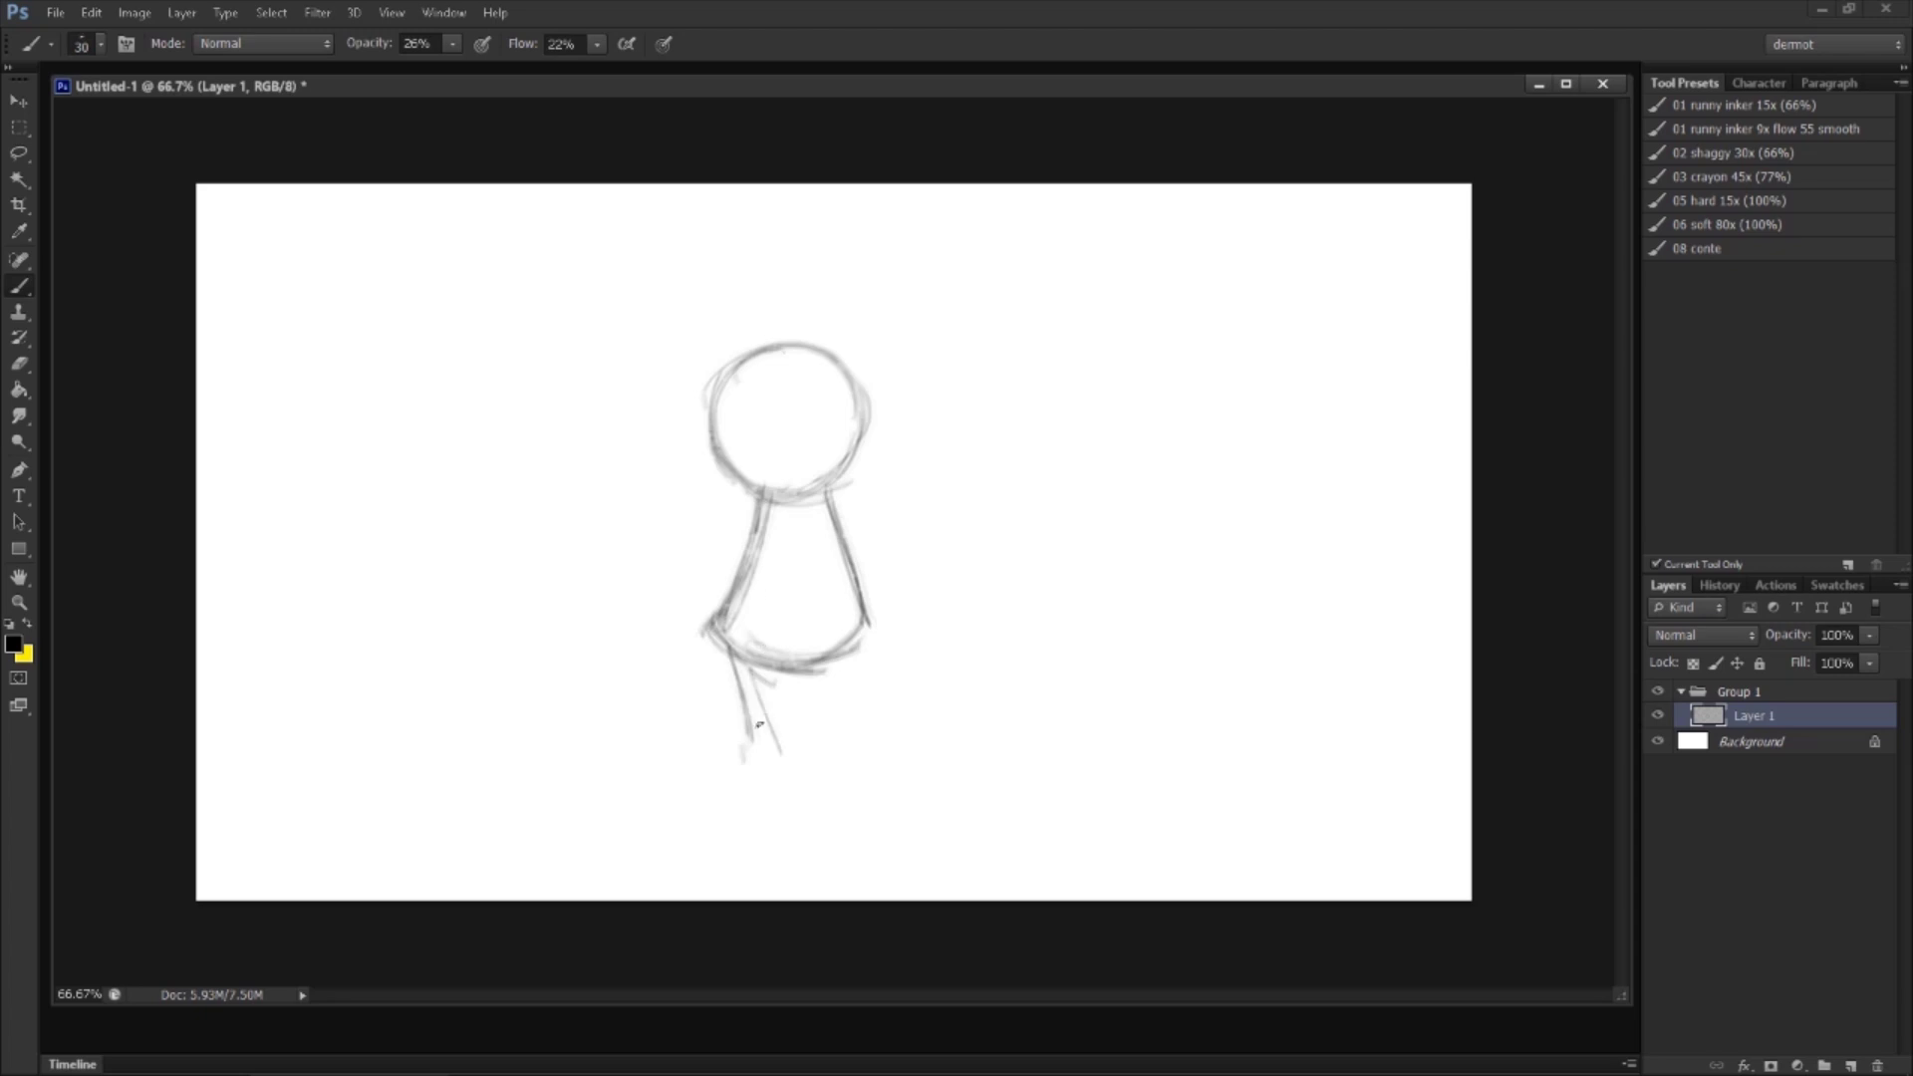
Step: Sketch the figure's two short legs and large feet beneath the body, with the feet pointing in opposite directions
{"action": "left_click_drag", "start_coordinate": [649, 813], "coordinate": [816, 773]}
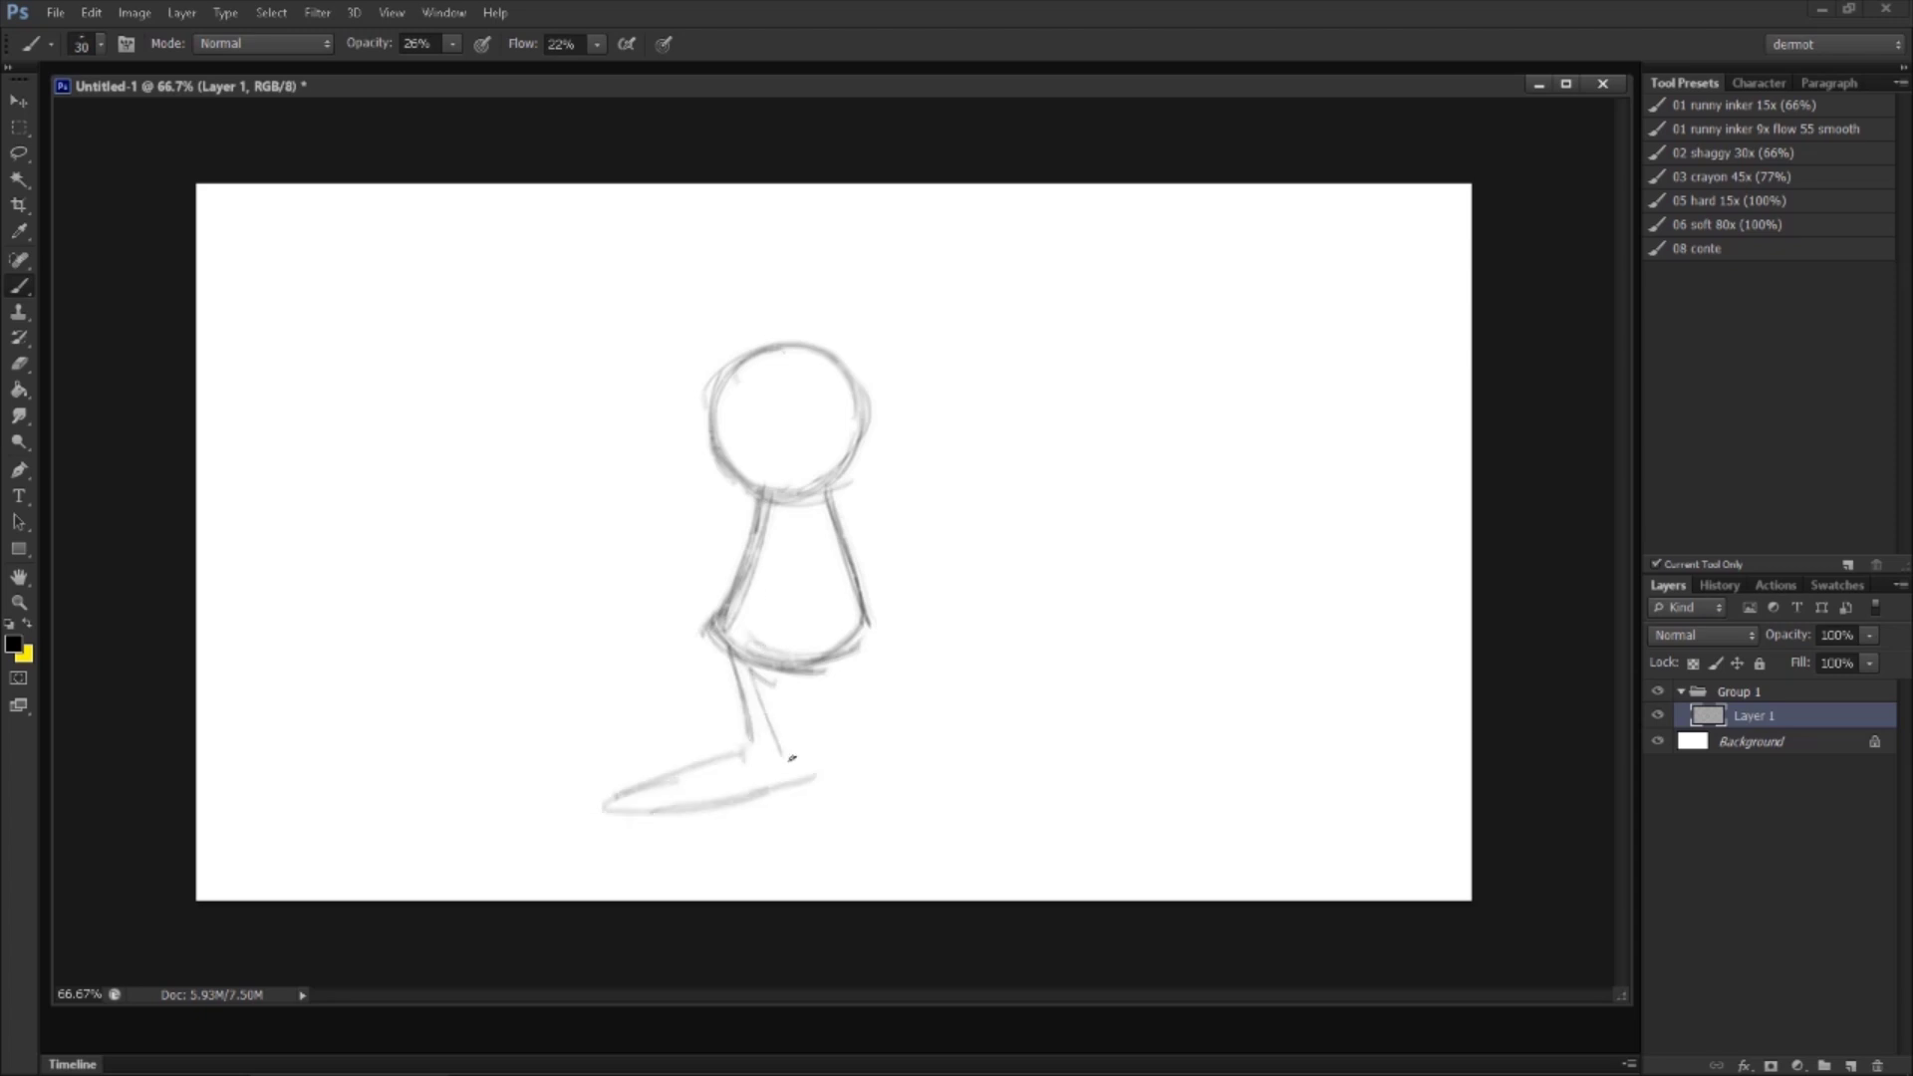
{"action": "mouse_move", "coordinate": [730, 646]}
{"action": "left_mouse_down"}
{"action": "mouse_move", "coordinate": [744, 752]}
{"action": "mouse_move", "coordinate": [647, 773]}
{"action": "mouse_move", "coordinate": [618, 803]}
{"action": "mouse_move", "coordinate": [797, 772]}
{"action": "left_mouse_up"}
{"action": "left_click_drag", "start_coordinate": [762, 686], "coordinate": [798, 773]}
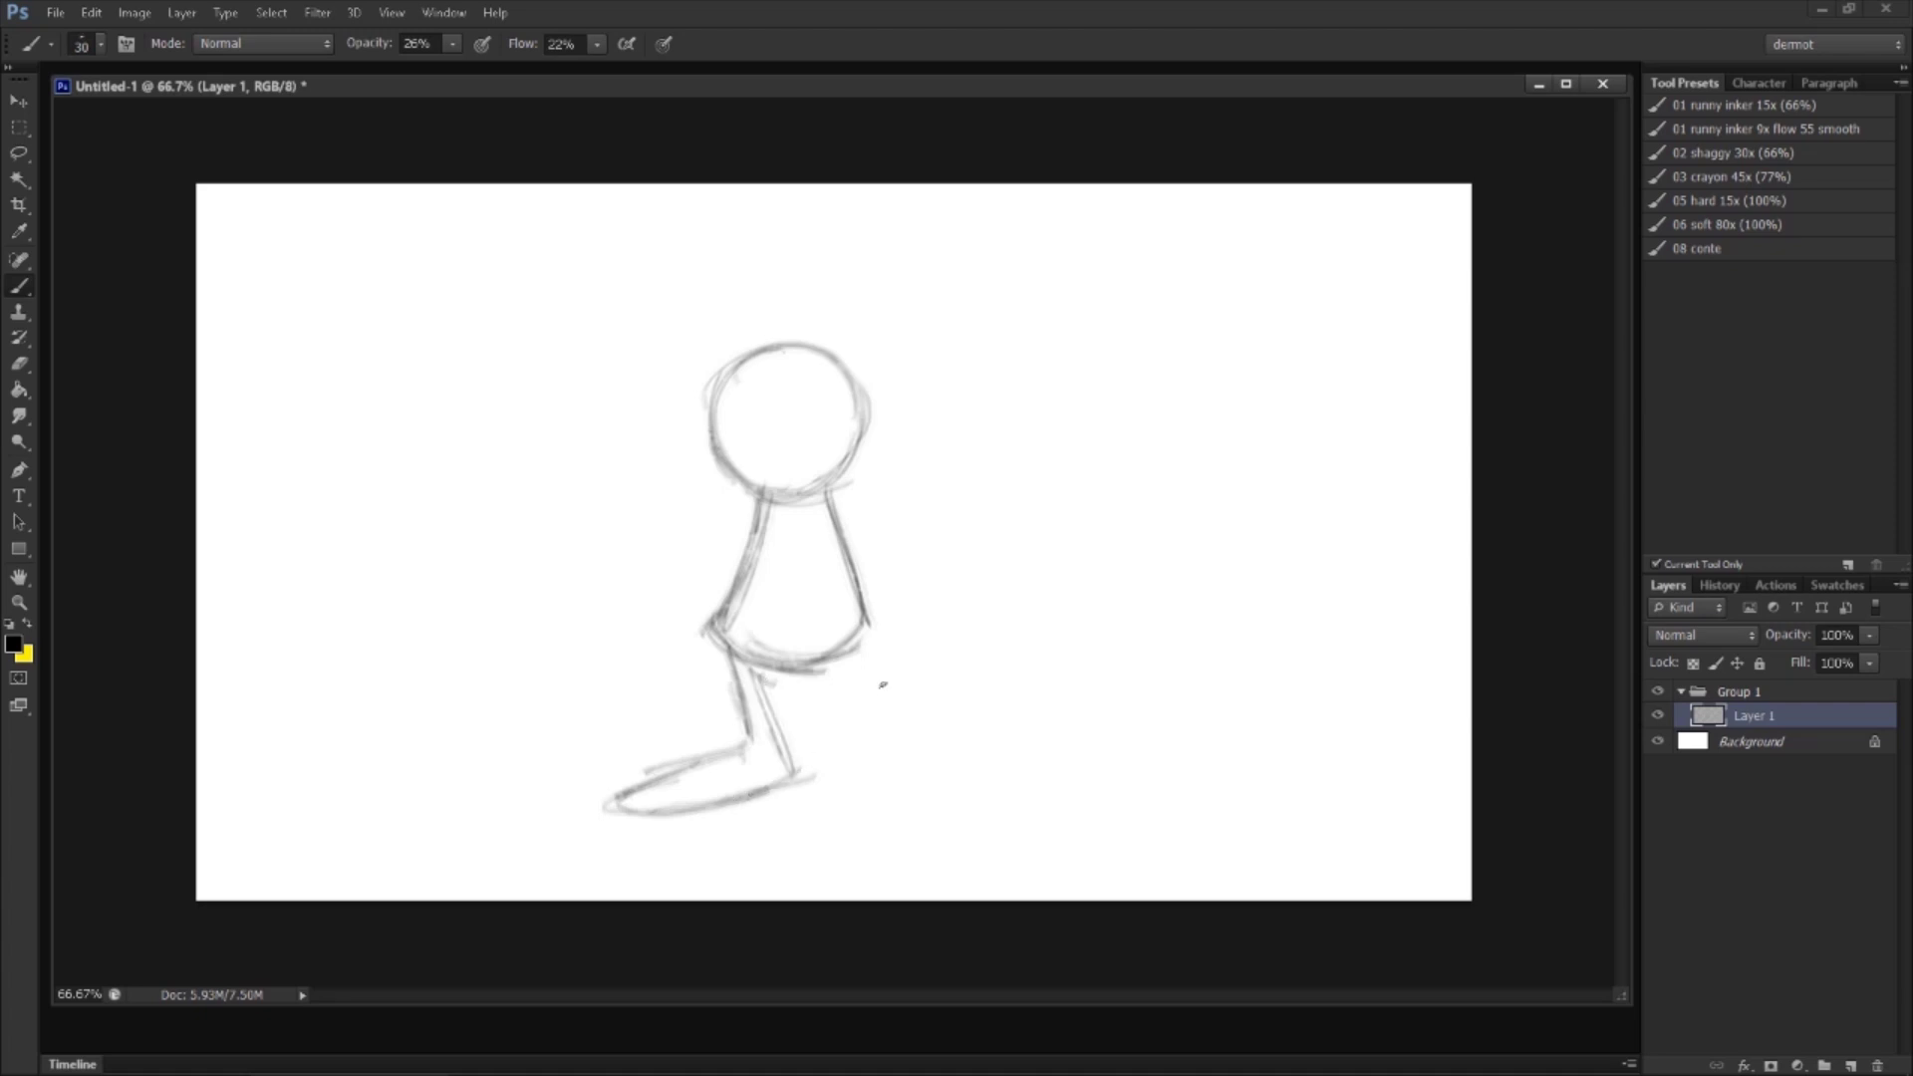
{"action": "mouse_move", "coordinate": [828, 686]}
{"action": "left_mouse_down"}
{"action": "mouse_move", "coordinate": [842, 757]}
{"action": "mouse_move", "coordinate": [882, 779]}
{"action": "mouse_move", "coordinate": [815, 740]}
{"action": "left_mouse_up"}
{"action": "mouse_move", "coordinate": [843, 645]}
{"action": "left_mouse_down"}
{"action": "mouse_move", "coordinate": [871, 692]}
{"action": "mouse_move", "coordinate": [844, 732]}
{"action": "mouse_move", "coordinate": [869, 721]}
{"action": "mouse_move", "coordinate": [884, 766]}
{"action": "mouse_move", "coordinate": [958, 755]}
{"action": "left_mouse_up"}
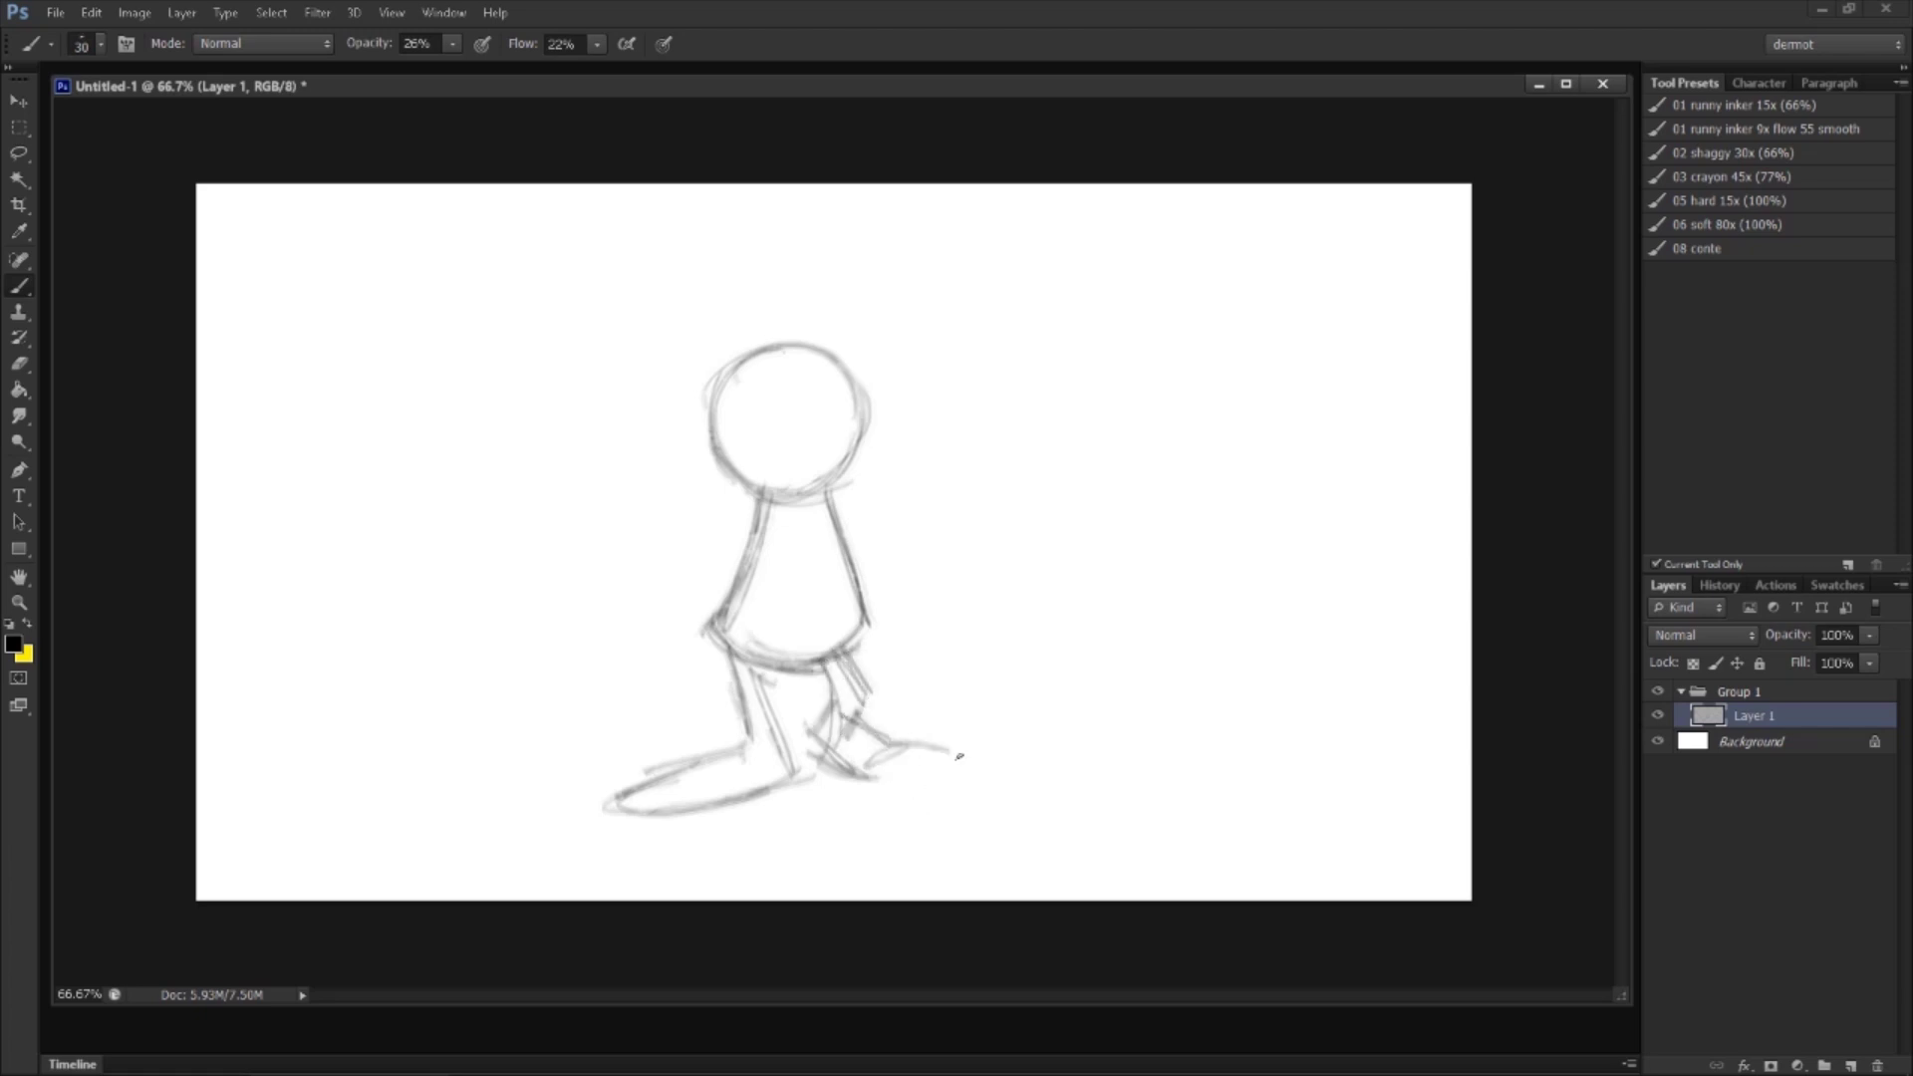
{"action": "left_click_drag", "start_coordinate": [862, 790], "coordinate": [958, 787]}
{"action": "left_click_drag", "start_coordinate": [994, 425], "coordinate": [1042, 422]}
{"action": "left_click_drag", "start_coordinate": [1072, 508], "coordinate": [1066, 521]}
{"action": "left_click_drag", "start_coordinate": [1088, 426], "coordinate": [1100, 535]}
{"action": "mouse_move", "coordinate": [1088, 428]}
{"action": "left_mouse_down"}
{"action": "mouse_move", "coordinate": [1095, 496]}
{"action": "mouse_move", "coordinate": [1128, 519]}
{"action": "left_mouse_up"}
{"action": "left_click_drag", "start_coordinate": [1178, 441], "coordinate": [1174, 458]}
{"action": "left_click_drag", "start_coordinate": [1193, 481], "coordinate": [1180, 505]}
{"action": "mouse_move", "coordinate": [1235, 434]}
{"action": "left_mouse_down"}
{"action": "mouse_move", "coordinate": [1289, 429]}
{"action": "mouse_move", "coordinate": [1315, 516]}
{"action": "left_mouse_up"}
{"action": "mouse_move", "coordinate": [1307, 449]}
{"action": "left_mouse_down"}
{"action": "mouse_move", "coordinate": [1343, 421]}
{"action": "mouse_move", "coordinate": [1339, 440]}
{"action": "left_mouse_up"}
{"action": "key", "text": "ctrl+alt+z"}
{"action": "key", "text": "ctrl+alt+z"}
{"action": "key", "text": "ctrl+alt+z"}
{"action": "key", "text": "ctrl+alt+z"}
{"action": "key", "text": "ctrl+alt+z"}
{"action": "key", "text": "ctrl+alt+z"}
{"action": "key", "text": "ctrl+alt+z"}
{"action": "key", "text": "ctrl+alt+z"}
{"action": "key", "text": "ctrl+alt+z"}
Step: Strengthen the rear leg line, close the toe of the rear foot and redraw the front foot's upper edge
{"action": "mouse_move", "coordinate": [817, 732]}
{"action": "left_mouse_down"}
{"action": "mouse_move", "coordinate": [847, 787]}
{"action": "mouse_move", "coordinate": [816, 733]}
{"action": "mouse_move", "coordinate": [829, 695]}
{"action": "left_mouse_up"}
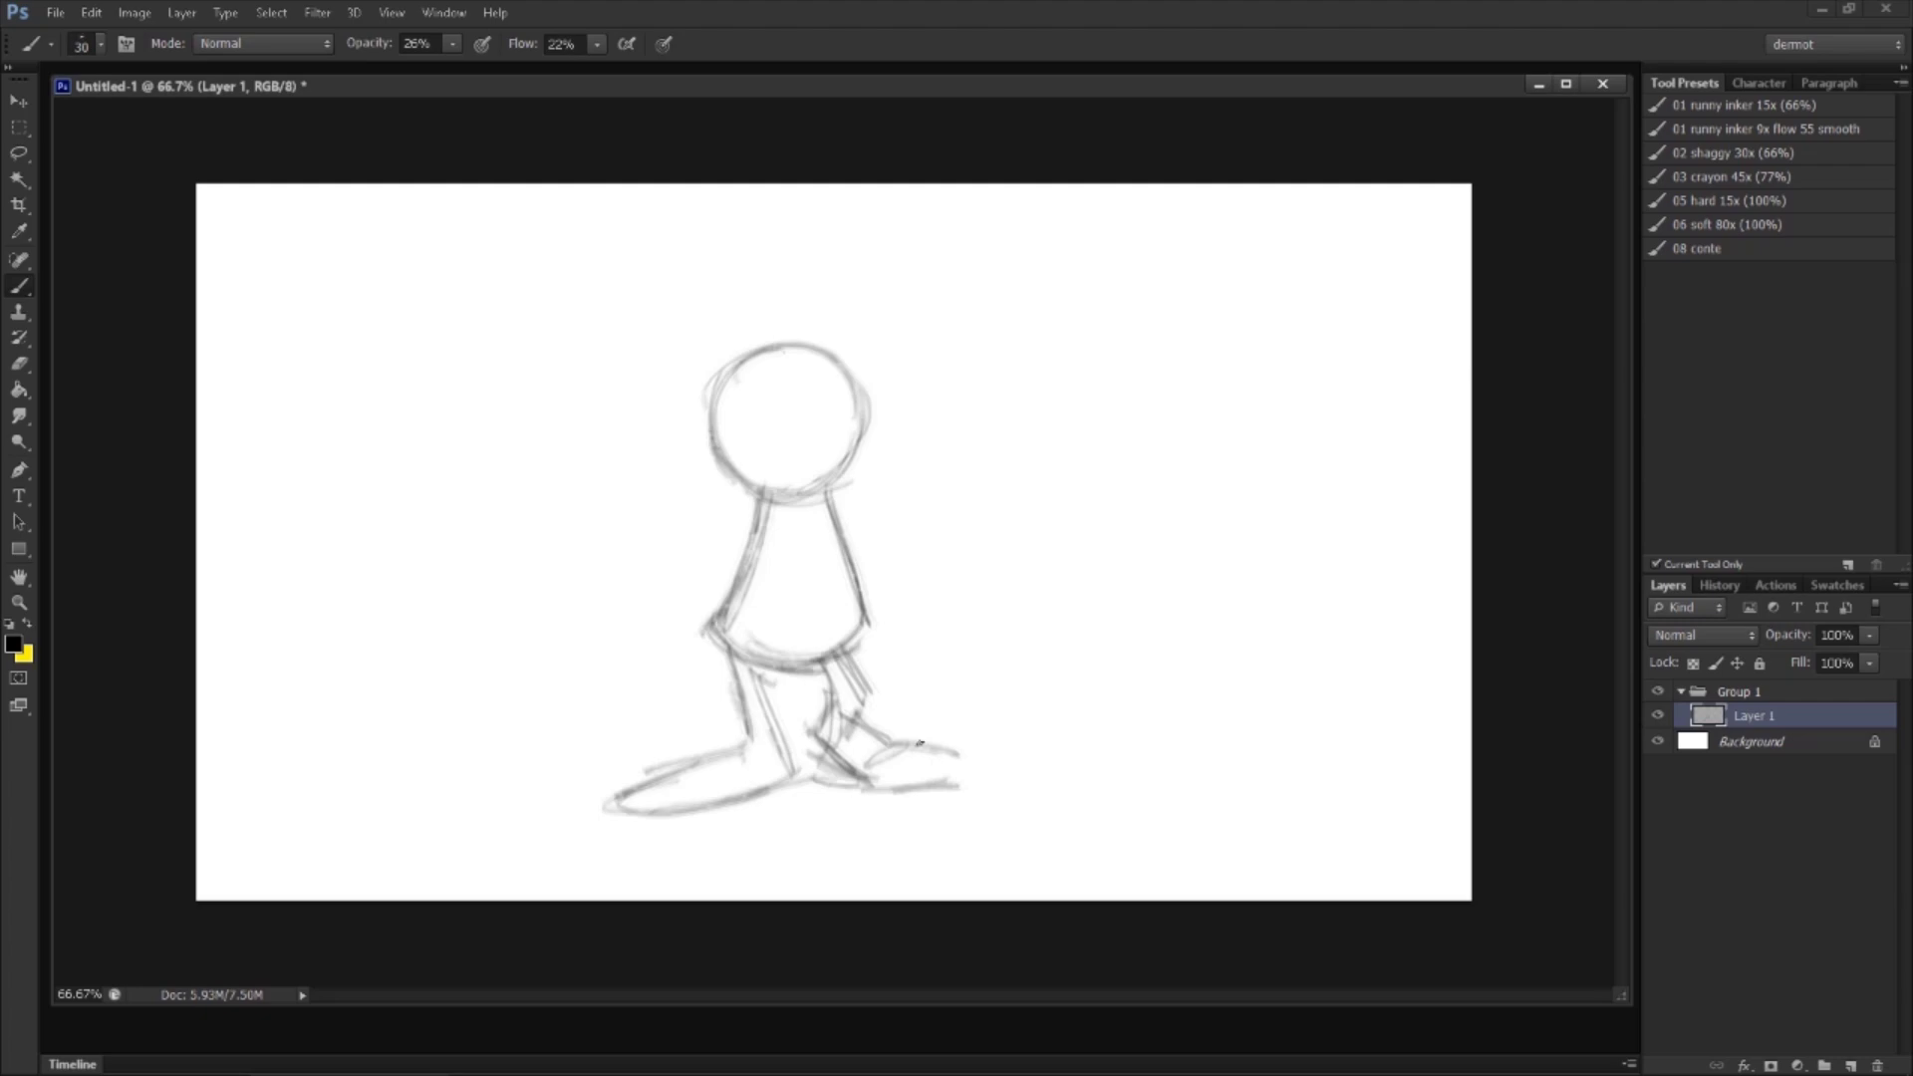
{"action": "mouse_move", "coordinate": [947, 759]}
{"action": "left_mouse_down"}
{"action": "mouse_move", "coordinate": [971, 775]}
{"action": "mouse_move", "coordinate": [893, 792]}
{"action": "left_mouse_up"}
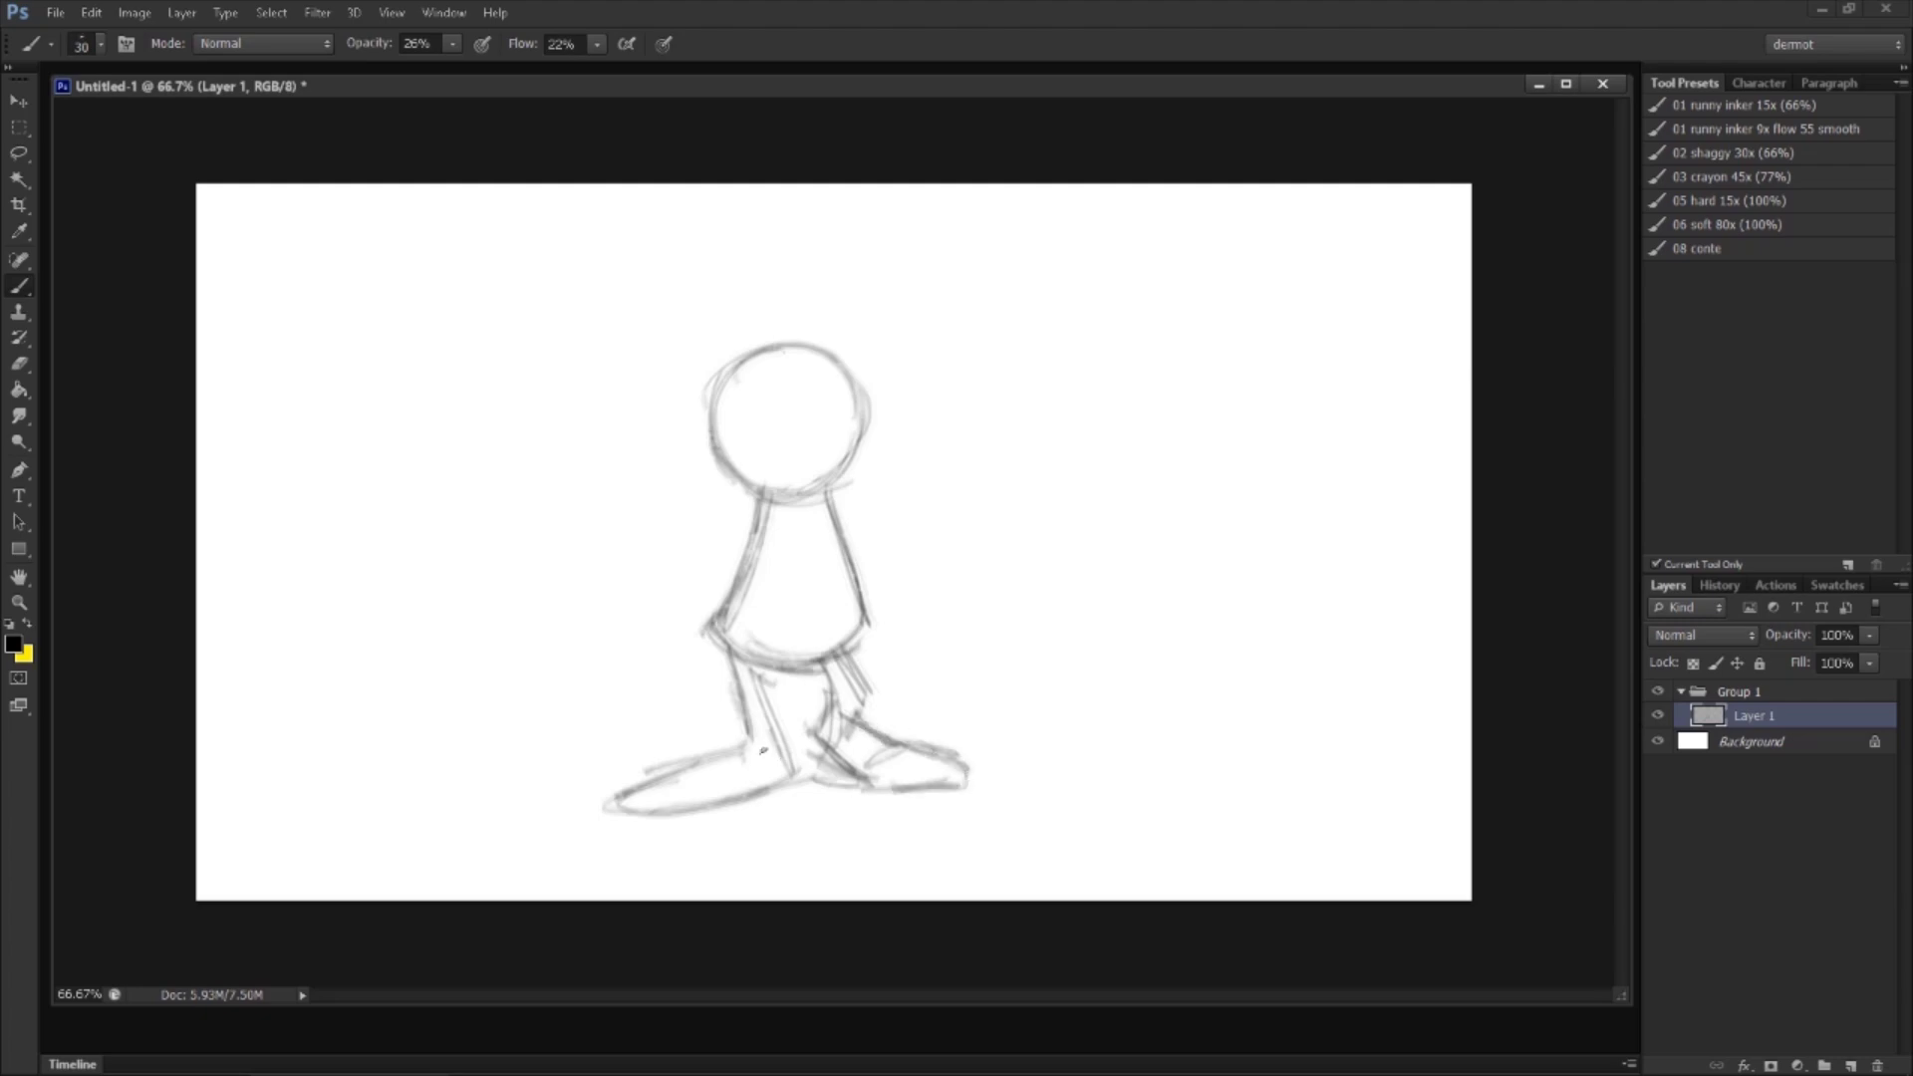
{"action": "left_click_drag", "start_coordinate": [753, 743], "coordinate": [612, 787]}
Step: Hide the first sketch layer and, on a new layer, rough in an oval head with a beard and round nose
{"action": "left_click", "coordinate": [1658, 715]}
{"action": "left_click", "coordinate": [1851, 1066]}
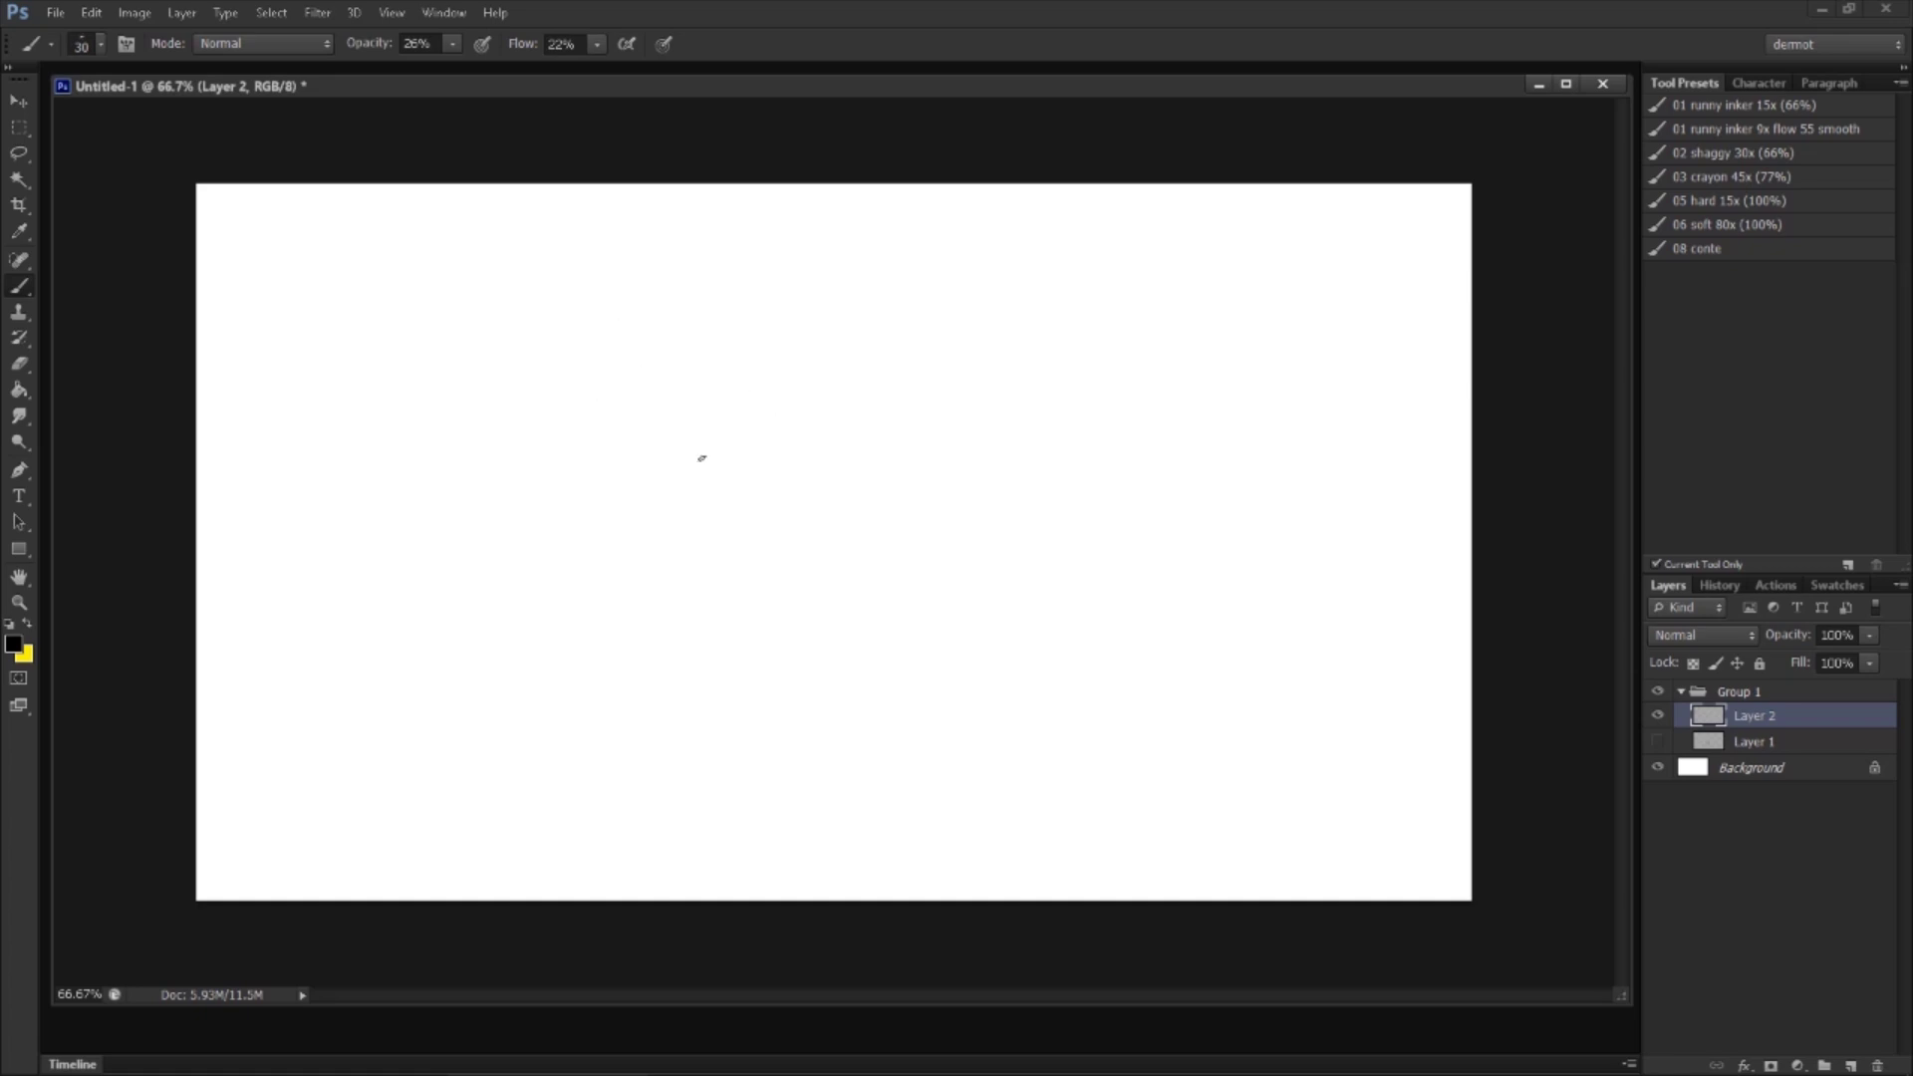
{"action": "mouse_move", "coordinate": [736, 371]}
{"action": "left_mouse_down"}
{"action": "mouse_move", "coordinate": [836, 319]}
{"action": "mouse_move", "coordinate": [750, 405]}
{"action": "mouse_move", "coordinate": [845, 315]}
{"action": "mouse_move", "coordinate": [914, 381]}
{"action": "mouse_move", "coordinate": [905, 408]}
{"action": "mouse_move", "coordinate": [776, 439]}
{"action": "mouse_move", "coordinate": [849, 487]}
{"action": "mouse_move", "coordinate": [762, 428]}
{"action": "mouse_move", "coordinate": [833, 478]}
{"action": "mouse_move", "coordinate": [769, 476]}
{"action": "mouse_move", "coordinate": [749, 426]}
{"action": "mouse_move", "coordinate": [769, 562]}
{"action": "left_mouse_up"}
{"action": "mouse_move", "coordinate": [776, 502]}
{"action": "left_mouse_down"}
{"action": "mouse_move", "coordinate": [798, 580]}
{"action": "mouse_move", "coordinate": [881, 571]}
{"action": "left_mouse_up"}
{"action": "mouse_move", "coordinate": [917, 408]}
{"action": "left_mouse_down"}
{"action": "mouse_move", "coordinate": [874, 558]}
{"action": "mouse_move", "coordinate": [914, 481]}
{"action": "mouse_move", "coordinate": [857, 466]}
{"action": "left_mouse_up"}
{"action": "left_click_drag", "start_coordinate": [850, 453], "coordinate": [881, 488]}
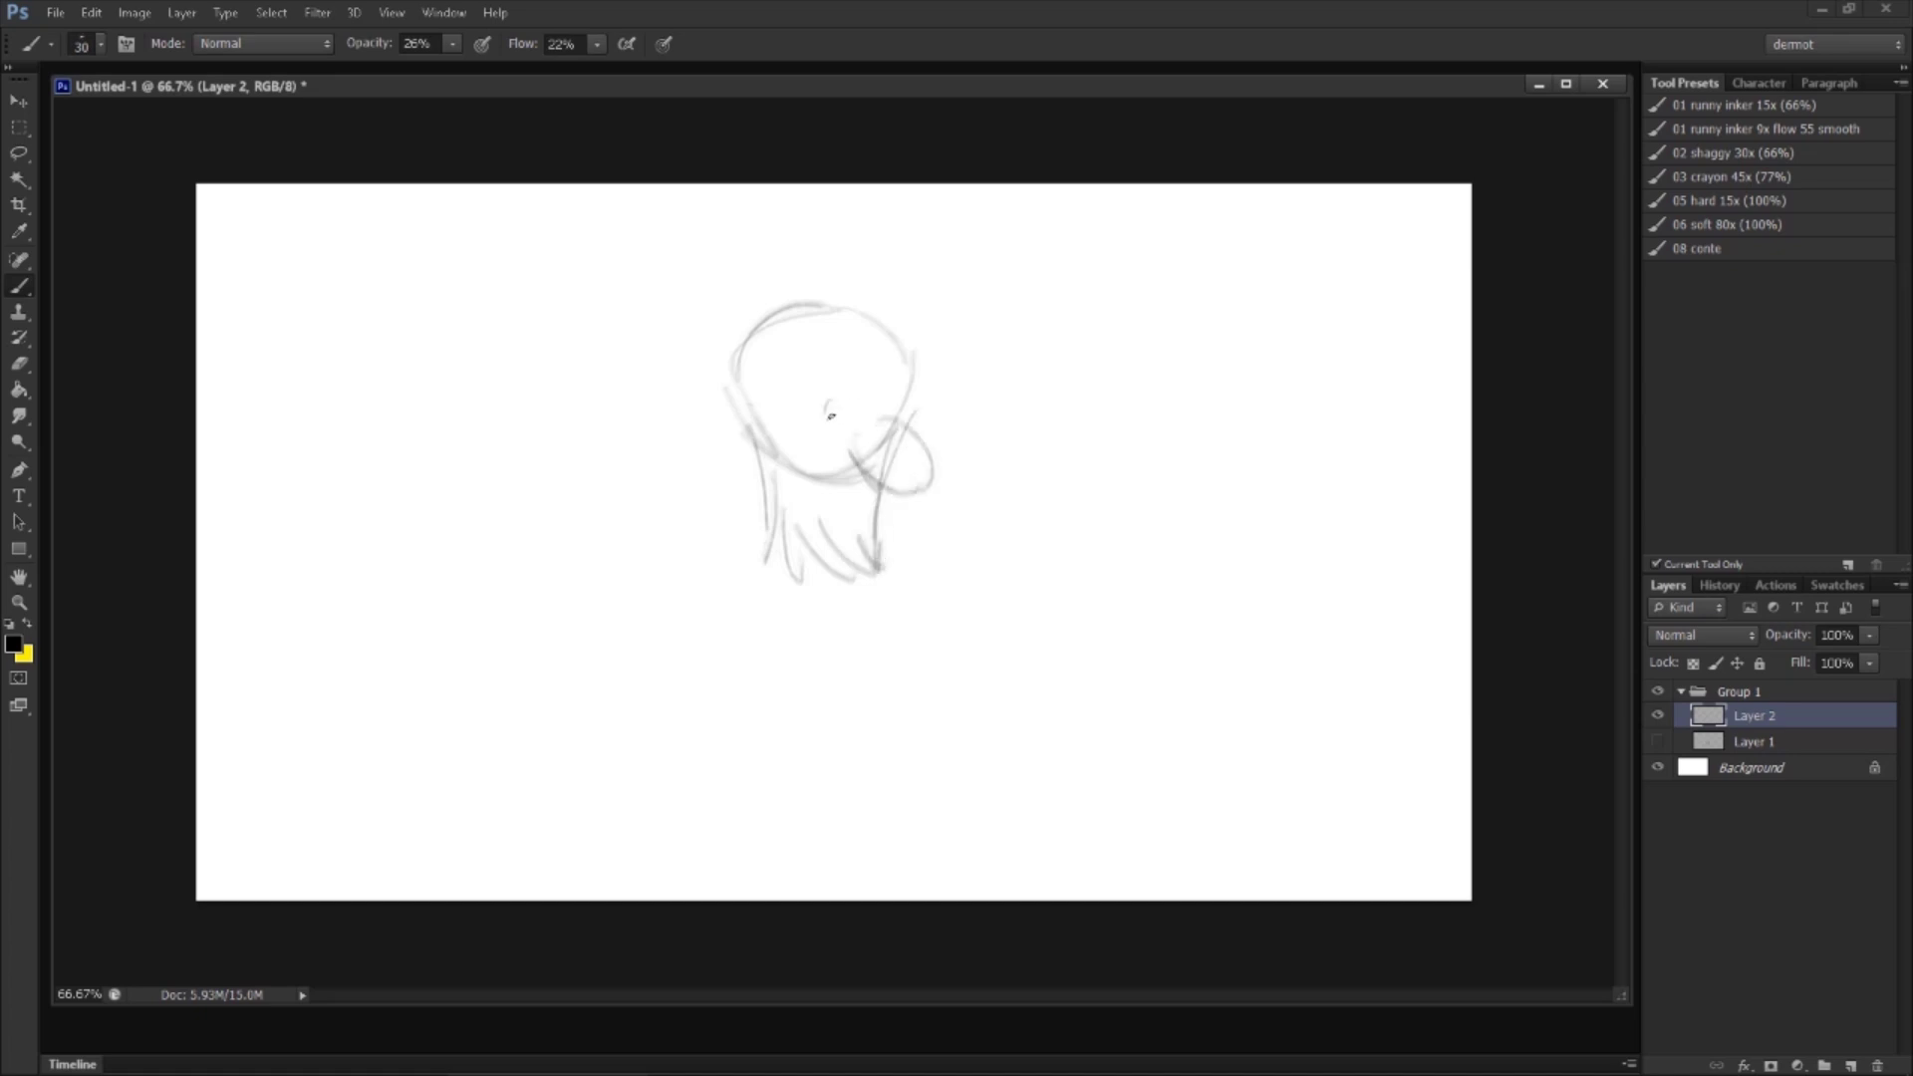
Step: Sketch the worried eyes, raised brows, moustache and ear on the head, plus the collar lines behind the beard
{"action": "left_click_drag", "start_coordinate": [796, 407], "coordinate": [837, 417]}
{"action": "mouse_move", "coordinate": [819, 351]}
{"action": "left_mouse_down"}
{"action": "mouse_move", "coordinate": [787, 397]}
{"action": "mouse_move", "coordinate": [843, 351]}
{"action": "mouse_move", "coordinate": [890, 398]}
{"action": "left_mouse_up"}
{"action": "mouse_move", "coordinate": [797, 441]}
{"action": "left_mouse_down"}
{"action": "mouse_move", "coordinate": [887, 414]}
{"action": "mouse_move", "coordinate": [913, 380]}
{"action": "mouse_move", "coordinate": [807, 439]}
{"action": "mouse_move", "coordinate": [827, 466]}
{"action": "mouse_move", "coordinate": [848, 451]}
{"action": "mouse_move", "coordinate": [804, 520]}
{"action": "mouse_move", "coordinate": [899, 487]}
{"action": "mouse_move", "coordinate": [887, 510]}
{"action": "mouse_move", "coordinate": [784, 509]}
{"action": "mouse_move", "coordinate": [787, 473]}
{"action": "mouse_move", "coordinate": [775, 519]}
{"action": "mouse_move", "coordinate": [749, 414]}
{"action": "mouse_move", "coordinate": [773, 548]}
{"action": "mouse_move", "coordinate": [877, 563]}
{"action": "left_mouse_up"}
{"action": "mouse_move", "coordinate": [783, 384]}
{"action": "left_mouse_down"}
{"action": "mouse_move", "coordinate": [835, 323]}
{"action": "mouse_move", "coordinate": [901, 337]}
{"action": "left_mouse_up"}
{"action": "mouse_move", "coordinate": [782, 389]}
{"action": "left_mouse_down"}
{"action": "mouse_move", "coordinate": [842, 338]}
{"action": "mouse_move", "coordinate": [912, 353]}
{"action": "mouse_move", "coordinate": [866, 331]}
{"action": "mouse_move", "coordinate": [730, 383]}
{"action": "mouse_move", "coordinate": [721, 437]}
{"action": "mouse_move", "coordinate": [764, 320]}
{"action": "mouse_move", "coordinate": [726, 406]}
{"action": "mouse_move", "coordinate": [679, 429]}
{"action": "left_mouse_up"}
{"action": "mouse_move", "coordinate": [666, 427]}
{"action": "left_mouse_down"}
{"action": "mouse_move", "coordinate": [705, 462]}
{"action": "mouse_move", "coordinate": [753, 450]}
{"action": "left_mouse_up"}
{"action": "left_click_drag", "start_coordinate": [702, 419], "coordinate": [763, 442]}
{"action": "left_click_drag", "start_coordinate": [905, 429], "coordinate": [928, 438]}
{"action": "left_click_drag", "start_coordinate": [737, 376], "coordinate": [708, 361]}
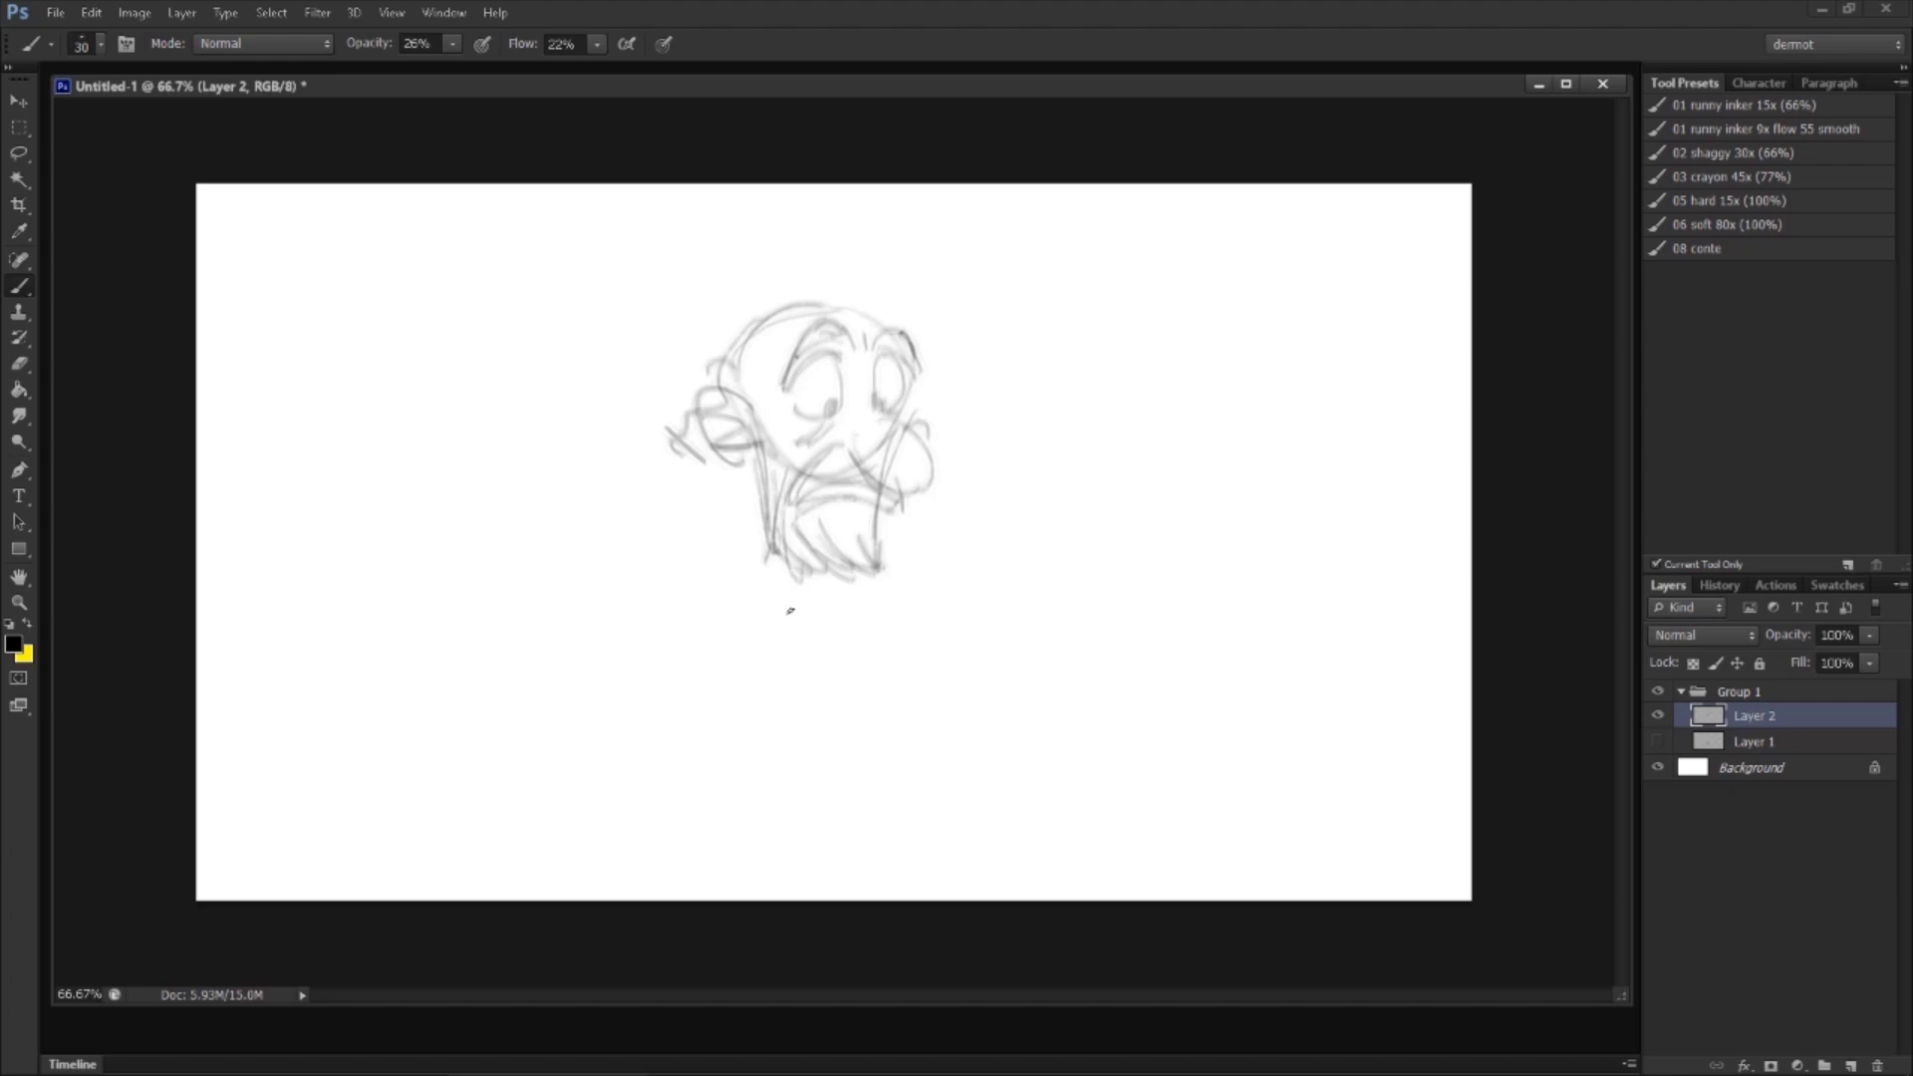
{"action": "mouse_move", "coordinate": [753, 465]}
{"action": "left_mouse_down"}
{"action": "mouse_move", "coordinate": [753, 507]}
{"action": "mouse_move", "coordinate": [739, 522]}
{"action": "mouse_move", "coordinate": [749, 507]}
{"action": "mouse_move", "coordinate": [691, 474]}
{"action": "mouse_move", "coordinate": [704, 563]}
{"action": "left_mouse_up"}
{"action": "mouse_move", "coordinate": [695, 456]}
{"action": "left_mouse_down"}
{"action": "mouse_move", "coordinate": [625, 514]}
{"action": "mouse_move", "coordinate": [601, 583]}
{"action": "mouse_move", "coordinate": [548, 603]}
{"action": "left_mouse_up"}
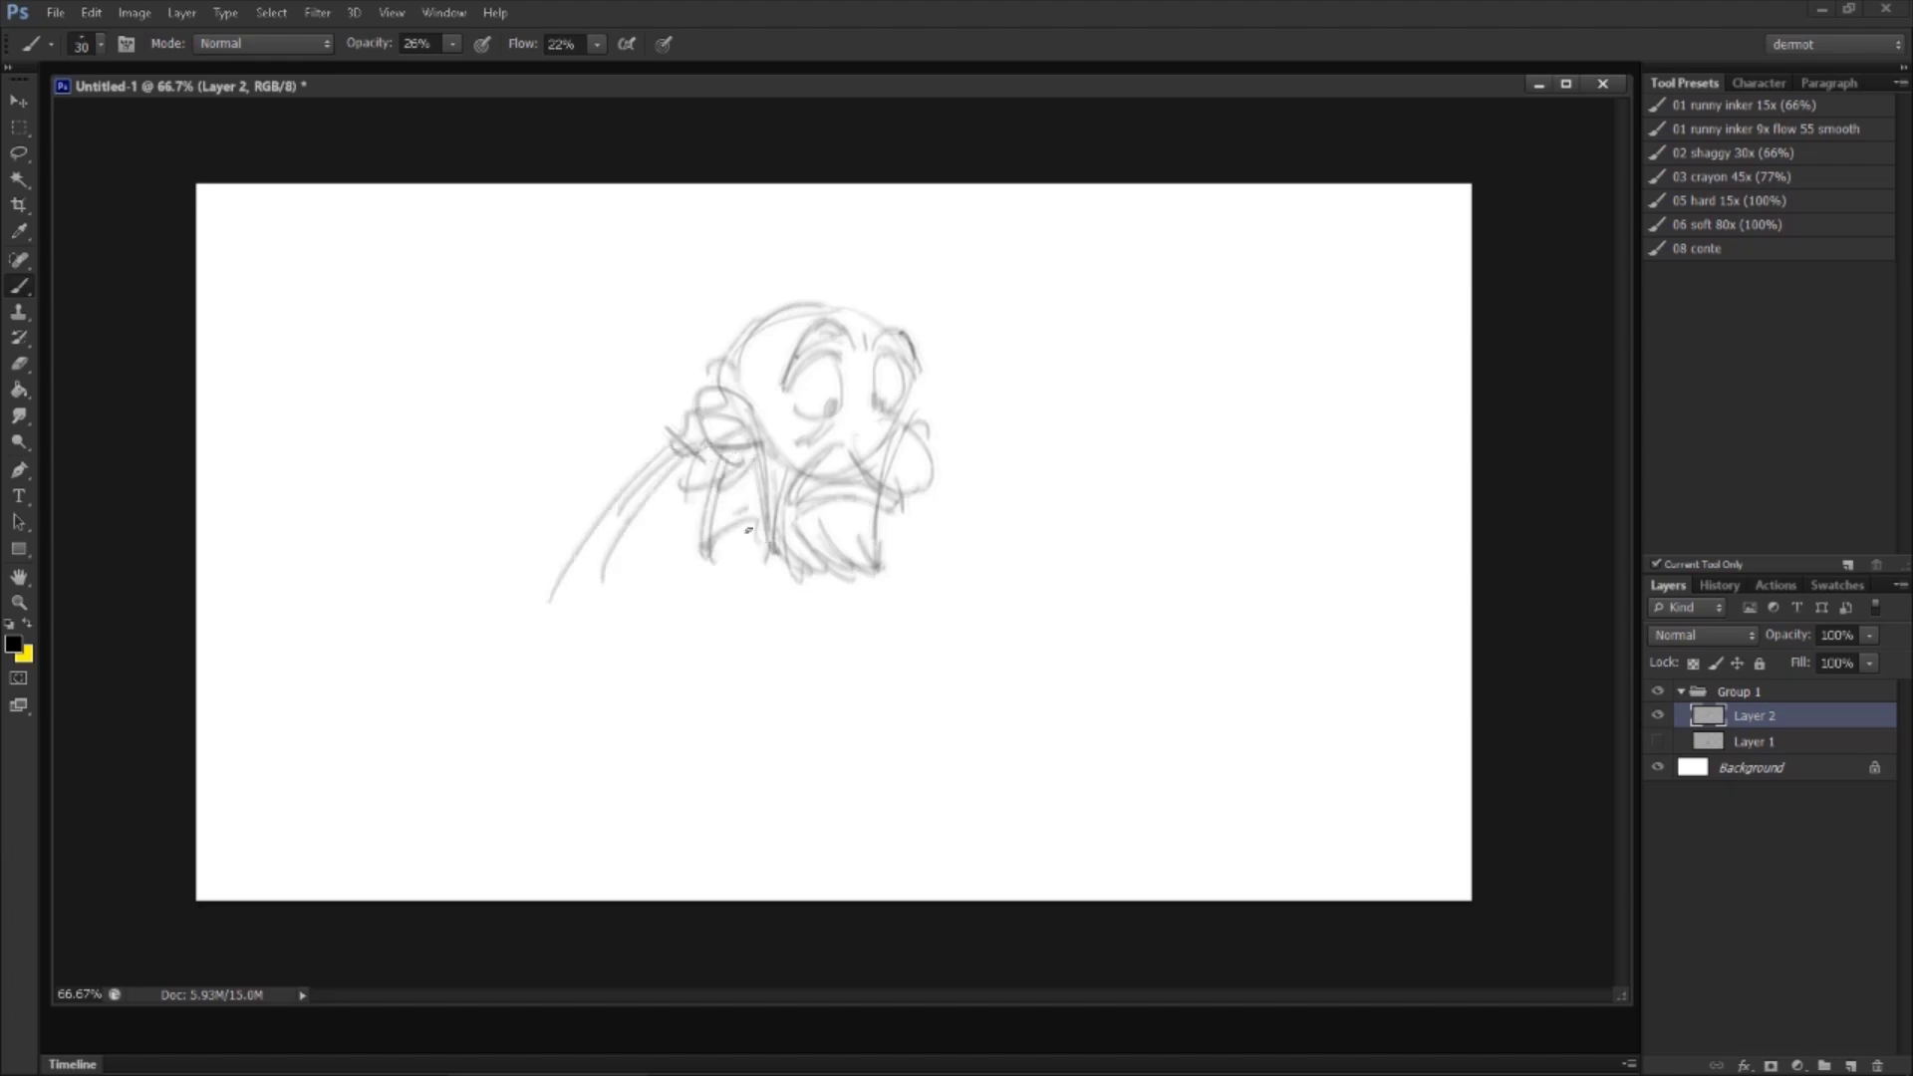
{"action": "left_click_drag", "start_coordinate": [747, 521], "coordinate": [782, 640]}
{"action": "mouse_move", "coordinate": [660, 500]}
{"action": "left_mouse_down"}
{"action": "mouse_move", "coordinate": [603, 666]}
{"action": "mouse_move", "coordinate": [565, 595]}
{"action": "mouse_move", "coordinate": [554, 703]}
{"action": "left_mouse_up"}
{"action": "mouse_move", "coordinate": [590, 596]}
{"action": "left_mouse_down"}
{"action": "mouse_move", "coordinate": [578, 668]}
{"action": "mouse_move", "coordinate": [605, 698]}
{"action": "left_mouse_up"}
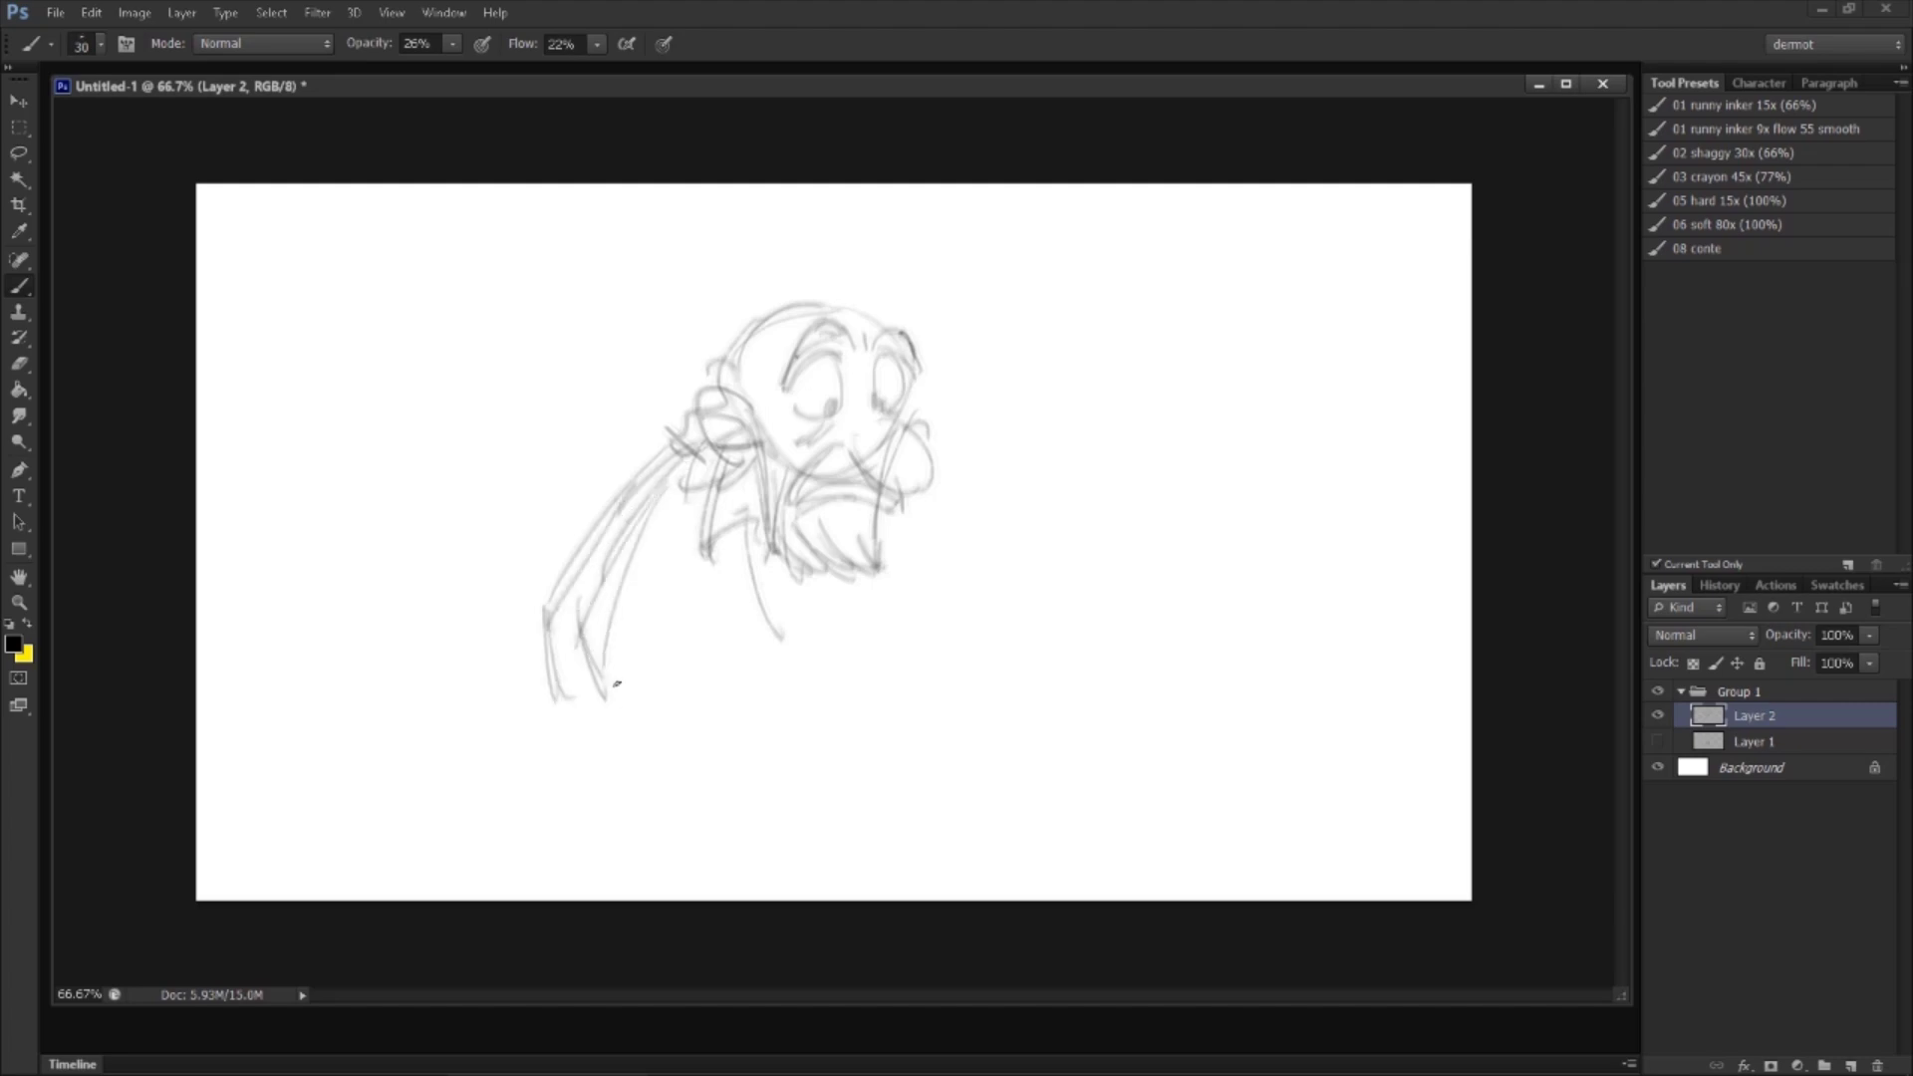
{"action": "left_click_drag", "start_coordinate": [768, 570], "coordinate": [802, 627]}
{"action": "left_click_drag", "start_coordinate": [528, 455], "coordinate": [562, 598]}
{"action": "left_click_drag", "start_coordinate": [657, 493], "coordinate": [568, 603]}
{"action": "left_click_drag", "start_coordinate": [565, 444], "coordinate": [578, 576]}
{"action": "mouse_move", "coordinate": [573, 496]}
{"action": "left_mouse_down"}
{"action": "mouse_move", "coordinate": [546, 323]}
{"action": "mouse_move", "coordinate": [586, 391]}
{"action": "left_mouse_up"}
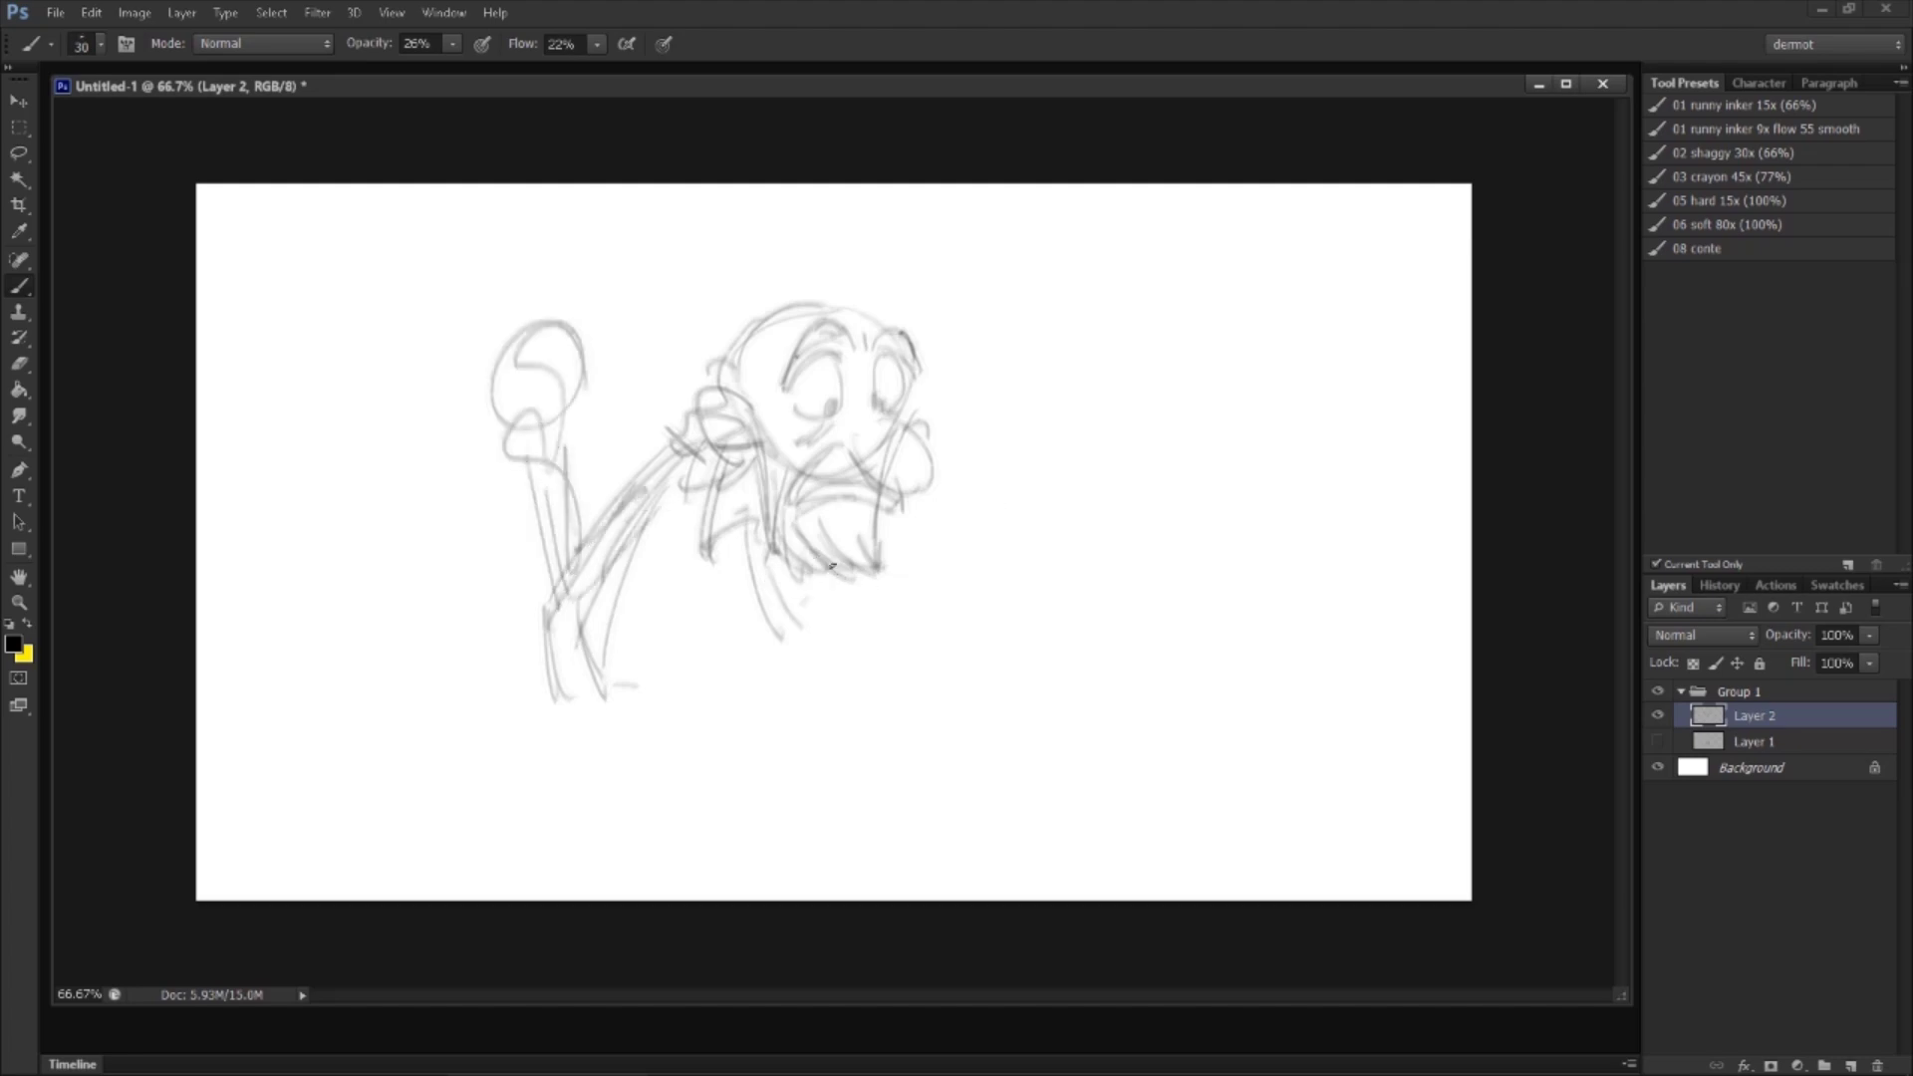
{"action": "key", "text": "ctrl+alt+z"}
{"action": "key", "text": "ctrl+alt+z"}
{"action": "key", "text": "ctrl+alt+z"}
{"action": "key", "text": "ctrl+alt+z"}
{"action": "key", "text": "ctrl+alt+z"}
{"action": "key", "text": "ctrl+alt+z"}
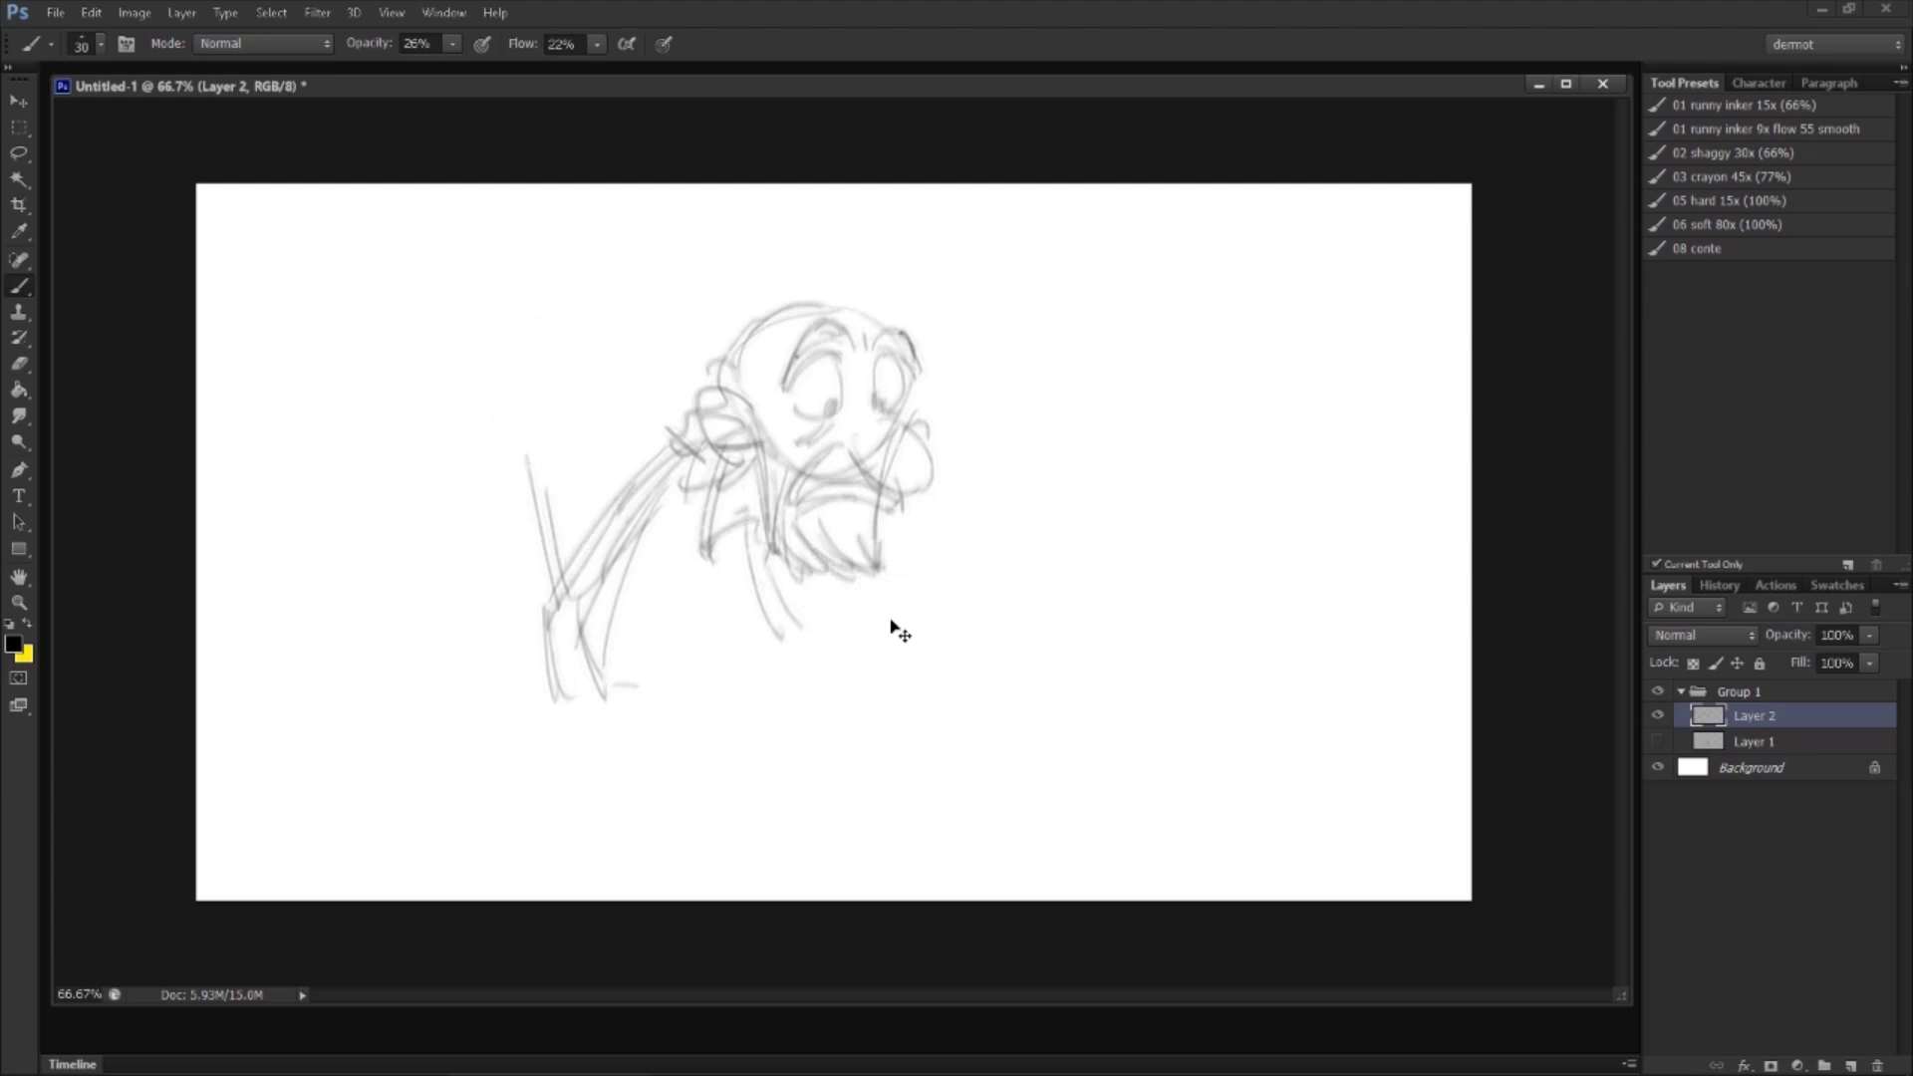
{"action": "key", "text": "ctrl+alt+z"}
{"action": "key", "text": "ctrl+alt+z"}
{"action": "key", "text": "ctrl+alt+z"}
{"action": "key", "text": "ctrl+alt+z"}
{"action": "key", "text": "ctrl+alt+z"}
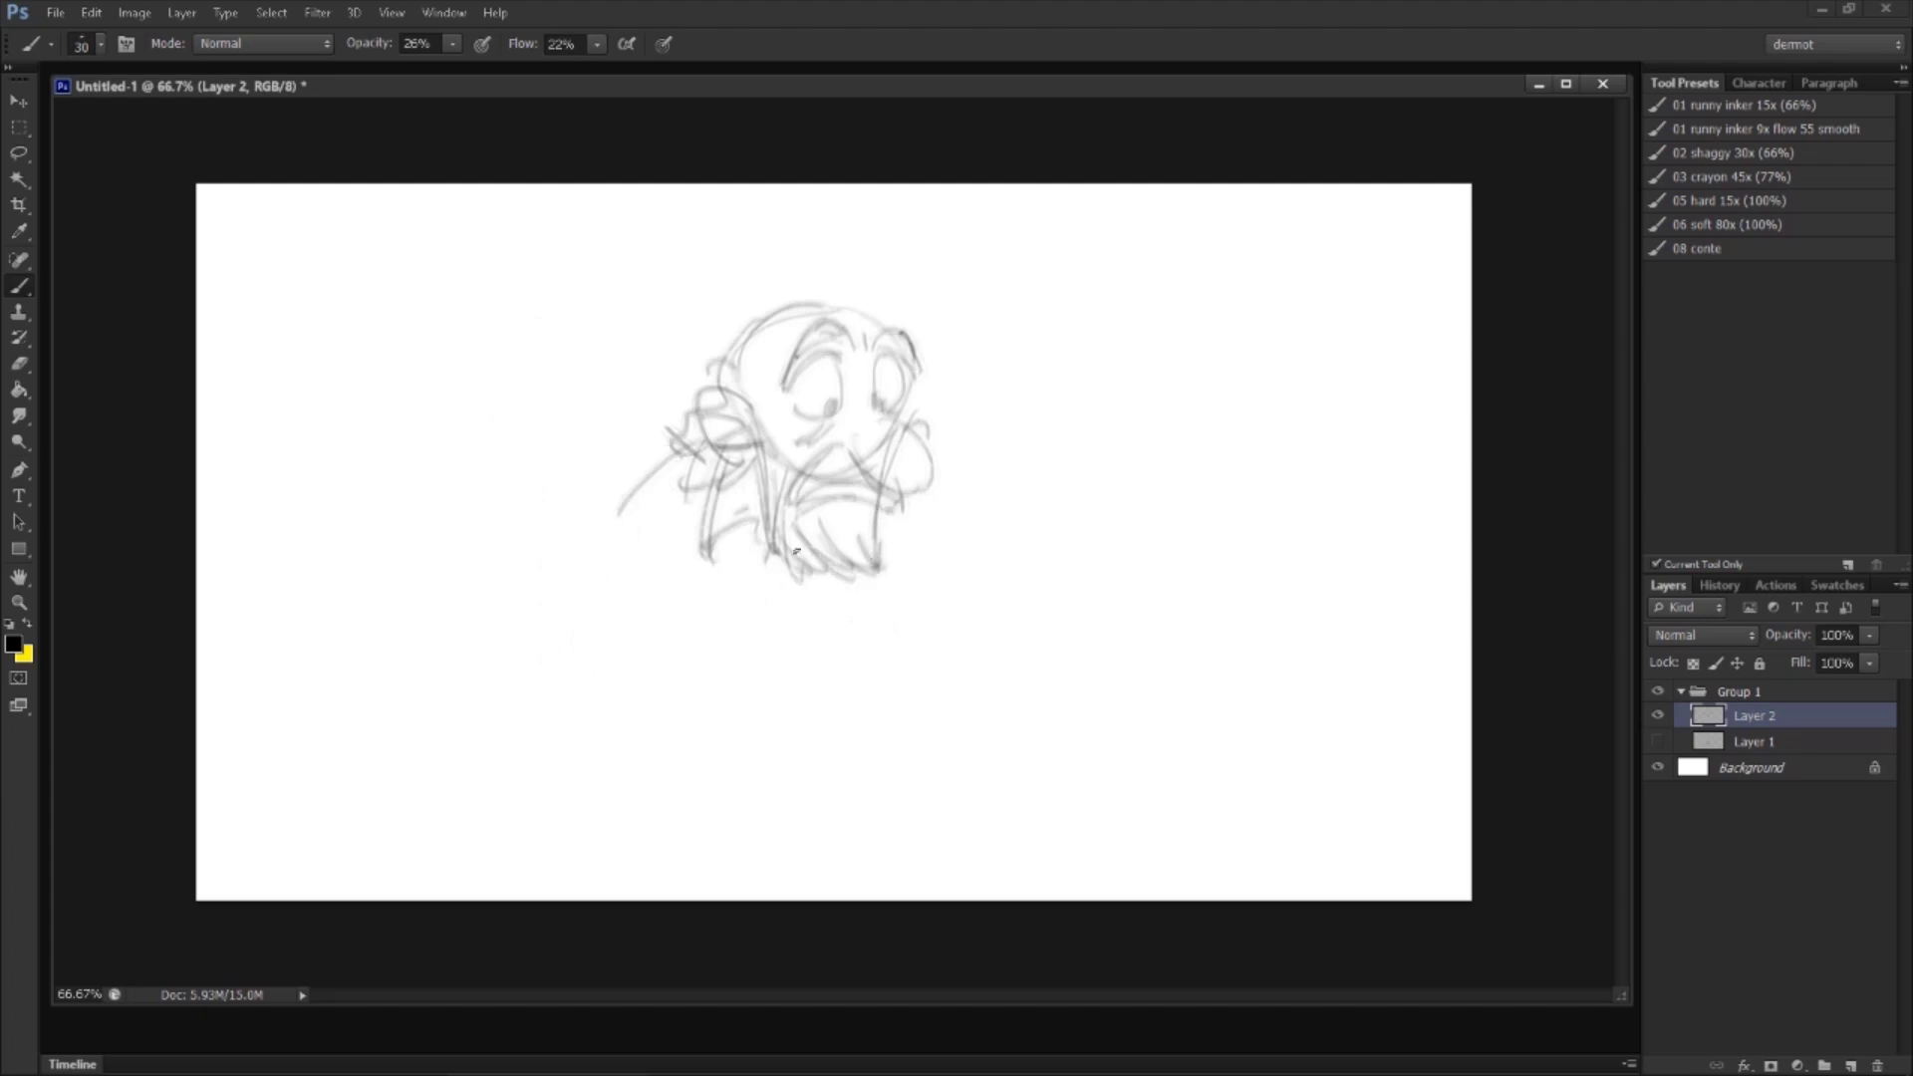
Step: Sketch the hunched back, the long rounded torso and the start of a leg below the head
{"action": "left_click_drag", "start_coordinate": [679, 438], "coordinate": [565, 652]}
{"action": "mouse_move", "coordinate": [698, 476]}
{"action": "left_mouse_down"}
{"action": "mouse_move", "coordinate": [601, 662]}
{"action": "mouse_move", "coordinate": [728, 719]}
{"action": "left_mouse_up"}
{"action": "left_click_drag", "start_coordinate": [728, 538], "coordinate": [698, 735]}
{"action": "left_click_drag", "start_coordinate": [698, 438], "coordinate": [631, 641]}
{"action": "mouse_move", "coordinate": [620, 576]}
{"action": "left_mouse_down"}
{"action": "mouse_move", "coordinate": [604, 678]}
{"action": "mouse_move", "coordinate": [628, 797]}
{"action": "left_mouse_up"}
{"action": "left_click_drag", "start_coordinate": [638, 729], "coordinate": [662, 819]}
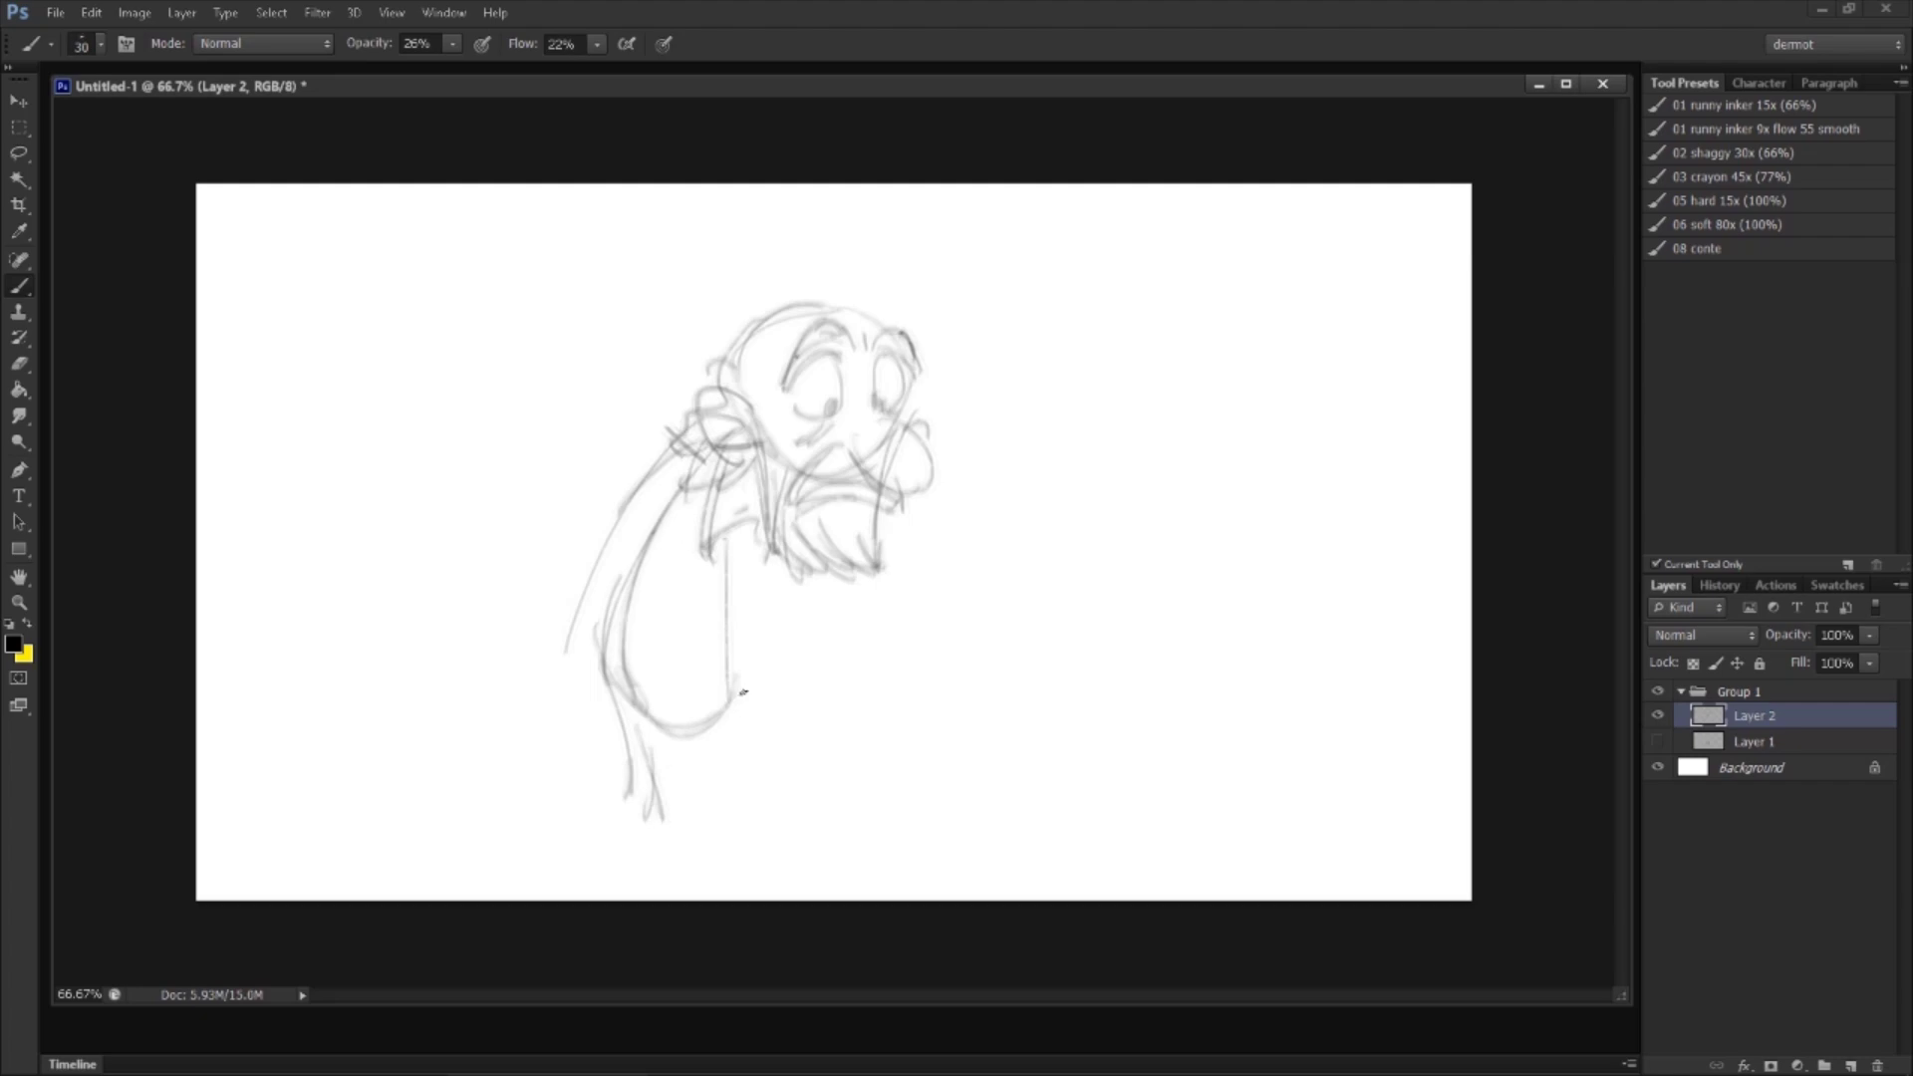
Step: Start a crop with the ratio set to Unconstrained and change the background colour to white (ffffff)
{"action": "key", "text": "c"}
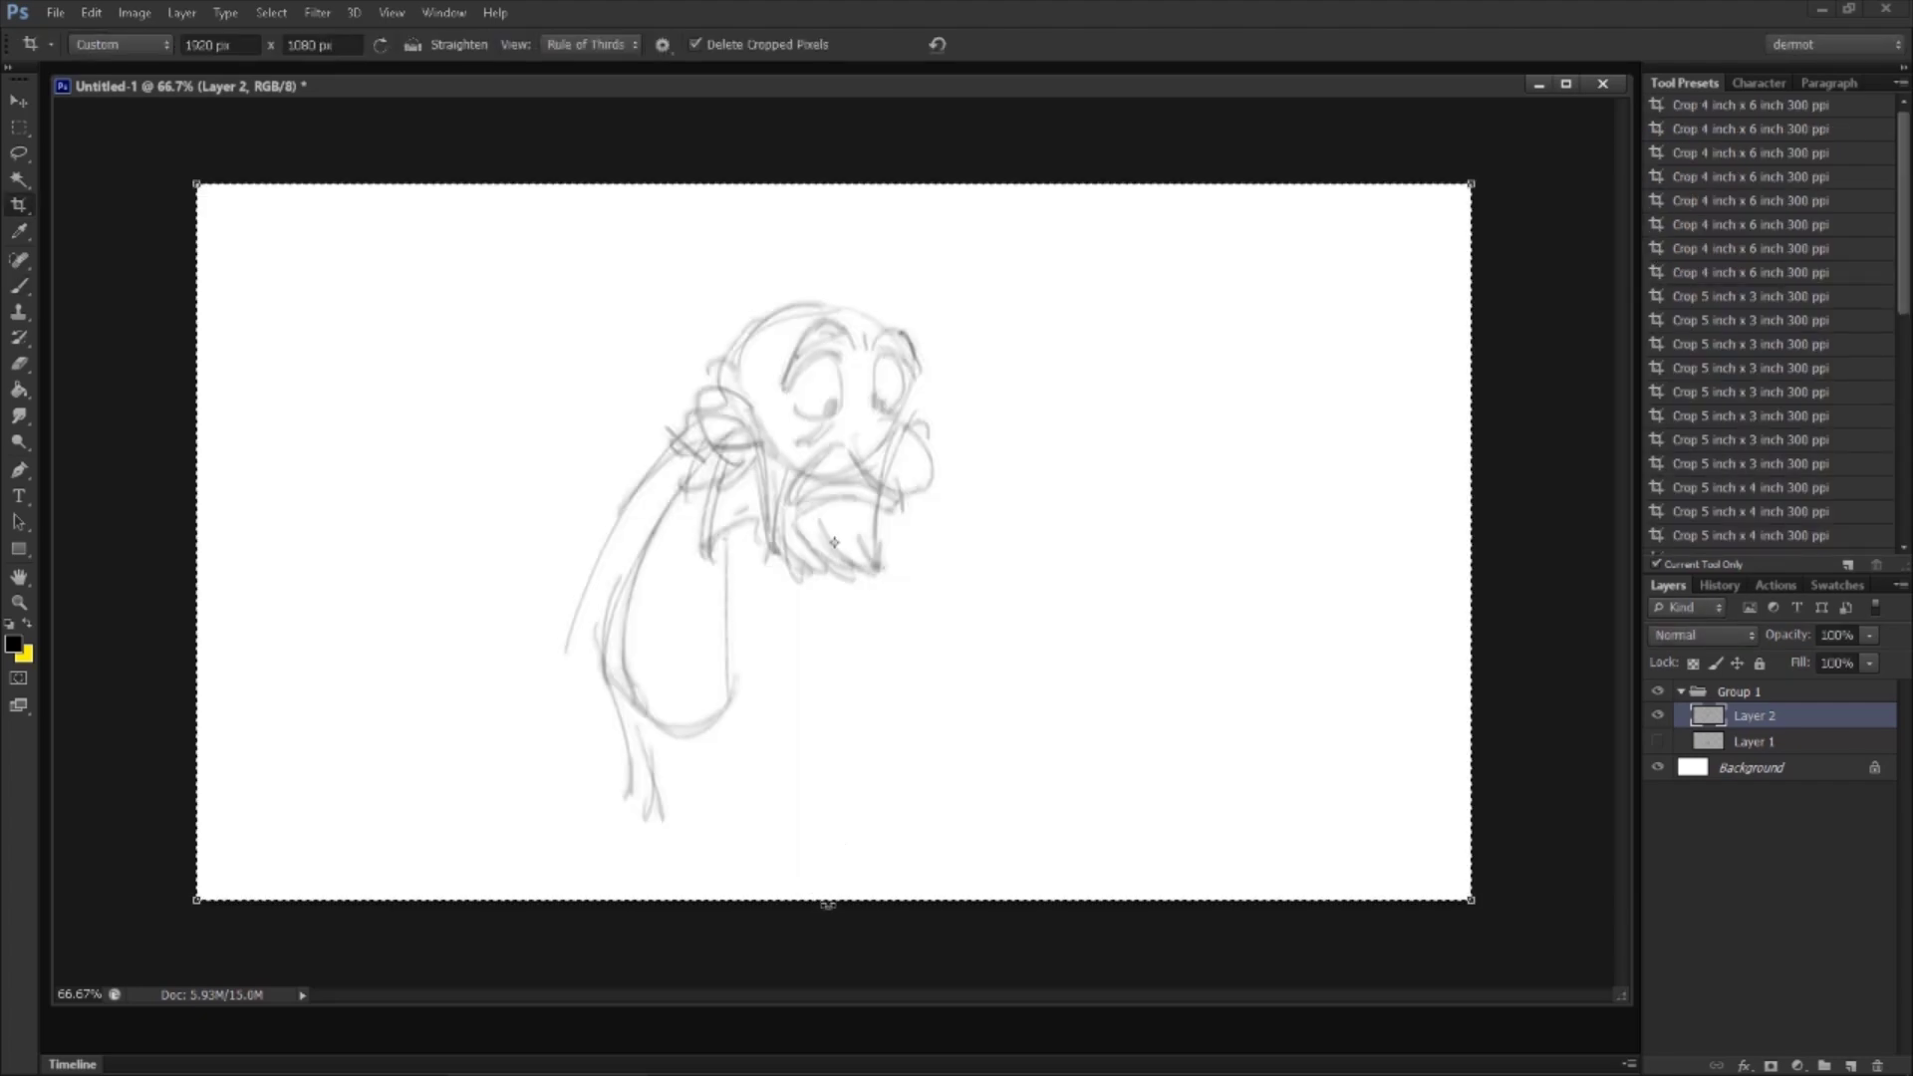
{"action": "left_click", "coordinate": [159, 44]}
{"action": "left_click", "coordinate": [99, 64]}
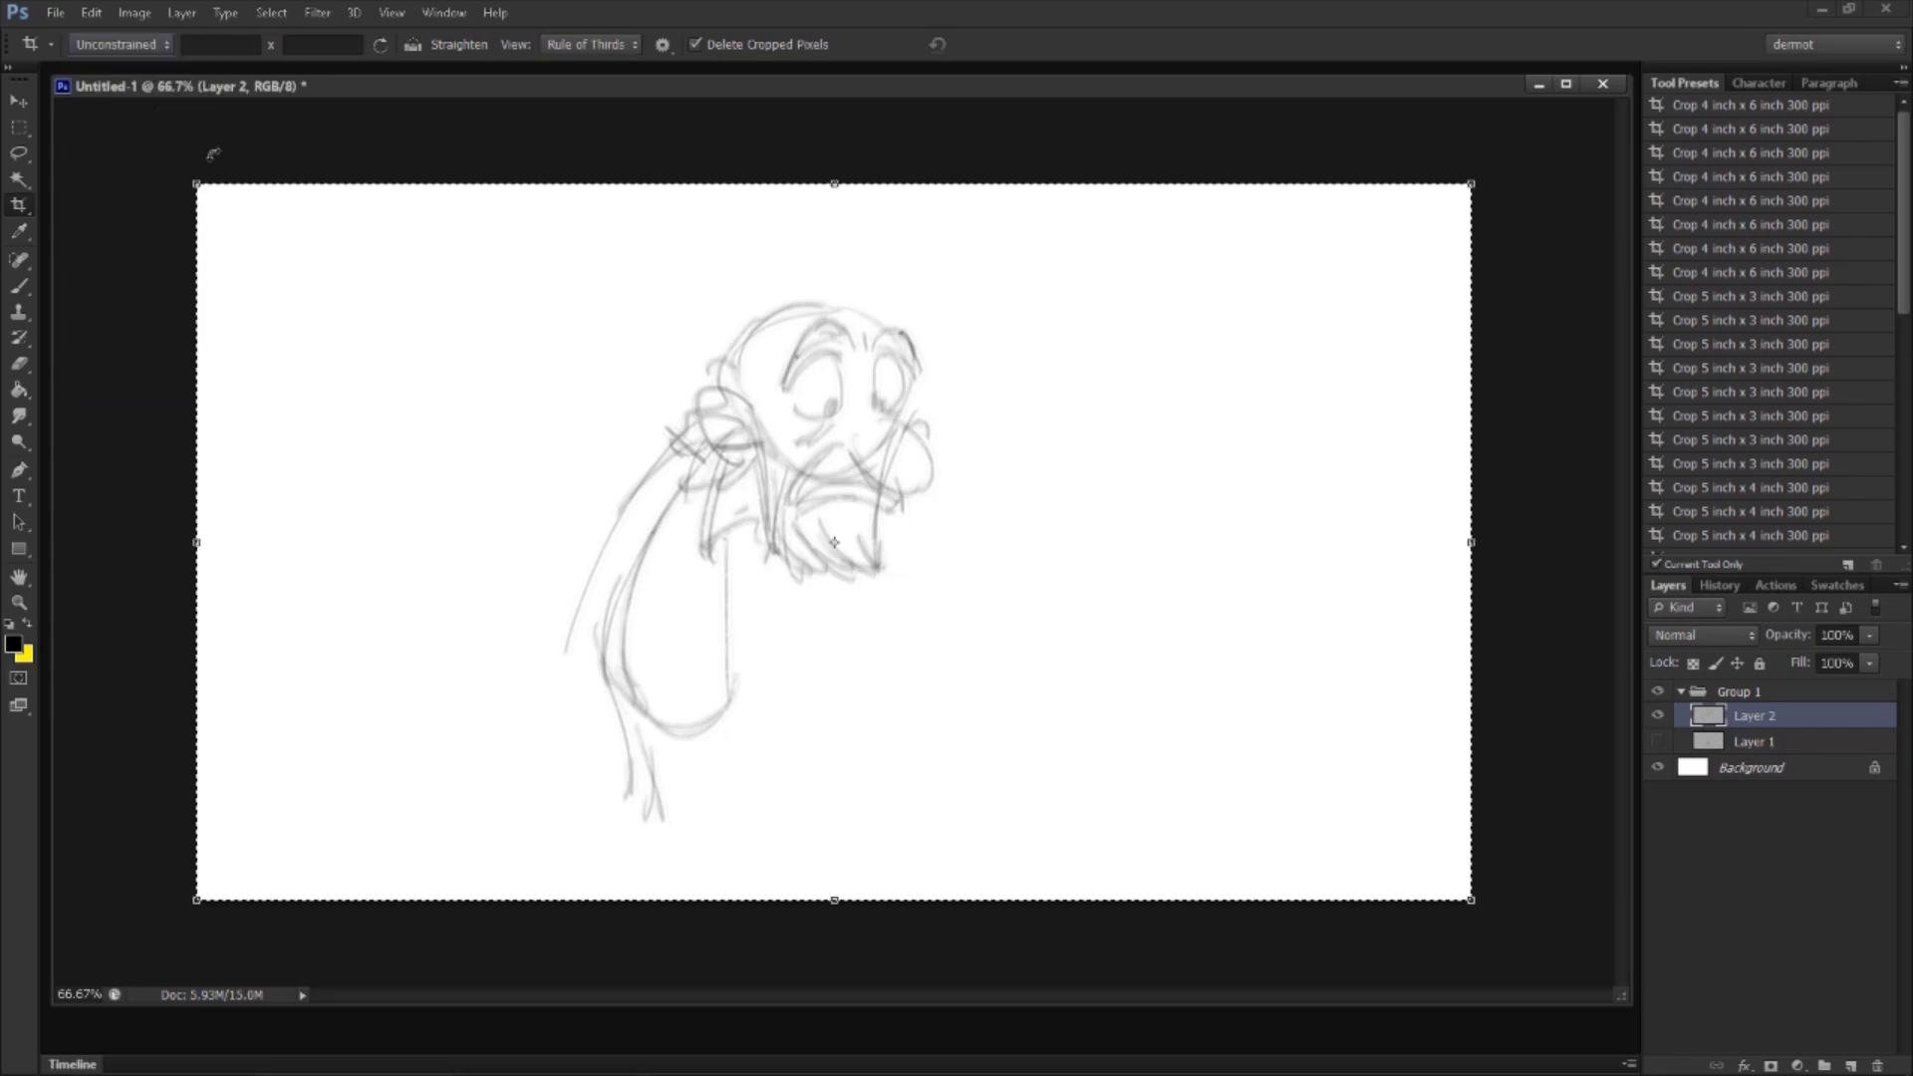
{"action": "left_click", "coordinate": [835, 904]}
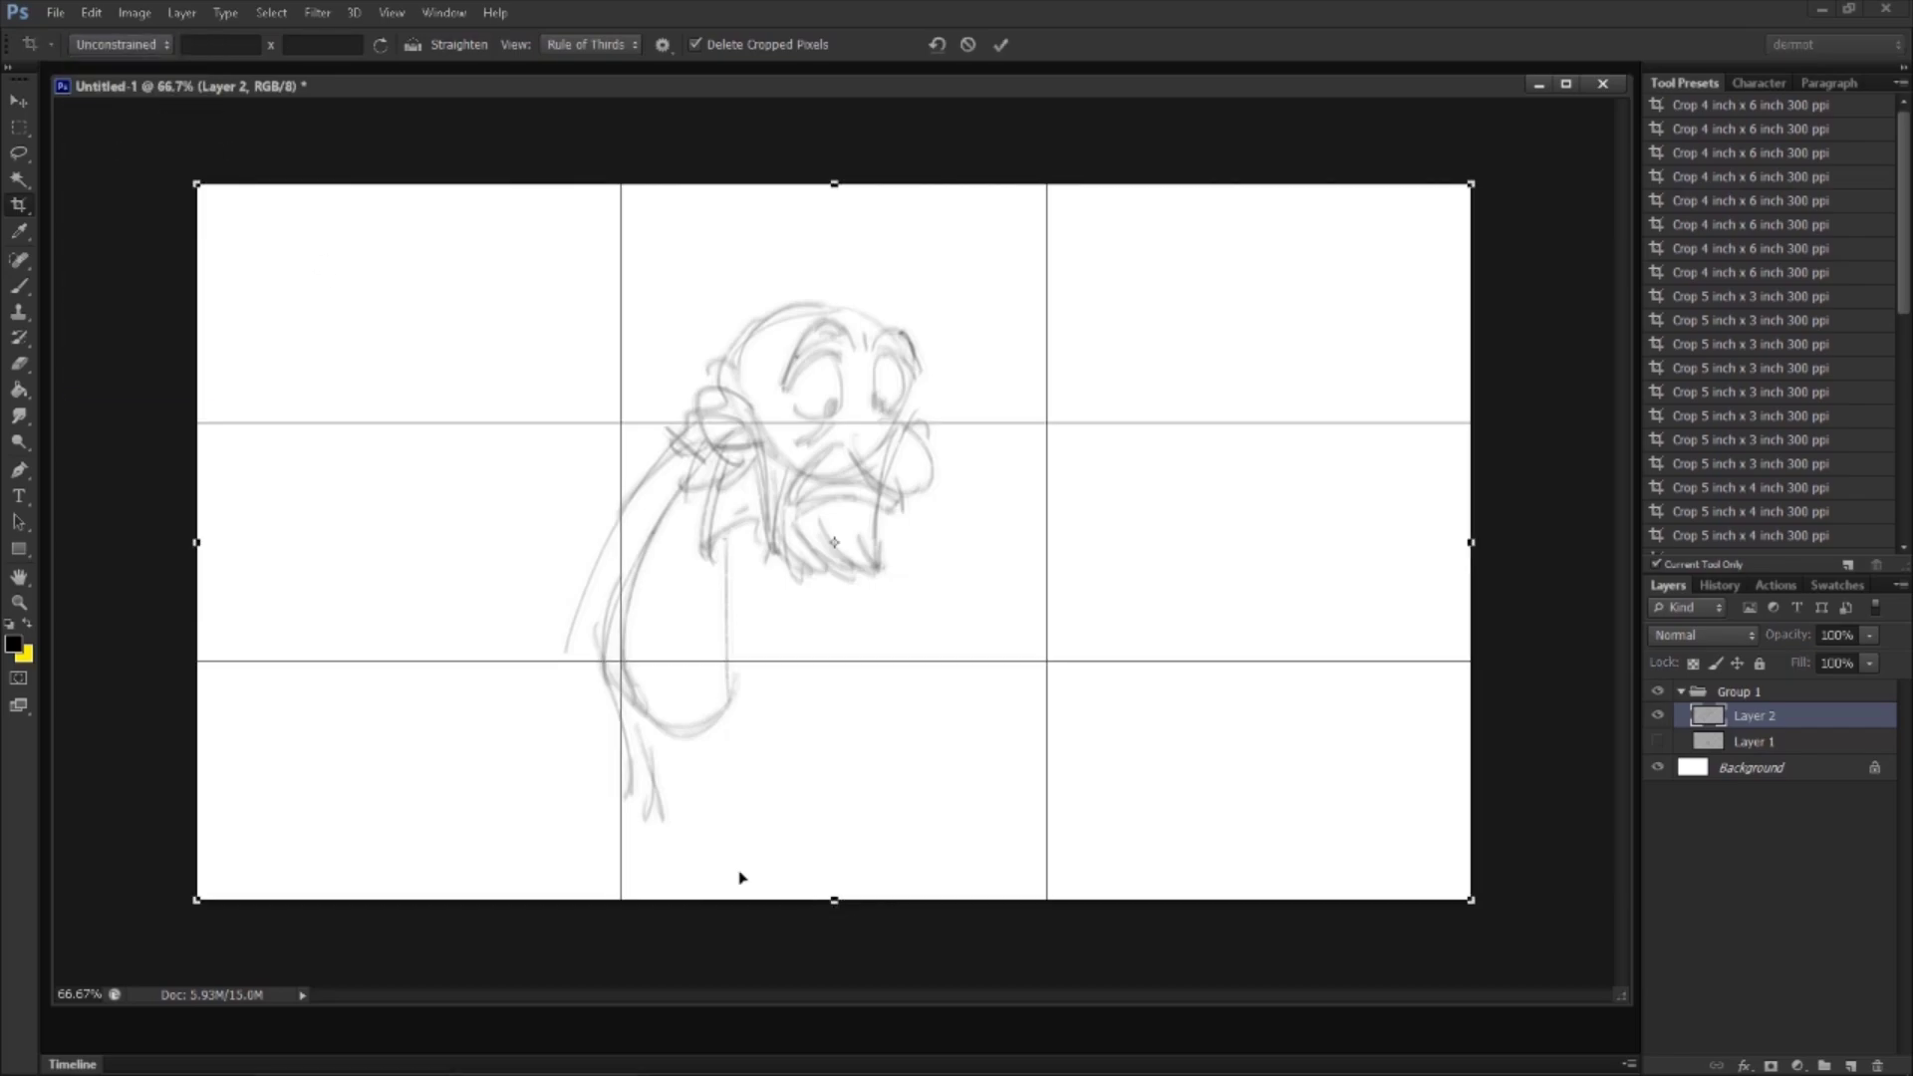
{"action": "left_click", "coordinate": [24, 654]}
{"action": "left_click_drag", "start_coordinate": [1296, 249], "coordinate": [1217, 145]}
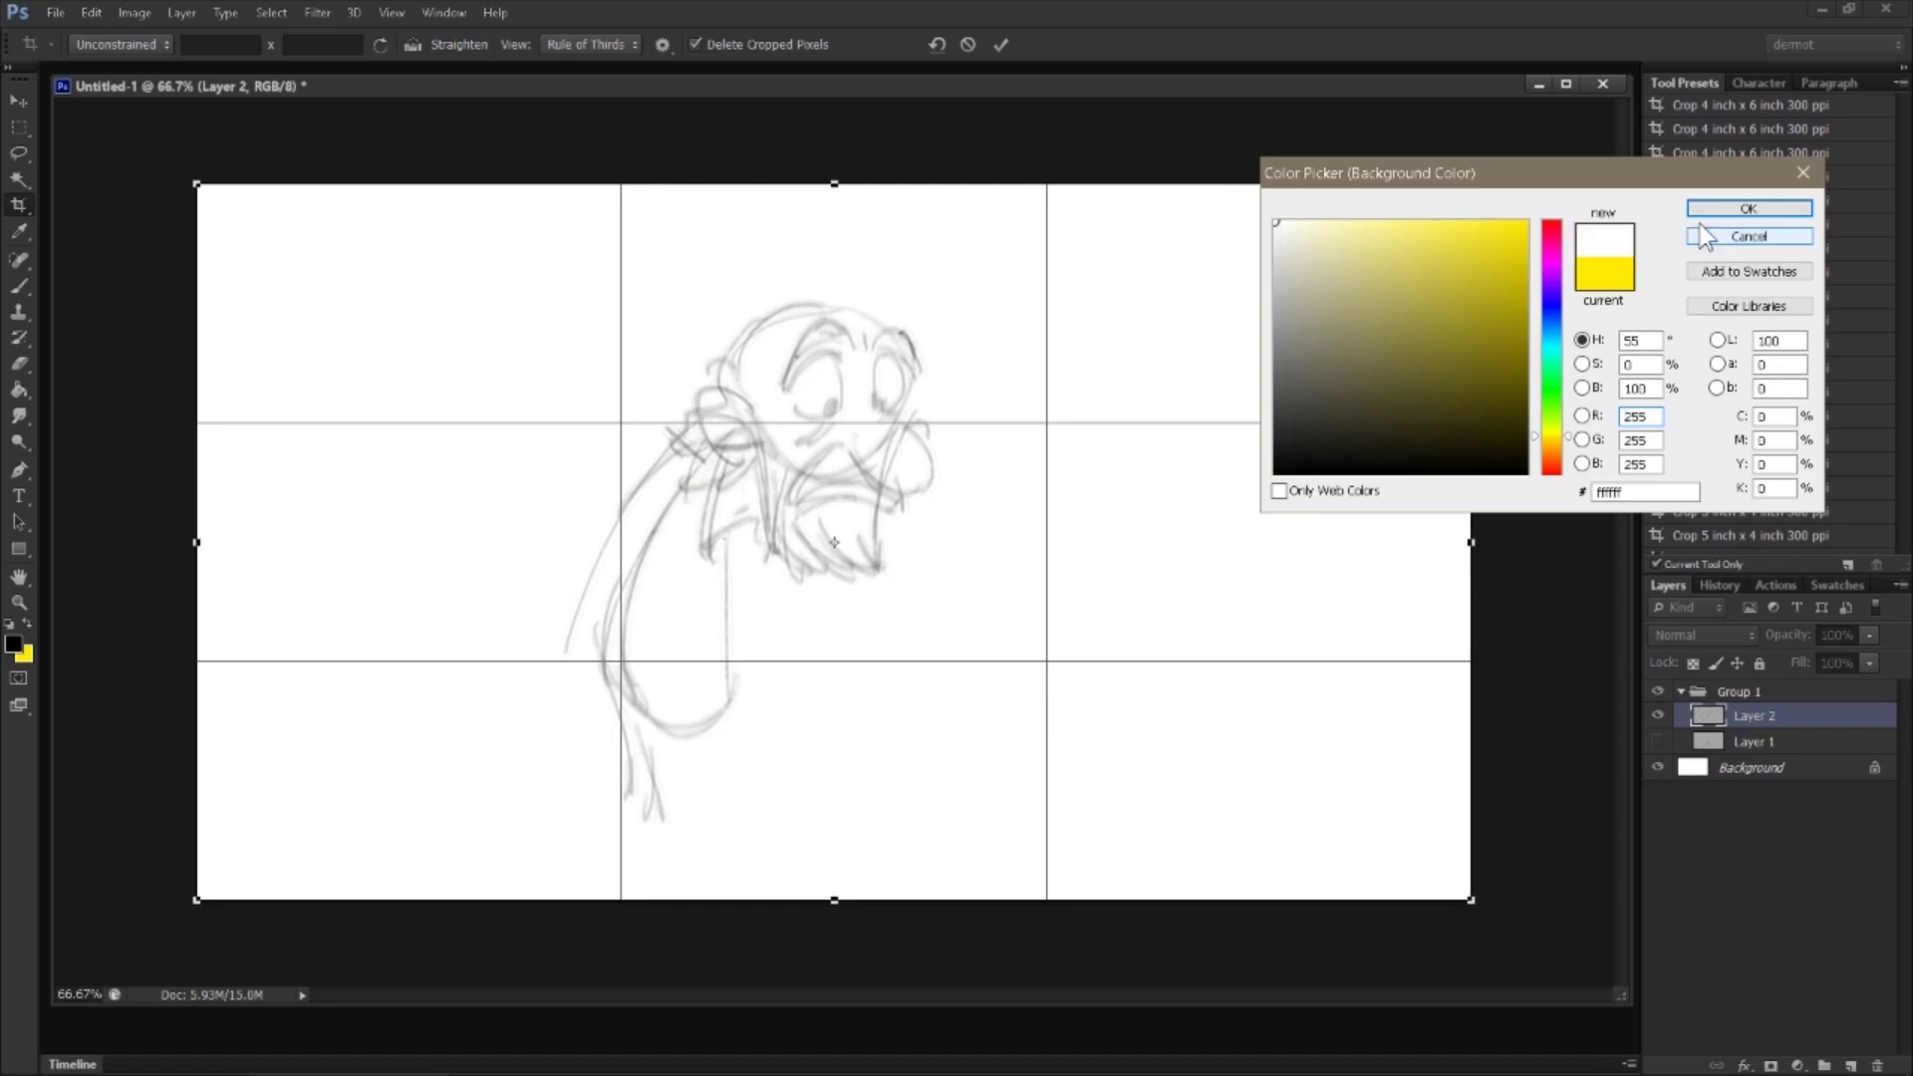
{"action": "left_click", "coordinate": [1723, 209]}
Step: Crop the canvas taller at top and bottom and narrower at both sides, and return to the Brush tool
{"action": "left_click_drag", "start_coordinate": [835, 901], "coordinate": [835, 986]}
{"action": "left_click_drag", "start_coordinate": [1473, 588], "coordinate": [1371, 589]}
{"action": "key", "text": "Return"}
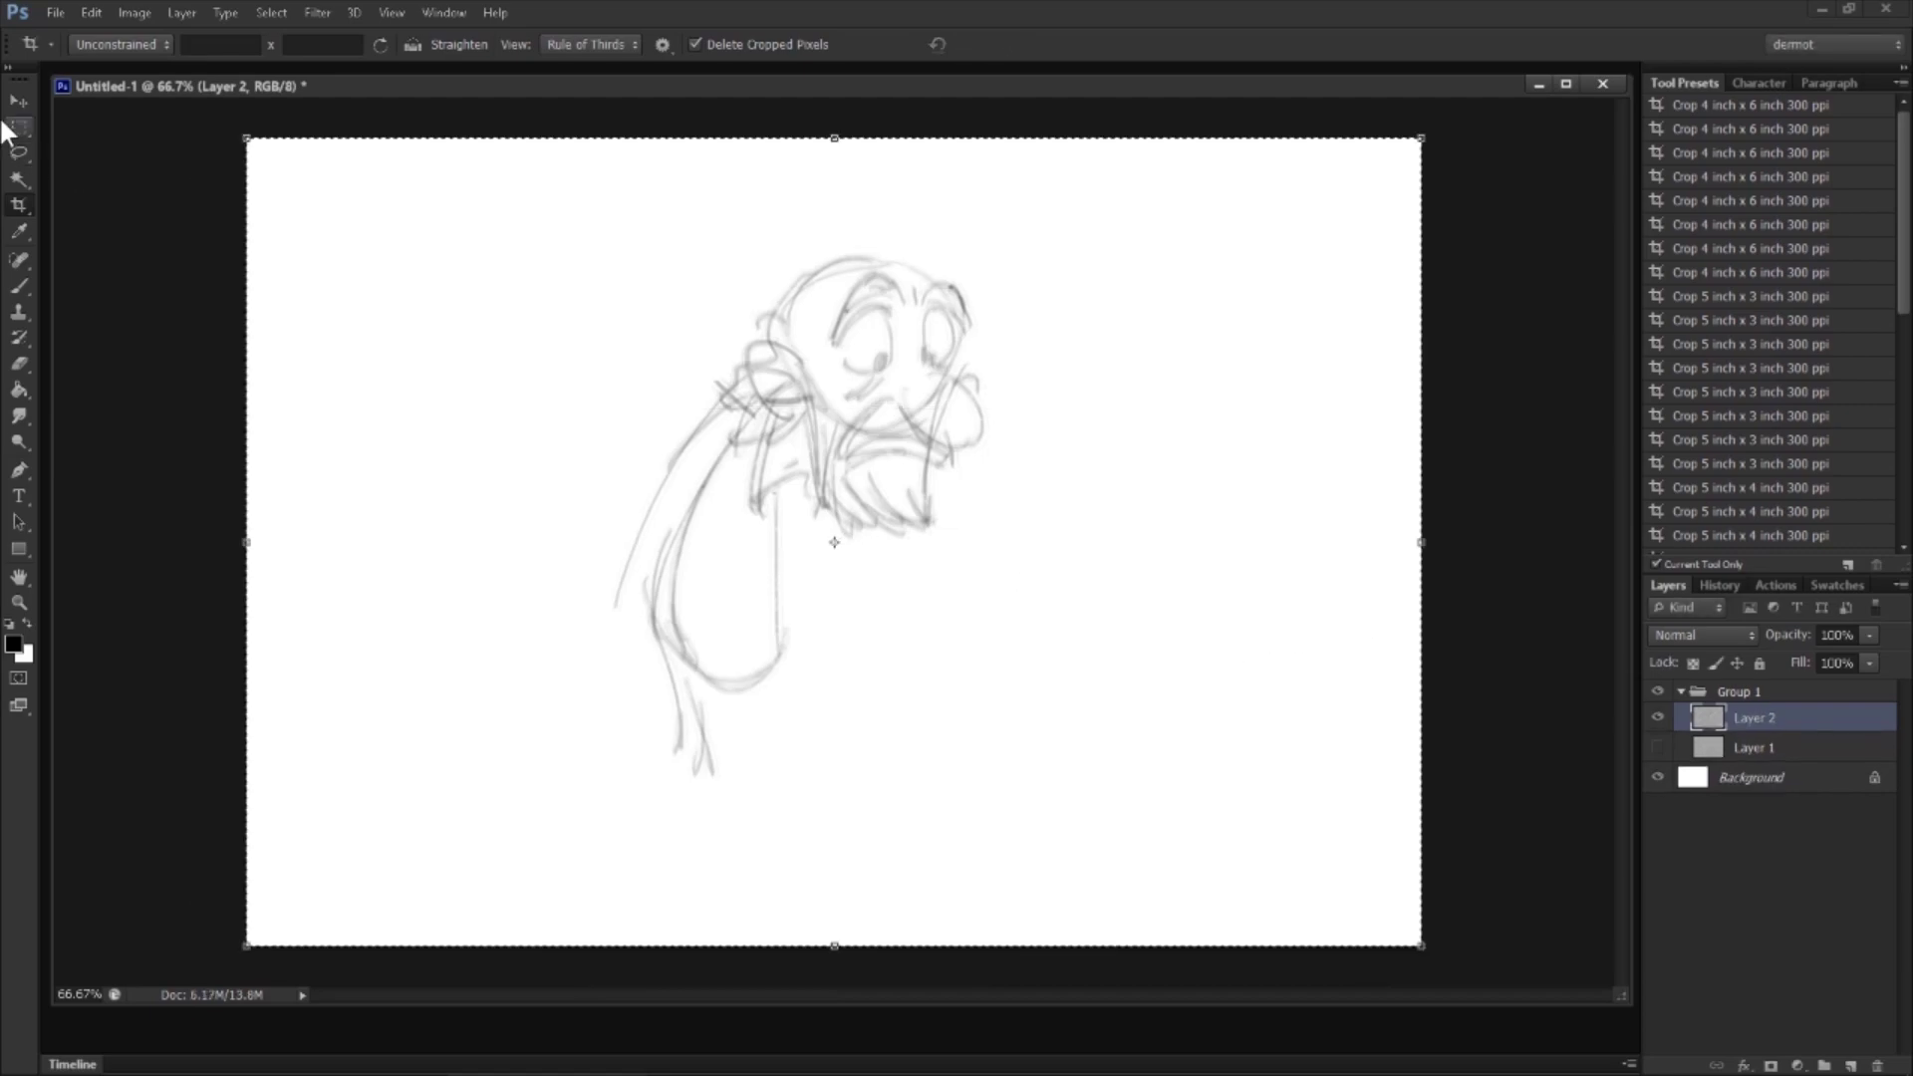
{"action": "left_click", "coordinate": [18, 101]}
{"action": "left_click", "coordinate": [20, 286]}
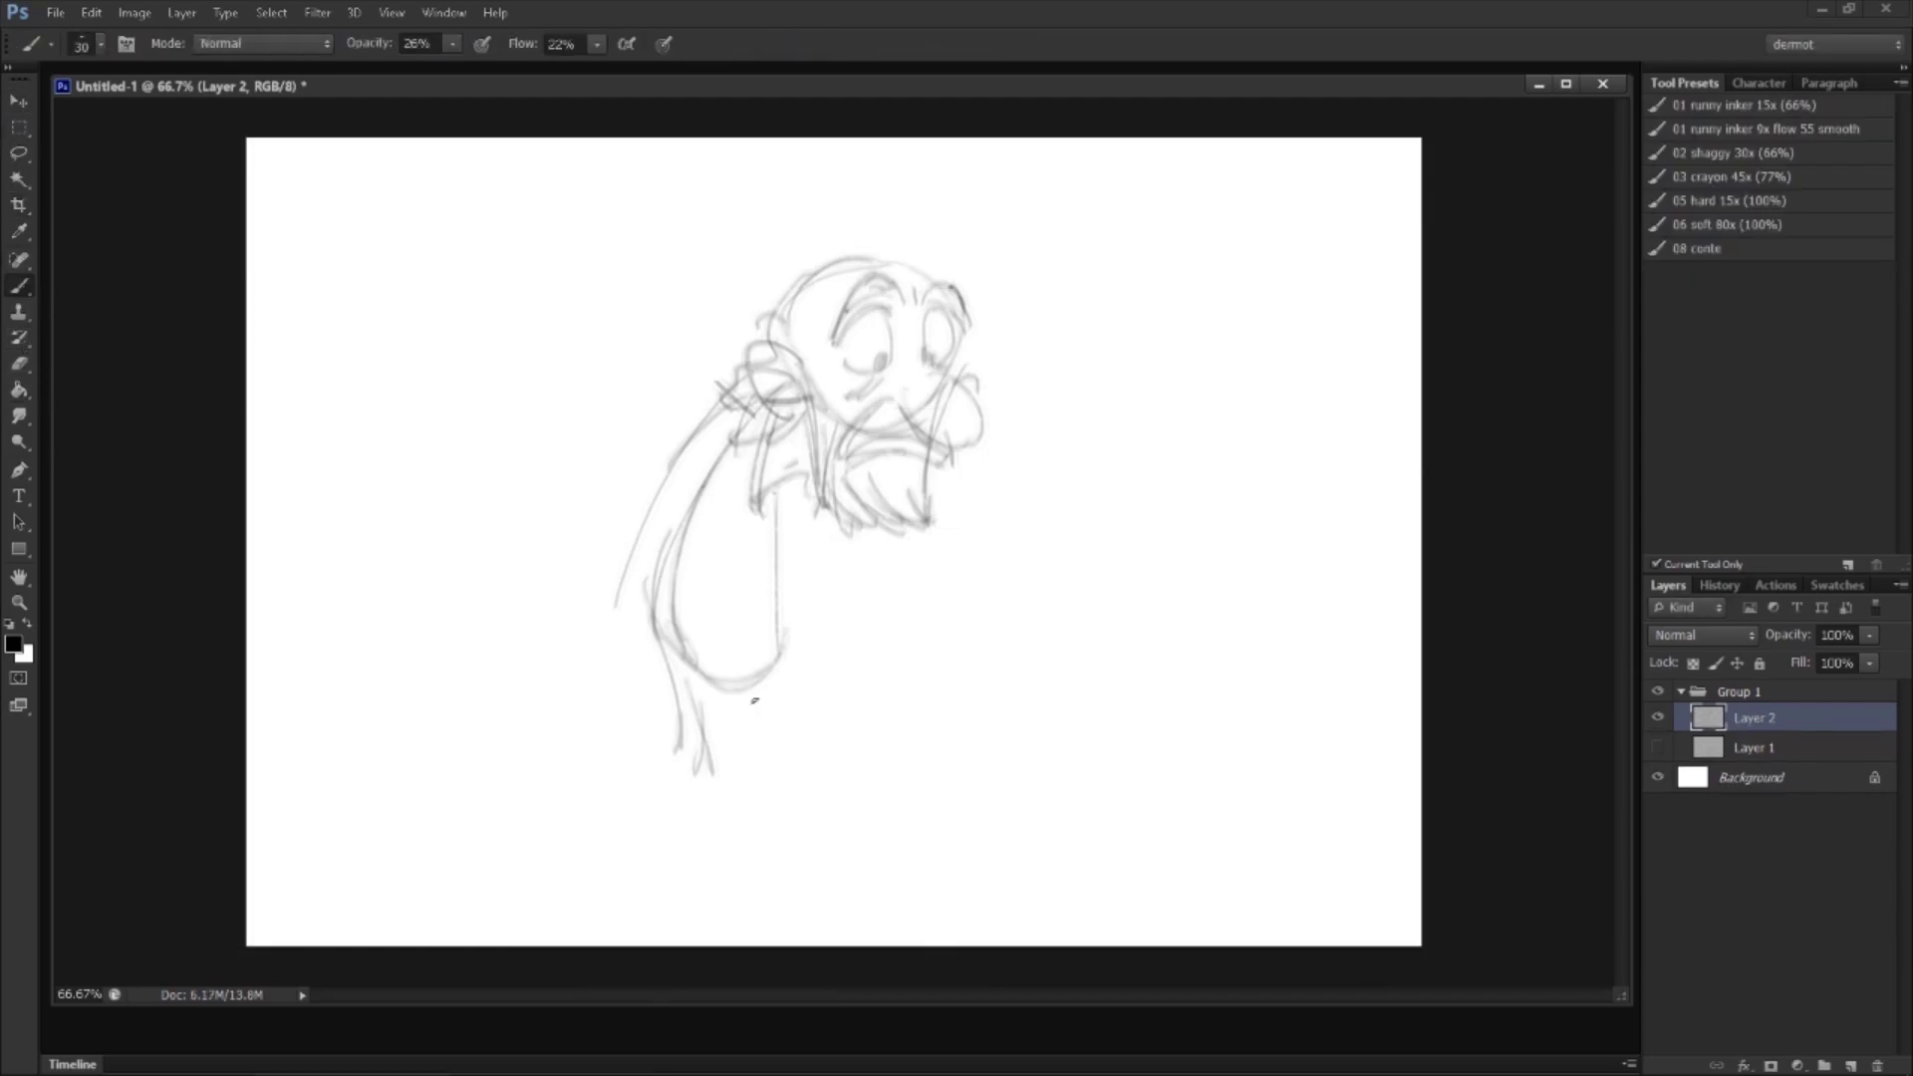
Step: Sketch the bent legs and two long, flat feet under the old man's torso
{"action": "mouse_move", "coordinate": [701, 718]}
{"action": "left_mouse_down"}
{"action": "mouse_move", "coordinate": [670, 787]}
{"action": "mouse_move", "coordinate": [741, 874]}
{"action": "mouse_move", "coordinate": [771, 877]}
{"action": "left_mouse_up"}
{"action": "mouse_move", "coordinate": [681, 812]}
{"action": "left_mouse_down"}
{"action": "mouse_move", "coordinate": [833, 847]}
{"action": "mouse_move", "coordinate": [807, 869]}
{"action": "left_mouse_up"}
{"action": "left_click_drag", "start_coordinate": [774, 658], "coordinate": [803, 711]}
{"action": "mouse_move", "coordinate": [780, 666]}
{"action": "left_mouse_down"}
{"action": "mouse_move", "coordinate": [832, 738]}
{"action": "mouse_move", "coordinate": [805, 737]}
{"action": "left_mouse_up"}
{"action": "left_click_drag", "start_coordinate": [796, 741], "coordinate": [760, 768]}
{"action": "mouse_move", "coordinate": [744, 767]}
{"action": "left_mouse_down"}
{"action": "mouse_move", "coordinate": [759, 812]}
{"action": "mouse_move", "coordinate": [884, 812]}
{"action": "left_mouse_up"}
{"action": "left_click_drag", "start_coordinate": [809, 739], "coordinate": [800, 782]}
Step: Sketch the sloping lines from the shoulder and the upright strokes of the bulky pack behind the back
{"action": "left_click_drag", "start_coordinate": [720, 499], "coordinate": [588, 590]}
{"action": "left_click_drag", "start_coordinate": [714, 424], "coordinate": [563, 543]}
{"action": "left_click_drag", "start_coordinate": [596, 520], "coordinate": [581, 630]}
{"action": "left_click_drag", "start_coordinate": [604, 543], "coordinate": [598, 588]}
{"action": "left_click_drag", "start_coordinate": [598, 682], "coordinate": [604, 622]}
{"action": "left_click_drag", "start_coordinate": [583, 514], "coordinate": [618, 643]}
{"action": "mouse_move", "coordinate": [747, 418]}
{"action": "left_mouse_down"}
{"action": "mouse_move", "coordinate": [588, 506]}
{"action": "mouse_move", "coordinate": [612, 506]}
{"action": "mouse_move", "coordinate": [596, 542]}
{"action": "left_mouse_up"}
Step: Outline the pack's outer edge and base, and sketch the bent near arm, its hand and the rounded torso panels
{"action": "mouse_move", "coordinate": [597, 543]}
{"action": "left_mouse_down"}
{"action": "mouse_move", "coordinate": [634, 617]}
{"action": "mouse_move", "coordinate": [688, 641]}
{"action": "left_mouse_up"}
{"action": "left_click_drag", "start_coordinate": [628, 528], "coordinate": [659, 617]}
{"action": "mouse_move", "coordinate": [682, 508]}
{"action": "left_mouse_down"}
{"action": "mouse_move", "coordinate": [612, 546]}
{"action": "mouse_move", "coordinate": [587, 678]}
{"action": "left_mouse_up"}
{"action": "mouse_move", "coordinate": [550, 590]}
{"action": "left_mouse_down"}
{"action": "mouse_move", "coordinate": [595, 698]}
{"action": "mouse_move", "coordinate": [642, 685]}
{"action": "left_mouse_up"}
{"action": "mouse_move", "coordinate": [685, 506]}
{"action": "left_mouse_down"}
{"action": "mouse_move", "coordinate": [727, 645]}
{"action": "mouse_move", "coordinate": [689, 665]}
{"action": "left_mouse_up"}
{"action": "left_click_drag", "start_coordinate": [573, 543], "coordinate": [610, 691]}
{"action": "left_click_drag", "start_coordinate": [643, 687], "coordinate": [640, 726]}
{"action": "mouse_move", "coordinate": [633, 633]}
{"action": "left_mouse_down"}
{"action": "mouse_move", "coordinate": [681, 671]}
{"action": "mouse_move", "coordinate": [702, 660]}
{"action": "left_mouse_up"}
{"action": "left_click_drag", "start_coordinate": [642, 707], "coordinate": [709, 677]}
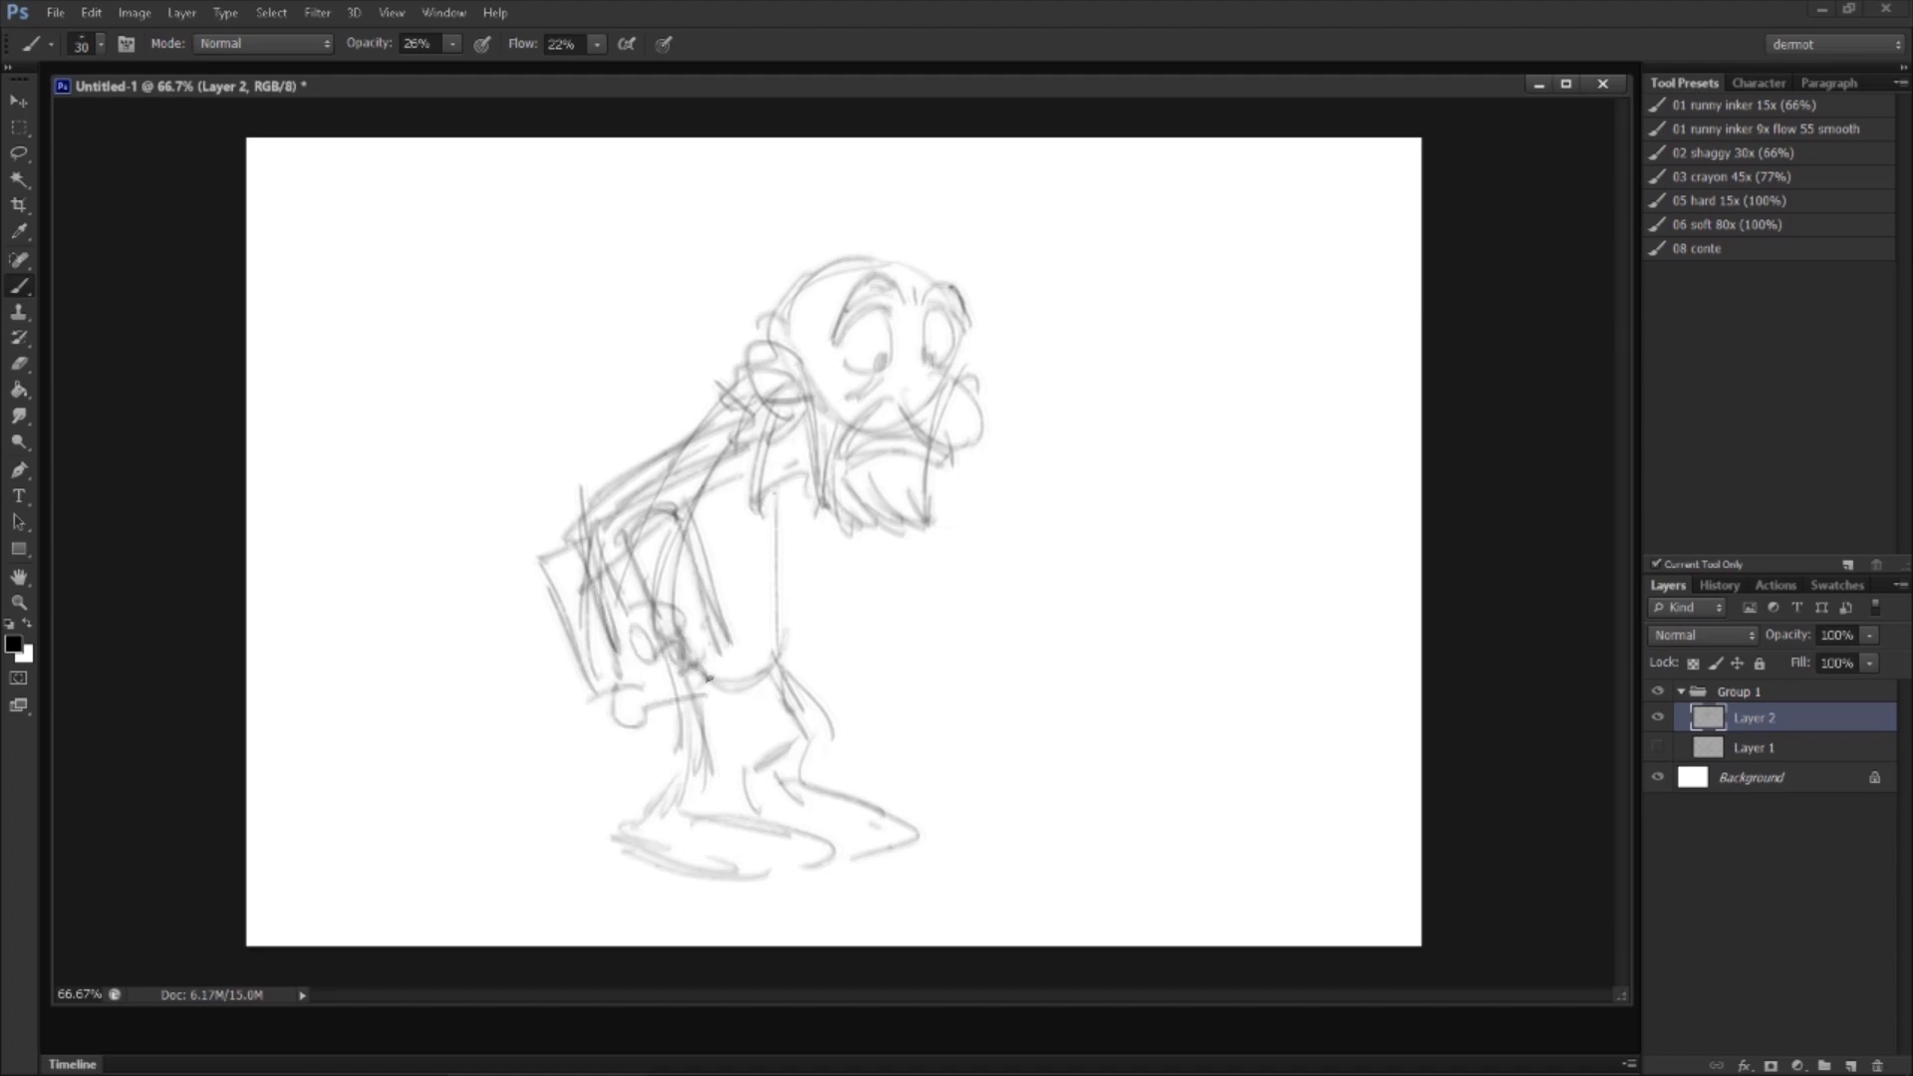
{"action": "mouse_move", "coordinate": [694, 528]}
{"action": "left_mouse_down"}
{"action": "mouse_move", "coordinate": [749, 487]}
{"action": "mouse_move", "coordinate": [773, 640]}
{"action": "mouse_move", "coordinate": [717, 635]}
{"action": "left_mouse_up"}
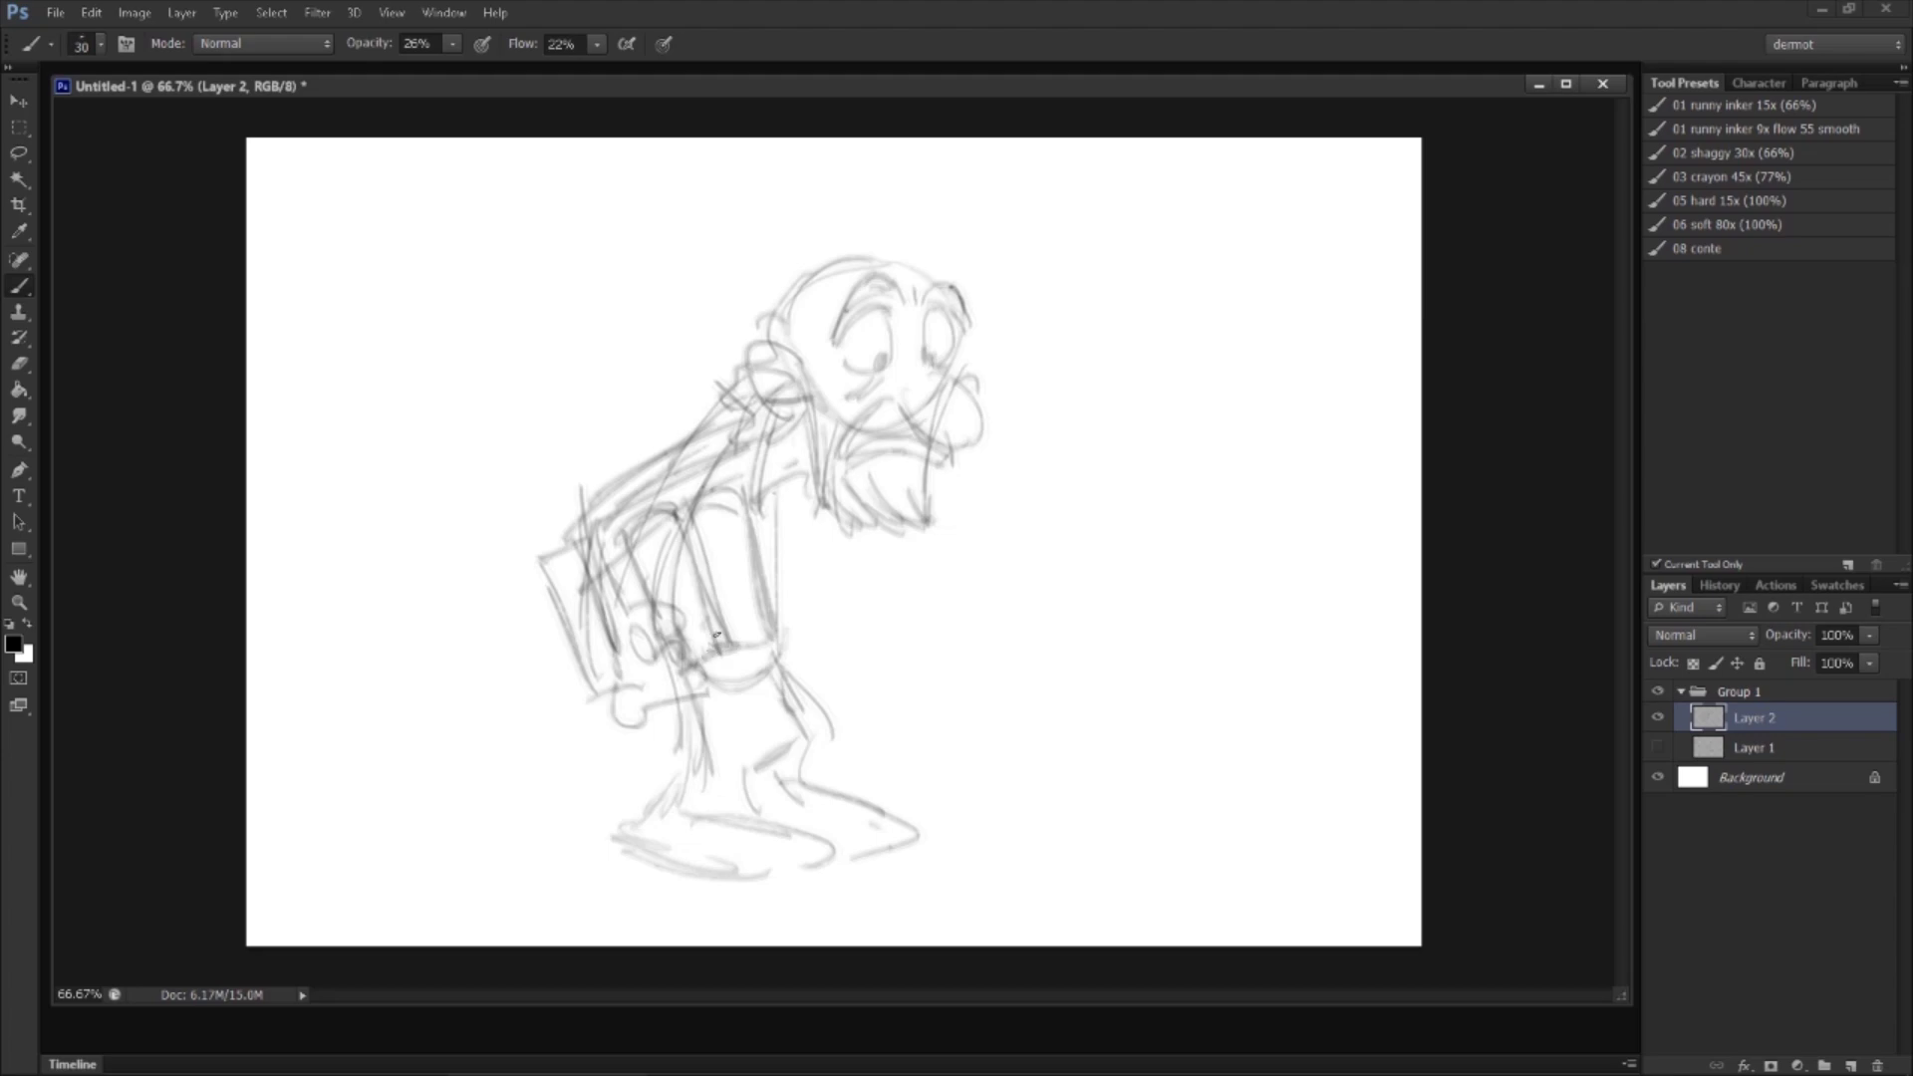
Step: Sketch the outstretched forearm and hand in front of the figure, holding a rectangular card lettered "UP.UP"
{"action": "mouse_move", "coordinate": [806, 525]}
{"action": "left_mouse_down"}
{"action": "mouse_move", "coordinate": [875, 618]}
{"action": "mouse_move", "coordinate": [966, 564]}
{"action": "left_mouse_up"}
{"action": "mouse_move", "coordinate": [897, 630]}
{"action": "left_mouse_down"}
{"action": "mouse_move", "coordinate": [1007, 575]}
{"action": "mouse_move", "coordinate": [992, 468]}
{"action": "mouse_move", "coordinate": [1146, 457]}
{"action": "left_mouse_up"}
{"action": "left_click_drag", "start_coordinate": [1002, 516], "coordinate": [1125, 548]}
{"action": "left_click_drag", "start_coordinate": [1134, 476], "coordinate": [1108, 543]}
{"action": "mouse_move", "coordinate": [991, 576]}
{"action": "left_mouse_down"}
{"action": "mouse_move", "coordinate": [1066, 546]}
{"action": "mouse_move", "coordinate": [1012, 530]}
{"action": "mouse_move", "coordinate": [1048, 467]}
{"action": "mouse_move", "coordinate": [1071, 498]}
{"action": "mouse_move", "coordinate": [1096, 471]}
{"action": "mouse_move", "coordinate": [1104, 493]}
{"action": "left_mouse_up"}
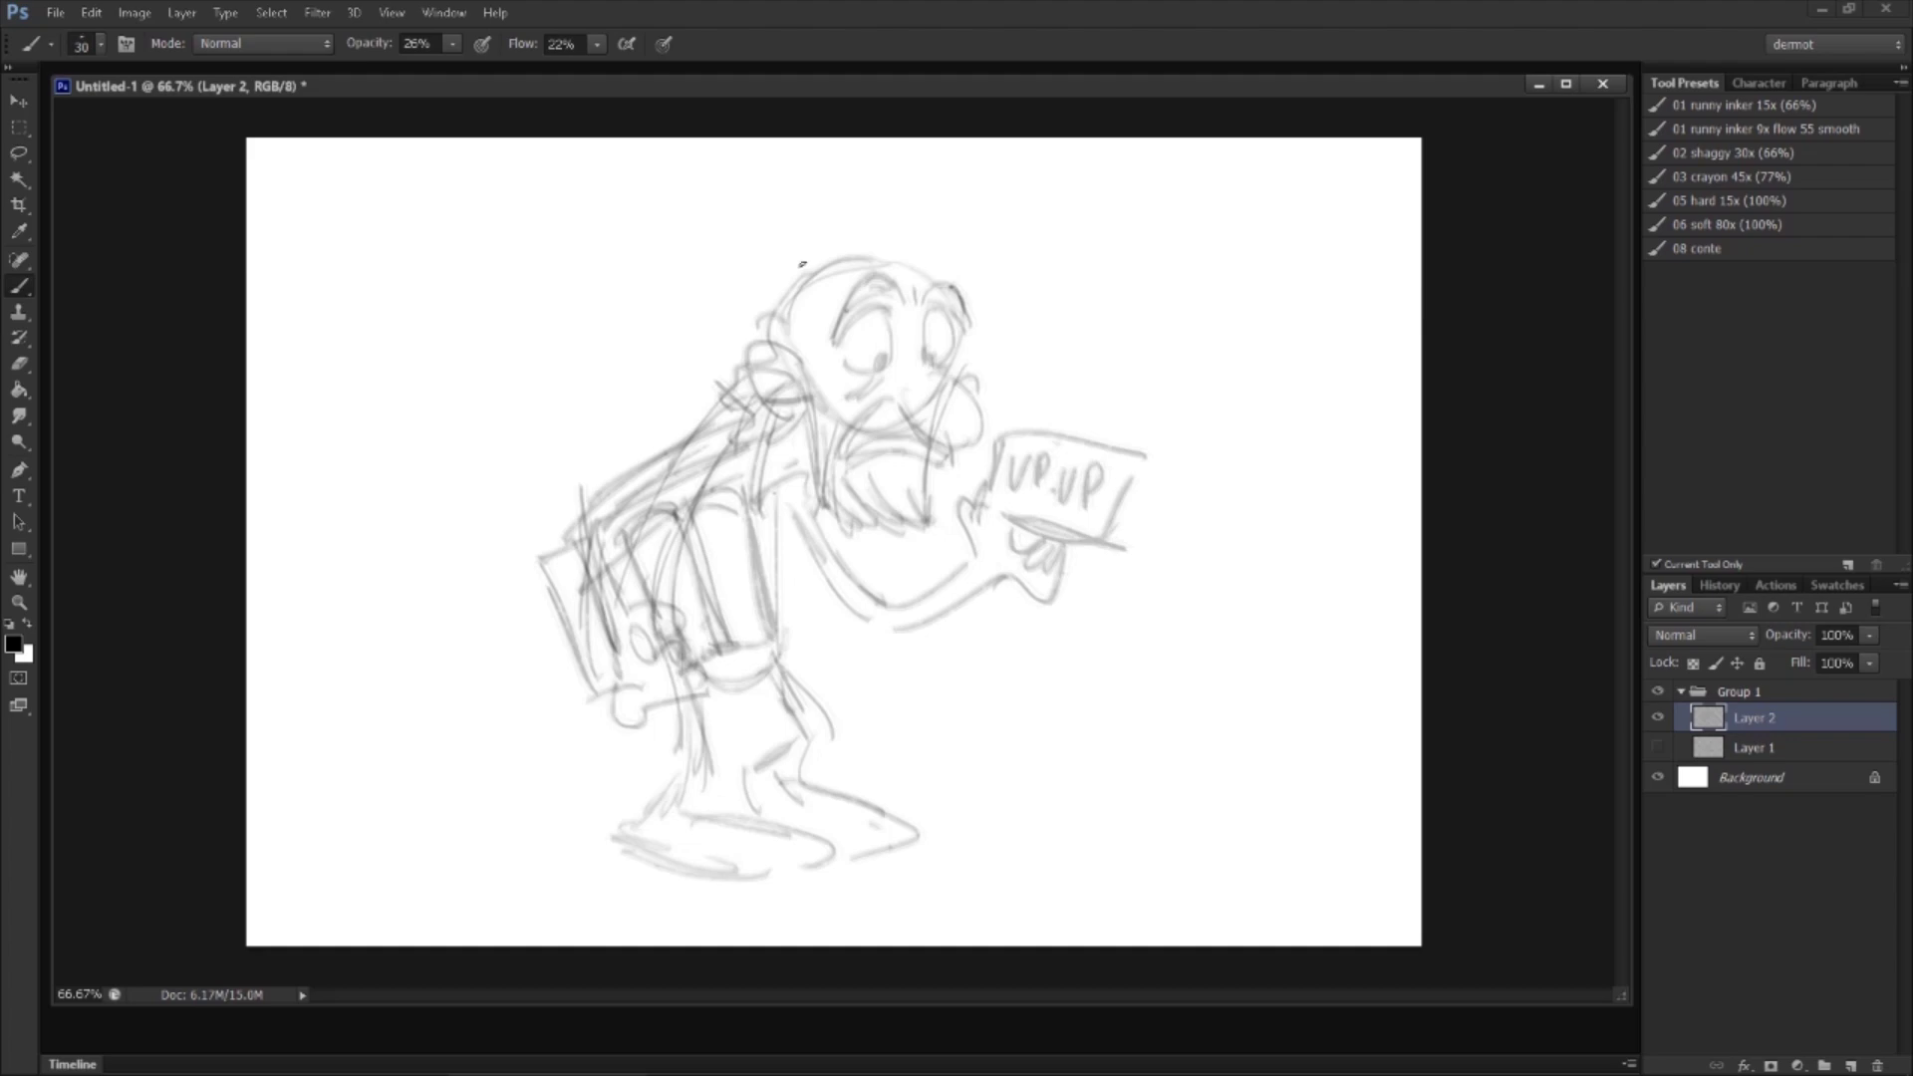
Step: Add contour strokes around the crown of the head and redraw the forward leg with a longer foot
{"action": "left_click_drag", "start_coordinate": [781, 353], "coordinate": [770, 304]}
{"action": "mouse_move", "coordinate": [772, 299]}
{"action": "left_mouse_down"}
{"action": "mouse_move", "coordinate": [862, 244]}
{"action": "mouse_move", "coordinate": [862, 263]}
{"action": "left_mouse_up"}
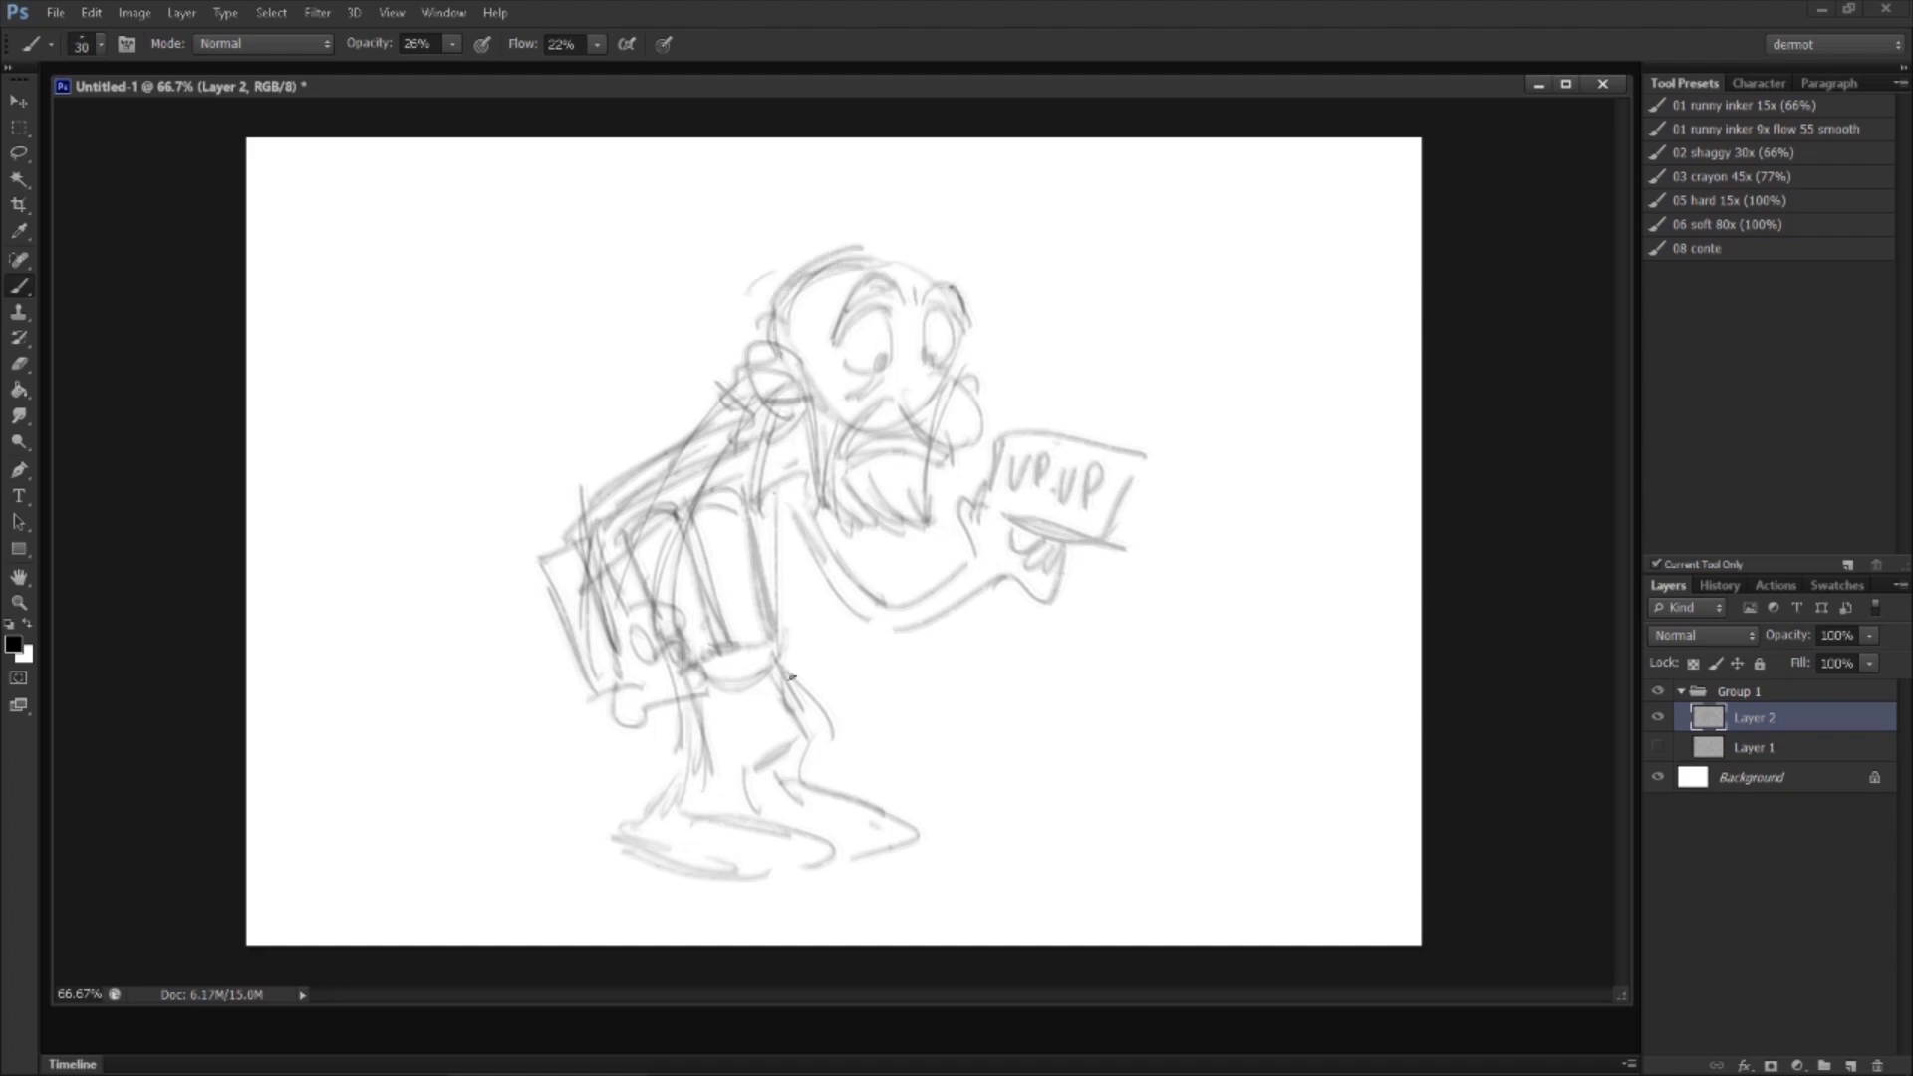
{"action": "mouse_move", "coordinate": [788, 664]}
{"action": "left_mouse_down"}
{"action": "mouse_move", "coordinate": [842, 729]}
{"action": "mouse_move", "coordinate": [819, 773]}
{"action": "mouse_move", "coordinate": [772, 792]}
{"action": "mouse_move", "coordinate": [864, 839]}
{"action": "mouse_move", "coordinate": [921, 837]}
{"action": "left_mouse_up"}
{"action": "left_click_drag", "start_coordinate": [807, 783], "coordinate": [972, 819]}
{"action": "left_click_drag", "start_coordinate": [857, 827], "coordinate": [907, 838]}
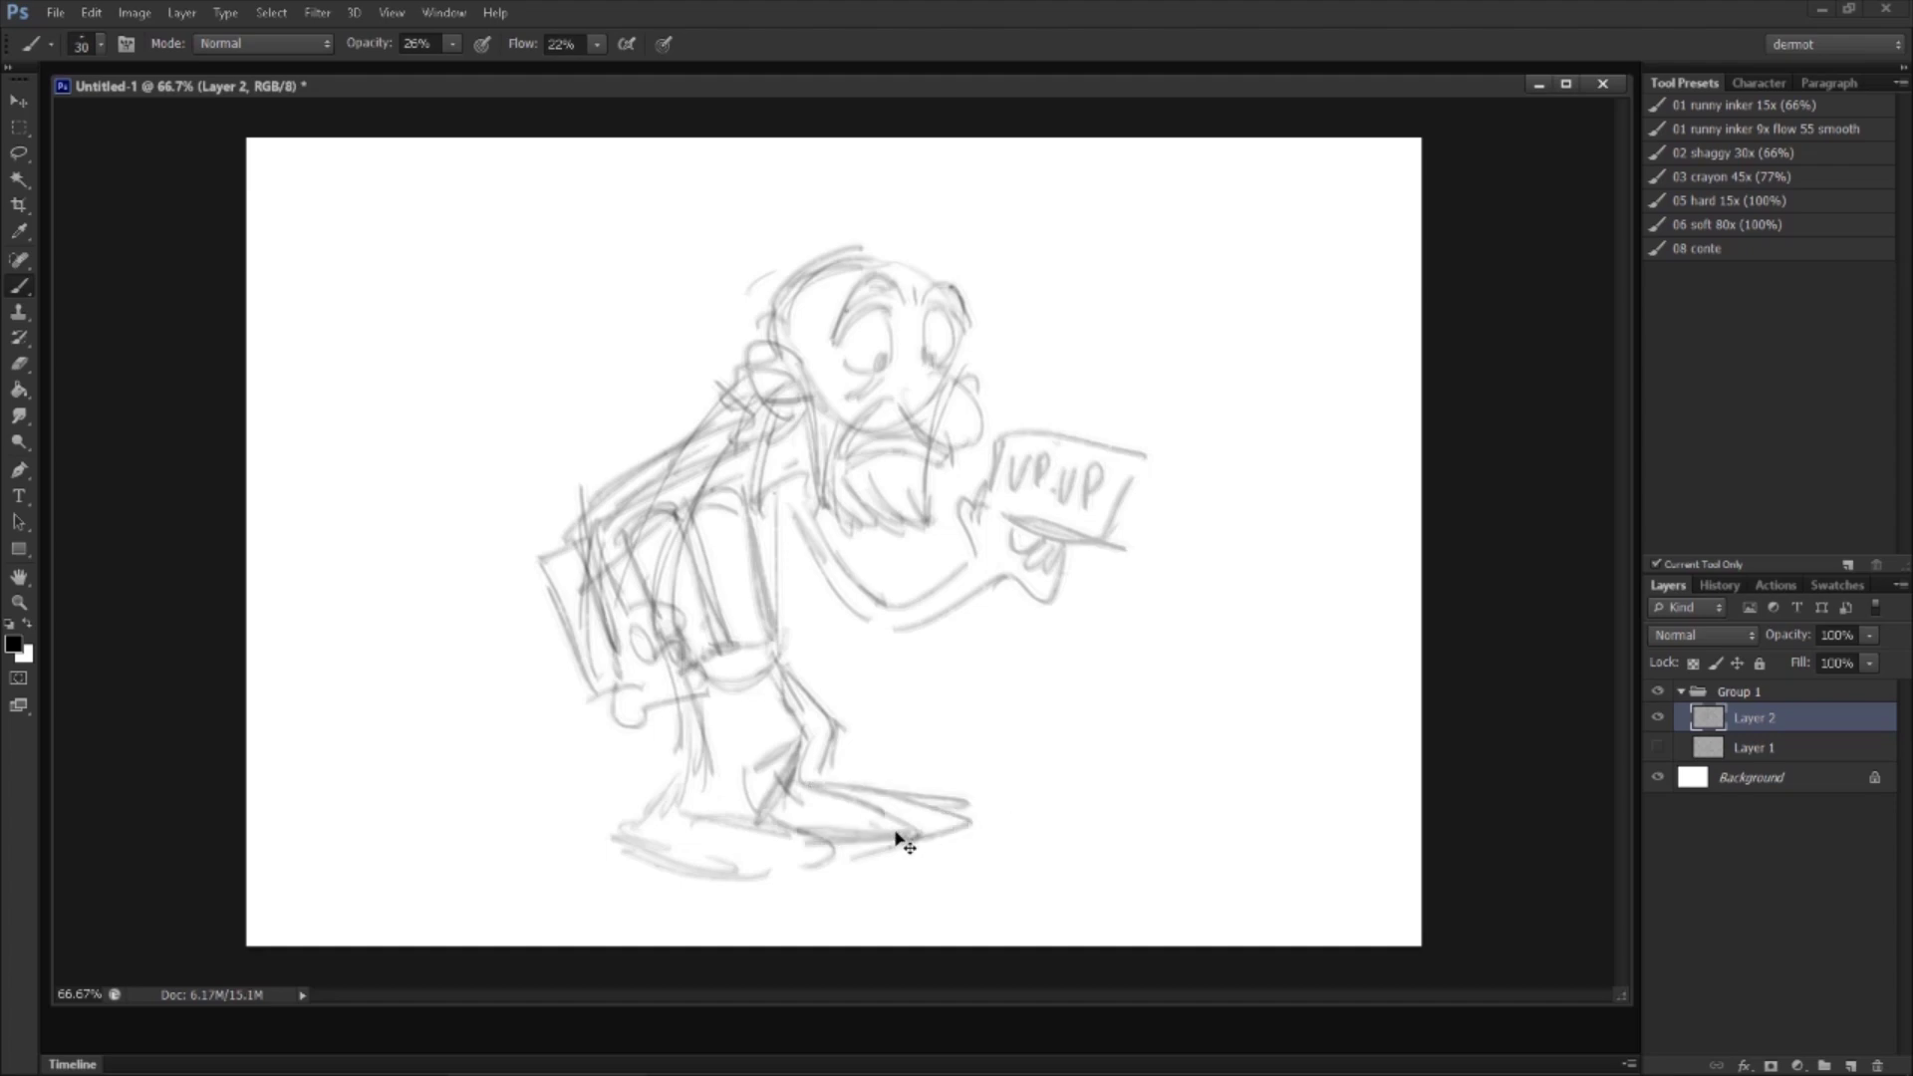
Step: Mirror the canvas horizontally, strengthen the lines of the legs, feet, outstretched arm and hand, and mirror it back
{"action": "key", "text": "h"}
{"action": "mouse_move", "coordinate": [854, 818]}
{"action": "left_mouse_down"}
{"action": "mouse_move", "coordinate": [710, 877]}
{"action": "mouse_move", "coordinate": [917, 861]}
{"action": "left_mouse_up"}
{"action": "mouse_move", "coordinate": [787, 879]}
{"action": "left_mouse_down"}
{"action": "mouse_move", "coordinate": [946, 842]}
{"action": "mouse_move", "coordinate": [837, 749]}
{"action": "mouse_move", "coordinate": [924, 842]}
{"action": "left_mouse_up"}
{"action": "mouse_move", "coordinate": [721, 802]}
{"action": "left_mouse_down"}
{"action": "mouse_move", "coordinate": [593, 825]}
{"action": "mouse_move", "coordinate": [737, 849]}
{"action": "left_mouse_up"}
{"action": "left_click_drag", "start_coordinate": [803, 792], "coordinate": [787, 835]}
{"action": "left_click_drag", "start_coordinate": [675, 747], "coordinate": [693, 761]}
{"action": "left_click_drag", "start_coordinate": [558, 585], "coordinate": [667, 623]}
{"action": "left_click_drag", "start_coordinate": [558, 553], "coordinate": [508, 494]}
{"action": "key", "text": "h"}
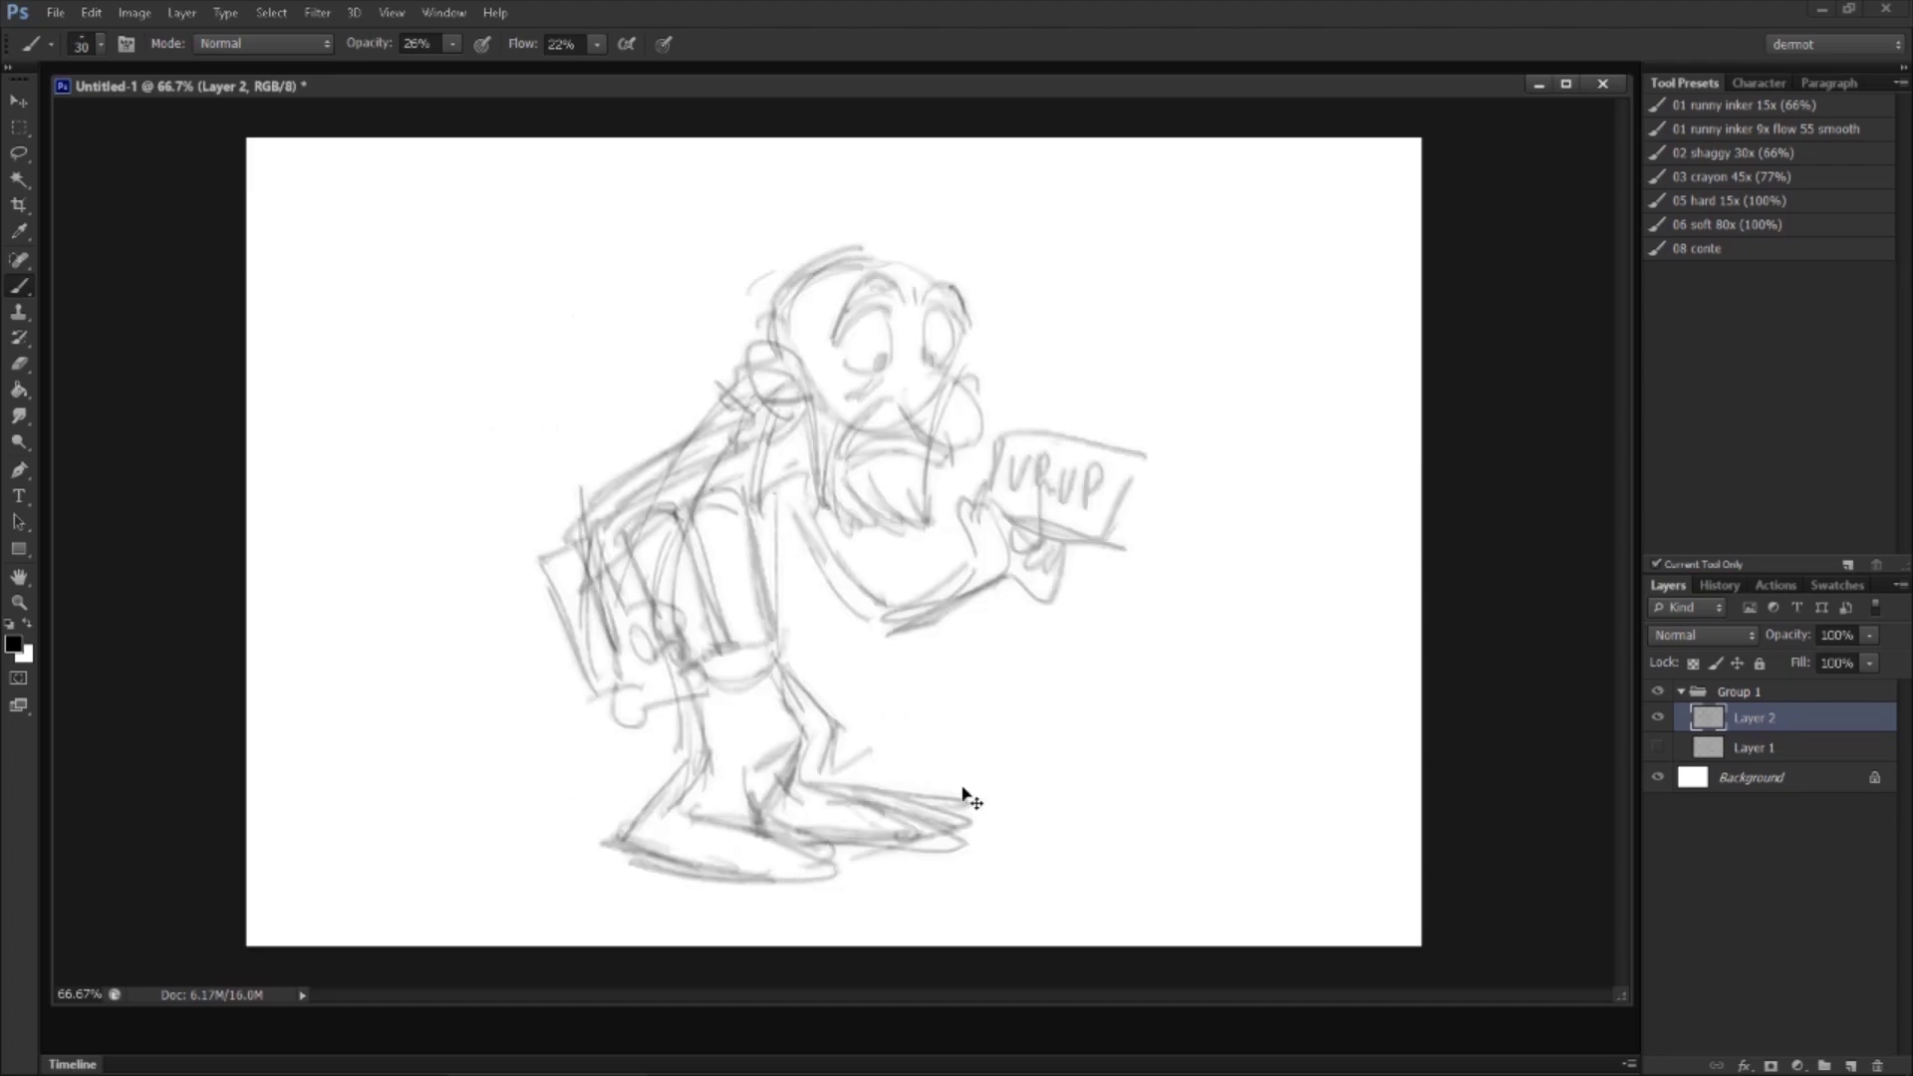
Step: Turn on the CMYK proof preview and rotate the whole sketch slightly clockwise with a free transform
{"action": "key", "text": "ctrl+y"}
{"action": "key", "text": "ctrl+t"}
{"action": "left_click_drag", "start_coordinate": [1188, 217], "coordinate": [1127, 461]}
{"action": "key", "text": "Return"}
{"action": "key", "text": "b"}
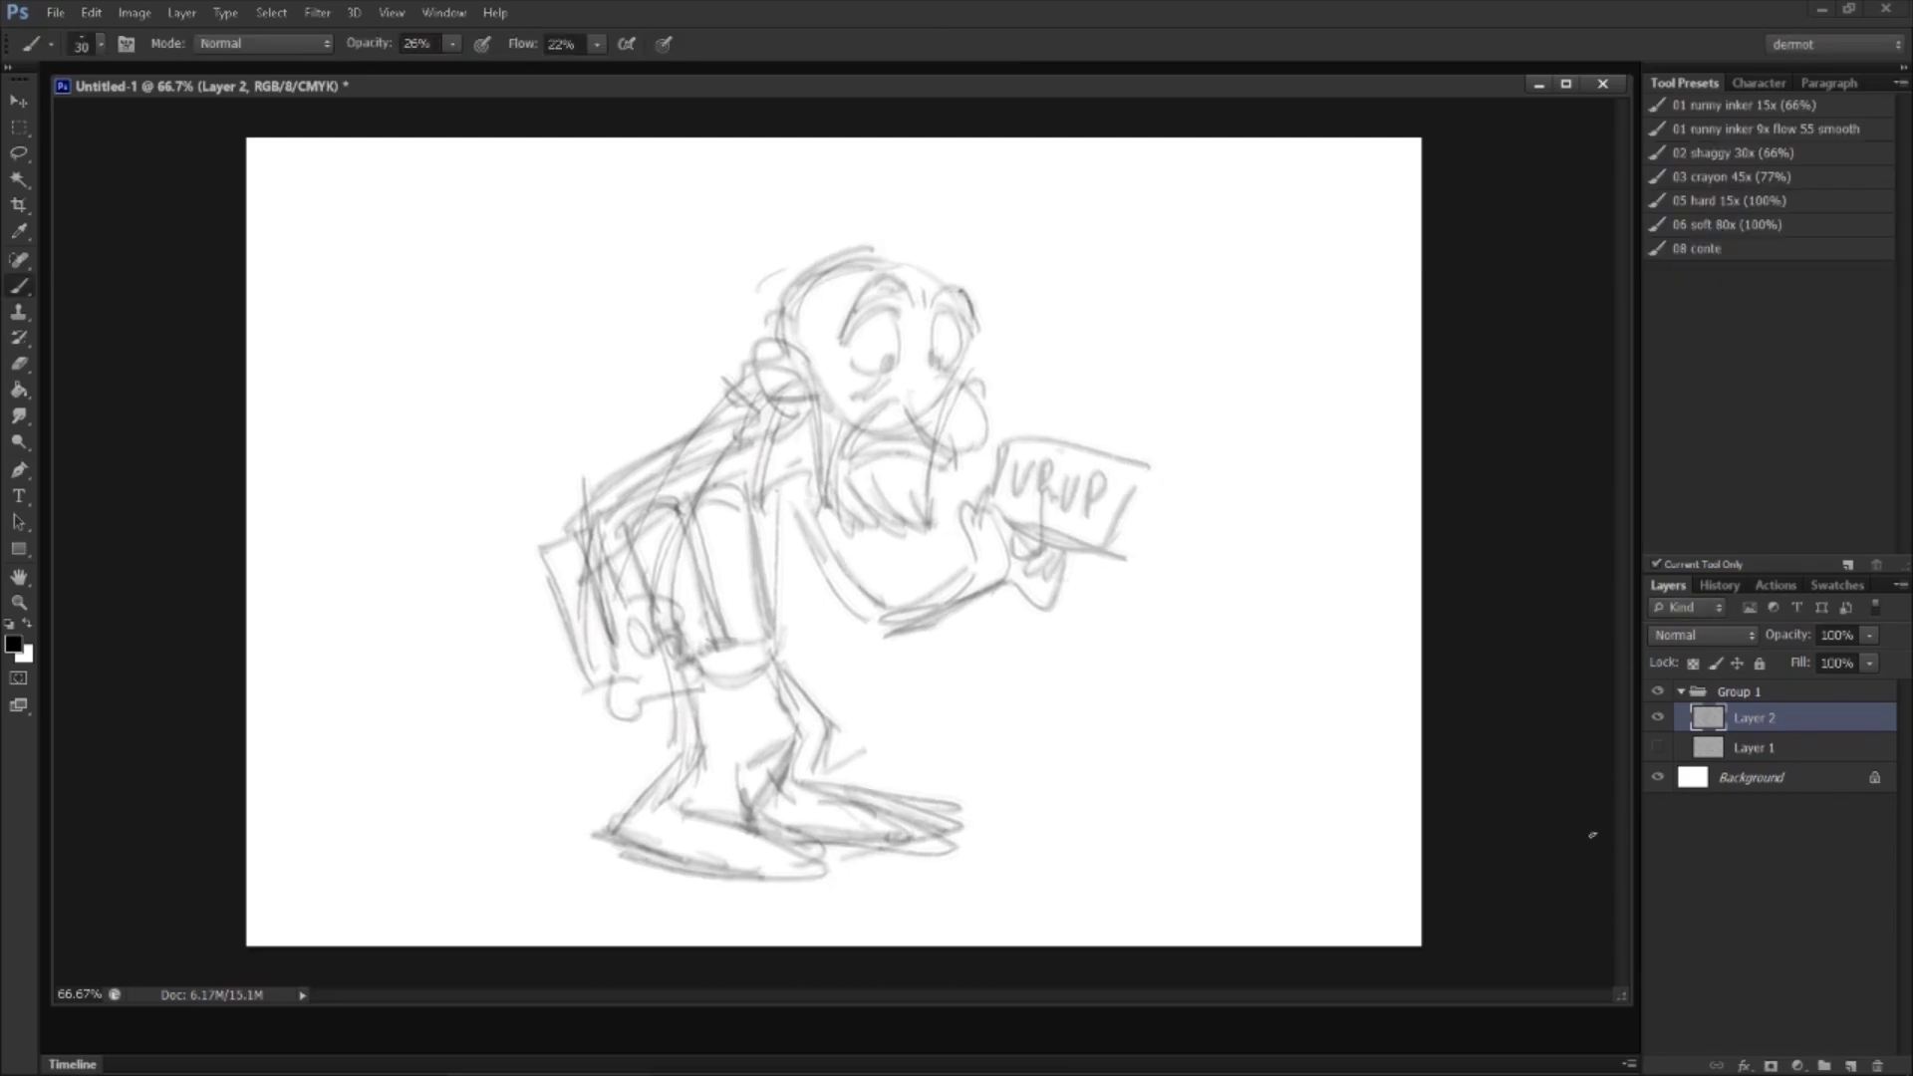
Step: Apply a green Color Overlay and green label to the sketch layer, and check the layer's effects
{"action": "key", "text": "F2"}
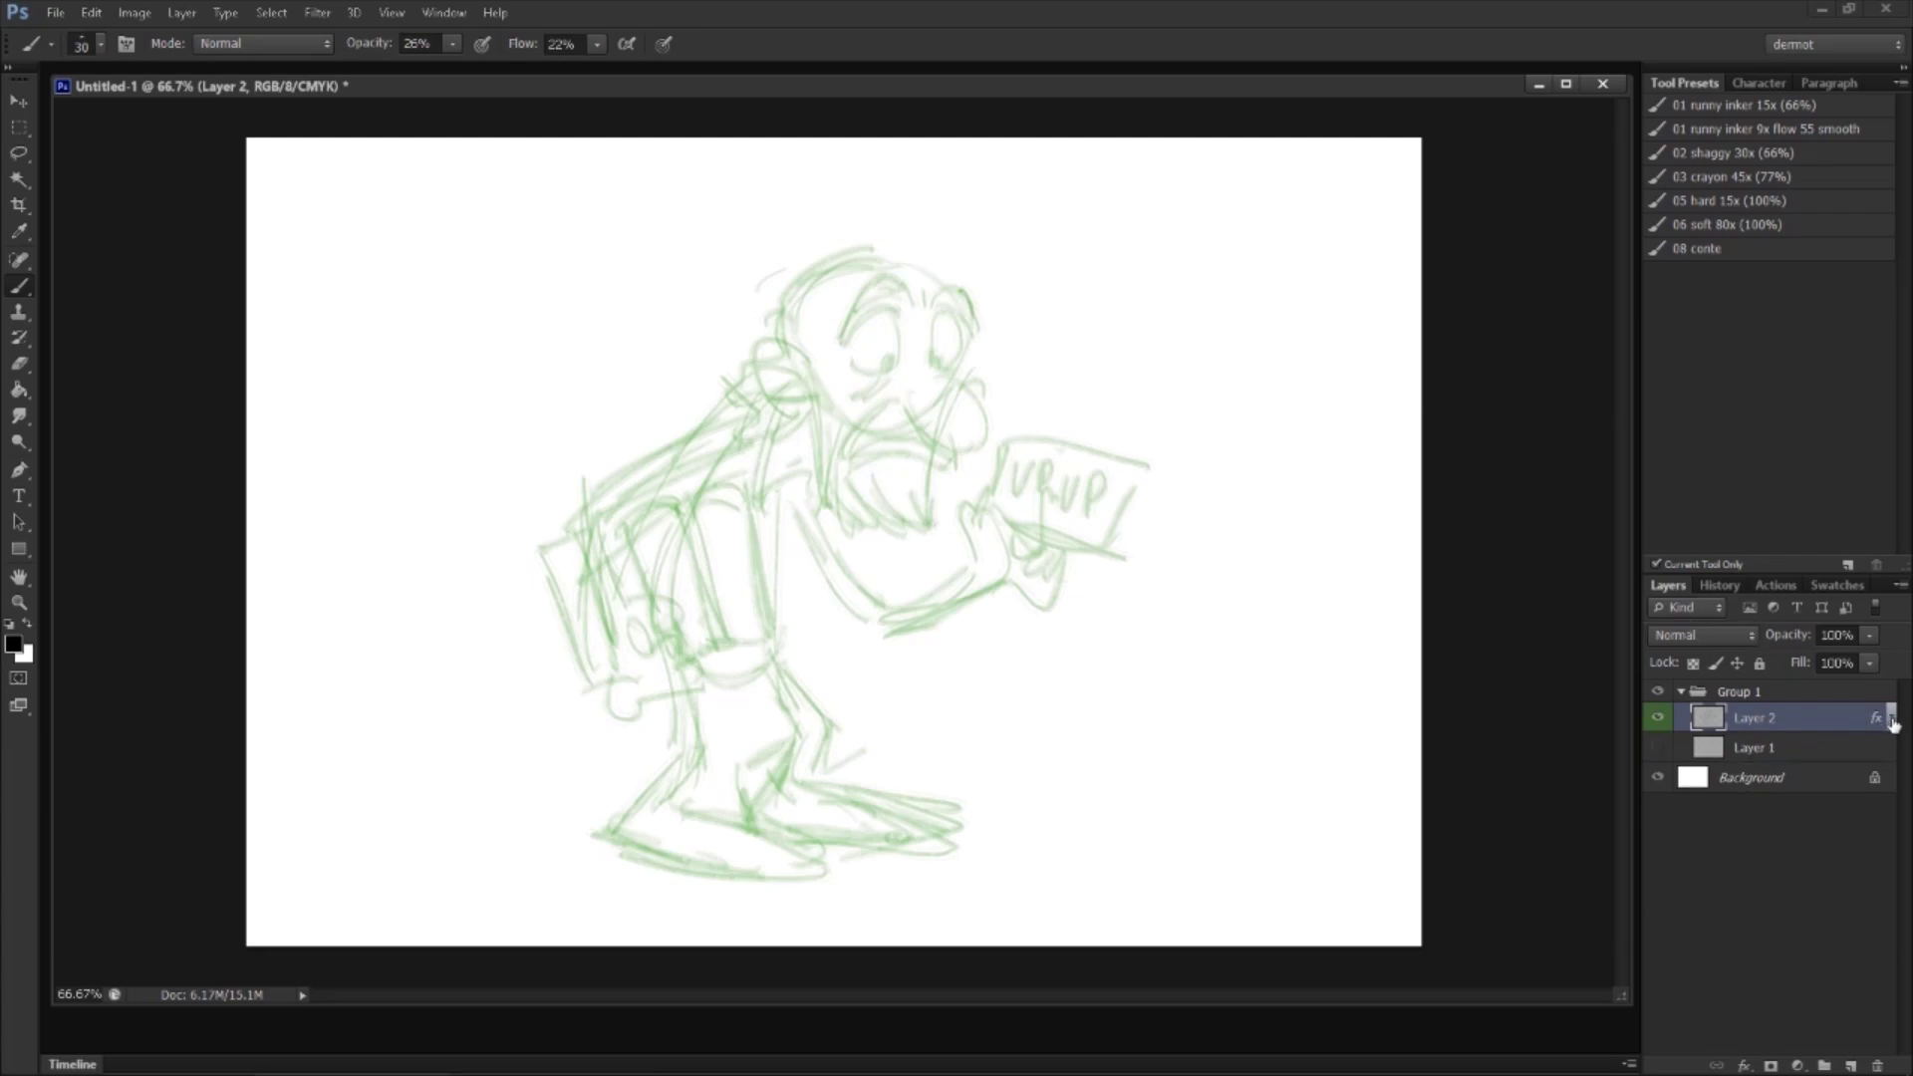
{"action": "left_click", "coordinate": [1892, 720]}
{"action": "left_click", "coordinate": [1718, 744]}
{"action": "left_click", "coordinate": [1718, 743]}
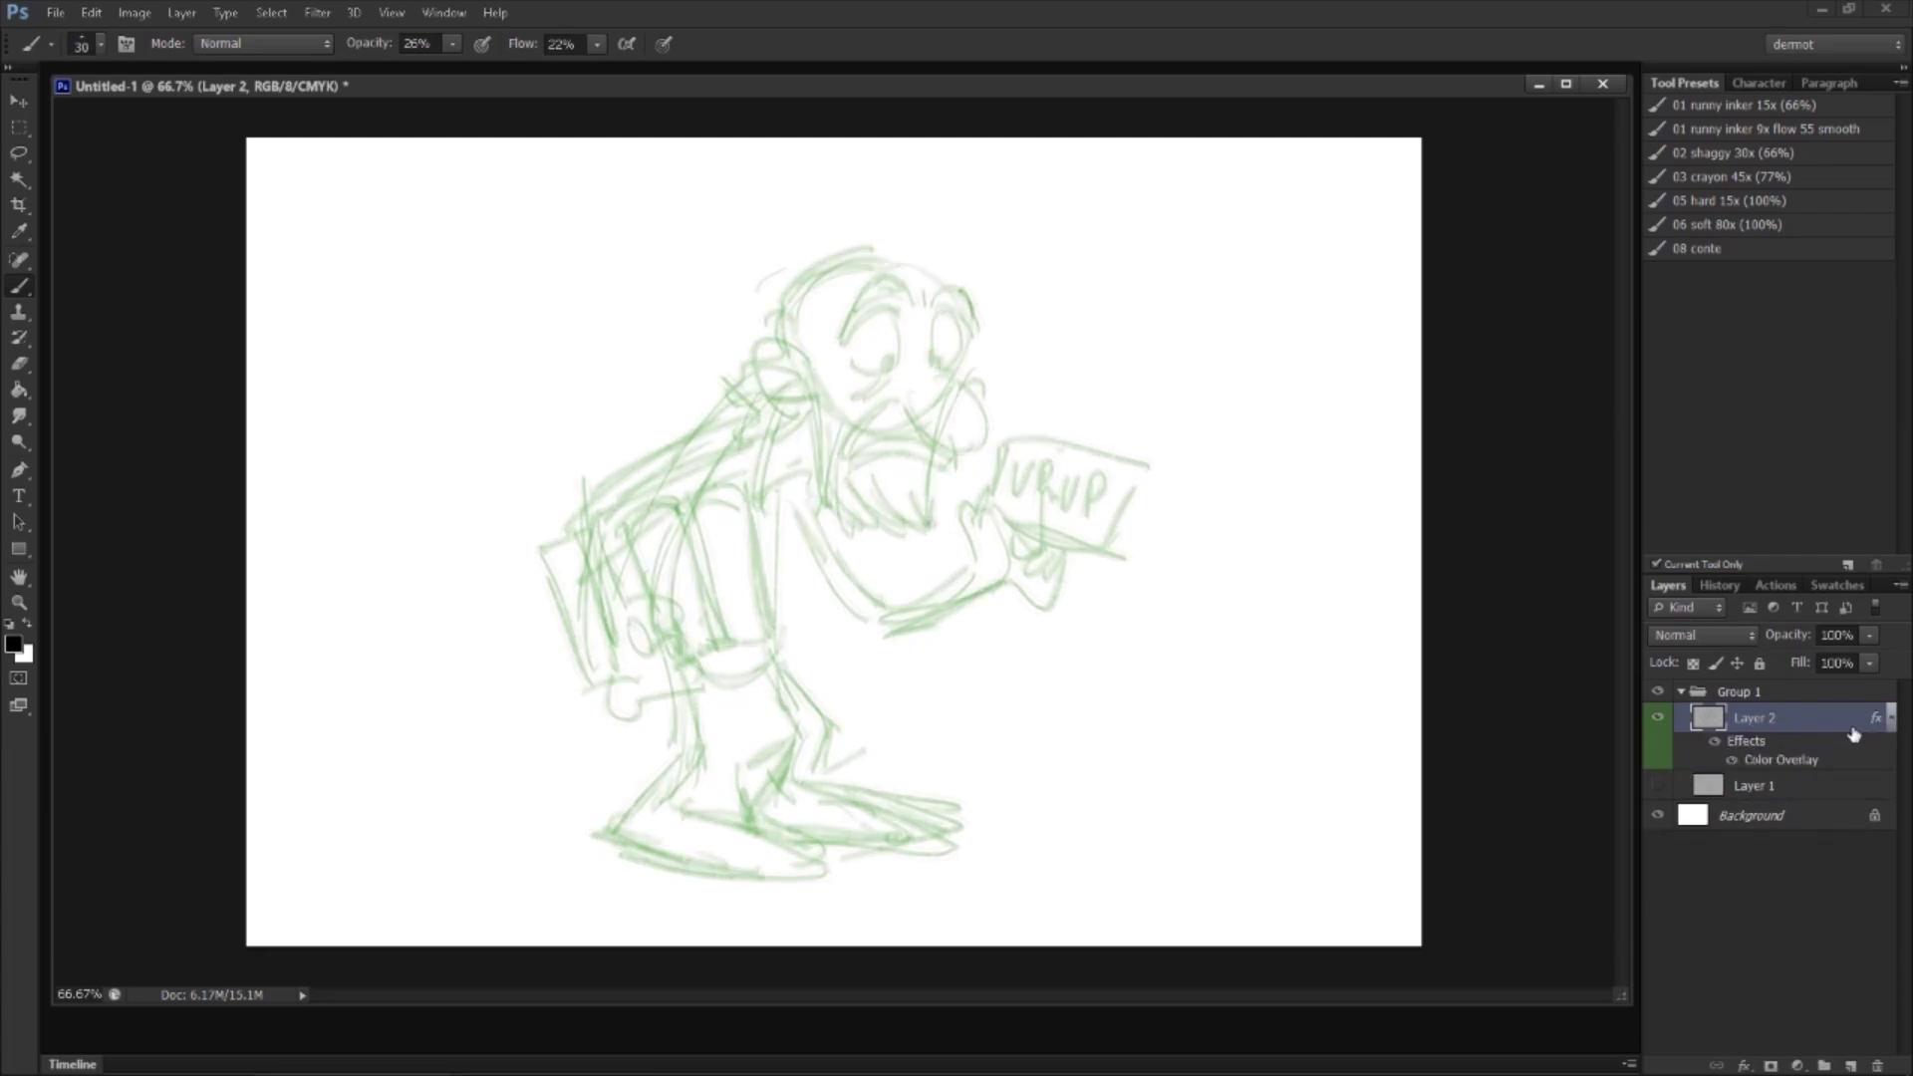
{"action": "left_click", "coordinate": [1892, 720]}
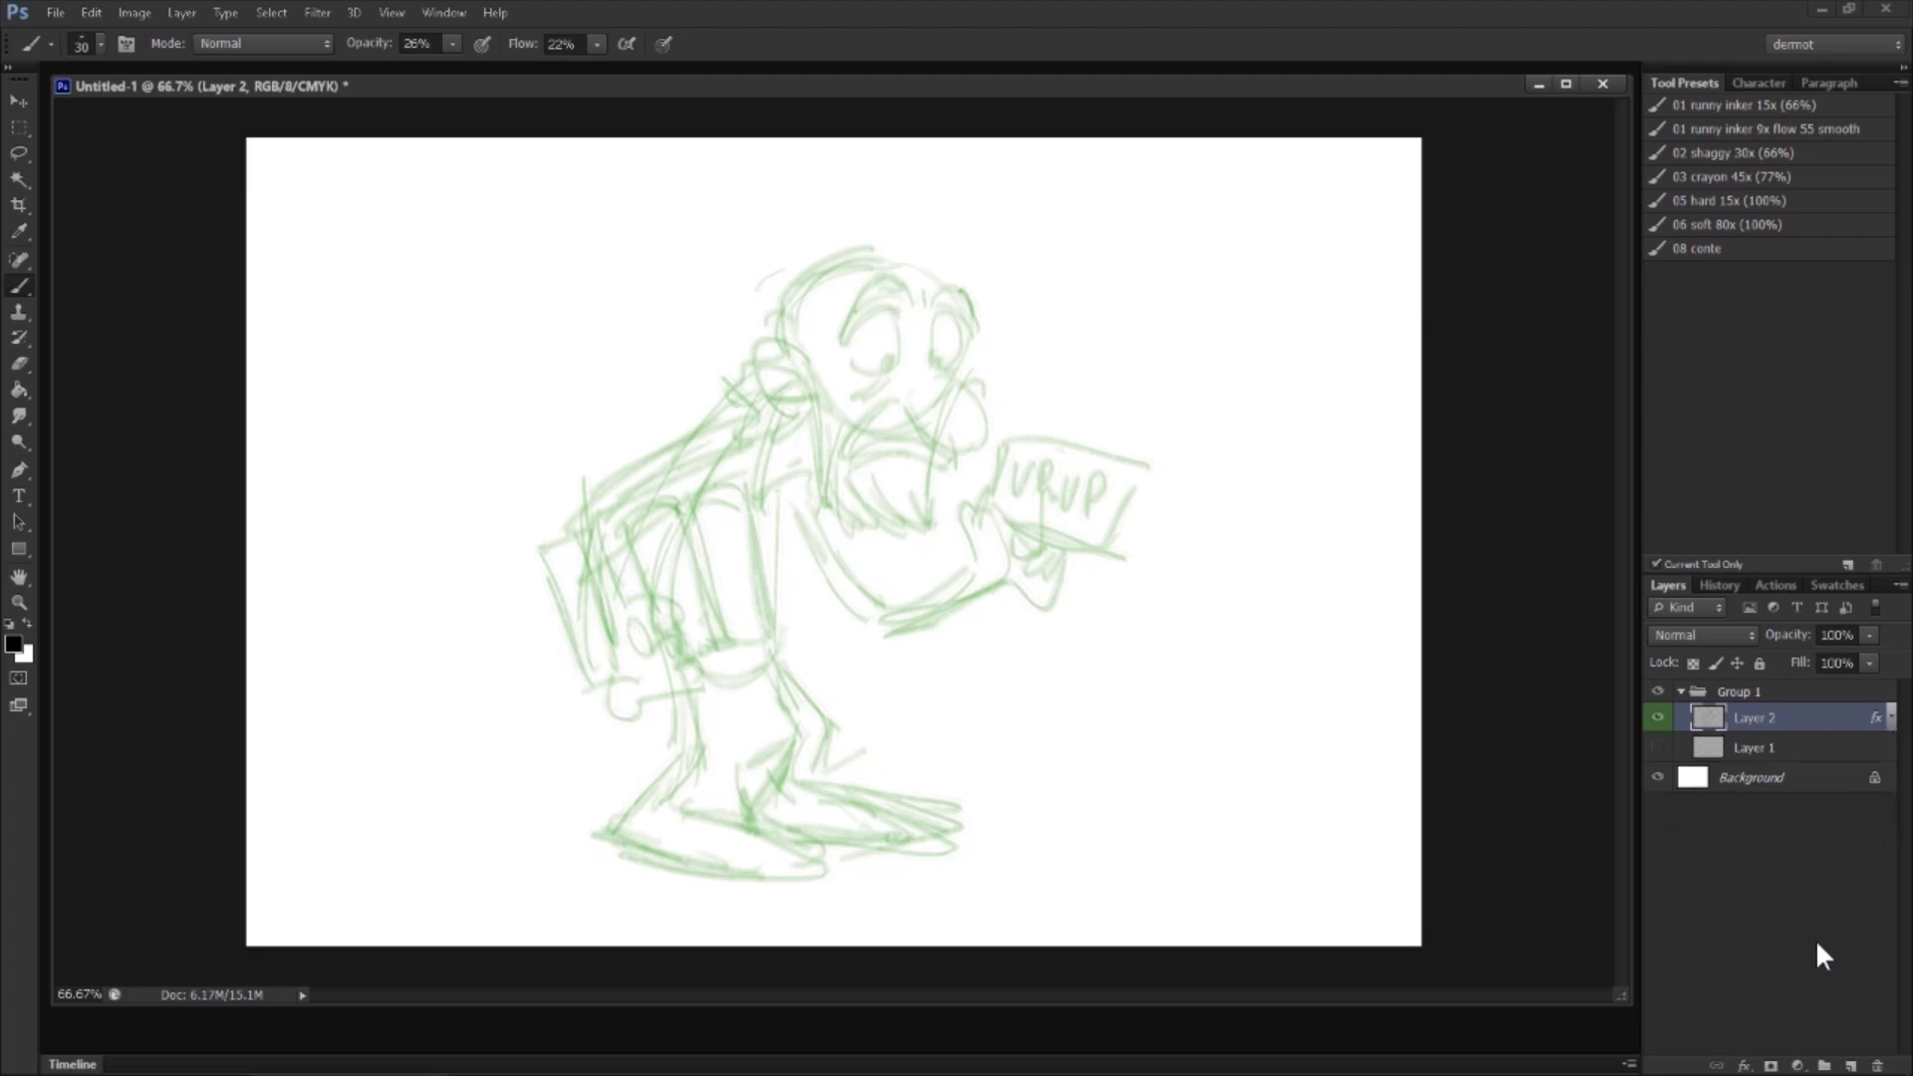
Step: Add a layer above the green sketch, zoom in on the head and choose the "02 shaggy 30x (66%)" brush at size 35
{"action": "left_click", "coordinate": [1848, 1067]}
{"action": "key", "text": "z"}
{"action": "mouse_move", "coordinate": [886, 428]}
{"action": "left_mouse_down"}
{"action": "mouse_move", "coordinate": [944, 436]}
{"action": "mouse_move", "coordinate": [994, 529]}
{"action": "mouse_move", "coordinate": [1430, 643]}
{"action": "left_mouse_up"}
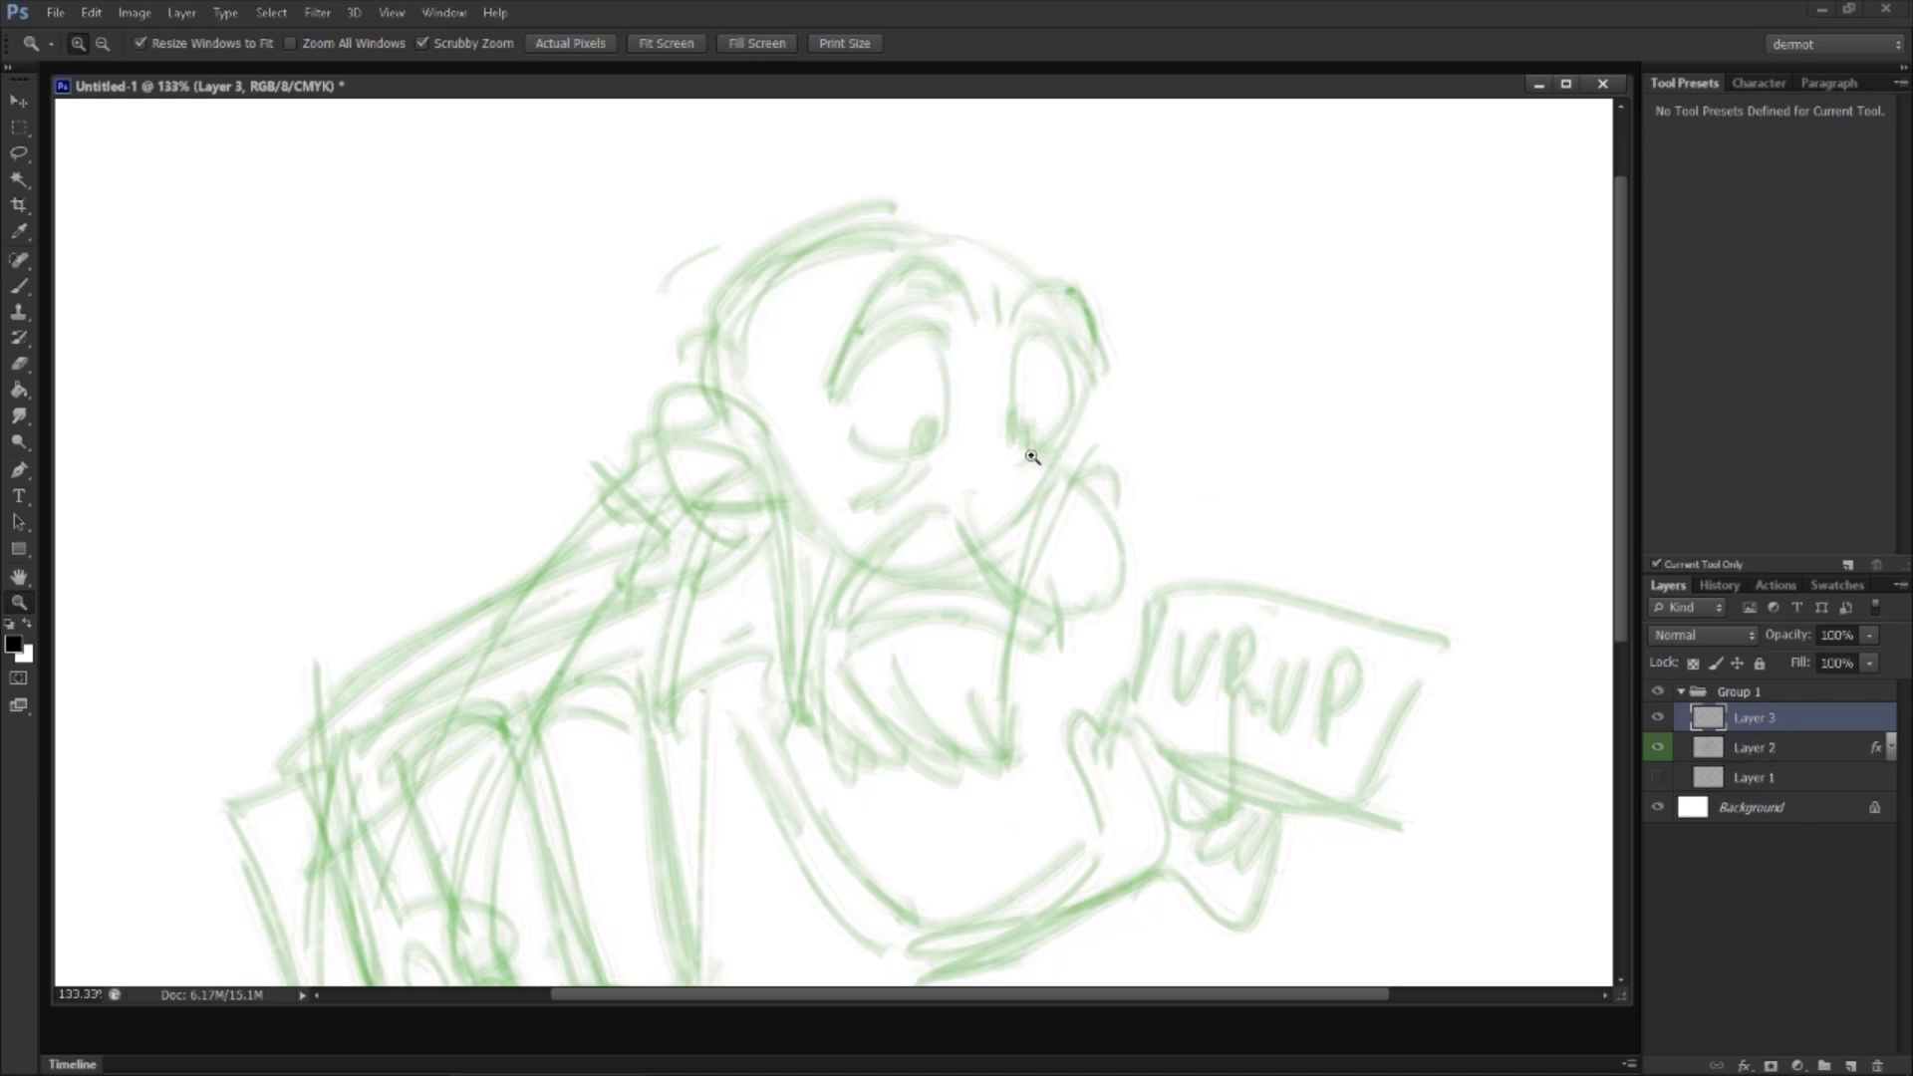
{"action": "left_click", "coordinate": [18, 286]}
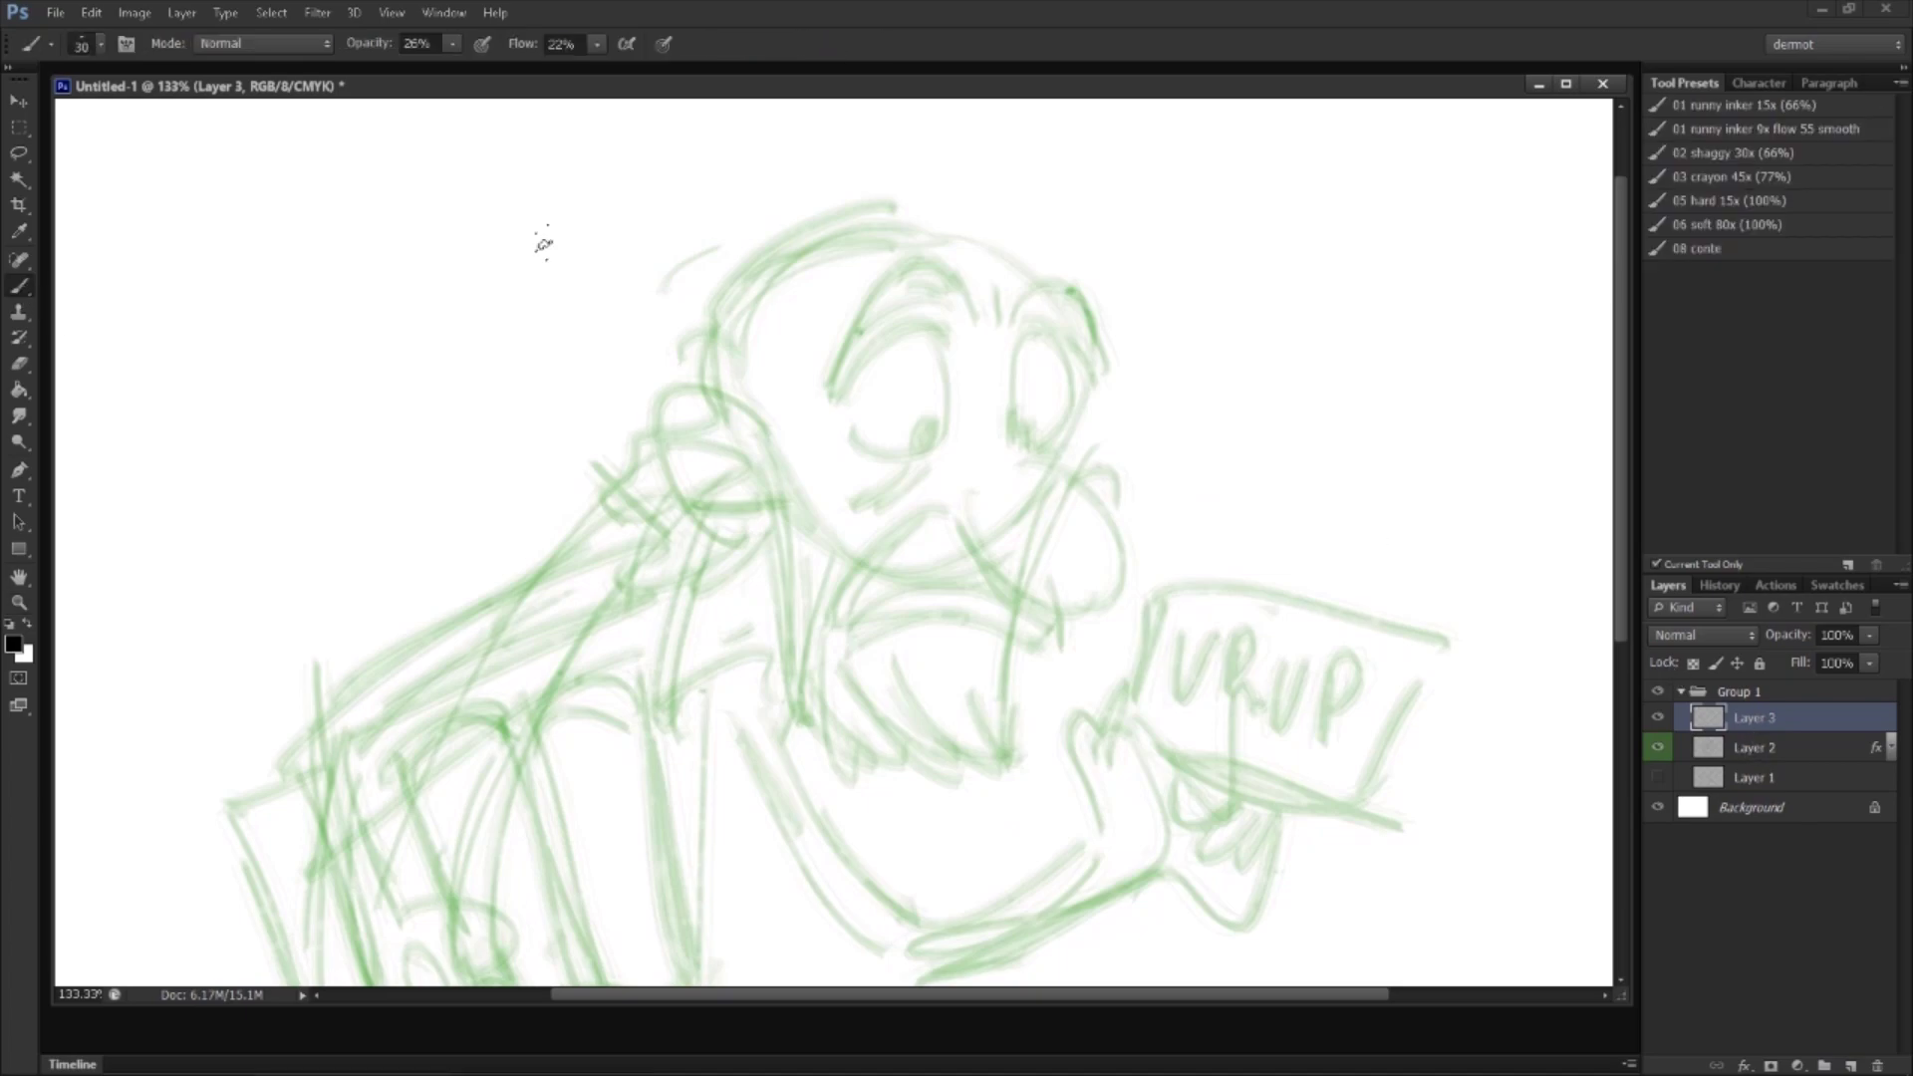
{"action": "left_click", "coordinate": [1728, 153]}
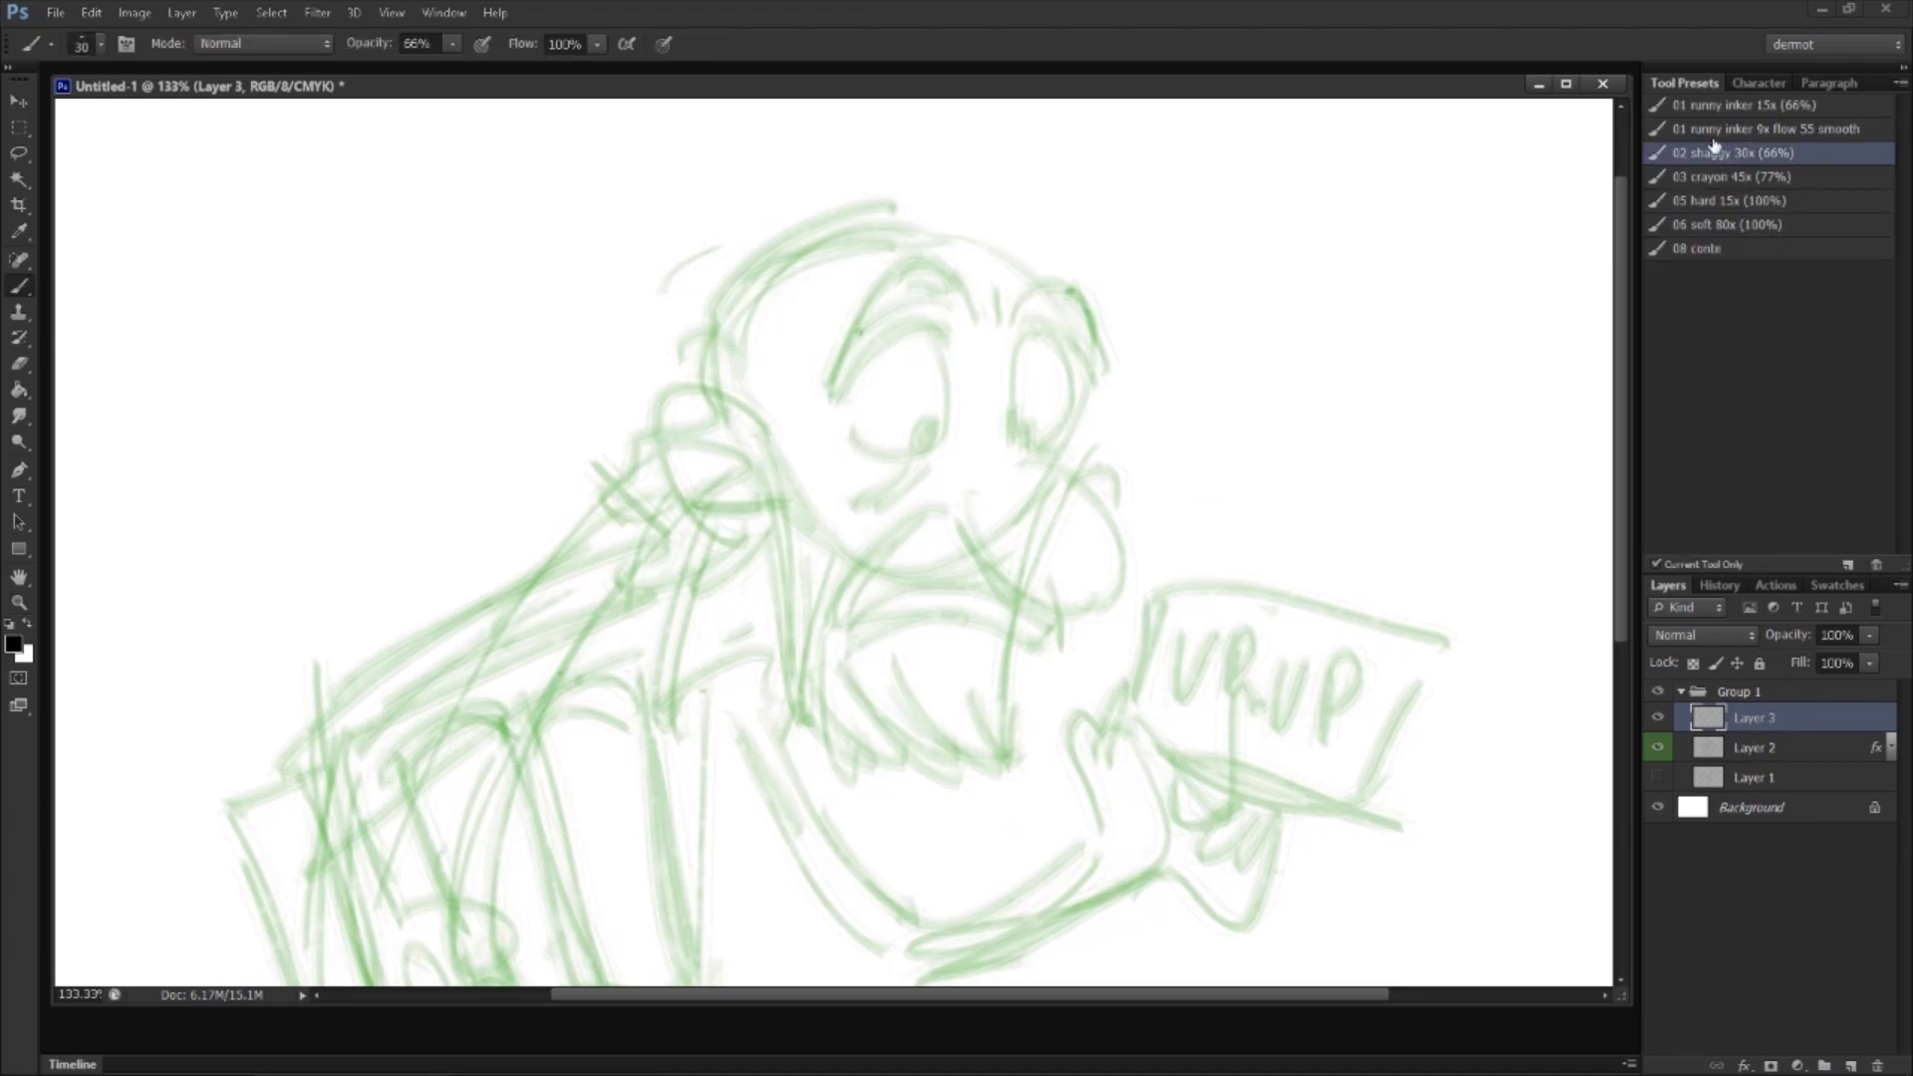
{"action": "key", "text": "bracketright"}
Step: Paint dark, rough-edged curved and sweeping strokes with the shaggy brush on and behind the back of the head
{"action": "mouse_move", "coordinate": [764, 303]}
{"action": "left_mouse_down"}
{"action": "mouse_move", "coordinate": [763, 409]}
{"action": "mouse_move", "coordinate": [781, 293]}
{"action": "mouse_move", "coordinate": [795, 455]}
{"action": "left_mouse_up"}
{"action": "left_click_drag", "start_coordinate": [711, 259], "coordinate": [581, 371]}
{"action": "mouse_move", "coordinate": [653, 317]}
{"action": "left_mouse_down"}
{"action": "mouse_move", "coordinate": [614, 459]}
{"action": "mouse_move", "coordinate": [643, 332]}
{"action": "mouse_move", "coordinate": [686, 381]}
{"action": "left_mouse_up"}
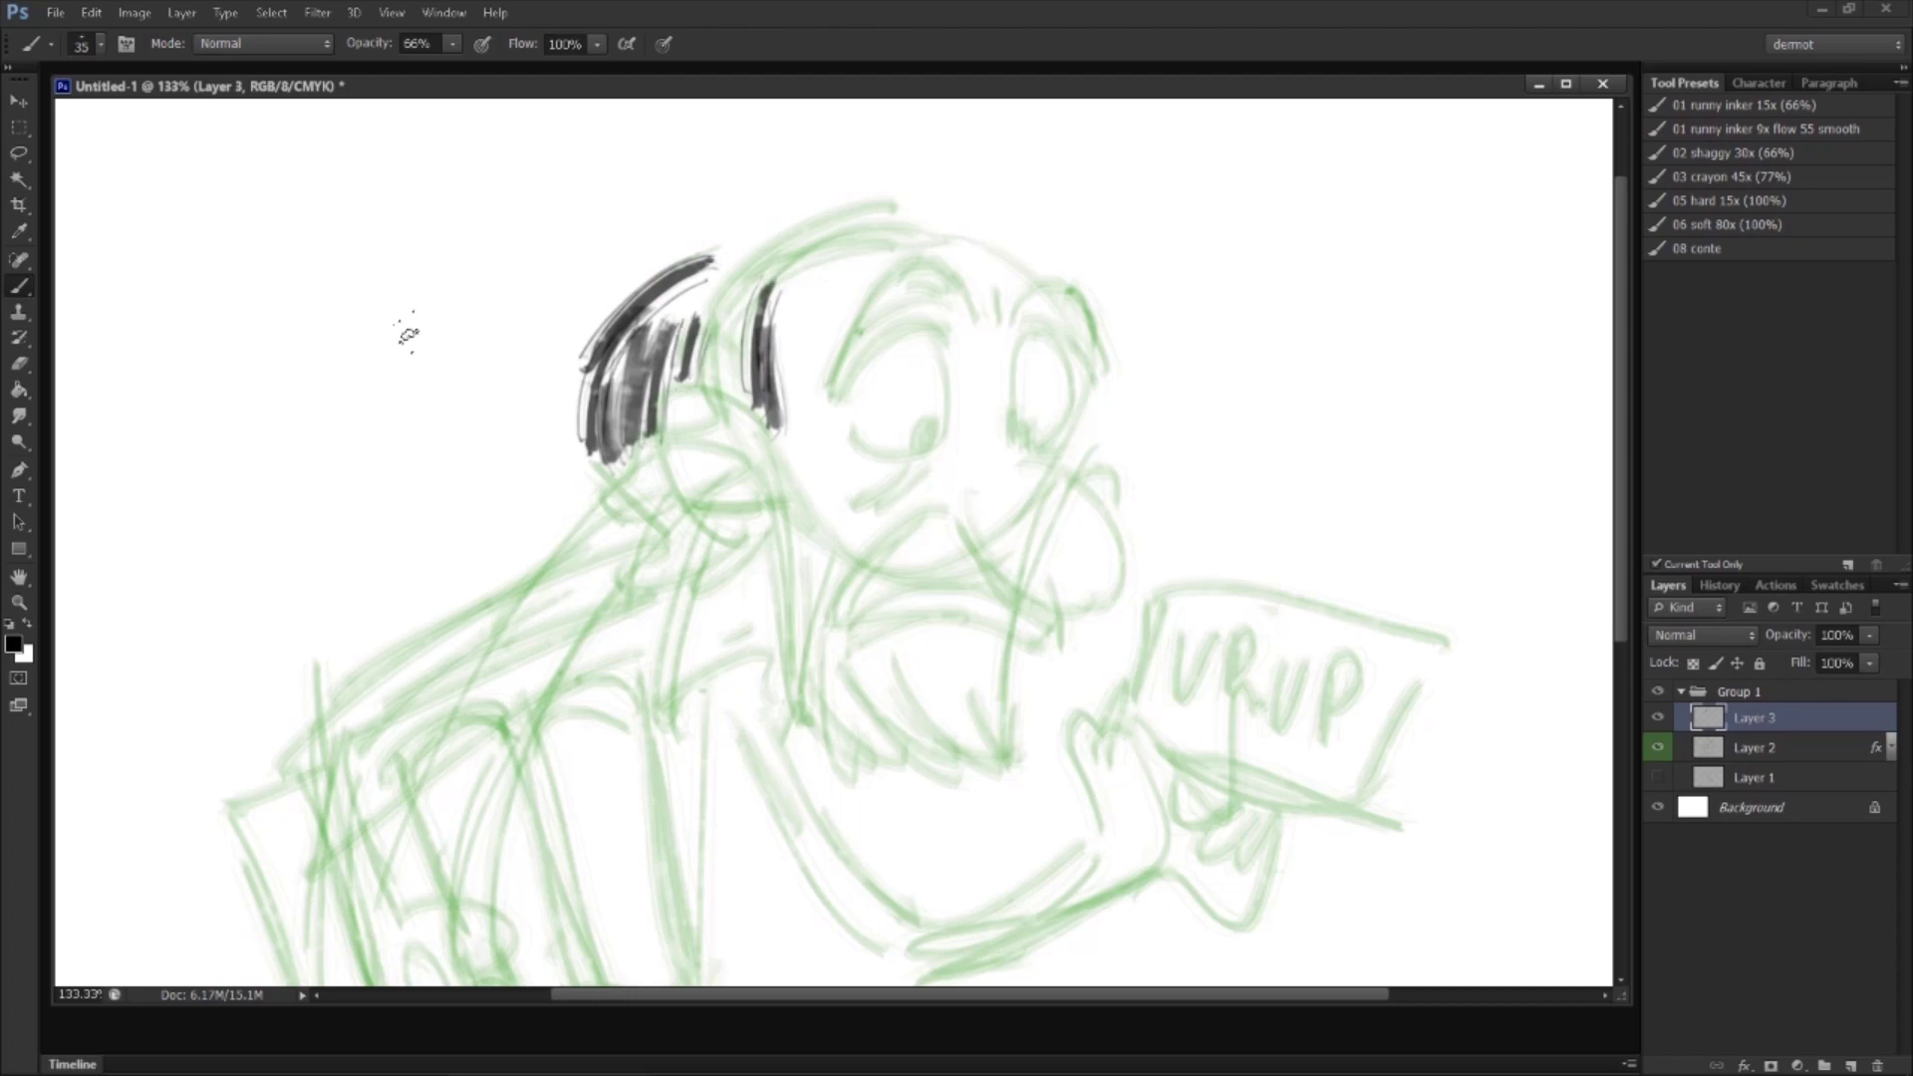
{"action": "left_click_drag", "start_coordinate": [356, 367], "coordinate": [568, 224]}
{"action": "left_click_drag", "start_coordinate": [477, 381], "coordinate": [697, 204]}
{"action": "left_click_drag", "start_coordinate": [616, 257], "coordinate": [518, 408]}
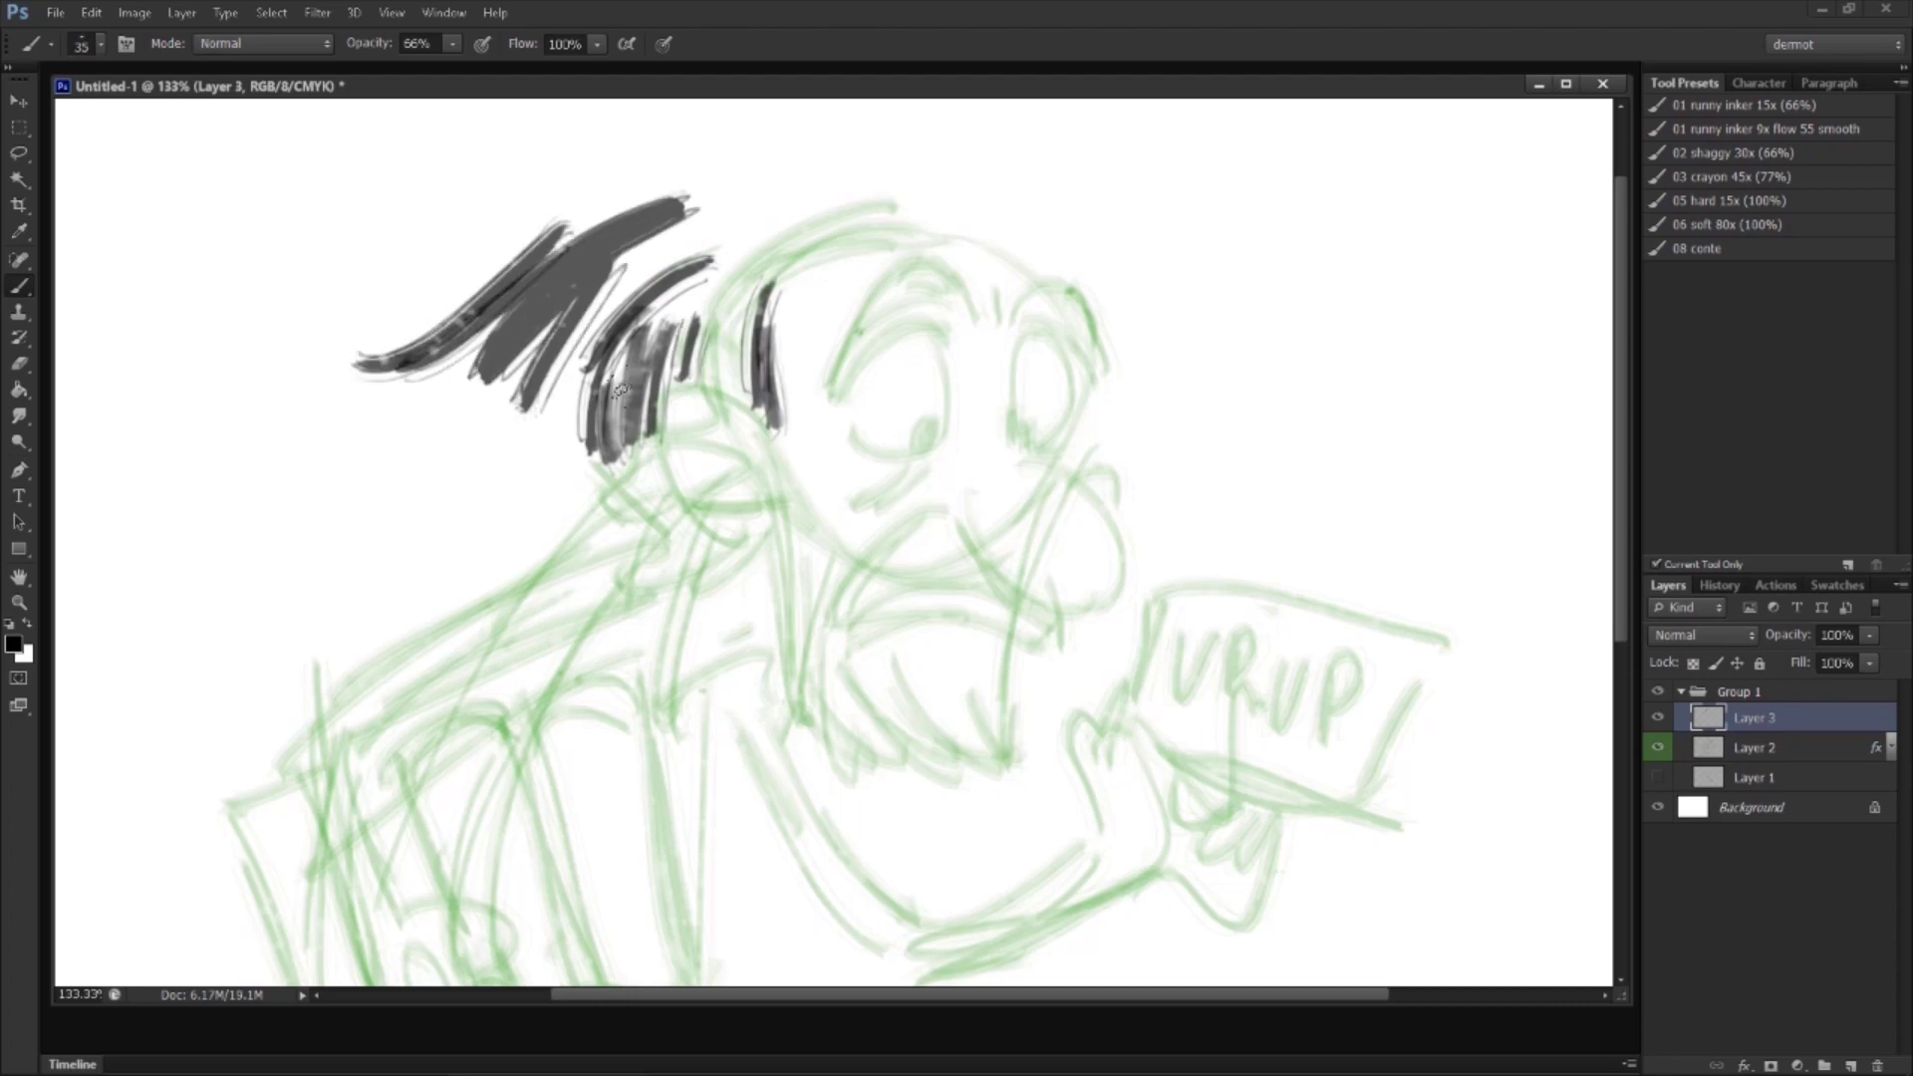
Step: Paint more shaggy strokes behind the head and undo the practice strokes there
{"action": "left_click_drag", "start_coordinate": [344, 367], "coordinate": [477, 266]}
{"action": "left_click_drag", "start_coordinate": [493, 257], "coordinate": [520, 367]}
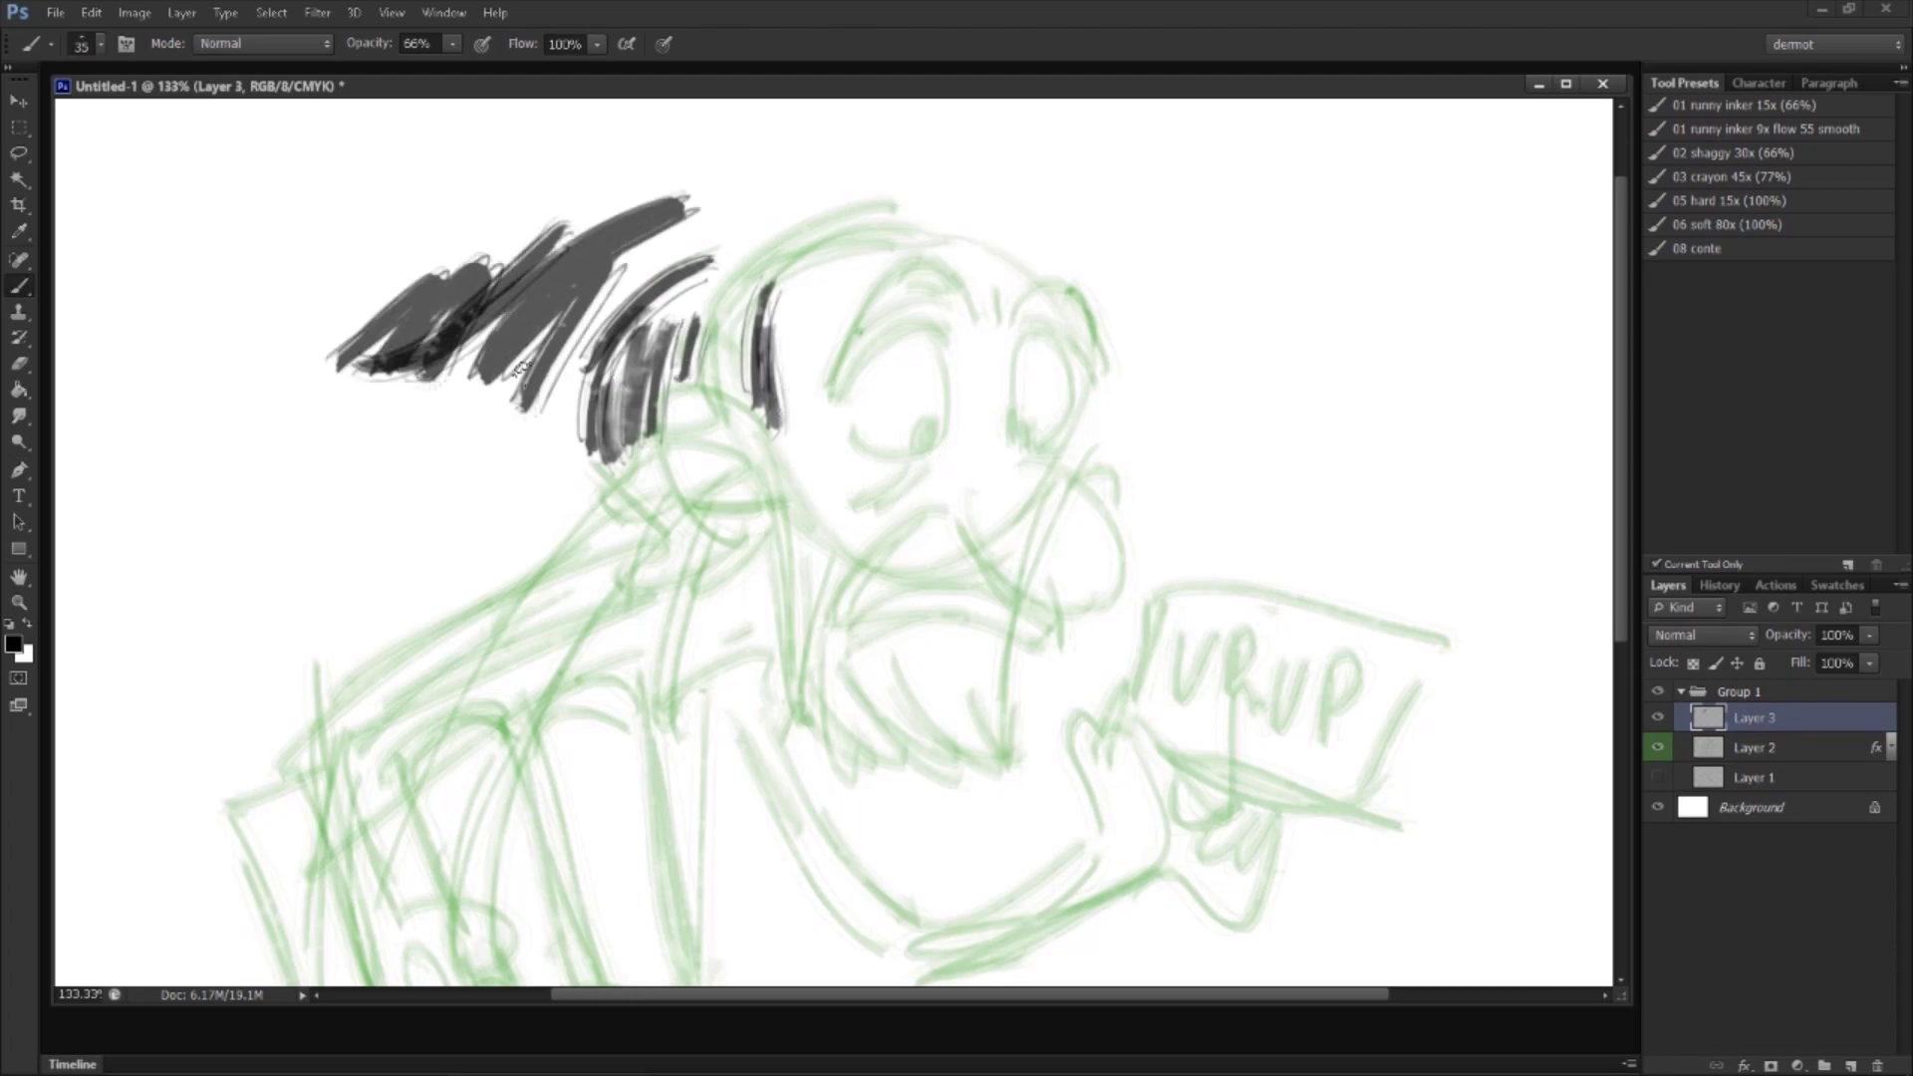
{"action": "key", "text": "ctrl+alt+z"}
{"action": "key", "text": "ctrl+alt+z"}
{"action": "key", "text": "ctrl+alt+z"}
{"action": "key", "text": "ctrl+alt+z"}
{"action": "key", "text": "ctrl+alt+z"}
{"action": "key", "text": "ctrl+alt+z"}
{"action": "key", "text": "ctrl+alt+z"}
{"action": "key", "text": "ctrl+alt+z"}
{"action": "key", "text": "ctrl+alt+z"}
{"action": "key", "text": "ctrl+alt+z"}
{"action": "key", "text": "ctrl+alt+z"}
{"action": "key", "text": "ctrl+alt+z"}
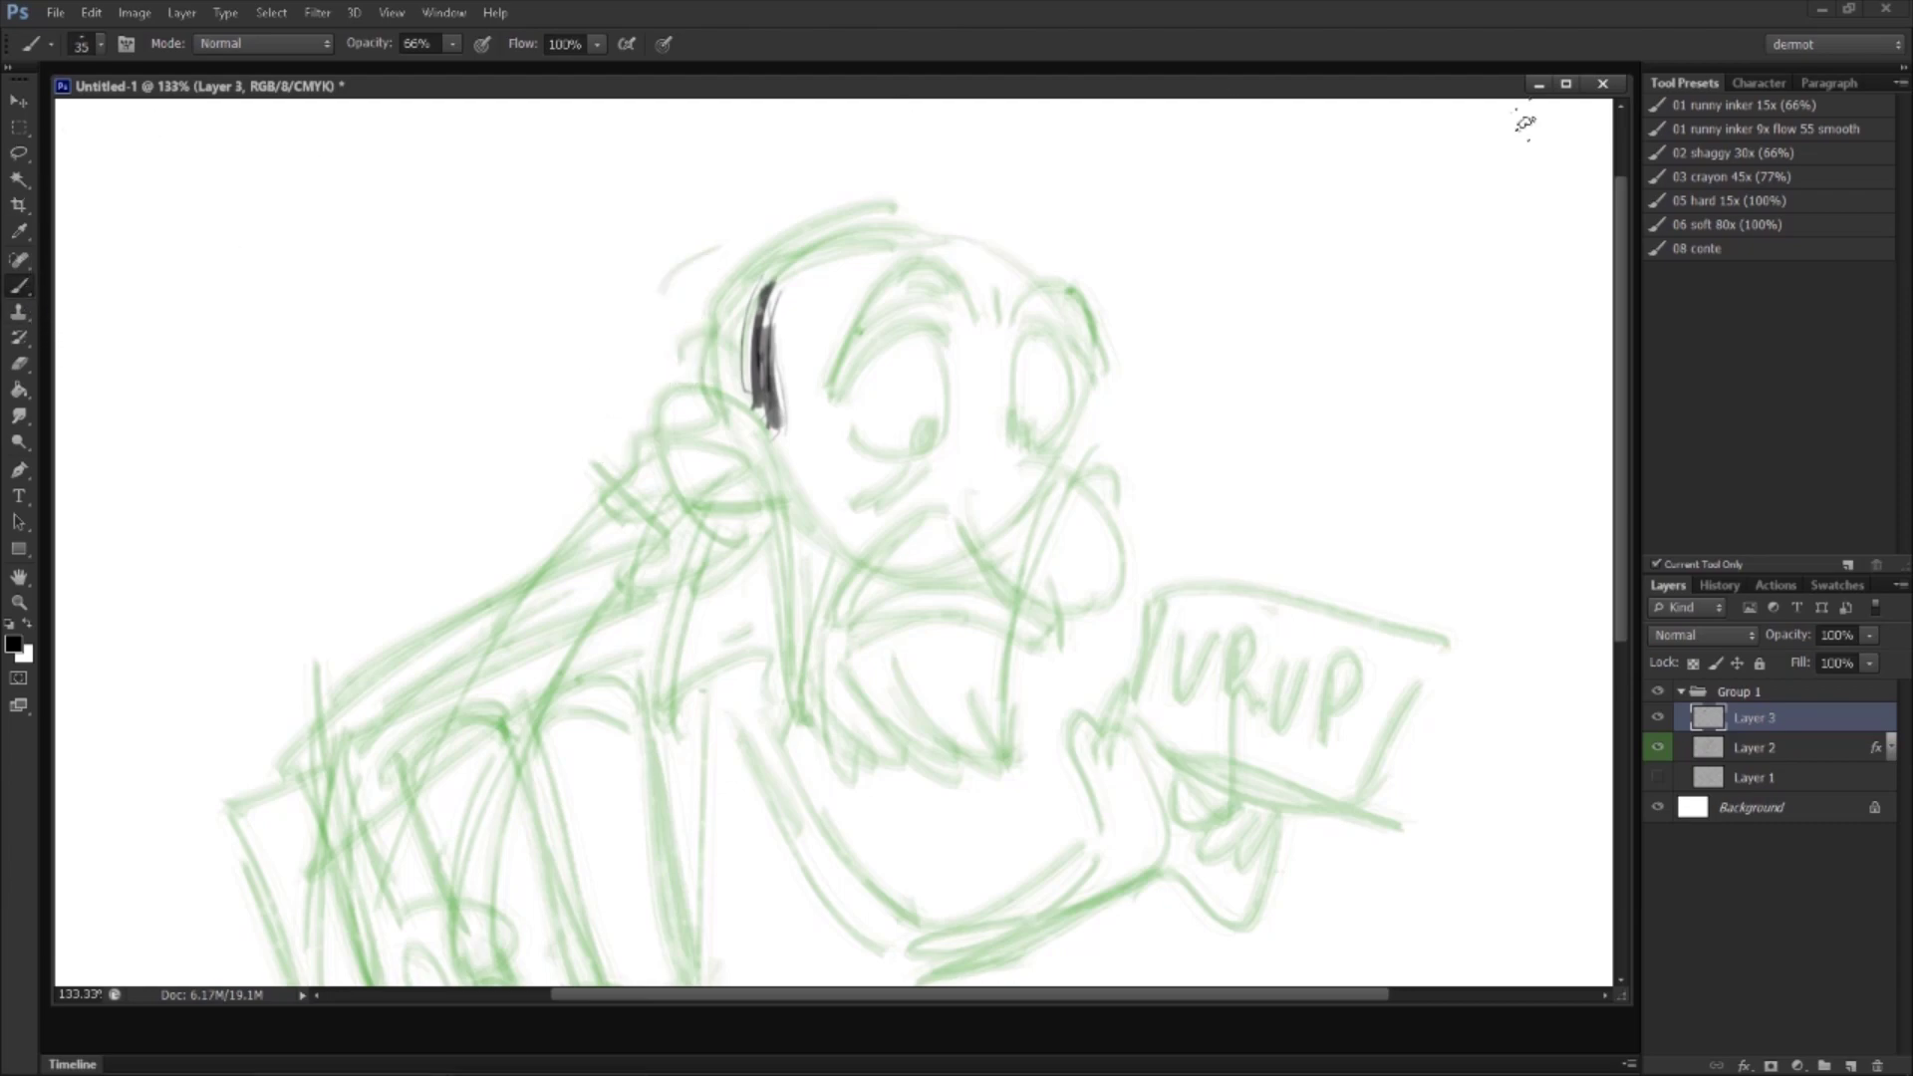
Step: Try the "01 runny inker 15x (66%)" brush with three wavy lines beside the head and across the neck
{"action": "left_click", "coordinate": [1737, 110]}
{"action": "mouse_move", "coordinate": [315, 379]}
{"action": "left_mouse_down"}
{"action": "mouse_move", "coordinate": [439, 328]}
{"action": "mouse_move", "coordinate": [566, 424]}
{"action": "left_mouse_up"}
{"action": "left_click_drag", "start_coordinate": [450, 240], "coordinate": [693, 214]}
{"action": "mouse_move", "coordinate": [309, 599]}
{"action": "left_mouse_down"}
{"action": "mouse_move", "coordinate": [512, 559]}
{"action": "mouse_move", "coordinate": [1118, 578]}
{"action": "left_mouse_up"}
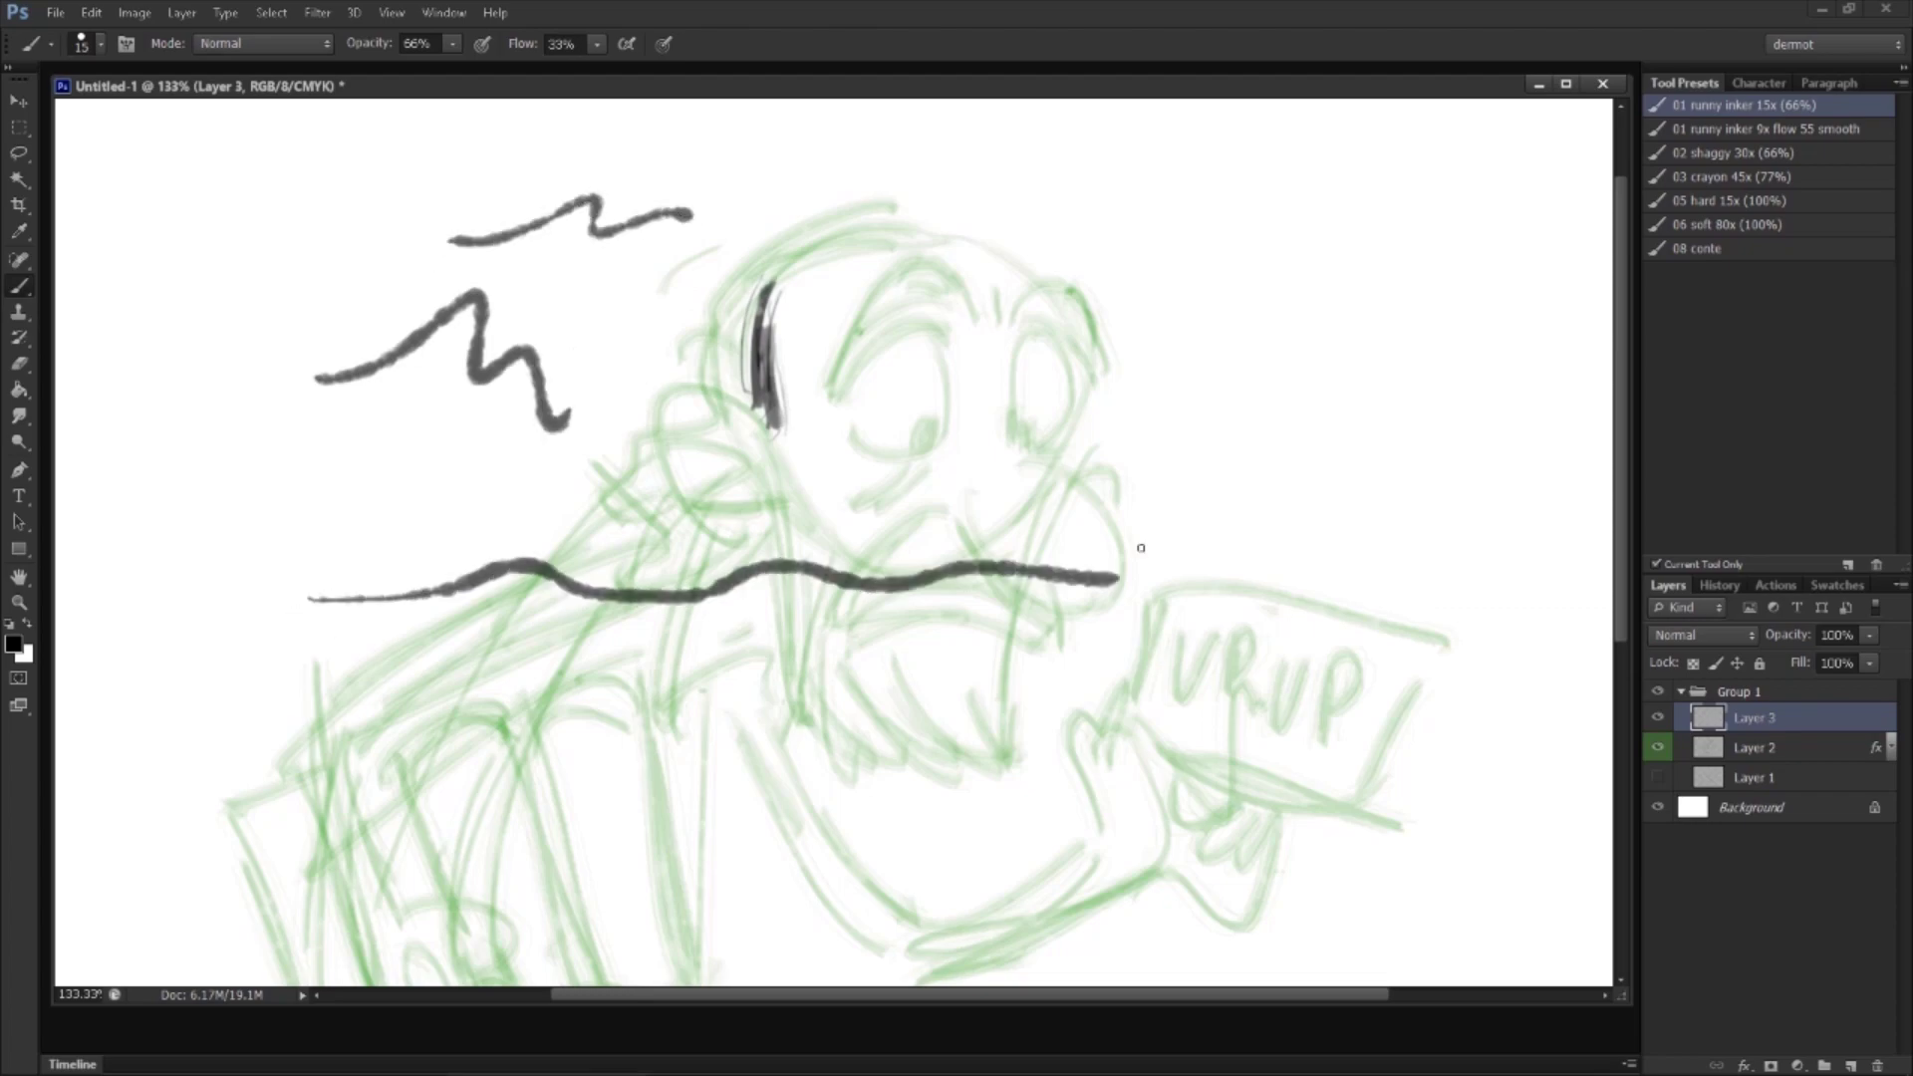
Step: Undo the wavy test lines and the remaining dark stroke on the head
{"action": "key", "text": "ctrl+alt+z"}
{"action": "key", "text": "ctrl+alt+z"}
{"action": "key", "text": "ctrl+alt+z"}
{"action": "key", "text": "ctrl+alt+z"}
{"action": "key", "text": "ctrl+alt+z"}
{"action": "key", "text": "ctrl+alt+z"}
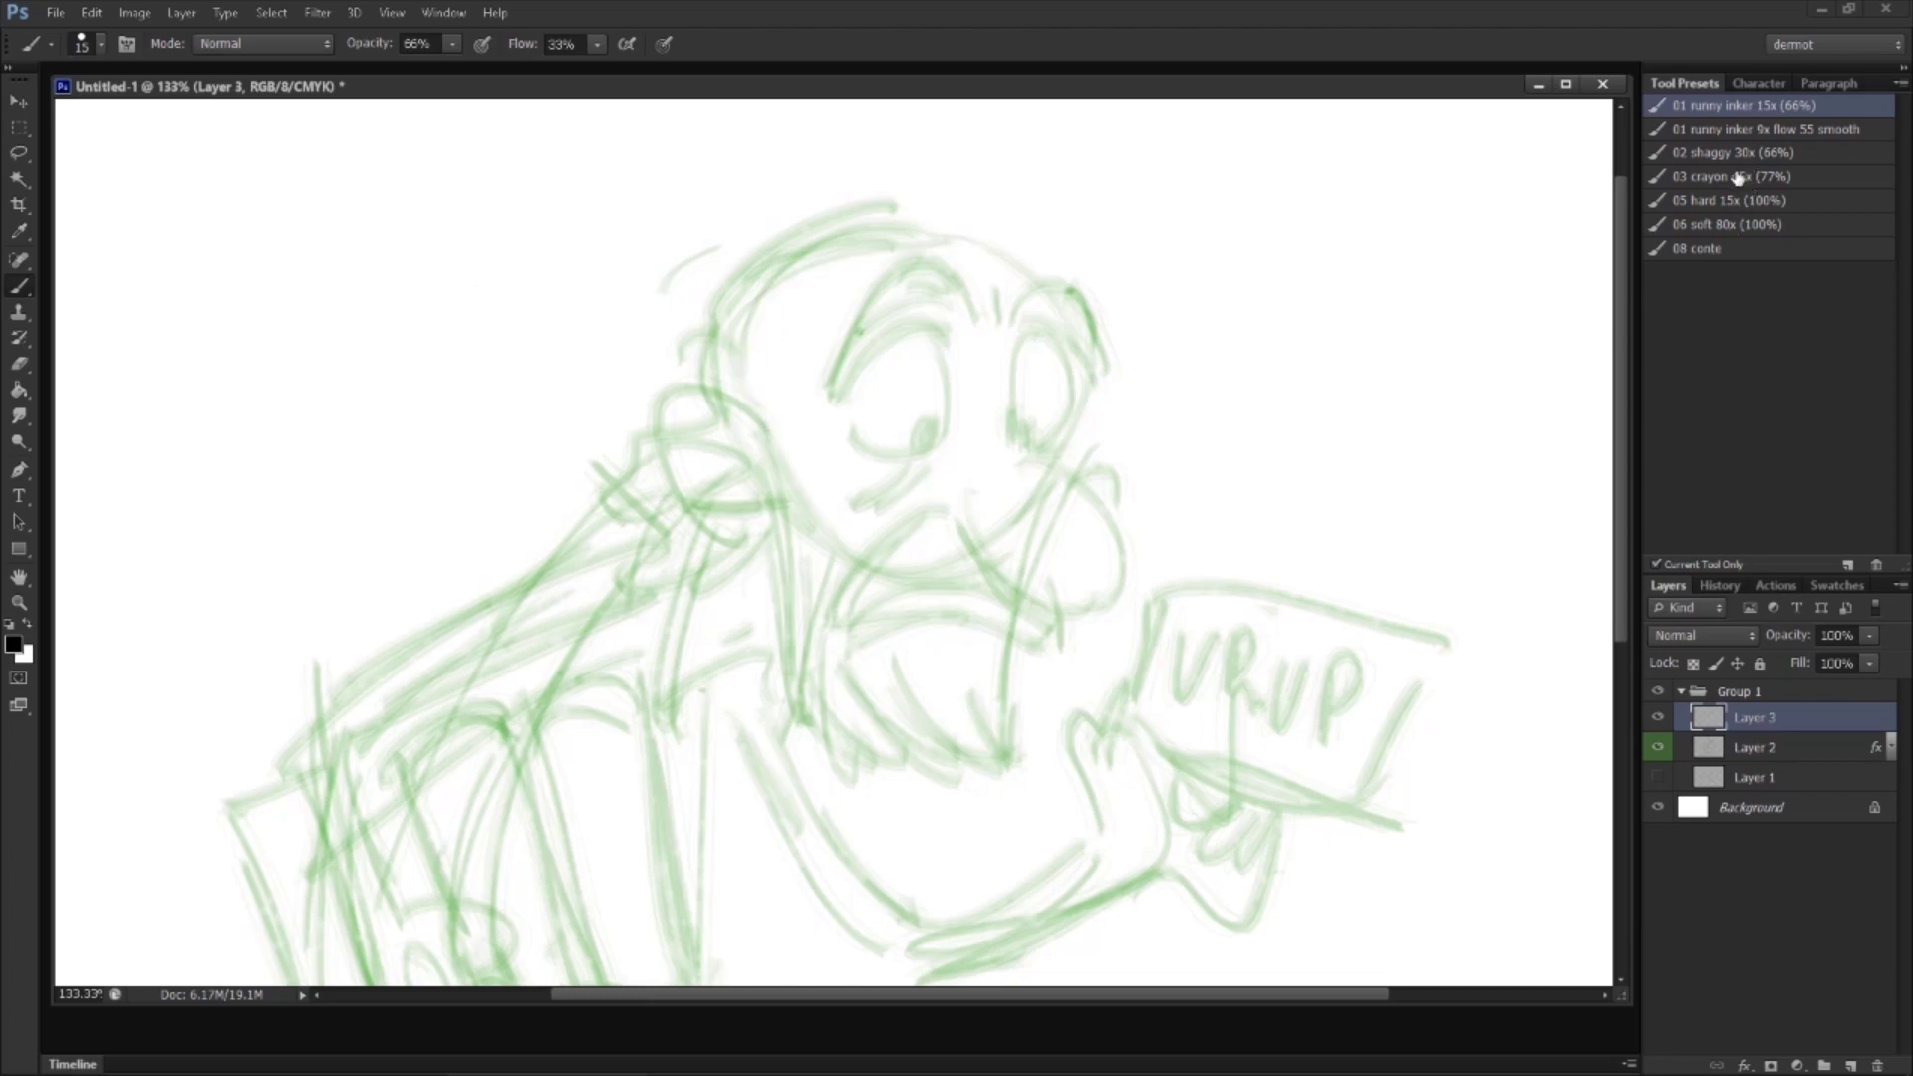
Step: Switch to the "02 shaggy 30x (66%)" brush and add a fresh layer above the green sketch layer
{"action": "left_click", "coordinate": [1735, 155]}
{"action": "left_click_drag", "start_coordinate": [379, 320], "coordinate": [958, 213]}
{"action": "key", "text": "ctrl+alt+z"}
{"action": "key", "text": "ctrl+alt+z"}
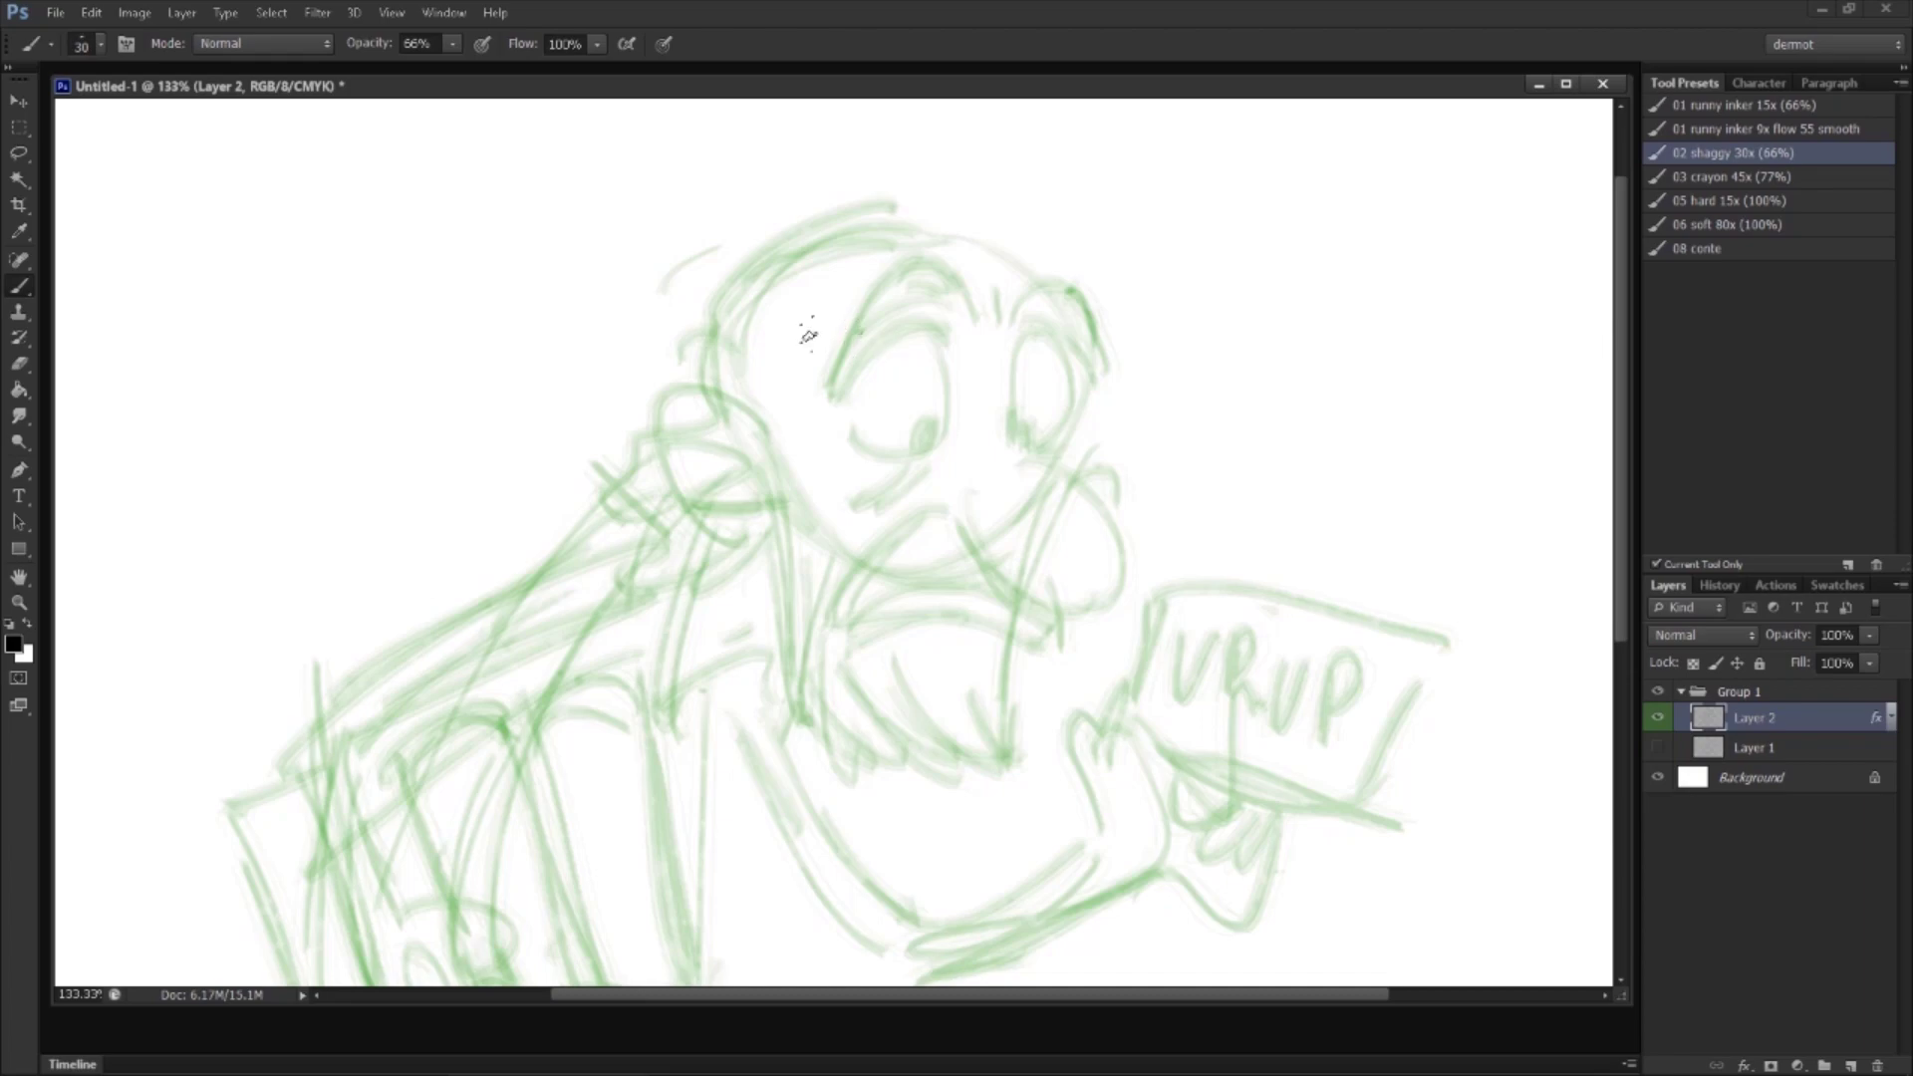
{"action": "left_click", "coordinate": [1849, 1067]}
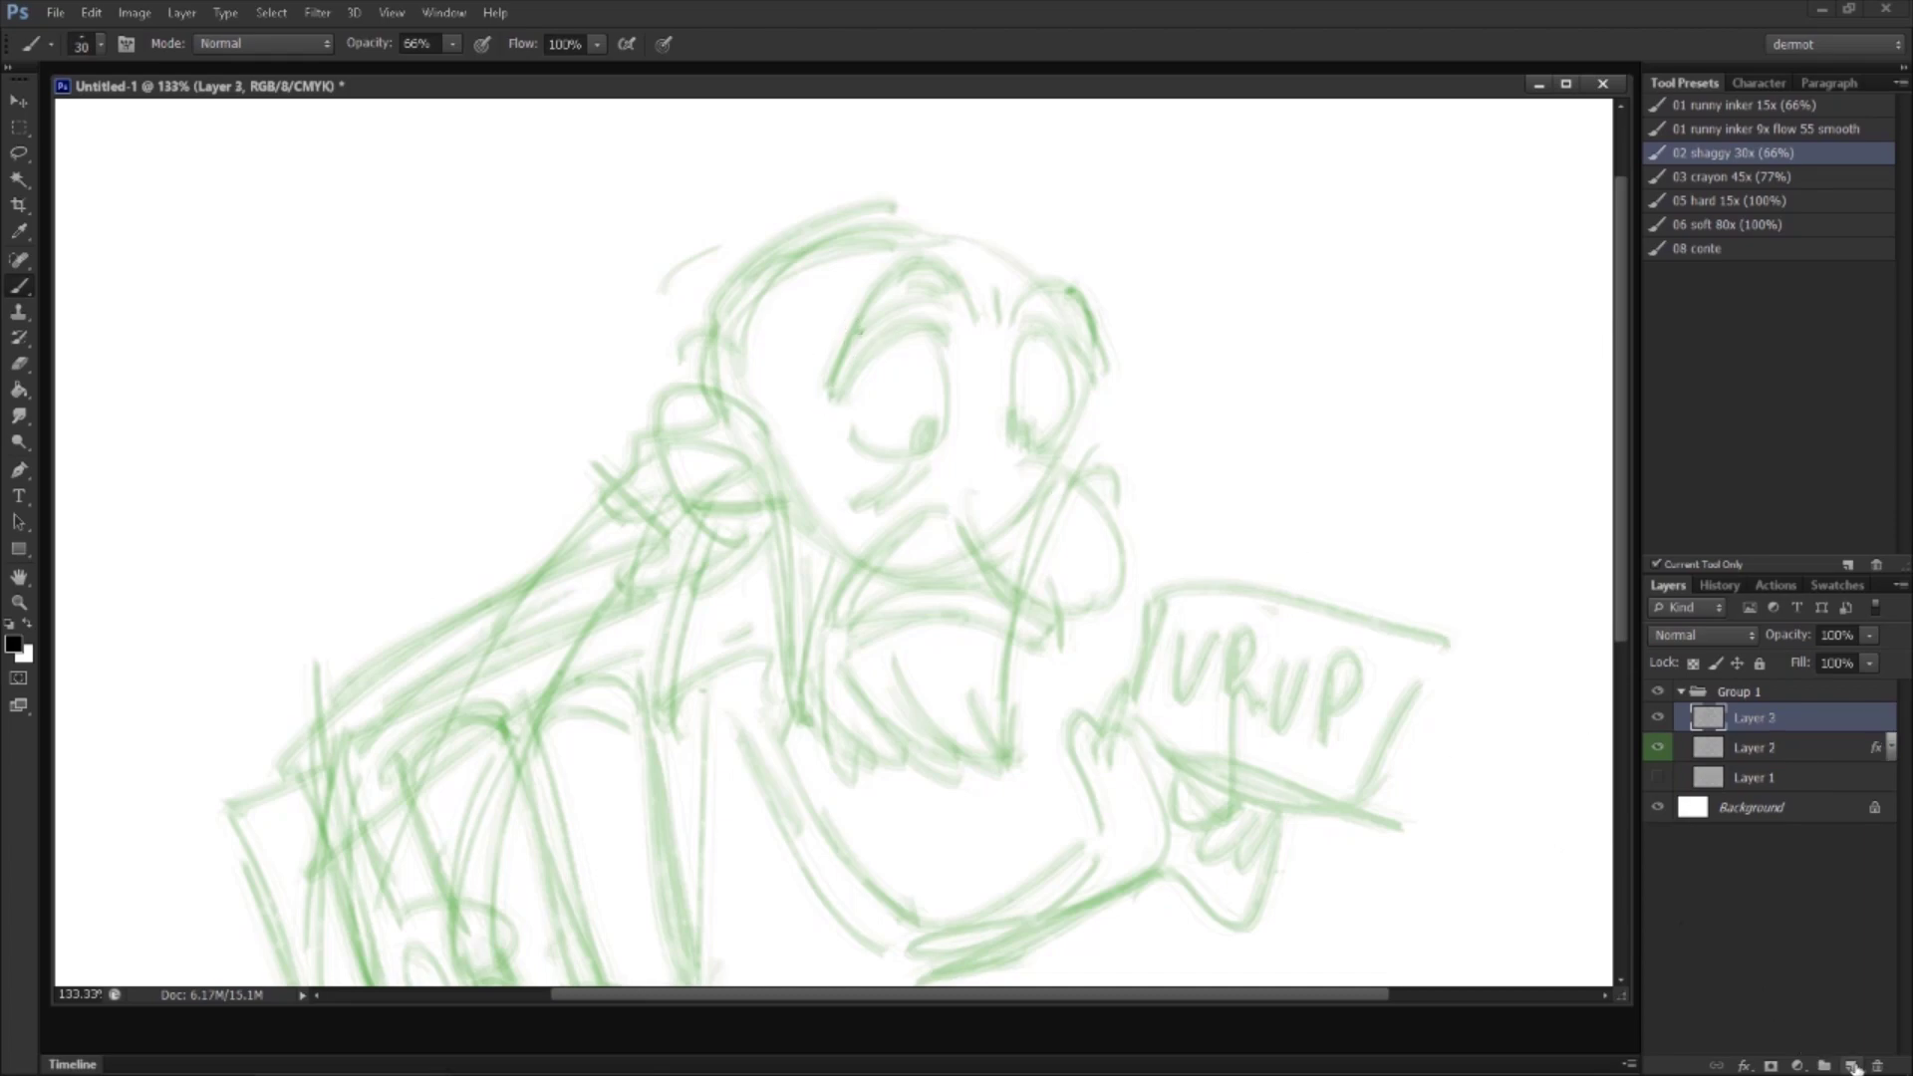
Step: Try inking the nose with the shaggy brush at size 30, and undo the strokes
{"action": "key", "text": "bracketleft"}
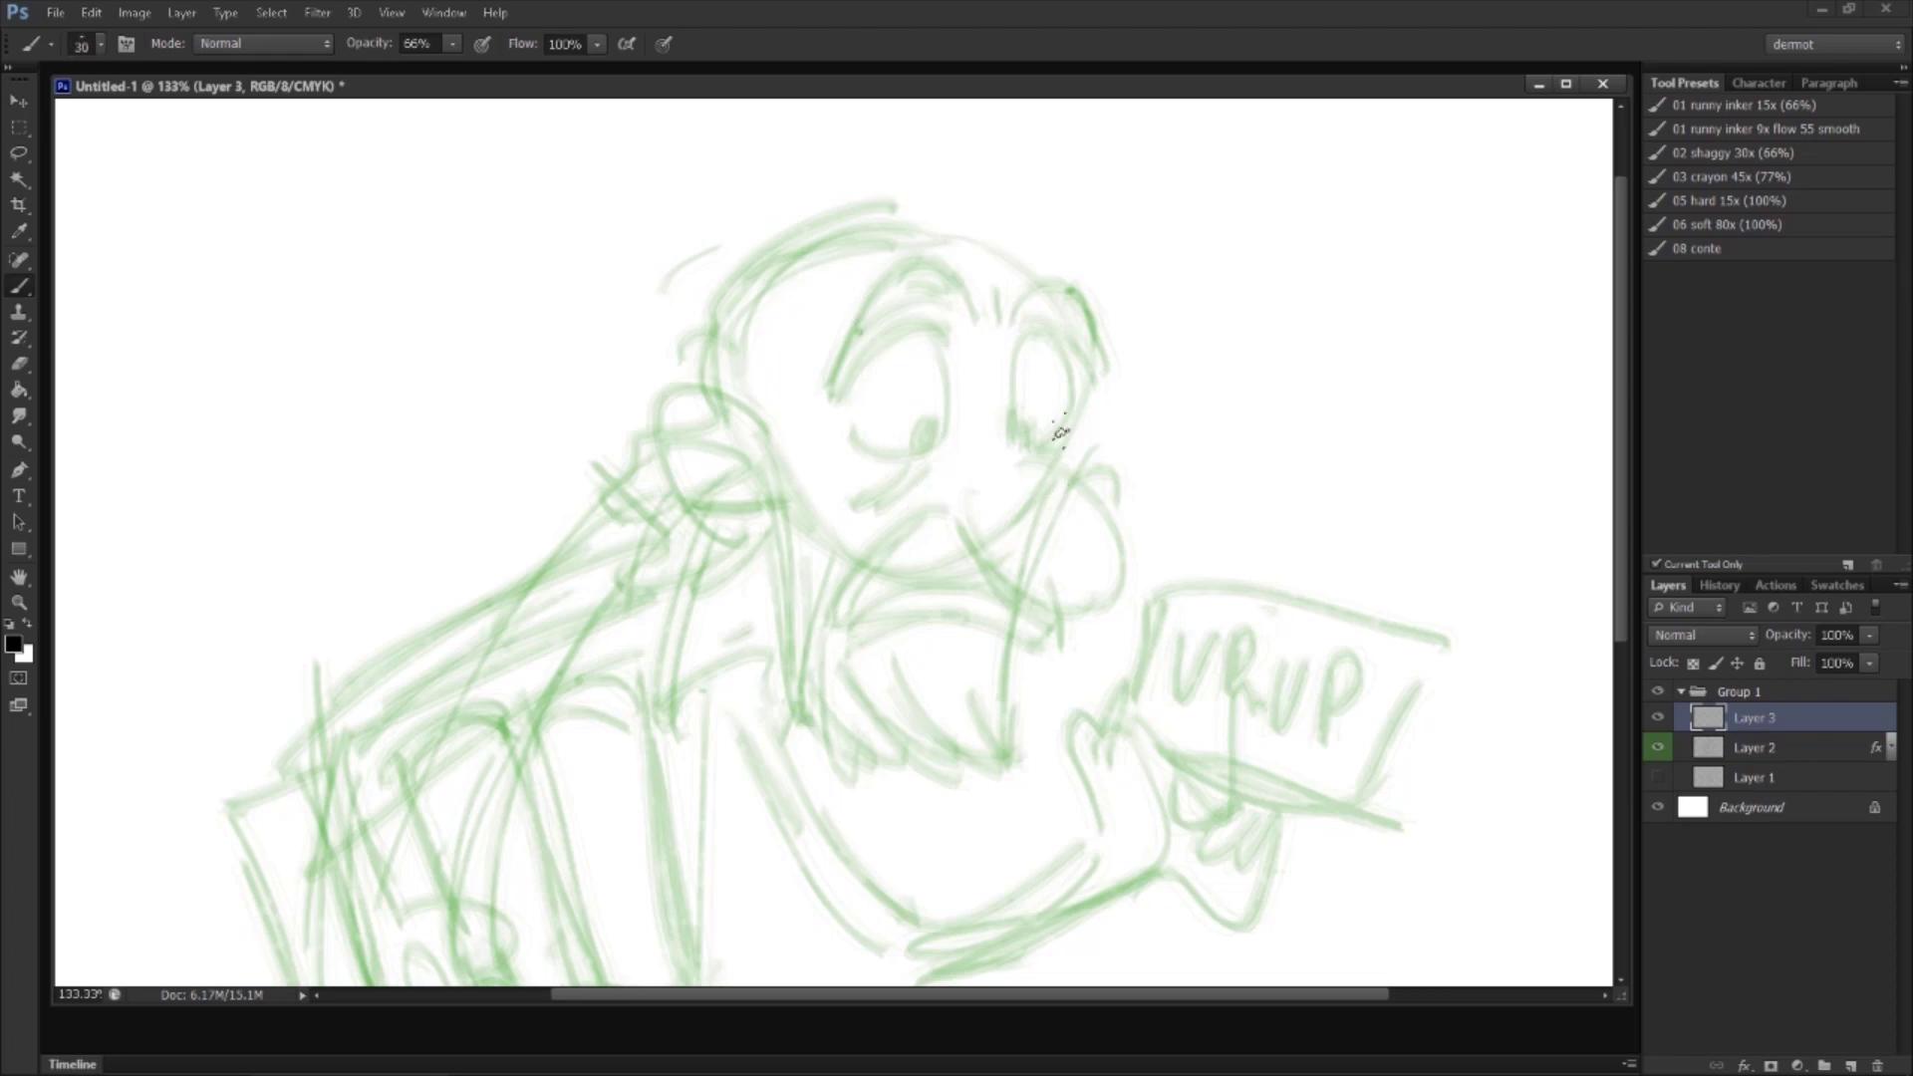
{"action": "mouse_move", "coordinate": [1012, 432]}
{"action": "left_mouse_down"}
{"action": "mouse_move", "coordinate": [1093, 473]}
{"action": "mouse_move", "coordinate": [1076, 560]}
{"action": "mouse_move", "coordinate": [1036, 583]}
{"action": "left_mouse_up"}
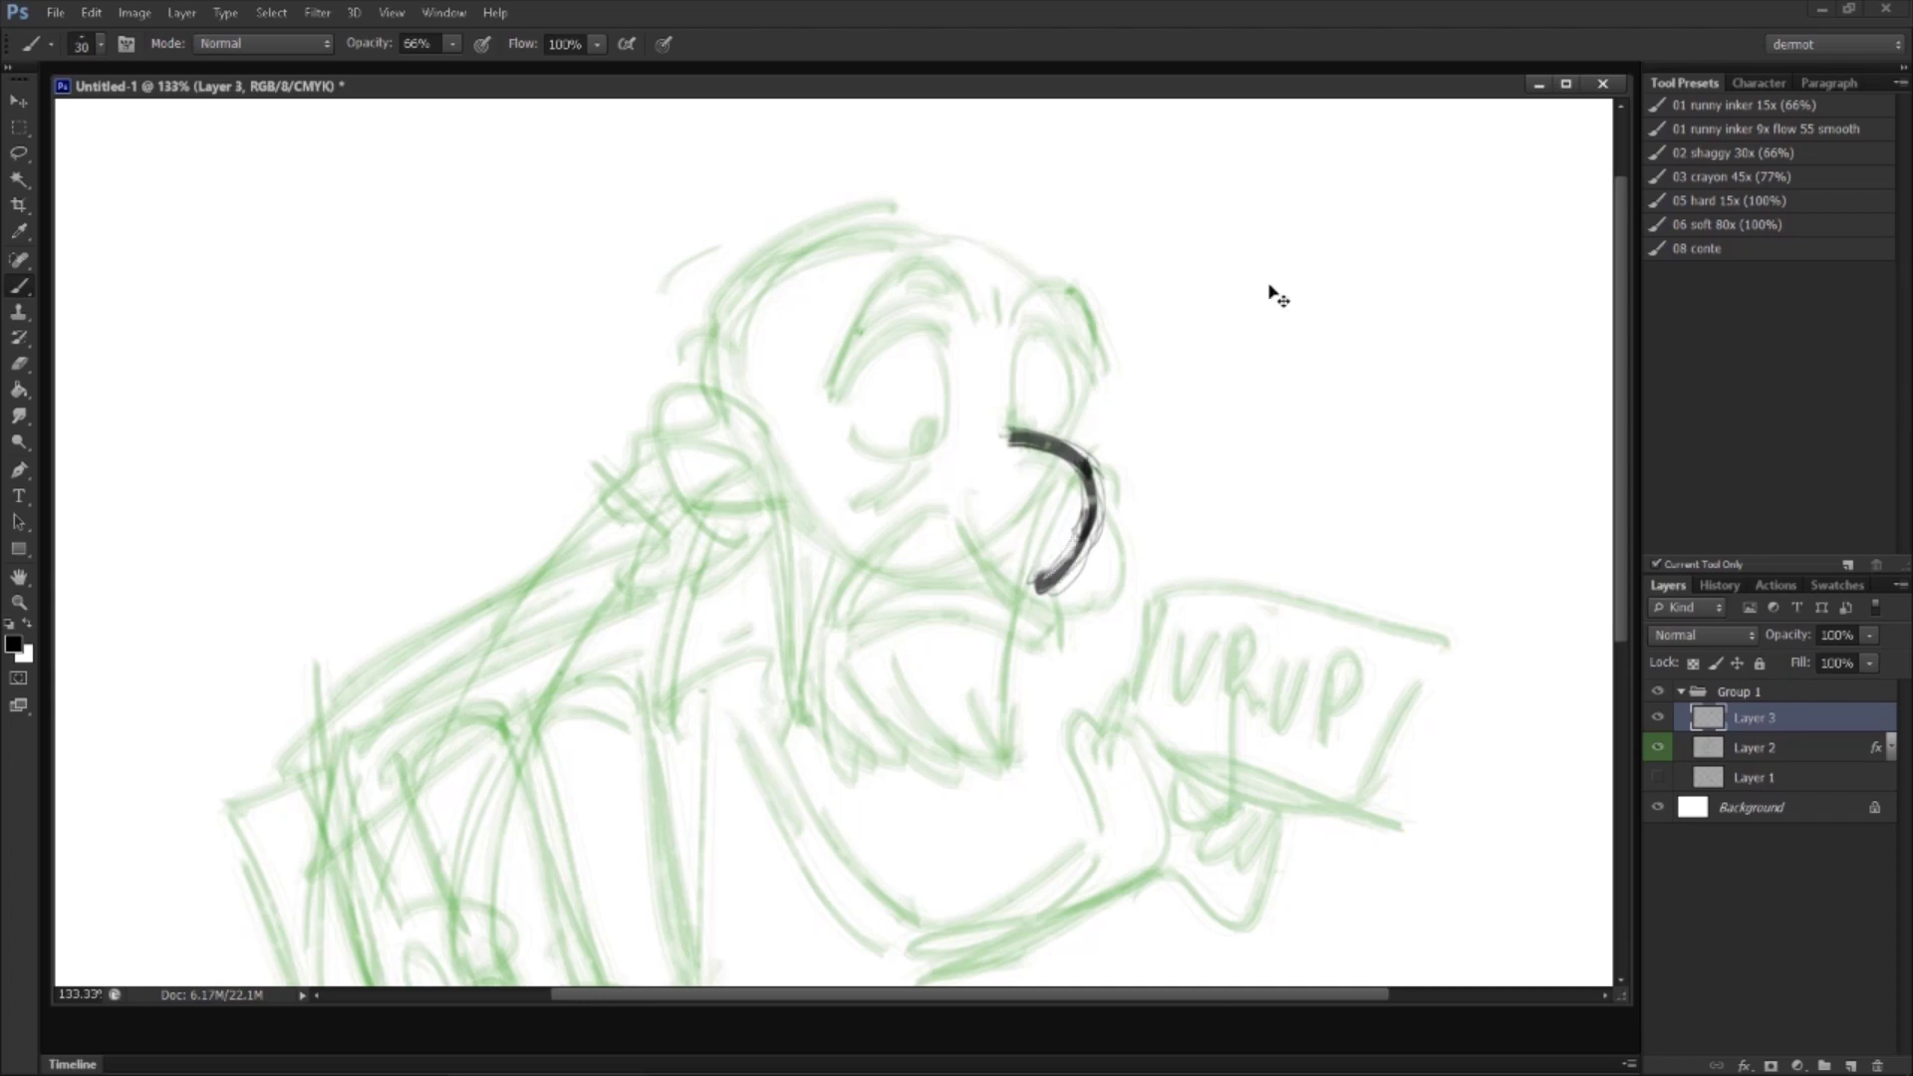
{"action": "mouse_move", "coordinate": [1138, 420]}
{"action": "left_mouse_down"}
{"action": "mouse_move", "coordinate": [1184, 442]}
{"action": "mouse_move", "coordinate": [1222, 512]}
{"action": "left_mouse_up"}
{"action": "key", "text": "ctrl+z"}
{"action": "key", "text": "ctrl+z"}
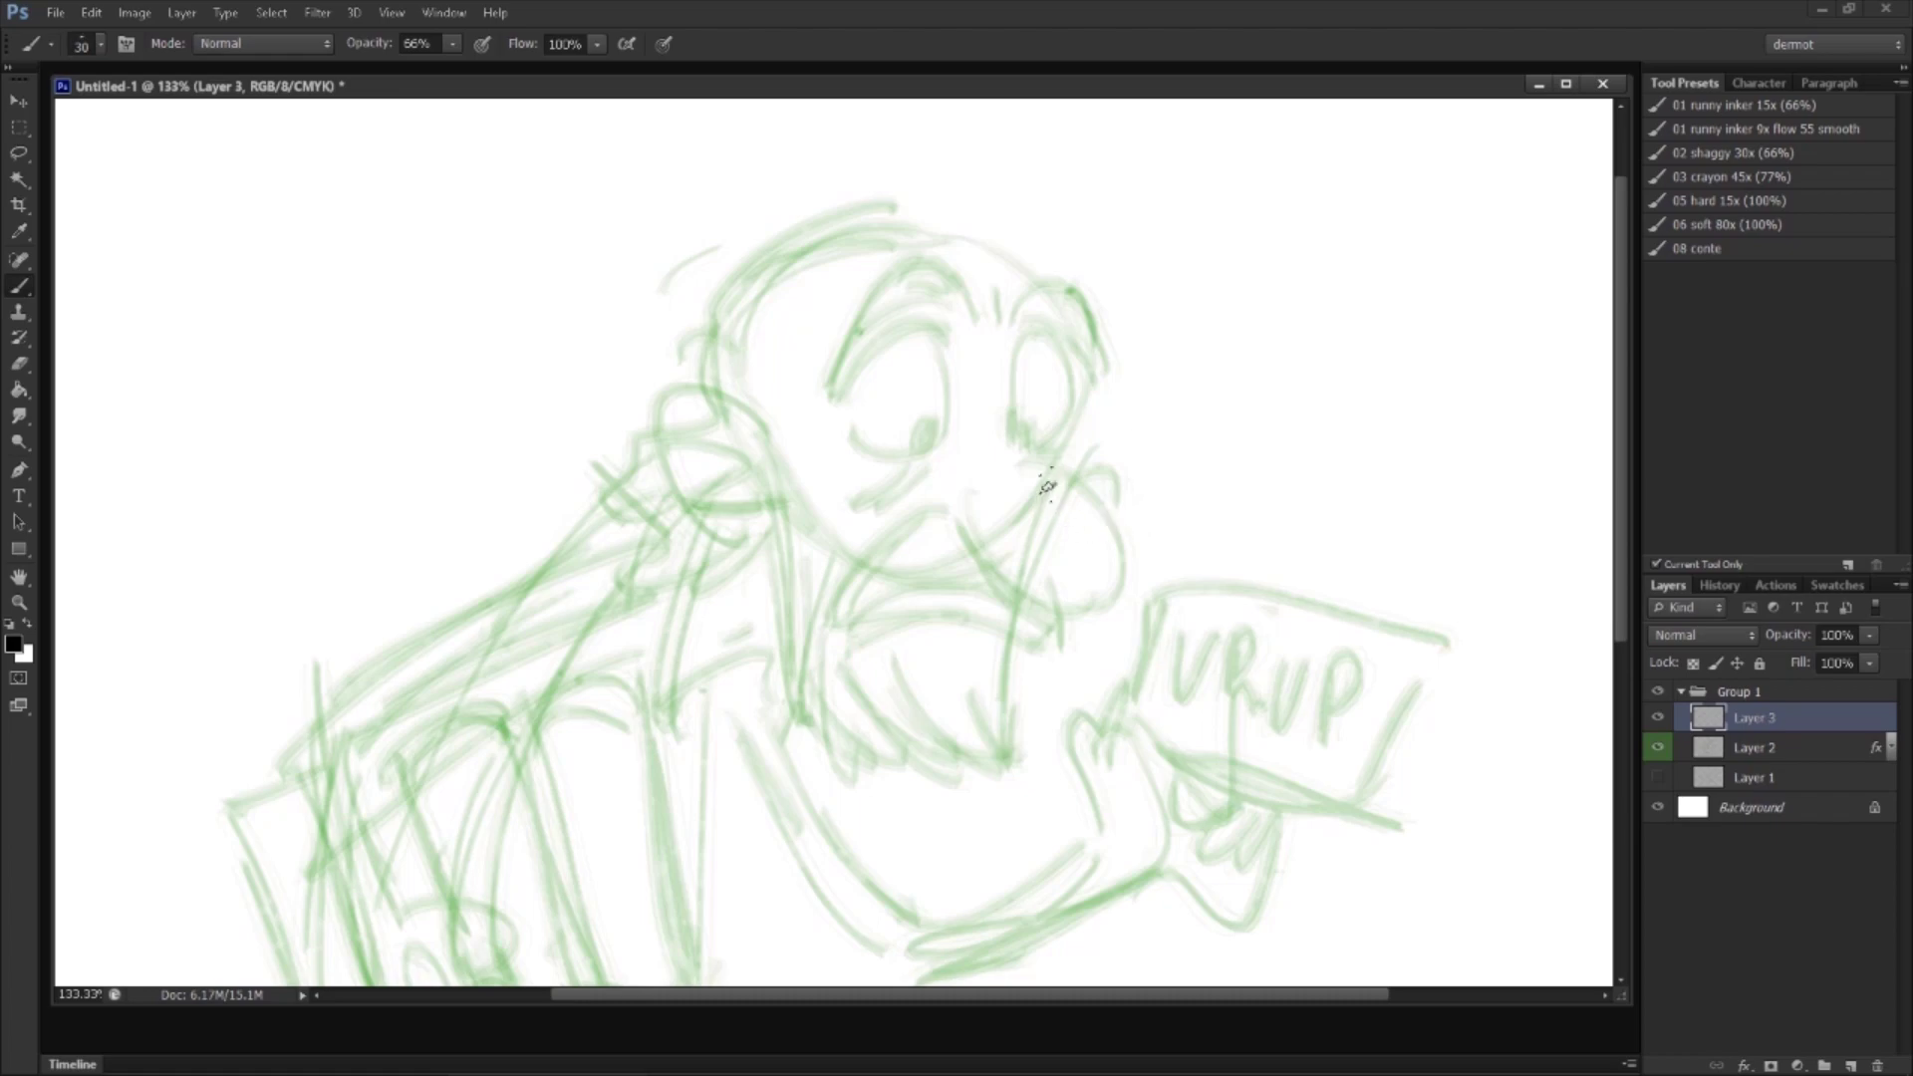
Step: Ink the nose contour and nostril at brush sizes 20 and 15, and the near eye's lower edge at size 25
{"action": "mouse_move", "coordinate": [1003, 382]}
{"action": "left_mouse_down"}
{"action": "mouse_move", "coordinate": [1001, 439]}
{"action": "mouse_move", "coordinate": [1064, 464]}
{"action": "mouse_move", "coordinate": [1044, 588]}
{"action": "left_mouse_up"}
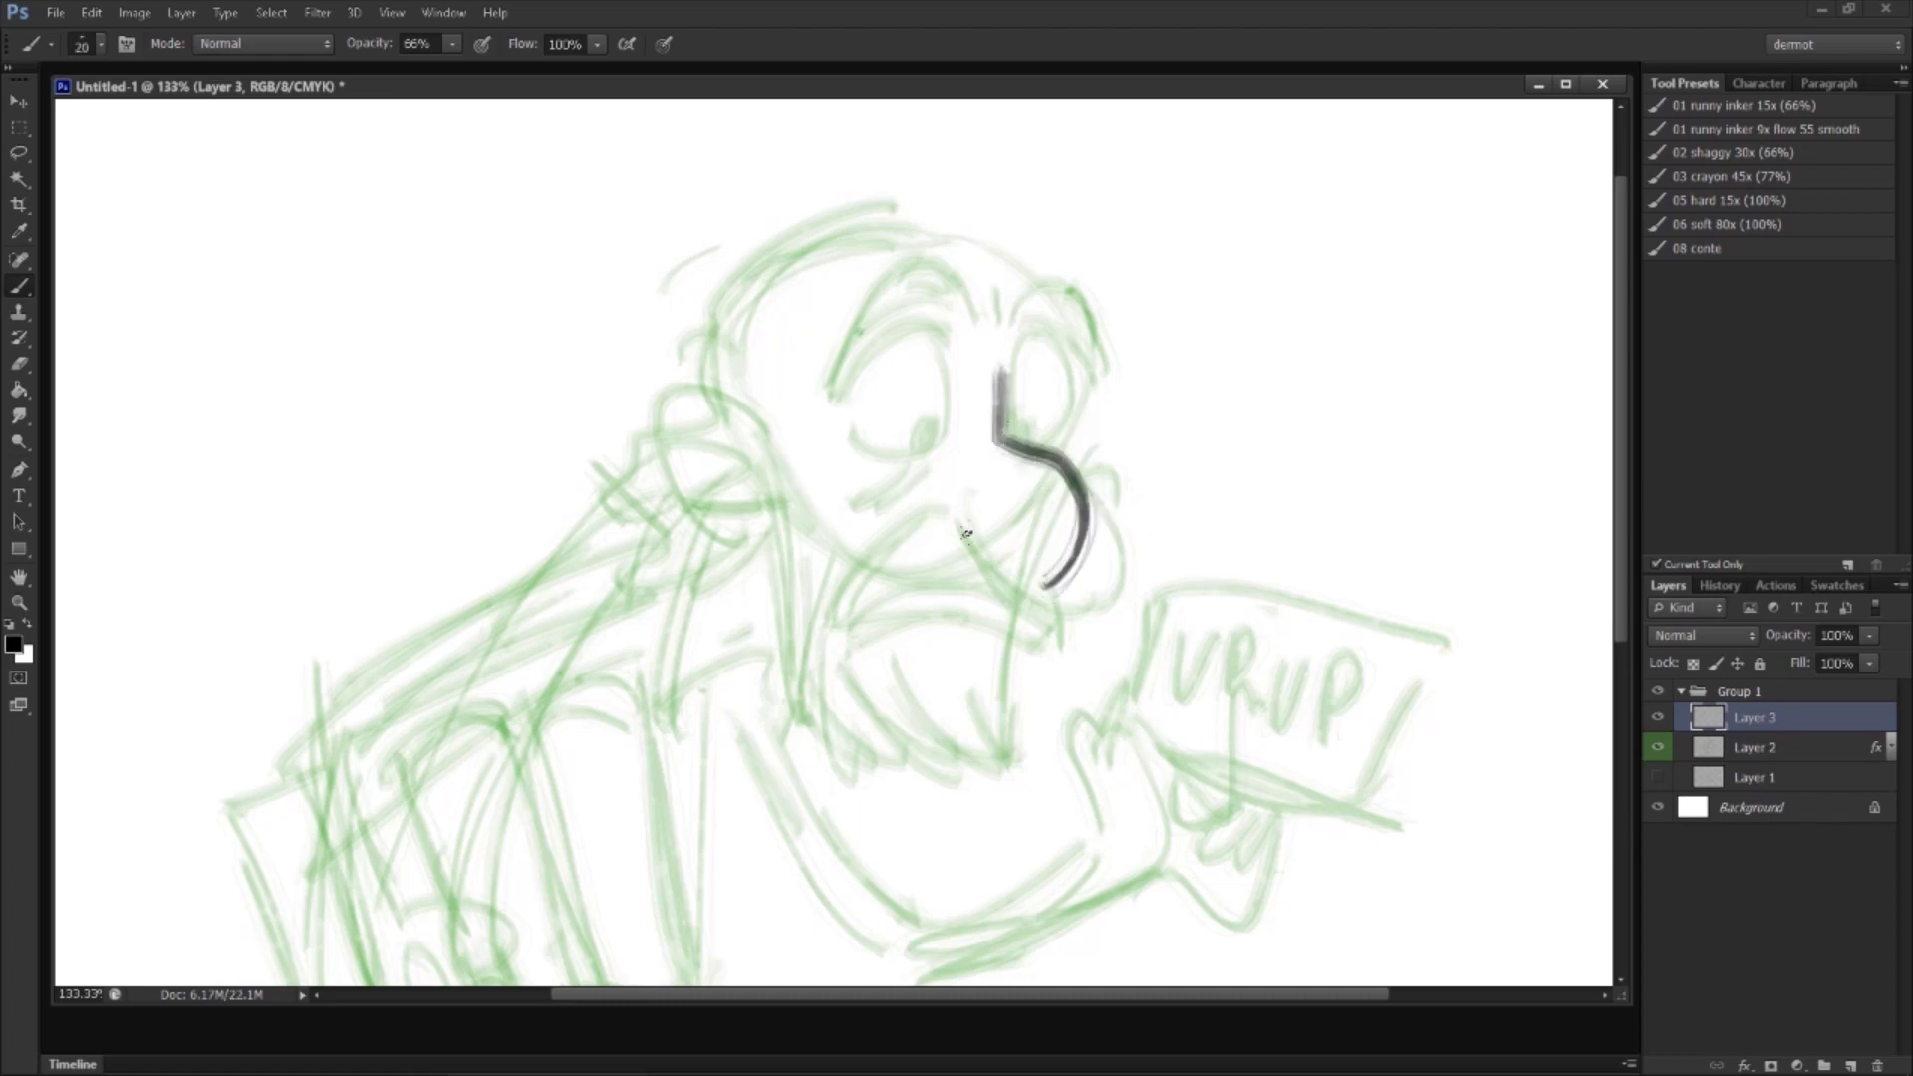
{"action": "left_click_drag", "start_coordinate": [984, 560], "coordinate": [1031, 586]}
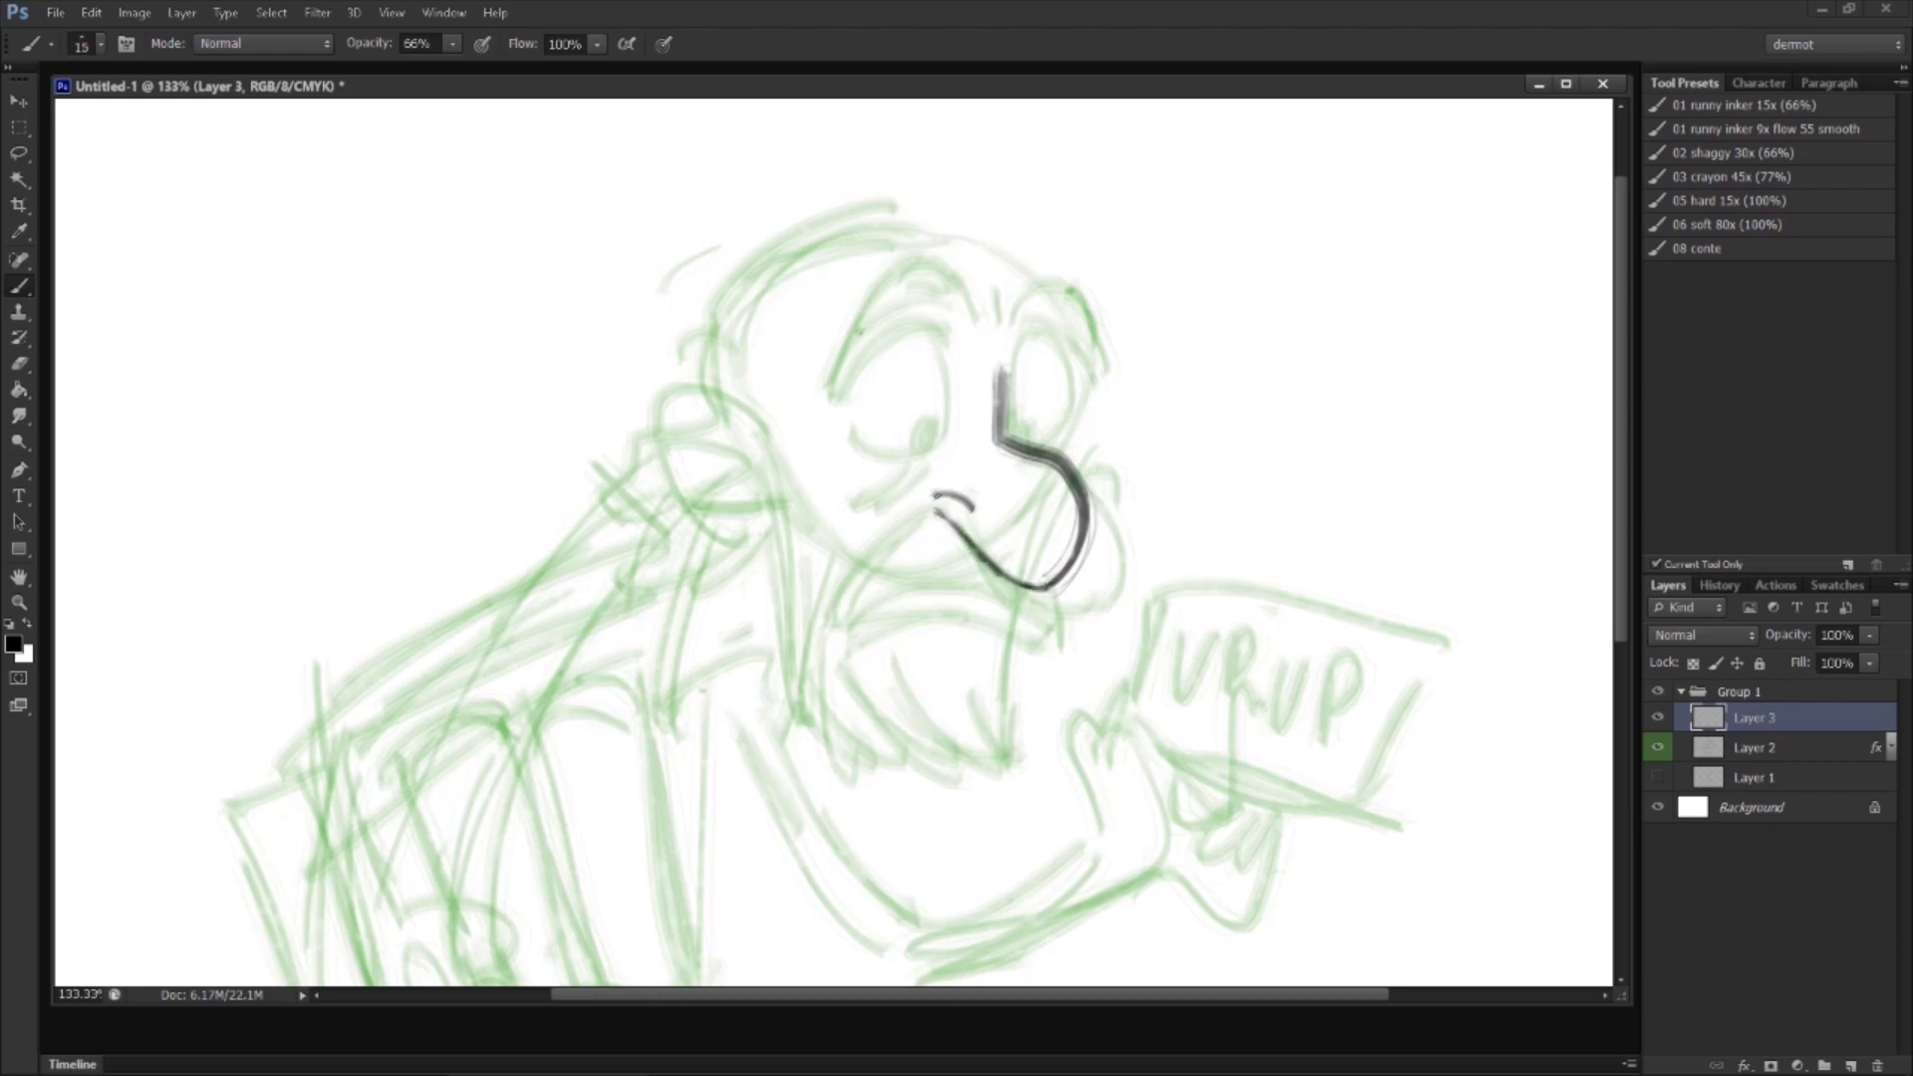
{"action": "mouse_move", "coordinate": [848, 421]}
{"action": "left_mouse_down"}
{"action": "mouse_move", "coordinate": [924, 459]}
{"action": "mouse_move", "coordinate": [884, 459]}
{"action": "mouse_move", "coordinate": [945, 445]}
{"action": "left_mouse_up"}
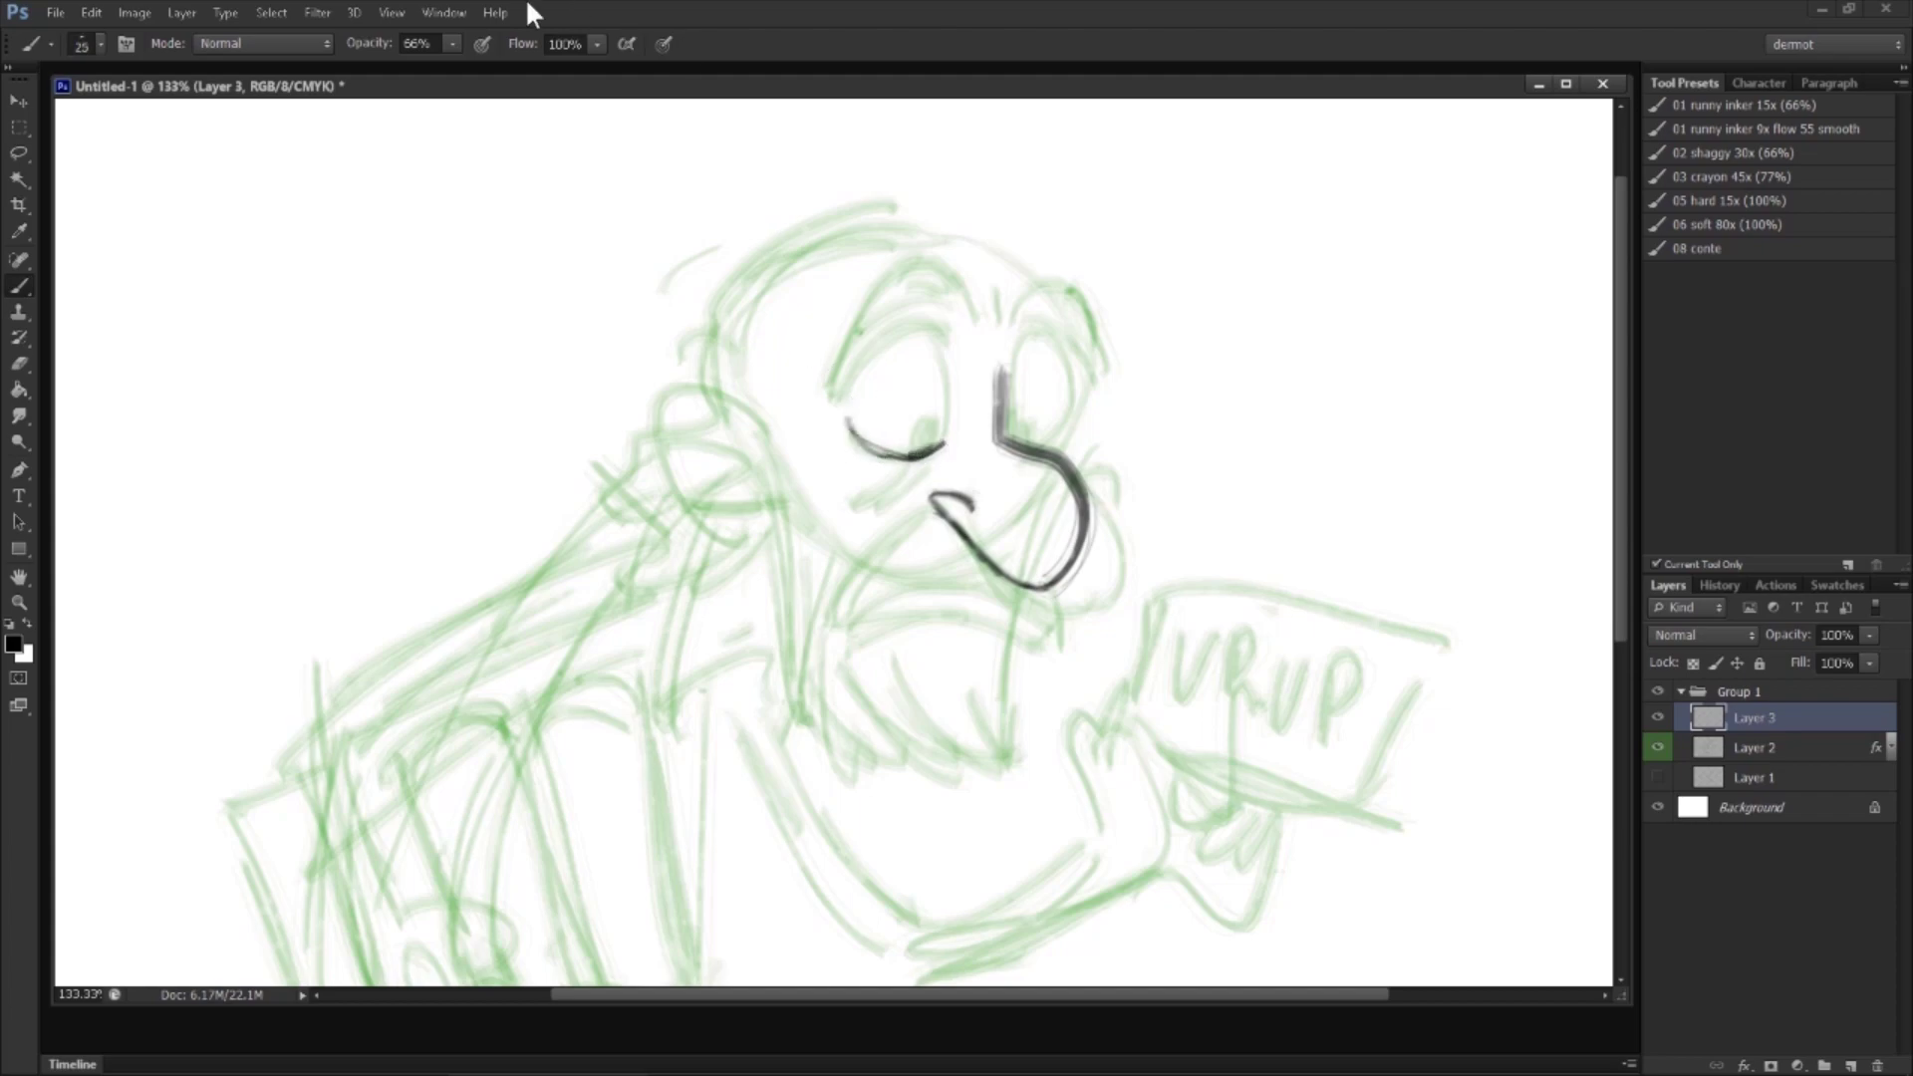
Step: Reduce the brush opacity to 56% and the flow to 22% while inking the outlines and pupils of both eyes
{"action": "left_click", "coordinate": [456, 45]}
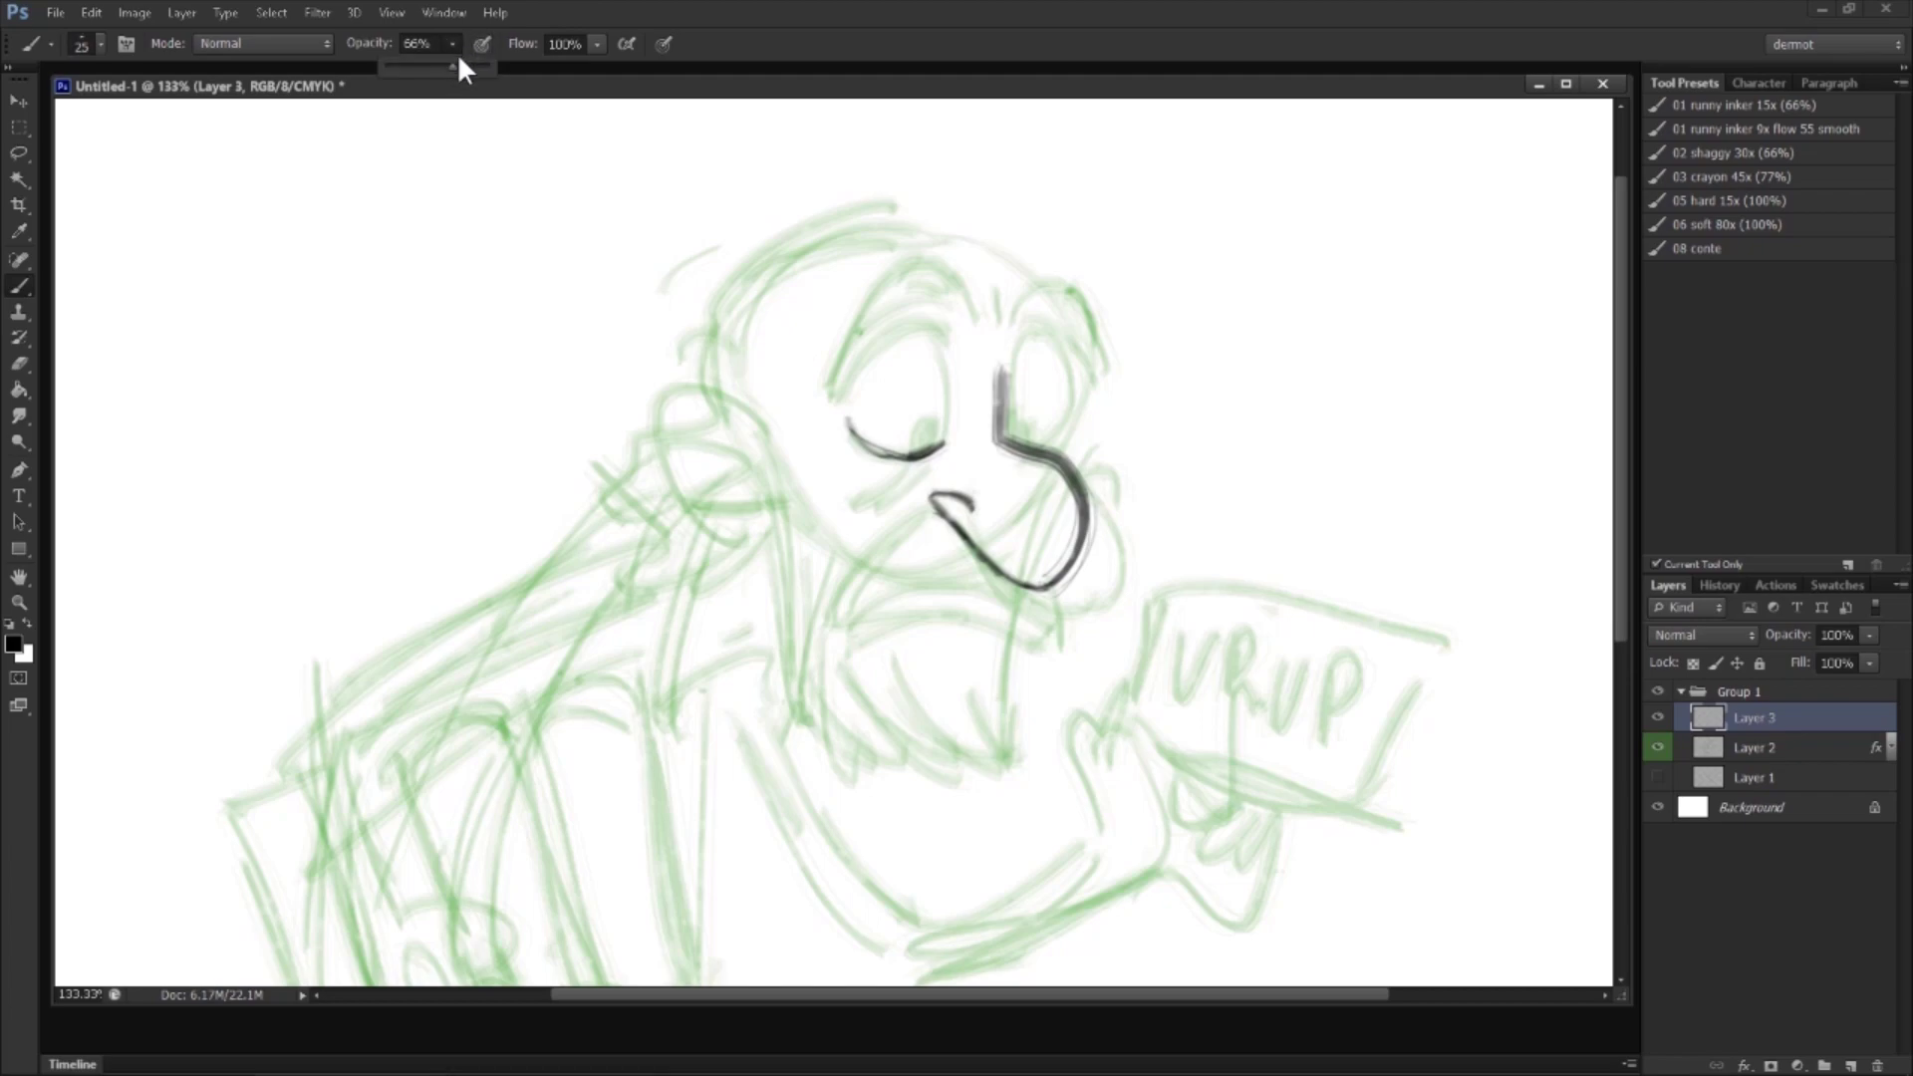
{"action": "left_click", "coordinate": [596, 45]}
{"action": "mouse_move", "coordinate": [839, 407]}
{"action": "left_mouse_down"}
{"action": "mouse_move", "coordinate": [894, 343]}
{"action": "mouse_move", "coordinate": [959, 324]}
{"action": "left_mouse_up"}
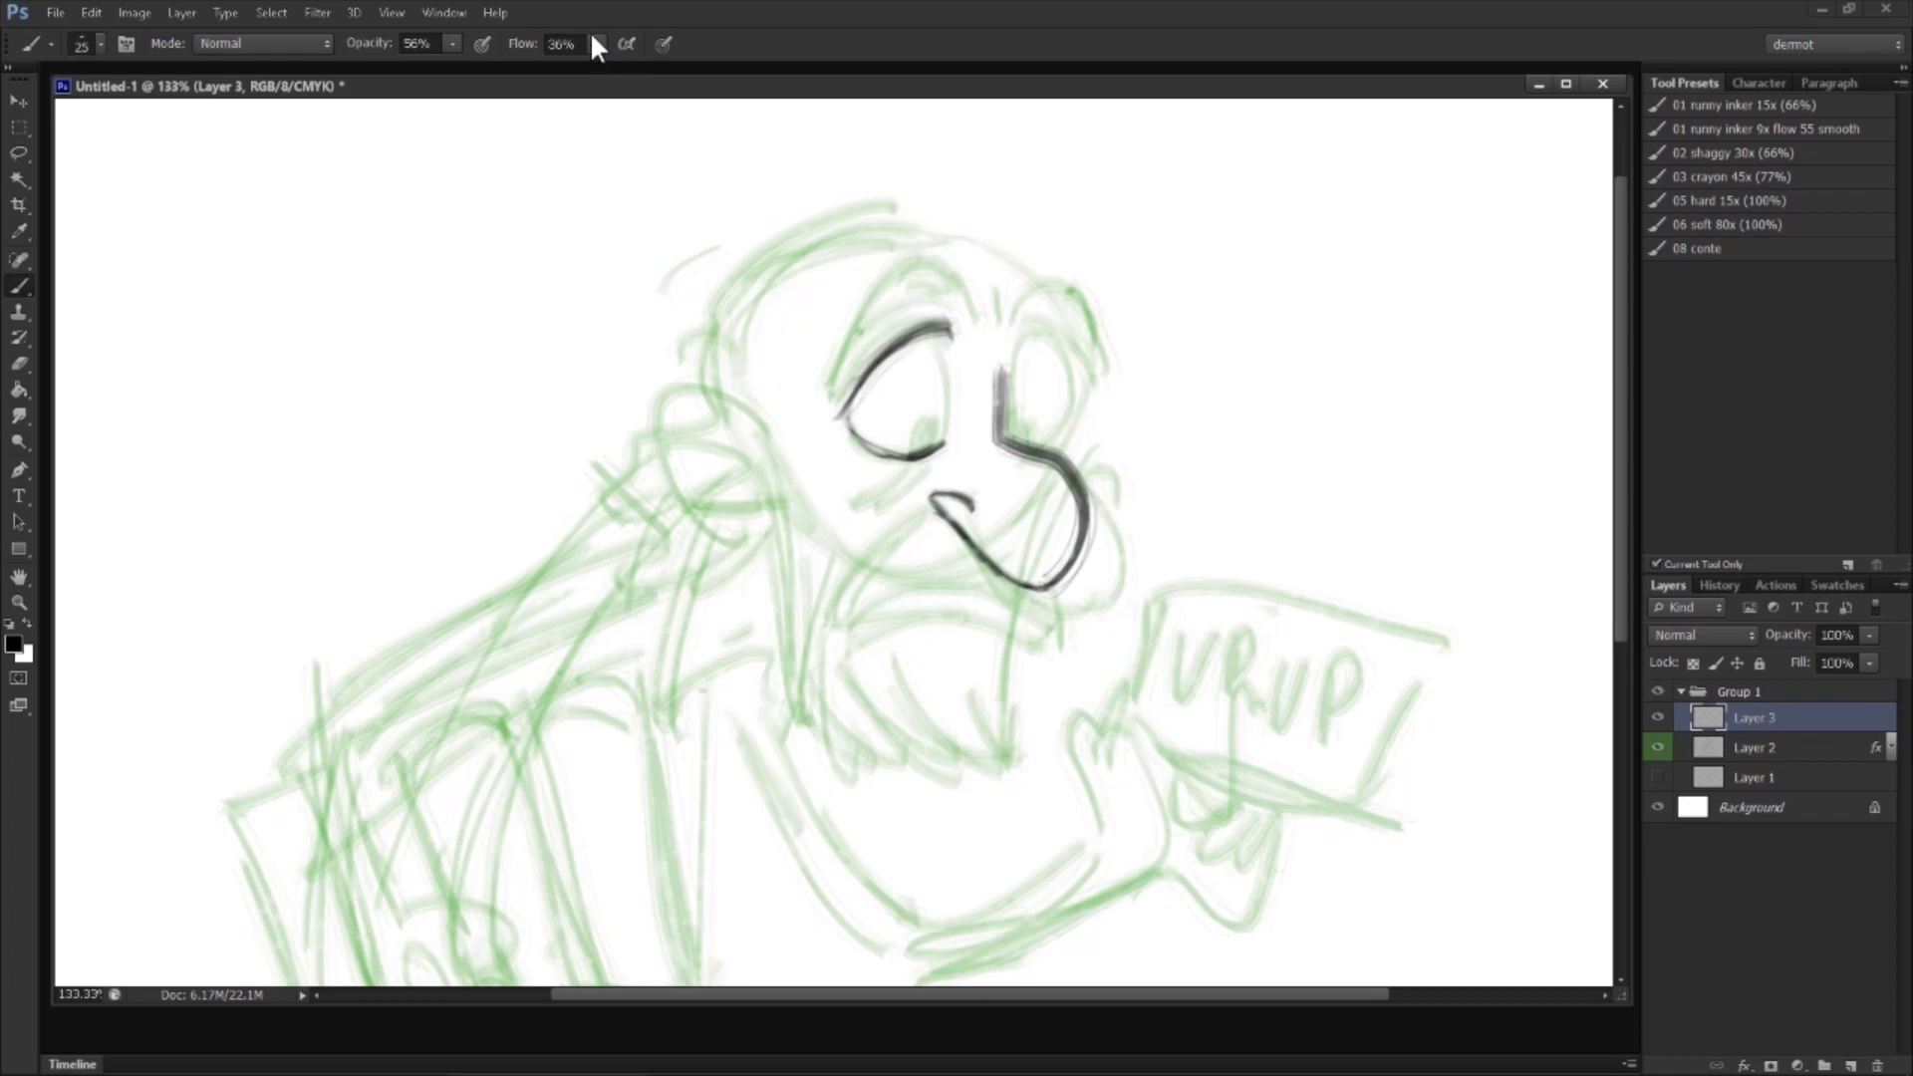
{"action": "mouse_move", "coordinate": [955, 339]}
{"action": "left_mouse_down"}
{"action": "mouse_move", "coordinate": [942, 454]}
{"action": "mouse_move", "coordinate": [922, 460]}
{"action": "mouse_move", "coordinate": [932, 429]}
{"action": "left_mouse_up"}
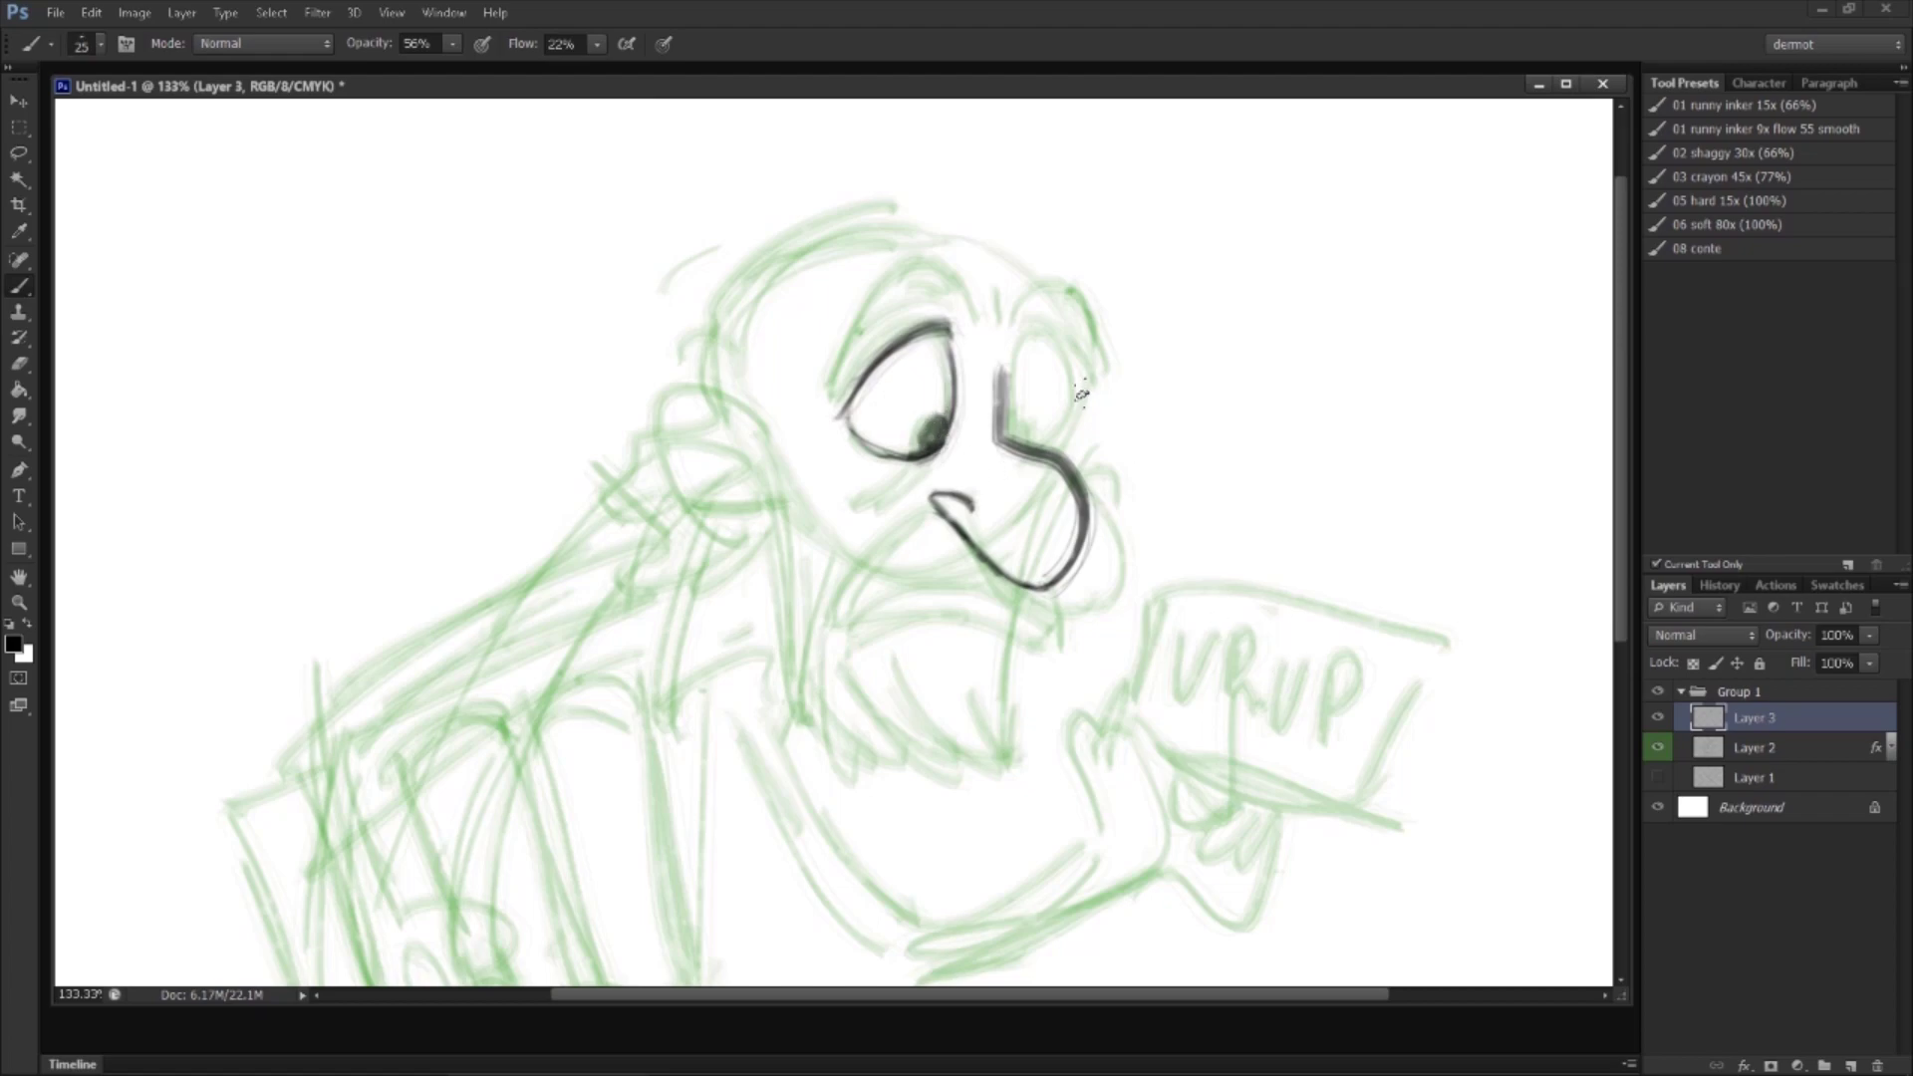
{"action": "mouse_move", "coordinate": [1004, 387]}
{"action": "left_mouse_down"}
{"action": "mouse_move", "coordinate": [1041, 336]}
{"action": "mouse_move", "coordinate": [1053, 439]}
{"action": "left_mouse_up"}
Step: Ink the bag under the near eye, the moustache curve beside the nose and short hairs above the mouth
{"action": "mouse_move", "coordinate": [844, 466]}
{"action": "left_mouse_down"}
{"action": "mouse_move", "coordinate": [926, 460]}
{"action": "mouse_move", "coordinate": [1011, 566]}
{"action": "left_mouse_up"}
{"action": "left_click_drag", "start_coordinate": [932, 499], "coordinate": [1036, 583]}
{"action": "left_click_drag", "start_coordinate": [1039, 464], "coordinate": [1048, 570]}
{"action": "left_click_drag", "start_coordinate": [947, 519], "coordinate": [1027, 586]}
{"action": "mouse_move", "coordinate": [931, 496]}
{"action": "left_mouse_down"}
{"action": "mouse_move", "coordinate": [842, 547]}
{"action": "mouse_move", "coordinate": [827, 648]}
{"action": "mouse_move", "coordinate": [882, 583]}
{"action": "mouse_move", "coordinate": [916, 580]}
{"action": "mouse_move", "coordinate": [991, 603]}
{"action": "mouse_move", "coordinate": [934, 610]}
{"action": "mouse_move", "coordinate": [946, 623]}
{"action": "mouse_move", "coordinate": [1037, 643]}
{"action": "left_mouse_up"}
{"action": "left_click_drag", "start_coordinate": [1026, 612], "coordinate": [1004, 648]}
{"action": "left_click_drag", "start_coordinate": [1001, 598], "coordinate": [993, 636]}
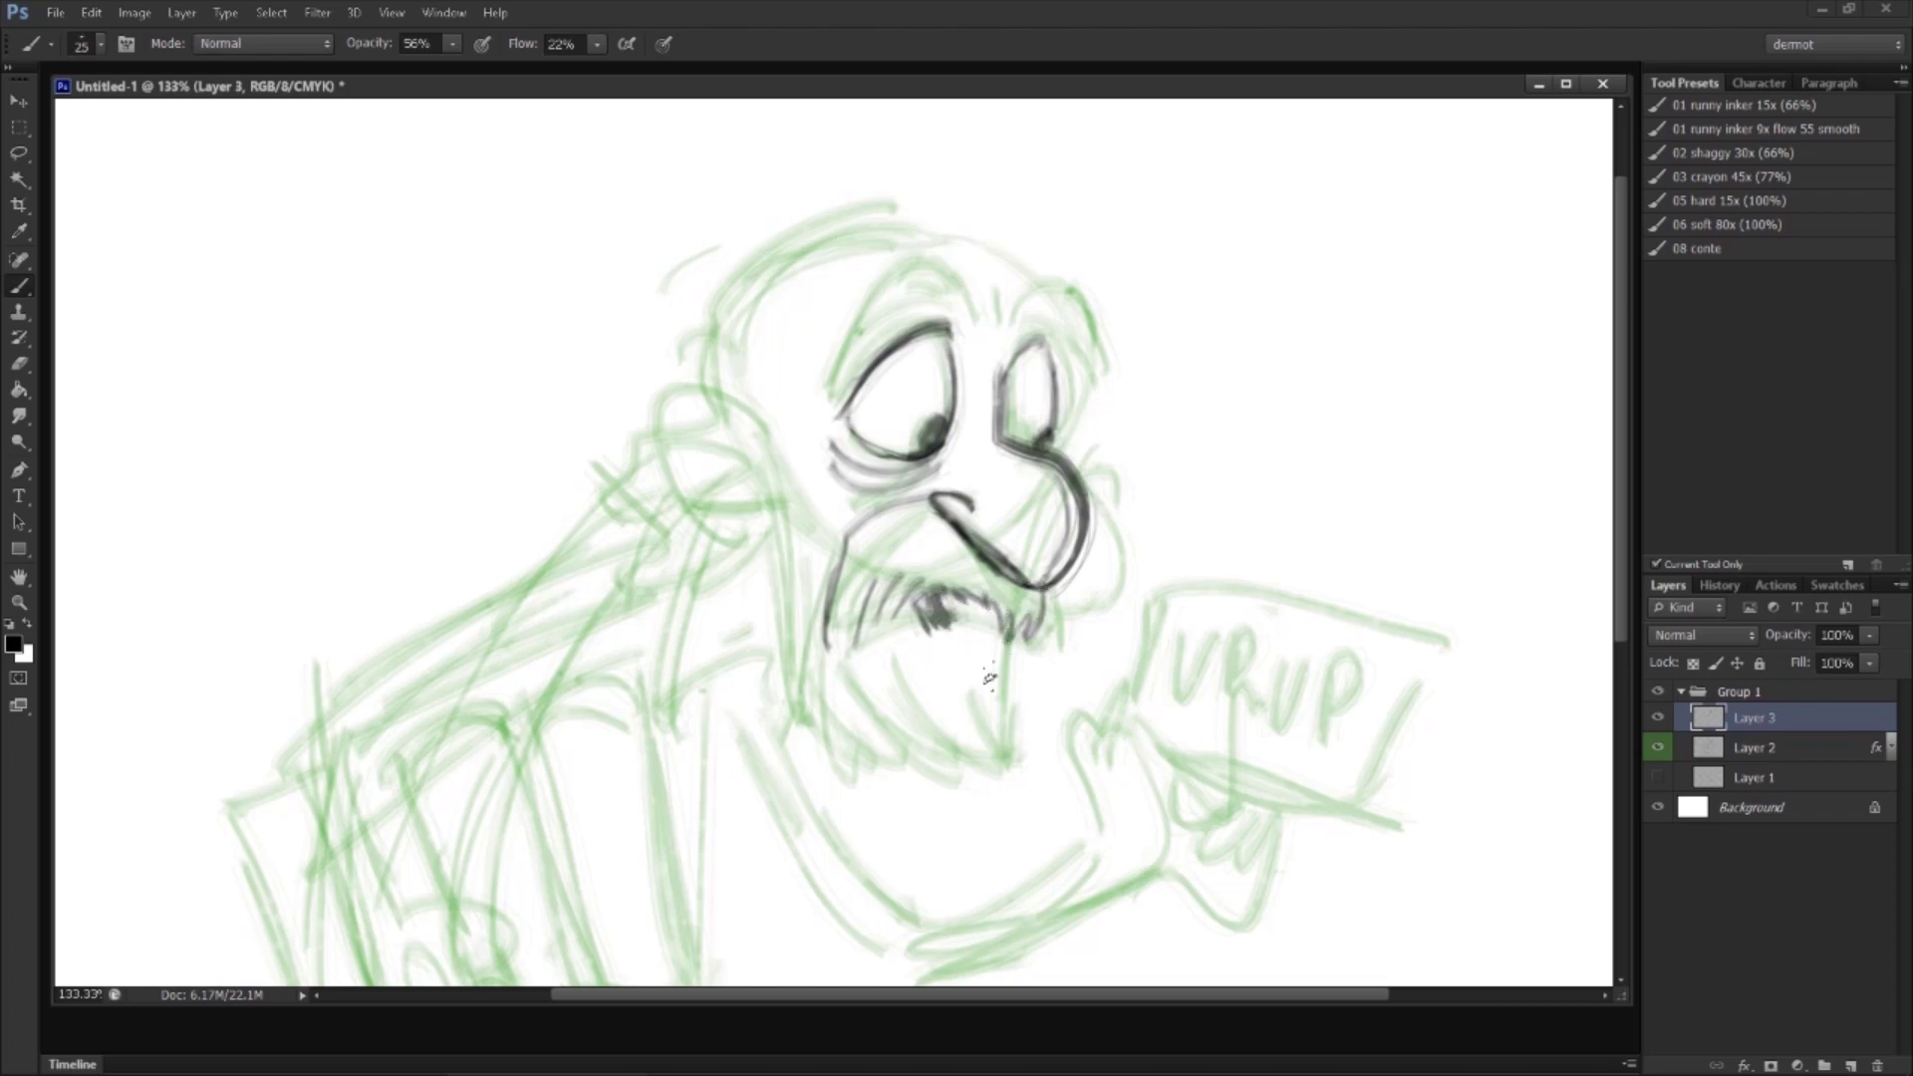
Step: Ink the beard outline from the ear down to its pointed tip, with hair strokes on the chin
{"action": "mouse_move", "coordinate": [773, 417]}
{"action": "left_mouse_down"}
{"action": "mouse_move", "coordinate": [740, 646]}
{"action": "mouse_move", "coordinate": [756, 726]}
{"action": "left_mouse_up"}
{"action": "mouse_move", "coordinate": [767, 599]}
{"action": "left_mouse_down"}
{"action": "mouse_move", "coordinate": [857, 785]}
{"action": "mouse_move", "coordinate": [1056, 847]}
{"action": "left_mouse_up"}
{"action": "left_click_drag", "start_coordinate": [1021, 637], "coordinate": [1054, 849]}
{"action": "mouse_move", "coordinate": [942, 662]}
{"action": "left_mouse_down"}
{"action": "mouse_move", "coordinate": [925, 736]}
{"action": "mouse_move", "coordinate": [964, 733]}
{"action": "left_mouse_up"}
{"action": "left_click_drag", "start_coordinate": [971, 678], "coordinate": [984, 746]}
{"action": "left_click_drag", "start_coordinate": [895, 596], "coordinate": [858, 650]}
{"action": "mouse_move", "coordinate": [849, 535]}
{"action": "left_mouse_down"}
{"action": "mouse_move", "coordinate": [827, 636]}
{"action": "mouse_move", "coordinate": [901, 510]}
{"action": "left_mouse_up"}
Step: Draw eyelid lines across both eyes, and erase the upper eye outlines with the eraser at 100% opacity
{"action": "mouse_move", "coordinate": [855, 419]}
{"action": "left_mouse_down"}
{"action": "mouse_move", "coordinate": [911, 459]}
{"action": "mouse_move", "coordinate": [893, 378]}
{"action": "mouse_move", "coordinate": [957, 354]}
{"action": "mouse_move", "coordinate": [1052, 371]}
{"action": "left_mouse_up"}
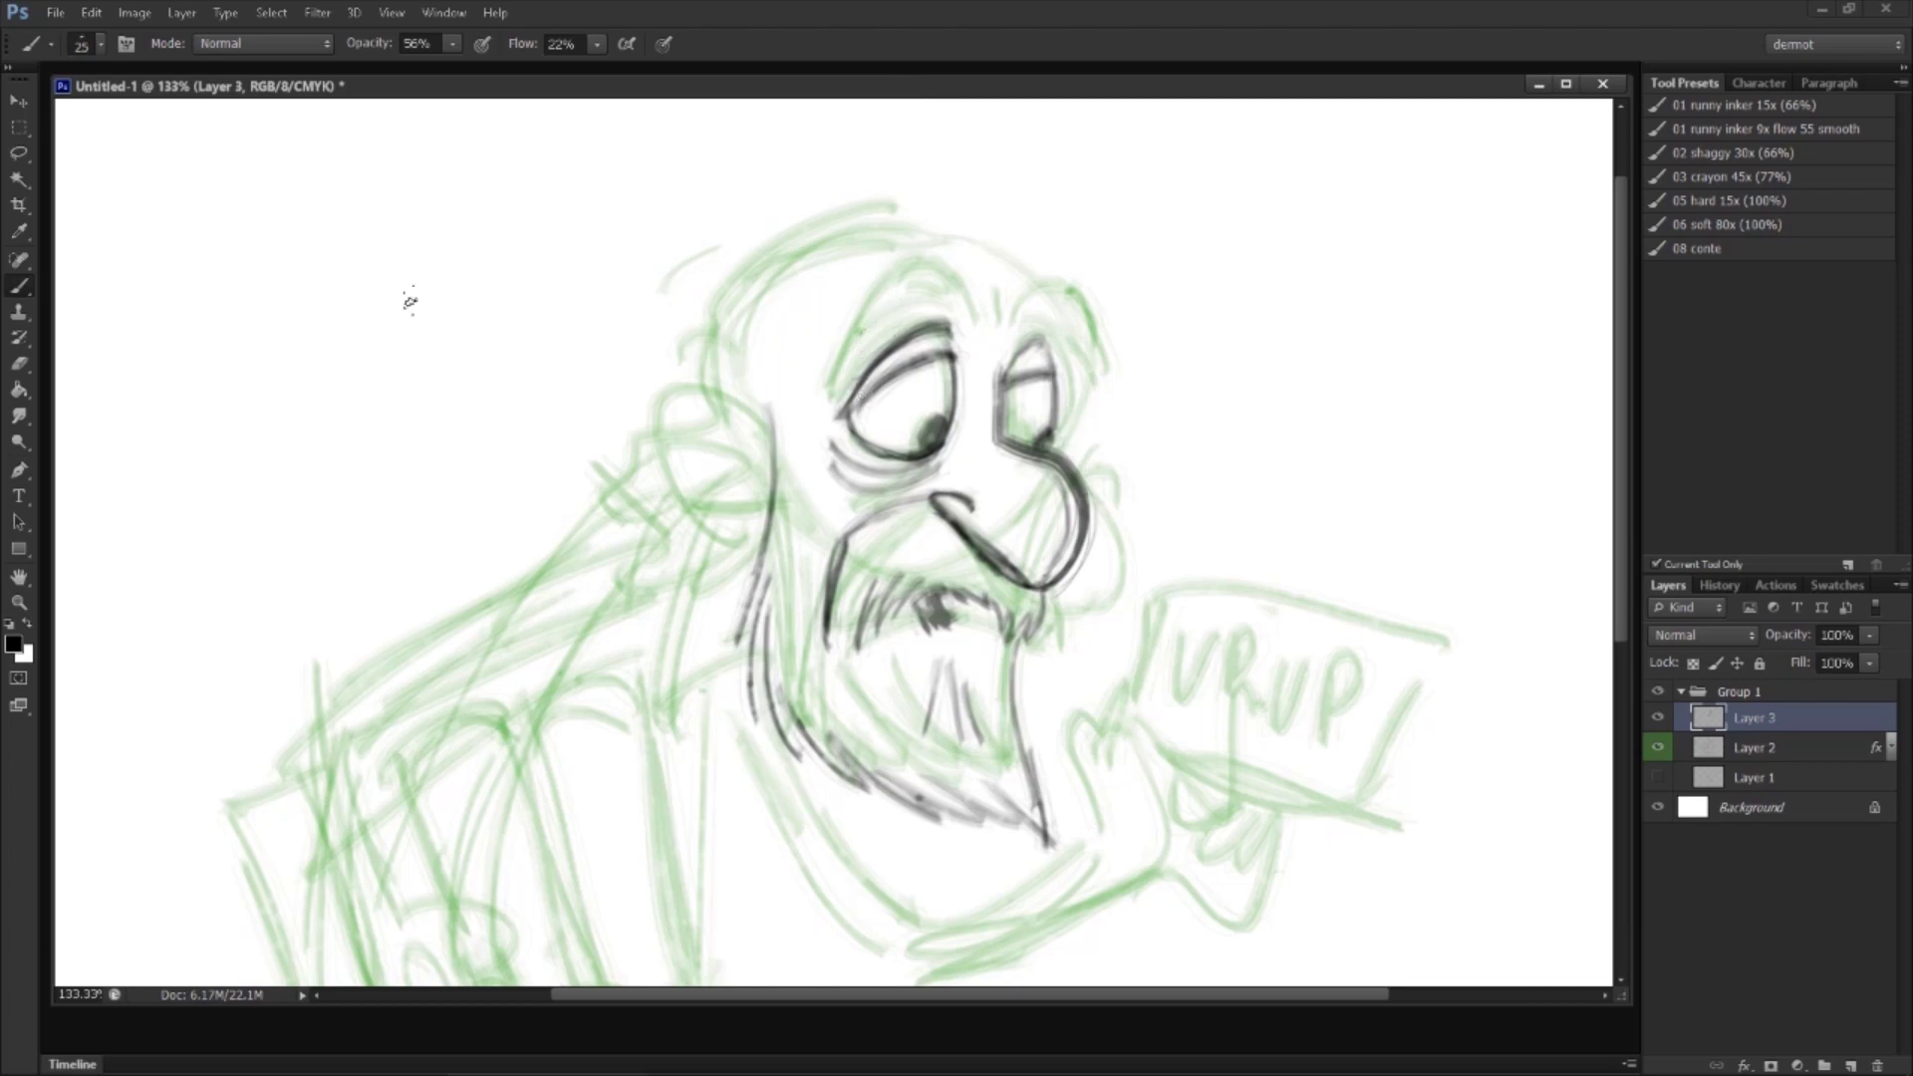
{"action": "left_click", "coordinate": [20, 362]}
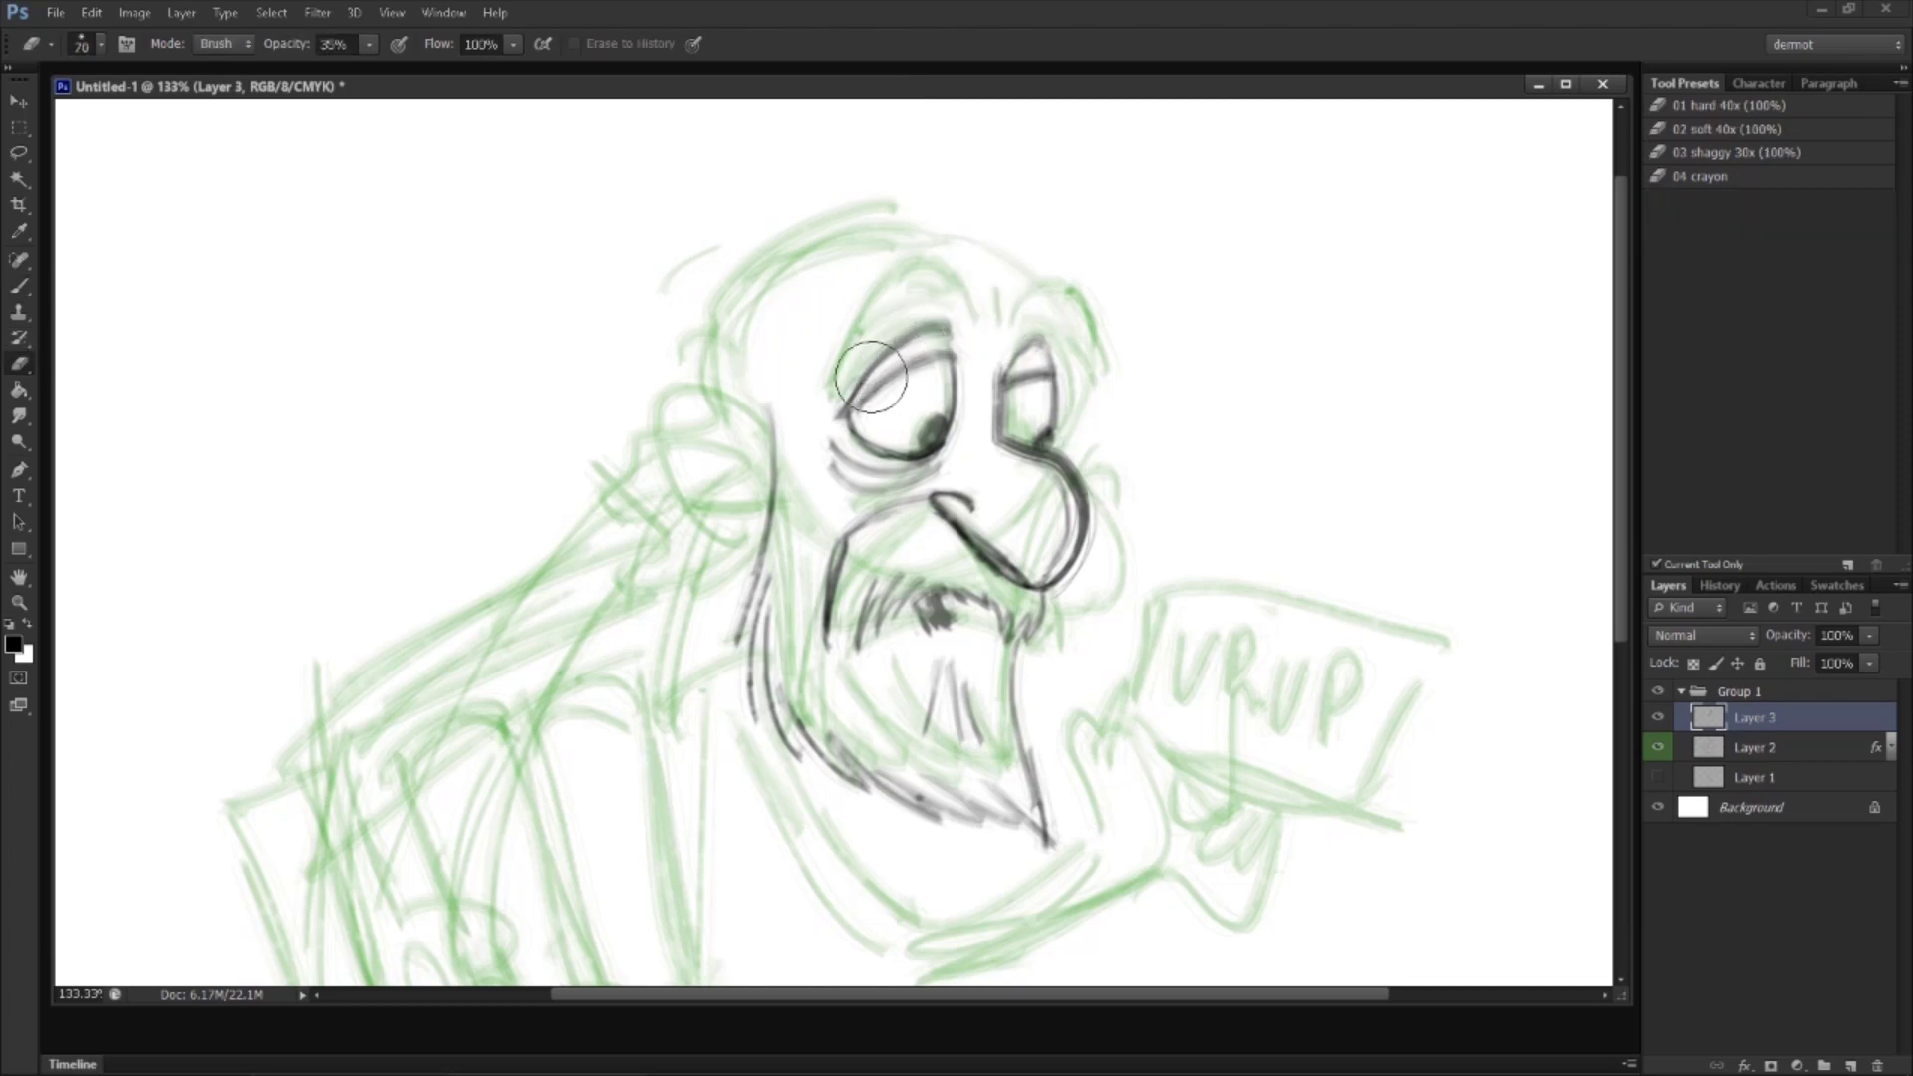
{"action": "left_click_drag", "start_coordinate": [371, 66], "coordinate": [438, 66]}
{"action": "mouse_move", "coordinate": [906, 297]}
{"action": "left_mouse_down"}
{"action": "mouse_move", "coordinate": [977, 374]}
{"action": "mouse_move", "coordinate": [949, 321]}
{"action": "mouse_move", "coordinate": [834, 389]}
{"action": "mouse_move", "coordinate": [1039, 363]}
{"action": "left_mouse_up"}
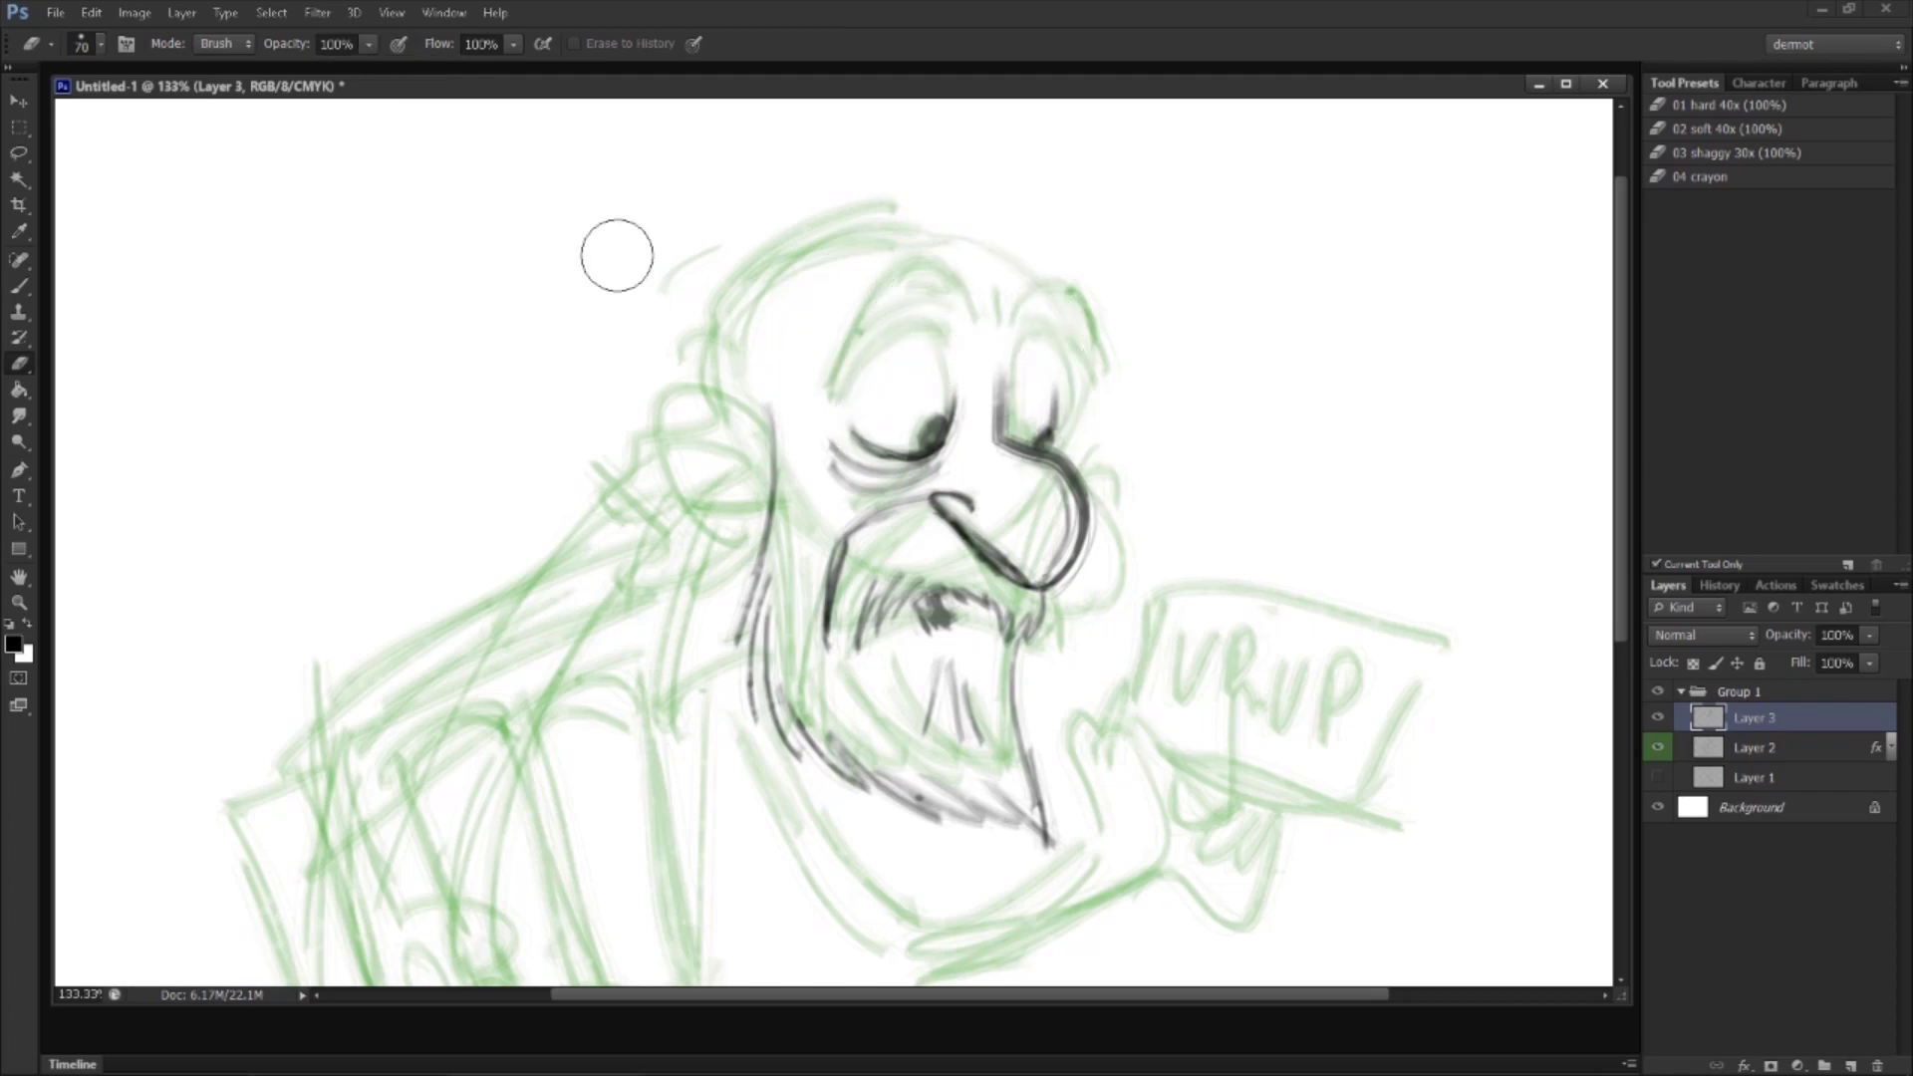
Step: Redraw both eyes with the brush, giving them angry slanted upper lids and heavy arched eyebrows
{"action": "left_click", "coordinate": [19, 285]}
{"action": "mouse_move", "coordinate": [815, 399]}
{"action": "left_mouse_down"}
{"action": "mouse_move", "coordinate": [853, 355]}
{"action": "mouse_move", "coordinate": [981, 400]}
{"action": "left_mouse_up"}
{"action": "mouse_move", "coordinate": [824, 379]}
{"action": "left_mouse_down"}
{"action": "mouse_move", "coordinate": [875, 305]}
{"action": "mouse_move", "coordinate": [962, 371]}
{"action": "mouse_move", "coordinate": [948, 360]}
{"action": "mouse_move", "coordinate": [1008, 374]}
{"action": "mouse_move", "coordinate": [1079, 326]}
{"action": "mouse_move", "coordinate": [1004, 365]}
{"action": "left_mouse_up"}
{"action": "mouse_move", "coordinate": [1036, 287]}
{"action": "left_mouse_down"}
{"action": "mouse_move", "coordinate": [1012, 331]}
{"action": "mouse_move", "coordinate": [1078, 293]}
{"action": "mouse_move", "coordinate": [1101, 332]}
{"action": "mouse_move", "coordinate": [1085, 290]}
{"action": "mouse_move", "coordinate": [1059, 303]}
{"action": "mouse_move", "coordinate": [1082, 325]}
{"action": "mouse_move", "coordinate": [1045, 310]}
{"action": "mouse_move", "coordinate": [1056, 419]}
{"action": "mouse_move", "coordinate": [1053, 349]}
{"action": "left_mouse_up"}
{"action": "mouse_move", "coordinate": [859, 394]}
{"action": "left_mouse_down"}
{"action": "mouse_move", "coordinate": [892, 360]}
{"action": "mouse_move", "coordinate": [852, 394]}
{"action": "mouse_move", "coordinate": [842, 364]}
{"action": "mouse_move", "coordinate": [902, 362]}
{"action": "mouse_move", "coordinate": [875, 354]}
{"action": "mouse_move", "coordinate": [919, 398]}
{"action": "mouse_move", "coordinate": [849, 433]}
{"action": "mouse_move", "coordinate": [902, 454]}
{"action": "mouse_move", "coordinate": [943, 428]}
{"action": "left_mouse_up"}
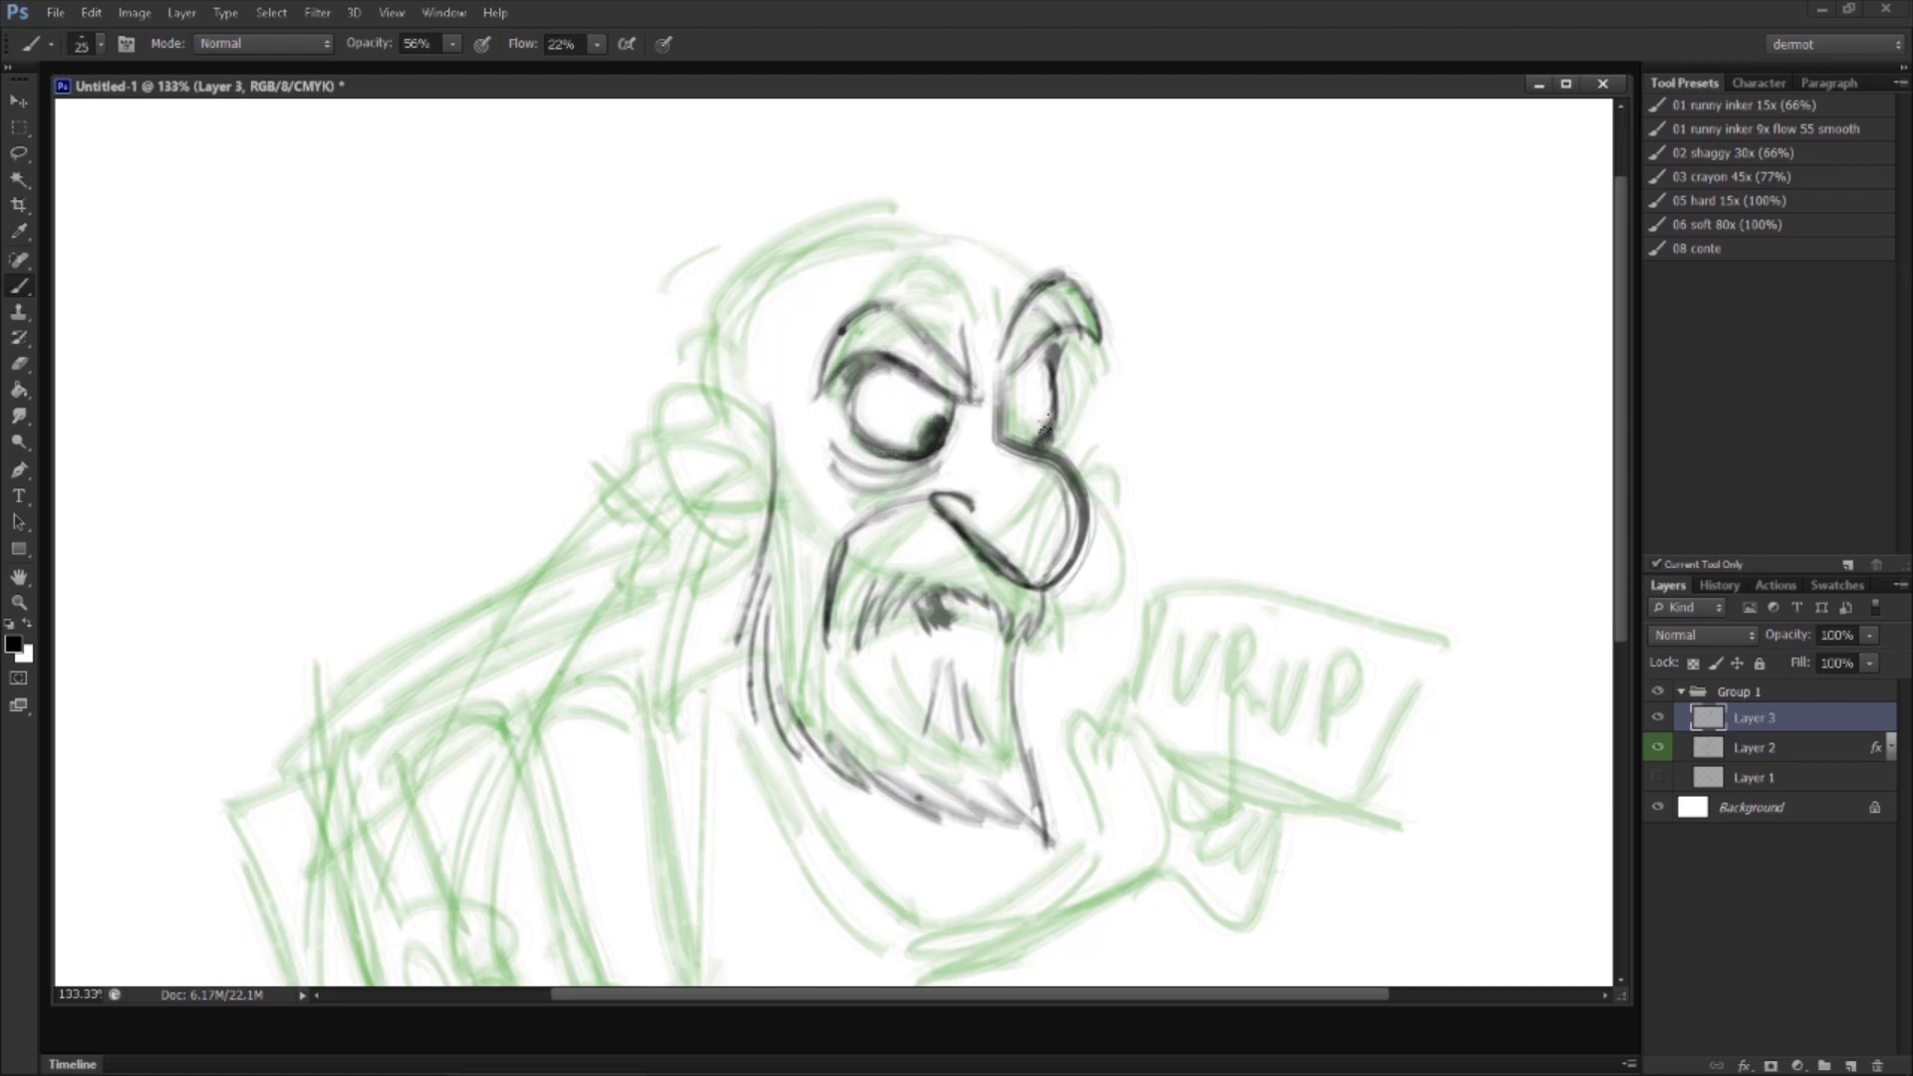
{"action": "mouse_move", "coordinate": [1043, 355]}
{"action": "left_mouse_down"}
{"action": "mouse_move", "coordinate": [1022, 366]}
{"action": "mouse_move", "coordinate": [1061, 330]}
{"action": "mouse_move", "coordinate": [1059, 282]}
{"action": "left_mouse_up"}
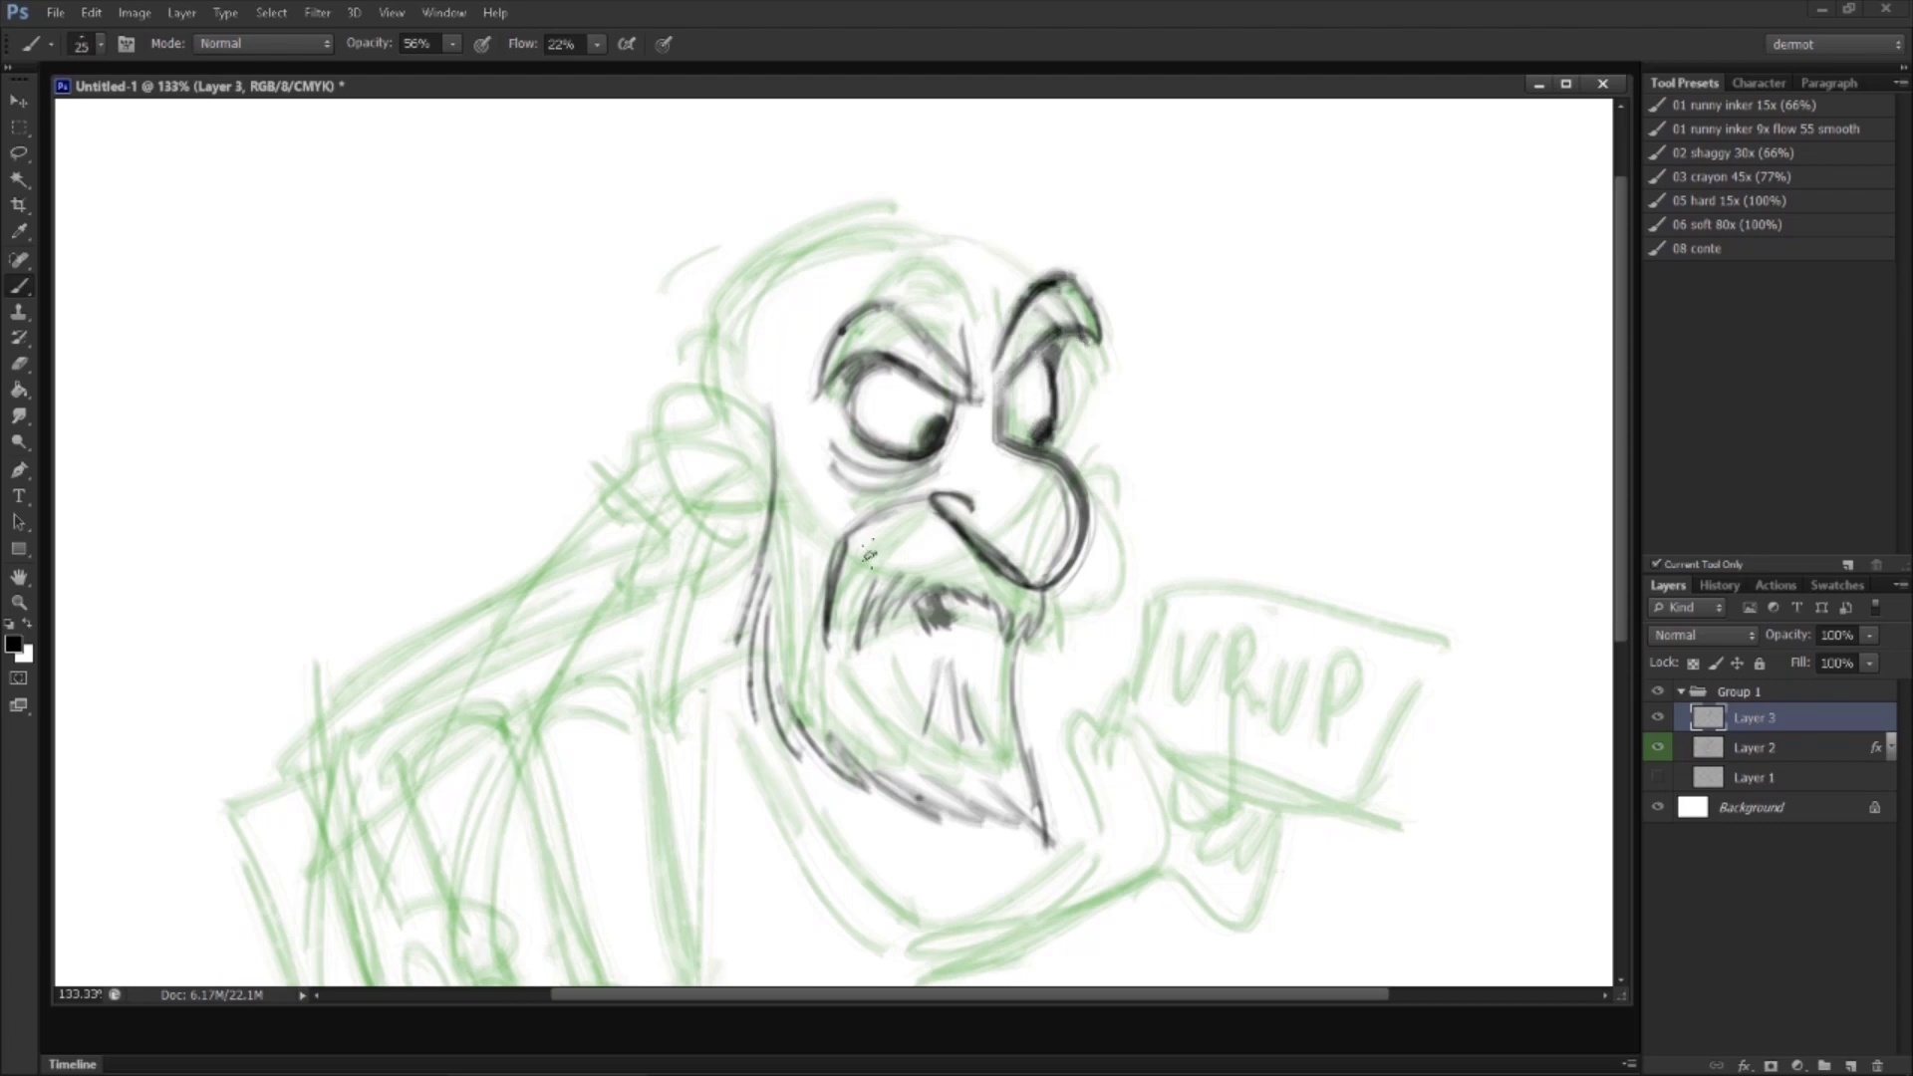
Step: Darken the moustache curve and eye bag, and add sideburn hair strokes down the side of the face
{"action": "mouse_move", "coordinate": [933, 500]}
{"action": "left_mouse_down"}
{"action": "mouse_move", "coordinate": [834, 556]}
{"action": "mouse_move", "coordinate": [817, 640]}
{"action": "left_mouse_up"}
{"action": "left_click_drag", "start_coordinate": [794, 413], "coordinate": [780, 562]}
{"action": "left_click_drag", "start_coordinate": [790, 451], "coordinate": [782, 588]}
{"action": "left_click_drag", "start_coordinate": [797, 518], "coordinate": [809, 643]}
{"action": "left_click_drag", "start_coordinate": [809, 573], "coordinate": [819, 638]}
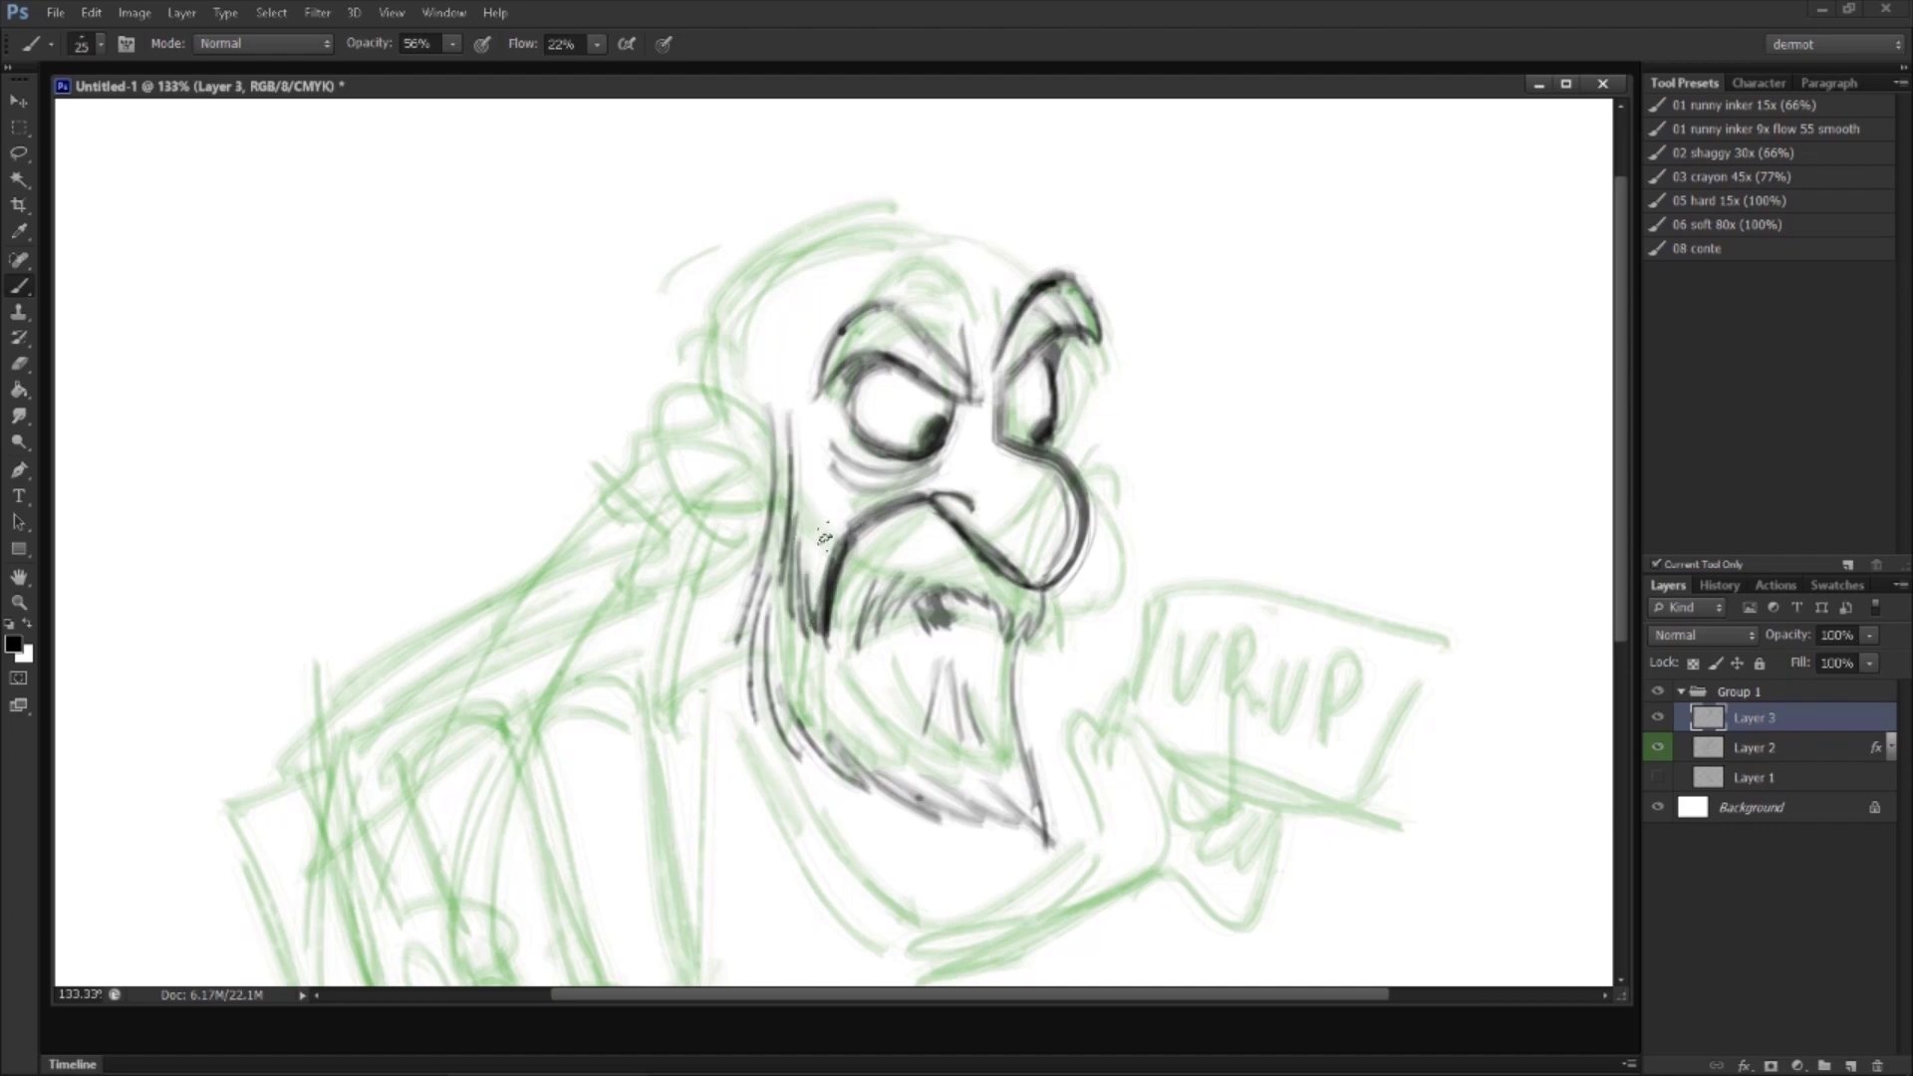
{"action": "mouse_move", "coordinate": [808, 431]}
{"action": "left_mouse_down"}
{"action": "mouse_move", "coordinate": [823, 526]}
{"action": "mouse_move", "coordinate": [894, 469]}
{"action": "mouse_move", "coordinate": [925, 478]}
{"action": "left_mouse_up"}
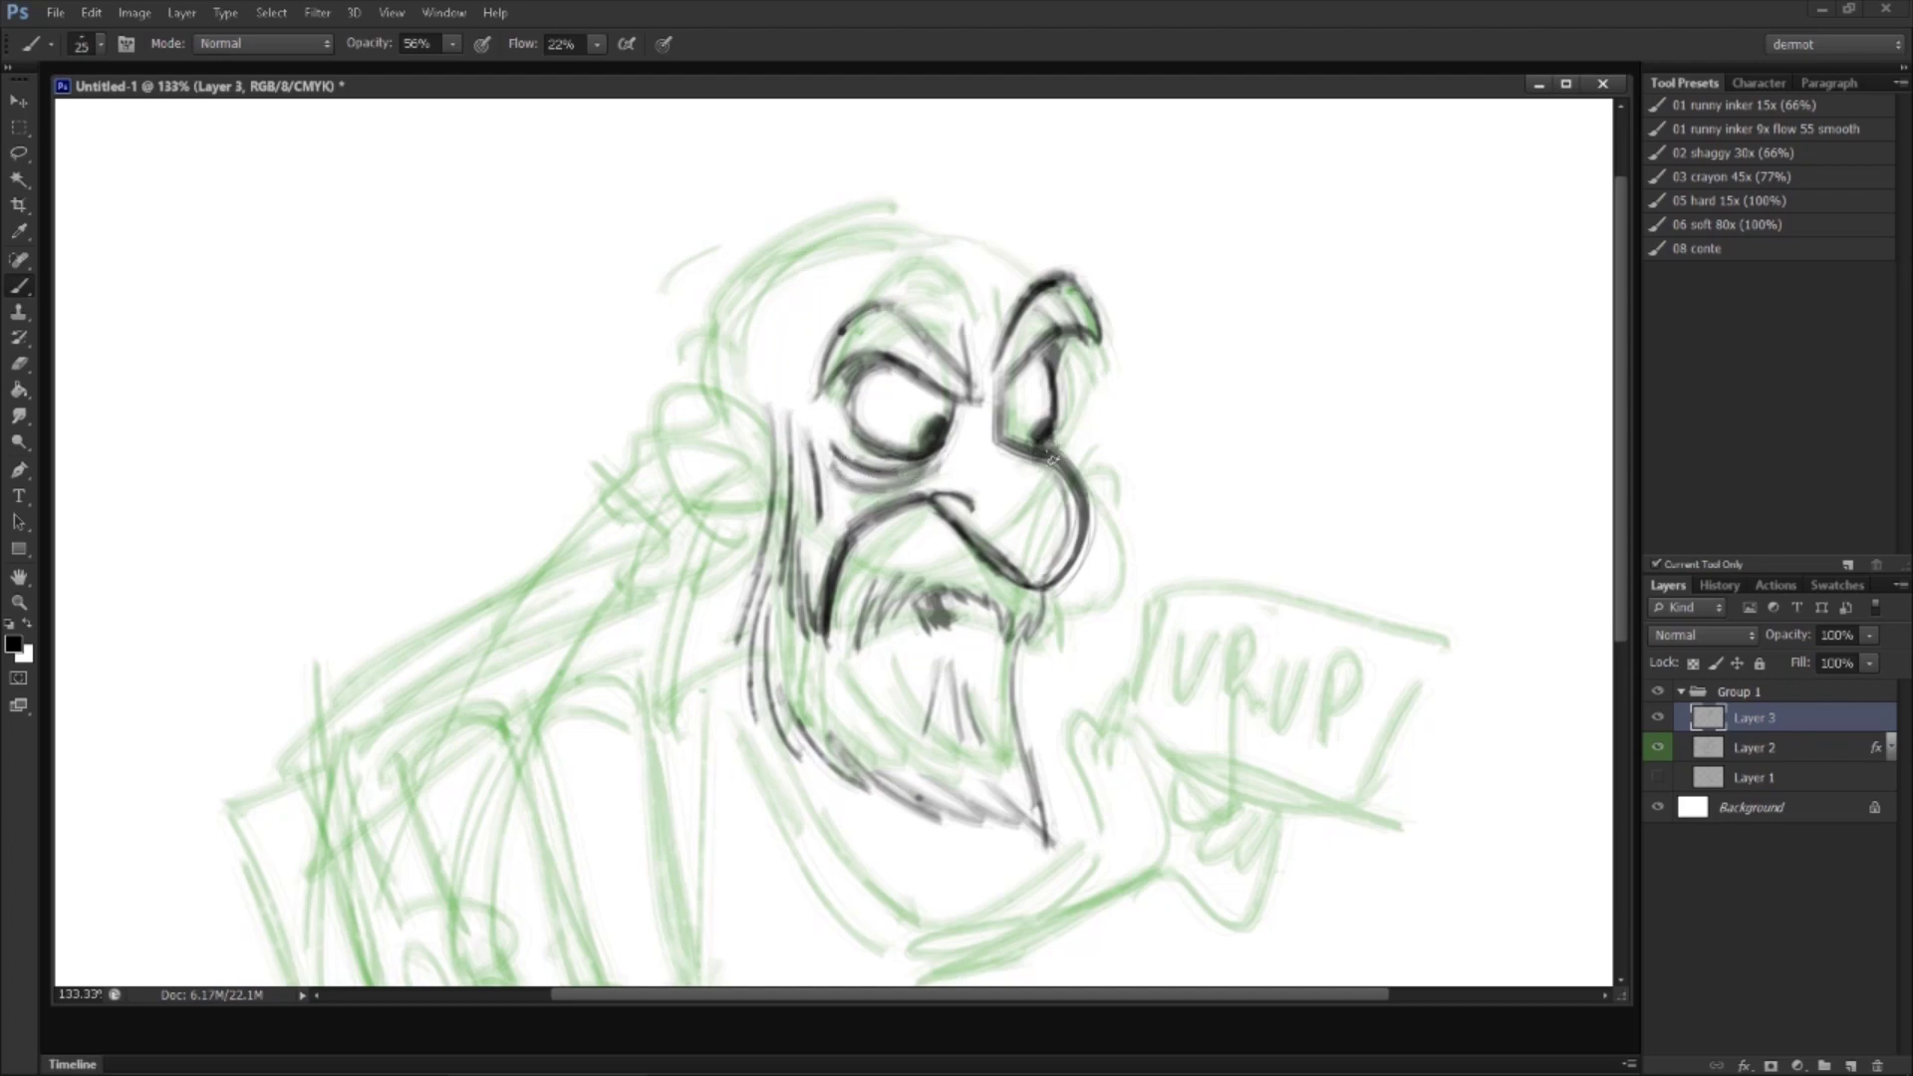
Step: Darken the hairs over the mouth, the front edge of the beard and the chin tuft
{"action": "mouse_move", "coordinate": [914, 590]}
{"action": "left_mouse_down"}
{"action": "mouse_move", "coordinate": [869, 645]}
{"action": "mouse_move", "coordinate": [971, 603]}
{"action": "mouse_move", "coordinate": [1008, 639]}
{"action": "mouse_move", "coordinate": [1027, 620]}
{"action": "left_mouse_up"}
{"action": "mouse_move", "coordinate": [1046, 596]}
{"action": "left_mouse_down"}
{"action": "mouse_move", "coordinate": [1022, 636]}
{"action": "mouse_move", "coordinate": [1048, 792]}
{"action": "left_mouse_up"}
{"action": "mouse_move", "coordinate": [941, 643]}
{"action": "left_mouse_down"}
{"action": "mouse_move", "coordinate": [918, 735]}
{"action": "mouse_move", "coordinate": [991, 737]}
{"action": "left_mouse_up"}
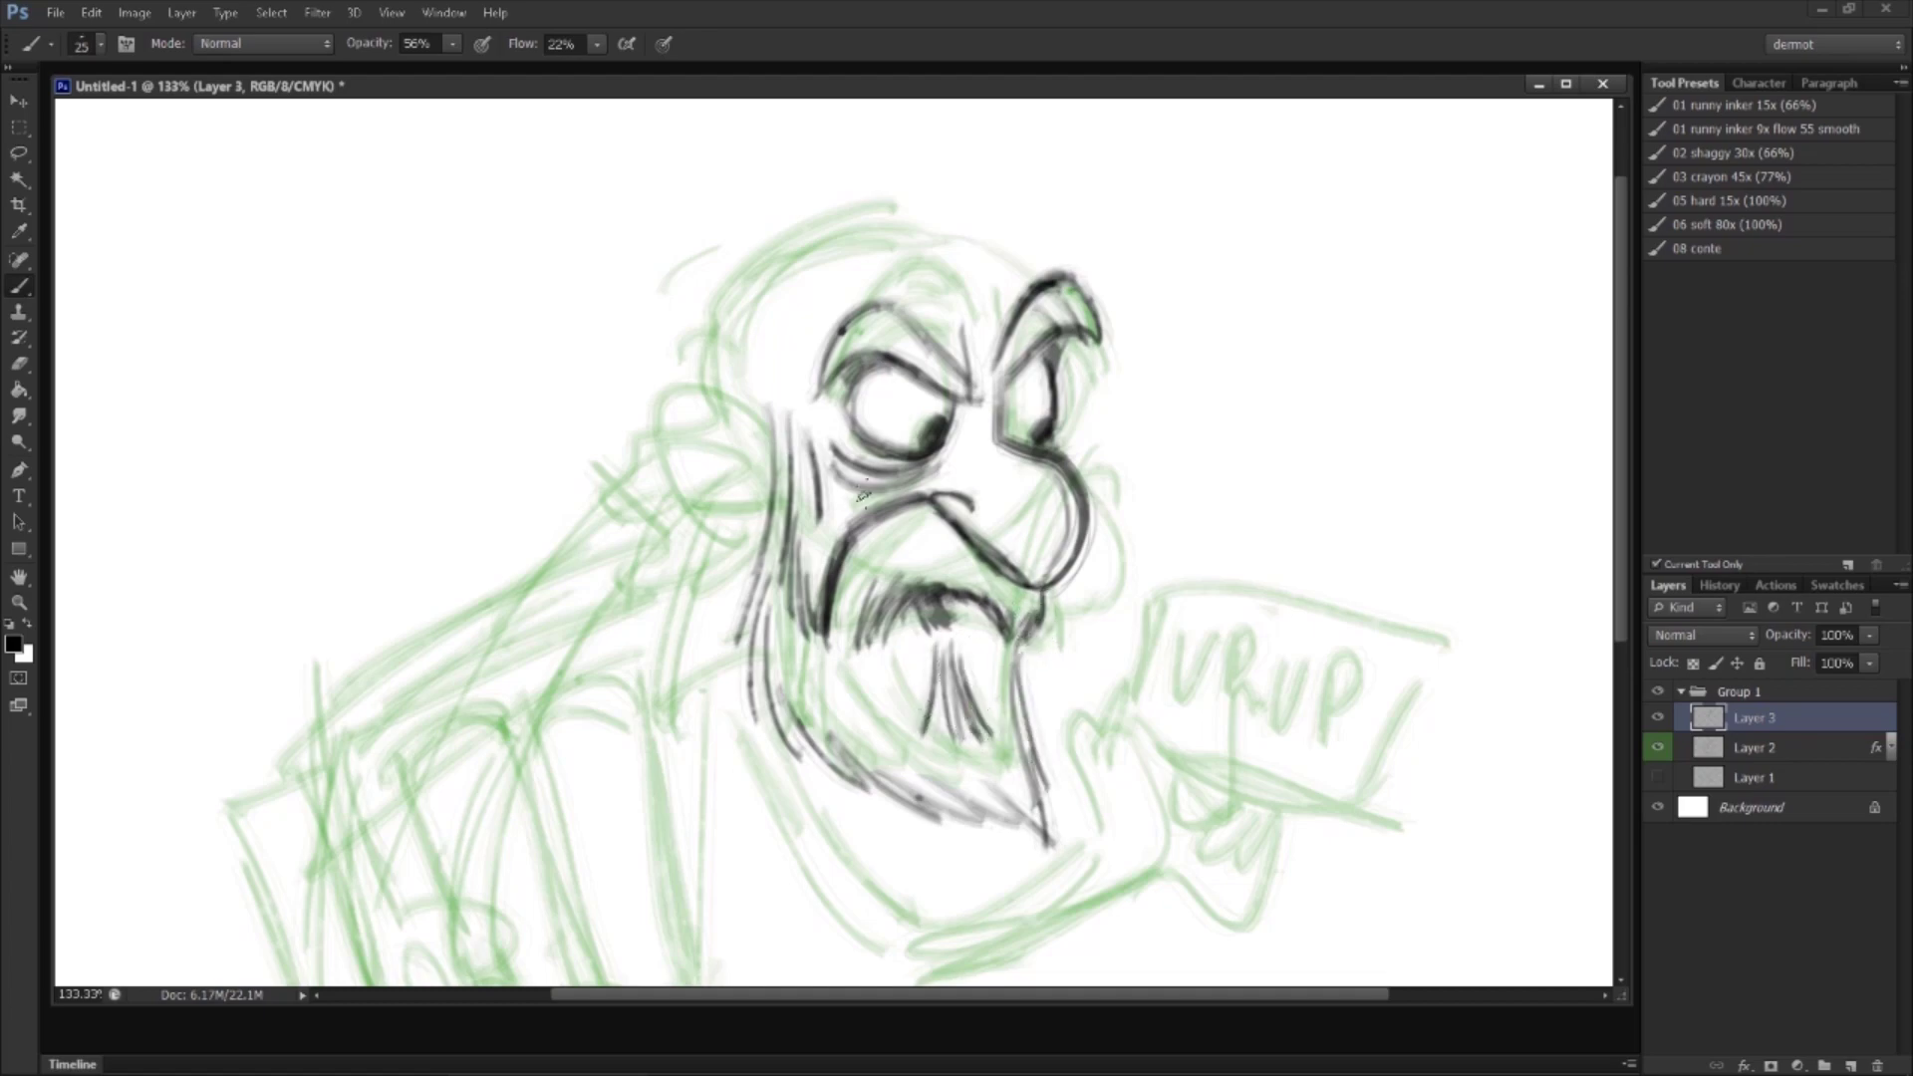
Step: Ink the lower lip, mouth interior and chin tuft in close-up, and thicken the beard's front edge and tip
{"action": "key", "text": "z"}
{"action": "left_click_drag", "start_coordinate": [927, 573], "coordinate": [1000, 559]}
{"action": "left_click", "coordinate": [19, 284]}
{"action": "mouse_move", "coordinate": [857, 715]}
{"action": "left_mouse_down"}
{"action": "mouse_move", "coordinate": [845, 797]}
{"action": "mouse_move", "coordinate": [869, 812]}
{"action": "mouse_move", "coordinate": [1012, 778]}
{"action": "left_mouse_up"}
{"action": "left_click_drag", "start_coordinate": [1059, 663], "coordinate": [1058, 772]}
{"action": "mouse_move", "coordinate": [842, 727]}
{"action": "left_mouse_down"}
{"action": "mouse_move", "coordinate": [947, 802]}
{"action": "mouse_move", "coordinate": [936, 916]}
{"action": "left_mouse_up"}
{"action": "mouse_move", "coordinate": [996, 772]}
{"action": "left_mouse_down"}
{"action": "mouse_move", "coordinate": [1016, 911]}
{"action": "mouse_move", "coordinate": [1047, 891]}
{"action": "left_mouse_up"}
{"action": "left_click_drag", "start_coordinate": [1161, 762], "coordinate": [1163, 835]}
{"action": "mouse_move", "coordinate": [1235, 767]}
{"action": "left_mouse_down"}
{"action": "mouse_move", "coordinate": [1120, 475]}
{"action": "mouse_move", "coordinate": [1052, 629]}
{"action": "left_mouse_up"}
{"action": "left_click_drag", "start_coordinate": [1040, 534], "coordinate": [1116, 922]}
Step: Build up overlapping dark hair strokes along the back and lower edge of the beard
{"action": "left_click_drag", "start_coordinate": [426, 291], "coordinate": [391, 568]}
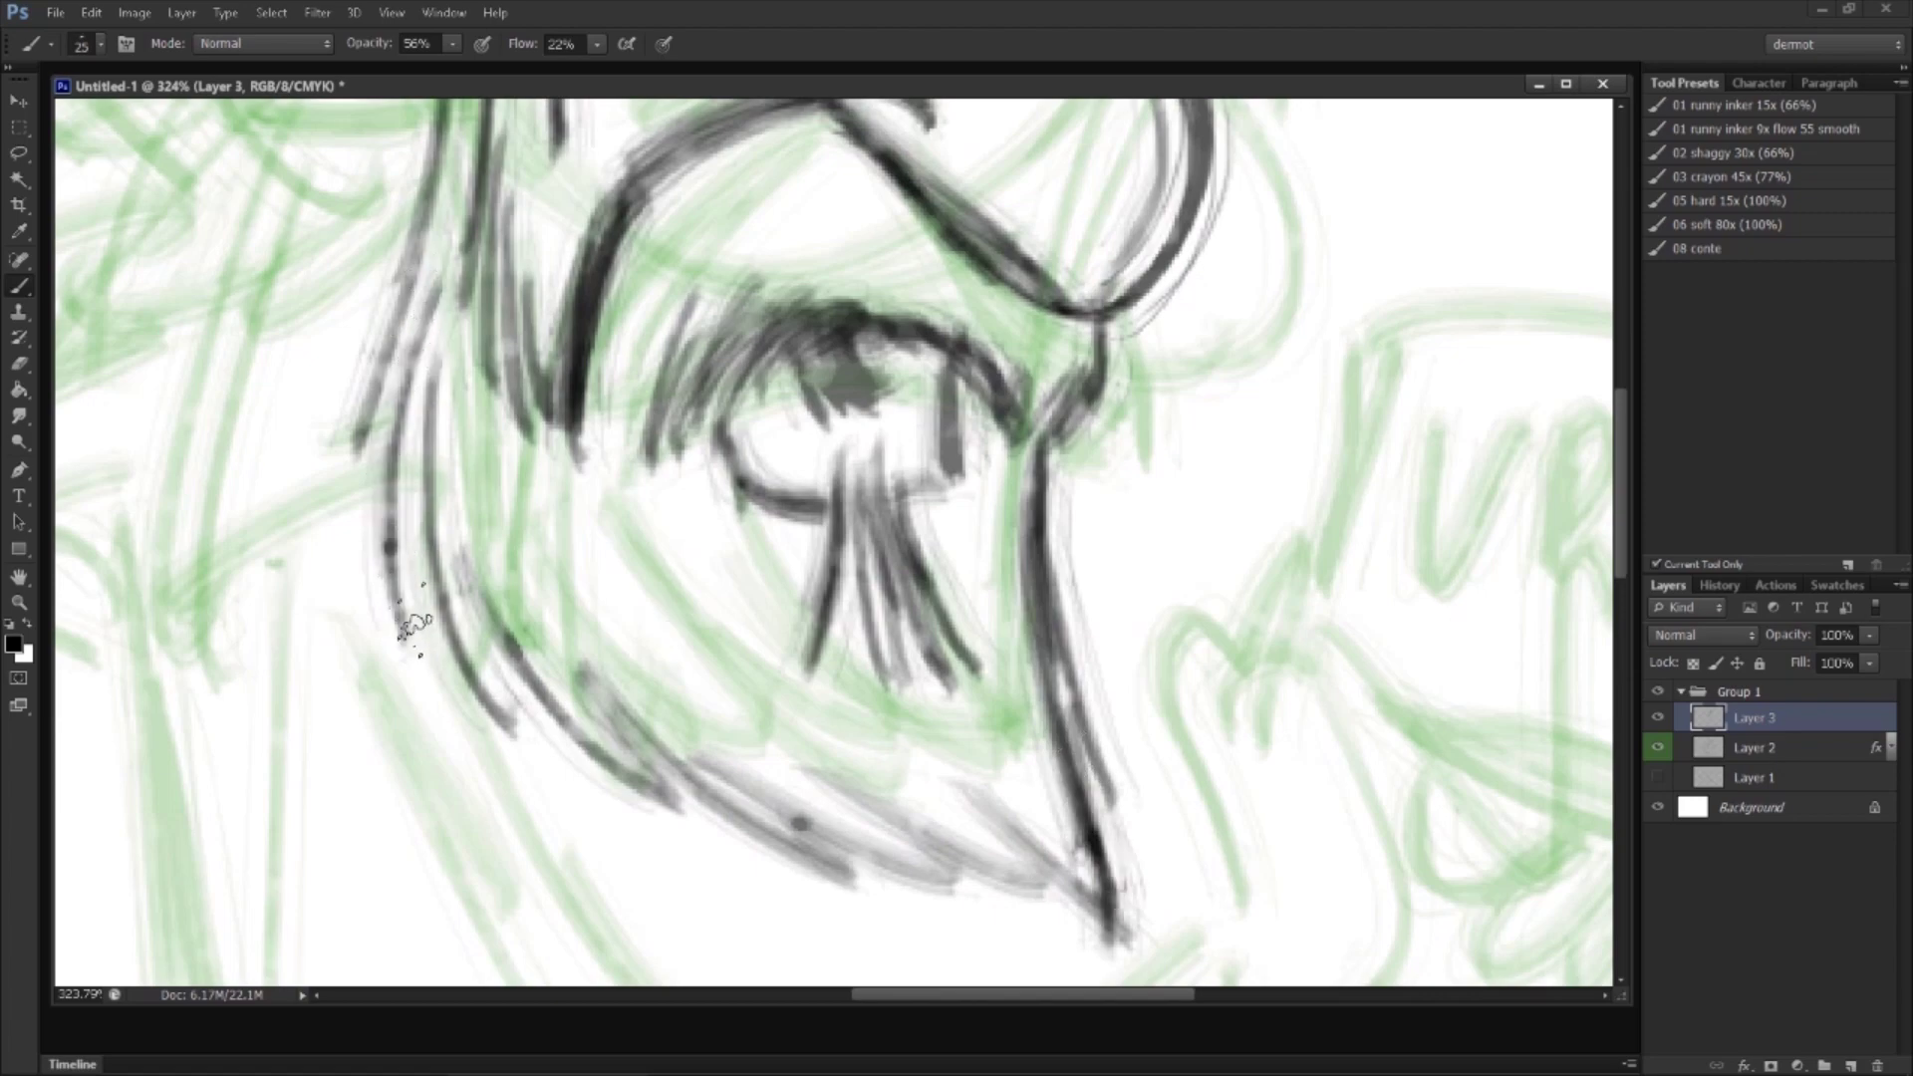
{"action": "left_click_drag", "start_coordinate": [439, 359], "coordinate": [407, 657]}
{"action": "left_click_drag", "start_coordinate": [419, 478], "coordinate": [394, 647]}
{"action": "left_click_drag", "start_coordinate": [413, 333], "coordinate": [398, 660]}
{"action": "mouse_move", "coordinate": [453, 403]}
{"action": "left_mouse_down"}
{"action": "mouse_move", "coordinate": [518, 742]}
{"action": "mouse_move", "coordinate": [538, 746]}
{"action": "mouse_move", "coordinate": [473, 595]}
{"action": "mouse_move", "coordinate": [737, 788]}
{"action": "mouse_move", "coordinate": [849, 803]}
{"action": "mouse_move", "coordinate": [918, 782]}
{"action": "mouse_move", "coordinate": [1046, 906]}
{"action": "left_mouse_up"}
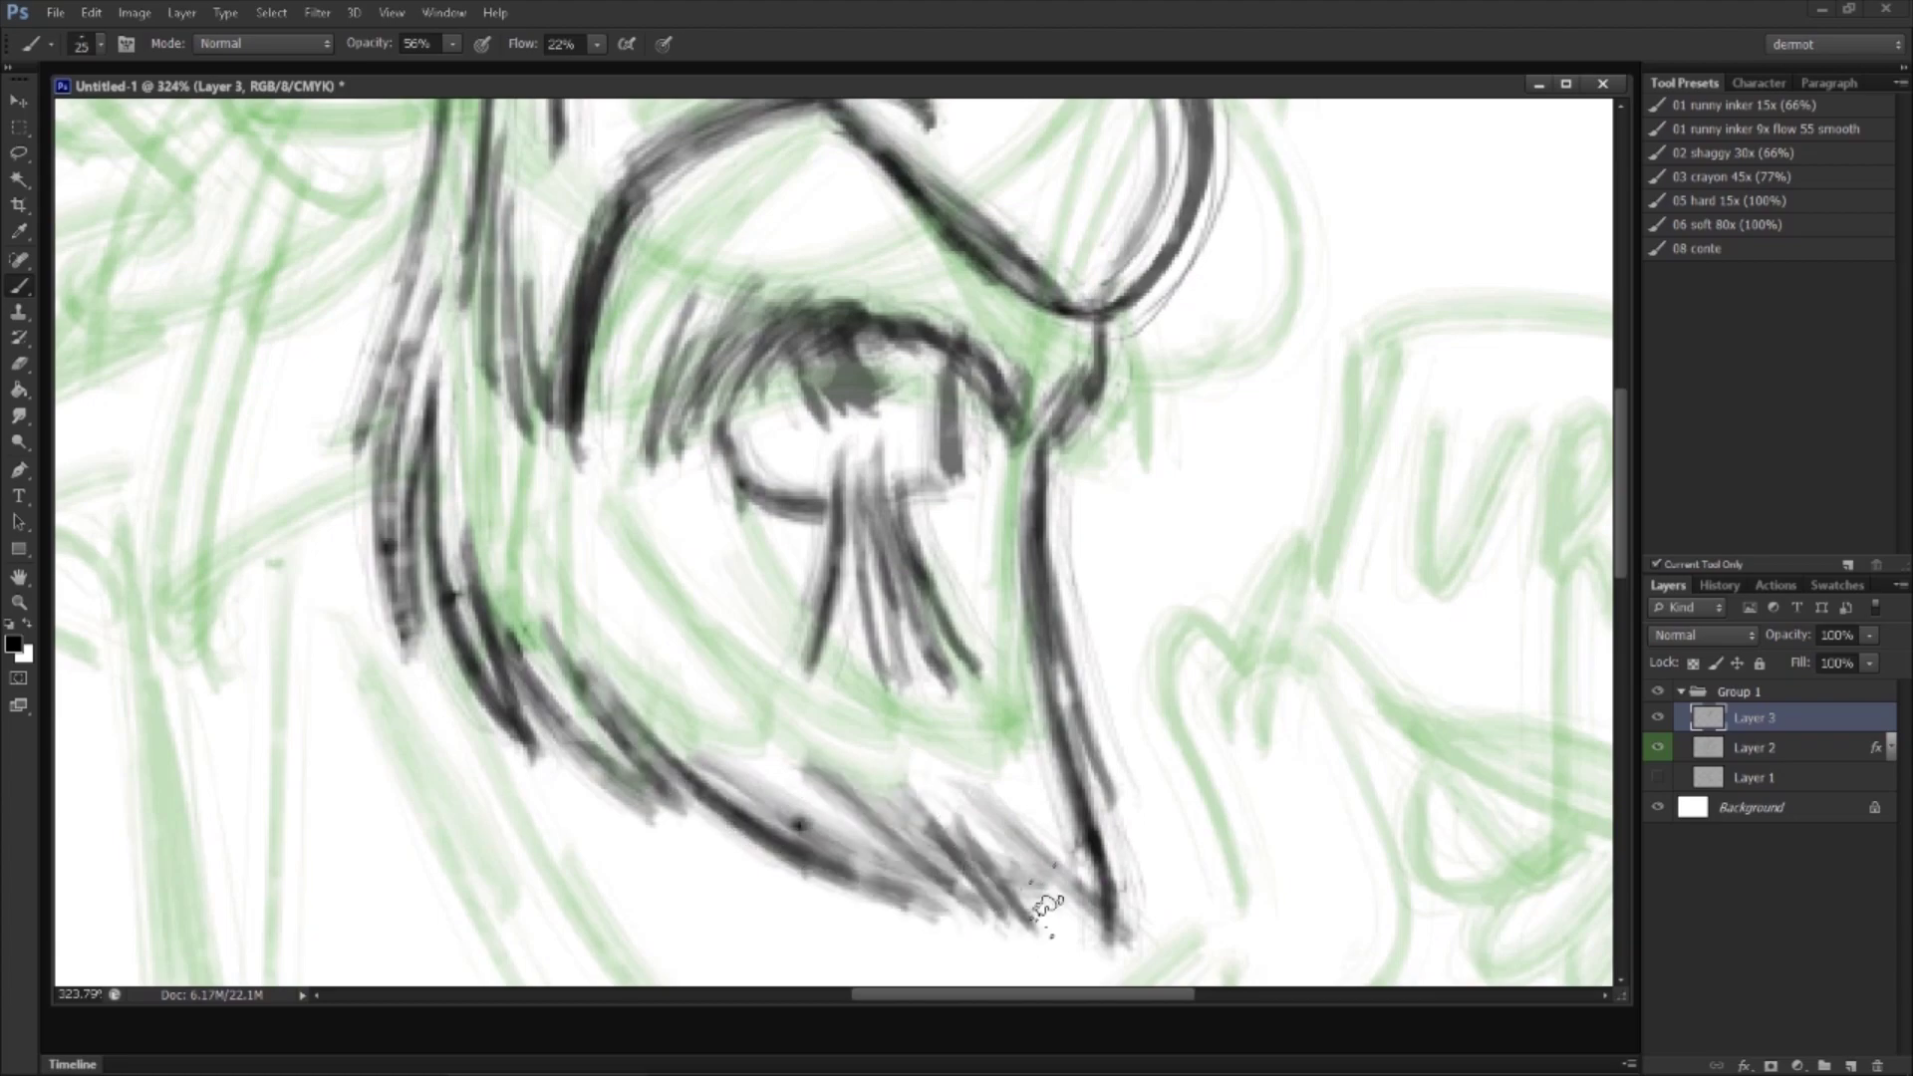
Step: Ink the large pointed ear's outline and its inner folds beside the sideburn
{"action": "scroll", "coordinate": [961, 619], "scroll_direction": "up", "scroll_amount": 10}
{"action": "scroll", "coordinate": [961, 619], "scroll_direction": "left", "scroll_amount": 5}
{"action": "mouse_move", "coordinate": [503, 400]}
{"action": "left_mouse_down"}
{"action": "mouse_move", "coordinate": [474, 396]}
{"action": "mouse_move", "coordinate": [735, 504]}
{"action": "mouse_move", "coordinate": [453, 617]}
{"action": "left_mouse_up"}
{"action": "mouse_move", "coordinate": [462, 429]}
{"action": "left_mouse_down"}
{"action": "mouse_move", "coordinate": [593, 797]}
{"action": "mouse_move", "coordinate": [713, 827]}
{"action": "left_mouse_up"}
{"action": "mouse_move", "coordinate": [523, 498]}
{"action": "left_mouse_down"}
{"action": "mouse_move", "coordinate": [708, 568]}
{"action": "mouse_move", "coordinate": [713, 678]}
{"action": "left_mouse_up"}
{"action": "left_click_drag", "start_coordinate": [625, 520], "coordinate": [593, 570]}
{"action": "left_click_drag", "start_coordinate": [546, 488], "coordinate": [513, 566]}
Step: Thicken the upper eyelids and eyebrows, and add frown creases between the brows
{"action": "scroll", "coordinate": [697, 533], "scroll_direction": "up", "scroll_amount": 4}
{"action": "scroll", "coordinate": [698, 533], "scroll_direction": "right", "scroll_amount": 2}
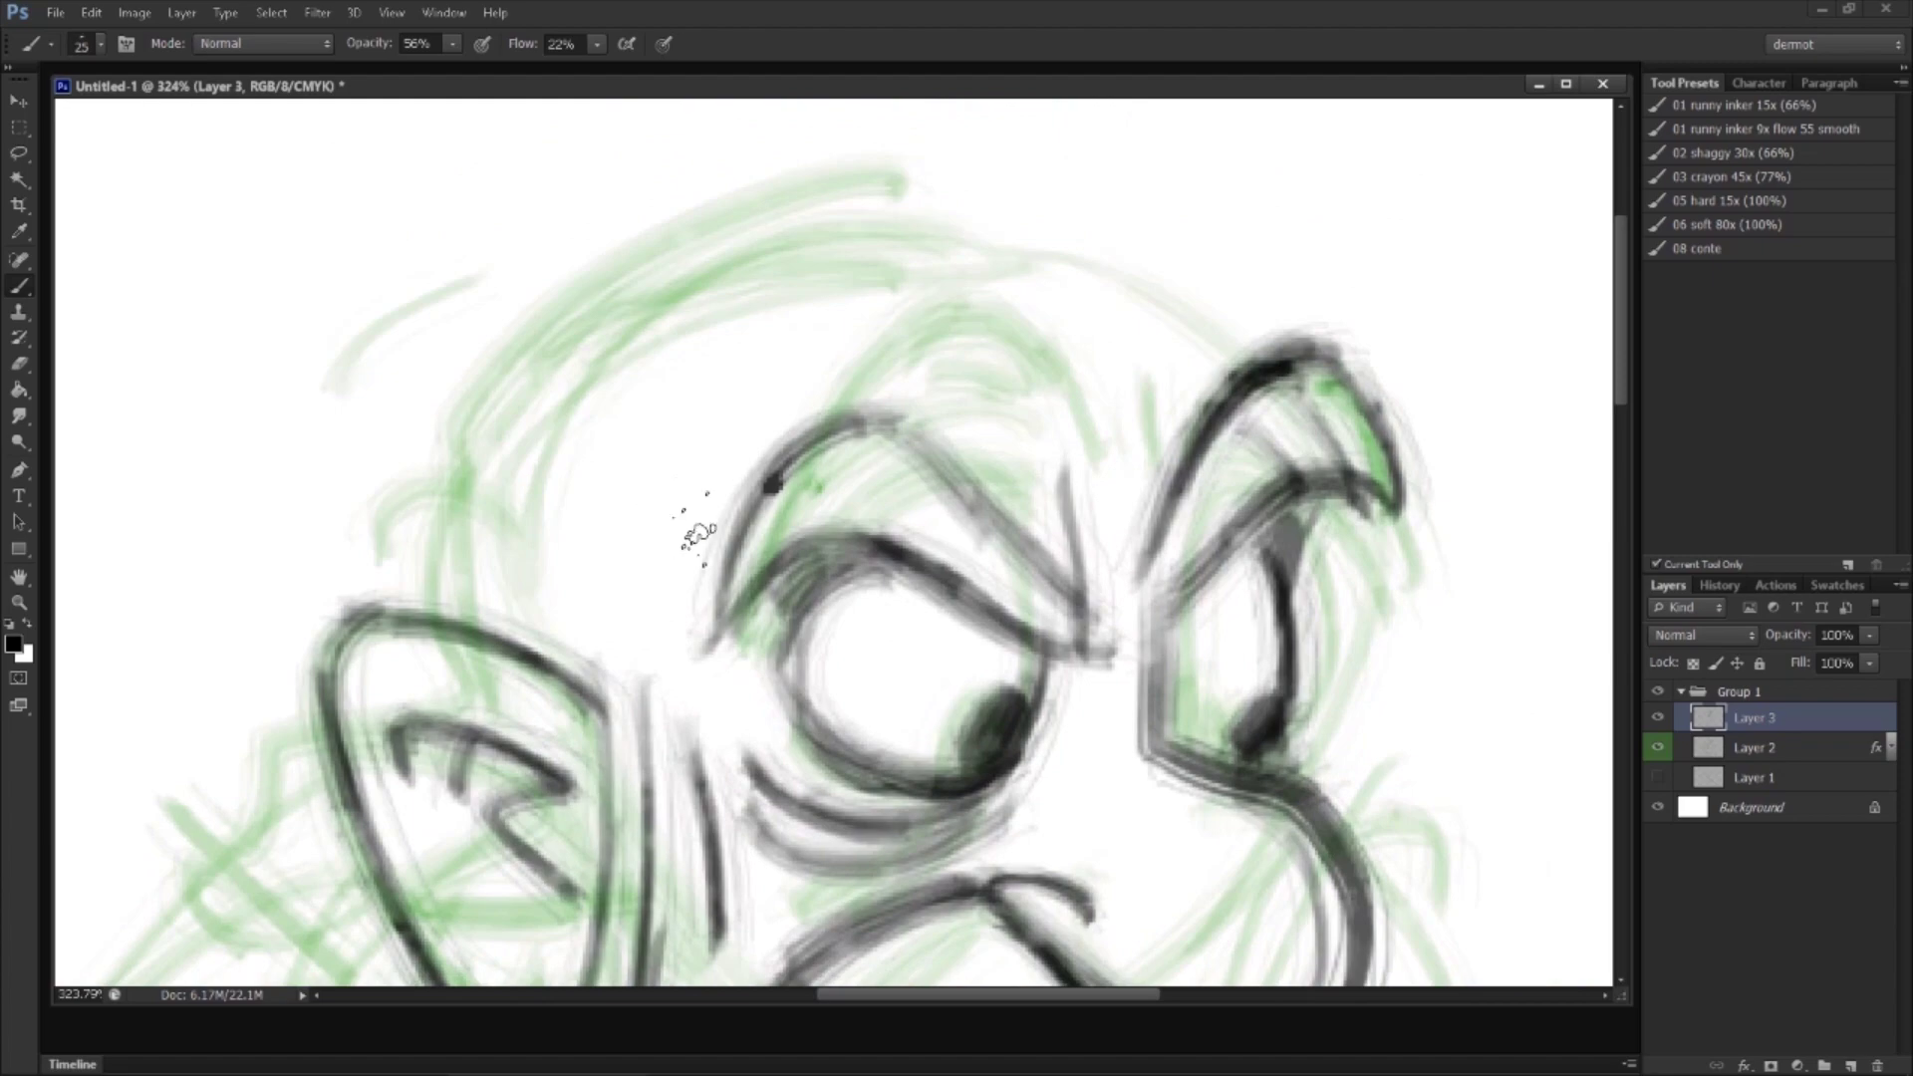
{"action": "key", "text": "z"}
{"action": "left_click_drag", "start_coordinate": [697, 535], "coordinate": [448, 309]}
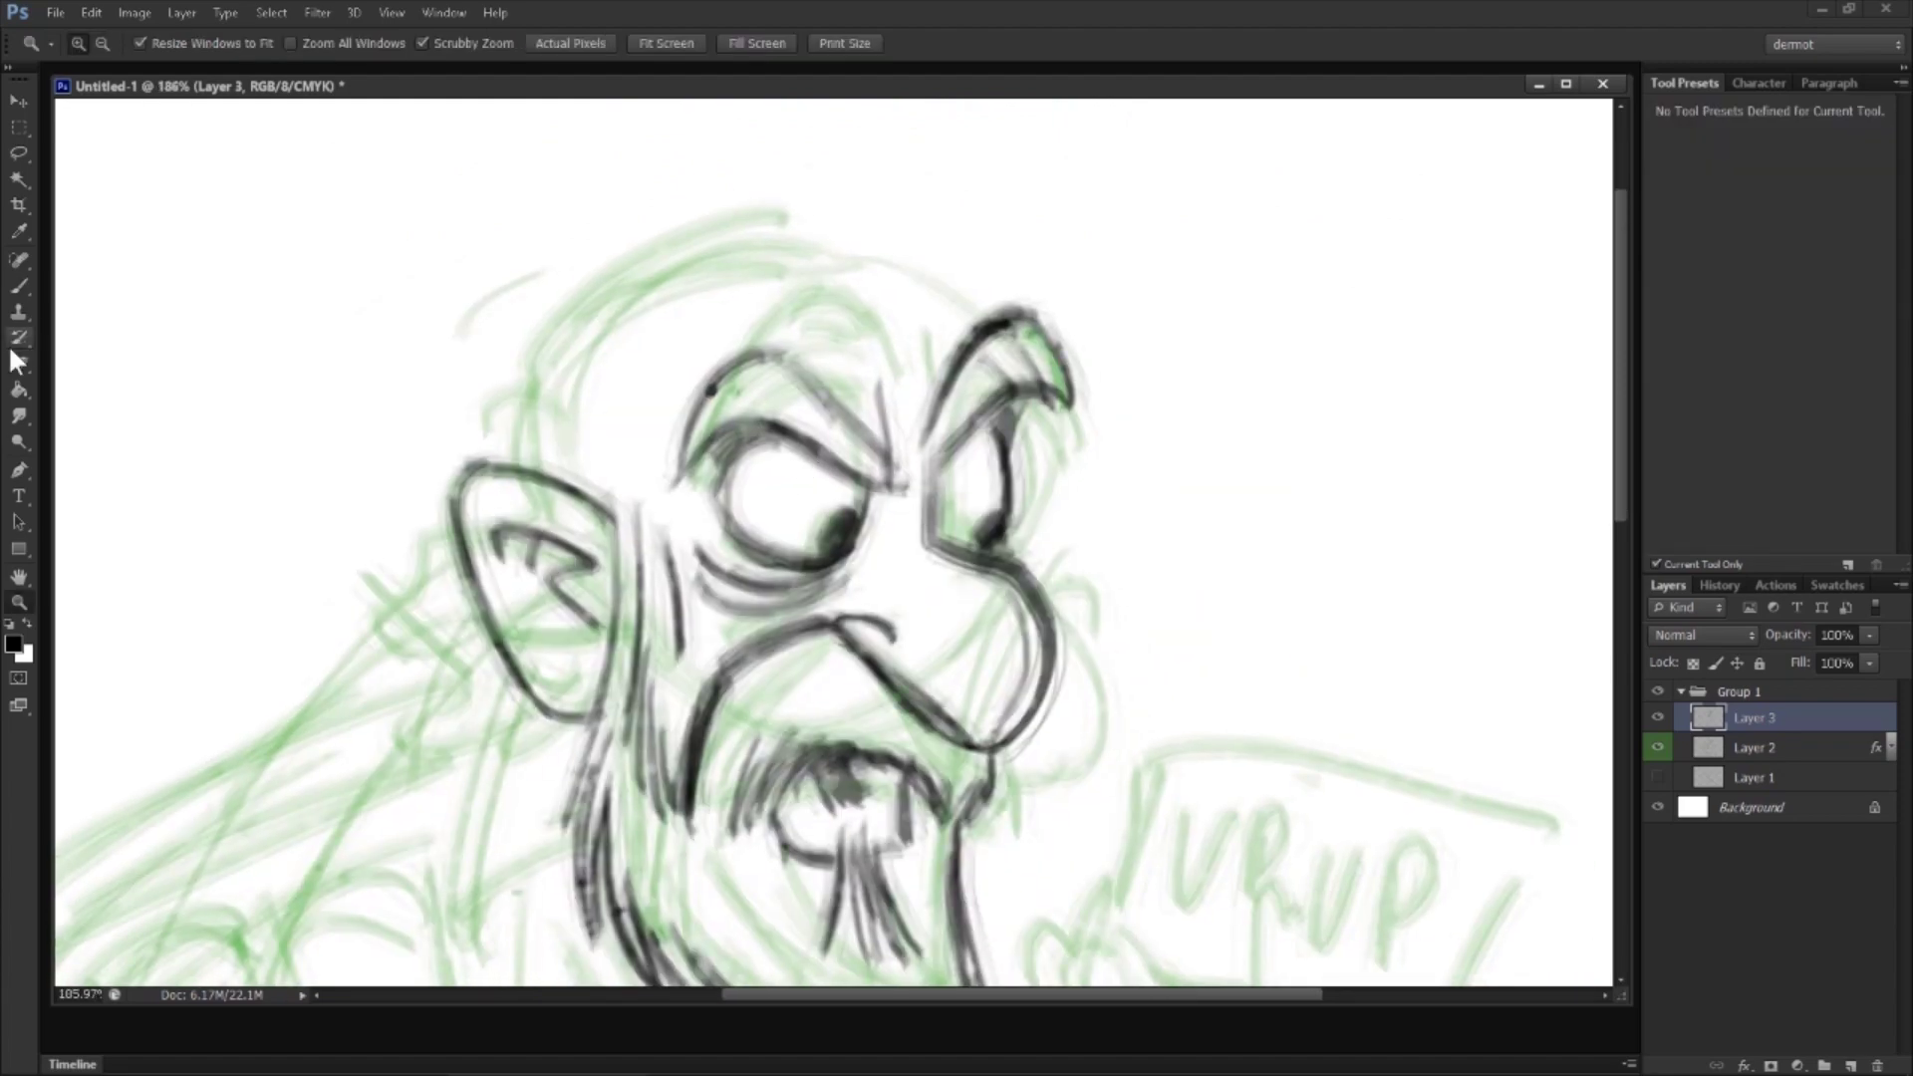
{"action": "left_click", "coordinate": [20, 288]}
{"action": "mouse_move", "coordinate": [713, 490]}
{"action": "left_mouse_down"}
{"action": "mouse_move", "coordinate": [783, 435]}
{"action": "mouse_move", "coordinate": [753, 424]}
{"action": "mouse_move", "coordinate": [776, 357]}
{"action": "mouse_move", "coordinate": [815, 357]}
{"action": "mouse_move", "coordinate": [817, 398]}
{"action": "mouse_move", "coordinate": [883, 458]}
{"action": "left_mouse_up"}
{"action": "mouse_move", "coordinate": [872, 387]}
{"action": "left_mouse_down"}
{"action": "mouse_move", "coordinate": [892, 477]}
{"action": "mouse_move", "coordinate": [918, 470]}
{"action": "mouse_move", "coordinate": [1001, 317]}
{"action": "left_mouse_up"}
{"action": "mouse_move", "coordinate": [922, 486]}
{"action": "left_mouse_down"}
{"action": "mouse_move", "coordinate": [1037, 370]}
{"action": "mouse_move", "coordinate": [1051, 381]}
{"action": "mouse_move", "coordinate": [1064, 407]}
{"action": "mouse_move", "coordinate": [1003, 418]}
{"action": "mouse_move", "coordinate": [999, 440]}
{"action": "left_mouse_up"}
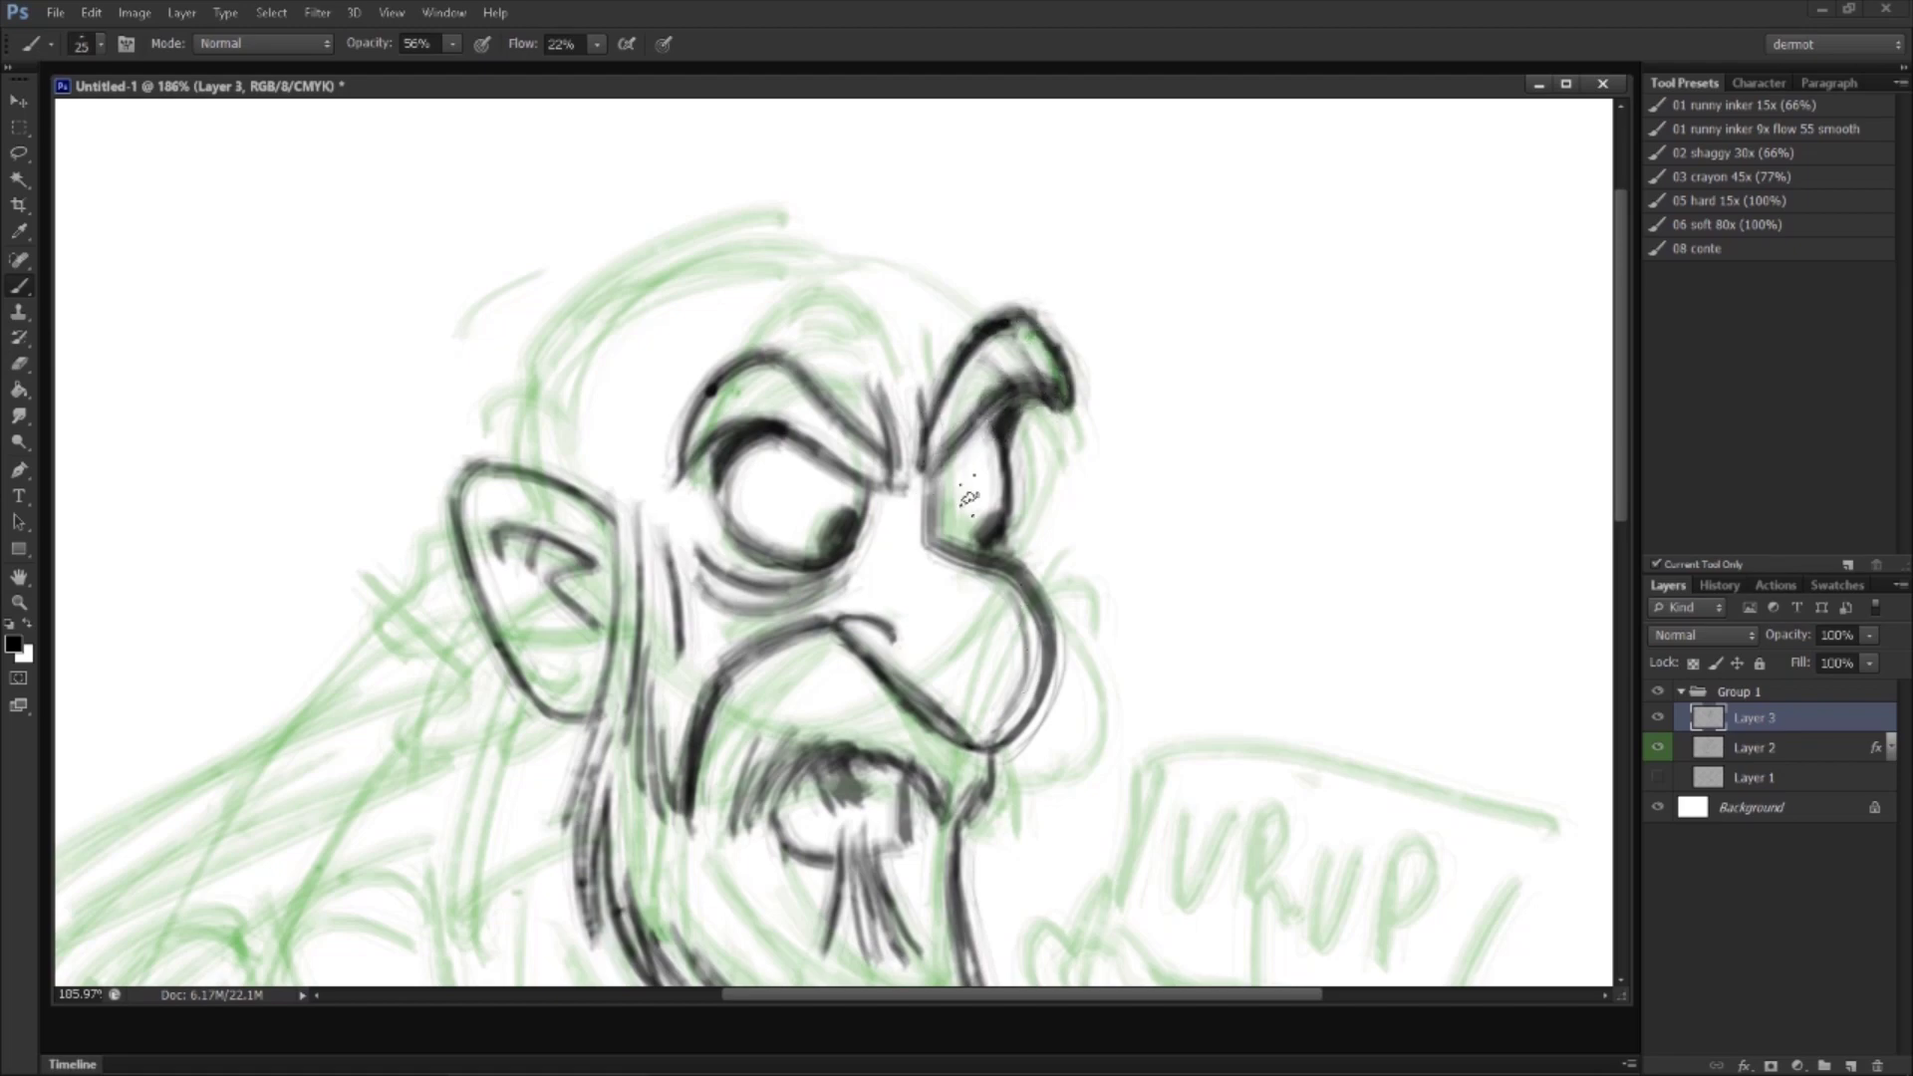
Step: Darken the near eyebrow and frown creases, and ink the forehead line above the far eyebrow
{"action": "mouse_move", "coordinate": [712, 383]}
{"action": "left_mouse_down"}
{"action": "mouse_move", "coordinate": [679, 453]}
{"action": "mouse_move", "coordinate": [812, 431]}
{"action": "mouse_move", "coordinate": [882, 488]}
{"action": "left_mouse_up"}
{"action": "mouse_move", "coordinate": [872, 384]}
{"action": "left_mouse_down"}
{"action": "mouse_move", "coordinate": [895, 460]}
{"action": "mouse_move", "coordinate": [904, 436]}
{"action": "left_mouse_up"}
{"action": "left_click_drag", "start_coordinate": [942, 296], "coordinate": [992, 328]}
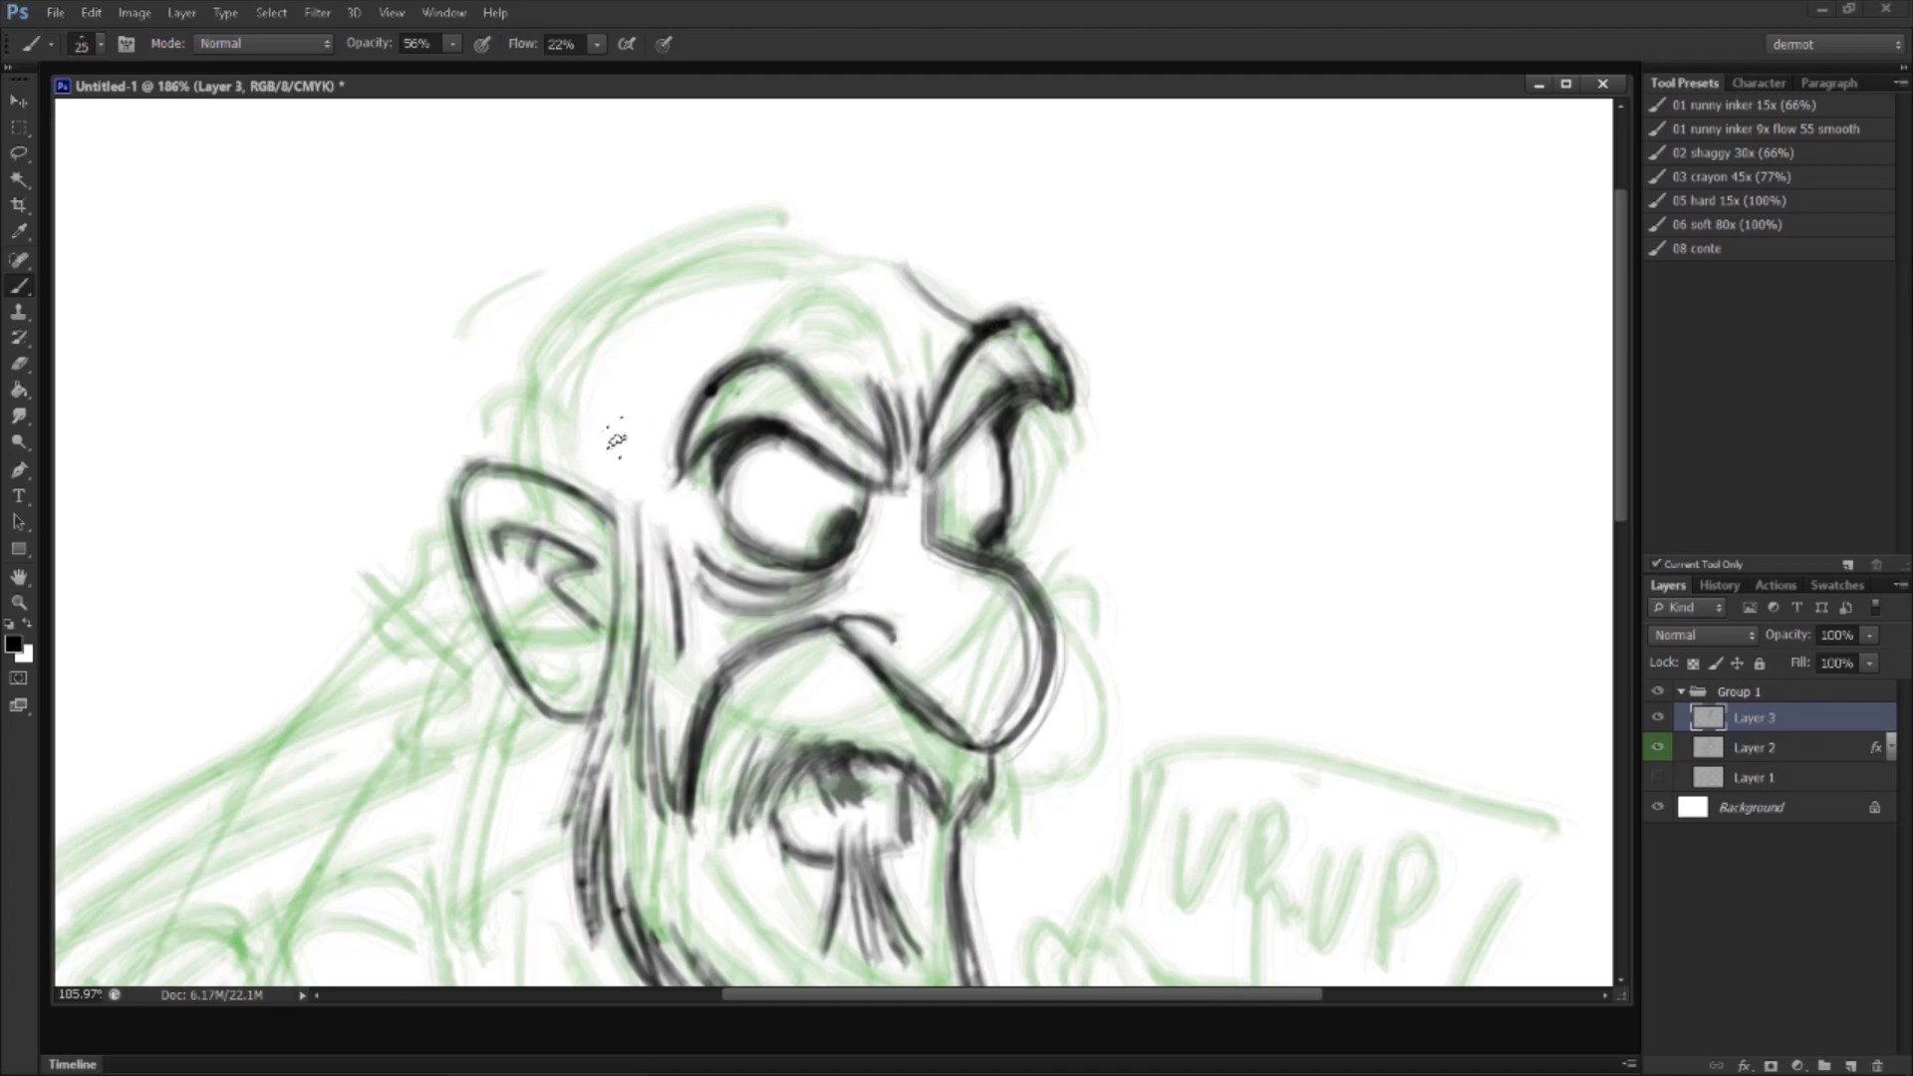
Step: Ink the sideburn from the temple past the ear and darken its hairs down into the beard
{"action": "left_click_drag", "start_coordinate": [616, 430], "coordinate": [639, 647]}
{"action": "mouse_move", "coordinate": [635, 513]}
{"action": "left_mouse_down"}
{"action": "mouse_move", "coordinate": [630, 715]}
{"action": "mouse_move", "coordinate": [600, 725]}
{"action": "mouse_move", "coordinate": [566, 865]}
{"action": "left_mouse_up"}
{"action": "left_click_drag", "start_coordinate": [645, 666], "coordinate": [666, 812]}
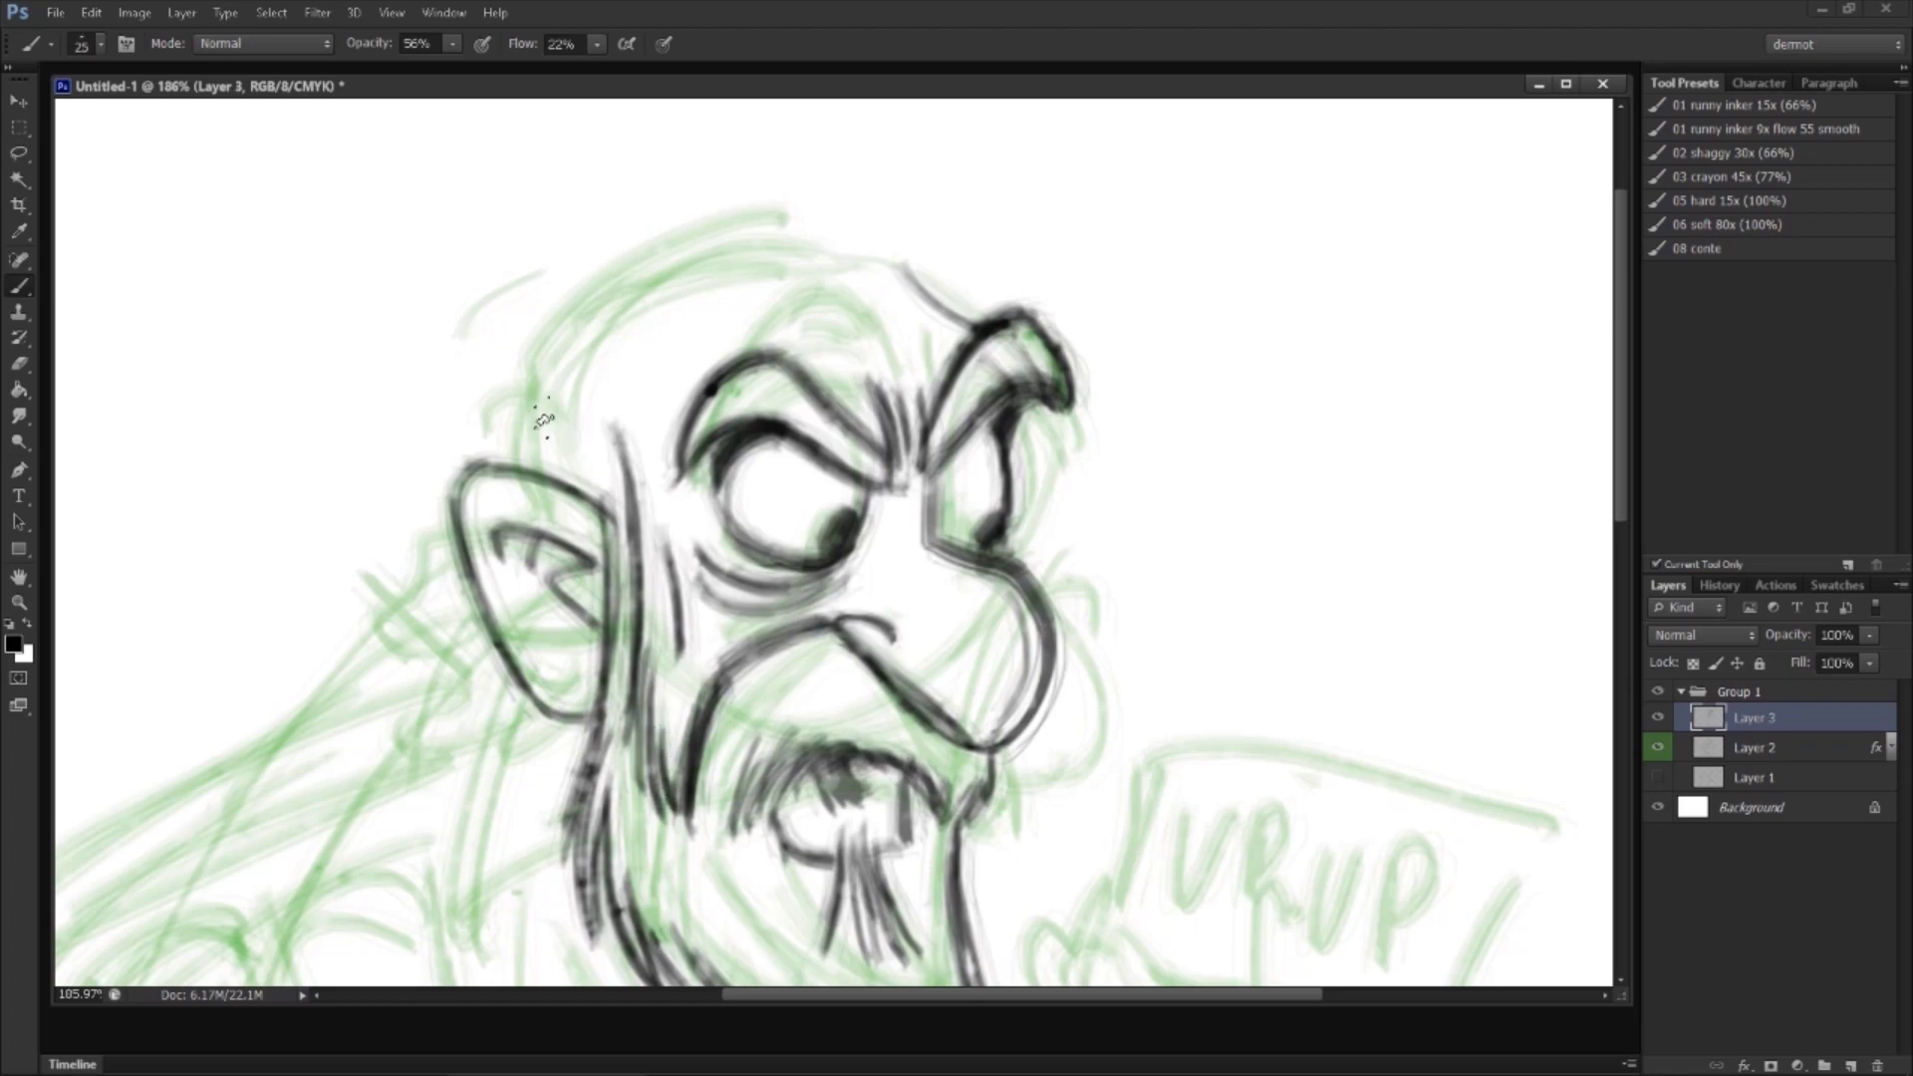
Step: Check the whole figure and darken the hair strokes along the beard's lower edge near the tip
{"action": "key", "text": "z"}
{"action": "left_click_drag", "start_coordinate": [1046, 393], "coordinate": [1006, 394]}
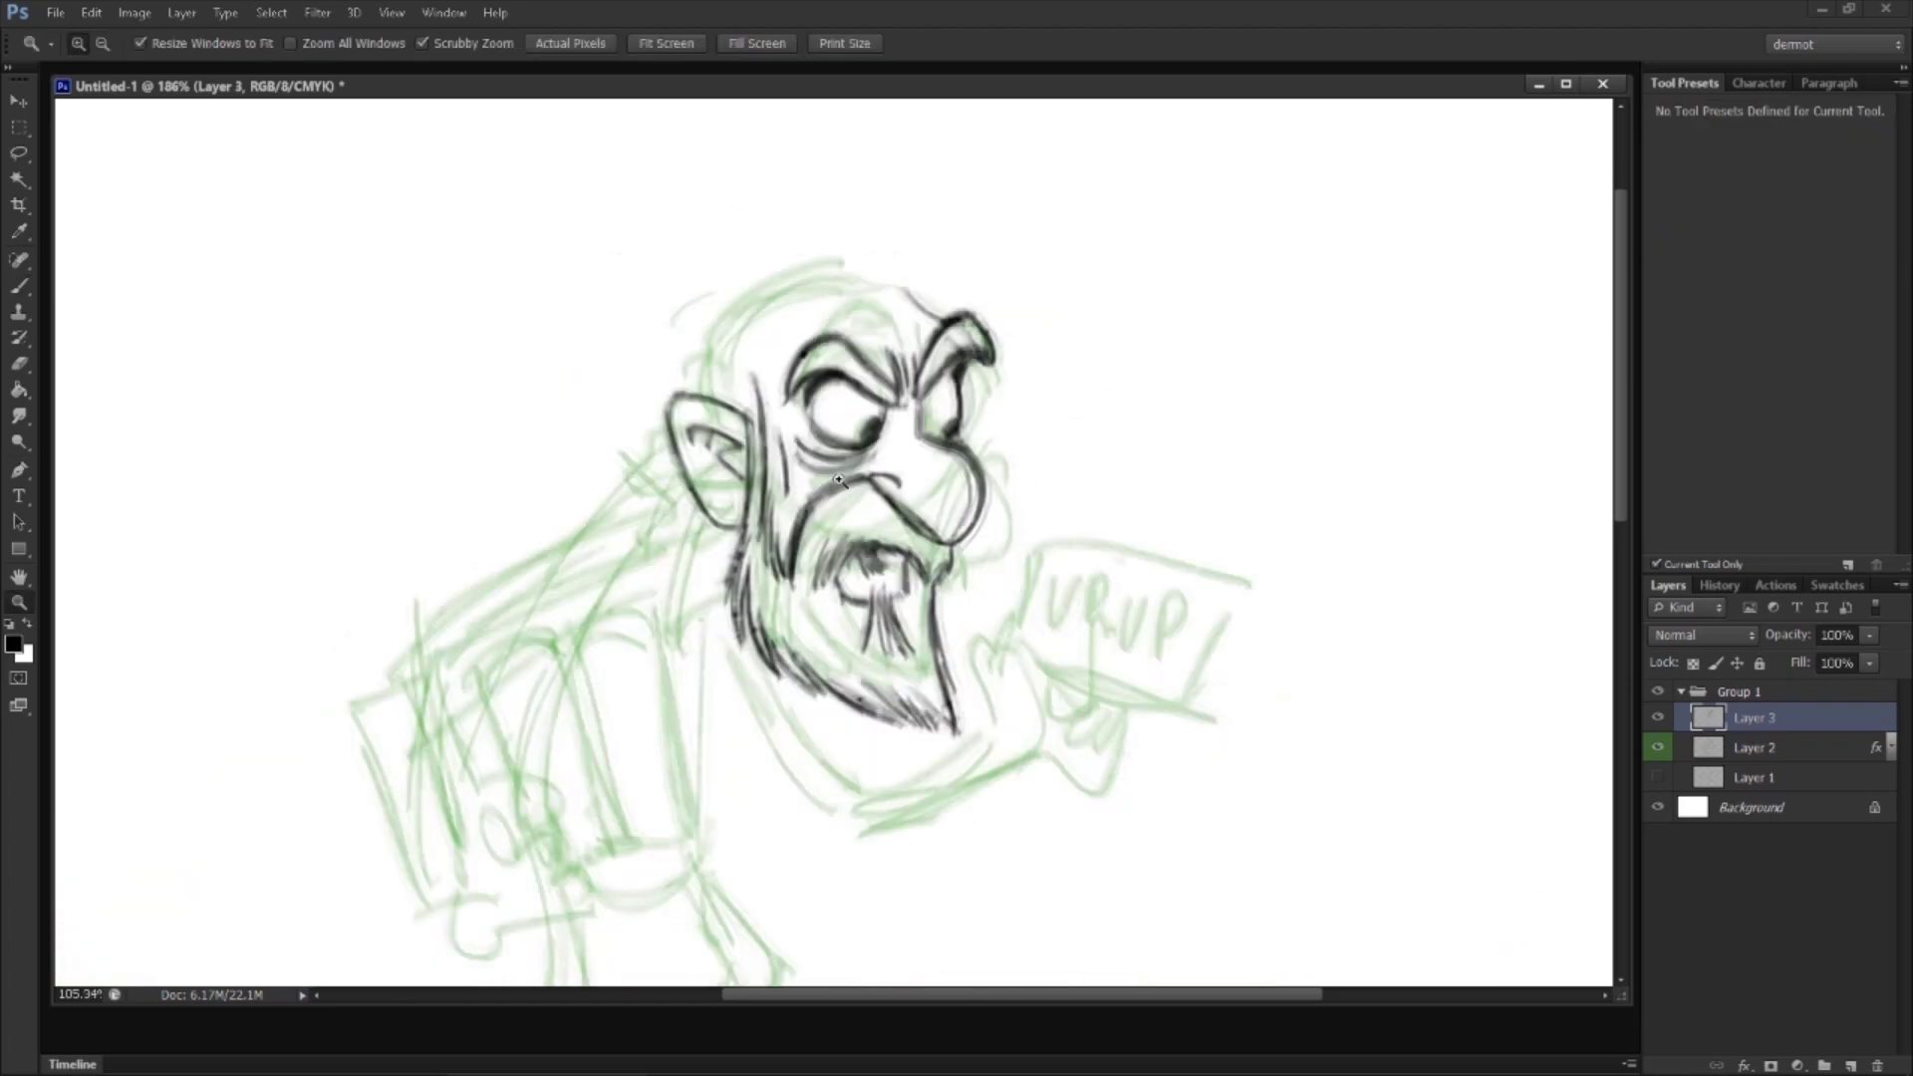
{"action": "left_click_drag", "start_coordinate": [947, 460], "coordinate": [987, 461]}
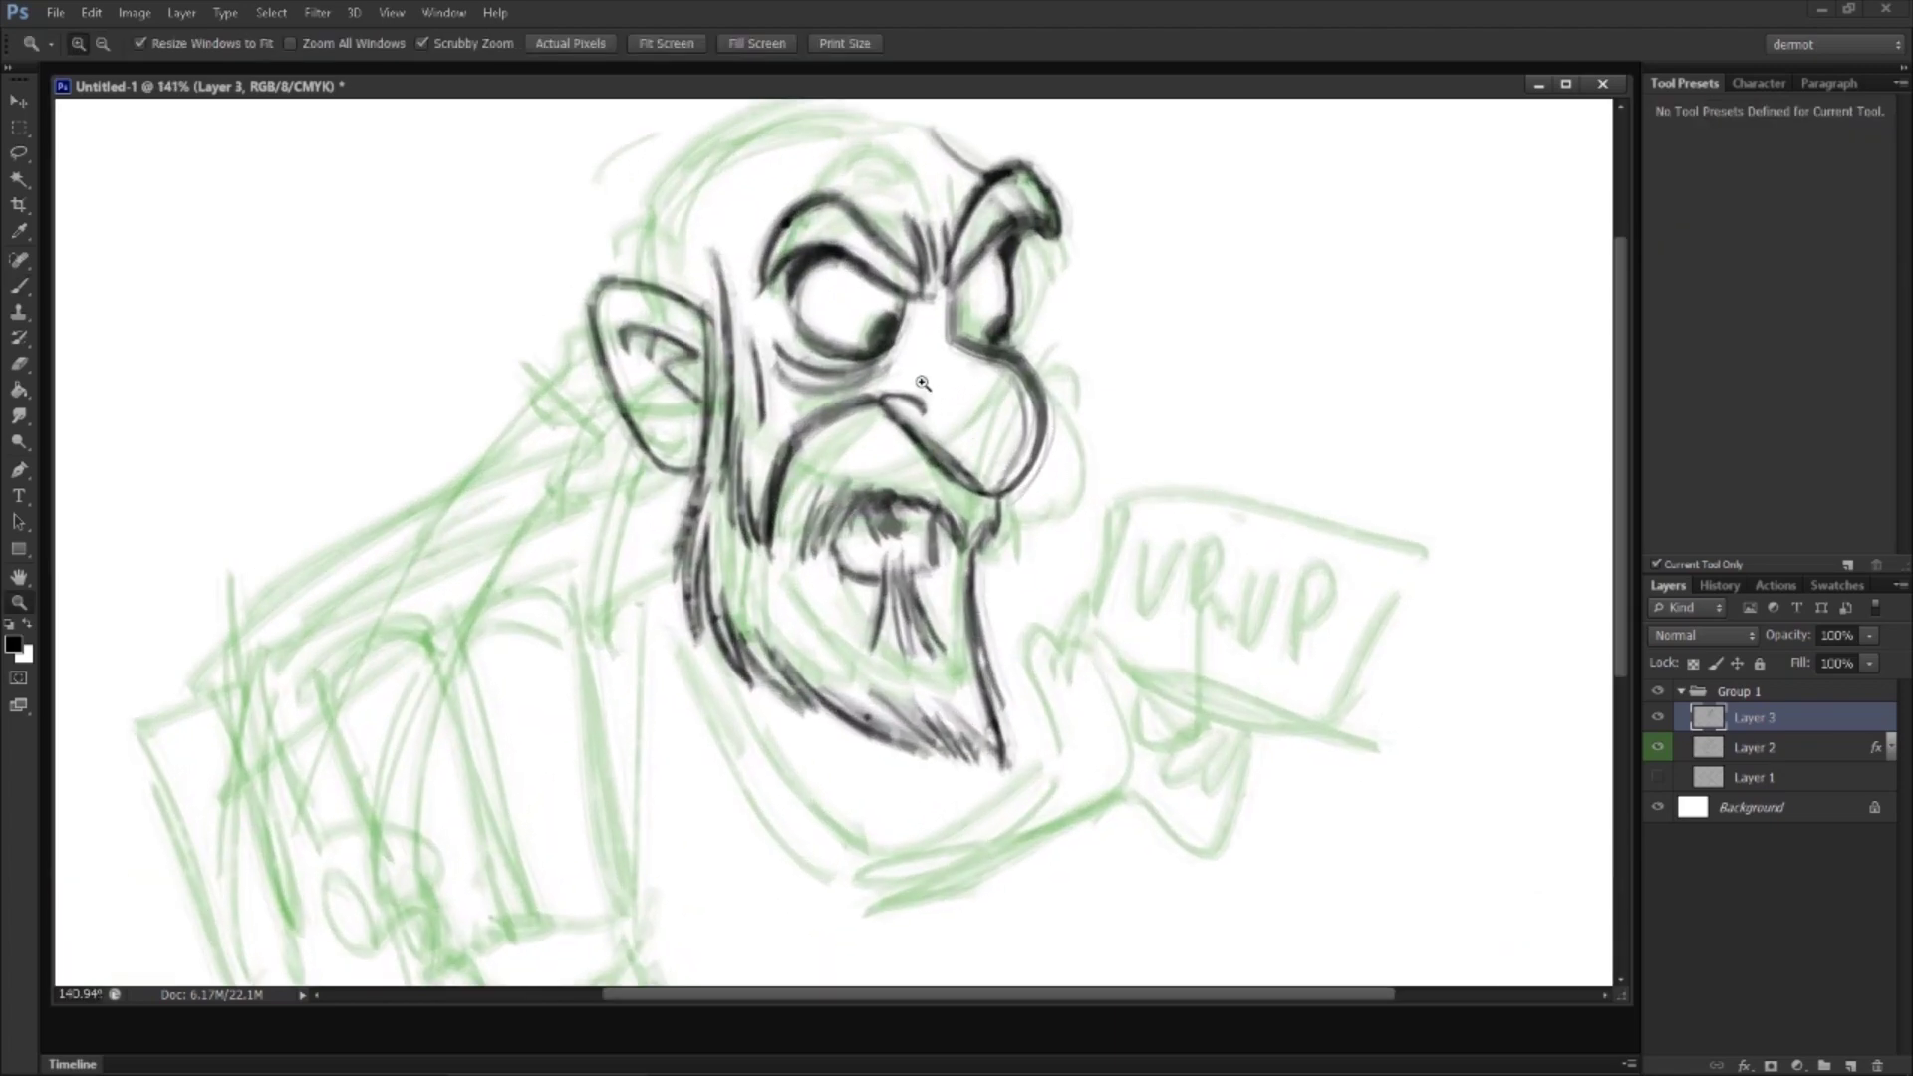
{"action": "left_click_drag", "start_coordinate": [927, 384], "coordinate": [962, 384]}
{"action": "left_click", "coordinate": [19, 287]}
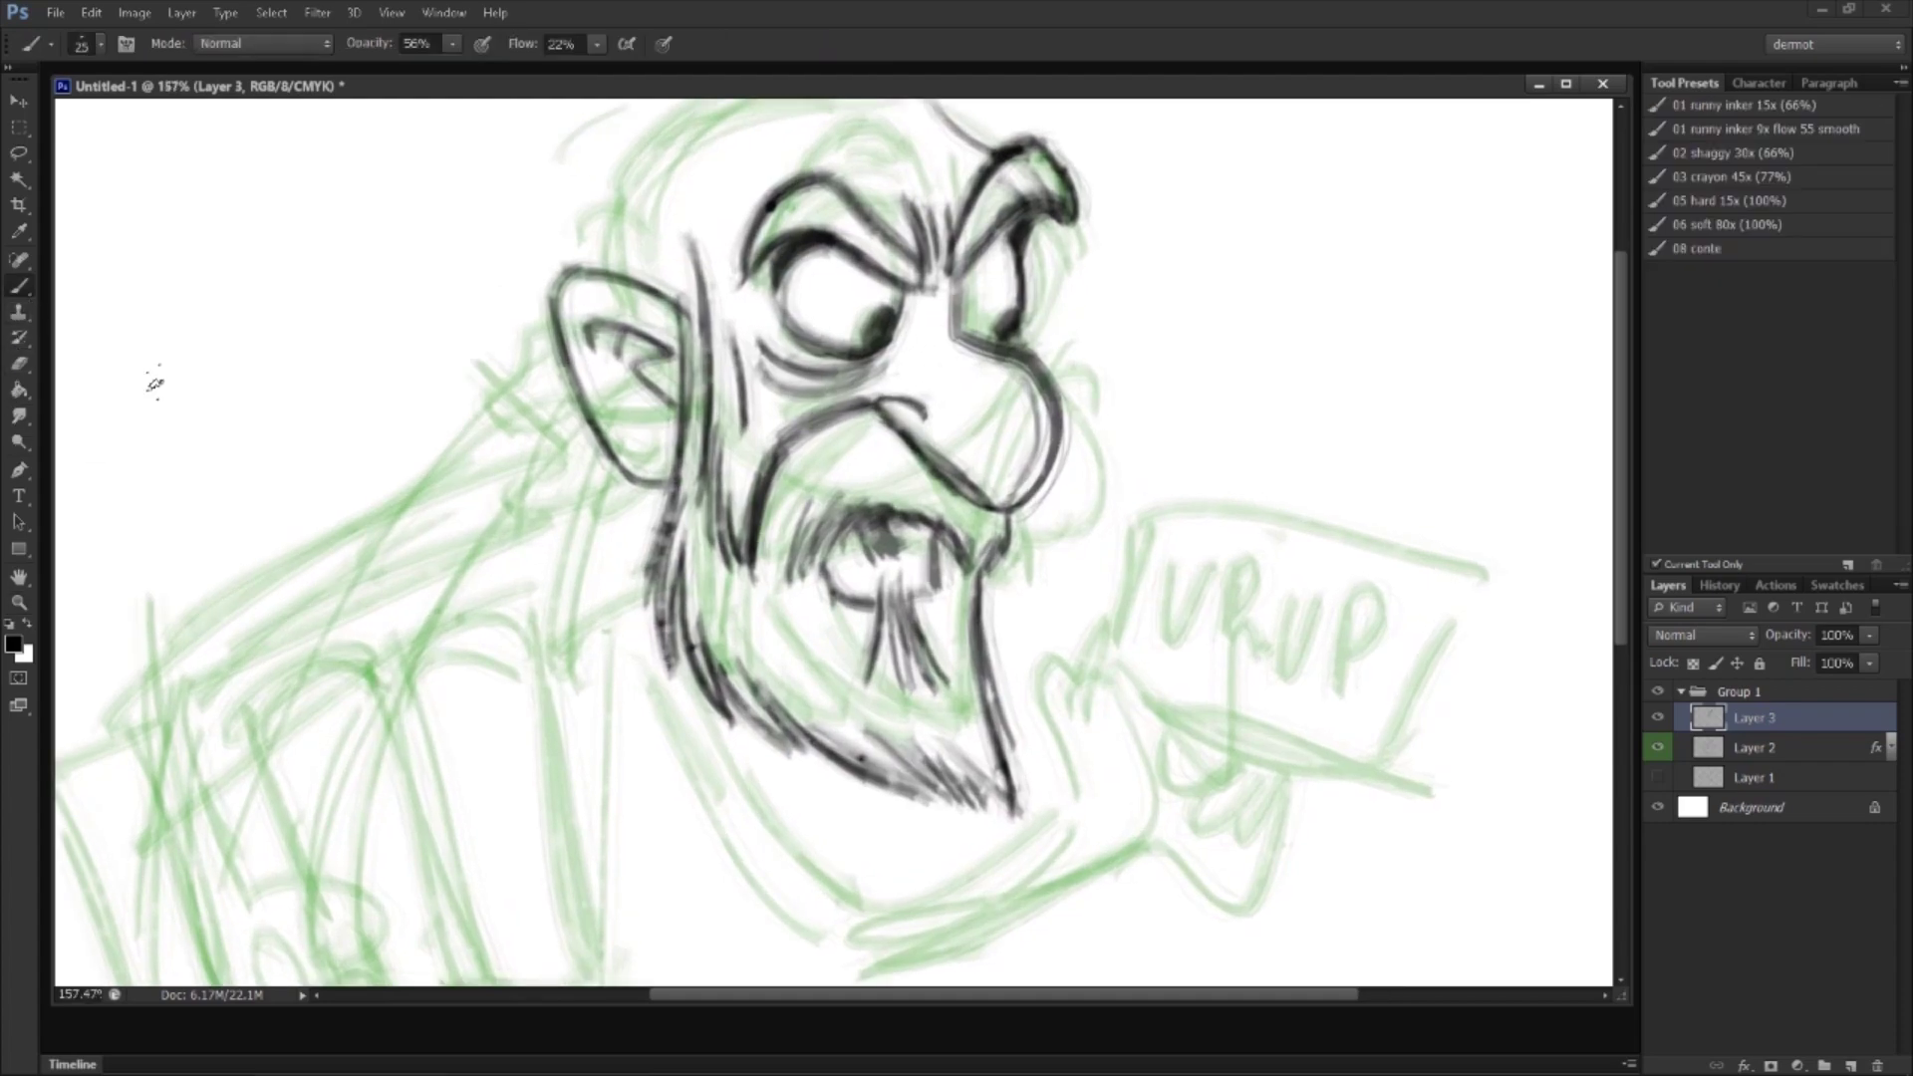
{"action": "left_click_drag", "start_coordinate": [901, 746], "coordinate": [996, 823]}
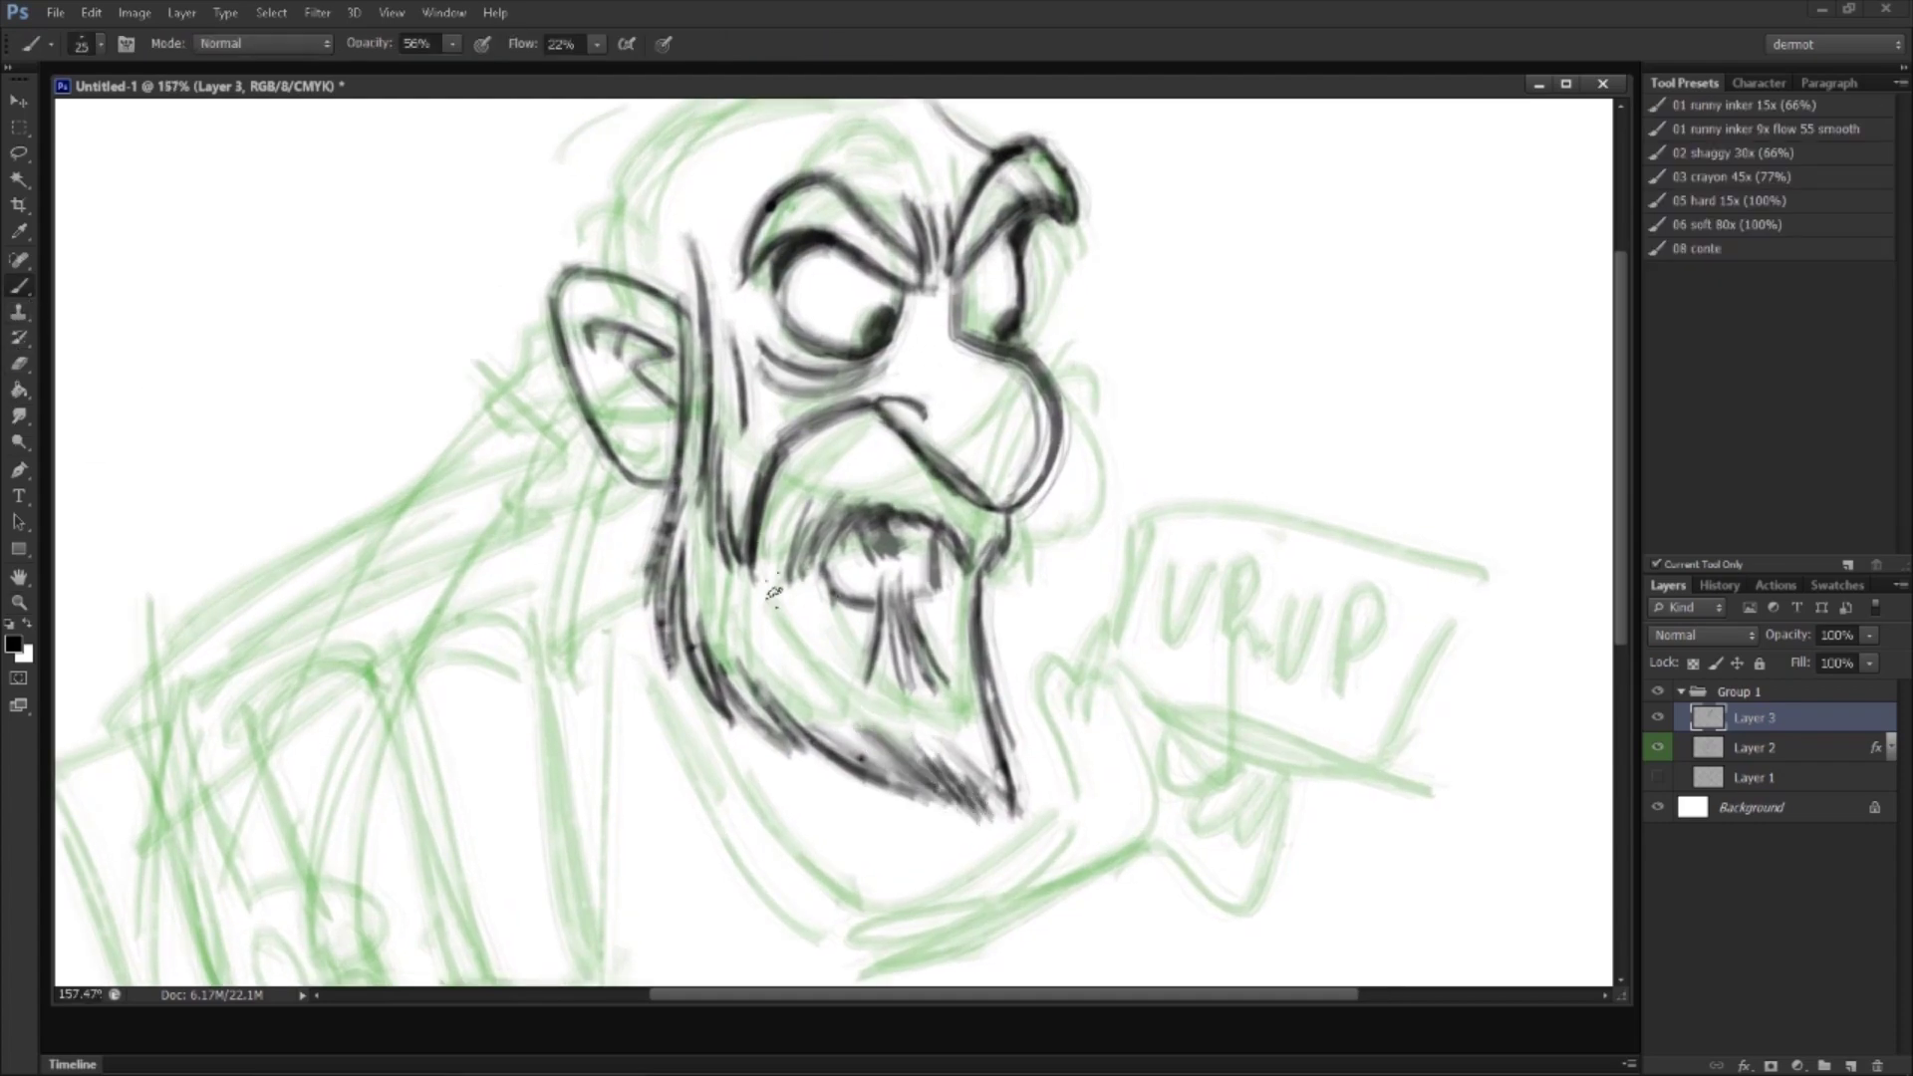
Step: Ink the hat's curved double-edged brim across the forehead down to behind the ear, and join the temple hairline to it
{"action": "left_click_drag", "start_coordinate": [896, 579], "coordinate": [1040, 742]}
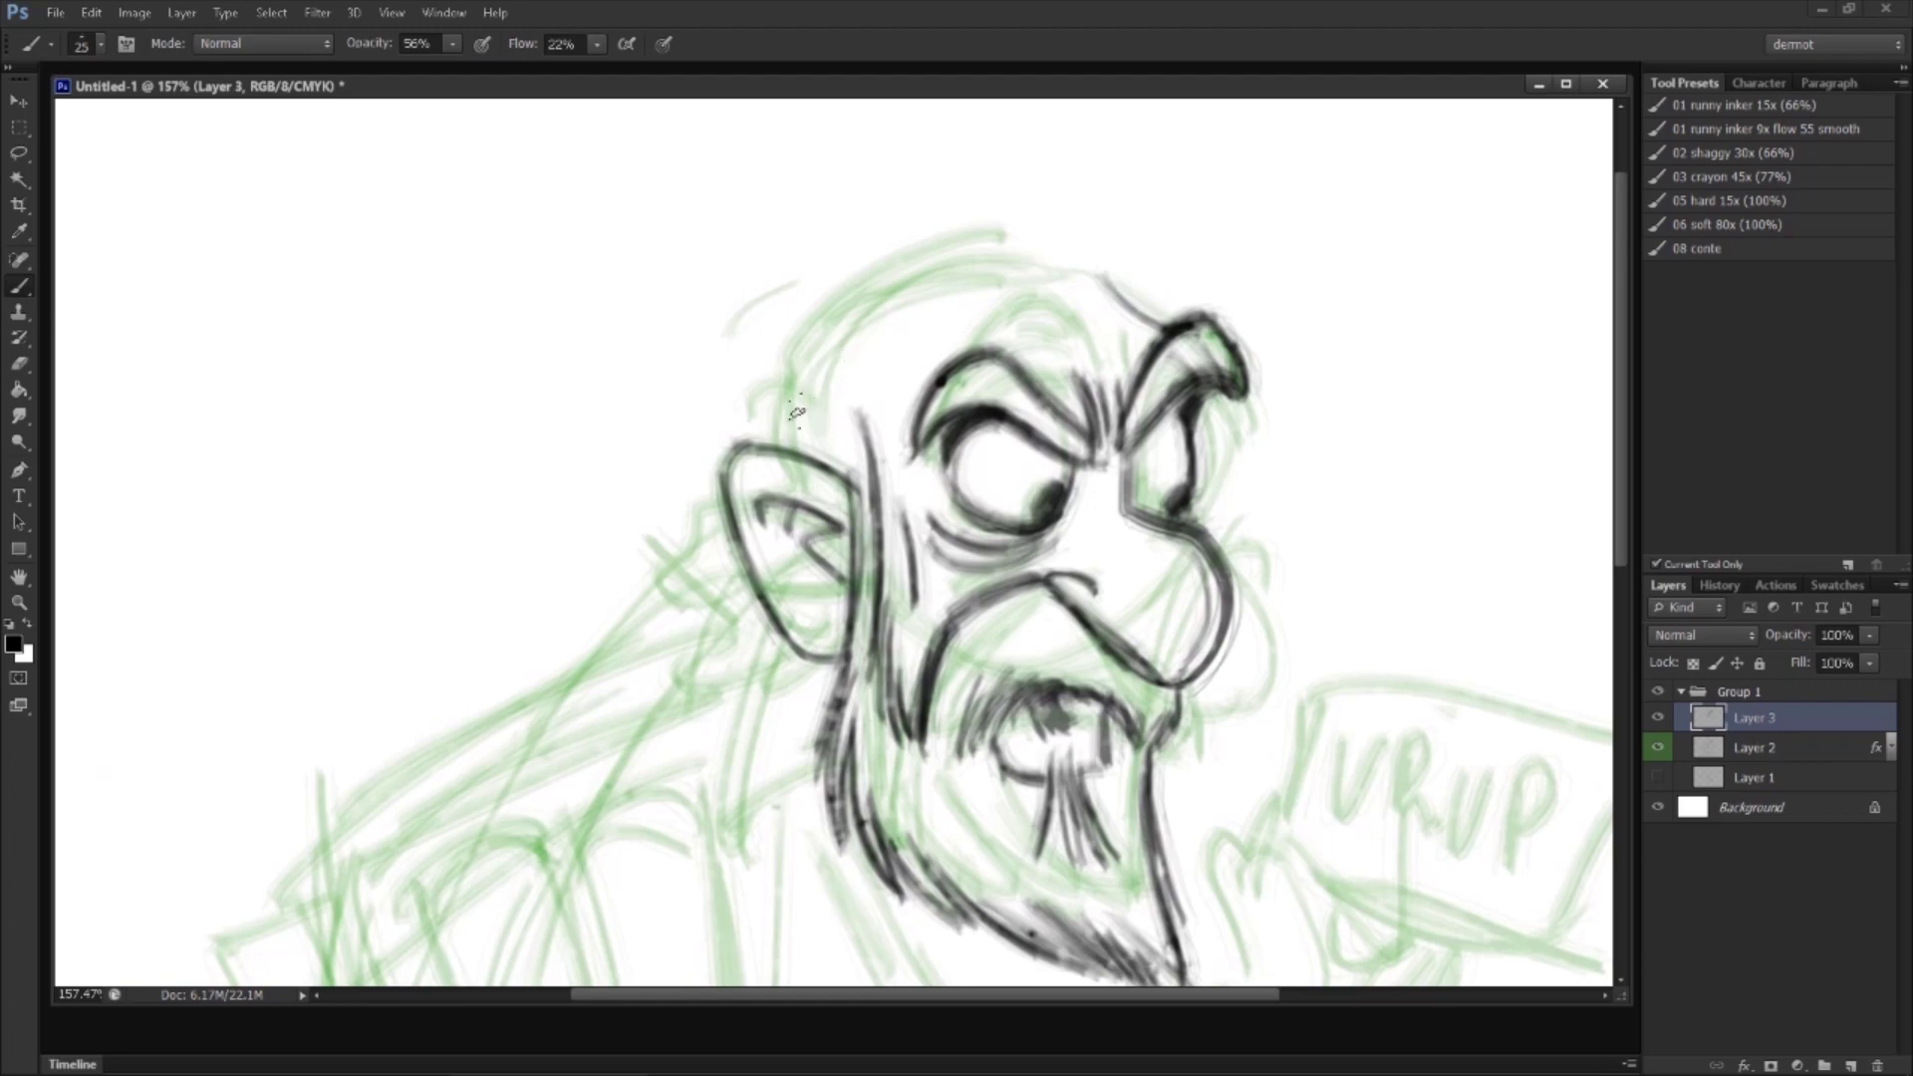
{"action": "mouse_move", "coordinate": [797, 410]}
{"action": "left_mouse_down"}
{"action": "mouse_move", "coordinate": [952, 316]}
{"action": "mouse_move", "coordinate": [1054, 311]}
{"action": "mouse_move", "coordinate": [1101, 277]}
{"action": "left_mouse_up"}
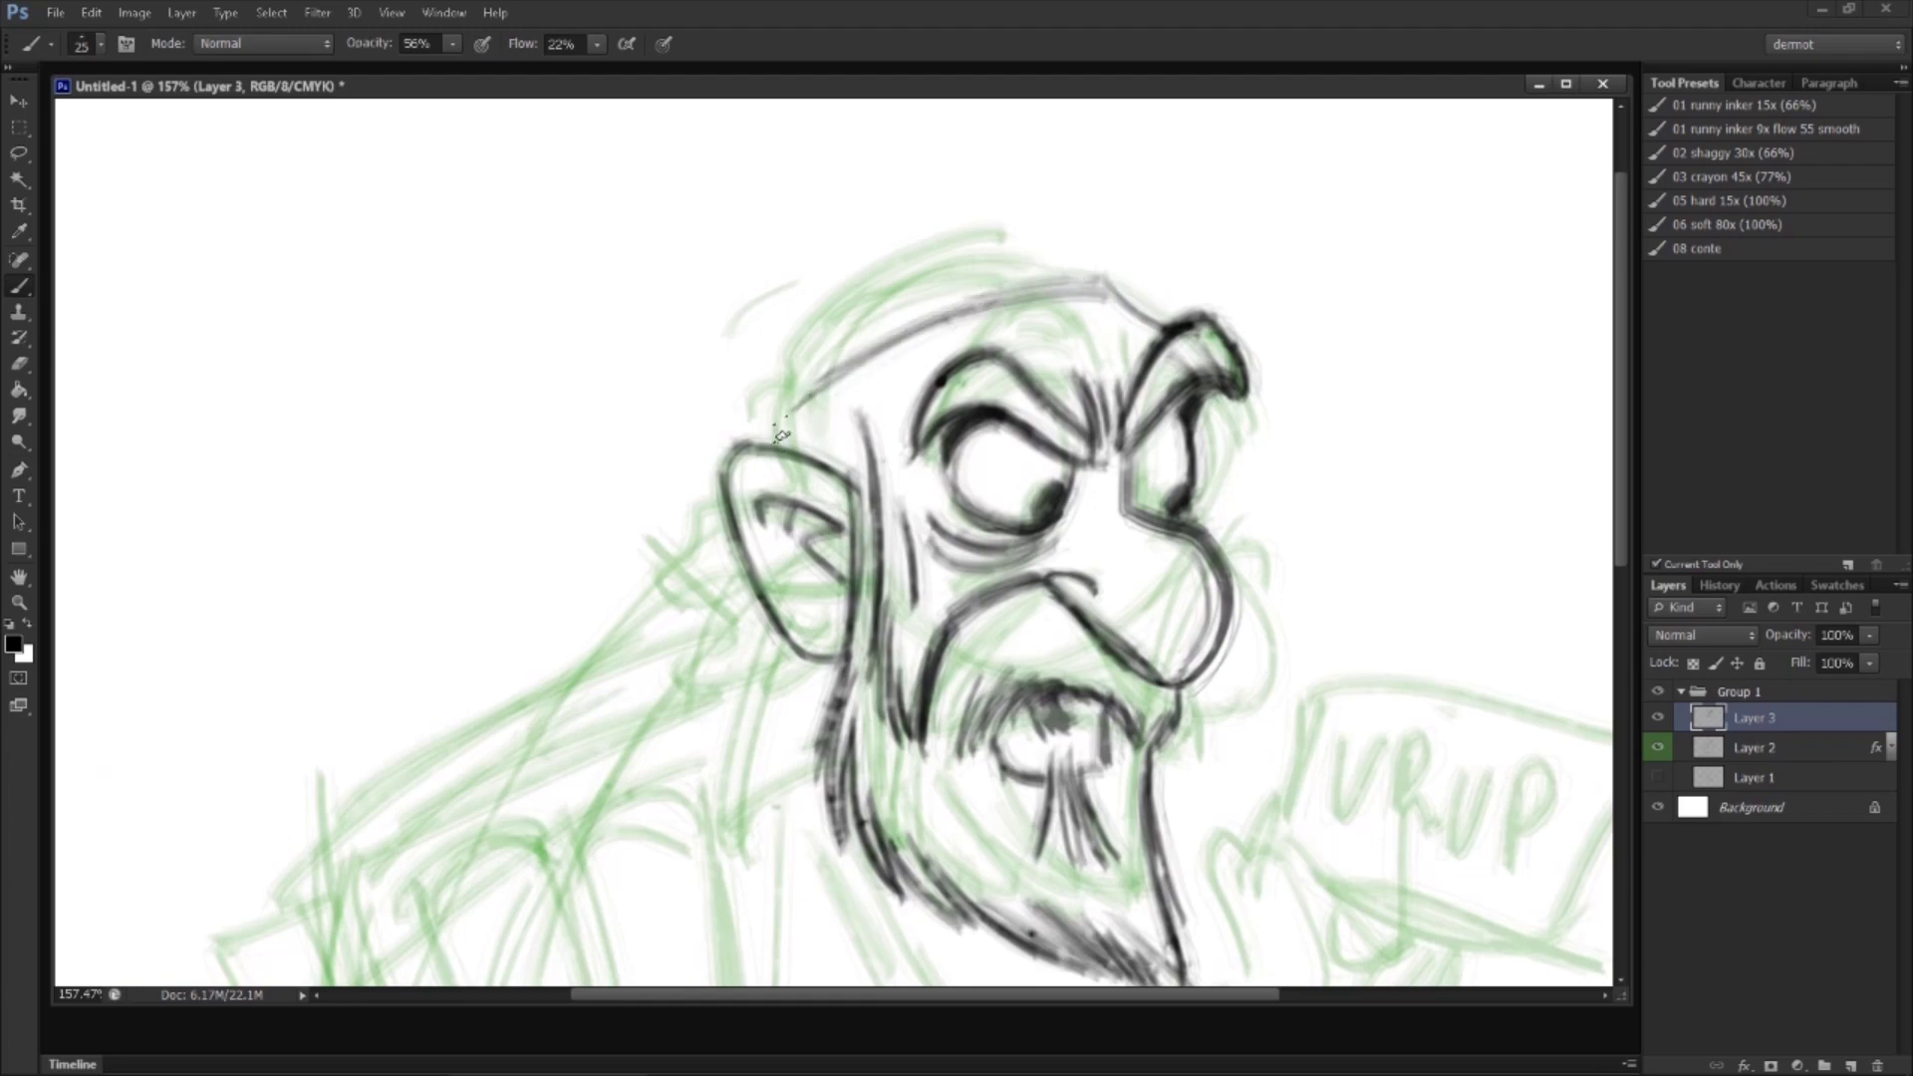
{"action": "left_click_drag", "start_coordinate": [842, 383], "coordinate": [890, 476]}
{"action": "mouse_move", "coordinate": [782, 433]}
{"action": "left_mouse_down"}
{"action": "mouse_move", "coordinate": [957, 314]}
{"action": "mouse_move", "coordinate": [1061, 289]}
{"action": "left_mouse_up"}
{"action": "left_click_drag", "start_coordinate": [885, 343], "coordinate": [1116, 284]}
{"action": "mouse_move", "coordinate": [697, 496]}
{"action": "left_mouse_down"}
{"action": "mouse_move", "coordinate": [726, 434]}
{"action": "mouse_move", "coordinate": [907, 311]}
{"action": "left_mouse_up"}
{"action": "left_click_drag", "start_coordinate": [778, 404], "coordinate": [1041, 261]}
{"action": "left_click_drag", "start_coordinate": [867, 342], "coordinate": [1165, 245]}
{"action": "mouse_move", "coordinate": [1001, 287]}
{"action": "left_mouse_down"}
{"action": "mouse_move", "coordinate": [1225, 265]}
{"action": "mouse_move", "coordinate": [1208, 304]}
{"action": "left_mouse_up"}
Step: Ink the hat's crown and band, darken the brim, and add small crease marks near the crown's upper edge
{"action": "mouse_move", "coordinate": [746, 410]}
{"action": "left_mouse_down"}
{"action": "mouse_move", "coordinate": [740, 346]}
{"action": "mouse_move", "coordinate": [835, 185]}
{"action": "mouse_move", "coordinate": [767, 229]}
{"action": "mouse_move", "coordinate": [1071, 132]}
{"action": "left_mouse_up"}
{"action": "mouse_move", "coordinate": [885, 179]}
{"action": "left_mouse_down"}
{"action": "mouse_move", "coordinate": [1086, 134]}
{"action": "mouse_move", "coordinate": [1118, 237]}
{"action": "left_mouse_up"}
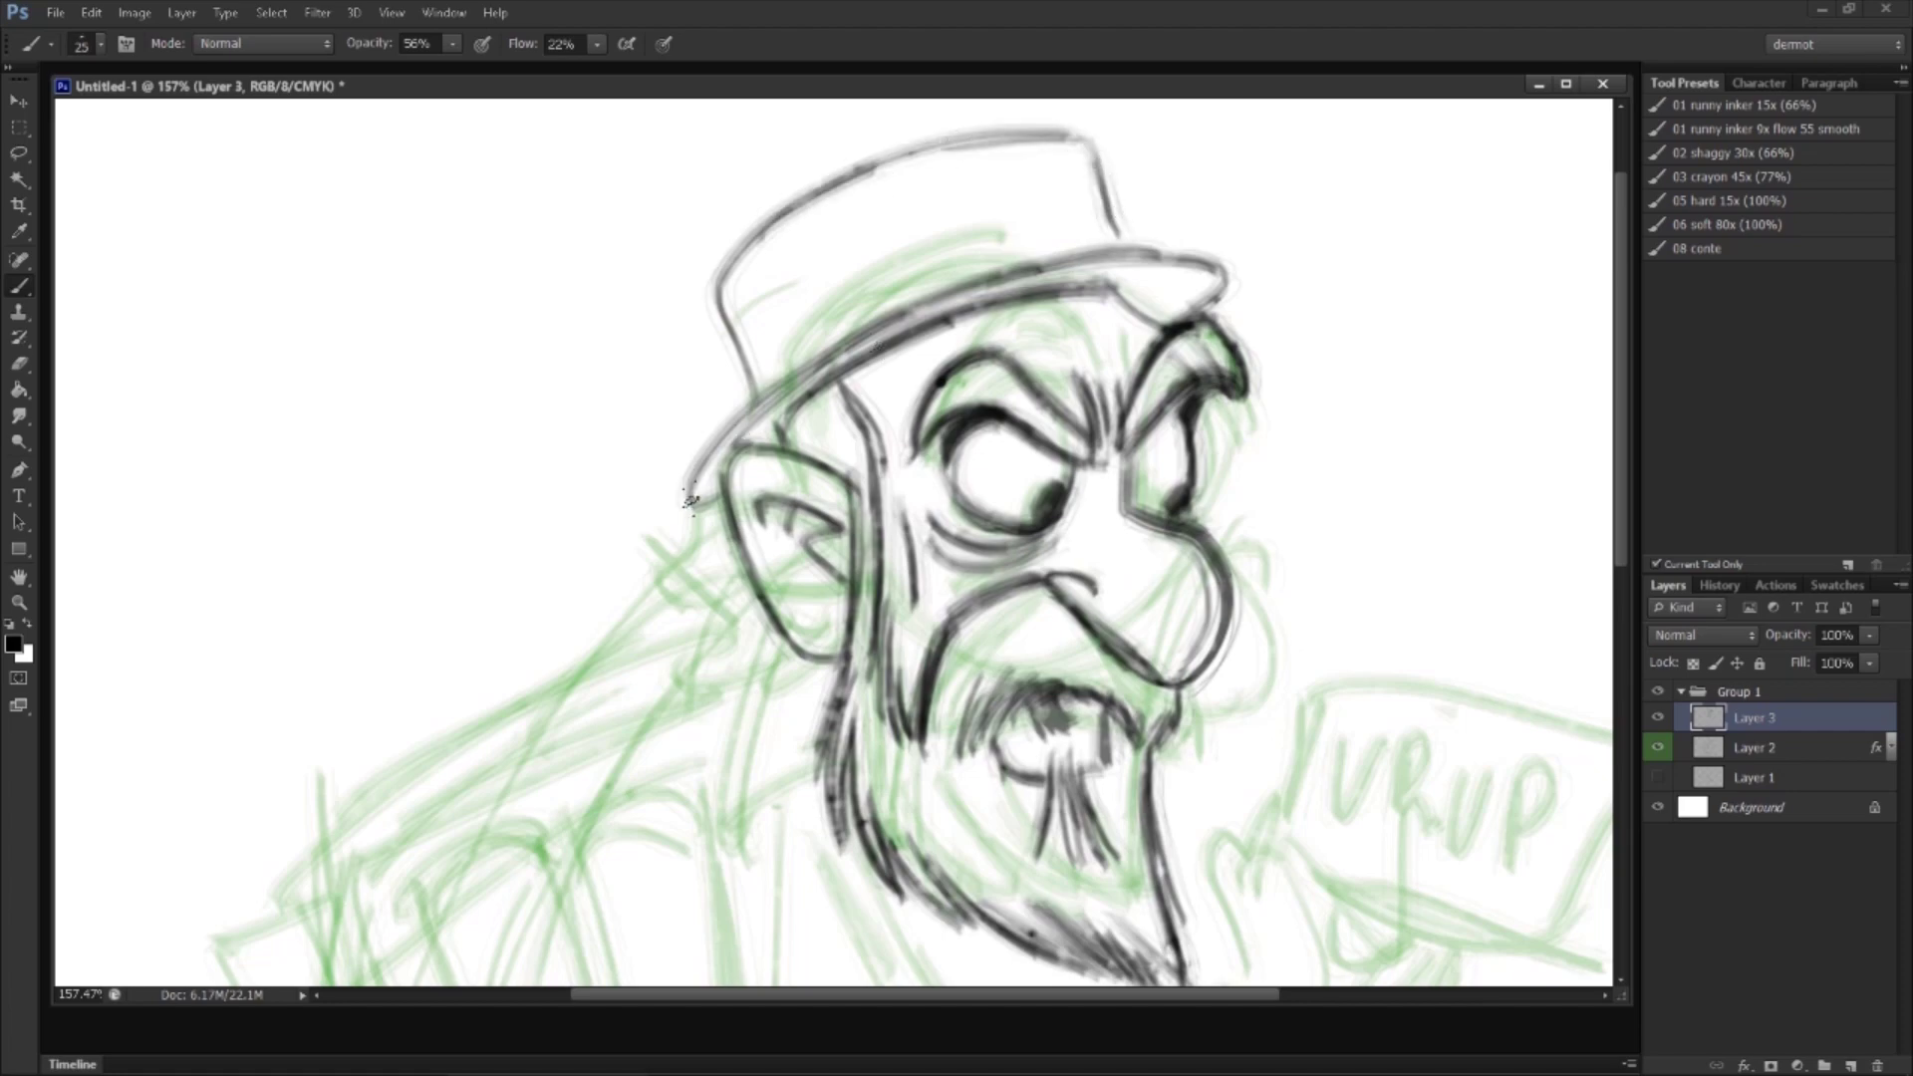
{"action": "mouse_move", "coordinate": [698, 501]}
{"action": "left_mouse_down"}
{"action": "mouse_move", "coordinate": [807, 371]}
{"action": "mouse_move", "coordinate": [1025, 267]}
{"action": "left_mouse_up"}
{"action": "mouse_move", "coordinate": [842, 359]}
{"action": "left_mouse_down"}
{"action": "mouse_move", "coordinate": [1044, 265]}
{"action": "mouse_move", "coordinate": [985, 286]}
{"action": "mouse_move", "coordinate": [1071, 259]}
{"action": "mouse_move", "coordinate": [1201, 265]}
{"action": "mouse_move", "coordinate": [1120, 291]}
{"action": "mouse_move", "coordinate": [1154, 317]}
{"action": "mouse_move", "coordinate": [1094, 293]}
{"action": "left_mouse_up"}
{"action": "mouse_move", "coordinate": [754, 408]}
{"action": "left_mouse_down"}
{"action": "mouse_move", "coordinate": [729, 322]}
{"action": "mouse_move", "coordinate": [764, 234]}
{"action": "mouse_move", "coordinate": [729, 271]}
{"action": "mouse_move", "coordinate": [886, 159]}
{"action": "mouse_move", "coordinate": [737, 256]}
{"action": "mouse_move", "coordinate": [1010, 146]}
{"action": "mouse_move", "coordinate": [838, 181]}
{"action": "mouse_move", "coordinate": [1082, 139]}
{"action": "mouse_move", "coordinate": [1002, 145]}
{"action": "mouse_move", "coordinate": [1106, 156]}
{"action": "mouse_move", "coordinate": [1115, 236]}
{"action": "left_mouse_up"}
{"action": "left_click_drag", "start_coordinate": [771, 370], "coordinate": [1003, 222]}
{"action": "mouse_move", "coordinate": [798, 324]}
{"action": "left_mouse_down"}
{"action": "mouse_move", "coordinate": [1080, 216]}
{"action": "mouse_move", "coordinate": [1015, 235]}
{"action": "left_mouse_up"}
{"action": "mouse_move", "coordinate": [756, 378]}
{"action": "left_mouse_down"}
{"action": "mouse_move", "coordinate": [918, 239]}
{"action": "mouse_move", "coordinate": [864, 288]}
{"action": "mouse_move", "coordinate": [997, 224]}
{"action": "left_mouse_up"}
{"action": "left_click_drag", "start_coordinate": [797, 232], "coordinate": [807, 207]}
{"action": "left_click_drag", "start_coordinate": [819, 227], "coordinate": [833, 209]}
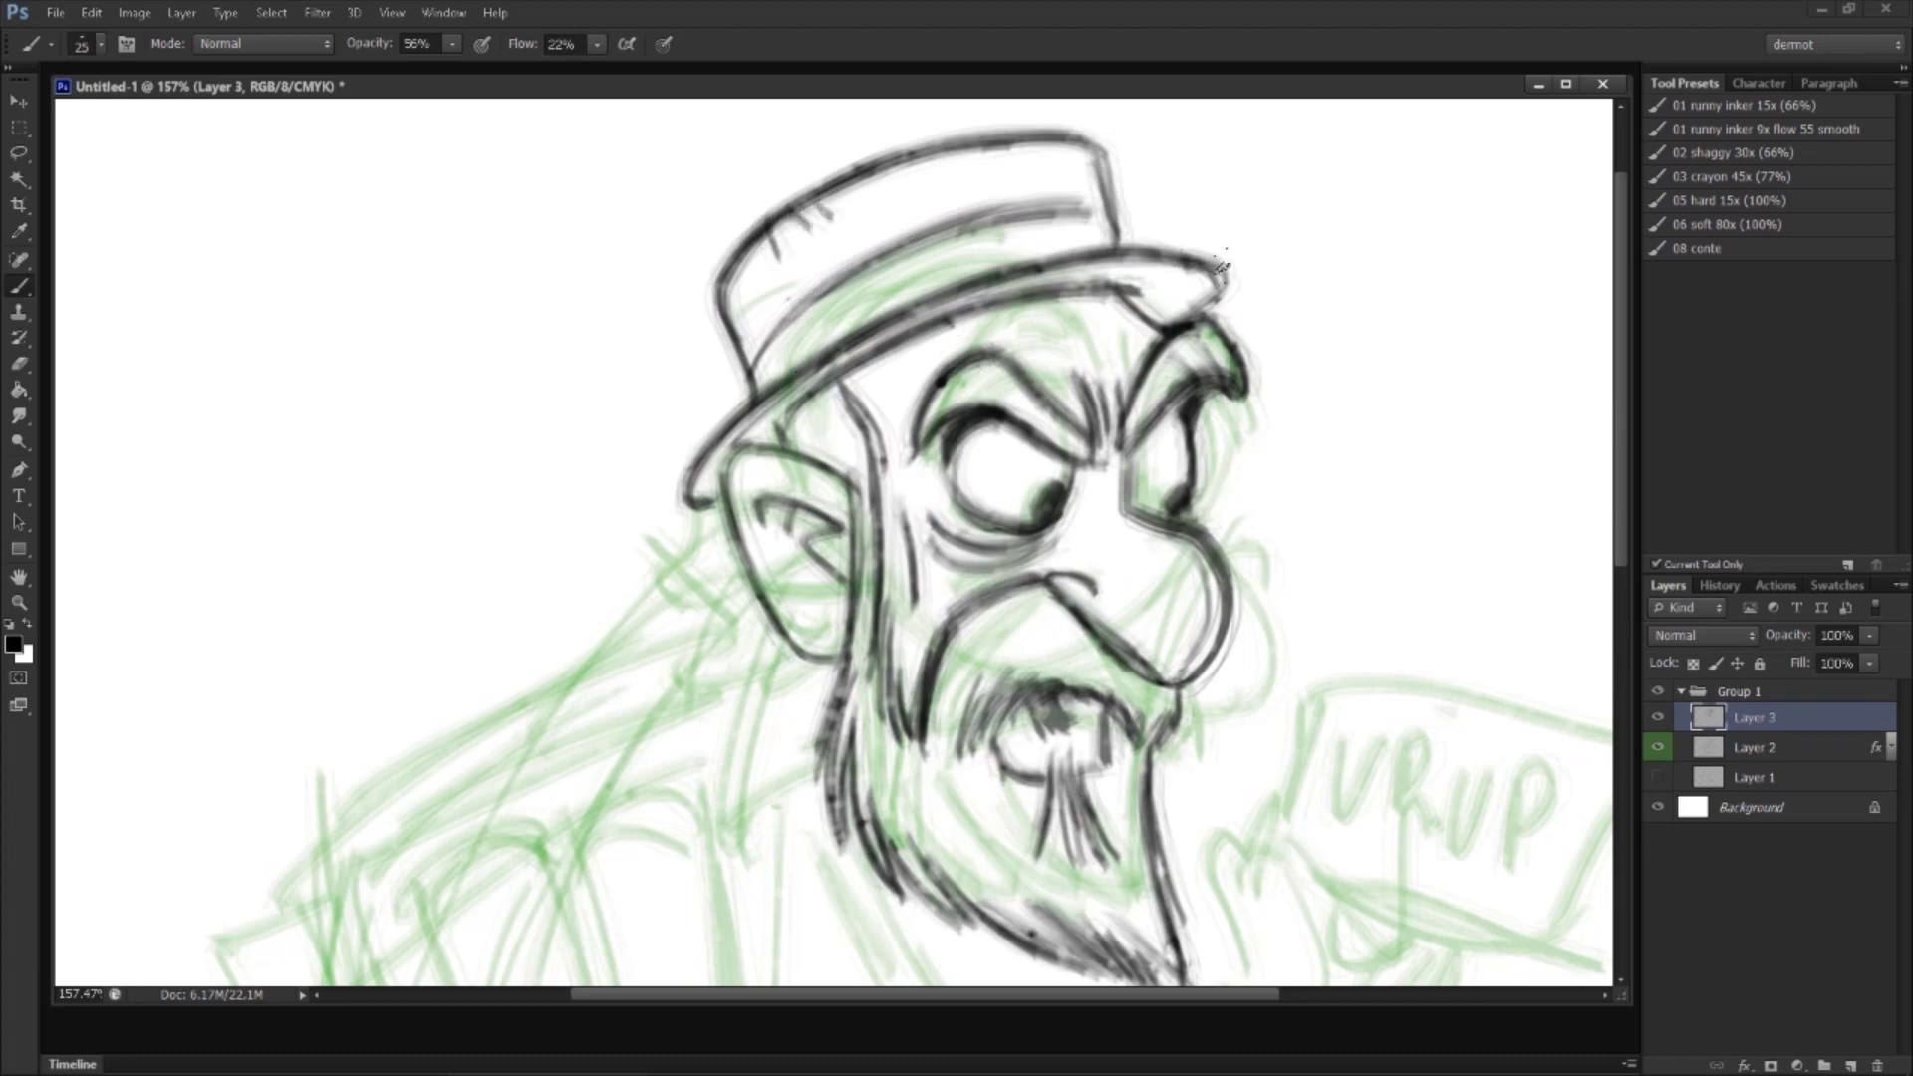
Step: Add hair strokes to the moustache under the nose and along the beard's lower and front edges
{"action": "scroll", "coordinate": [1066, 597], "scroll_direction": "down", "scroll_amount": 5}
{"action": "key", "text": "z"}
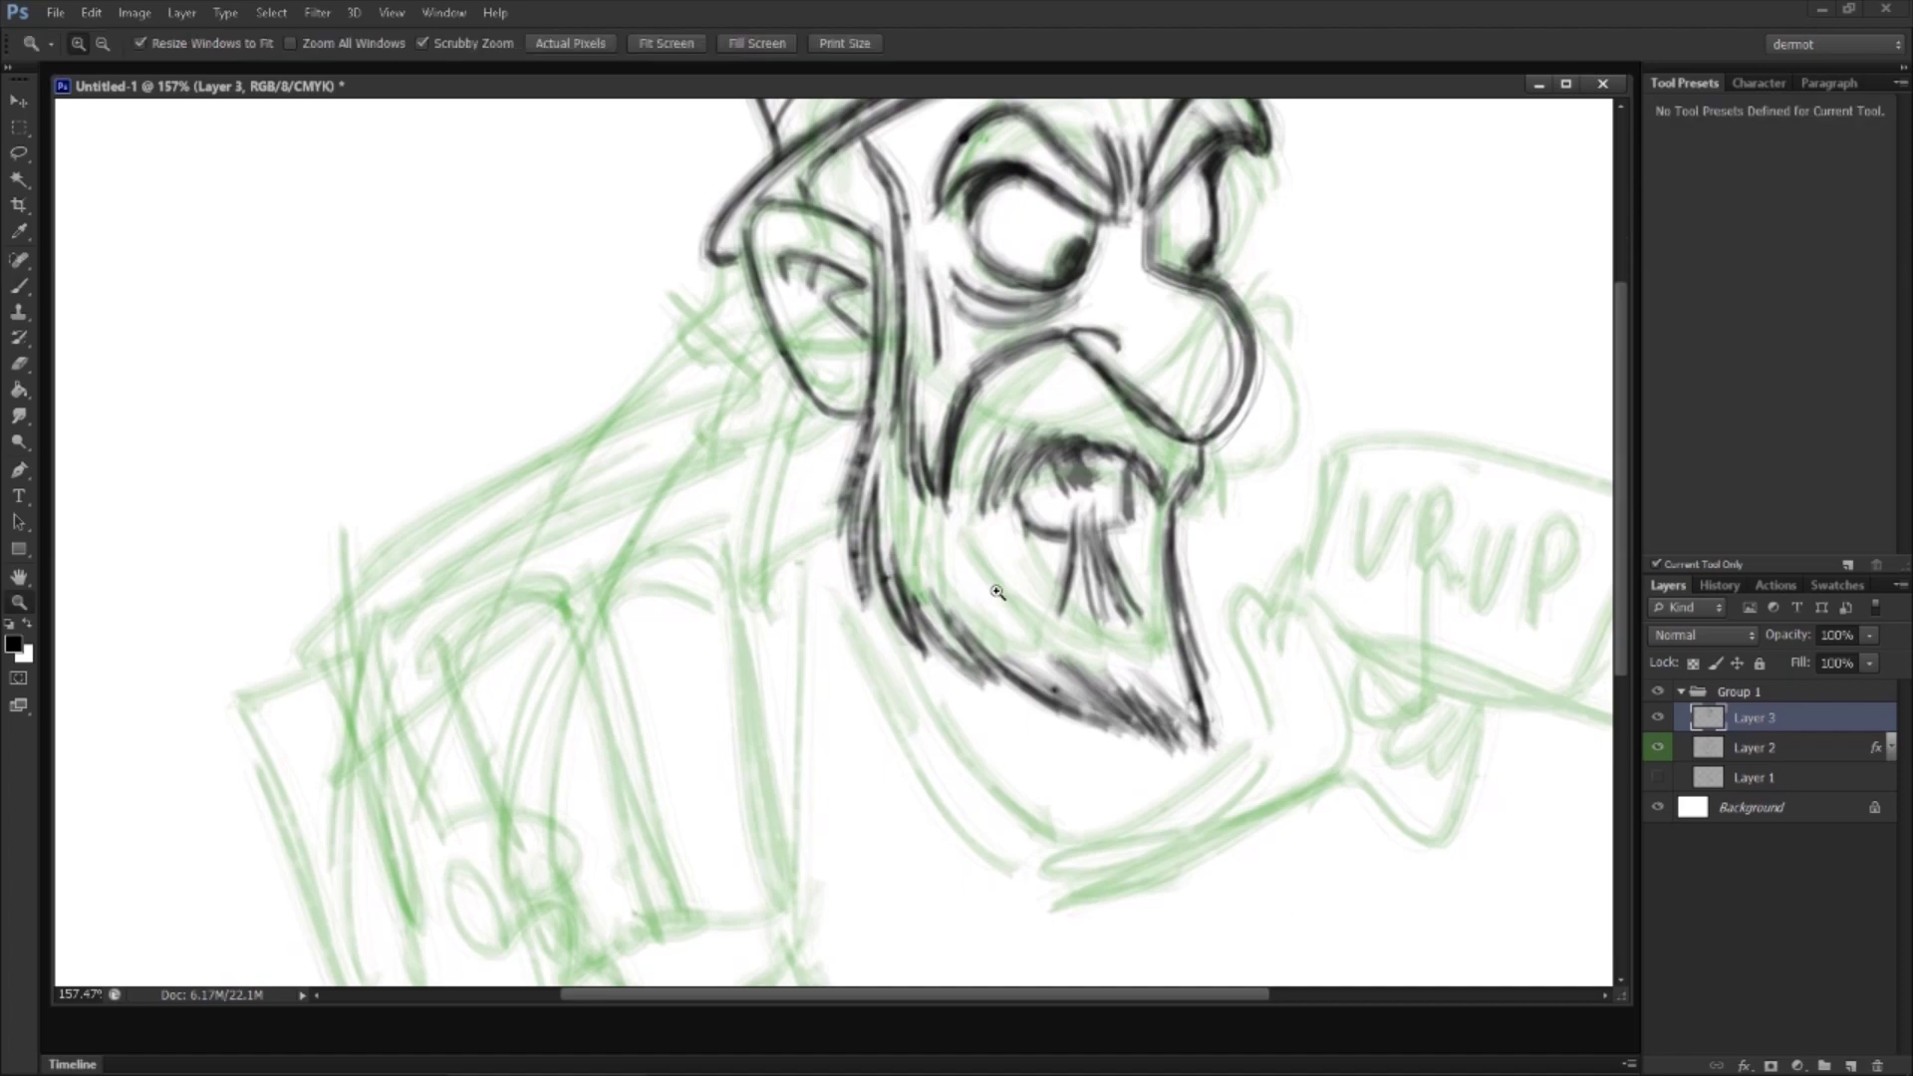
{"action": "left_click_drag", "start_coordinate": [997, 592], "coordinate": [968, 569]}
{"action": "left_click_drag", "start_coordinate": [879, 419], "coordinate": [878, 418]}
{"action": "left_click", "coordinate": [20, 285]}
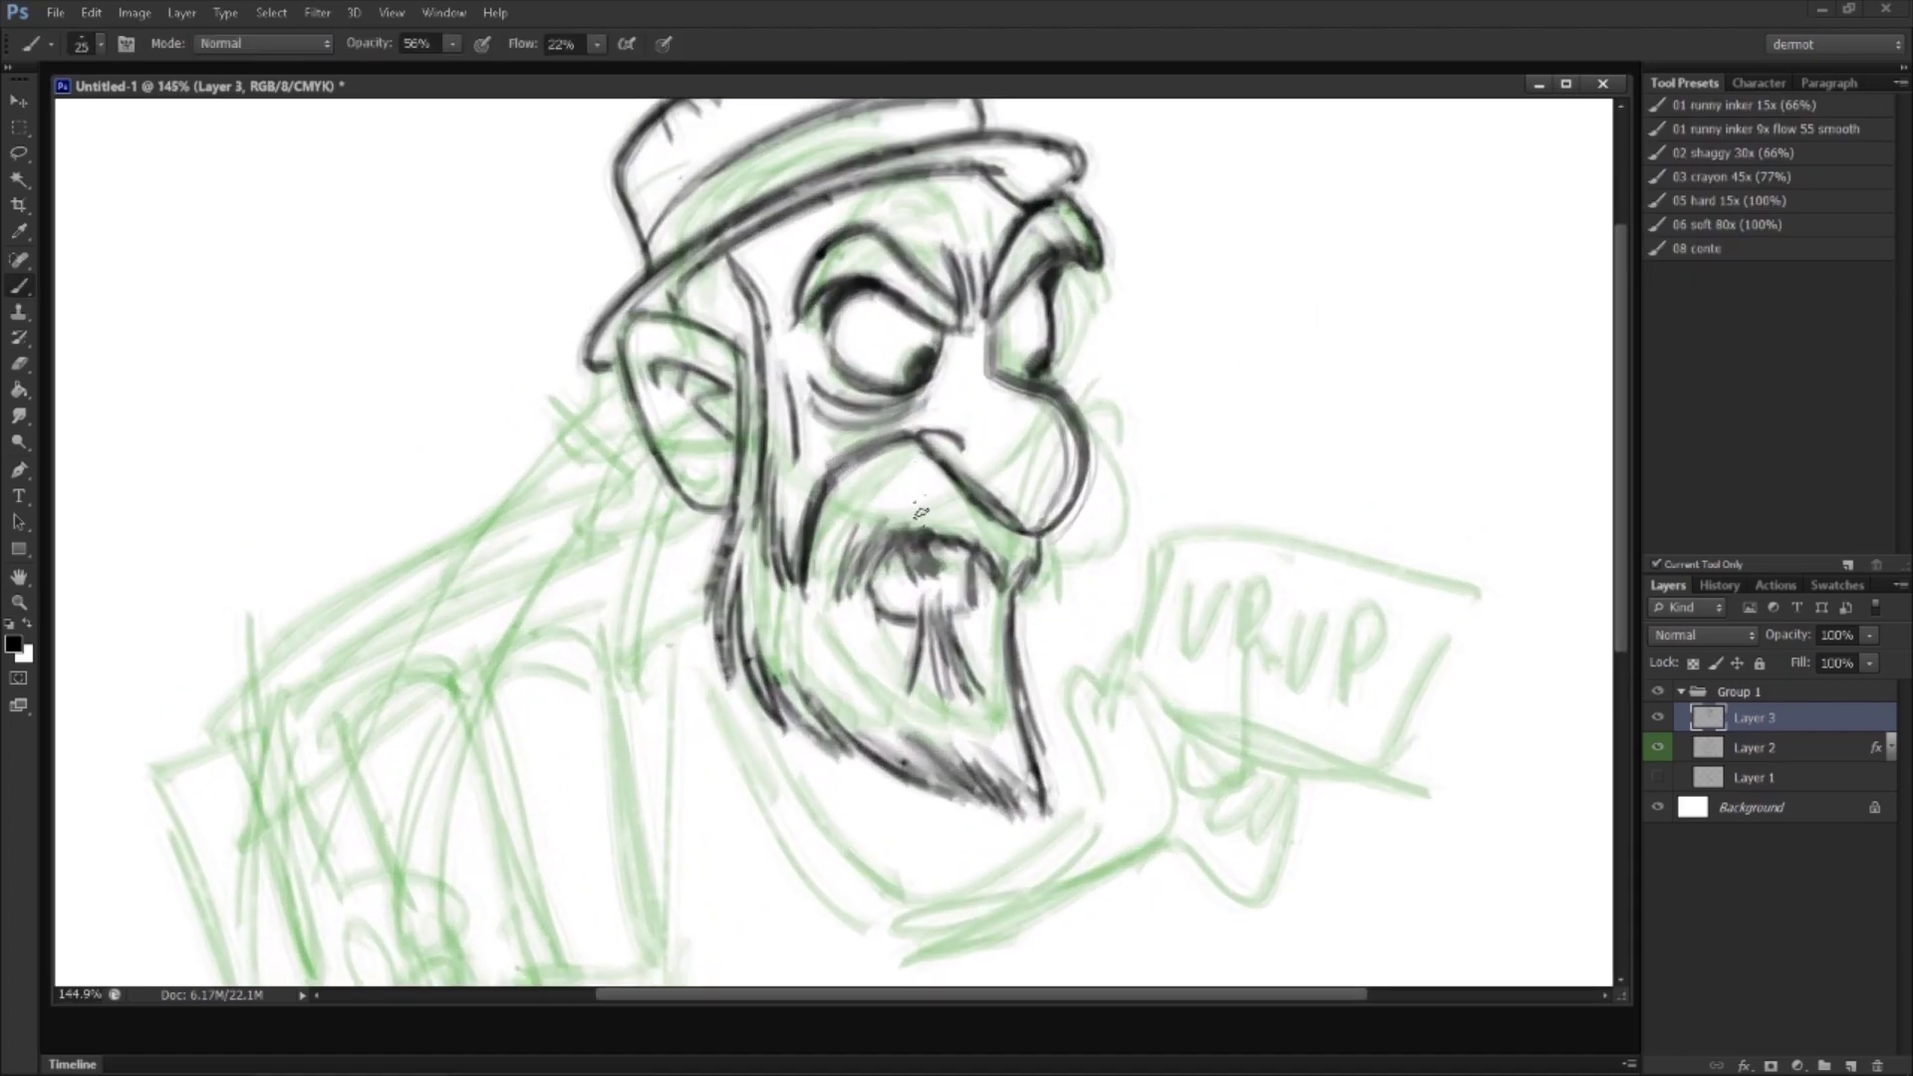
{"action": "left_click_drag", "start_coordinate": [939, 494], "coordinate": [872, 546]}
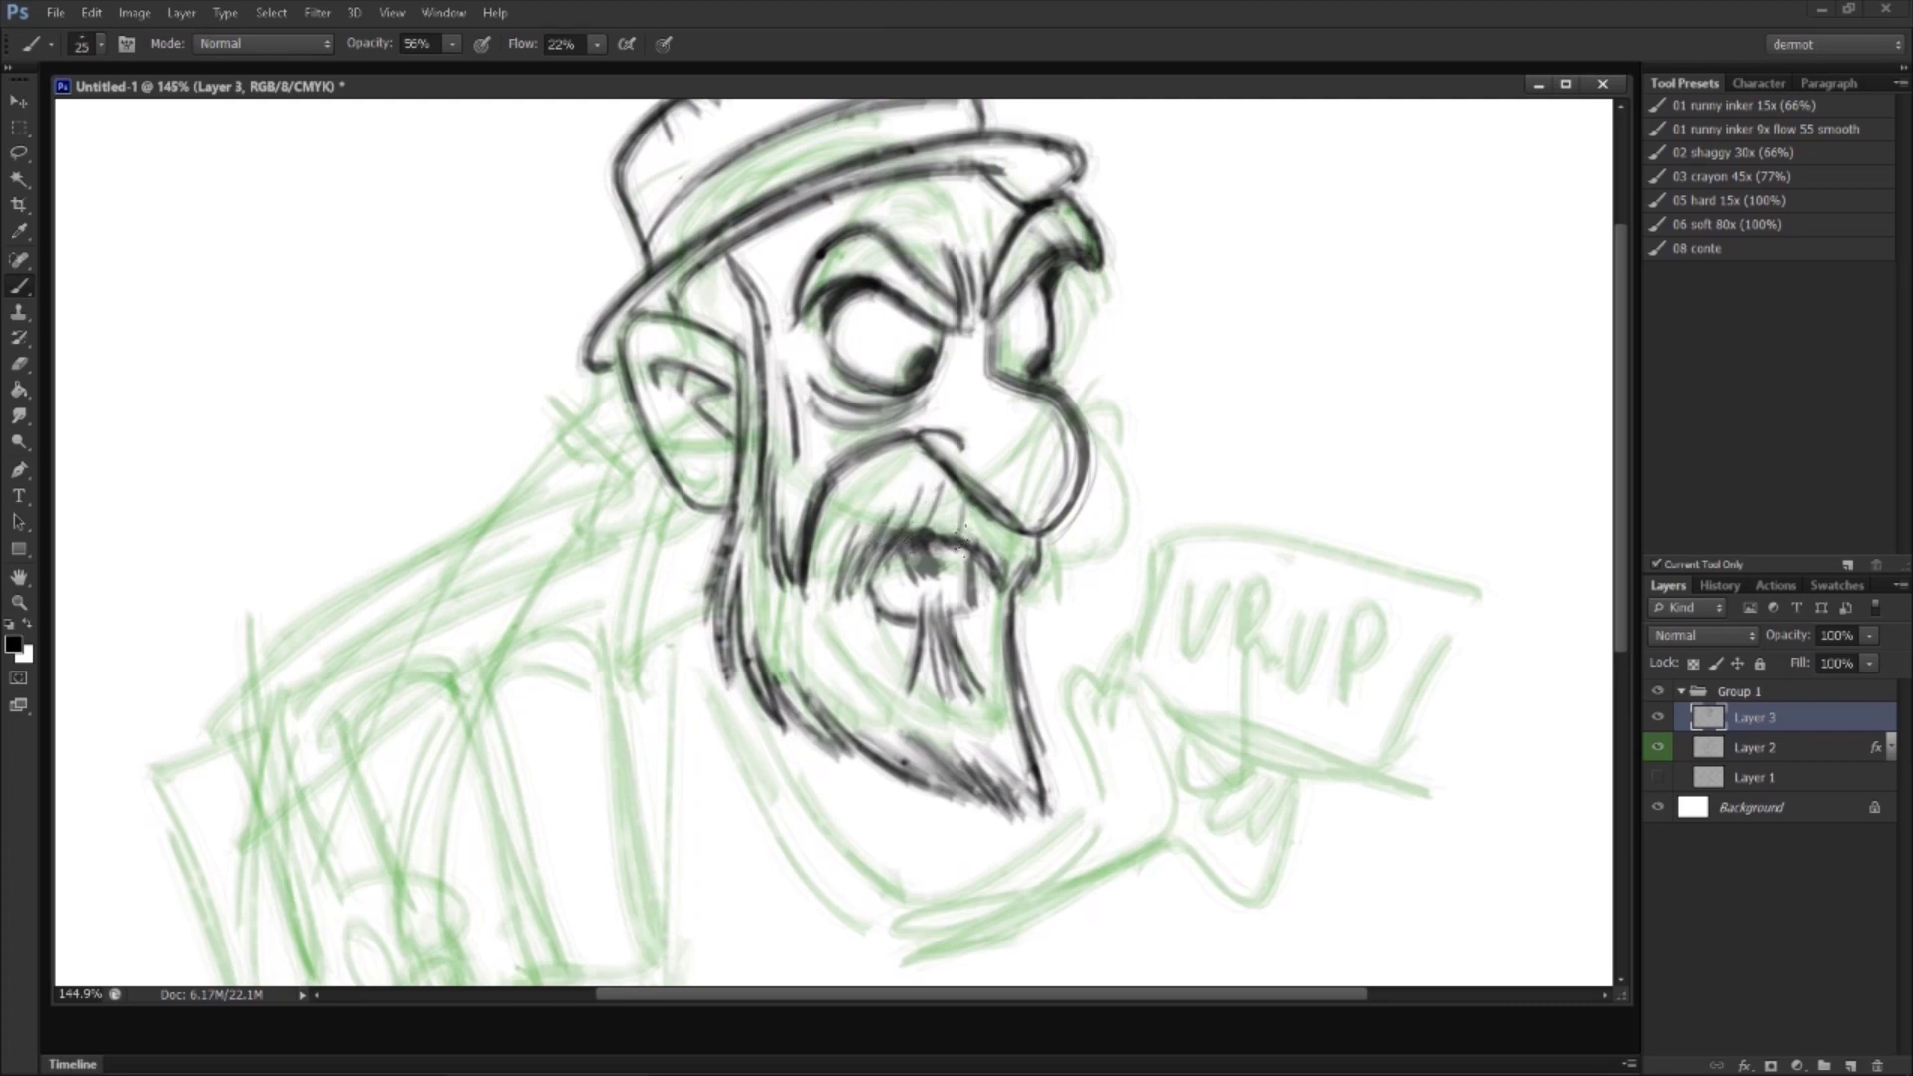
{"action": "mouse_move", "coordinate": [797, 657]}
{"action": "left_mouse_down"}
{"action": "mouse_move", "coordinate": [868, 692]}
{"action": "mouse_move", "coordinate": [939, 777]}
{"action": "mouse_move", "coordinate": [961, 707]}
{"action": "mouse_move", "coordinate": [1049, 771]}
{"action": "mouse_move", "coordinate": [1020, 591]}
{"action": "mouse_move", "coordinate": [1057, 719]}
{"action": "left_mouse_up"}
{"action": "left_click_drag", "start_coordinate": [1021, 652], "coordinate": [1040, 720]}
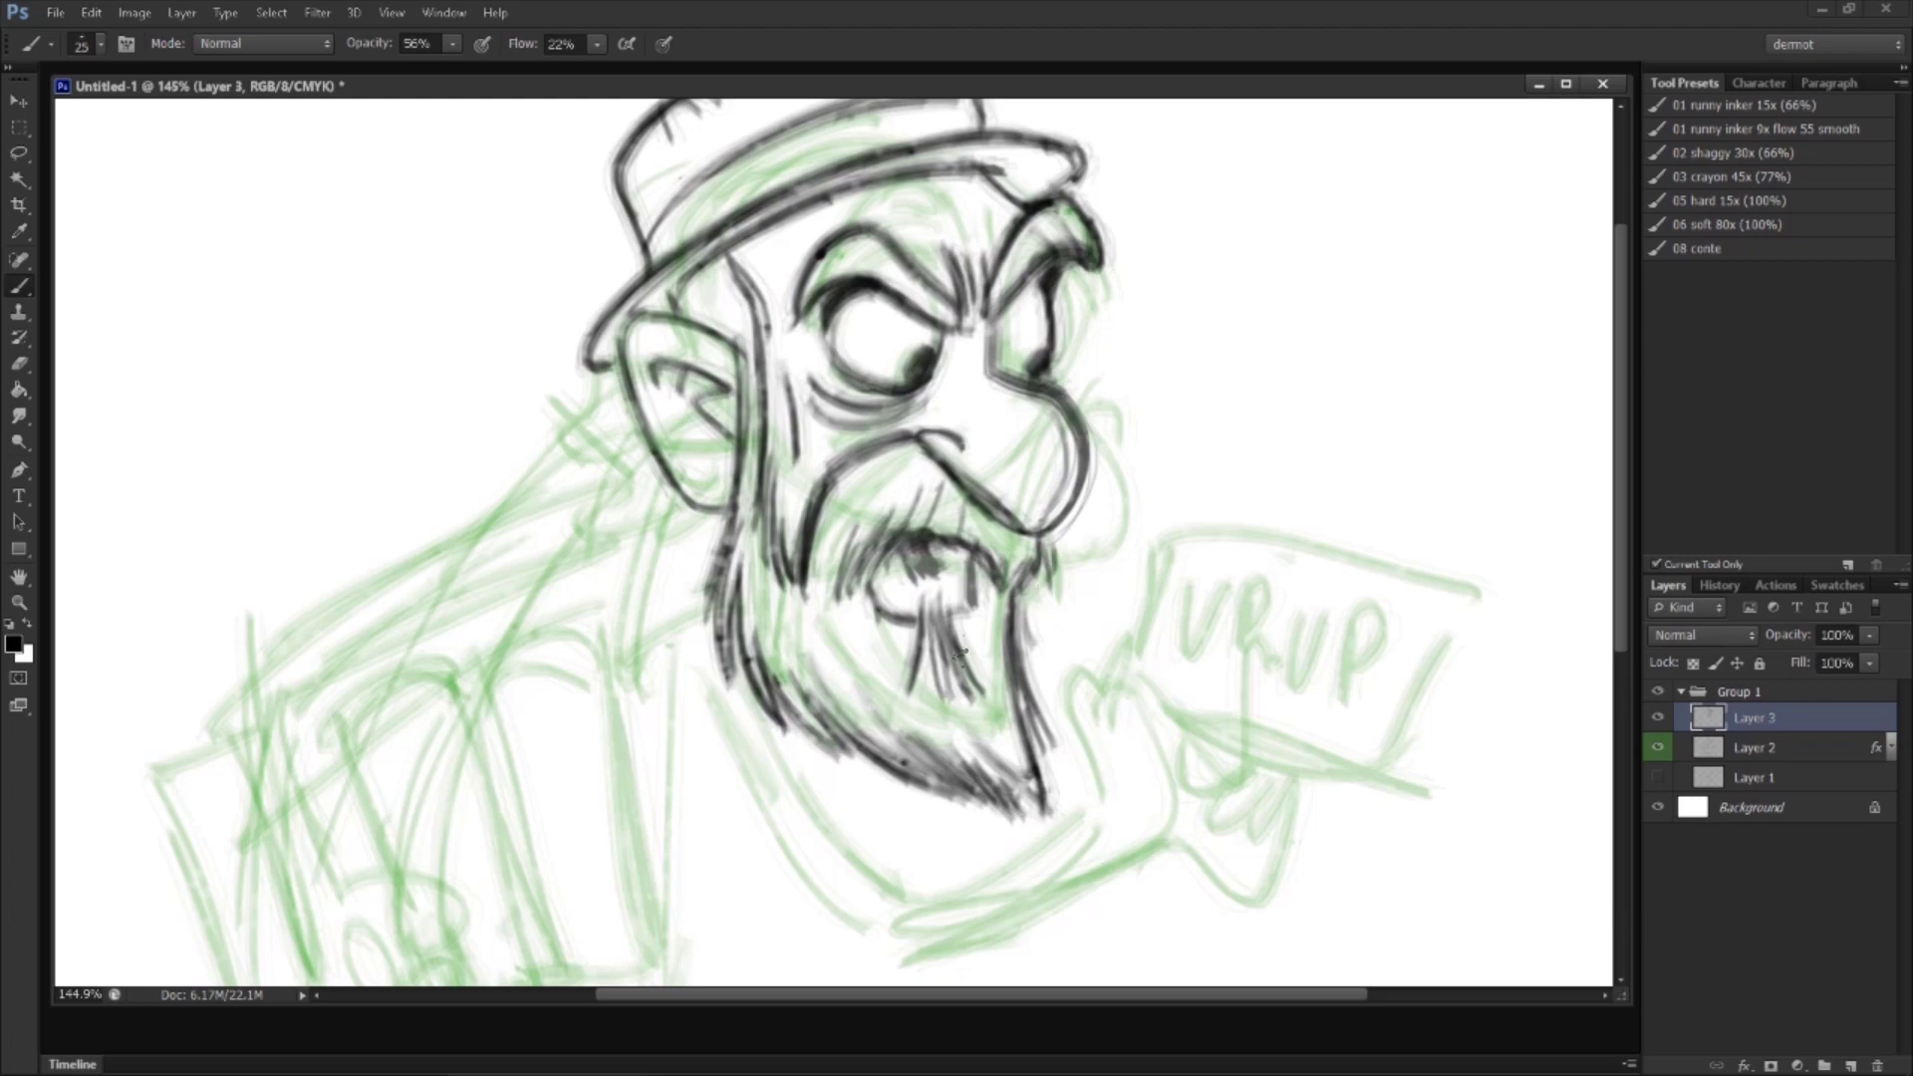
Step: Ink the shoulder outline, the coat collar and lapel beside the beard, and the sleeve's back edge with its fold
{"action": "scroll", "coordinate": [897, 611], "scroll_direction": "down", "scroll_amount": 5}
{"action": "scroll", "coordinate": [897, 611], "scroll_direction": "left", "scroll_amount": 5}
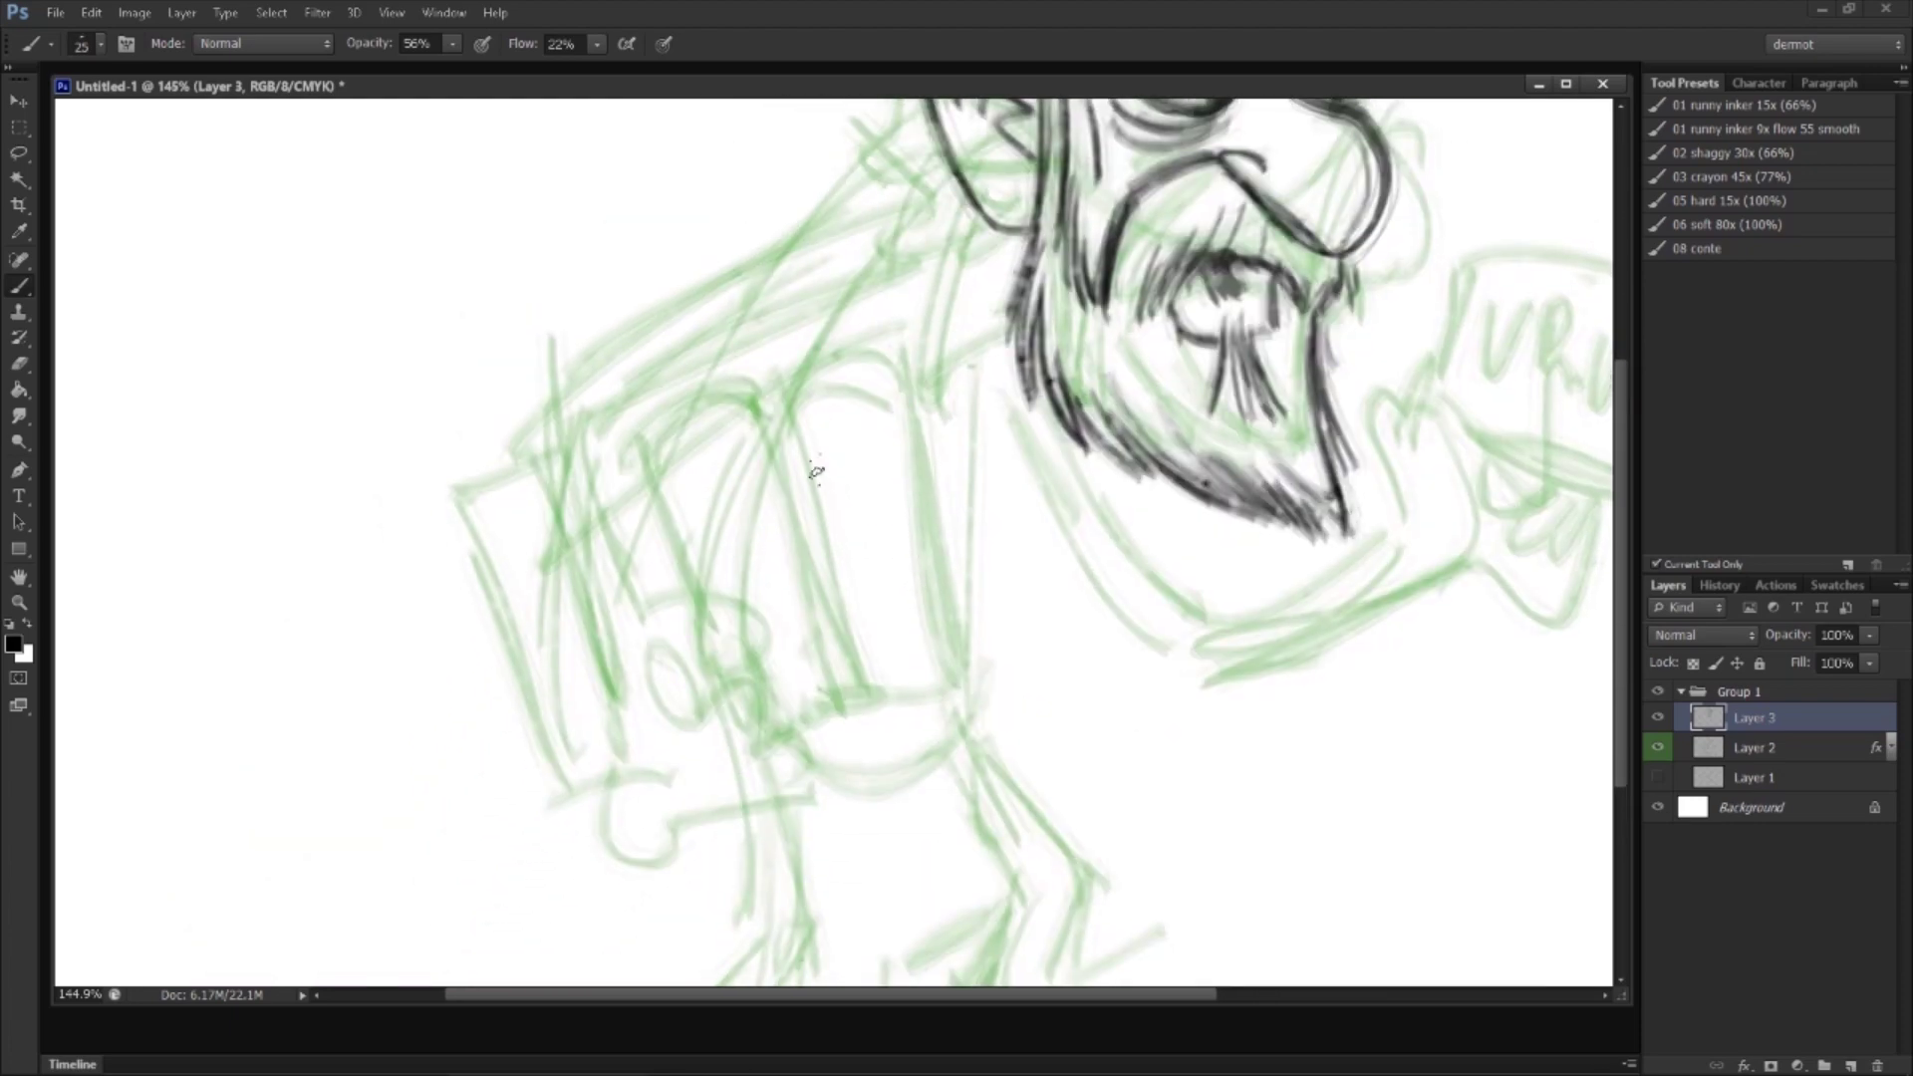
{"action": "scroll", "coordinate": [816, 472], "scroll_direction": "up", "scroll_amount": 3}
{"action": "scroll", "coordinate": [816, 472], "scroll_direction": "right", "scroll_amount": 1}
{"action": "mouse_move", "coordinate": [700, 356]}
{"action": "left_mouse_down"}
{"action": "mouse_move", "coordinate": [812, 288]}
{"action": "mouse_move", "coordinate": [796, 282]}
{"action": "mouse_move", "coordinate": [896, 269]}
{"action": "mouse_move", "coordinate": [854, 417]}
{"action": "left_mouse_up"}
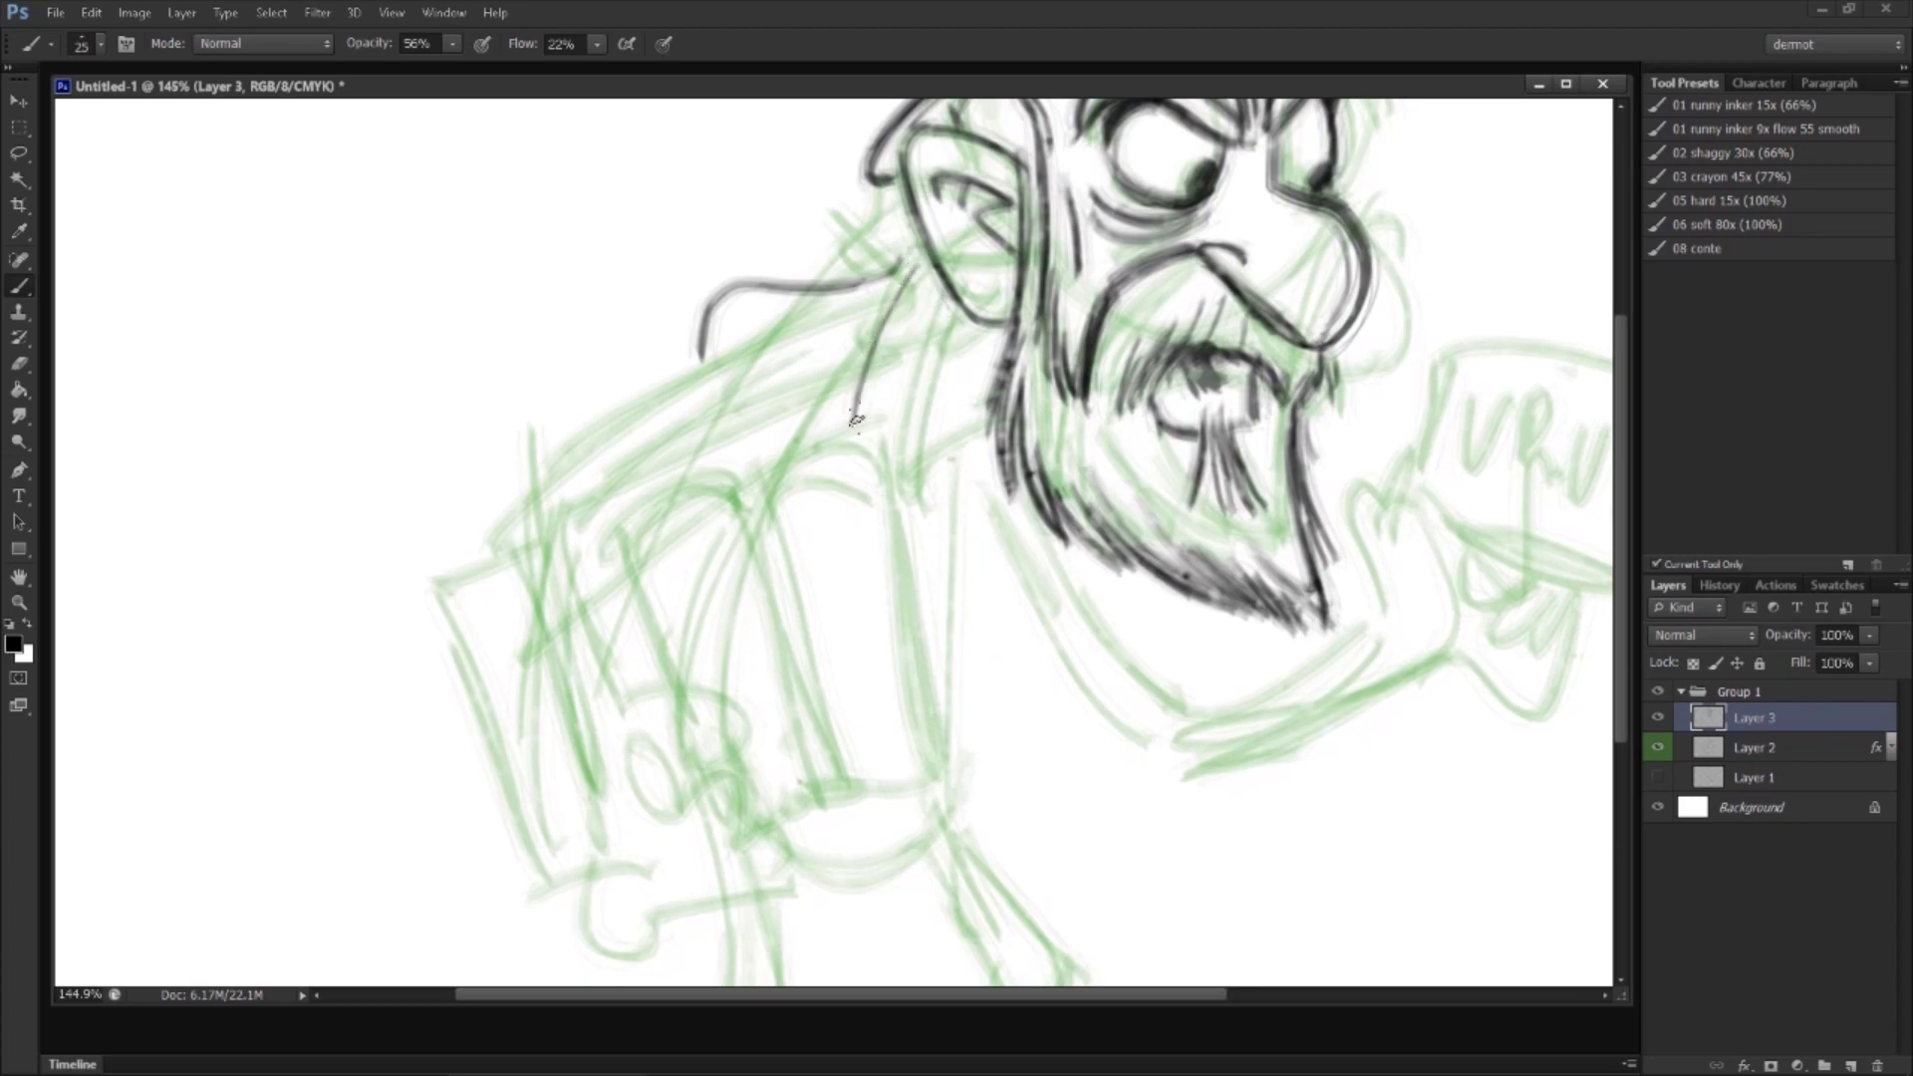
{"action": "mouse_move", "coordinate": [929, 329]}
{"action": "left_mouse_down"}
{"action": "mouse_move", "coordinate": [946, 504]}
{"action": "mouse_move", "coordinate": [917, 523]}
{"action": "left_mouse_up"}
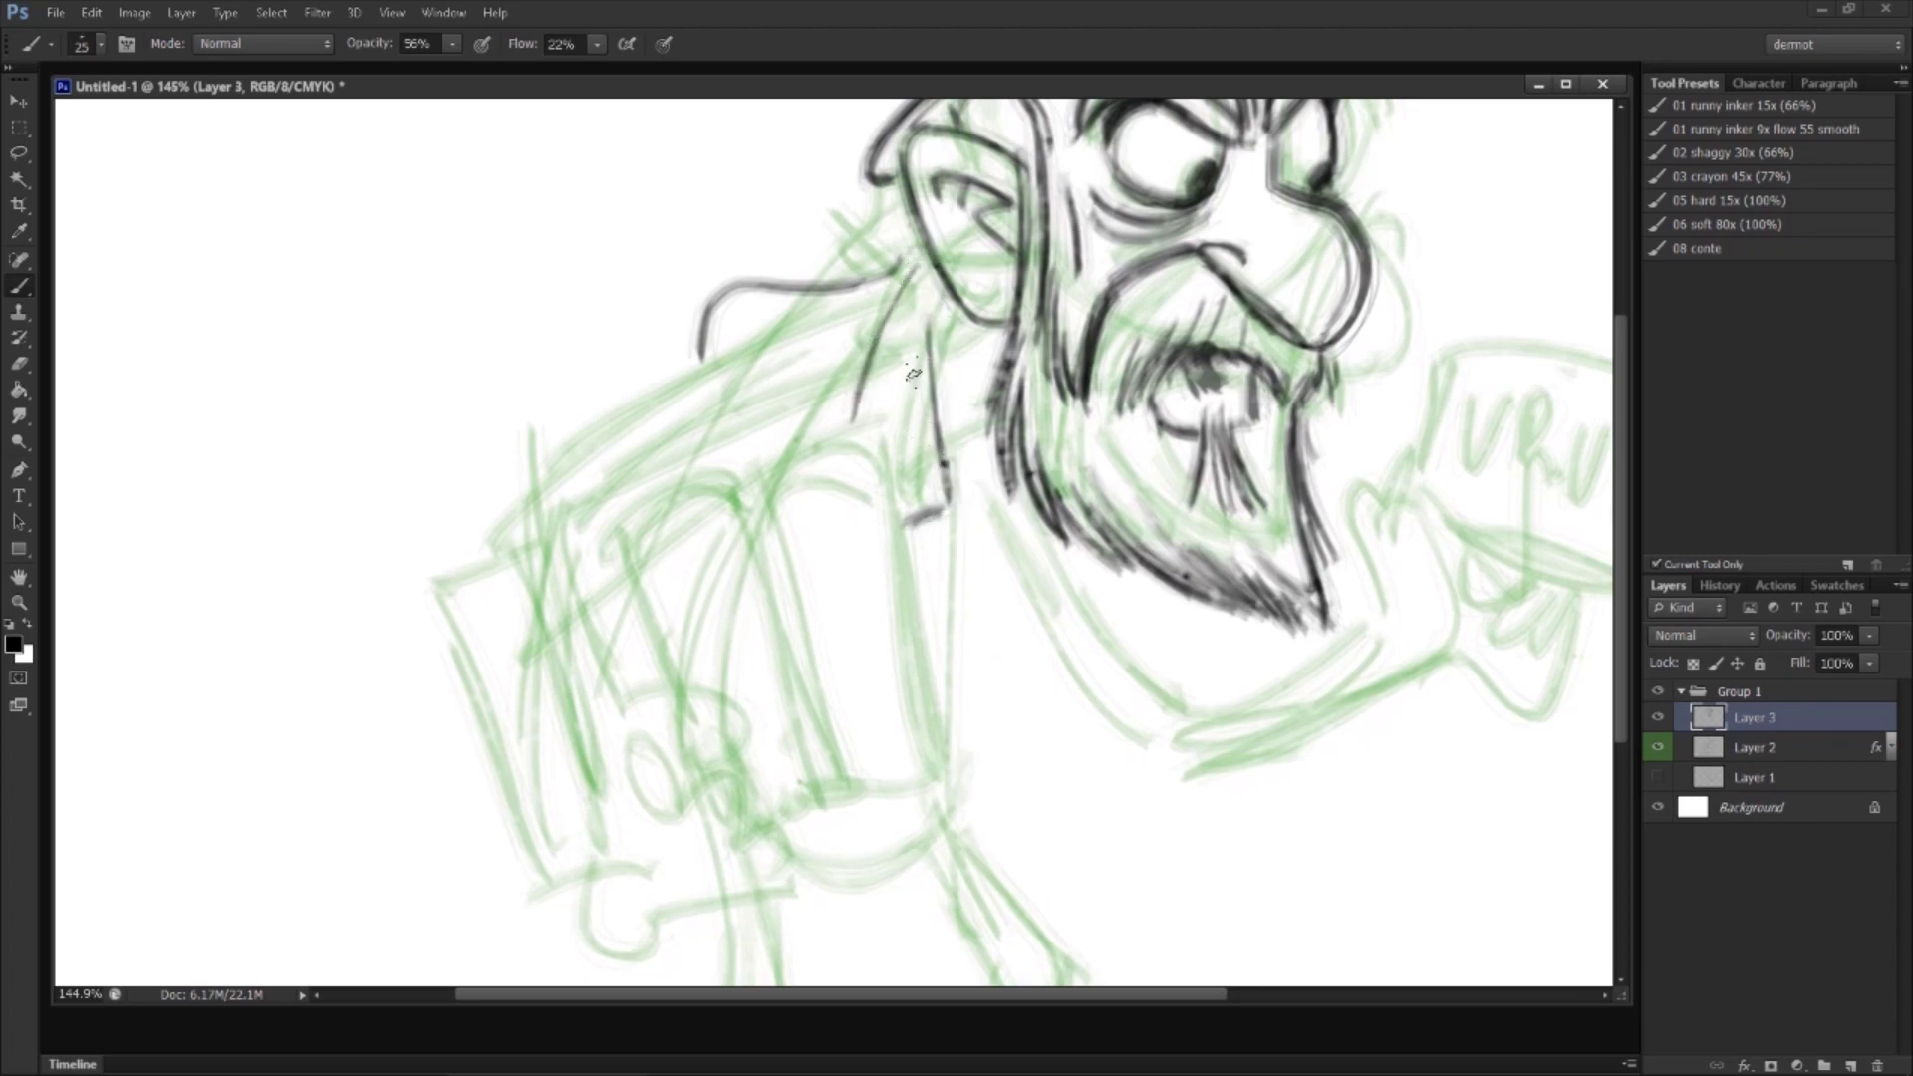
{"action": "left_click_drag", "start_coordinate": [926, 270], "coordinate": [854, 423]}
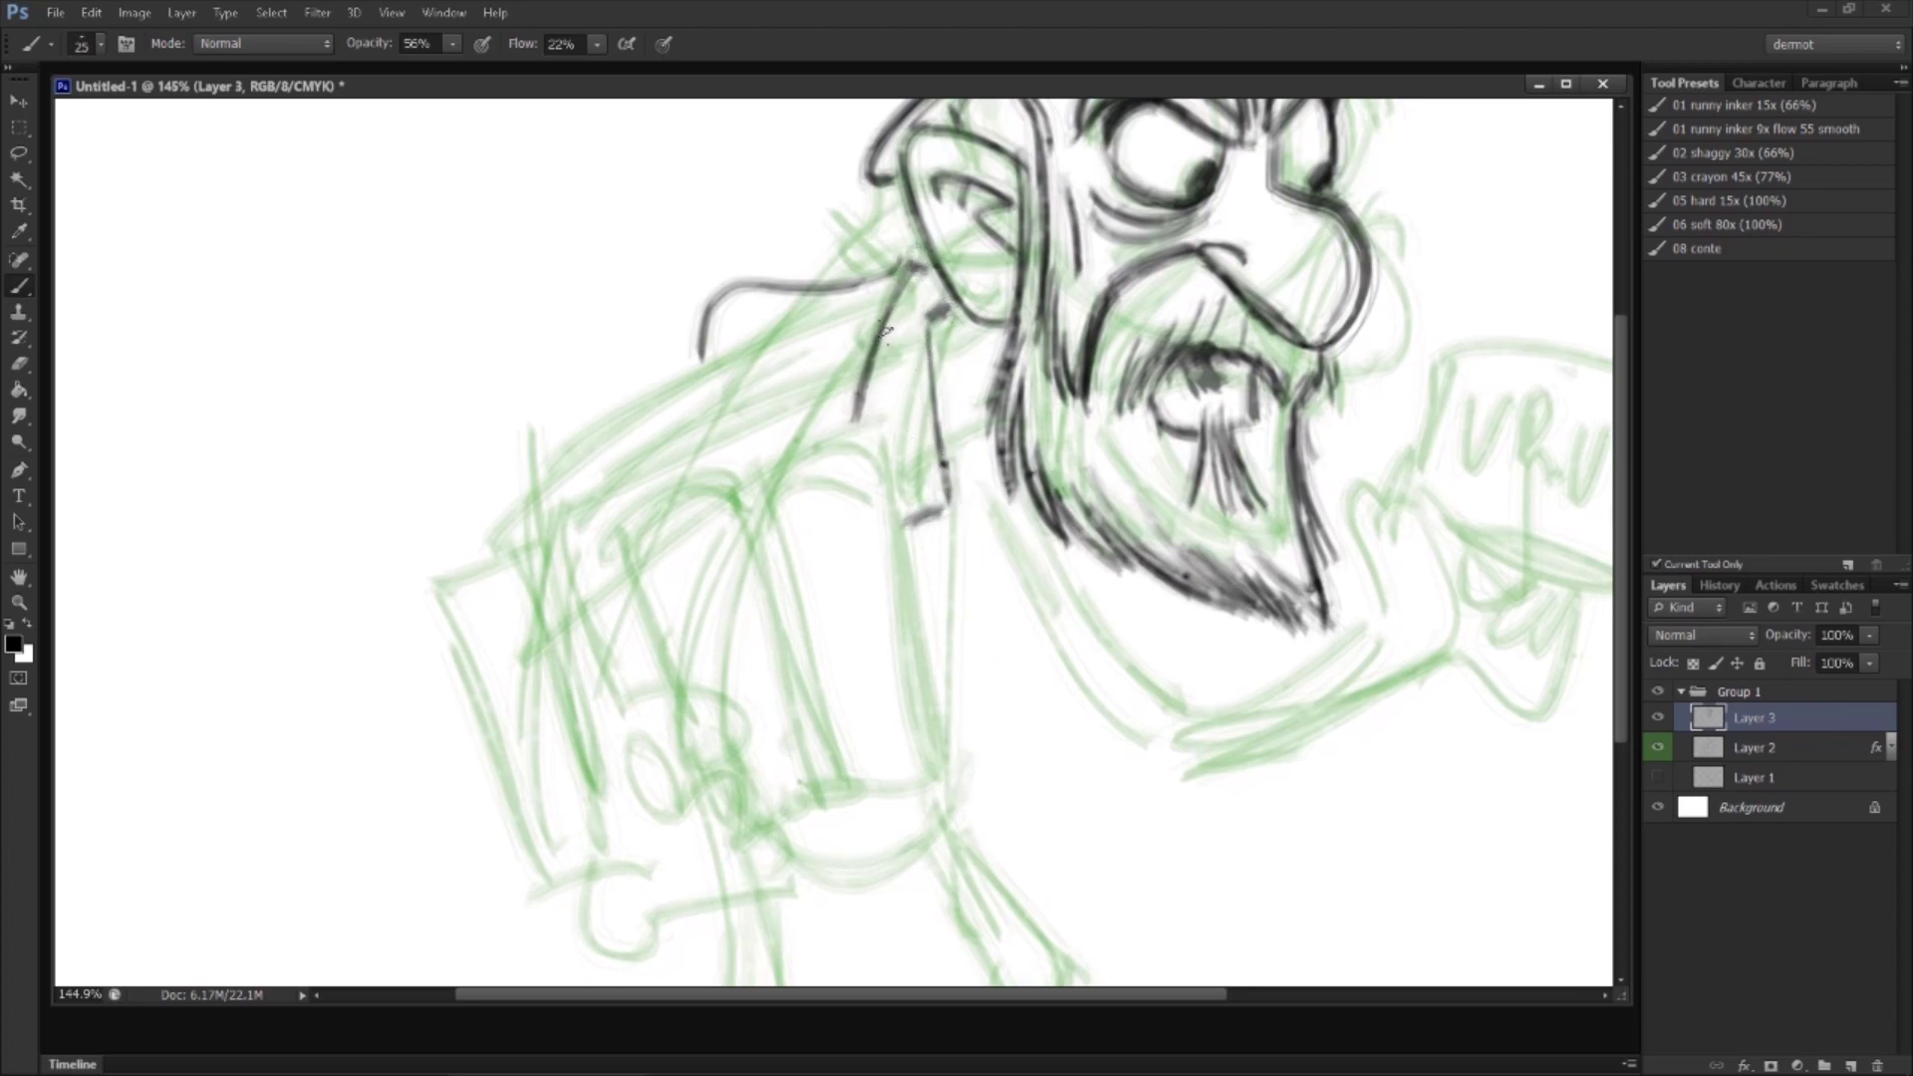
{"action": "mouse_move", "coordinate": [922, 547]}
{"action": "left_mouse_down"}
{"action": "mouse_move", "coordinate": [1017, 506]}
{"action": "mouse_move", "coordinate": [1019, 553]}
{"action": "left_mouse_up"}
{"action": "mouse_move", "coordinate": [1001, 460]}
{"action": "left_mouse_down"}
{"action": "mouse_move", "coordinate": [967, 496]}
{"action": "mouse_move", "coordinate": [1032, 519]}
{"action": "mouse_move", "coordinate": [1027, 550]}
{"action": "mouse_move", "coordinate": [1036, 530]}
{"action": "left_mouse_up"}
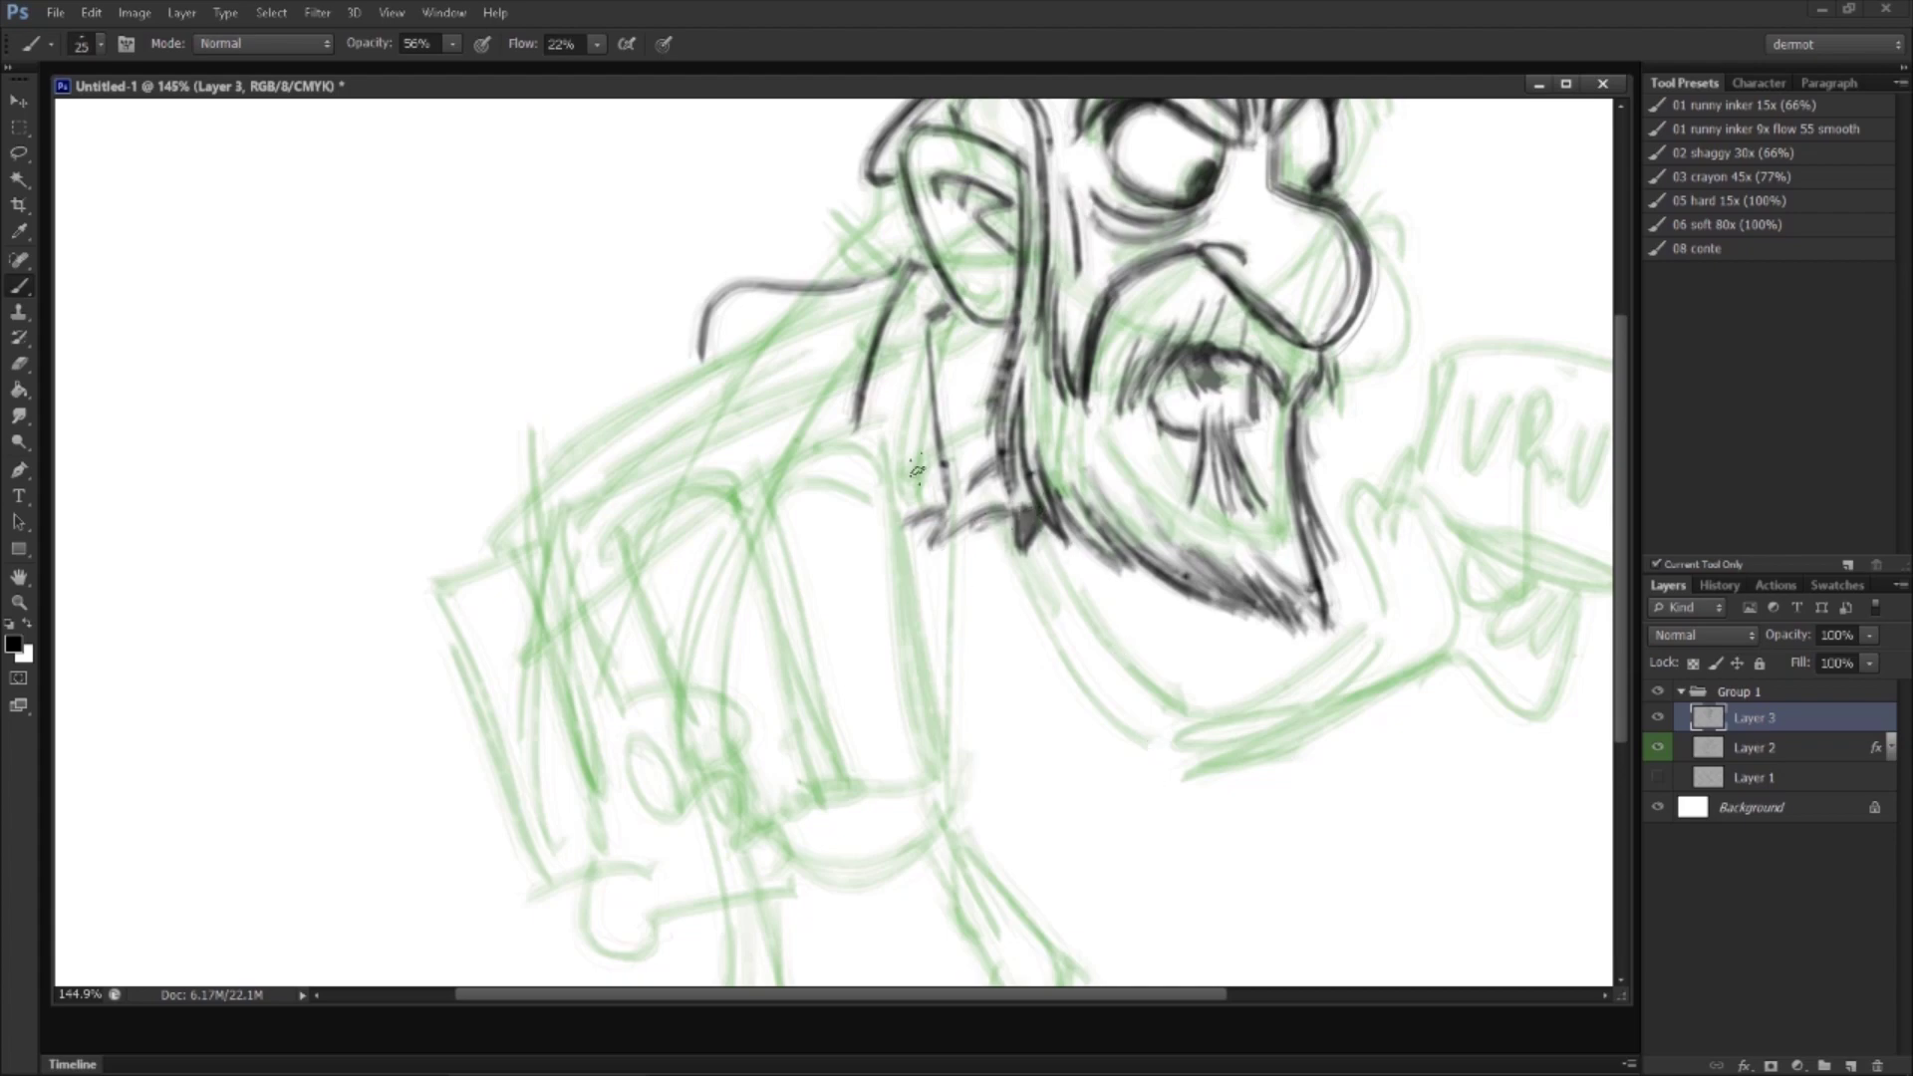
{"action": "mouse_move", "coordinate": [909, 263]}
{"action": "left_mouse_down"}
{"action": "mouse_move", "coordinate": [805, 354]}
{"action": "mouse_move", "coordinate": [658, 403]}
{"action": "mouse_move", "coordinate": [807, 361]}
{"action": "left_mouse_up"}
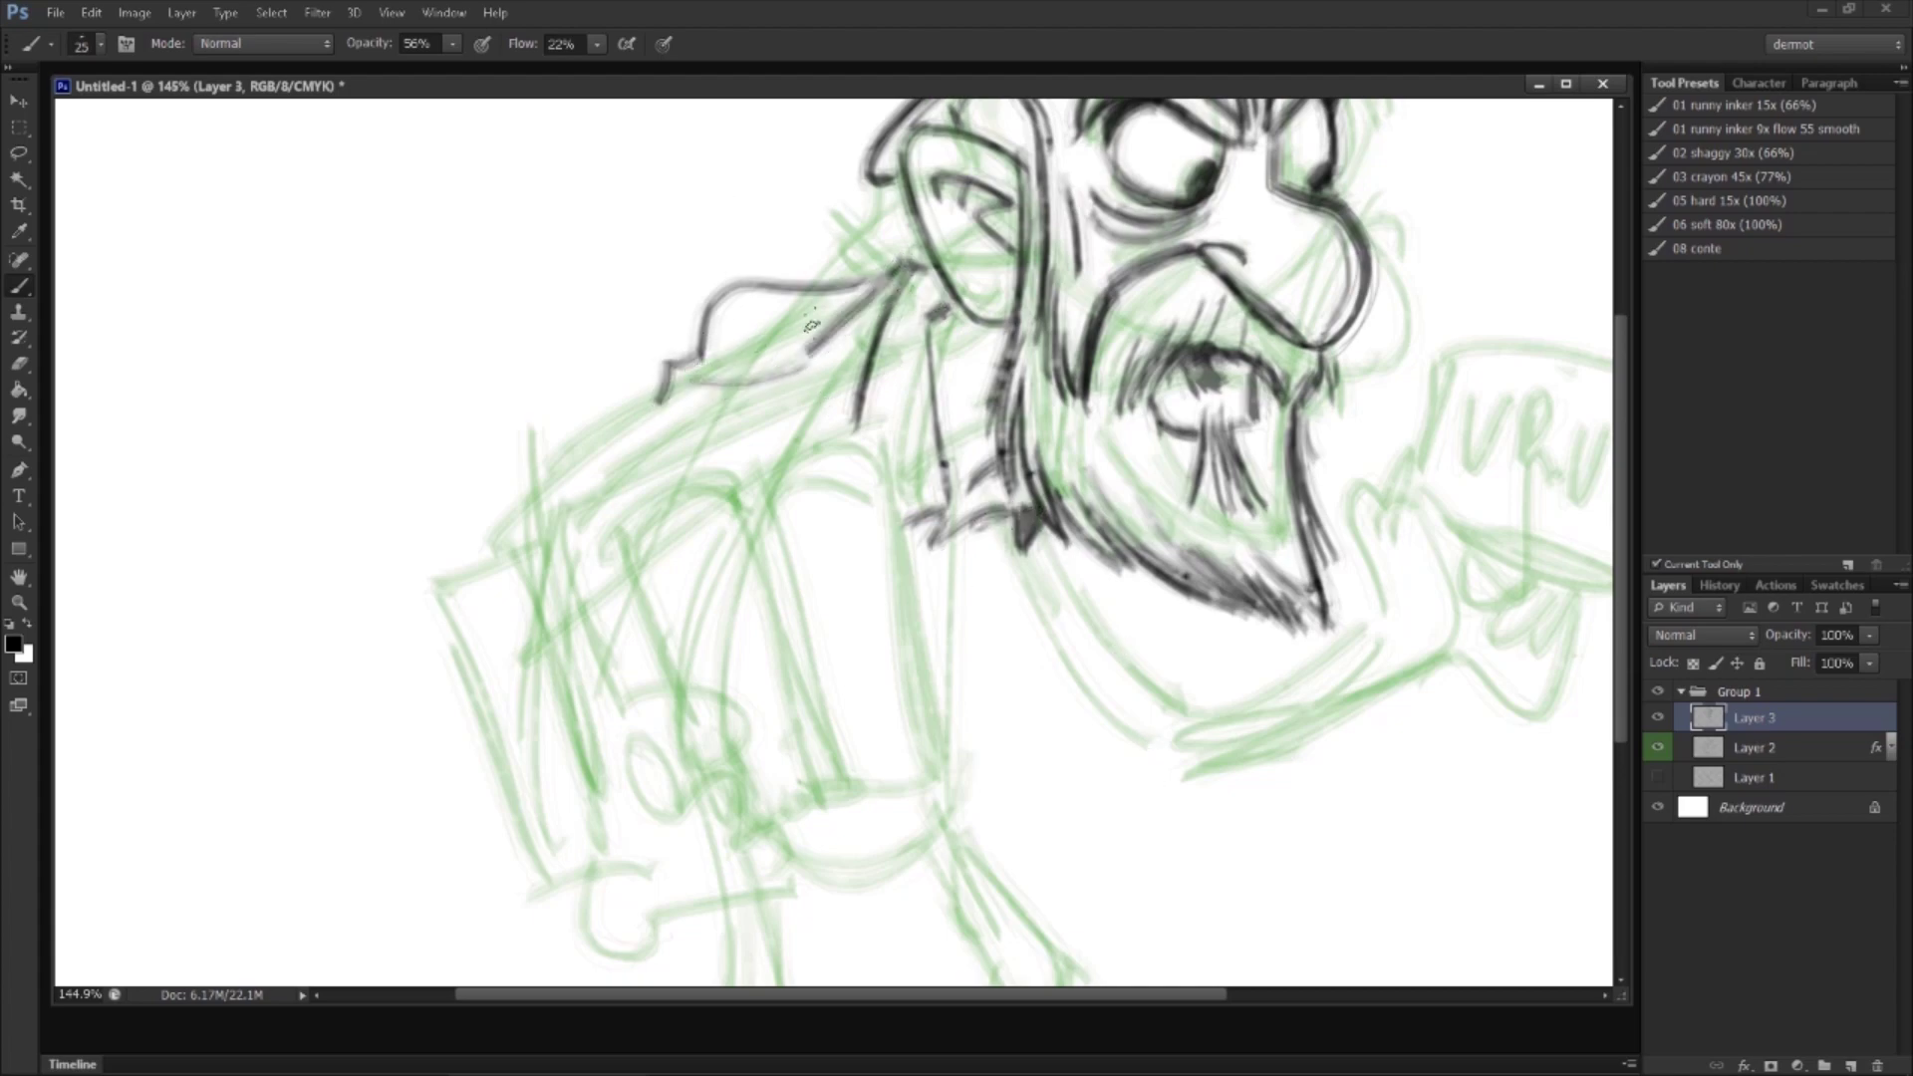
{"action": "mouse_move", "coordinate": [657, 401]}
{"action": "left_mouse_down"}
{"action": "mouse_move", "coordinate": [523, 499]}
{"action": "mouse_move", "coordinate": [492, 562]}
{"action": "mouse_move", "coordinate": [733, 504]}
{"action": "left_mouse_up"}
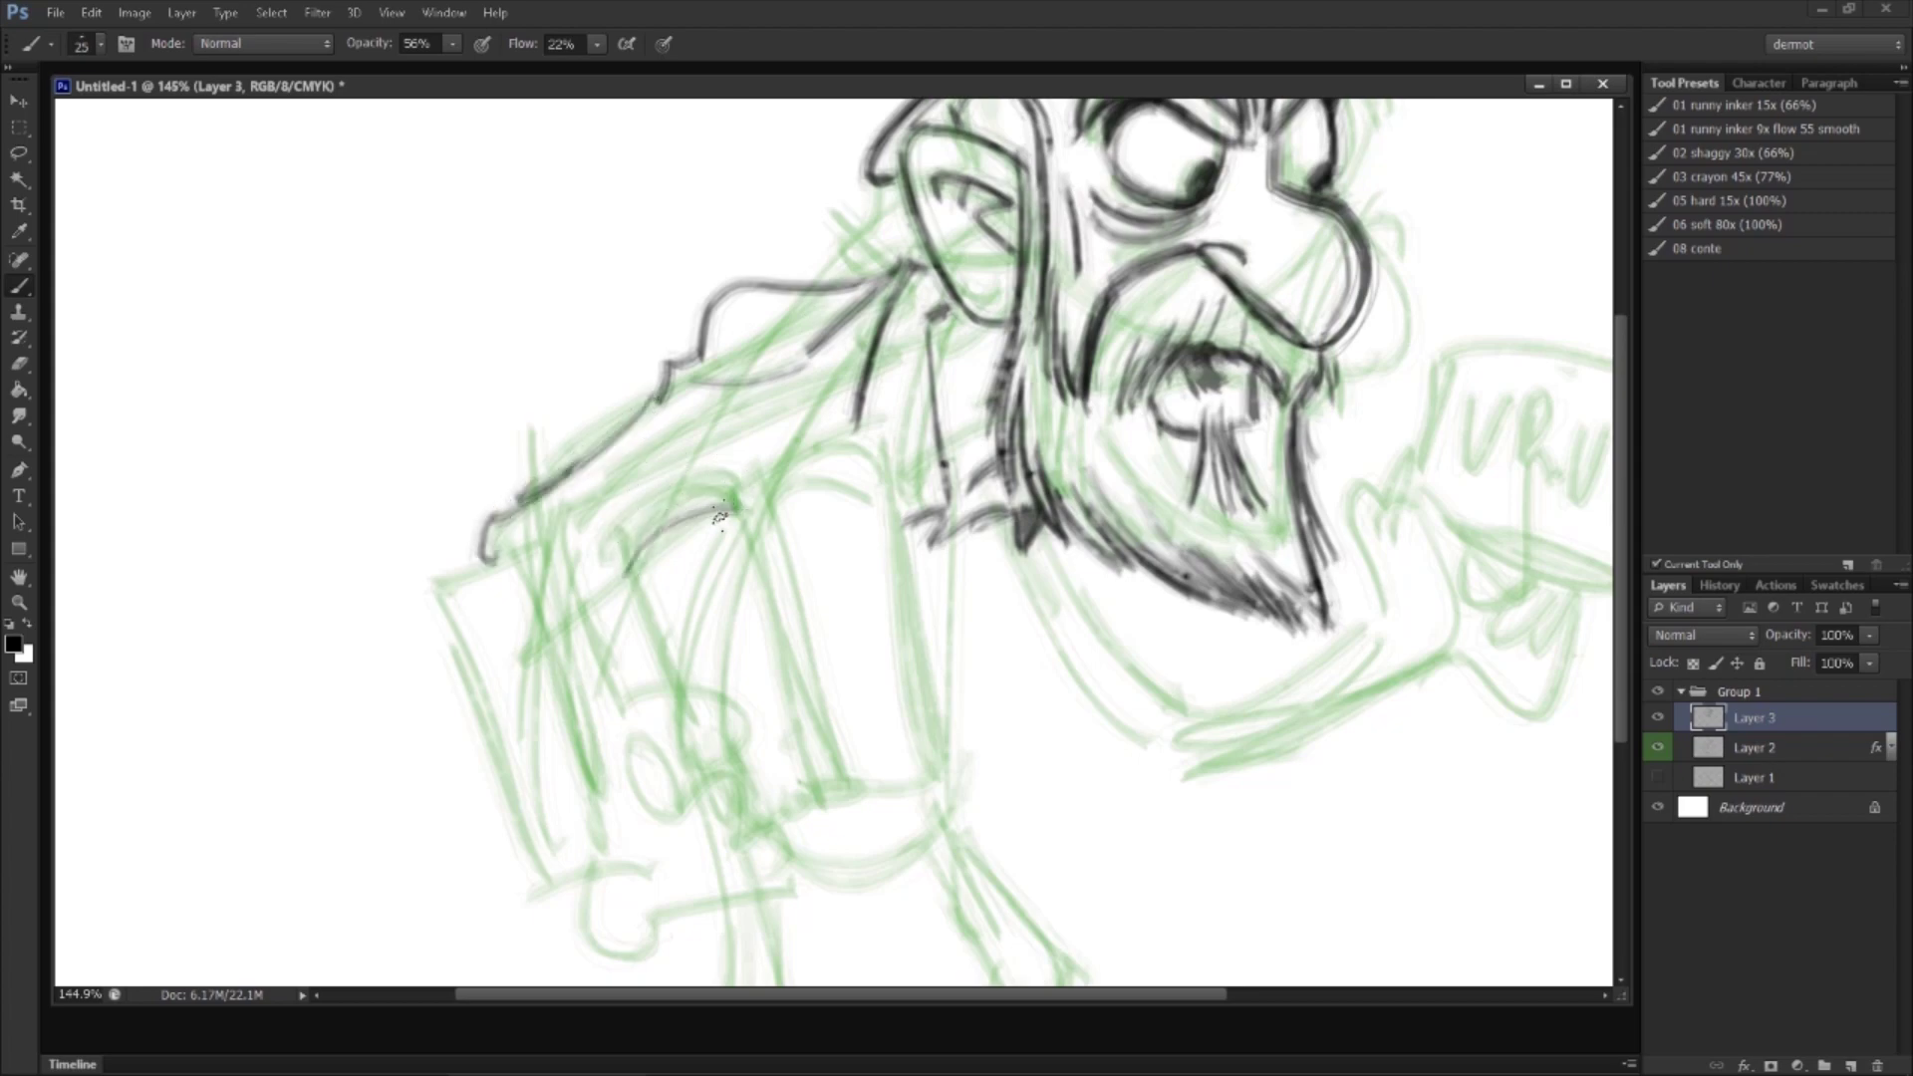
Step: Outline the middle book's curved top and long edge, and the outer book's back and lower edges under the arm
{"action": "mouse_move", "coordinate": [628, 573]}
{"action": "left_mouse_down"}
{"action": "mouse_move", "coordinate": [739, 496]}
{"action": "mouse_move", "coordinate": [845, 782]}
{"action": "mouse_move", "coordinate": [750, 513]}
{"action": "left_mouse_up"}
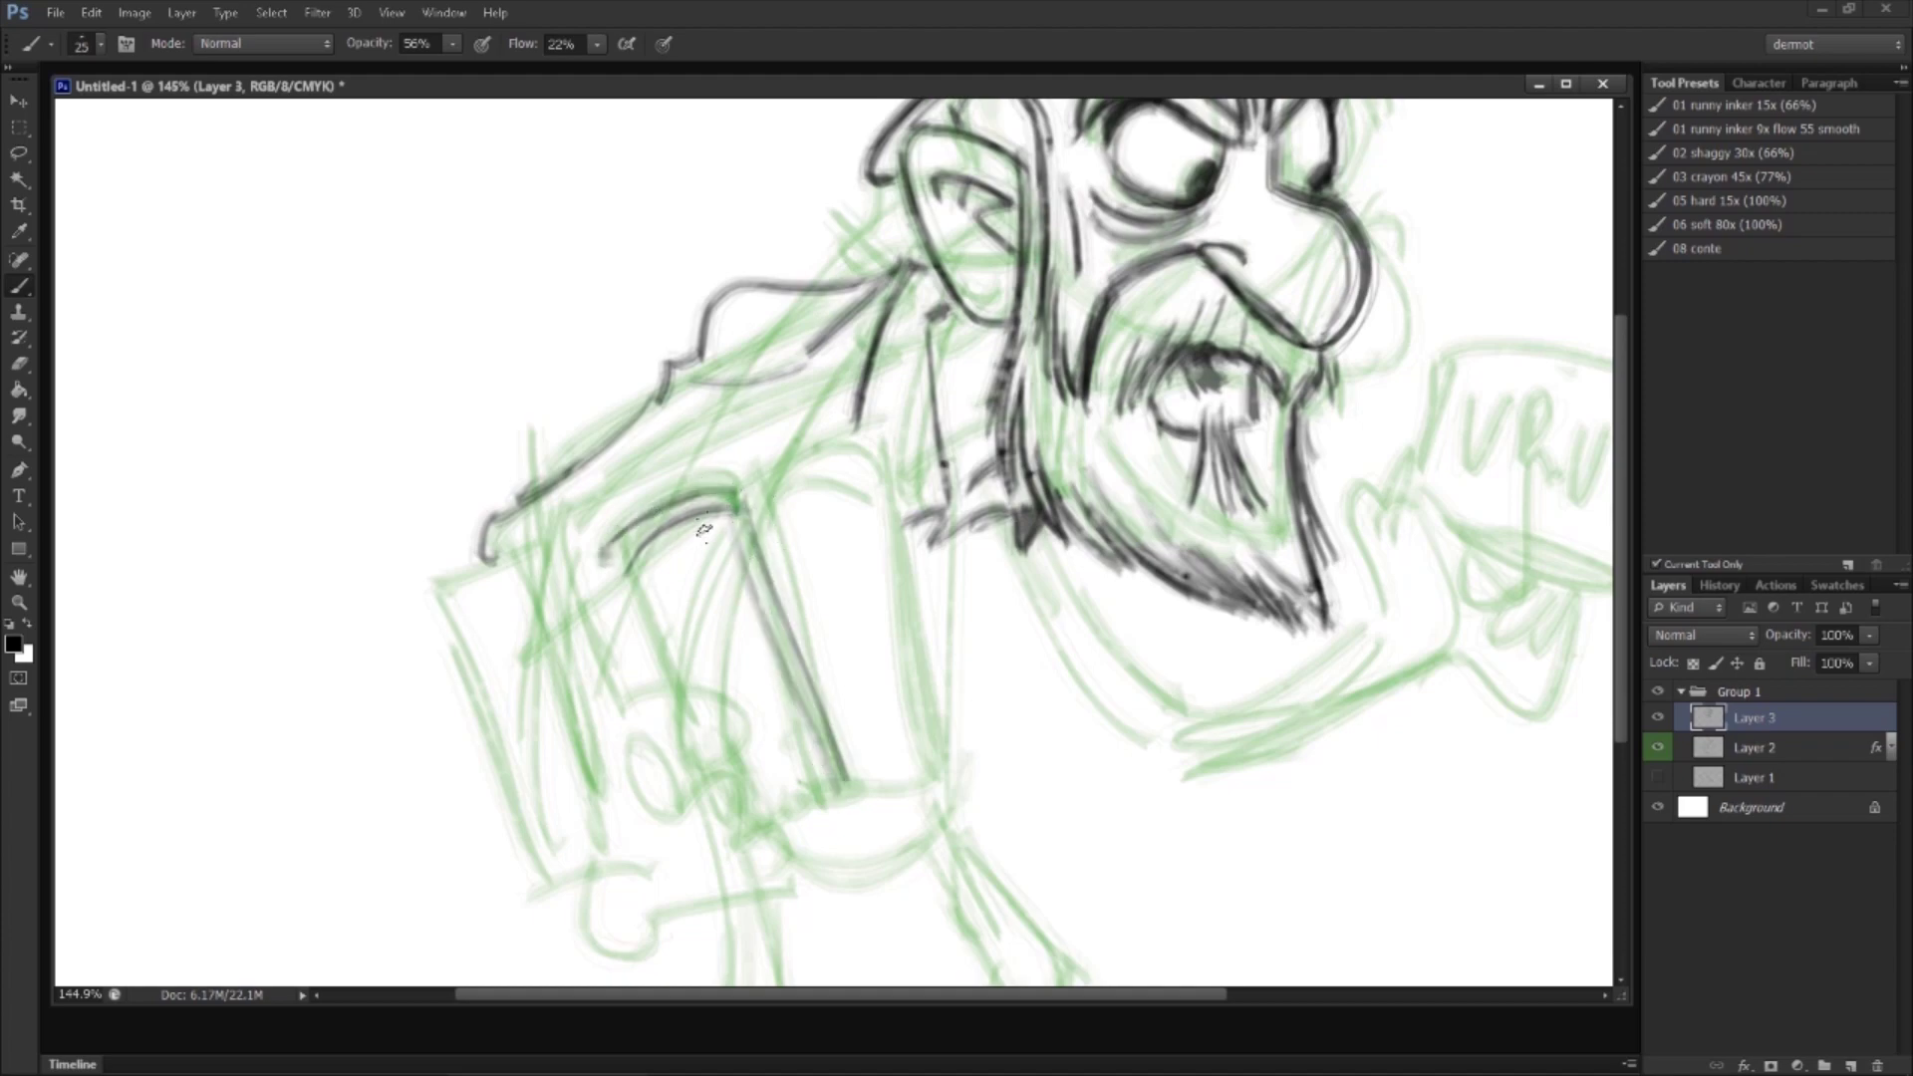
{"action": "mouse_move", "coordinate": [438, 610]}
{"action": "left_mouse_down"}
{"action": "mouse_move", "coordinate": [484, 564]}
{"action": "mouse_move", "coordinate": [513, 593]}
{"action": "left_mouse_up"}
{"action": "left_click_drag", "start_coordinate": [680, 759], "coordinate": [650, 610]}
{"action": "mouse_move", "coordinate": [407, 476]}
{"action": "left_mouse_down"}
{"action": "mouse_move", "coordinate": [491, 699]}
{"action": "mouse_move", "coordinate": [688, 669]}
{"action": "left_mouse_up"}
{"action": "key", "text": "ctrl+z"}
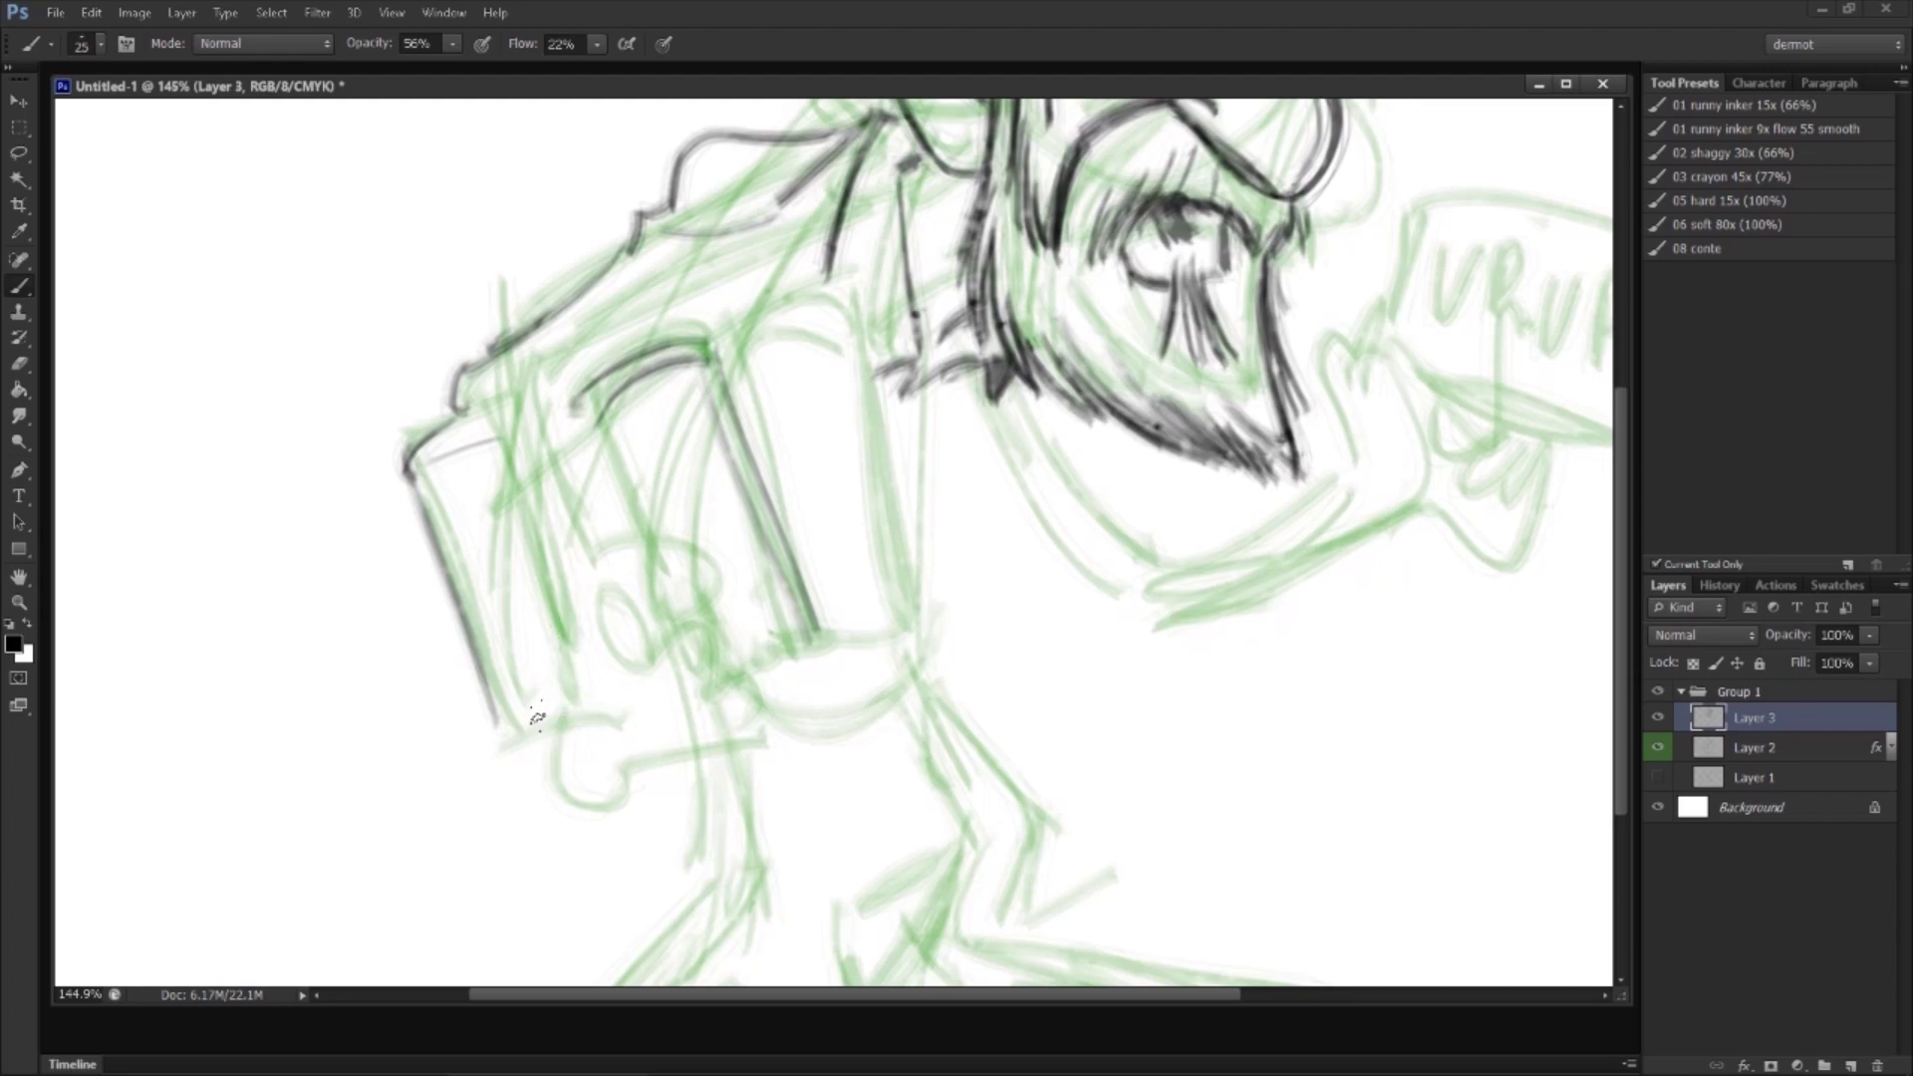
{"action": "left_click_drag", "start_coordinate": [513, 738], "coordinate": [802, 653]}
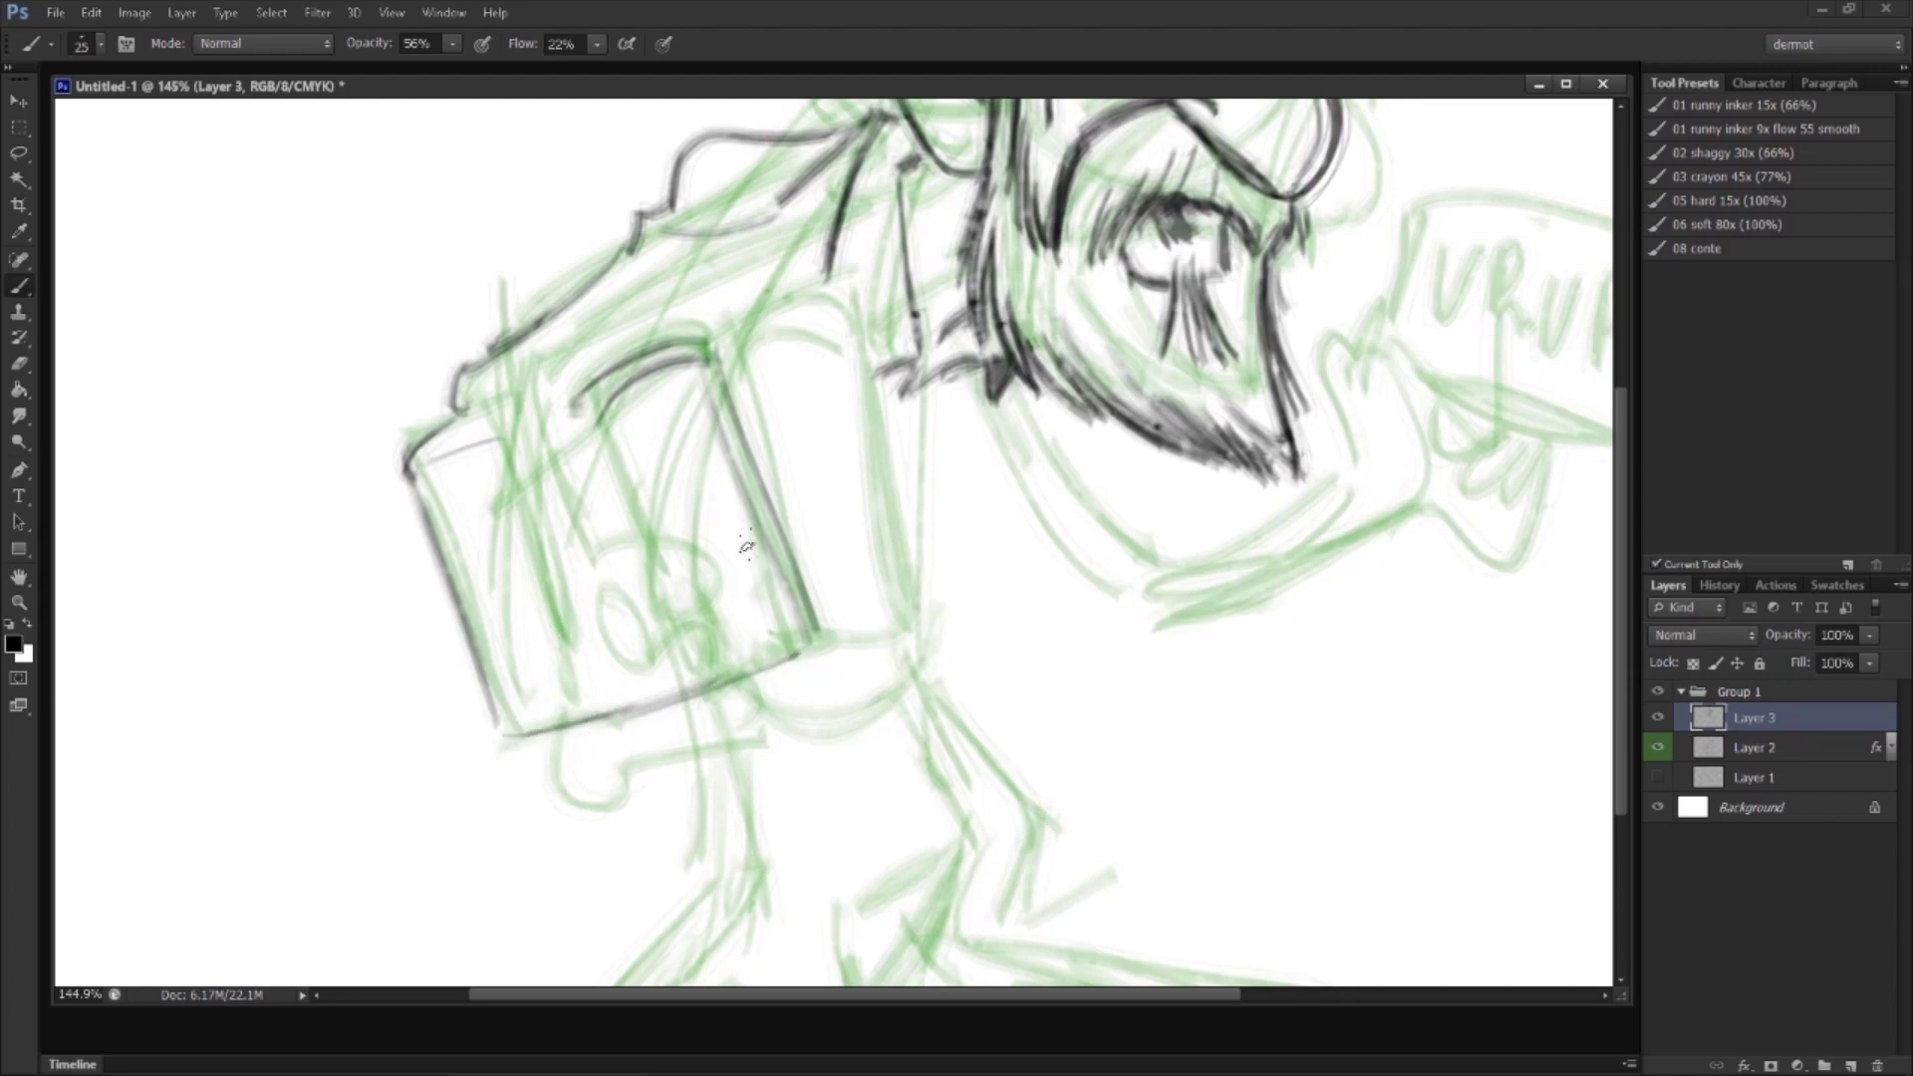
Step: Ink the middle book's inner spine edge, and outline the book nearest the body with double edges
{"action": "mouse_move", "coordinate": [601, 420]}
{"action": "left_mouse_down"}
{"action": "mouse_move", "coordinate": [692, 686]}
{"action": "mouse_move", "coordinate": [787, 640]}
{"action": "mouse_move", "coordinate": [742, 658]}
{"action": "mouse_move", "coordinate": [760, 624]}
{"action": "left_mouse_up"}
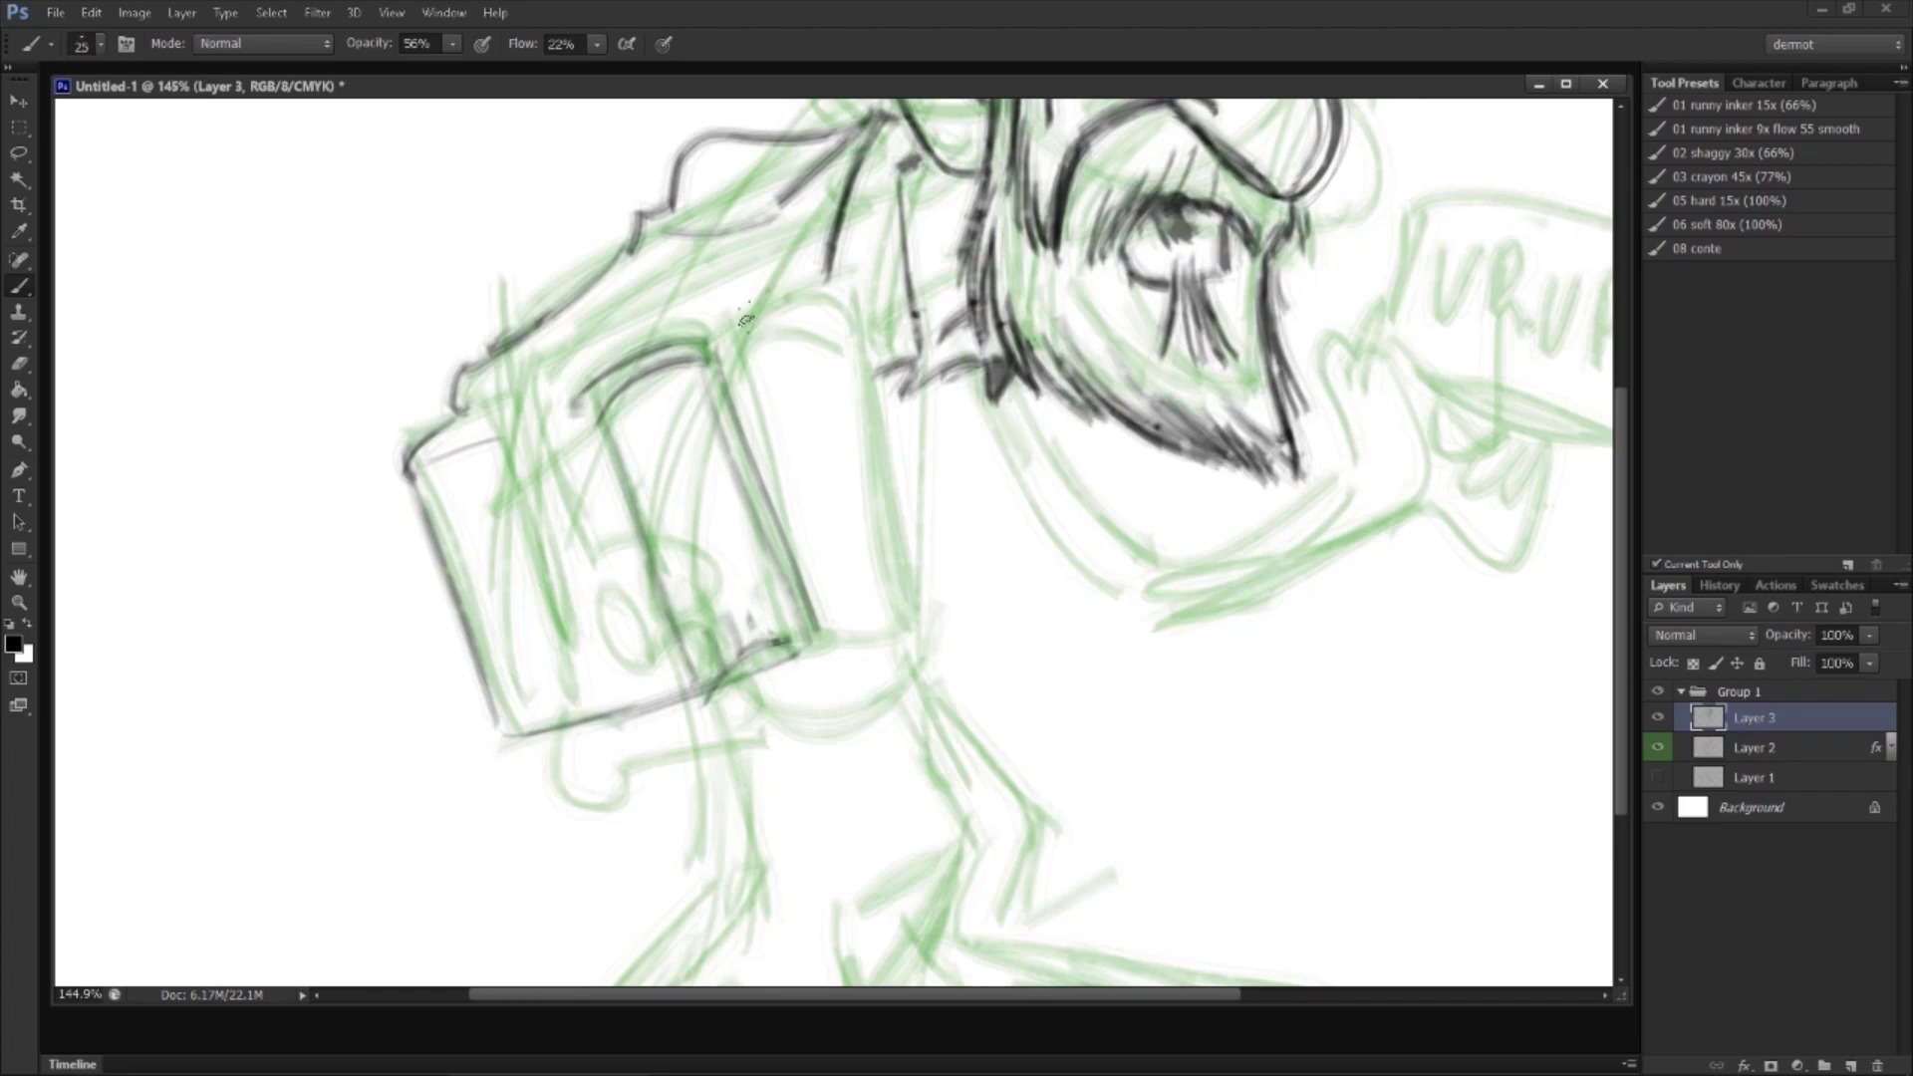
{"action": "mouse_move", "coordinate": [717, 373]}
{"action": "left_mouse_down"}
{"action": "mouse_move", "coordinate": [792, 336]}
{"action": "mouse_move", "coordinate": [849, 339]}
{"action": "mouse_move", "coordinate": [859, 656]}
{"action": "left_mouse_up"}
{"action": "key", "text": "ctrl+alt+z"}
{"action": "key", "text": "ctrl+alt+z"}
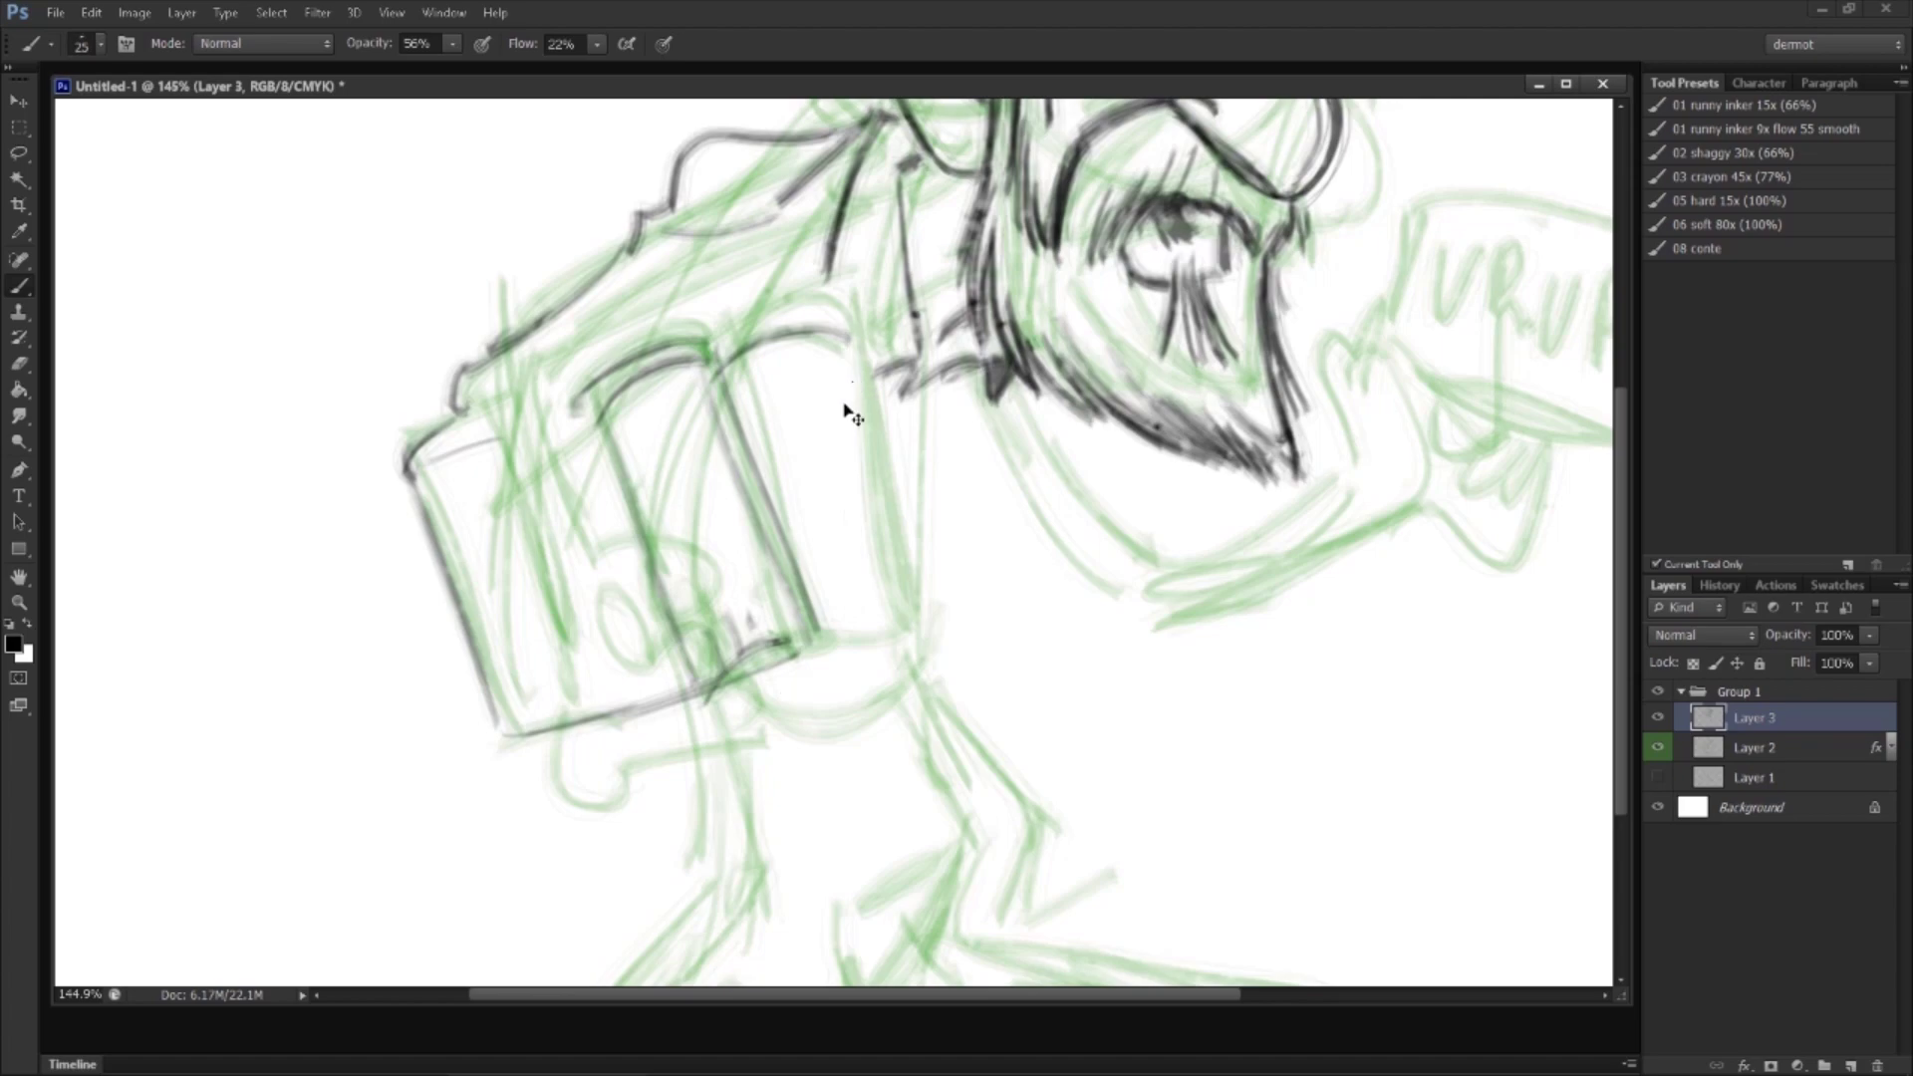
{"action": "mouse_move", "coordinate": [746, 350]}
{"action": "left_mouse_down"}
{"action": "mouse_move", "coordinate": [828, 336]}
{"action": "mouse_move", "coordinate": [887, 638]}
{"action": "left_mouse_up"}
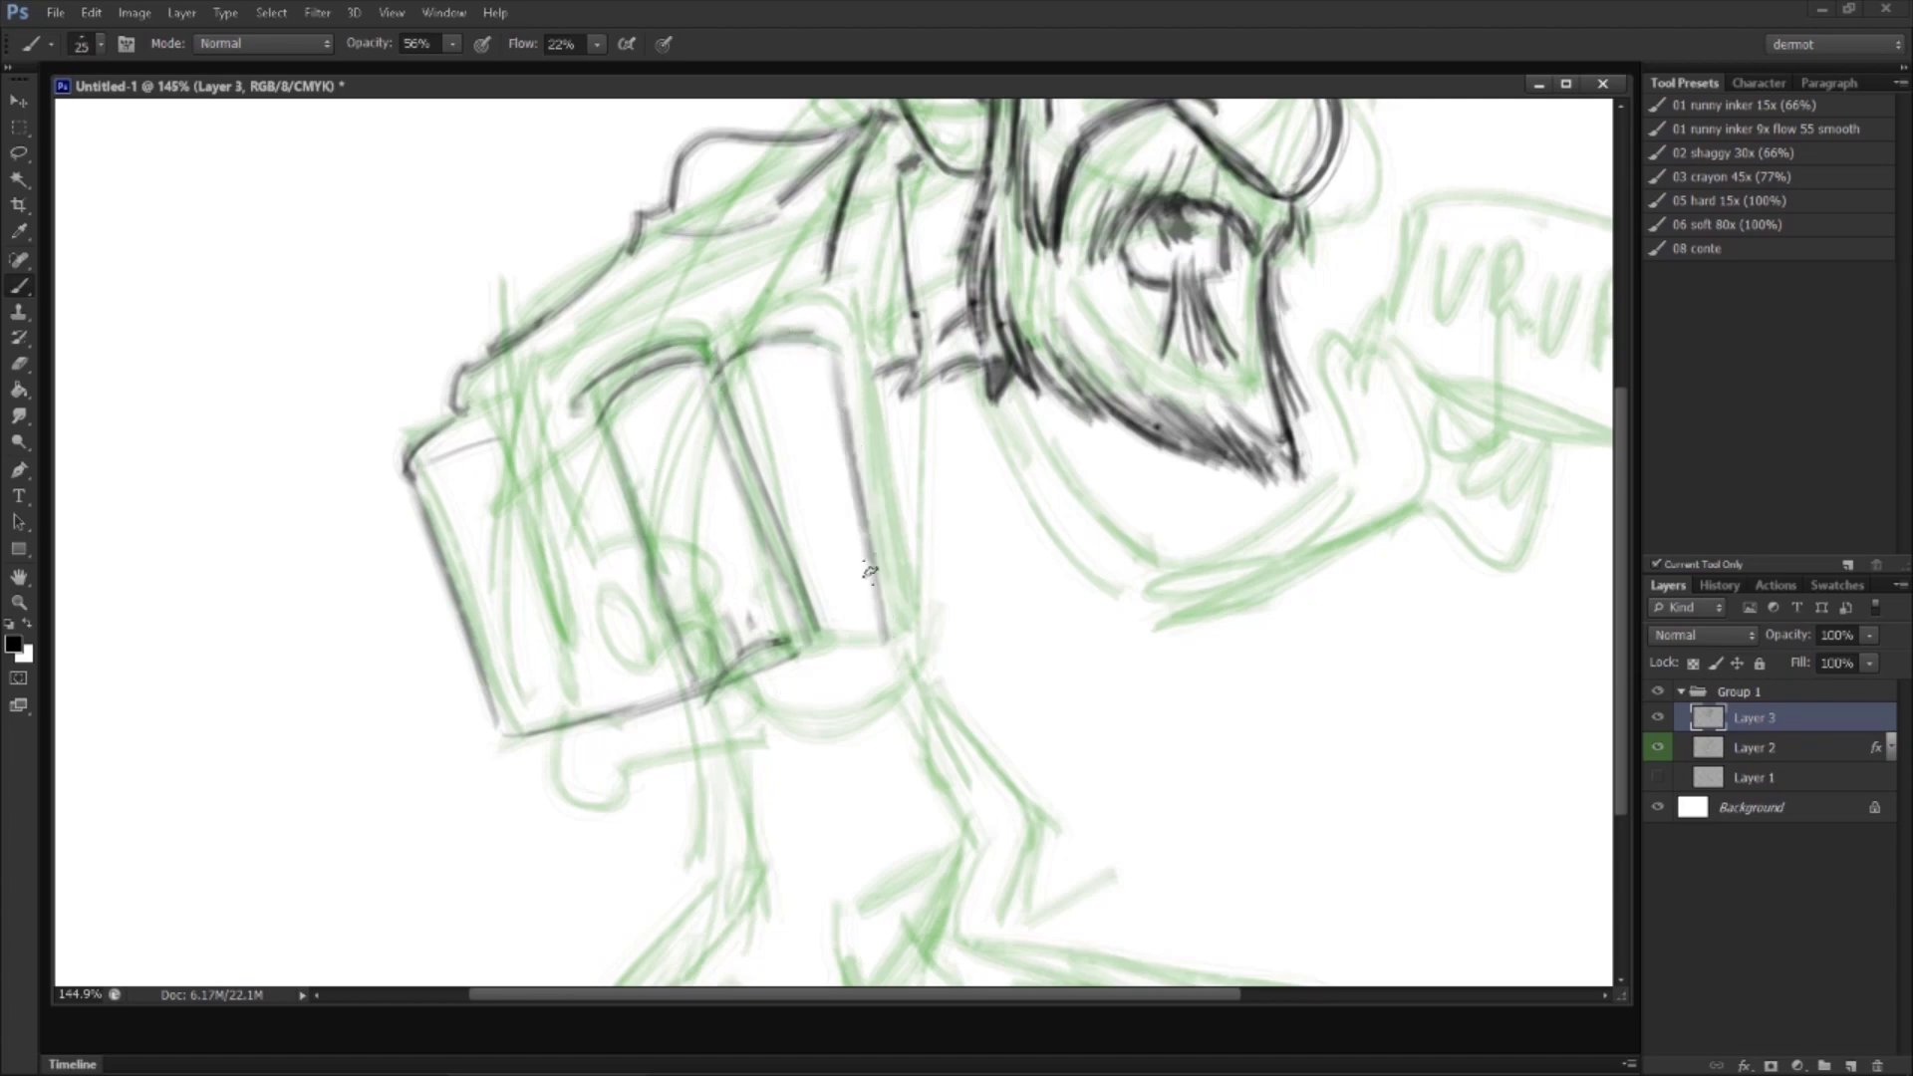
{"action": "mouse_move", "coordinate": [735, 391]}
{"action": "left_mouse_down"}
{"action": "mouse_move", "coordinate": [817, 365]}
{"action": "mouse_move", "coordinate": [834, 633]}
{"action": "mouse_move", "coordinate": [812, 665]}
{"action": "mouse_move", "coordinate": [869, 648]}
{"action": "left_mouse_up"}
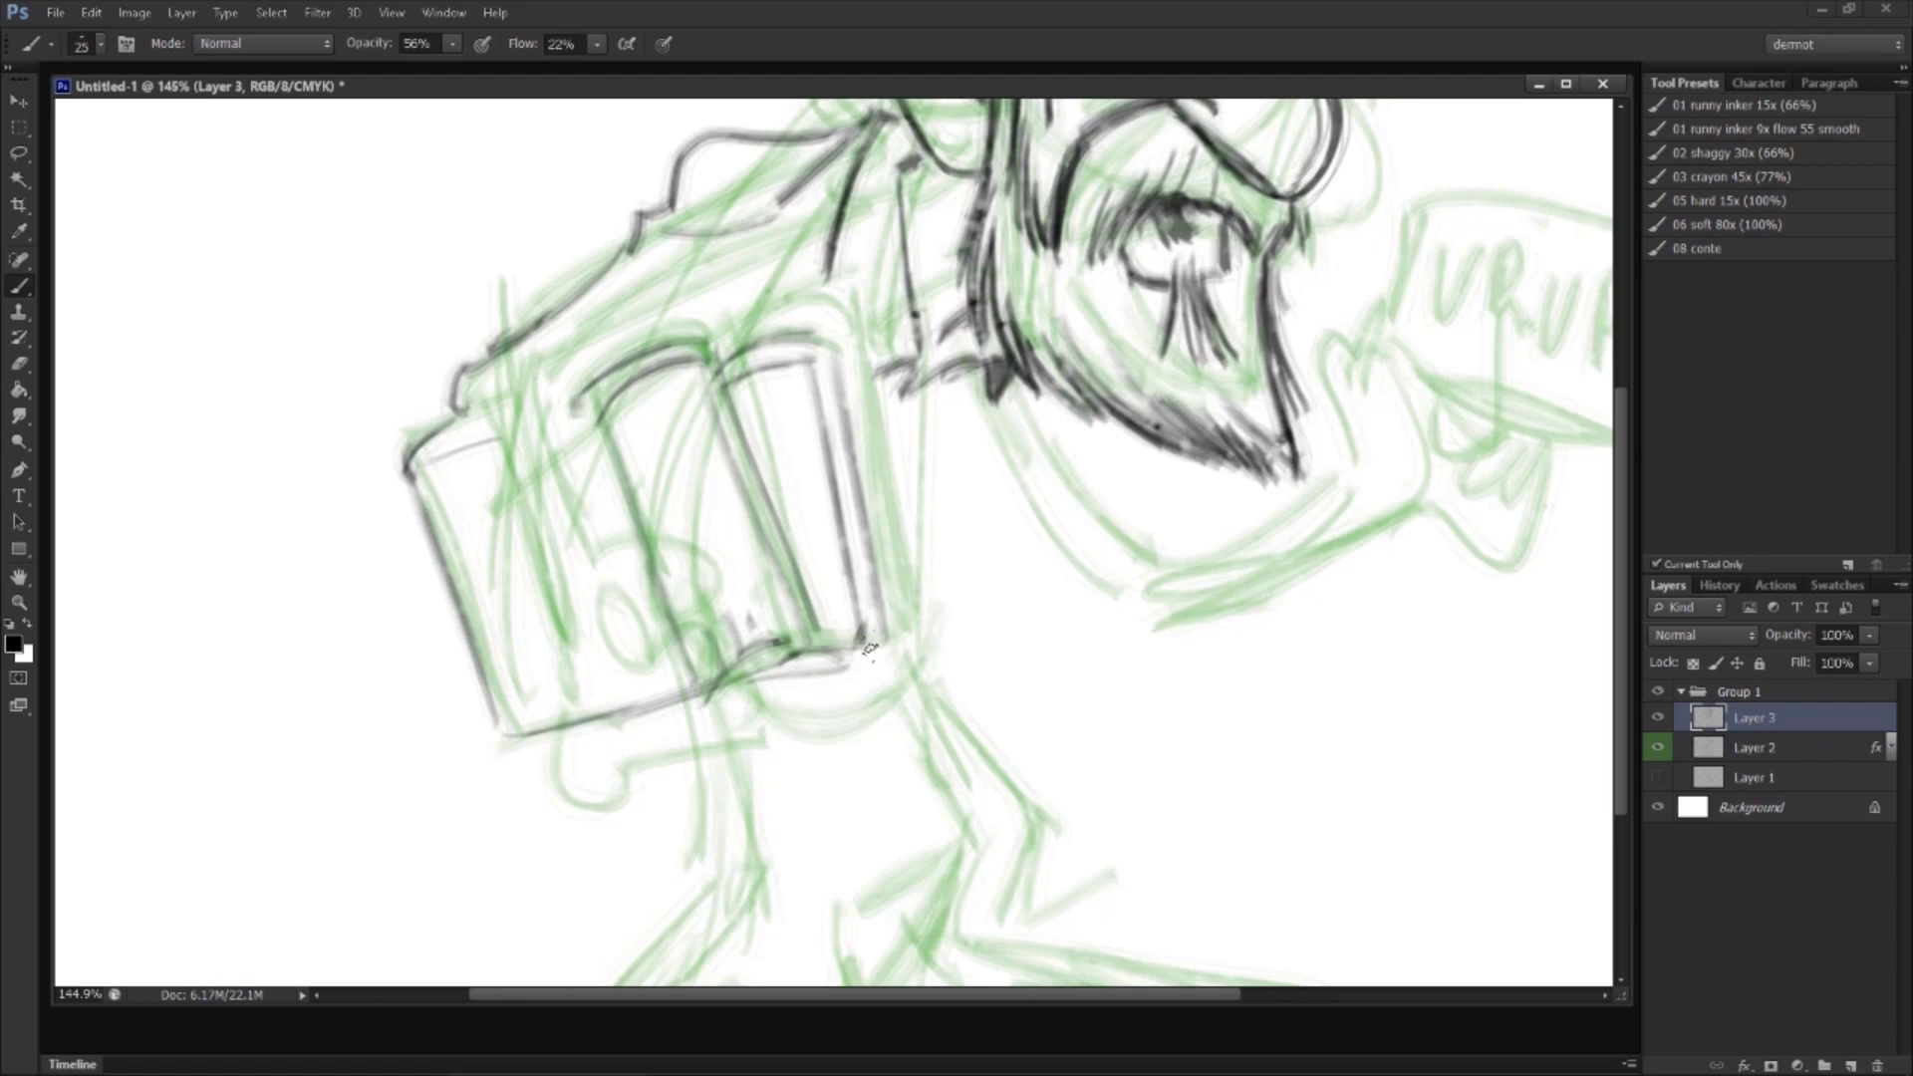
Step: Ink both sides of the forearm sleeve over the books and draw its cuff at the wrist
{"action": "mouse_move", "coordinate": [470, 425]}
{"action": "left_mouse_down"}
{"action": "mouse_move", "coordinate": [516, 643]}
{"action": "mouse_move", "coordinate": [543, 670]}
{"action": "mouse_move", "coordinate": [622, 628]}
{"action": "left_mouse_up"}
{"action": "mouse_move", "coordinate": [566, 379]}
{"action": "left_mouse_down"}
{"action": "mouse_move", "coordinate": [629, 623]}
{"action": "mouse_move", "coordinate": [547, 684]}
{"action": "mouse_move", "coordinate": [639, 659]}
{"action": "left_mouse_up"}
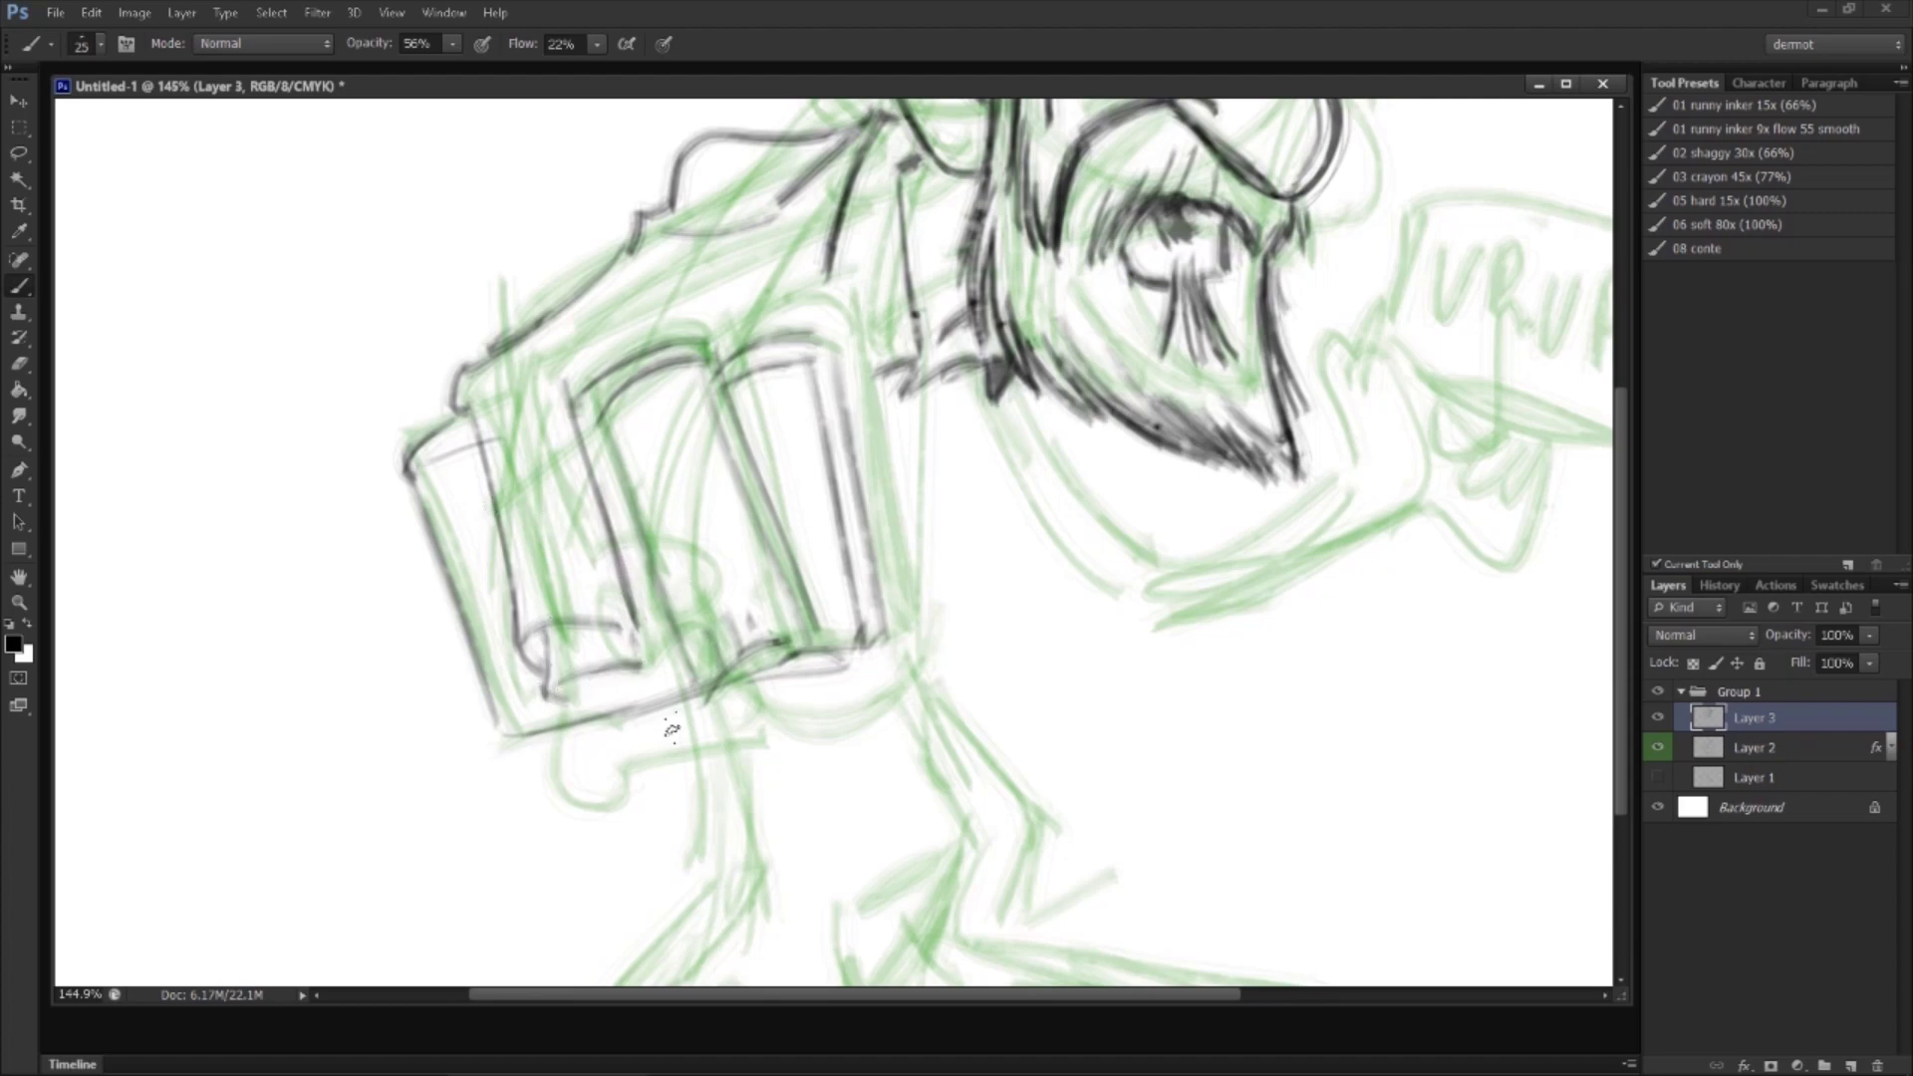
{"action": "left_click_drag", "start_coordinate": [555, 685], "coordinate": [563, 731]}
Step: Lasso the cuff and move it slightly higher up the forearm, then deselect it
{"action": "key", "text": "l"}
{"action": "mouse_move", "coordinate": [495, 649]}
{"action": "left_mouse_down"}
{"action": "mouse_move", "coordinate": [535, 709]}
{"action": "mouse_move", "coordinate": [659, 634]}
{"action": "mouse_move", "coordinate": [490, 588]}
{"action": "left_mouse_up"}
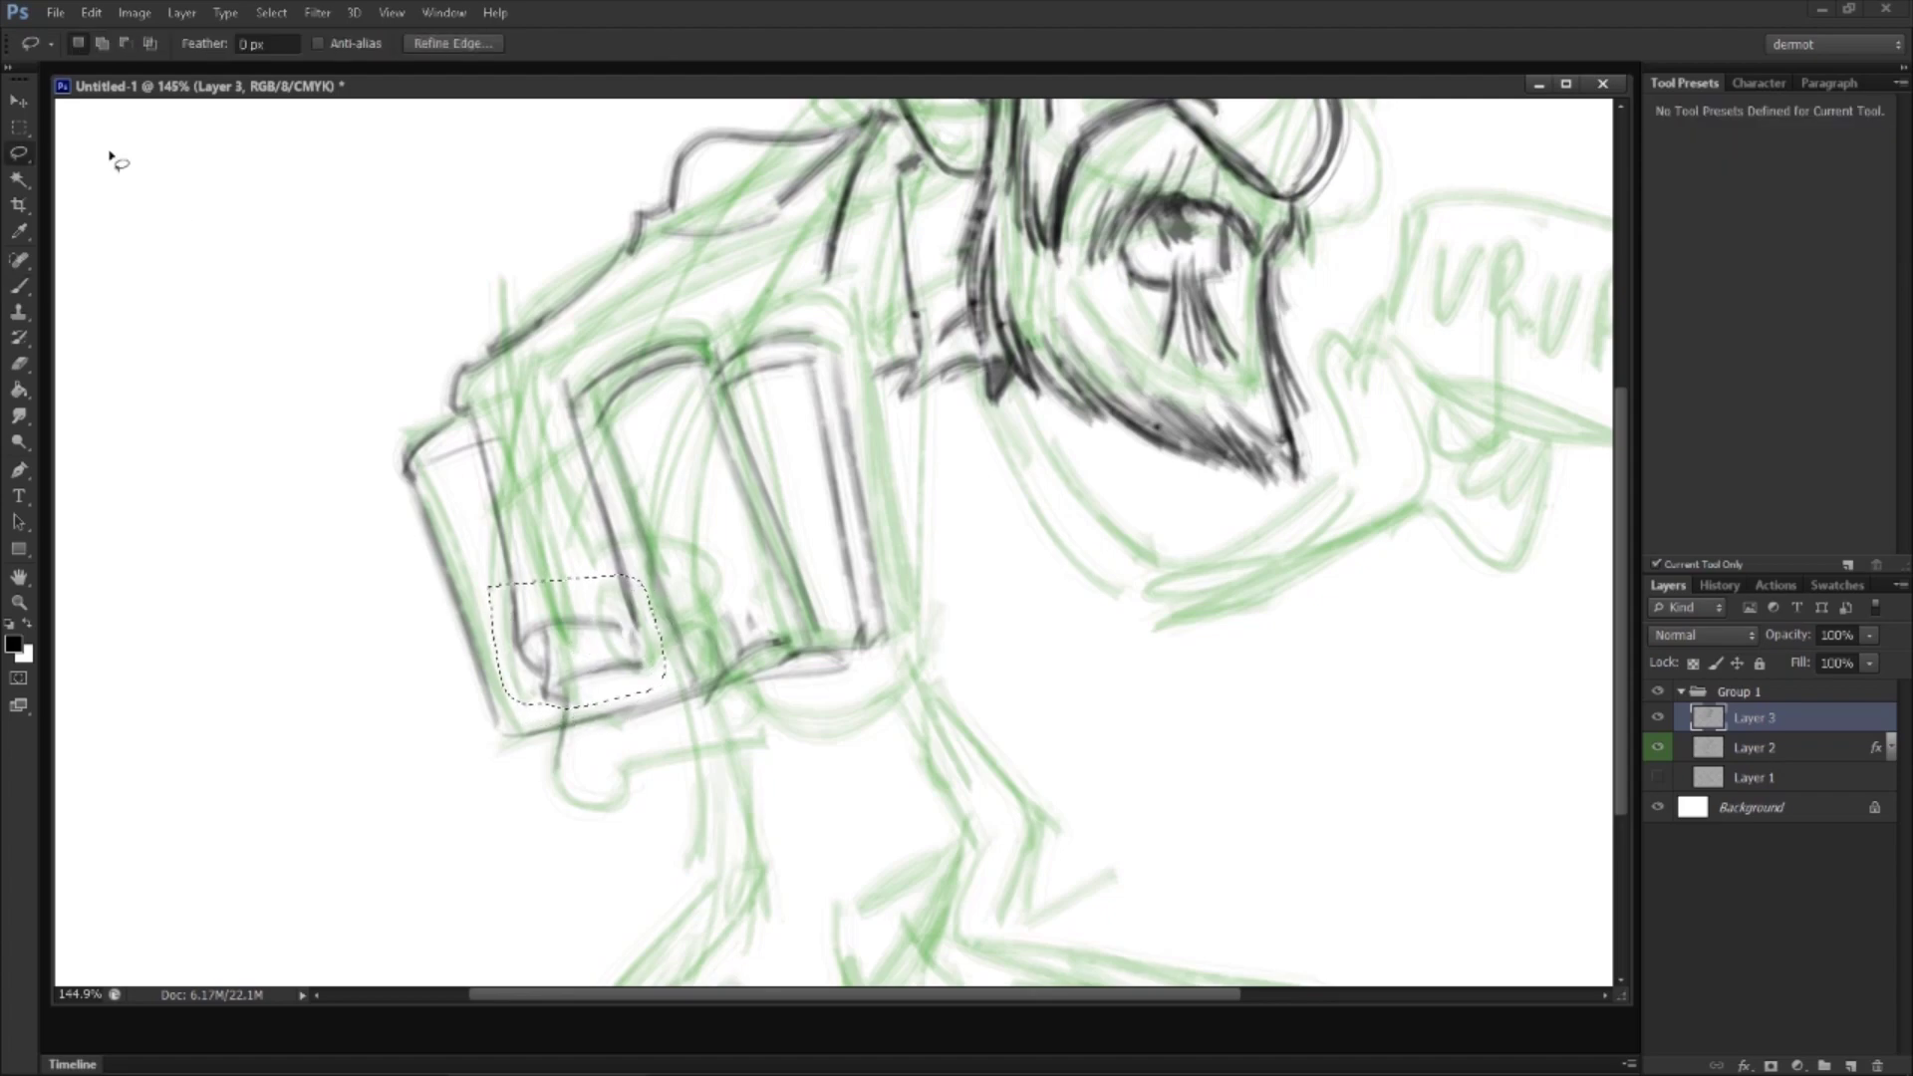
{"action": "left_click", "coordinate": [17, 109]}
{"action": "left_click_drag", "start_coordinate": [655, 650], "coordinate": [635, 596]}
{"action": "key", "text": "ctrl+d"}
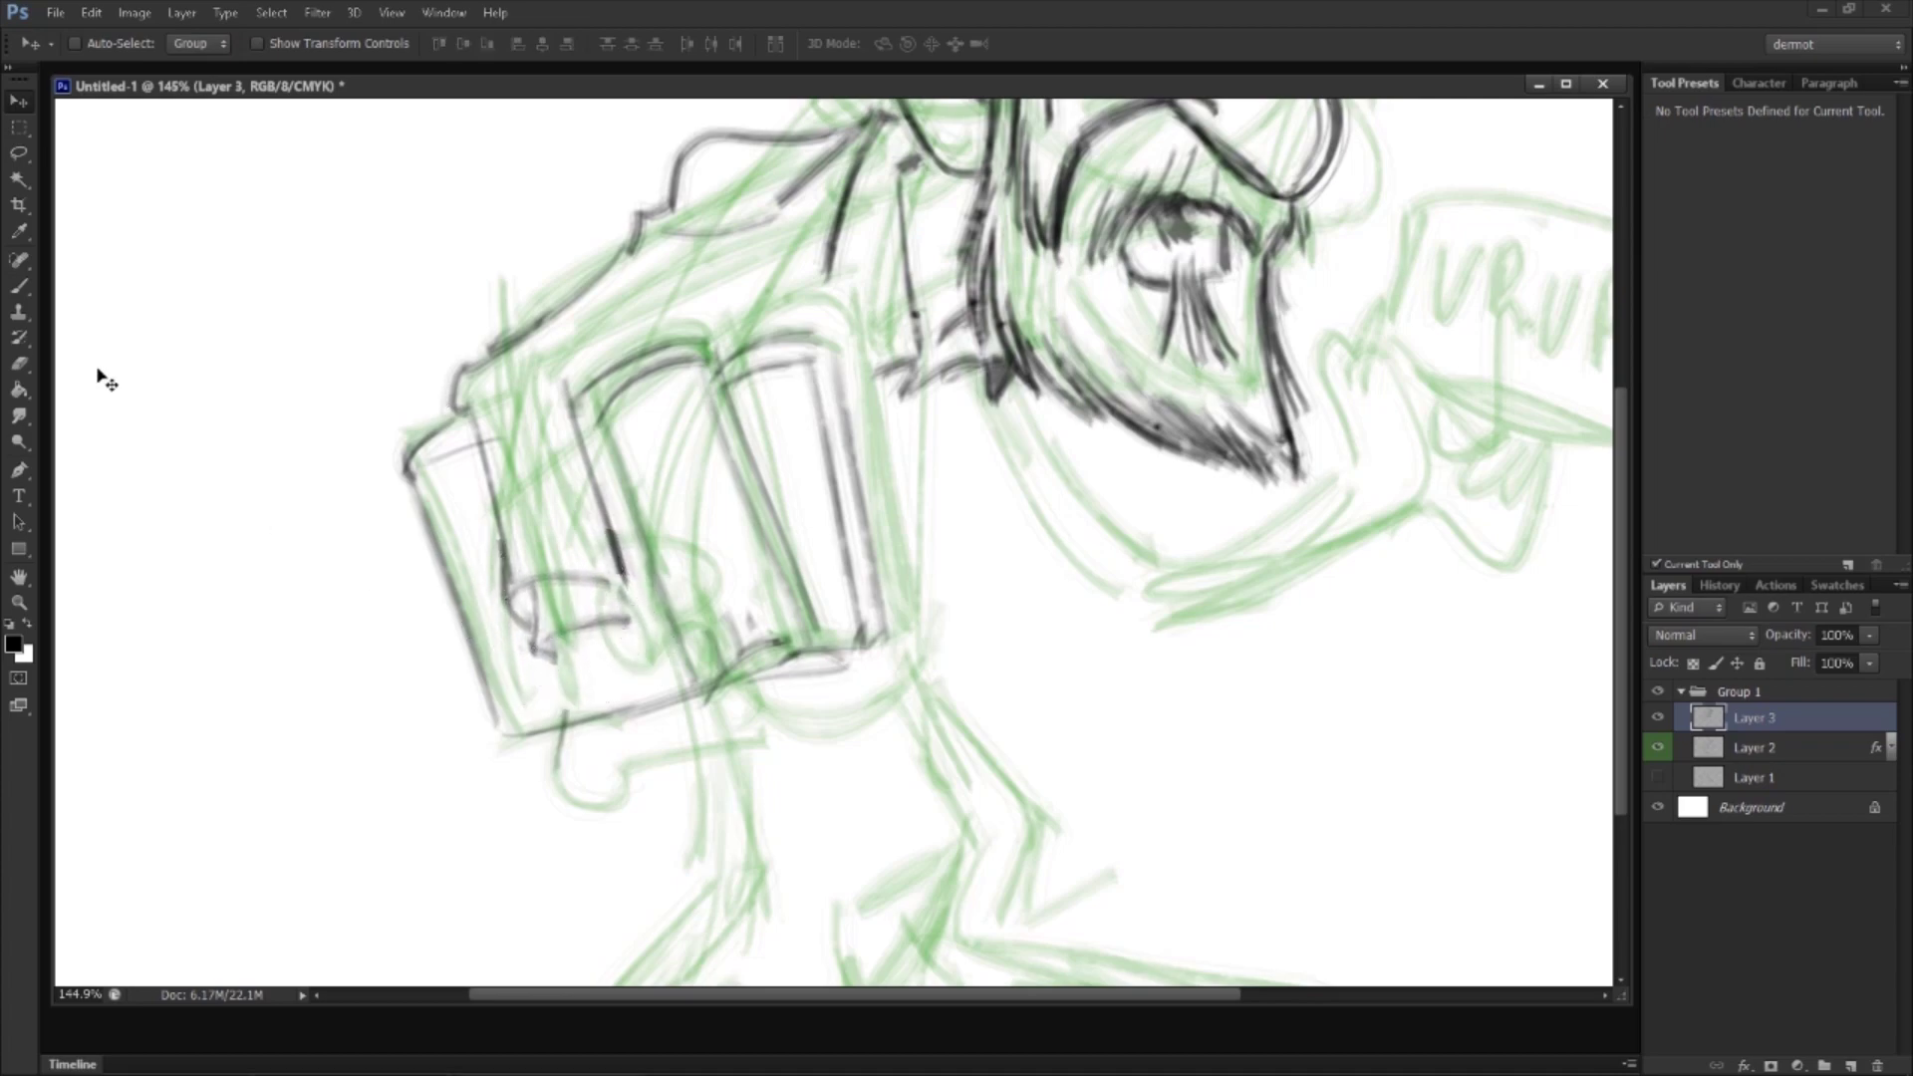
Step: Rough in the fist below the cuff, with curled fingers gripping the books' lower edge
{"action": "left_click", "coordinate": [18, 287]}
{"action": "mouse_move", "coordinate": [553, 638]}
{"action": "left_mouse_down"}
{"action": "mouse_move", "coordinate": [558, 792]}
{"action": "mouse_move", "coordinate": [654, 790]}
{"action": "left_mouse_up"}
{"action": "mouse_move", "coordinate": [615, 615]}
{"action": "left_mouse_down"}
{"action": "mouse_move", "coordinate": [733, 675]}
{"action": "mouse_move", "coordinate": [669, 698]}
{"action": "mouse_move", "coordinate": [677, 736]}
{"action": "left_mouse_up"}
{"action": "mouse_move", "coordinate": [576, 795]}
{"action": "left_mouse_down"}
{"action": "mouse_move", "coordinate": [683, 765]}
{"action": "mouse_move", "coordinate": [730, 690]}
{"action": "mouse_move", "coordinate": [653, 709]}
{"action": "left_mouse_up"}
Step: Hide the green sketch layer and erase the rough fist and the overlapping book lines around the hand
{"action": "key", "text": "e"}
{"action": "left_click", "coordinate": [1658, 748]}
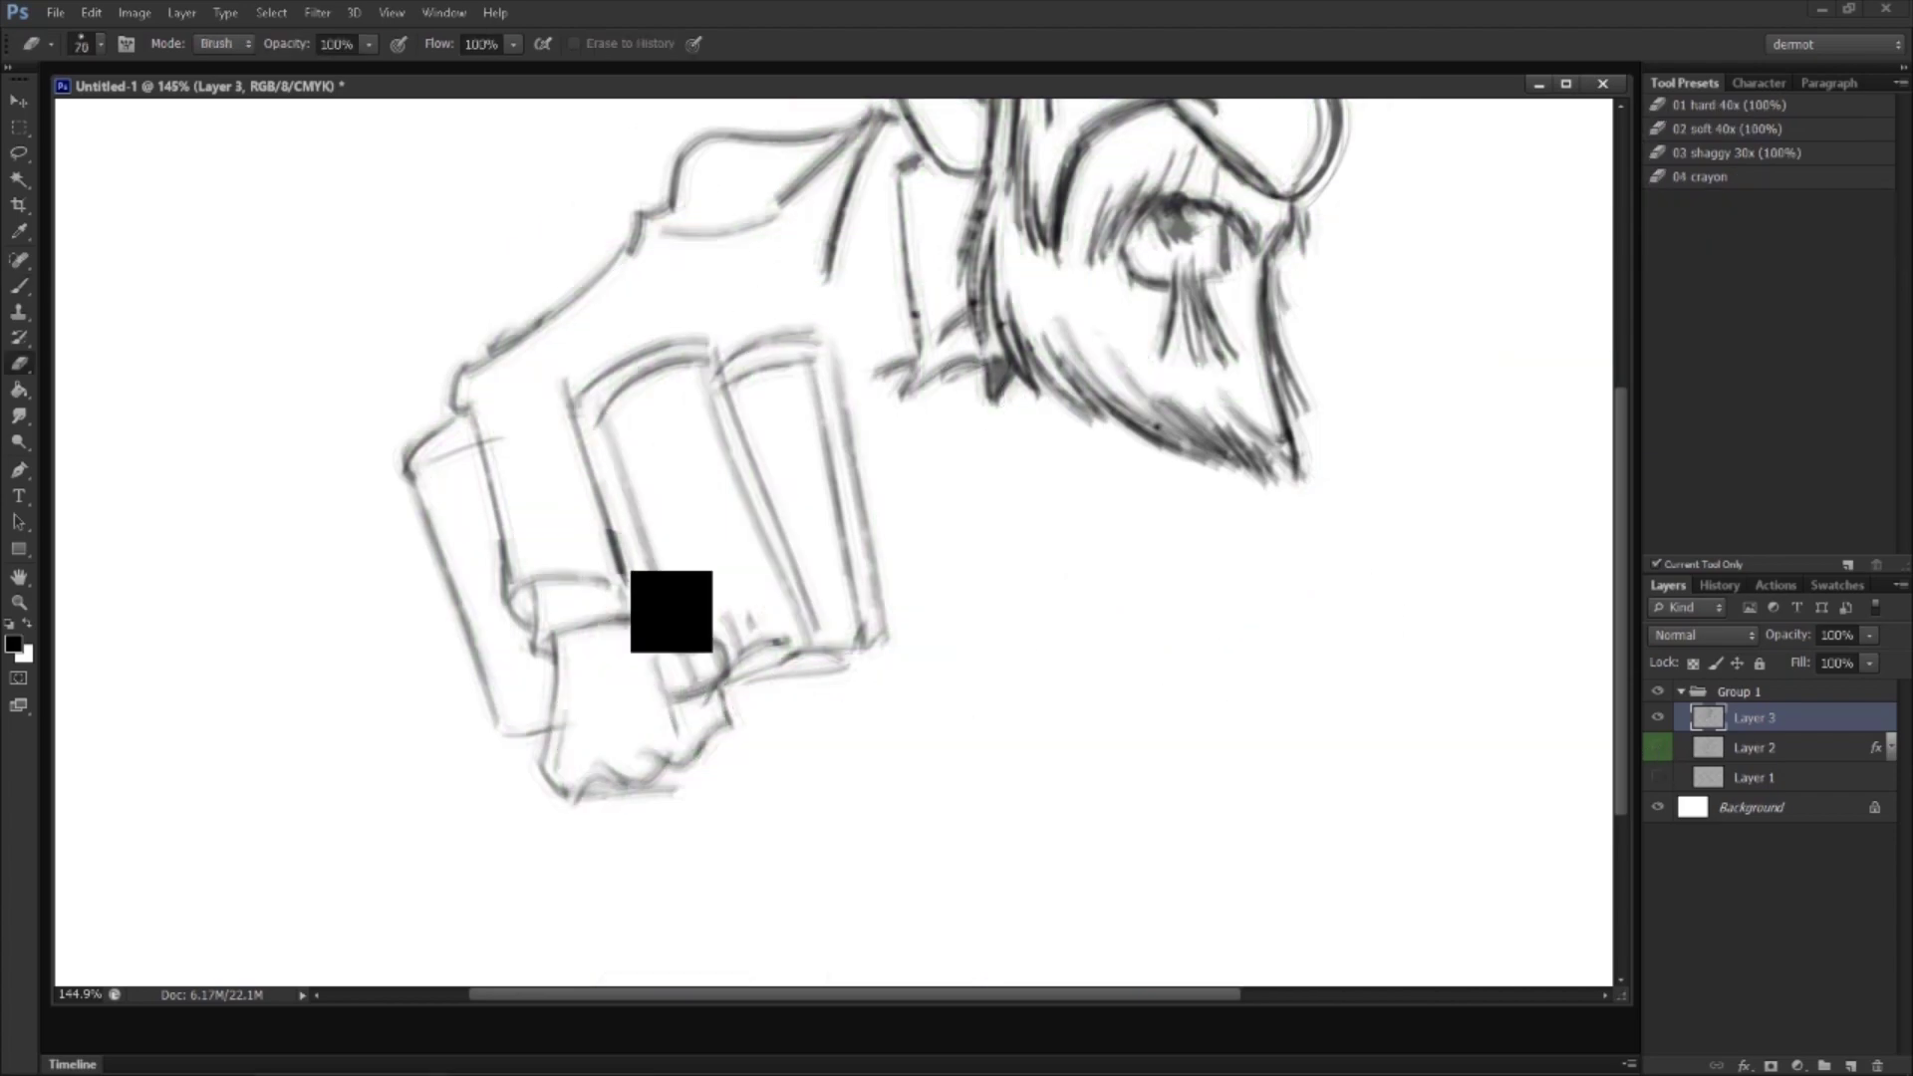
{"action": "key", "text": "z"}
{"action": "left_click_drag", "start_coordinate": [770, 645], "coordinate": [748, 691]}
{"action": "mouse_move", "coordinate": [632, 563]}
{"action": "left_mouse_down"}
{"action": "mouse_move", "coordinate": [650, 548]}
{"action": "mouse_move", "coordinate": [697, 632]}
{"action": "mouse_move", "coordinate": [623, 539]}
{"action": "mouse_move", "coordinate": [595, 441]}
{"action": "mouse_move", "coordinate": [637, 498]}
{"action": "mouse_move", "coordinate": [771, 592]}
{"action": "left_mouse_up"}
{"action": "key", "text": "r"}
{"action": "key", "text": "e"}
{"action": "mouse_move", "coordinate": [735, 685]}
{"action": "left_mouse_down"}
{"action": "mouse_move", "coordinate": [807, 709]}
{"action": "mouse_move", "coordinate": [867, 790]}
{"action": "mouse_move", "coordinate": [782, 764]}
{"action": "mouse_move", "coordinate": [675, 641]}
{"action": "mouse_move", "coordinate": [751, 521]}
{"action": "mouse_move", "coordinate": [735, 495]}
{"action": "mouse_move", "coordinate": [832, 518]}
{"action": "mouse_move", "coordinate": [811, 393]}
{"action": "mouse_move", "coordinate": [910, 372]}
{"action": "mouse_move", "coordinate": [901, 438]}
{"action": "left_mouse_up"}
Step: Redraw the cuff and the clenched fist with thumb and knuckle lines, and darken the outer book's long edge
{"action": "left_click", "coordinate": [20, 285]}
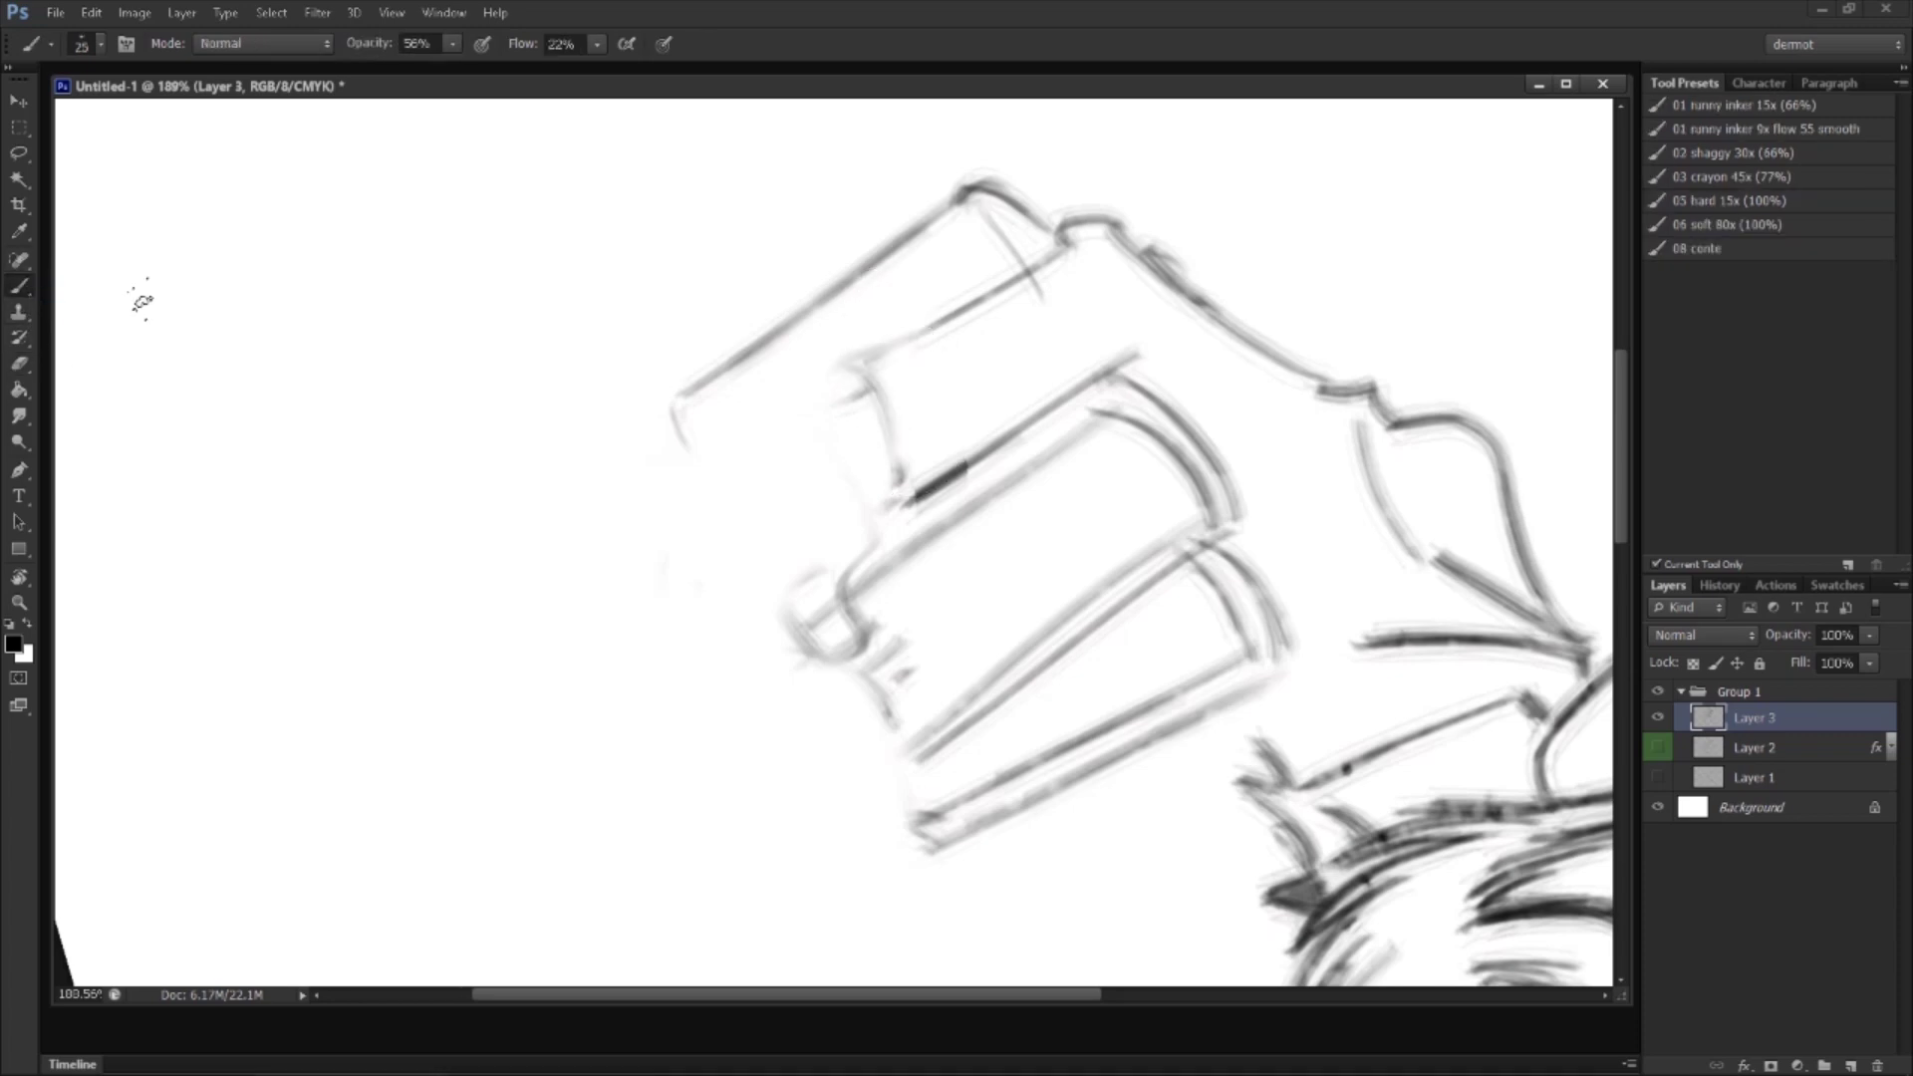
{"action": "left_click_drag", "start_coordinate": [915, 337], "coordinate": [947, 474]}
{"action": "mouse_move", "coordinate": [905, 351]}
{"action": "left_mouse_down"}
{"action": "mouse_move", "coordinate": [846, 394]}
{"action": "mouse_move", "coordinate": [897, 347]}
{"action": "mouse_move", "coordinate": [879, 324]}
{"action": "mouse_move", "coordinate": [1058, 240]}
{"action": "left_mouse_up"}
{"action": "left_click_drag", "start_coordinate": [935, 481], "coordinate": [1131, 350]}
{"action": "left_click_drag", "start_coordinate": [874, 390], "coordinate": [812, 423]}
{"action": "mouse_move", "coordinate": [839, 519]}
{"action": "left_mouse_down"}
{"action": "mouse_move", "coordinate": [787, 627]}
{"action": "mouse_move", "coordinate": [812, 663]}
{"action": "mouse_move", "coordinate": [856, 638]}
{"action": "mouse_move", "coordinate": [849, 576]}
{"action": "mouse_move", "coordinate": [832, 633]}
{"action": "mouse_move", "coordinate": [882, 443]}
{"action": "mouse_move", "coordinate": [758, 596]}
{"action": "left_mouse_up"}
{"action": "mouse_move", "coordinate": [829, 404]}
{"action": "left_mouse_down"}
{"action": "mouse_move", "coordinate": [677, 454]}
{"action": "mouse_move", "coordinate": [664, 490]}
{"action": "mouse_move", "coordinate": [762, 677]}
{"action": "mouse_move", "coordinate": [822, 665]}
{"action": "mouse_move", "coordinate": [672, 553]}
{"action": "mouse_move", "coordinate": [664, 460]}
{"action": "left_mouse_up"}
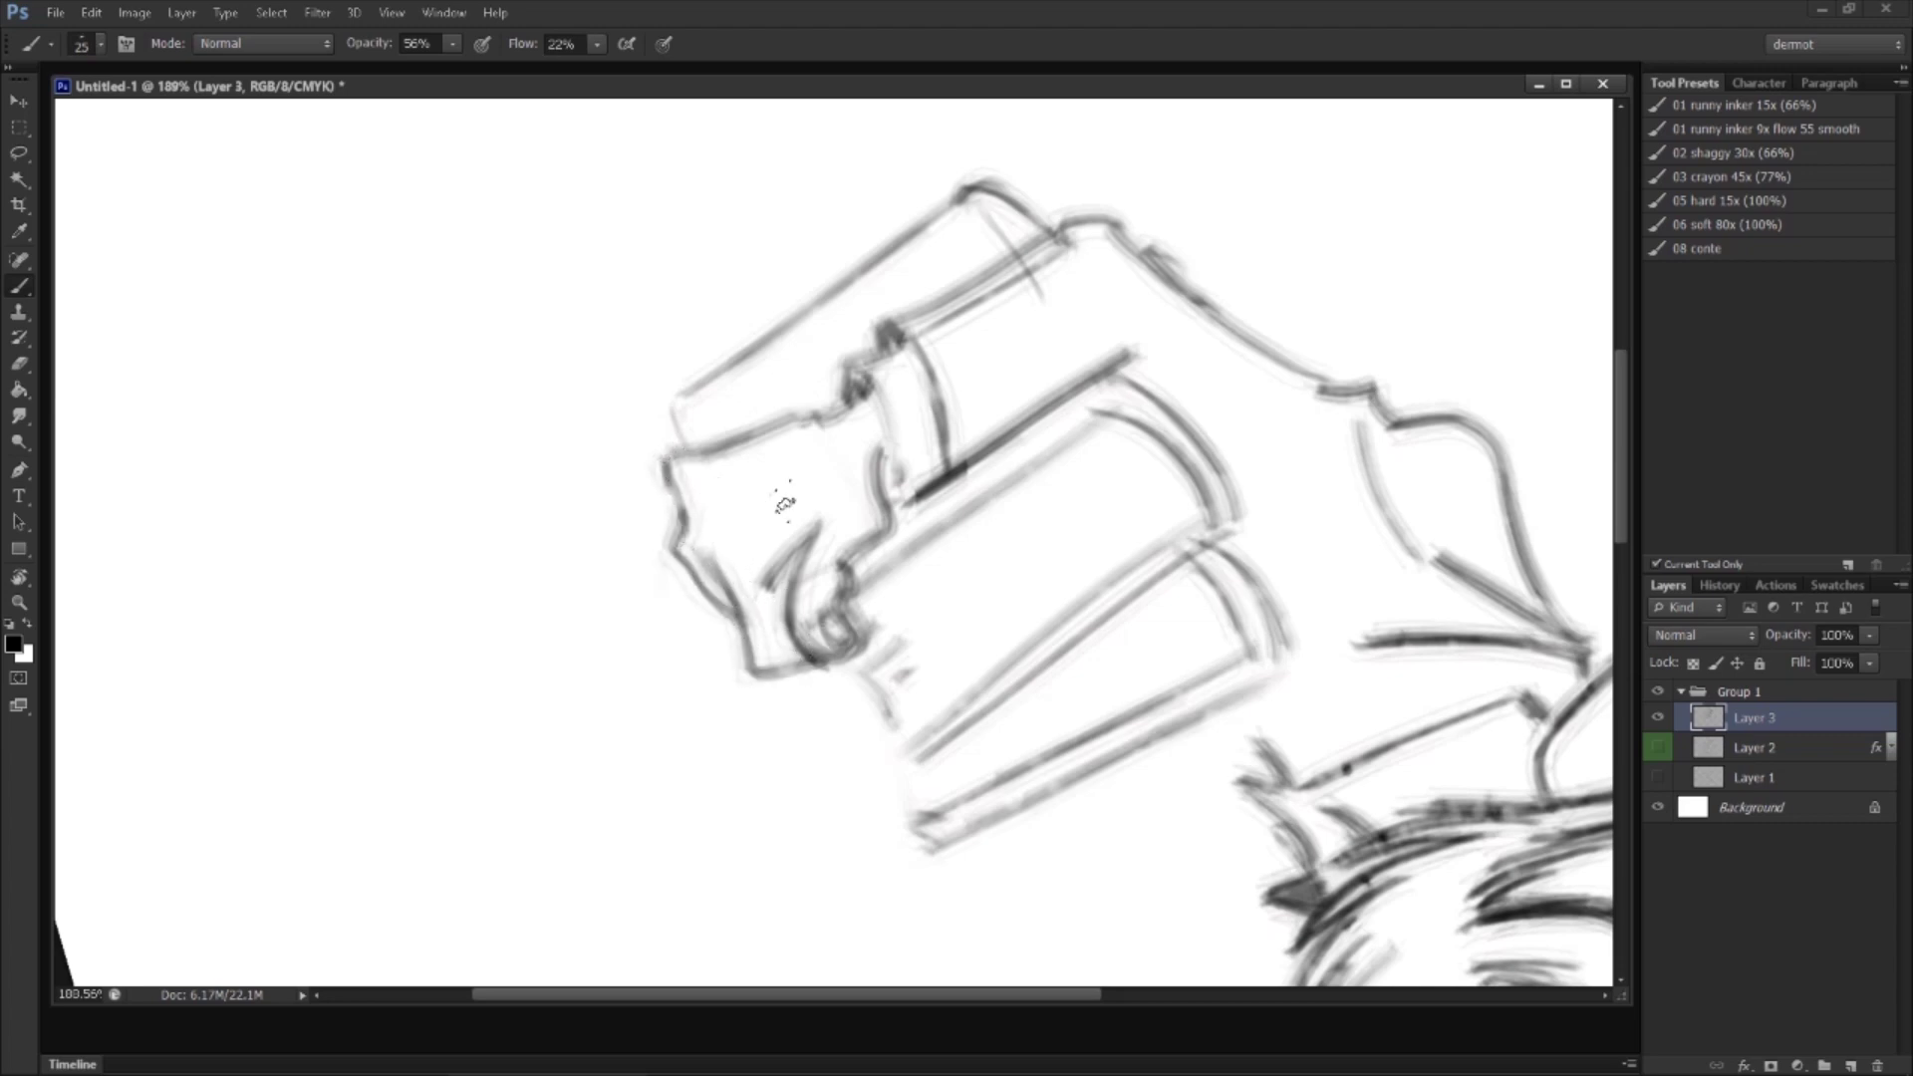
{"action": "mouse_move", "coordinate": [719, 556]}
{"action": "left_mouse_down"}
{"action": "mouse_move", "coordinate": [738, 528]}
{"action": "mouse_move", "coordinate": [677, 558]}
{"action": "mouse_move", "coordinate": [718, 603]}
{"action": "mouse_move", "coordinate": [663, 469]}
{"action": "mouse_move", "coordinate": [812, 416]}
{"action": "left_mouse_up"}
{"action": "mouse_move", "coordinate": [732, 526]}
{"action": "left_mouse_down"}
{"action": "mouse_move", "coordinate": [718, 583]}
{"action": "mouse_move", "coordinate": [757, 666]}
{"action": "mouse_move", "coordinate": [806, 541]}
{"action": "mouse_move", "coordinate": [787, 578]}
{"action": "mouse_move", "coordinate": [836, 660]}
{"action": "mouse_move", "coordinate": [892, 449]}
{"action": "mouse_move", "coordinate": [877, 473]}
{"action": "mouse_move", "coordinate": [858, 400]}
{"action": "mouse_move", "coordinate": [695, 441]}
{"action": "mouse_move", "coordinate": [767, 329]}
{"action": "mouse_move", "coordinate": [927, 211]}
{"action": "mouse_move", "coordinate": [896, 231]}
{"action": "left_mouse_up"}
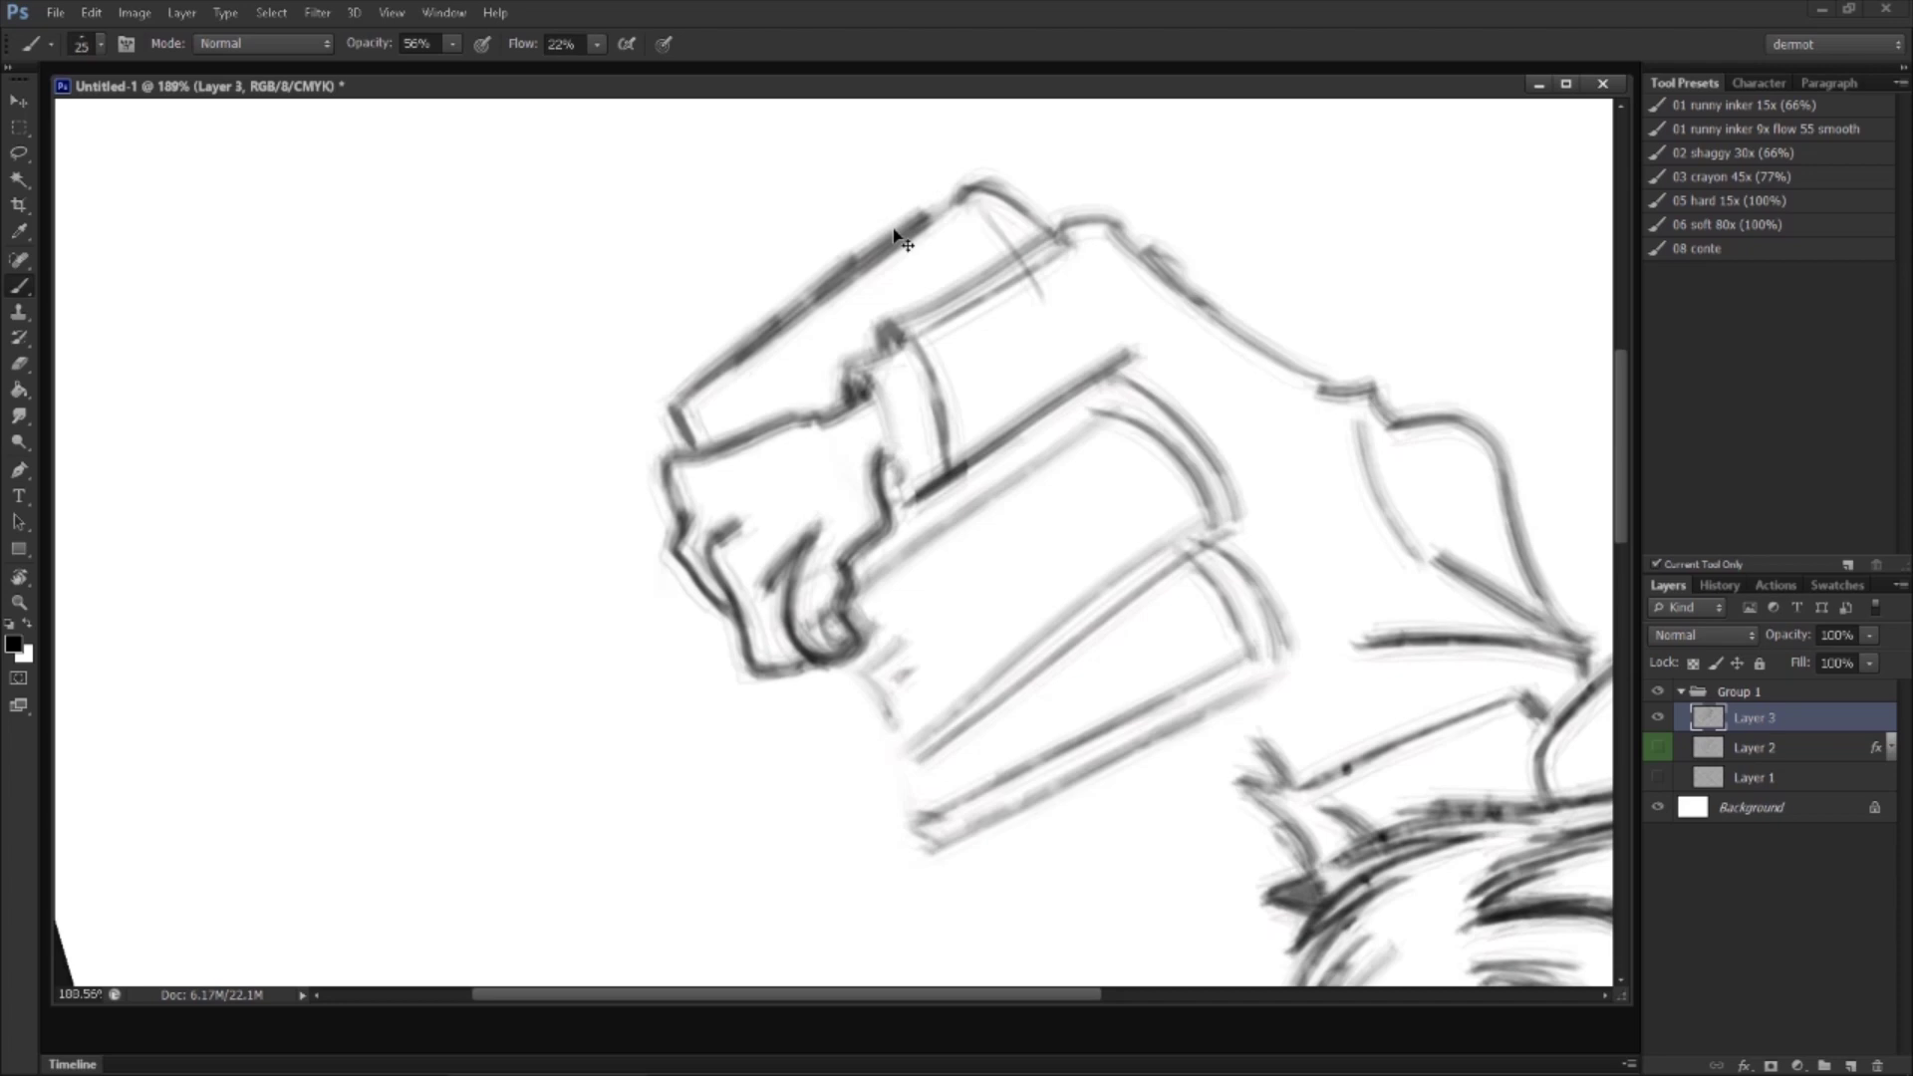
{"action": "key", "text": "ctrl+shift+Escape"}
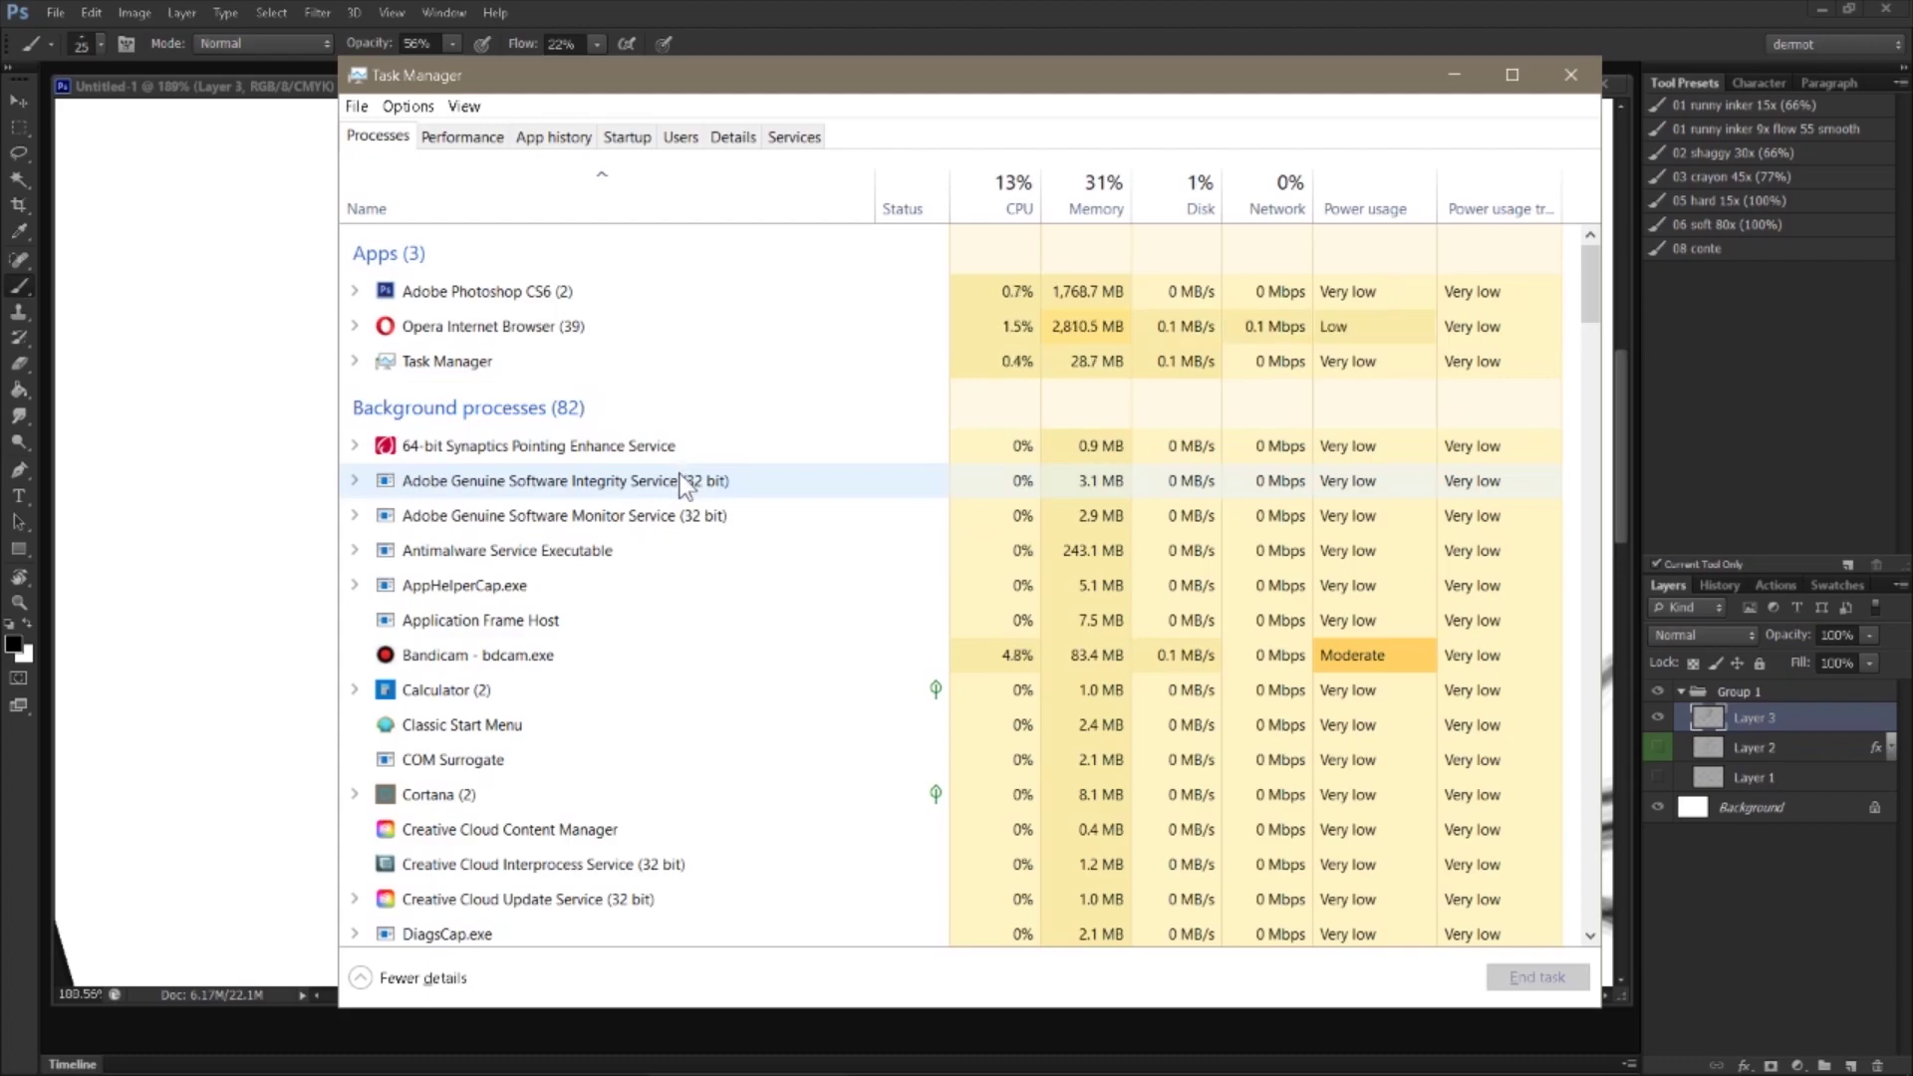
{"action": "left_click", "coordinate": [1570, 80]}
Step: Darken the middle book's two long edges and ink its lower edge beside the thumb
{"action": "left_click_drag", "start_coordinate": [847, 608], "coordinate": [1086, 433]}
{"action": "left_click_drag", "start_coordinate": [976, 518], "coordinate": [1106, 414]}
{"action": "mouse_move", "coordinate": [852, 667]}
{"action": "left_mouse_down"}
{"action": "mouse_move", "coordinate": [891, 732]}
{"action": "mouse_move", "coordinate": [868, 755]}
{"action": "mouse_move", "coordinate": [875, 787]}
{"action": "mouse_move", "coordinate": [957, 737]}
{"action": "mouse_move", "coordinate": [888, 792]}
{"action": "mouse_move", "coordinate": [1031, 670]}
{"action": "left_mouse_up"}
{"action": "left_click_drag", "start_coordinate": [942, 753], "coordinate": [1094, 612]}
{"action": "left_click_drag", "start_coordinate": [981, 709], "coordinate": [1164, 556]}
{"action": "left_click_drag", "start_coordinate": [1047, 656], "coordinate": [1241, 520]}
Step: Thicken the tops of the middle and outer books and the sleeve's back edge, and add a crease at the elbow
{"action": "key", "text": "r"}
{"action": "left_click_drag", "start_coordinate": [862, 697], "coordinate": [1110, 426]}
{"action": "scroll", "coordinate": [1087, 498], "scroll_direction": "up", "scroll_amount": 3}
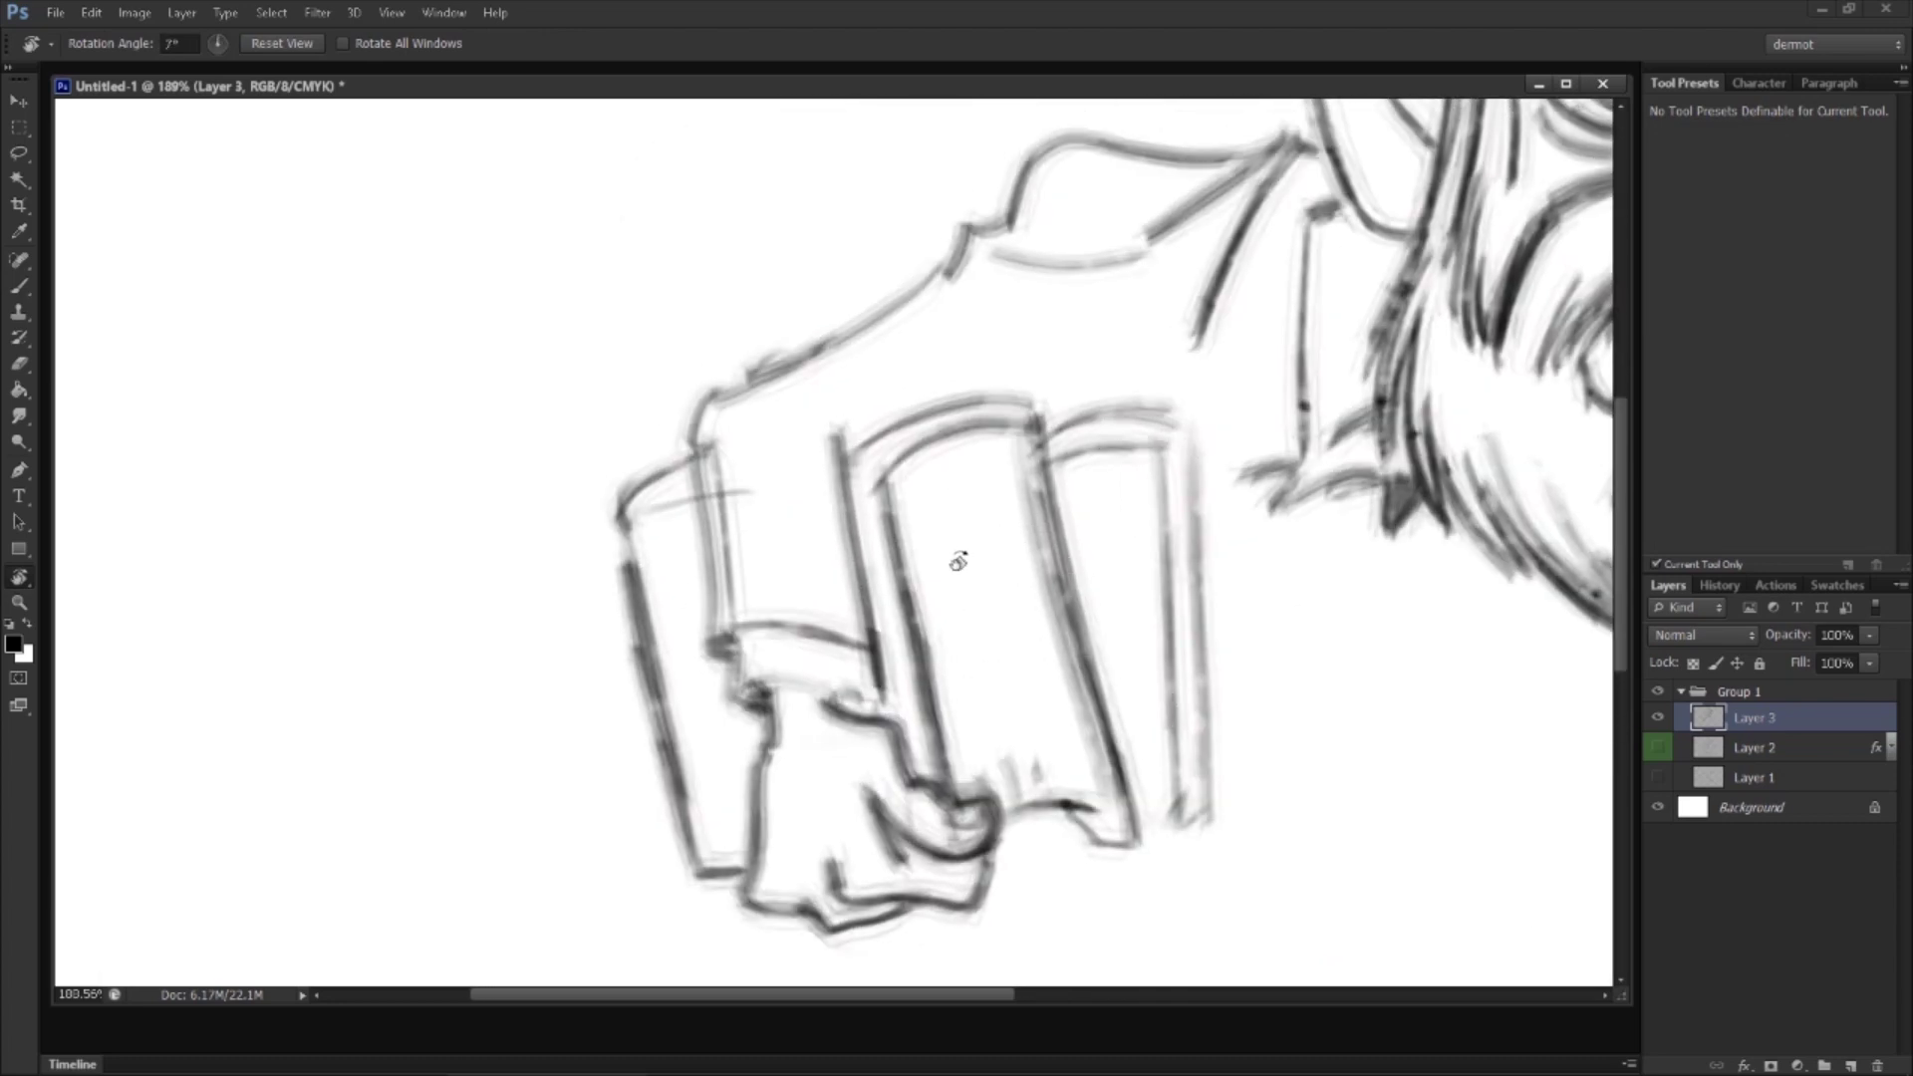
{"action": "key", "text": "b"}
{"action": "left_click_drag", "start_coordinate": [845, 439], "coordinate": [1014, 397]}
{"action": "left_click_drag", "start_coordinate": [623, 508], "coordinate": [699, 457]}
{"action": "mouse_move", "coordinate": [626, 522]}
{"action": "left_mouse_down"}
{"action": "mouse_move", "coordinate": [692, 513]}
{"action": "mouse_move", "coordinate": [709, 456]}
{"action": "mouse_move", "coordinate": [721, 662]}
{"action": "left_mouse_up"}
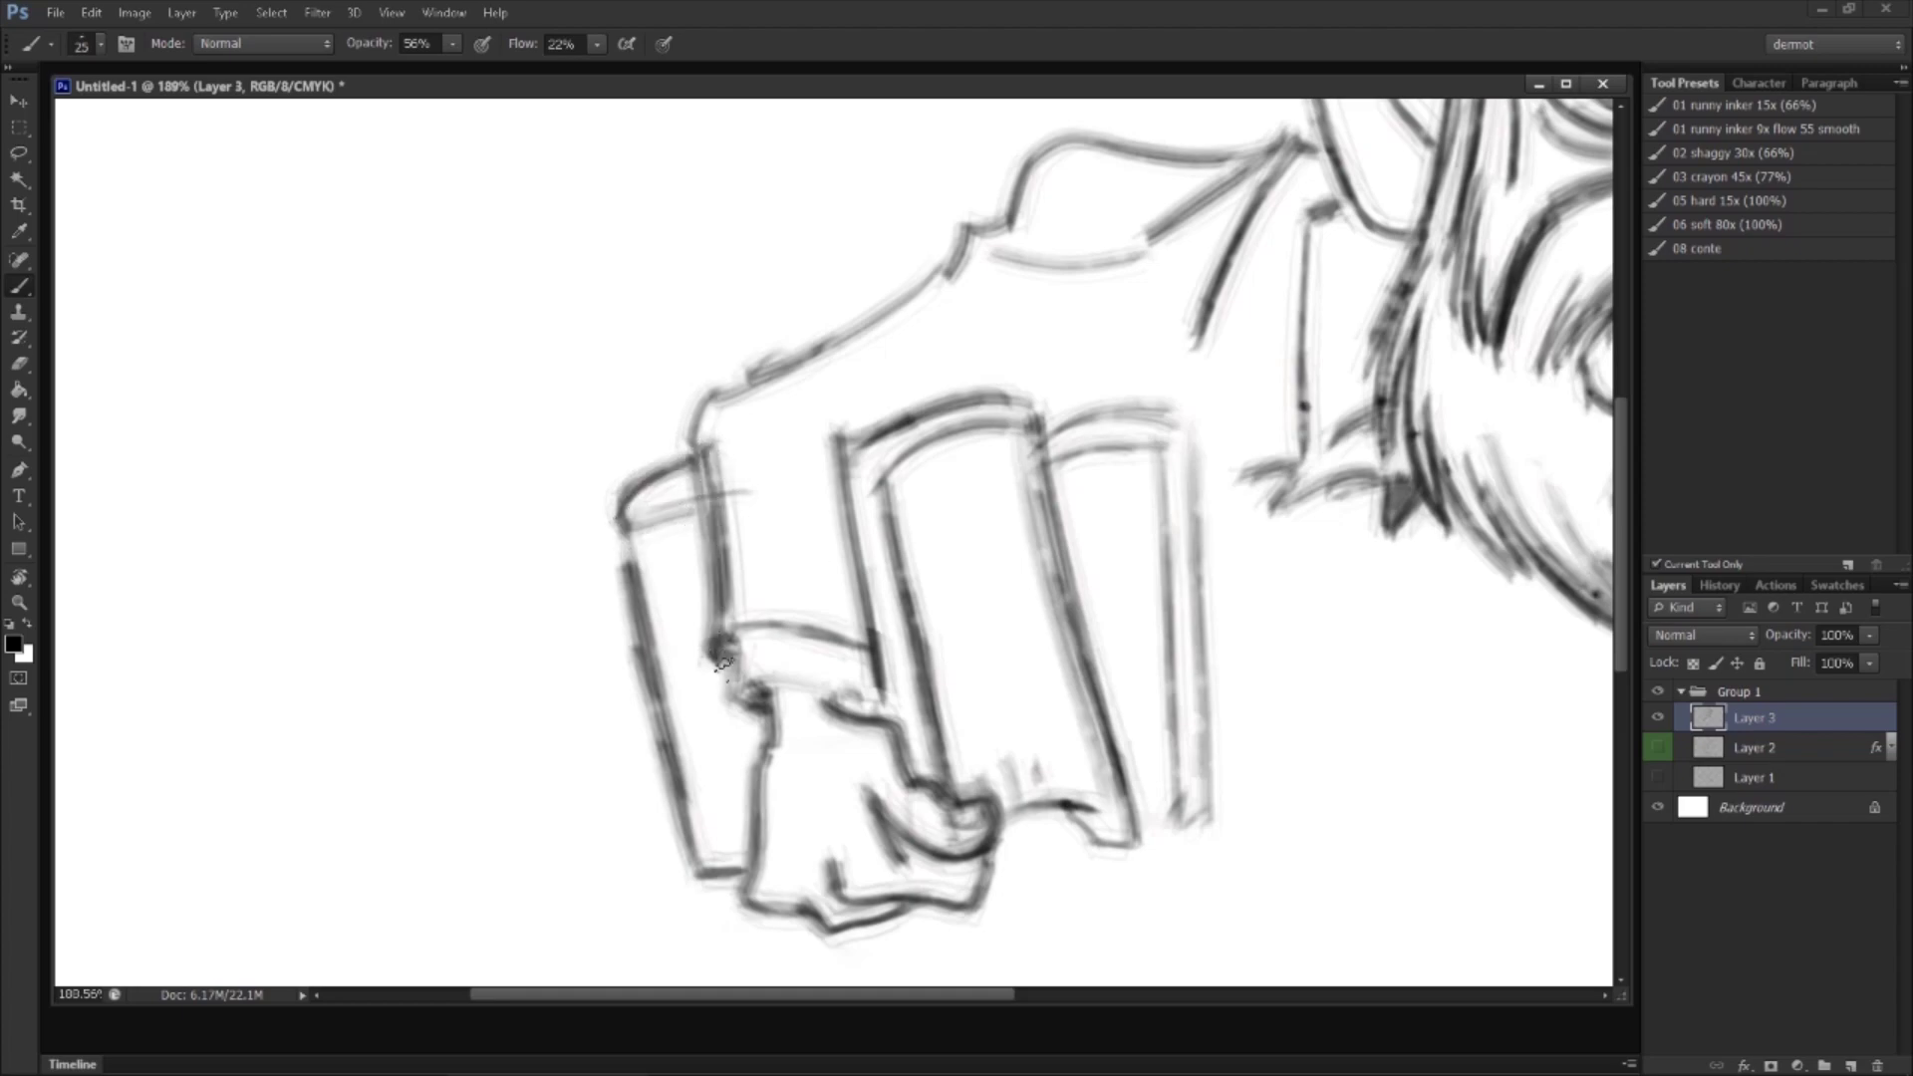
{"action": "mouse_move", "coordinate": [704, 463]}
{"action": "left_mouse_down"}
{"action": "mouse_move", "coordinate": [697, 404]}
{"action": "mouse_move", "coordinate": [929, 281]}
{"action": "mouse_move", "coordinate": [971, 227]}
{"action": "left_mouse_up"}
{"action": "left_click_drag", "start_coordinate": [878, 371], "coordinate": [854, 496]}
{"action": "left_click_drag", "start_coordinate": [1021, 457], "coordinate": [1092, 767]}
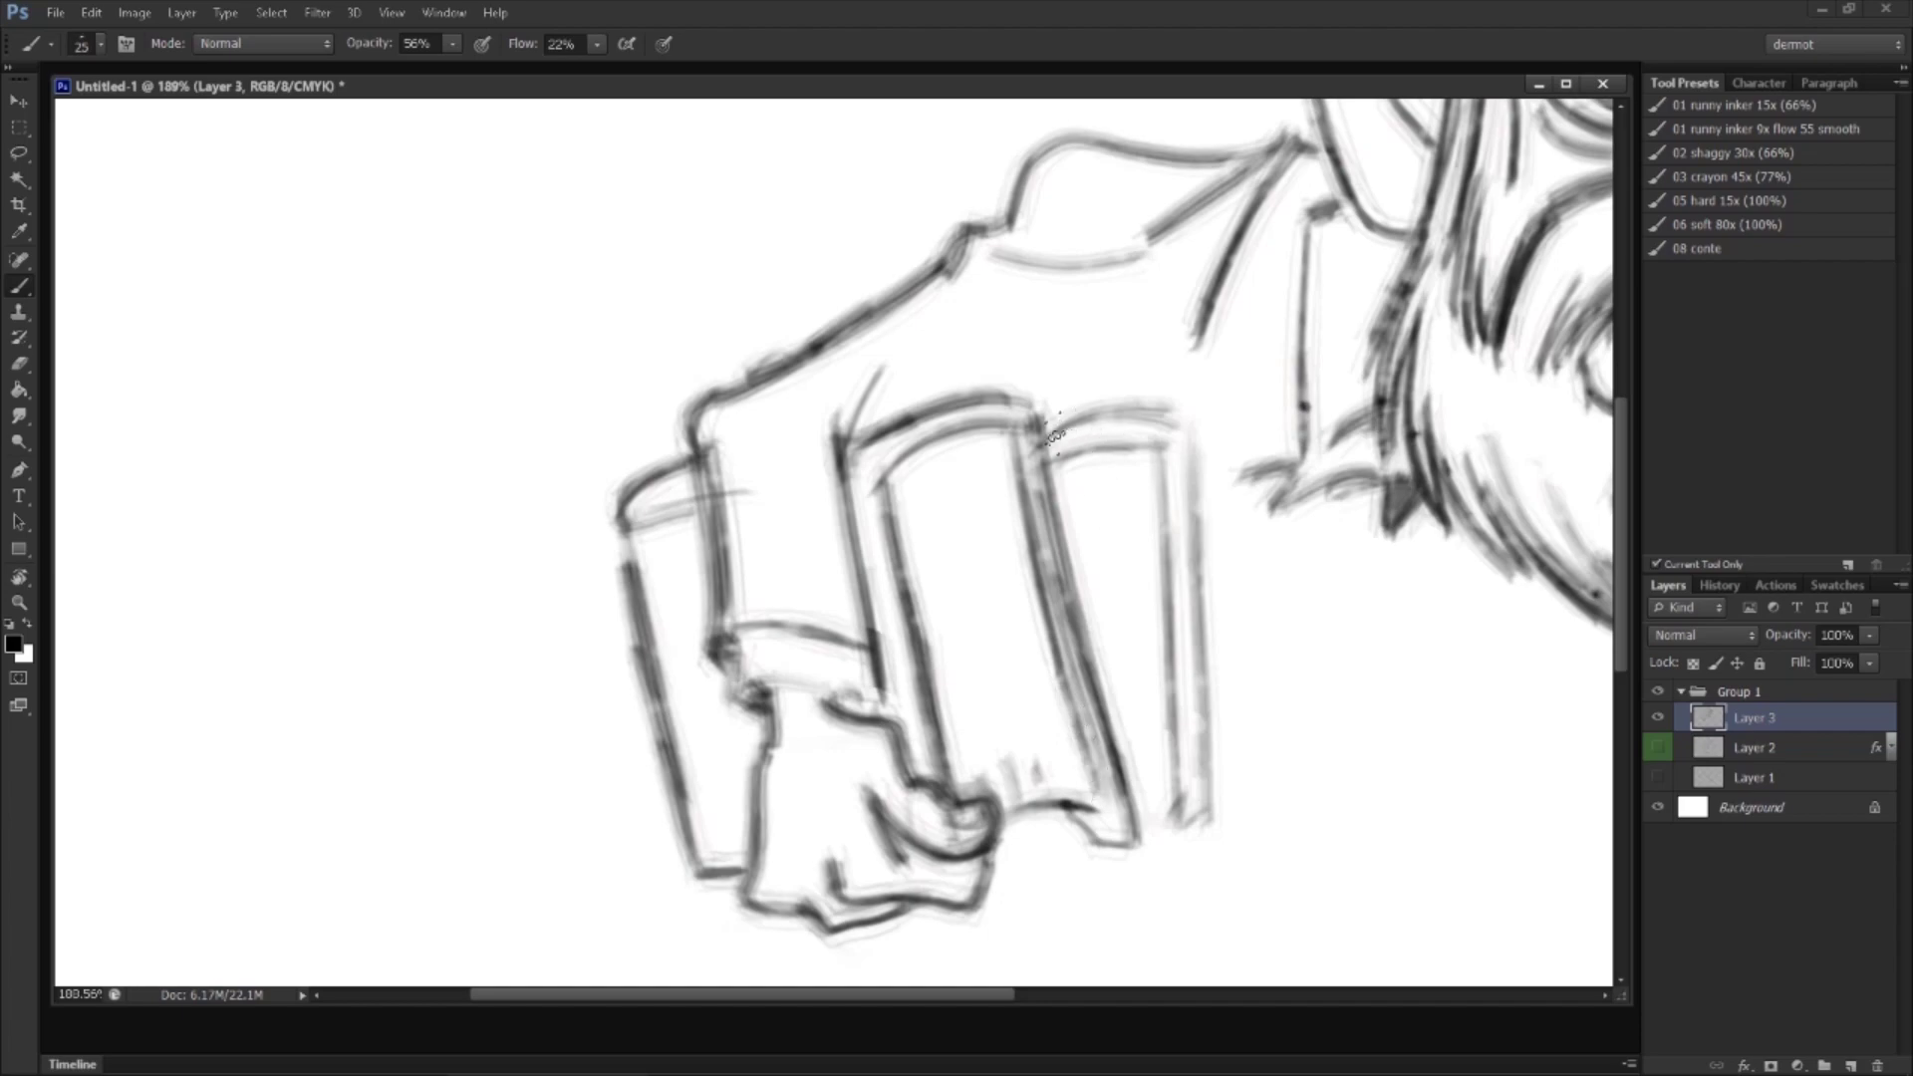
Step: Darken the top and sides of the book nearest the body, and hatch the lower parts of the two inner books
{"action": "left_click_drag", "start_coordinate": [1058, 417], "coordinate": [1177, 408]}
{"action": "mouse_move", "coordinate": [1051, 466]}
{"action": "left_mouse_down"}
{"action": "mouse_move", "coordinate": [1167, 452]}
{"action": "mouse_move", "coordinate": [1179, 835]}
{"action": "left_mouse_up"}
{"action": "mouse_move", "coordinate": [1183, 418]}
{"action": "left_mouse_down"}
{"action": "mouse_move", "coordinate": [1213, 799]}
{"action": "mouse_move", "coordinate": [1206, 726]}
{"action": "mouse_move", "coordinate": [1166, 807]}
{"action": "left_mouse_up"}
{"action": "mouse_move", "coordinate": [960, 677]}
{"action": "left_mouse_down"}
{"action": "mouse_move", "coordinate": [991, 794]}
{"action": "mouse_move", "coordinate": [1025, 816]}
{"action": "mouse_move", "coordinate": [1019, 751]}
{"action": "mouse_move", "coordinate": [1075, 799]}
{"action": "mouse_move", "coordinate": [1119, 618]}
{"action": "mouse_move", "coordinate": [1146, 801]}
{"action": "mouse_move", "coordinate": [1143, 633]}
{"action": "mouse_move", "coordinate": [1162, 773]}
{"action": "left_mouse_up"}
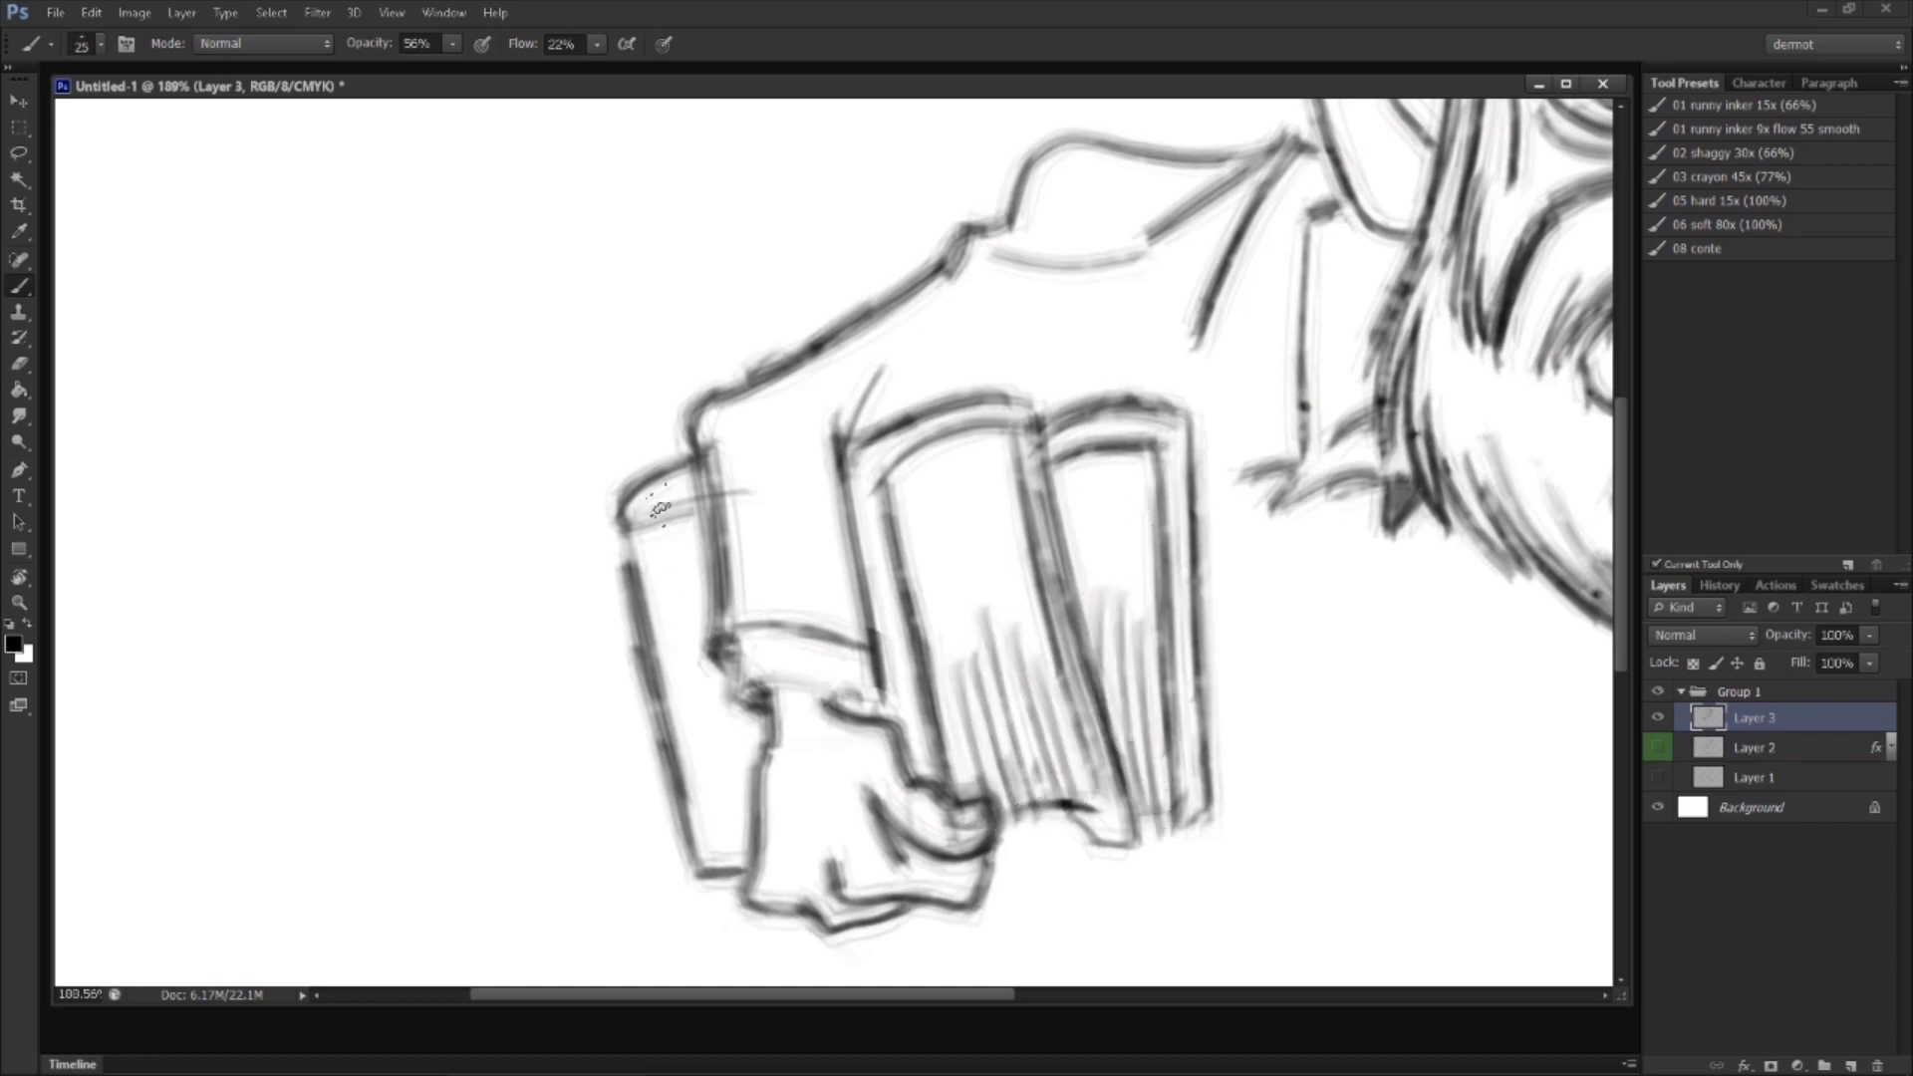
{"action": "key", "text": "z"}
{"action": "key", "text": "ctrl+0"}
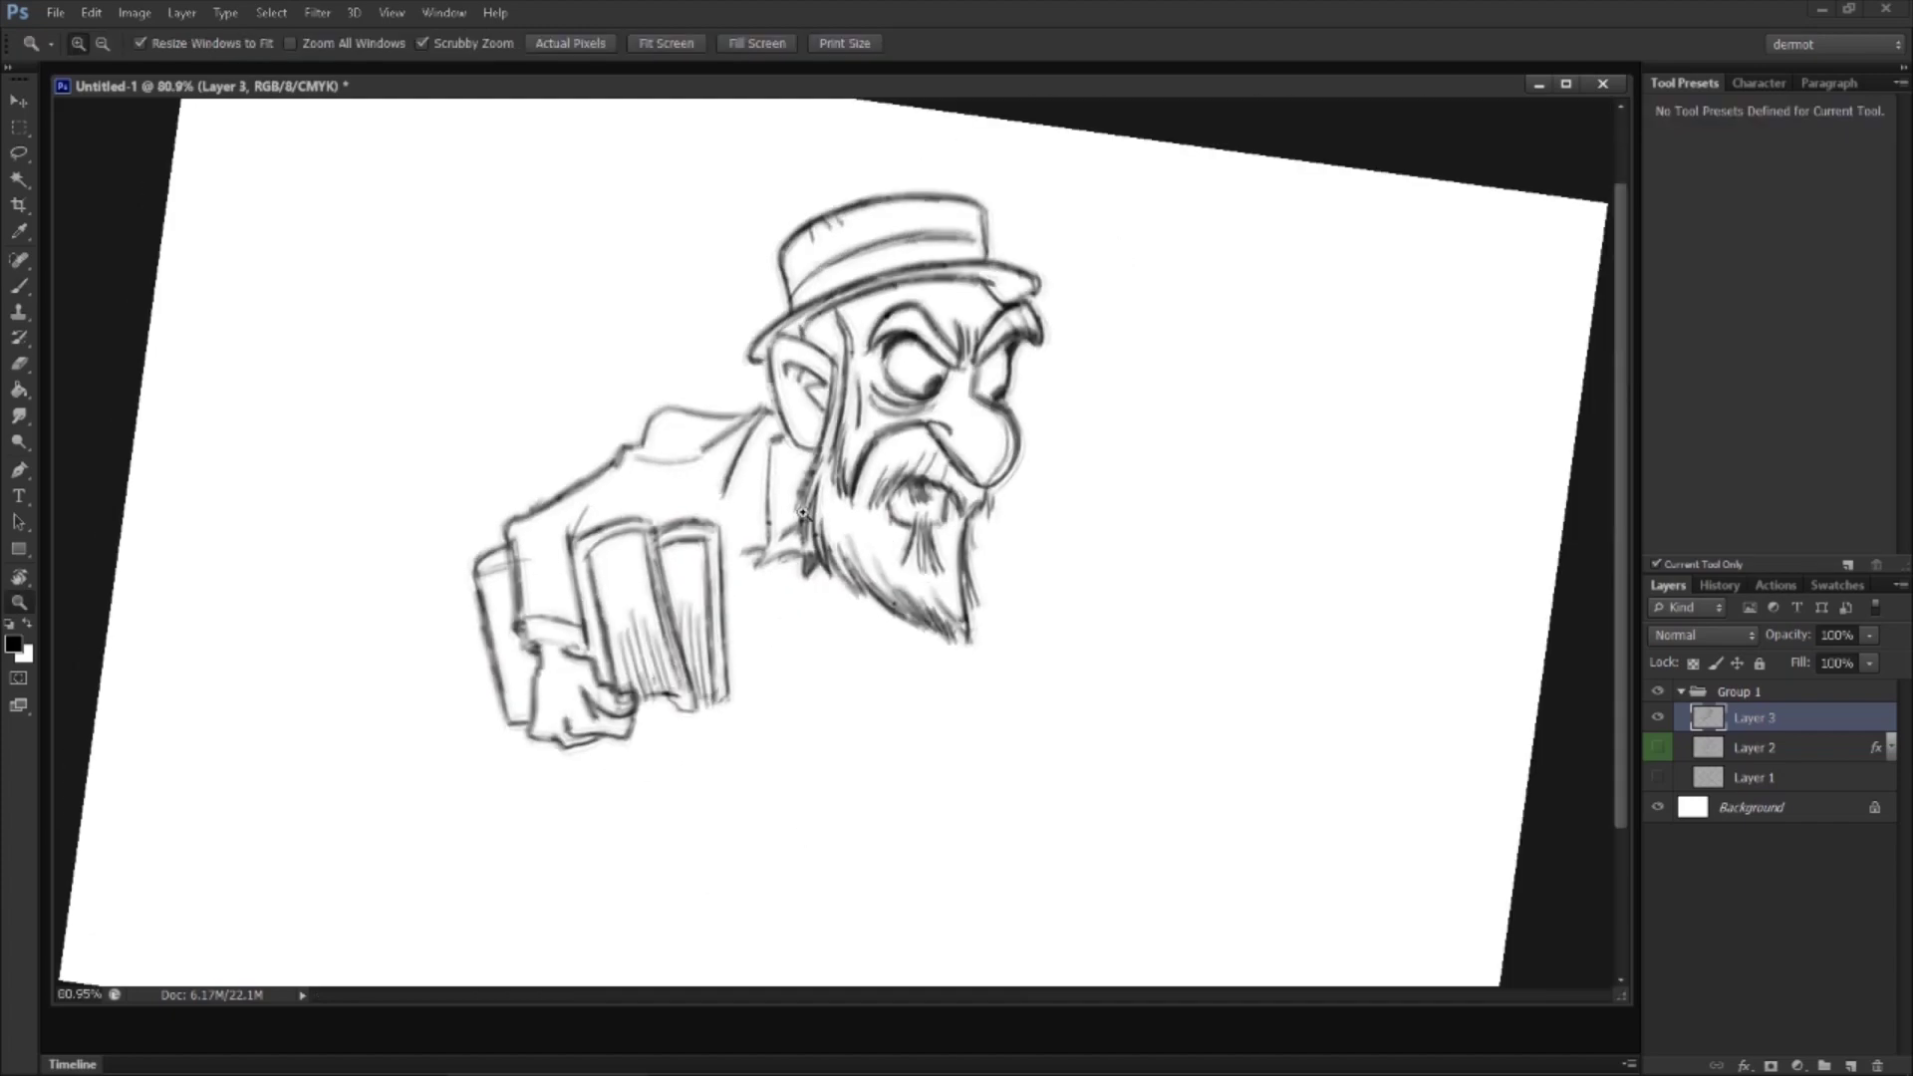
Step: Rotate the canvas view back to 0° and show the green sketch on Layer 2 again
{"action": "key", "text": "r"}
{"action": "left_click_drag", "start_coordinate": [840, 640], "coordinate": [903, 691]}
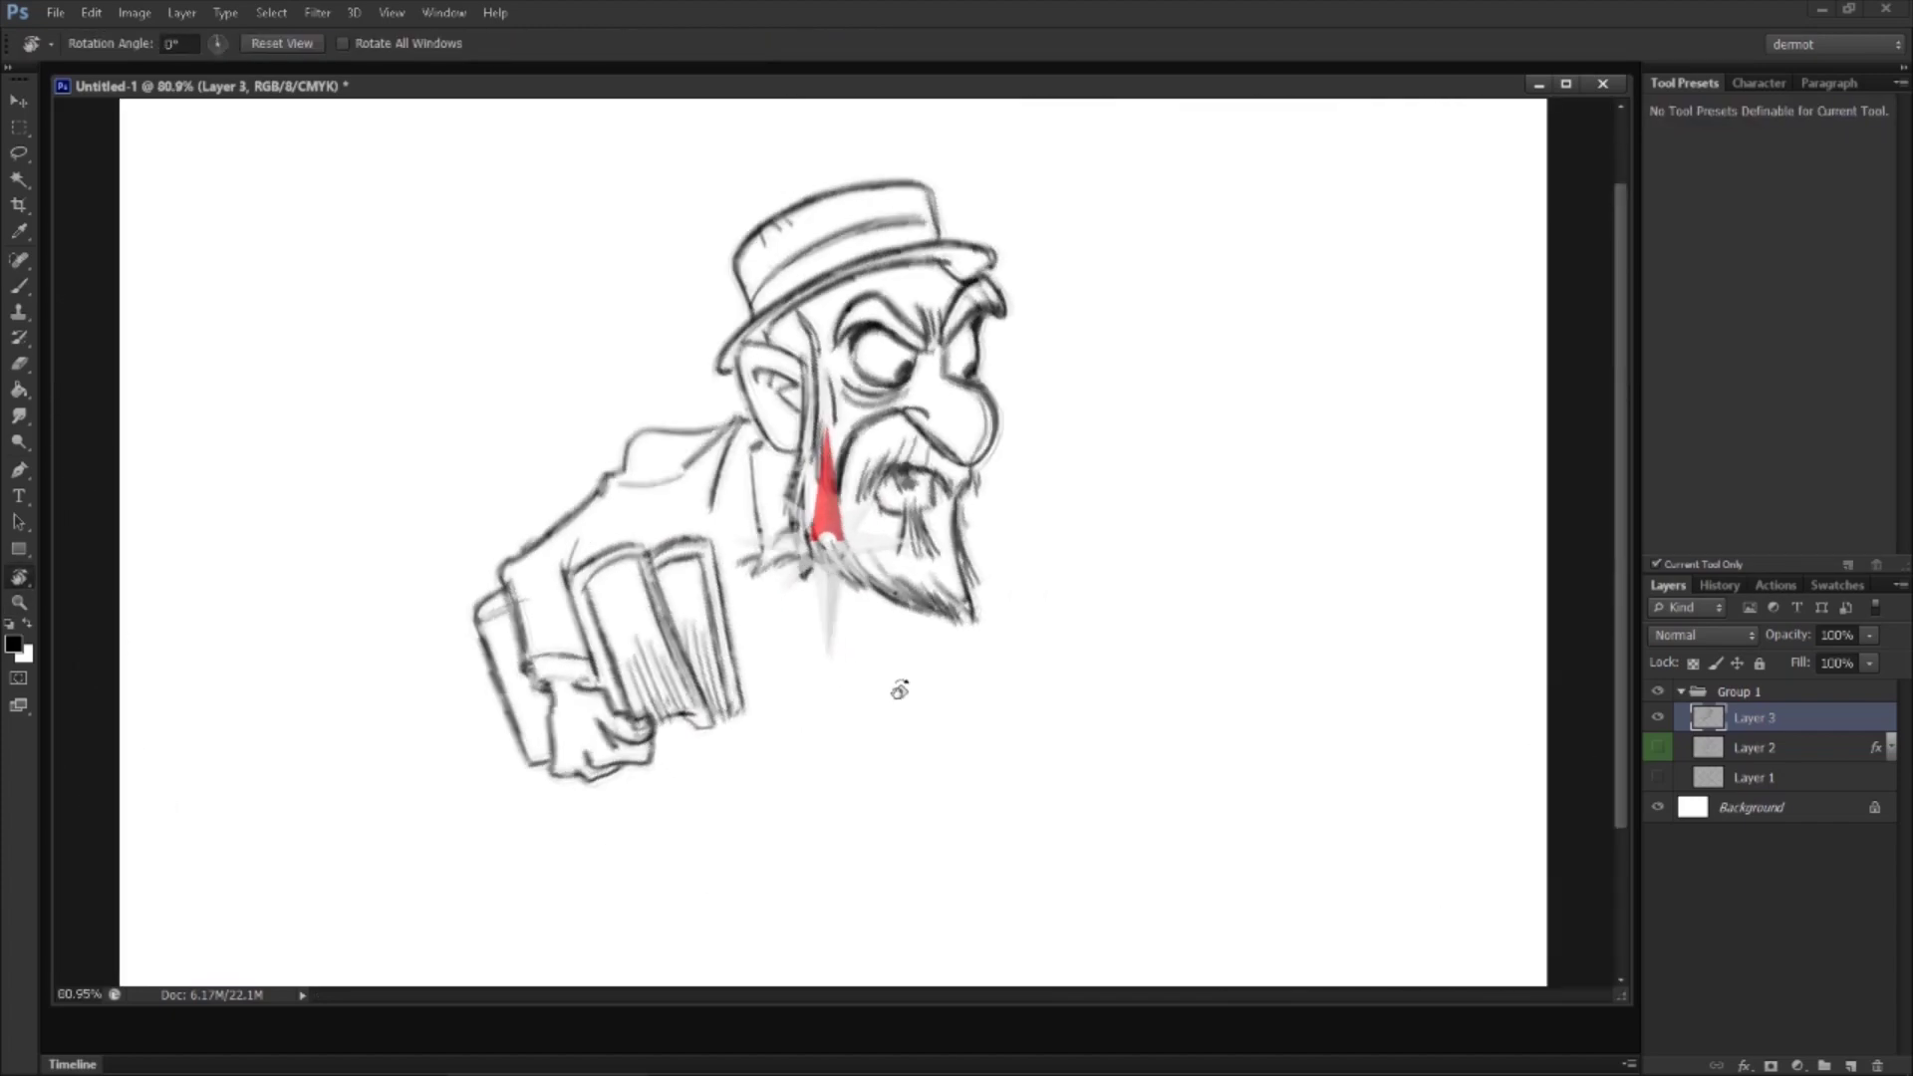
{"action": "key", "text": "ctrl+shift+h"}
{"action": "key", "text": "ctrl+shift+h"}
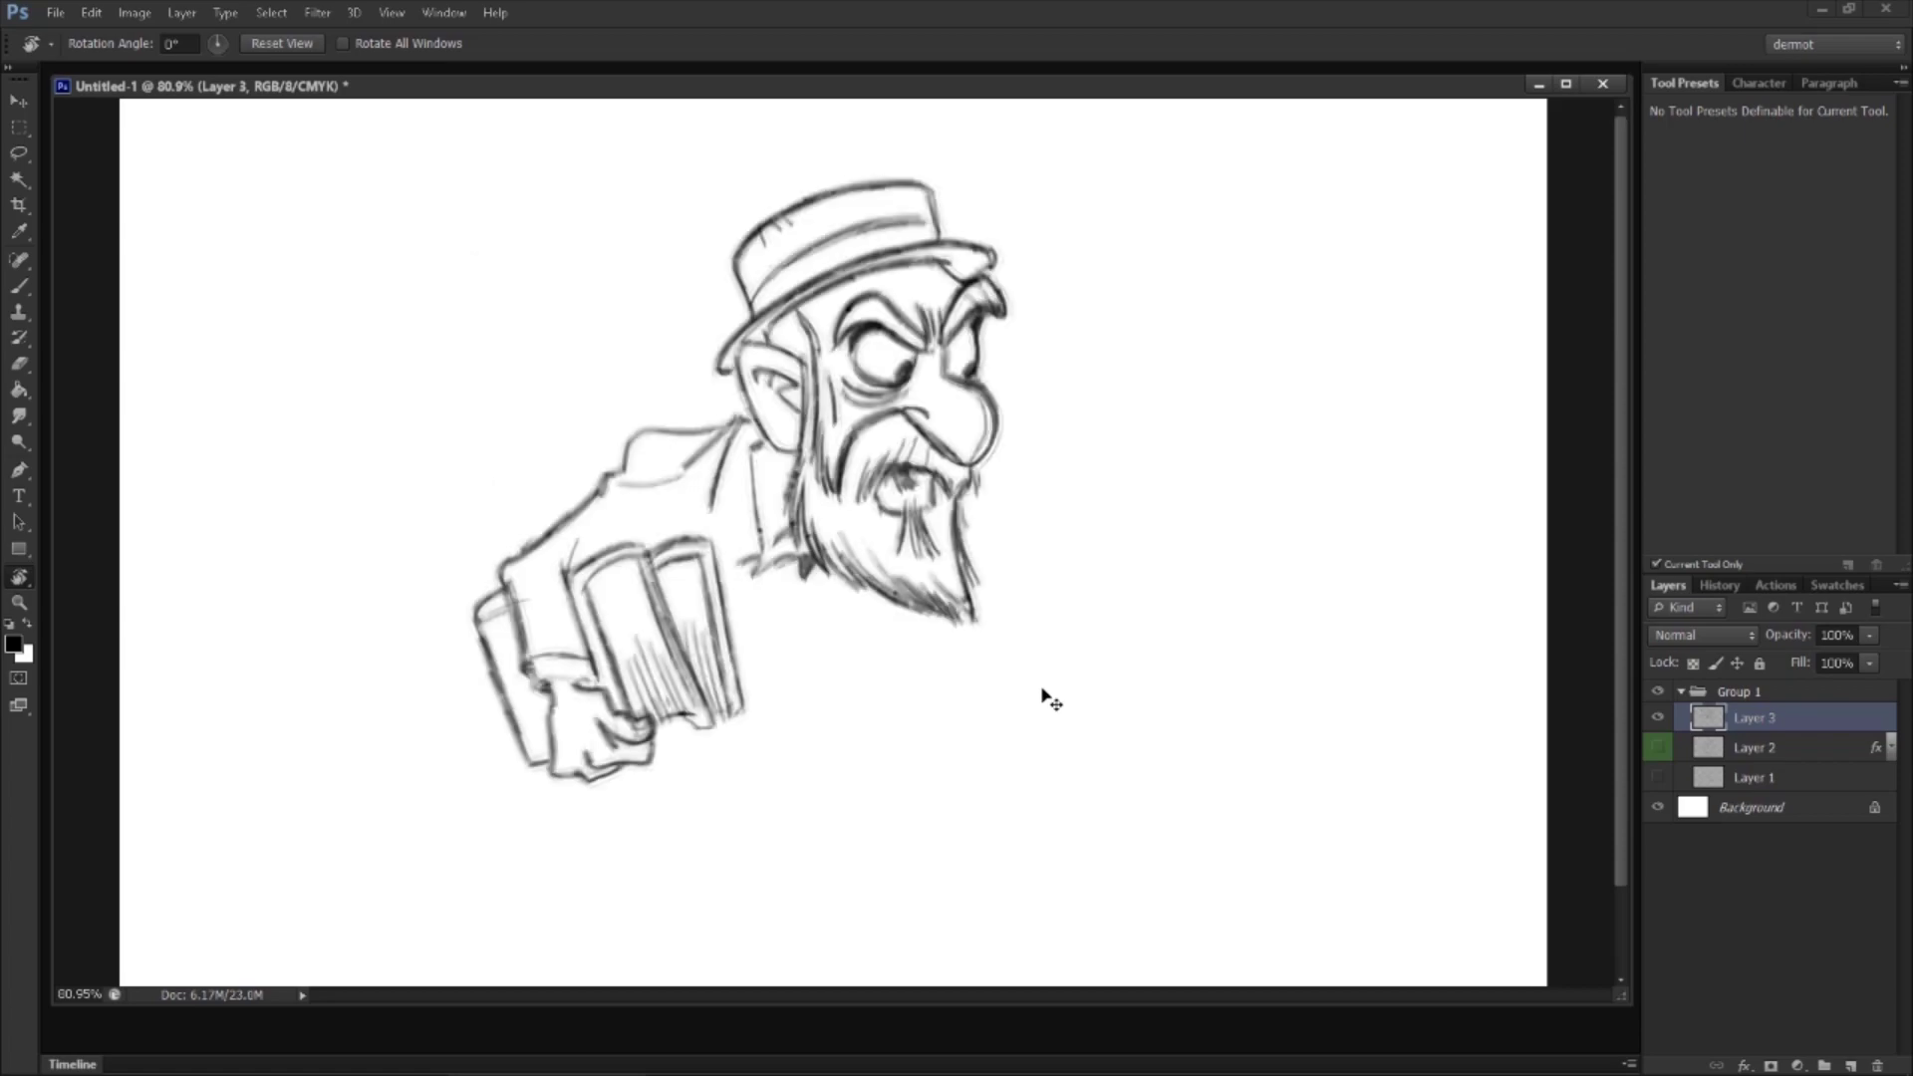
{"action": "left_click", "coordinate": [1658, 749]}
Step: Lasso the forearm, fist and books, and free-transform them so they sit slightly closer to the body
{"action": "key", "text": "z"}
{"action": "left_click_drag", "start_coordinate": [800, 646], "coordinate": [855, 540]}
{"action": "key", "text": "l"}
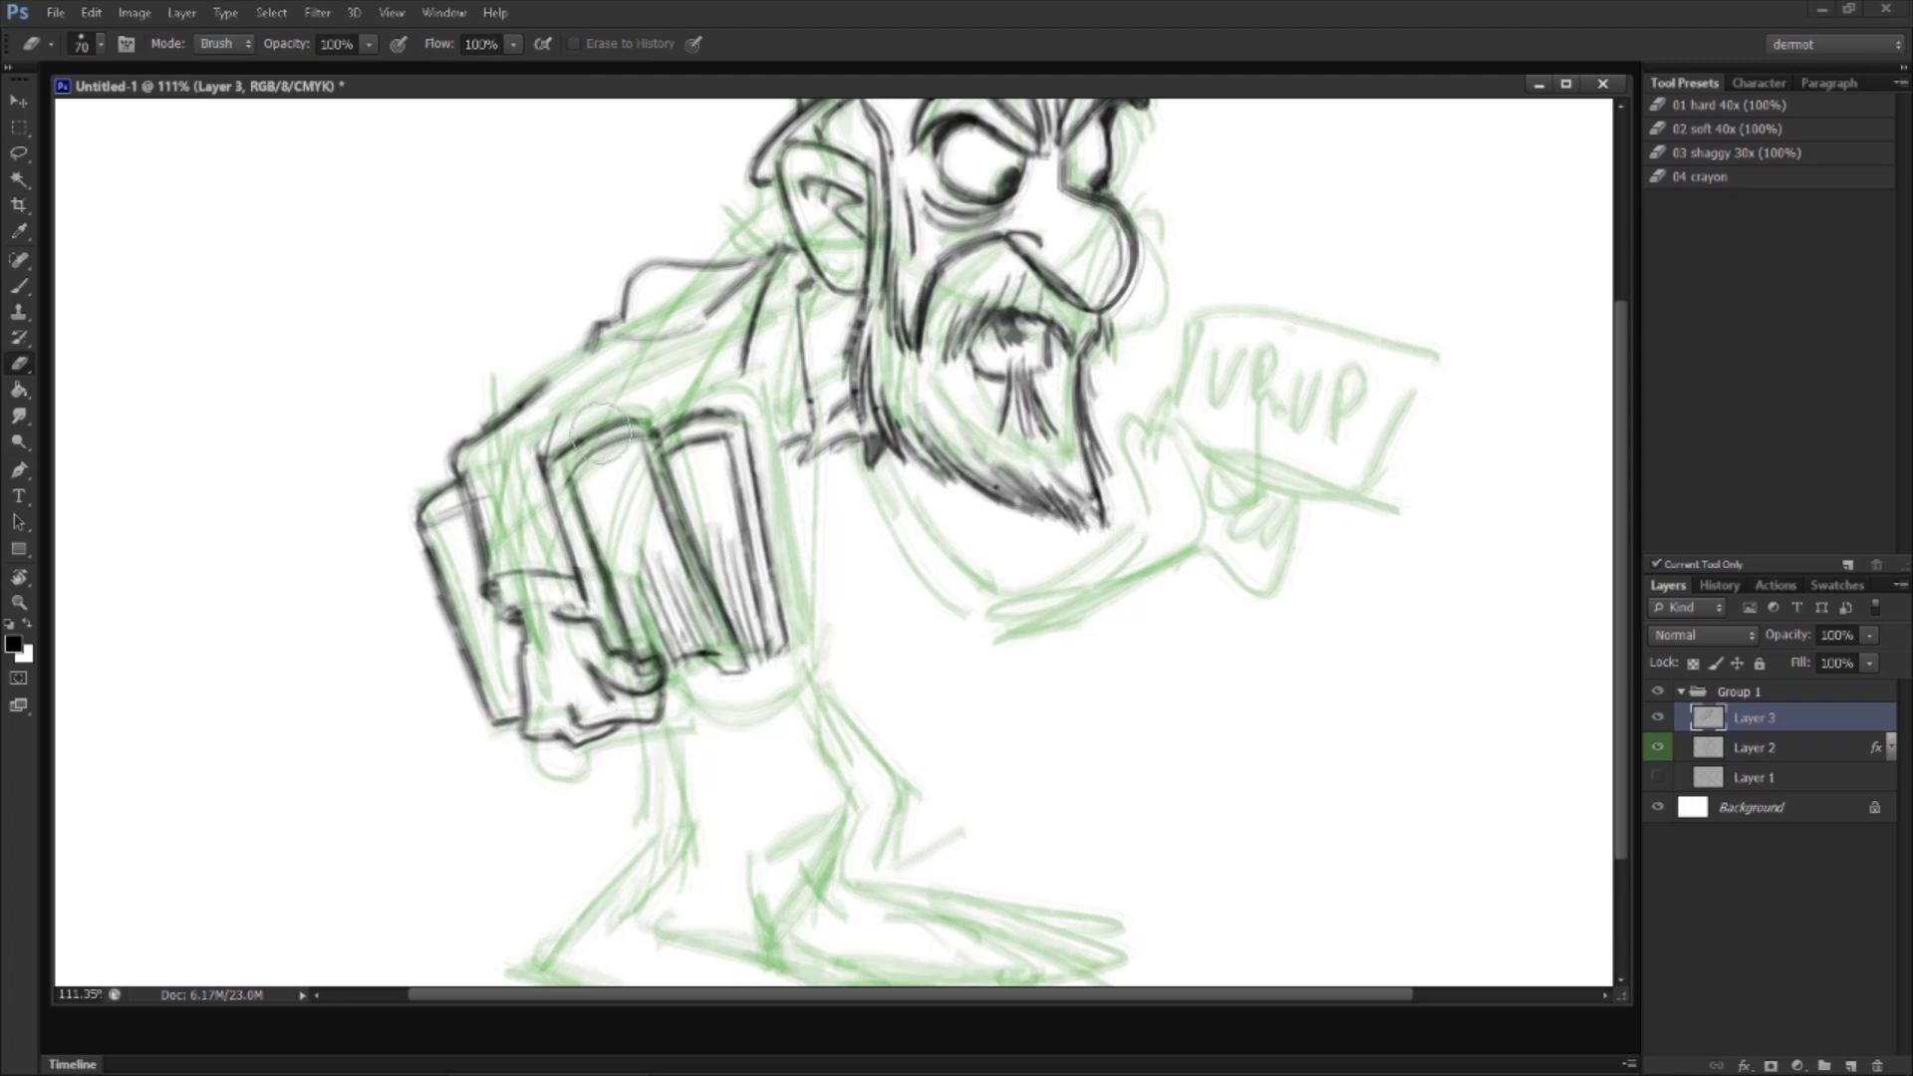
{"action": "mouse_move", "coordinate": [573, 367]}
{"action": "left_mouse_down"}
{"action": "mouse_move", "coordinate": [532, 884]}
{"action": "mouse_move", "coordinate": [785, 830]}
{"action": "mouse_move", "coordinate": [825, 618]}
{"action": "mouse_move", "coordinate": [748, 411]}
{"action": "left_mouse_up"}
{"action": "key", "text": "ctrl+t"}
{"action": "left_click_drag", "start_coordinate": [827, 893], "coordinate": [878, 942]}
{"action": "left_click_drag", "start_coordinate": [772, 685], "coordinate": [764, 659]}
{"action": "key", "text": "Return"}
{"action": "key", "text": "ctrl+d"}
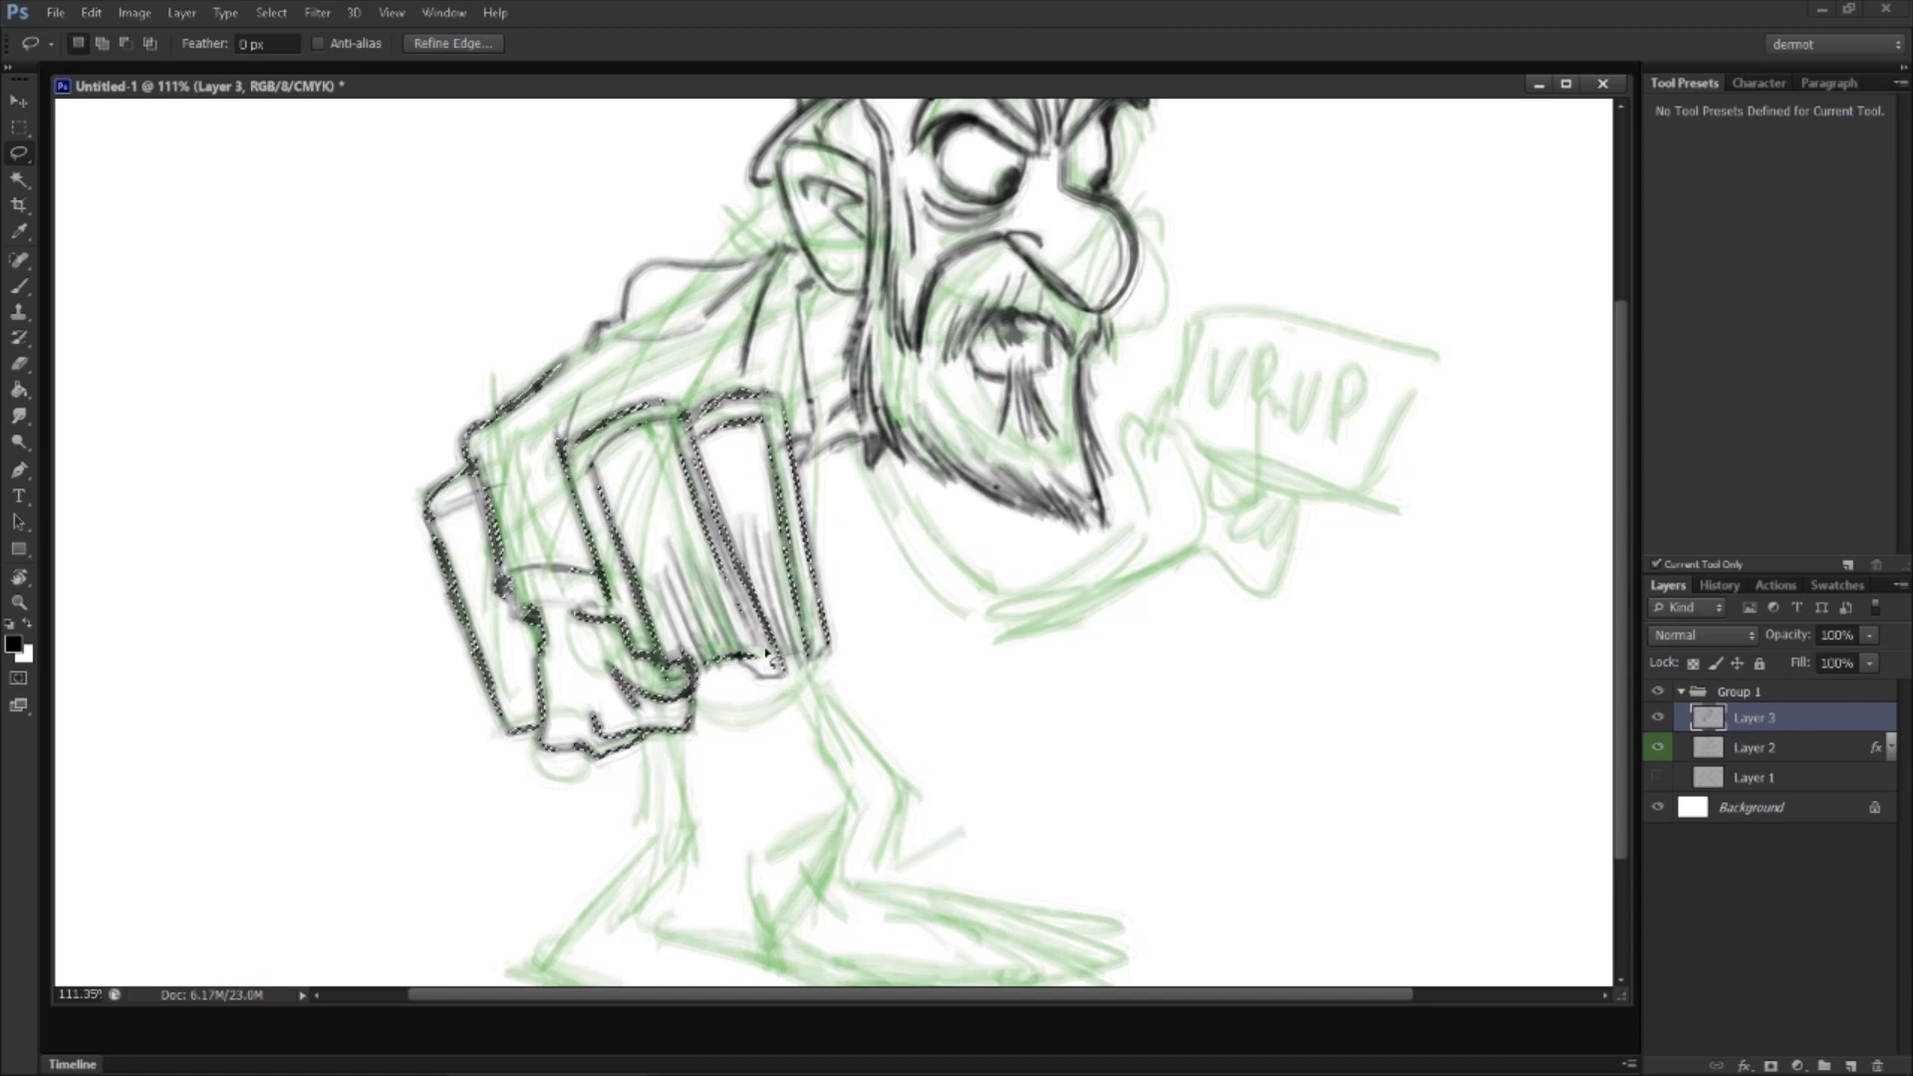
Step: Clean away the stray crease on the upper sleeve and ink a fold running down towards the tops of the books
{"action": "key", "text": "b"}
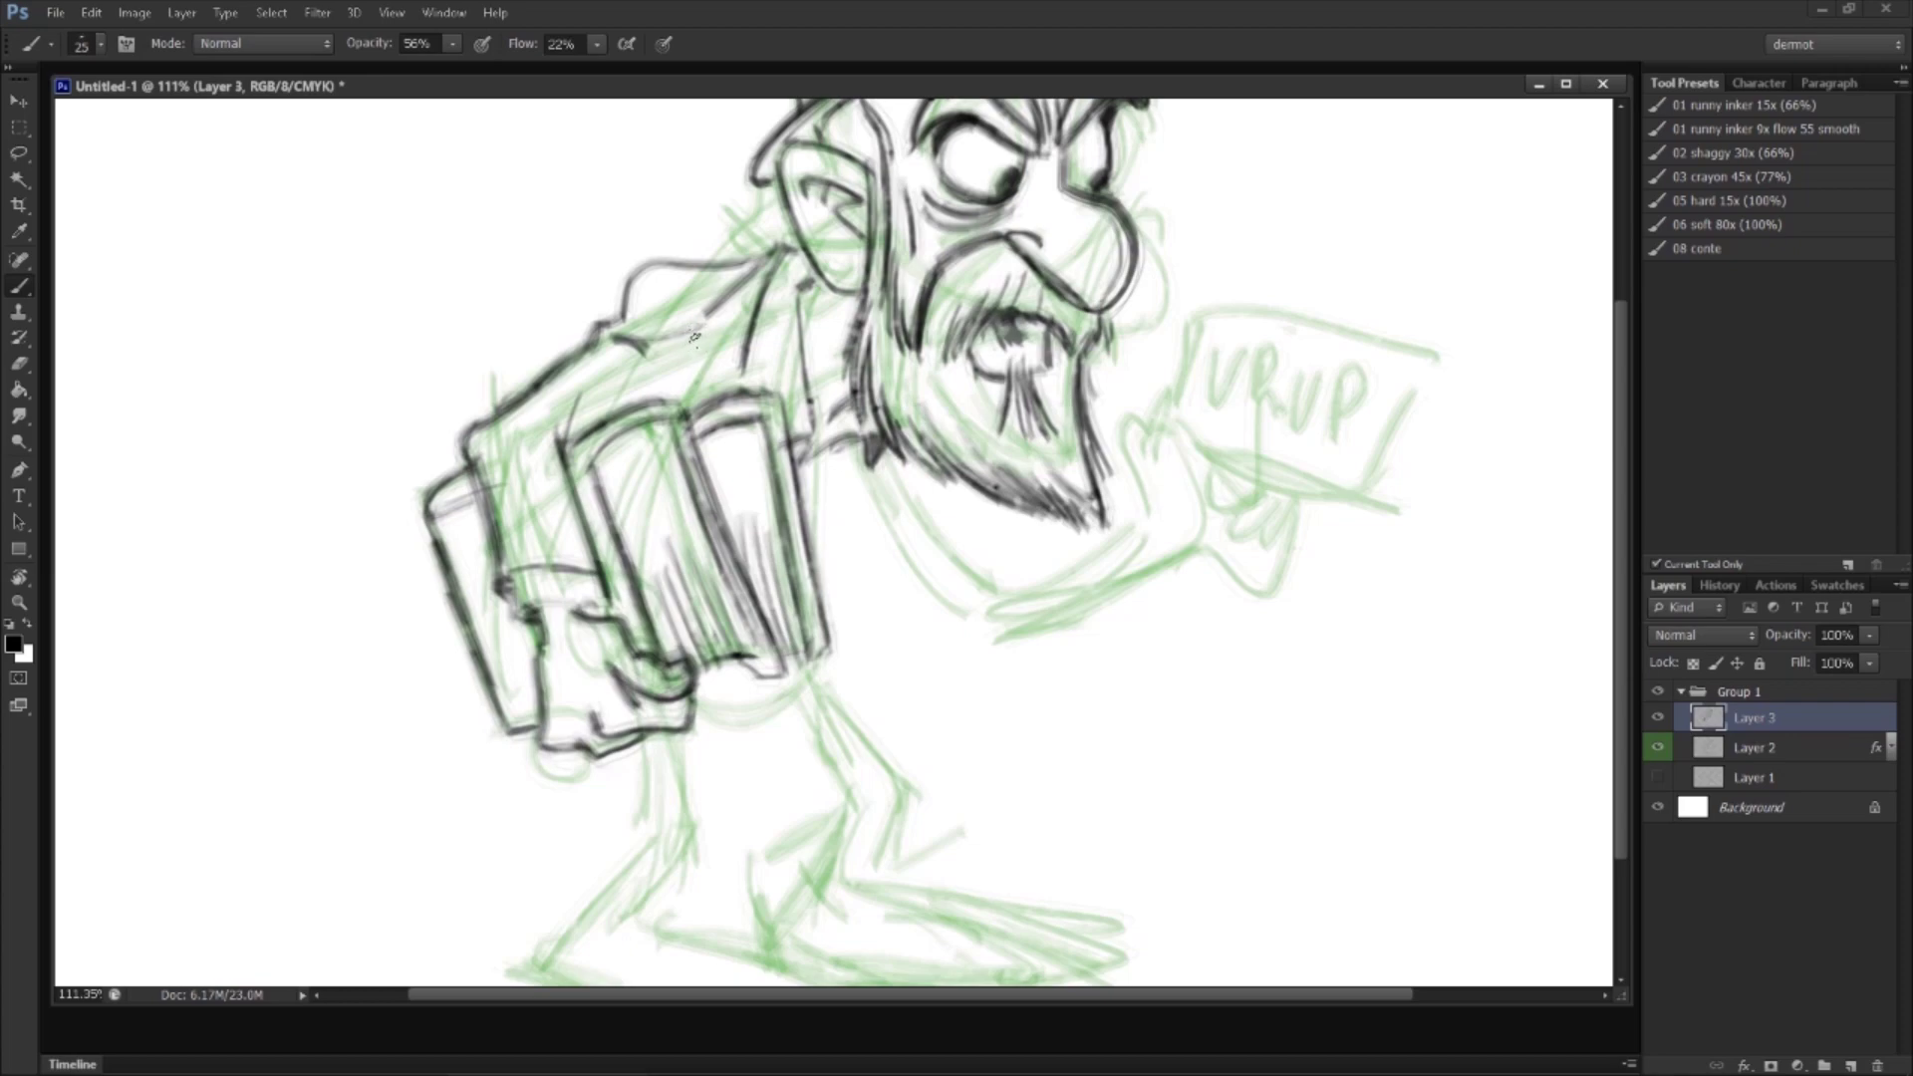
{"action": "key", "text": "e"}
{"action": "left_click_drag", "start_coordinate": [697, 320], "coordinate": [647, 343]}
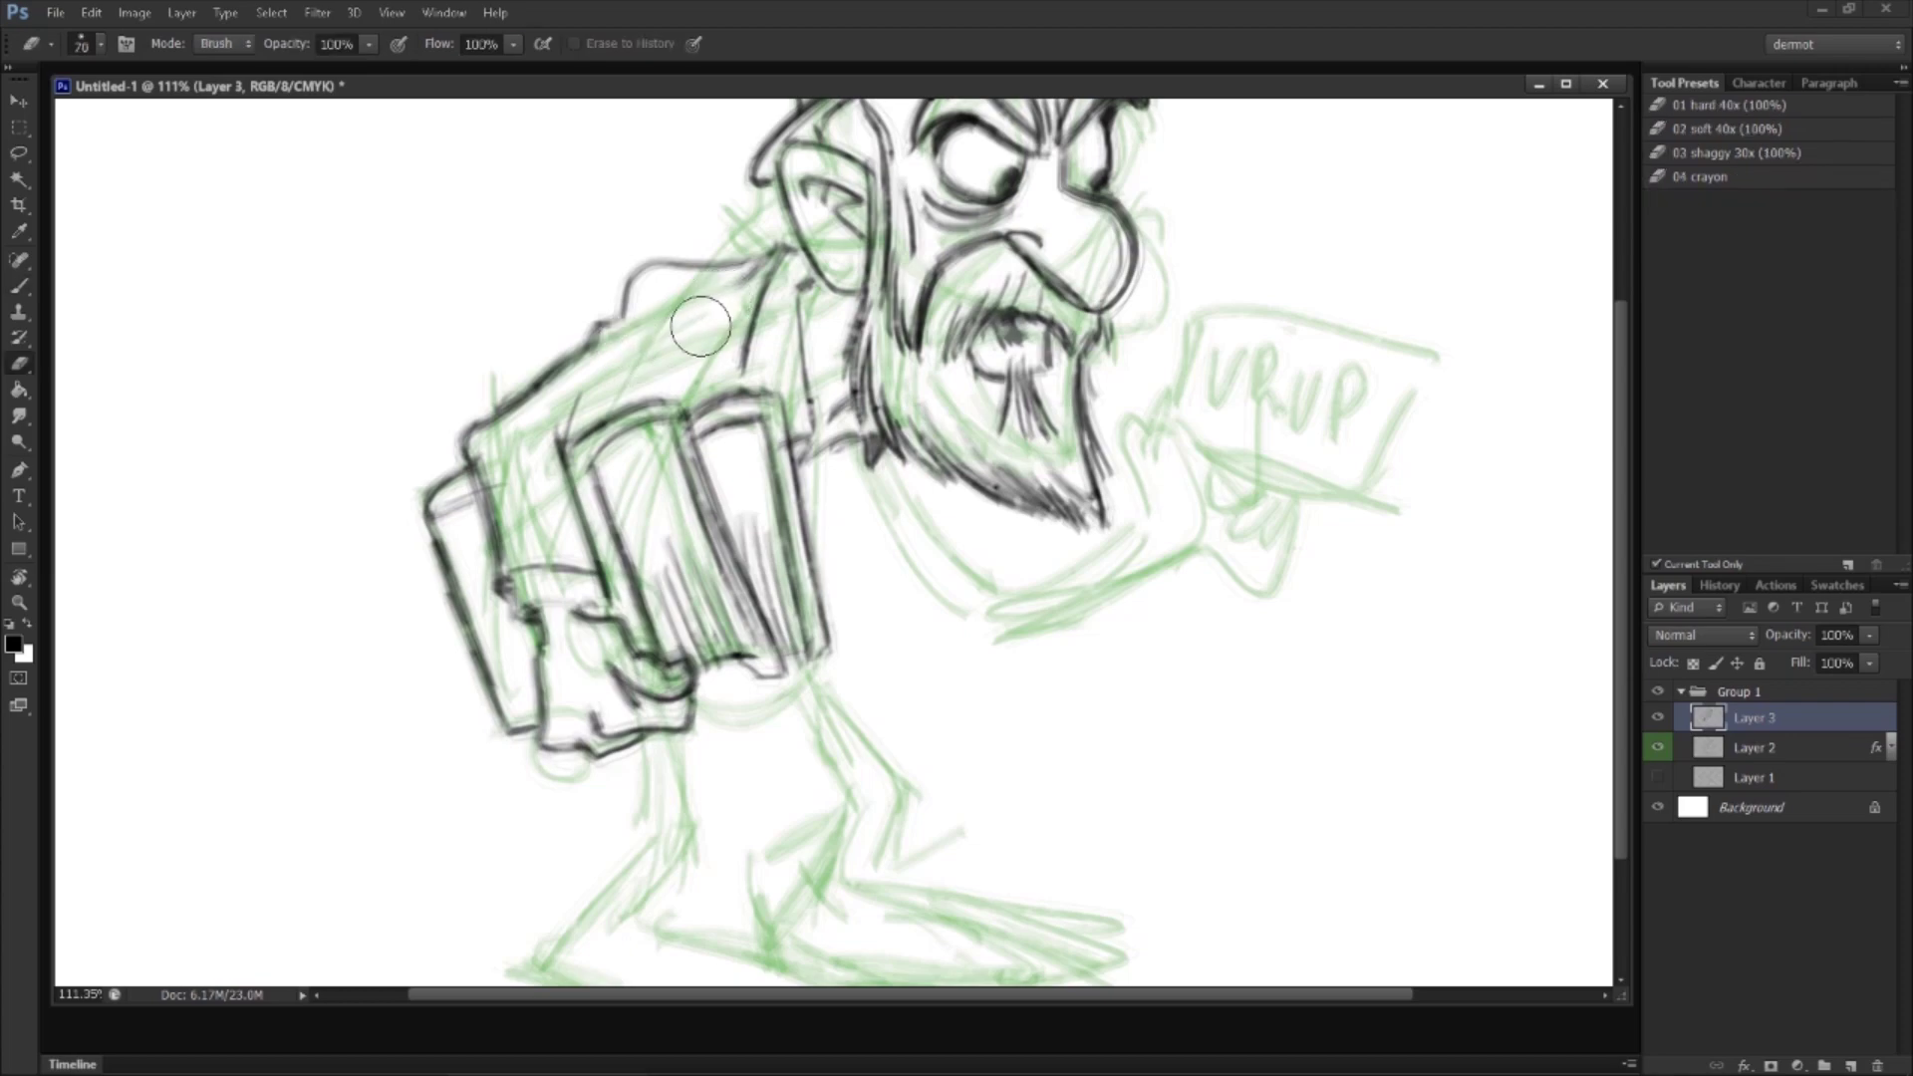
{"action": "key", "text": "b"}
{"action": "mouse_move", "coordinate": [772, 256]}
{"action": "left_mouse_down"}
{"action": "mouse_move", "coordinate": [606, 323]}
{"action": "mouse_move", "coordinate": [635, 312]}
{"action": "mouse_move", "coordinate": [641, 261]}
{"action": "mouse_move", "coordinate": [784, 254]}
{"action": "left_mouse_up"}
{"action": "left_click_drag", "start_coordinate": [686, 317], "coordinate": [656, 401]}
Step: Ink the coat's hem below the fist and its vertical edge under the books, cleaning and darkening both lines
{"action": "scroll", "coordinate": [886, 561], "scroll_direction": "down", "scroll_amount": 3}
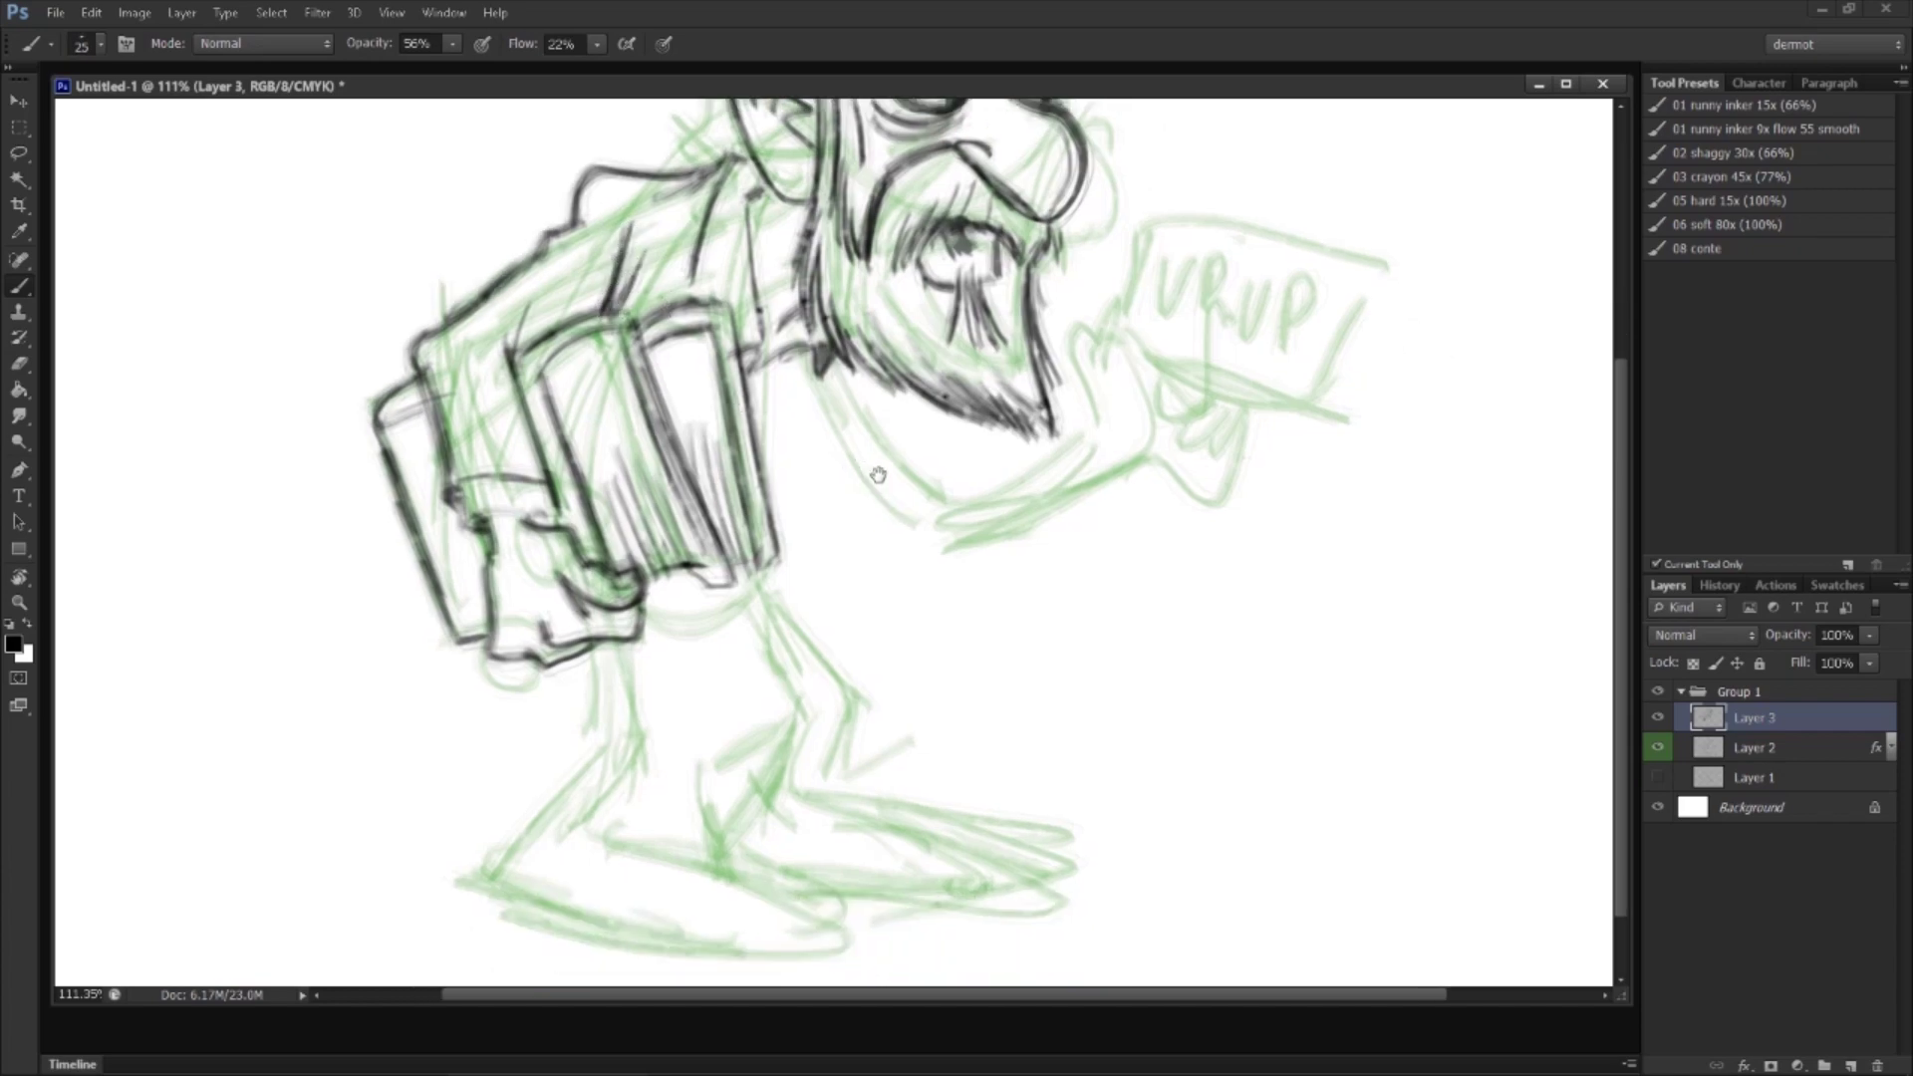
{"action": "left_click_drag", "start_coordinate": [510, 677], "coordinate": [709, 683]}
{"action": "left_click_drag", "start_coordinate": [694, 543], "coordinate": [702, 629]}
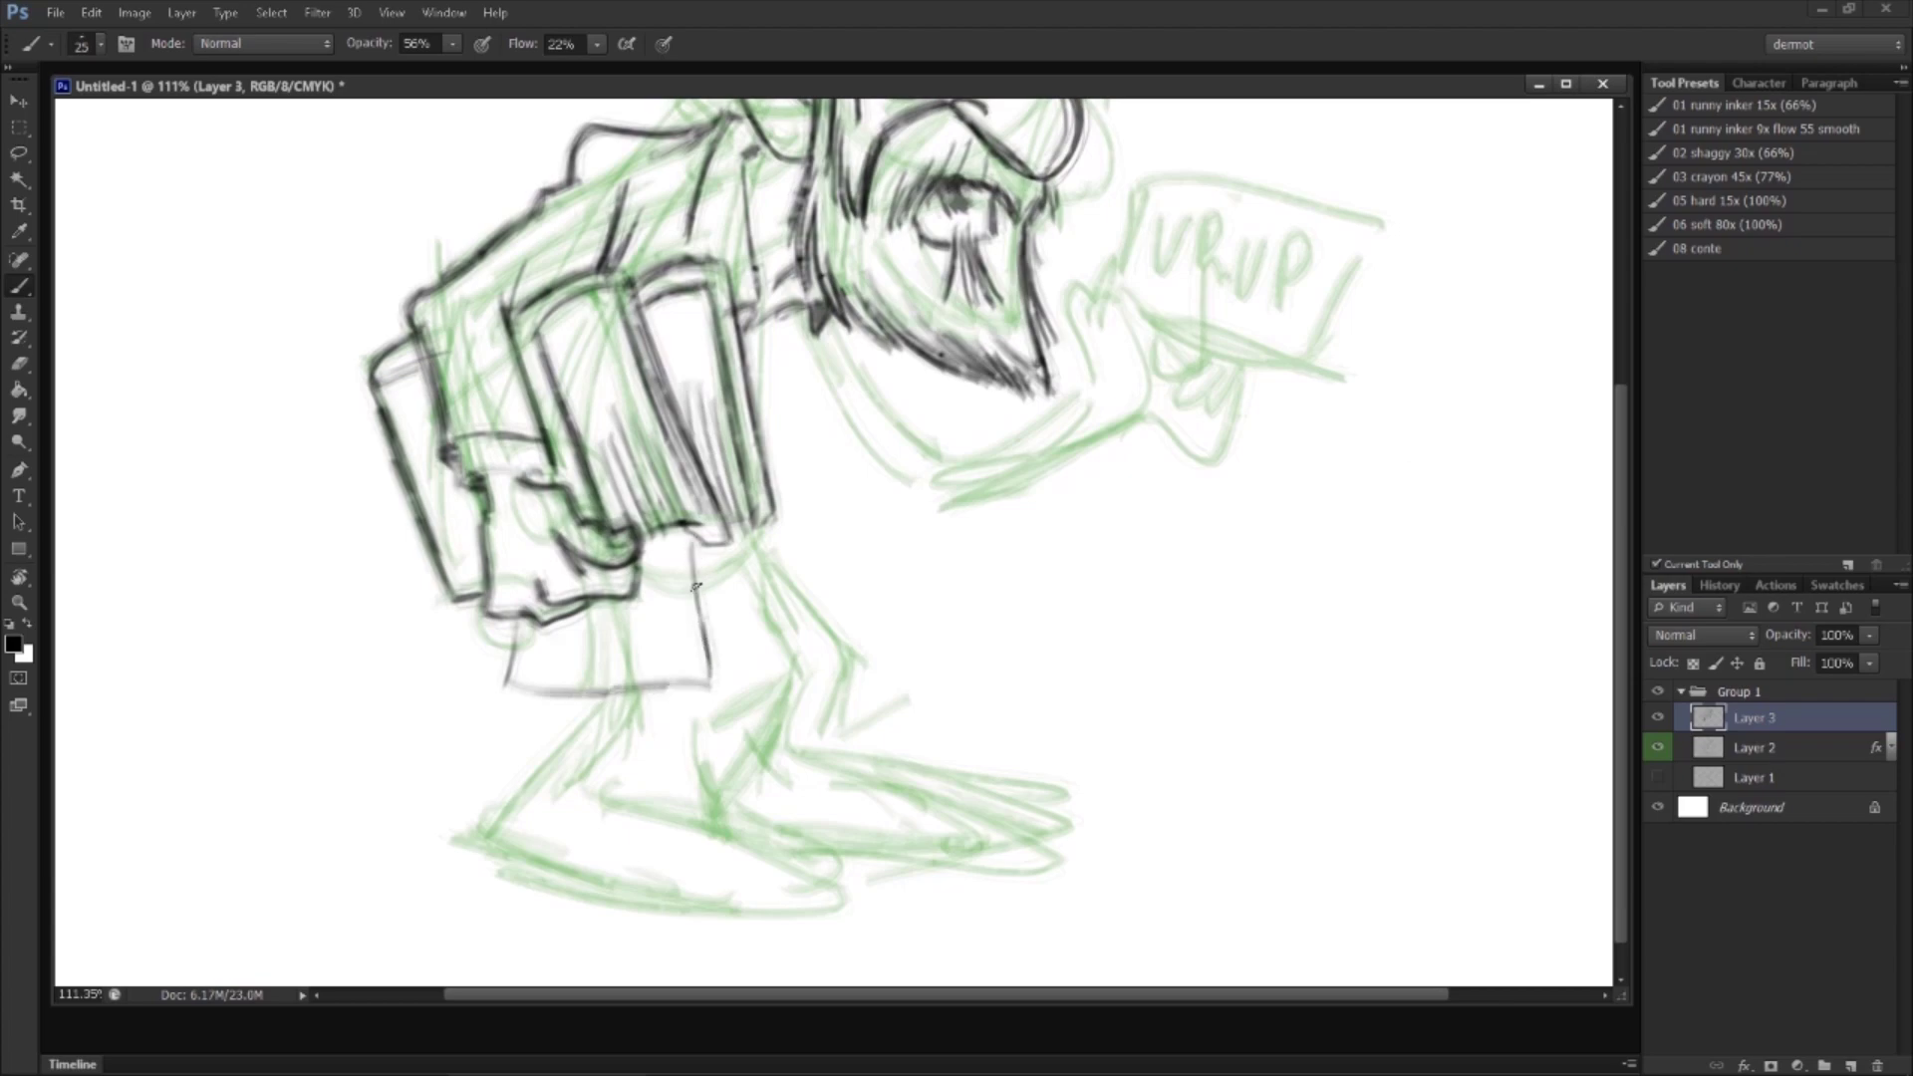
{"action": "mouse_move", "coordinate": [503, 674]}
{"action": "left_mouse_down"}
{"action": "mouse_move", "coordinate": [543, 695]}
{"action": "mouse_move", "coordinate": [700, 692]}
{"action": "left_mouse_up"}
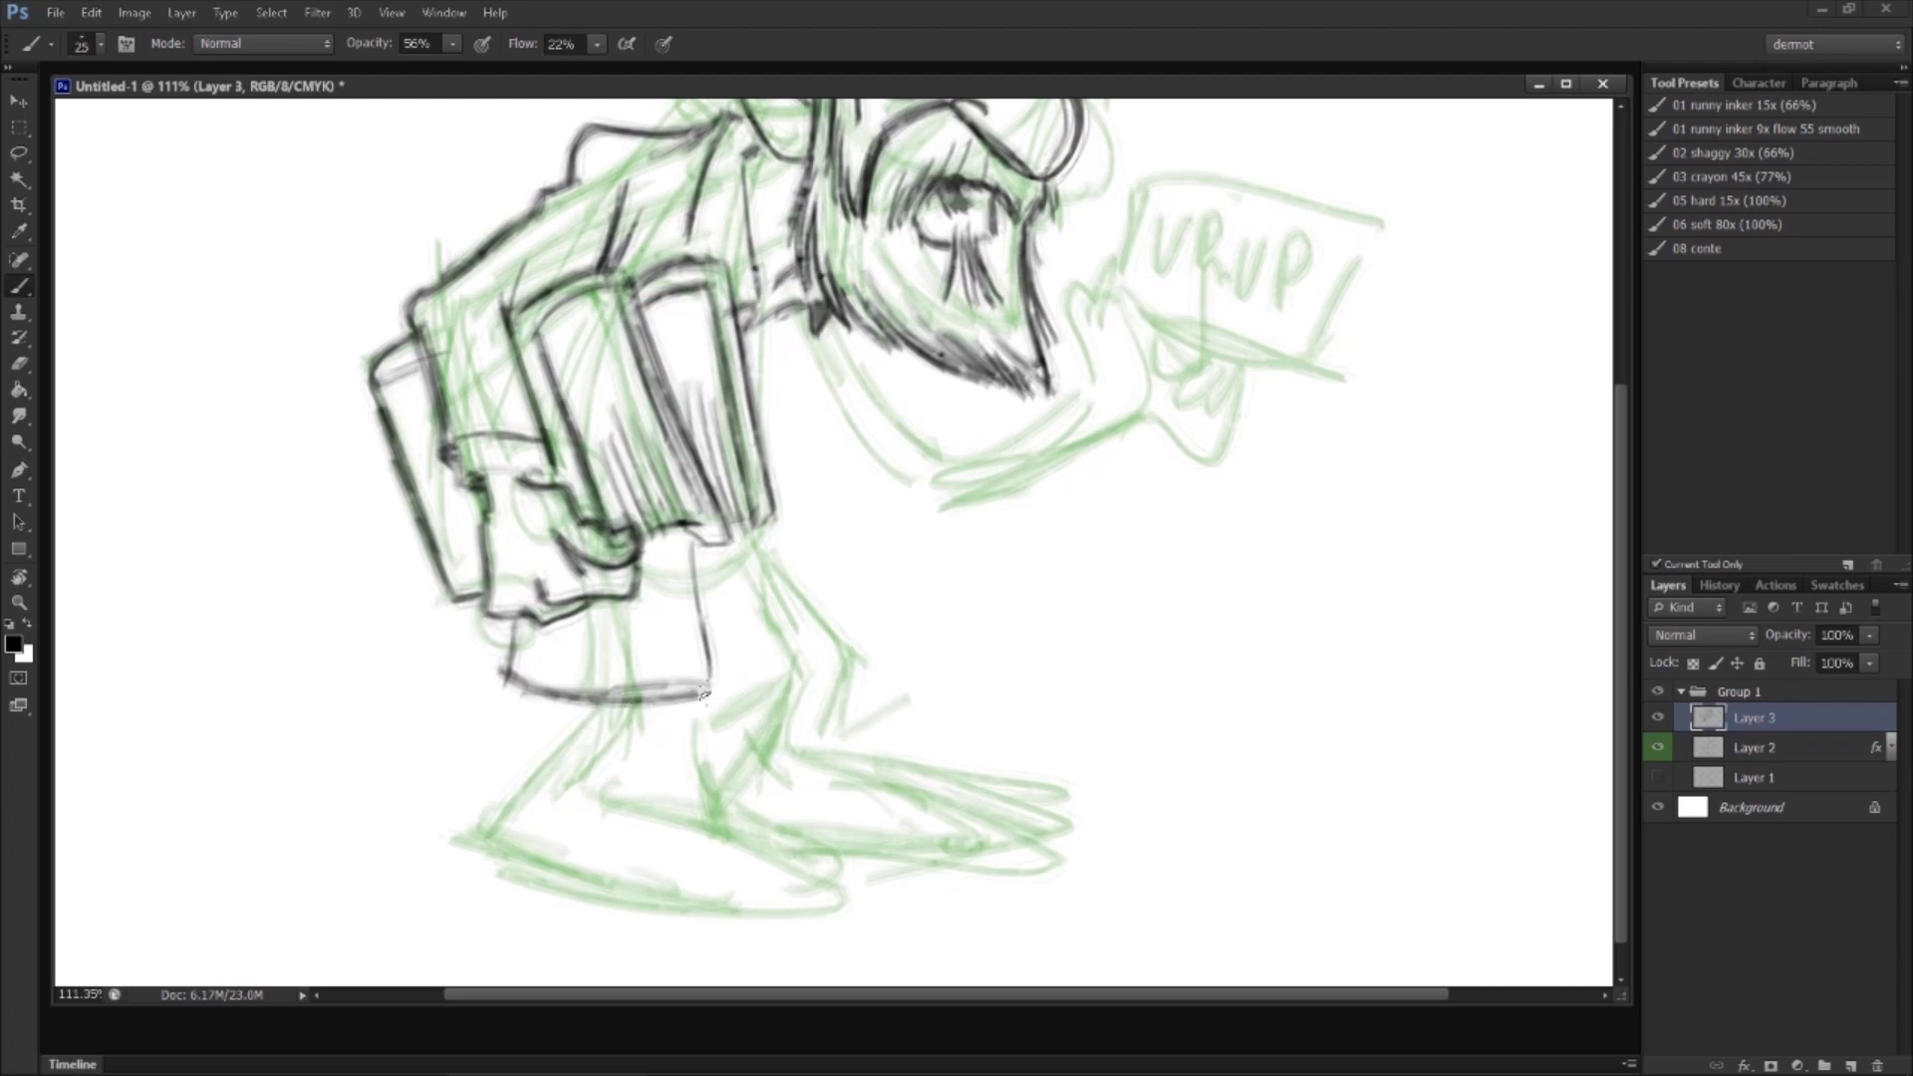
{"action": "key", "text": "e"}
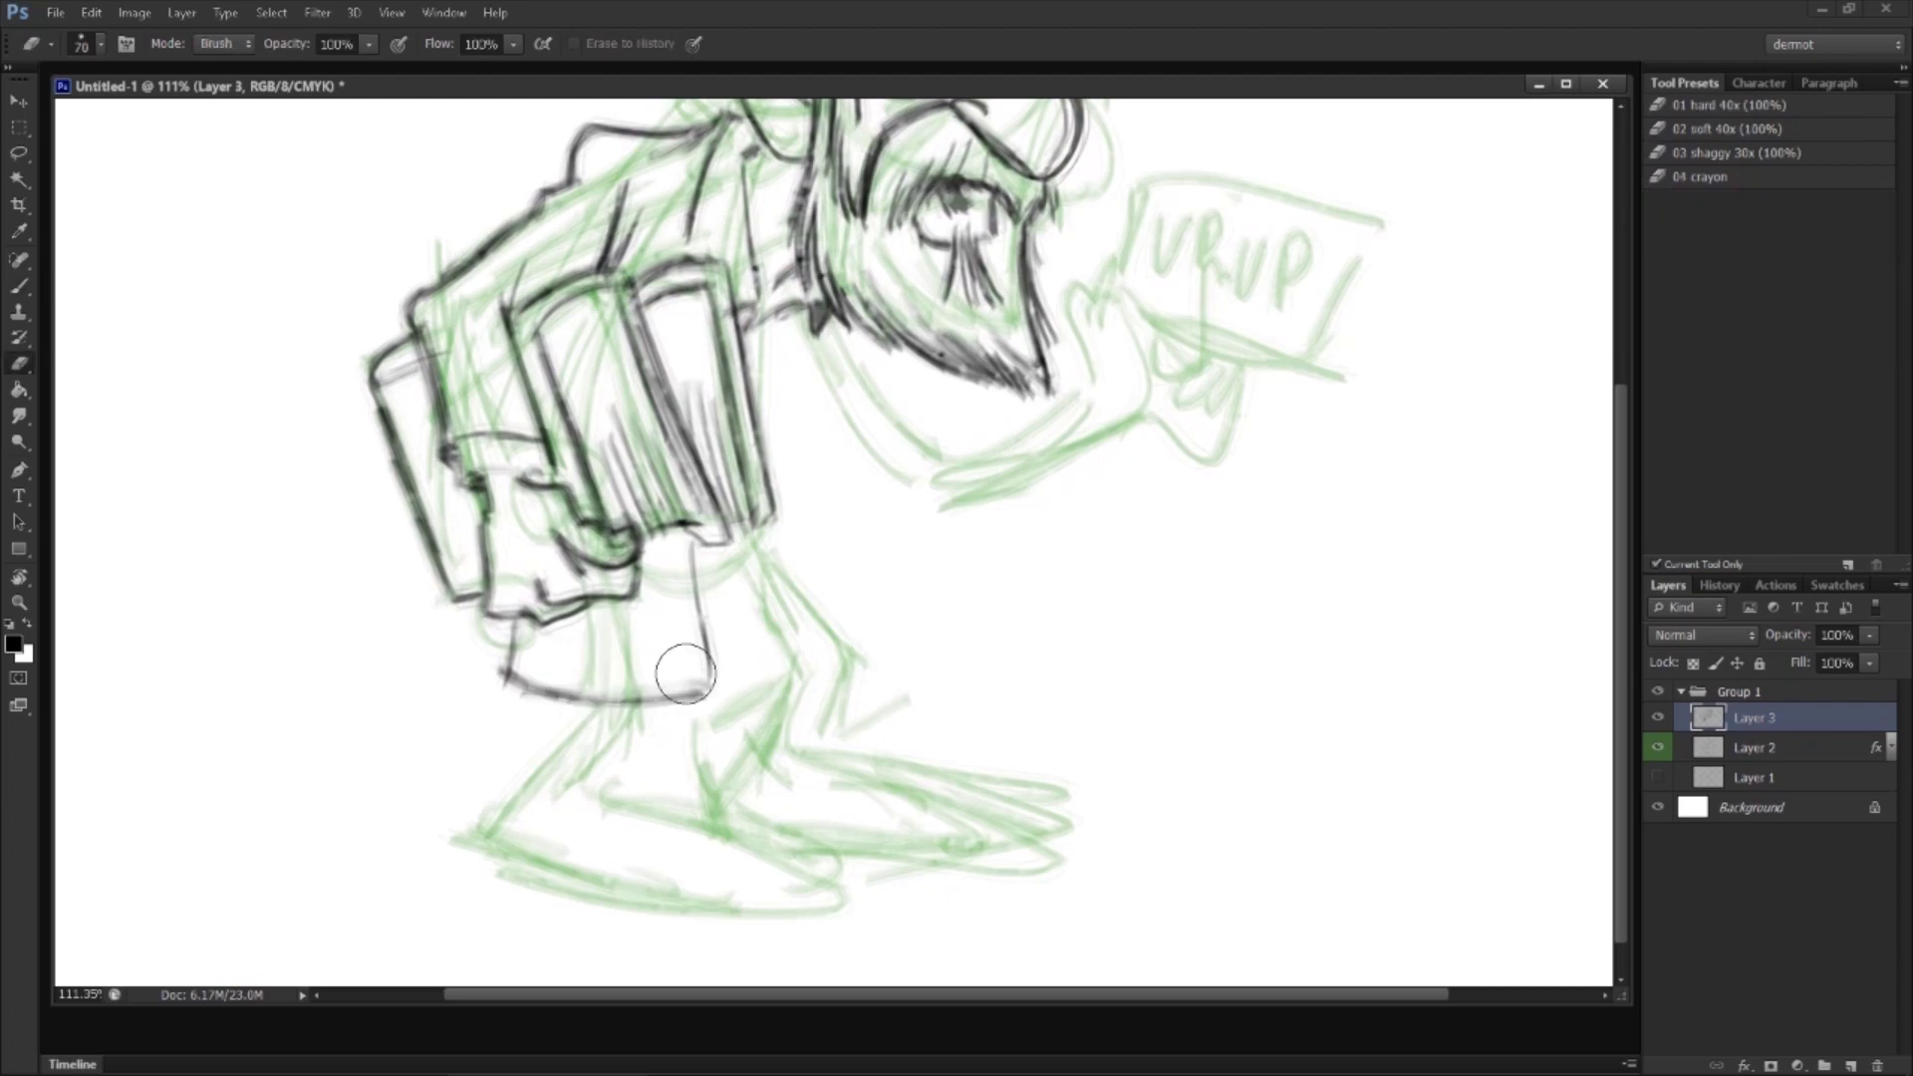
{"action": "key", "text": "b"}
{"action": "left_click_drag", "start_coordinate": [700, 543], "coordinate": [709, 694]}
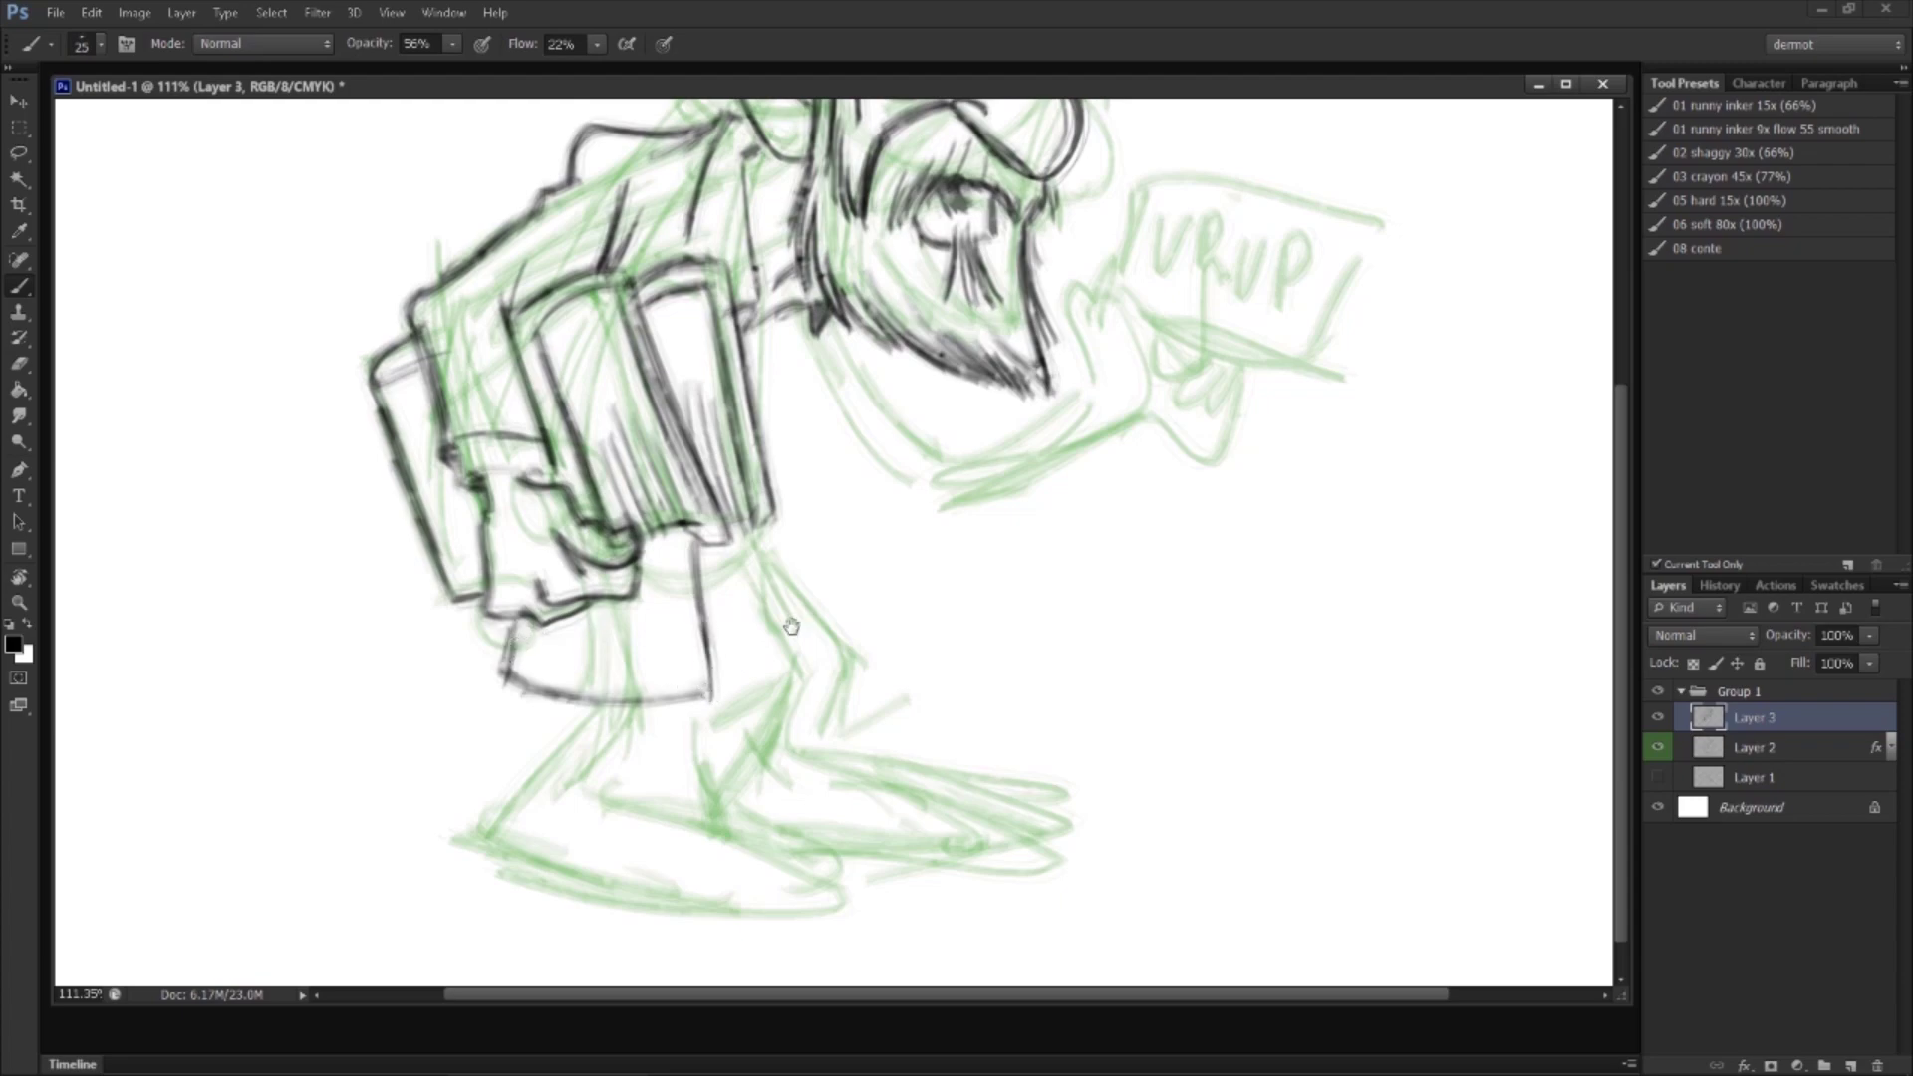
Step: Ink the coat's long front edge from under the collar down beside the books
{"action": "left_click_drag", "start_coordinate": [781, 508], "coordinate": [618, 568]}
{"action": "mouse_move", "coordinate": [645, 377]}
{"action": "left_mouse_down"}
{"action": "mouse_move", "coordinate": [638, 546]}
{"action": "mouse_move", "coordinate": [658, 619]}
{"action": "left_mouse_up"}
{"action": "left_click_drag", "start_coordinate": [763, 592], "coordinate": [776, 724]}
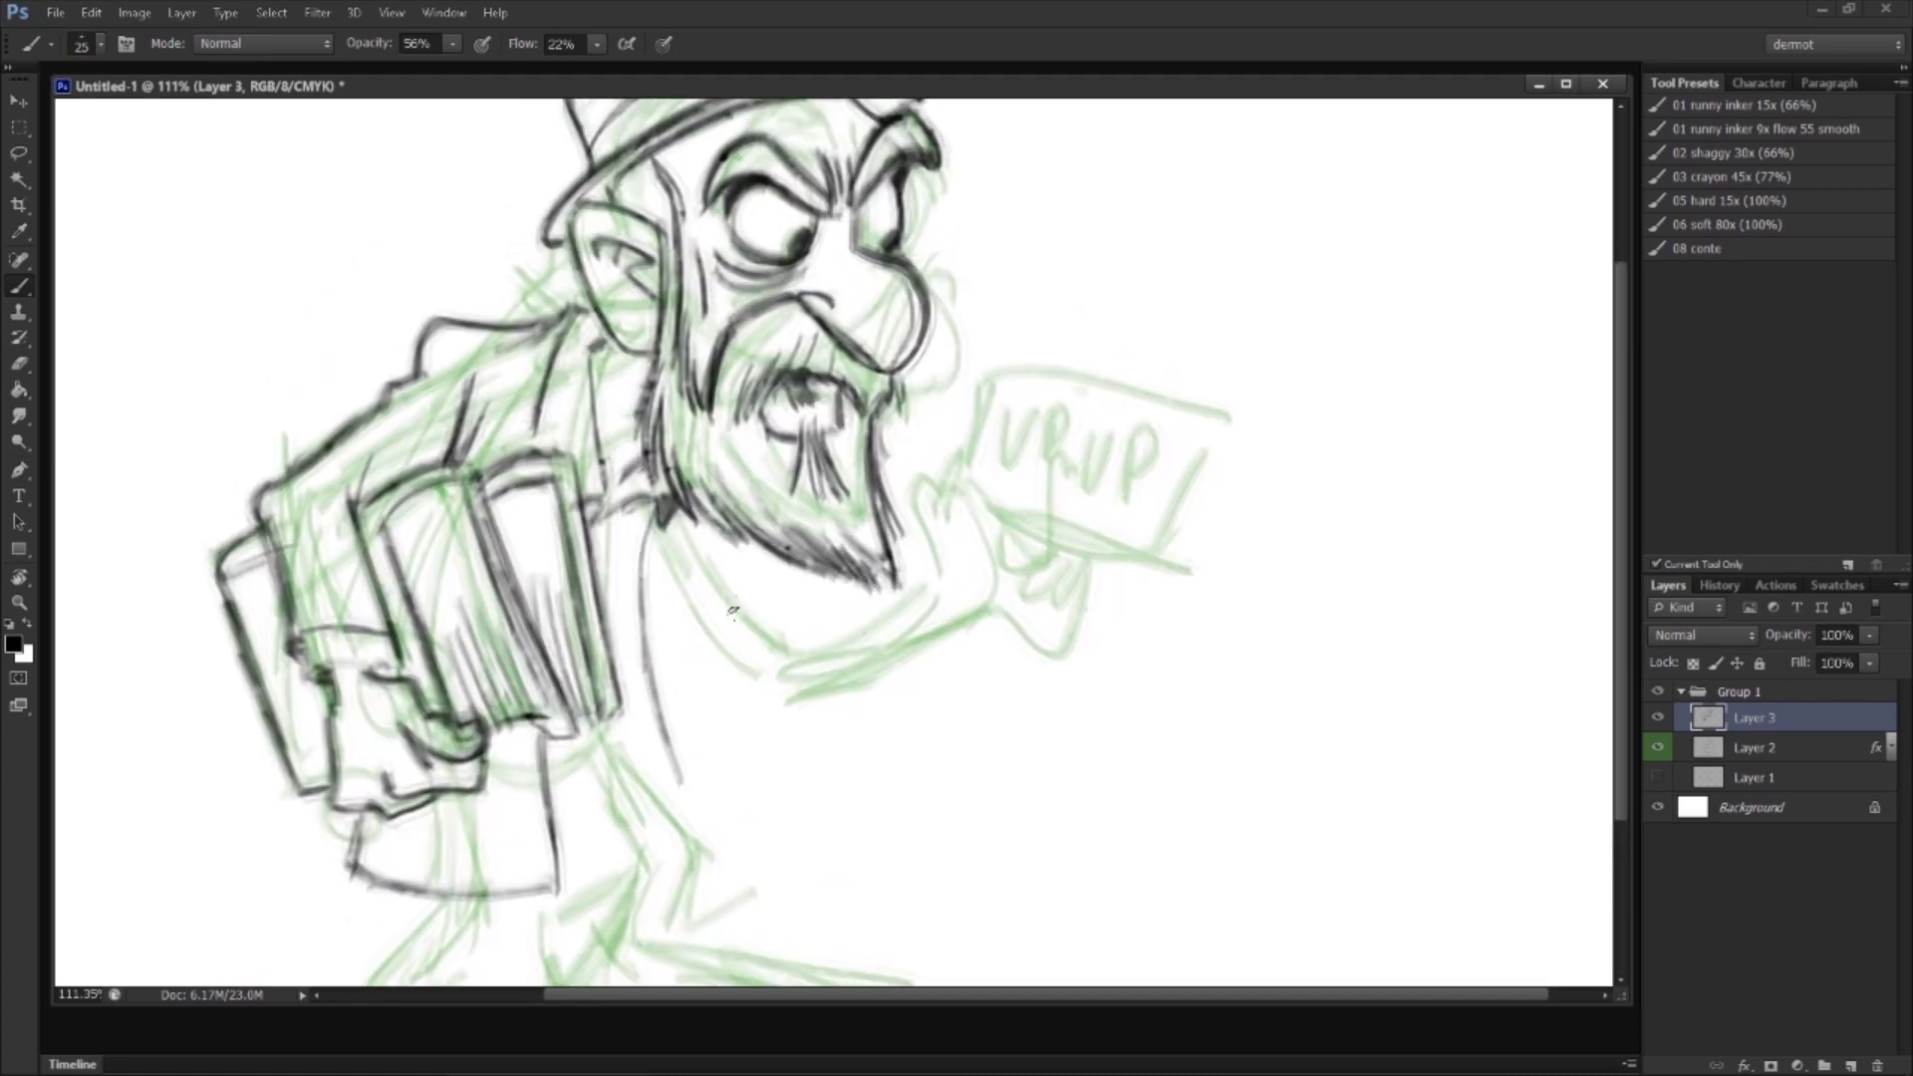
Step: Ink the raised arm's sleeve from the shoulder around the elbow to the wrist, with an inner elbow fold and a cuff
{"action": "left_click_drag", "start_coordinate": [666, 520], "coordinate": [738, 668]}
{"action": "left_click_drag", "start_coordinate": [751, 550], "coordinate": [792, 616]}
{"action": "left_click_drag", "start_coordinate": [685, 548], "coordinate": [746, 674]}
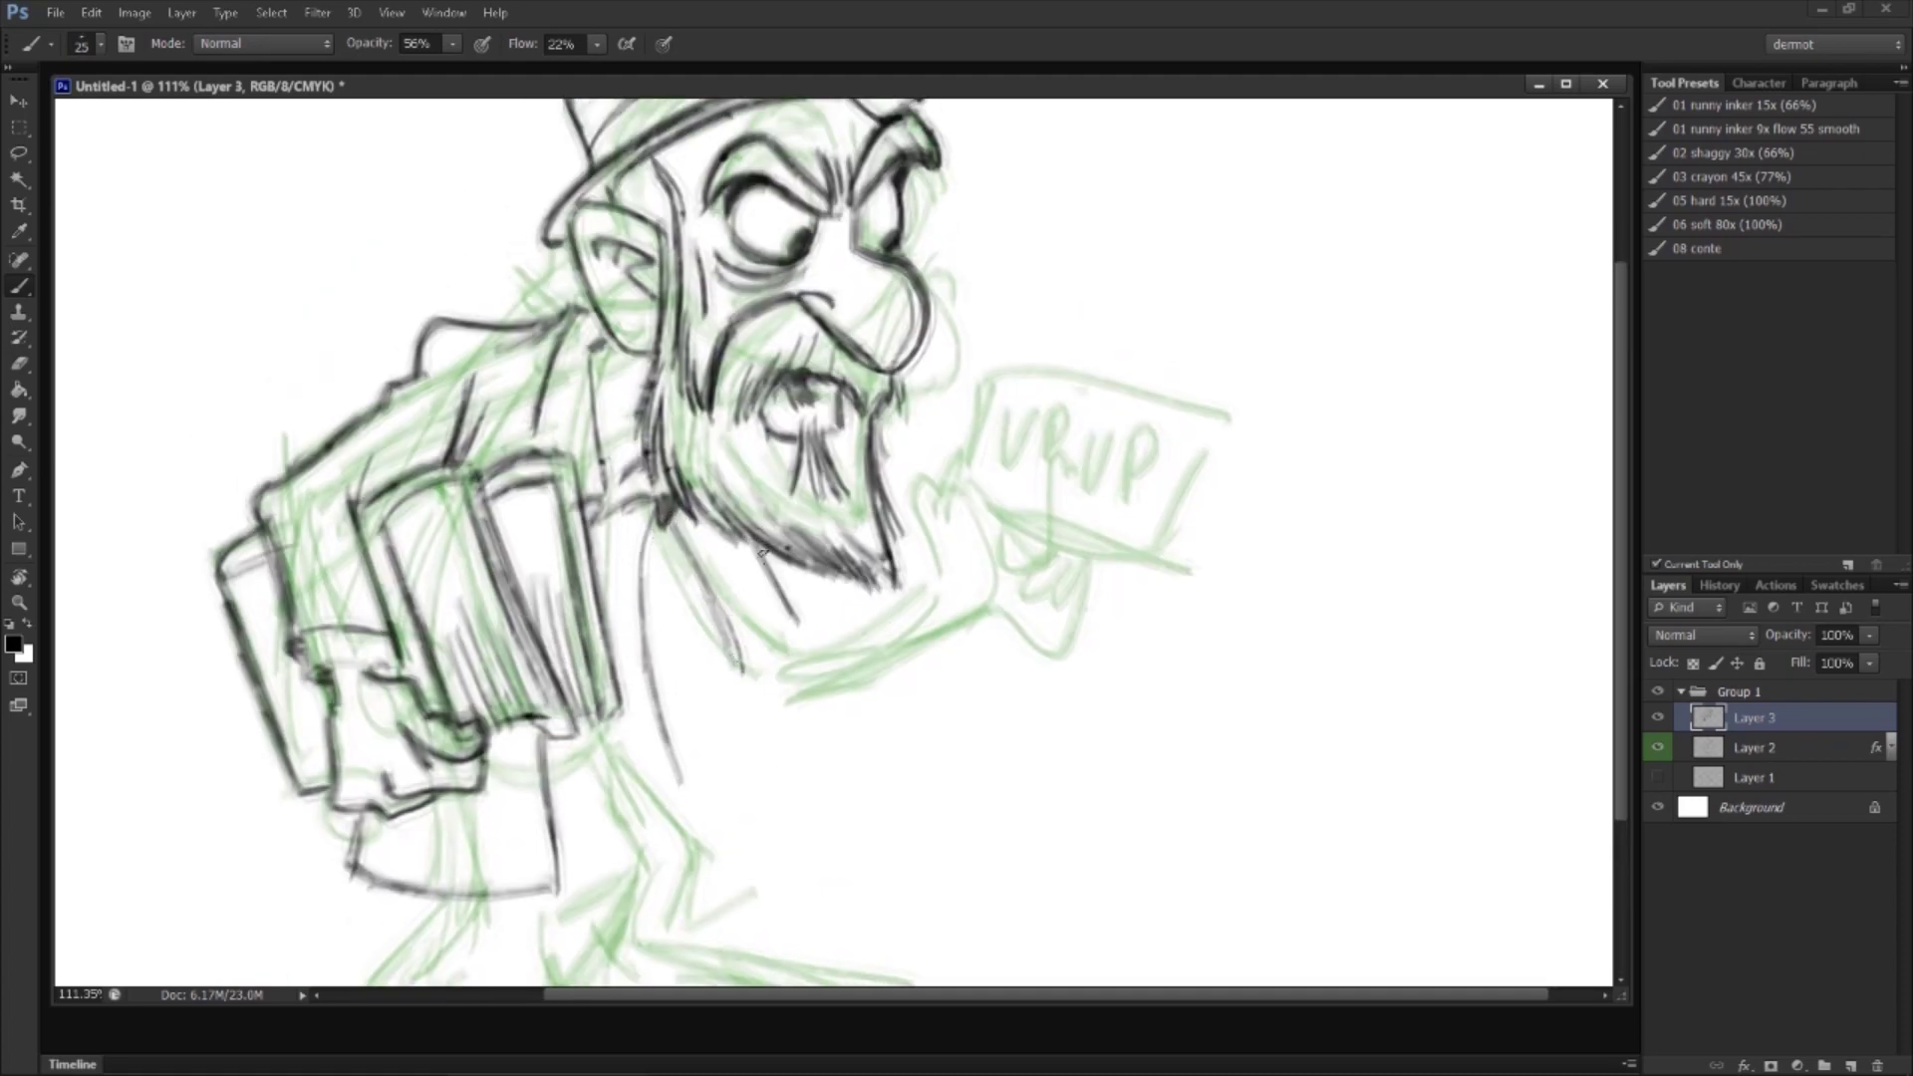
{"action": "key", "text": "ctrl+z"}
{"action": "mouse_move", "coordinate": [662, 522]}
{"action": "left_mouse_down"}
{"action": "mouse_move", "coordinate": [730, 648]}
{"action": "mouse_move", "coordinate": [760, 622]}
{"action": "mouse_move", "coordinate": [727, 663]}
{"action": "mouse_move", "coordinate": [762, 702]}
{"action": "mouse_move", "coordinate": [816, 672]}
{"action": "mouse_move", "coordinate": [823, 628]}
{"action": "mouse_move", "coordinate": [790, 617]}
{"action": "mouse_move", "coordinate": [828, 592]}
{"action": "mouse_move", "coordinate": [855, 605]}
{"action": "mouse_move", "coordinate": [799, 682]}
{"action": "mouse_move", "coordinate": [919, 639]}
{"action": "mouse_move", "coordinate": [944, 600]}
{"action": "left_mouse_up"}
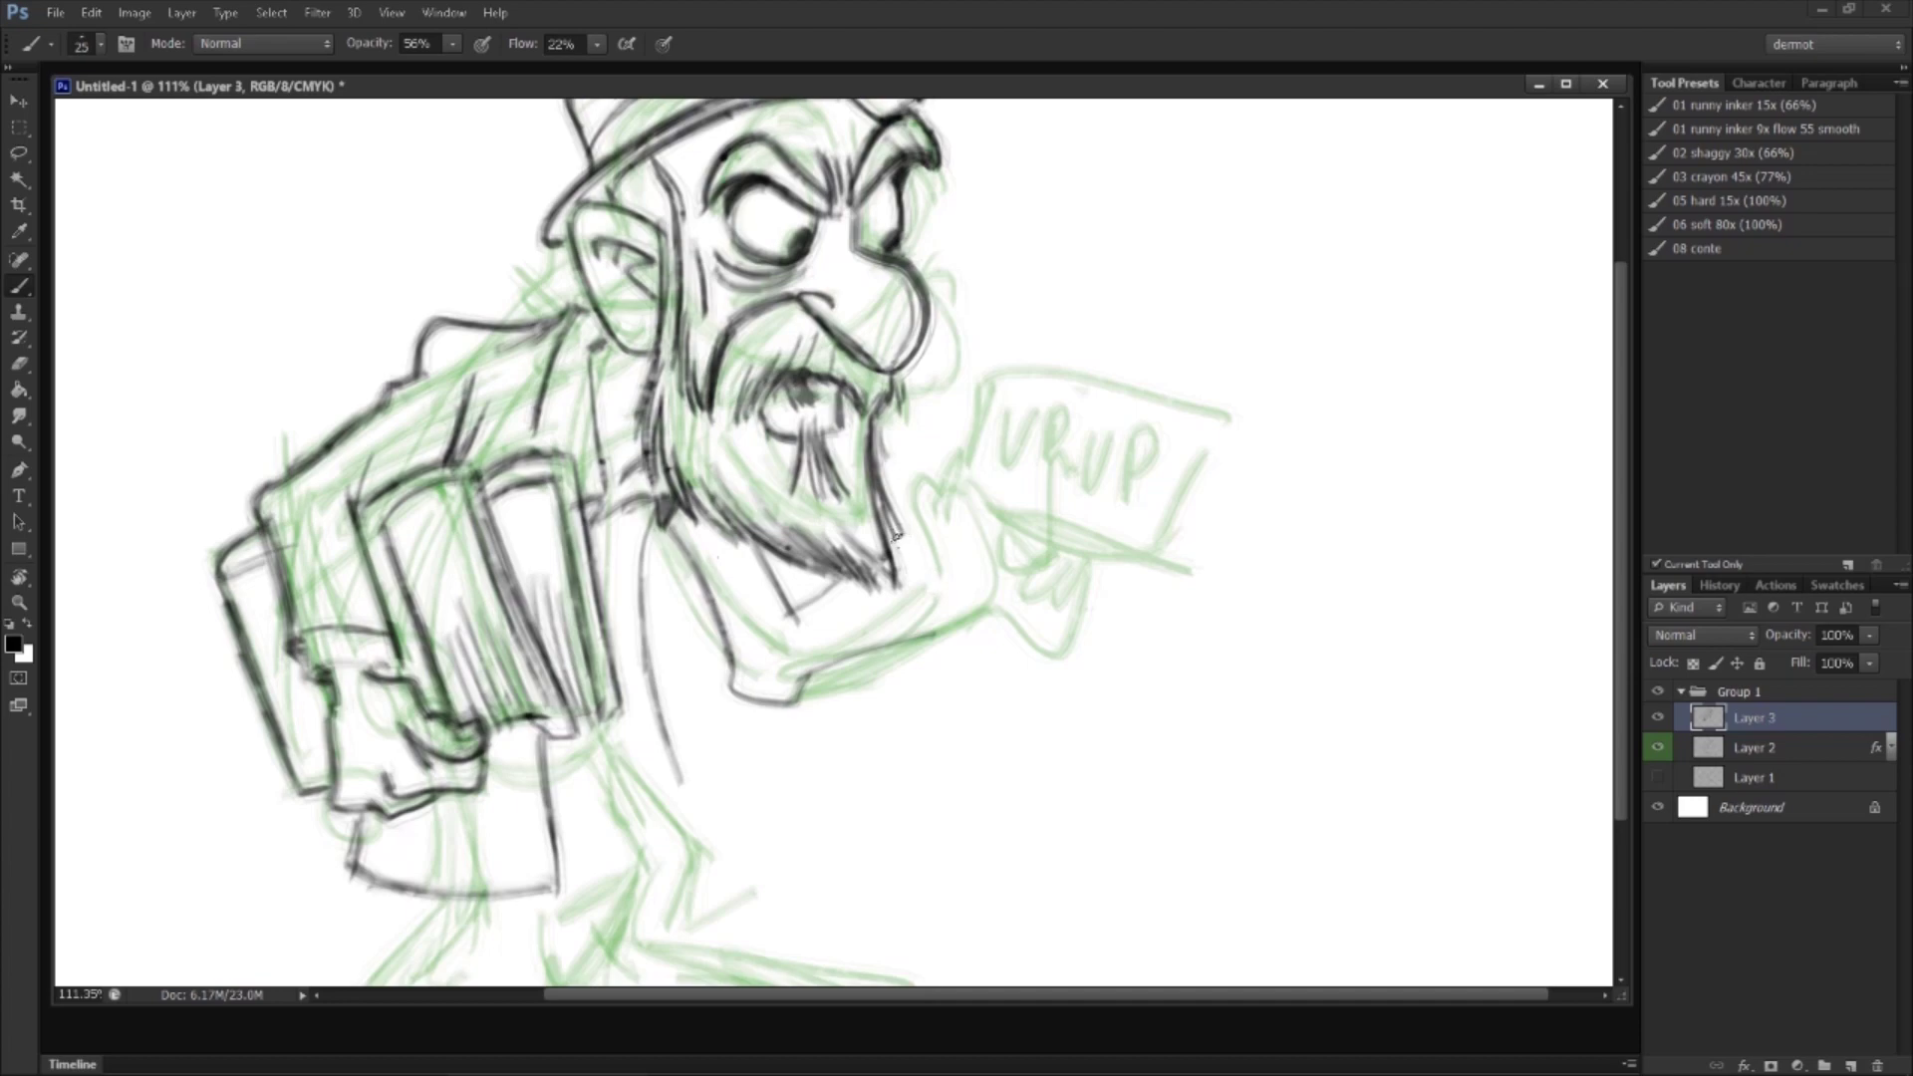
{"action": "left_click_drag", "start_coordinate": [911, 531], "coordinate": [930, 590]}
{"action": "left_click_drag", "start_coordinate": [940, 535], "coordinate": [959, 591]}
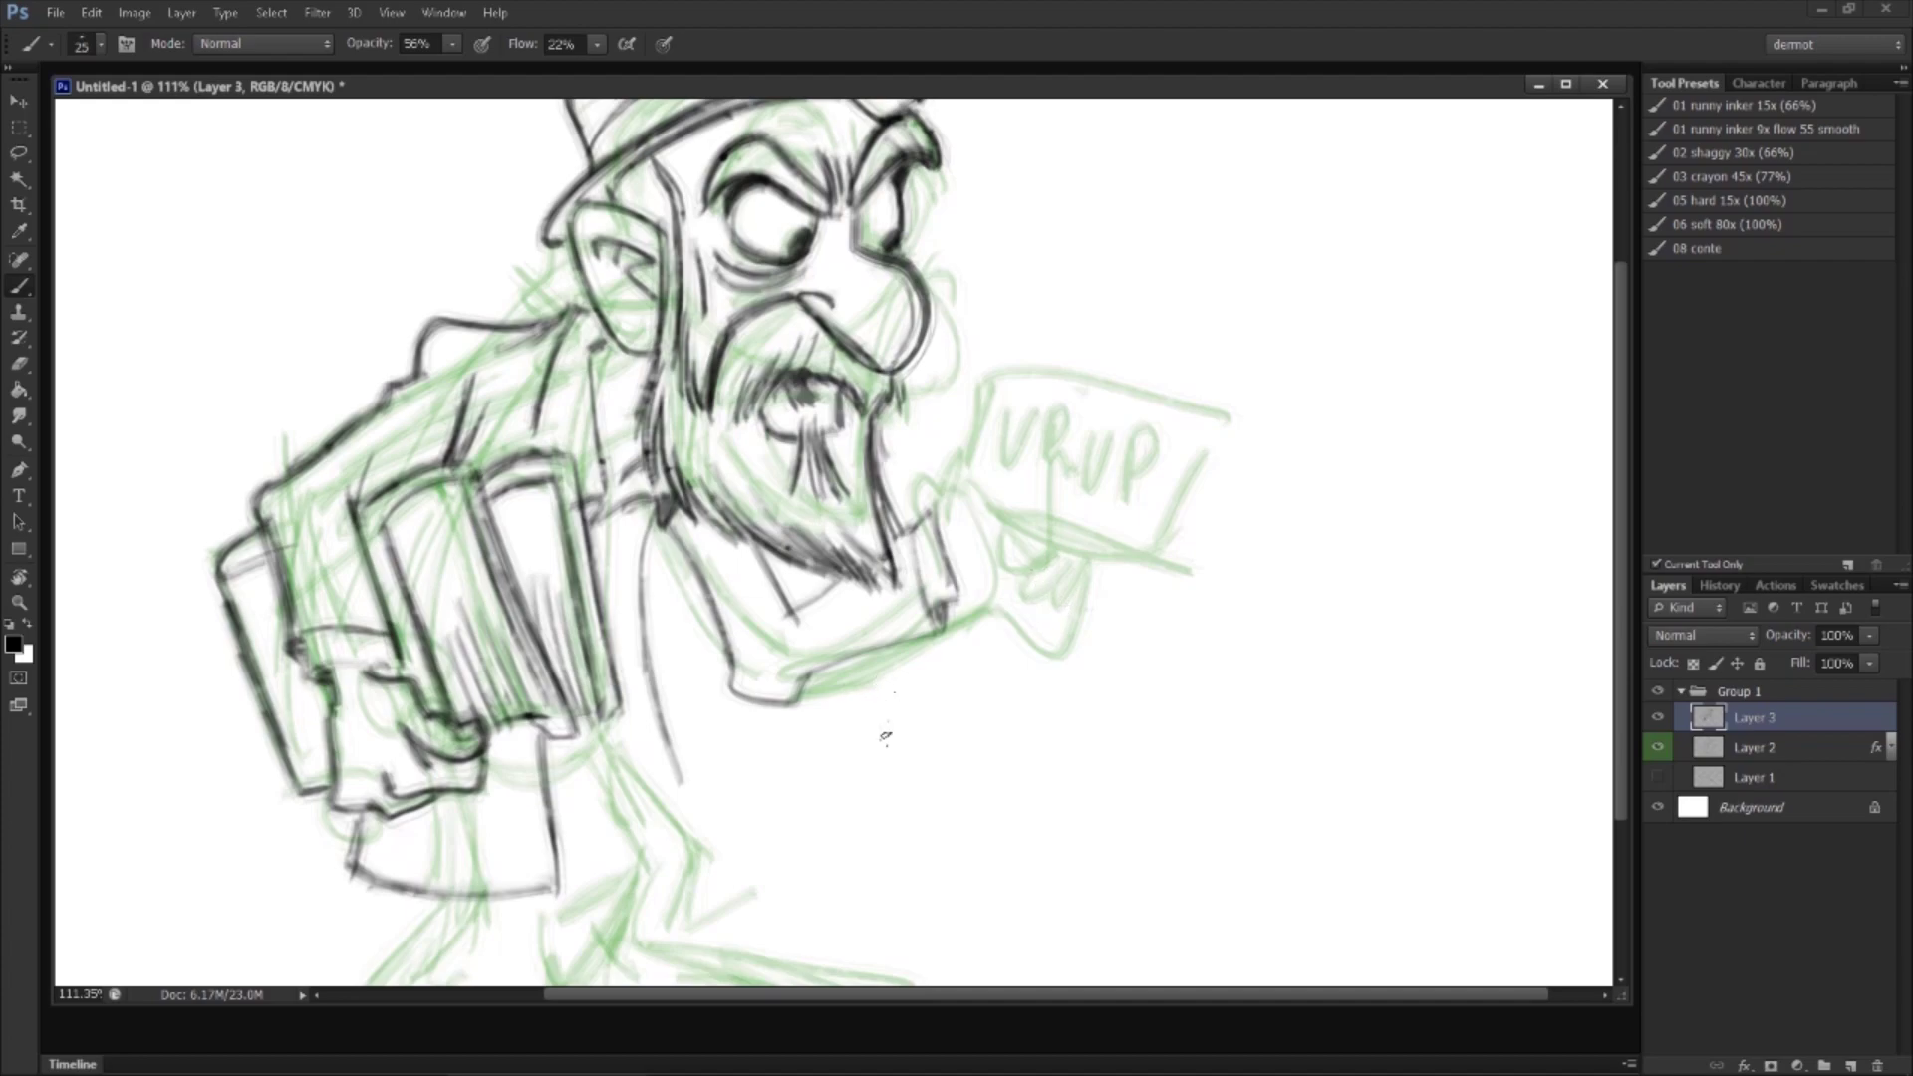
Step: Sketch the raised hand beyond the cuff, with its back, palm, crease and fingers curled forward
{"action": "key", "text": "z"}
{"action": "mouse_move", "coordinate": [937, 598]}
{"action": "left_mouse_down"}
{"action": "mouse_move", "coordinate": [991, 561]}
{"action": "mouse_move", "coordinate": [910, 644]}
{"action": "mouse_move", "coordinate": [996, 580]}
{"action": "mouse_move", "coordinate": [1046, 578]}
{"action": "mouse_move", "coordinate": [879, 443]}
{"action": "left_mouse_up"}
{"action": "key", "text": "b"}
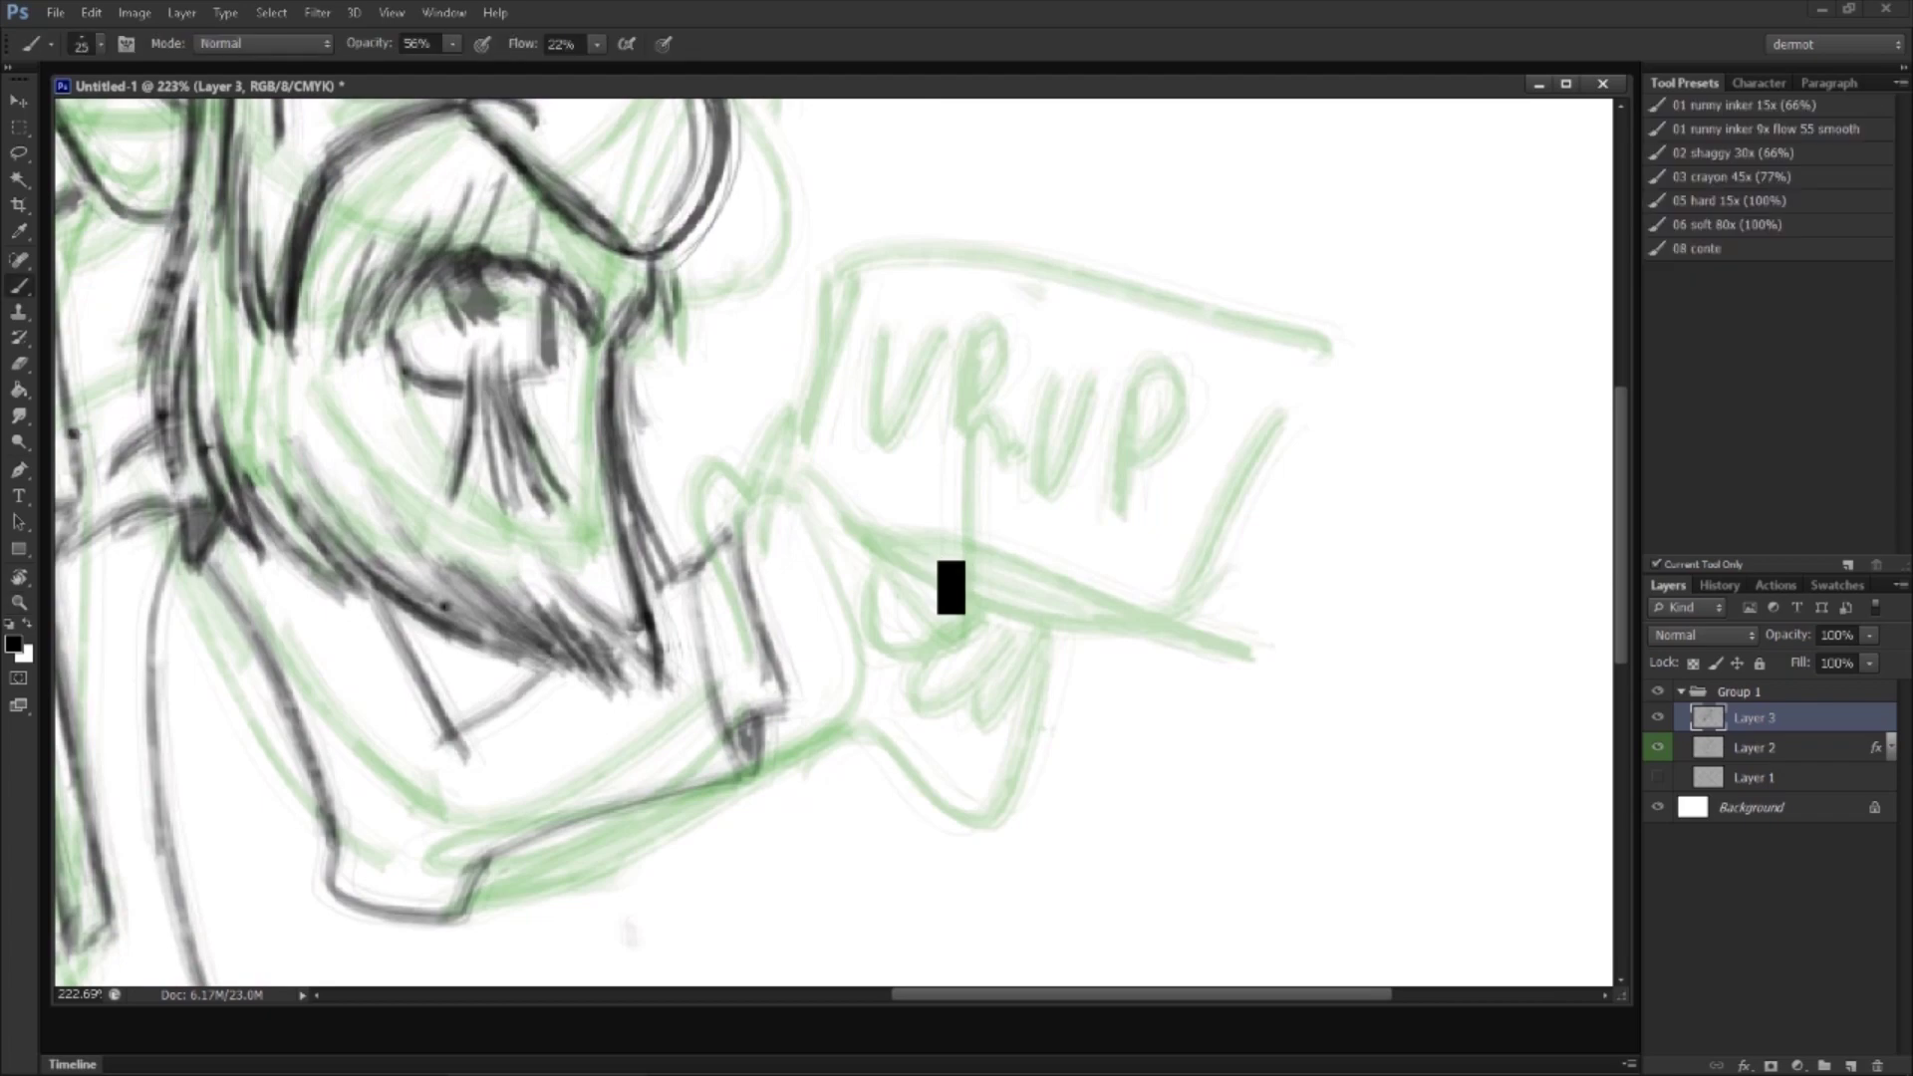
{"action": "mouse_move", "coordinate": [805, 677]}
{"action": "left_mouse_down"}
{"action": "mouse_move", "coordinate": [785, 683]}
{"action": "mouse_move", "coordinate": [1002, 706]}
{"action": "left_mouse_up"}
{"action": "mouse_move", "coordinate": [902, 596]}
{"action": "left_mouse_down"}
{"action": "mouse_move", "coordinate": [1024, 642]}
{"action": "mouse_move", "coordinate": [908, 626]}
{"action": "mouse_move", "coordinate": [1056, 564]}
{"action": "left_mouse_up"}
{"action": "mouse_move", "coordinate": [875, 503]}
{"action": "left_mouse_down"}
{"action": "mouse_move", "coordinate": [1049, 490]}
{"action": "mouse_move", "coordinate": [1062, 534]}
{"action": "mouse_move", "coordinate": [1016, 688]}
{"action": "left_mouse_up"}
{"action": "mouse_move", "coordinate": [867, 503]}
{"action": "left_mouse_down"}
{"action": "mouse_move", "coordinate": [1004, 436]}
{"action": "mouse_move", "coordinate": [1042, 483]}
{"action": "left_mouse_up"}
{"action": "mouse_move", "coordinate": [754, 539]}
{"action": "left_mouse_down"}
{"action": "mouse_move", "coordinate": [754, 462]}
{"action": "mouse_move", "coordinate": [808, 369]}
{"action": "left_mouse_up"}
{"action": "left_click_drag", "start_coordinate": [799, 616], "coordinate": [884, 616]}
{"action": "left_click_drag", "start_coordinate": [815, 504], "coordinate": [890, 543]}
Step: Draw the rectangular card held in the raised hand, with a curved top edge and straight sides
{"action": "mouse_move", "coordinate": [802, 284]}
{"action": "left_mouse_down"}
{"action": "mouse_move", "coordinate": [827, 476]}
{"action": "mouse_move", "coordinate": [868, 493]}
{"action": "left_mouse_up"}
{"action": "mouse_move", "coordinate": [800, 284]}
{"action": "left_mouse_down"}
{"action": "mouse_move", "coordinate": [1087, 232]}
{"action": "mouse_move", "coordinate": [1285, 243]}
{"action": "left_mouse_up"}
{"action": "left_click_drag", "start_coordinate": [1054, 470], "coordinate": [1278, 469]}
{"action": "left_click_drag", "start_coordinate": [1094, 474], "coordinate": [1054, 516]}
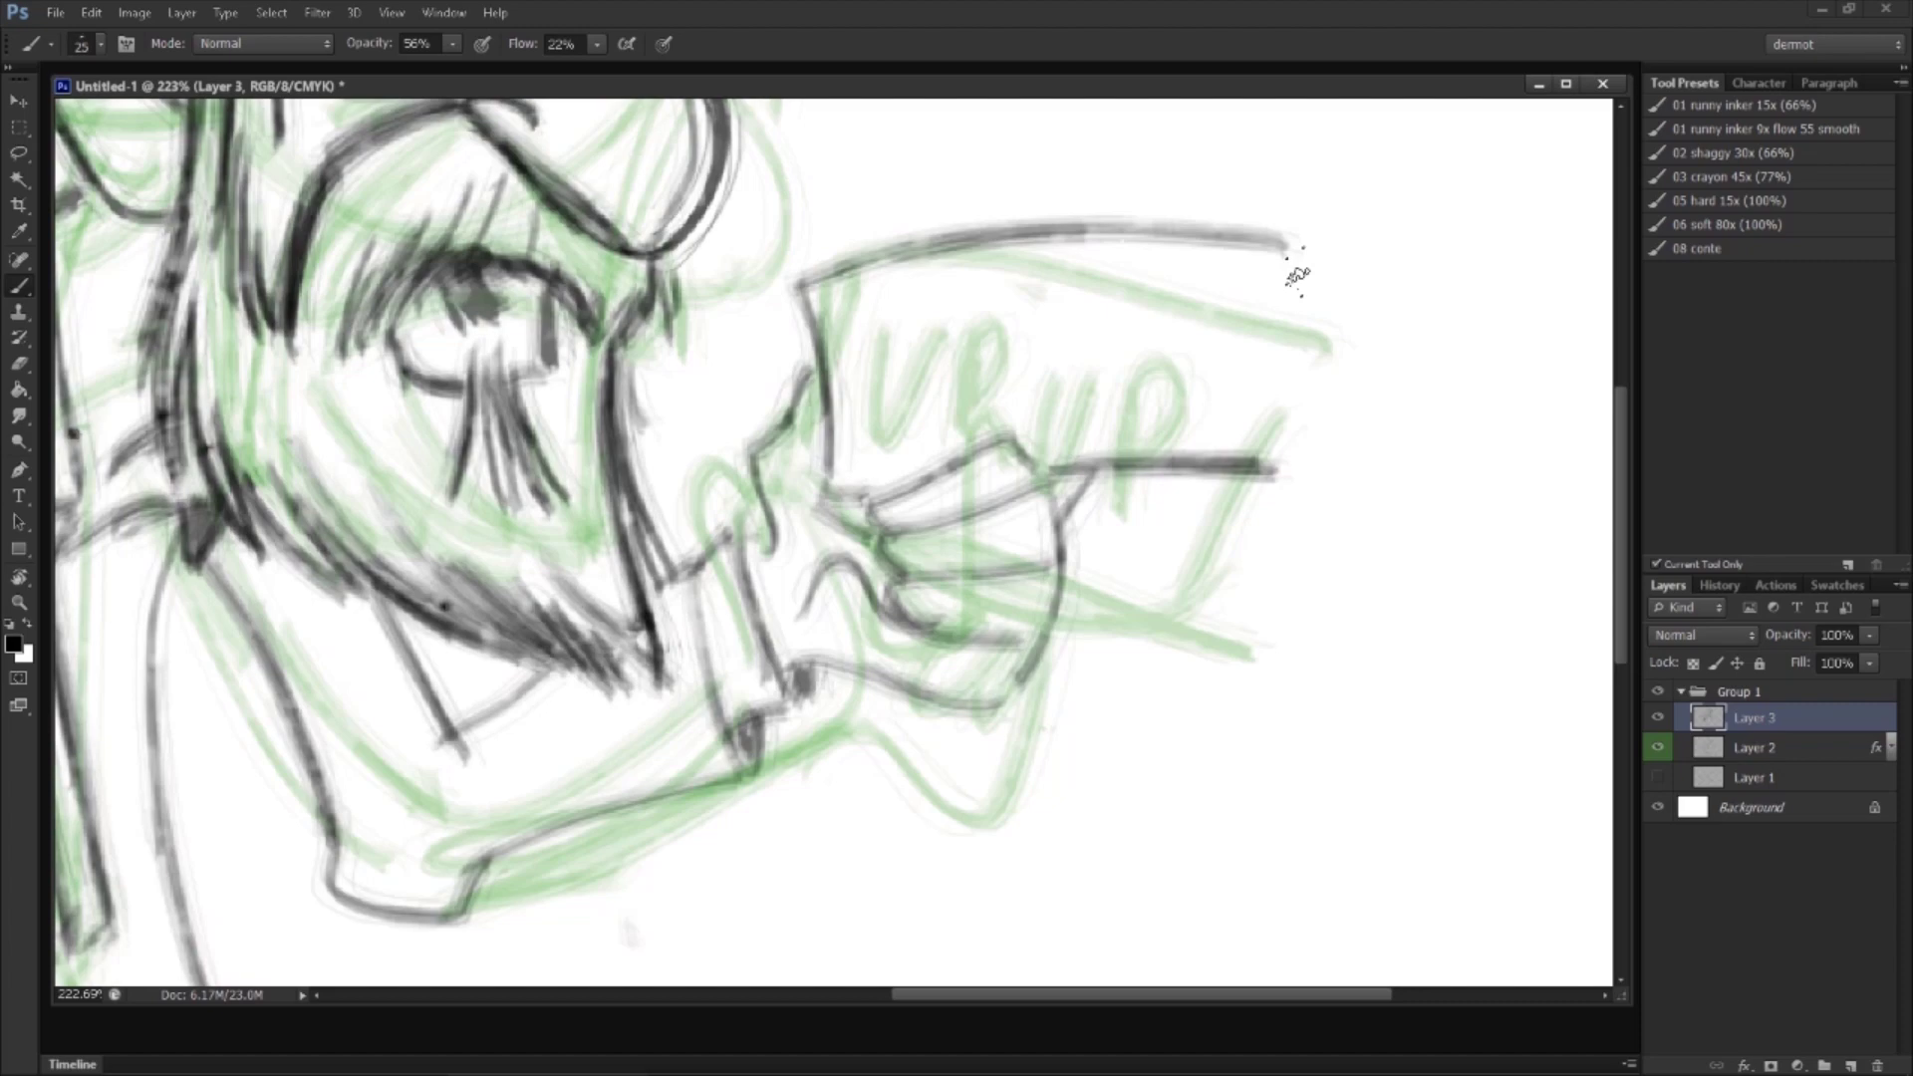
{"action": "left_click_drag", "start_coordinate": [1296, 249], "coordinate": [1278, 456]}
Step: Erase the upper finger lines and darken the remaining fingers, the palm's underside and the back of the hand
{"action": "key", "text": "e"}
{"action": "mouse_move", "coordinate": [858, 483]}
{"action": "left_mouse_down"}
{"action": "mouse_move", "coordinate": [994, 445]}
{"action": "mouse_move", "coordinate": [888, 500]}
{"action": "mouse_move", "coordinate": [914, 535]}
{"action": "mouse_move", "coordinate": [1047, 506]}
{"action": "mouse_move", "coordinate": [1061, 538]}
{"action": "left_mouse_up"}
{"action": "key", "text": "b"}
{"action": "mouse_move", "coordinate": [898, 586]}
{"action": "left_mouse_down"}
{"action": "mouse_move", "coordinate": [1007, 643]}
{"action": "mouse_move", "coordinate": [1051, 568]}
{"action": "mouse_move", "coordinate": [1021, 698]}
{"action": "mouse_move", "coordinate": [1002, 706]}
{"action": "left_mouse_up"}
{"action": "left_click_drag", "start_coordinate": [775, 658], "coordinate": [1000, 697]}
{"action": "mouse_move", "coordinate": [769, 535]}
{"action": "left_mouse_down"}
{"action": "mouse_move", "coordinate": [760, 454]}
{"action": "mouse_move", "coordinate": [809, 381]}
{"action": "left_mouse_up"}
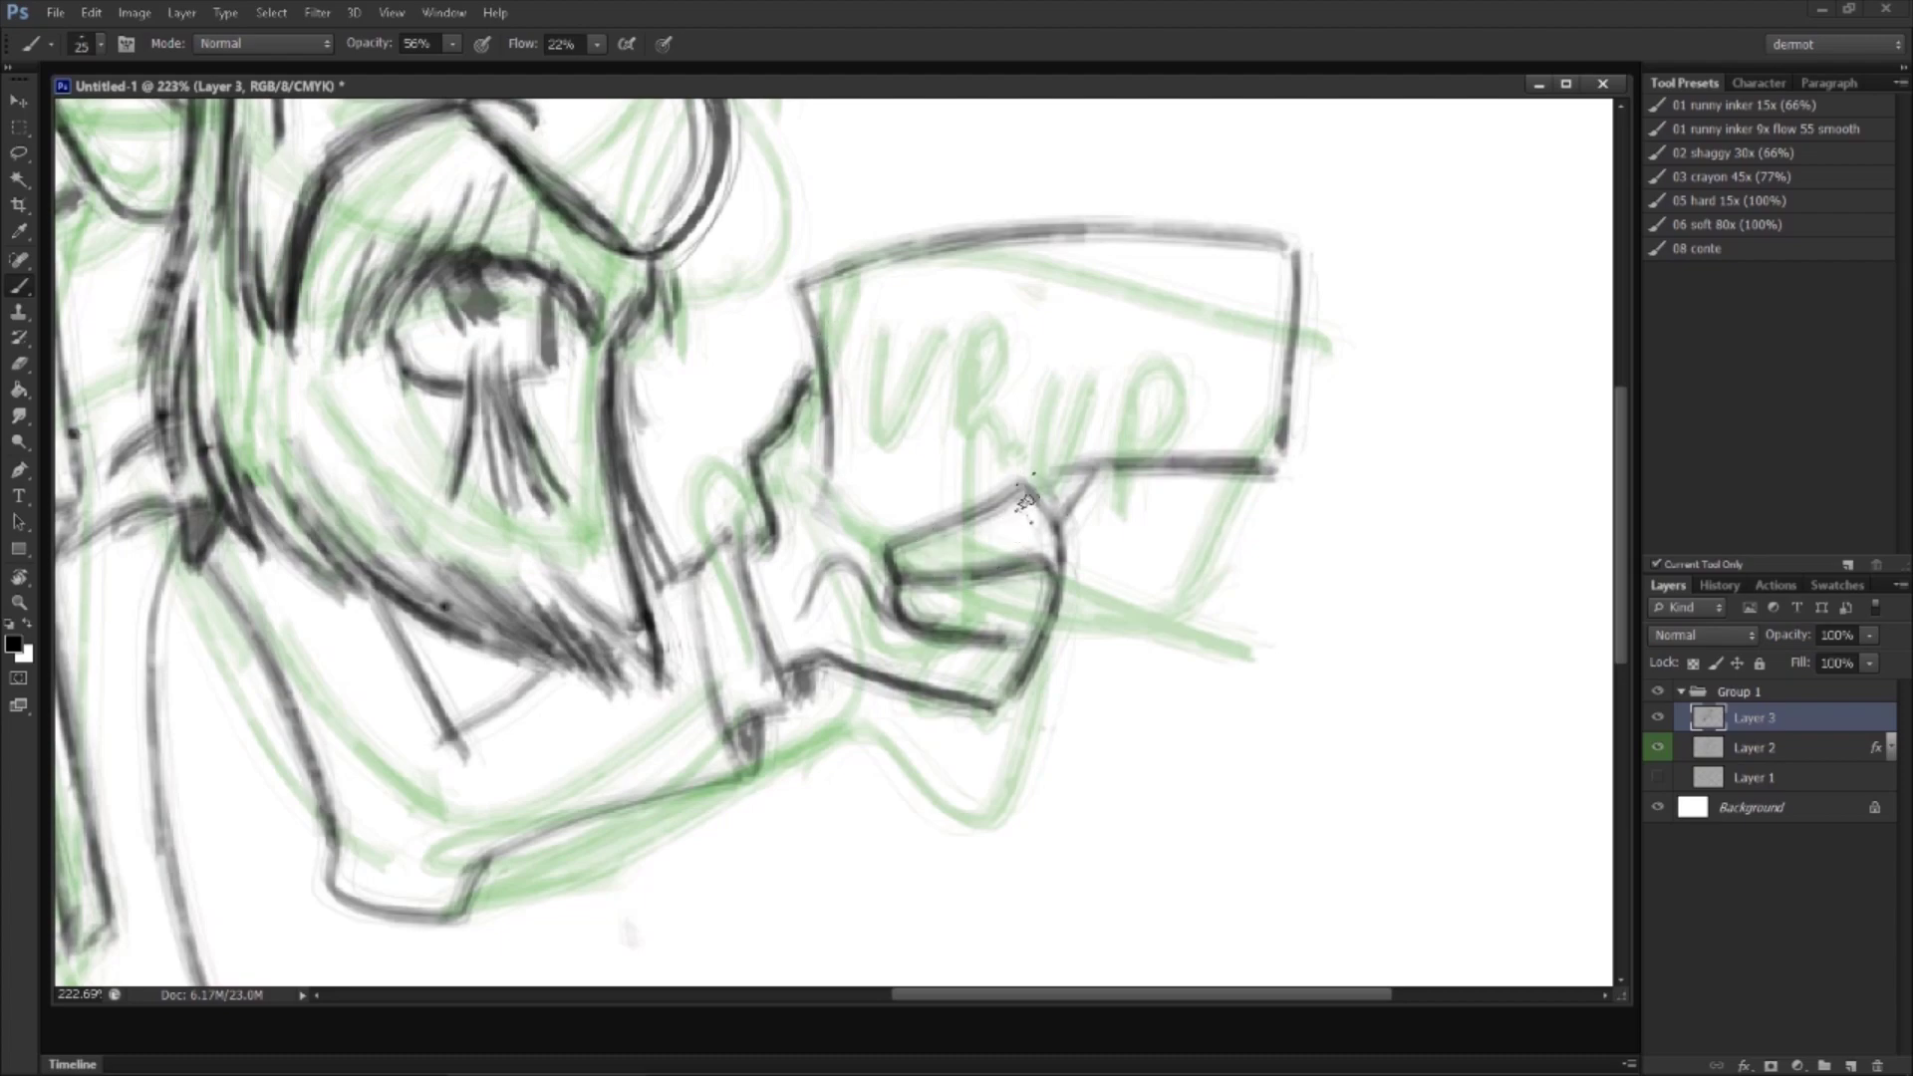
Step: Erase the fingers and back of the hand, and redraw a thumb overlapping the card with a new hand contour
{"action": "left_click", "coordinate": [20, 364]}
{"action": "mouse_move", "coordinate": [794, 402]}
{"action": "left_mouse_down"}
{"action": "mouse_move", "coordinate": [765, 432]}
{"action": "mouse_move", "coordinate": [883, 388]}
{"action": "mouse_move", "coordinate": [990, 452]}
{"action": "mouse_move", "coordinate": [910, 588]}
{"action": "mouse_move", "coordinate": [1026, 598]}
{"action": "left_mouse_up"}
{"action": "left_click", "coordinate": [20, 286]}
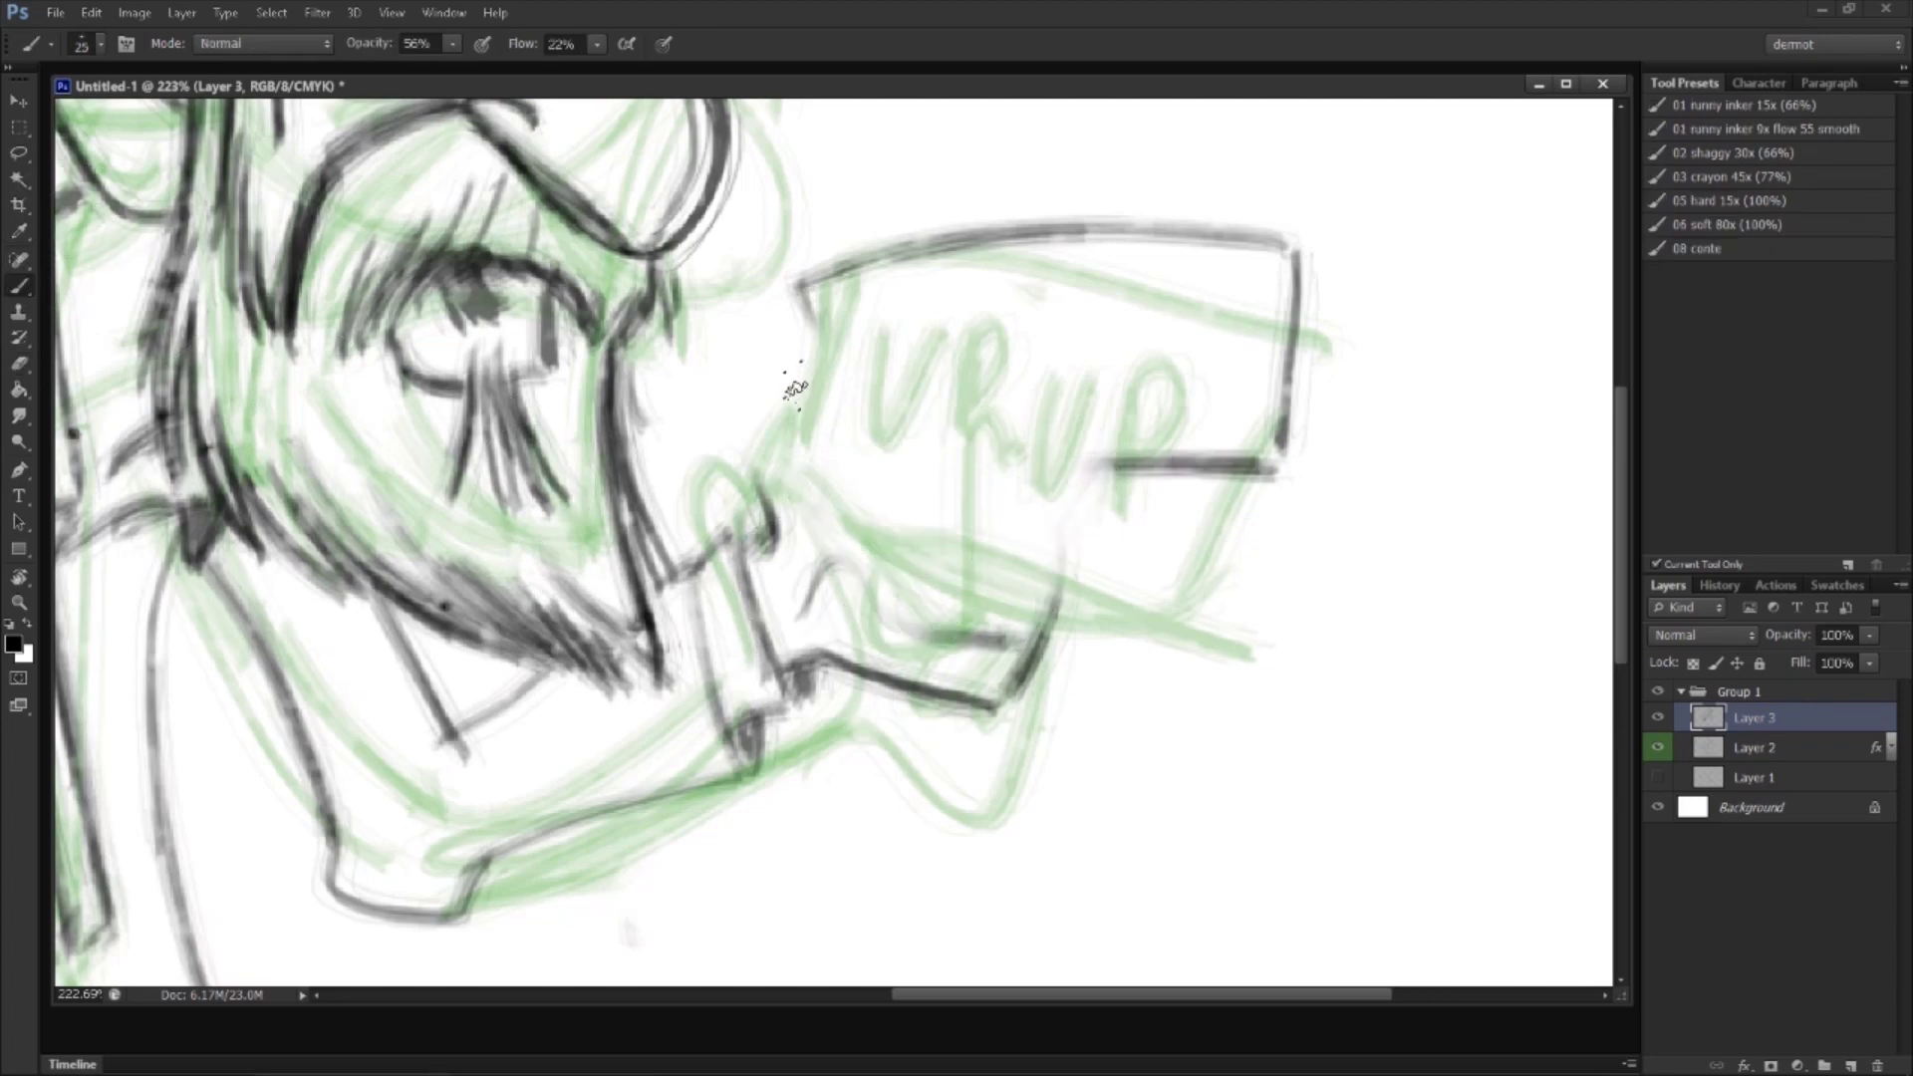
{"action": "mouse_move", "coordinate": [797, 470]}
{"action": "left_mouse_down"}
{"action": "mouse_move", "coordinate": [917, 376]}
{"action": "mouse_move", "coordinate": [858, 498]}
{"action": "mouse_move", "coordinate": [815, 475]}
{"action": "left_mouse_up"}
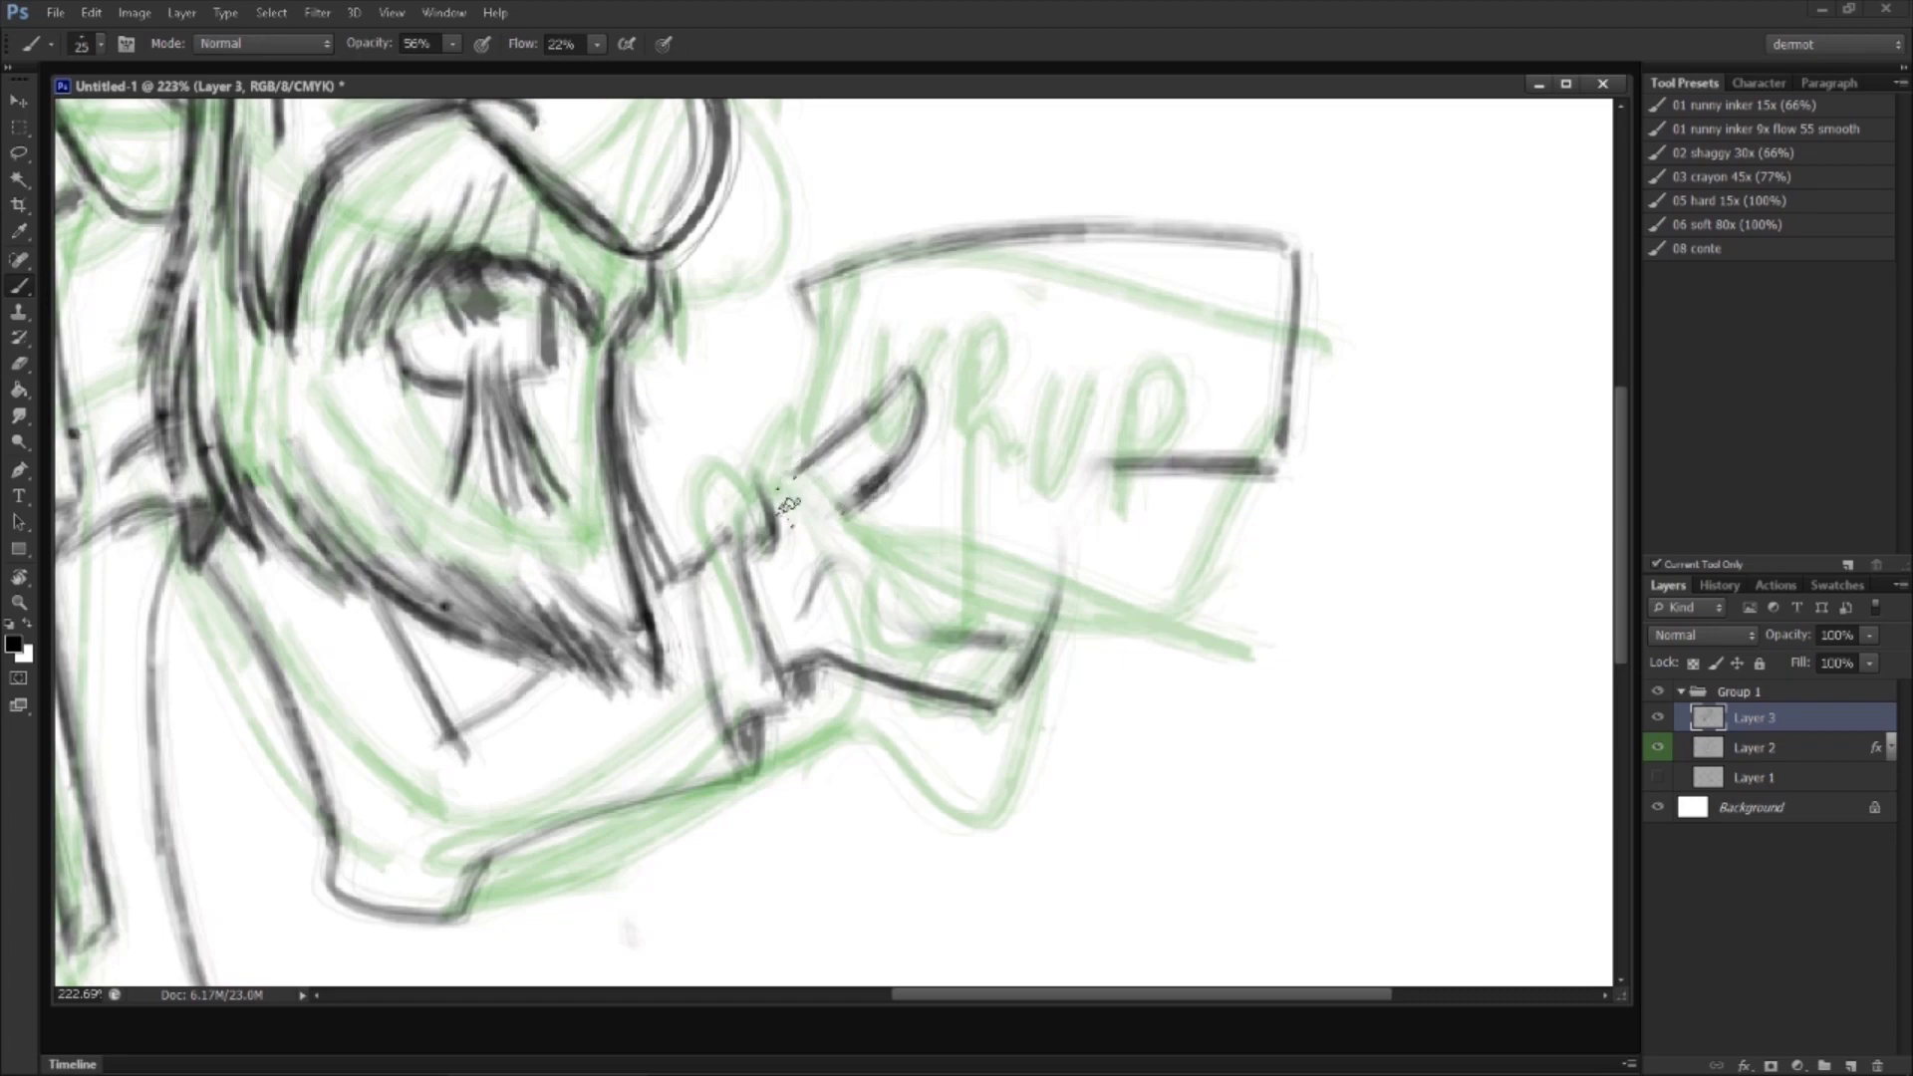
{"action": "mouse_move", "coordinate": [768, 537]}
{"action": "left_mouse_down"}
{"action": "mouse_move", "coordinate": [792, 423]}
{"action": "mouse_move", "coordinate": [825, 400]}
{"action": "left_mouse_up"}
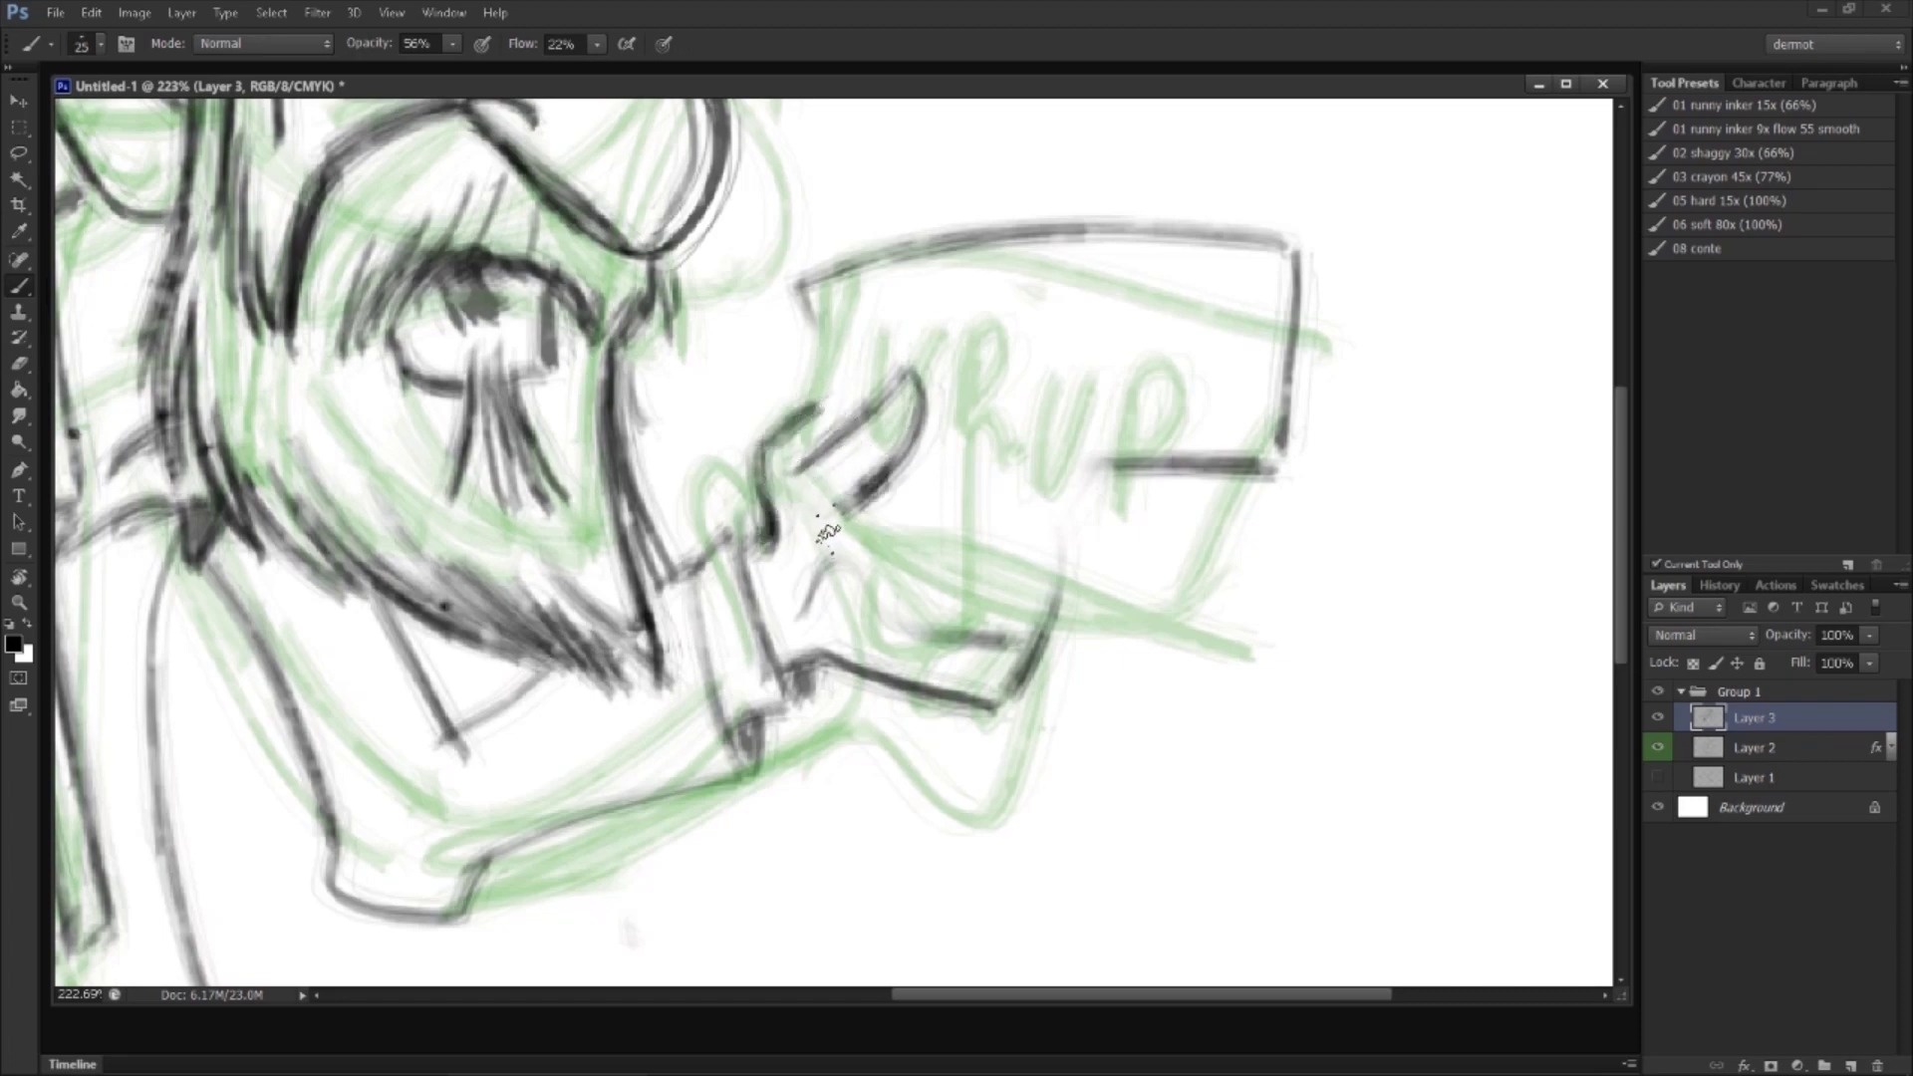
Step: Erase the leftover palm and finger lines, and re-ink the card's left edge down to the hand
{"action": "left_click", "coordinate": [20, 365]}
{"action": "mouse_move", "coordinate": [947, 696]}
{"action": "left_mouse_down"}
{"action": "mouse_move", "coordinate": [897, 674]}
{"action": "mouse_move", "coordinate": [1038, 564]}
{"action": "mouse_move", "coordinate": [886, 568]}
{"action": "left_mouse_up"}
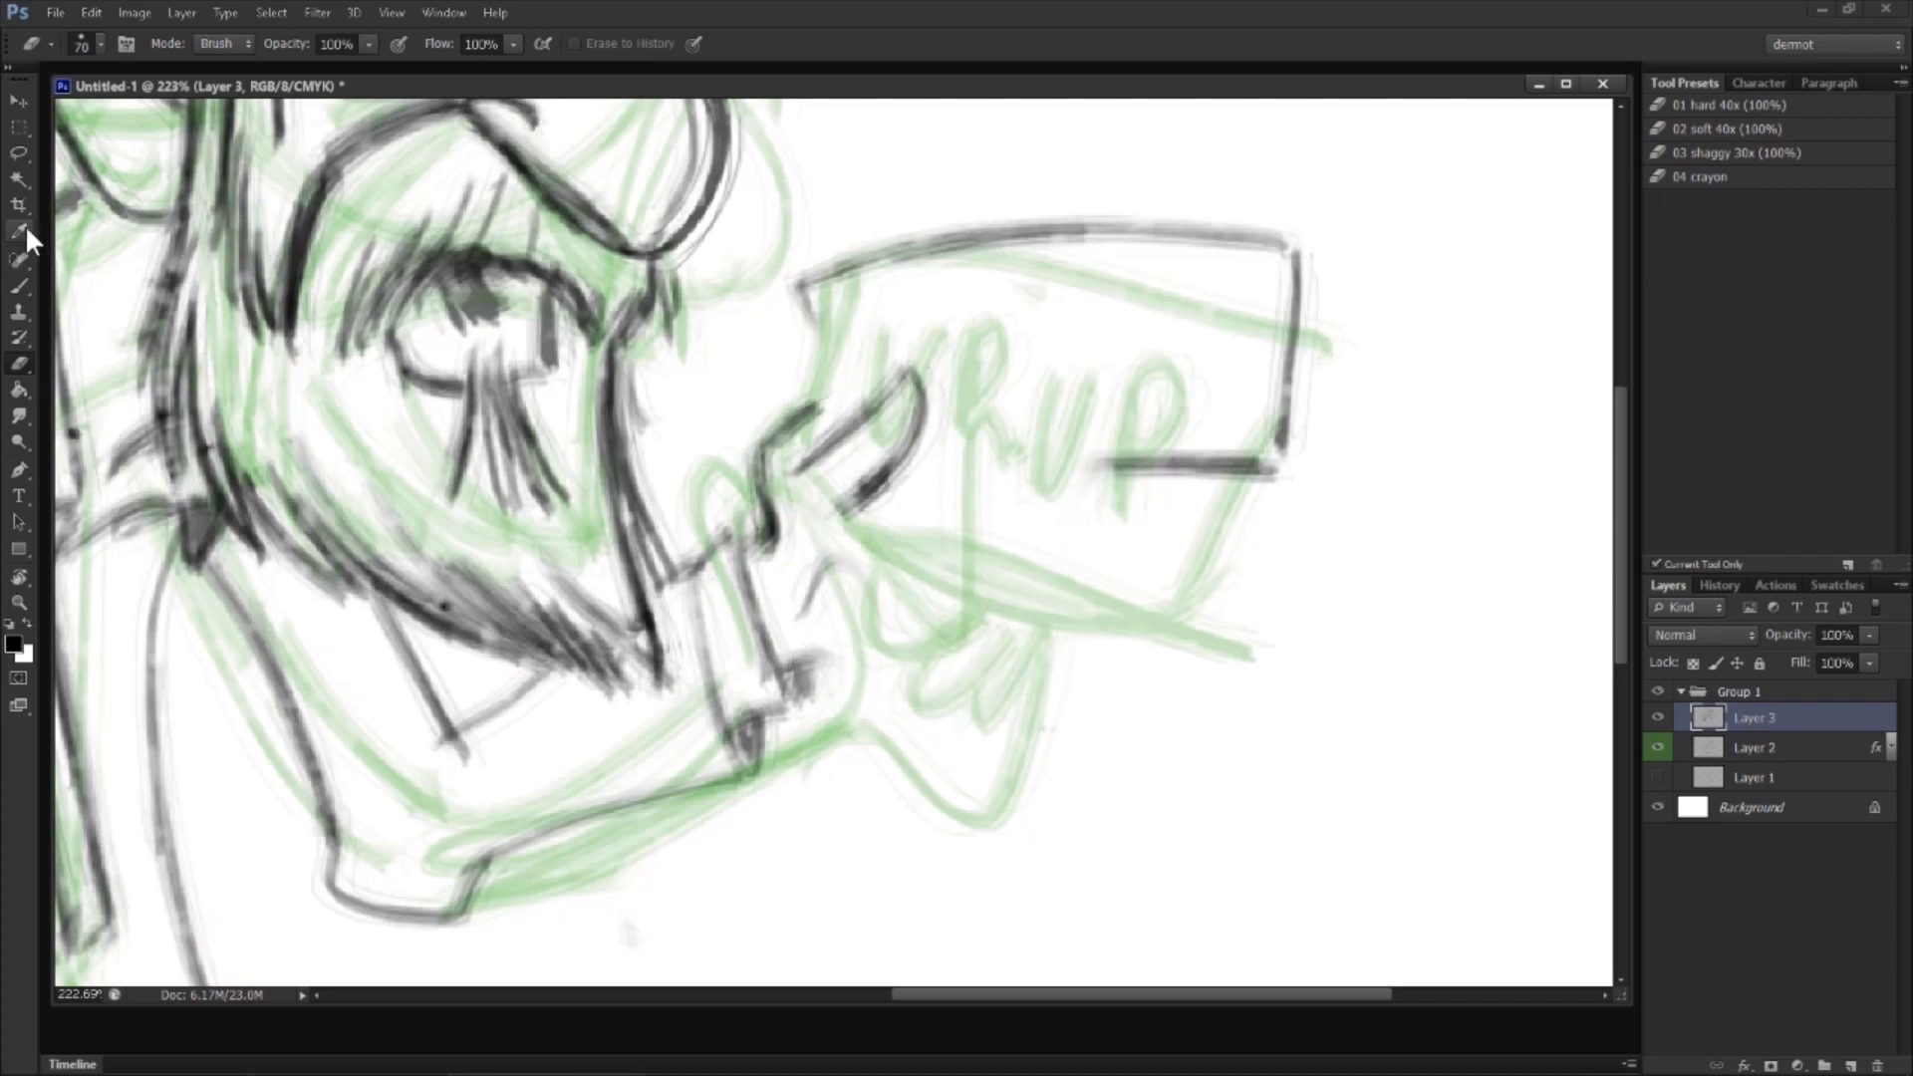
{"action": "left_click", "coordinate": [20, 287]}
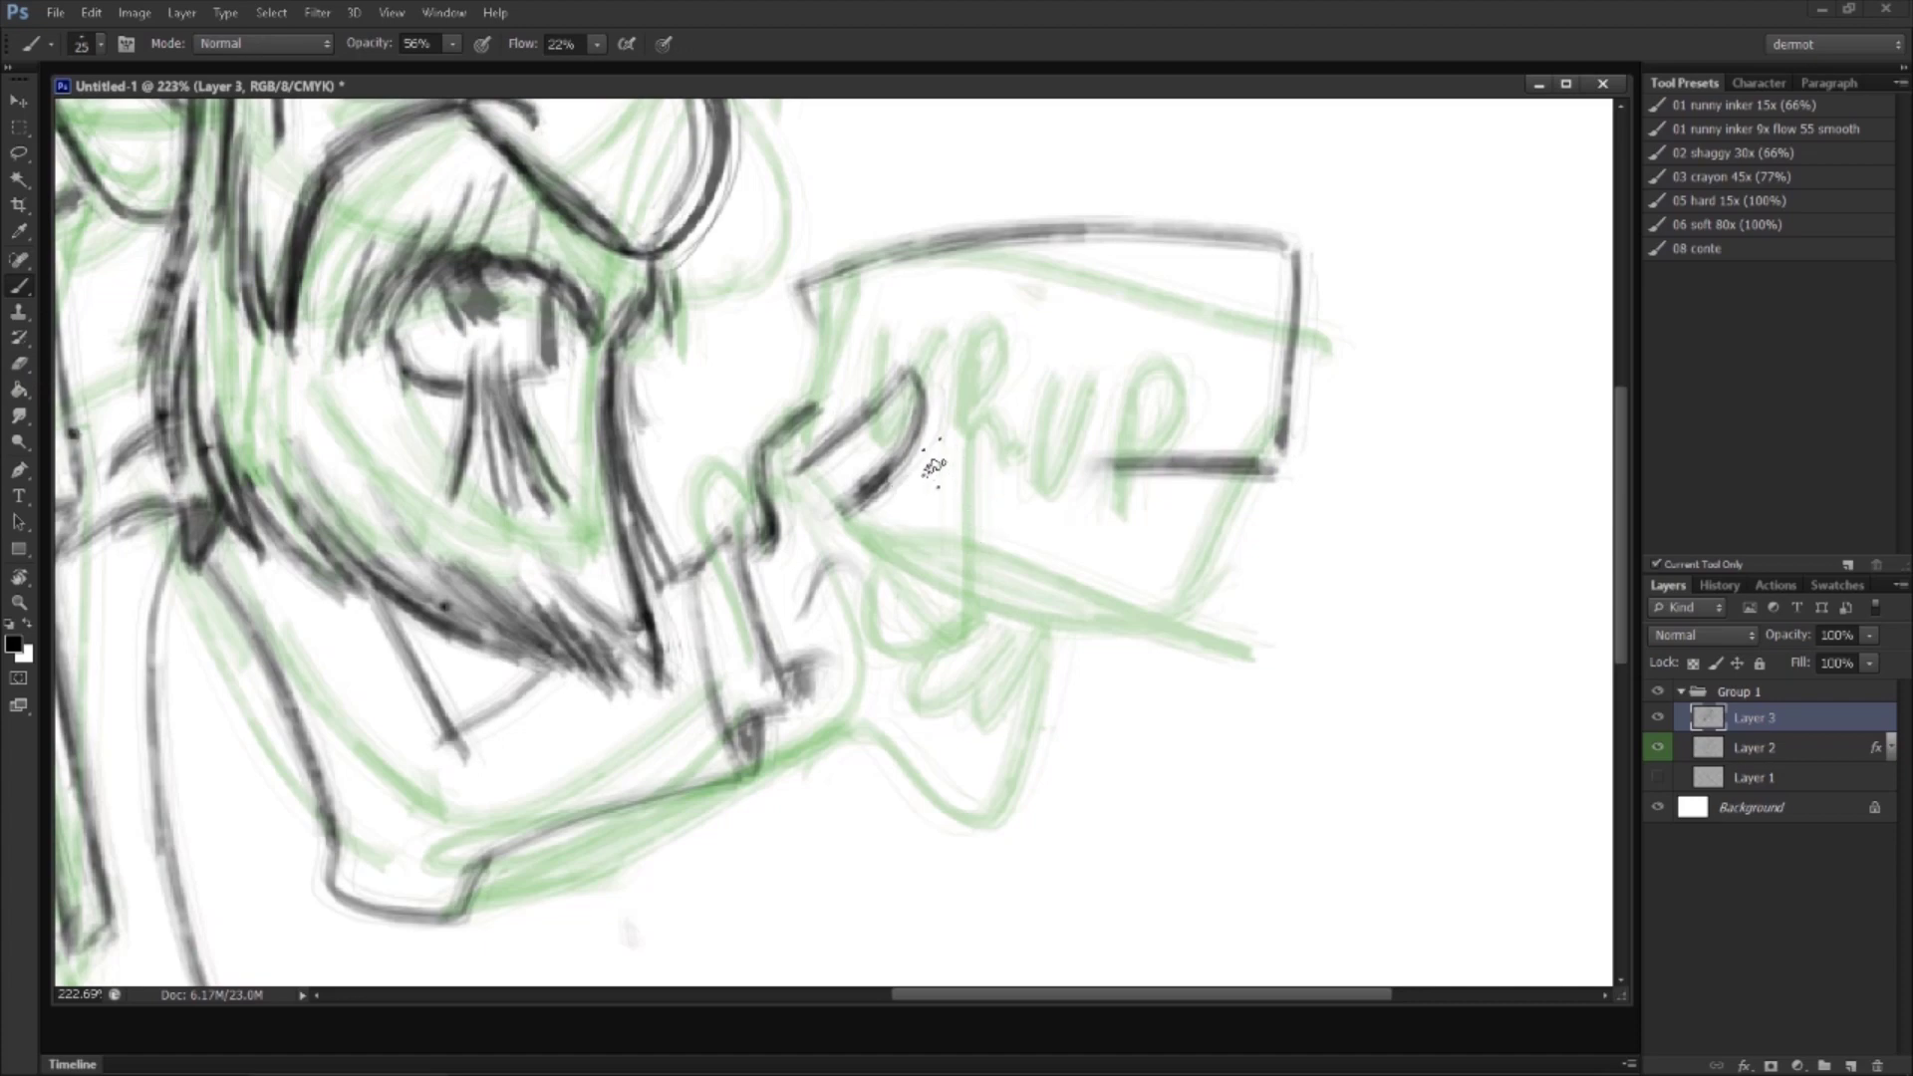
{"action": "mouse_move", "coordinate": [800, 284]}
{"action": "left_mouse_down"}
{"action": "mouse_move", "coordinate": [821, 358]}
{"action": "mouse_move", "coordinate": [790, 438]}
{"action": "left_mouse_up"}
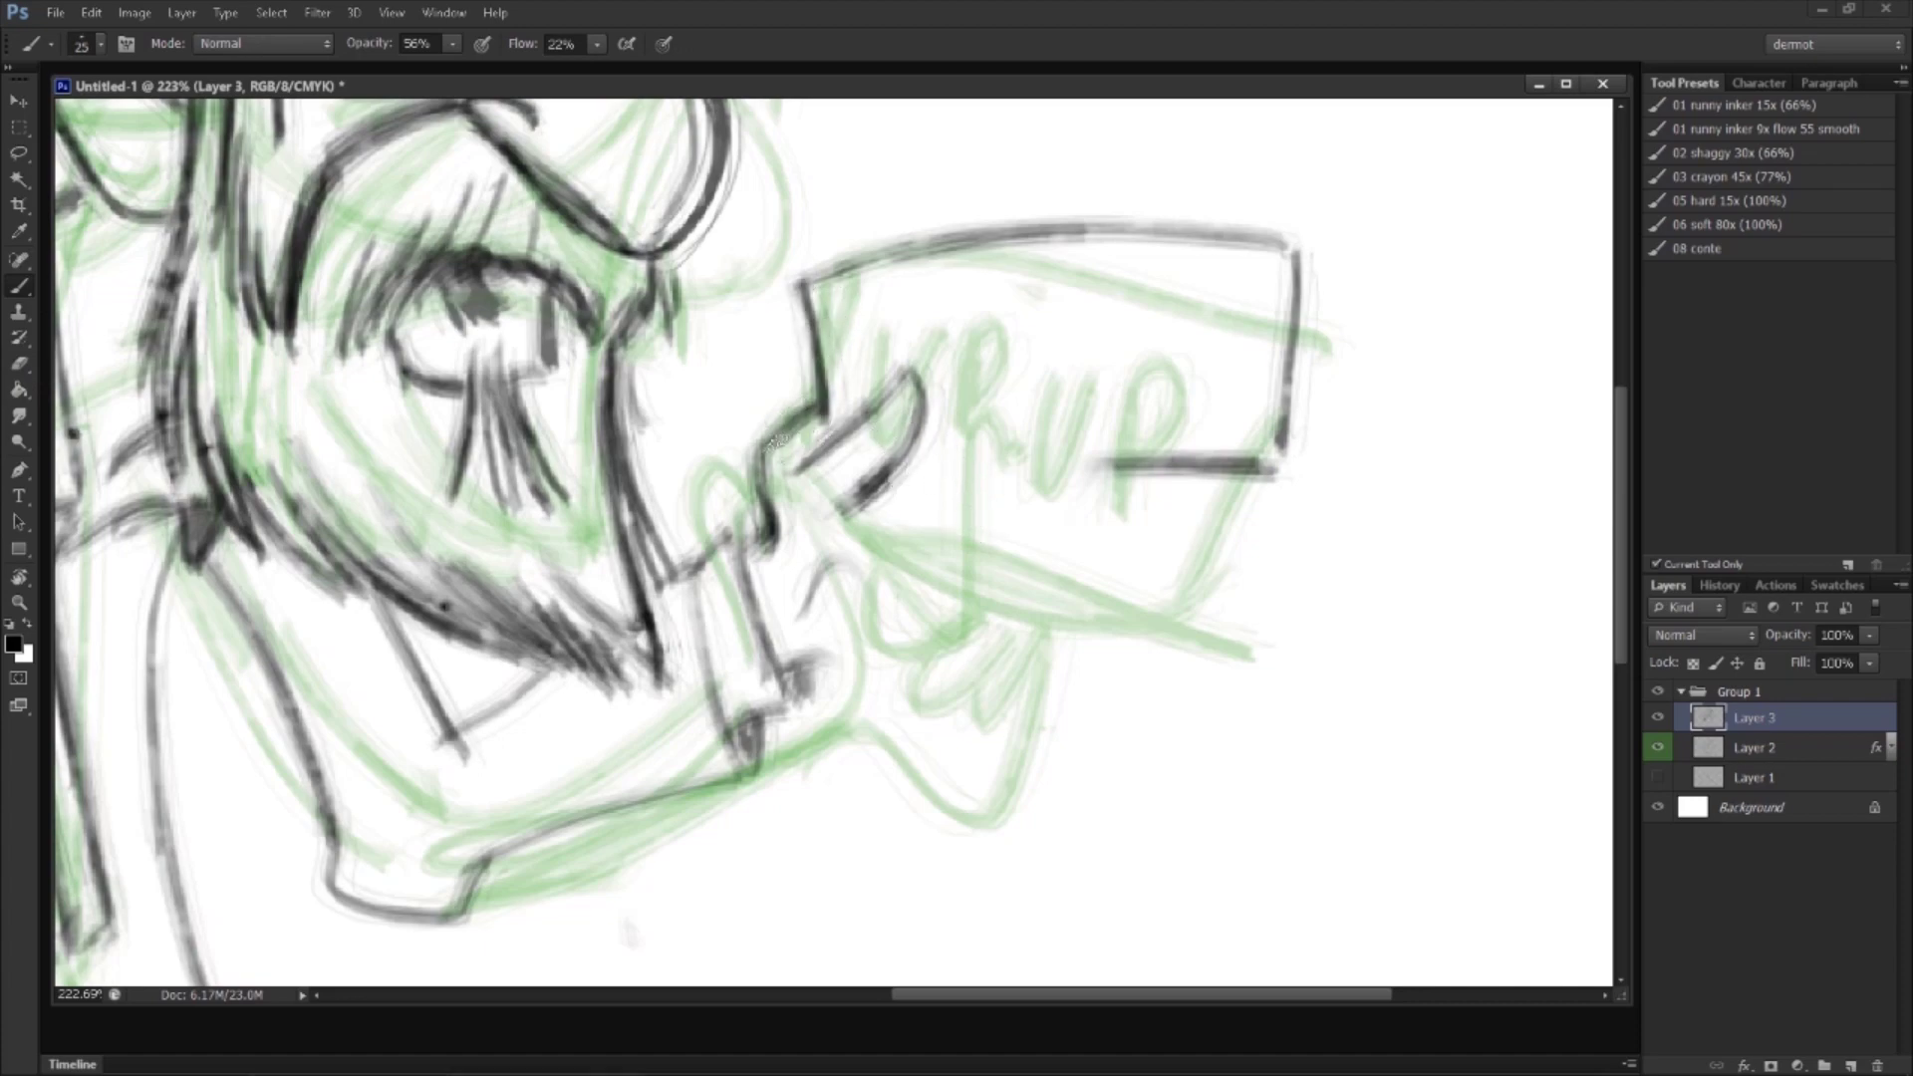
{"action": "mouse_move", "coordinate": [819, 404]}
{"action": "left_mouse_down"}
{"action": "mouse_move", "coordinate": [1011, 340]}
{"action": "mouse_move", "coordinate": [1034, 380]}
{"action": "mouse_move", "coordinate": [951, 375]}
{"action": "left_mouse_up"}
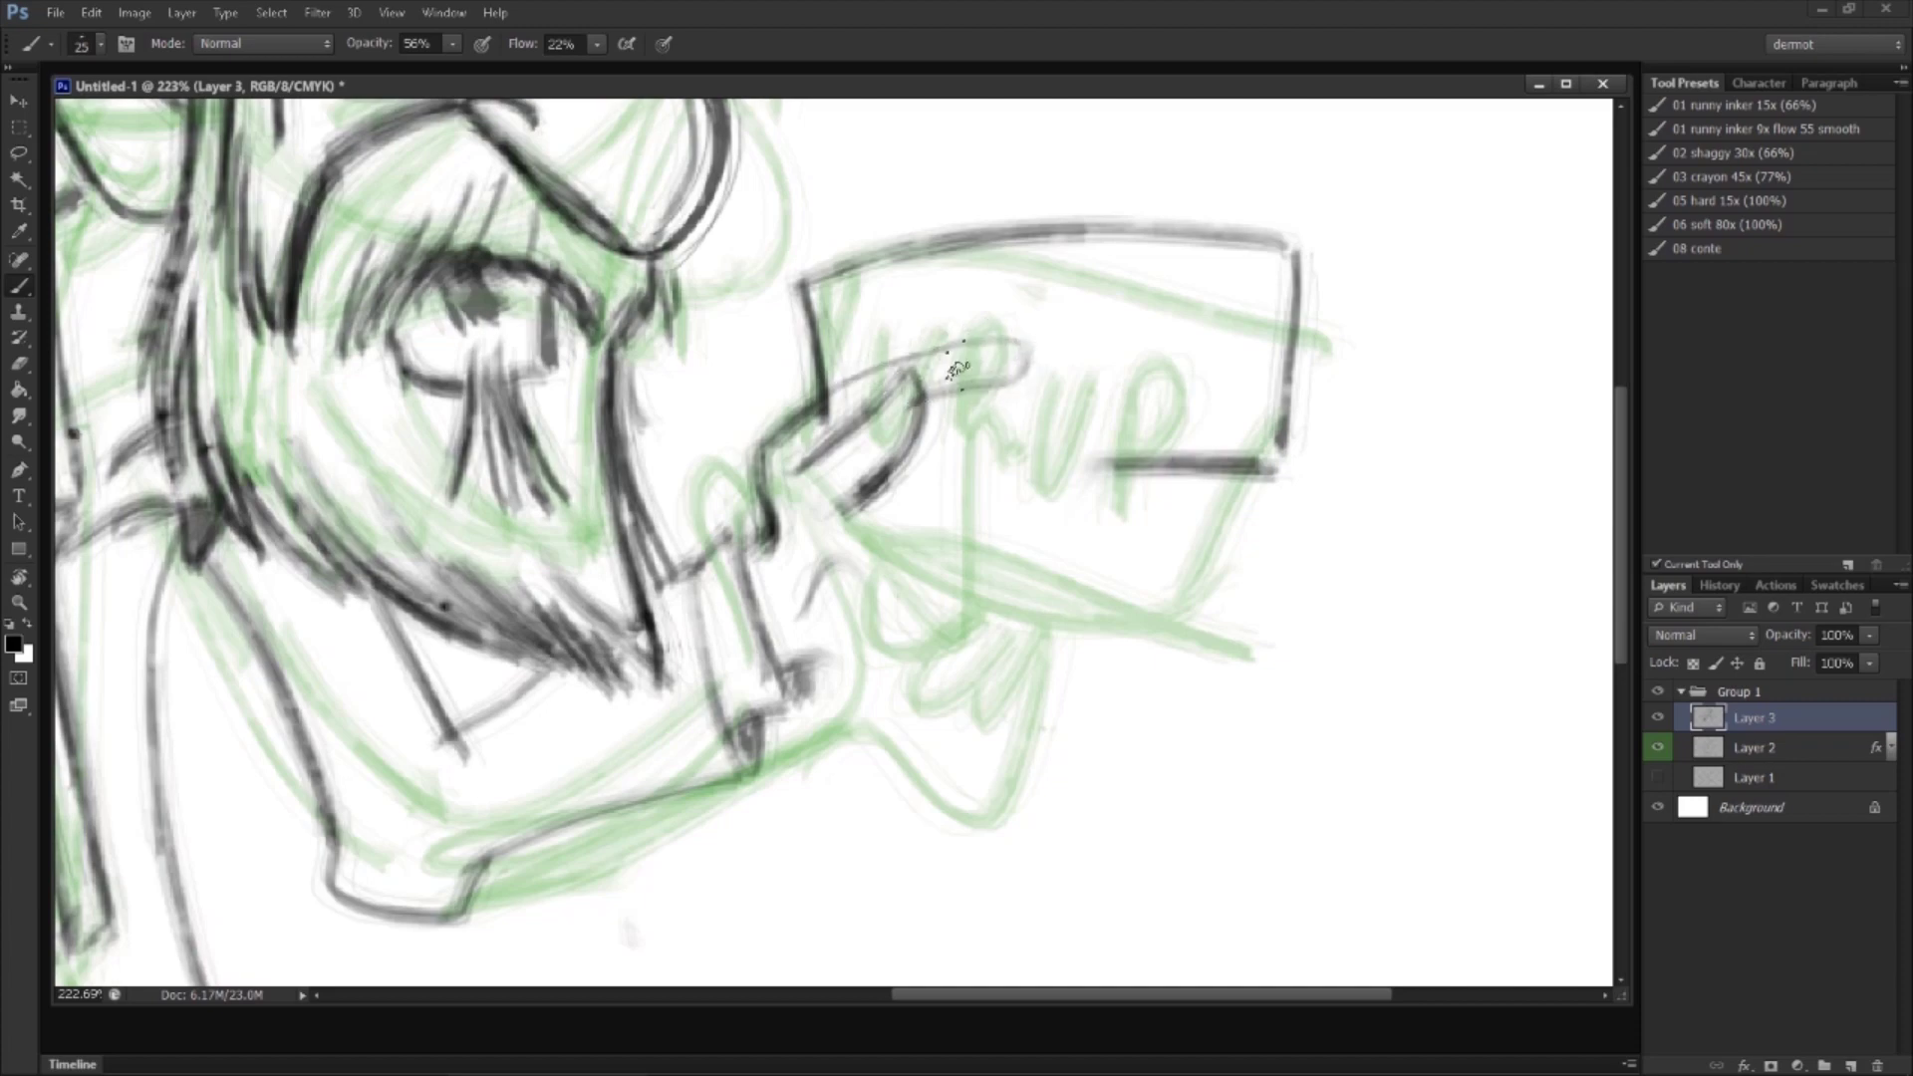
{"action": "key", "text": "ctrl+z"}
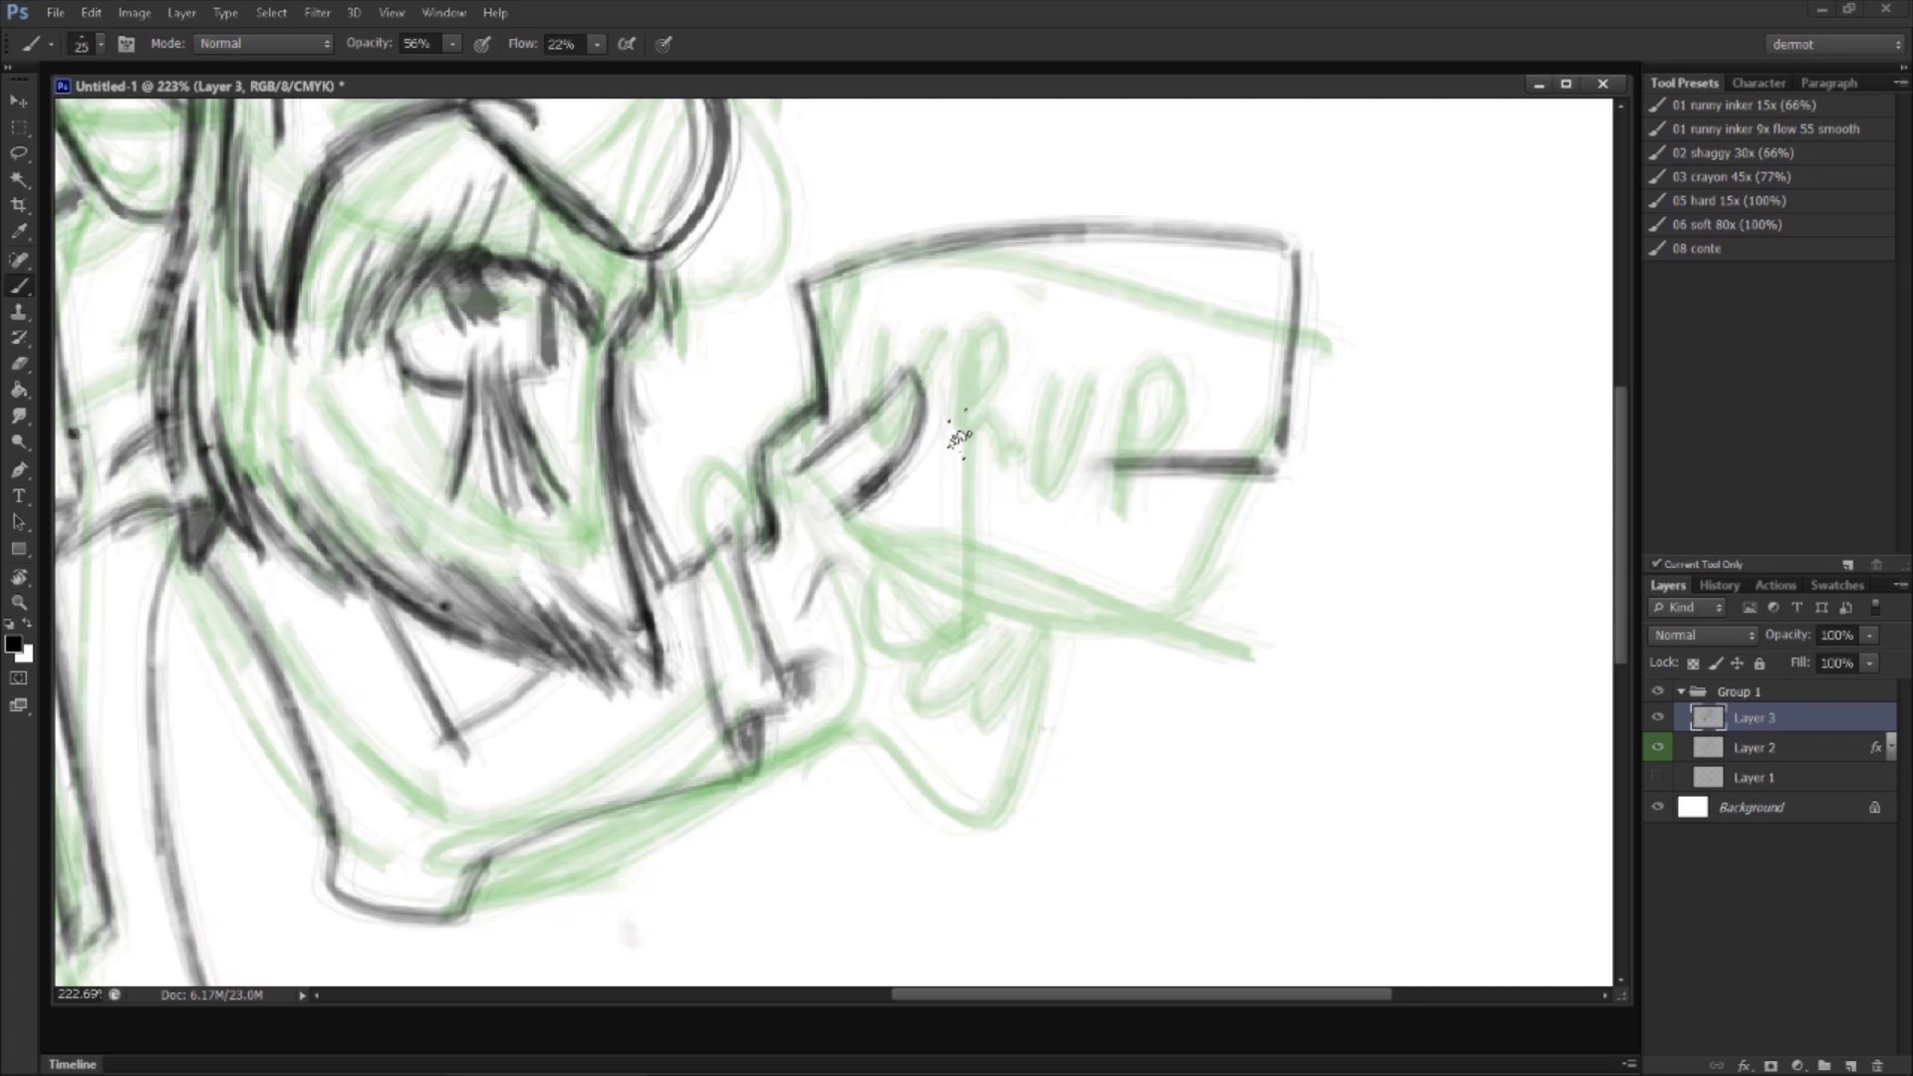
Step: Extend the card's lower edge to the thumb and sketch bent fingers and the heel of the hand beneath it
{"action": "mouse_move", "coordinate": [991, 459]}
{"action": "left_mouse_down"}
{"action": "mouse_move", "coordinate": [1041, 512]}
{"action": "mouse_move", "coordinate": [957, 508]}
{"action": "mouse_move", "coordinate": [1038, 531]}
{"action": "mouse_move", "coordinate": [963, 606]}
{"action": "mouse_move", "coordinate": [993, 546]}
{"action": "left_mouse_up"}
{"action": "mouse_move", "coordinate": [901, 487]}
{"action": "left_mouse_down"}
{"action": "mouse_move", "coordinate": [1131, 462]}
{"action": "mouse_move", "coordinate": [957, 477]}
{"action": "left_mouse_up"}
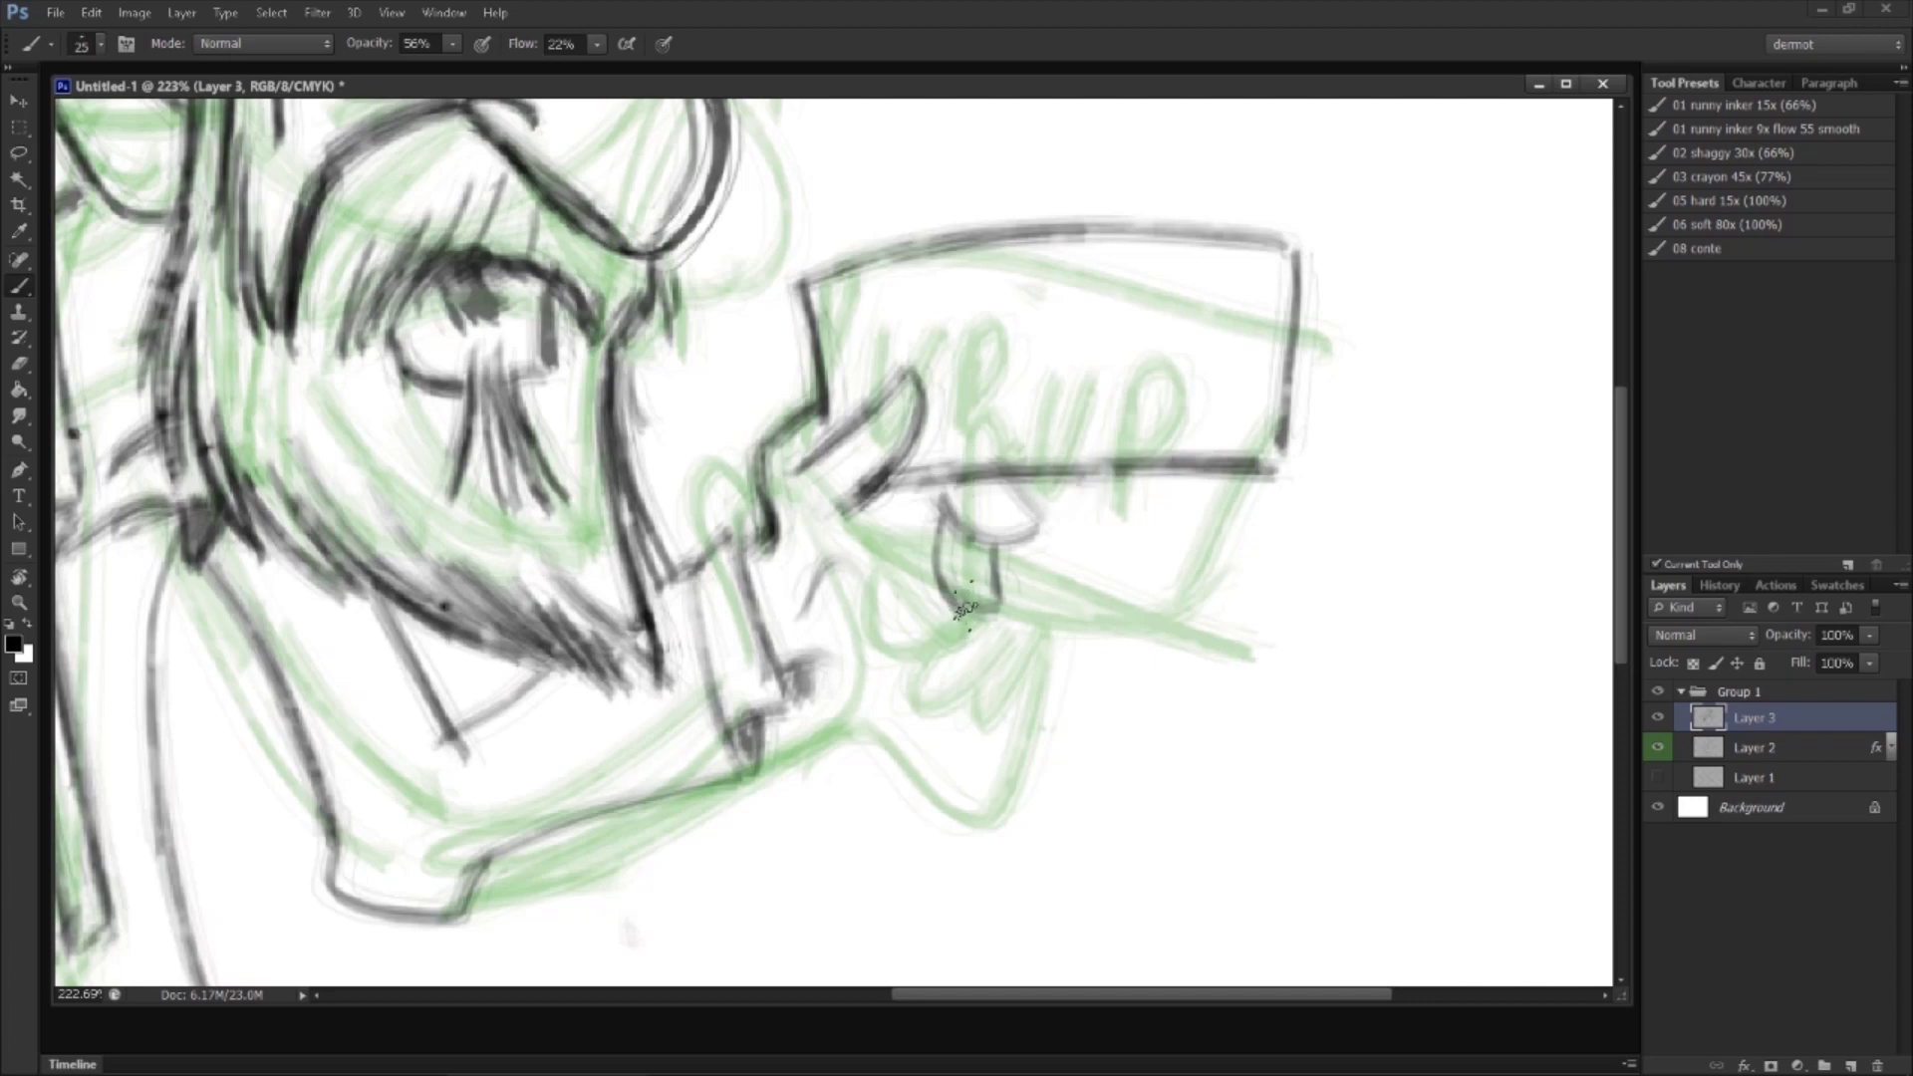
{"action": "left_click_drag", "start_coordinate": [963, 620], "coordinate": [923, 654]}
{"action": "left_click_drag", "start_coordinate": [809, 665], "coordinate": [933, 583]}
{"action": "mouse_move", "coordinate": [867, 504]}
{"action": "left_mouse_down"}
{"action": "mouse_move", "coordinate": [925, 544]}
{"action": "mouse_move", "coordinate": [954, 606]}
{"action": "mouse_move", "coordinate": [990, 604]}
{"action": "mouse_move", "coordinate": [939, 495]}
{"action": "mouse_move", "coordinate": [984, 551]}
{"action": "mouse_move", "coordinate": [1034, 528]}
{"action": "left_mouse_up"}
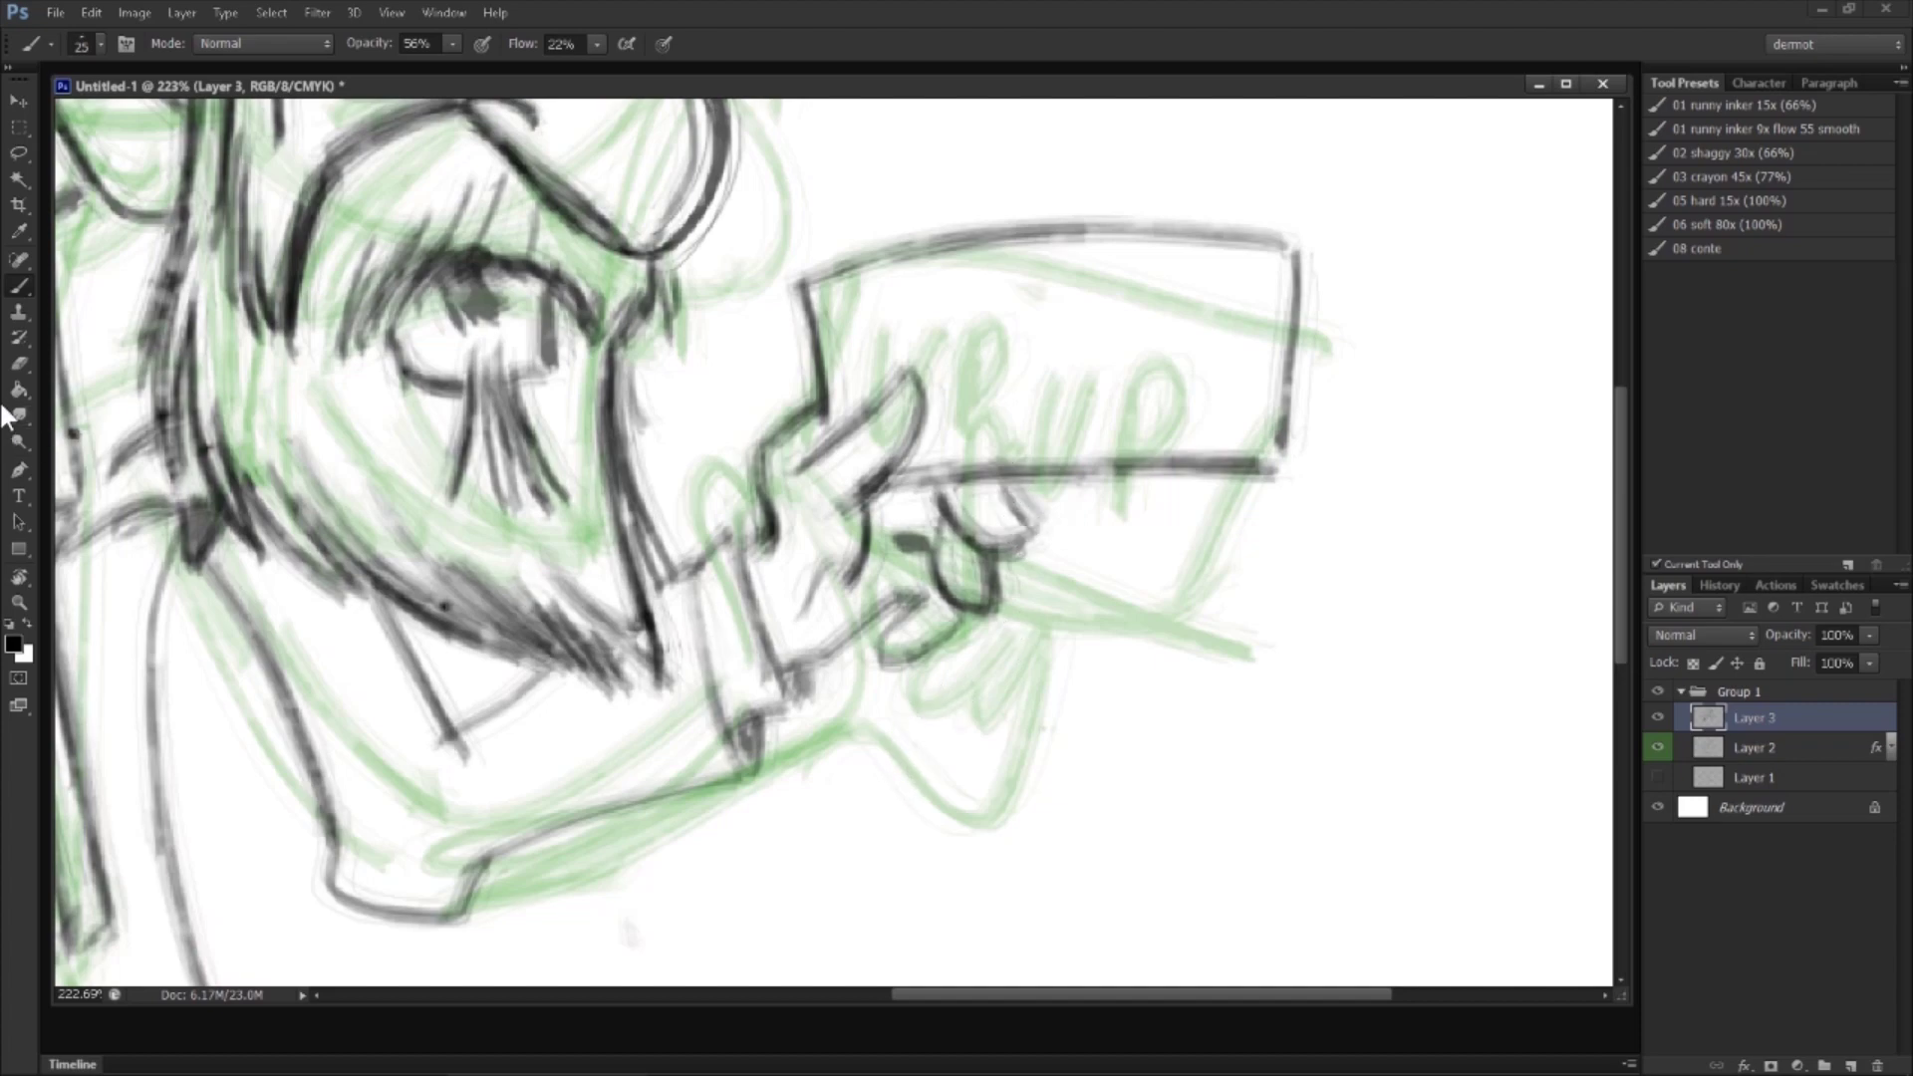
Step: Erase the bent fingers and redraw them as short curled fingers stacked under the card
{"action": "left_click", "coordinate": [19, 363]}
{"action": "mouse_move", "coordinate": [958, 598]}
{"action": "left_mouse_down"}
{"action": "mouse_move", "coordinate": [907, 554]}
{"action": "mouse_move", "coordinate": [908, 650]}
{"action": "mouse_move", "coordinate": [980, 614]}
{"action": "mouse_move", "coordinate": [967, 527]}
{"action": "mouse_move", "coordinate": [798, 538]}
{"action": "mouse_move", "coordinate": [909, 582]}
{"action": "mouse_move", "coordinate": [872, 560]}
{"action": "mouse_move", "coordinate": [931, 521]}
{"action": "mouse_move", "coordinate": [868, 543]}
{"action": "mouse_move", "coordinate": [940, 555]}
{"action": "mouse_move", "coordinate": [886, 575]}
{"action": "mouse_move", "coordinate": [913, 582]}
{"action": "mouse_move", "coordinate": [881, 575]}
{"action": "mouse_move", "coordinate": [876, 605]}
{"action": "mouse_move", "coordinate": [954, 595]}
{"action": "mouse_move", "coordinate": [935, 602]}
{"action": "mouse_move", "coordinate": [966, 570]}
{"action": "mouse_move", "coordinate": [945, 498]}
{"action": "mouse_move", "coordinate": [884, 528]}
{"action": "mouse_move", "coordinate": [977, 491]}
{"action": "left_mouse_up"}
{"action": "left_click", "coordinate": [20, 288]}
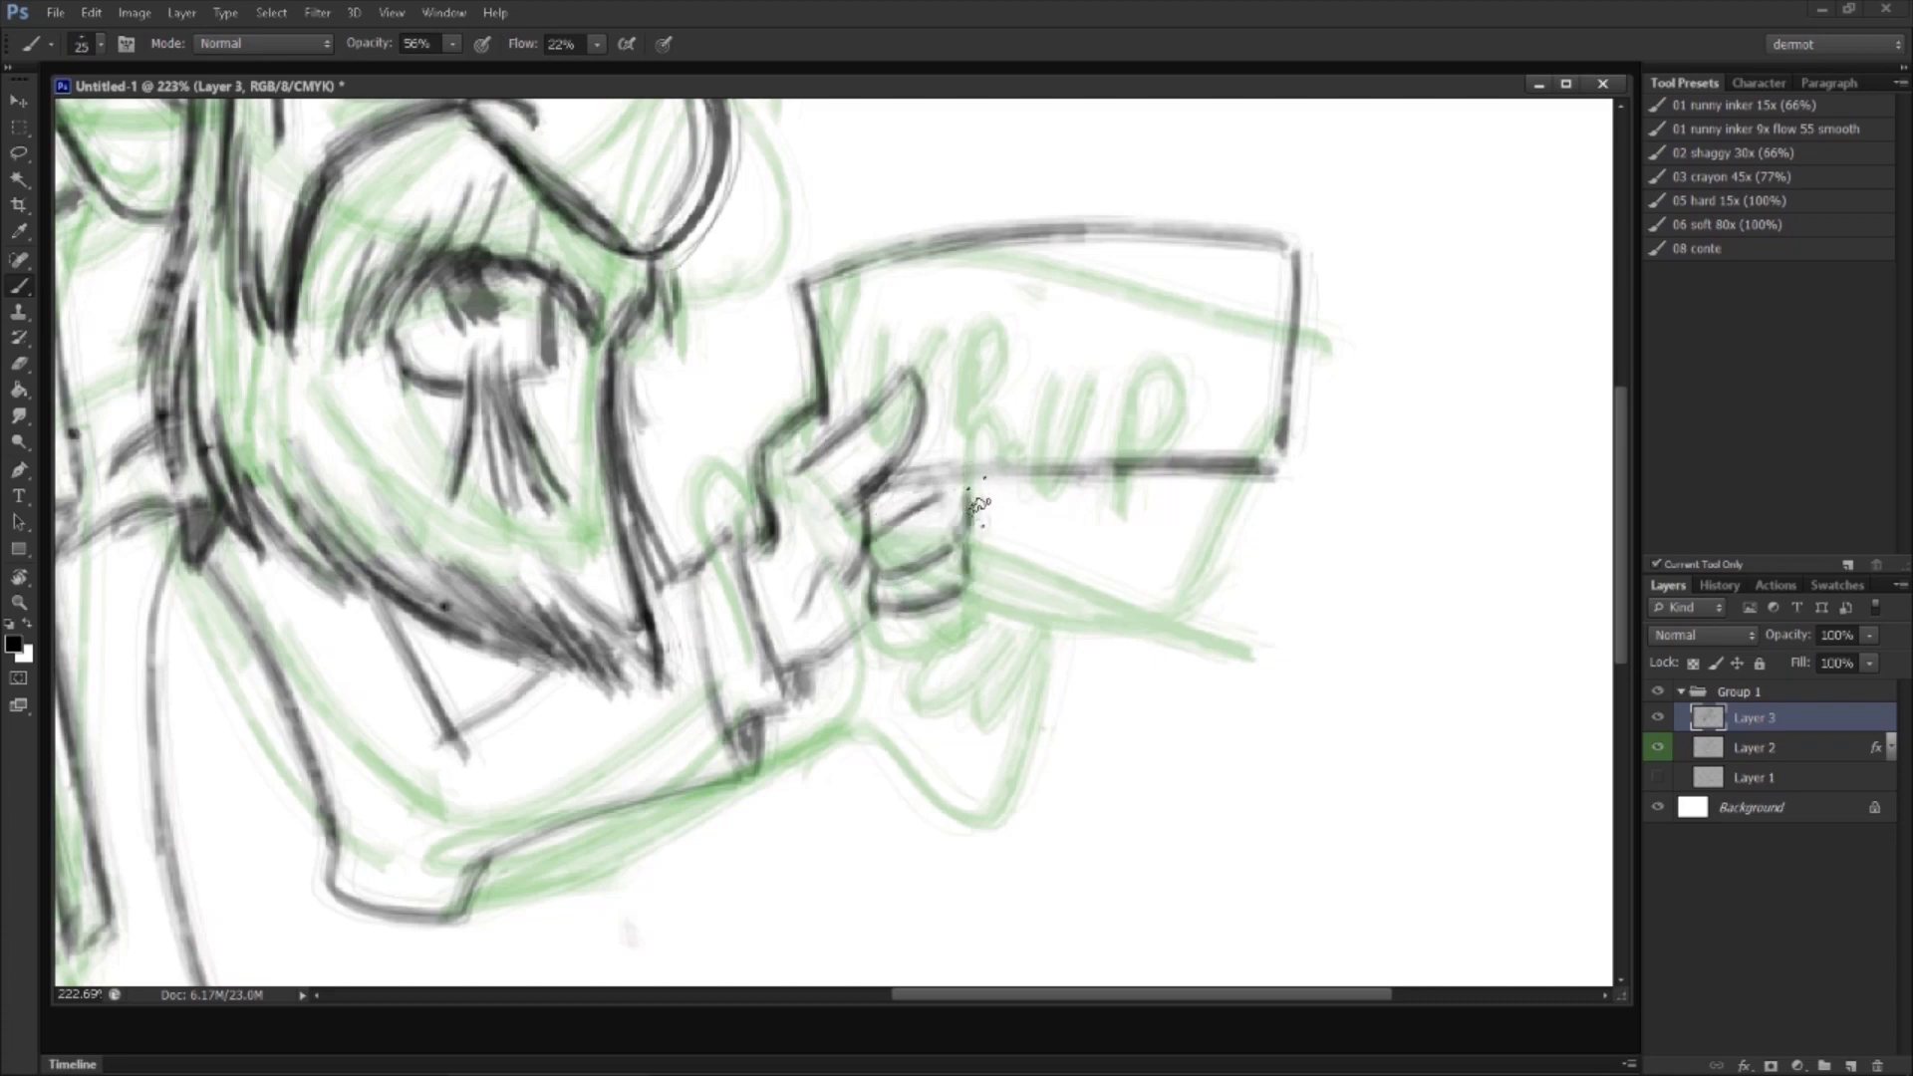
Step: Try adding an index finger extended across the lower part of the card
{"action": "mouse_move", "coordinate": [957, 495]}
{"action": "left_mouse_down"}
{"action": "mouse_move", "coordinate": [986, 508]}
{"action": "mouse_move", "coordinate": [1034, 480]}
{"action": "left_mouse_up"}
{"action": "mouse_move", "coordinate": [823, 409]}
{"action": "left_mouse_down"}
{"action": "mouse_move", "coordinate": [1047, 391]}
{"action": "mouse_move", "coordinate": [1012, 419]}
{"action": "left_mouse_up"}
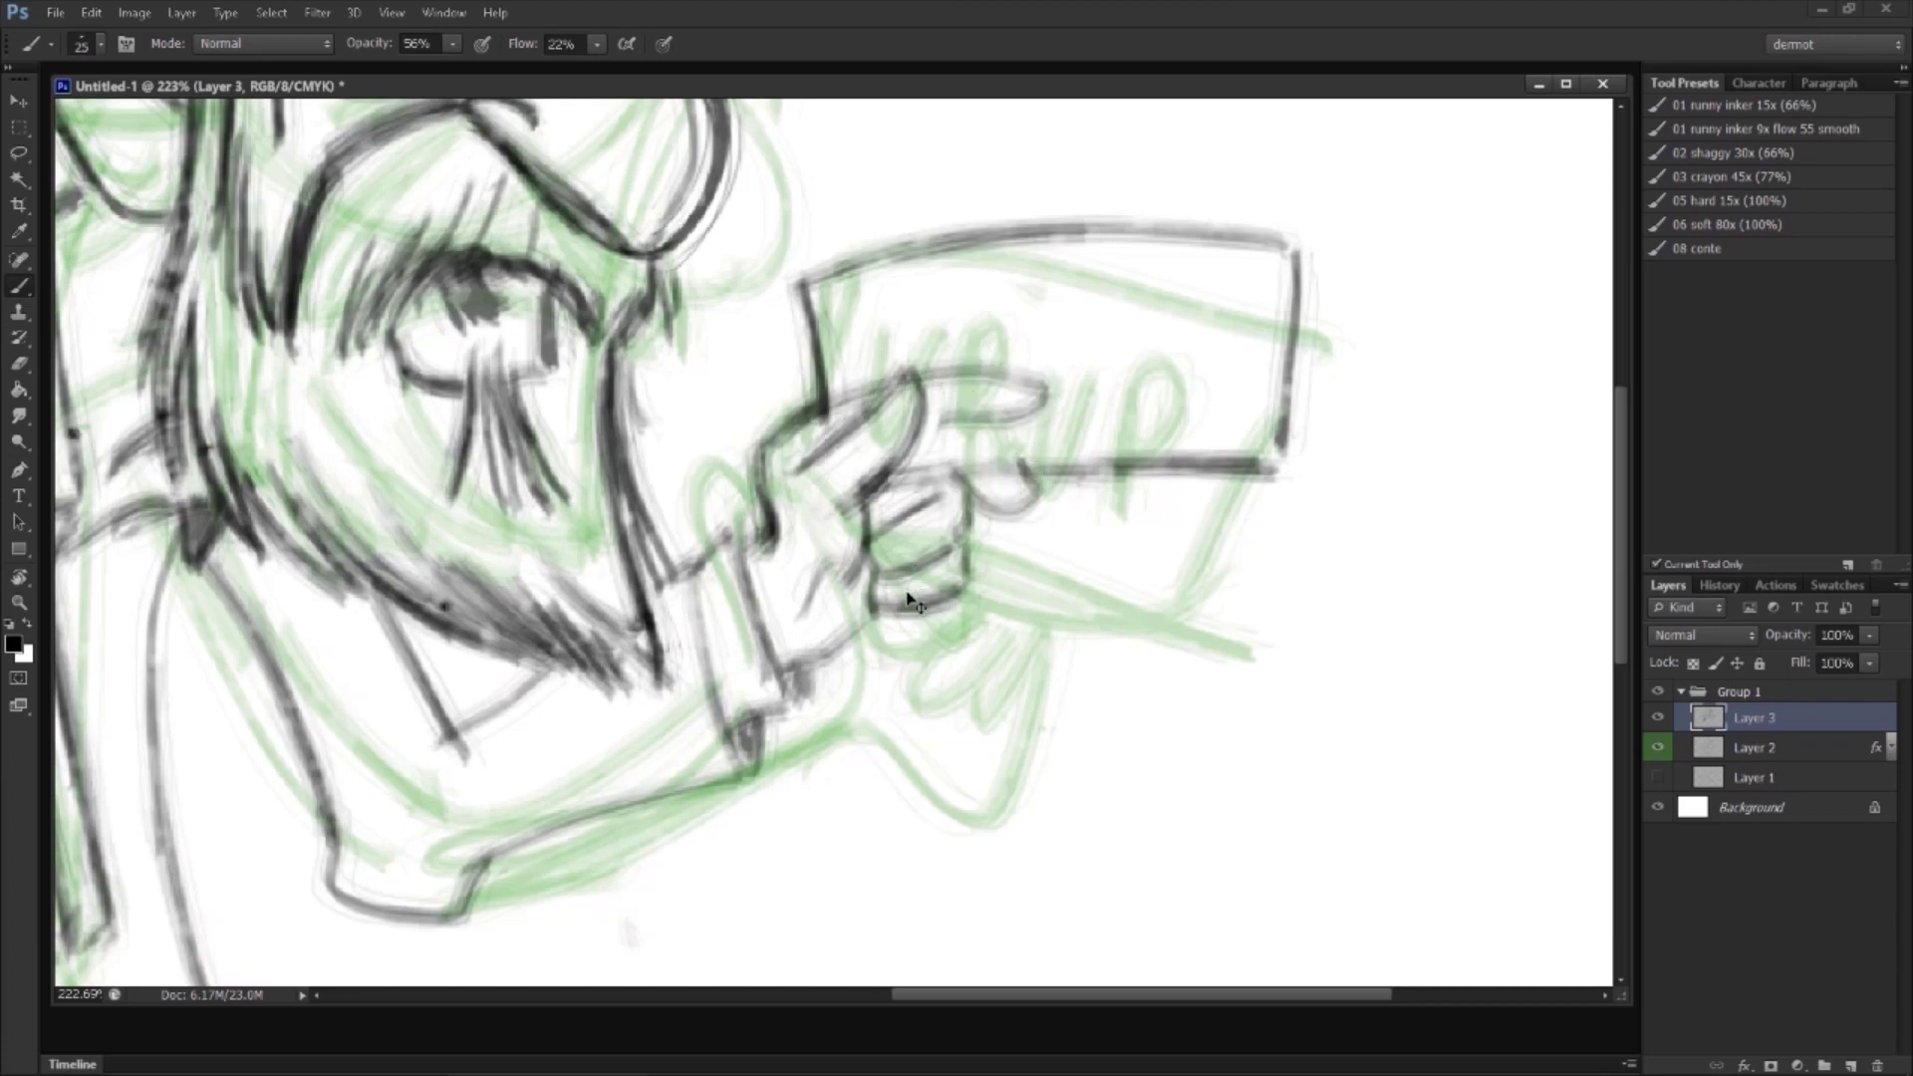
{"action": "key", "text": "ctrl+alt+z"}
{"action": "key", "text": "ctrl+alt+z"}
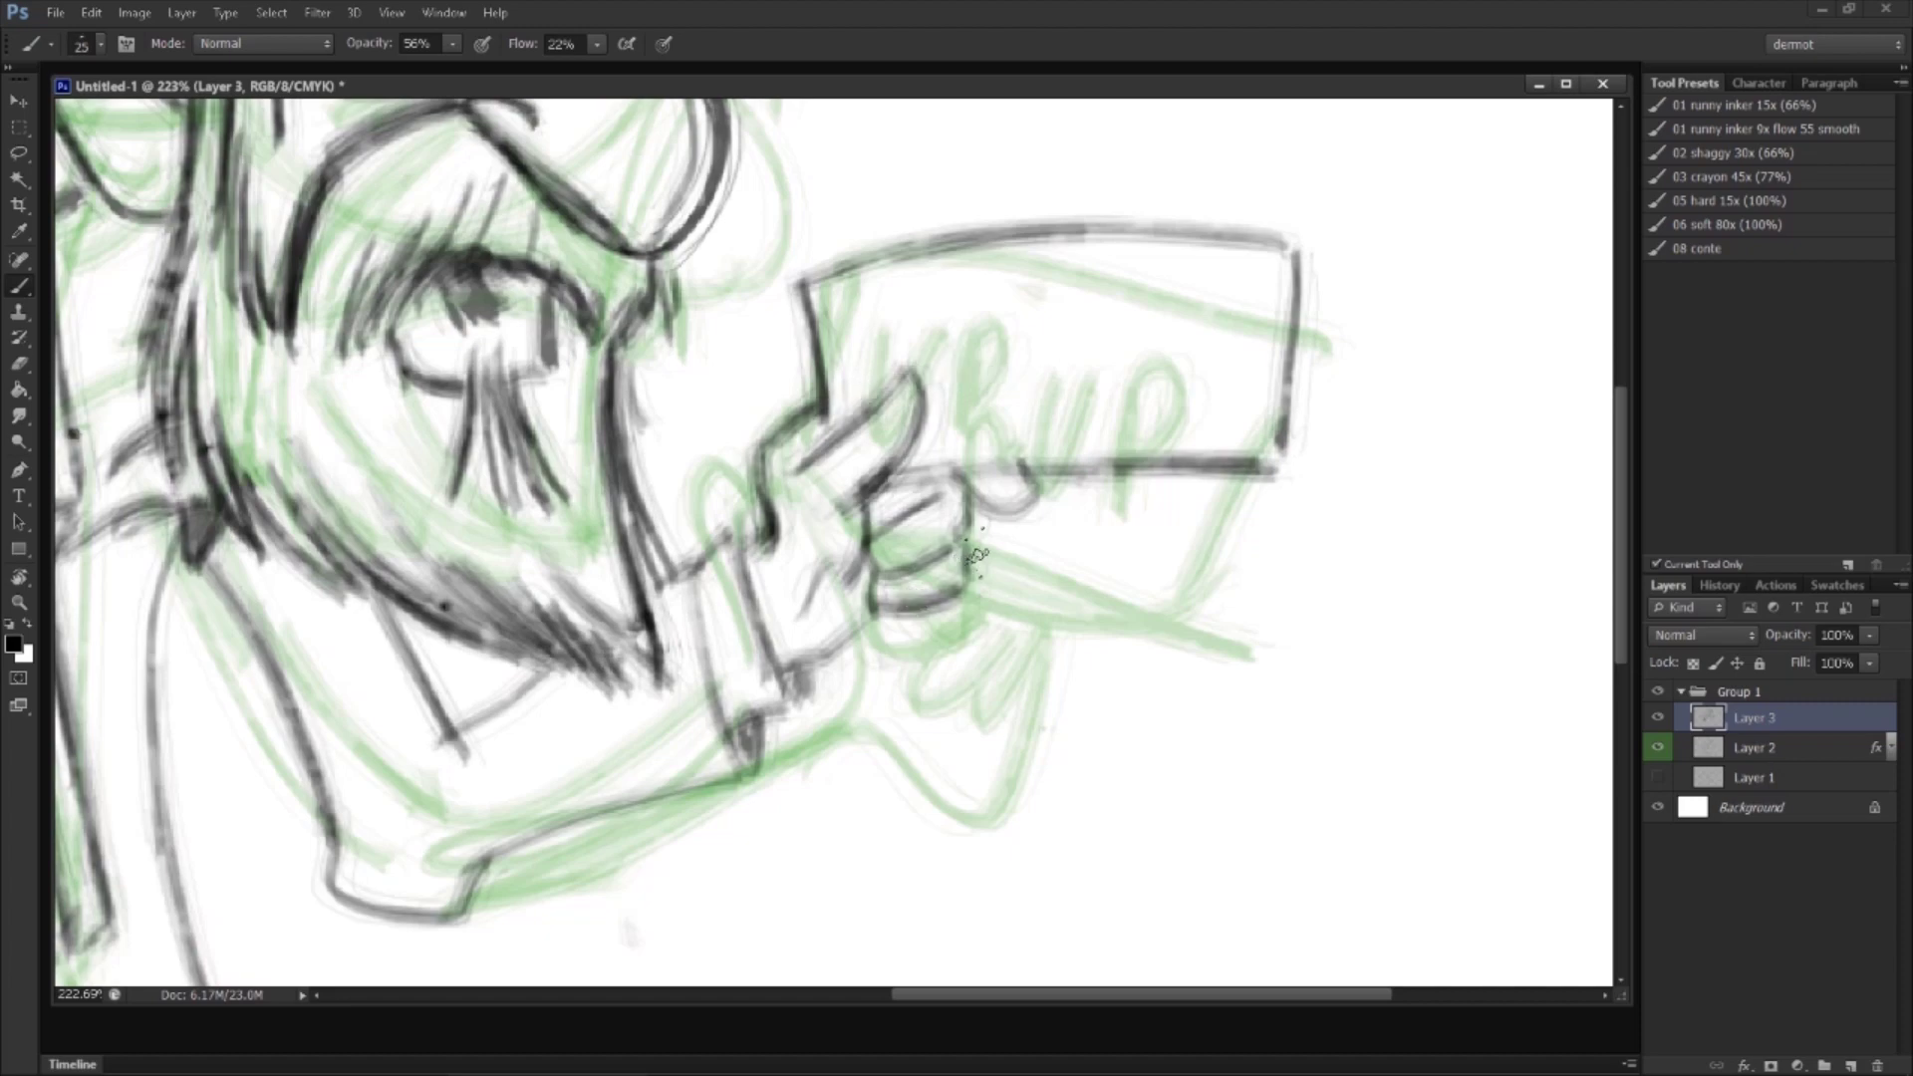
{"action": "left_click", "coordinate": [18, 363]}
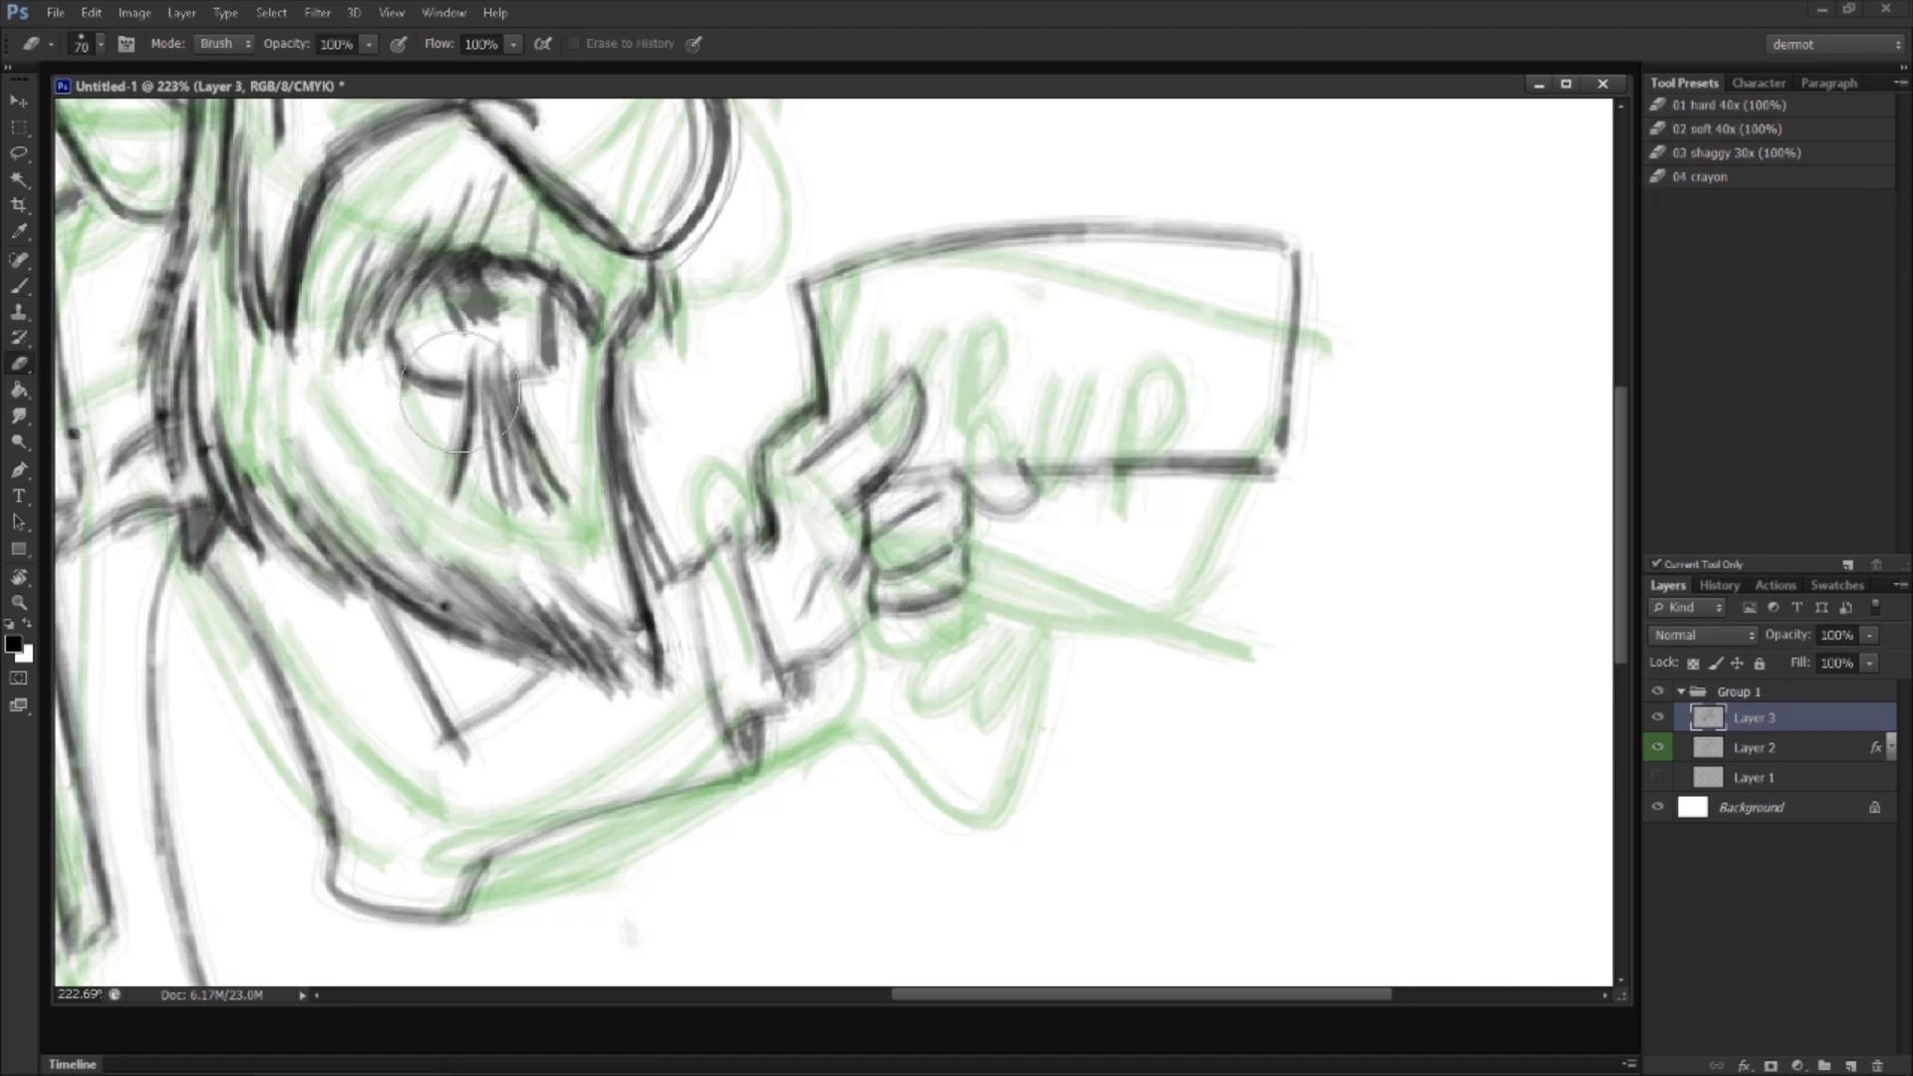
Step: Darken the curled fingers, heel of the hand and card outline, and draw a small stamp square in the card's upper-right corner
{"action": "left_click", "coordinate": [18, 286]}
{"action": "mouse_move", "coordinate": [919, 510]}
{"action": "left_mouse_down"}
{"action": "mouse_move", "coordinate": [869, 561]}
{"action": "mouse_move", "coordinate": [890, 574]}
{"action": "mouse_move", "coordinate": [986, 534]}
{"action": "left_mouse_up"}
{"action": "mouse_move", "coordinate": [892, 583]}
{"action": "left_mouse_down"}
{"action": "mouse_move", "coordinate": [954, 593]}
{"action": "mouse_move", "coordinate": [975, 548]}
{"action": "left_mouse_up"}
{"action": "left_click_drag", "start_coordinate": [893, 476], "coordinate": [1267, 466]}
{"action": "mouse_move", "coordinate": [802, 281]}
{"action": "left_mouse_down"}
{"action": "mouse_move", "coordinate": [829, 430]}
{"action": "mouse_move", "coordinate": [842, 297]}
{"action": "mouse_move", "coordinate": [805, 279]}
{"action": "mouse_move", "coordinate": [888, 248]}
{"action": "mouse_move", "coordinate": [1096, 229]}
{"action": "mouse_move", "coordinate": [1076, 244]}
{"action": "mouse_move", "coordinate": [1303, 245]}
{"action": "mouse_move", "coordinate": [1281, 463]}
{"action": "left_mouse_up"}
{"action": "mouse_move", "coordinate": [1201, 267]}
{"action": "left_mouse_down"}
{"action": "mouse_move", "coordinate": [1216, 317]}
{"action": "mouse_move", "coordinate": [1249, 289]}
{"action": "mouse_move", "coordinate": [1199, 265]}
{"action": "left_mouse_up"}
{"action": "left_click_drag", "start_coordinate": [803, 648], "coordinate": [867, 627]}
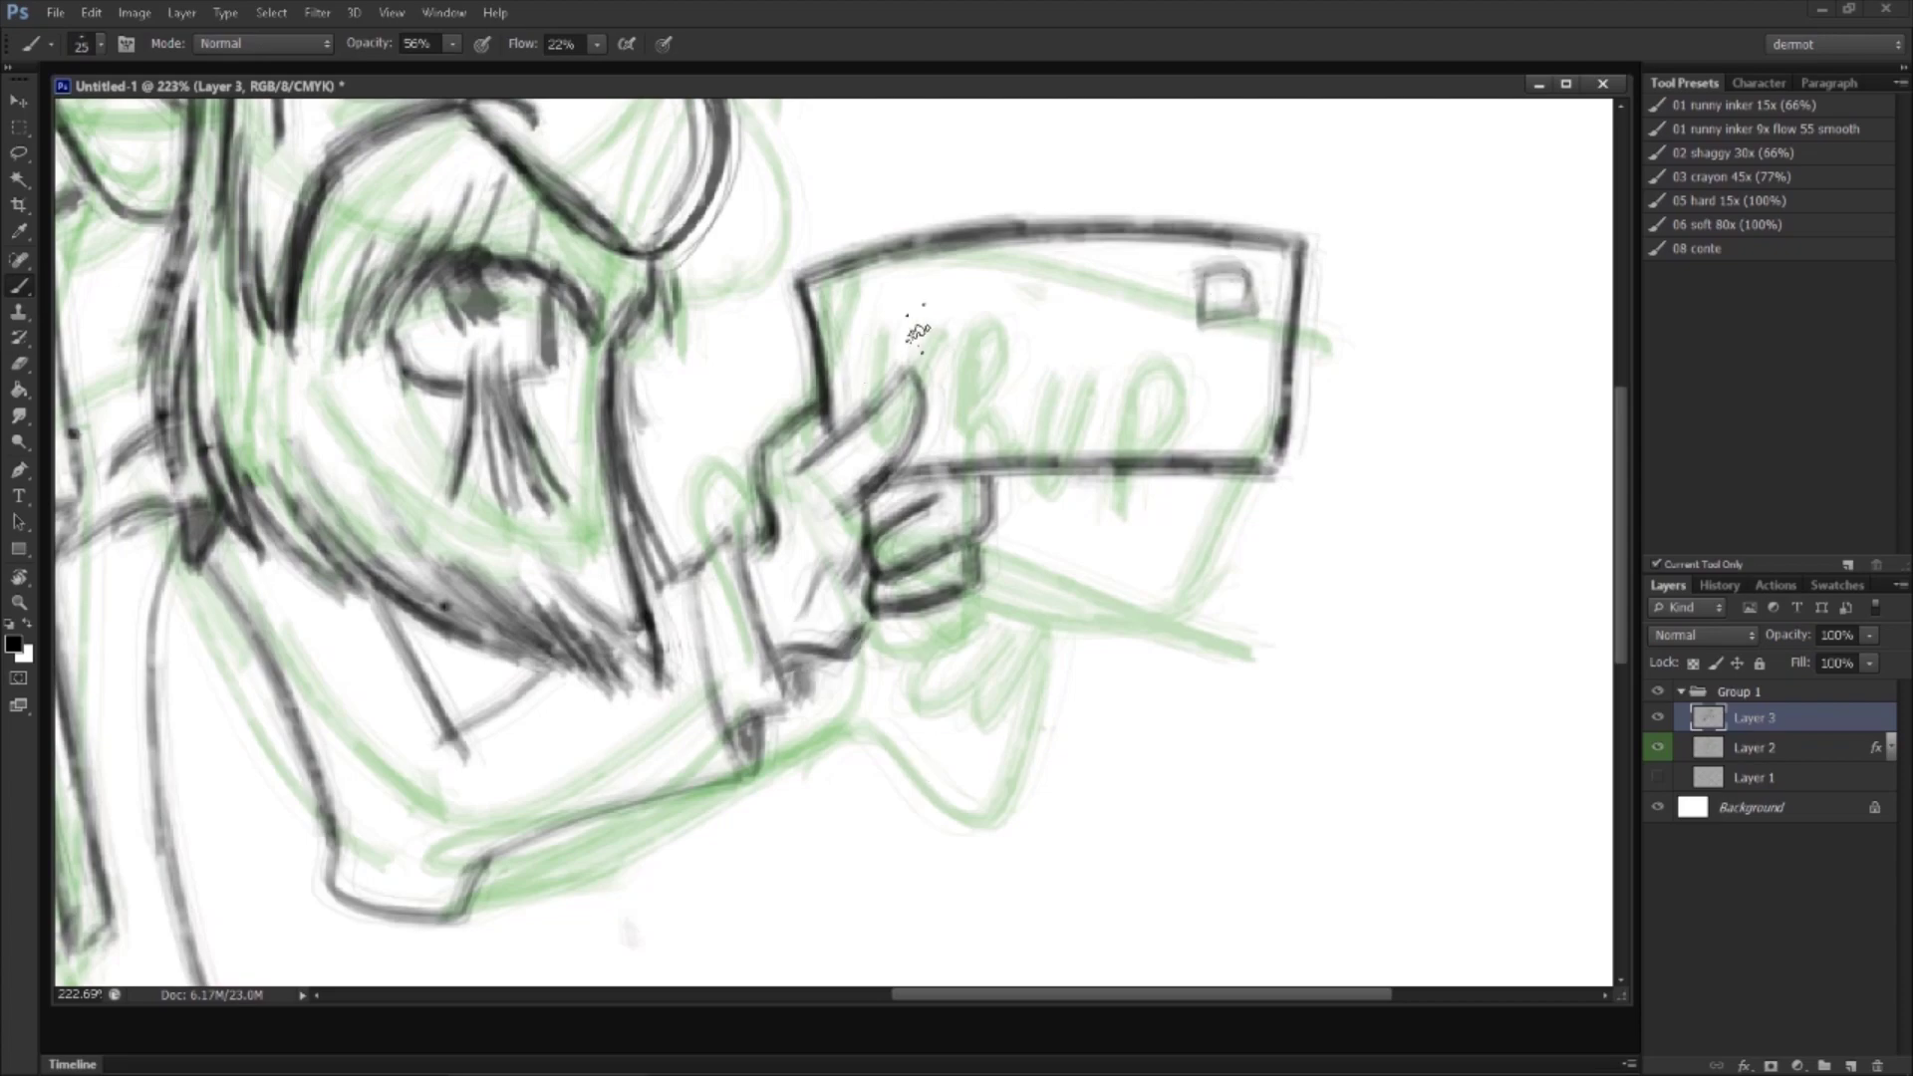
Step: Hand-letter "W.P:UP" across the face of the card
{"action": "mouse_move", "coordinate": [875, 311]}
{"action": "left_mouse_down"}
{"action": "mouse_move", "coordinate": [885, 395]}
{"action": "mouse_move", "coordinate": [941, 317]}
{"action": "mouse_move", "coordinate": [968, 393]}
{"action": "mouse_move", "coordinate": [984, 382]}
{"action": "left_mouse_up"}
{"action": "left_click_drag", "start_coordinate": [972, 311], "coordinate": [965, 391]}
{"action": "mouse_move", "coordinate": [972, 310]}
{"action": "left_mouse_down"}
{"action": "mouse_move", "coordinate": [1010, 391]}
{"action": "mouse_move", "coordinate": [1029, 321]}
{"action": "mouse_move", "coordinate": [1057, 375]}
{"action": "mouse_move", "coordinate": [1063, 326]}
{"action": "mouse_move", "coordinate": [1097, 356]}
{"action": "mouse_move", "coordinate": [1104, 311]}
{"action": "left_mouse_up"}
{"action": "left_click", "coordinate": [1034, 351]}
{"action": "left_click", "coordinate": [1026, 385]}
{"action": "mouse_move", "coordinate": [1121, 311]}
{"action": "left_mouse_down"}
{"action": "mouse_move", "coordinate": [1126, 388]}
{"action": "mouse_move", "coordinate": [1161, 329]}
{"action": "left_mouse_up"}
{"action": "left_click_drag", "start_coordinate": [1161, 329], "coordinate": [1131, 358]}
Step: Darken the raised arm's cuff, the fold under the beard and the sleeve outline from shoulder to wrist
{"action": "mouse_move", "coordinate": [705, 576]}
{"action": "left_mouse_down"}
{"action": "mouse_move", "coordinate": [750, 536]}
{"action": "mouse_move", "coordinate": [729, 585]}
{"action": "mouse_move", "coordinate": [740, 544]}
{"action": "mouse_move", "coordinate": [781, 681]}
{"action": "mouse_move", "coordinate": [801, 673]}
{"action": "mouse_move", "coordinate": [690, 566]}
{"action": "mouse_move", "coordinate": [767, 767]}
{"action": "left_mouse_up"}
{"action": "left_click_drag", "start_coordinate": [419, 745], "coordinate": [573, 662]}
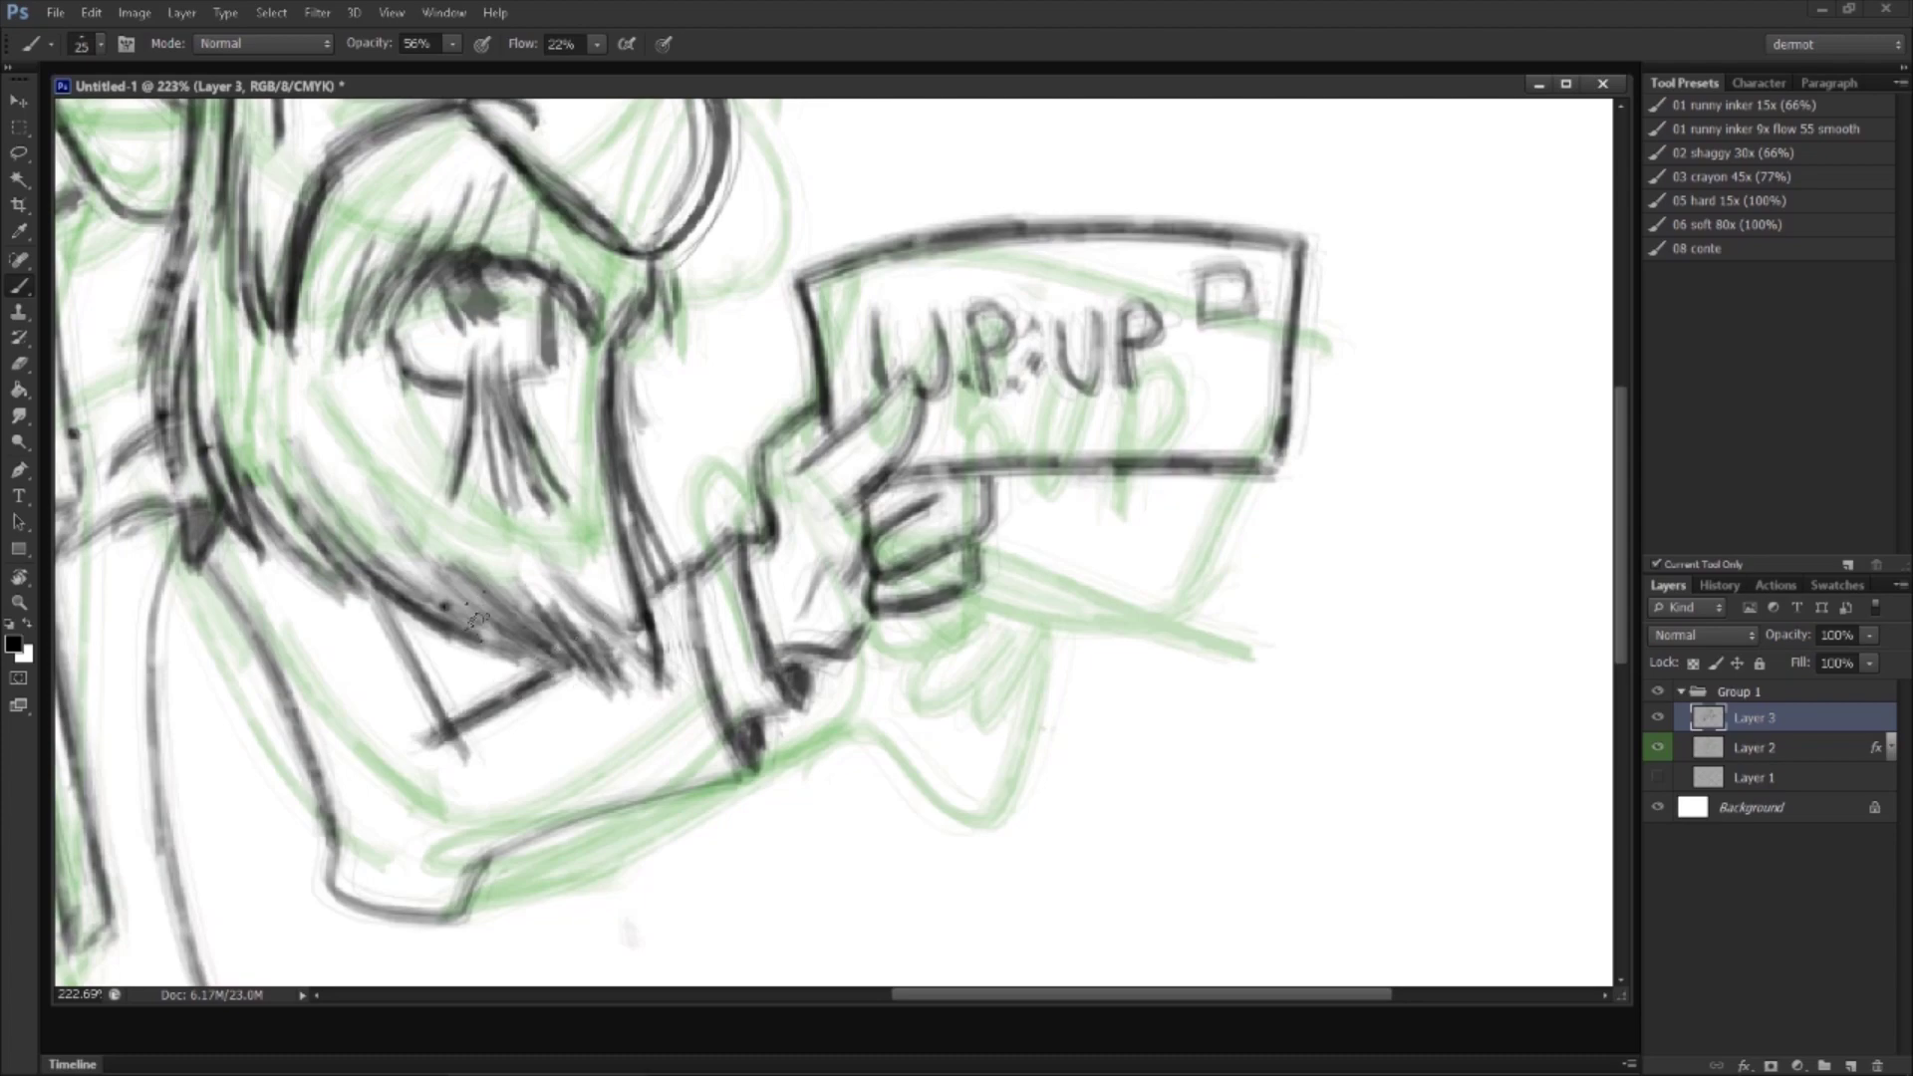
{"action": "left_click_drag", "start_coordinate": [393, 610], "coordinate": [453, 727]}
{"action": "left_click_drag", "start_coordinate": [214, 553], "coordinate": [304, 736]}
{"action": "mouse_move", "coordinate": [245, 592]}
{"action": "left_mouse_down"}
{"action": "mouse_move", "coordinate": [334, 830]}
{"action": "mouse_move", "coordinate": [373, 834]}
{"action": "mouse_move", "coordinate": [346, 832]}
{"action": "mouse_move", "coordinate": [365, 903]}
{"action": "mouse_move", "coordinate": [443, 927]}
{"action": "mouse_move", "coordinate": [491, 862]}
{"action": "mouse_move", "coordinate": [436, 889]}
{"action": "mouse_move", "coordinate": [593, 825]}
{"action": "left_mouse_up"}
{"action": "mouse_move", "coordinate": [482, 869]}
{"action": "left_mouse_down"}
{"action": "mouse_move", "coordinate": [740, 784]}
{"action": "mouse_move", "coordinate": [753, 739]}
{"action": "left_mouse_up"}
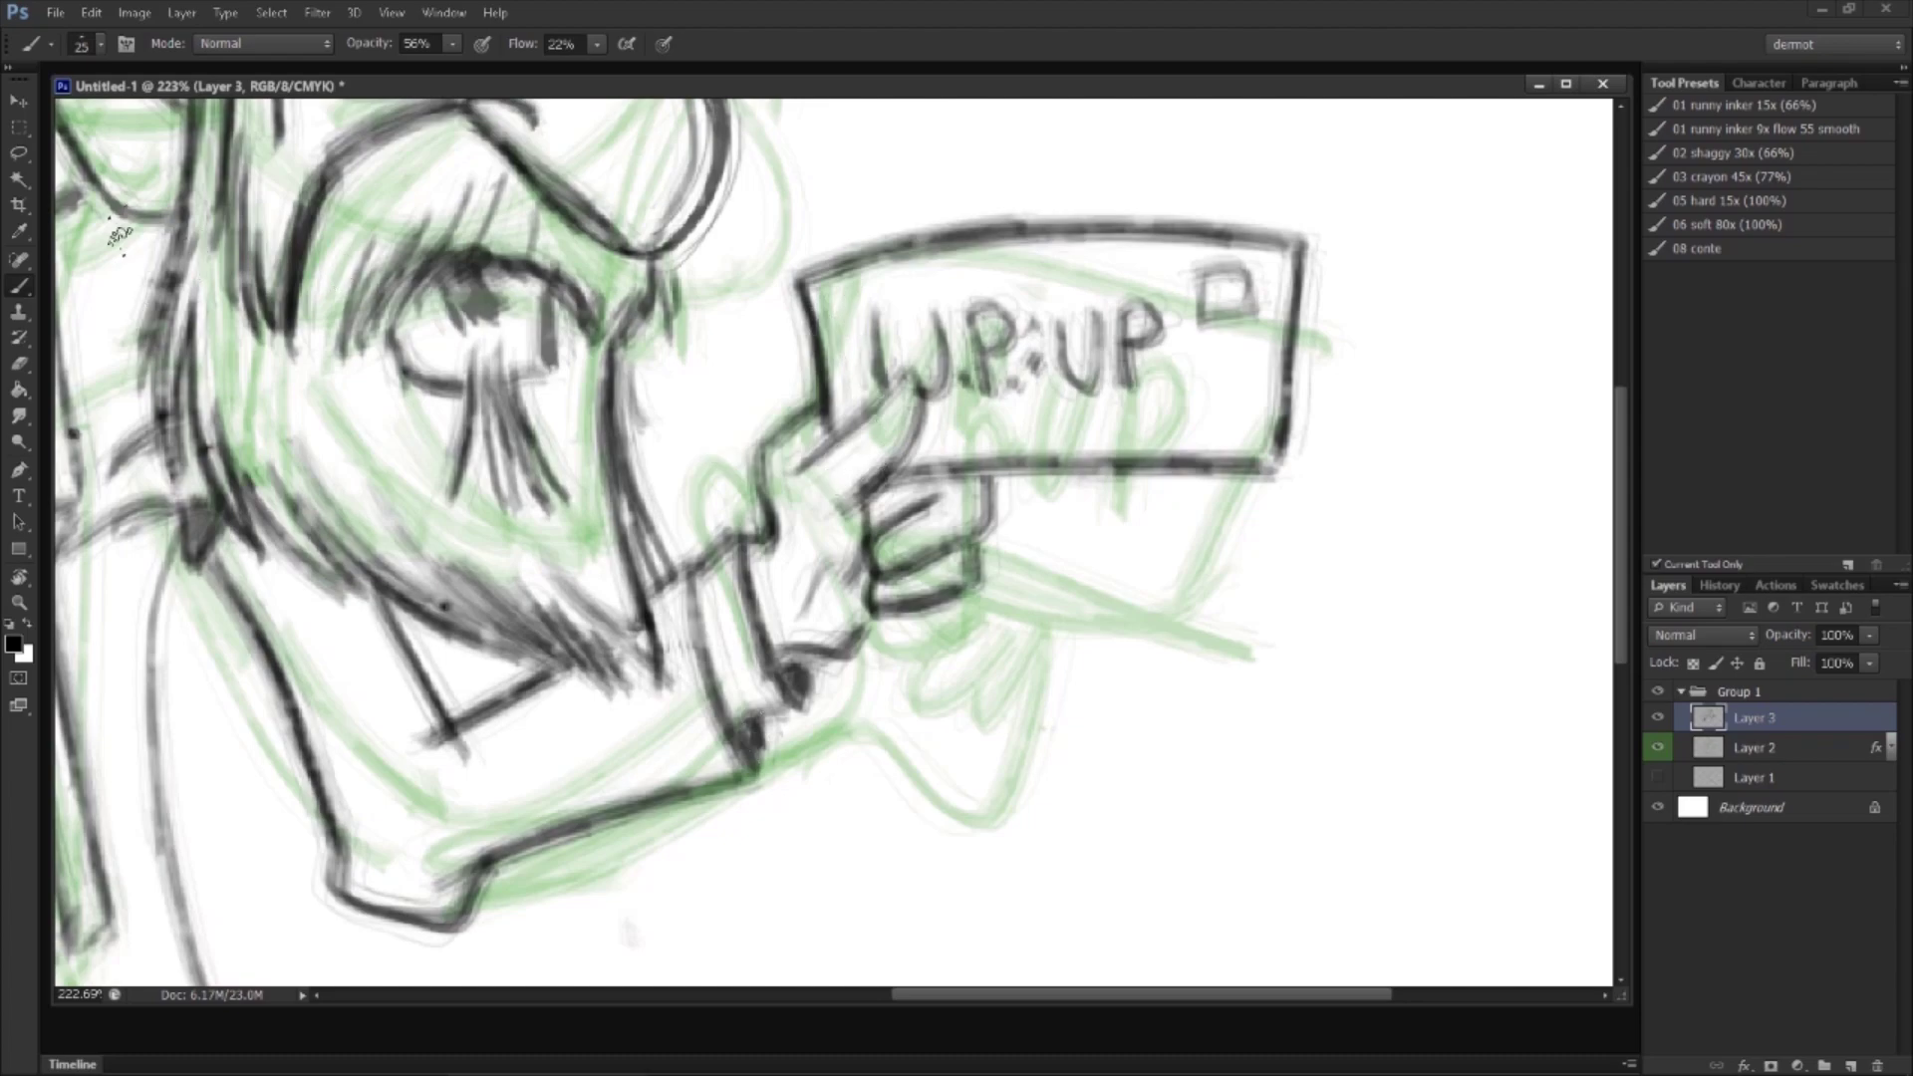
Step: Select the hand and card with the Lasso, enlarge them slightly with Free Transform, and check the whole figure mirrored
{"action": "left_click", "coordinate": [19, 155]}
{"action": "mouse_move", "coordinate": [785, 658]}
{"action": "left_mouse_down"}
{"action": "mouse_move", "coordinate": [1216, 639]}
{"action": "mouse_move", "coordinate": [1404, 353]}
{"action": "mouse_move", "coordinate": [1275, 136]}
{"action": "mouse_move", "coordinate": [908, 146]}
{"action": "mouse_move", "coordinate": [782, 231]}
{"action": "mouse_move", "coordinate": [697, 475]}
{"action": "left_mouse_up"}
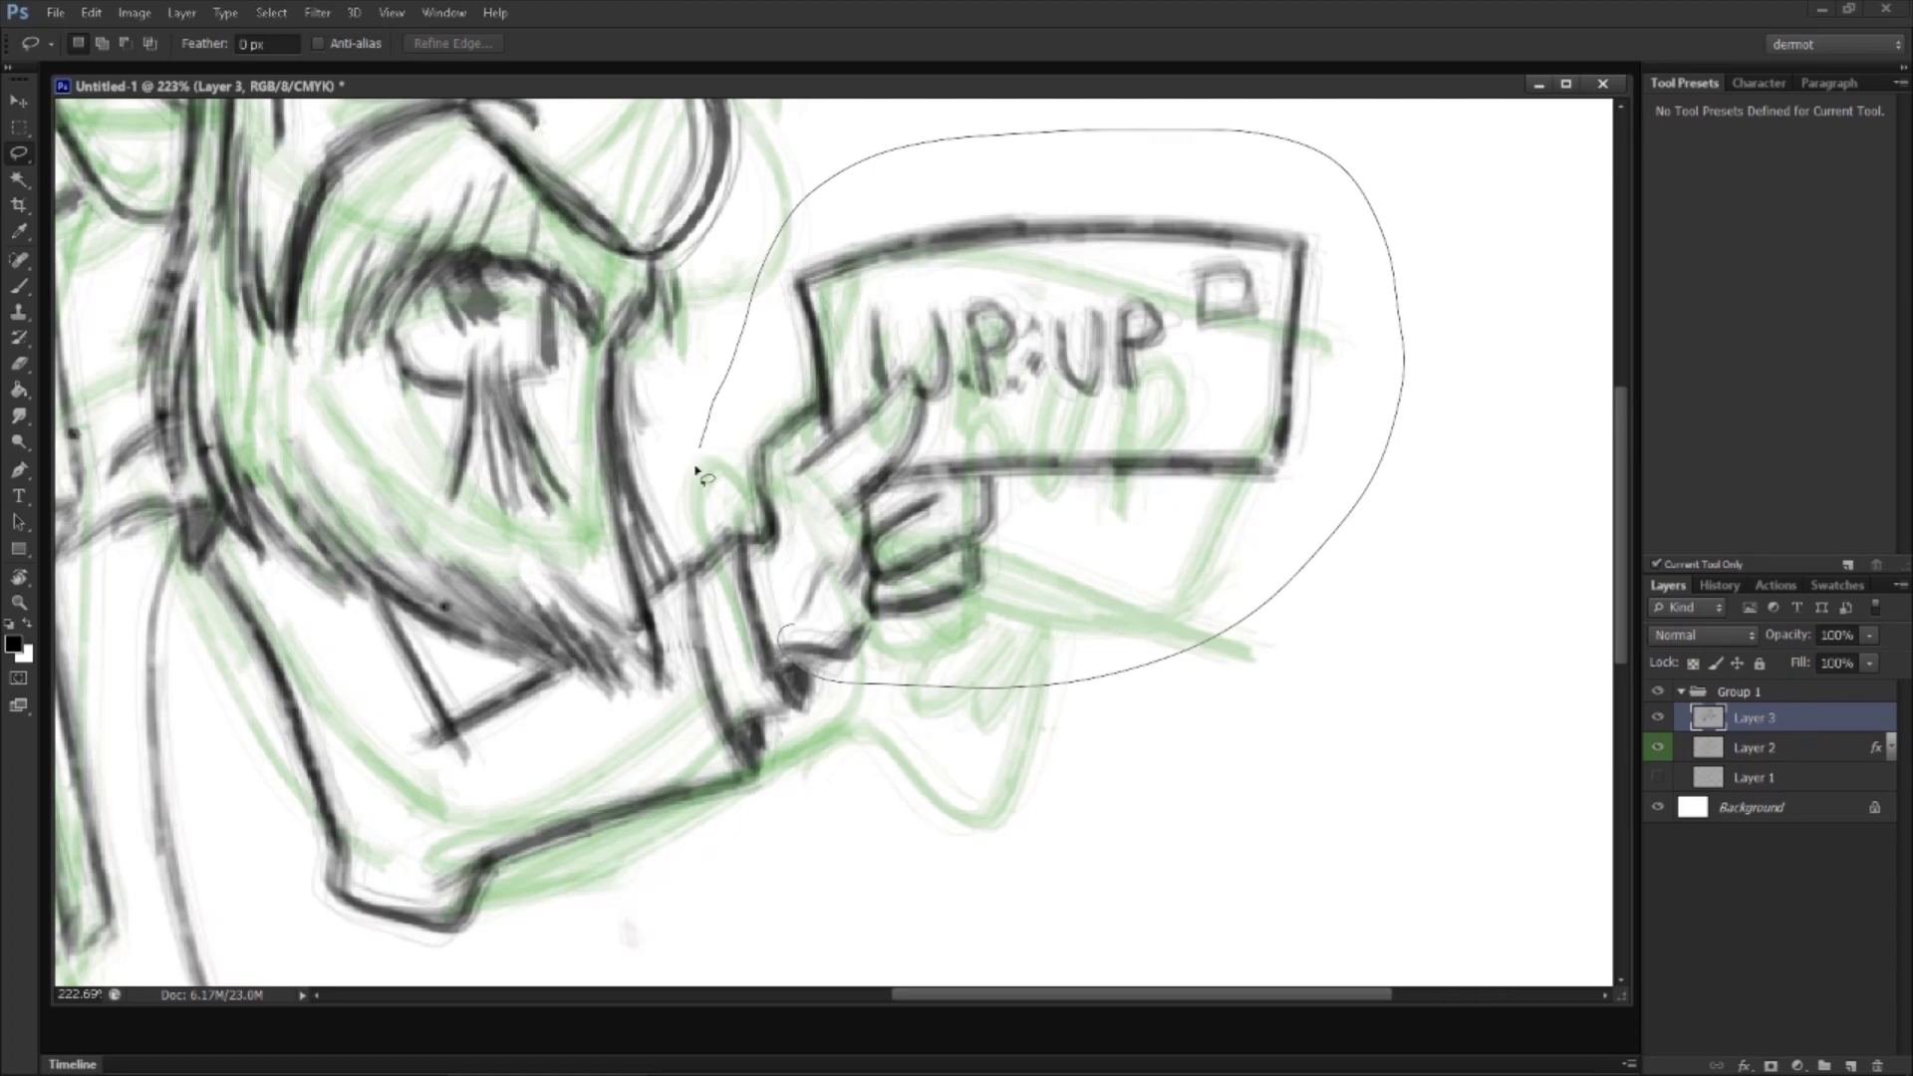
{"action": "left_click_drag", "start_coordinate": [763, 554], "coordinate": [769, 560]}
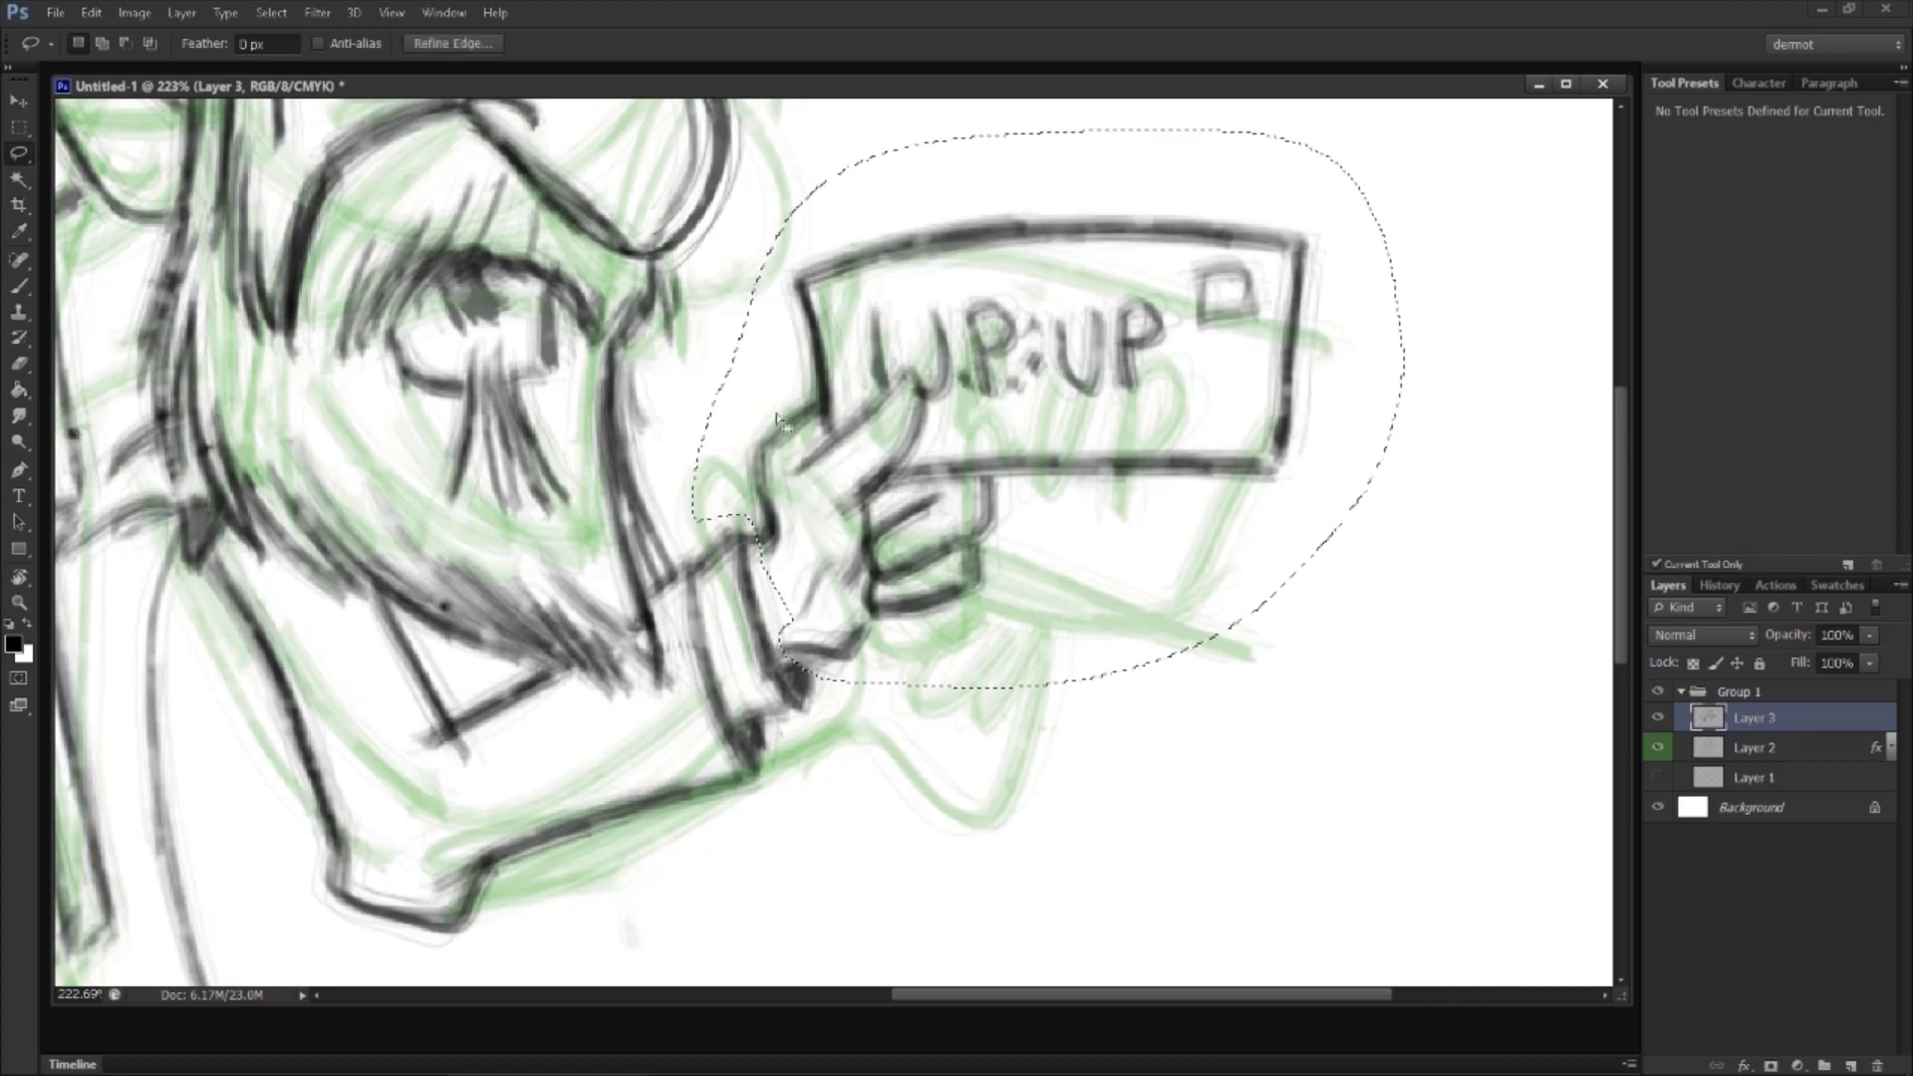
{"action": "key", "text": "ctrl+t"}
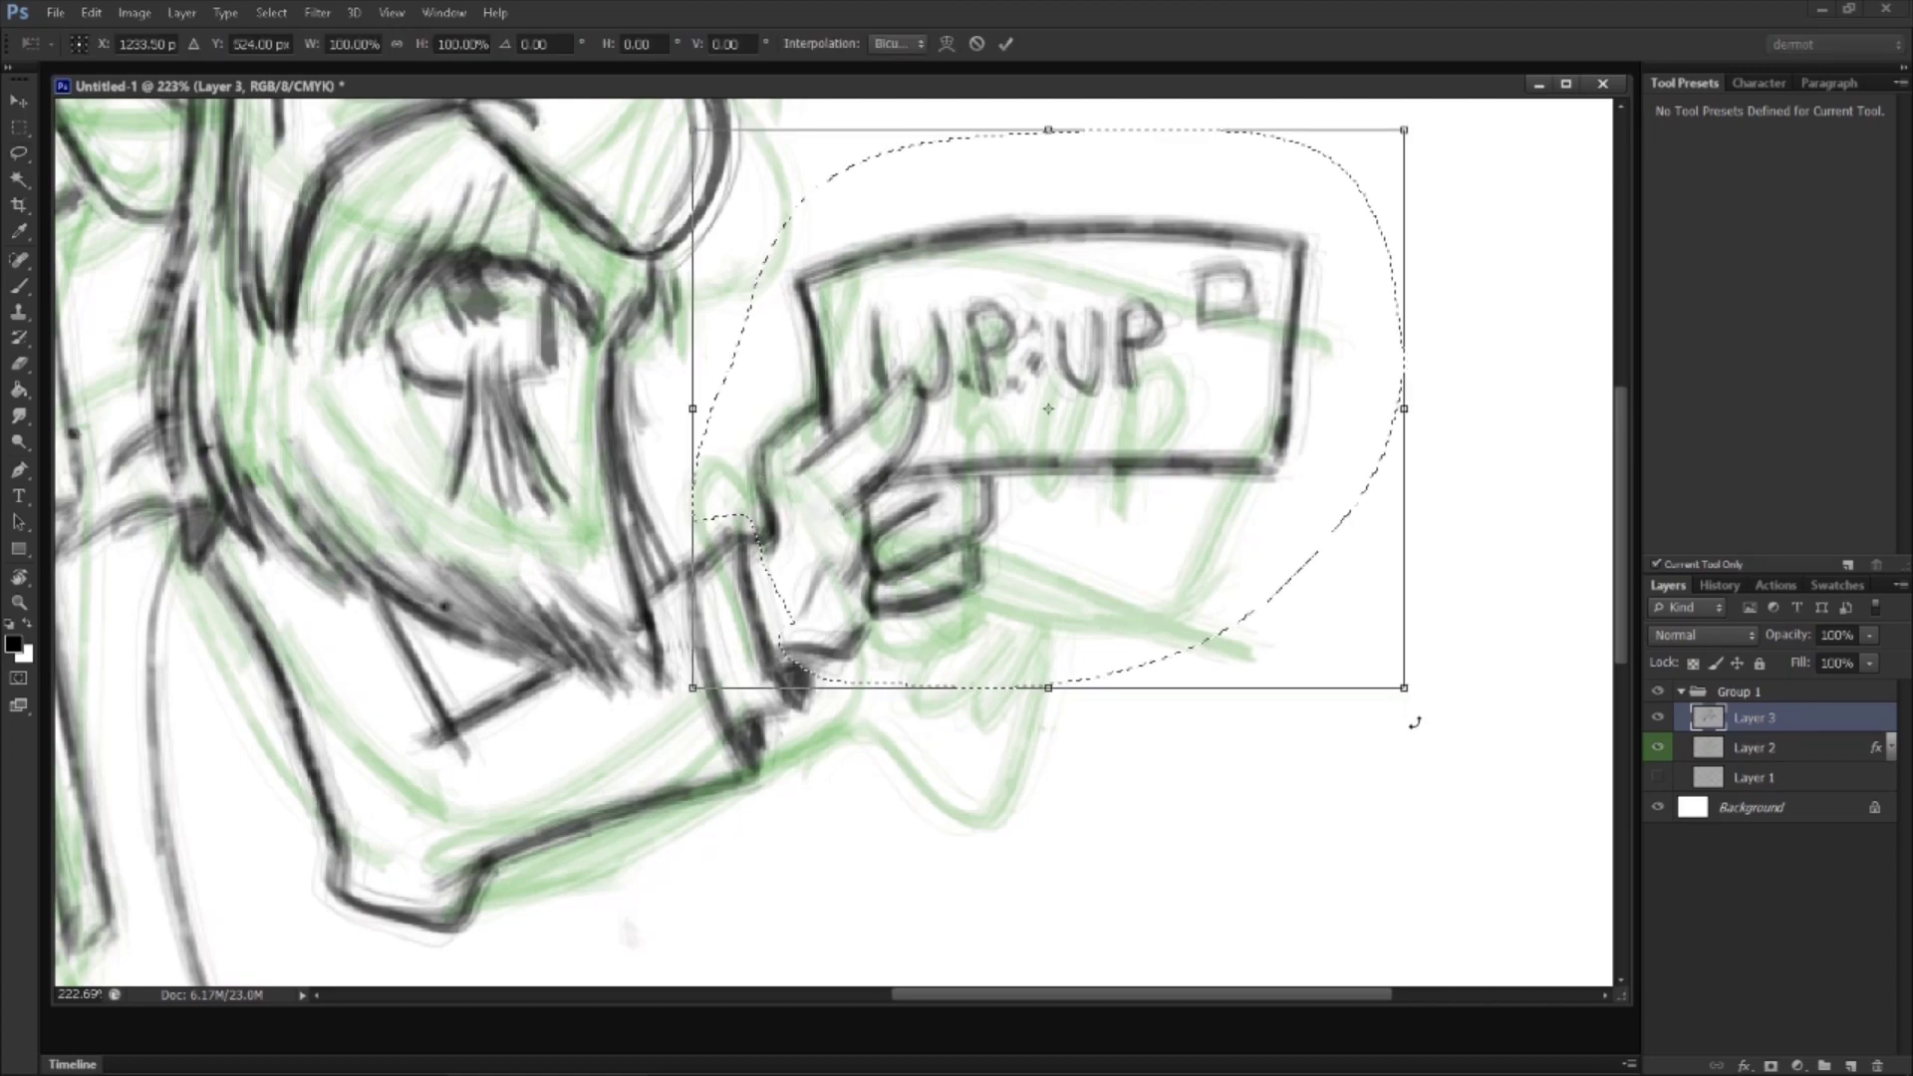
{"action": "left_click_drag", "start_coordinate": [1415, 692], "coordinate": [1471, 726]}
{"action": "left_click_drag", "start_coordinate": [991, 707], "coordinate": [979, 683]}
{"action": "key", "text": "Return"}
{"action": "key", "text": "ctrl+d"}
{"action": "key", "text": "z"}
{"action": "left_click_drag", "start_coordinate": [1016, 611], "coordinate": [952, 618]}
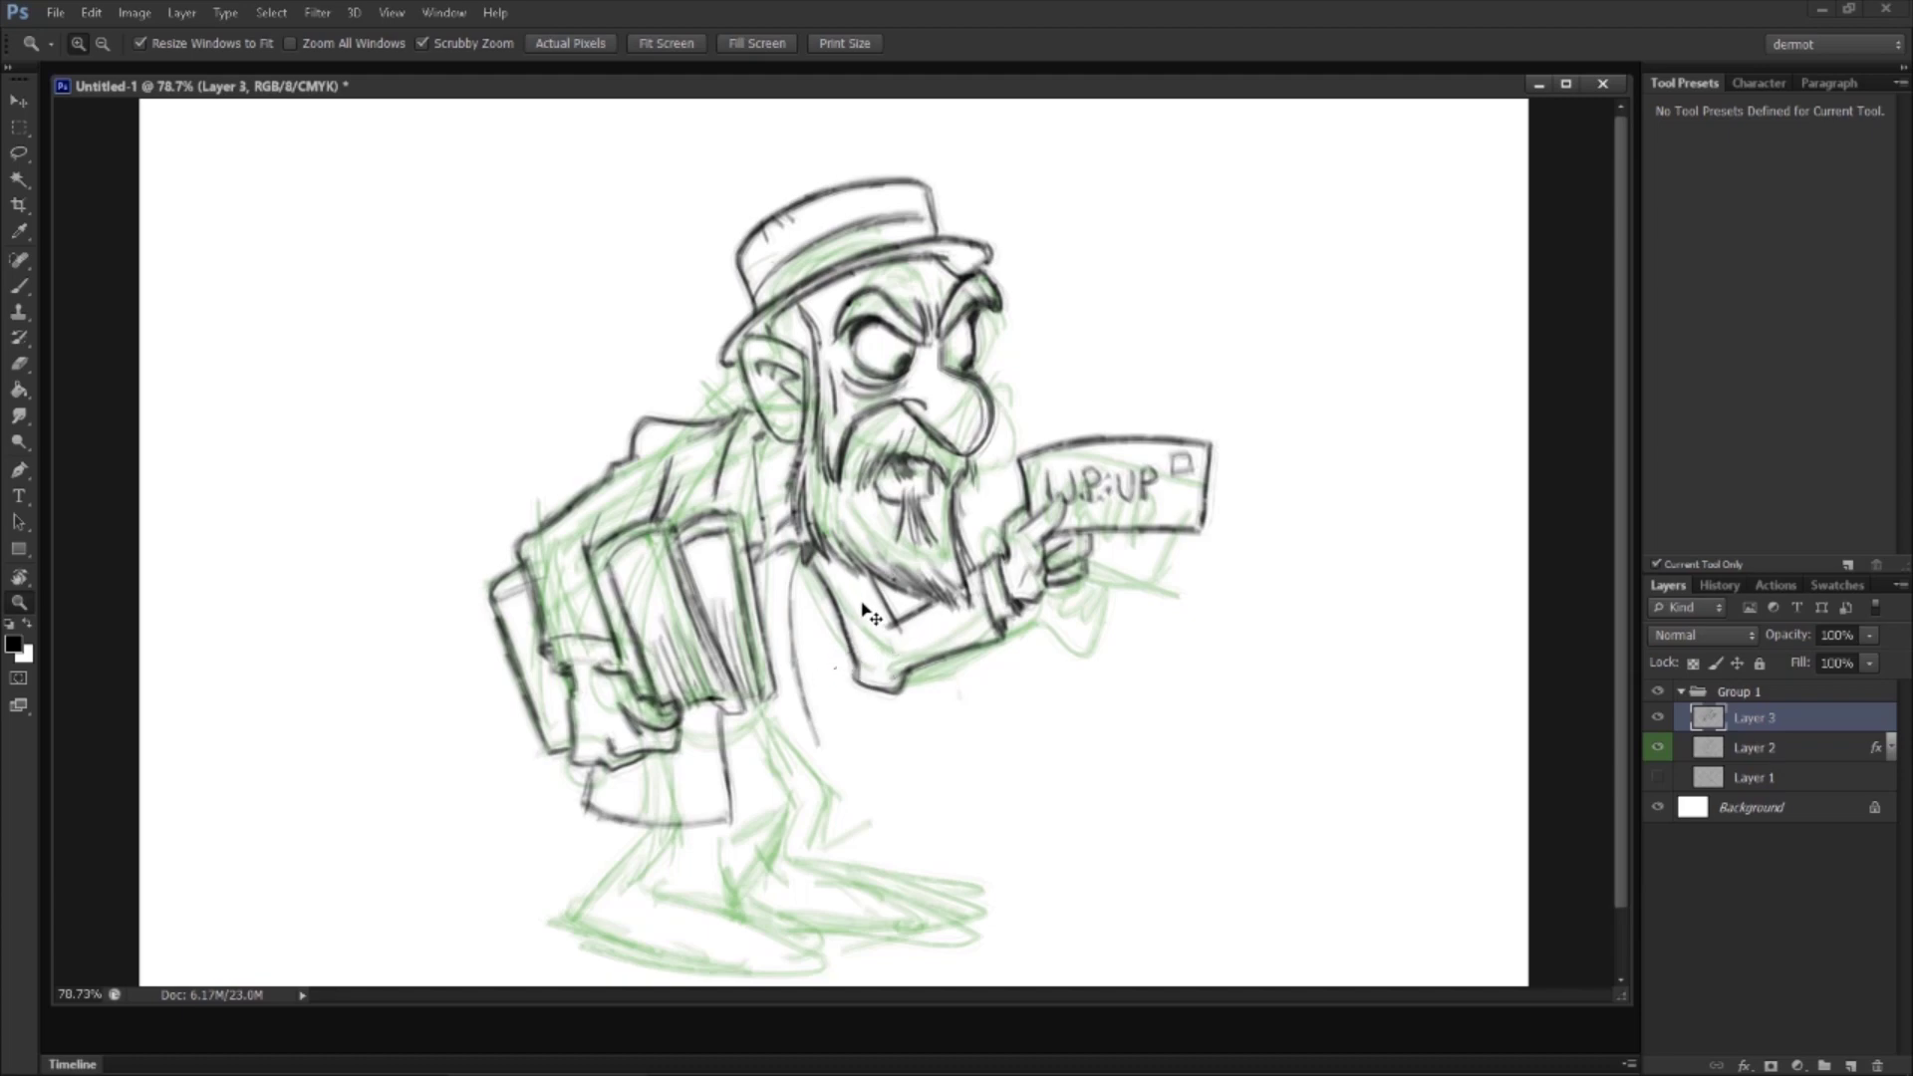
{"action": "key", "text": "ctrl+shift+h"}
{"action": "key", "text": "ctrl+shift+h"}
Step: Ink the torso edge beside the books and the waistband below them
{"action": "left_click_drag", "start_coordinate": [776, 711], "coordinate": [541, 495]}
{"action": "left_click", "coordinate": [19, 286]}
{"action": "mouse_move", "coordinate": [797, 551]}
{"action": "left_mouse_down"}
{"action": "mouse_move", "coordinate": [695, 579]}
{"action": "mouse_move", "coordinate": [807, 550]}
{"action": "left_mouse_up"}
{"action": "left_click_drag", "start_coordinate": [878, 306], "coordinate": [809, 508]}
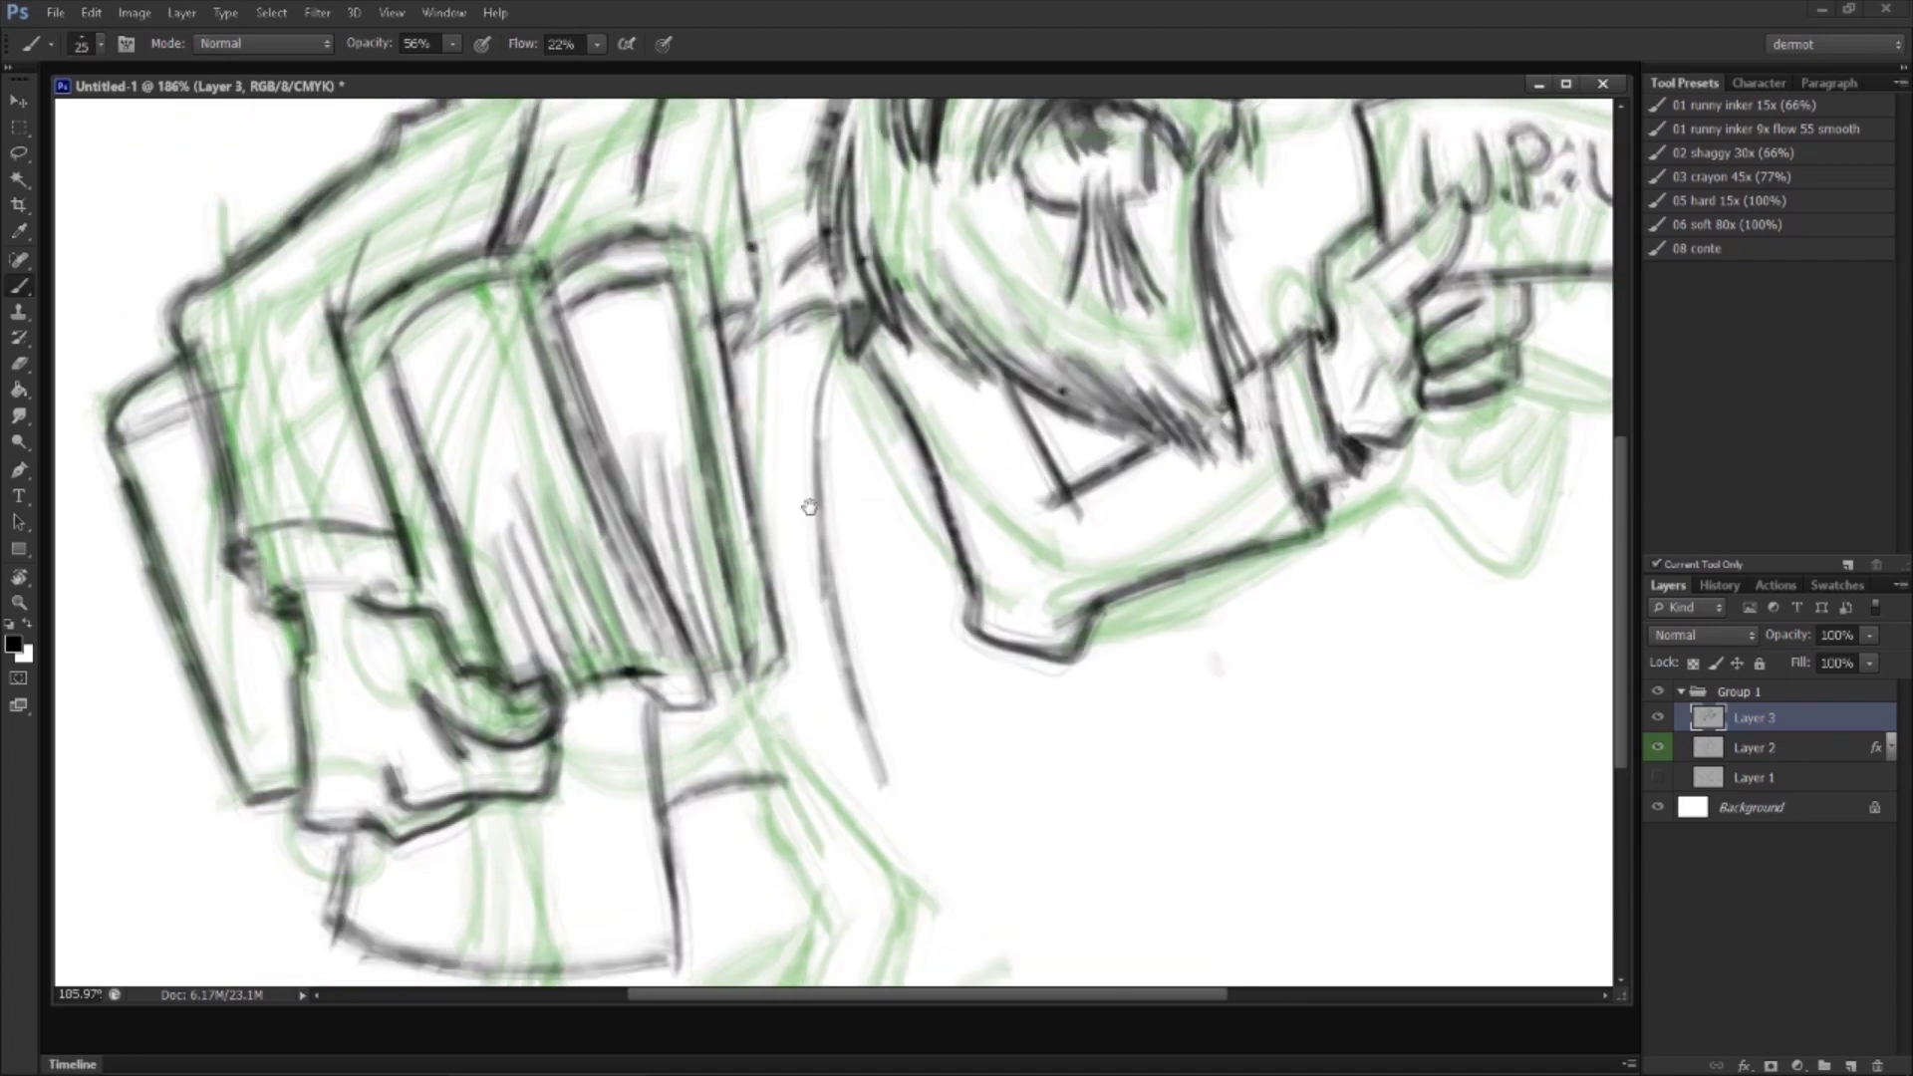
{"action": "left_click_drag", "start_coordinate": [799, 325], "coordinate": [769, 503]}
{"action": "mouse_move", "coordinate": [797, 324]}
{"action": "left_mouse_down"}
{"action": "mouse_move", "coordinate": [769, 513]}
{"action": "mouse_move", "coordinate": [775, 459]}
{"action": "mouse_move", "coordinate": [781, 688]}
{"action": "left_mouse_up"}
{"action": "left_click_drag", "start_coordinate": [665, 749], "coordinate": [787, 727]}
Step: Ink the far trouser leg with its bent knee, knee fold and ragged cuff
{"action": "left_click_drag", "start_coordinate": [993, 835], "coordinate": [984, 566]}
{"action": "left_click_drag", "start_coordinate": [772, 438], "coordinate": [887, 608]}
{"action": "left_click_drag", "start_coordinate": [782, 470], "coordinate": [880, 606]}
{"action": "left_click_drag", "start_coordinate": [717, 503], "coordinate": [797, 623]}
{"action": "left_click_drag", "start_coordinate": [943, 657], "coordinate": [1008, 450]}
{"action": "mouse_move", "coordinate": [859, 422]}
{"action": "left_mouse_down"}
{"action": "mouse_move", "coordinate": [873, 489]}
{"action": "mouse_move", "coordinate": [964, 444]}
{"action": "mouse_move", "coordinate": [942, 572]}
{"action": "left_mouse_up"}
{"action": "mouse_move", "coordinate": [862, 479]}
{"action": "left_mouse_down"}
{"action": "mouse_move", "coordinate": [794, 575]}
{"action": "mouse_move", "coordinate": [852, 628]}
{"action": "mouse_move", "coordinate": [888, 592]}
{"action": "mouse_move", "coordinate": [910, 626]}
{"action": "mouse_move", "coordinate": [963, 605]}
{"action": "left_mouse_up"}
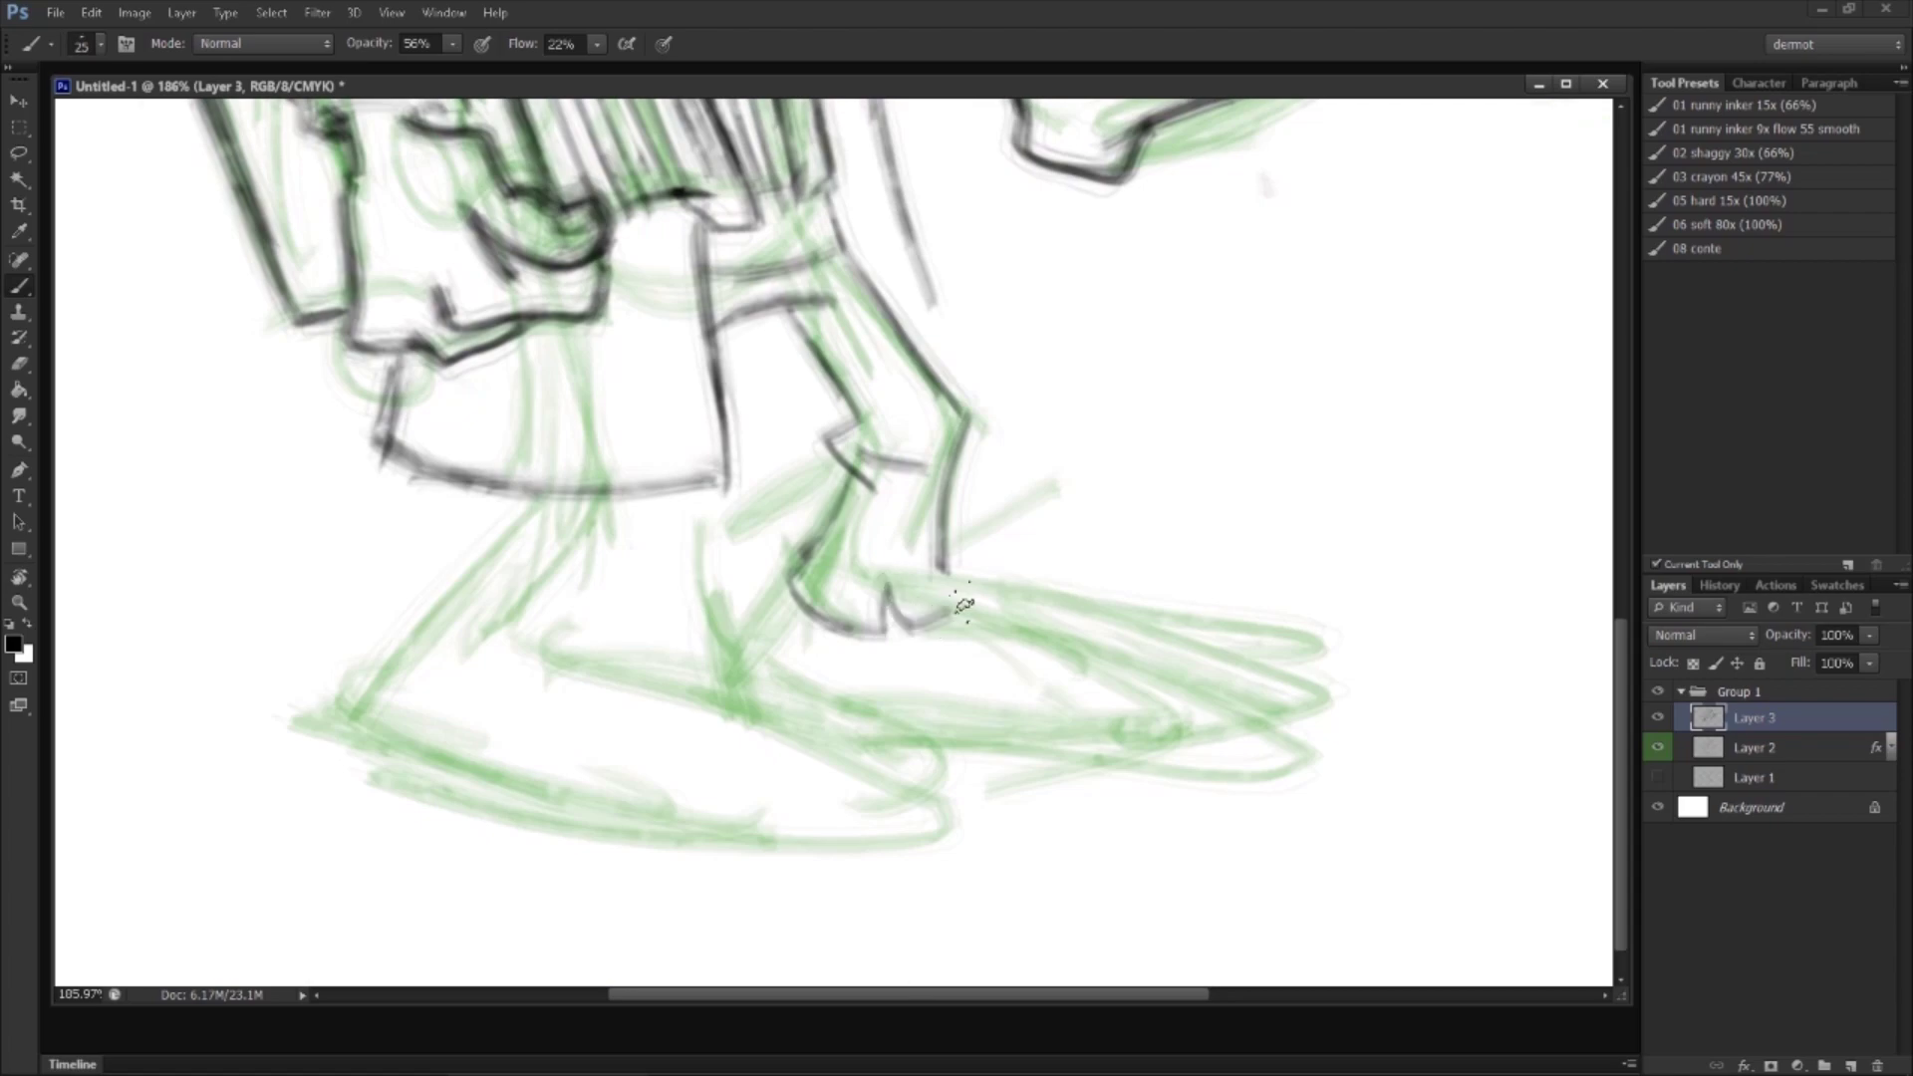
Step: Ink the near trouser leg with its ragged cuff below the coat, and darken the coat tail's hem
{"action": "left_click_drag", "start_coordinate": [740, 680], "coordinate": [975, 634]}
{"action": "mouse_move", "coordinate": [757, 448]}
{"action": "left_mouse_down"}
{"action": "mouse_move", "coordinate": [637, 558]}
{"action": "mouse_move", "coordinate": [659, 636]}
{"action": "mouse_move", "coordinate": [743, 639]}
{"action": "mouse_move", "coordinate": [754, 590]}
{"action": "mouse_move", "coordinate": [792, 631]}
{"action": "mouse_move", "coordinate": [835, 624]}
{"action": "mouse_move", "coordinate": [847, 505]}
{"action": "mouse_move", "coordinate": [883, 451]}
{"action": "left_mouse_up"}
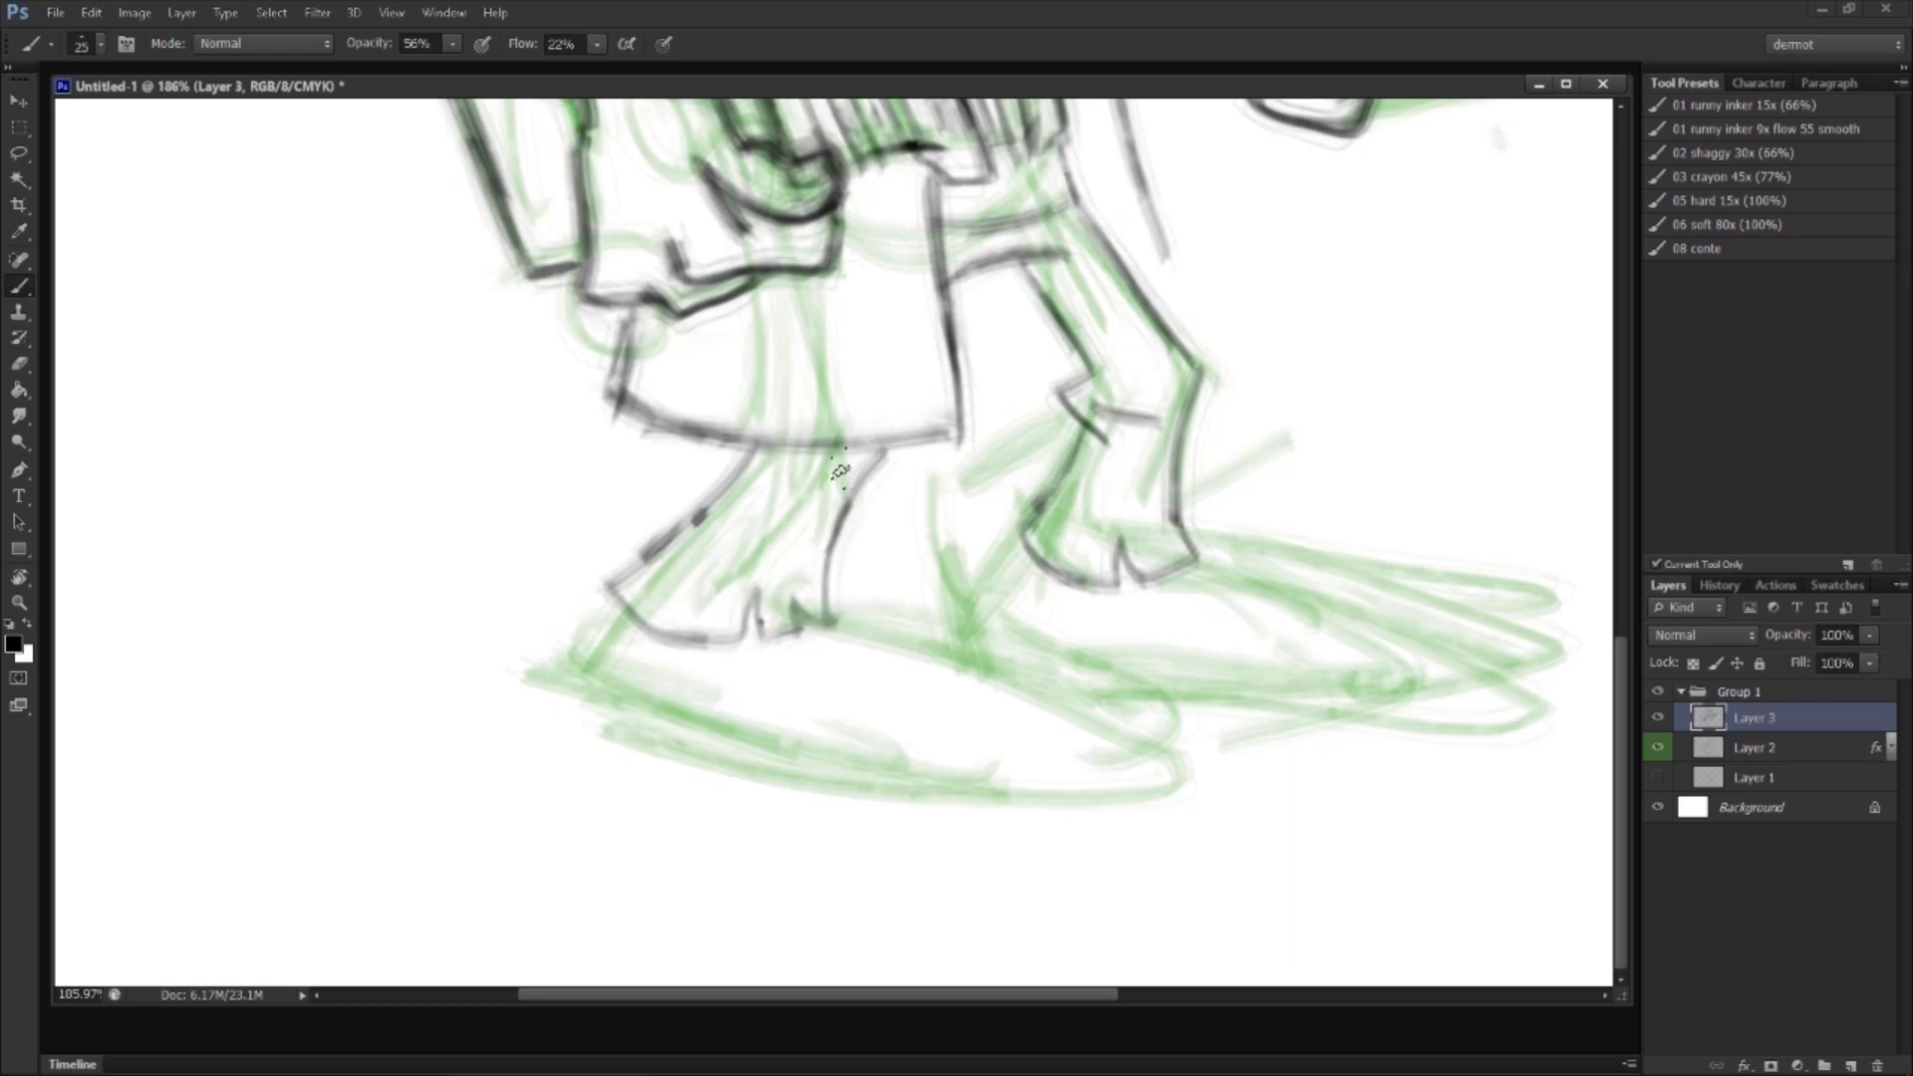
{"action": "left_click_drag", "start_coordinate": [611, 581], "coordinate": [762, 448]}
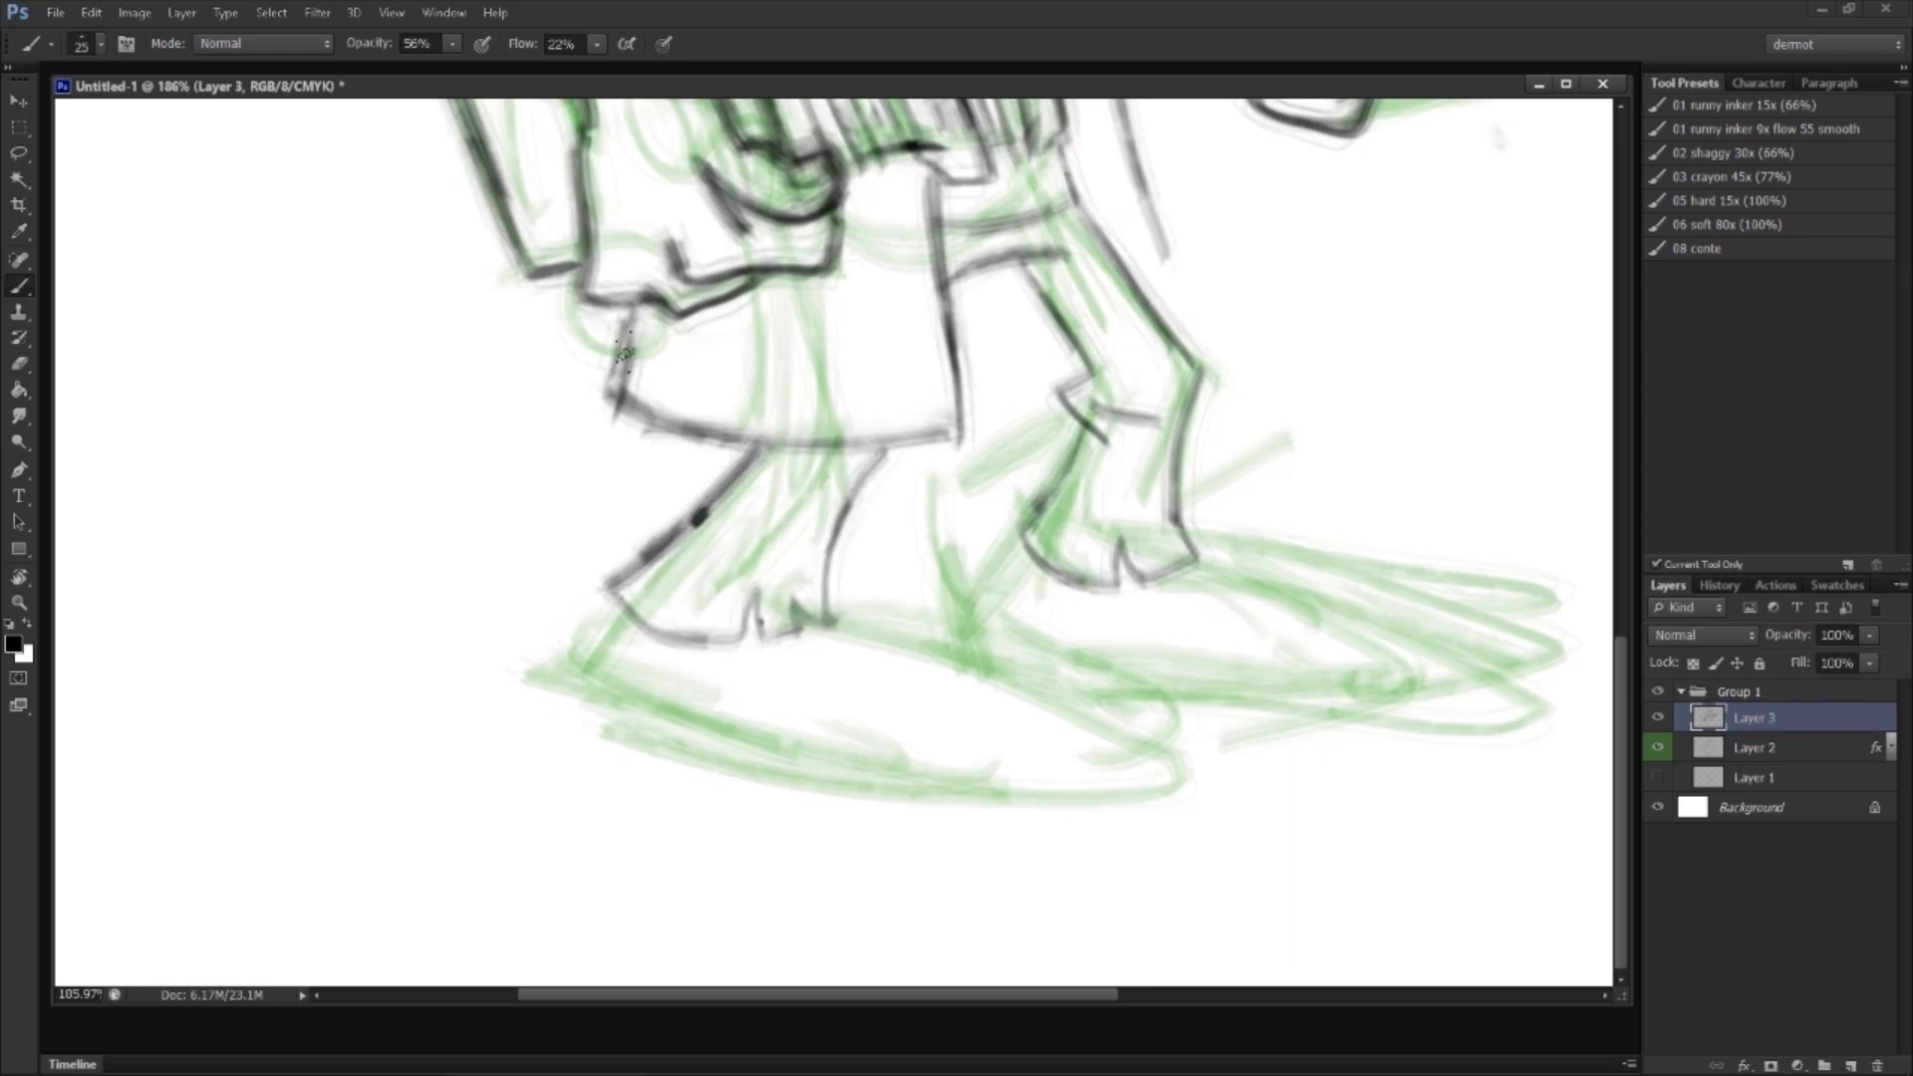
{"action": "mouse_move", "coordinate": [627, 314]}
{"action": "left_mouse_down"}
{"action": "mouse_move", "coordinate": [616, 406]}
{"action": "mouse_move", "coordinate": [727, 443]}
{"action": "mouse_move", "coordinate": [957, 435]}
{"action": "left_mouse_up"}
Step: Ink the near shoe with its sole edge, instep folds, toe creases and a few small dots on the upper
{"action": "scroll", "coordinate": [971, 448], "scroll_direction": "right", "scroll_amount": 2}
{"action": "left_click_drag", "start_coordinate": [603, 643], "coordinate": [742, 657]}
{"action": "mouse_move", "coordinate": [710, 704]}
{"action": "left_mouse_down"}
{"action": "mouse_move", "coordinate": [849, 653]}
{"action": "mouse_move", "coordinate": [843, 634]}
{"action": "left_mouse_up"}
{"action": "mouse_move", "coordinate": [587, 610]}
{"action": "left_mouse_down"}
{"action": "mouse_move", "coordinate": [564, 738]}
{"action": "mouse_move", "coordinate": [809, 795]}
{"action": "mouse_move", "coordinate": [1036, 801]}
{"action": "left_mouse_up"}
{"action": "mouse_move", "coordinate": [829, 621]}
{"action": "left_mouse_down"}
{"action": "mouse_move", "coordinate": [866, 653]}
{"action": "mouse_move", "coordinate": [996, 667]}
{"action": "mouse_move", "coordinate": [1116, 745]}
{"action": "left_mouse_up"}
{"action": "mouse_move", "coordinate": [1013, 810]}
{"action": "left_mouse_down"}
{"action": "mouse_move", "coordinate": [1119, 778]}
{"action": "mouse_move", "coordinate": [1123, 749]}
{"action": "left_mouse_up"}
{"action": "left_click_drag", "start_coordinate": [787, 681], "coordinate": [754, 701]}
{"action": "mouse_move", "coordinate": [530, 677]}
{"action": "left_mouse_down"}
{"action": "mouse_move", "coordinate": [612, 737]}
{"action": "mouse_move", "coordinate": [837, 769]}
{"action": "mouse_move", "coordinate": [881, 795]}
{"action": "mouse_move", "coordinate": [1086, 745]}
{"action": "left_mouse_up"}
{"action": "left_click", "coordinate": [922, 716]}
{"action": "left_click", "coordinate": [958, 712]}
{"action": "left_click", "coordinate": [889, 709]}
Step: Ink the far shoe behind the near one, with its heel, rounded toe and sole line
{"action": "left_click_drag", "start_coordinate": [1203, 555], "coordinate": [896, 555]}
{"action": "left_click_drag", "start_coordinate": [678, 554], "coordinate": [605, 640]}
{"action": "mouse_move", "coordinate": [674, 574]}
{"action": "left_mouse_down"}
{"action": "mouse_move", "coordinate": [688, 600]}
{"action": "mouse_move", "coordinate": [762, 613]}
{"action": "mouse_move", "coordinate": [827, 588]}
{"action": "mouse_move", "coordinate": [987, 611]}
{"action": "left_mouse_up"}
{"action": "left_click_drag", "start_coordinate": [767, 706], "coordinate": [1116, 703]}
{"action": "mouse_move", "coordinate": [913, 624]}
{"action": "left_mouse_down"}
{"action": "mouse_move", "coordinate": [1002, 598]}
{"action": "mouse_move", "coordinate": [1131, 638]}
{"action": "mouse_move", "coordinate": [1151, 677]}
{"action": "mouse_move", "coordinate": [1071, 685]}
{"action": "left_mouse_up"}
{"action": "left_click_drag", "start_coordinate": [751, 680], "coordinate": [1071, 686]}
{"action": "key", "text": "ctrl+z"}
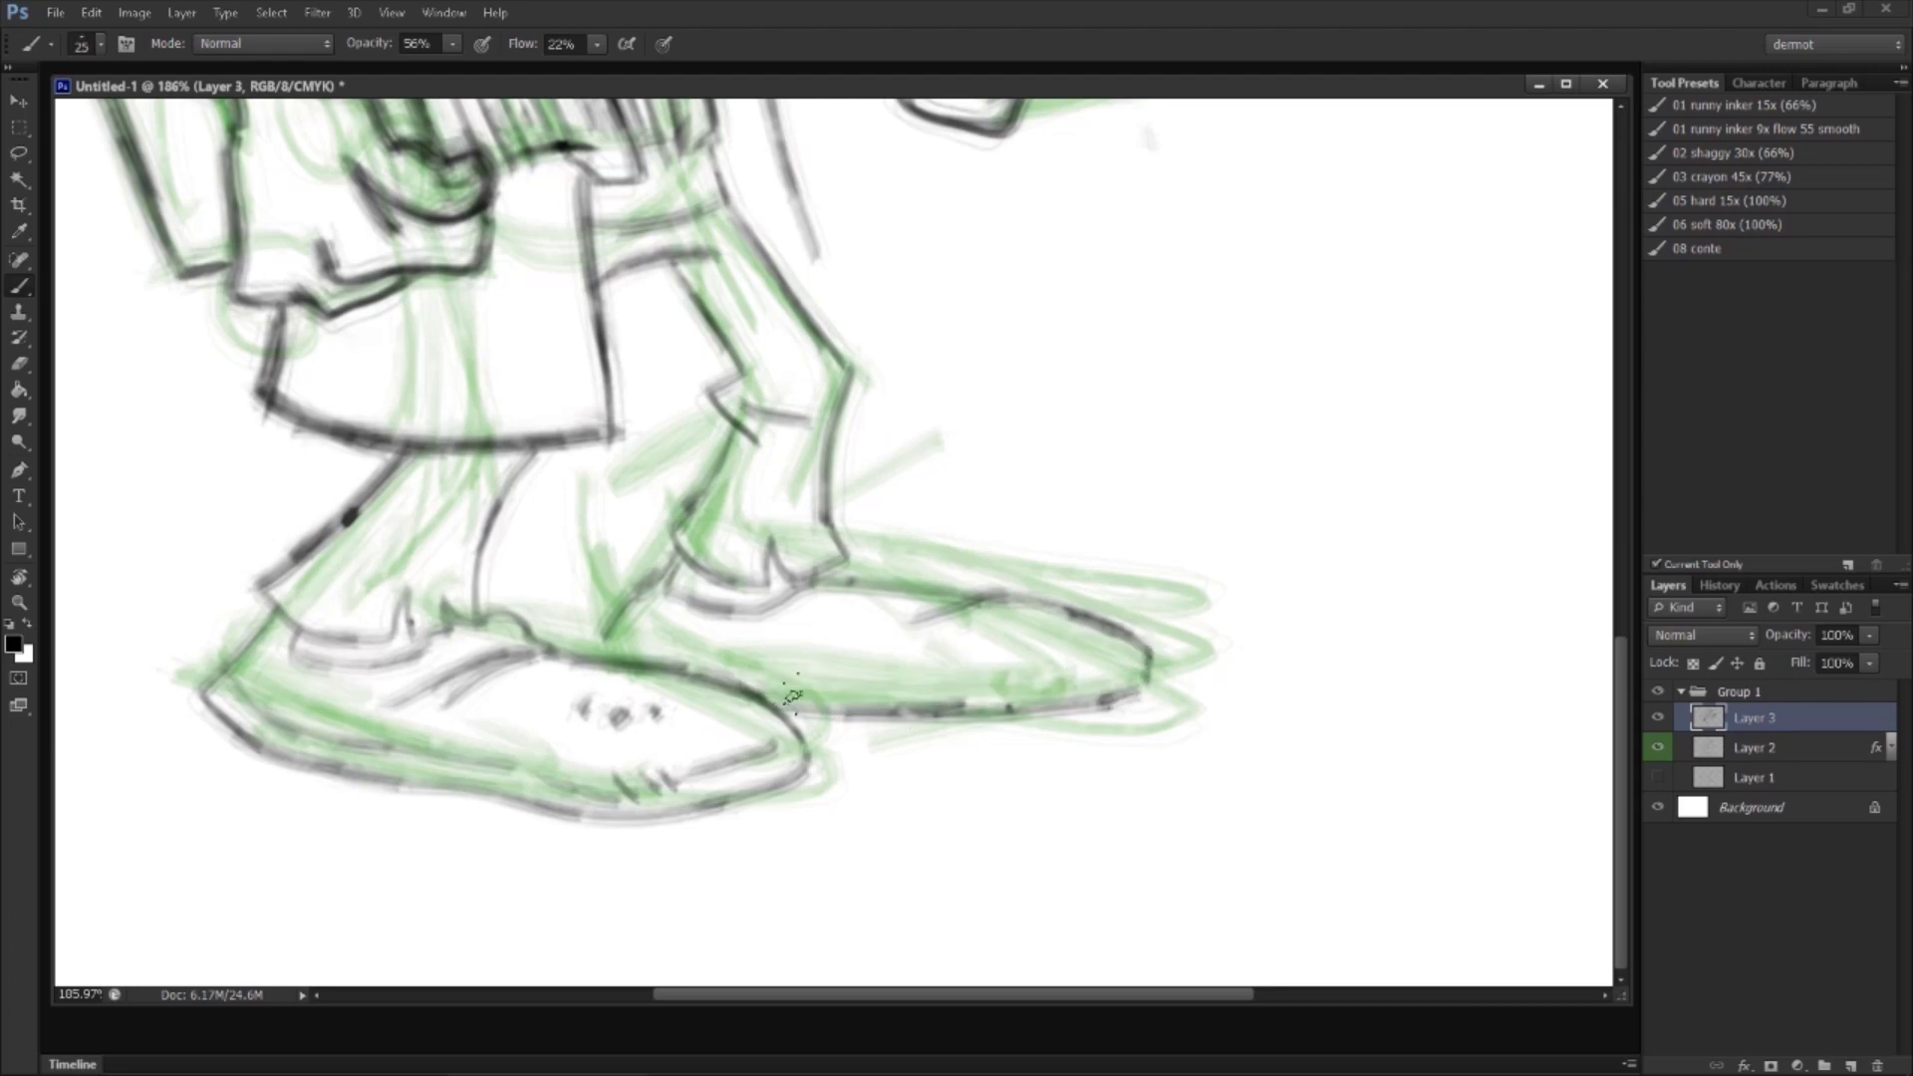
{"action": "mouse_move", "coordinate": [788, 682]}
{"action": "left_mouse_down"}
{"action": "mouse_move", "coordinate": [962, 693]}
{"action": "mouse_move", "coordinate": [1164, 650]}
{"action": "left_mouse_up"}
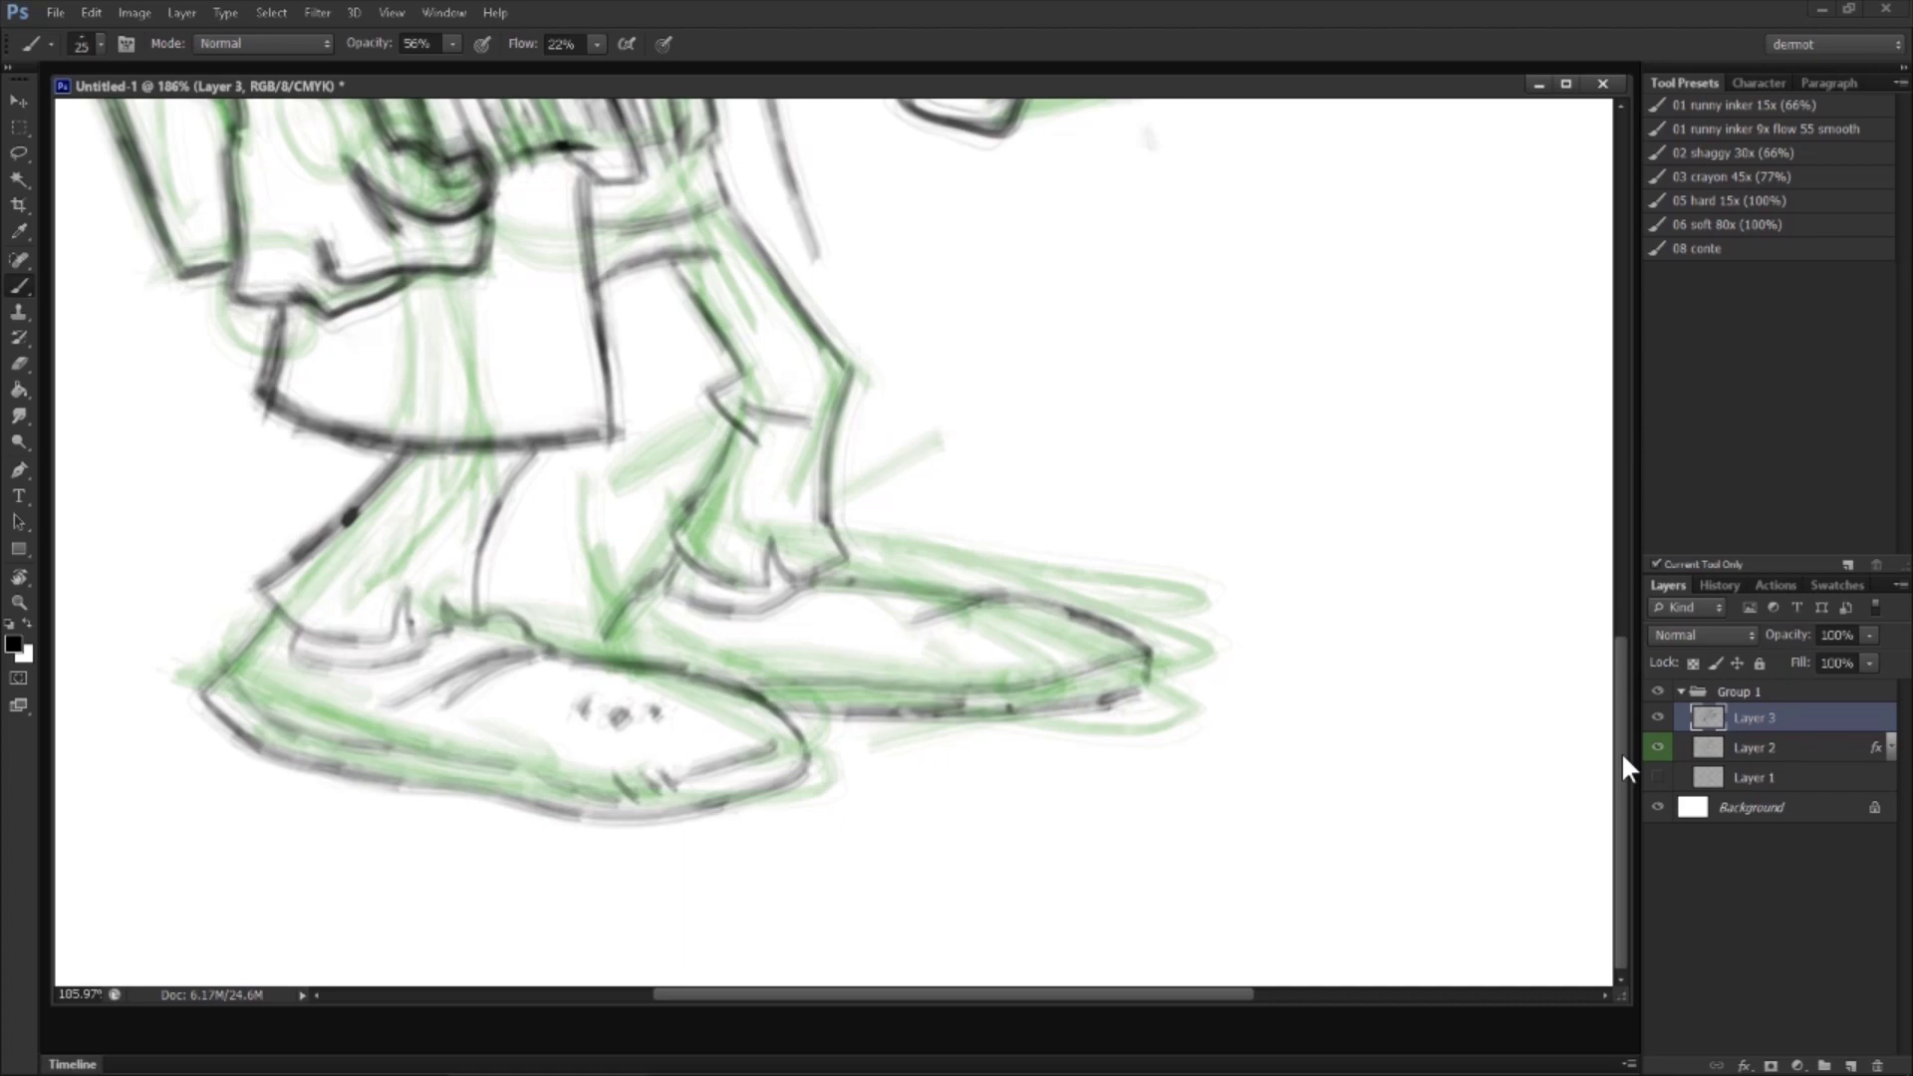
Step: Hide the green sketch on Layer 2 and check the whole inked figure in a mirrored view
{"action": "left_click", "coordinate": [1657, 747]}
{"action": "key", "text": "z"}
{"action": "key", "text": "ctrl+0"}
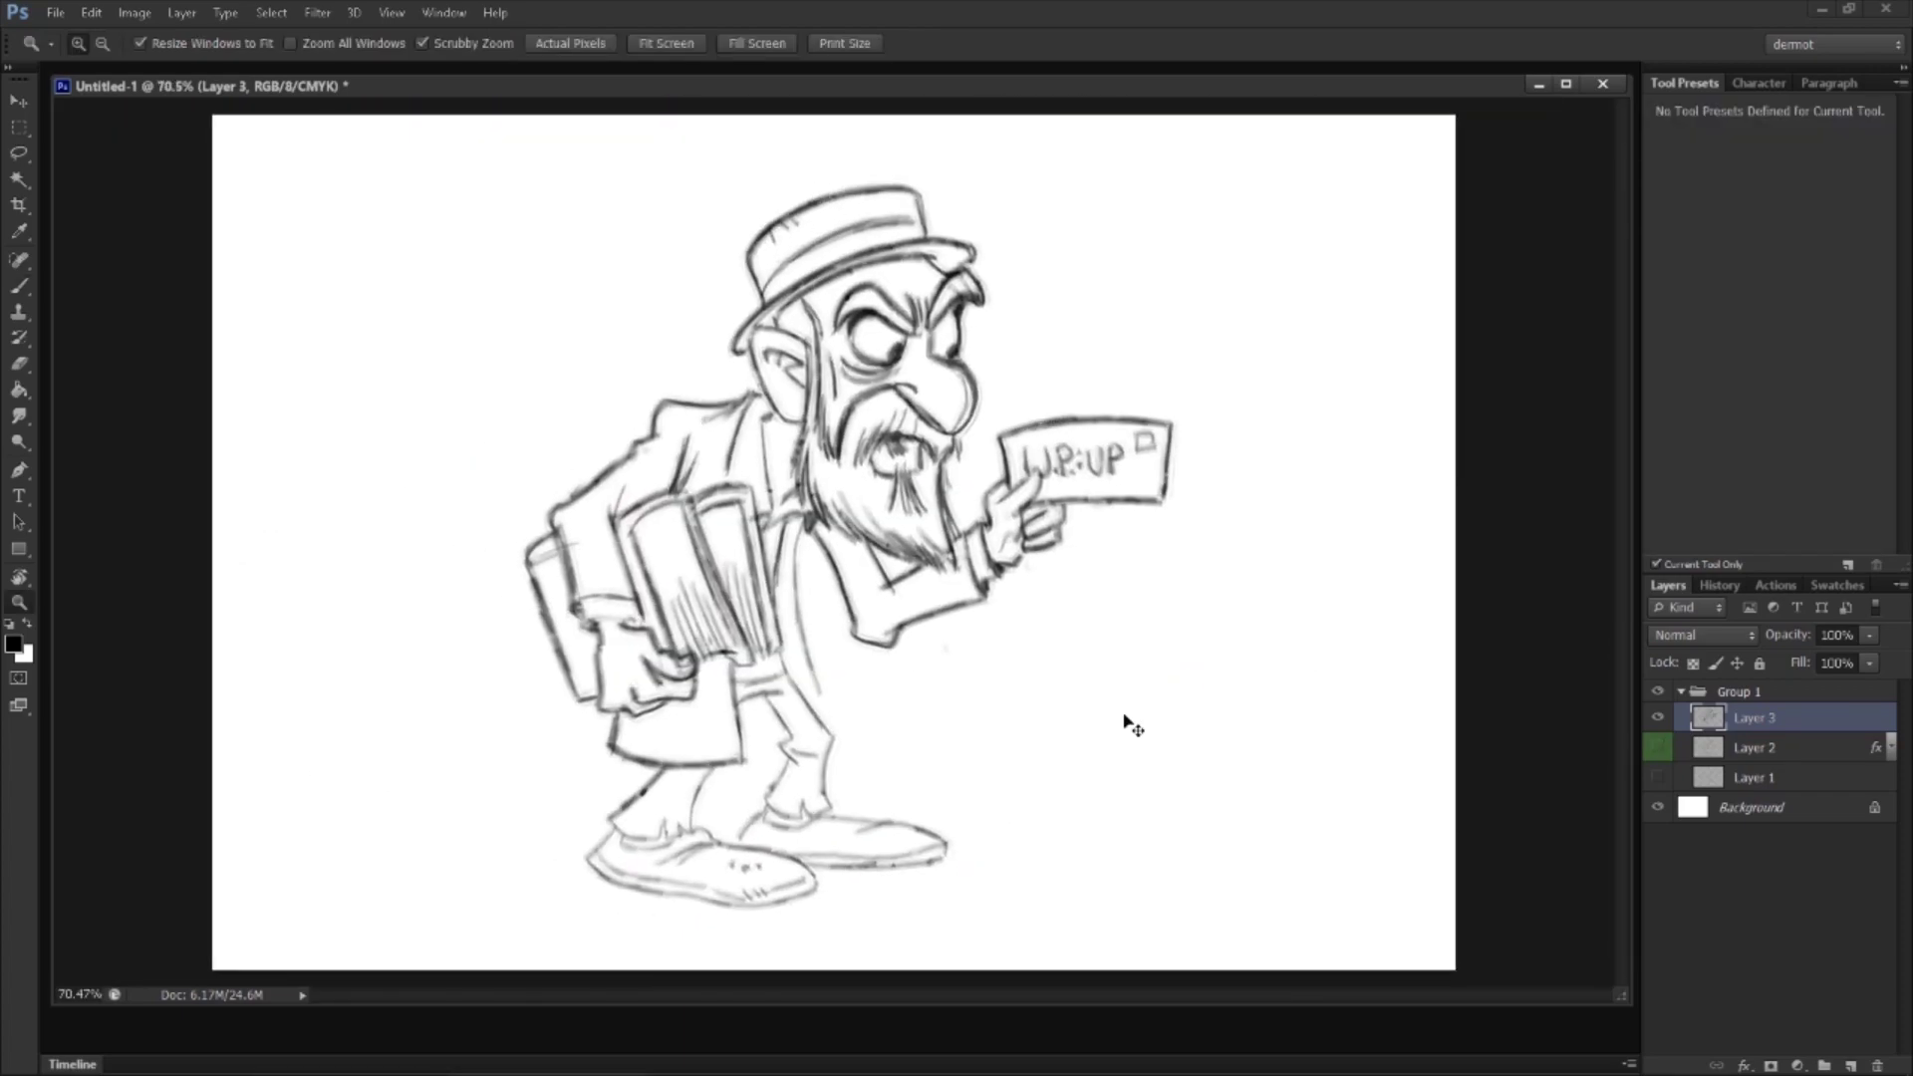
{"action": "key", "text": "ctrl+shift+h"}
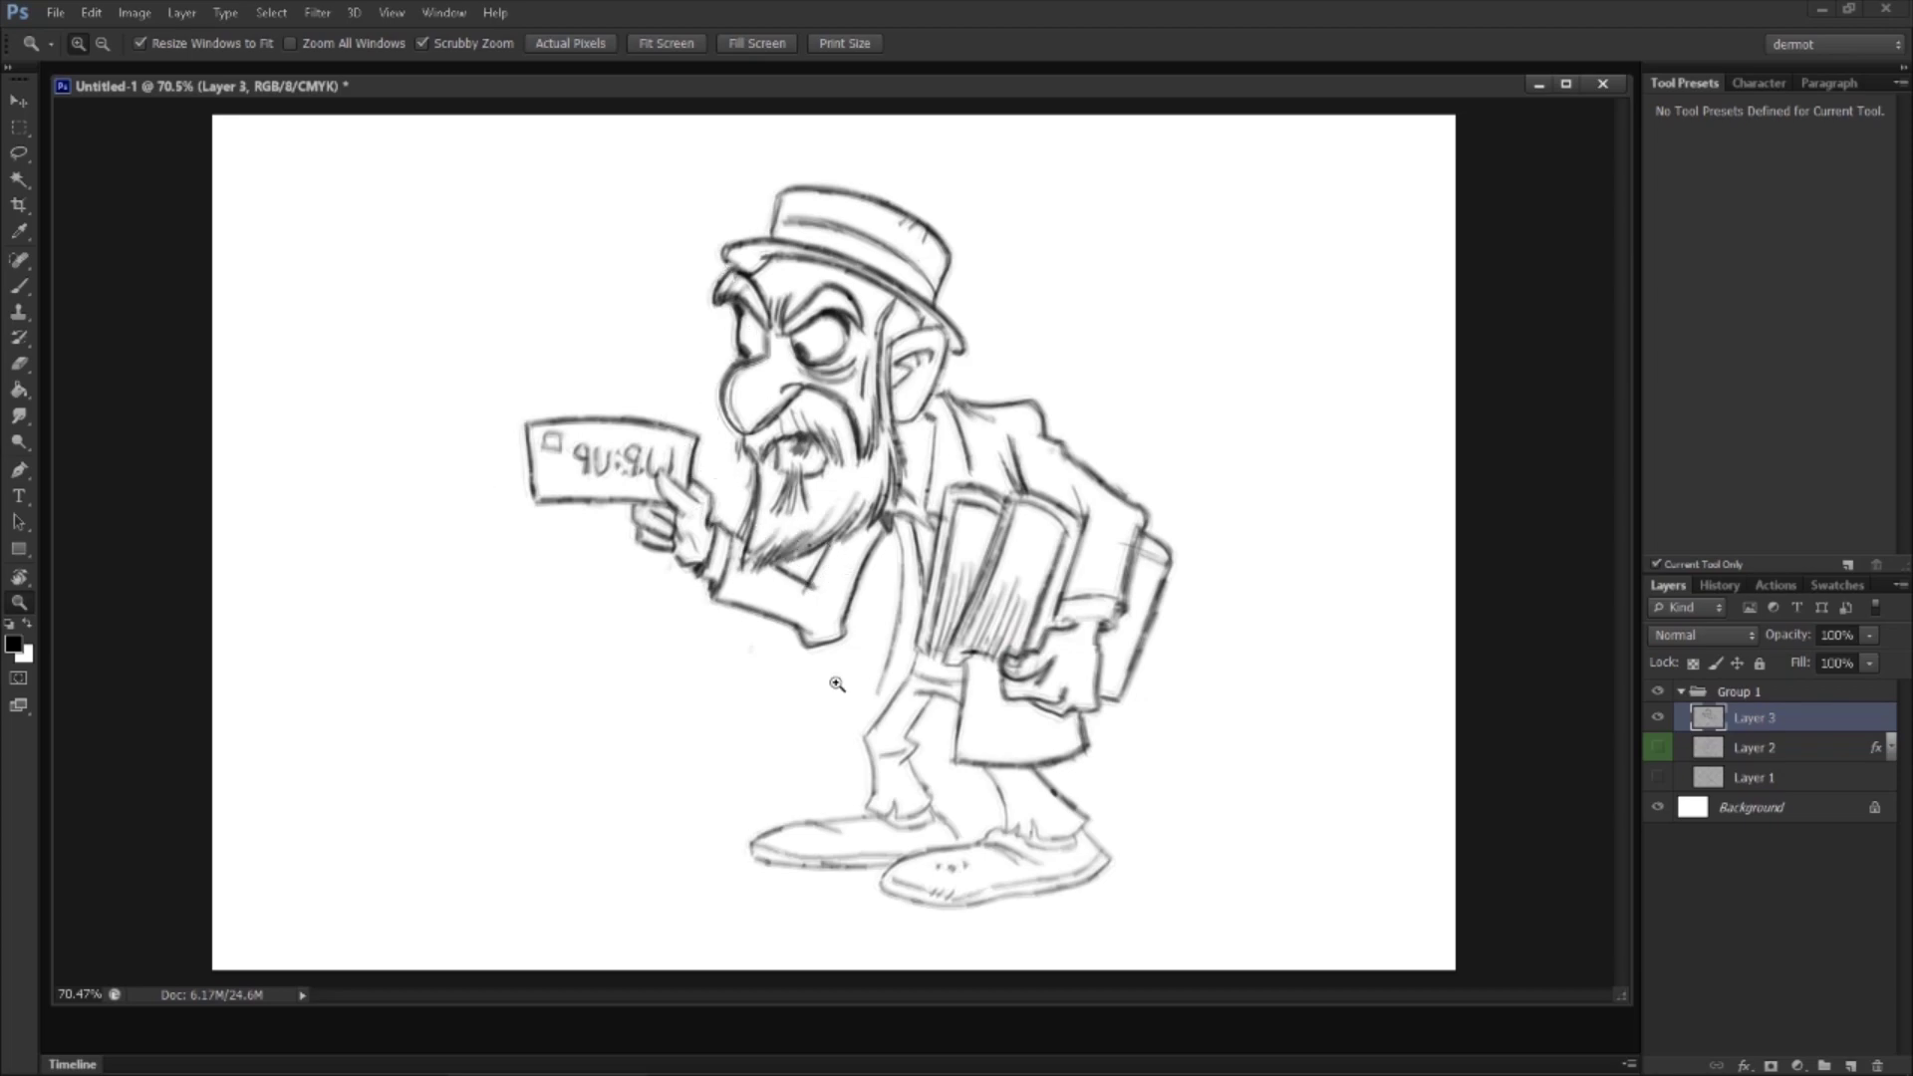
{"action": "key", "text": "h"}
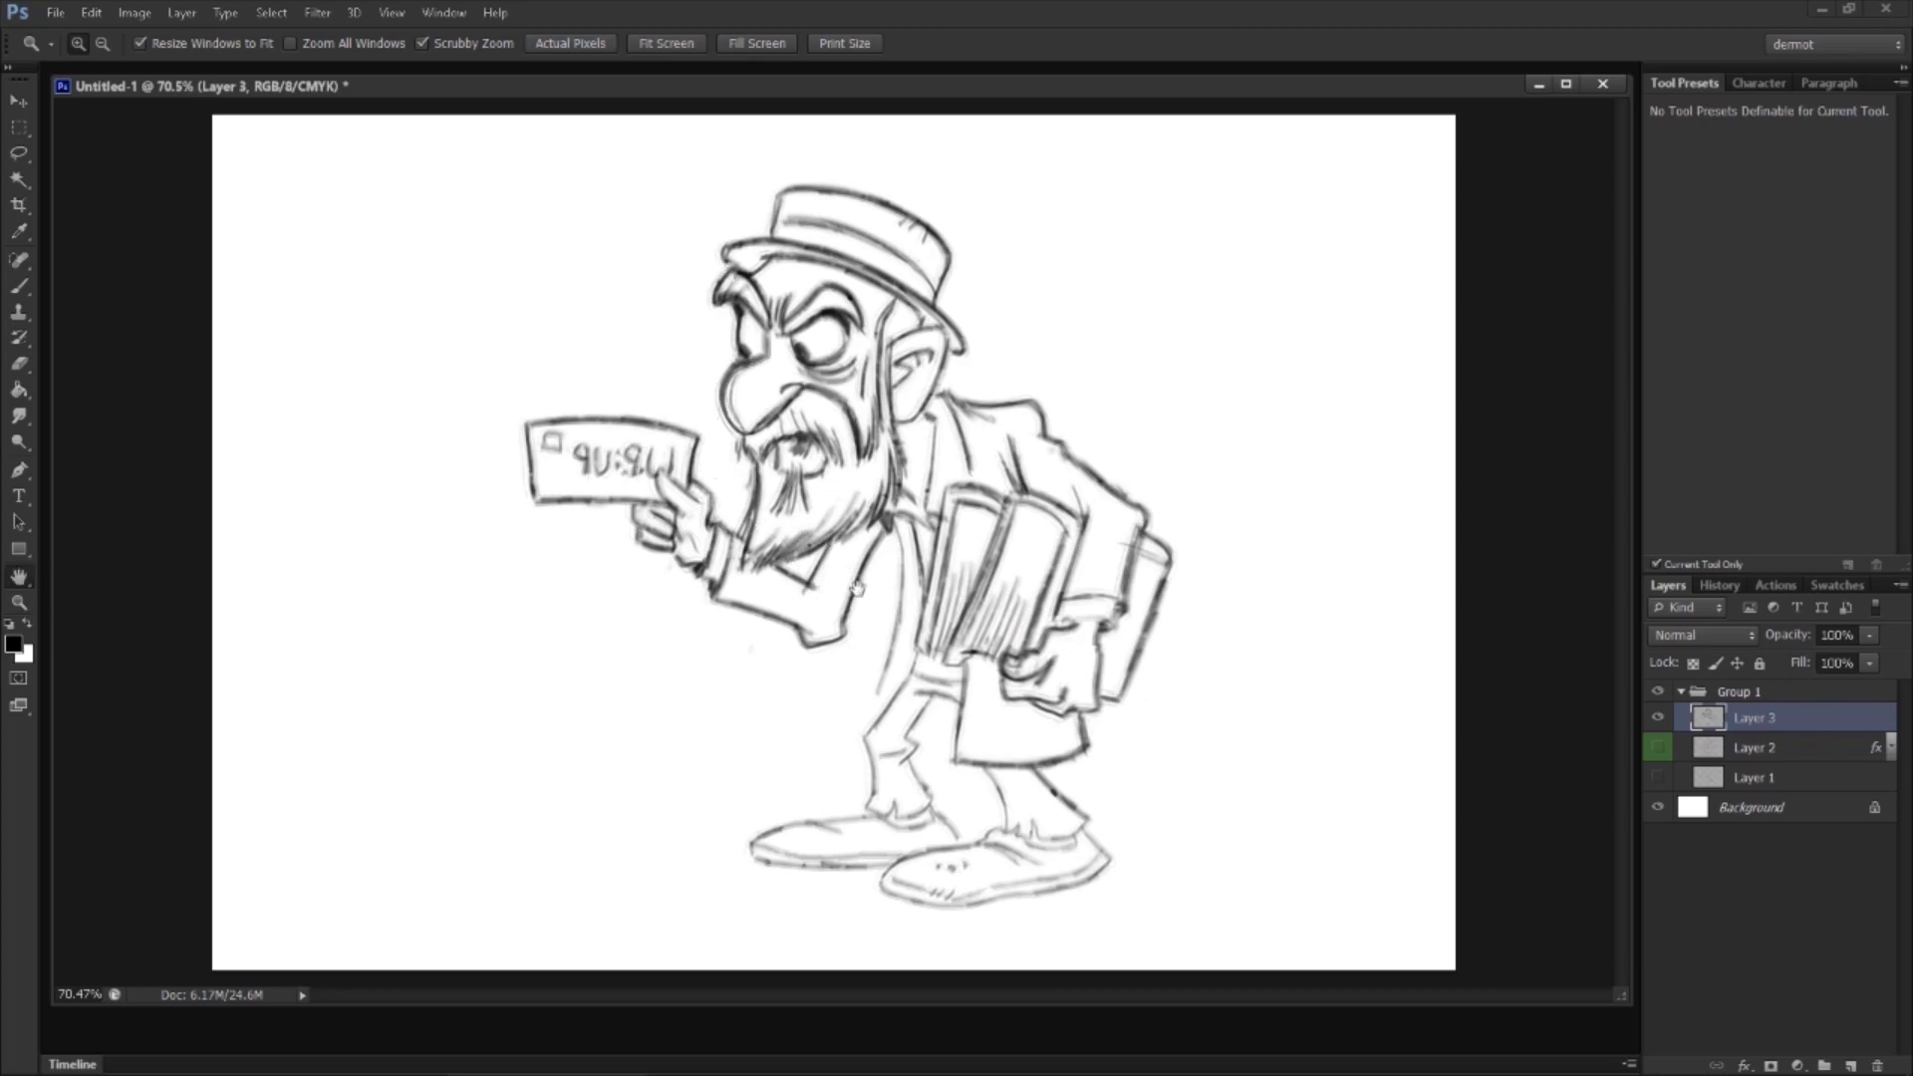
{"action": "key", "text": "ctrl+shift+h"}
{"action": "key", "text": "z"}
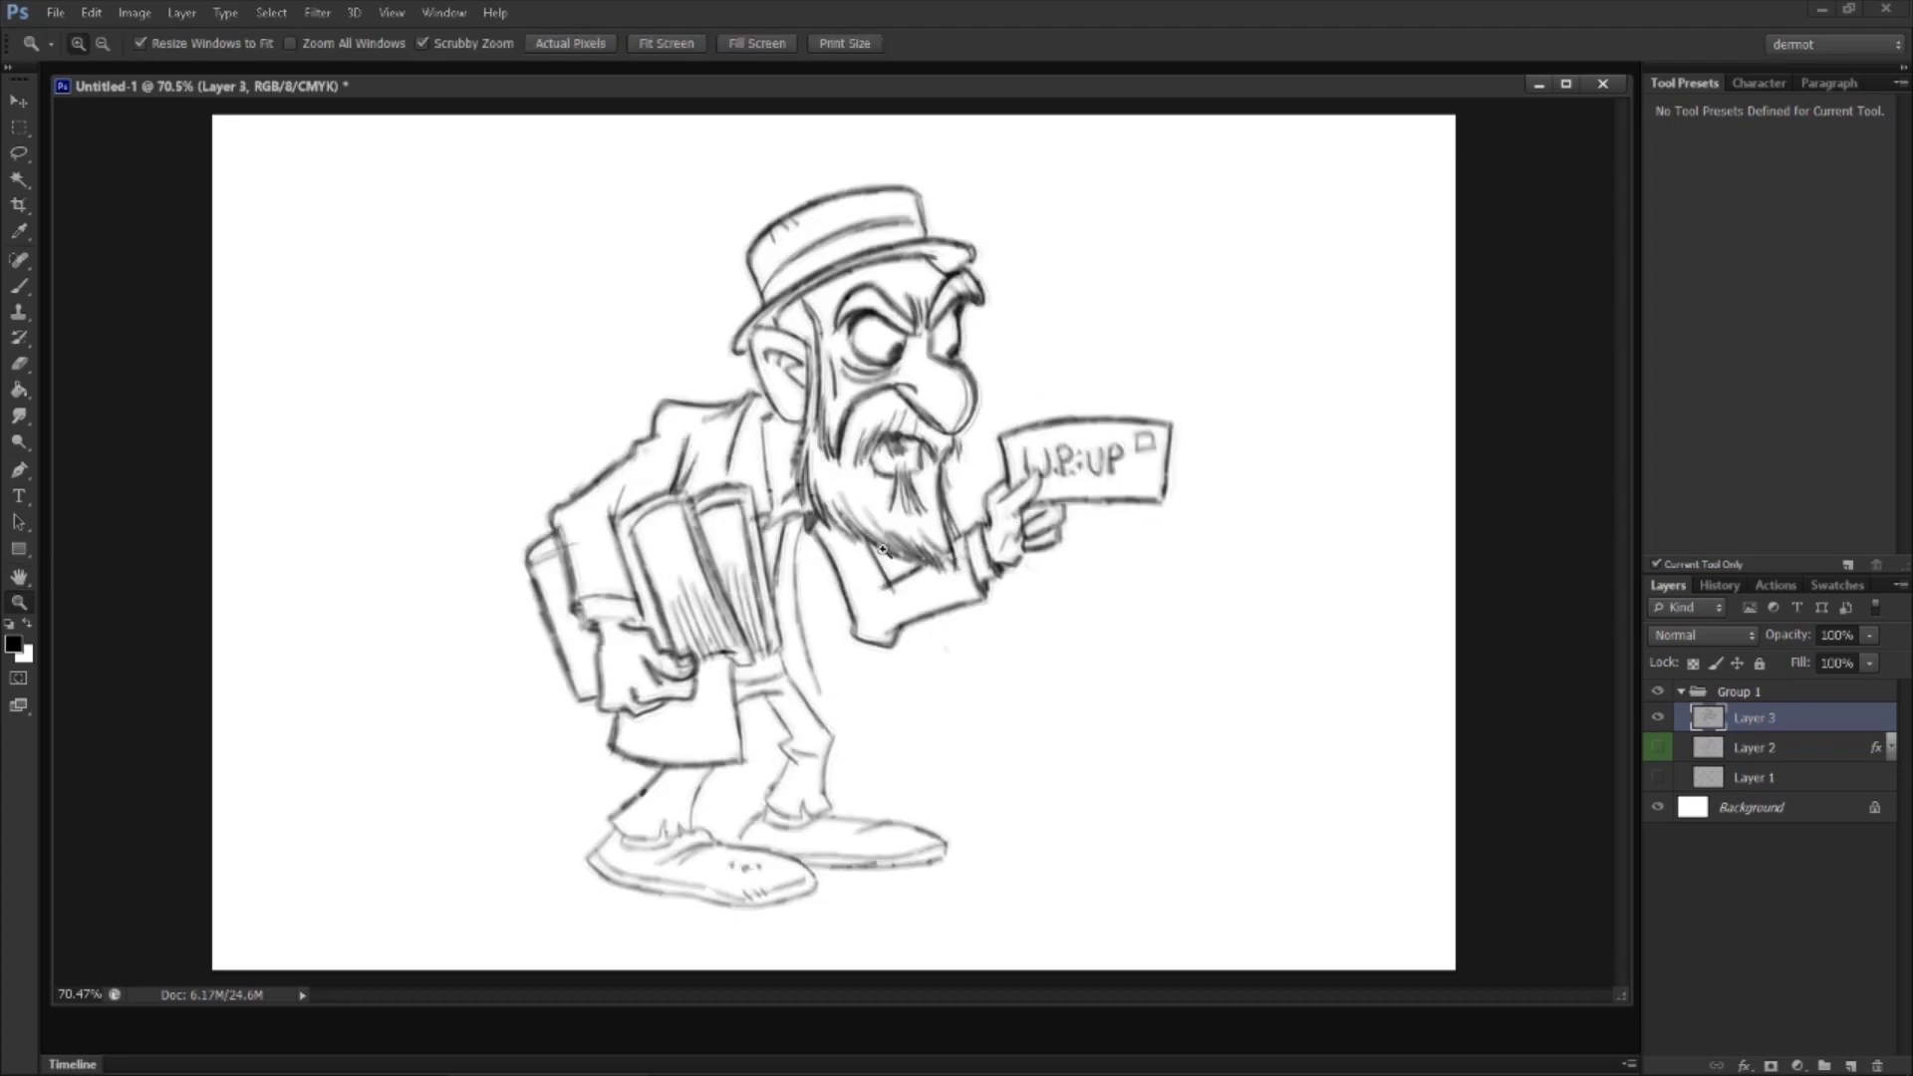
Step: Cut the raised arm, hand and card from Layer 3 and paste them onto a new layer placed beneath it
{"action": "left_click", "coordinate": [902, 532]}
{"action": "left_click", "coordinate": [19, 154]}
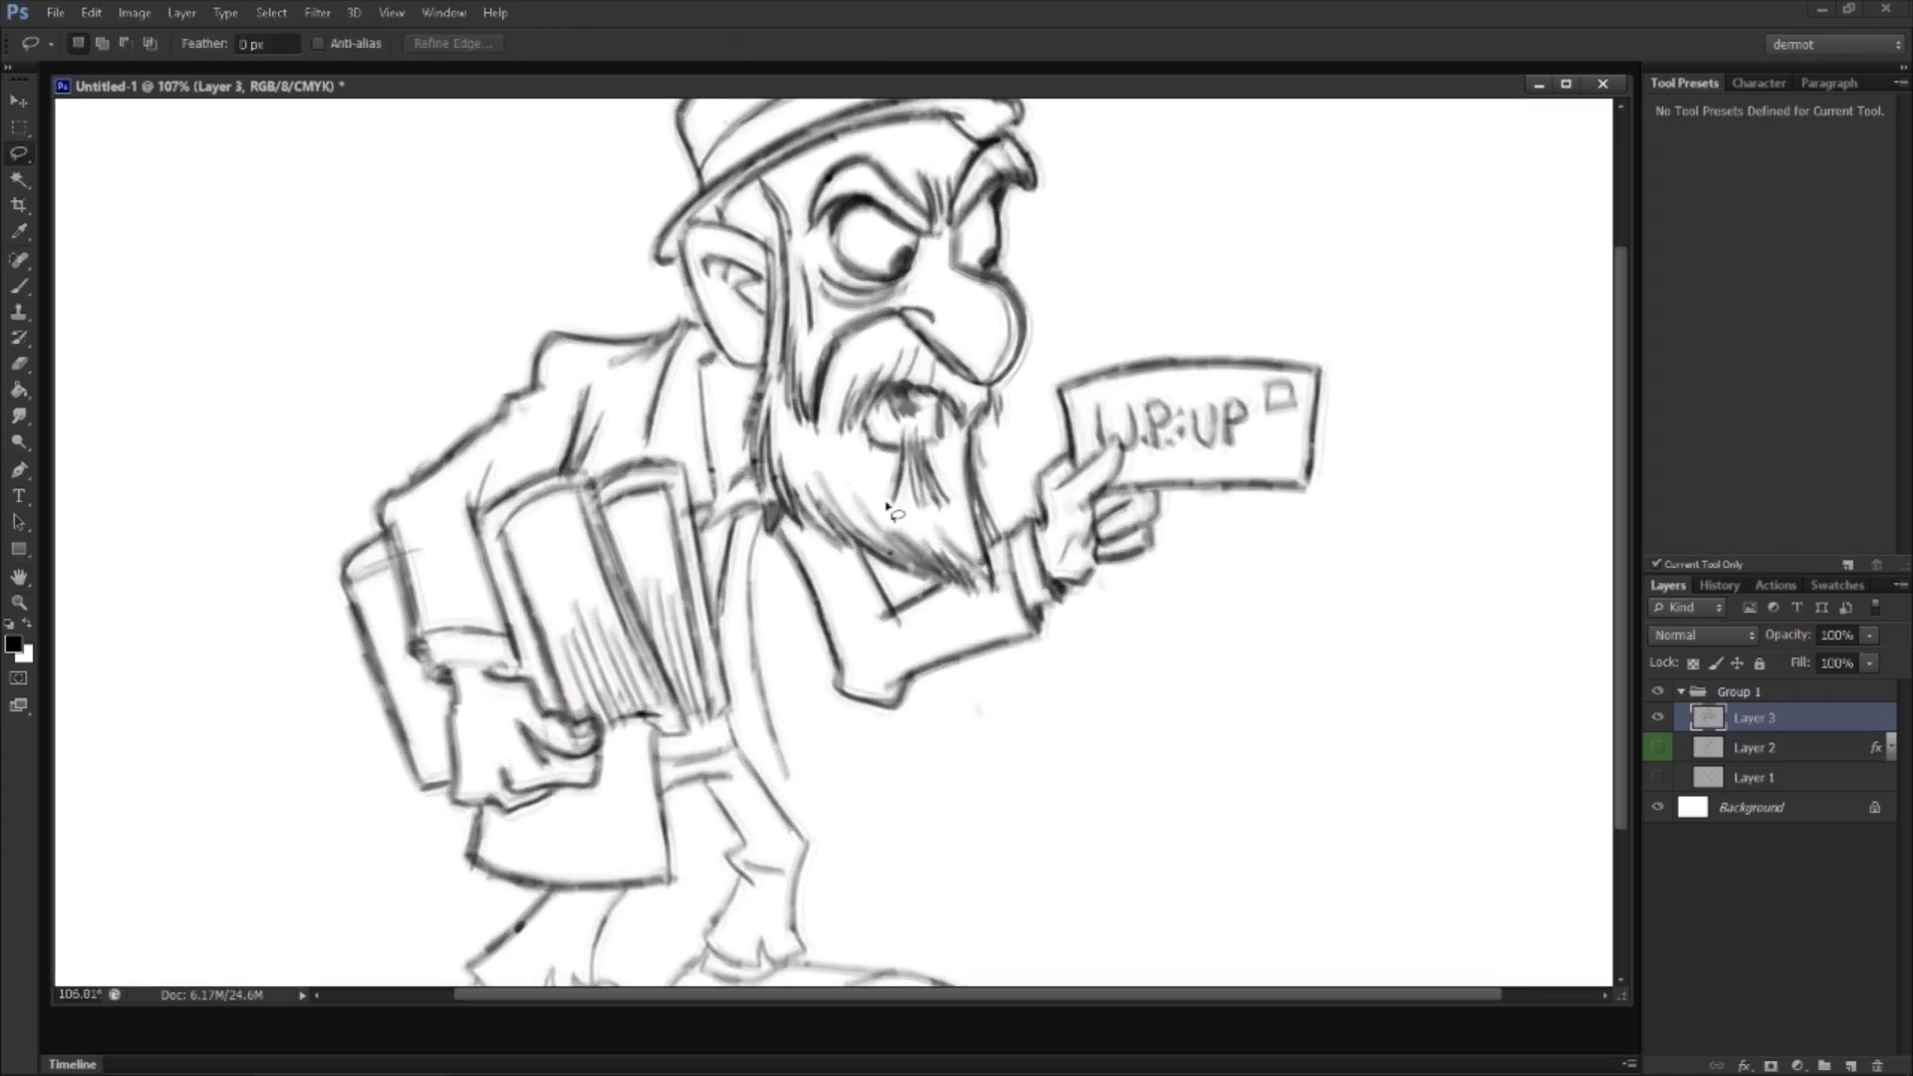
{"action": "mouse_move", "coordinate": [785, 532]}
{"action": "left_mouse_down"}
{"action": "mouse_move", "coordinate": [1046, 795]}
{"action": "mouse_move", "coordinate": [1264, 269]}
{"action": "mouse_move", "coordinate": [1030, 426]}
{"action": "left_mouse_up"}
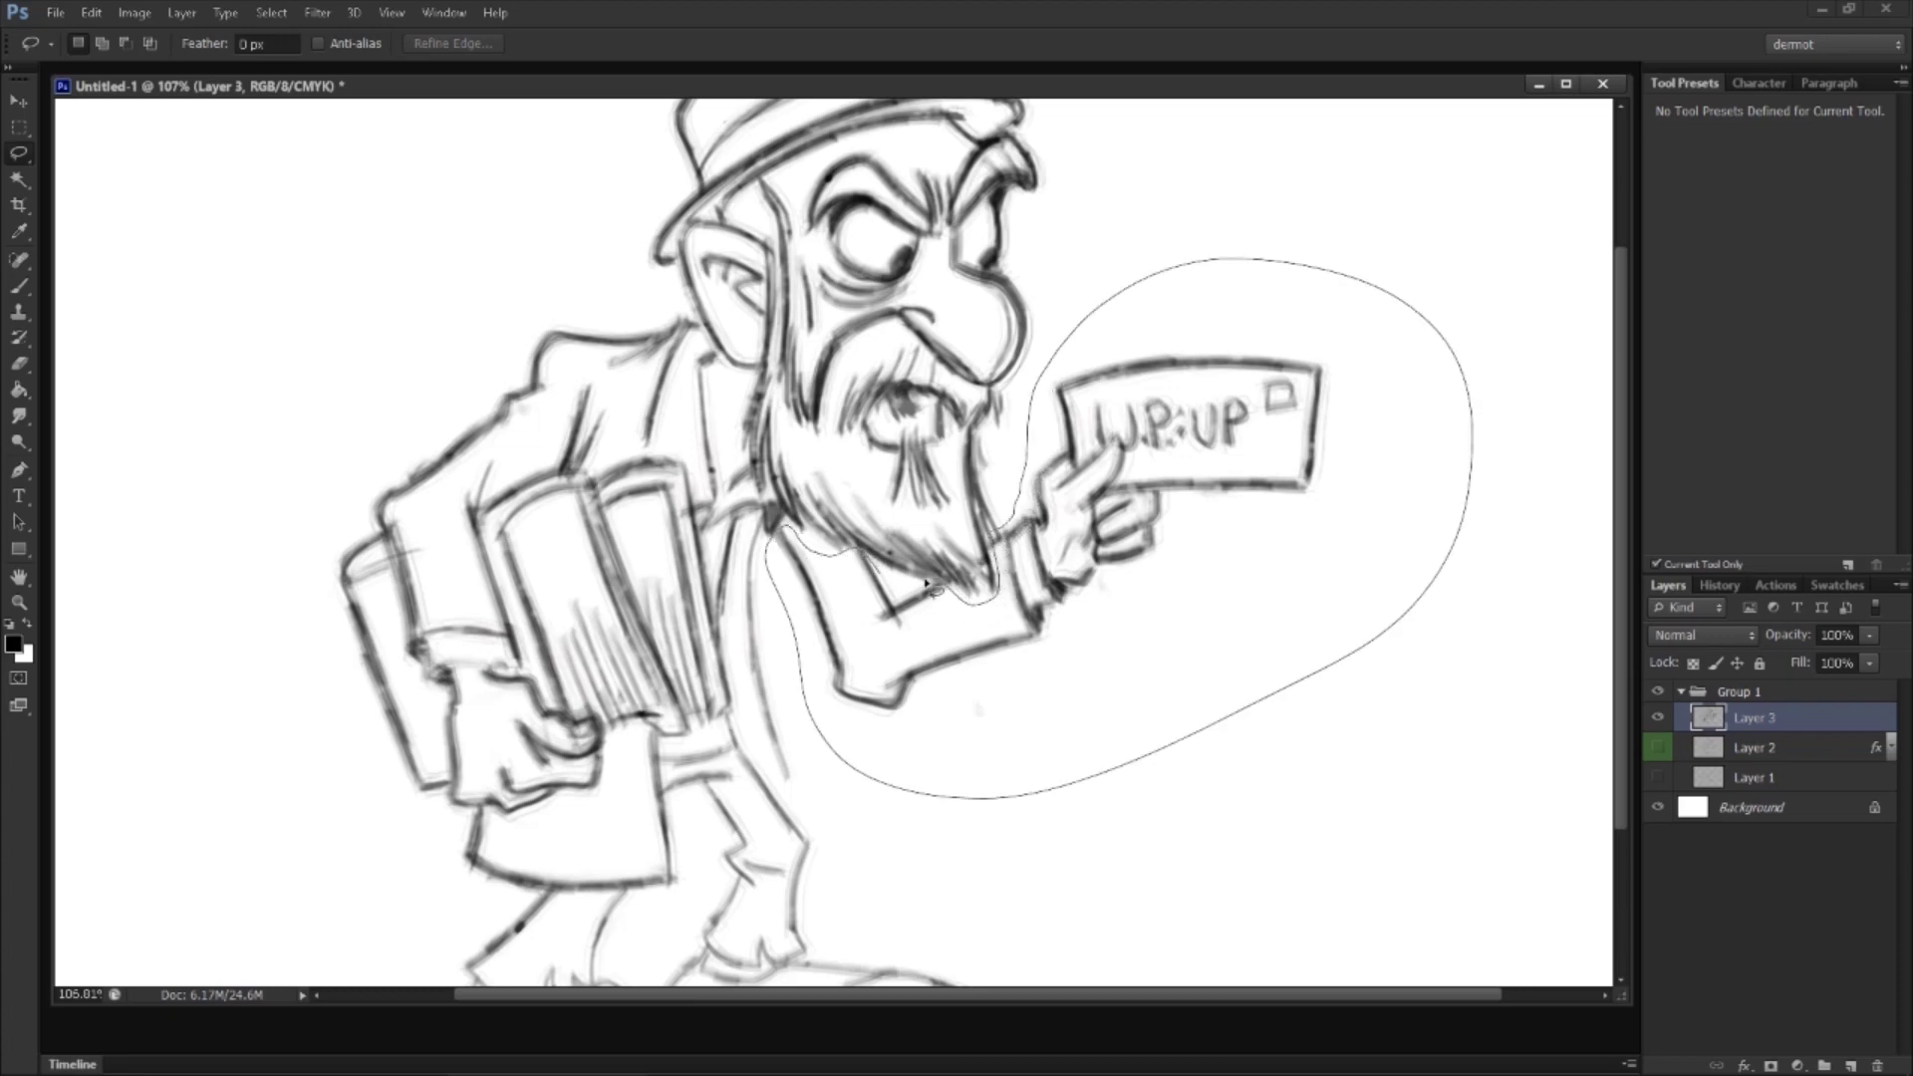
{"action": "left_click_drag", "start_coordinate": [922, 613], "coordinate": [921, 612]}
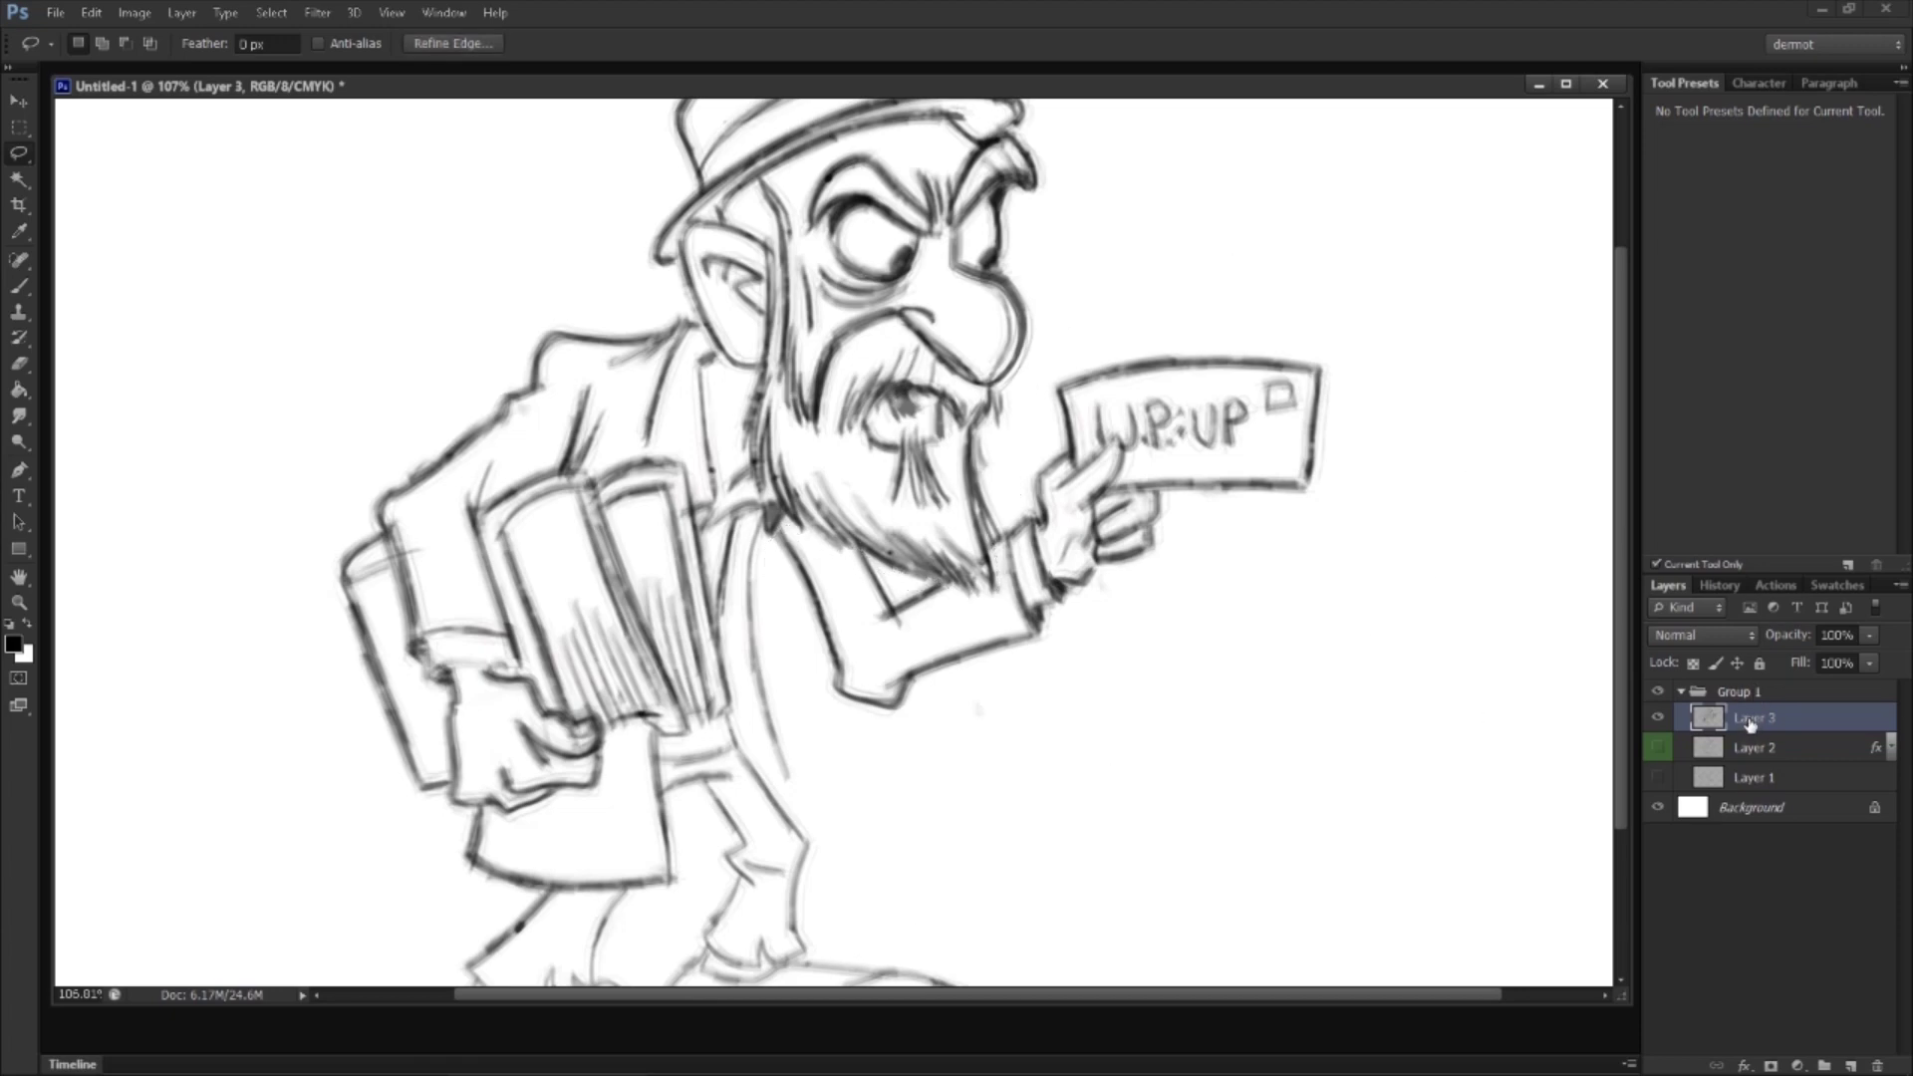
{"action": "key", "text": "ctrl+x"}
{"action": "key", "text": "v"}
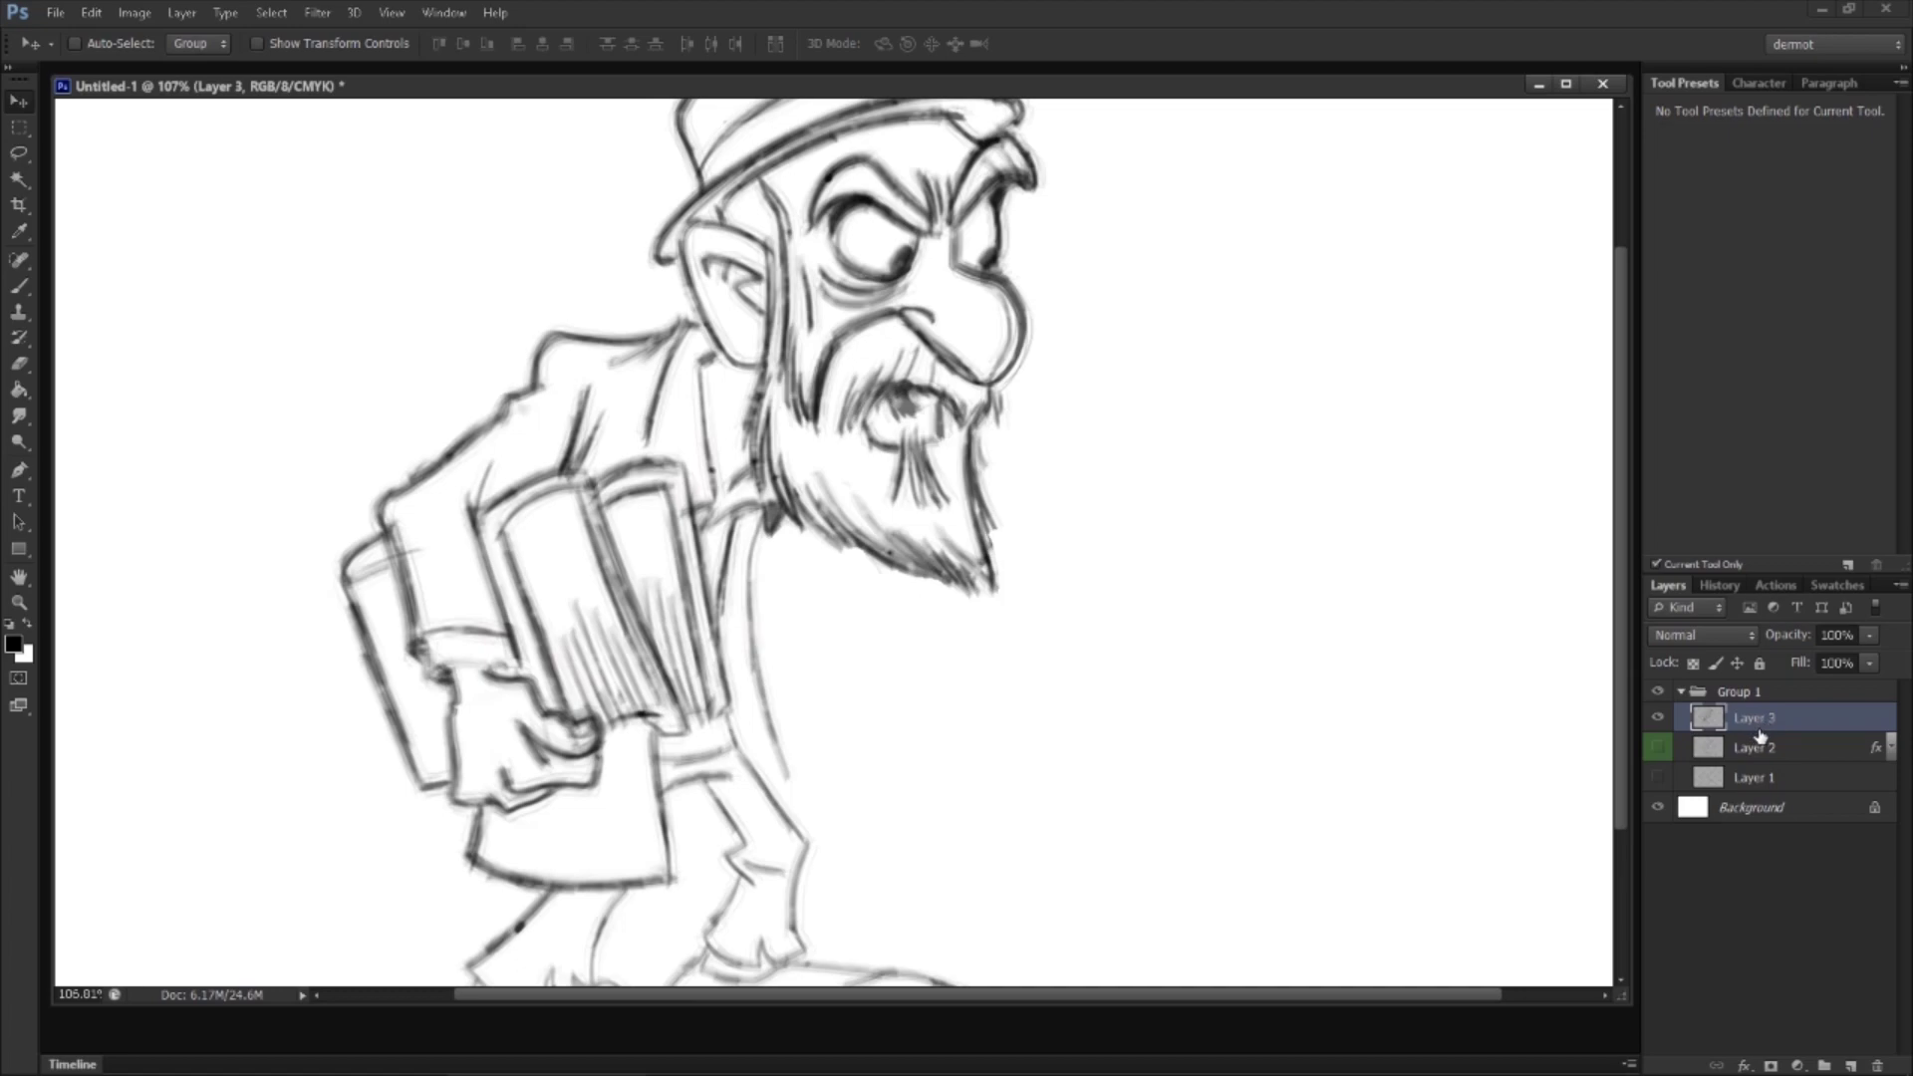
{"action": "key", "text": "ctrl+v"}
{"action": "left_click", "coordinate": [1658, 720]}
{"action": "left_click_drag", "start_coordinate": [1708, 717], "coordinate": [1727, 739]}
{"action": "left_click", "coordinate": [1699, 745]}
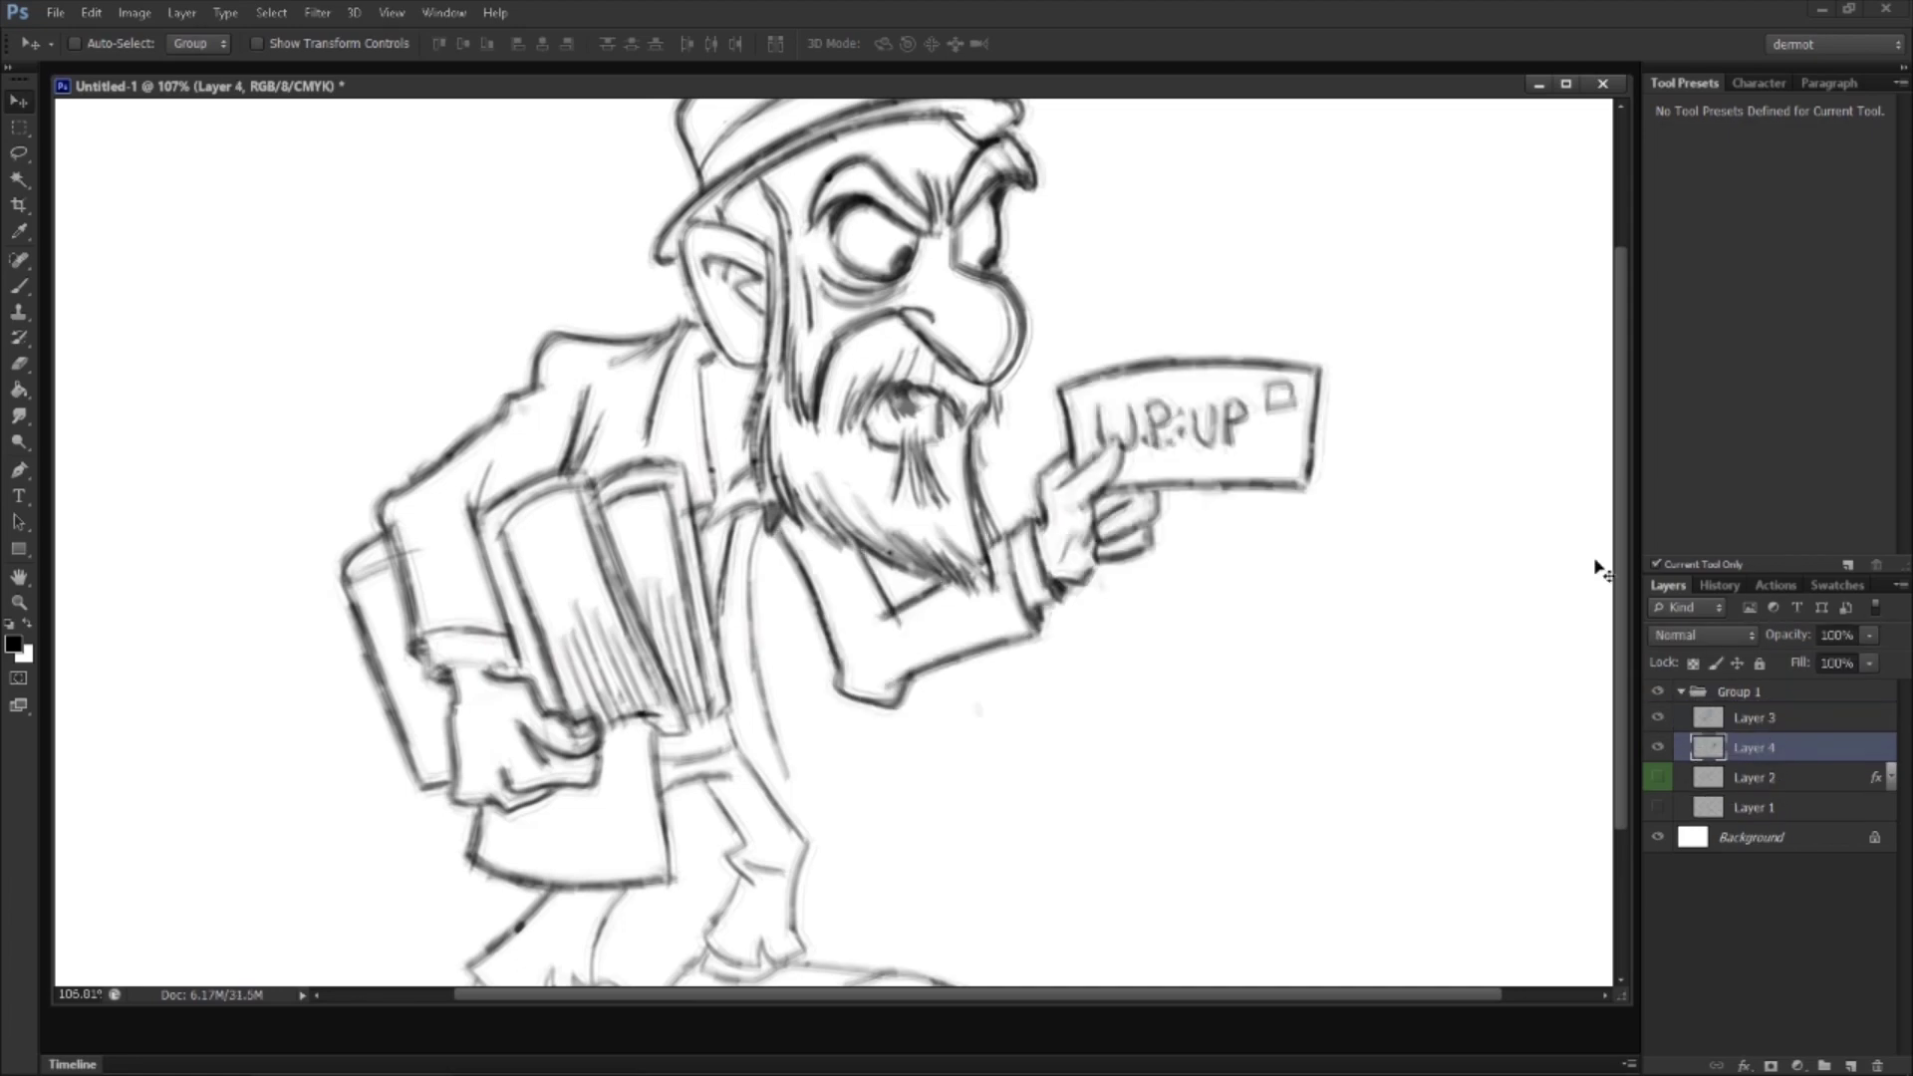
Step: Enlarge the arm and card layer with Free Transform and raise it so the sleeve overlaps the beard
{"action": "key", "text": "z"}
{"action": "left_click_drag", "start_coordinate": [1280, 598], "coordinate": [1132, 606]}
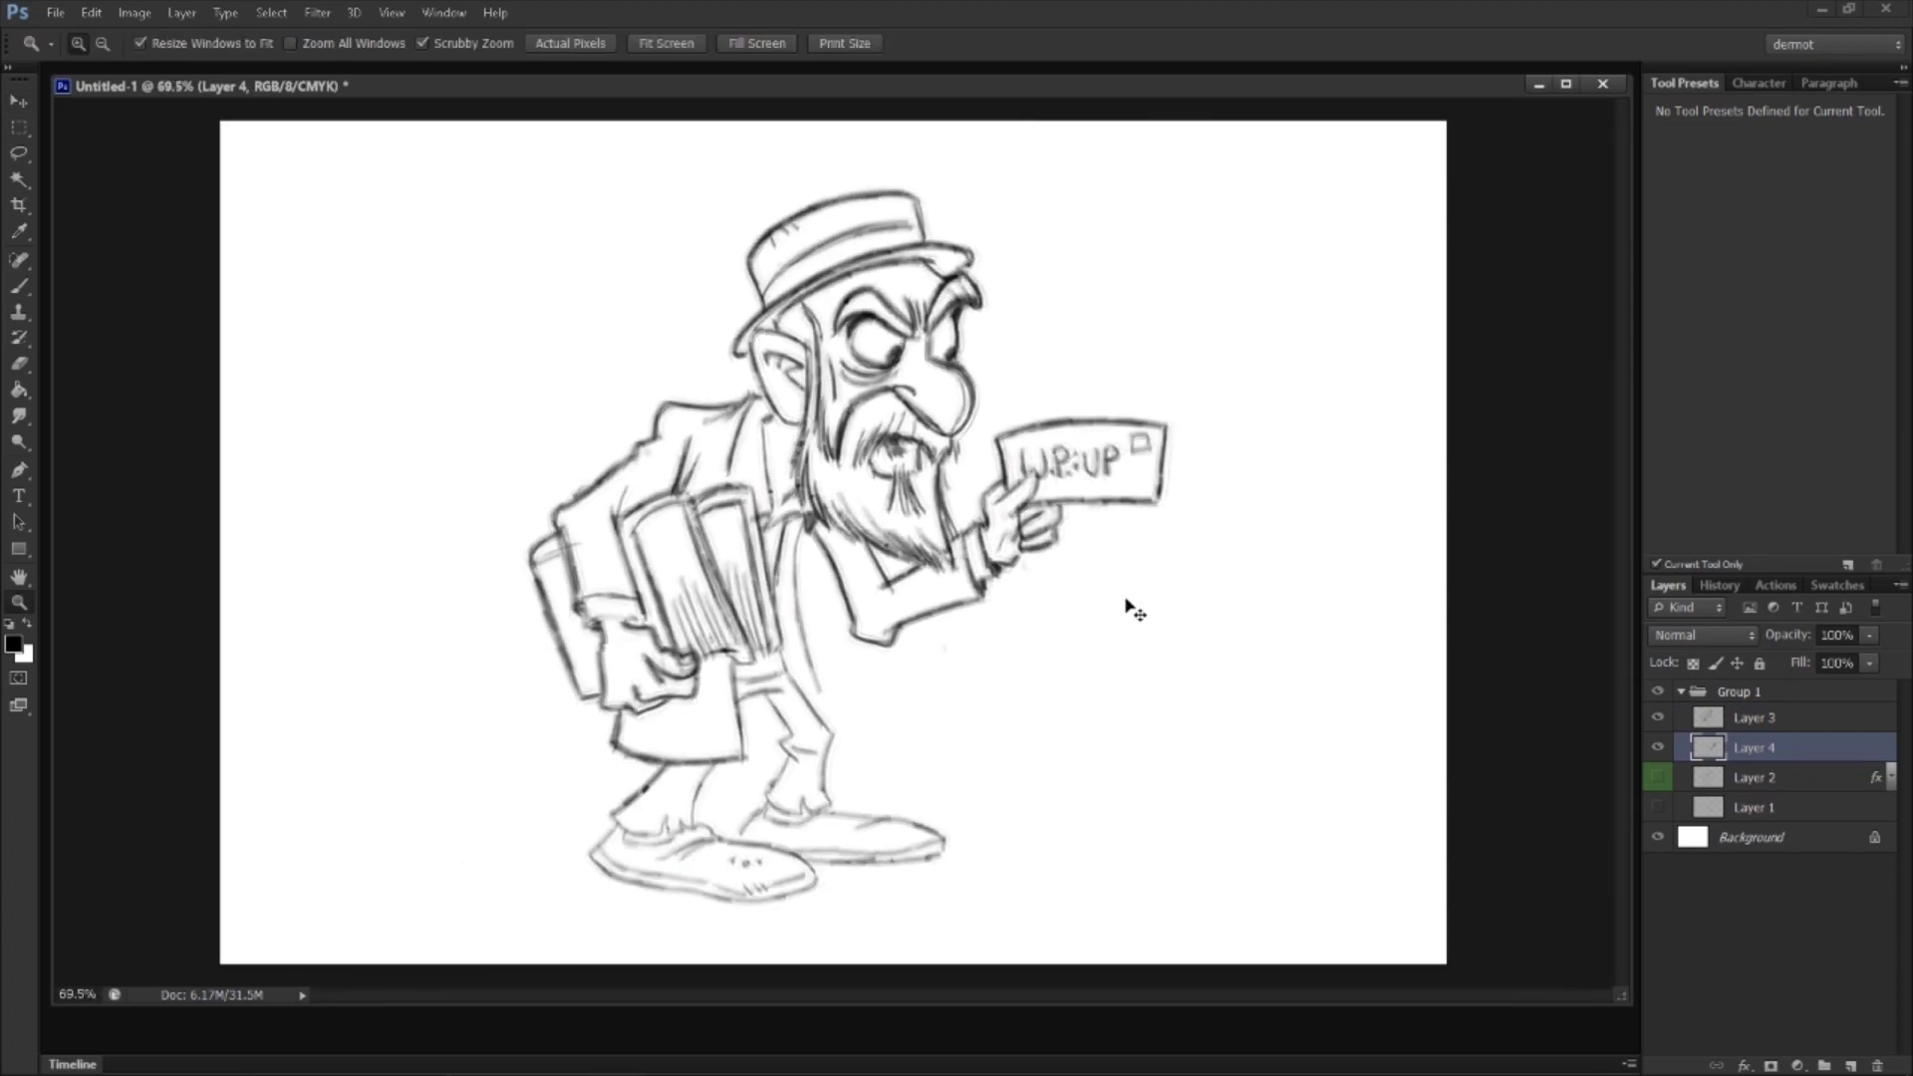
{"action": "key", "text": "ctrl+t"}
{"action": "left_click_drag", "start_coordinate": [1203, 662], "coordinate": [1212, 659]}
{"action": "key", "text": "Return"}
{"action": "key", "text": "z"}
{"action": "left_click_drag", "start_coordinate": [1004, 598], "coordinate": [1039, 538]}
{"action": "key", "text": "v"}
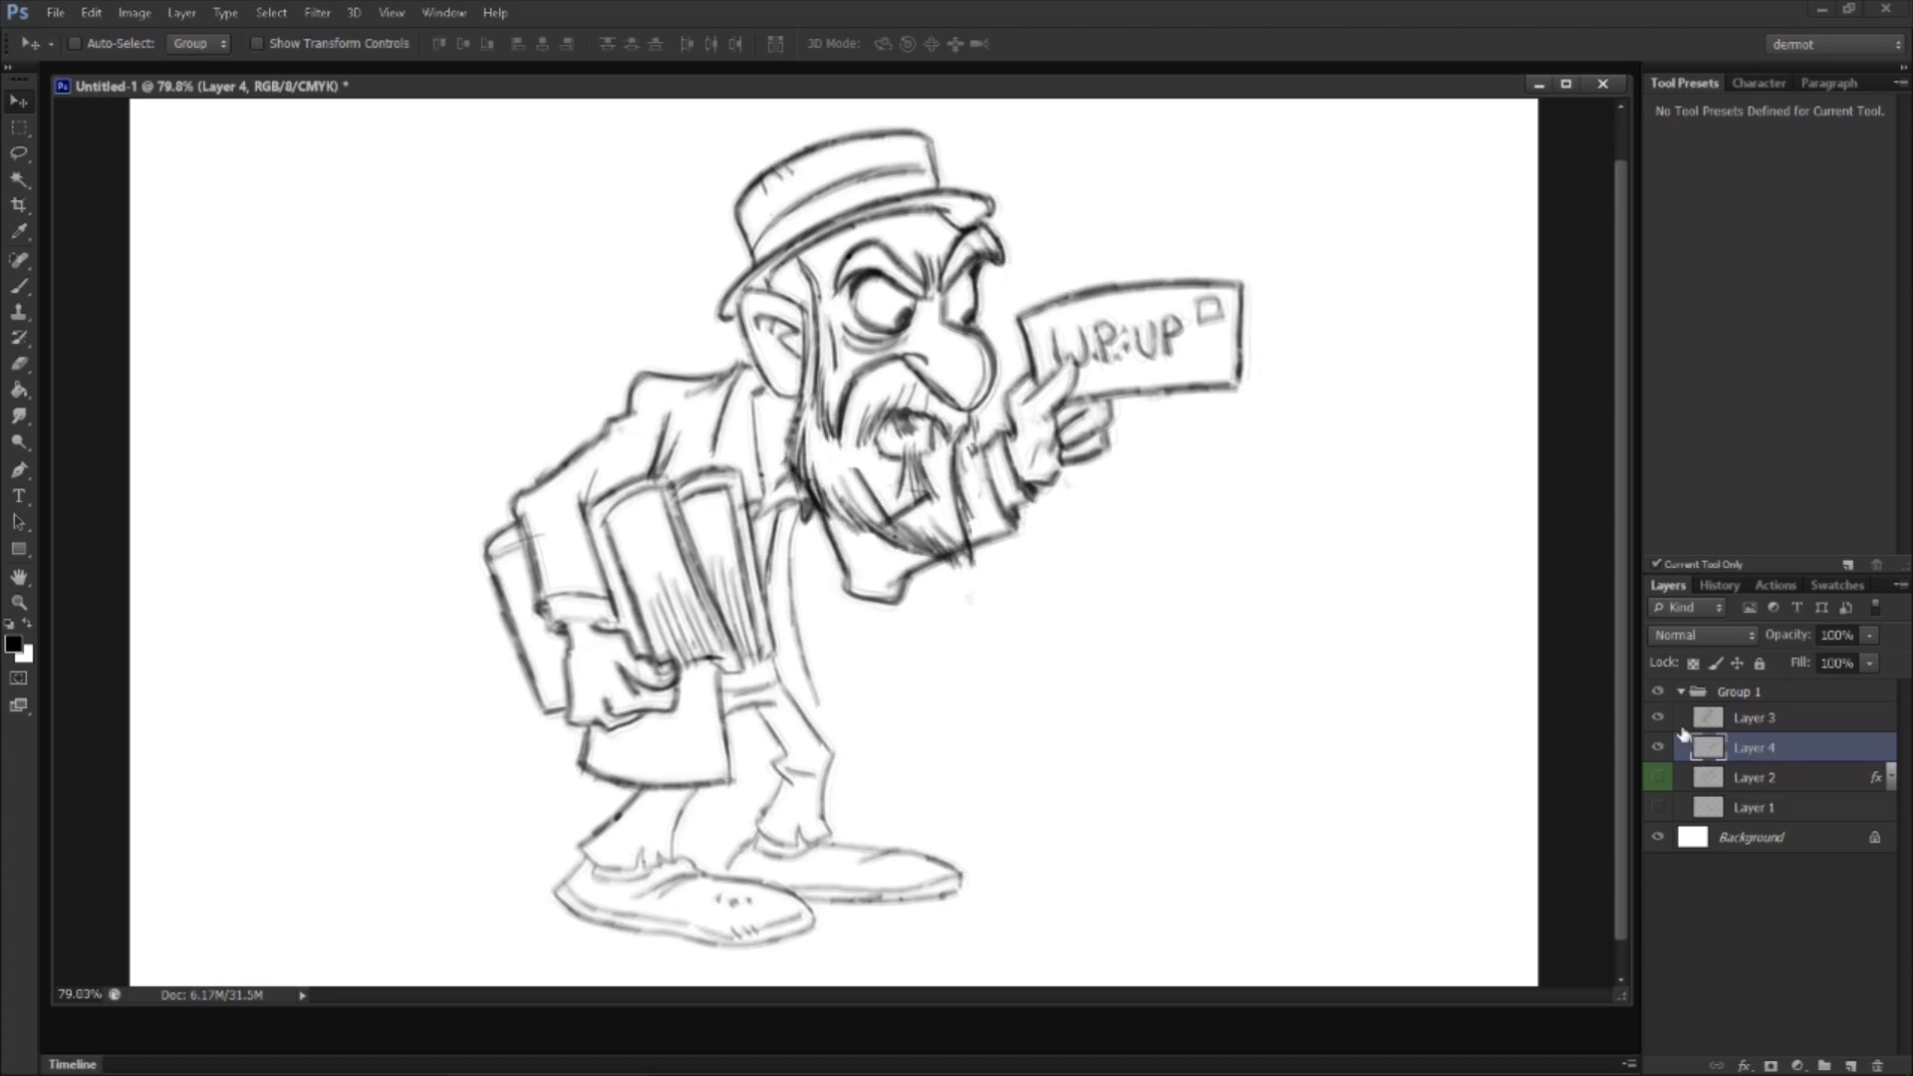
Step: Save the drawing to the Desktop as a Photoshop file named breen
{"action": "left_click", "coordinate": [54, 12]}
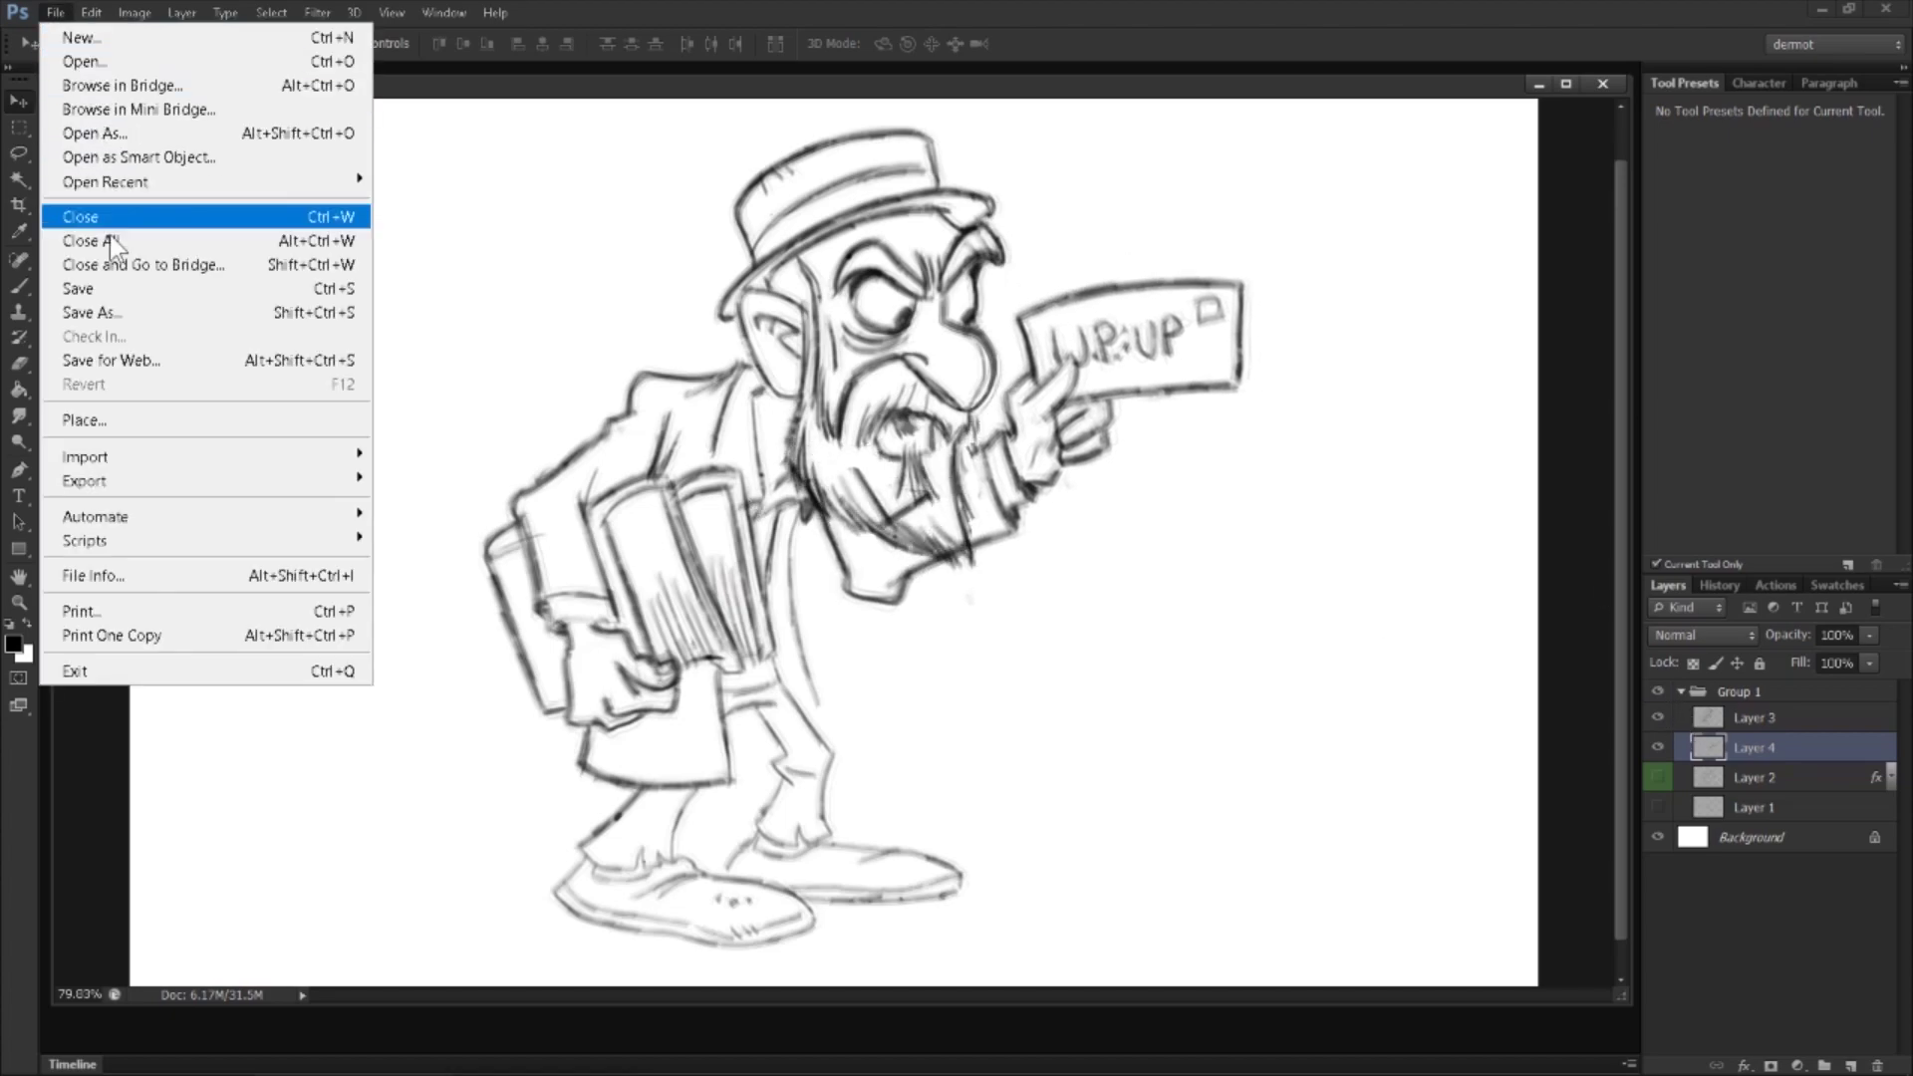
{"action": "left_click", "coordinate": [124, 311]}
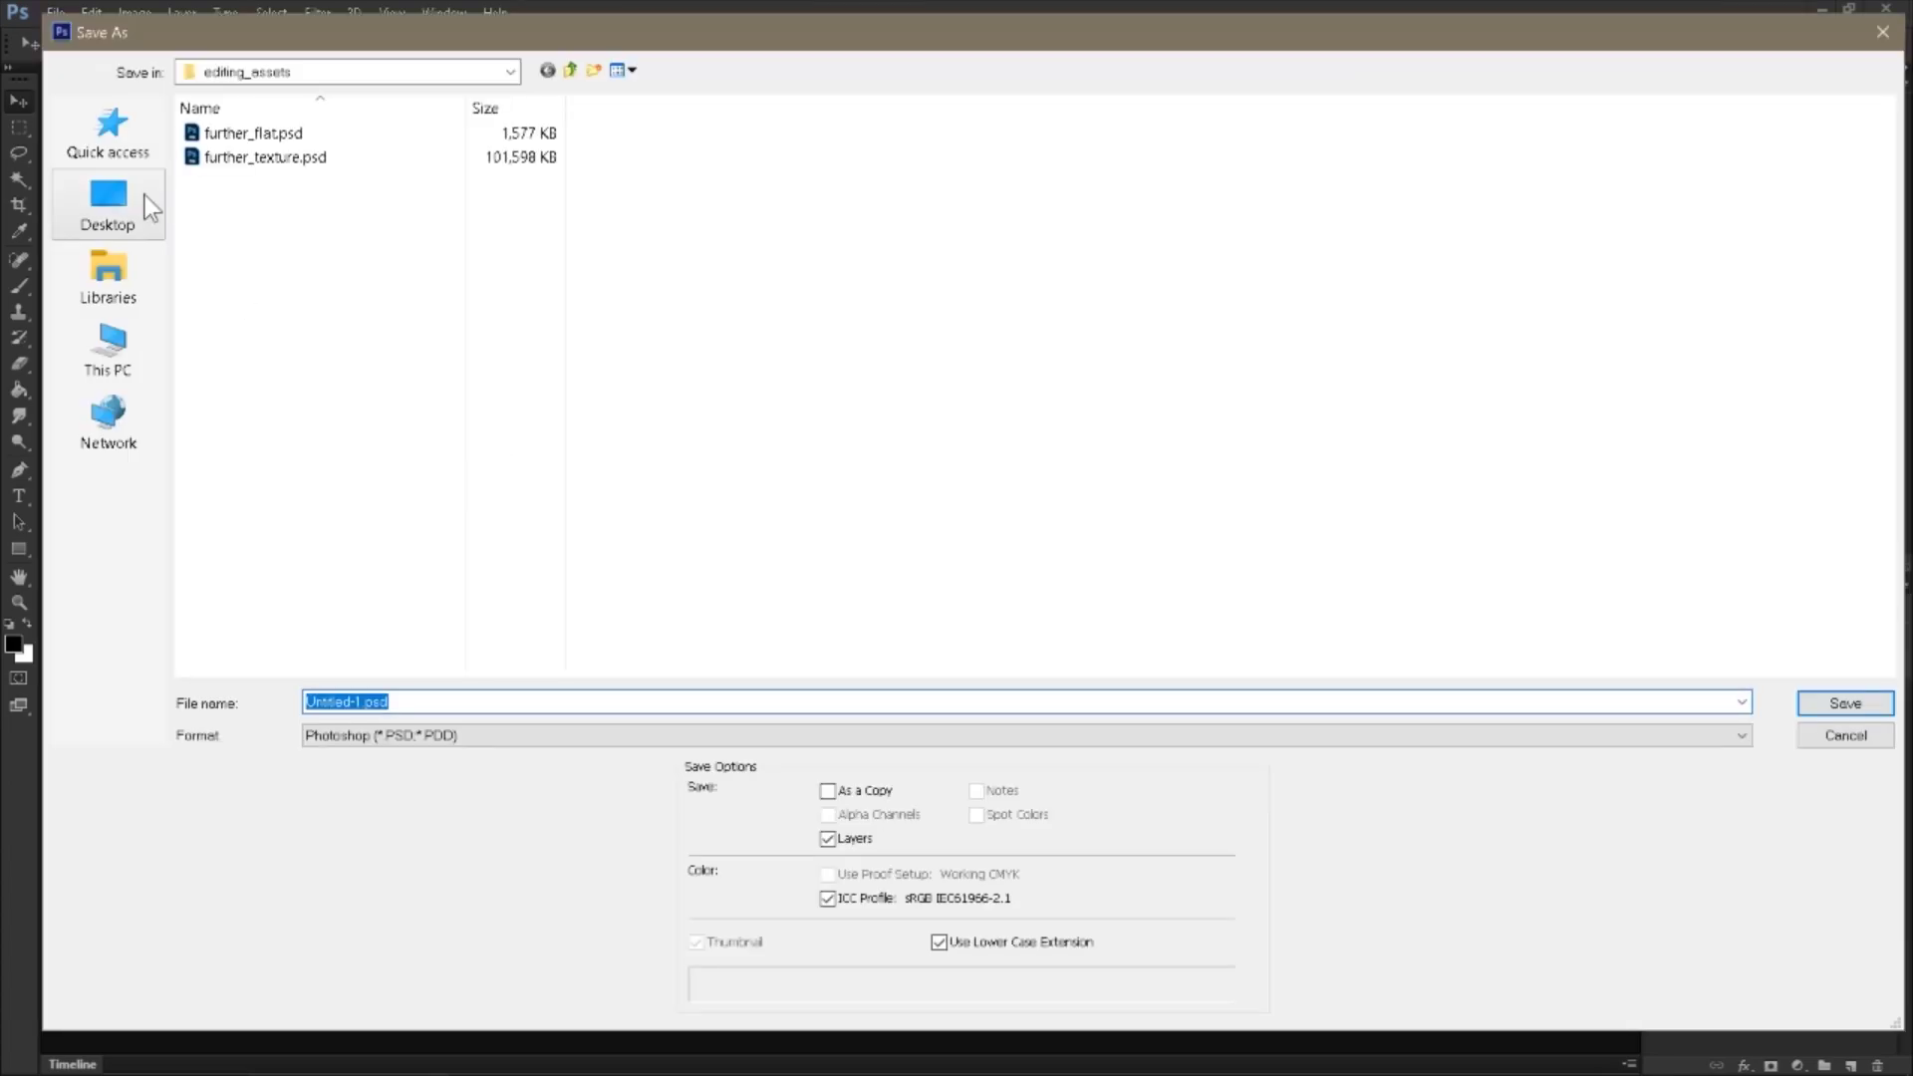
{"action": "left_click", "coordinate": [406, 698]}
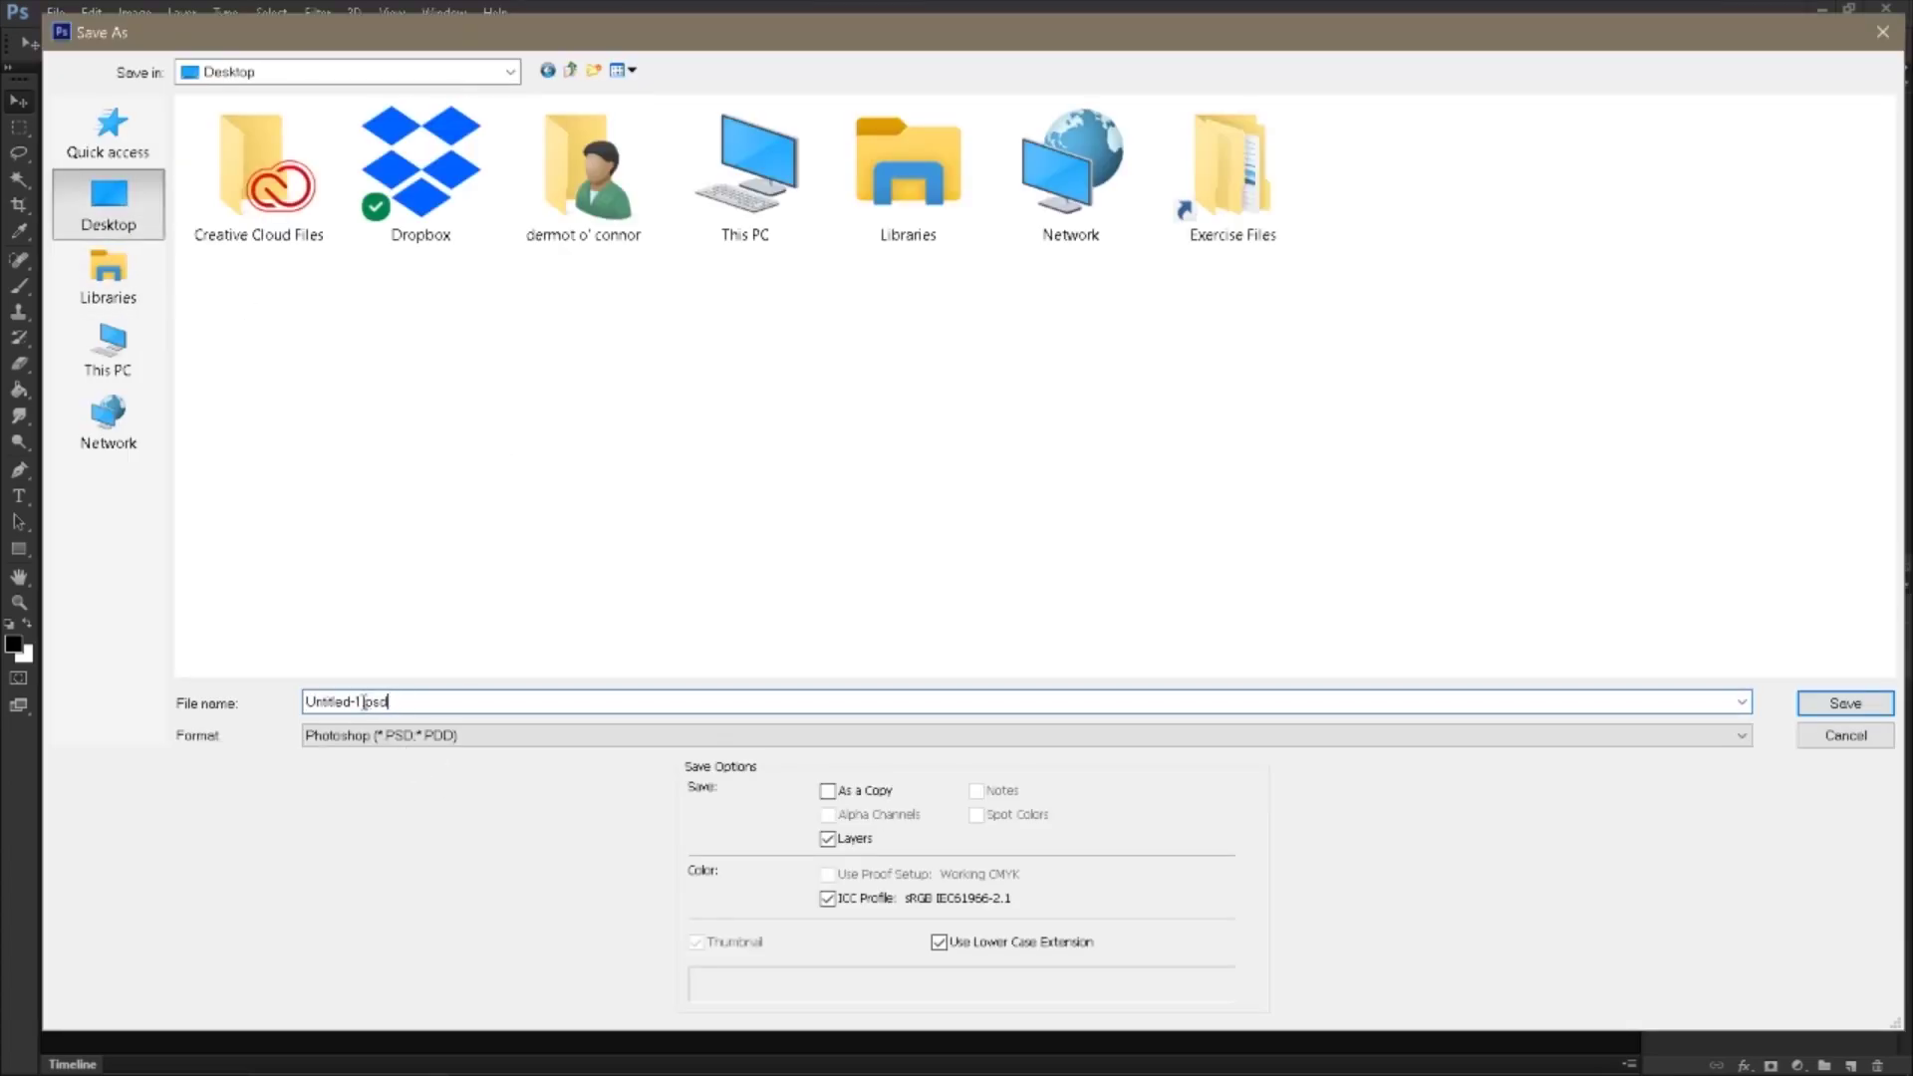
{"action": "left_click_drag", "start_coordinate": [337, 709], "coordinate": [159, 697]}
{"action": "type", "text": "breen"}
{"action": "key", "text": "Return"}
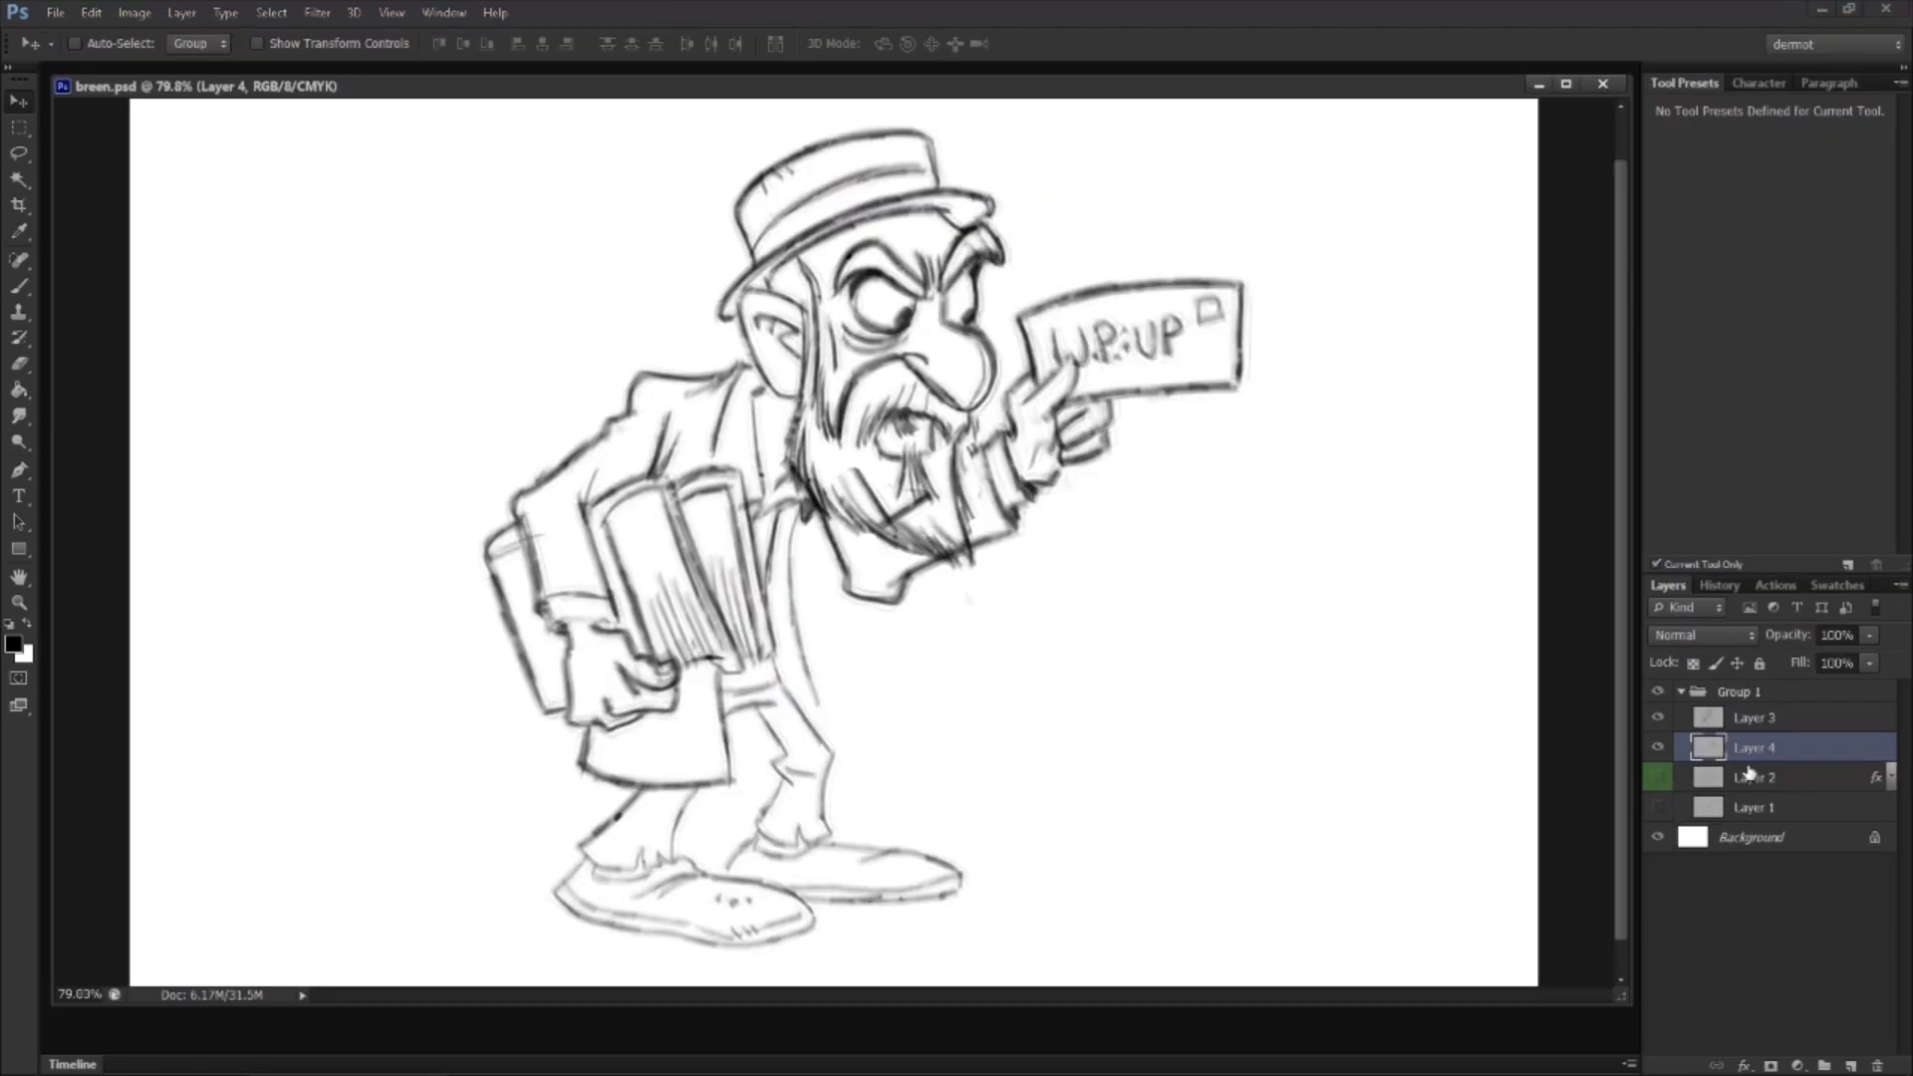
Step: Give Layer 3 a red Color Overlay and collapse its effects list
{"action": "left_click", "coordinate": [1743, 705]}
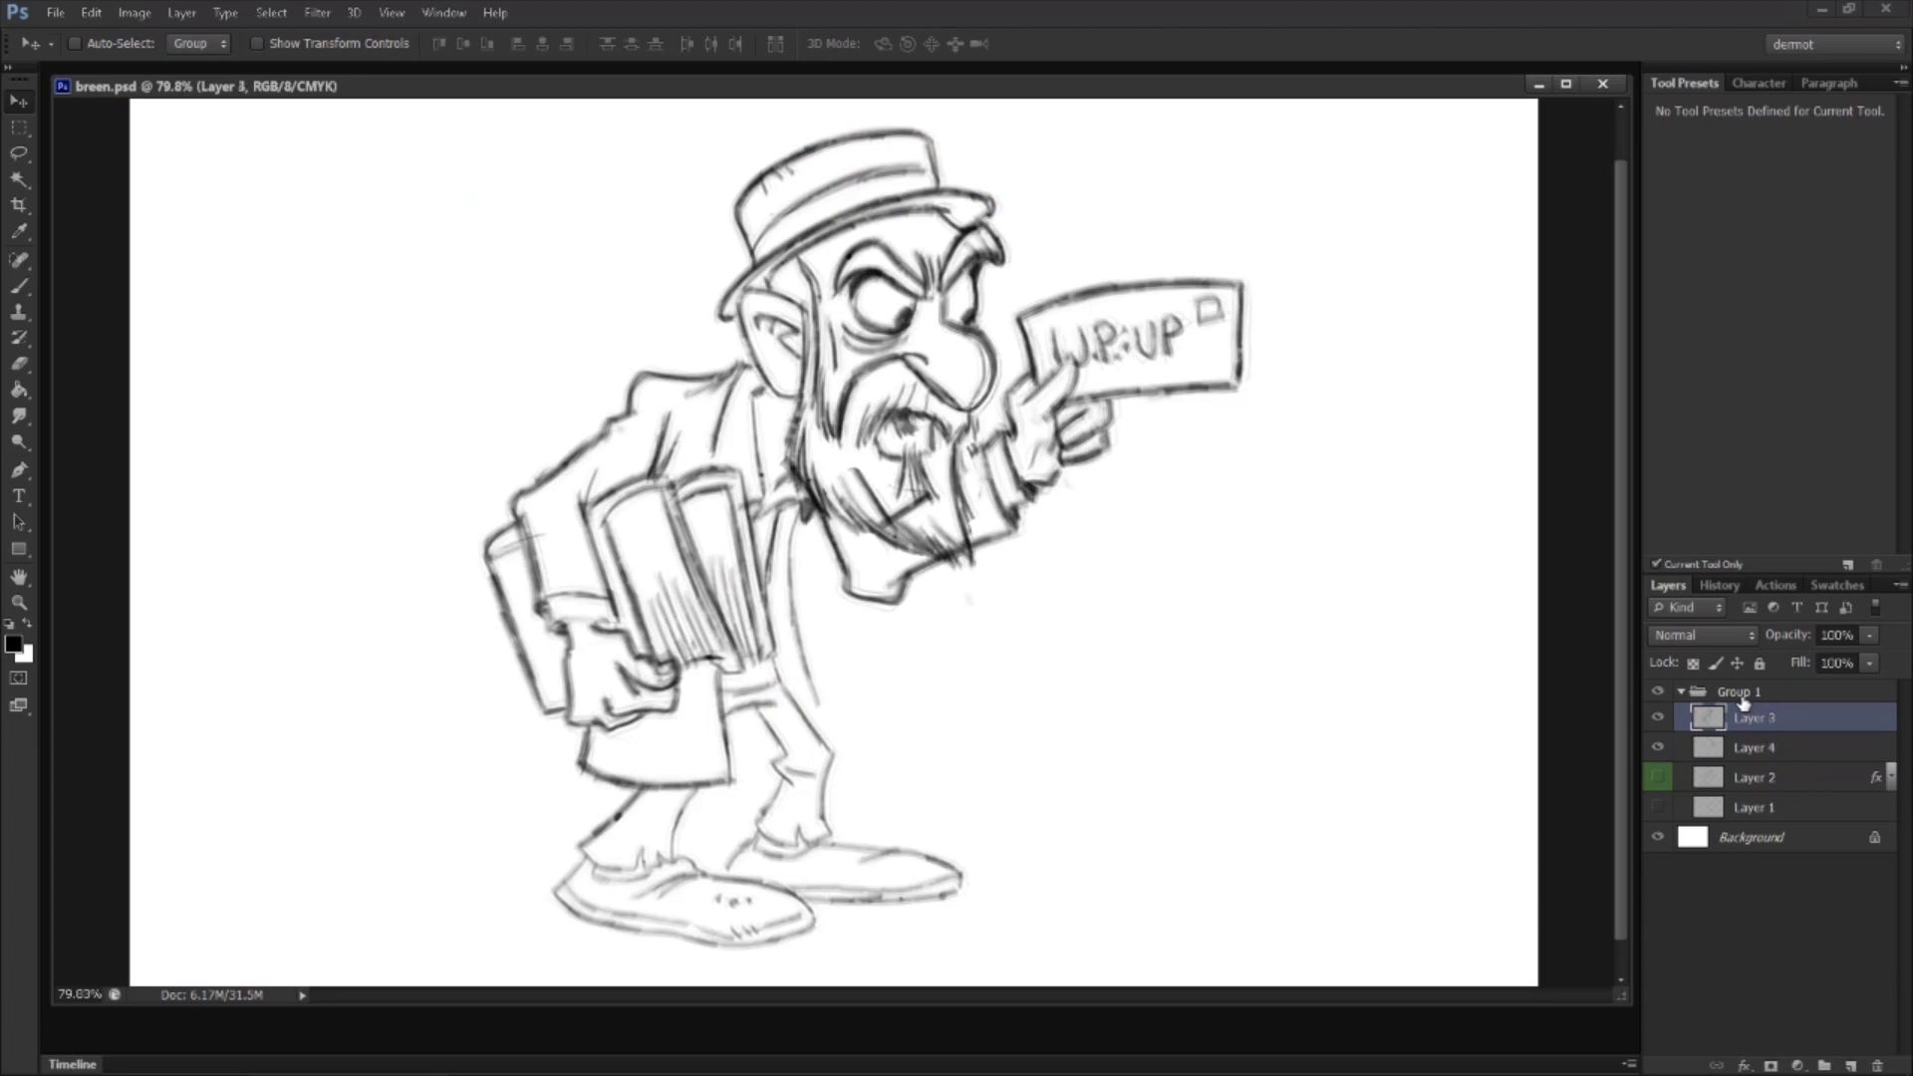
{"action": "key", "text": "F2"}
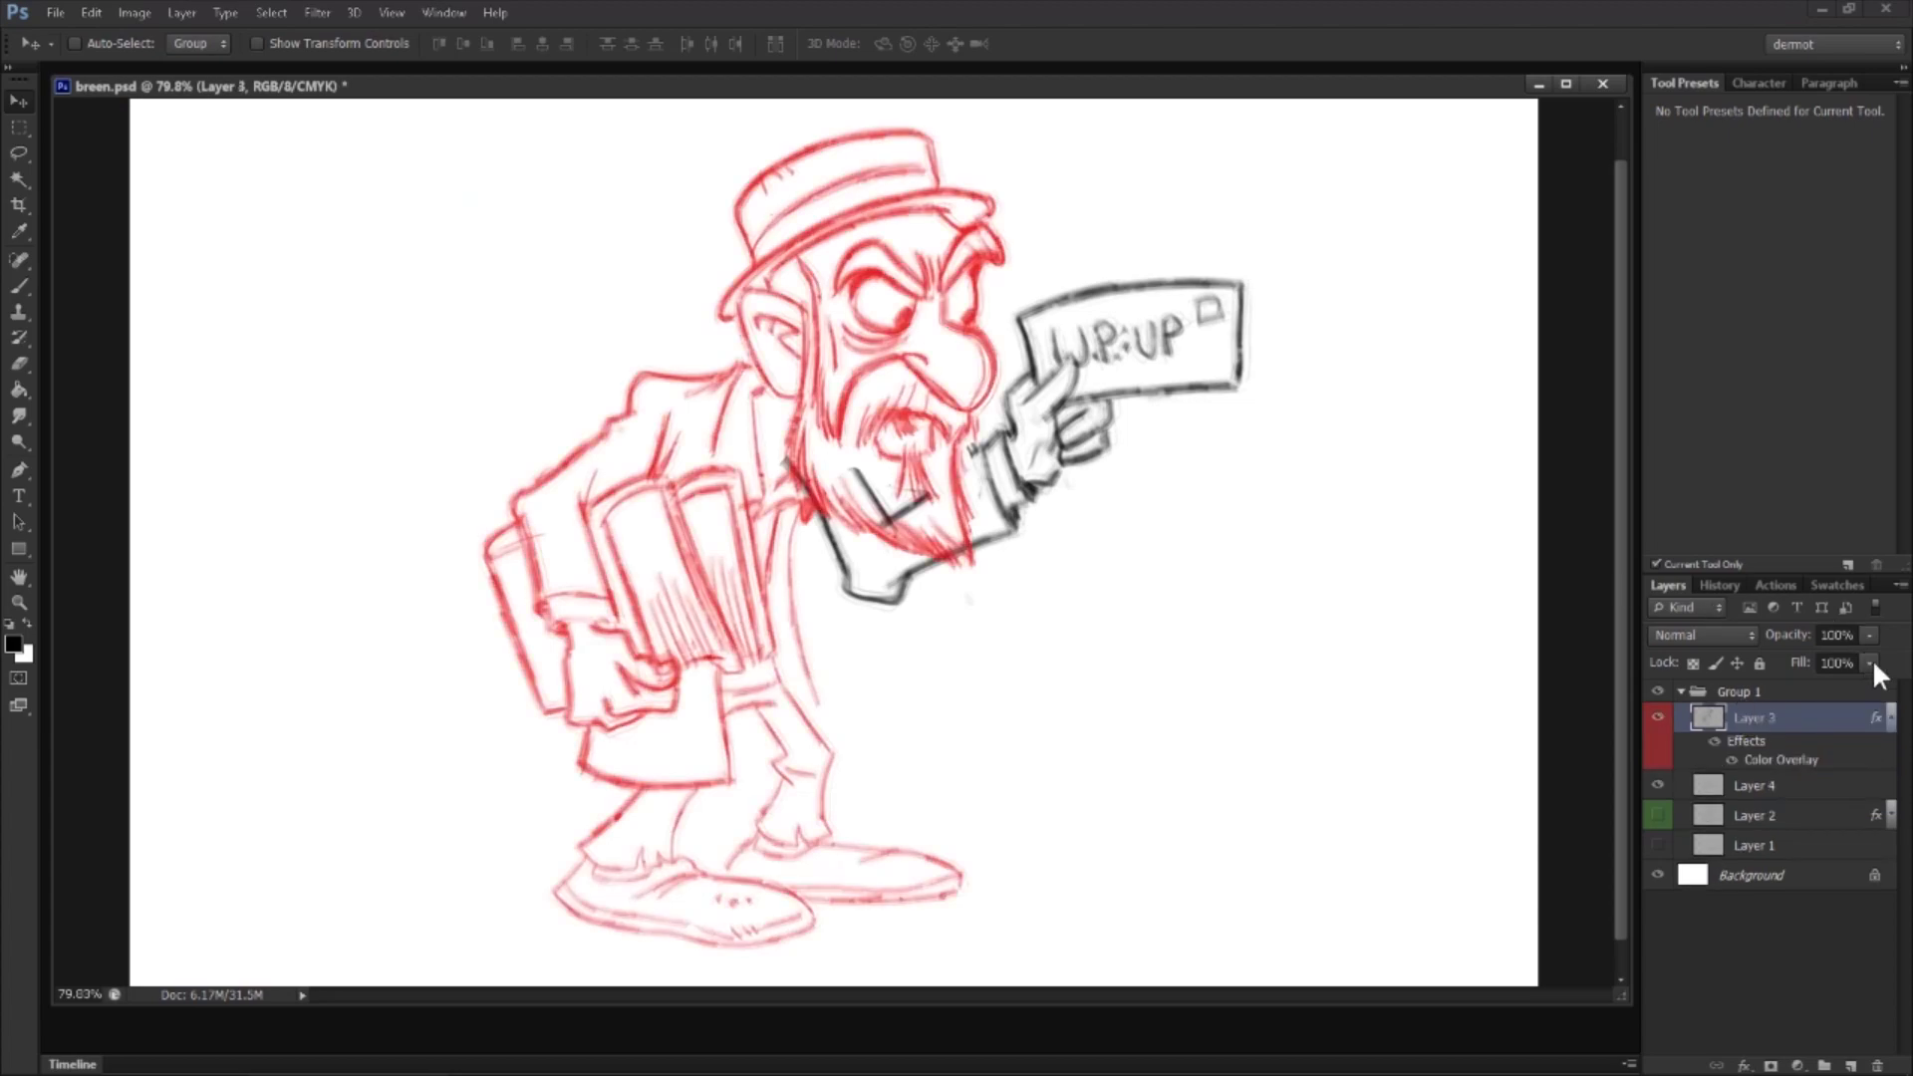
{"action": "left_click", "coordinate": [1891, 717]}
Step: Erase the lower edge and pointed tip of the beard on Layer 3
{"action": "key", "text": "z"}
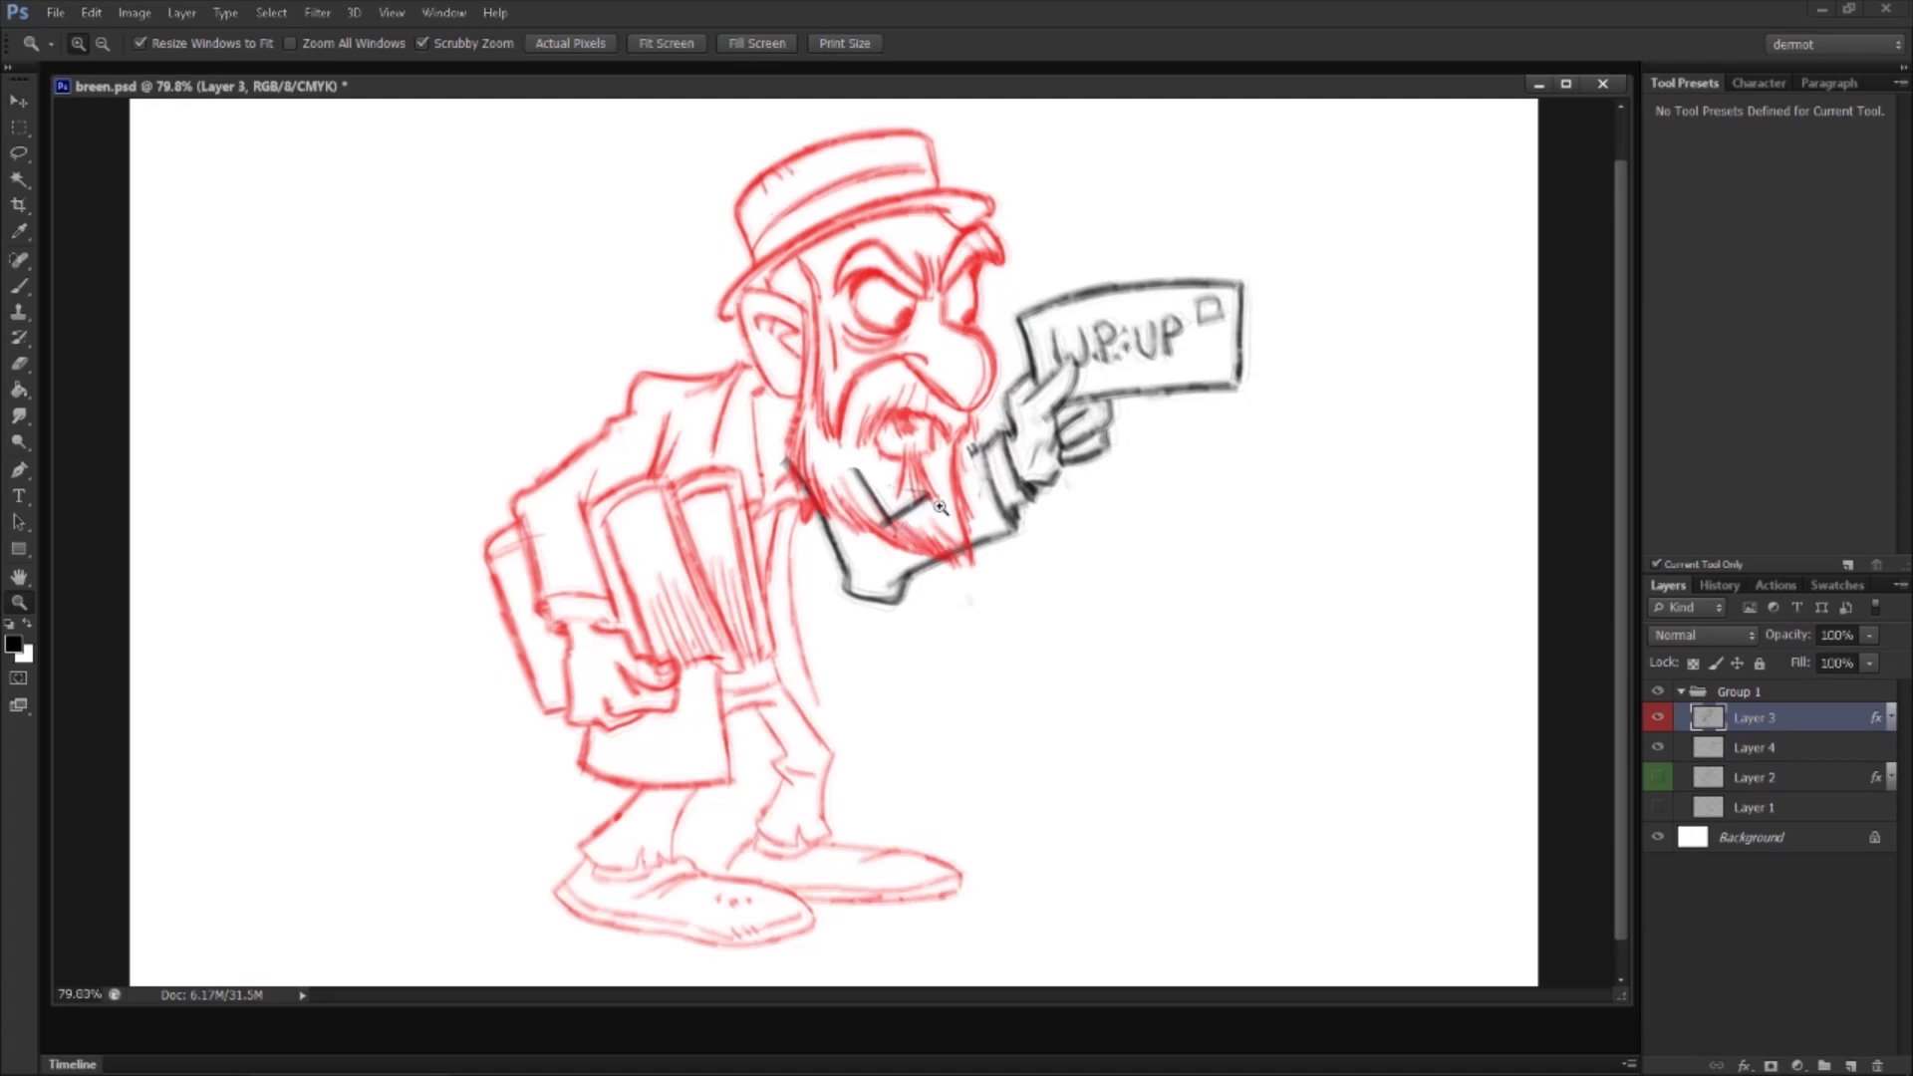
{"action": "left_click_drag", "start_coordinate": [941, 506], "coordinate": [1007, 571]}
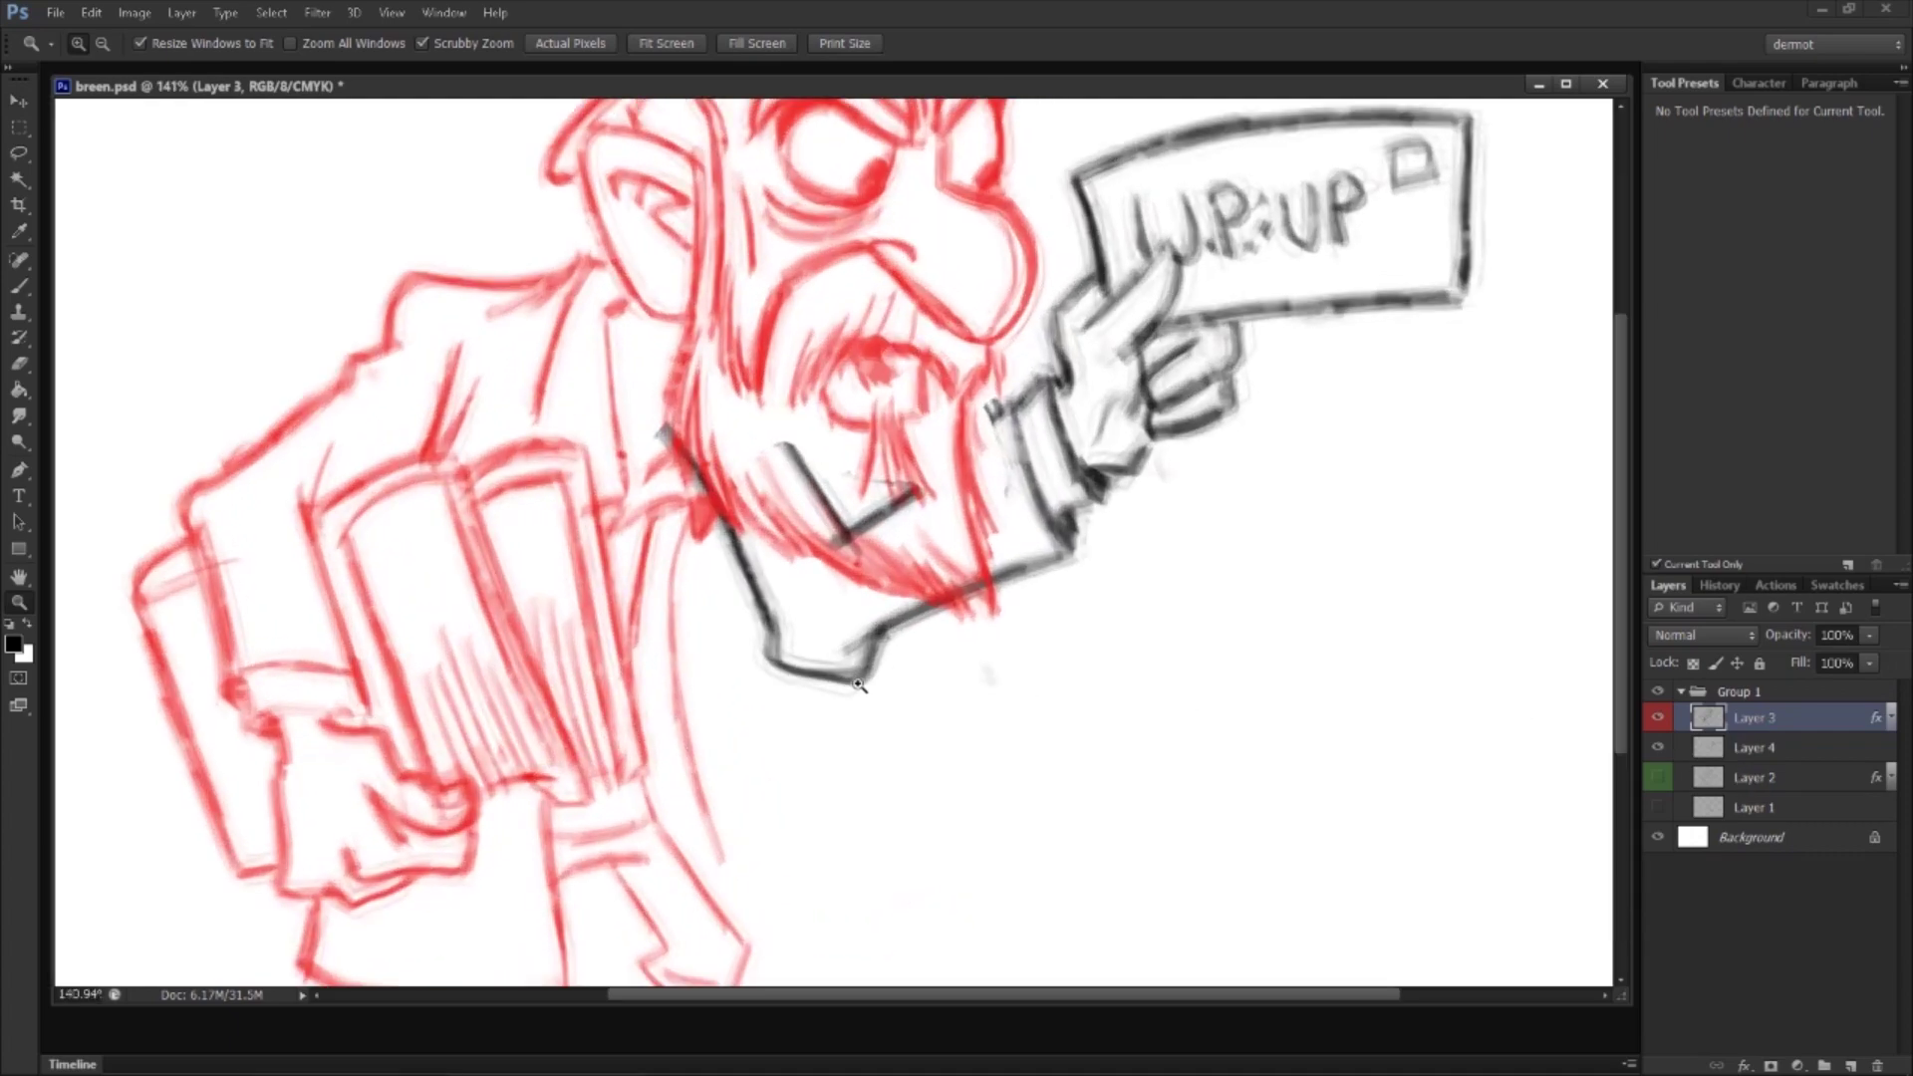
{"action": "key", "text": "e"}
{"action": "mouse_move", "coordinate": [824, 598]}
{"action": "left_mouse_down"}
{"action": "mouse_move", "coordinate": [794, 522]}
{"action": "mouse_move", "coordinate": [837, 561]}
{"action": "mouse_move", "coordinate": [893, 565]}
{"action": "mouse_move", "coordinate": [973, 643]}
{"action": "mouse_move", "coordinate": [931, 463]}
{"action": "mouse_move", "coordinate": [981, 633]}
{"action": "mouse_move", "coordinate": [857, 504]}
{"action": "left_mouse_up"}
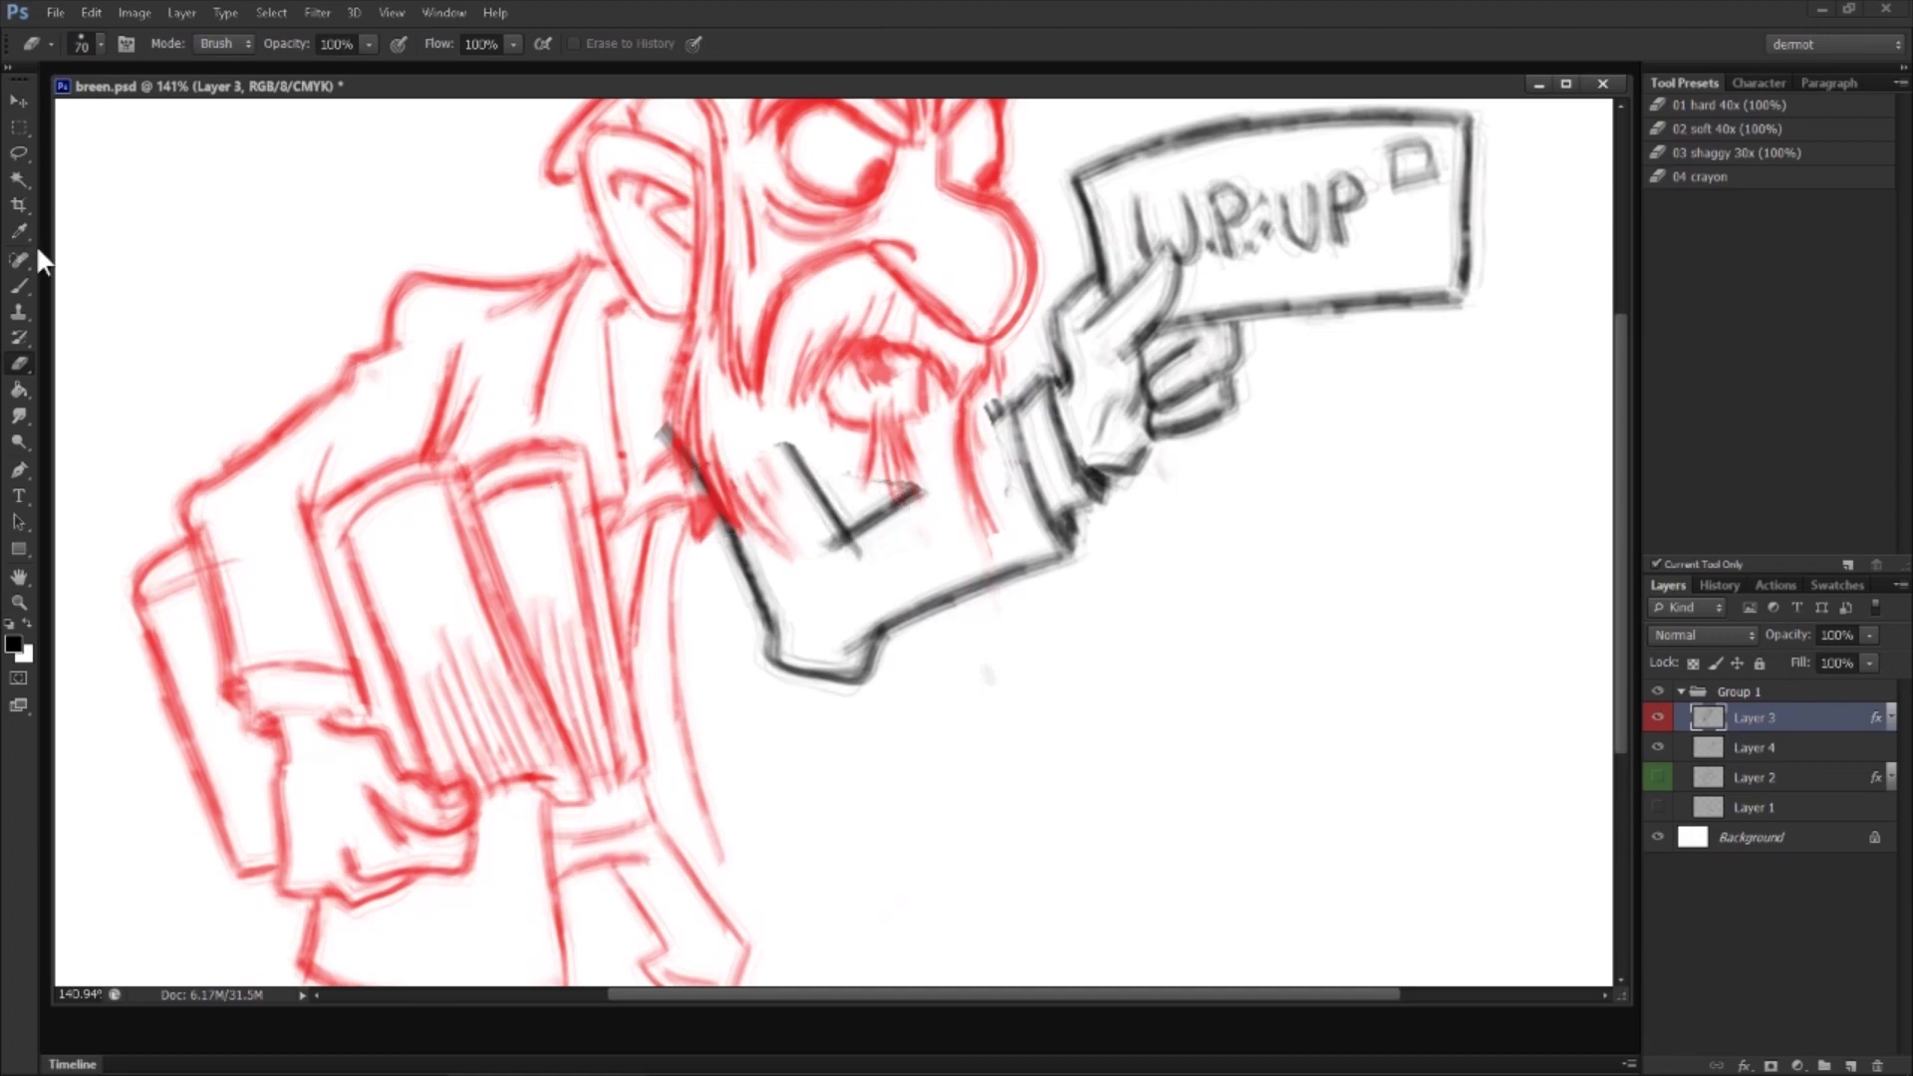
Step: Draw the outline of a longer beard hanging down past the raised arm's elbow
{"action": "left_click", "coordinate": [19, 286]}
{"action": "mouse_move", "coordinate": [781, 554]}
{"action": "left_mouse_down"}
{"action": "mouse_move", "coordinate": [873, 714]}
{"action": "mouse_move", "coordinate": [846, 639]}
{"action": "mouse_move", "coordinate": [875, 789]}
{"action": "left_mouse_up"}
{"action": "mouse_move", "coordinate": [962, 494]}
{"action": "left_mouse_down"}
{"action": "mouse_move", "coordinate": [1012, 560]}
{"action": "mouse_move", "coordinate": [957, 513]}
{"action": "mouse_move", "coordinate": [995, 639]}
{"action": "left_mouse_up"}
{"action": "left_click_drag", "start_coordinate": [967, 543], "coordinate": [984, 715]}
{"action": "mouse_move", "coordinate": [987, 588]}
{"action": "left_mouse_down"}
{"action": "mouse_move", "coordinate": [951, 700]}
{"action": "mouse_move", "coordinate": [949, 670]}
{"action": "mouse_move", "coordinate": [911, 812]}
{"action": "left_mouse_up"}
{"action": "left_click_drag", "start_coordinate": [949, 742], "coordinate": [897, 877]}
{"action": "left_click_drag", "start_coordinate": [856, 660], "coordinate": [835, 845]}
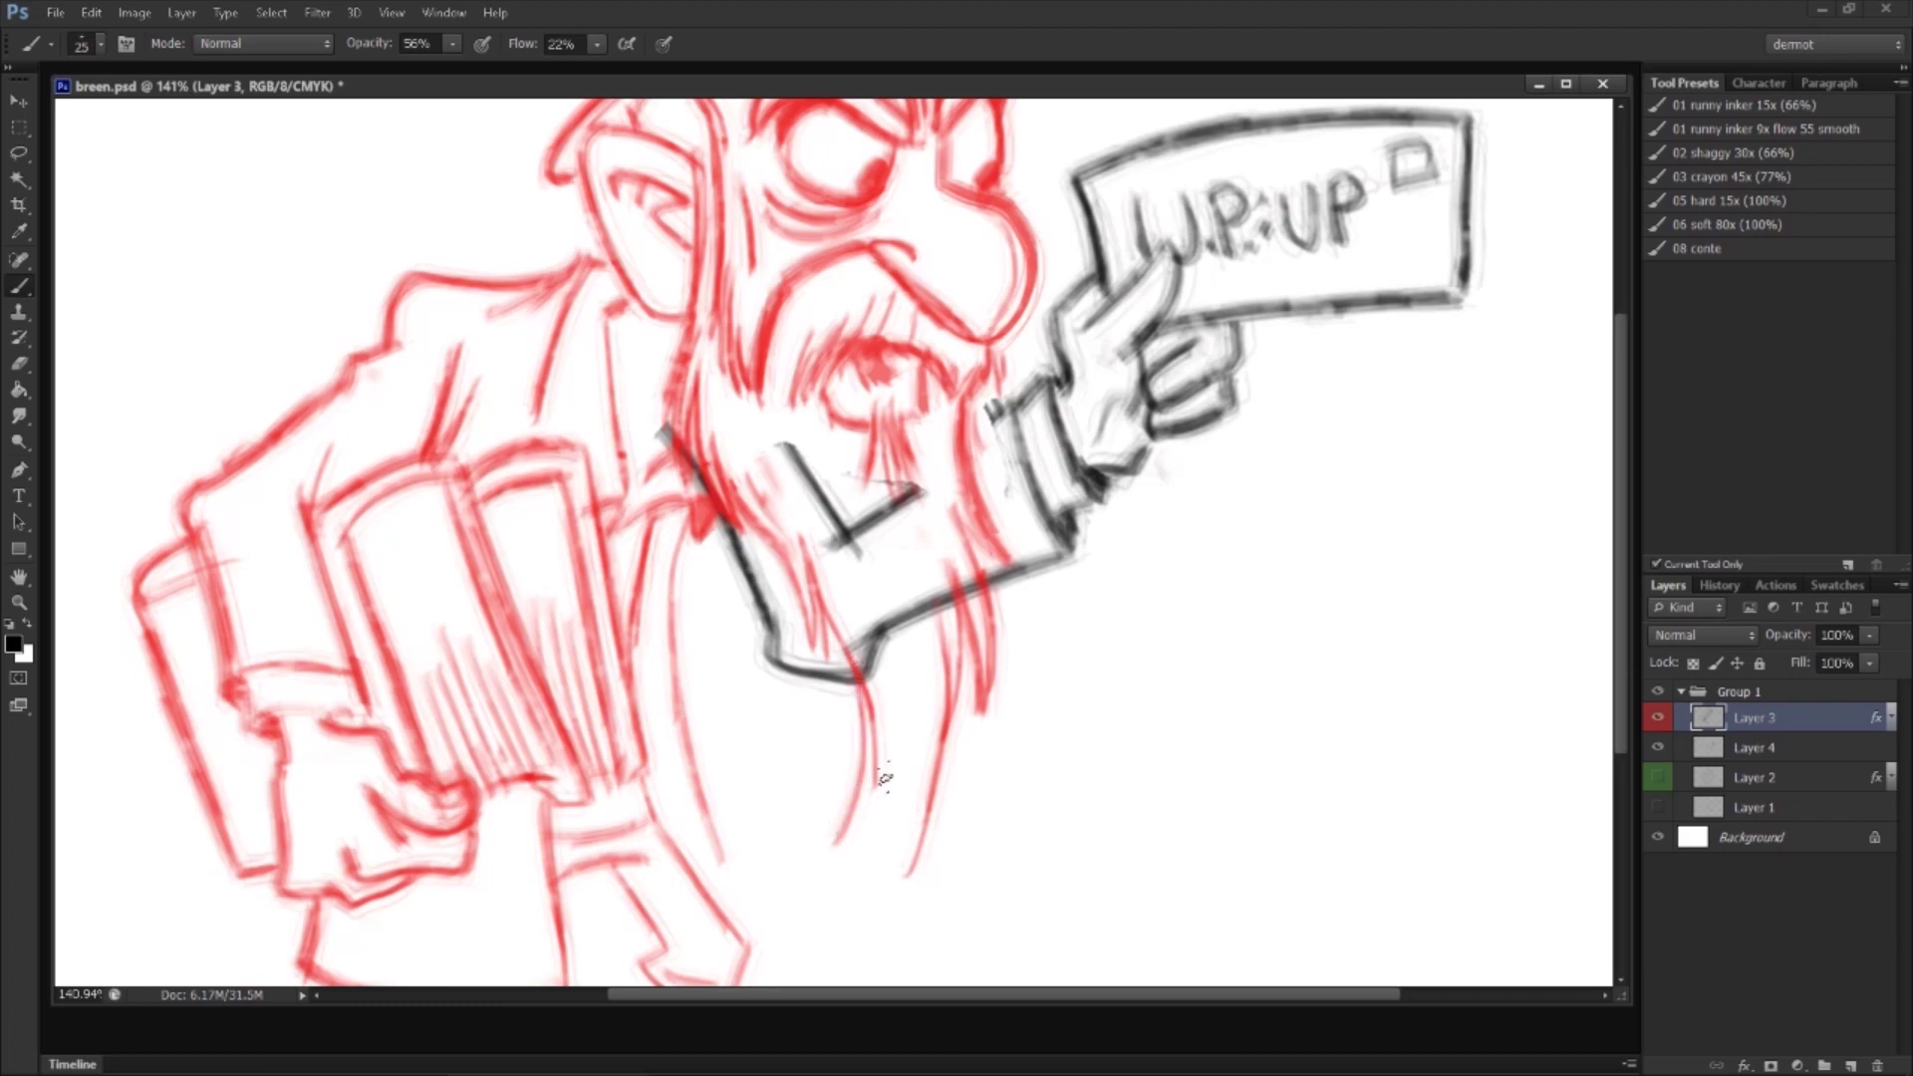
Step: Add ragged strands along the sides and lower end of the long beard
{"action": "left_click_drag", "start_coordinate": [1013, 777], "coordinate": [945, 610]}
{"action": "left_click_drag", "start_coordinate": [863, 515], "coordinate": [812, 693]}
{"action": "left_click_drag", "start_coordinate": [852, 618], "coordinate": [887, 780]}
{"action": "mouse_move", "coordinate": [881, 653]}
{"action": "left_mouse_down"}
{"action": "mouse_move", "coordinate": [918, 729]}
{"action": "mouse_move", "coordinate": [933, 605]}
{"action": "mouse_move", "coordinate": [912, 702]}
{"action": "mouse_move", "coordinate": [890, 631]}
{"action": "mouse_move", "coordinate": [924, 745]}
{"action": "left_mouse_up"}
{"action": "mouse_move", "coordinate": [1041, 528]}
{"action": "left_mouse_down"}
{"action": "mouse_move", "coordinate": [1097, 697]}
{"action": "mouse_move", "coordinate": [1016, 583]}
{"action": "left_mouse_up"}
{"action": "left_click_drag", "start_coordinate": [847, 544], "coordinate": [774, 673]}
{"action": "left_click_drag", "start_coordinate": [931, 551], "coordinate": [931, 692]}
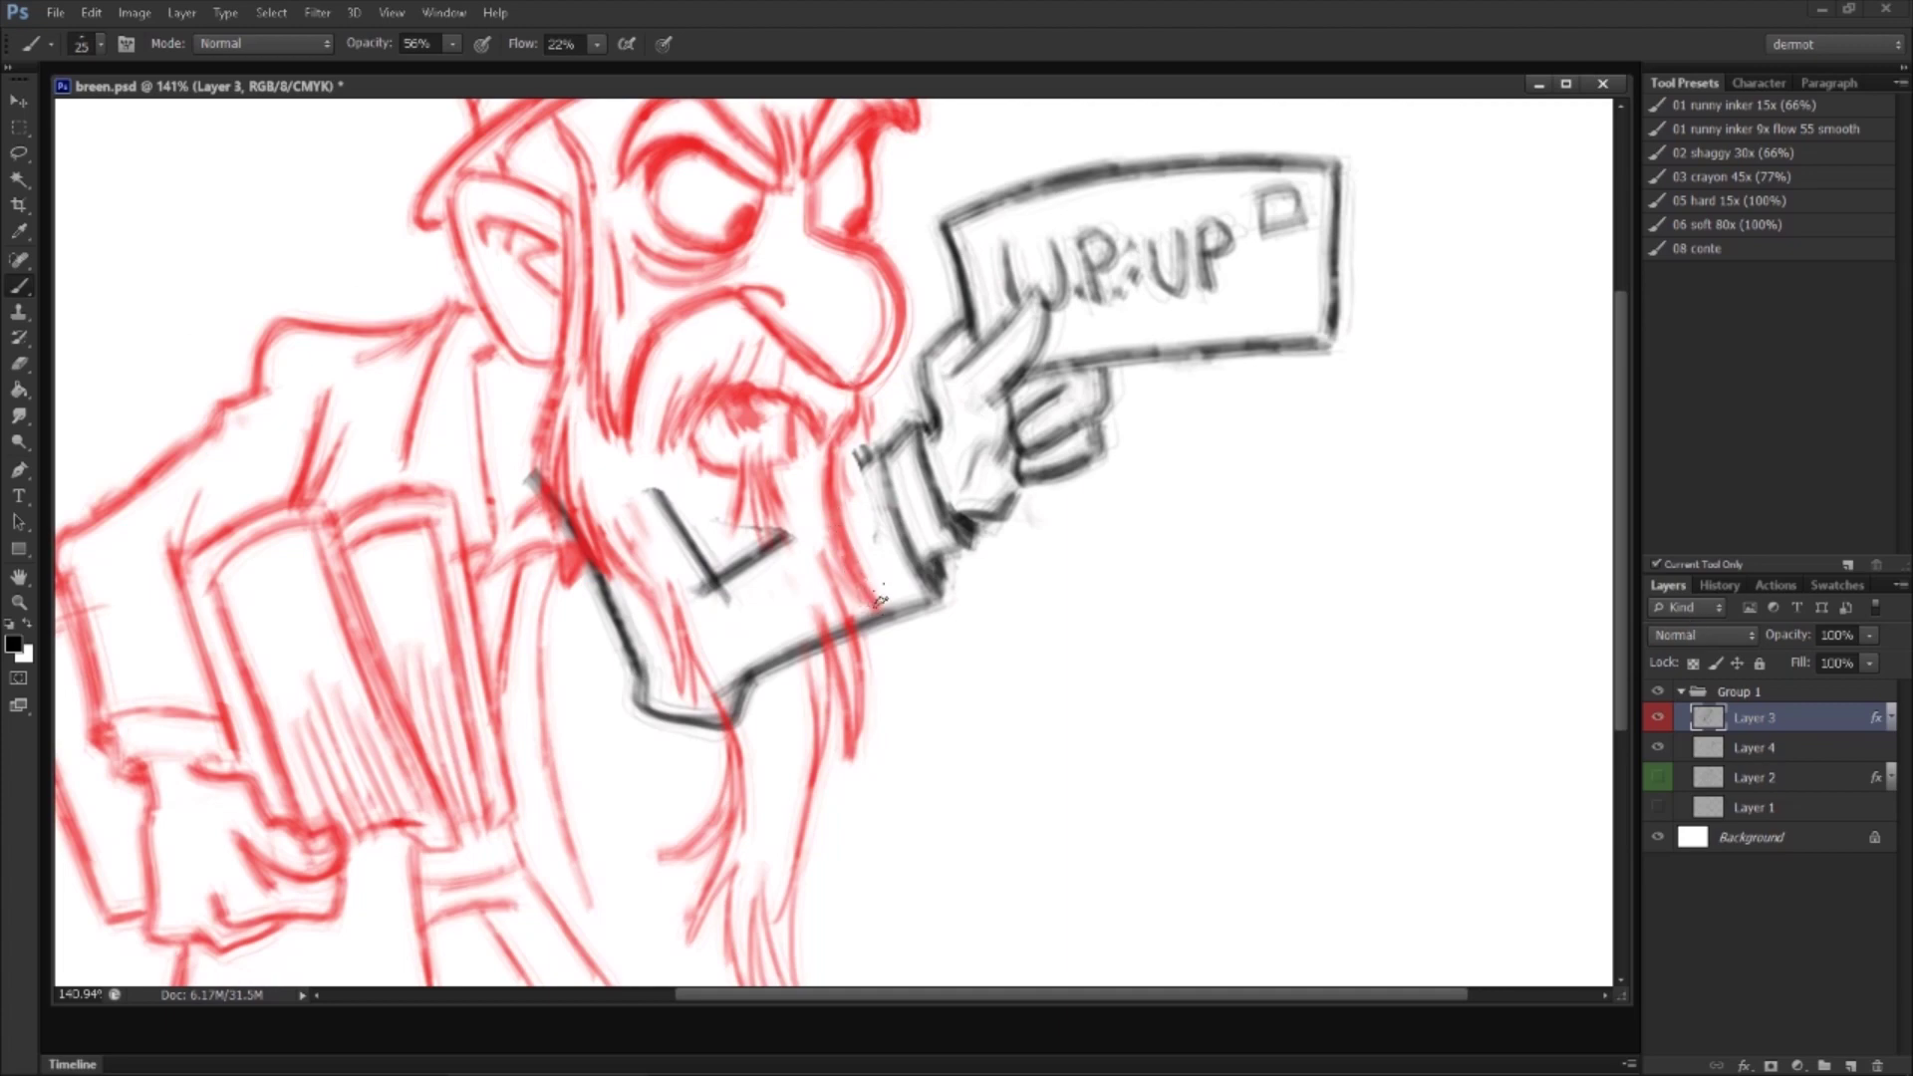
Step: Erase the sleeve lines crossing the beard on Layer 4 and extend the upper sleeve line to the beard's edge
{"action": "key", "text": "e"}
{"action": "key", "text": "alt+bracketleft"}
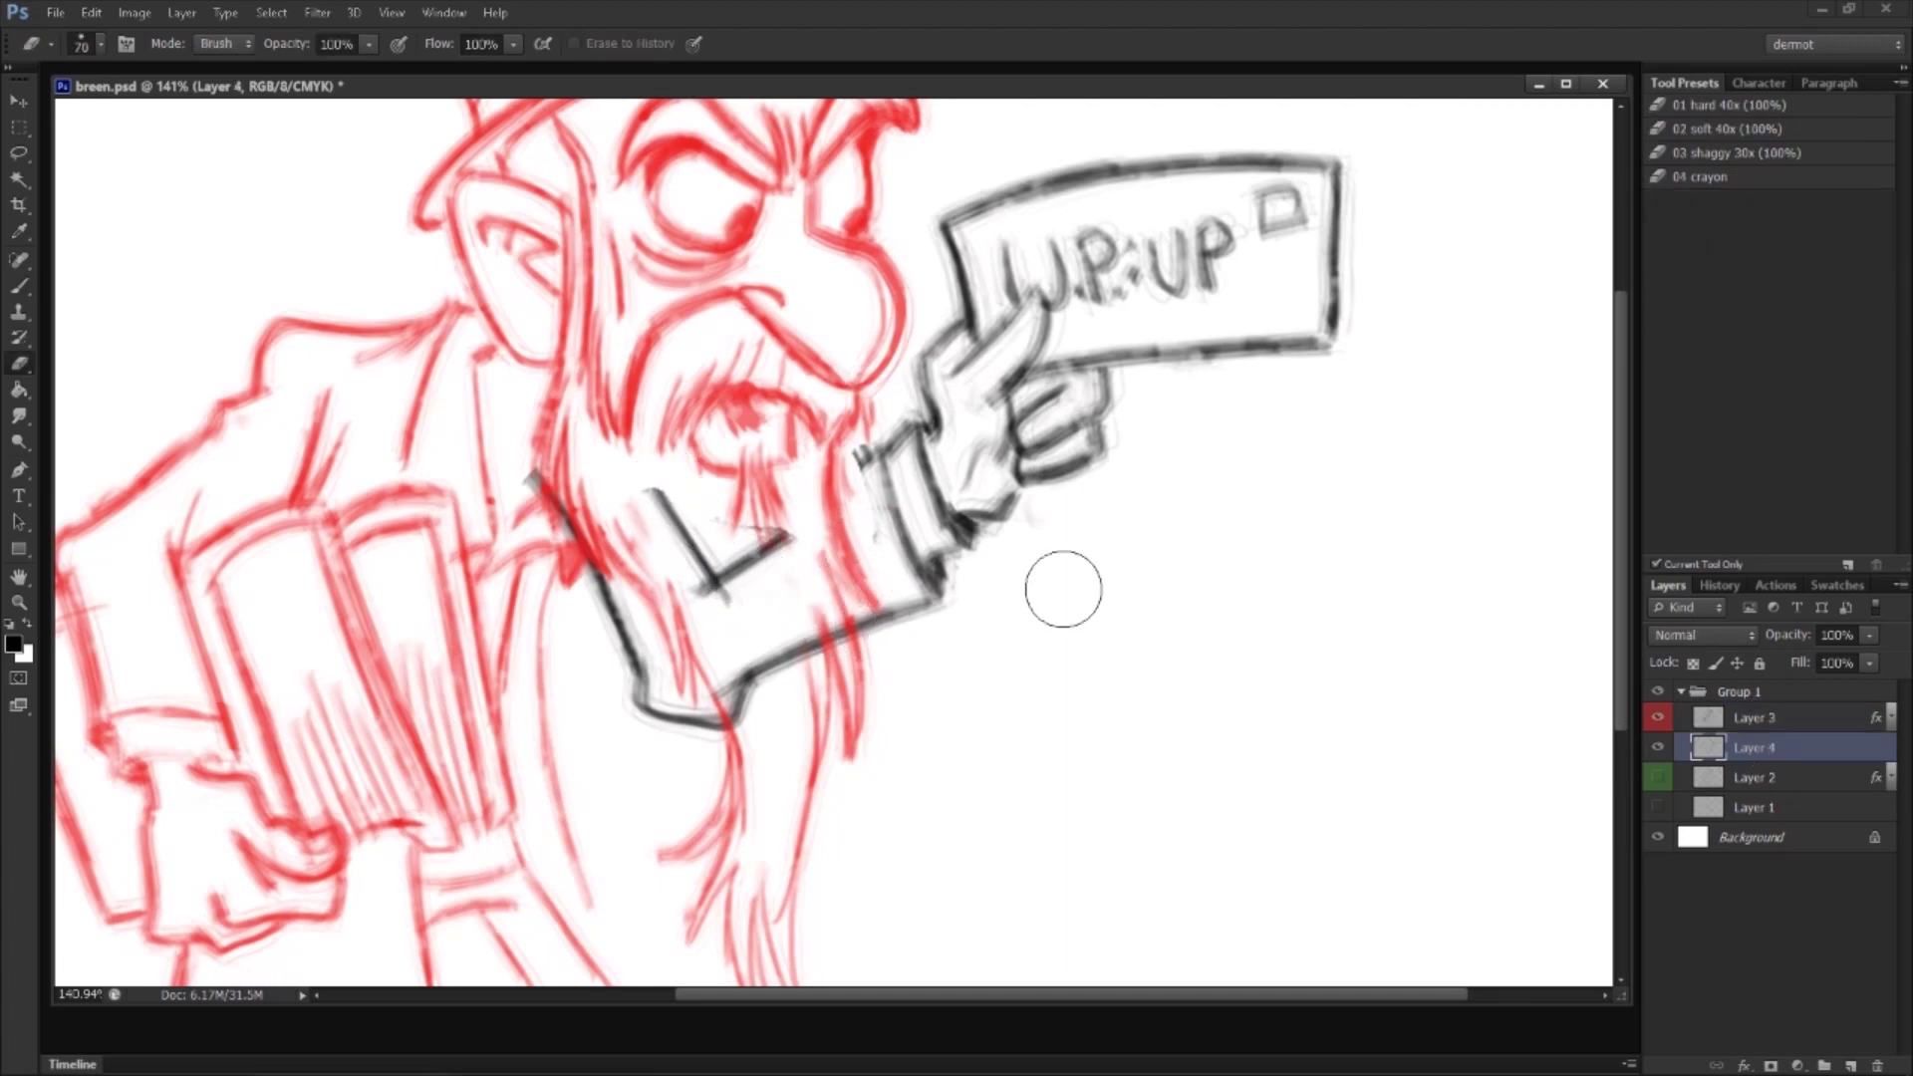
{"action": "mouse_move", "coordinate": [650, 539]}
{"action": "left_mouse_down"}
{"action": "mouse_move", "coordinate": [662, 474]}
{"action": "mouse_move", "coordinate": [776, 527]}
{"action": "mouse_move", "coordinate": [765, 553]}
{"action": "mouse_move", "coordinate": [712, 556]}
{"action": "mouse_move", "coordinate": [755, 618]}
{"action": "mouse_move", "coordinate": [728, 685]}
{"action": "mouse_move", "coordinate": [745, 721]}
{"action": "mouse_move", "coordinate": [803, 624]}
{"action": "left_mouse_up"}
{"action": "key", "text": "bracketleft"}
{"action": "key", "text": "bracketleft"}
{"action": "key", "text": "bracketleft"}
{"action": "mouse_move", "coordinate": [558, 469]}
{"action": "left_mouse_down"}
{"action": "mouse_move", "coordinate": [531, 495]}
{"action": "mouse_move", "coordinate": [566, 463]}
{"action": "mouse_move", "coordinate": [555, 528]}
{"action": "left_mouse_up"}
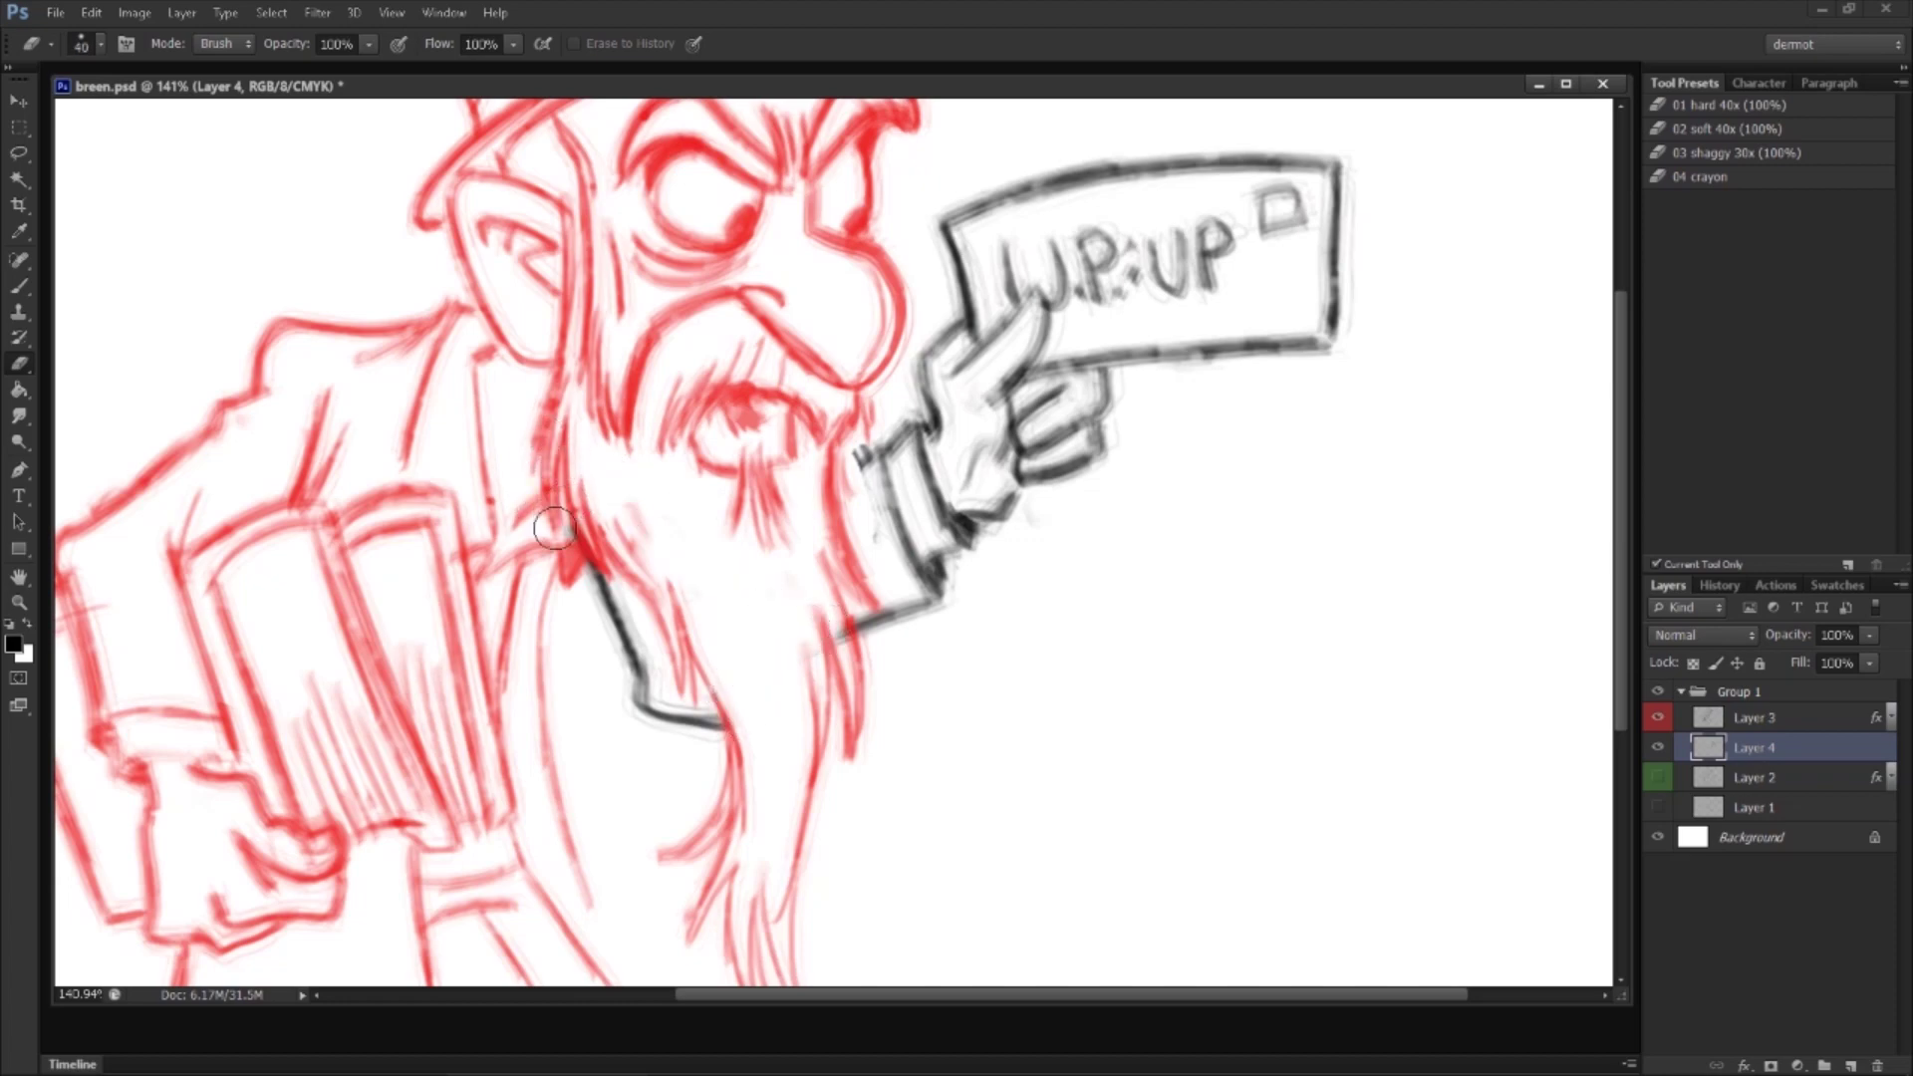
{"action": "mouse_move", "coordinate": [863, 479]}
{"action": "left_mouse_down"}
{"action": "mouse_move", "coordinate": [851, 415]}
{"action": "mouse_move", "coordinate": [875, 457]}
{"action": "mouse_move", "coordinate": [915, 468]}
{"action": "mouse_move", "coordinate": [819, 498]}
{"action": "left_mouse_up"}
{"action": "key", "text": "b"}
{"action": "key", "text": "z"}
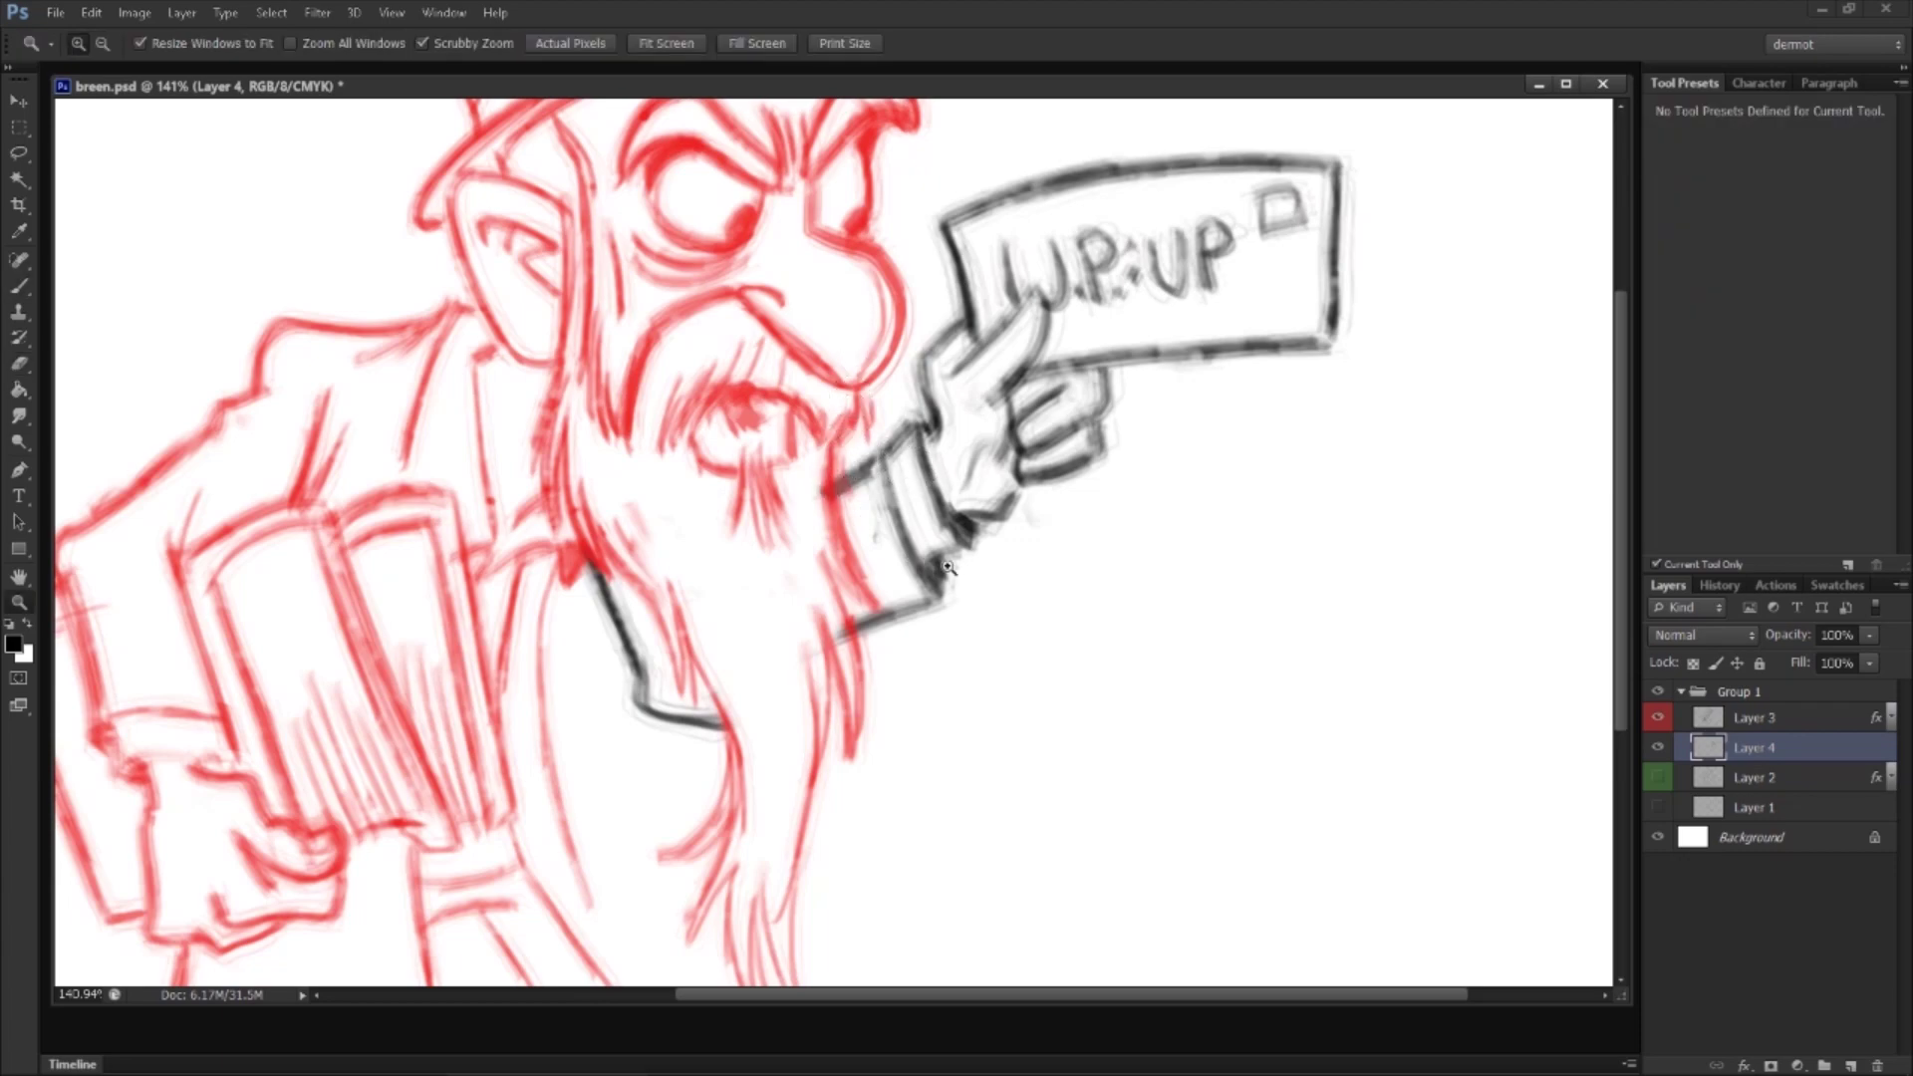
Step: Hide the Color Overlay effect on Layer 3 so its red lines match the rest of the ink drawing
{"action": "key", "text": "ctrl+0"}
{"action": "left_click", "coordinate": [1757, 719]}
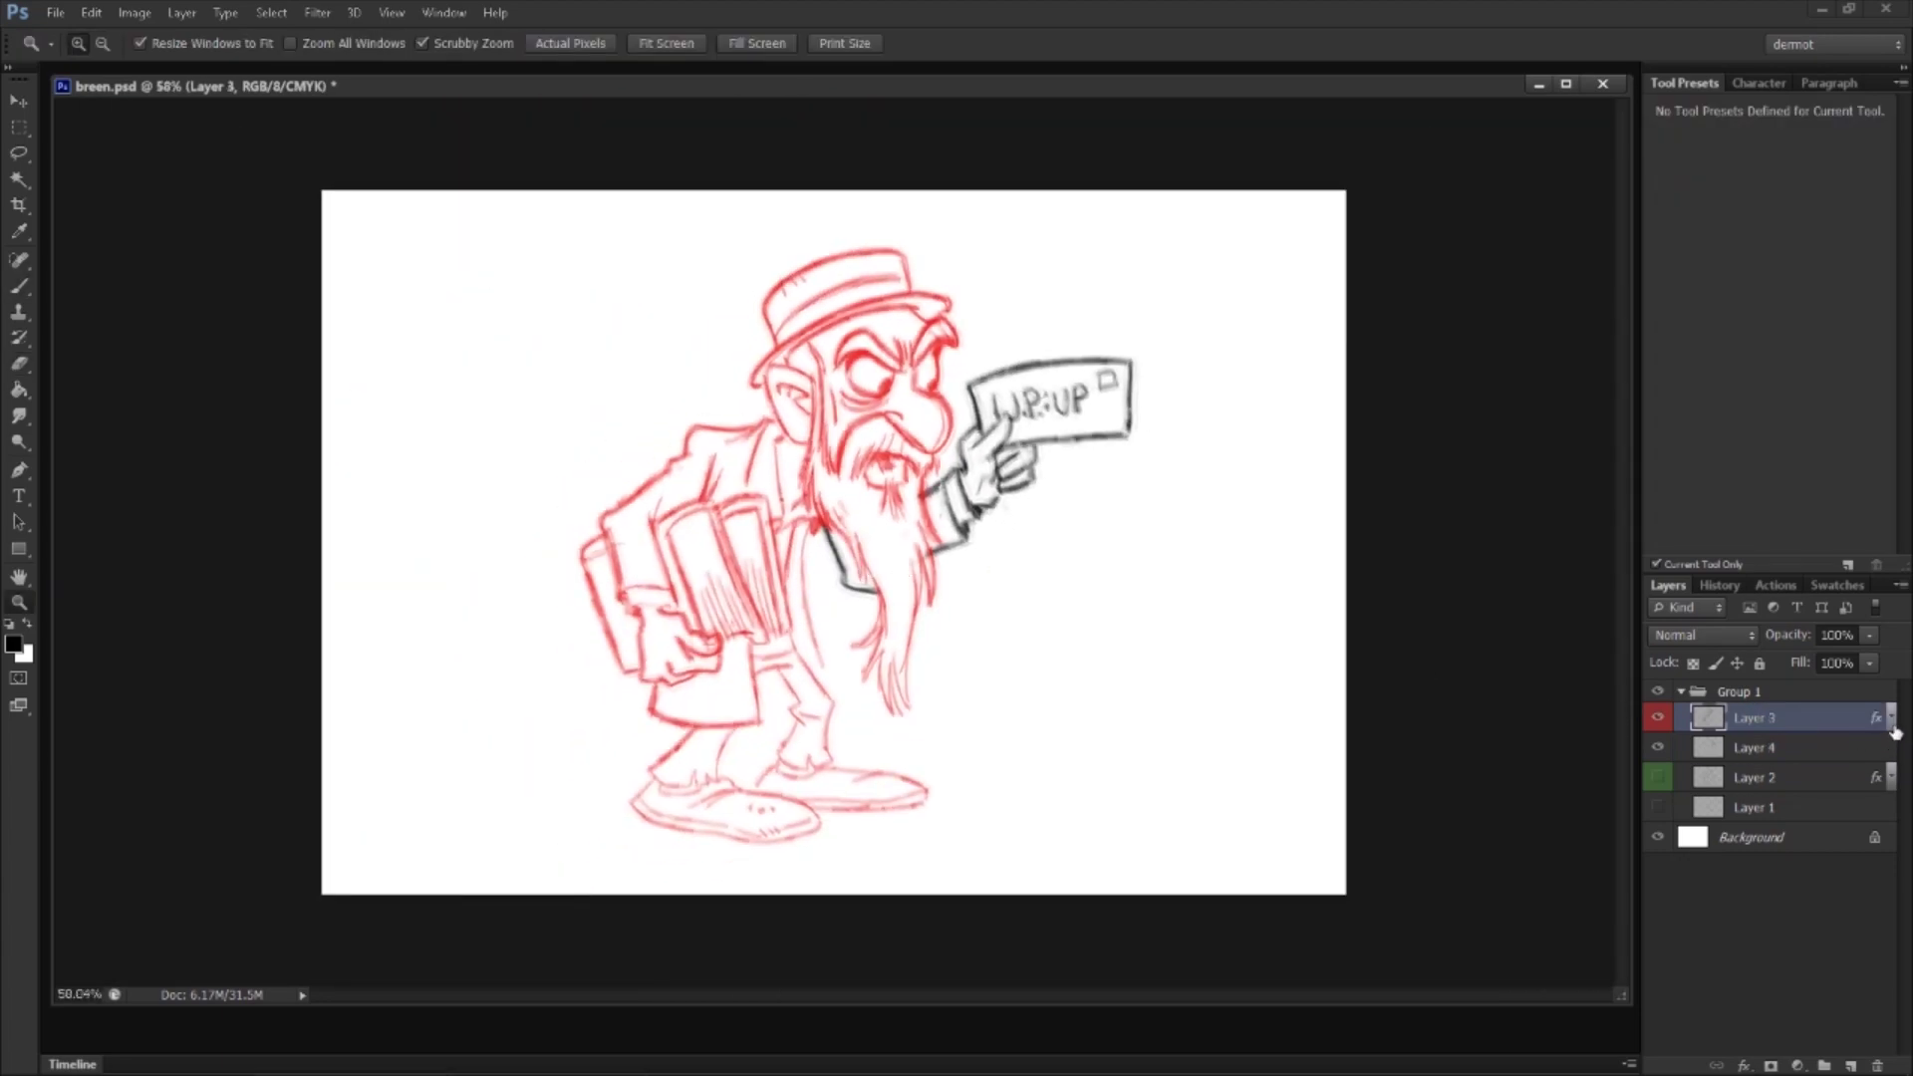
{"action": "left_click", "coordinate": [1892, 717]}
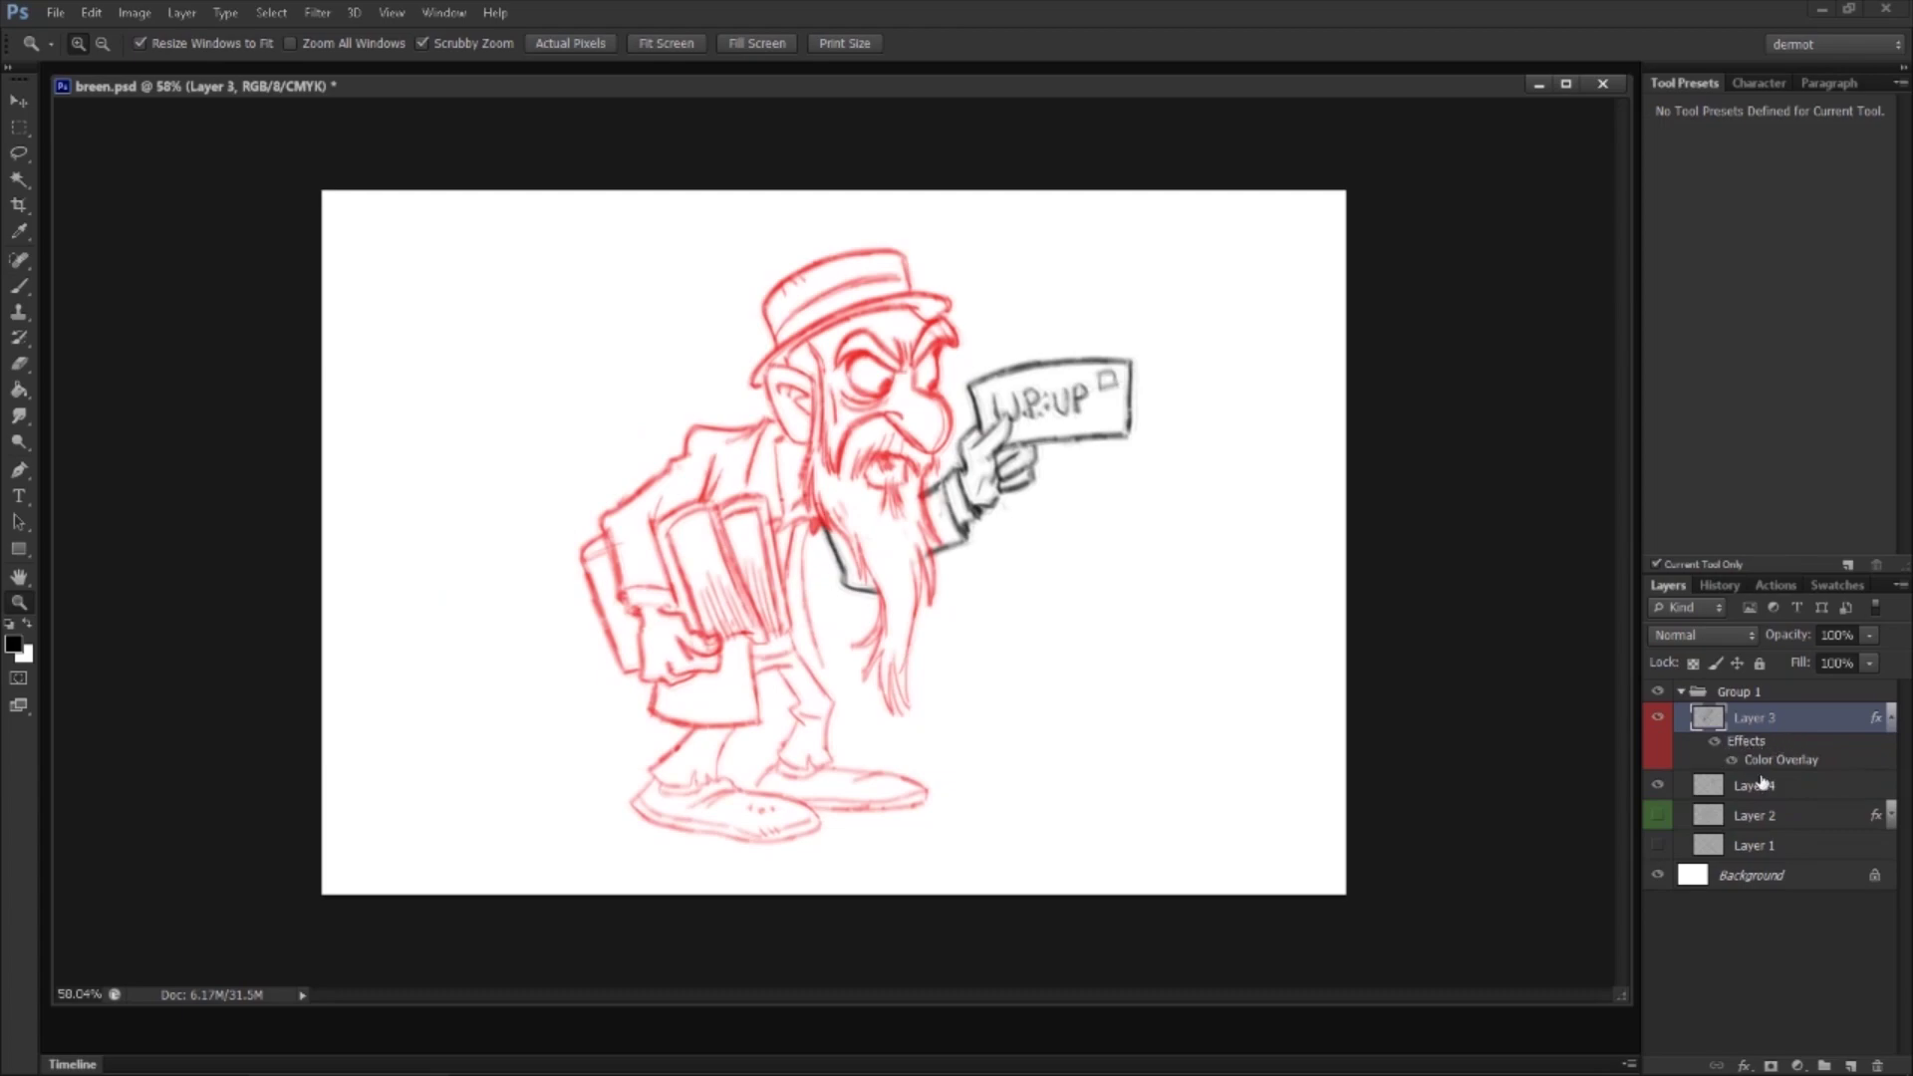
{"action": "left_click", "coordinate": [1714, 740]}
{"action": "left_click", "coordinate": [1891, 717]}
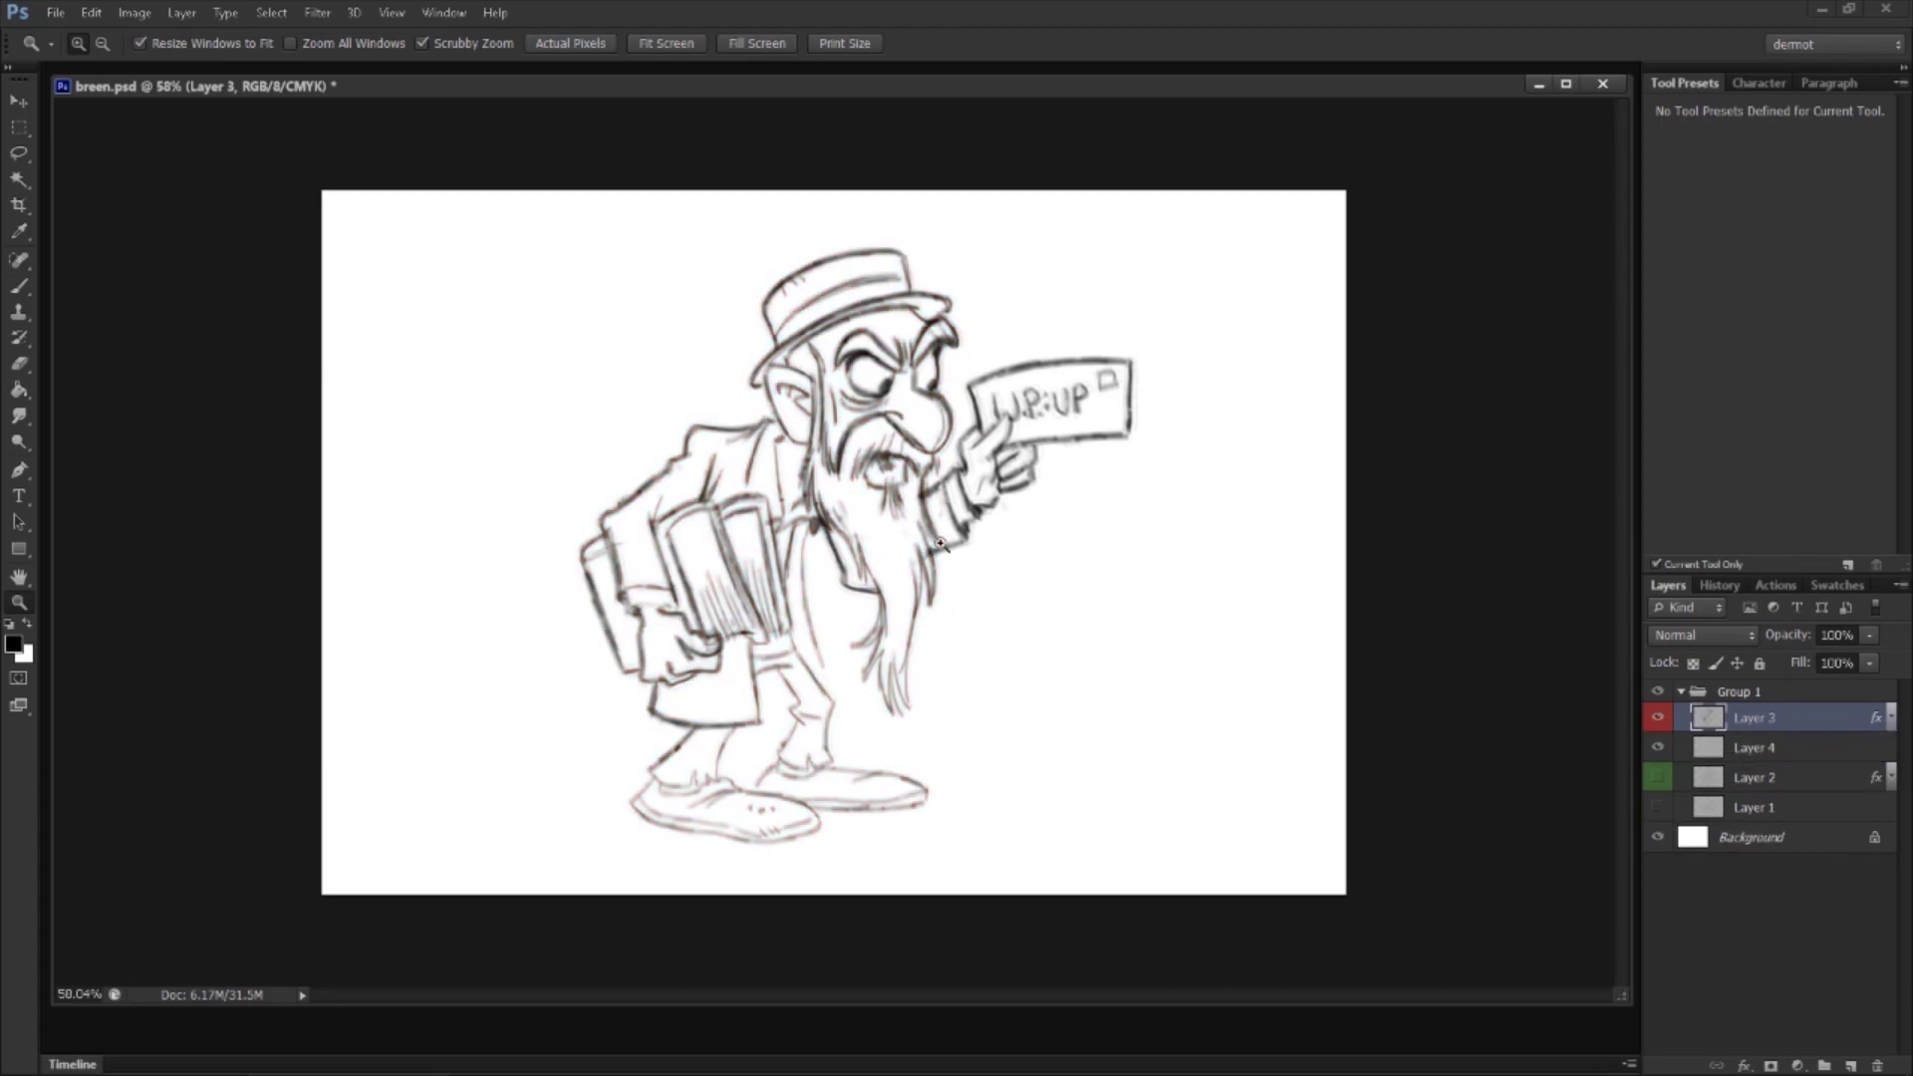
{"action": "left_click_drag", "start_coordinate": [988, 588], "coordinate": [1522, 639]}
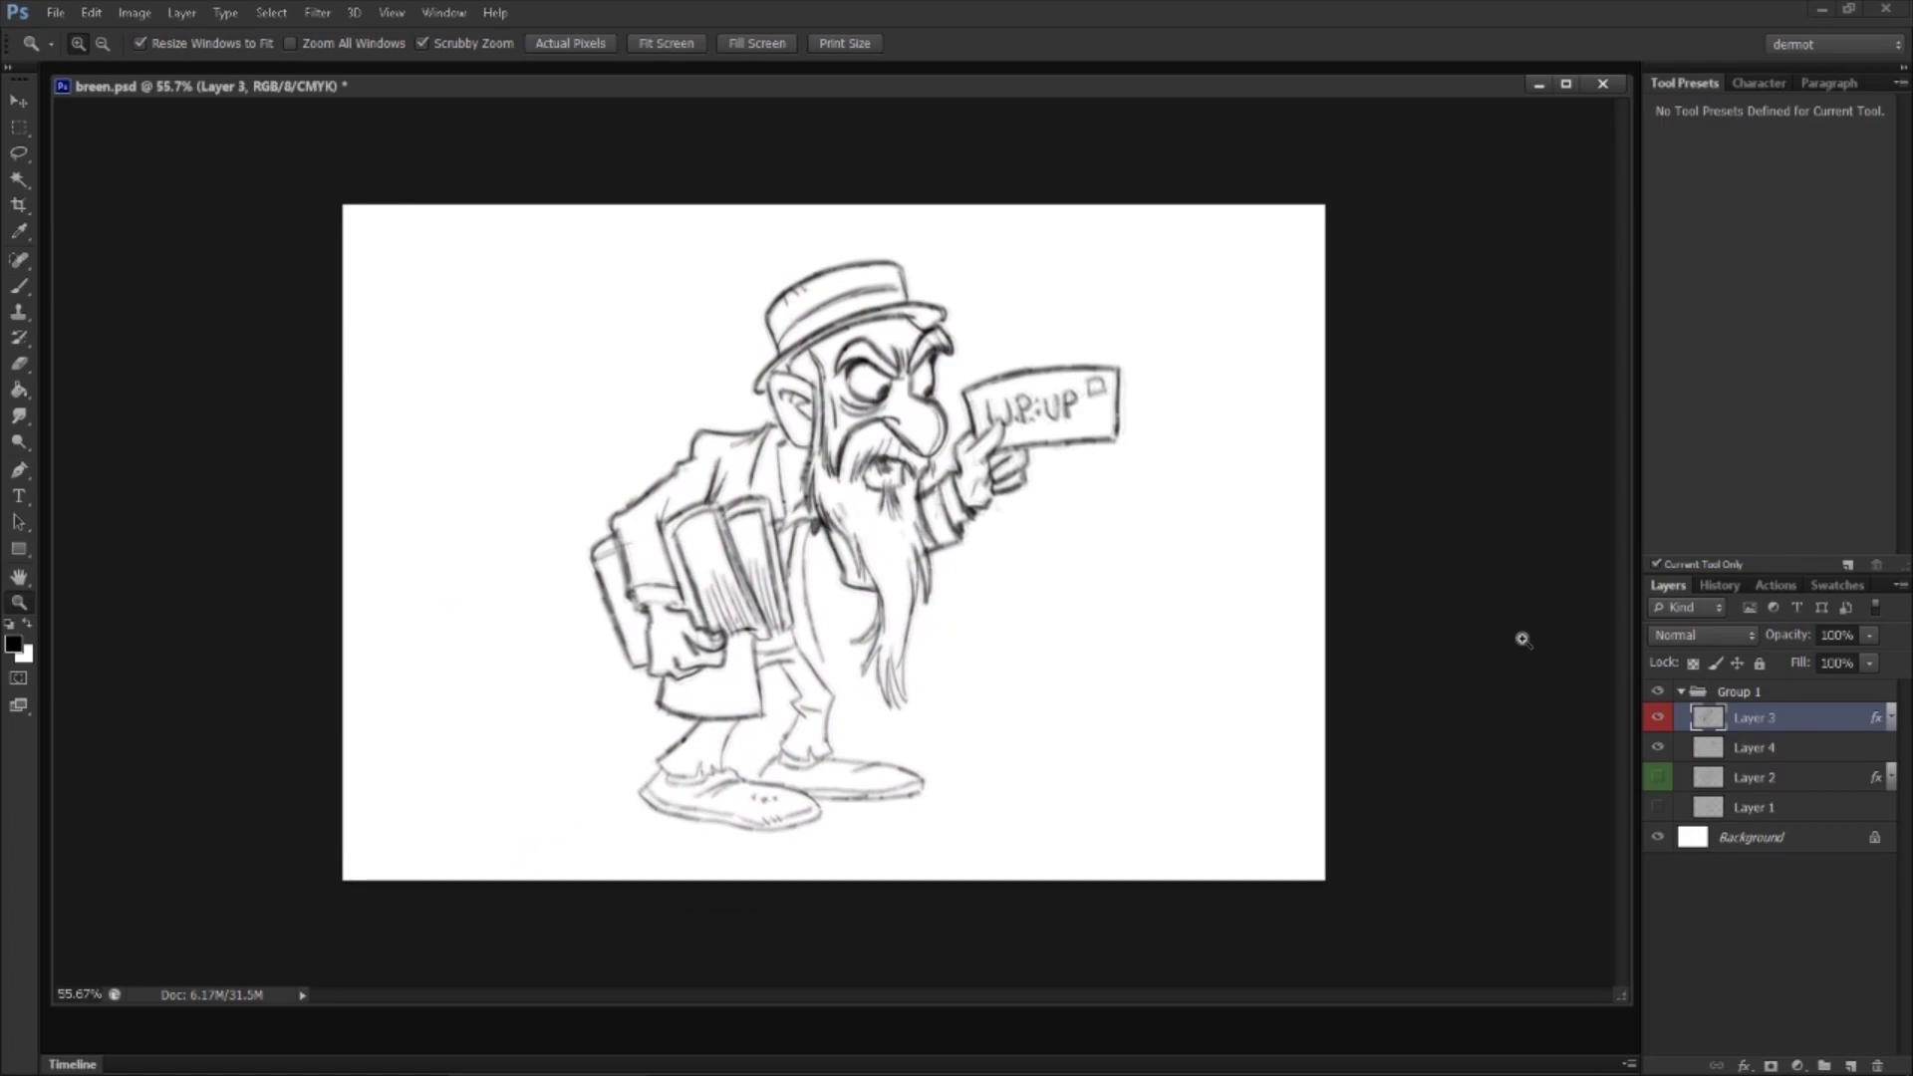
Step: Check the drawing mirrored by flipping it horizontally with Layers 3 and 4 selected, and flip it back
{"action": "left_click", "coordinate": [1771, 749], "text": "shift"}
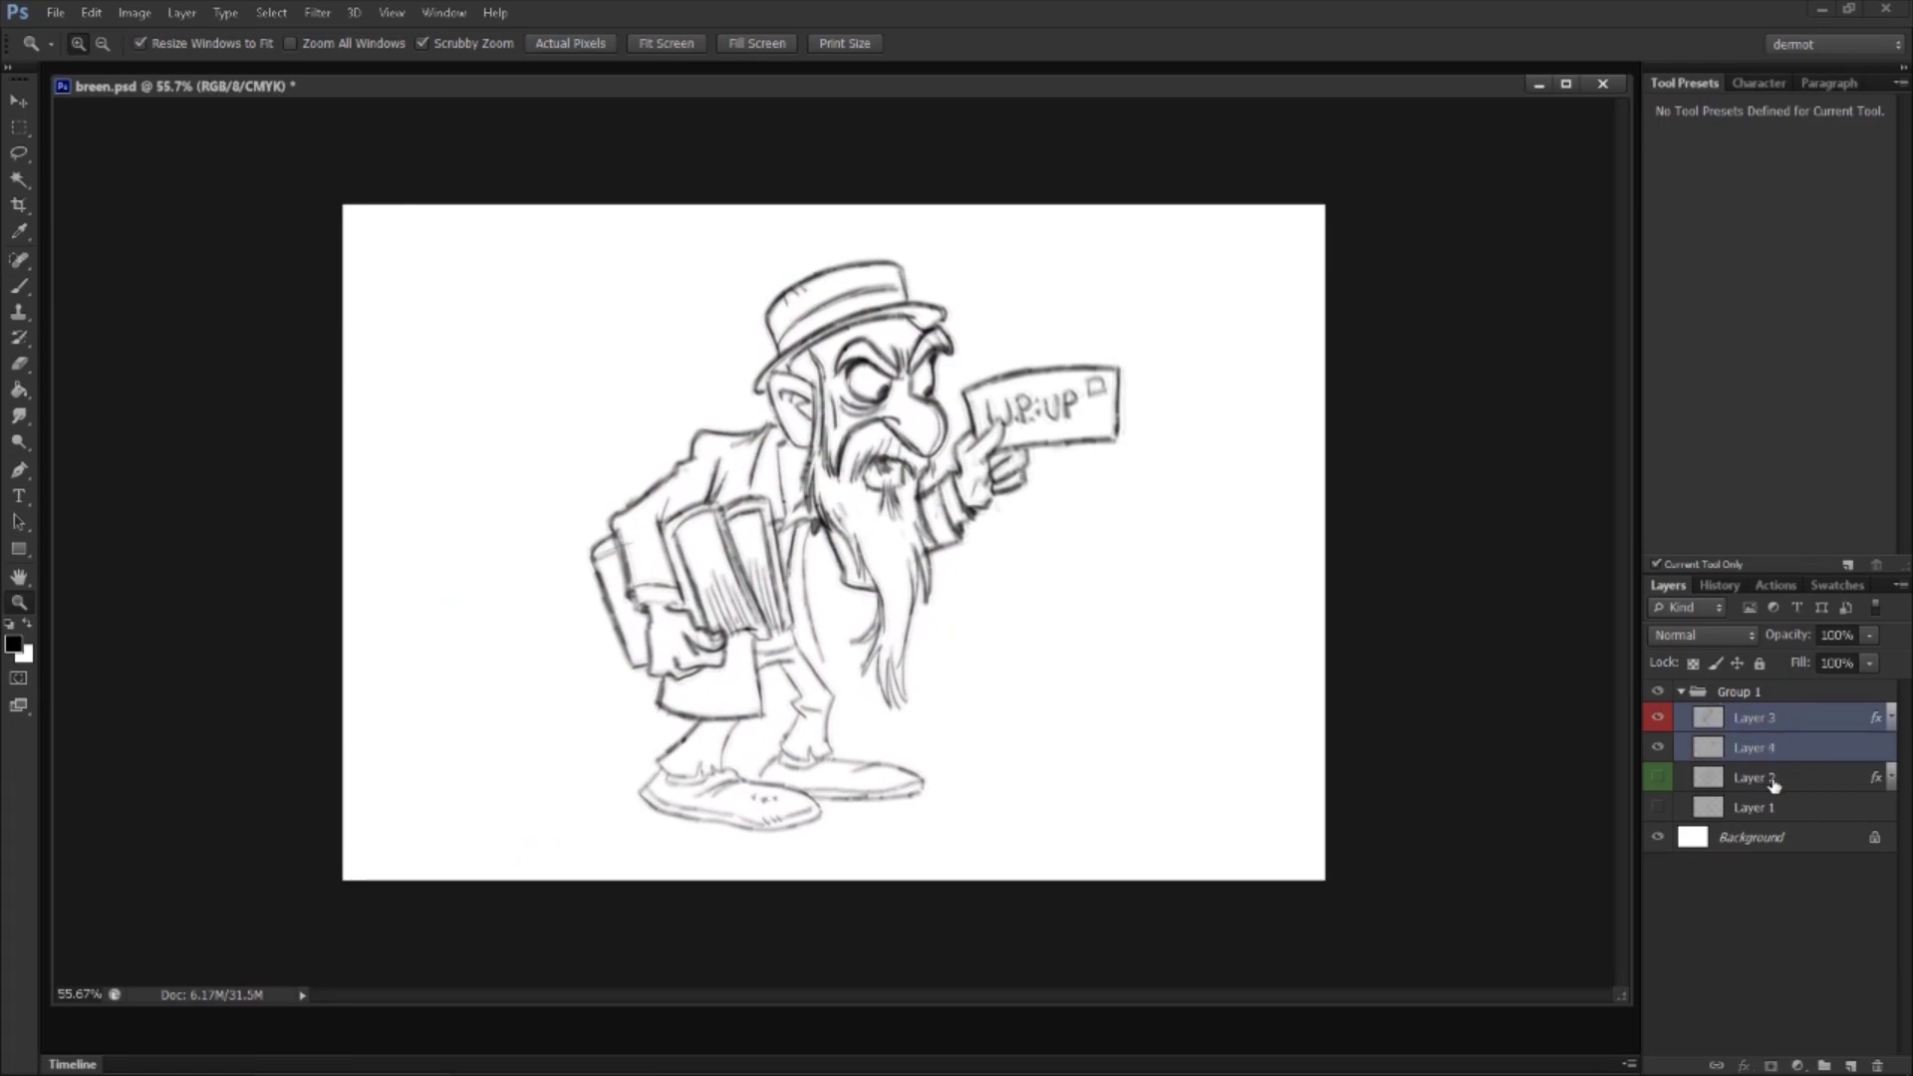
{"action": "key", "text": "ctrl+shift+h"}
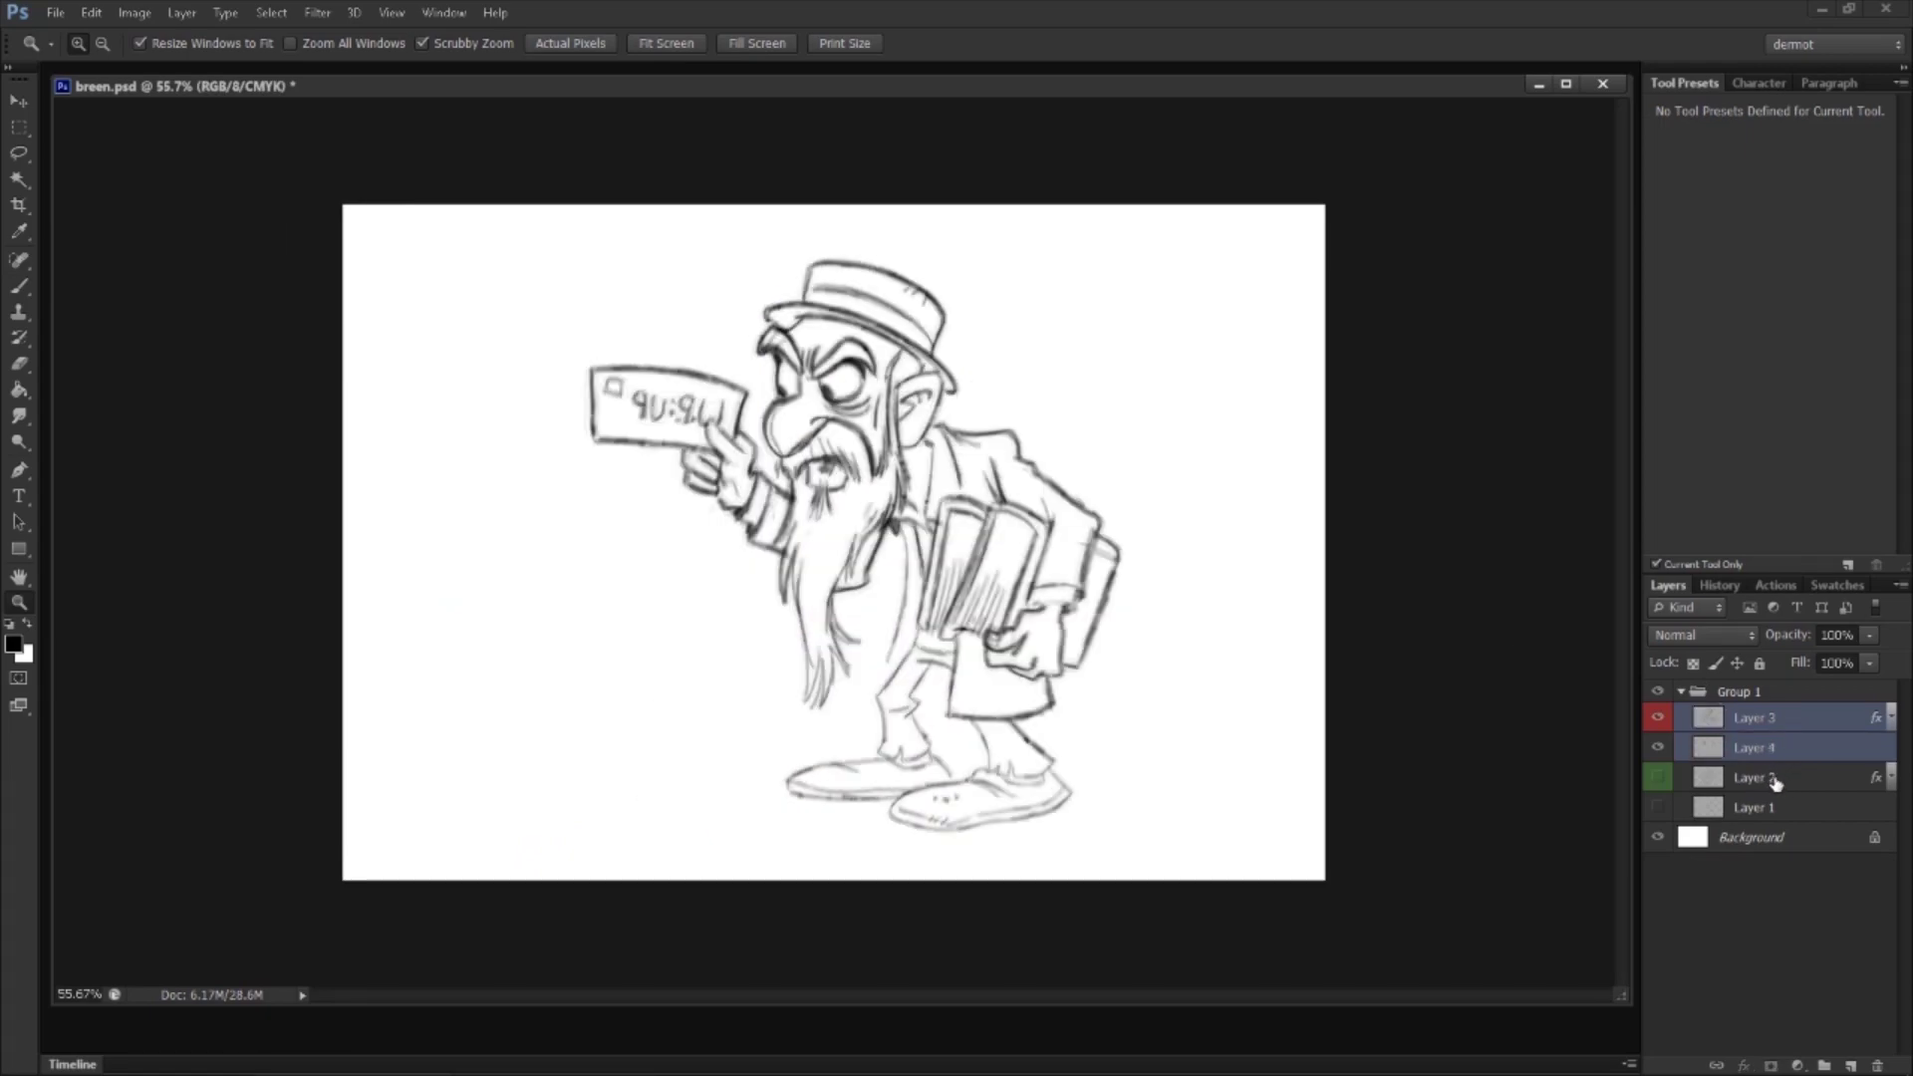
{"action": "key", "text": "ctrl+shift+h"}
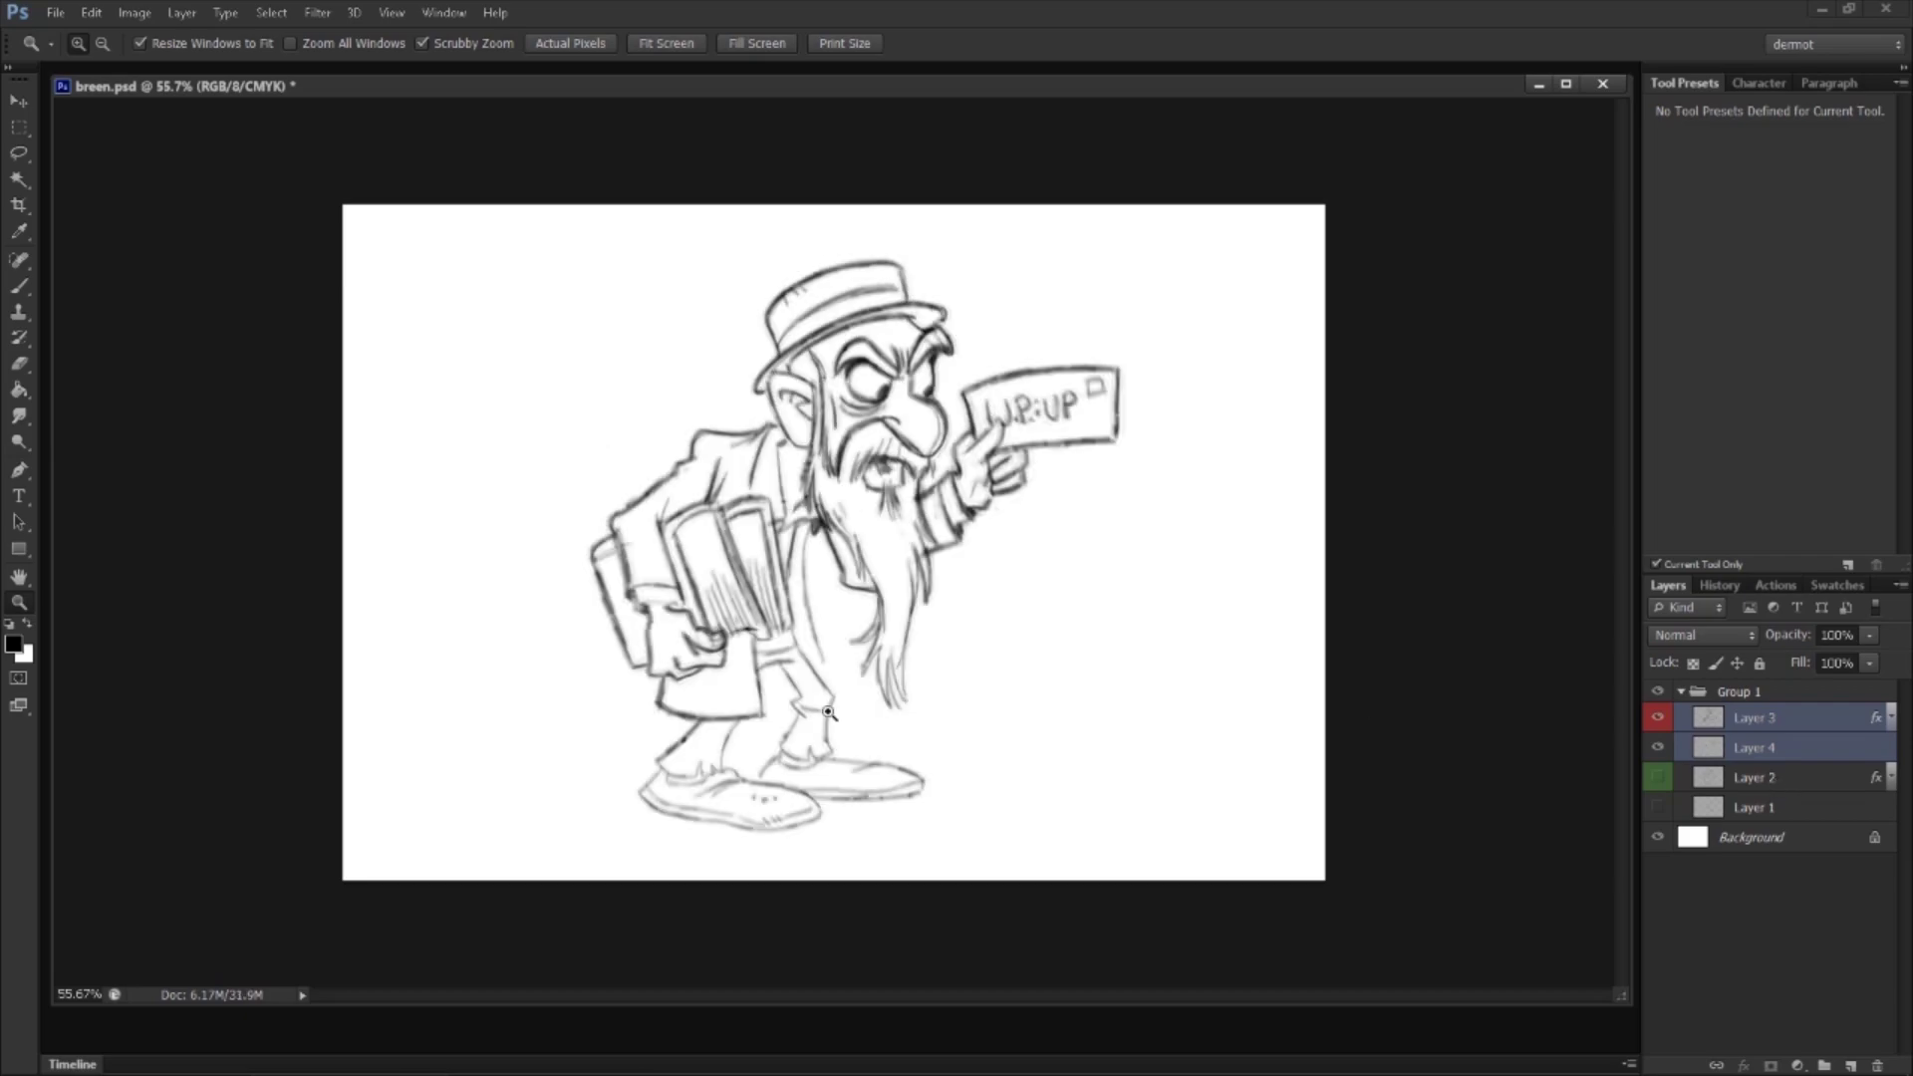
Step: Lasso the far leg and shoe on Layer 3, shift them slightly forward away from the near foot, and deselect
{"action": "left_click_drag", "start_coordinate": [828, 712], "coordinate": [818, 613]}
{"action": "key", "text": "l"}
{"action": "mouse_move", "coordinate": [762, 765]}
{"action": "left_mouse_down"}
{"action": "mouse_move", "coordinate": [892, 867]}
{"action": "mouse_move", "coordinate": [982, 632]}
{"action": "mouse_move", "coordinate": [793, 397]}
{"action": "mouse_move", "coordinate": [694, 516]}
{"action": "mouse_move", "coordinate": [668, 638]}
{"action": "left_mouse_up"}
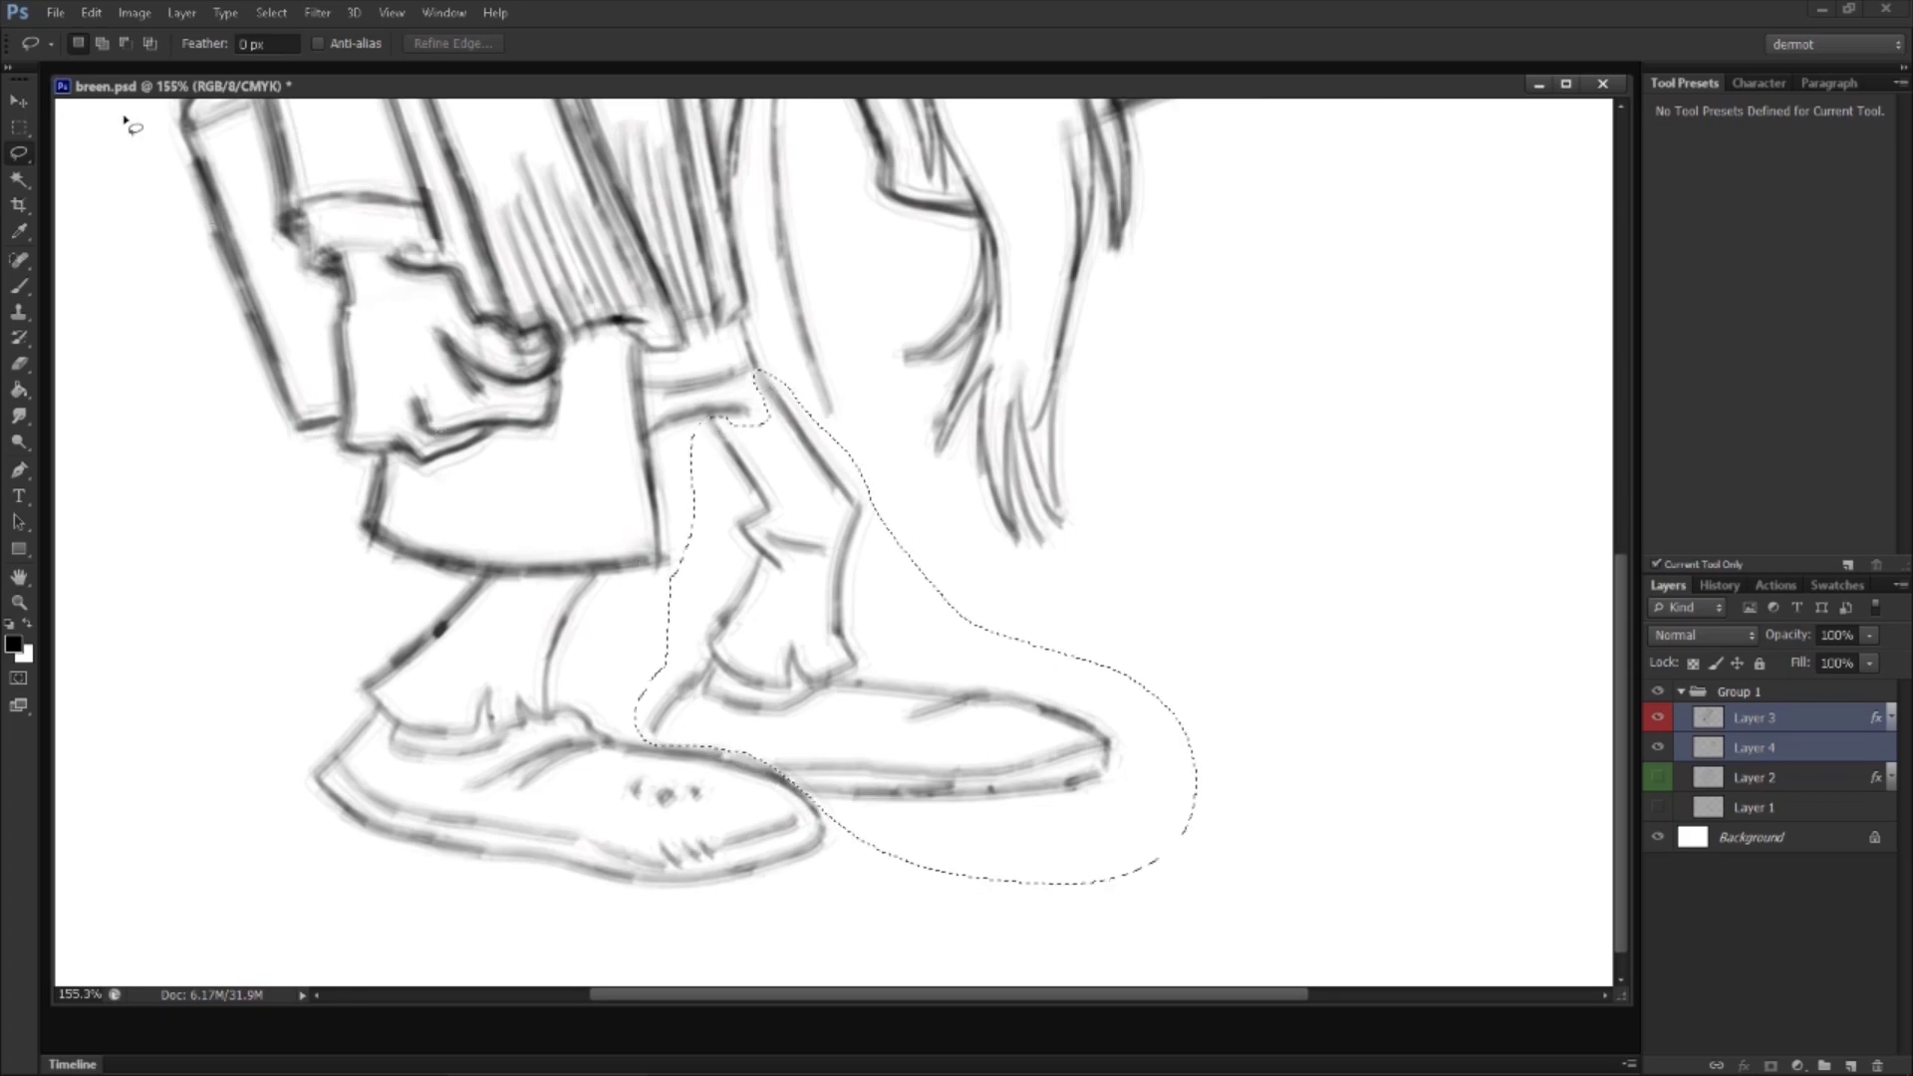
{"action": "left_click", "coordinate": [18, 100]}
{"action": "mouse_move", "coordinate": [1018, 810]}
{"action": "left_mouse_down"}
{"action": "mouse_move", "coordinate": [1046, 797]}
{"action": "mouse_move", "coordinate": [1020, 811]}
{"action": "left_mouse_up"}
{"action": "left_click", "coordinate": [1776, 750]}
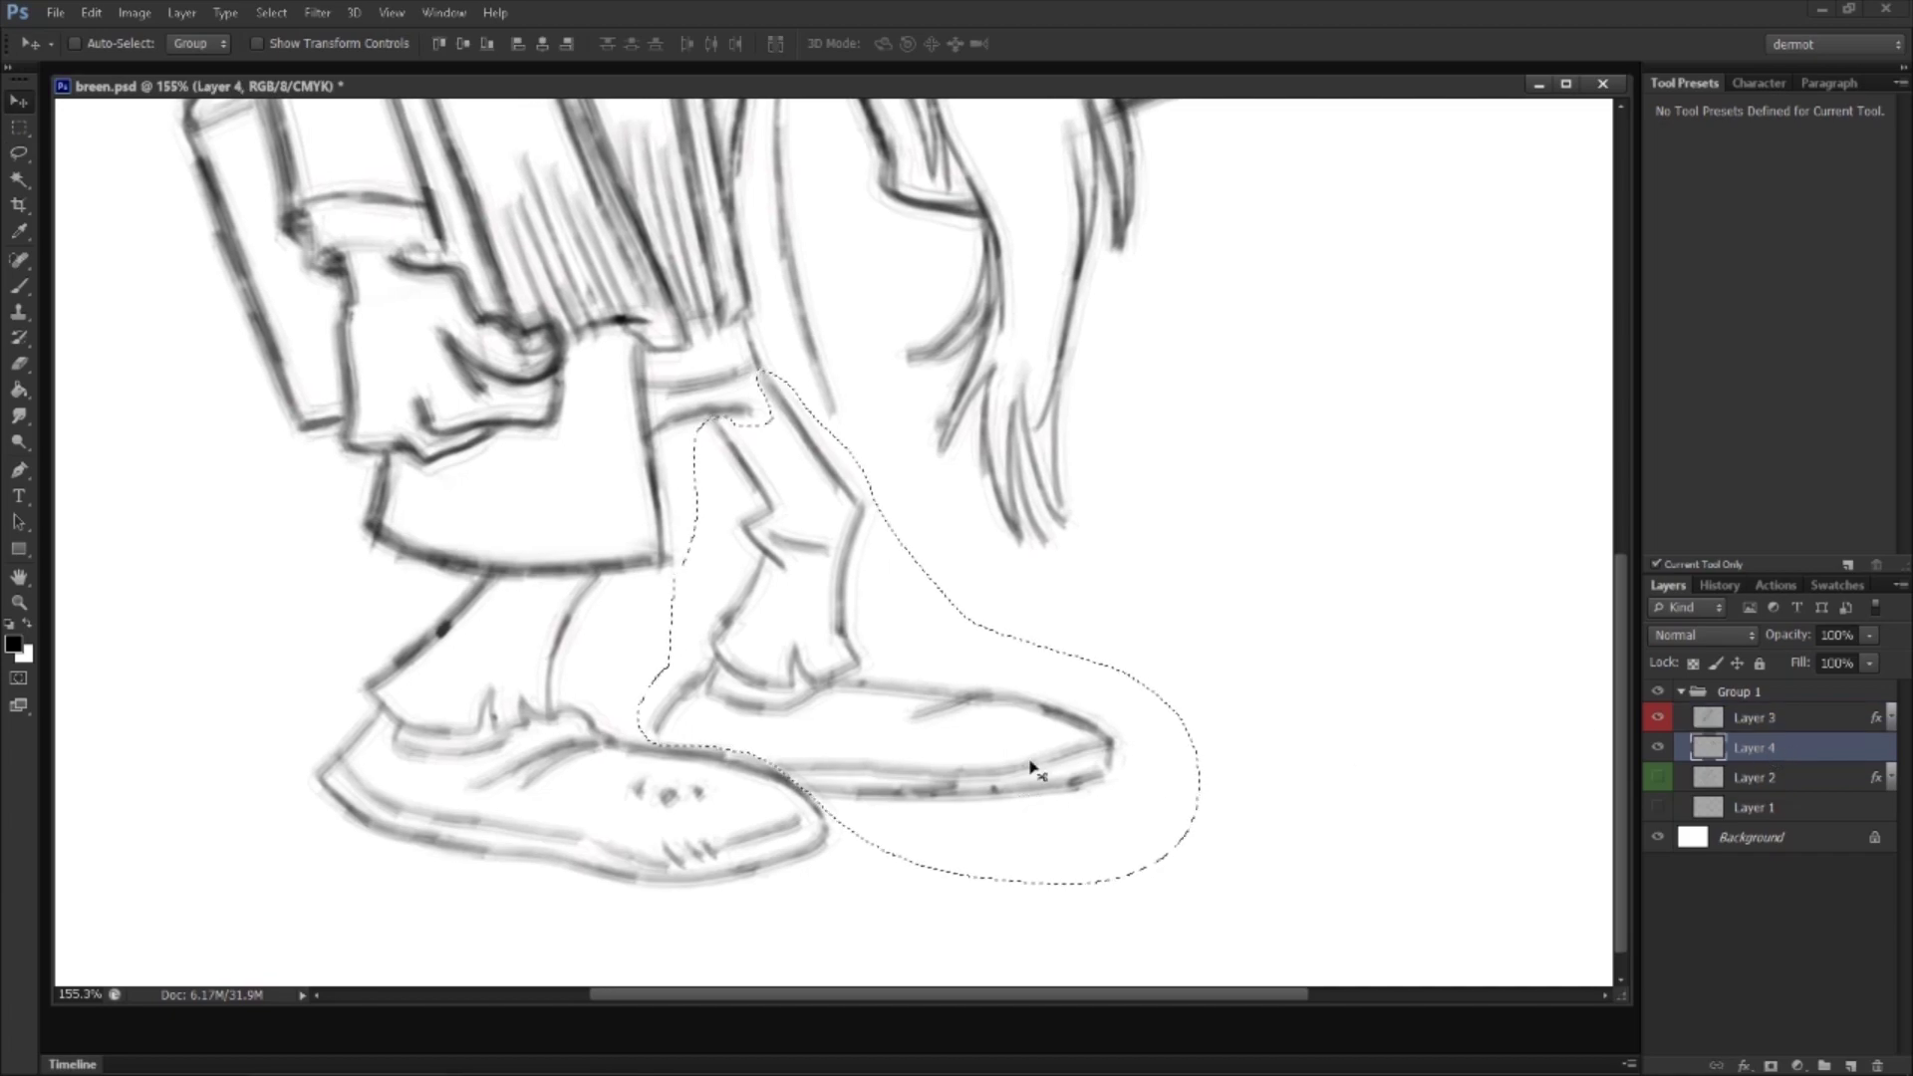
{"action": "left_click", "coordinate": [1748, 719]}
{"action": "left_click_drag", "start_coordinate": [1095, 786], "coordinate": [1116, 787]}
{"action": "key", "text": "ctrl+d"}
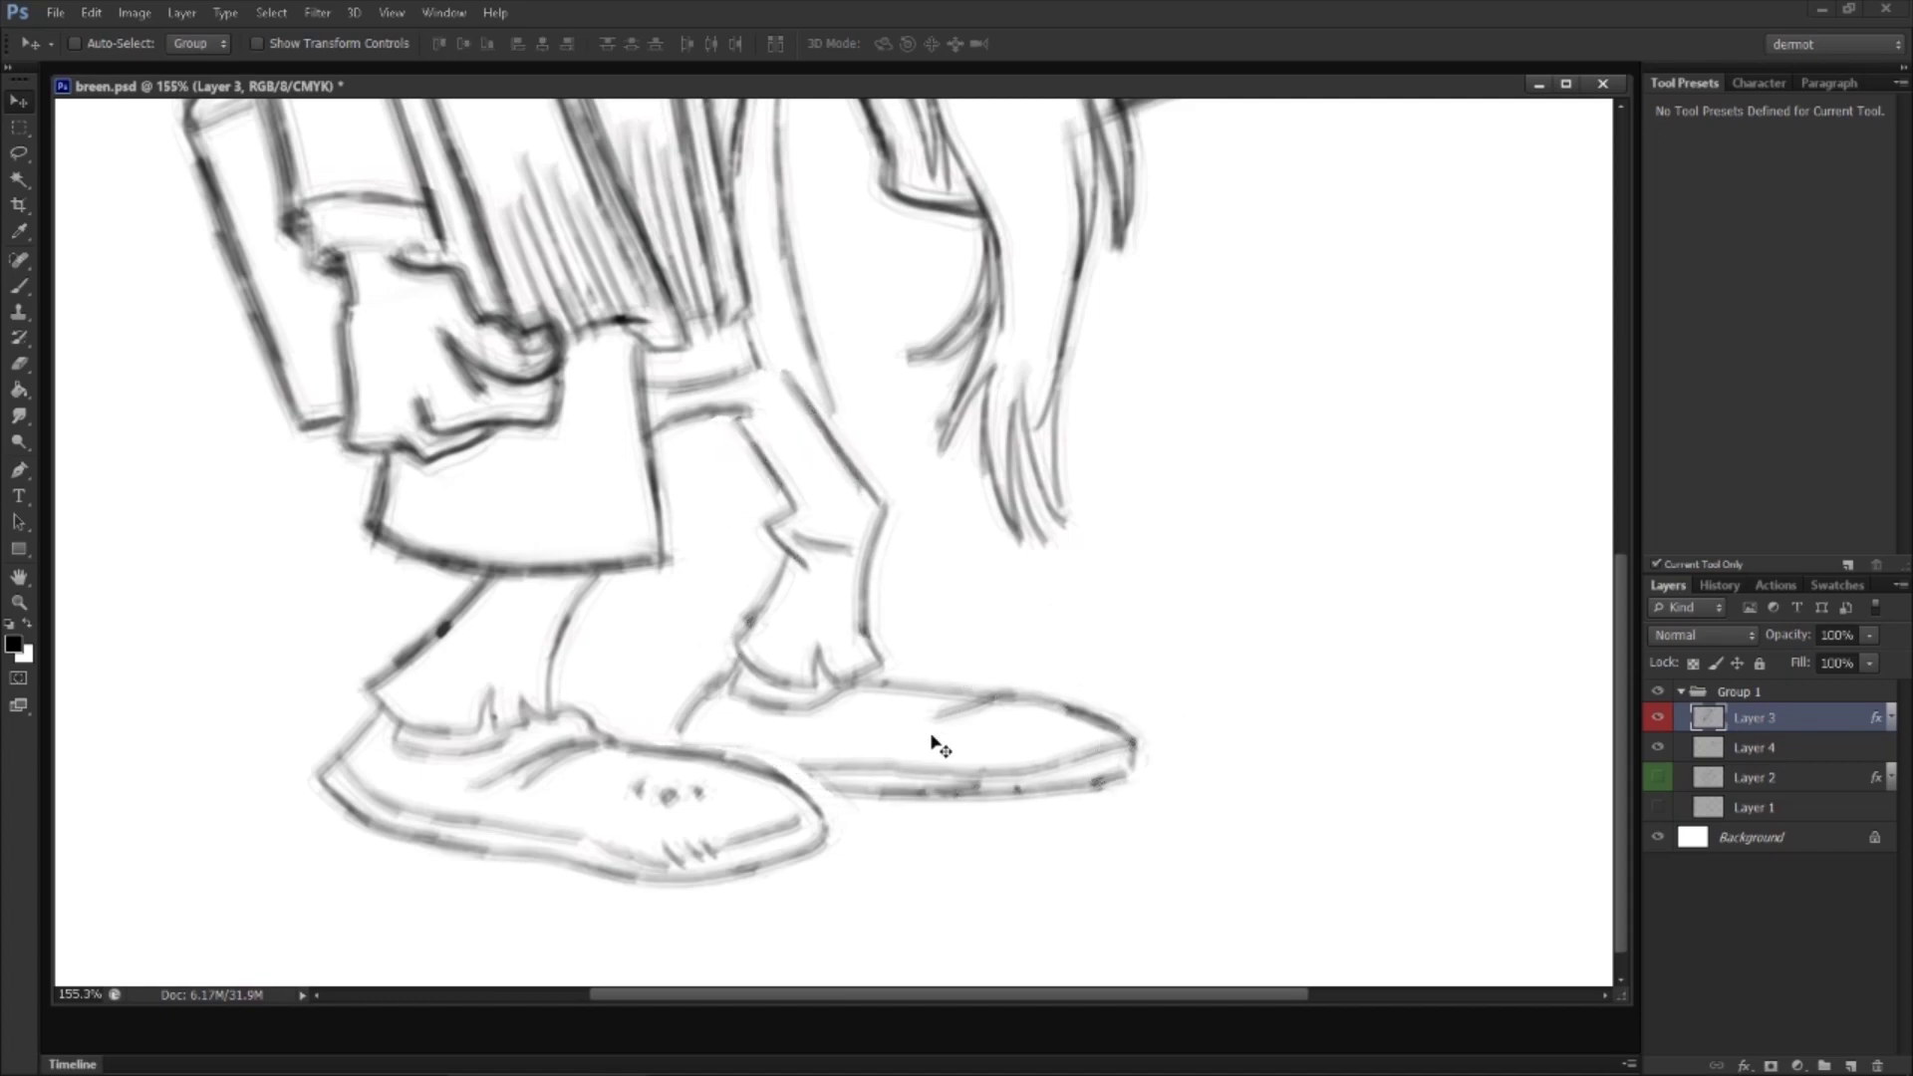
Step: Extend the far shoe's heel and sole lines with the brush so they meet the near shoe
{"action": "key", "text": "b"}
{"action": "left_click_drag", "start_coordinate": [829, 793], "coordinate": [1032, 795]}
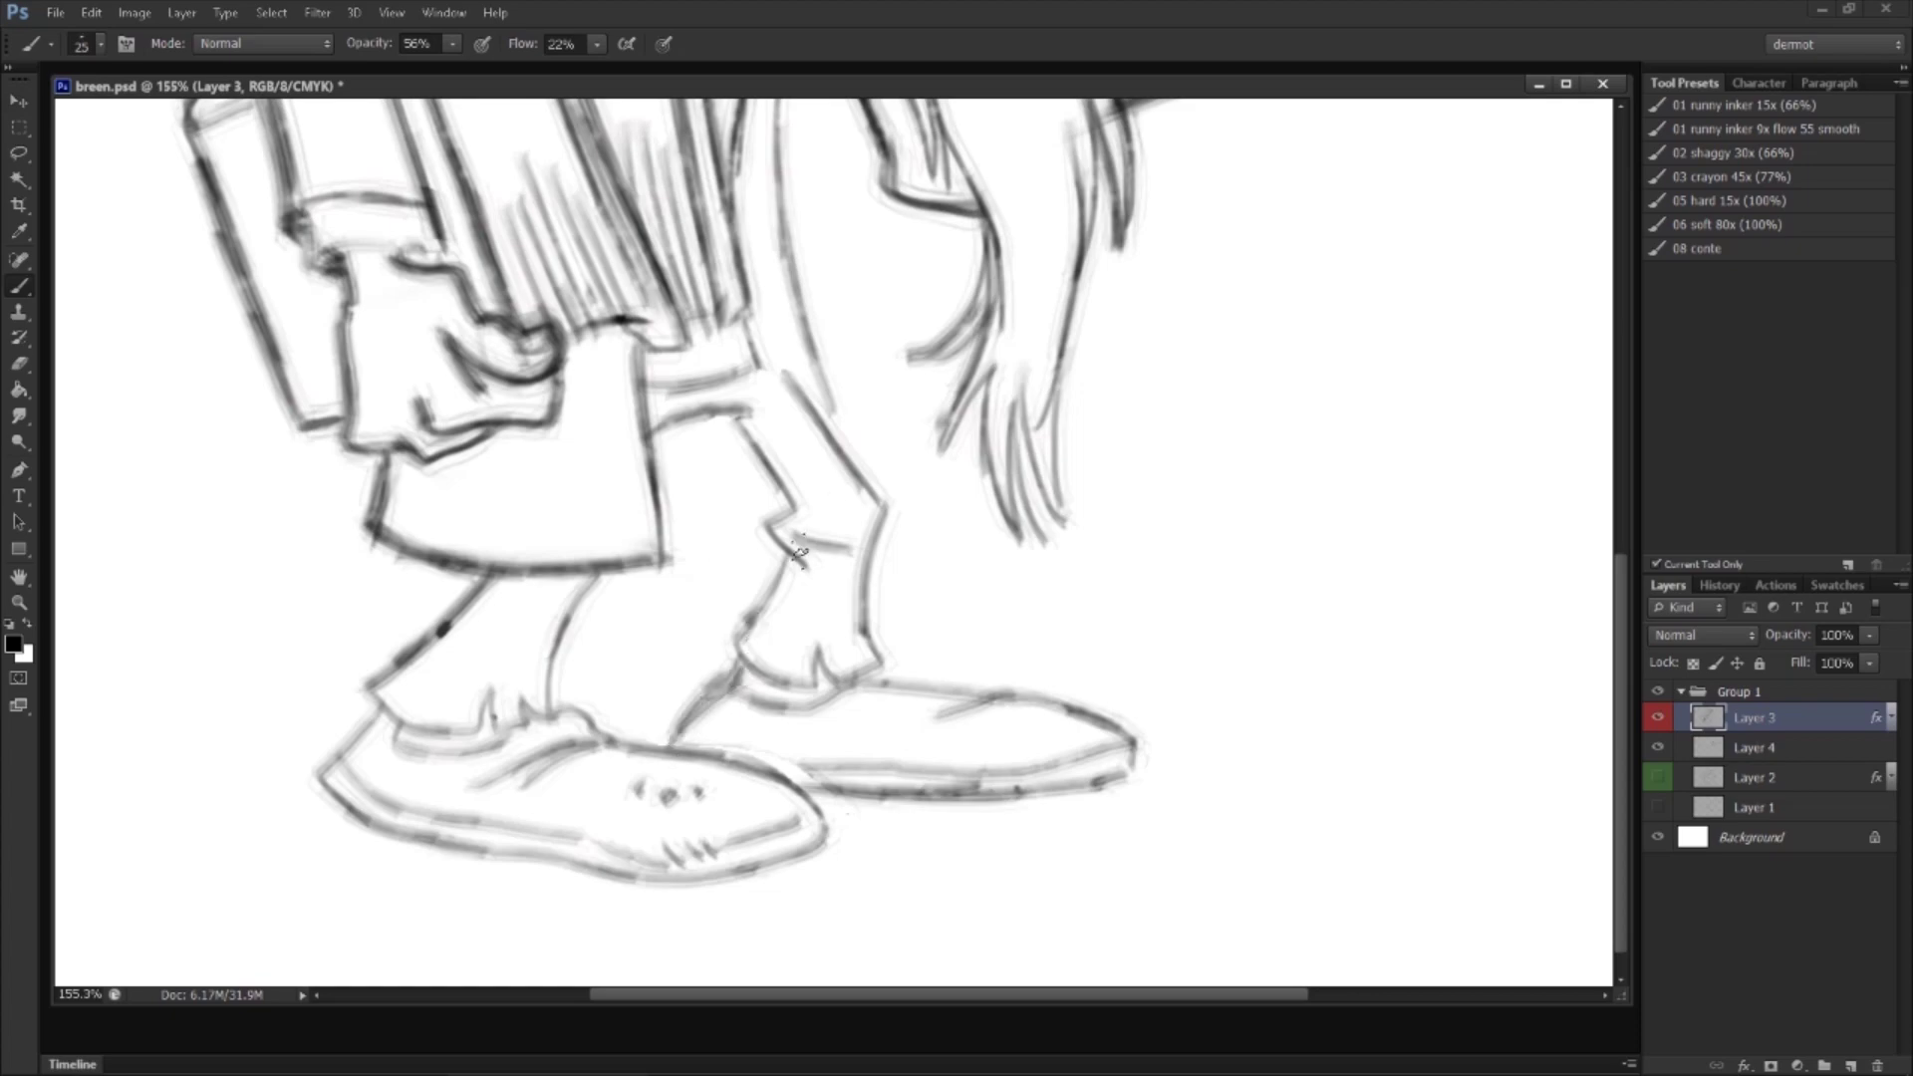
{"action": "left_click_drag", "start_coordinate": [834, 482], "coordinate": [819, 642]}
Step: Erase the old jacket-front lines beside the books and the waist lines above the far leg
{"action": "left_click_drag", "start_coordinate": [773, 501], "coordinate": [746, 615]}
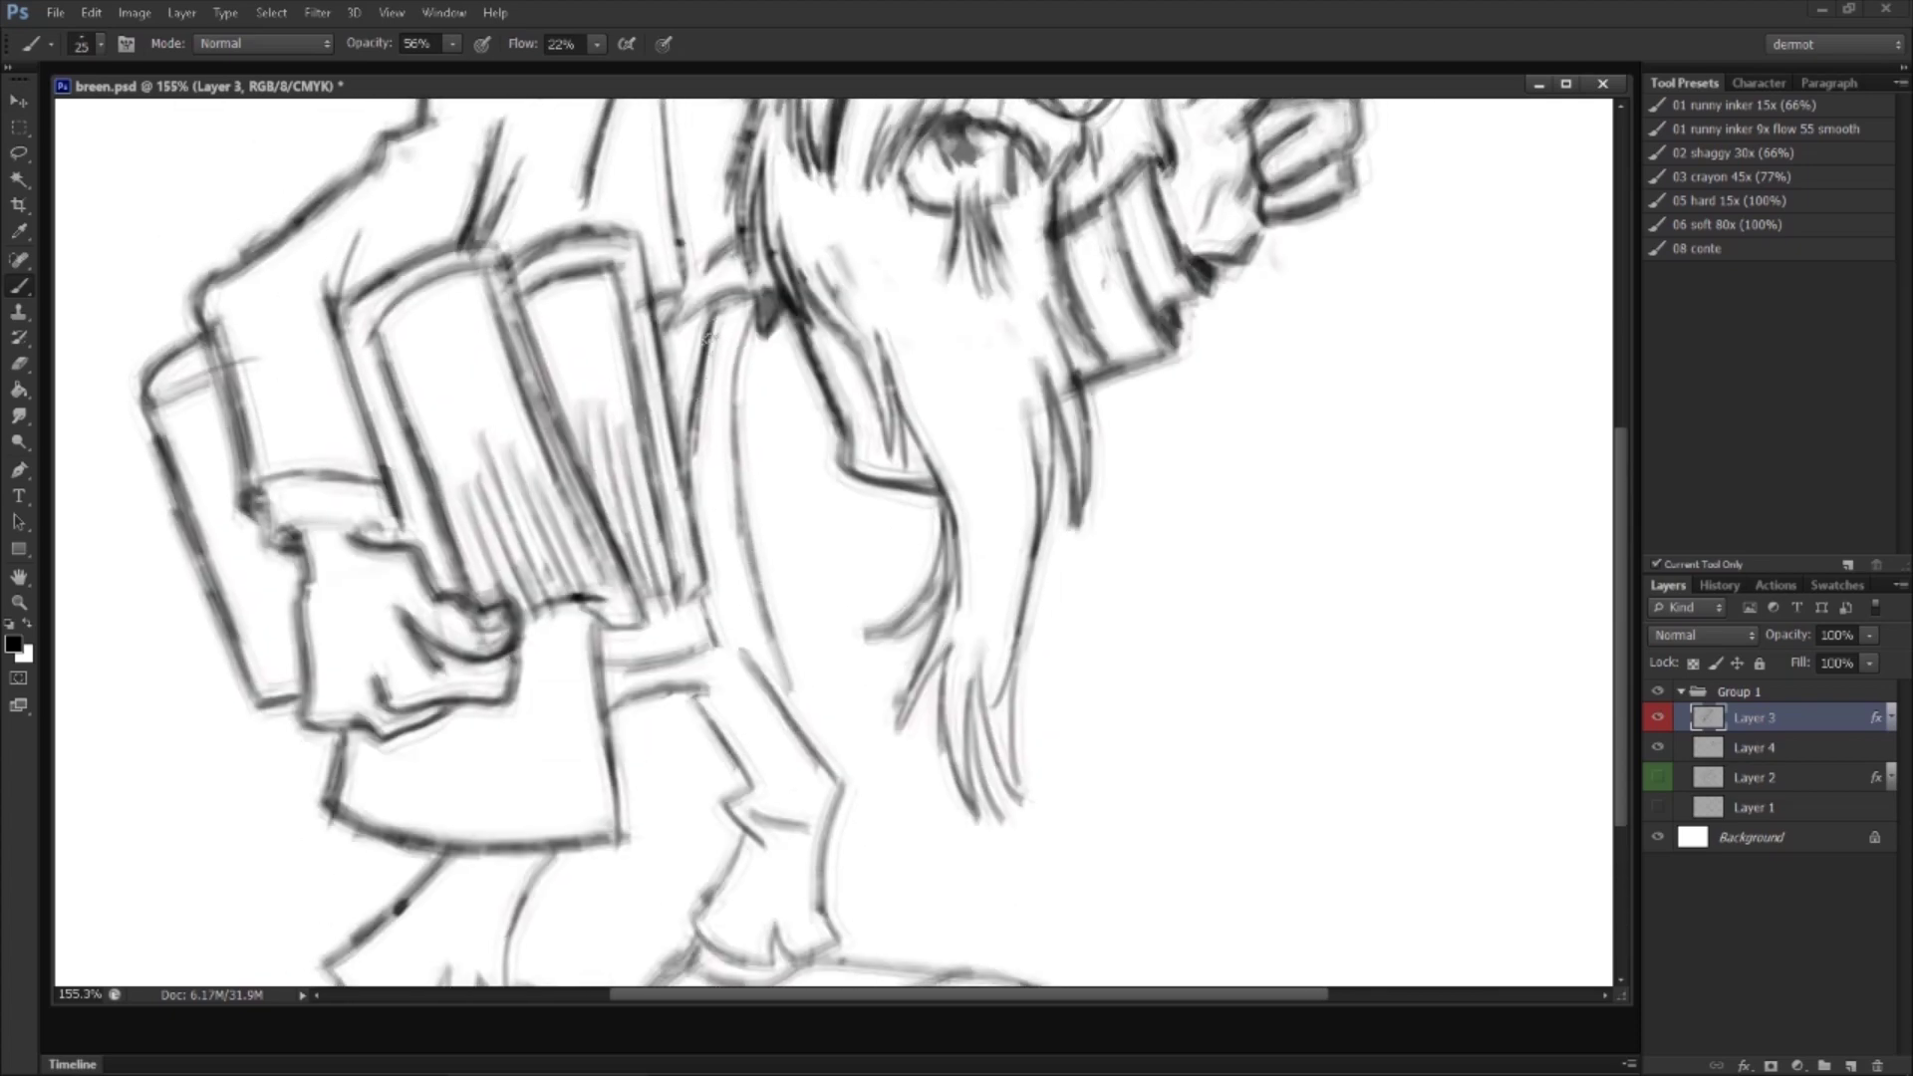
{"action": "key", "text": "e"}
{"action": "mouse_move", "coordinate": [705, 406]}
{"action": "left_mouse_down"}
{"action": "mouse_move", "coordinate": [698, 389]}
{"action": "mouse_move", "coordinate": [703, 438]}
{"action": "mouse_move", "coordinate": [709, 325]}
{"action": "left_mouse_up"}
{"action": "mouse_move", "coordinate": [705, 624]}
{"action": "left_mouse_down"}
{"action": "mouse_move", "coordinate": [686, 657]}
{"action": "mouse_move", "coordinate": [640, 664]}
{"action": "mouse_move", "coordinate": [760, 603]}
{"action": "mouse_move", "coordinate": [801, 685]}
{"action": "left_mouse_up"}
Step: Sketch new curved jacket-front lines from the collar down to the far thigh and erase the overlap near the collar
{"action": "key", "text": "b"}
{"action": "left_click_drag", "start_coordinate": [729, 316], "coordinate": [708, 472]}
{"action": "mouse_move", "coordinate": [671, 397]}
{"action": "left_mouse_down"}
{"action": "mouse_move", "coordinate": [724, 306]}
{"action": "mouse_move", "coordinate": [713, 472]}
{"action": "mouse_move", "coordinate": [748, 631]}
{"action": "mouse_move", "coordinate": [665, 603]}
{"action": "mouse_move", "coordinate": [681, 644]}
{"action": "mouse_move", "coordinate": [765, 662]}
{"action": "left_mouse_up"}
{"action": "mouse_move", "coordinate": [785, 314]}
{"action": "left_mouse_down"}
{"action": "mouse_move", "coordinate": [771, 557]}
{"action": "mouse_move", "coordinate": [771, 525]}
{"action": "mouse_move", "coordinate": [814, 733]}
{"action": "left_mouse_up"}
{"action": "key", "text": "e"}
{"action": "mouse_move", "coordinate": [738, 350]}
{"action": "left_mouse_down"}
{"action": "mouse_move", "coordinate": [752, 562]}
{"action": "mouse_move", "coordinate": [715, 416]}
{"action": "mouse_move", "coordinate": [731, 345]}
{"action": "left_mouse_up"}
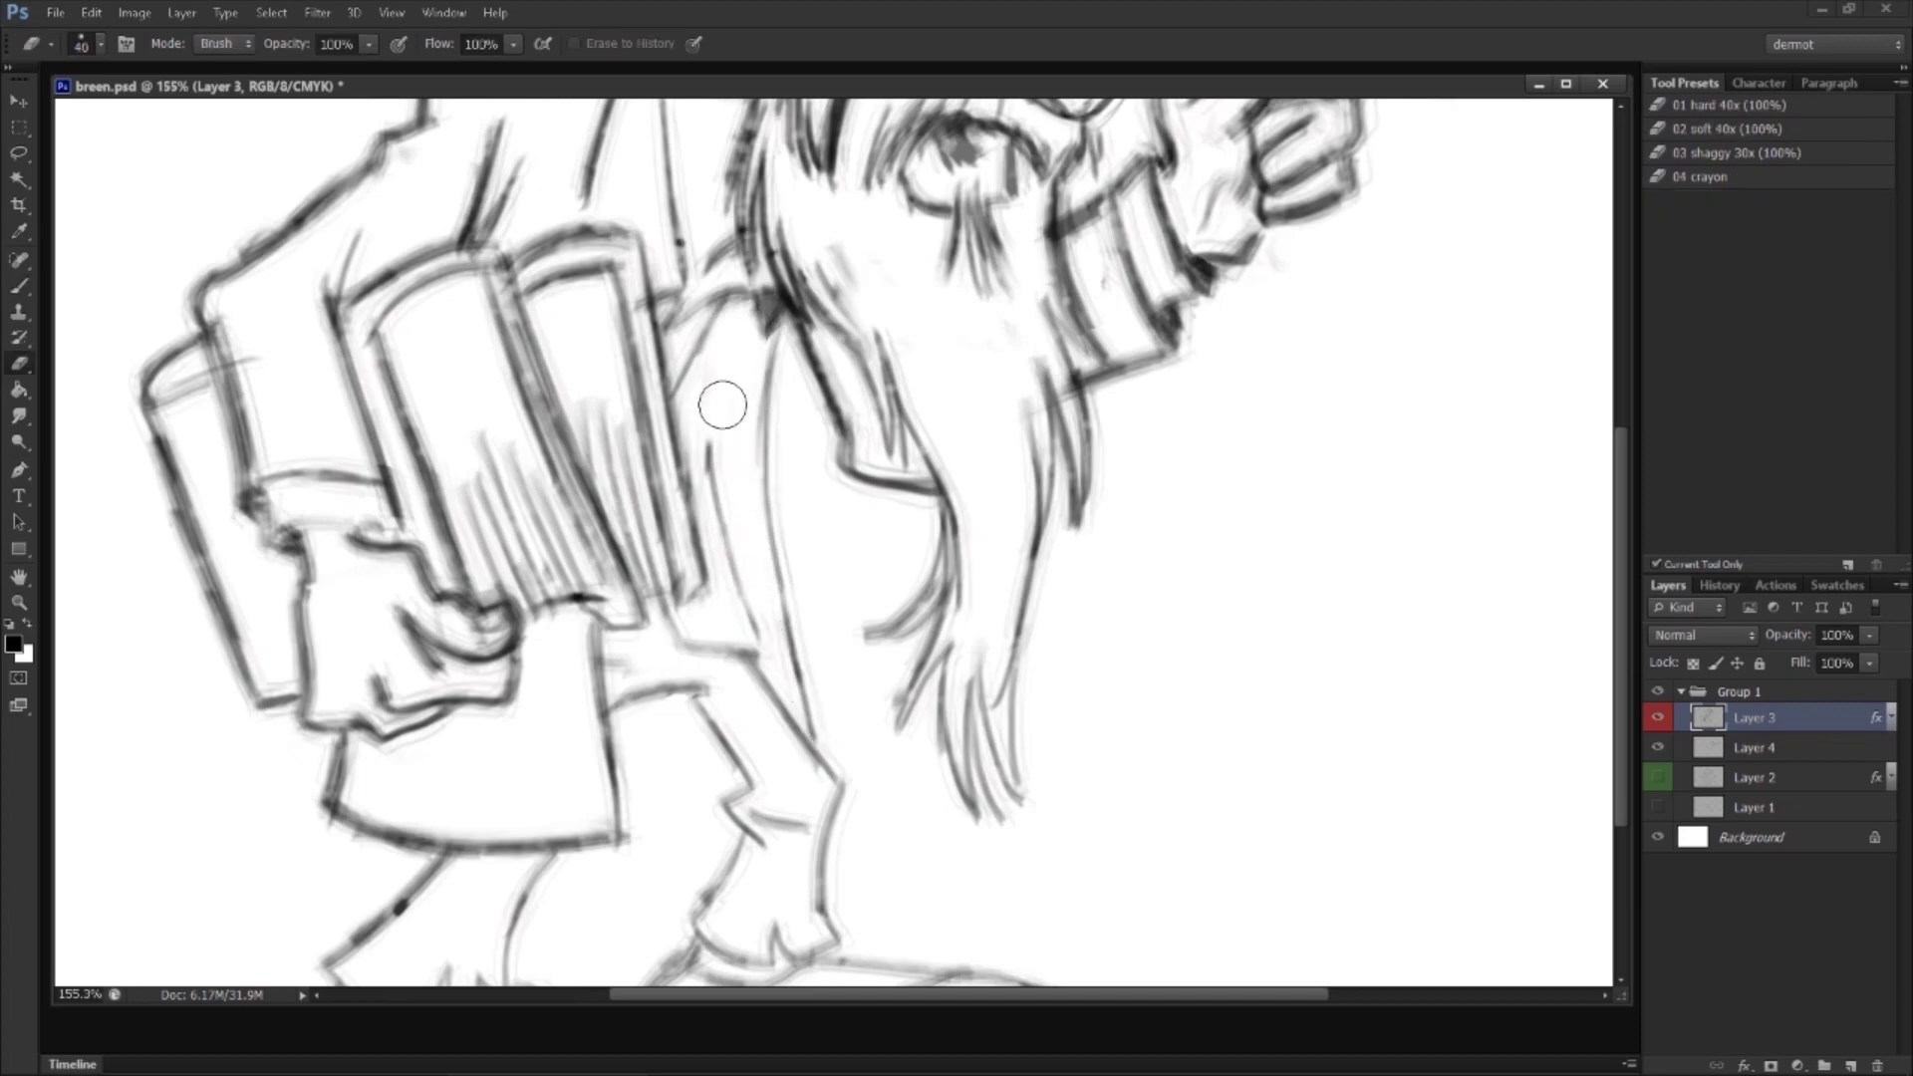
Step: Redraw the inner jacket line below the collar and darken it down to the waist, reinforcing the line across the trousers
{"action": "key", "text": "b"}
{"action": "left_click_drag", "start_coordinate": [755, 296], "coordinate": [715, 454]}
{"action": "left_click_drag", "start_coordinate": [735, 376], "coordinate": [709, 503]}
{"action": "left_click_drag", "start_coordinate": [611, 713], "coordinate": [697, 685]}
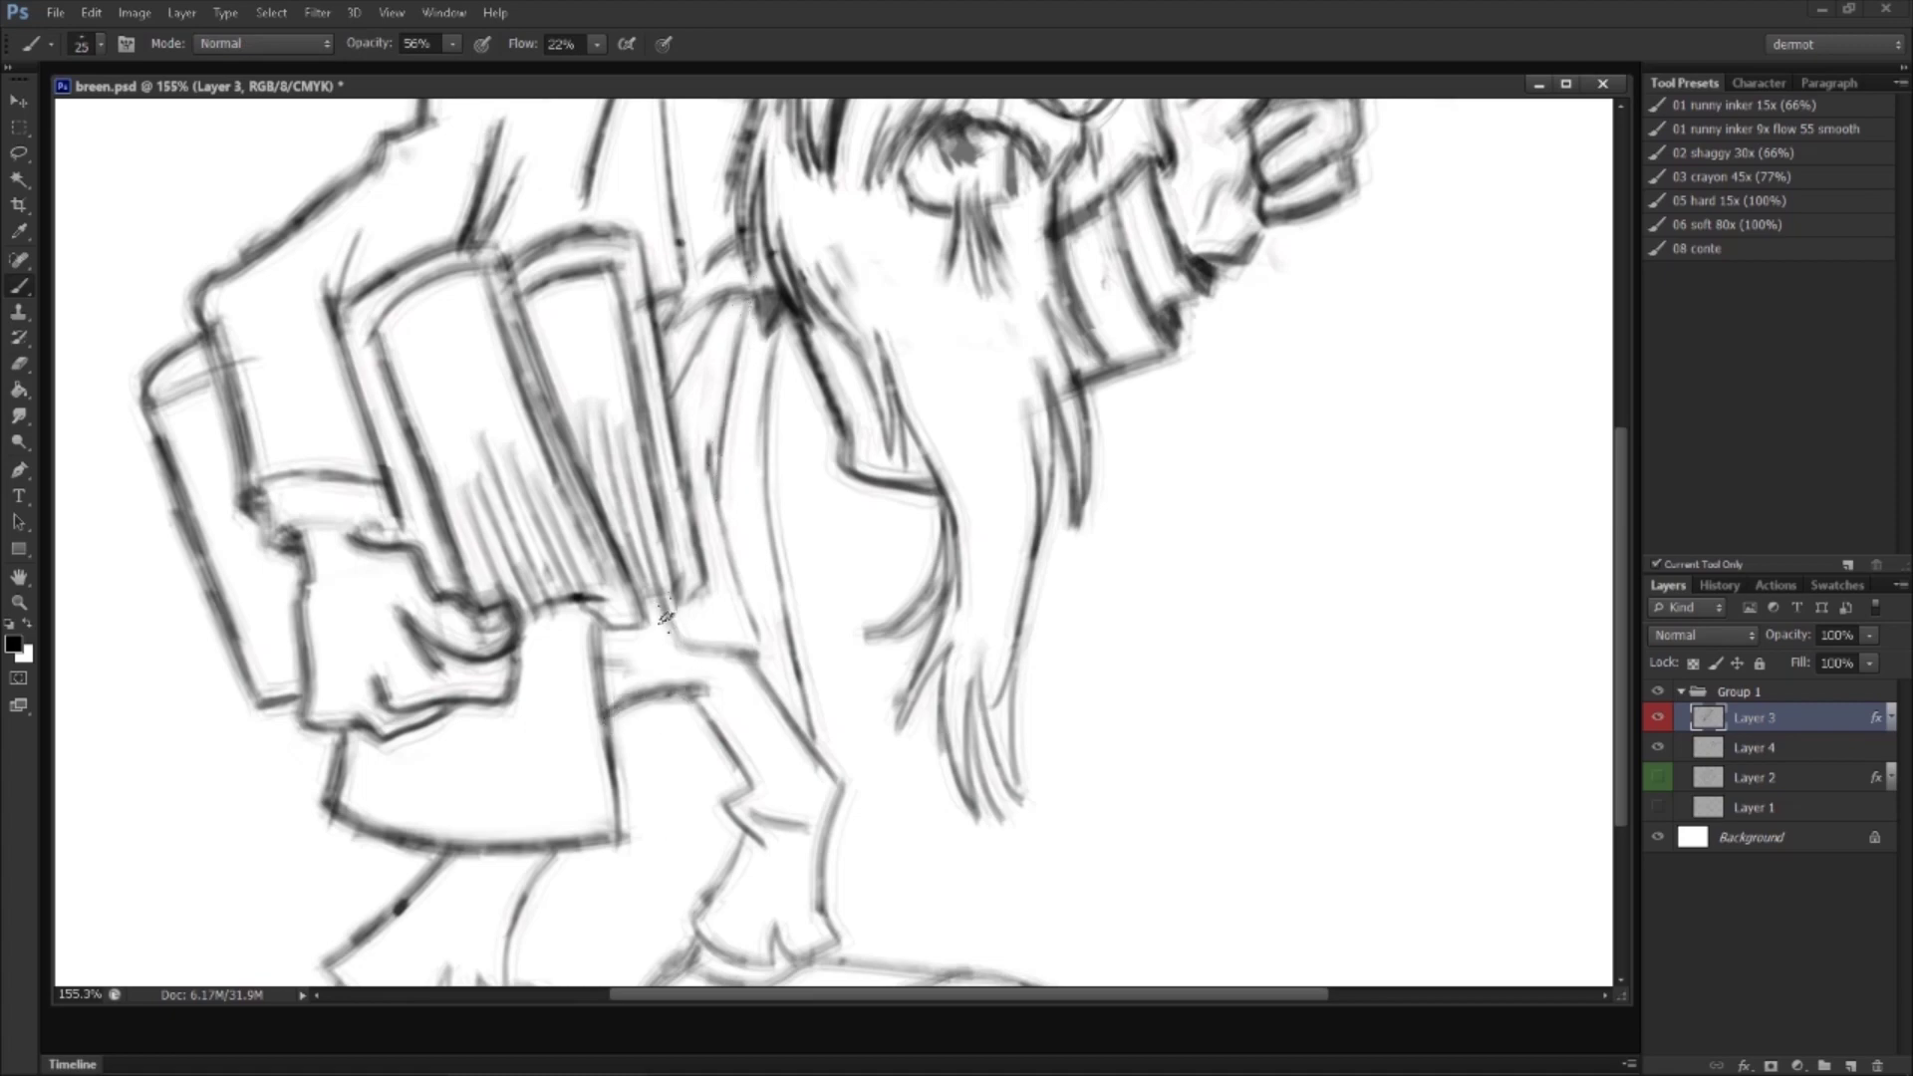
{"action": "left_click_drag", "start_coordinate": [711, 448], "coordinate": [763, 660]}
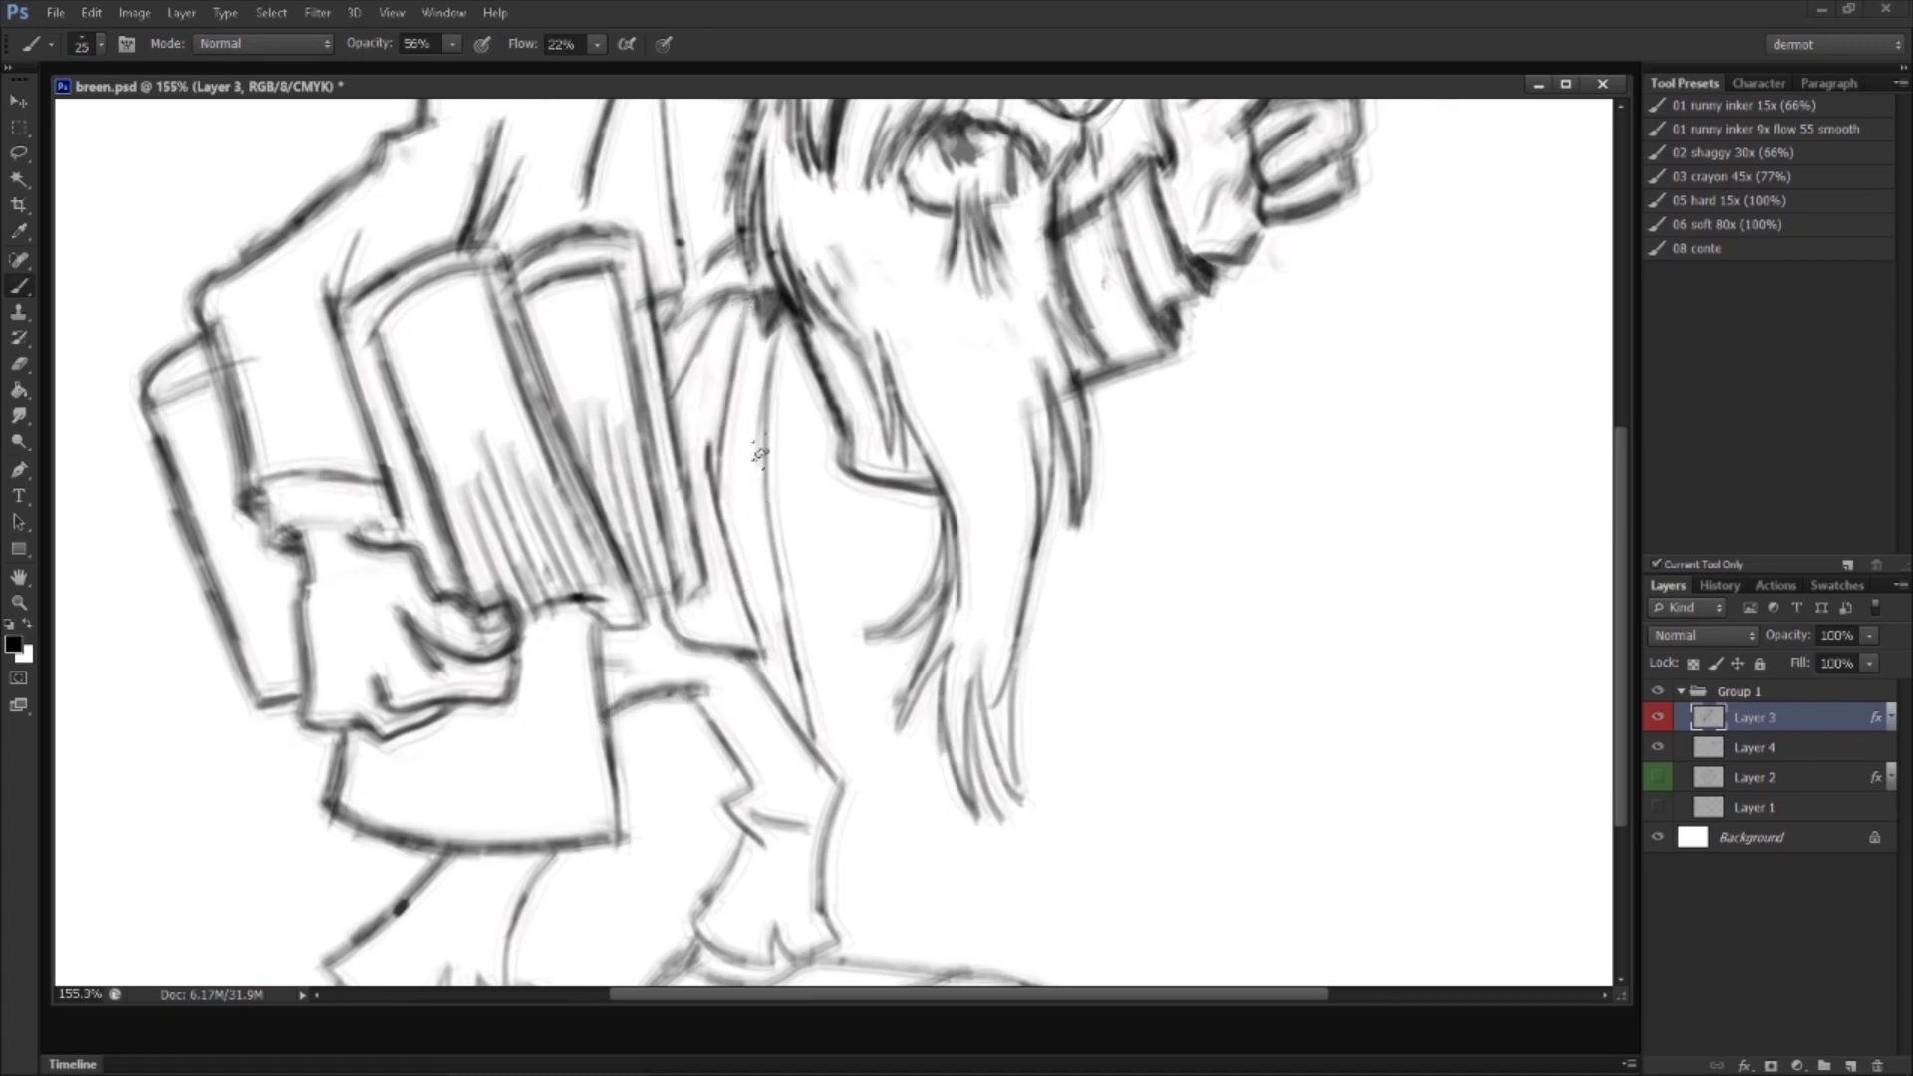
Step: Darken the jacket's outer front edge down to the thigh and add a fold line across the upper trousers
{"action": "left_click_drag", "start_coordinate": [782, 312], "coordinate": [762, 524]}
{"action": "left_click_drag", "start_coordinate": [762, 403], "coordinate": [804, 674]}
{"action": "left_click_drag", "start_coordinate": [765, 543], "coordinate": [813, 724]}
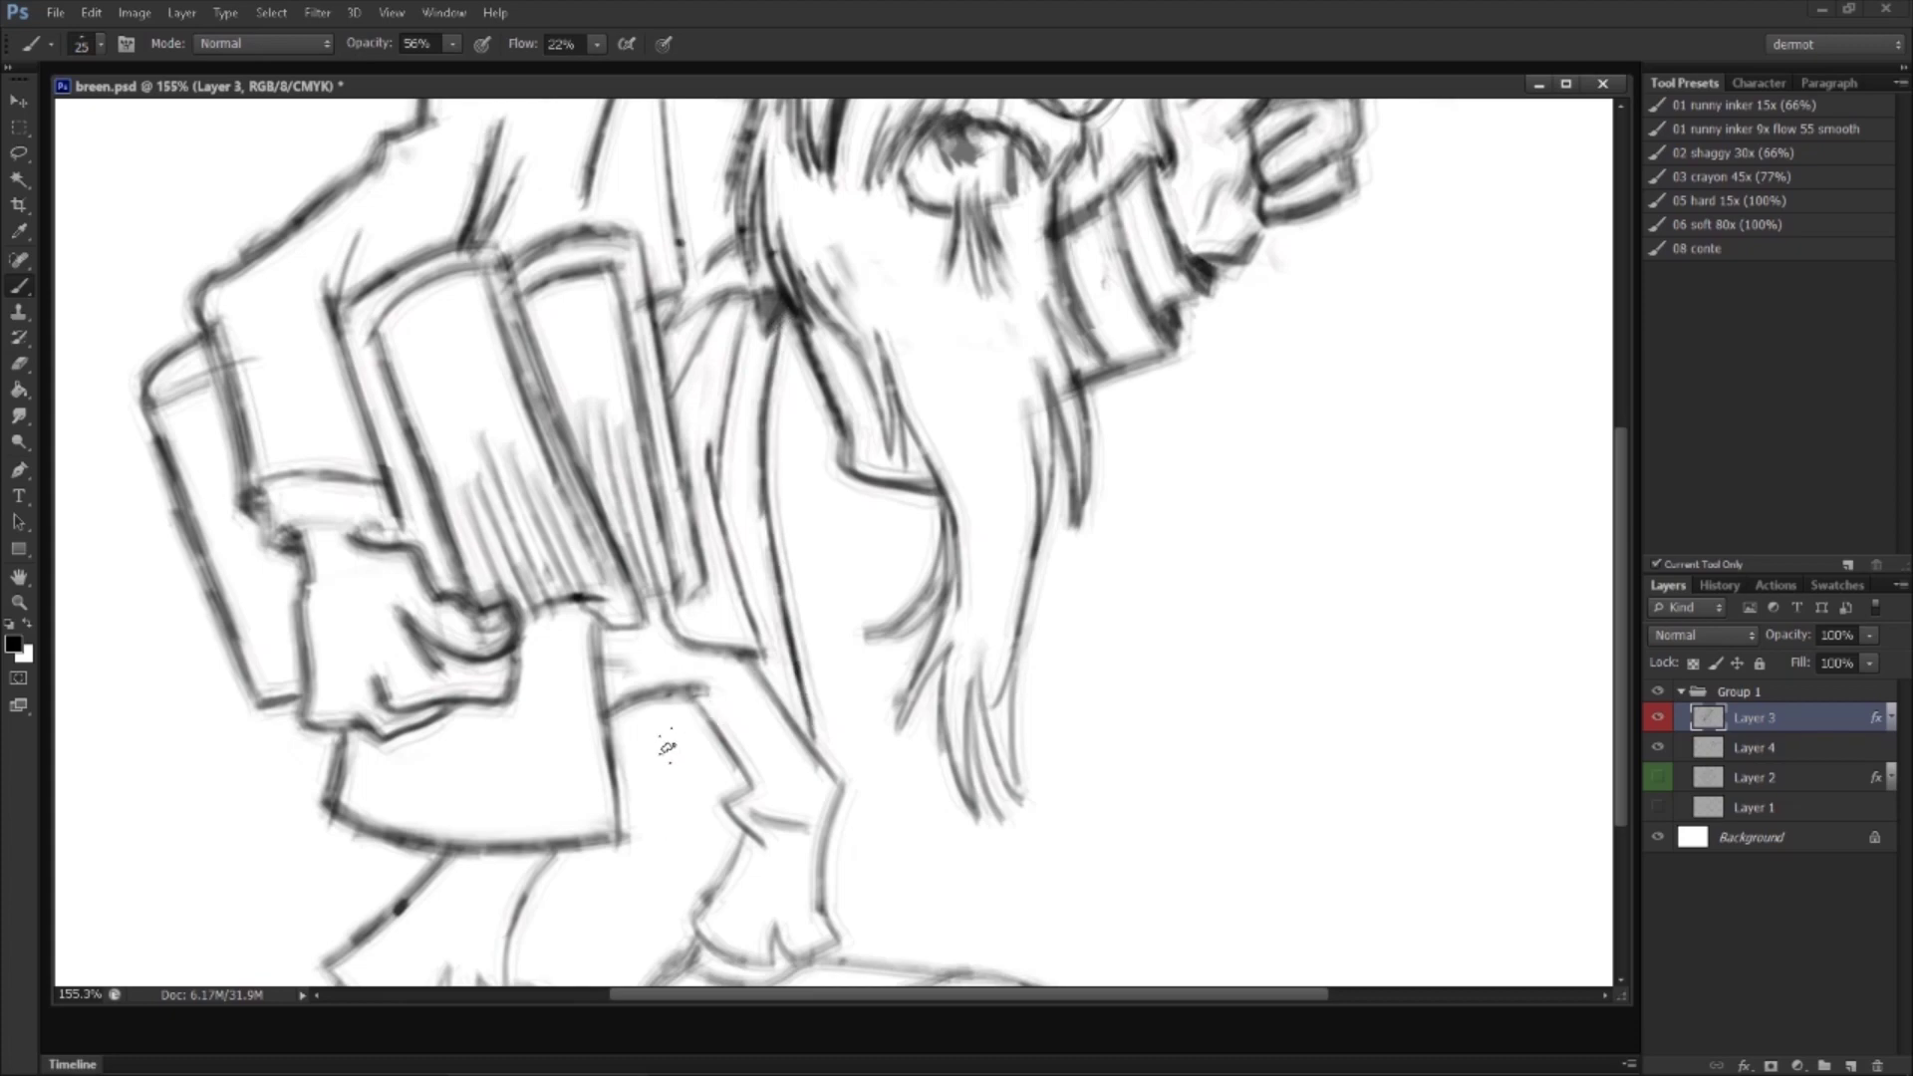
{"action": "left_click_drag", "start_coordinate": [608, 751], "coordinate": [725, 743]}
Step: Merge Layer 4 and Layer 3 into a single layer
{"action": "key", "text": "z"}
{"action": "left_click_drag", "start_coordinate": [843, 674], "coordinate": [807, 702]}
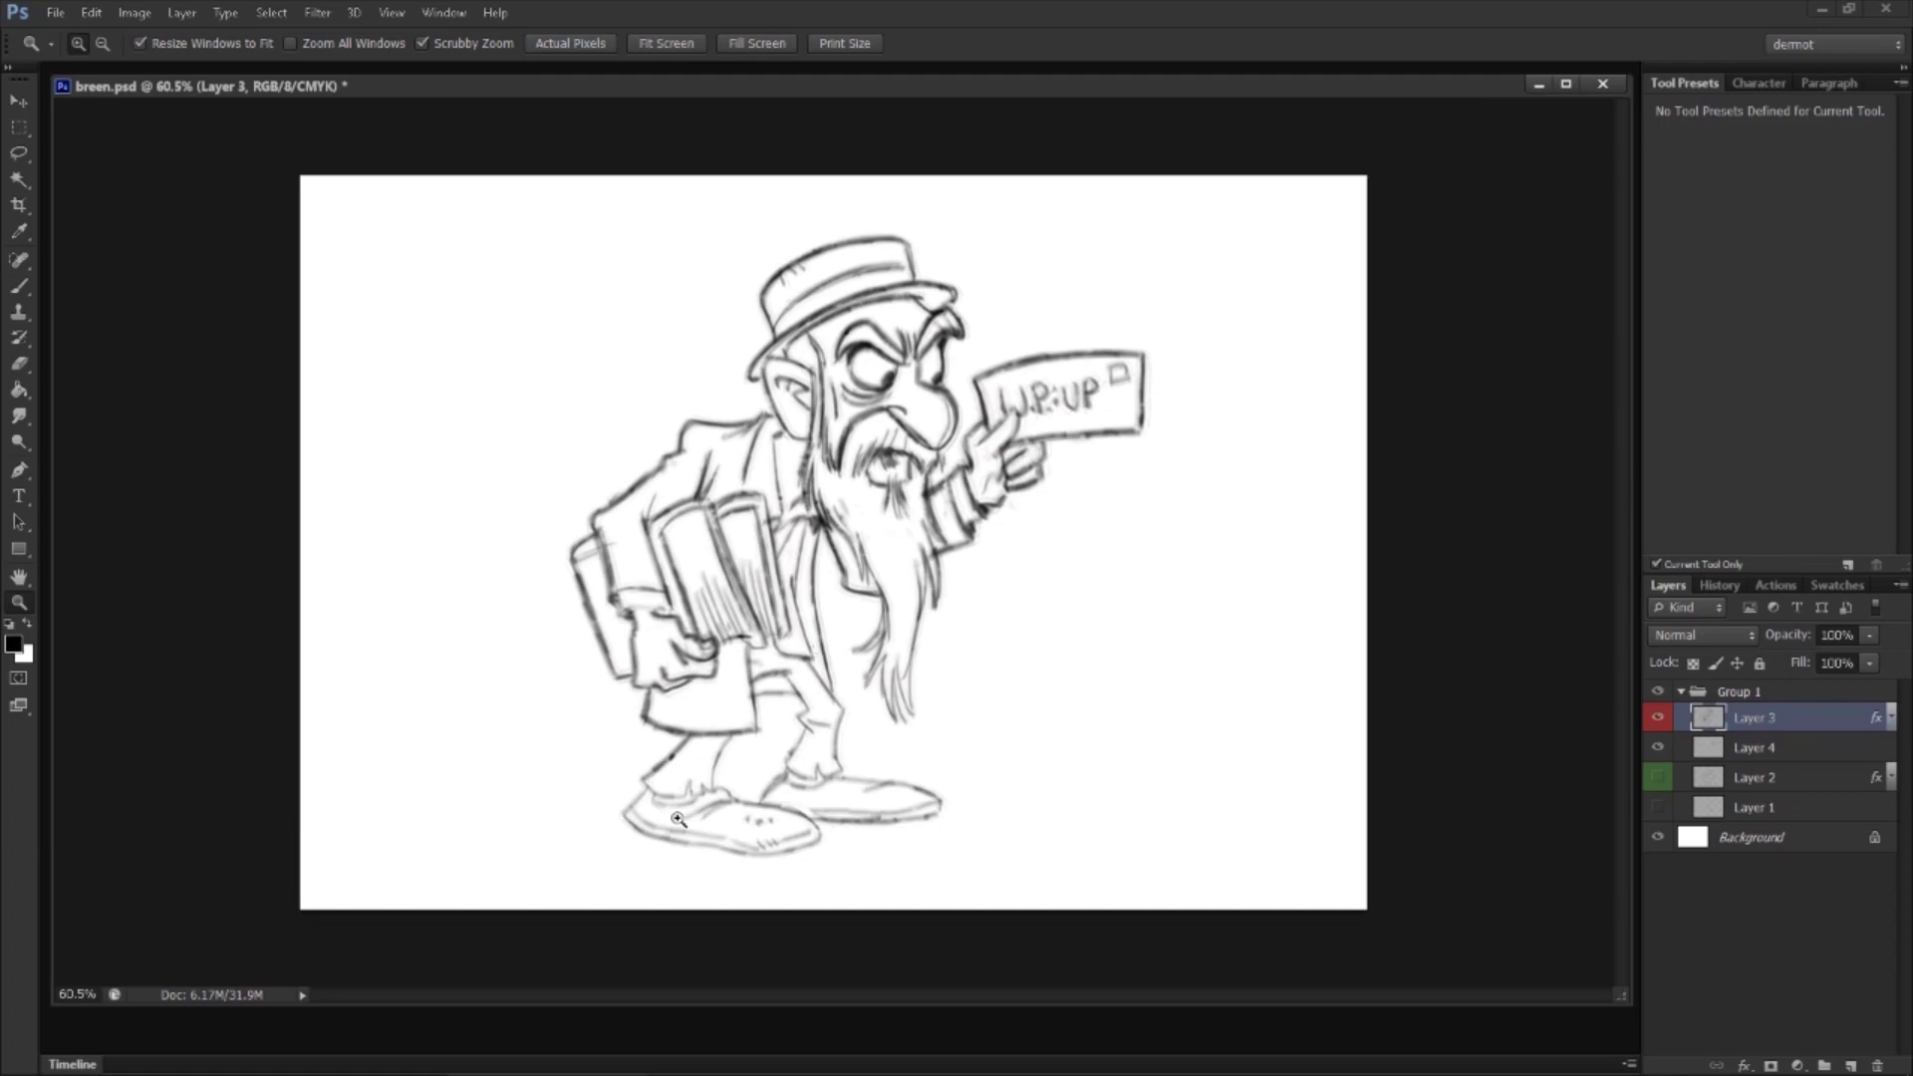
{"action": "left_click_drag", "start_coordinate": [677, 819], "coordinate": [919, 603]}
{"action": "key", "text": "r"}
{"action": "key", "text": "b"}
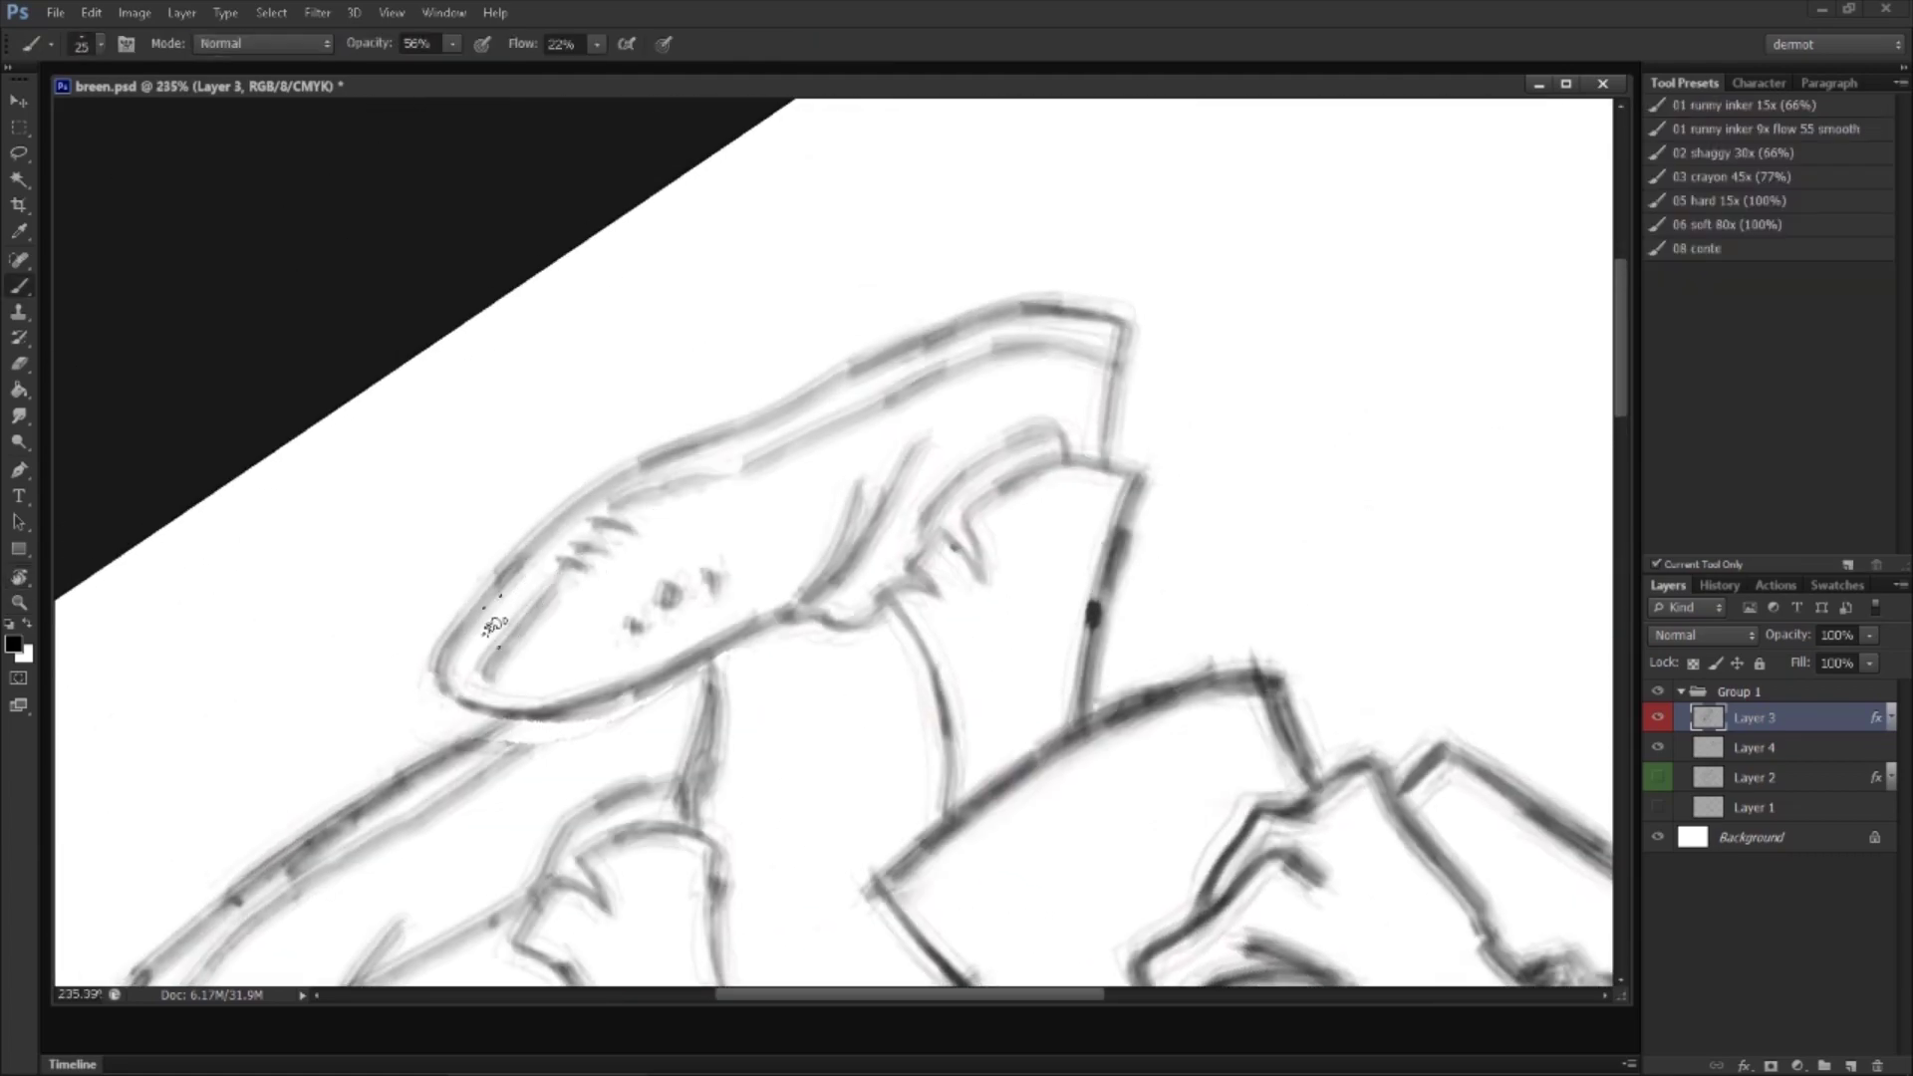
{"action": "right_click", "coordinate": [1764, 725]}
{"action": "key", "text": "Escape"}
{"action": "right_click", "coordinate": [1759, 745]}
{"action": "left_click", "coordinate": [1436, 763]}
Step: Thicken the near shoe's bottom outline from toe to heel and clean up the stroke at the heel
{"action": "mouse_move", "coordinate": [441, 685]}
{"action": "left_mouse_down"}
{"action": "mouse_move", "coordinate": [519, 558]}
{"action": "mouse_move", "coordinate": [622, 462]}
{"action": "left_mouse_up"}
{"action": "mouse_move", "coordinate": [505, 570]}
{"action": "left_mouse_down"}
{"action": "mouse_move", "coordinate": [622, 476]}
{"action": "mouse_move", "coordinate": [972, 316]}
{"action": "mouse_move", "coordinate": [1099, 307]}
{"action": "left_mouse_up"}
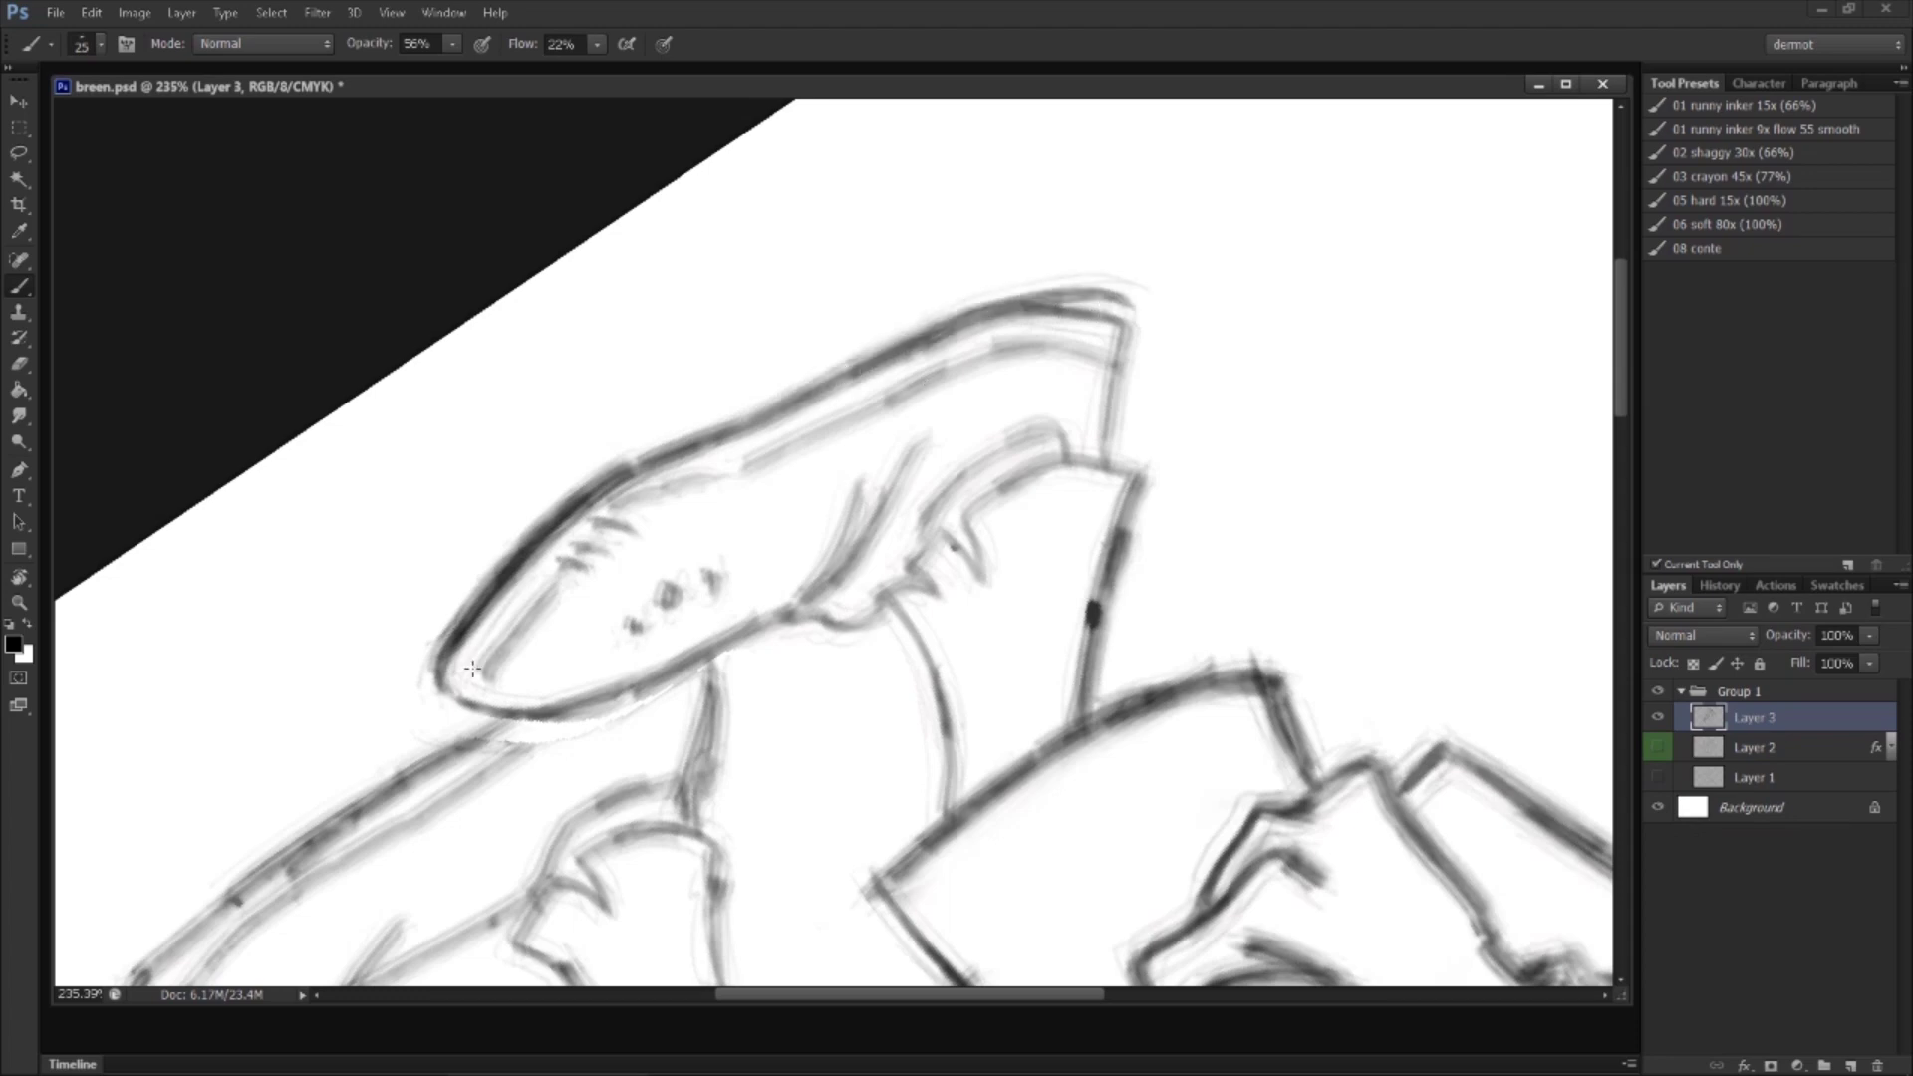
{"action": "mouse_move", "coordinate": [445, 658]}
{"action": "left_mouse_down"}
{"action": "mouse_move", "coordinate": [581, 506]}
{"action": "mouse_move", "coordinate": [692, 442]}
{"action": "mouse_move", "coordinate": [973, 311]}
{"action": "mouse_move", "coordinate": [1089, 301]}
{"action": "left_mouse_up"}
{"action": "left_click_drag", "start_coordinate": [964, 321], "coordinate": [1136, 304]}
{"action": "key", "text": "e"}
{"action": "key", "text": "b"}
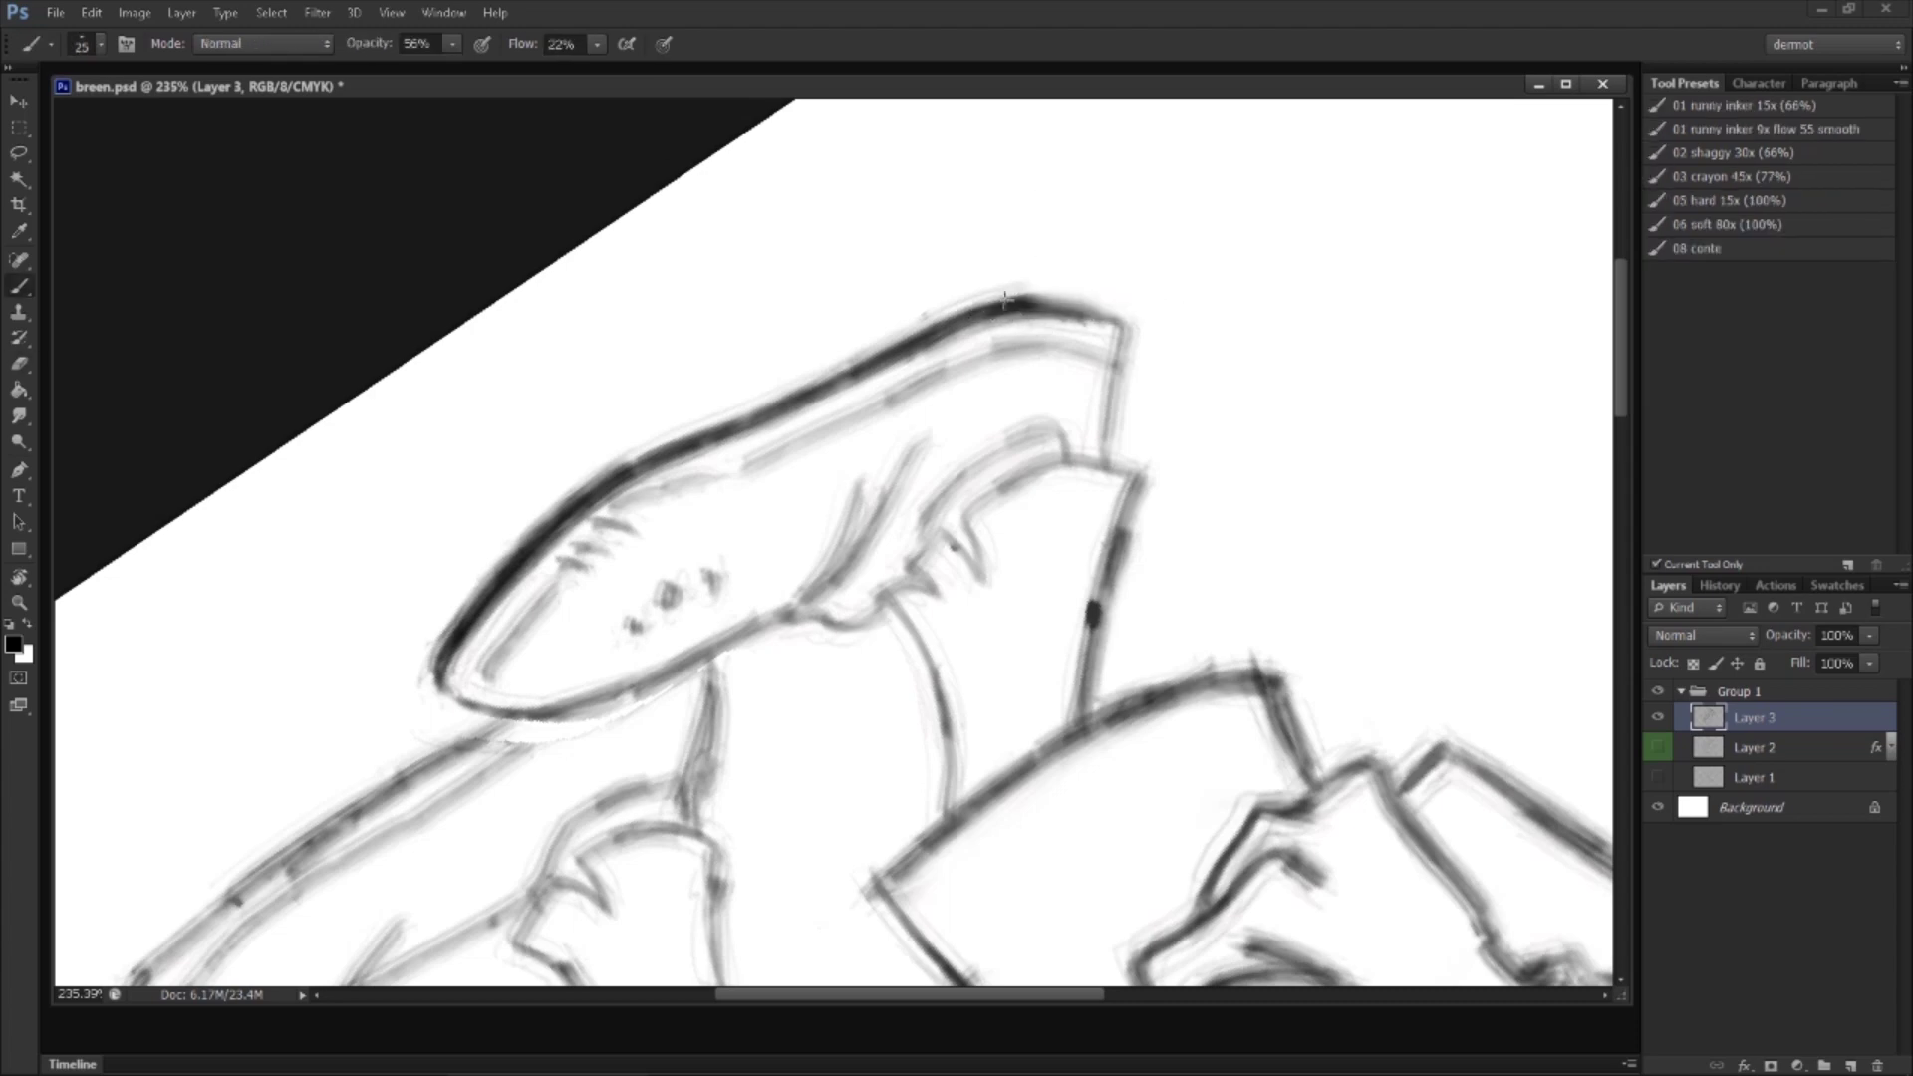
{"action": "left_click_drag", "start_coordinate": [1017, 299], "coordinate": [1116, 324]}
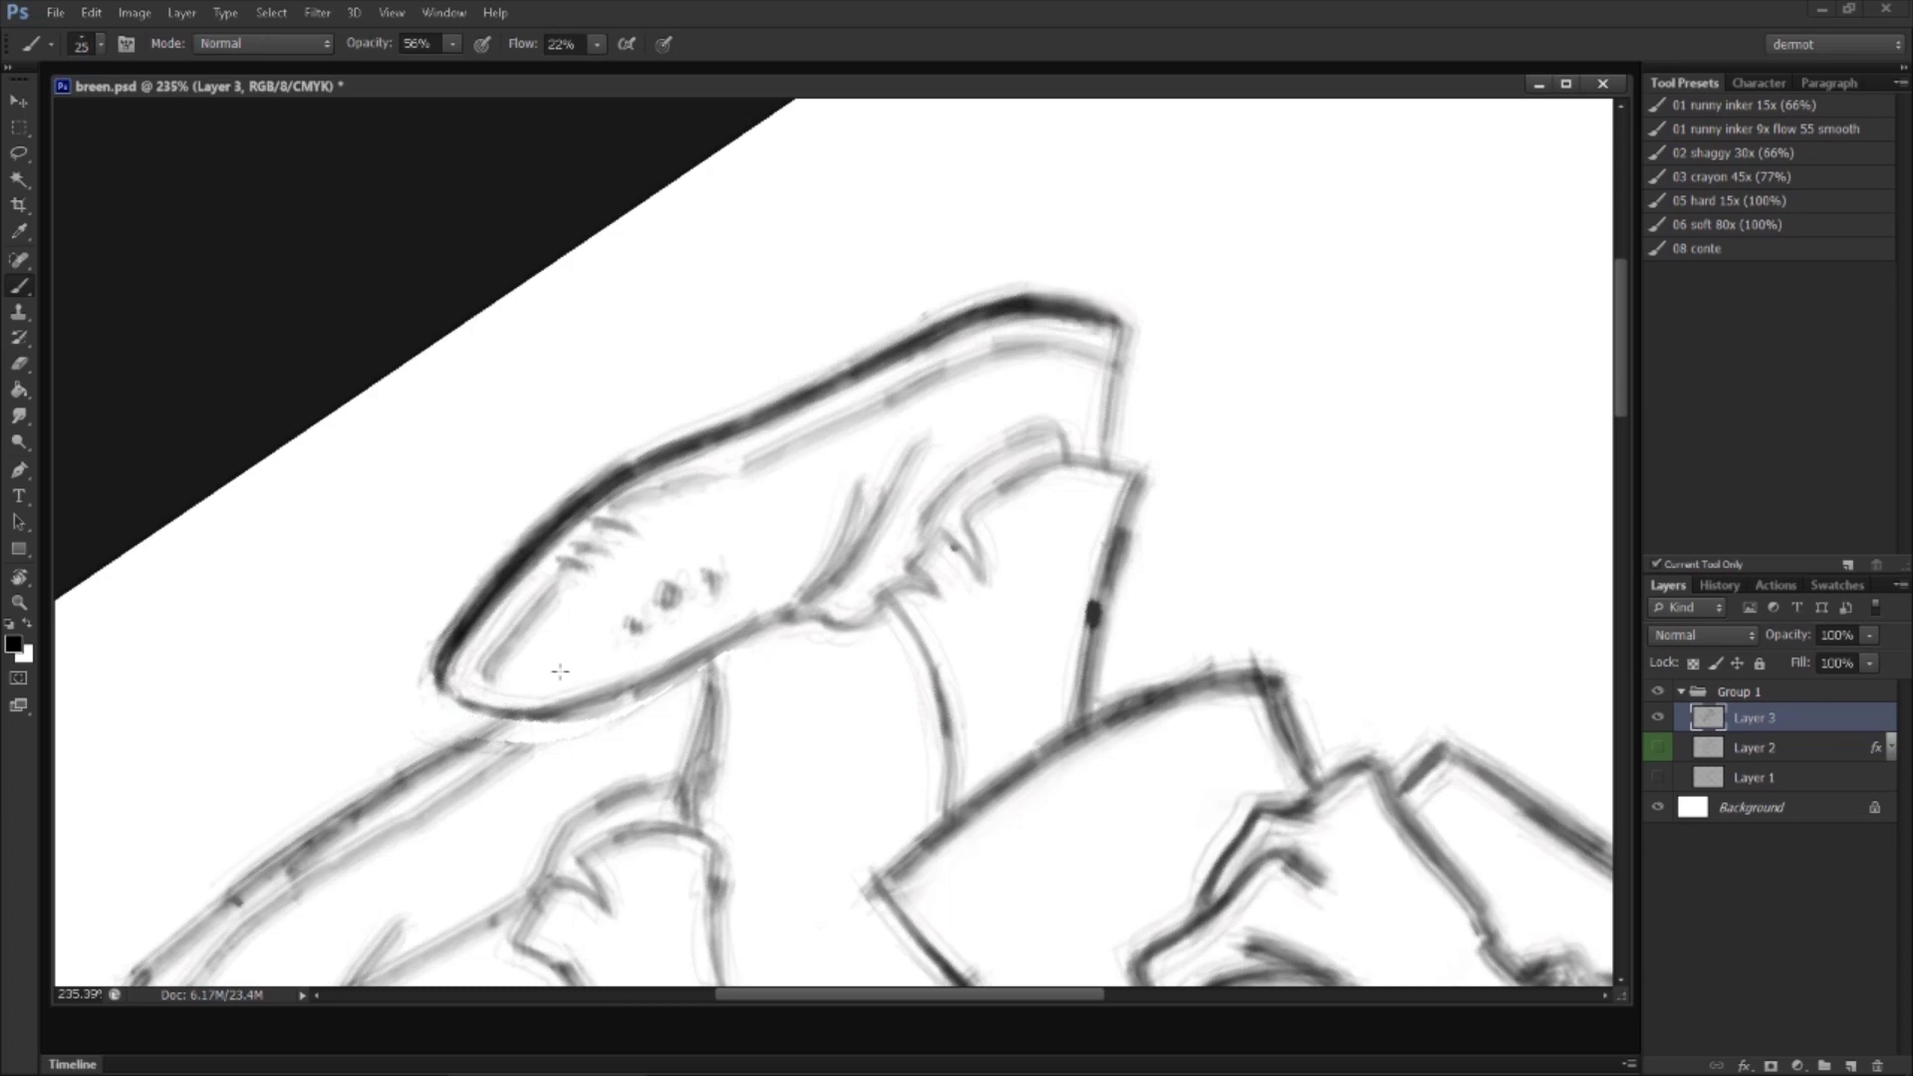
Step: Darken the near shoe's upper edge, heel and inner sole line, along with the trouser cuff and leg line above it
{"action": "mouse_move", "coordinate": [464, 703]}
{"action": "left_mouse_down"}
{"action": "mouse_move", "coordinate": [606, 694]}
{"action": "mouse_move", "coordinate": [802, 610]}
{"action": "mouse_move", "coordinate": [862, 624]}
{"action": "mouse_move", "coordinate": [955, 539]}
{"action": "mouse_move", "coordinate": [985, 584]}
{"action": "mouse_move", "coordinate": [1036, 480]}
{"action": "mouse_move", "coordinate": [1136, 478]}
{"action": "mouse_move", "coordinate": [1052, 475]}
{"action": "left_mouse_up"}
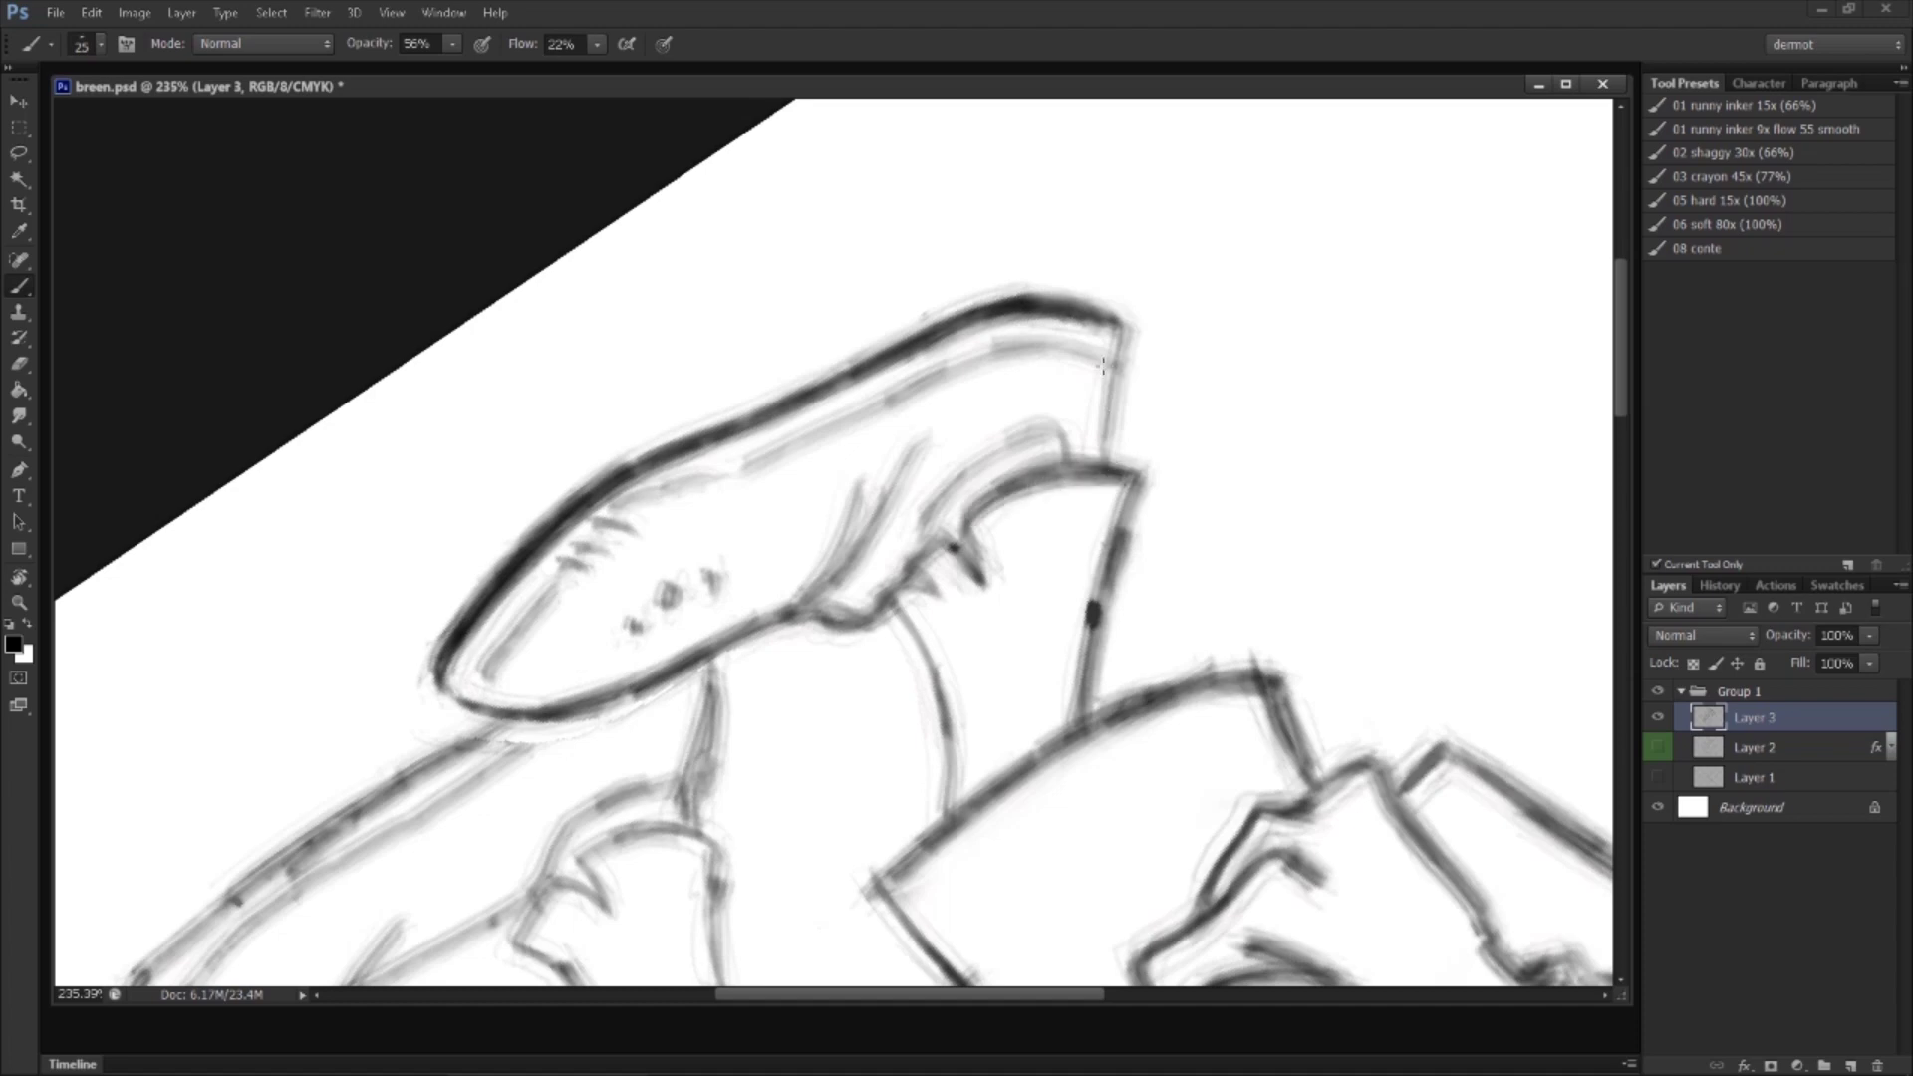
{"action": "left_click_drag", "start_coordinate": [1120, 342], "coordinate": [1095, 468]}
{"action": "mouse_move", "coordinate": [887, 609]}
{"action": "left_mouse_down"}
{"action": "mouse_move", "coordinate": [942, 719]}
{"action": "mouse_move", "coordinate": [959, 837]}
{"action": "left_mouse_up"}
{"action": "mouse_move", "coordinate": [911, 565]}
{"action": "left_mouse_down"}
{"action": "mouse_move", "coordinate": [994, 448]}
{"action": "mouse_move", "coordinate": [1063, 425]}
{"action": "left_mouse_up"}
{"action": "mouse_move", "coordinate": [486, 686]}
{"action": "left_mouse_down"}
{"action": "mouse_move", "coordinate": [643, 500]}
{"action": "mouse_move", "coordinate": [1066, 339]}
{"action": "left_mouse_up"}
Step: Darken the far shoe's sole and upper outline, then the trouser cuff and the front line of the lower leg
{"action": "mouse_move", "coordinate": [611, 810]}
{"action": "left_mouse_down"}
{"action": "mouse_move", "coordinate": [776, 531]}
{"action": "mouse_move", "coordinate": [925, 485]}
{"action": "mouse_move", "coordinate": [928, 518]}
{"action": "left_mouse_up"}
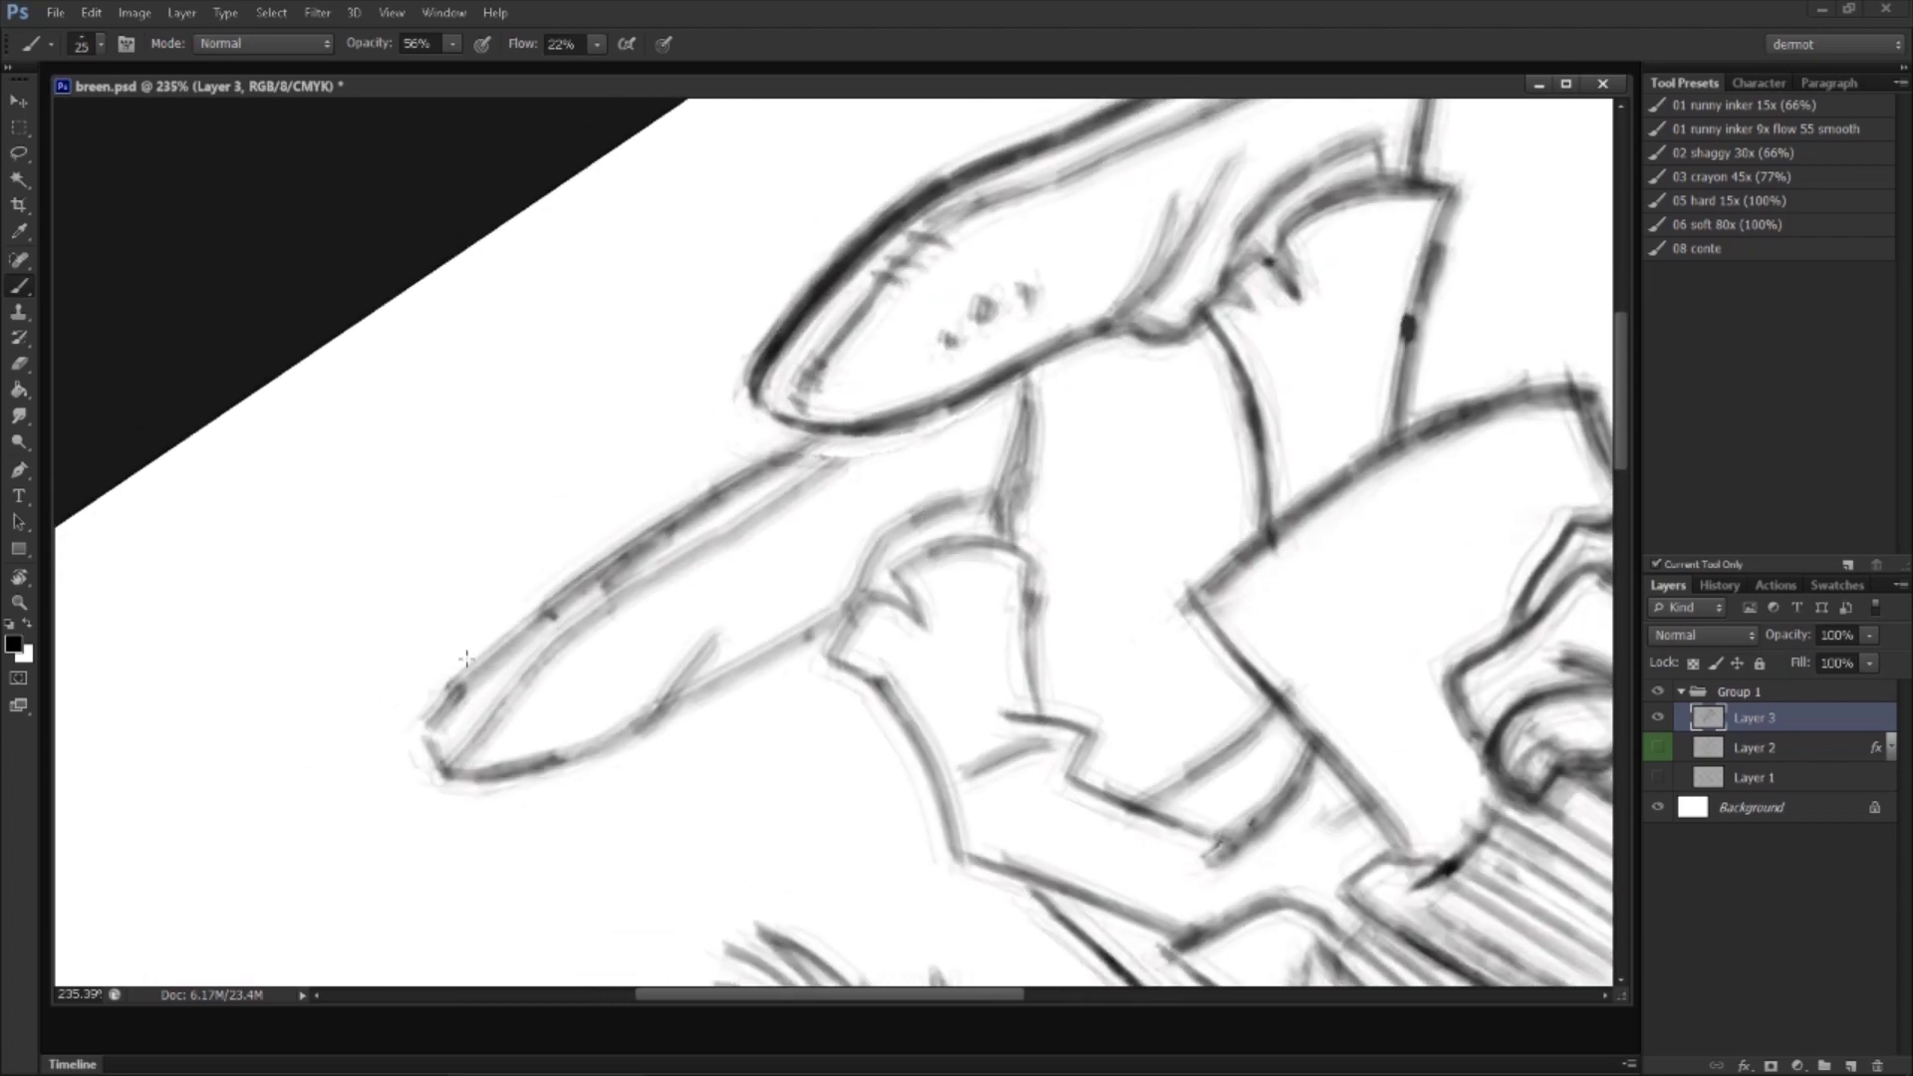
{"action": "mouse_move", "coordinate": [424, 745]}
{"action": "left_mouse_down"}
{"action": "mouse_move", "coordinate": [603, 566]}
{"action": "mouse_move", "coordinate": [725, 485]}
{"action": "mouse_move", "coordinate": [837, 446]}
{"action": "left_mouse_up"}
{"action": "mouse_move", "coordinate": [432, 740]}
{"action": "left_mouse_down"}
{"action": "mouse_move", "coordinate": [493, 776]}
{"action": "mouse_move", "coordinate": [618, 739]}
{"action": "mouse_move", "coordinate": [714, 632]}
{"action": "left_mouse_up"}
{"action": "left_click_drag", "start_coordinate": [663, 706], "coordinate": [859, 595]}
{"action": "mouse_move", "coordinate": [830, 658]}
{"action": "left_mouse_down"}
{"action": "mouse_move", "coordinate": [879, 586]}
{"action": "mouse_move", "coordinate": [971, 538]}
{"action": "mouse_move", "coordinate": [1014, 558]}
{"action": "left_mouse_up"}
{"action": "left_click_drag", "start_coordinate": [874, 598], "coordinate": [904, 610]}
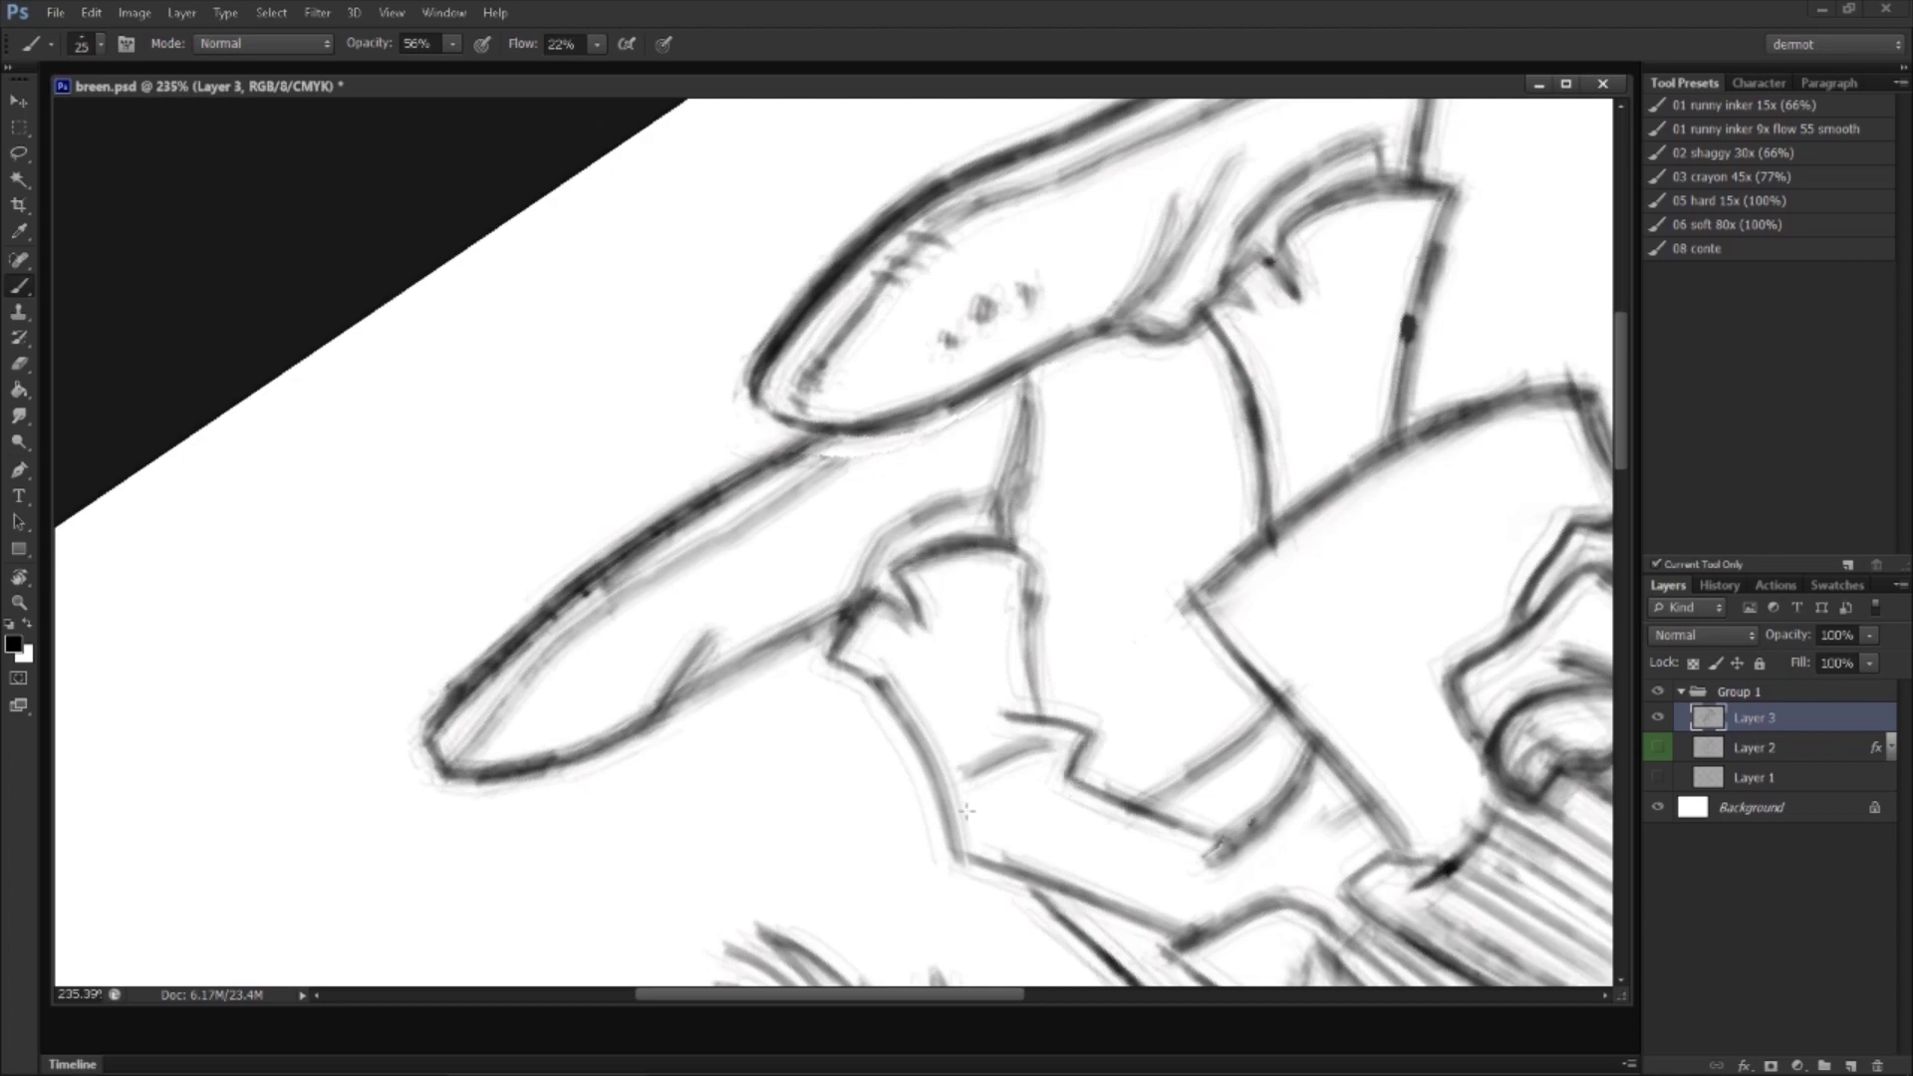
{"action": "left_click_drag", "start_coordinate": [850, 660], "coordinate": [965, 864]}
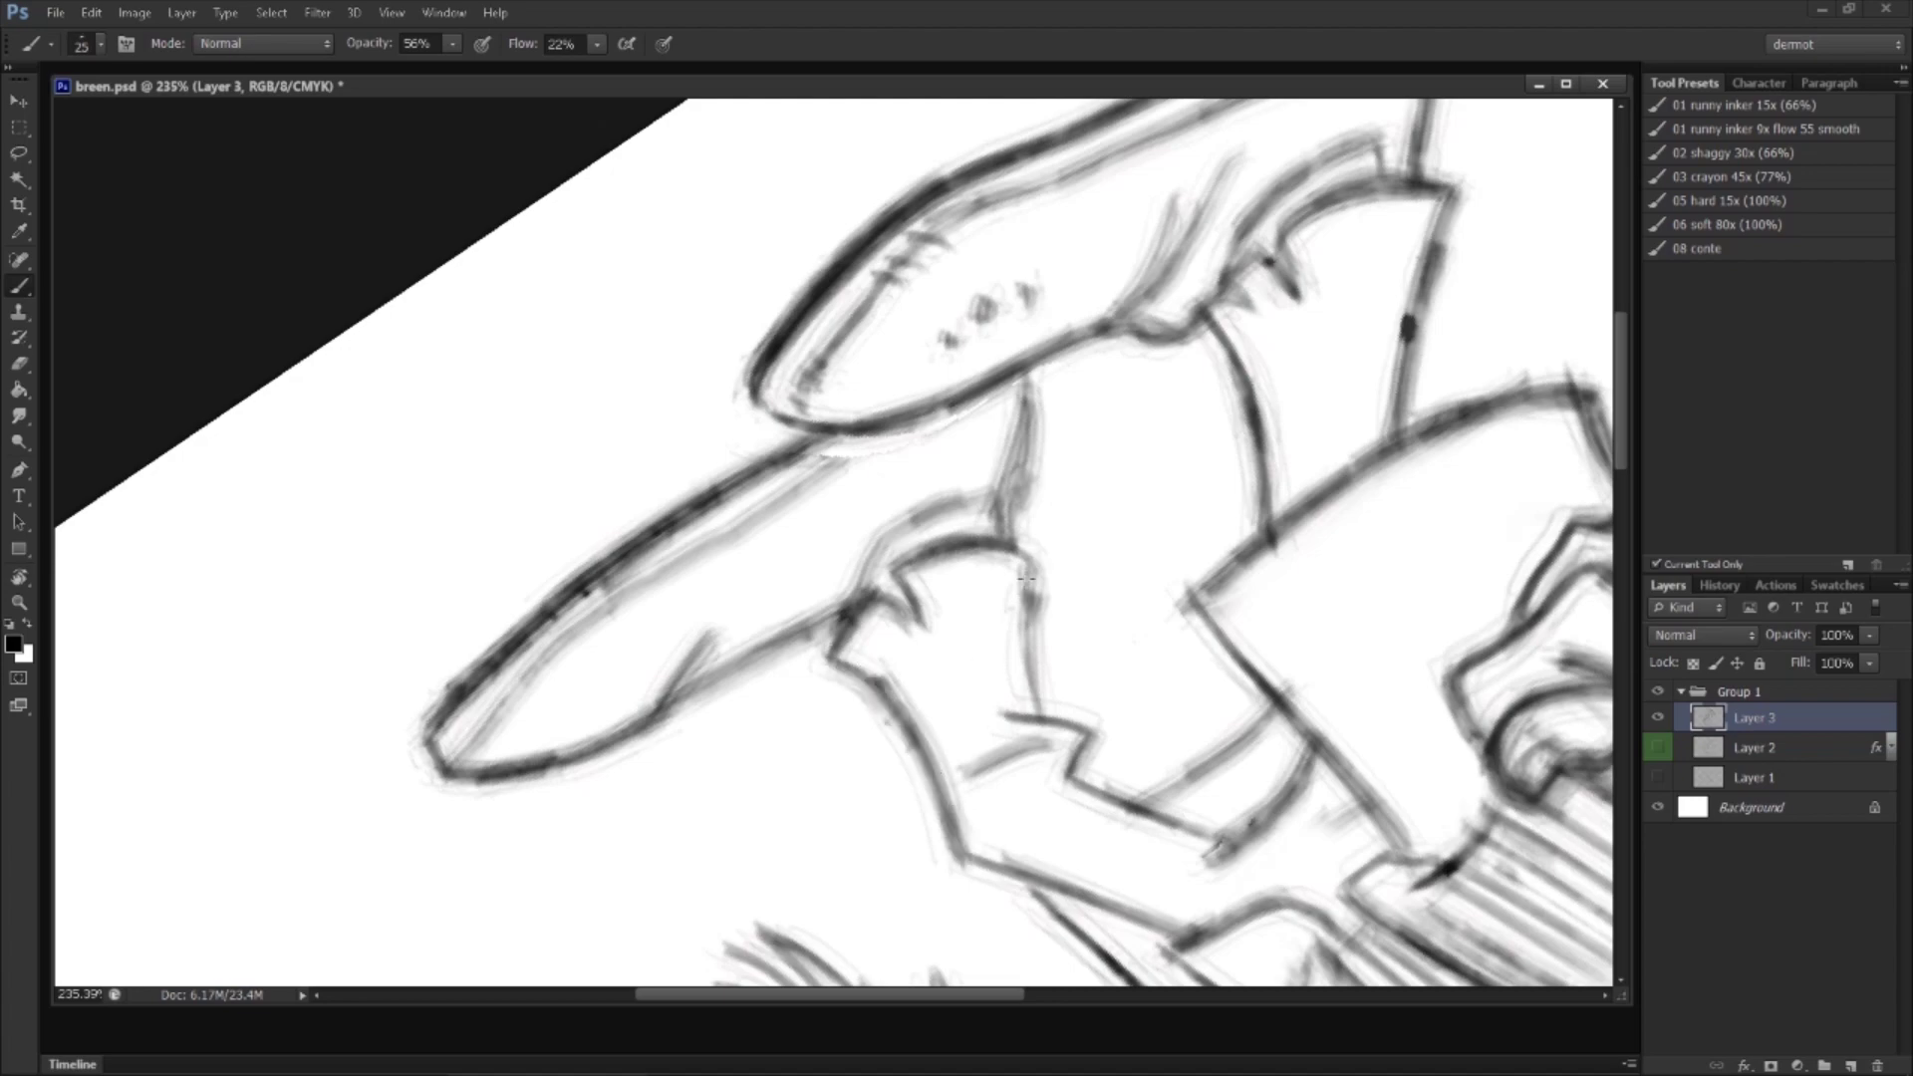
Step: Darken the back line of the far lower leg, the shoe's heel and its ankle opening
{"action": "left_click_drag", "start_coordinate": [1036, 603], "coordinate": [1041, 717]}
{"action": "left_click_drag", "start_coordinate": [1035, 377], "coordinate": [1004, 528]}
{"action": "mouse_move", "coordinate": [863, 598]}
{"action": "left_mouse_down"}
{"action": "mouse_move", "coordinate": [882, 551]}
{"action": "mouse_move", "coordinate": [961, 504]}
{"action": "left_mouse_up"}
{"action": "mouse_move", "coordinate": [1106, 401]}
{"action": "left_mouse_down"}
{"action": "mouse_move", "coordinate": [993, 450]}
{"action": "mouse_move", "coordinate": [961, 493]}
{"action": "left_mouse_up"}
{"action": "mouse_move", "coordinate": [1058, 344]}
{"action": "left_mouse_down"}
{"action": "mouse_move", "coordinate": [976, 485]}
{"action": "mouse_move", "coordinate": [1201, 324]}
{"action": "left_mouse_up"}
{"action": "key", "text": "r"}
{"action": "mouse_move", "coordinate": [957, 832]}
{"action": "left_mouse_down"}
{"action": "mouse_move", "coordinate": [1149, 581]}
{"action": "mouse_move", "coordinate": [1051, 338]}
{"action": "mouse_move", "coordinate": [946, 297]}
{"action": "mouse_move", "coordinate": [957, 315]}
{"action": "left_mouse_up"}
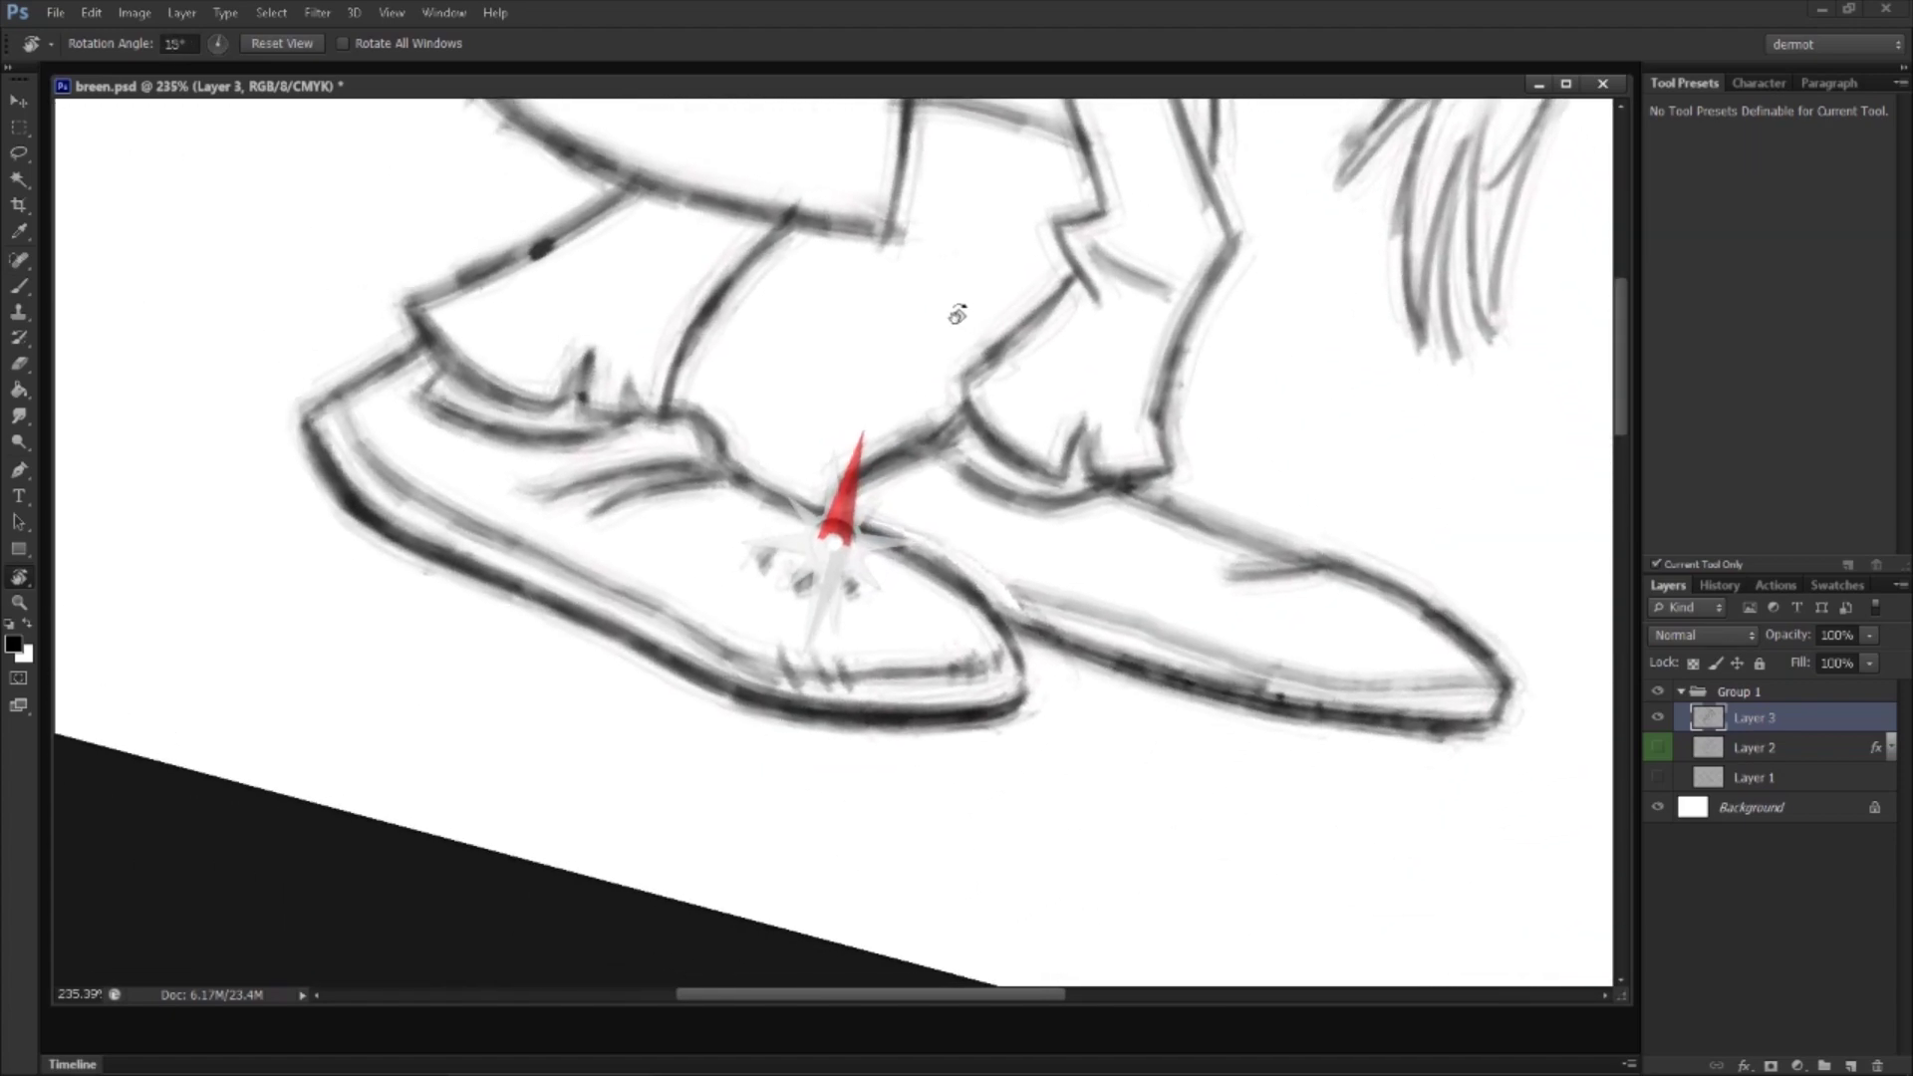
{"action": "key", "text": "Escape"}
Step: Redraw the far leg's inner thigh line down to the knee and darken the outer thigh line and upper trouser fold
{"action": "key", "text": "z"}
{"action": "key", "text": "ctrl+0"}
{"action": "mouse_move", "coordinate": [832, 702]}
{"action": "left_mouse_down"}
{"action": "mouse_move", "coordinate": [882, 702]}
{"action": "mouse_move", "coordinate": [789, 534]}
{"action": "mouse_move", "coordinate": [677, 563]}
{"action": "mouse_move", "coordinate": [766, 663]}
{"action": "left_mouse_up"}
{"action": "key", "text": "e"}
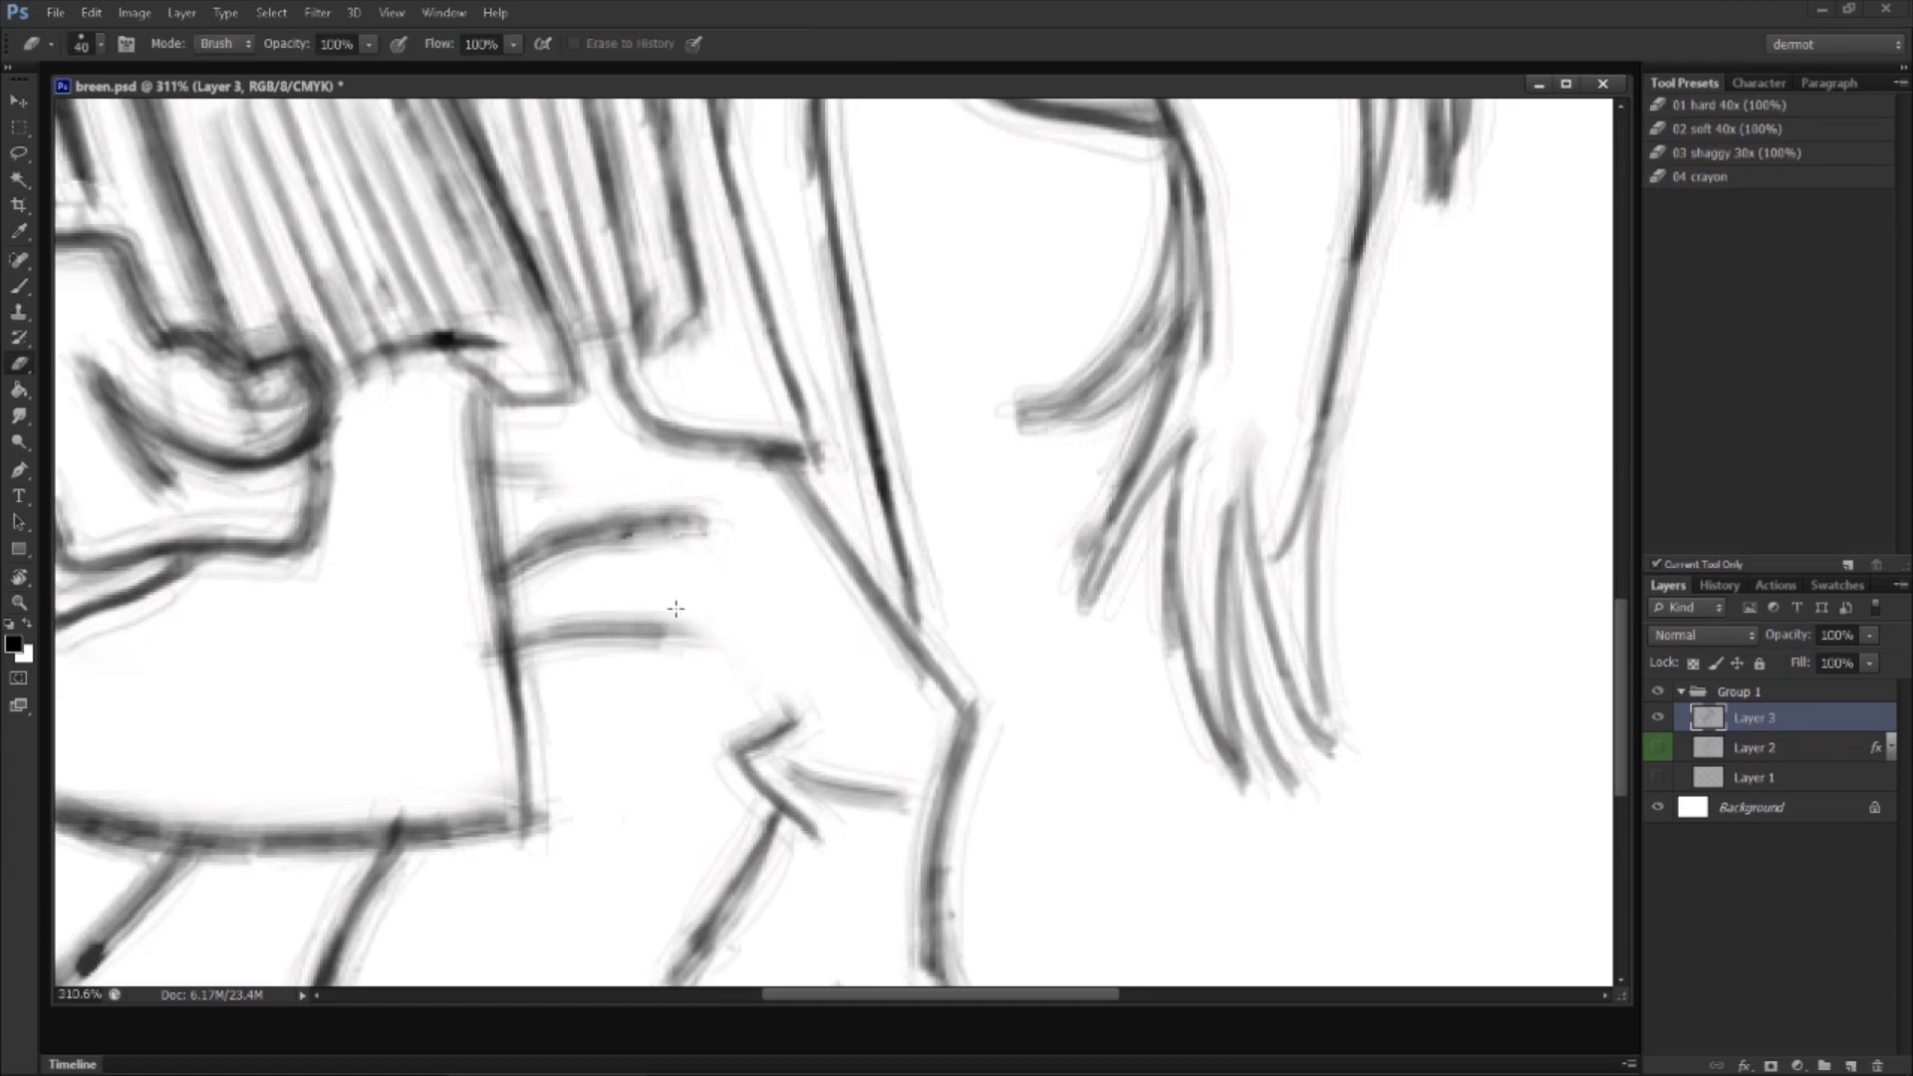
{"action": "key", "text": "b"}
{"action": "mouse_move", "coordinate": [618, 543]}
{"action": "left_mouse_down"}
{"action": "mouse_move", "coordinate": [792, 703]}
{"action": "mouse_move", "coordinate": [807, 732]}
{"action": "mouse_move", "coordinate": [746, 756]}
{"action": "mouse_move", "coordinate": [799, 811]}
{"action": "left_mouse_up"}
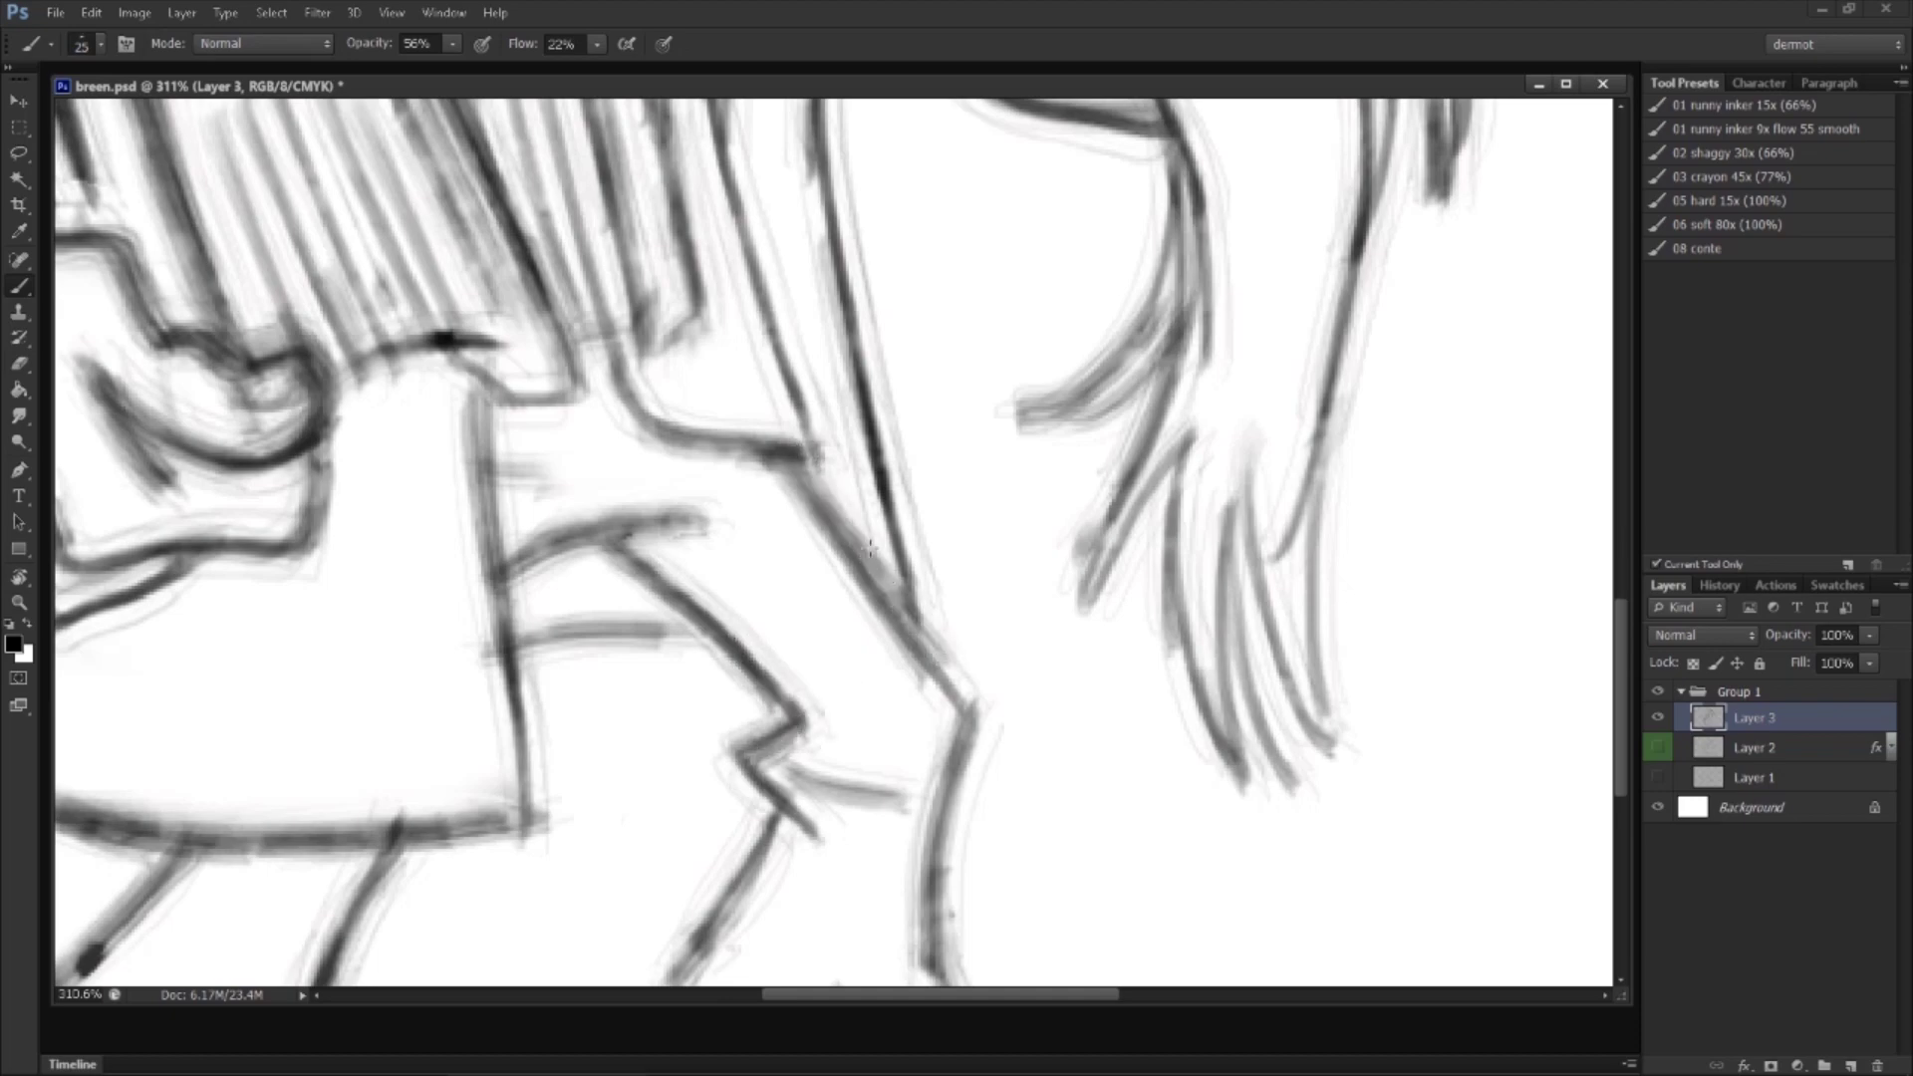
{"action": "key", "text": "ctrl+z"}
{"action": "left_click_drag", "start_coordinate": [804, 482], "coordinate": [971, 709]}
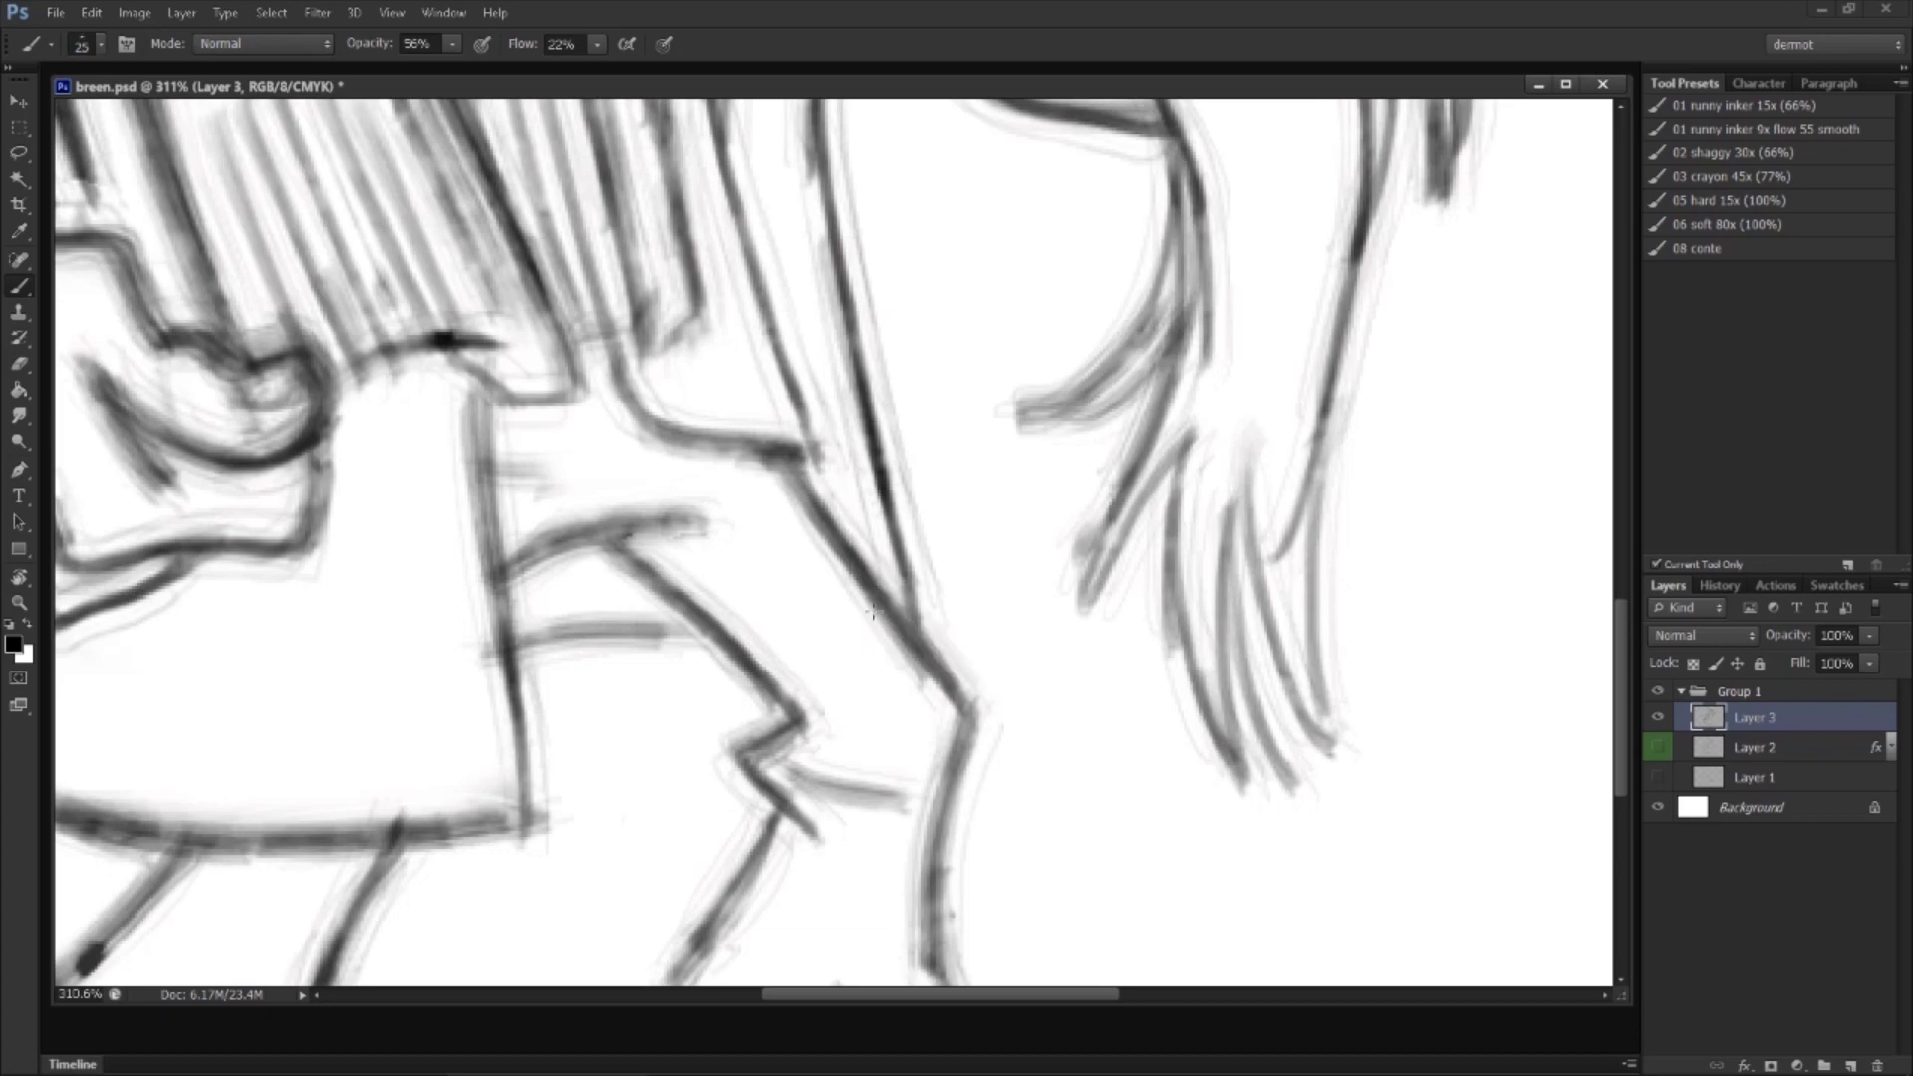
{"action": "left_click_drag", "start_coordinate": [514, 642], "coordinate": [737, 643]}
Step: Erase the lower part of the long beard below the sleeve and the leftover strands along its edges
{"action": "mouse_move", "coordinate": [1199, 648]}
{"action": "left_mouse_down"}
{"action": "mouse_move", "coordinate": [1148, 711]}
{"action": "mouse_move", "coordinate": [859, 907]}
{"action": "left_mouse_up"}
{"action": "key", "text": "z"}
{"action": "left_click_drag", "start_coordinate": [1085, 636], "coordinate": [1008, 620]}
{"action": "mouse_move", "coordinate": [976, 647]}
{"action": "left_mouse_down"}
{"action": "mouse_move", "coordinate": [951, 590]}
{"action": "mouse_move", "coordinate": [894, 628]}
{"action": "mouse_move", "coordinate": [901, 818]}
{"action": "mouse_move", "coordinate": [859, 696]}
{"action": "mouse_move", "coordinate": [842, 783]}
{"action": "mouse_move", "coordinate": [844, 589]}
{"action": "mouse_move", "coordinate": [804, 717]}
{"action": "mouse_move", "coordinate": [818, 616]}
{"action": "mouse_move", "coordinate": [861, 611]}
{"action": "mouse_move", "coordinate": [807, 643]}
{"action": "left_mouse_up"}
{"action": "key", "text": "e"}
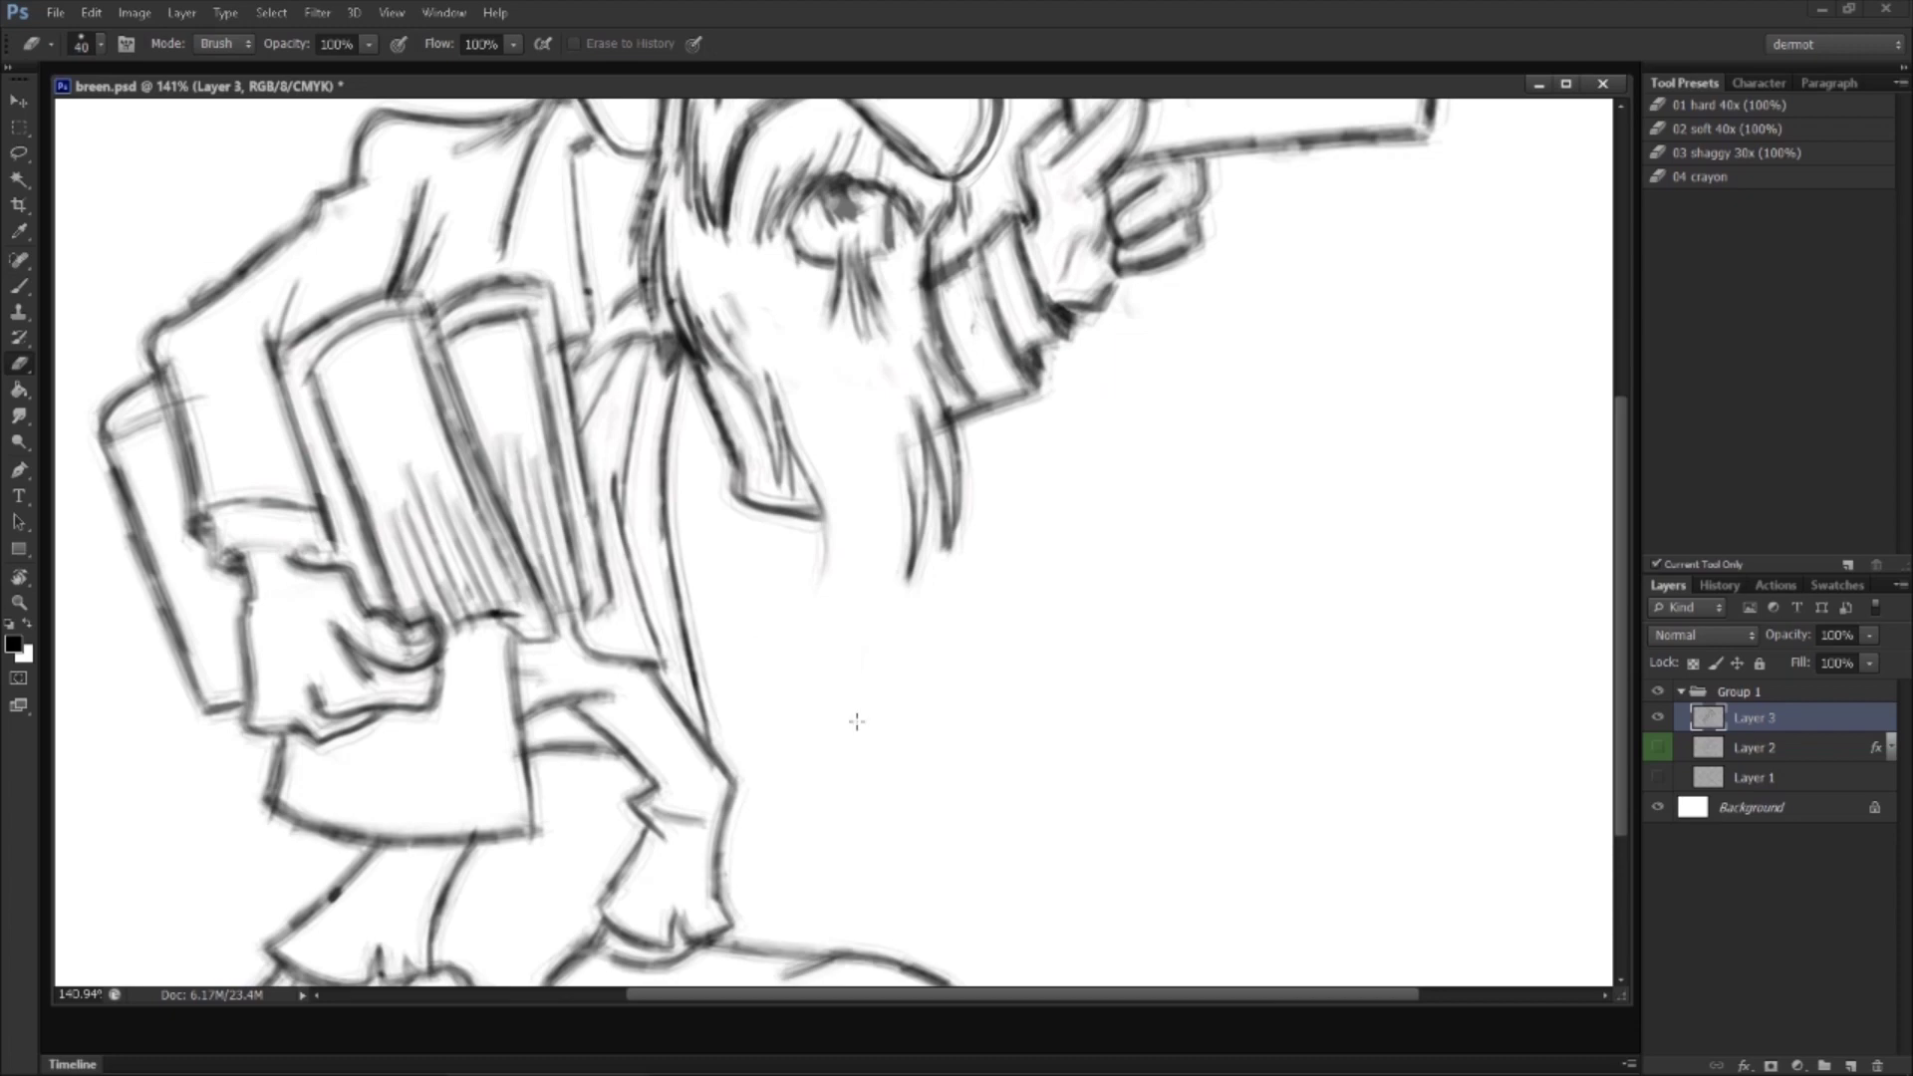
{"action": "left_click_drag", "start_coordinate": [898, 402], "coordinate": [896, 651]}
{"action": "key", "text": "b"}
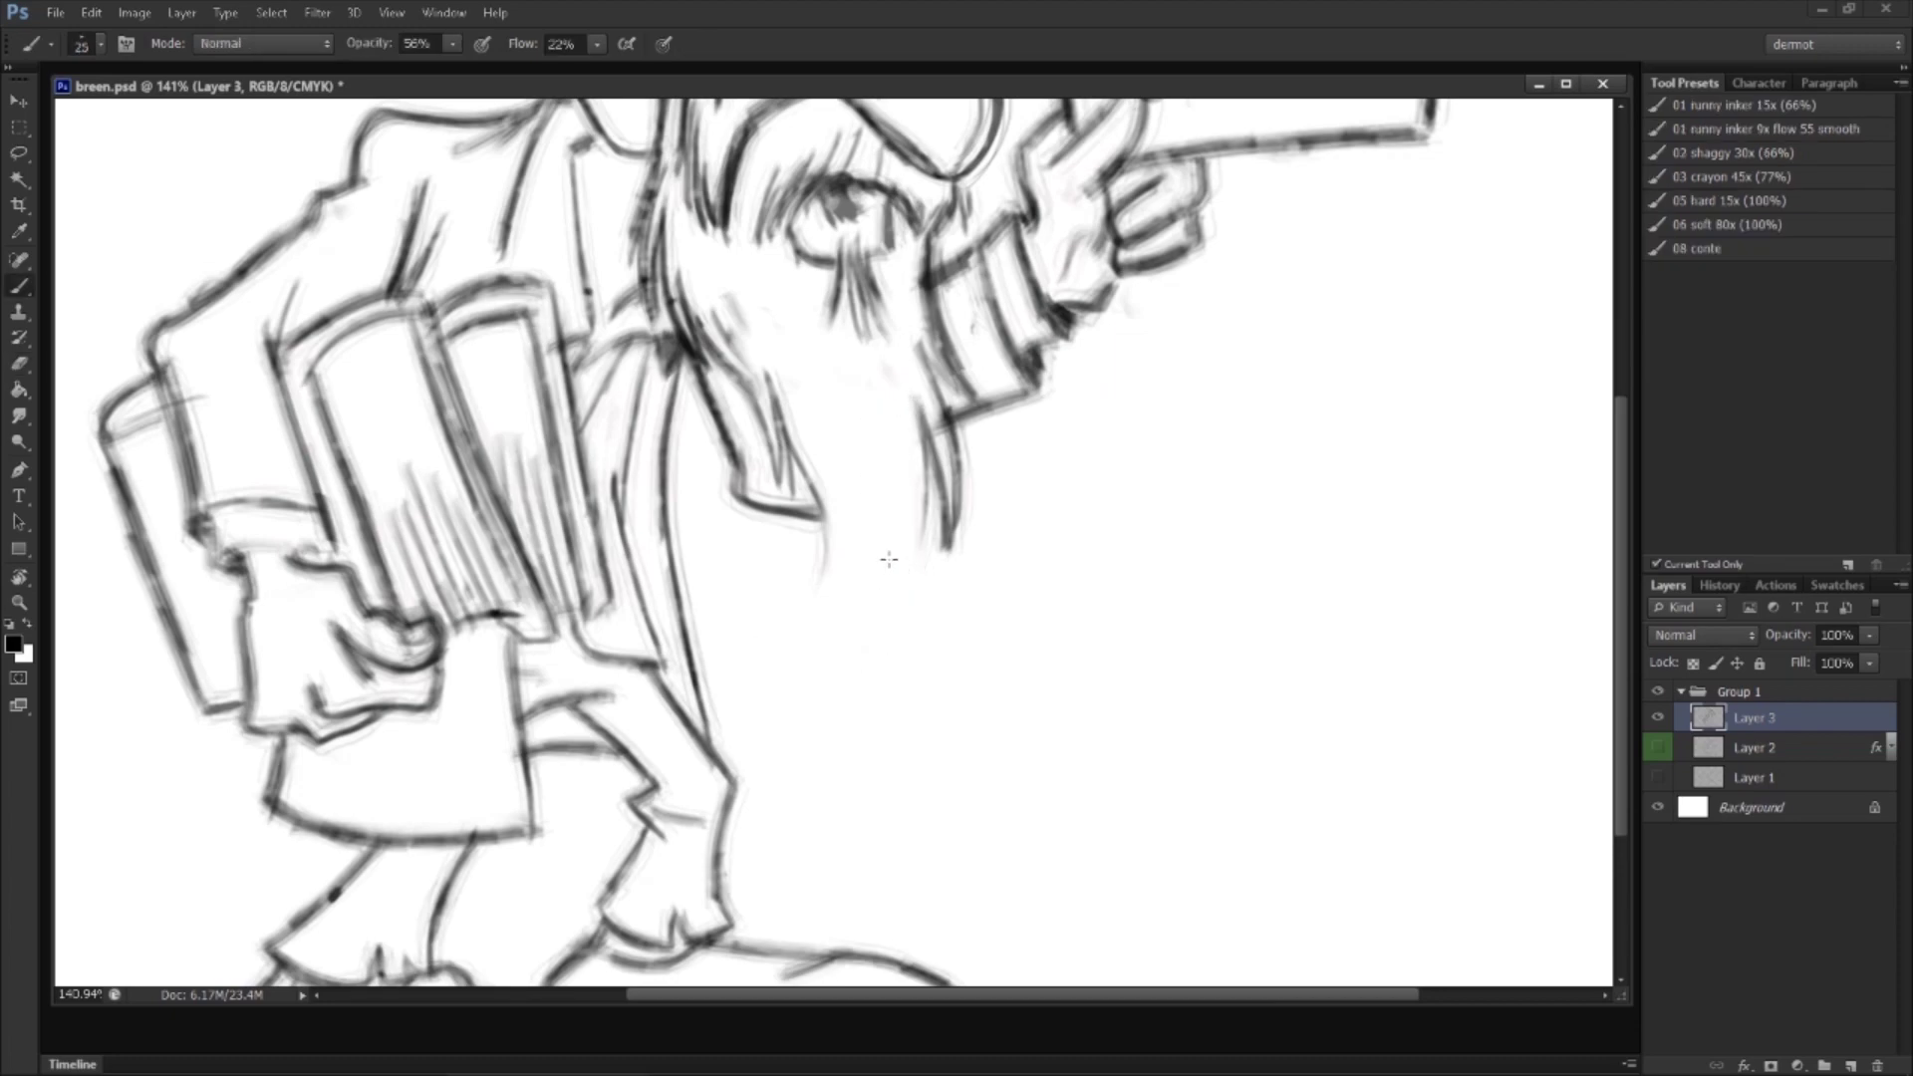
{"action": "left_click_drag", "start_coordinate": [807, 453], "coordinate": [820, 556]}
{"action": "key", "text": "e"}
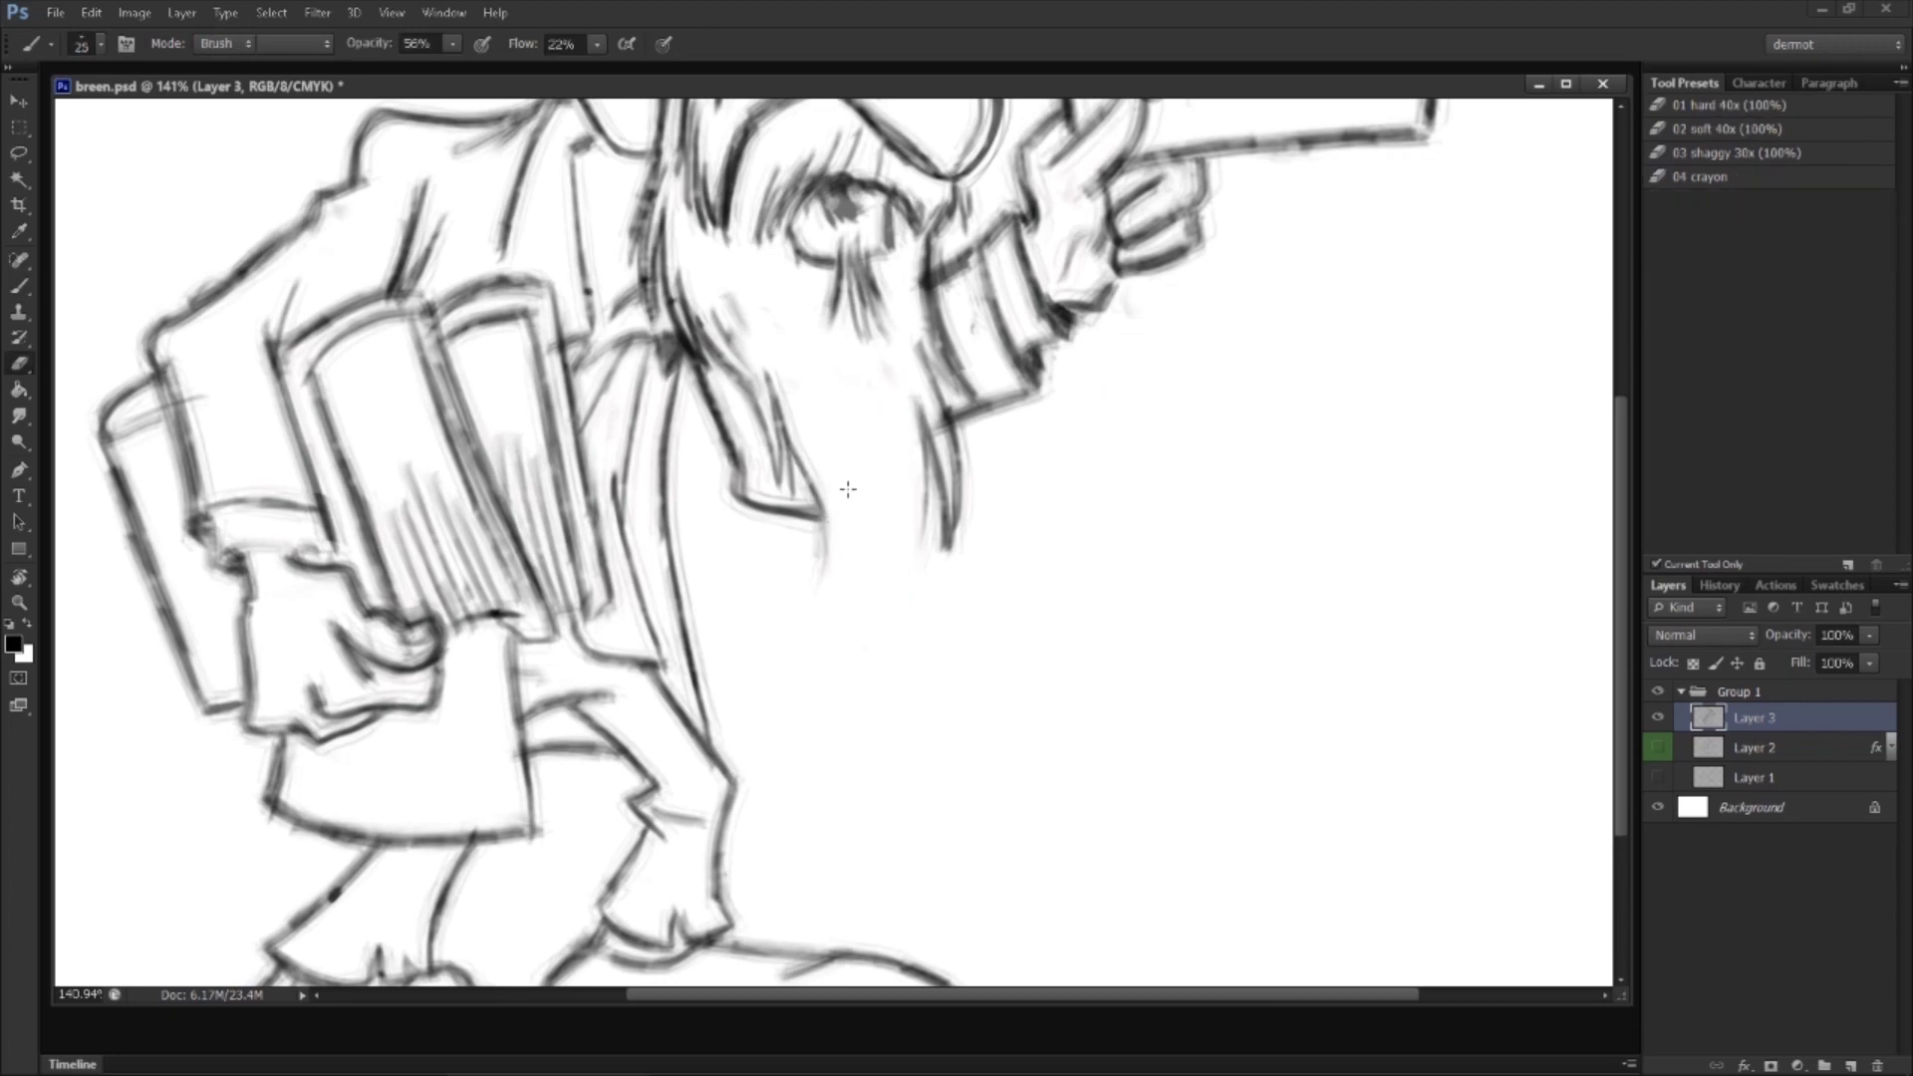
{"action": "mouse_move", "coordinate": [812, 454]}
{"action": "left_mouse_down"}
{"action": "mouse_move", "coordinate": [824, 555]}
{"action": "mouse_move", "coordinate": [813, 443]}
{"action": "mouse_move", "coordinate": [796, 543]}
{"action": "mouse_move", "coordinate": [762, 603]}
{"action": "mouse_move", "coordinate": [719, 620]}
{"action": "mouse_move", "coordinate": [792, 563]}
{"action": "left_mouse_up"}
Step: Draw a new wavy lower beard with overlapping strands that curl up at the tip beside the far leg
{"action": "key", "text": "b"}
{"action": "mouse_move", "coordinate": [720, 618]}
{"action": "left_mouse_down"}
{"action": "mouse_move", "coordinate": [812, 570]}
{"action": "mouse_move", "coordinate": [787, 698]}
{"action": "mouse_move", "coordinate": [865, 837]}
{"action": "mouse_move", "coordinate": [902, 840]}
{"action": "left_mouse_up"}
{"action": "left_click_drag", "start_coordinate": [941, 773], "coordinate": [865, 835]}
{"action": "left_click_drag", "start_coordinate": [827, 666], "coordinate": [875, 827]}
{"action": "left_click_drag", "start_coordinate": [825, 737], "coordinate": [876, 832]}
{"action": "mouse_move", "coordinate": [836, 698]}
{"action": "left_mouse_down"}
{"action": "mouse_move", "coordinate": [907, 787]}
{"action": "mouse_move", "coordinate": [899, 598]}
{"action": "left_mouse_up"}
{"action": "mouse_move", "coordinate": [931, 500]}
{"action": "left_mouse_down"}
{"action": "mouse_move", "coordinate": [908, 638]}
{"action": "mouse_move", "coordinate": [996, 709]}
{"action": "left_mouse_up"}
{"action": "key", "text": "ctrl+alt+z"}
{"action": "key", "text": "ctrl+alt+z"}
{"action": "key", "text": "ctrl+alt+z"}
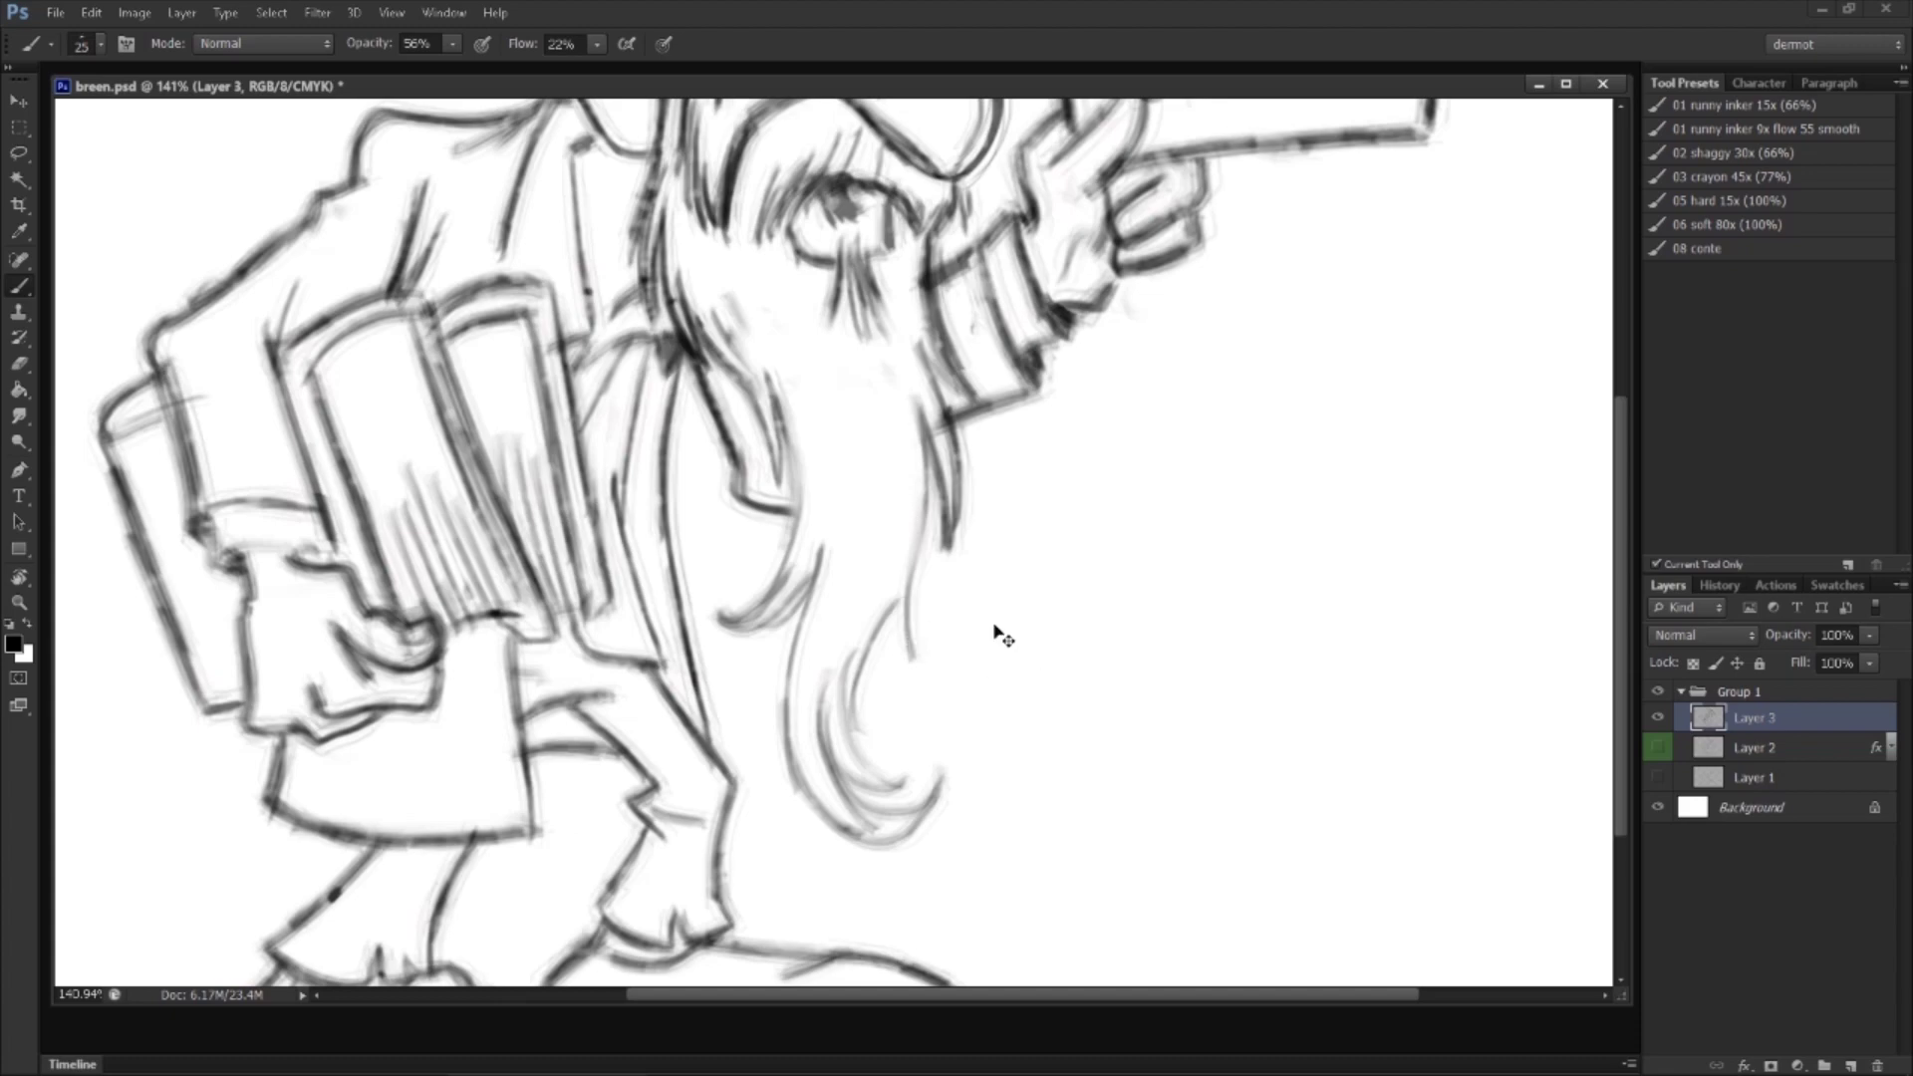
Step: Add looping strands along the beard's front edge and a curled lock on the side facing the body
{"action": "mouse_move", "coordinate": [863, 624]}
{"action": "left_mouse_down"}
{"action": "mouse_move", "coordinate": [849, 737]}
{"action": "mouse_move", "coordinate": [863, 653]}
{"action": "mouse_move", "coordinate": [874, 779]}
{"action": "left_mouse_up"}
{"action": "left_click_drag", "start_coordinate": [902, 521], "coordinate": [865, 621]}
{"action": "mouse_move", "coordinate": [929, 497]}
{"action": "left_mouse_down"}
{"action": "mouse_move", "coordinate": [912, 556]}
{"action": "mouse_move", "coordinate": [959, 664]}
{"action": "mouse_move", "coordinate": [954, 633]}
{"action": "mouse_move", "coordinate": [913, 737]}
{"action": "mouse_move", "coordinate": [865, 752]}
{"action": "left_mouse_up"}
{"action": "mouse_move", "coordinate": [735, 679]}
{"action": "left_mouse_down"}
{"action": "mouse_move", "coordinate": [783, 761]}
{"action": "mouse_move", "coordinate": [745, 712]}
{"action": "mouse_move", "coordinate": [911, 697]}
{"action": "mouse_move", "coordinate": [879, 601]}
{"action": "left_mouse_up"}
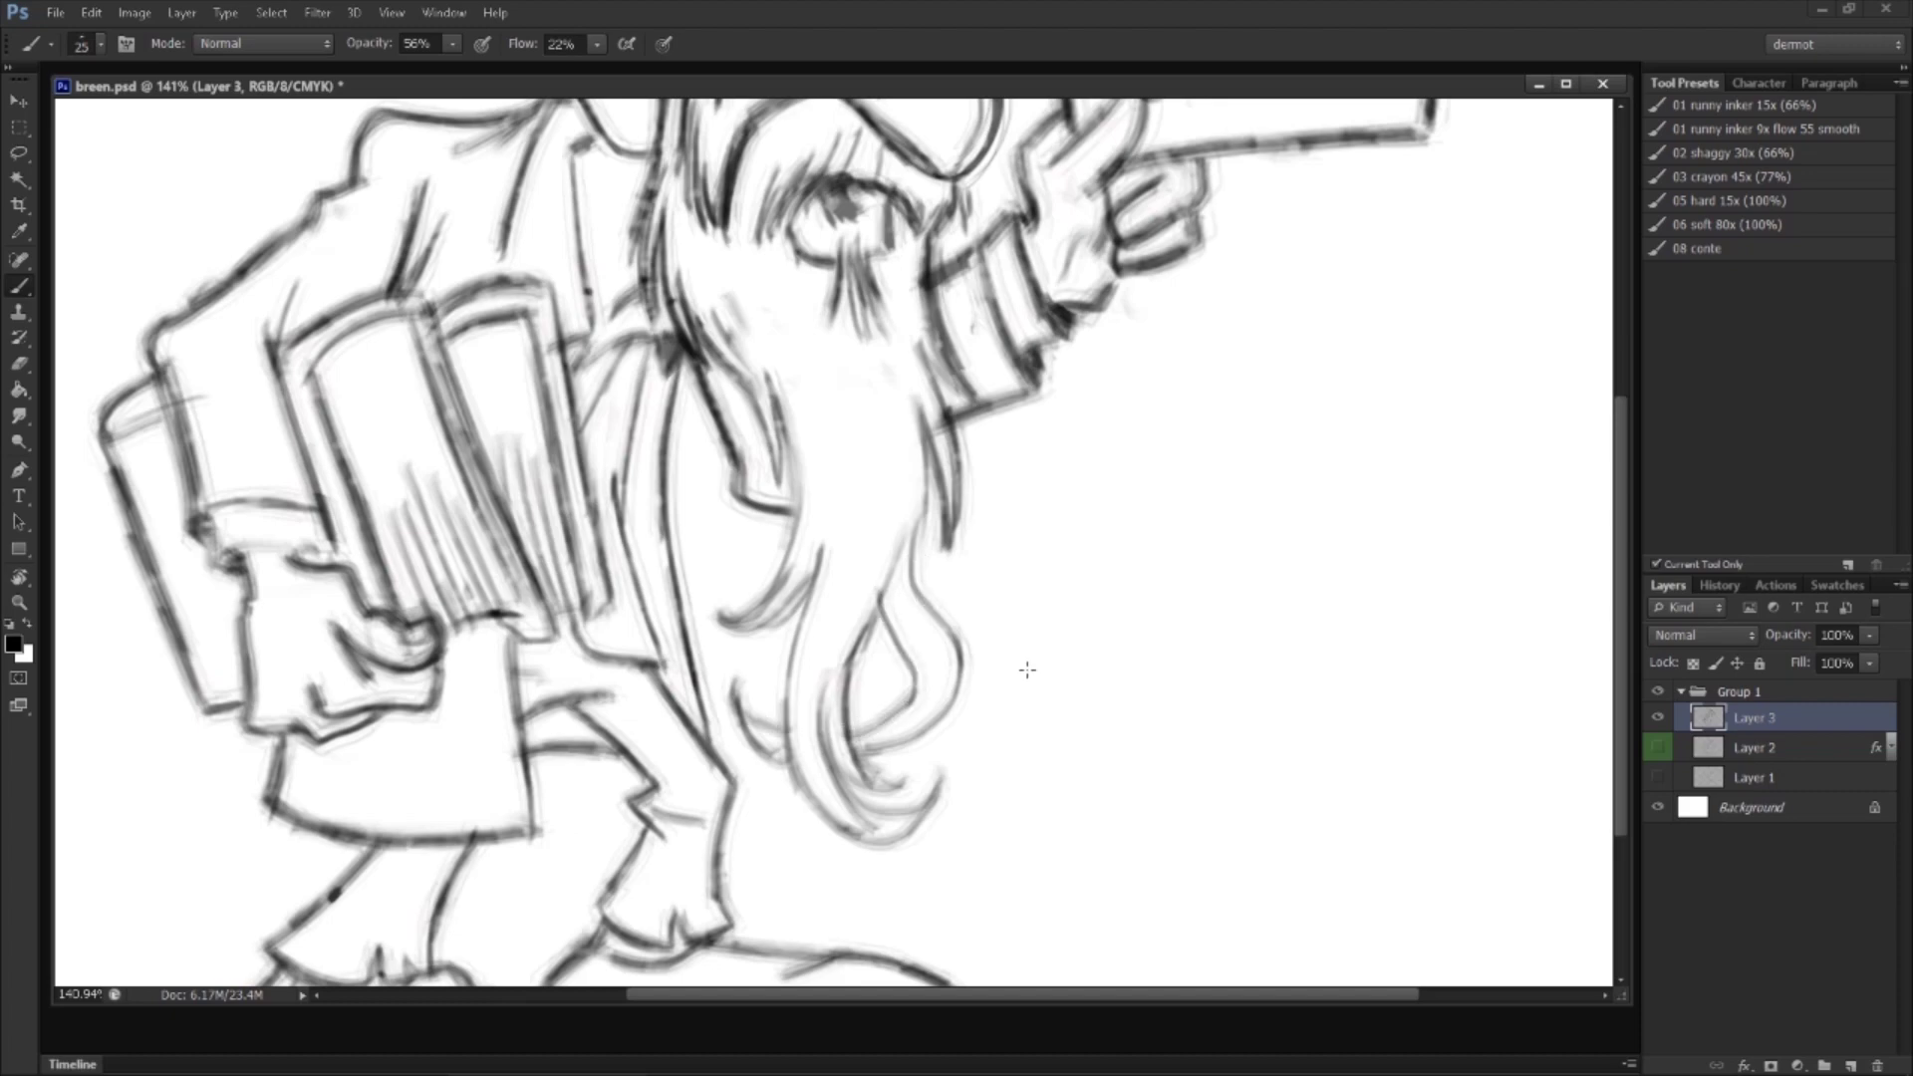
{"action": "key", "text": "z"}
{"action": "key", "text": "ctrl+minus"}
{"action": "key", "text": "ctrl+minus"}
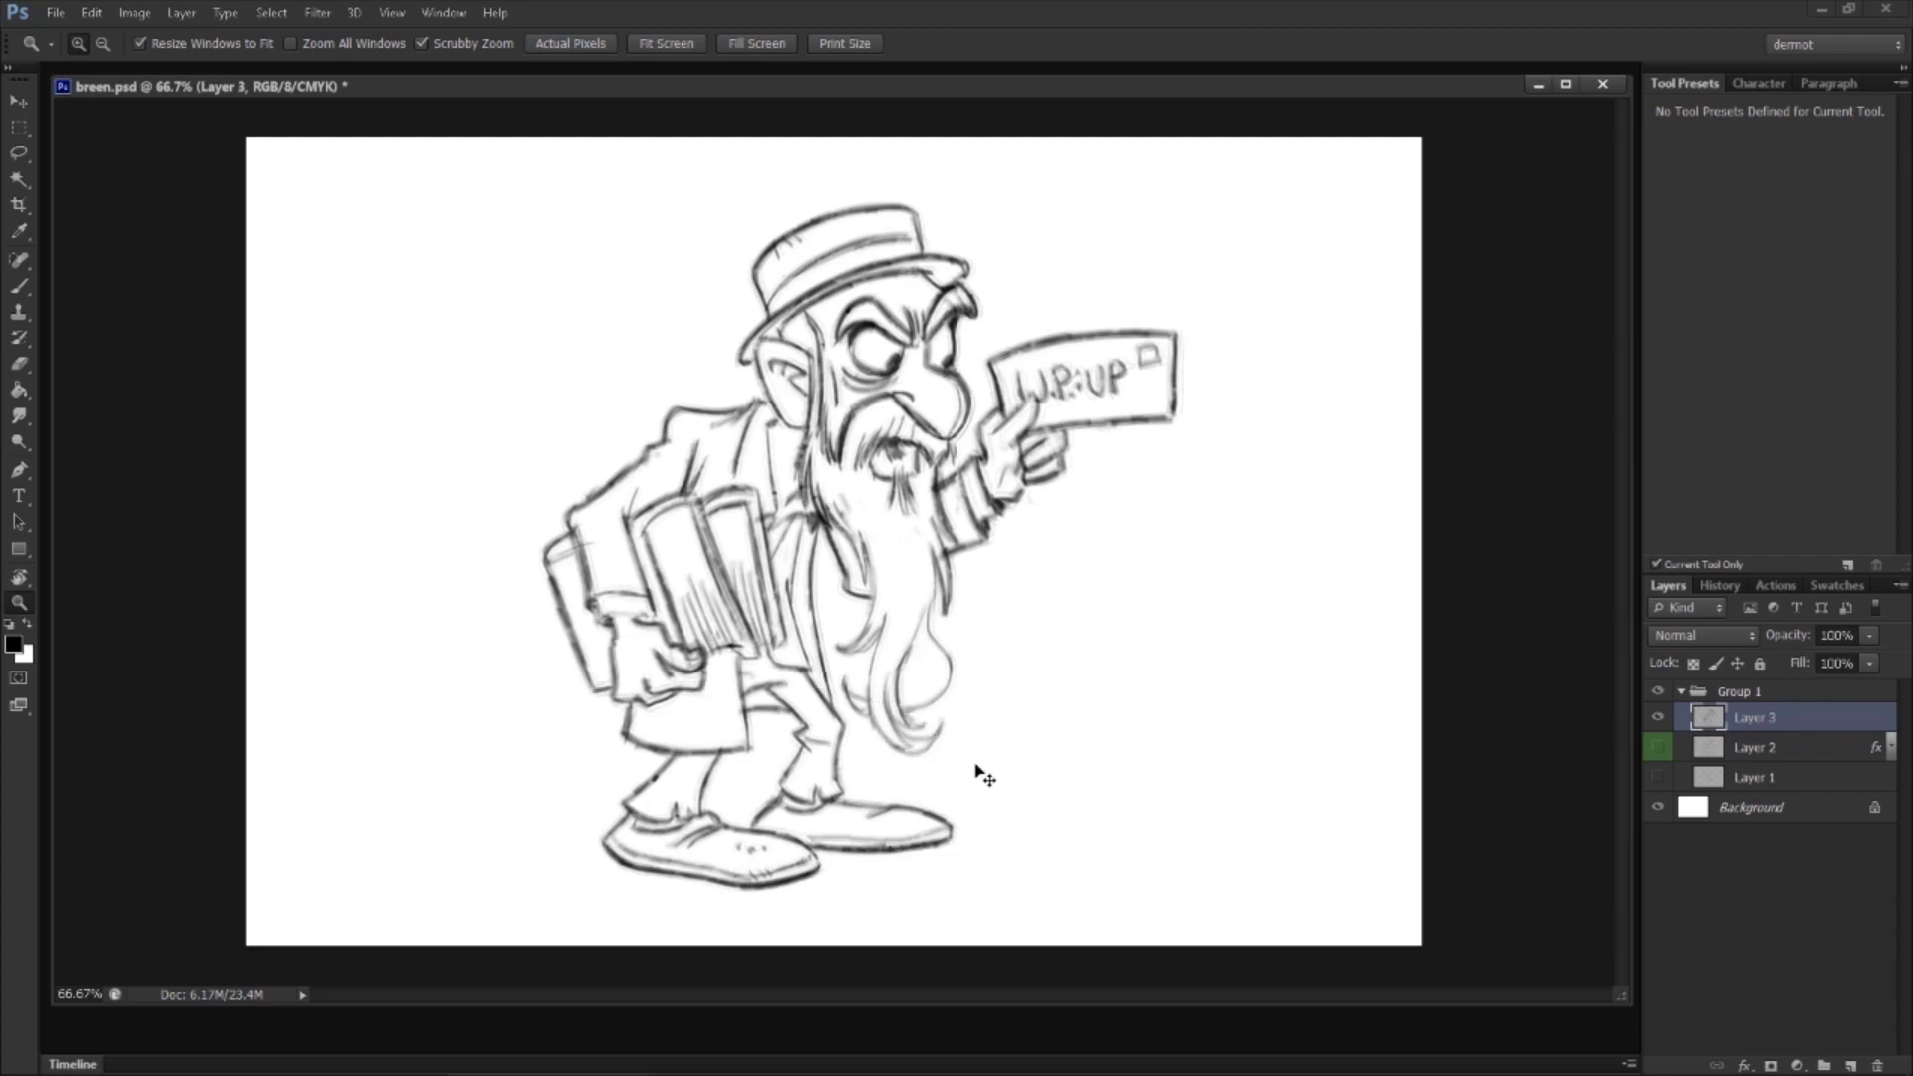
Step: Undo the recently drawn lower beard strands, back to the short curved lock below the jacket lapel
{"action": "key", "text": "ctrl+alt+z"}
{"action": "key", "text": "ctrl+alt+z"}
{"action": "key", "text": "ctrl+alt+z"}
{"action": "key", "text": "ctrl+alt+z"}
{"action": "key", "text": "ctrl+alt+z"}
{"action": "key", "text": "ctrl+alt+z"}
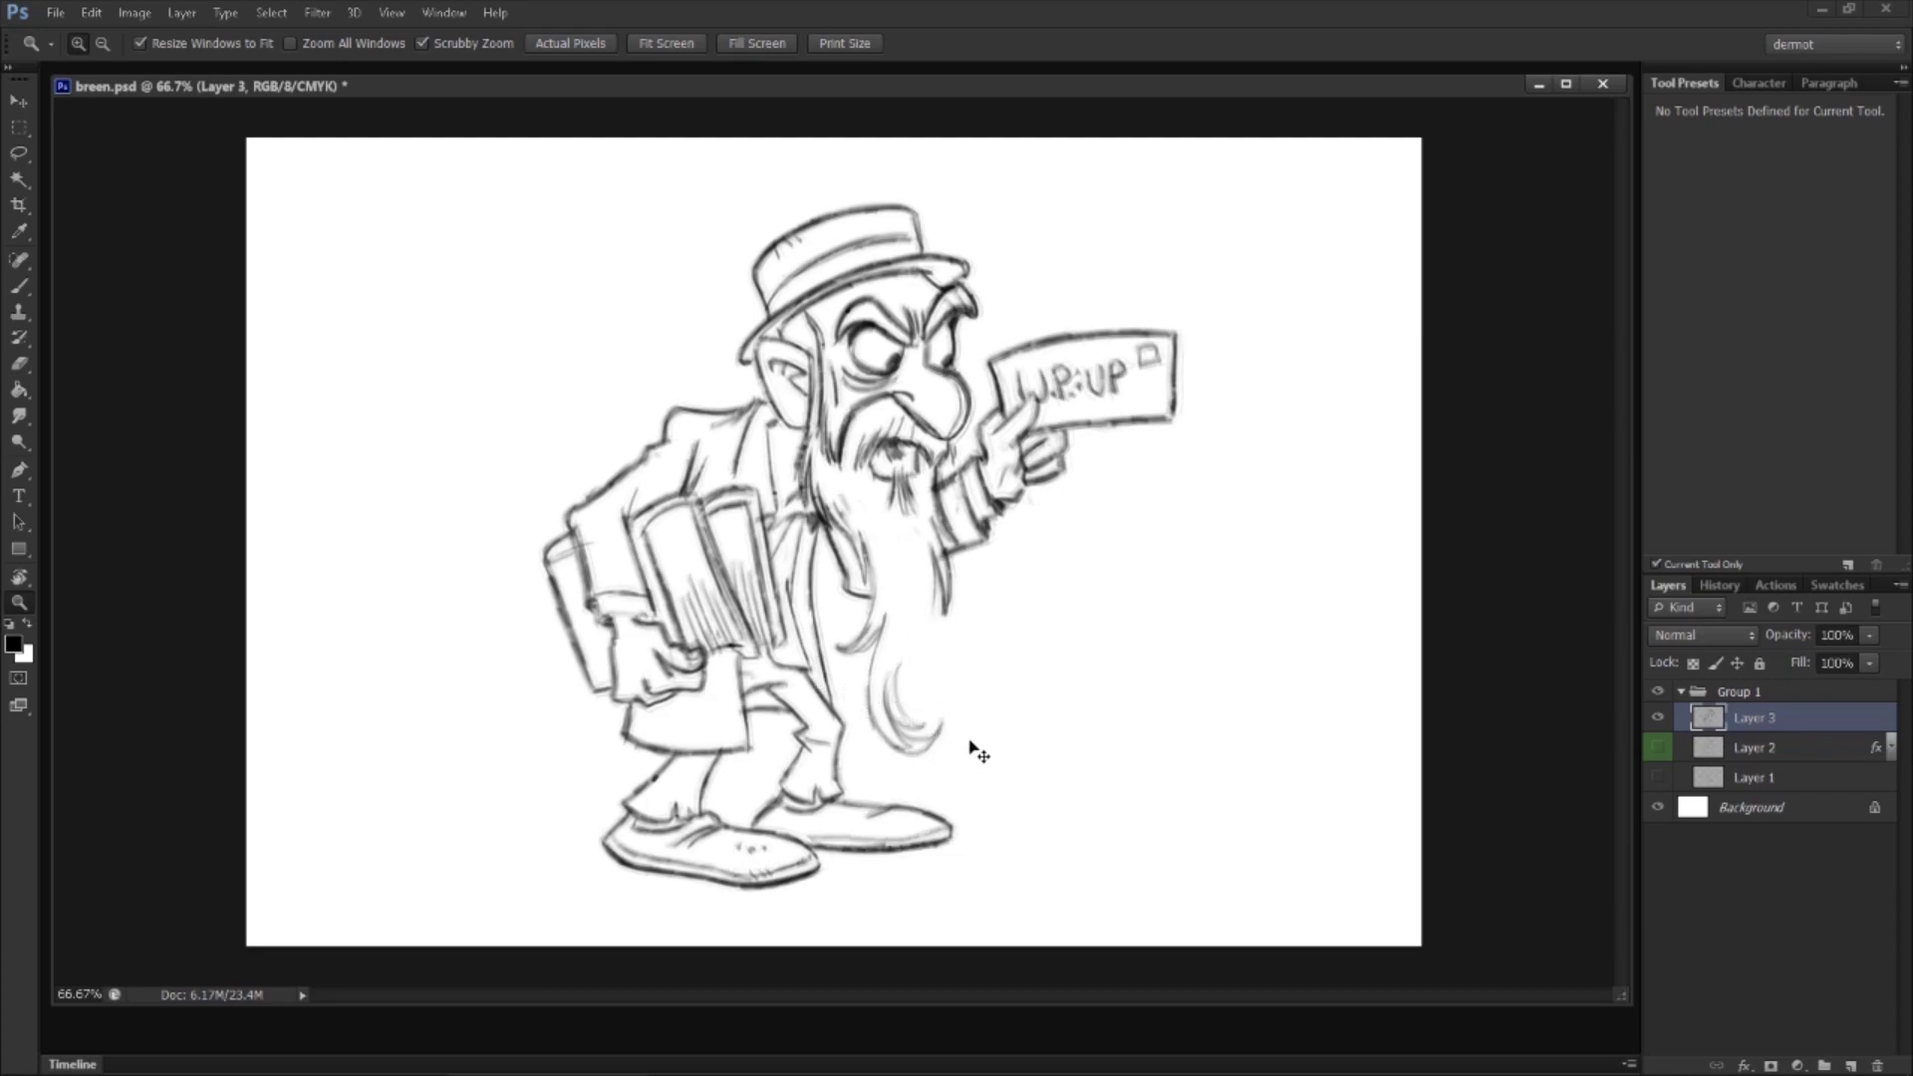
{"action": "key", "text": "ctrl+alt+z"}
{"action": "key", "text": "ctrl+alt+z"}
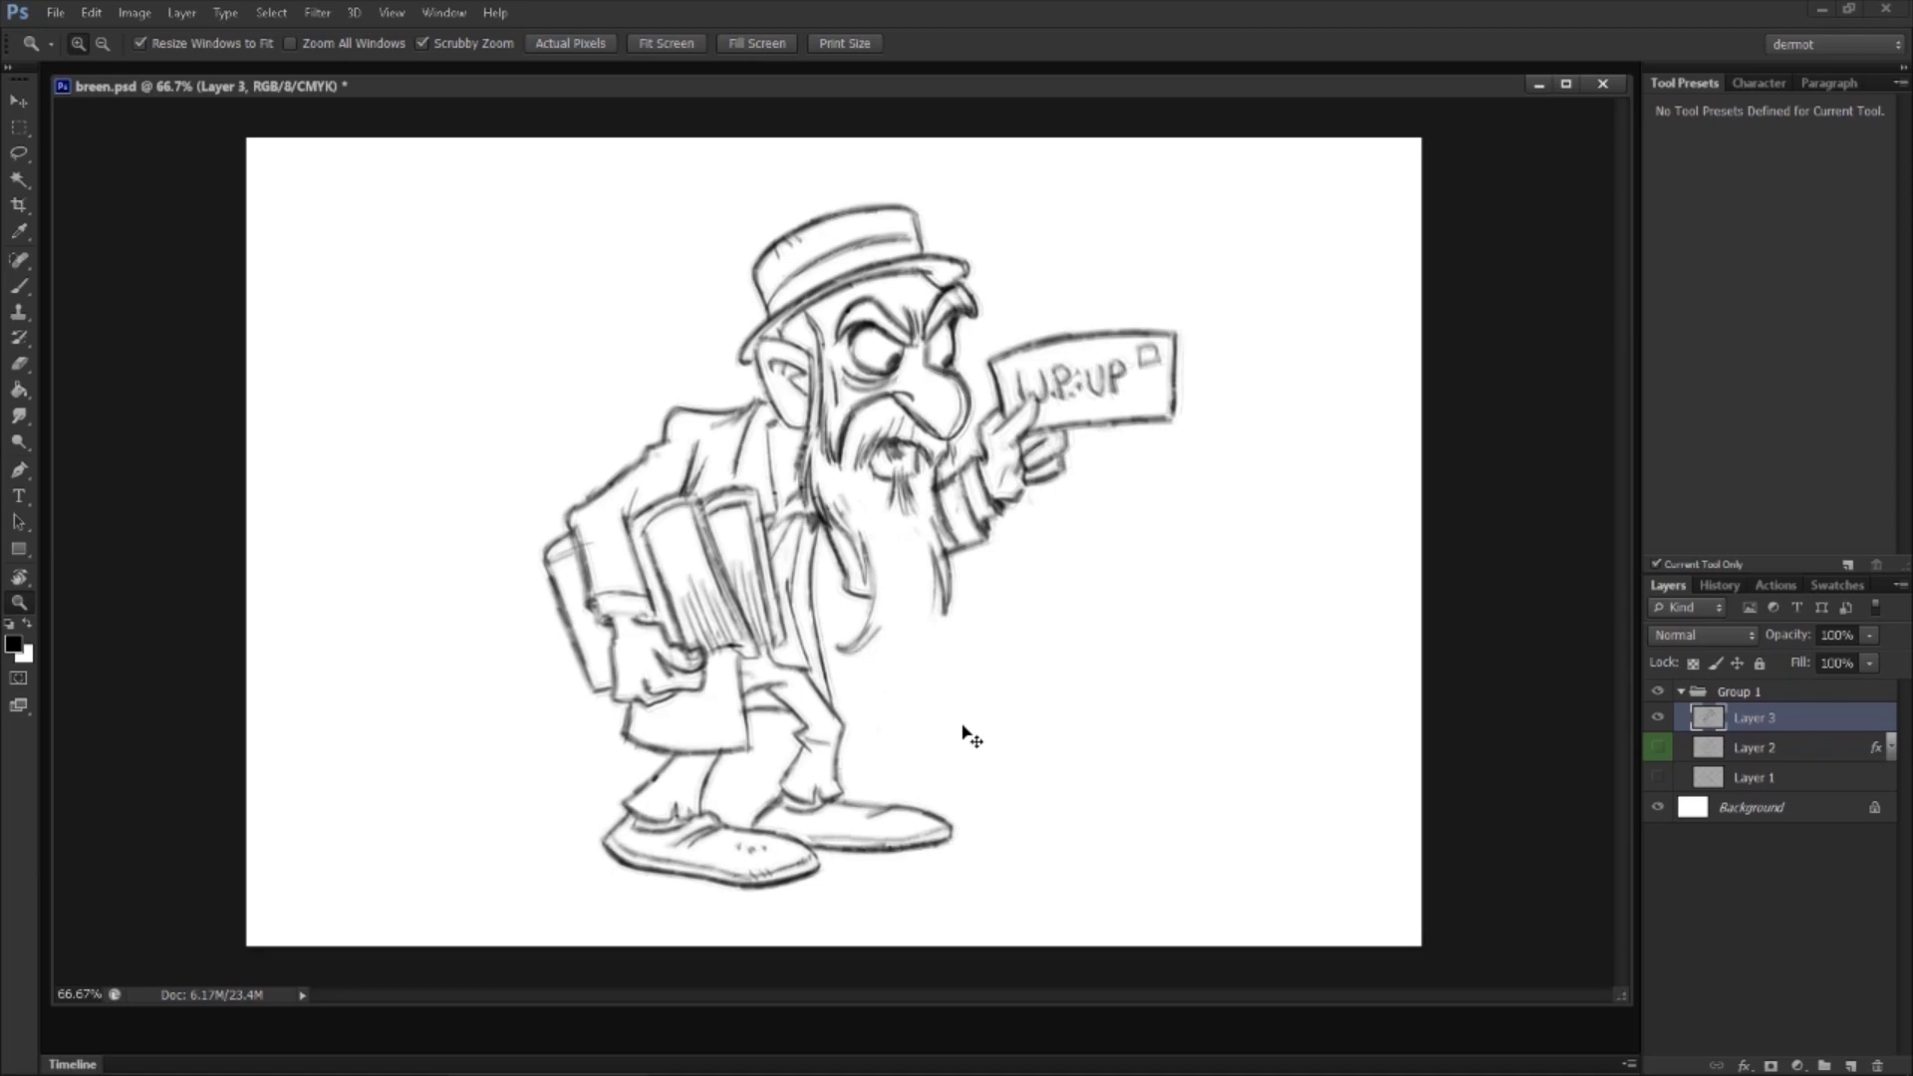
{"action": "left_click_drag", "start_coordinate": [904, 678], "coordinate": [960, 641]}
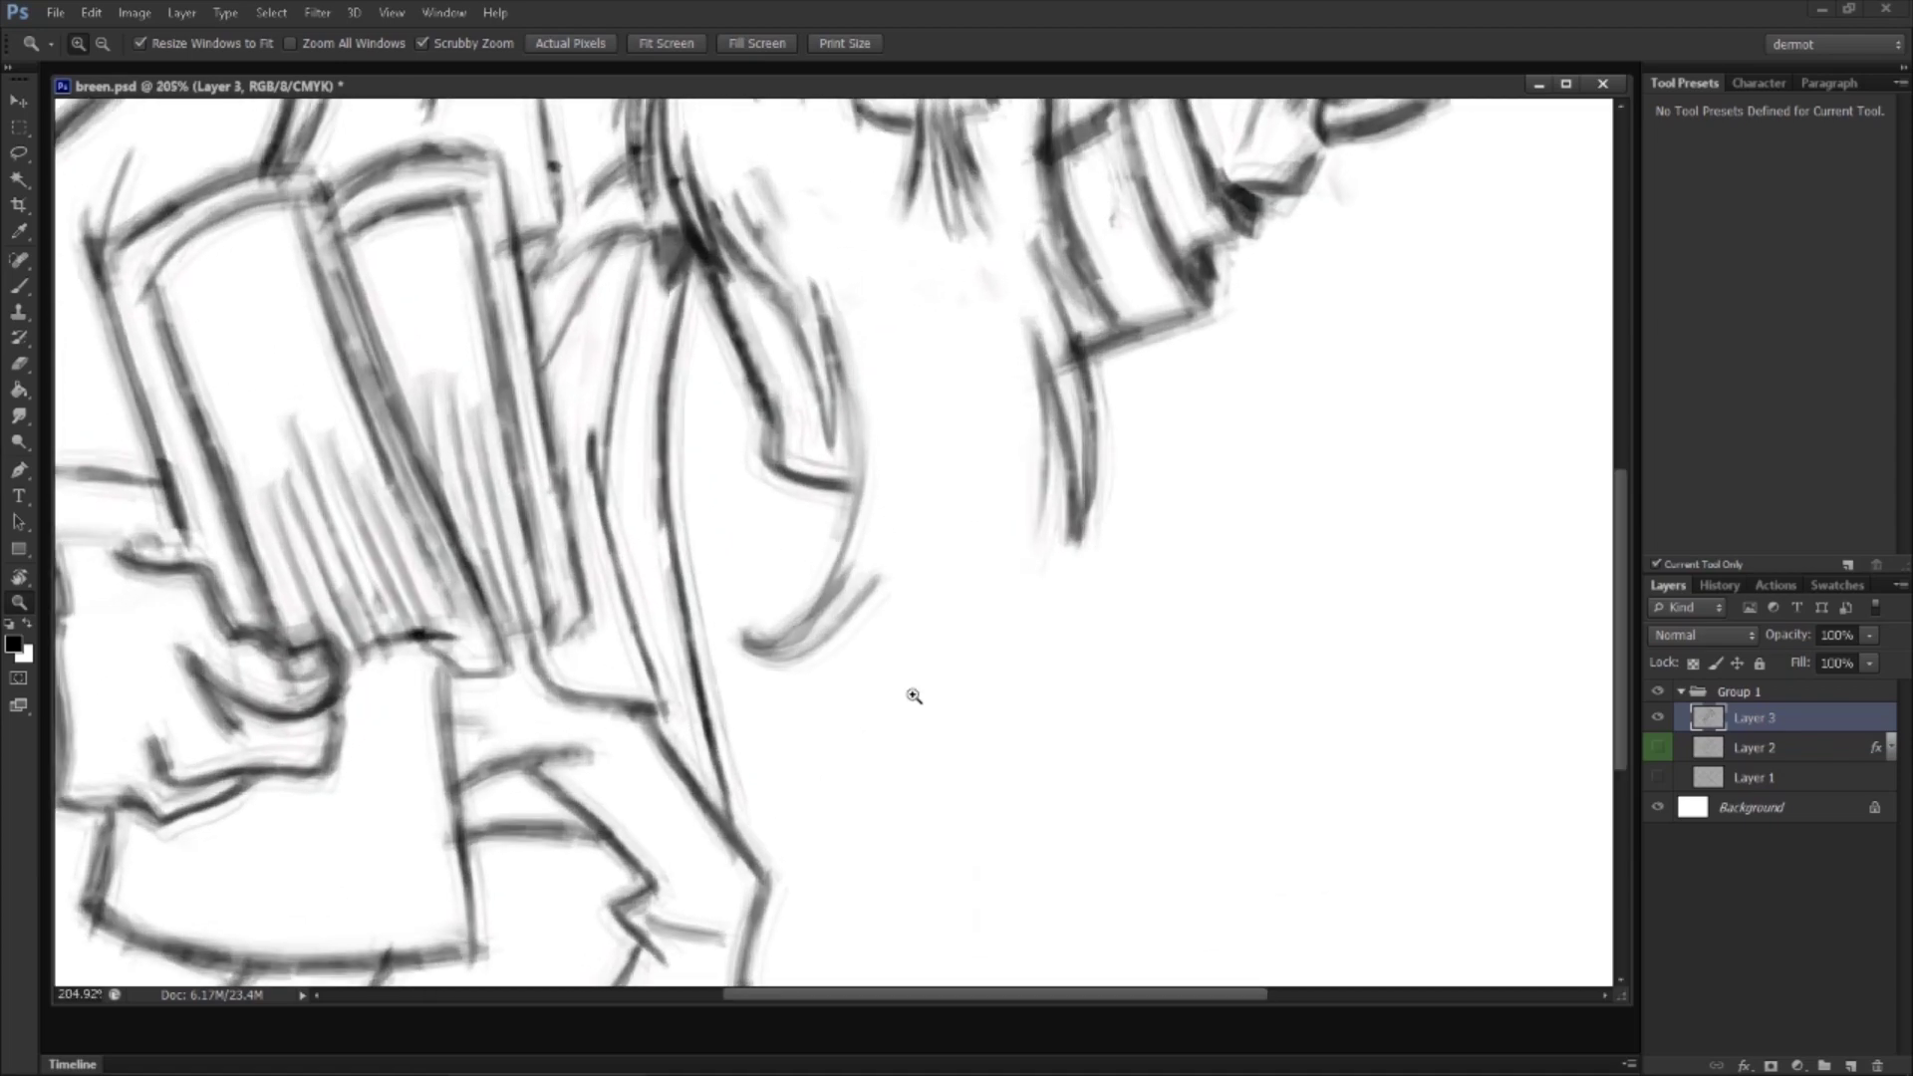
{"action": "key", "text": "b"}
{"action": "left_click_drag", "start_coordinate": [1054, 709], "coordinate": [1009, 631]}
{"action": "mouse_move", "coordinate": [1257, 315]}
{"action": "left_mouse_down"}
{"action": "mouse_move", "coordinate": [1206, 359]}
{"action": "mouse_move", "coordinate": [1164, 653]}
{"action": "mouse_move", "coordinate": [1136, 802]}
{"action": "left_mouse_up"}
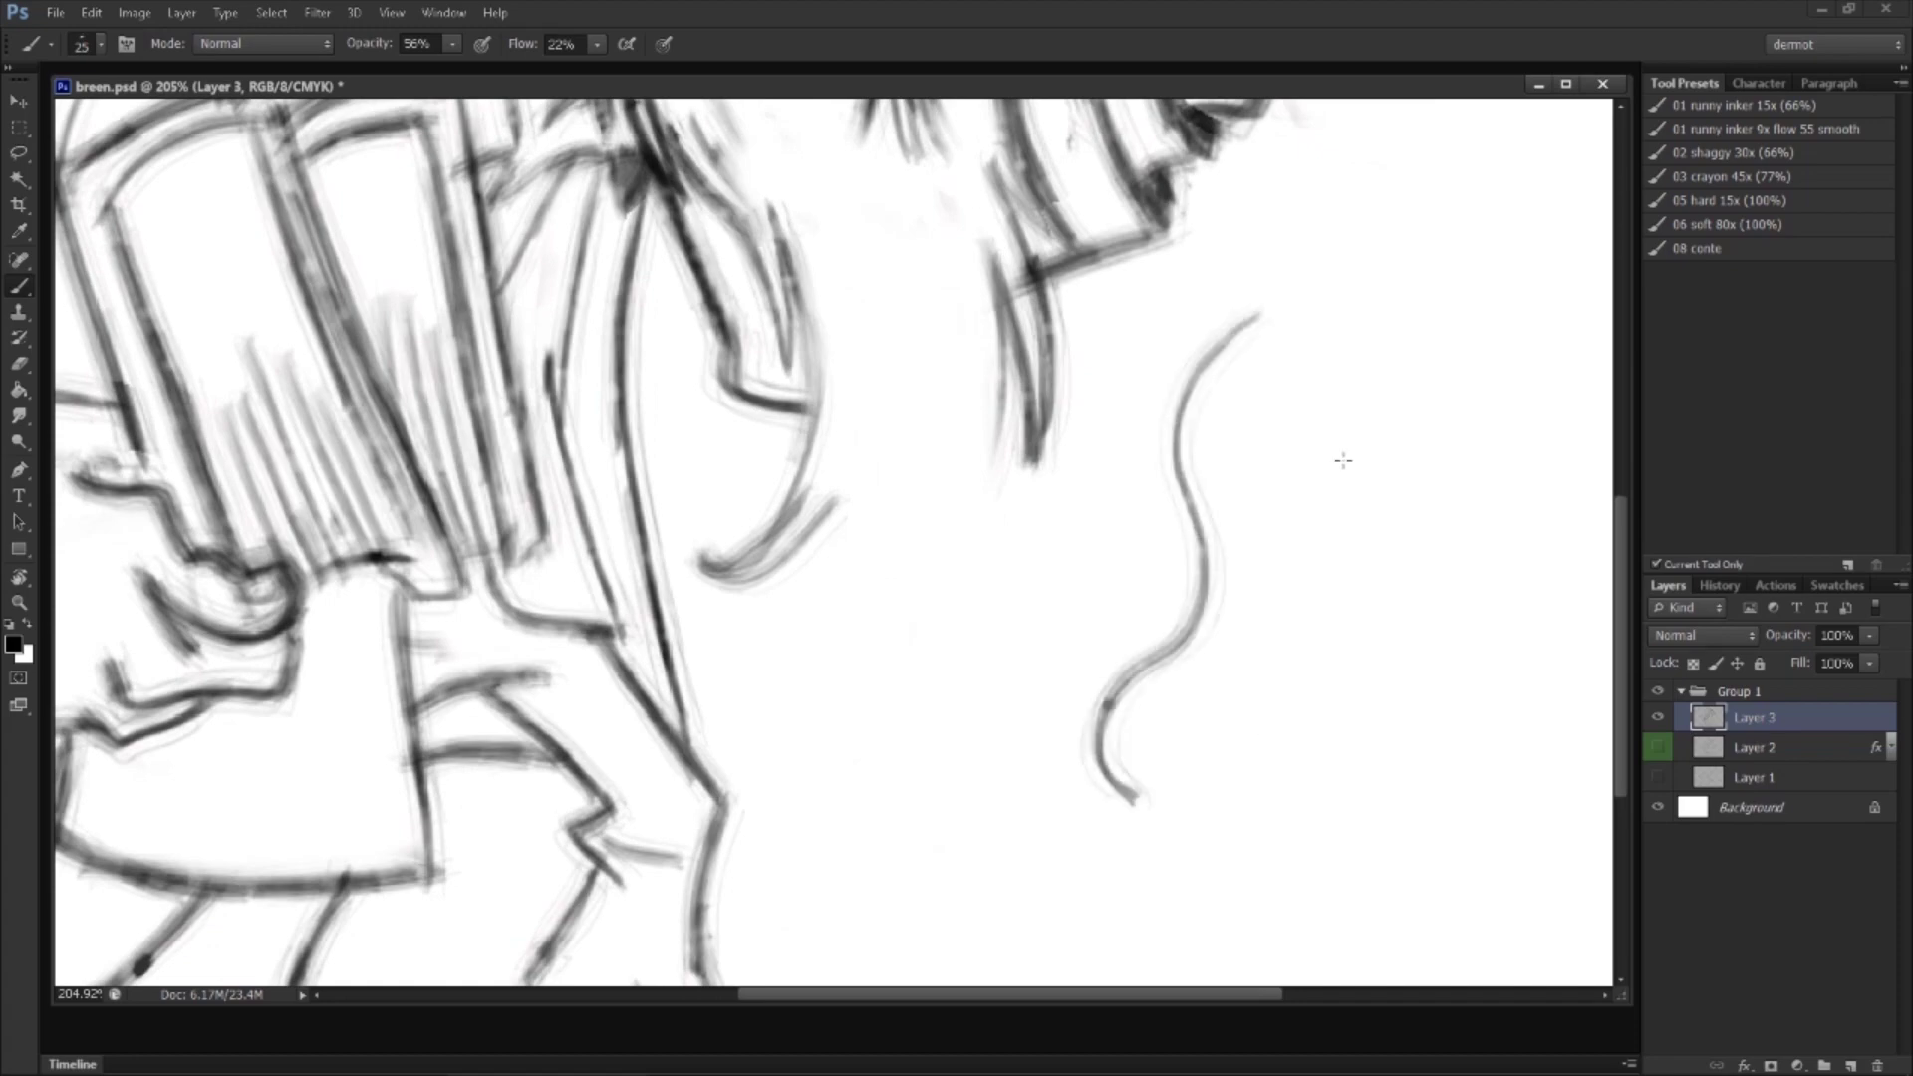
{"action": "key", "text": "ctrl+z"}
{"action": "mouse_move", "coordinate": [1321, 270]}
{"action": "left_mouse_down"}
{"action": "mouse_move", "coordinate": [1278, 356]}
{"action": "mouse_move", "coordinate": [1292, 527]}
{"action": "mouse_move", "coordinate": [1187, 774]}
{"action": "left_mouse_up"}
{"action": "left_click_drag", "start_coordinate": [1425, 313], "coordinate": [1397, 709]}
{"action": "key", "text": "ctrl+alt+z"}
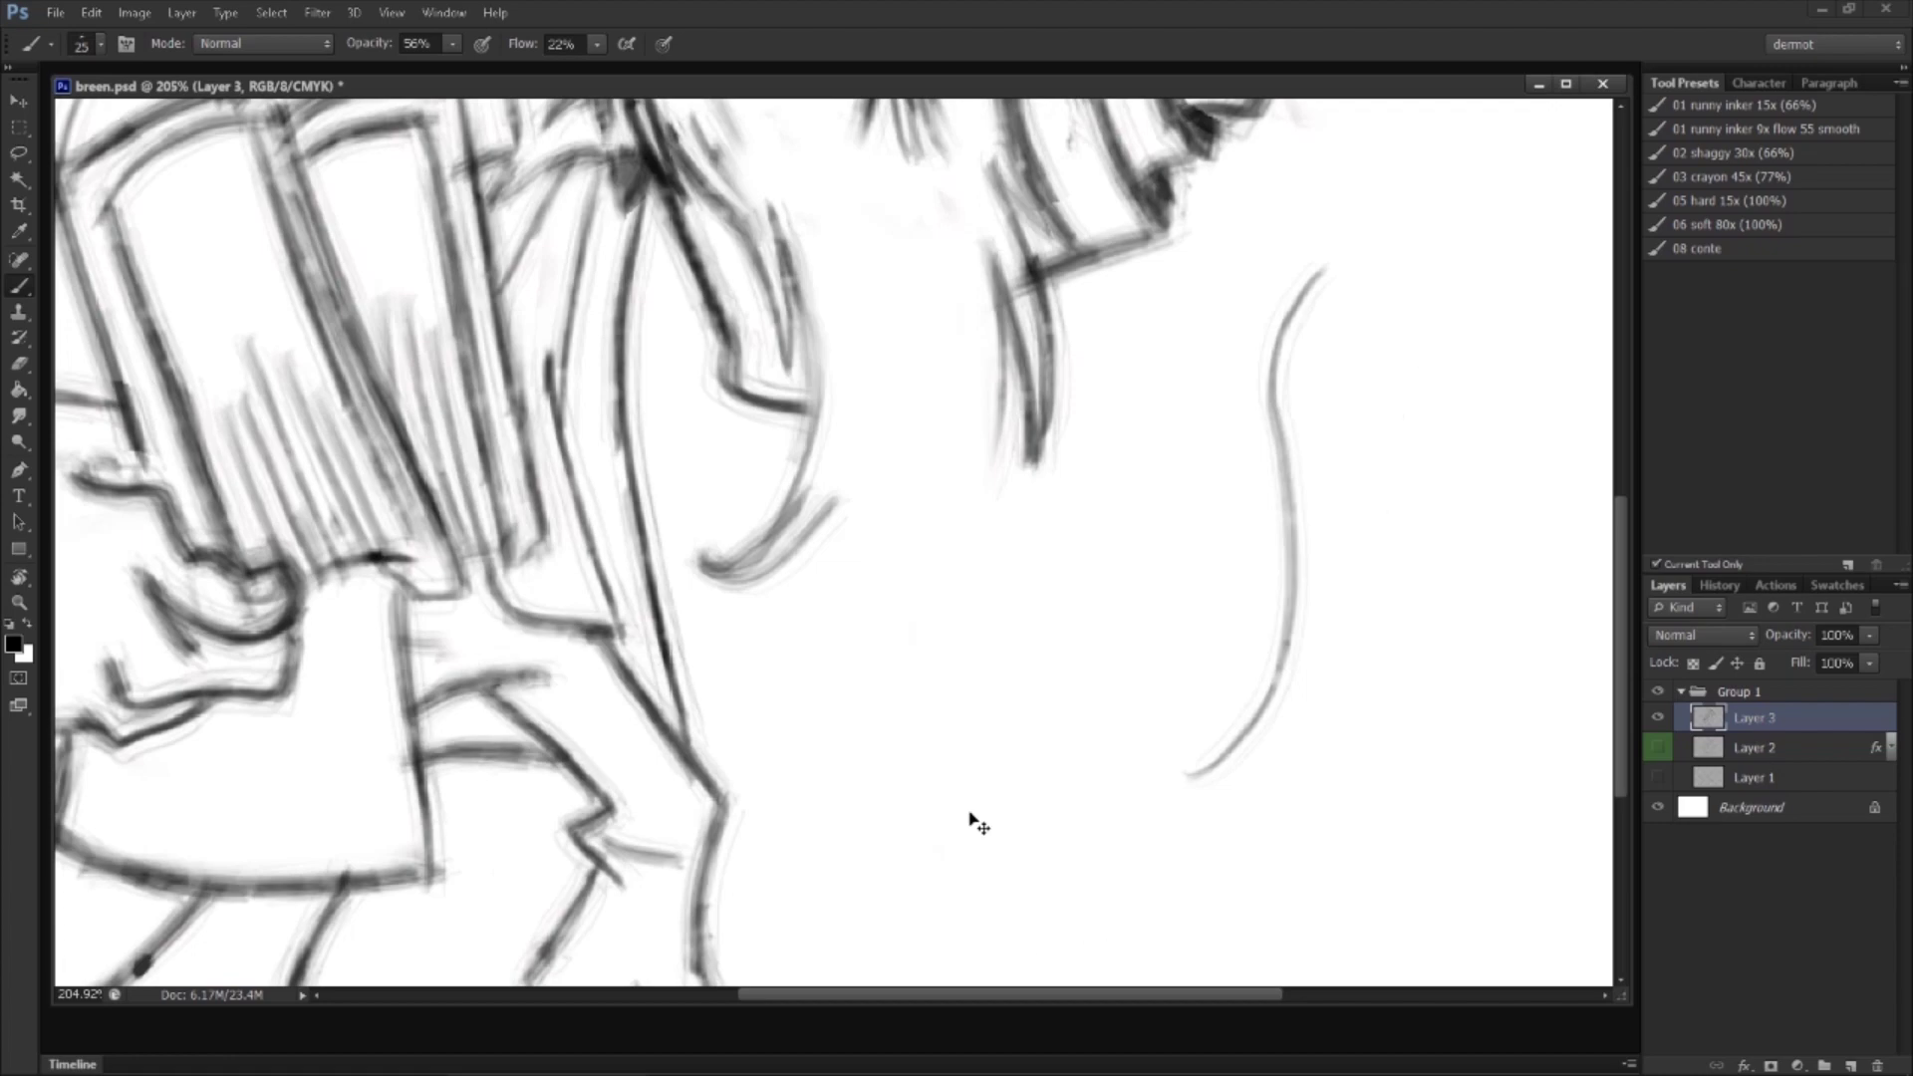
{"action": "key", "text": "ctrl+alt+z"}
Step: Draw the lower beard sweeping down into a large spiral curl, with a front edge and inner strands following the curve
{"action": "mouse_move", "coordinate": [781, 223]}
{"action": "left_mouse_down"}
{"action": "mouse_move", "coordinate": [817, 374]}
{"action": "mouse_move", "coordinate": [800, 311]}
{"action": "mouse_move", "coordinate": [788, 499]}
{"action": "mouse_move", "coordinate": [807, 409]}
{"action": "mouse_move", "coordinate": [740, 567]}
{"action": "mouse_move", "coordinate": [764, 551]}
{"action": "mouse_move", "coordinate": [769, 534]}
{"action": "mouse_move", "coordinate": [696, 573]}
{"action": "mouse_move", "coordinate": [701, 522]}
{"action": "mouse_move", "coordinate": [734, 569]}
{"action": "mouse_move", "coordinate": [728, 513]}
{"action": "mouse_move", "coordinate": [810, 549]}
{"action": "mouse_move", "coordinate": [832, 449]}
{"action": "mouse_move", "coordinate": [815, 757]}
{"action": "mouse_move", "coordinate": [804, 610]}
{"action": "mouse_move", "coordinate": [857, 846]}
{"action": "mouse_move", "coordinate": [784, 737]}
{"action": "mouse_move", "coordinate": [928, 886]}
{"action": "mouse_move", "coordinate": [810, 793]}
{"action": "mouse_move", "coordinate": [987, 898]}
{"action": "mouse_move", "coordinate": [916, 889]}
{"action": "mouse_move", "coordinate": [1113, 862]}
{"action": "mouse_move", "coordinate": [1069, 890]}
{"action": "mouse_move", "coordinate": [1154, 758]}
{"action": "mouse_move", "coordinate": [1044, 638]}
{"action": "mouse_move", "coordinate": [1017, 735]}
{"action": "mouse_move", "coordinate": [1057, 672]}
{"action": "mouse_move", "coordinate": [1121, 757]}
{"action": "left_mouse_up"}
{"action": "mouse_move", "coordinate": [1037, 659]}
{"action": "left_mouse_down"}
{"action": "mouse_move", "coordinate": [1101, 710]}
{"action": "mouse_move", "coordinate": [1098, 739]}
{"action": "mouse_move", "coordinate": [1109, 719]}
{"action": "mouse_move", "coordinate": [1075, 829]}
{"action": "mouse_move", "coordinate": [1096, 831]}
{"action": "mouse_move", "coordinate": [1037, 861]}
{"action": "mouse_move", "coordinate": [969, 855]}
{"action": "mouse_move", "coordinate": [1012, 872]}
{"action": "mouse_move", "coordinate": [899, 772]}
{"action": "left_mouse_up"}
{"action": "left_click_drag", "start_coordinate": [948, 835], "coordinate": [910, 756]}
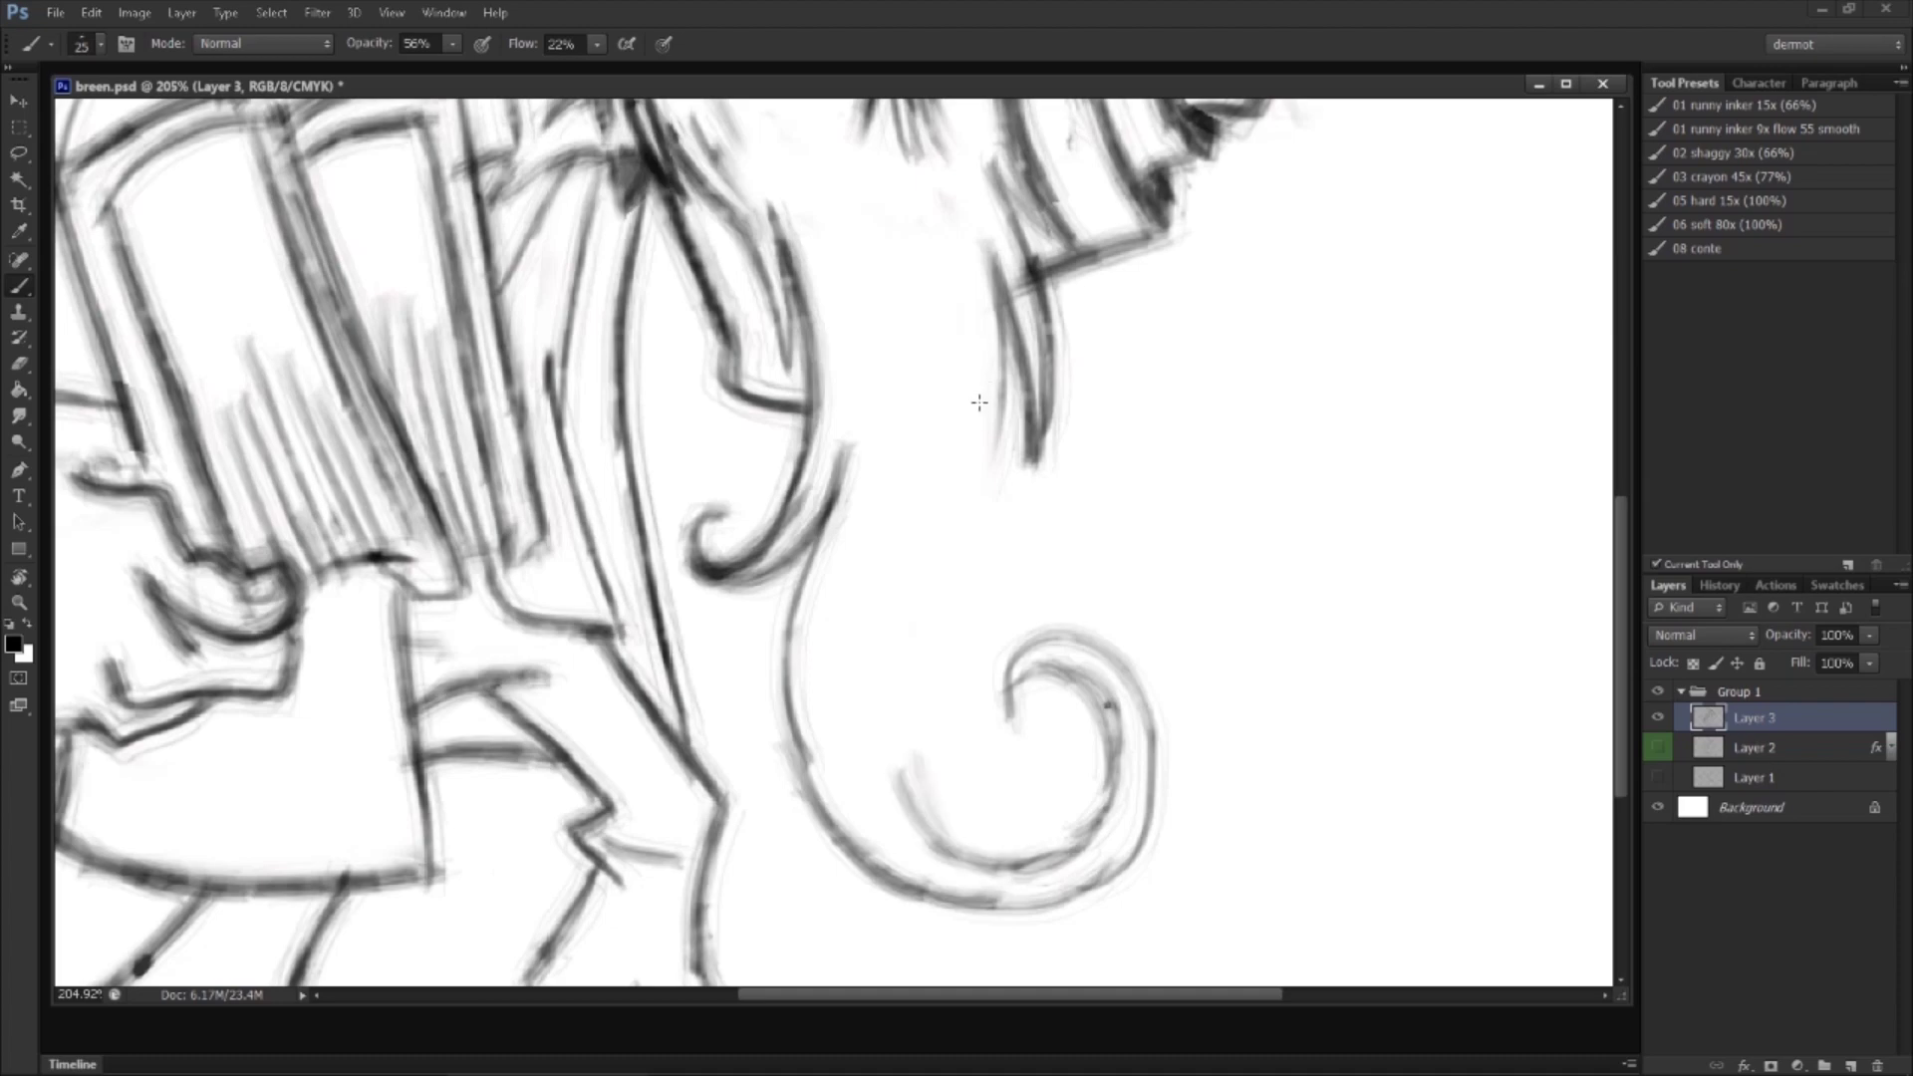
{"action": "mouse_move", "coordinate": [998, 440]}
{"action": "left_mouse_down"}
{"action": "mouse_move", "coordinate": [946, 616]}
{"action": "mouse_move", "coordinate": [979, 755]}
{"action": "mouse_move", "coordinate": [943, 702]}
{"action": "mouse_move", "coordinate": [1023, 781]}
{"action": "mouse_move", "coordinate": [997, 768]}
{"action": "mouse_move", "coordinate": [1098, 780]}
{"action": "mouse_move", "coordinate": [1198, 682]}
{"action": "mouse_move", "coordinate": [1197, 713]}
{"action": "mouse_move", "coordinate": [1152, 758]}
{"action": "left_mouse_up"}
{"action": "mouse_move", "coordinate": [919, 749]}
{"action": "left_mouse_down"}
{"action": "mouse_move", "coordinate": [1017, 780]}
{"action": "mouse_move", "coordinate": [1024, 820]}
{"action": "left_mouse_up"}
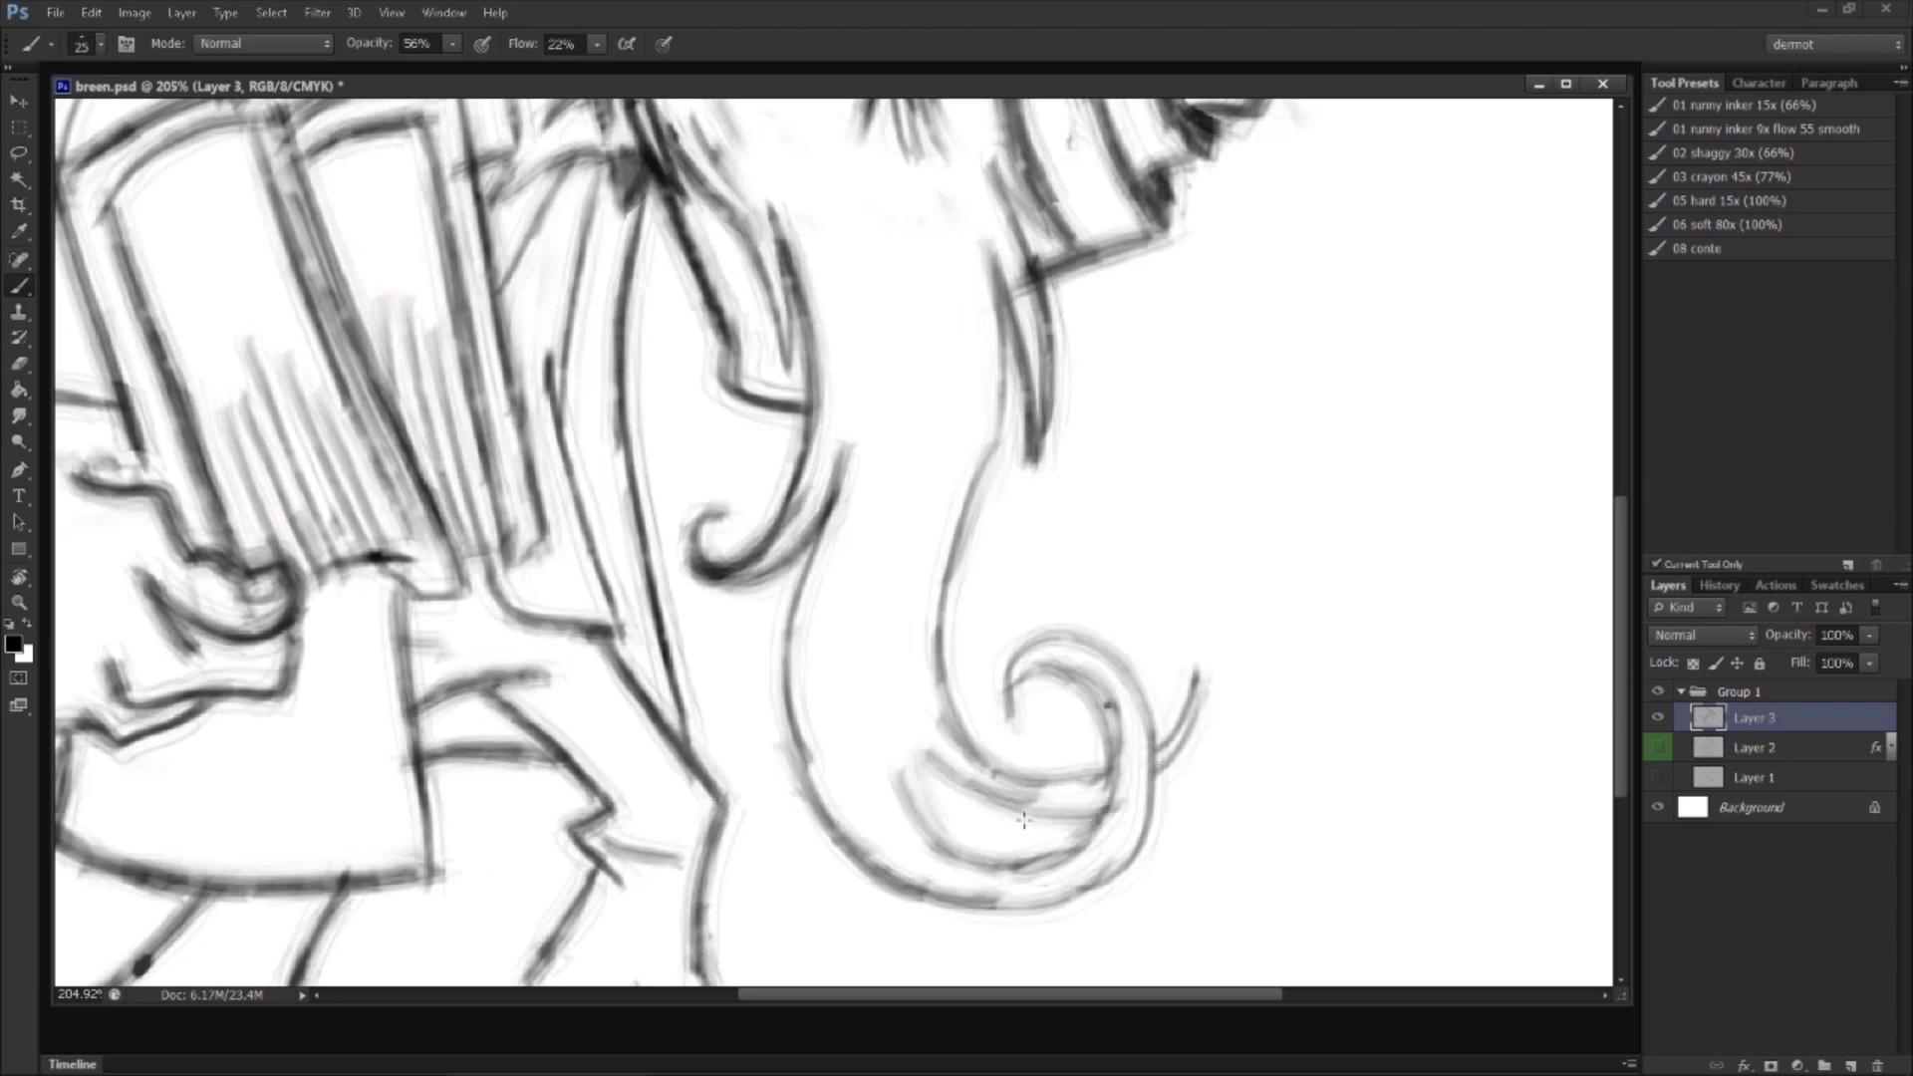
{"action": "left_click_drag", "start_coordinate": [937, 742], "coordinate": [984, 825]}
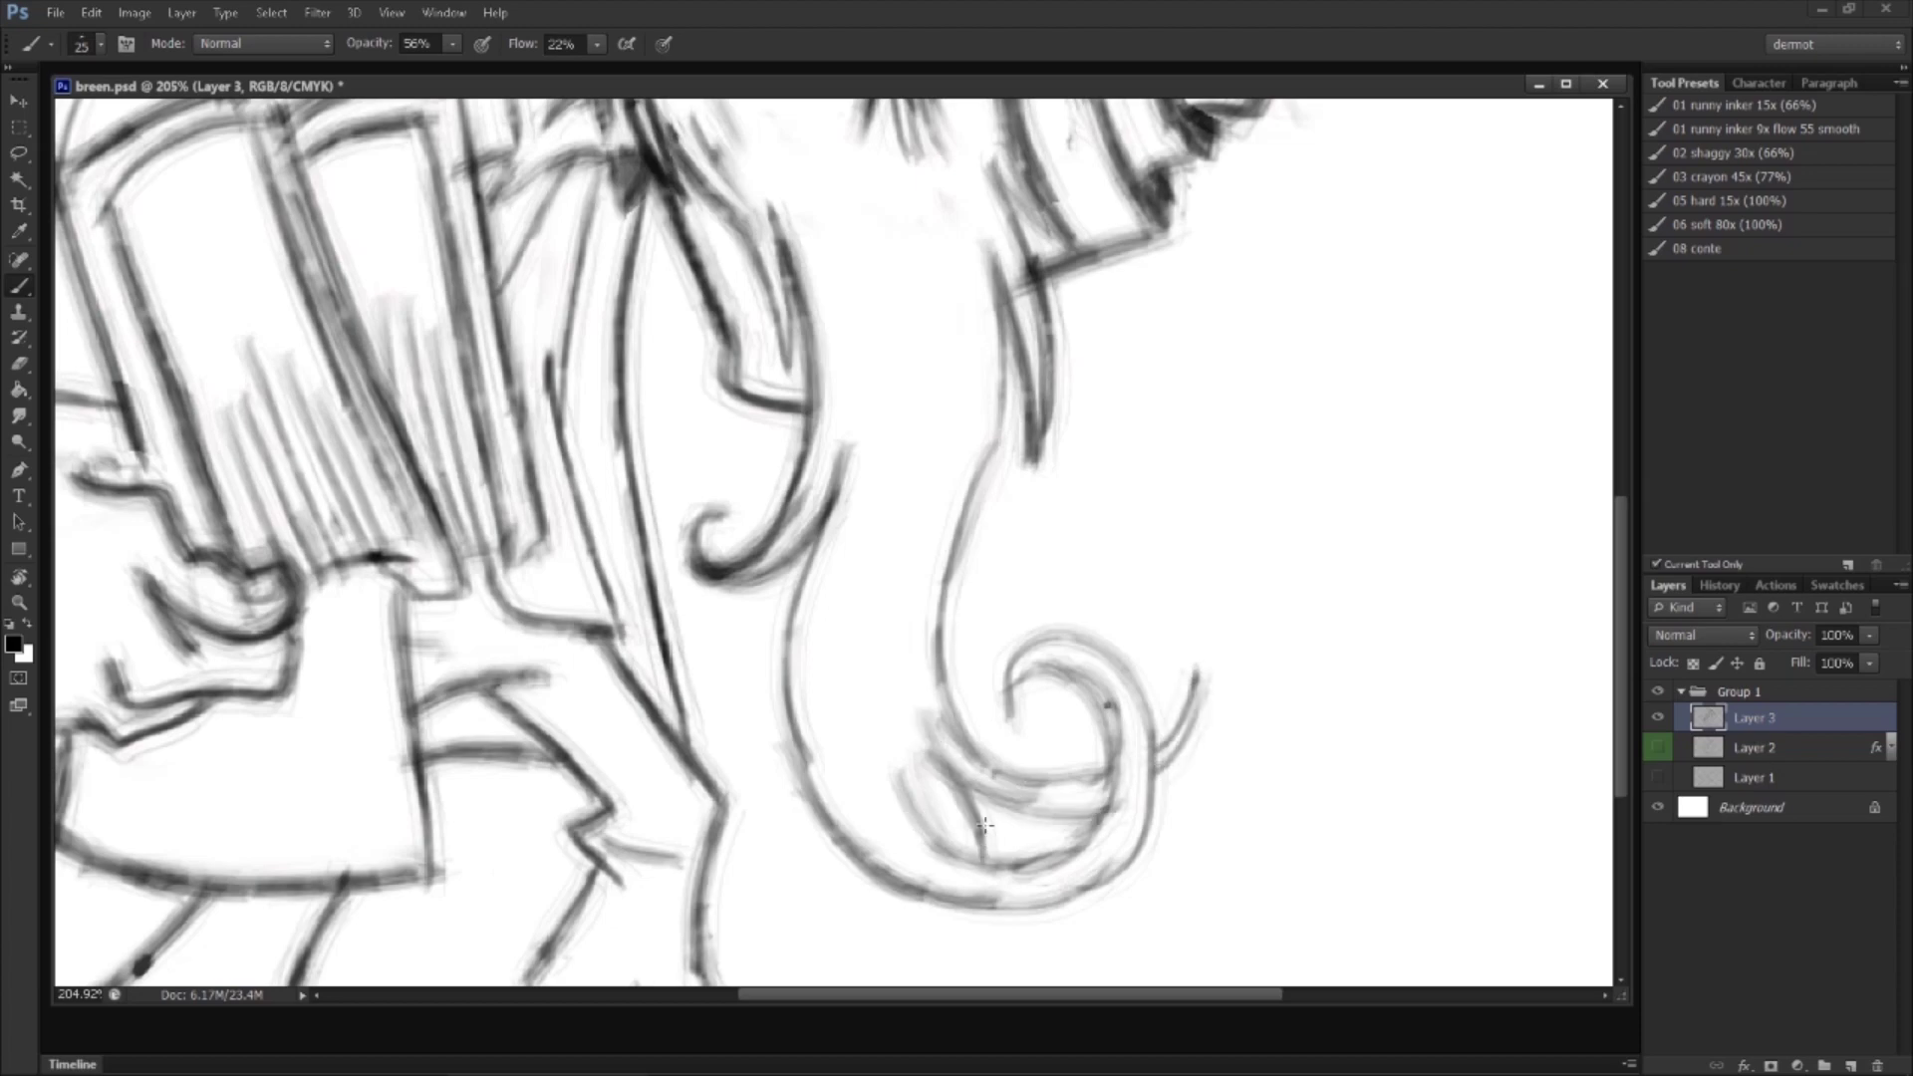
Step: Draw a hooked lock beneath the spiral curl, erase its long end to shorten it, and add a second flick beside it
{"action": "mouse_move", "coordinate": [1006, 951]}
{"action": "left_mouse_down"}
{"action": "mouse_move", "coordinate": [1016, 650]}
{"action": "mouse_move", "coordinate": [902, 719]}
{"action": "mouse_move", "coordinate": [827, 637]}
{"action": "mouse_move", "coordinate": [867, 703]}
{"action": "mouse_move", "coordinate": [947, 642]}
{"action": "mouse_move", "coordinate": [948, 577]}
{"action": "left_mouse_up"}
{"action": "key", "text": "z"}
{"action": "mouse_move", "coordinate": [1104, 698]}
{"action": "left_mouse_down"}
{"action": "mouse_move", "coordinate": [953, 716]}
{"action": "mouse_move", "coordinate": [1027, 717]}
{"action": "left_mouse_up"}
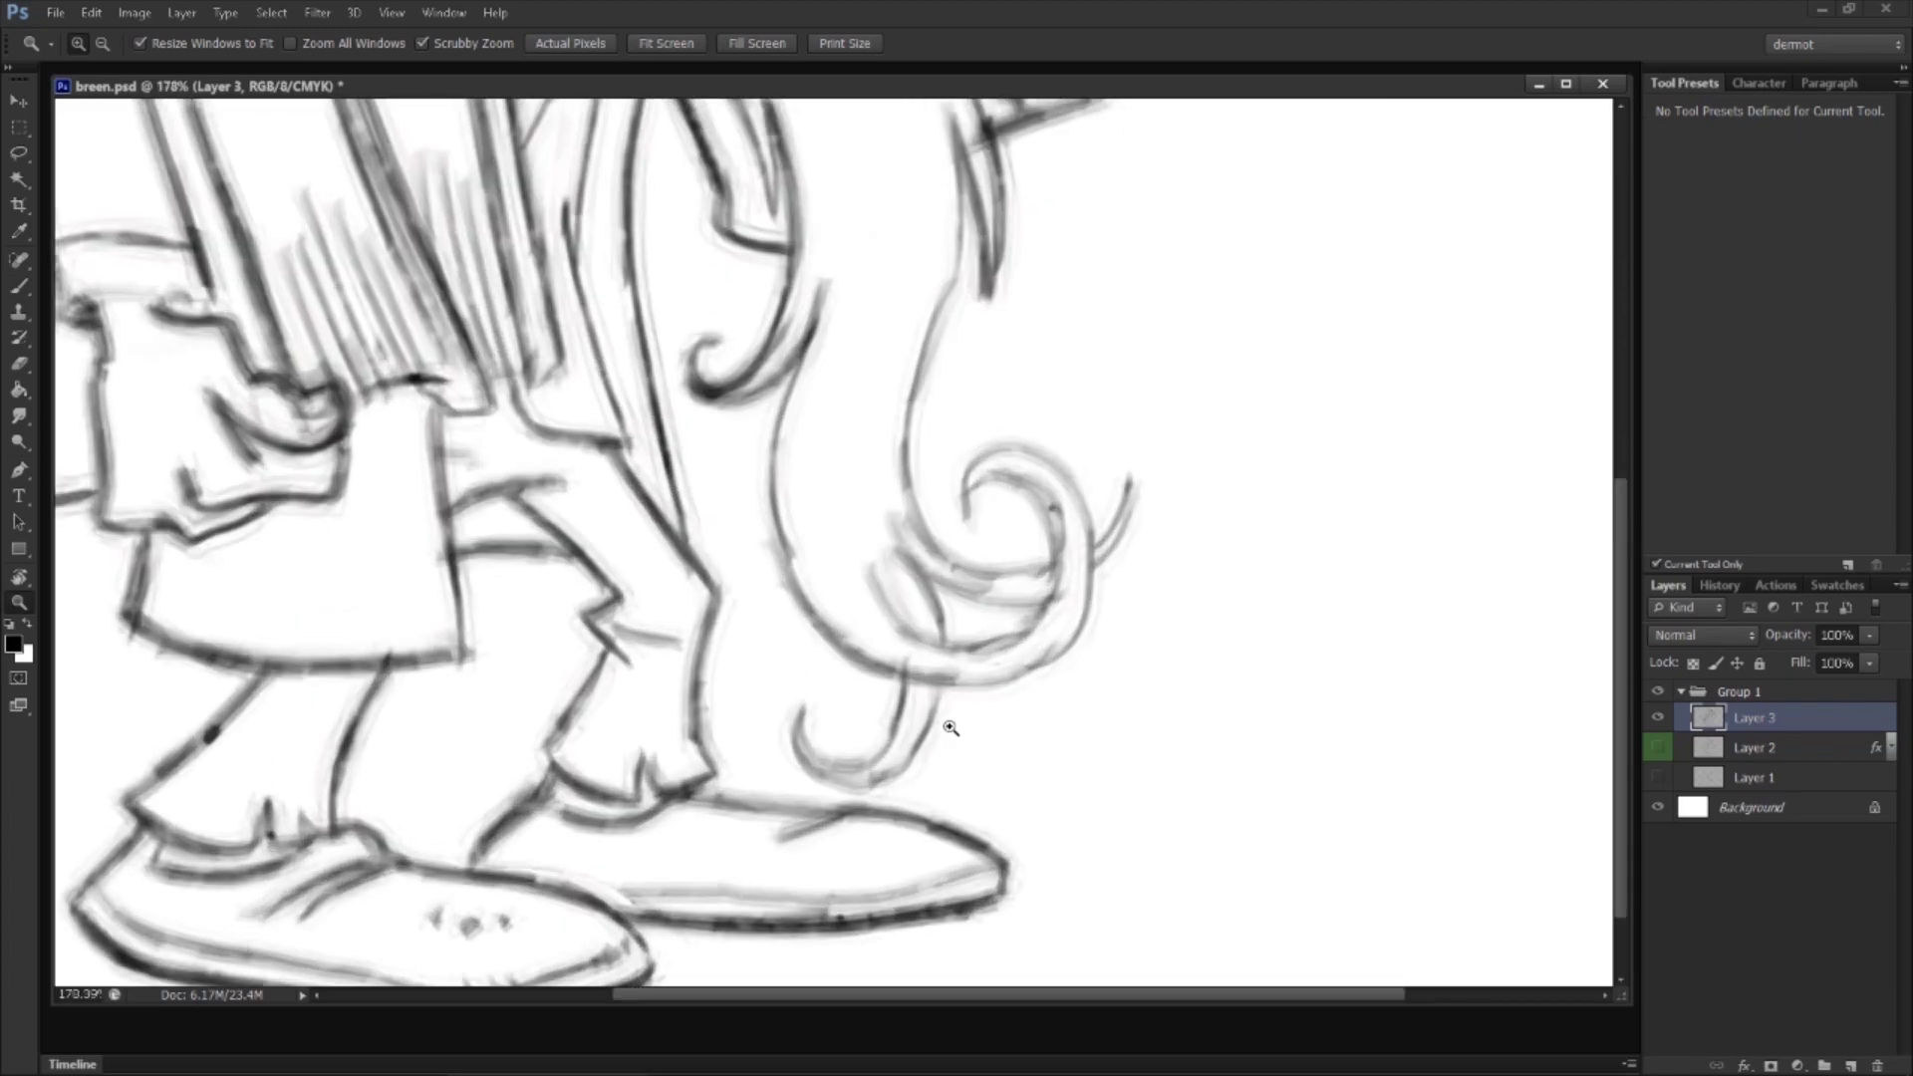
{"action": "key", "text": "e"}
{"action": "mouse_move", "coordinate": [800, 719]}
{"action": "left_mouse_down"}
{"action": "mouse_move", "coordinate": [892, 764]}
{"action": "mouse_move", "coordinate": [921, 699]}
{"action": "mouse_move", "coordinate": [905, 726]}
{"action": "mouse_move", "coordinate": [882, 587]}
{"action": "mouse_move", "coordinate": [871, 704]}
{"action": "mouse_move", "coordinate": [893, 707]}
{"action": "mouse_move", "coordinate": [908, 672]}
{"action": "mouse_move", "coordinate": [878, 716]}
{"action": "mouse_move", "coordinate": [835, 721]}
{"action": "mouse_move", "coordinate": [883, 730]}
{"action": "mouse_move", "coordinate": [942, 691]}
{"action": "left_mouse_up"}
{"action": "key", "text": "b"}
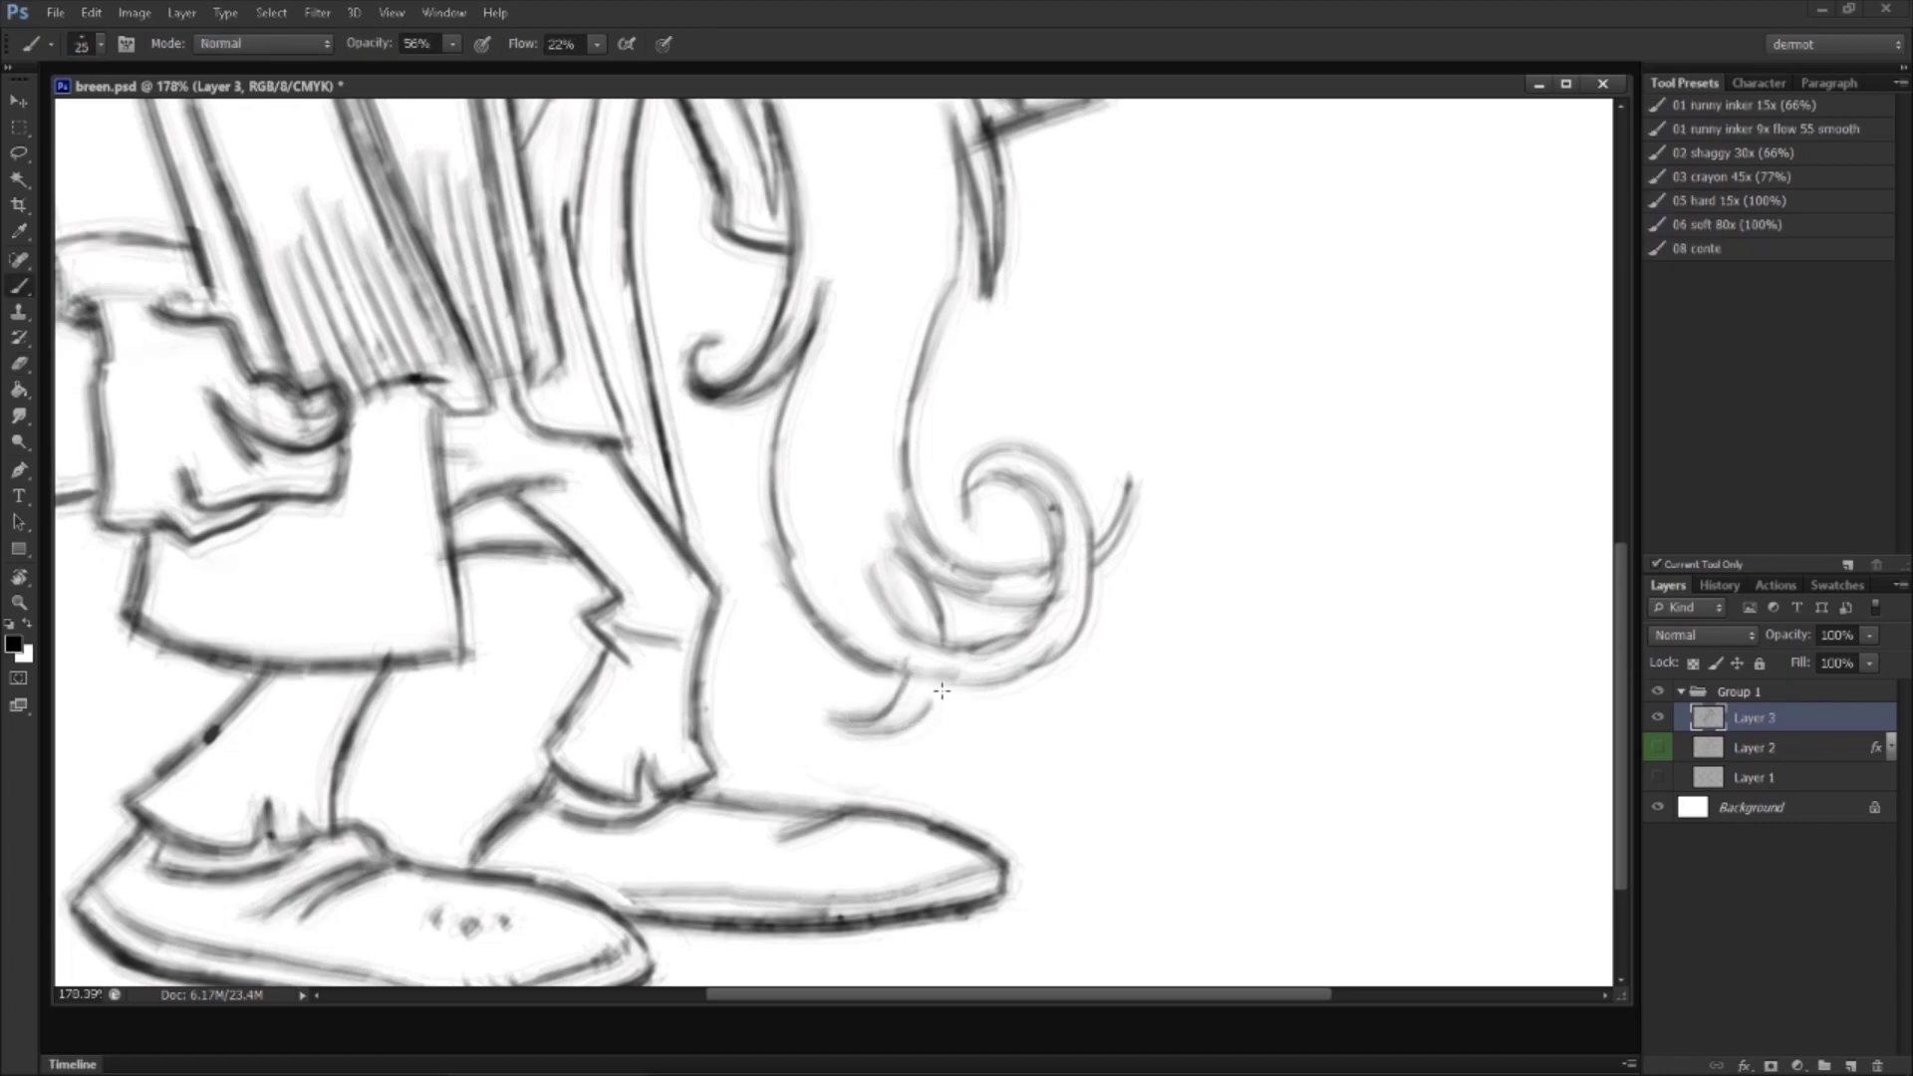
{"action": "left_click_drag", "start_coordinate": [922, 563], "coordinate": [961, 625]}
{"action": "mouse_move", "coordinate": [976, 694]}
{"action": "left_mouse_down"}
{"action": "mouse_move", "coordinate": [991, 747]}
{"action": "mouse_move", "coordinate": [1042, 787]}
{"action": "mouse_move", "coordinate": [1012, 745]}
{"action": "left_mouse_up"}
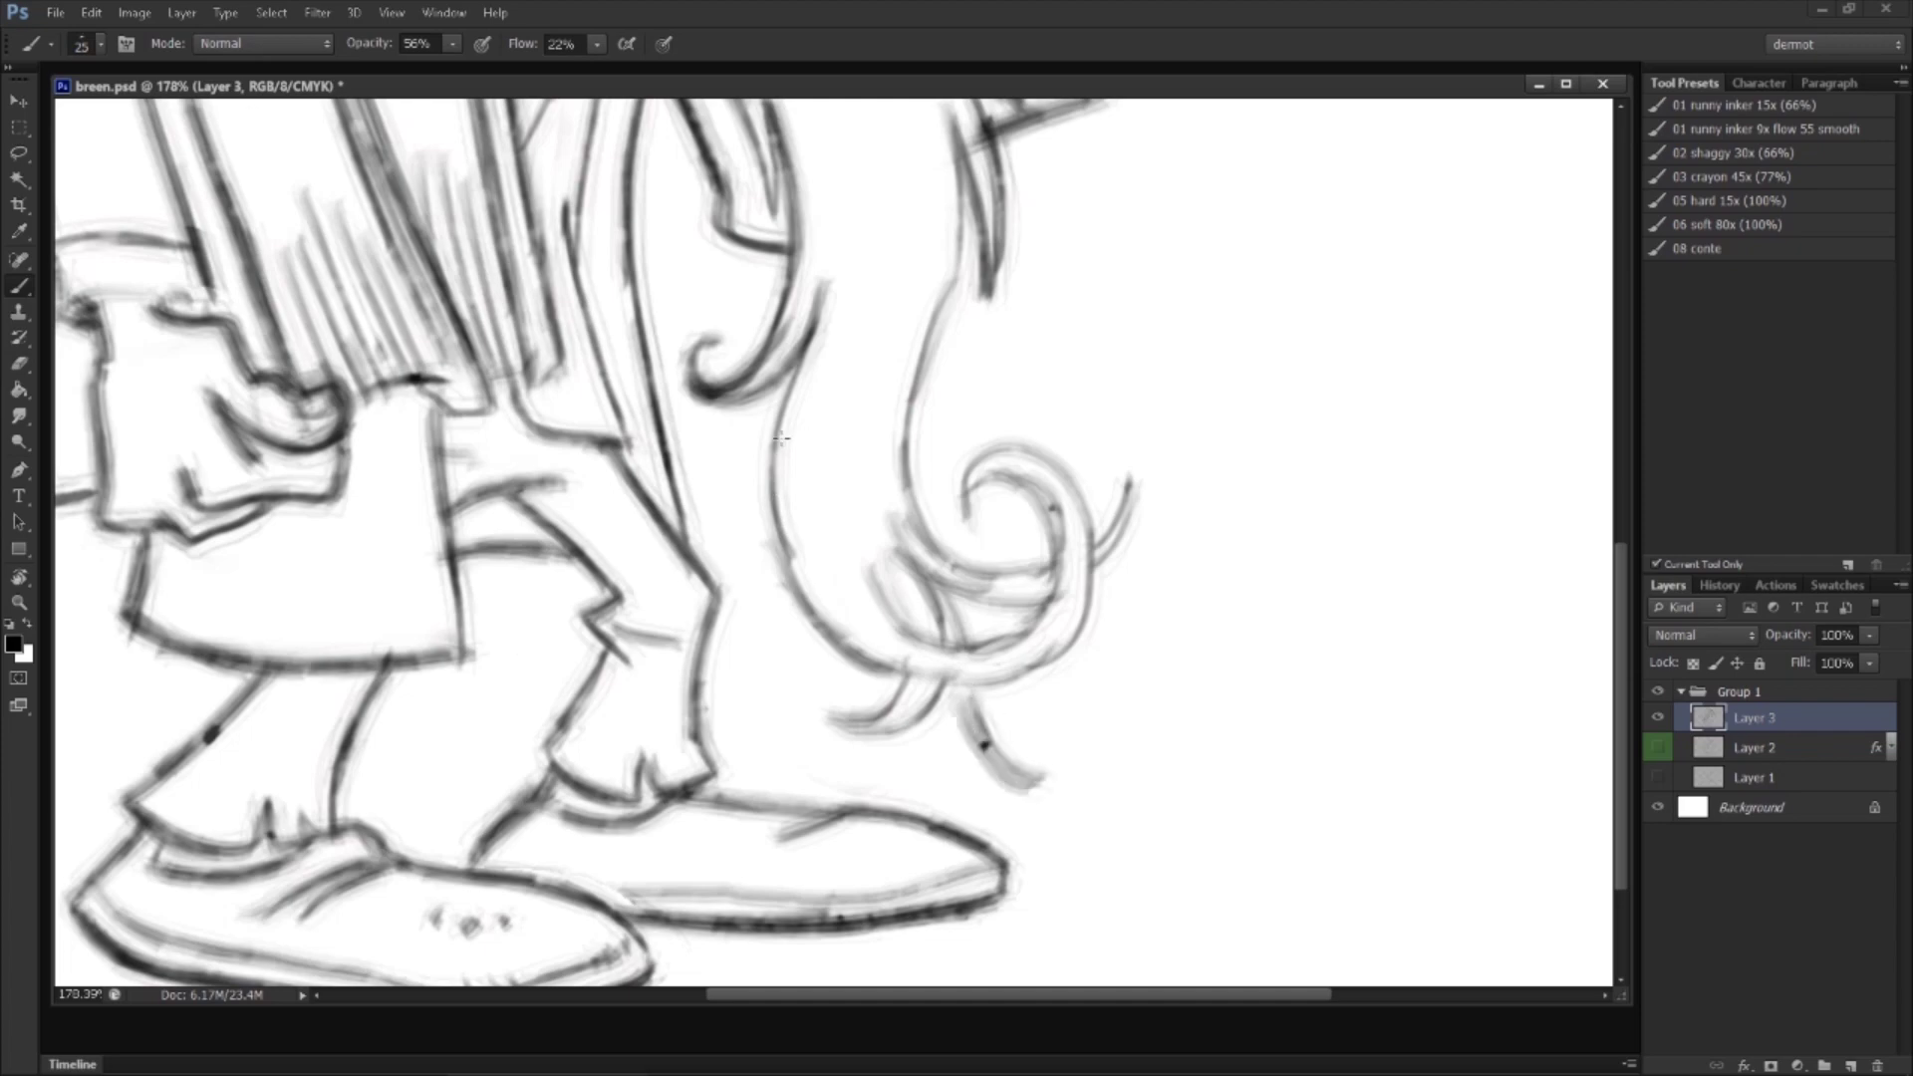
Step: Add loose strands flicking off the beard's rear edge beside the far leg and extend the lock under the curl
{"action": "left_click_drag", "start_coordinate": [768, 454], "coordinate": [780, 709]}
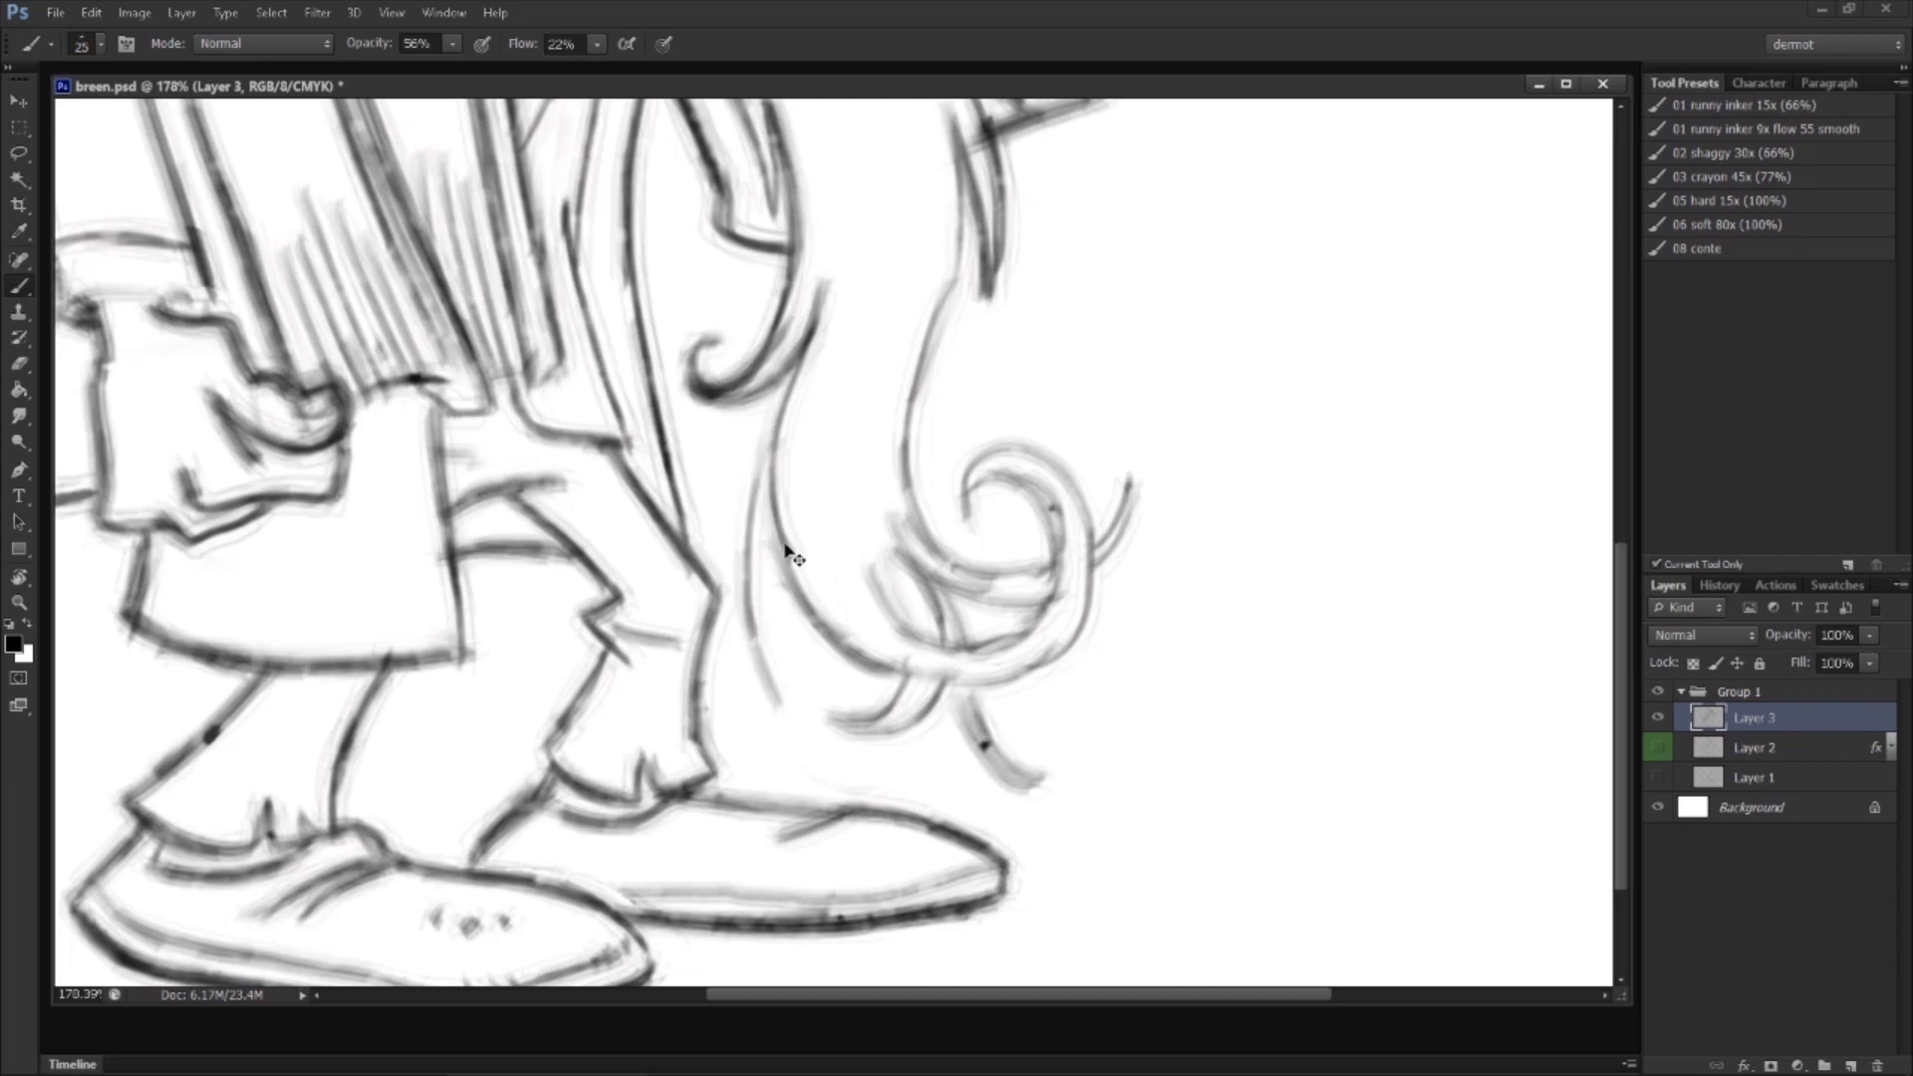
{"action": "key", "text": "ctrl+z"}
{"action": "mouse_move", "coordinate": [785, 398]}
{"action": "left_mouse_down"}
{"action": "mouse_move", "coordinate": [764, 623]}
{"action": "mouse_move", "coordinate": [759, 555]}
{"action": "mouse_move", "coordinate": [797, 697]}
{"action": "left_mouse_up"}
{"action": "left_click_drag", "start_coordinate": [767, 533], "coordinate": [783, 666]}
{"action": "left_click_drag", "start_coordinate": [805, 349], "coordinate": [717, 556]}
{"action": "mouse_move", "coordinate": [860, 662]}
{"action": "left_mouse_down"}
{"action": "mouse_move", "coordinate": [1102, 670]}
{"action": "mouse_move", "coordinate": [1085, 662]}
{"action": "mouse_move", "coordinate": [1036, 719]}
{"action": "left_mouse_up"}
{"action": "key", "text": "z"}
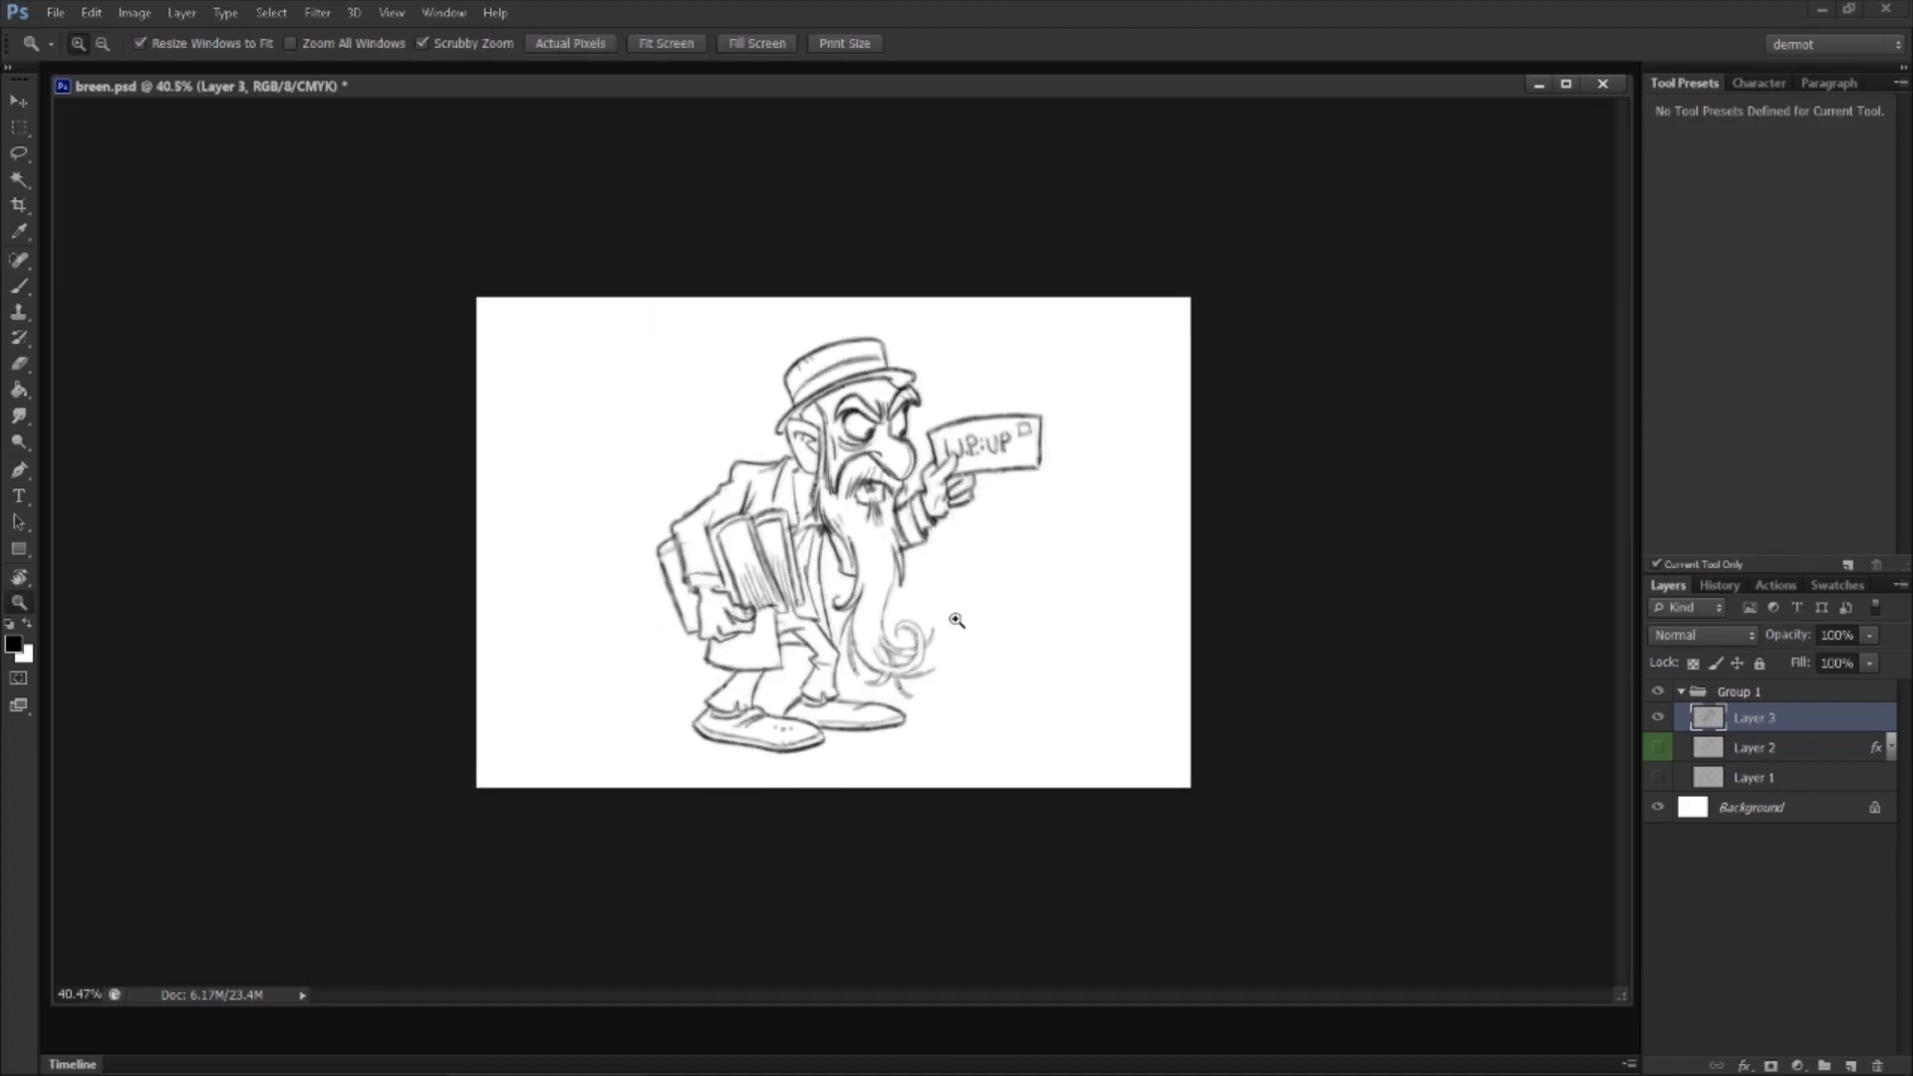
Step: Rotate the view and draw tapering tufts fanning out from the outer edge of the spiral curl
{"action": "mouse_move", "coordinate": [903, 640]}
{"action": "left_mouse_down"}
{"action": "mouse_move", "coordinate": [1041, 688]}
{"action": "mouse_move", "coordinate": [971, 598]}
{"action": "mouse_move", "coordinate": [974, 498]}
{"action": "left_mouse_up"}
{"action": "key", "text": "r"}
{"action": "left_click_drag", "start_coordinate": [1097, 700], "coordinate": [785, 441]}
{"action": "key", "text": "b"}
{"action": "left_click_drag", "start_coordinate": [602, 688], "coordinate": [578, 528]}
{"action": "left_click_drag", "start_coordinate": [588, 638], "coordinate": [598, 439]}
{"action": "left_click_drag", "start_coordinate": [593, 598], "coordinate": [641, 402]}
{"action": "left_click_drag", "start_coordinate": [435, 640], "coordinate": [546, 471]}
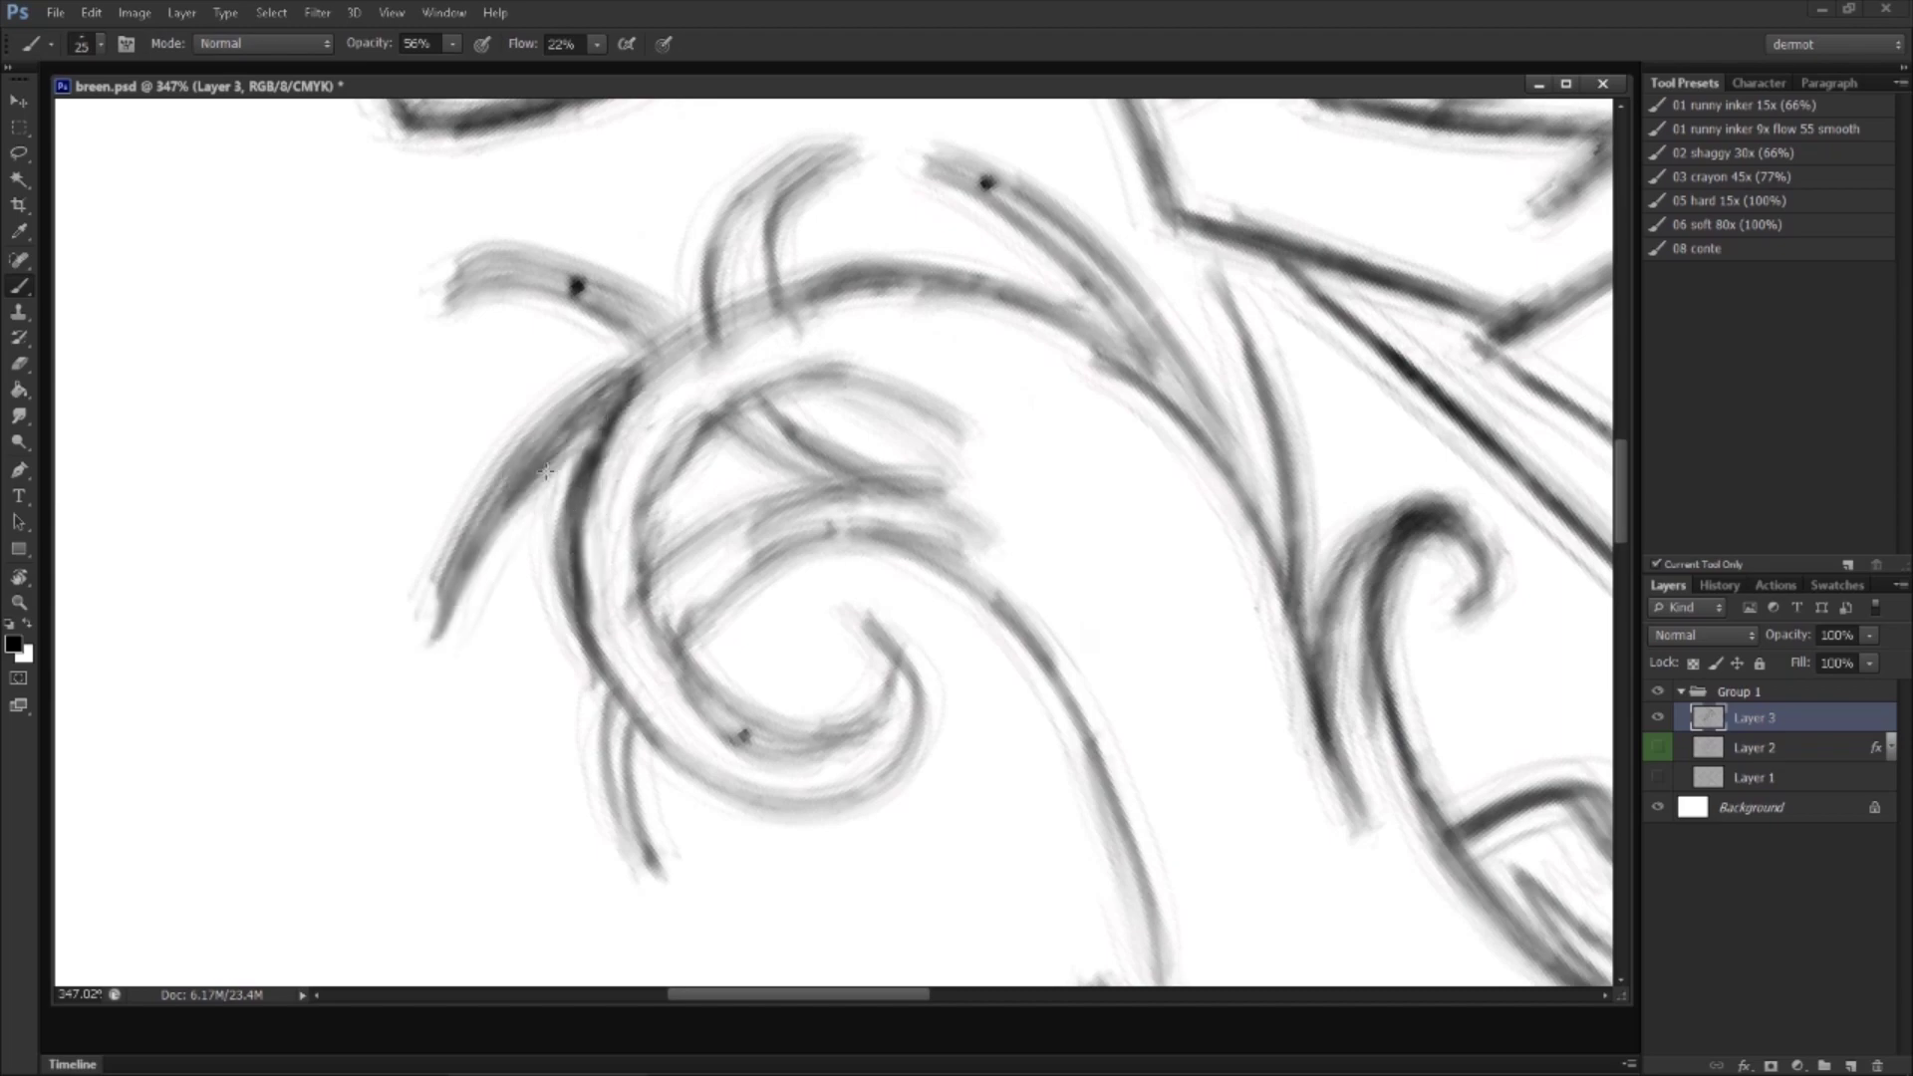
{"action": "left_click_drag", "start_coordinate": [439, 638], "coordinate": [640, 361]}
{"action": "mouse_move", "coordinate": [502, 732]}
{"action": "left_mouse_down"}
{"action": "mouse_move", "coordinate": [498, 653]}
{"action": "mouse_move", "coordinate": [619, 384]}
{"action": "mouse_move", "coordinate": [602, 401]}
{"action": "left_mouse_up"}
Step: Darken the spiral curl's inner and outer outlines and thicken the locks attached around it
{"action": "mouse_move", "coordinate": [666, 629]}
{"action": "left_mouse_down"}
{"action": "mouse_move", "coordinate": [640, 454]}
{"action": "mouse_move", "coordinate": [722, 394]}
{"action": "mouse_move", "coordinate": [847, 366]}
{"action": "mouse_move", "coordinate": [956, 403]}
{"action": "left_mouse_up"}
{"action": "mouse_move", "coordinate": [657, 560]}
{"action": "left_mouse_down"}
{"action": "mouse_move", "coordinate": [702, 697]}
{"action": "mouse_move", "coordinate": [777, 739]}
{"action": "mouse_move", "coordinate": [862, 717]}
{"action": "mouse_move", "coordinate": [886, 624]}
{"action": "mouse_move", "coordinate": [872, 698]}
{"action": "left_mouse_up"}
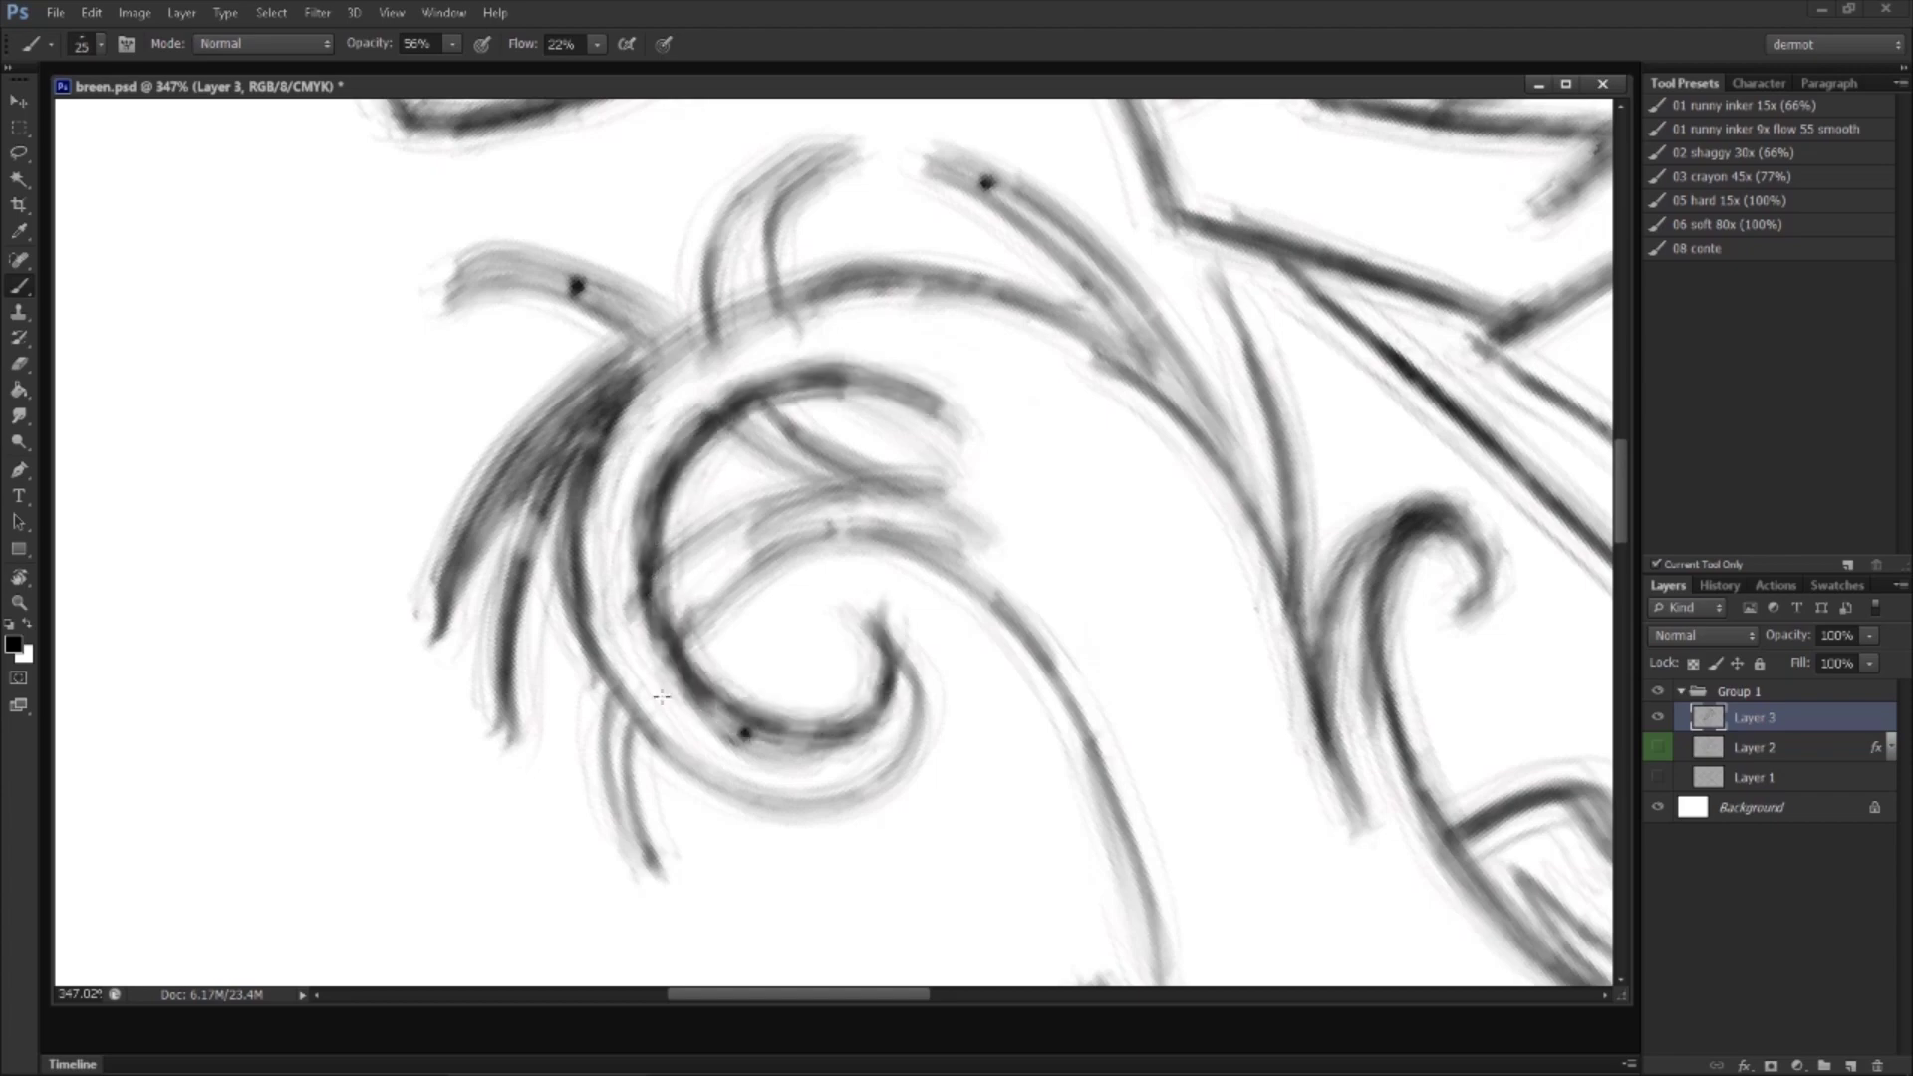
{"action": "mouse_move", "coordinate": [598, 640]}
{"action": "left_mouse_down"}
{"action": "mouse_move", "coordinate": [663, 763]}
{"action": "mouse_move", "coordinate": [797, 827]}
{"action": "mouse_move", "coordinate": [922, 757]}
{"action": "mouse_move", "coordinate": [827, 794]}
{"action": "left_mouse_up"}
{"action": "left_click_drag", "start_coordinate": [640, 698], "coordinate": [685, 902]}
{"action": "left_click_drag", "start_coordinate": [598, 663], "coordinate": [678, 907]}
{"action": "mouse_move", "coordinate": [678, 653]}
{"action": "left_mouse_down"}
{"action": "mouse_move", "coordinate": [773, 575]}
{"action": "mouse_move", "coordinate": [848, 552]}
{"action": "left_mouse_up"}
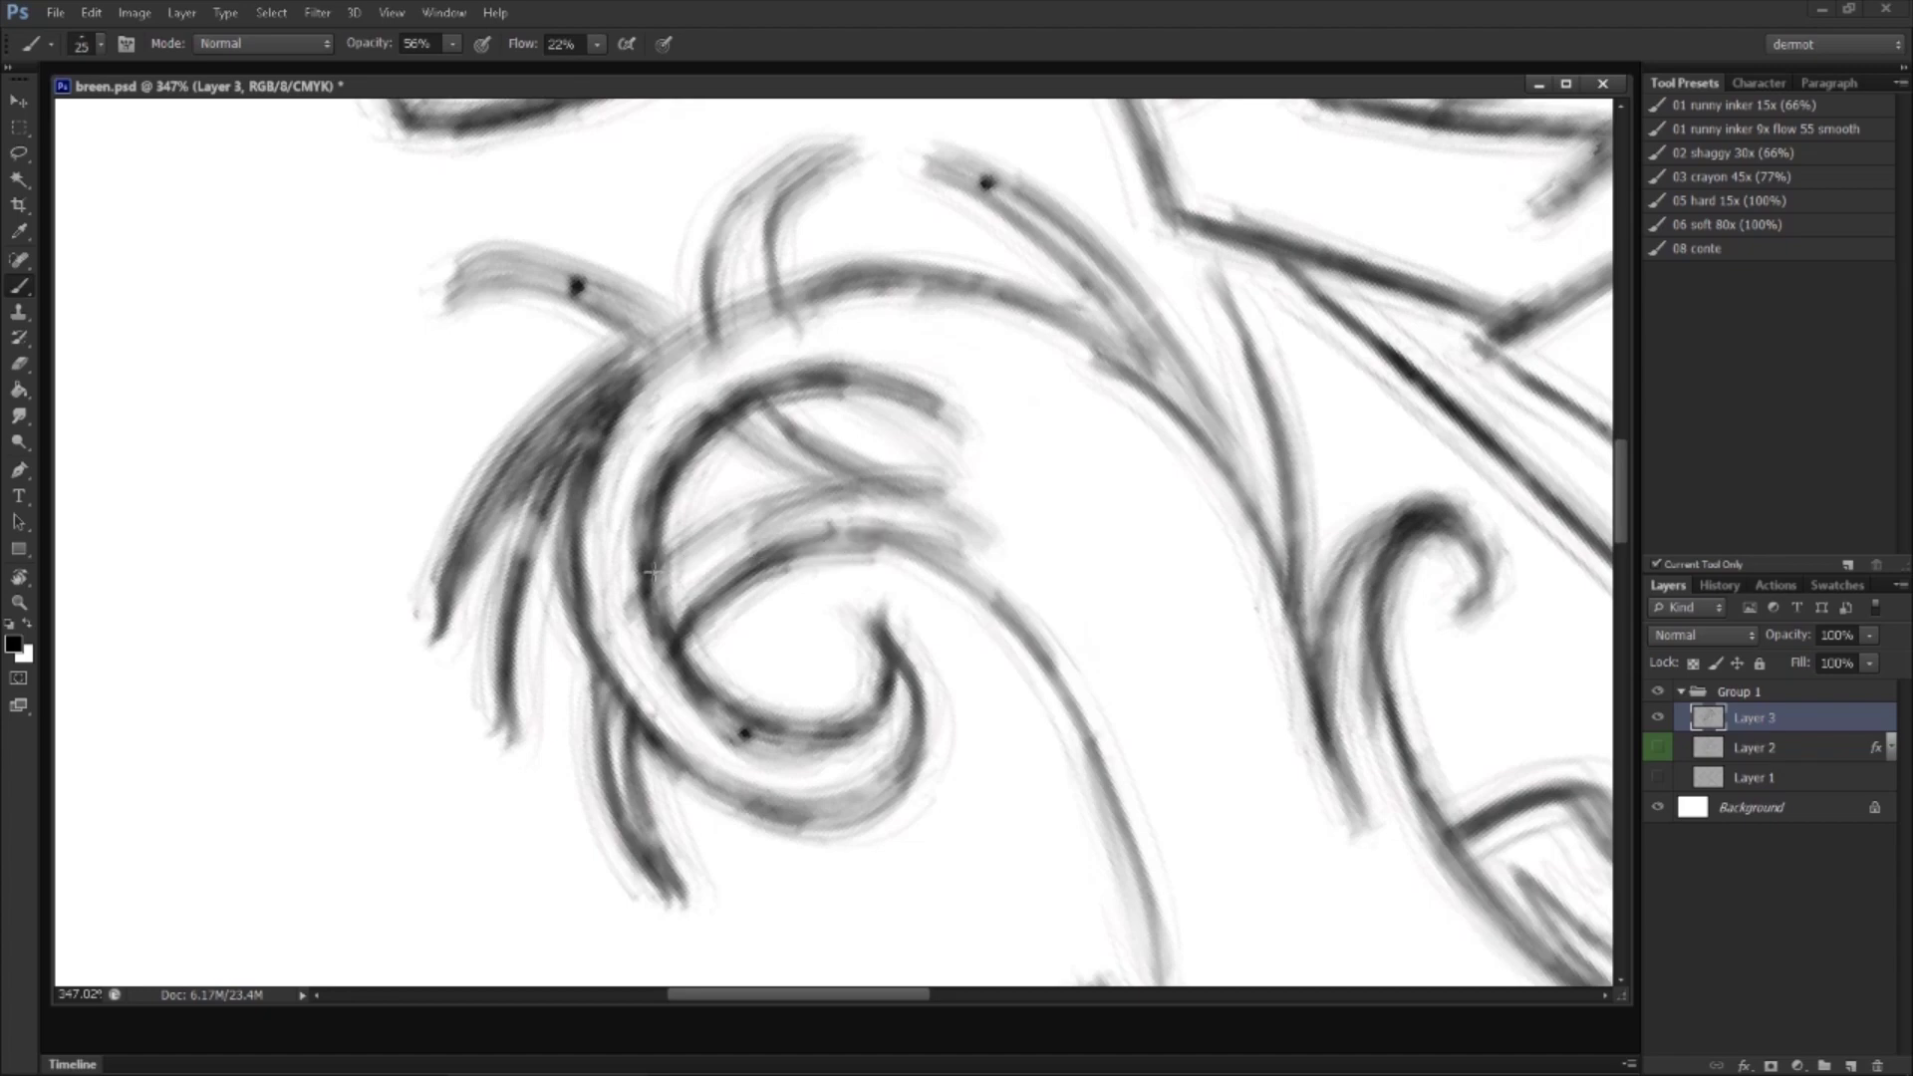
{"action": "left_click_drag", "start_coordinate": [652, 572], "coordinate": [852, 488]}
{"action": "mouse_move", "coordinate": [413, 418]}
{"action": "left_mouse_down"}
{"action": "mouse_move", "coordinate": [518, 279]}
{"action": "mouse_move", "coordinate": [583, 289]}
{"action": "left_mouse_up"}
{"action": "left_click_drag", "start_coordinate": [428, 299], "coordinate": [675, 311]}
Step: Turn the view back upright and thicken the loose strands on the beard's rear edge and the hooked lock below the curl
{"action": "key", "text": "r"}
{"action": "left_click_drag", "start_coordinate": [716, 525], "coordinate": [832, 486]}
{"action": "key", "text": "z"}
{"action": "key", "text": "b"}
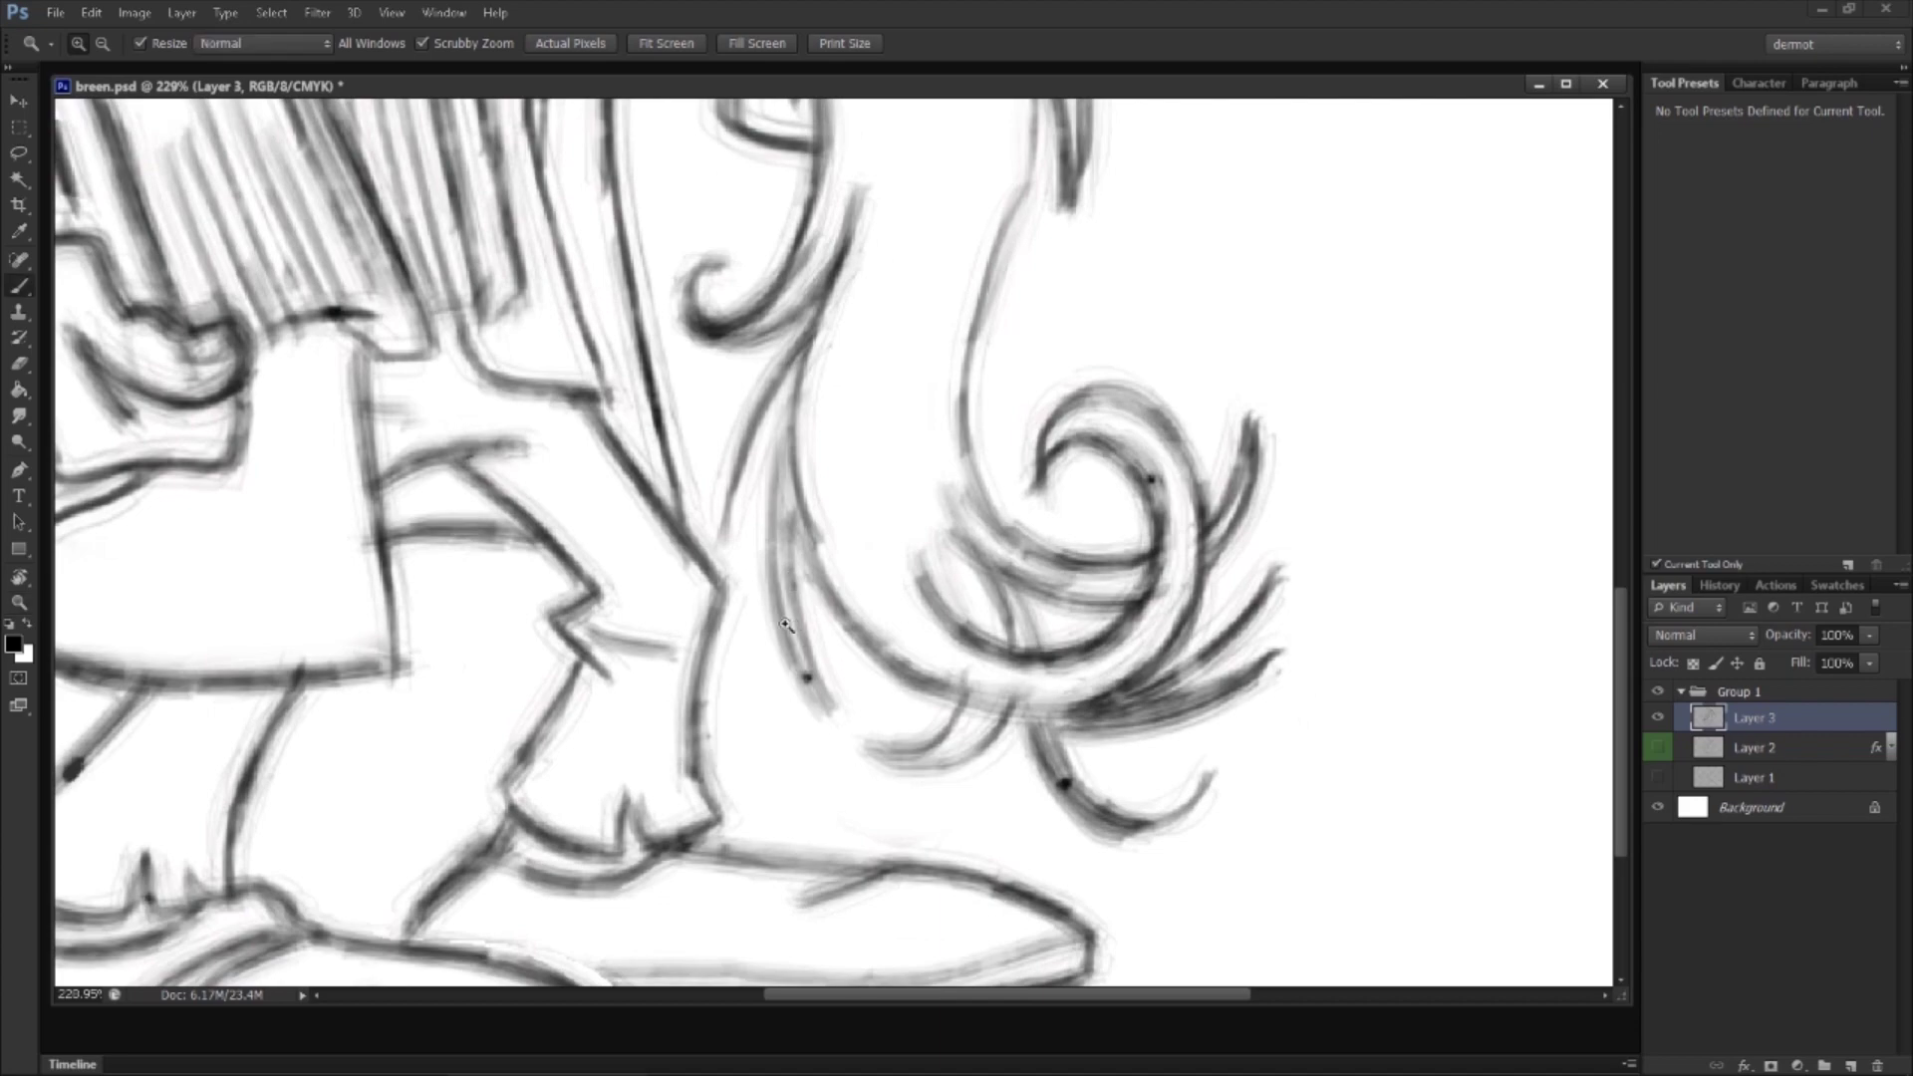
{"action": "mouse_move", "coordinate": [854, 215]}
{"action": "left_mouse_down"}
{"action": "mouse_move", "coordinate": [728, 573]}
{"action": "mouse_move", "coordinate": [732, 536]}
{"action": "left_mouse_up"}
{"action": "mouse_move", "coordinate": [781, 397]}
{"action": "left_mouse_down"}
{"action": "mouse_move", "coordinate": [725, 538]}
{"action": "mouse_move", "coordinate": [739, 514]}
{"action": "mouse_move", "coordinate": [735, 559]}
{"action": "mouse_move", "coordinate": [779, 600]}
{"action": "left_mouse_up"}
{"action": "left_click_drag", "start_coordinate": [767, 479], "coordinate": [827, 709]}
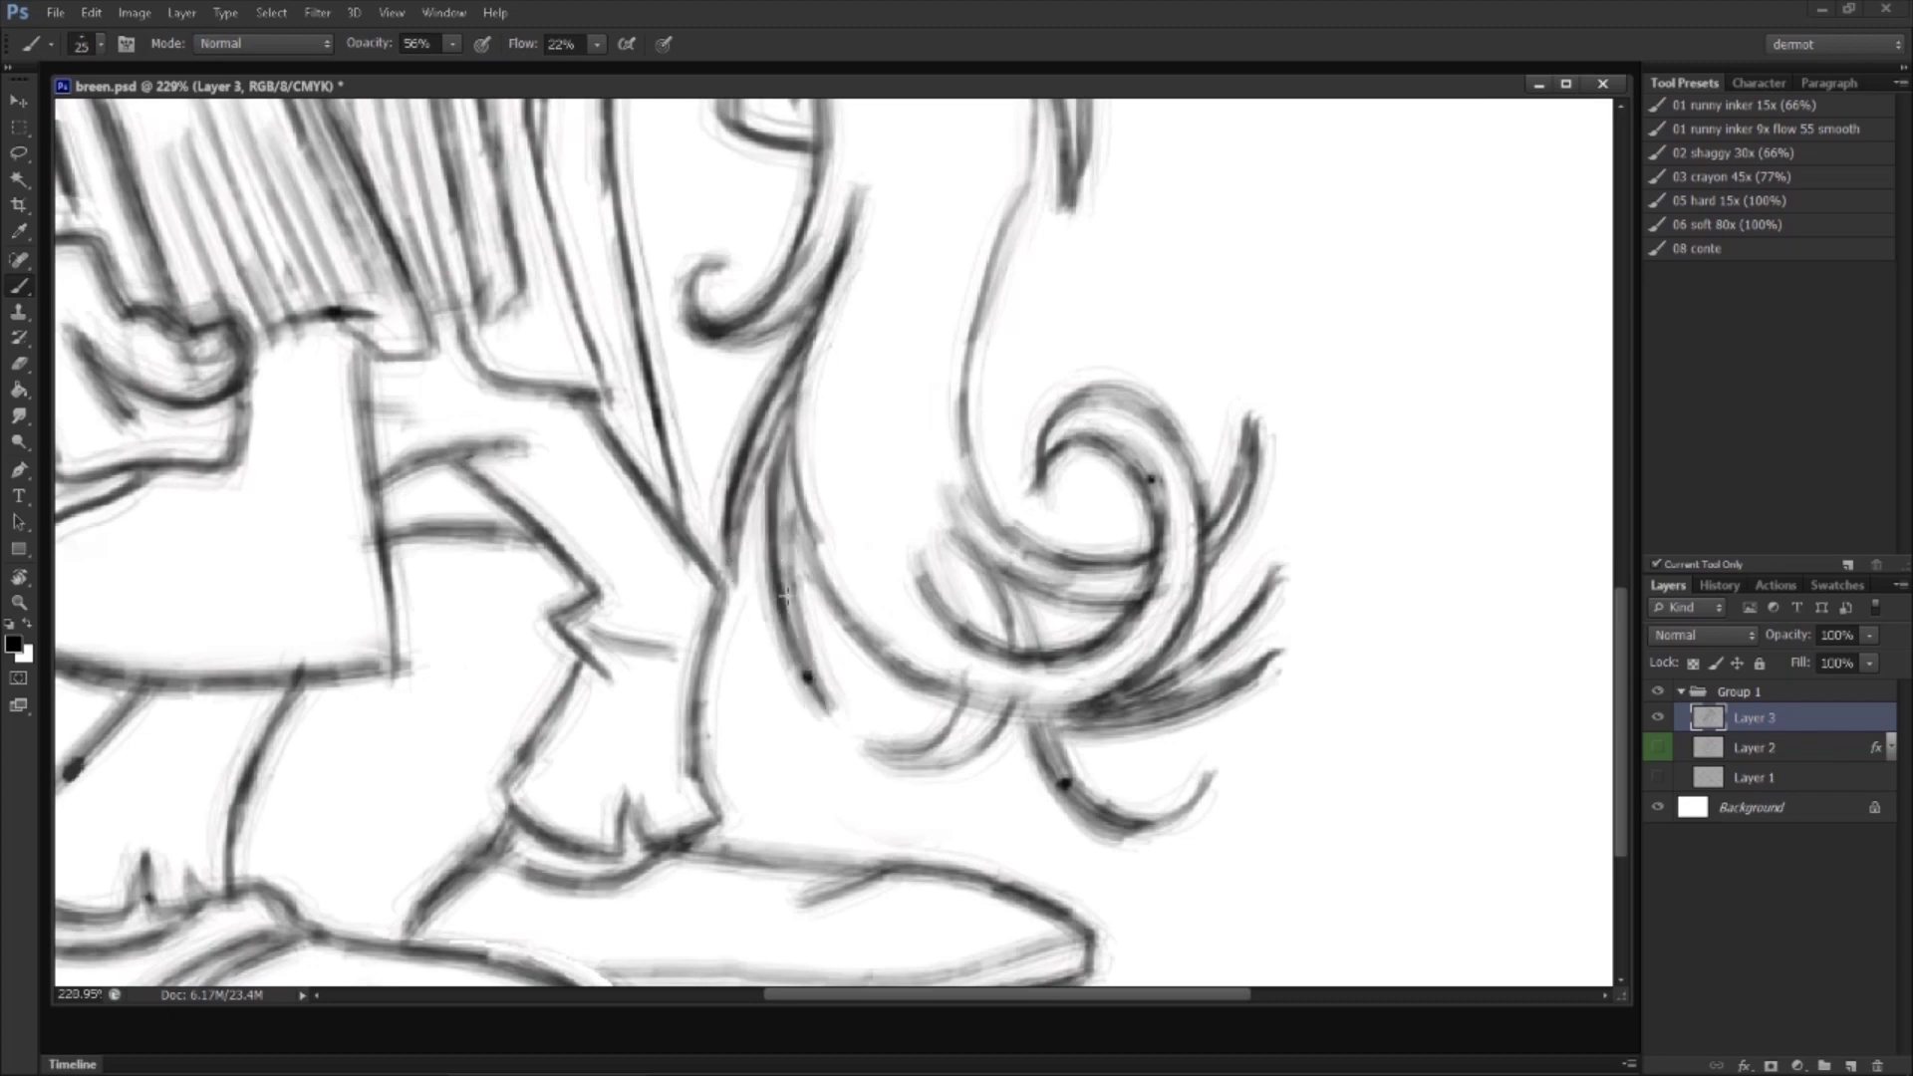
{"action": "left_click_drag", "start_coordinate": [782, 598], "coordinate": [837, 712]}
{"action": "left_click_drag", "start_coordinate": [809, 428], "coordinate": [797, 572]}
{"action": "mouse_move", "coordinate": [802, 483]}
{"action": "left_mouse_down"}
{"action": "mouse_move", "coordinate": [839, 713]}
{"action": "mouse_move", "coordinate": [843, 641]}
{"action": "mouse_move", "coordinate": [871, 682]}
{"action": "left_mouse_up"}
{"action": "mouse_move", "coordinate": [803, 508]}
{"action": "left_mouse_down"}
{"action": "mouse_move", "coordinate": [875, 684]}
{"action": "mouse_move", "coordinate": [972, 719]}
{"action": "mouse_move", "coordinate": [882, 763]}
{"action": "mouse_move", "coordinate": [980, 751]}
{"action": "mouse_move", "coordinate": [962, 769]}
{"action": "left_mouse_up"}
Step: Darken the crossing strands inside the spiral curl and the beard's front outline up to the sleeve
{"action": "left_click_drag", "start_coordinate": [953, 526], "coordinate": [1016, 651]}
{"action": "left_click_drag", "start_coordinate": [1012, 580], "coordinate": [1040, 661]}
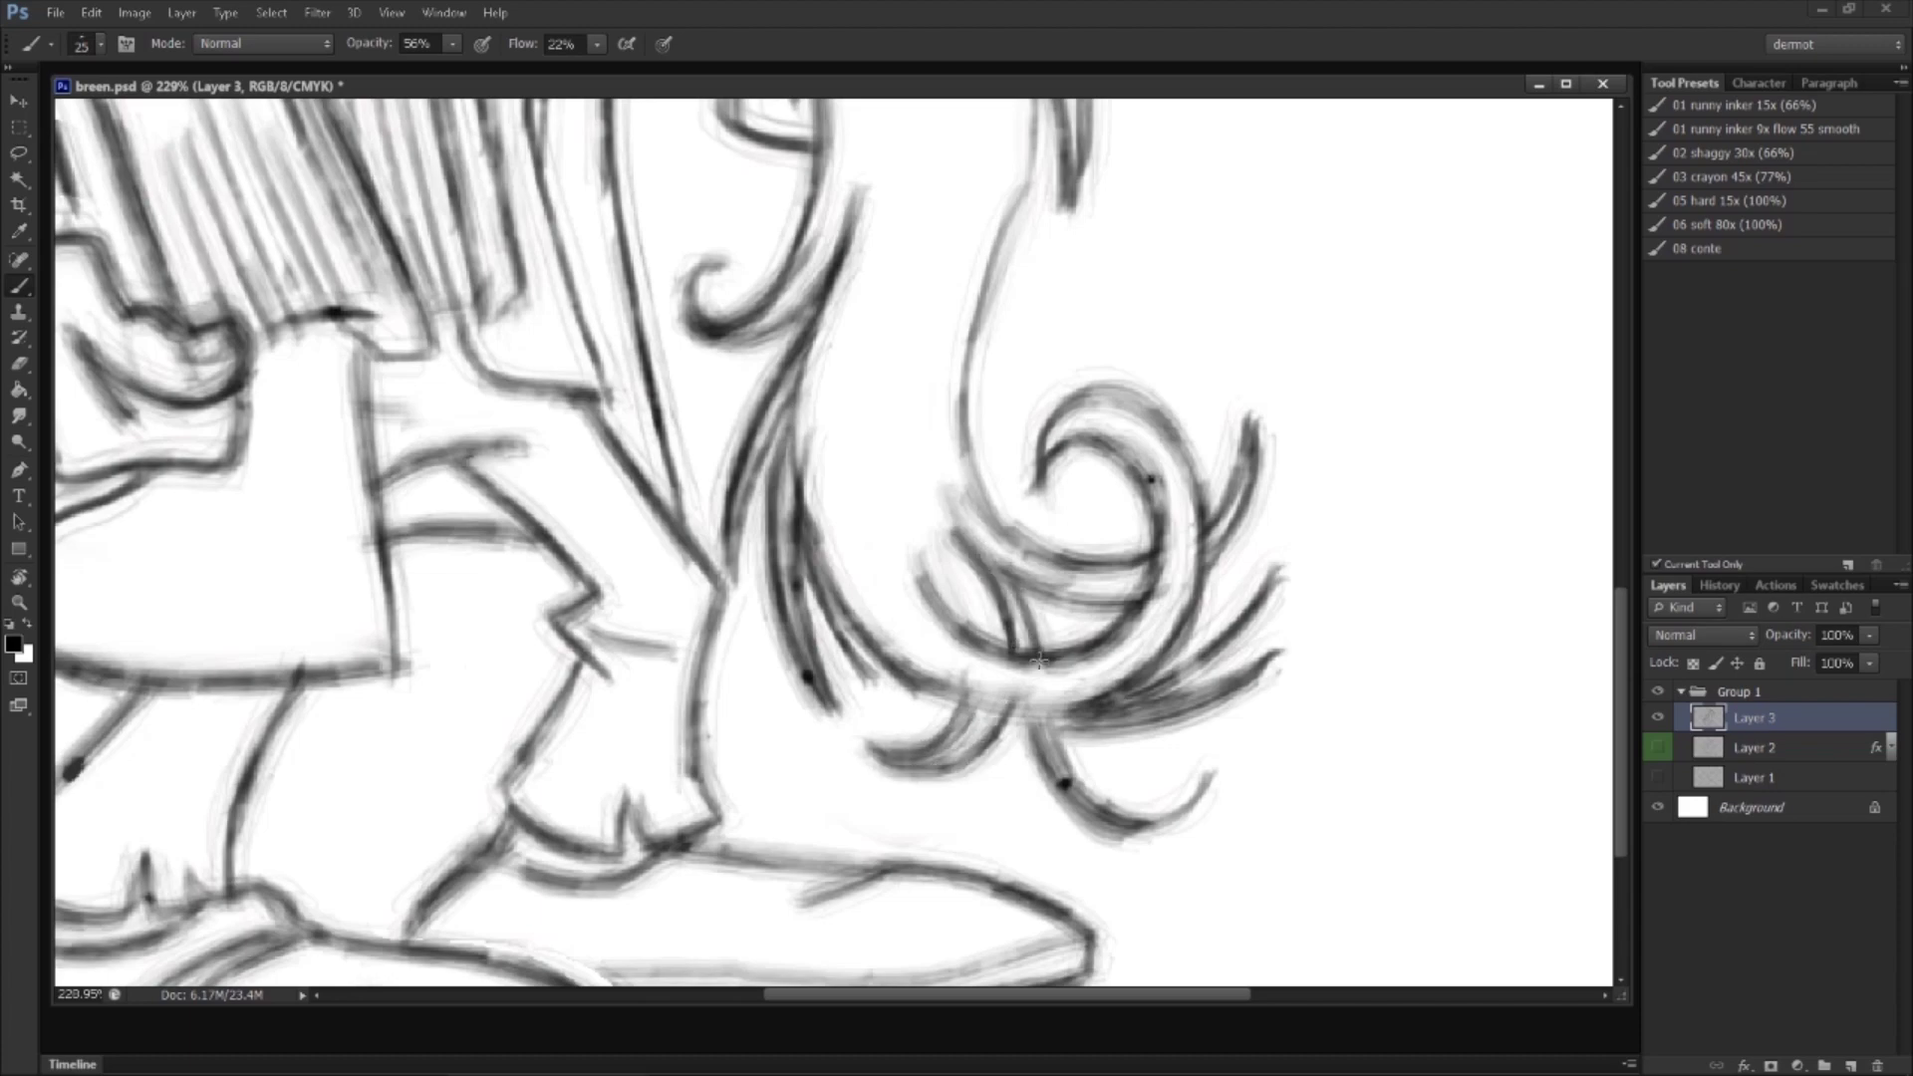
{"action": "left_click_drag", "start_coordinate": [1100, 490], "coordinate": [1009, 665]}
{"action": "left_click_drag", "start_coordinate": [944, 734], "coordinate": [907, 610]}
{"action": "left_click_drag", "start_coordinate": [912, 697], "coordinate": [951, 491]}
{"action": "left_click_drag", "start_coordinate": [922, 573], "coordinate": [975, 423]}
{"action": "left_click_drag", "start_coordinate": [995, 298], "coordinate": [914, 543]}
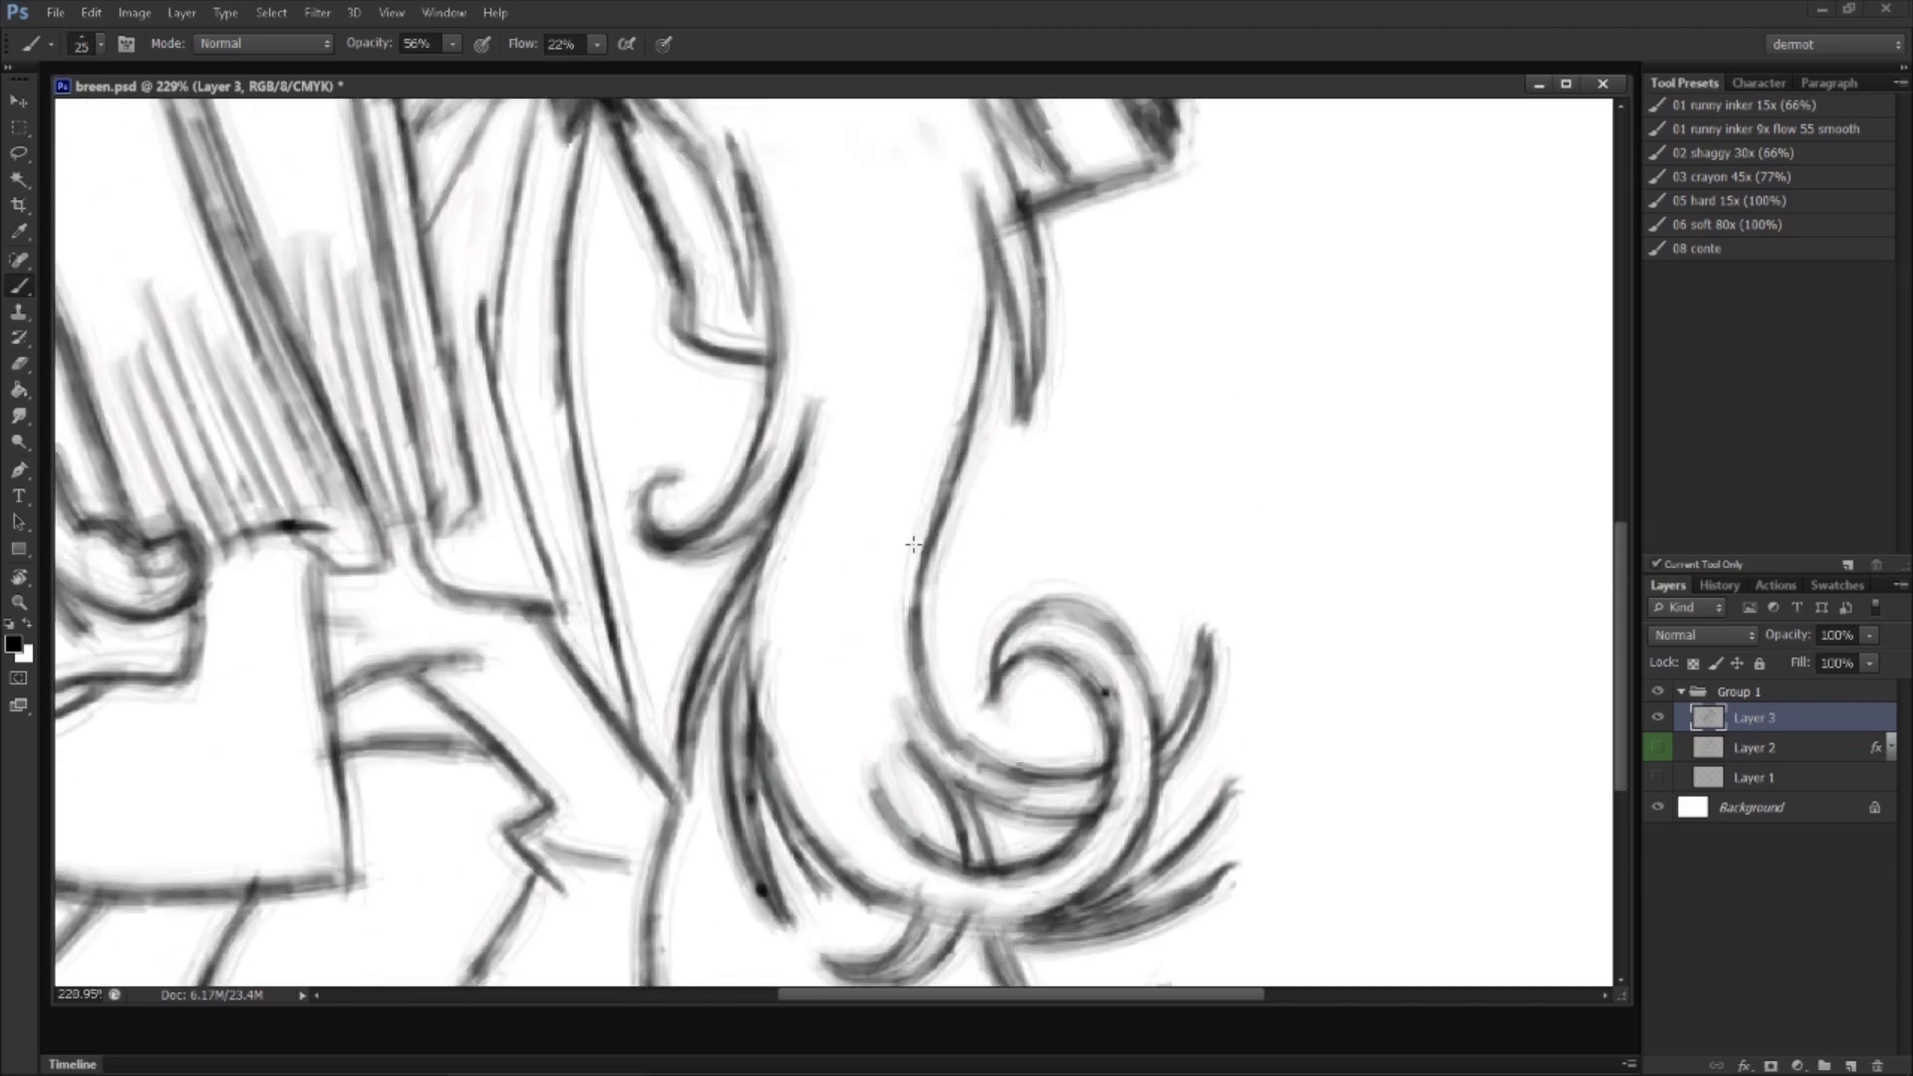
Step: Add thin strands along the beard's front edge below the sleeve and define the small curled lock beside the jacket
{"action": "left_click_drag", "start_coordinate": [924, 408], "coordinate": [902, 608]}
{"action": "left_click_drag", "start_coordinate": [930, 458], "coordinate": [936, 723]}
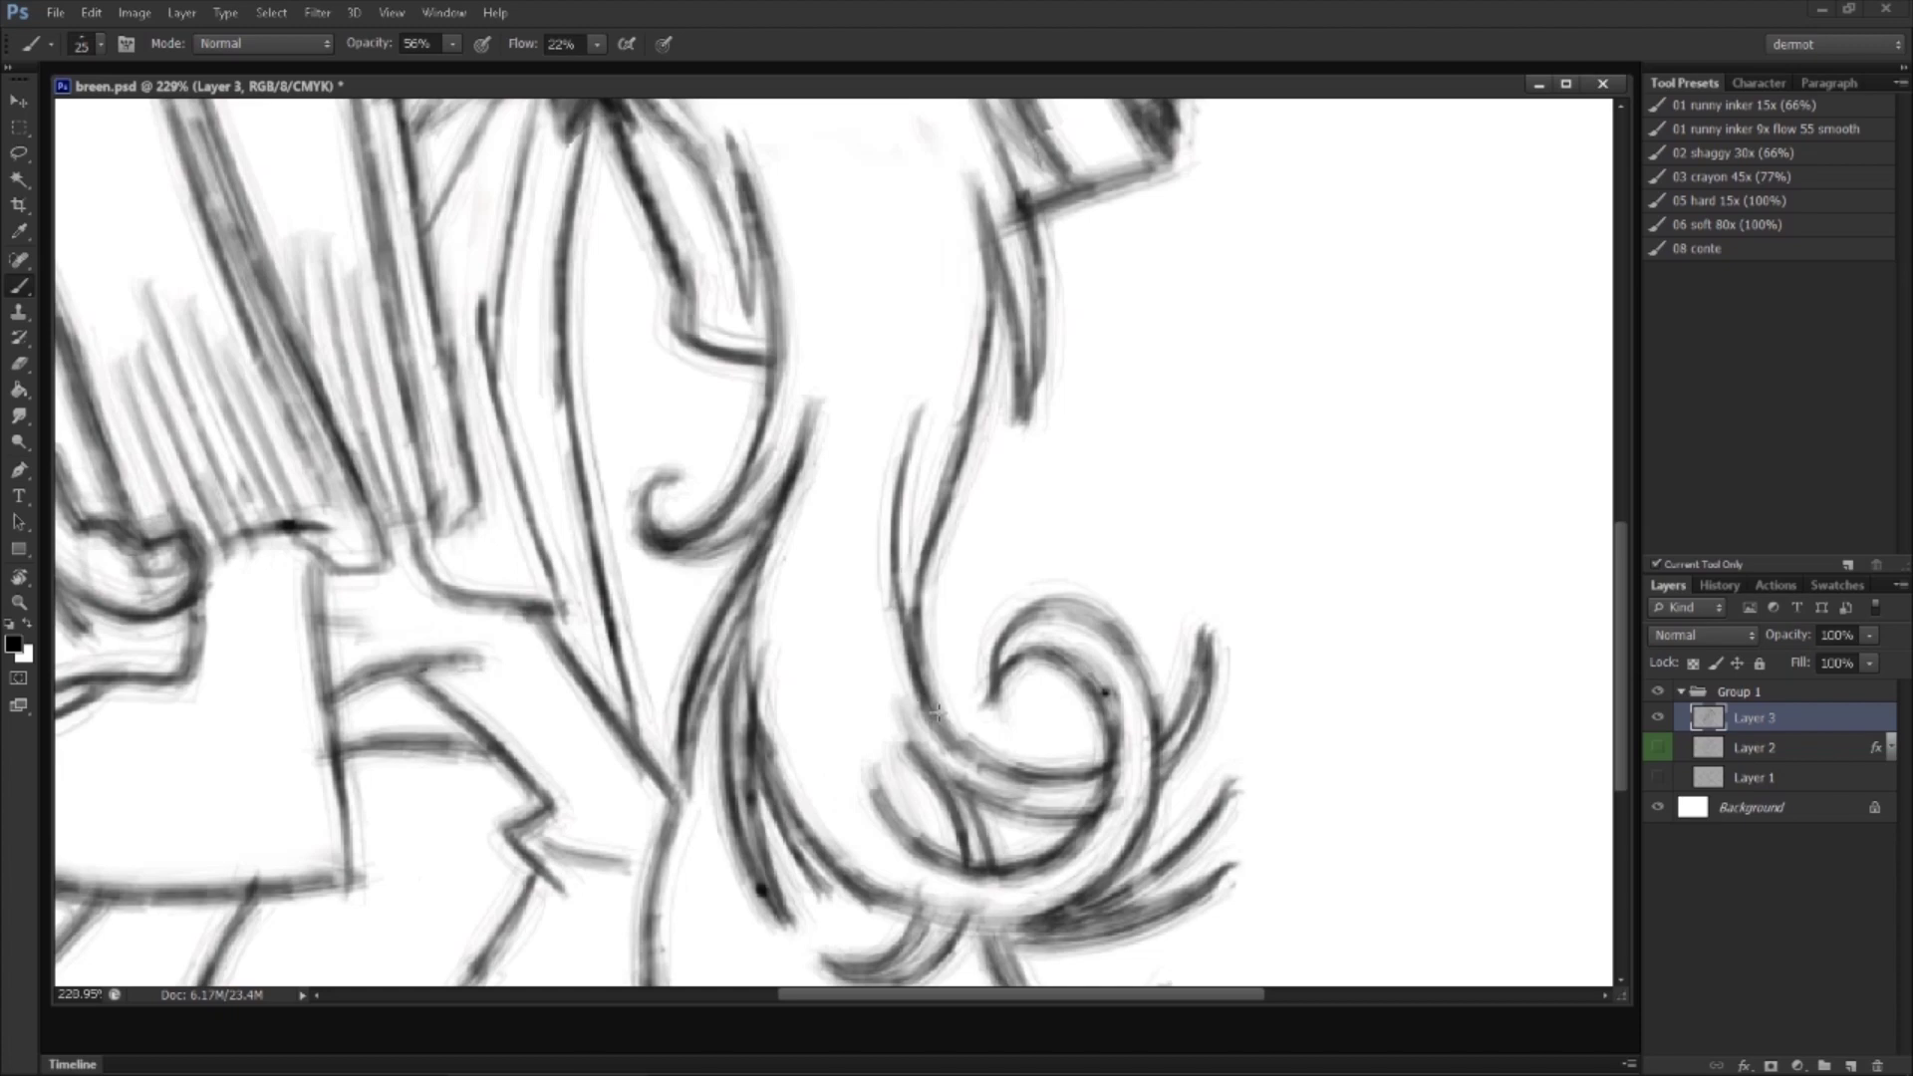
{"action": "mouse_move", "coordinate": [665, 496]}
{"action": "left_mouse_down"}
{"action": "mouse_move", "coordinate": [684, 696]}
{"action": "mouse_move", "coordinate": [702, 675]}
{"action": "mouse_move", "coordinate": [690, 742]}
{"action": "left_mouse_up"}
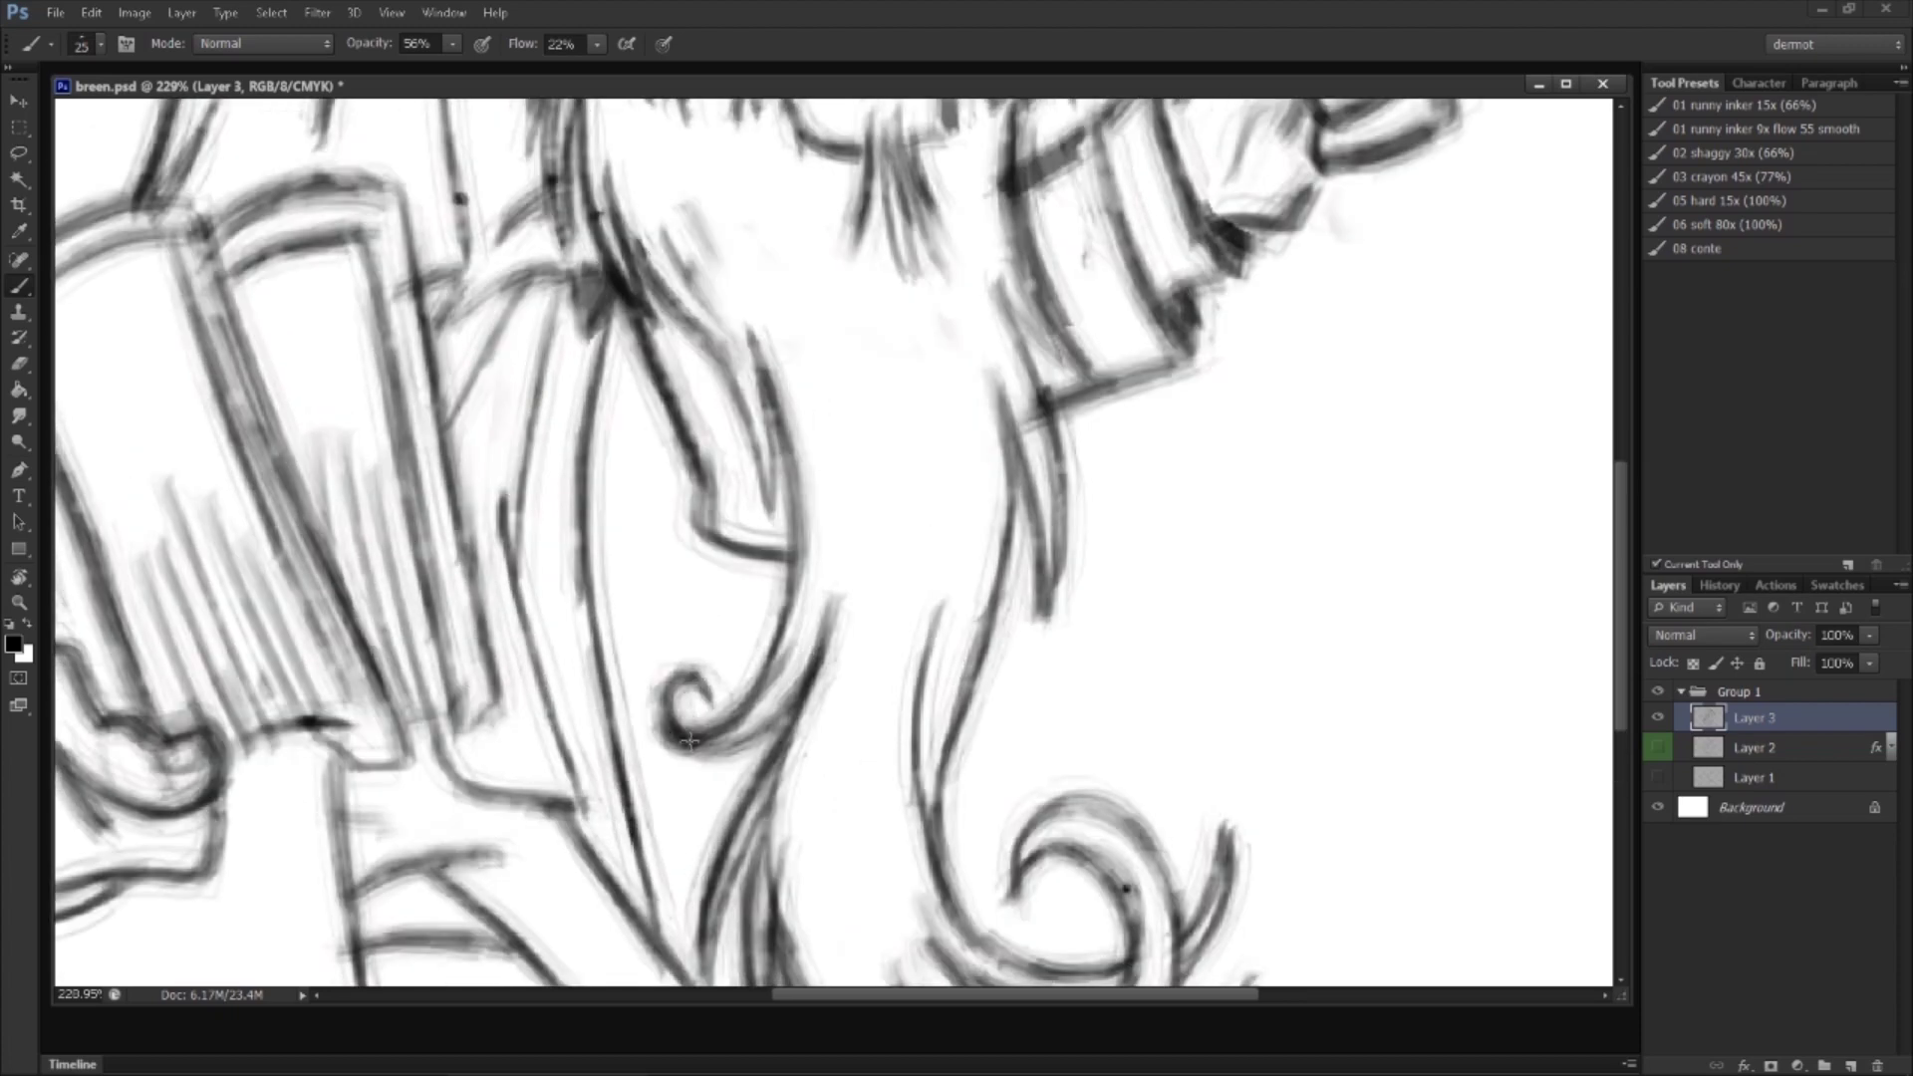
{"action": "left_click_drag", "start_coordinate": [1024, 430], "coordinate": [1002, 648]}
{"action": "left_click_drag", "start_coordinate": [1021, 499], "coordinate": [998, 742]}
Step: Save the drawing with the finished curling beard
{"action": "key", "text": "x"}
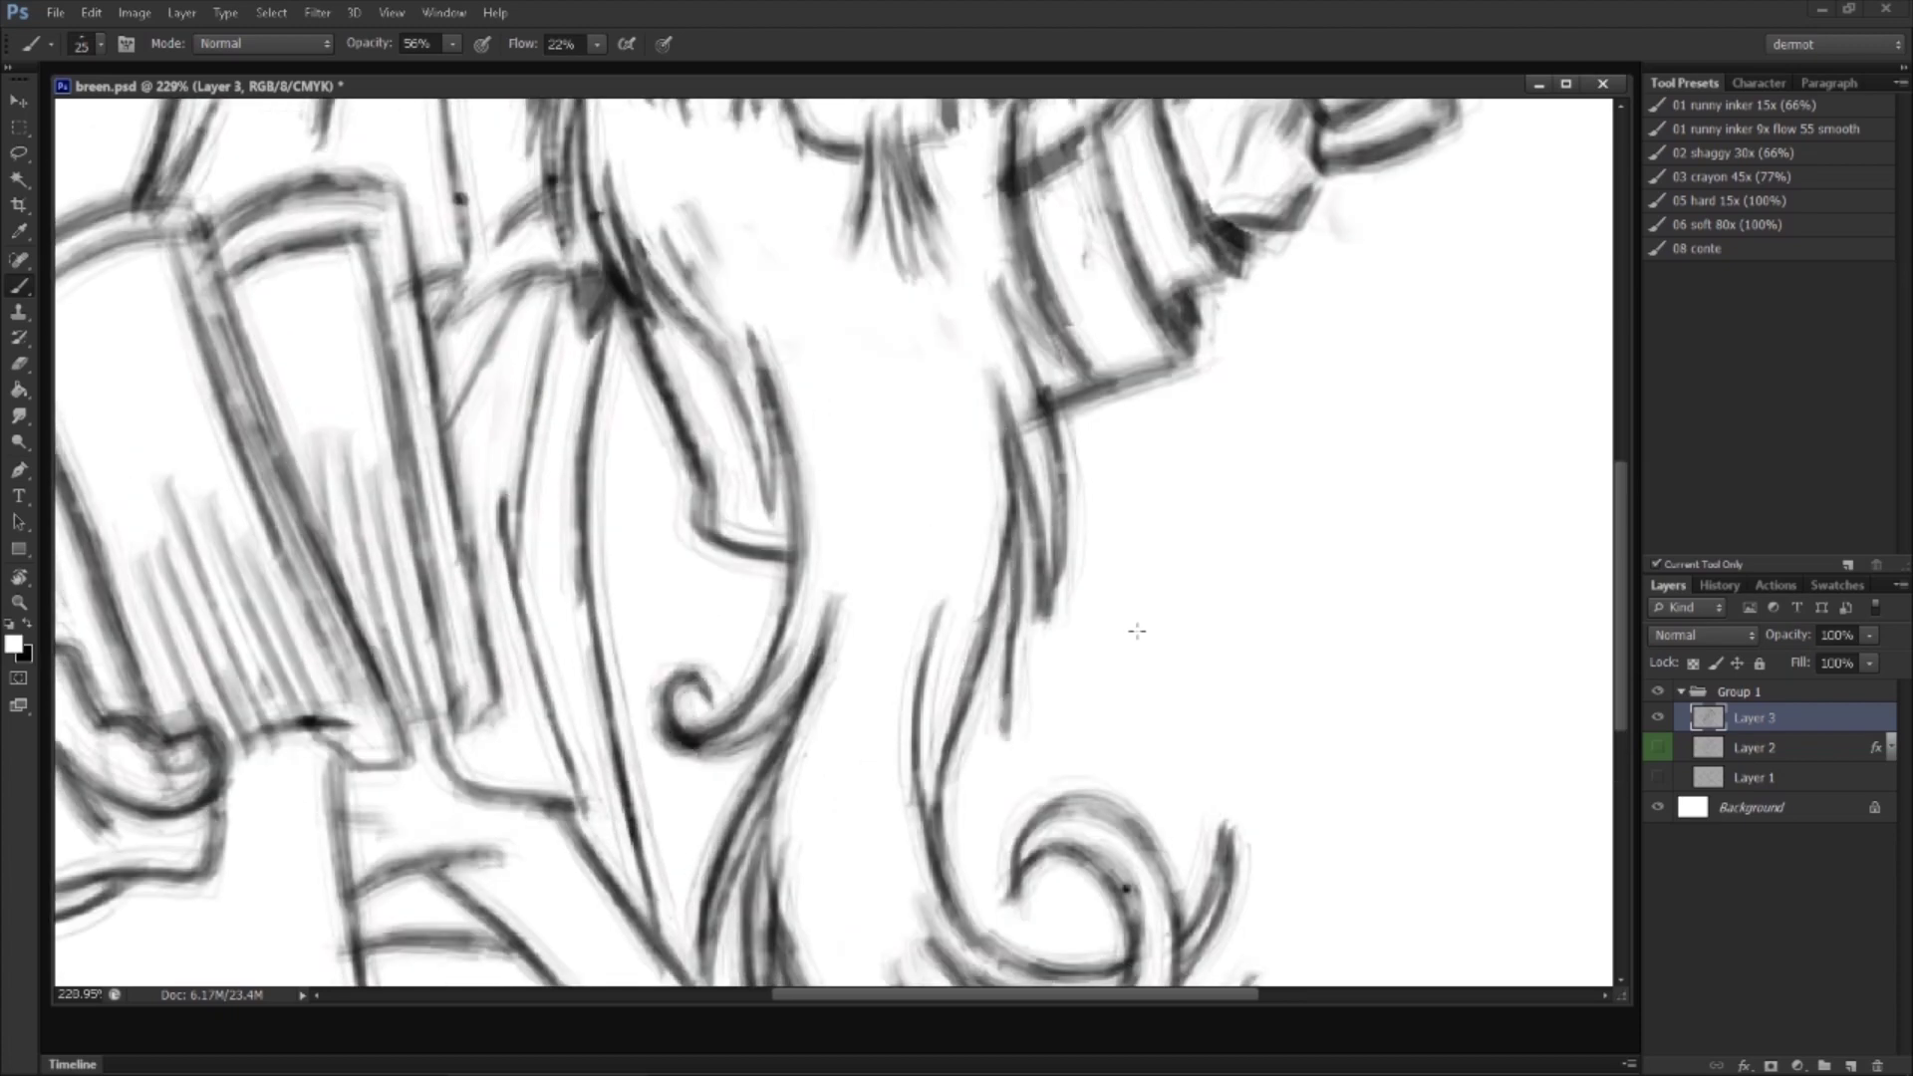
{"action": "key", "text": "z"}
{"action": "left_click_drag", "start_coordinate": [1123, 661], "coordinate": [1017, 717]}
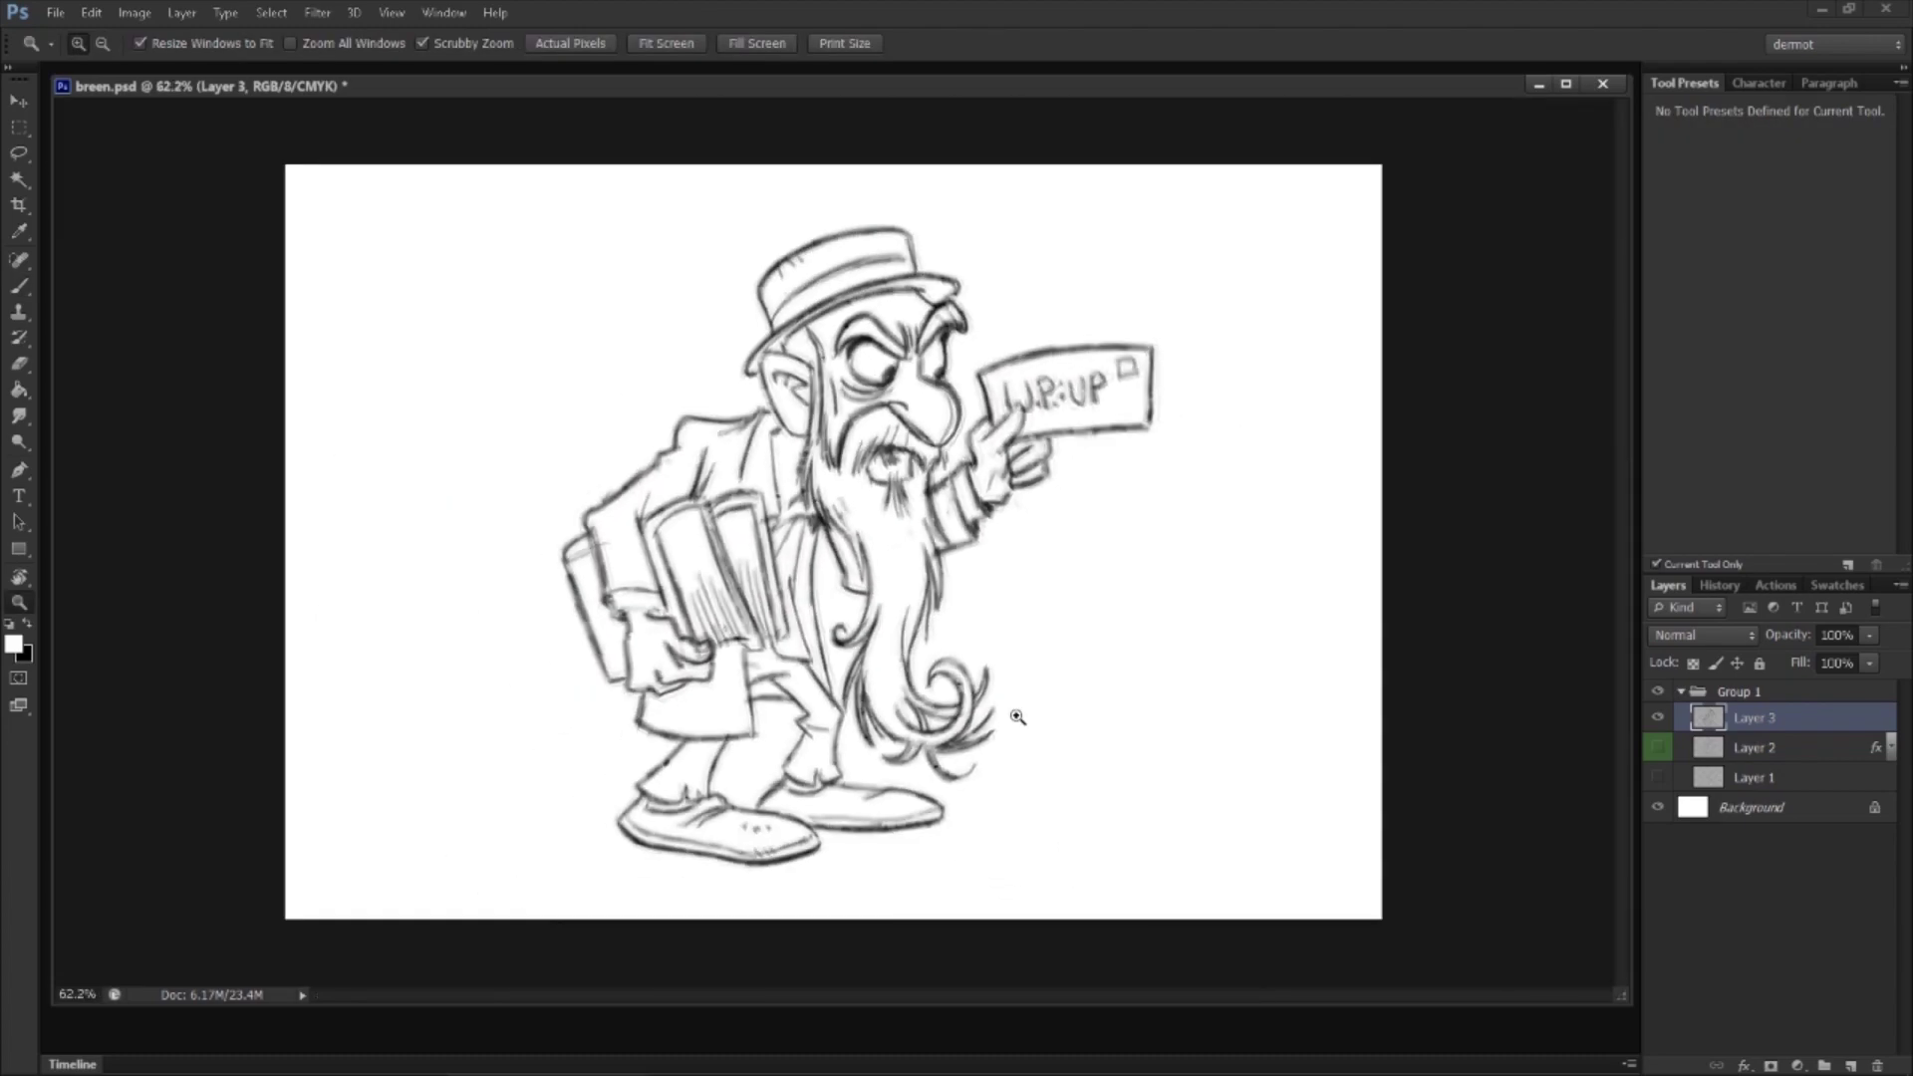
{"action": "left_click", "coordinate": [45, 17]}
{"action": "left_click", "coordinate": [70, 288]}
Step: Draw knuckle wrinkles and finger lines on the hand holding the book and darken the hand's outer edge
{"action": "left_click_drag", "start_coordinate": [644, 669], "coordinate": [533, 491]}
{"action": "left_click", "coordinate": [20, 284]}
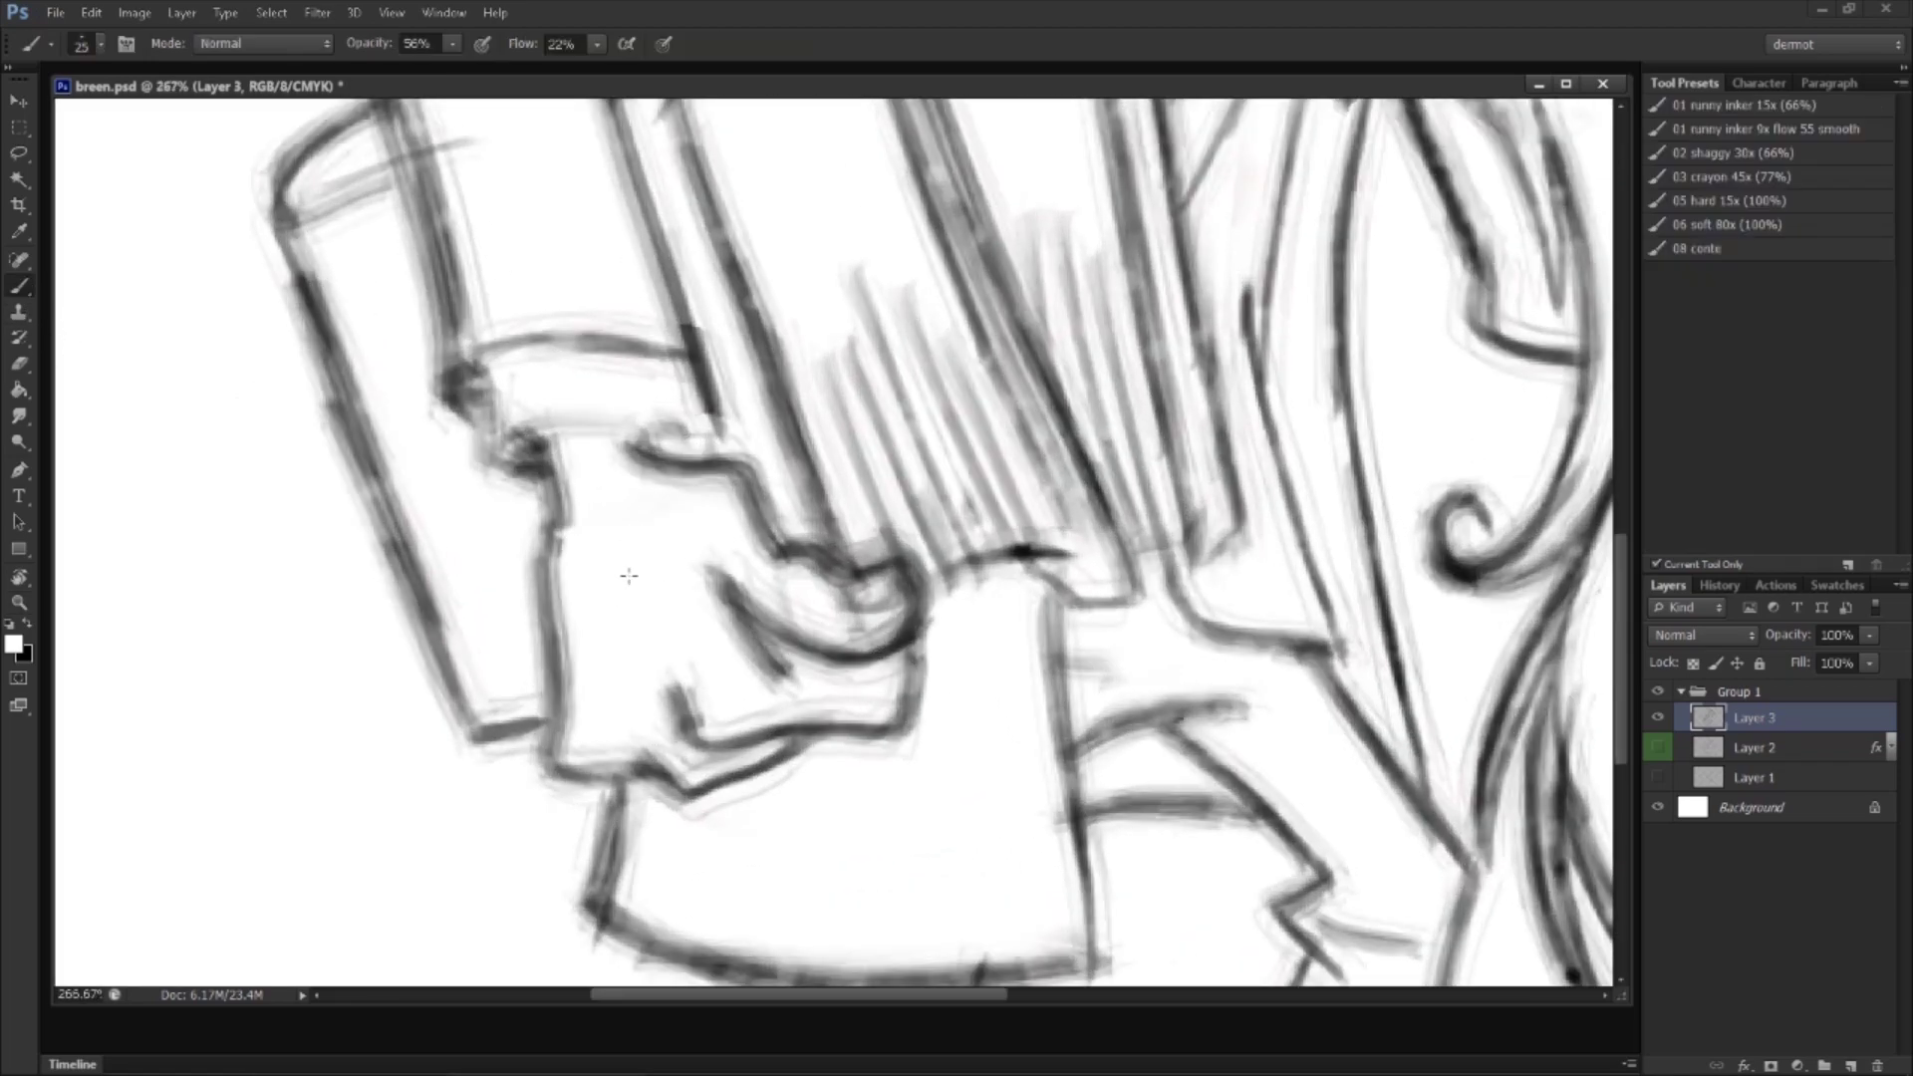
{"action": "left_click", "coordinate": [28, 620]}
{"action": "mouse_move", "coordinate": [618, 608]}
{"action": "left_mouse_down"}
{"action": "mouse_move", "coordinate": [568, 613]}
{"action": "mouse_move", "coordinate": [638, 558]}
{"action": "mouse_move", "coordinate": [617, 528]}
{"action": "mouse_move", "coordinate": [634, 575]}
{"action": "mouse_move", "coordinate": [604, 647]}
{"action": "mouse_move", "coordinate": [642, 558]}
{"action": "mouse_move", "coordinate": [698, 753]}
{"action": "mouse_move", "coordinate": [558, 760]}
{"action": "left_mouse_up"}
{"action": "mouse_move", "coordinate": [546, 465]}
{"action": "left_mouse_down"}
{"action": "mouse_move", "coordinate": [548, 755]}
{"action": "mouse_move", "coordinate": [466, 674]}
{"action": "left_mouse_up"}
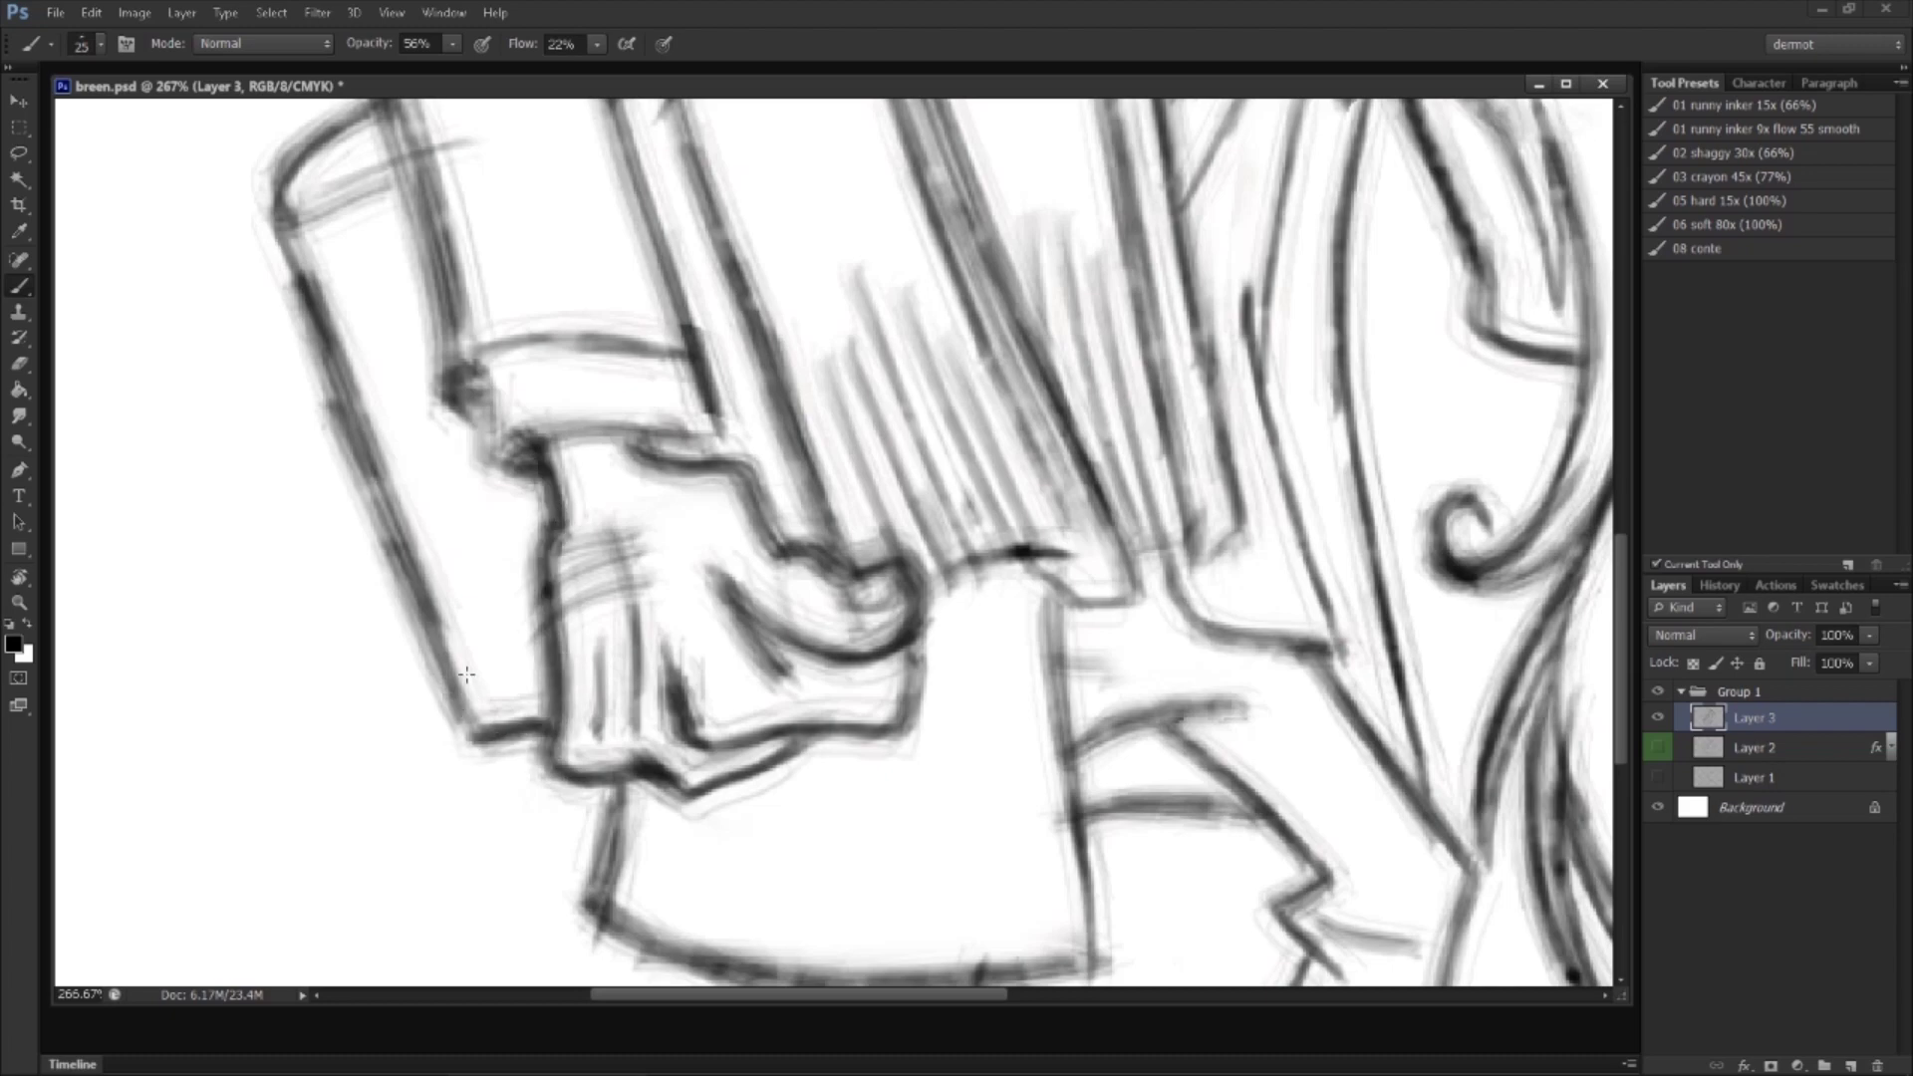
{"action": "left_click_drag", "start_coordinate": [662, 451], "coordinate": [746, 774]}
{"action": "left_click_drag", "start_coordinate": [488, 433], "coordinate": [568, 740]}
{"action": "left_click_drag", "start_coordinate": [553, 668], "coordinate": [570, 782]}
Step: Save the document with the added hand details
{"action": "key", "text": "z"}
{"action": "left_click_drag", "start_coordinate": [737, 620], "coordinate": [700, 633]}
{"action": "left_click_drag", "start_coordinate": [890, 499], "coordinate": [1042, 642]}
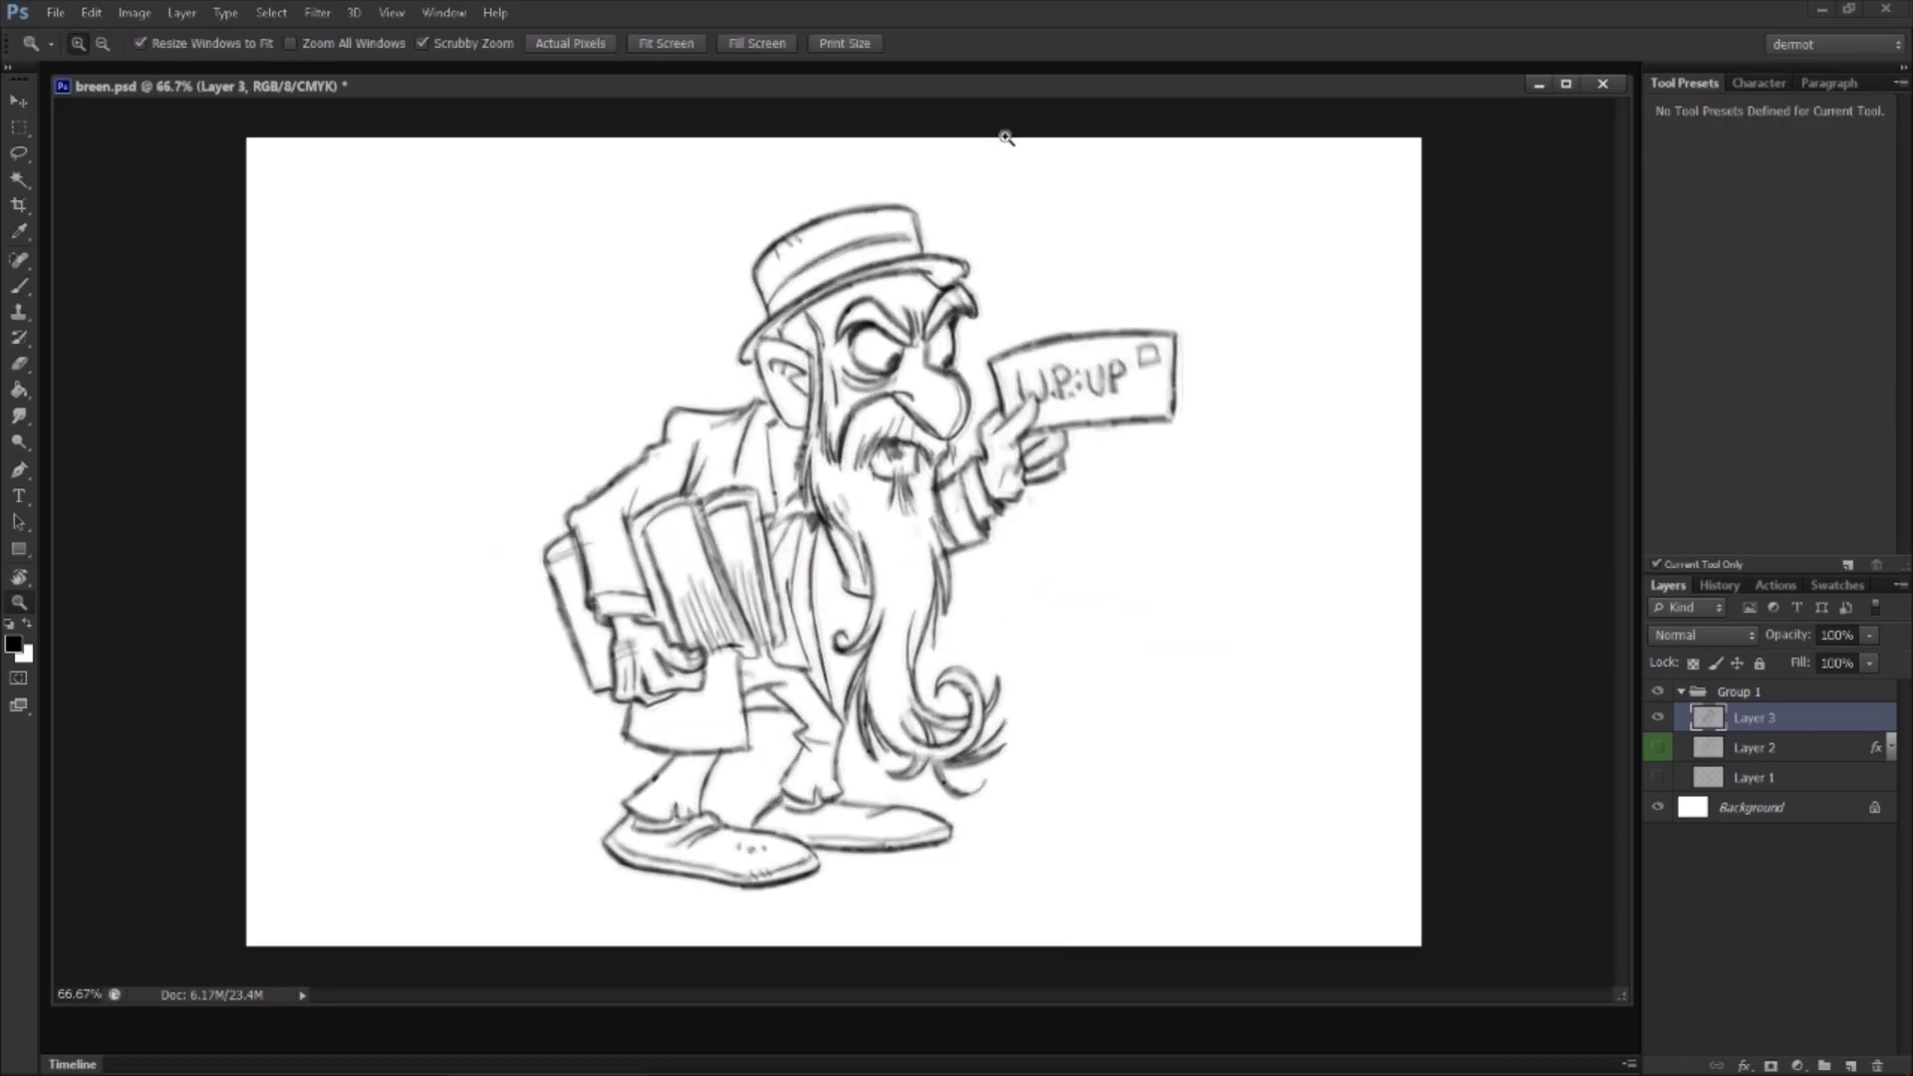
{"action": "left_click", "coordinate": [55, 12]}
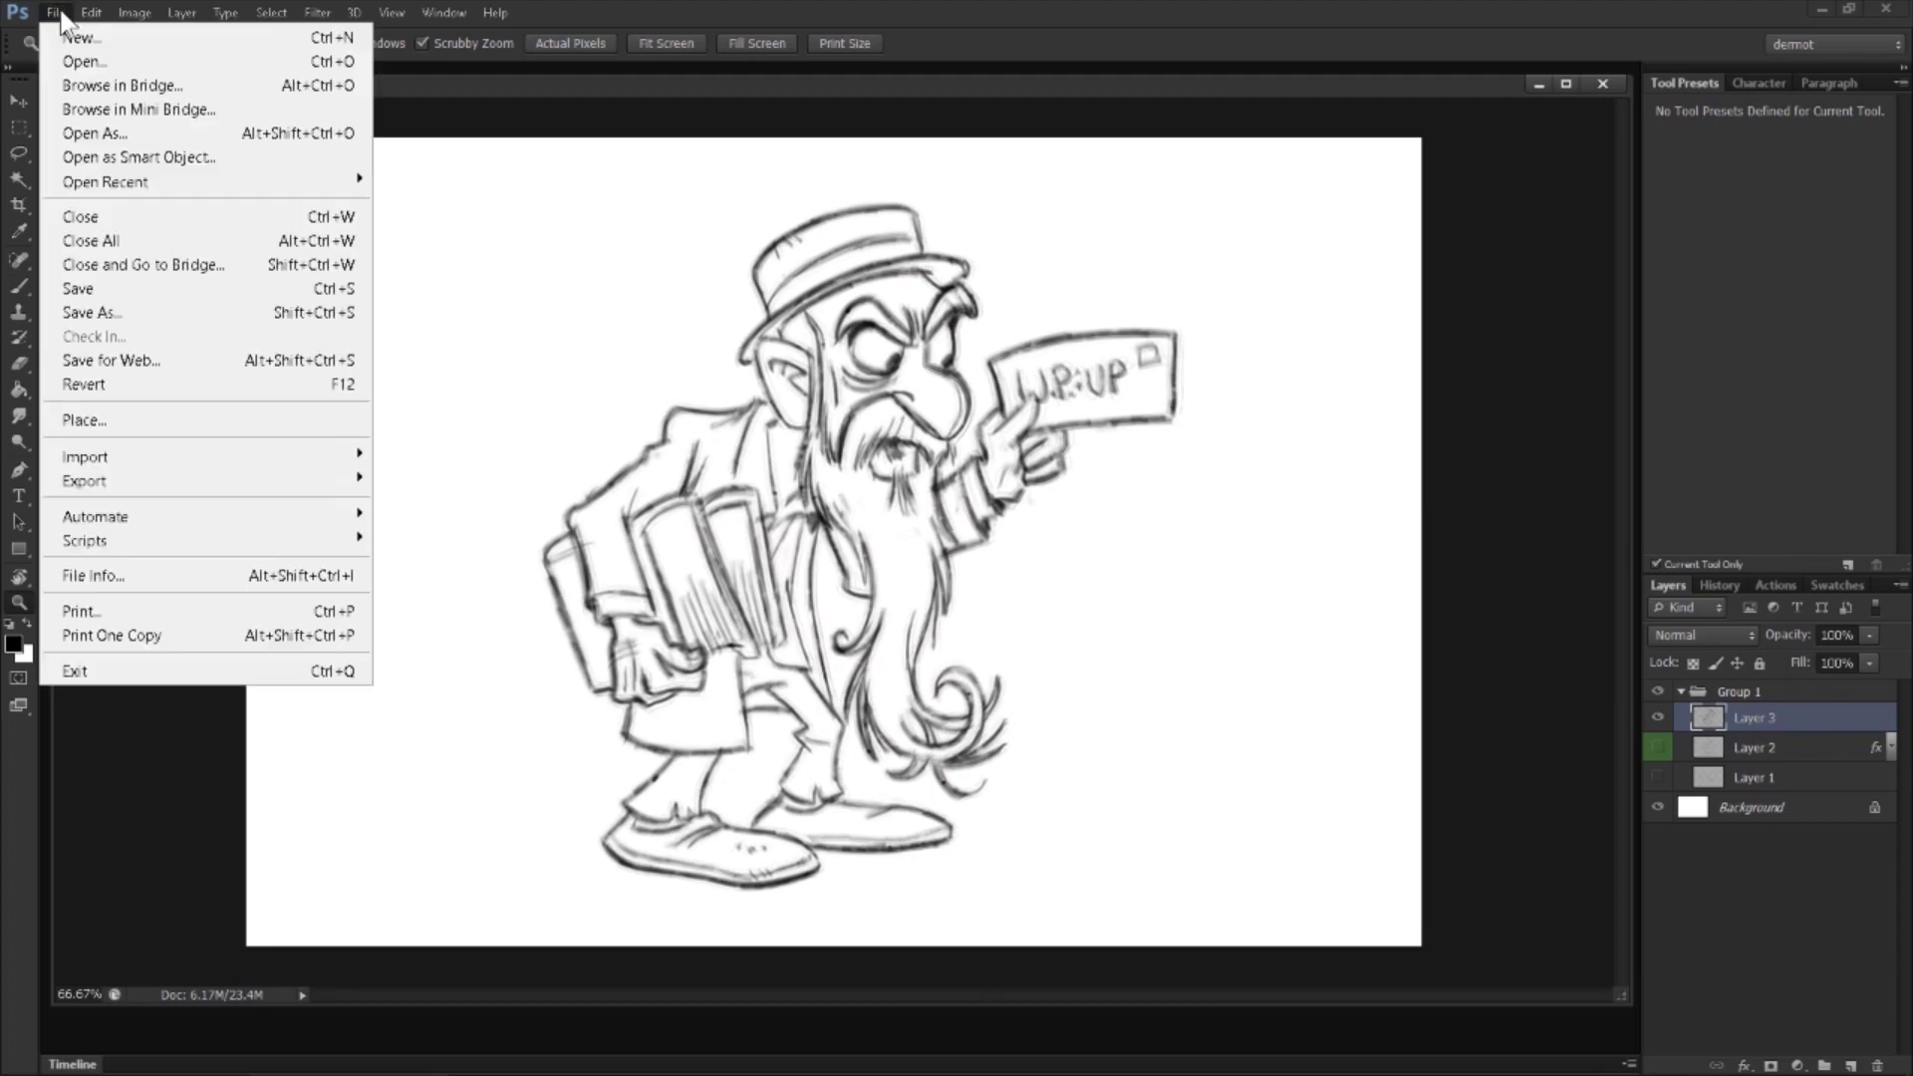
{"action": "left_click", "coordinate": [85, 287]}
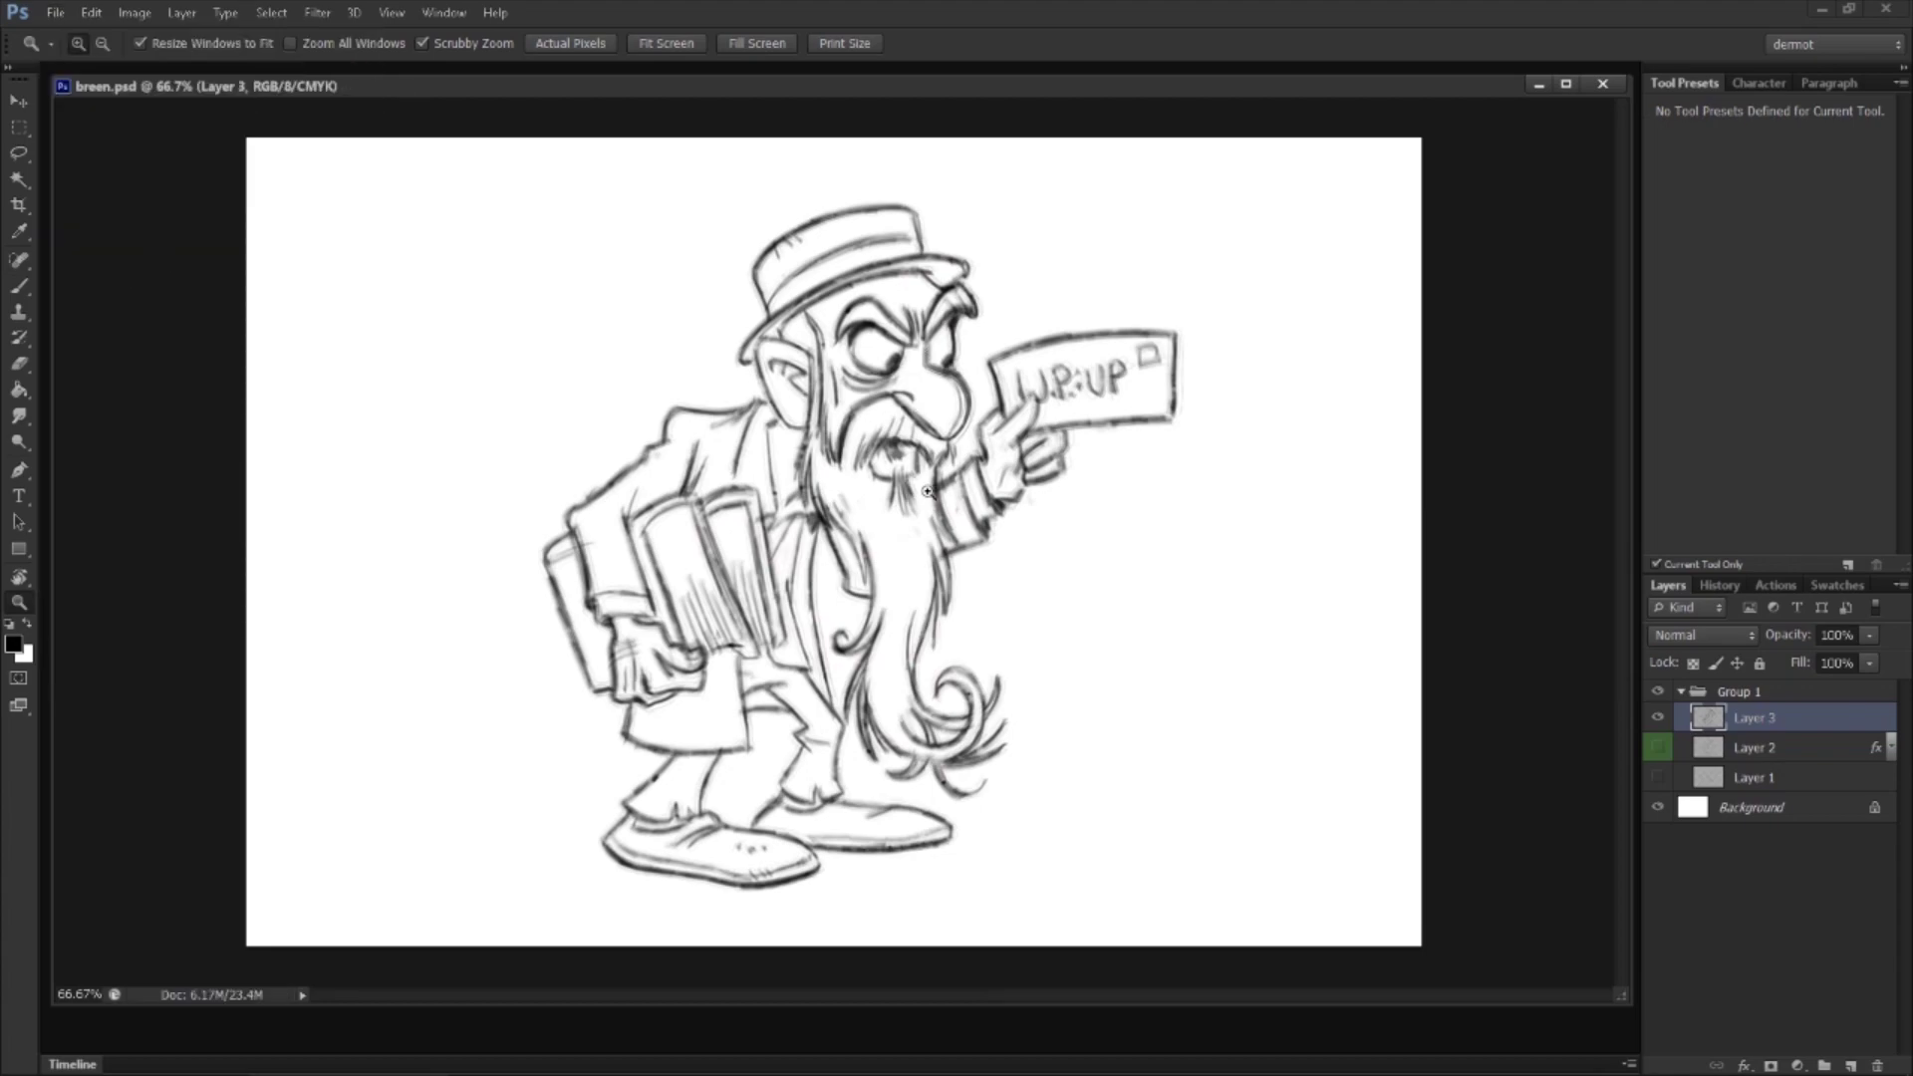
Step: Thin the outlines around the nose tip and nostril using the 03 shaggy 30x (100%) eraser at a reduced size
{"action": "left_click_drag", "start_coordinate": [928, 421], "coordinate": [989, 406]}
{"action": "key", "text": "e"}
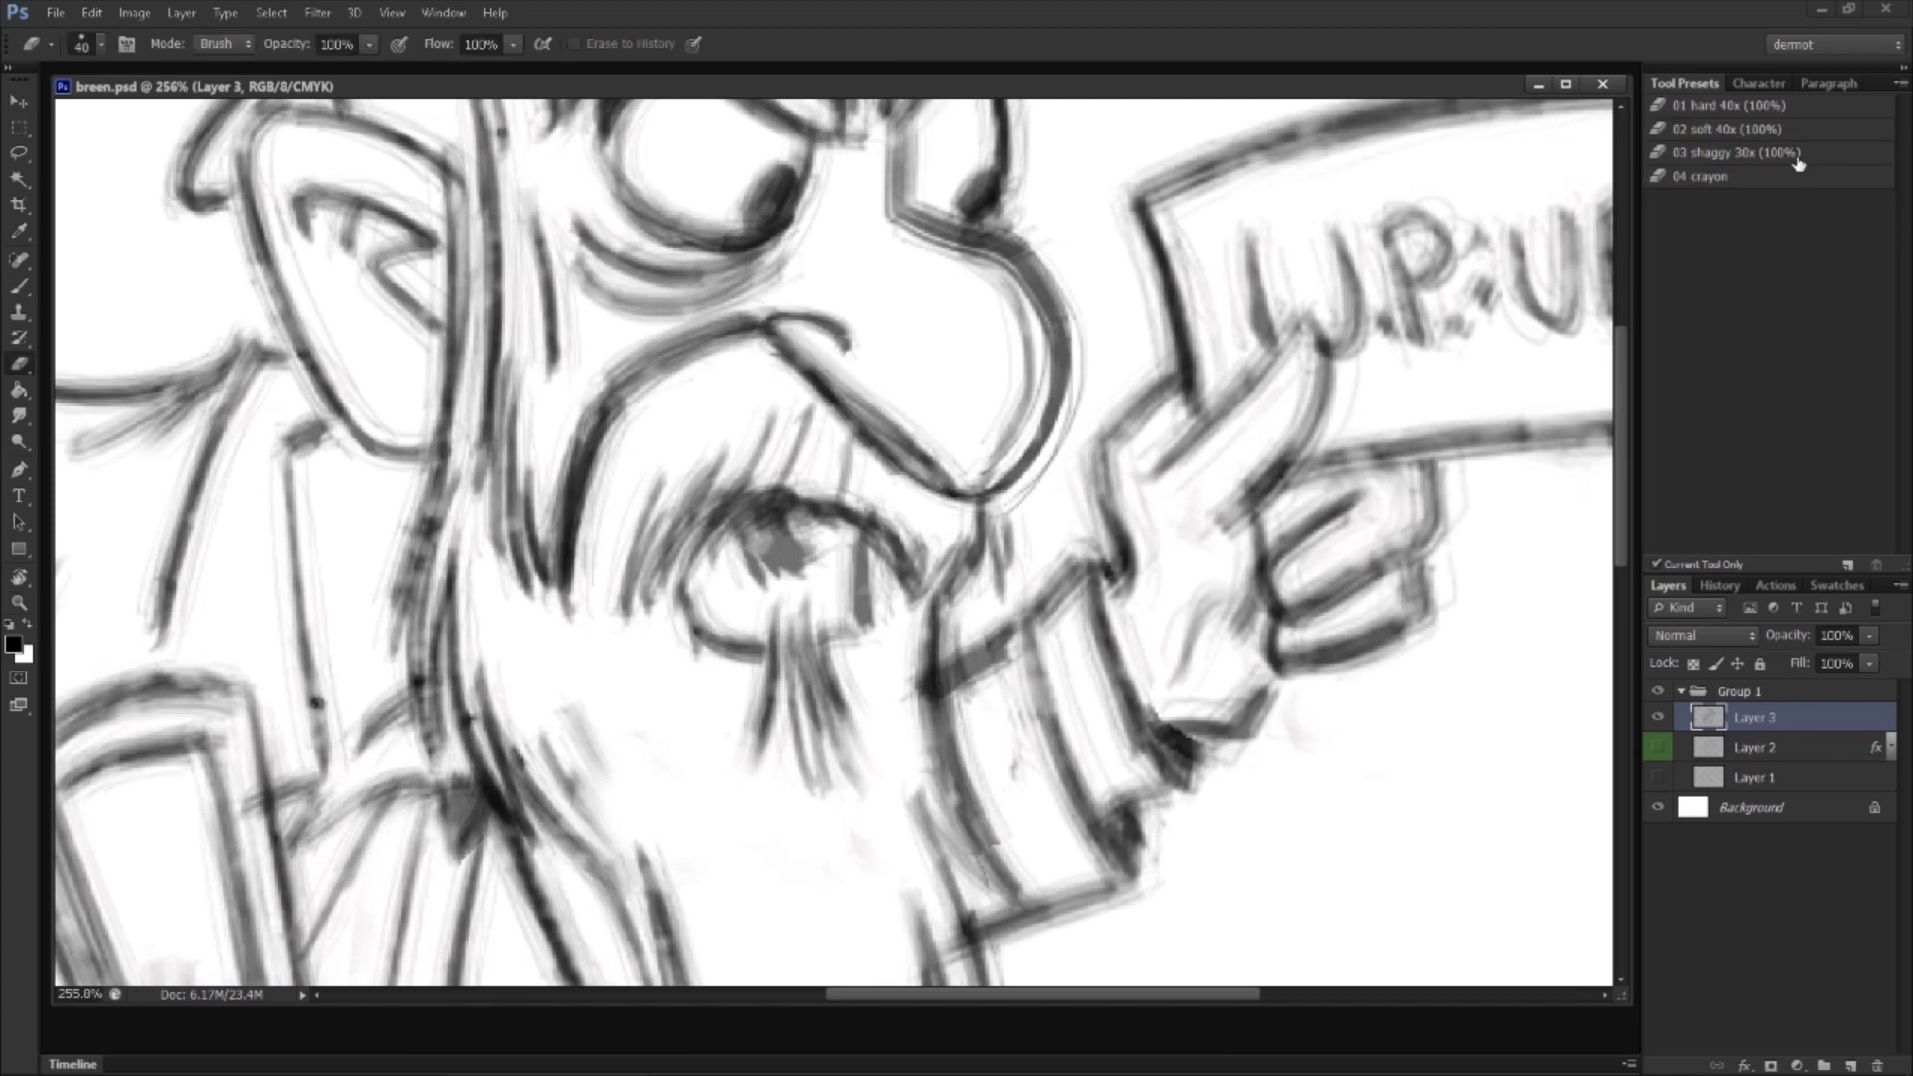
{"action": "left_click", "coordinate": [1725, 152]}
{"action": "mouse_move", "coordinate": [993, 300]}
{"action": "left_mouse_down"}
{"action": "mouse_move", "coordinate": [1013, 410]}
{"action": "mouse_move", "coordinate": [1018, 332]}
{"action": "mouse_move", "coordinate": [983, 464]}
{"action": "left_mouse_up"}
{"action": "key", "text": "bracketleft"}
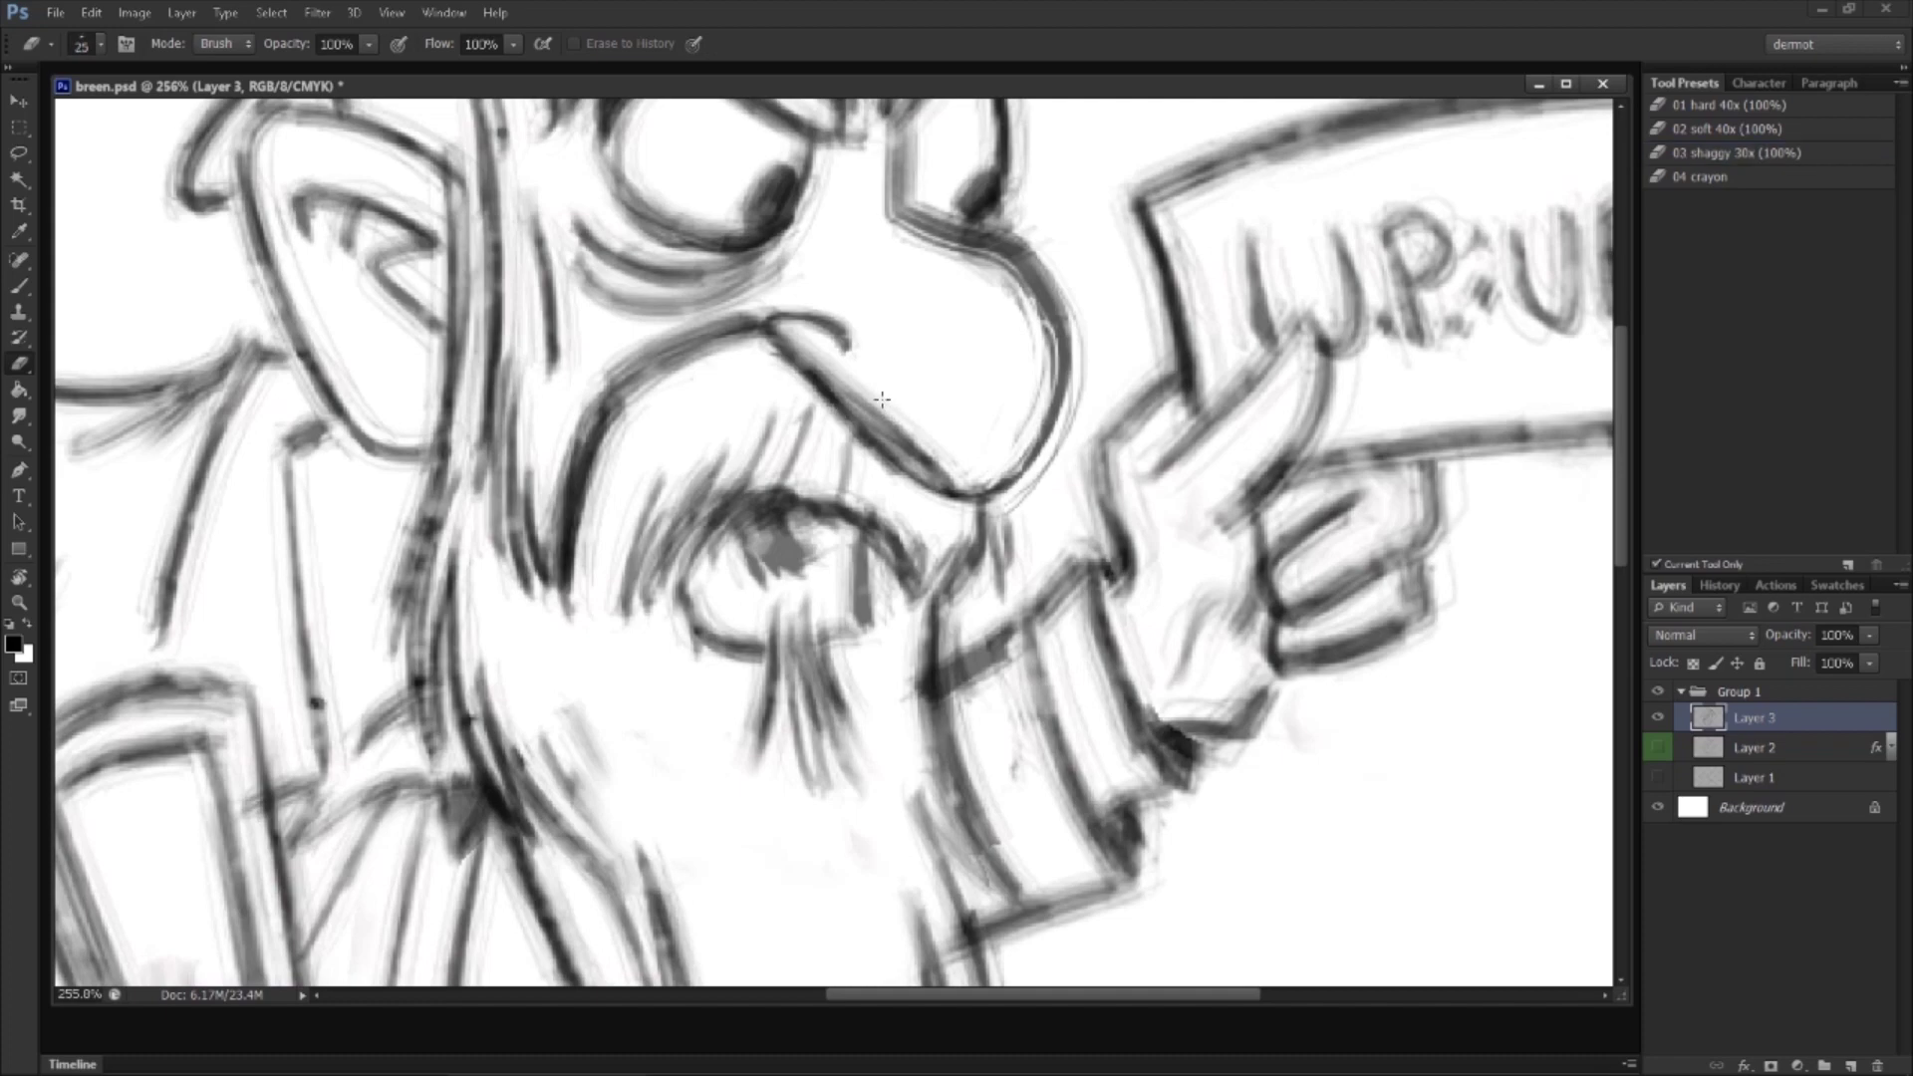
{"action": "mouse_move", "coordinate": [840, 375]}
{"action": "left_mouse_down"}
{"action": "mouse_move", "coordinate": [960, 484]}
{"action": "mouse_move", "coordinate": [927, 448]}
{"action": "left_mouse_up"}
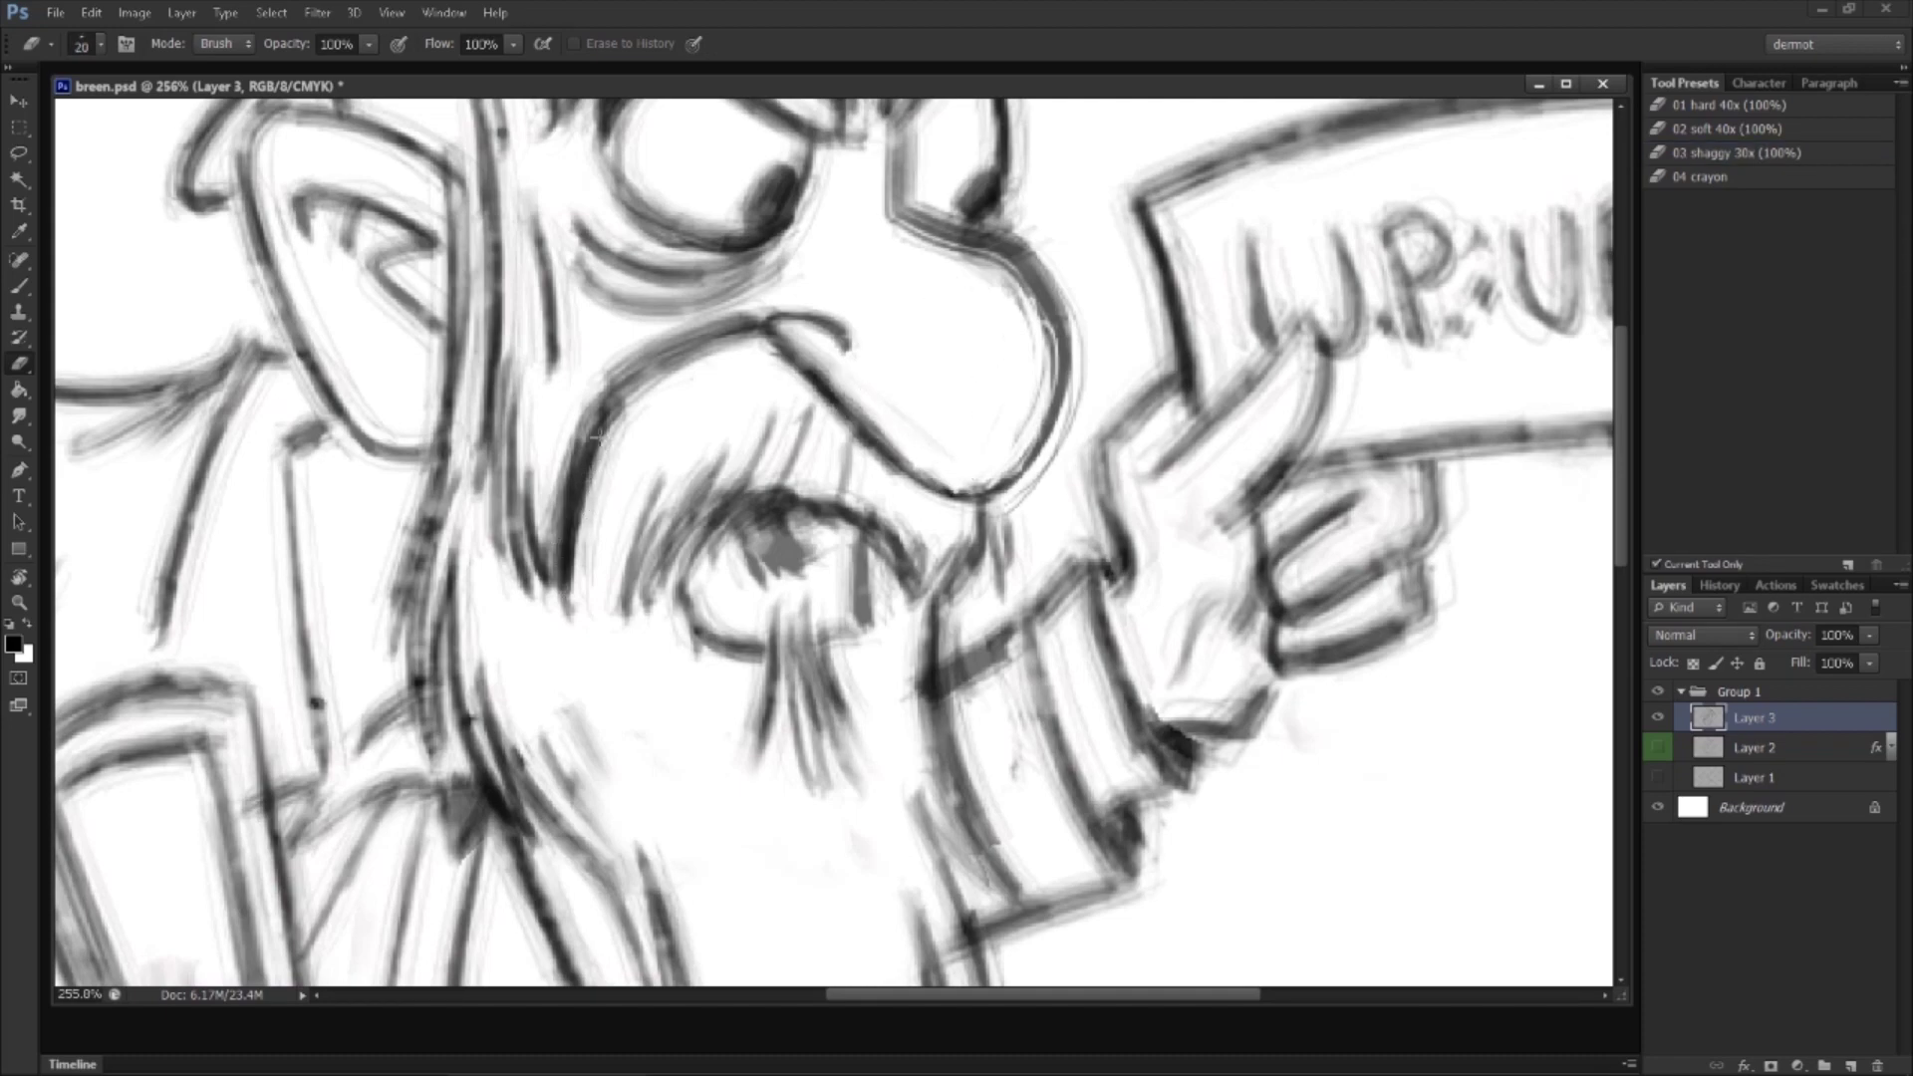
Step: Erase along the inside of the moustache's outer line and between its hairs to thin them with a small eraser
{"action": "left_click_drag", "start_coordinate": [573, 525], "coordinate": [592, 510]}
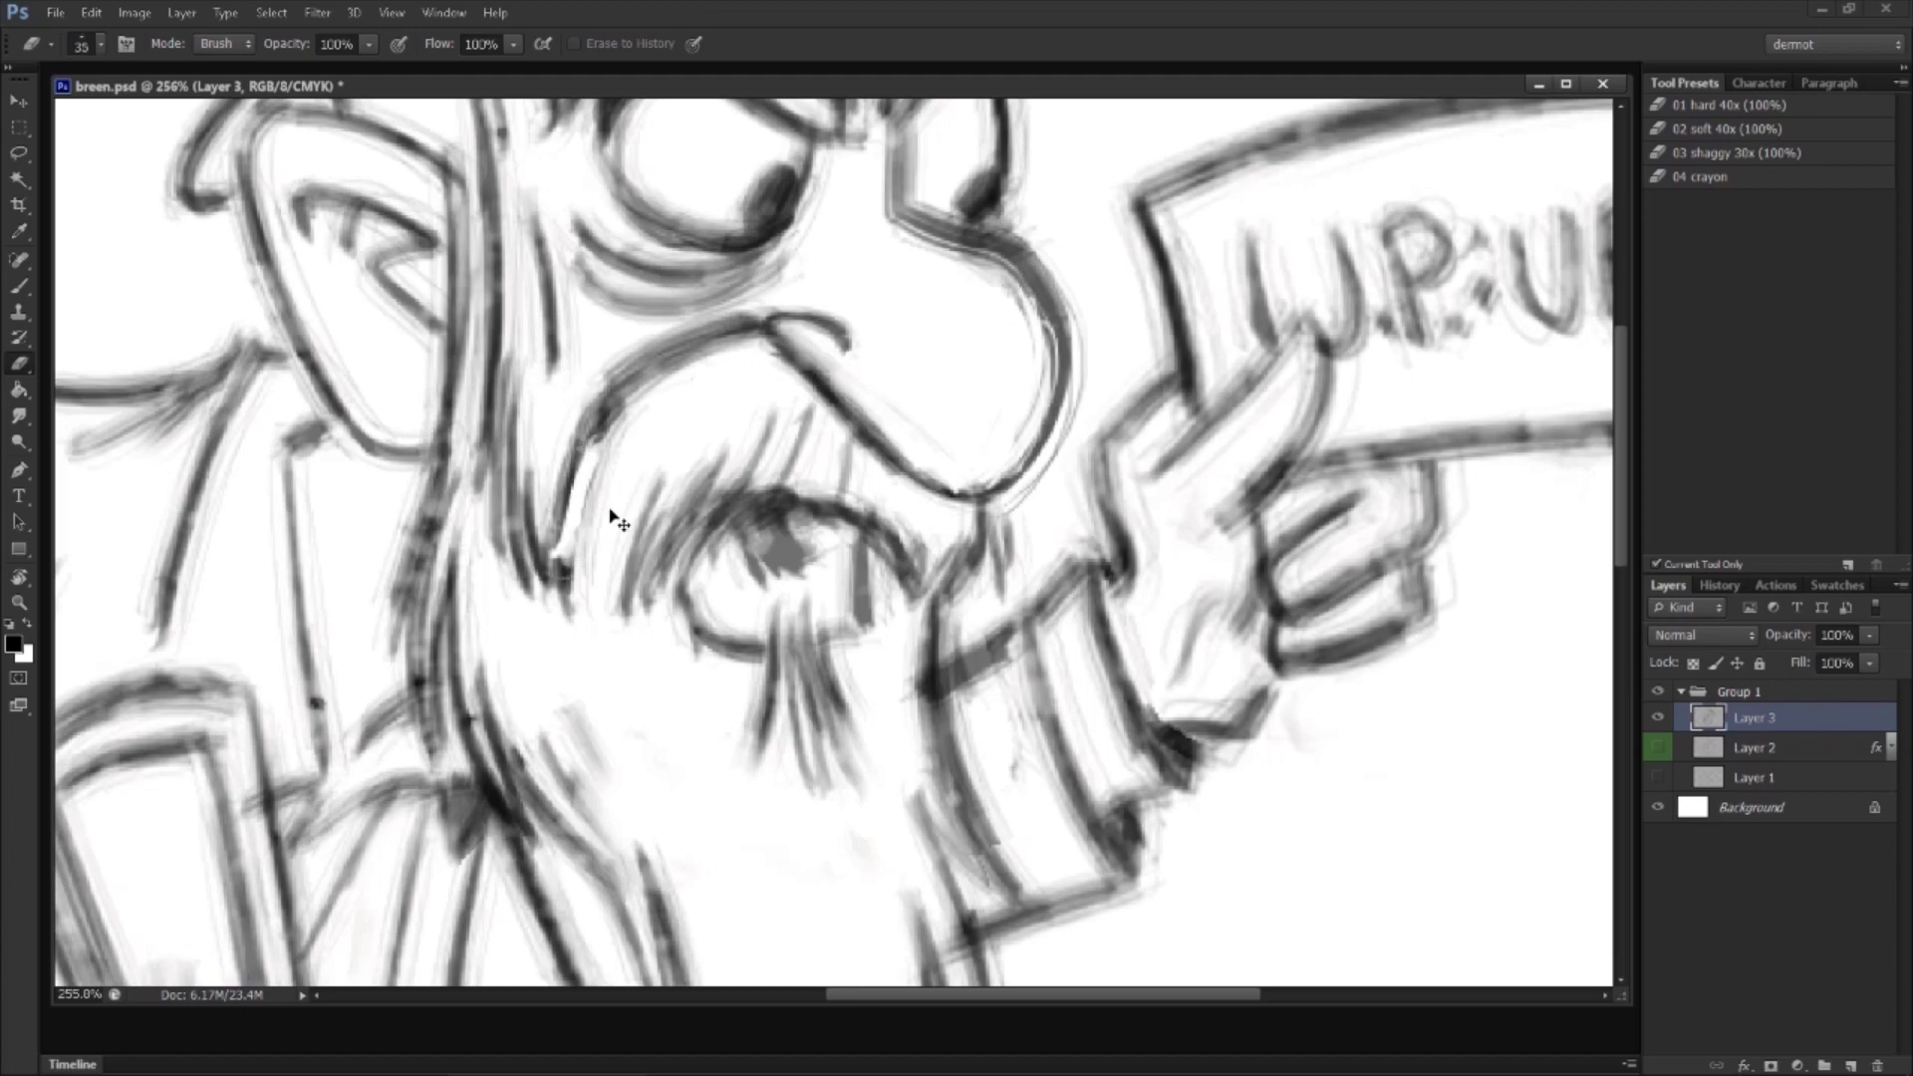
{"action": "key", "text": "ctrl+z"}
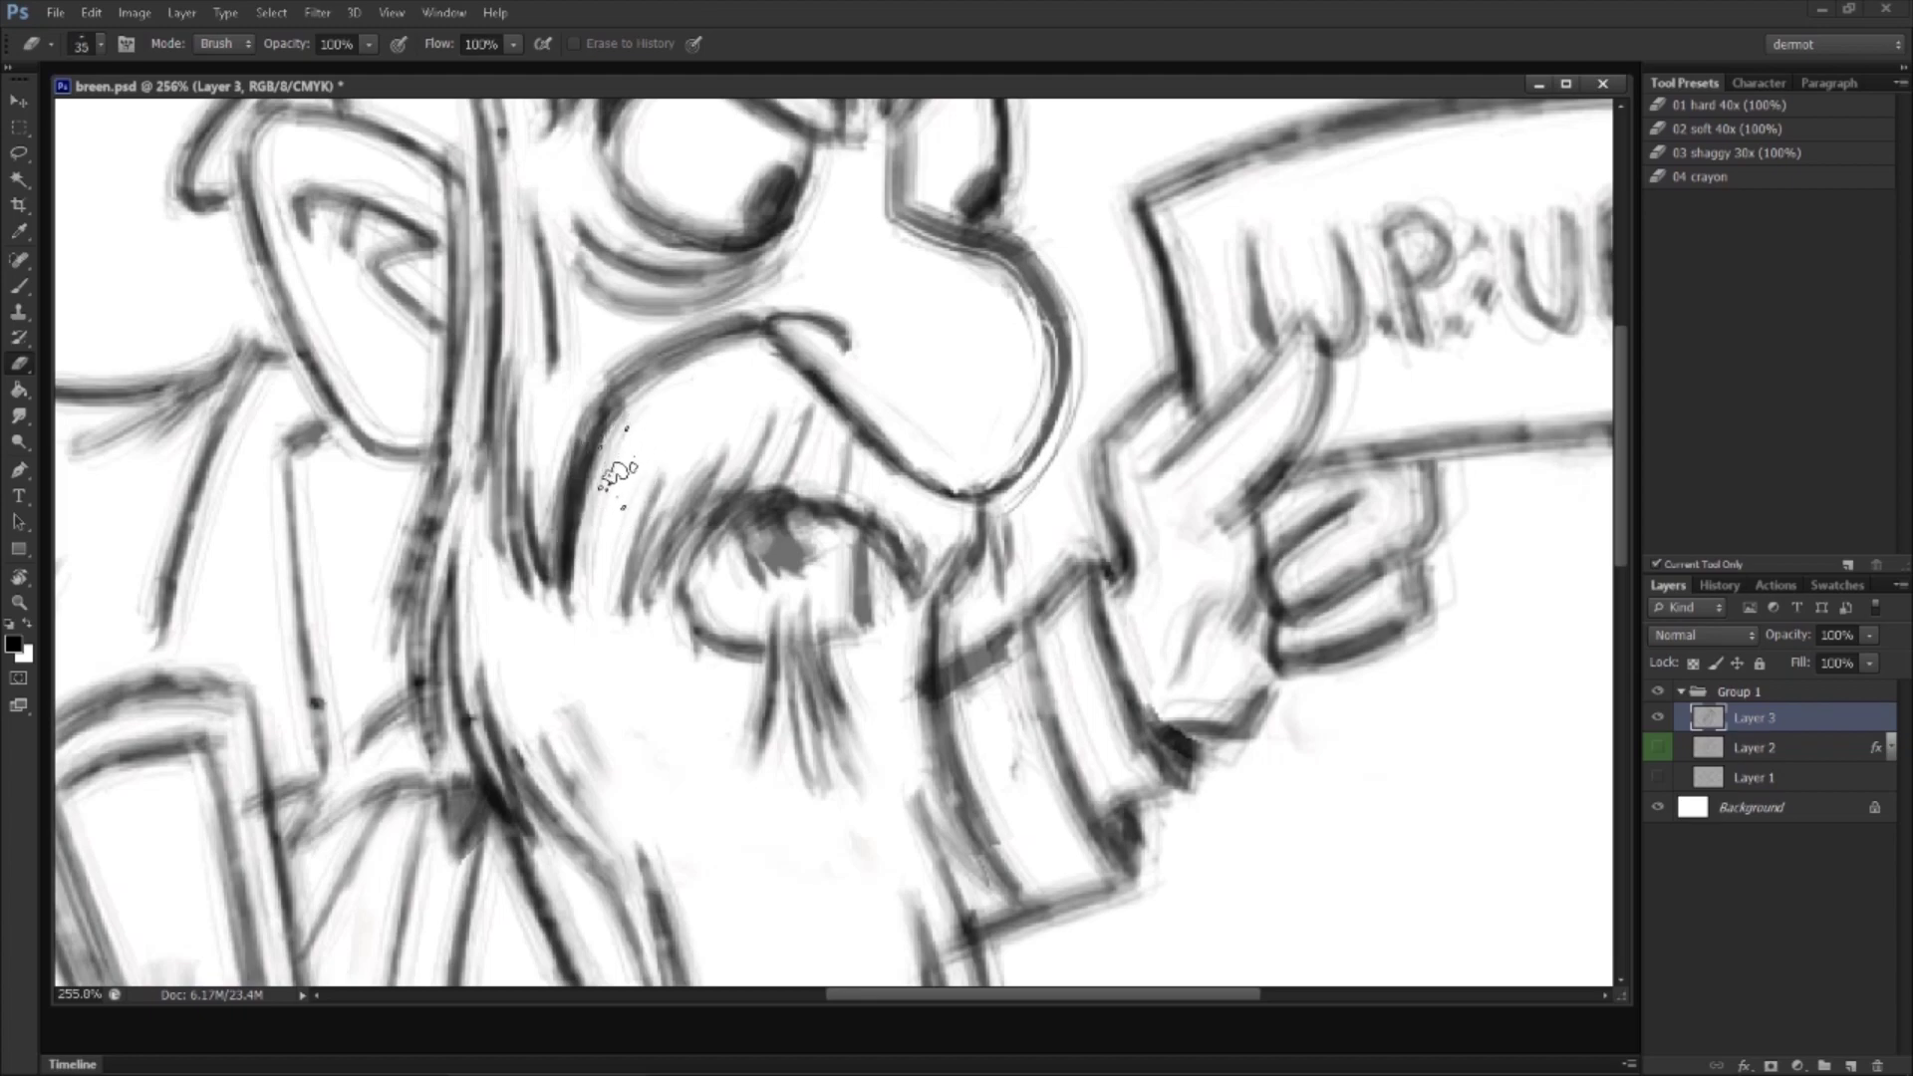
{"action": "mouse_move", "coordinate": [565, 614]}
{"action": "left_mouse_down"}
{"action": "mouse_move", "coordinate": [657, 391]}
{"action": "mouse_move", "coordinate": [590, 483]}
{"action": "mouse_move", "coordinate": [681, 389]}
{"action": "mouse_move", "coordinate": [633, 395]}
{"action": "mouse_move", "coordinate": [711, 408]}
{"action": "left_mouse_up"}
{"action": "mouse_move", "coordinate": [656, 528]}
{"action": "left_mouse_down"}
{"action": "mouse_move", "coordinate": [723, 454]}
{"action": "mouse_move", "coordinate": [790, 458]}
{"action": "left_mouse_up"}
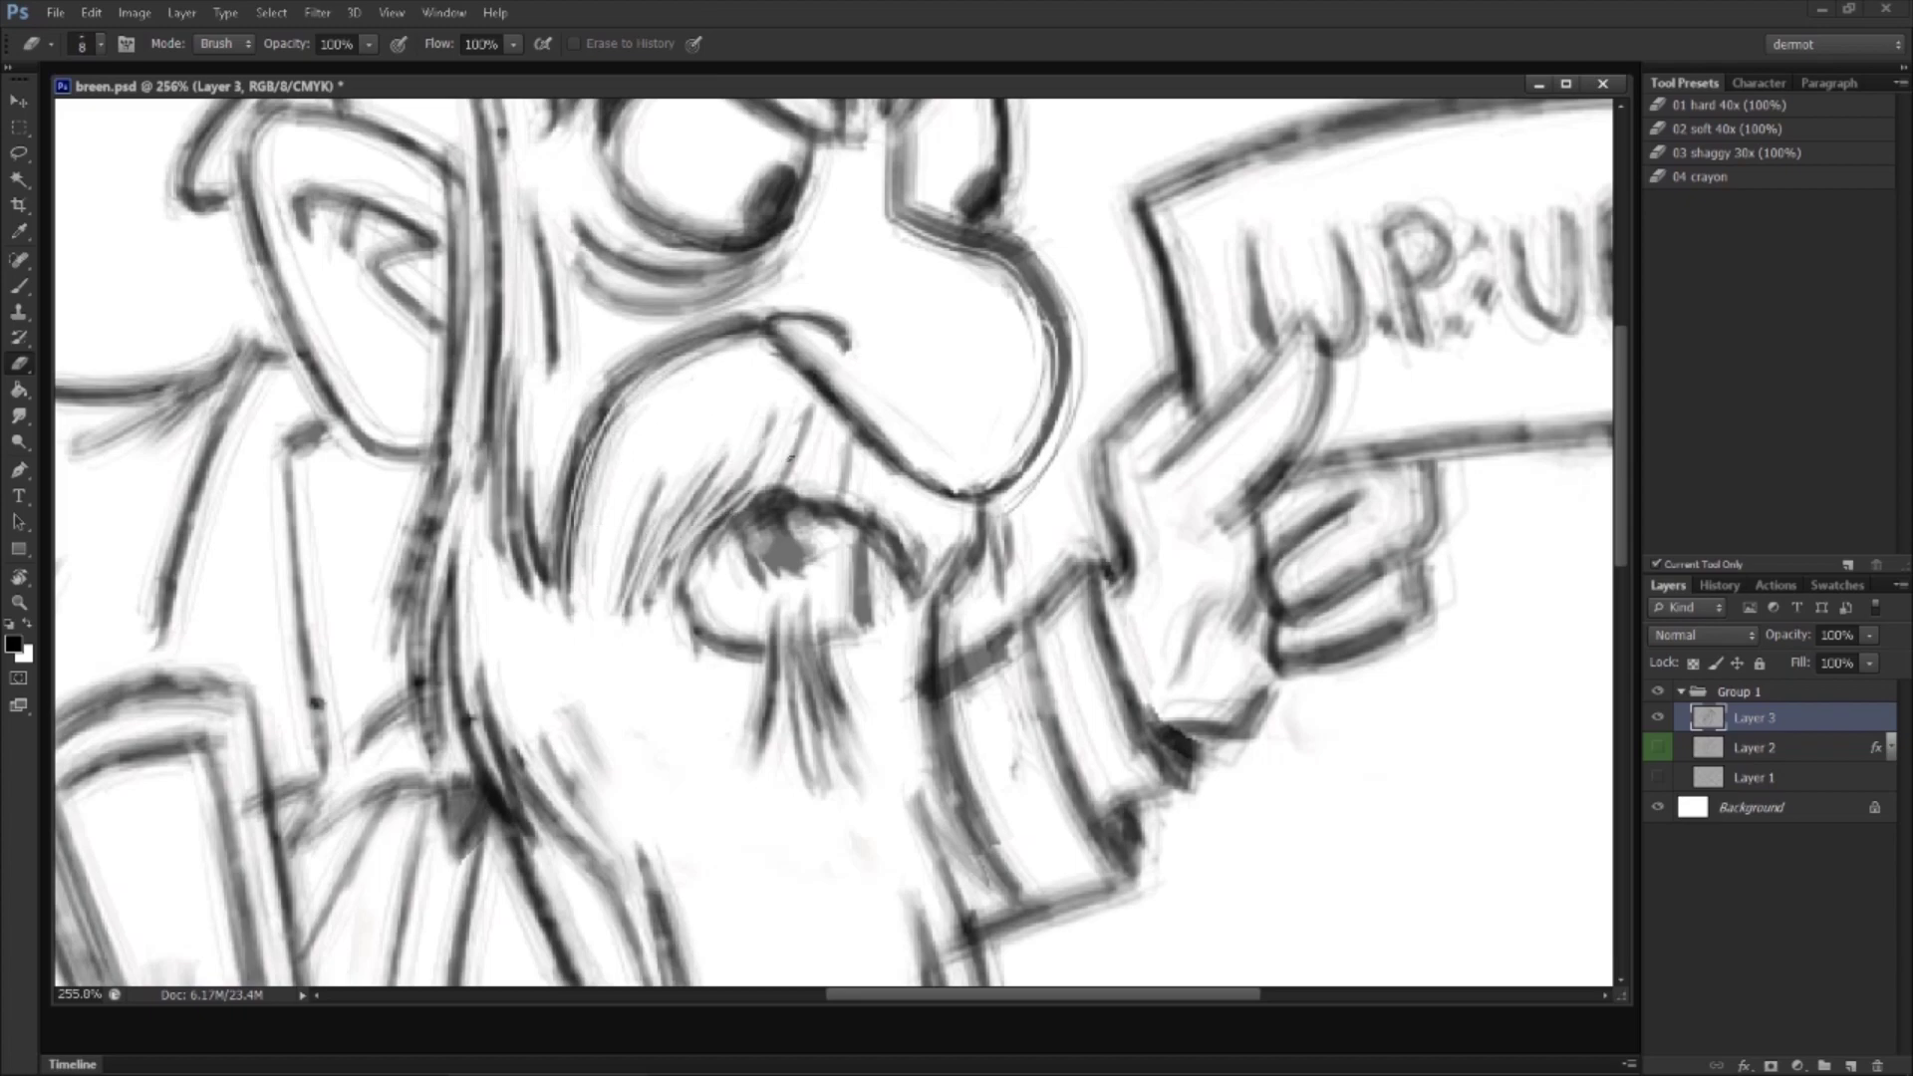
Step: Thin the moustache hairs beside the mouth and the line under the nose with the small eraser
{"action": "left_click_drag", "start_coordinate": [908, 574], "coordinate": [933, 538]}
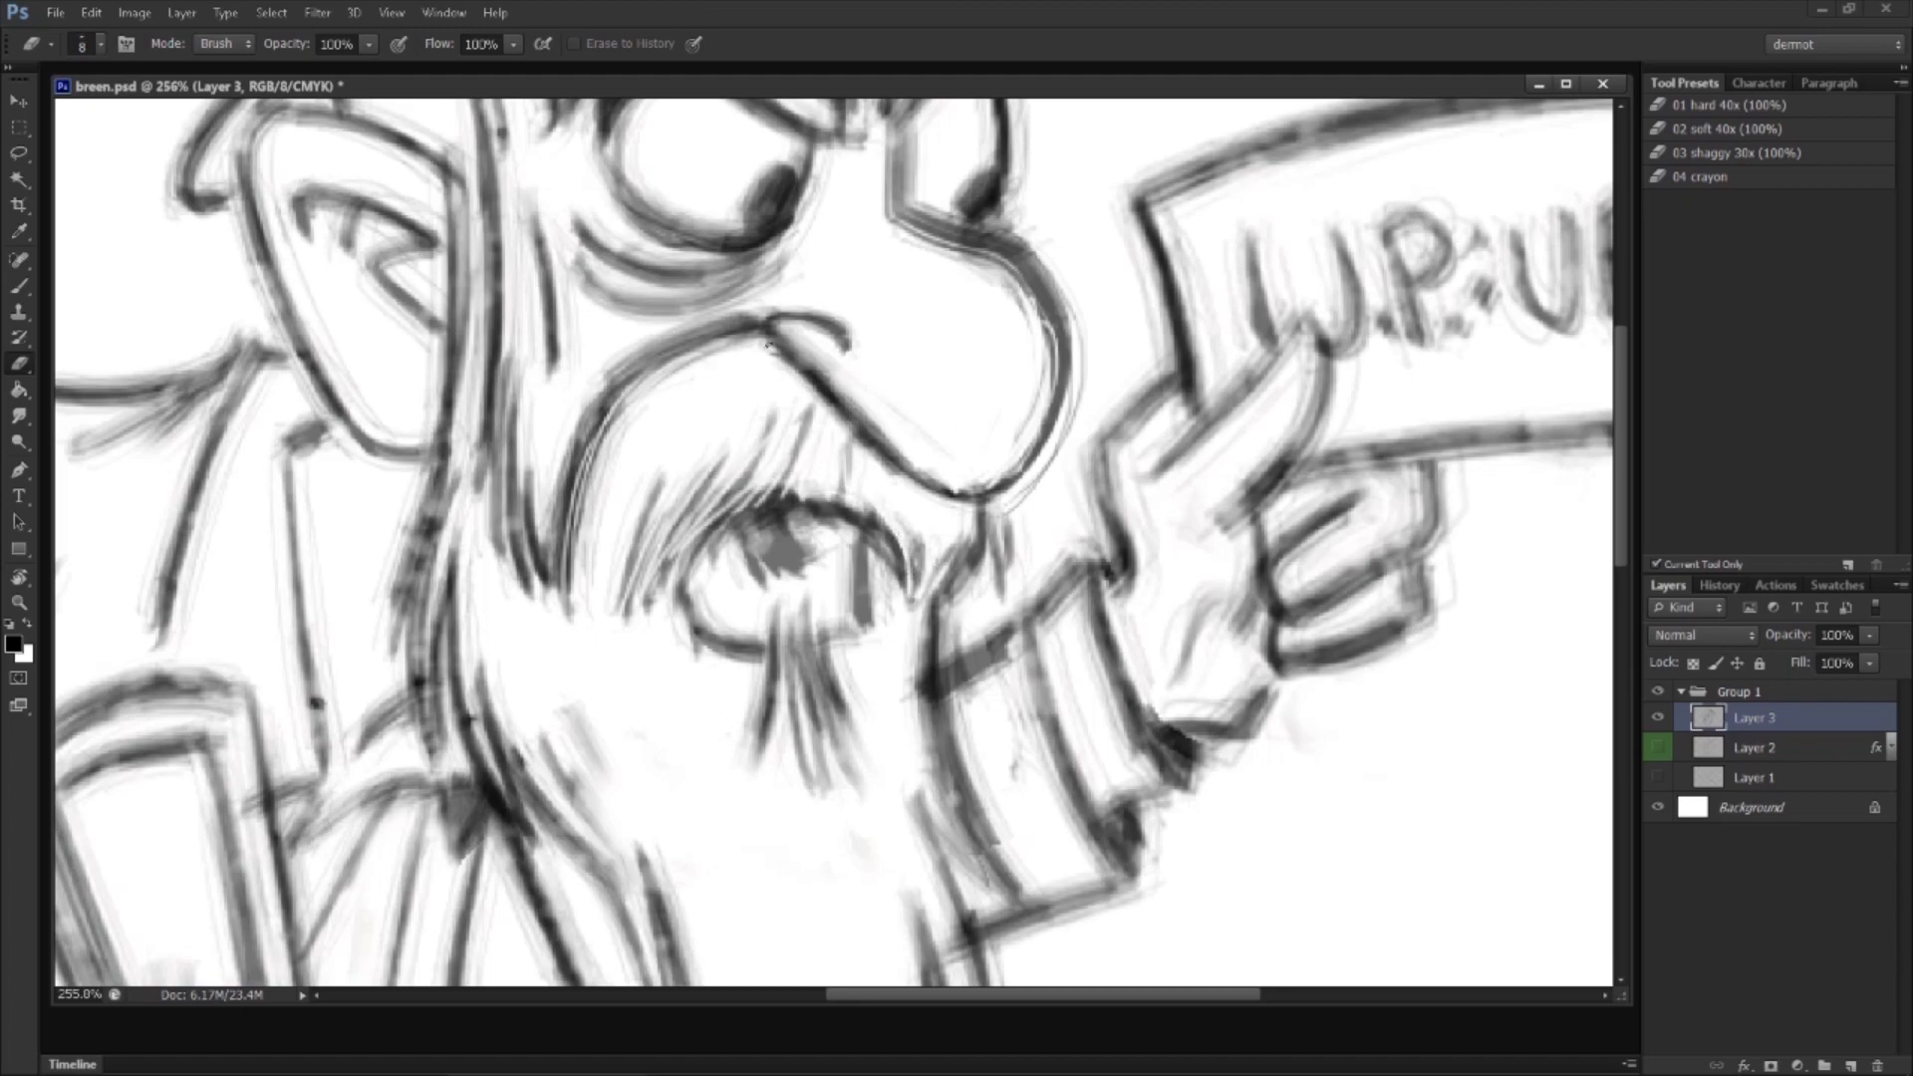
{"action": "left_click_drag", "start_coordinate": [782, 365], "coordinate": [922, 480]}
{"action": "left_click_drag", "start_coordinate": [925, 663], "coordinate": [956, 822]}
Step: Erase along the side of the beard and the sideburn hairs below the ear to thin their heavy lines
{"action": "left_click_drag", "start_coordinate": [449, 687], "coordinate": [563, 538]}
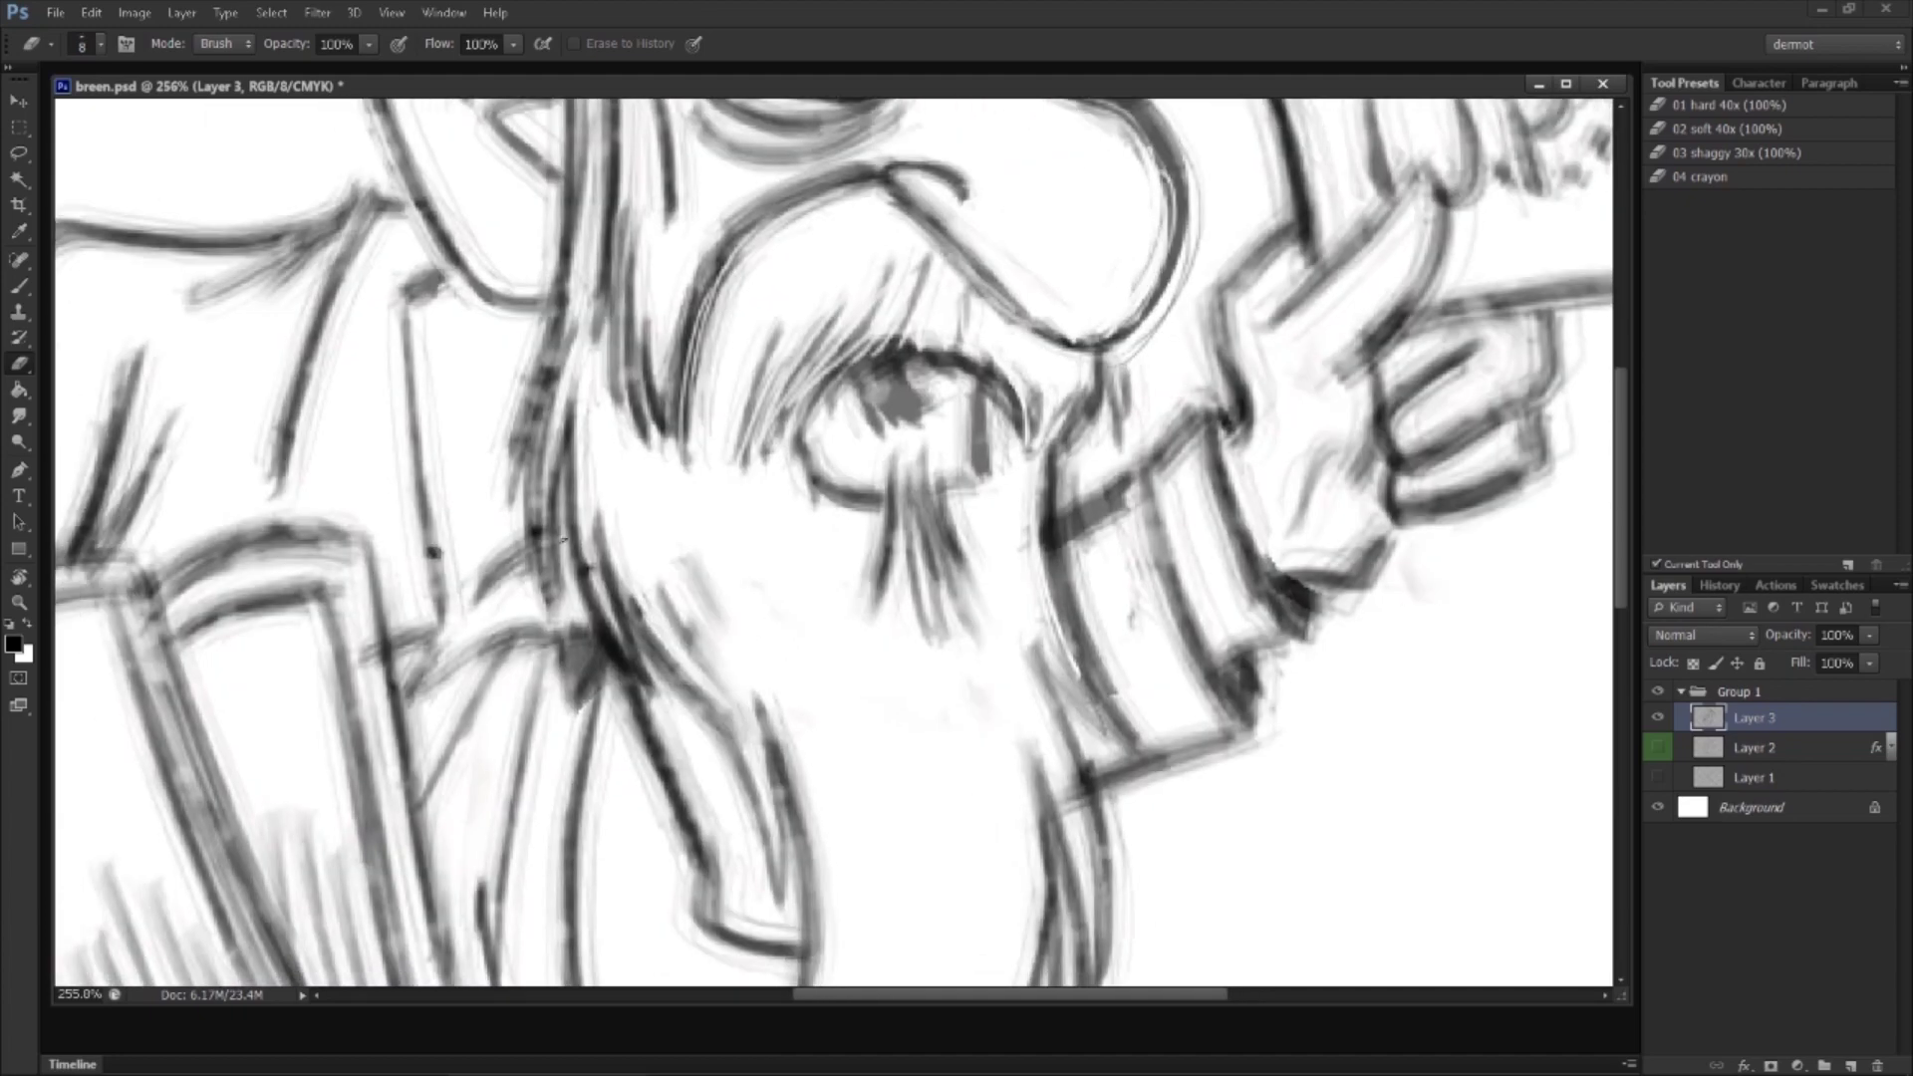
{"action": "left_click_drag", "start_coordinate": [576, 423], "coordinate": [595, 597]}
{"action": "left_click_drag", "start_coordinate": [593, 533], "coordinate": [642, 648]}
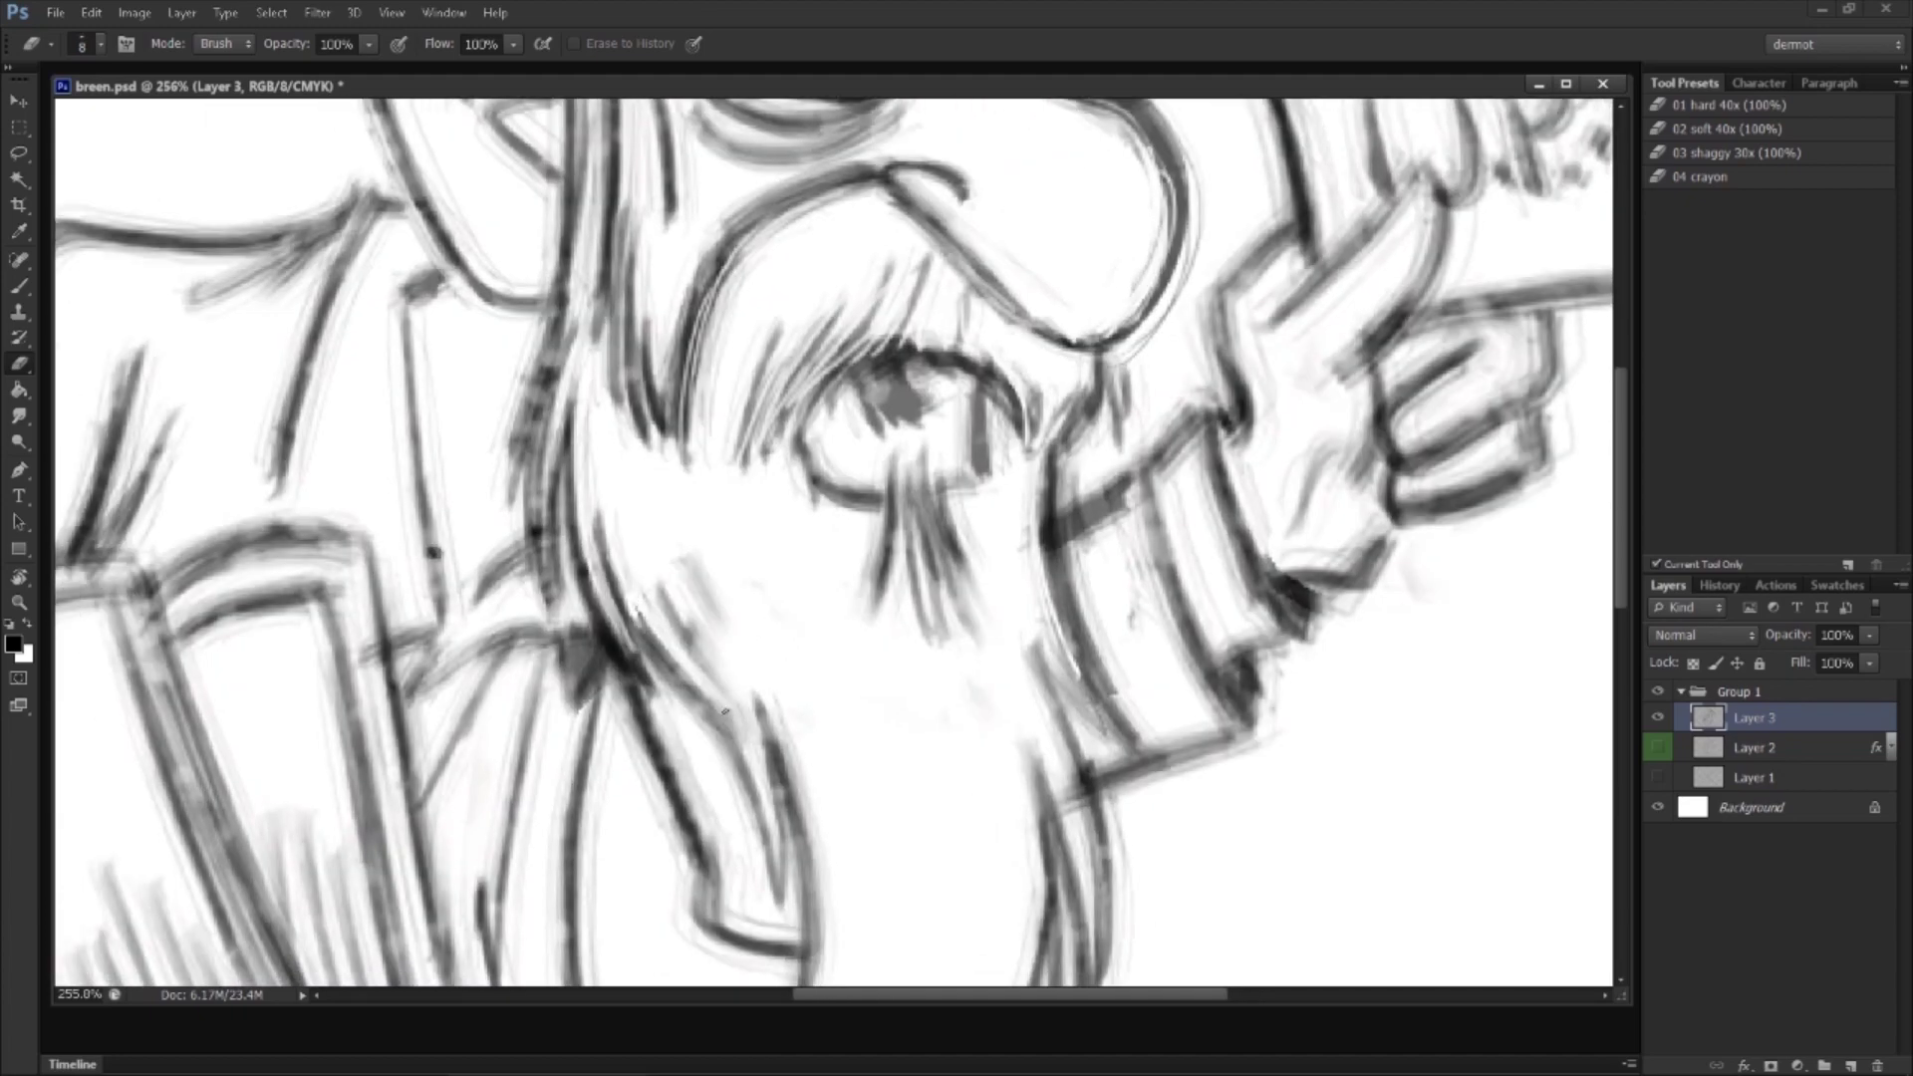
{"action": "left_click_drag", "start_coordinate": [787, 526], "coordinate": [837, 835]}
{"action": "left_click_drag", "start_coordinate": [642, 442], "coordinate": [643, 597]}
{"action": "left_click_drag", "start_coordinate": [647, 339], "coordinate": [662, 558]}
{"action": "left_click_drag", "start_coordinate": [668, 409], "coordinate": [672, 712]}
{"action": "left_click_drag", "start_coordinate": [647, 550], "coordinate": [678, 719]}
{"action": "left_click_drag", "start_coordinate": [1024, 697], "coordinate": [966, 448]}
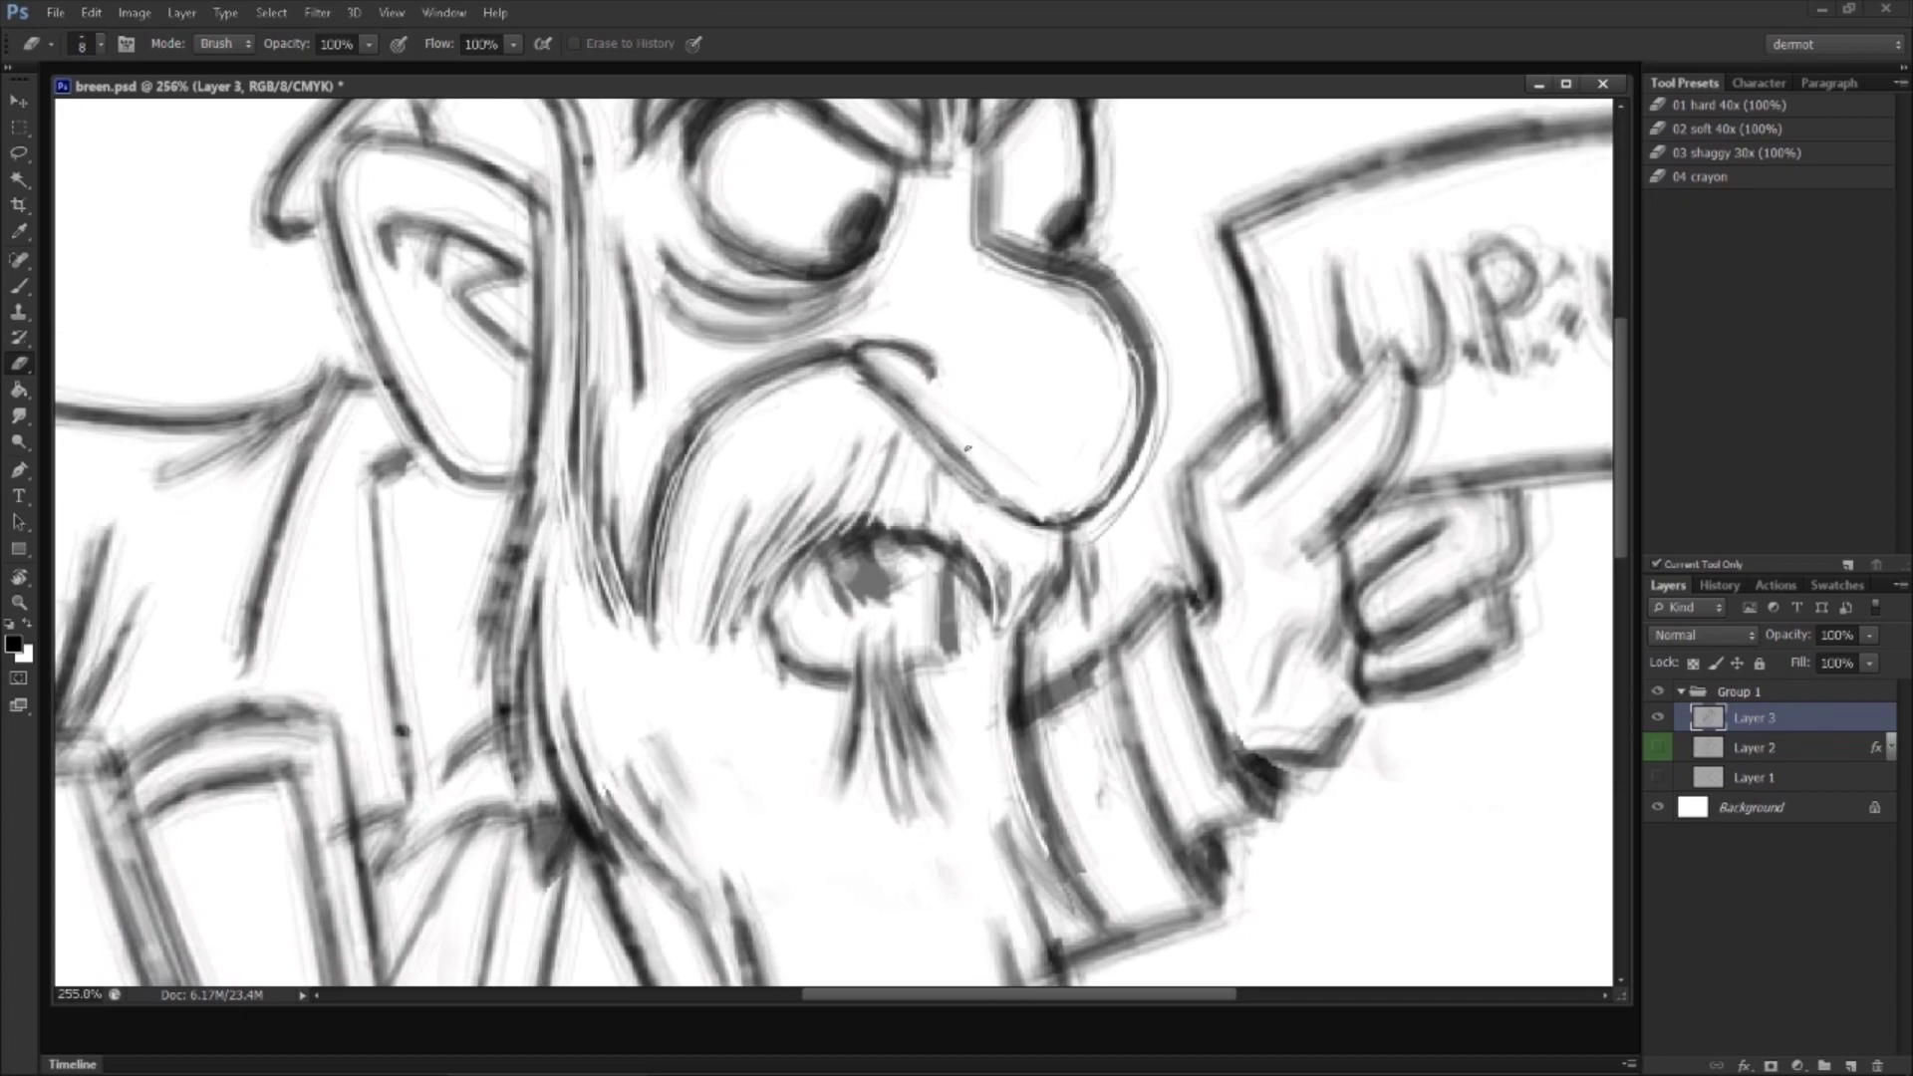
{"action": "key", "text": "z"}
{"action": "left_click_drag", "start_coordinate": [1002, 609], "coordinate": [931, 613]}
{"action": "mouse_move", "coordinate": [1094, 658]}
{"action": "left_mouse_down"}
{"action": "mouse_move", "coordinate": [1076, 666]}
{"action": "mouse_move", "coordinate": [1051, 612]}
{"action": "left_mouse_up"}
{"action": "left_click_drag", "start_coordinate": [986, 452], "coordinate": [1041, 451]}
Step: Draw wrinkles and small spots on the nose with the Brush and add wrinkle lines around the brows and beside the eye
{"action": "left_click", "coordinate": [19, 286]}
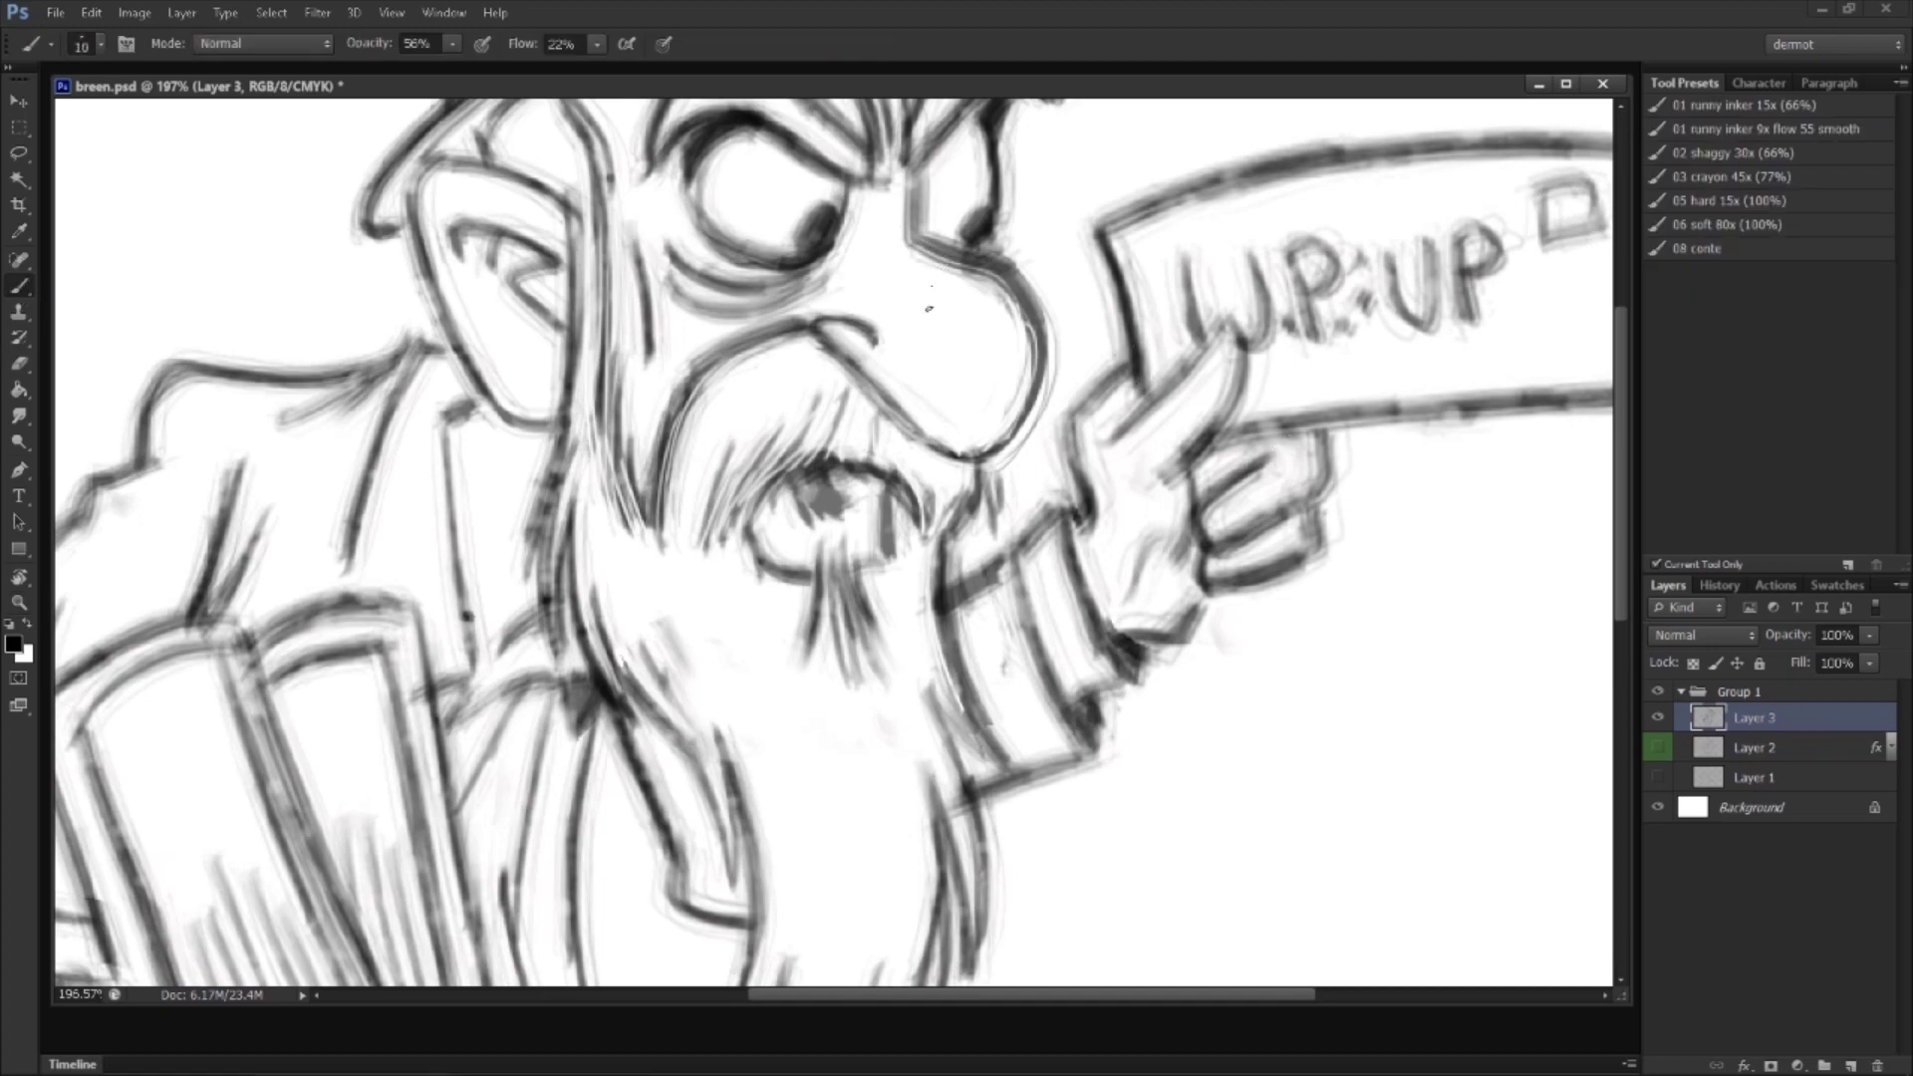
{"action": "left_click_drag", "start_coordinate": [913, 307], "coordinate": [1026, 299]}
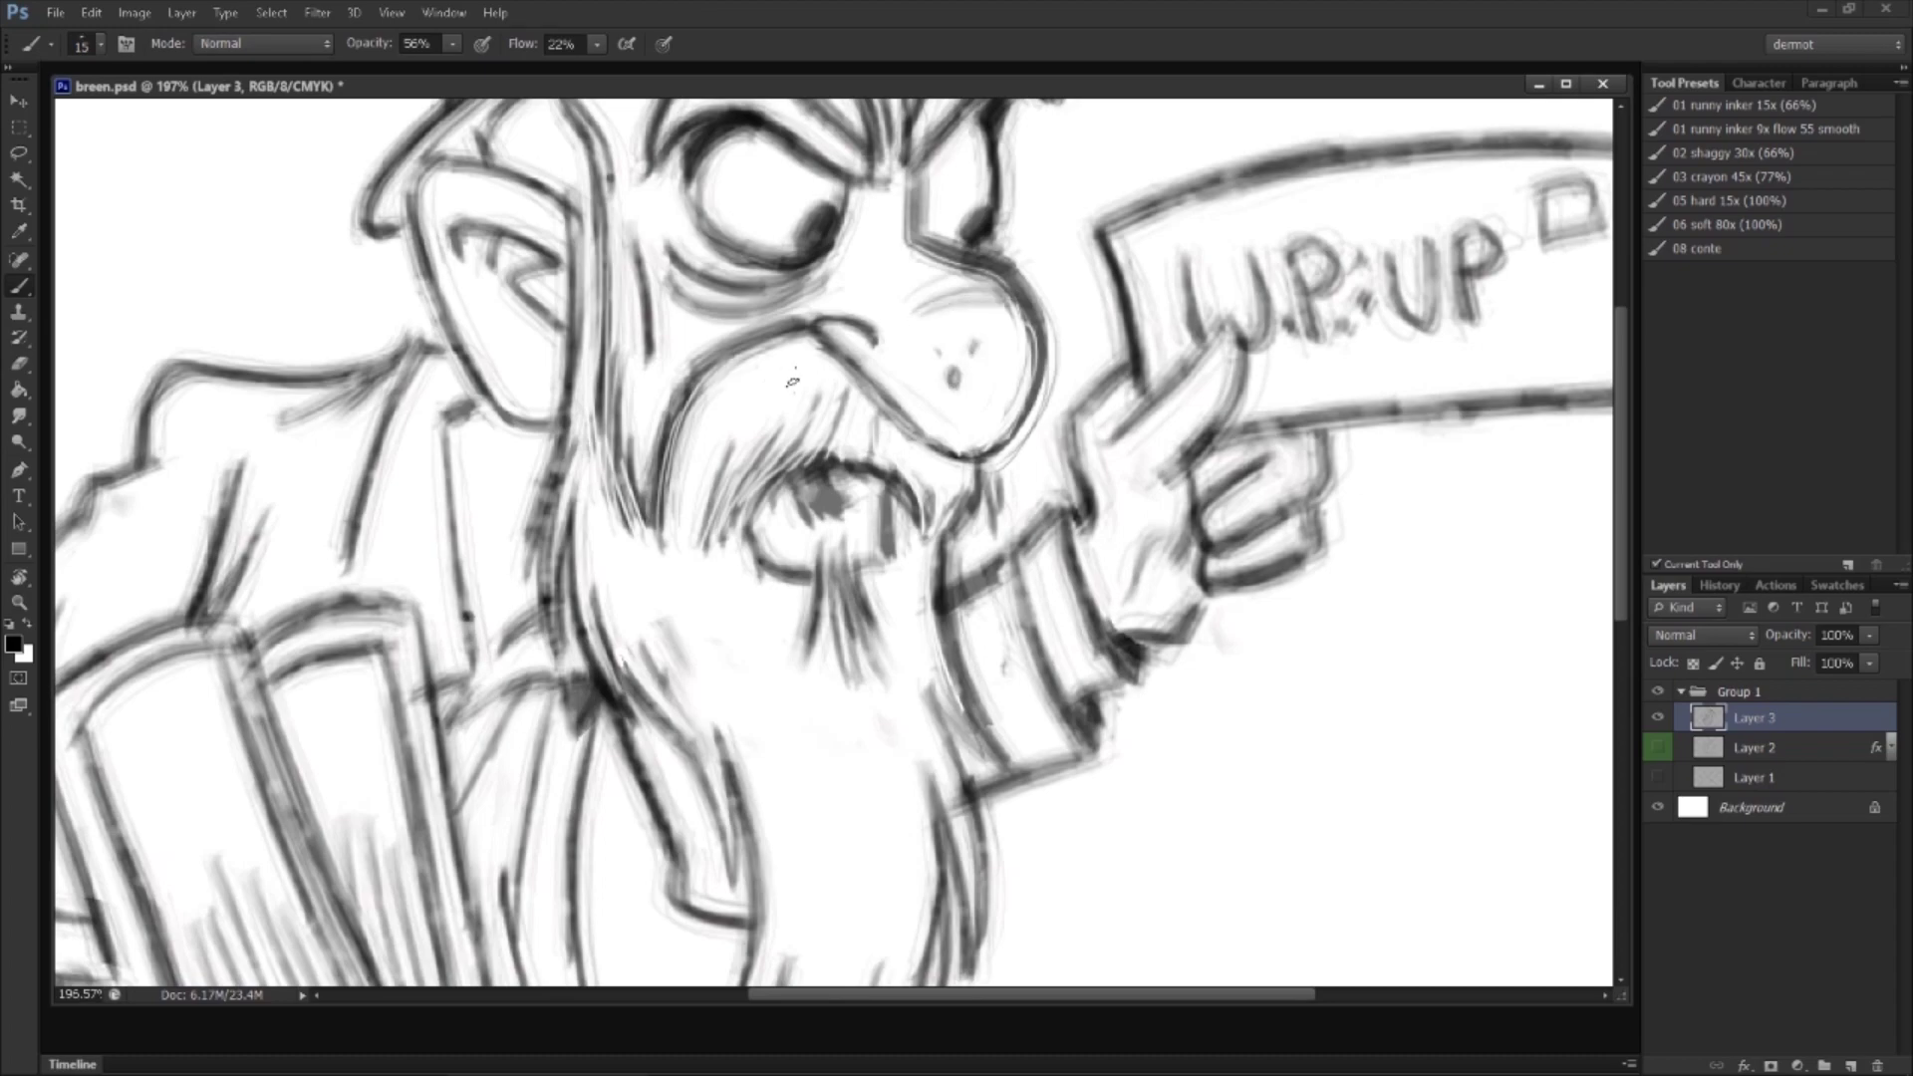
{"action": "scroll", "coordinate": [758, 394], "scroll_direction": "up", "scroll_amount": 5}
{"action": "left_click_drag", "start_coordinate": [674, 382], "coordinate": [708, 365]}
{"action": "key", "text": "bracketright"}
{"action": "mouse_move", "coordinate": [681, 271]}
{"action": "left_mouse_down"}
{"action": "mouse_move", "coordinate": [764, 212]}
{"action": "mouse_move", "coordinate": [875, 265]}
{"action": "left_mouse_up"}
{"action": "left_click_drag", "start_coordinate": [958, 241], "coordinate": [925, 271]}
{"action": "left_click_drag", "start_coordinate": [963, 194], "coordinate": [935, 217]}
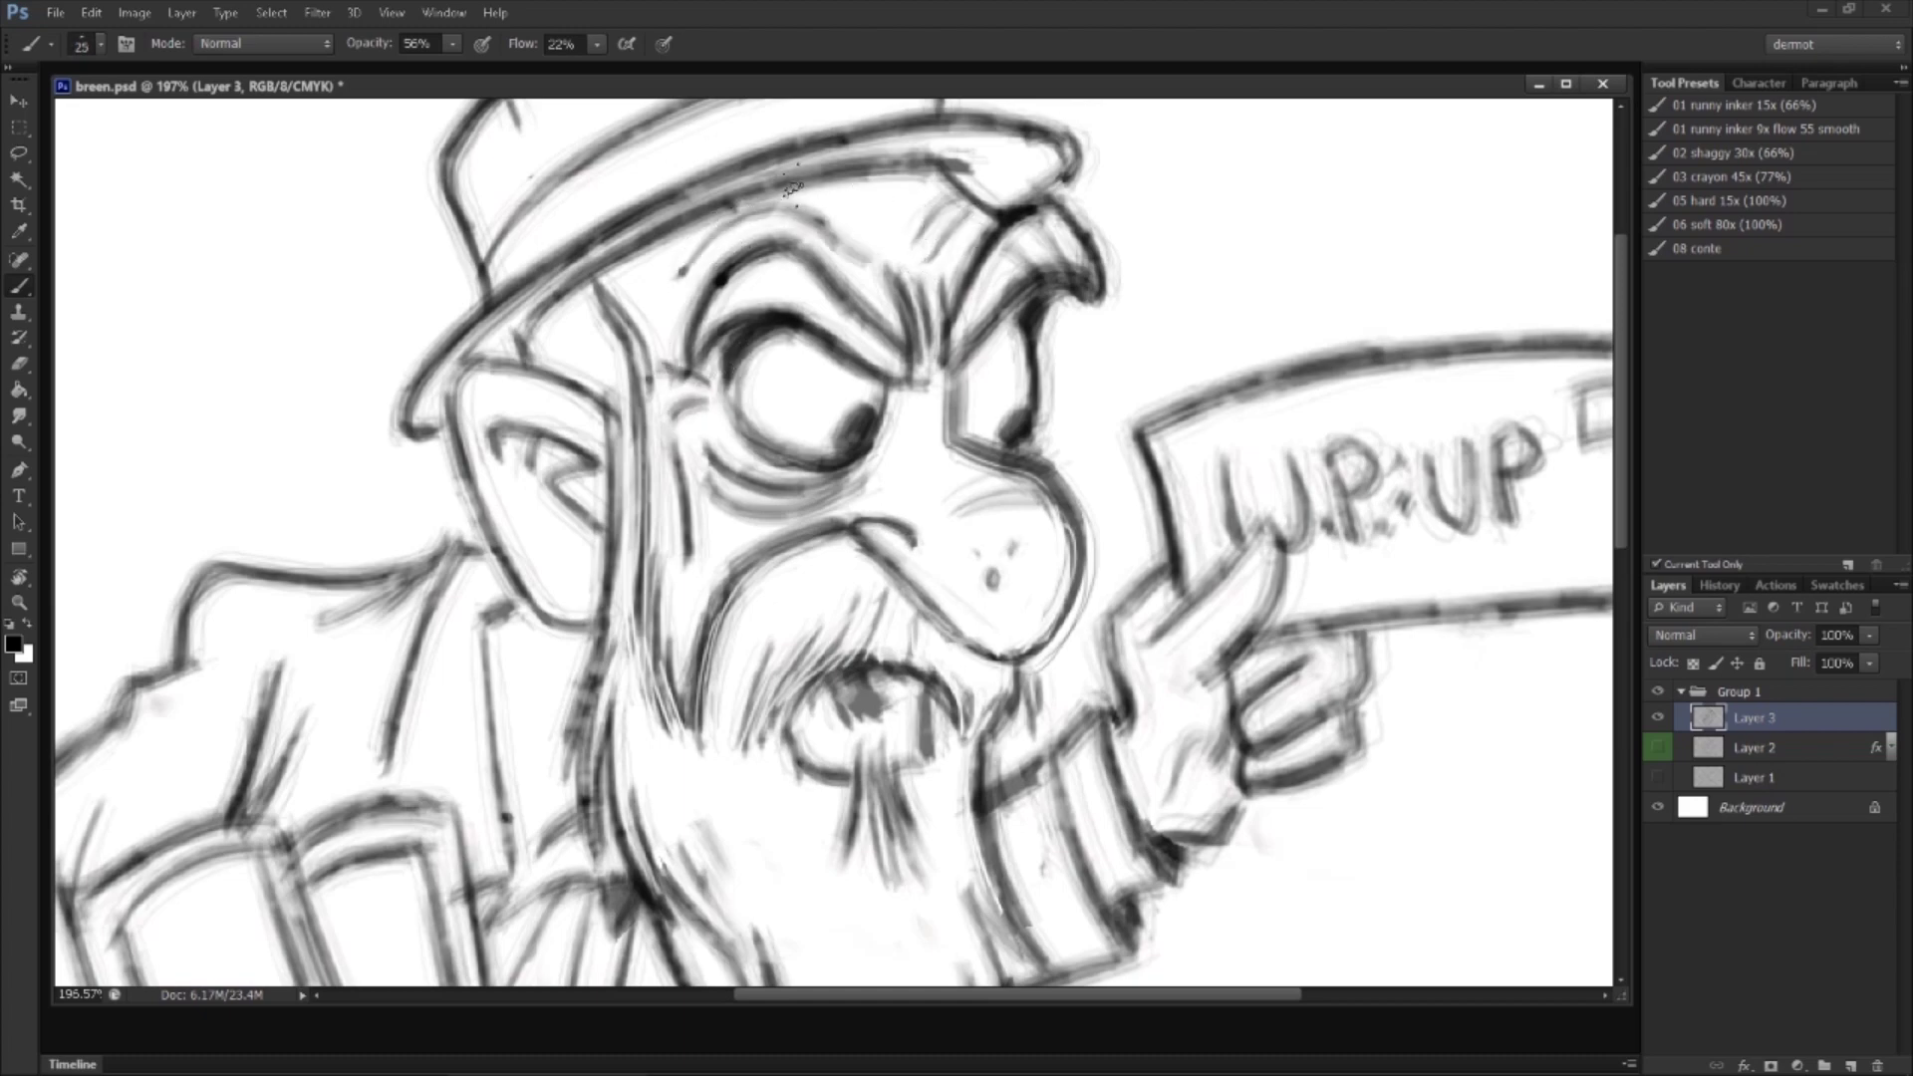
Step: Darken the inside of the open mouth with the size 25 brush
{"action": "mouse_move", "coordinate": [892, 517]}
{"action": "left_mouse_down"}
{"action": "mouse_move", "coordinate": [878, 414]}
{"action": "mouse_move", "coordinate": [991, 361]}
{"action": "mouse_move", "coordinate": [1037, 380]}
{"action": "left_mouse_up"}
{"action": "mouse_move", "coordinate": [858, 656]}
{"action": "left_mouse_down"}
{"action": "mouse_move", "coordinate": [884, 504]}
{"action": "mouse_move", "coordinate": [842, 443]}
{"action": "mouse_move", "coordinate": [868, 442]}
{"action": "mouse_move", "coordinate": [934, 522]}
{"action": "mouse_move", "coordinate": [842, 513]}
{"action": "mouse_move", "coordinate": [857, 498]}
{"action": "mouse_move", "coordinate": [827, 521]}
{"action": "mouse_move", "coordinate": [902, 496]}
{"action": "mouse_move", "coordinate": [902, 513]}
{"action": "left_mouse_up"}
{"action": "left_click_drag", "start_coordinate": [943, 399], "coordinate": [980, 503]}
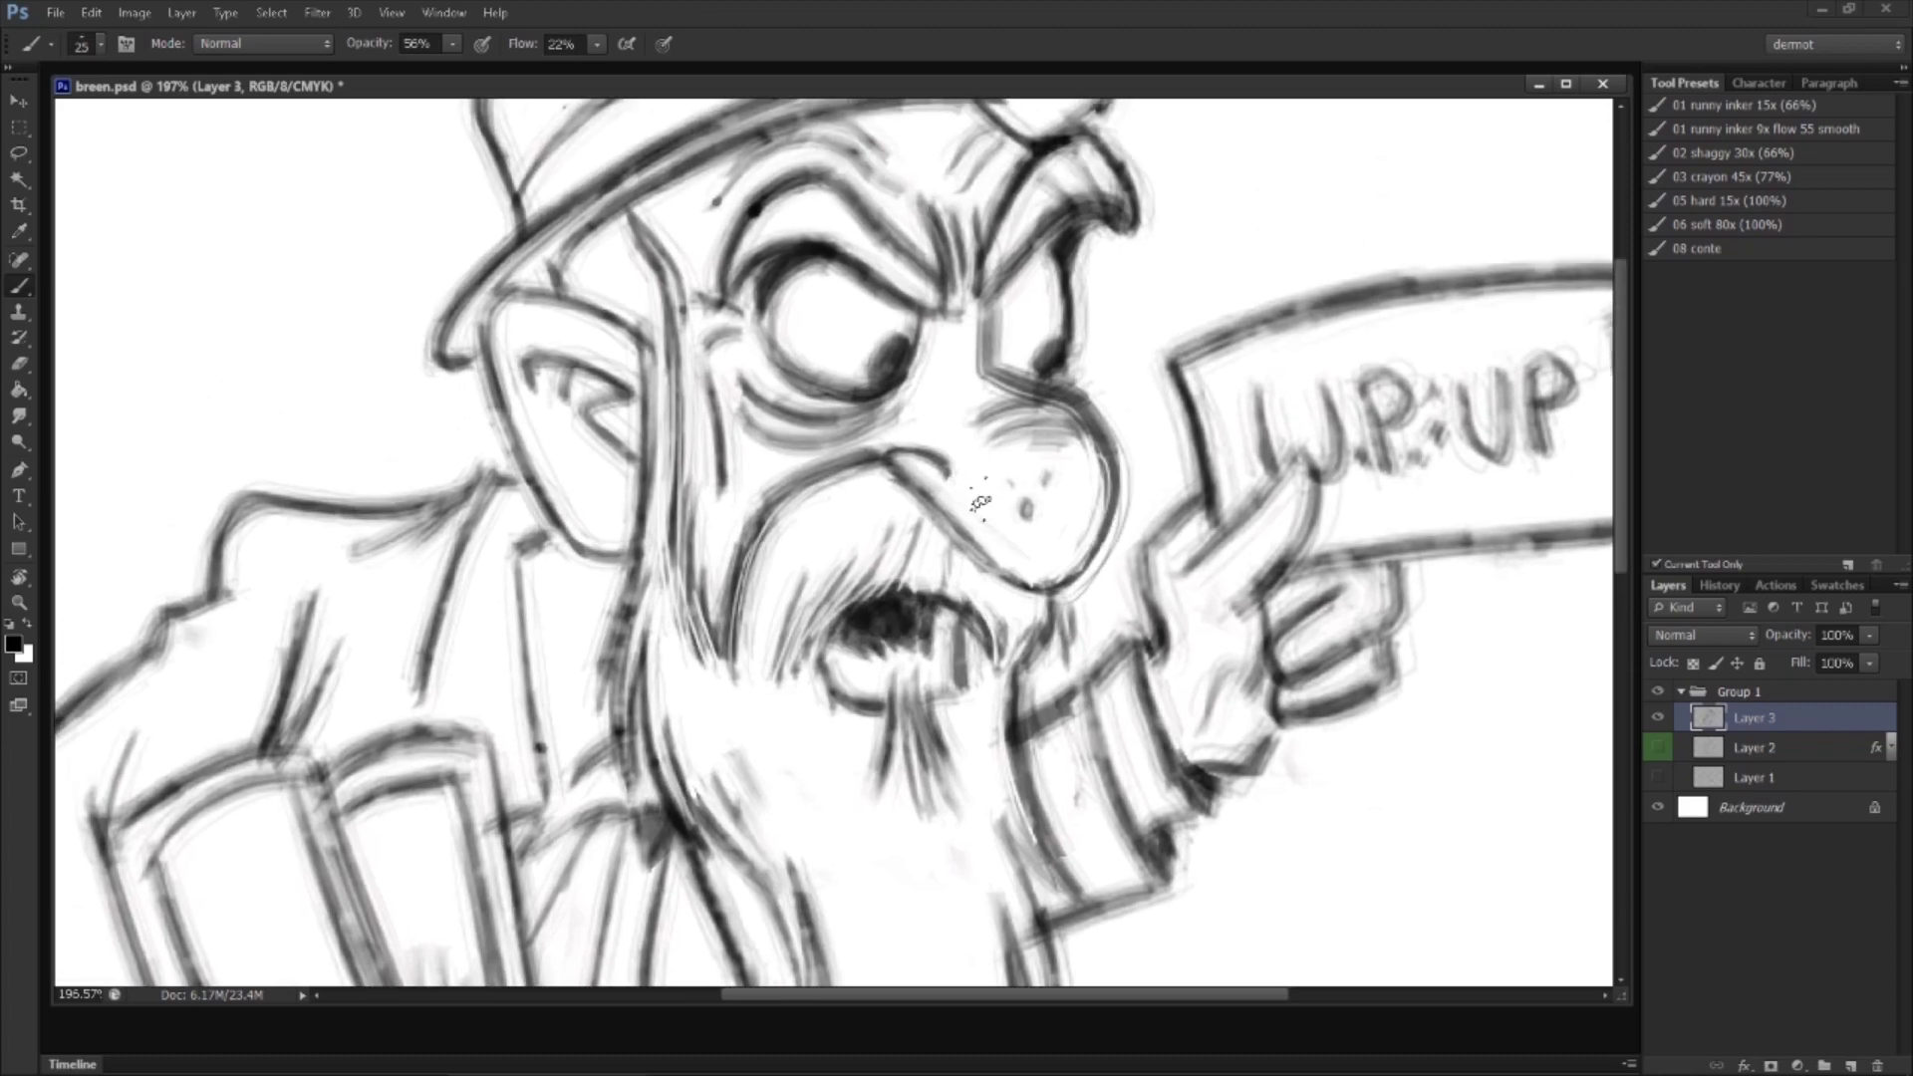
Step: Darken both pupils and draw crease lines on the upper eyelids beneath the eyebrows
{"action": "mouse_move", "coordinate": [1023, 576]}
{"action": "left_mouse_down"}
{"action": "mouse_move", "coordinate": [819, 532]}
{"action": "mouse_move", "coordinate": [869, 543]}
{"action": "mouse_move", "coordinate": [931, 454]}
{"action": "mouse_move", "coordinate": [877, 417]}
{"action": "mouse_move", "coordinate": [877, 511]}
{"action": "left_mouse_up"}
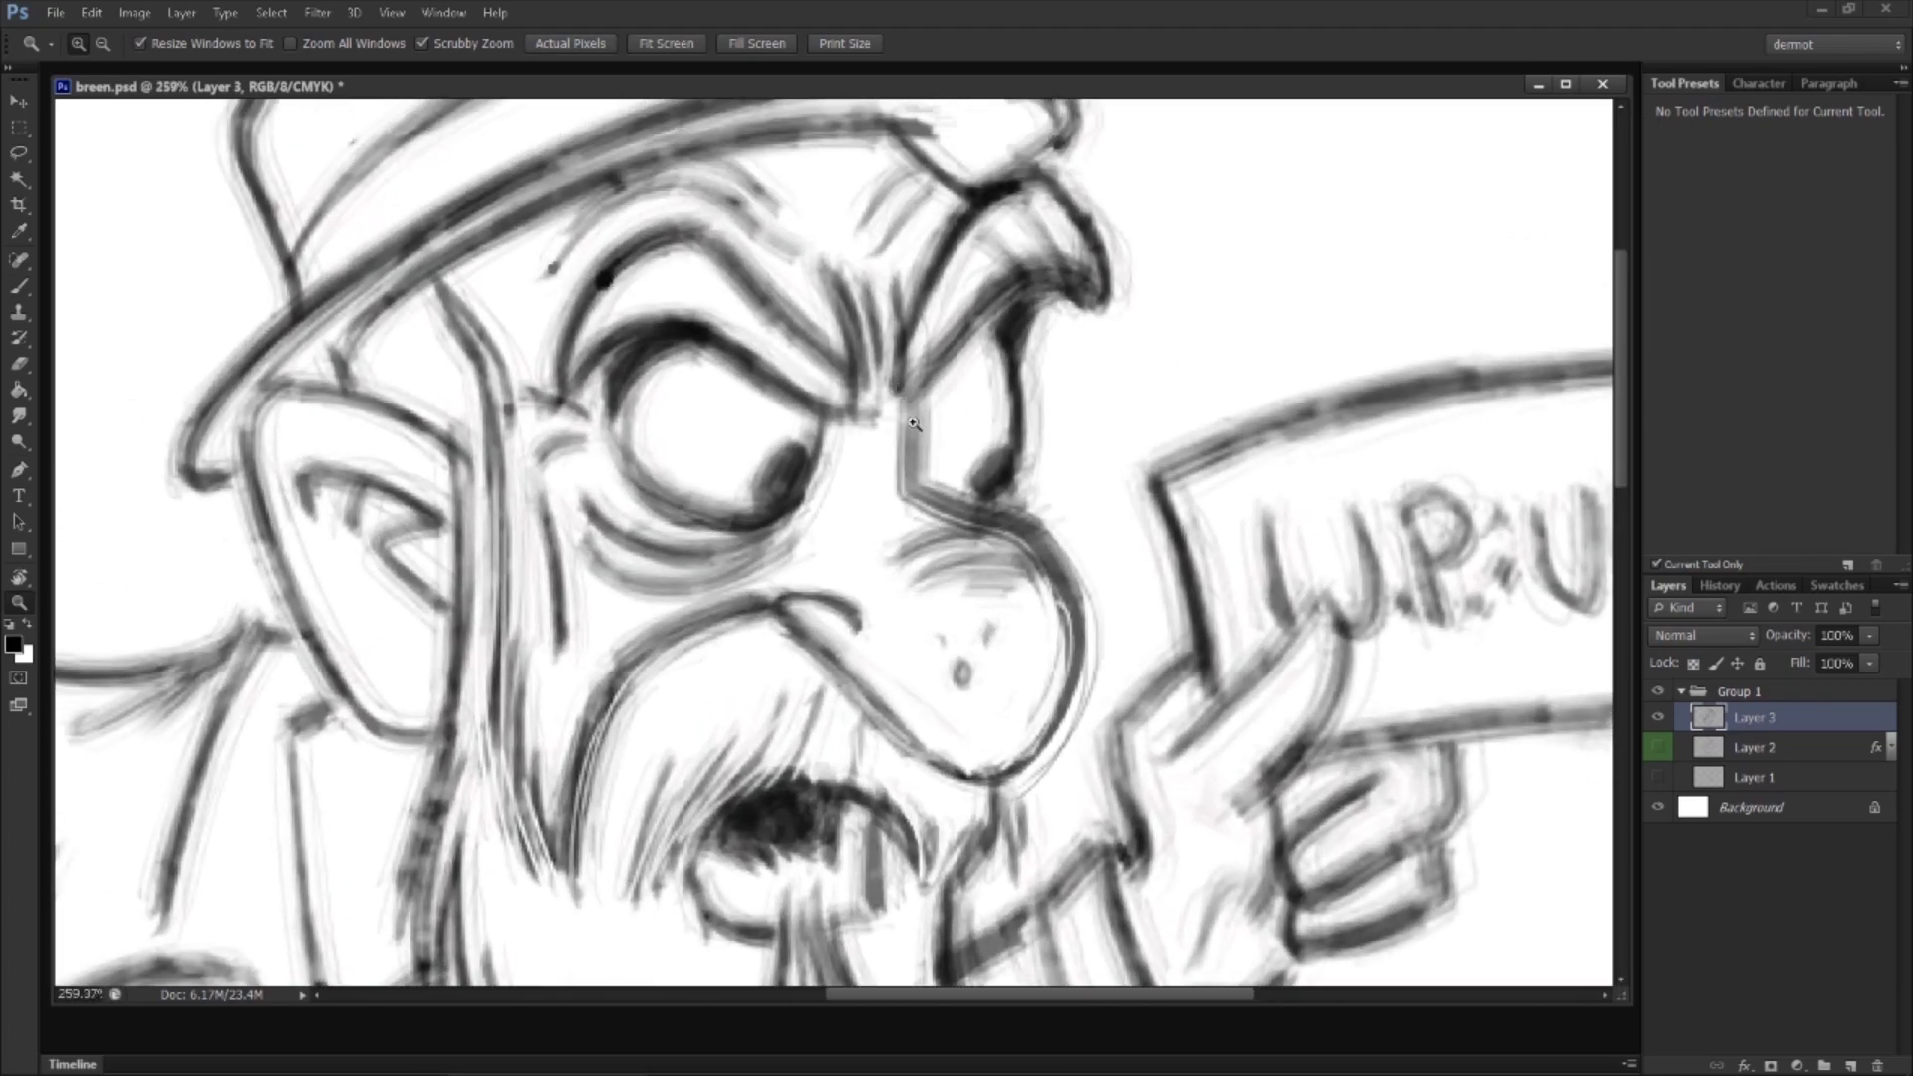
{"action": "key", "text": "b"}
{"action": "left_click_drag", "start_coordinate": [1001, 441], "coordinate": [985, 476]}
{"action": "left_click_drag", "start_coordinate": [800, 461], "coordinate": [787, 495]}
{"action": "left_click_drag", "start_coordinate": [987, 461], "coordinate": [948, 482]}
{"action": "left_click_drag", "start_coordinate": [687, 356], "coordinate": [726, 496]}
{"action": "mouse_move", "coordinate": [647, 408]}
{"action": "left_mouse_down"}
{"action": "mouse_move", "coordinate": [703, 446]}
{"action": "mouse_move", "coordinate": [757, 445]}
{"action": "left_mouse_up"}
{"action": "left_click_drag", "start_coordinate": [740, 556], "coordinate": [824, 500]}
Step: Darken the shadow line along the underside of the hat brim
{"action": "mouse_move", "coordinate": [491, 431]}
{"action": "left_mouse_down"}
{"action": "mouse_move", "coordinate": [606, 324]}
{"action": "mouse_move", "coordinate": [529, 381]}
{"action": "mouse_move", "coordinate": [750, 251]}
{"action": "mouse_move", "coordinate": [523, 384]}
{"action": "mouse_move", "coordinate": [850, 214]}
{"action": "mouse_move", "coordinate": [698, 287]}
{"action": "mouse_move", "coordinate": [958, 208]}
{"action": "mouse_move", "coordinate": [862, 249]}
{"action": "left_mouse_up"}
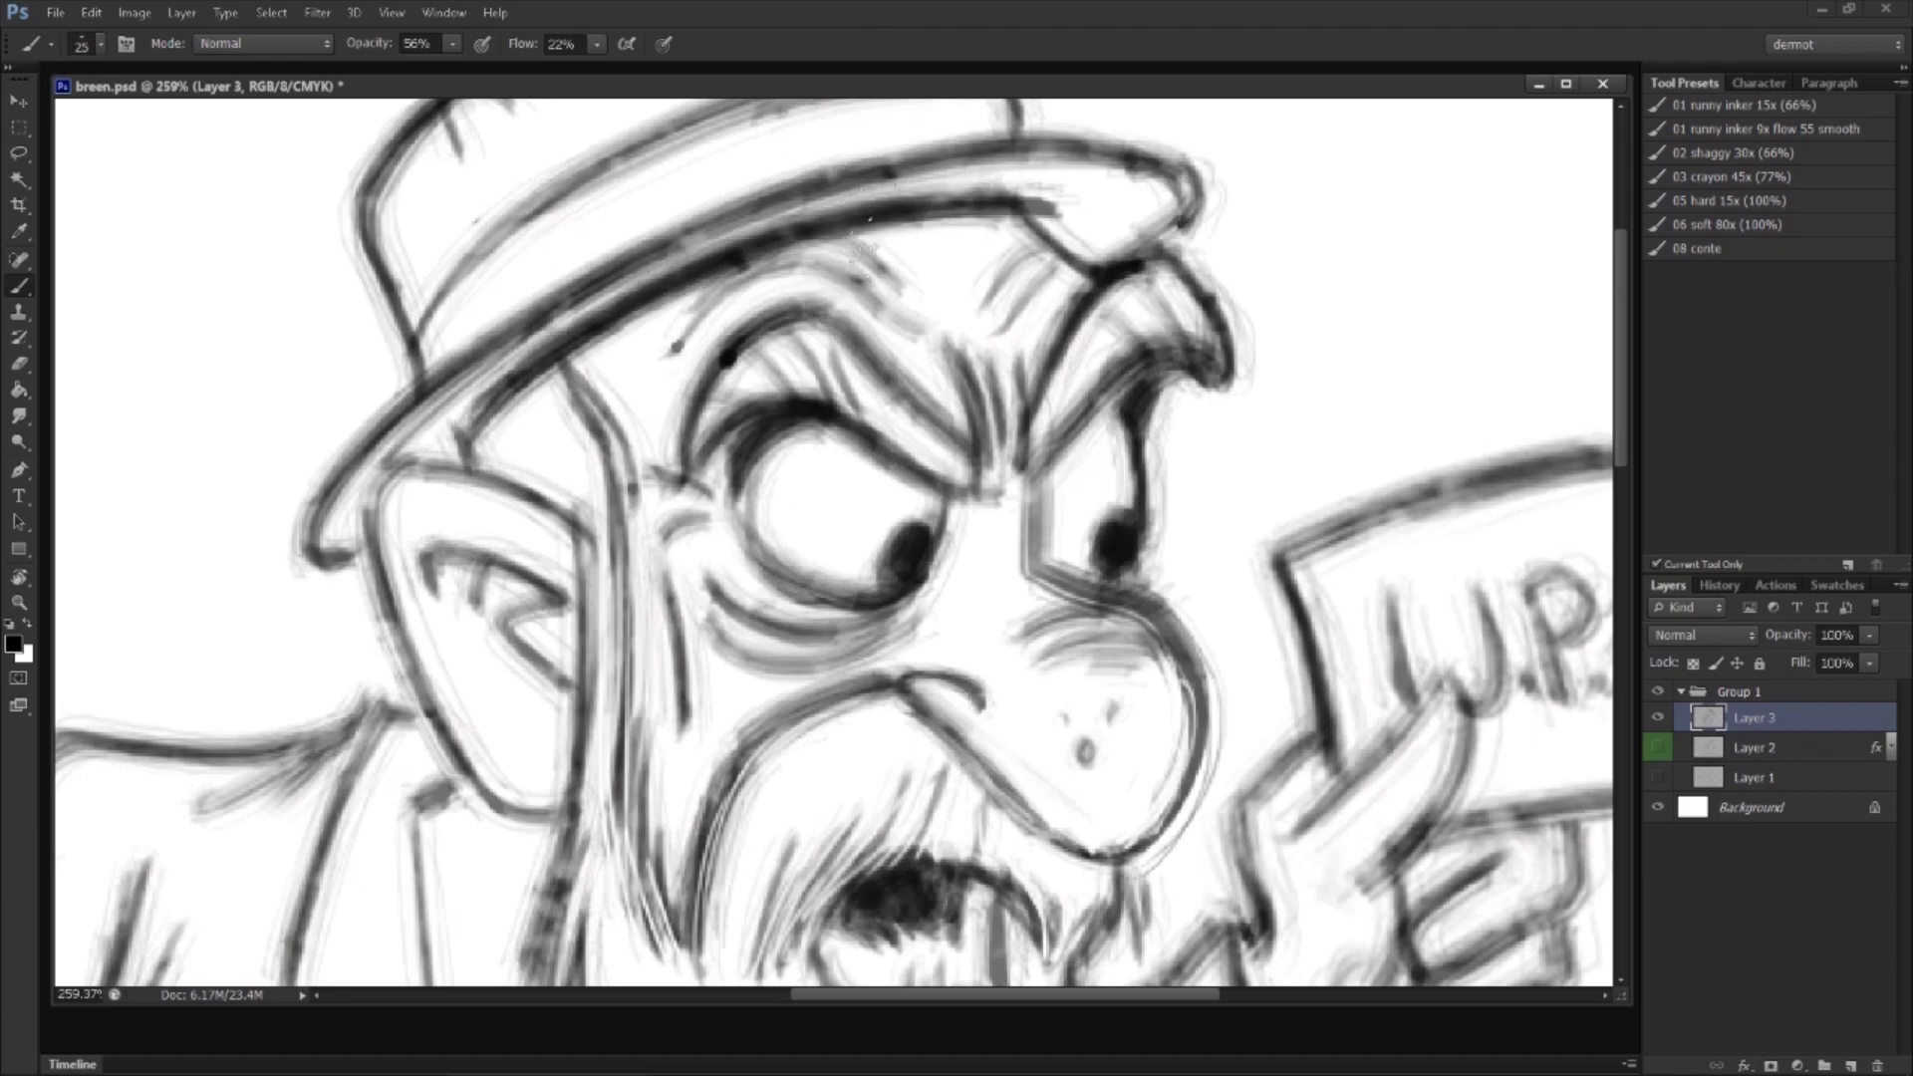
{"action": "mouse_move", "coordinate": [489, 435]}
{"action": "left_mouse_down"}
{"action": "mouse_move", "coordinate": [738, 261]}
{"action": "mouse_move", "coordinate": [518, 394]}
{"action": "mouse_move", "coordinate": [877, 212]}
{"action": "left_mouse_up"}
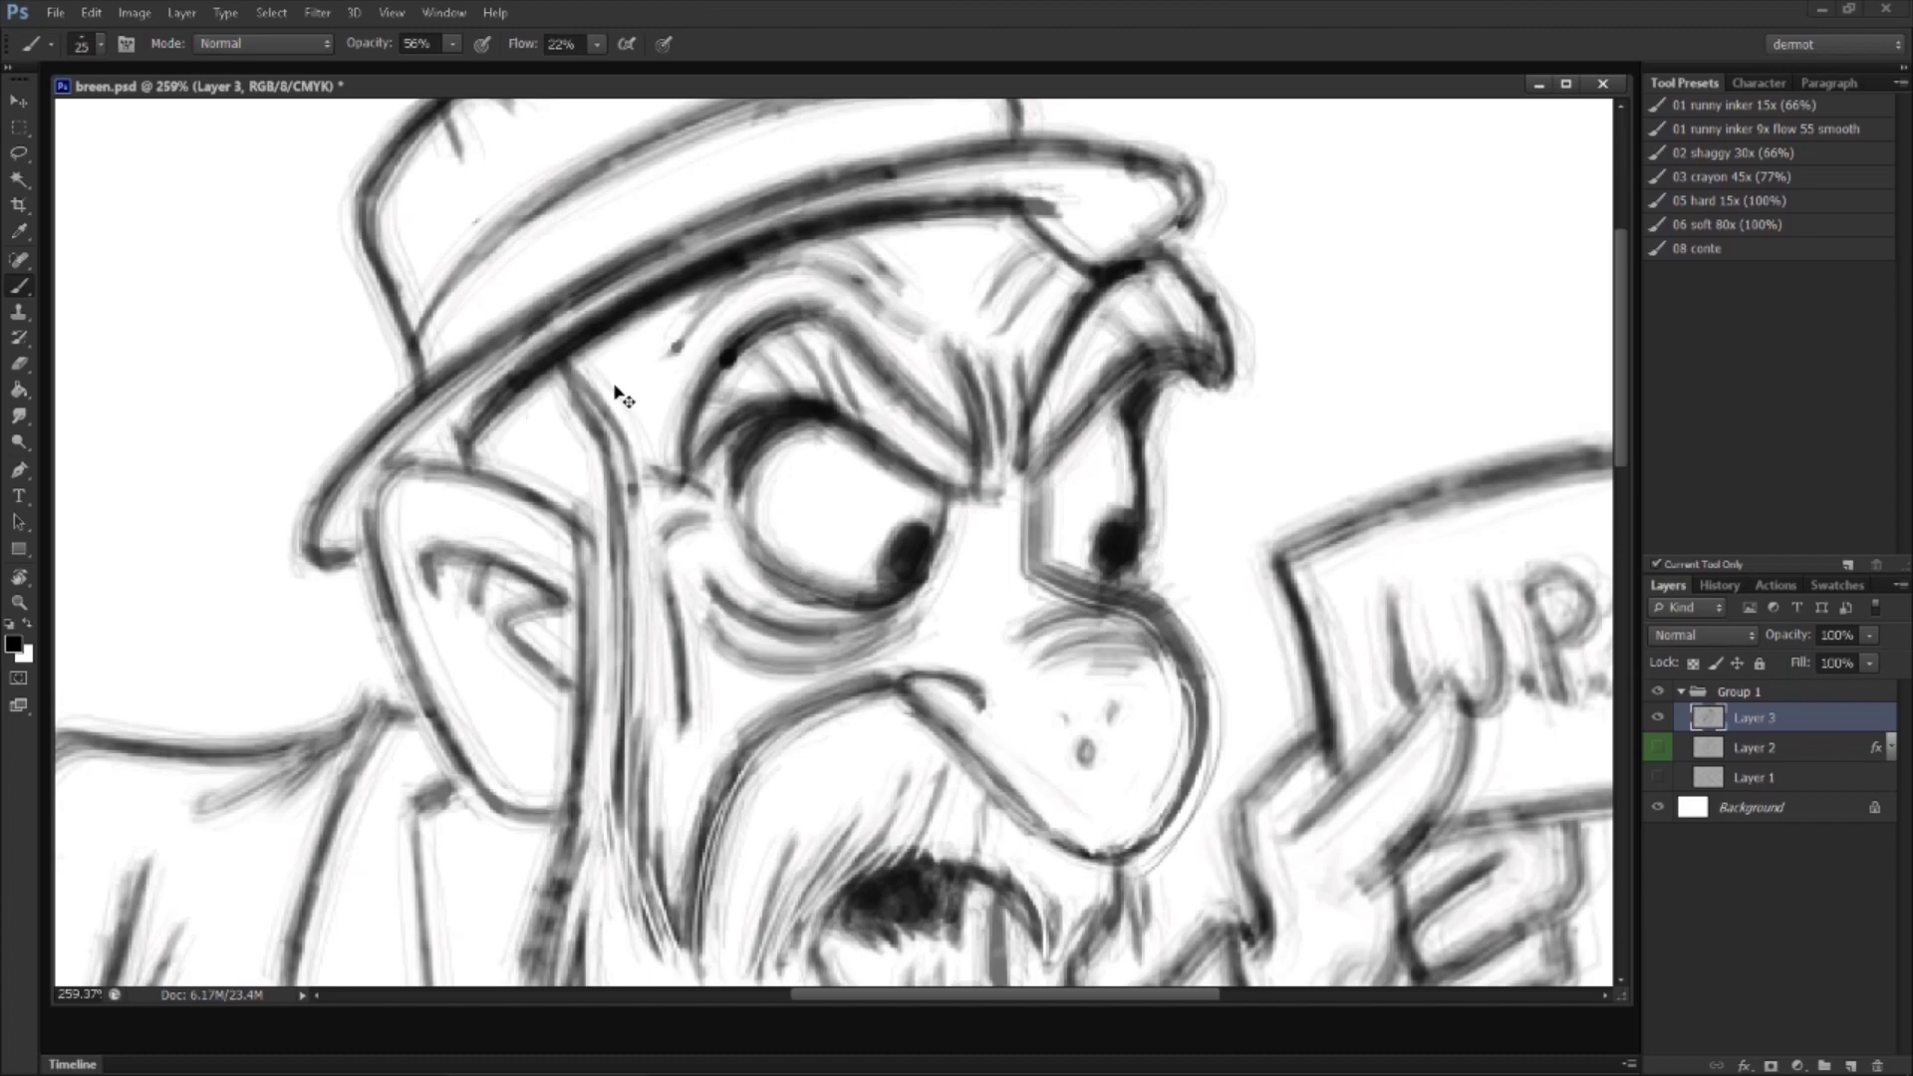
{"action": "key", "text": "z"}
{"action": "key", "text": "ctrl+0"}
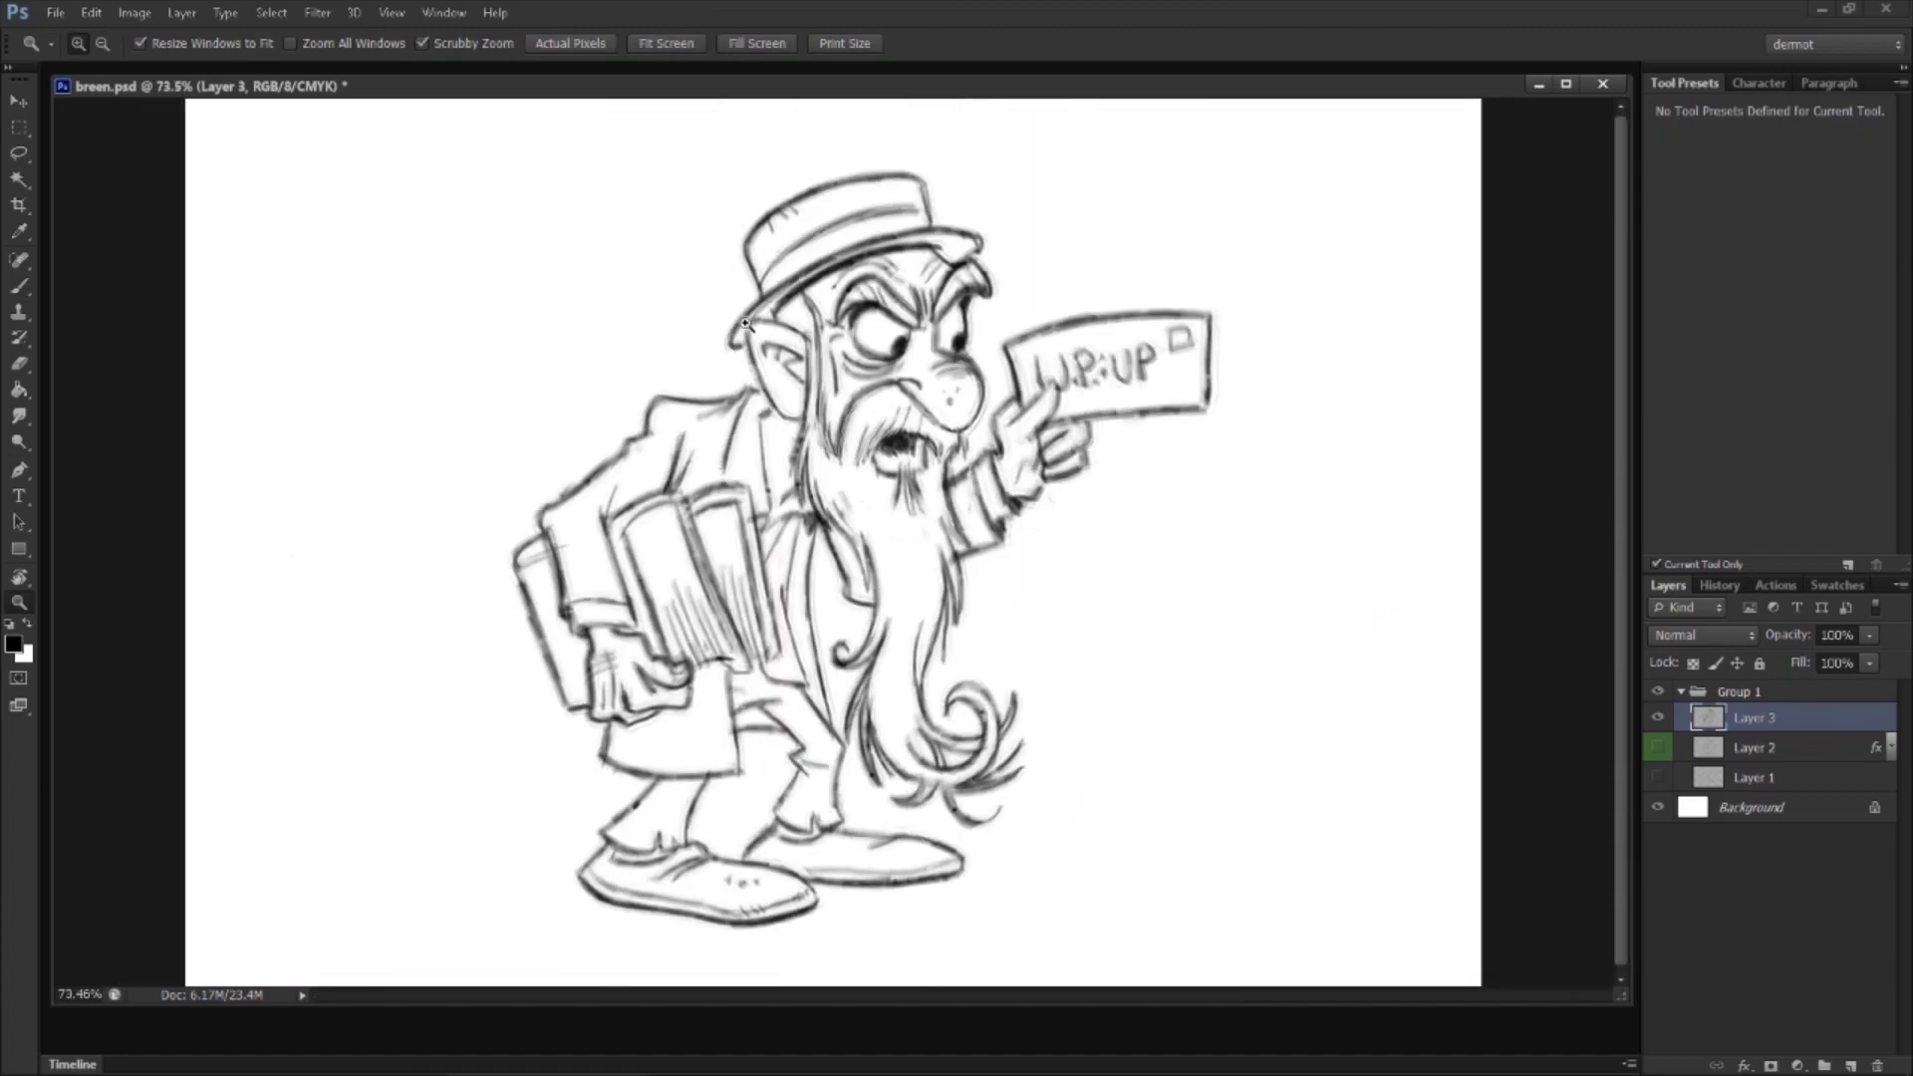
Step: Erase along the hat brim's lines to separate the rim from the shadow line beneath it
{"action": "left_click_drag", "start_coordinate": [840, 277], "coordinate": [922, 277]}
{"action": "left_click_drag", "start_coordinate": [781, 291], "coordinate": [867, 293]}
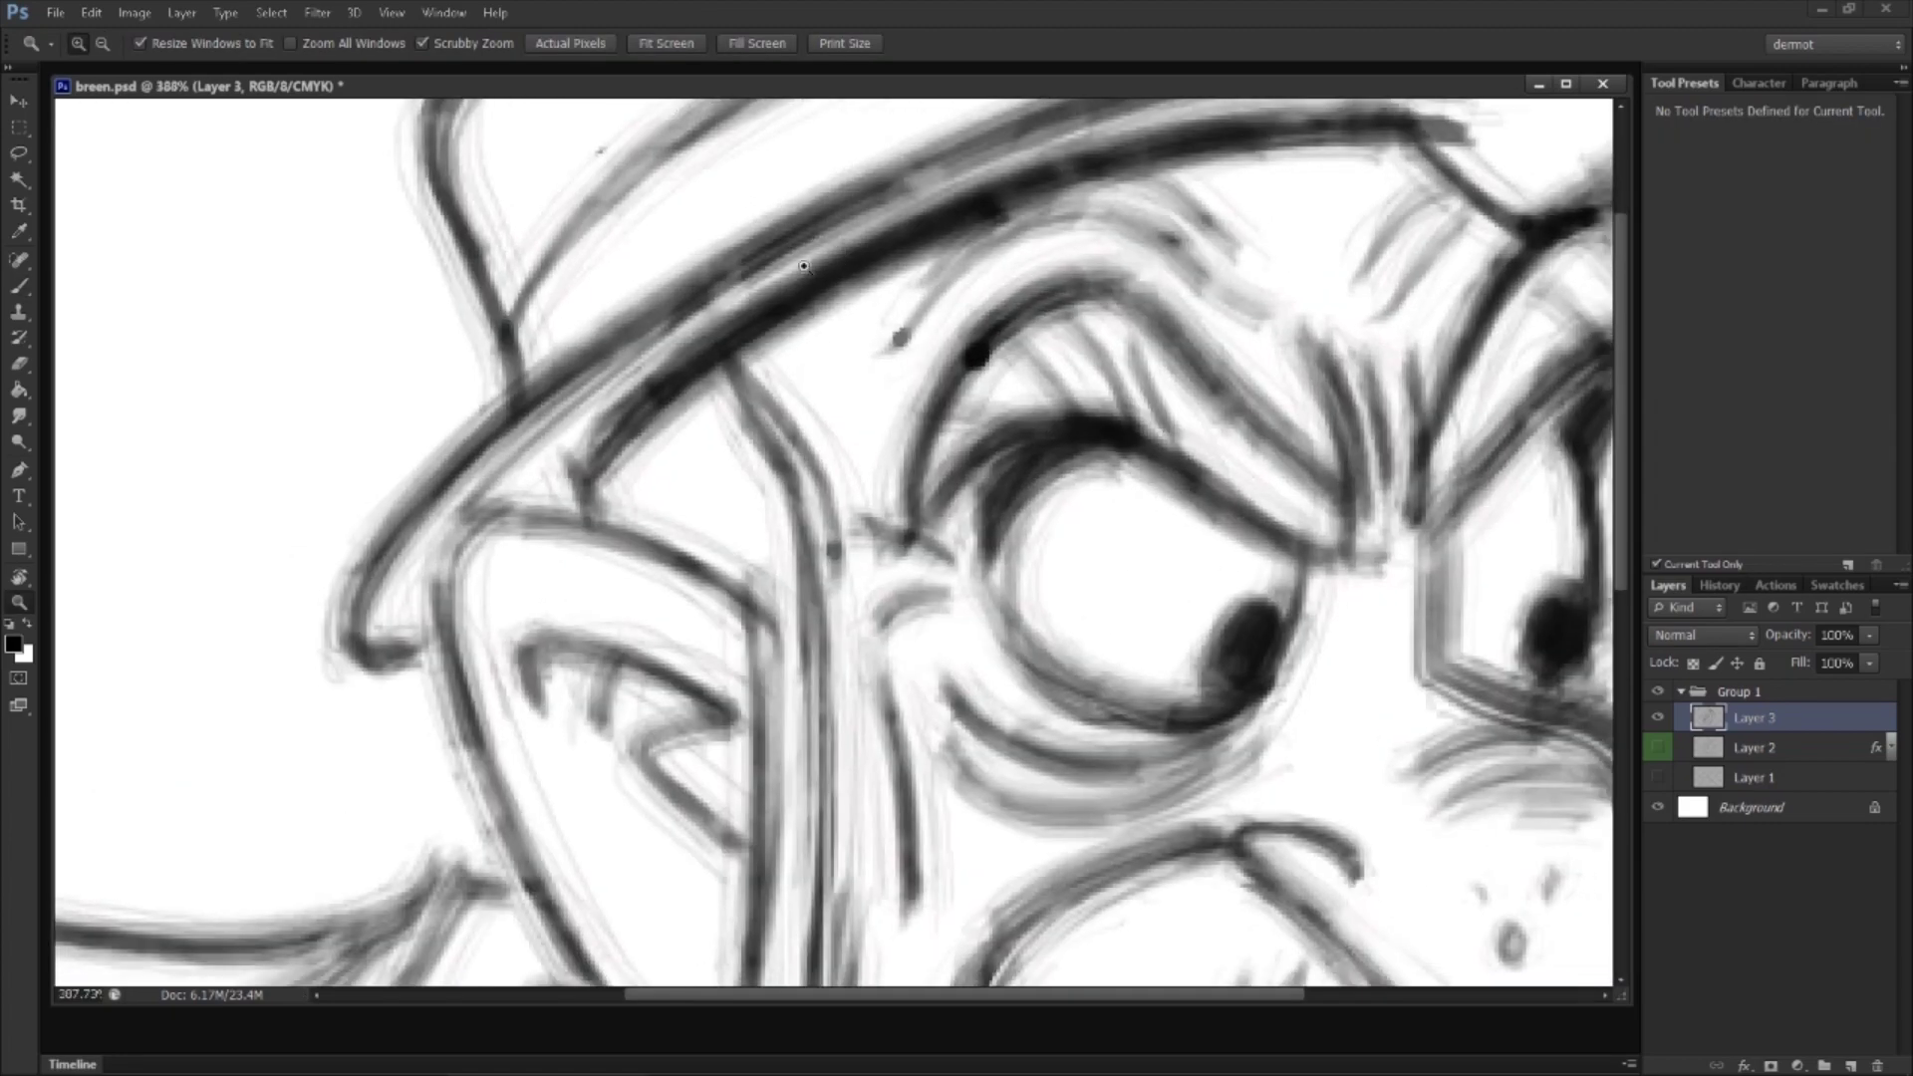
{"action": "key", "text": "e"}
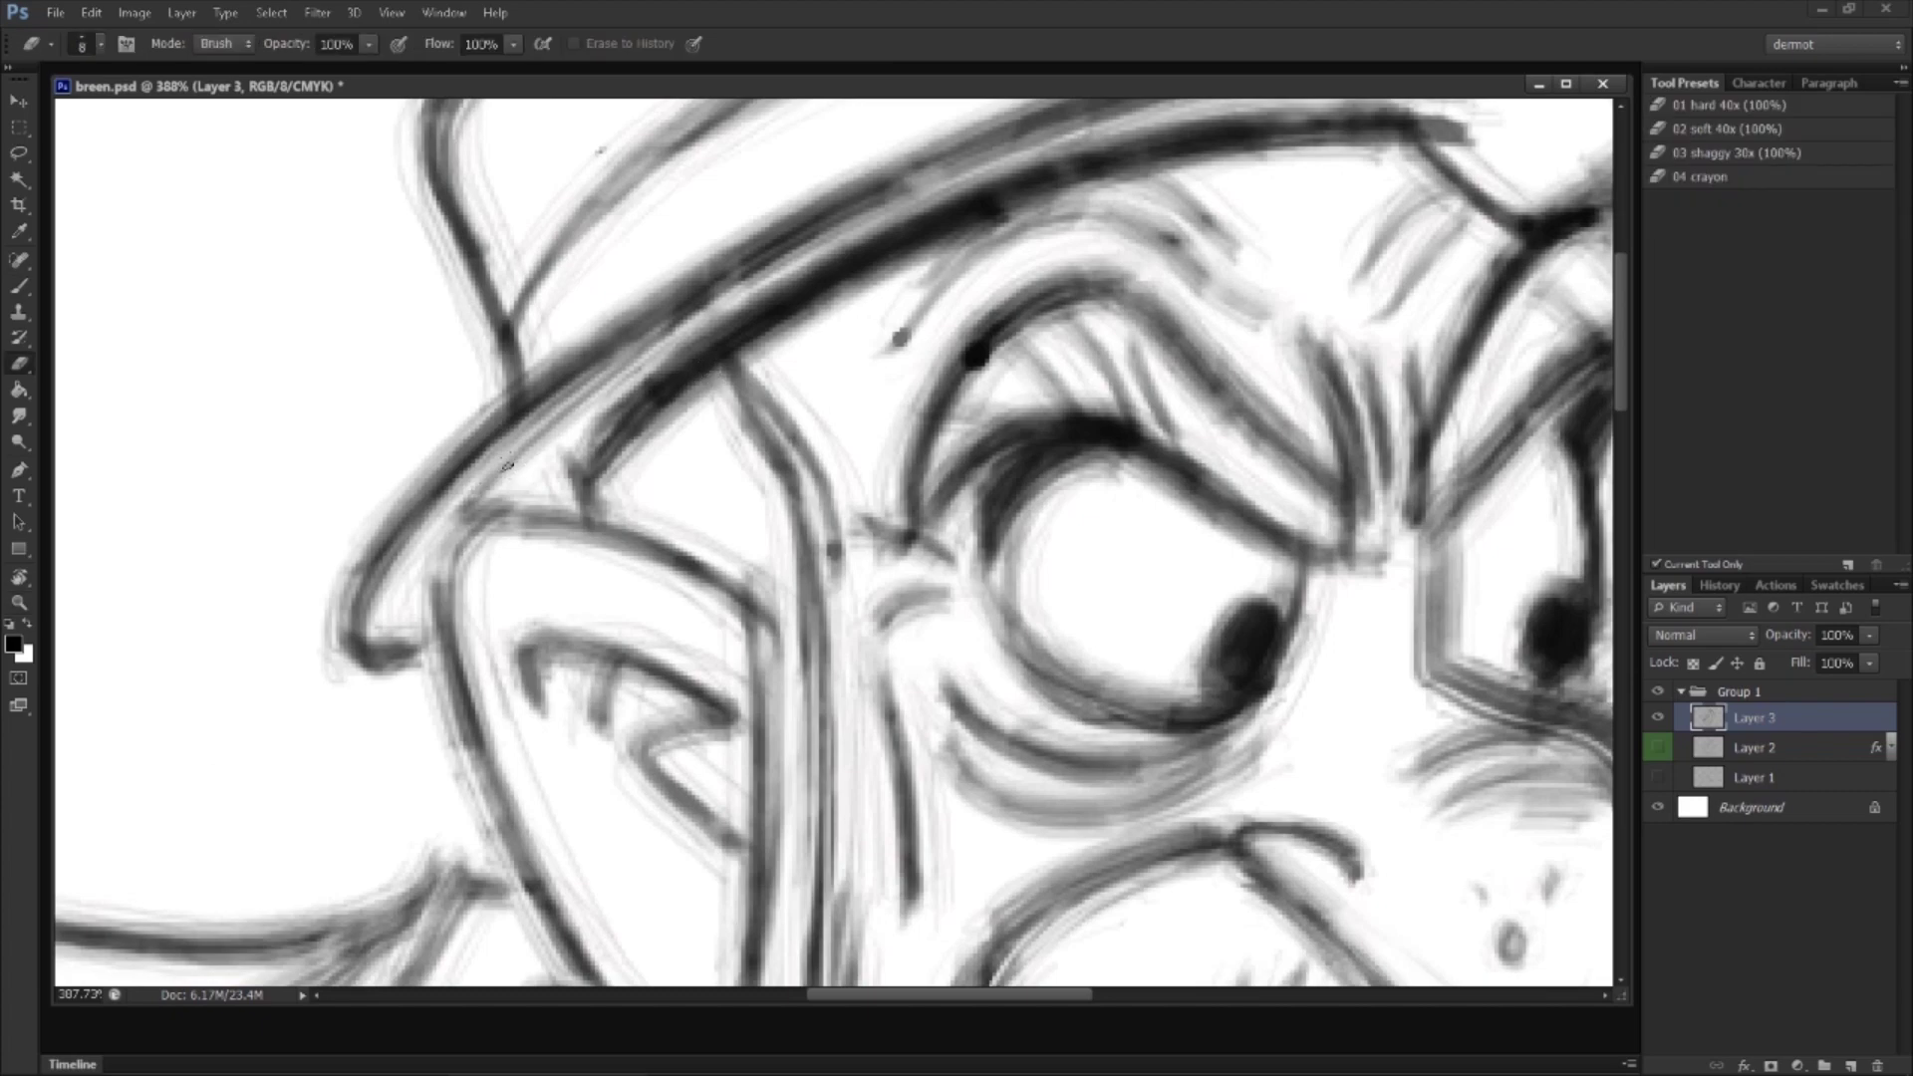
{"action": "left_click_drag", "start_coordinate": [700, 306], "coordinate": [911, 197]}
{"action": "left_click_drag", "start_coordinate": [974, 200], "coordinate": [906, 341]}
{"action": "mouse_move", "coordinate": [758, 393]}
{"action": "left_mouse_down"}
{"action": "mouse_move", "coordinate": [981, 274]}
{"action": "mouse_move", "coordinate": [1070, 254]}
{"action": "left_mouse_up"}
{"action": "left_click_drag", "start_coordinate": [889, 332], "coordinate": [1190, 227]}
{"action": "left_click_drag", "start_coordinate": [543, 568], "coordinate": [738, 408]}
{"action": "left_click_drag", "start_coordinate": [662, 473], "coordinate": [921, 311]}
{"action": "left_click_drag", "start_coordinate": [822, 364], "coordinate": [1110, 253]}
Step: Thicken the outlines of both eyes with the size 25 brush, including the far eye's inner edge and upper lid
{"action": "key", "text": "z"}
{"action": "mouse_move", "coordinate": [1188, 355]}
{"action": "left_mouse_down"}
{"action": "mouse_move", "coordinate": [1078, 386]}
{"action": "mouse_move", "coordinate": [993, 322]}
{"action": "left_mouse_up"}
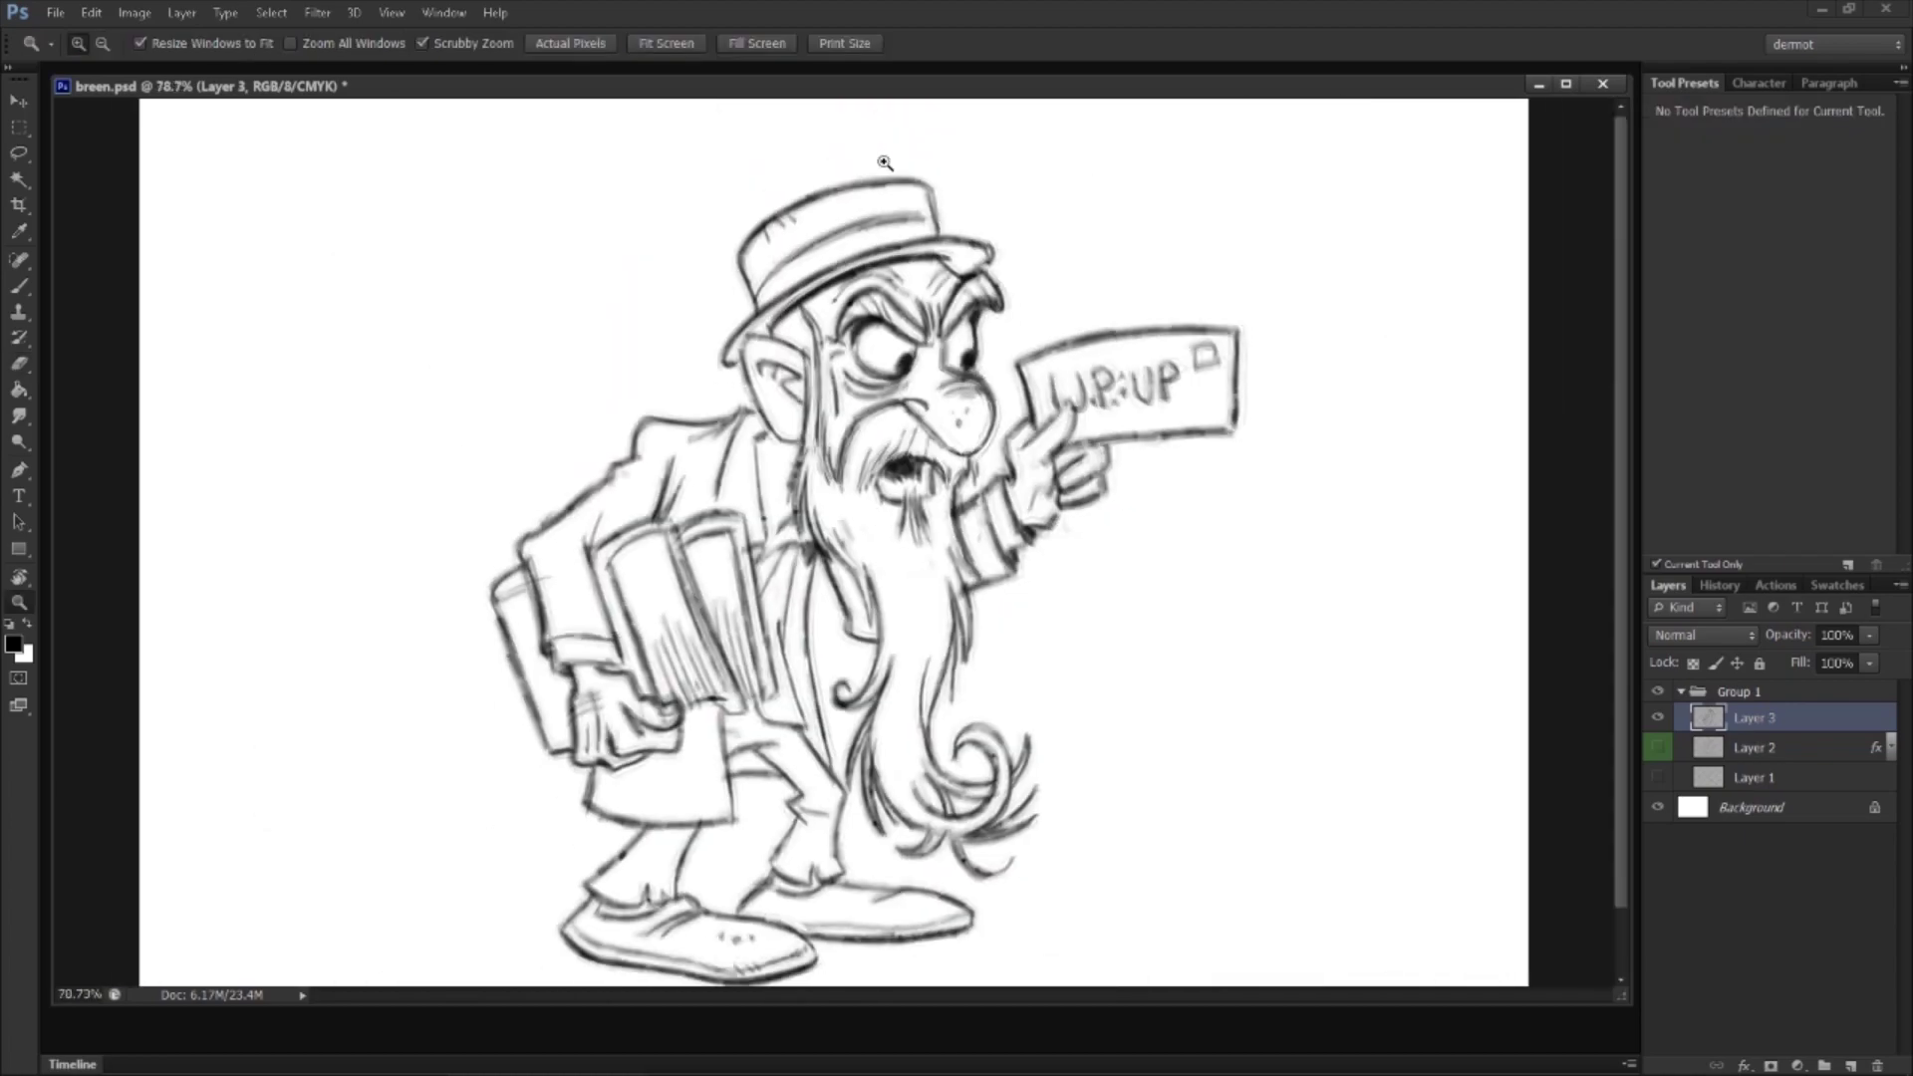
{"action": "left_click_drag", "start_coordinate": [914, 374], "coordinate": [1041, 374]}
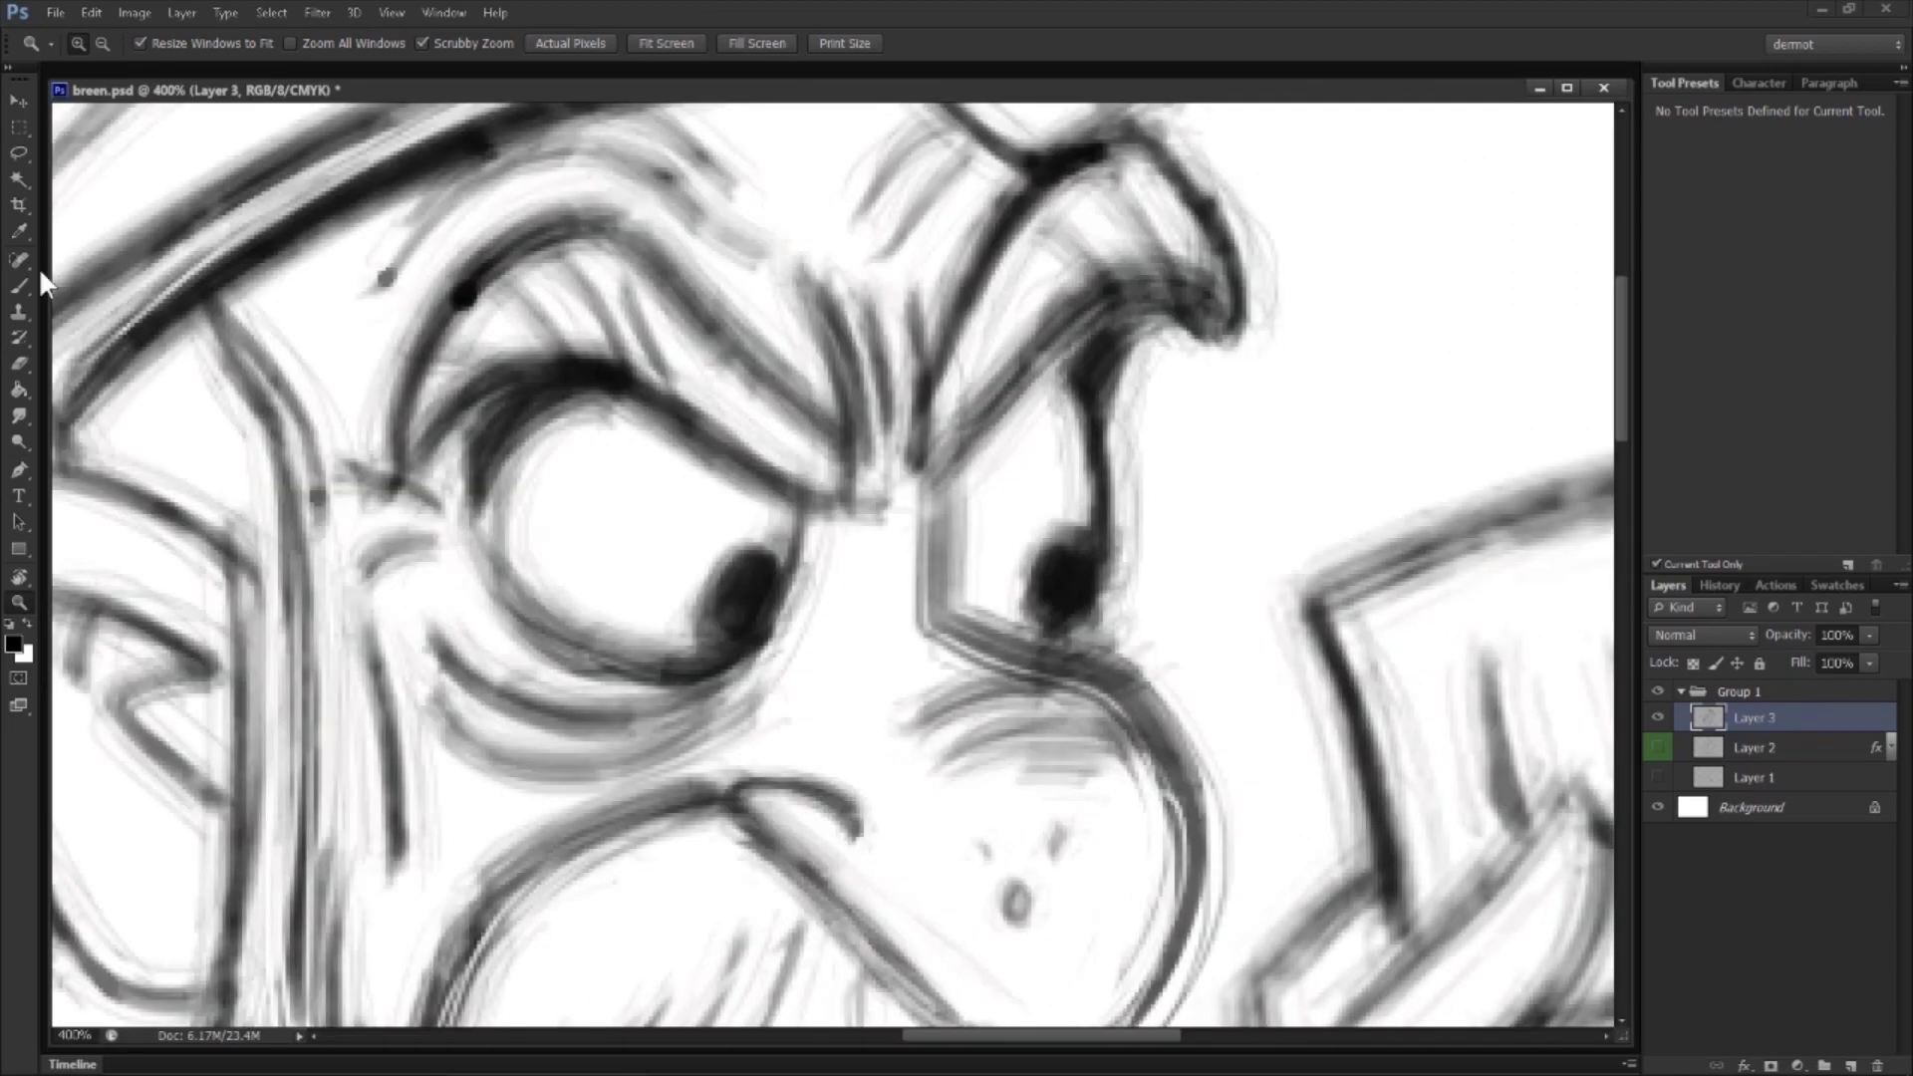
{"action": "left_click", "coordinate": [20, 287]}
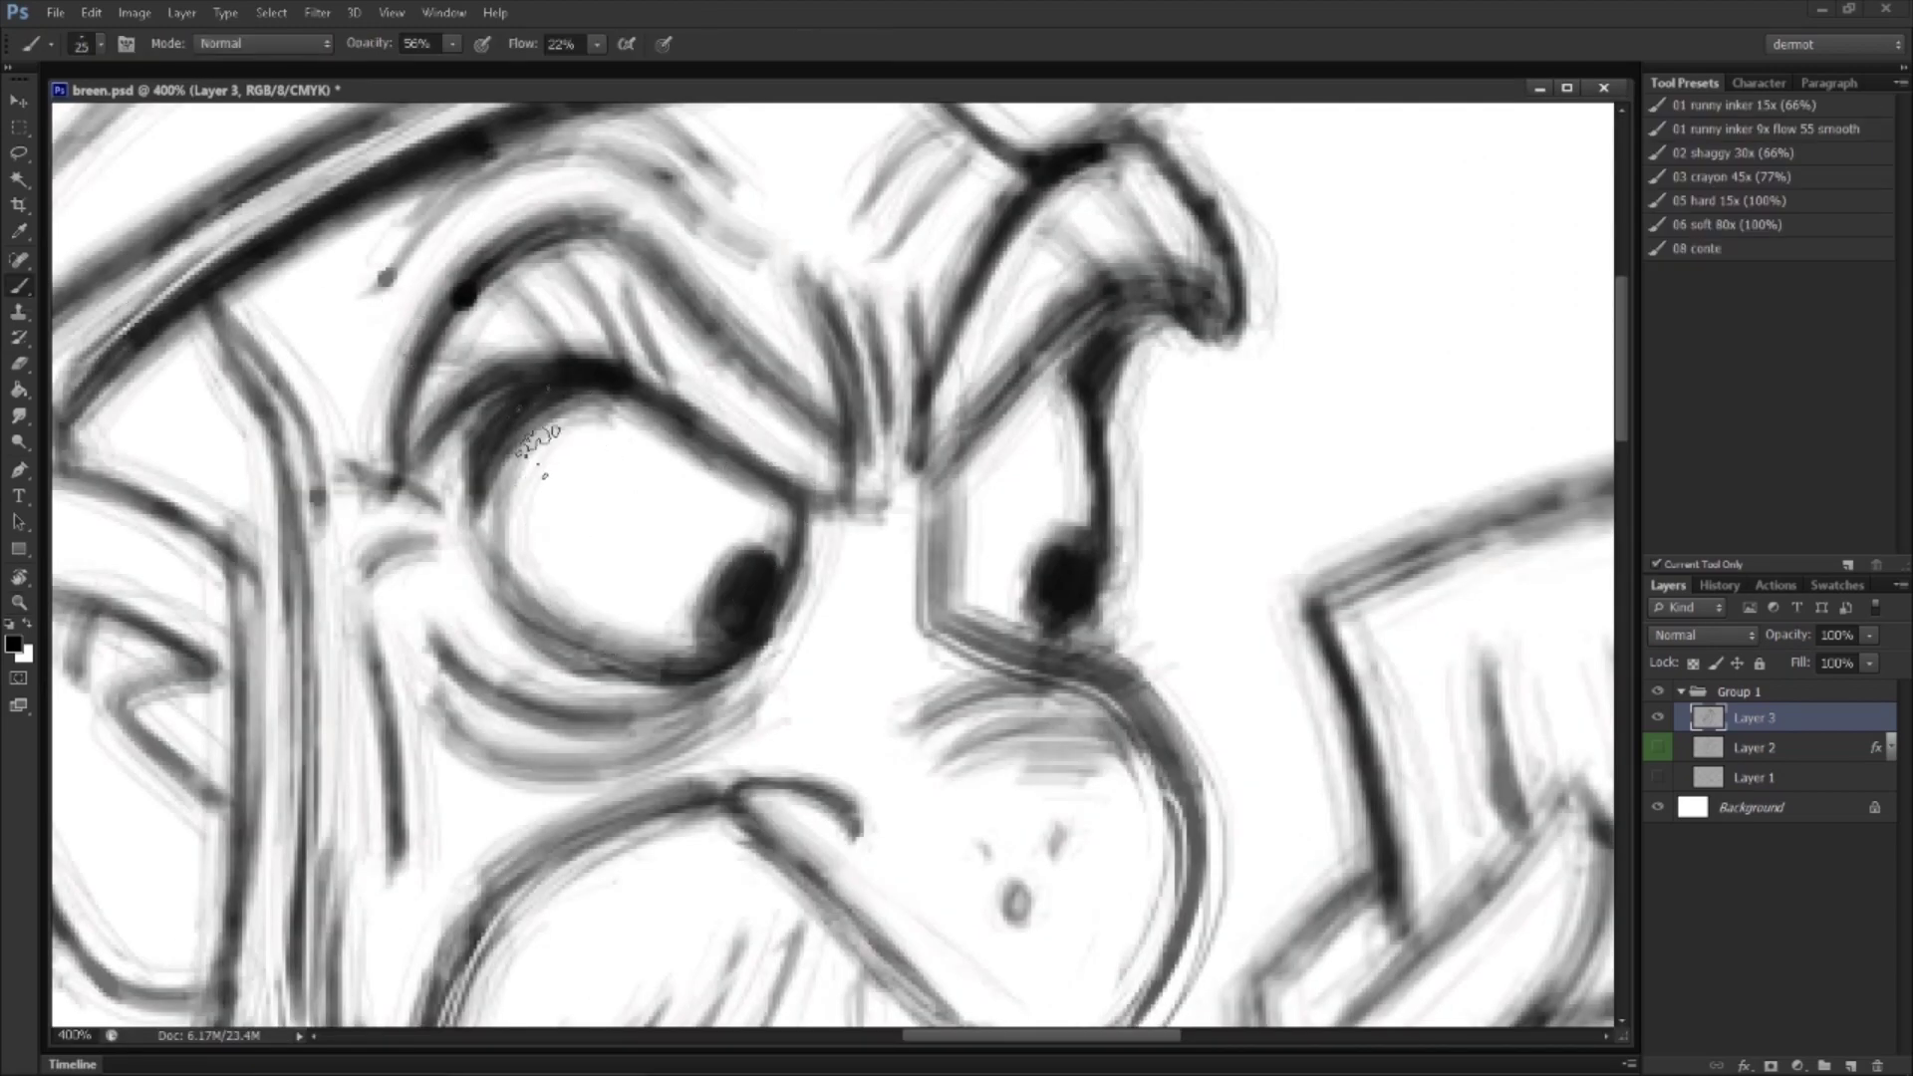
{"action": "mouse_move", "coordinate": [510, 430]}
{"action": "left_mouse_down"}
{"action": "mouse_move", "coordinate": [593, 648]}
{"action": "mouse_move", "coordinate": [732, 663]}
{"action": "left_mouse_up"}
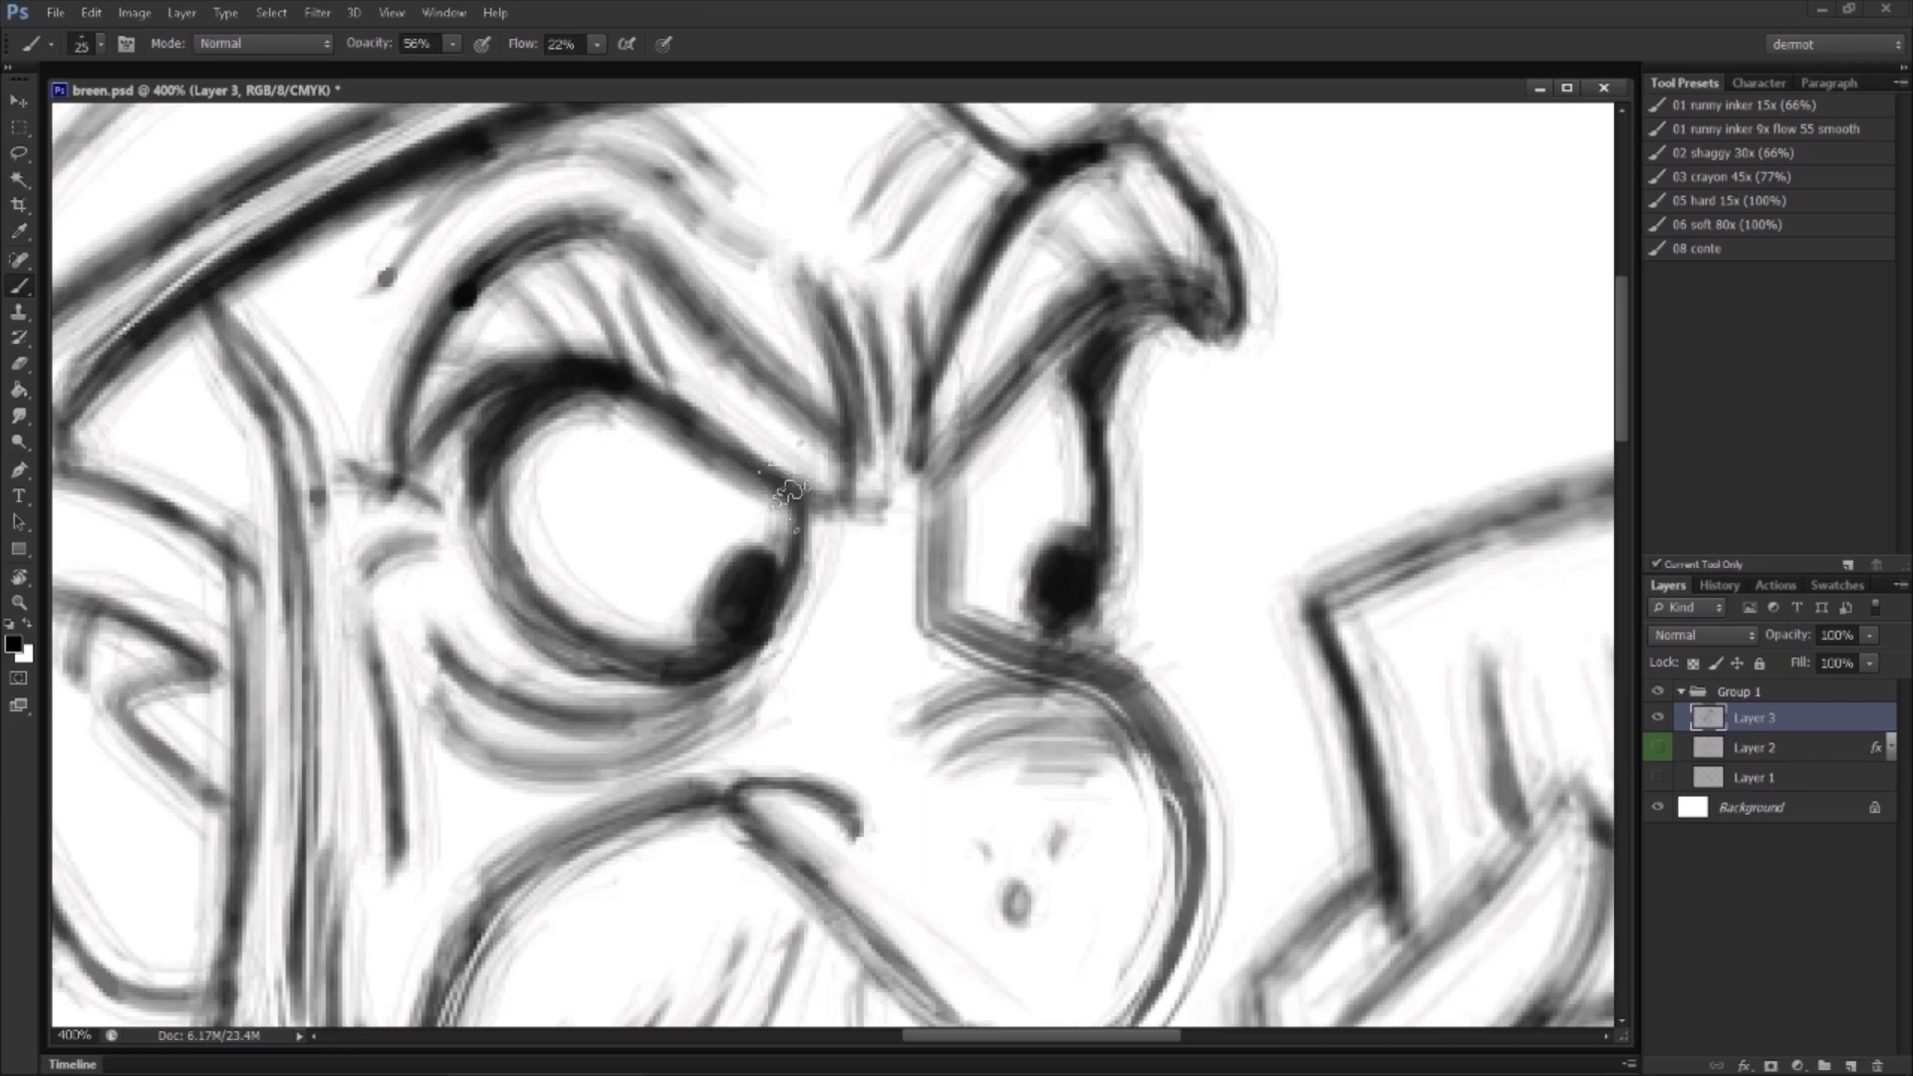
{"action": "left_click_drag", "start_coordinate": [787, 488], "coordinate": [705, 660]}
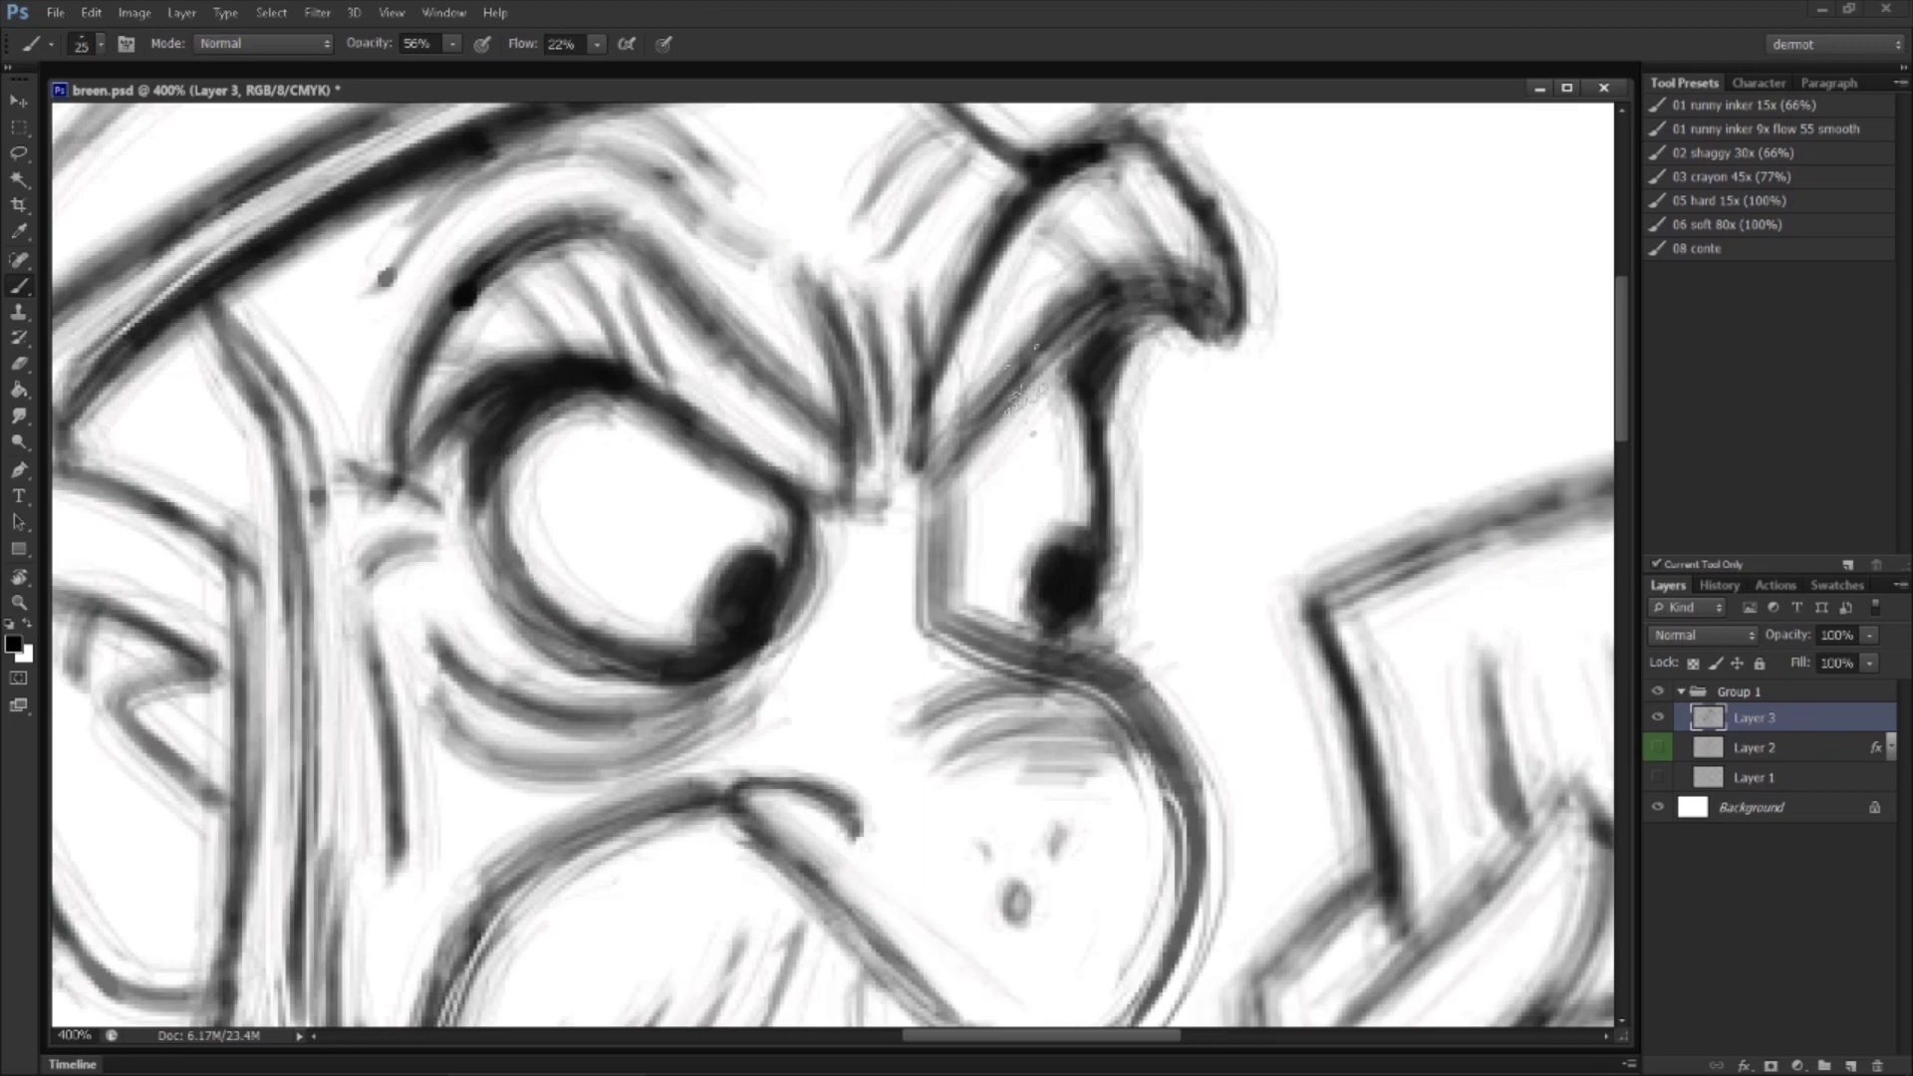
{"action": "left_click_drag", "start_coordinate": [1102, 326], "coordinate": [1084, 377]}
{"action": "mouse_move", "coordinate": [948, 469]}
{"action": "left_mouse_down"}
{"action": "mouse_move", "coordinate": [931, 618]}
{"action": "mouse_move", "coordinate": [1111, 652]}
{"action": "left_mouse_up"}
{"action": "left_click_drag", "start_coordinate": [1114, 560], "coordinate": [1101, 662]}
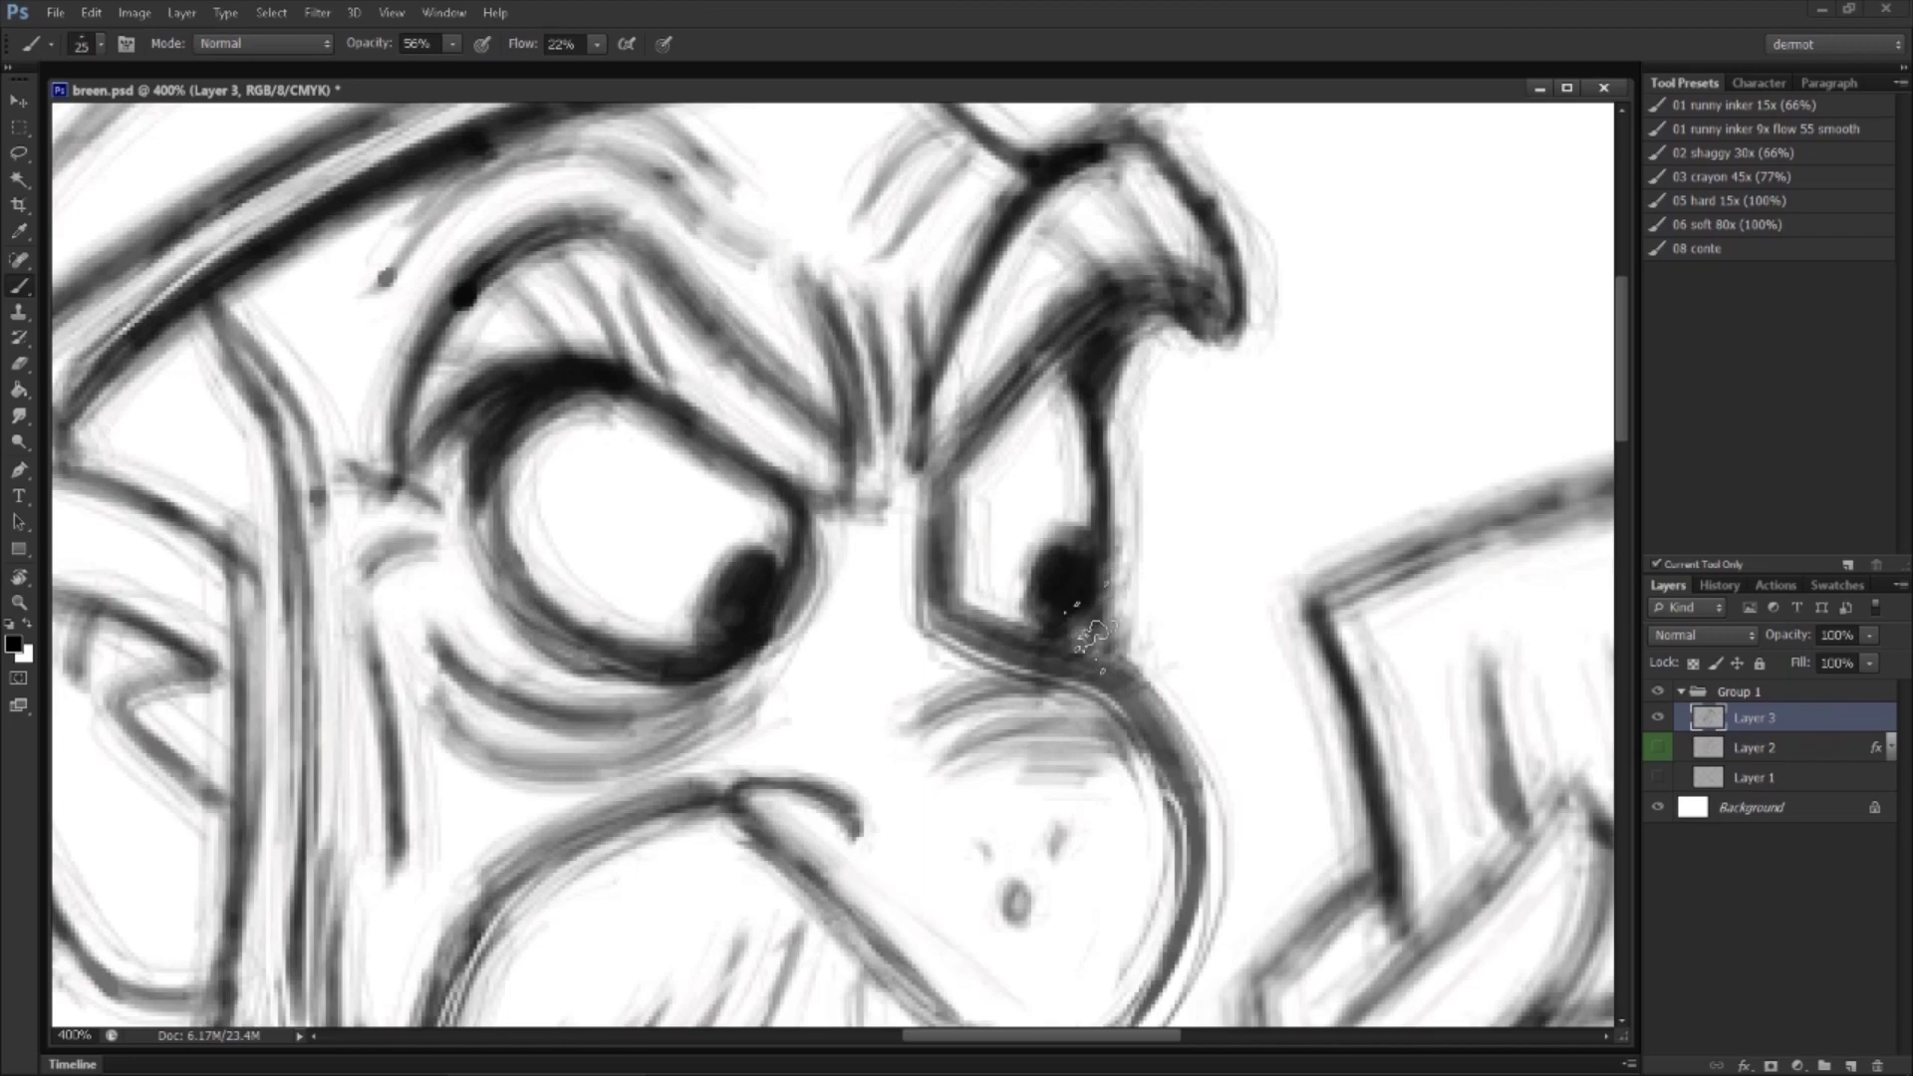
{"action": "left_click_drag", "start_coordinate": [1064, 345], "coordinate": [931, 508]}
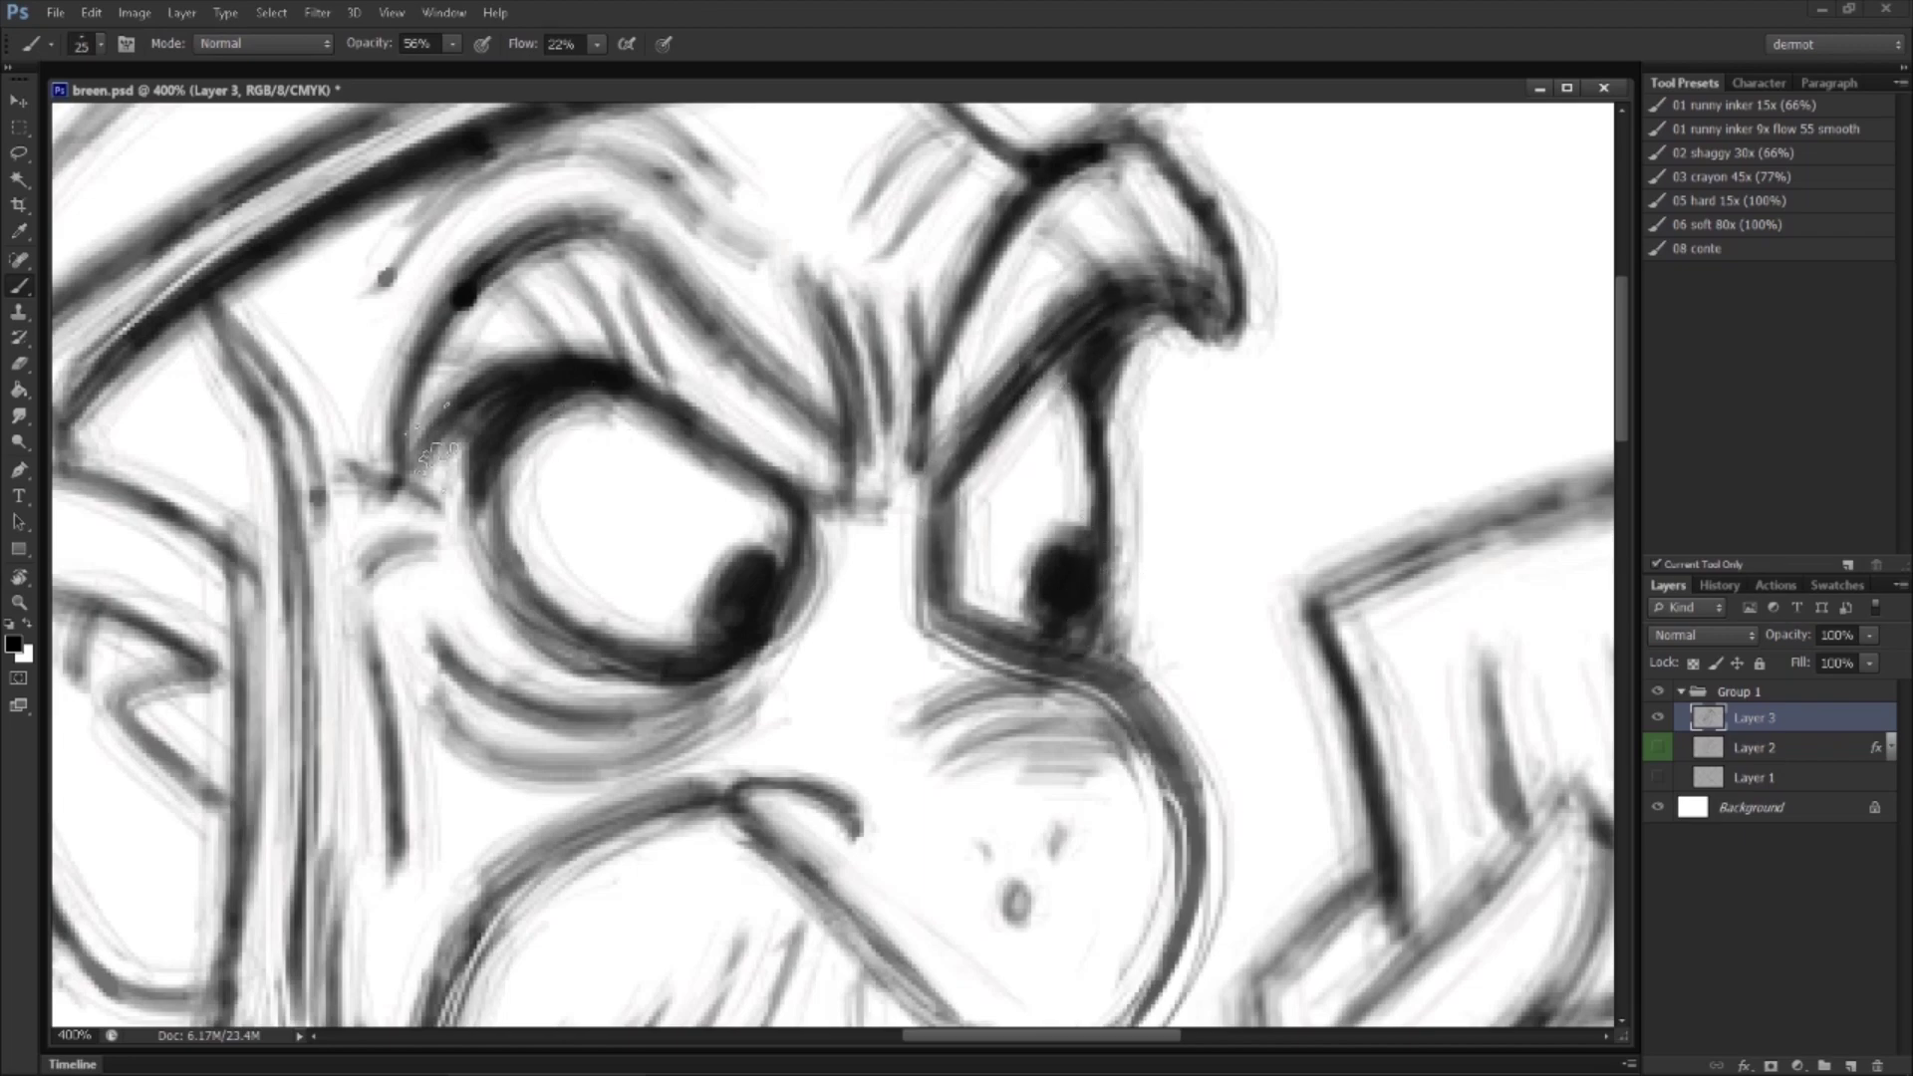
Step: Strengthen the near eye's upper lid and lower rim and touch up the far eye's outline
{"action": "mouse_move", "coordinate": [481, 403]}
{"action": "left_mouse_down"}
{"action": "mouse_move", "coordinate": [542, 367]}
{"action": "mouse_move", "coordinate": [698, 418]}
{"action": "left_mouse_up"}
{"action": "mouse_move", "coordinate": [399, 388]}
{"action": "left_mouse_down"}
{"action": "mouse_move", "coordinate": [419, 478]}
{"action": "mouse_move", "coordinate": [503, 473]}
{"action": "mouse_move", "coordinate": [558, 598]}
{"action": "left_mouse_up"}
{"action": "left_click_drag", "start_coordinate": [483, 448], "coordinate": [618, 633]}
{"action": "left_click_drag", "start_coordinate": [498, 578], "coordinate": [718, 653]}
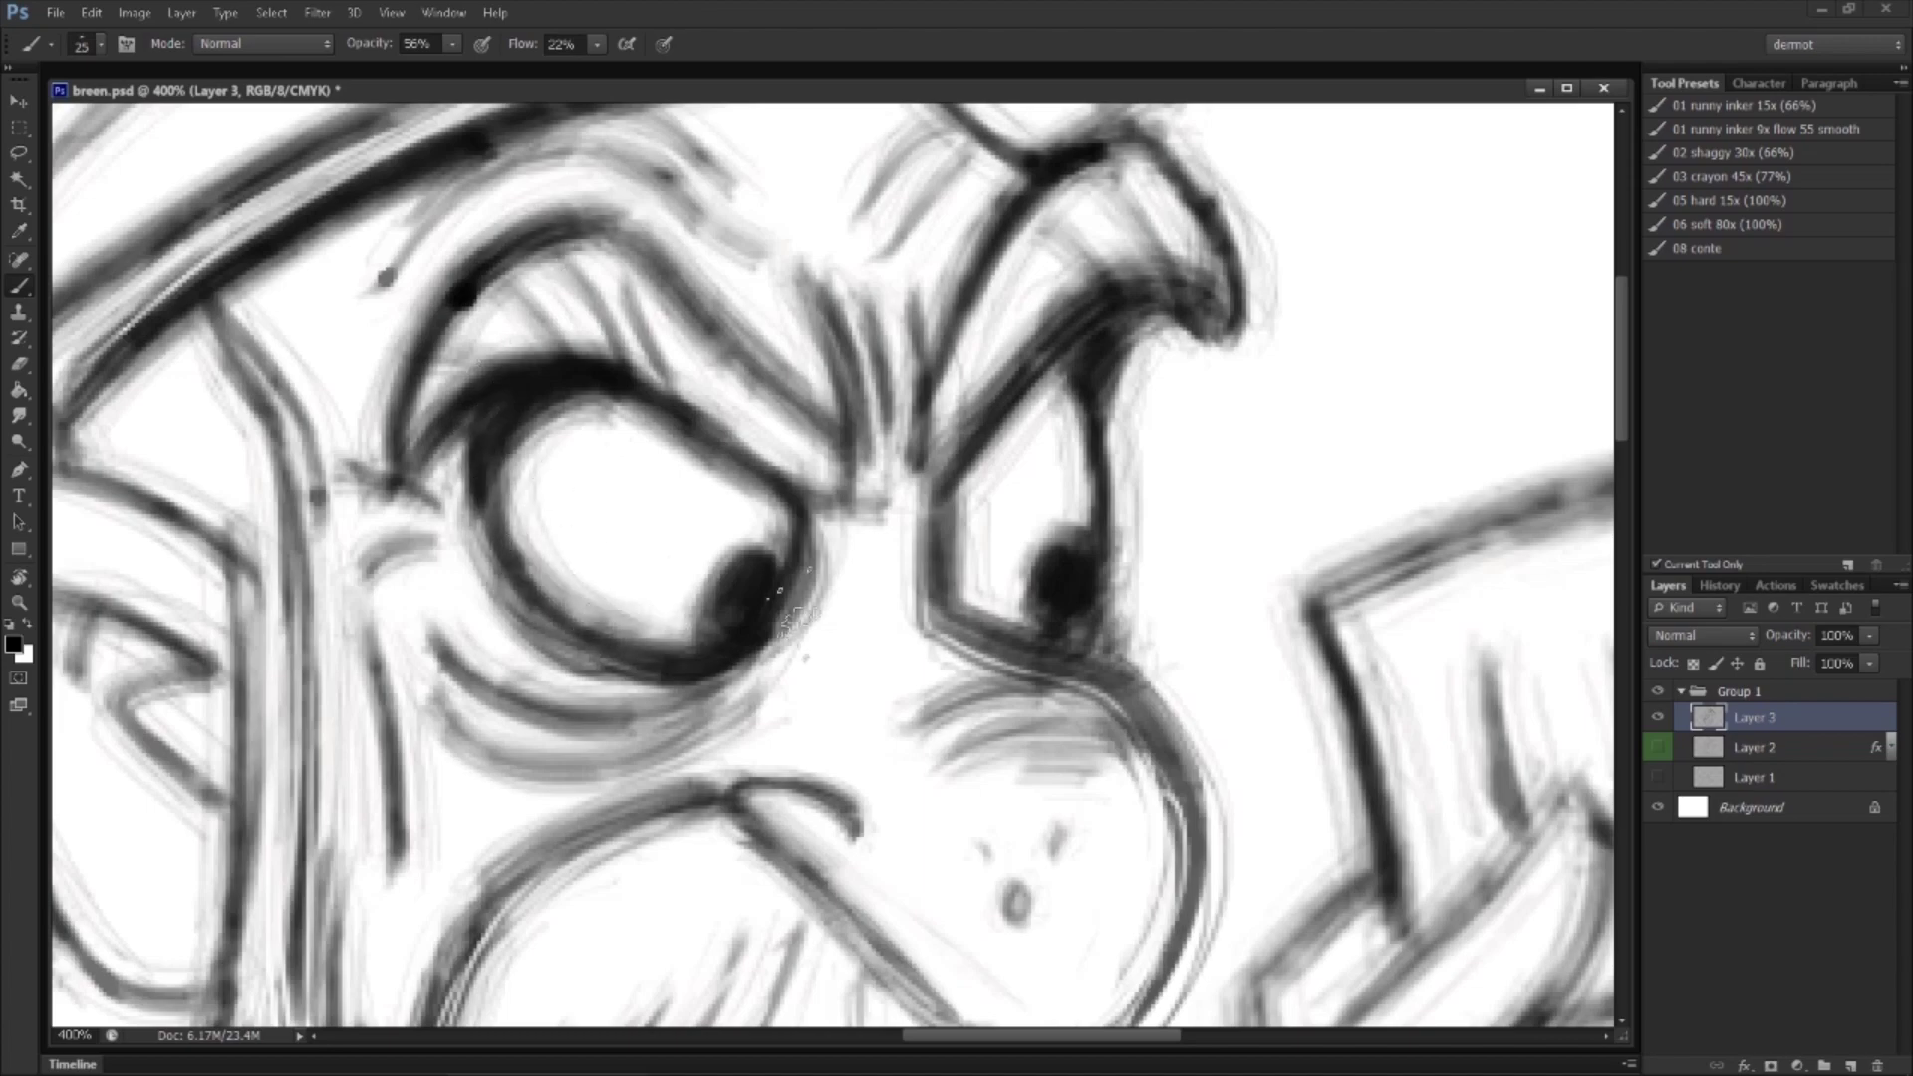
{"action": "left_click_drag", "start_coordinate": [827, 562], "coordinate": [762, 648]}
{"action": "left_click_drag", "start_coordinate": [961, 568], "coordinate": [1026, 383]}
Step: Darken the line running from the nostril along the underside of the nose with the Brush
{"action": "key", "text": "z"}
{"action": "left_click_drag", "start_coordinate": [1056, 469], "coordinate": [963, 499]}
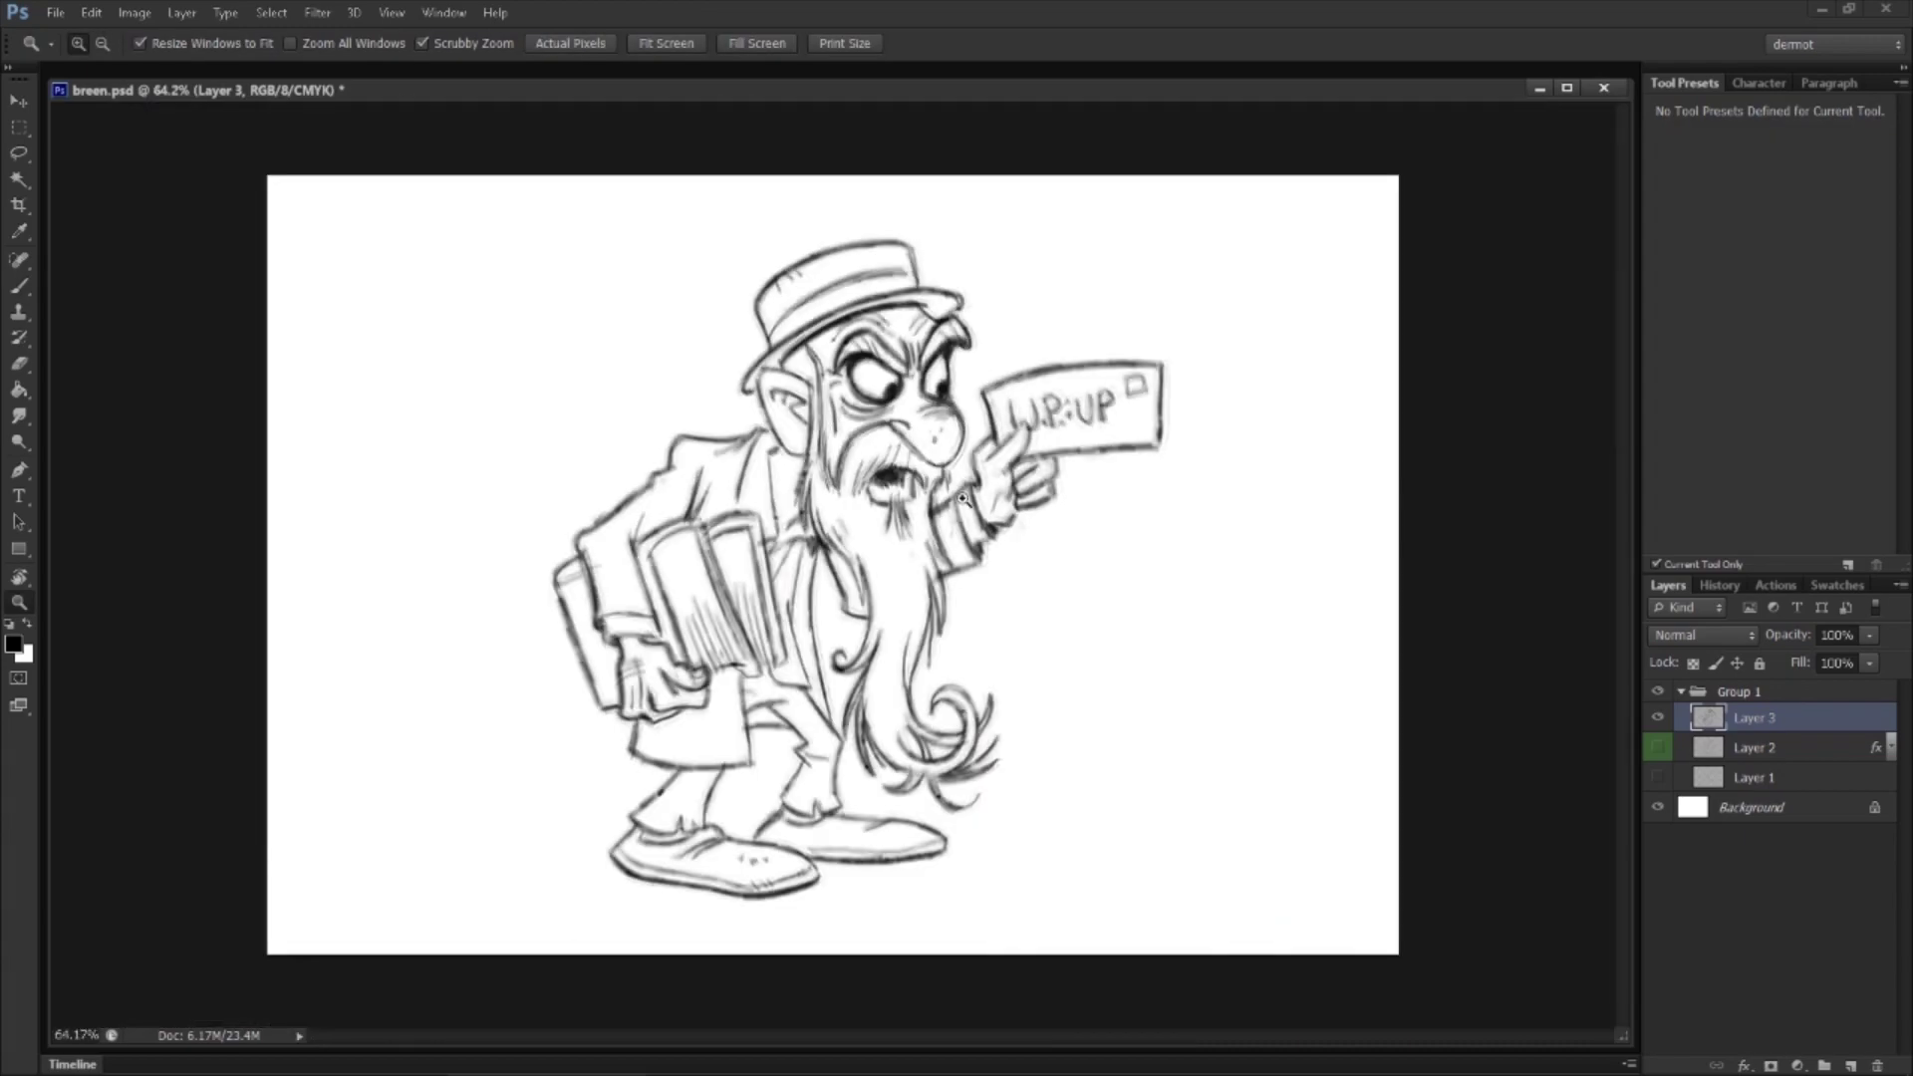
{"action": "left_click_drag", "start_coordinate": [960, 403], "coordinate": [1054, 666]}
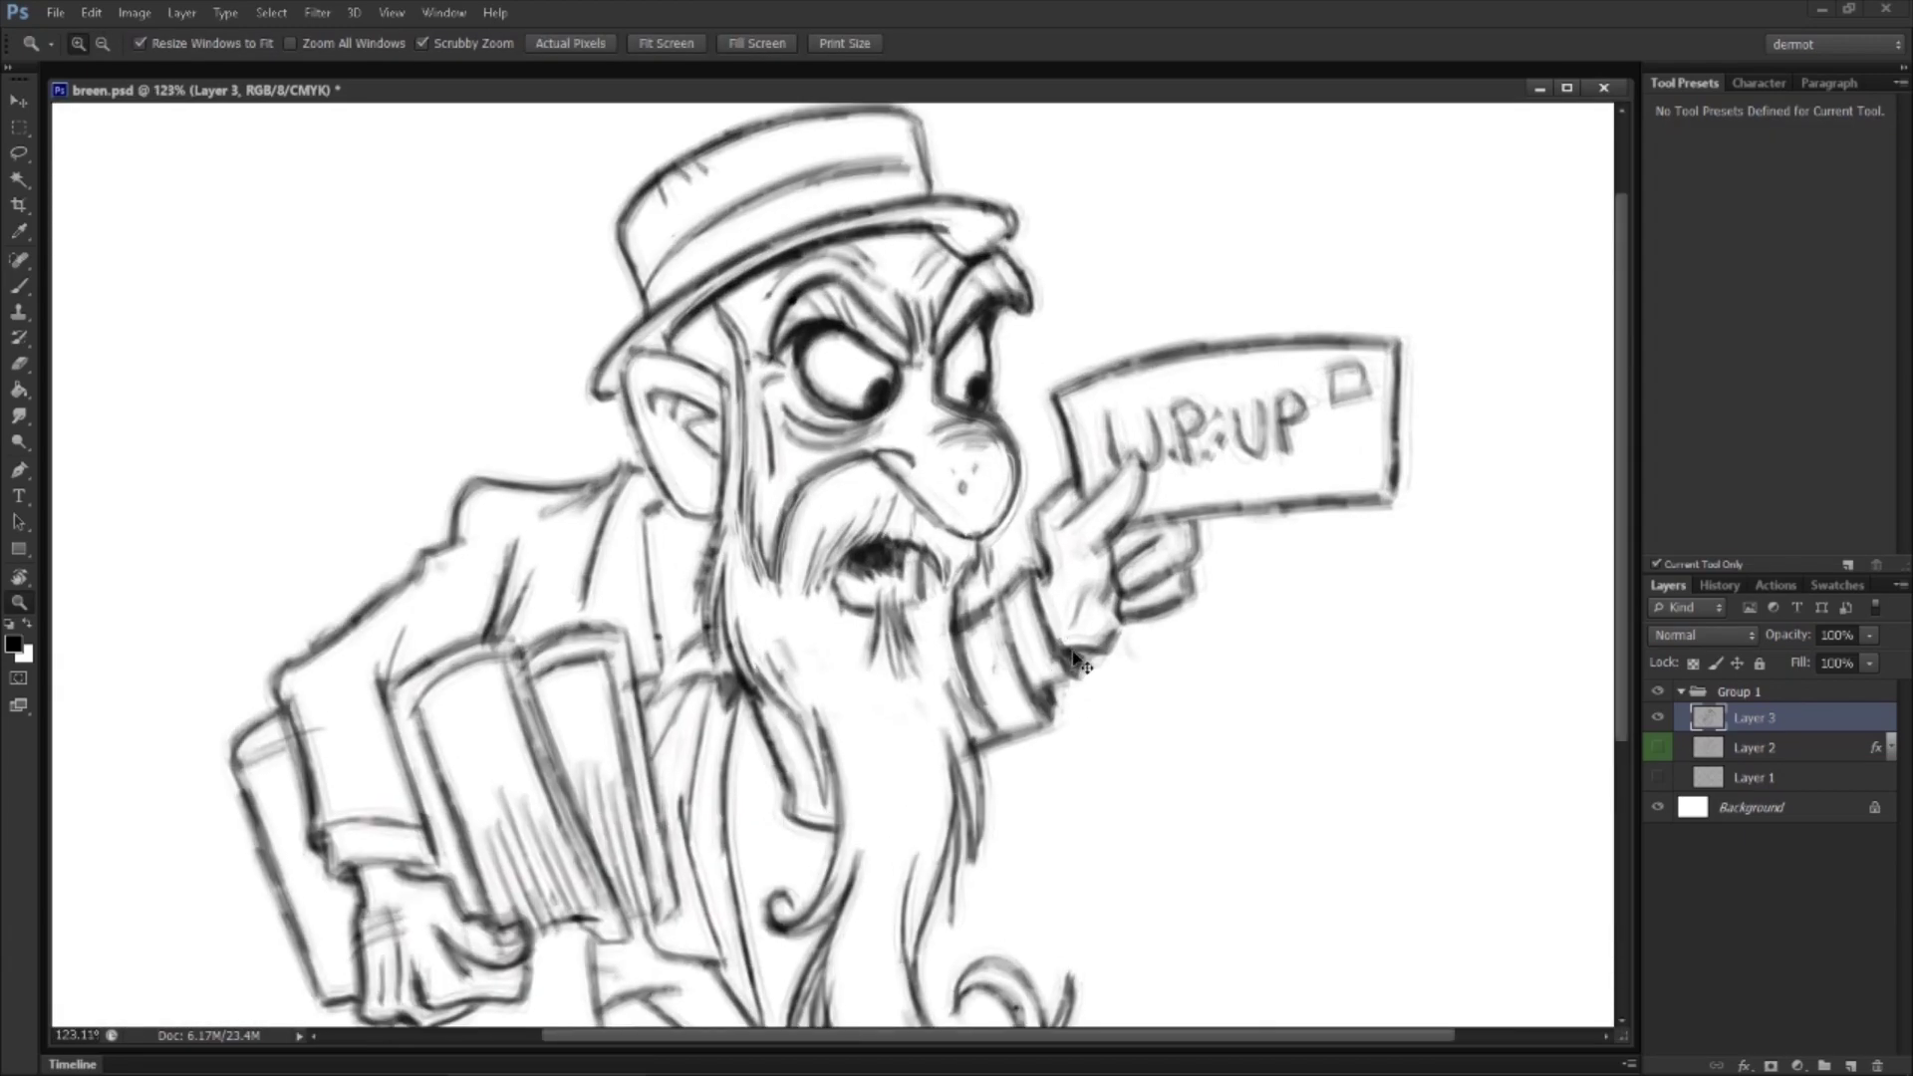
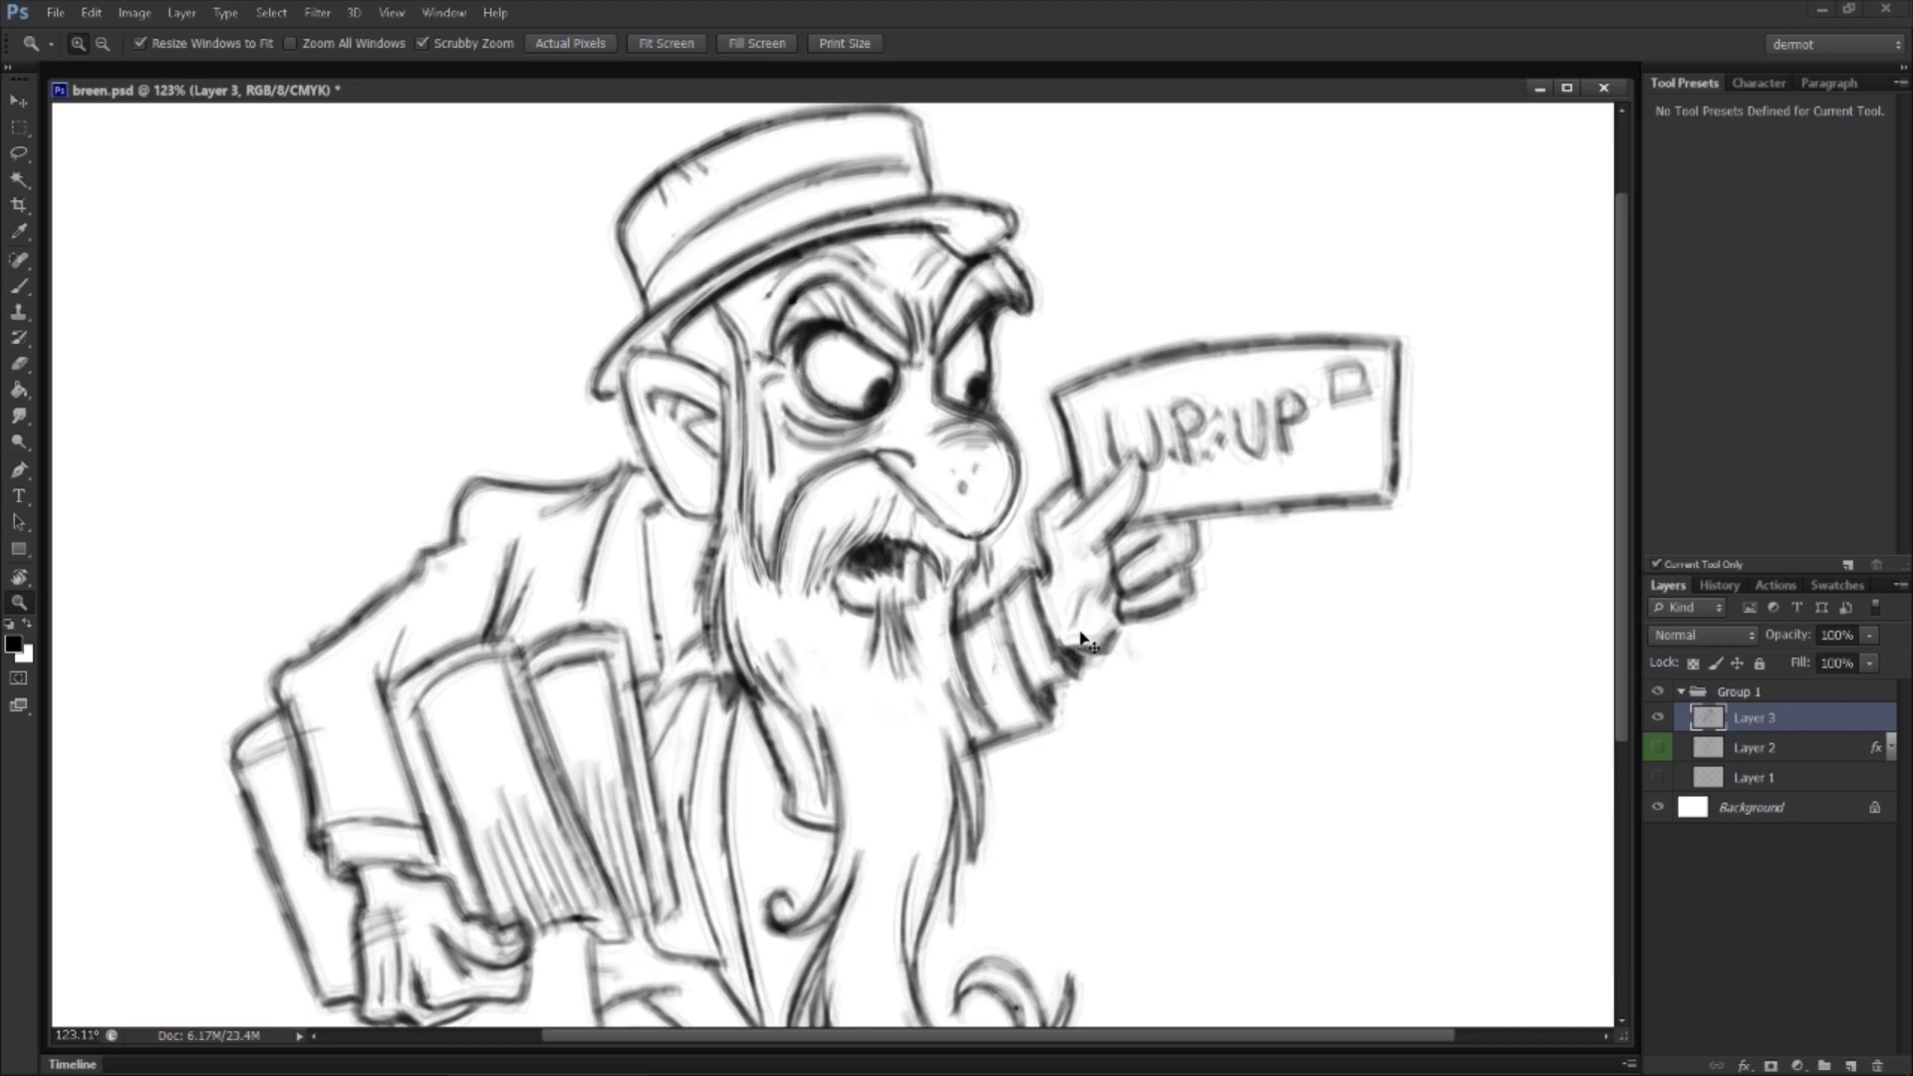
{"action": "left_click_drag", "start_coordinate": [986, 517], "coordinate": [875, 864]}
{"action": "left_click_drag", "start_coordinate": [906, 452], "coordinate": [844, 601]}
{"action": "key", "text": "r"}
{"action": "left_click_drag", "start_coordinate": [920, 734], "coordinate": [1016, 559]}
{"action": "key", "text": "z"}
{"action": "key", "text": "b"}
{"action": "left_click_drag", "start_coordinate": [628, 583], "coordinate": [825, 493]}
{"action": "left_click_drag", "start_coordinate": [687, 593], "coordinate": [952, 478]}
{"action": "mouse_move", "coordinate": [812, 548]}
{"action": "left_mouse_down"}
{"action": "mouse_move", "coordinate": [1236, 427]}
{"action": "mouse_move", "coordinate": [1275, 321]}
{"action": "mouse_move", "coordinate": [662, 555]}
{"action": "mouse_move", "coordinate": [710, 566]}
{"action": "mouse_move", "coordinate": [1001, 493]}
{"action": "mouse_move", "coordinate": [1235, 408]}
{"action": "mouse_move", "coordinate": [1246, 225]}
{"action": "mouse_move", "coordinate": [1136, 468]}
{"action": "mouse_move", "coordinate": [632, 555]}
{"action": "mouse_move", "coordinate": [568, 379]}
{"action": "mouse_move", "coordinate": [709, 354]}
{"action": "mouse_move", "coordinate": [641, 576]}
{"action": "mouse_move", "coordinate": [1175, 440]}
{"action": "mouse_move", "coordinate": [1153, 555]}
{"action": "mouse_move", "coordinate": [992, 740]}
{"action": "left_mouse_up"}
{"action": "key", "text": "r"}
{"action": "key", "text": "z"}
{"action": "left_click_drag", "start_coordinate": [1024, 652], "coordinate": [968, 687]}
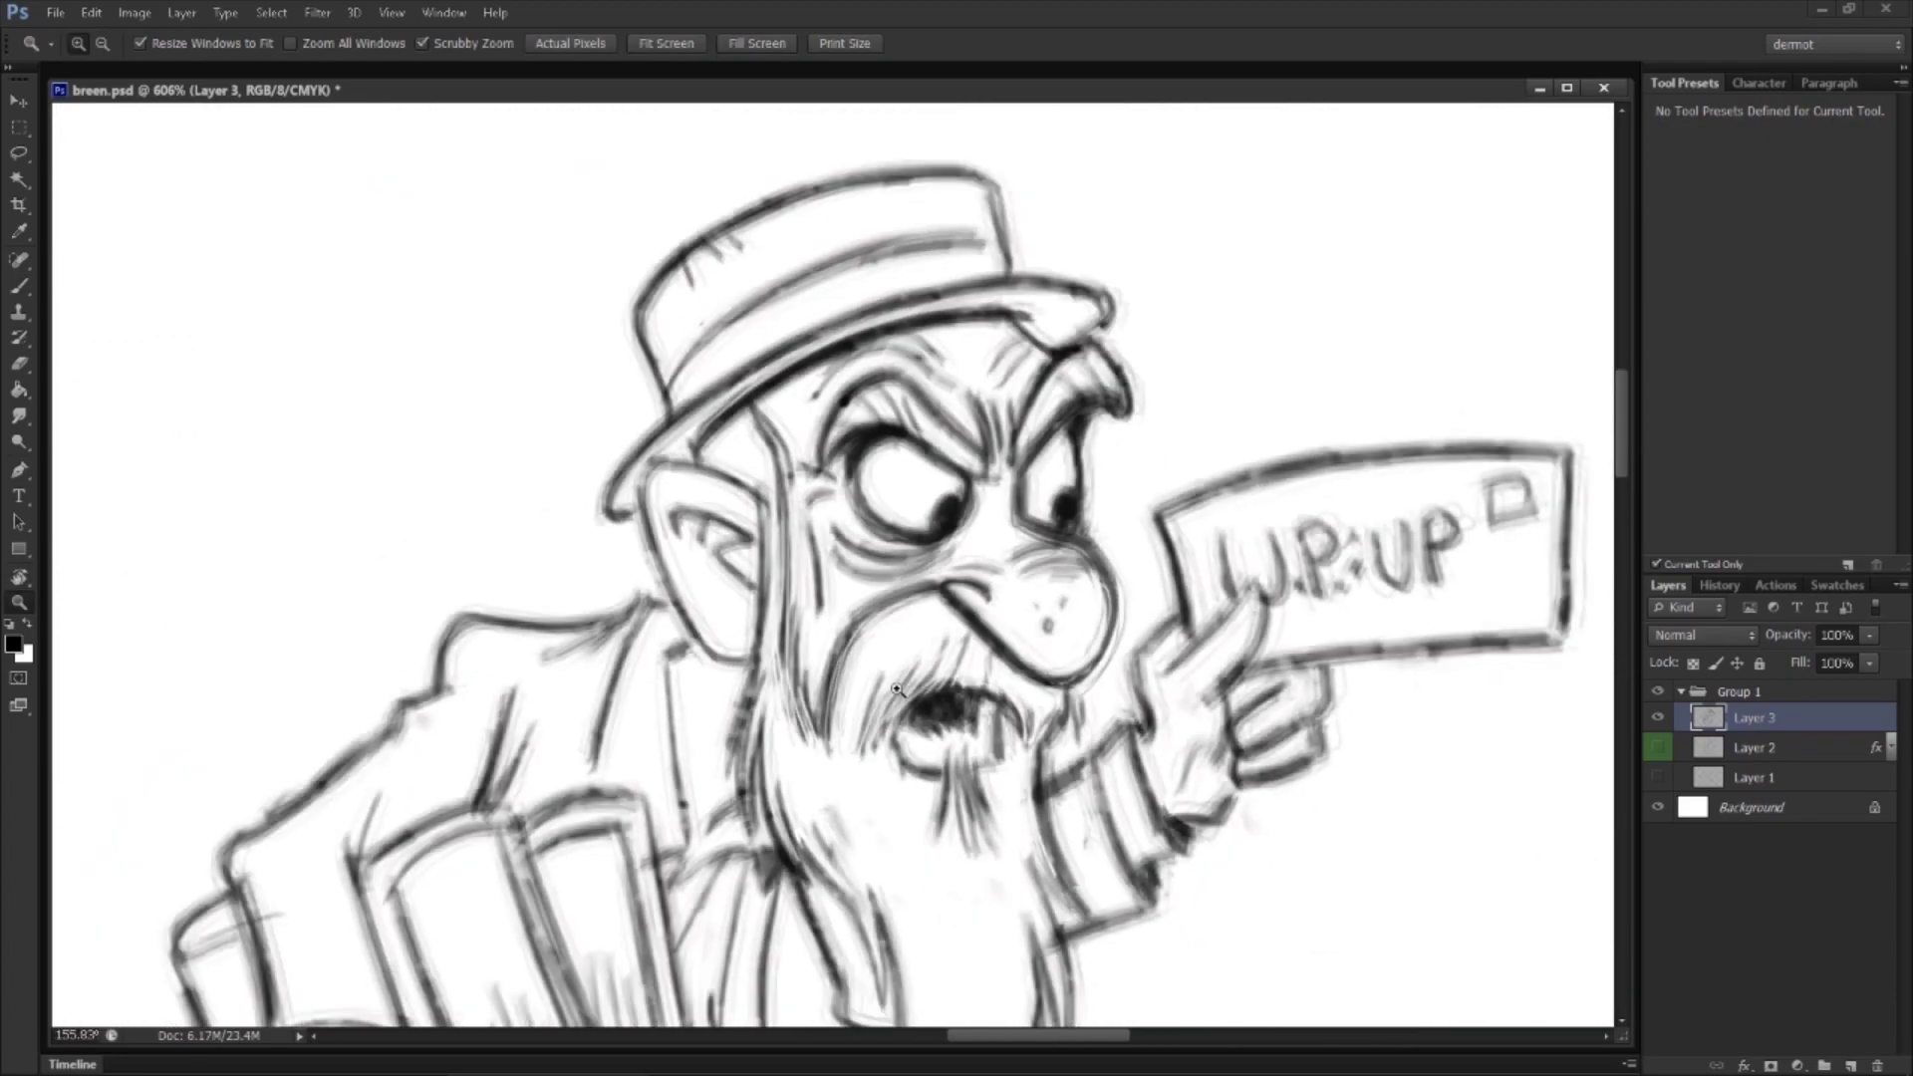
Step: Erase the stray book line crossing the sleeve above the cuff
{"action": "left_click_drag", "start_coordinate": [1113, 741], "coordinate": [1051, 603]}
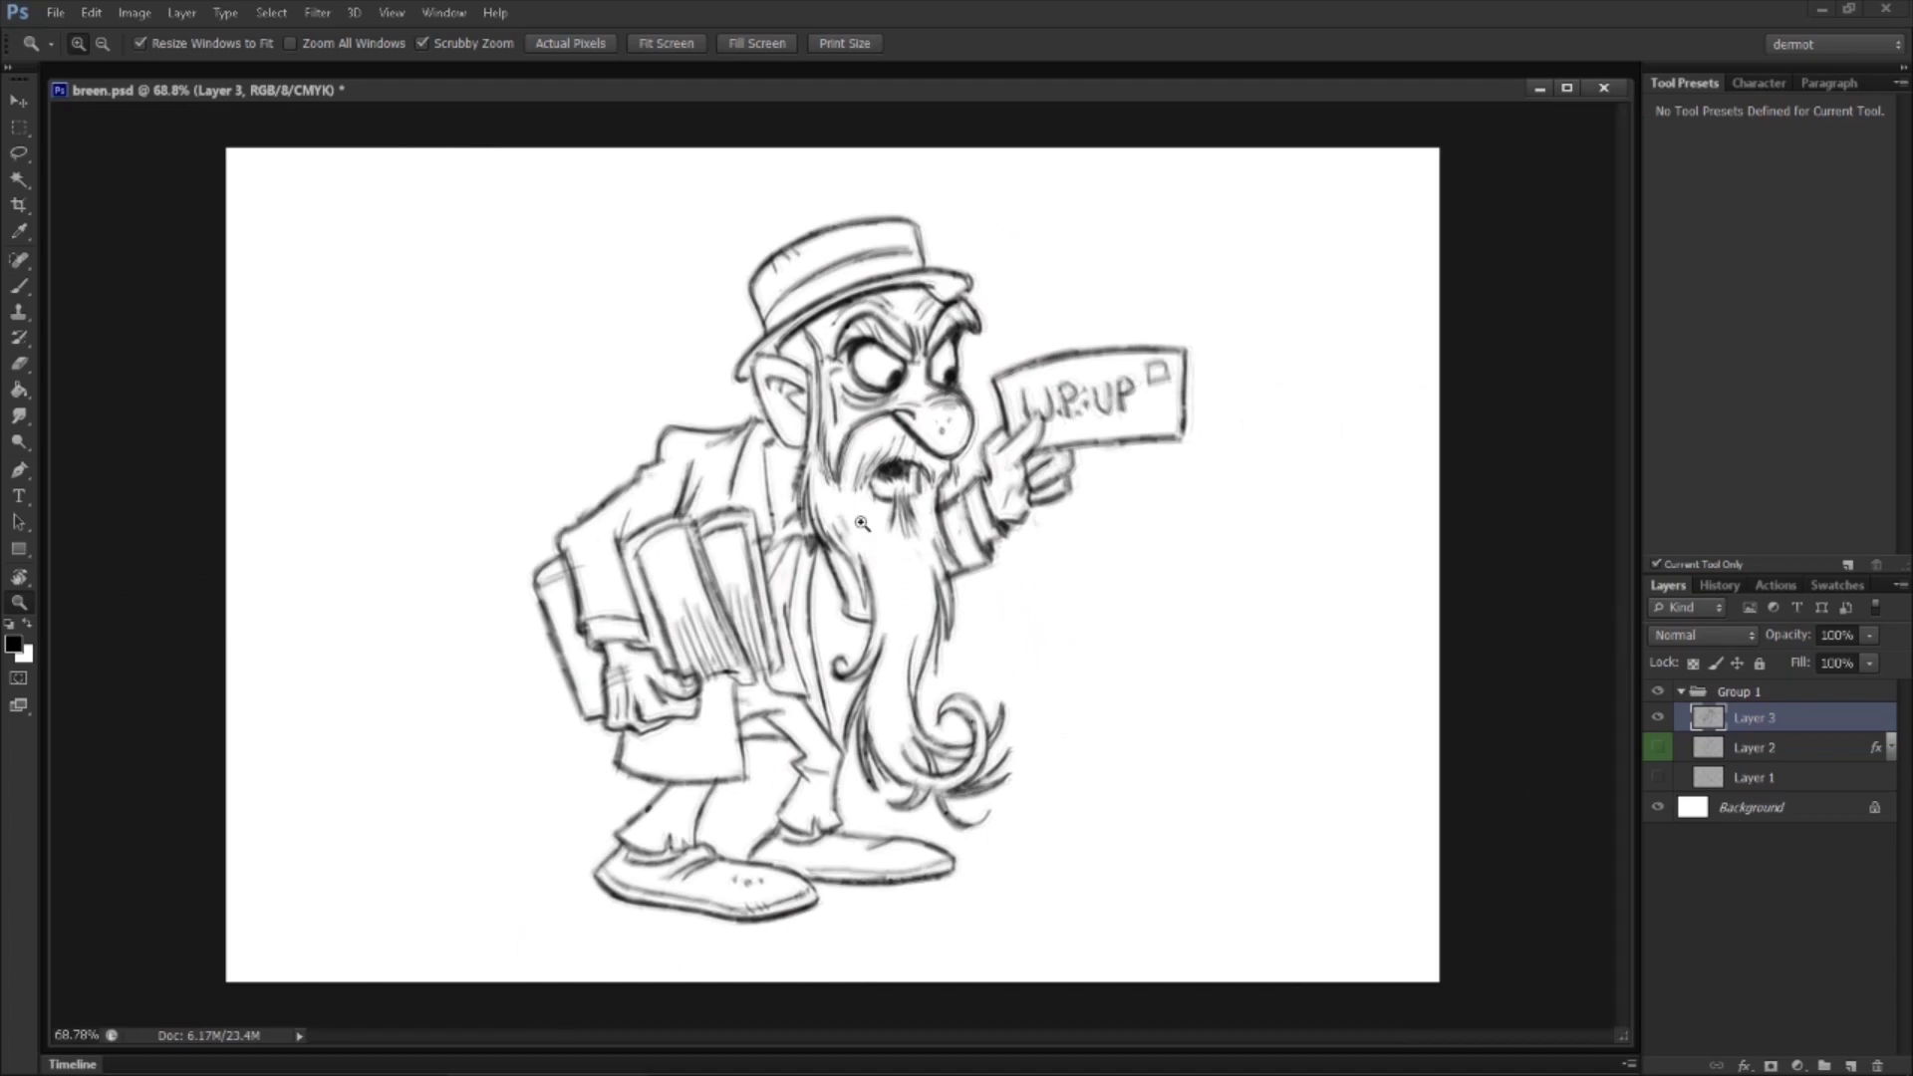
{"action": "left_click_drag", "start_coordinate": [548, 624], "coordinate": [638, 620]}
{"action": "left_click", "coordinate": [24, 369]}
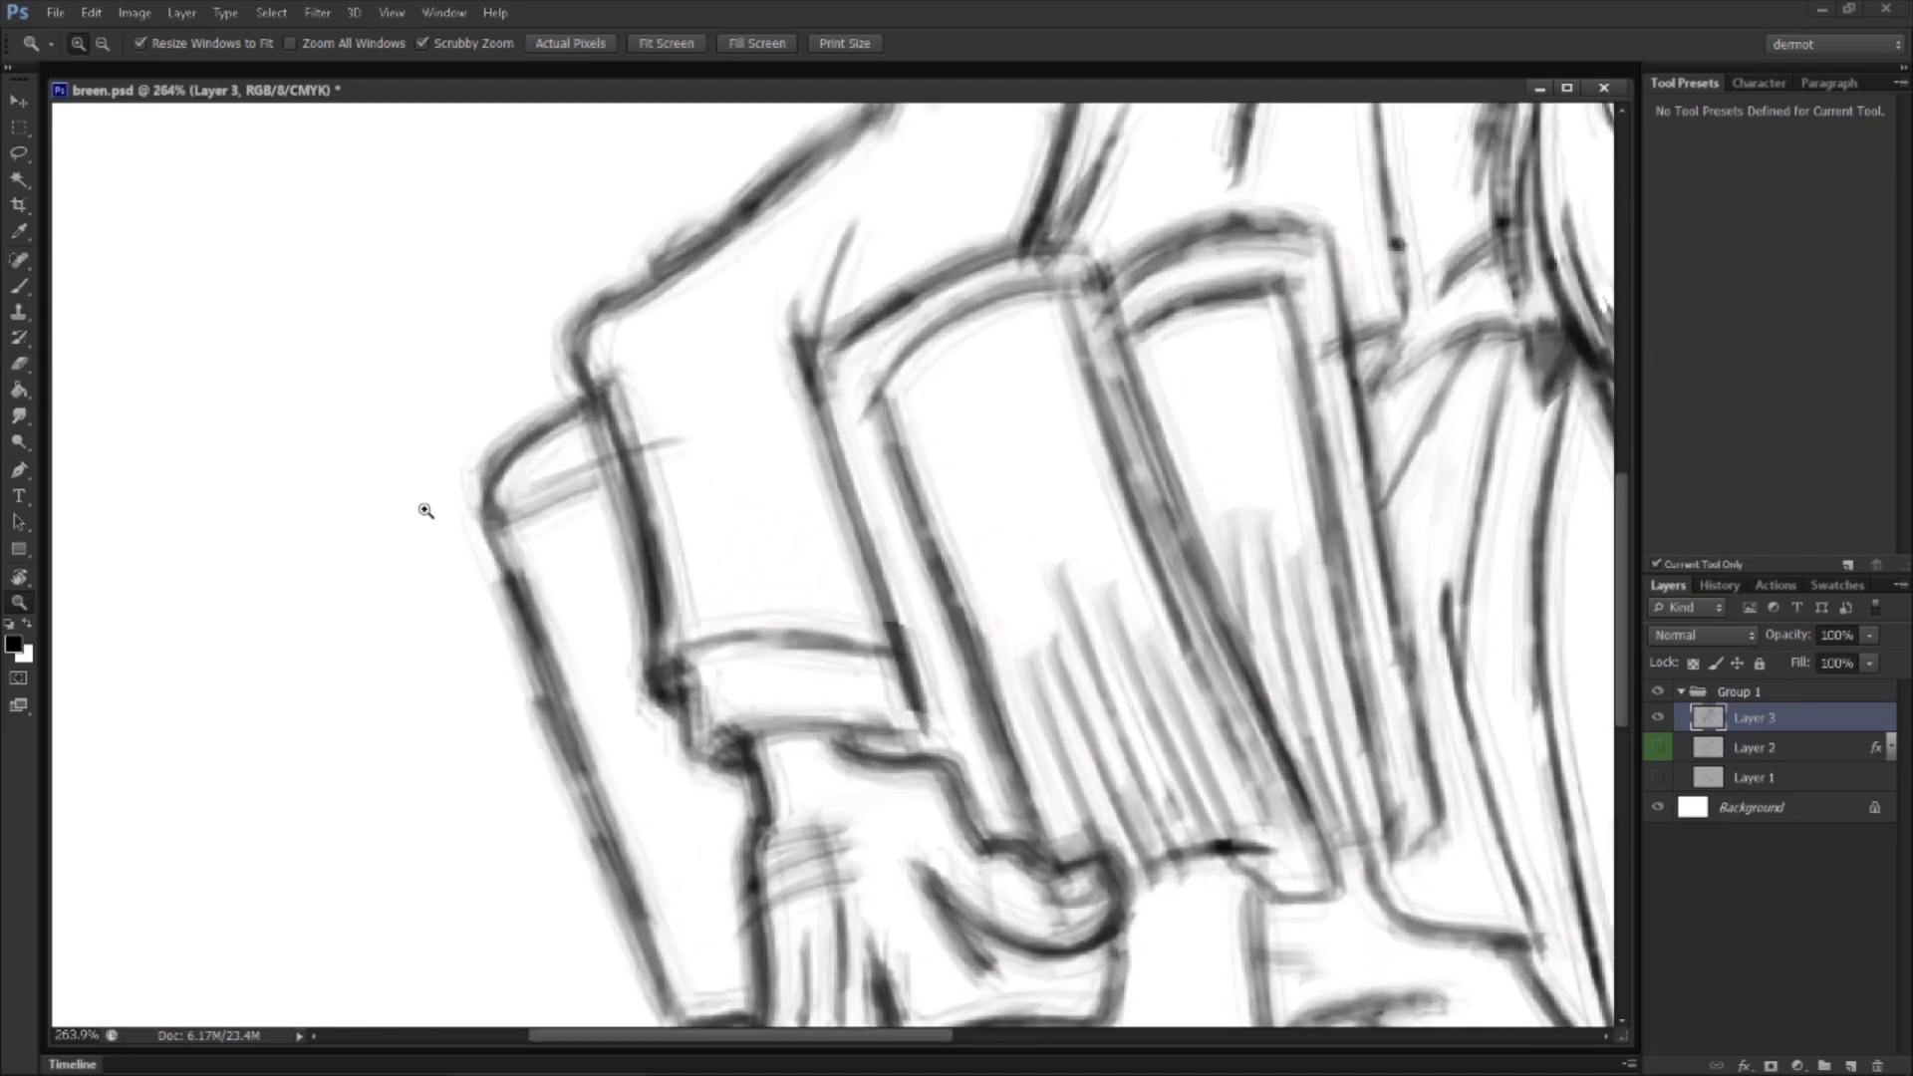
{"action": "left_click_drag", "start_coordinate": [616, 366], "coordinate": [649, 482]}
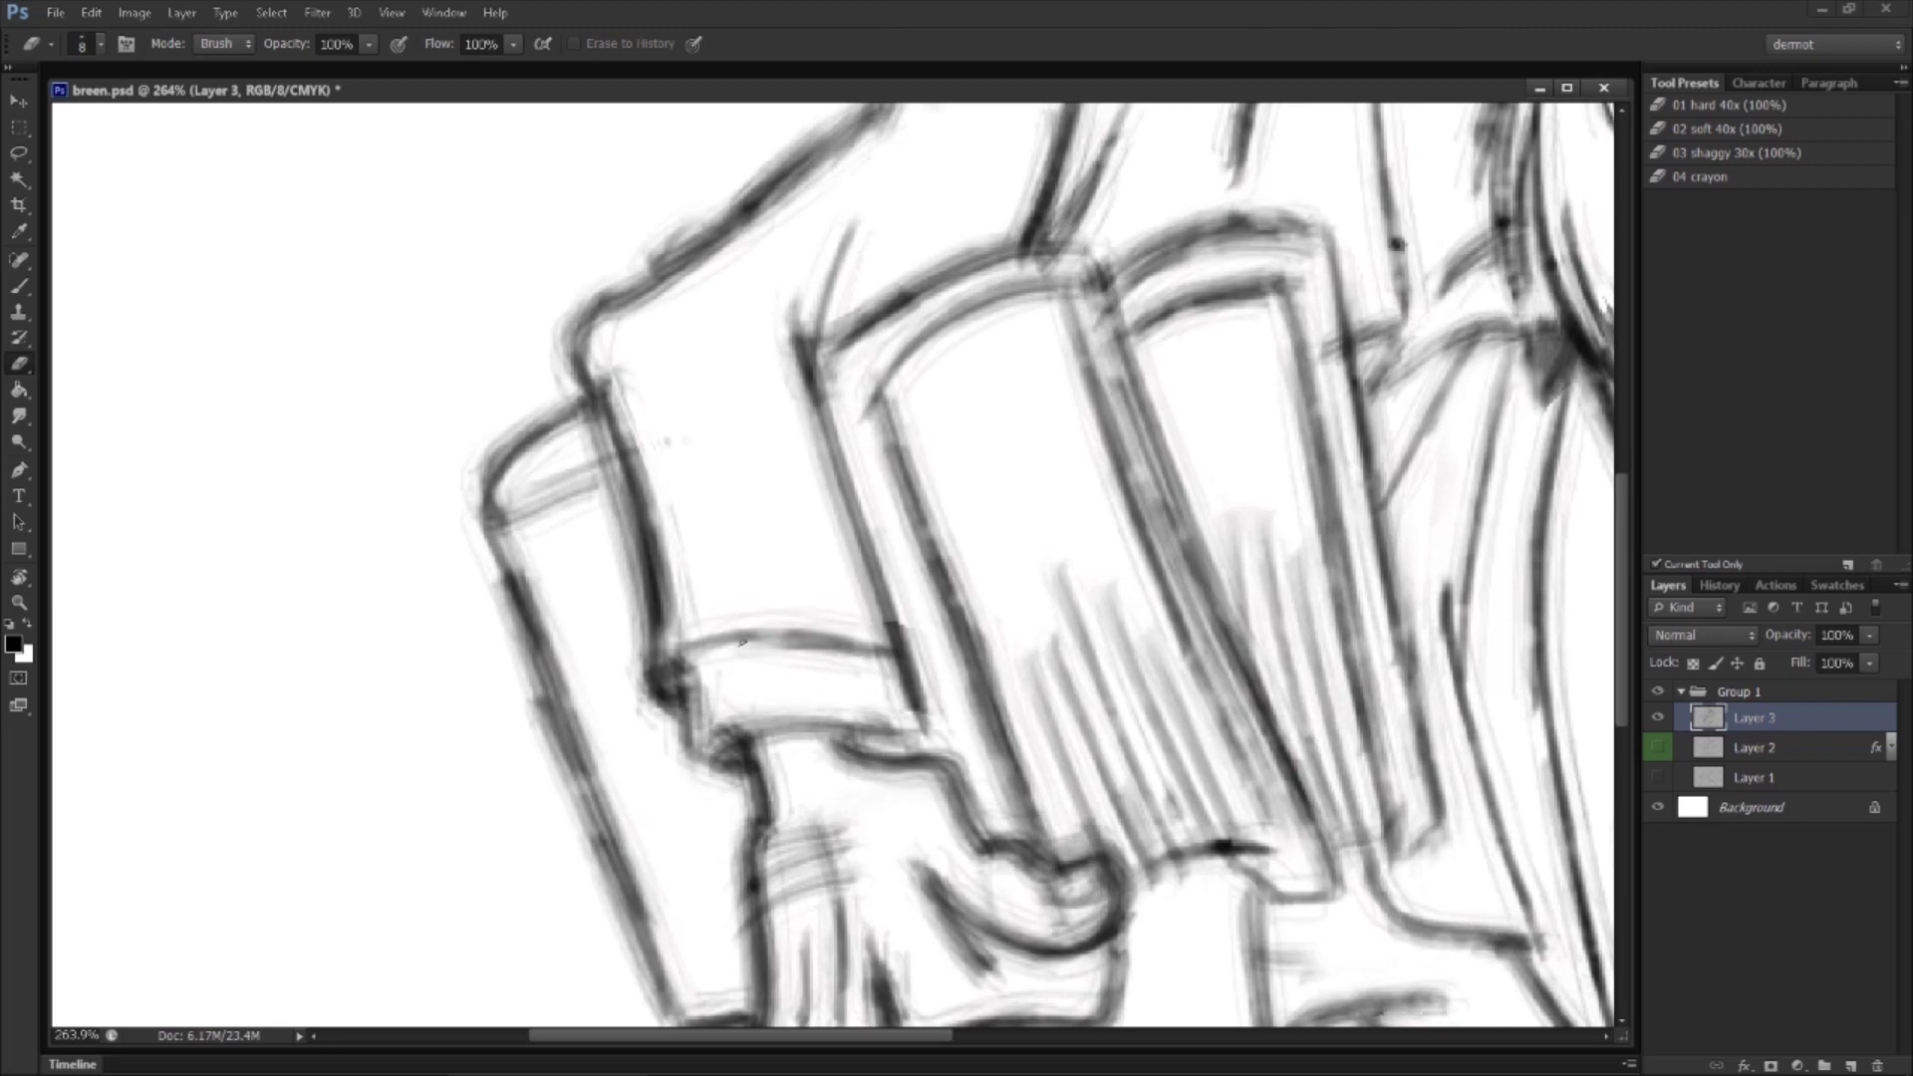
Step: Darken the cuff's outline and the sleeve's outer edge beside the book with the Brush
{"action": "key", "text": "b"}
{"action": "mouse_move", "coordinate": [658, 673]}
{"action": "left_mouse_down"}
{"action": "mouse_move", "coordinate": [778, 643]}
{"action": "mouse_move", "coordinate": [702, 648]}
{"action": "mouse_move", "coordinate": [926, 646]}
{"action": "left_mouse_up"}
{"action": "mouse_move", "coordinate": [743, 737]}
{"action": "left_mouse_down"}
{"action": "mouse_move", "coordinate": [718, 765]}
{"action": "mouse_move", "coordinate": [698, 742]}
{"action": "left_mouse_up"}
{"action": "mouse_move", "coordinate": [717, 675]}
{"action": "left_mouse_down"}
{"action": "mouse_move", "coordinate": [680, 666]}
{"action": "mouse_move", "coordinate": [665, 697]}
{"action": "mouse_move", "coordinate": [917, 746]}
{"action": "left_mouse_up"}
{"action": "scroll", "coordinate": [991, 697], "scroll_direction": "right", "scroll_amount": 3}
{"action": "left_click_drag", "start_coordinate": [580, 371], "coordinate": [643, 608]}
Step: Darken the long dividing edge between the two books and round off the near book's corners
{"action": "key", "text": "z"}
{"action": "left_click", "coordinate": [573, 687], "text": "alt"}
{"action": "left_click_drag", "start_coordinate": [762, 705], "coordinate": [940, 798]}
{"action": "key", "text": "r"}
{"action": "scroll", "coordinate": [688, 594], "scroll_direction": "down", "scroll_amount": 2}
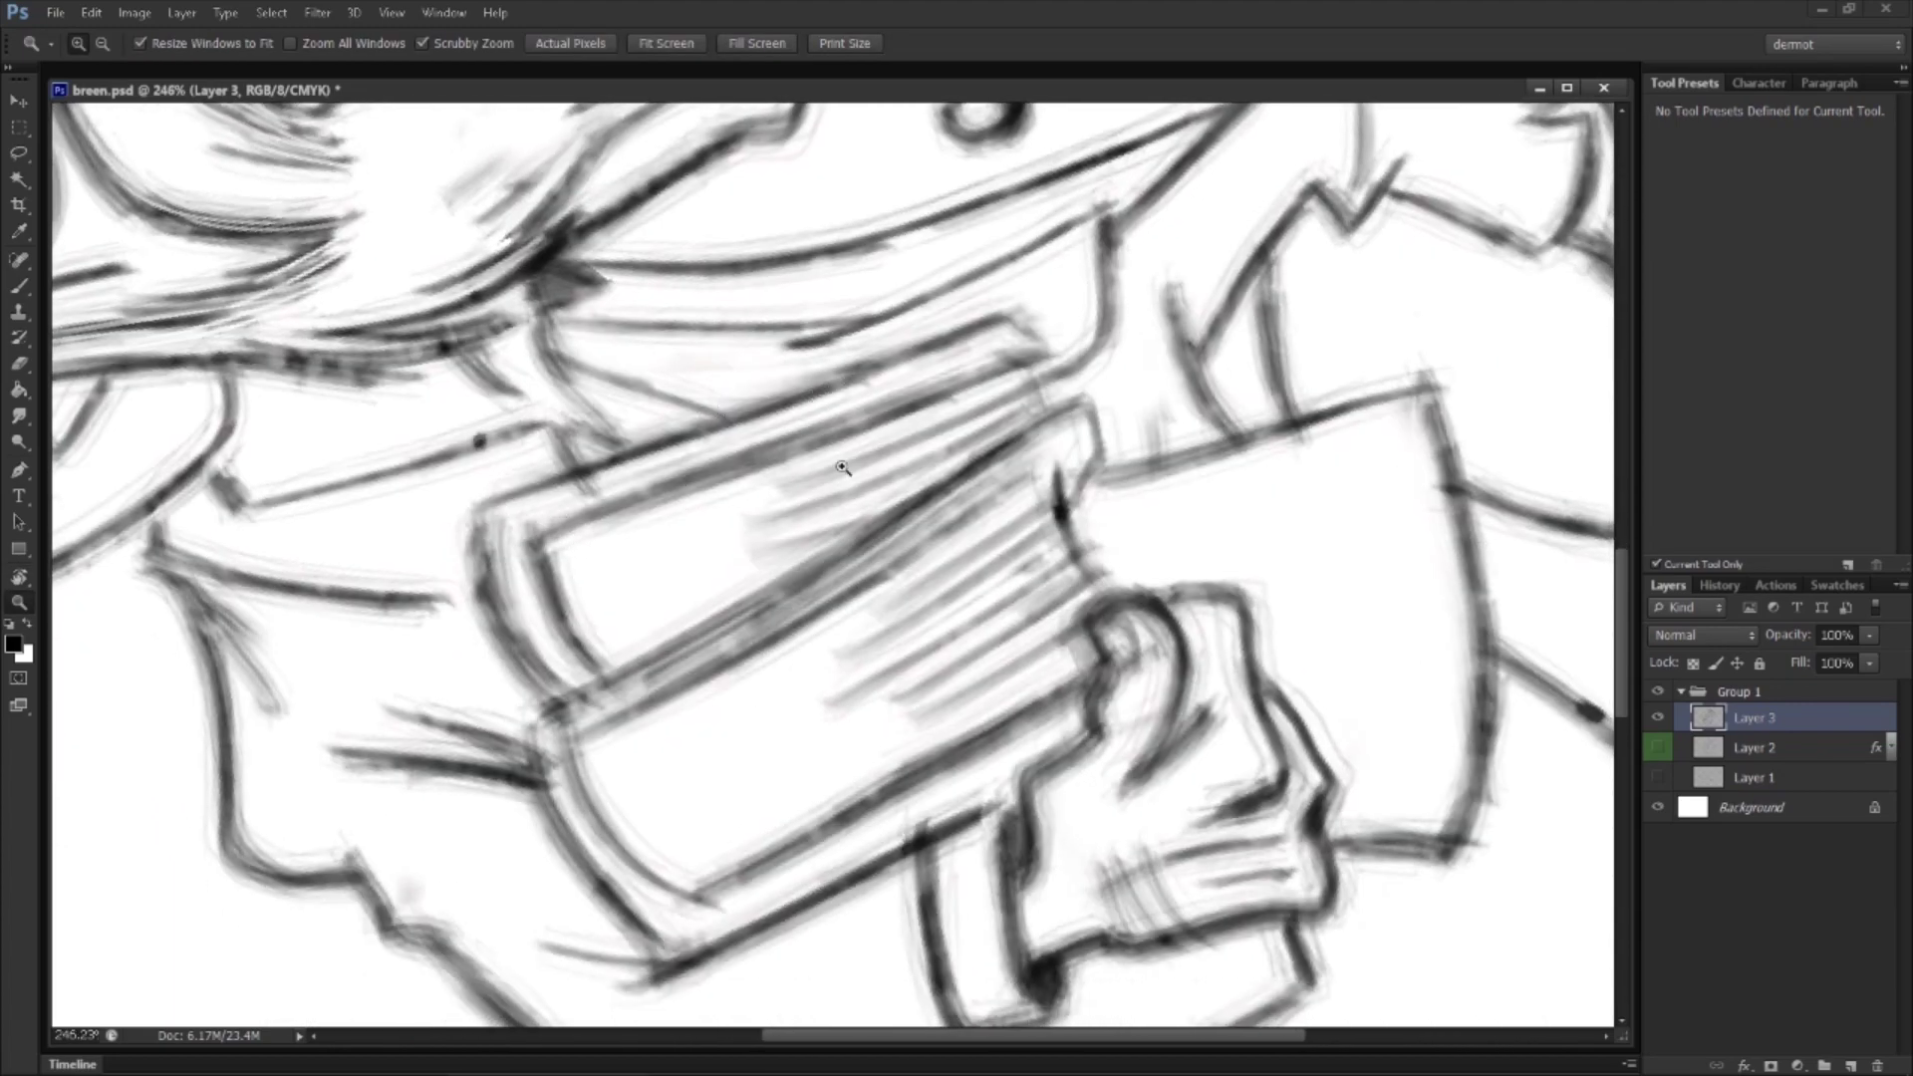
{"action": "scroll", "coordinate": [737, 648], "scroll_direction": "up", "scroll_amount": 2}
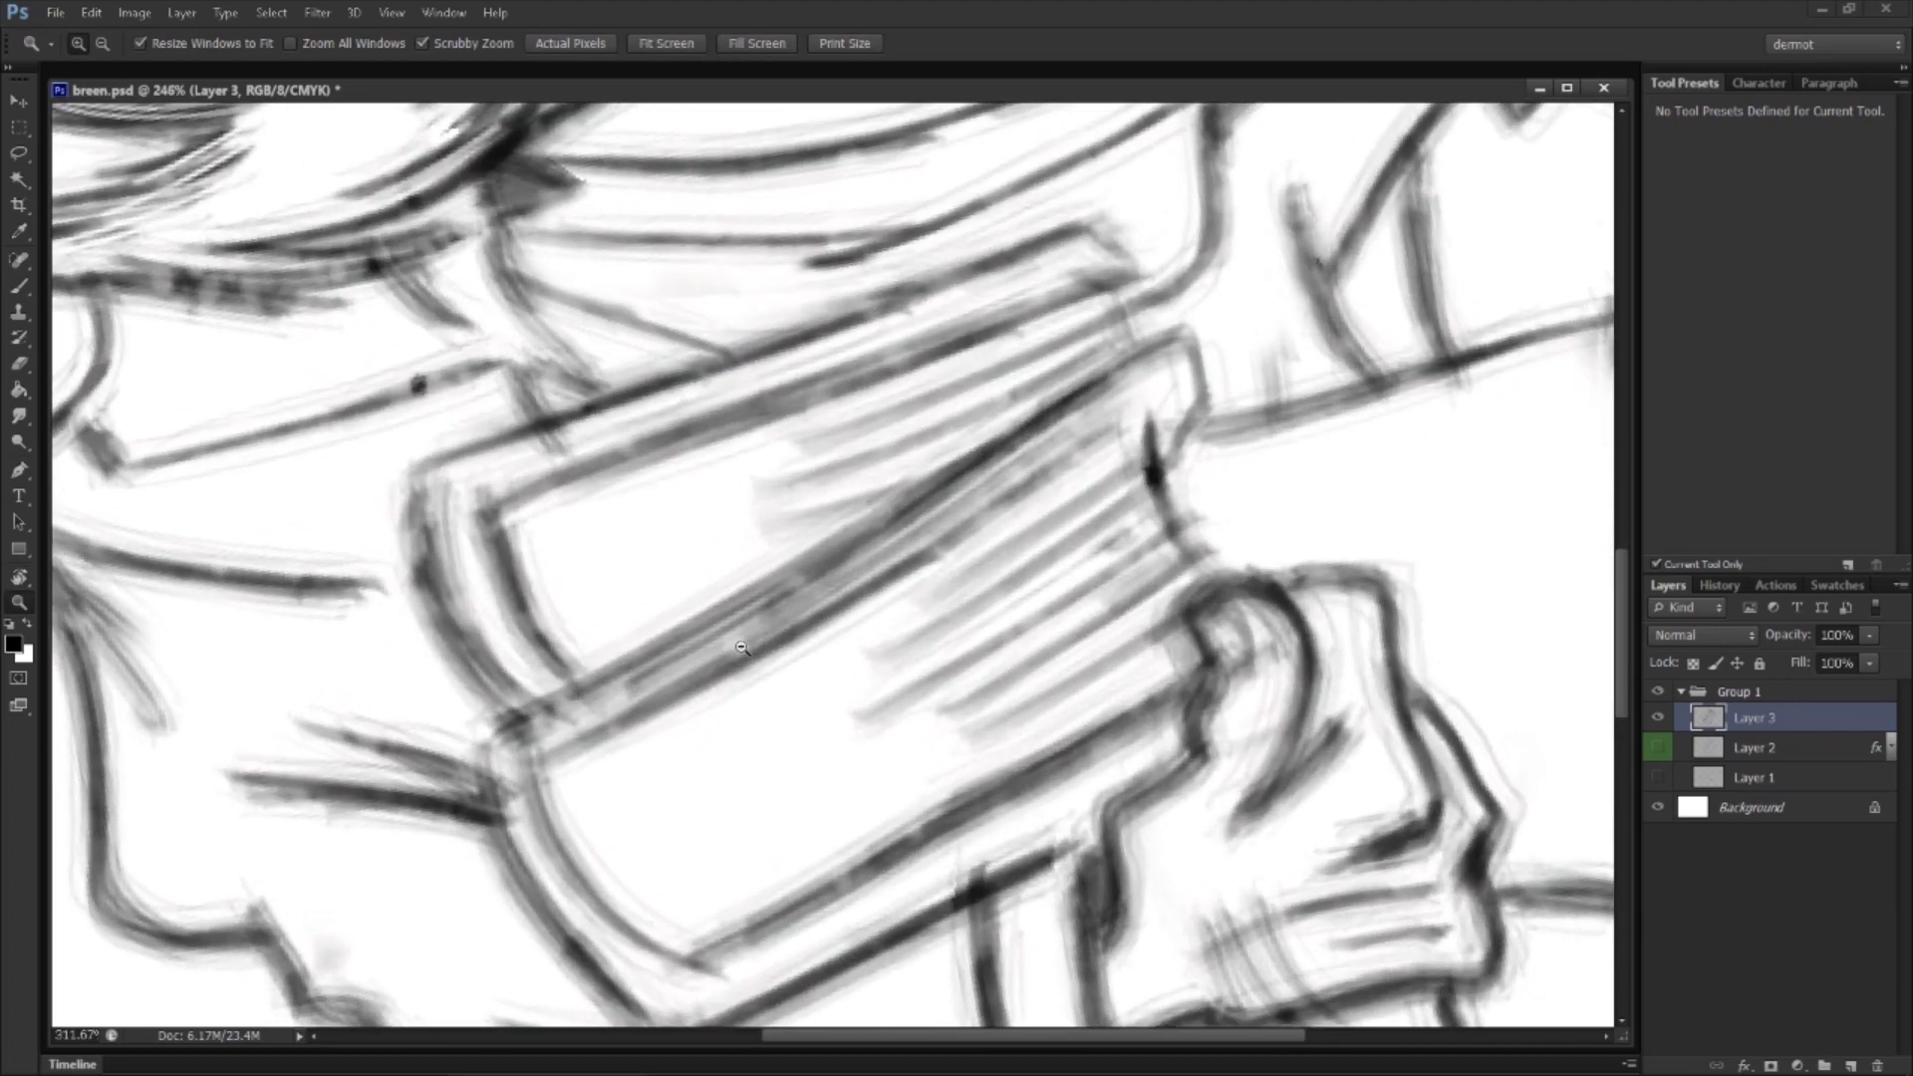
{"action": "key", "text": "b"}
{"action": "mouse_move", "coordinate": [503, 718]}
{"action": "left_mouse_down"}
{"action": "mouse_move", "coordinate": [688, 638]}
{"action": "mouse_move", "coordinate": [1096, 361]}
{"action": "mouse_move", "coordinate": [1183, 324]}
{"action": "mouse_move", "coordinate": [1214, 383]}
{"action": "mouse_move", "coordinate": [1174, 476]}
{"action": "left_mouse_up"}
{"action": "left_click_drag", "start_coordinate": [496, 732], "coordinate": [510, 787]}
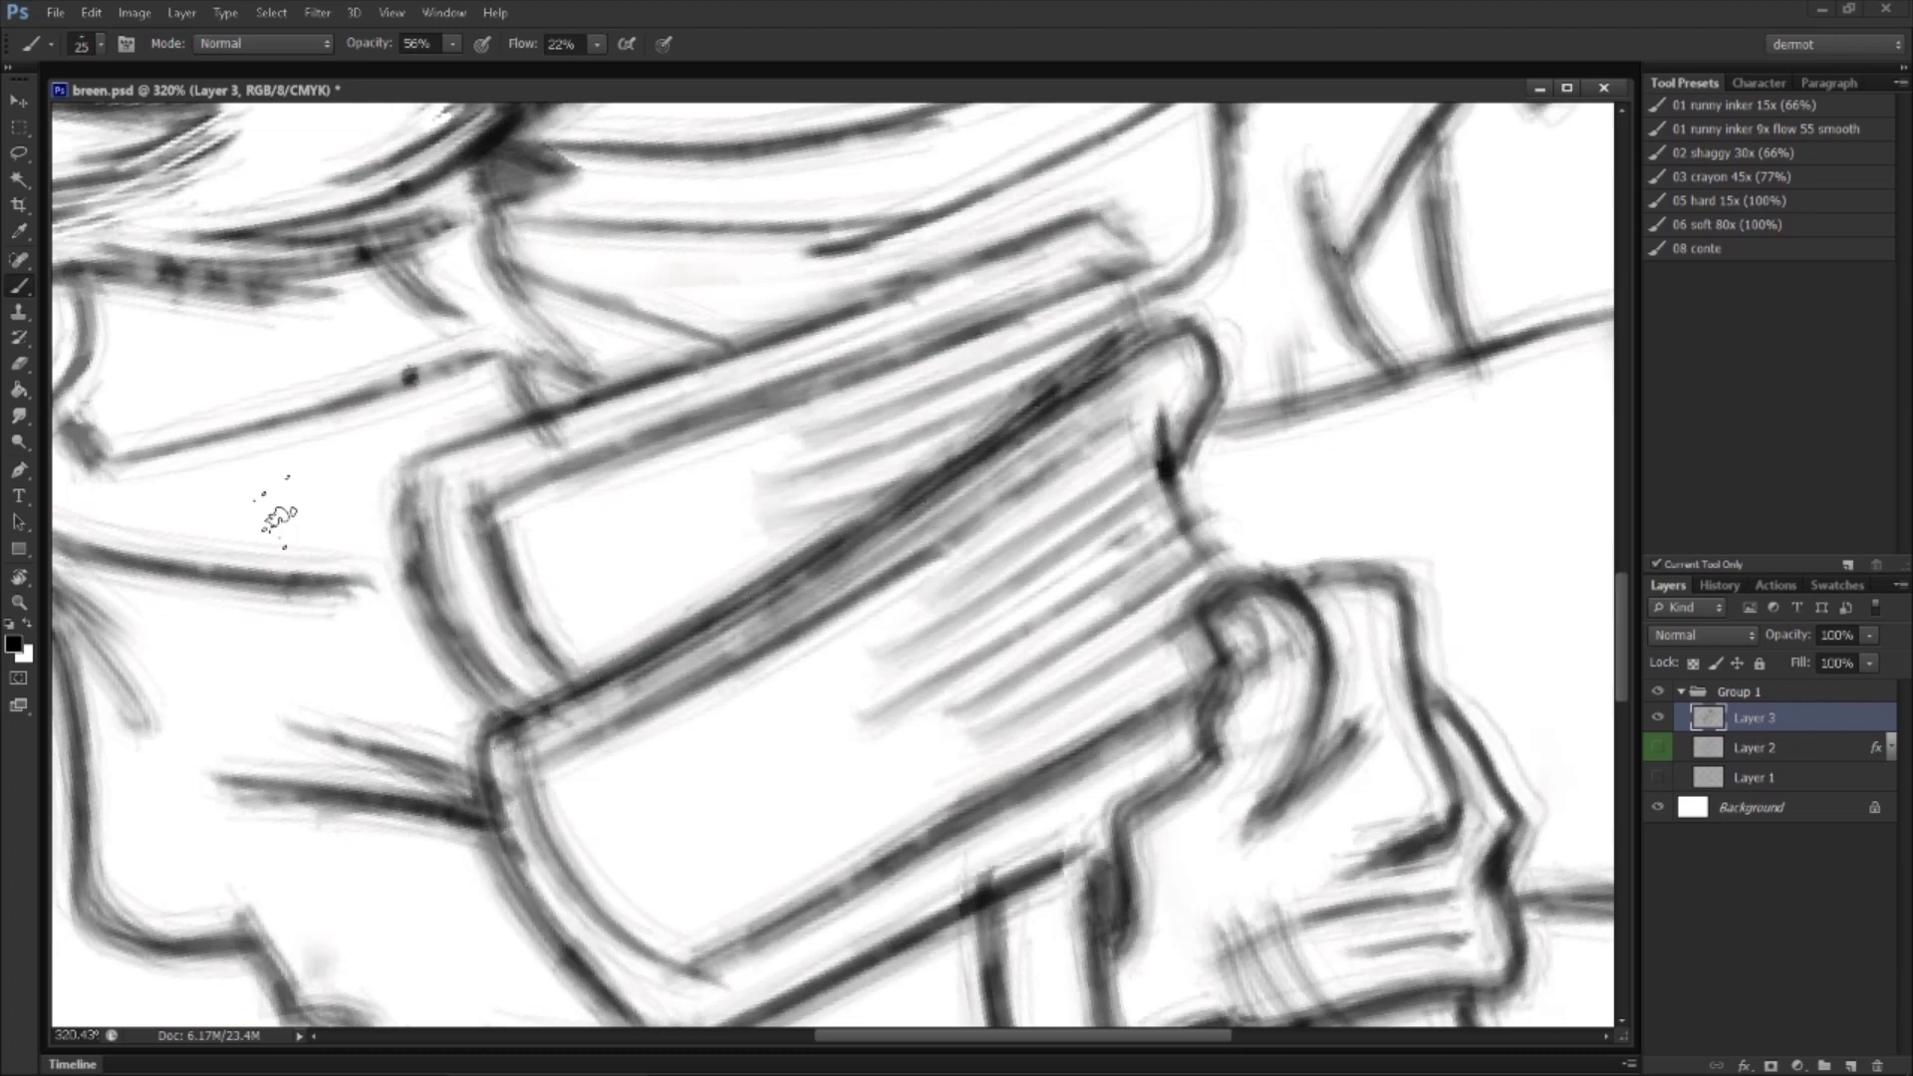
Step: Erase between the near book's cover edge and its pages to clean up the doubled lines
{"action": "key", "text": "e"}
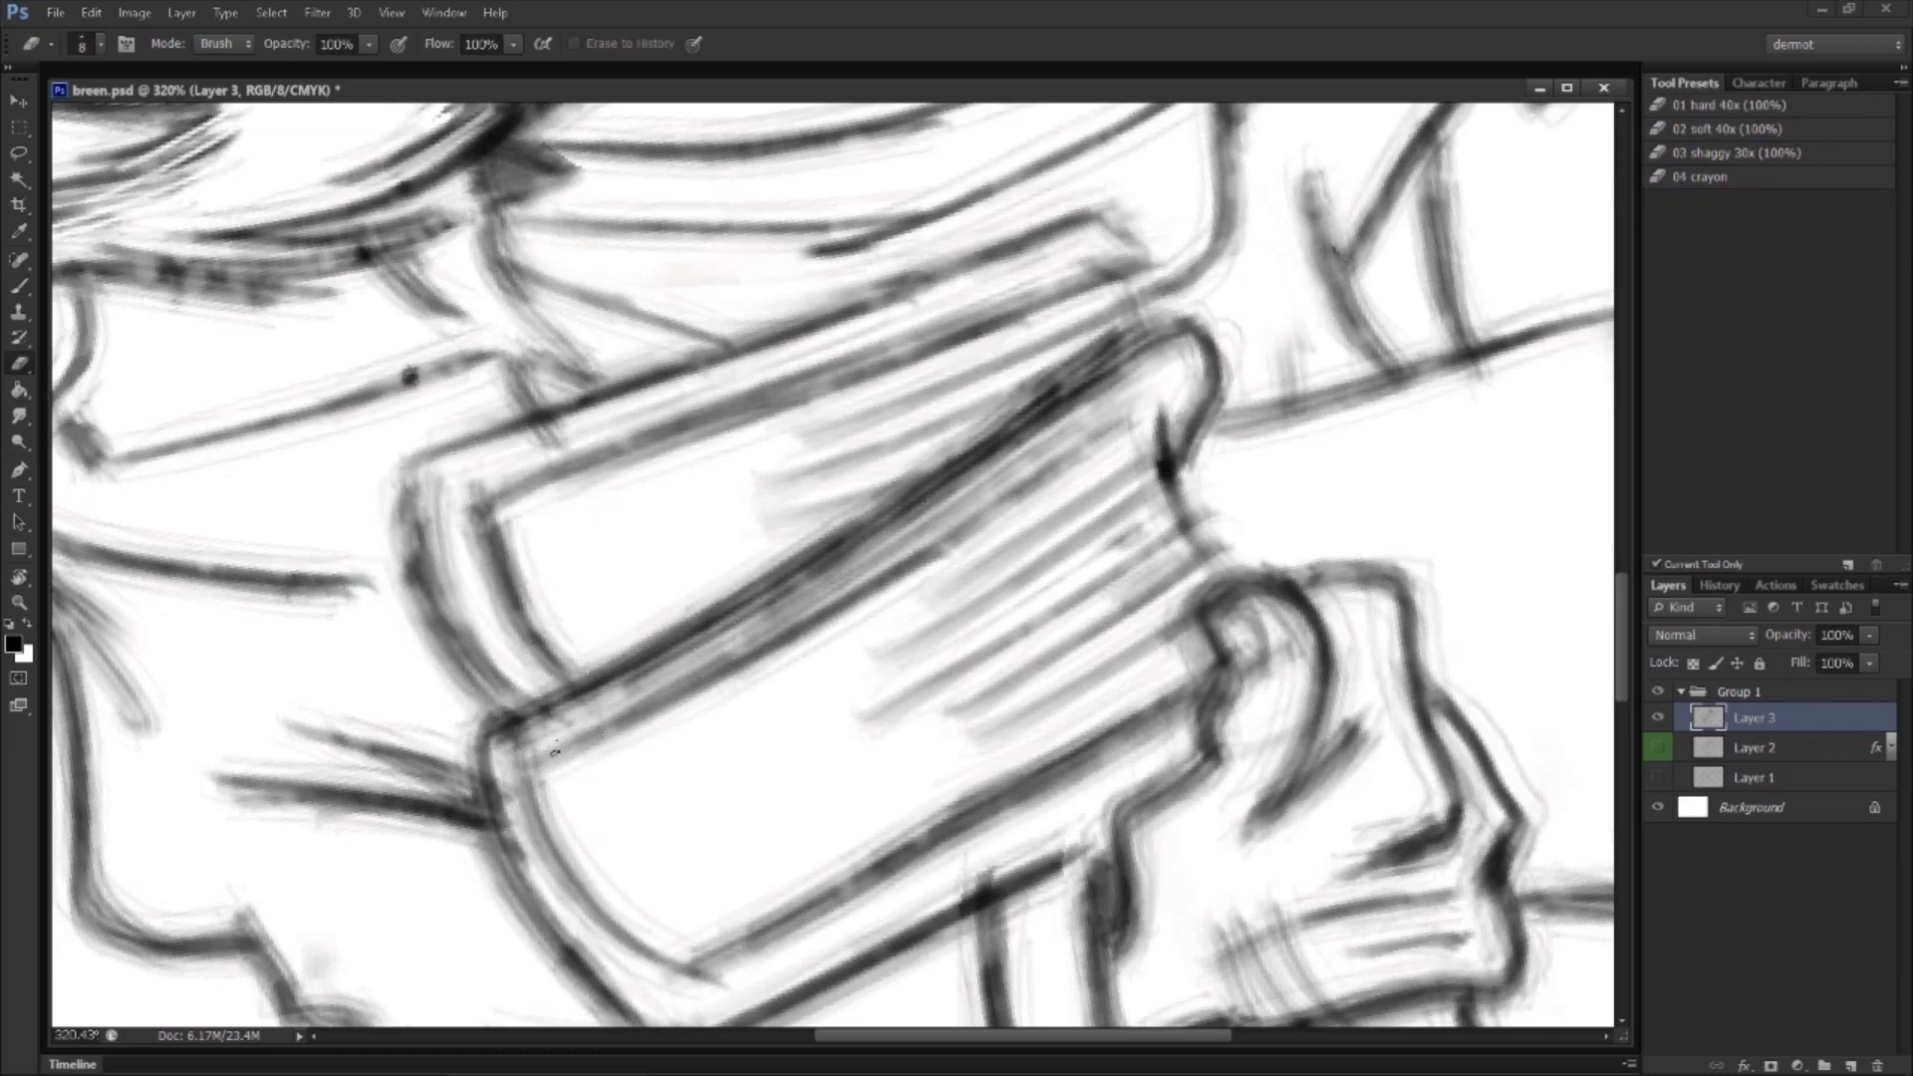
{"action": "left_click_drag", "start_coordinate": [591, 709], "coordinate": [927, 534]}
{"action": "left_click_drag", "start_coordinate": [998, 470], "coordinate": [1101, 392]}
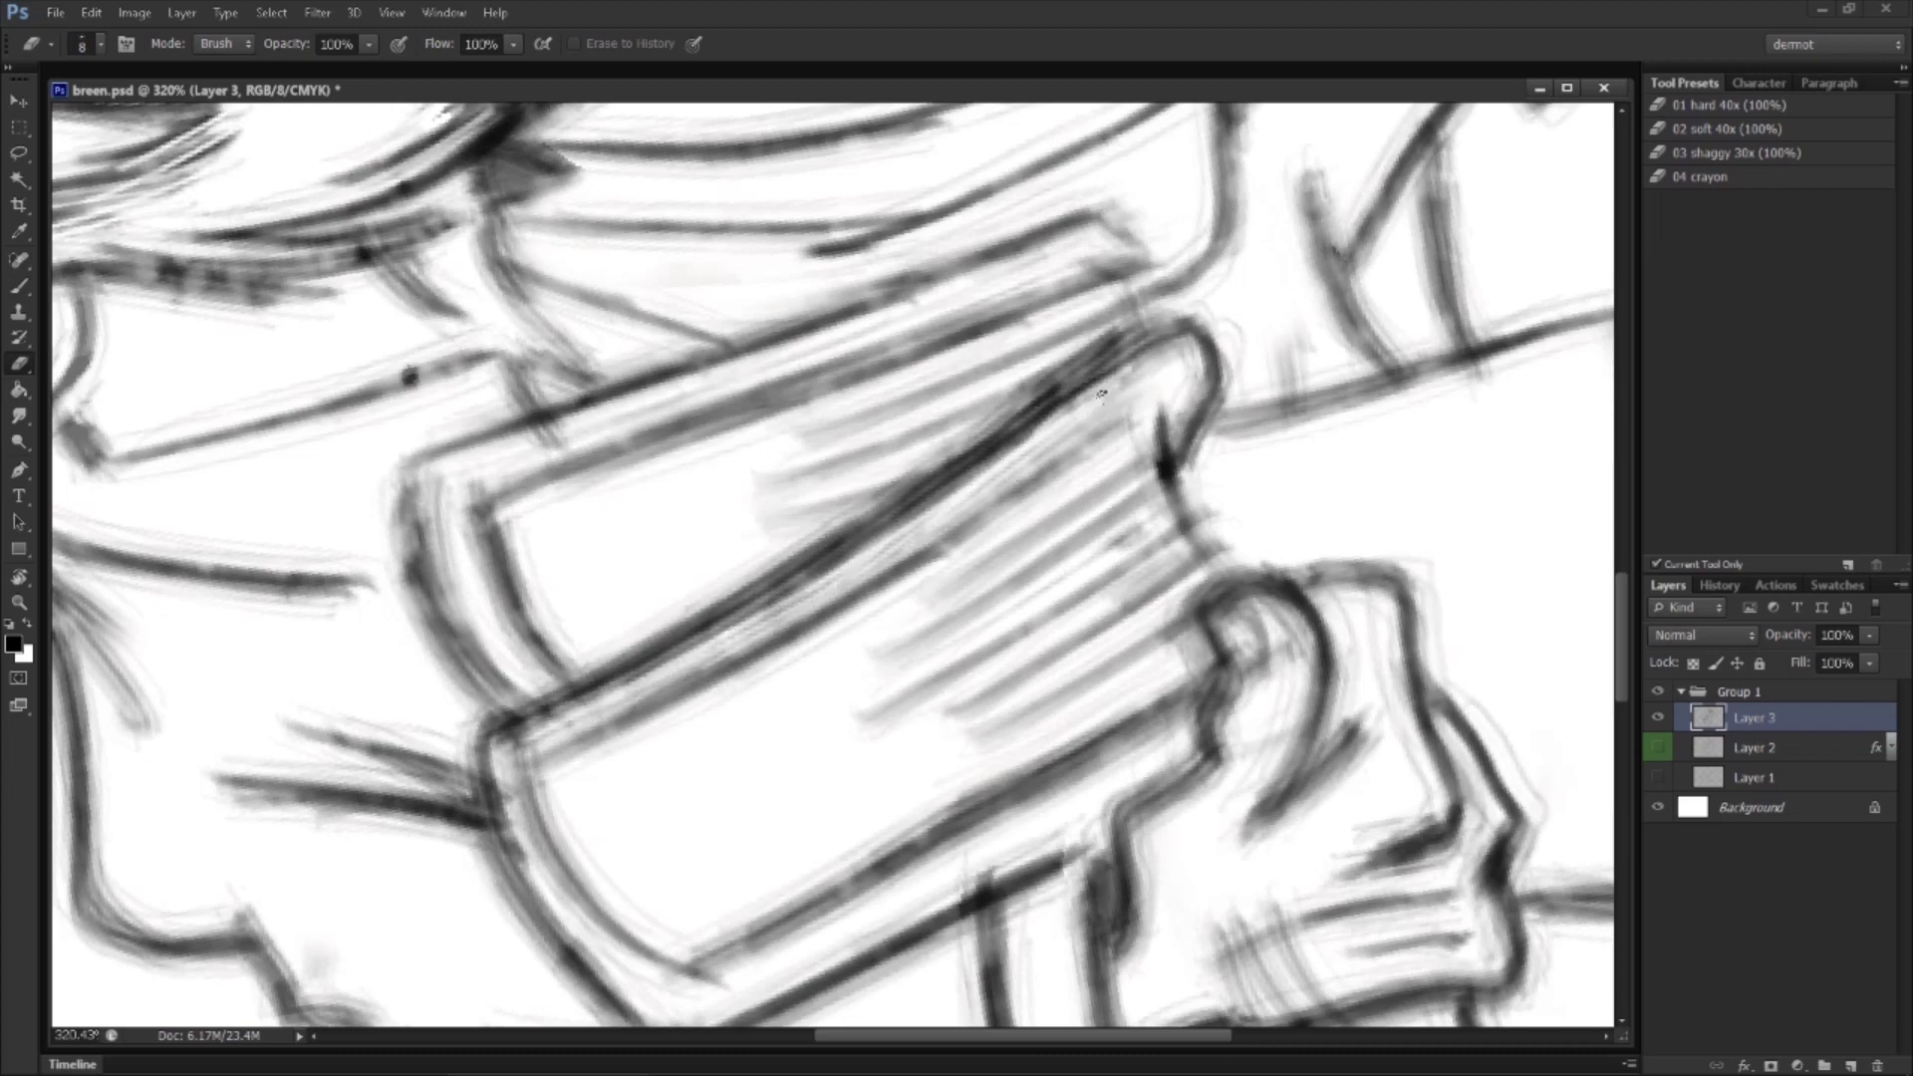
{"action": "left_click_drag", "start_coordinate": [1007, 488], "coordinate": [1005, 566]}
{"action": "left_click", "coordinate": [20, 287]}
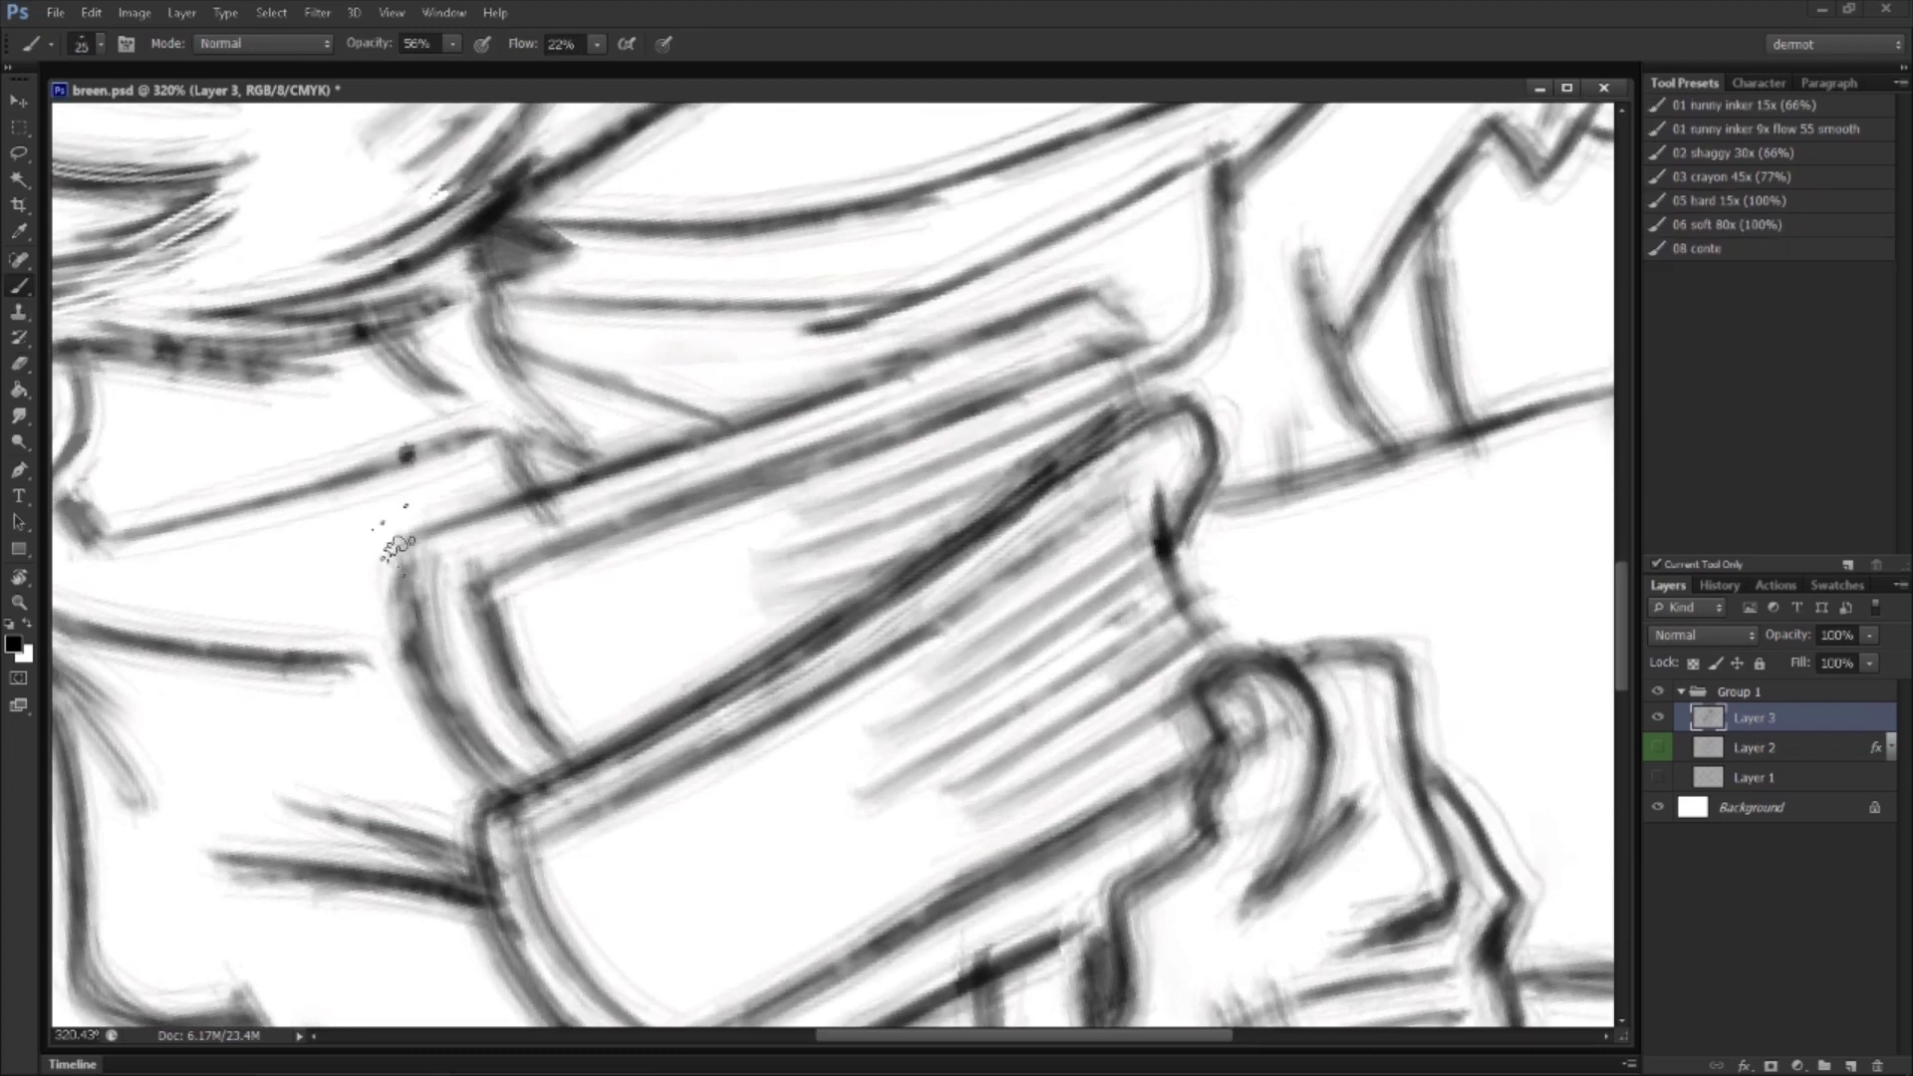
Step: Darken the far book's rounded end and its long outer cover edge up to the corner by the fingers
{"action": "mouse_move", "coordinate": [418, 543]}
{"action": "left_mouse_down"}
{"action": "mouse_move", "coordinate": [444, 705]}
{"action": "mouse_move", "coordinate": [410, 595]}
{"action": "mouse_move", "coordinate": [471, 742]}
{"action": "left_mouse_up"}
{"action": "mouse_move", "coordinate": [410, 546]}
{"action": "left_mouse_down"}
{"action": "mouse_move", "coordinate": [1113, 297]}
{"action": "mouse_move", "coordinate": [1158, 342]}
{"action": "mouse_move", "coordinate": [1131, 334]}
{"action": "mouse_move", "coordinate": [1111, 396]}
{"action": "left_mouse_up"}
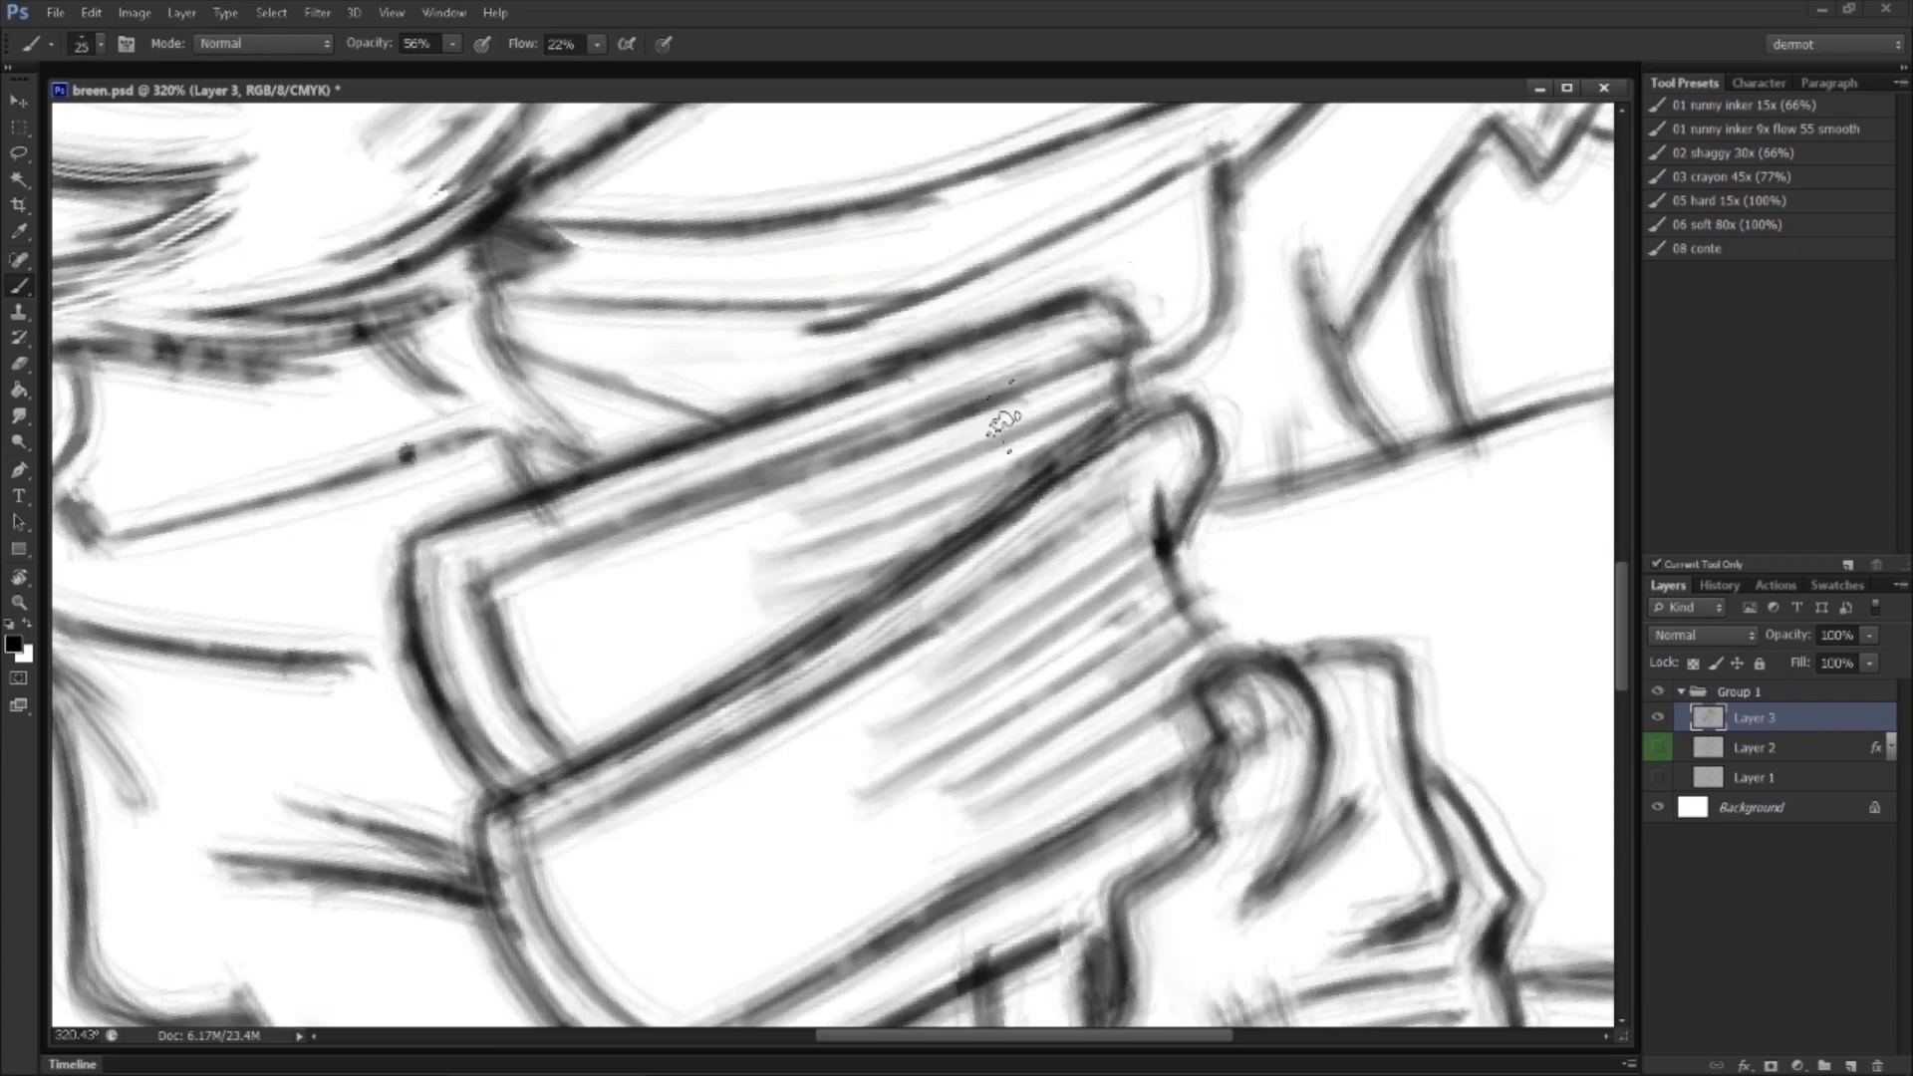
{"action": "left_click_drag", "start_coordinate": [387, 563], "coordinate": [498, 797]}
{"action": "left_click_drag", "start_coordinate": [421, 535], "coordinate": [1081, 307]}
{"action": "left_click_drag", "start_coordinate": [913, 598], "coordinate": [968, 274]}
Step: Darken the rounded corner and long outer edge of the book protruding behind the sleeve with the Brush
{"action": "key", "text": "r"}
{"action": "left_click_drag", "start_coordinate": [981, 598], "coordinate": [837, 723]}
{"action": "key", "text": "z"}
{"action": "left_click_drag", "start_coordinate": [897, 659], "coordinate": [830, 659]}
{"action": "left_click_drag", "start_coordinate": [558, 598], "coordinate": [698, 558]}
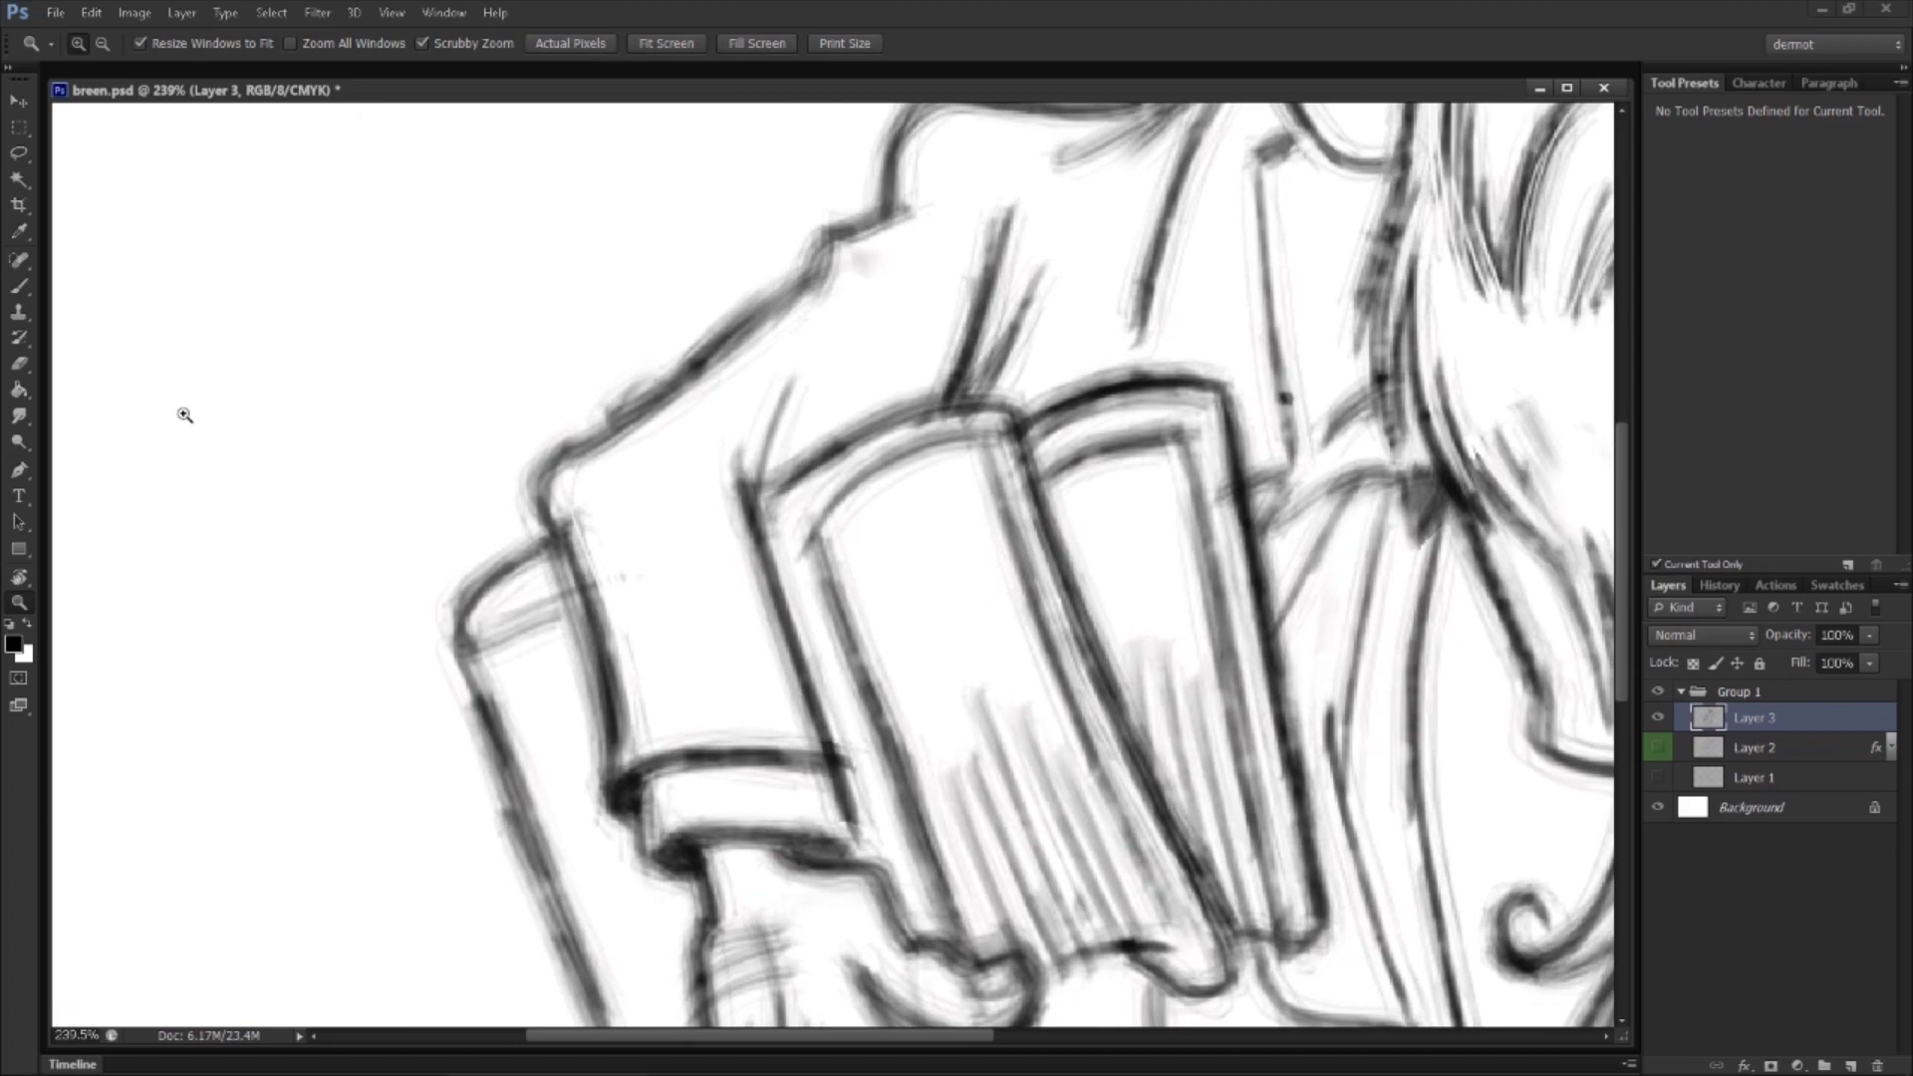
{"action": "left_click", "coordinate": [20, 283]}
{"action": "mouse_move", "coordinate": [808, 470]}
{"action": "left_mouse_down"}
{"action": "mouse_move", "coordinate": [877, 431]}
{"action": "mouse_move", "coordinate": [855, 452]}
{"action": "left_mouse_up"}
{"action": "mouse_move", "coordinate": [473, 599]}
{"action": "left_mouse_down"}
{"action": "mouse_move", "coordinate": [554, 555]}
{"action": "mouse_move", "coordinate": [451, 631]}
{"action": "left_mouse_up"}
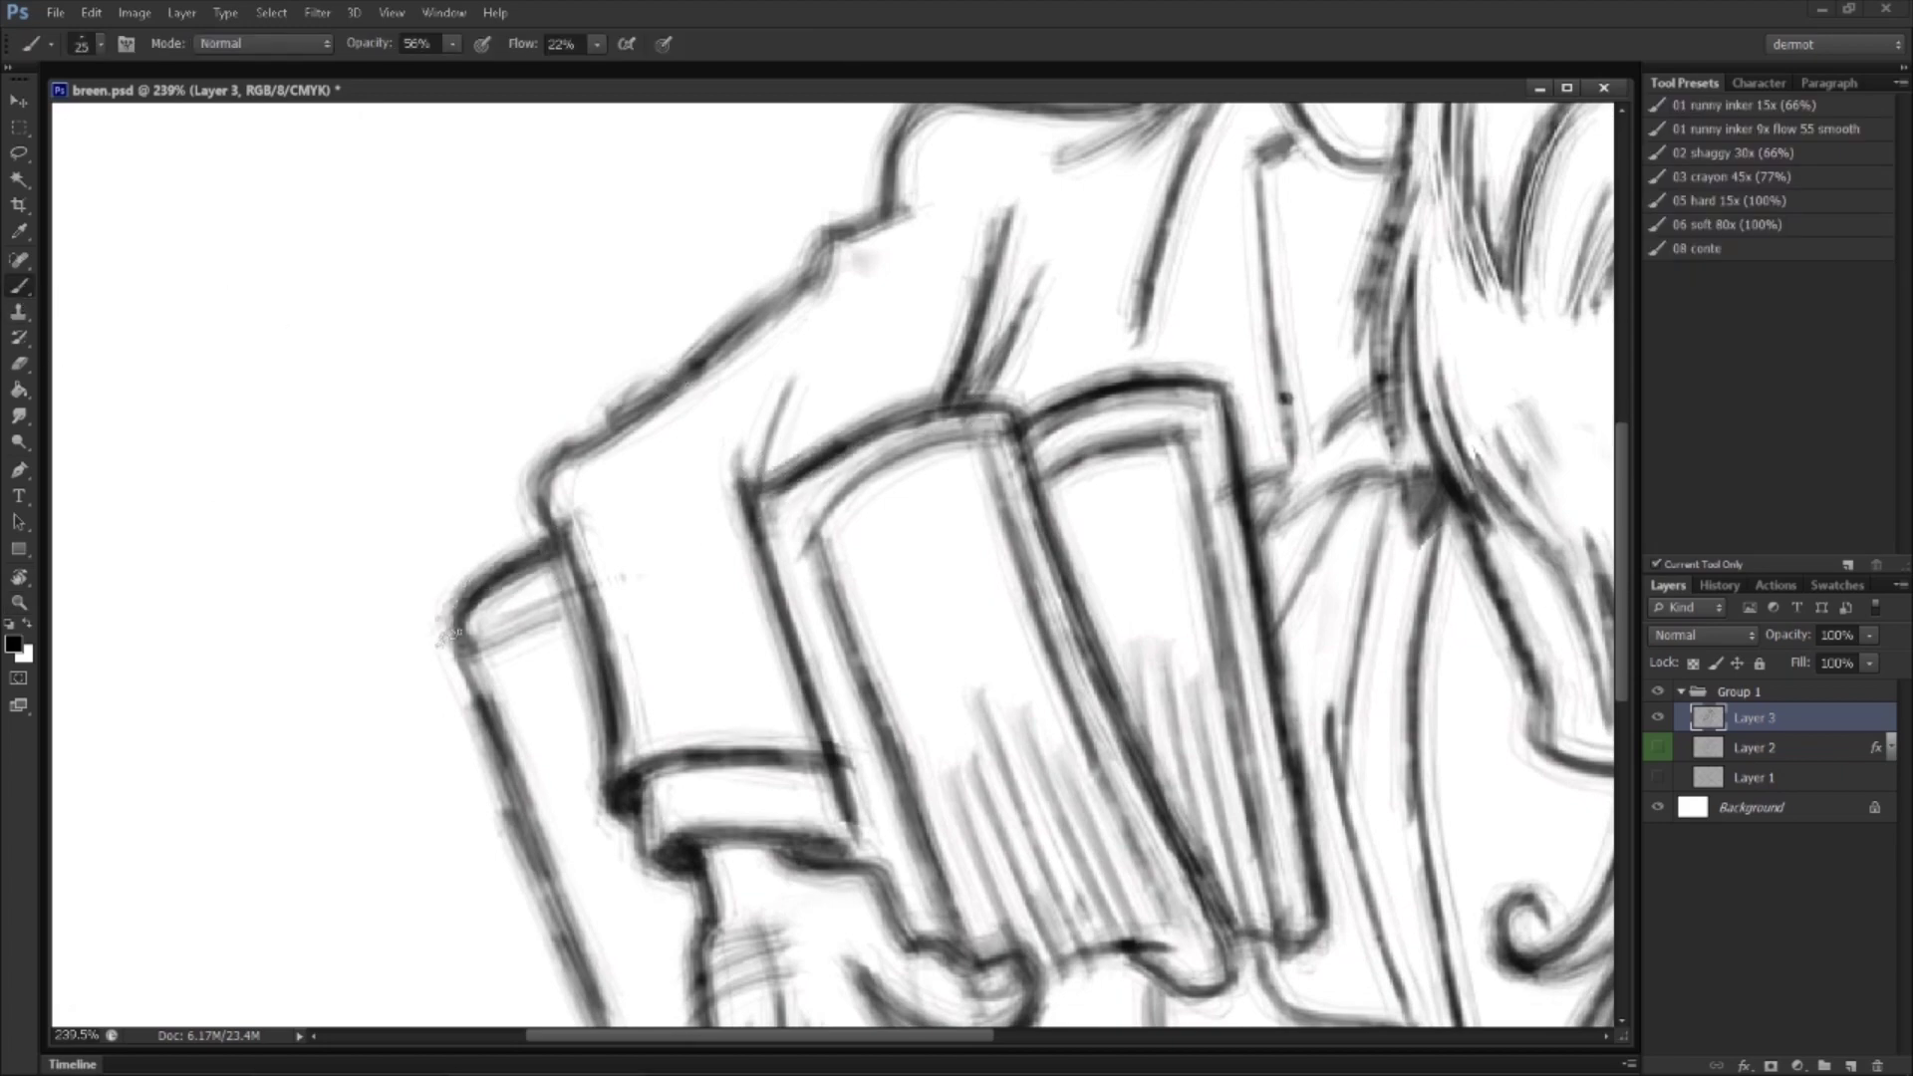
{"action": "left_click_drag", "start_coordinate": [613, 742], "coordinate": [610, 493]}
{"action": "mouse_move", "coordinate": [484, 463]}
{"action": "left_mouse_down"}
{"action": "mouse_move", "coordinate": [638, 837]}
{"action": "mouse_move", "coordinate": [498, 817]}
{"action": "left_mouse_up"}
Step: Erase the long coat line between the books and the curled beard tip with an enlarged Eraser
{"action": "key", "text": "z"}
{"action": "mouse_move", "coordinate": [845, 658]}
{"action": "left_mouse_down"}
{"action": "mouse_move", "coordinate": [812, 678]}
{"action": "mouse_move", "coordinate": [876, 542]}
{"action": "mouse_move", "coordinate": [735, 611]}
{"action": "mouse_move", "coordinate": [744, 561]}
{"action": "mouse_move", "coordinate": [660, 377]}
{"action": "left_mouse_up"}
{"action": "key", "text": "e"}
{"action": "mouse_move", "coordinate": [705, 646]}
{"action": "left_mouse_down"}
{"action": "mouse_move", "coordinate": [656, 461]}
{"action": "mouse_move", "coordinate": [721, 700]}
{"action": "mouse_move", "coordinate": [681, 471]}
{"action": "mouse_move", "coordinate": [781, 889]}
{"action": "mouse_move", "coordinate": [737, 783]}
{"action": "mouse_move", "coordinate": [728, 817]}
{"action": "mouse_move", "coordinate": [796, 958]}
{"action": "left_mouse_up"}
{"action": "key", "text": "bracketright"}
{"action": "key", "text": "bracketright"}
{"action": "key", "text": "bracketright"}
{"action": "mouse_move", "coordinate": [714, 374]}
{"action": "left_mouse_down"}
{"action": "mouse_move", "coordinate": [697, 454]}
{"action": "mouse_move", "coordinate": [632, 566]}
{"action": "left_mouse_up"}
Step: Redraw the long coat line beside the curled beard tip with the Brush, tapering down to the coat's lower point
{"action": "left_click", "coordinate": [19, 287]}
{"action": "key", "text": "super"}
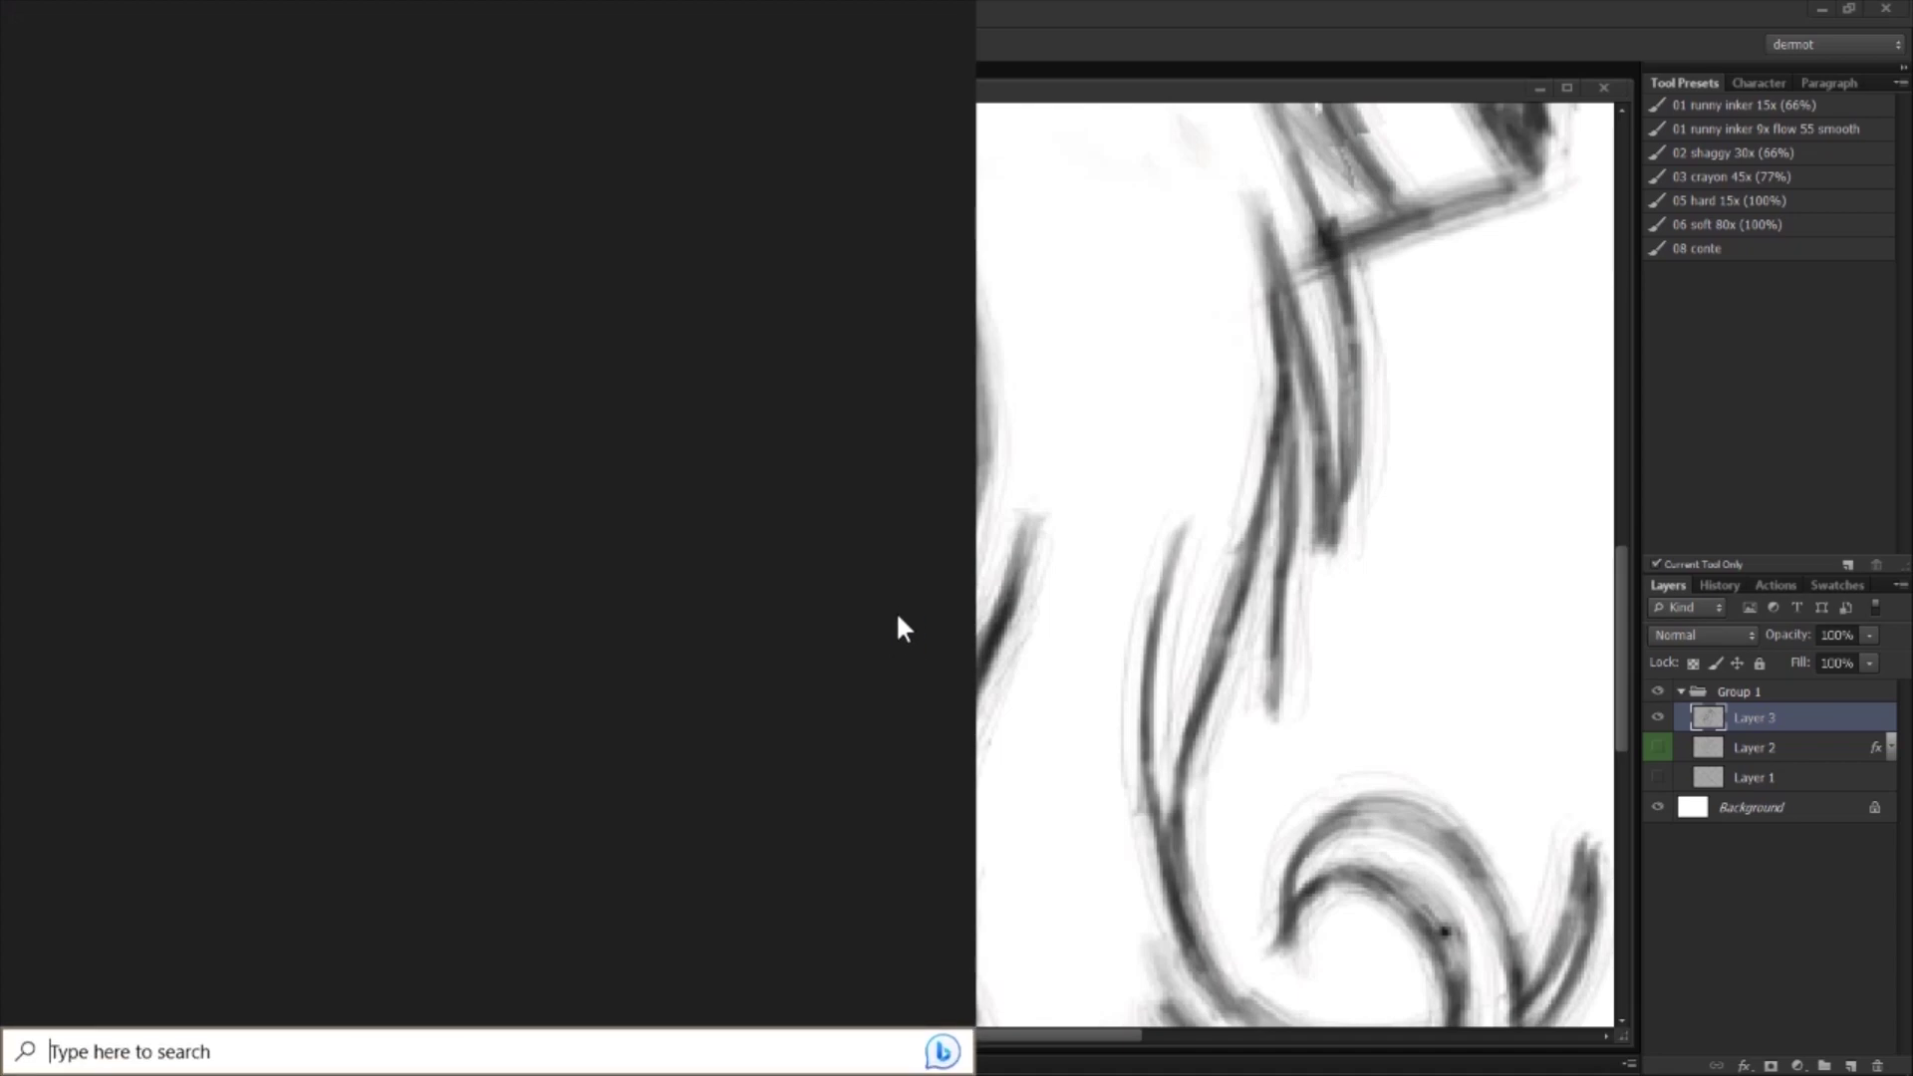
{"action": "left_click", "coordinate": [937, 33]}
{"action": "scroll", "coordinate": [812, 521], "scroll_direction": "down", "scroll_amount": 1}
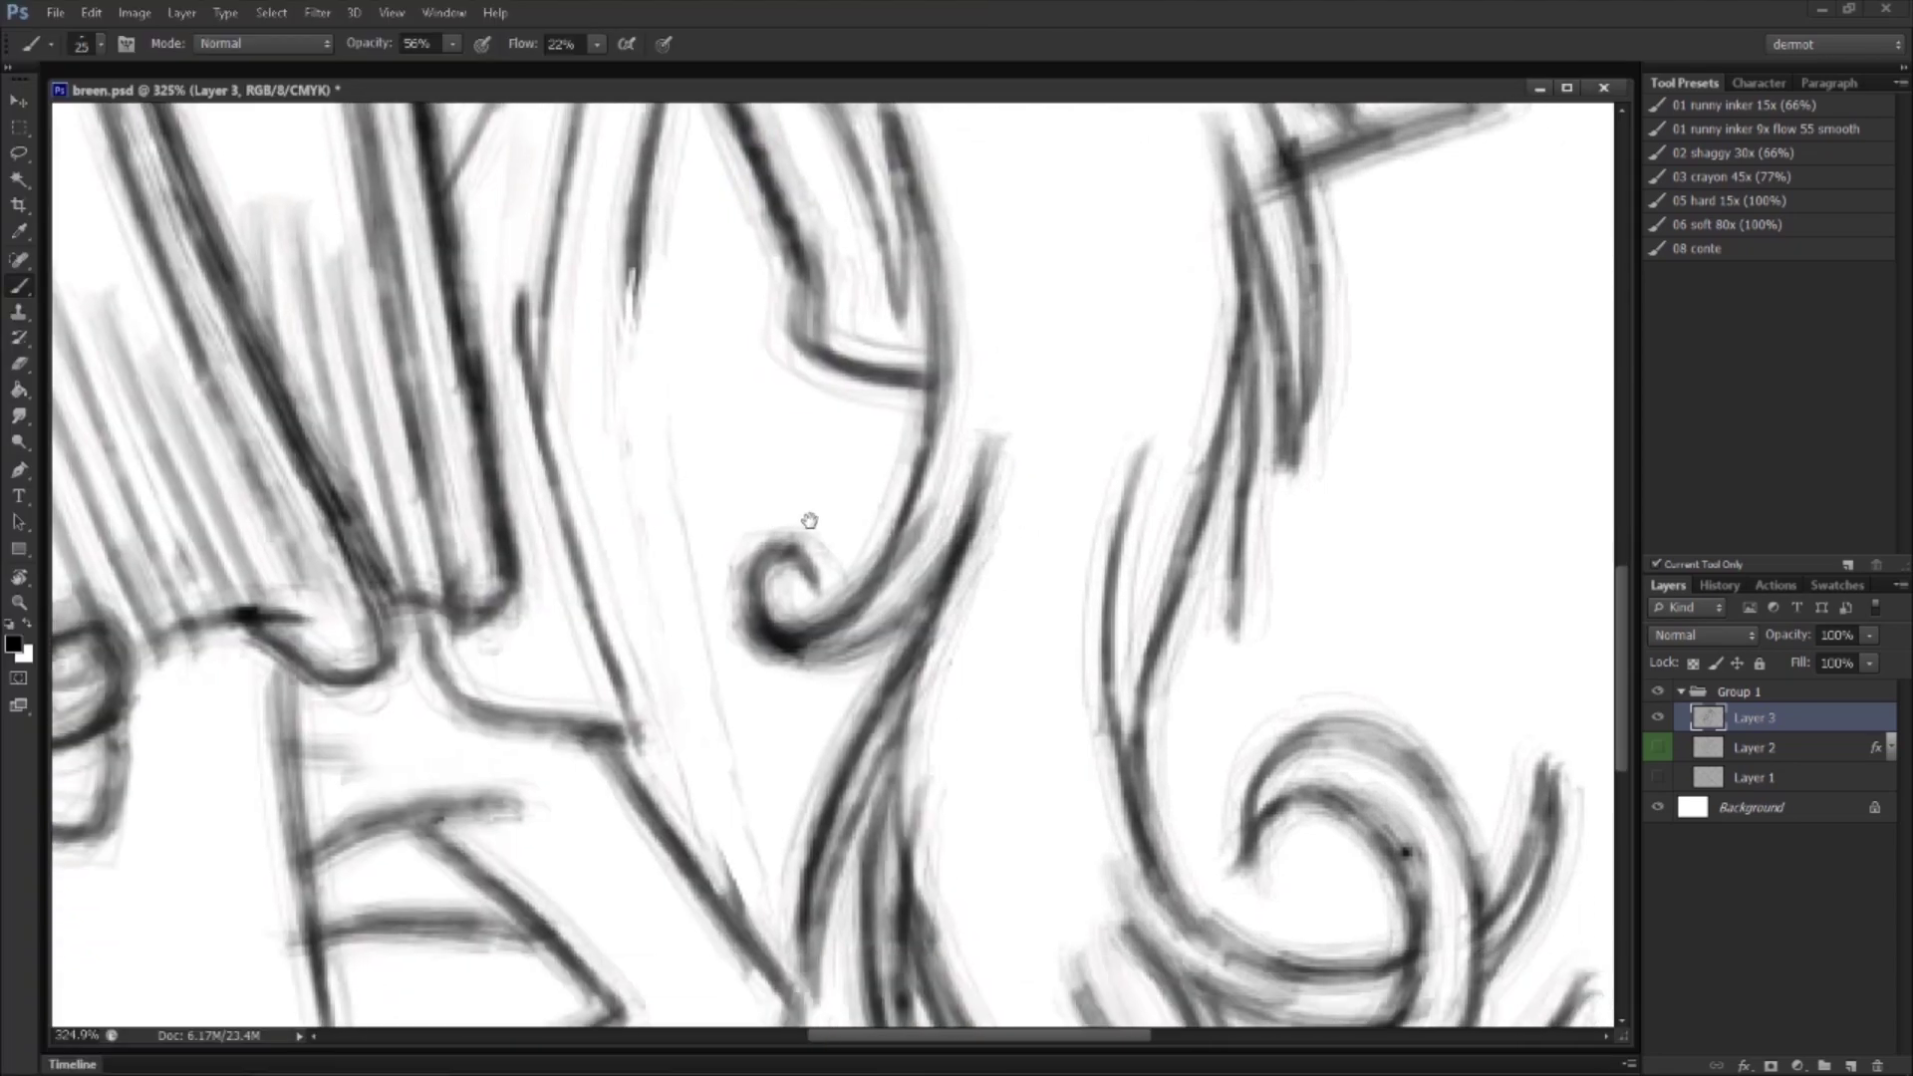
{"action": "mouse_move", "coordinate": [627, 419]}
{"action": "left_mouse_down"}
{"action": "mouse_move", "coordinate": [618, 290]}
{"action": "mouse_move", "coordinate": [671, 649]}
{"action": "mouse_move", "coordinate": [785, 981]}
{"action": "left_mouse_up"}
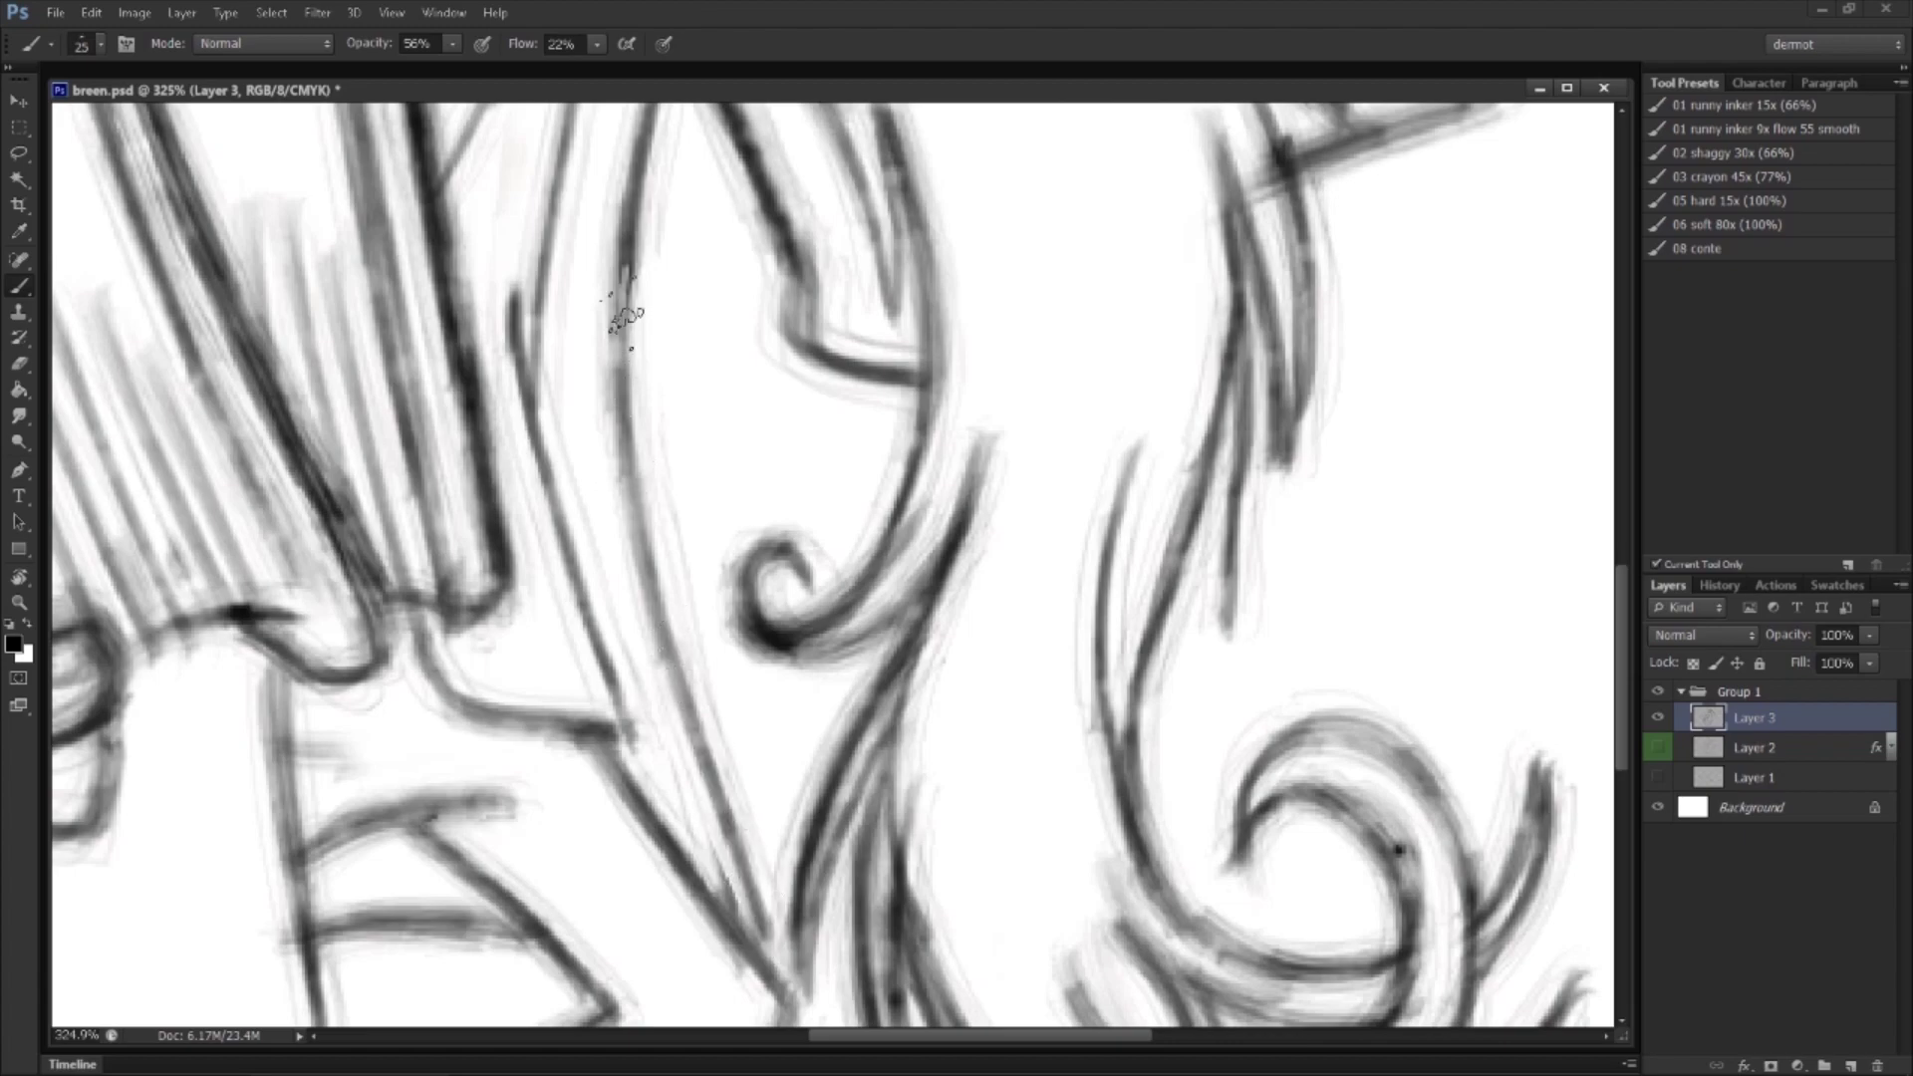
{"action": "mouse_move", "coordinate": [613, 459]}
{"action": "left_mouse_down"}
{"action": "mouse_move", "coordinate": [671, 670]}
{"action": "mouse_move", "coordinate": [787, 957]}
{"action": "left_mouse_up"}
Step: Darken the outer edge of the trouser leg where it meets the coat's lower point
{"action": "left_click_drag", "start_coordinate": [912, 785], "coordinate": [1019, 426]}
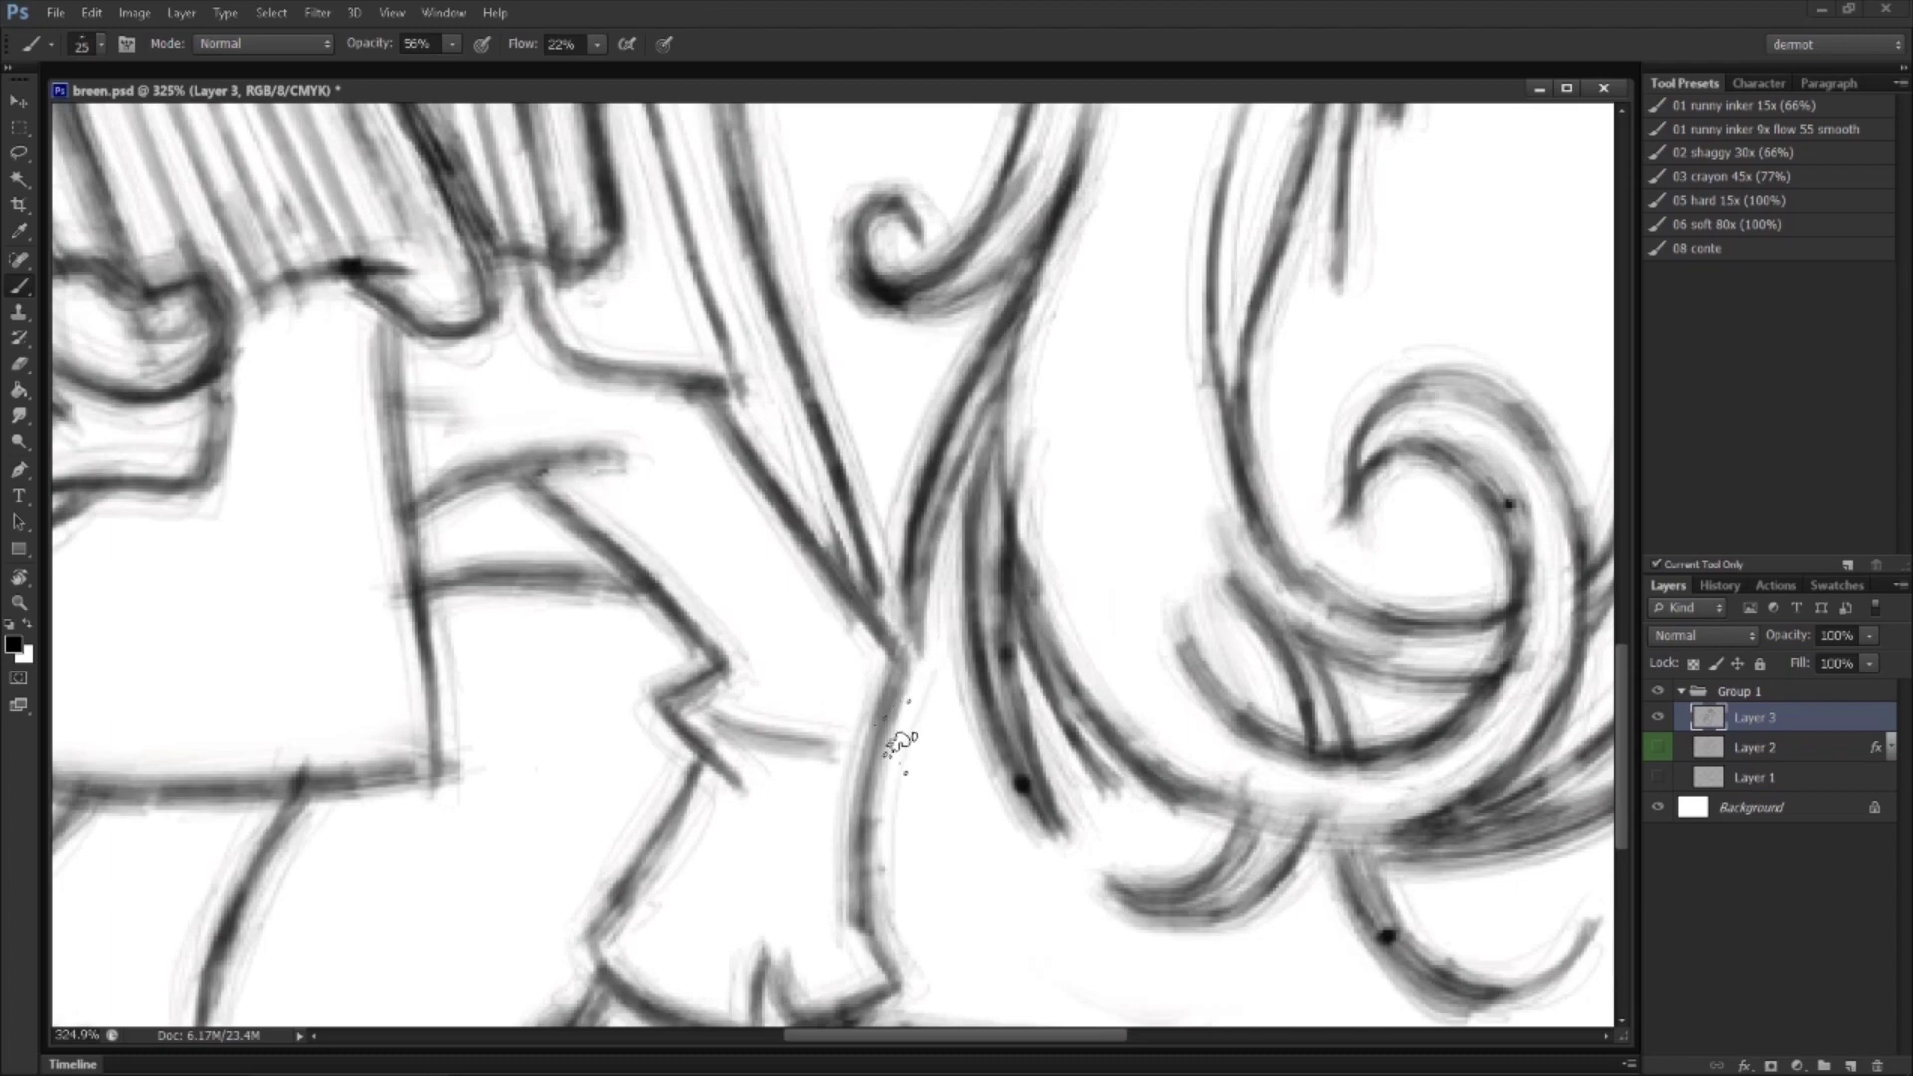
{"action": "mouse_move", "coordinate": [891, 663]}
{"action": "left_mouse_down"}
{"action": "mouse_move", "coordinate": [877, 767]}
{"action": "mouse_move", "coordinate": [909, 906]}
{"action": "mouse_move", "coordinate": [938, 573]}
{"action": "left_mouse_up"}
{"action": "mouse_move", "coordinate": [895, 454]}
{"action": "left_mouse_down"}
{"action": "mouse_move", "coordinate": [782, 648]}
{"action": "mouse_move", "coordinate": [937, 733]}
{"action": "mouse_move", "coordinate": [944, 663]}
{"action": "mouse_move", "coordinate": [996, 722]}
{"action": "left_mouse_up"}
{"action": "mouse_move", "coordinate": [100, 753]}
{"action": "left_mouse_down"}
{"action": "mouse_move", "coordinate": [529, 583]}
{"action": "mouse_move", "coordinate": [627, 659]}
{"action": "mouse_move", "coordinate": [699, 590]}
{"action": "left_mouse_up"}
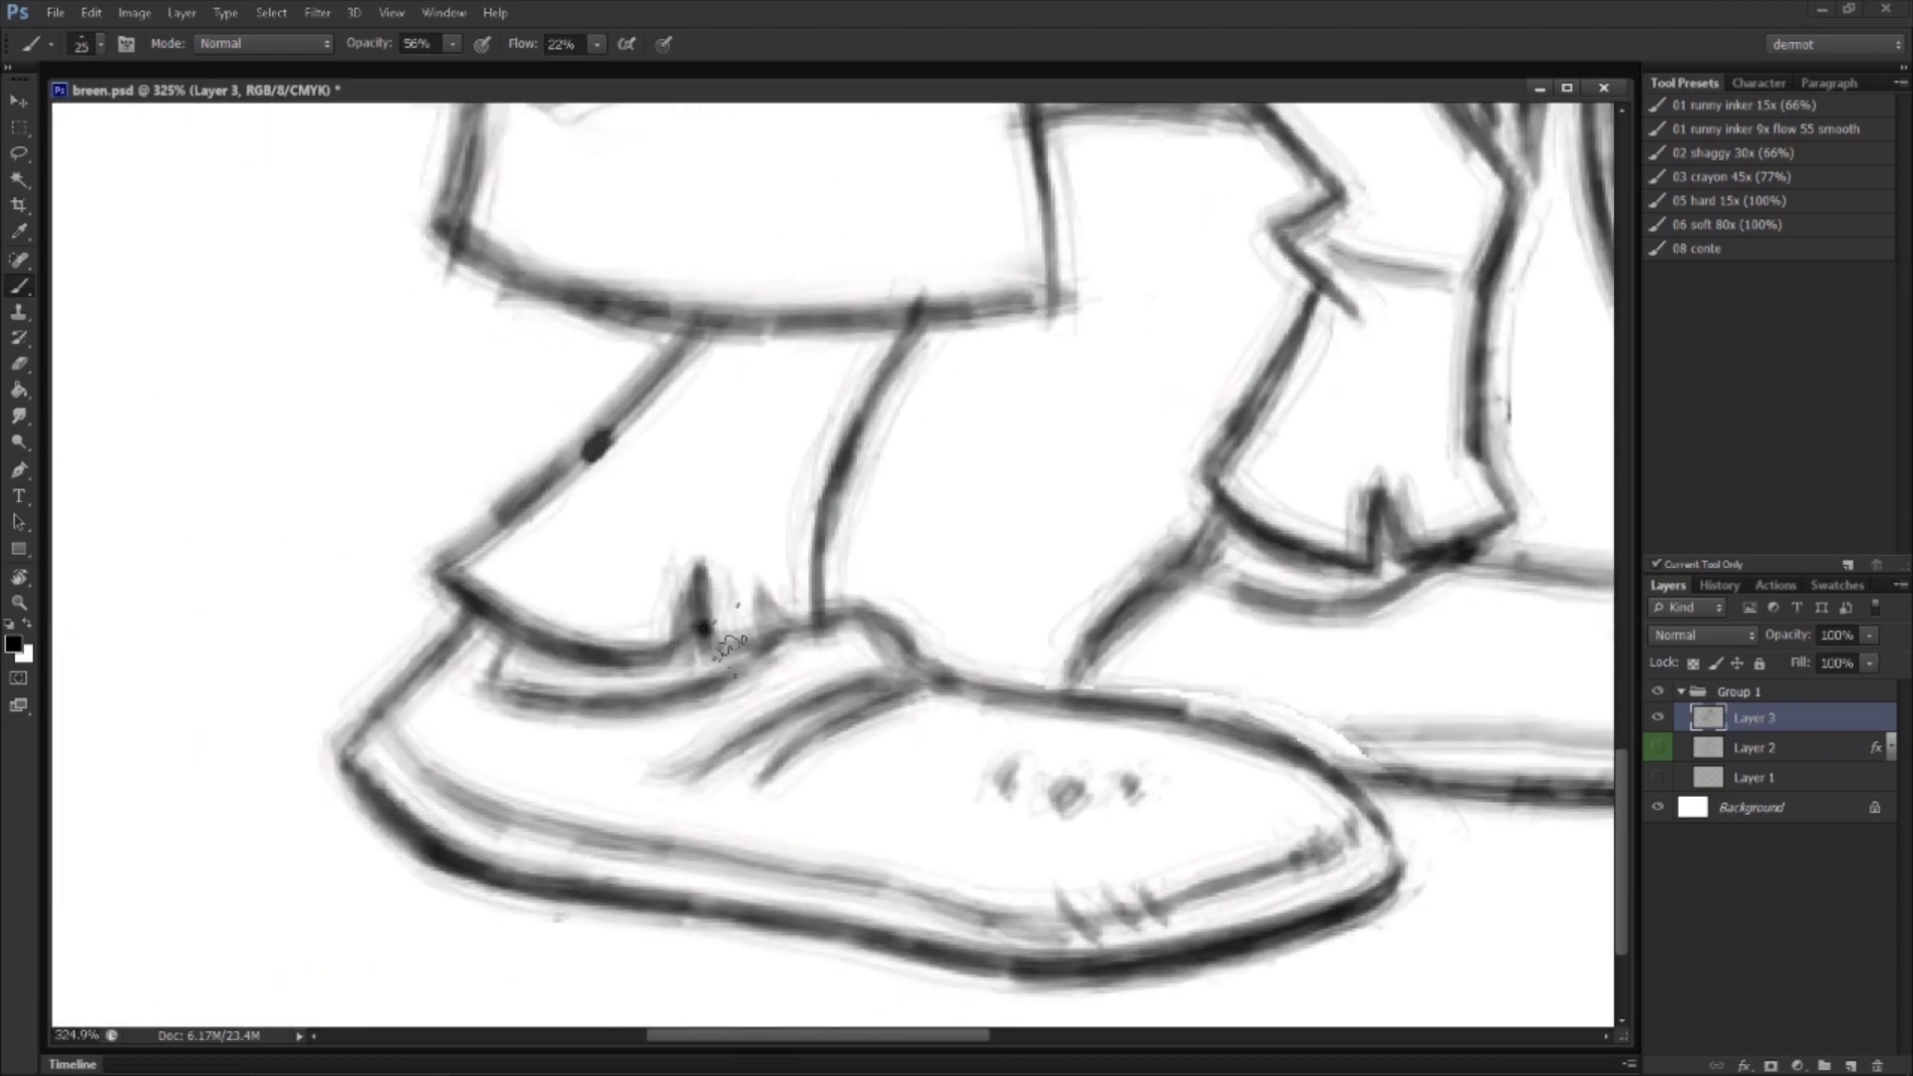
Step: Flip the canvas horizontally to view the whole character mirrored
{"action": "key", "text": "z"}
{"action": "mouse_move", "coordinate": [914, 610]}
{"action": "left_mouse_down"}
{"action": "mouse_move", "coordinate": [762, 684]}
{"action": "mouse_move", "coordinate": [799, 673]}
{"action": "mouse_move", "coordinate": [819, 583]}
{"action": "left_mouse_up"}
{"action": "left_click", "coordinate": [19, 104]}
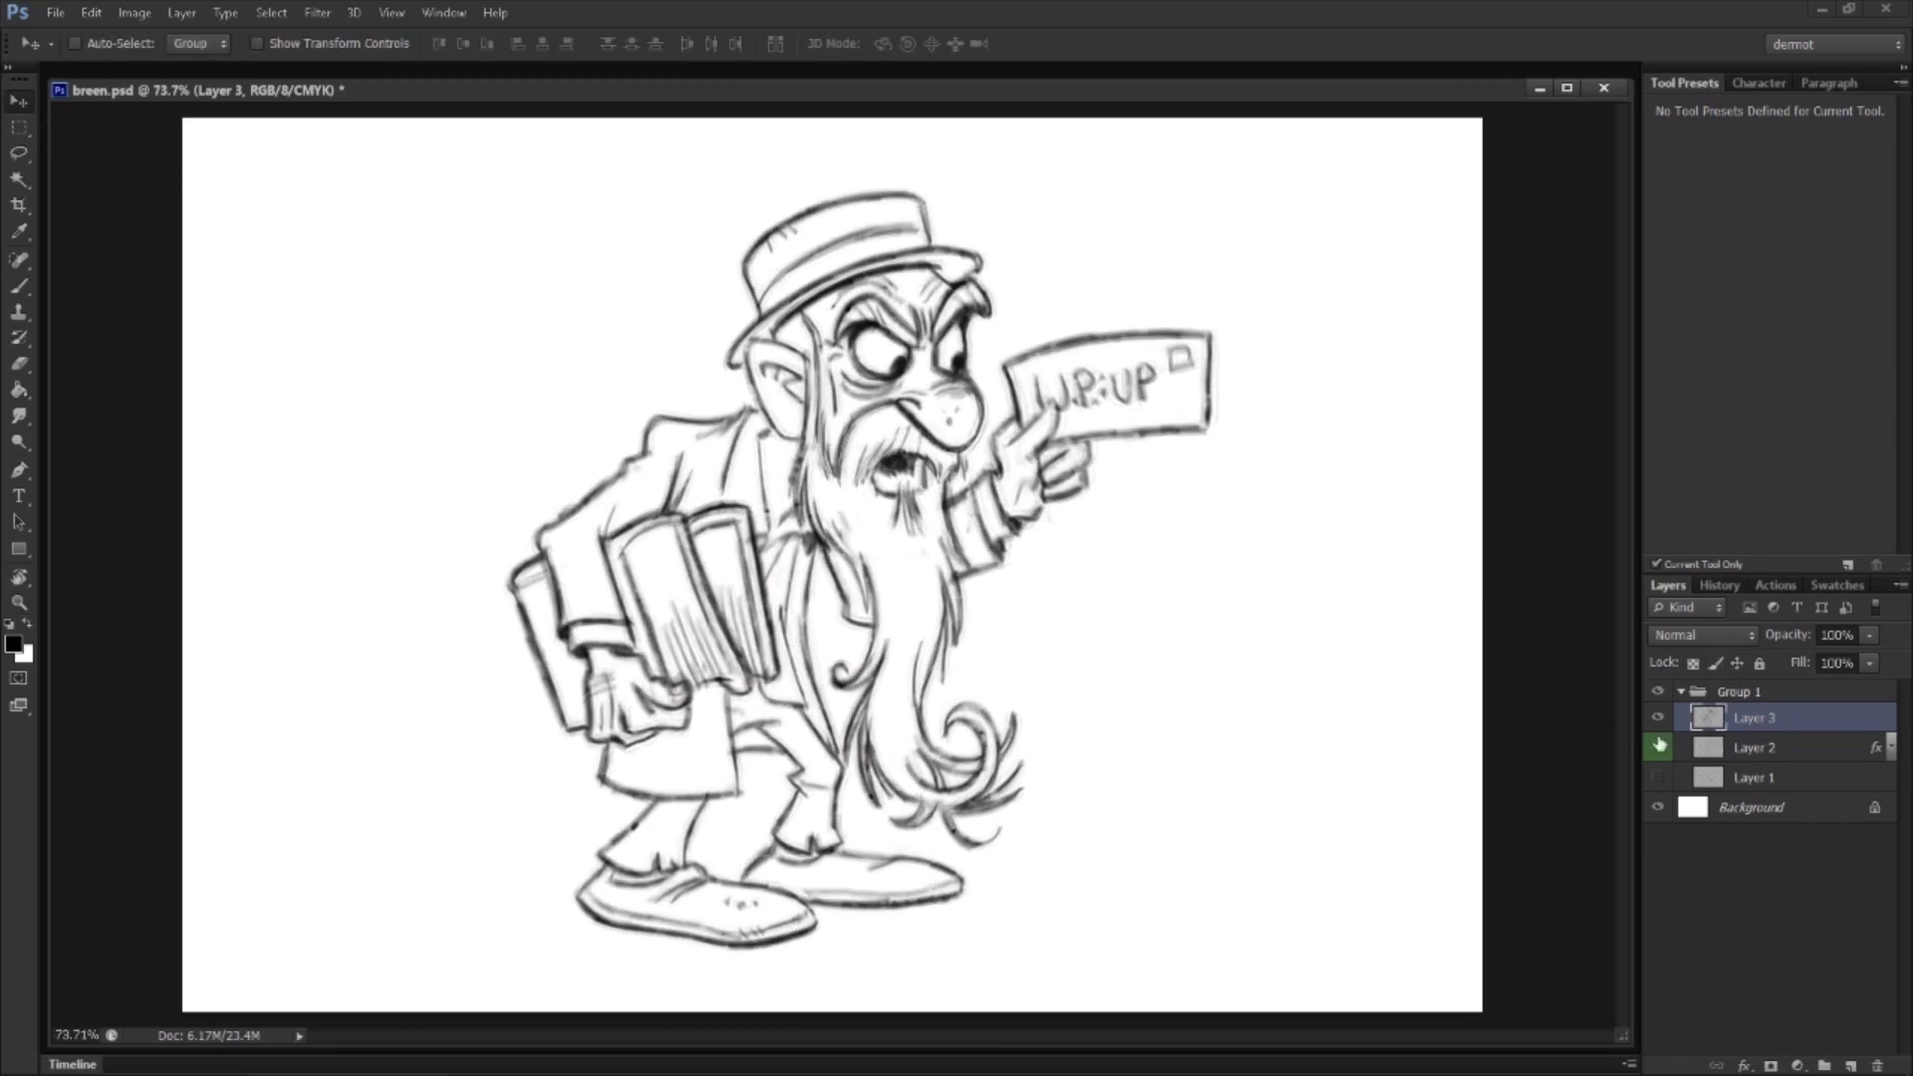
{"action": "key", "text": "ctrl+shift+h"}
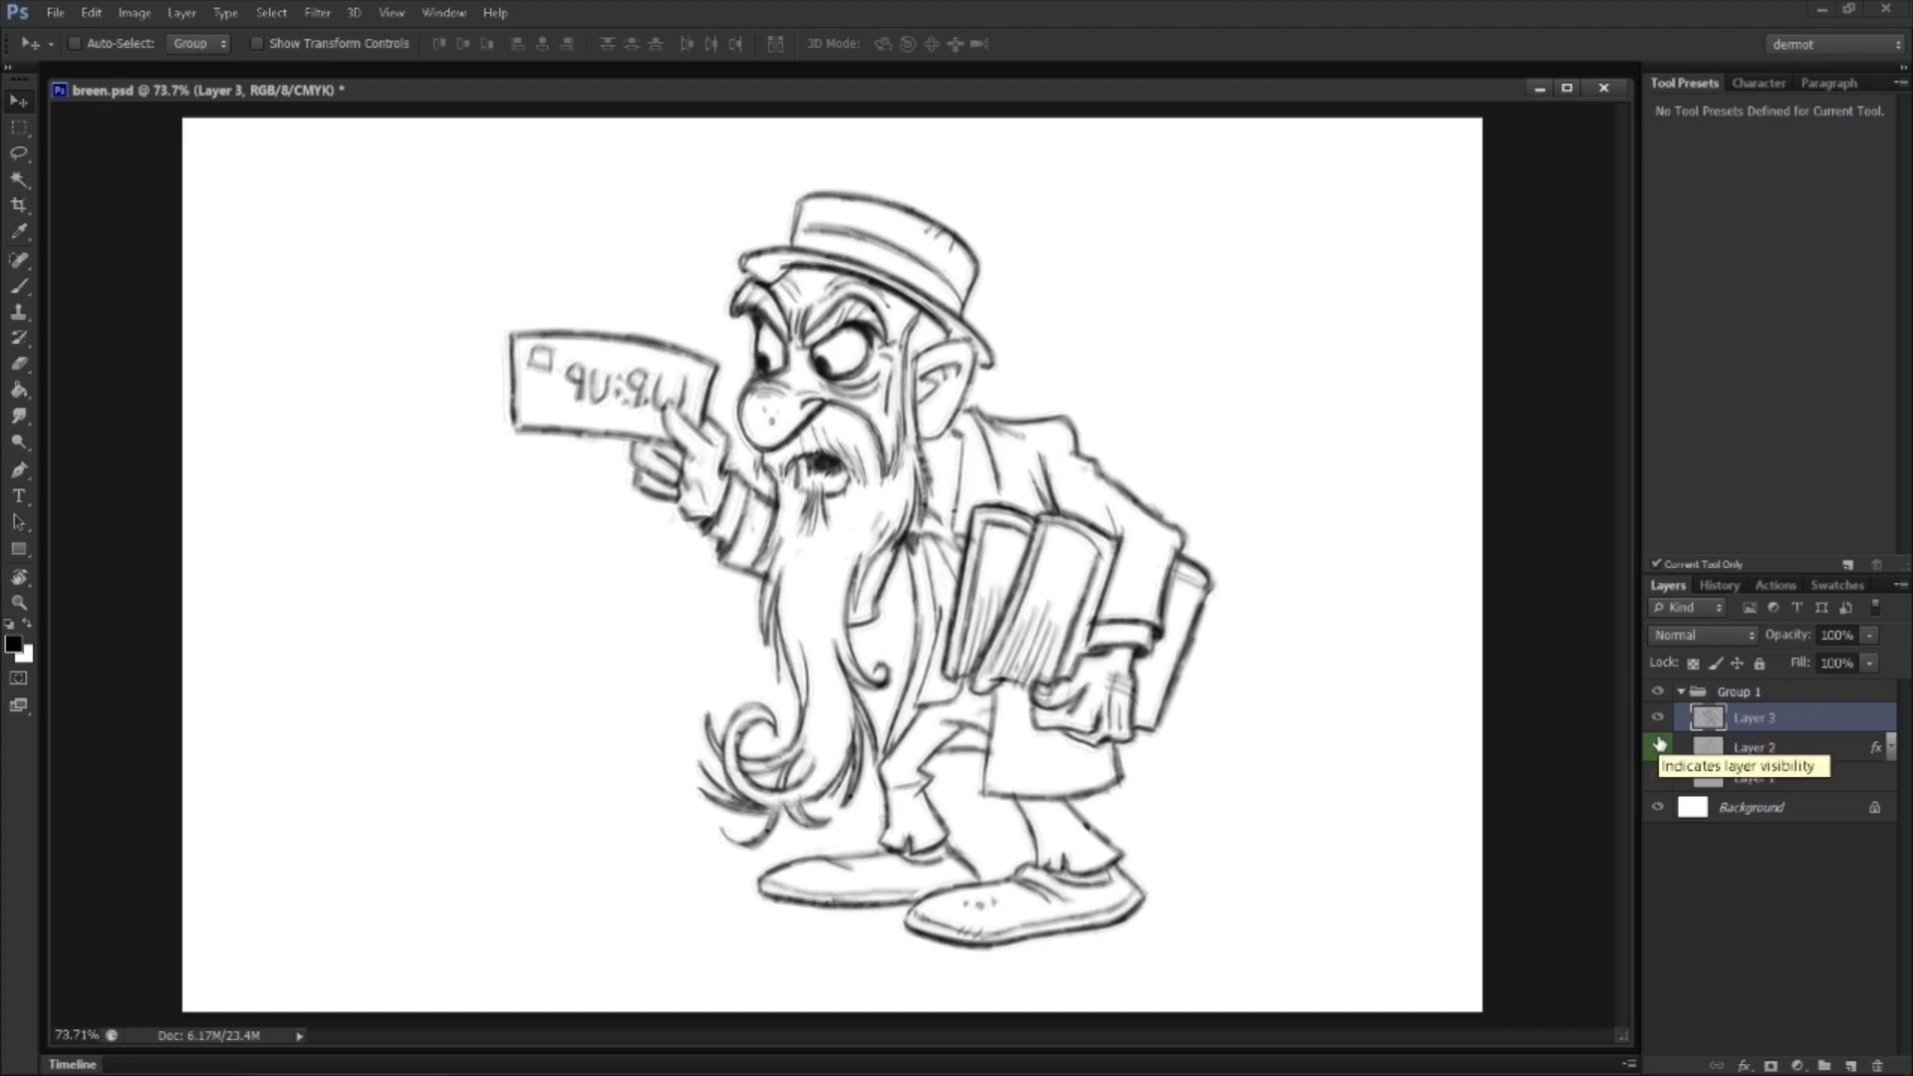
{"action": "key", "text": "ctrl+shift+h"}
{"action": "key", "text": "ctrl+shift+h"}
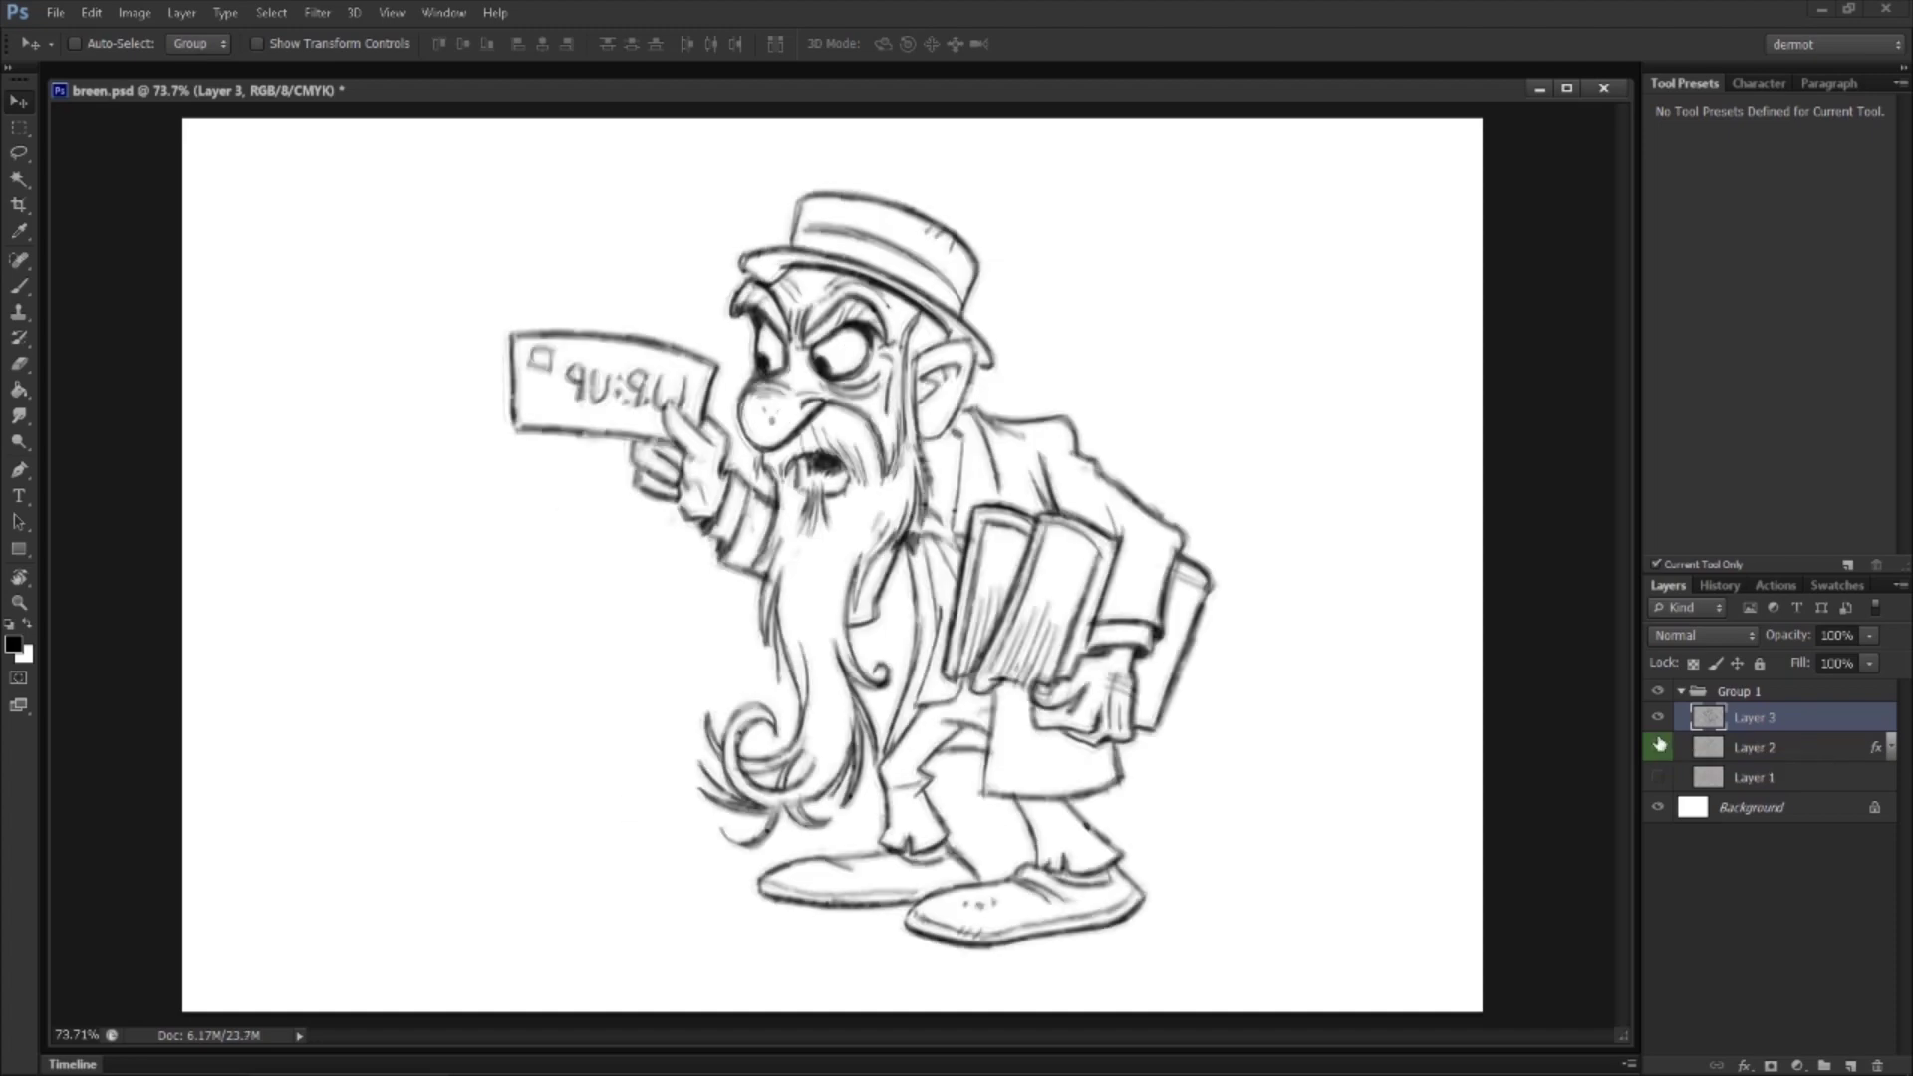
Step: Rotate the mirrored character drawing on Layer 3 about 2° clockwise
{"action": "key", "text": "z"}
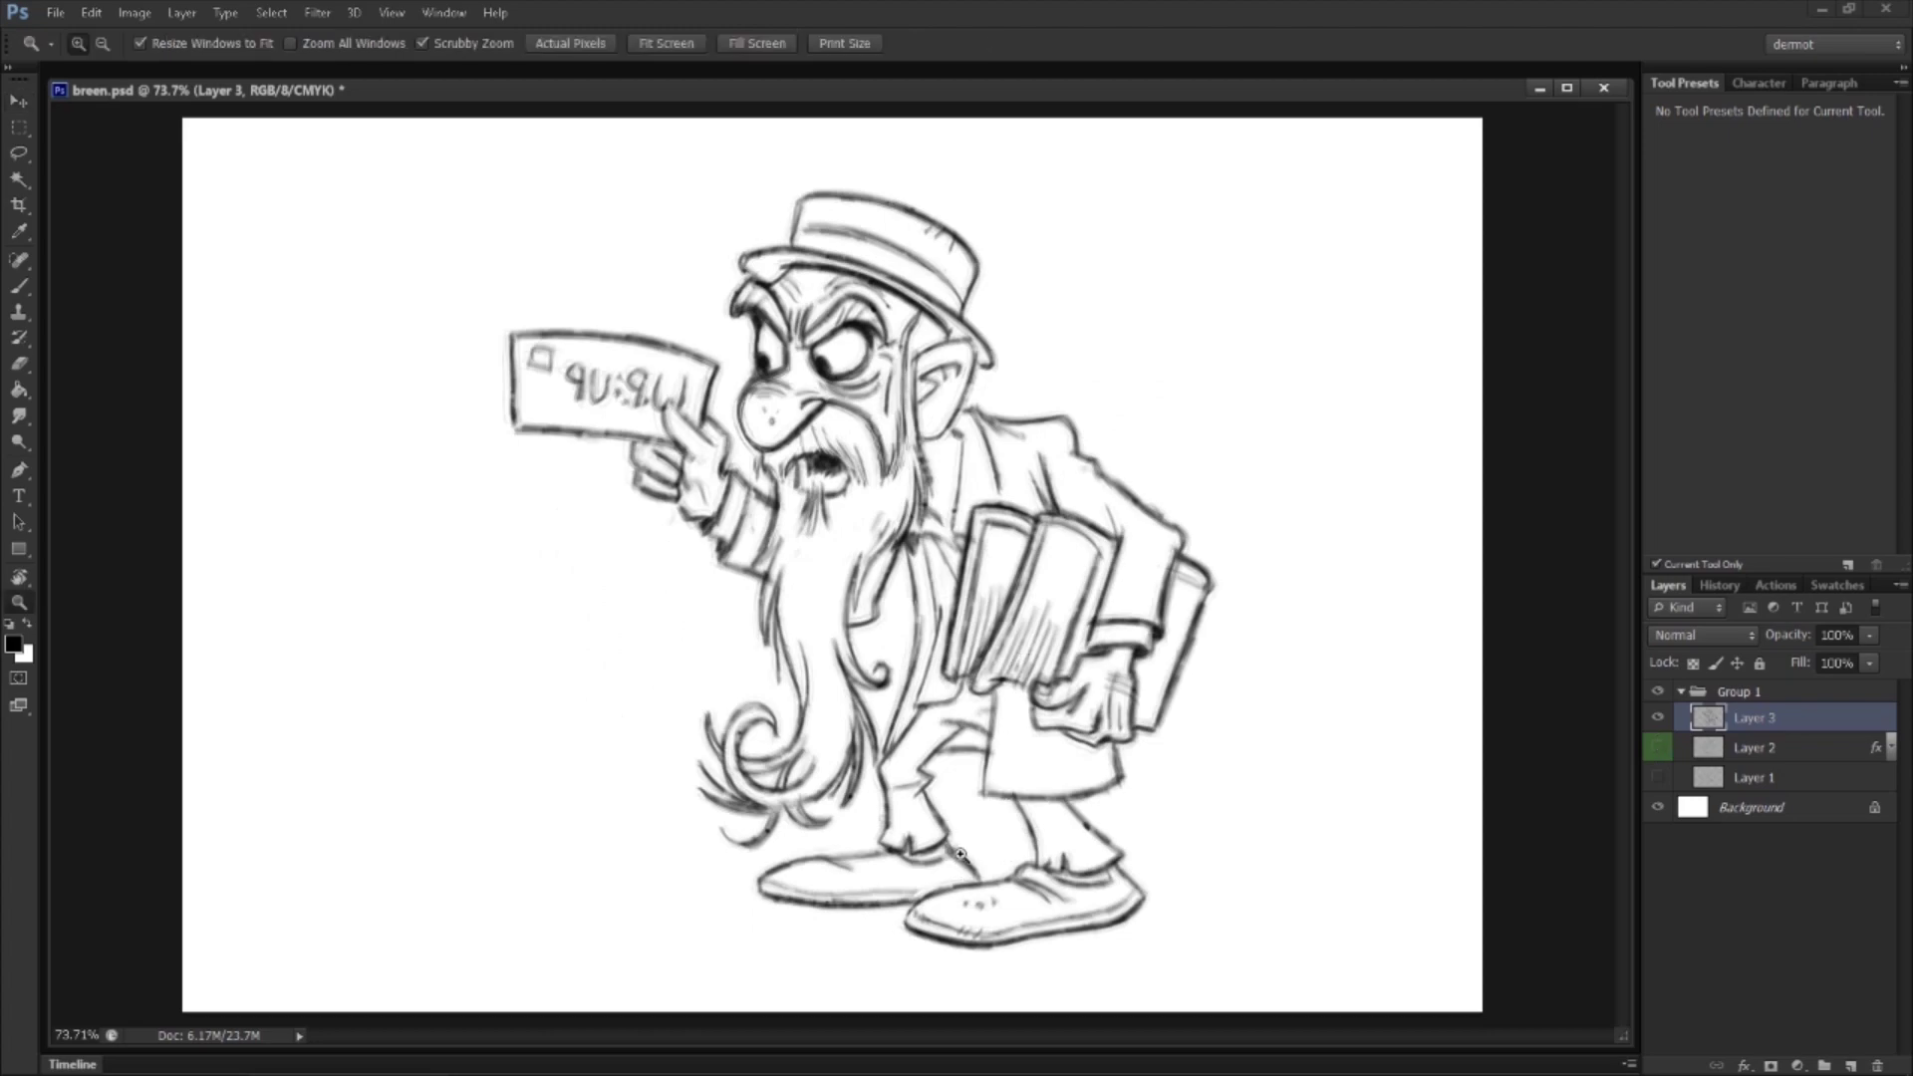
{"action": "key", "text": "ctrl+t"}
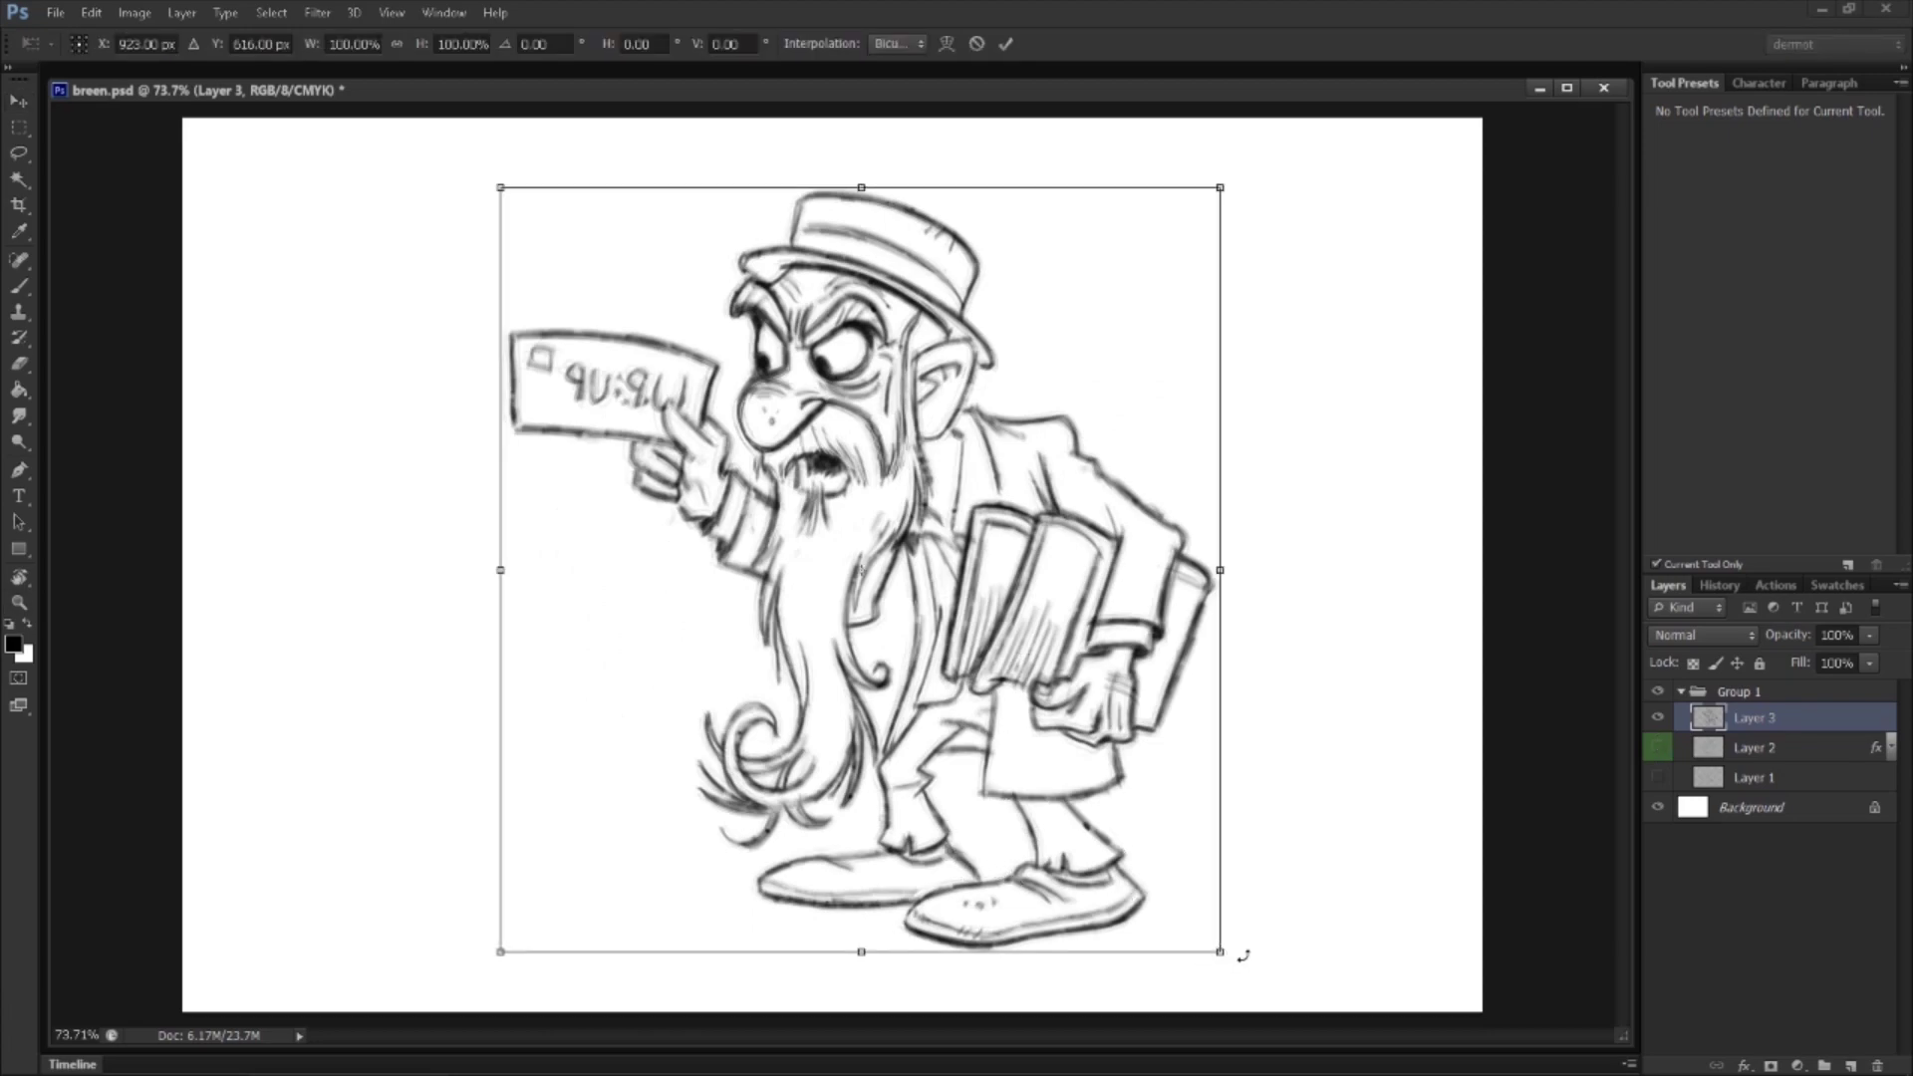
{"action": "left_click_drag", "start_coordinate": [1242, 956], "coordinate": [1233, 980]}
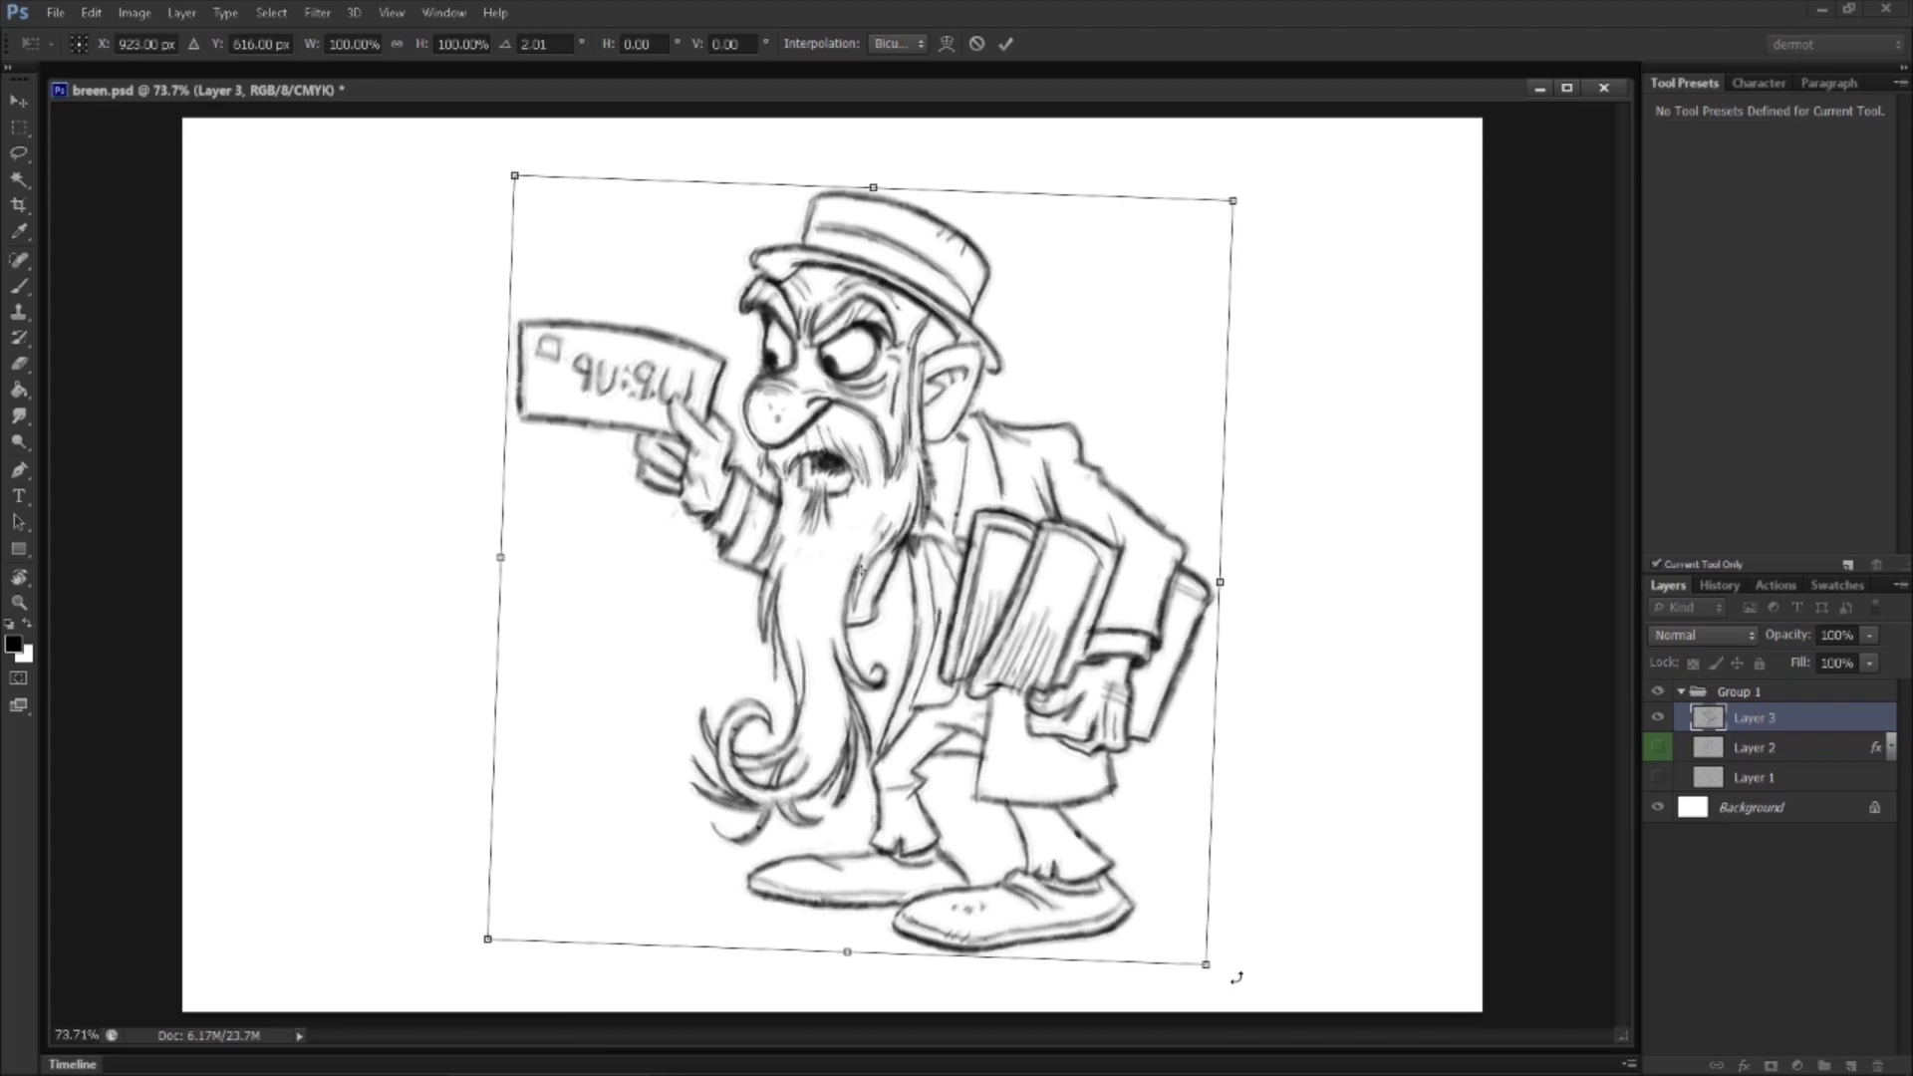
{"action": "key", "text": "Return"}
Step: Lasso both shoes below the trouser cuffs, rotate them 5.5° counterclockwise, shift them slightly down, and deselect
{"action": "mouse_move", "coordinate": [923, 893]}
{"action": "left_mouse_down"}
{"action": "mouse_move", "coordinate": [1005, 912]}
{"action": "mouse_move", "coordinate": [1012, 702]}
{"action": "left_mouse_up"}
{"action": "key", "text": "l"}
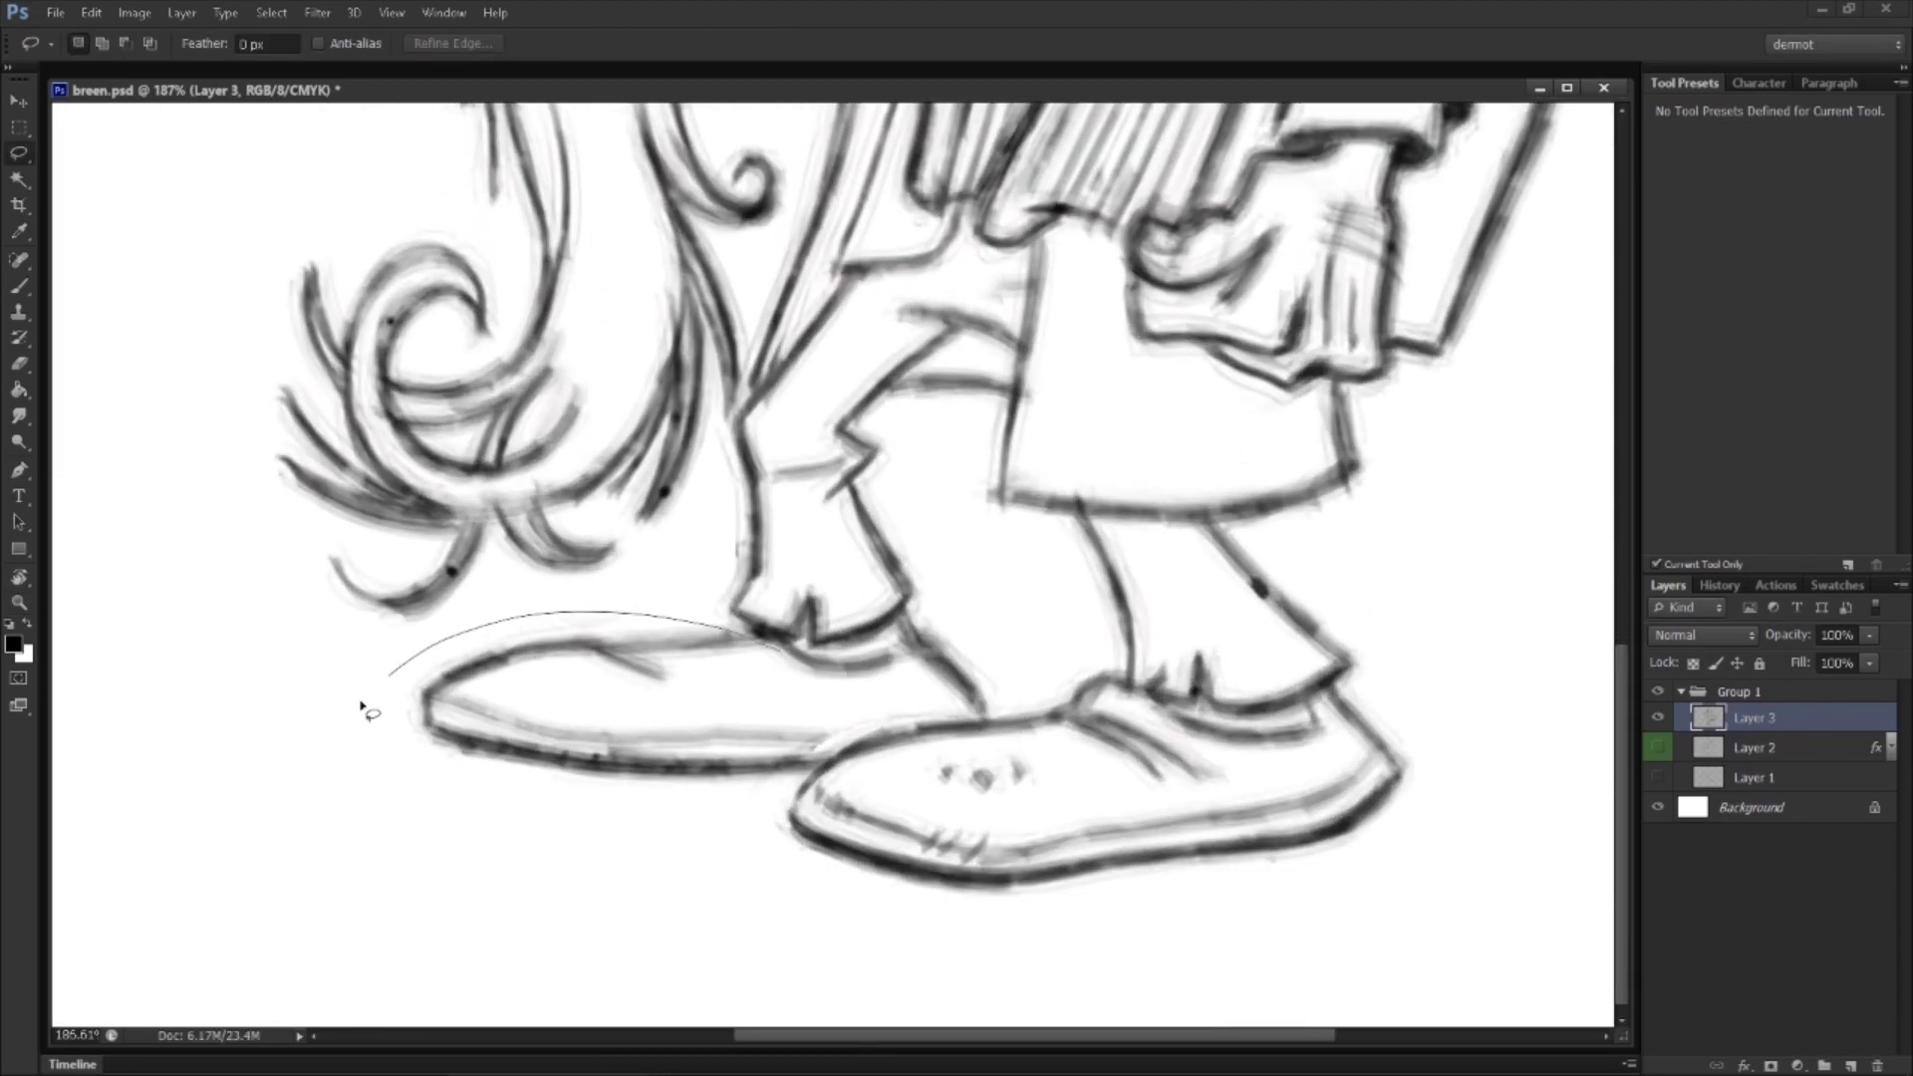
{"action": "mouse_move", "coordinate": [642, 924]}
{"action": "left_mouse_down"}
{"action": "mouse_move", "coordinate": [999, 973]}
{"action": "mouse_move", "coordinate": [1434, 871]}
{"action": "left_mouse_up"}
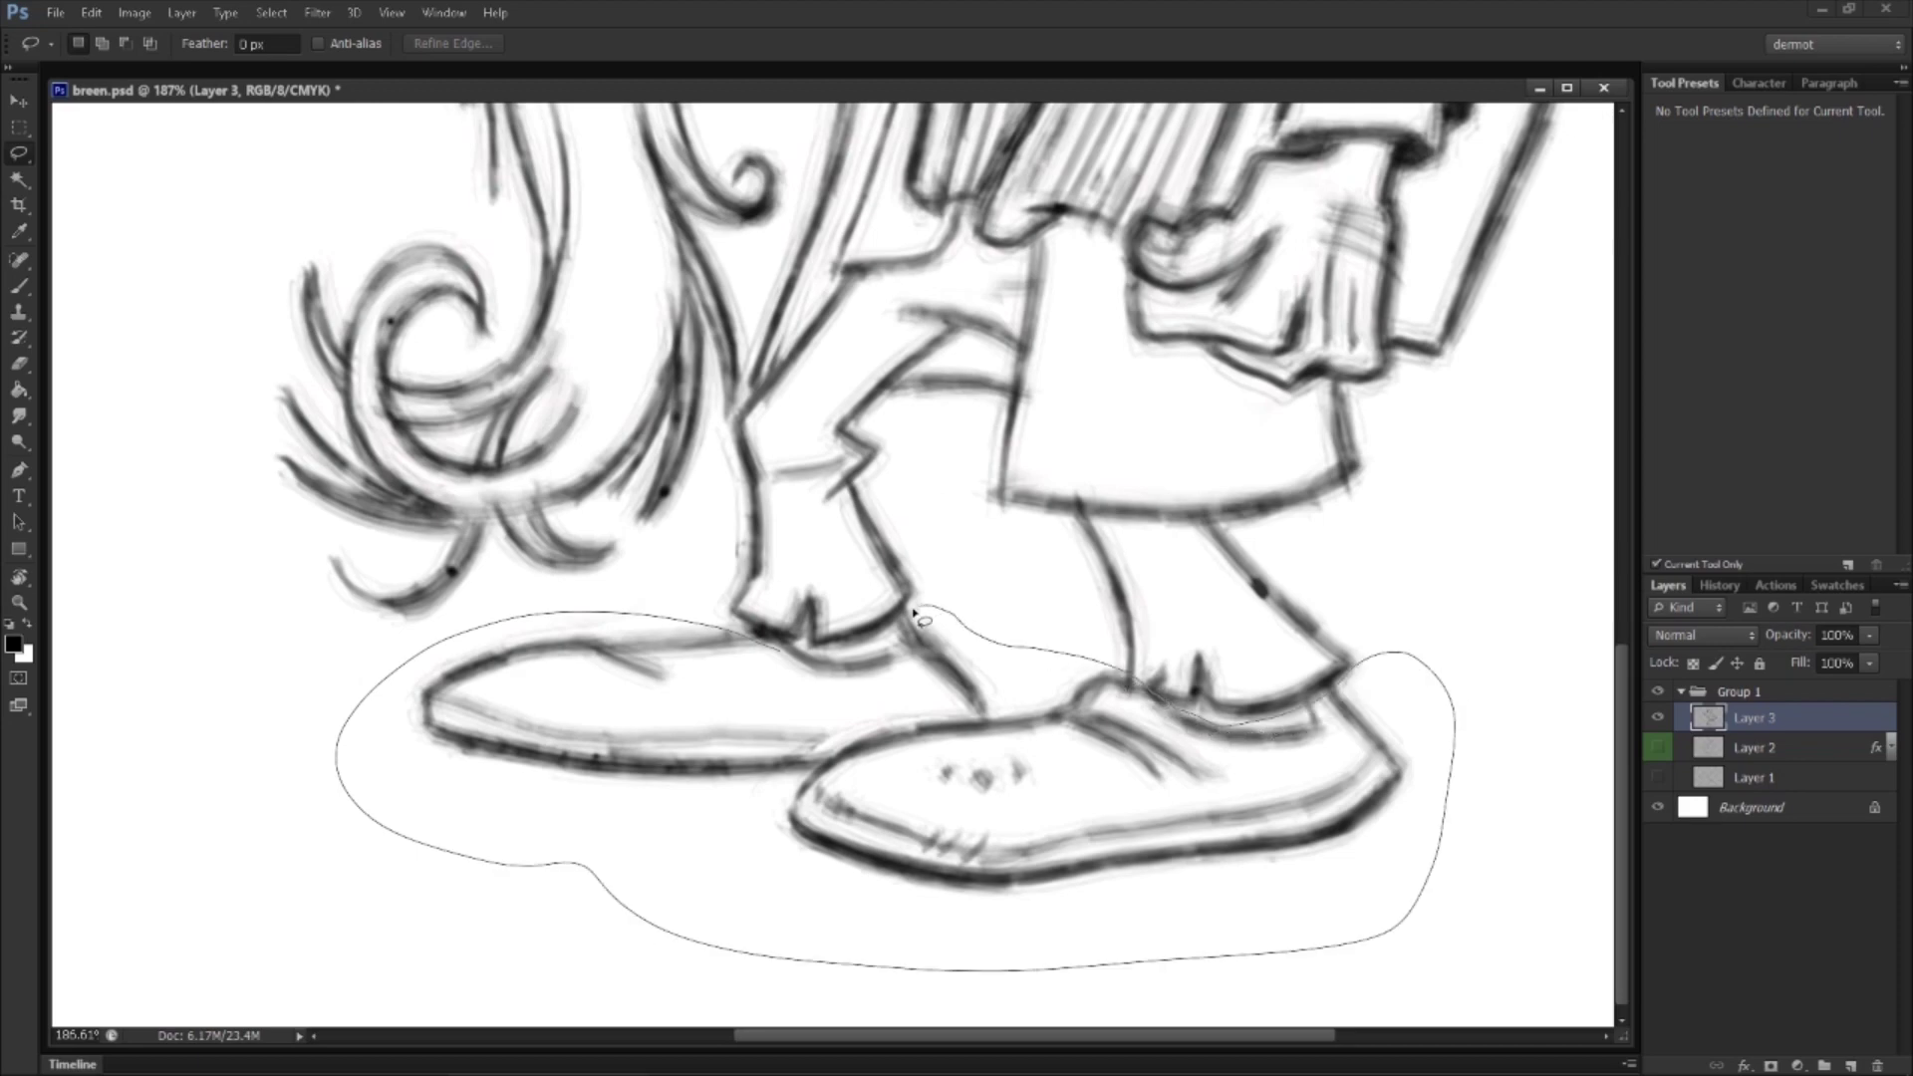
{"action": "left_click_drag", "start_coordinate": [825, 667], "coordinate": [827, 665]}
{"action": "key", "text": "ctrl+t"}
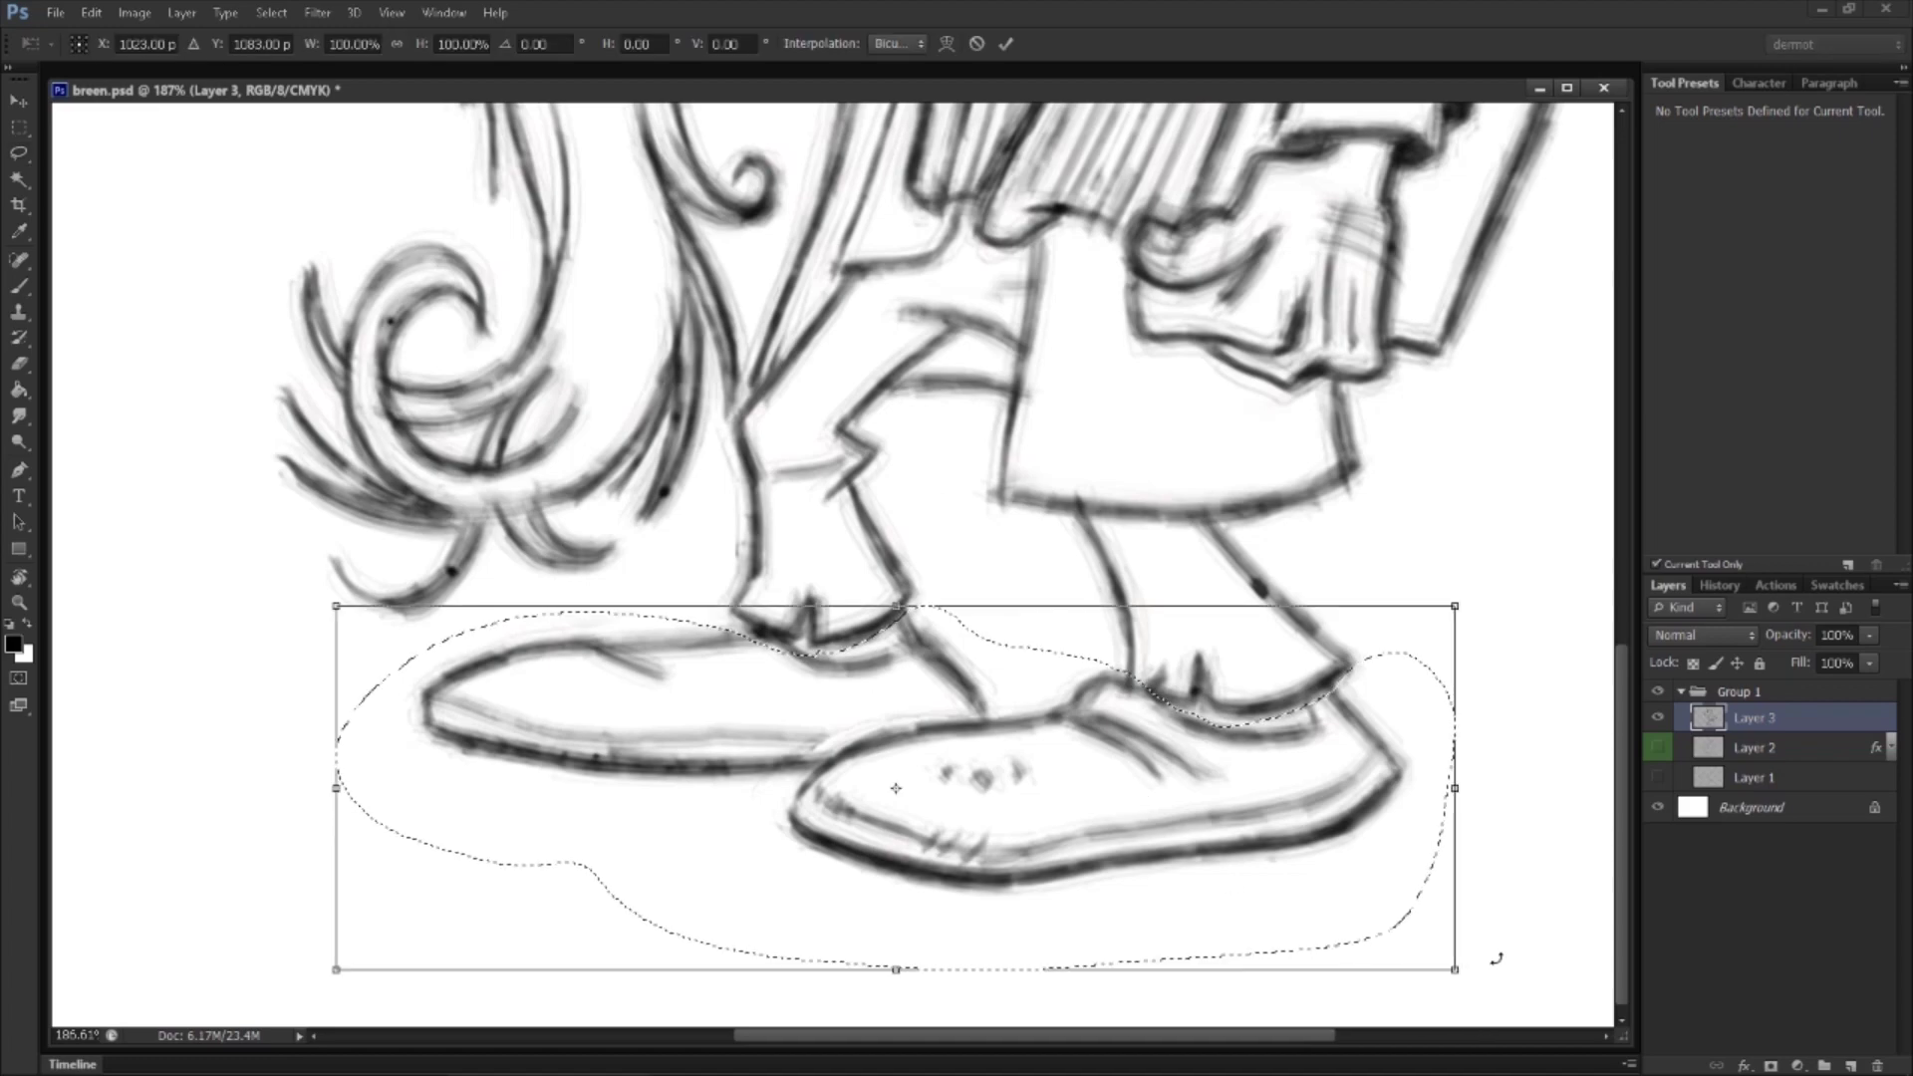
{"action": "left_click_drag", "start_coordinate": [1489, 969], "coordinate": [1516, 912]}
{"action": "left_click_drag", "start_coordinate": [1327, 790], "coordinate": [1346, 809]}
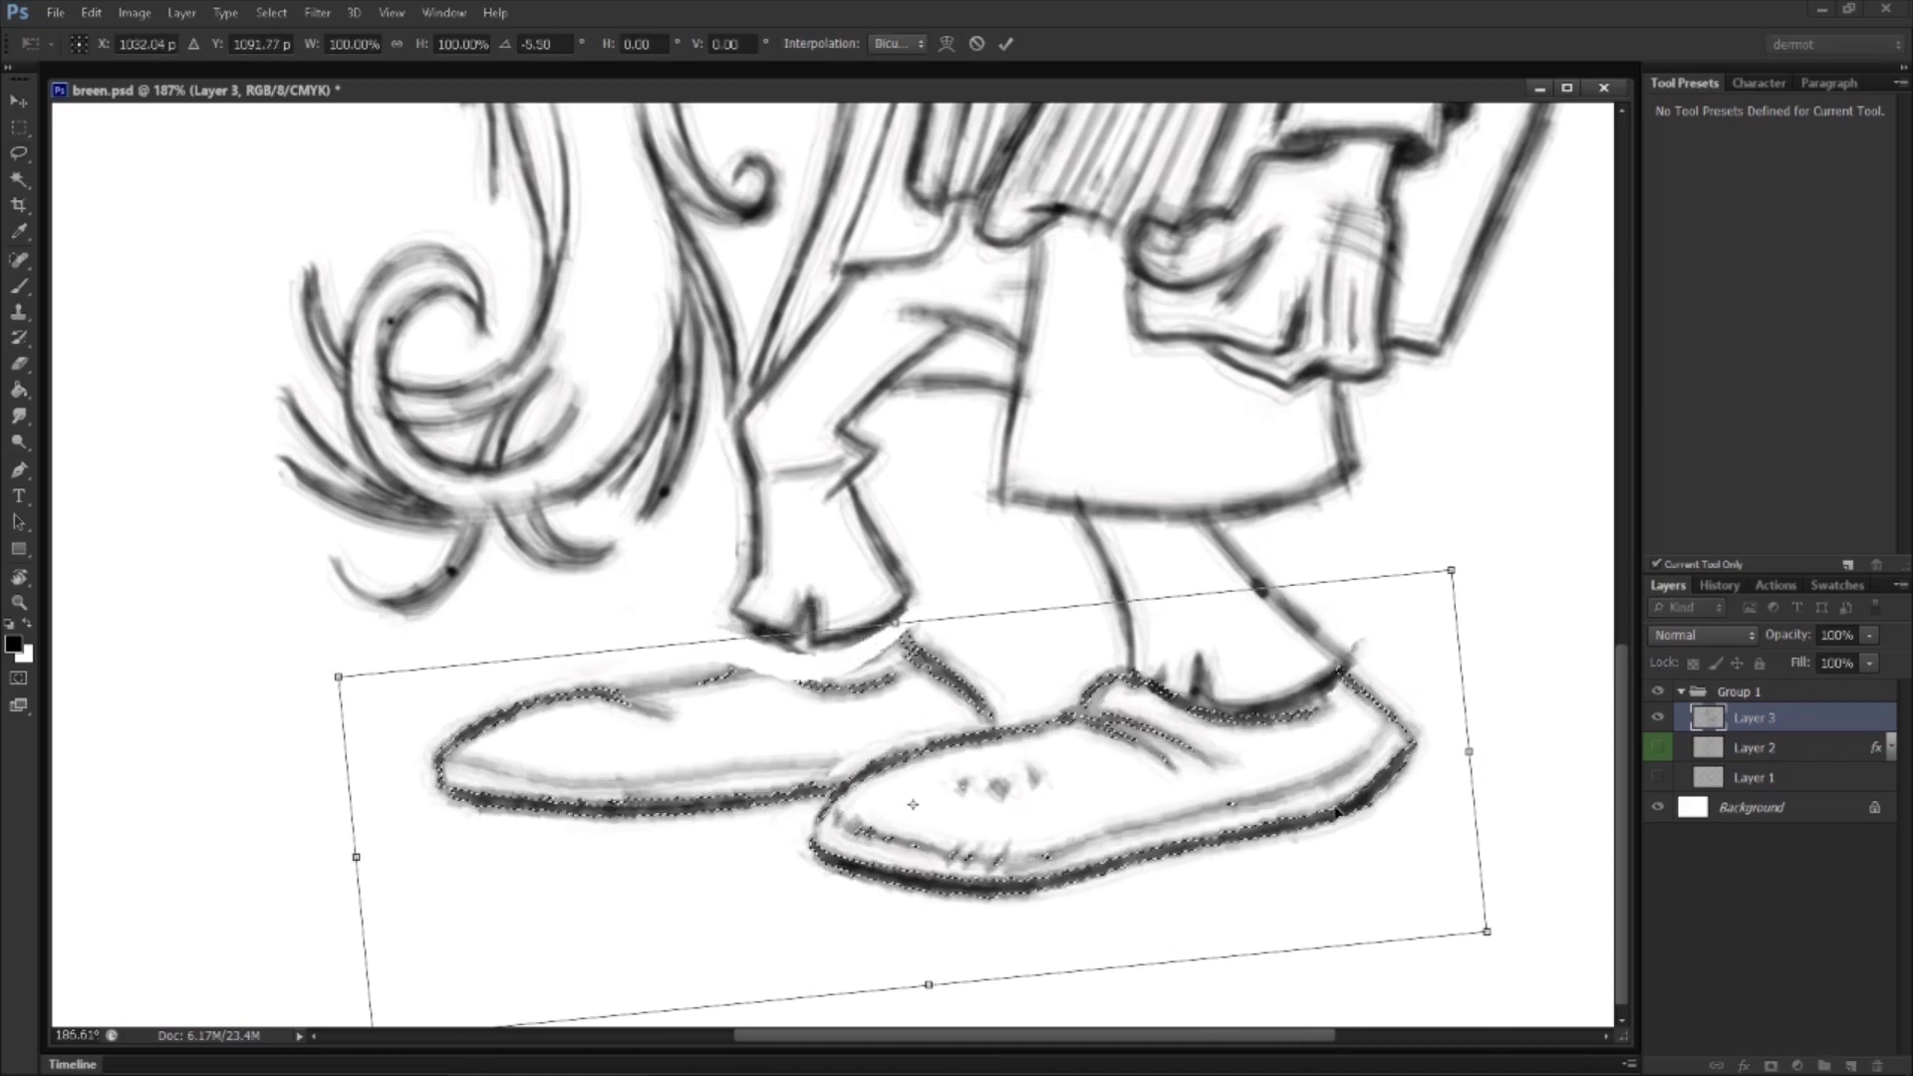
{"action": "key", "text": "Return"}
{"action": "key", "text": "ctrl+d"}
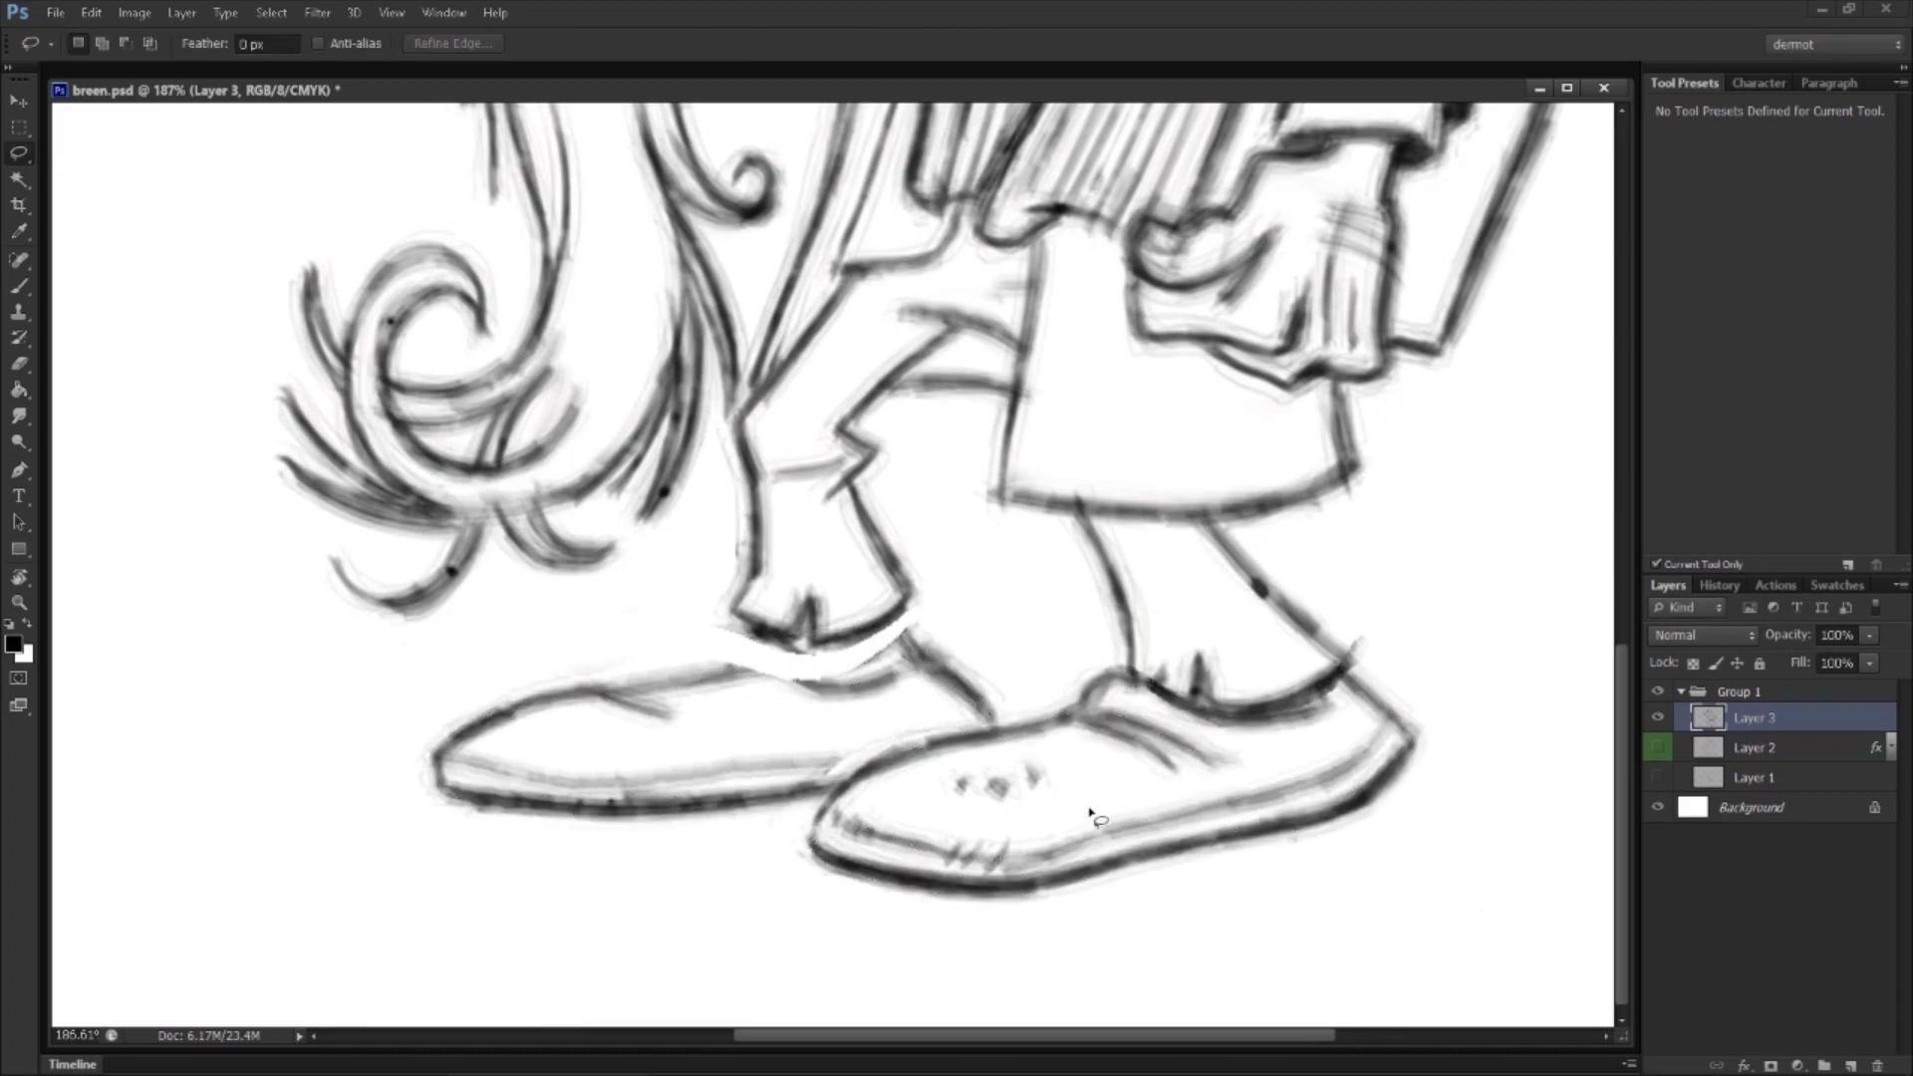
Step: Brush in the missing ankle lines between the far cuff and shoe, and erase the leftover edges there with a smaller eraser
{"action": "key", "text": "b"}
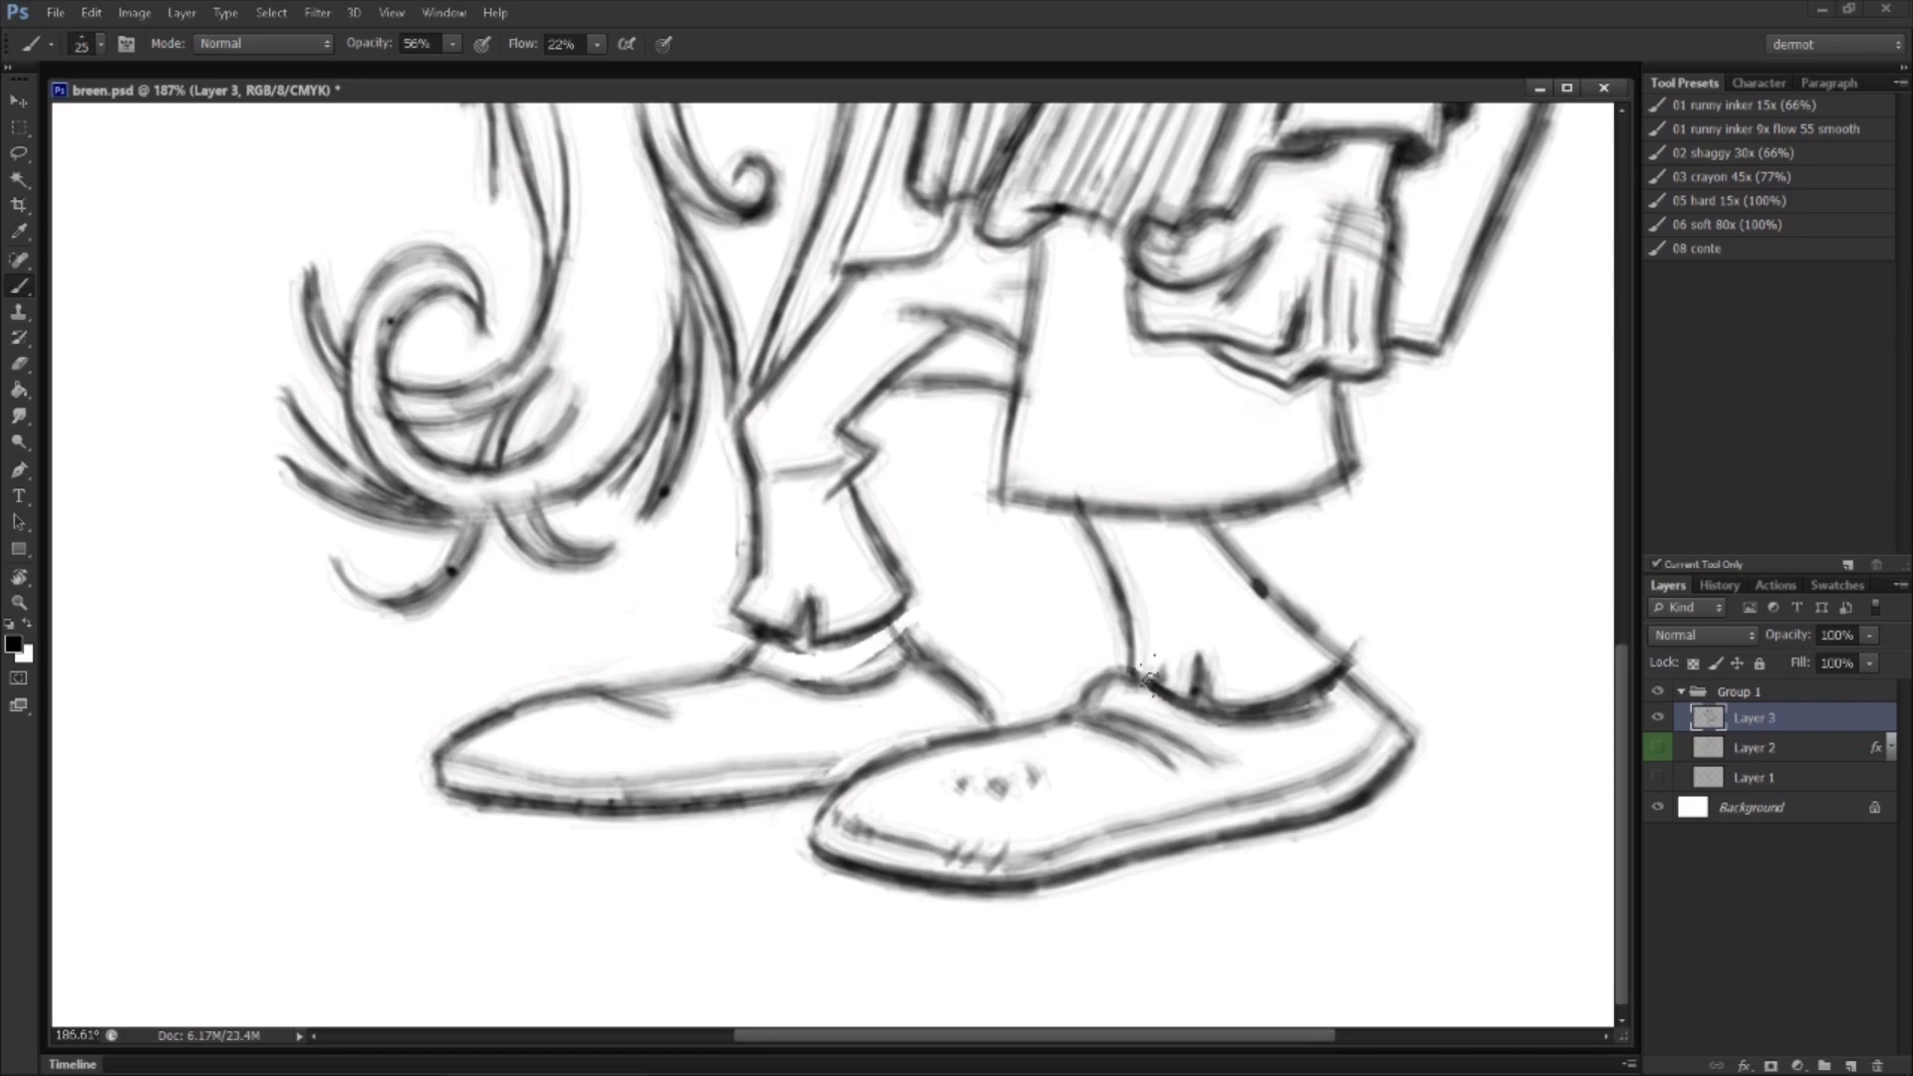
{"action": "key", "text": "z"}
{"action": "left_click_drag", "start_coordinate": [804, 690], "coordinate": [1020, 618]}
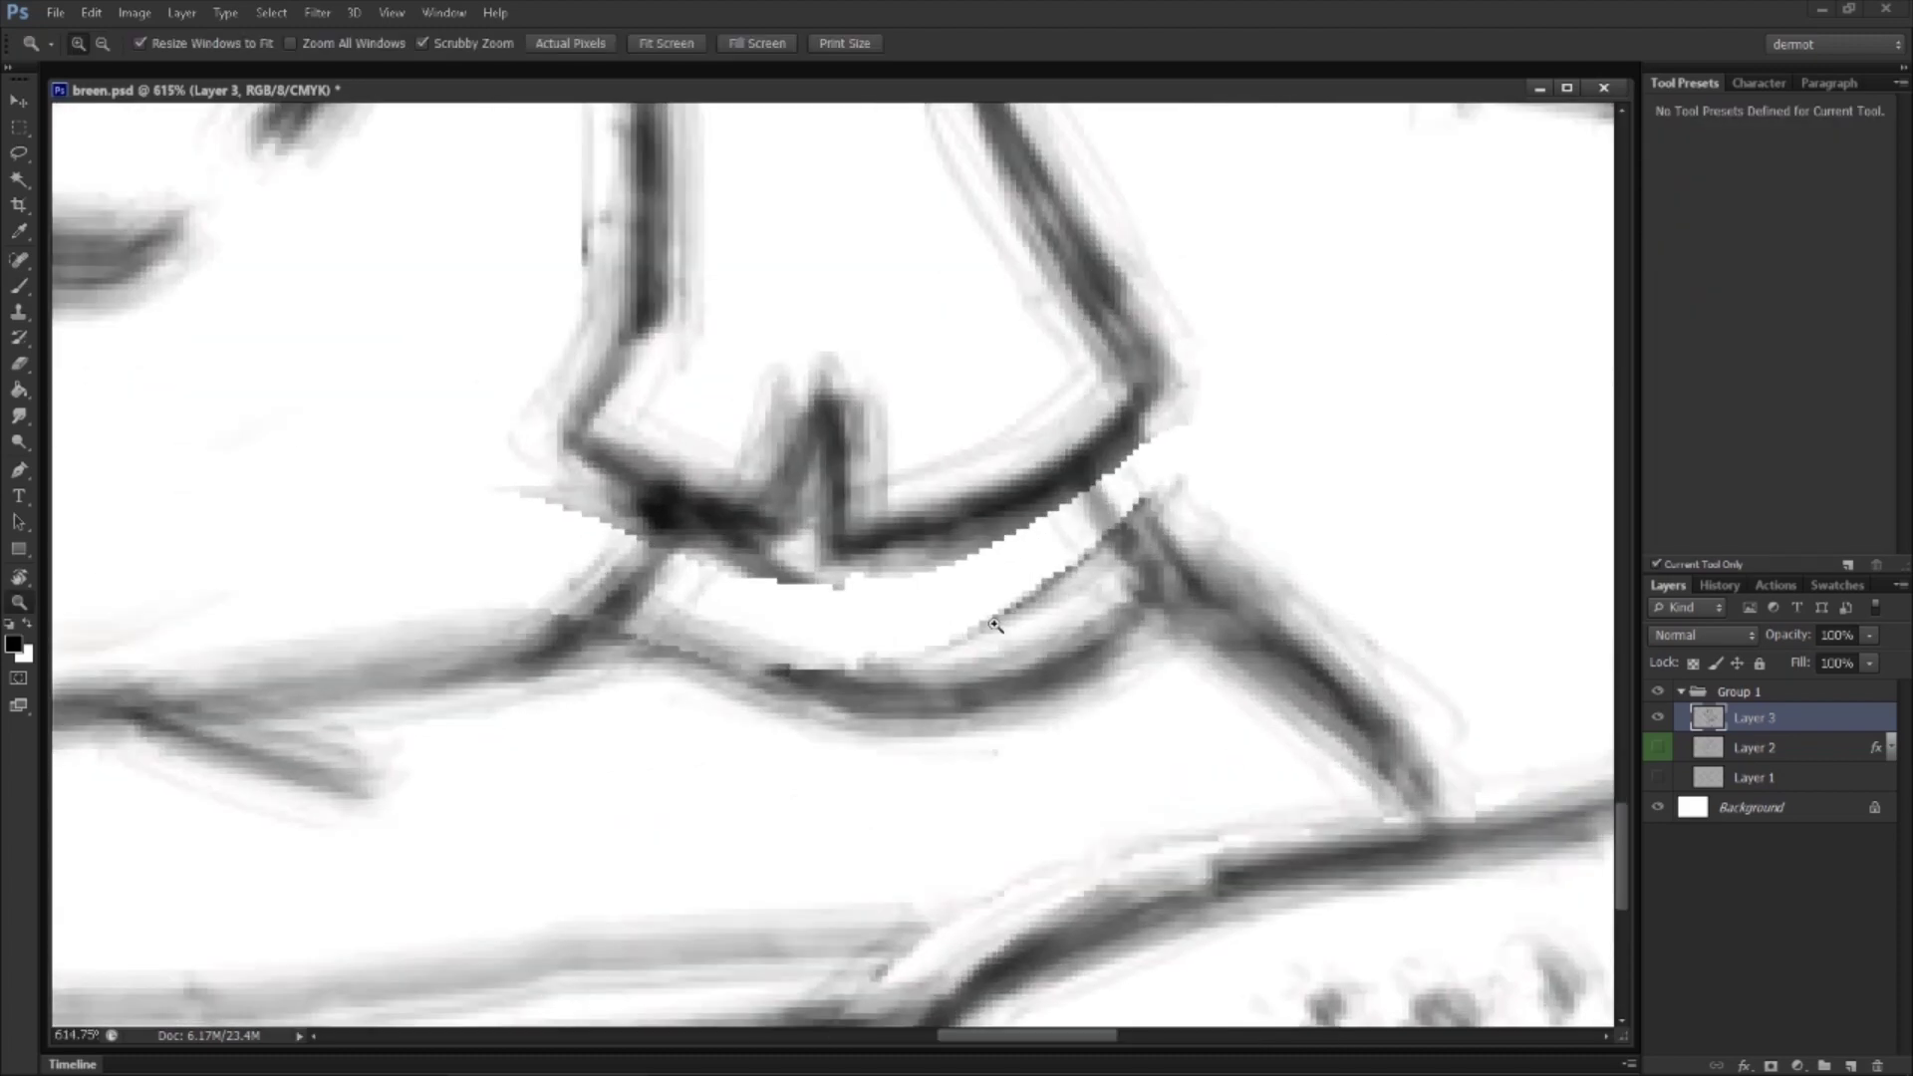
{"action": "key", "text": "e"}
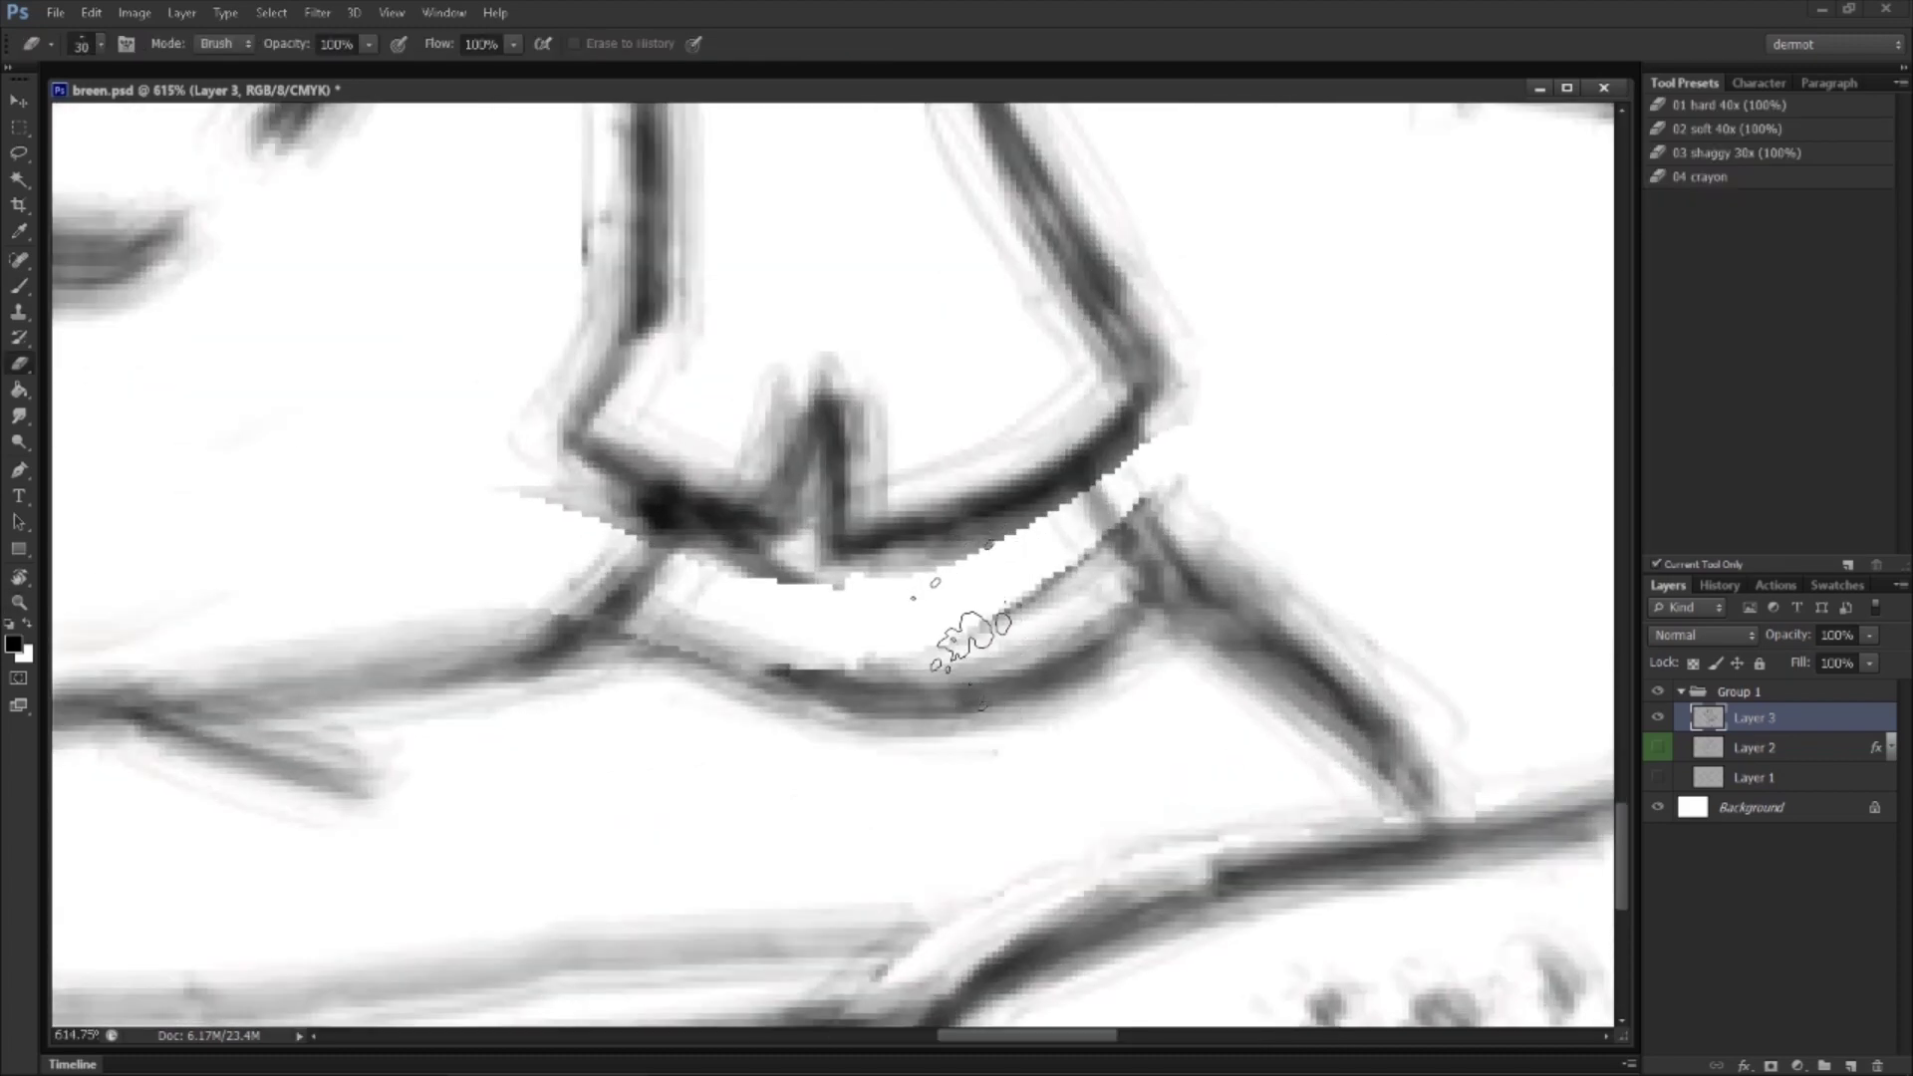
{"action": "key", "text": "bracketleft"}
{"action": "key", "text": "bracketleft"}
{"action": "key", "text": "bracketleft"}
{"action": "mouse_move", "coordinate": [917, 641]}
{"action": "left_mouse_down"}
{"action": "mouse_move", "coordinate": [1075, 603]}
{"action": "mouse_move", "coordinate": [1018, 607]}
{"action": "mouse_move", "coordinate": [1064, 585]}
{"action": "left_mouse_up"}
{"action": "mouse_move", "coordinate": [853, 588]}
{"action": "left_mouse_down"}
{"action": "mouse_move", "coordinate": [876, 577]}
{"action": "mouse_move", "coordinate": [642, 556]}
{"action": "mouse_move", "coordinate": [512, 483]}
{"action": "mouse_move", "coordinate": [558, 514]}
{"action": "left_mouse_up"}
{"action": "mouse_move", "coordinate": [1074, 558]}
{"action": "left_mouse_down"}
{"action": "mouse_move", "coordinate": [1038, 525]}
{"action": "mouse_move", "coordinate": [1119, 469]}
{"action": "mouse_move", "coordinate": [1145, 521]}
{"action": "mouse_move", "coordinate": [1071, 551]}
{"action": "mouse_move", "coordinate": [1138, 657]}
{"action": "left_mouse_up"}
Step: Erase the overlapping lines between the near trouser cuff and shoe, and redraw the ankle and shoe lines with the brush
{"action": "scroll", "coordinate": [1133, 659], "scroll_direction": "right", "scroll_amount": 6}
{"action": "mouse_move", "coordinate": [856, 543]}
{"action": "left_mouse_down"}
{"action": "mouse_move", "coordinate": [1025, 553]}
{"action": "mouse_move", "coordinate": [1026, 578]}
{"action": "mouse_move", "coordinate": [1103, 551]}
{"action": "mouse_move", "coordinate": [1038, 553]}
{"action": "mouse_move", "coordinate": [1231, 513]}
{"action": "left_mouse_up"}
{"action": "key", "text": "b"}
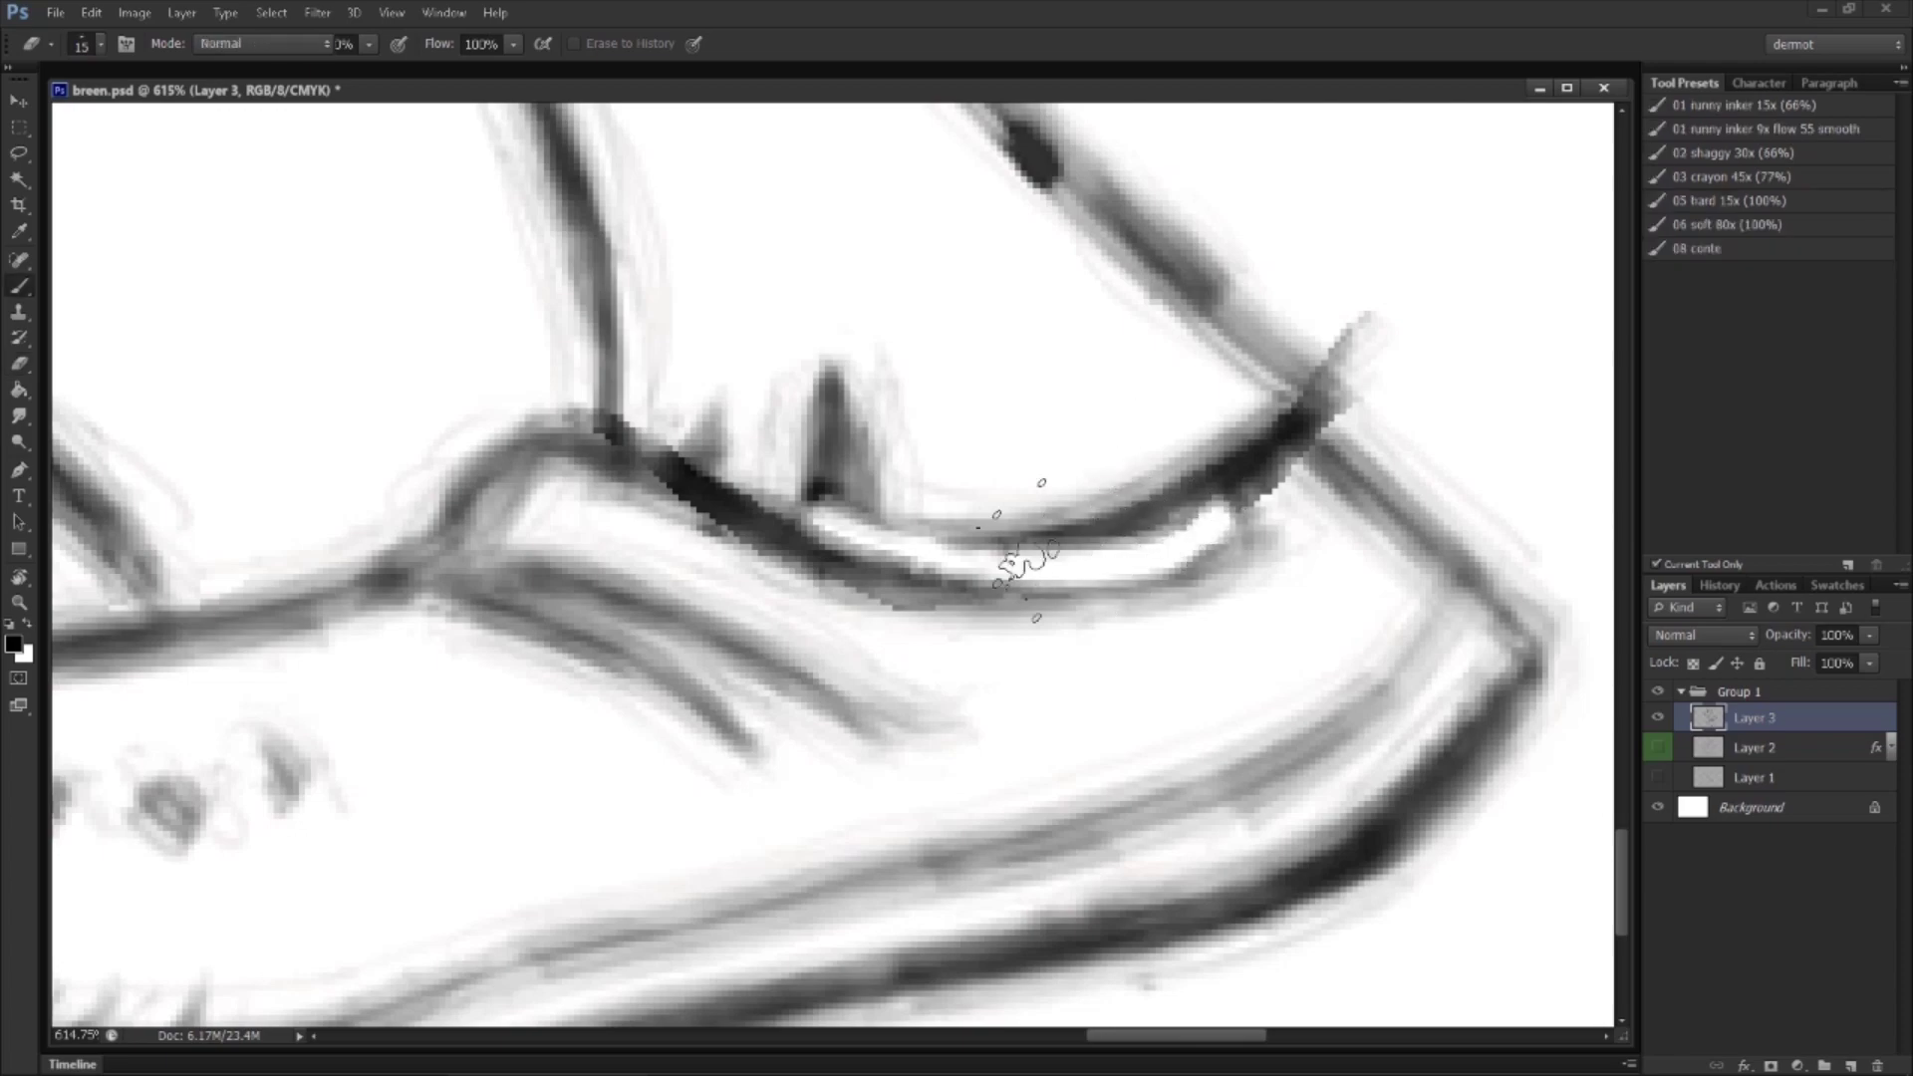
{"action": "mouse_move", "coordinate": [902, 583]}
{"action": "left_mouse_down"}
{"action": "mouse_move", "coordinate": [1146, 600]}
{"action": "mouse_move", "coordinate": [1246, 533]}
{"action": "left_mouse_up"}
{"action": "left_click_drag", "start_coordinate": [813, 533], "coordinate": [1098, 526]}
{"action": "mouse_move", "coordinate": [429, 738]}
{"action": "left_mouse_down"}
{"action": "mouse_move", "coordinate": [824, 662]}
{"action": "mouse_move", "coordinate": [1174, 726]}
{"action": "mouse_move", "coordinate": [1503, 846]}
{"action": "left_mouse_up"}
{"action": "mouse_move", "coordinate": [418, 503]}
{"action": "left_mouse_down"}
{"action": "mouse_move", "coordinate": [648, 598]}
{"action": "mouse_move", "coordinate": [956, 489]}
{"action": "left_mouse_up"}
{"action": "left_click_drag", "start_coordinate": [877, 377], "coordinate": [1016, 488]}
Step: Flip the canvas back to its original orientation and save the document
{"action": "left_click_drag", "start_coordinate": [1037, 698], "coordinate": [788, 715]}
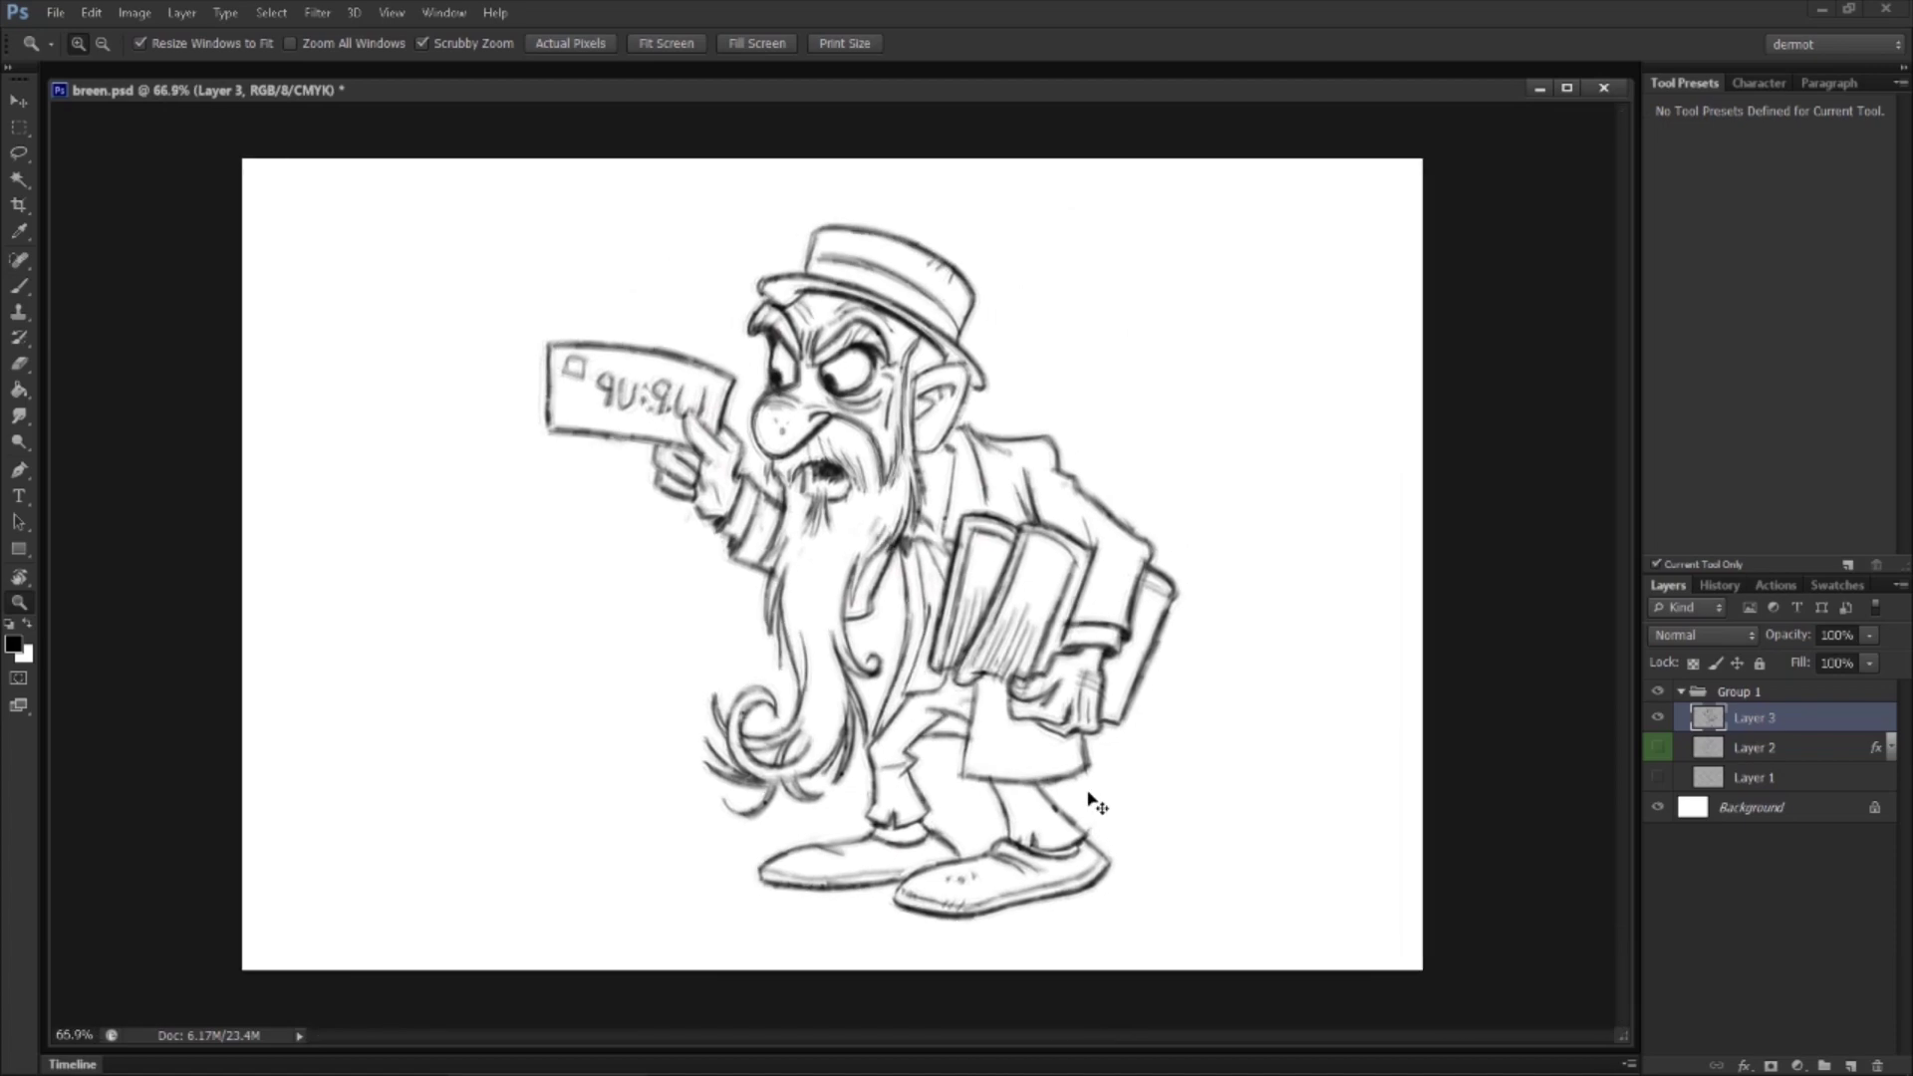
{"action": "key", "text": "ctrl+z"}
{"action": "key", "text": "v"}
{"action": "mouse_move", "coordinate": [1024, 833]}
{"action": "left_mouse_down"}
{"action": "mouse_move", "coordinate": [995, 811]}
{"action": "mouse_move", "coordinate": [1021, 826]}
{"action": "left_mouse_up"}
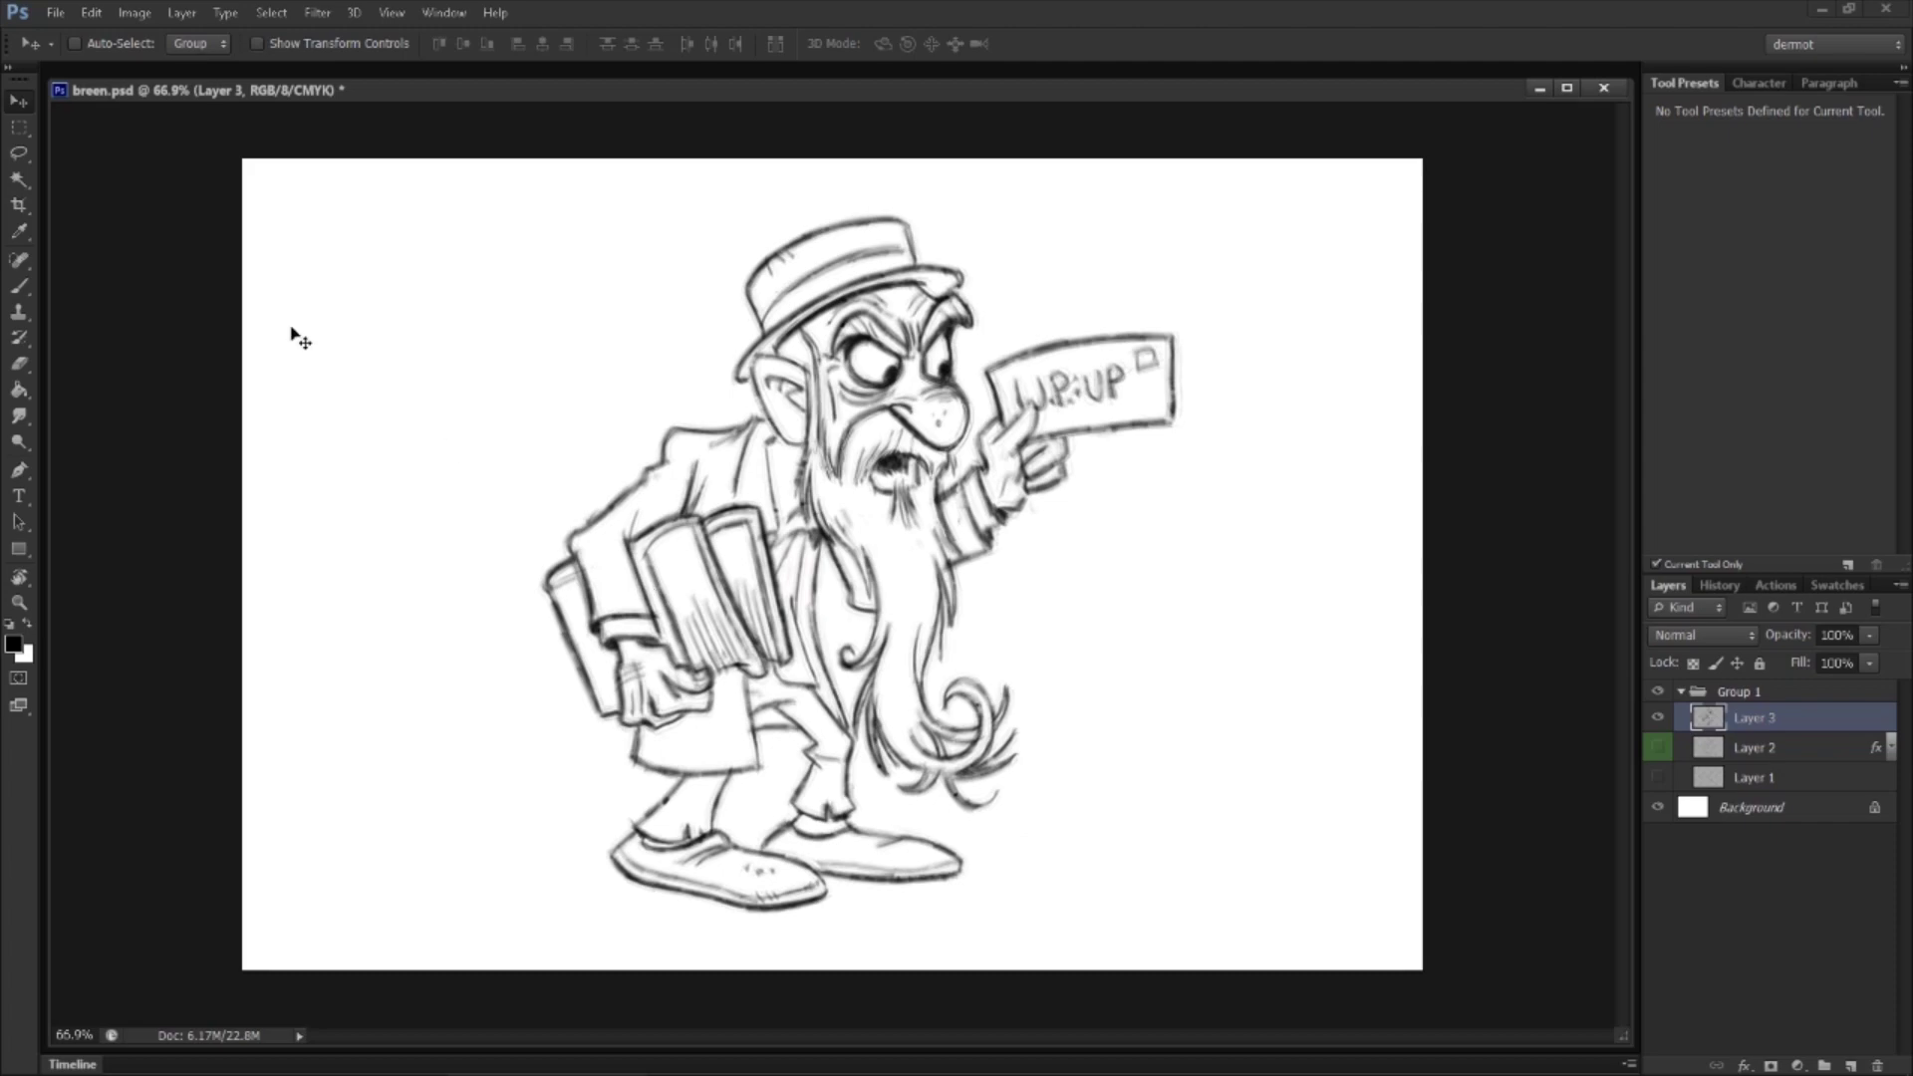
{"action": "left_click", "coordinate": [55, 13]}
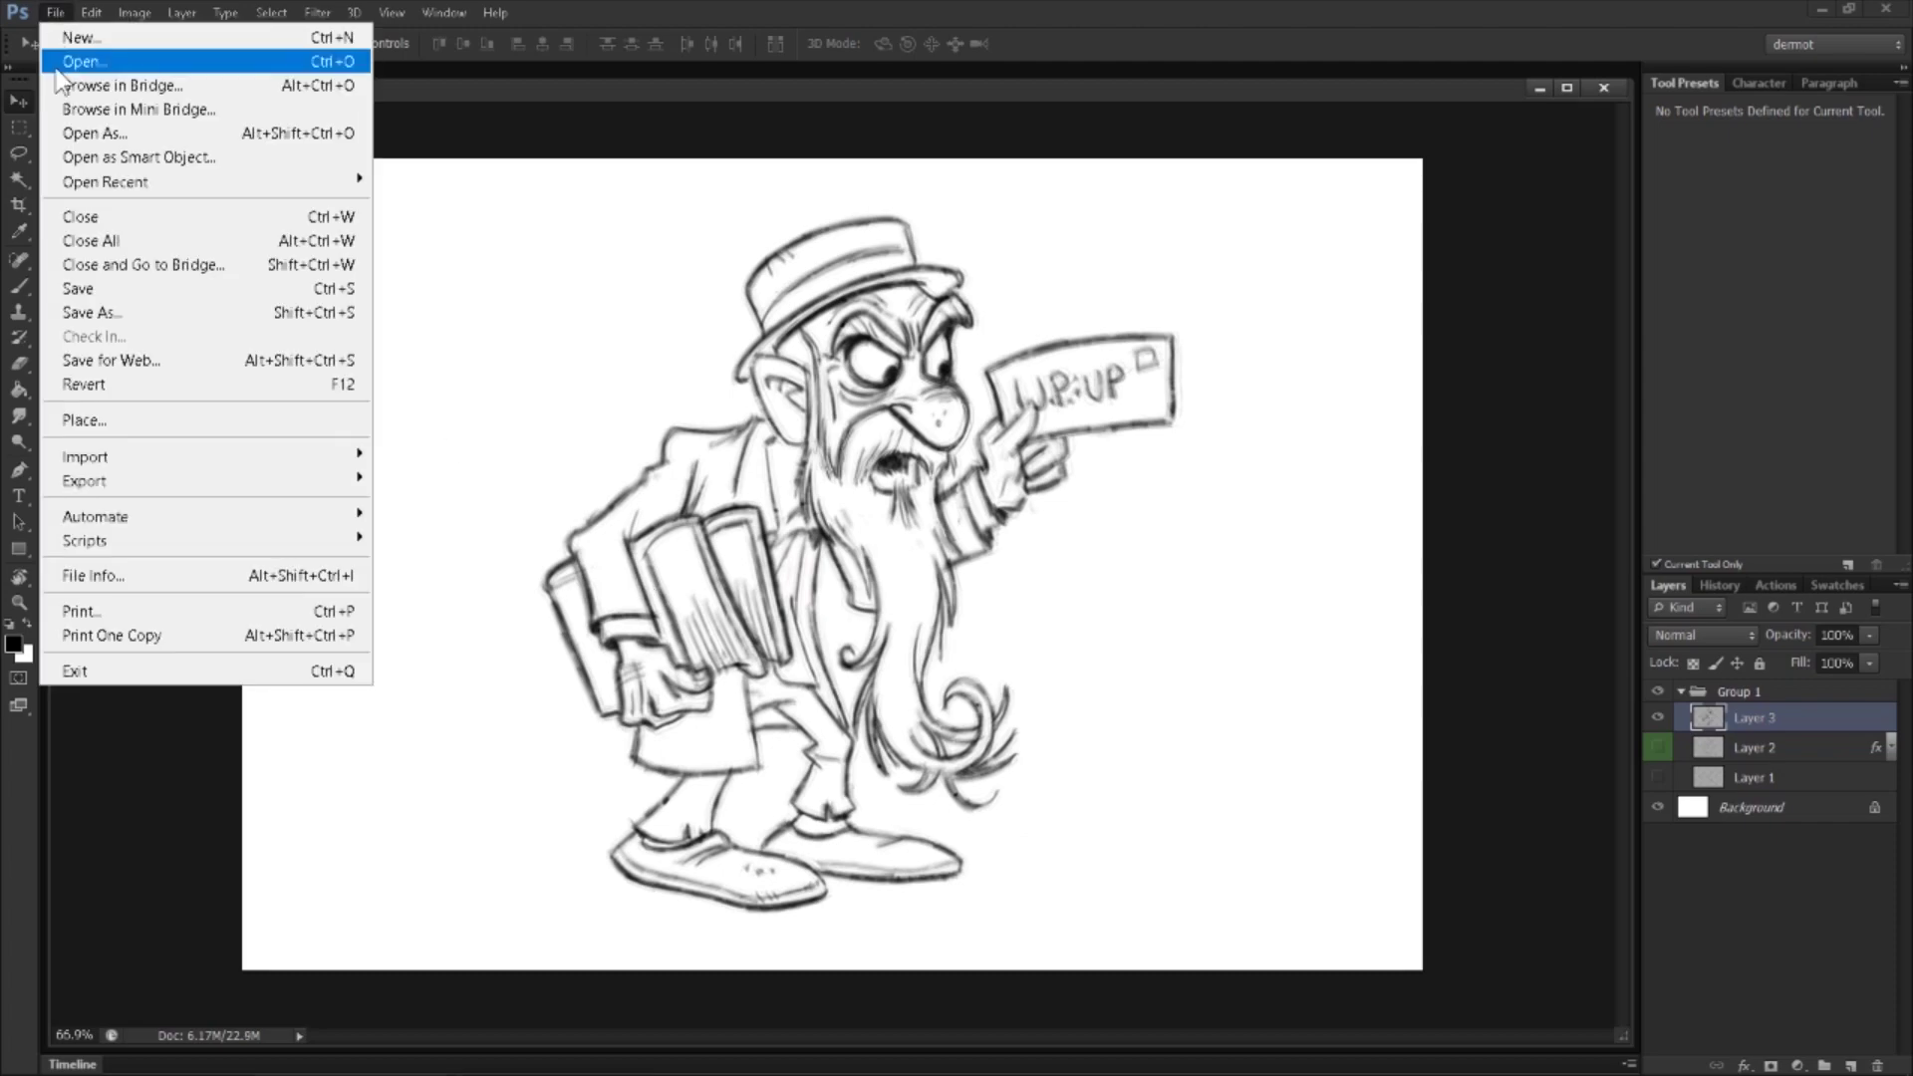
{"action": "left_click", "coordinate": [100, 299]}
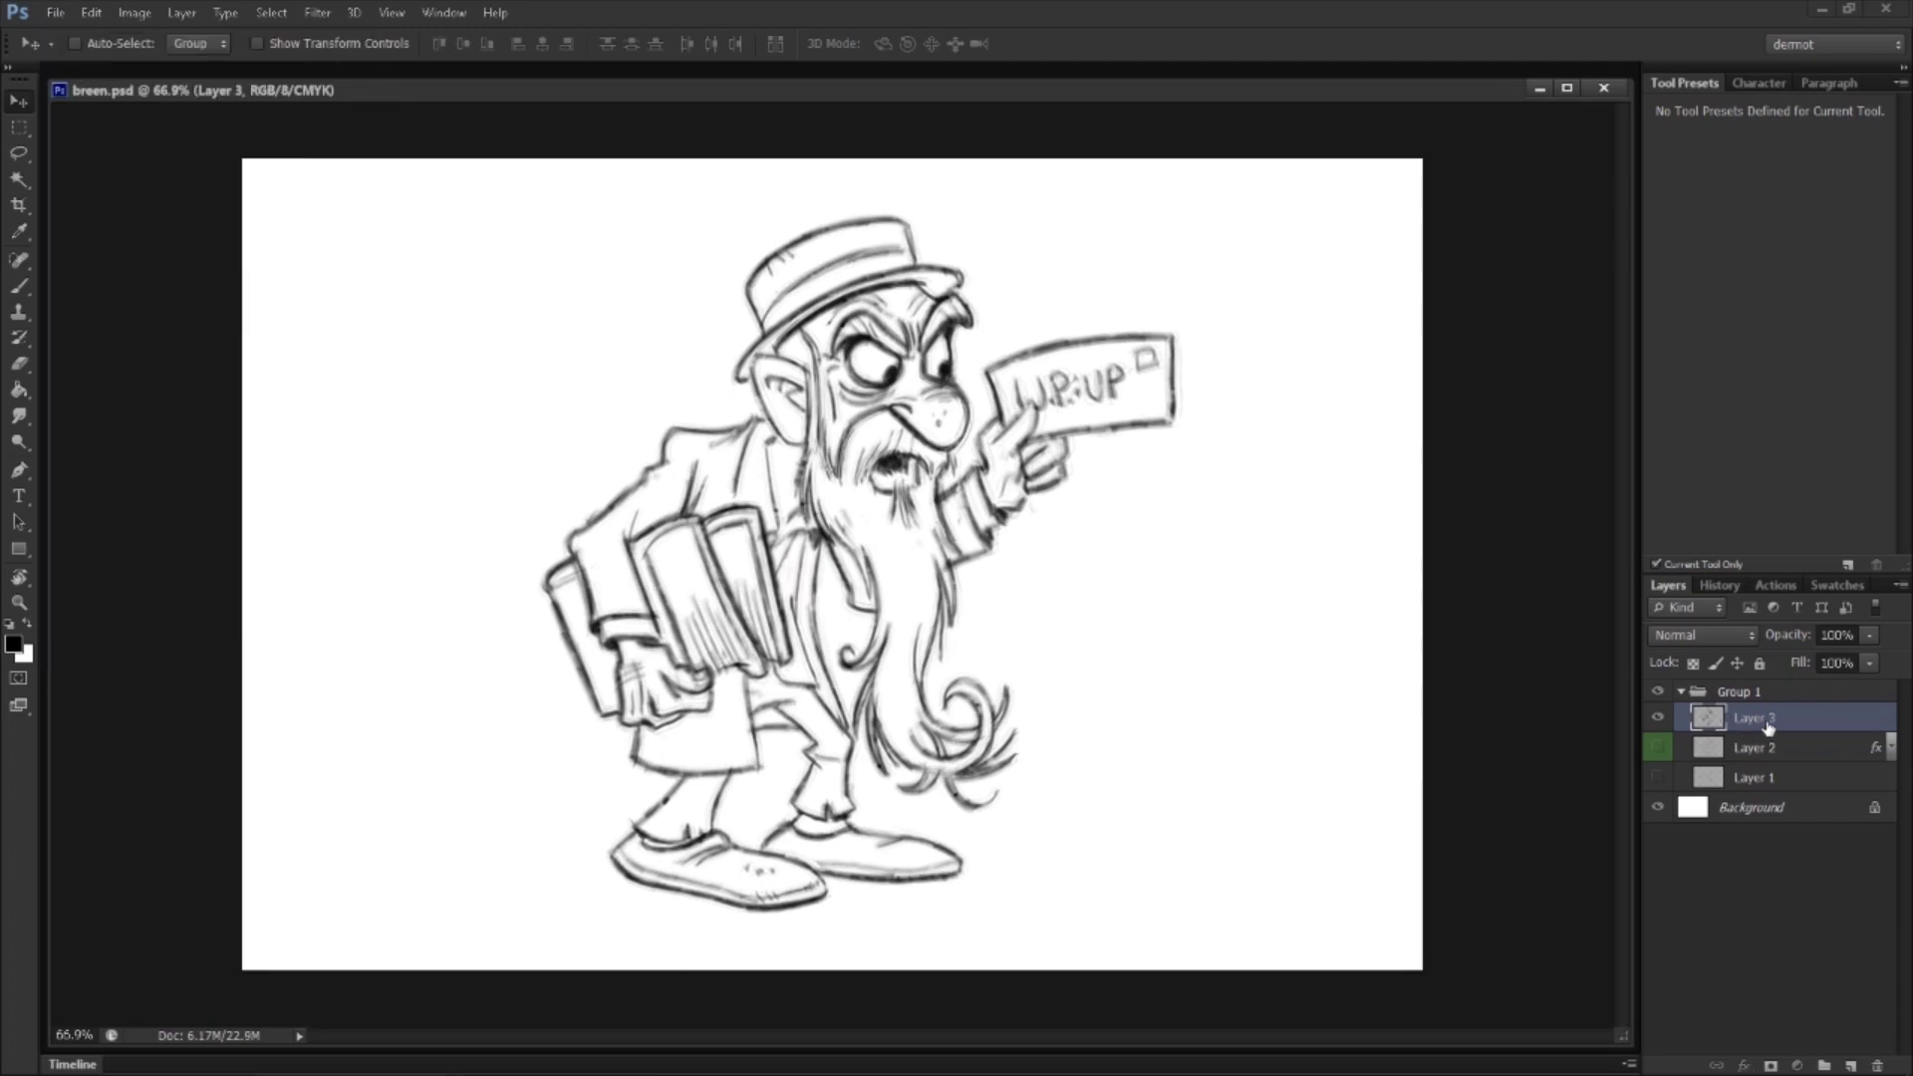
Step: Rename Layer 3 as LINE and hide the Background layer
{"action": "type", "text": "BE"}
{"action": "key", "text": "Return"}
{"action": "left_click", "coordinate": [1657, 807]}
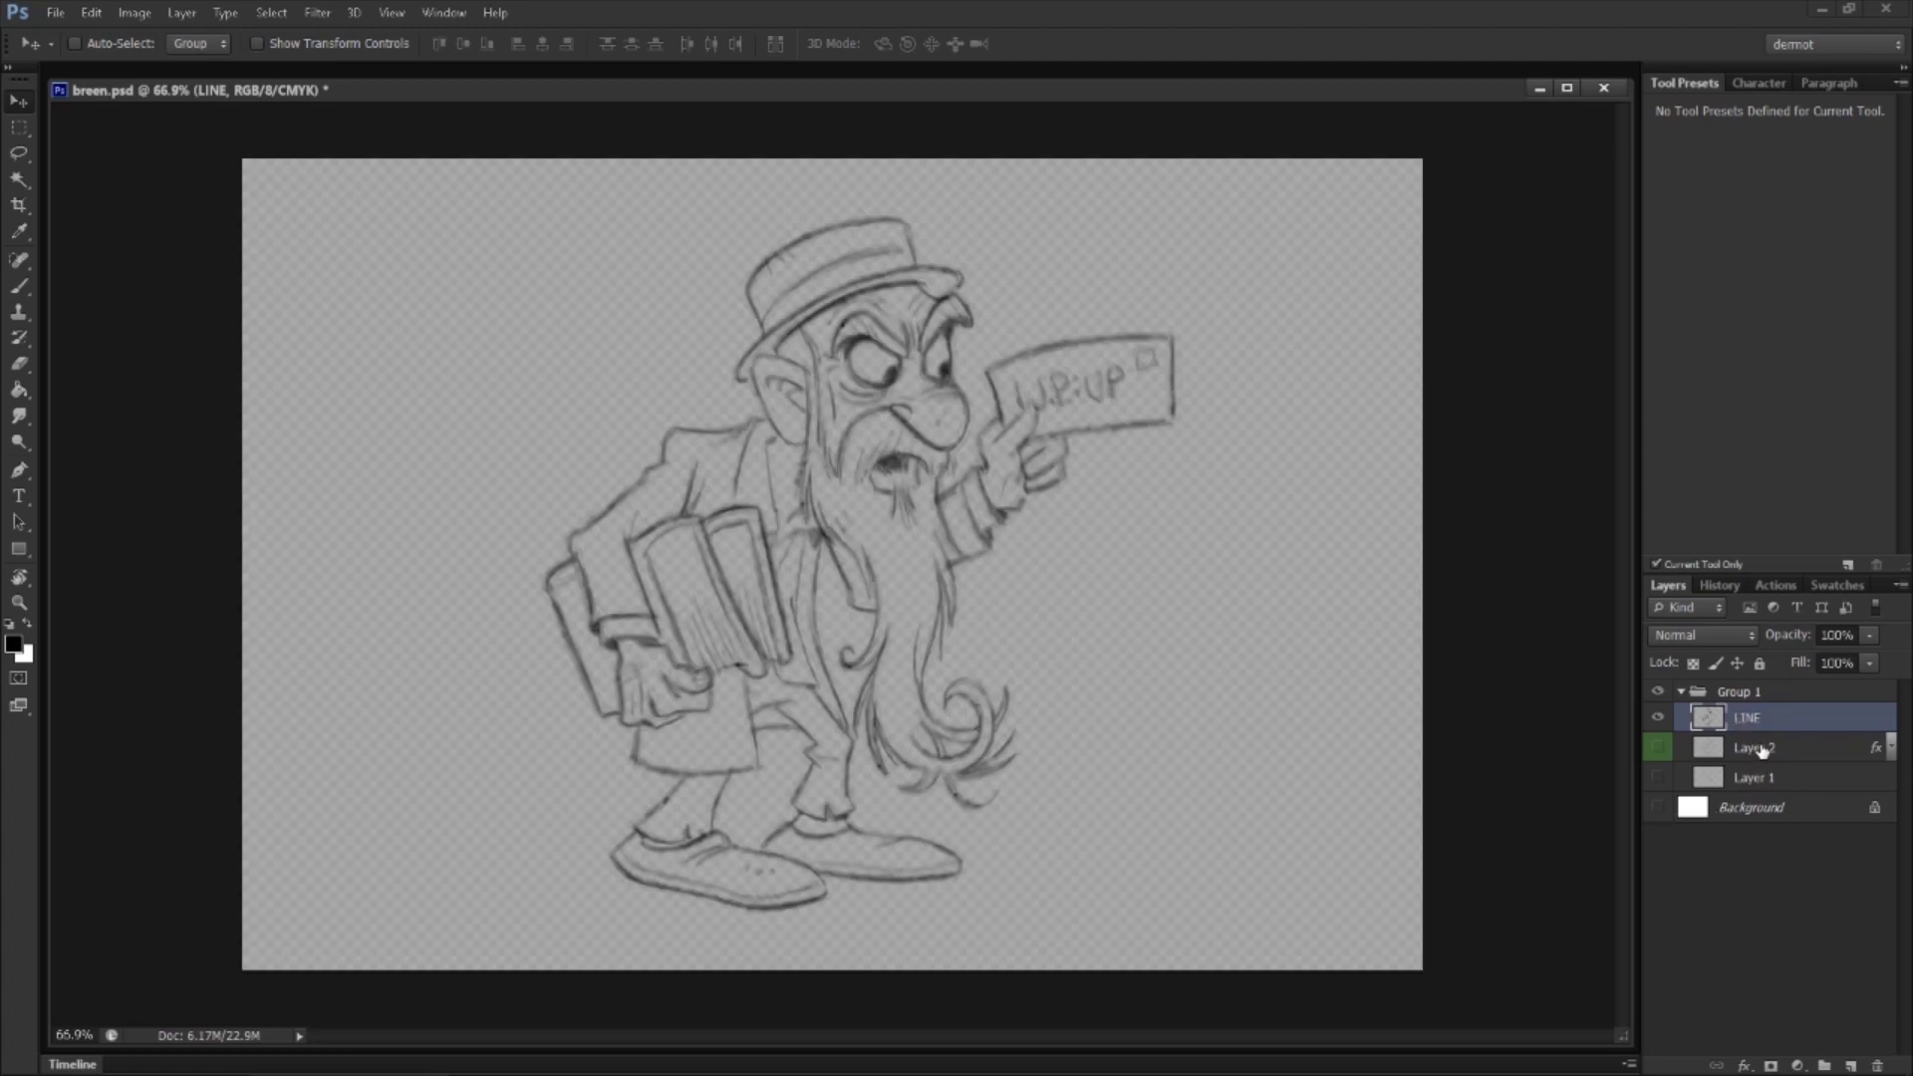
Step: Add a new layer directly beneath the LINE layer and name it WHITE
{"action": "left_click", "coordinate": [1850, 1065], "text": "ctrl"}
{"action": "double_click", "coordinate": [1749, 749]}
{"action": "type", "text": "WHITE"}
{"action": "key", "text": "Return"}
Step: Magic-wand the empty area around the figure on LINE, add the gaps between the legs and beside the beard, and invert the selection
{"action": "key", "text": "z"}
{"action": "left_click_drag", "start_coordinate": [644, 431], "coordinate": [673, 392]}
{"action": "key", "text": "w"}
{"action": "key", "text": "alt+bracketright"}
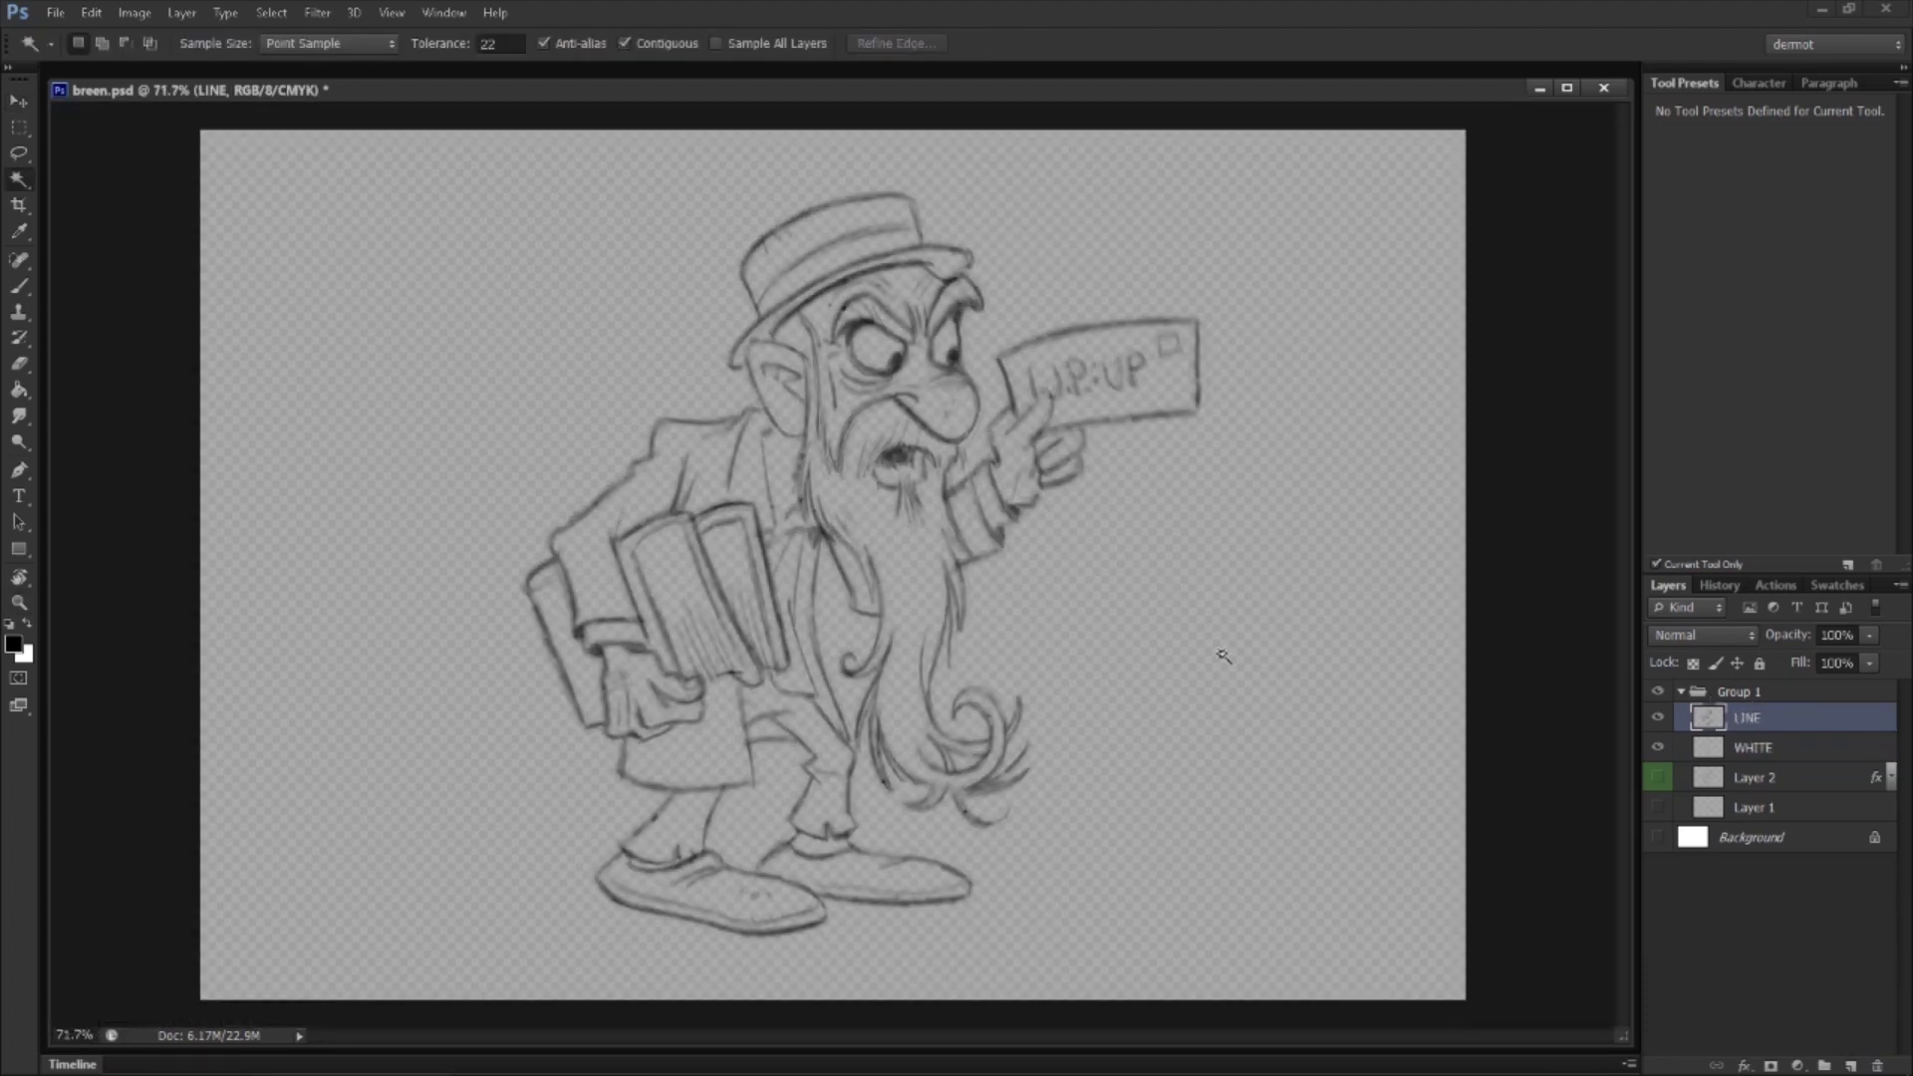
{"action": "left_click", "coordinate": [1032, 676]}
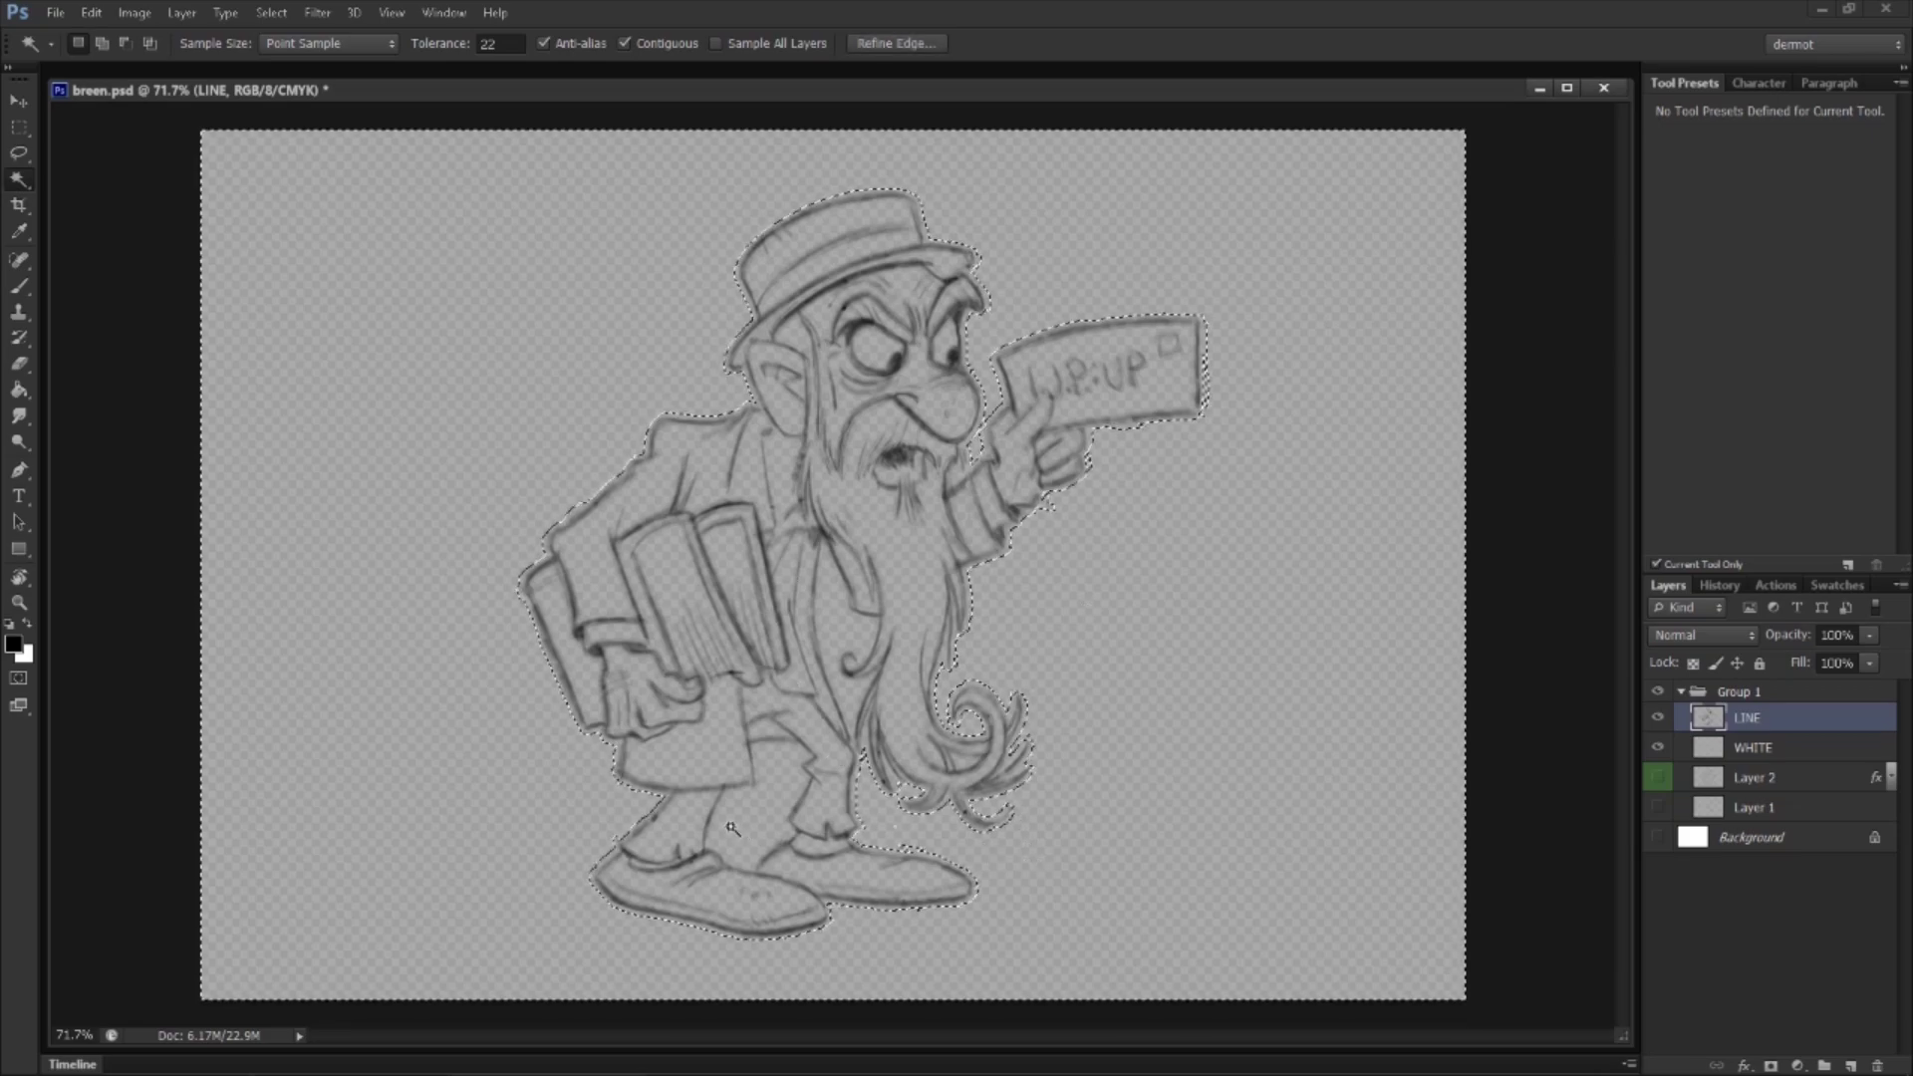
{"action": "left_click", "coordinate": [776, 812], "text": "shift"}
{"action": "left_click", "coordinate": [844, 652], "text": "shift"}
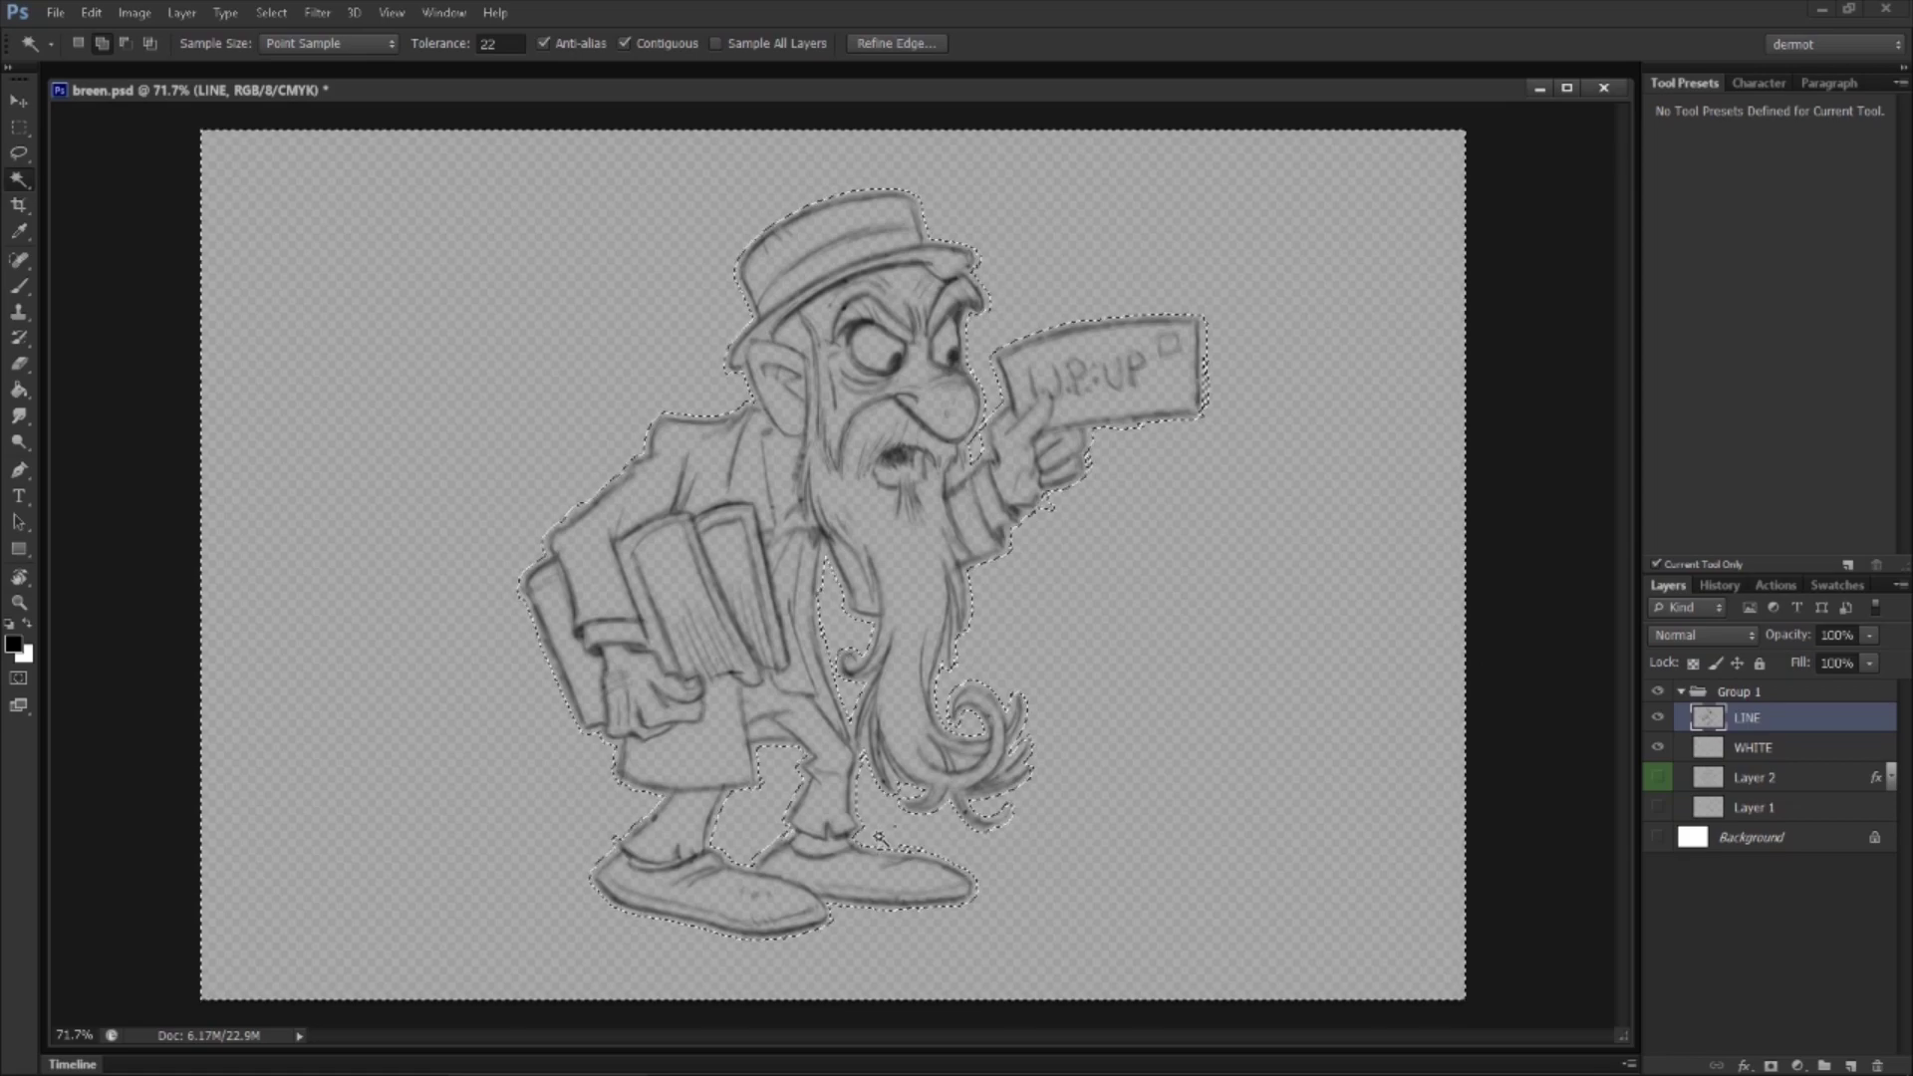
{"action": "left_click", "coordinate": [273, 12]}
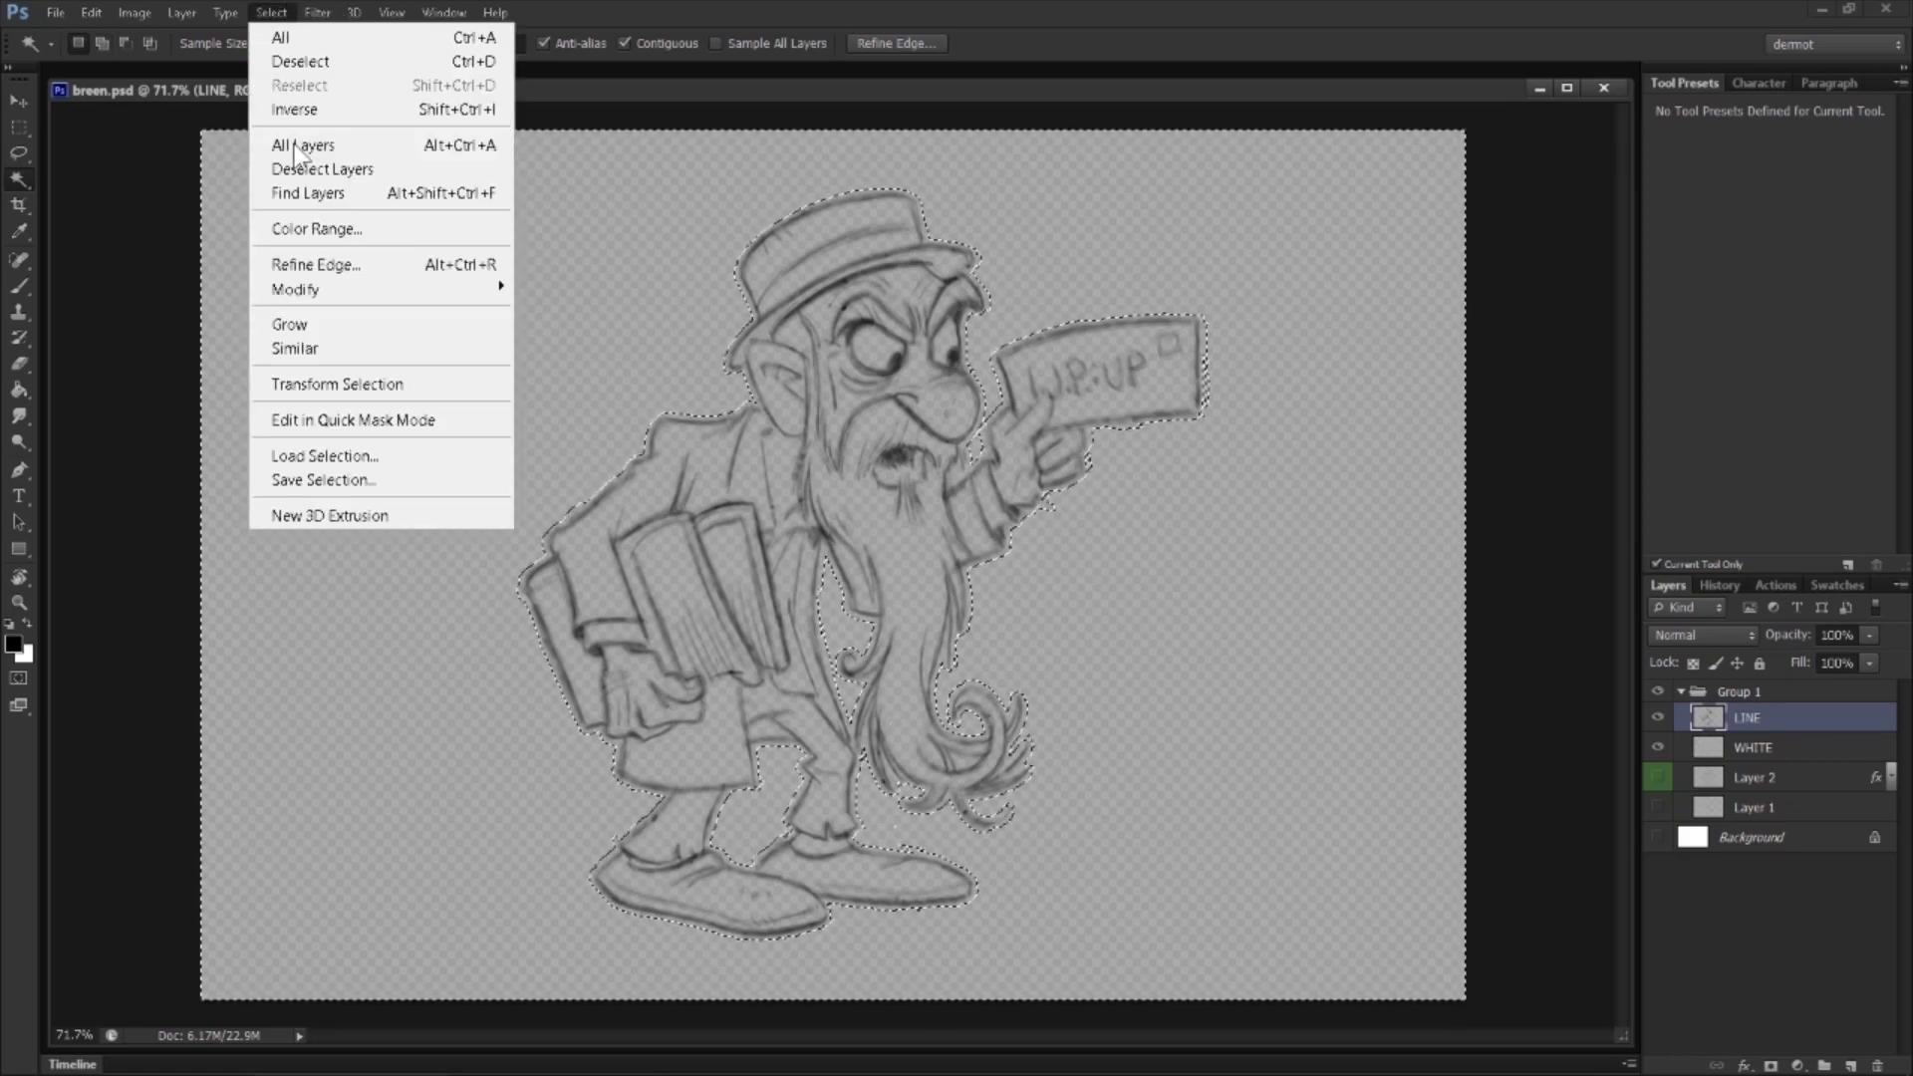
{"action": "left_click", "coordinate": [294, 109]}
Step: Try contracting the figure selection by 11 pixels with the WHITE layer active, and undo it
{"action": "key", "text": "z"}
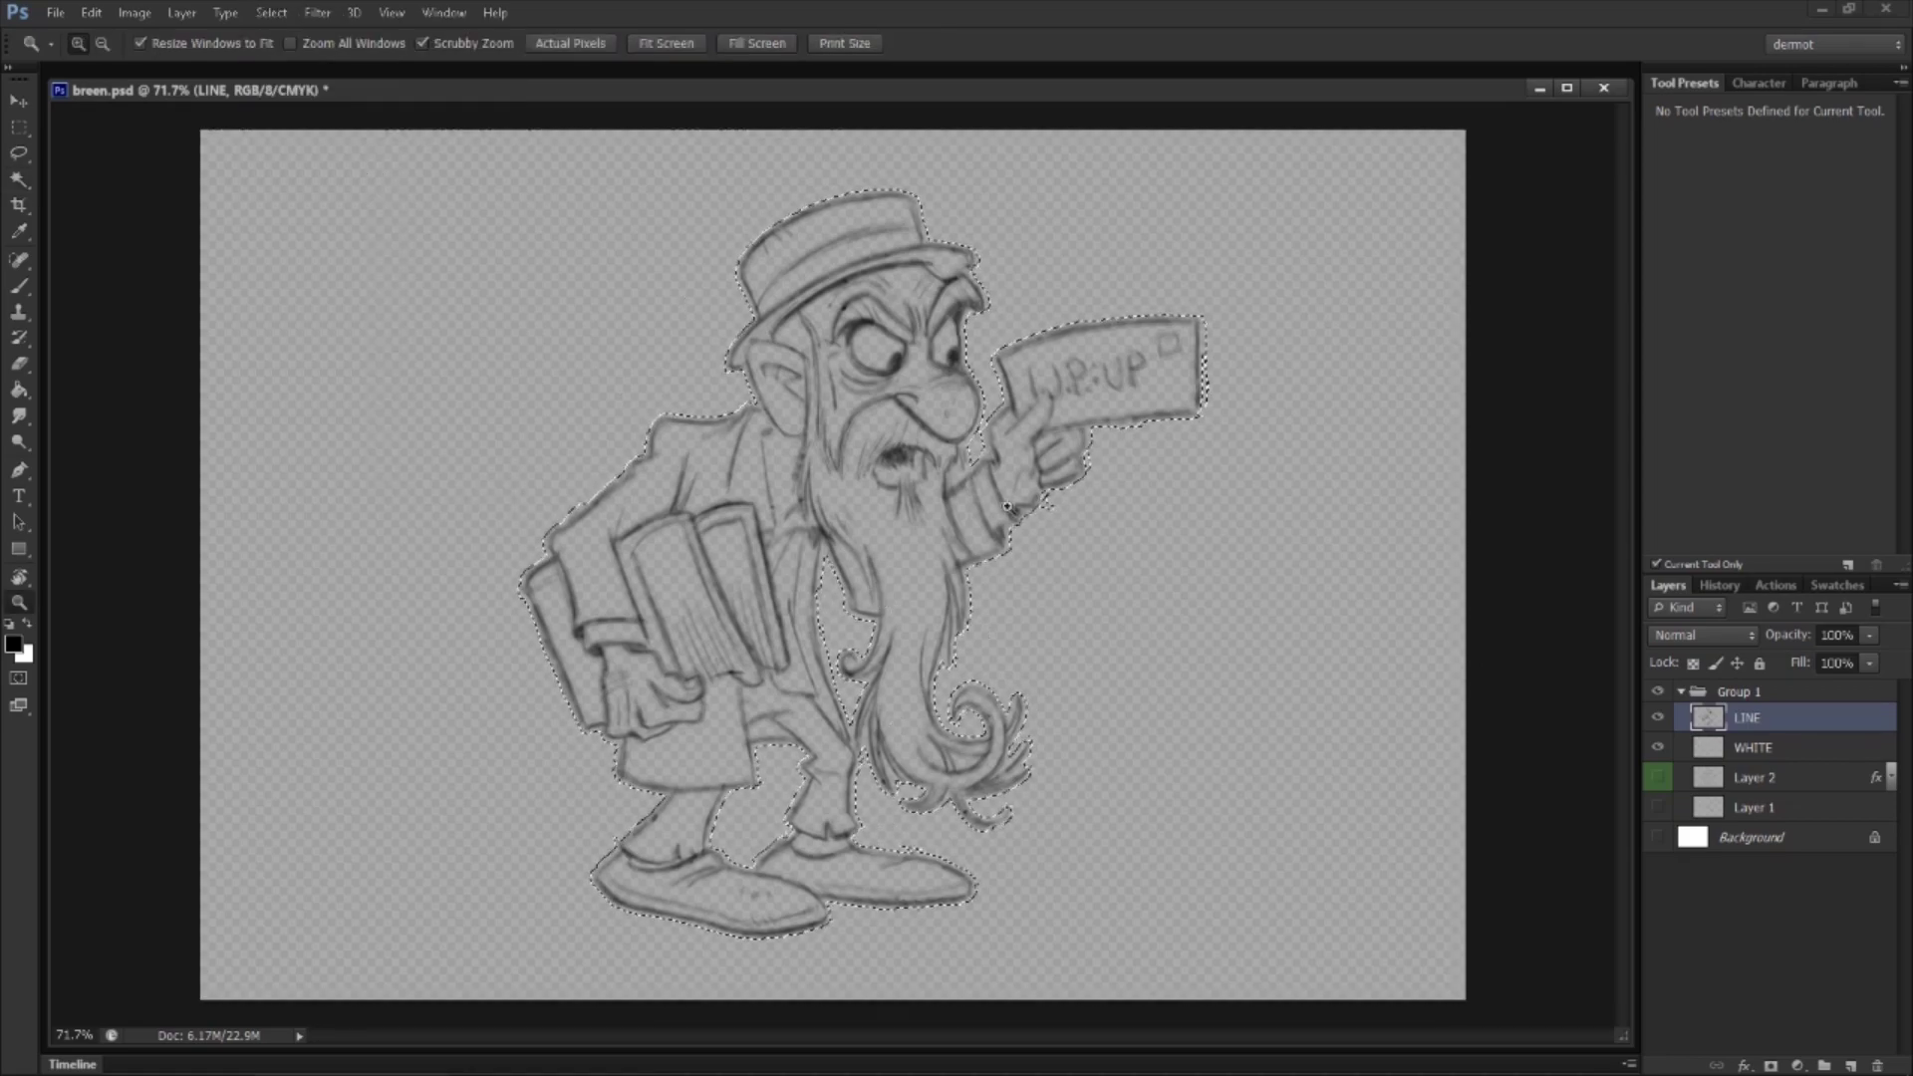
{"action": "key", "text": "alt+bracketleft"}
{"action": "left_click_drag", "start_coordinate": [726, 446], "coordinate": [897, 446]}
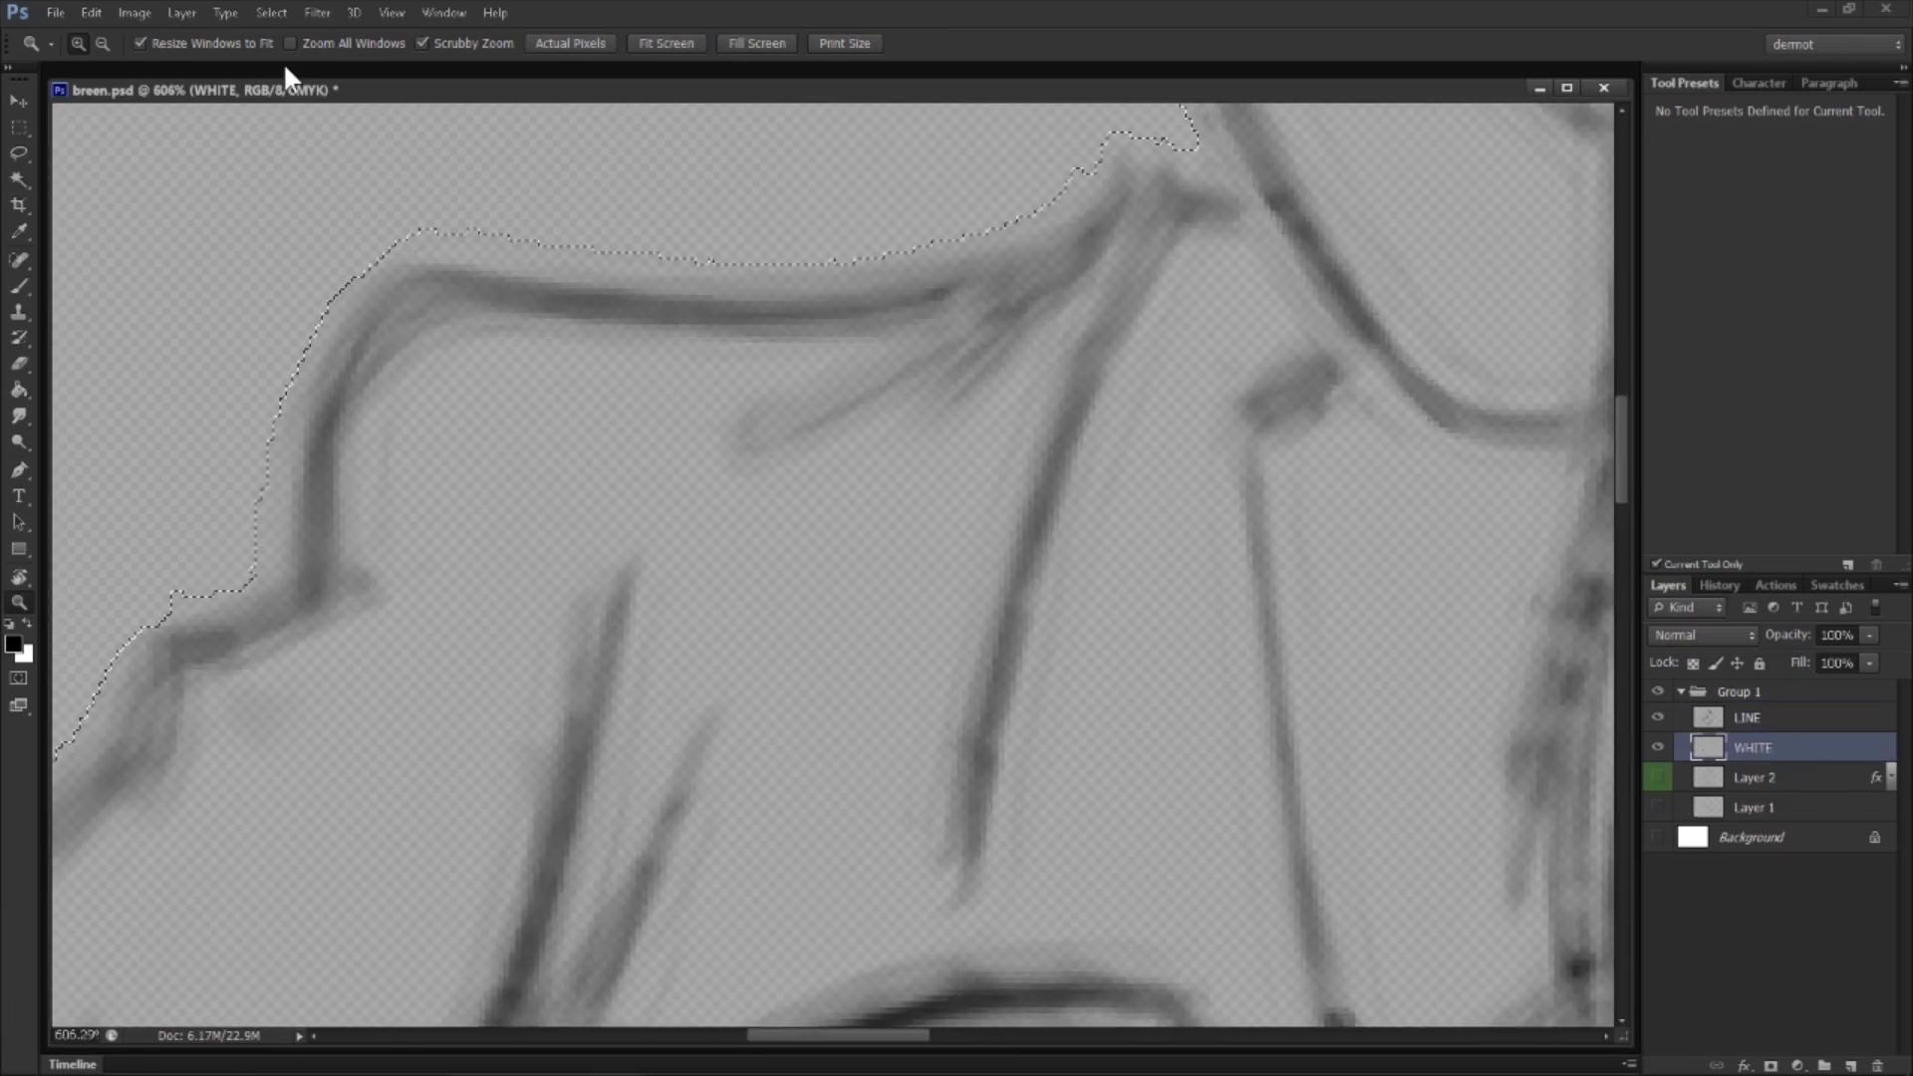
{"action": "left_click", "coordinate": [271, 13]}
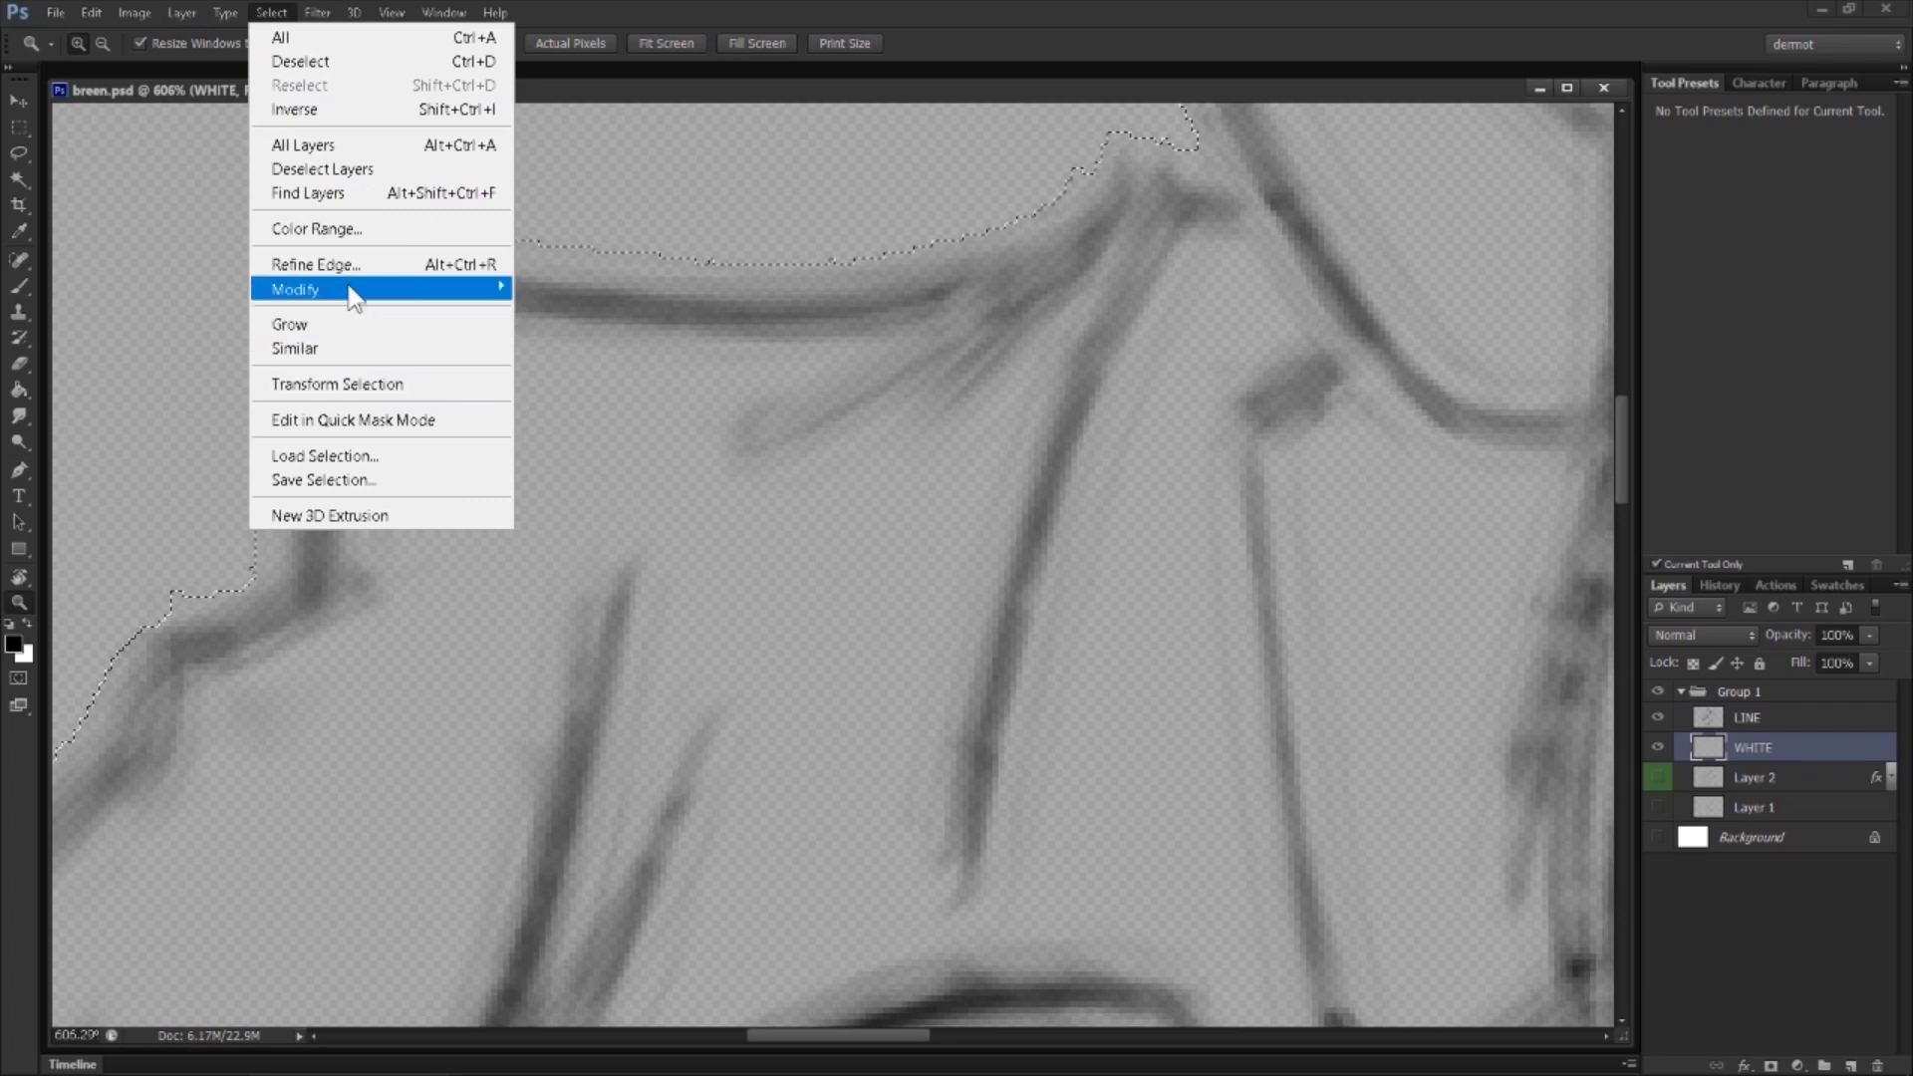
{"action": "mouse_move", "coordinate": [351, 289]}
{"action": "left_click", "coordinate": [588, 361]}
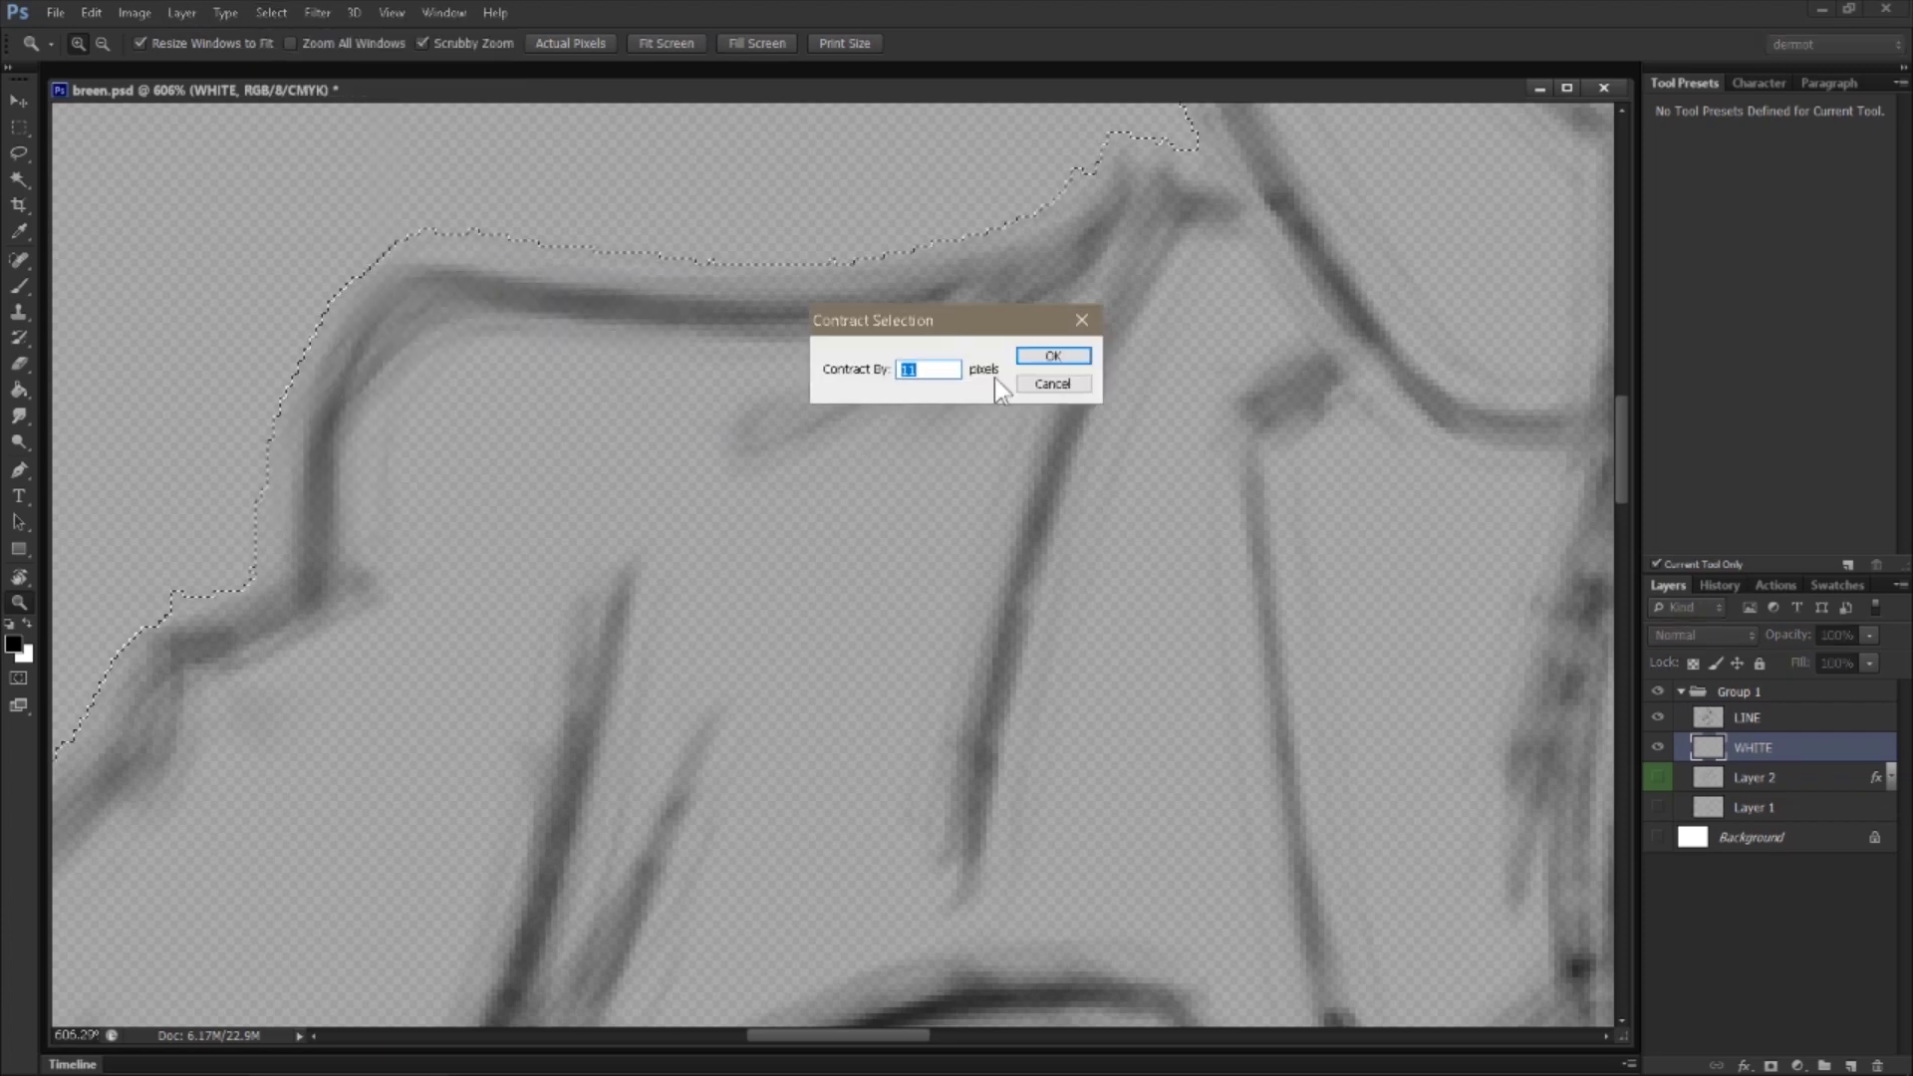
{"action": "left_click", "coordinate": [1052, 356]}
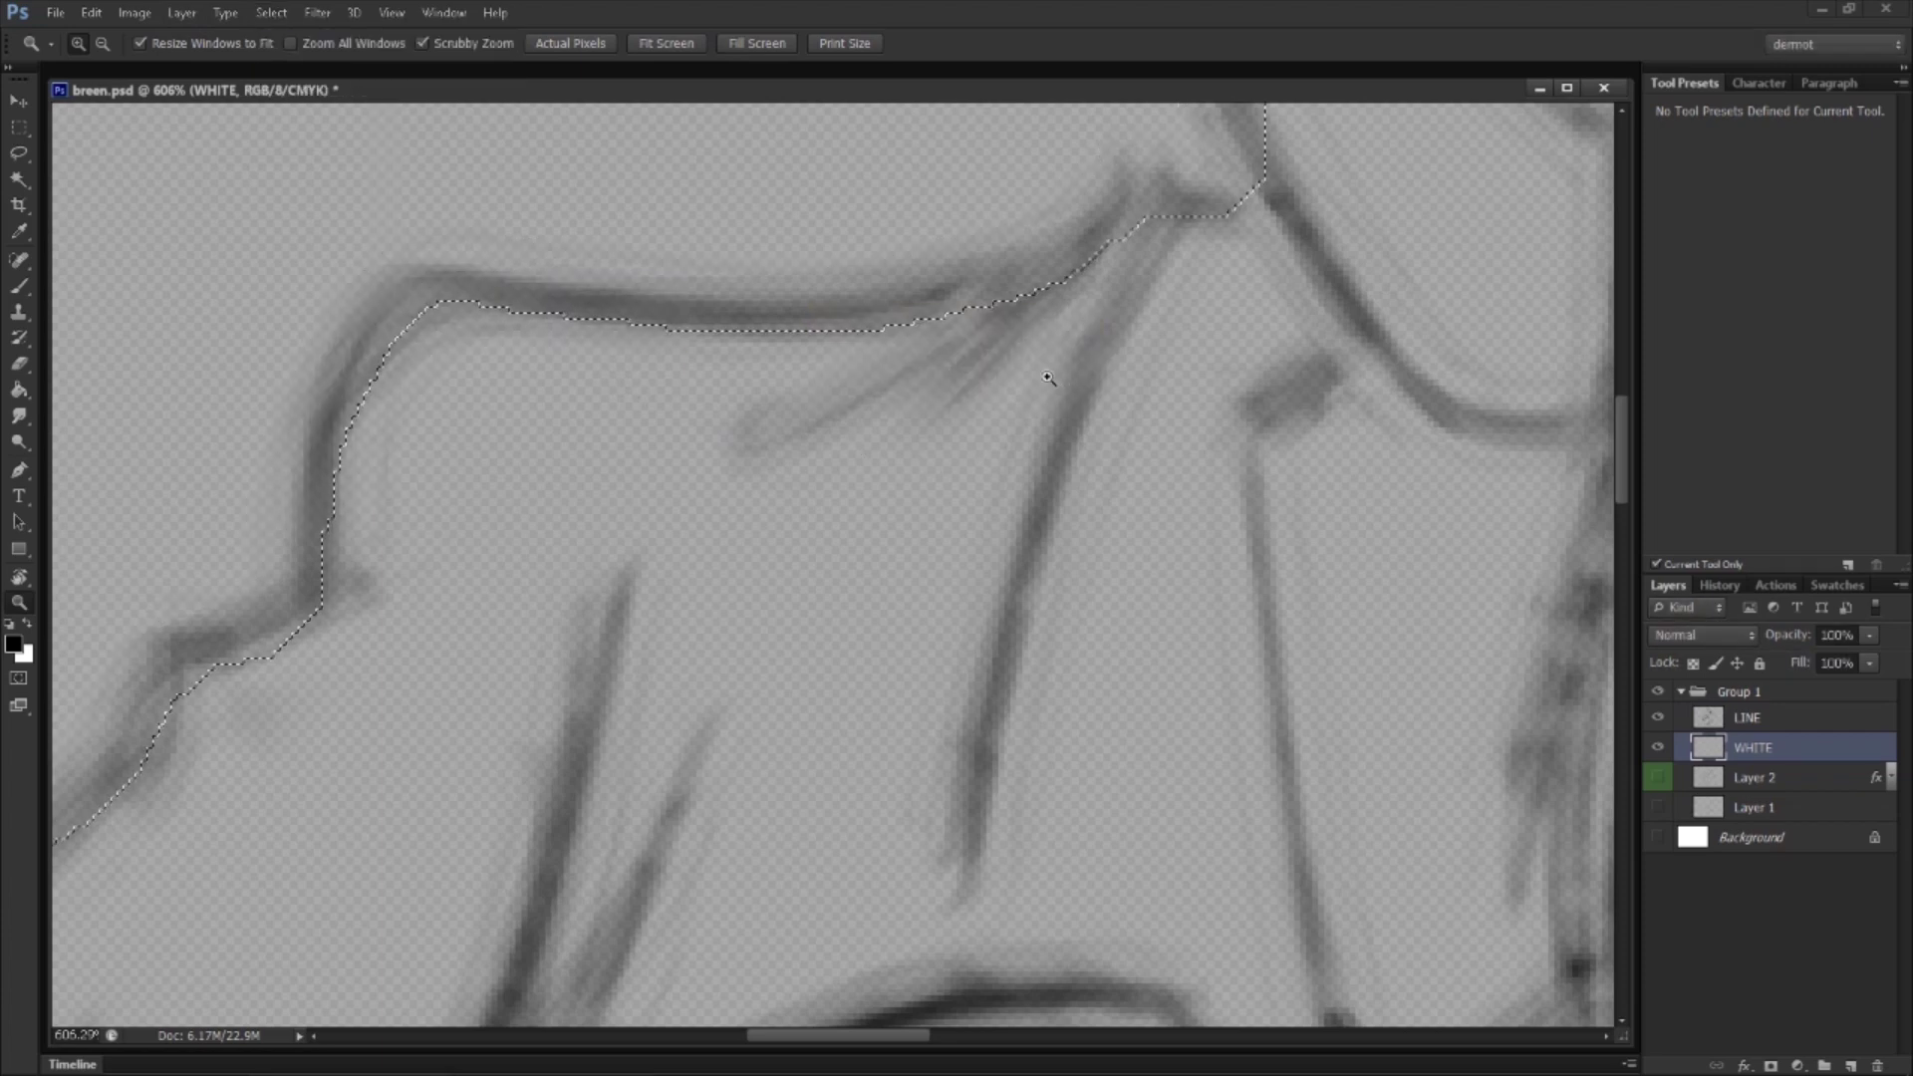
{"action": "key", "text": "ctrl+z"}
Step: Contract the figure selection with the LINE layer active so its edge runs inside the outline strokes
{"action": "key", "text": "alt+bracketright"}
{"action": "left_click", "coordinate": [269, 13]}
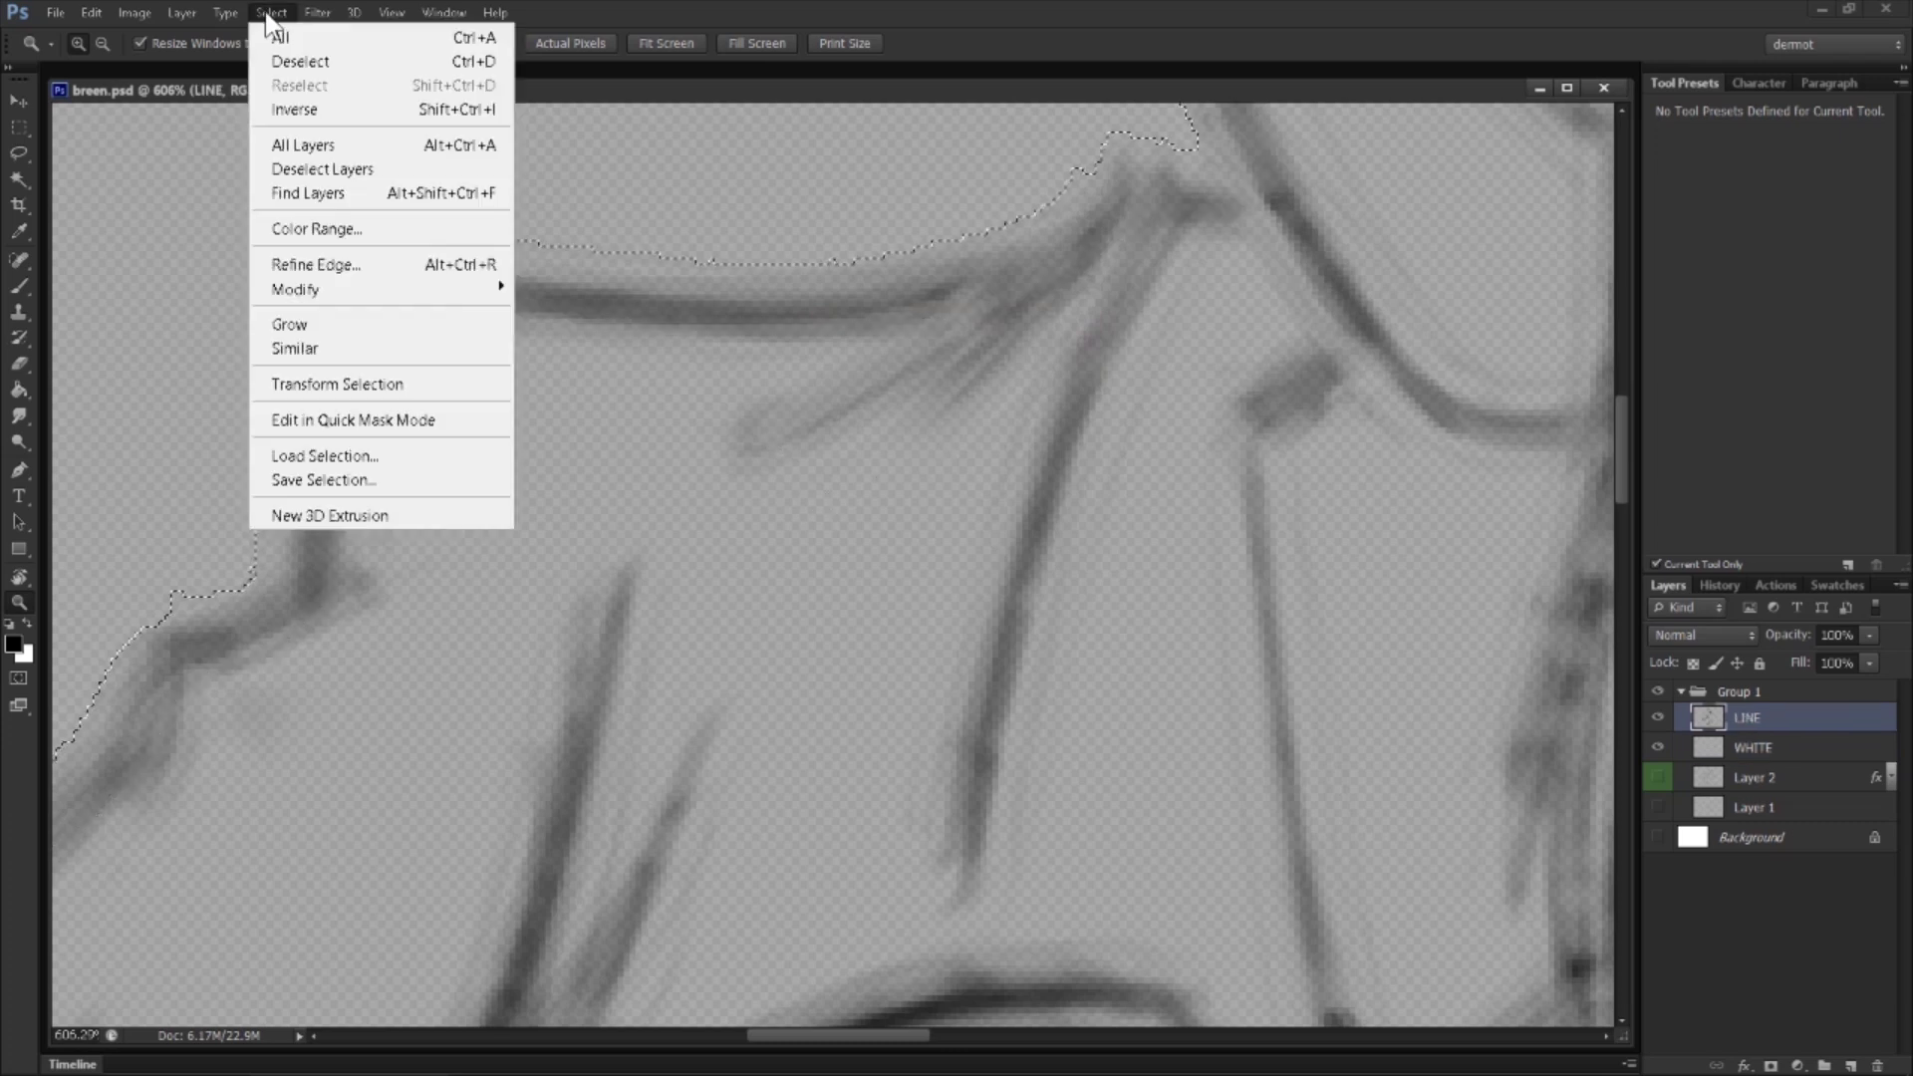
{"action": "mouse_move", "coordinate": [399, 292]}
{"action": "left_click", "coordinate": [588, 375]}
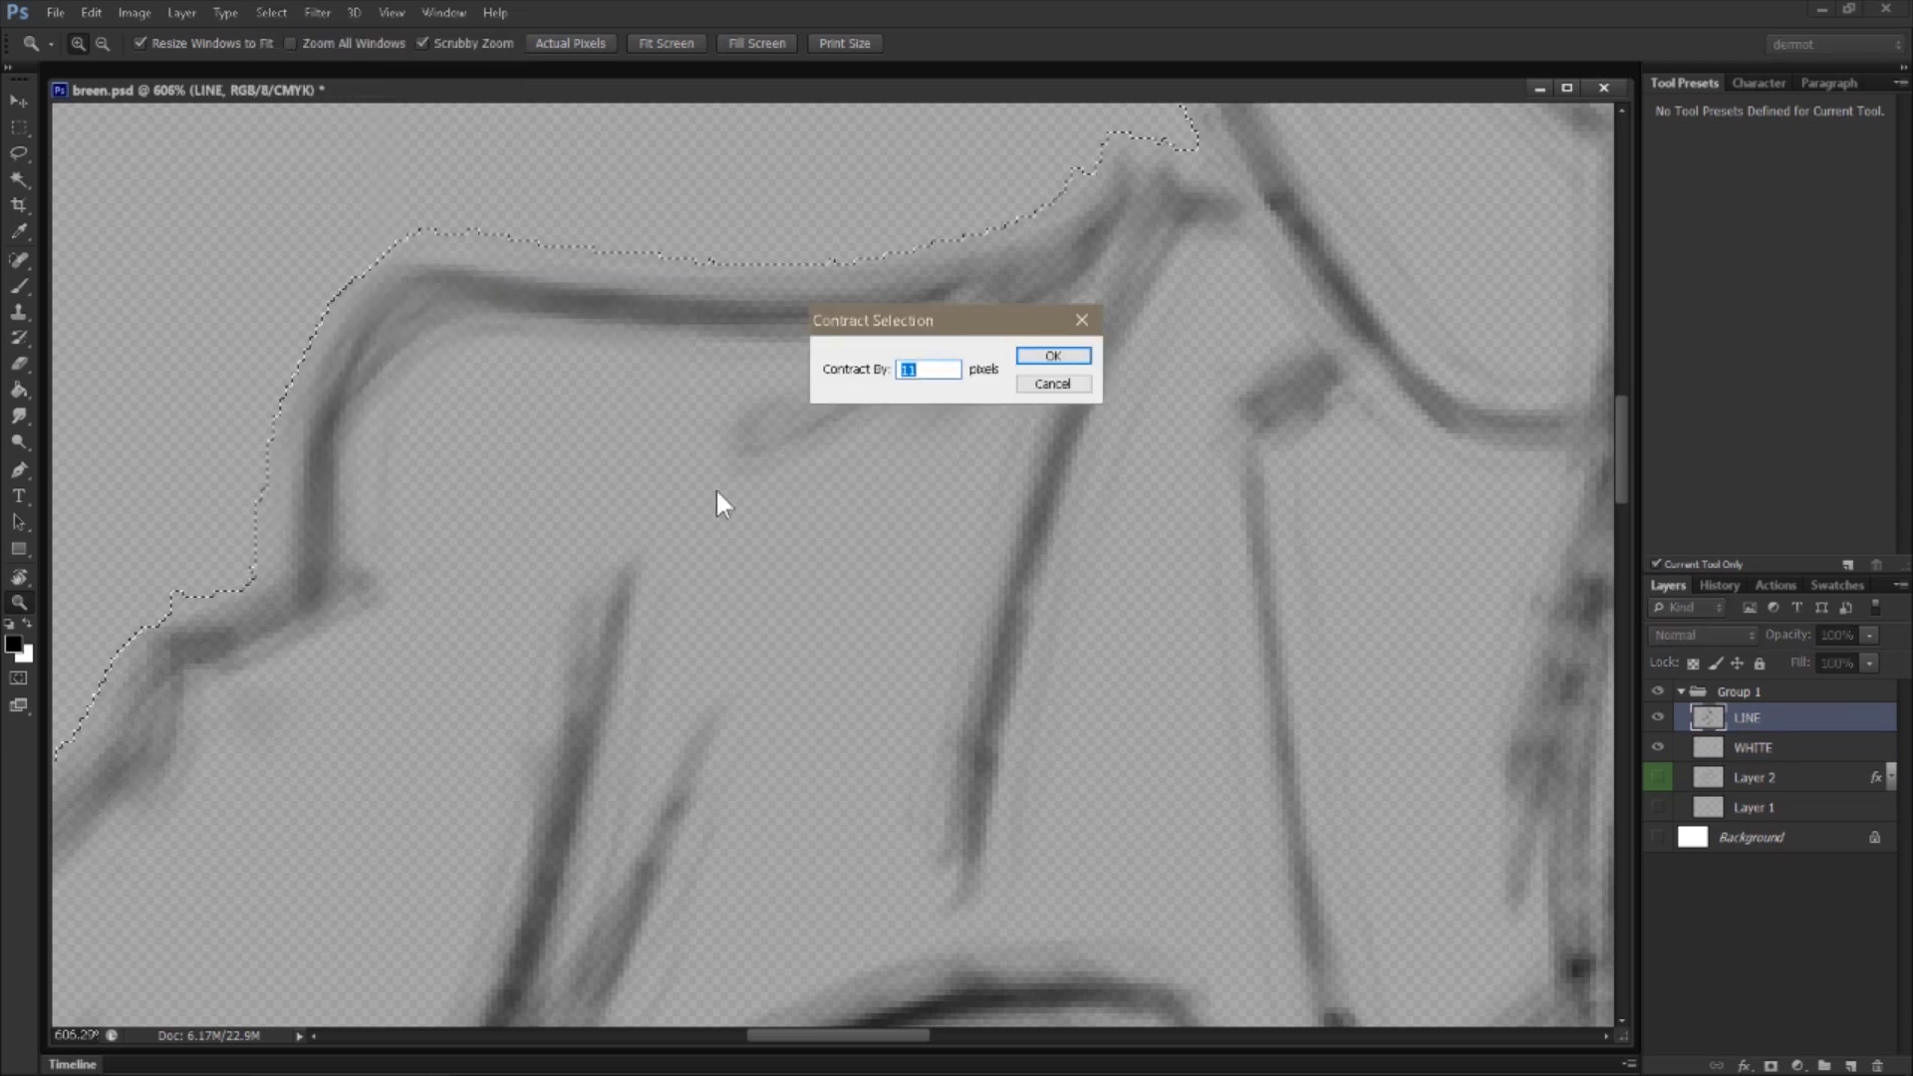
{"action": "left_click", "coordinate": [1053, 357]}
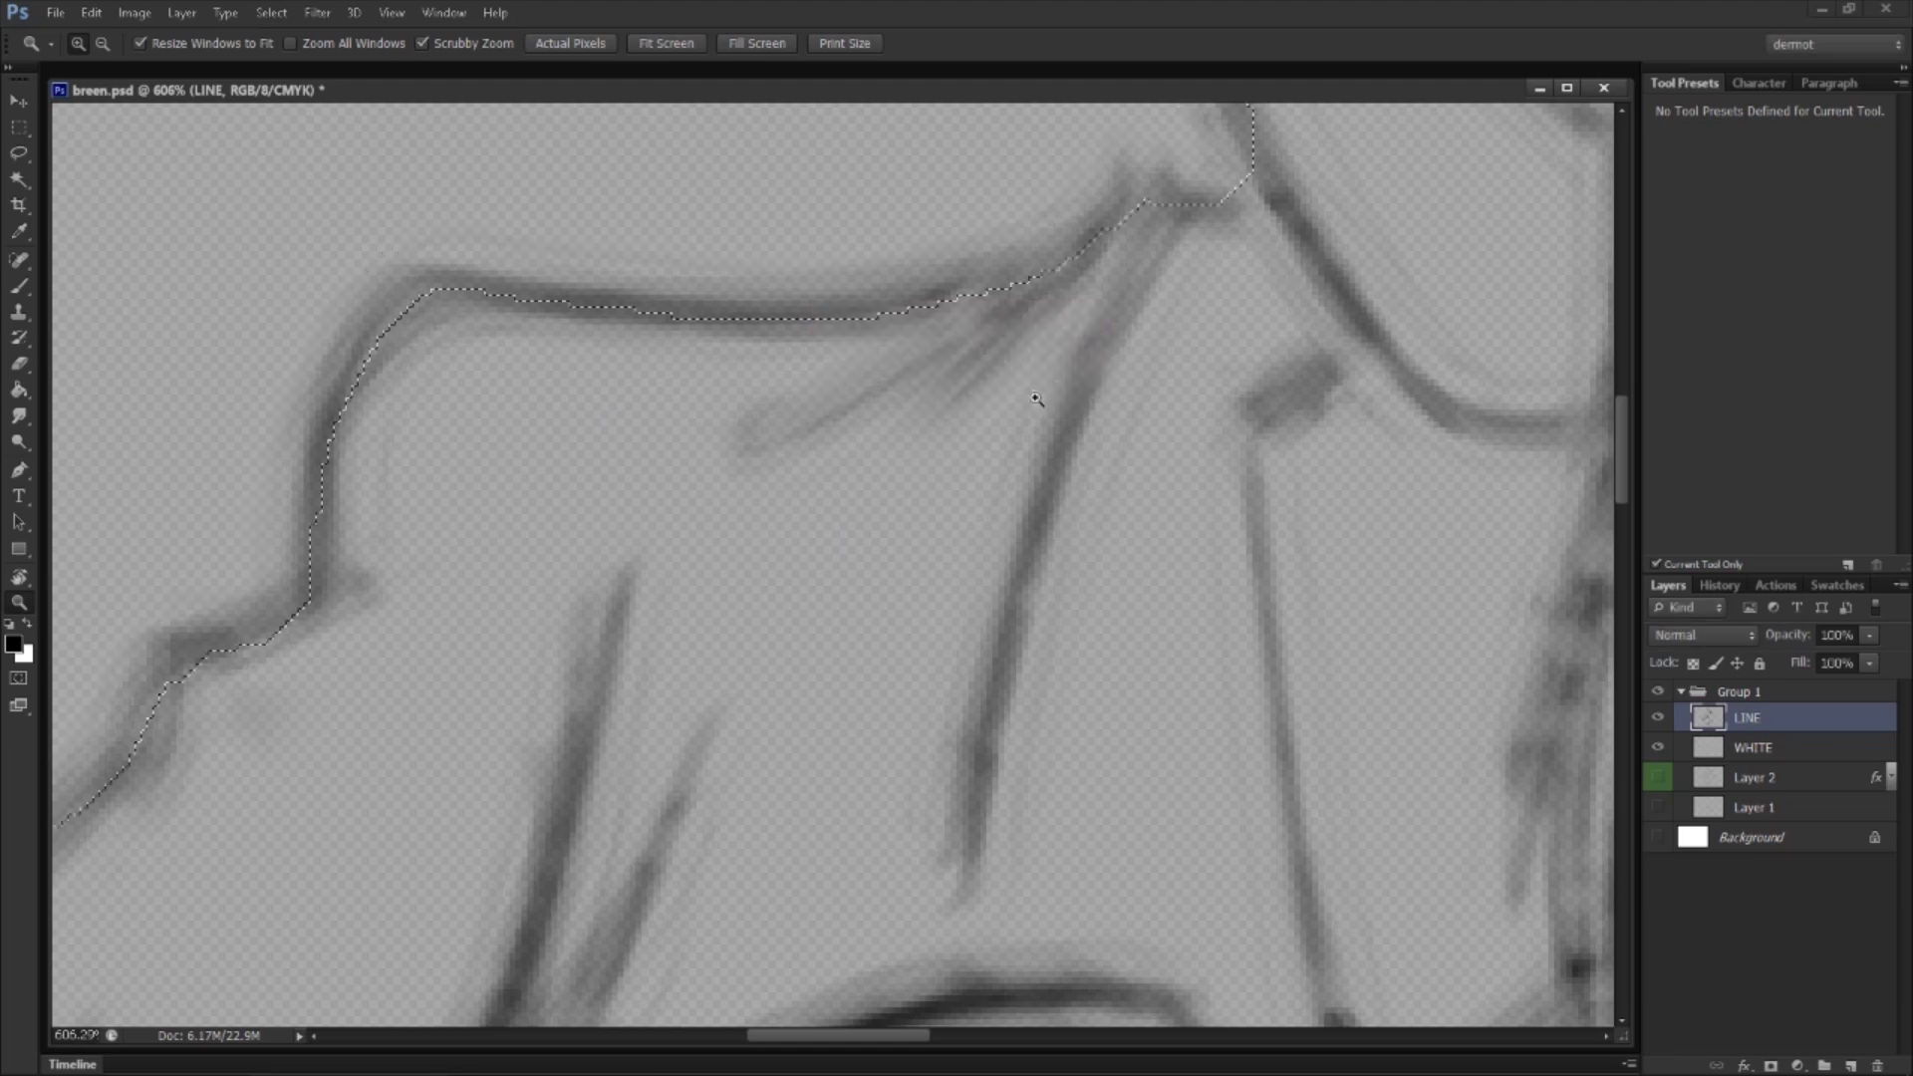
Step: Fill the contracted selection with white on the WHITE layer using the Paint Bucket, and deselect
{"action": "key", "text": "ctrl+0"}
{"action": "key", "text": "x"}
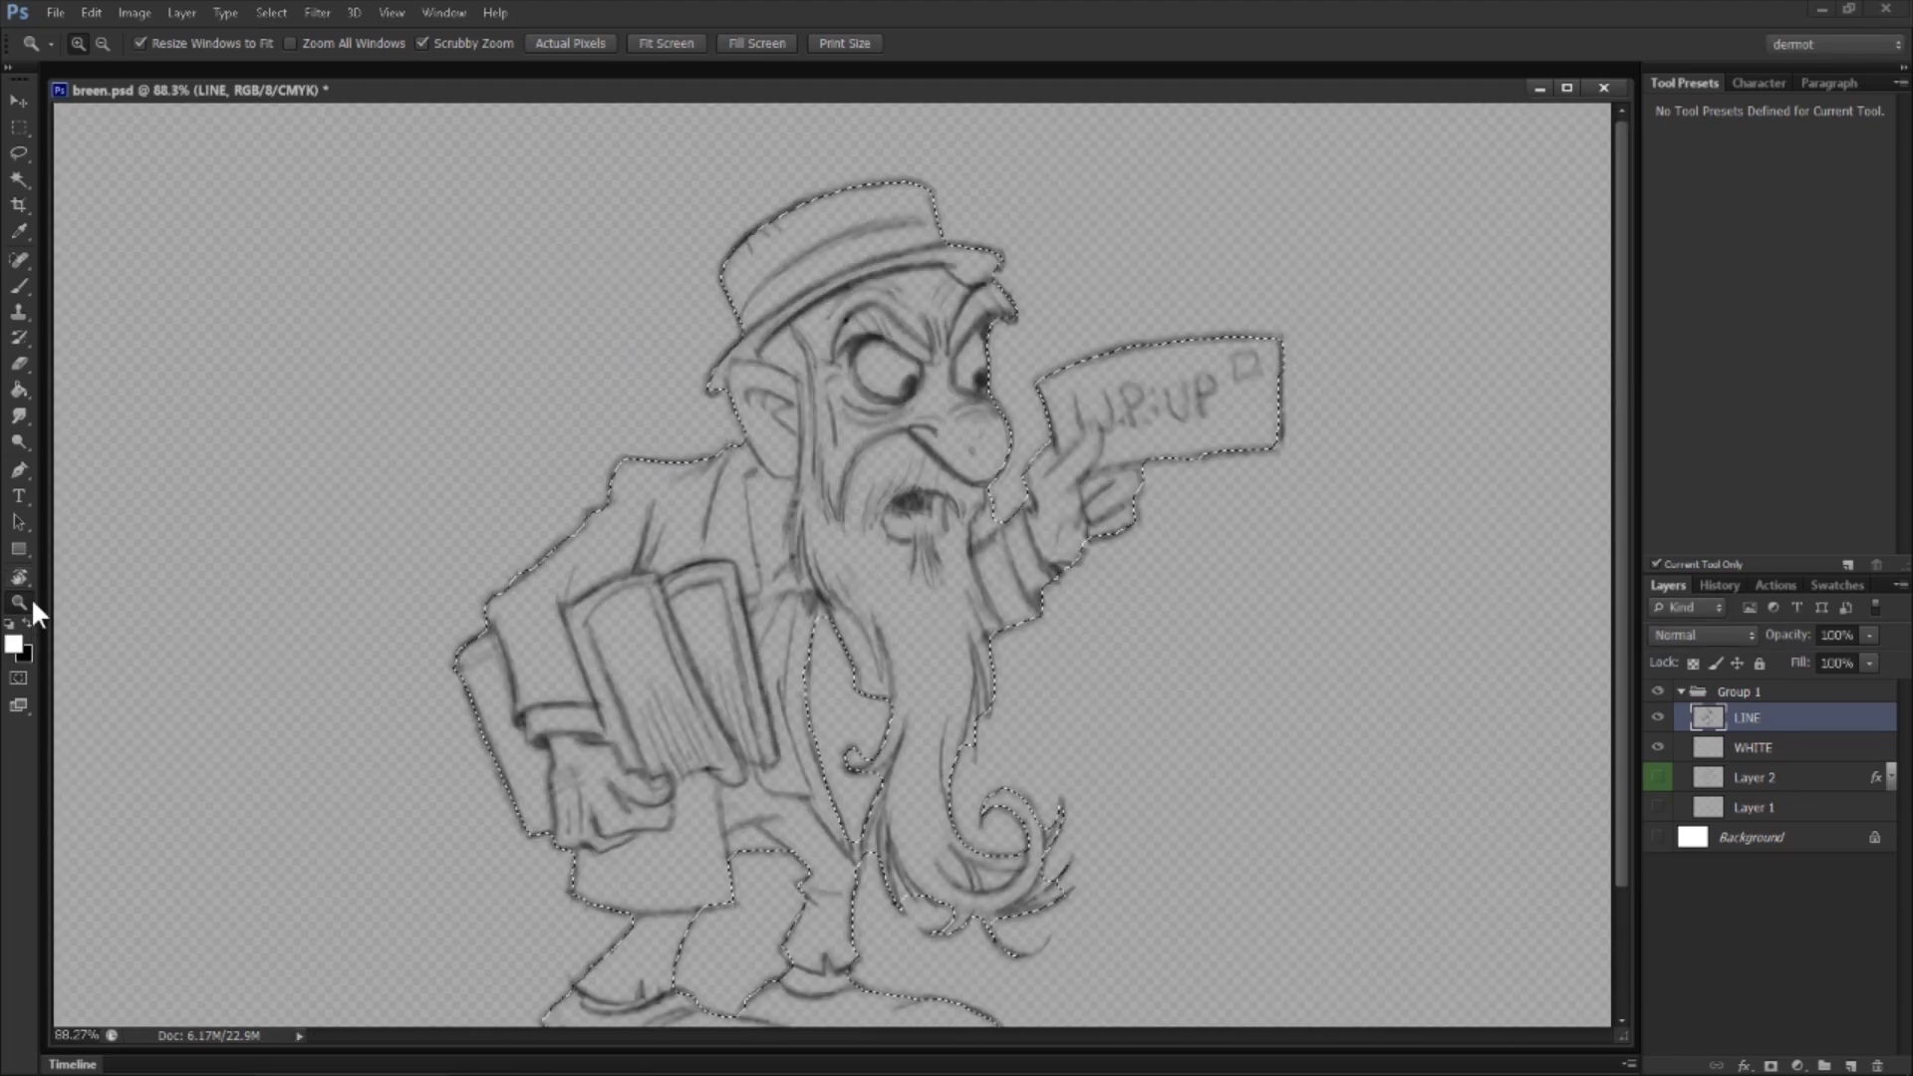
{"action": "left_click", "coordinate": [19, 390]}
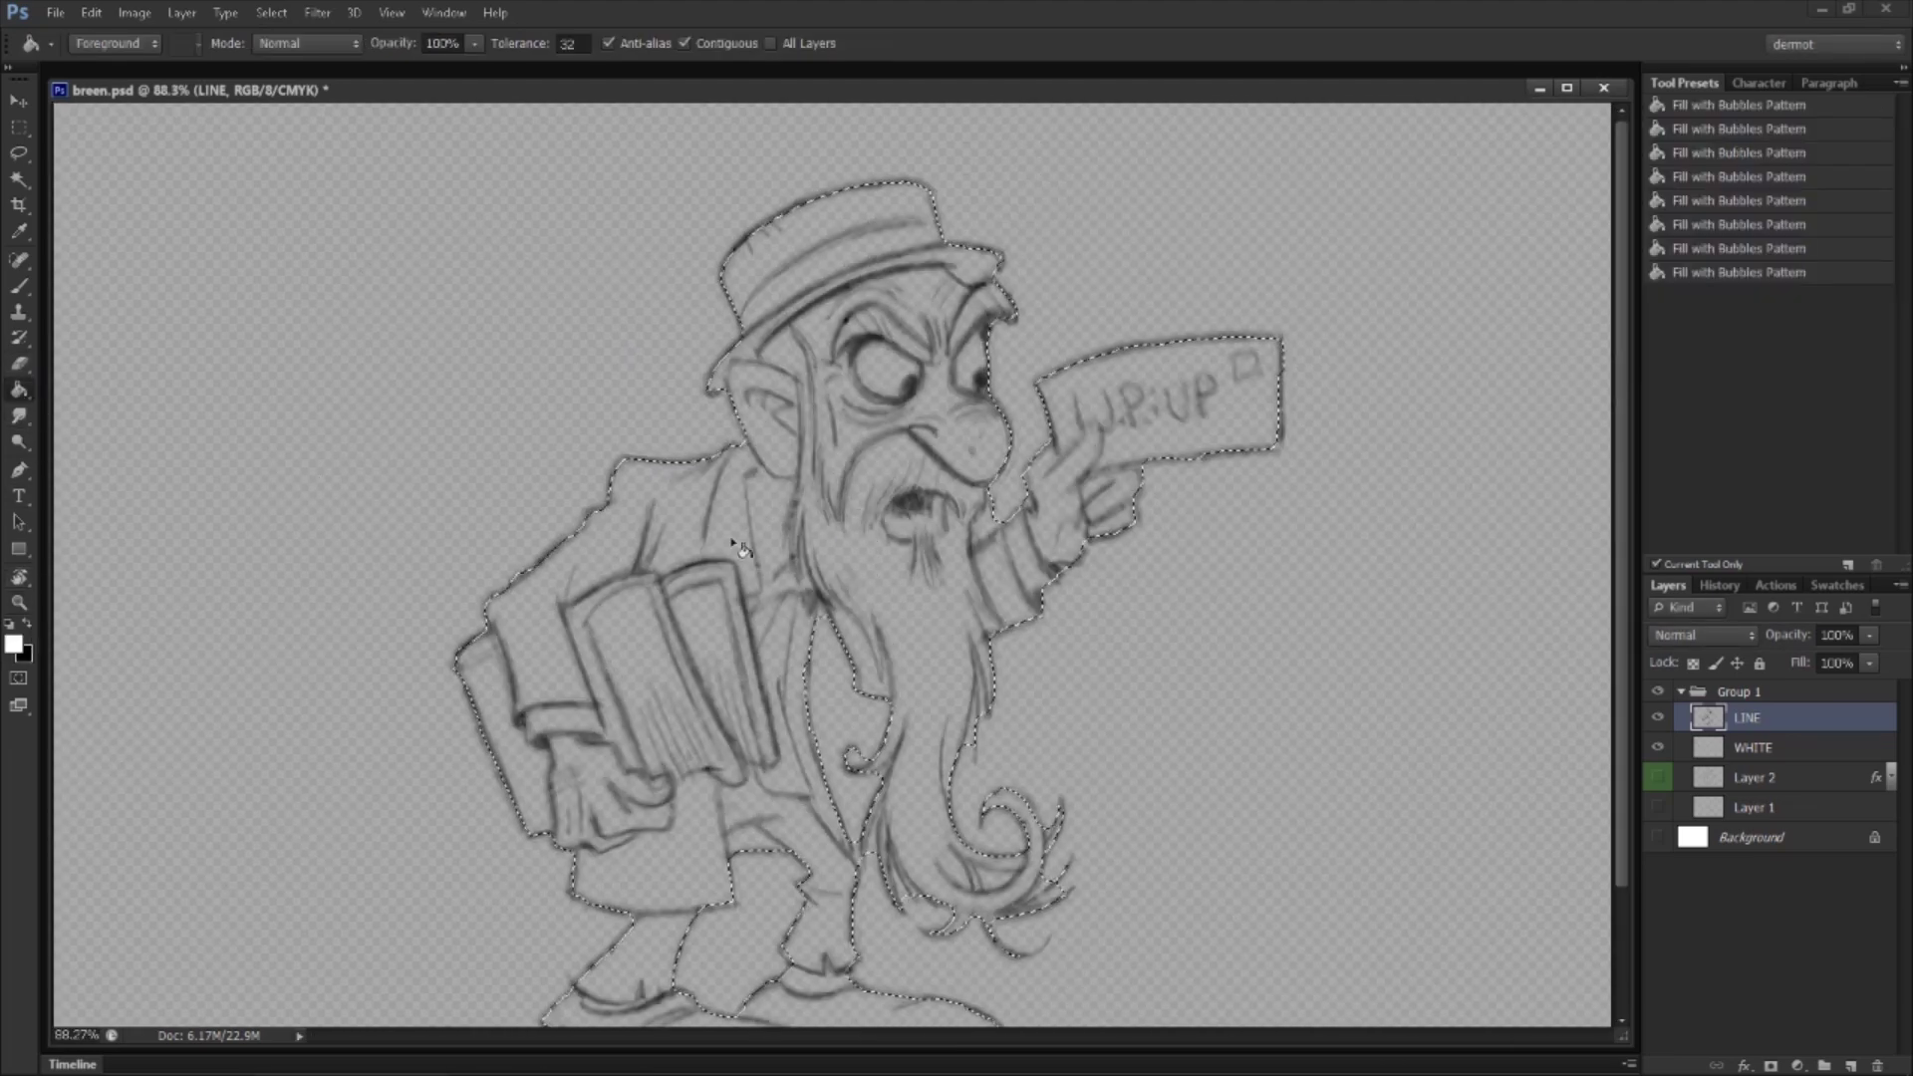
{"action": "left_click", "coordinate": [1785, 747]}
{"action": "left_click", "coordinate": [932, 805]}
{"action": "key", "text": "ctrl+d"}
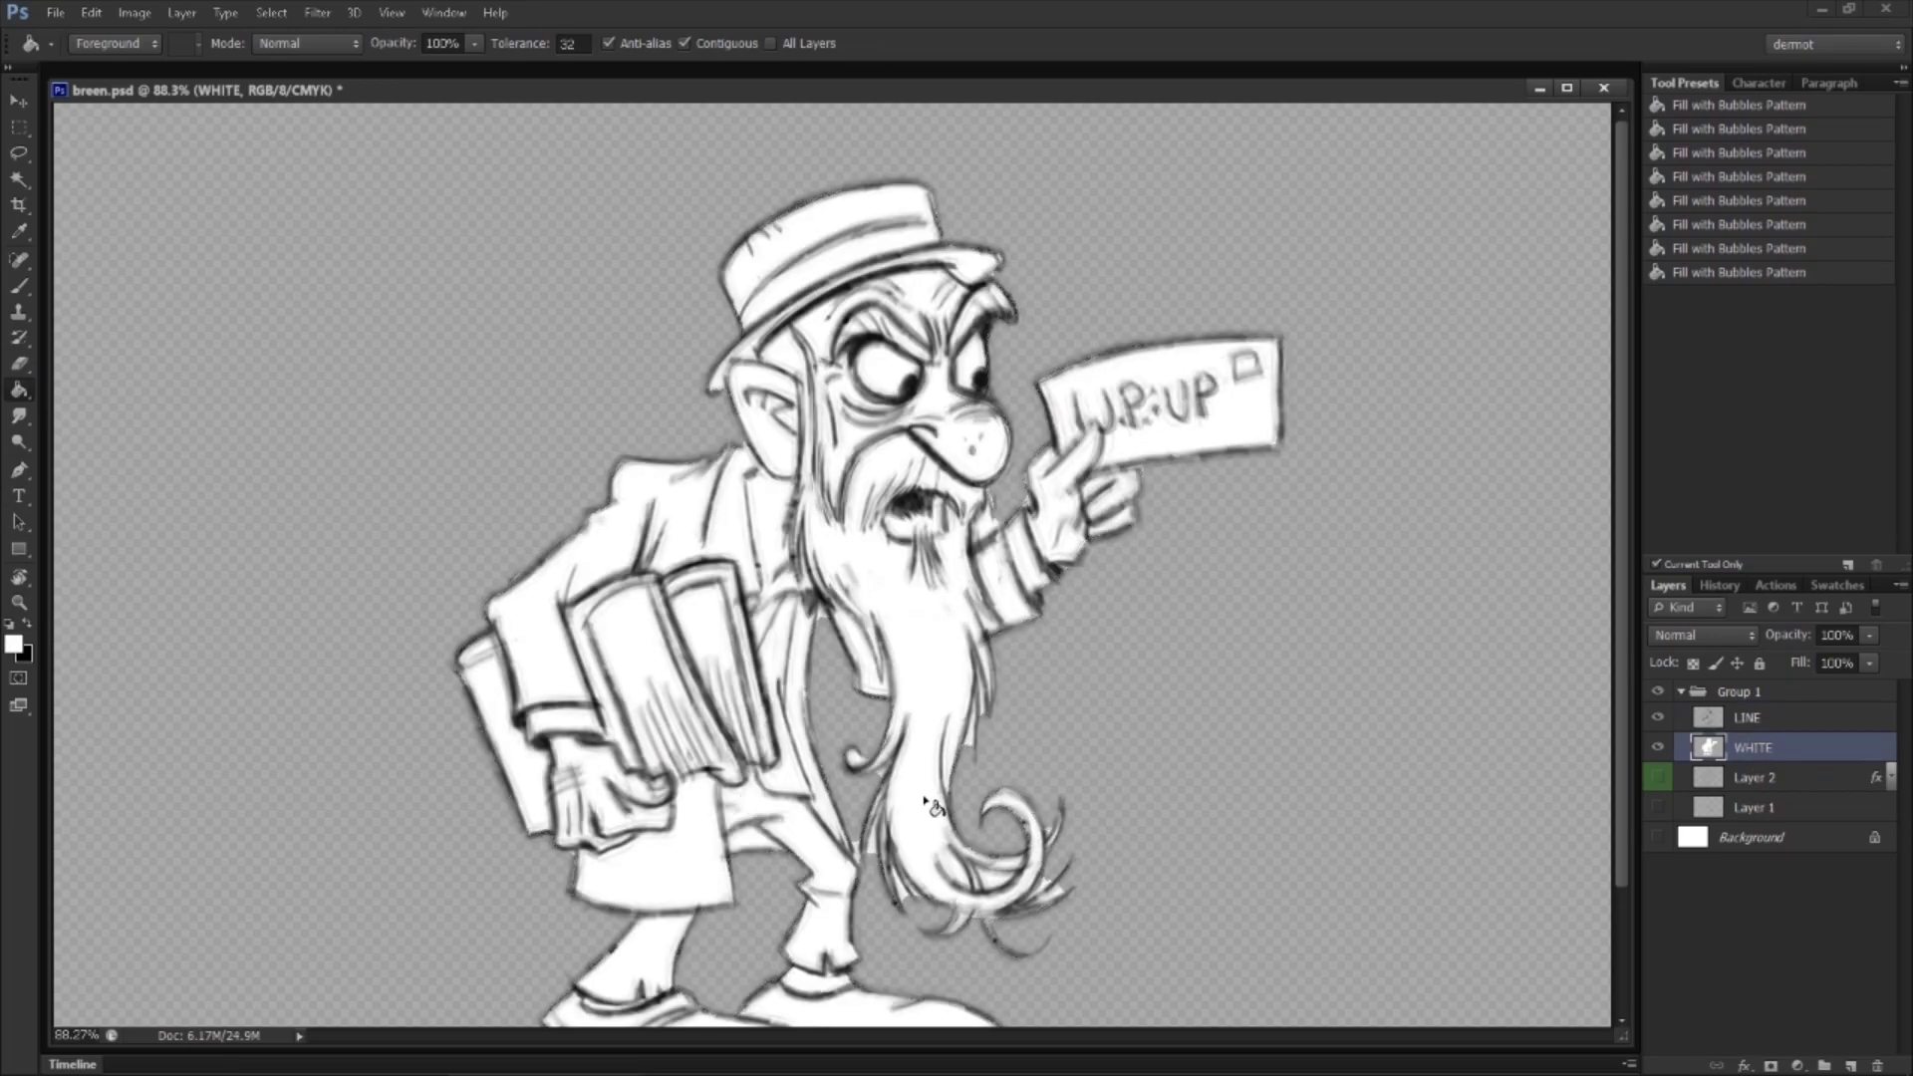
Step: Lasso and delete the excess white between the coat and beard and beside the raised sleeve on the WHITE layer
{"action": "key", "text": "z"}
{"action": "left_click_drag", "start_coordinate": [932, 805], "coordinate": [904, 668]}
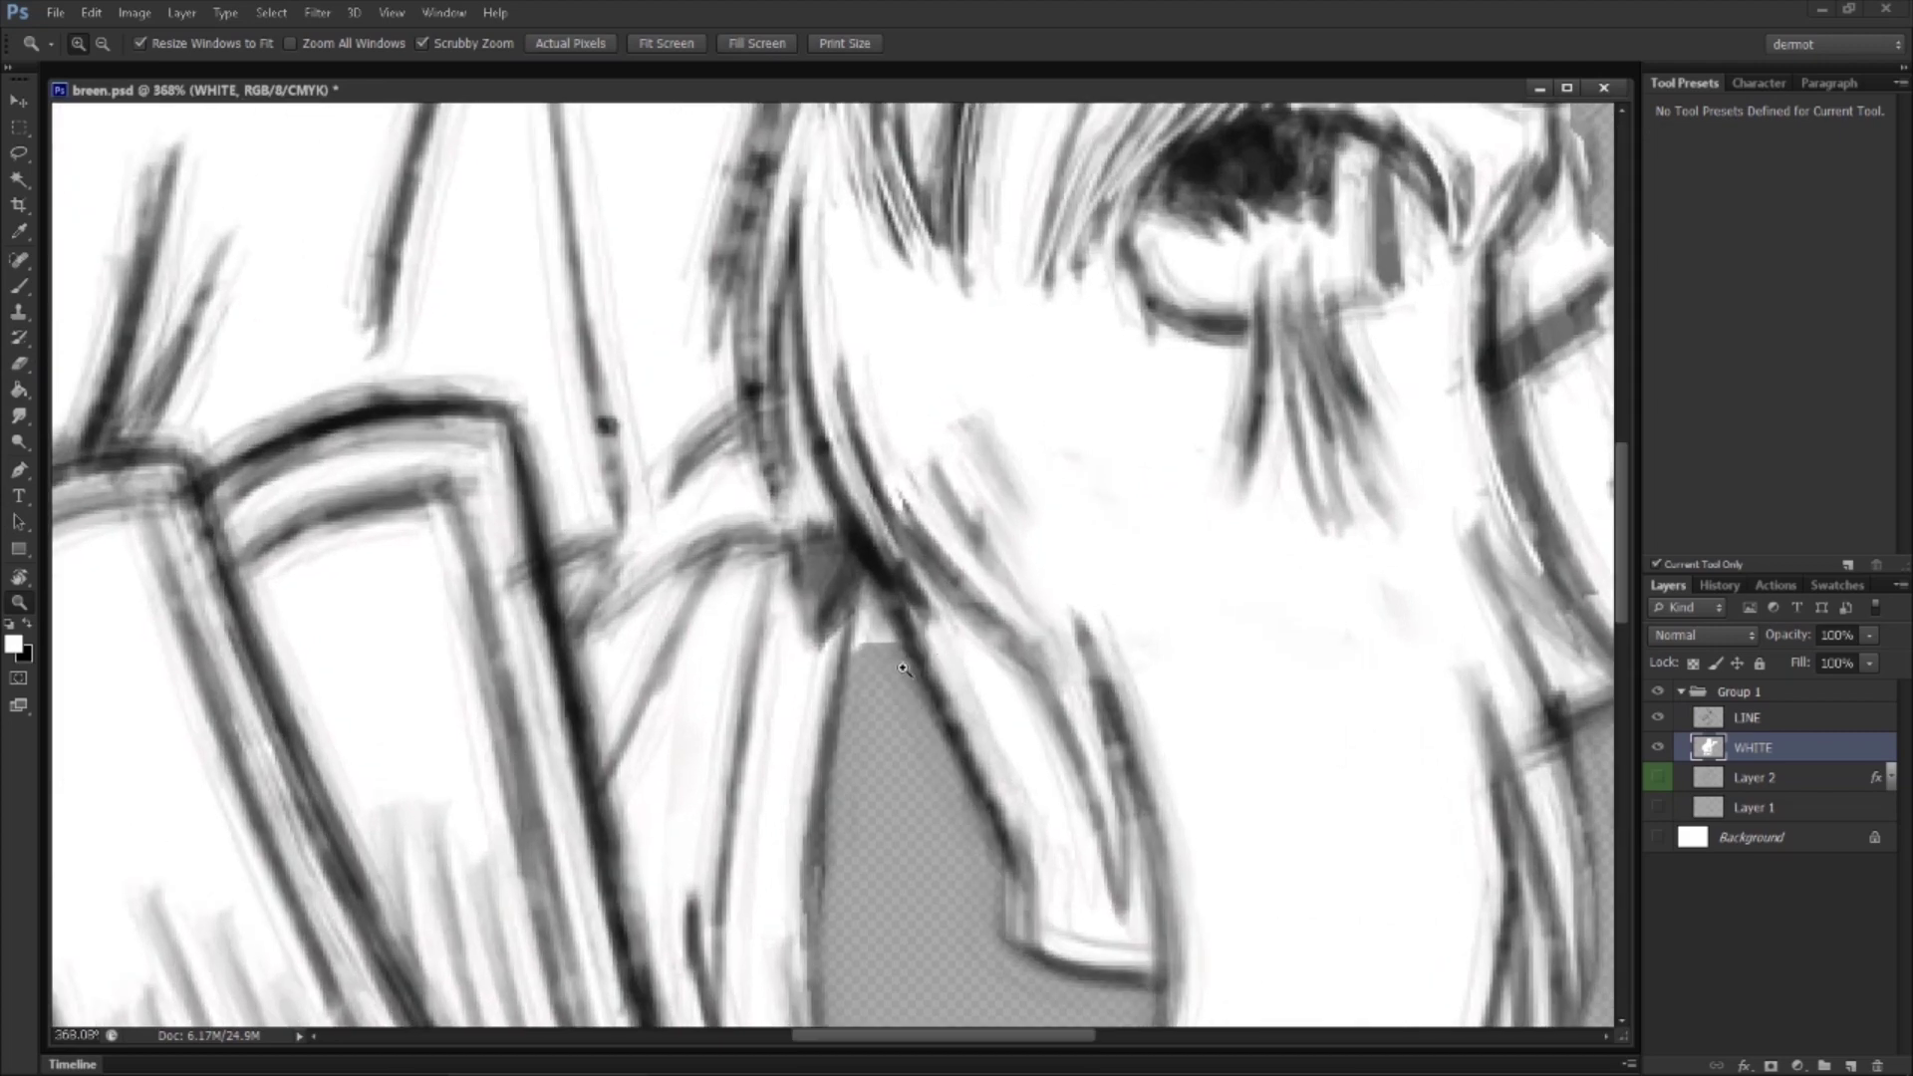
{"action": "key", "text": "t"}
{"action": "key", "text": "l"}
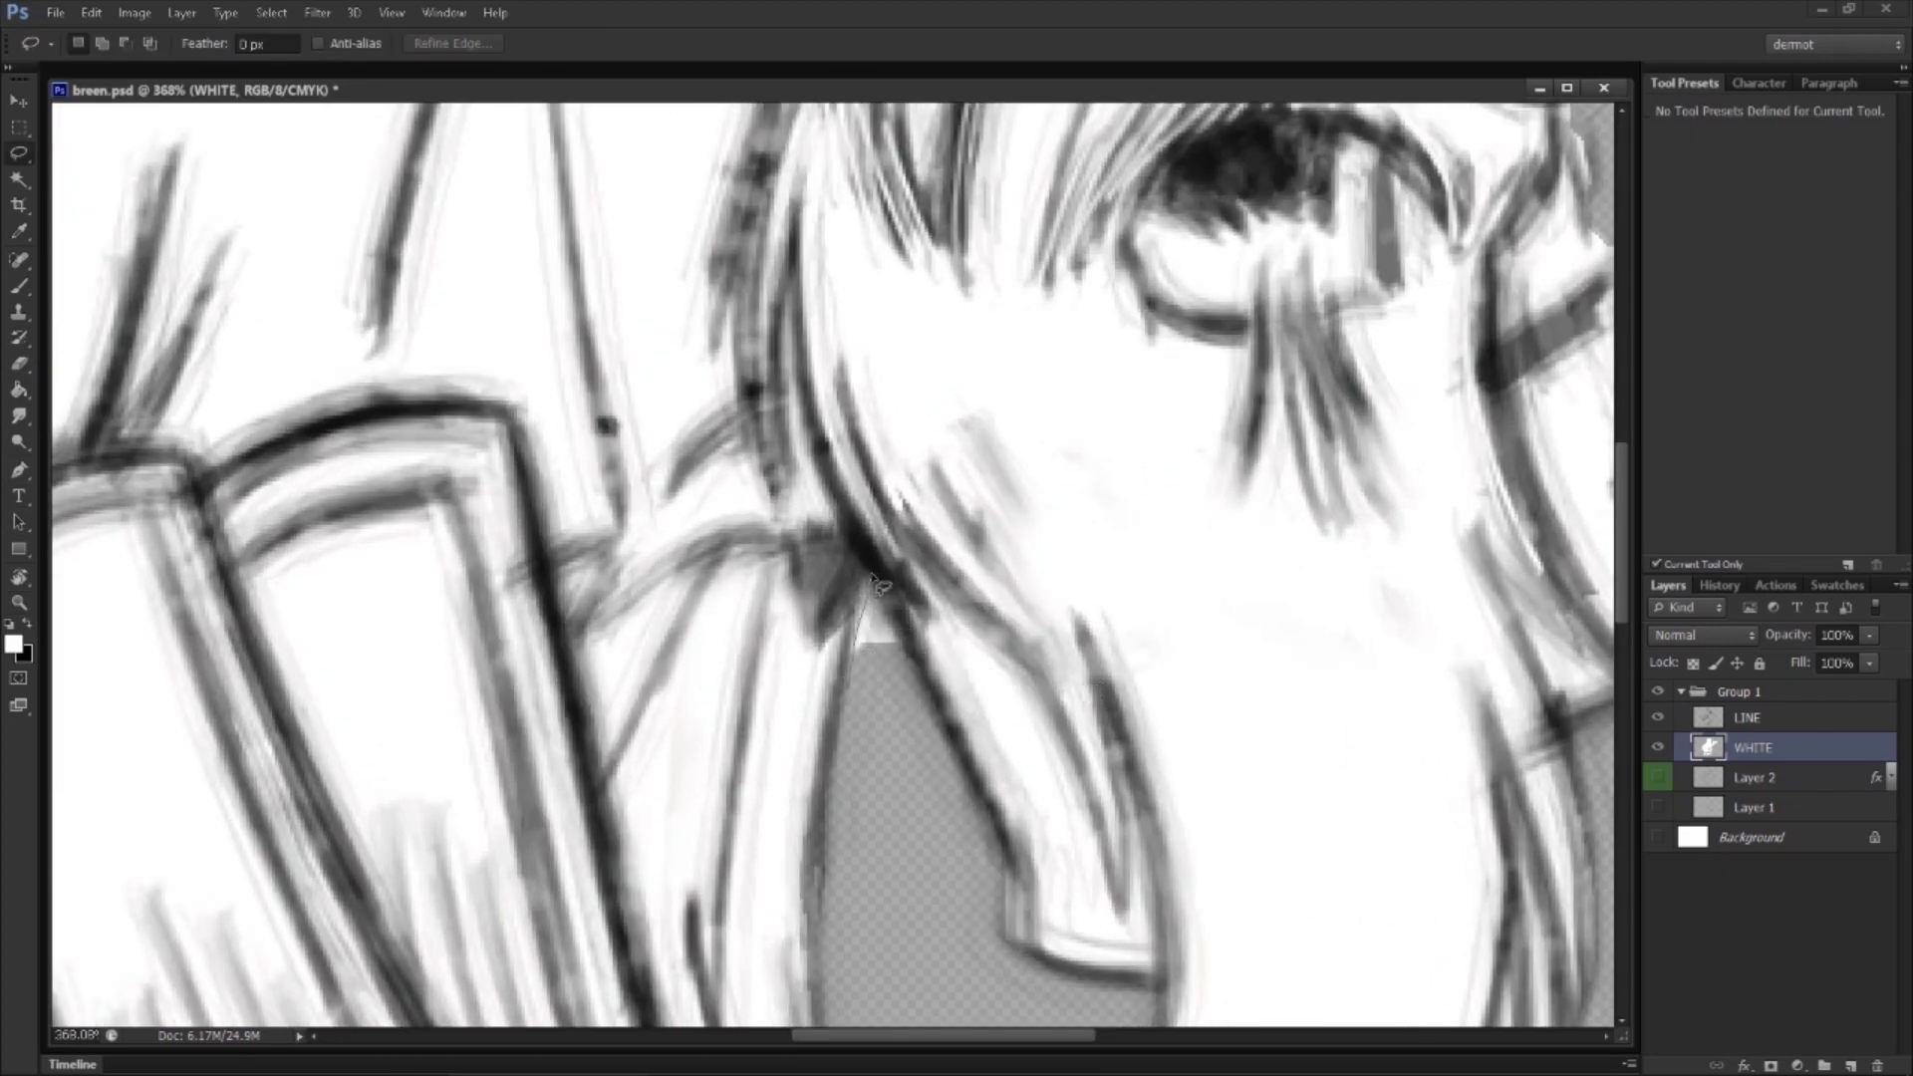
{"action": "key", "text": "z"}
{"action": "left_click_drag", "start_coordinate": [918, 732], "coordinate": [697, 737]}
{"action": "left_click_drag", "start_coordinate": [1021, 726], "coordinate": [1114, 528]}
{"action": "key", "text": "l"}
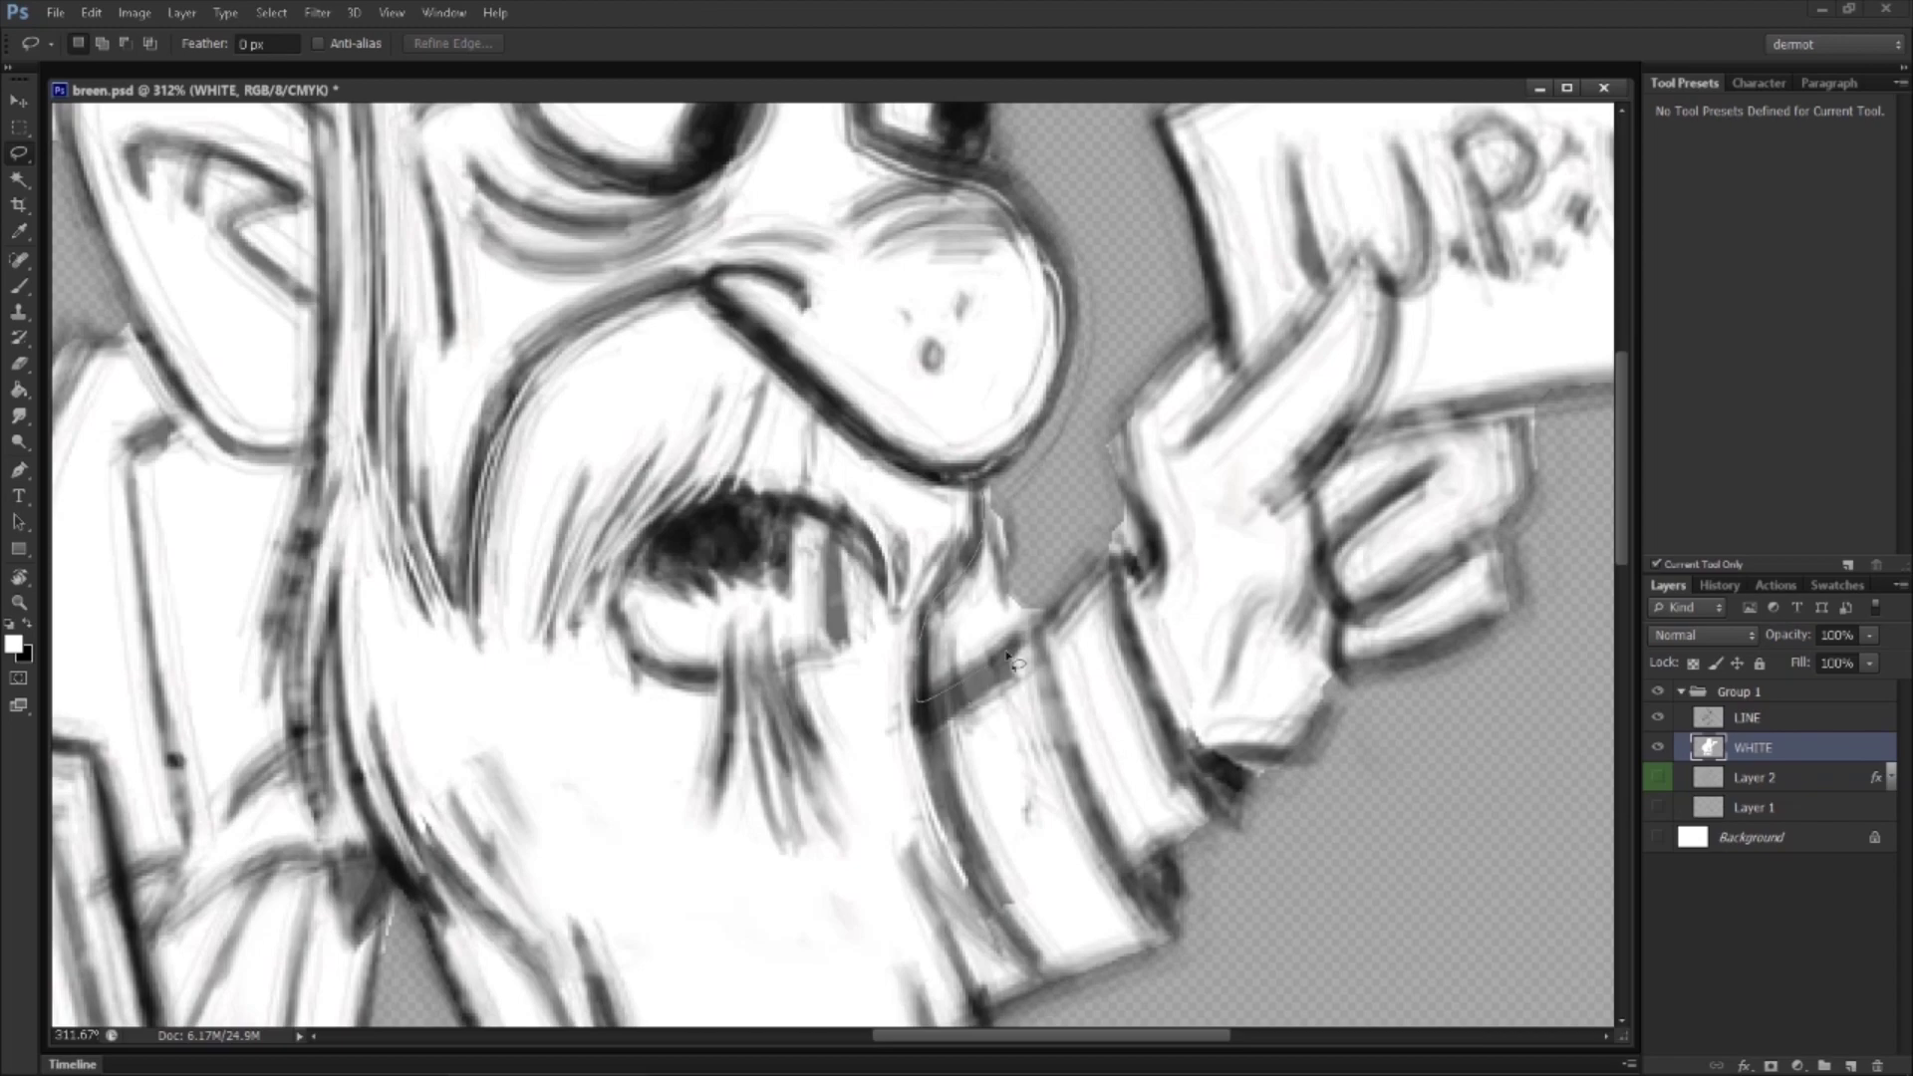
{"action": "mouse_move", "coordinate": [1111, 474]}
{"action": "left_mouse_down"}
{"action": "mouse_move", "coordinate": [1114, 608]}
{"action": "mouse_move", "coordinate": [1036, 697]}
{"action": "mouse_move", "coordinate": [1114, 670]}
{"action": "left_mouse_up"}
{"action": "key", "text": "ctrl+d"}
Step: Trim the stray white beside the hat brim and eyebrow and at the coat hem below the hand
{"action": "key", "text": "space"}
{"action": "left_click_drag", "start_coordinate": [1052, 356], "coordinate": [1066, 665]}
{"action": "mouse_move", "coordinate": [1052, 464]}
{"action": "left_mouse_down"}
{"action": "mouse_move", "coordinate": [1084, 560]}
{"action": "mouse_move", "coordinate": [1034, 572]}
{"action": "left_mouse_up"}
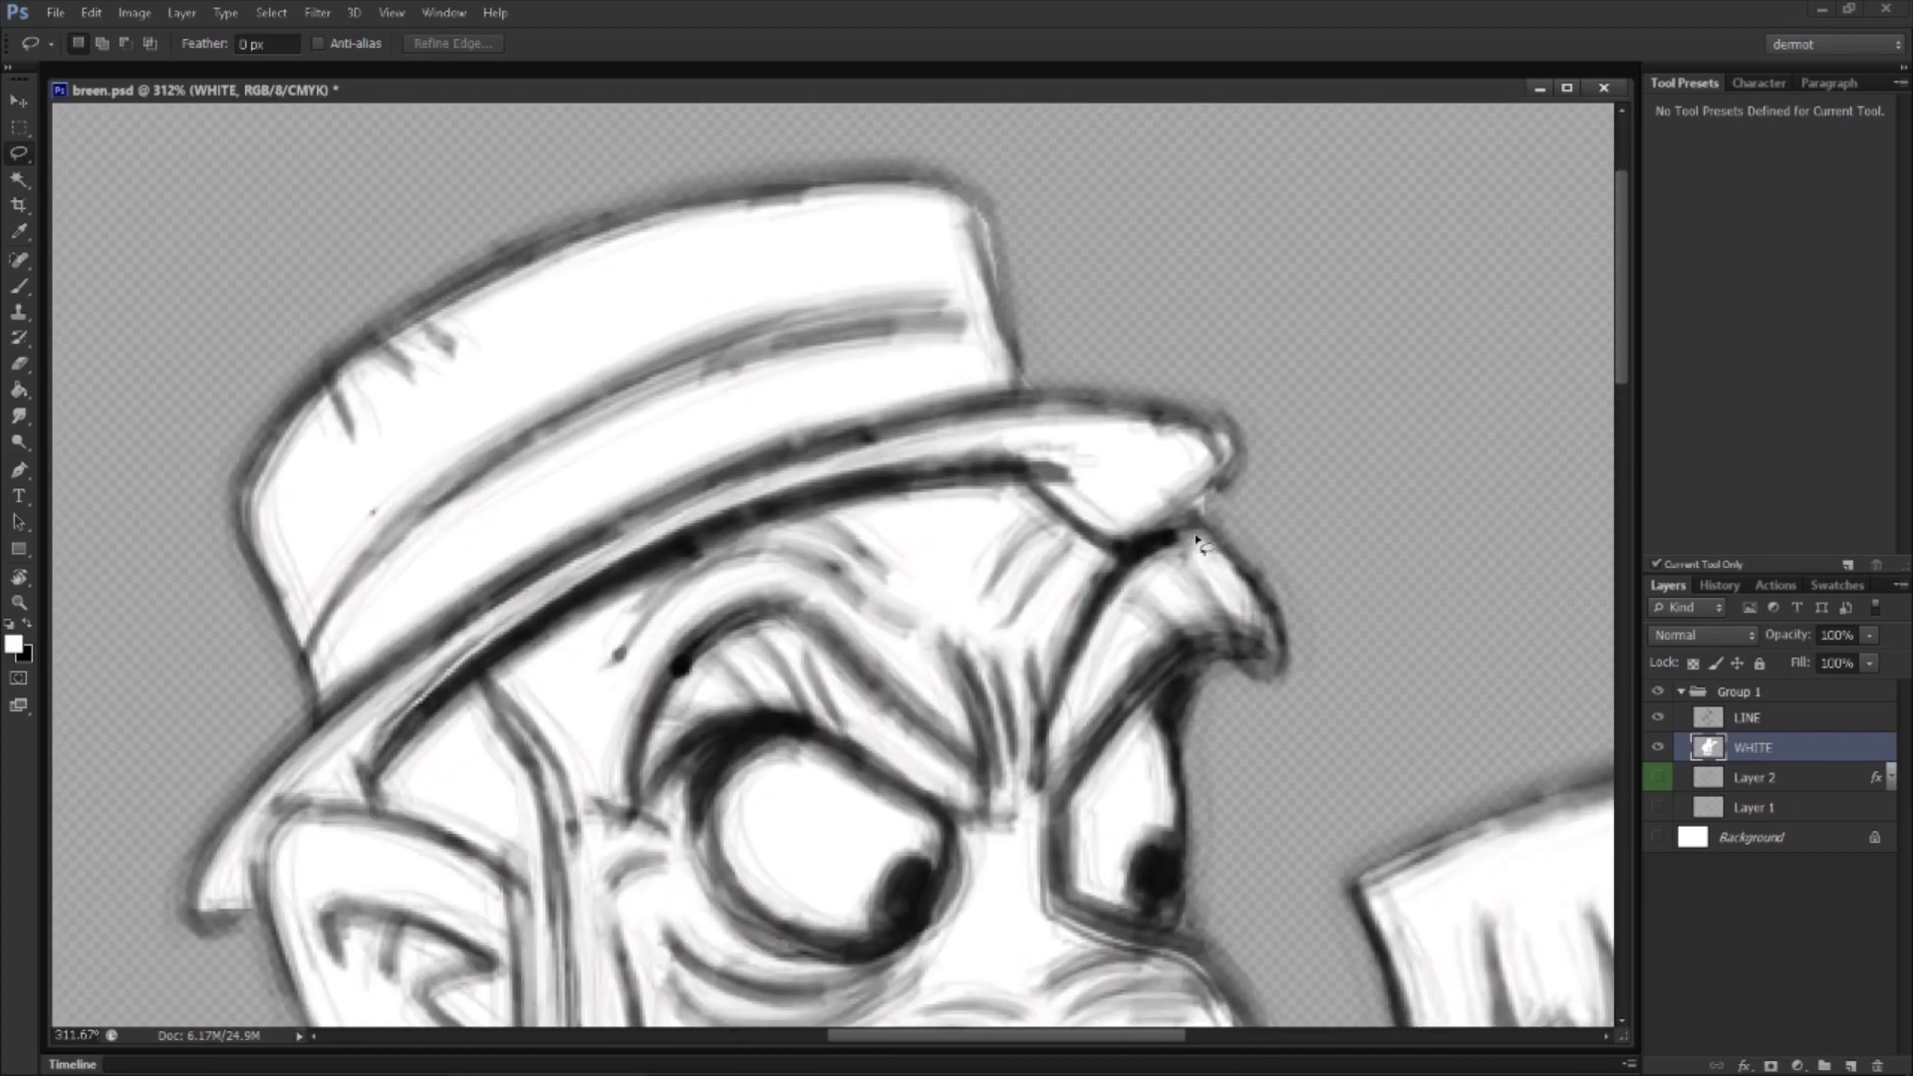
{"action": "mouse_move", "coordinate": [840, 777]}
{"action": "left_mouse_down"}
{"action": "mouse_move", "coordinate": [959, 547]}
{"action": "mouse_move", "coordinate": [1112, 481]}
{"action": "mouse_move", "coordinate": [1123, 431]}
{"action": "mouse_move", "coordinate": [947, 452]}
{"action": "mouse_move", "coordinate": [853, 333]}
{"action": "mouse_move", "coordinate": [931, 363]}
{"action": "mouse_move", "coordinate": [782, 560]}
{"action": "left_mouse_up"}
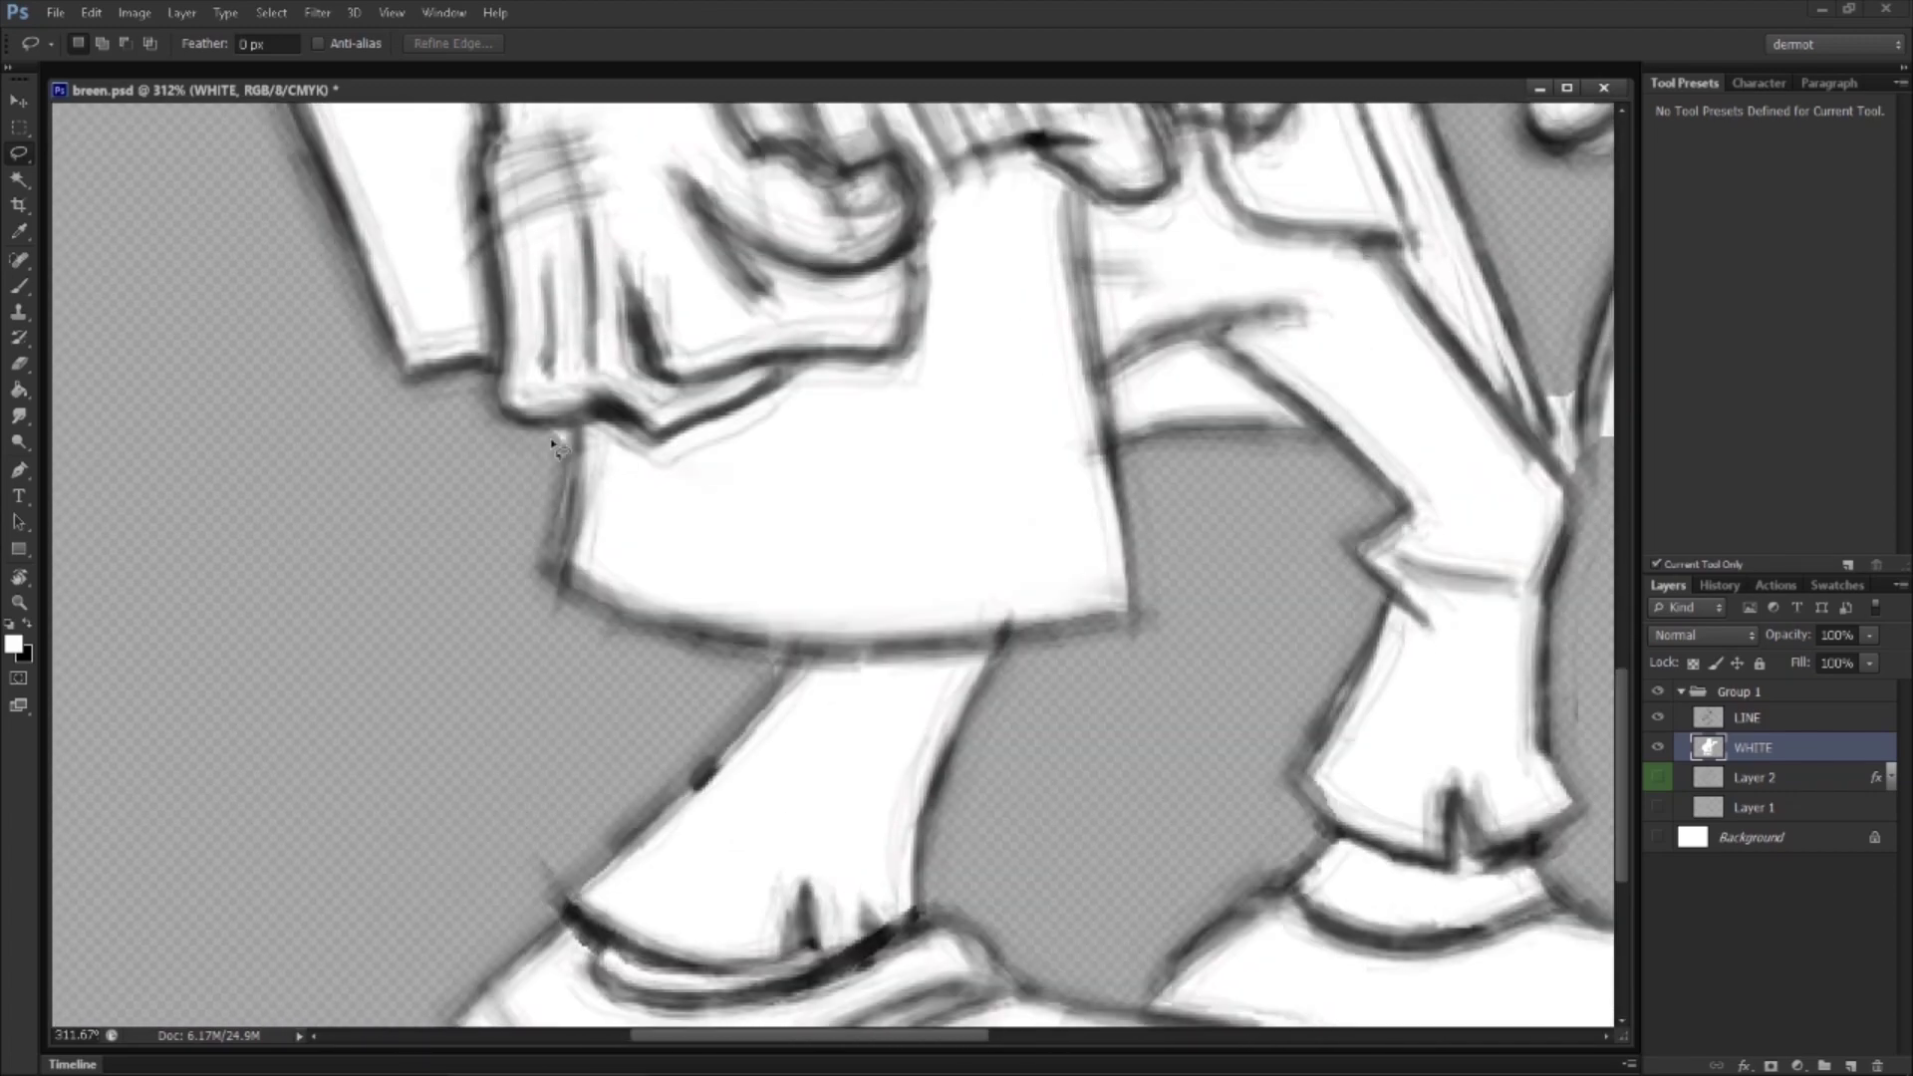
Step: Lasso and delete the white spilling between the coat's lower edge and the beard's outer strands
{"action": "key", "text": "z"}
{"action": "left_click_drag", "start_coordinate": [1186, 670], "coordinate": [1084, 680]}
{"action": "left_click_drag", "start_coordinate": [879, 688], "coordinate": [845, 500]}
{"action": "key", "text": "l"}
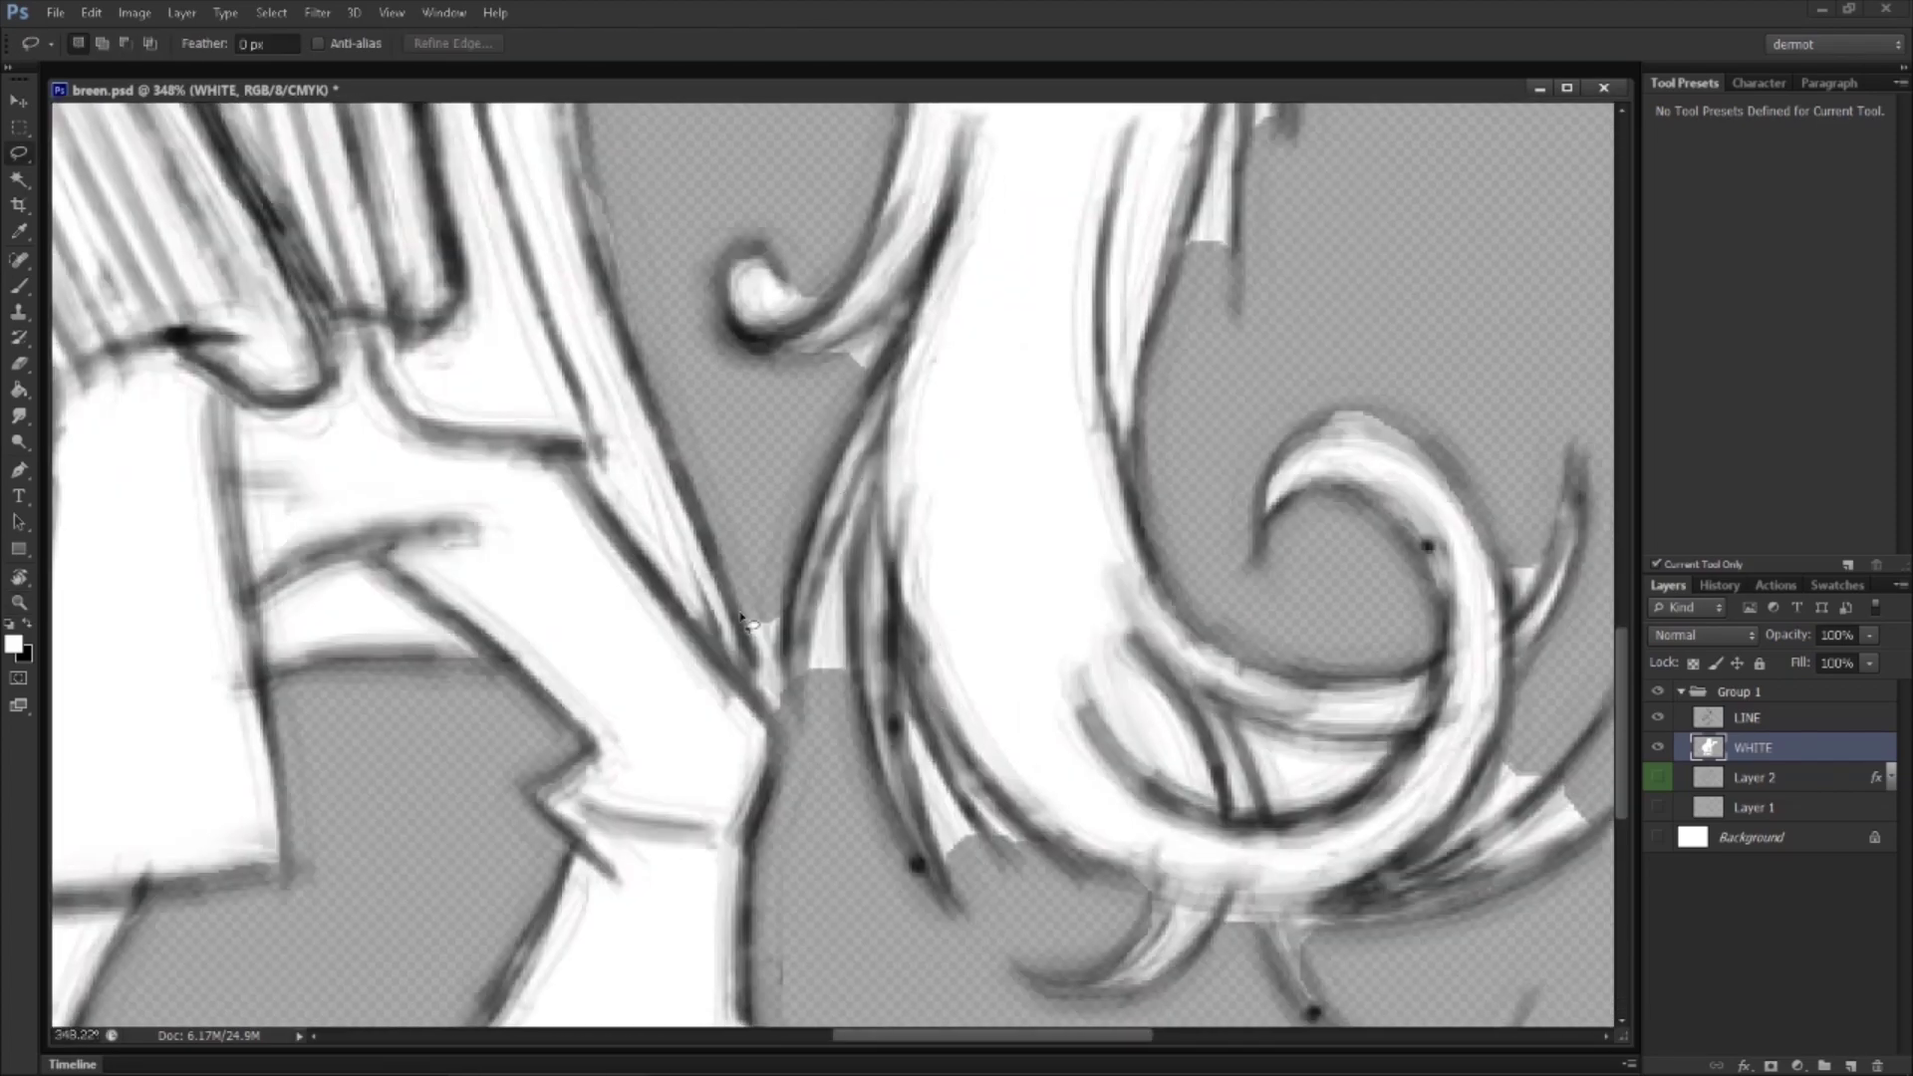
{"action": "left_click_drag", "start_coordinate": [785, 615], "coordinate": [861, 640]}
{"action": "key", "text": "Delete"}
{"action": "key", "text": "ctrl+d"}
{"action": "left_click_drag", "start_coordinate": [854, 500], "coordinate": [837, 727]}
{"action": "key", "text": "Delete"}
{"action": "key", "text": "ctrl+d"}
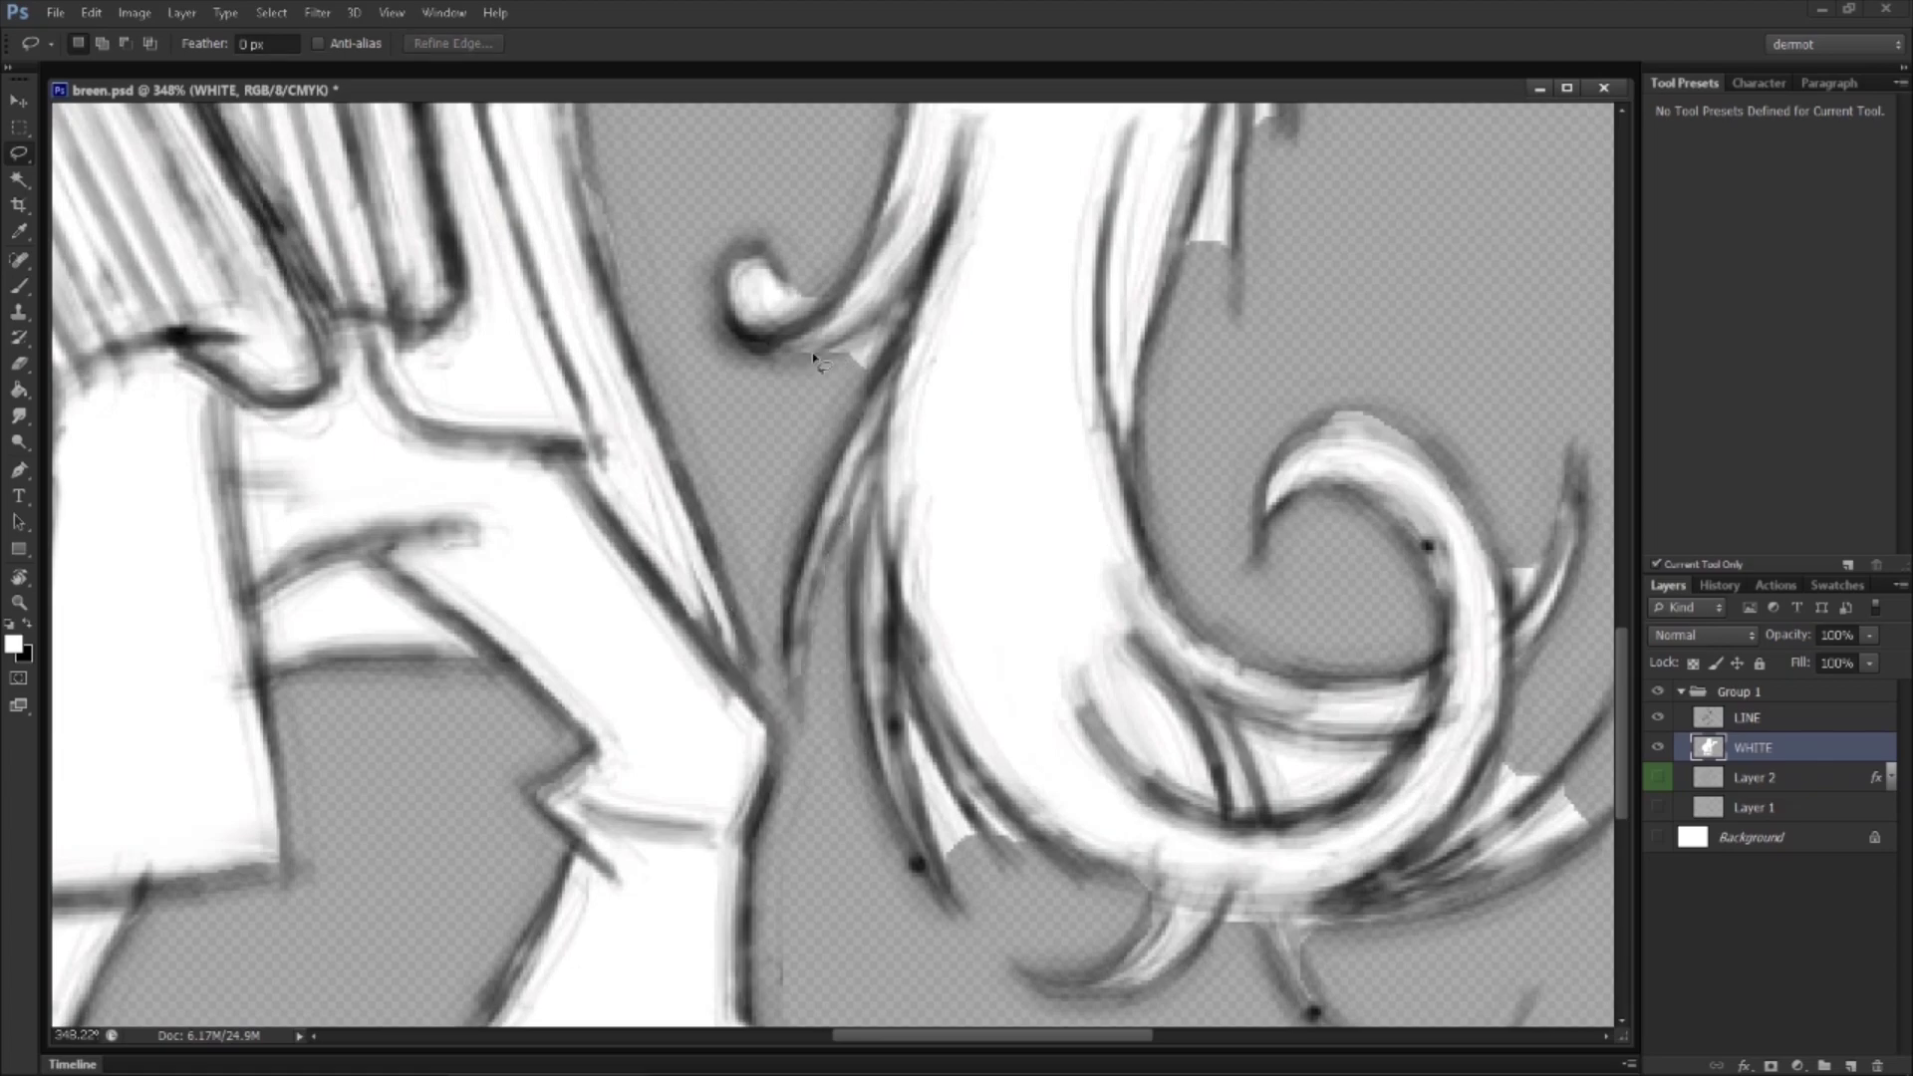
Step: Clear the stray white under the beard's small curl and between the loose strands on its opposite side
{"action": "left_click_drag", "start_coordinate": [858, 407], "coordinate": [784, 272]}
{"action": "key", "text": "Delete"}
{"action": "key", "text": "ctrl+d"}
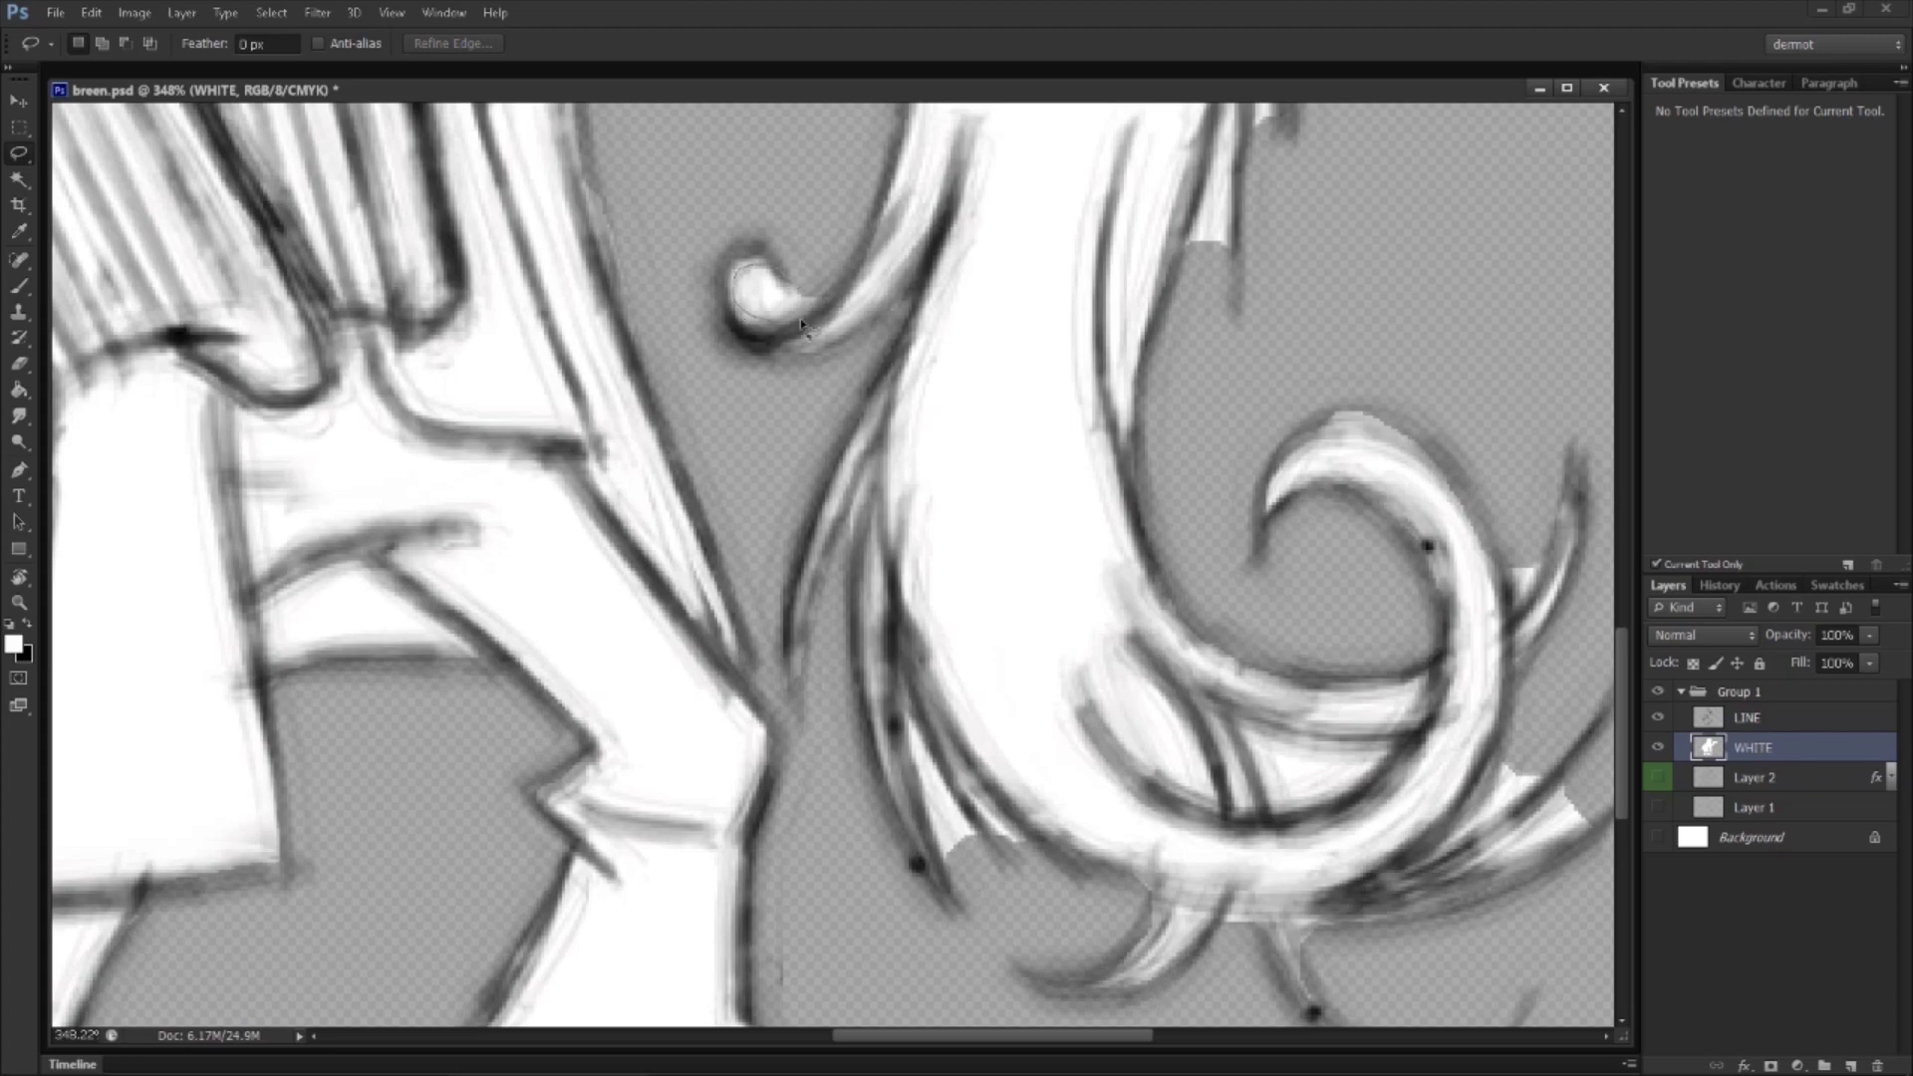
{"action": "left_click_drag", "start_coordinate": [1236, 610], "coordinate": [906, 859]}
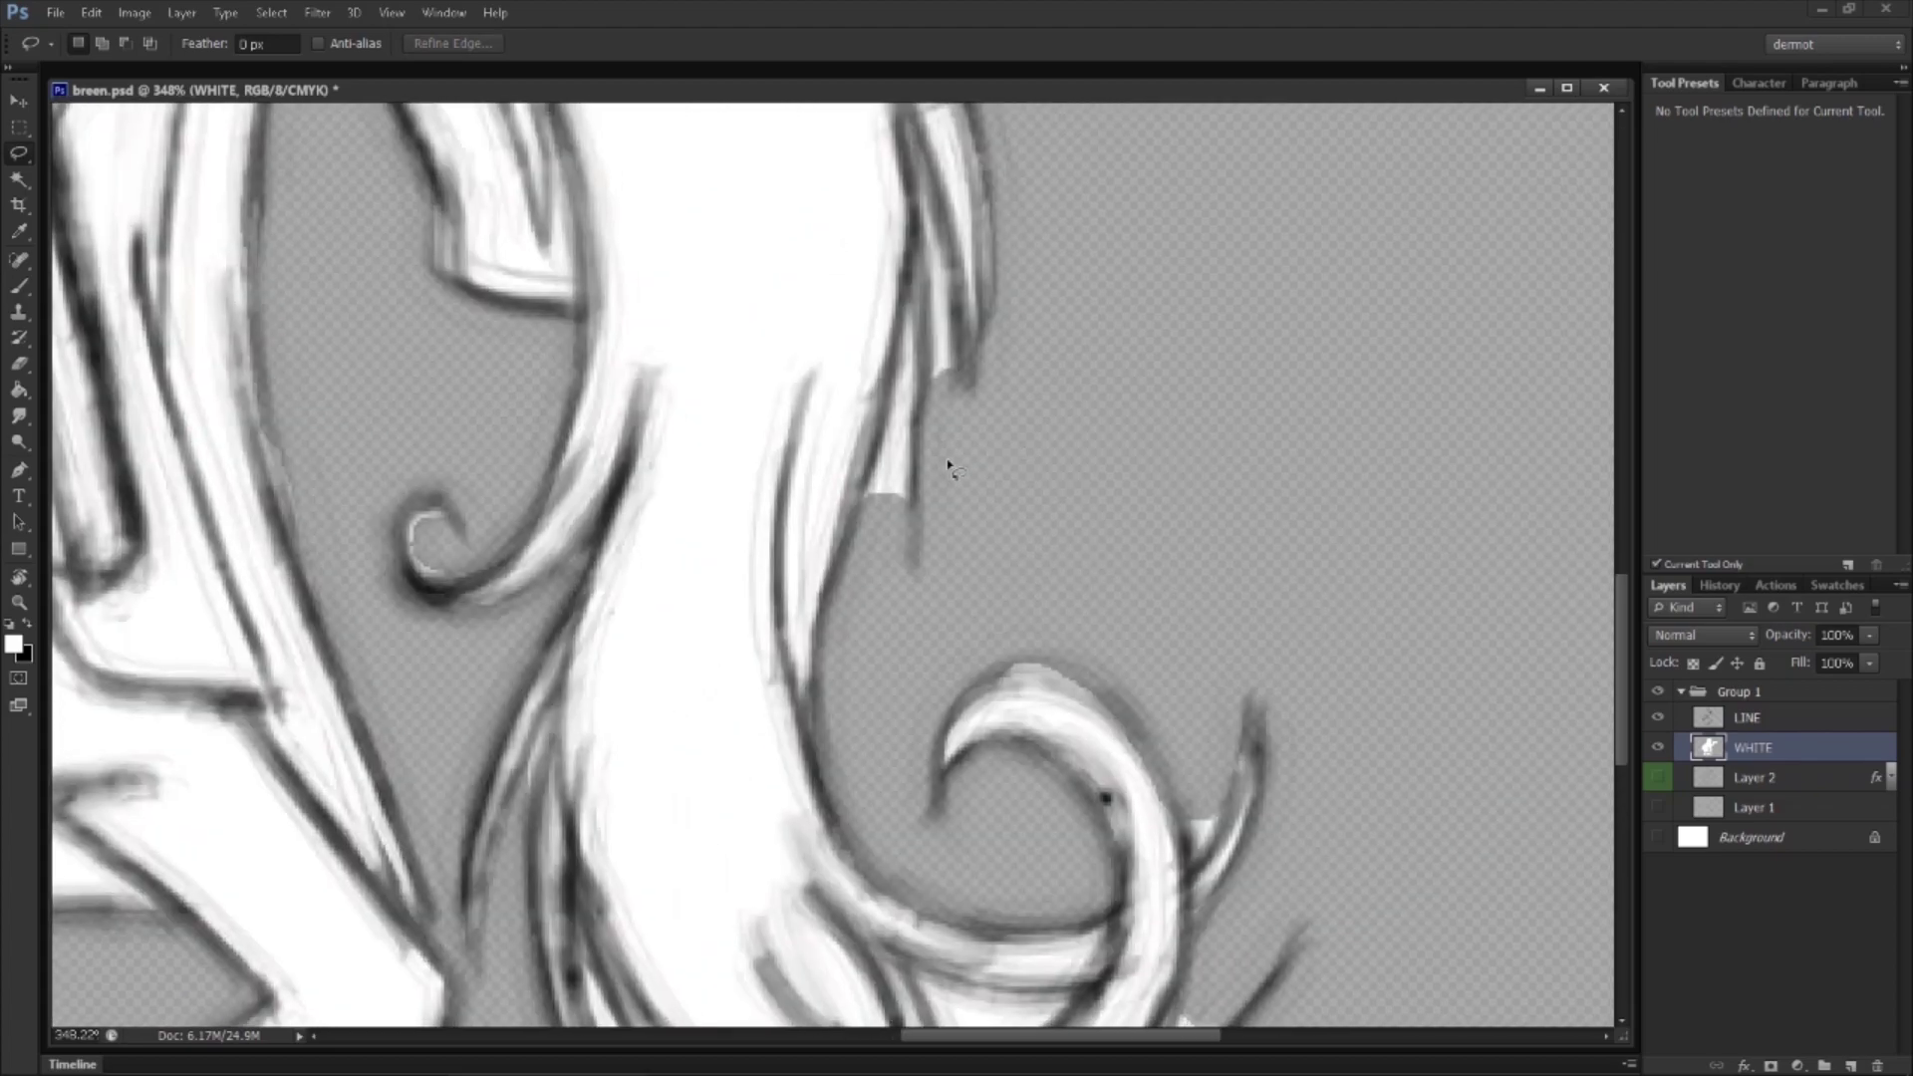
{"action": "left_click_drag", "start_coordinate": [941, 404], "coordinate": [942, 407]}
{"action": "key", "text": "x"}
{"action": "key", "text": "Delete"}
{"action": "key", "text": "ctrl+d"}
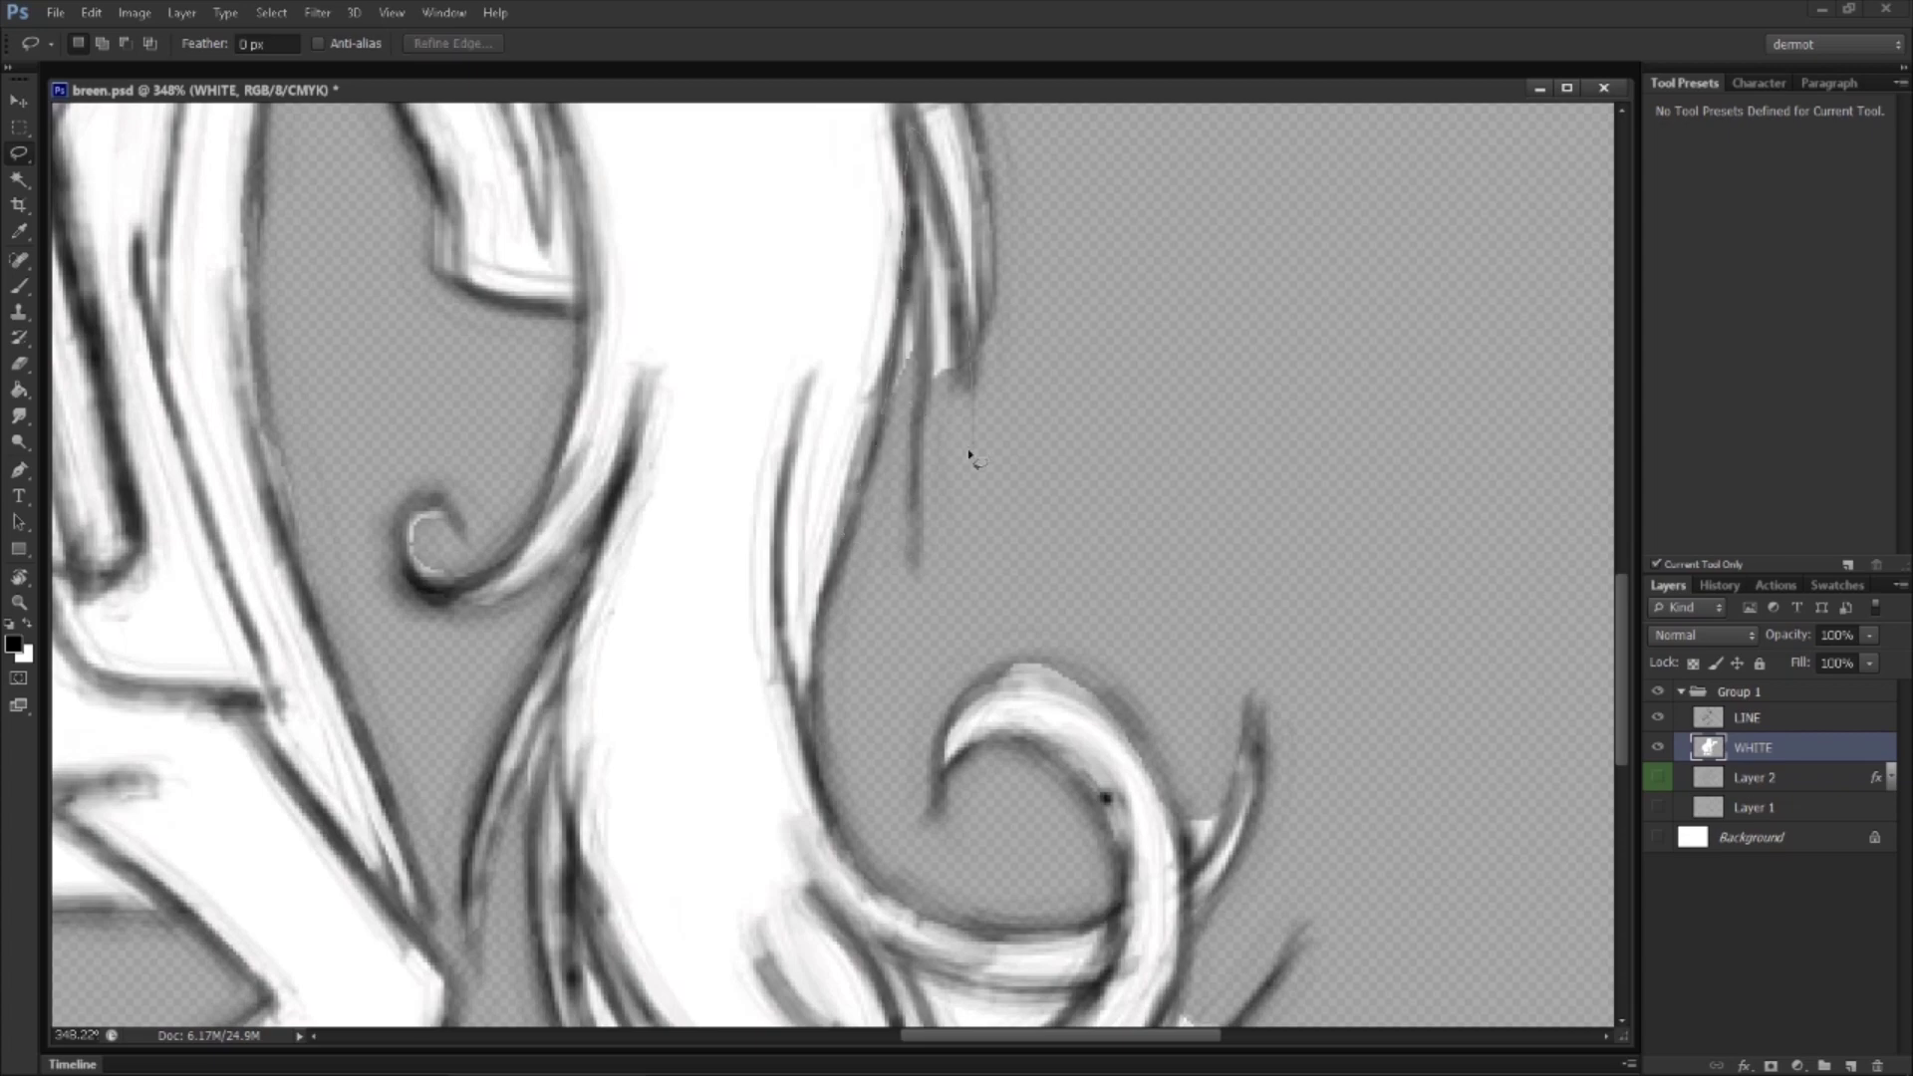
Step: Clear the white from the gap inside the beard tip's large curl and between its lower strands
{"action": "left_click_drag", "start_coordinate": [1118, 725], "coordinate": [1054, 321]}
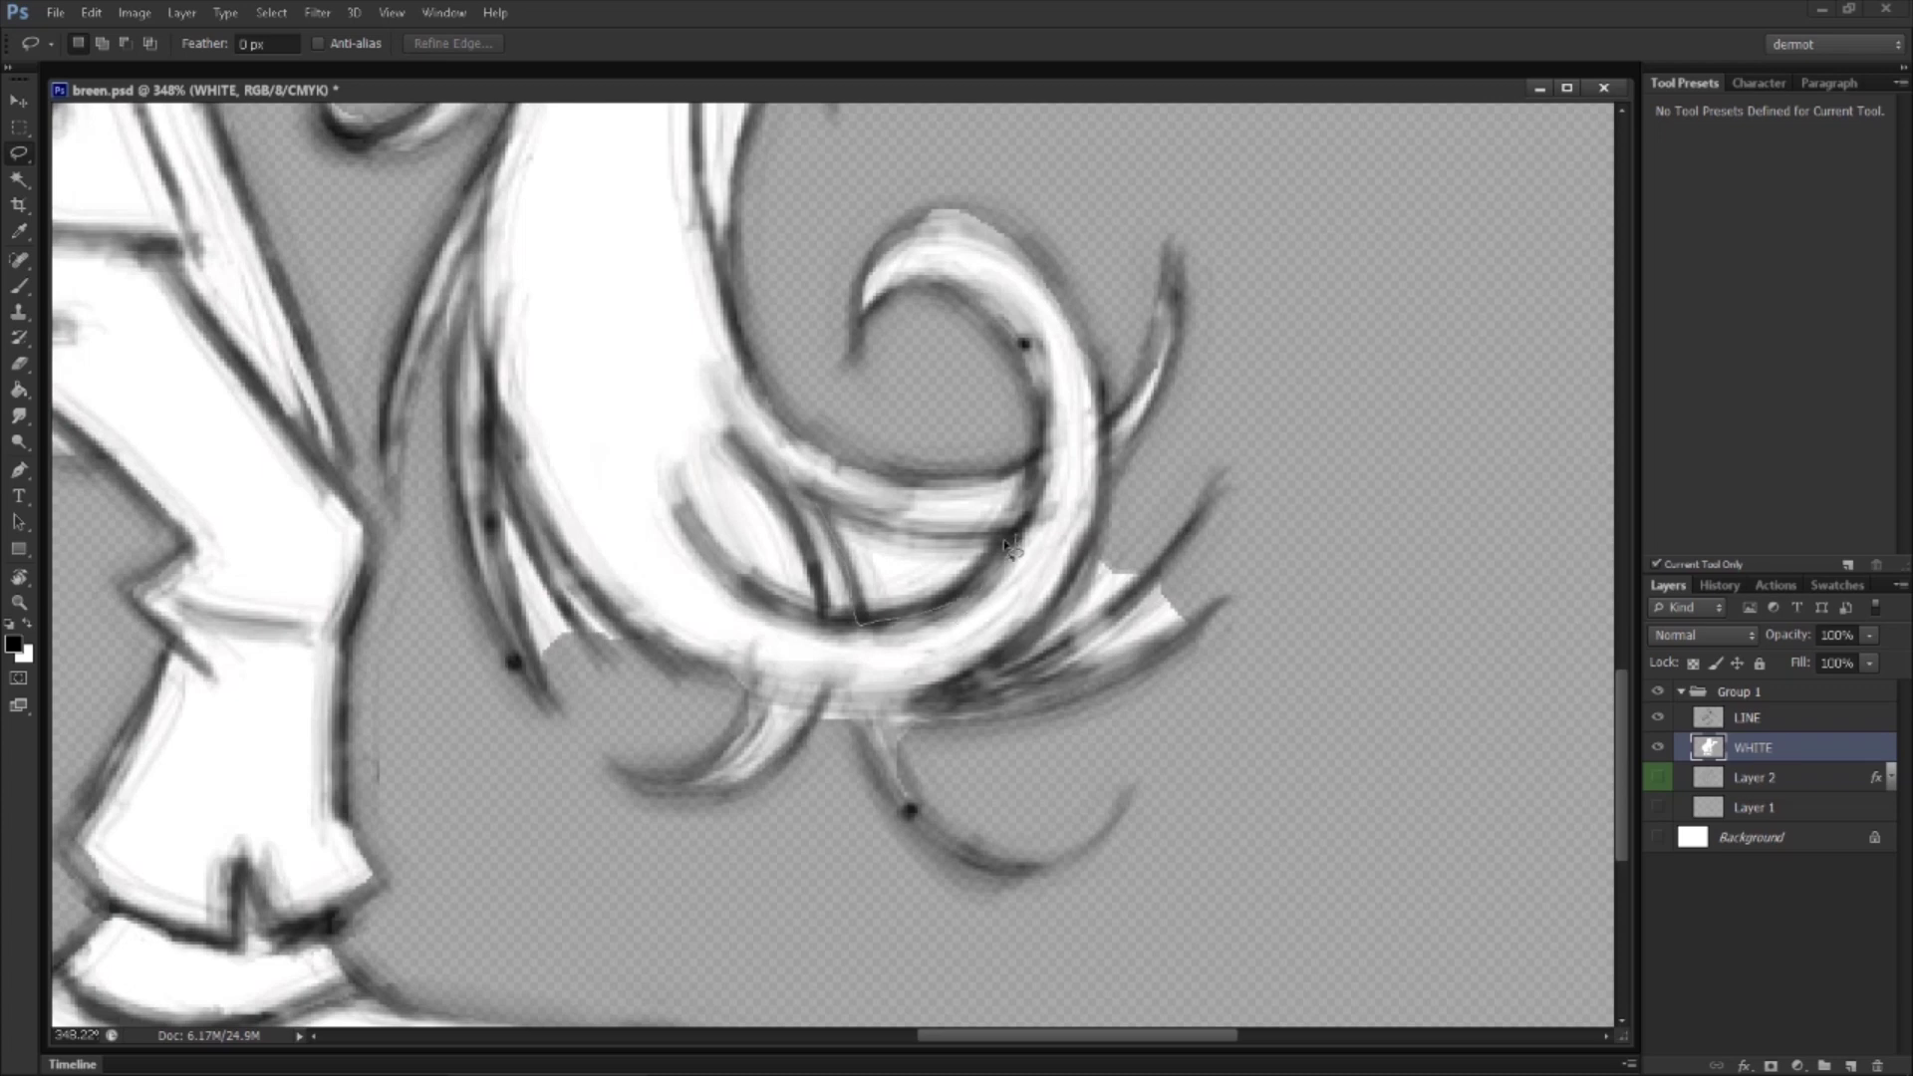
{"action": "left_click", "coordinate": [797, 553]}
{"action": "key", "text": "Delete"}
{"action": "key", "text": "ctrl+d"}
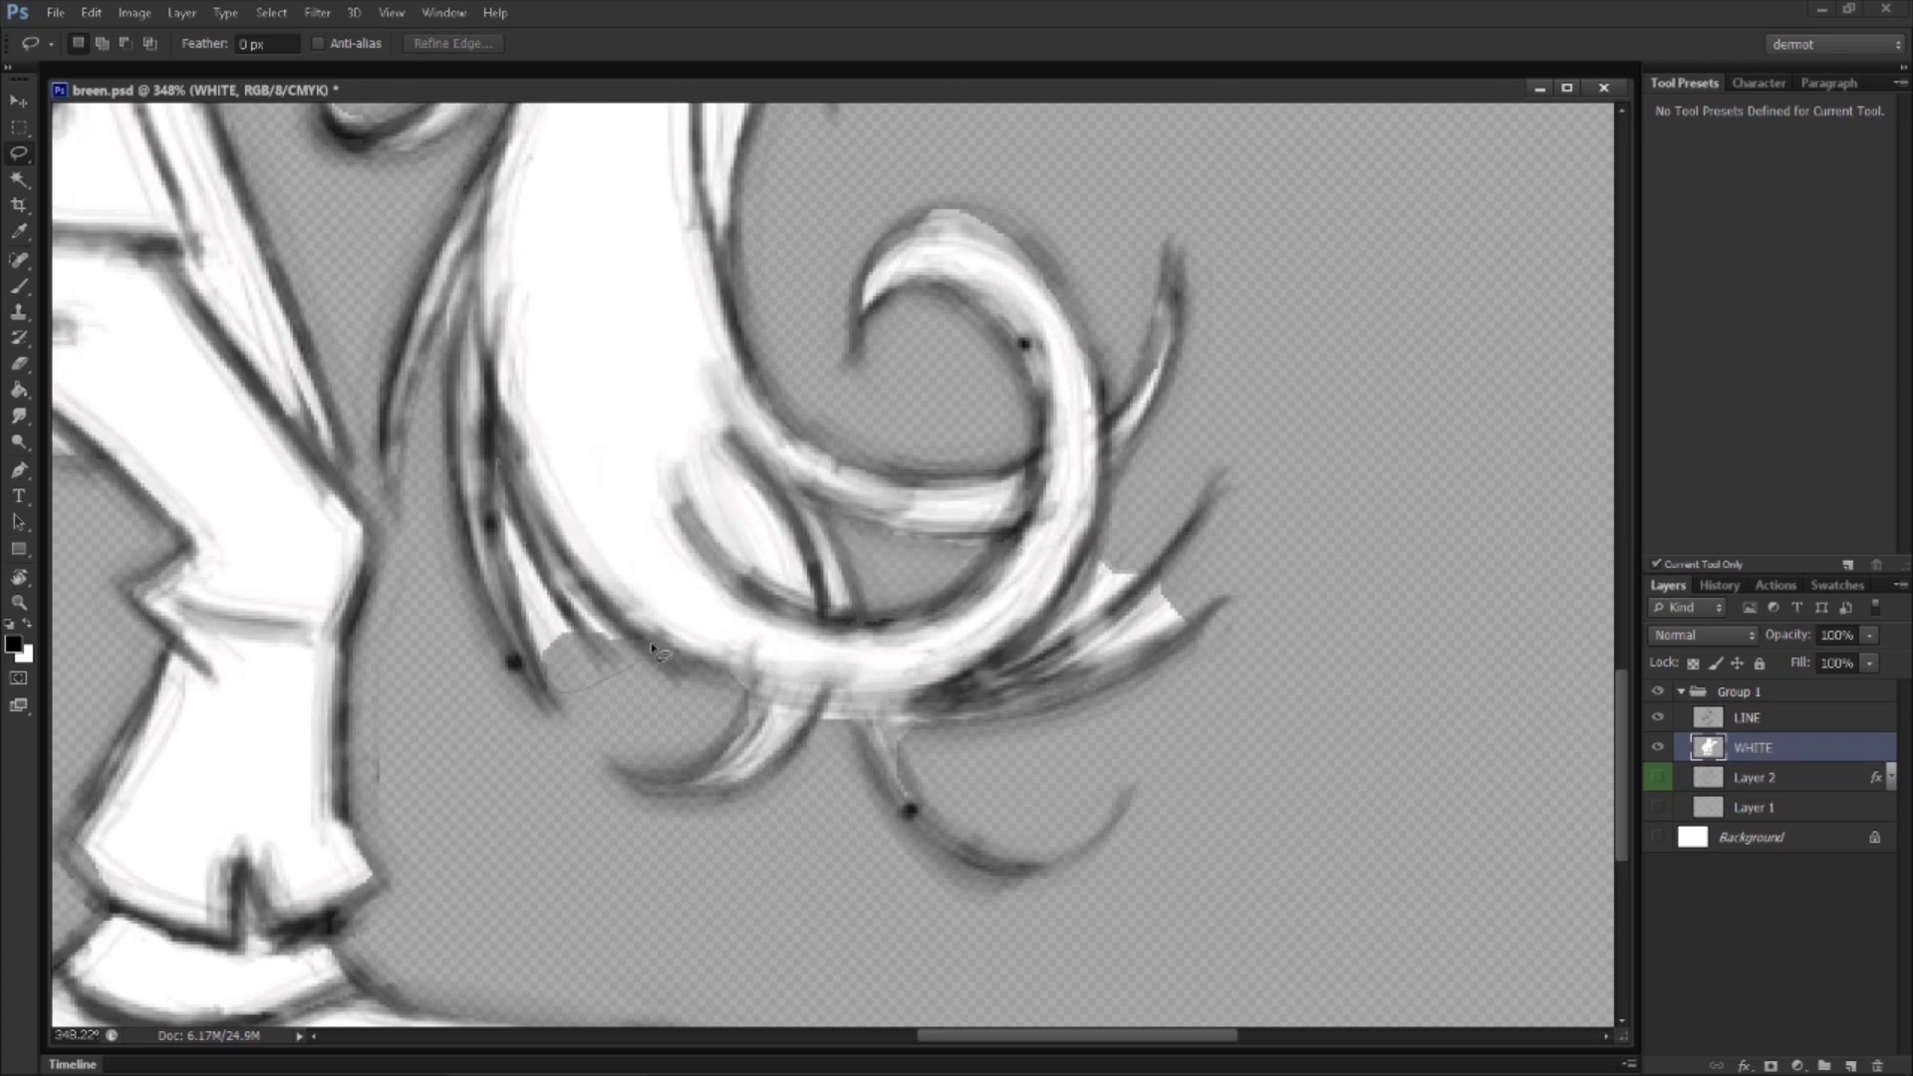
{"action": "left_click", "coordinate": [503, 431]}
{"action": "key", "text": "Delete"}
{"action": "key", "text": "ctrl+d"}
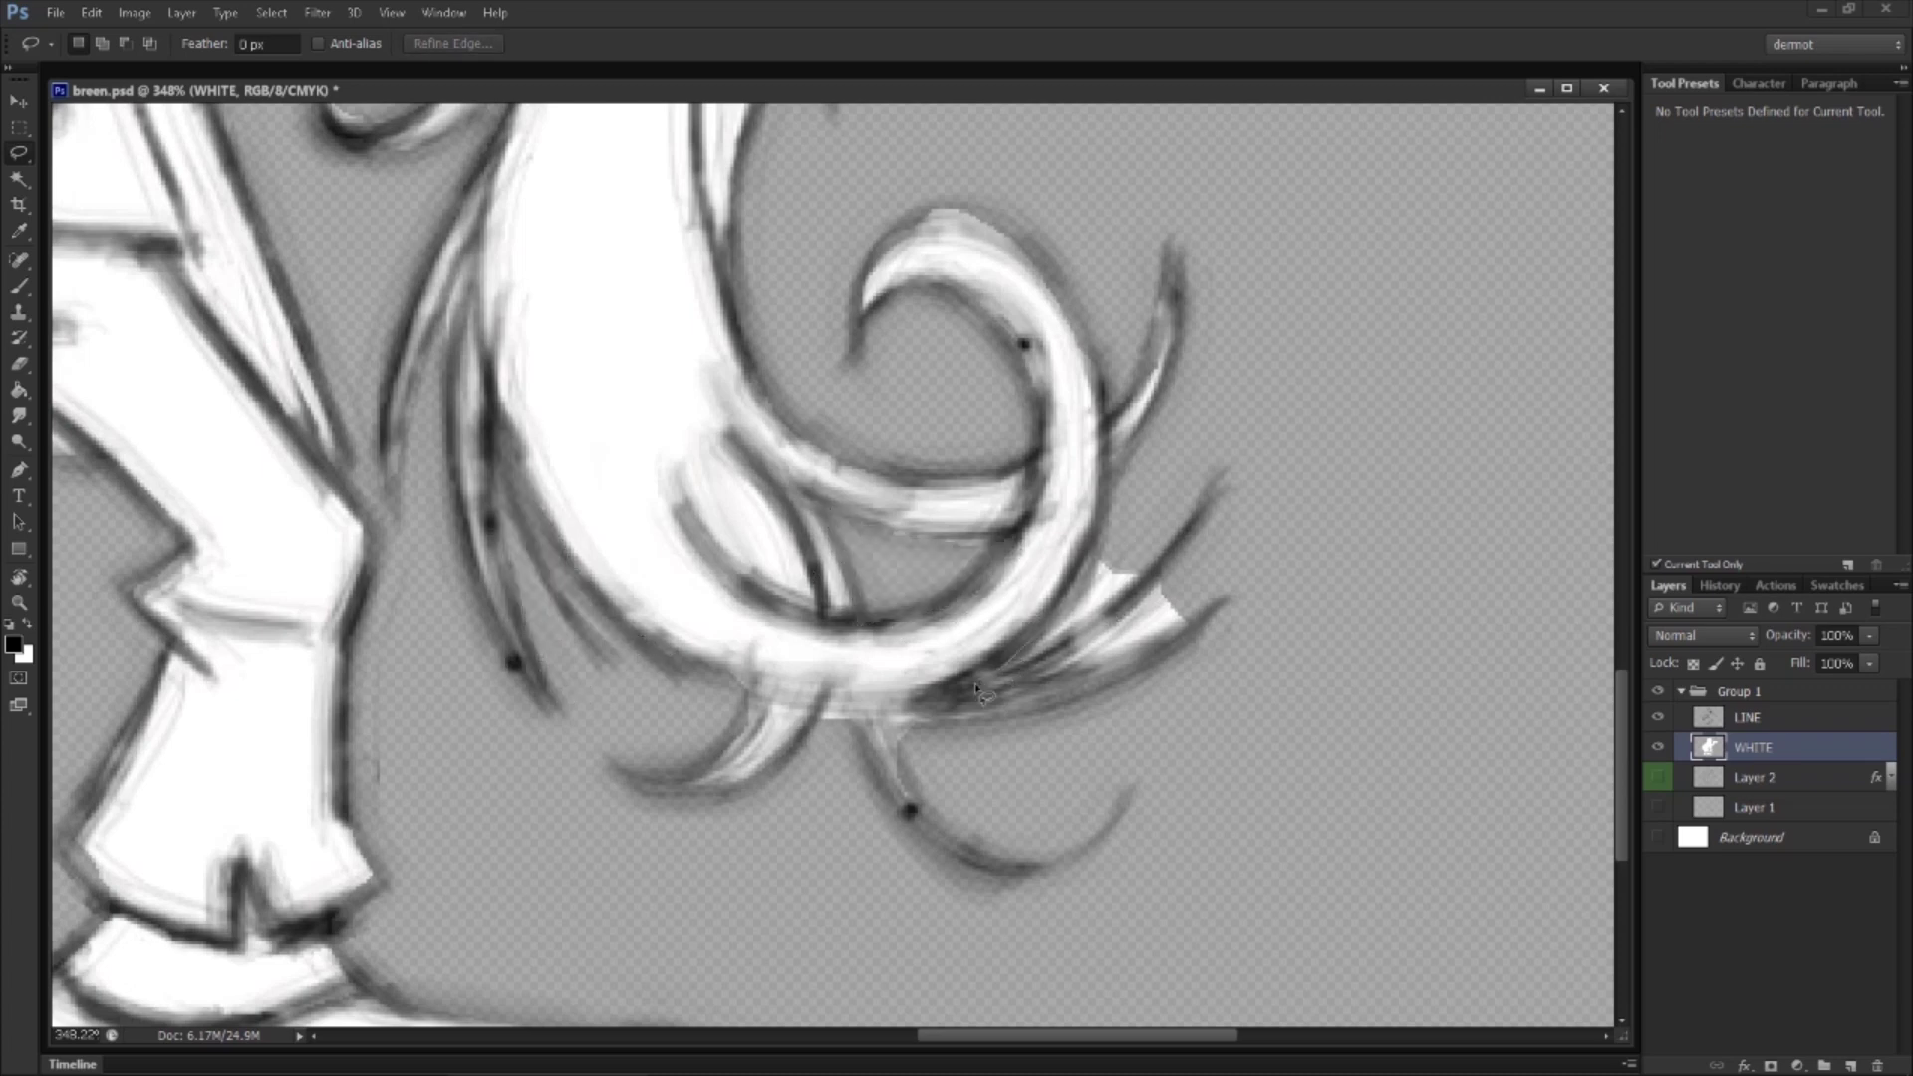
Step: Show the Background layer and duplicate the WHITE layer directly above the original
{"action": "key", "text": "z"}
{"action": "left_click_drag", "start_coordinate": [1302, 547], "coordinate": [1136, 598]}
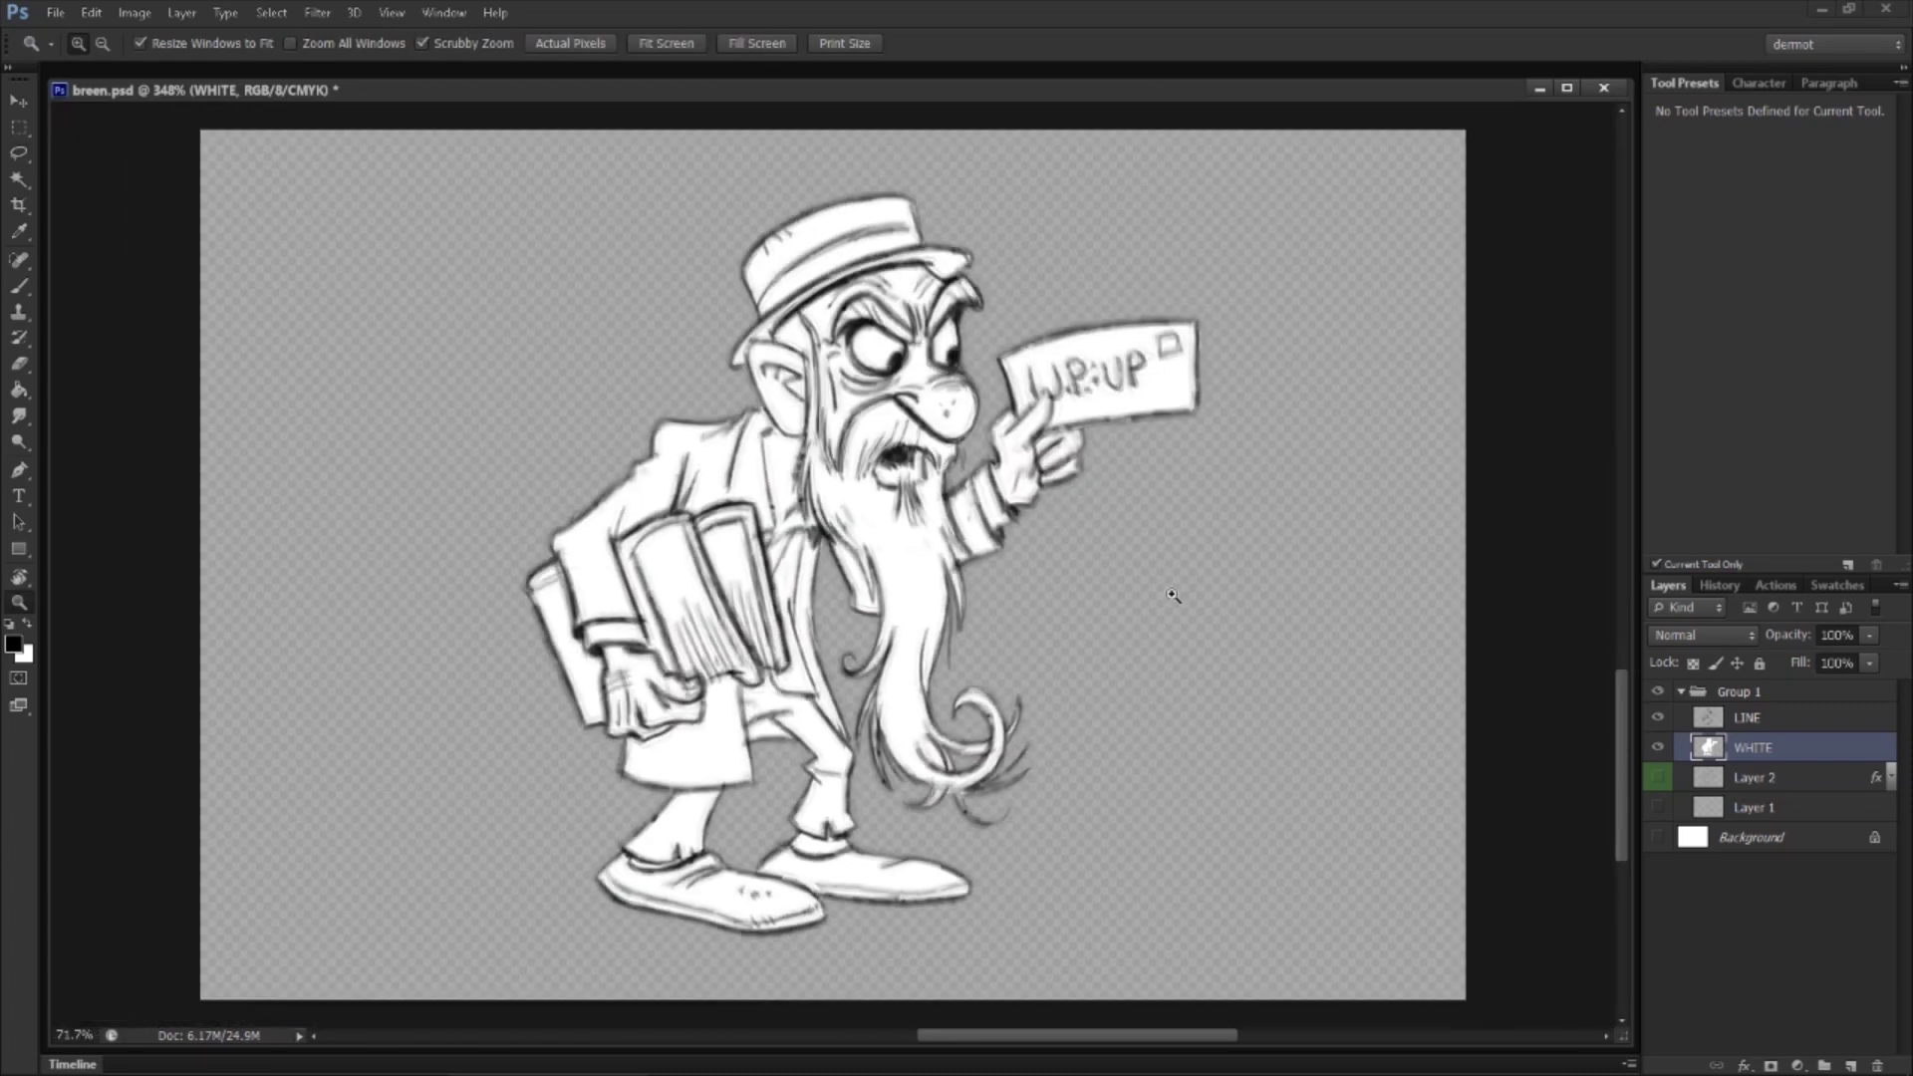
{"action": "left_click", "coordinate": [1659, 839]}
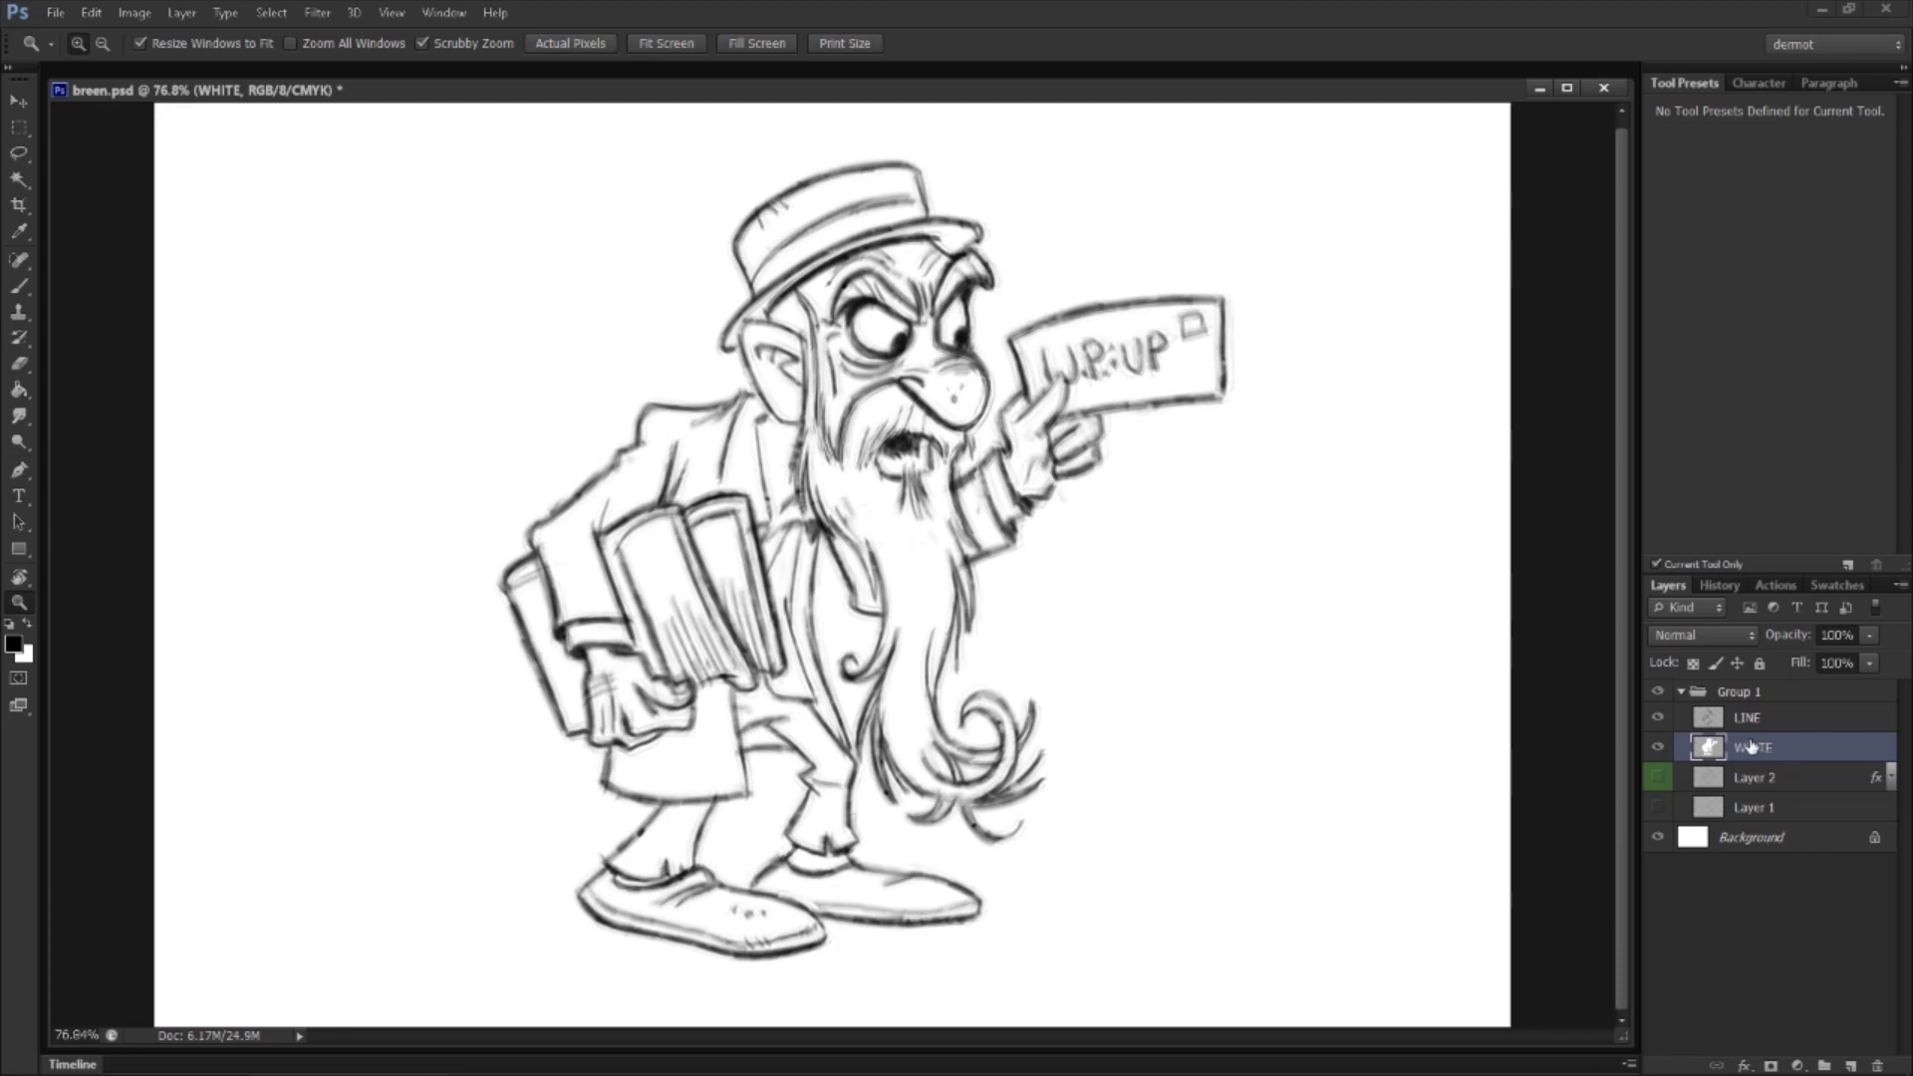
{"action": "left_click_drag", "start_coordinate": [1774, 753], "coordinate": [1772, 737]}
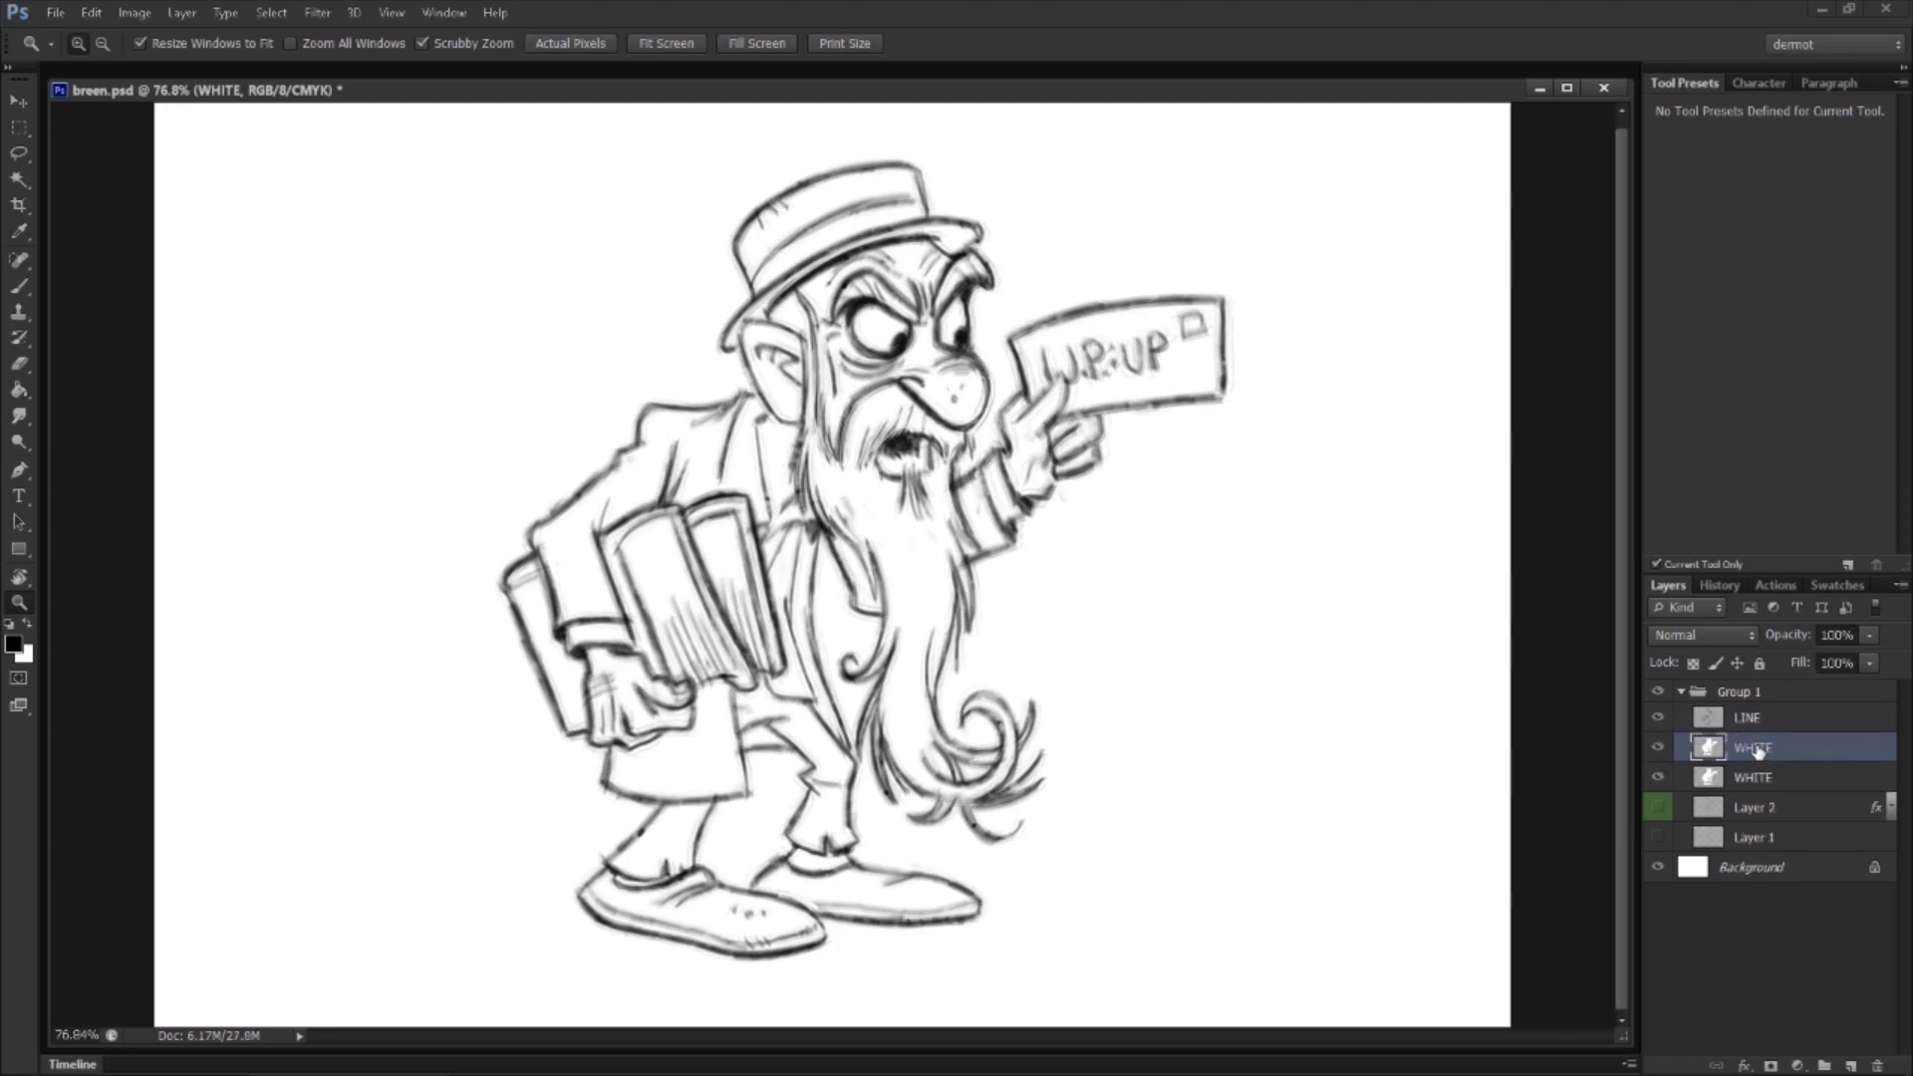
Step: Add a pale beige Color Overlay to the upper WHITE layer and collapse its effects list
{"action": "right_click", "coordinate": [1753, 749]}
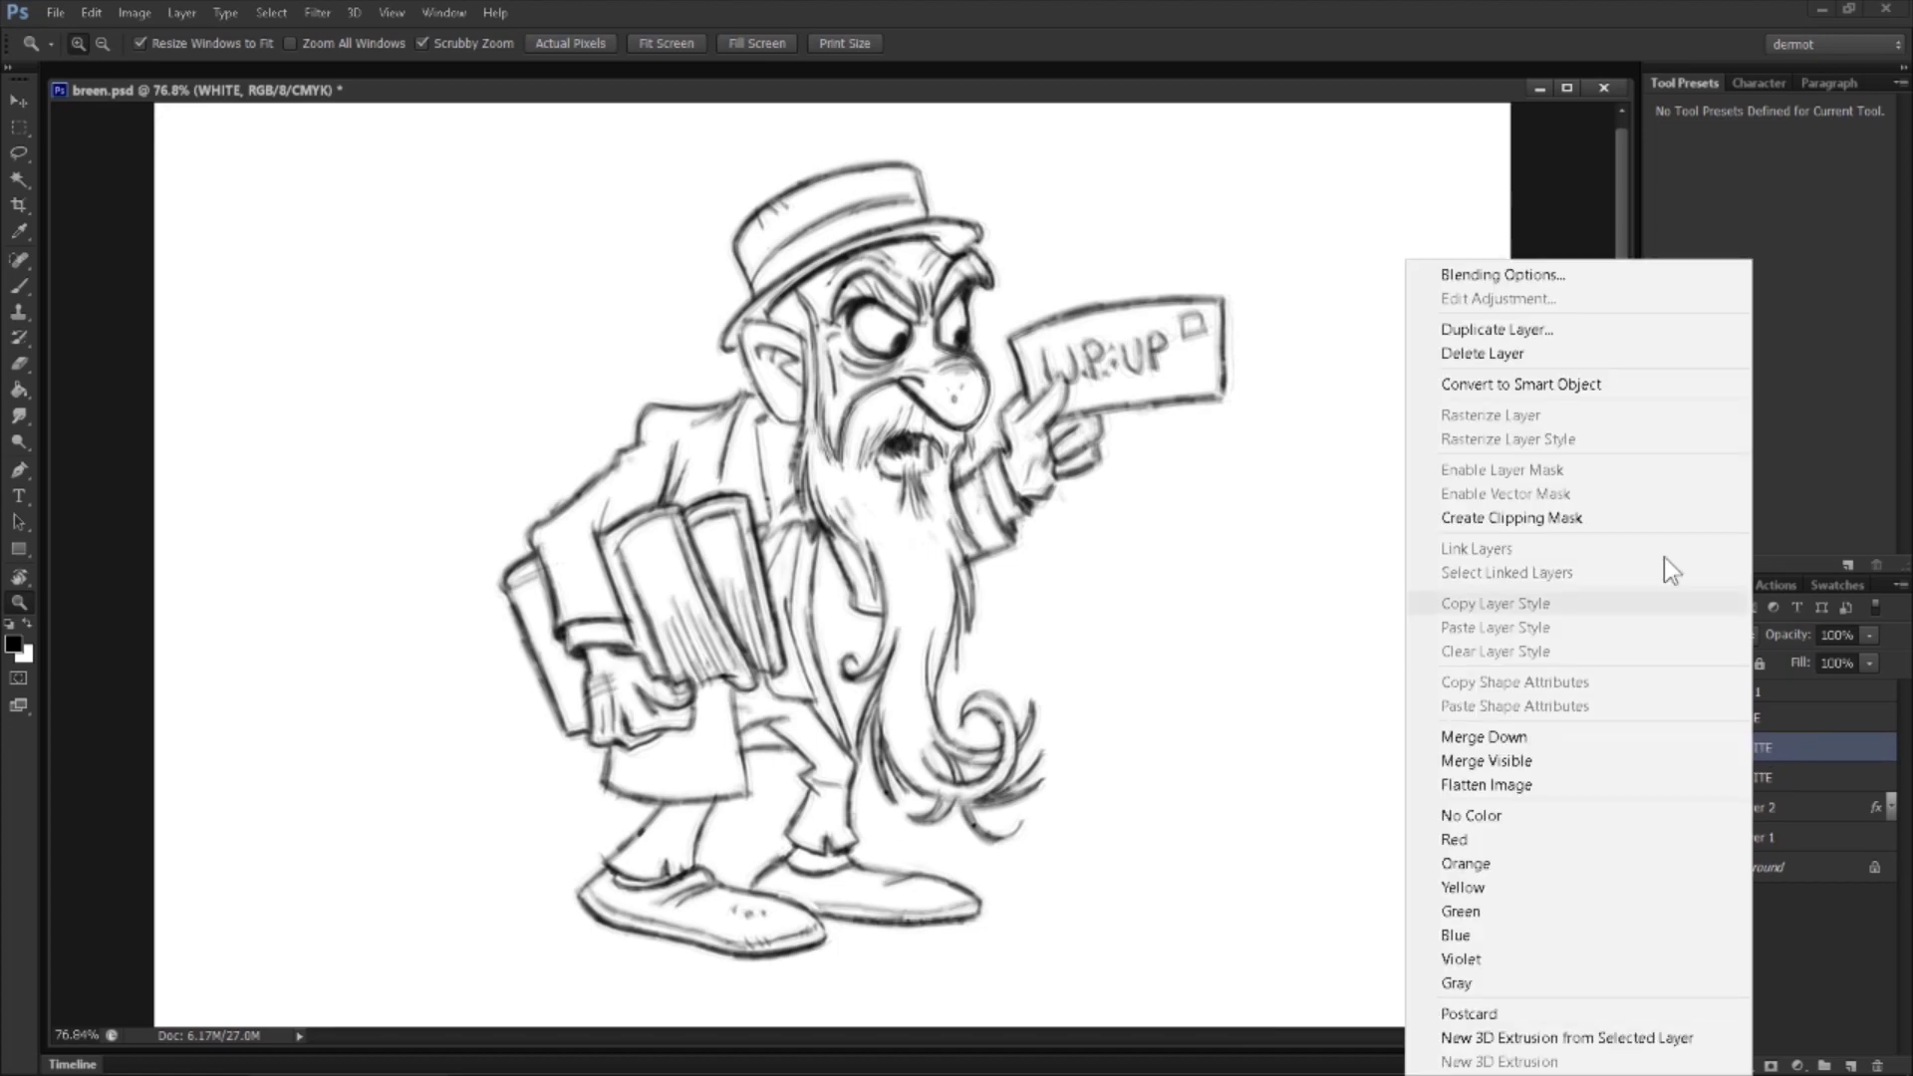
{"action": "left_click", "coordinate": [1560, 267]}
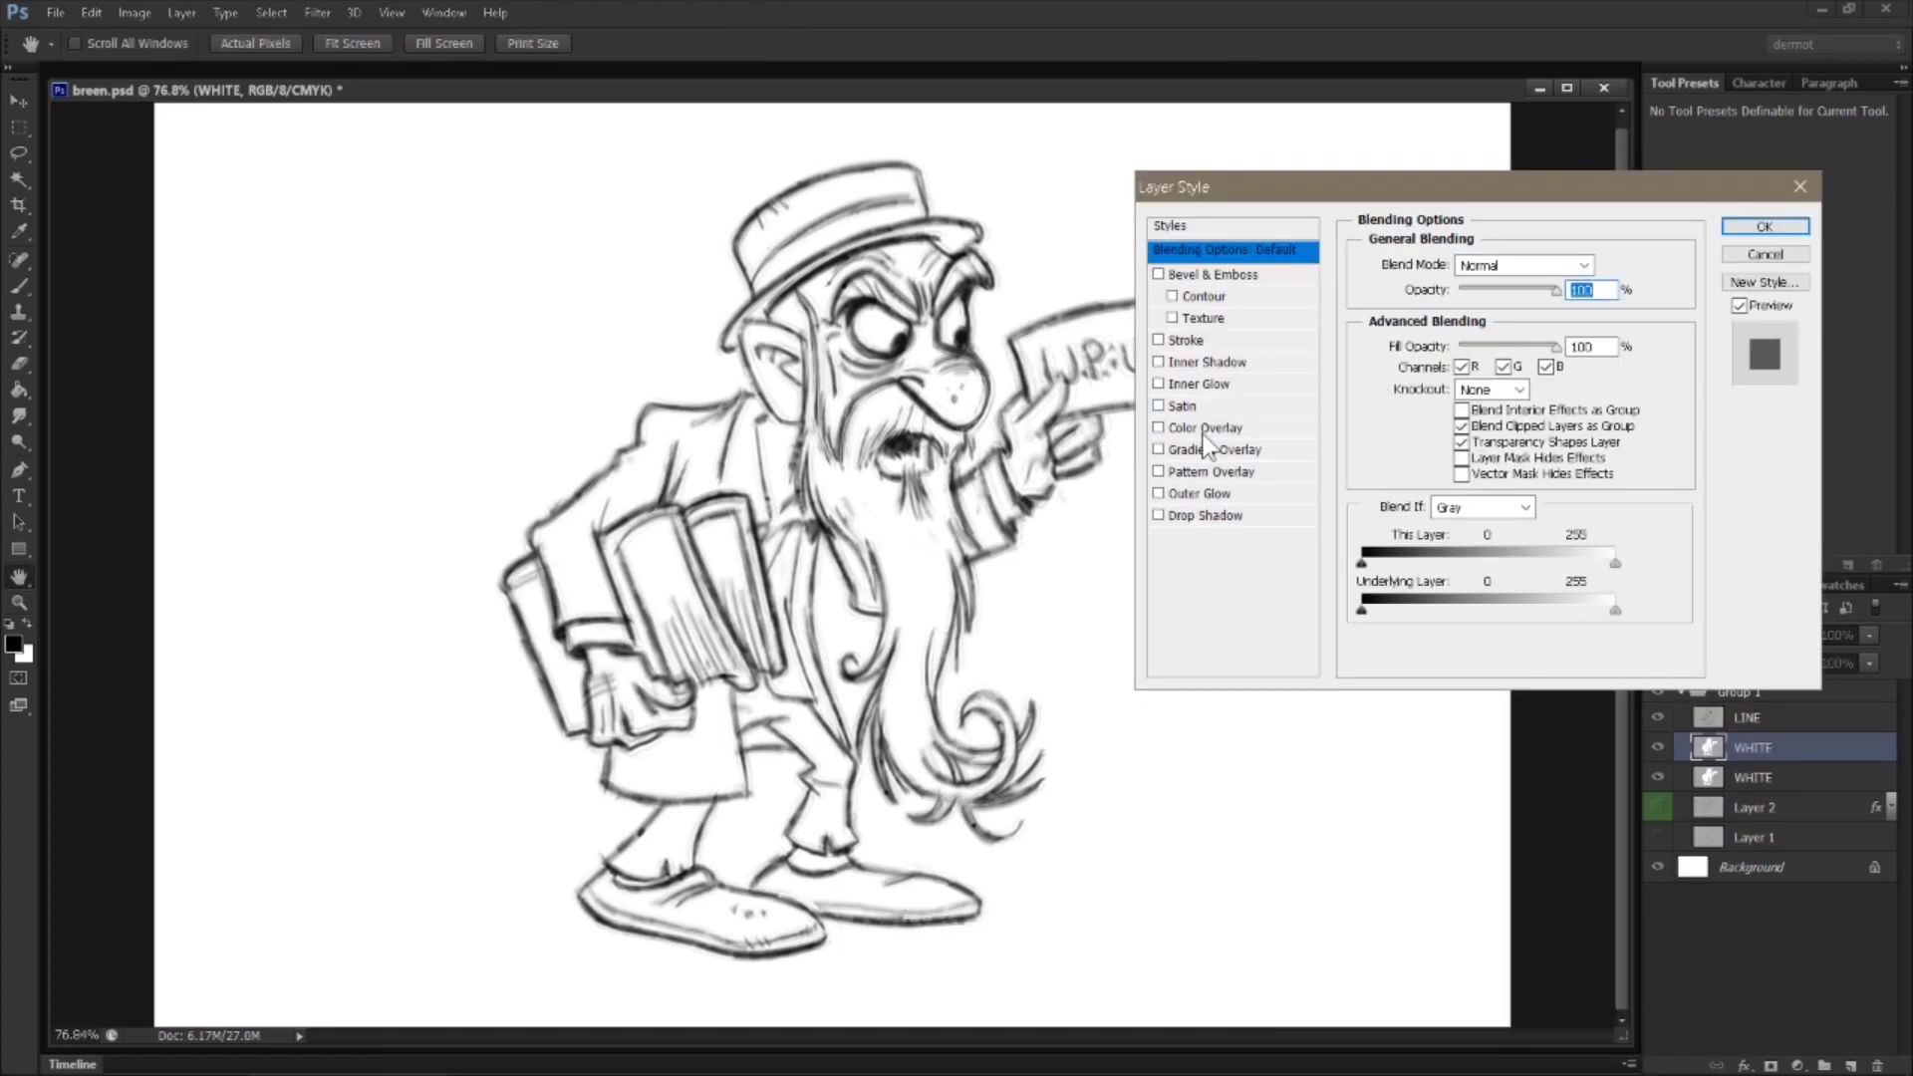
{"action": "left_click", "coordinate": [1205, 428]}
{"action": "left_click", "coordinate": [1605, 269]}
{"action": "left_click_drag", "start_coordinate": [1340, 283], "coordinate": [1301, 268]}
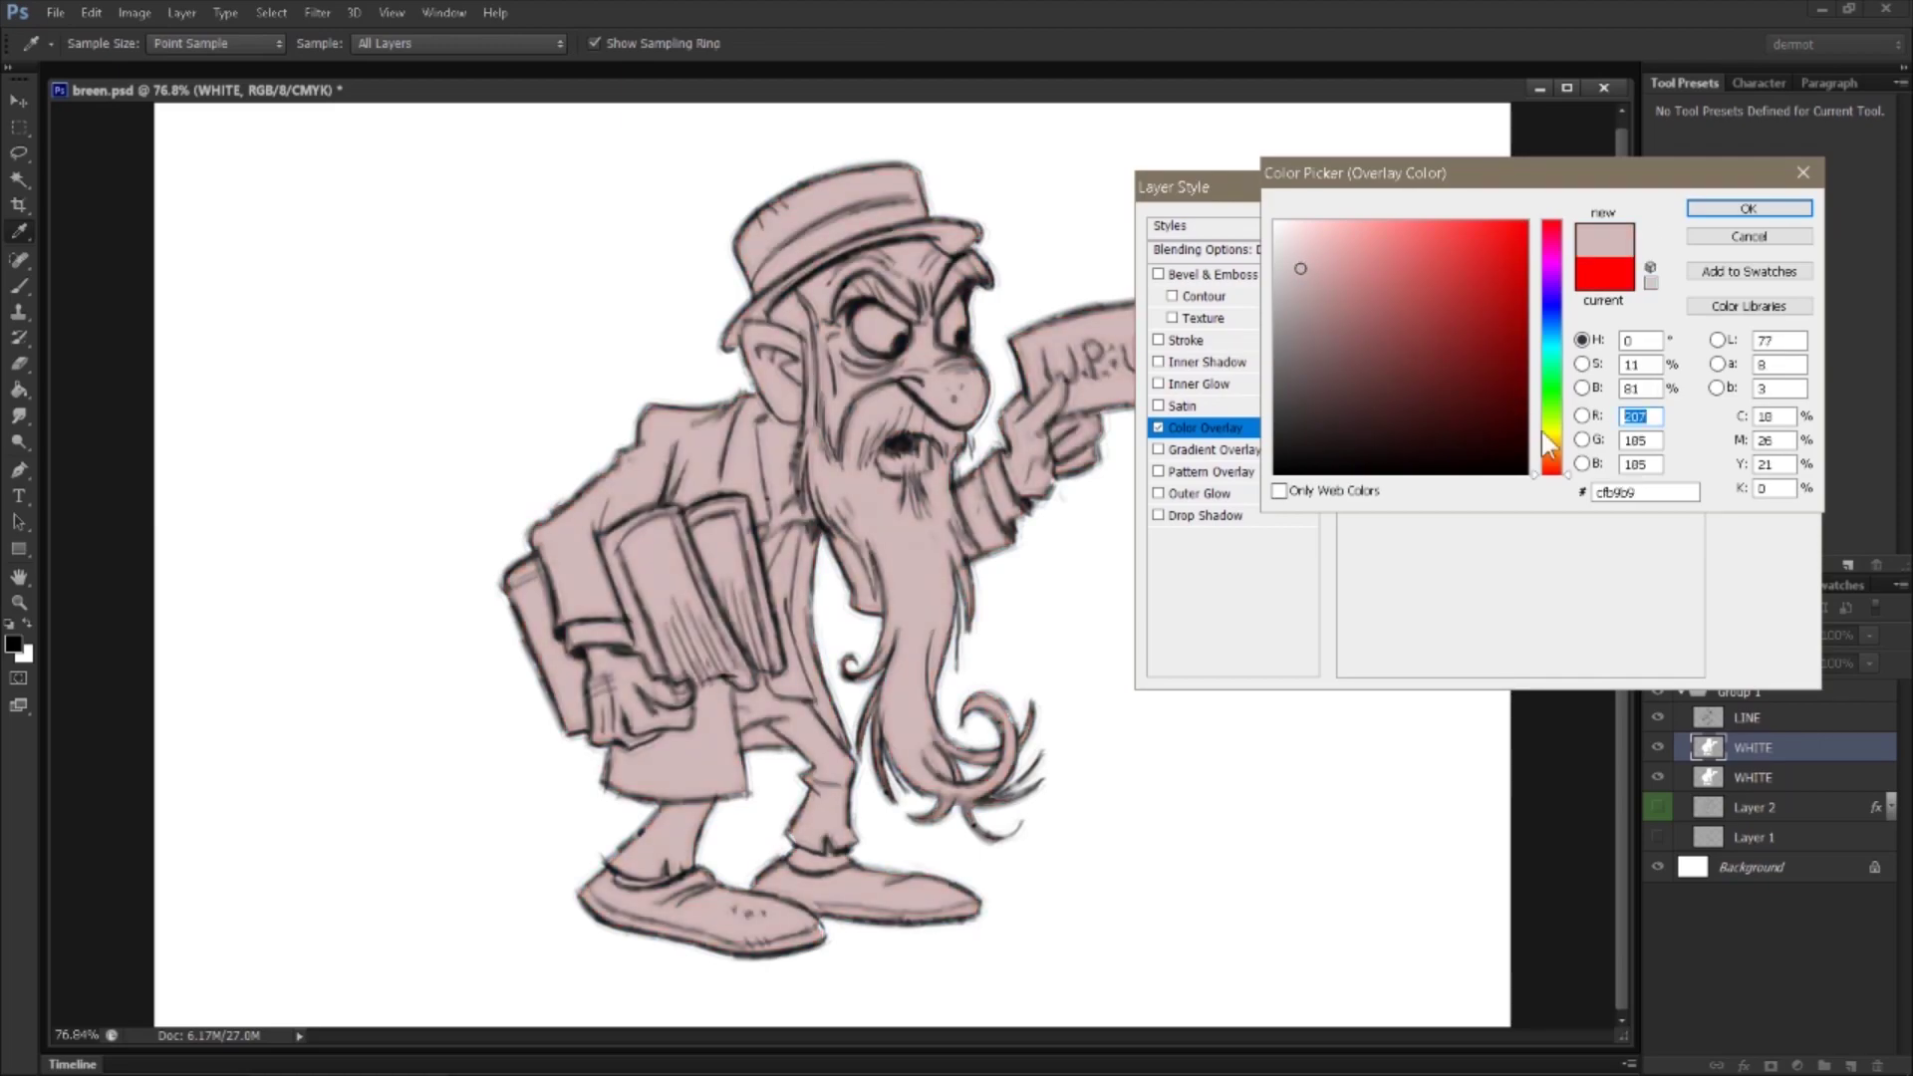
{"action": "left_click_drag", "start_coordinate": [1550, 446], "coordinate": [1551, 456]}
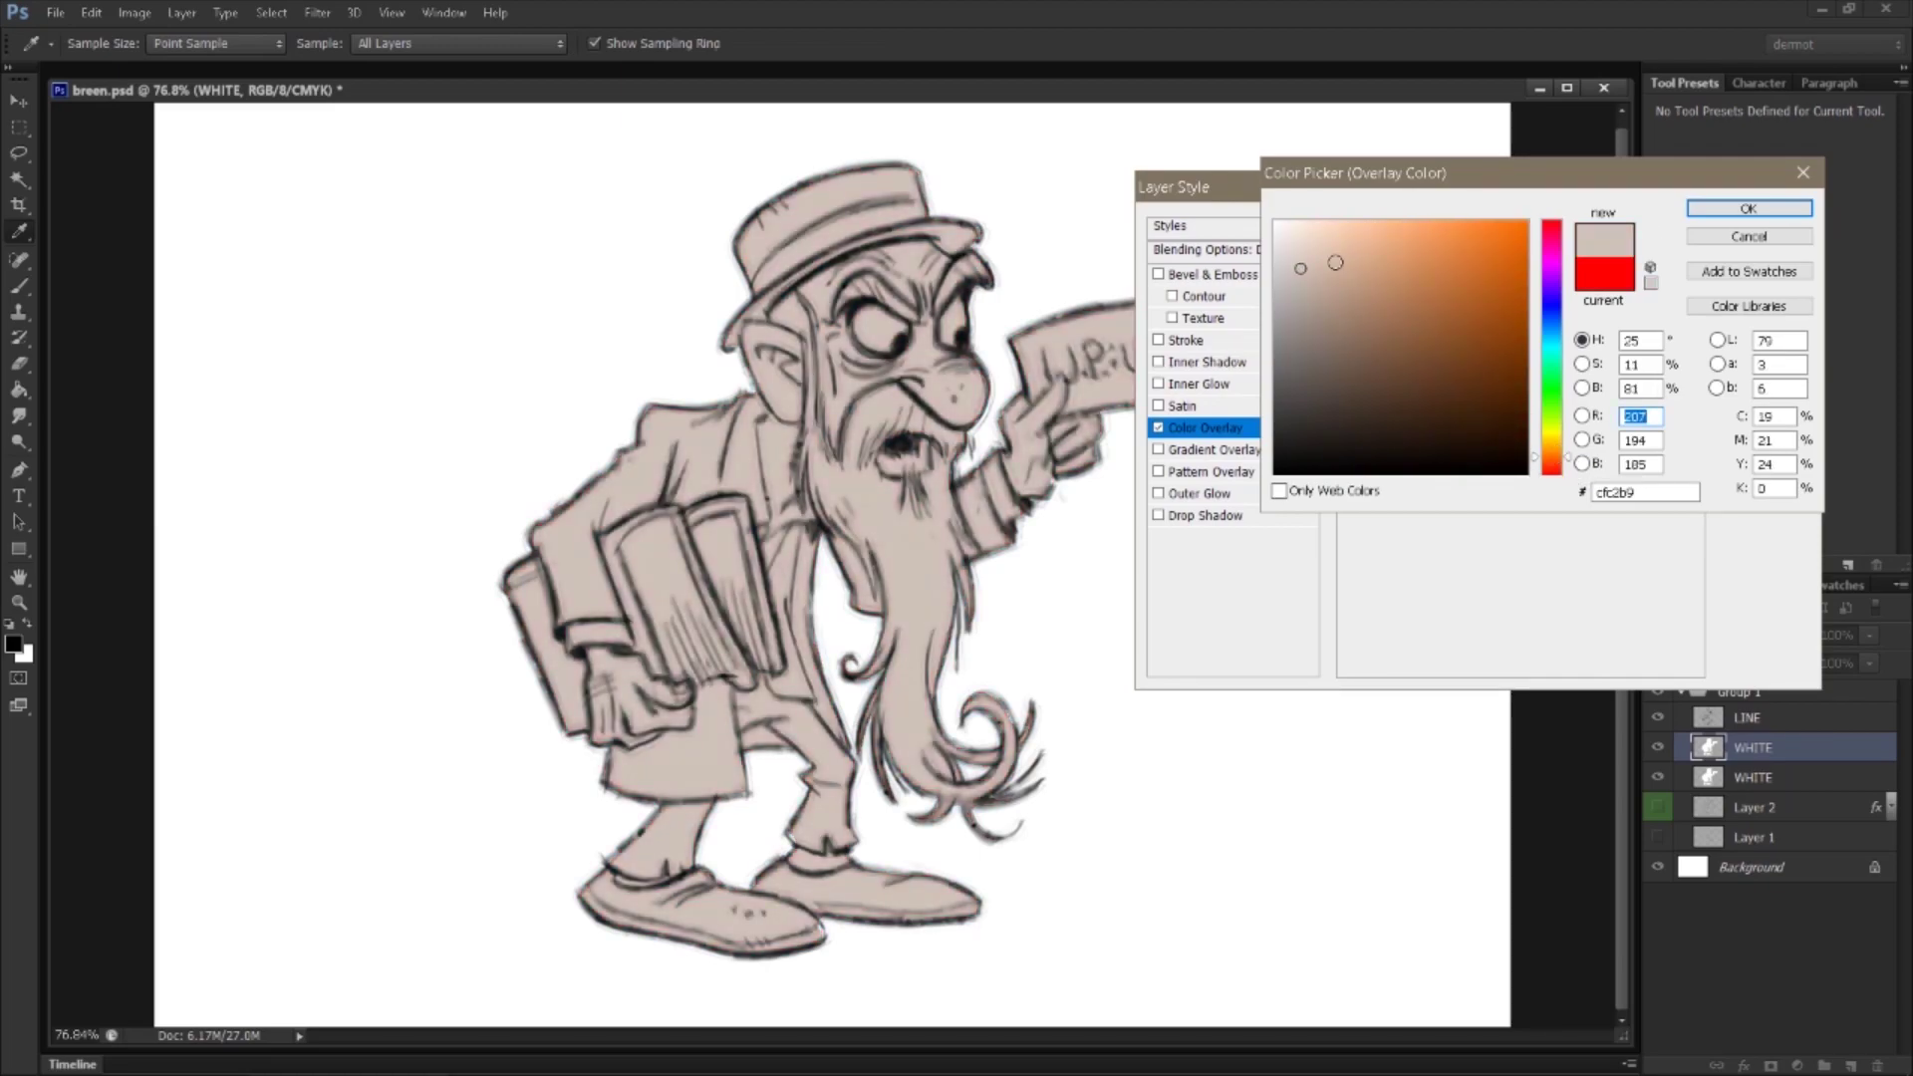
{"action": "left_click", "coordinate": [1315, 276]}
{"action": "left_click_drag", "start_coordinate": [1311, 292], "coordinate": [1306, 252]}
{"action": "left_click", "coordinate": [1748, 208]}
{"action": "left_click", "coordinate": [1750, 225]}
{"action": "left_click", "coordinate": [1893, 751]}
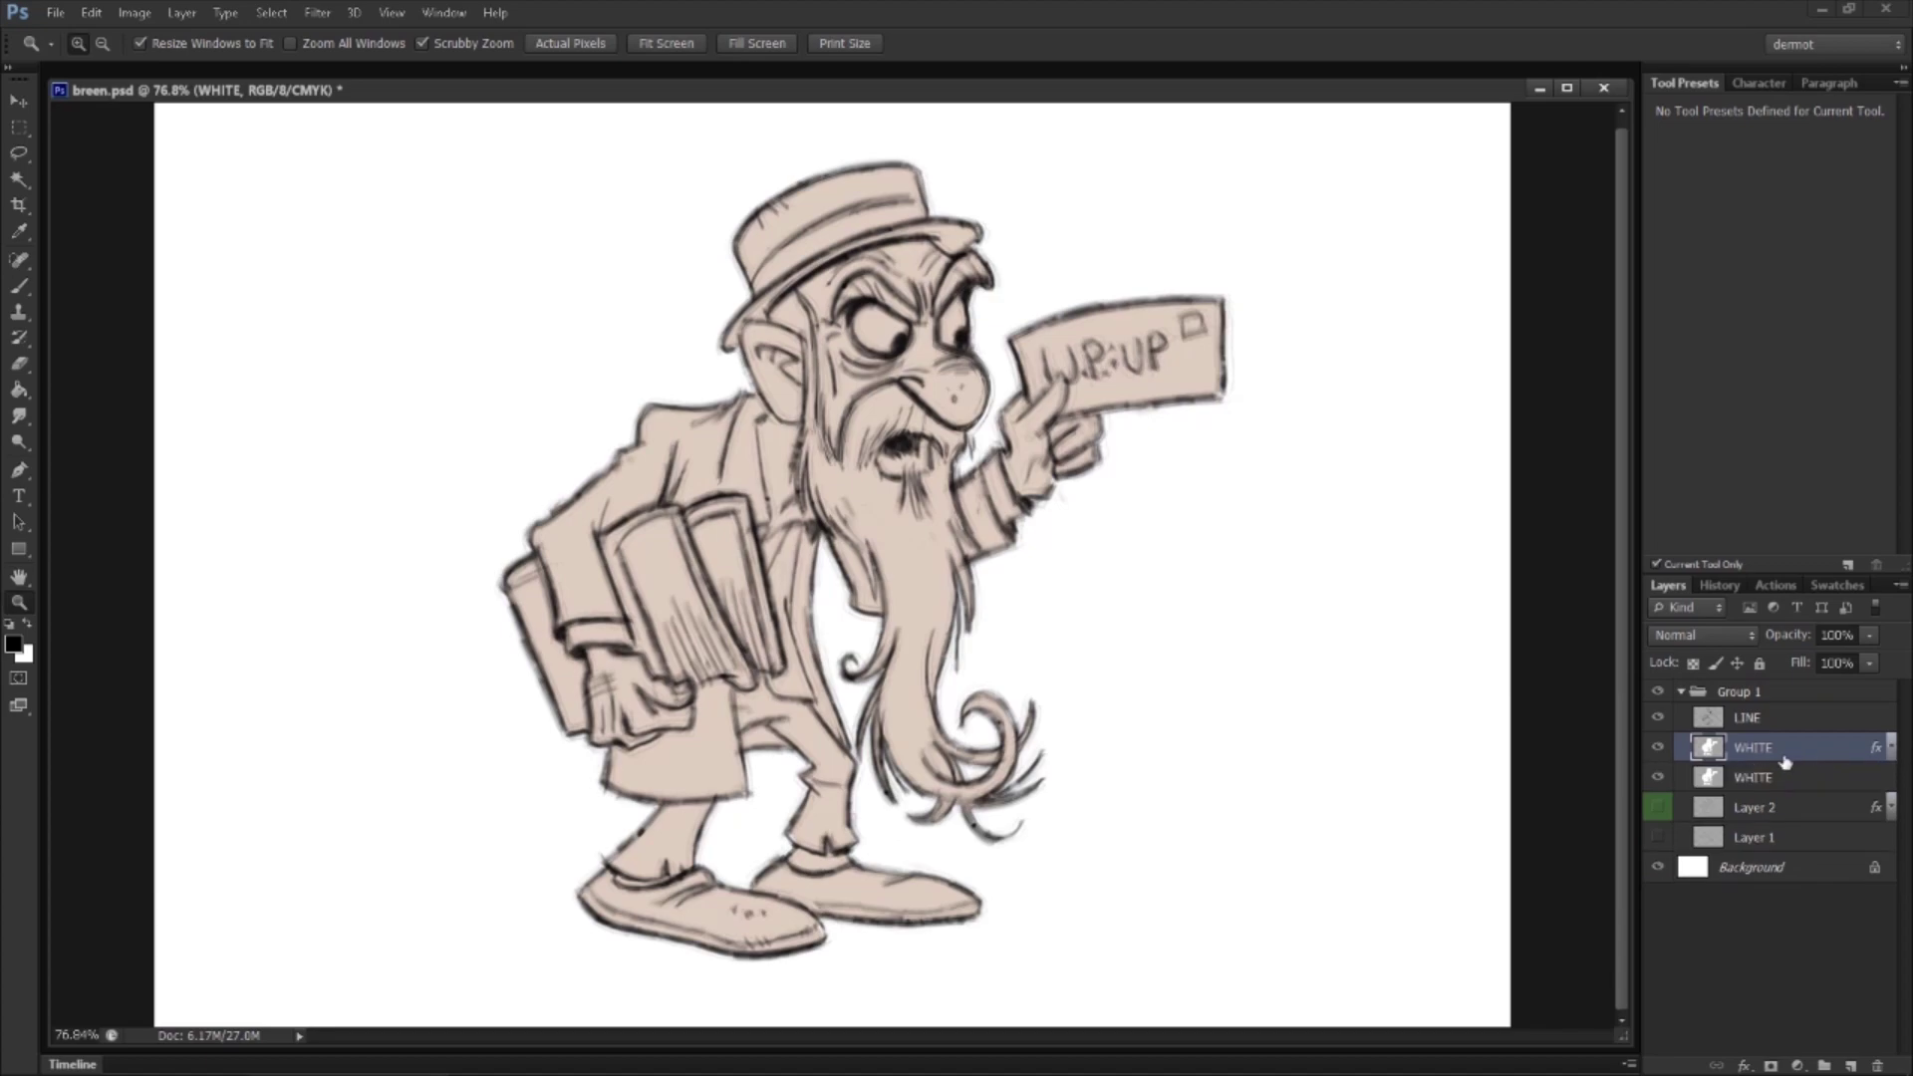
Step: Rename the beige layer skin and clip it to the WHITE layer beneath
{"action": "double_click", "coordinate": [1768, 750]}
{"action": "type", "text": "skin"}
{"action": "key", "text": "Return"}
{"action": "key", "text": "alt"}
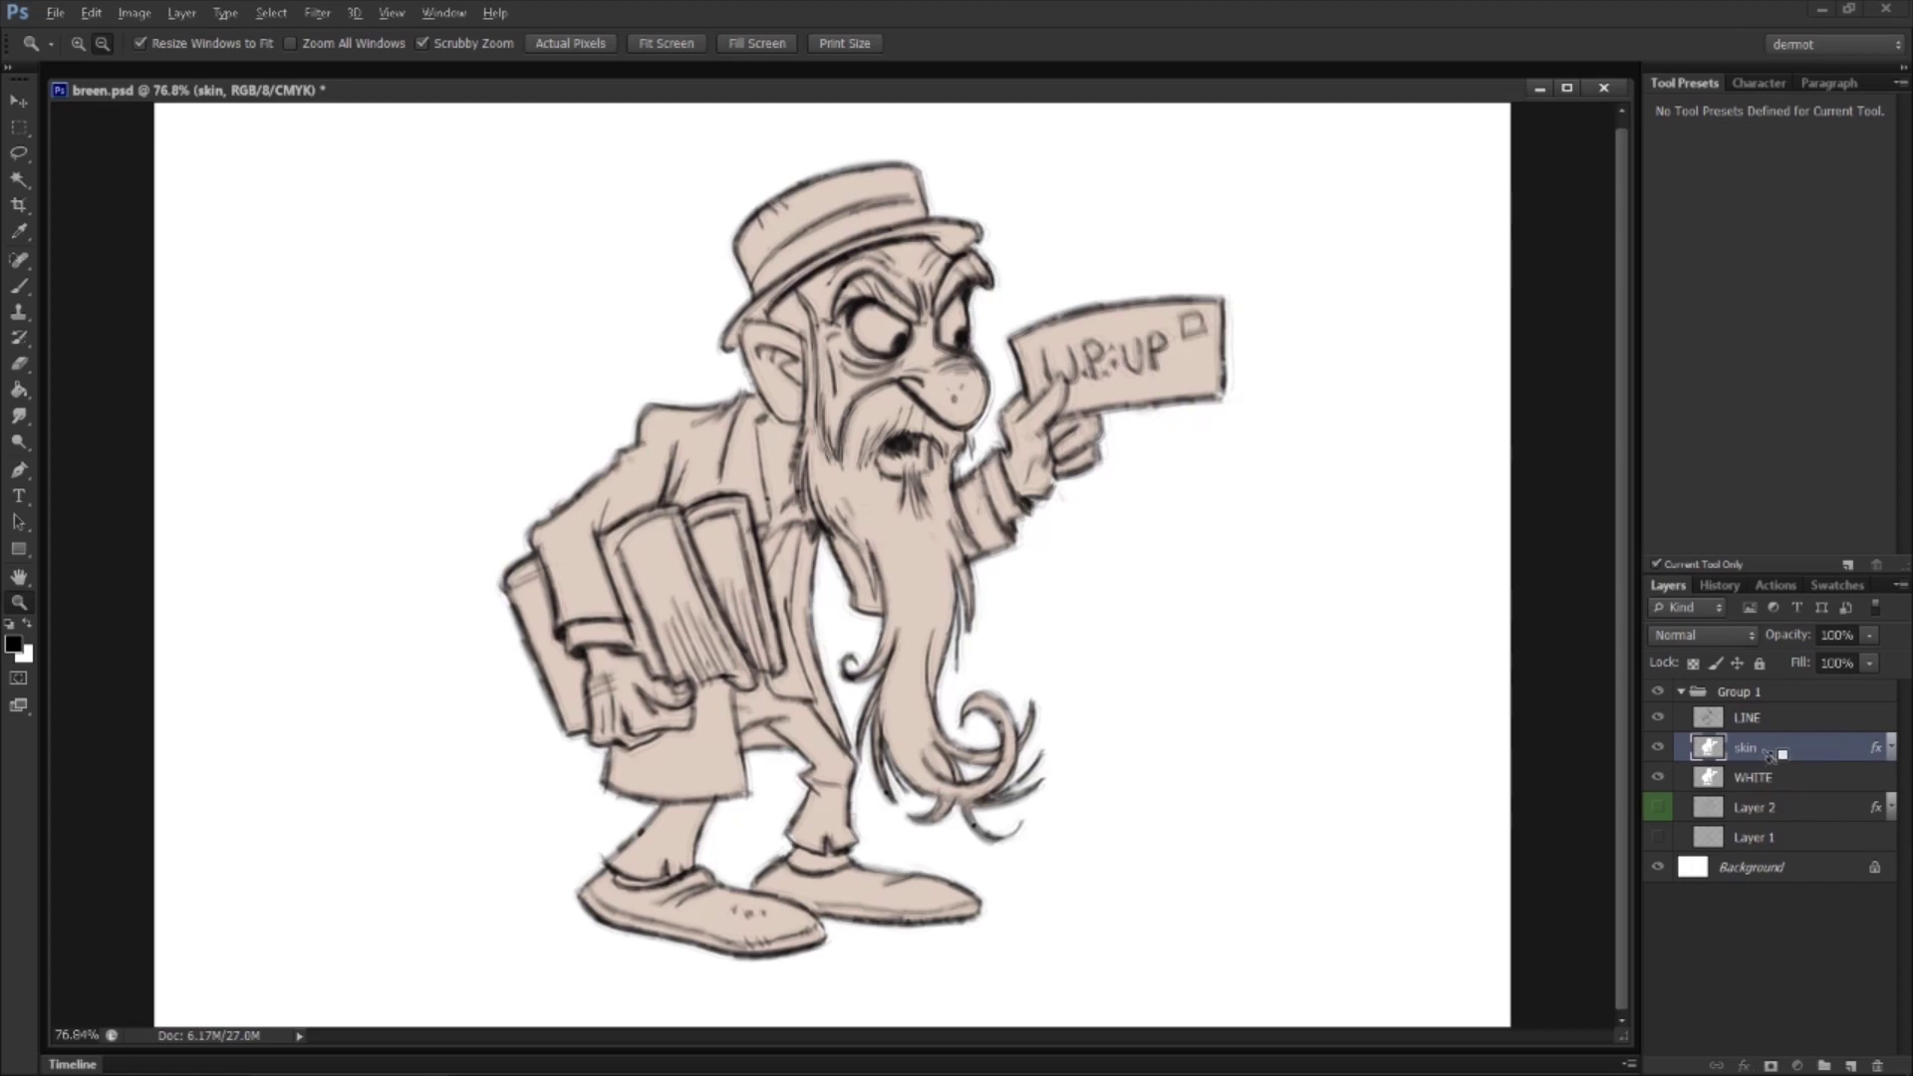
{"action": "left_click", "coordinate": [1770, 757], "text": "alt"}
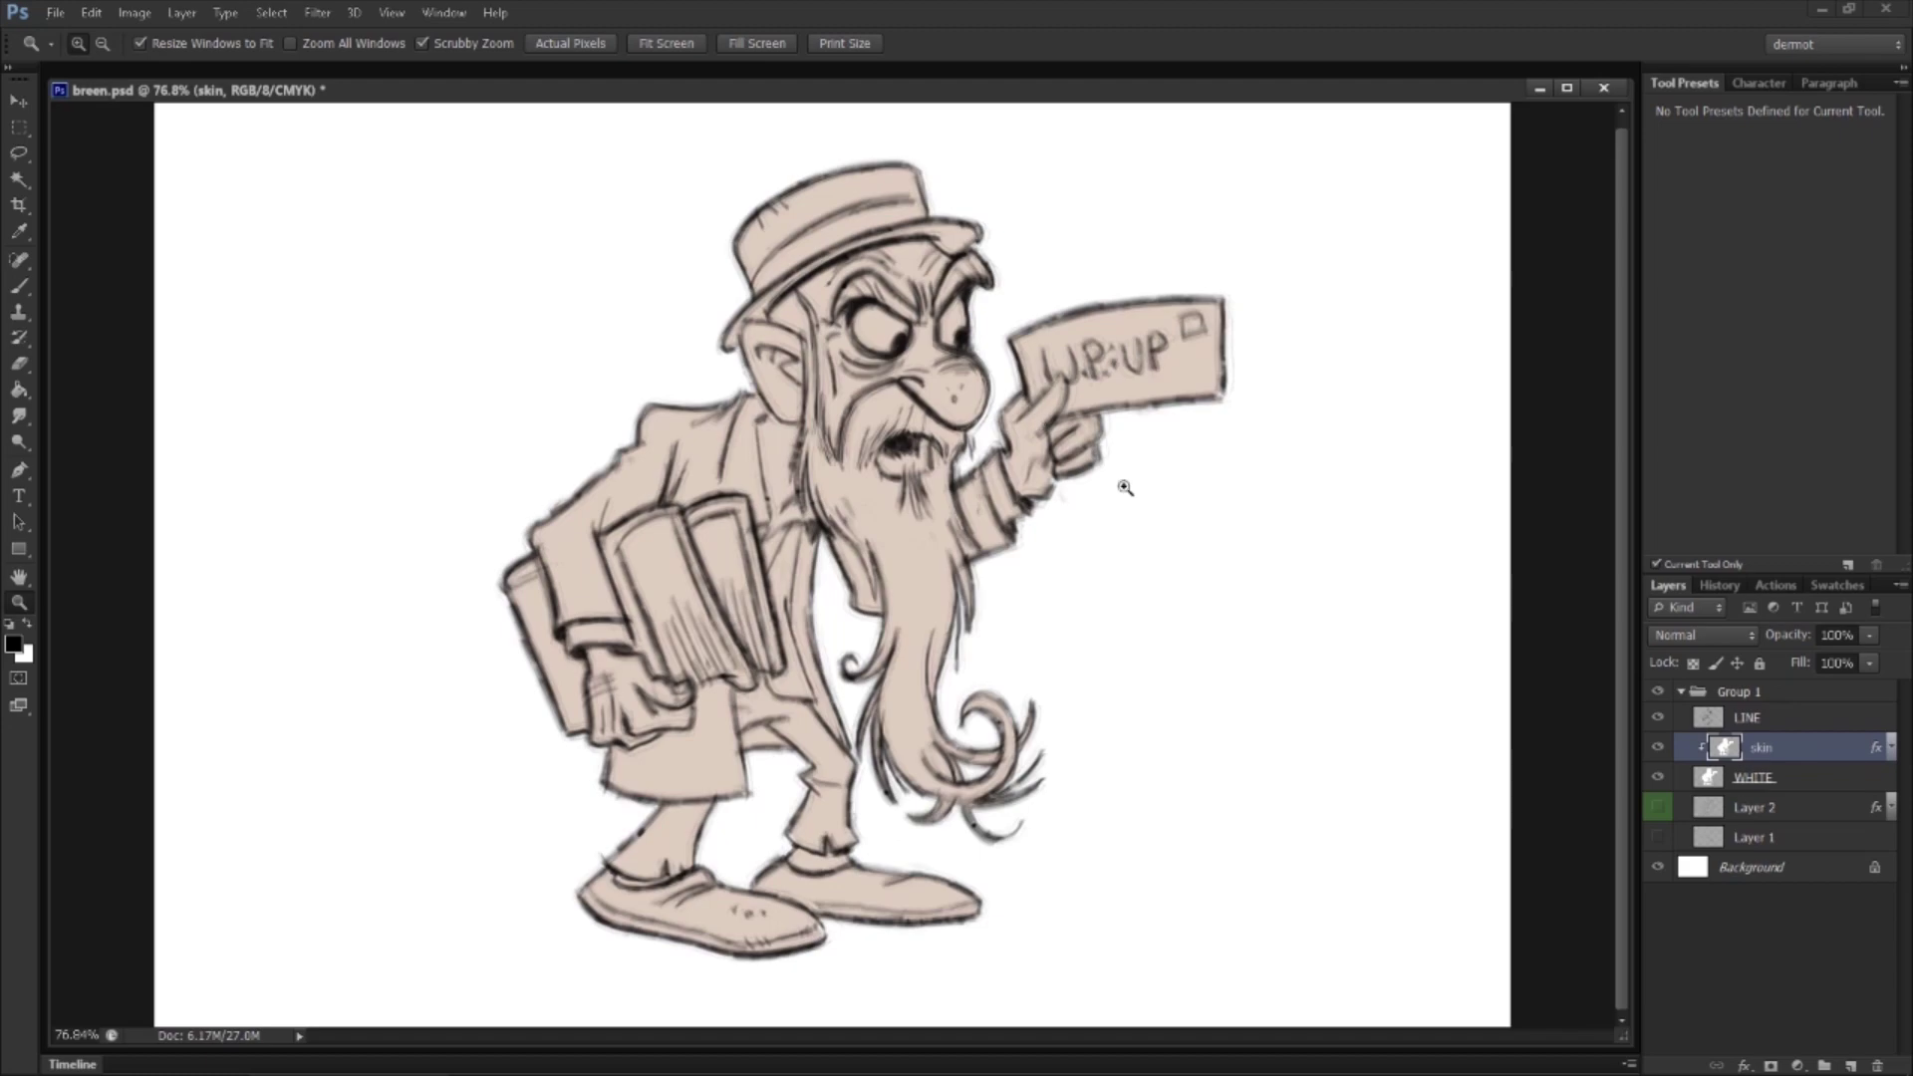
Step: Check the clipped beige fill against transparency by temporarily hiding the Background, keeping the skin layer active
{"action": "left_click", "coordinate": [1658, 870]}
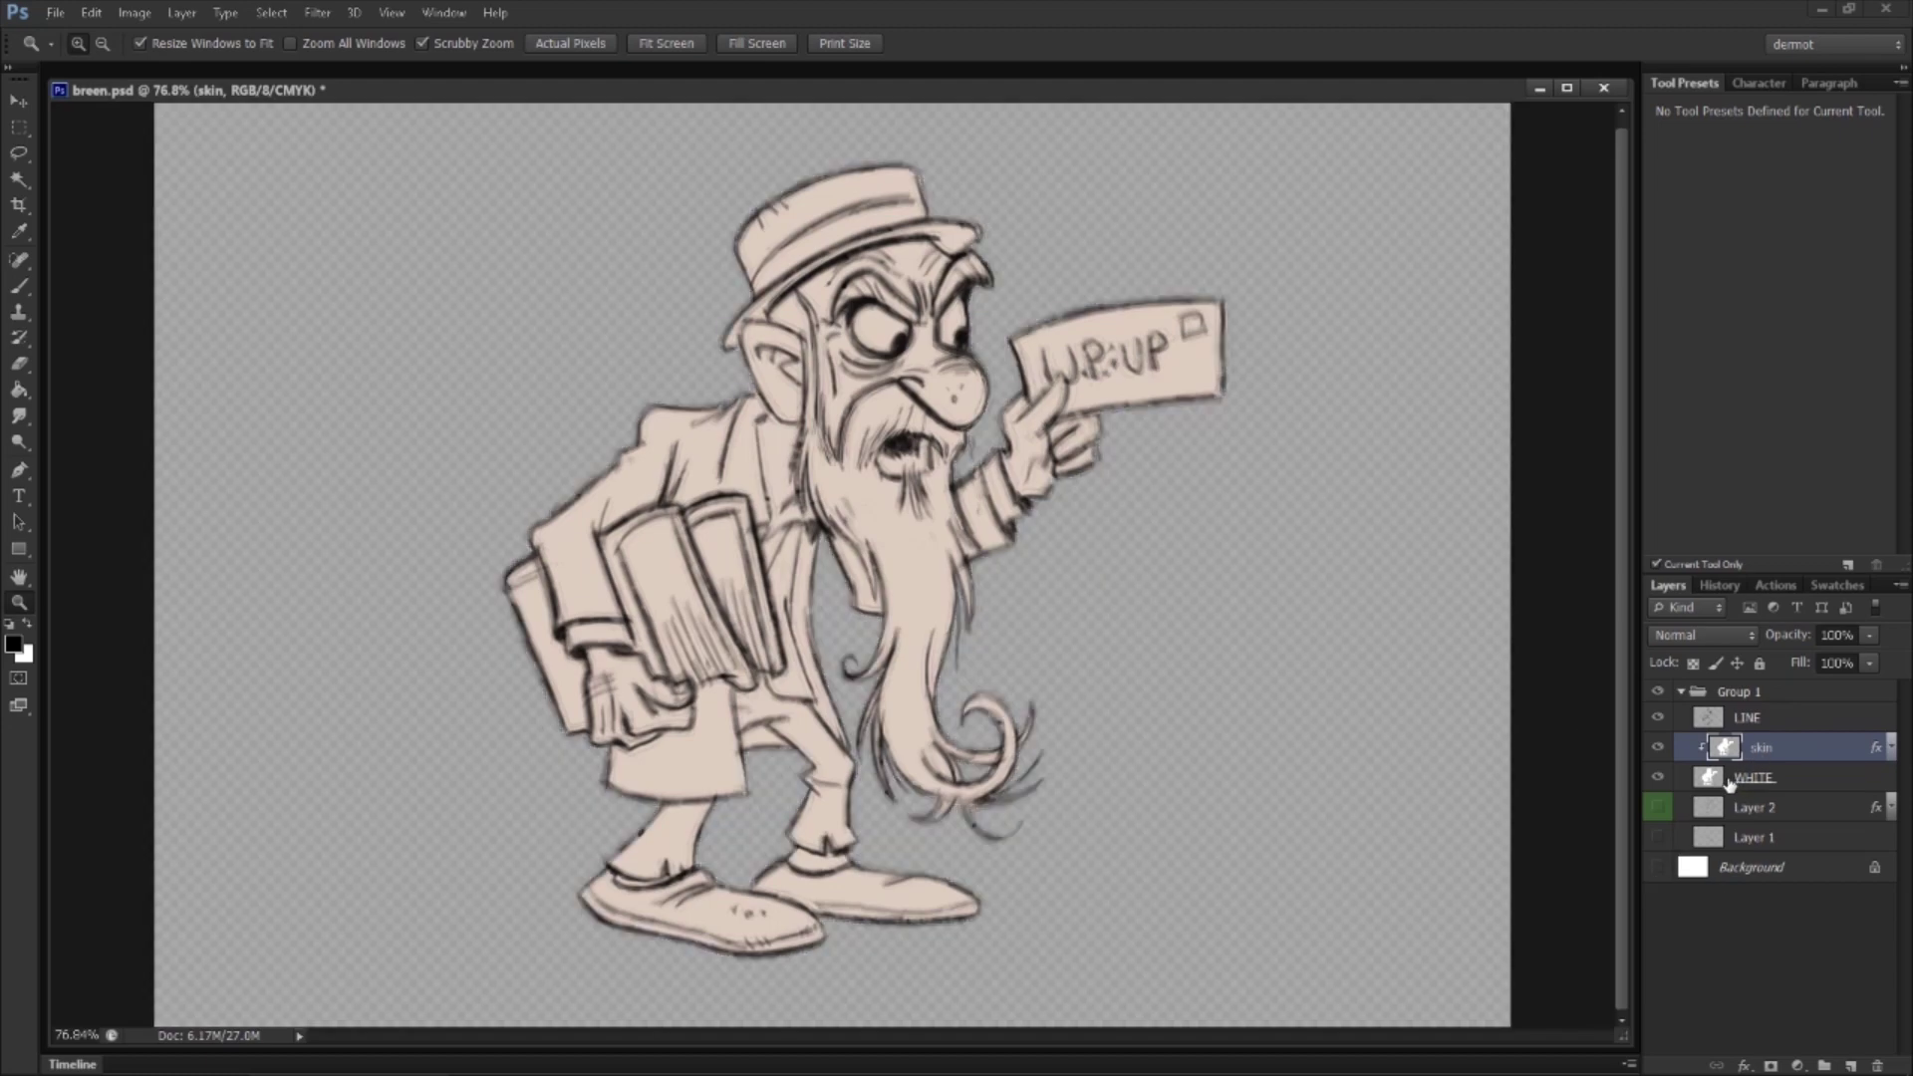
{"action": "left_click", "coordinate": [1734, 780]}
{"action": "left_click", "coordinate": [1658, 866]}
{"action": "left_click", "coordinate": [1768, 754]}
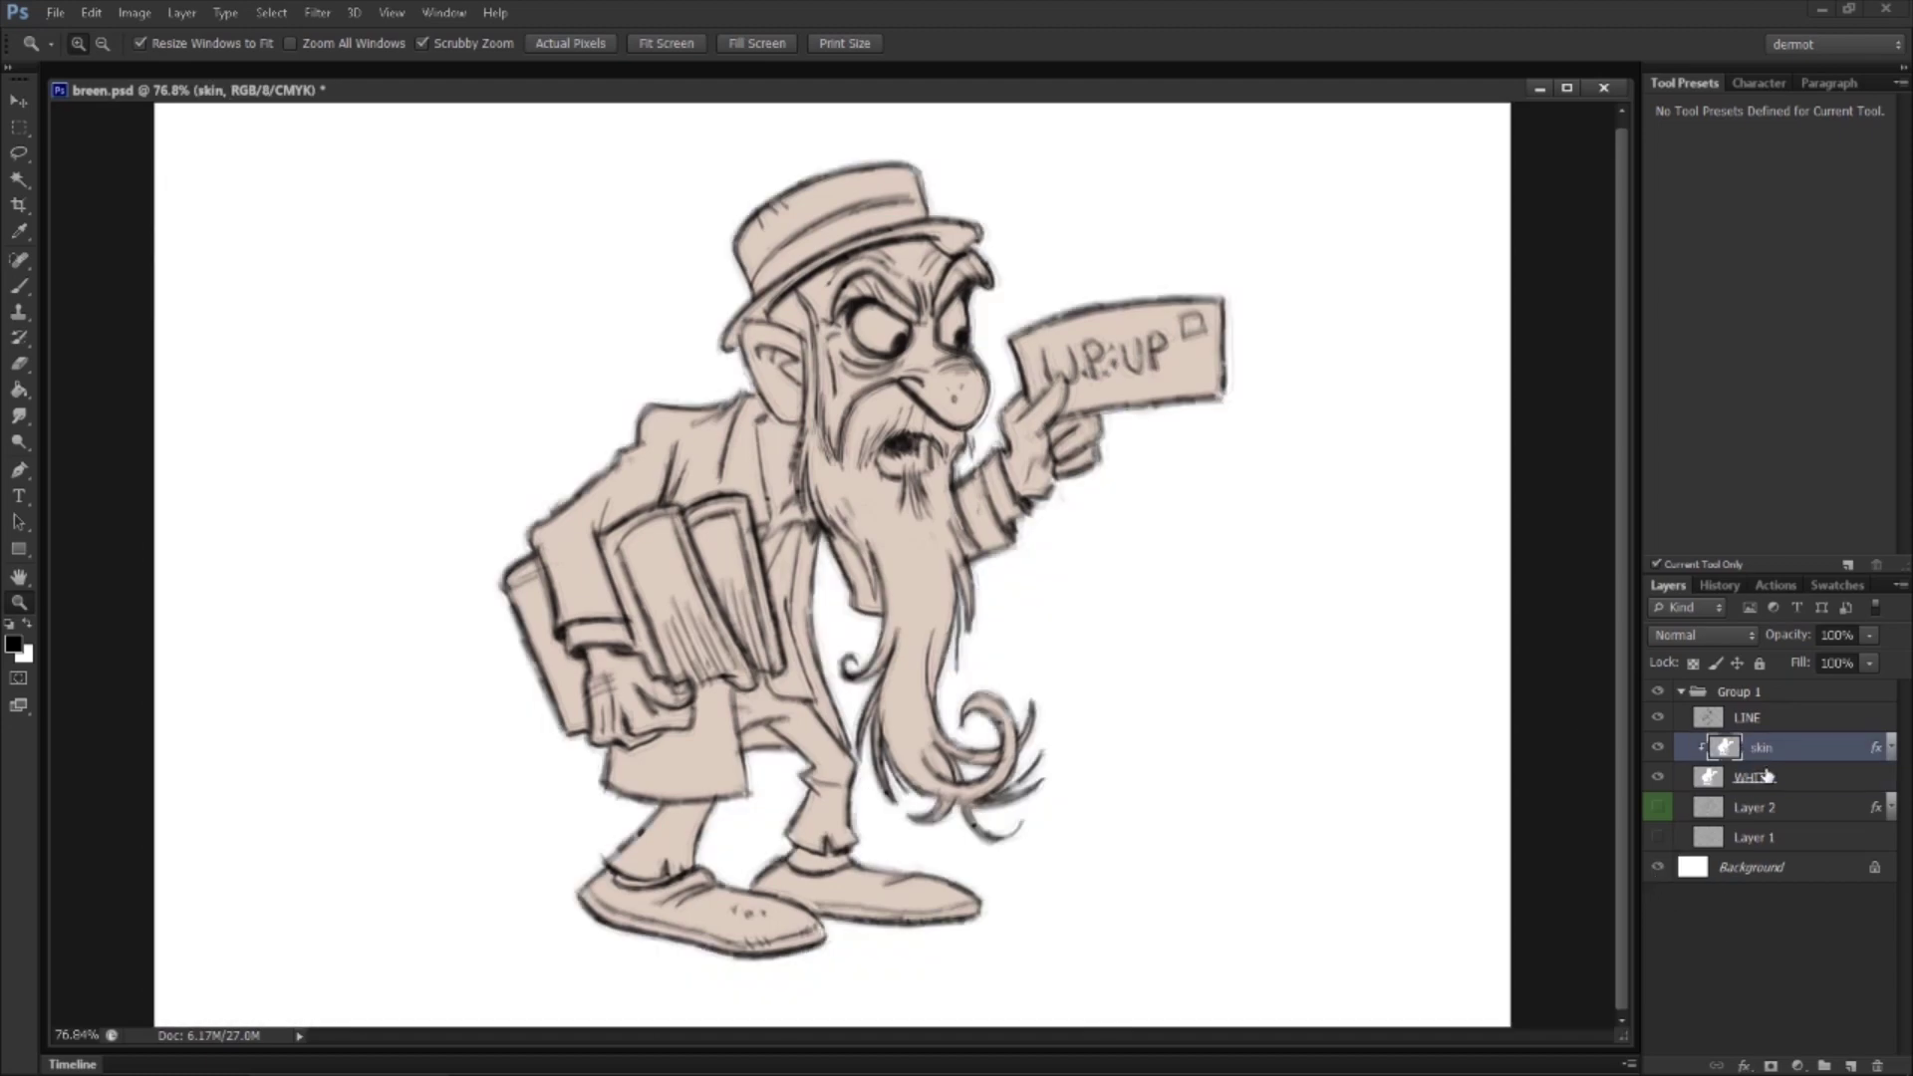
Step: Lasso the jacket's back, shoulder and sleeve around the books on the skin layer, and add the cuff
{"action": "left_click_drag", "start_coordinate": [774, 485], "coordinate": [772, 525]}
{"action": "left_click", "coordinate": [19, 154]}
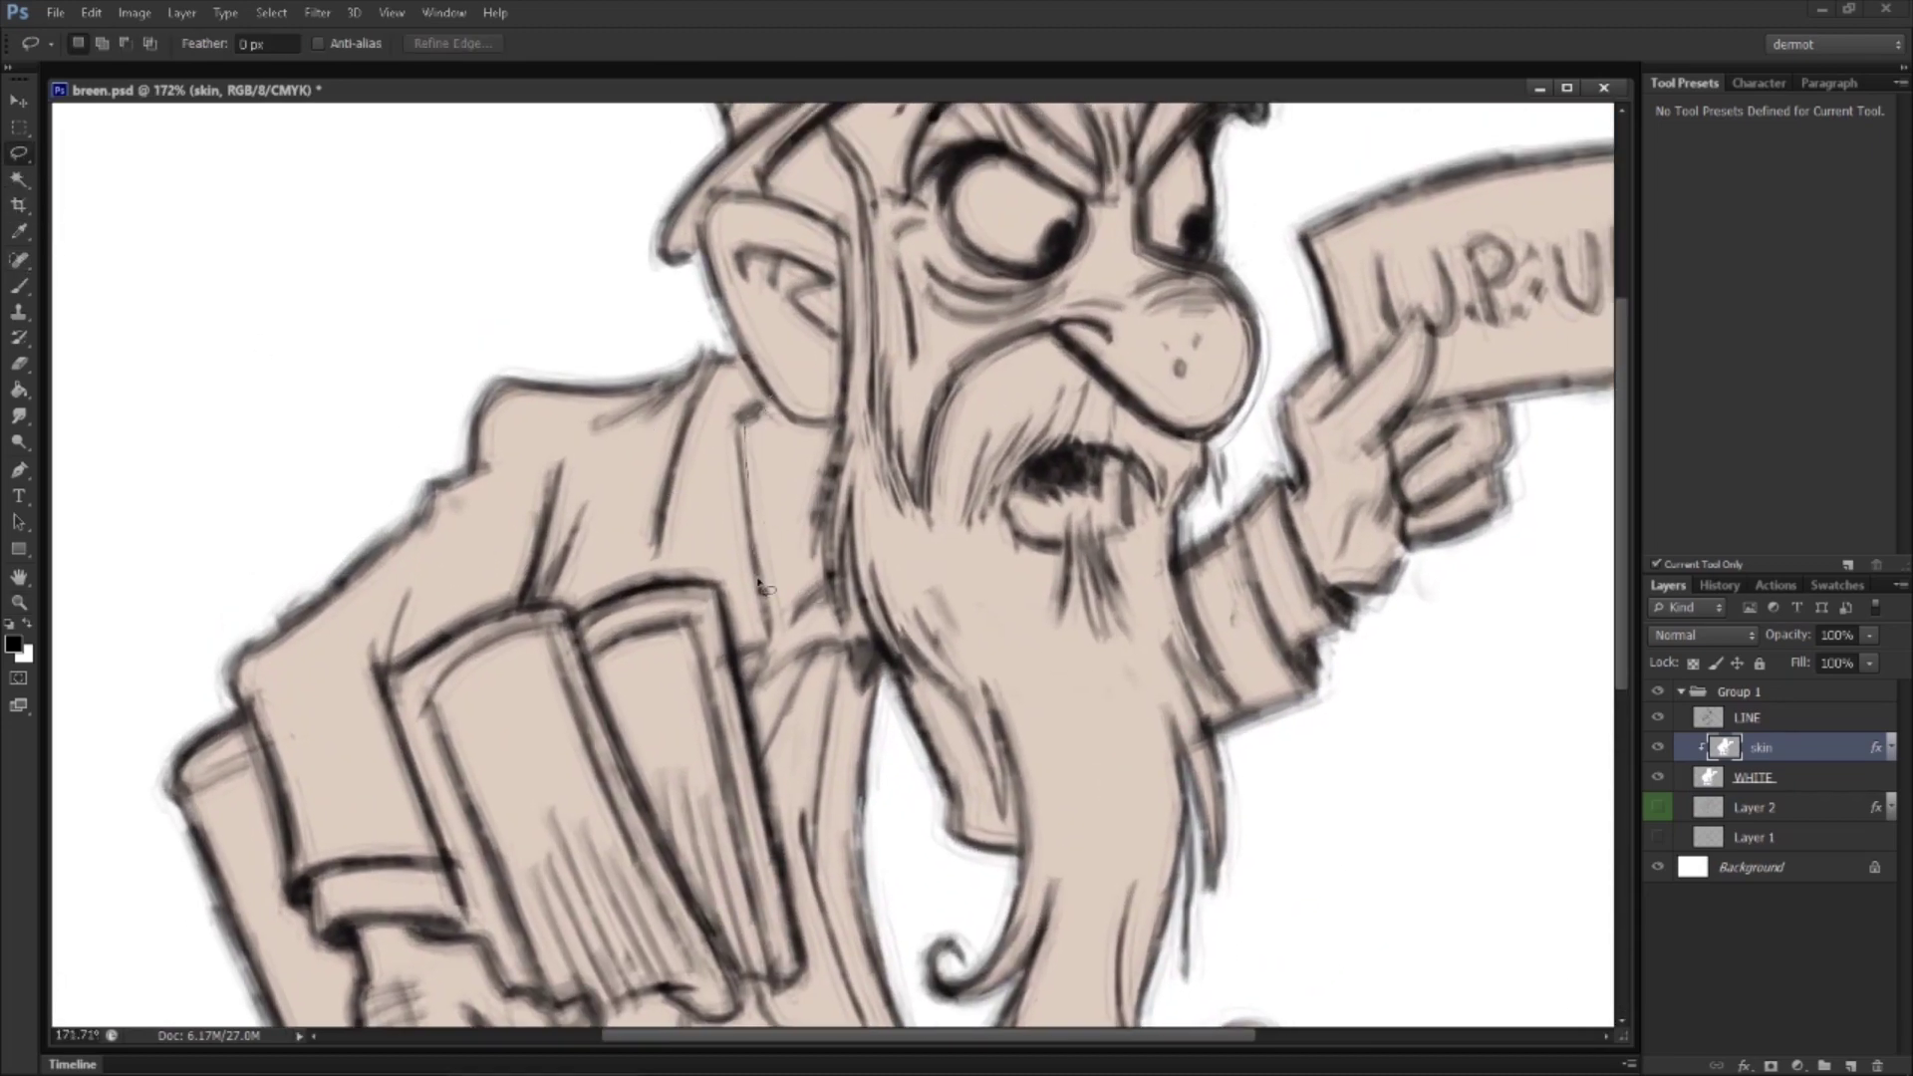
{"action": "mouse_move", "coordinate": [749, 697]}
{"action": "left_mouse_down"}
{"action": "mouse_move", "coordinate": [721, 610]}
{"action": "mouse_move", "coordinate": [538, 342]}
{"action": "mouse_move", "coordinate": [769, 396]}
{"action": "left_mouse_up"}
{"action": "mouse_move", "coordinate": [412, 667]}
{"action": "left_mouse_down"}
{"action": "mouse_move", "coordinate": [560, 612]}
{"action": "mouse_move", "coordinate": [712, 389]}
{"action": "mouse_move", "coordinate": [399, 649]}
{"action": "mouse_move", "coordinate": [486, 543]}
{"action": "mouse_move", "coordinate": [625, 435]}
{"action": "mouse_move", "coordinate": [497, 485]}
{"action": "mouse_move", "coordinate": [623, 428]}
{"action": "mouse_move", "coordinate": [482, 512]}
{"action": "mouse_move", "coordinate": [473, 486]}
{"action": "mouse_move", "coordinate": [528, 681]}
{"action": "mouse_move", "coordinate": [598, 566]}
{"action": "left_mouse_up"}
{"action": "mouse_move", "coordinate": [612, 642]}
{"action": "left_mouse_down"}
{"action": "mouse_move", "coordinate": [664, 648]}
{"action": "mouse_move", "coordinate": [595, 534]}
{"action": "mouse_move", "coordinate": [588, 630]}
{"action": "mouse_move", "coordinate": [545, 665]}
{"action": "mouse_move", "coordinate": [679, 657]}
{"action": "left_mouse_up"}
{"action": "left_click_drag", "start_coordinate": [646, 583], "coordinate": [623, 523]}
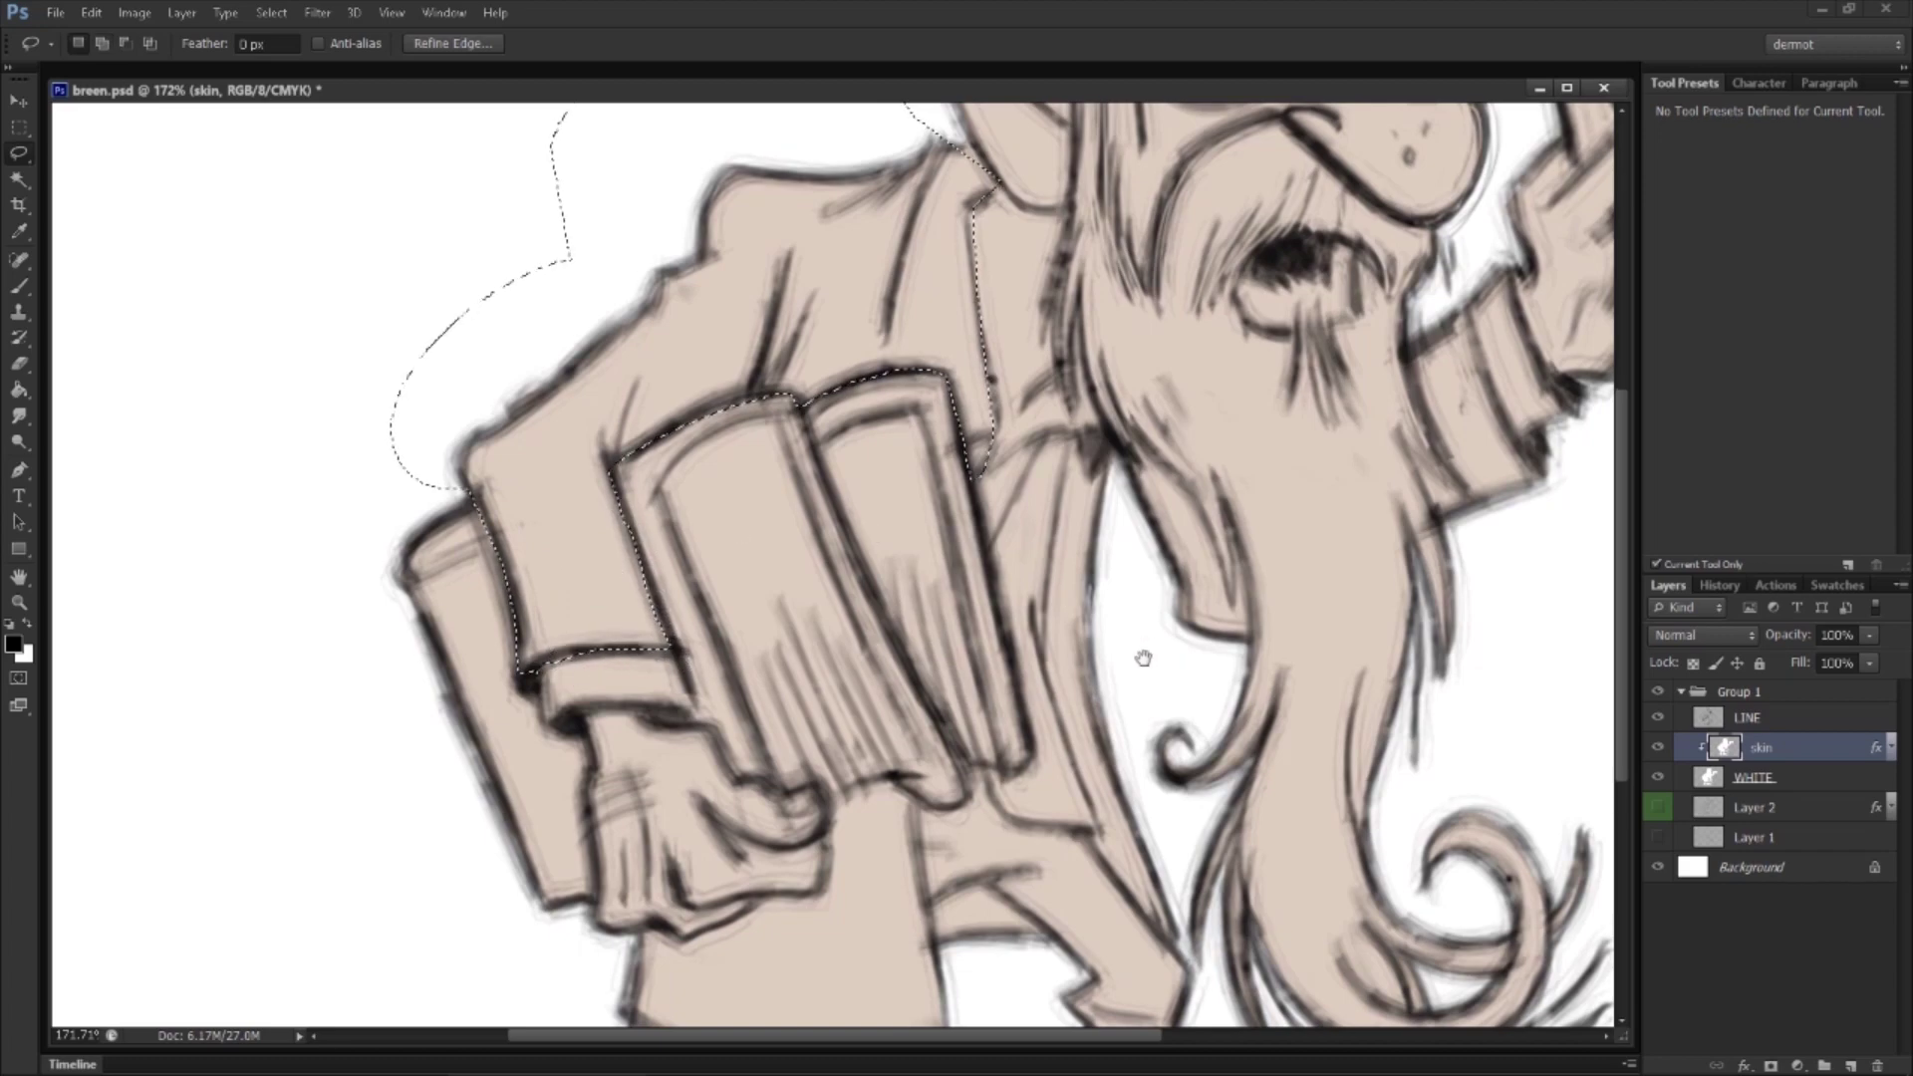
{"action": "left_click_drag", "start_coordinate": [1145, 658], "coordinate": [920, 615]}
{"action": "key", "text": "shift"}
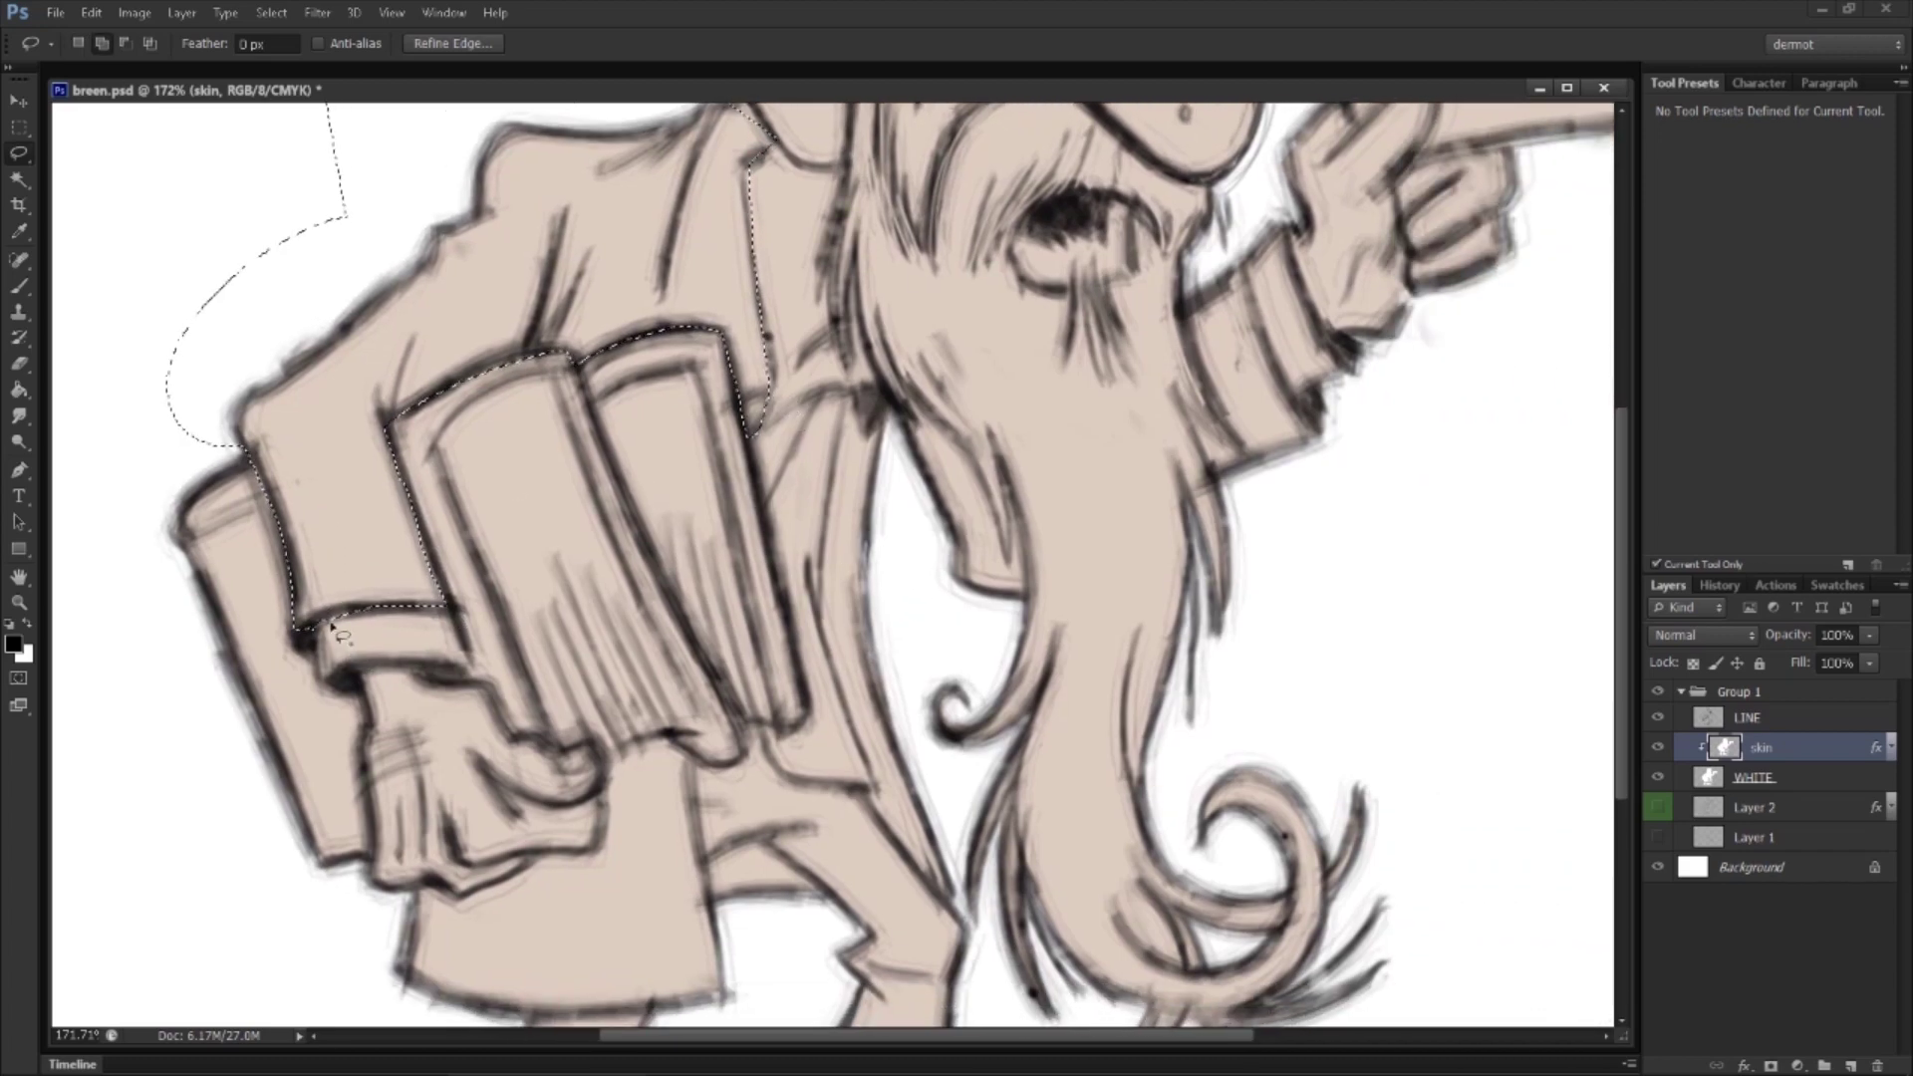
{"action": "mouse_move", "coordinate": [356, 691]}
{"action": "left_mouse_down"}
{"action": "mouse_move", "coordinate": [468, 671]}
{"action": "mouse_move", "coordinate": [444, 578]}
{"action": "left_mouse_up"}
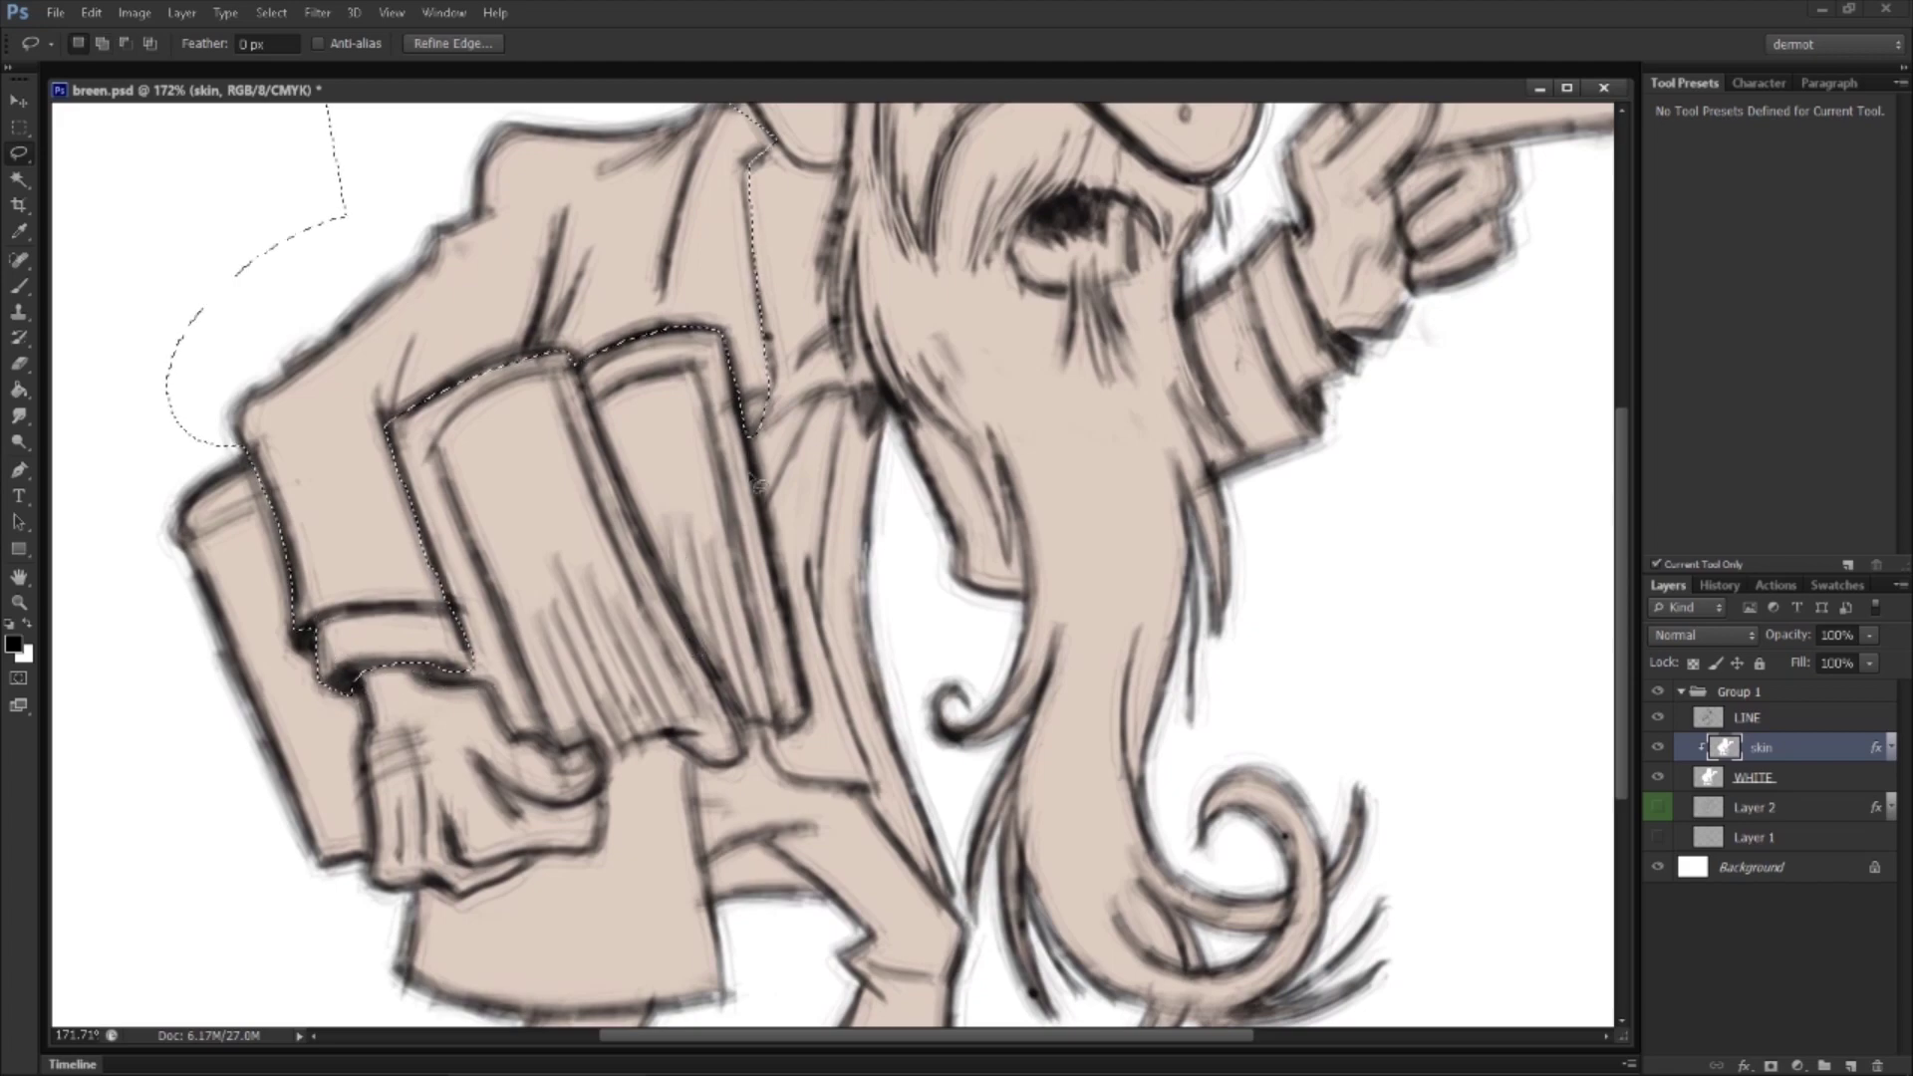
Step: Add the coat front beside the books and the lapel next to the beard to the lasso selection
{"action": "key", "text": "shift"}
{"action": "mouse_move", "coordinate": [752, 433]}
{"action": "left_mouse_down"}
{"action": "mouse_move", "coordinate": [849, 393]}
{"action": "mouse_move", "coordinate": [875, 437]}
{"action": "left_mouse_up"}
{"action": "left_click_drag", "start_coordinate": [763, 476], "coordinate": [767, 480]}
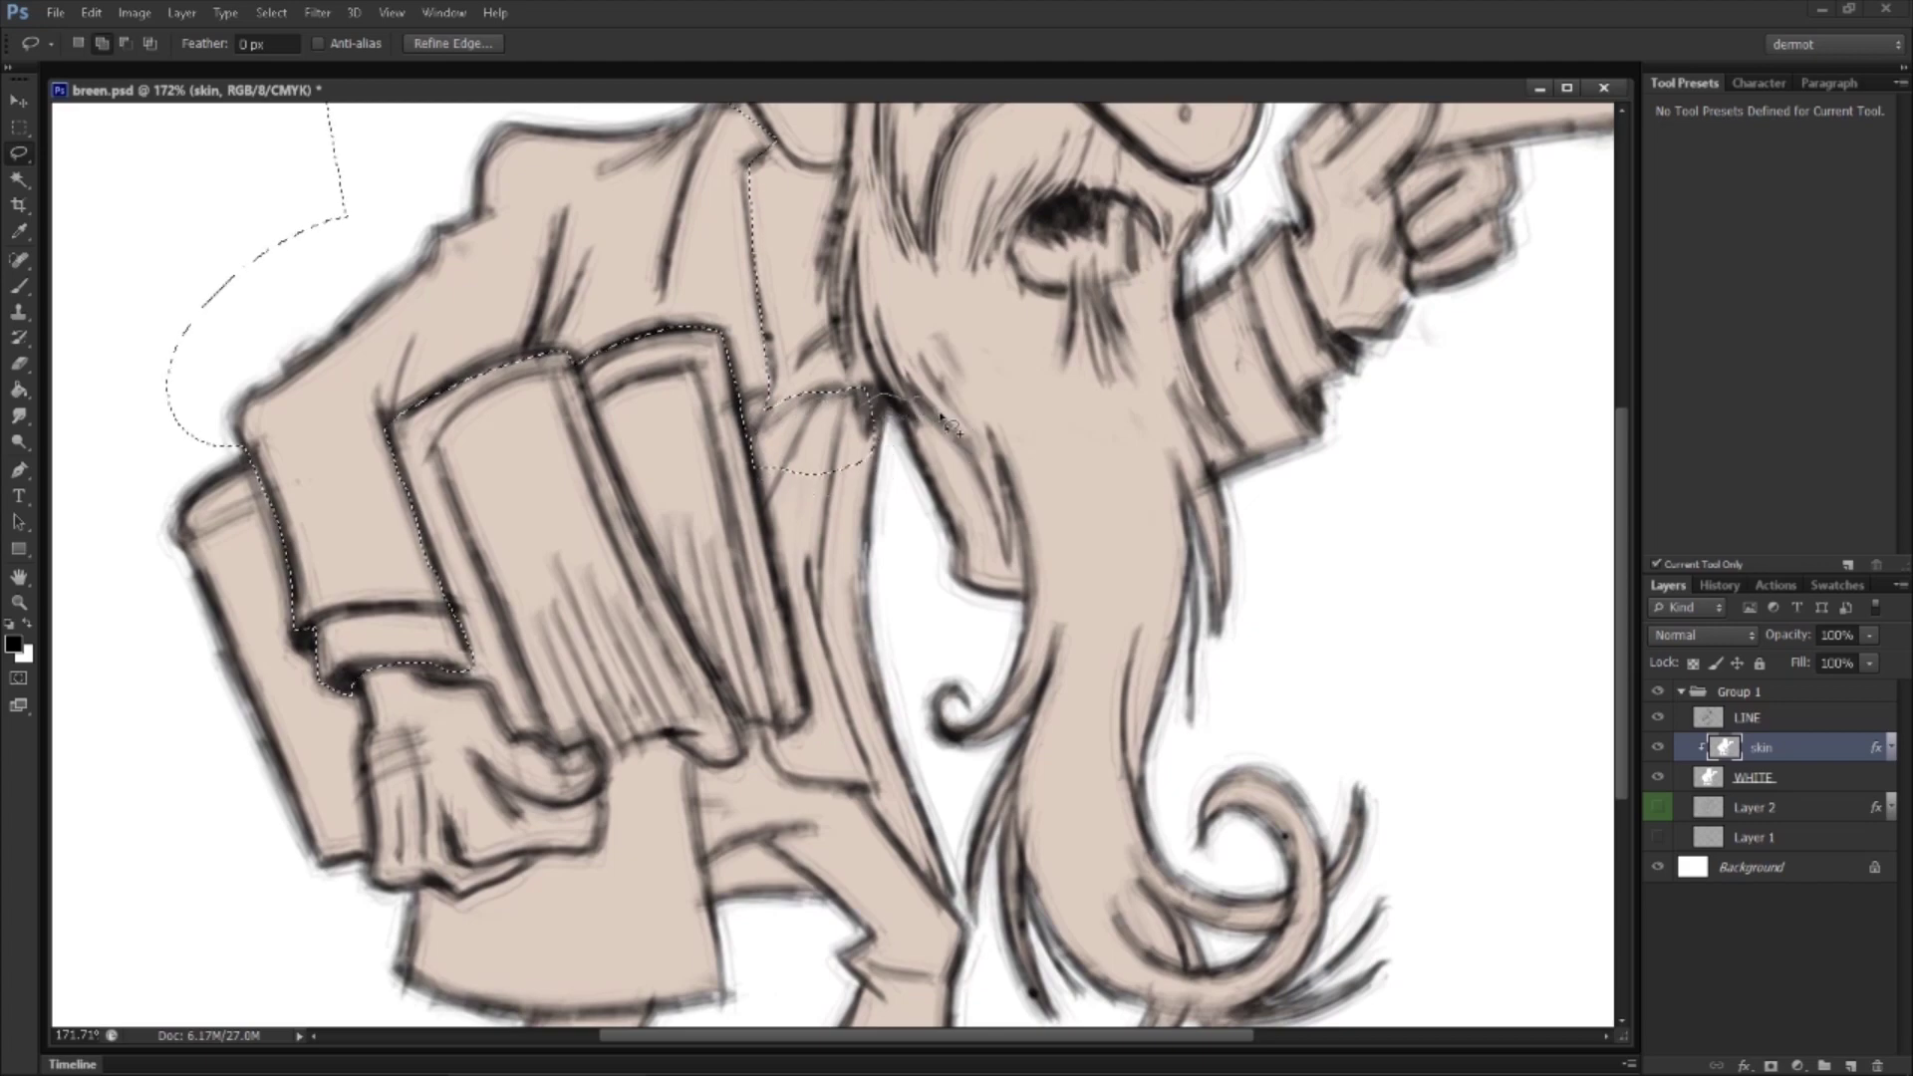
{"action": "mouse_move", "coordinate": [1031, 573]}
{"action": "left_mouse_down"}
{"action": "mouse_move", "coordinate": [945, 607]}
{"action": "mouse_move", "coordinate": [804, 496]}
{"action": "mouse_move", "coordinate": [875, 573]}
{"action": "mouse_move", "coordinate": [865, 682]}
{"action": "mouse_move", "coordinate": [809, 702]}
{"action": "left_mouse_up"}
{"action": "left_click_drag", "start_coordinate": [886, 797], "coordinate": [975, 589]}
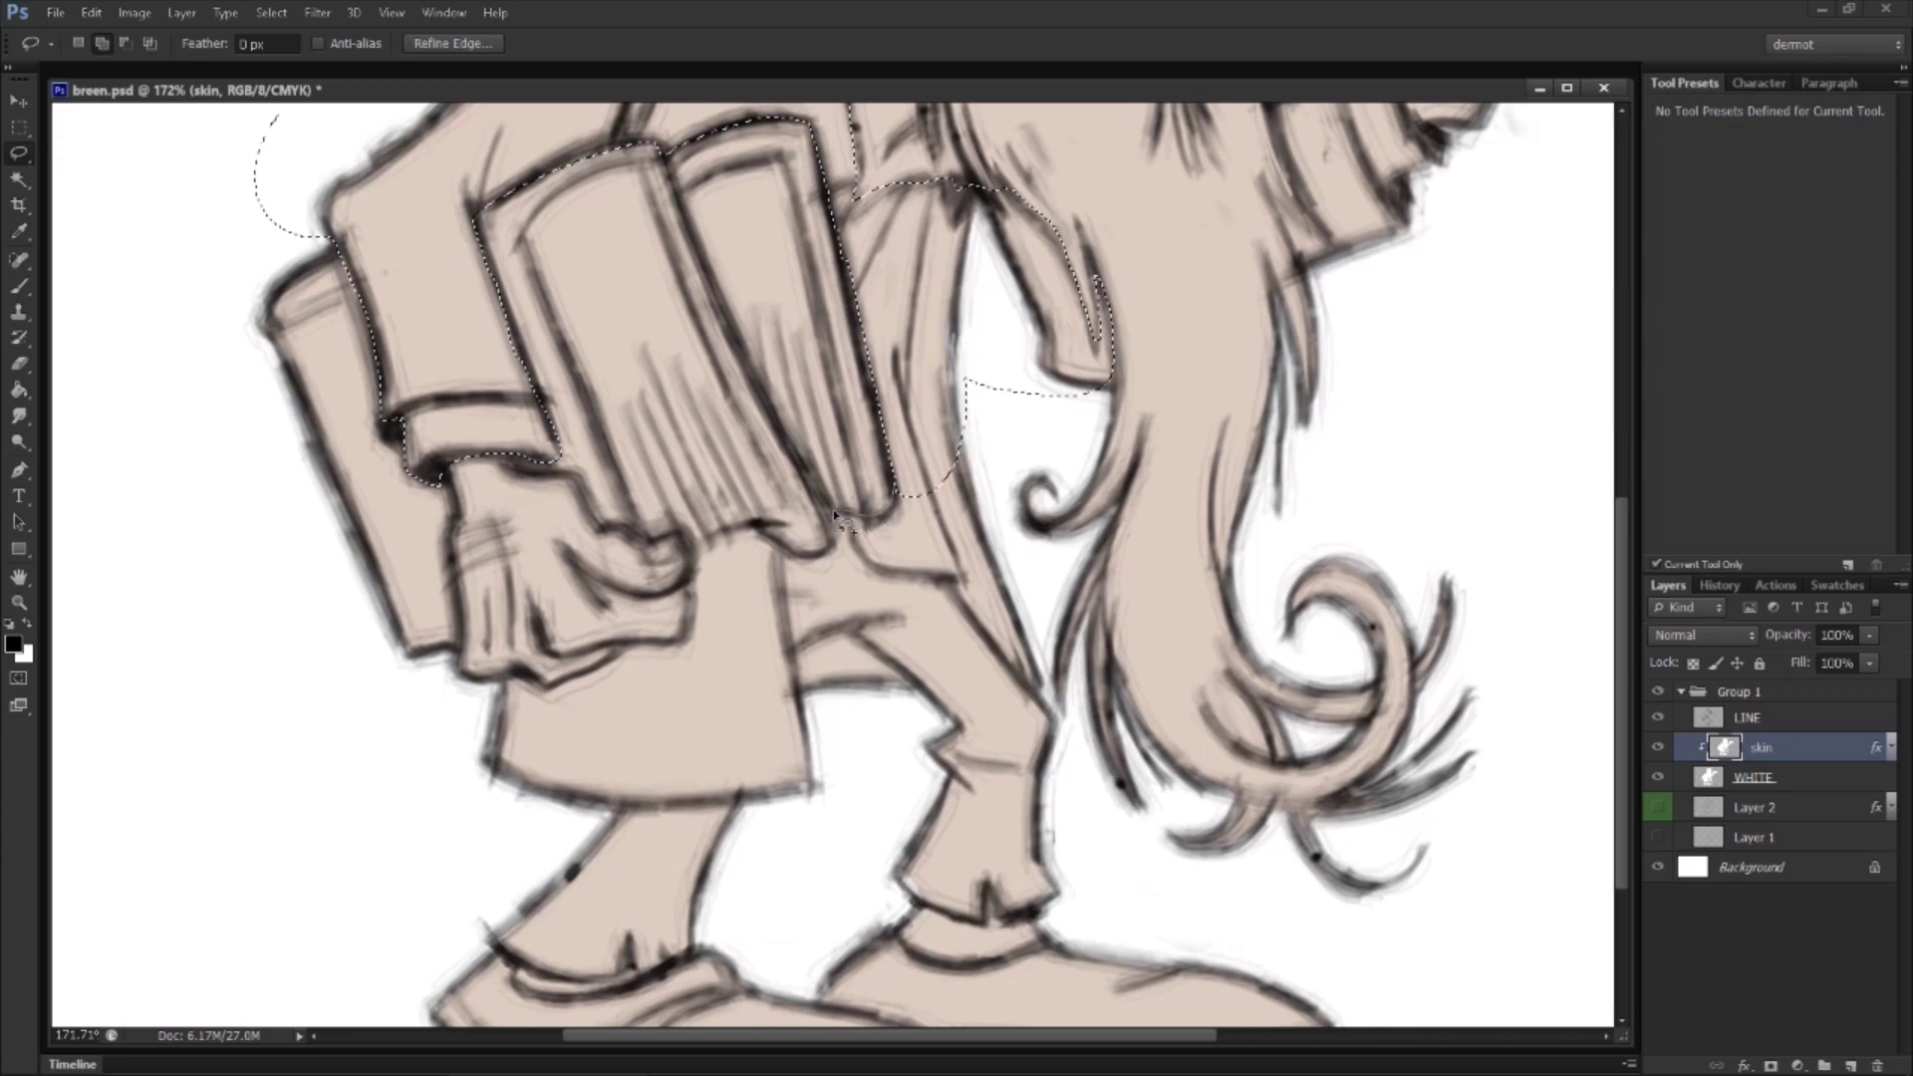
Step: Extend the selection over the clothing directly below the books and beside the lower hand
{"action": "mouse_move", "coordinate": [825, 546]}
{"action": "left_mouse_down"}
{"action": "mouse_move", "coordinate": [777, 553]}
{"action": "mouse_move", "coordinate": [1031, 613]}
{"action": "mouse_move", "coordinate": [991, 344]}
{"action": "mouse_move", "coordinate": [1006, 389]}
{"action": "left_mouse_up"}
{"action": "mouse_move", "coordinate": [907, 610]}
{"action": "left_mouse_down"}
{"action": "mouse_move", "coordinate": [1059, 547]}
{"action": "mouse_move", "coordinate": [1007, 547]}
{"action": "mouse_move", "coordinate": [991, 459]}
{"action": "left_mouse_up"}
{"action": "mouse_move", "coordinate": [754, 530]}
{"action": "left_mouse_down"}
{"action": "mouse_move", "coordinate": [755, 679]}
{"action": "mouse_move", "coordinate": [682, 628]}
{"action": "left_mouse_up"}
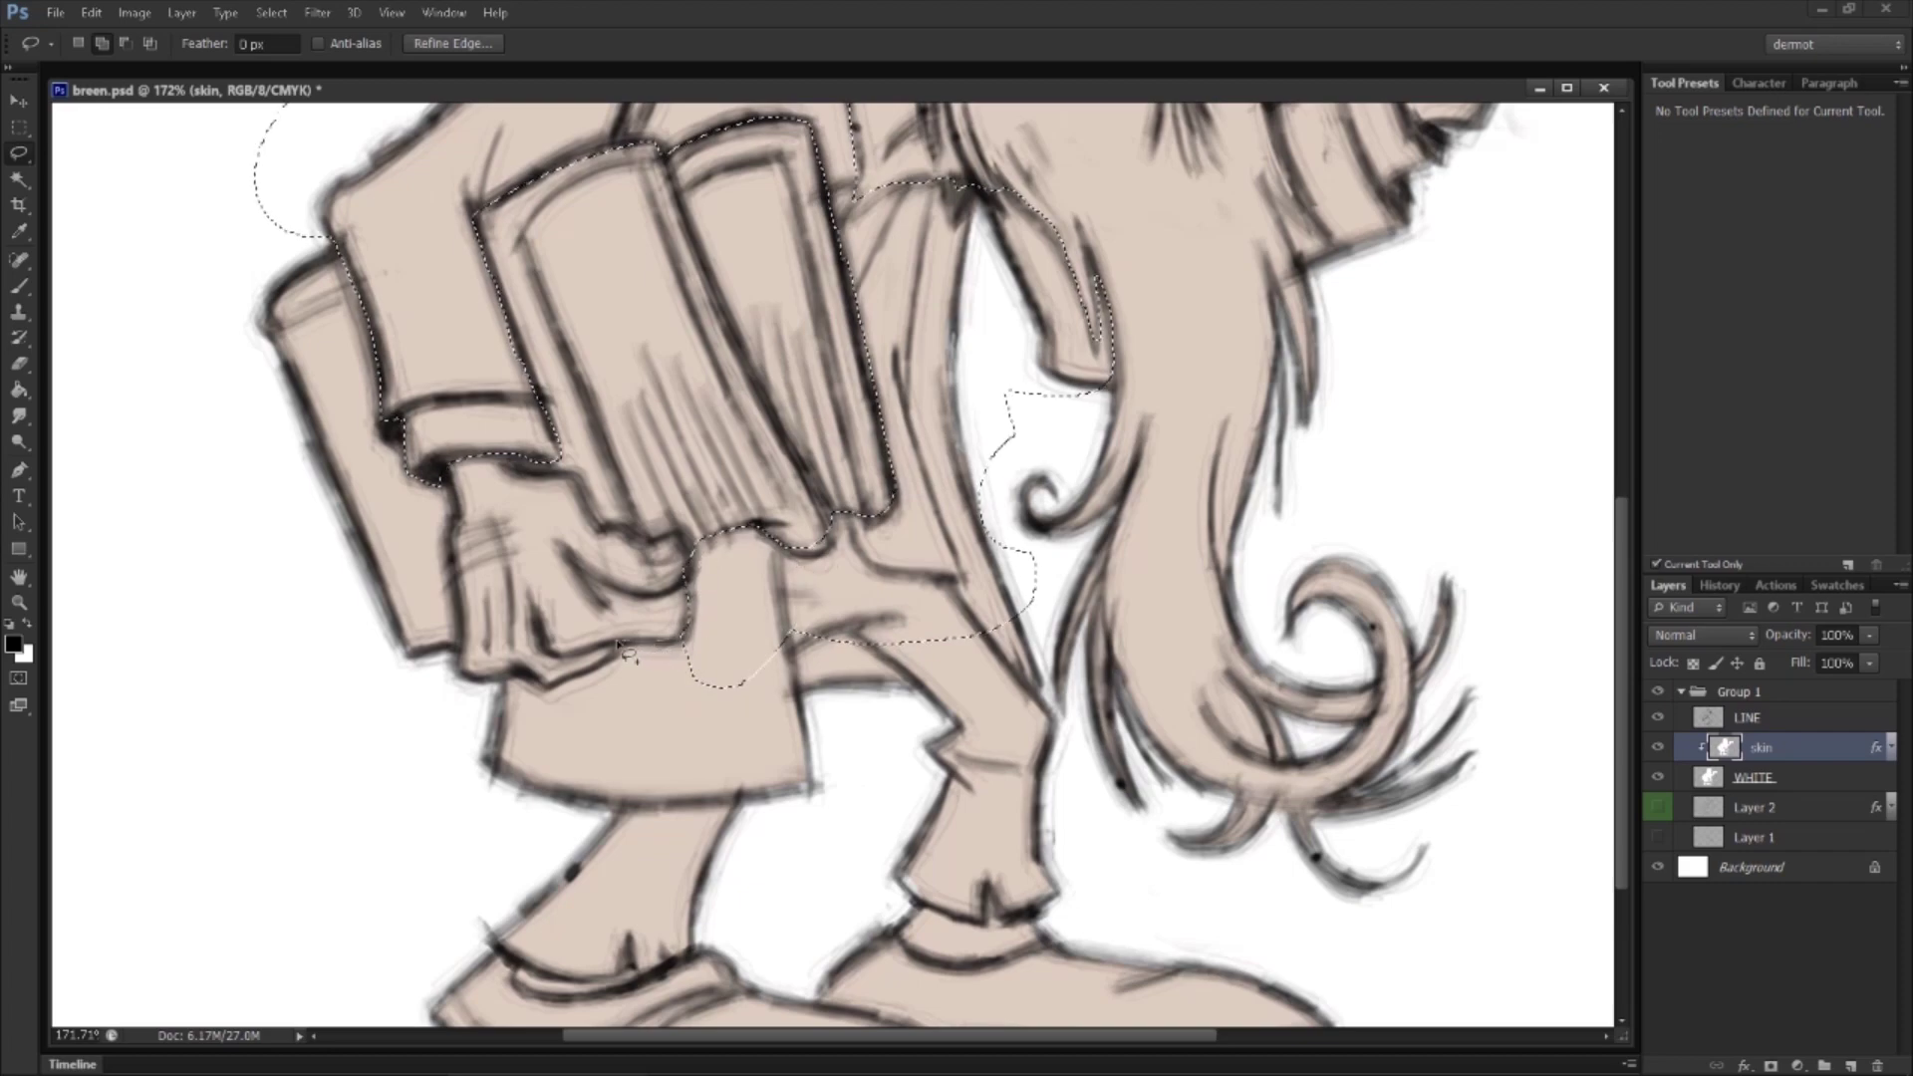
Step: Add the coat tail under the hand and both trouser legs down to the ankles to the selection
{"action": "mouse_move", "coordinate": [528, 680]}
{"action": "left_mouse_down"}
{"action": "mouse_move", "coordinate": [418, 791]}
{"action": "mouse_move", "coordinate": [841, 876]}
{"action": "mouse_move", "coordinate": [962, 643]}
{"action": "mouse_move", "coordinate": [996, 630]}
{"action": "left_mouse_up"}
{"action": "left_click_drag", "start_coordinate": [1063, 756], "coordinate": [1018, 559]}
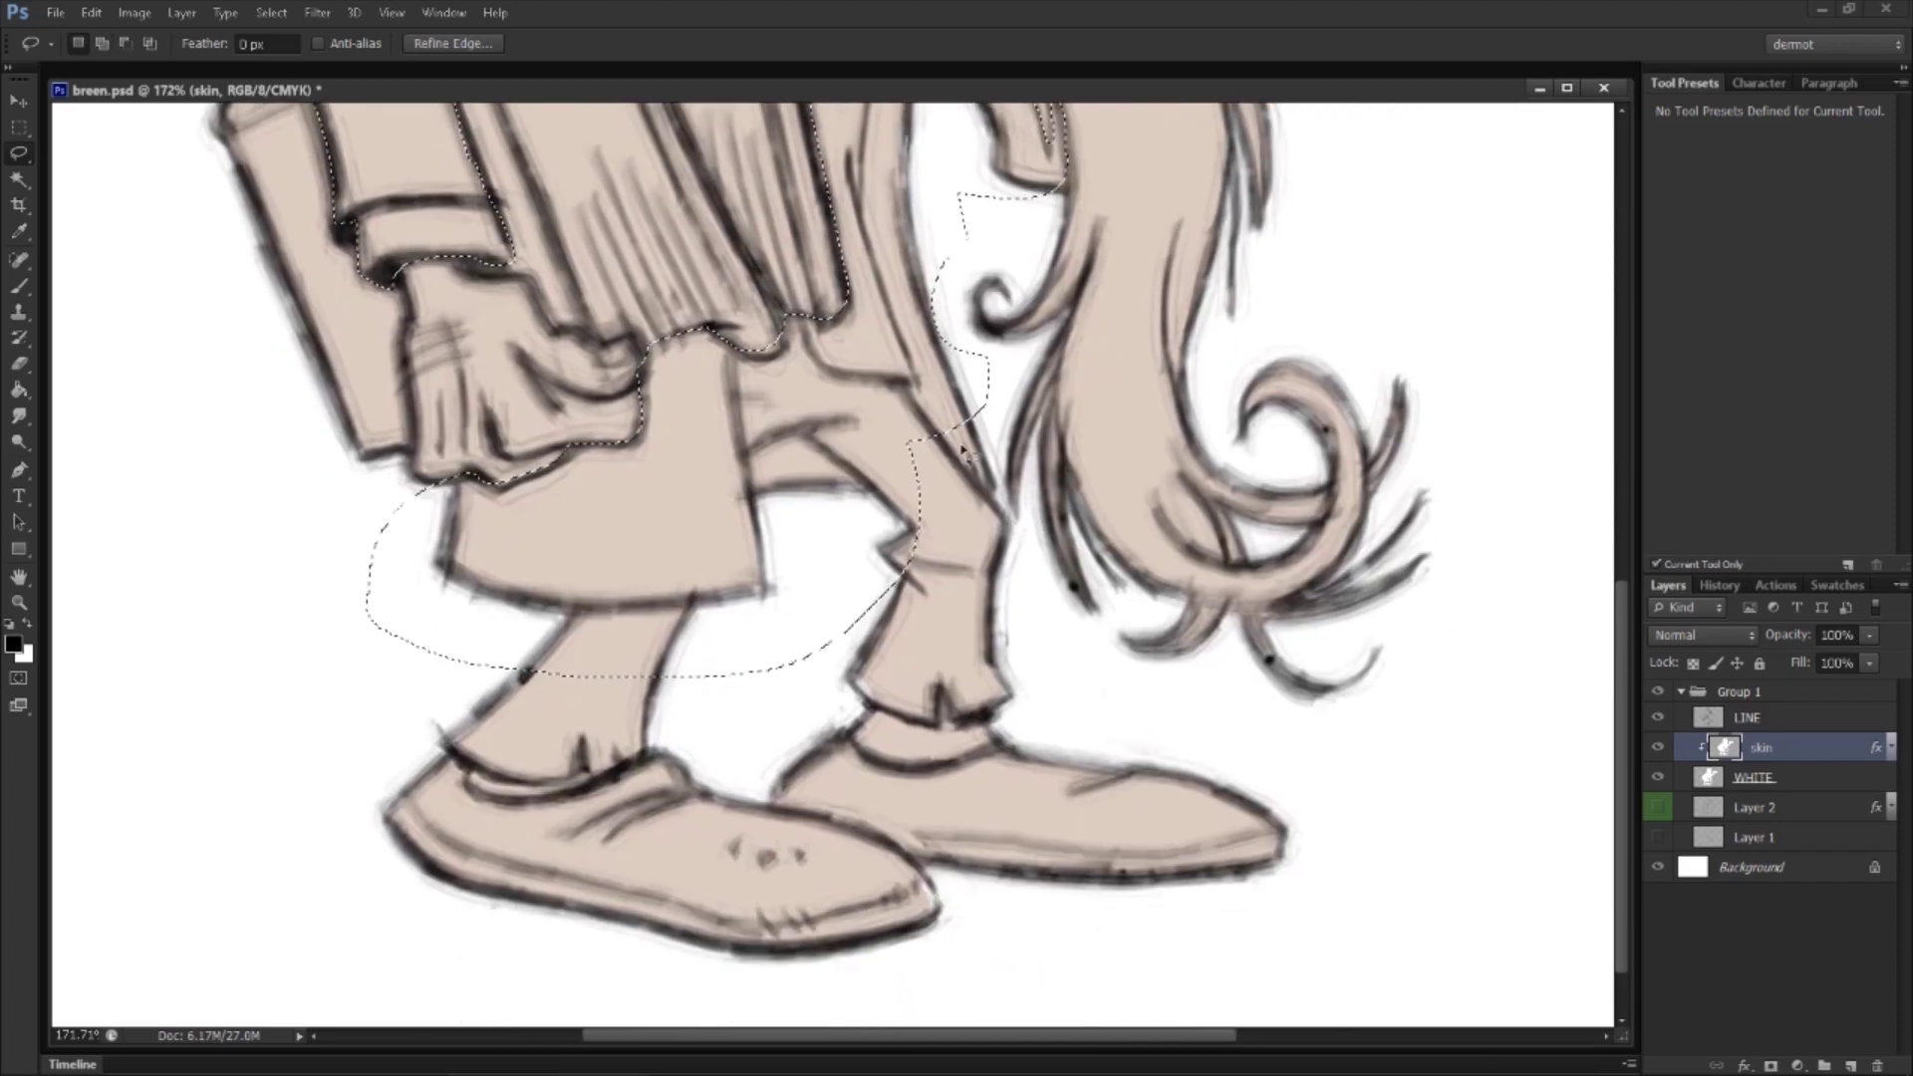
{"action": "mouse_move", "coordinate": [451, 748]}
{"action": "left_mouse_down"}
{"action": "mouse_move", "coordinate": [524, 786]}
{"action": "mouse_move", "coordinate": [605, 777]}
{"action": "mouse_move", "coordinate": [682, 723]}
{"action": "mouse_move", "coordinate": [698, 674]}
{"action": "left_mouse_up"}
{"action": "mouse_move", "coordinate": [820, 665]}
{"action": "left_mouse_down"}
{"action": "mouse_move", "coordinate": [1034, 606]}
{"action": "mouse_move", "coordinate": [995, 711]}
{"action": "mouse_move", "coordinate": [837, 698]}
{"action": "left_mouse_up"}
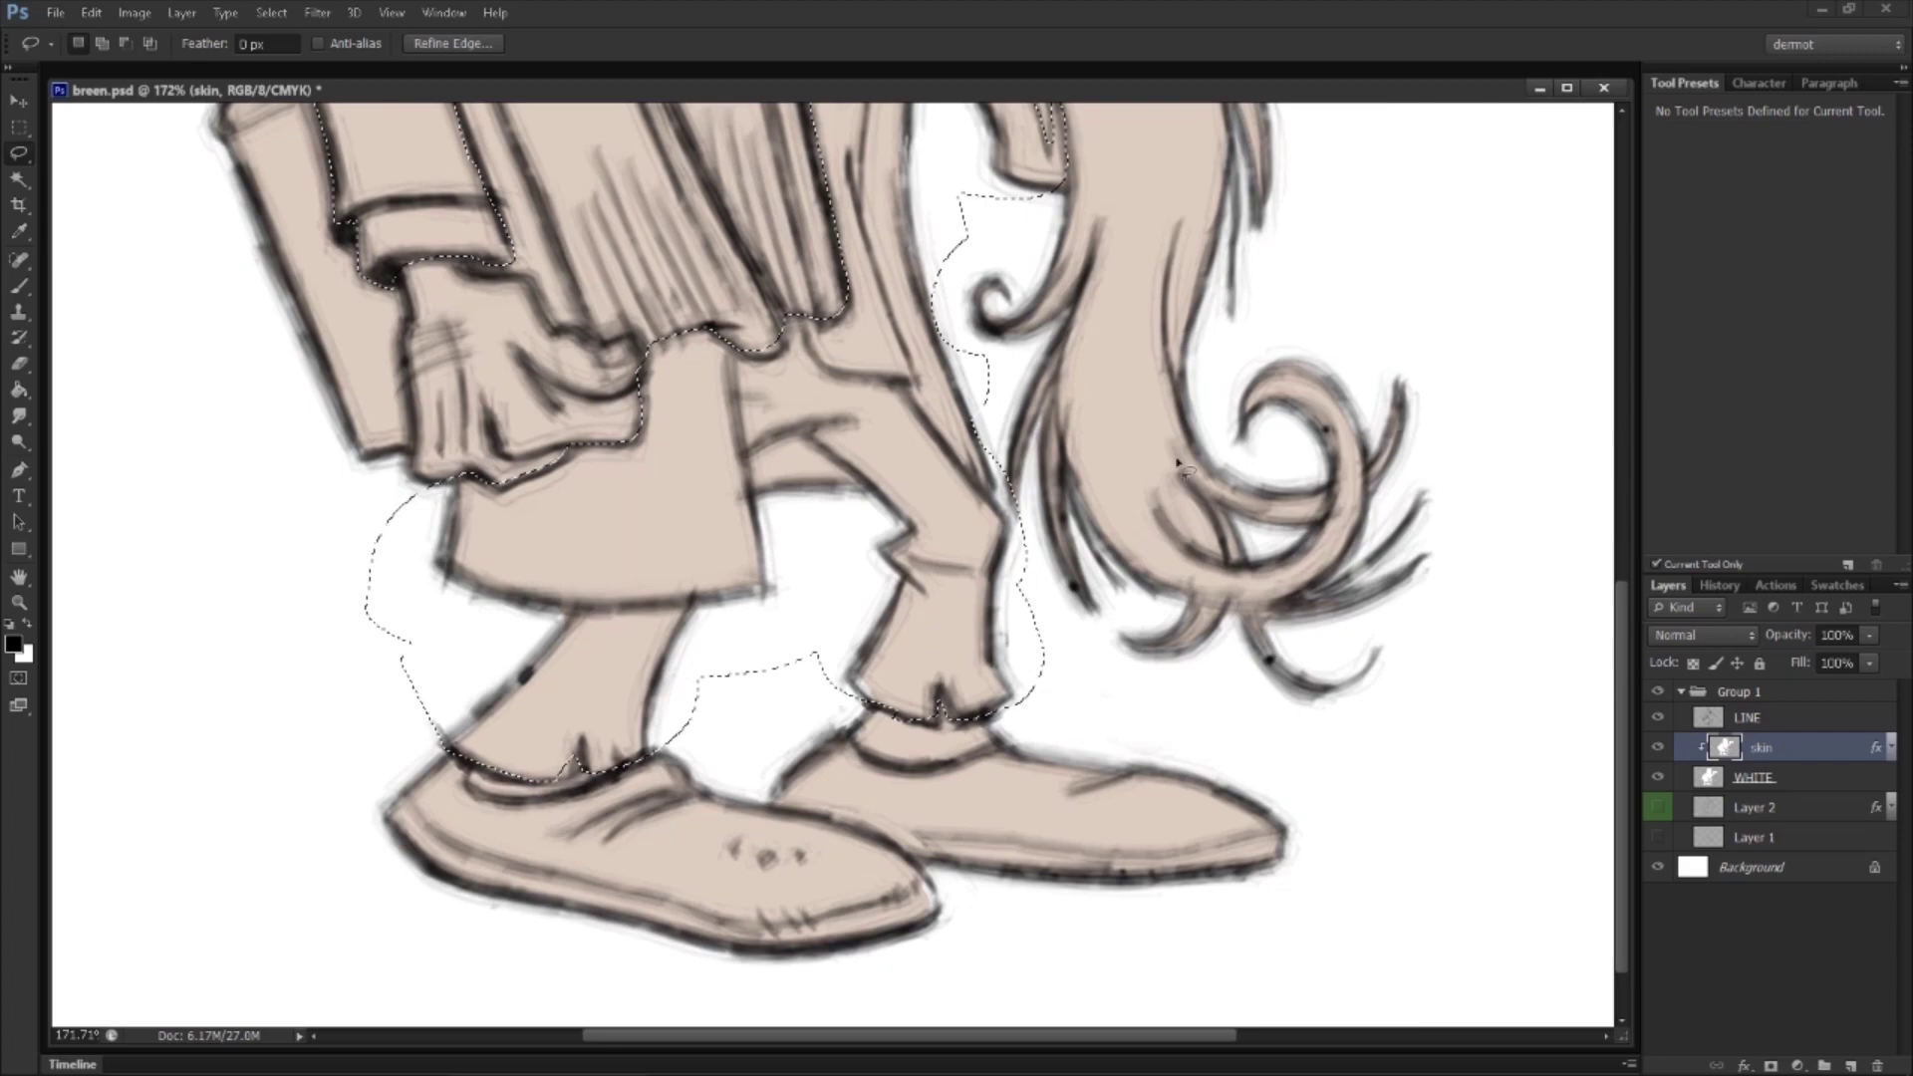
Step: Add the raised arm's sleeve beside the beard to the clothing selection on the skin layer
{"action": "scroll", "coordinate": [957, 698], "scroll_direction": "up", "scroll_amount": 10}
{"action": "key", "text": "shift"}
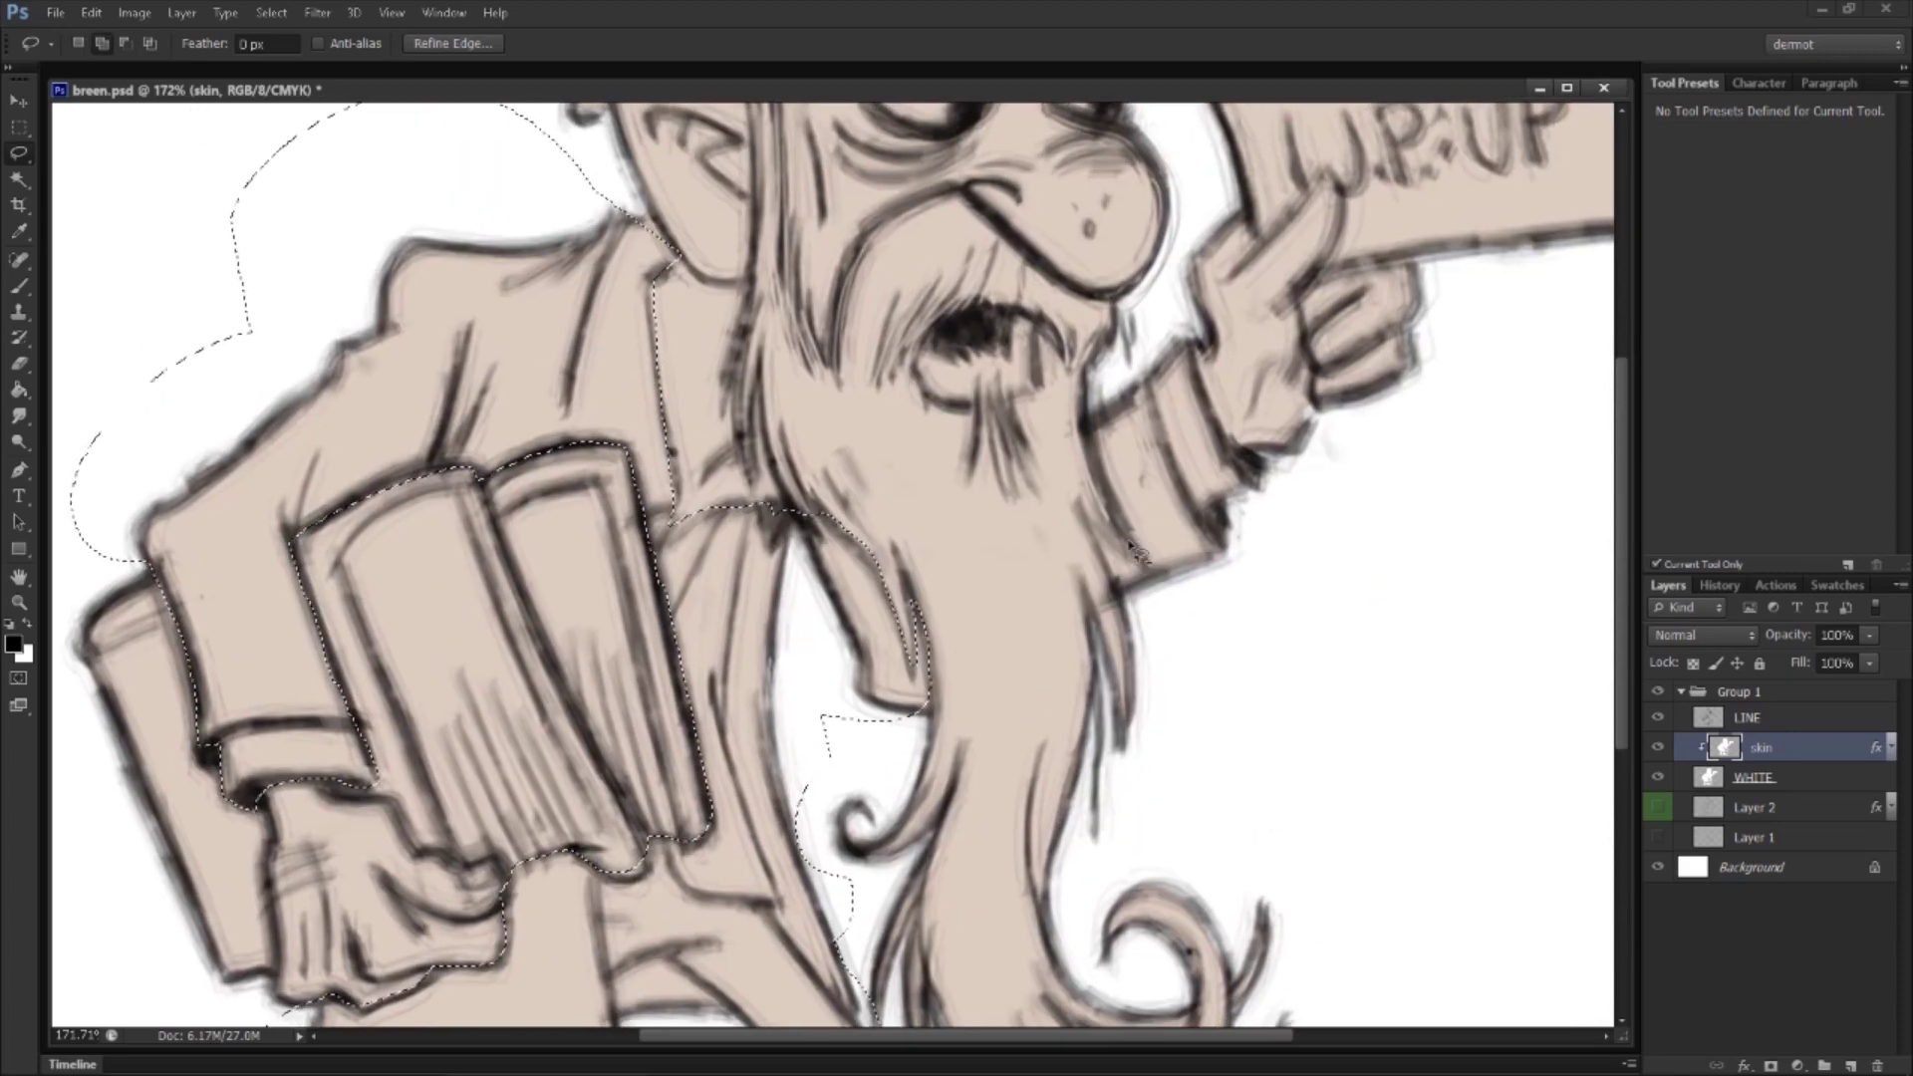
{"action": "mouse_move", "coordinate": [1149, 361]}
{"action": "left_mouse_down"}
{"action": "mouse_move", "coordinate": [1195, 362]}
{"action": "mouse_move", "coordinate": [1272, 502]}
{"action": "mouse_move", "coordinate": [1196, 623]}
{"action": "mouse_move", "coordinate": [1136, 627]}
{"action": "left_mouse_up"}
{"action": "key", "text": "z"}
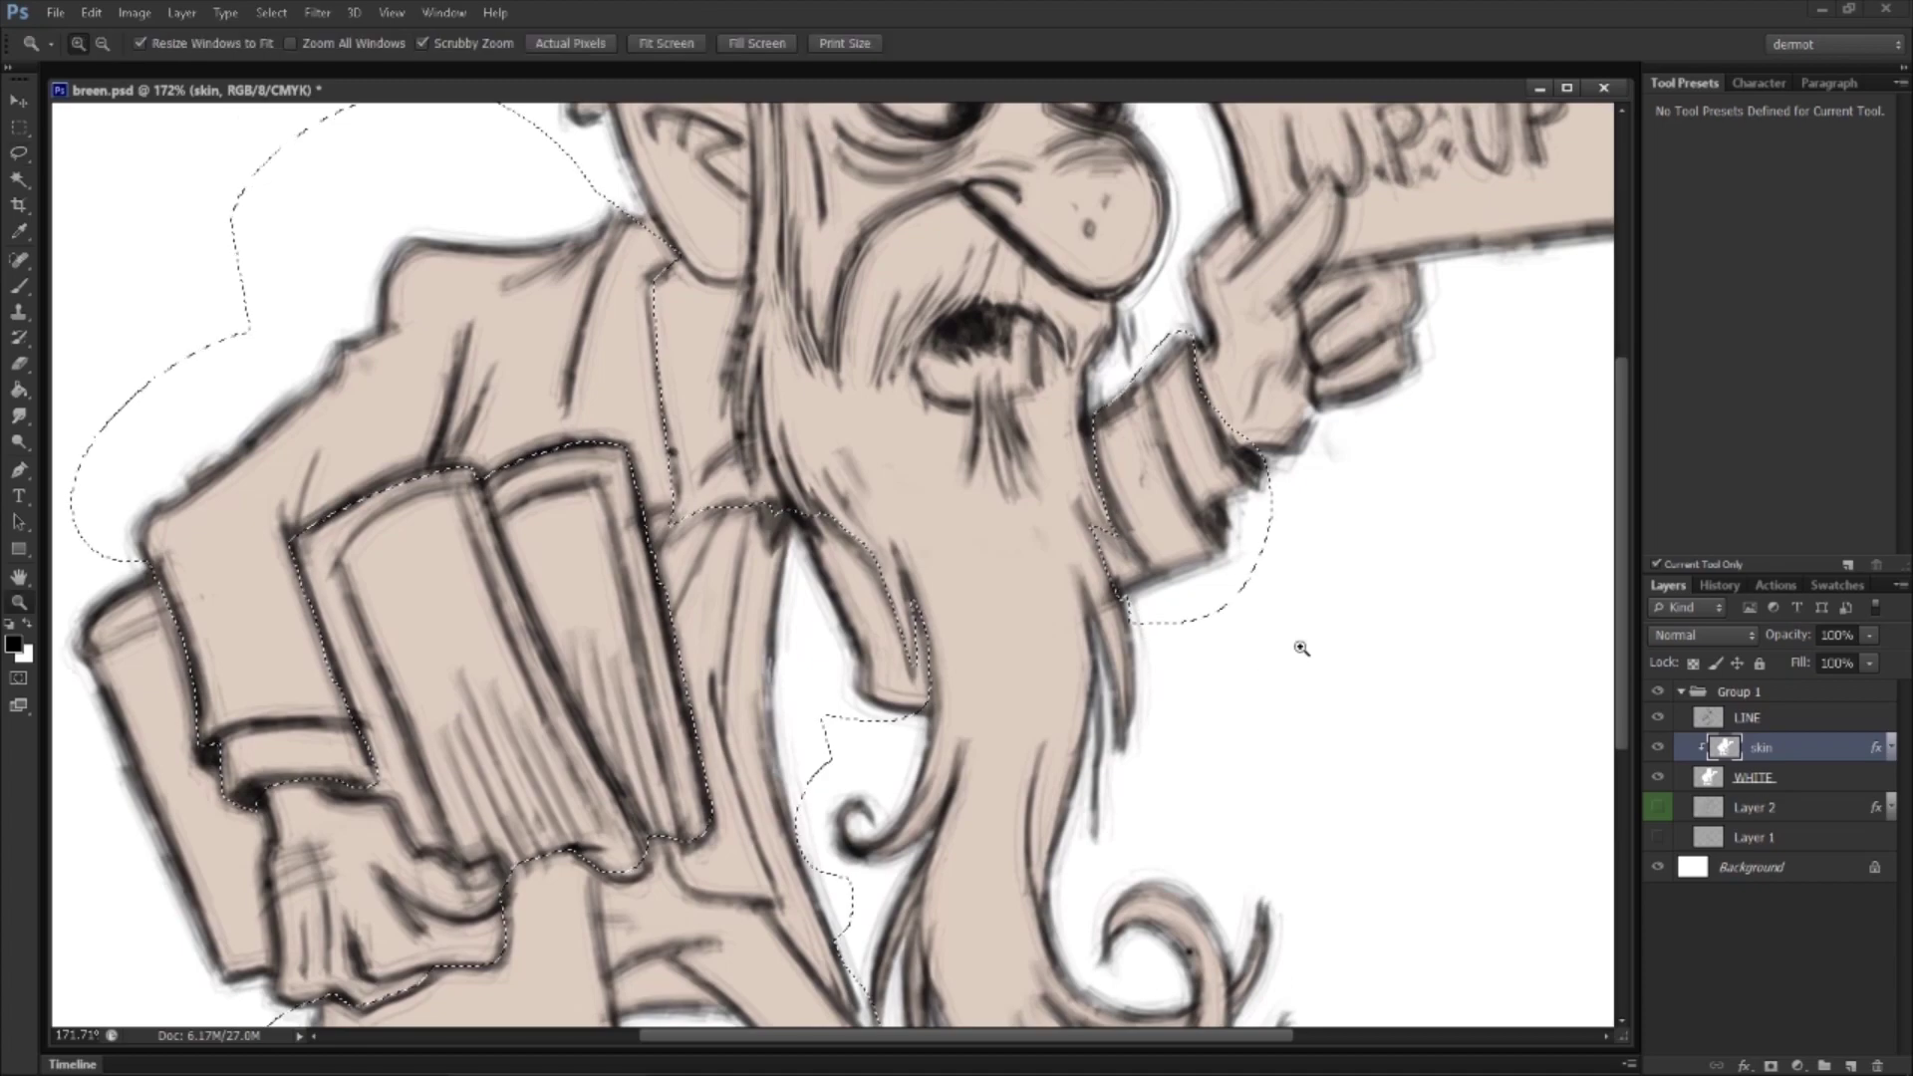
{"action": "left_click_drag", "start_coordinate": [1301, 649], "coordinate": [1217, 648]}
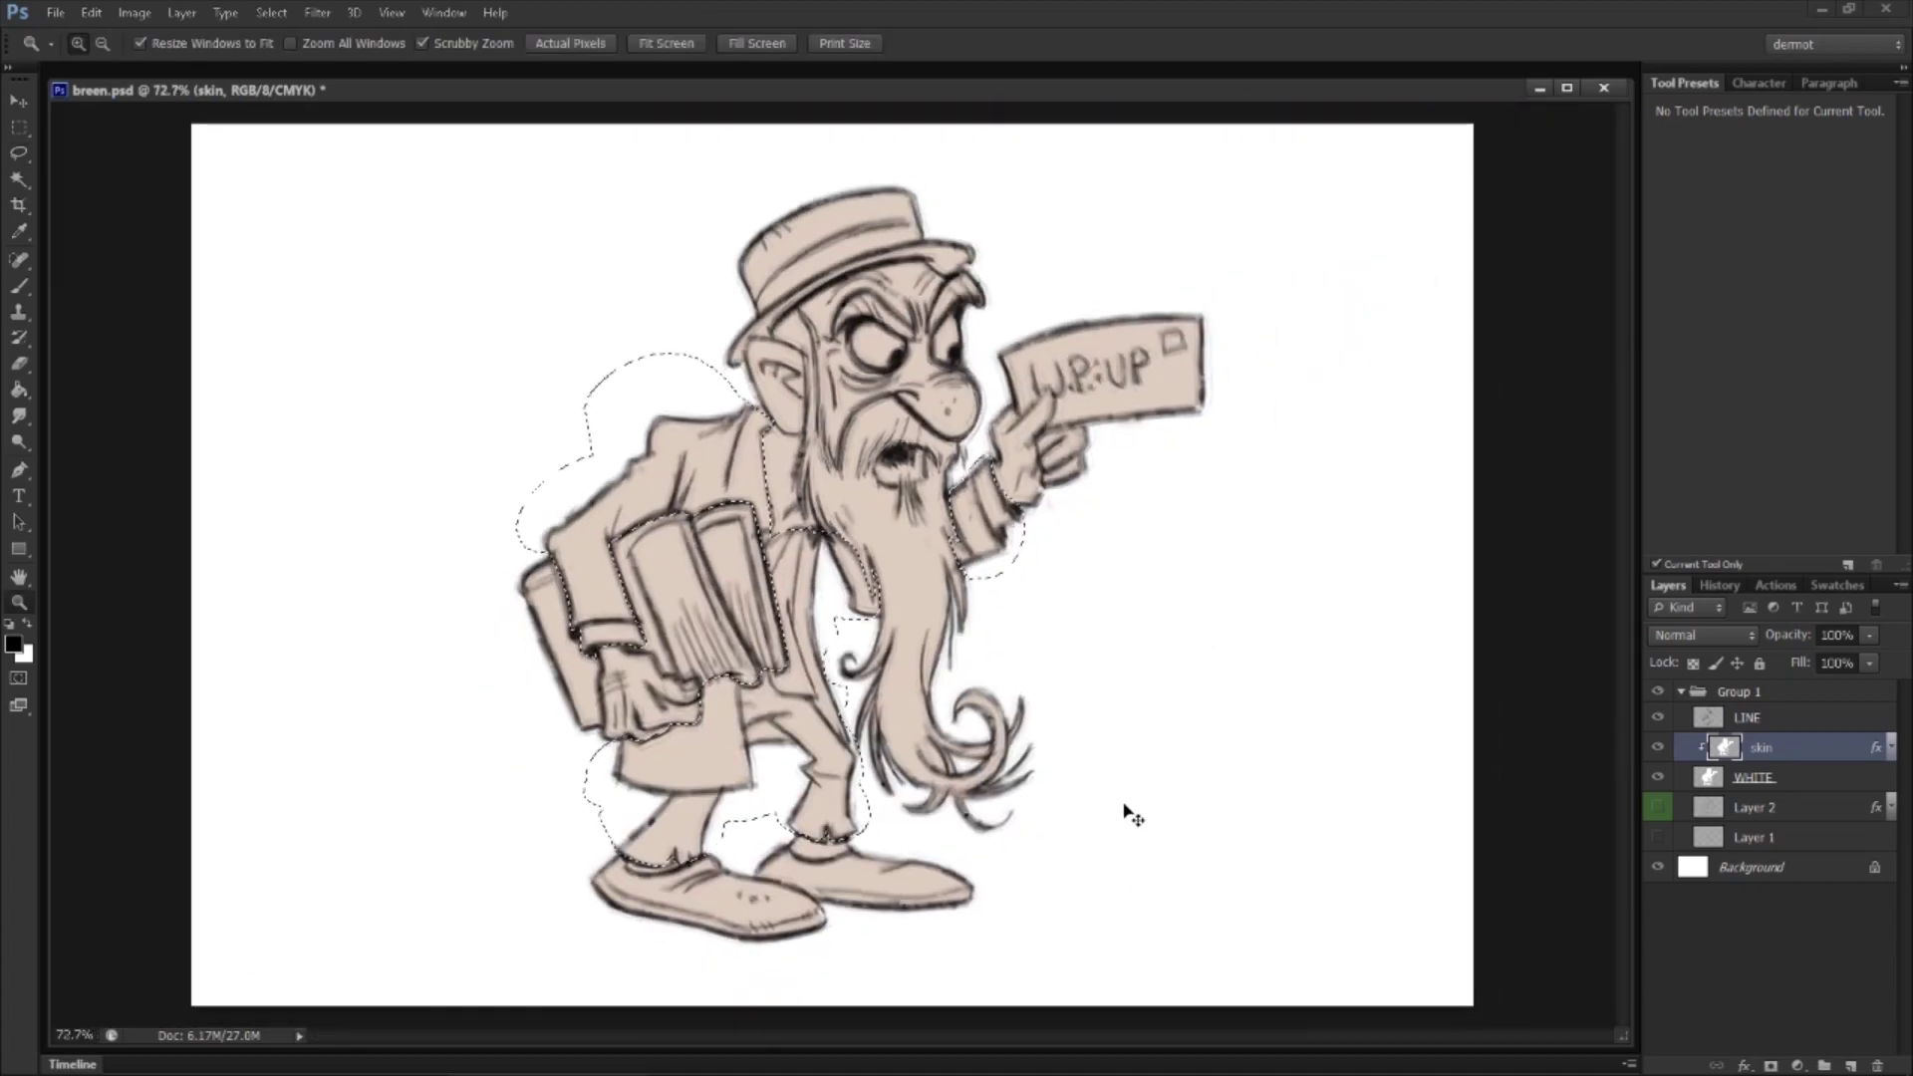
Step: Move the selected clothing off the skin layer onto a new layer clipped directly above it
{"action": "key", "text": "Delete"}
{"action": "key", "text": "ctrl+d"}
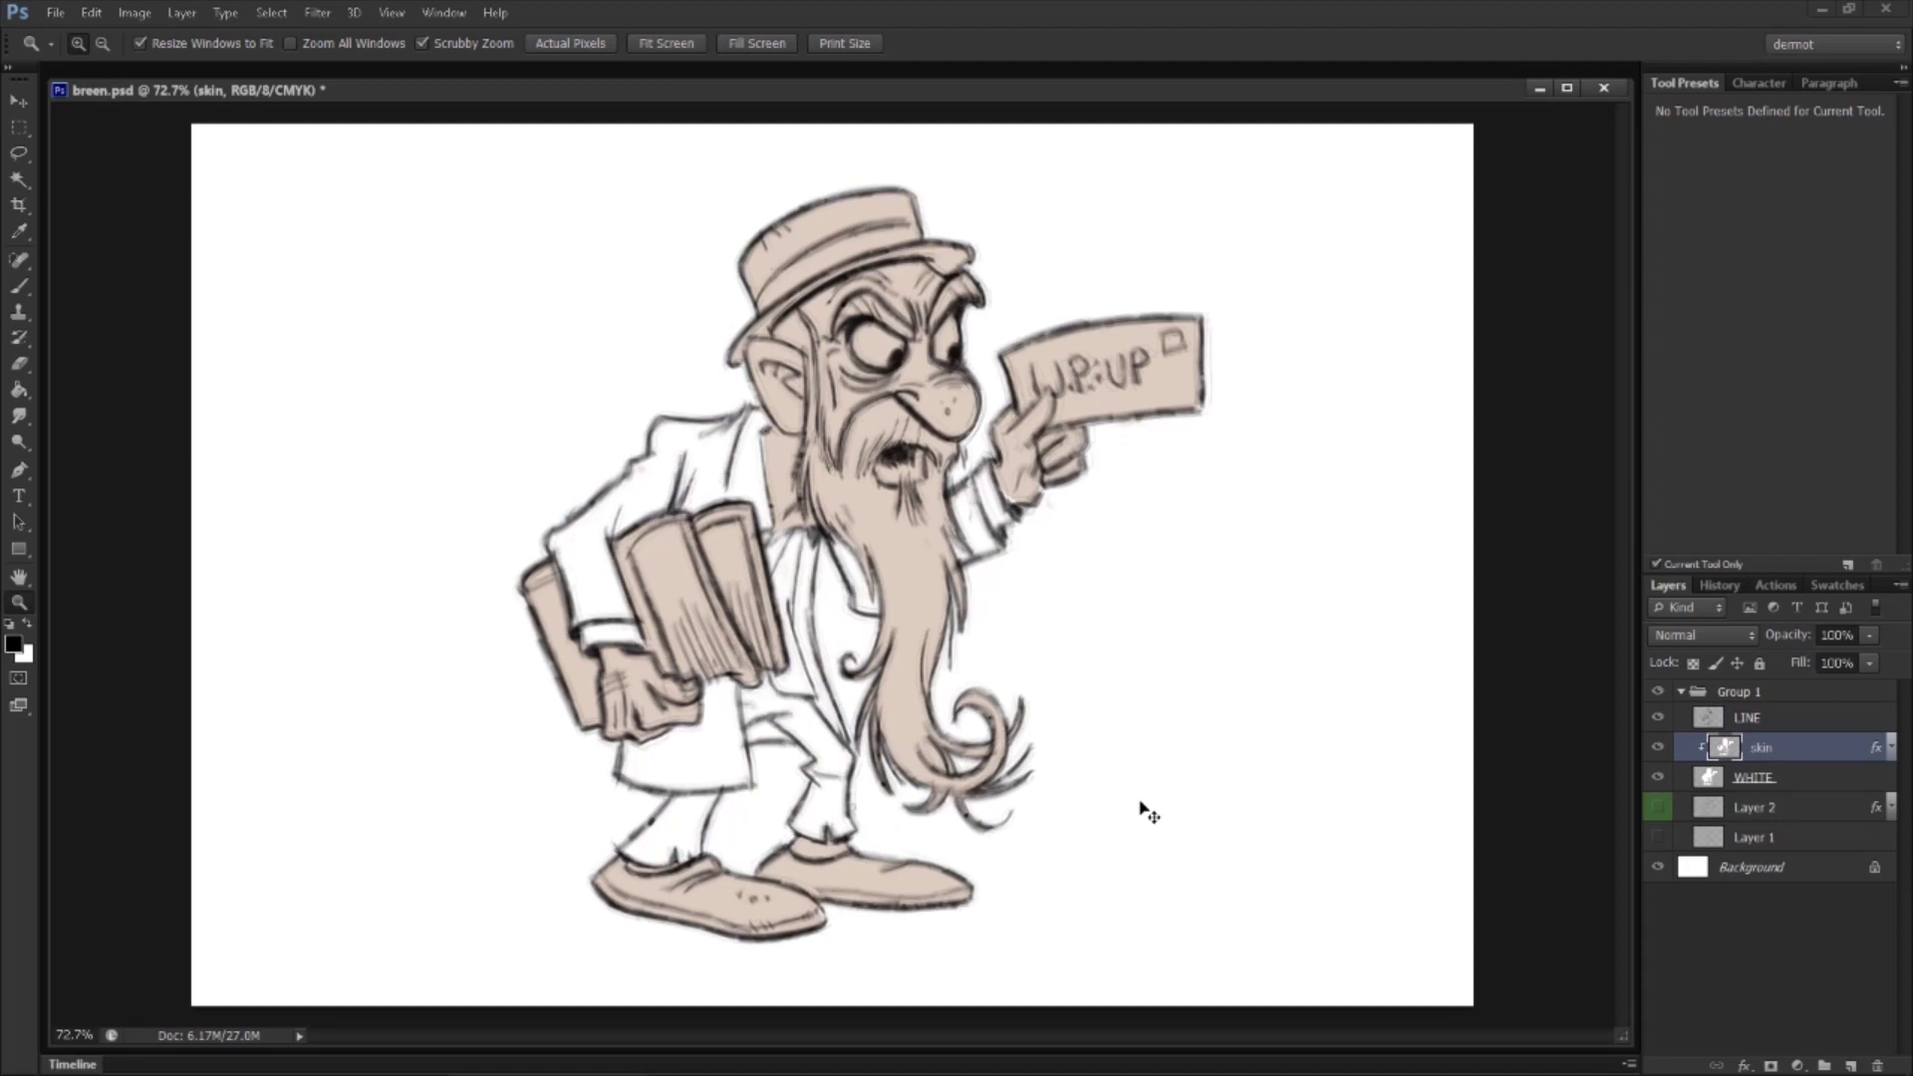
{"action": "key", "text": "ctrl+shift+alt+n"}
{"action": "left_click", "coordinate": [1775, 762], "text": "alt"}
Step: Apply a Color Overlay in dark blue-grey 404249 to the new clothing layer
{"action": "right_click", "coordinate": [1766, 752]}
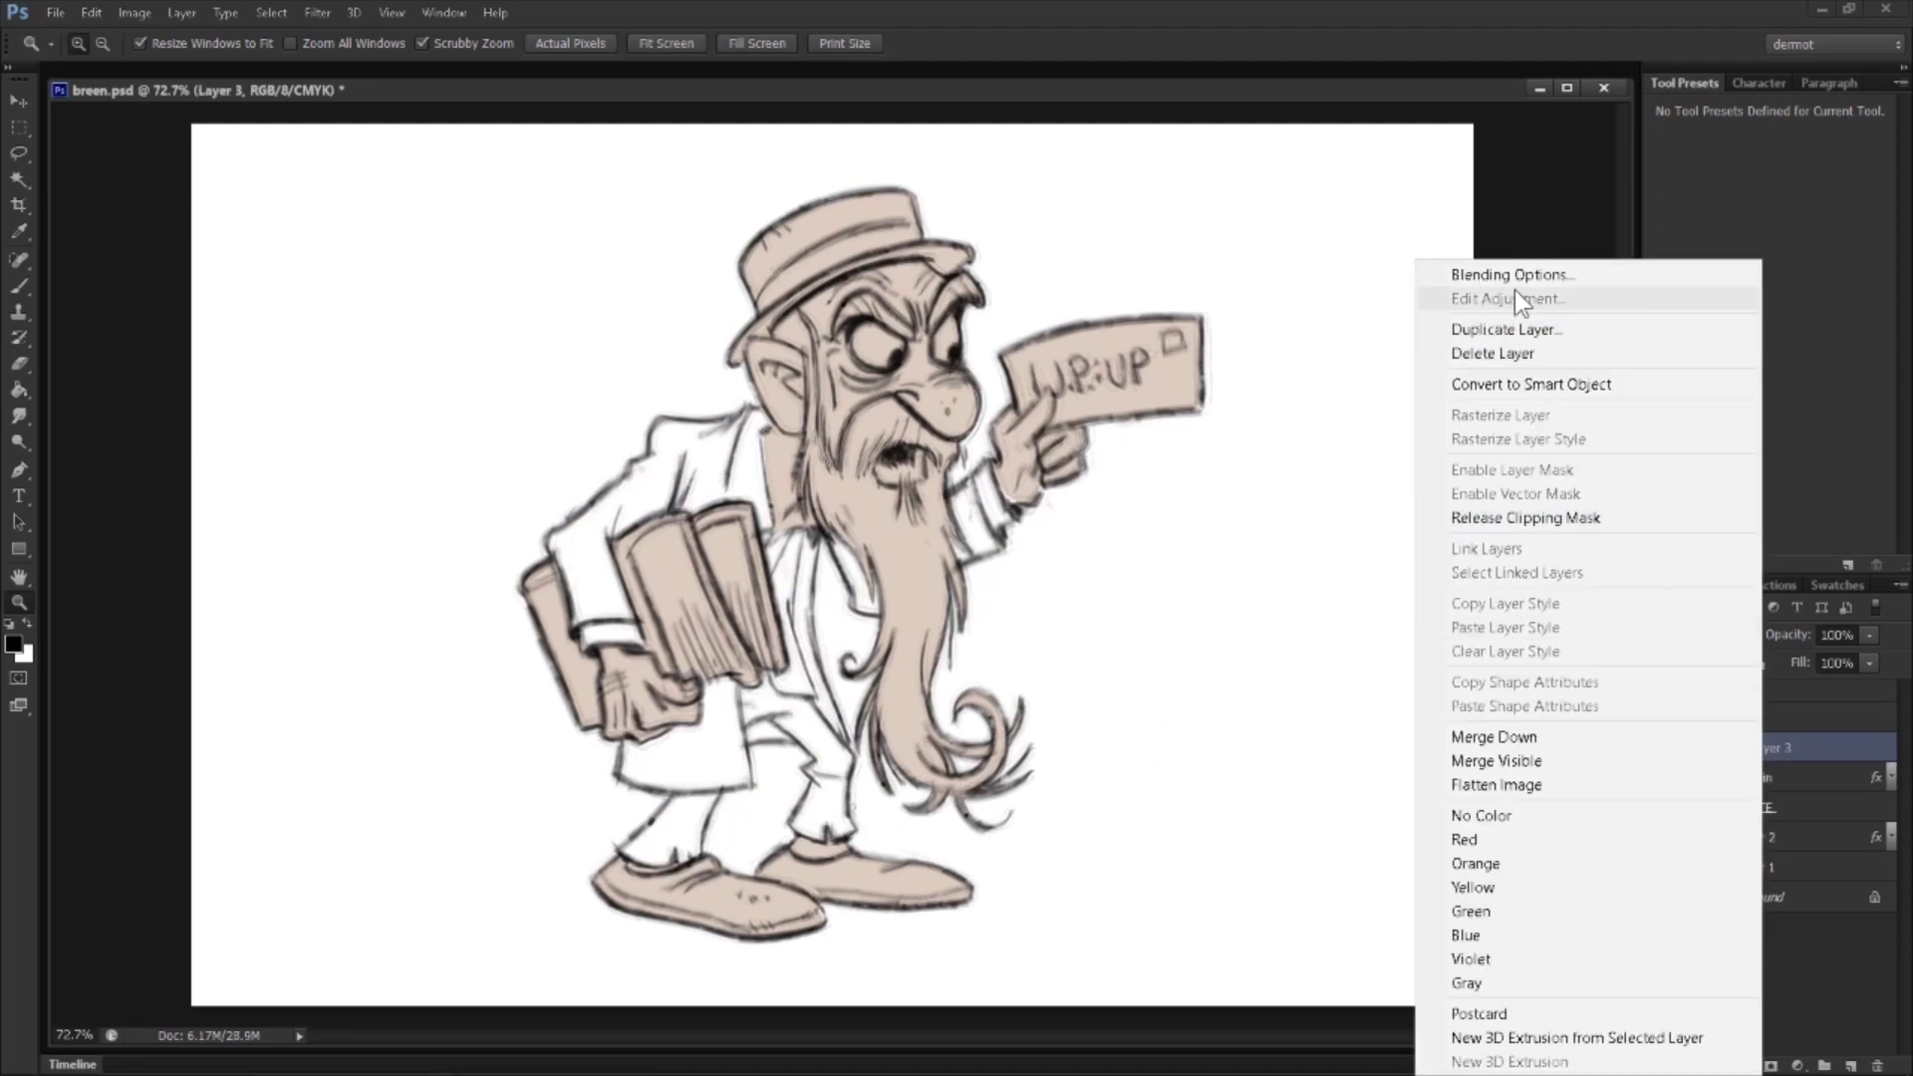
{"action": "left_click", "coordinate": [1511, 268]}
{"action": "left_click", "coordinate": [1178, 427]}
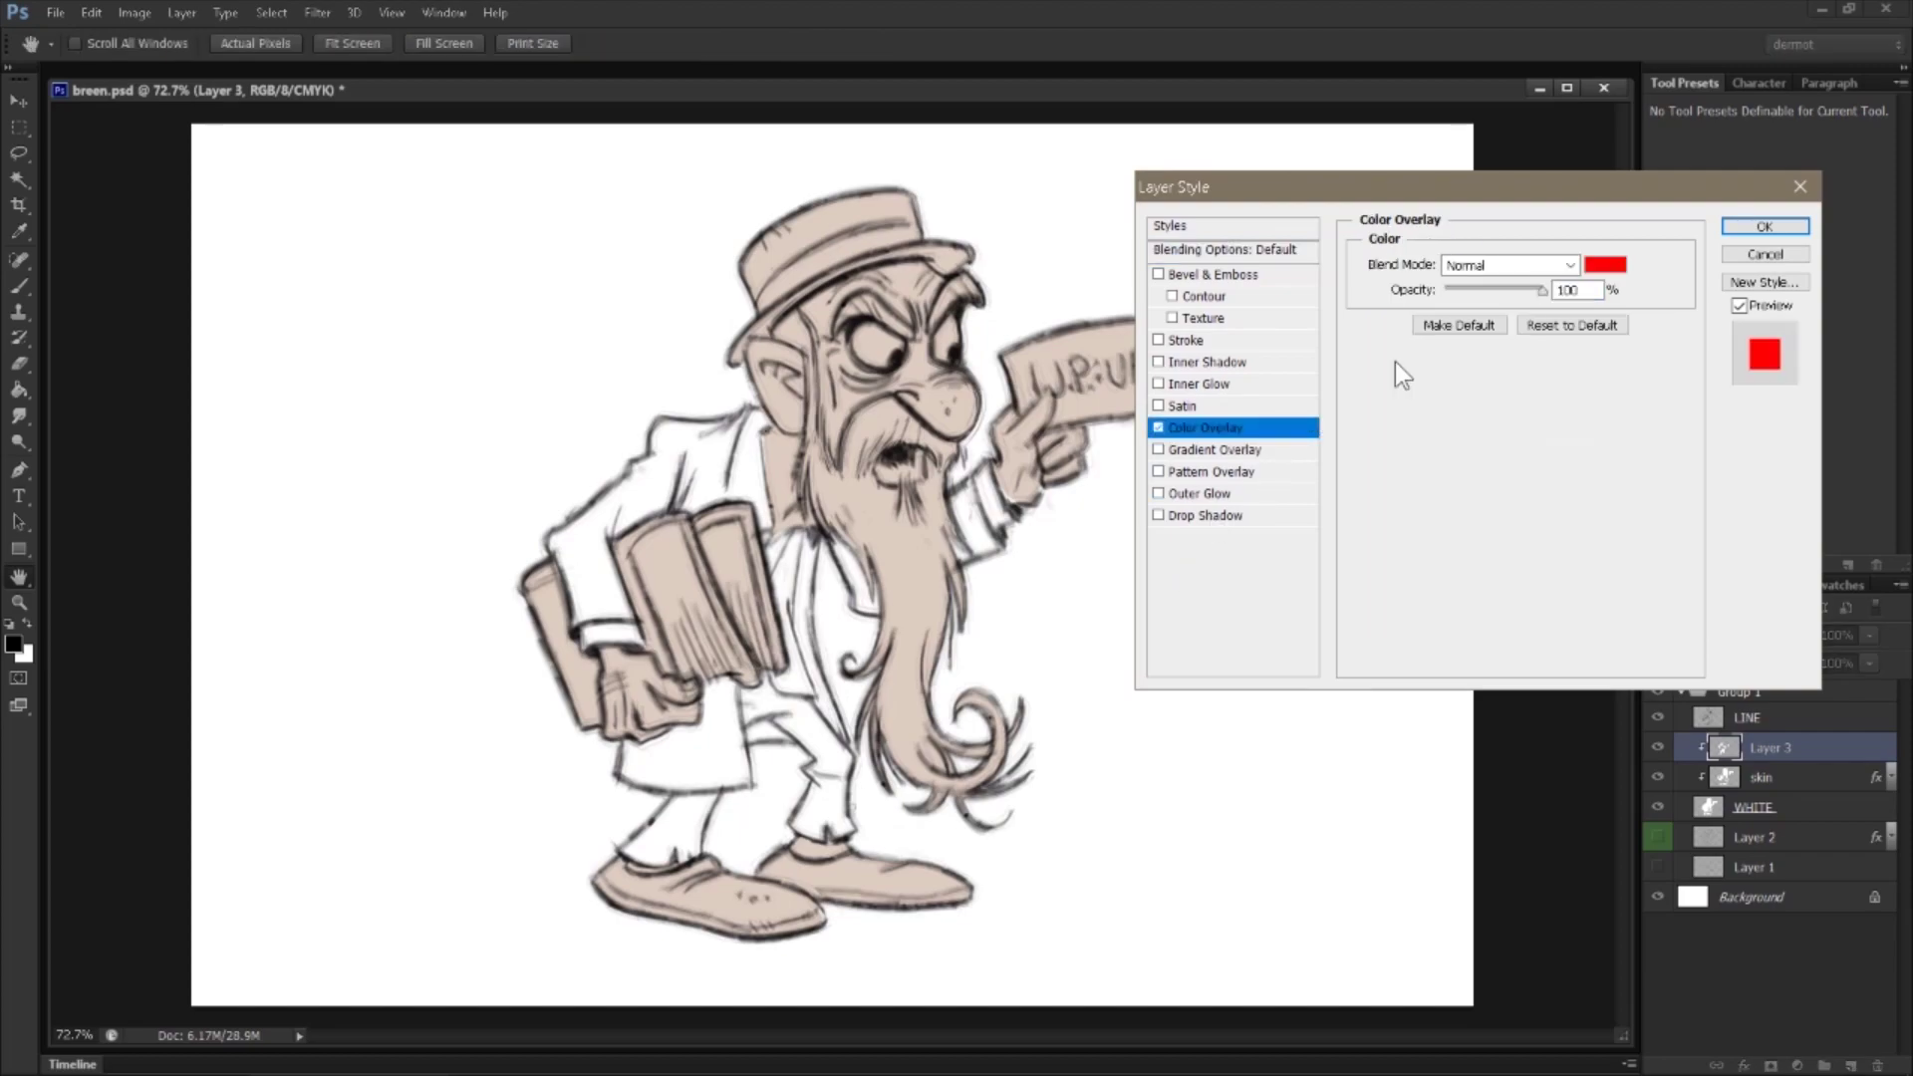
{"action": "left_click", "coordinate": [1599, 265]}
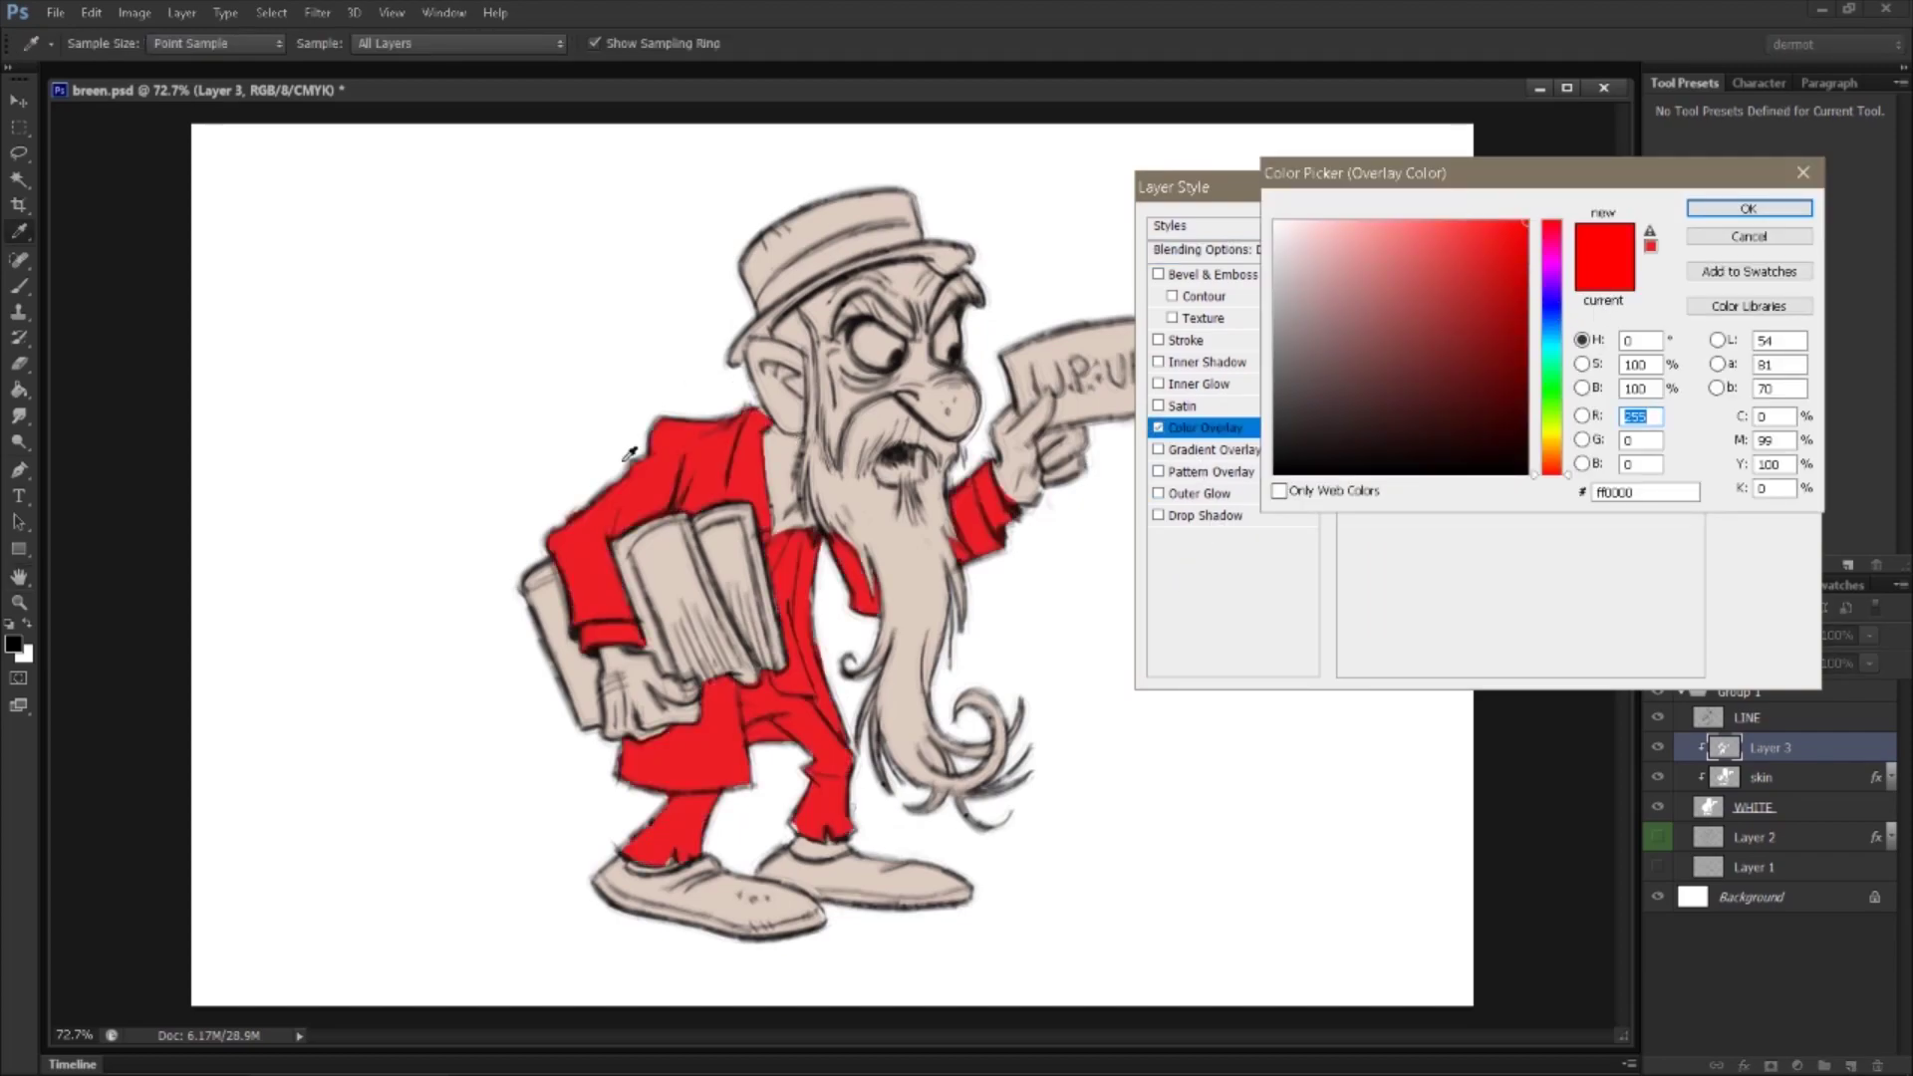
{"action": "mouse_move", "coordinate": [1341, 335]}
{"action": "left_mouse_down"}
{"action": "mouse_move", "coordinate": [1297, 339]}
{"action": "mouse_move", "coordinate": [1294, 405]}
{"action": "mouse_move", "coordinate": [1323, 416]}
{"action": "left_mouse_up"}
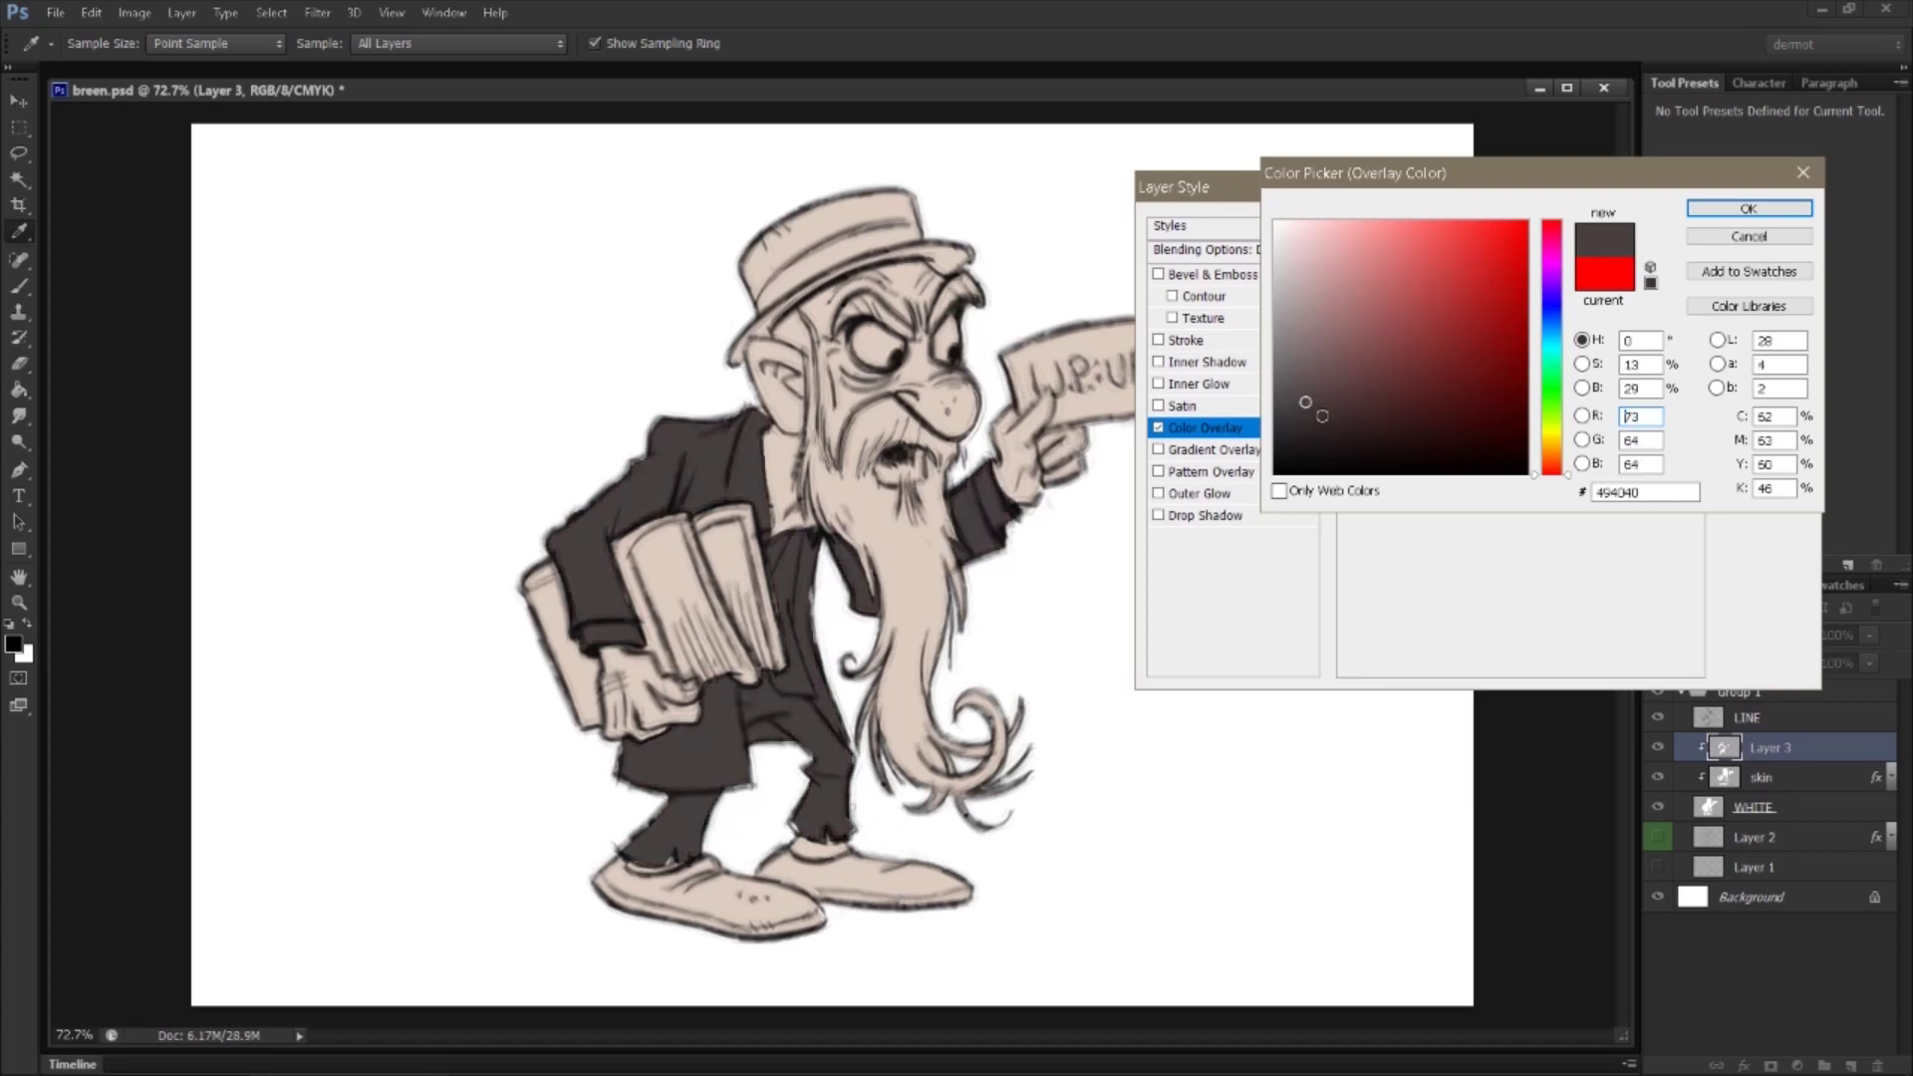
{"action": "left_click_drag", "start_coordinate": [1561, 340], "coordinate": [1555, 315]}
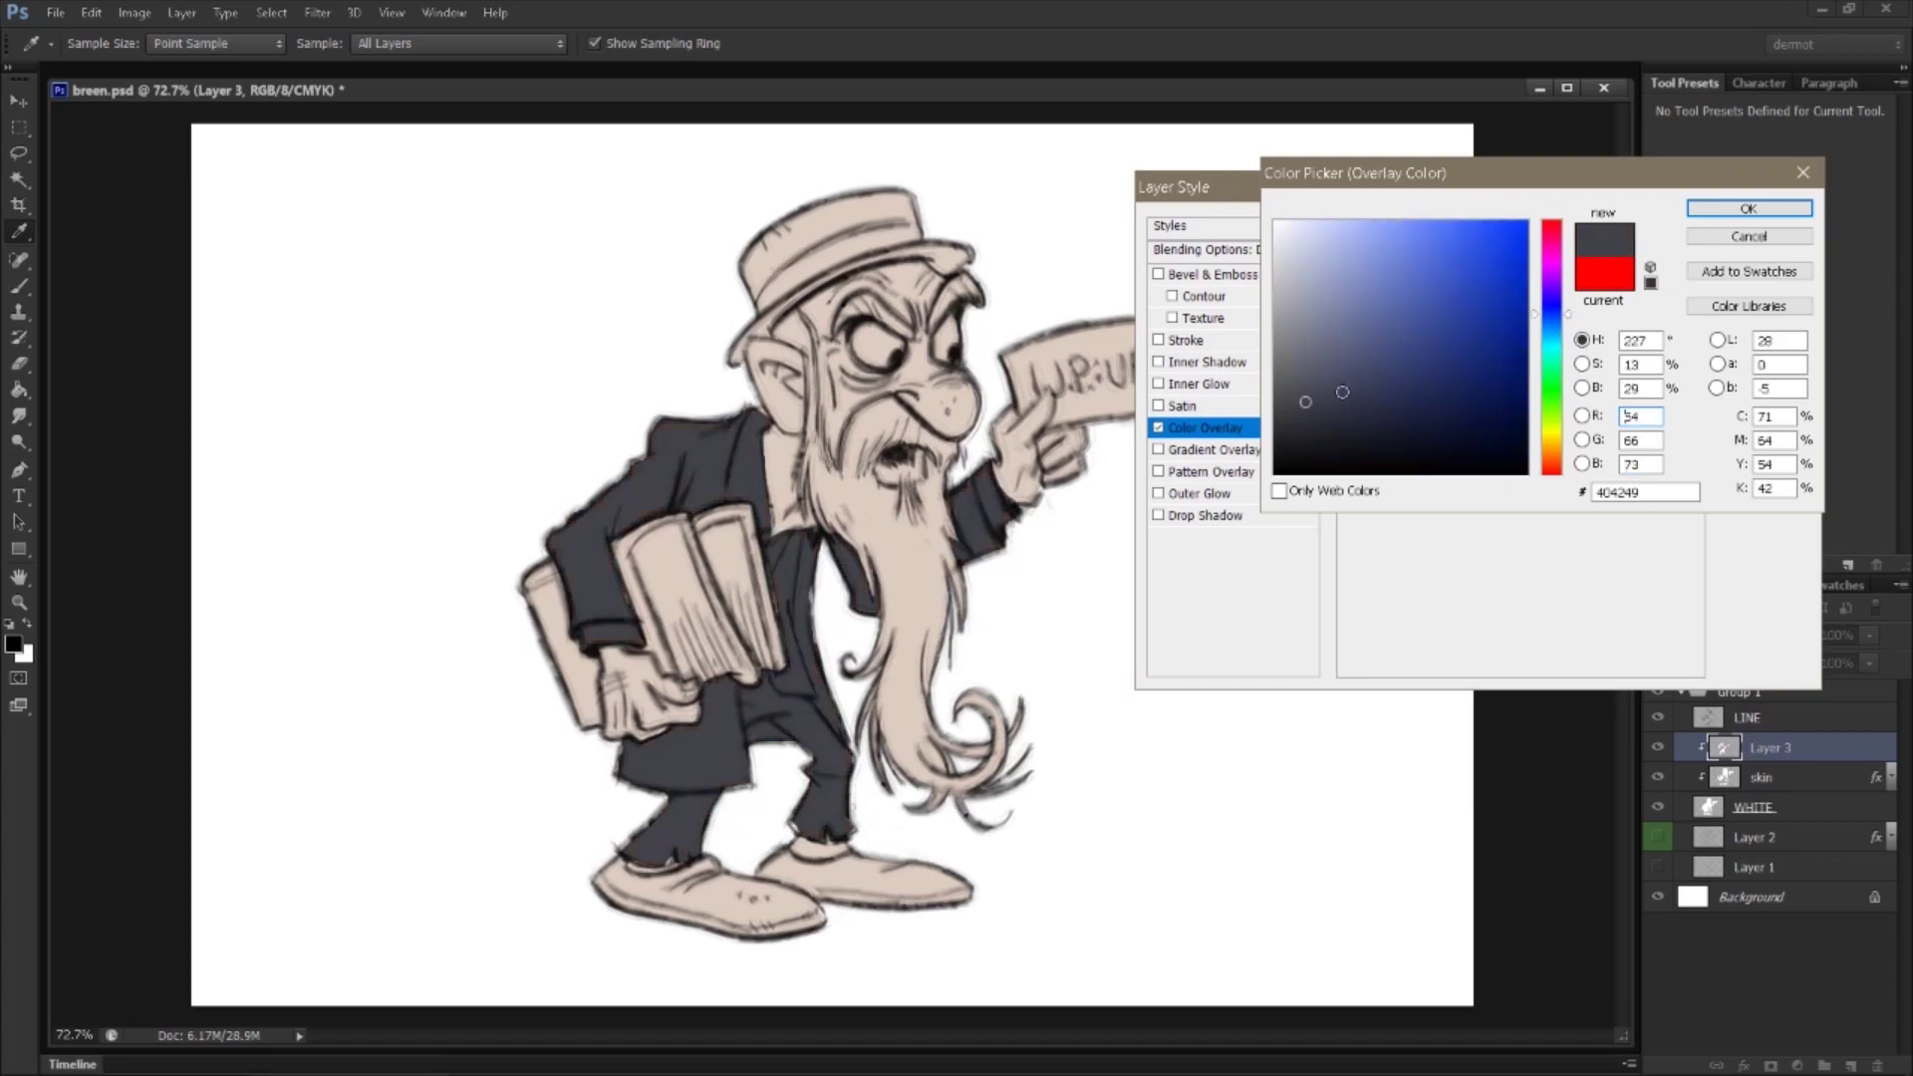
{"action": "left_click", "coordinate": [1772, 208]}
{"action": "key", "text": "z"}
{"action": "left_click", "coordinate": [1764, 217]}
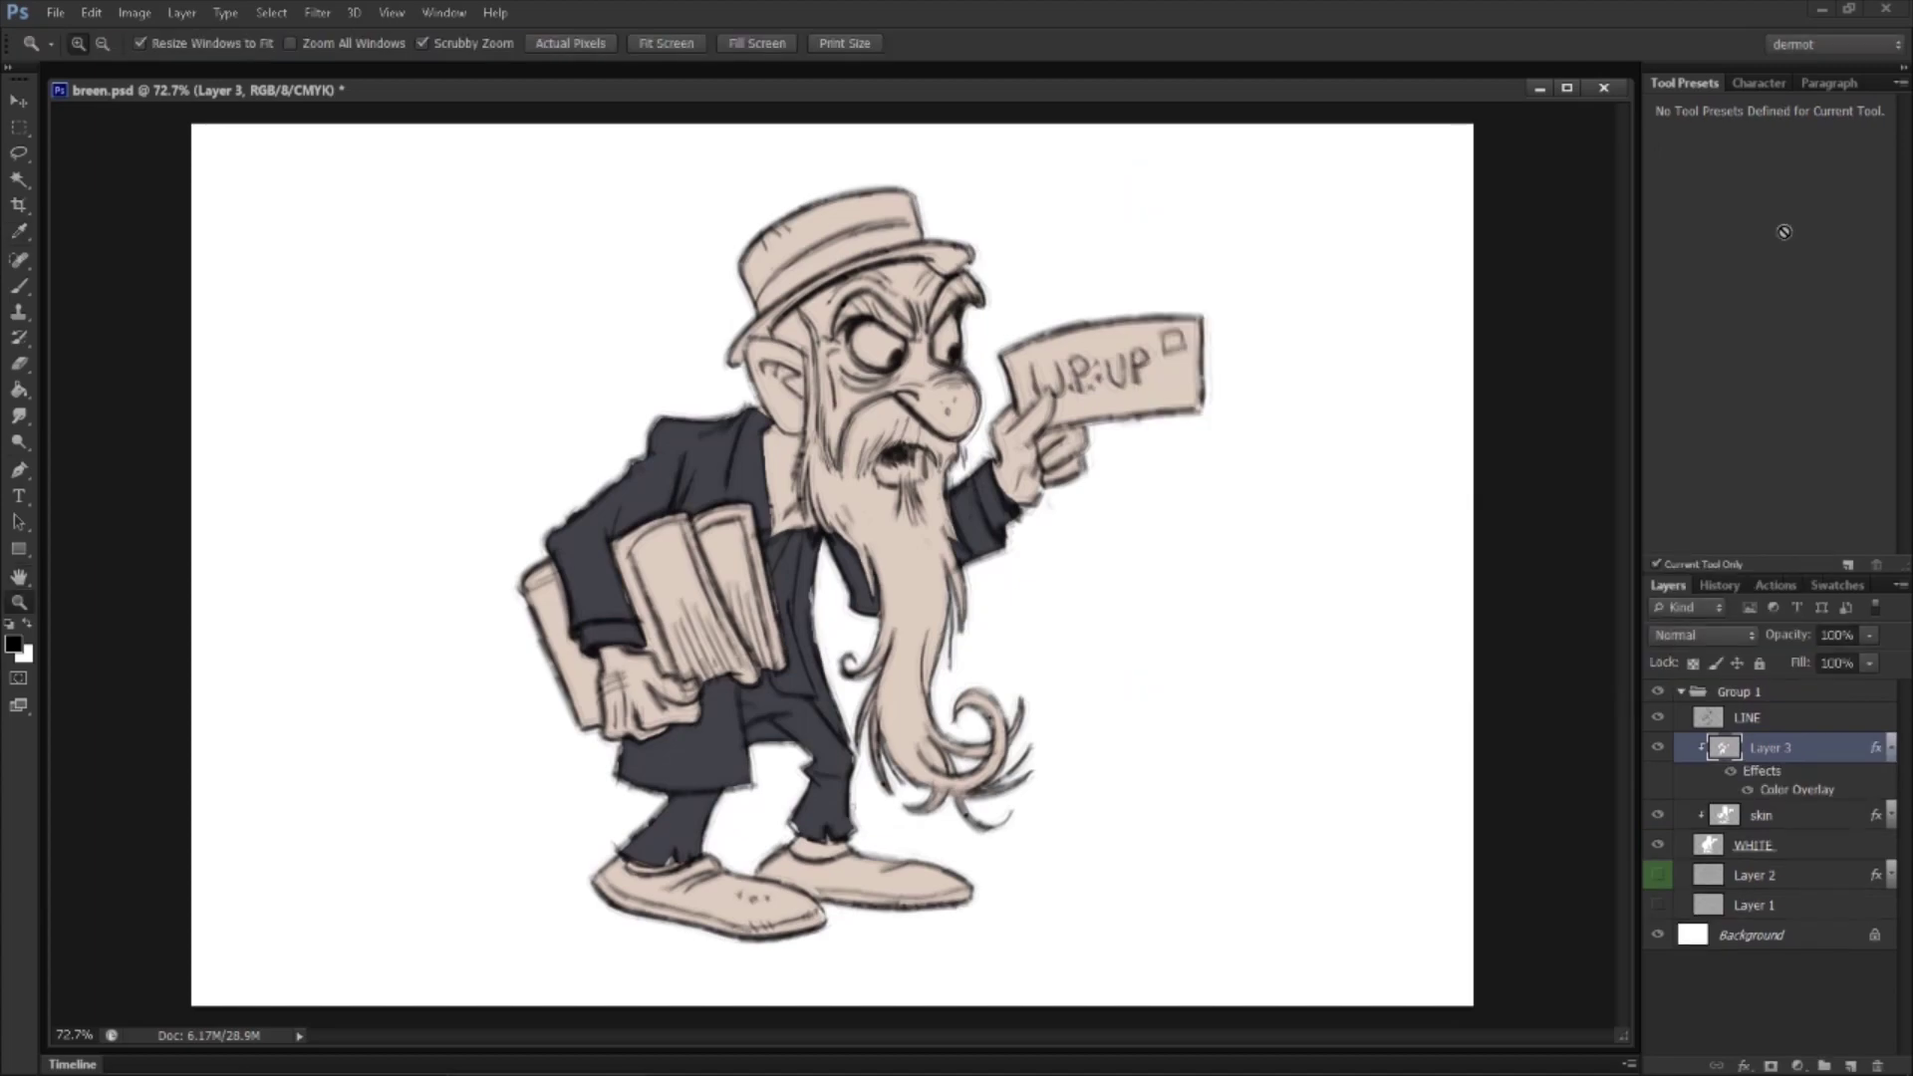
Step: Collapse the clothing layer's effects list and rename the layer as coat
{"action": "left_click_drag", "start_coordinate": [1031, 478], "coordinate": [1045, 565]}
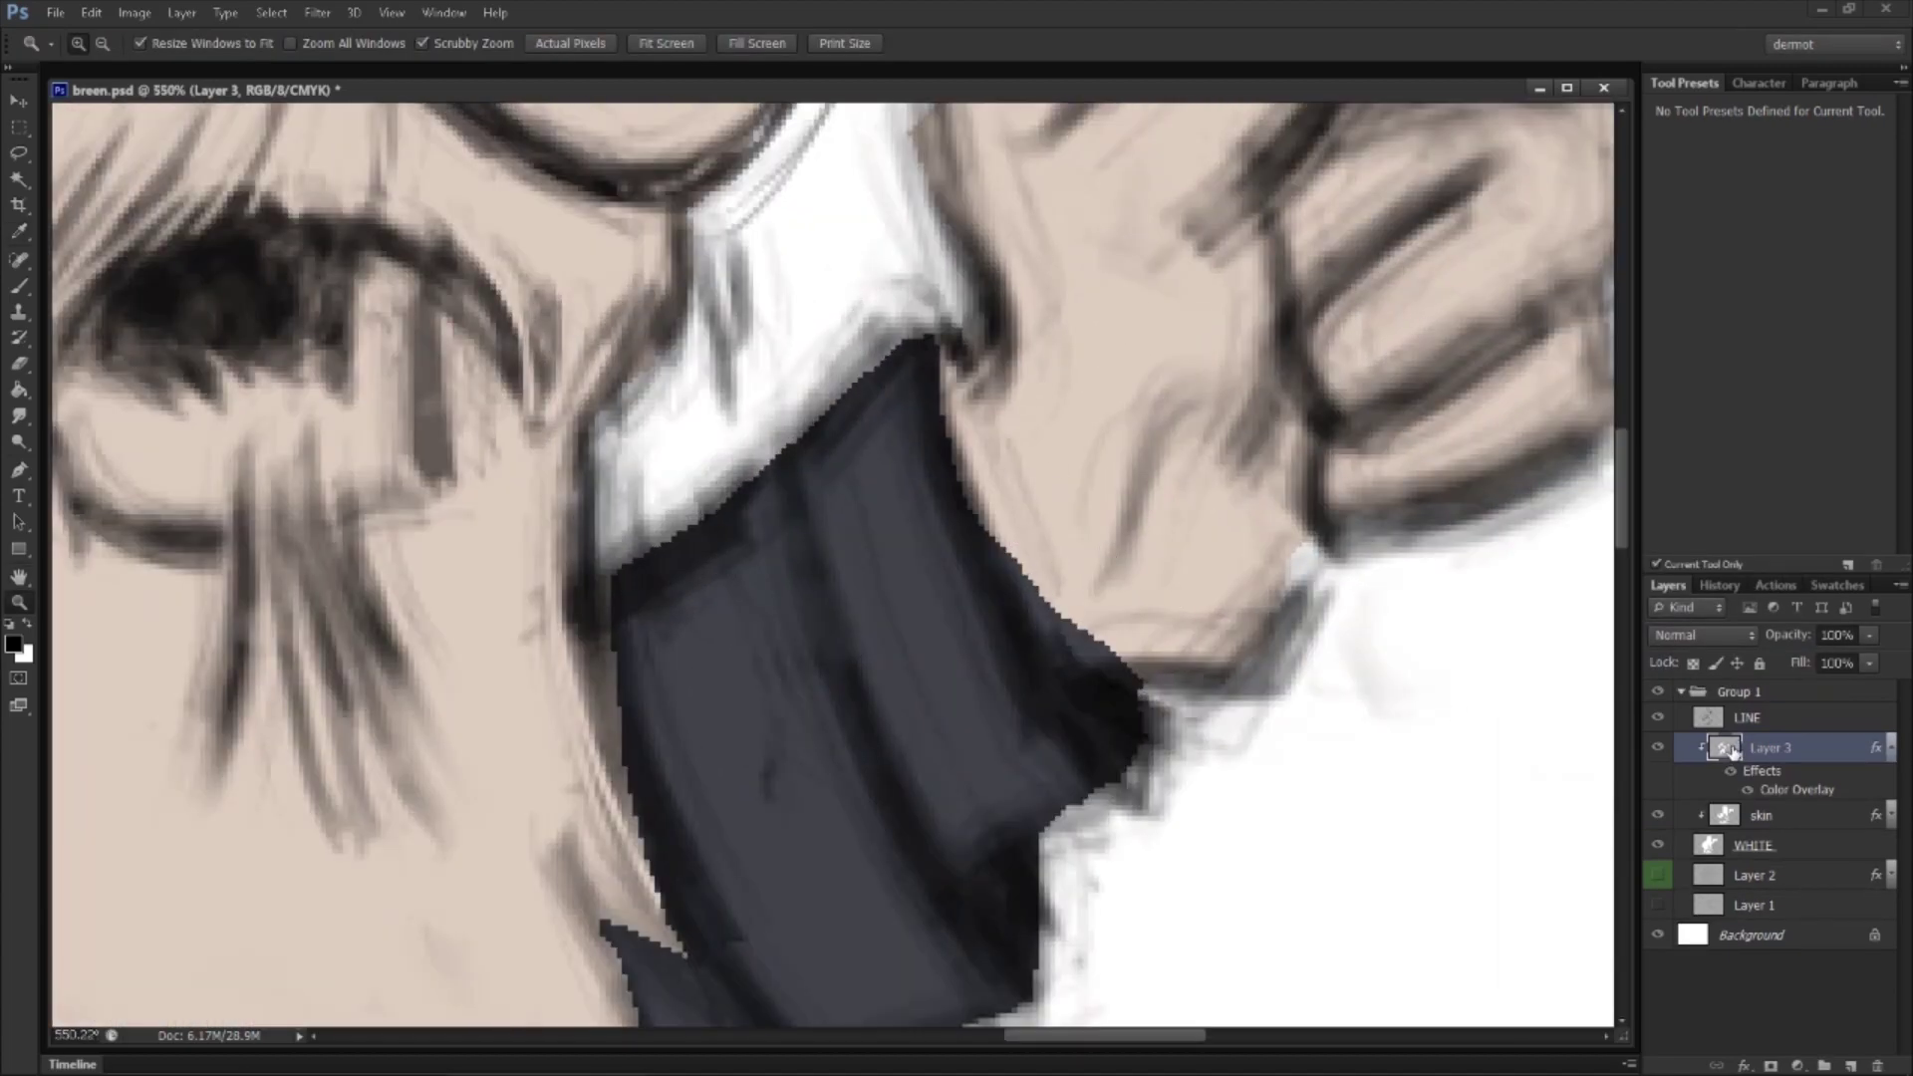
{"action": "left_click", "coordinate": [1892, 759]}
{"action": "double_click", "coordinate": [1769, 749]}
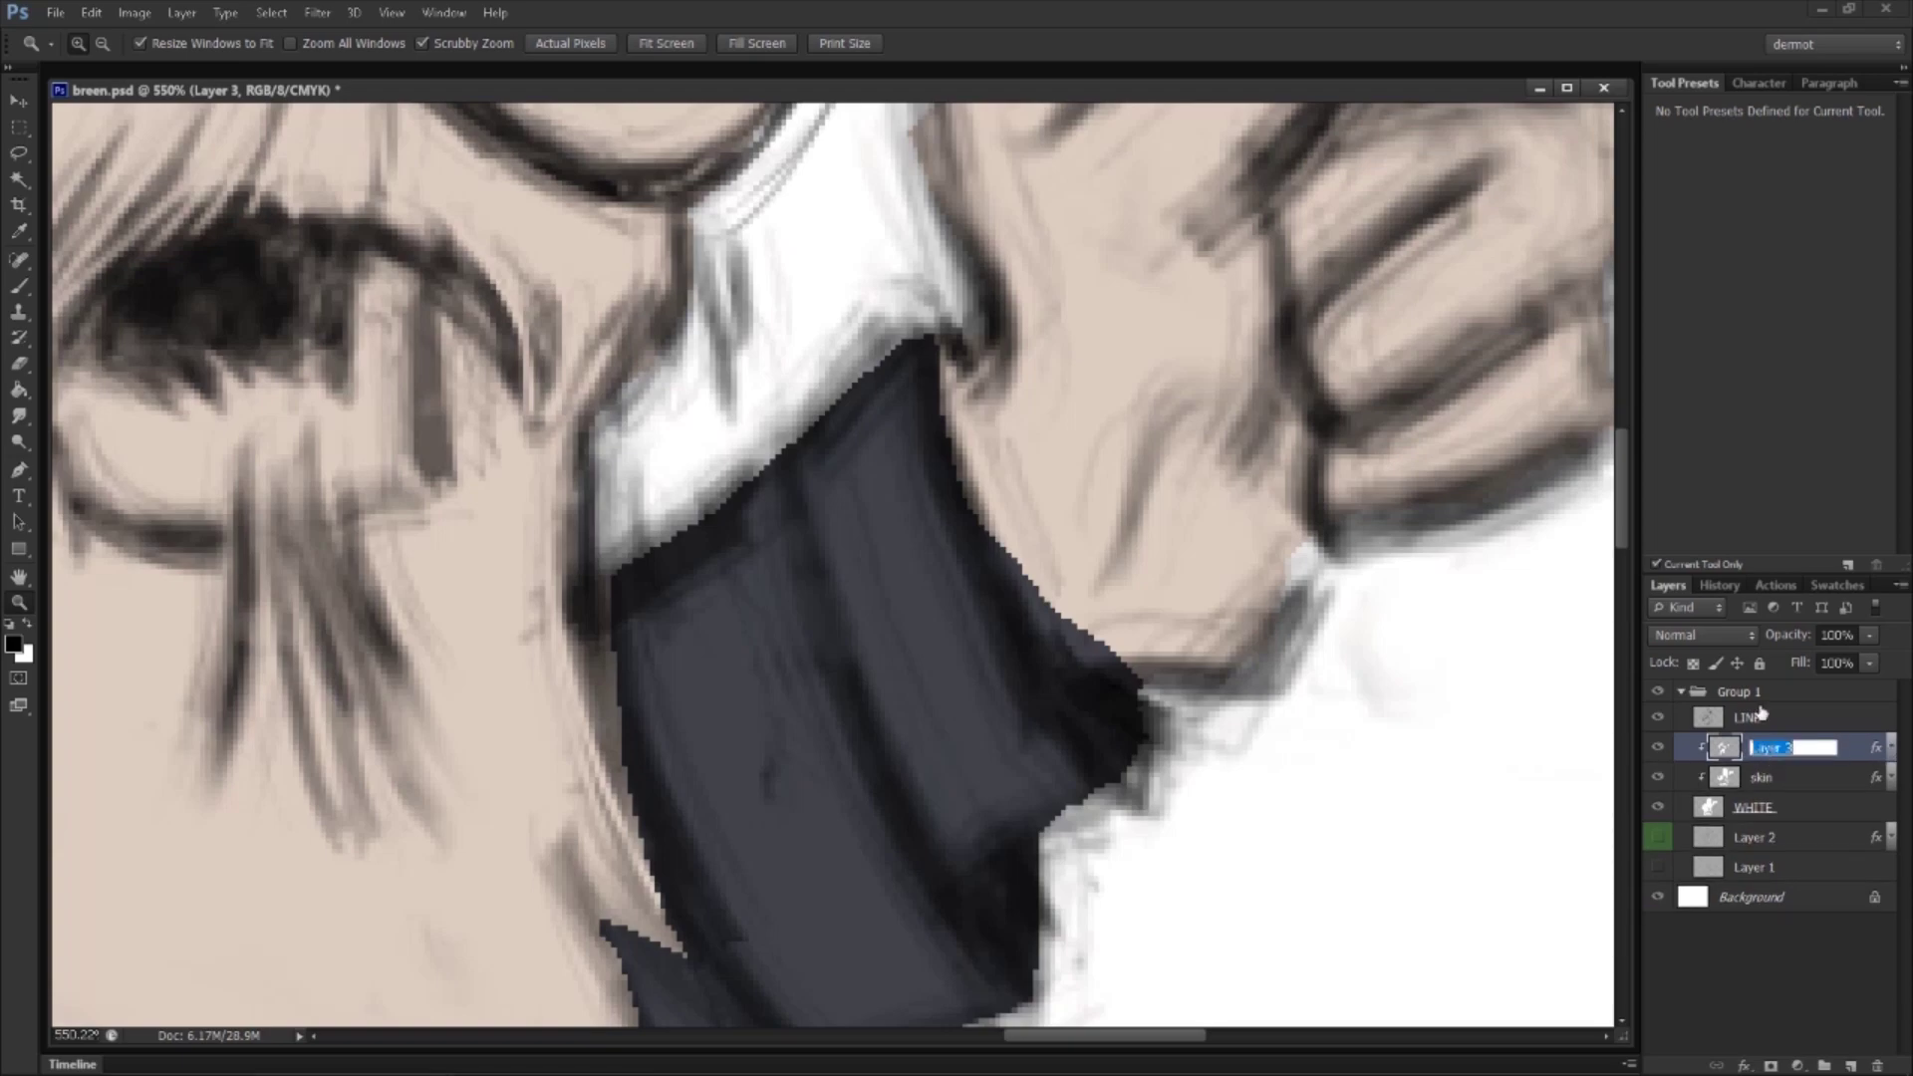
{"action": "type", "text": "coat"}
{"action": "key", "text": "Return"}
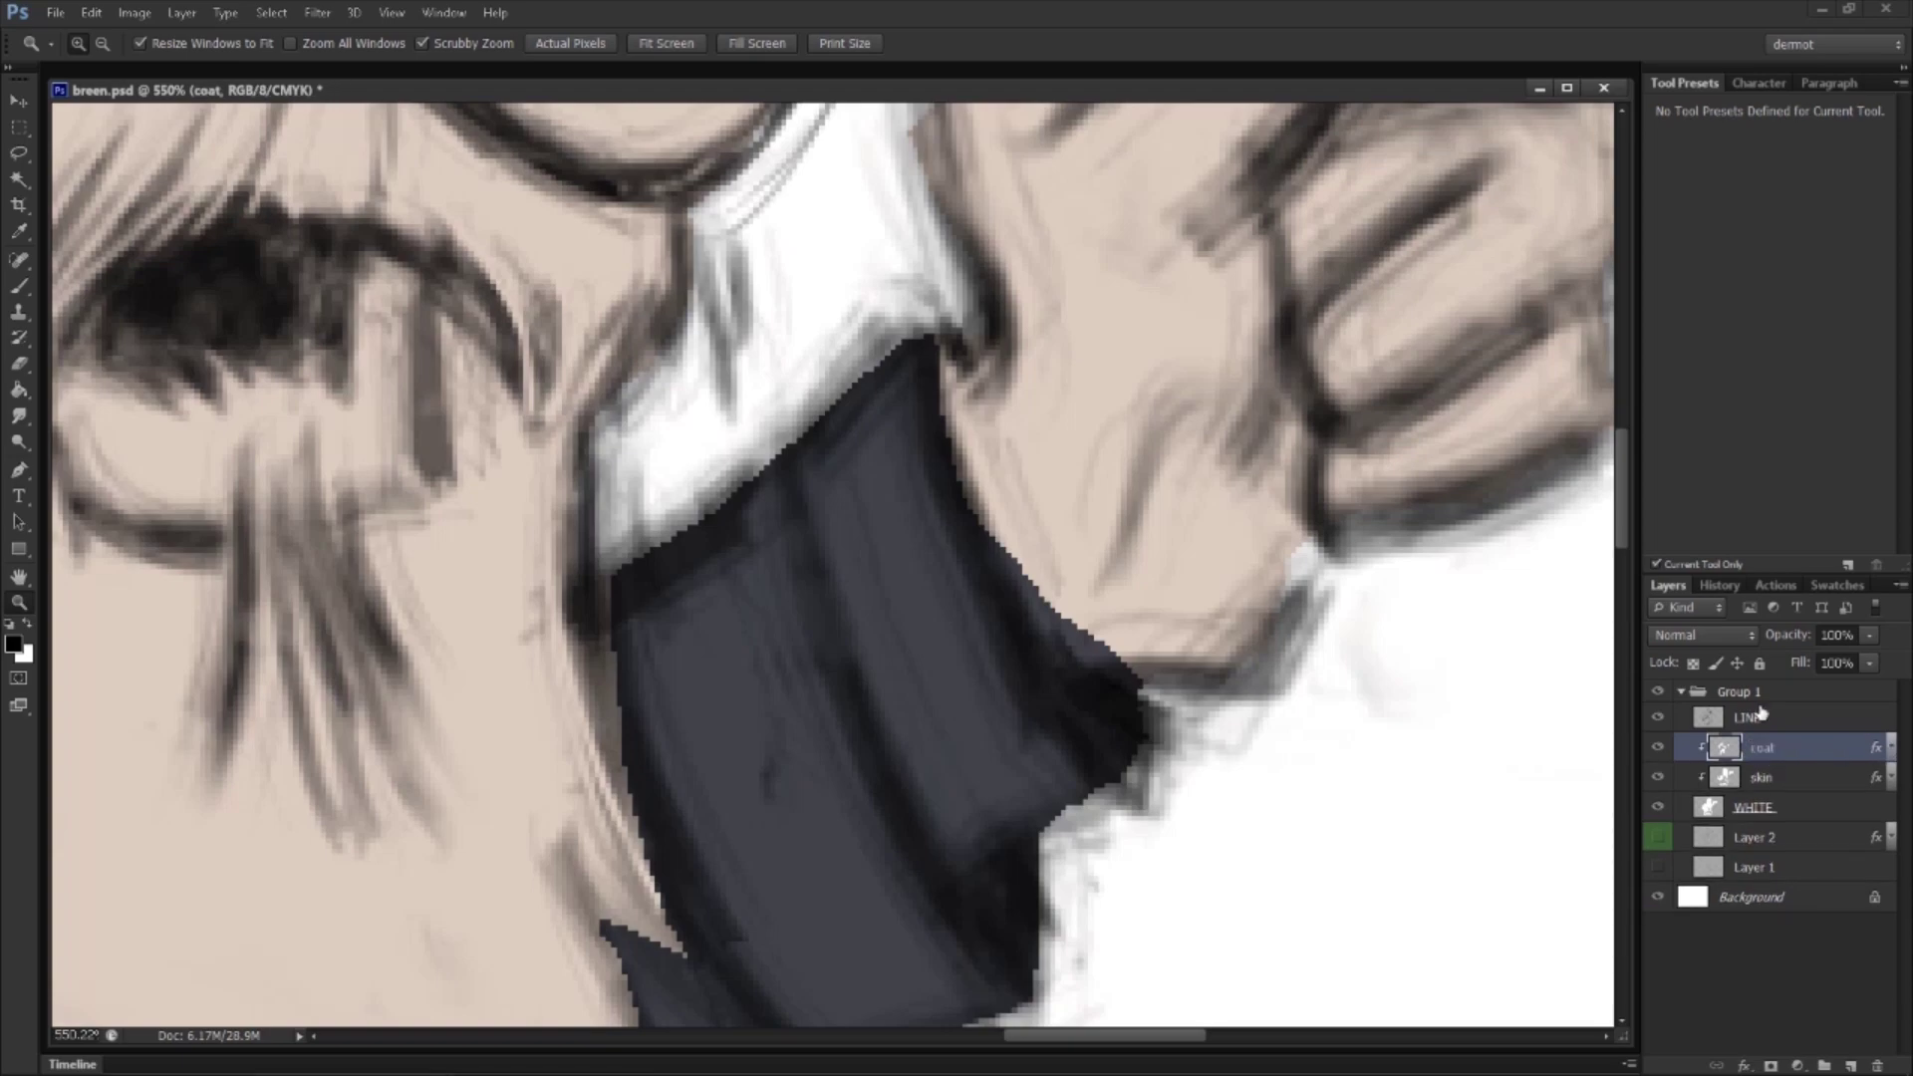
Step: Erase the coat colour overlapping the raised hand's wrist along the cuff edge with a size 15 eraser
{"action": "left_click", "coordinate": [1059, 498]}
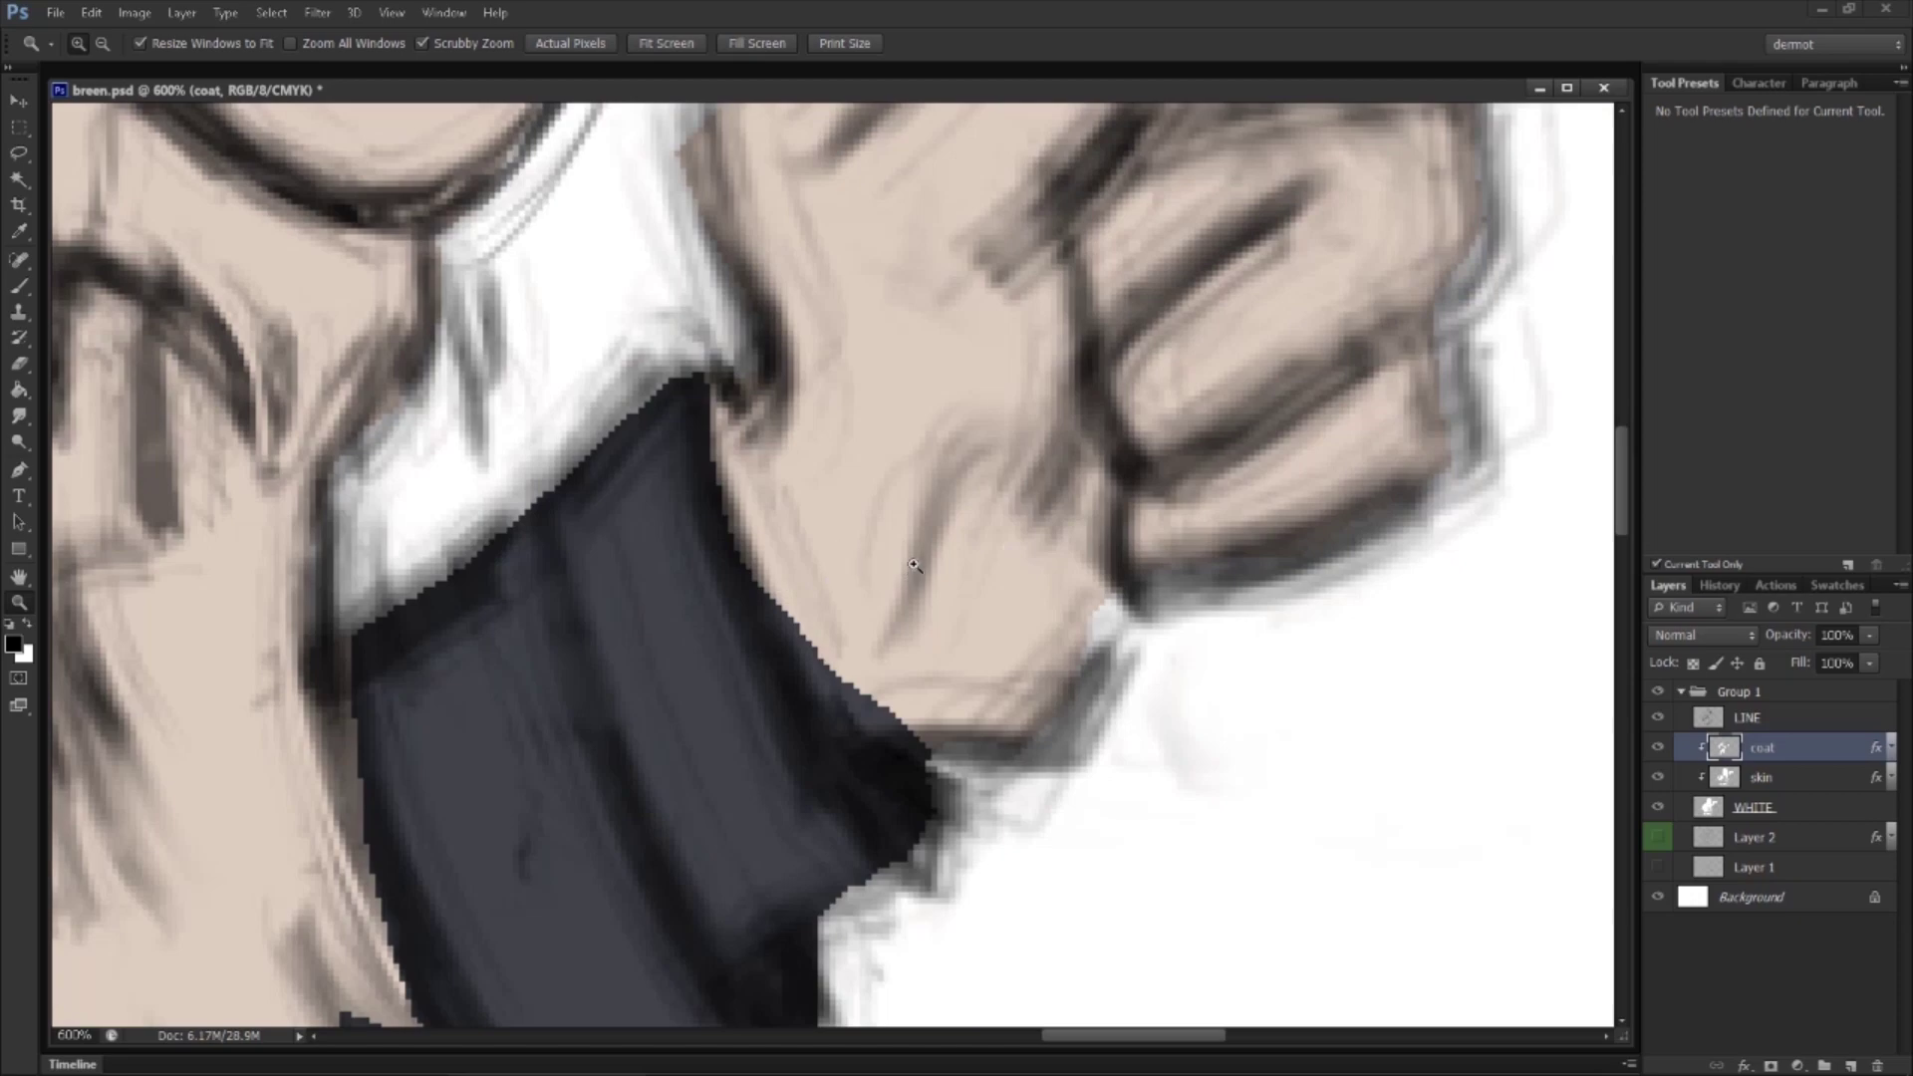
{"action": "key", "text": "e"}
{"action": "left_click", "coordinate": [1714, 154]}
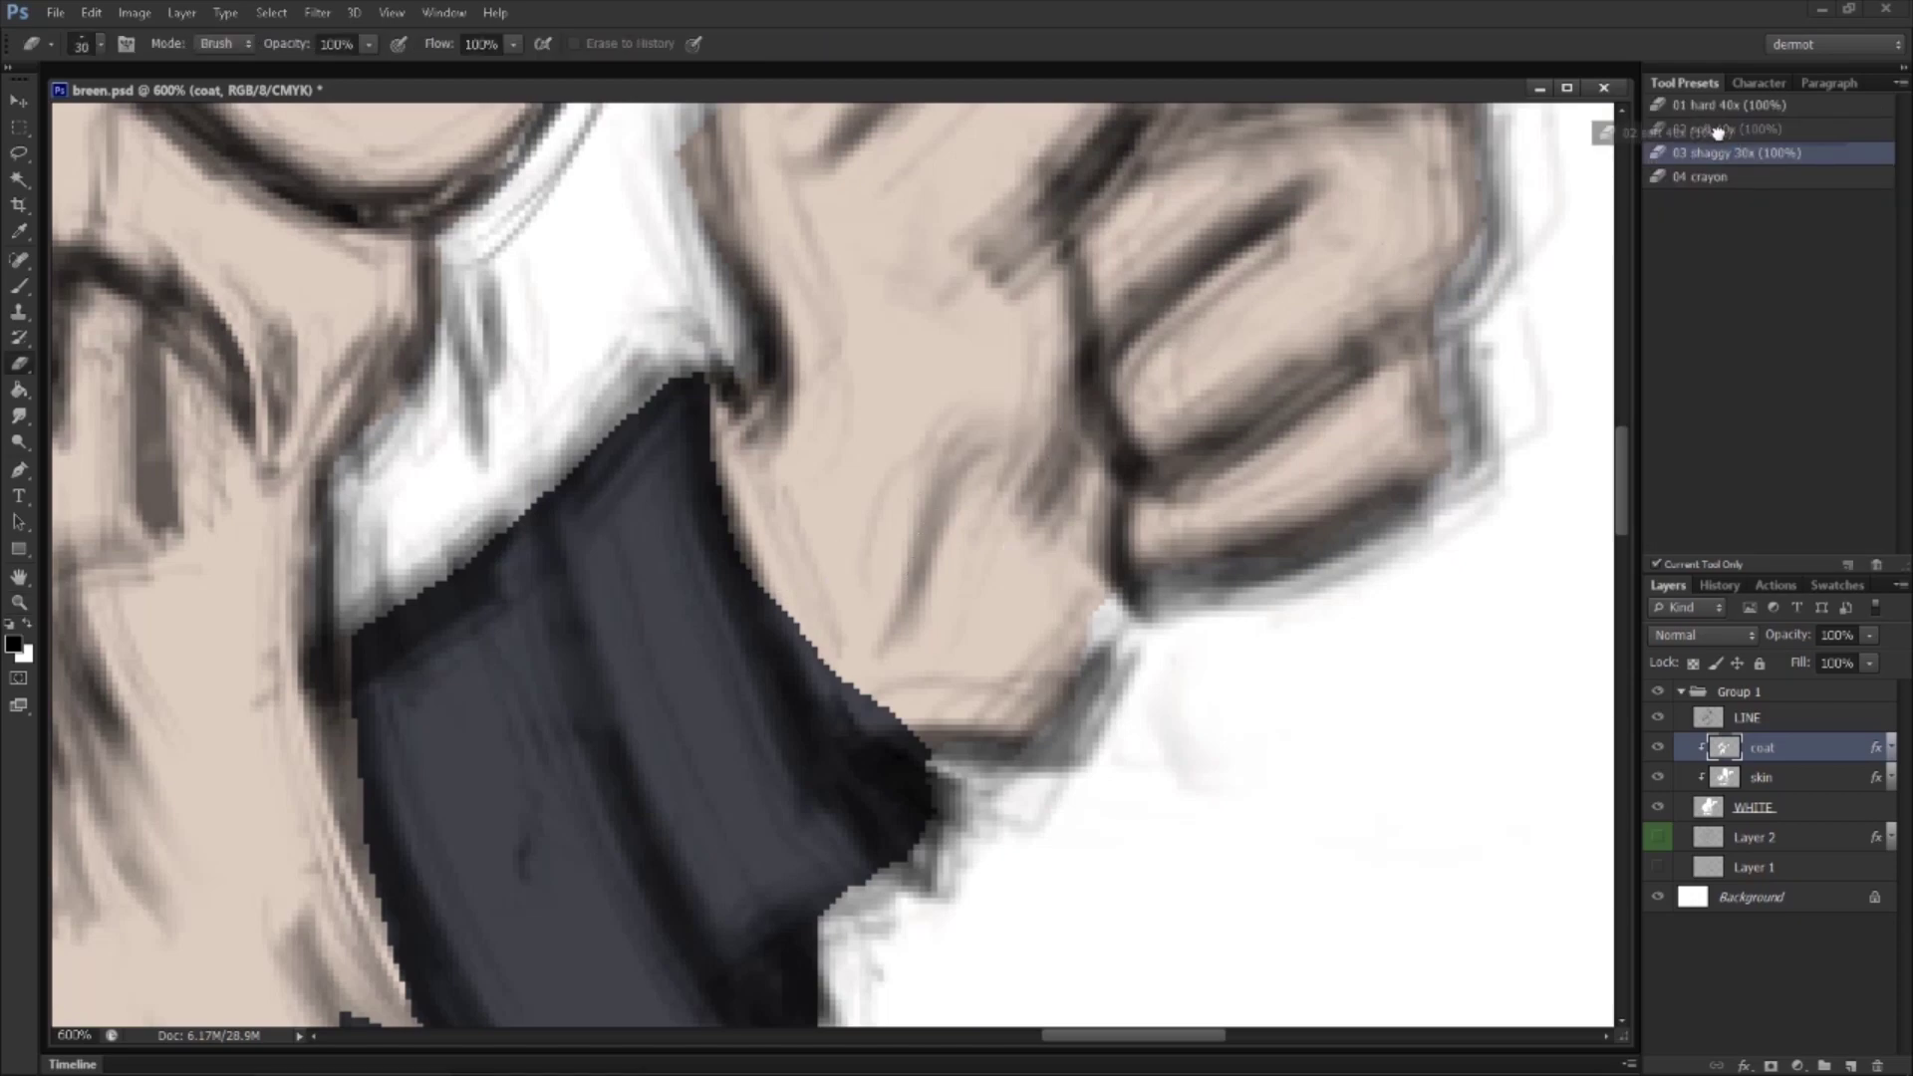
{"action": "left_click", "coordinate": [1694, 129]}
{"action": "key", "text": "bracketleft"}
{"action": "key", "text": "bracketleft"}
{"action": "key", "text": "bracketleft"}
{"action": "key", "text": "bracketleft"}
{"action": "key", "text": "bracketleft"}
{"action": "mouse_move", "coordinate": [785, 559]}
{"action": "left_mouse_down"}
{"action": "mouse_move", "coordinate": [875, 687]}
{"action": "mouse_move", "coordinate": [806, 614]}
{"action": "mouse_move", "coordinate": [825, 657]}
{"action": "mouse_move", "coordinate": [922, 712]}
{"action": "left_mouse_up"}
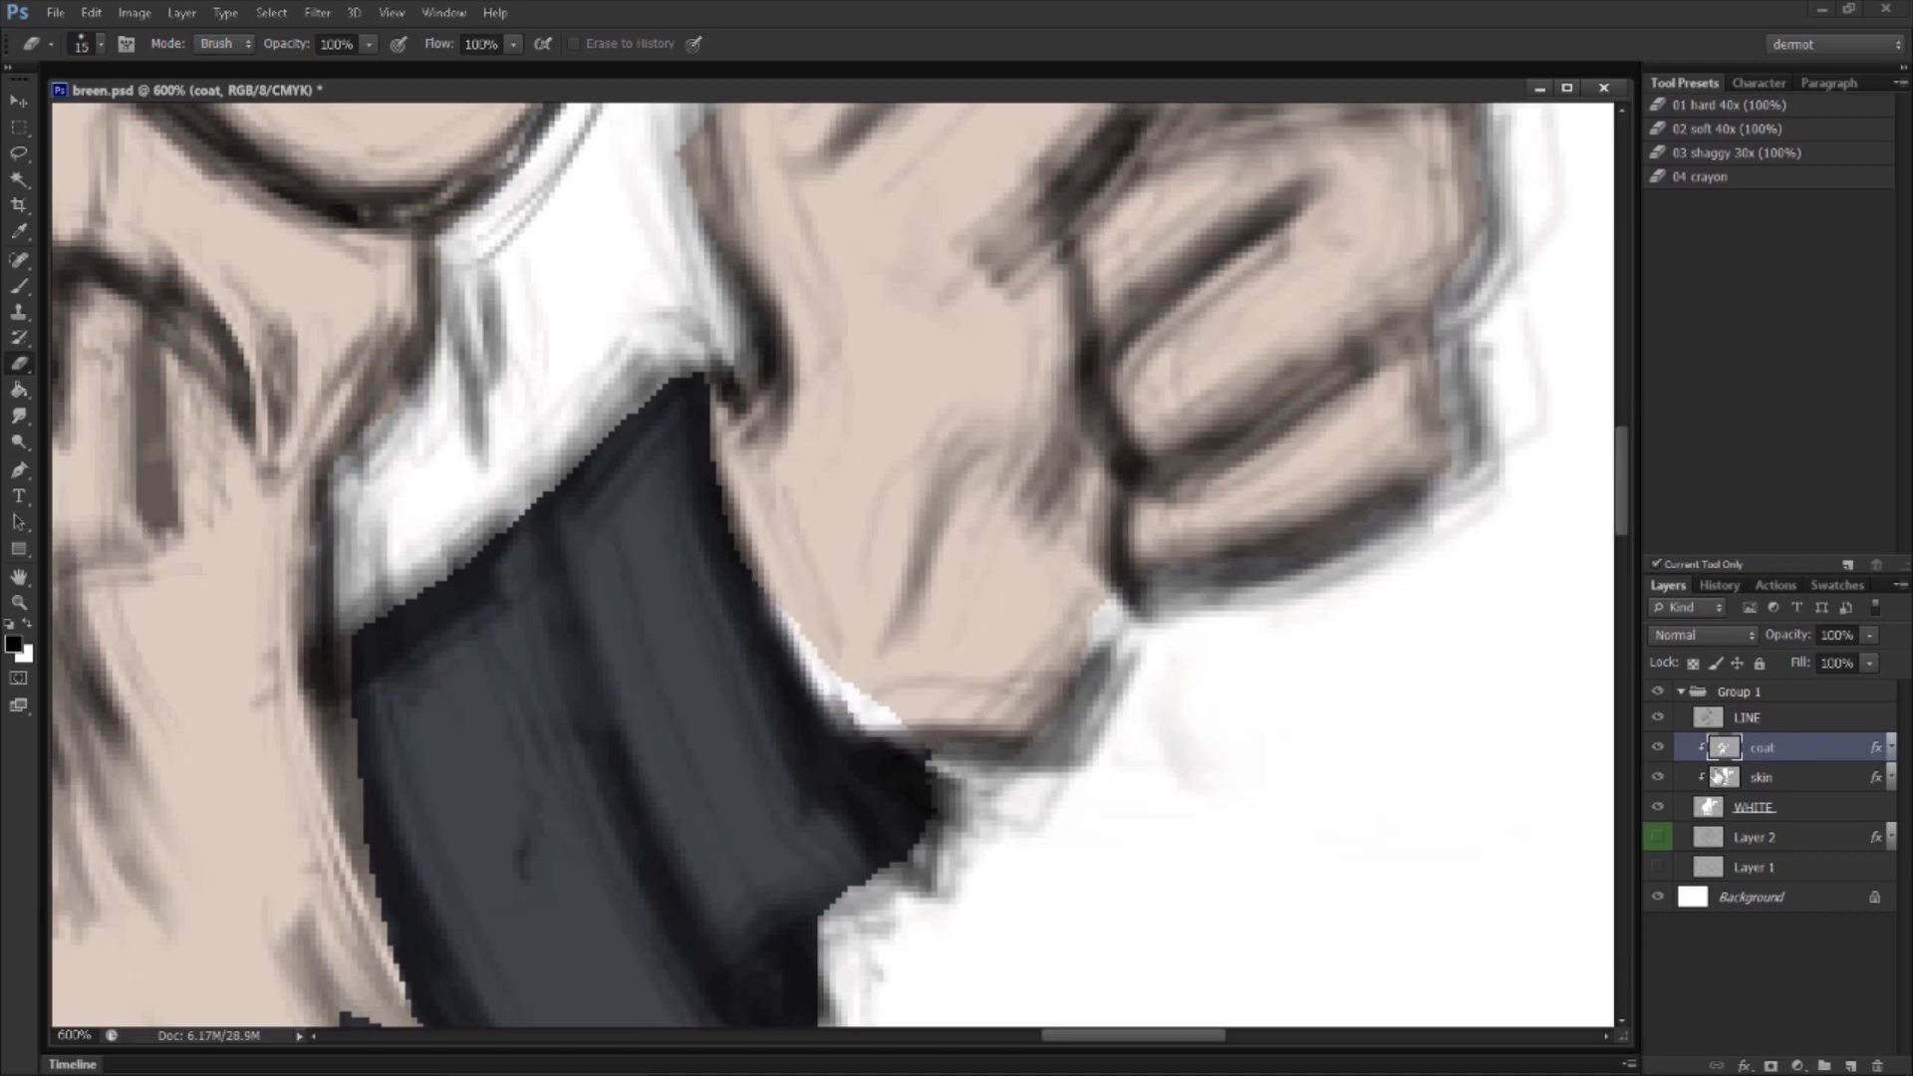
Step: Fill the gap at the raised wrist on the skin layer, painting white with the hard 15x brush preset
{"action": "left_click", "coordinate": [1759, 789]}
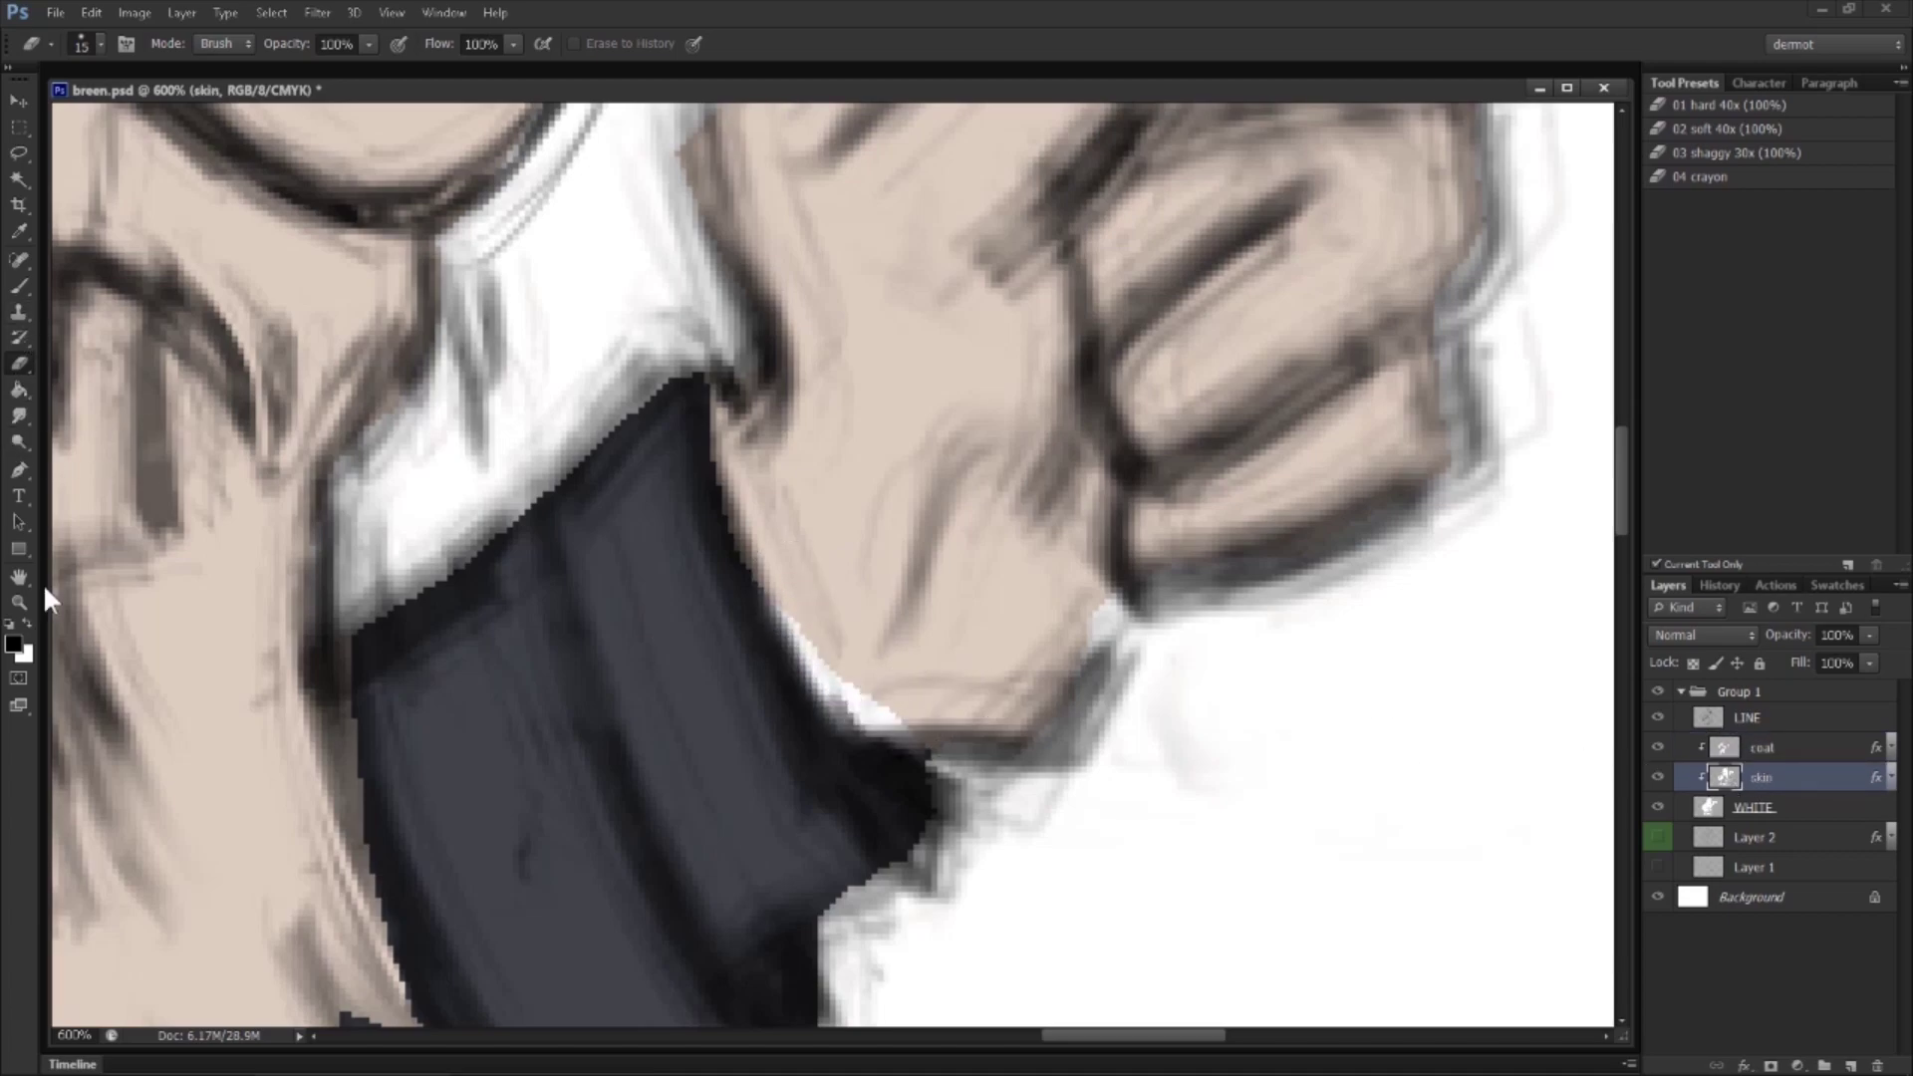
{"action": "left_click", "coordinate": [28, 622]}
{"action": "left_click", "coordinate": [18, 312]}
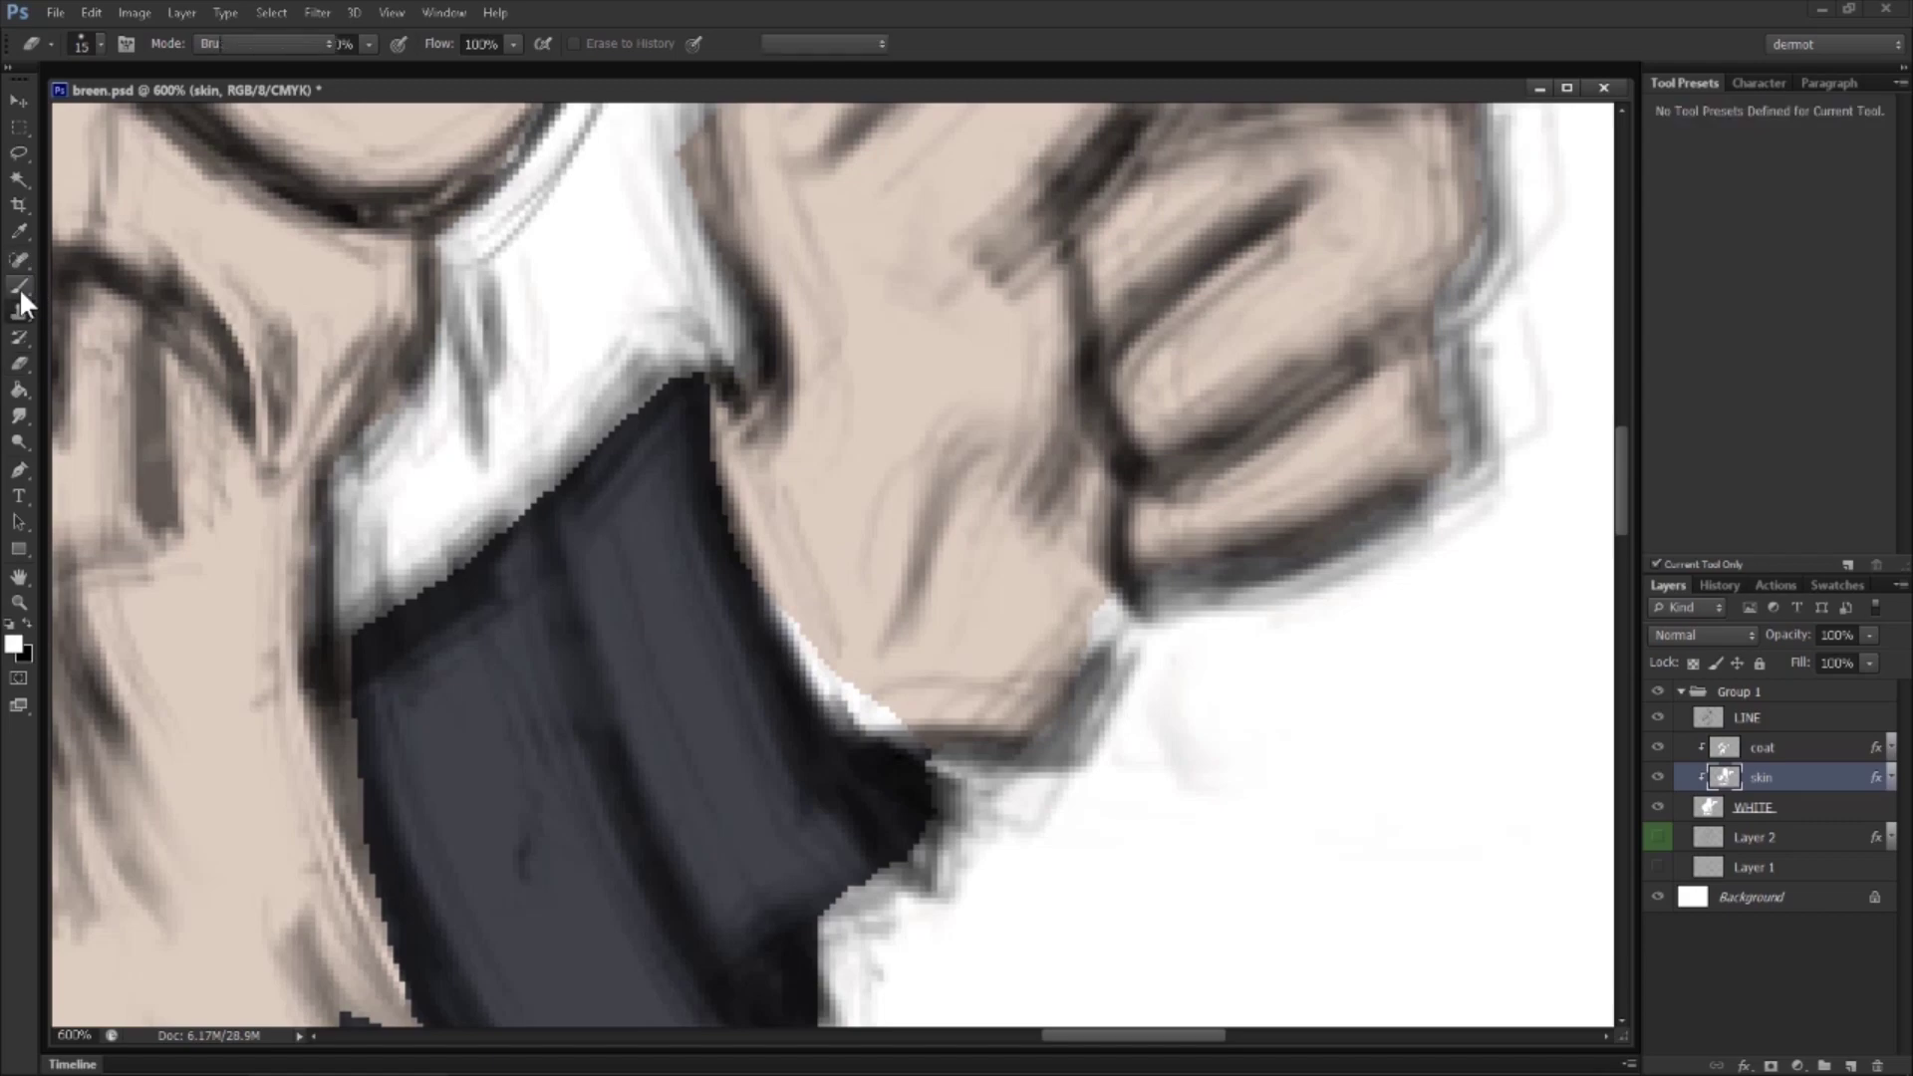
{"action": "left_click", "coordinate": [22, 286]}
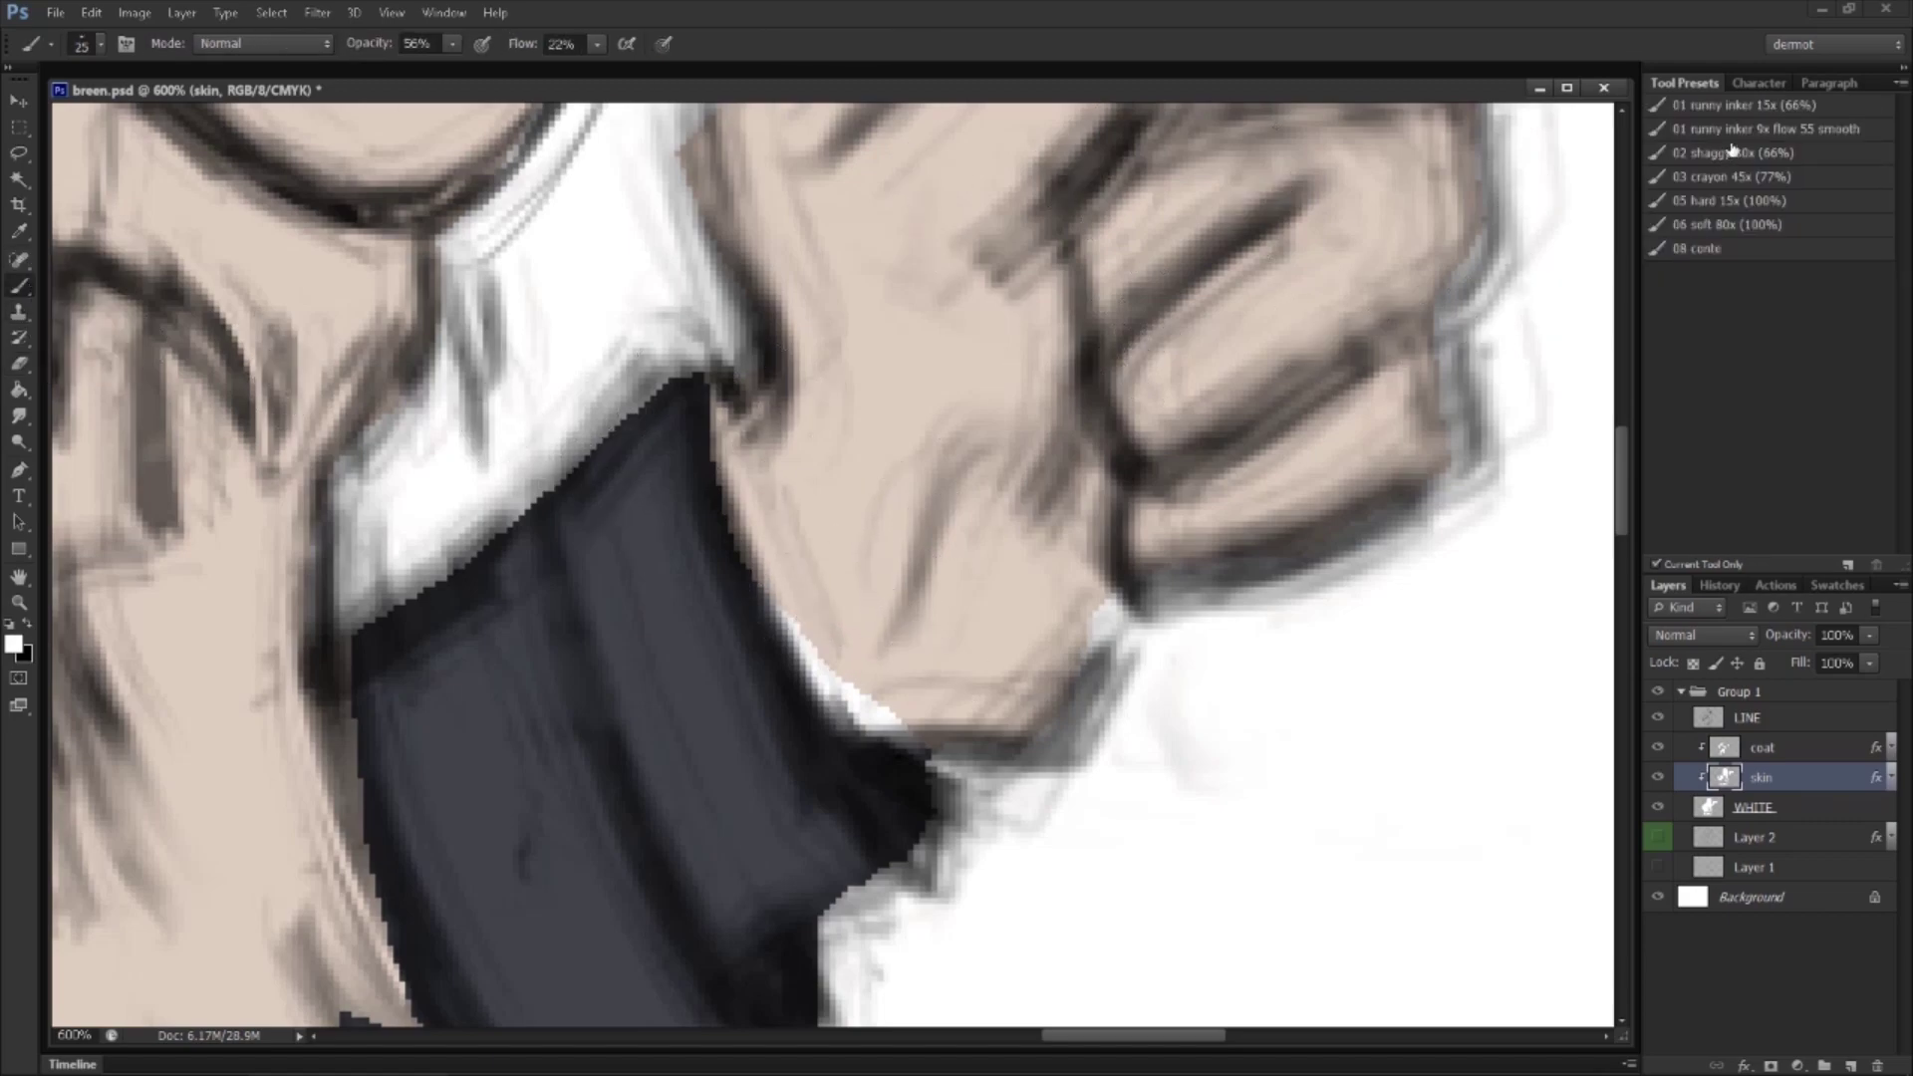
{"action": "left_click", "coordinate": [1734, 204]}
{"action": "mouse_move", "coordinate": [820, 632]}
{"action": "left_mouse_down"}
{"action": "mouse_move", "coordinate": [857, 691]}
{"action": "mouse_move", "coordinate": [834, 656]}
{"action": "mouse_move", "coordinate": [931, 728]}
{"action": "left_mouse_up"}
{"action": "key", "text": "z"}
{"action": "left_click_drag", "start_coordinate": [1011, 568], "coordinate": [812, 620]}
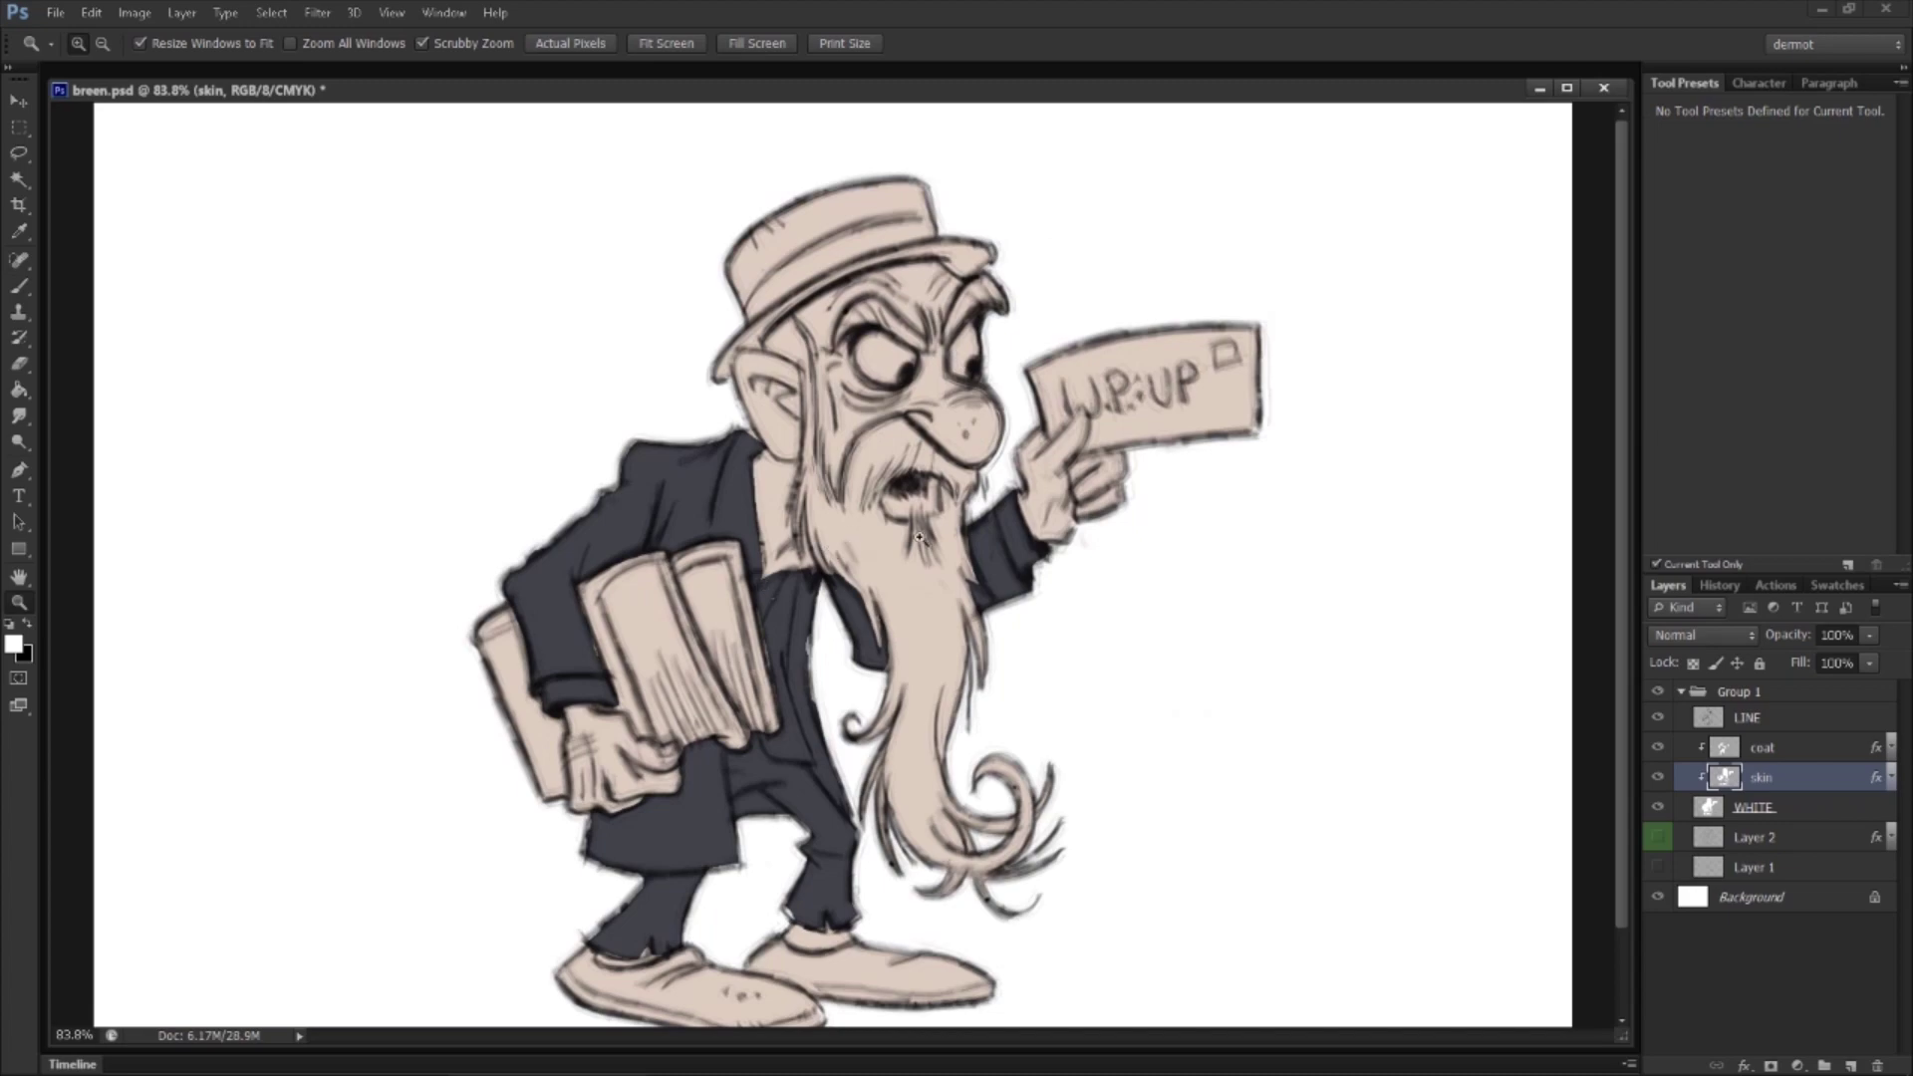
Step: Lasso the cuff above the hand holding the books on the coat layer
{"action": "left_click_drag", "start_coordinate": [879, 519], "coordinate": [776, 628]}
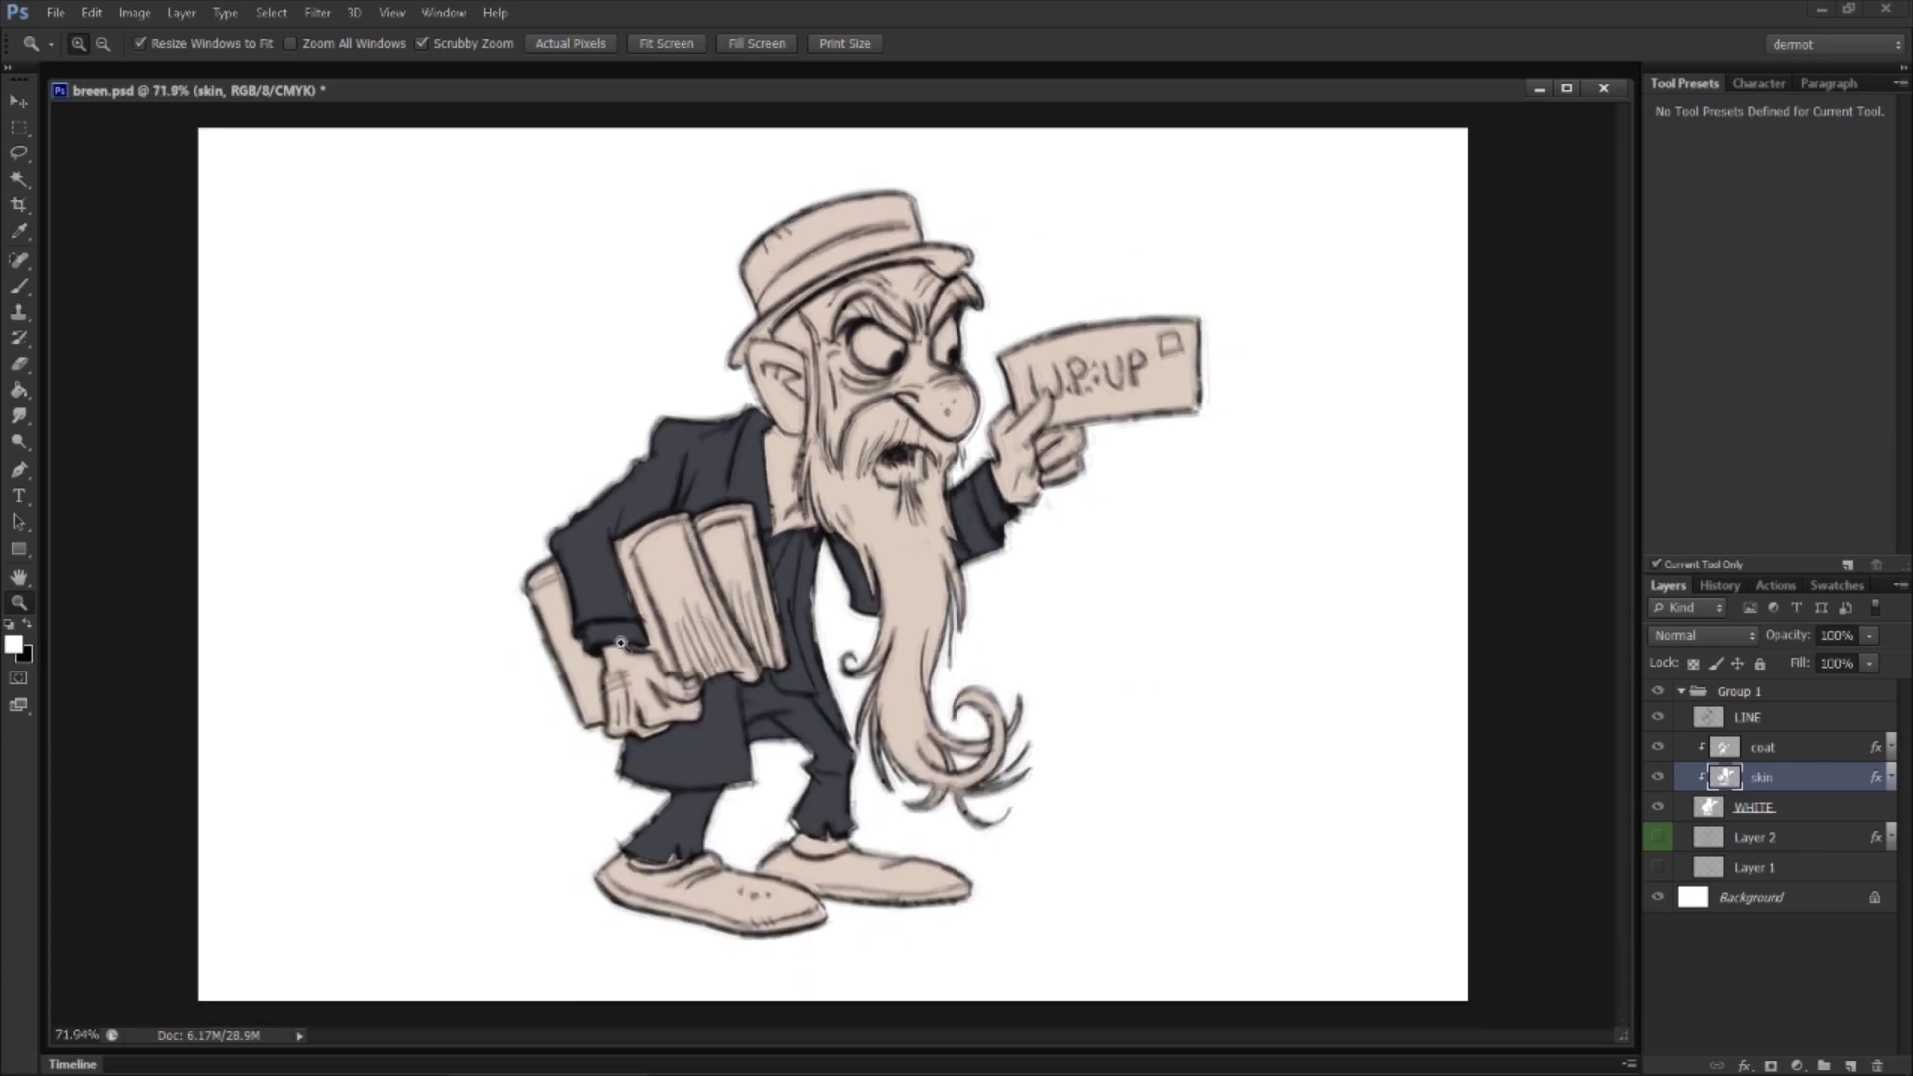
{"action": "left_click_drag", "start_coordinate": [620, 641], "coordinate": [604, 625]}
{"action": "left_click_drag", "start_coordinate": [703, 681], "coordinate": [334, 286]}
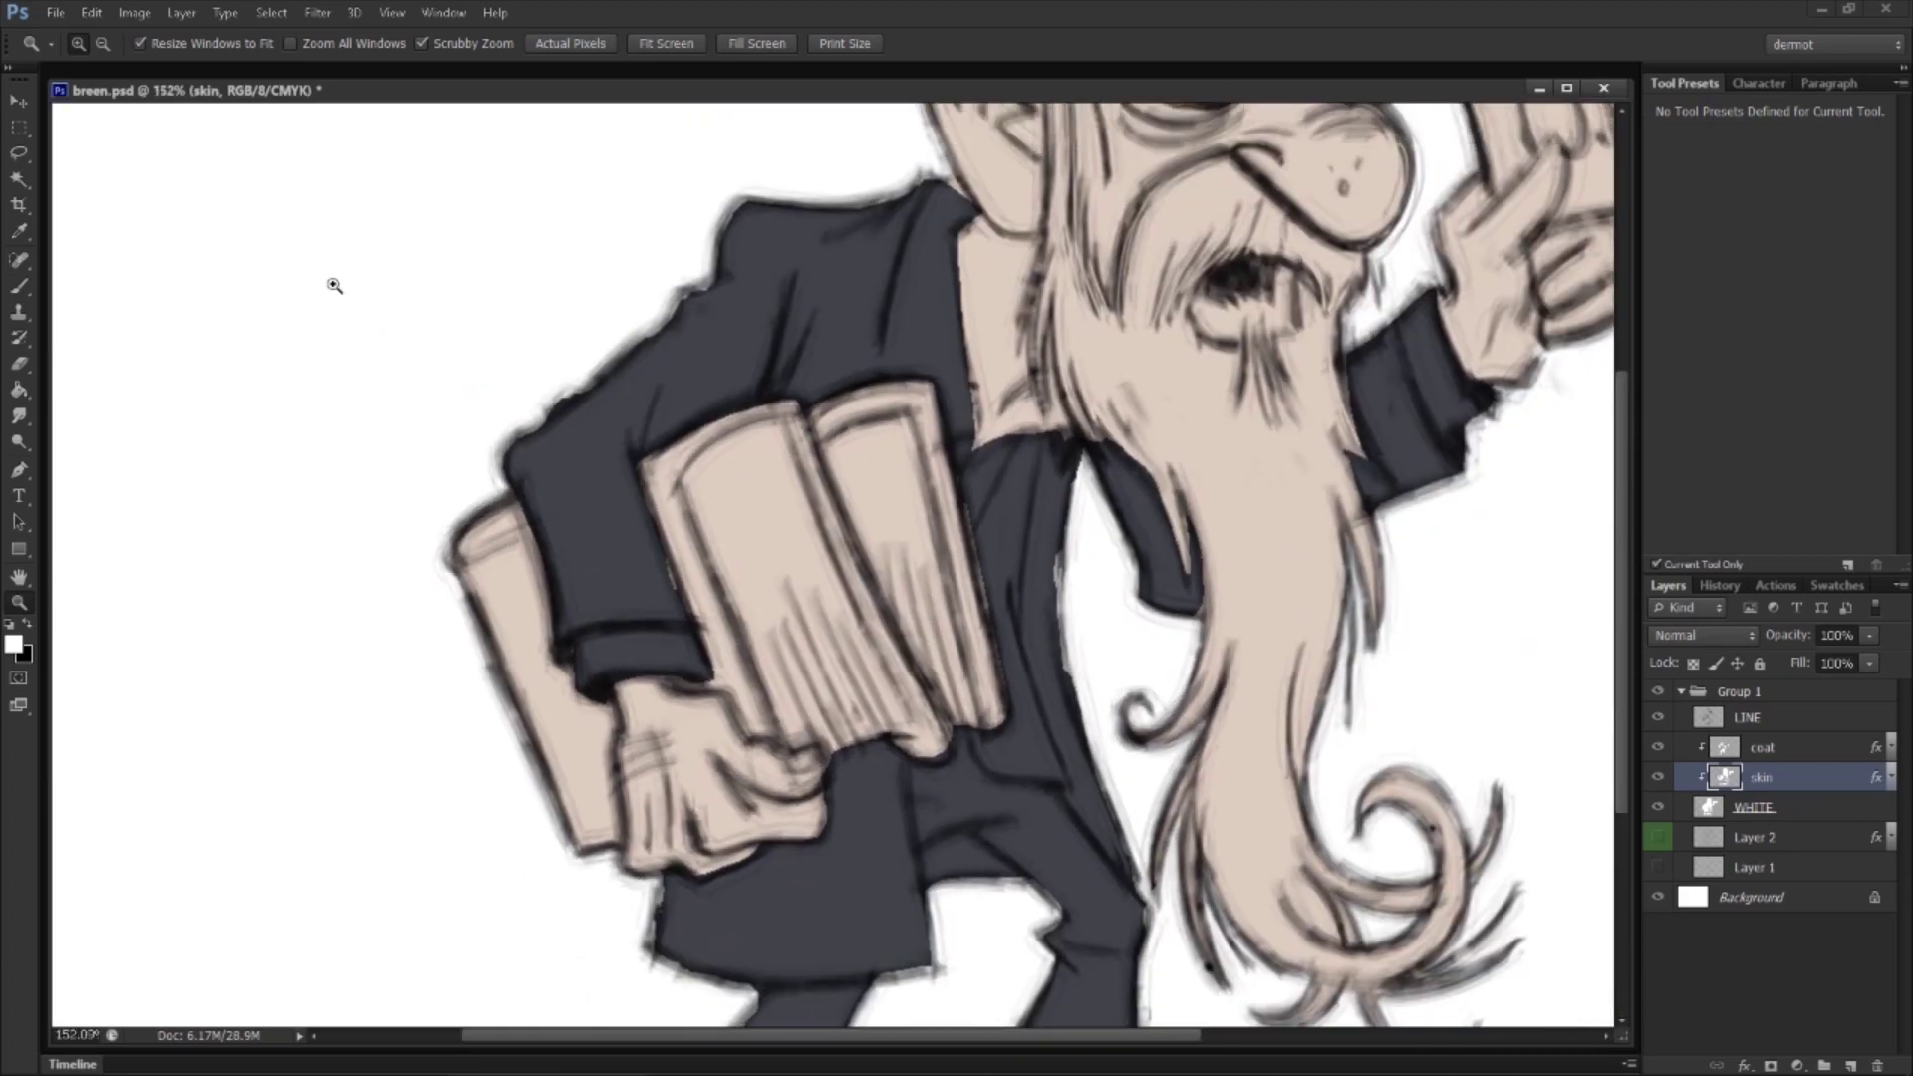
{"action": "left_click", "coordinate": [18, 153]}
{"action": "left_click", "coordinate": [1780, 748]}
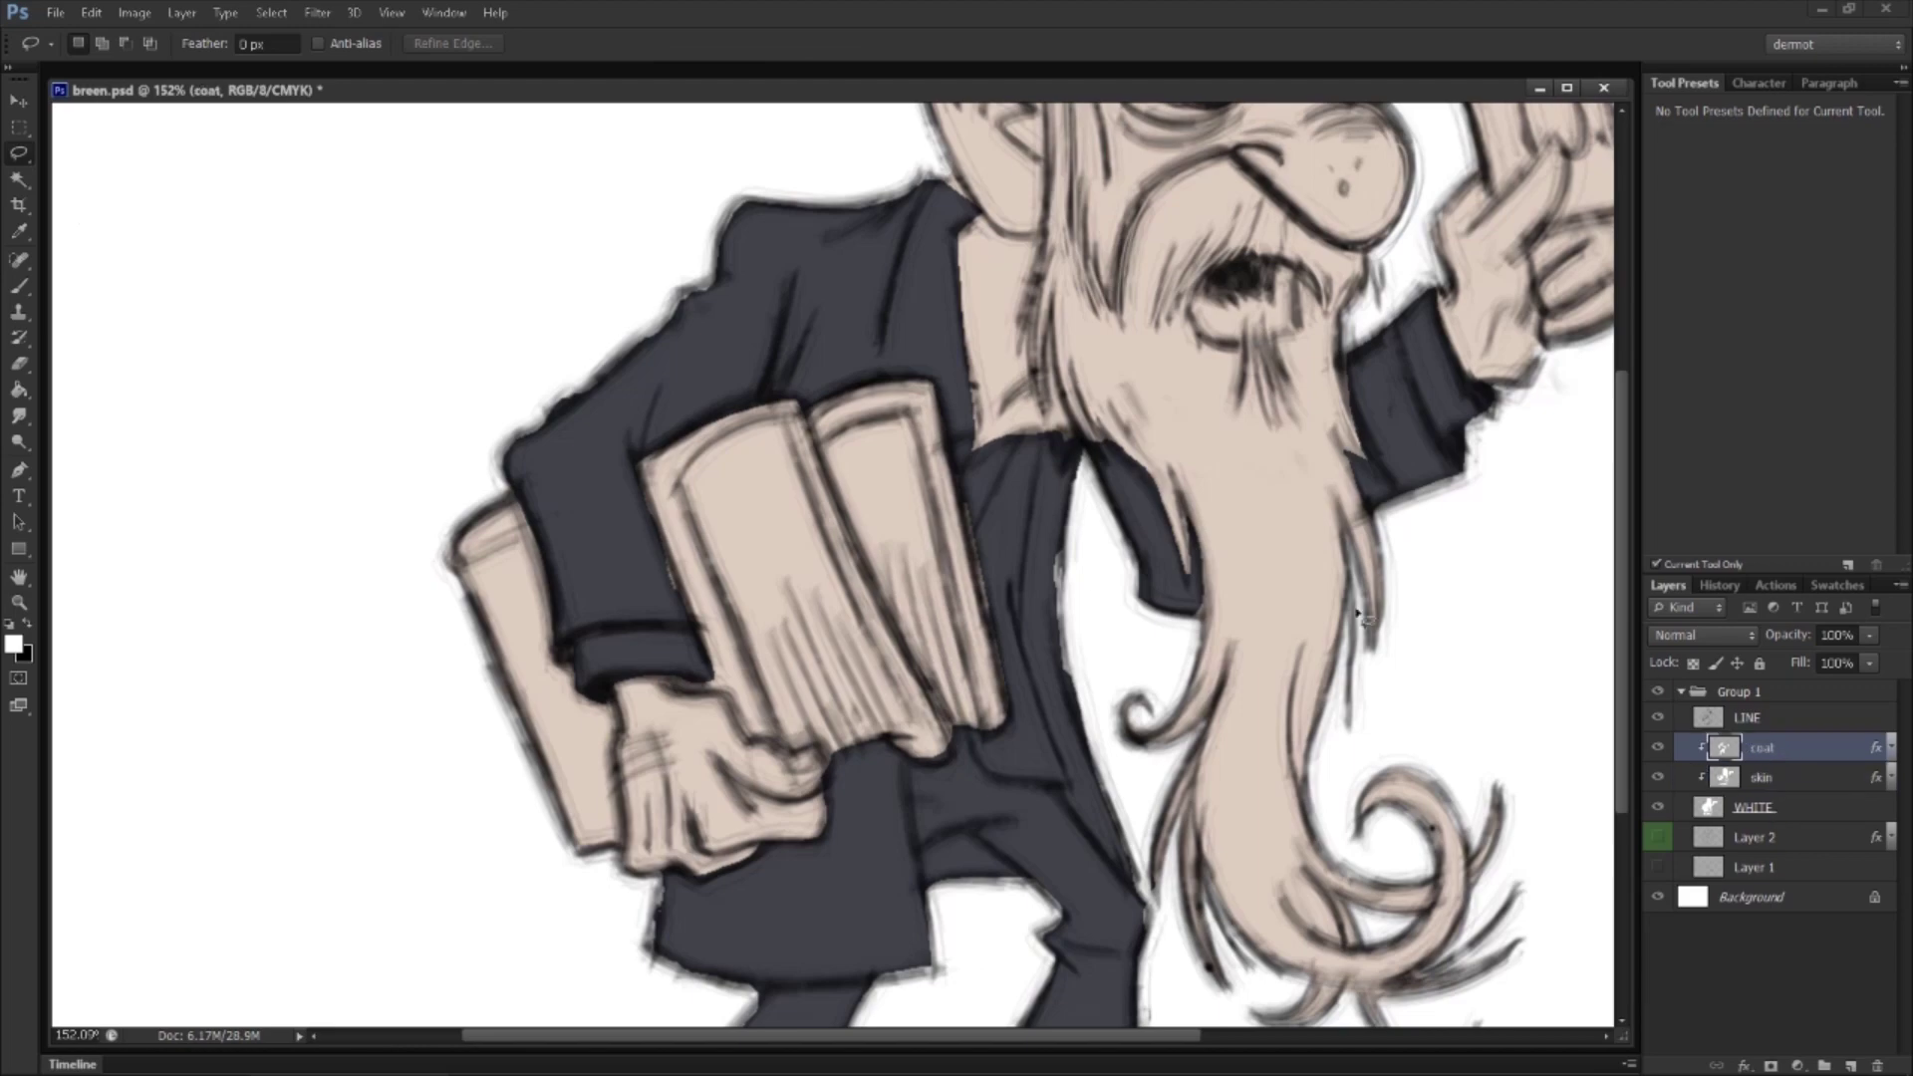
{"action": "mouse_move", "coordinate": [578, 685]}
{"action": "left_mouse_down"}
{"action": "mouse_move", "coordinate": [598, 633]}
{"action": "mouse_move", "coordinate": [709, 648]}
{"action": "mouse_move", "coordinate": [593, 720]}
{"action": "mouse_move", "coordinate": [564, 713]}
{"action": "left_mouse_up"}
Step: Add the raised arm's cuff and the collar area between the books and beard to the selection
{"action": "scroll", "coordinate": [1186, 461], "scroll_direction": "up", "scroll_amount": 2}
{"action": "scroll", "coordinate": [1186, 460], "scroll_direction": "right", "scroll_amount": 5}
{"action": "key", "text": "shift"}
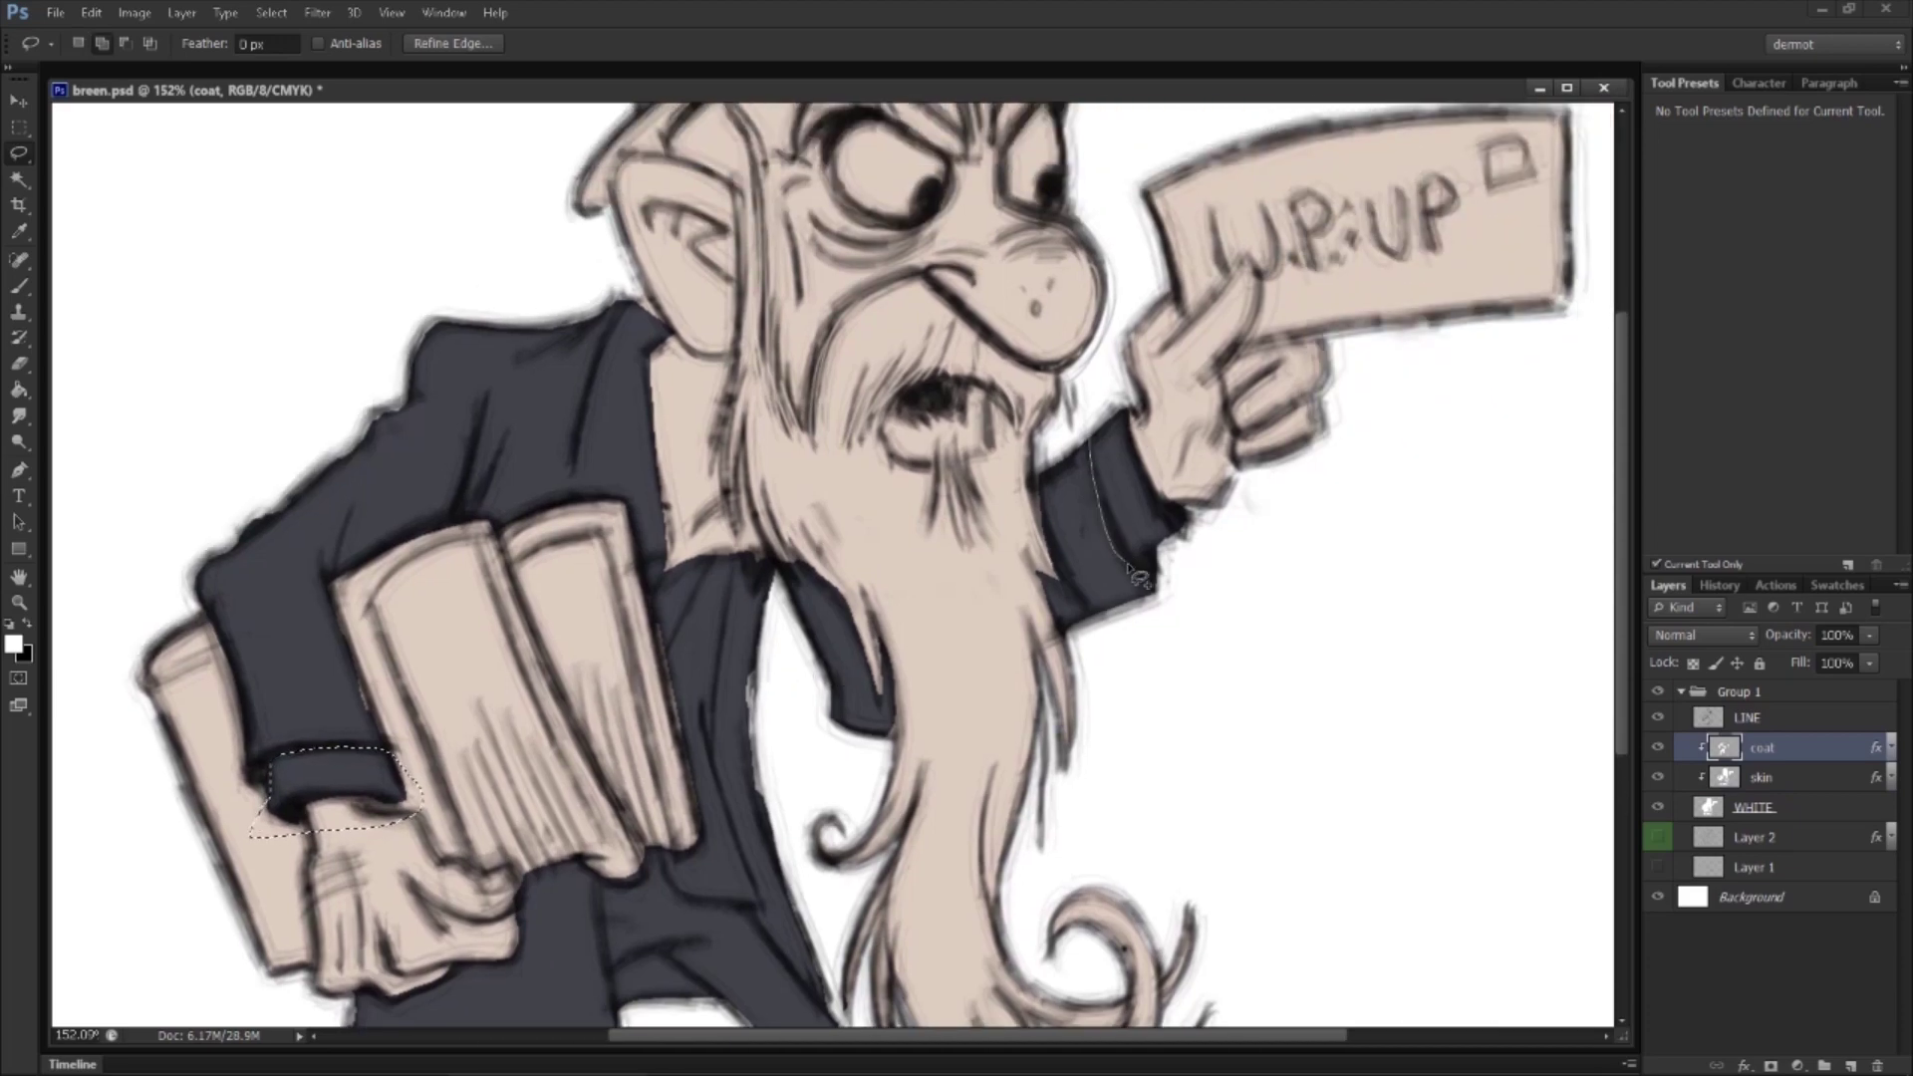
{"action": "left_click_drag", "start_coordinate": [1143, 420], "coordinate": [1113, 369]}
{"action": "mouse_move", "coordinate": [566, 488]}
{"action": "left_mouse_down"}
{"action": "mouse_move", "coordinate": [632, 323]}
{"action": "mouse_move", "coordinate": [708, 440]}
{"action": "mouse_move", "coordinate": [694, 544]}
{"action": "mouse_move", "coordinate": [658, 595]}
{"action": "mouse_move", "coordinate": [601, 510]}
{"action": "mouse_move", "coordinate": [643, 573]}
{"action": "mouse_move", "coordinate": [657, 653]}
{"action": "mouse_move", "coordinate": [733, 568]}
{"action": "mouse_move", "coordinate": [776, 576]}
{"action": "mouse_move", "coordinate": [700, 451]}
{"action": "left_mouse_up"}
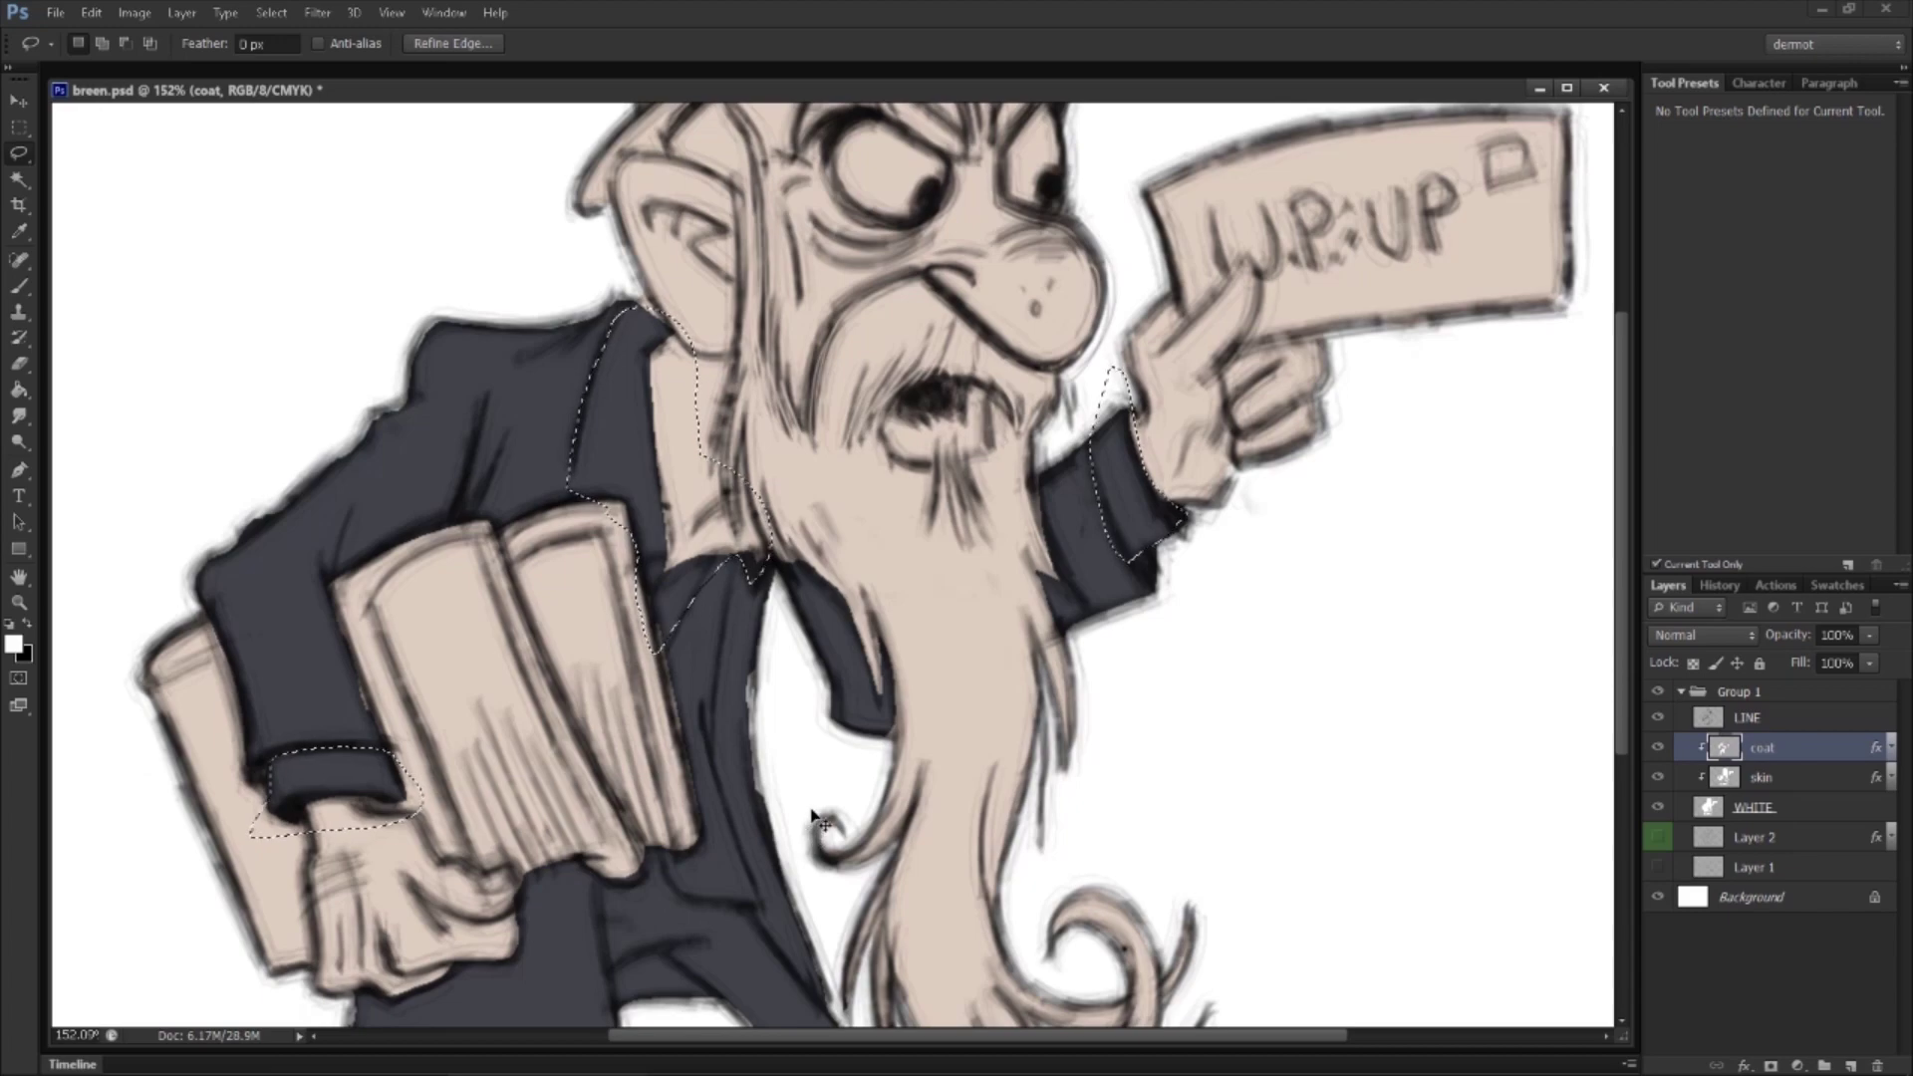
Step: Move the selected cuffs and collar onto a new layer clipped above the coat and name it shirt
{"action": "key", "text": "Delete"}
{"action": "key", "text": "ctrl+d"}
{"action": "key", "text": "ctrl+shift+alt+n"}
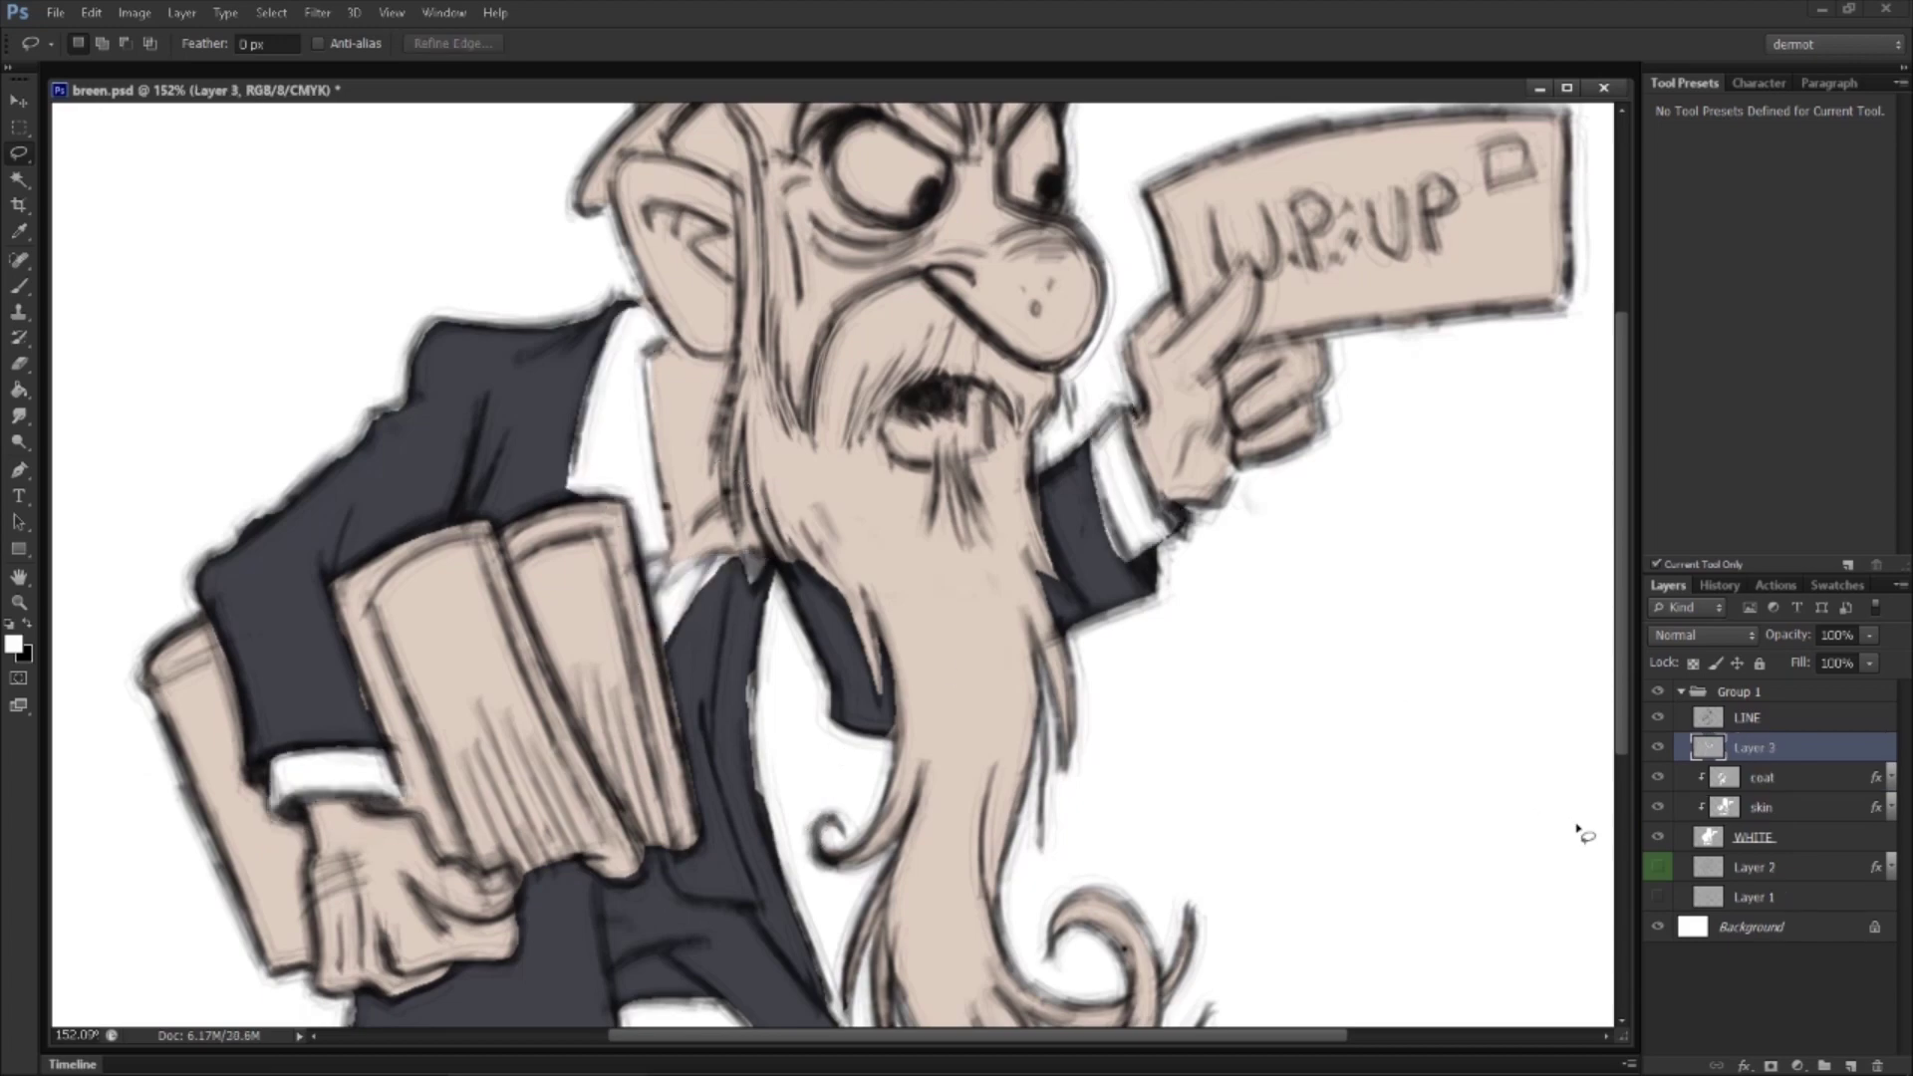
{"action": "left_click", "coordinate": [1766, 763], "text": "alt"}
{"action": "double_click", "coordinate": [1758, 748]}
{"action": "type", "text": "shirt"}
{"action": "key", "text": "Return"}
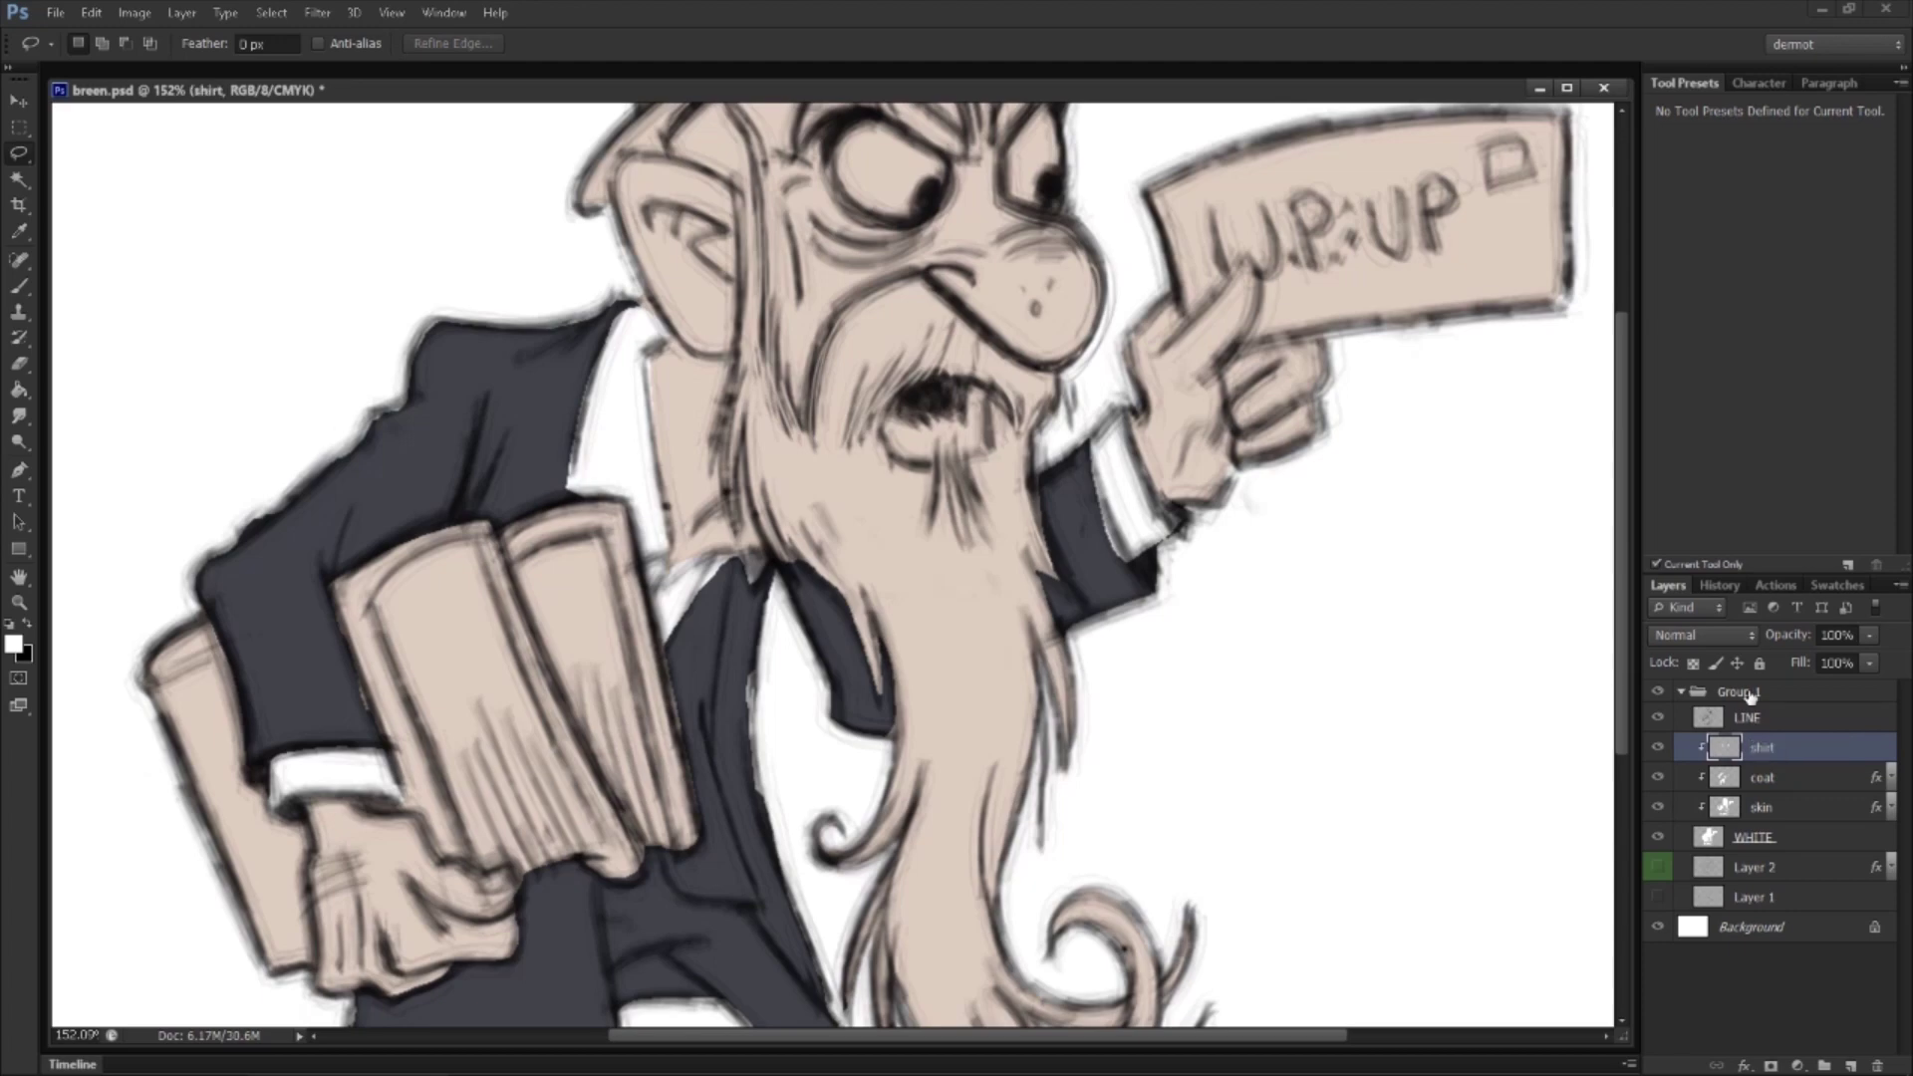
Step: Apply a Color Overlay in grey-green a1a392 to the shirt layer and collapse its effects list
{"action": "right_click", "coordinate": [1762, 762]}
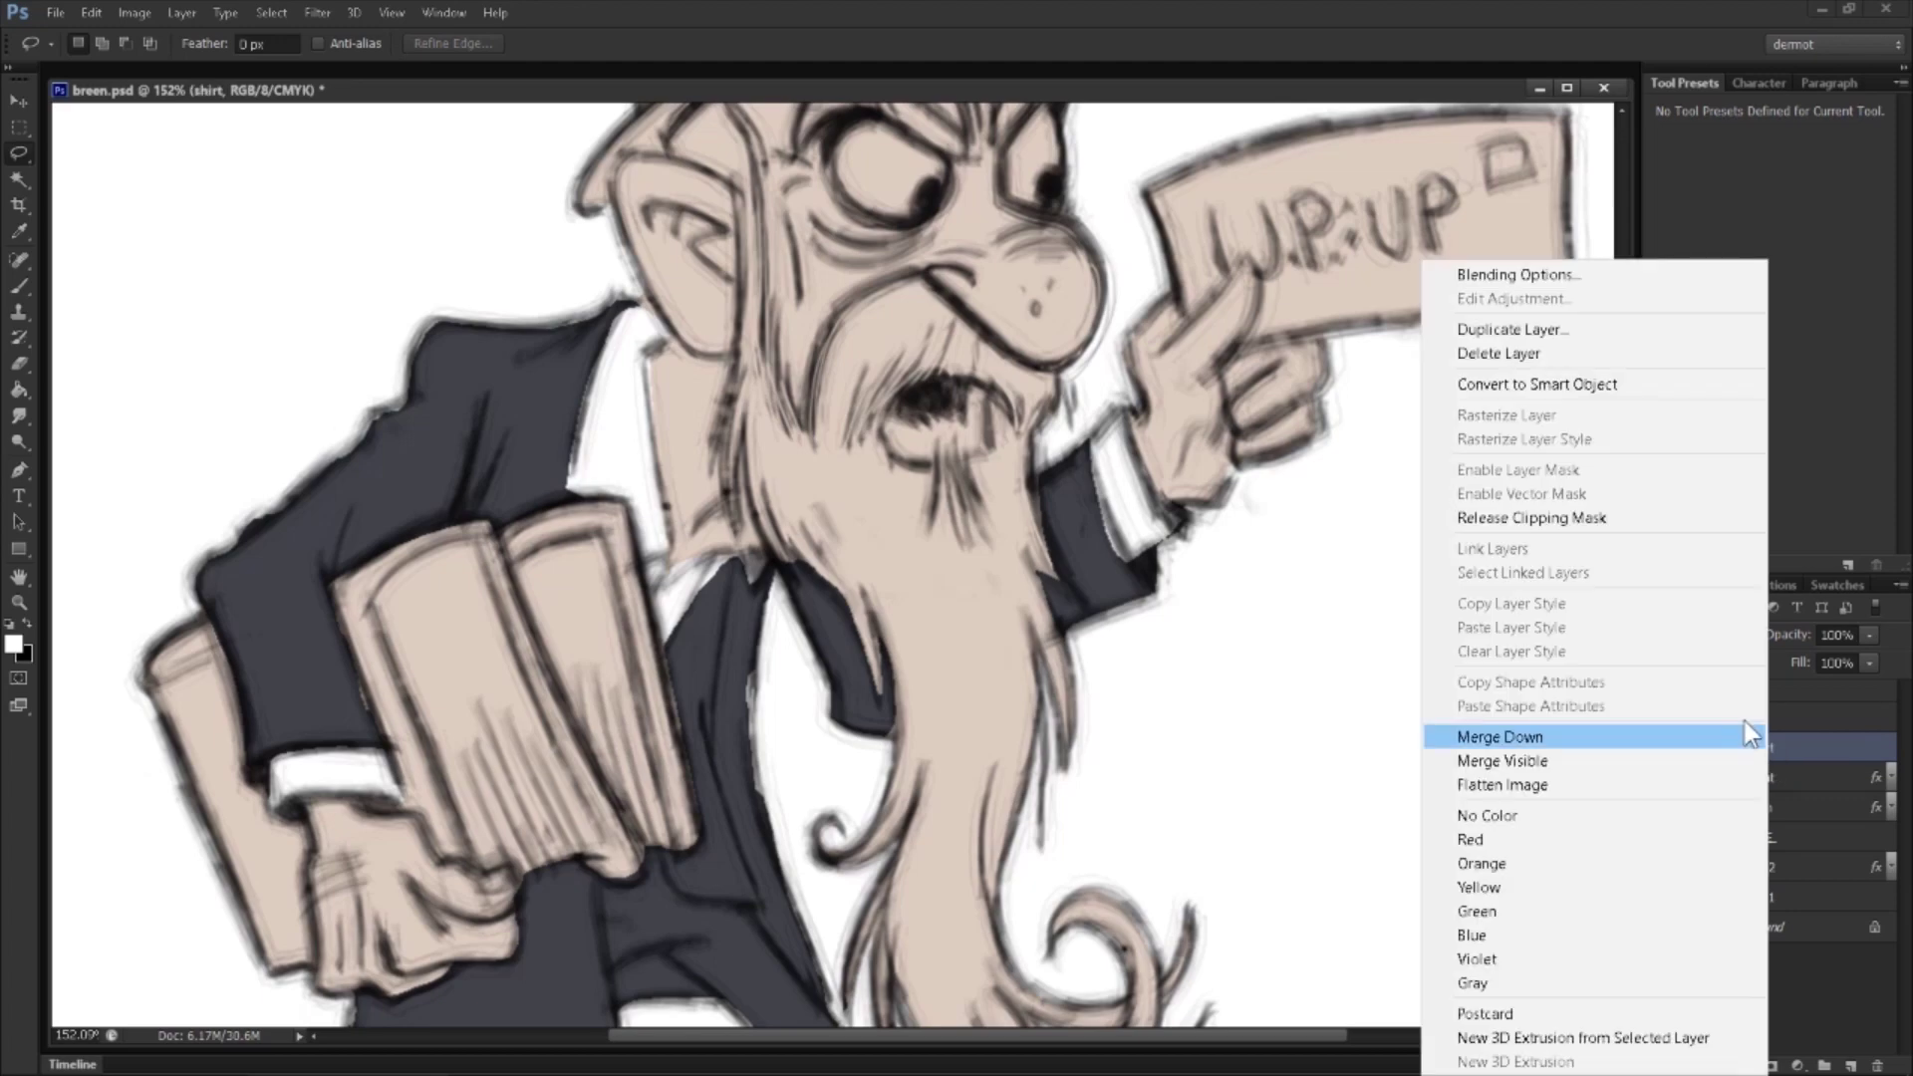
{"action": "left_click", "coordinate": [1605, 277]}
{"action": "left_click", "coordinate": [1210, 428]}
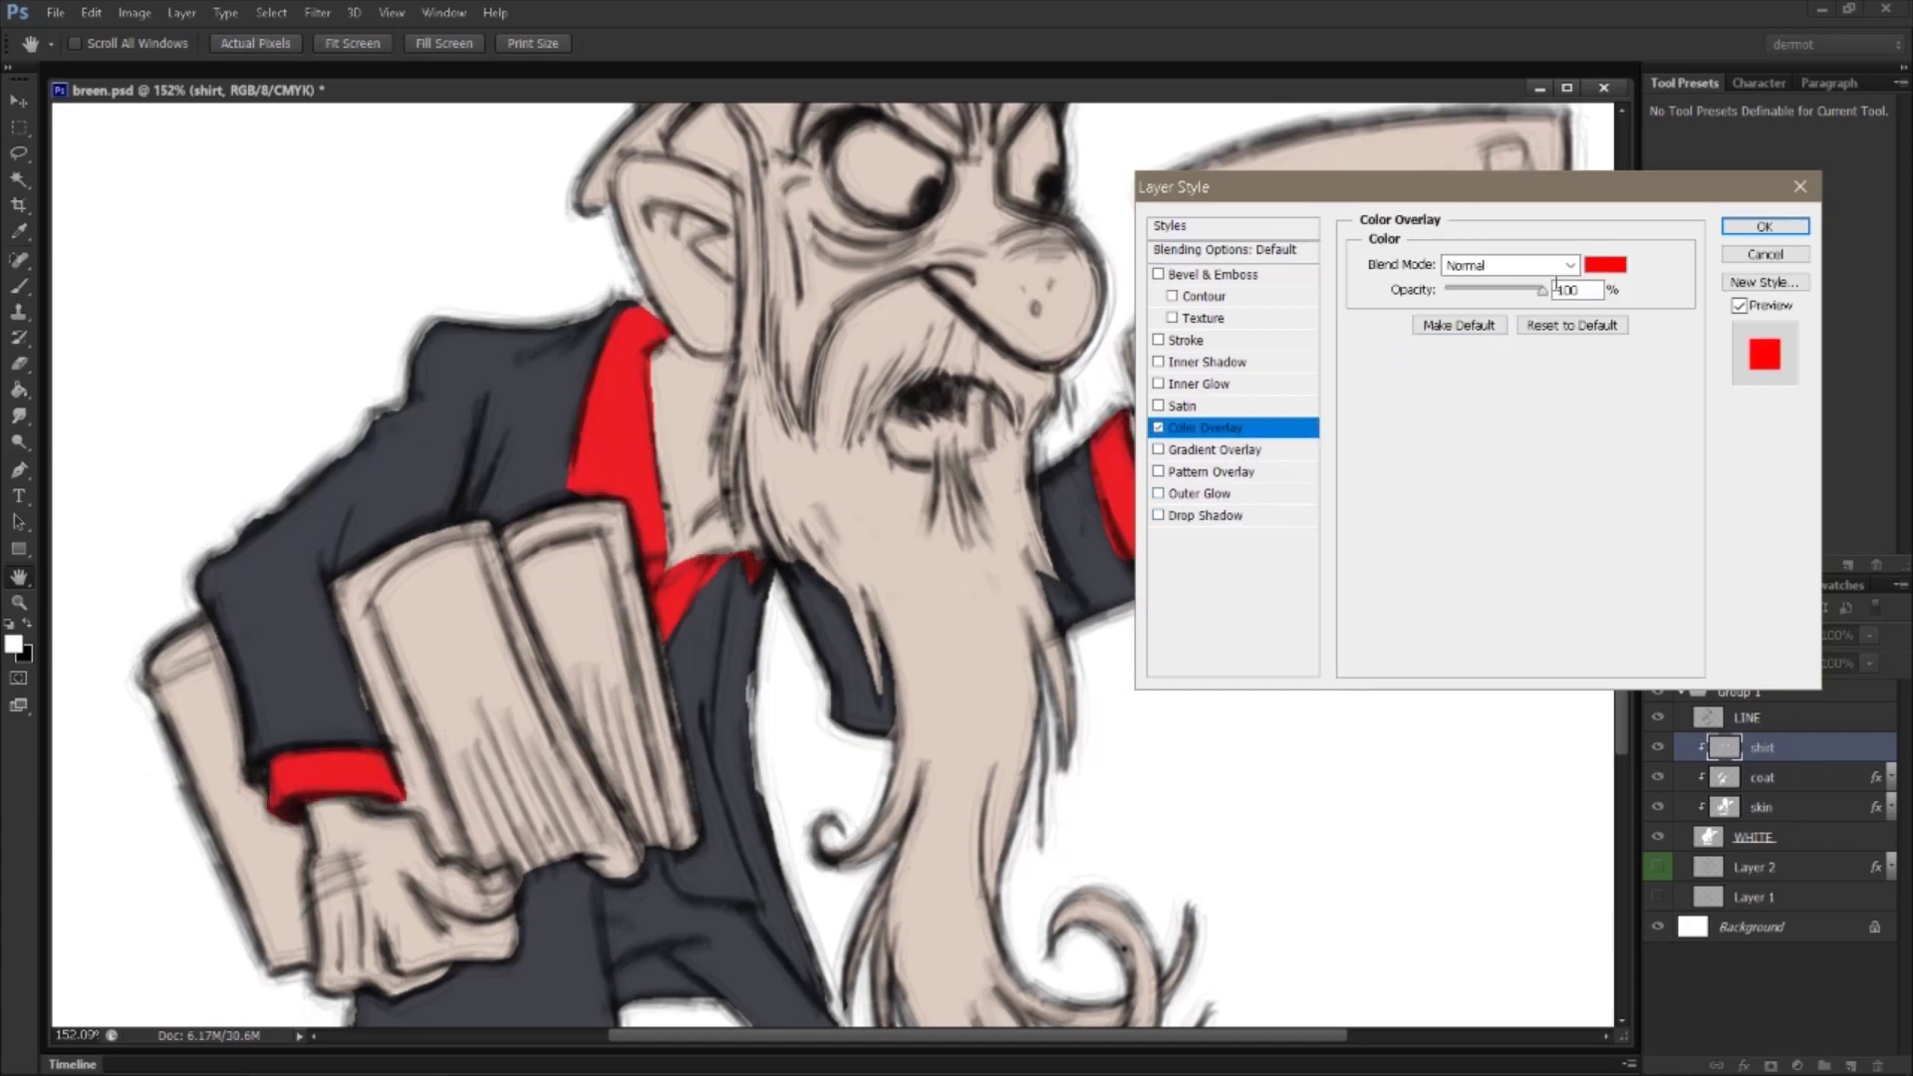
{"action": "left_click", "coordinate": [1596, 273]}
{"action": "left_click", "coordinate": [1552, 428]}
{"action": "left_click_drag", "start_coordinate": [1305, 249], "coordinate": [1301, 312]}
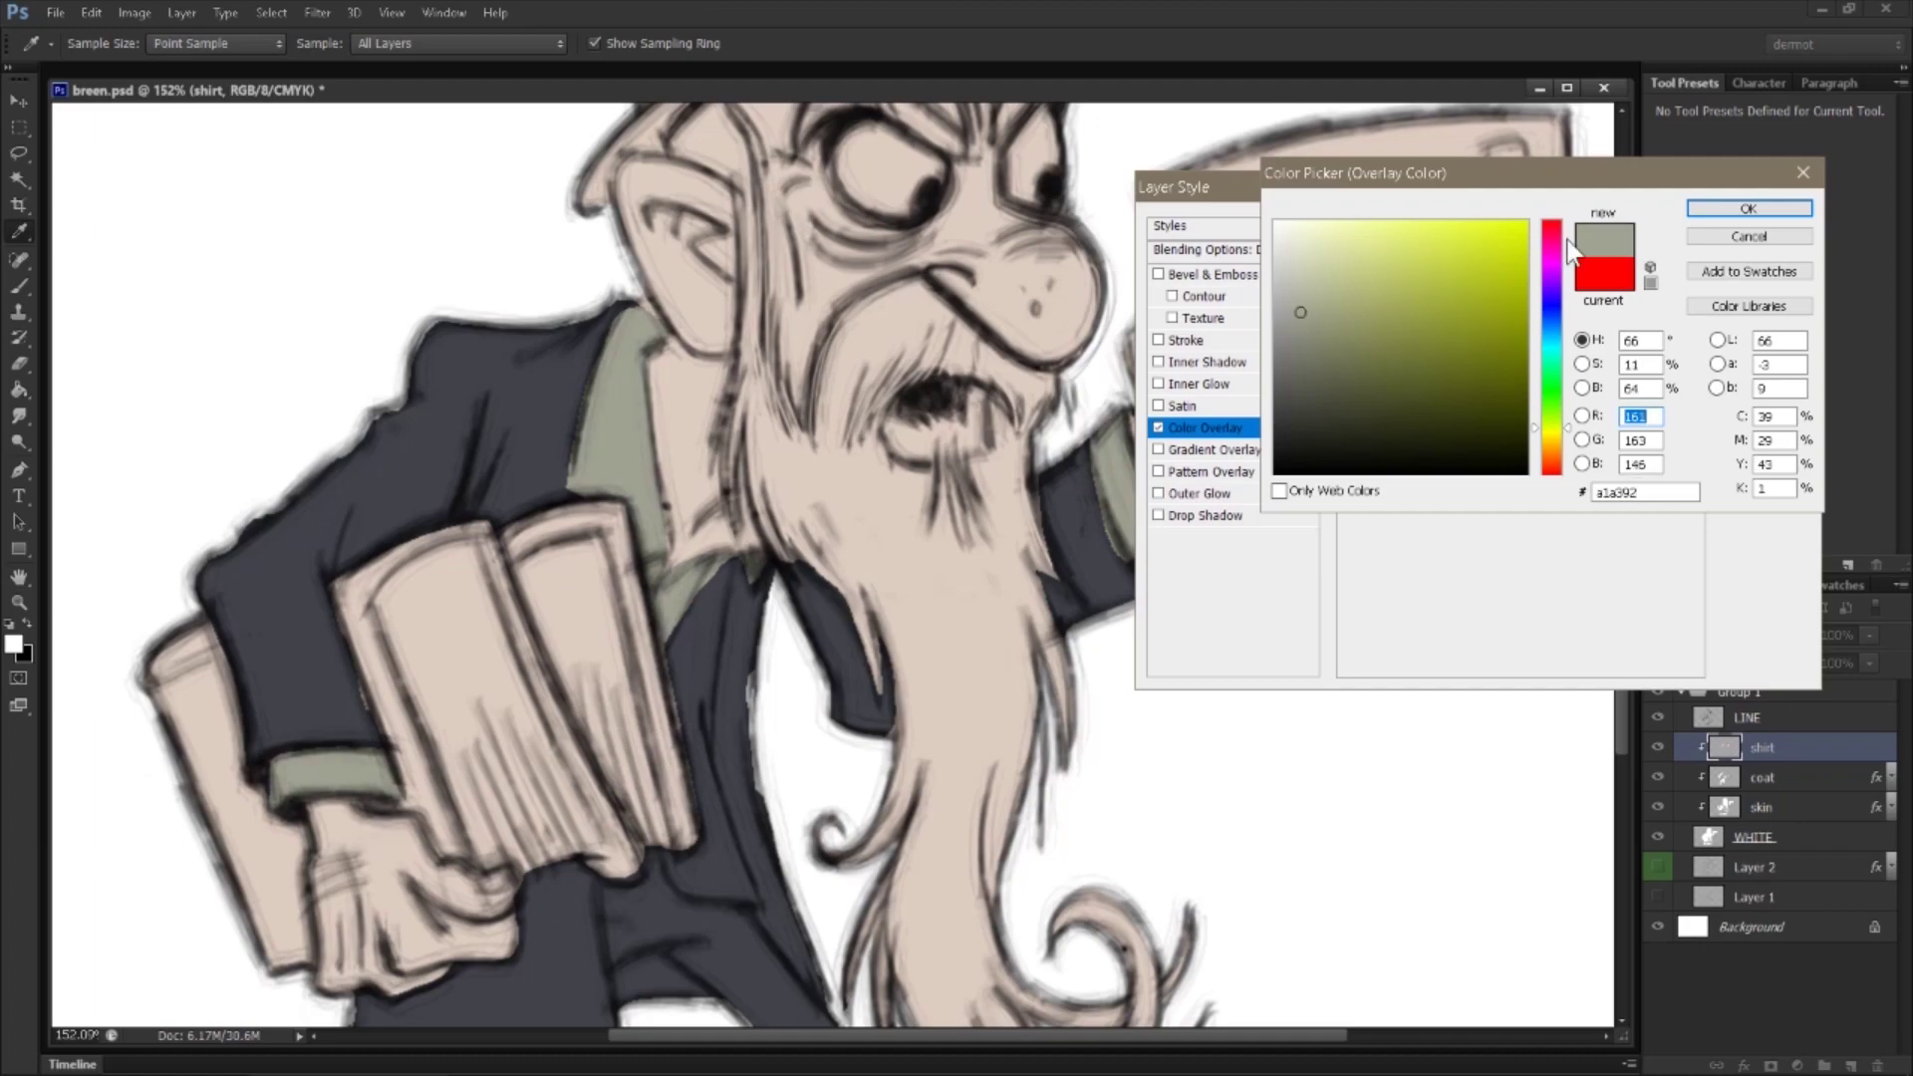
{"action": "left_click", "coordinate": [1749, 208]}
{"action": "left_click", "coordinate": [1756, 226]}
{"action": "key", "text": "z"}
{"action": "scroll", "coordinate": [1234, 717], "scroll_direction": "down", "scroll_amount": 4}
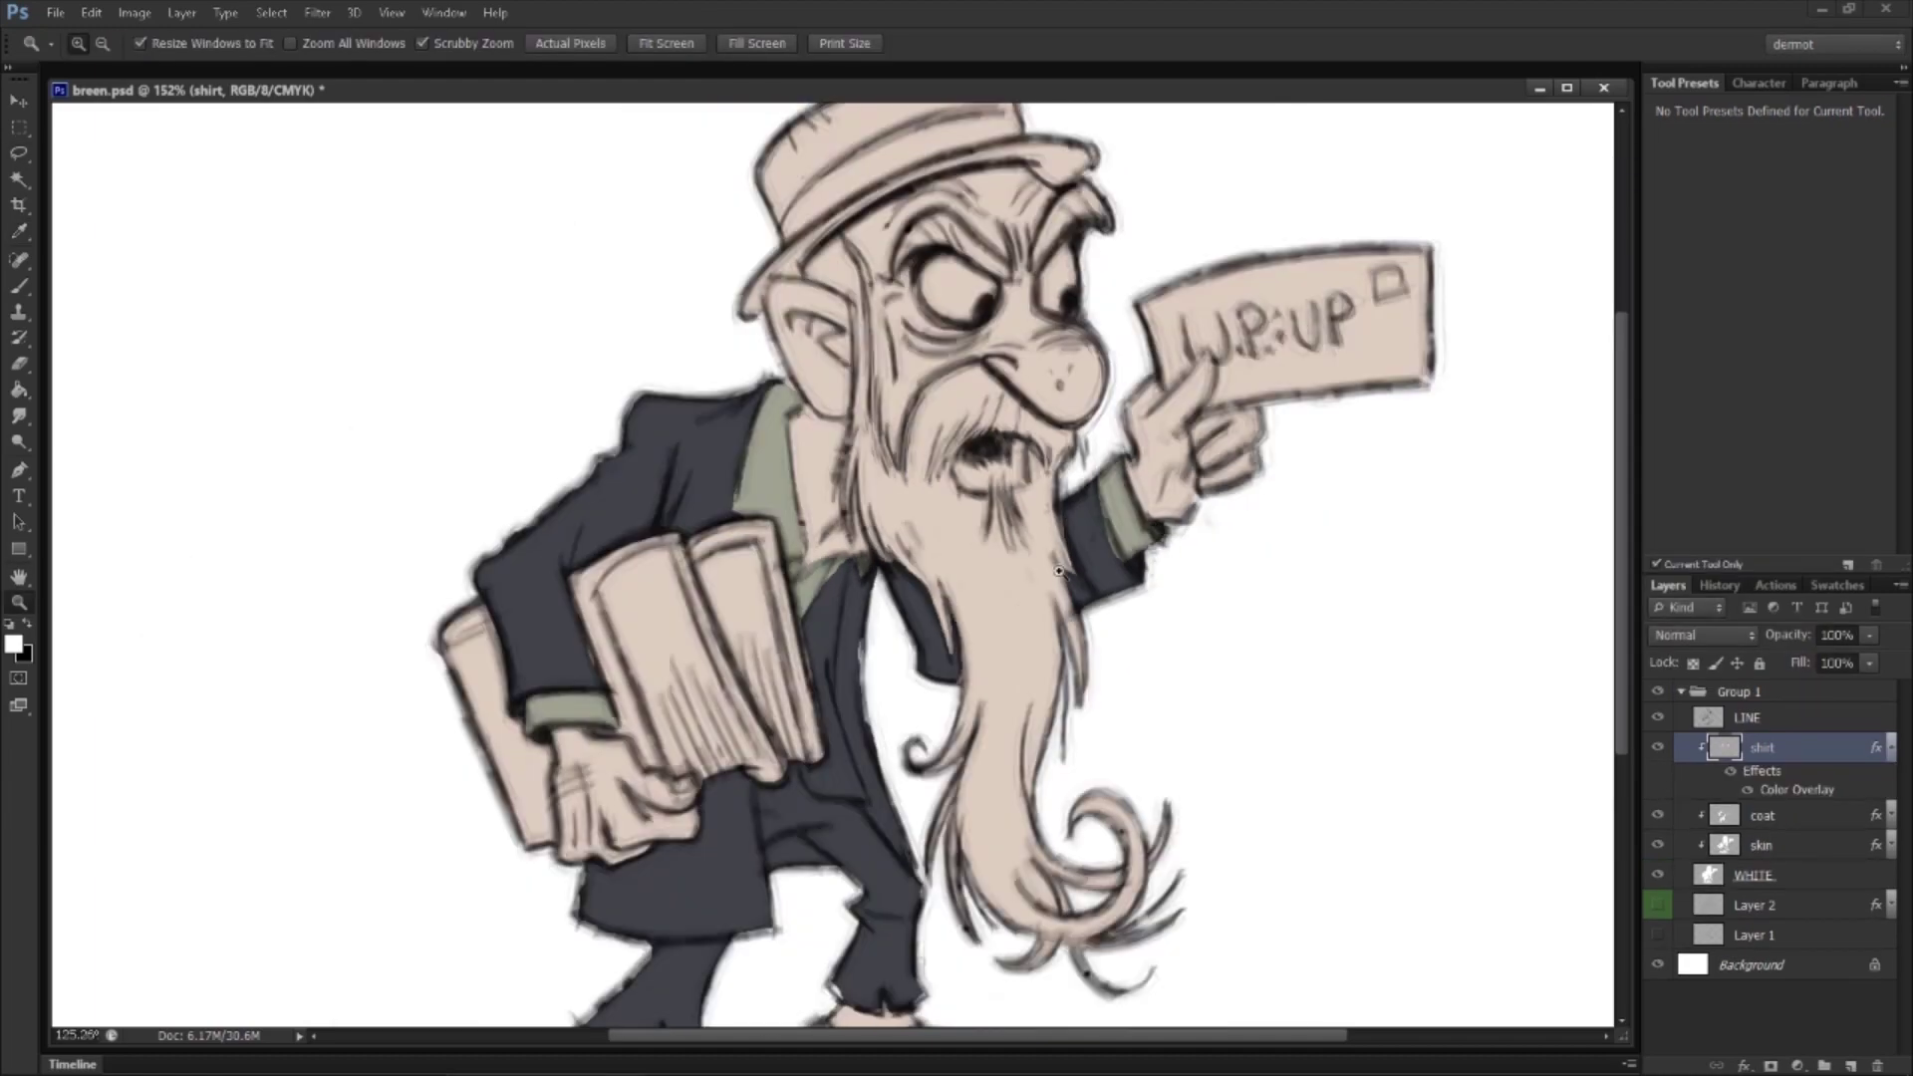
{"action": "left_click", "coordinate": [1892, 749]}
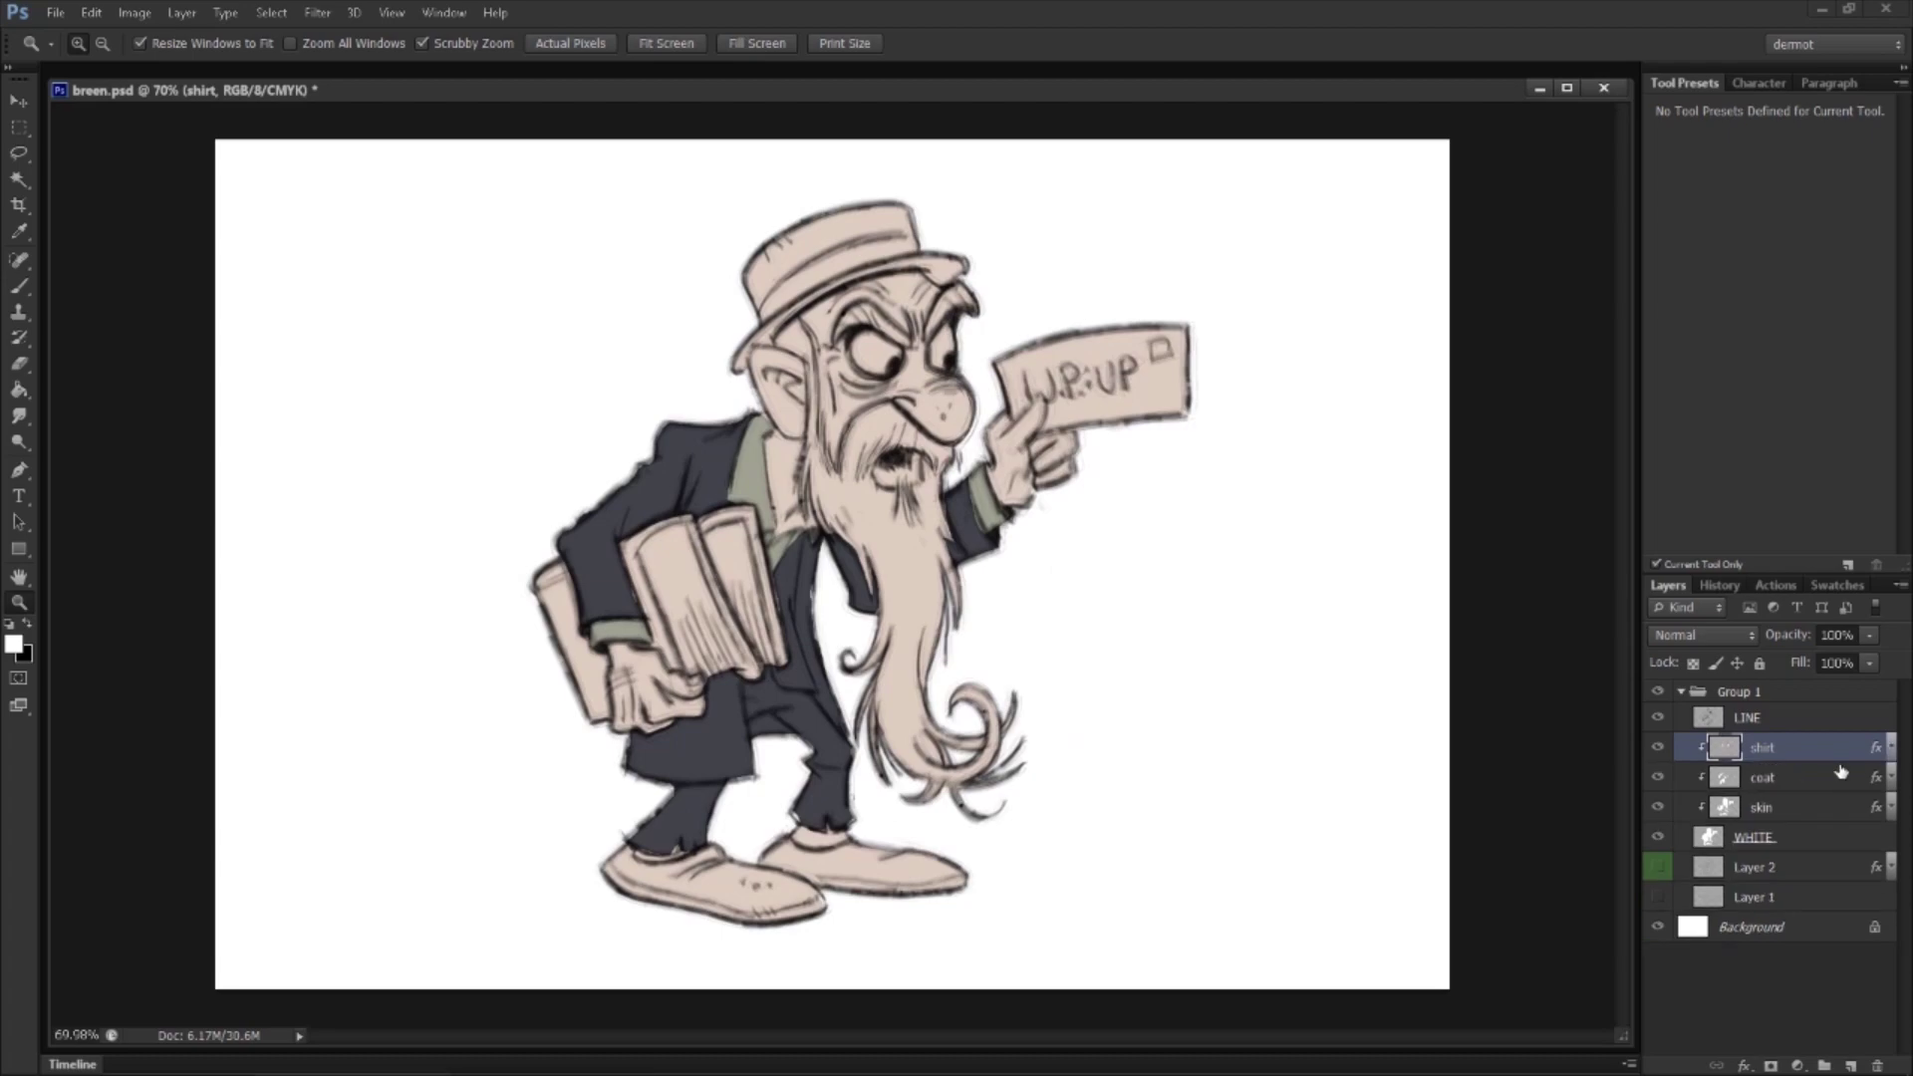
Step: Add a new clipped layer between the coat and shirt layers
{"action": "scroll", "coordinate": [959, 378], "scroll_direction": "up", "scroll_amount": 4}
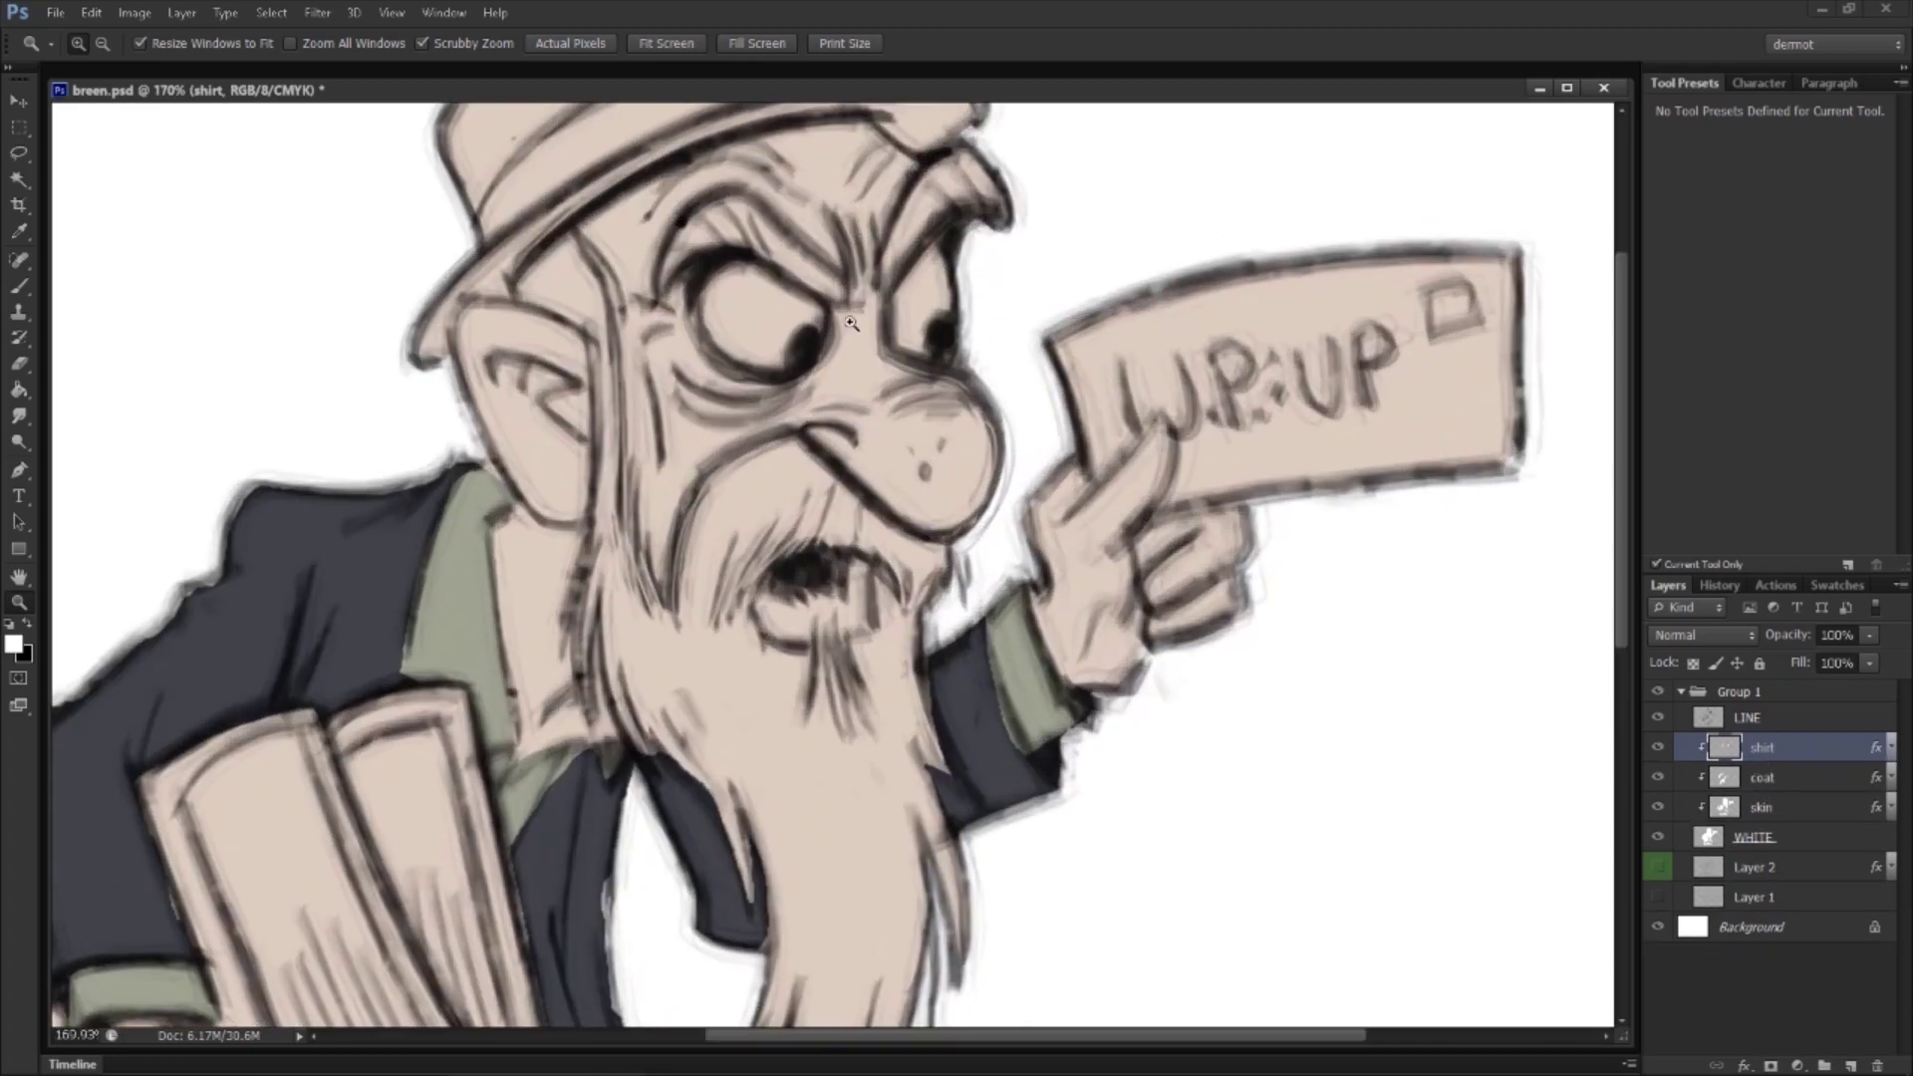
{"action": "scroll", "coordinate": [787, 279], "scroll_direction": "up", "scroll_amount": 1}
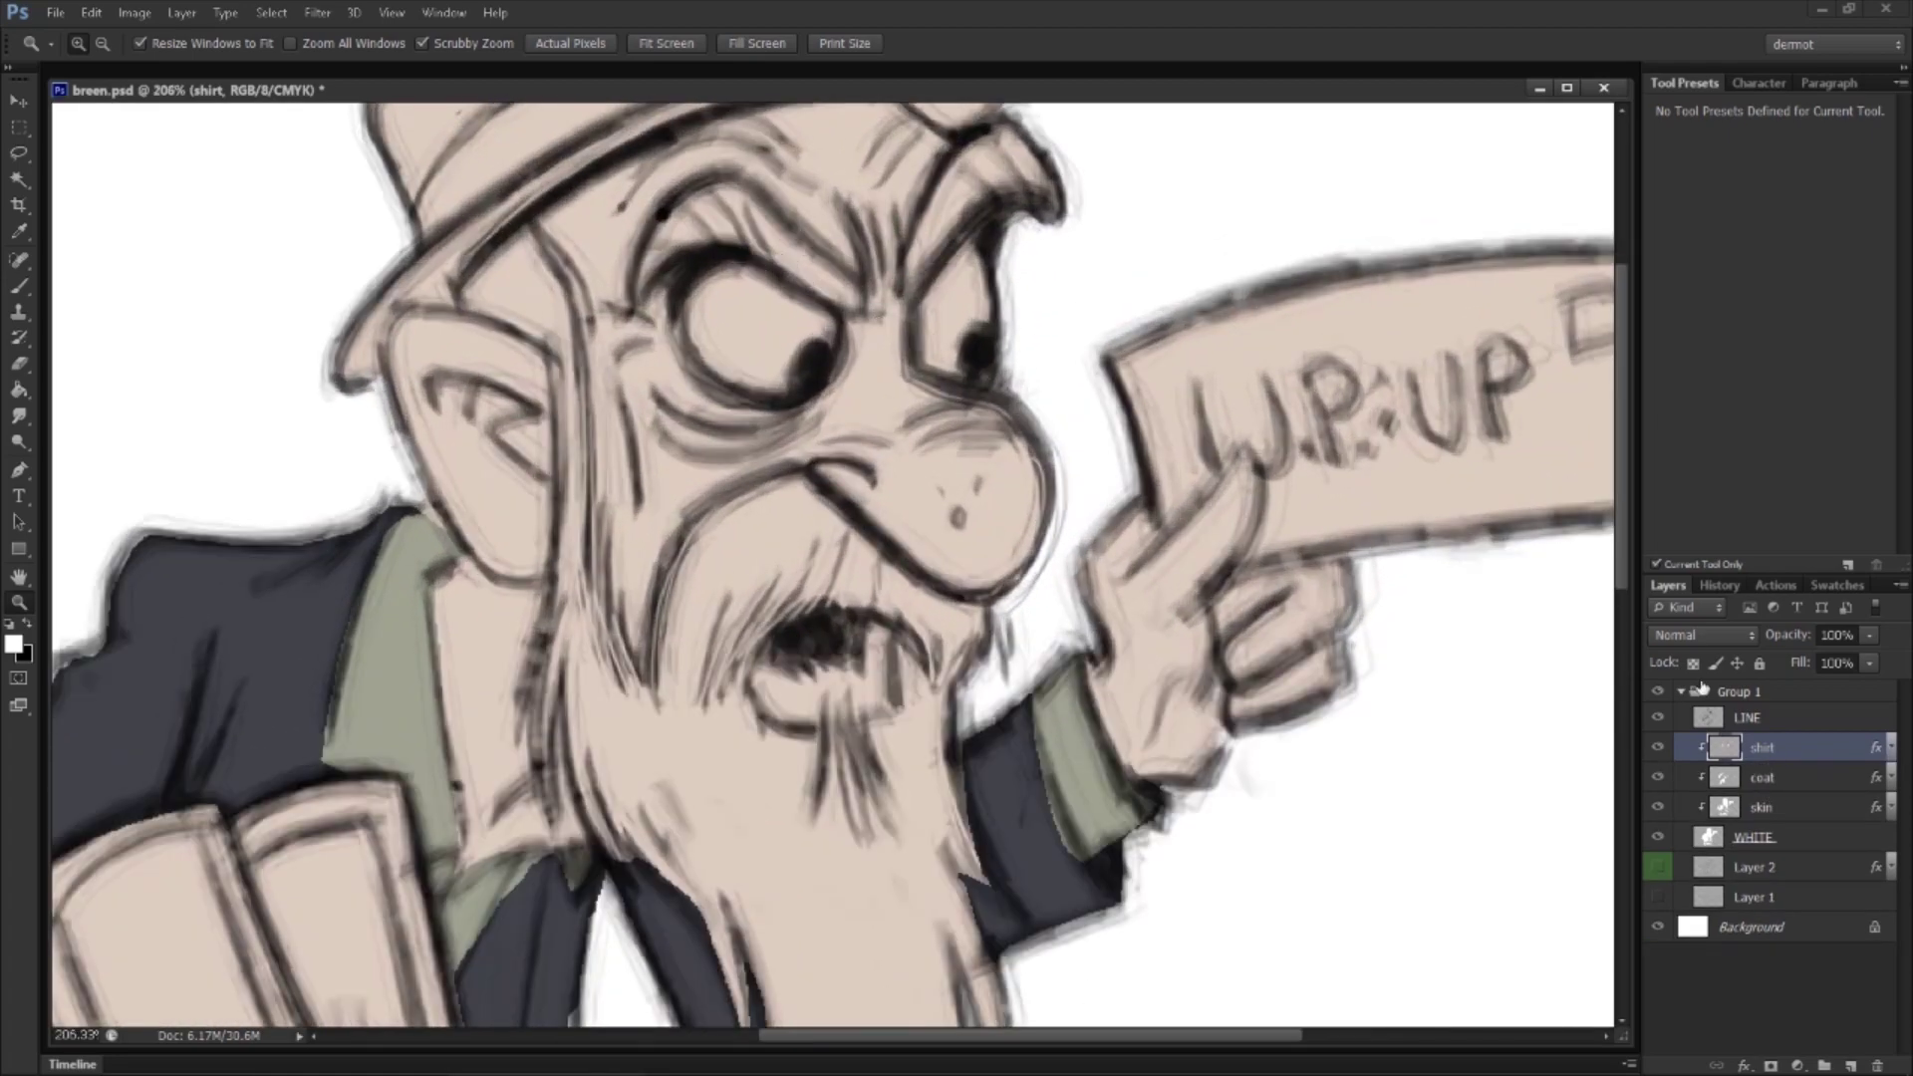
{"action": "left_click", "coordinate": [1820, 776]}
{"action": "left_click", "coordinate": [1851, 1065]}
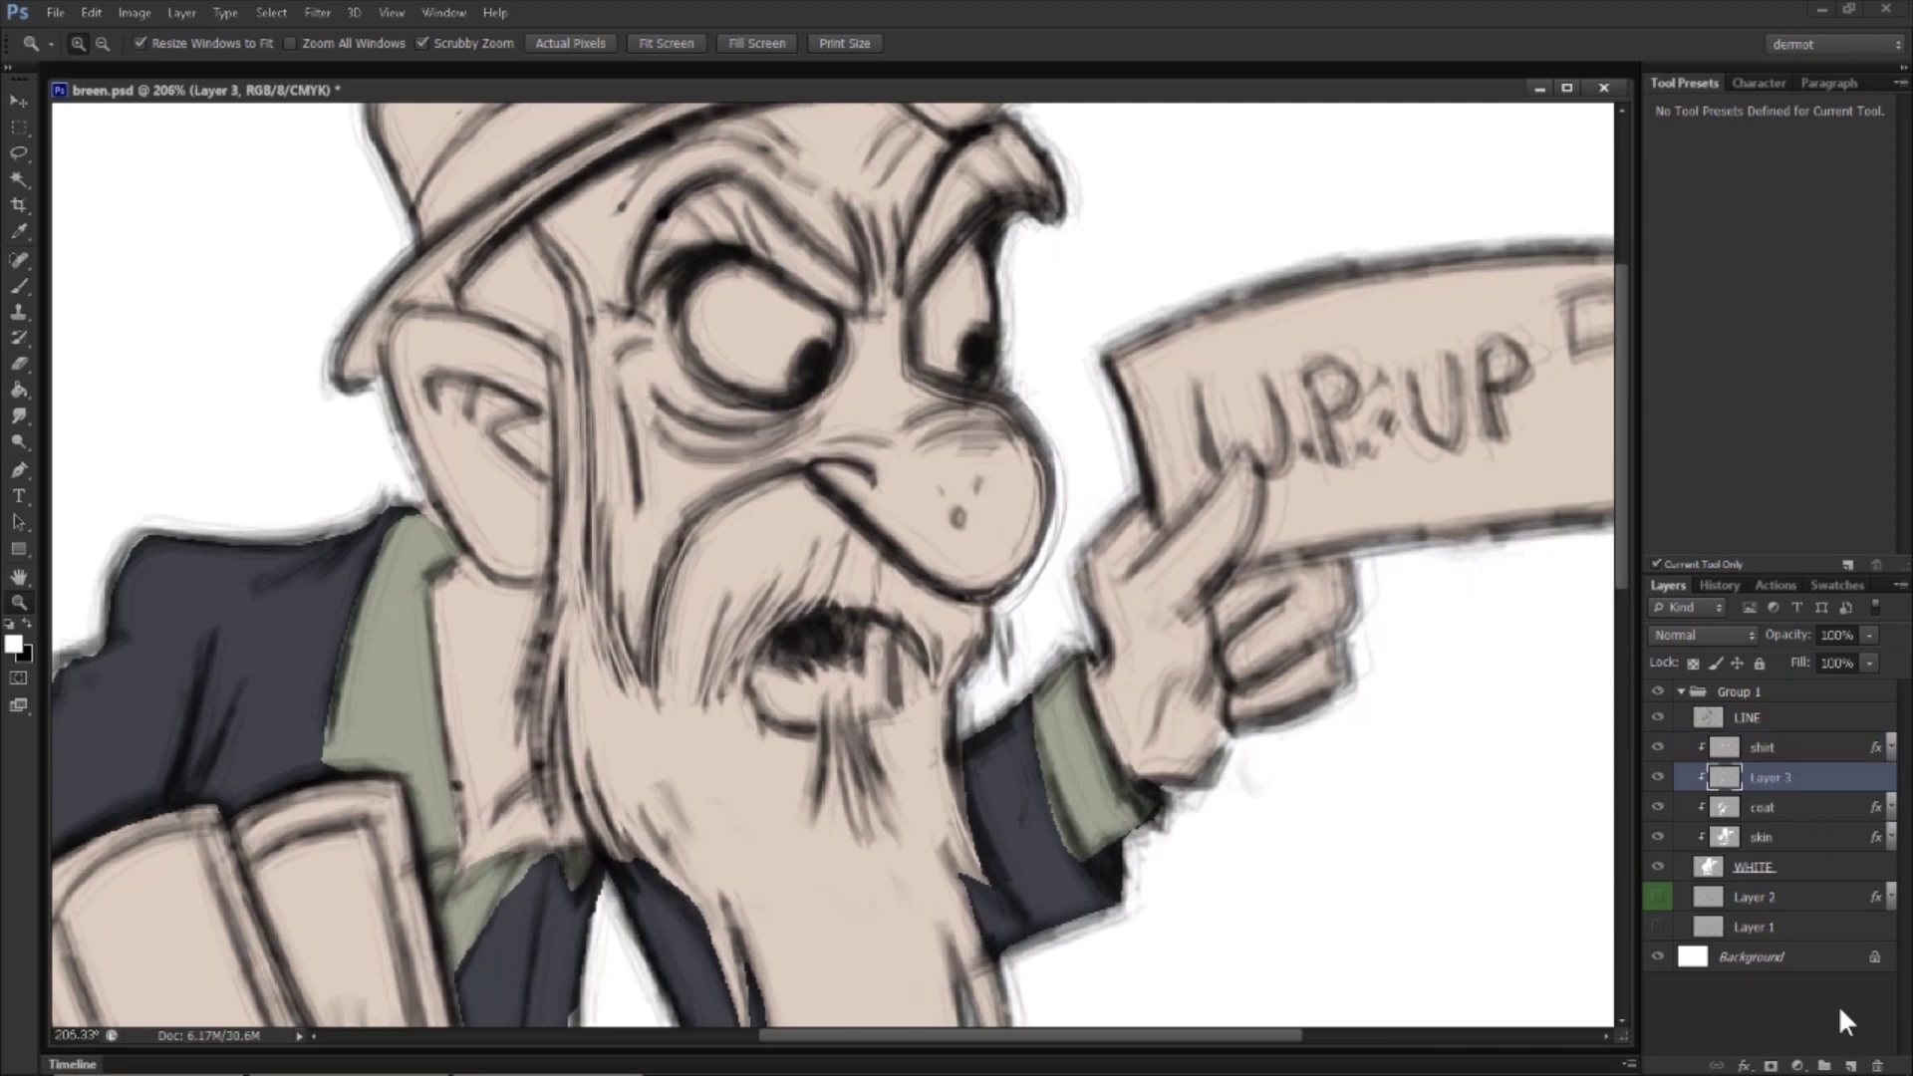
Step: Paint the whites of both eyes on Layer 3 with the white brush
{"action": "left_click", "coordinate": [20, 286]}
{"action": "mouse_move", "coordinate": [772, 297]}
{"action": "left_mouse_down"}
{"action": "mouse_move", "coordinate": [713, 300]}
{"action": "mouse_move", "coordinate": [733, 360]}
{"action": "mouse_move", "coordinate": [773, 377]}
{"action": "mouse_move", "coordinate": [793, 353]}
{"action": "mouse_move", "coordinate": [726, 295]}
{"action": "mouse_move", "coordinate": [821, 324]}
{"action": "mouse_move", "coordinate": [768, 371]}
{"action": "left_mouse_up"}
{"action": "mouse_move", "coordinate": [962, 315]}
{"action": "left_mouse_down"}
{"action": "mouse_move", "coordinate": [930, 357]}
{"action": "mouse_move", "coordinate": [964, 361]}
{"action": "mouse_move", "coordinate": [957, 299]}
{"action": "mouse_move", "coordinate": [937, 325]}
{"action": "mouse_move", "coordinate": [931, 303]}
{"action": "mouse_move", "coordinate": [972, 257]}
{"action": "mouse_move", "coordinate": [960, 341]}
{"action": "mouse_move", "coordinate": [978, 274]}
{"action": "left_mouse_up"}
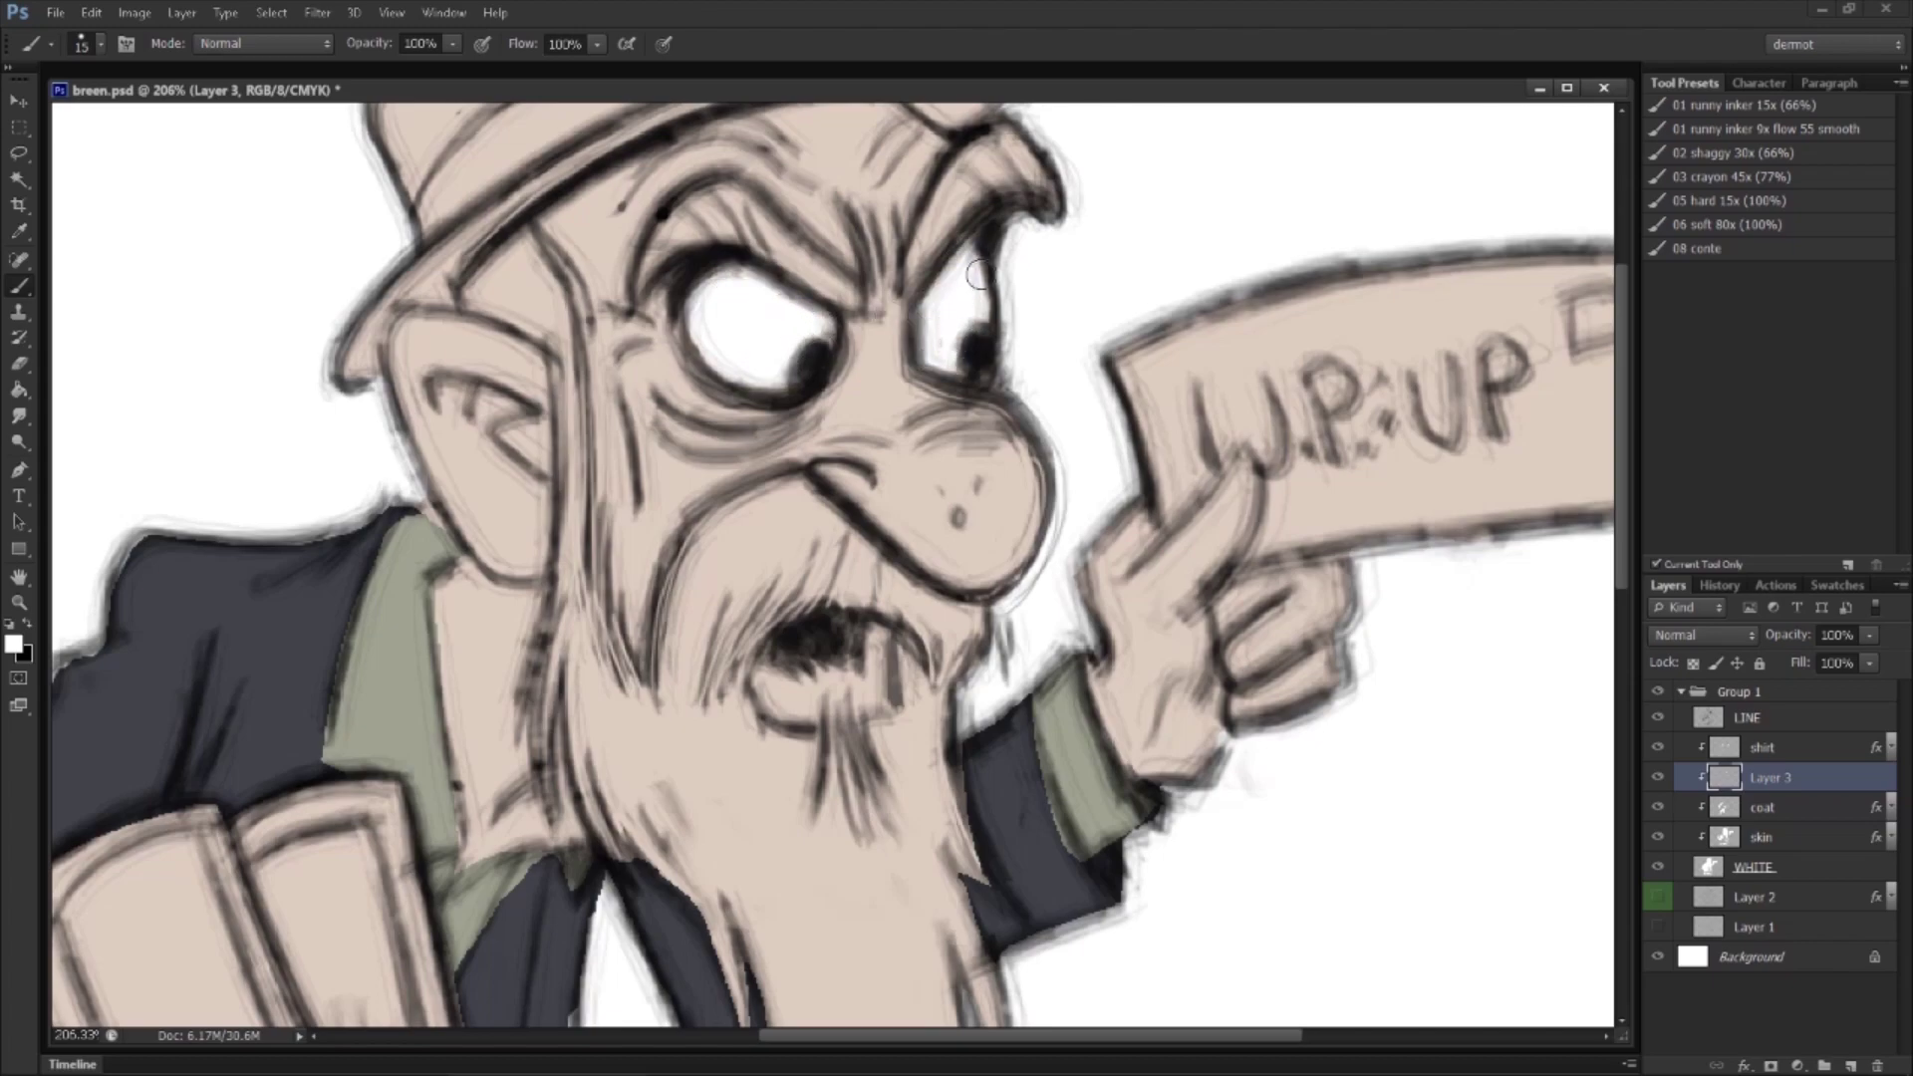
Step: On the skin layer, lasso the sideburn hair from under the hat brim past the ear to the beard
{"action": "left_click", "coordinate": [1768, 839]}
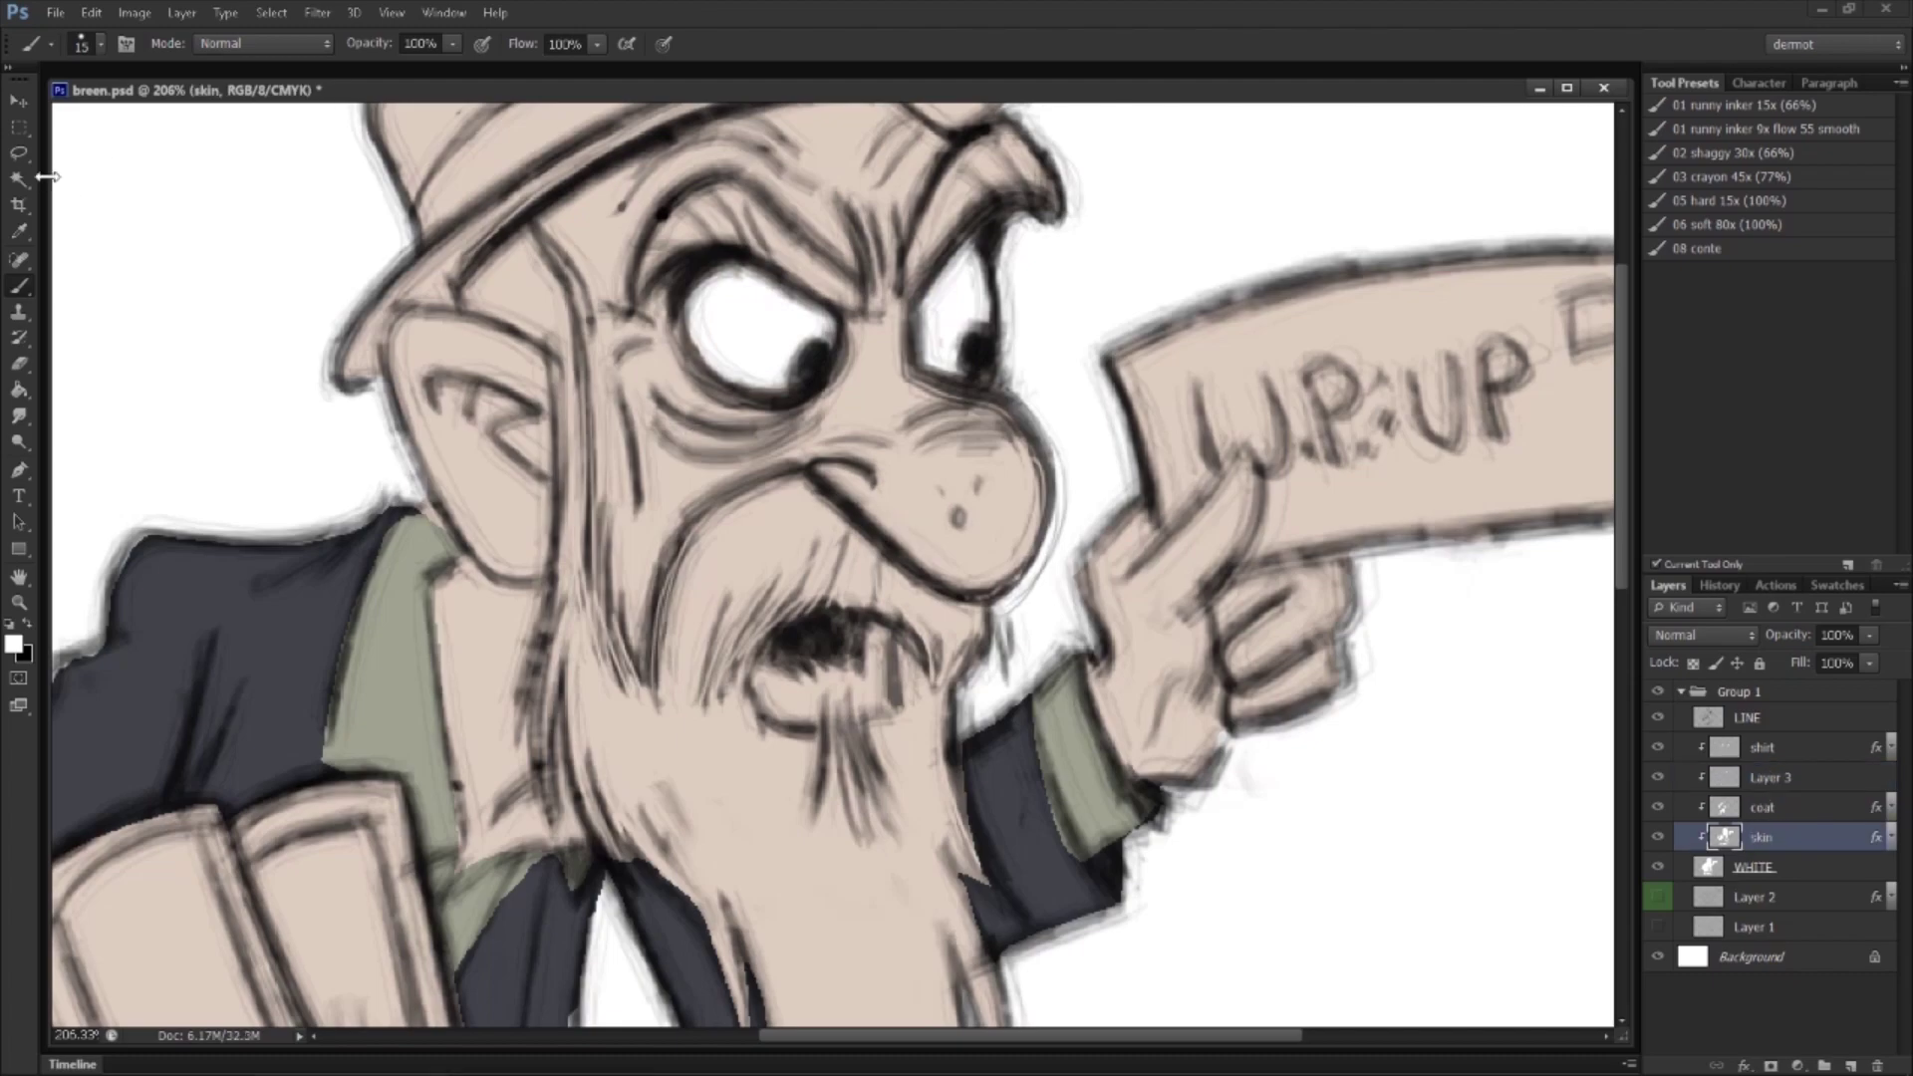
{"action": "key", "text": "l"}
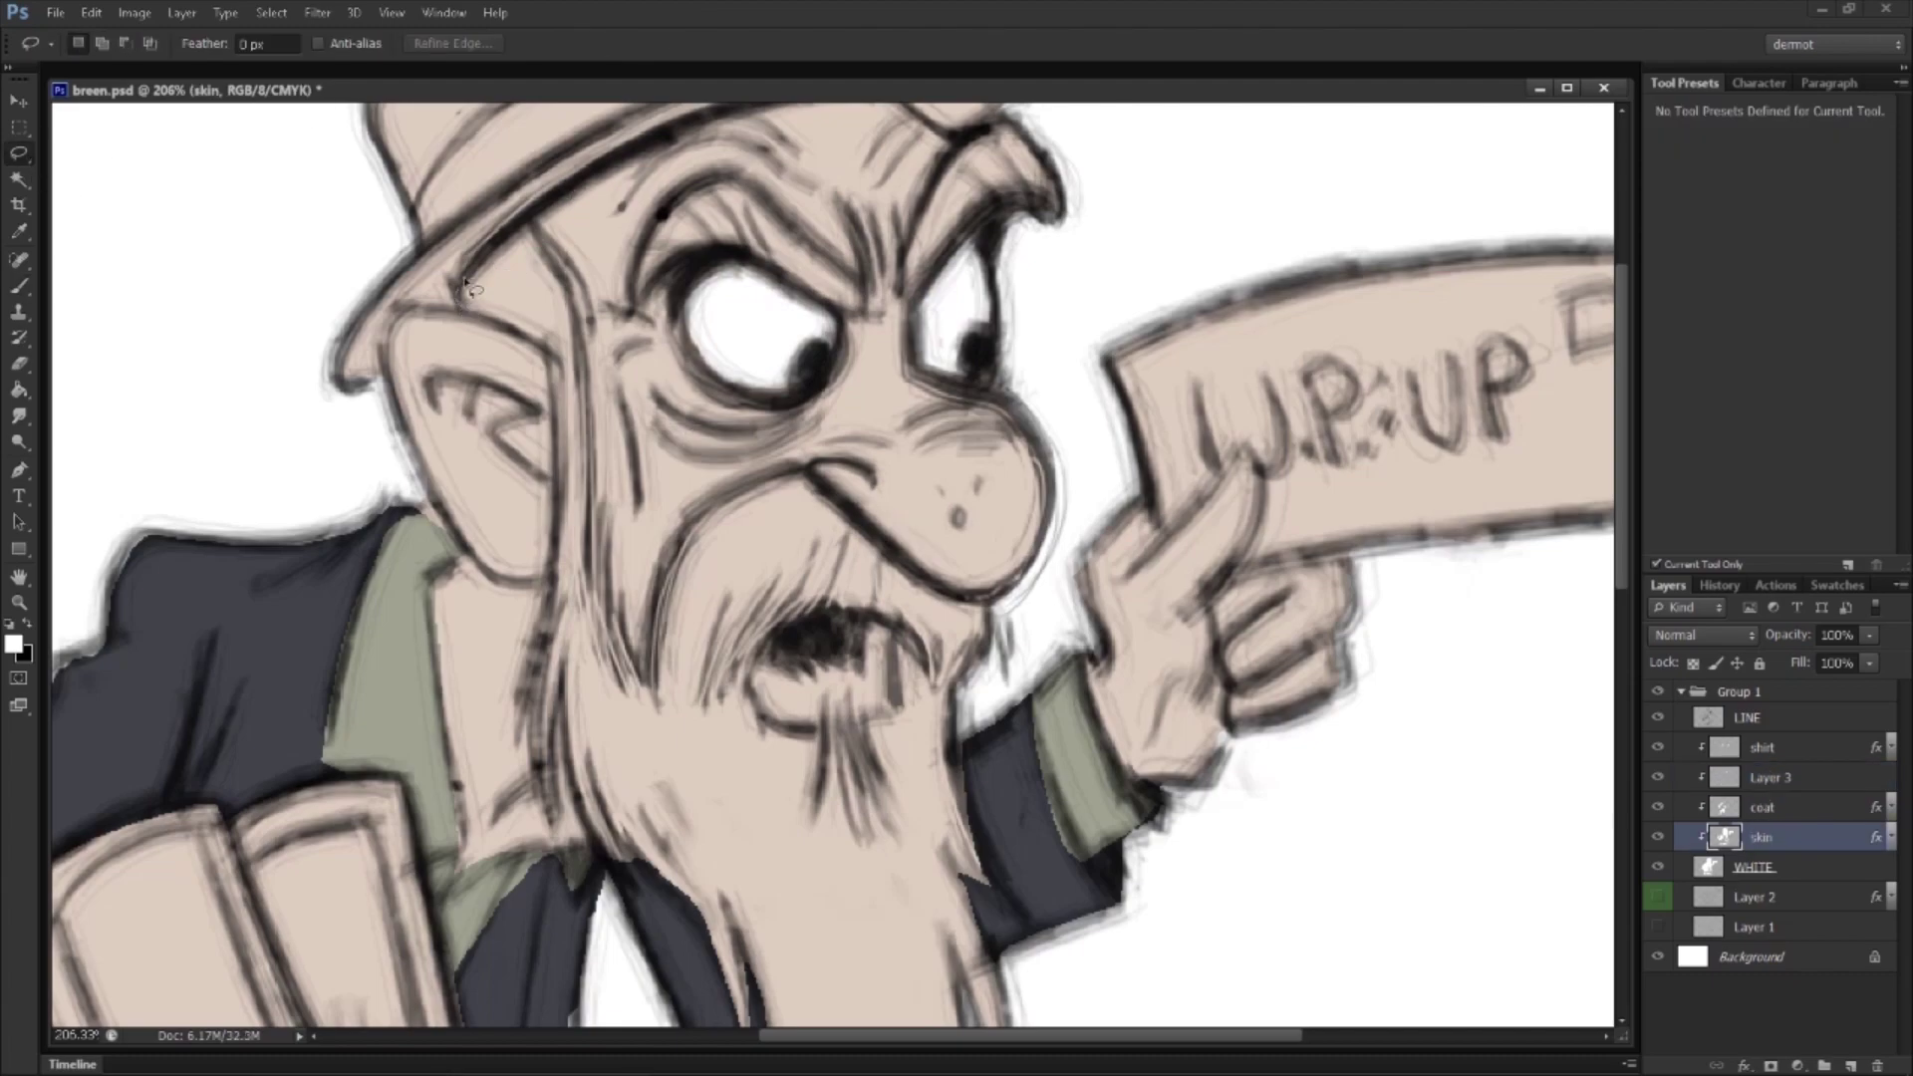
{"action": "left_click_drag", "start_coordinate": [541, 351], "coordinate": [543, 344]}
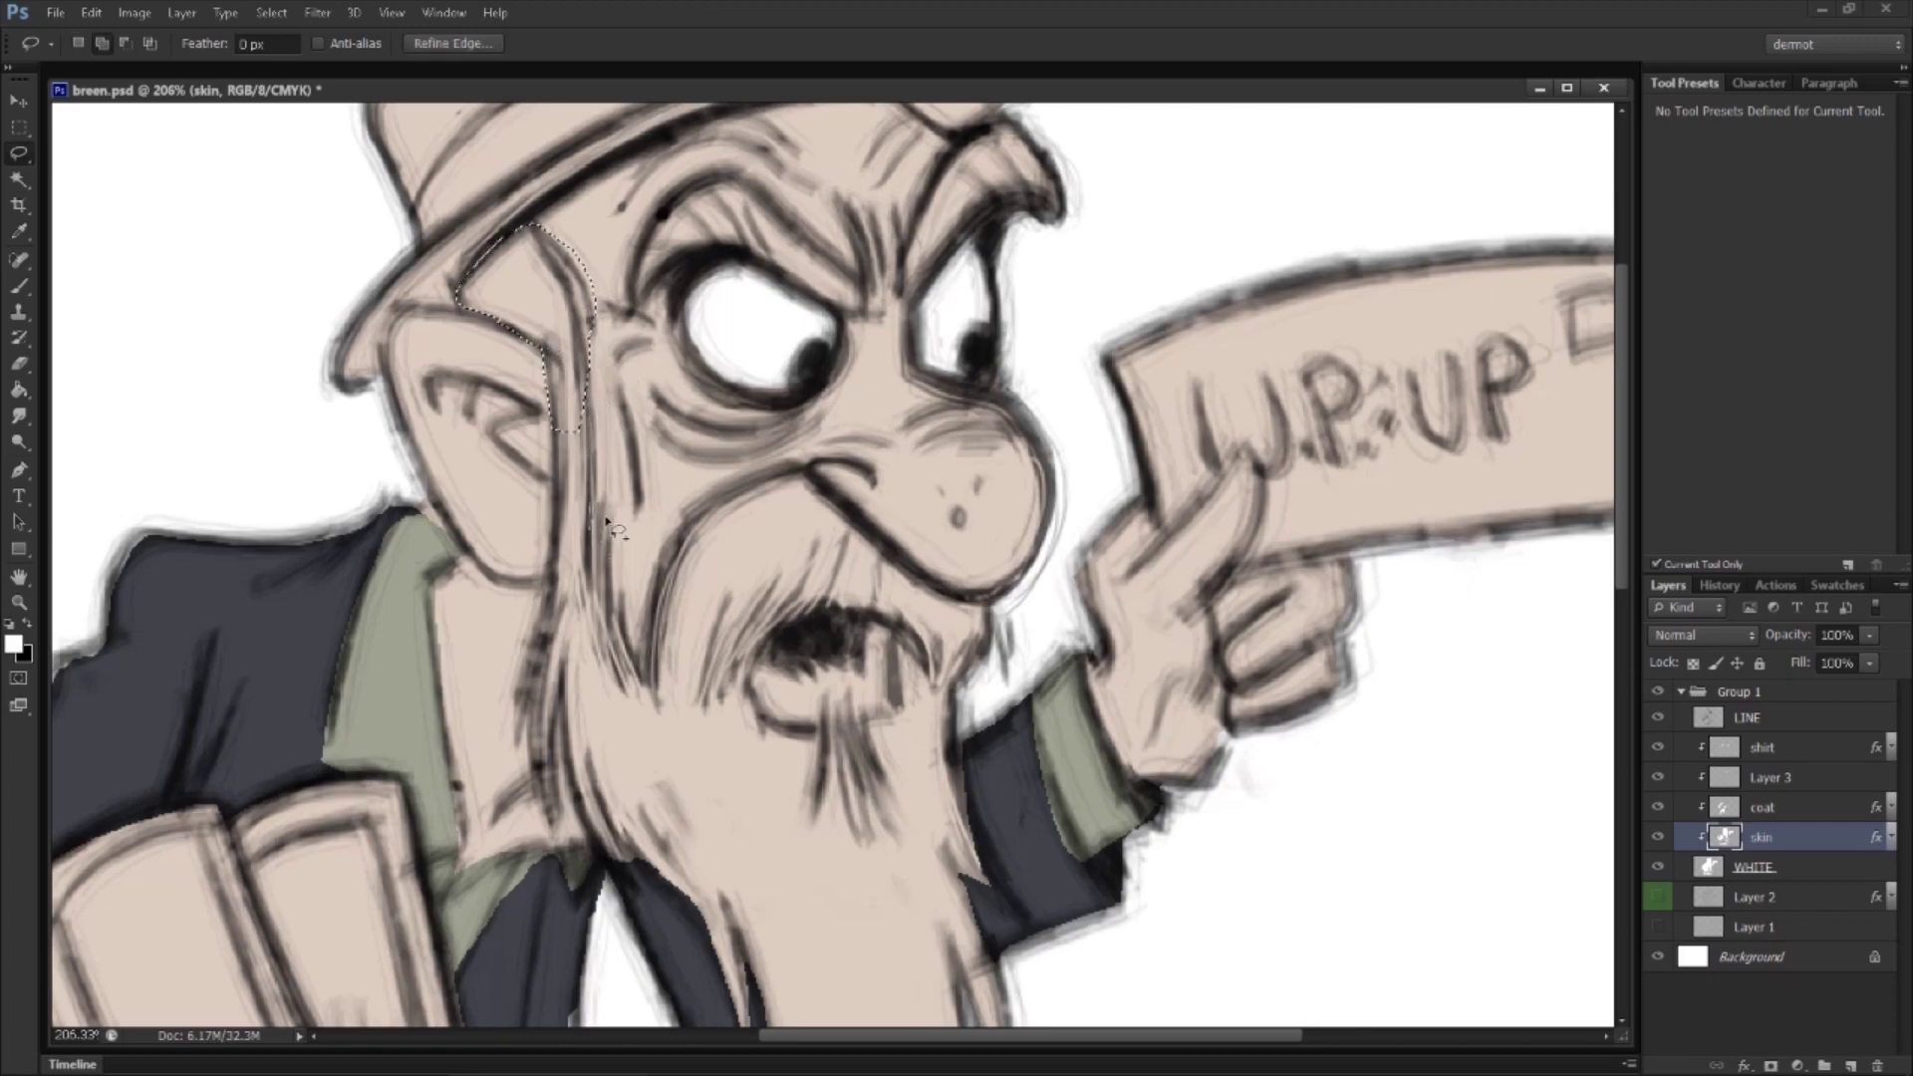
{"action": "left_click_drag", "start_coordinate": [662, 709], "coordinate": [545, 643]}
{"action": "left_click_drag", "start_coordinate": [563, 398], "coordinate": [563, 400]}
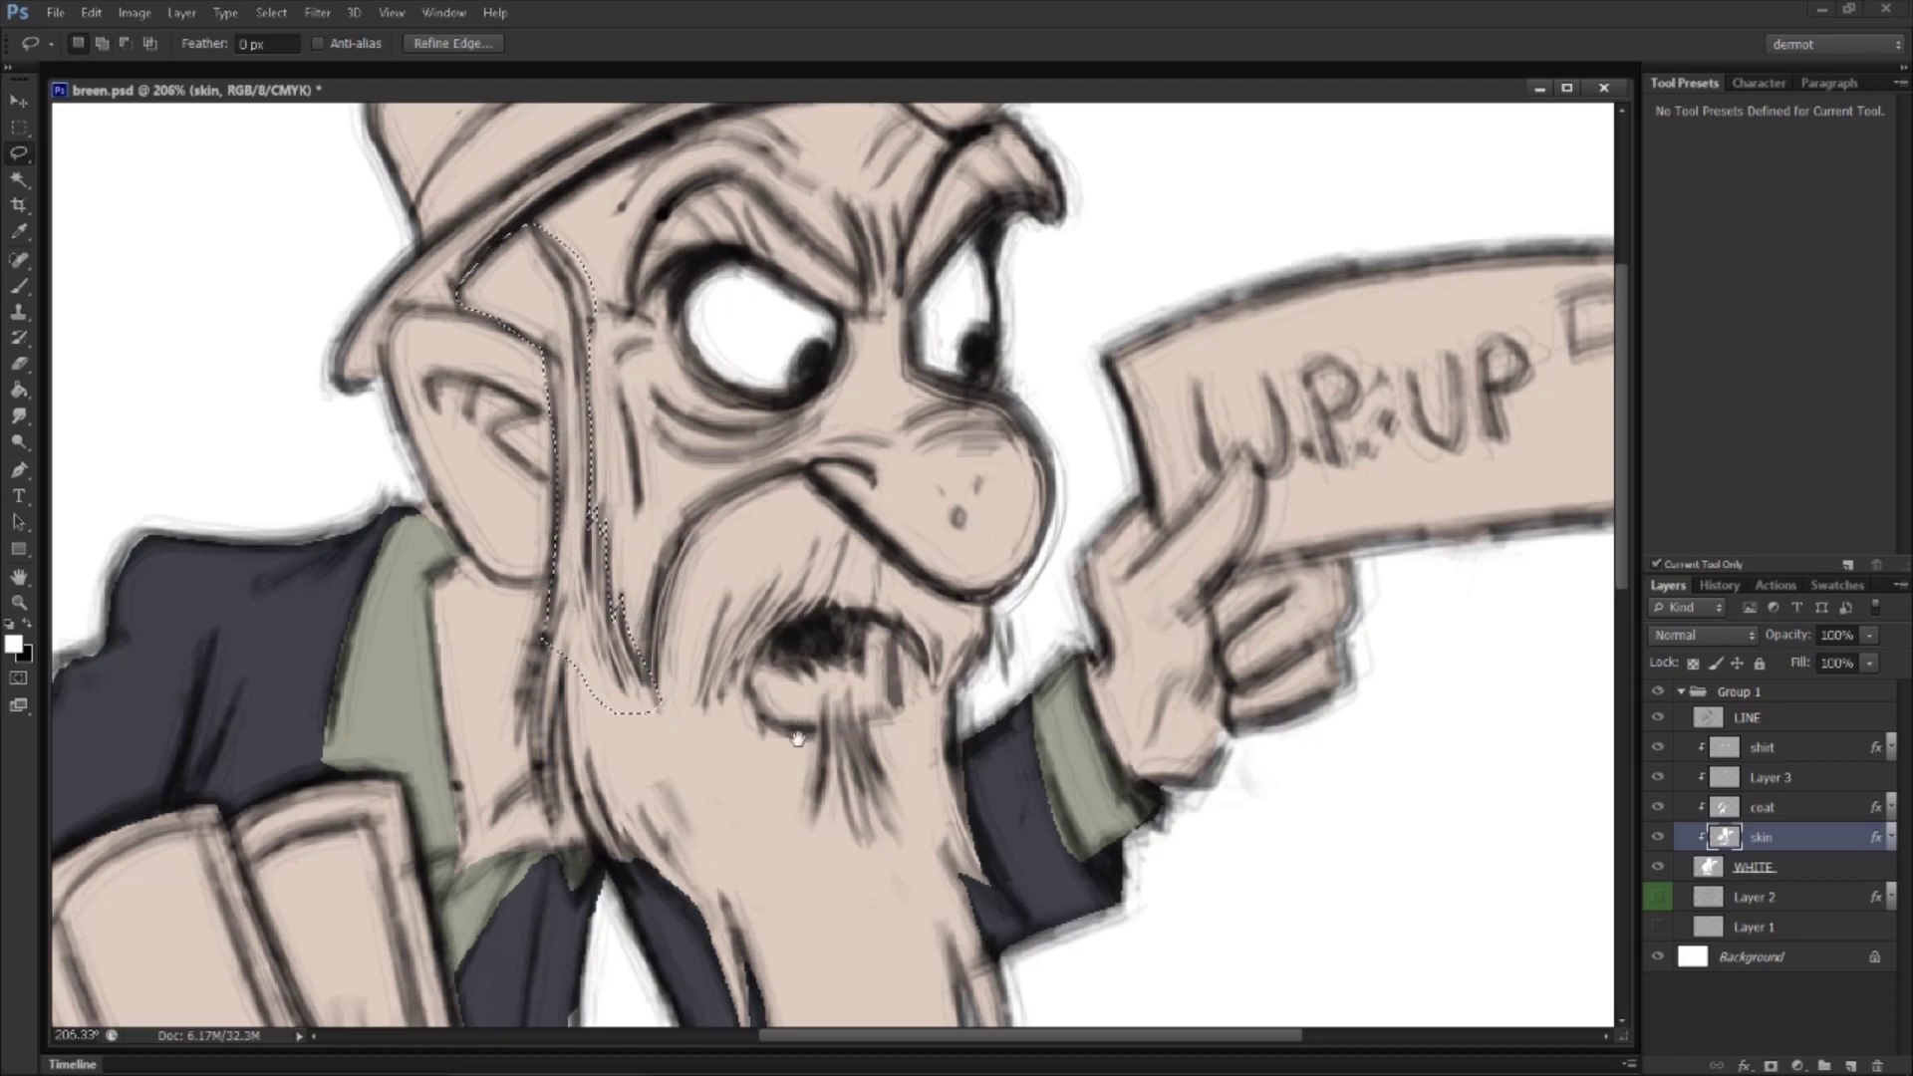
Step: Add the neck-side edge of the beard and the moustache to the selection, hiding the coat, Layer 3 and shirt layers
{"action": "scroll", "coordinate": [538, 498], "scroll_direction": "down", "scroll_amount": 5}
{"action": "left_click_drag", "start_coordinate": [526, 586], "coordinate": [529, 413]}
{"action": "mouse_move", "coordinate": [489, 547]}
{"action": "left_mouse_down"}
{"action": "mouse_move", "coordinate": [546, 403]}
{"action": "mouse_move", "coordinate": [541, 548]}
{"action": "mouse_move", "coordinate": [598, 672]}
{"action": "mouse_move", "coordinate": [561, 483]}
{"action": "mouse_move", "coordinate": [534, 486]}
{"action": "mouse_move", "coordinate": [574, 648]}
{"action": "mouse_move", "coordinate": [620, 674]}
{"action": "mouse_move", "coordinate": [682, 615]}
{"action": "mouse_move", "coordinate": [649, 514]}
{"action": "left_mouse_up"}
{"action": "left_click_drag", "start_coordinate": [1657, 807], "coordinate": [1657, 748]}
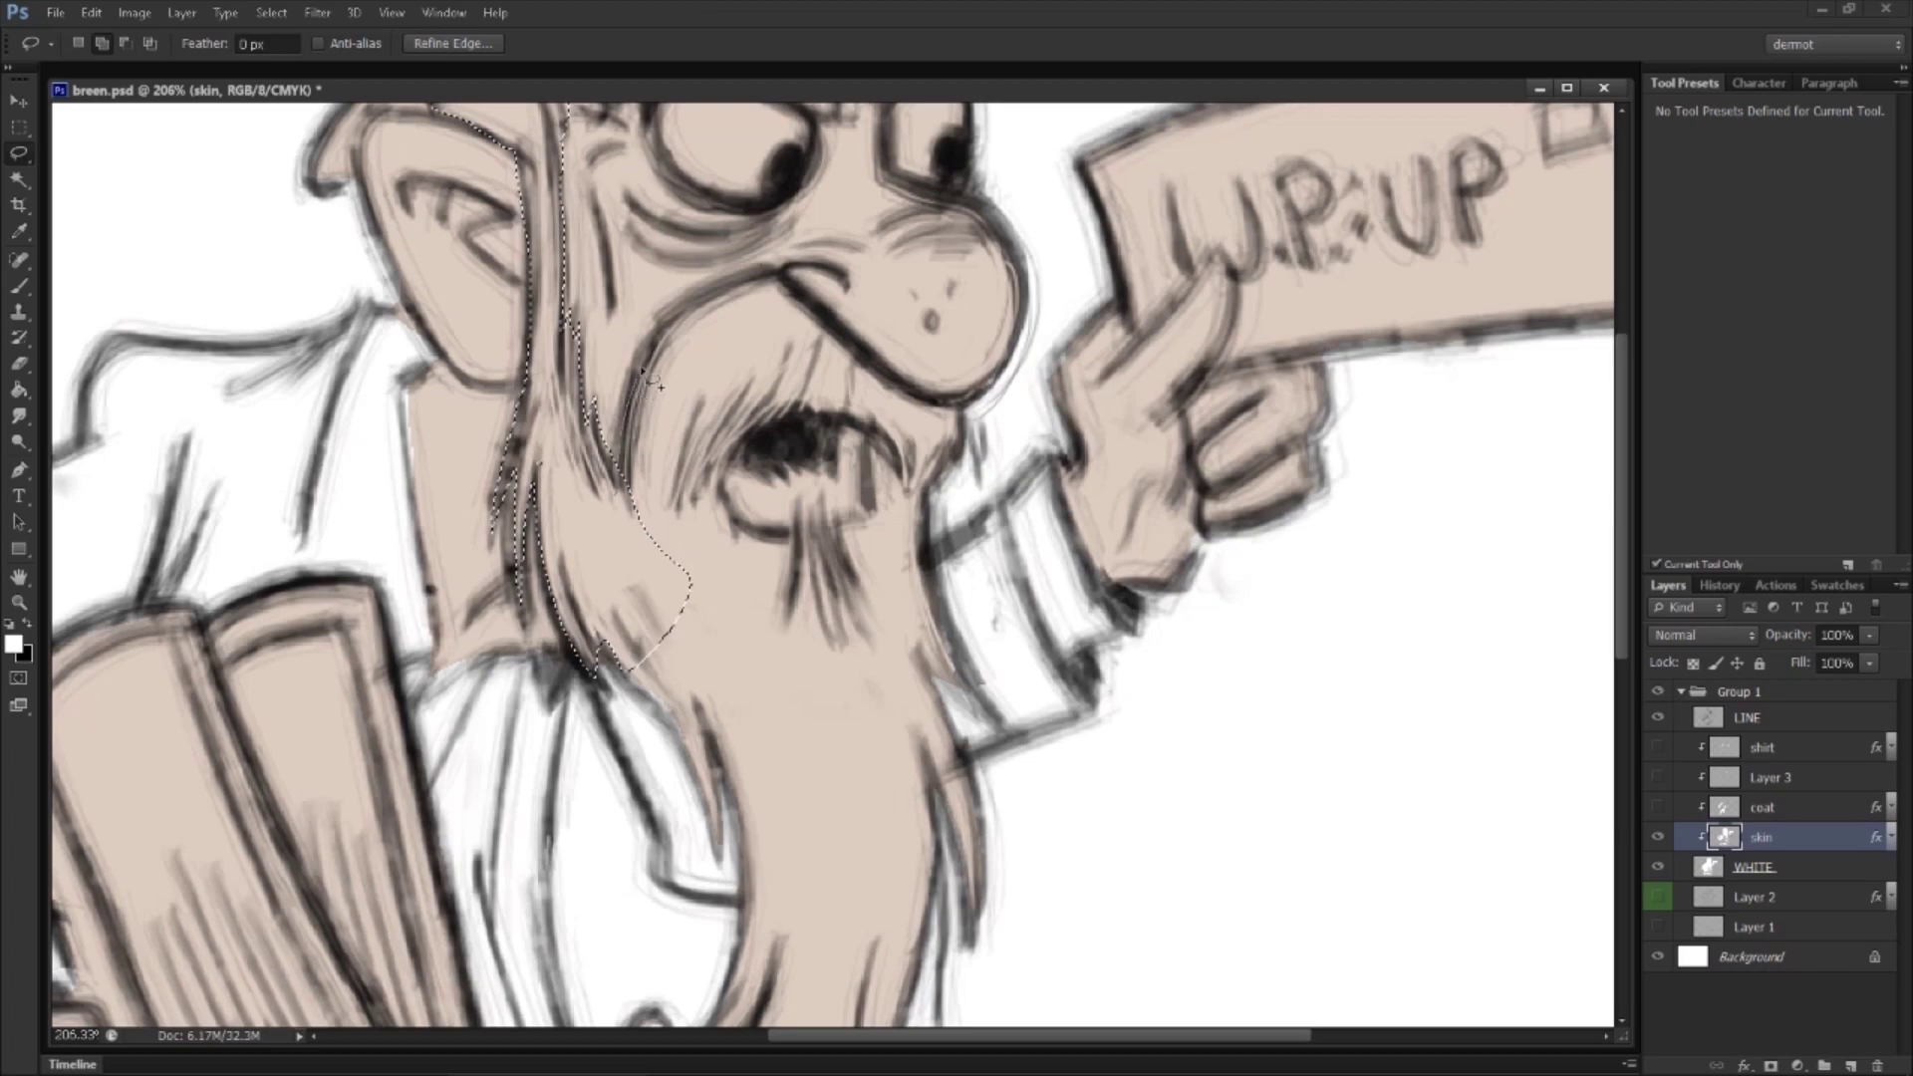
{"action": "mouse_move", "coordinate": [809, 321]}
{"action": "left_mouse_down"}
{"action": "mouse_move", "coordinate": [957, 420]}
{"action": "mouse_move", "coordinate": [1057, 836]}
{"action": "mouse_move", "coordinate": [986, 899]}
{"action": "mouse_move", "coordinate": [838, 909]}
{"action": "mouse_move", "coordinate": [667, 814]}
{"action": "mouse_move", "coordinate": [625, 678]}
{"action": "left_mouse_up"}
Step: Extend the lasso selection loosely around the rest of the beard, down to the curled tips
{"action": "left_click_drag", "start_coordinate": [1158, 830], "coordinate": [1140, 441]}
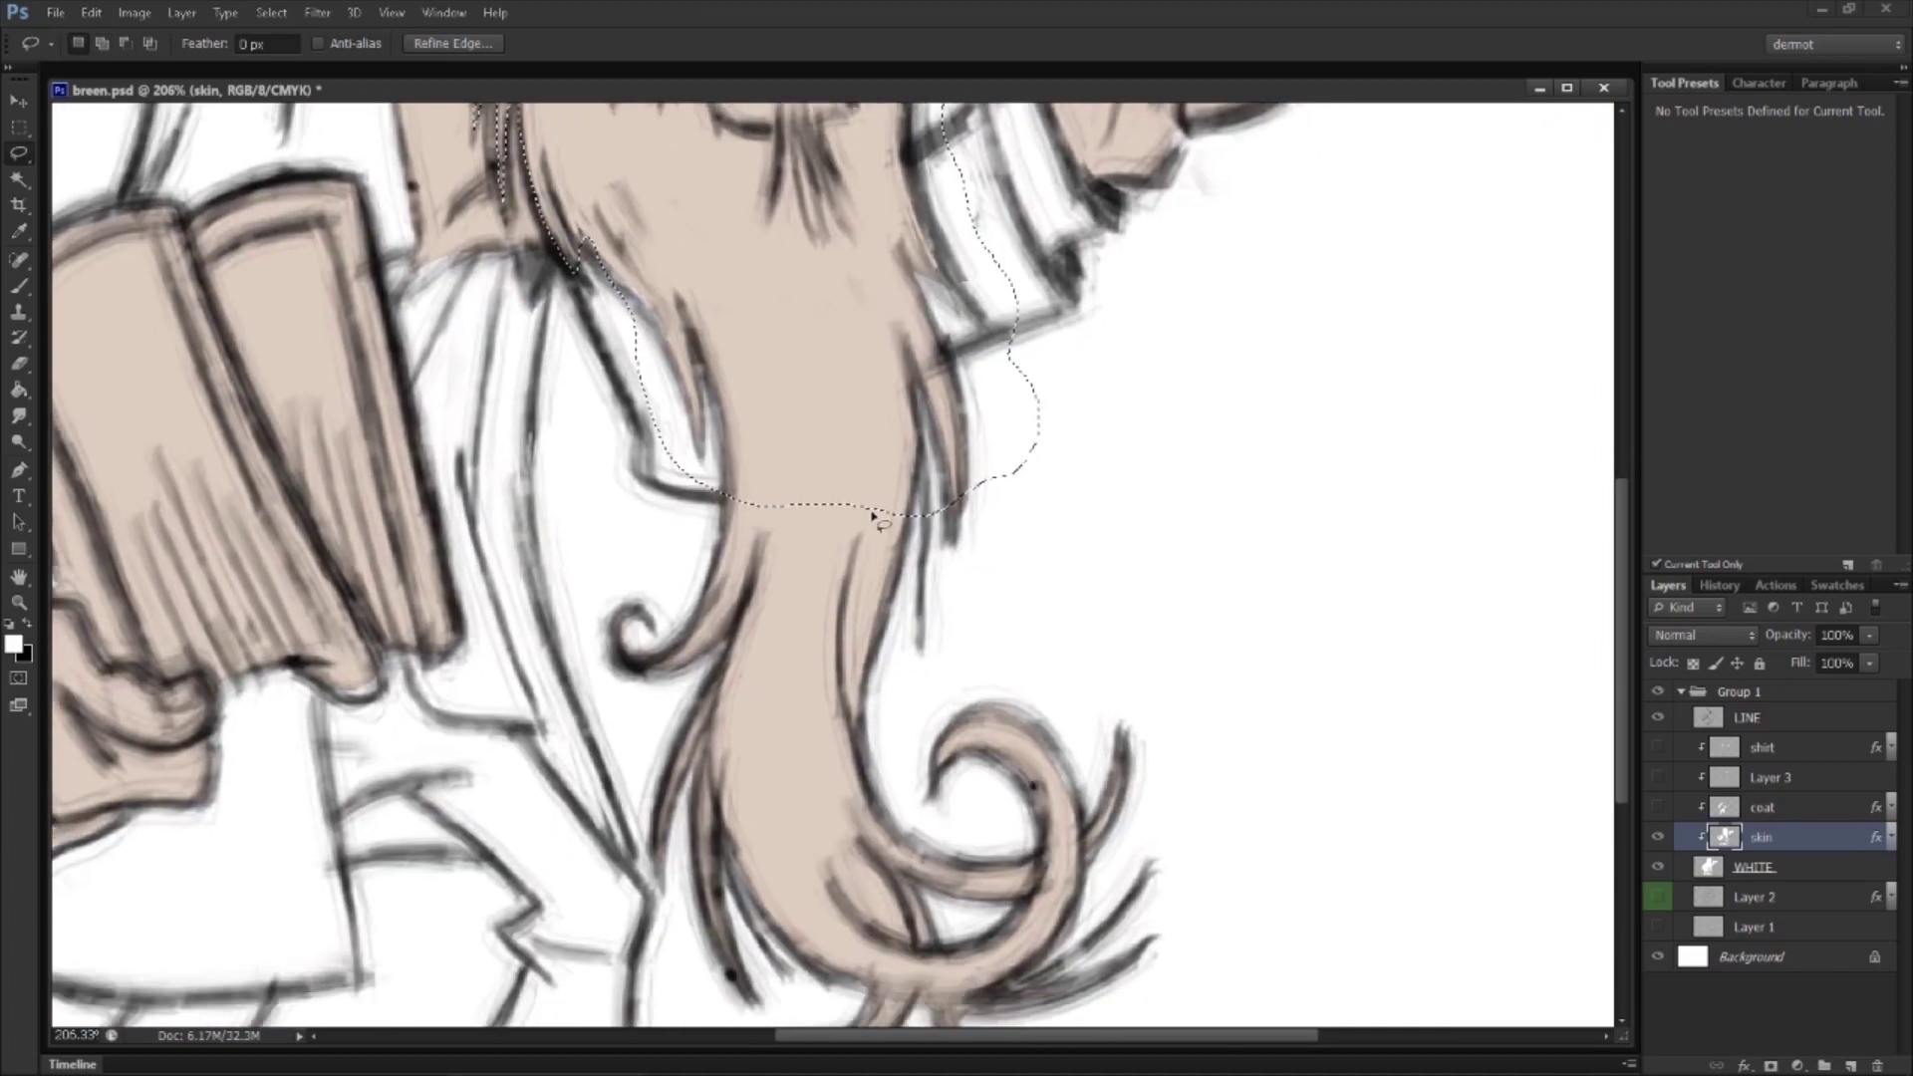
{"action": "mouse_move", "coordinate": [663, 448]}
{"action": "left_mouse_down"}
{"action": "mouse_move", "coordinate": [820, 773]}
{"action": "mouse_move", "coordinate": [1081, 413]}
{"action": "left_mouse_up"}
{"action": "left_click_drag", "start_coordinate": [1221, 754], "coordinate": [1222, 461]}
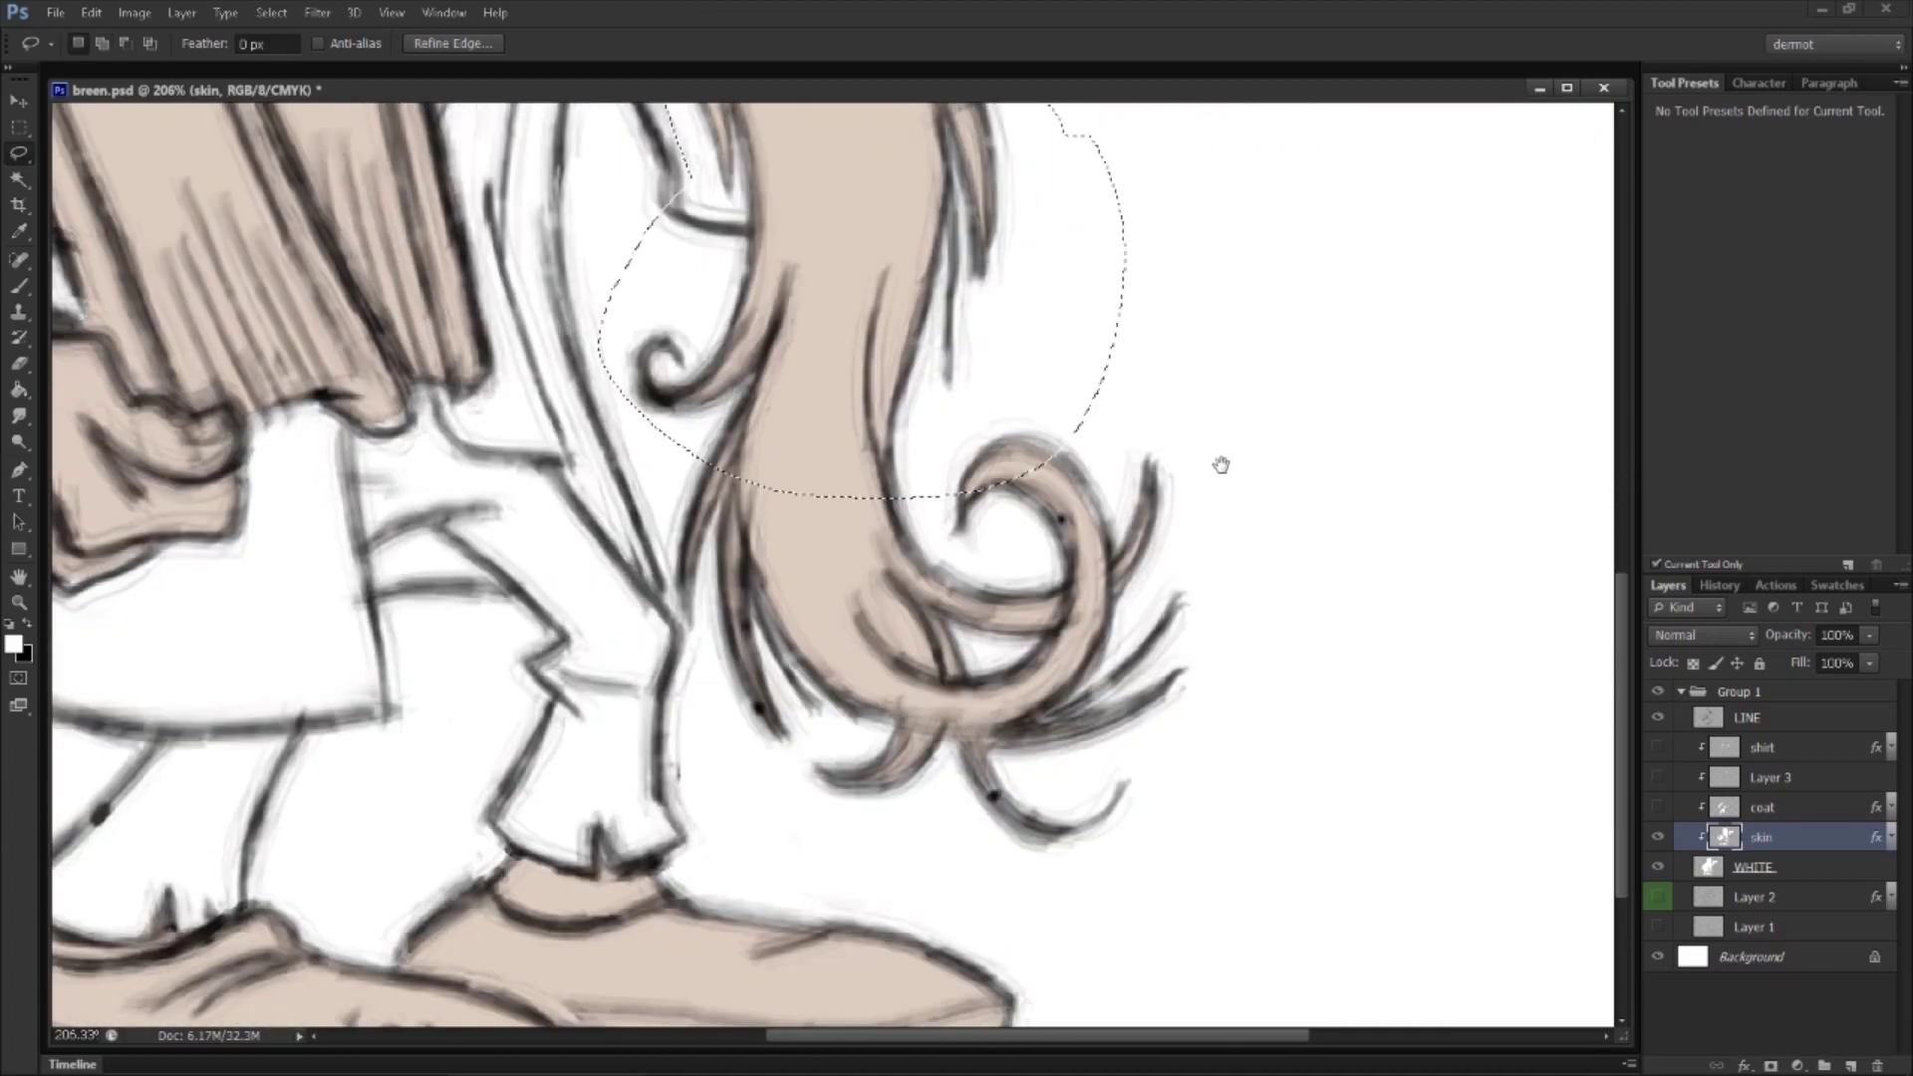
{"action": "mouse_move", "coordinate": [697, 340]}
{"action": "left_mouse_down"}
{"action": "mouse_move", "coordinate": [734, 795]}
{"action": "mouse_move", "coordinate": [1325, 695]}
{"action": "mouse_move", "coordinate": [1007, 276]}
{"action": "left_mouse_up"}
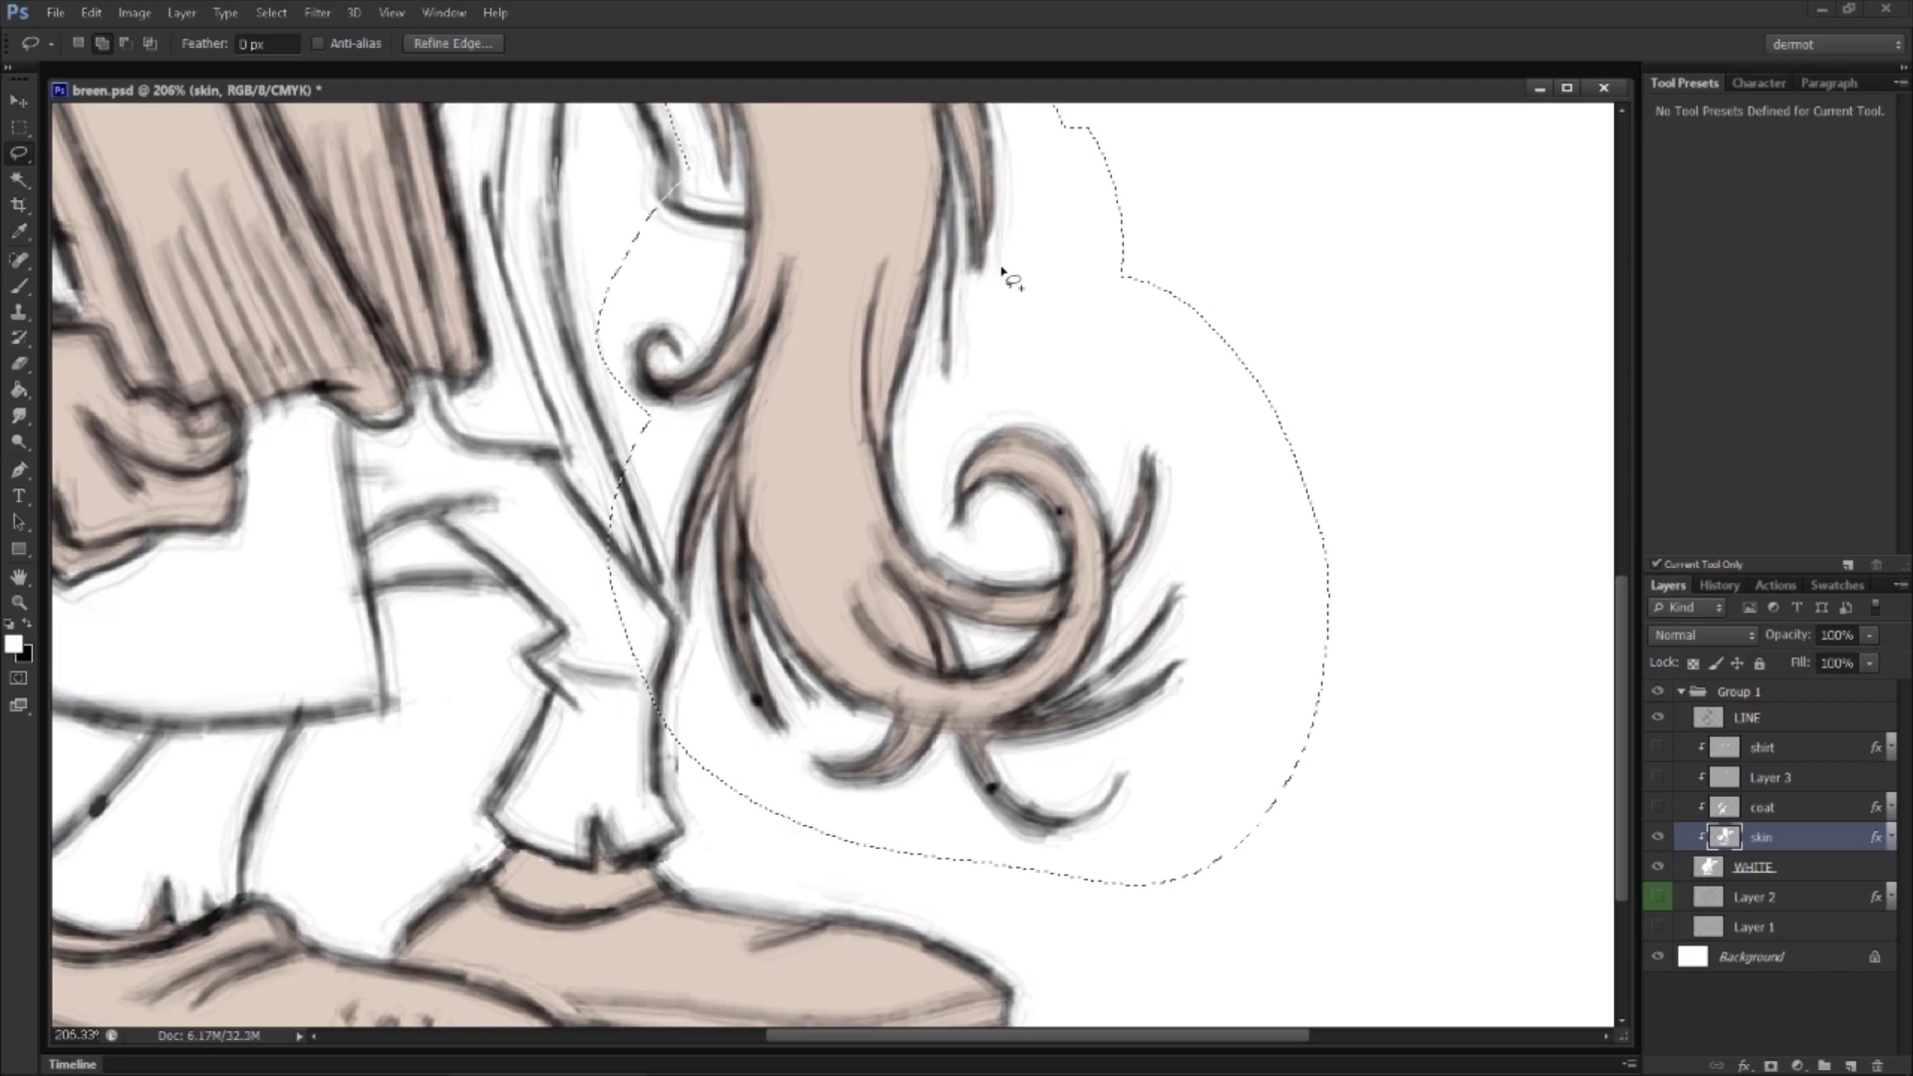
Step: Make the coat, Layer 3 and shirt layers visible again
{"action": "key", "text": "z"}
{"action": "left_click_drag", "start_coordinate": [1016, 403], "coordinate": [932, 439]}
{"action": "left_click_drag", "start_coordinate": [1052, 321], "coordinate": [1032, 595]}
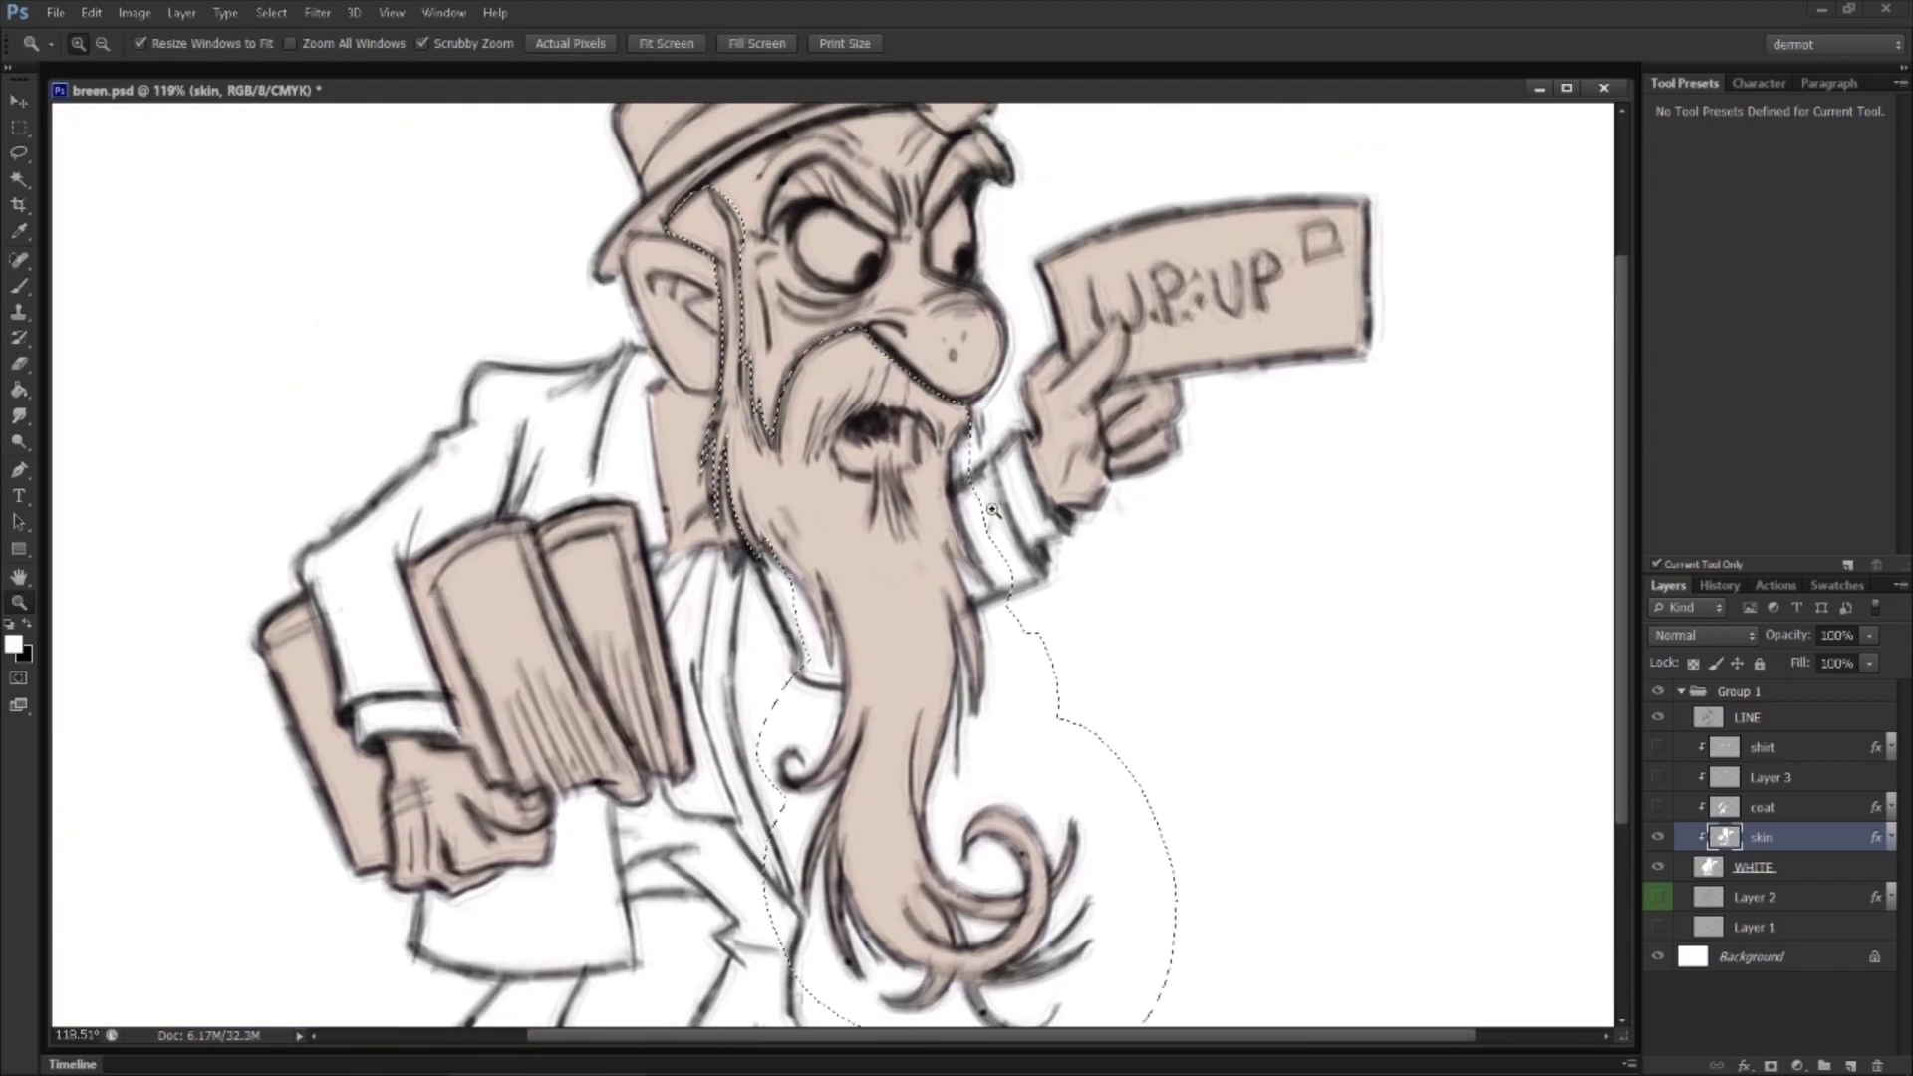
{"action": "left_click_drag", "start_coordinate": [1661, 799], "coordinate": [1658, 747]}
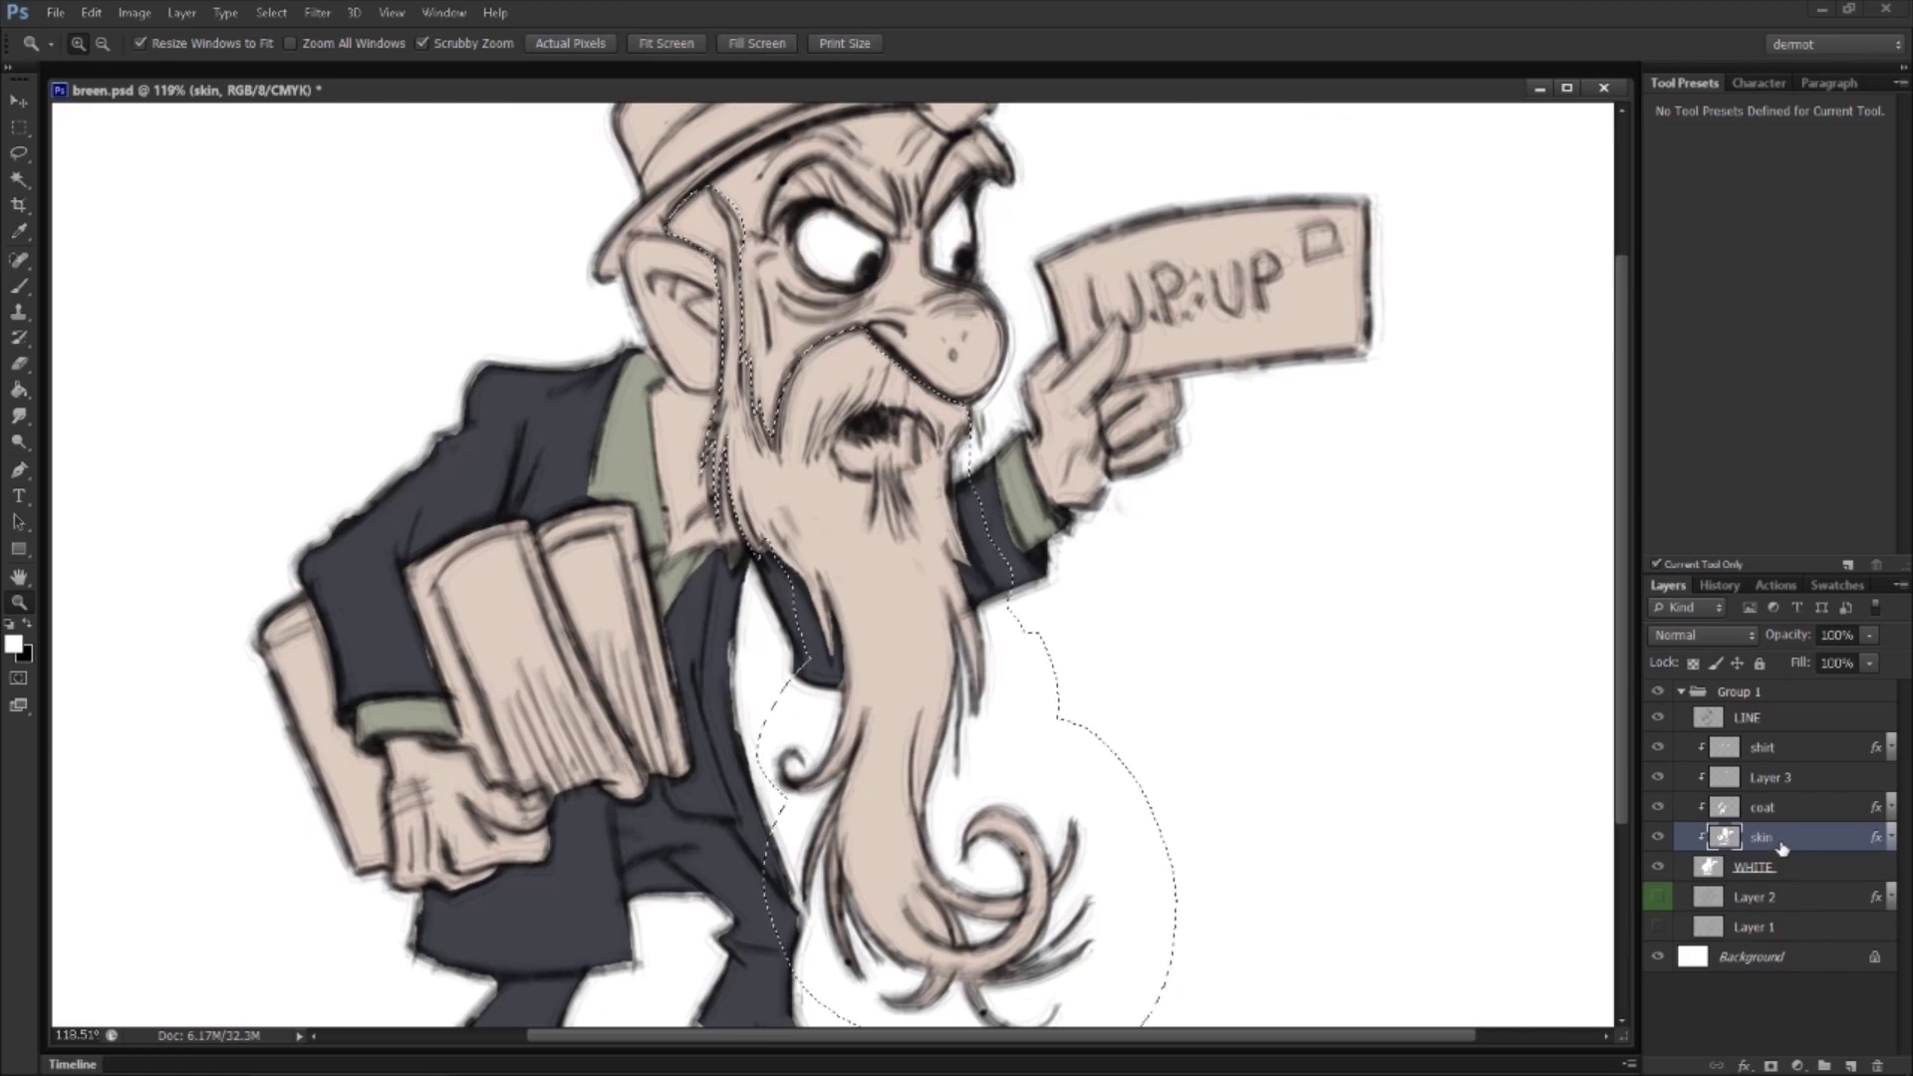
Step: Move the selected hair and beard onto a new clipped layer above skin and name it hair
{"action": "key", "text": "ctrl+j"}
{"action": "double_click", "coordinate": [1773, 837]}
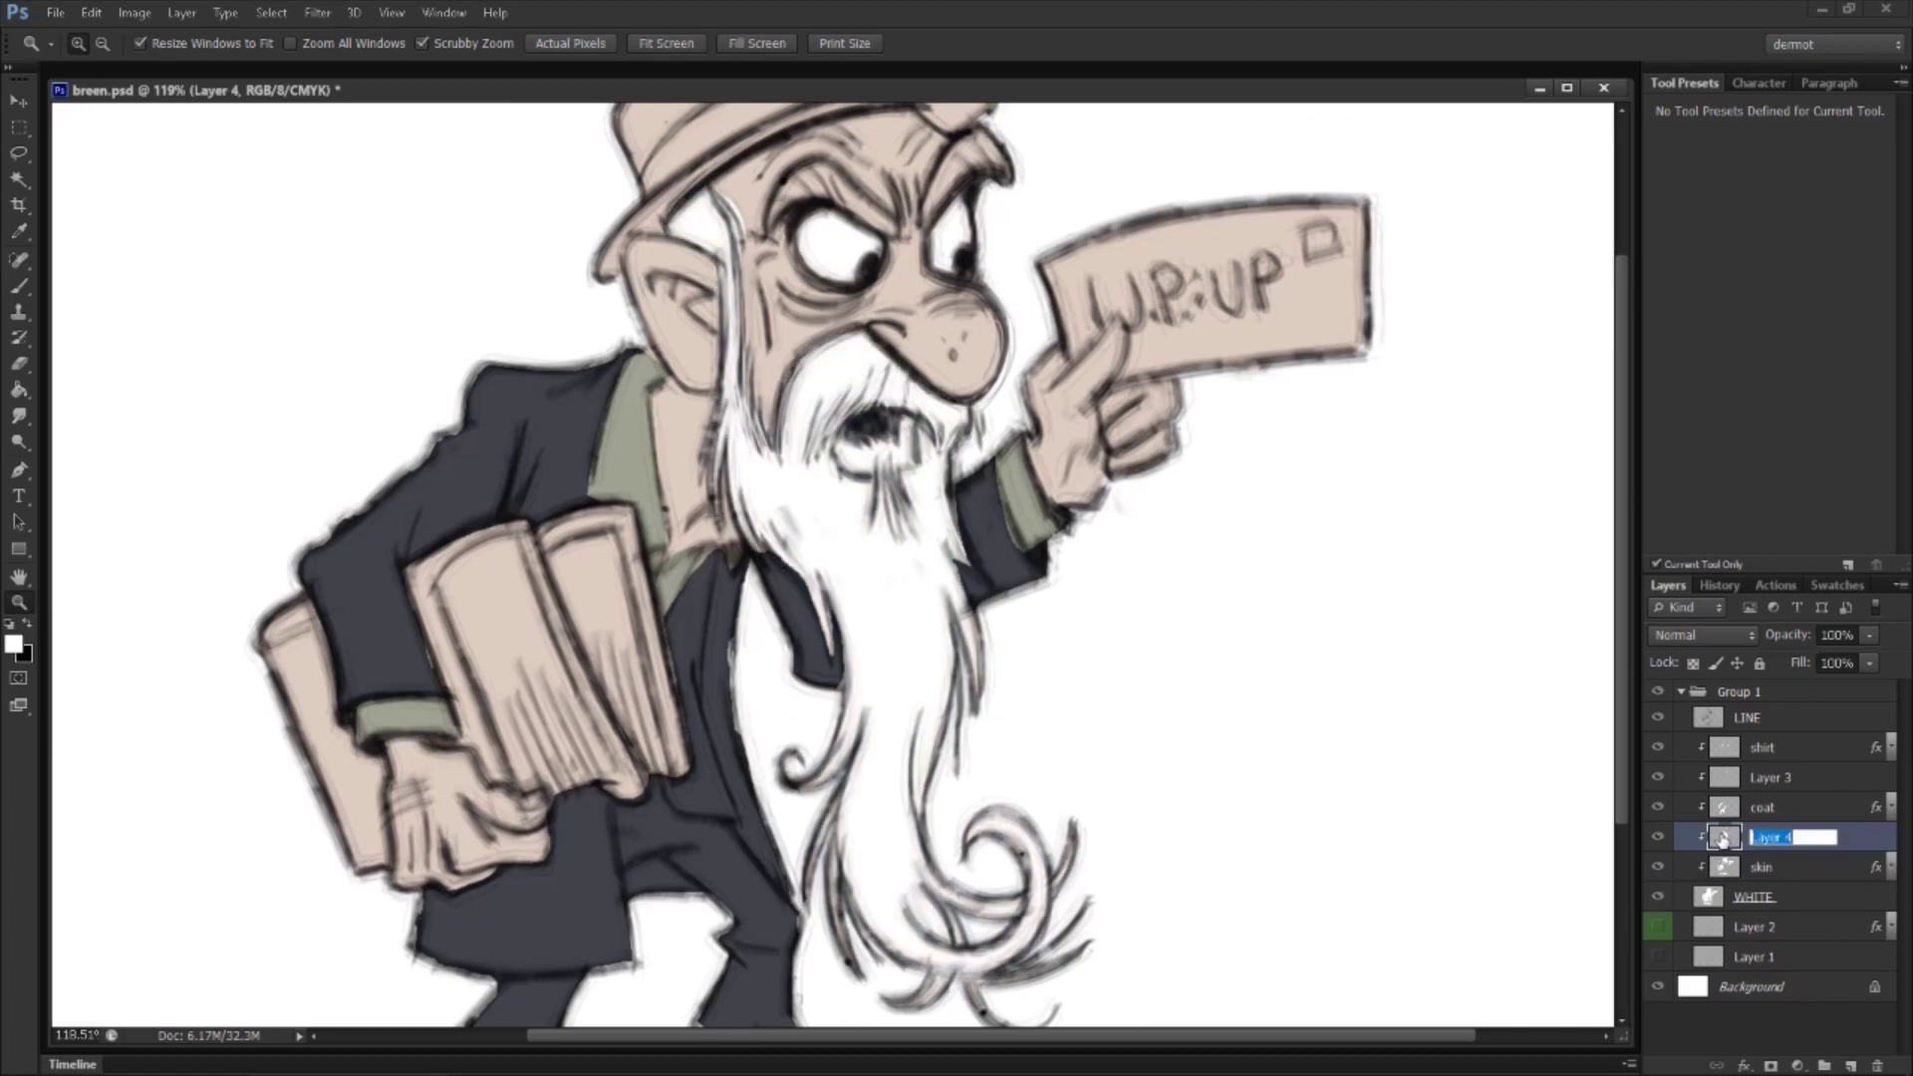
{"action": "type", "text": "hair"}
{"action": "key", "text": "Return"}
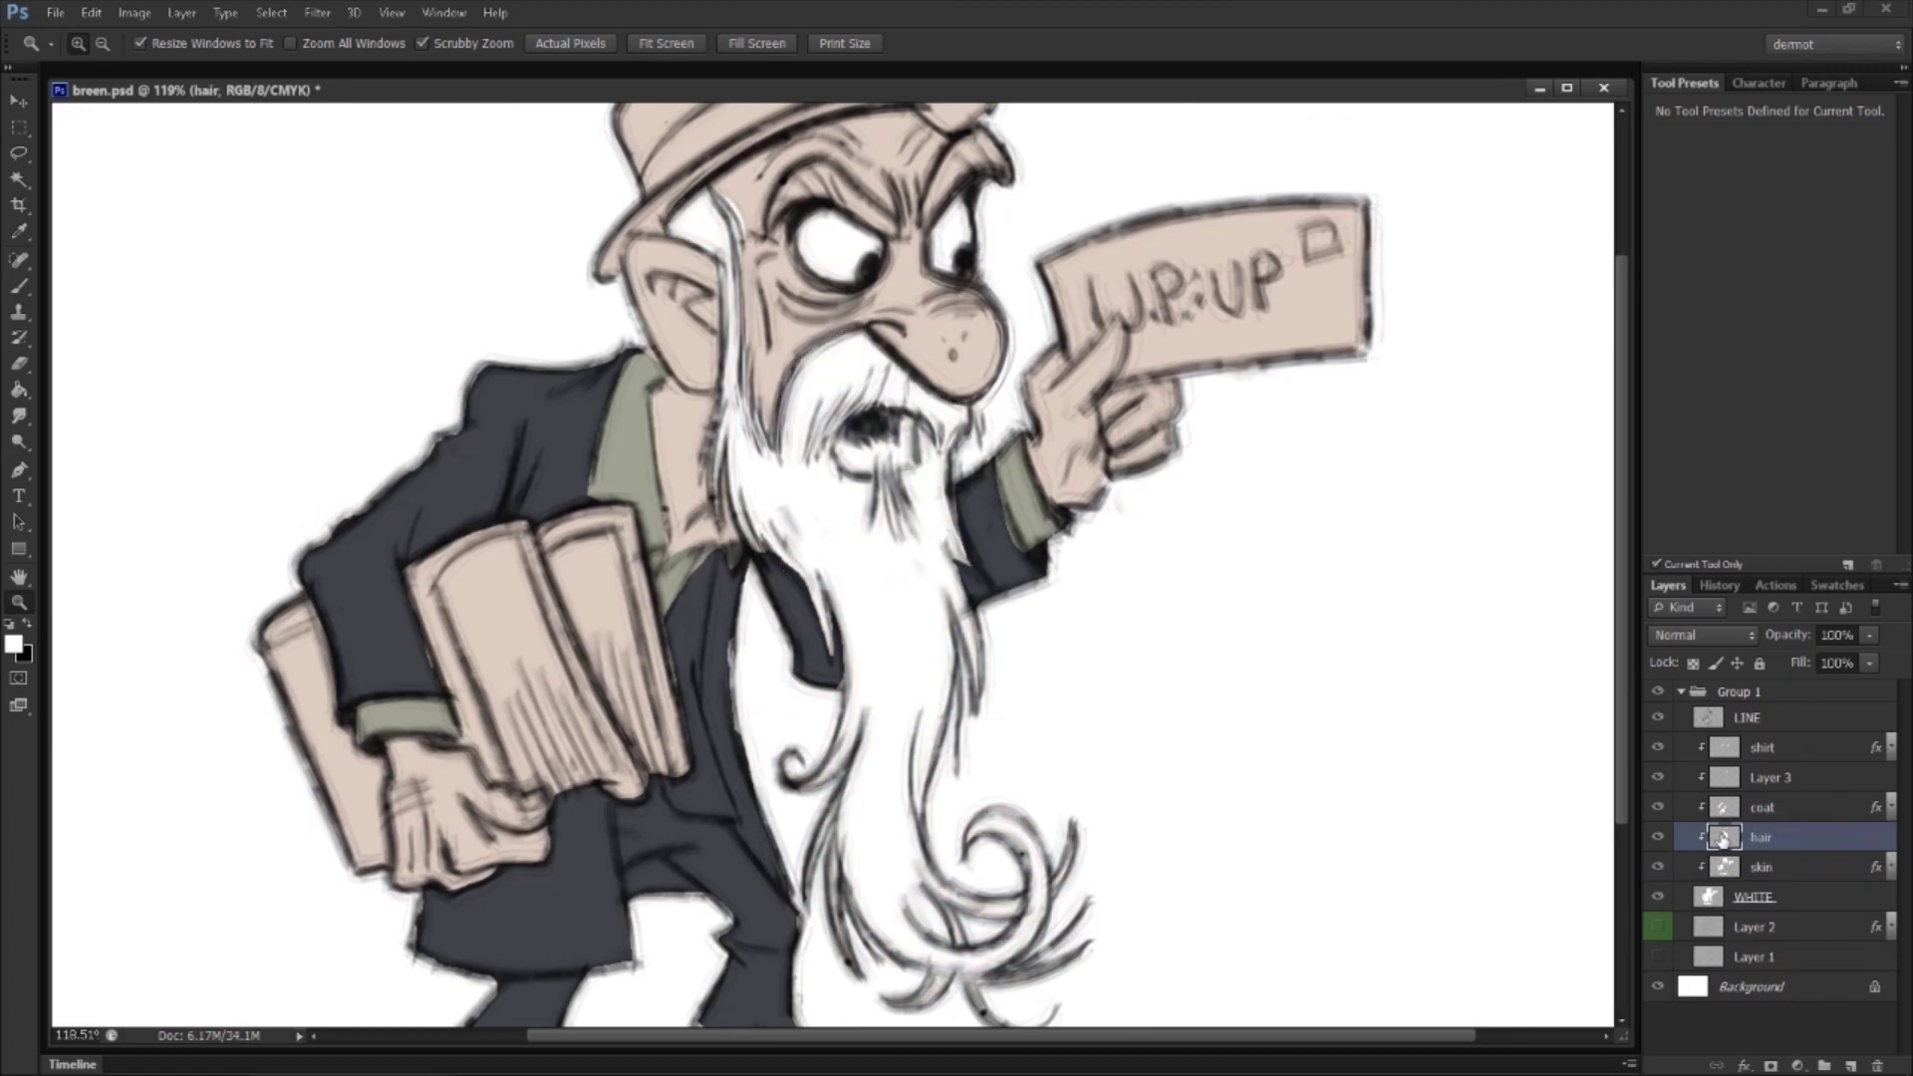
Step: Apply a Color Overlay in grey a0a0a0 to the hair layer and collapse its effects list
{"action": "right_click", "coordinate": [1810, 854]}
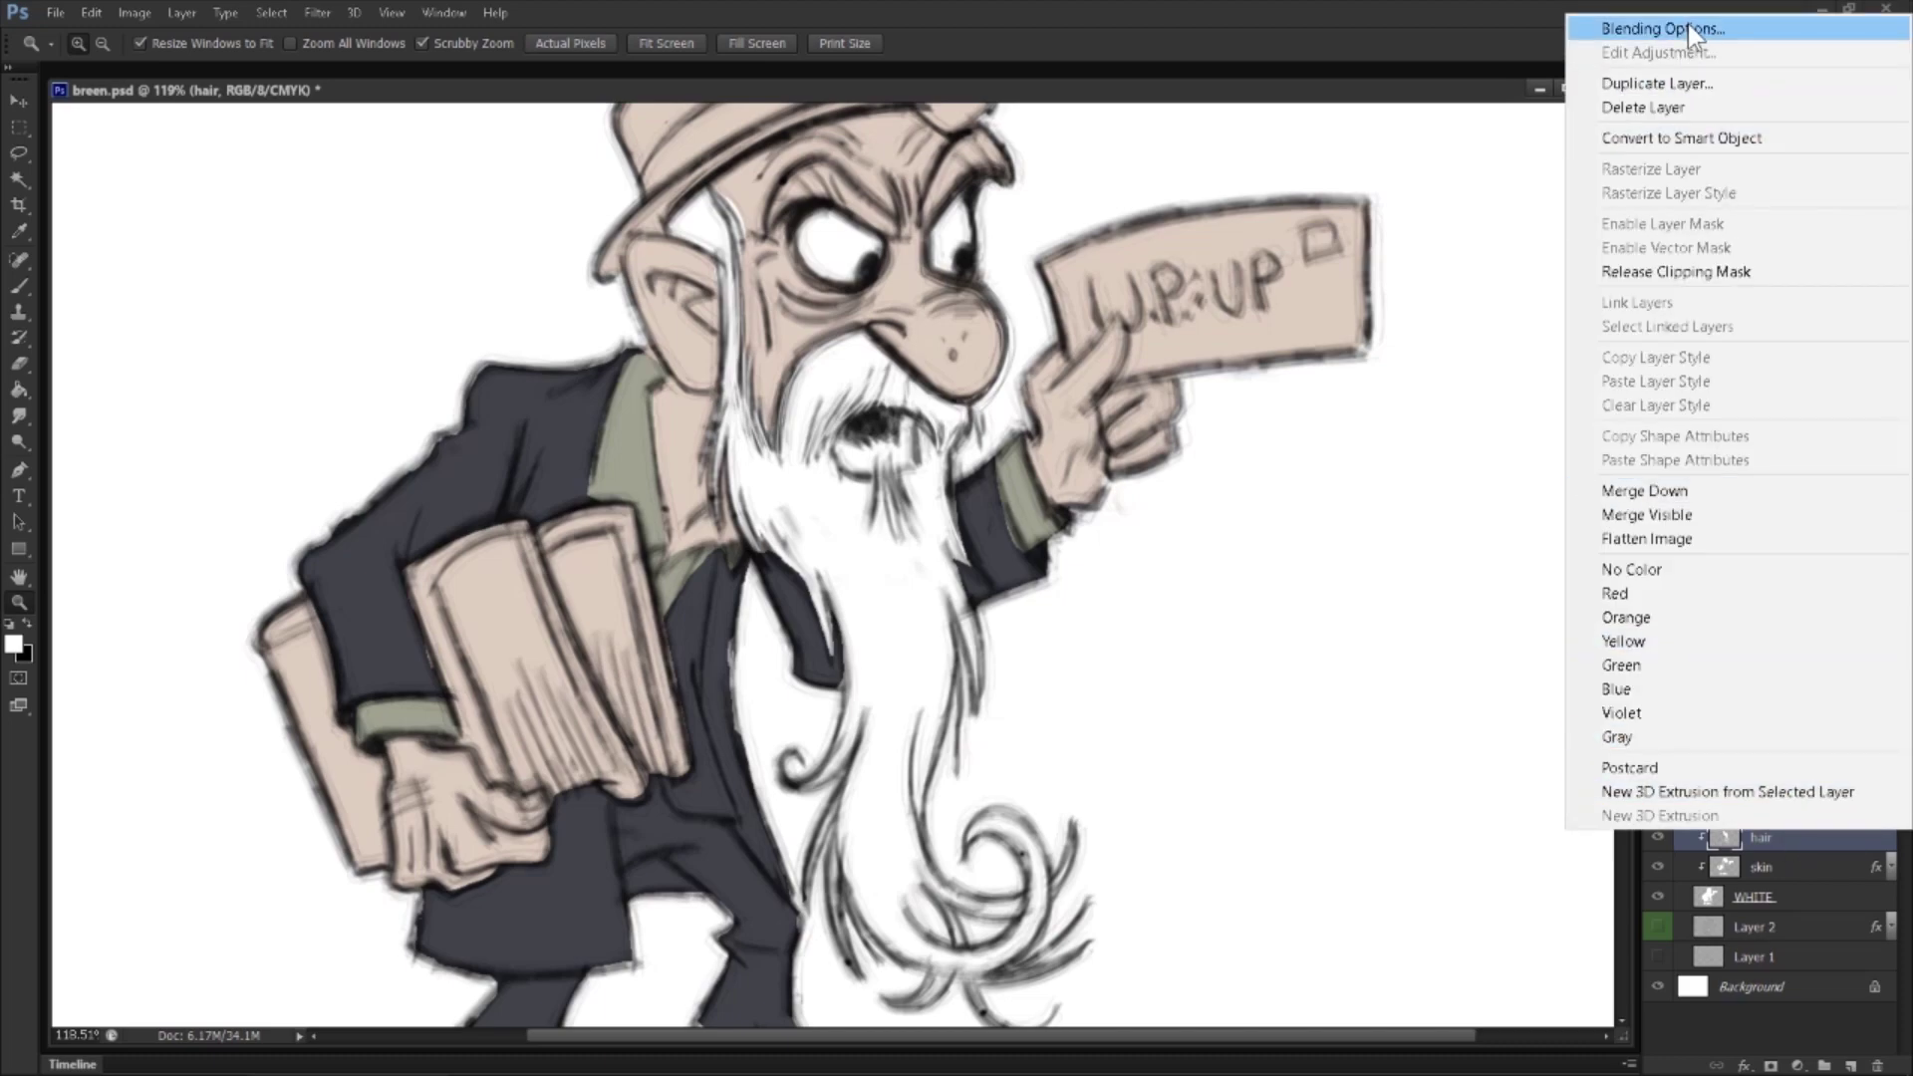
{"action": "left_click", "coordinate": [1365, 331]}
{"action": "left_click", "coordinate": [1203, 427]}
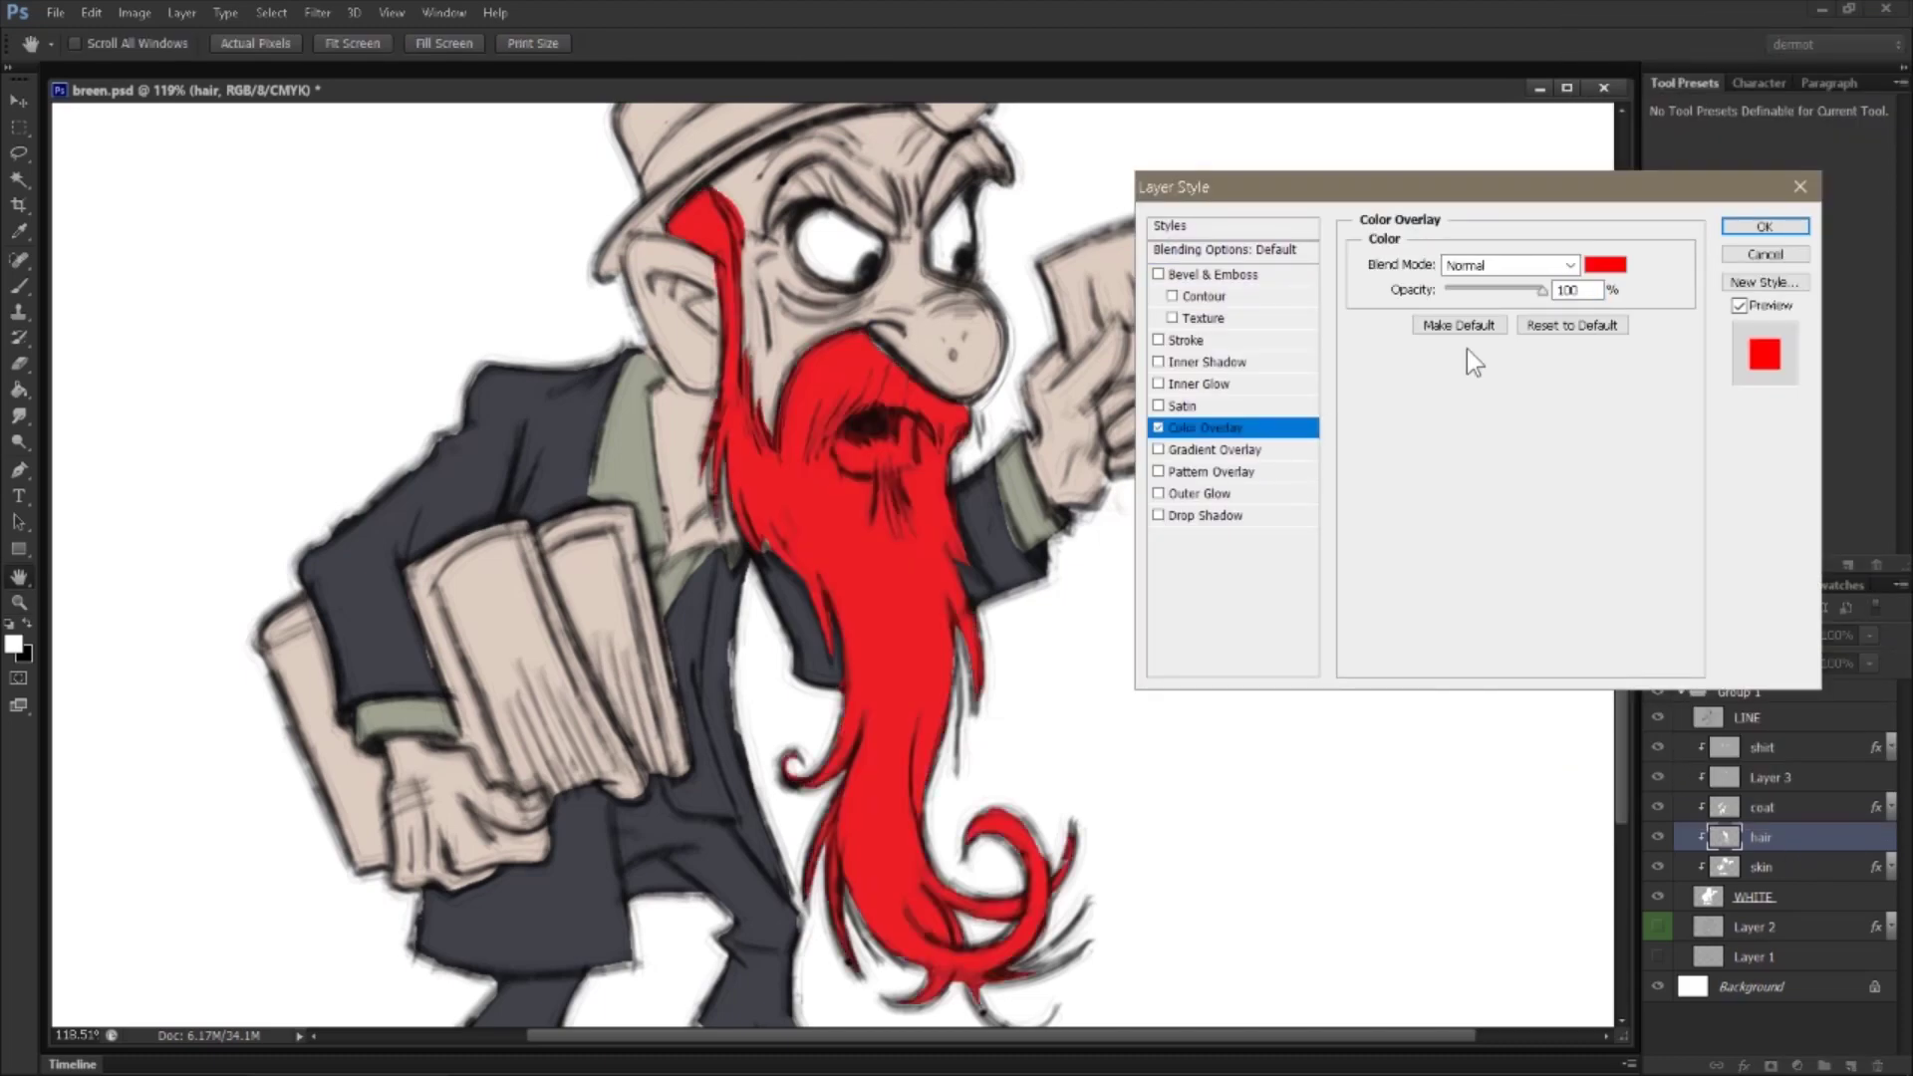
{"action": "left_click", "coordinate": [1603, 267]}
{"action": "left_click", "coordinate": [1286, 275]}
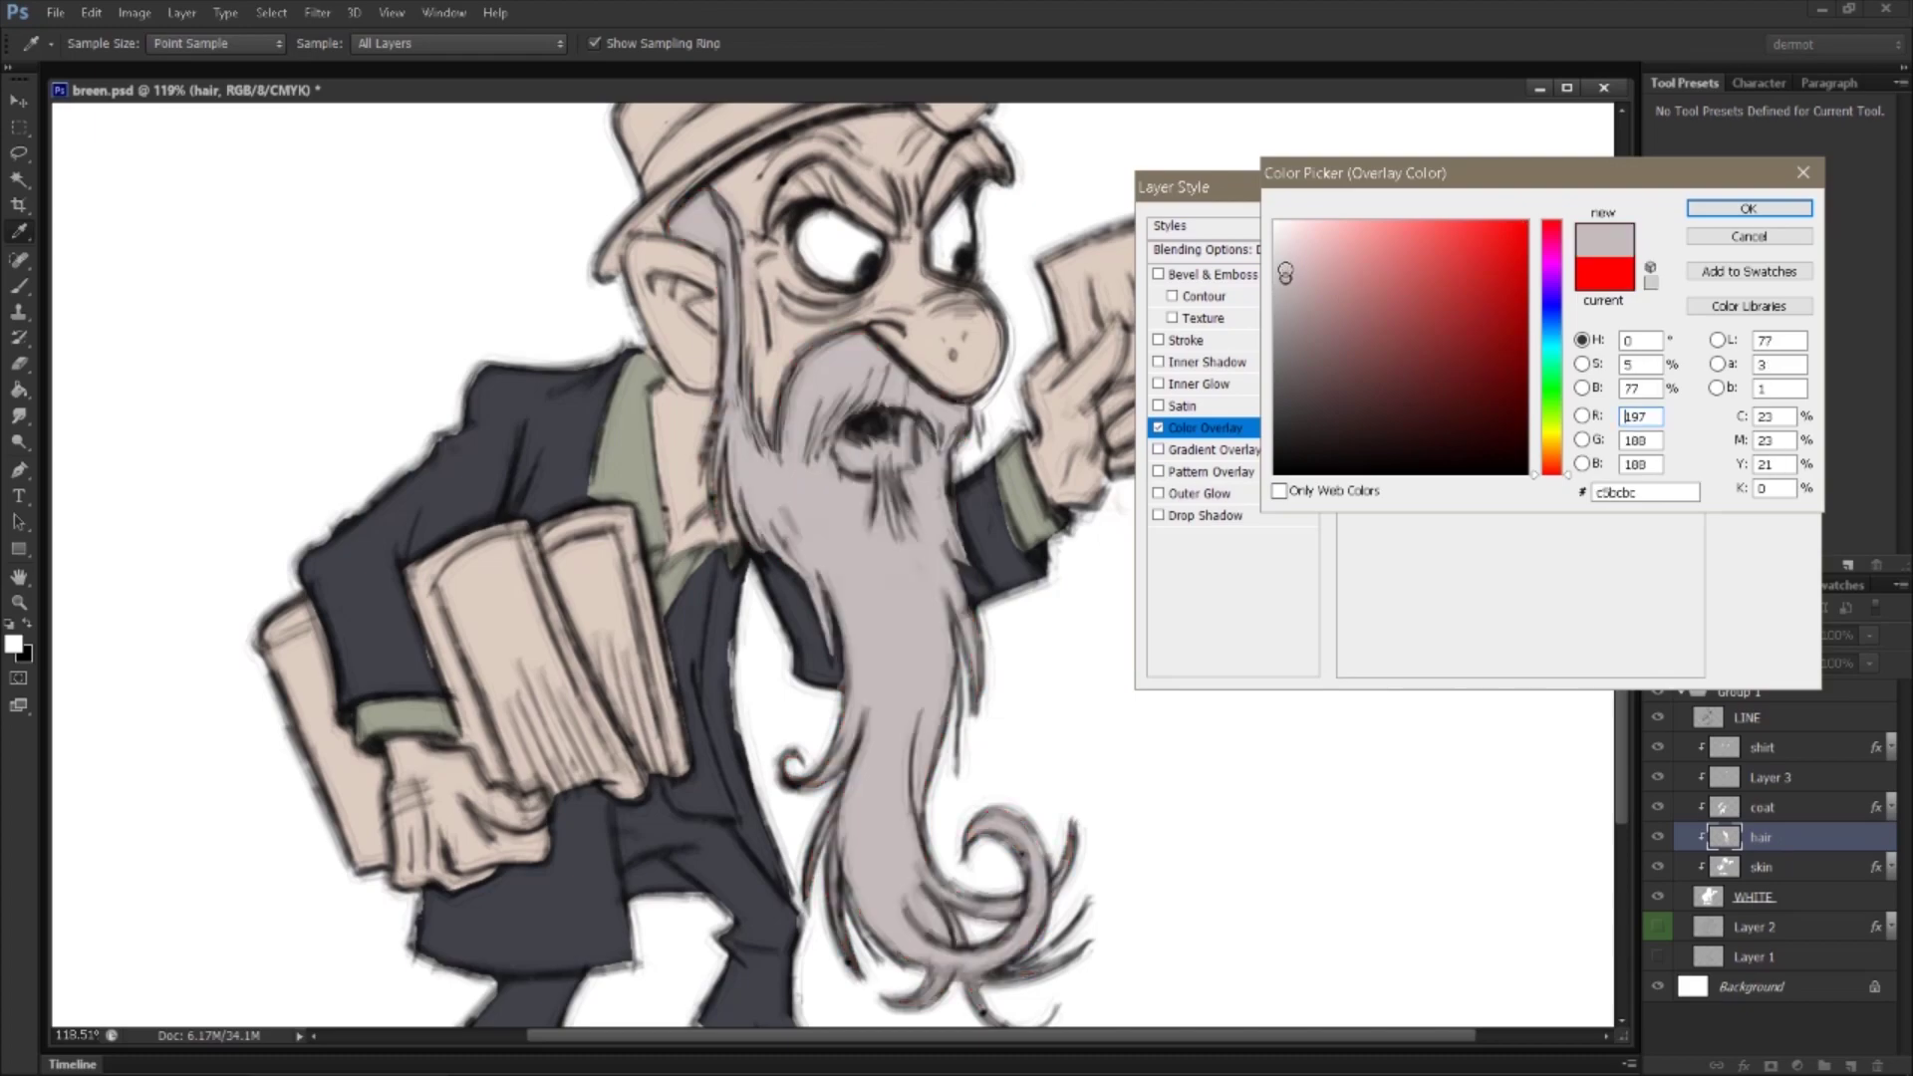
{"action": "left_click_drag", "start_coordinate": [1286, 275], "coordinate": [1273, 308]}
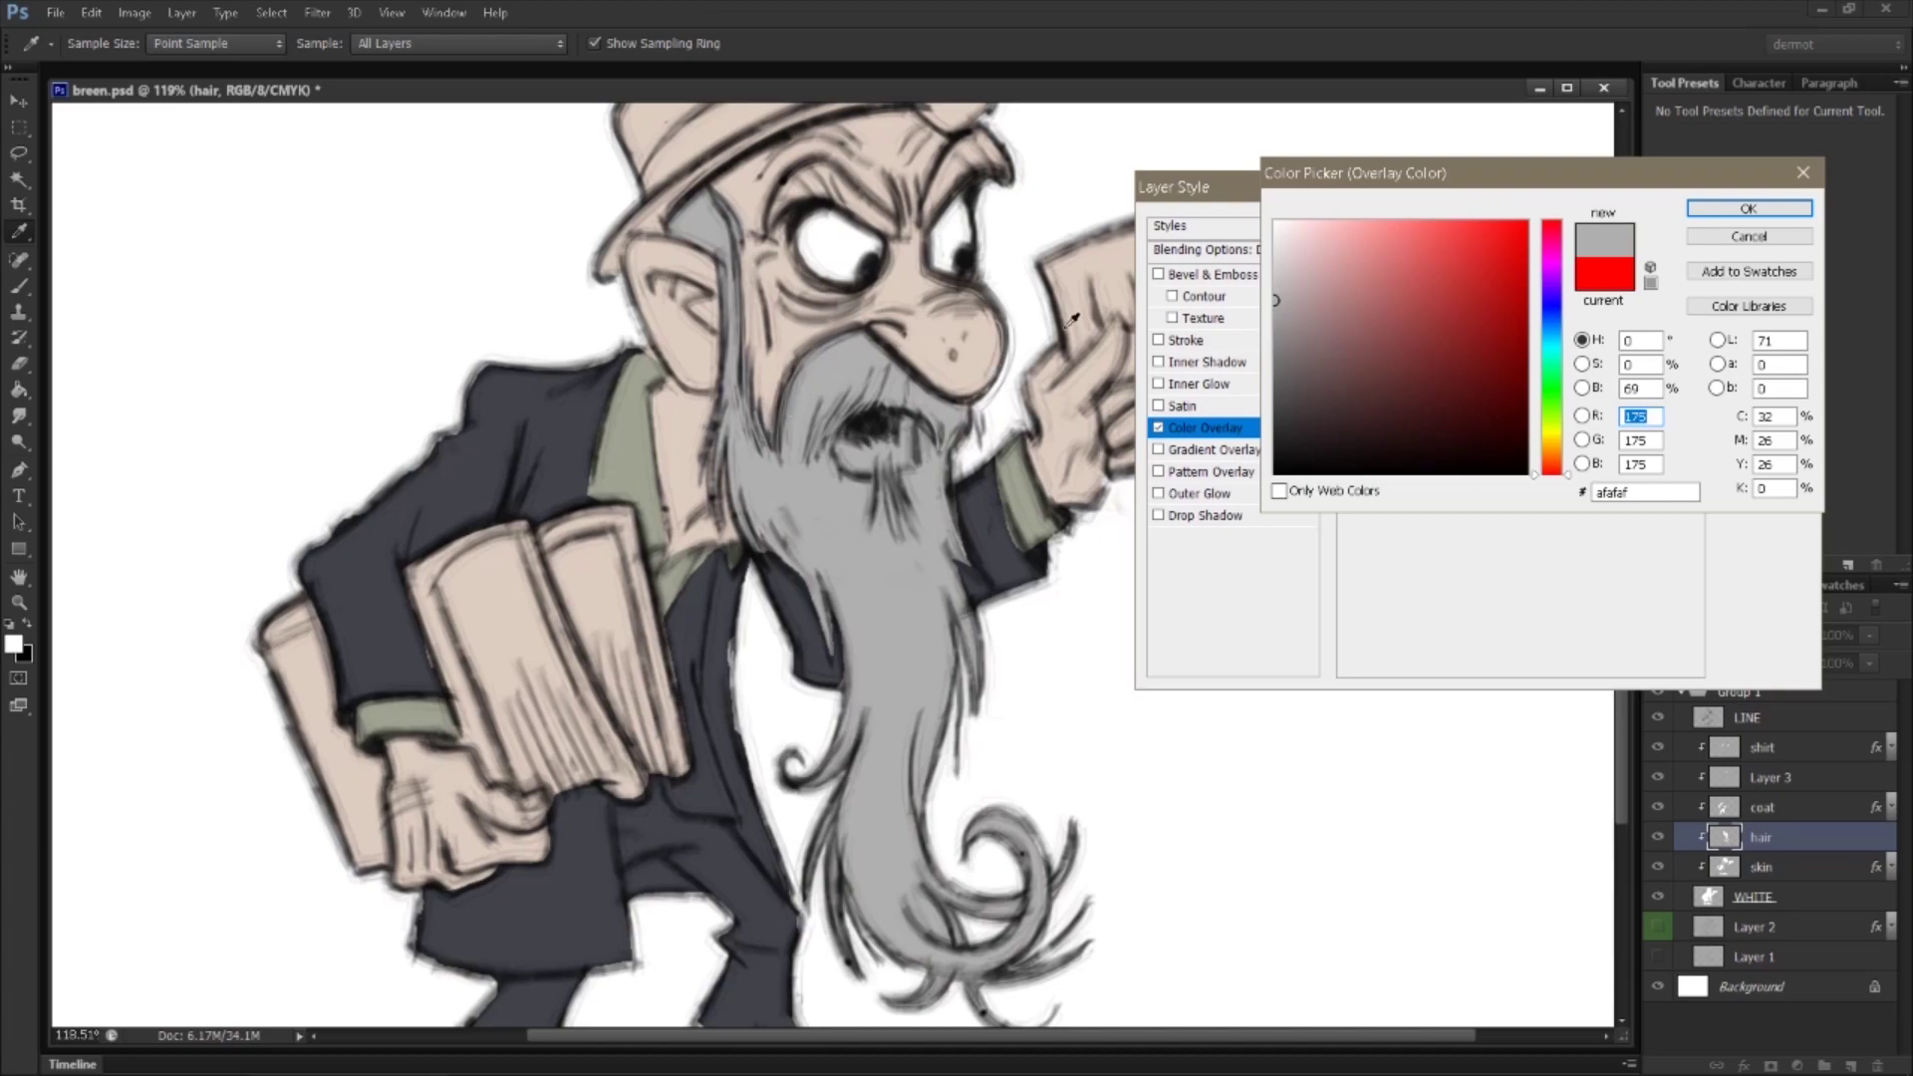
{"action": "left_click", "coordinate": [1276, 314]}
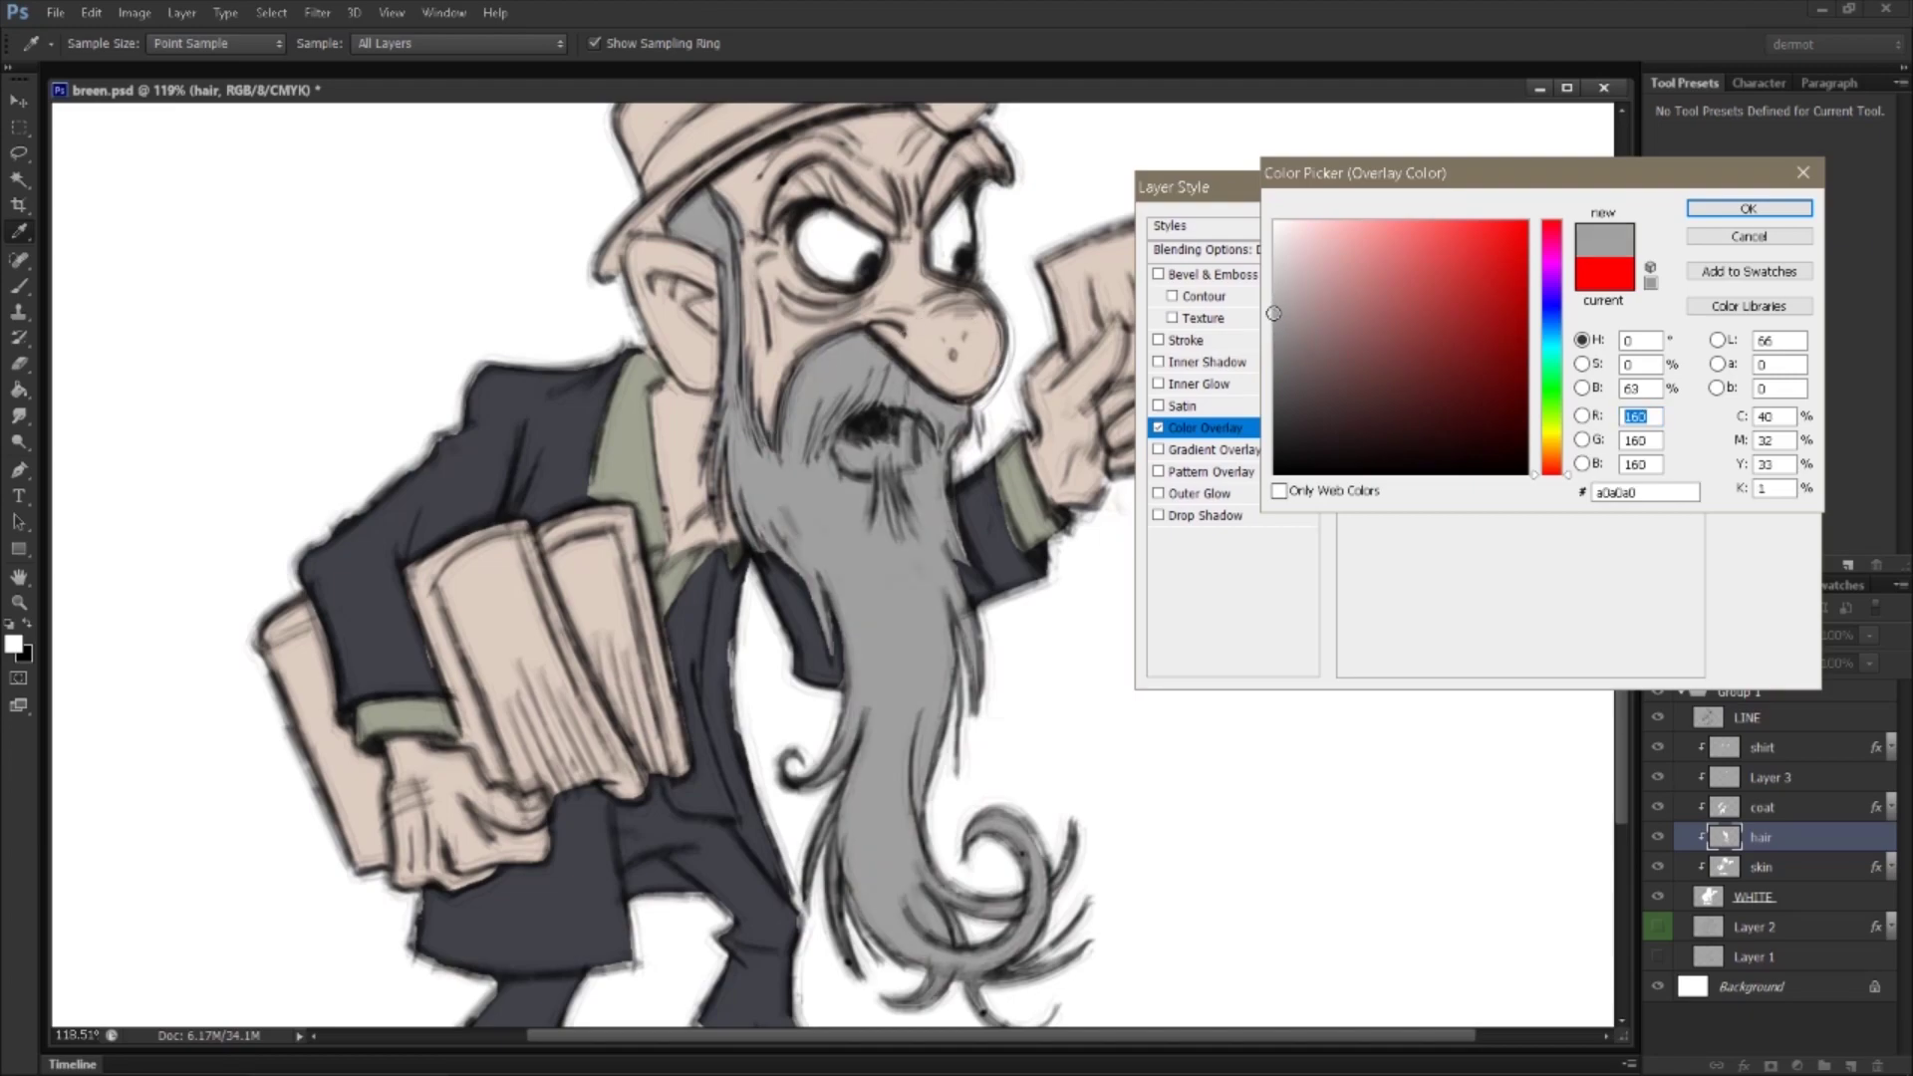
{"action": "left_click", "coordinate": [1749, 209]}
{"action": "left_click", "coordinate": [1762, 229]}
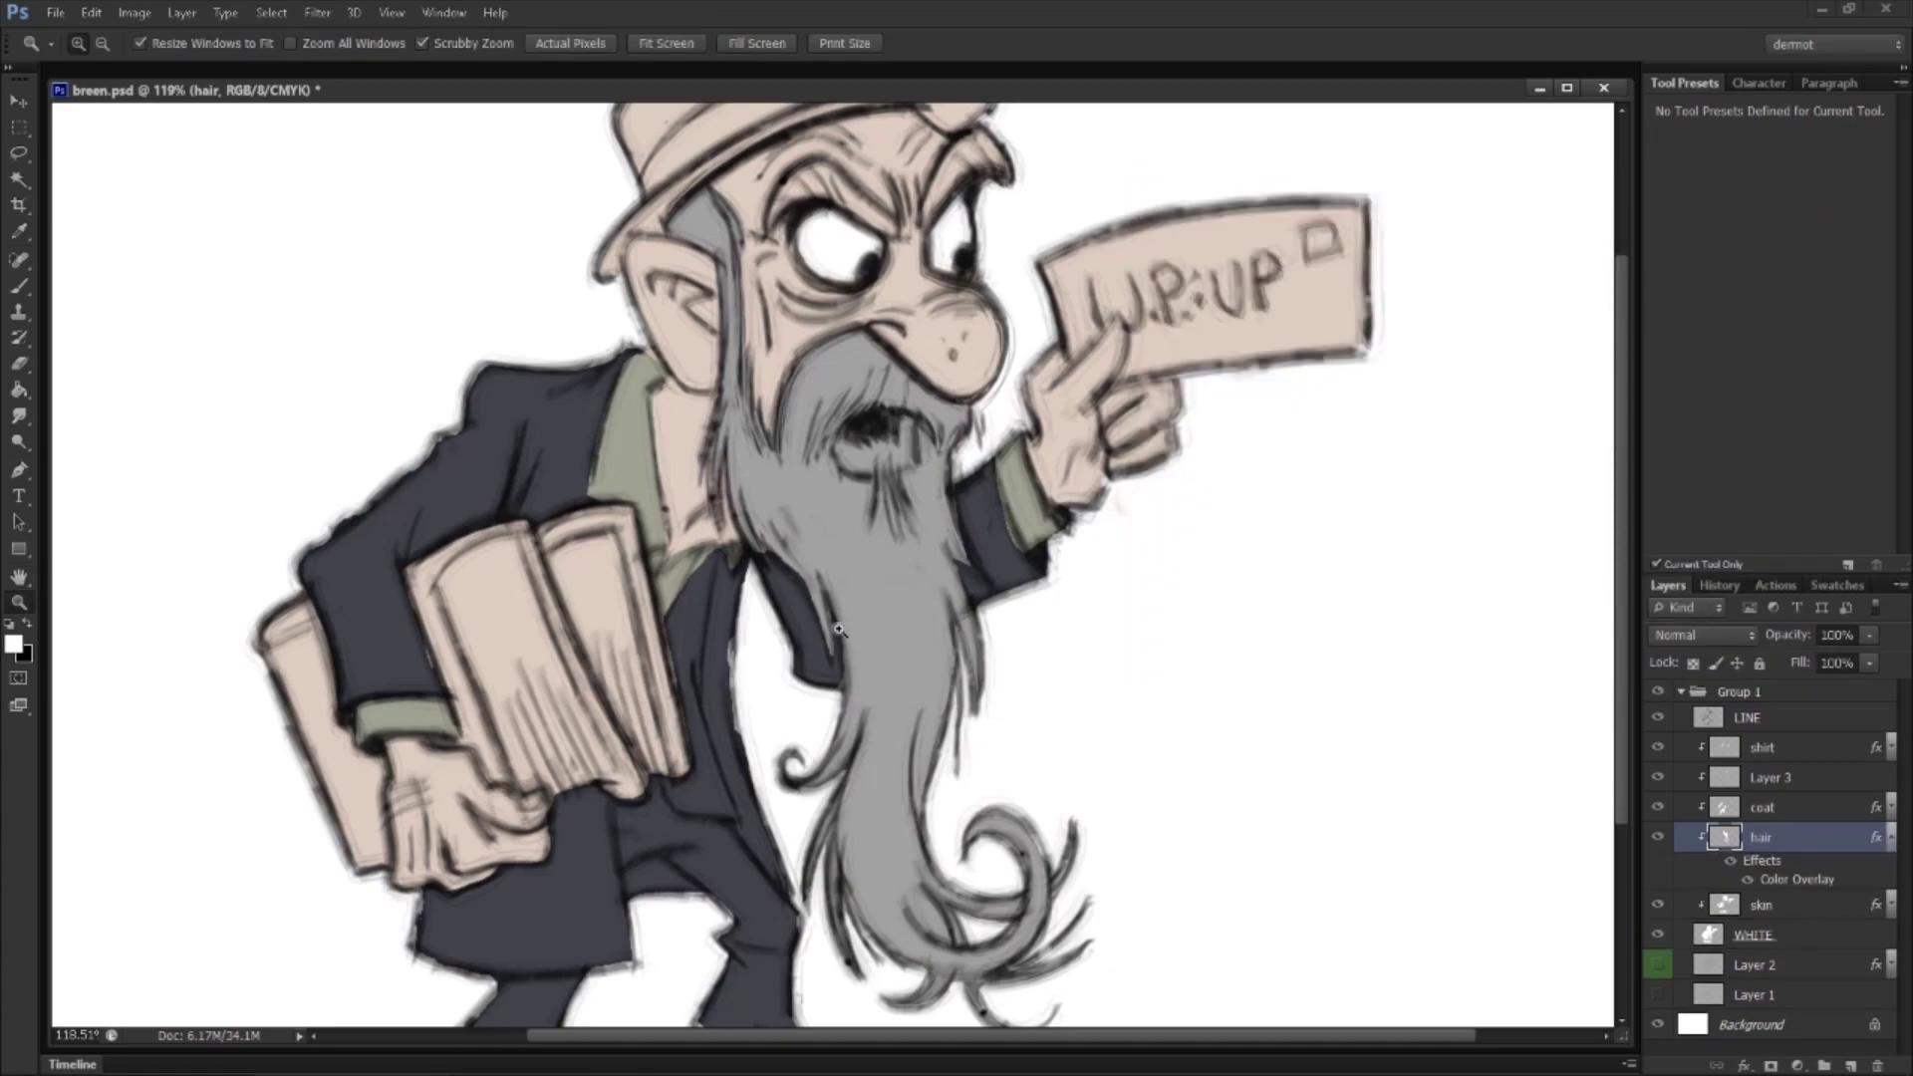
{"action": "left_click_drag", "start_coordinate": [981, 635], "coordinate": [879, 643]}
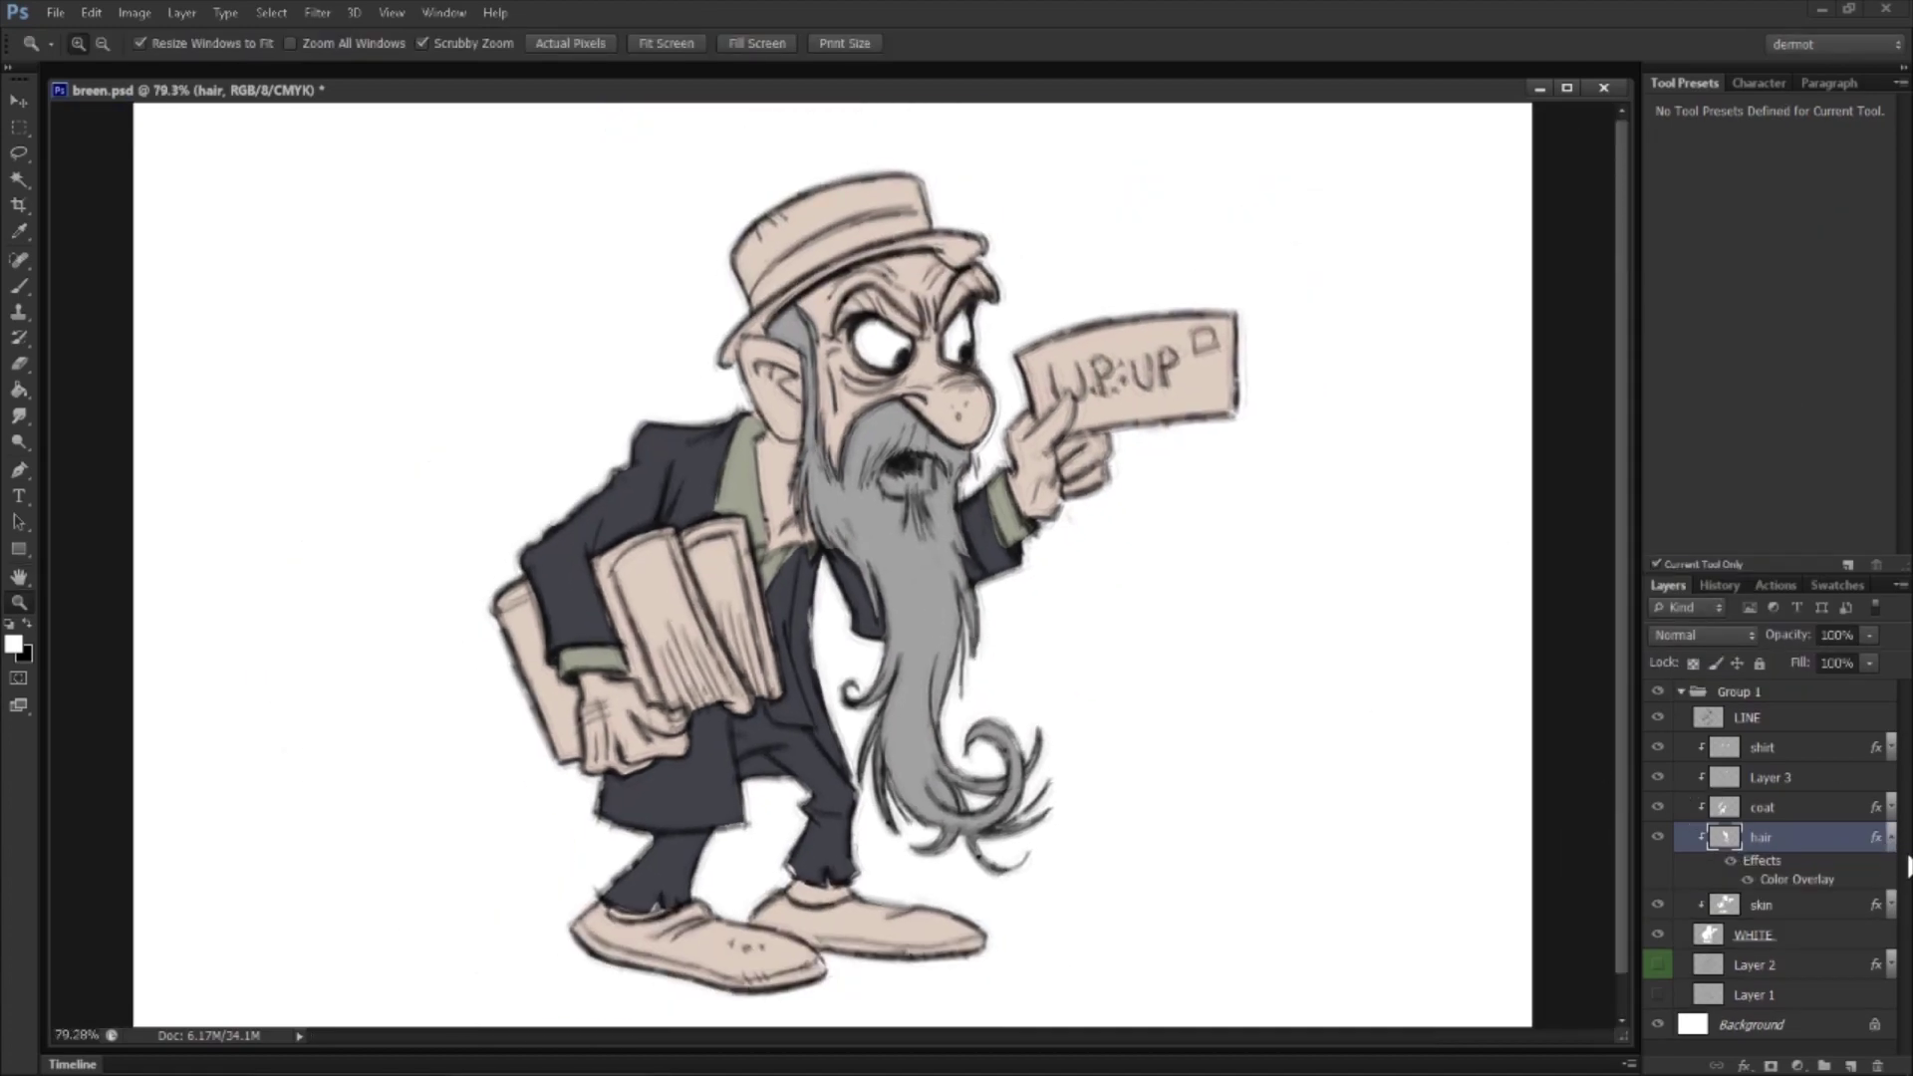
{"action": "left_click", "coordinate": [1892, 846]}
Step: Rename Layer 3, which holds the white eye fills, as eyes
{"action": "left_click", "coordinate": [1739, 783]}
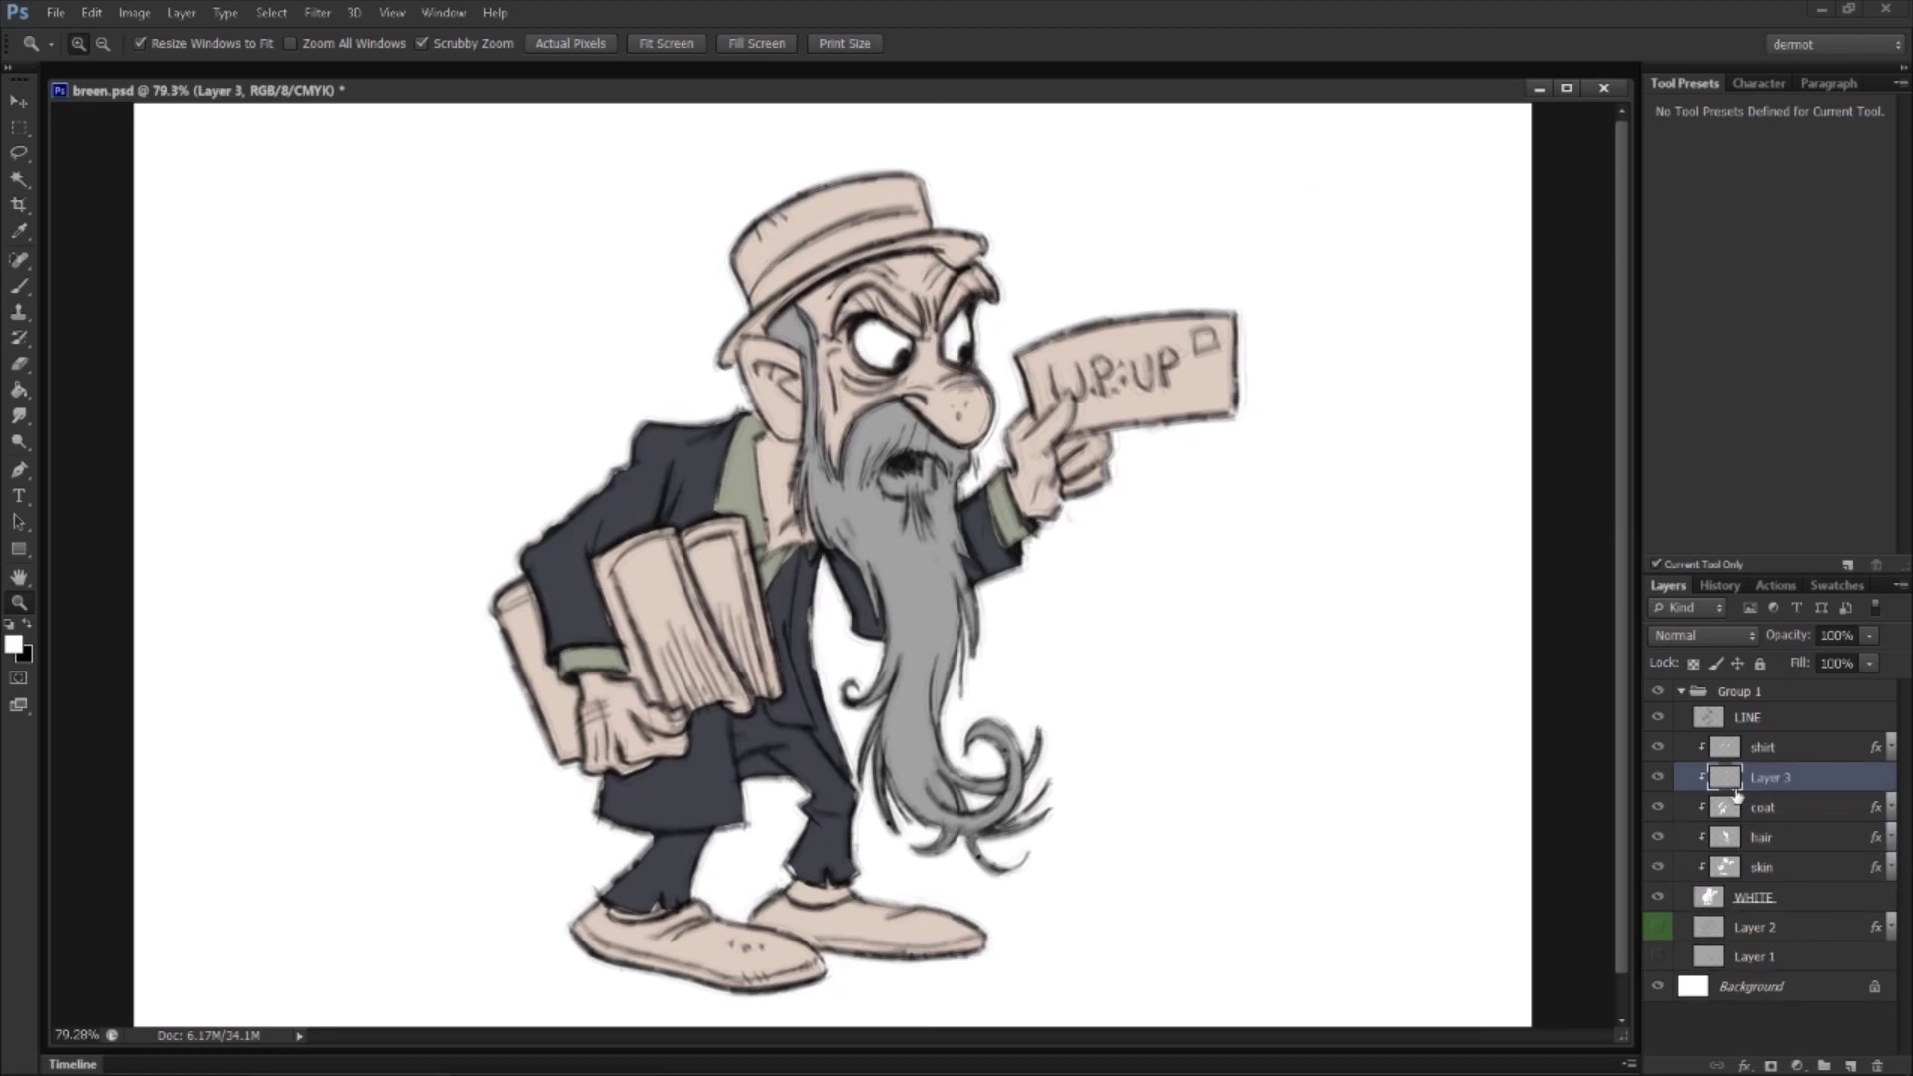
{"action": "double_click", "coordinate": [1766, 778]}
{"action": "type", "text": "eyes"}
{"action": "key", "text": "Return"}
Step: Hide the shirt, eyes, coat and hair layers so that only the skin colour shows under the lines
{"action": "left_click", "coordinate": [1658, 748]}
{"action": "left_click", "coordinate": [1658, 778]}
{"action": "left_click", "coordinate": [1658, 778]}
{"action": "left_click", "coordinate": [1658, 808]}
{"action": "left_click", "coordinate": [1658, 778]}
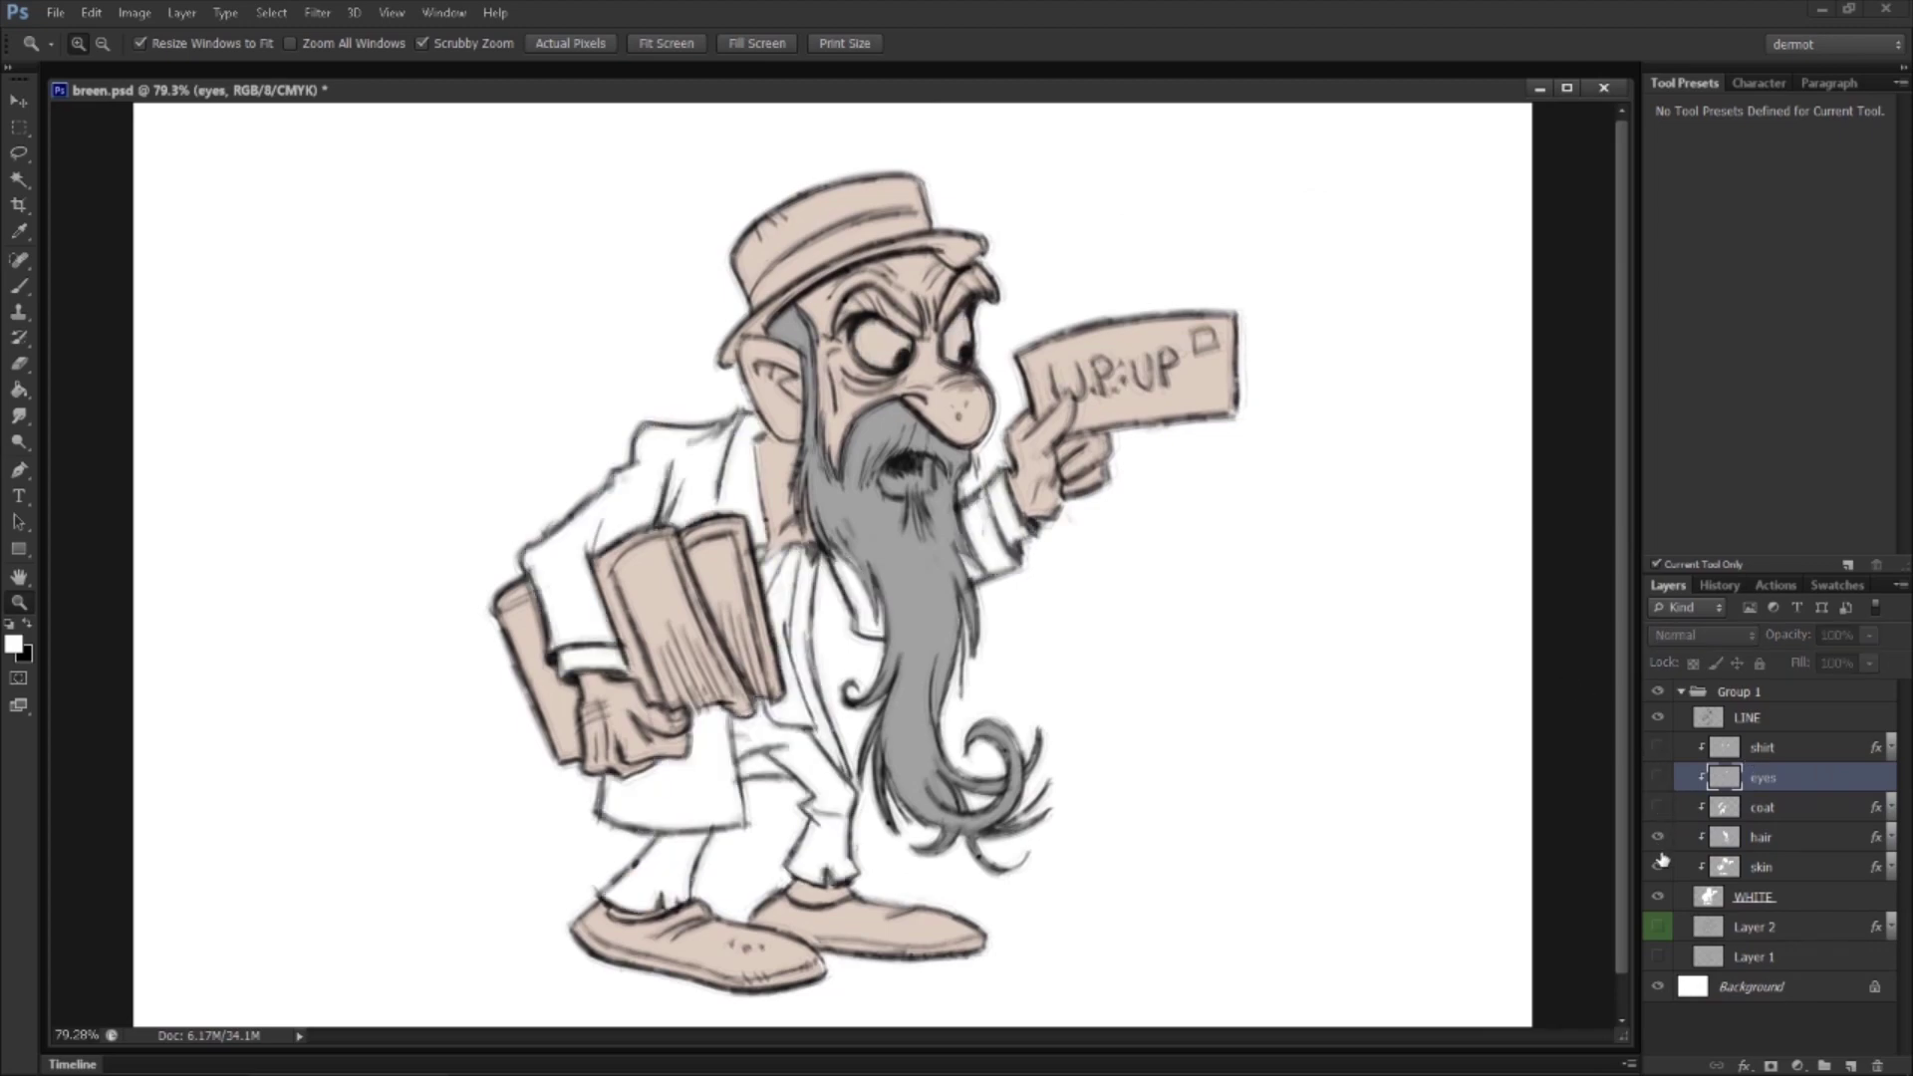
{"action": "left_click", "coordinate": [1658, 839]}
Step: On the skin layer, lasso the whole hat, following the underside of the brim above the ear and forehead
{"action": "left_click", "coordinate": [1763, 867]}
{"action": "left_click_drag", "start_coordinate": [911, 493], "coordinate": [1022, 814]}
{"action": "left_click_drag", "start_coordinate": [783, 412], "coordinate": [854, 406]}
{"action": "key", "text": "l"}
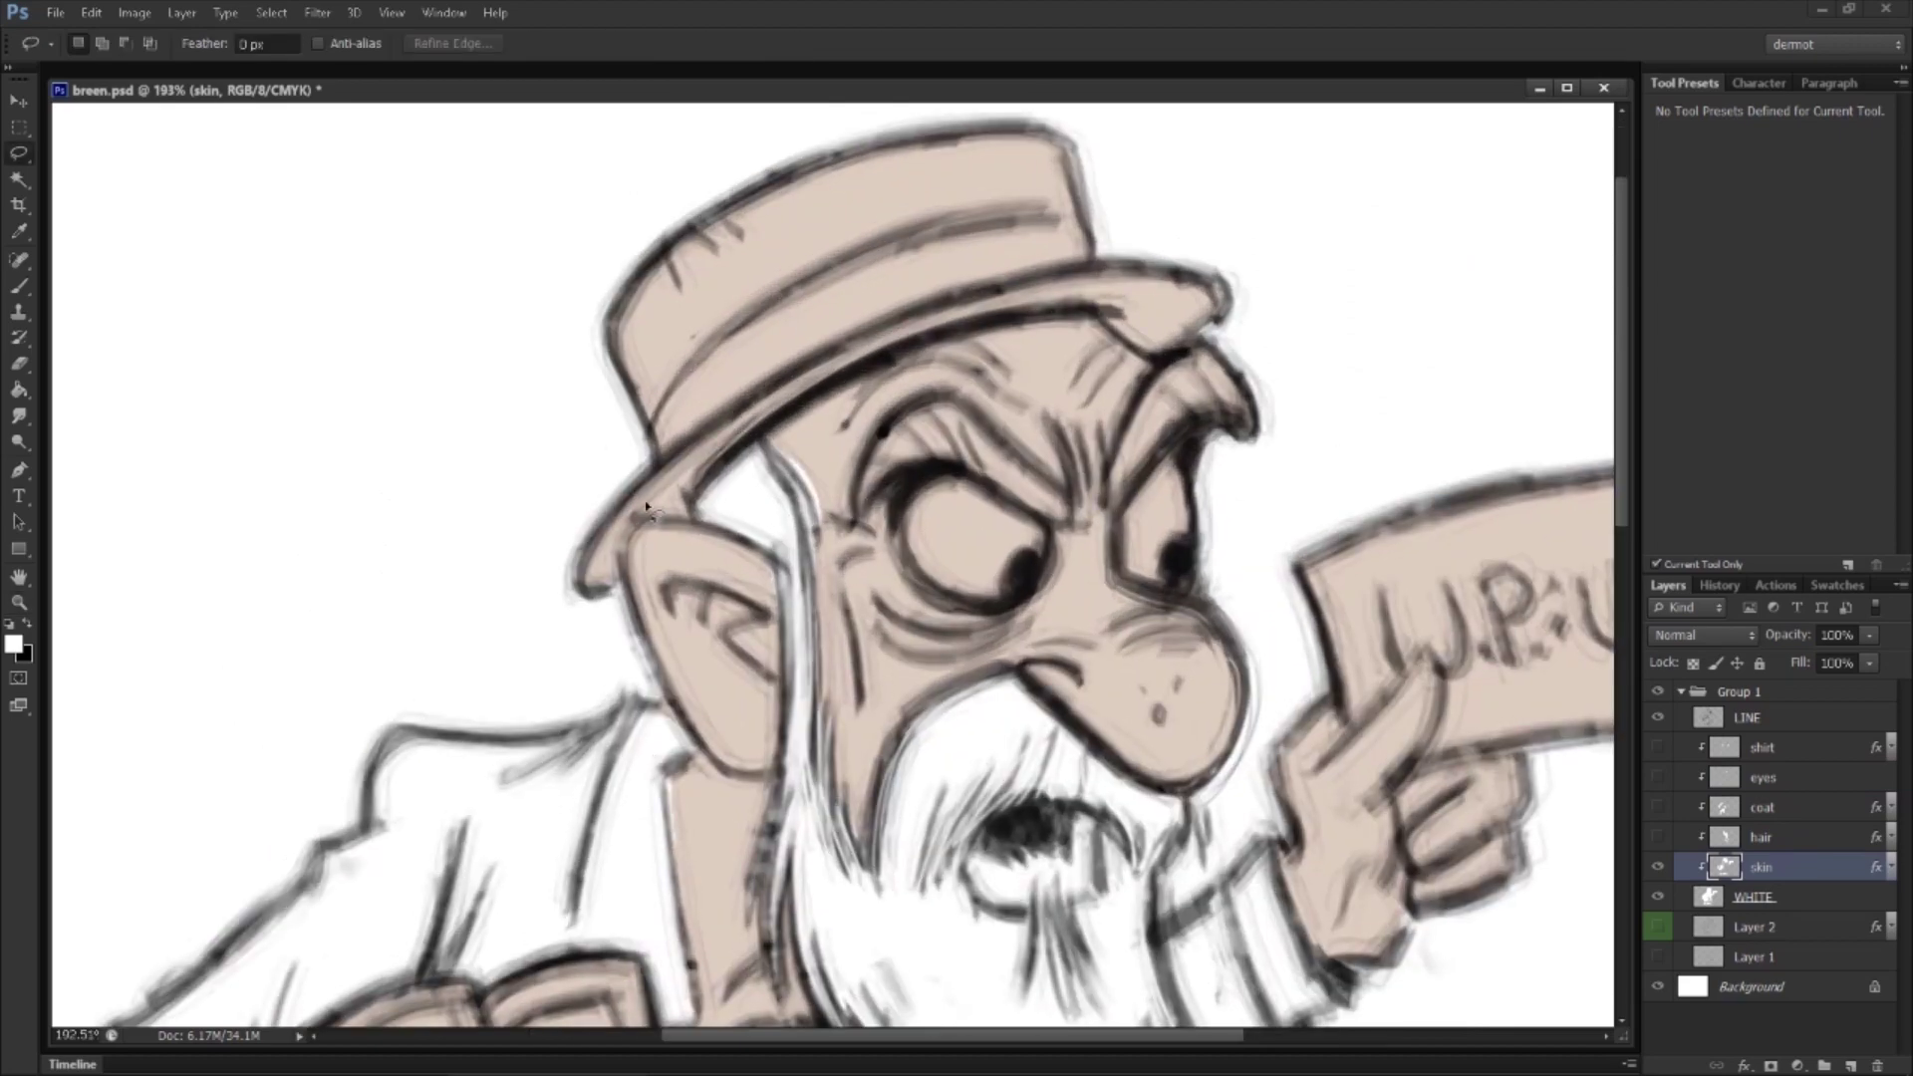
{"action": "mouse_move", "coordinate": [749, 315]}
{"action": "left_mouse_down"}
{"action": "mouse_move", "coordinate": [499, 611]}
{"action": "mouse_move", "coordinate": [637, 518]}
{"action": "left_mouse_up"}
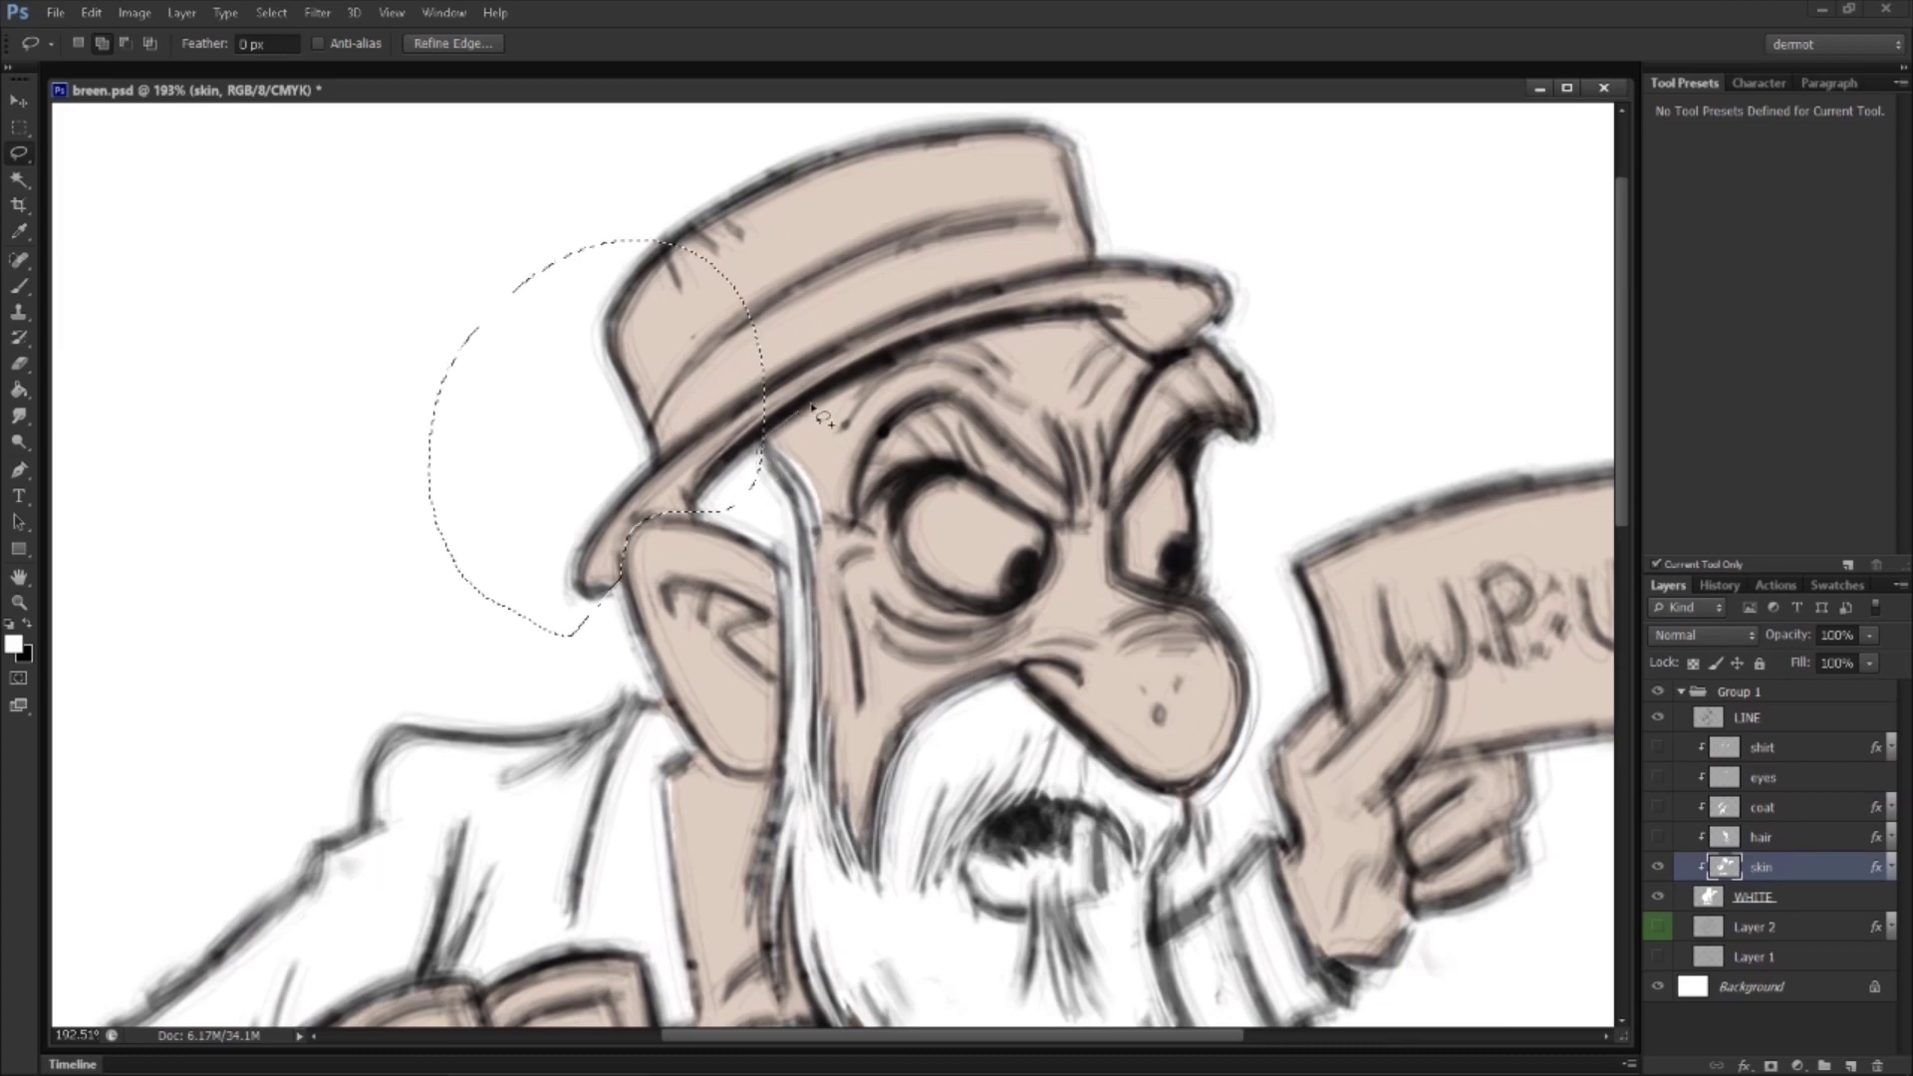
{"action": "mouse_move", "coordinate": [977, 326]}
{"action": "left_mouse_down"}
{"action": "mouse_move", "coordinate": [1066, 311]}
{"action": "mouse_move", "coordinate": [1054, 70]}
{"action": "mouse_move", "coordinate": [598, 214]}
{"action": "mouse_move", "coordinate": [614, 238]}
{"action": "left_mouse_up"}
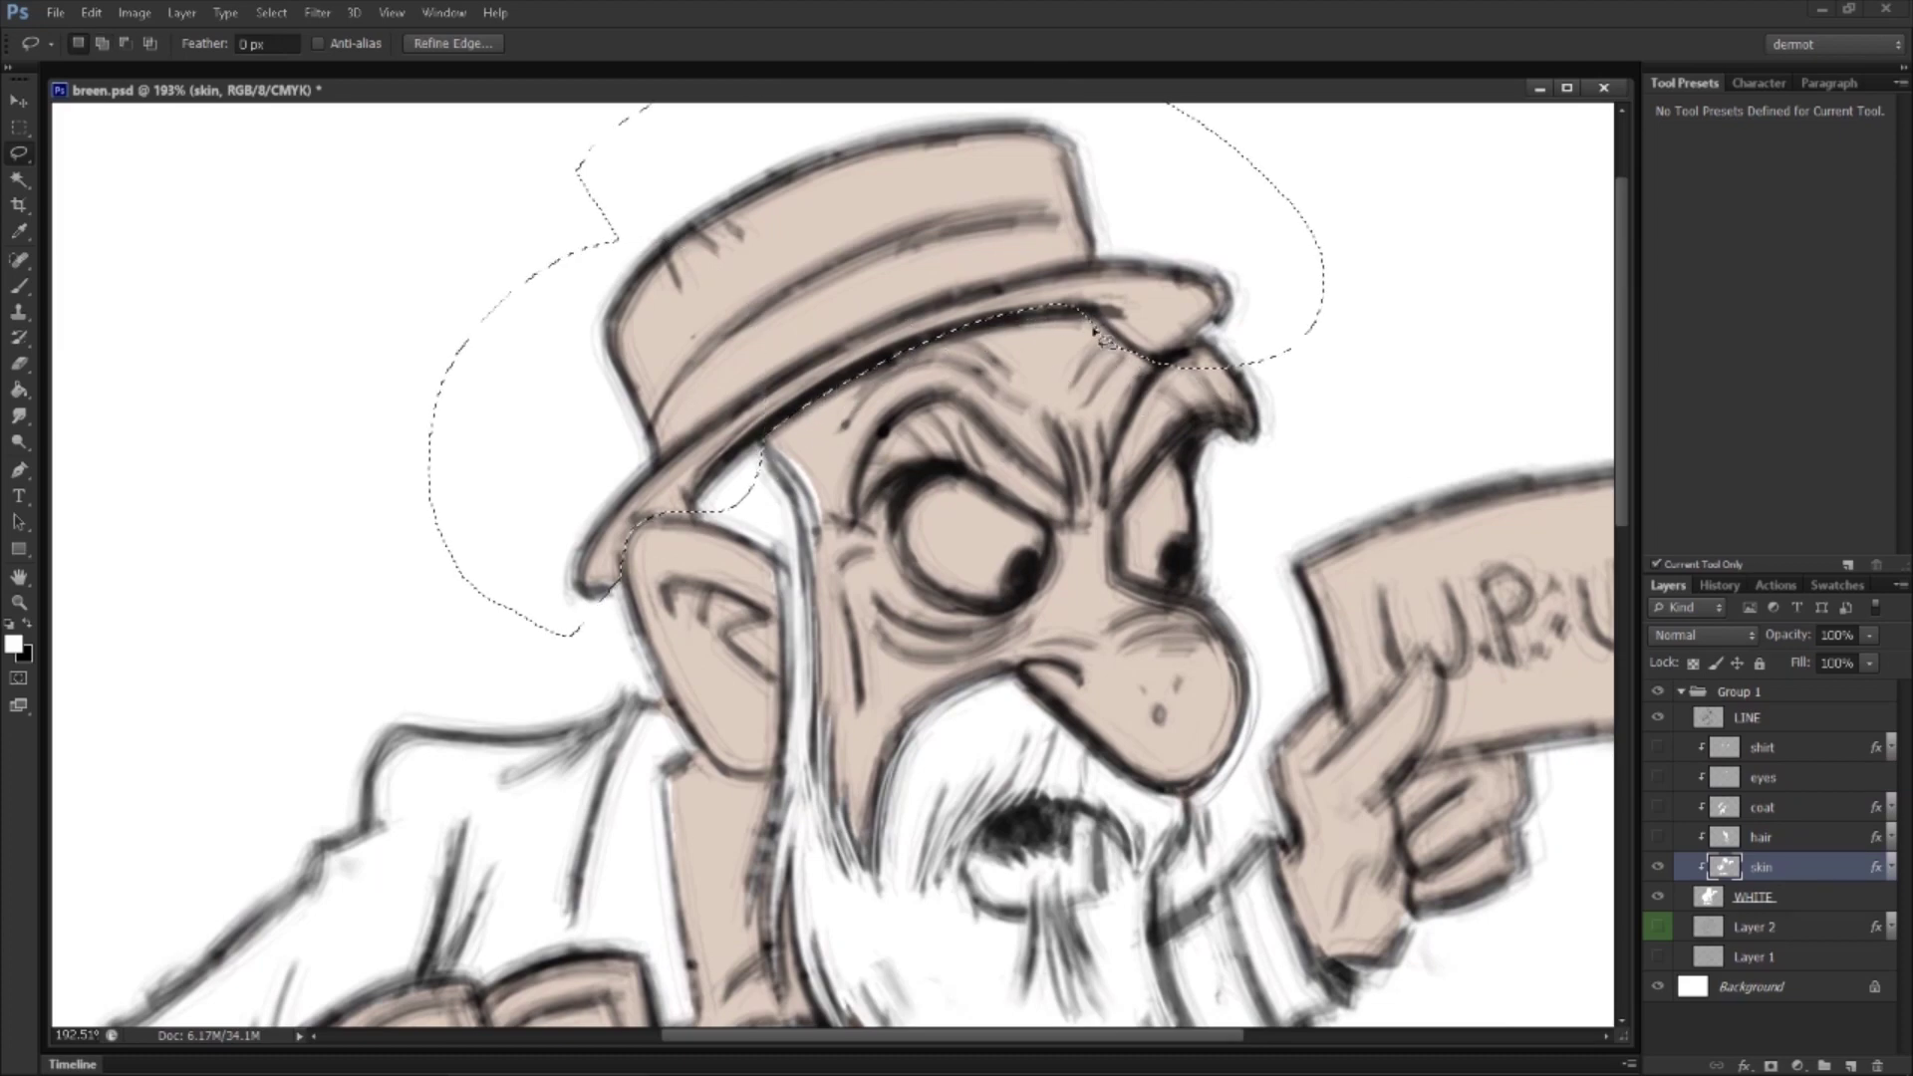
{"action": "left_click_drag", "start_coordinate": [1076, 317], "coordinate": [1102, 326]}
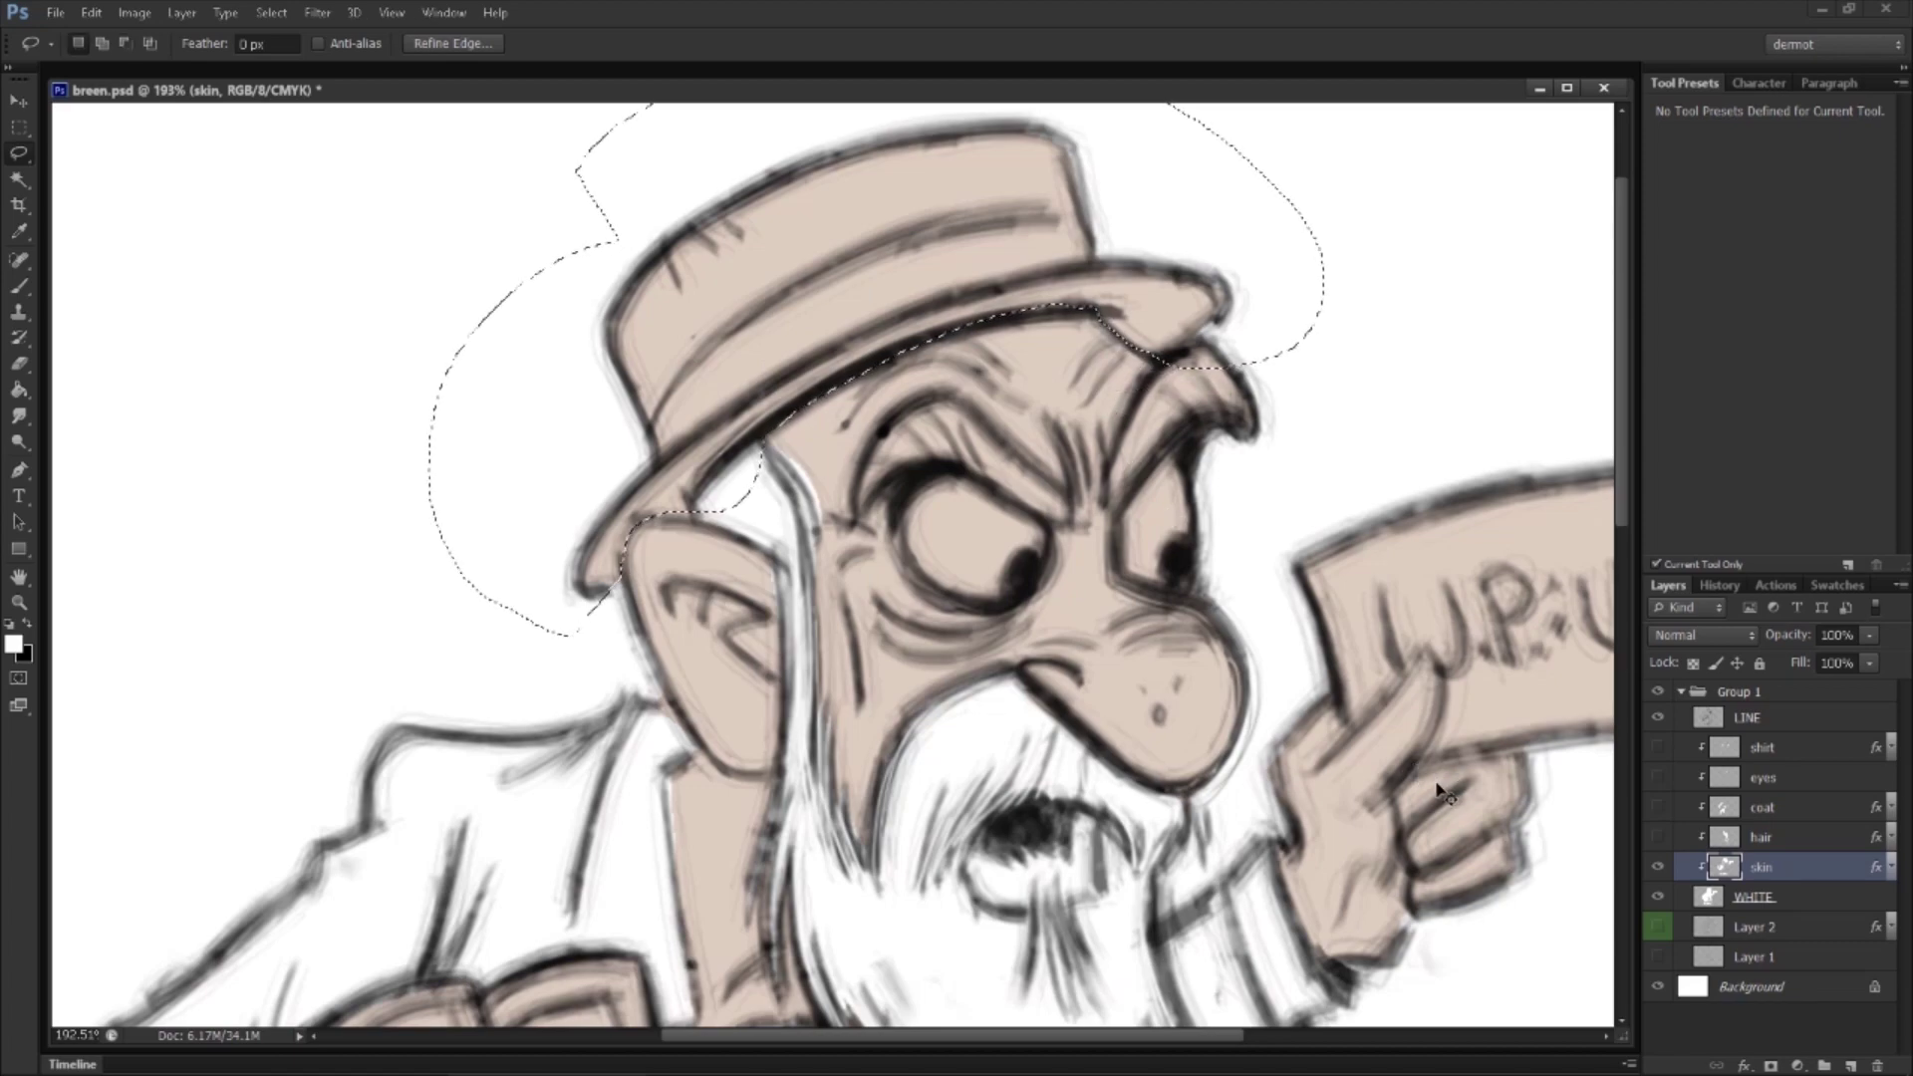
Step: Move the selected hat onto a new clipped layer placed above shirt and name it hat
{"action": "key", "text": "Delete"}
{"action": "key", "text": "ctrl+d"}
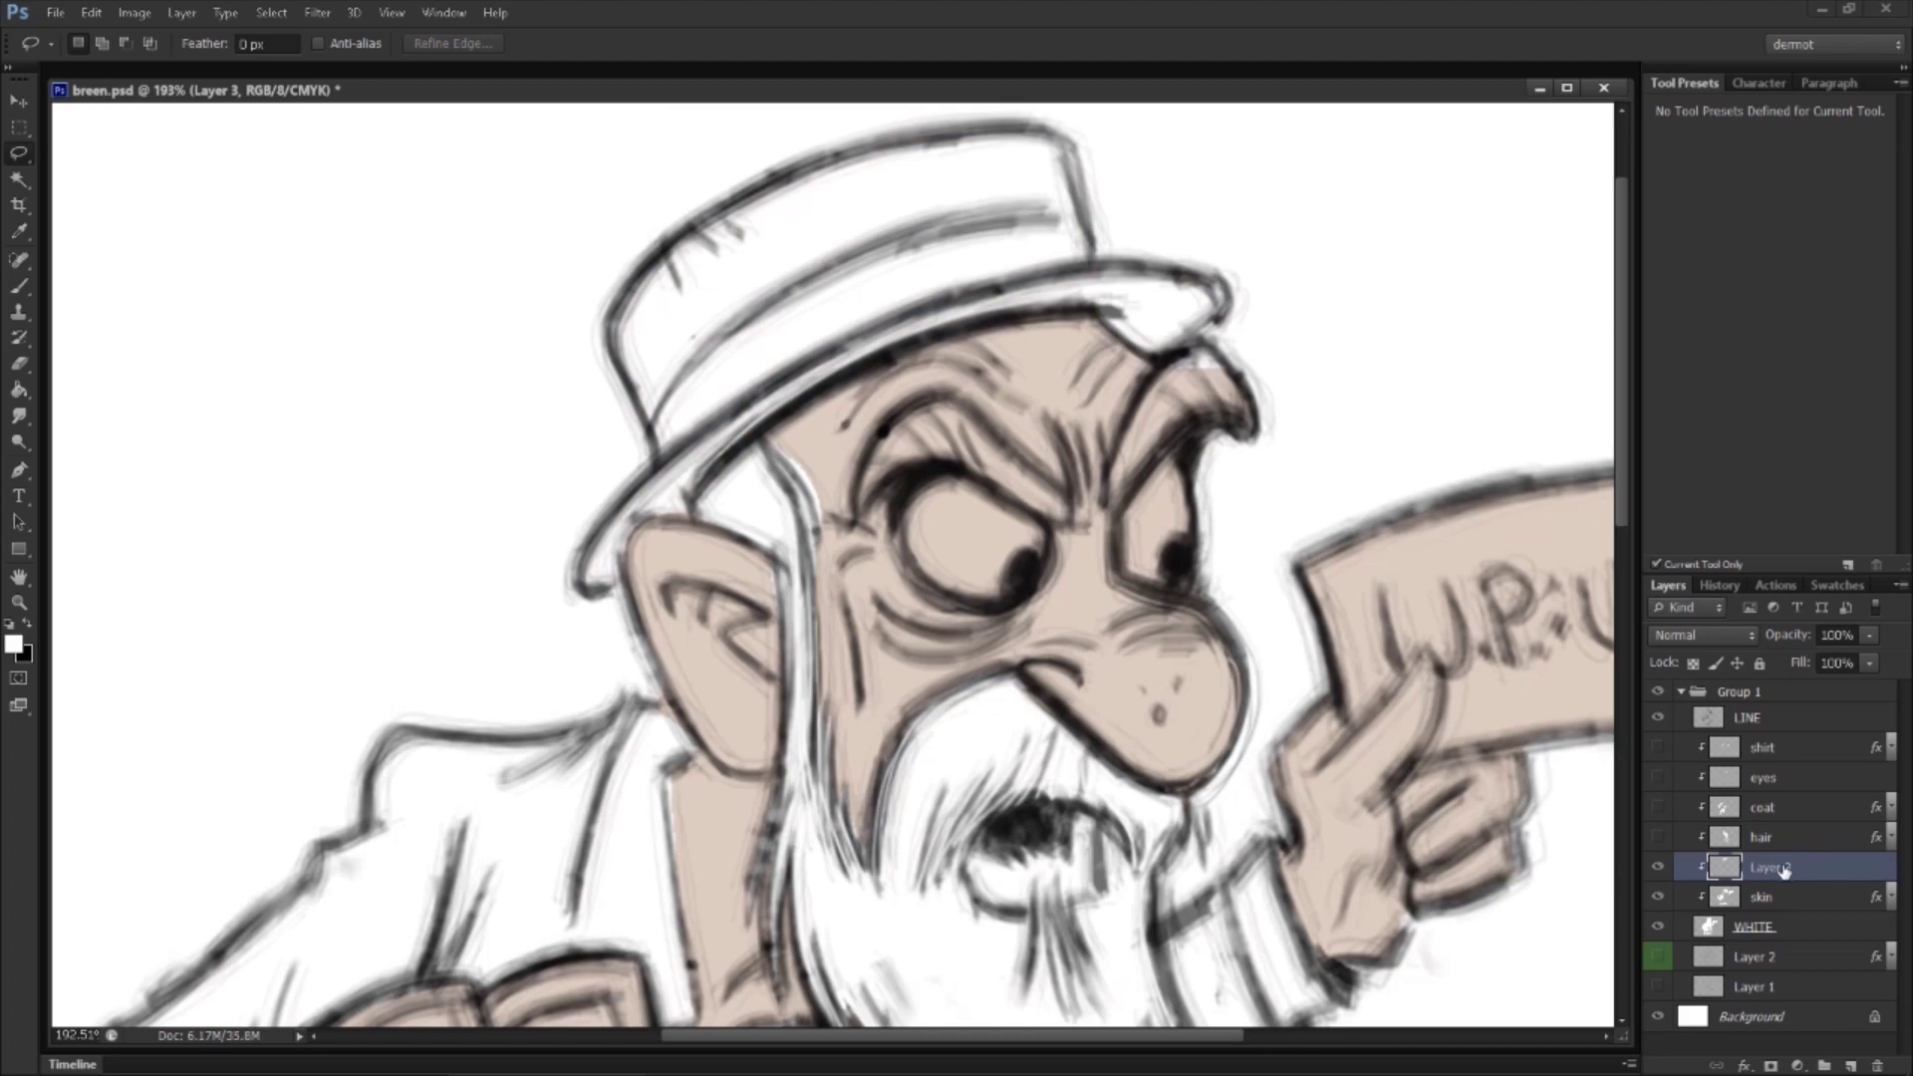
{"action": "left_click", "coordinate": [1764, 748]}
{"action": "key", "text": "ctrl+shift+alt+n"}
{"action": "right_click", "coordinate": [1770, 758]}
{"action": "key", "text": "Escape"}
{"action": "double_click", "coordinate": [1764, 748]}
{"action": "type", "text": "hat"}
{"action": "key", "text": "Return"}
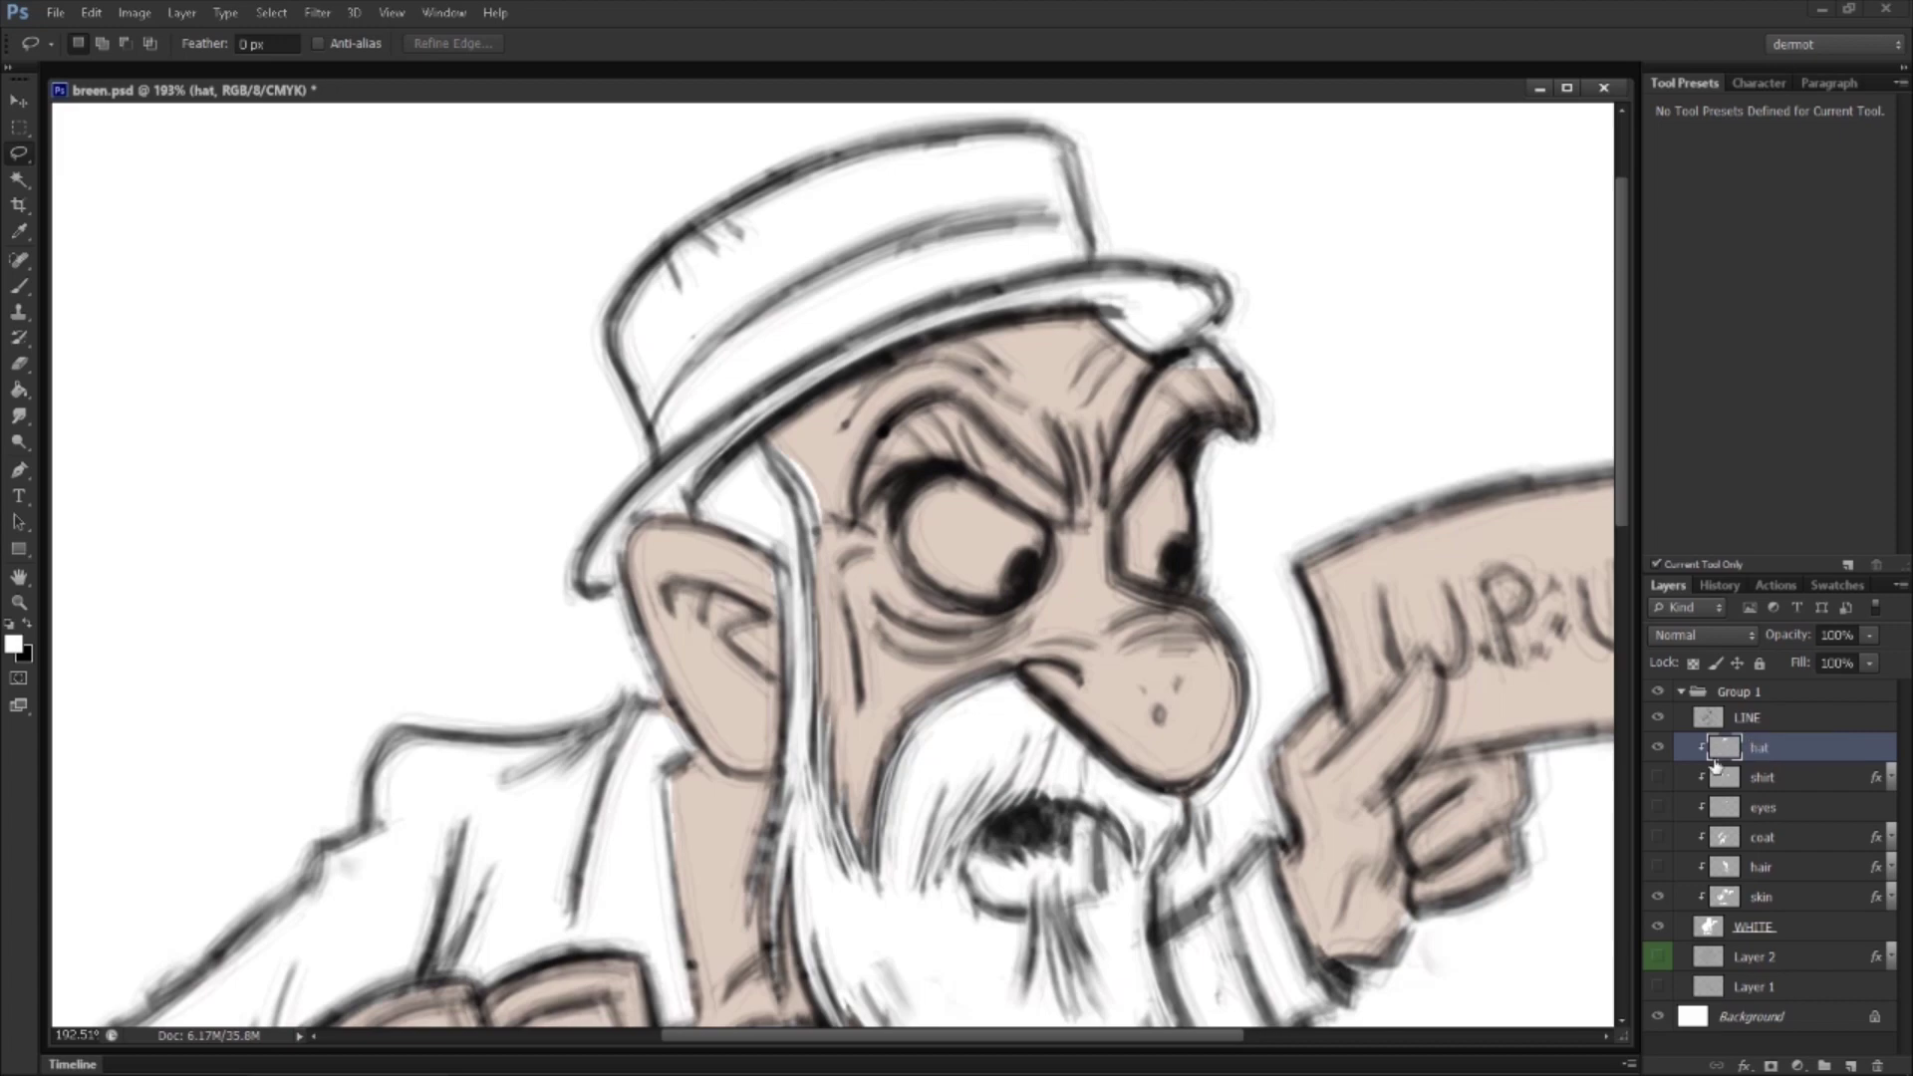
Step: Apply a Color Overlay in a very dark grey to the hat layer and collapse its effects list
{"action": "right_click", "coordinate": [1794, 752]}
{"action": "left_click", "coordinate": [1540, 269]}
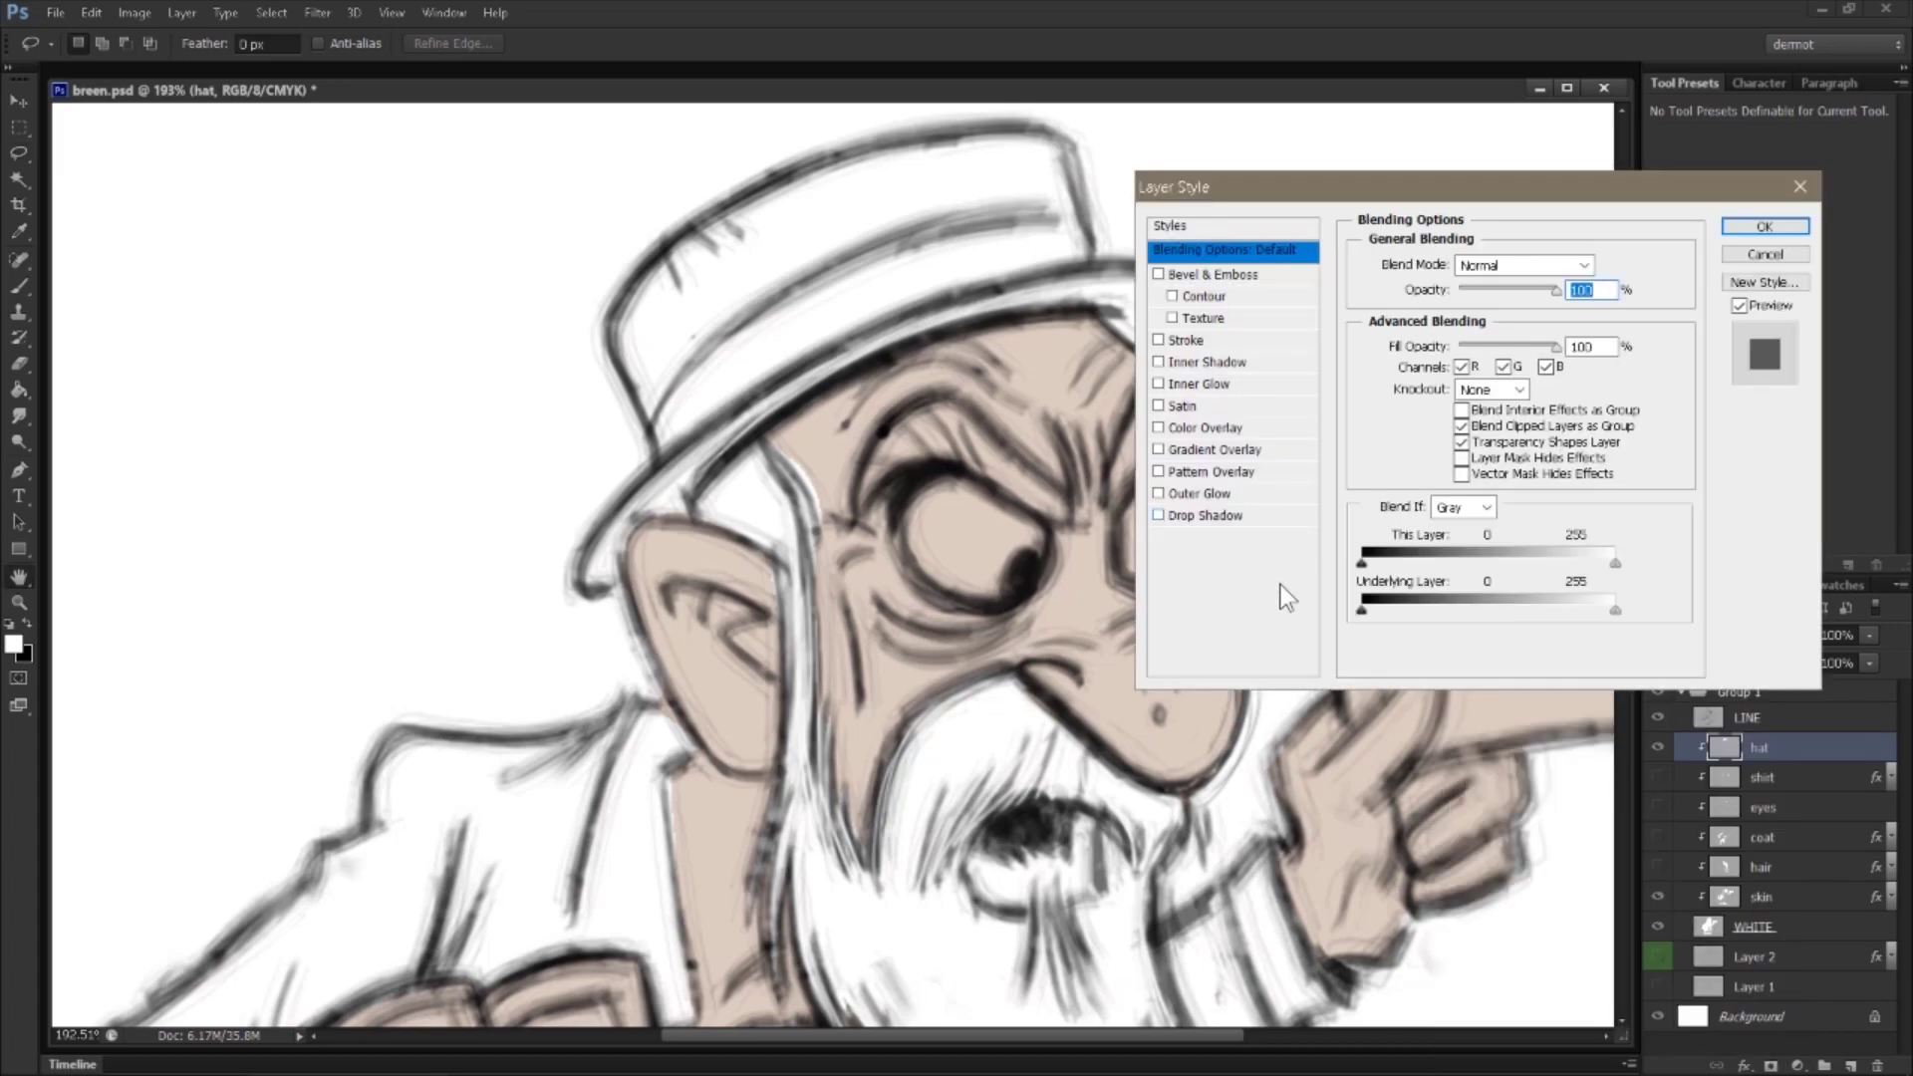
{"action": "left_click", "coordinate": [1206, 428]}
{"action": "left_click", "coordinate": [1601, 267]}
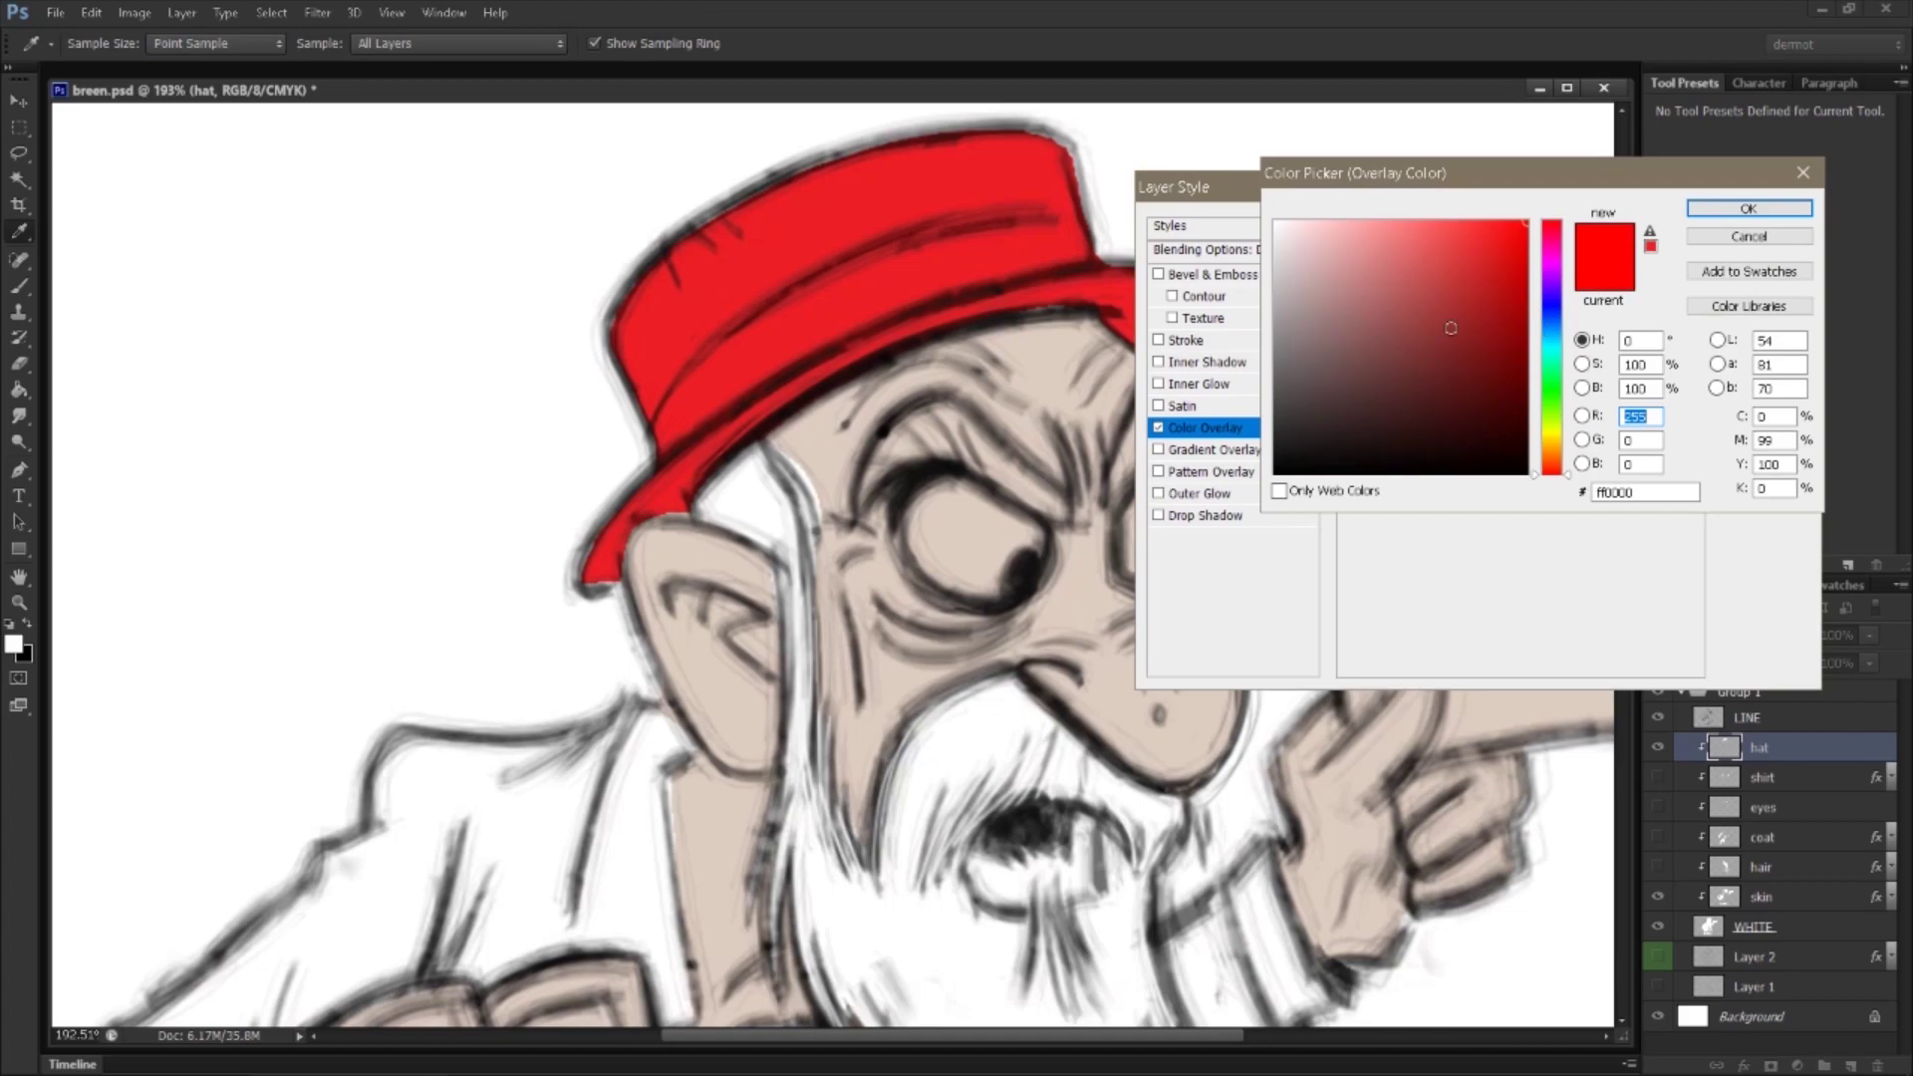
{"action": "left_click", "coordinate": [1284, 420]}
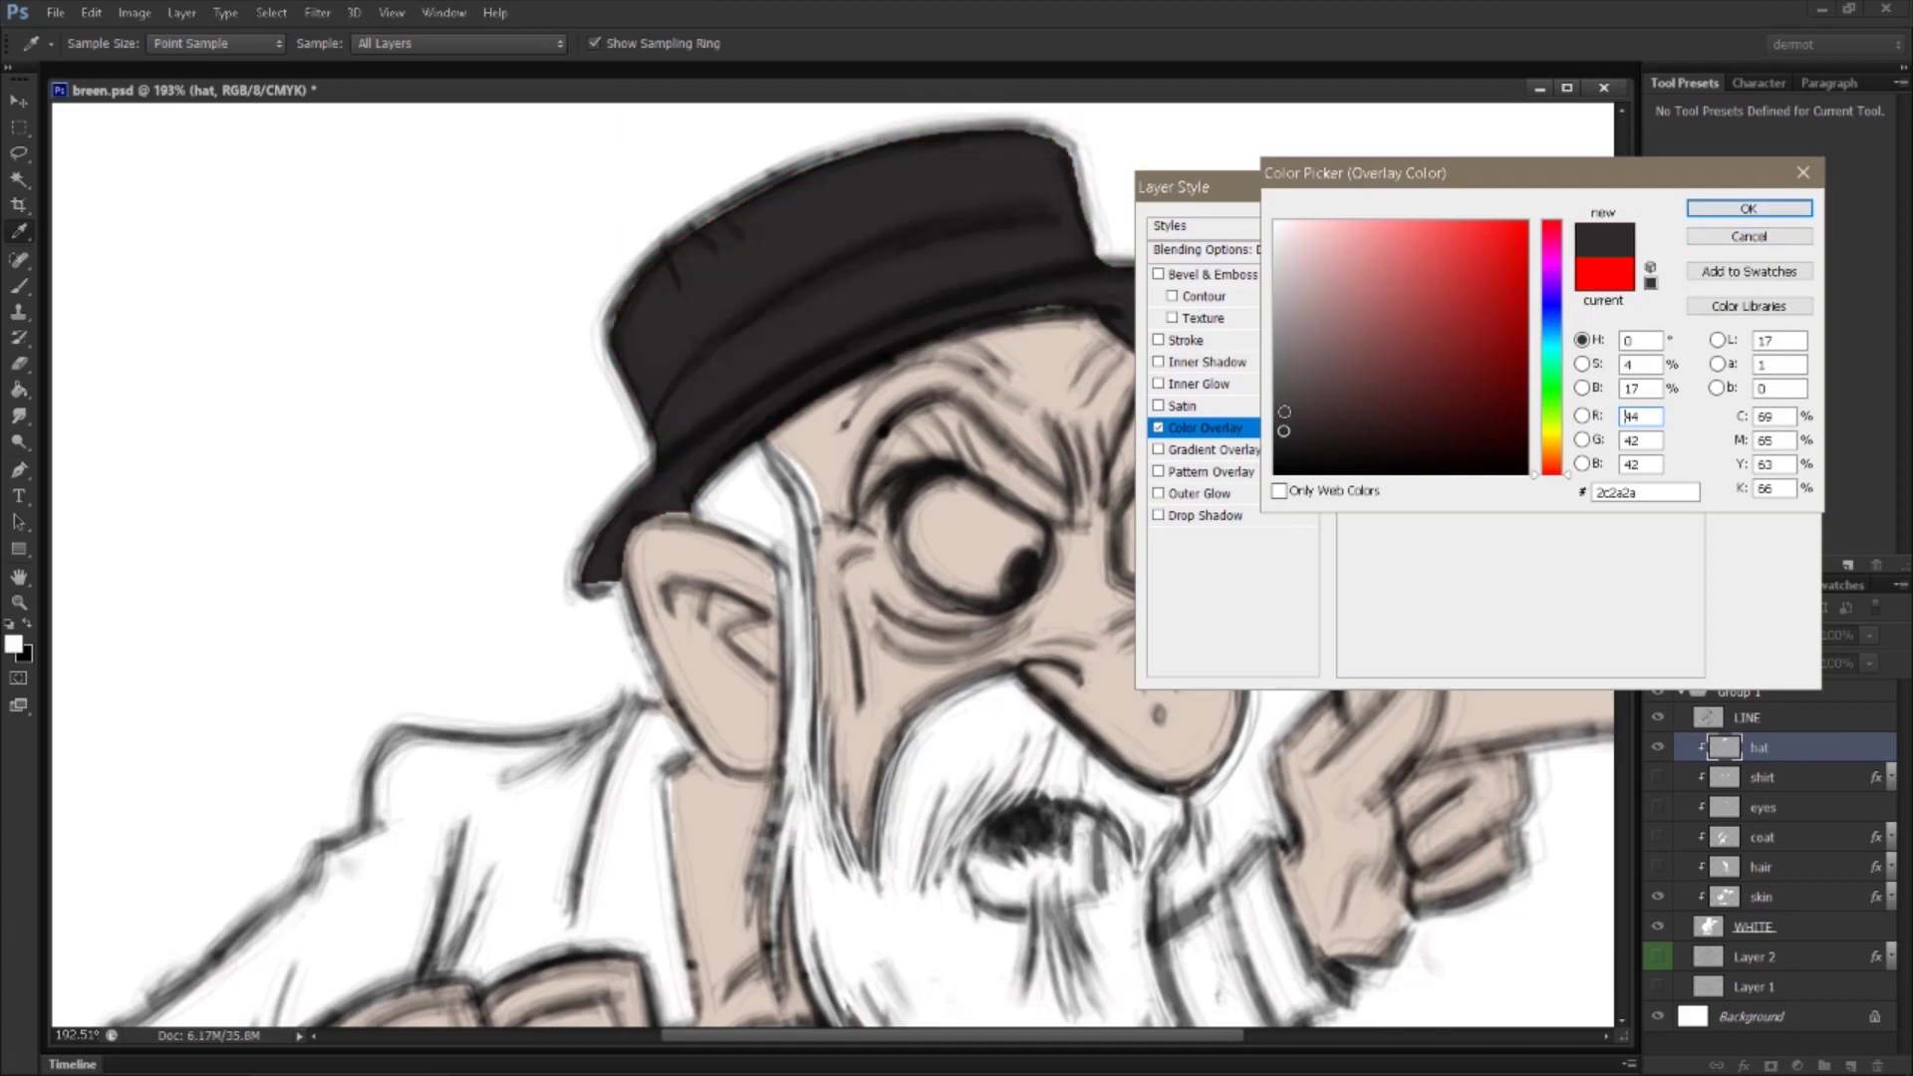
{"action": "left_click", "coordinate": [1749, 208]}
{"action": "left_click", "coordinate": [1742, 222]}
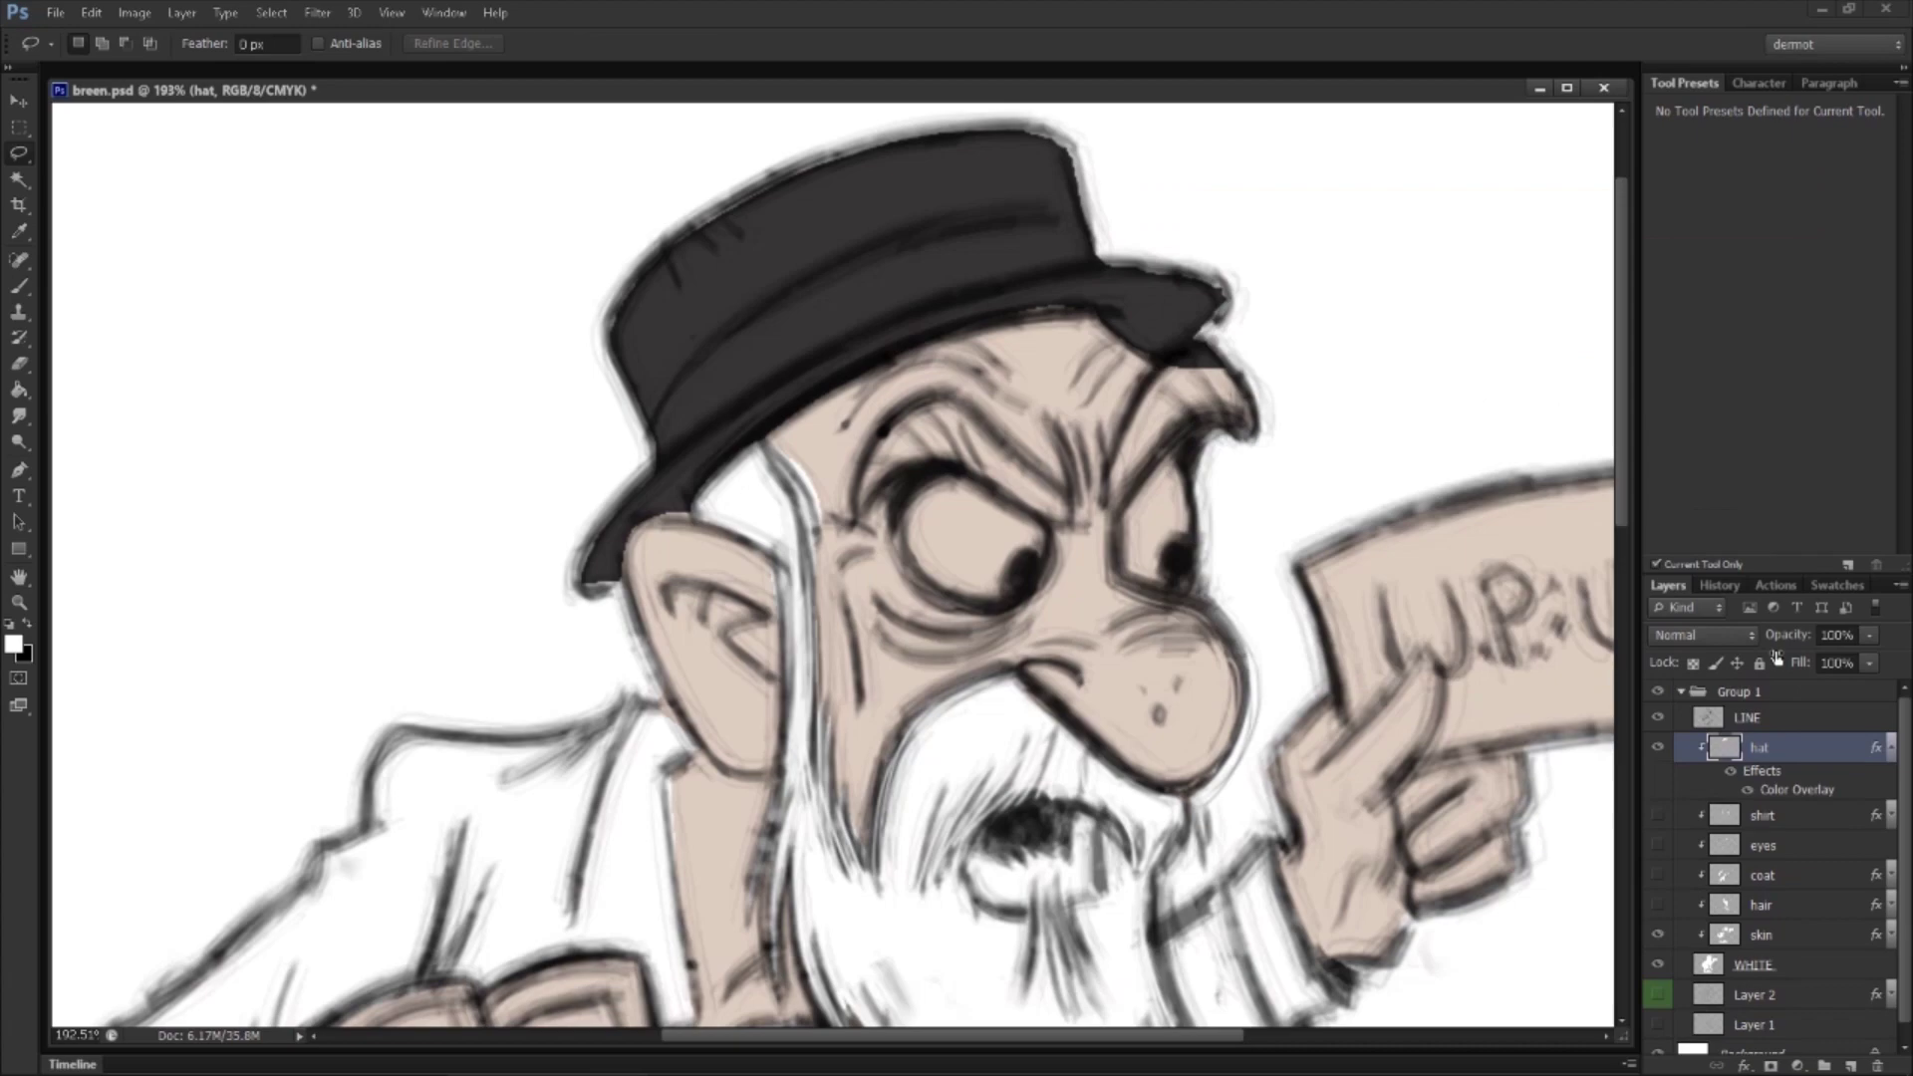
{"action": "left_click", "coordinate": [1894, 752]}
Step: Make the shirt, eyes, coat and hair layers visible again
{"action": "left_click_drag", "start_coordinate": [1659, 837], "coordinate": [1658, 777]}
{"action": "key", "text": "z"}
{"action": "left_click_drag", "start_coordinate": [1189, 732], "coordinate": [863, 730]}
{"action": "left_click_drag", "start_coordinate": [751, 591], "coordinate": [788, 599]}
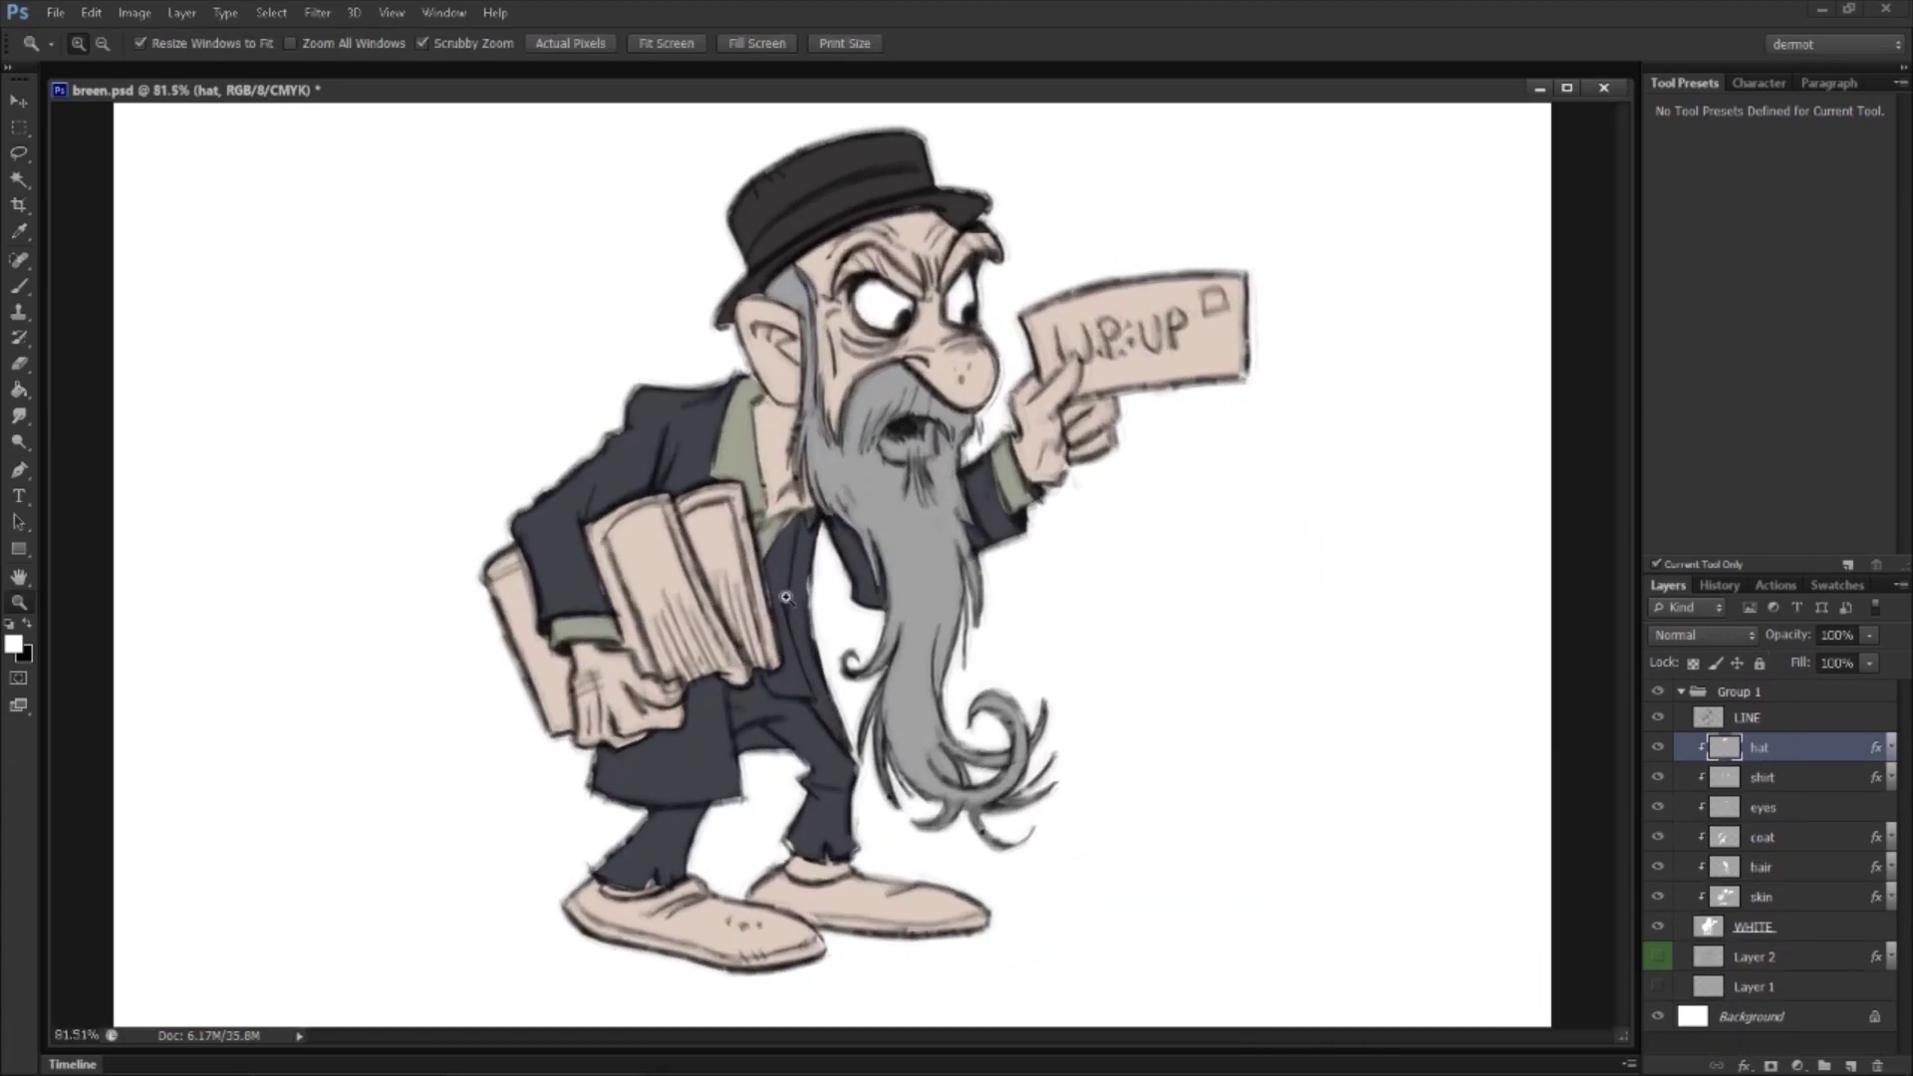
Step: Erase the stray hat colour from the raised eyebrow below the front of the brim
{"action": "left_click_drag", "start_coordinate": [919, 325], "coordinate": [870, 481]}
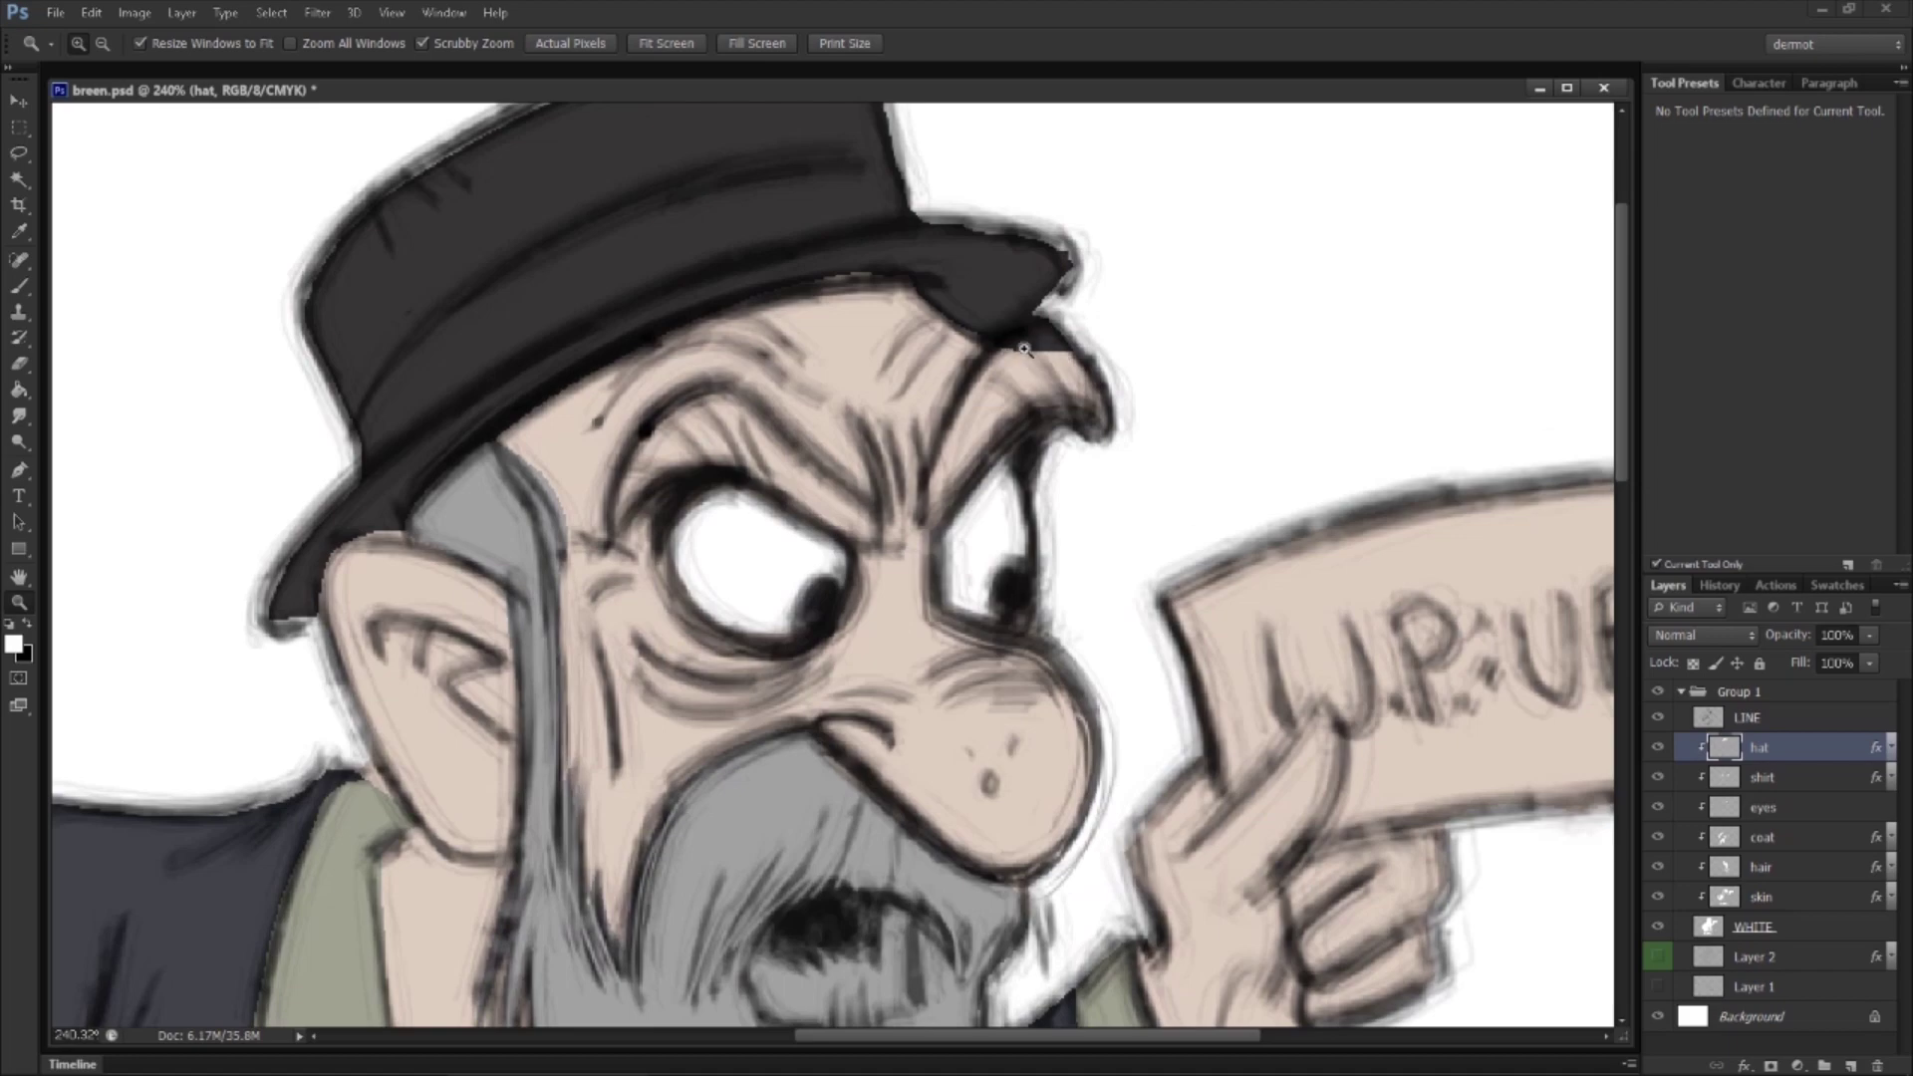
{"action": "key", "text": "e"}
{"action": "left_click_drag", "start_coordinate": [1006, 344], "coordinate": [1054, 346]}
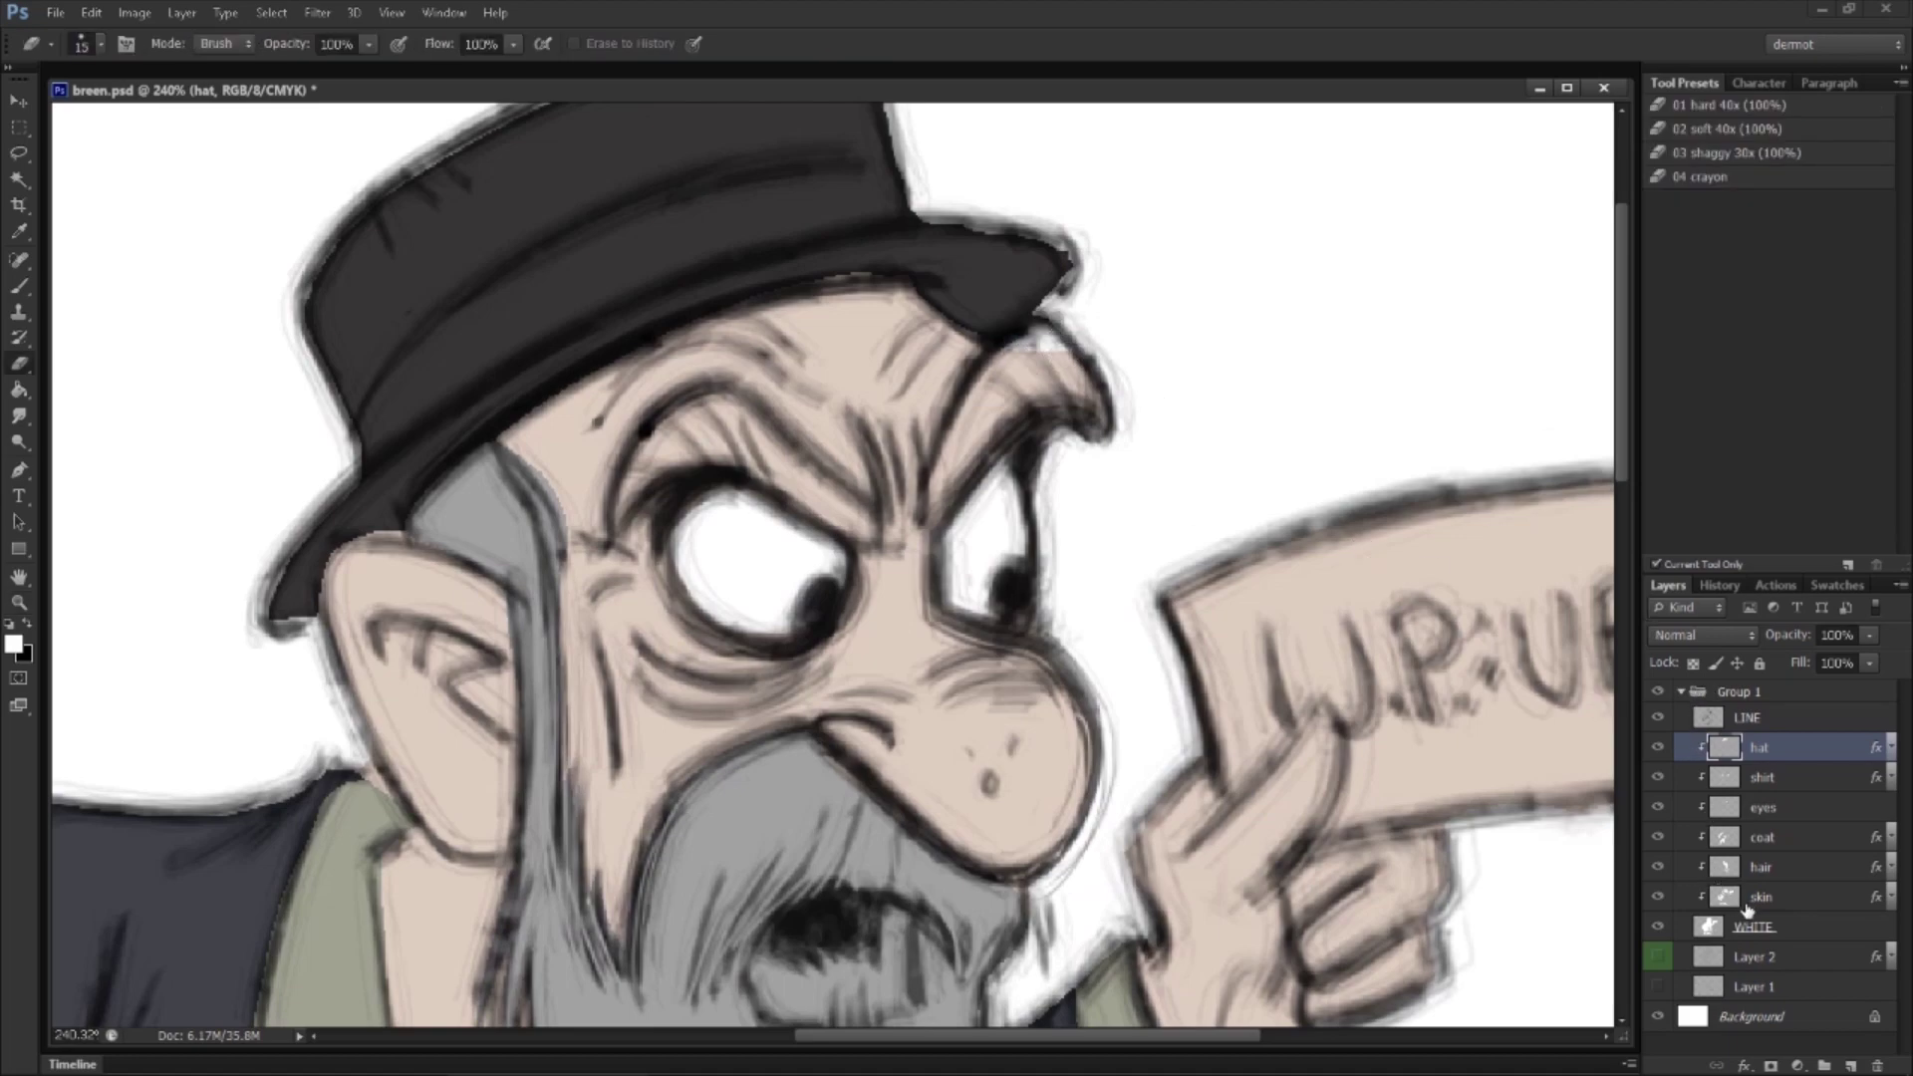
Step: Hide the hat, shirt, eyes, coat and hair layers so only the skin colour shows, and make the skin layer active
{"action": "left_click", "coordinate": [1733, 900]}
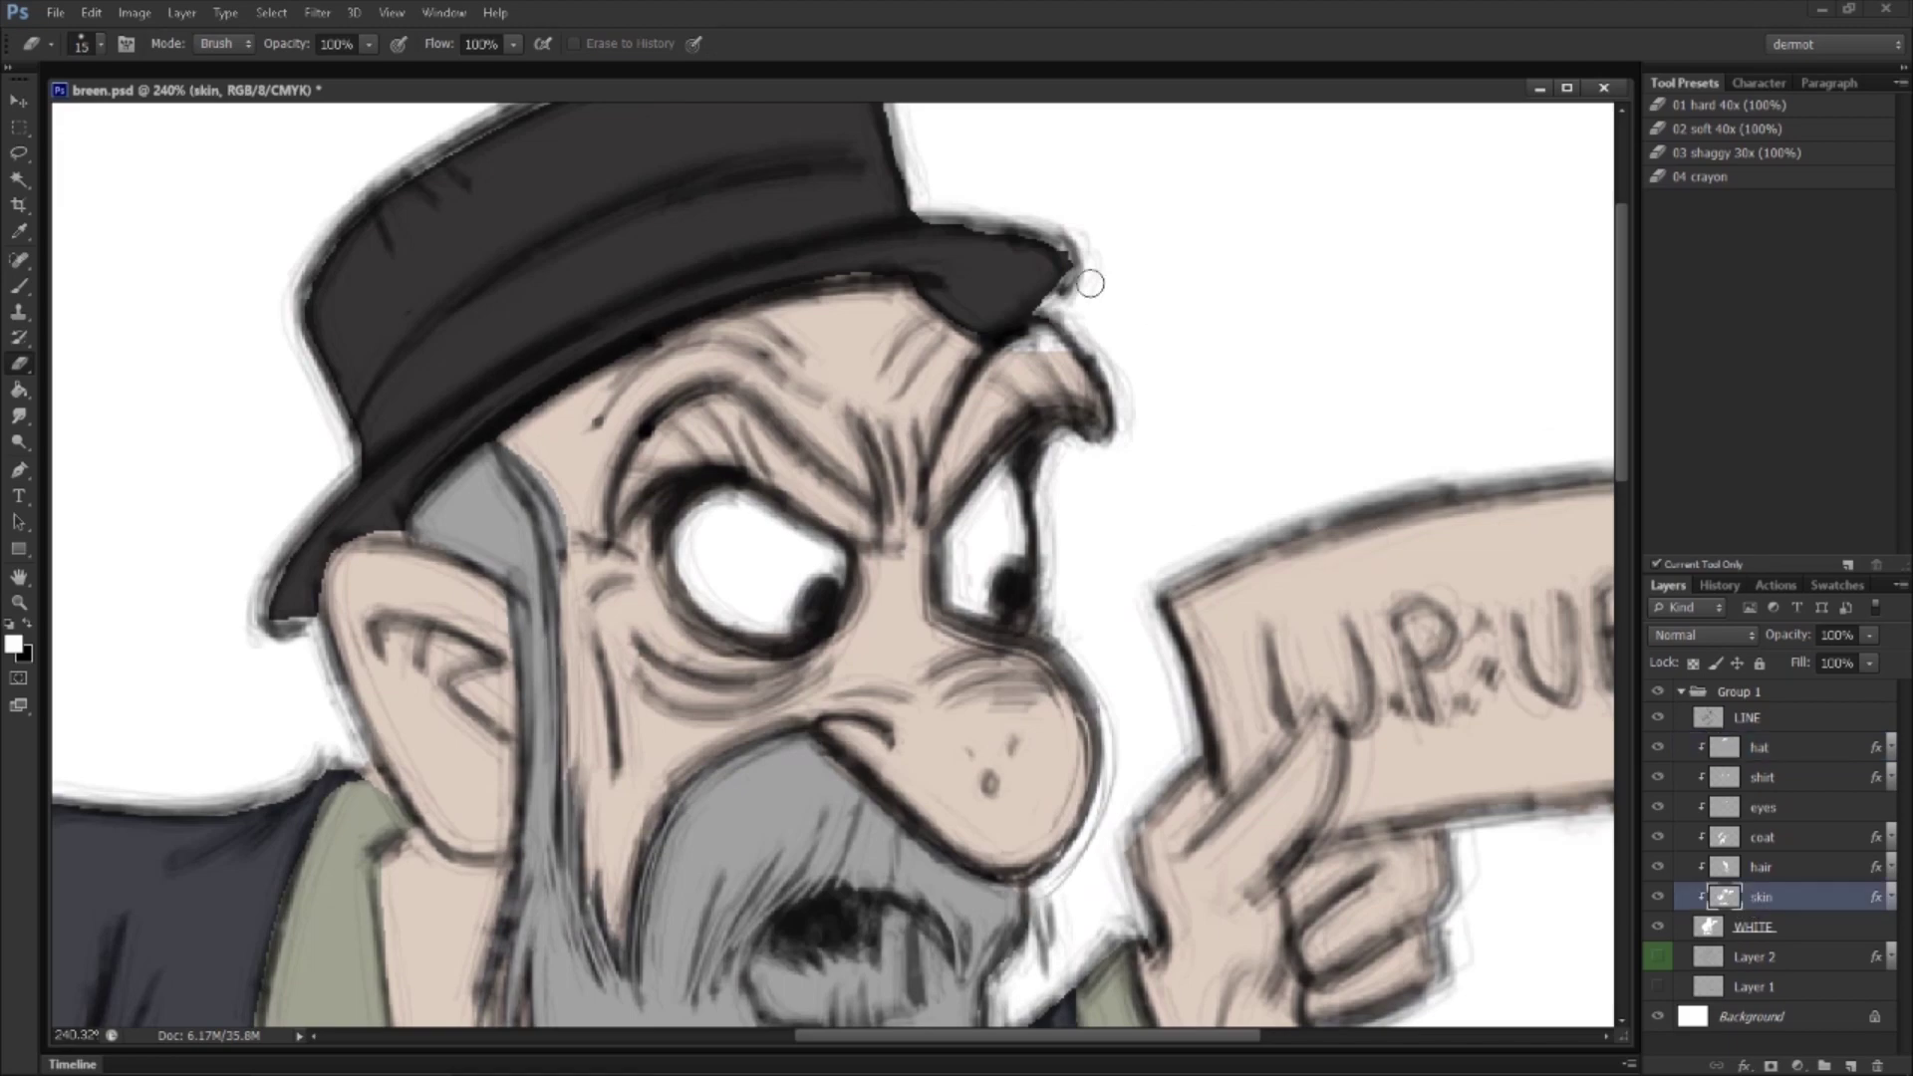
{"action": "left_click_drag", "start_coordinate": [1016, 355], "coordinate": [1039, 344]}
{"action": "right_click", "coordinate": [1060, 351], "text": "ctrl+alt"}
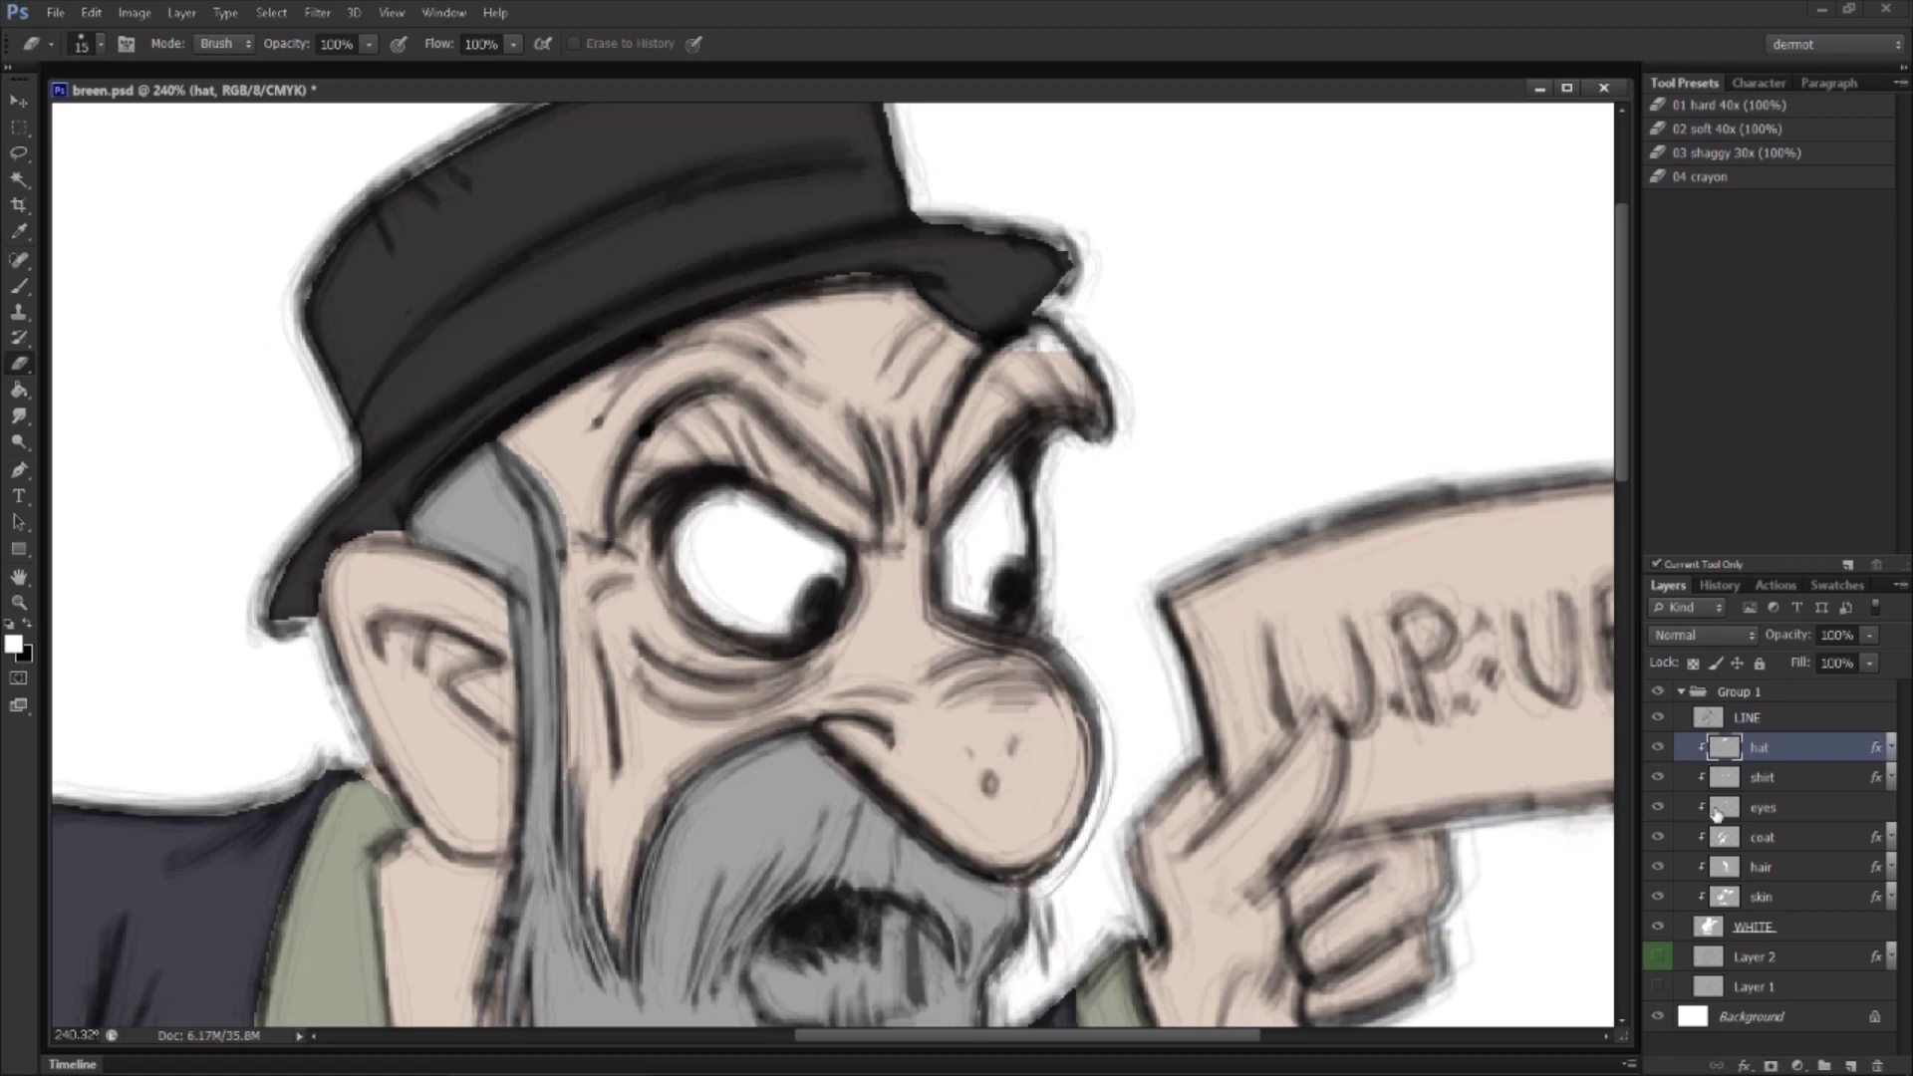
{"action": "left_click_drag", "start_coordinate": [1658, 897], "coordinate": [1658, 747]}
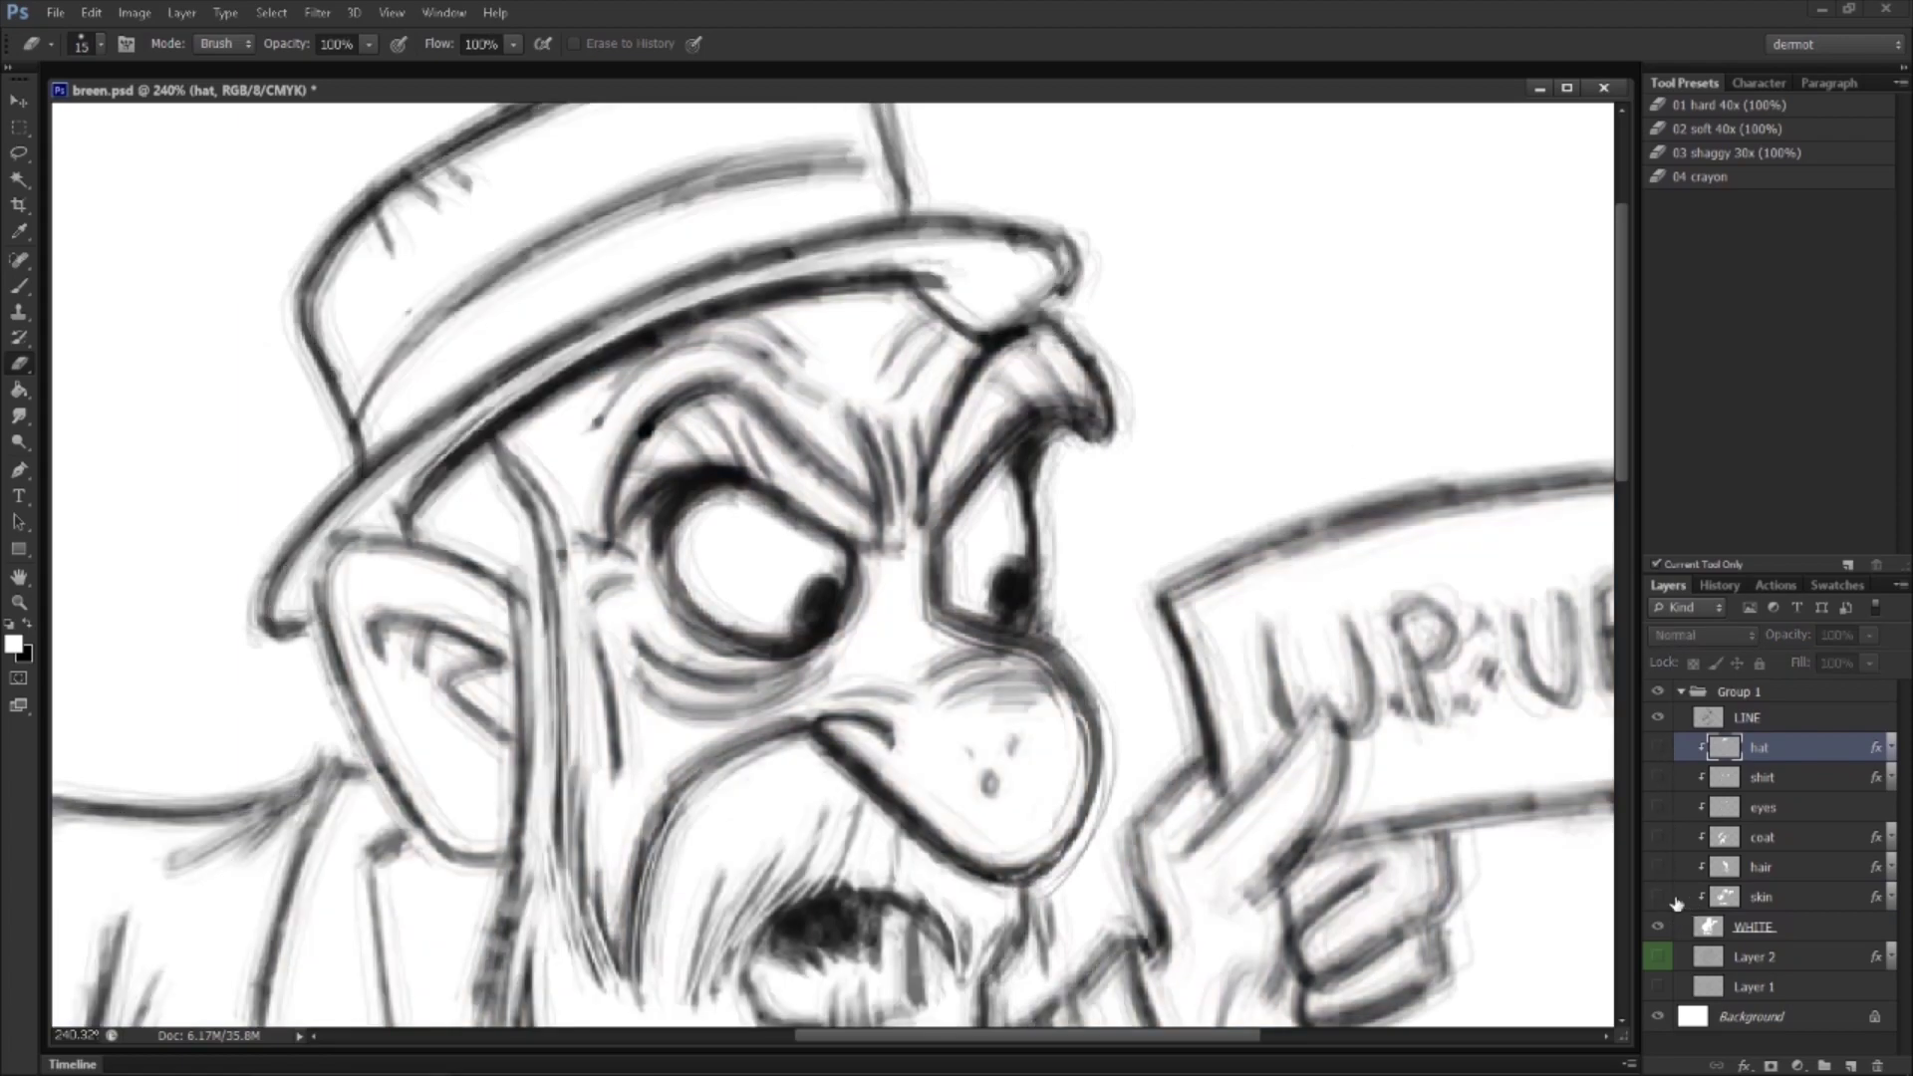
{"action": "left_click", "coordinate": [1657, 897]}
{"action": "left_click", "coordinate": [1735, 899]}
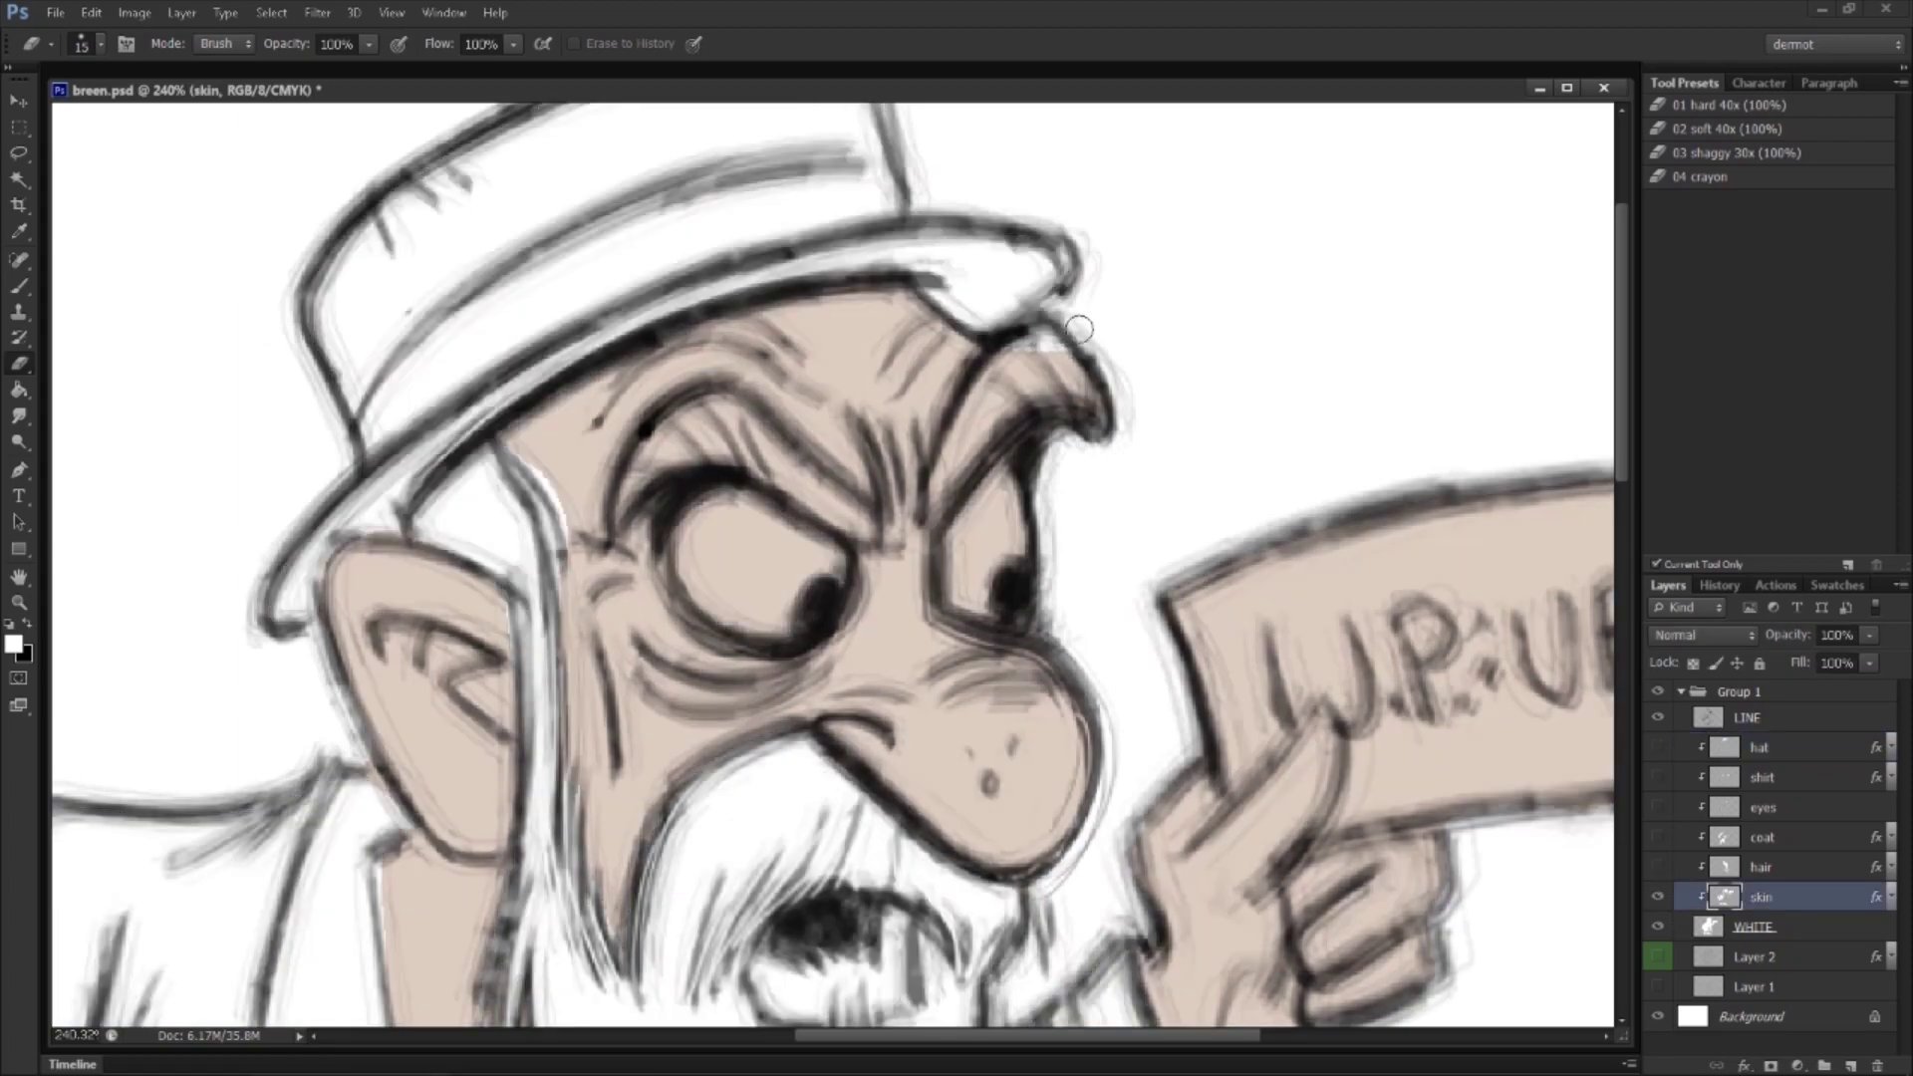
Step: Paint in the missing skin colour on the raised eyebrow below the hat brim and show the hidden colour layers again
{"action": "left_click_drag", "start_coordinate": [1023, 355], "coordinate": [1044, 348]}
{"action": "left_click", "coordinate": [18, 286]}
{"action": "mouse_move", "coordinate": [1014, 369]}
{"action": "left_mouse_down"}
{"action": "mouse_move", "coordinate": [1050, 354]}
{"action": "mouse_move", "coordinate": [1073, 379]}
{"action": "left_mouse_up"}
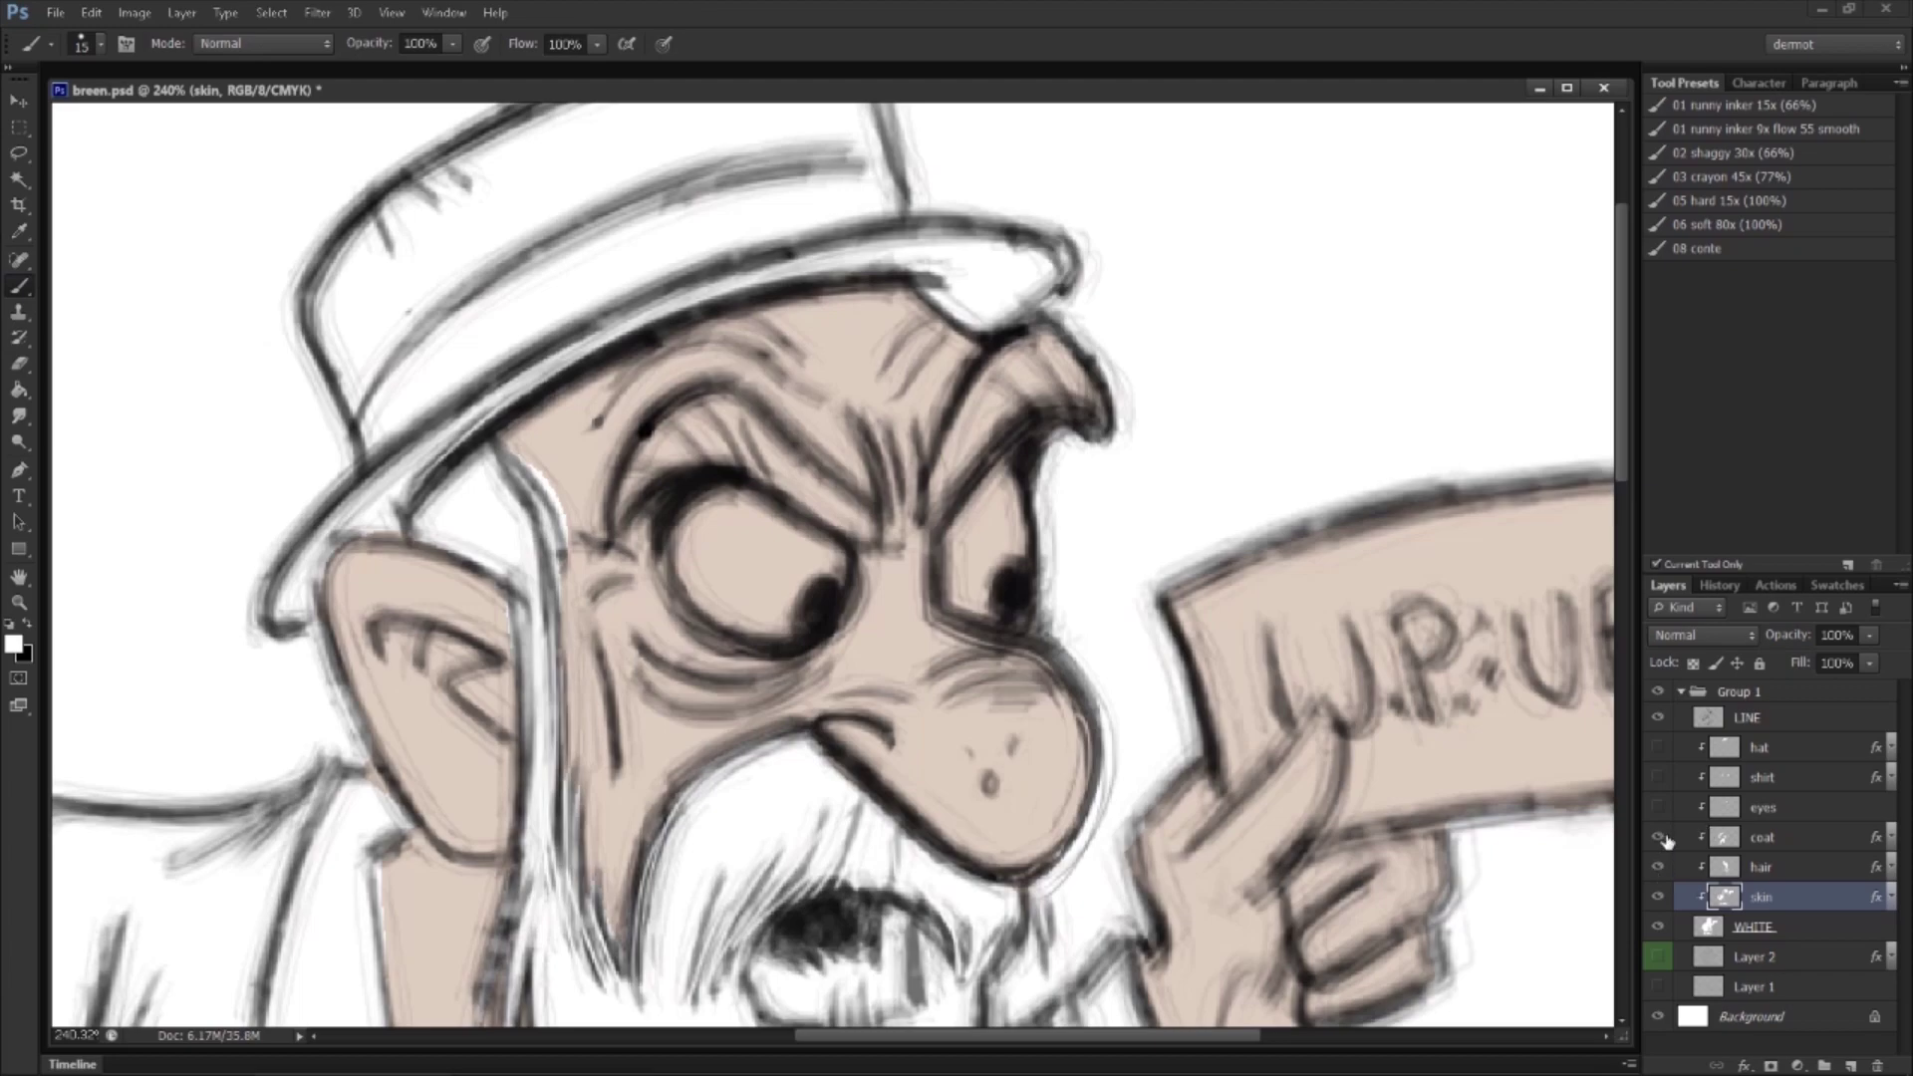
{"action": "left_click", "coordinate": [1680, 757]}
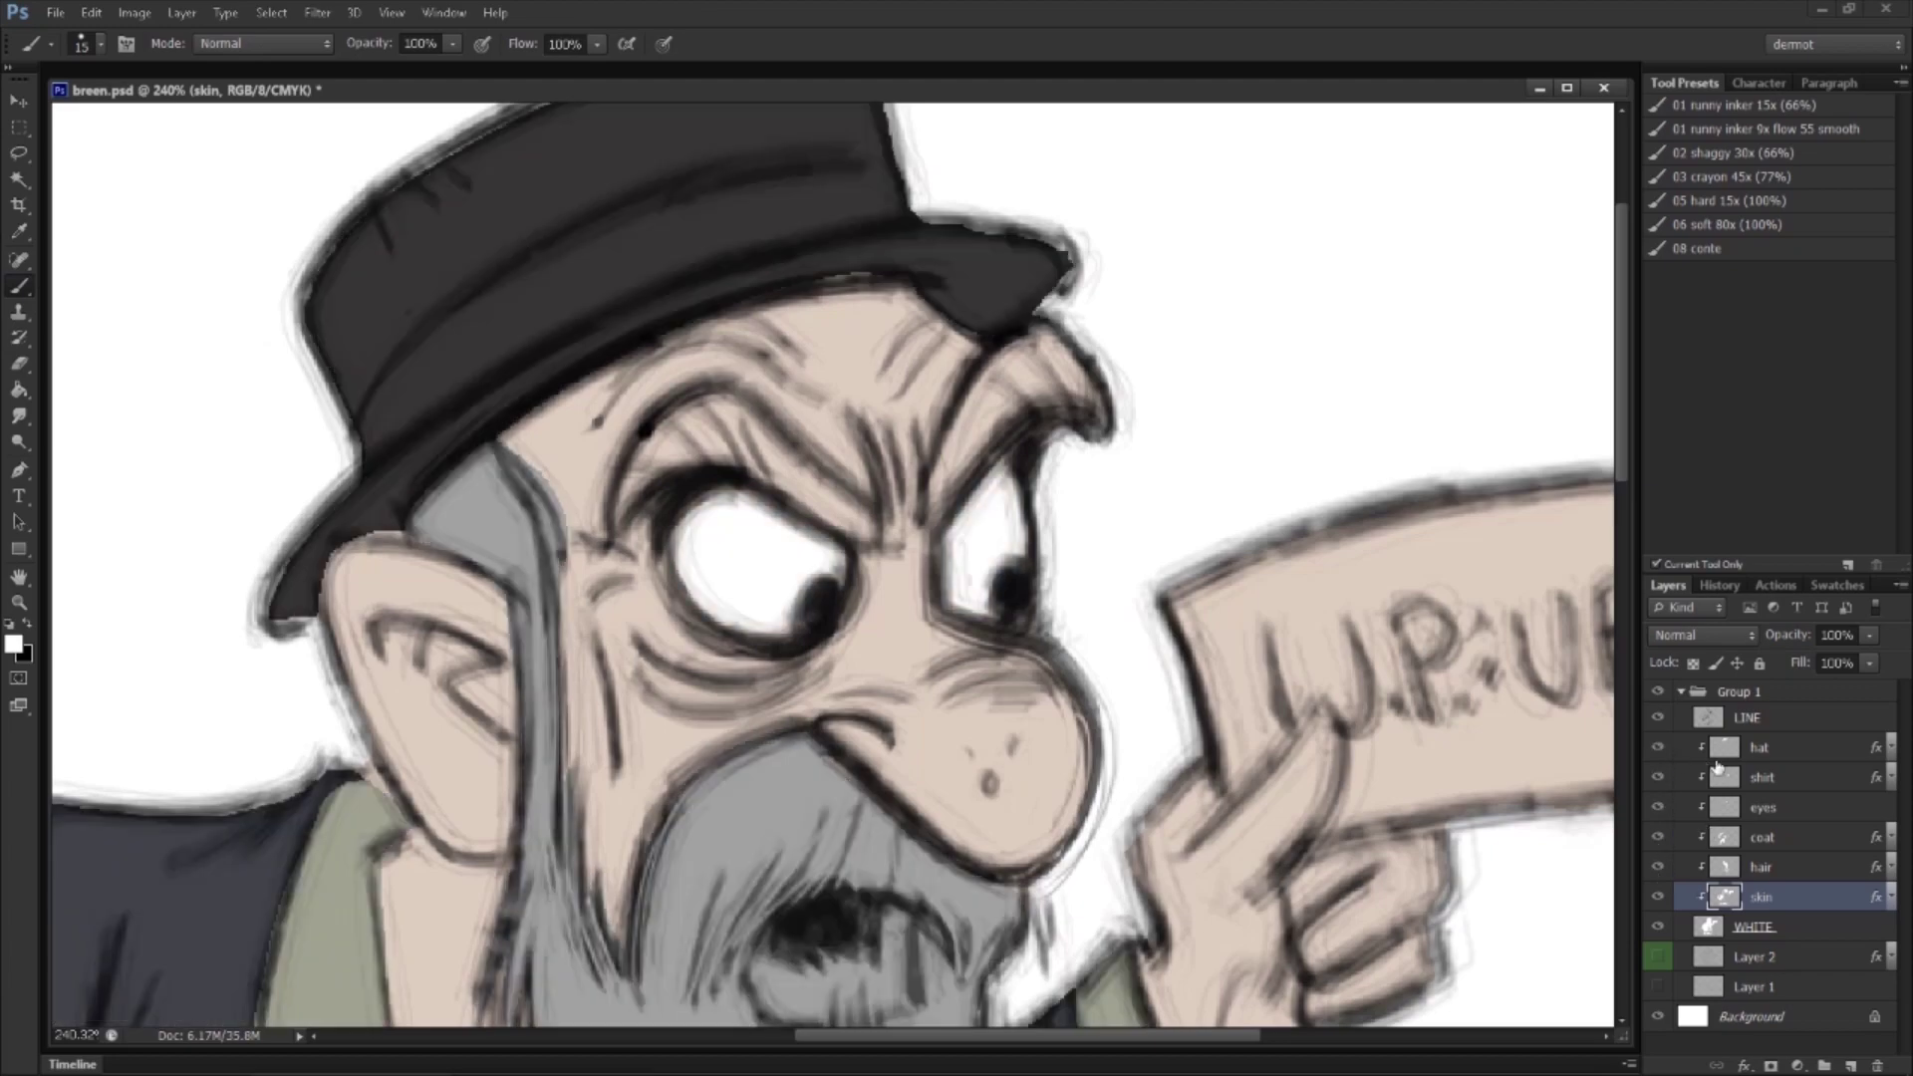
Step: Add a clipped layer above shirt and paint both eyebrows on it in white
{"action": "left_click", "coordinate": [1783, 777]}
{"action": "left_click", "coordinate": [1851, 1064]}
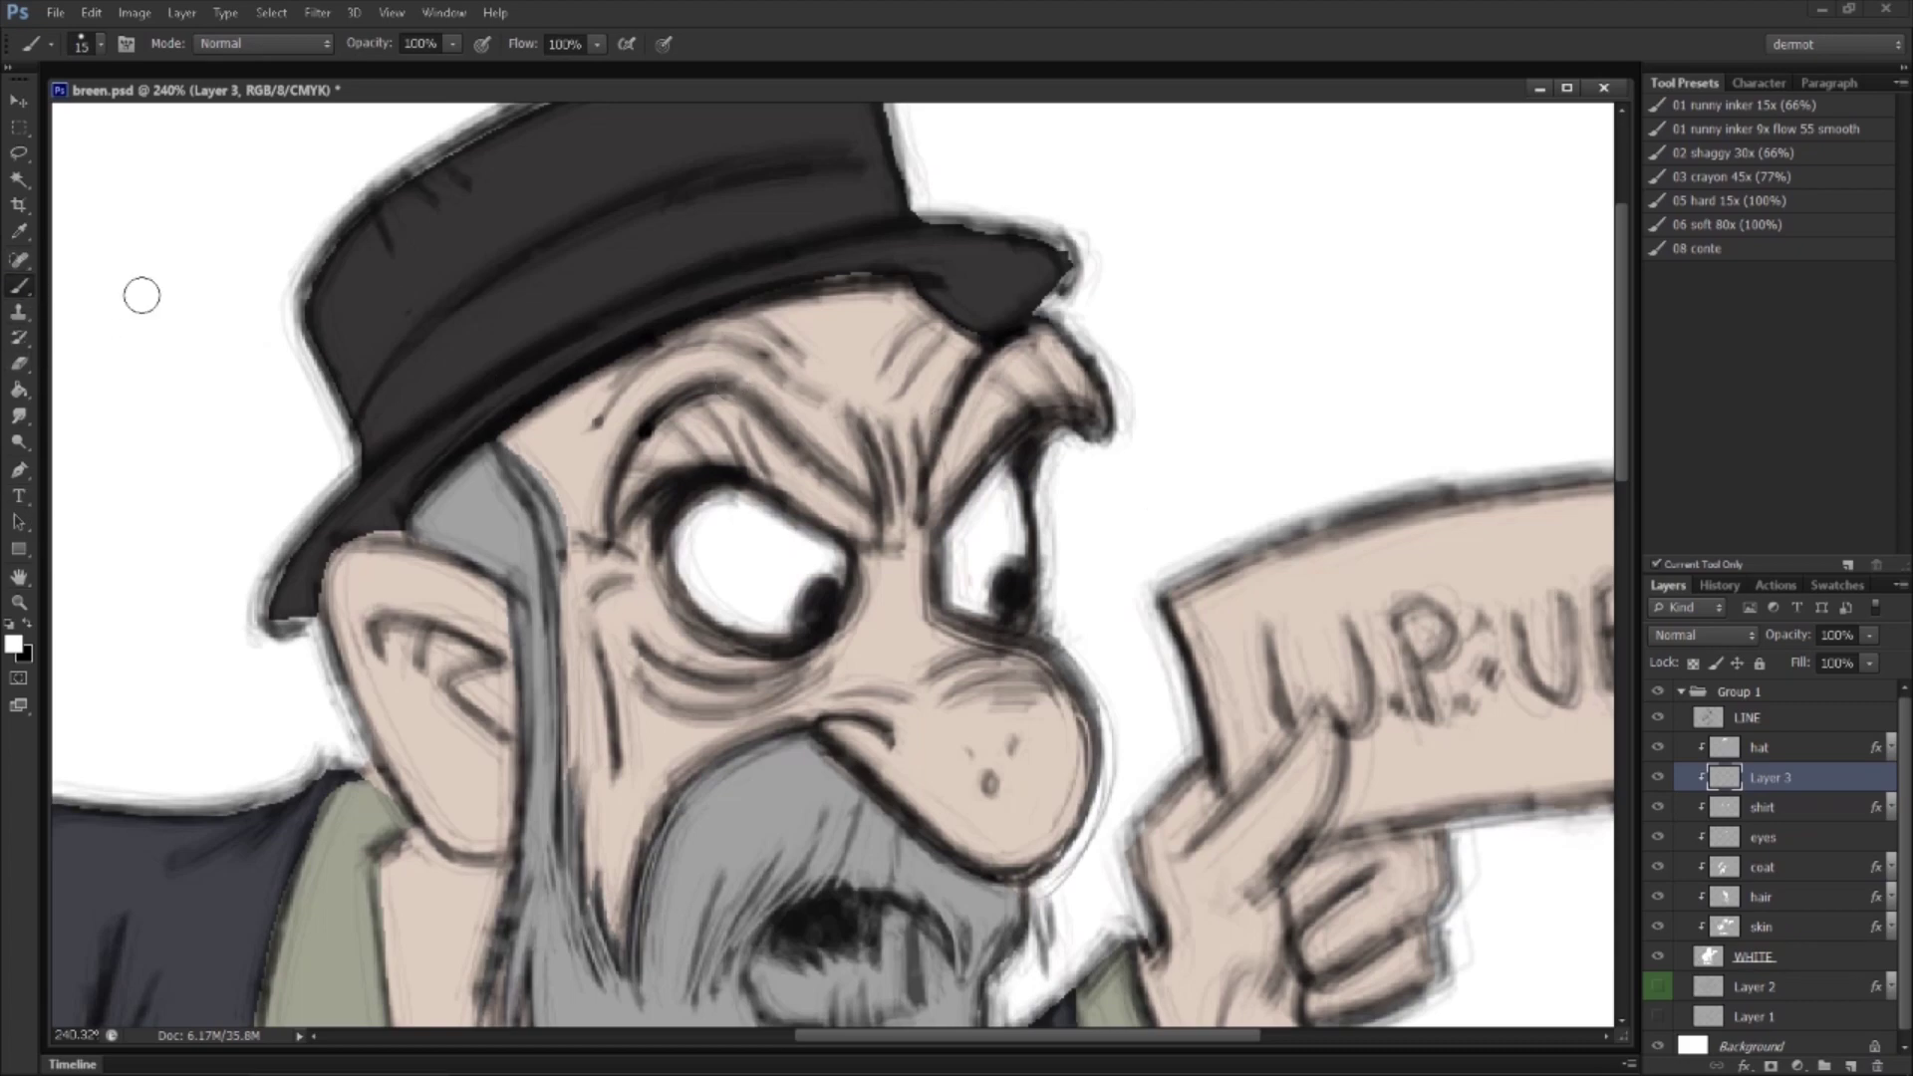
{"action": "mouse_move", "coordinate": [932, 476]}
{"action": "left_mouse_down"}
{"action": "mouse_move", "coordinate": [1001, 366]}
{"action": "mouse_move", "coordinate": [932, 479]}
{"action": "mouse_move", "coordinate": [1016, 374]}
{"action": "mouse_move", "coordinate": [1063, 366]}
{"action": "mouse_move", "coordinate": [1072, 384]}
{"action": "left_mouse_up"}
{"action": "mouse_move", "coordinate": [615, 510]}
{"action": "left_mouse_down"}
{"action": "mouse_move", "coordinate": [696, 418]}
{"action": "mouse_move", "coordinate": [736, 421]}
{"action": "mouse_move", "coordinate": [662, 461]}
{"action": "mouse_move", "coordinate": [746, 418]}
{"action": "mouse_move", "coordinate": [791, 461]}
{"action": "mouse_move", "coordinate": [713, 441]}
{"action": "mouse_move", "coordinate": [856, 500]}
{"action": "mouse_move", "coordinate": [801, 473]}
{"action": "mouse_move", "coordinate": [794, 488]}
{"action": "mouse_move", "coordinate": [866, 528]}
{"action": "left_mouse_up"}
Step: Name the new layer eyebrows and apply a dark grey Color Overlay (413e3e) to it
{"action": "double_click", "coordinate": [1768, 780]}
{"action": "type", "text": "eyebrows"}
{"action": "key", "text": "Return"}
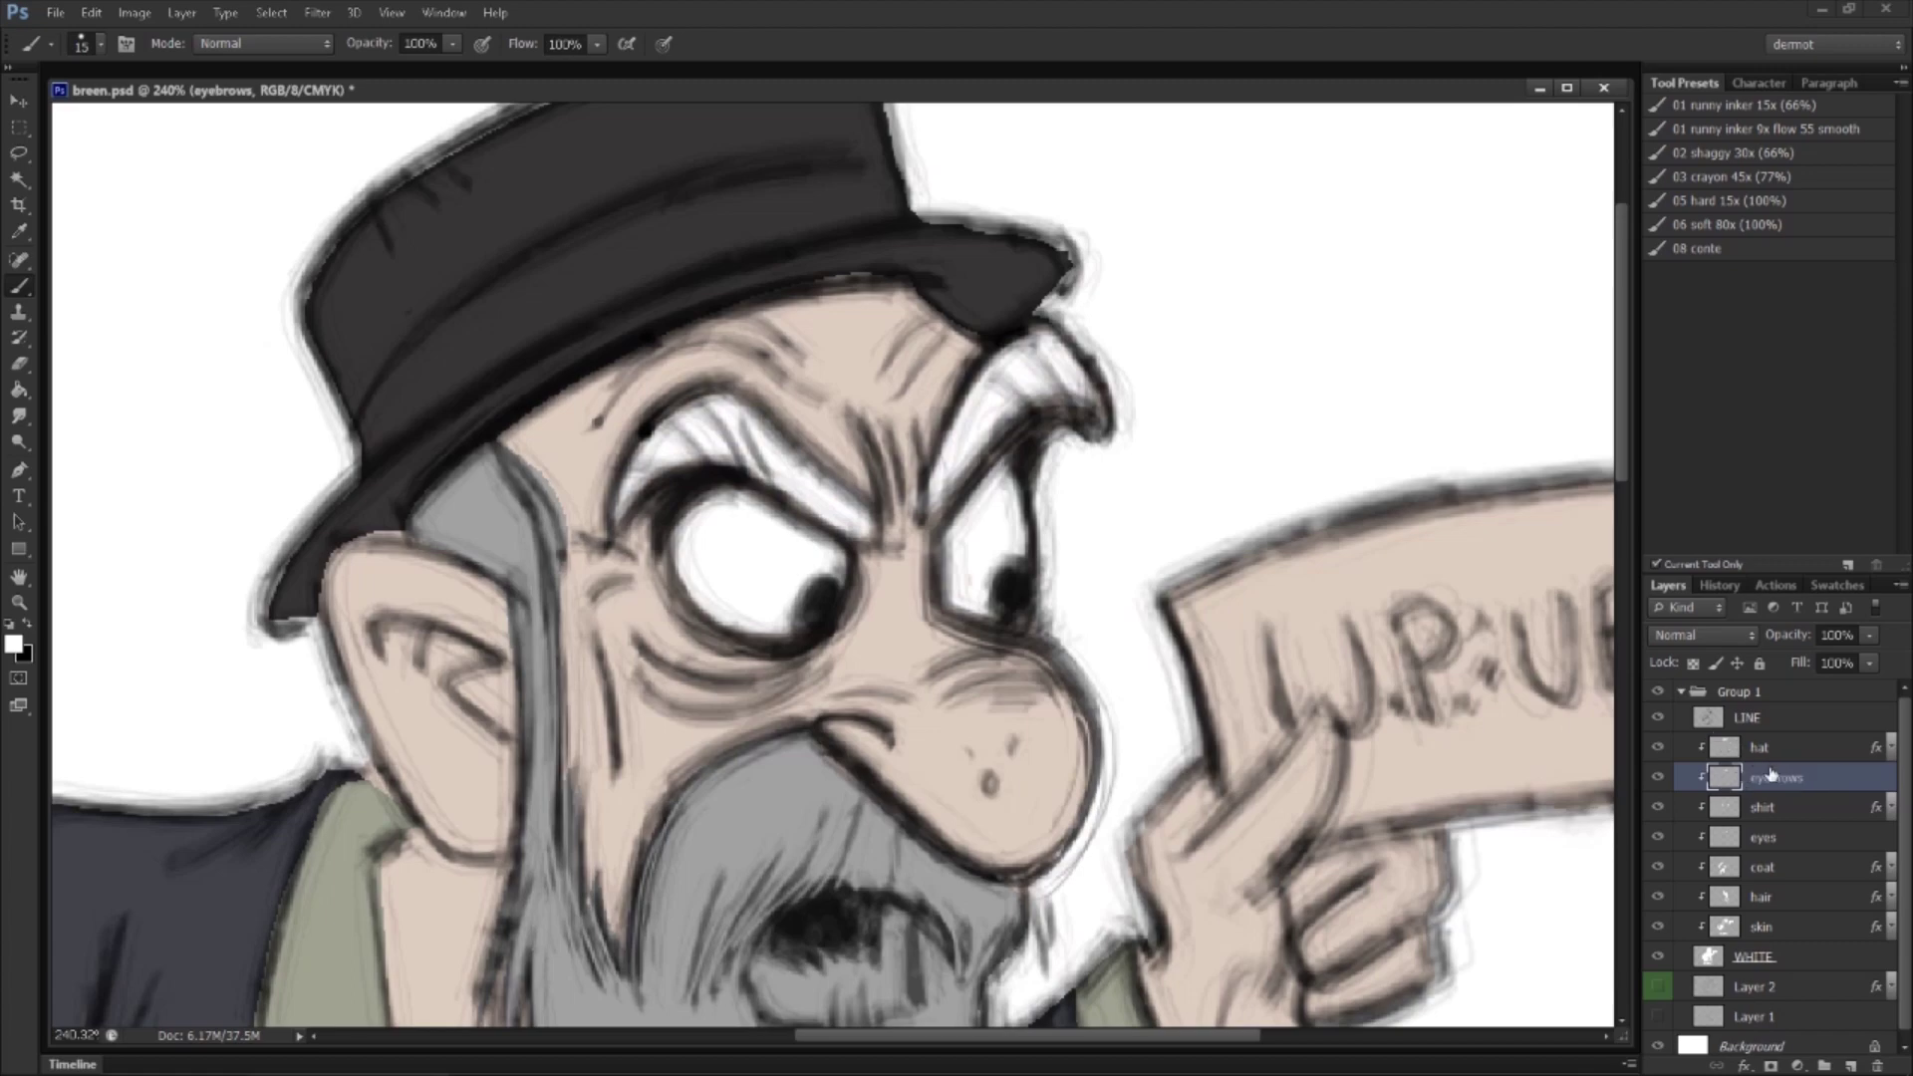
{"action": "right_click", "coordinate": [1772, 773]}
{"action": "left_click", "coordinate": [1657, 281]}
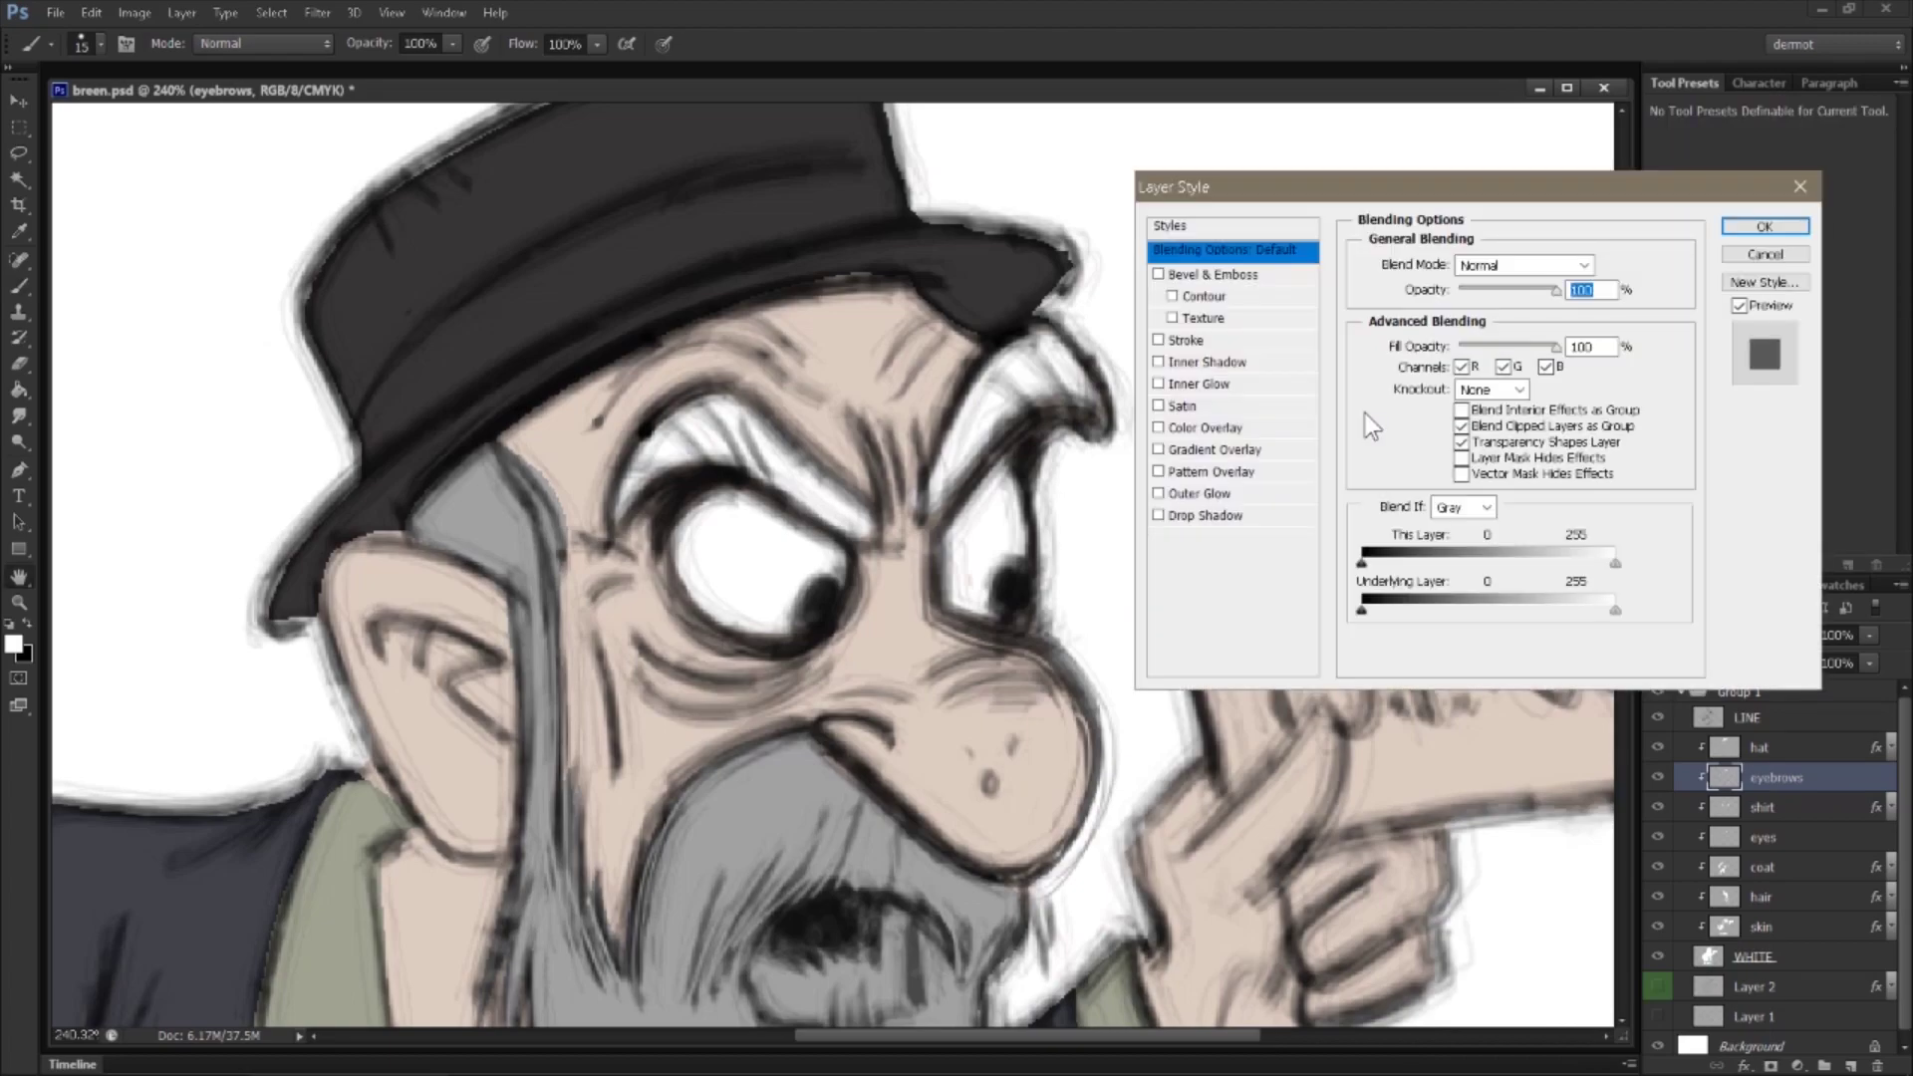
{"action": "left_click", "coordinate": [1178, 428]}
{"action": "left_click", "coordinate": [1601, 265]}
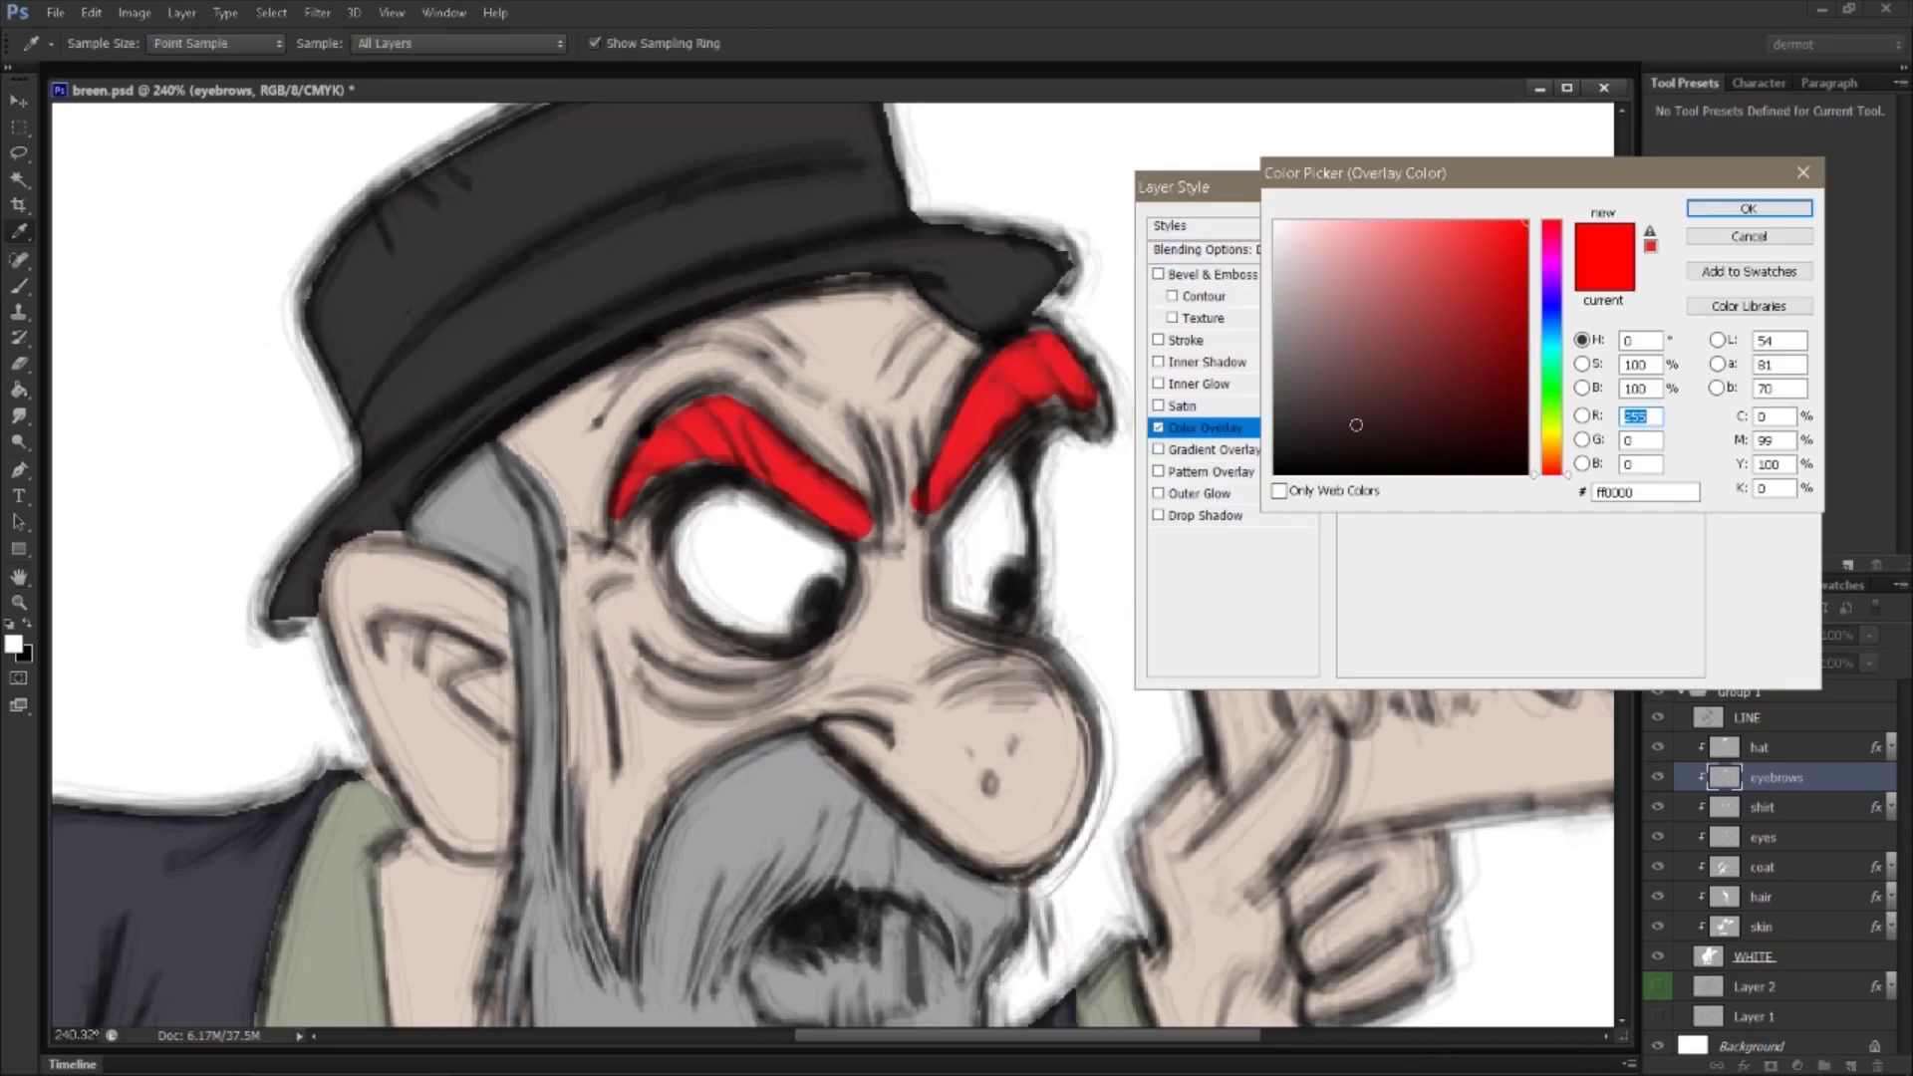
{"action": "left_click_drag", "start_coordinate": [1301, 397], "coordinate": [1287, 406]}
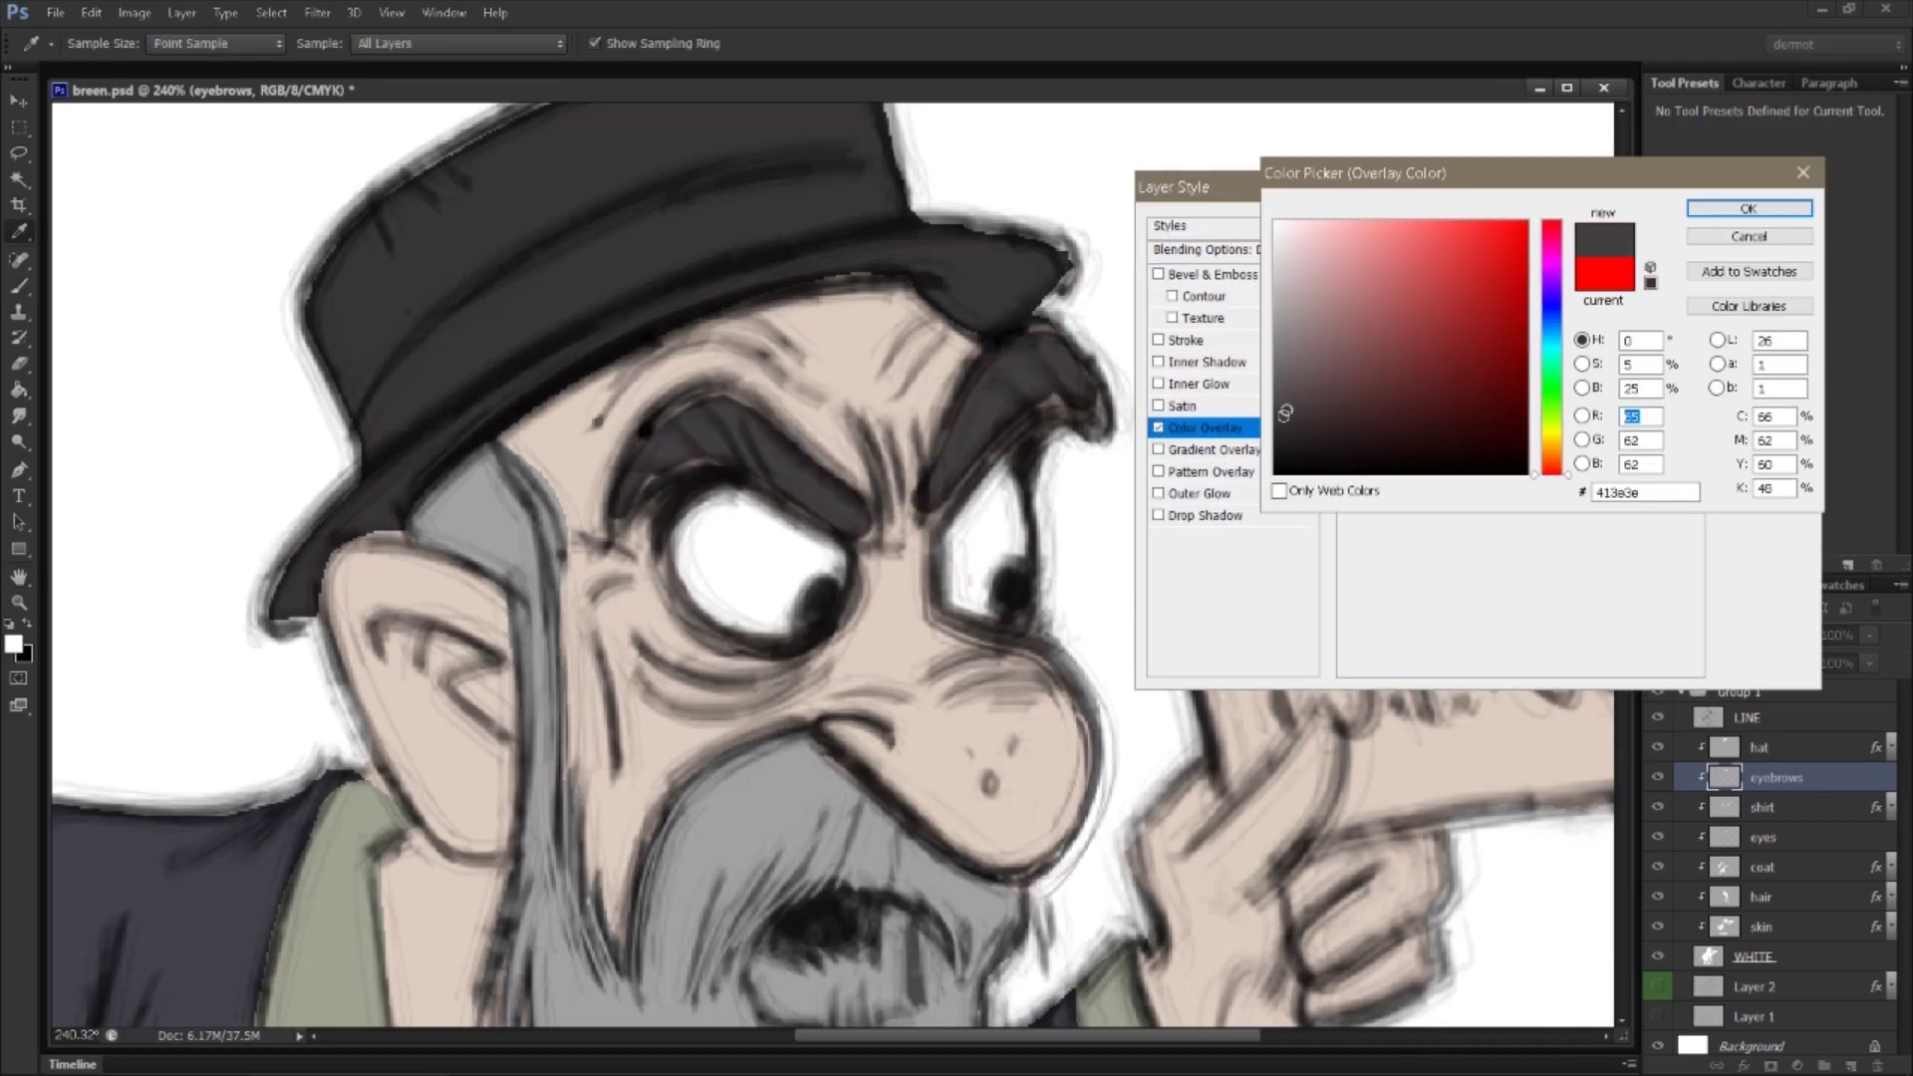
{"action": "left_click", "coordinate": [1749, 208]}
{"action": "left_click", "coordinate": [1730, 221]}
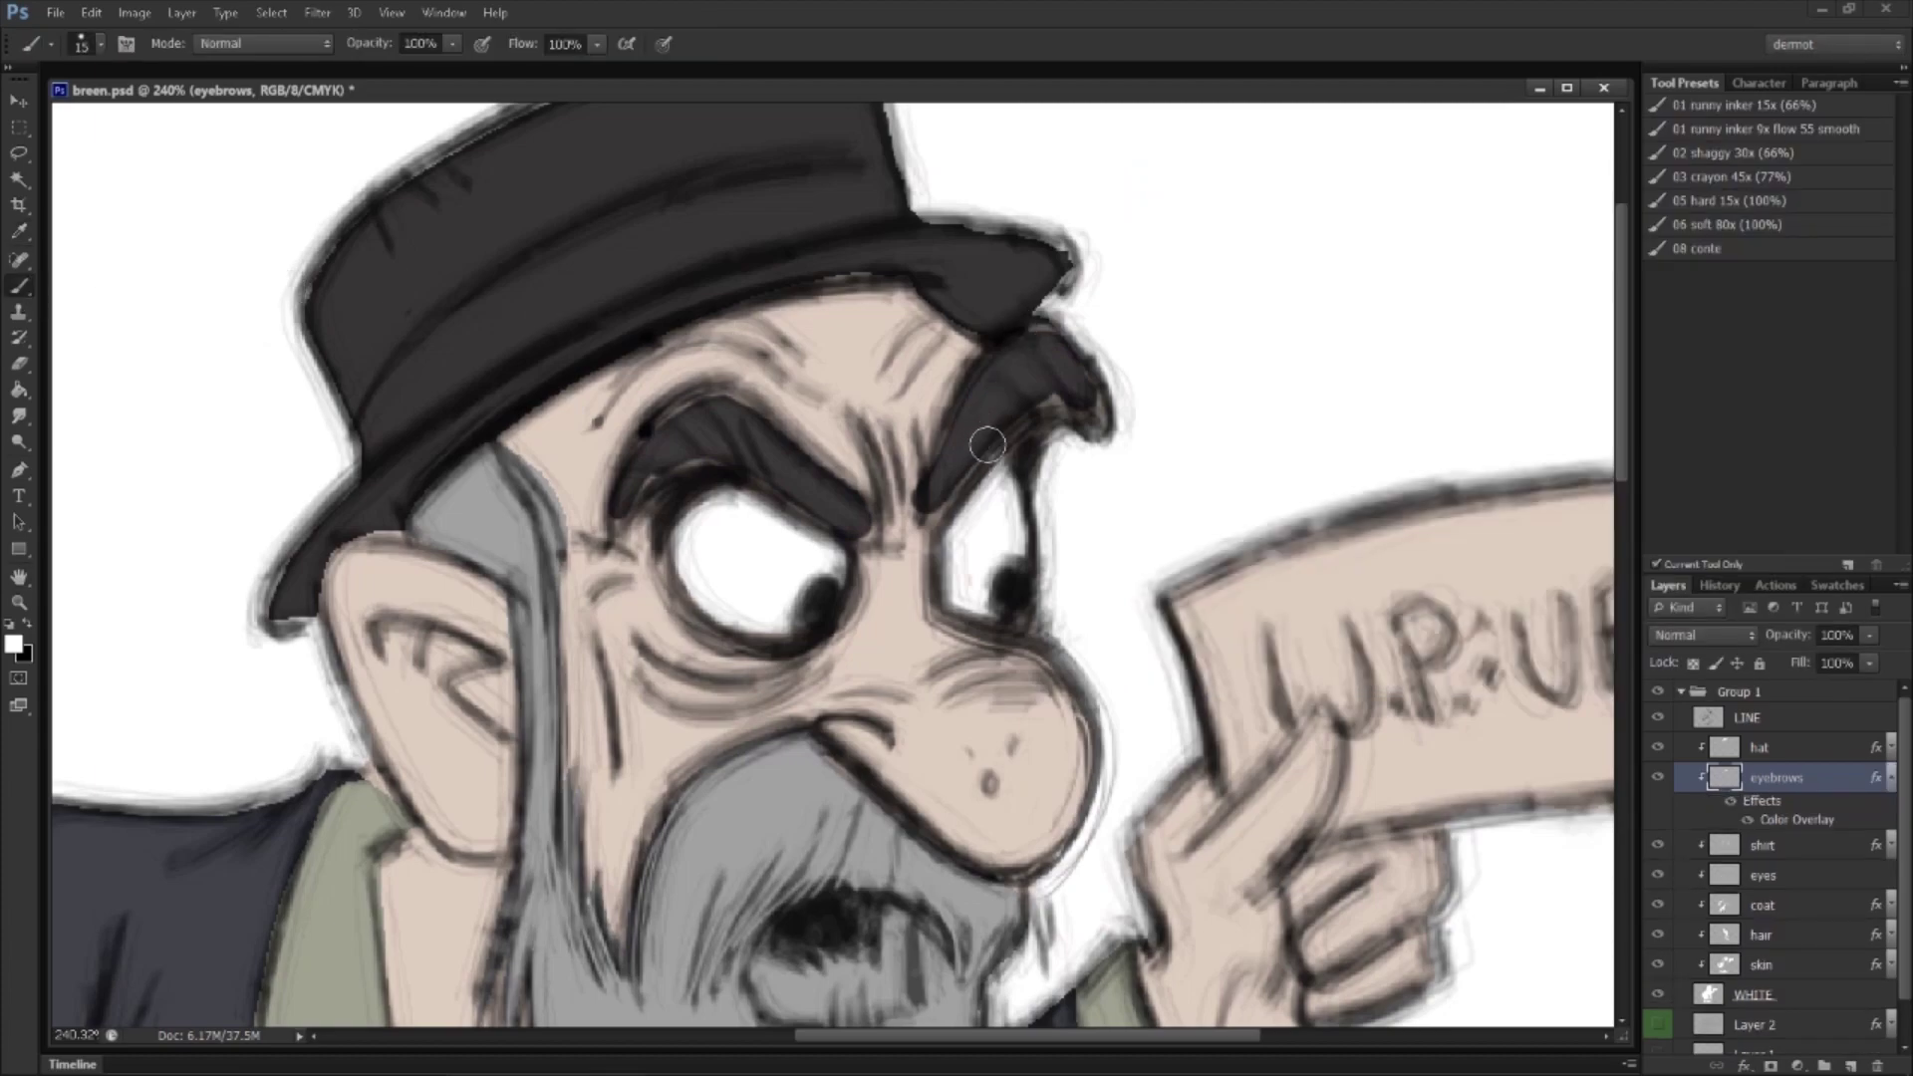
Step: Touch up the eyebrow fill and smudge both eyebrows' edges out to the line art with the shaggy (loose) 40 1 preset at size 20
{"action": "left_click_drag", "start_coordinate": [933, 509], "coordinate": [979, 452]}
{"action": "left_click", "coordinate": [18, 416]}
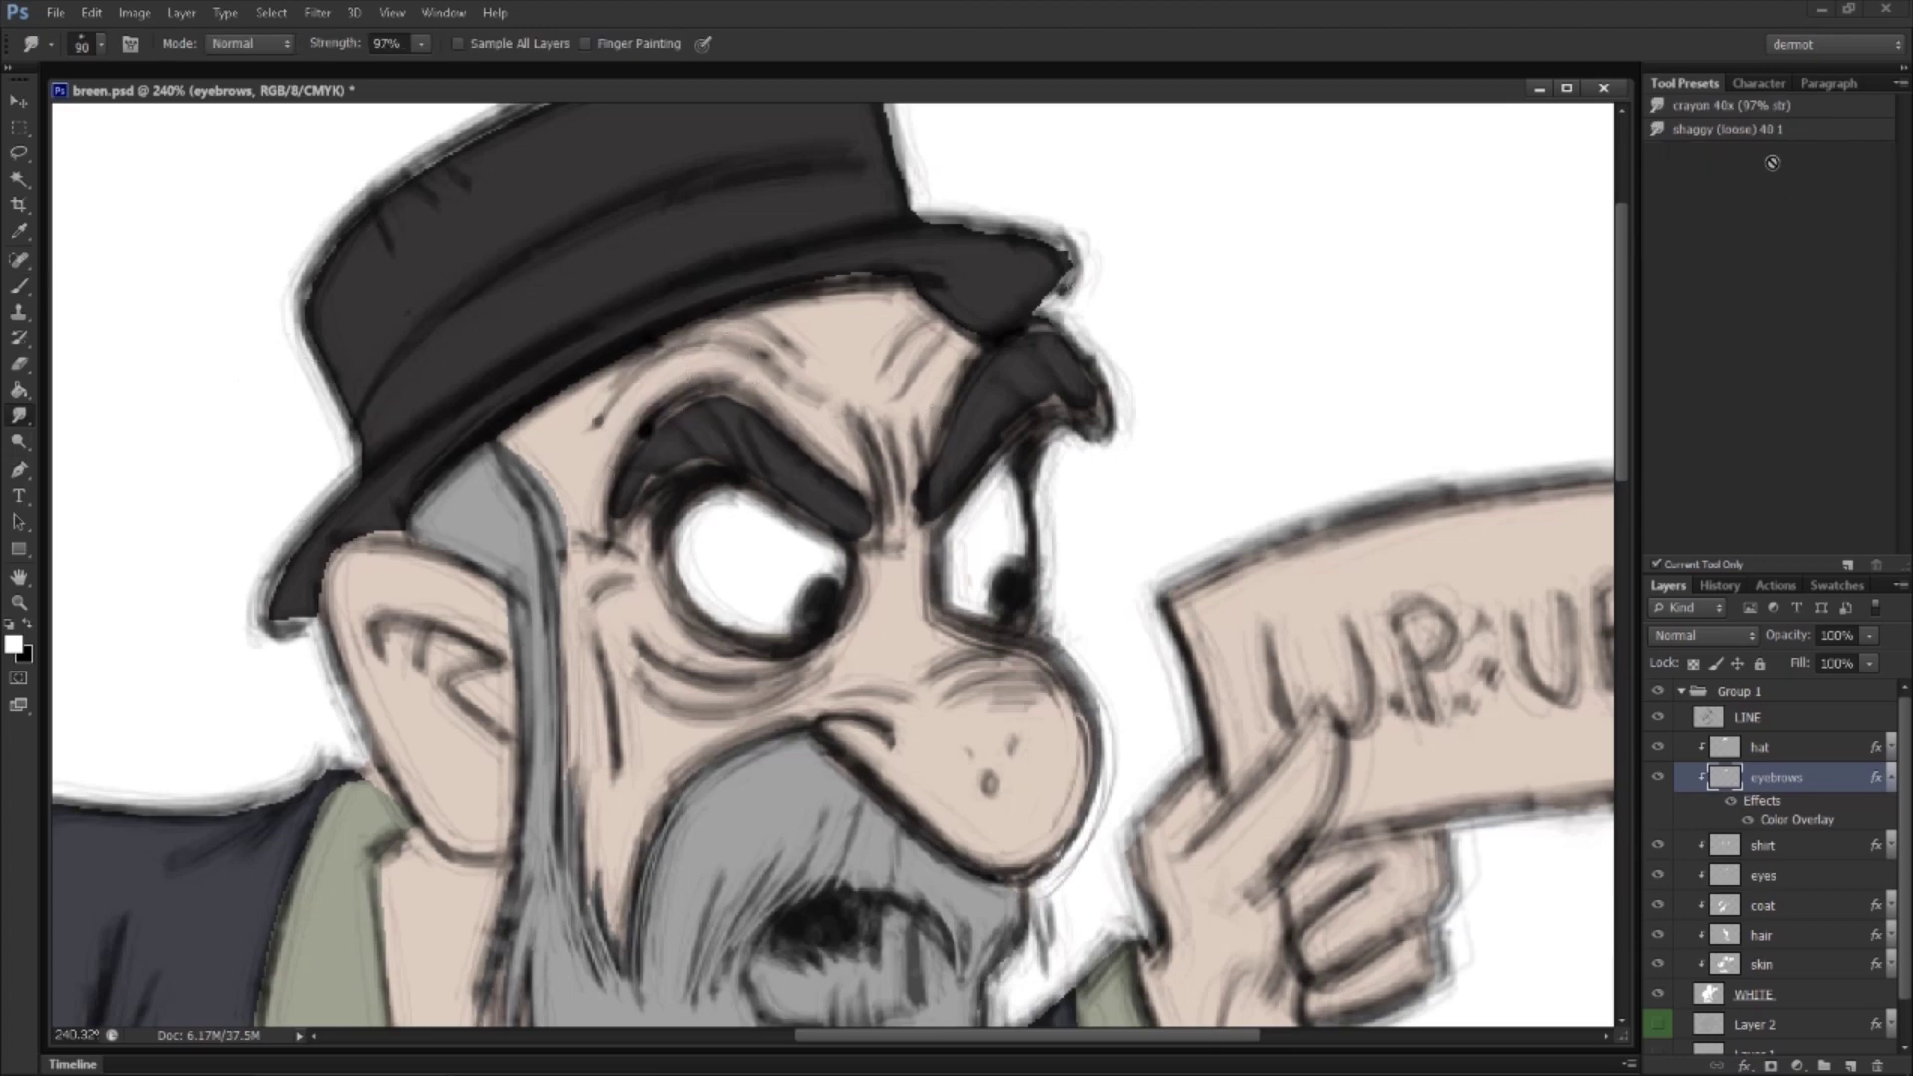
{"action": "left_click", "coordinate": [1700, 126]}
{"action": "key", "text": "bracketright"}
{"action": "mouse_move", "coordinate": [1074, 391]}
{"action": "left_mouse_down"}
{"action": "mouse_move", "coordinate": [1035, 405]}
{"action": "mouse_move", "coordinate": [1056, 349]}
{"action": "mouse_move", "coordinate": [1001, 355]}
{"action": "mouse_move", "coordinate": [939, 477]}
{"action": "mouse_move", "coordinate": [1013, 395]}
{"action": "mouse_move", "coordinate": [932, 513]}
{"action": "left_mouse_up"}
{"action": "mouse_move", "coordinate": [695, 498]}
{"action": "left_mouse_down"}
{"action": "mouse_move", "coordinate": [735, 461]}
{"action": "mouse_move", "coordinate": [627, 500]}
{"action": "mouse_move", "coordinate": [655, 473]}
{"action": "mouse_move", "coordinate": [616, 521]}
{"action": "mouse_move", "coordinate": [698, 404]}
{"action": "mouse_move", "coordinate": [867, 516]}
{"action": "left_mouse_up"}
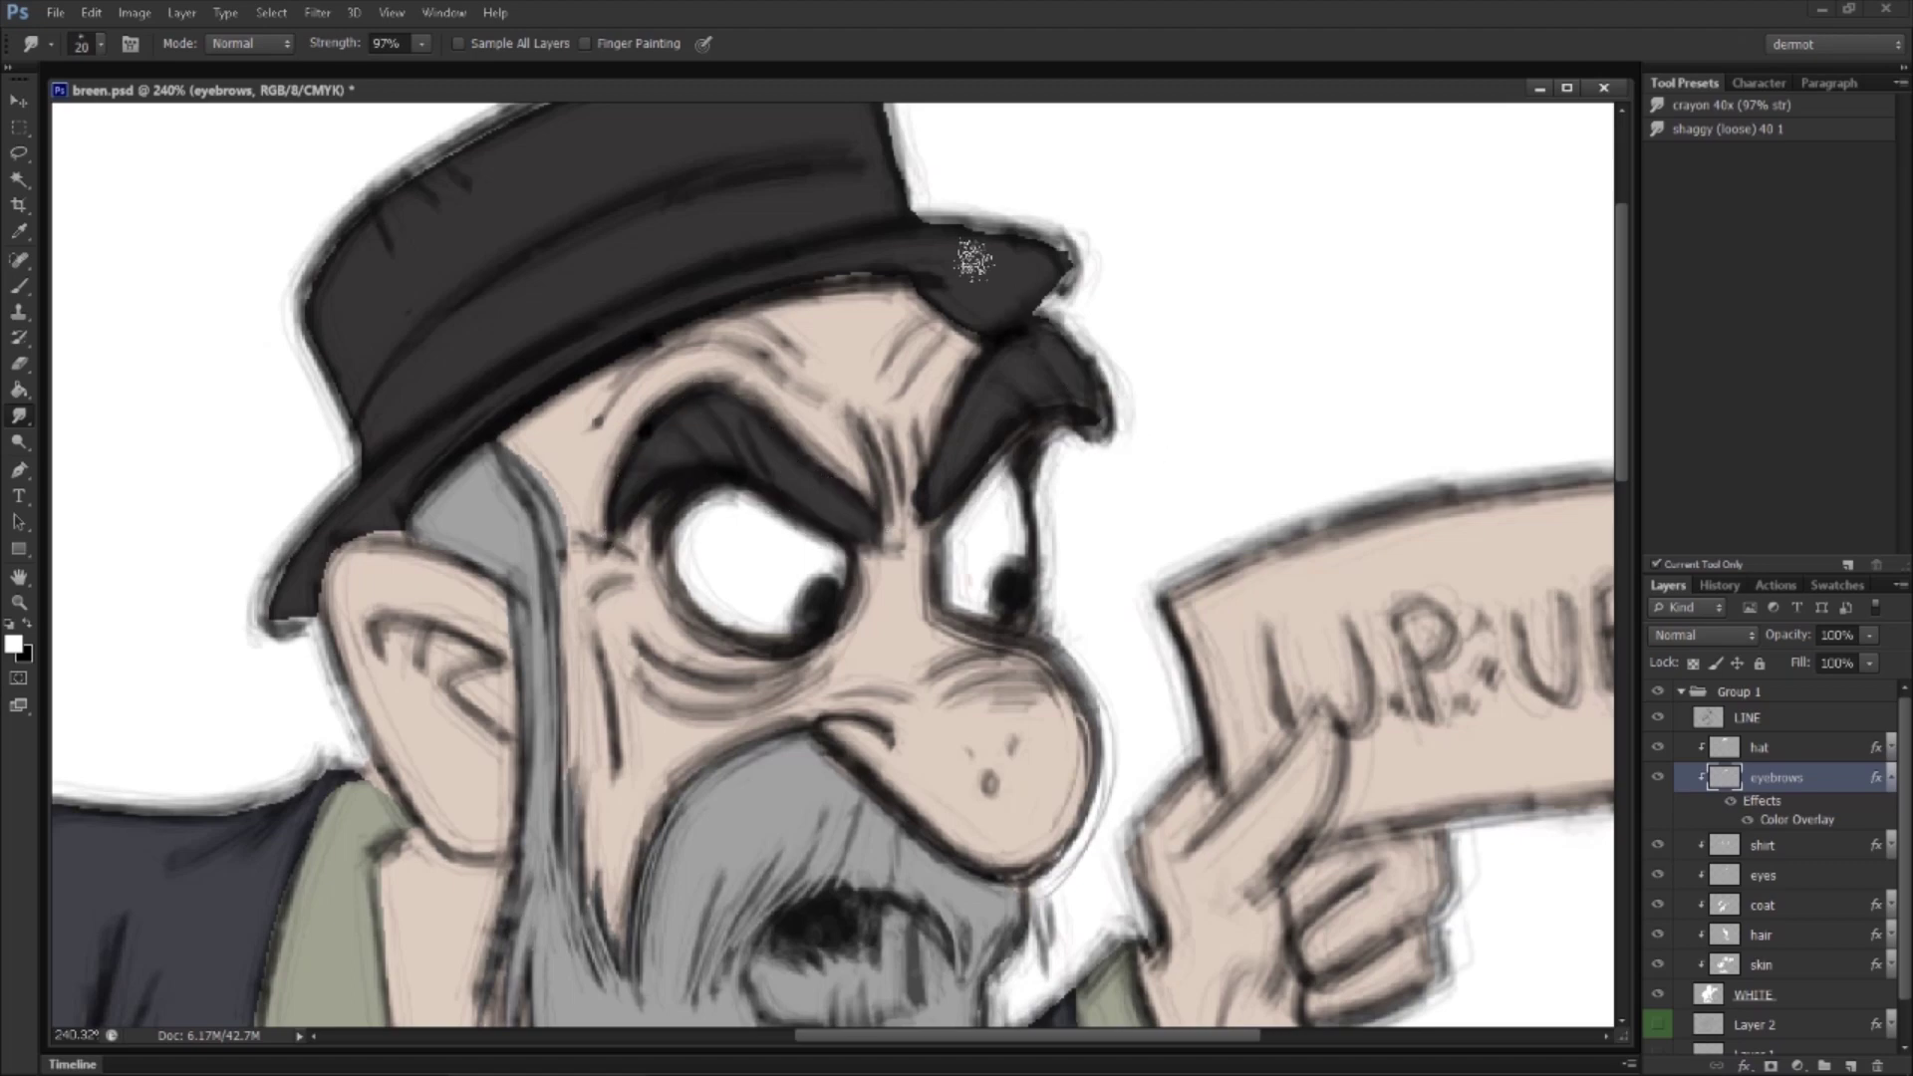
Step: Smudge the colour along the front of the hat brim out to its outline on the WHITE and hat layers
{"action": "left_click", "coordinate": [1734, 995]}
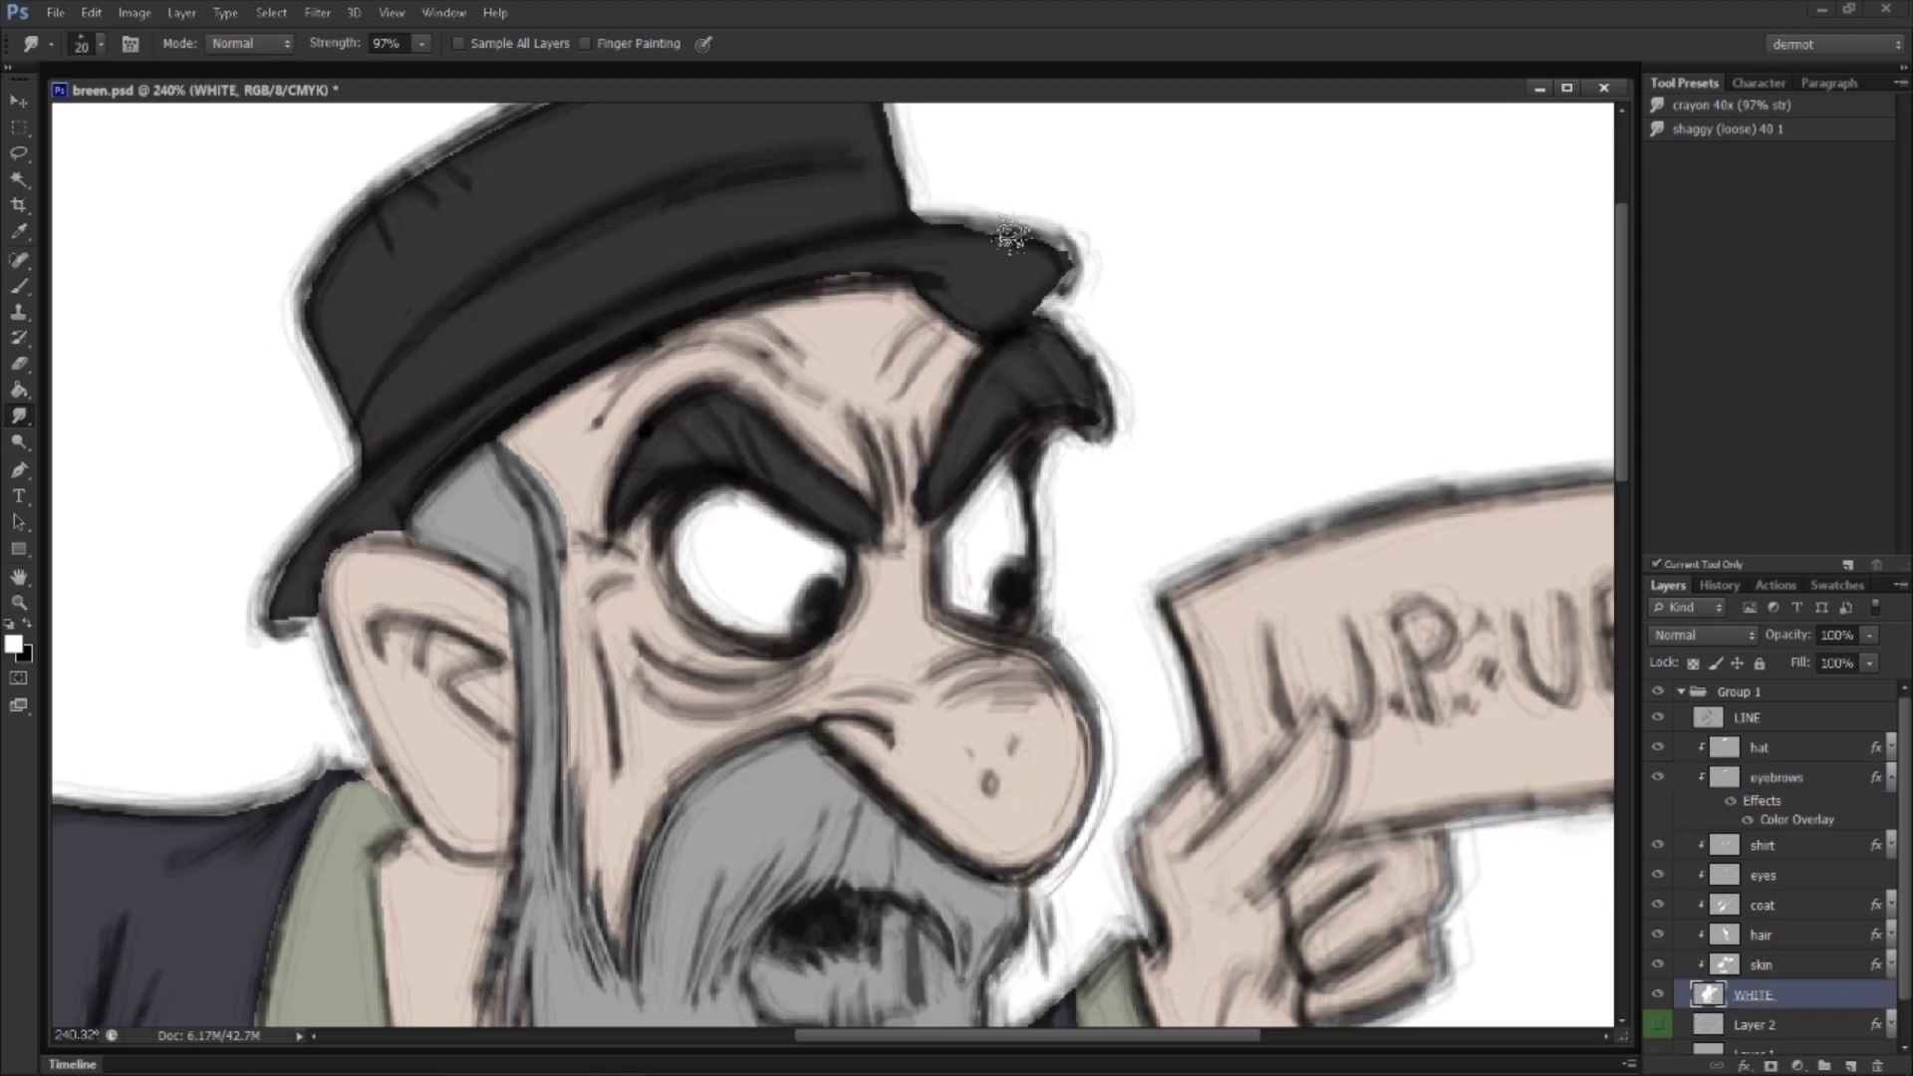
{"action": "left_click", "coordinate": [1725, 758]}
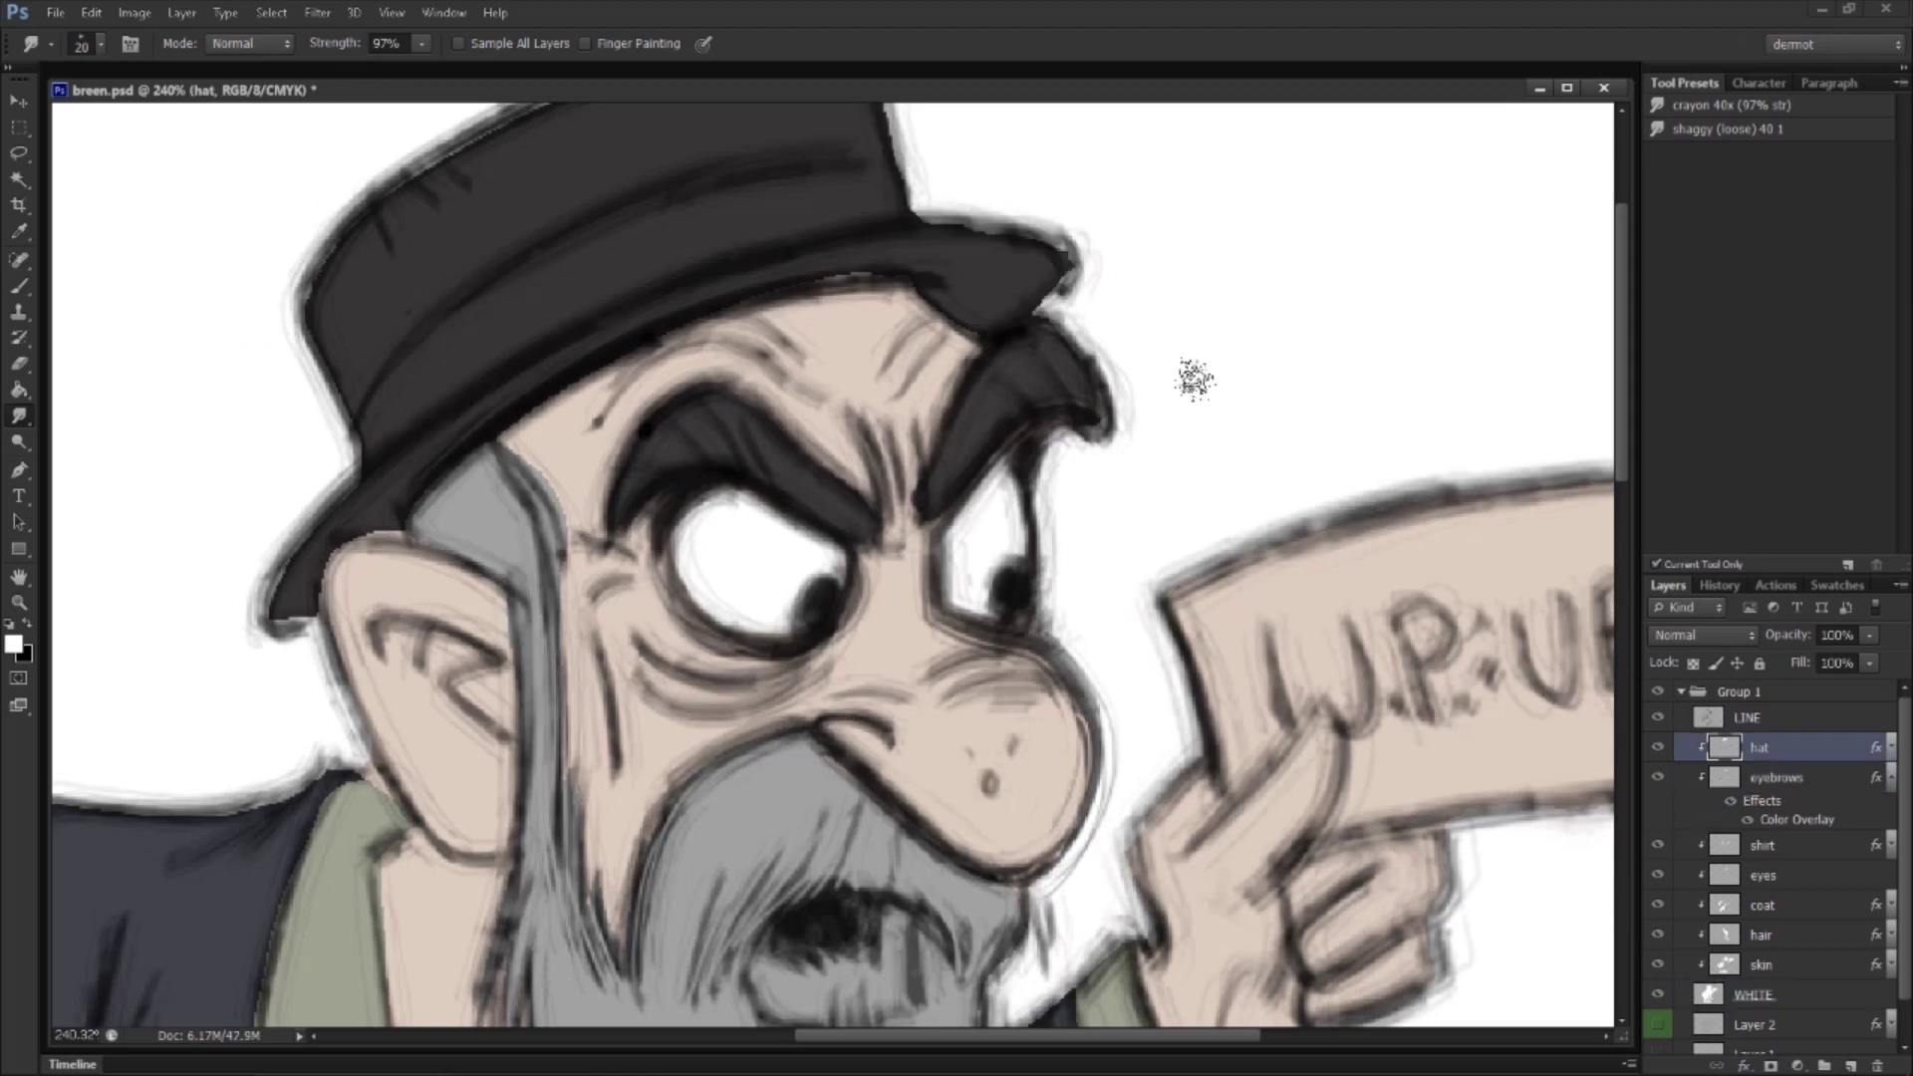
{"action": "left_click_drag", "start_coordinate": [1029, 241], "coordinate": [1042, 289]}
Step: Lighten the eyebrows layer's Color Overlay to mid grey 6b6969 and collapse its effects list
{"action": "key", "text": "z"}
{"action": "left_click", "coordinate": [969, 588], "text": "alt"}
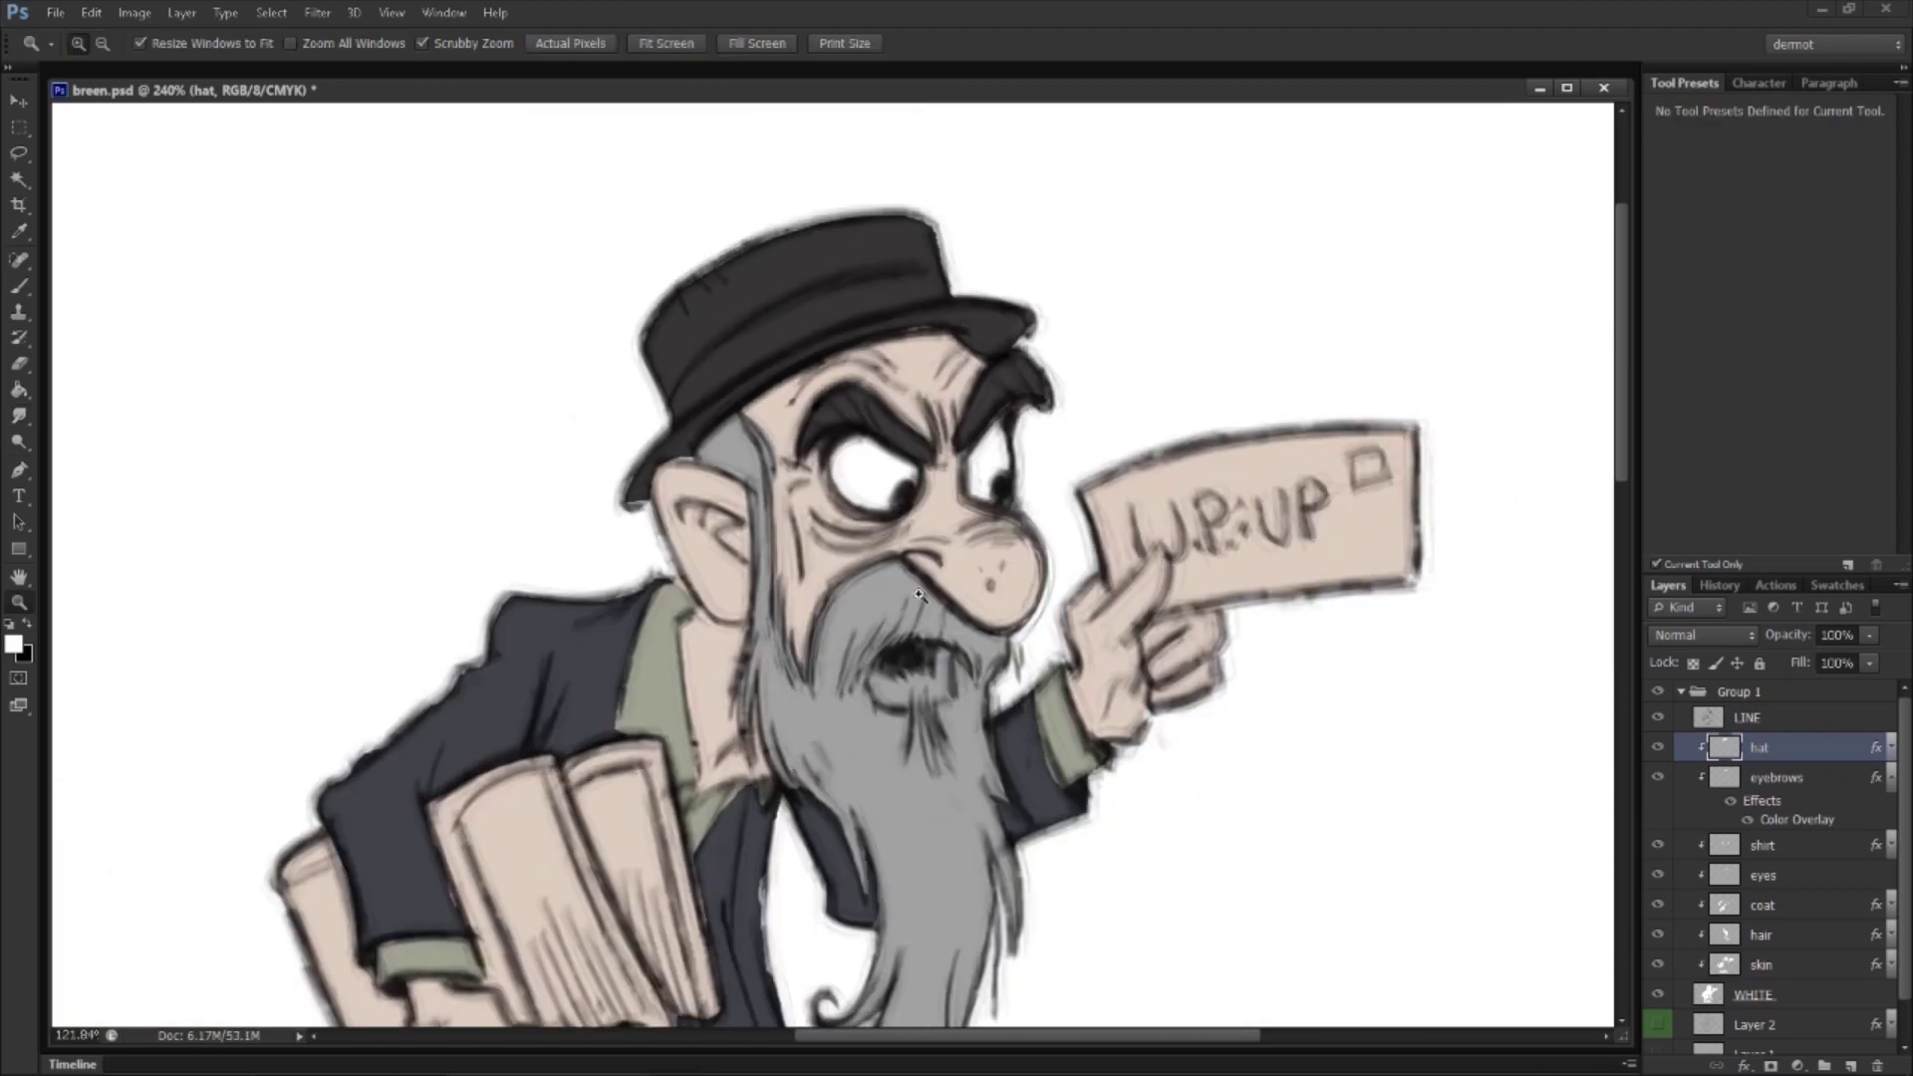
{"action": "left_click", "coordinate": [997, 379], "text": "alt"}
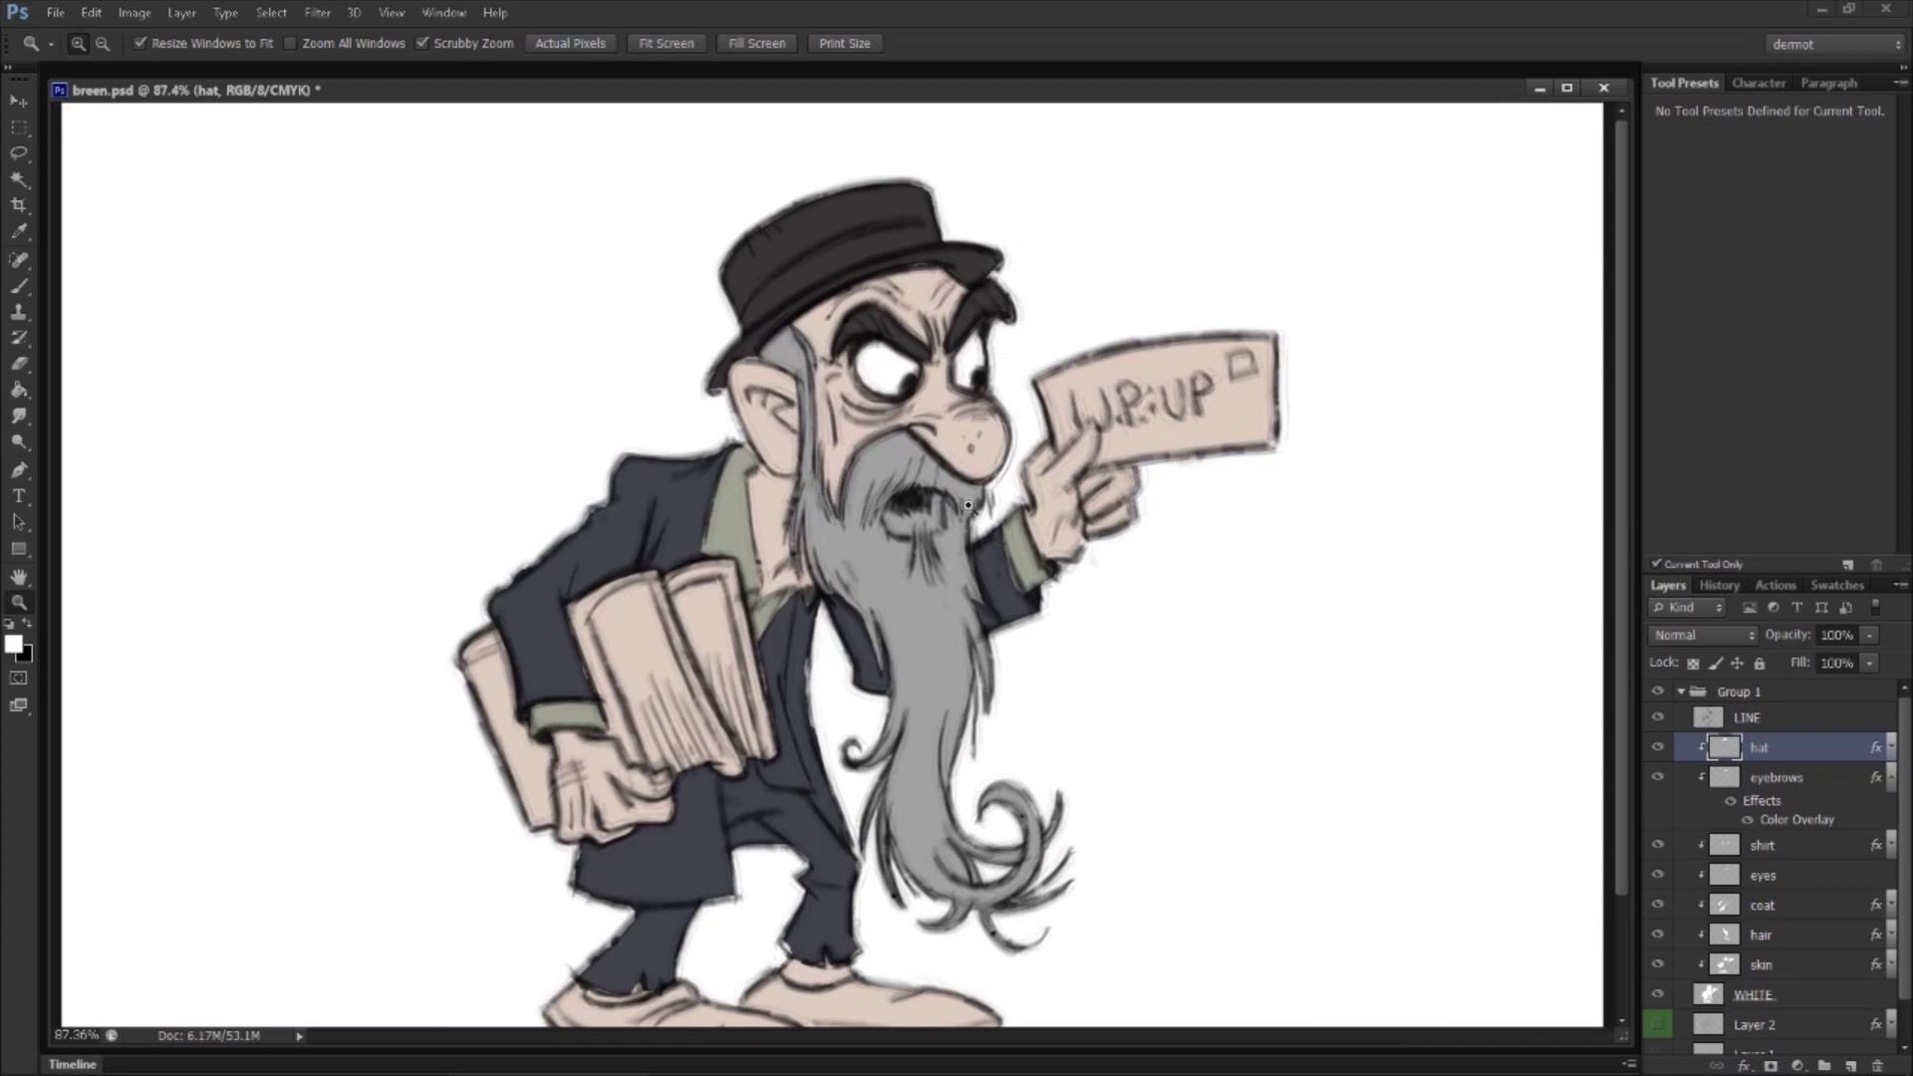
{"action": "left_click", "coordinate": [1783, 781]}
{"action": "double_click", "coordinate": [1776, 774]}
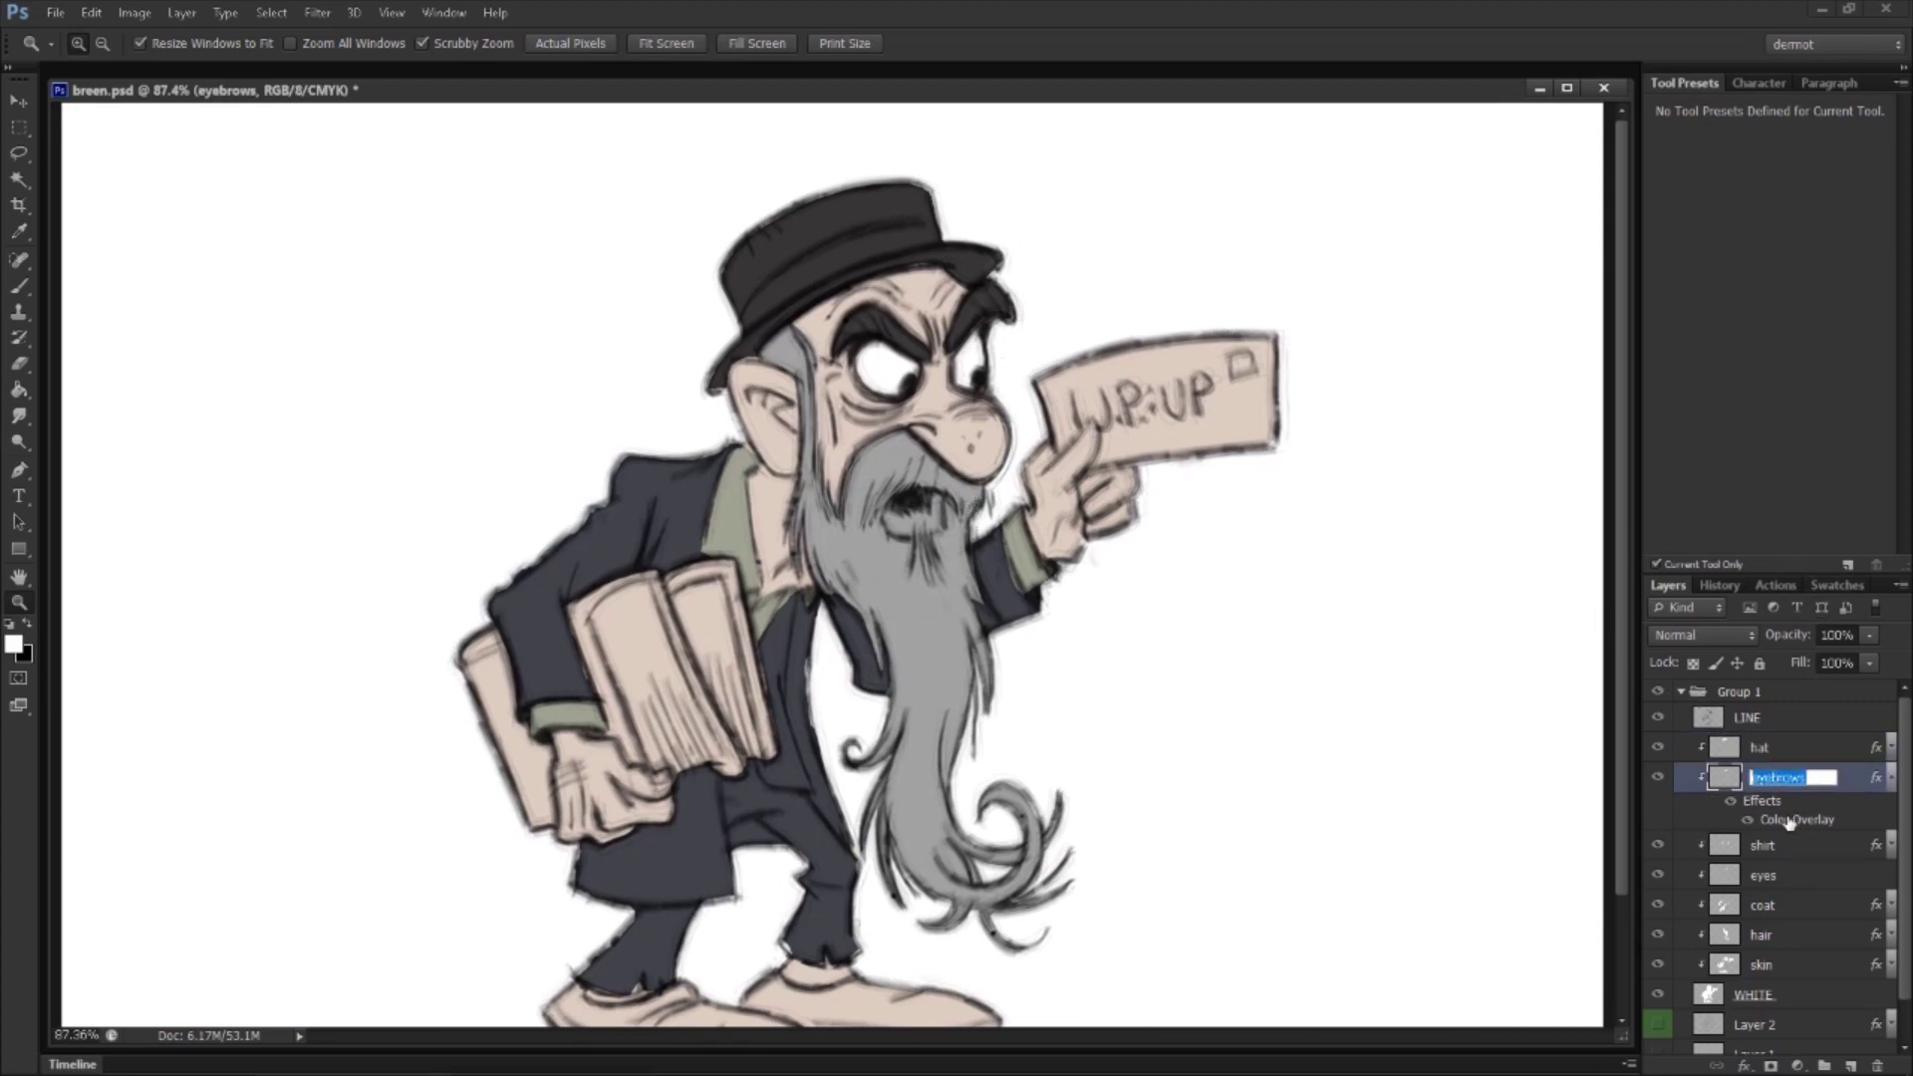
{"action": "double_click", "coordinate": [1790, 820]}
{"action": "left_click", "coordinate": [1608, 265]}
{"action": "left_click", "coordinate": [1281, 399]}
{"action": "left_click_drag", "start_coordinate": [1281, 398], "coordinate": [1278, 369]}
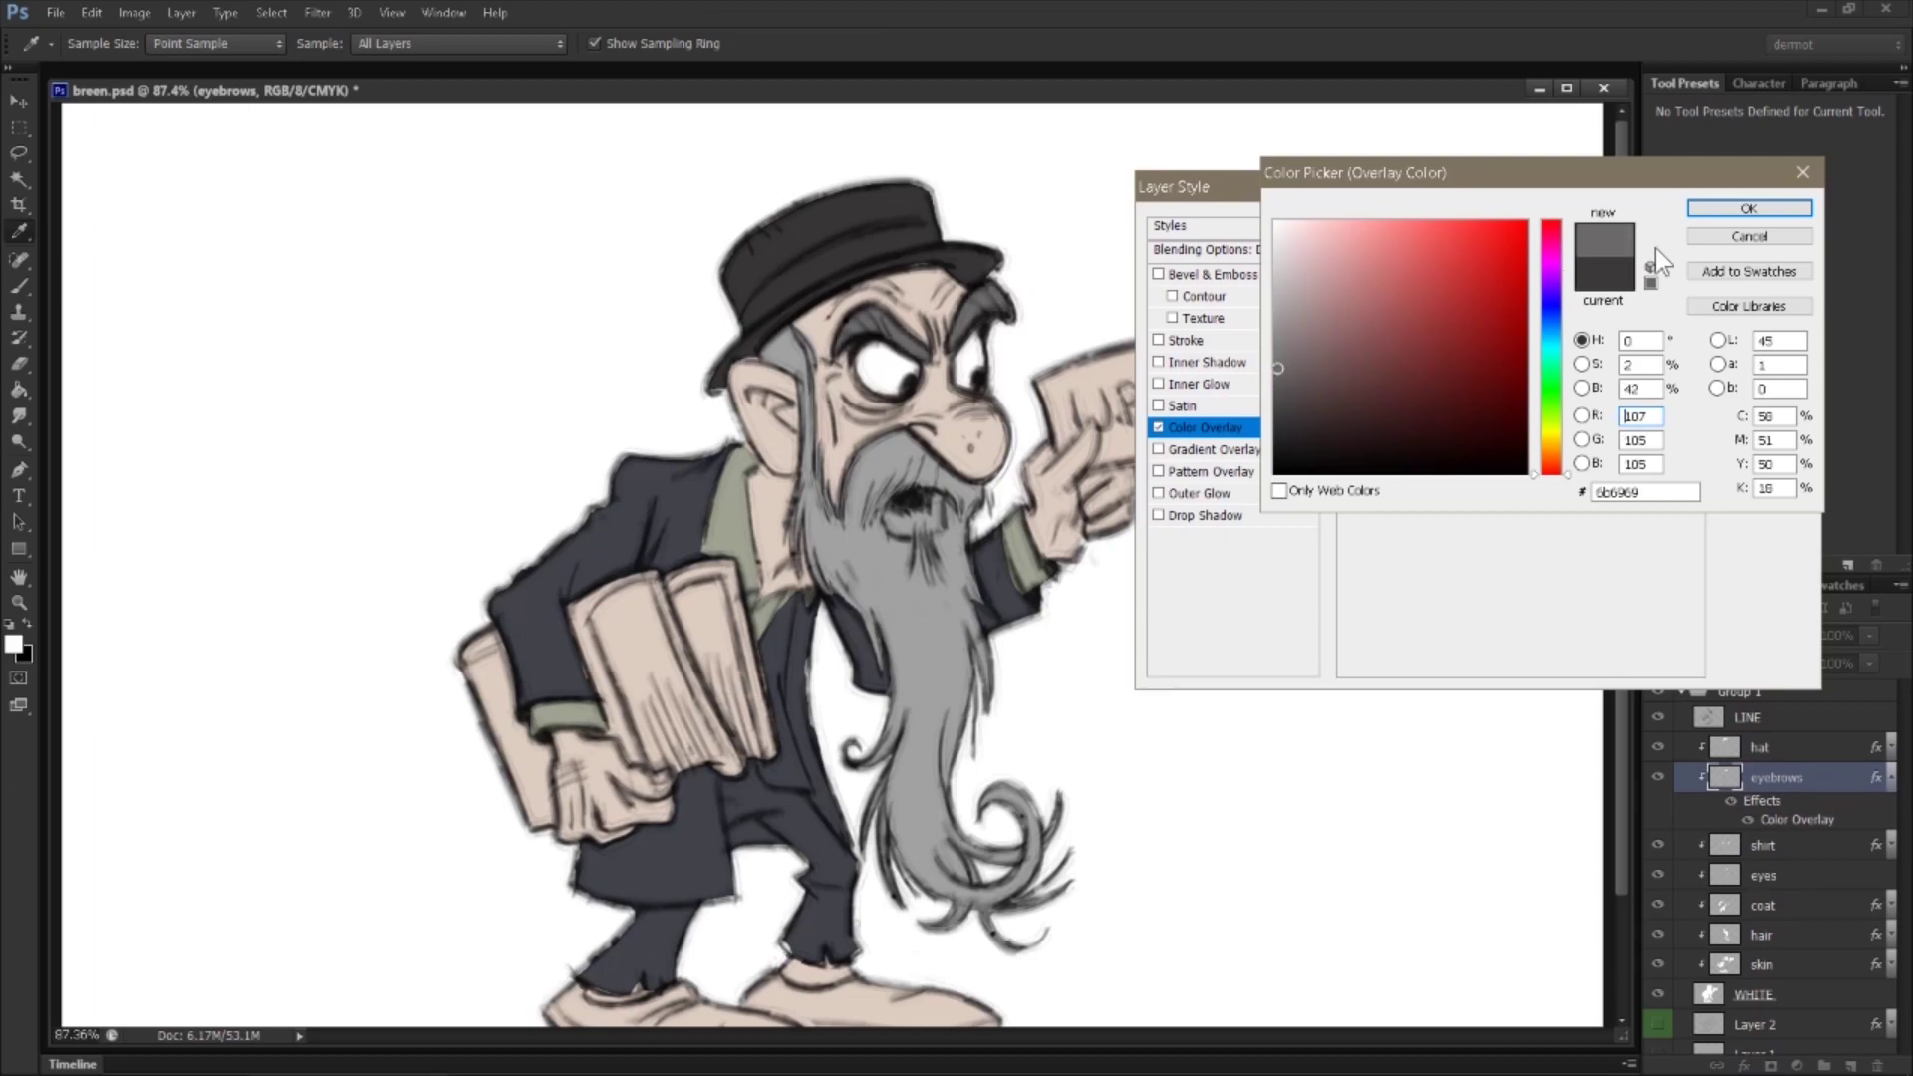
{"action": "left_click", "coordinate": [1752, 212]}
{"action": "left_click", "coordinate": [1760, 227]}
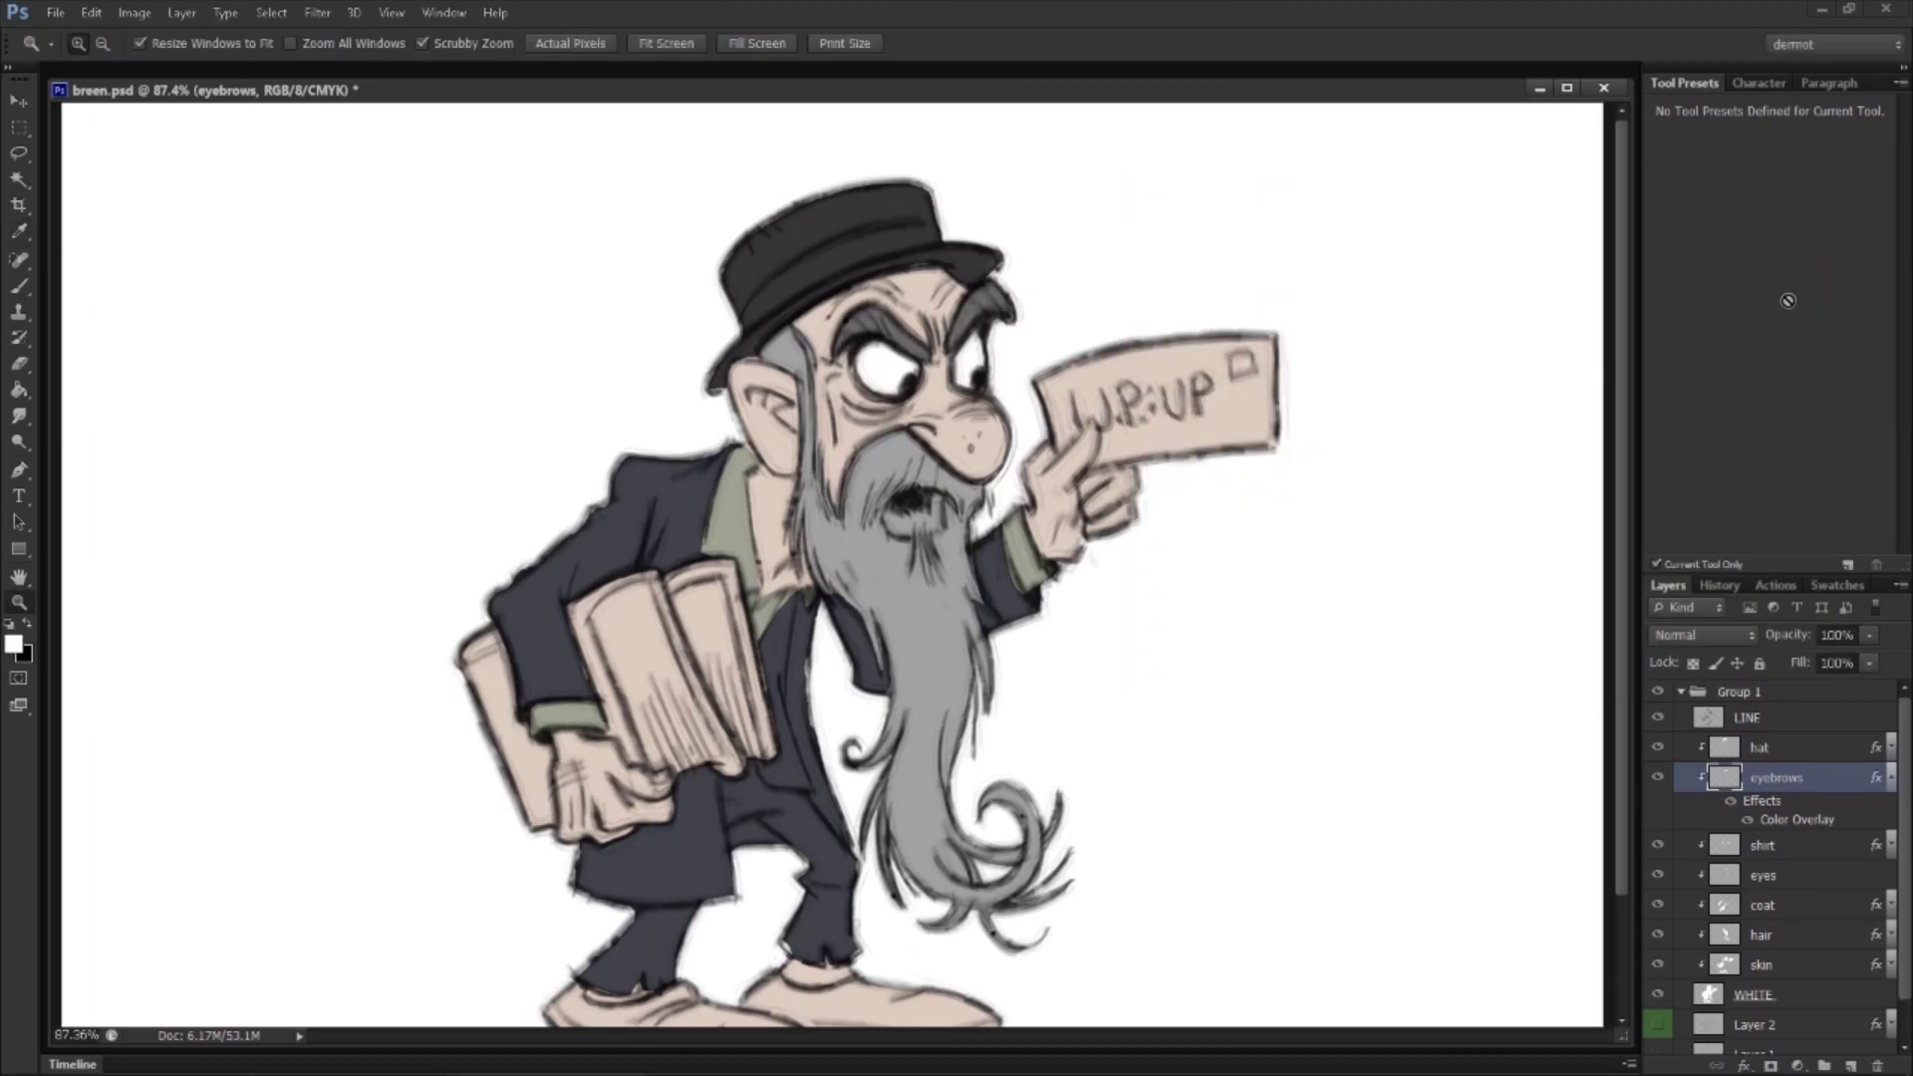
{"action": "left_click", "coordinate": [1892, 778]}
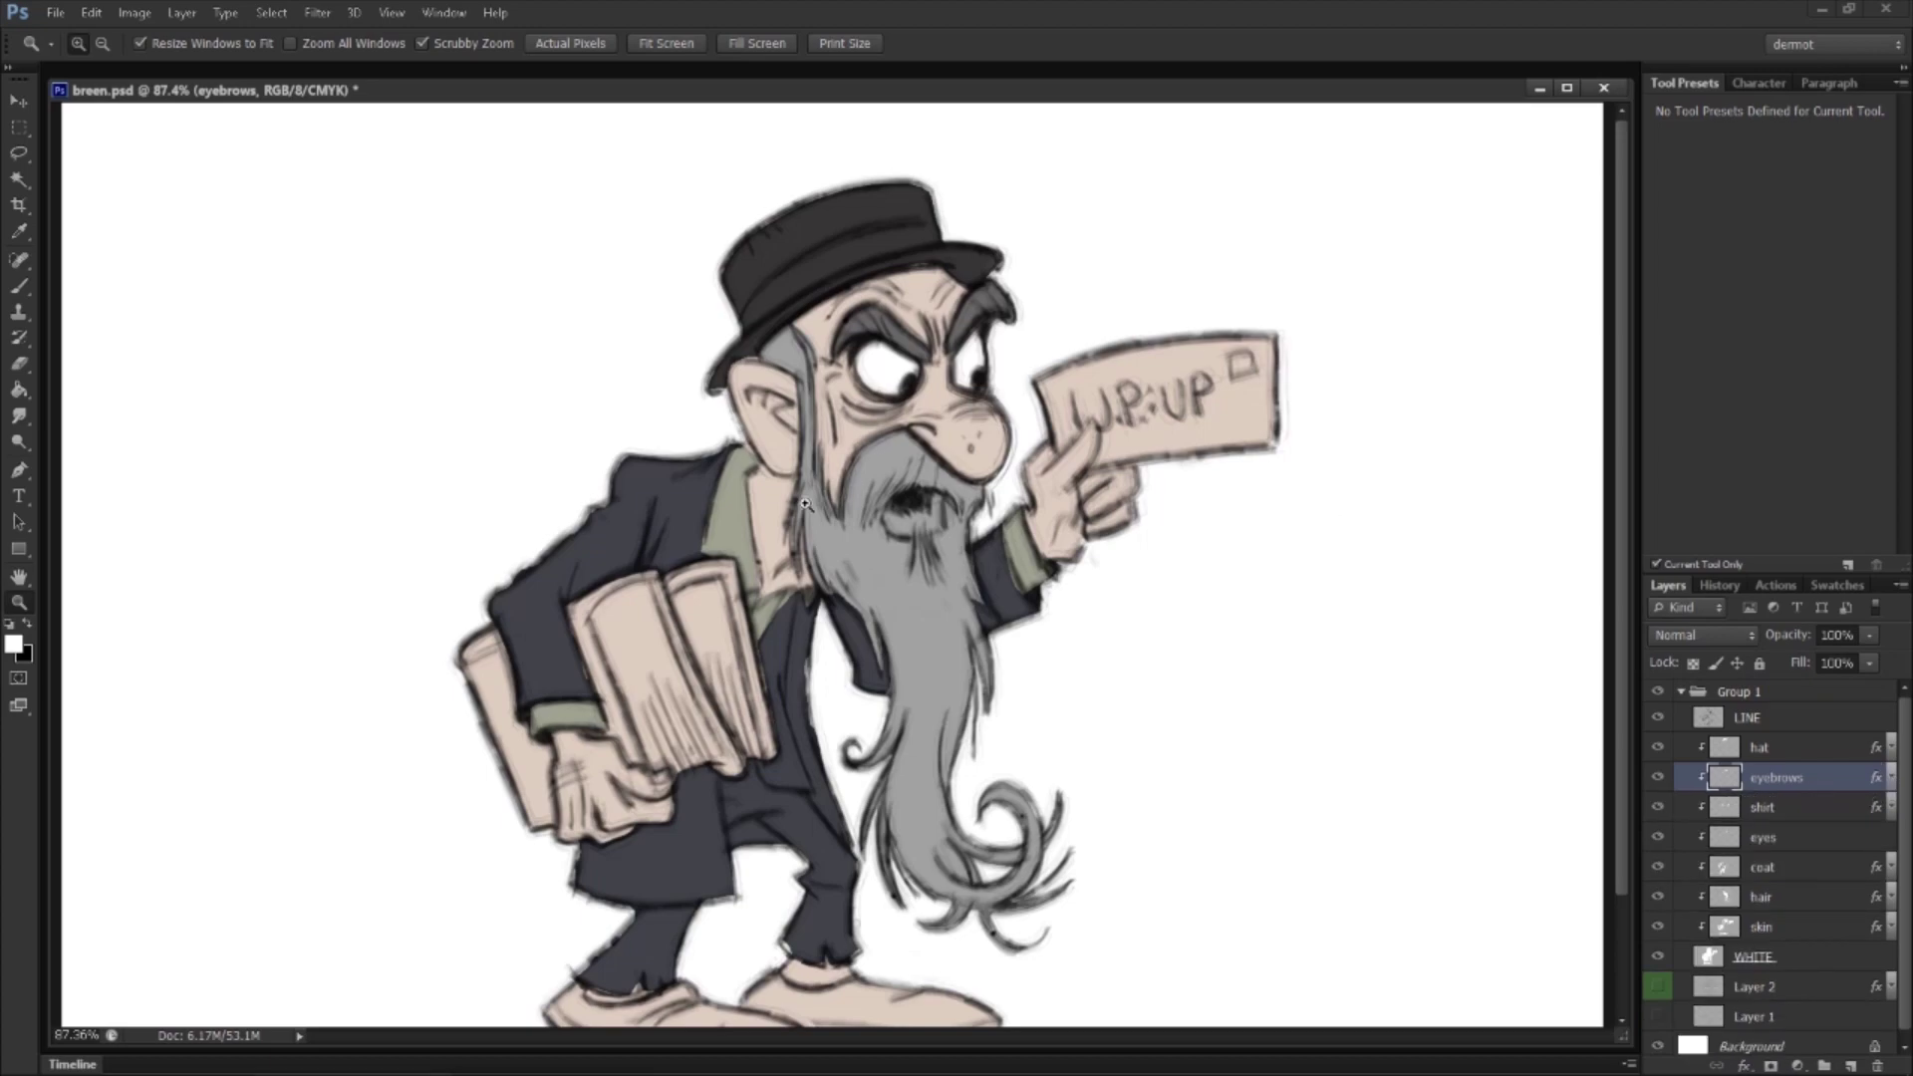
Step: Show only the skin layer's colour and lasso the books under the arm, following the hand's outline to exclude it
{"action": "left_click_drag", "start_coordinate": [734, 709], "coordinate": [704, 510]}
{"action": "left_click", "coordinate": [18, 149]}
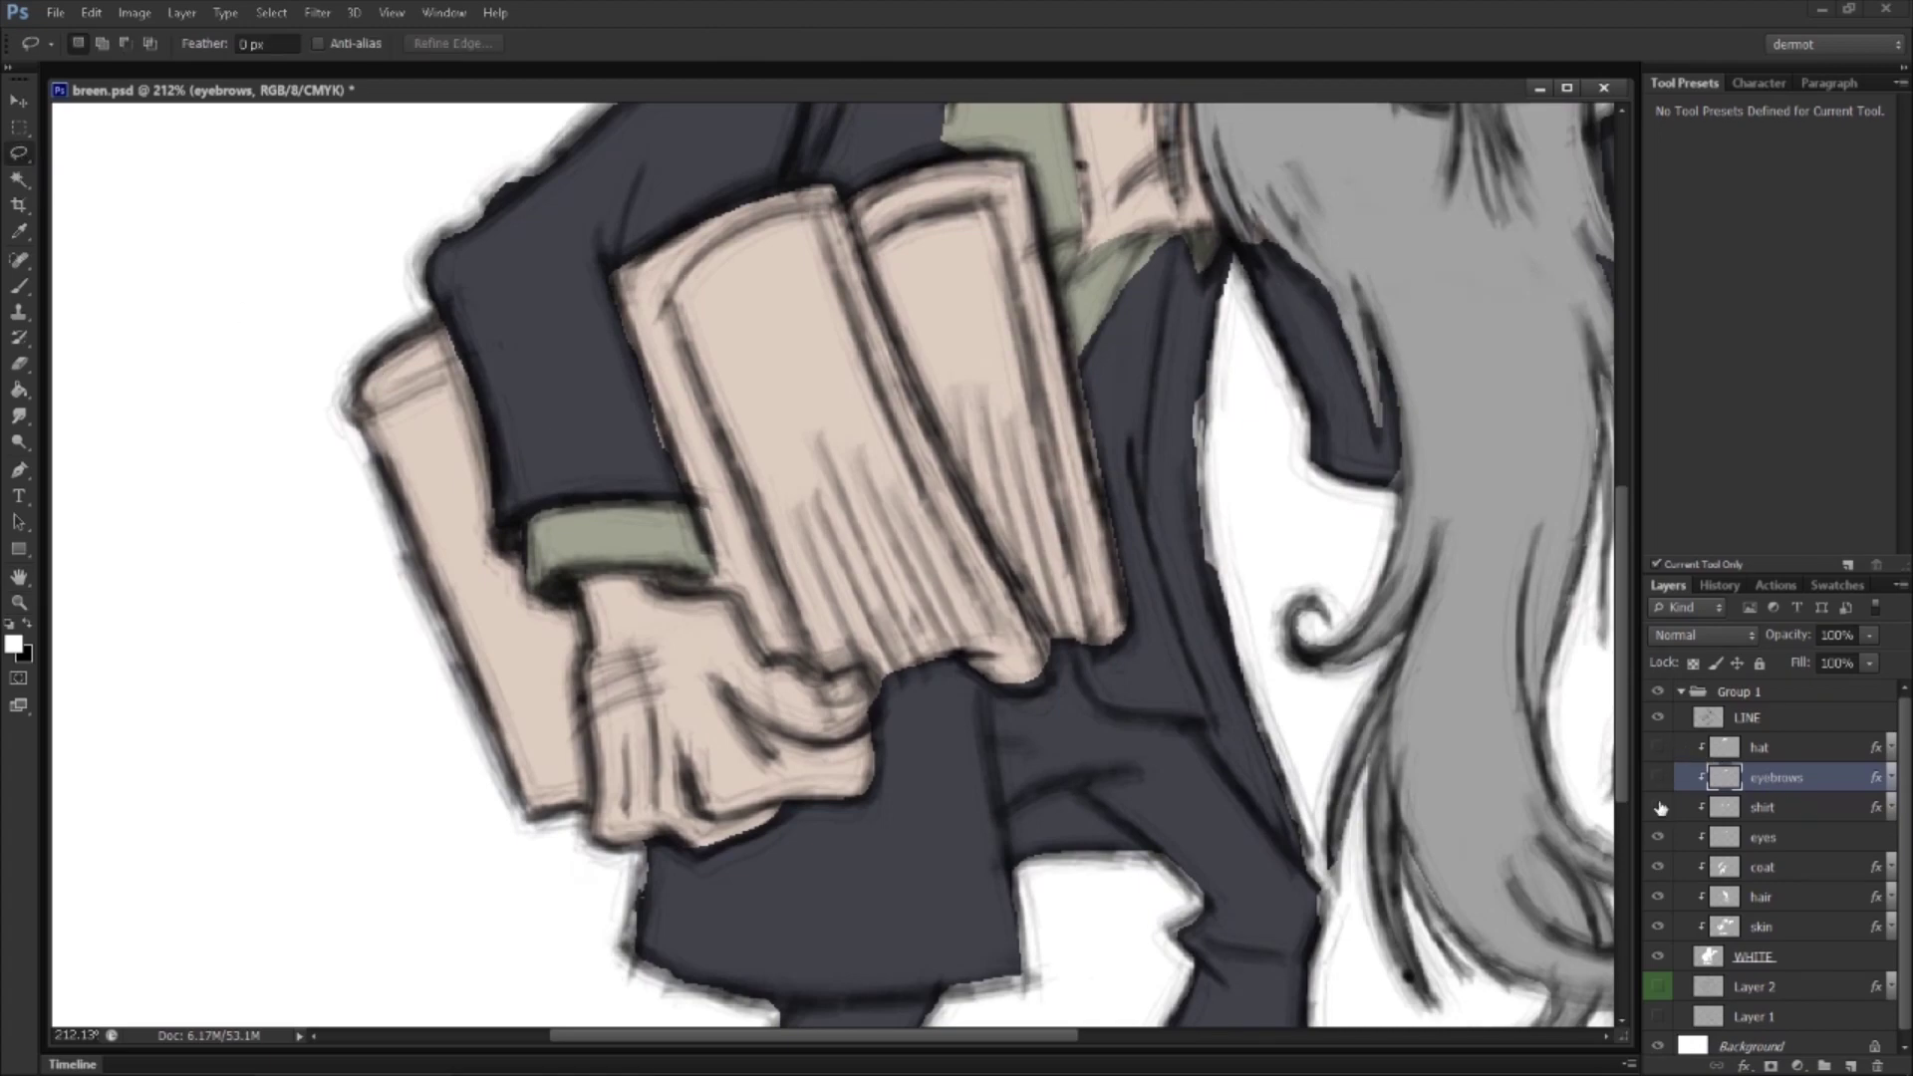
{"action": "left_click", "coordinate": [1661, 896]}
{"action": "left_click", "coordinate": [1760, 929]}
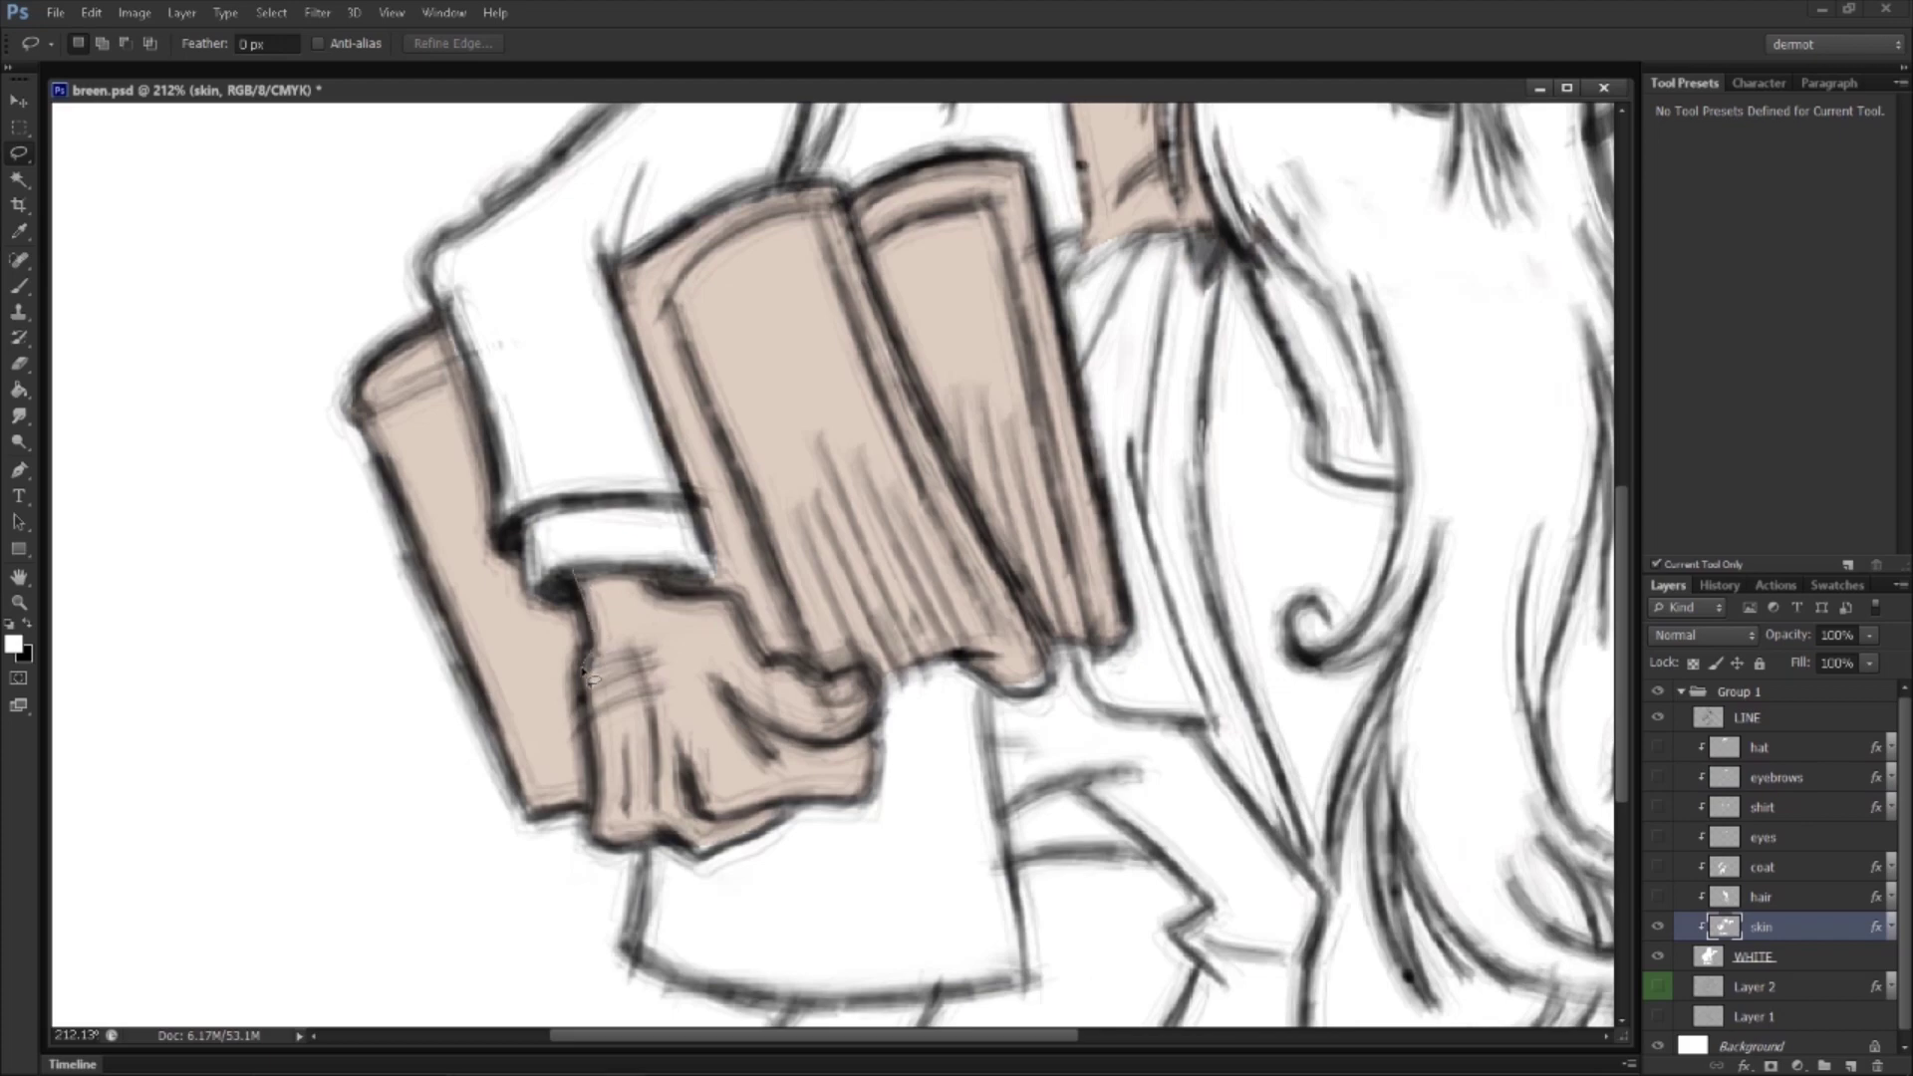
{"action": "mouse_move", "coordinate": [596, 749]}
{"action": "left_mouse_down"}
{"action": "mouse_move", "coordinate": [511, 900]}
{"action": "mouse_move", "coordinate": [232, 611]}
{"action": "mouse_move", "coordinate": [330, 264]}
{"action": "mouse_move", "coordinate": [576, 309]}
{"action": "left_mouse_up"}
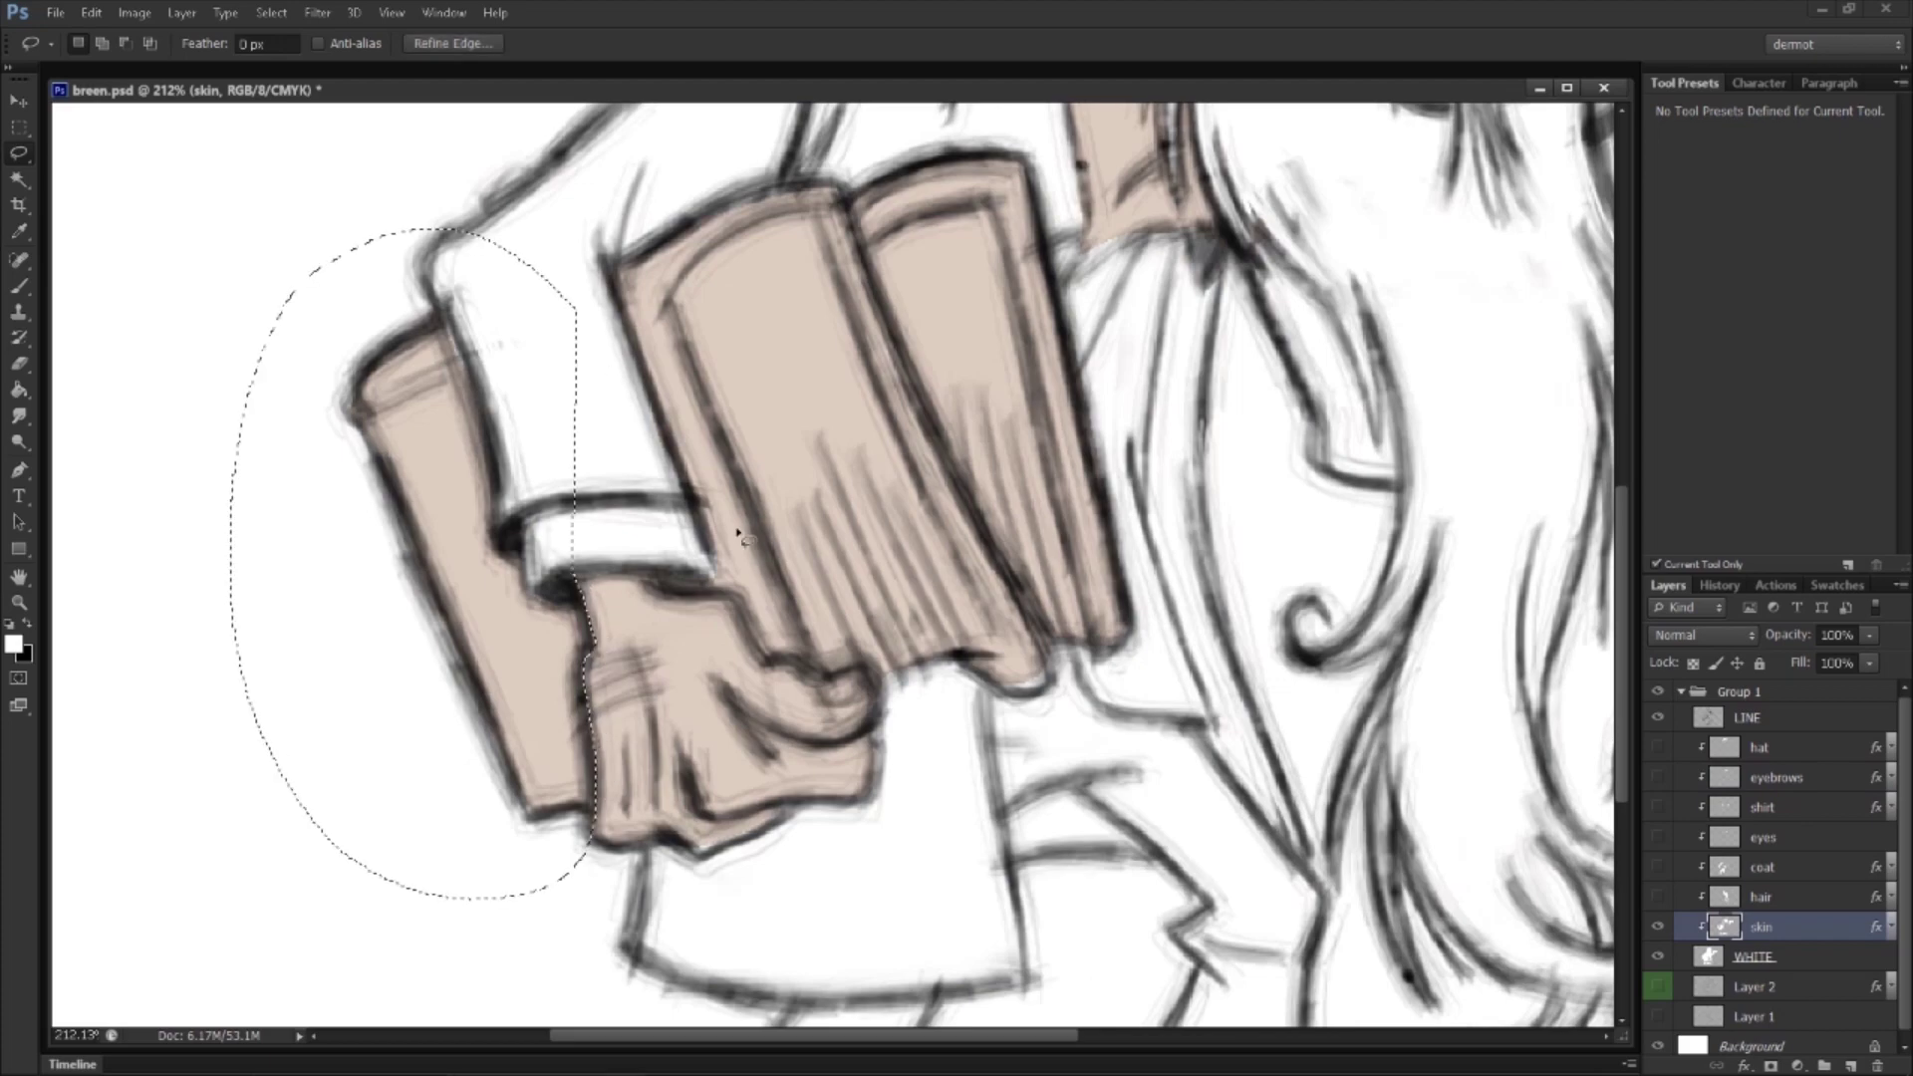
{"action": "mouse_move", "coordinate": [713, 590]}
{"action": "left_mouse_down"}
{"action": "mouse_move", "coordinate": [528, 212]}
{"action": "mouse_move", "coordinate": [1001, 63]}
{"action": "mouse_move", "coordinate": [1131, 811]}
{"action": "mouse_move", "coordinate": [897, 703]}
{"action": "left_mouse_up"}
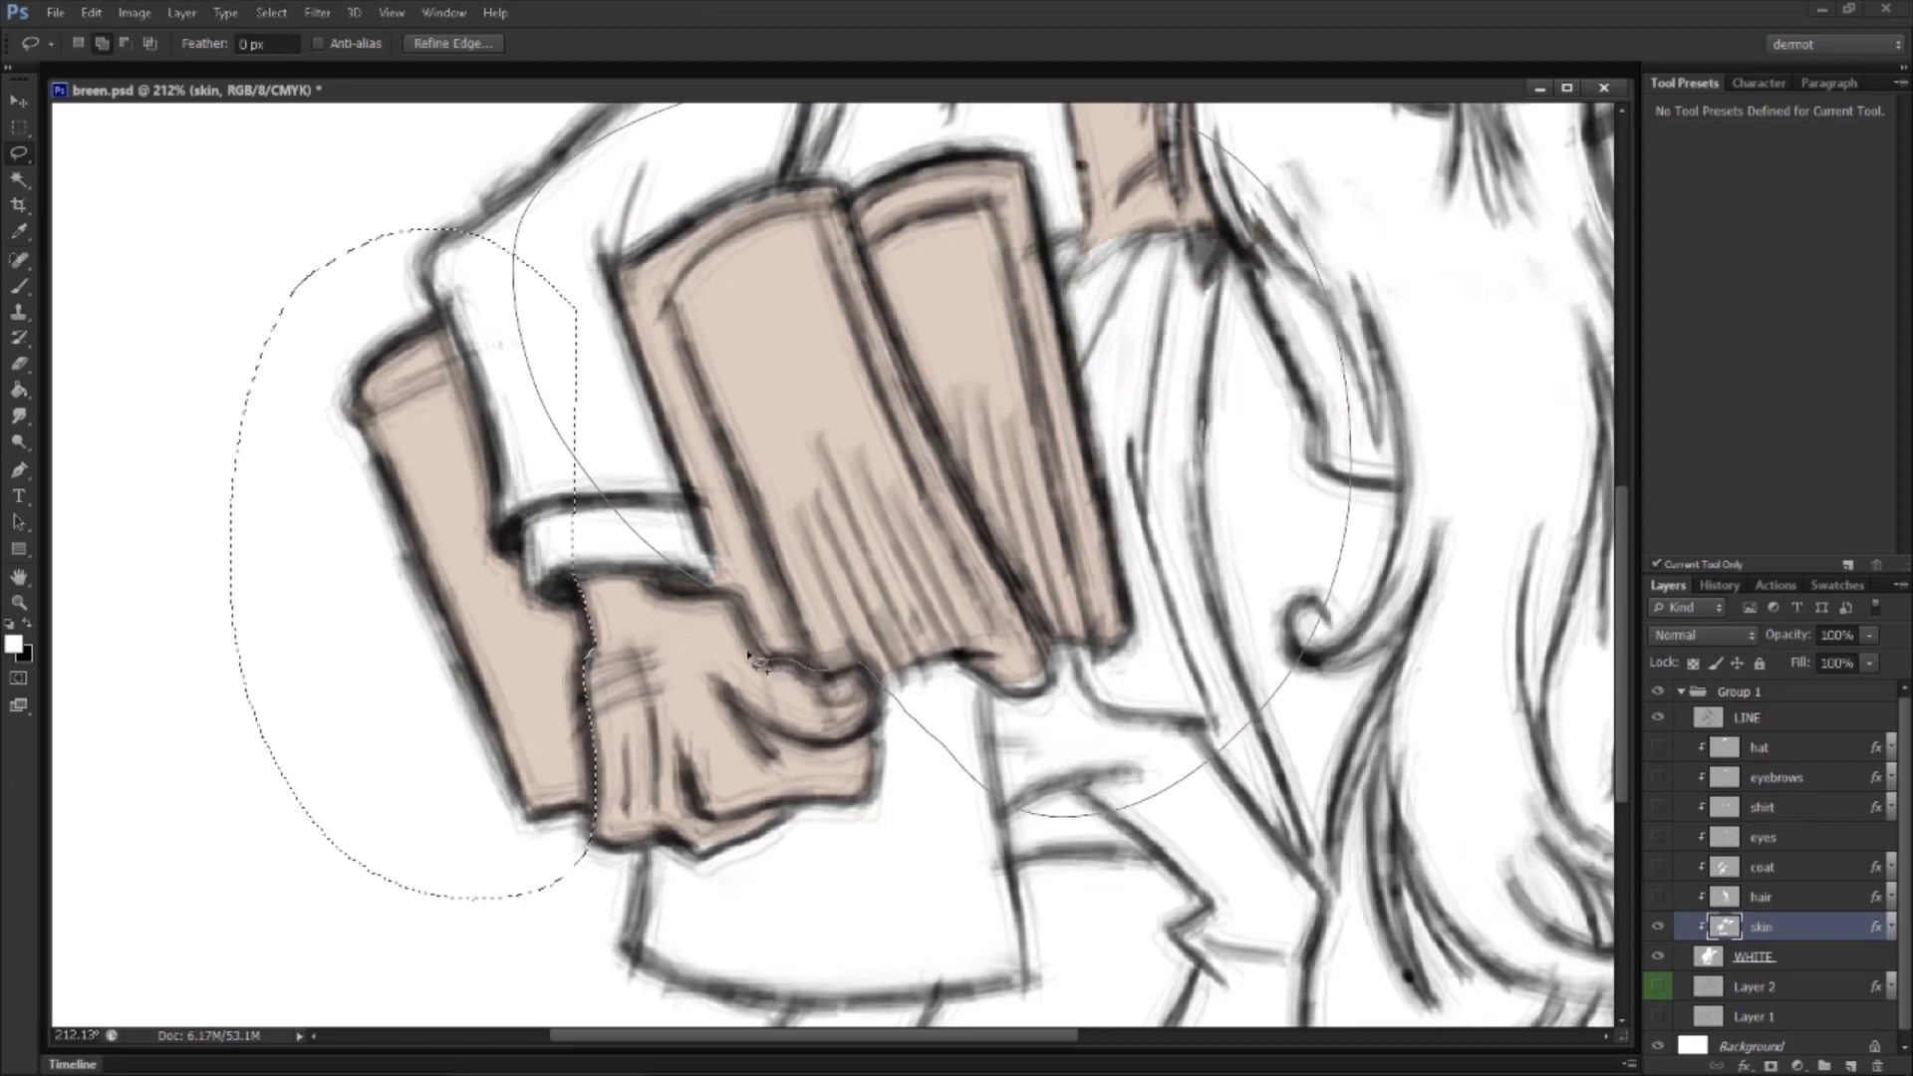
{"action": "left_click_drag", "start_coordinate": [727, 594], "coordinate": [730, 596]}
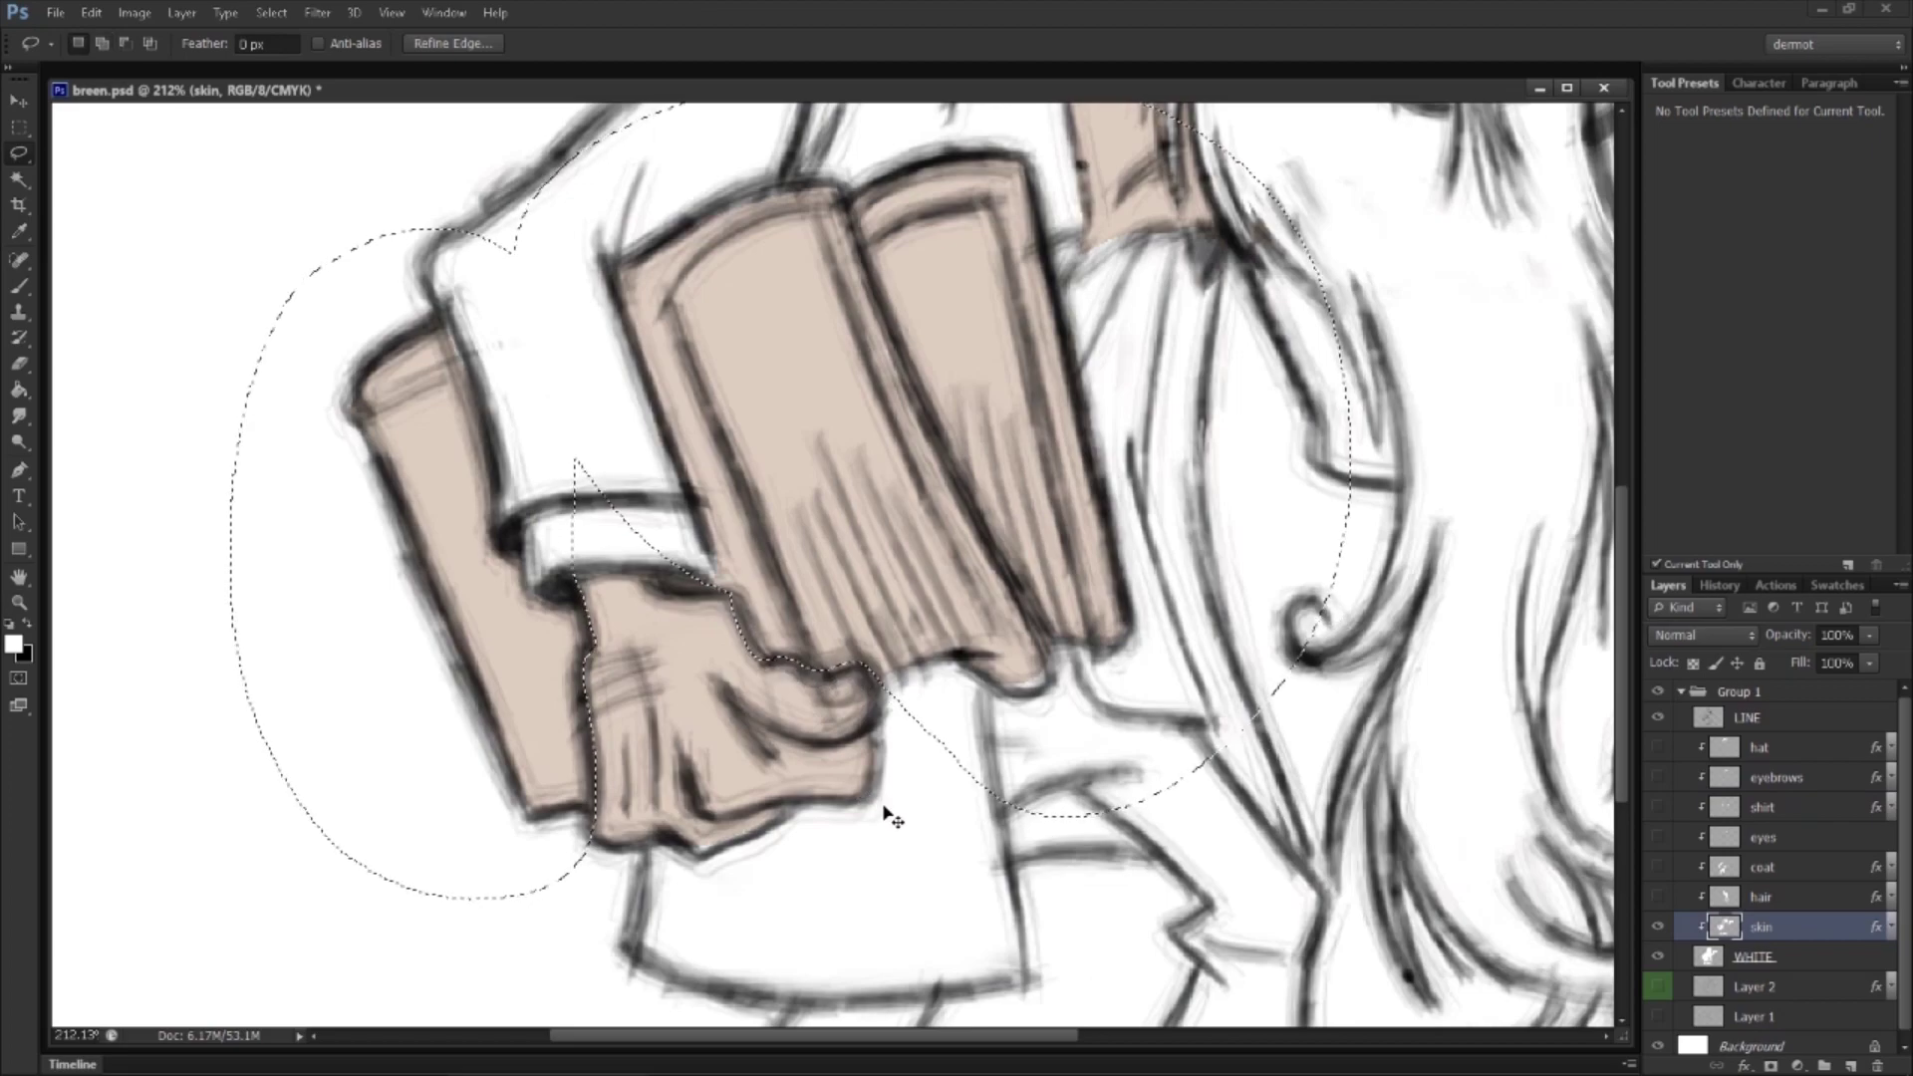
Step: Move the selected books onto a new clipped layer above skin and name it books
{"action": "key", "text": "Delete"}
{"action": "key", "text": "ctrl+d"}
{"action": "key", "text": "ctrl+shift+alt+n"}
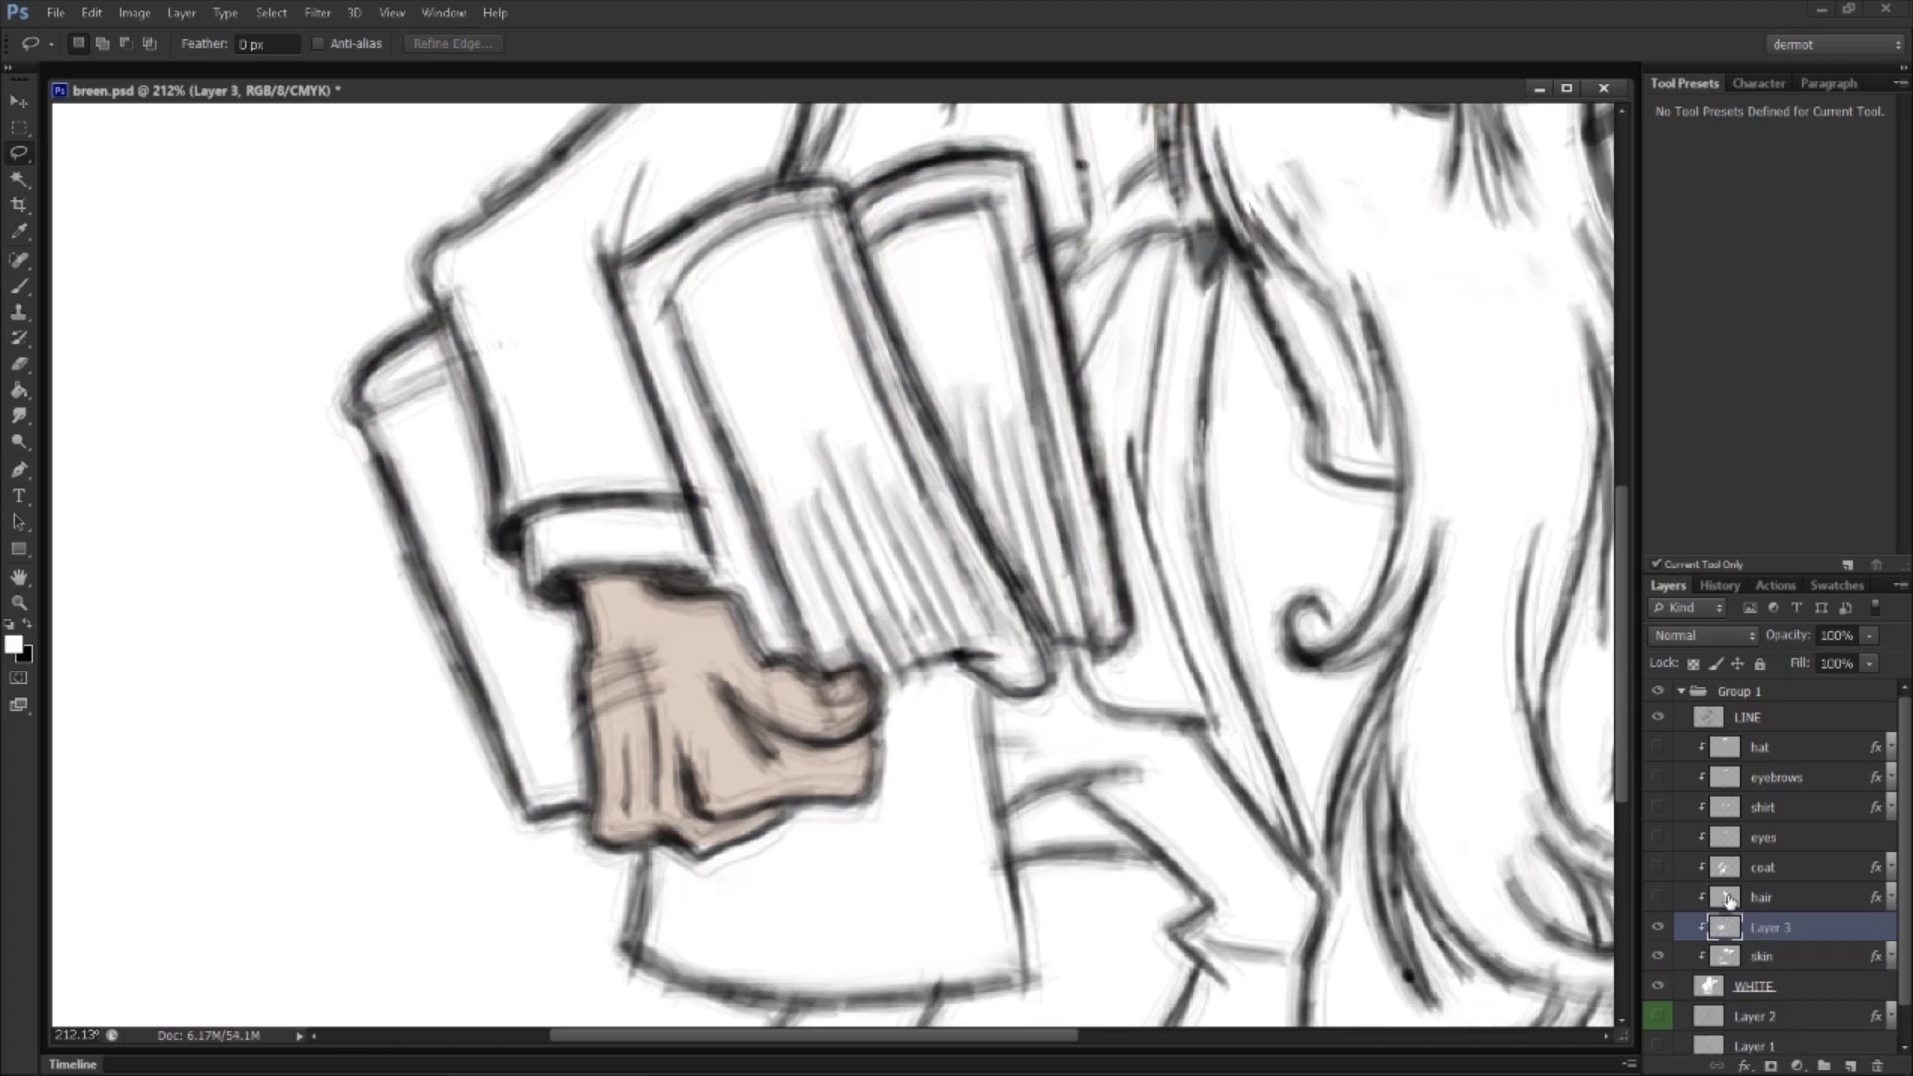
{"action": "double_click", "coordinate": [1768, 927]}
{"action": "type", "text": "tooks"}
{"action": "key", "text": "Return"}
Step: Apply a dark brown Color Overlay to the books layer and collapse its effects list
{"action": "right_click", "coordinate": [1785, 930]}
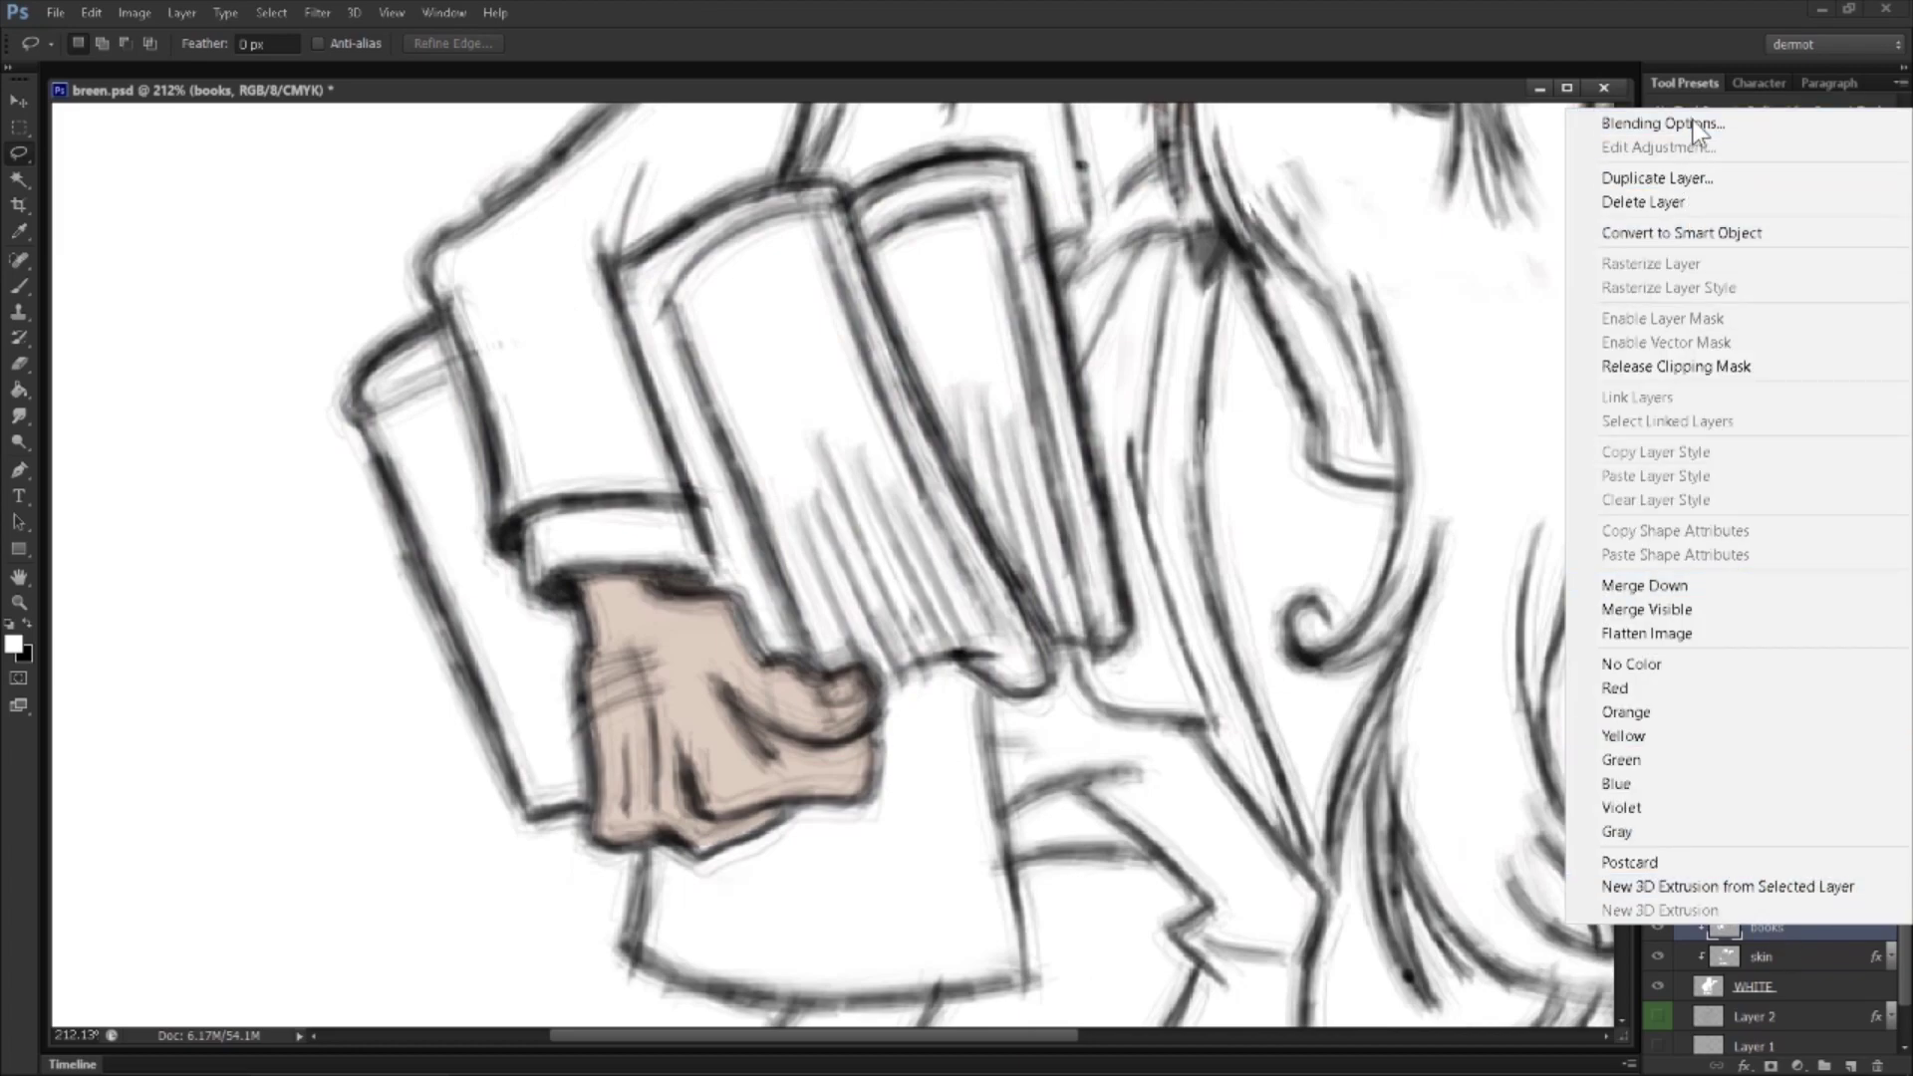
{"action": "left_click", "coordinate": [1407, 150]}
{"action": "left_click", "coordinate": [1217, 429]}
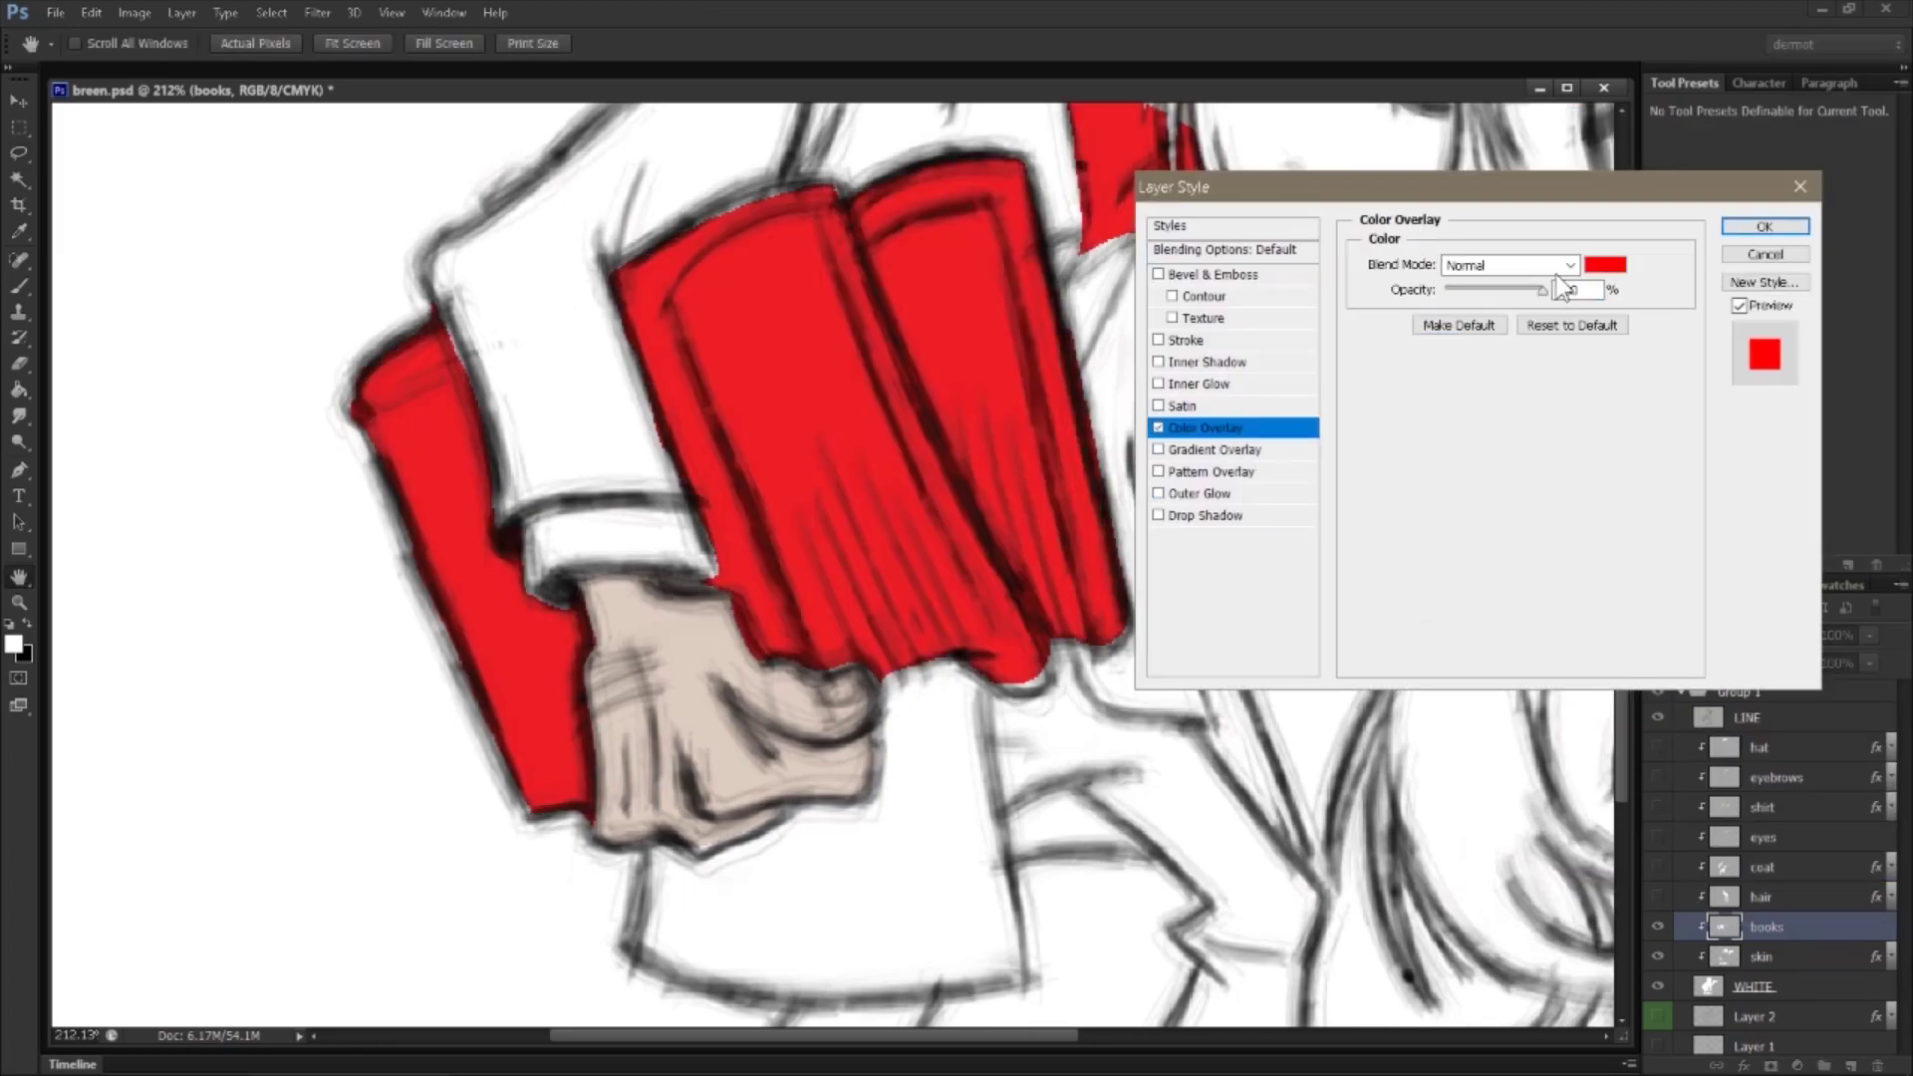
{"action": "left_click", "coordinate": [1591, 267]}
{"action": "left_click", "coordinate": [1313, 396]}
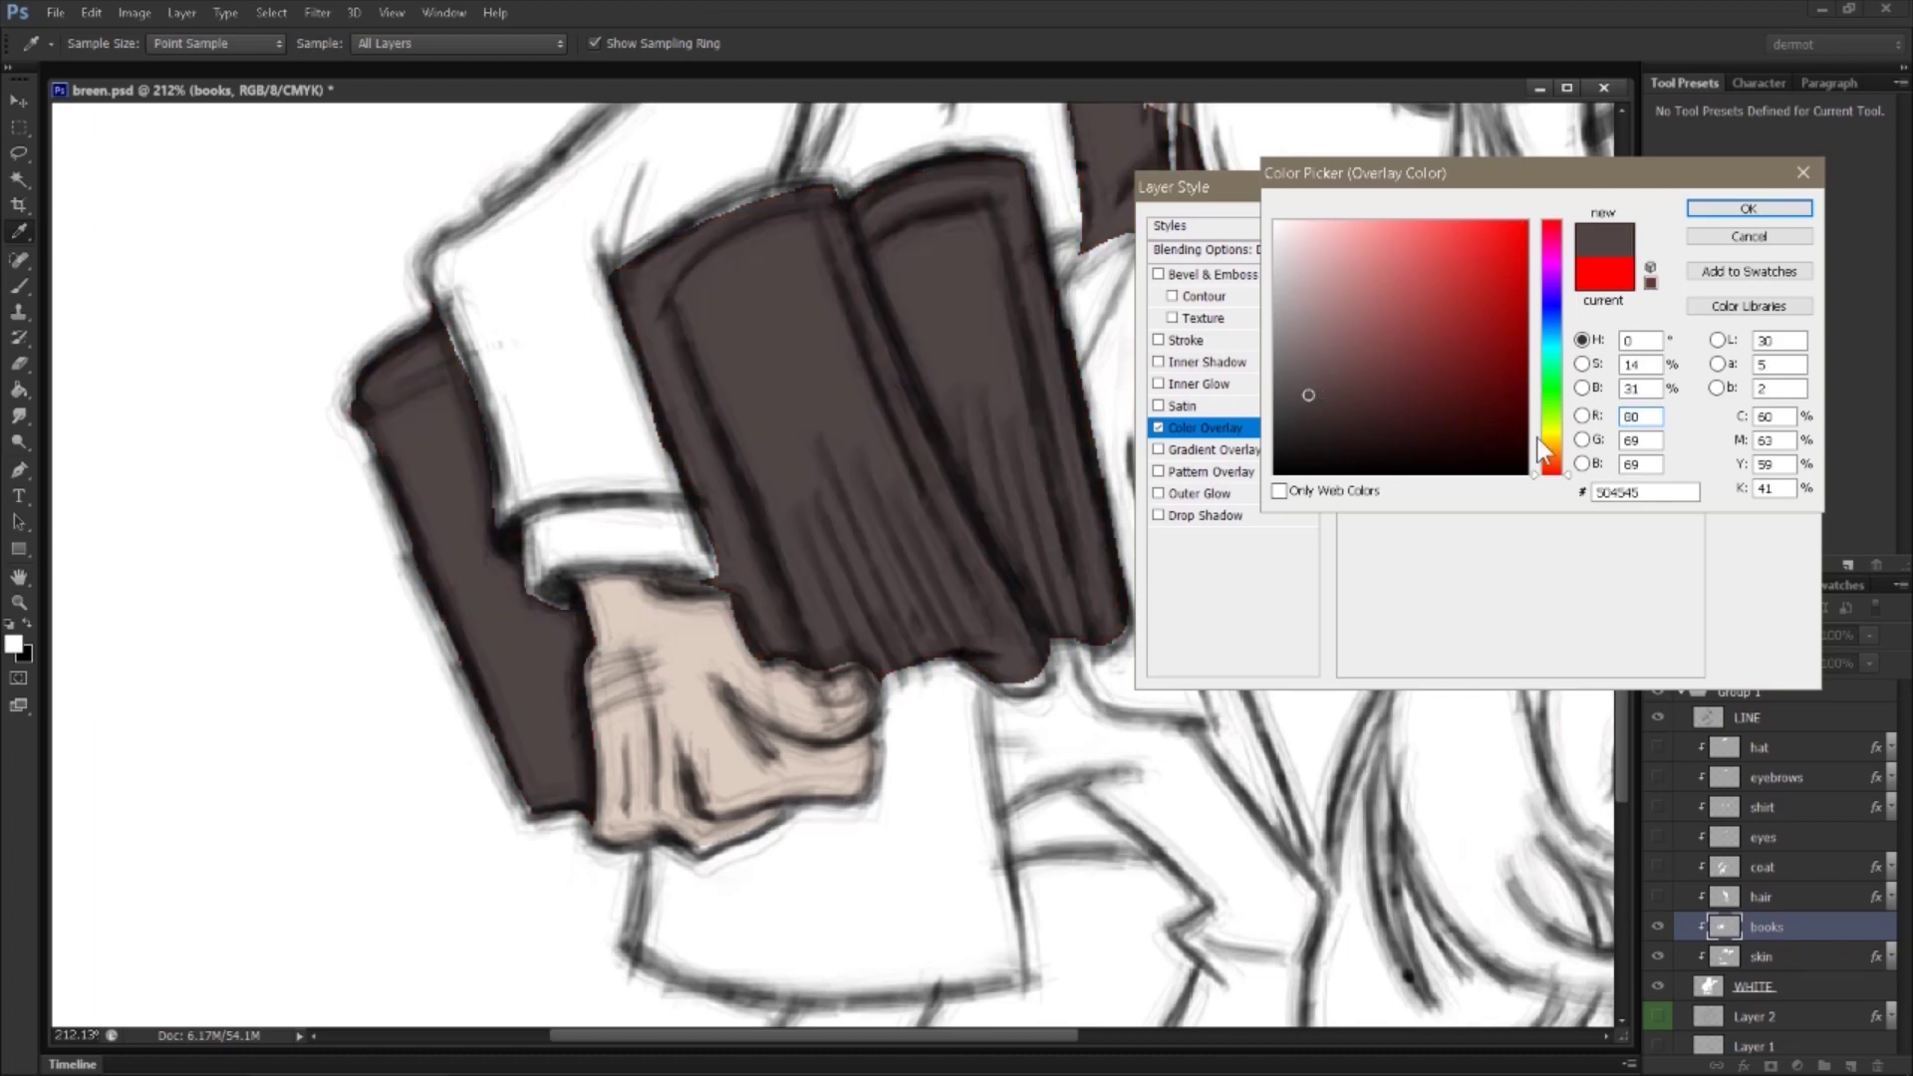
{"action": "left_click", "coordinate": [1568, 461]}
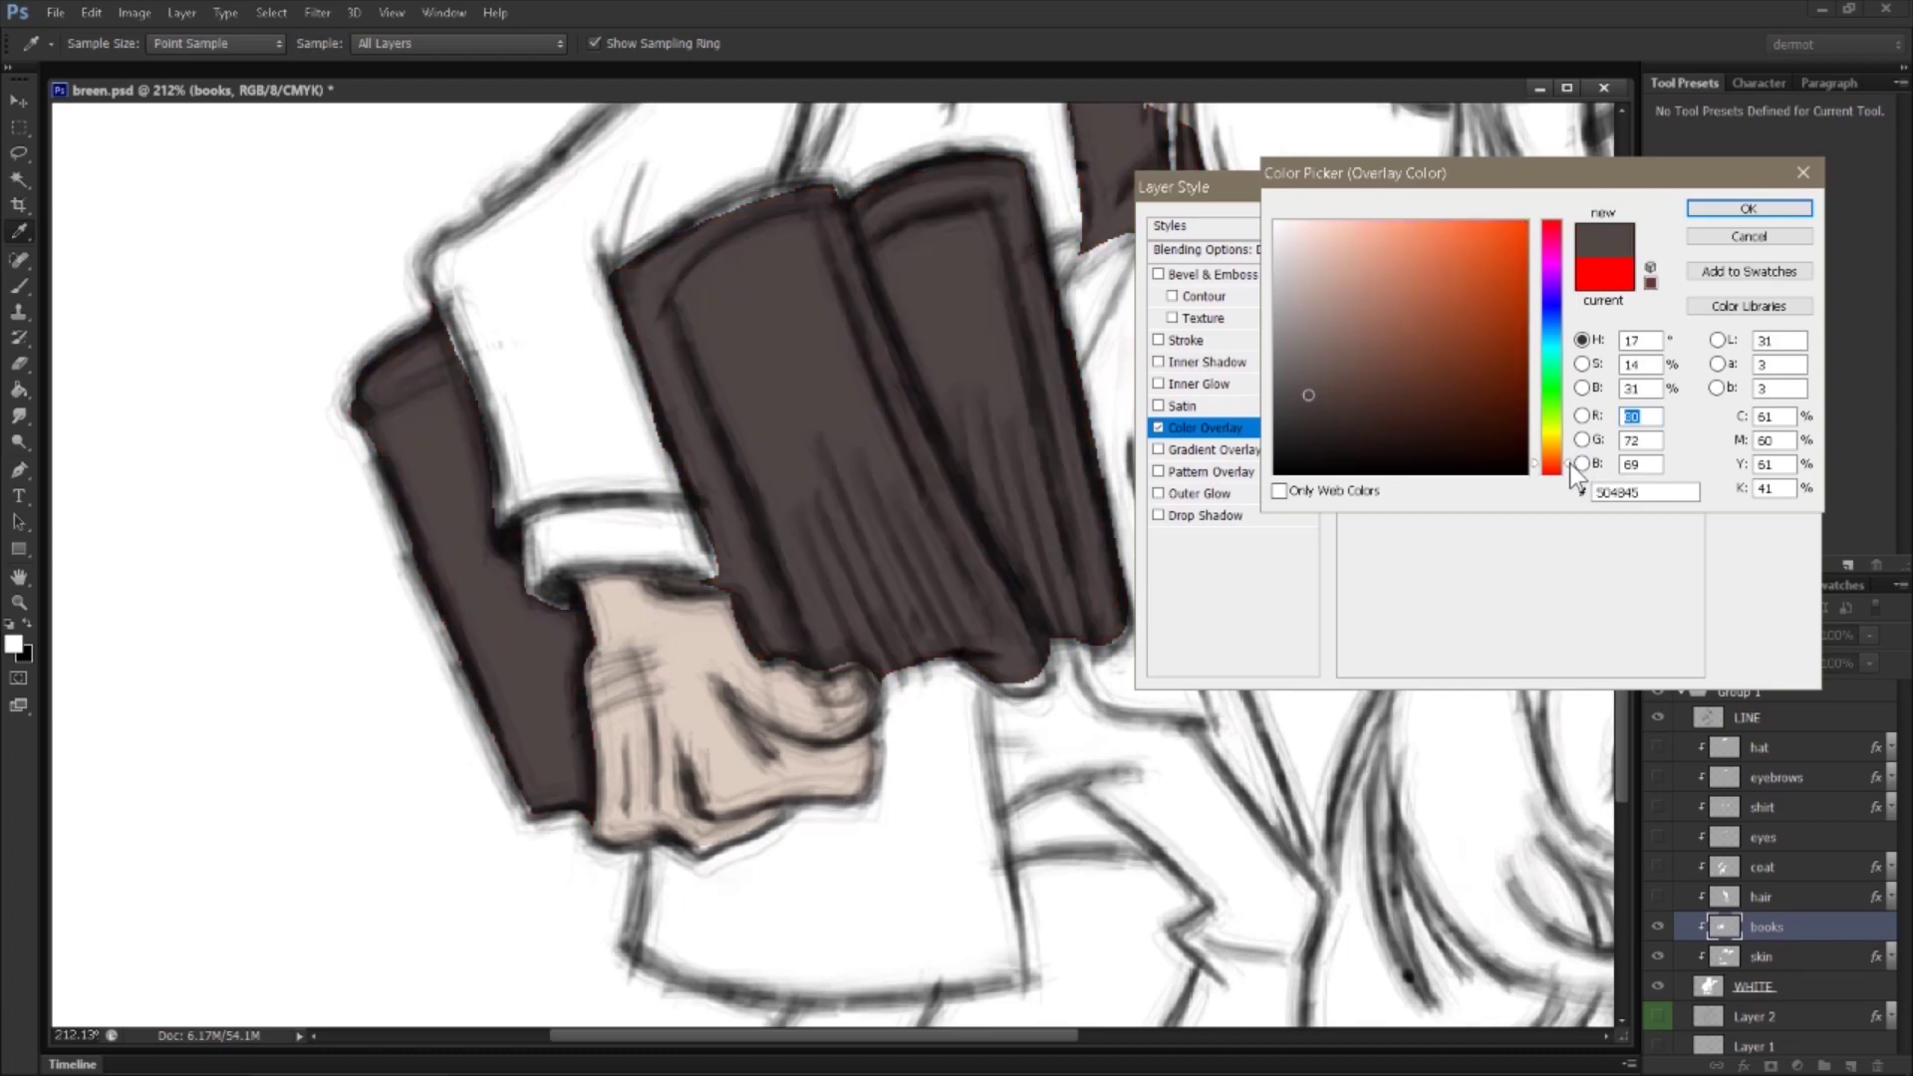
{"action": "left_click", "coordinate": [1749, 208]}
{"action": "left_click", "coordinate": [1750, 224]}
{"action": "left_click", "coordinate": [1890, 927]}
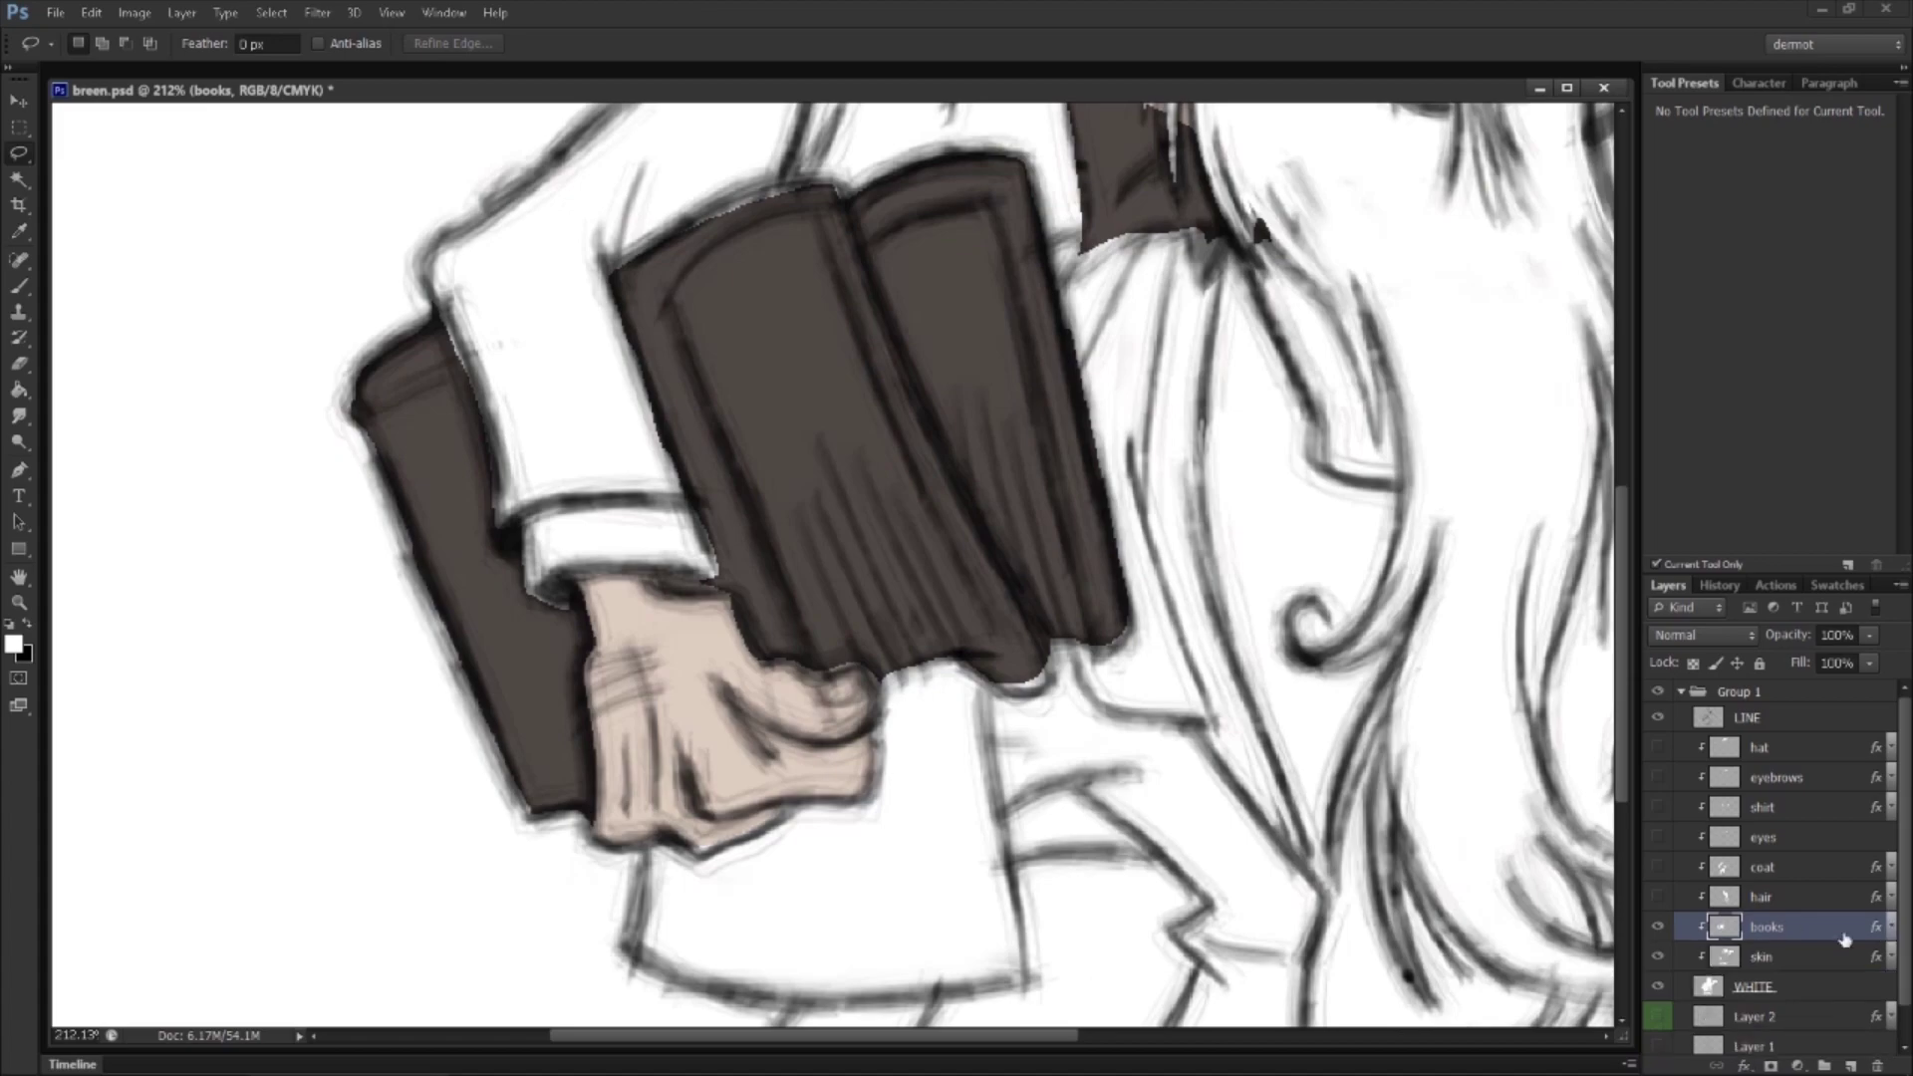
Step: Make the hat, eyebrows, shirt, eyes, coat and hair layers visible again and select the shirt layer
{"action": "left_click_drag", "start_coordinate": [1671, 902], "coordinate": [1658, 745]}
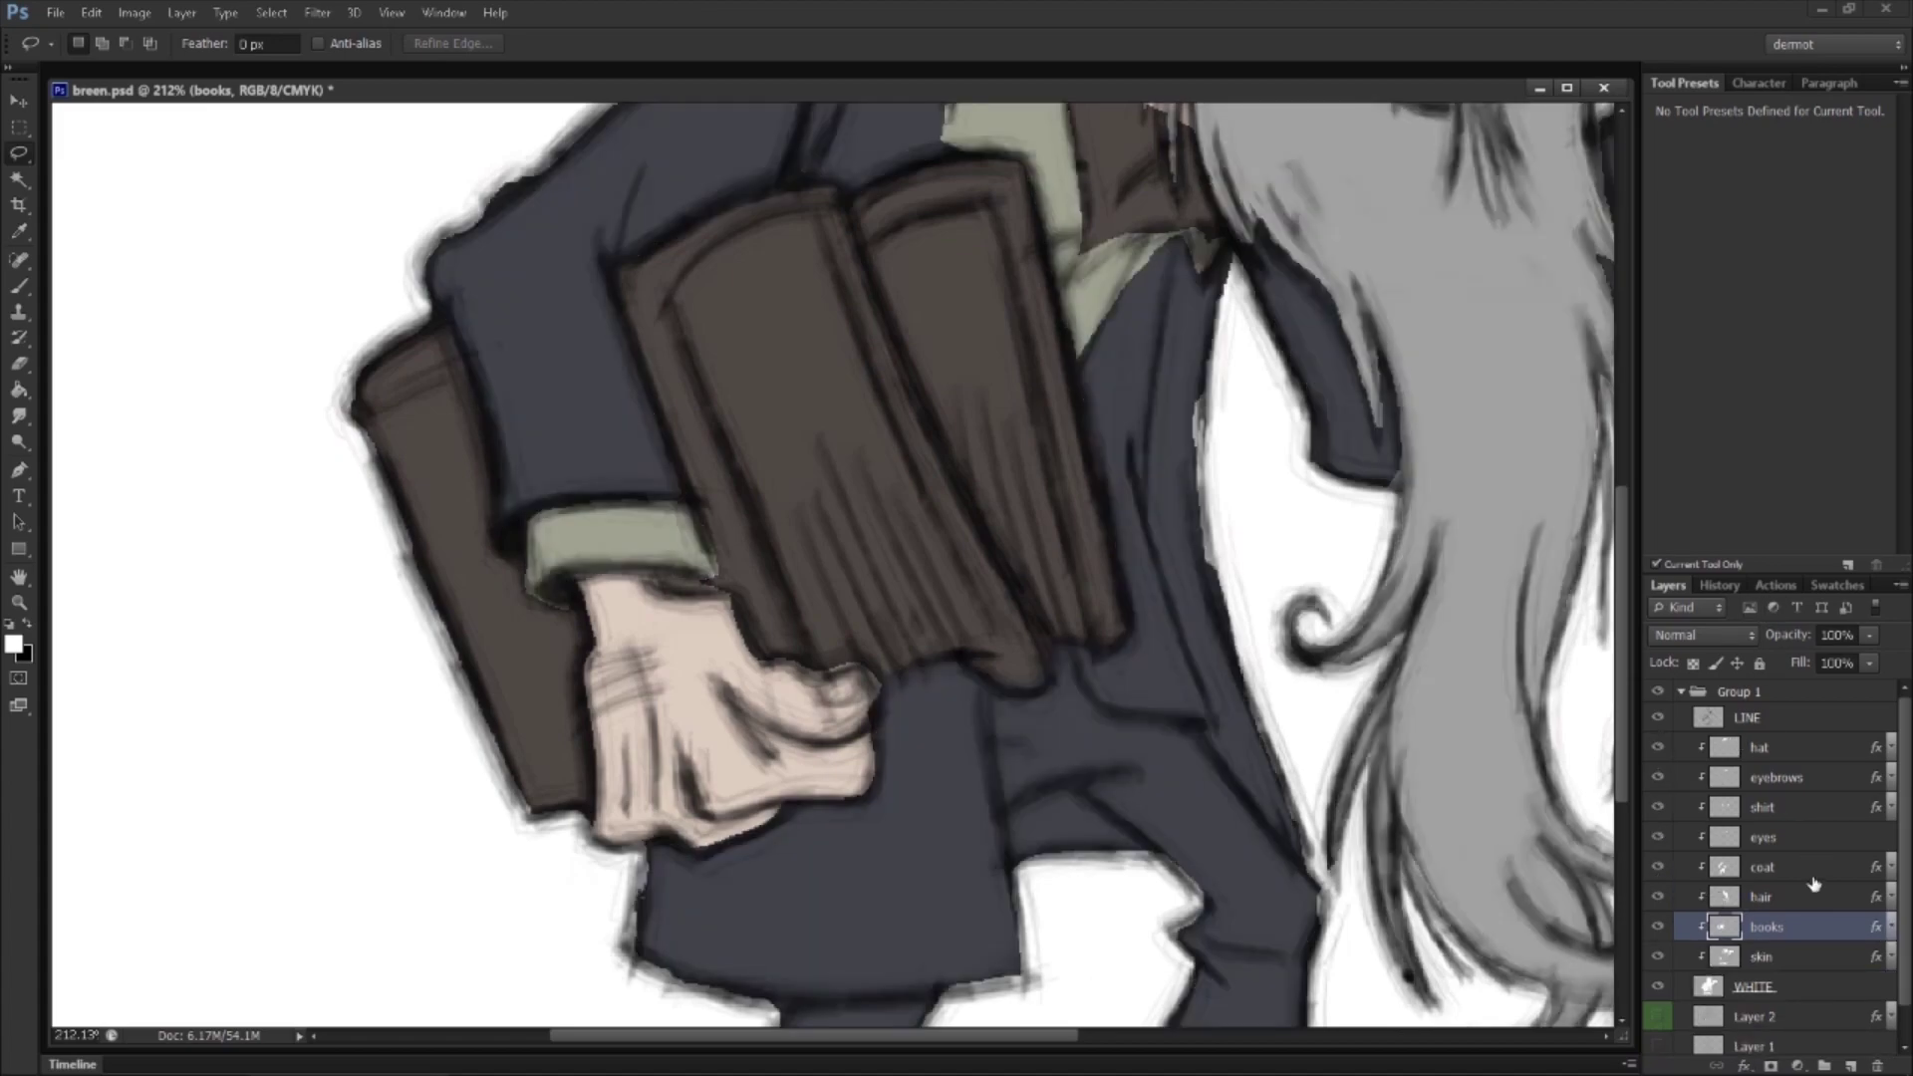
{"action": "left_click", "coordinate": [1770, 809]}
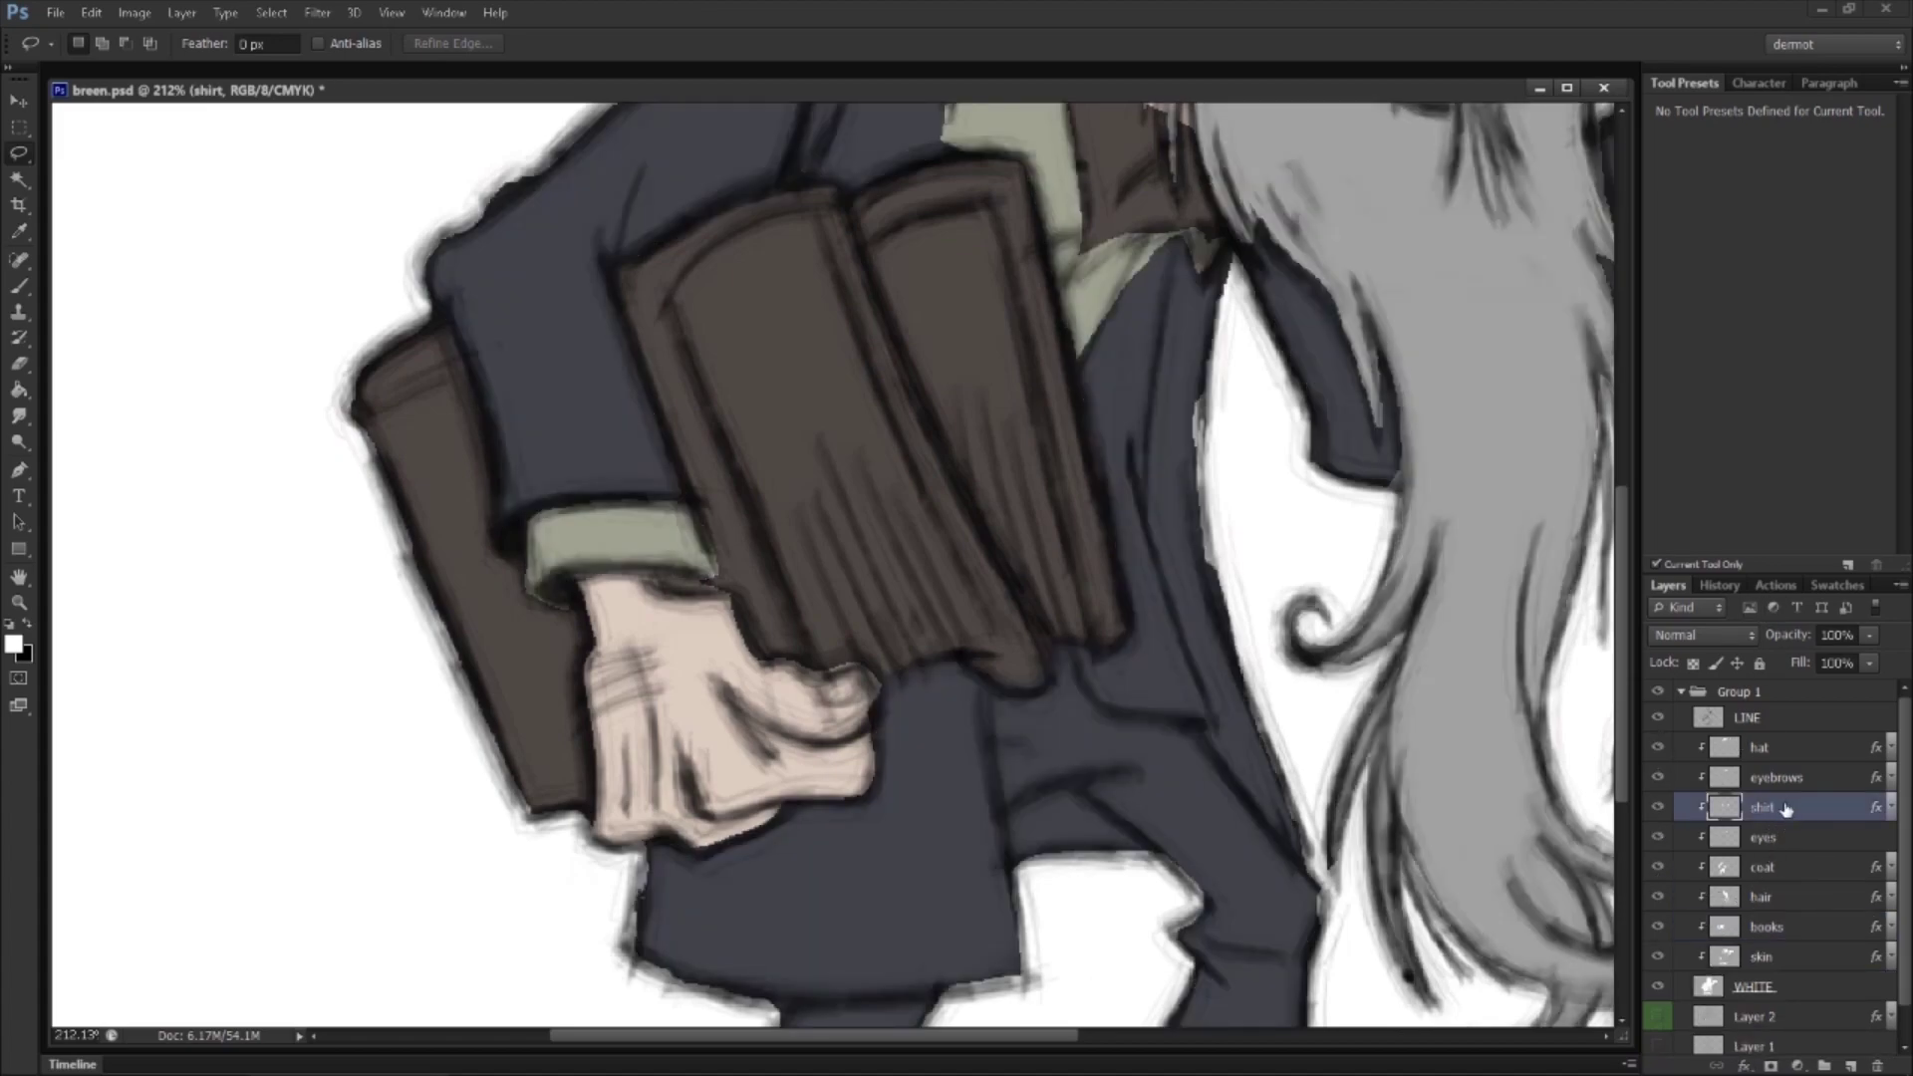
Step: On the eyes layer, brush white over the page areas of the two open books under the arm
{"action": "mouse_move", "coordinate": [1513, 266]}
{"action": "left_mouse_down"}
{"action": "mouse_move", "coordinate": [1394, 892]}
{"action": "mouse_move", "coordinate": [1421, 485]}
{"action": "left_mouse_up"}
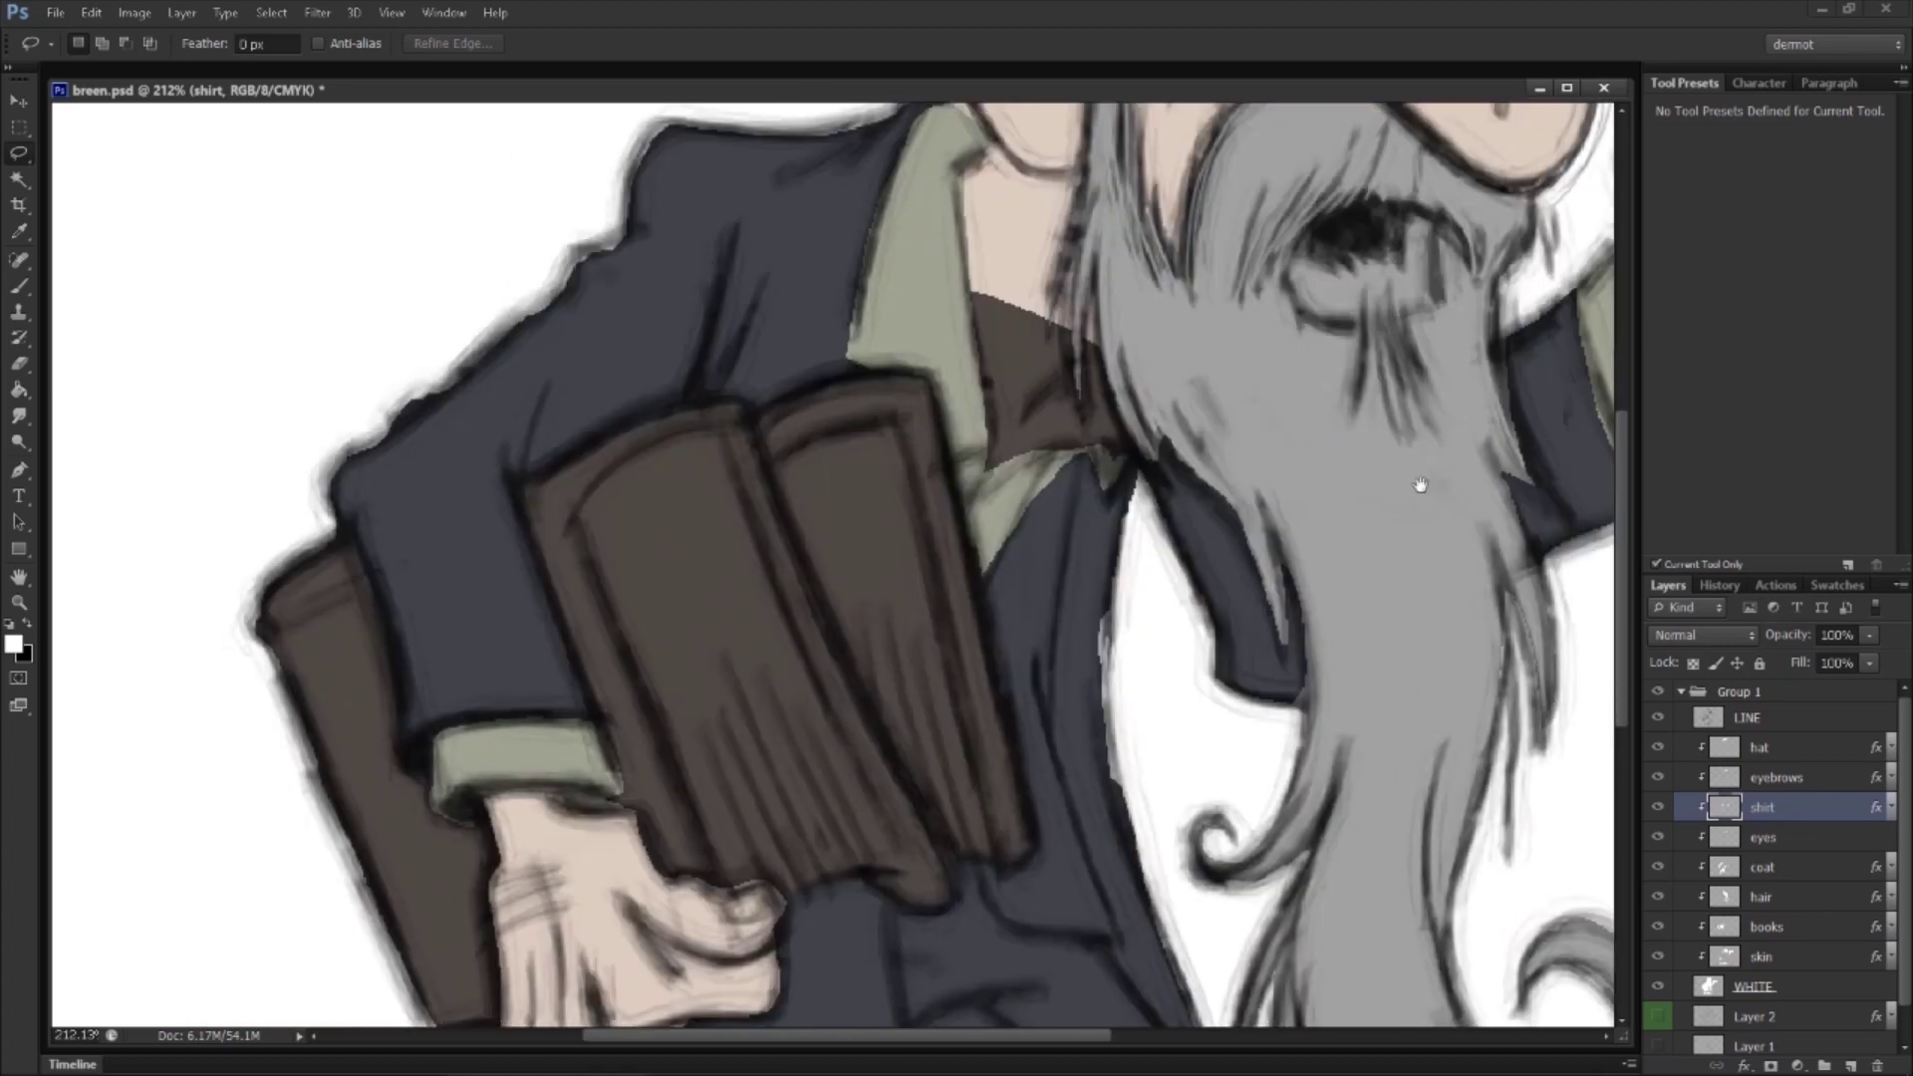
{"action": "left_click", "coordinate": [1770, 842]}
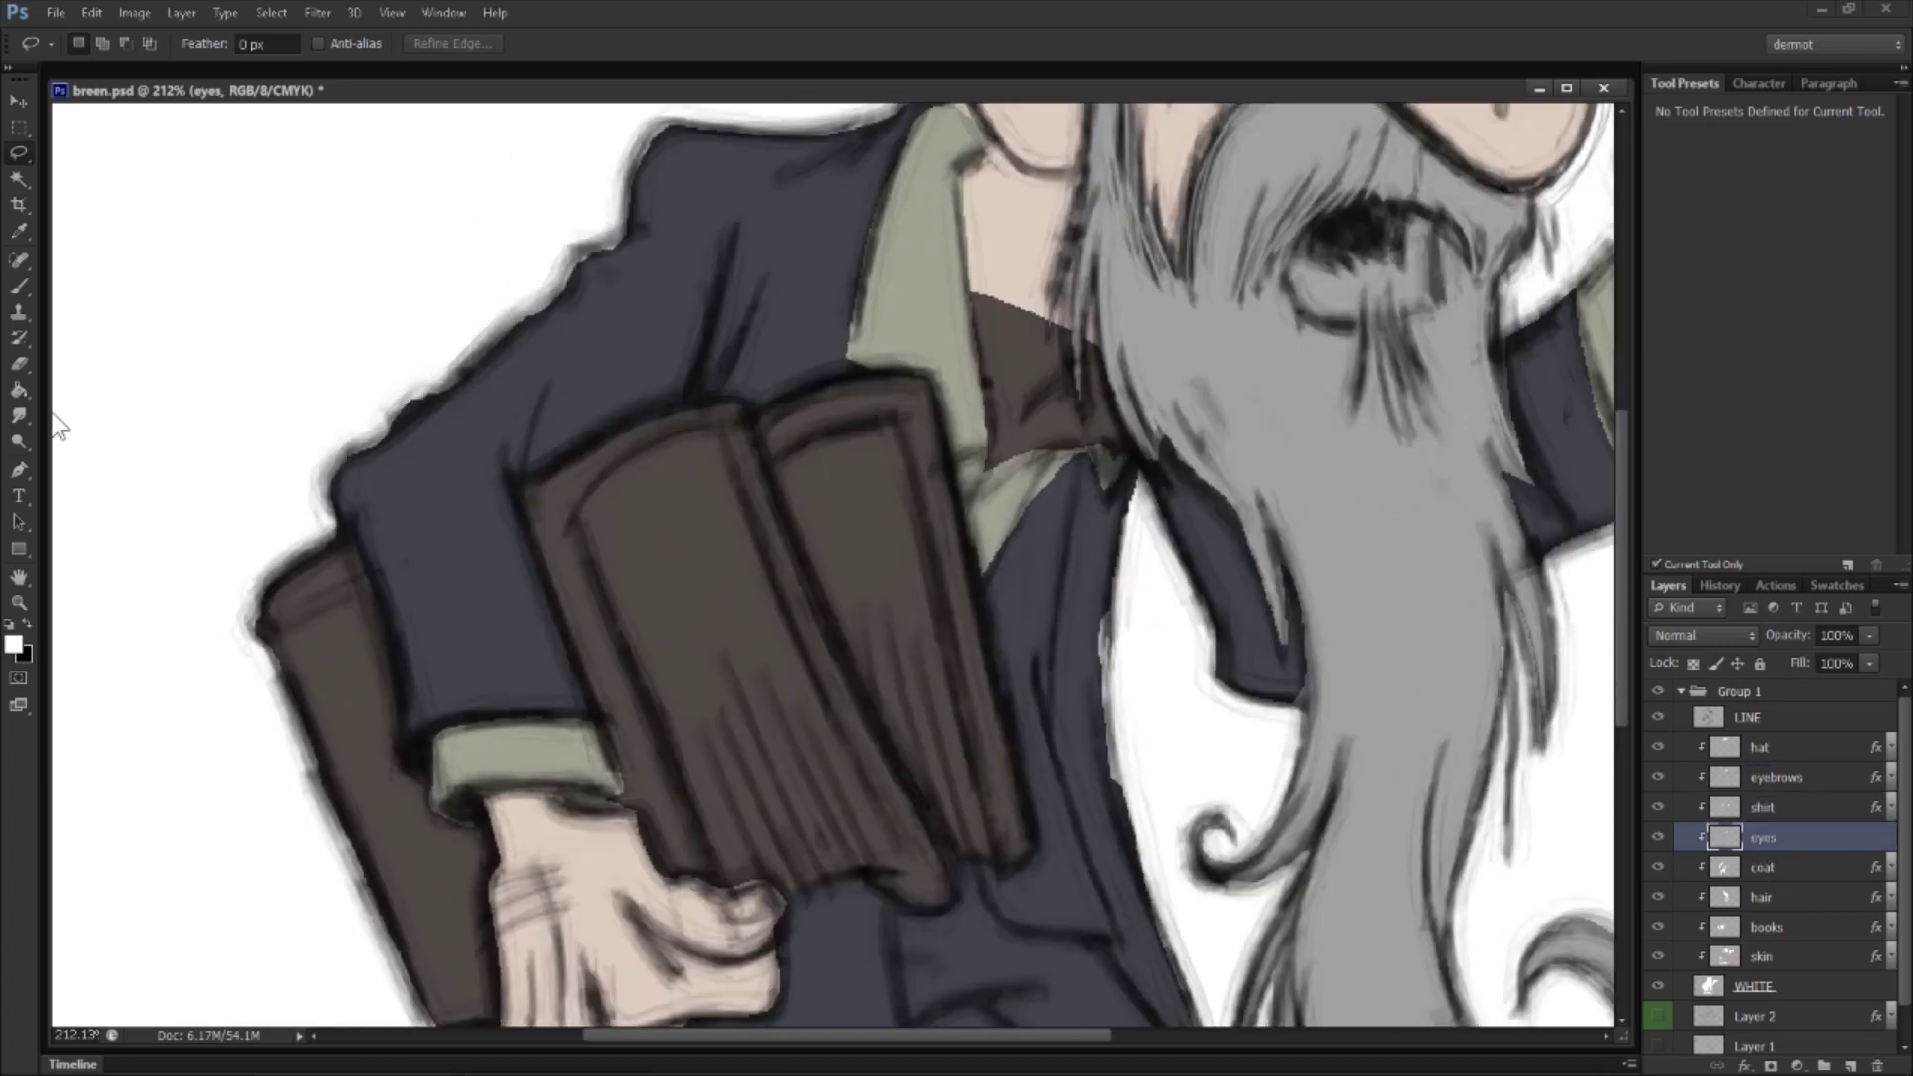
{"action": "left_click", "coordinate": [19, 286]}
{"action": "mouse_move", "coordinate": [587, 527]}
{"action": "left_mouse_down"}
{"action": "mouse_move", "coordinate": [624, 579]}
{"action": "mouse_move", "coordinate": [592, 525]}
{"action": "mouse_move", "coordinate": [689, 463]}
{"action": "mouse_move", "coordinate": [711, 507]}
{"action": "mouse_move", "coordinate": [691, 590]}
{"action": "mouse_move", "coordinate": [662, 578]}
{"action": "mouse_move", "coordinate": [660, 600]}
{"action": "mouse_move", "coordinate": [614, 531]}
{"action": "mouse_move", "coordinate": [624, 573]}
{"action": "mouse_move", "coordinate": [729, 836]}
{"action": "mouse_move", "coordinate": [676, 607]}
{"action": "mouse_move", "coordinate": [721, 661]}
{"action": "mouse_move", "coordinate": [723, 545]}
{"action": "mouse_move", "coordinate": [741, 565]}
{"action": "mouse_move", "coordinate": [860, 850]}
{"action": "mouse_move", "coordinate": [796, 830]}
{"action": "mouse_move", "coordinate": [763, 751]}
{"action": "mouse_move", "coordinate": [754, 808]}
{"action": "mouse_move", "coordinate": [782, 805]}
{"action": "mouse_move", "coordinate": [727, 771]}
{"action": "mouse_move", "coordinate": [796, 820]}
{"action": "mouse_move", "coordinate": [732, 867]}
{"action": "mouse_move", "coordinate": [822, 877]}
{"action": "left_mouse_up"}
{"action": "key", "text": "bracketright"}
{"action": "key", "text": "bracketleft"}
{"action": "key", "text": "bracketleft"}
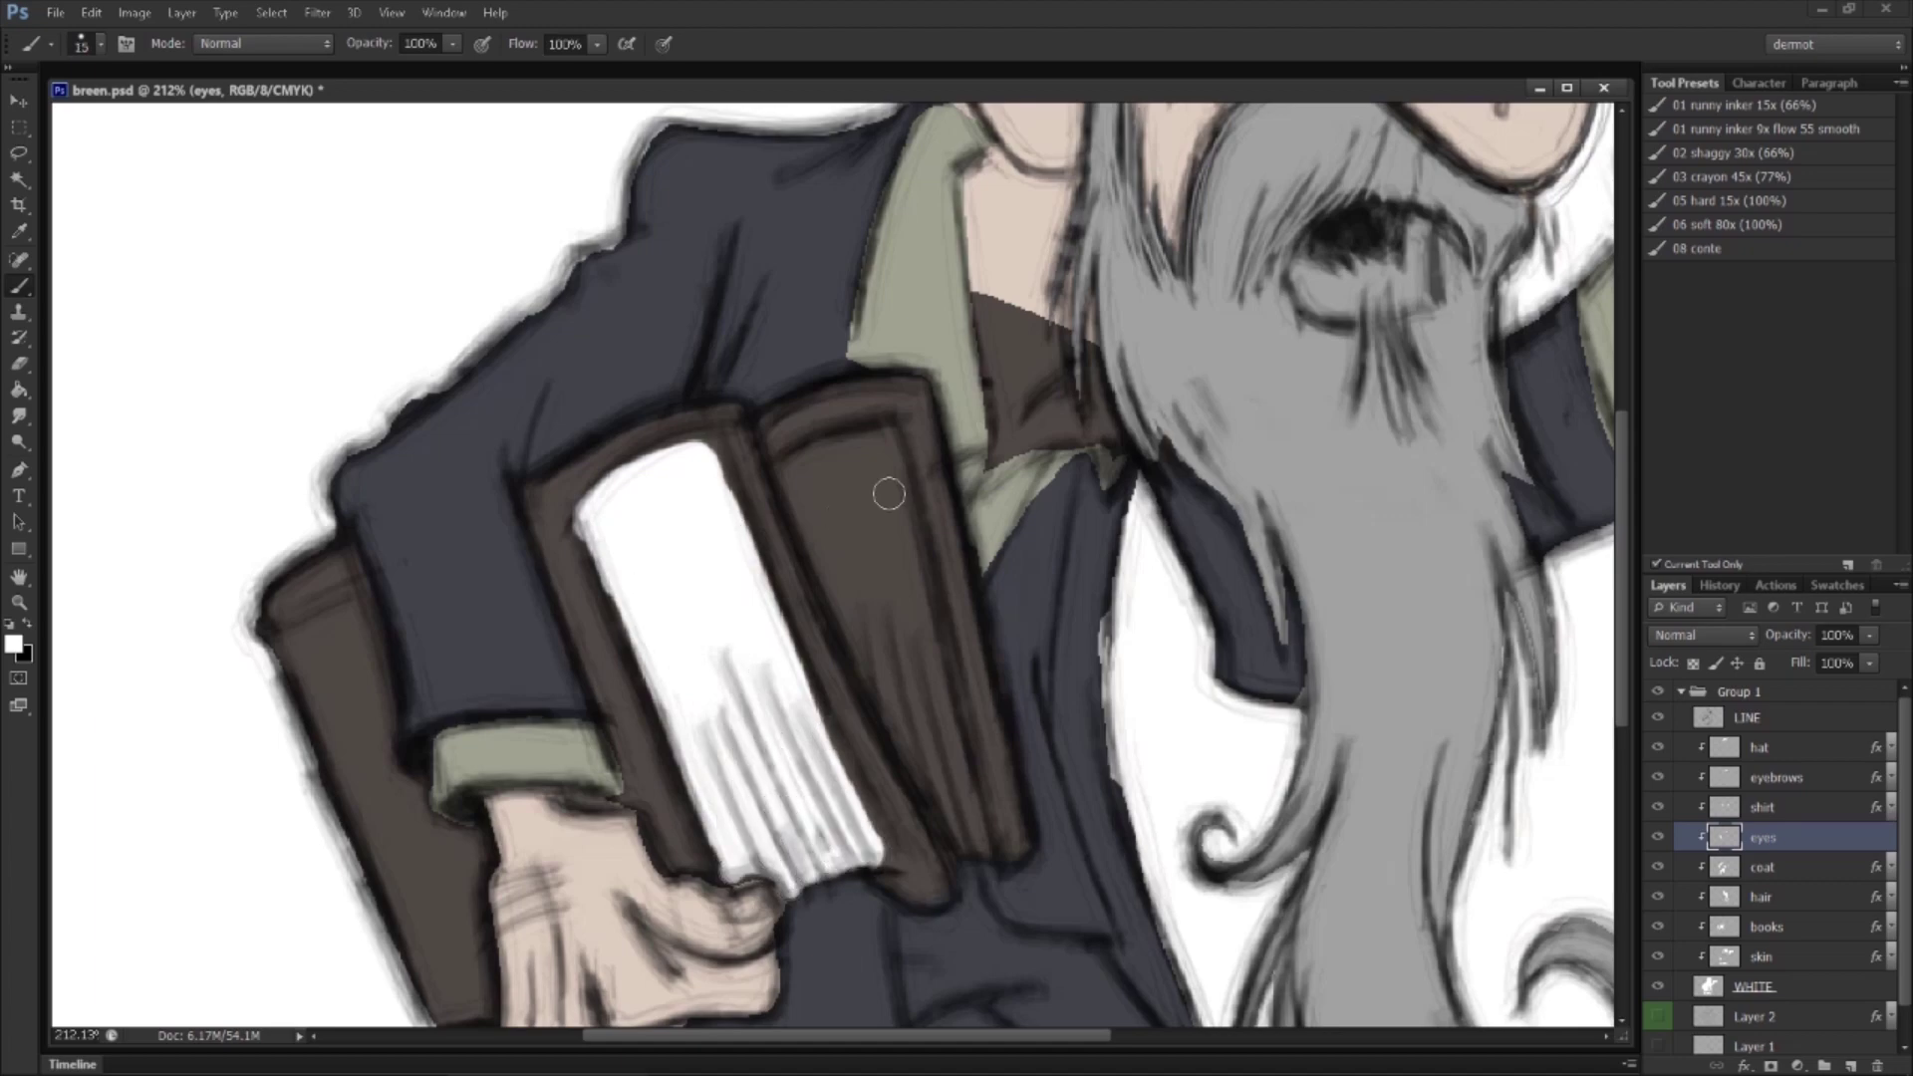
{"action": "mouse_move", "coordinate": [797, 461]}
{"action": "left_mouse_down"}
{"action": "mouse_move", "coordinate": [888, 446]}
{"action": "mouse_move", "coordinate": [844, 570]}
{"action": "mouse_move", "coordinate": [796, 490]}
{"action": "mouse_move", "coordinate": [870, 481]}
{"action": "mouse_move", "coordinate": [881, 550]}
{"action": "mouse_move", "coordinate": [836, 604]}
{"action": "mouse_move", "coordinate": [856, 543]}
{"action": "mouse_move", "coordinate": [884, 625]}
{"action": "mouse_move", "coordinate": [926, 654]}
{"action": "mouse_move", "coordinate": [924, 700]}
{"action": "mouse_move", "coordinate": [880, 709]}
{"action": "mouse_move", "coordinate": [873, 685]}
{"action": "mouse_move", "coordinate": [943, 810]}
{"action": "mouse_move", "coordinate": [907, 695]}
{"action": "mouse_move", "coordinate": [926, 671]}
{"action": "mouse_move", "coordinate": [963, 842]}
{"action": "left_mouse_up"}
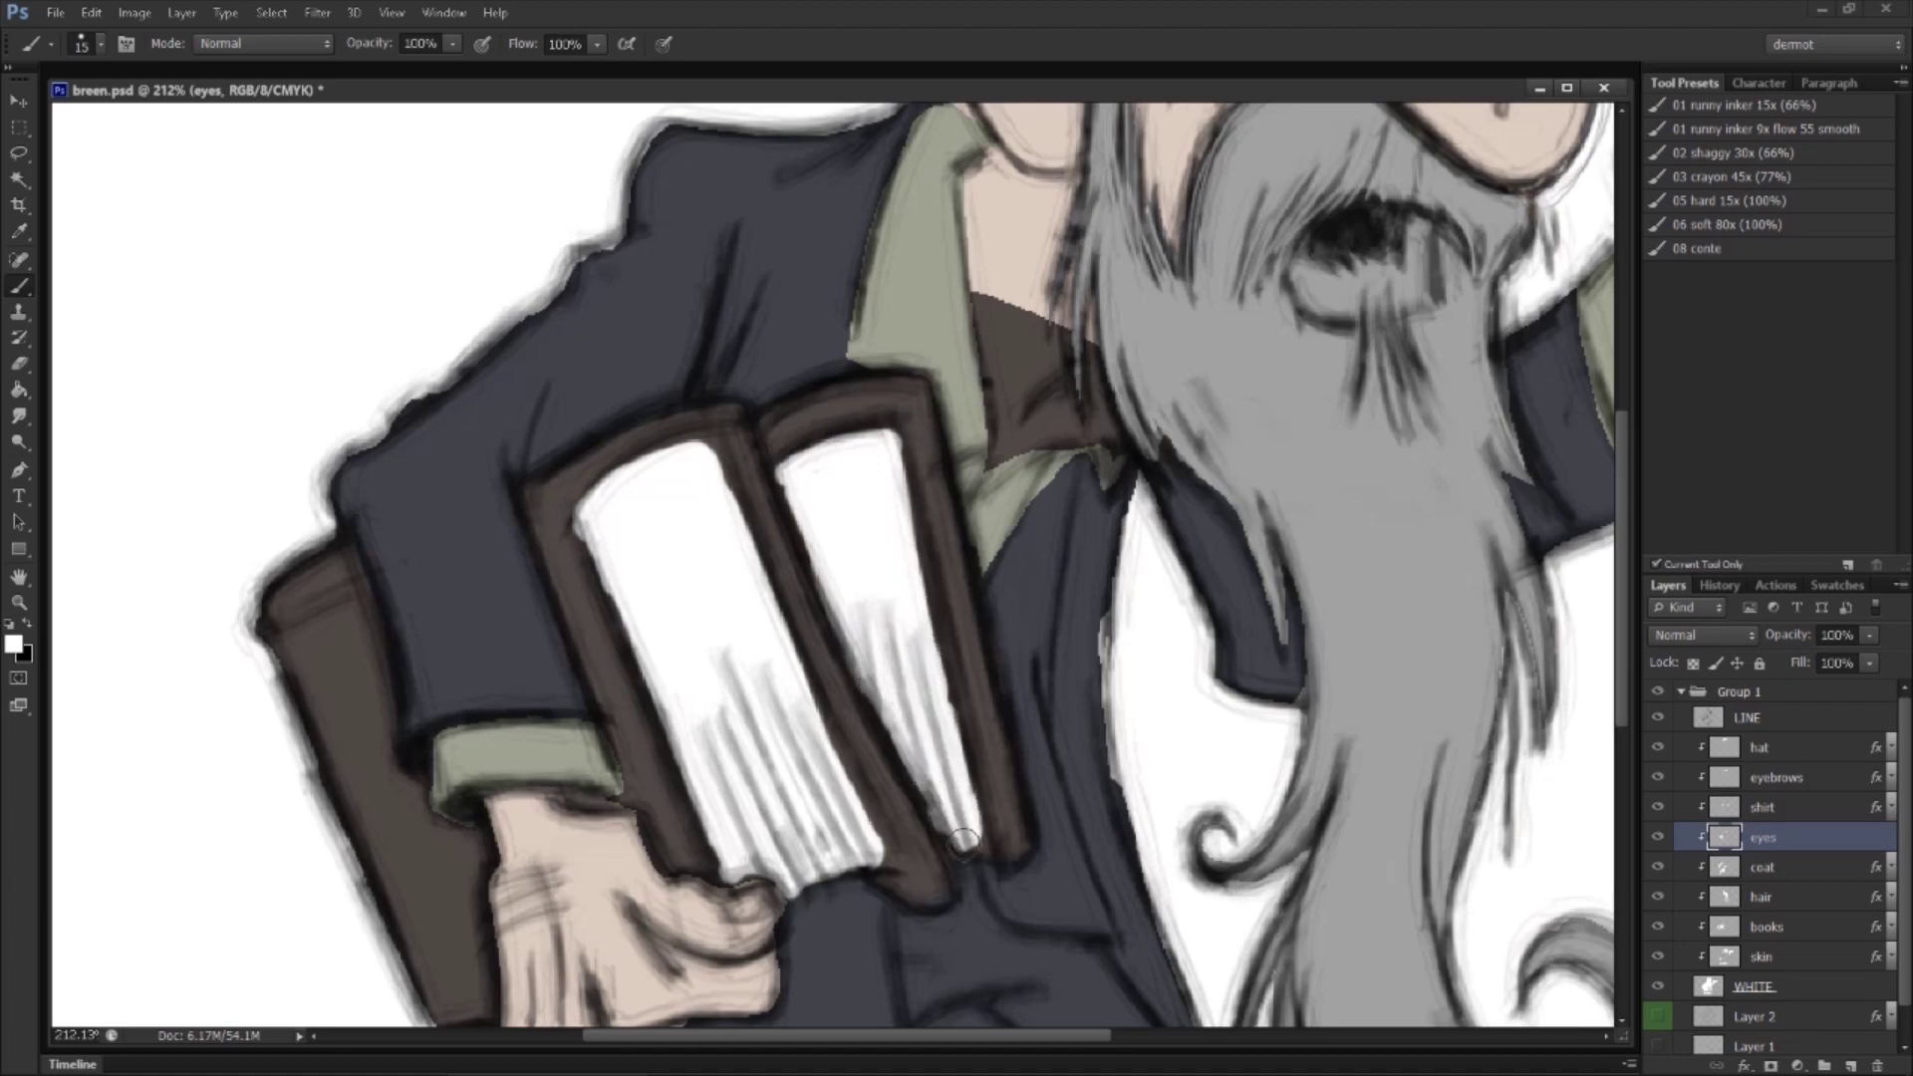
Step: Smudge the edges of the white book pages at 97% strength to tidy them against the covers
{"action": "left_click", "coordinate": [19, 415]}
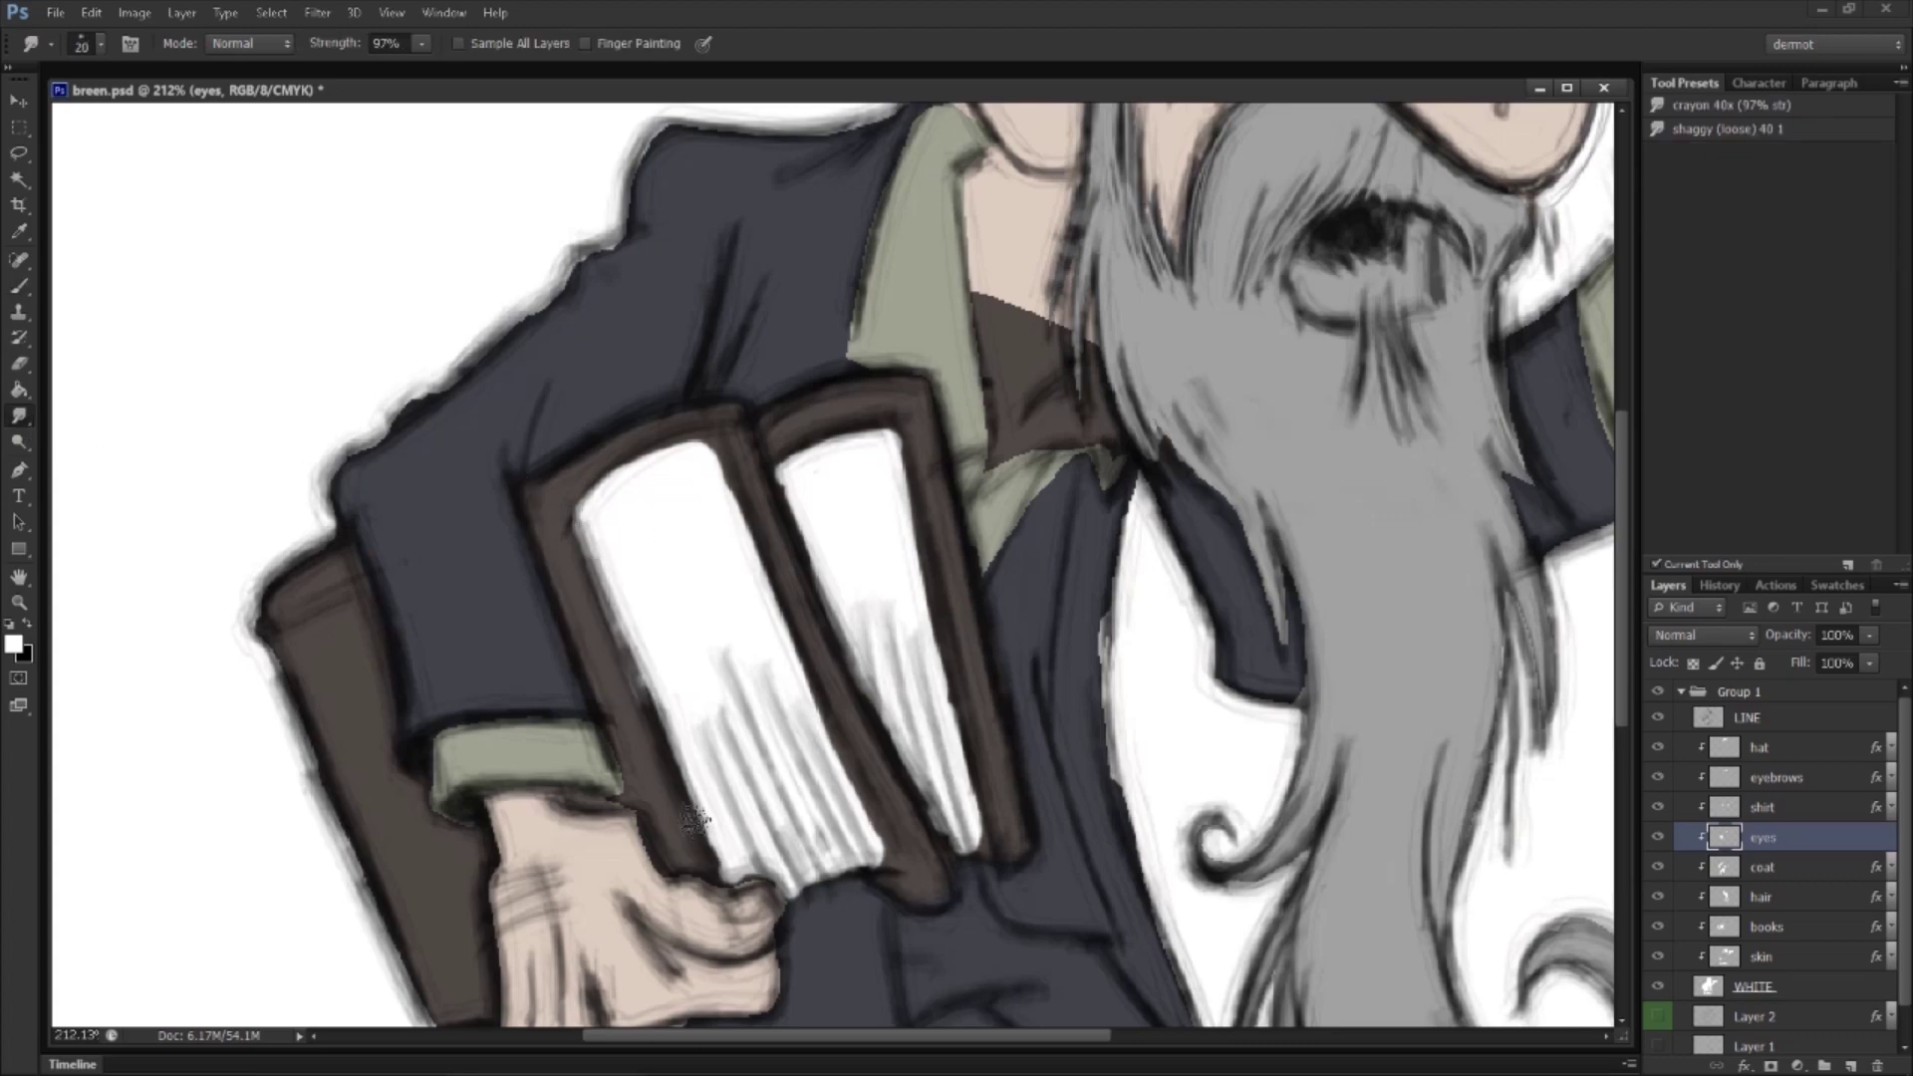
{"action": "mouse_move", "coordinate": [733, 471]}
{"action": "left_mouse_down"}
{"action": "mouse_move", "coordinate": [828, 704]}
{"action": "mouse_move", "coordinate": [740, 527]}
{"action": "mouse_move", "coordinate": [892, 851]}
{"action": "left_mouse_up"}
{"action": "mouse_move", "coordinate": [790, 483]}
{"action": "left_mouse_down"}
{"action": "mouse_move", "coordinate": [891, 797]}
{"action": "mouse_move", "coordinate": [917, 528]}
{"action": "mouse_move", "coordinate": [971, 682]}
{"action": "left_mouse_up"}
{"action": "key", "text": "z"}
{"action": "left_click_drag", "start_coordinate": [1106, 807], "coordinate": [976, 918]}
{"action": "left_click_drag", "start_coordinate": [719, 638], "coordinate": [742, 638]}
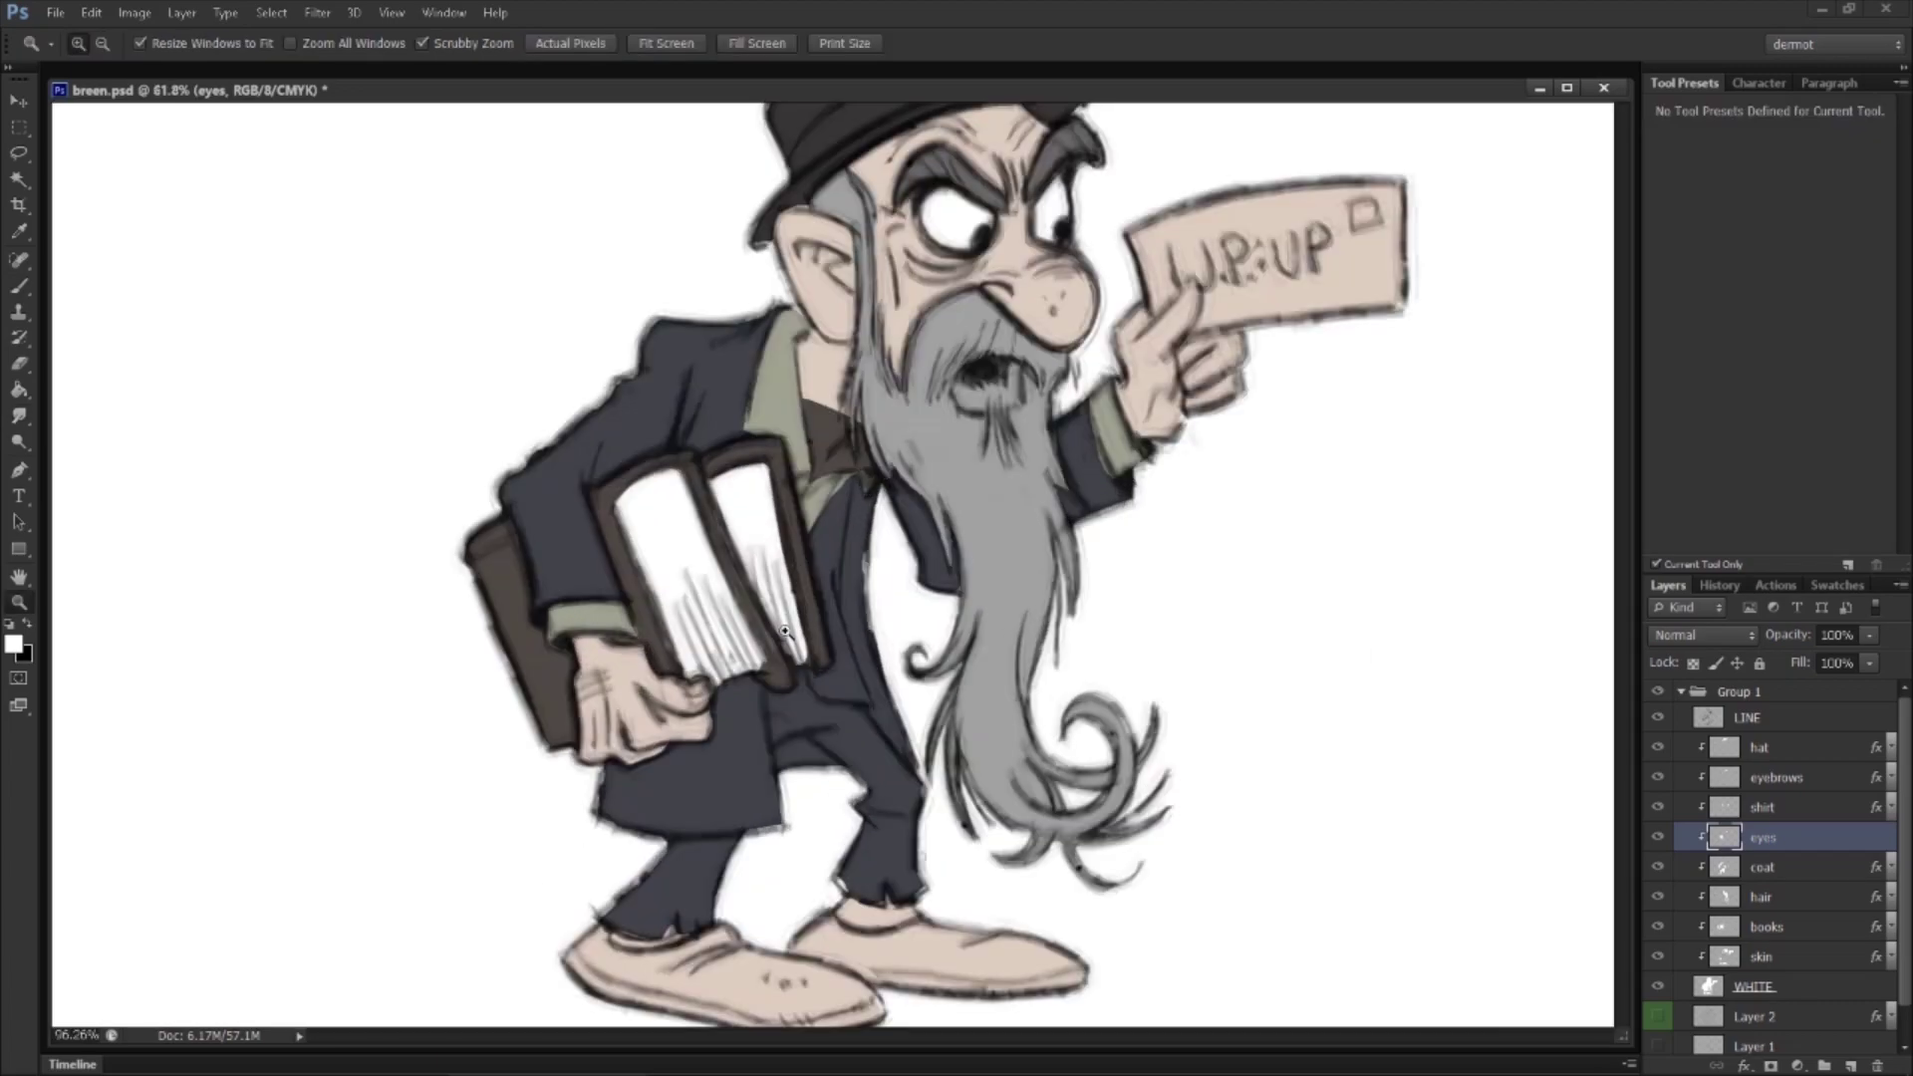
{"action": "left_click", "coordinate": [575, 492]}
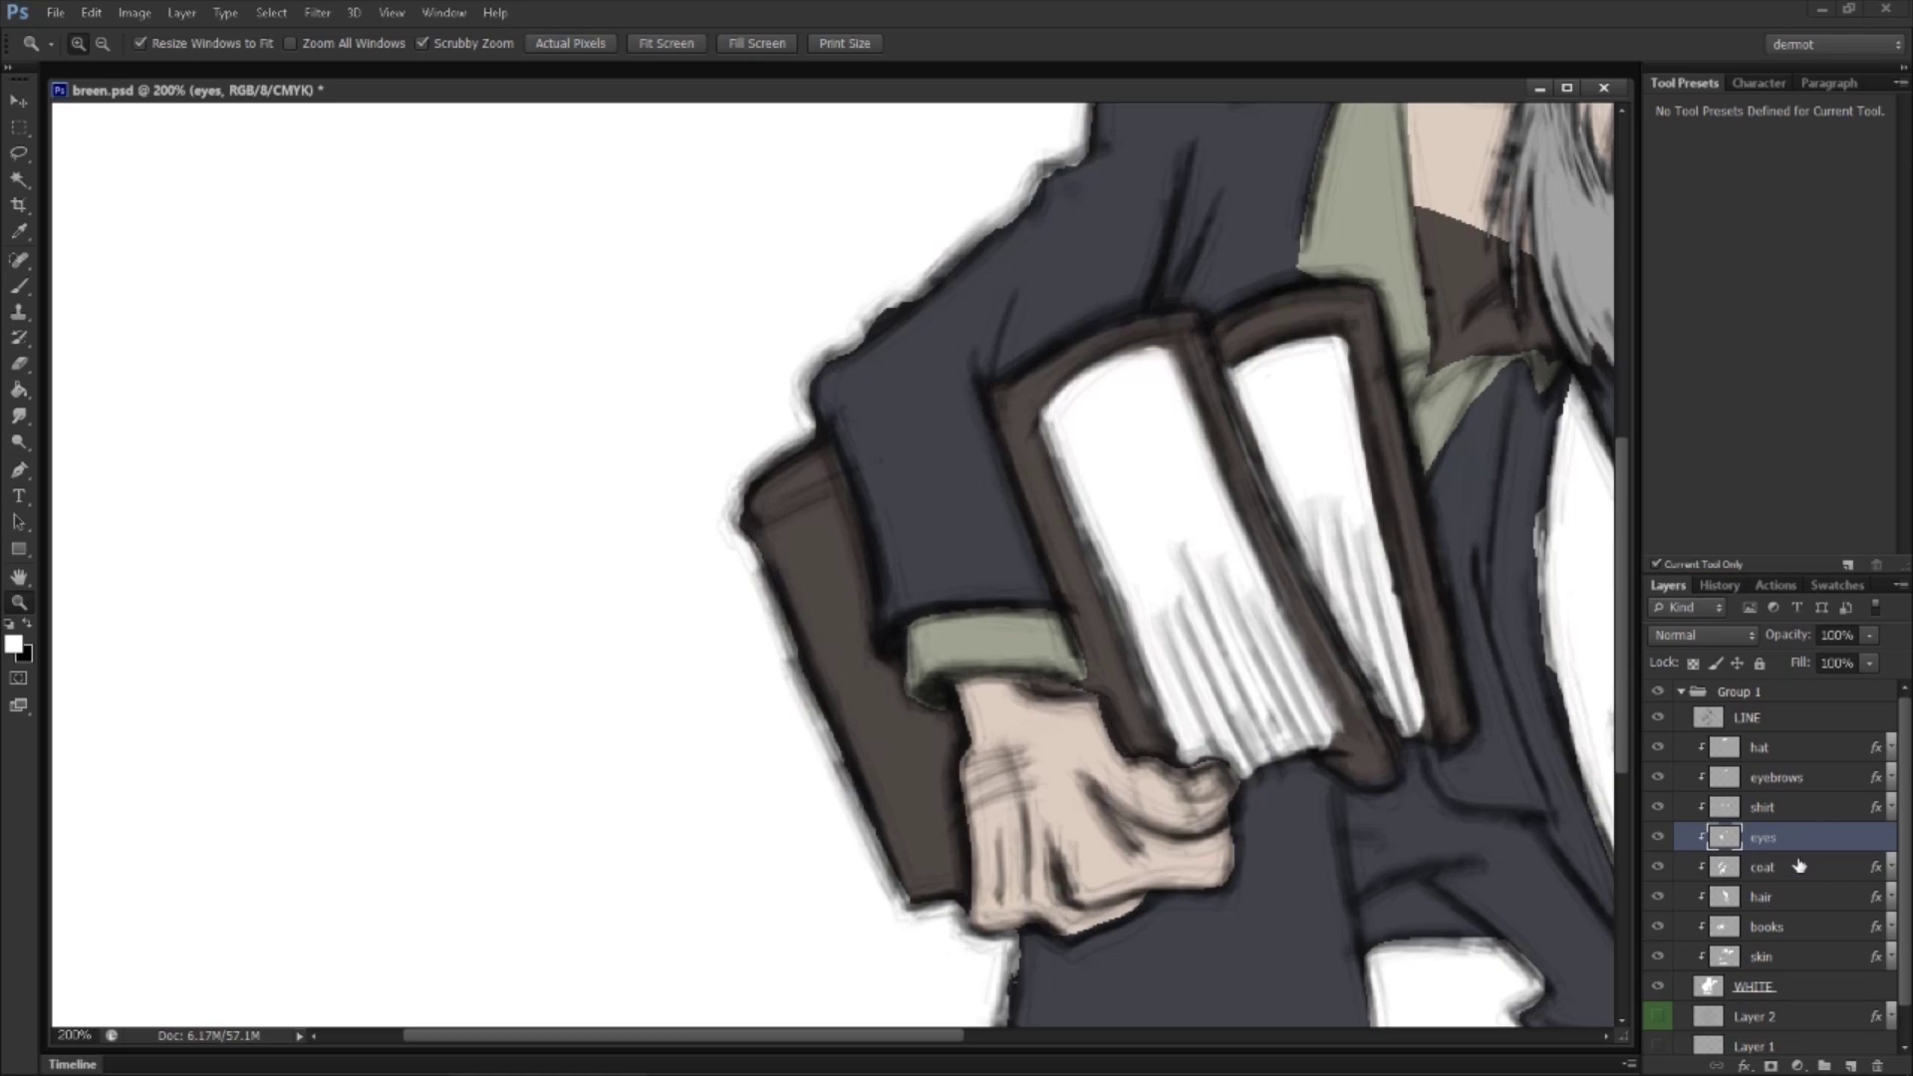
Step: Change the coat layer's Color Overlay to near-black #222326 and collapse its effects list
{"action": "left_click", "coordinate": [1779, 928]}
{"action": "left_click_drag", "start_coordinate": [1207, 510], "coordinate": [1086, 457]}
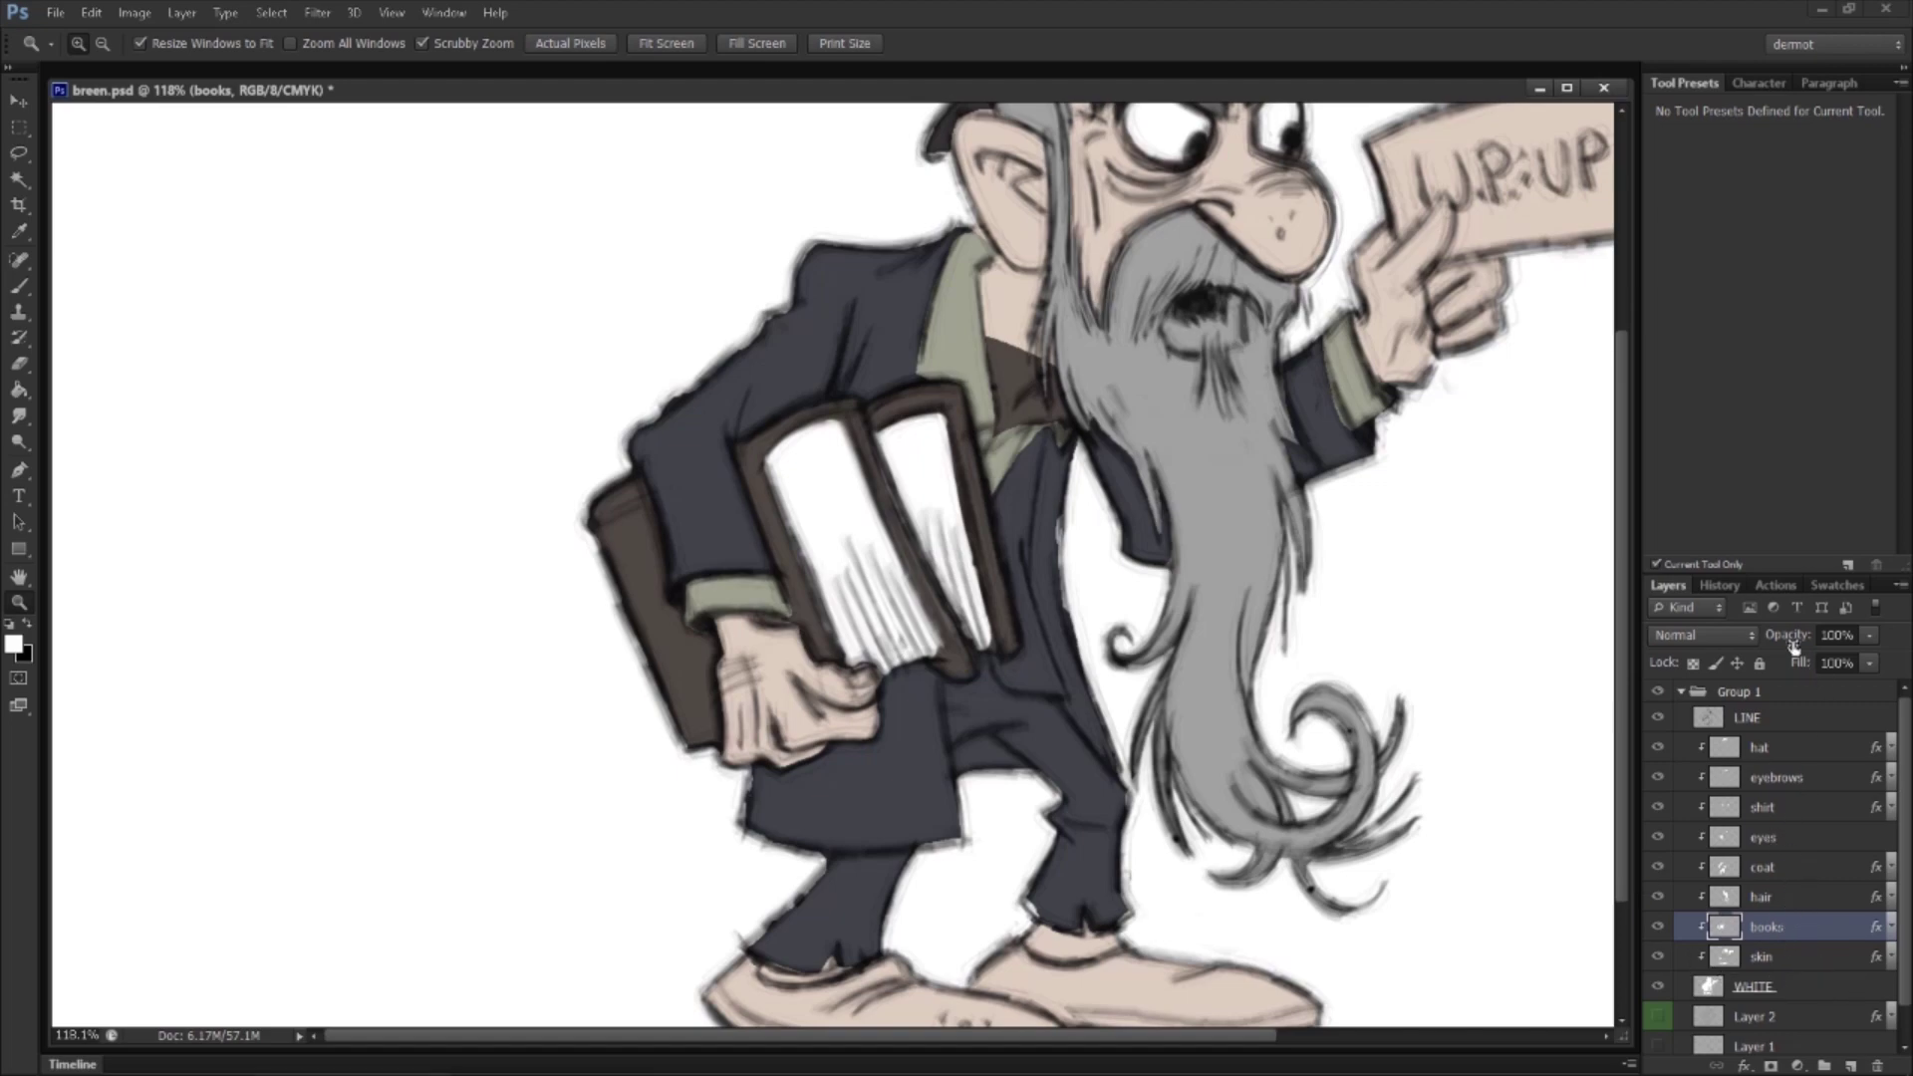
{"action": "left_click", "coordinate": [1798, 874]}
{"action": "left_click", "coordinate": [1891, 871]}
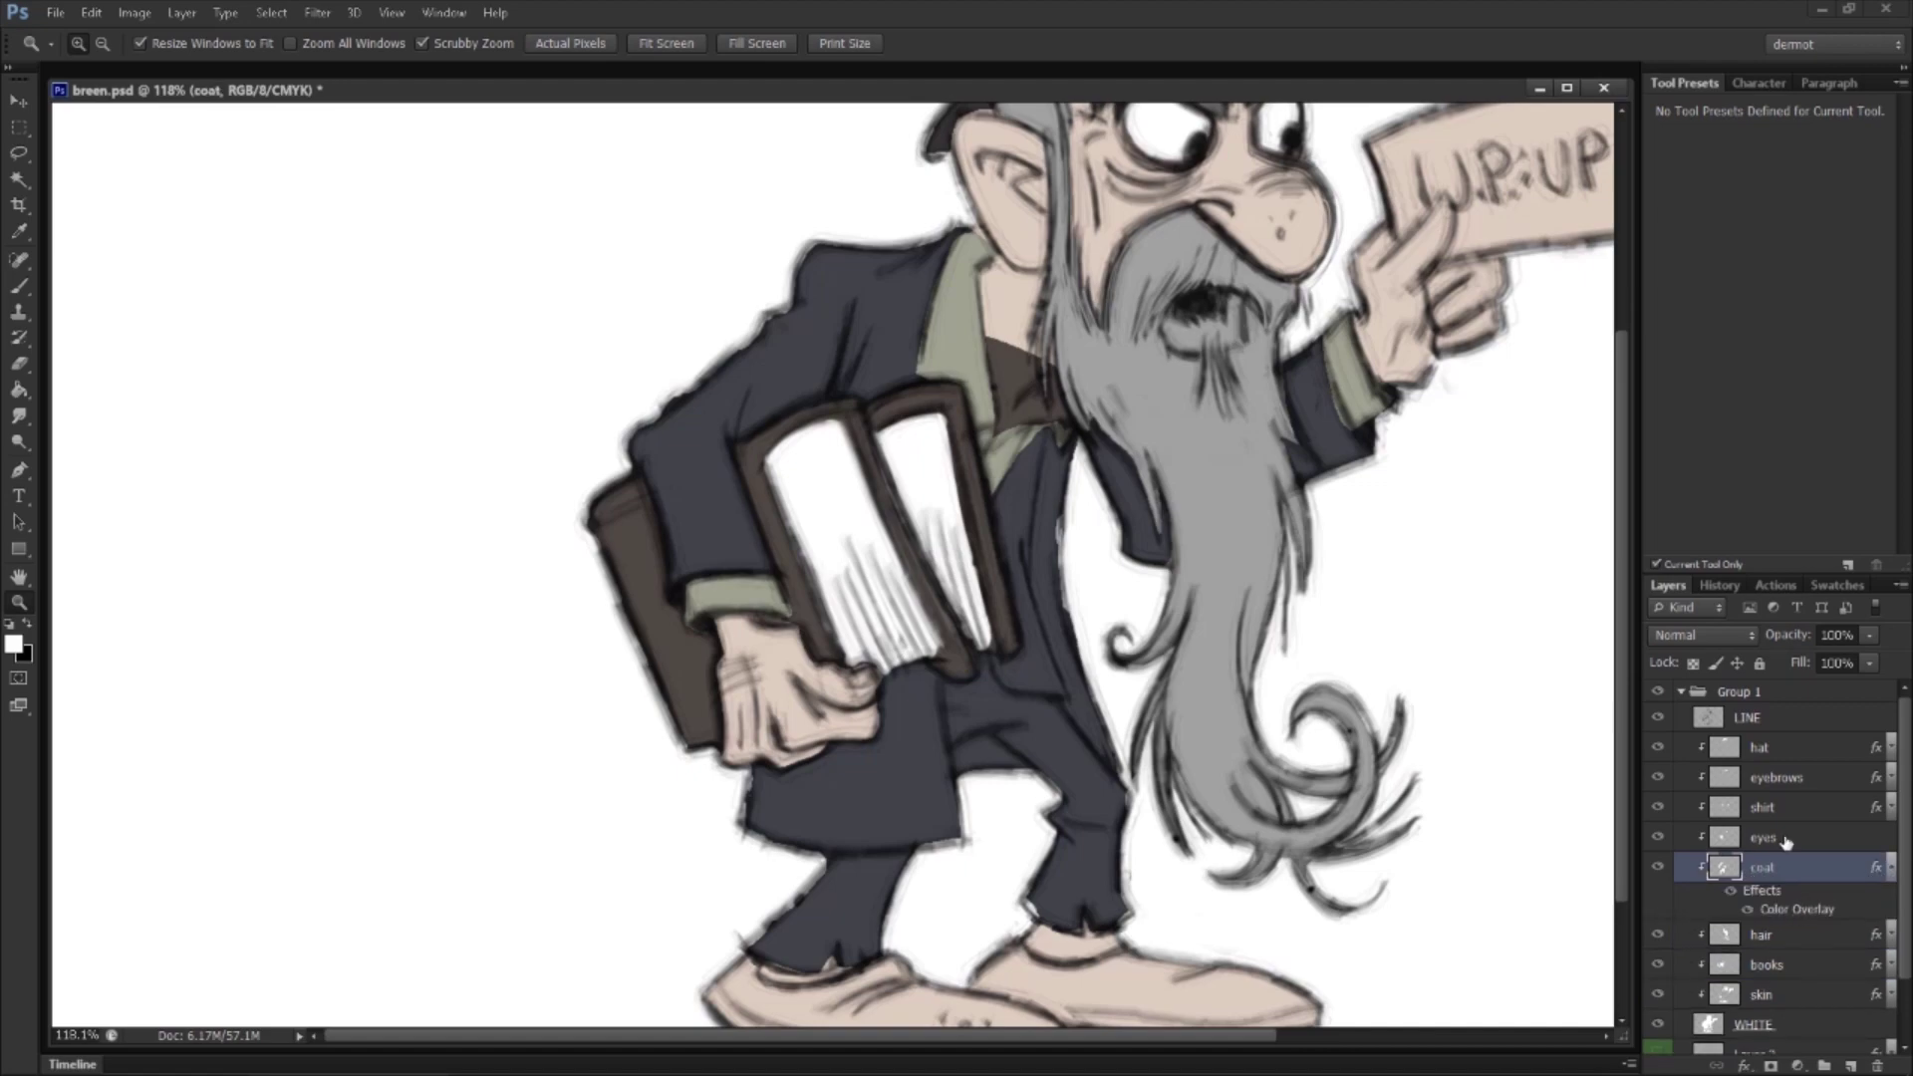
{"action": "double_click", "coordinate": [1796, 909]}
{"action": "left_click", "coordinate": [1613, 265]}
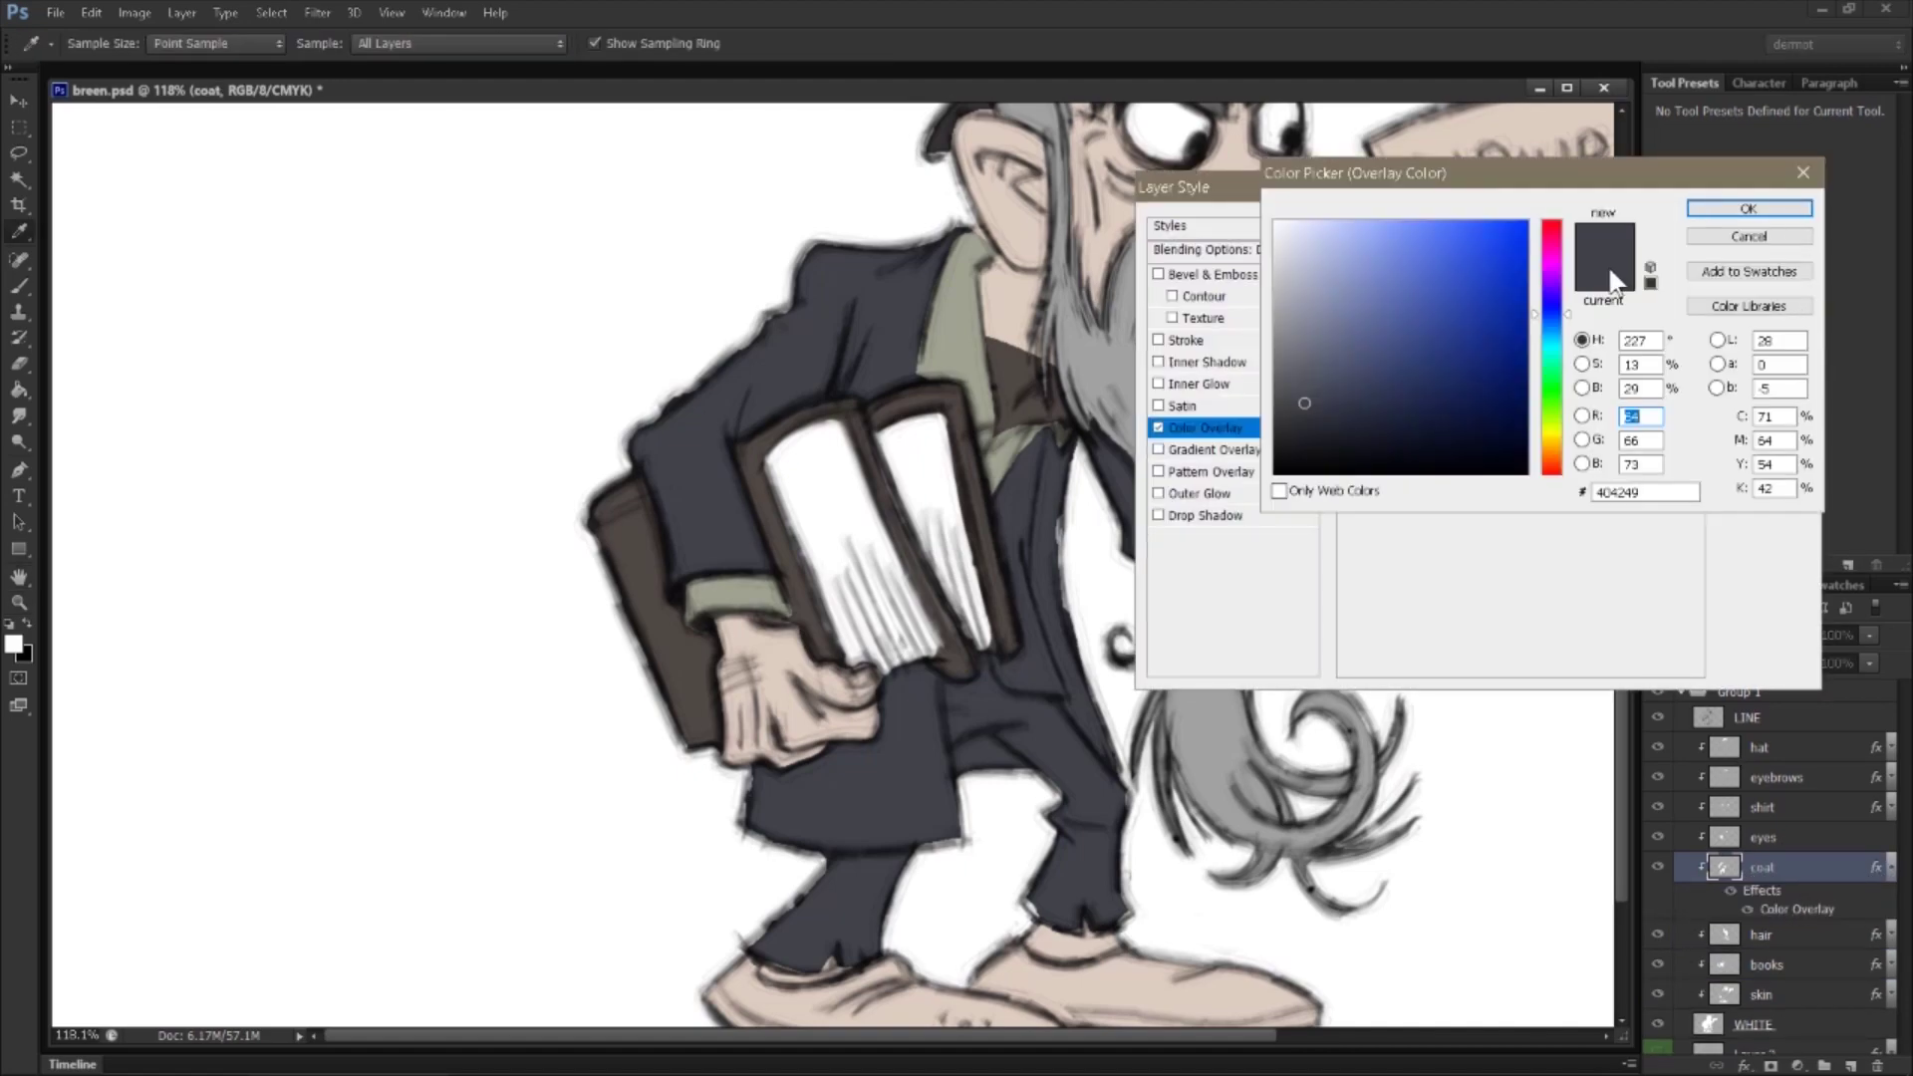
{"action": "left_click_drag", "start_coordinate": [1295, 428], "coordinate": [1298, 436]}
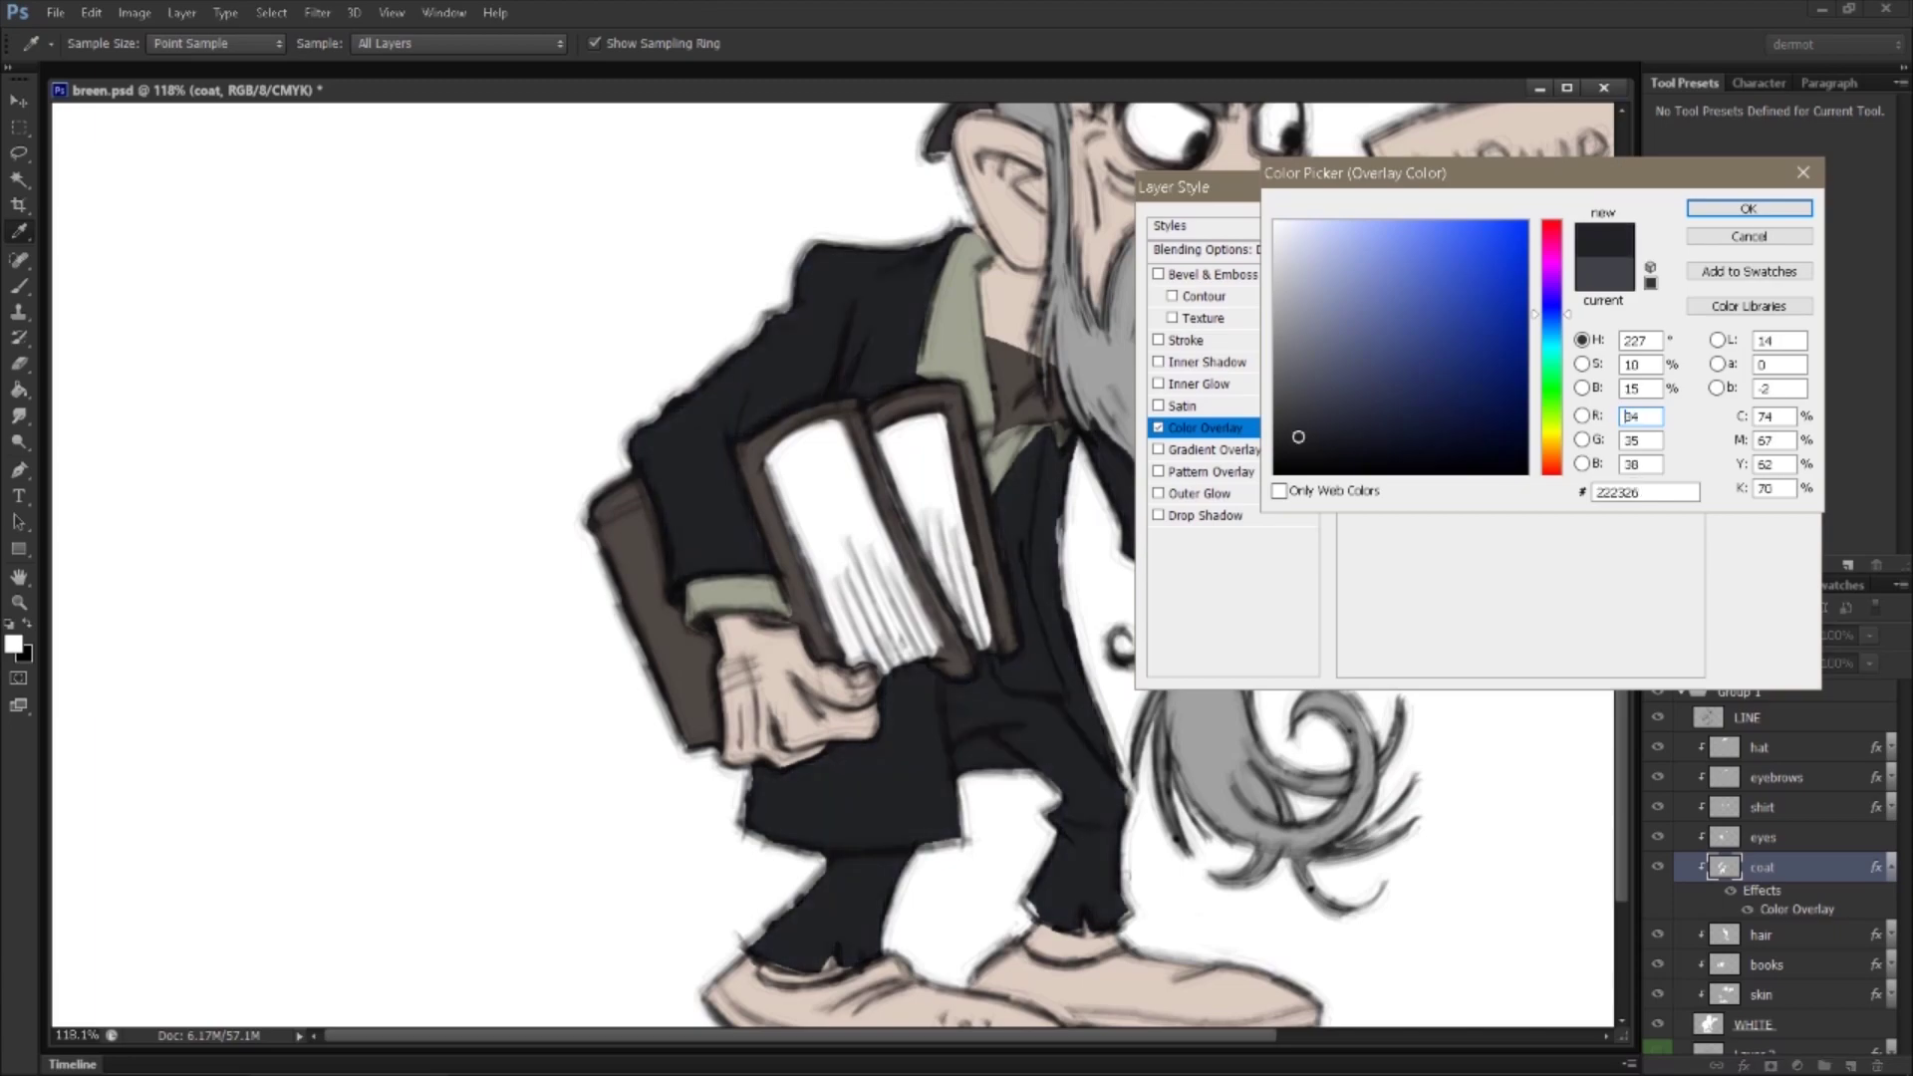
{"action": "left_click", "coordinate": [1749, 208]}
{"action": "left_click", "coordinate": [1752, 227]}
{"action": "left_click_drag", "start_coordinate": [1181, 618], "coordinate": [835, 618]}
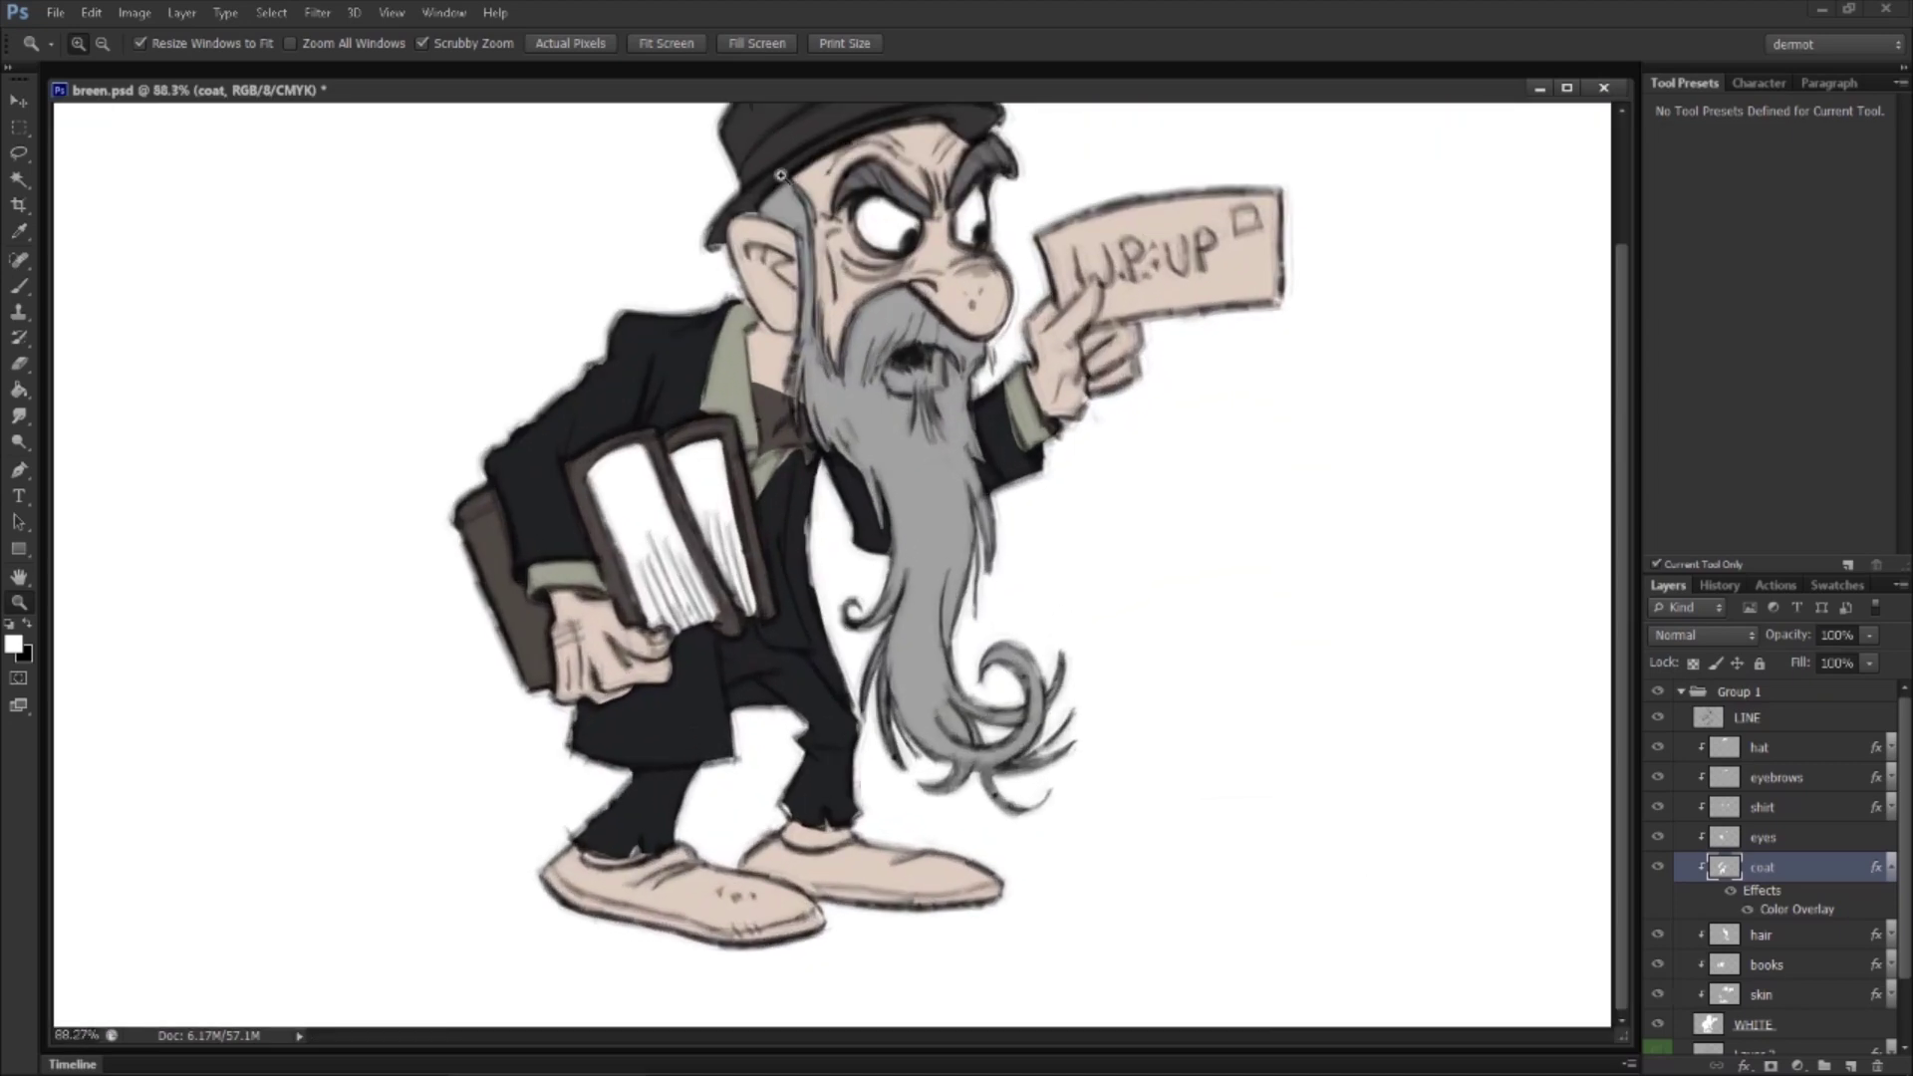
{"action": "left_click_drag", "start_coordinate": [743, 822], "coordinate": [858, 585]}
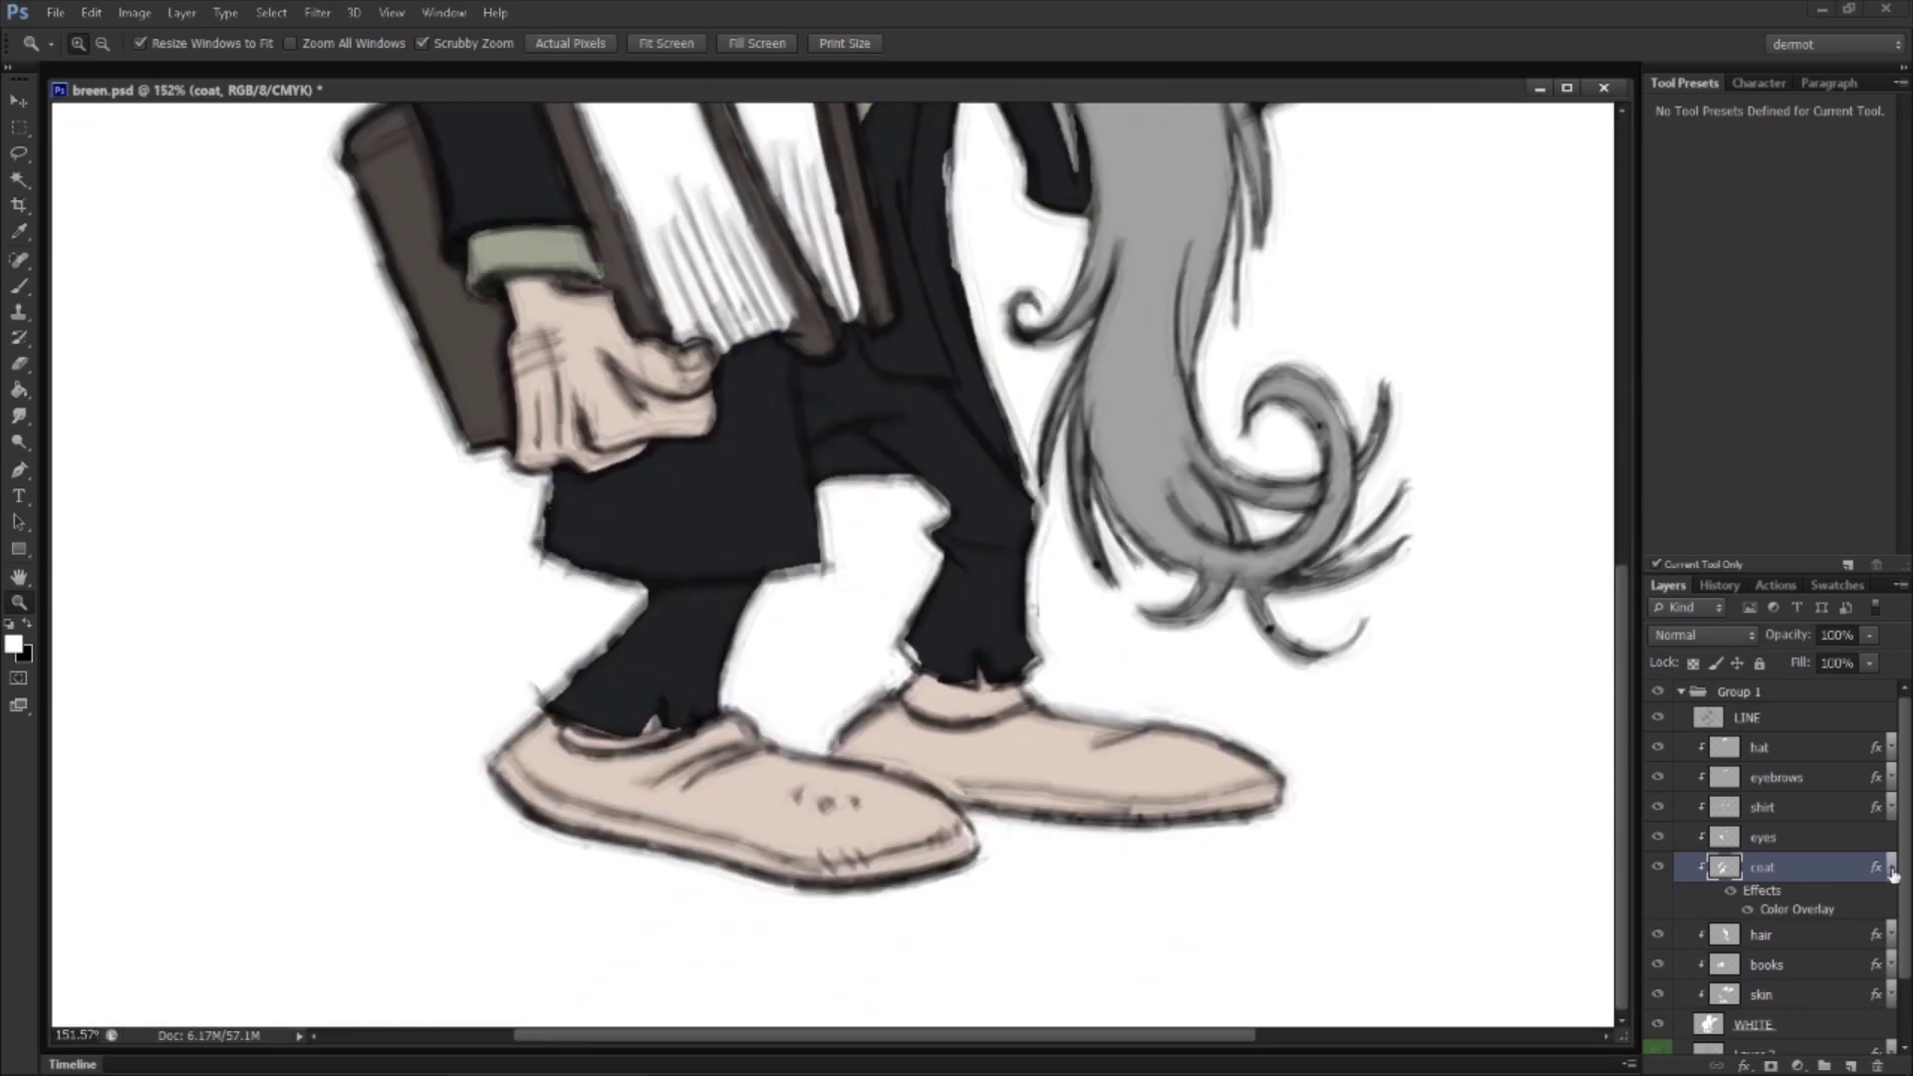
{"action": "left_click", "coordinate": [1891, 869]}
Step: Lasso both slippers and cut them from the skin layer
{"action": "left_click", "coordinate": [1784, 958]}
{"action": "key", "text": "l"}
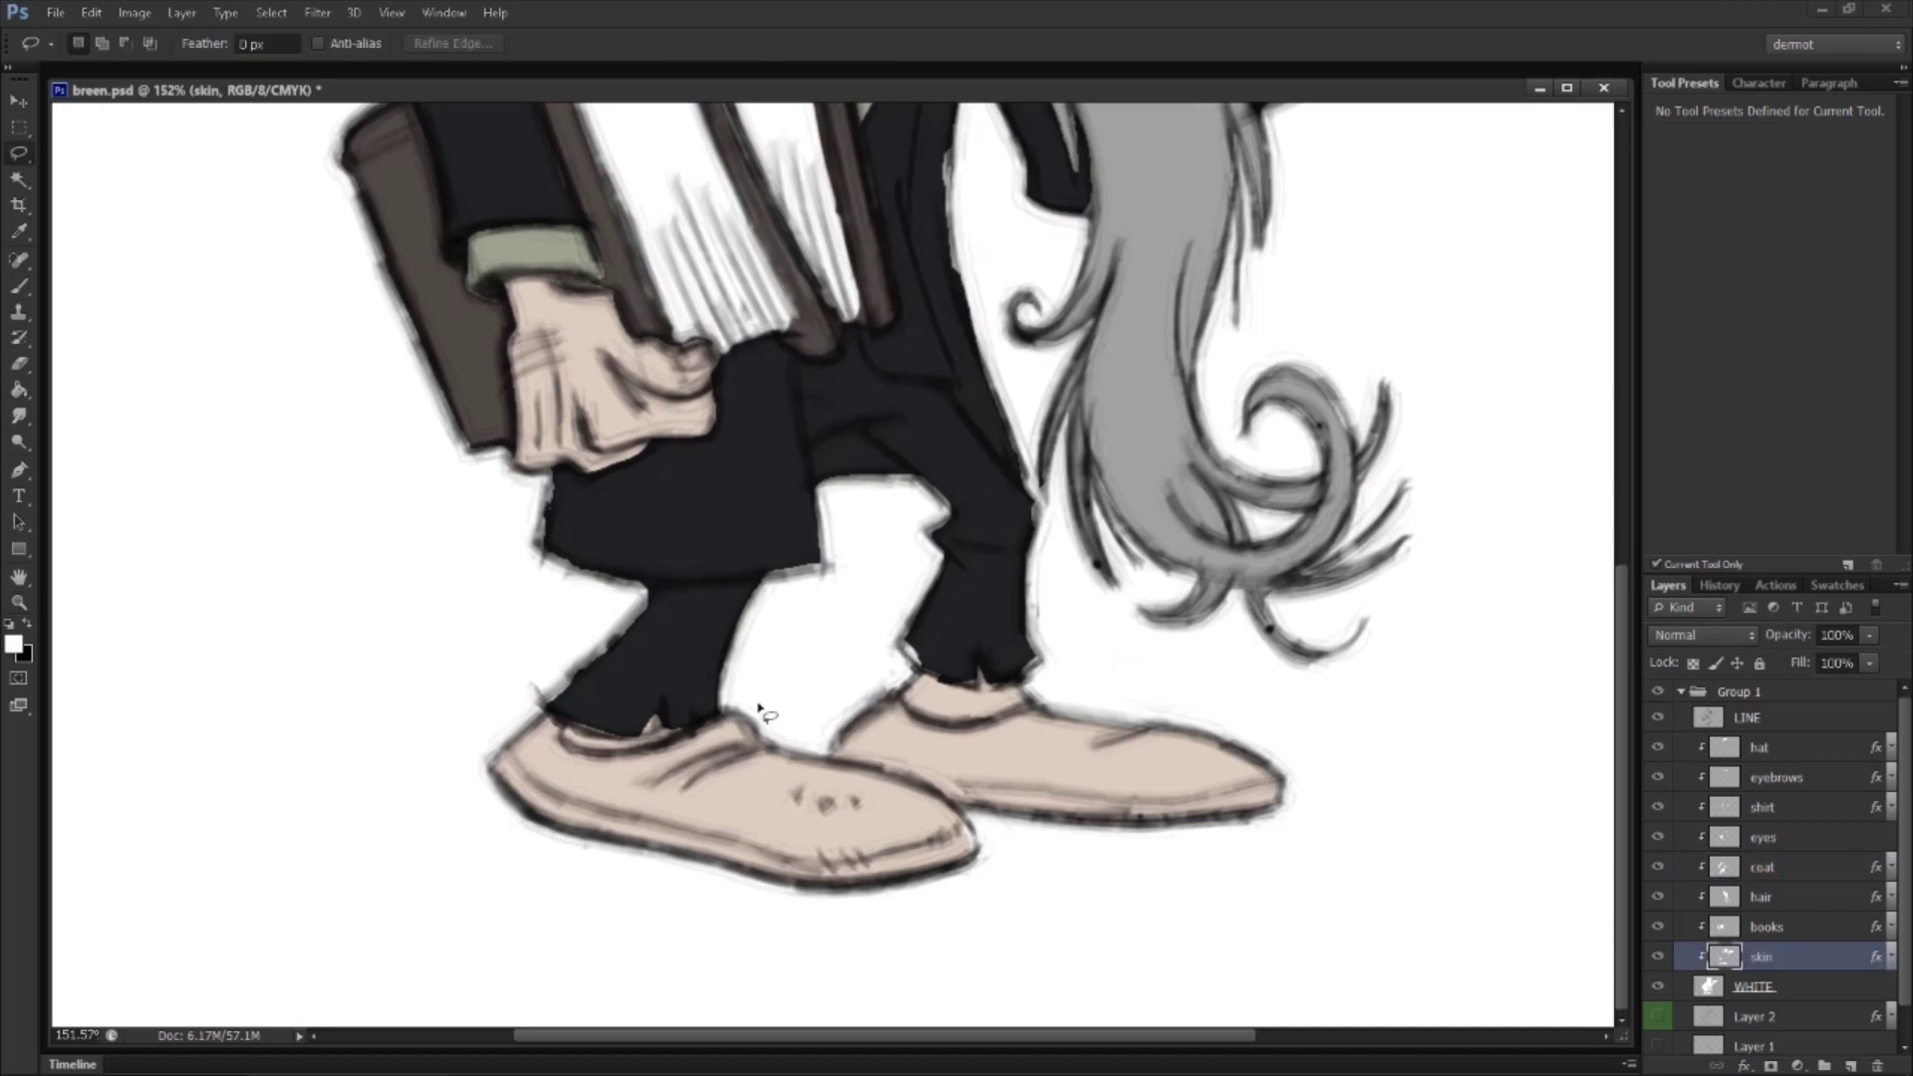
{"action": "mouse_move", "coordinate": [570, 655]}
{"action": "left_mouse_down"}
{"action": "mouse_move", "coordinate": [481, 700]}
{"action": "mouse_move", "coordinate": [519, 920]}
{"action": "mouse_move", "coordinate": [1137, 972]}
{"action": "mouse_move", "coordinate": [1384, 885]}
{"action": "mouse_move", "coordinate": [1298, 753]}
{"action": "mouse_move", "coordinate": [1031, 609]}
{"action": "left_mouse_up"}
{"action": "key", "text": "Delete"}
{"action": "key", "text": "ctrl+d"}
Step: Place the cut slippers on a new clipped layer beneath skin and name it slippers
{"action": "left_click", "coordinate": [1721, 995]}
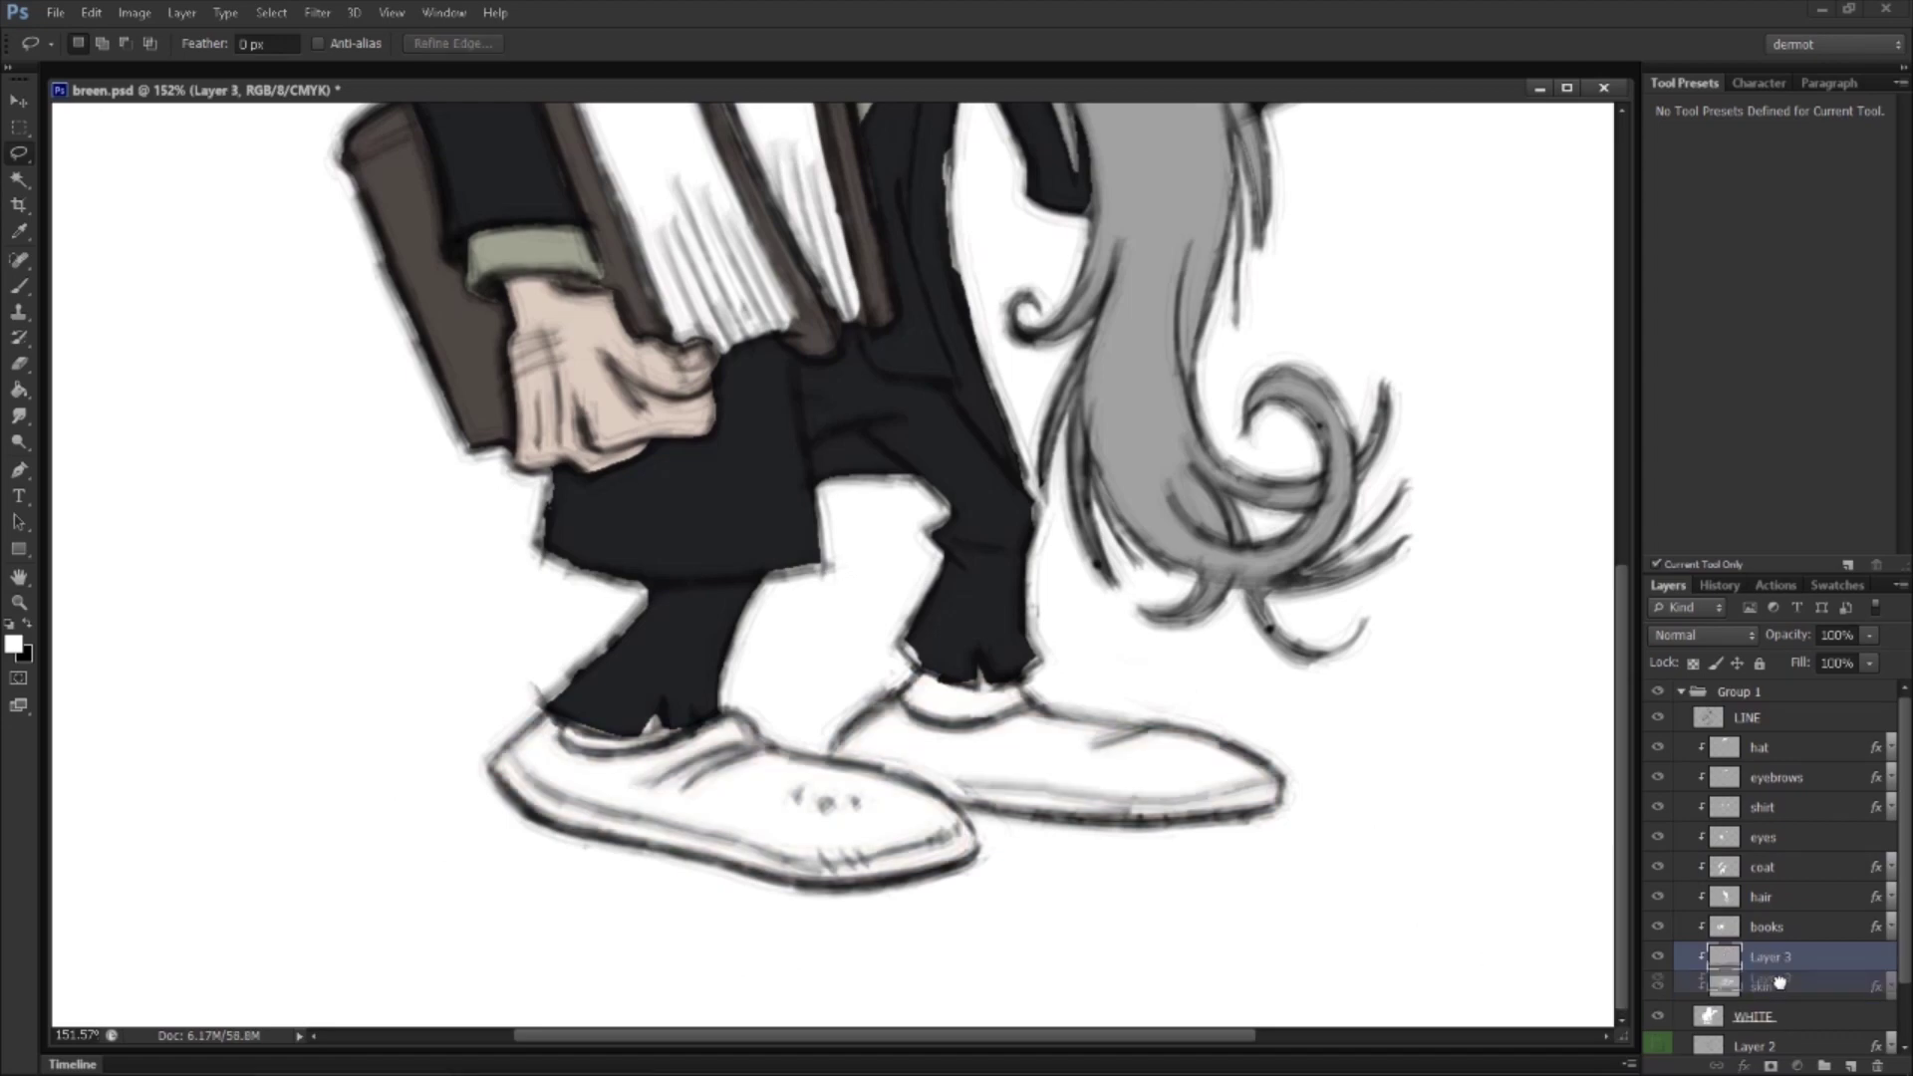
{"action": "key", "text": "ctrl+shift+alt+n"}
{"action": "double_click", "coordinate": [1768, 987]}
{"action": "type", "text": "slipp"}
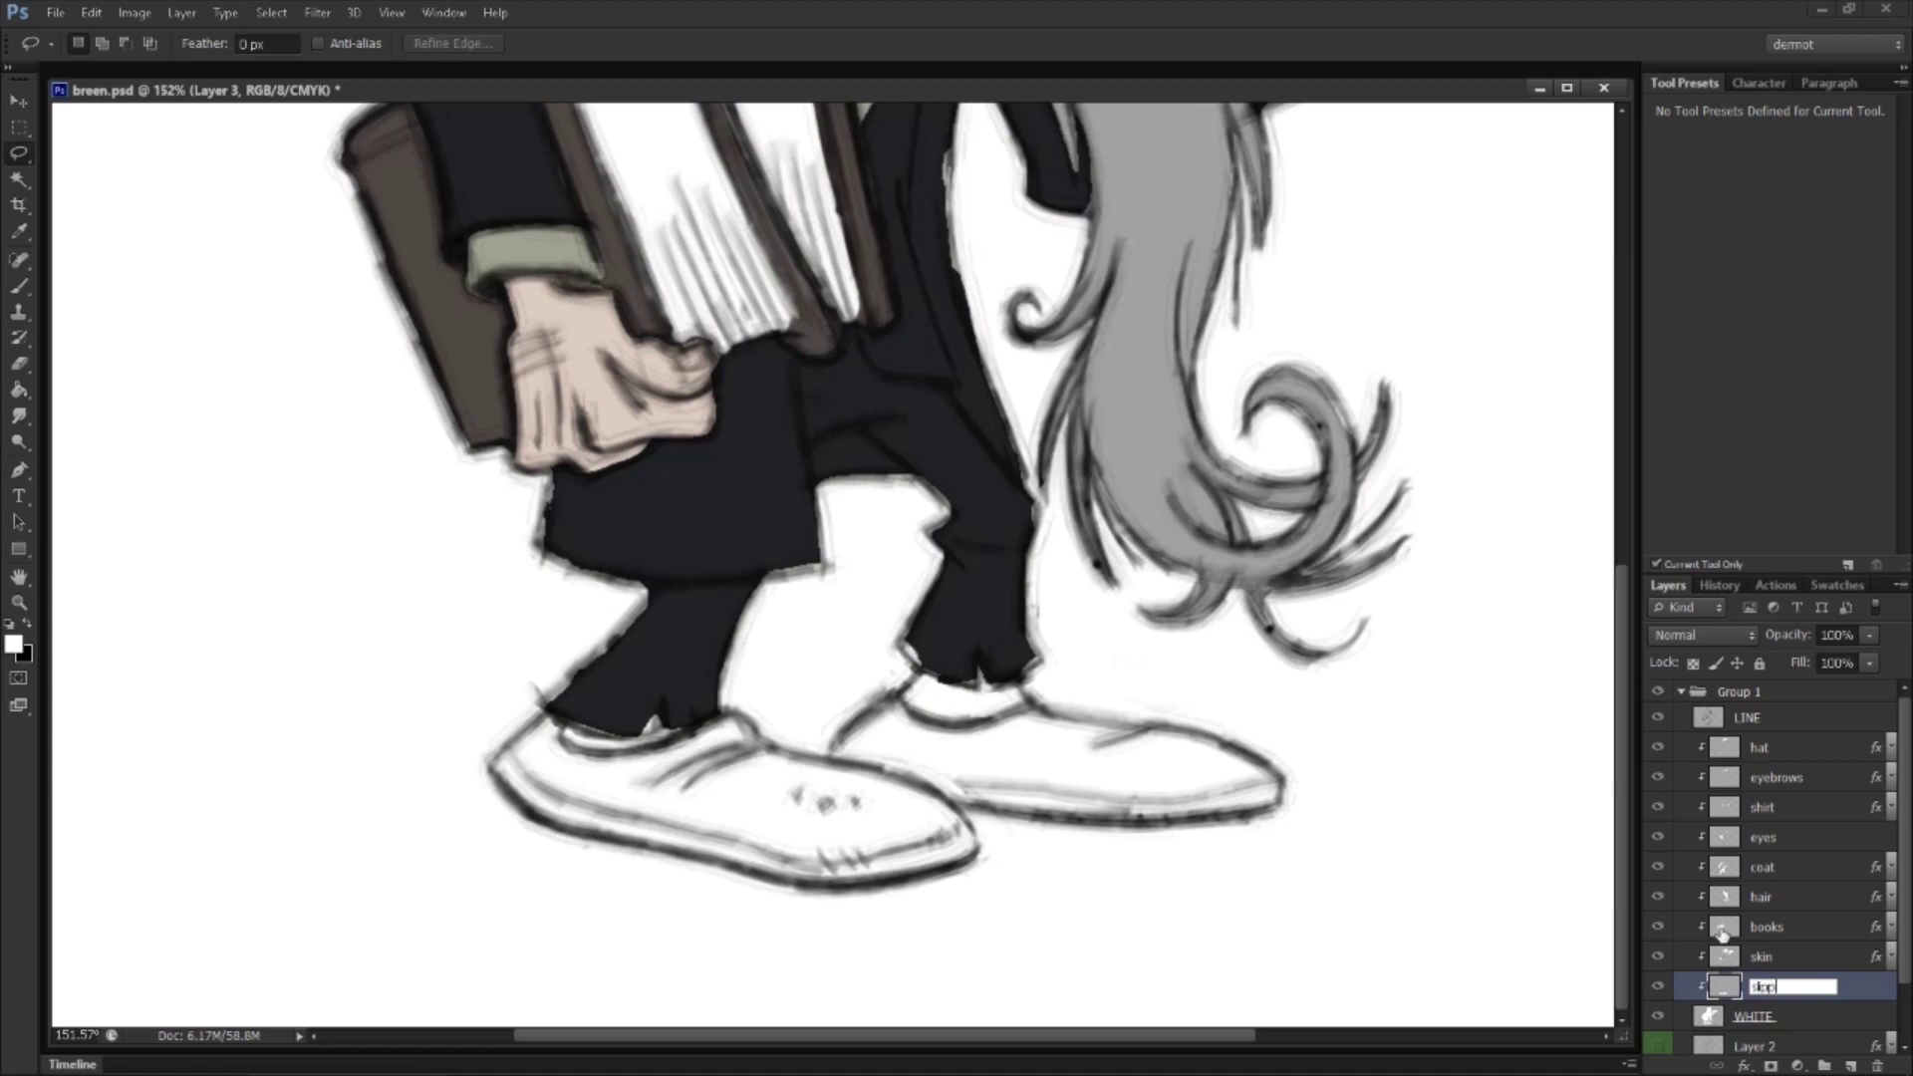
{"action": "type", "text": "ers"}
{"action": "key", "text": "Return"}
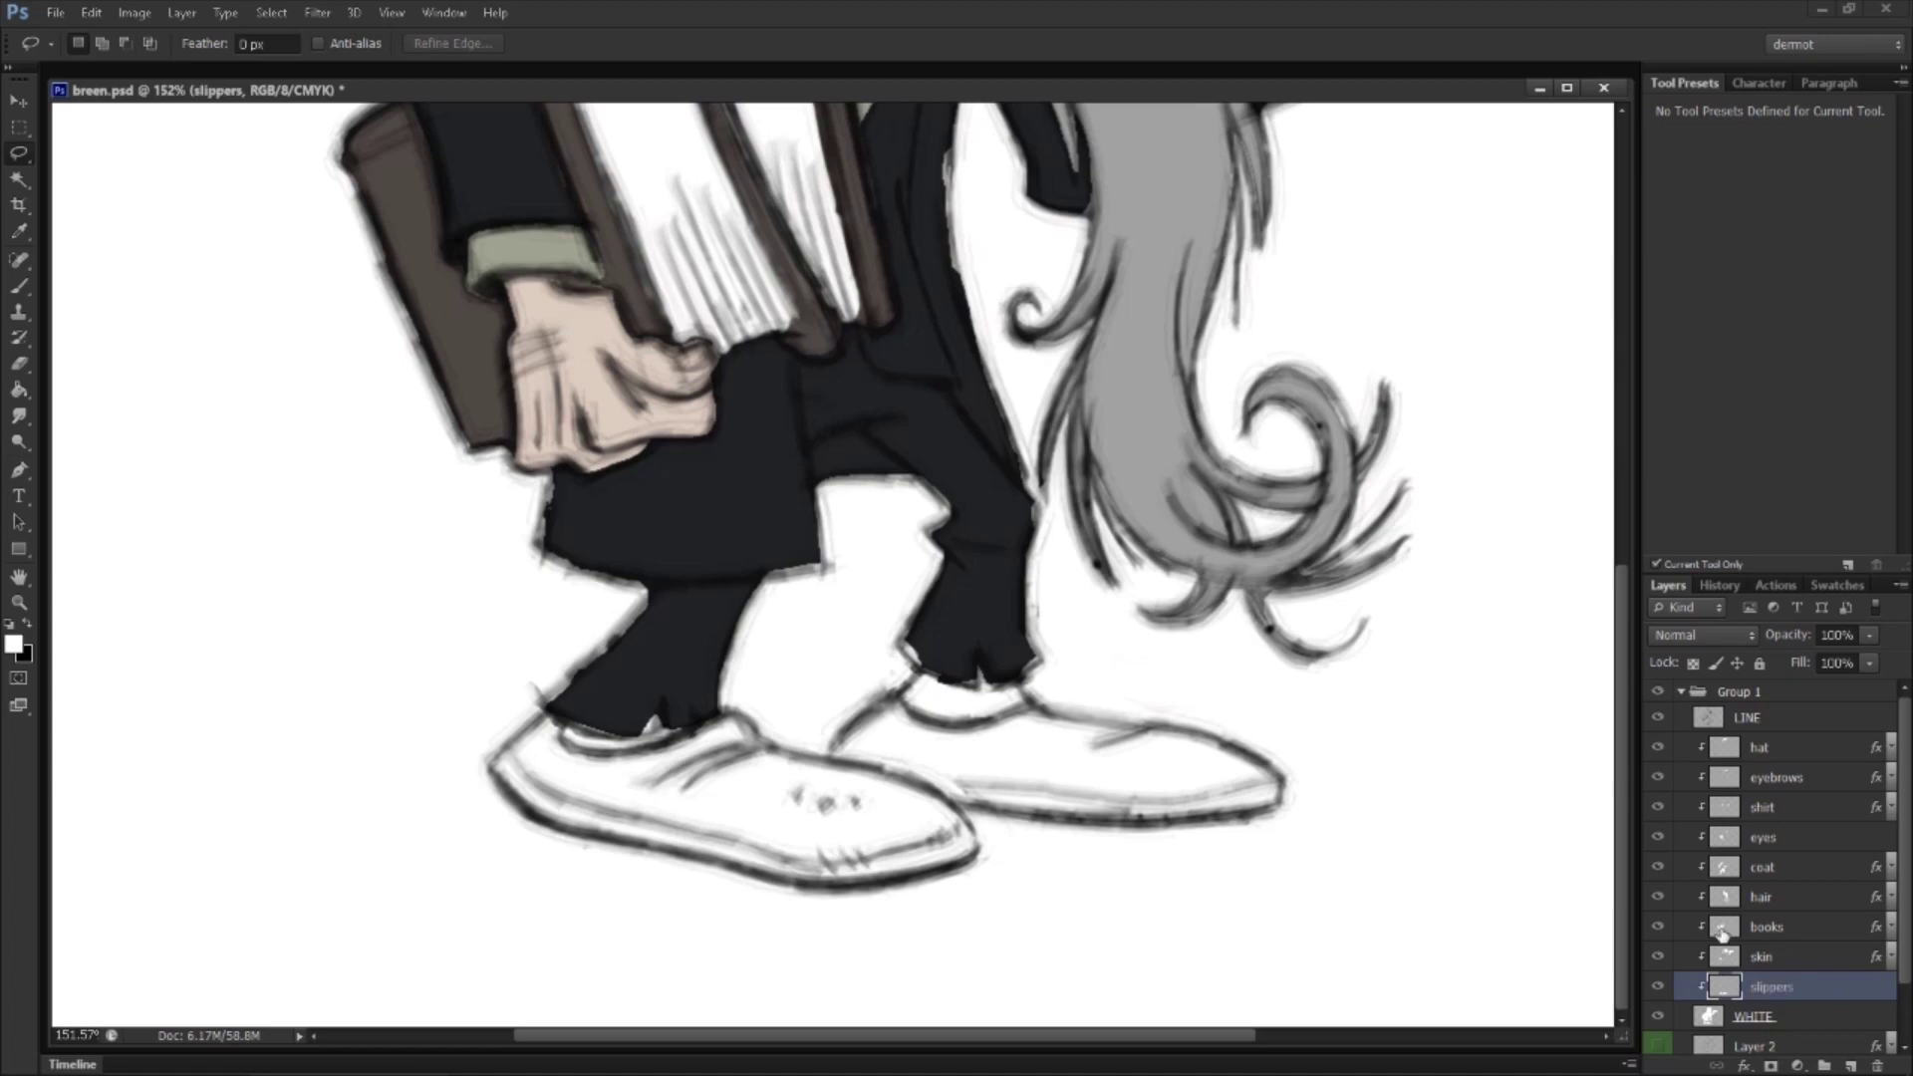
Step: Add a Color Overlay to the slippers layer and open its overlay colour for editing
{"action": "right_click", "coordinate": [1767, 997]}
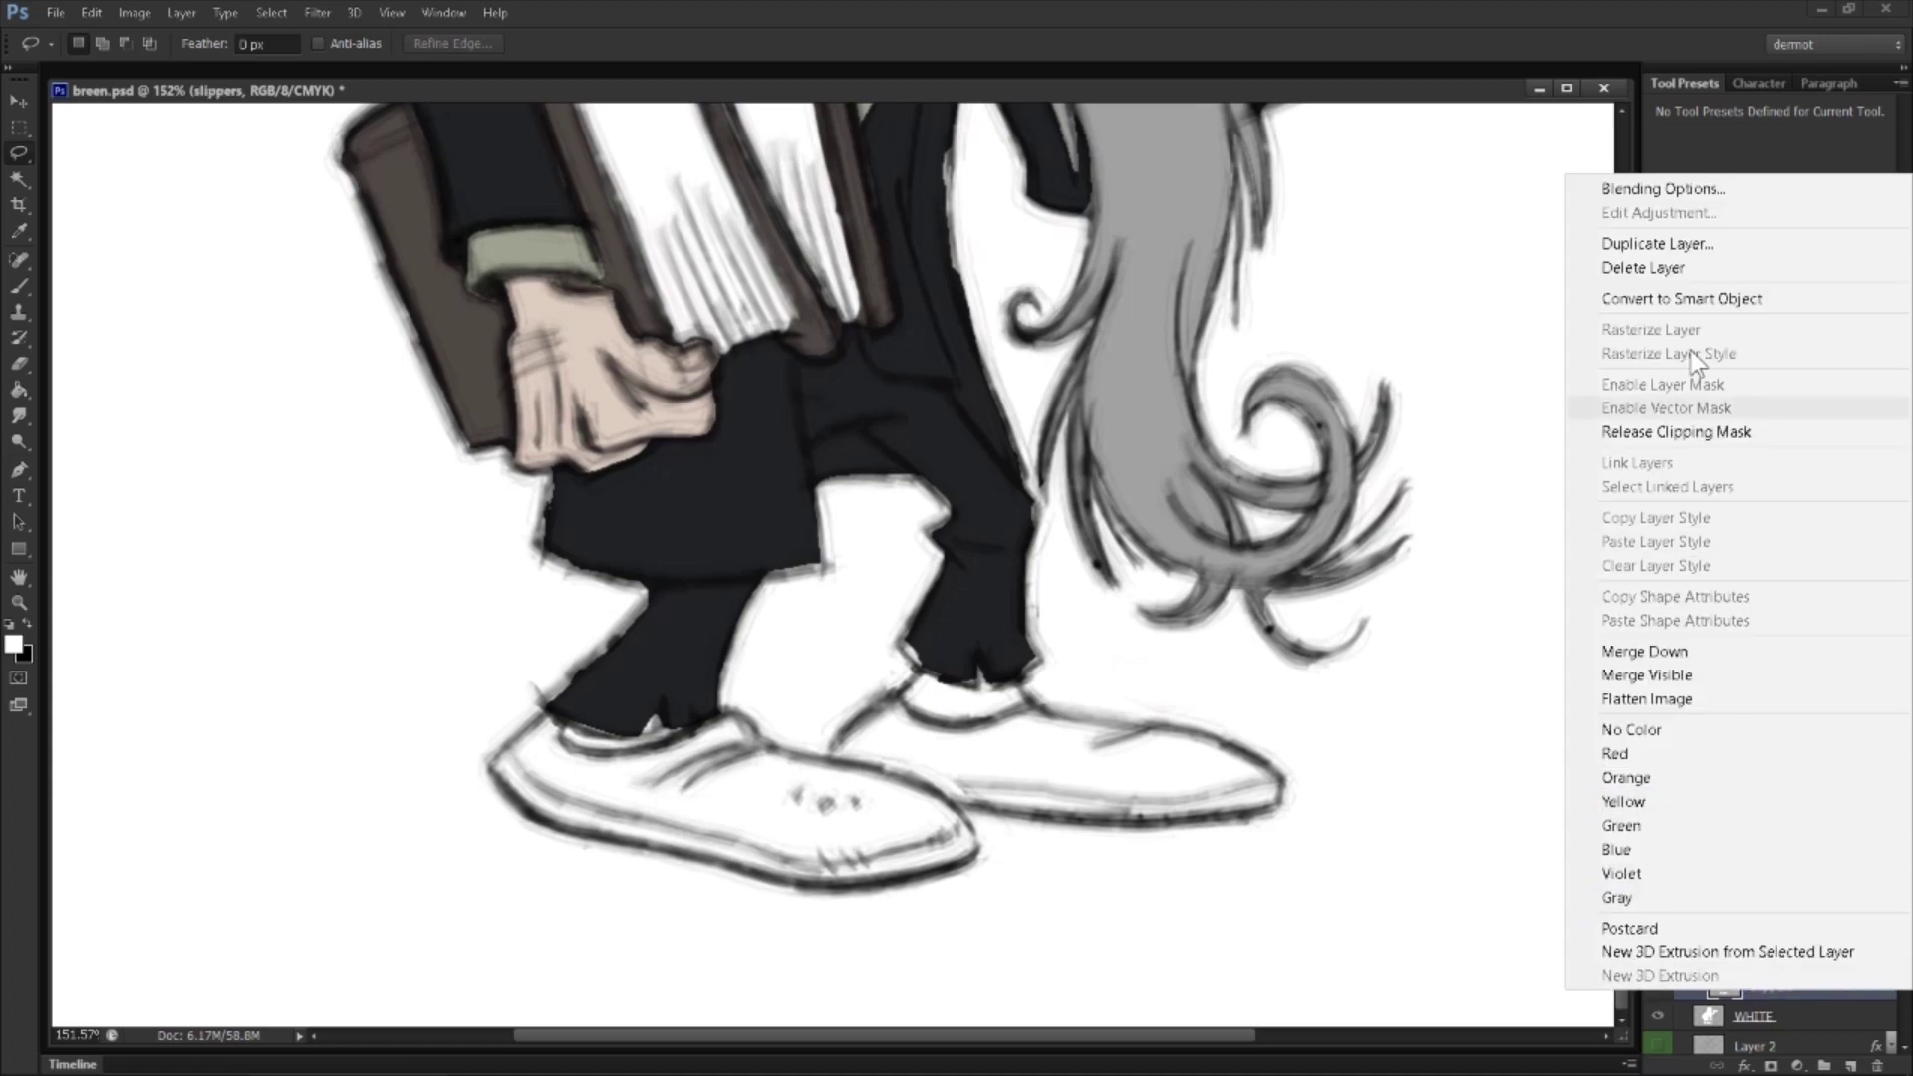
{"action": "left_click", "coordinate": [1684, 190]}
{"action": "left_click", "coordinate": [1208, 426]}
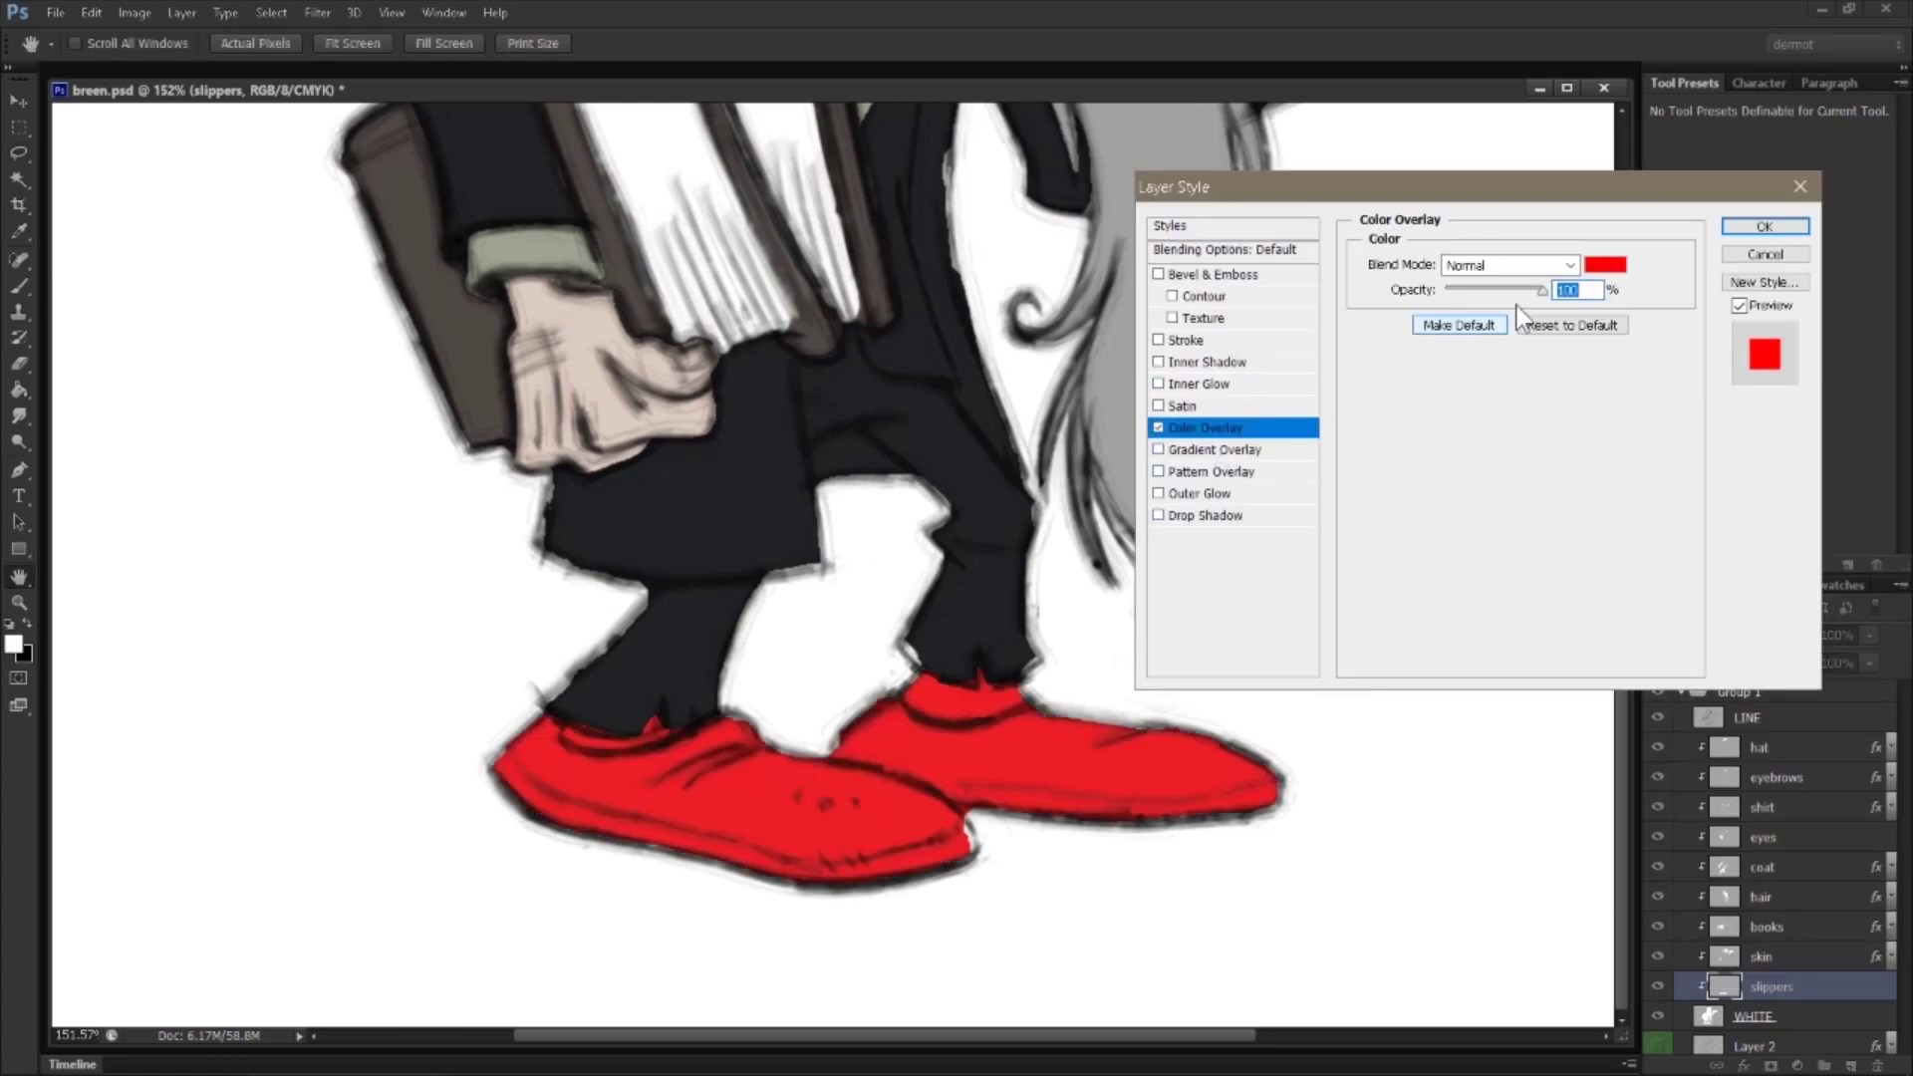
{"action": "left_click", "coordinate": [1614, 277]}
Step: Try brown #7e5b3c and green #52954d as the slippers' overlay colour
{"action": "left_click", "coordinate": [1329, 394]}
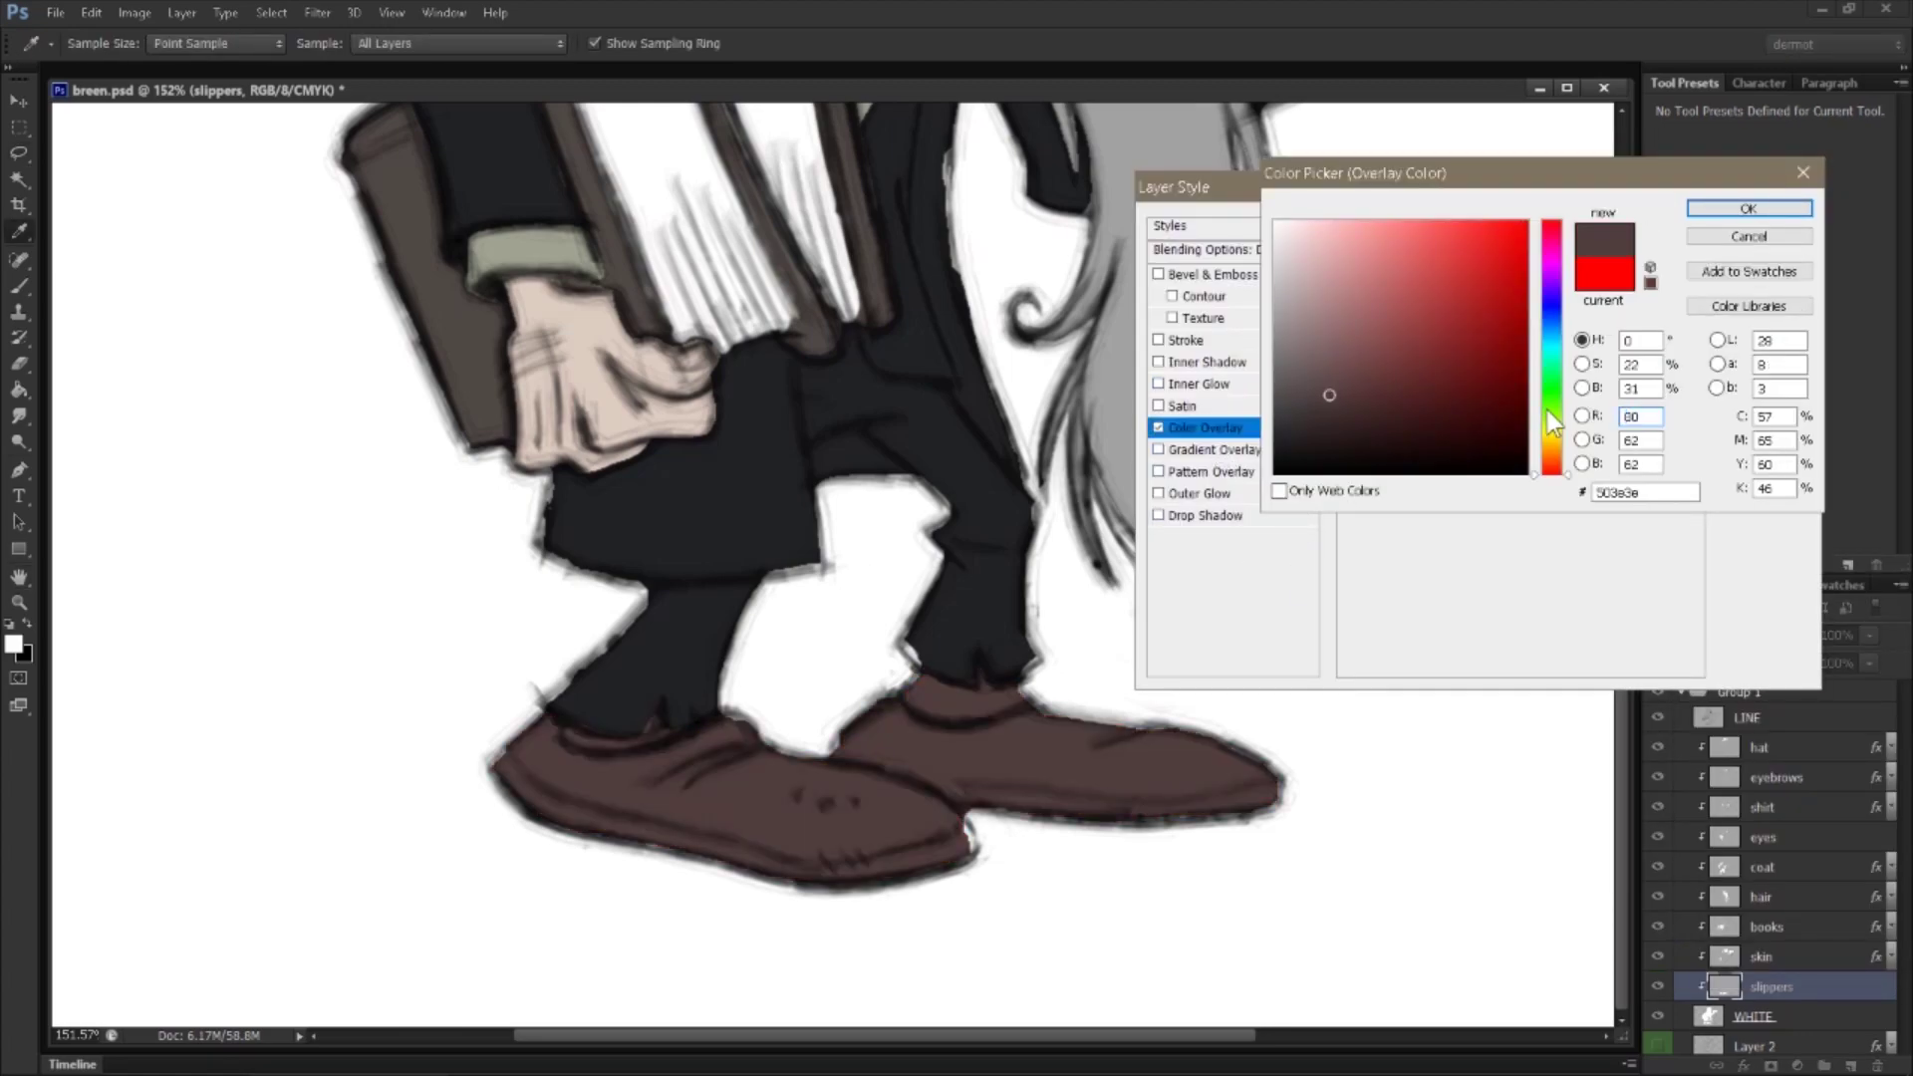
{"action": "mouse_move", "coordinate": [1569, 443]}
{"action": "left_mouse_down"}
{"action": "mouse_move", "coordinate": [1569, 409]}
{"action": "mouse_move", "coordinate": [1570, 456]}
{"action": "left_mouse_up"}
{"action": "left_click_drag", "start_coordinate": [1322, 358], "coordinate": [1406, 349]}
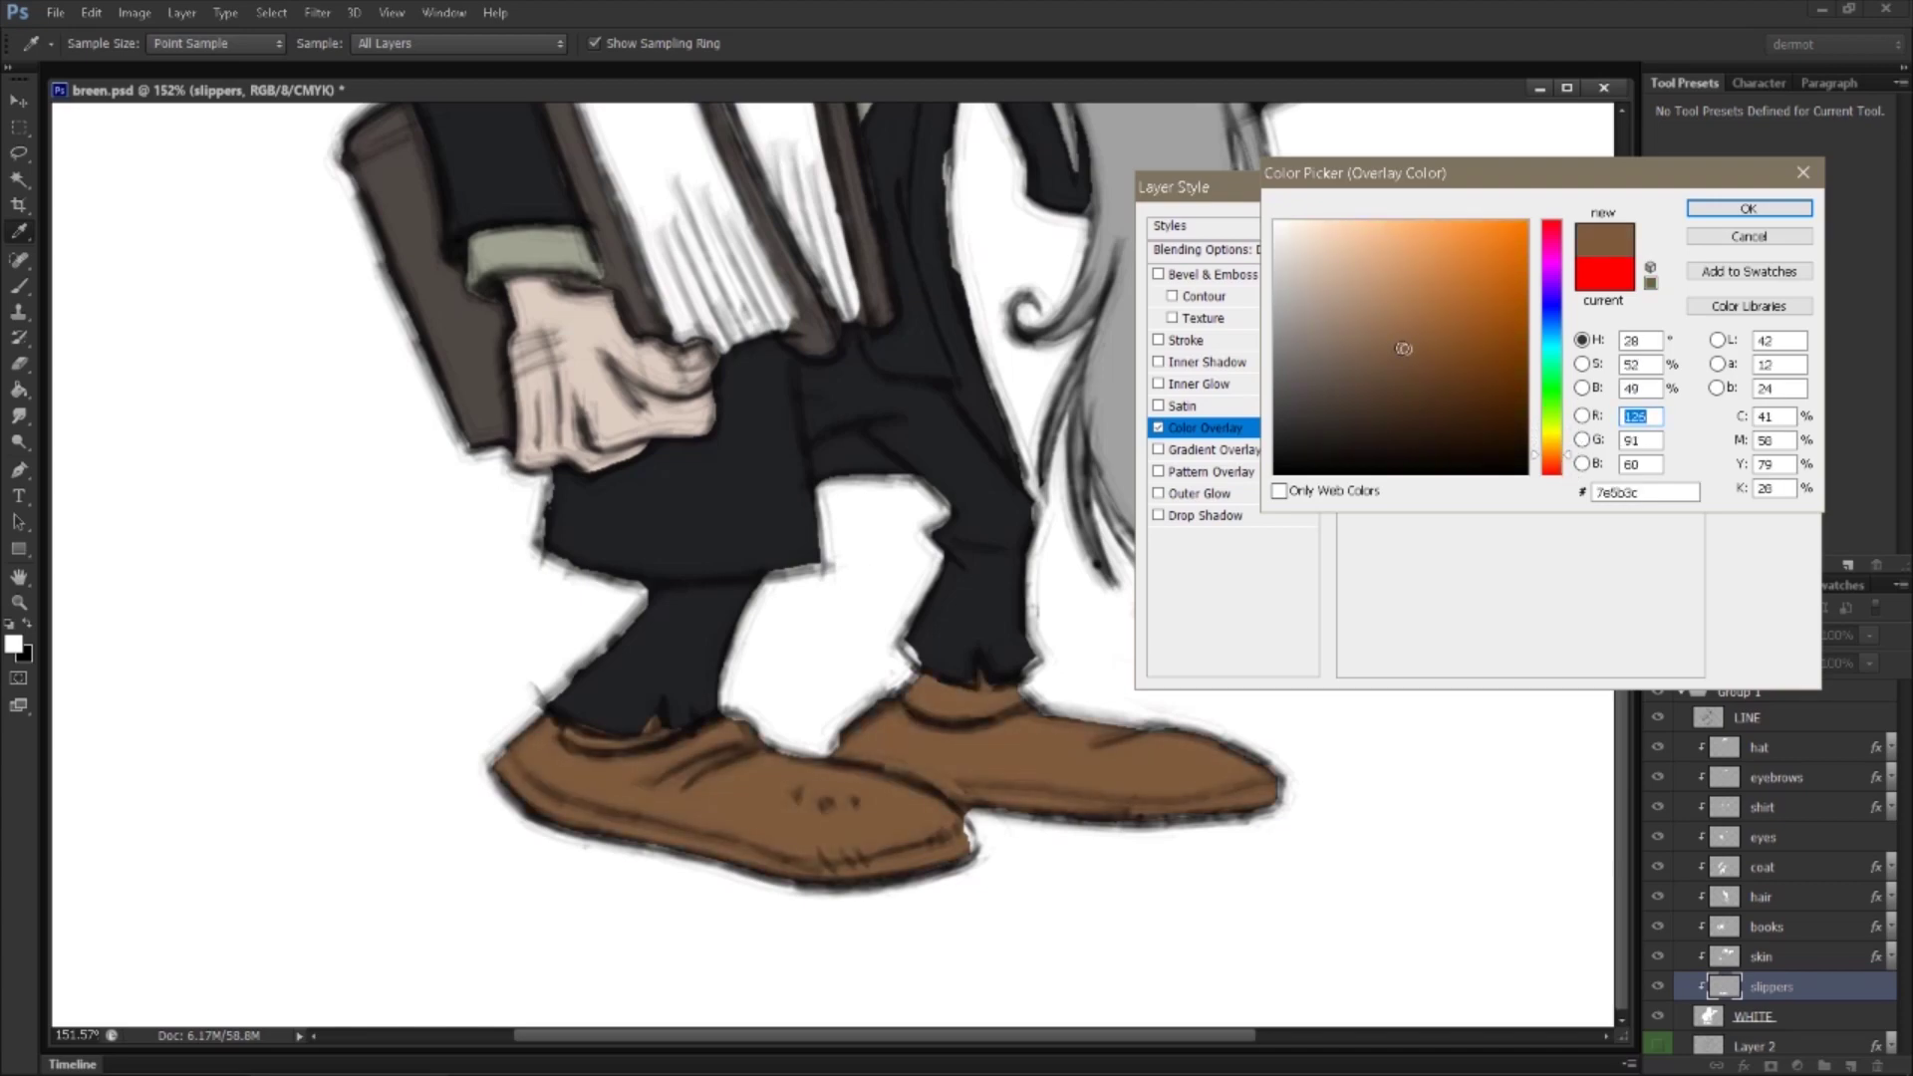
{"action": "left_click_drag", "start_coordinate": [1569, 459], "coordinate": [1569, 391]}
{"action": "left_click_drag", "start_coordinate": [1367, 331], "coordinate": [1400, 325]}
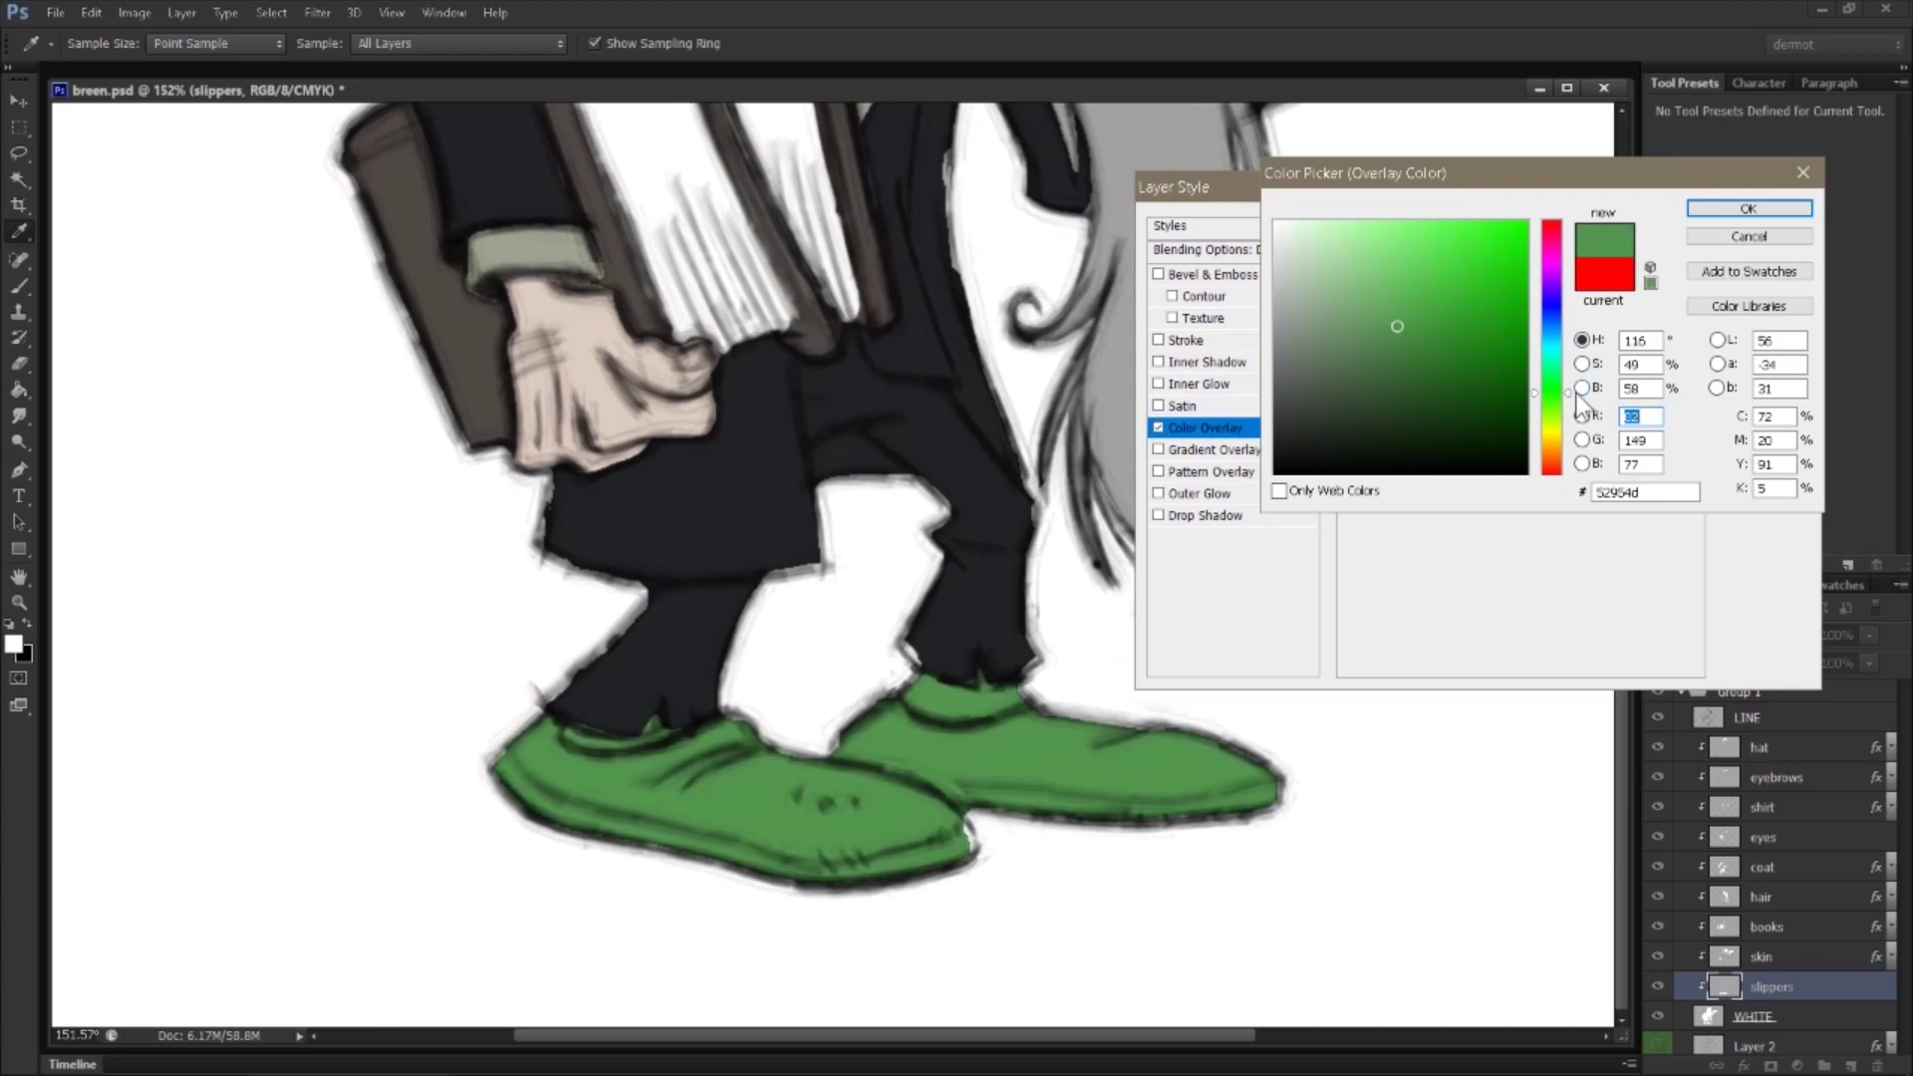
Step: Set the slippers' overlay colour to mustard #a29647 and apply the layer style
{"action": "left_click_drag", "start_coordinate": [1574, 393], "coordinate": [1569, 435]}
{"action": "left_click_drag", "start_coordinate": [1420, 323], "coordinate": [1416, 313]}
{"action": "left_click_drag", "start_coordinate": [1575, 447], "coordinate": [1576, 451]}
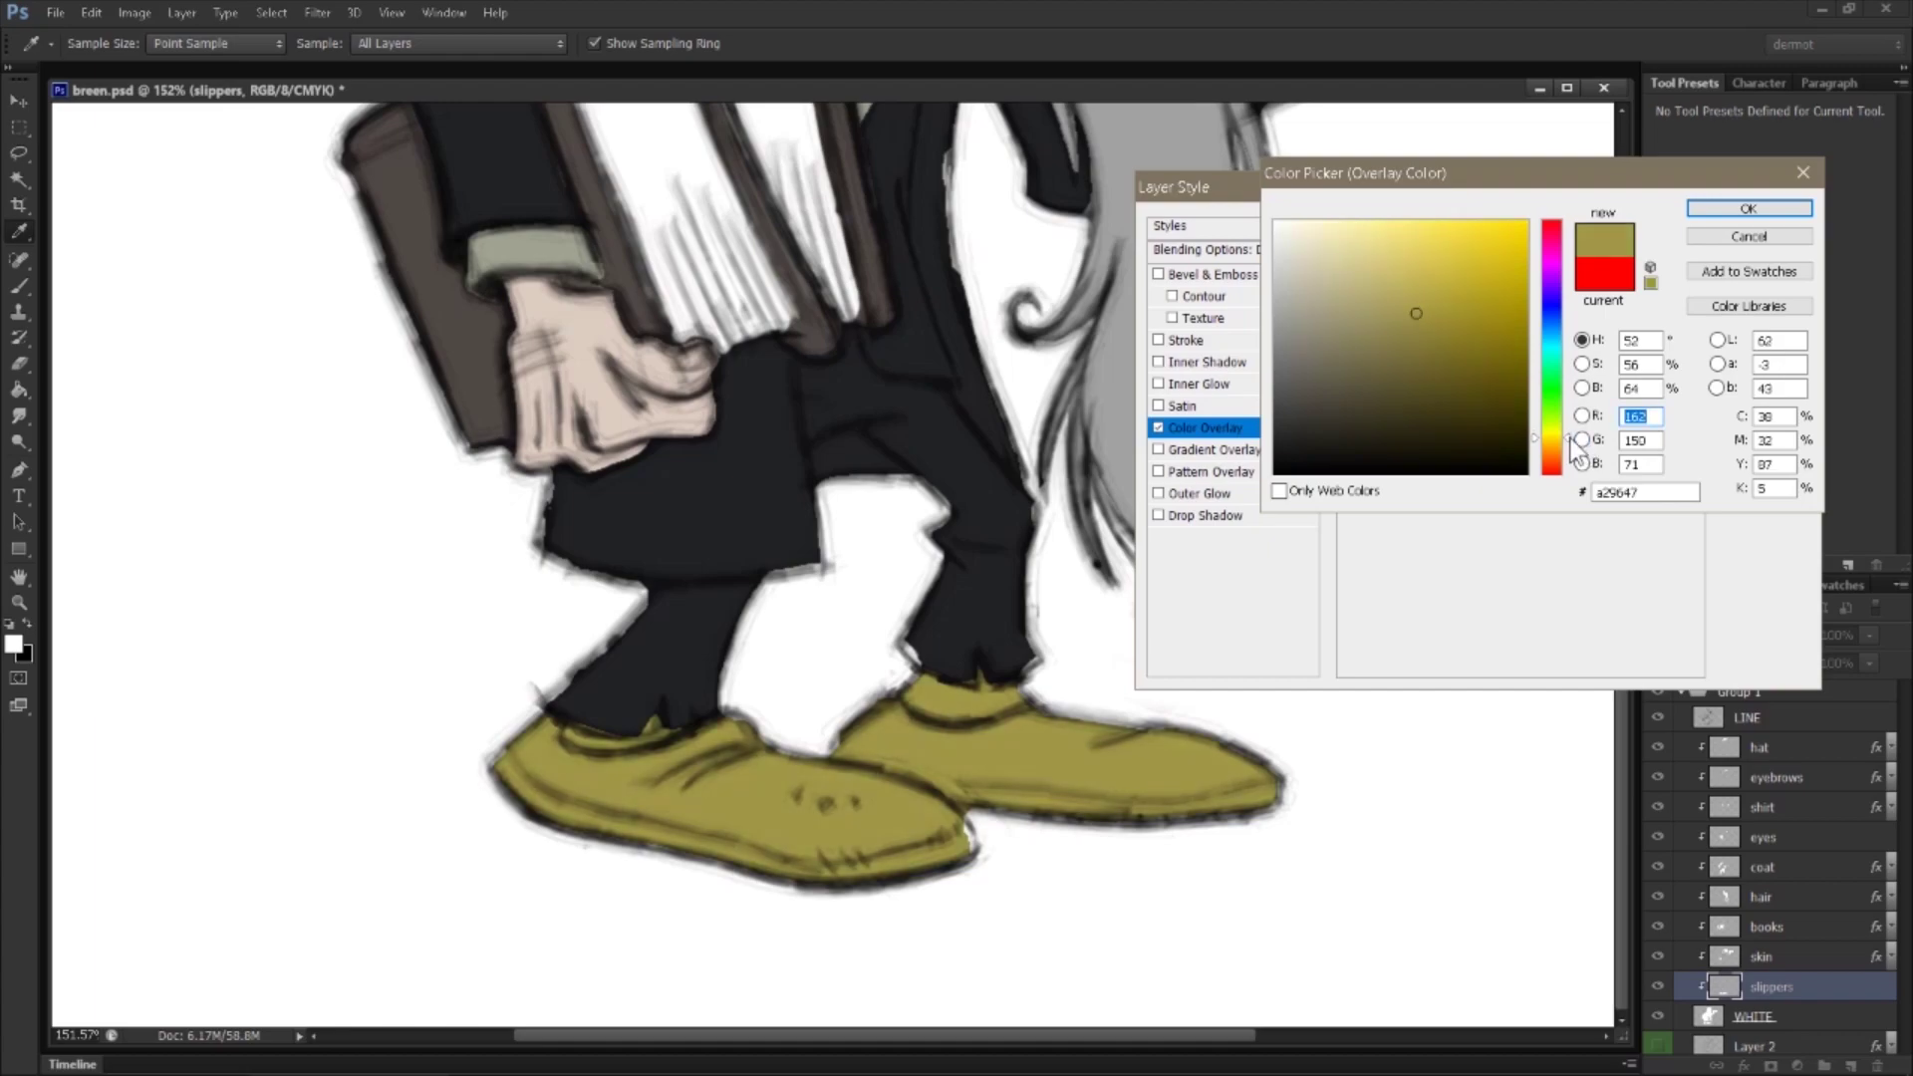
{"action": "left_click", "coordinate": [1734, 212]}
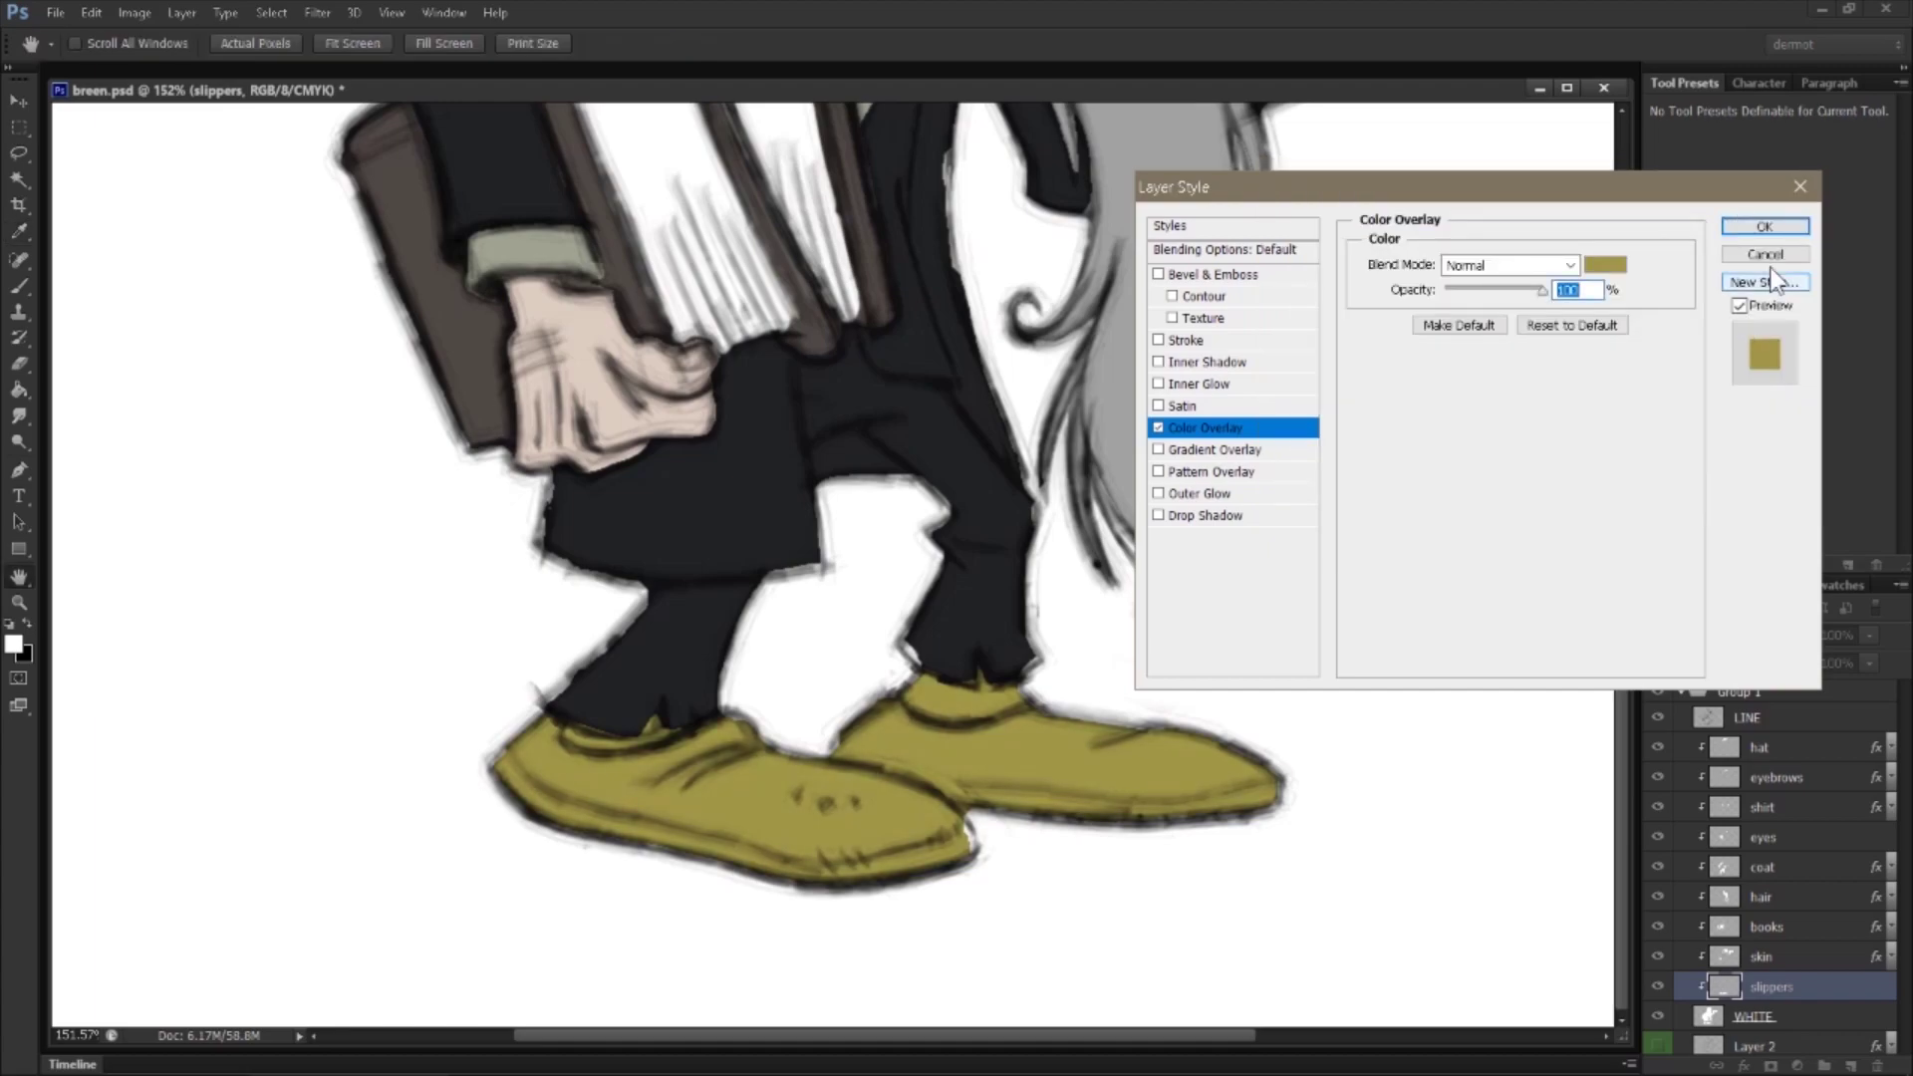
{"action": "left_click", "coordinate": [1754, 227]}
Step: Collapse the slippers layer's effects, lasso the sock areas at both ankles and cut them from that layer
{"action": "key", "text": "z"}
{"action": "left_click_drag", "start_coordinate": [1144, 628], "coordinate": [1007, 730]}
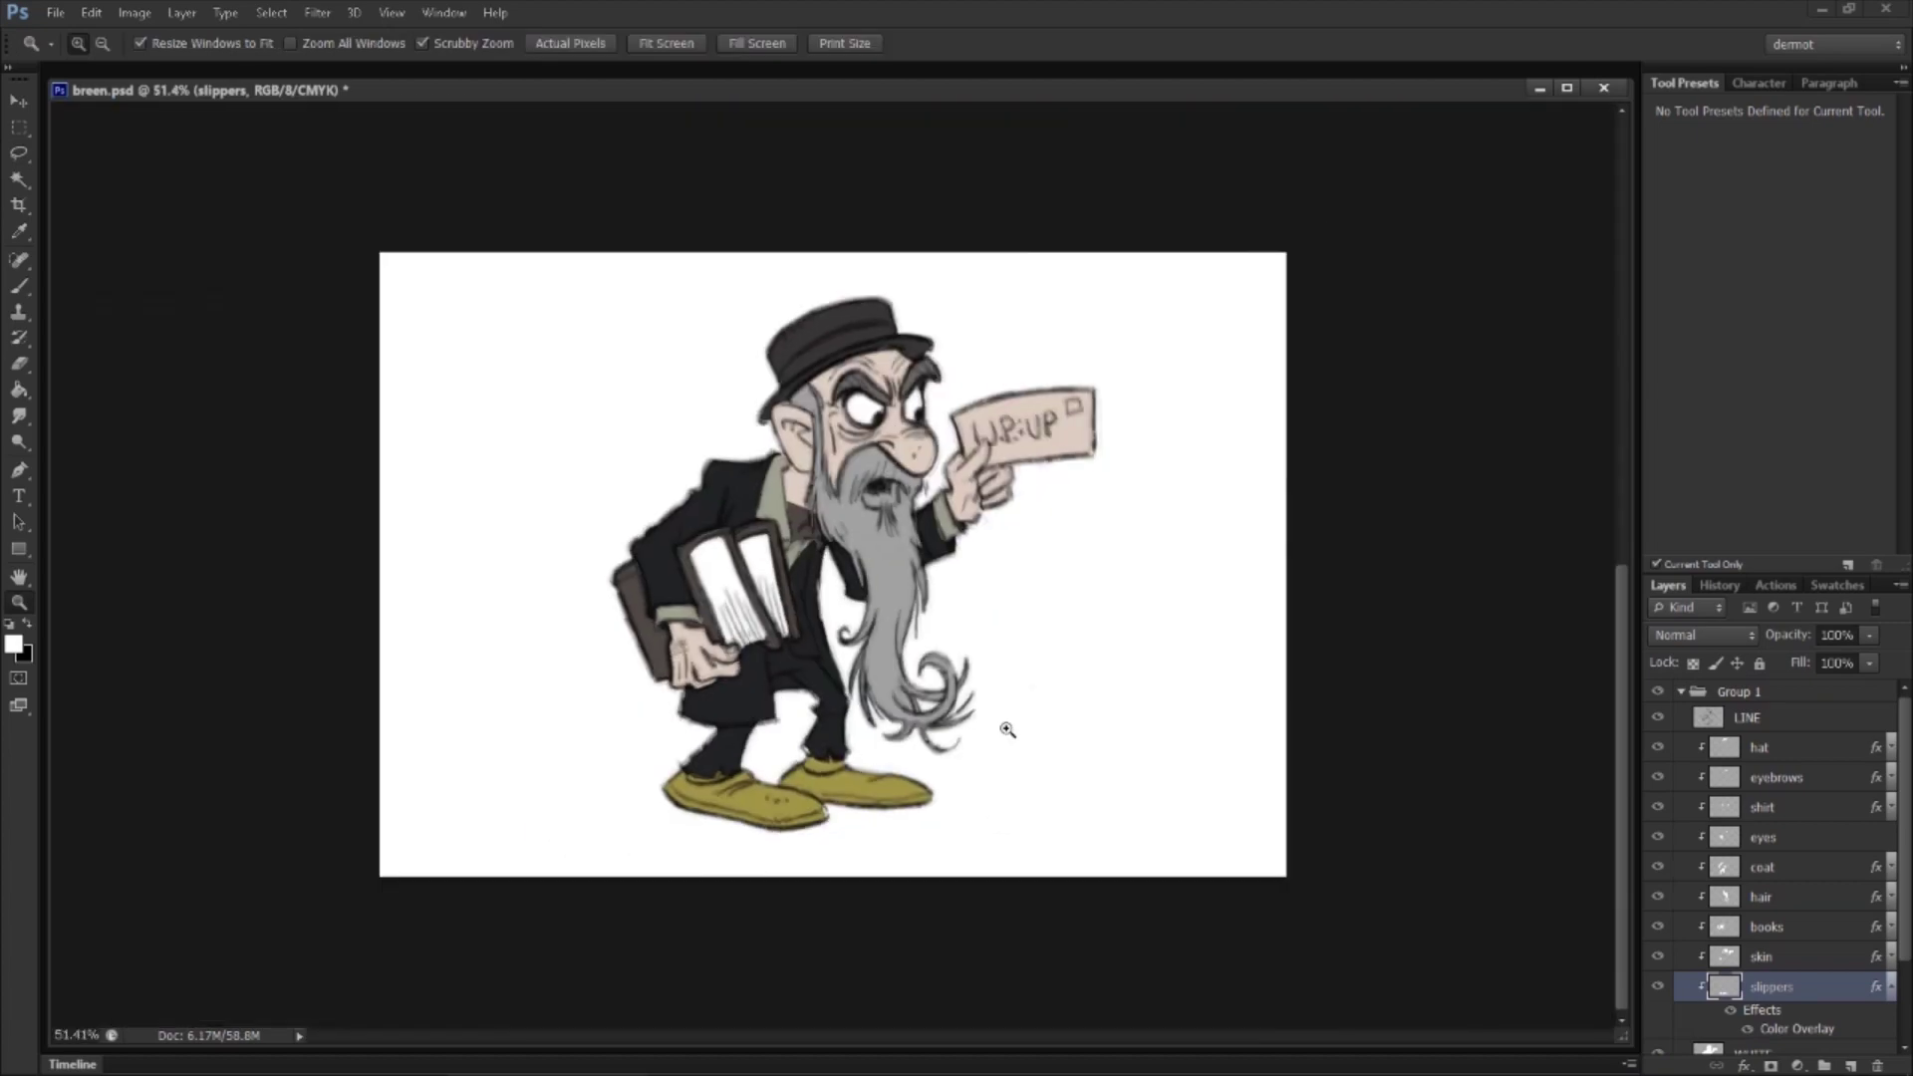
{"action": "left_click_drag", "start_coordinate": [787, 782], "coordinate": [832, 623]}
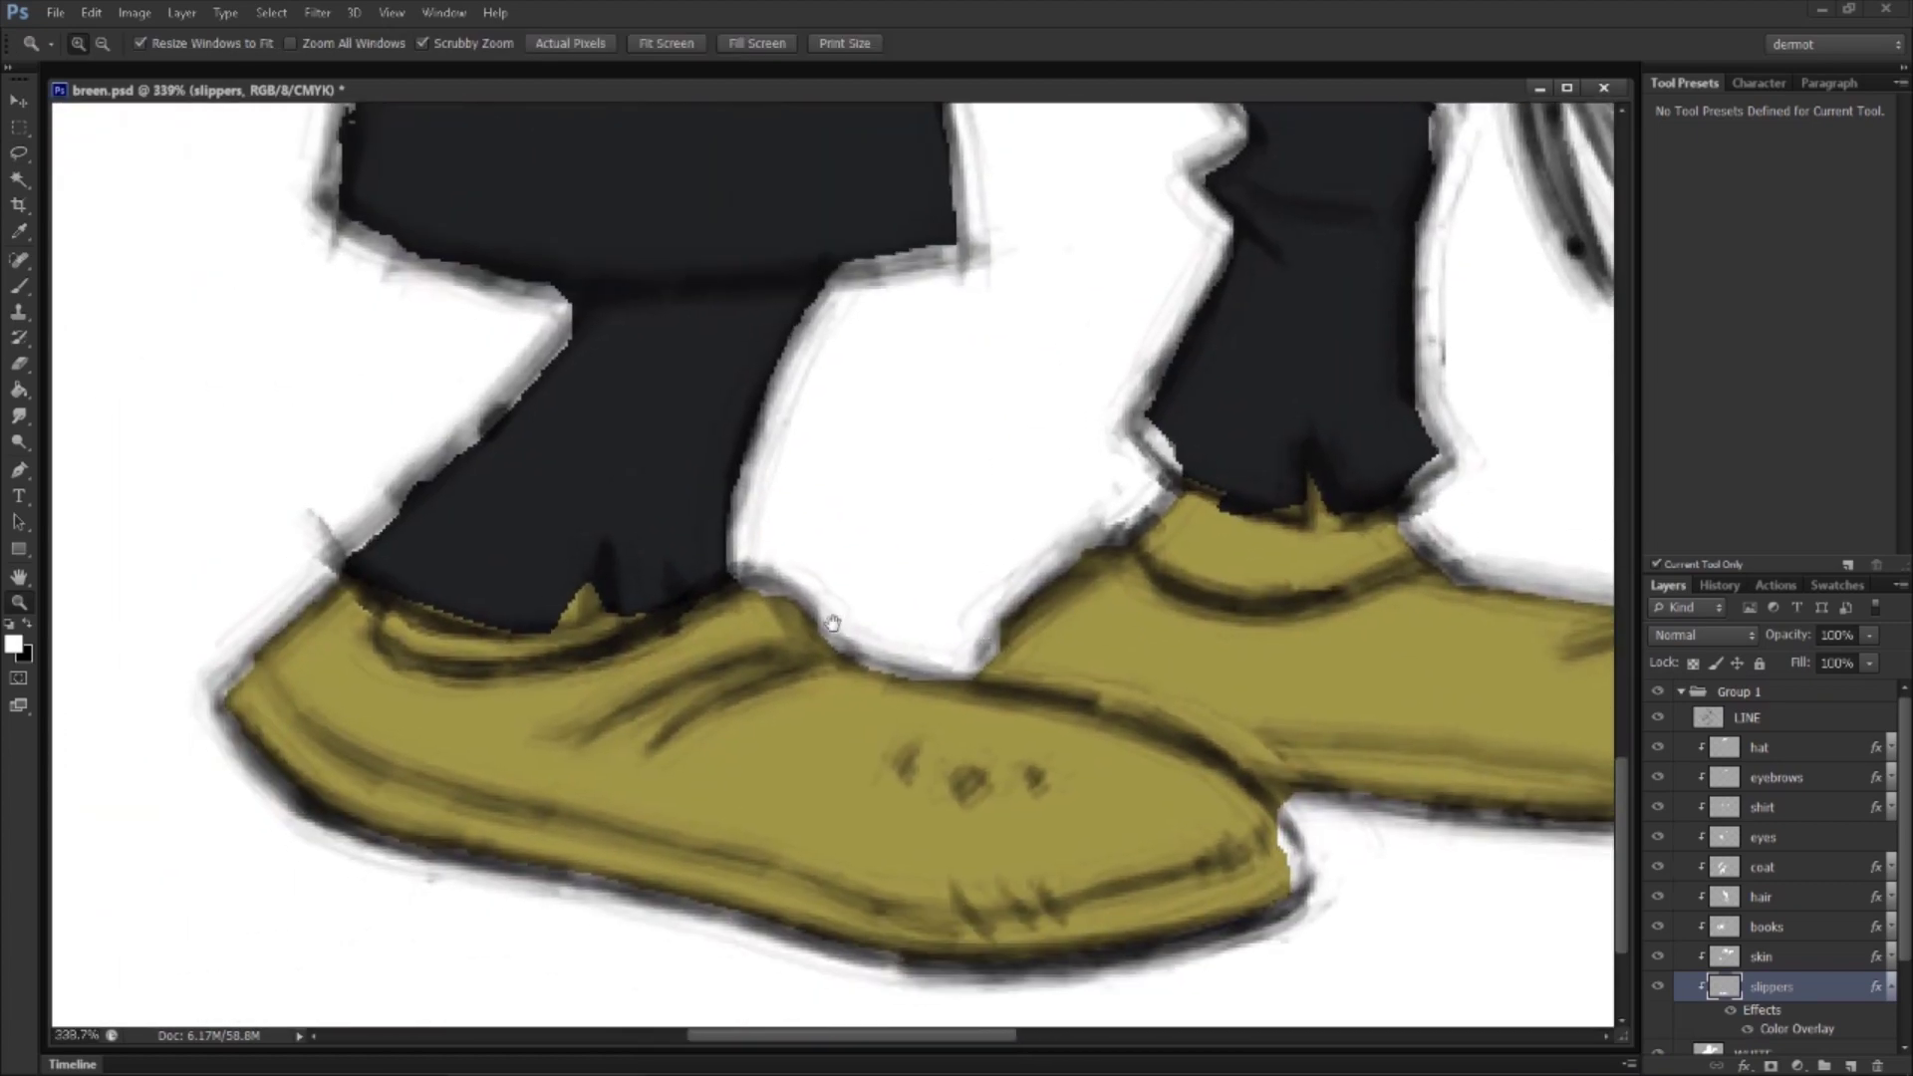
{"action": "left_click", "coordinate": [18, 153]}
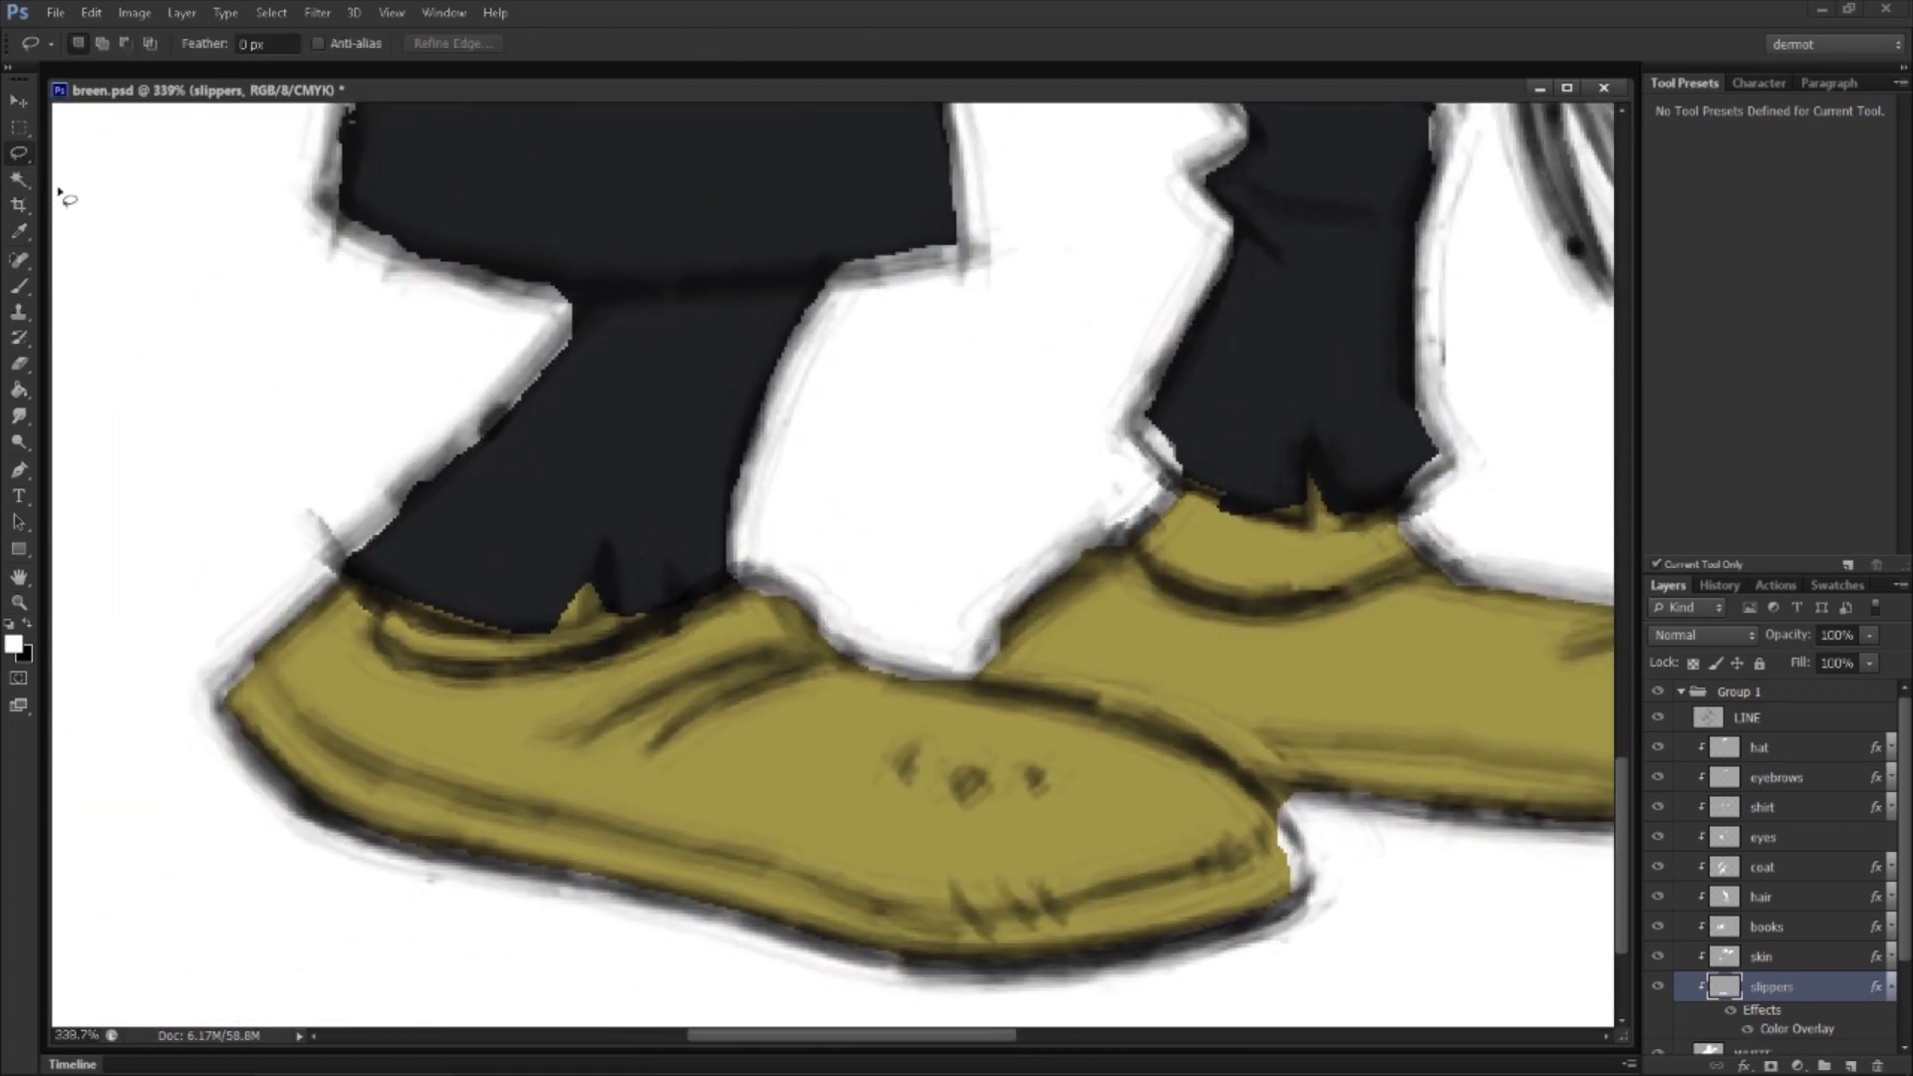
{"action": "left_click", "coordinate": [1892, 987]}
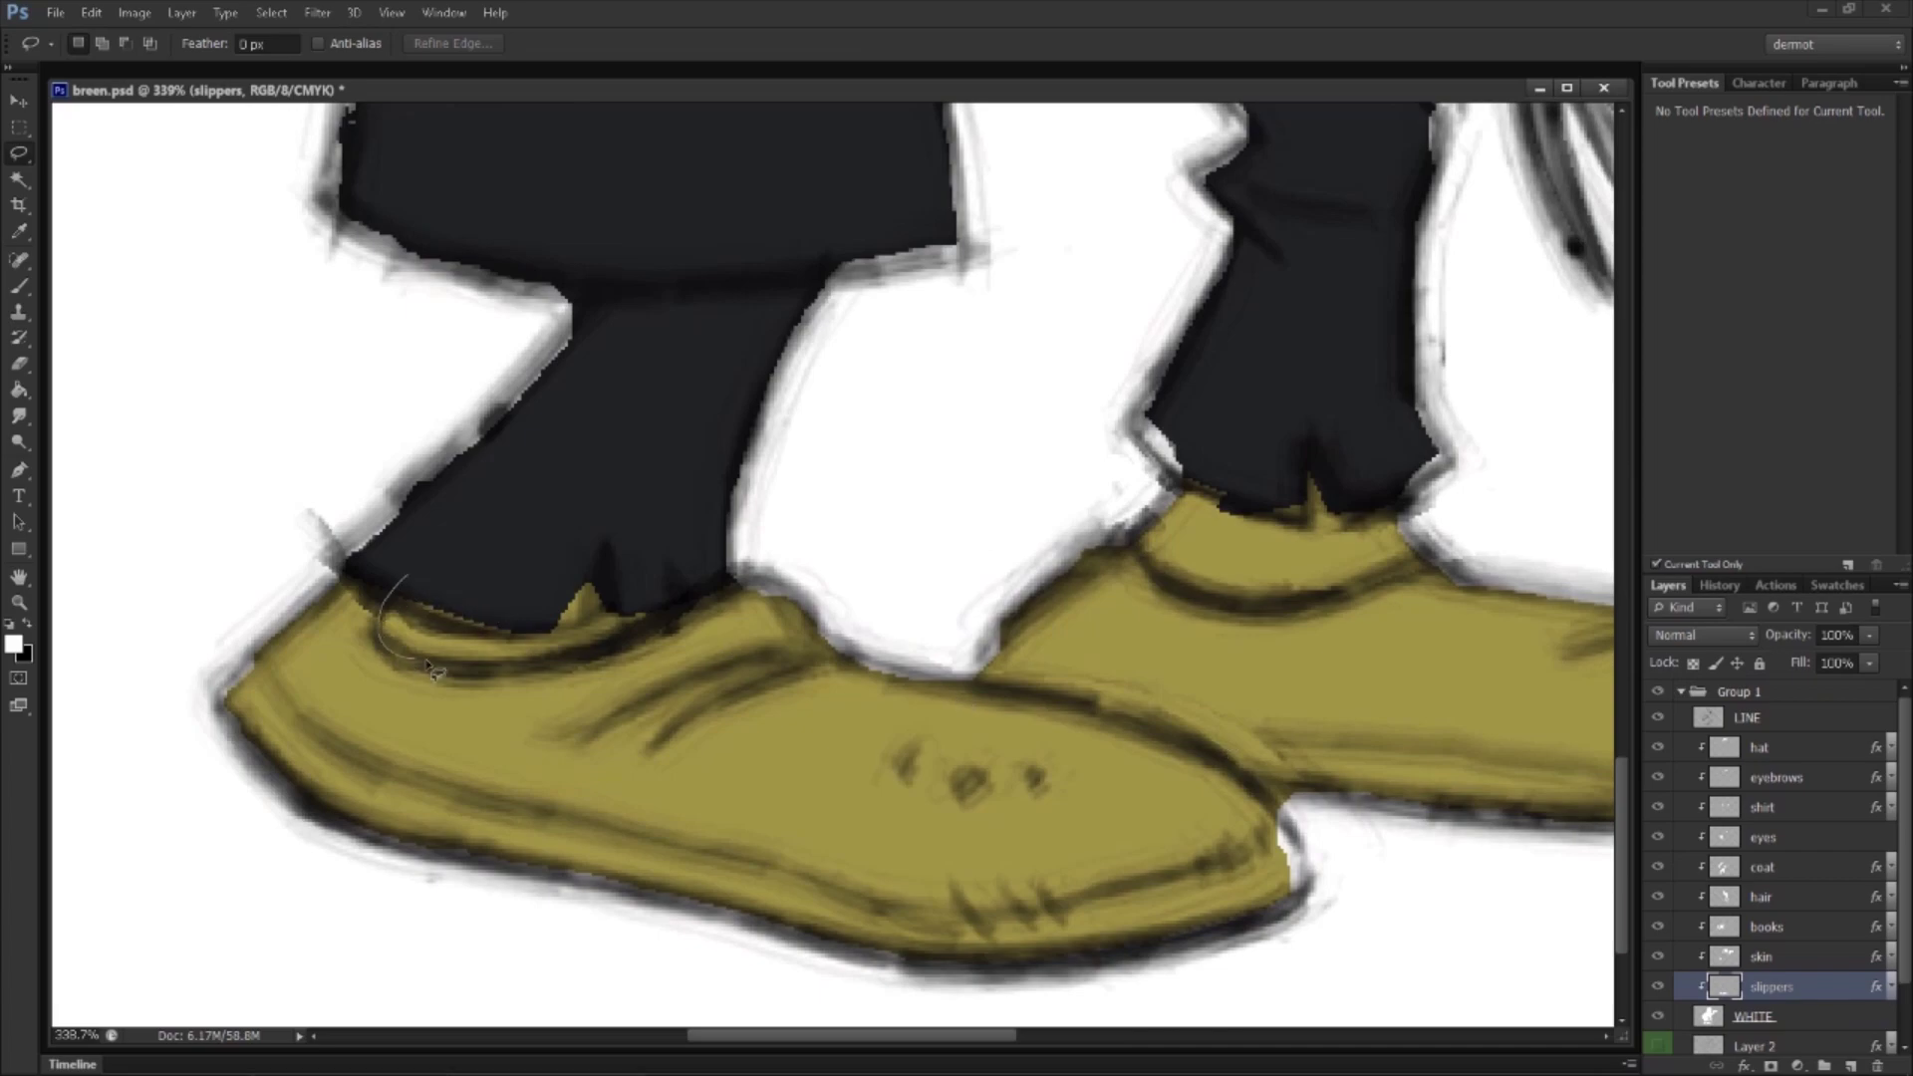
{"action": "left_click_drag", "start_coordinate": [697, 586], "coordinate": [388, 550]}
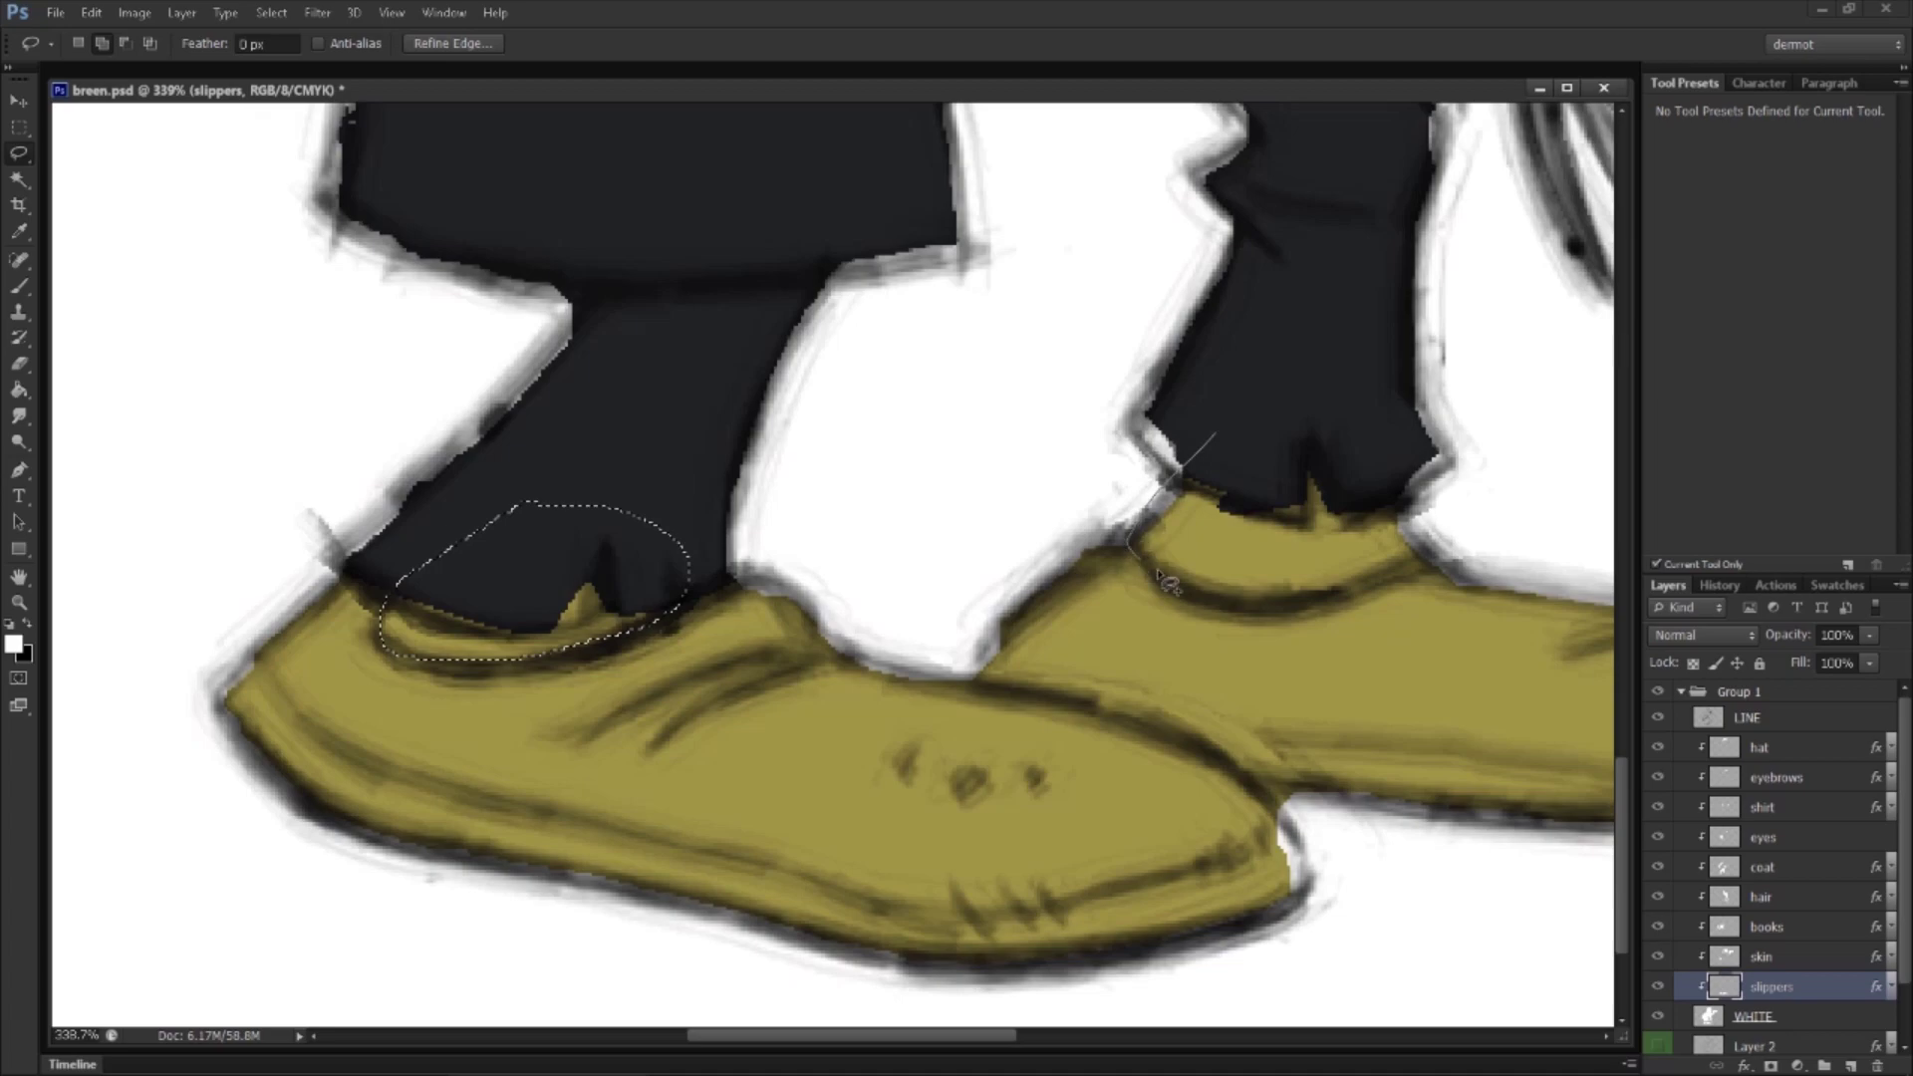
{"action": "left_click_drag", "start_coordinate": [1338, 353], "coordinate": [1325, 342]}
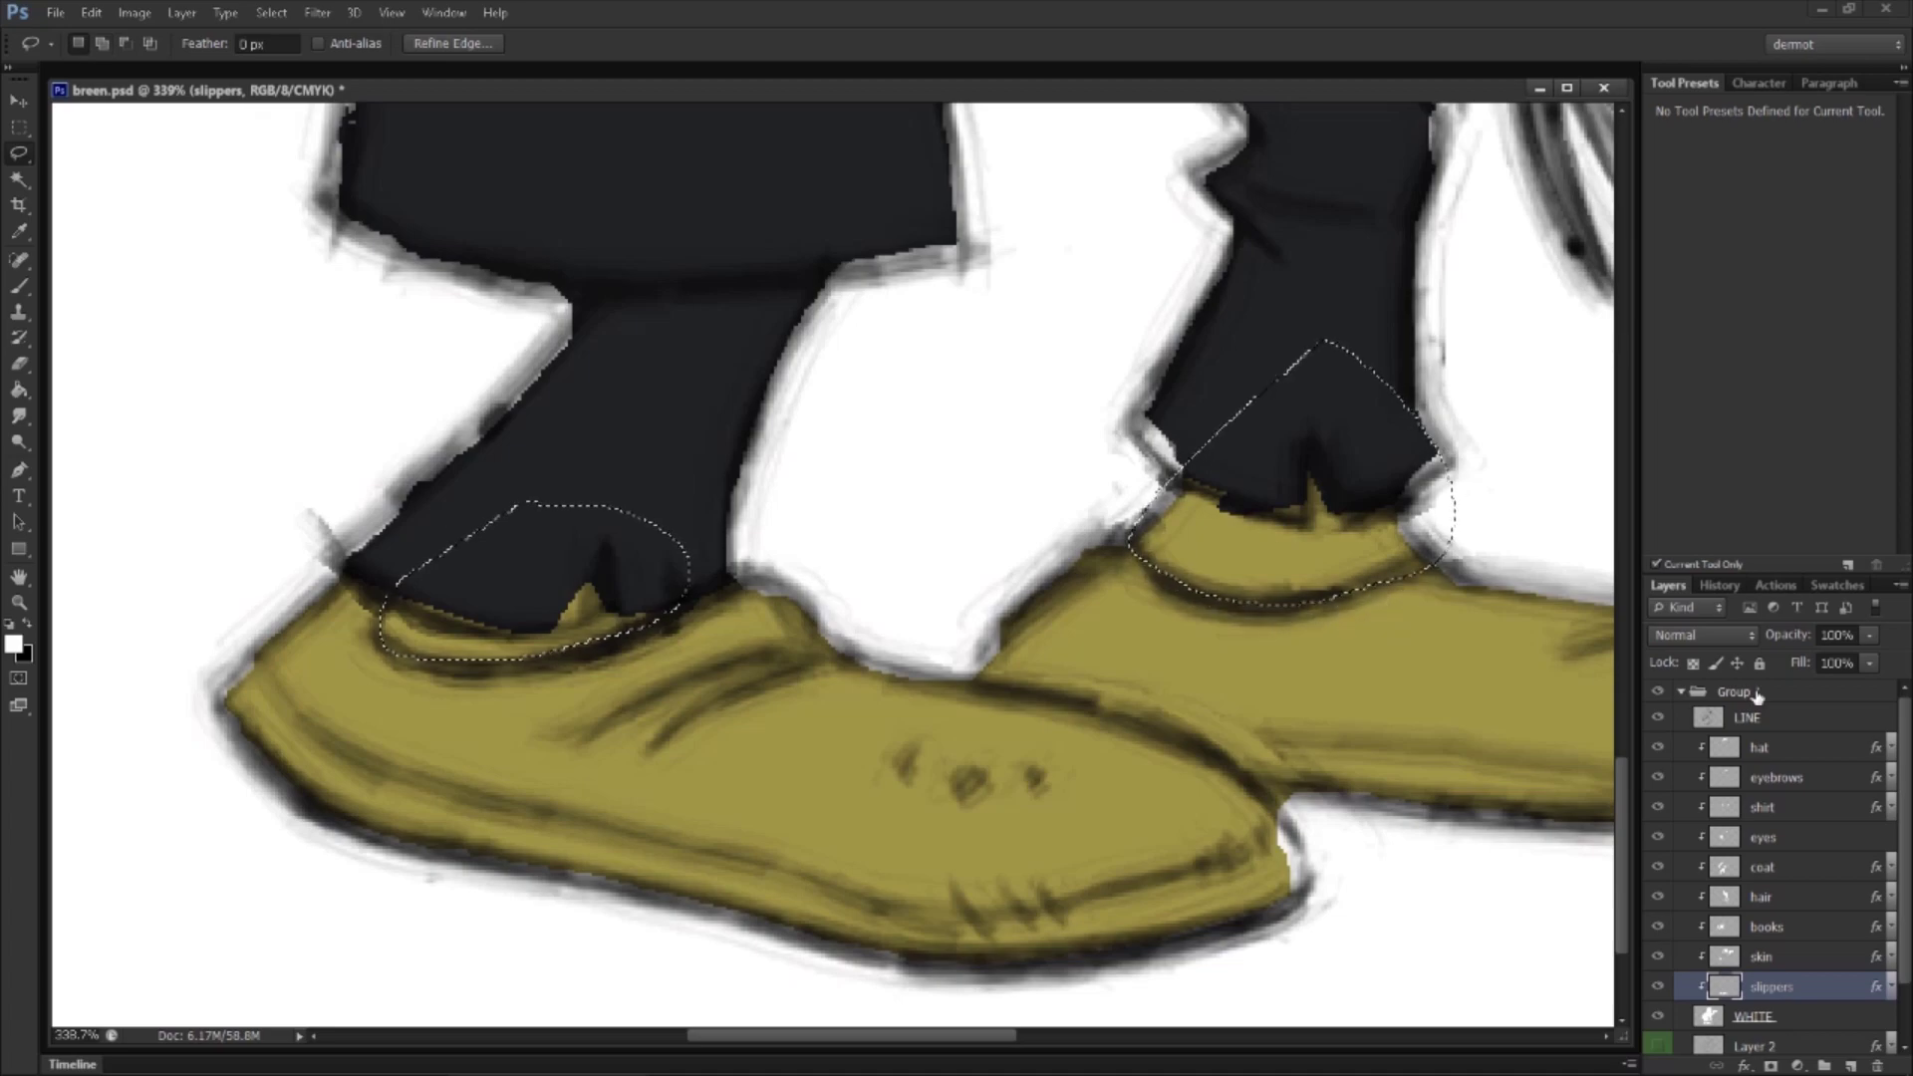
{"action": "key", "text": "Delete"}
{"action": "key", "text": "ctrl+d"}
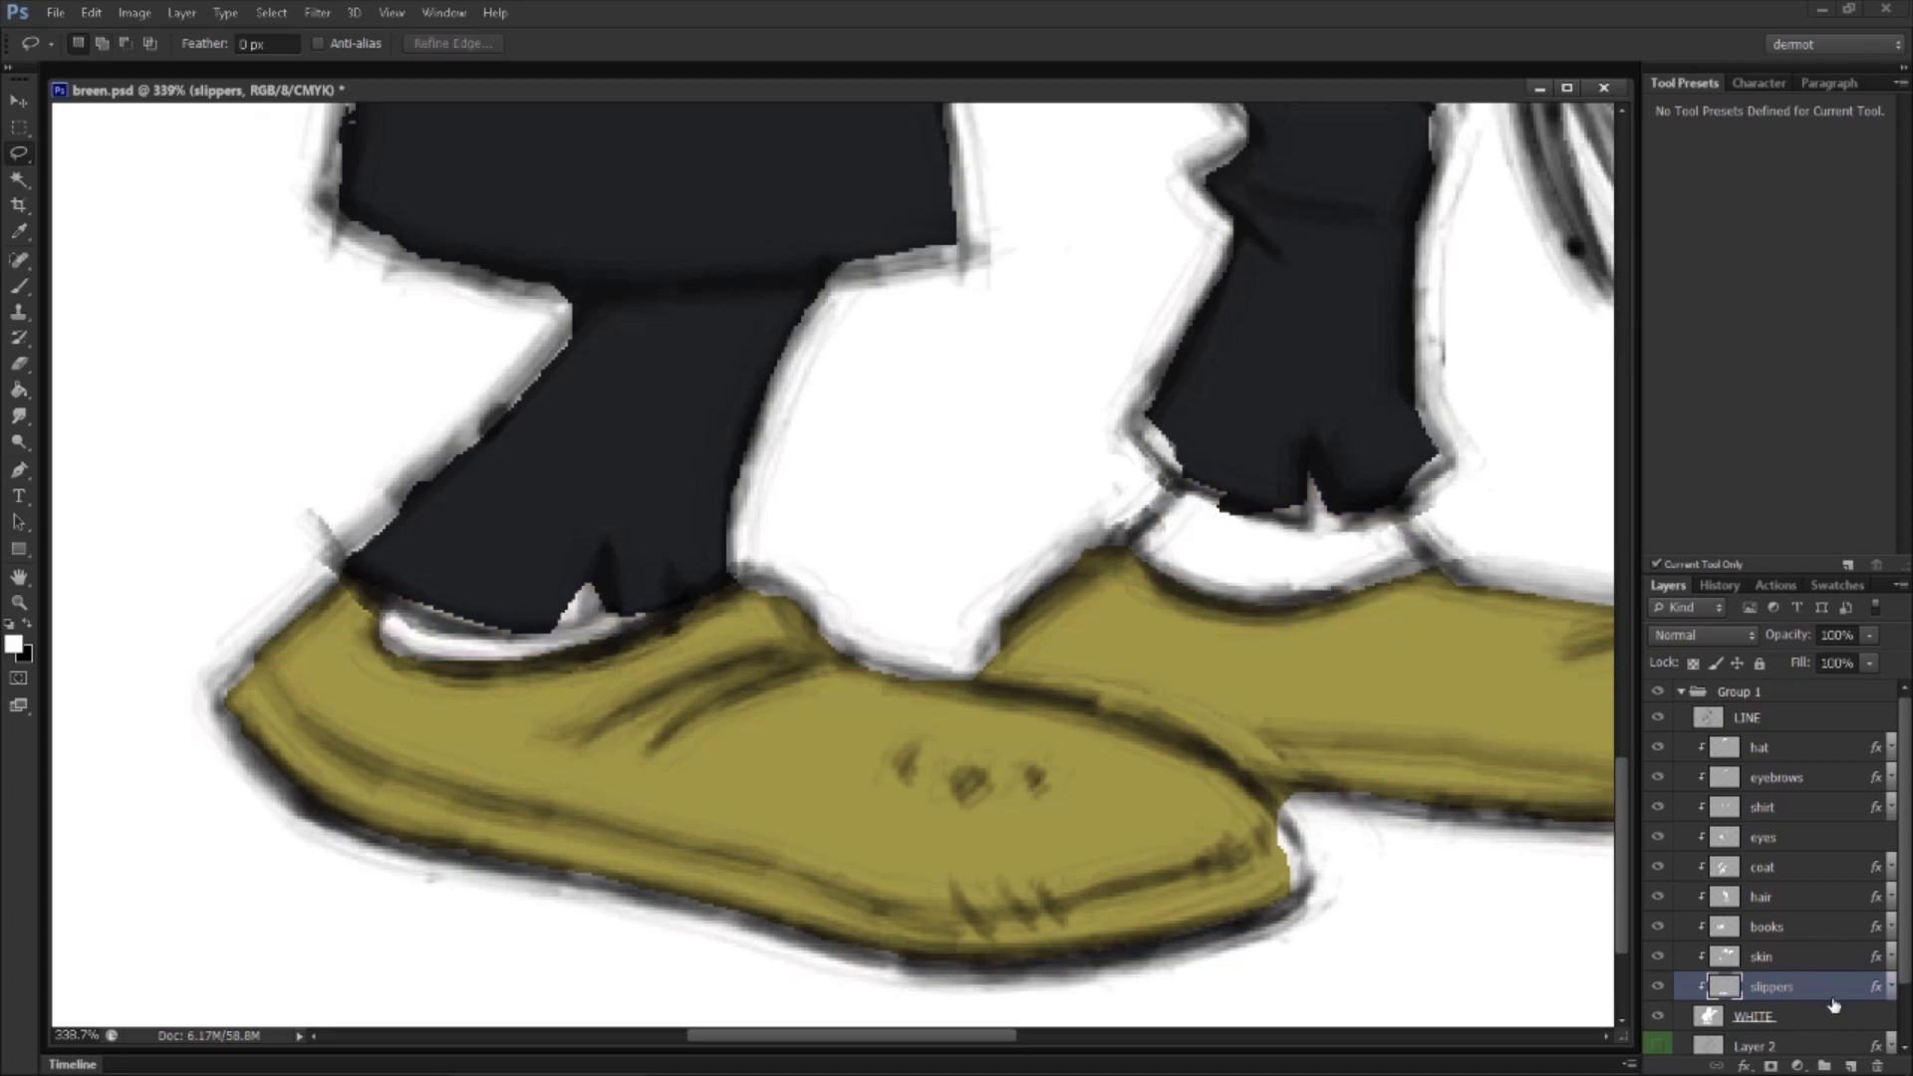
Step: Place the cut sock areas on a new clipped layer above slippers and name it socks
{"action": "key", "text": "ctrl+shift+alt+n"}
{"action": "double_click", "coordinate": [1770, 988]}
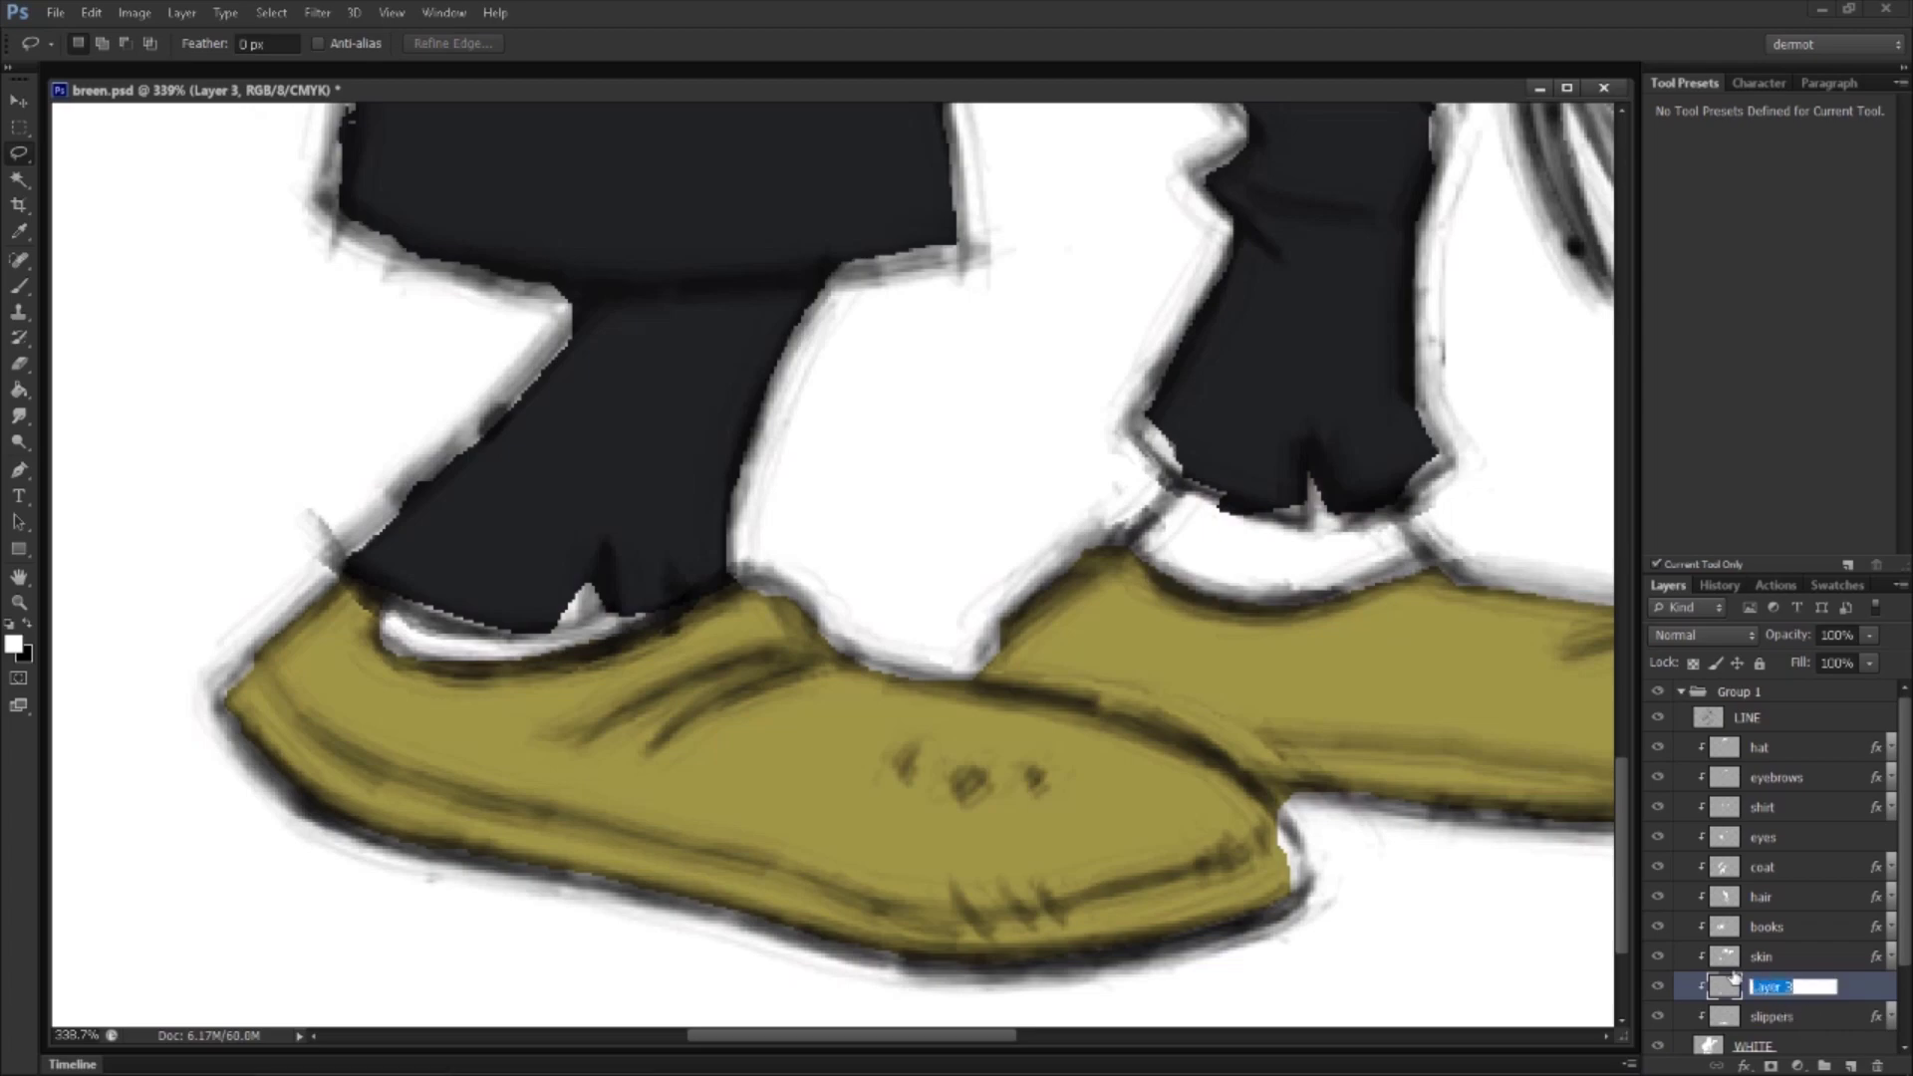
{"action": "key", "text": "Return"}
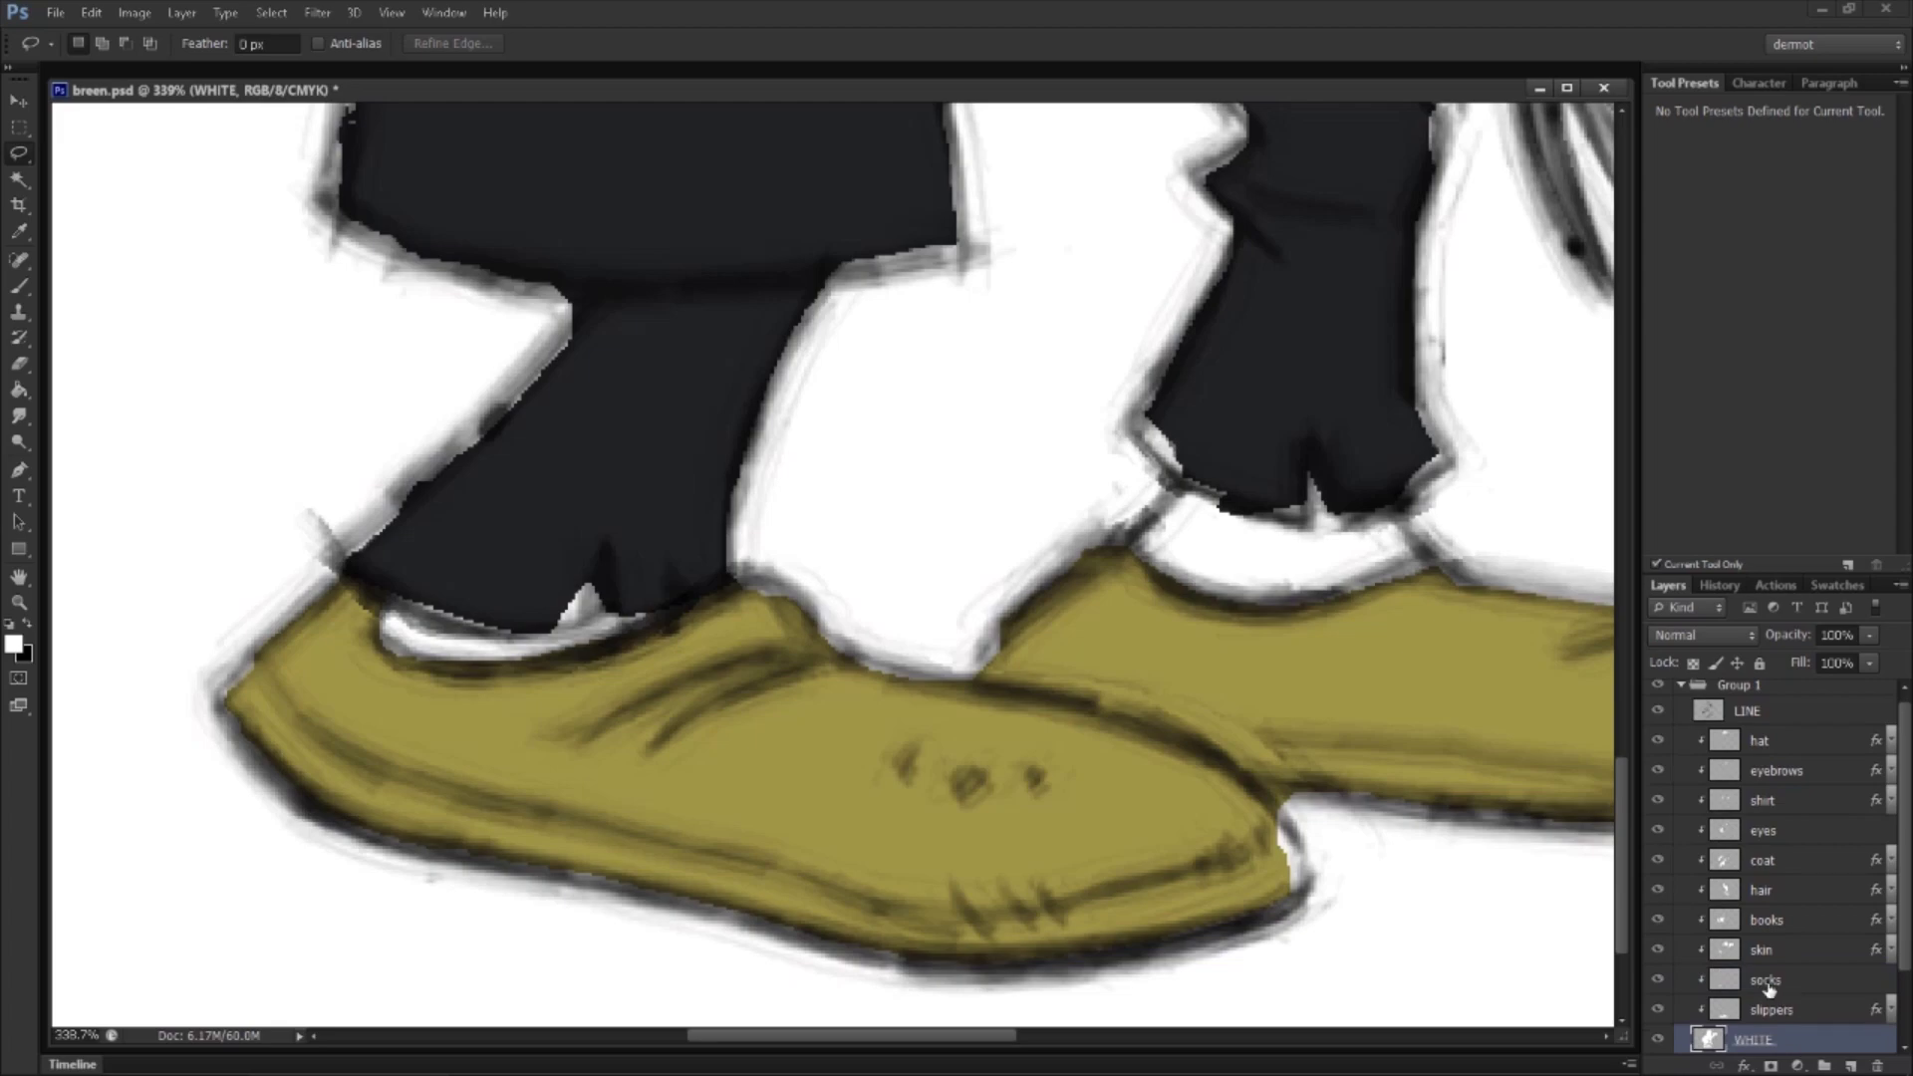
Step: Give the socks layer a dark greyish-mauve Color Overlay, apply the layer style and collapse the layer's effects
{"action": "right_click", "coordinate": [1769, 984]}
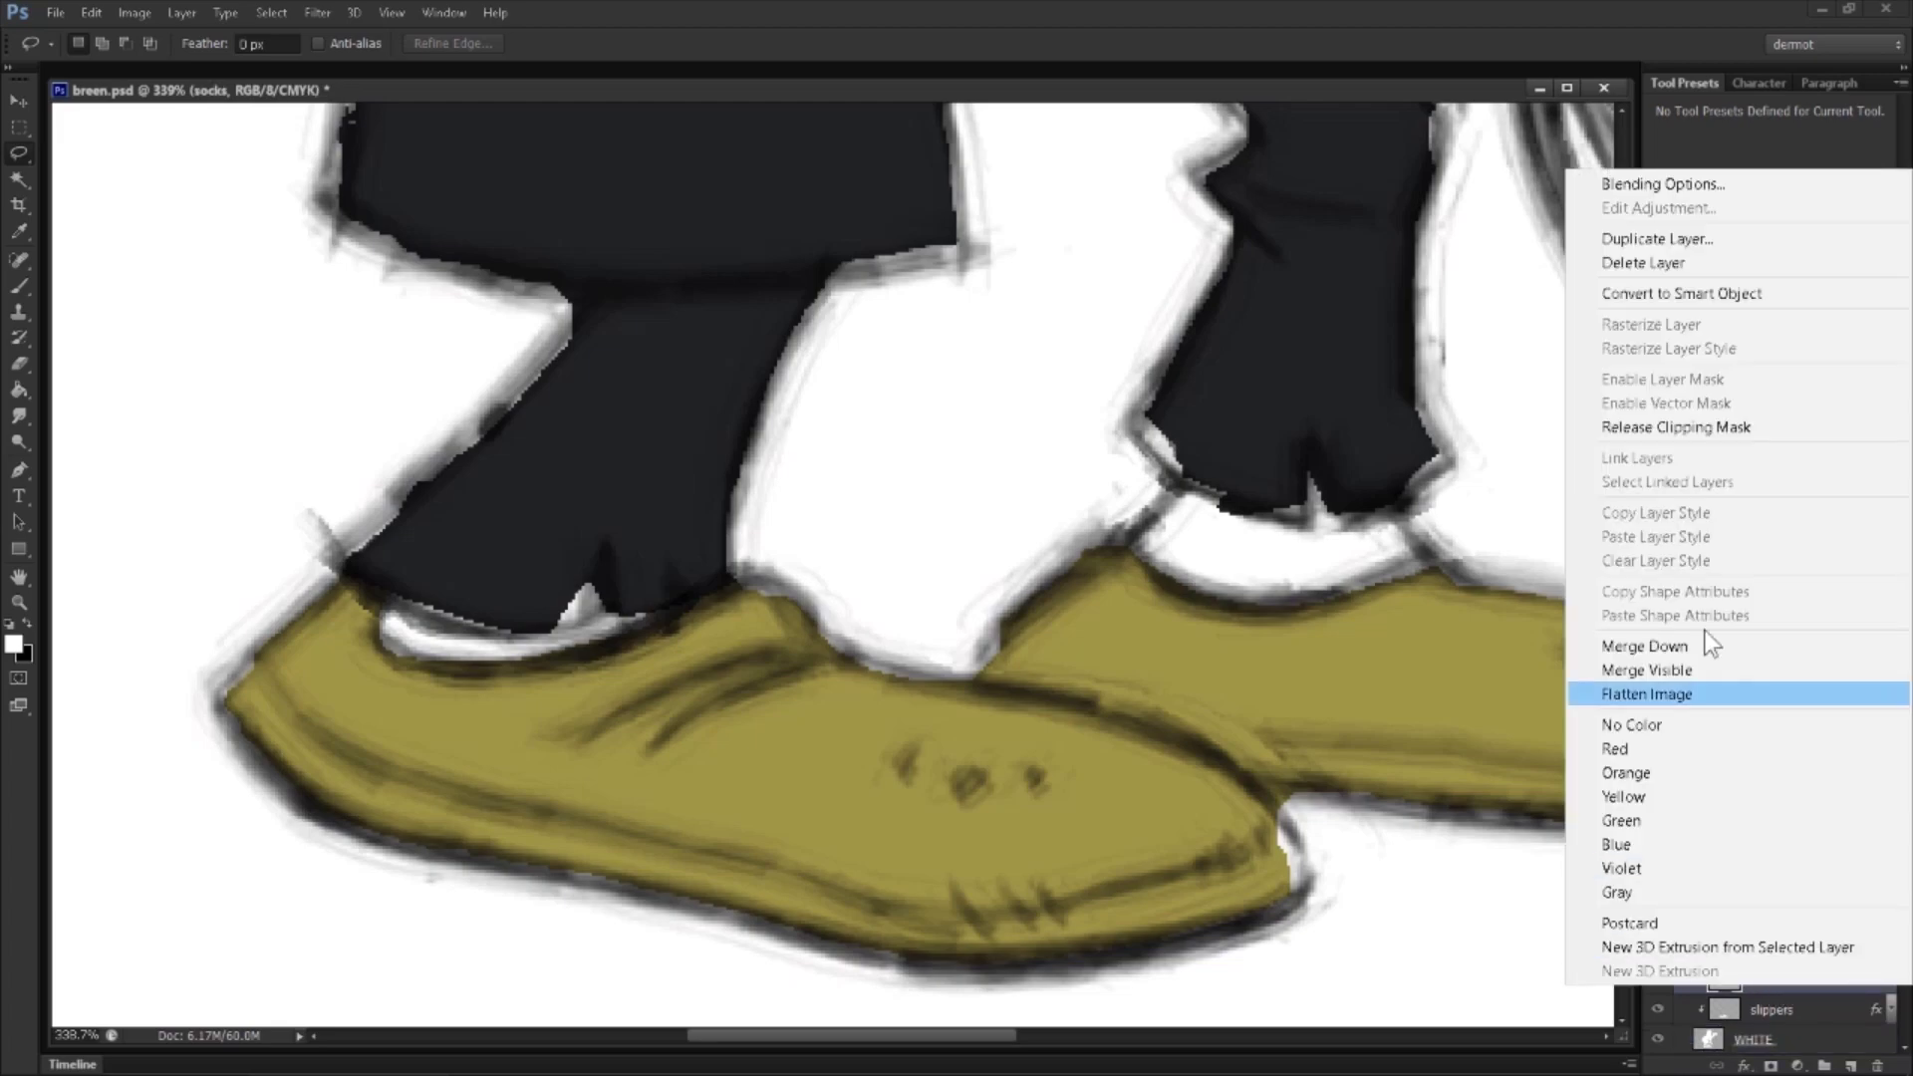
{"action": "left_click", "coordinate": [1678, 184]}
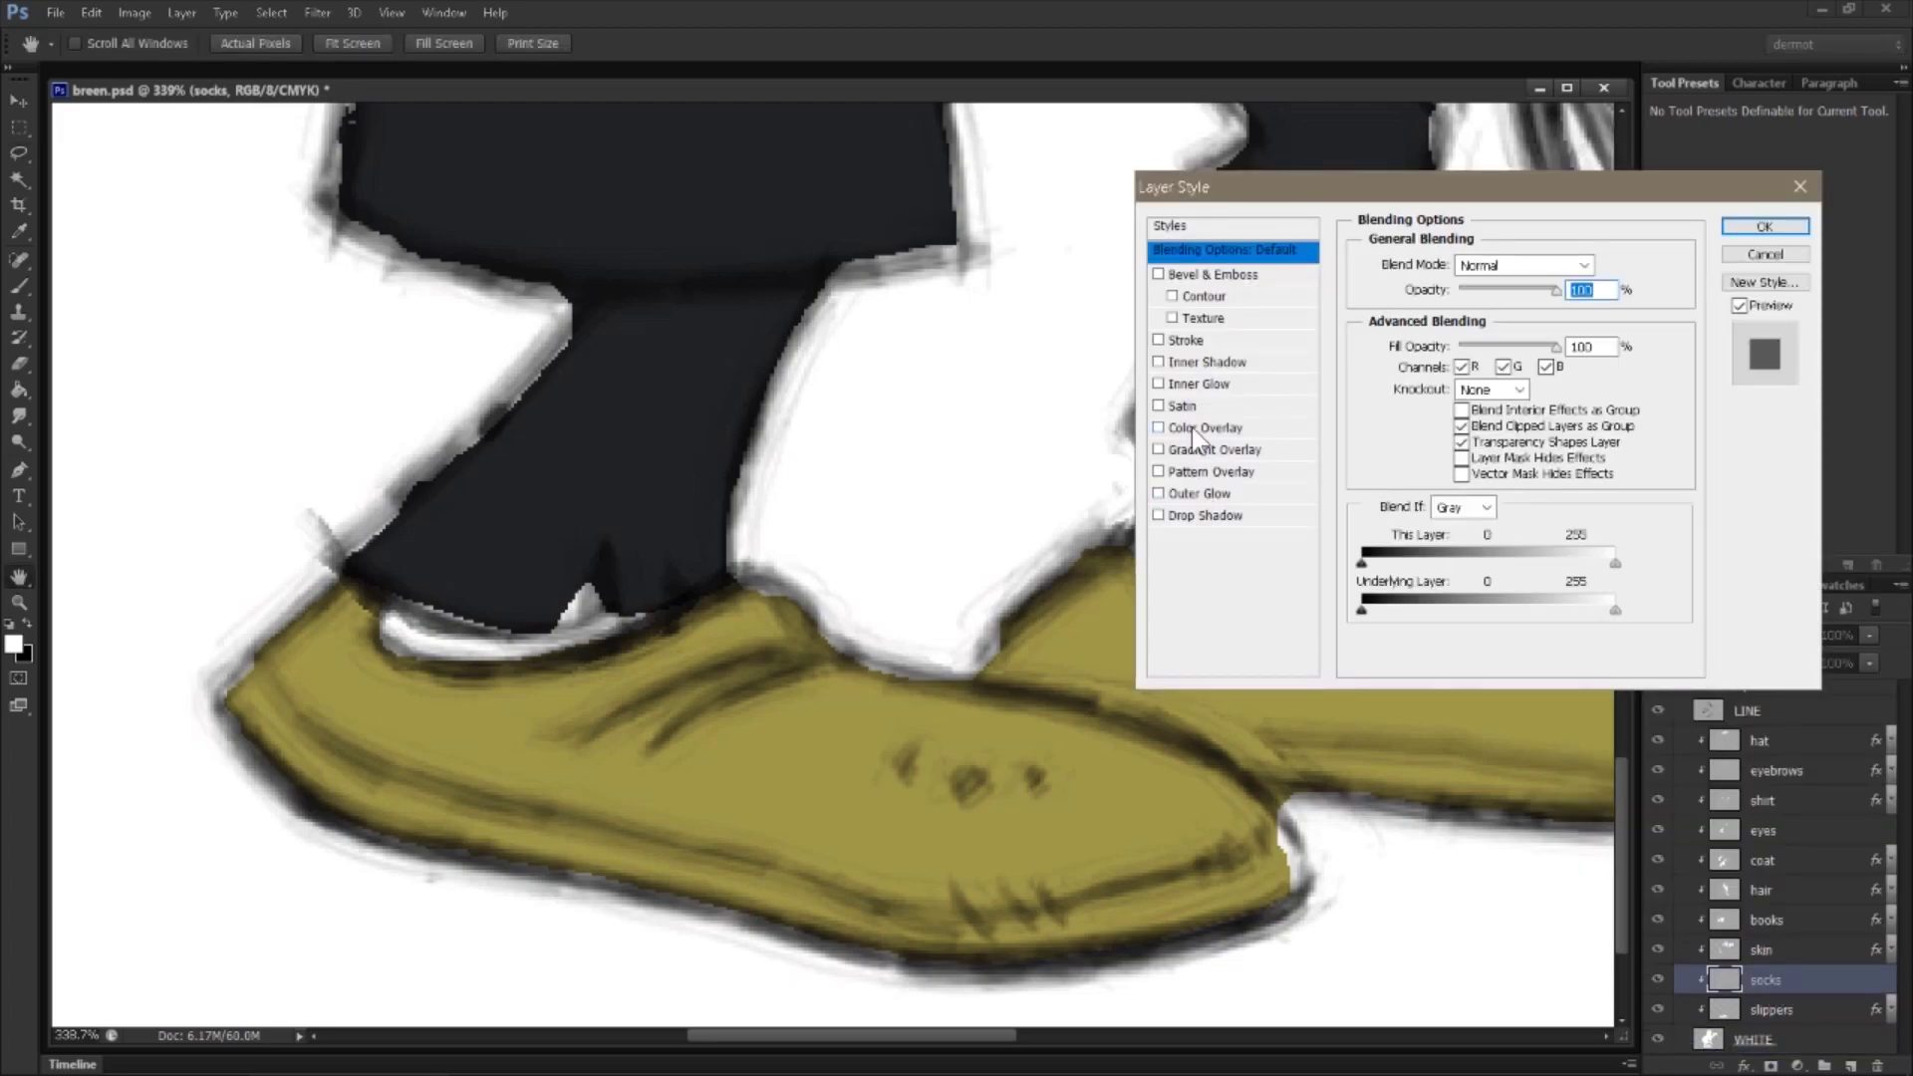
{"action": "left_click", "coordinate": [1205, 427]}
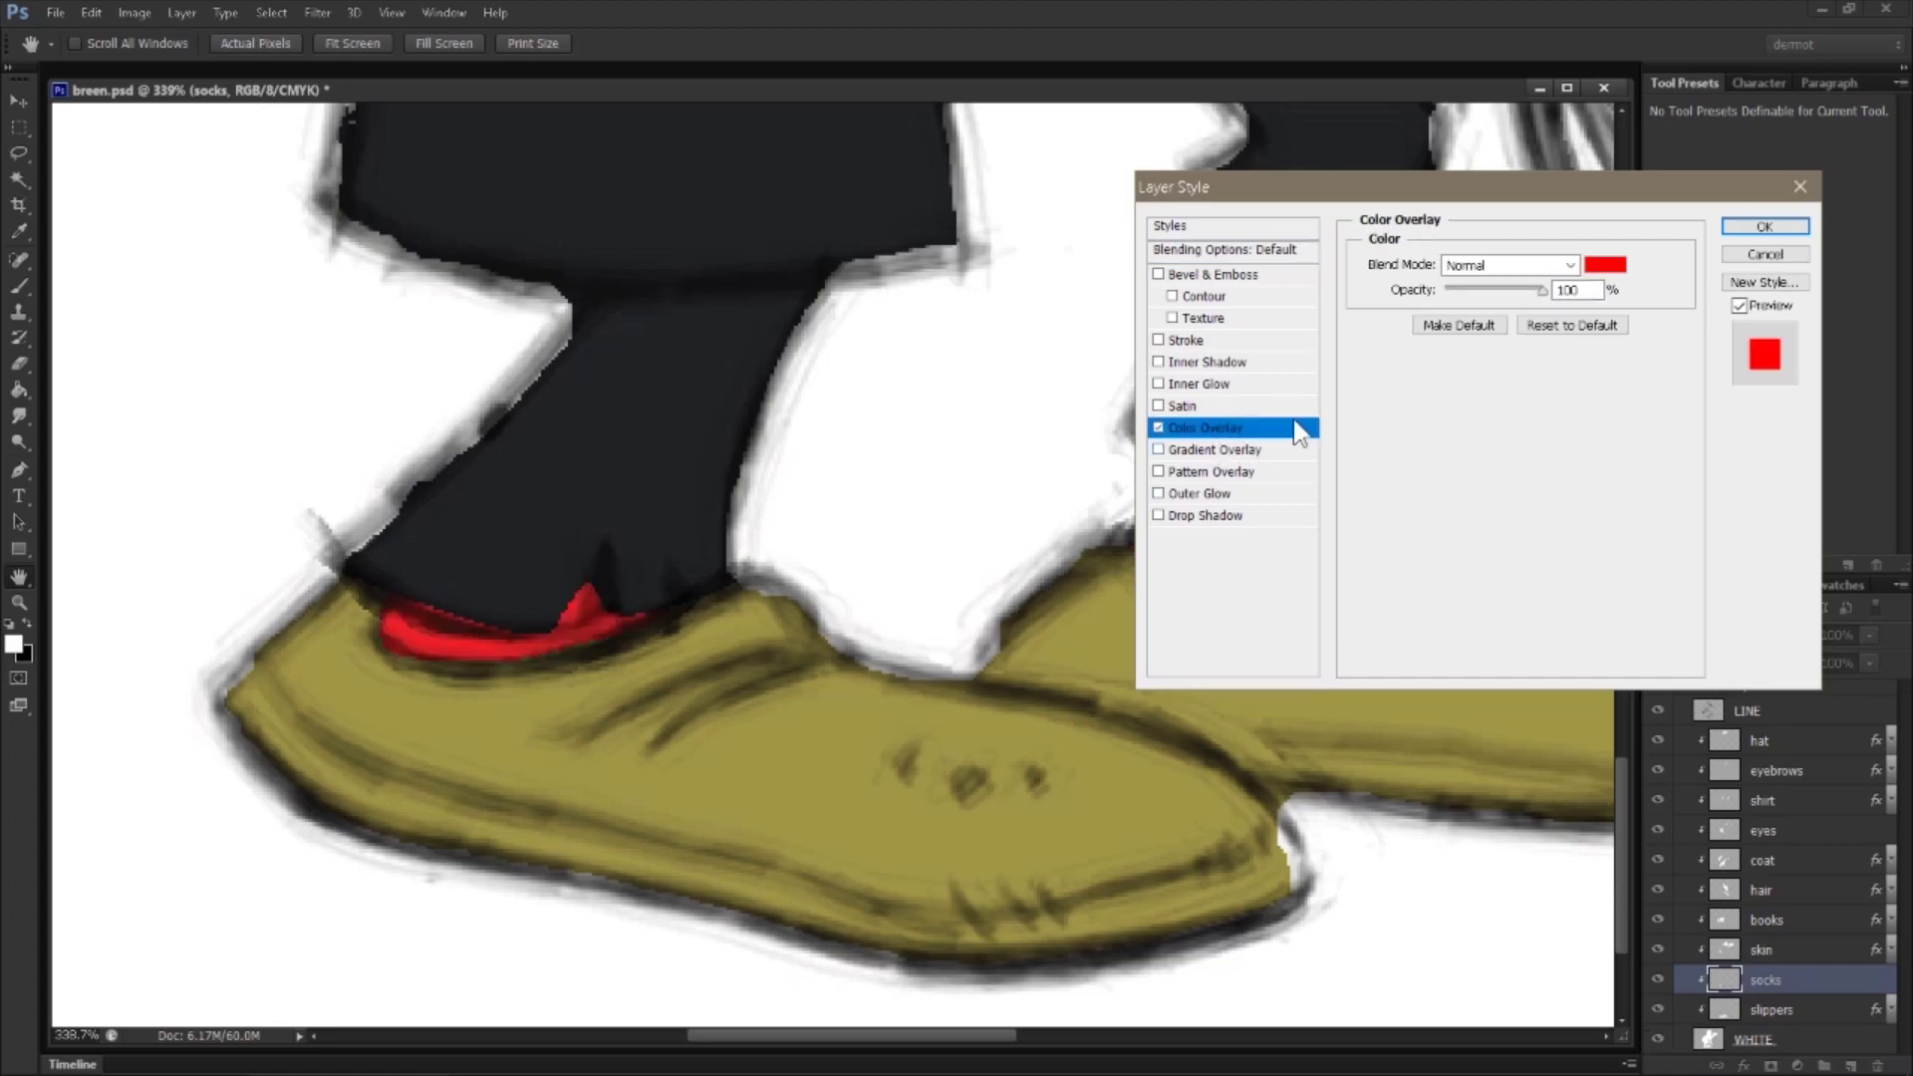
{"action": "left_click", "coordinate": [1606, 264]}
{"action": "left_click_drag", "start_coordinate": [1301, 389], "coordinate": [1305, 374]}
{"action": "left_click", "coordinate": [1749, 211]}
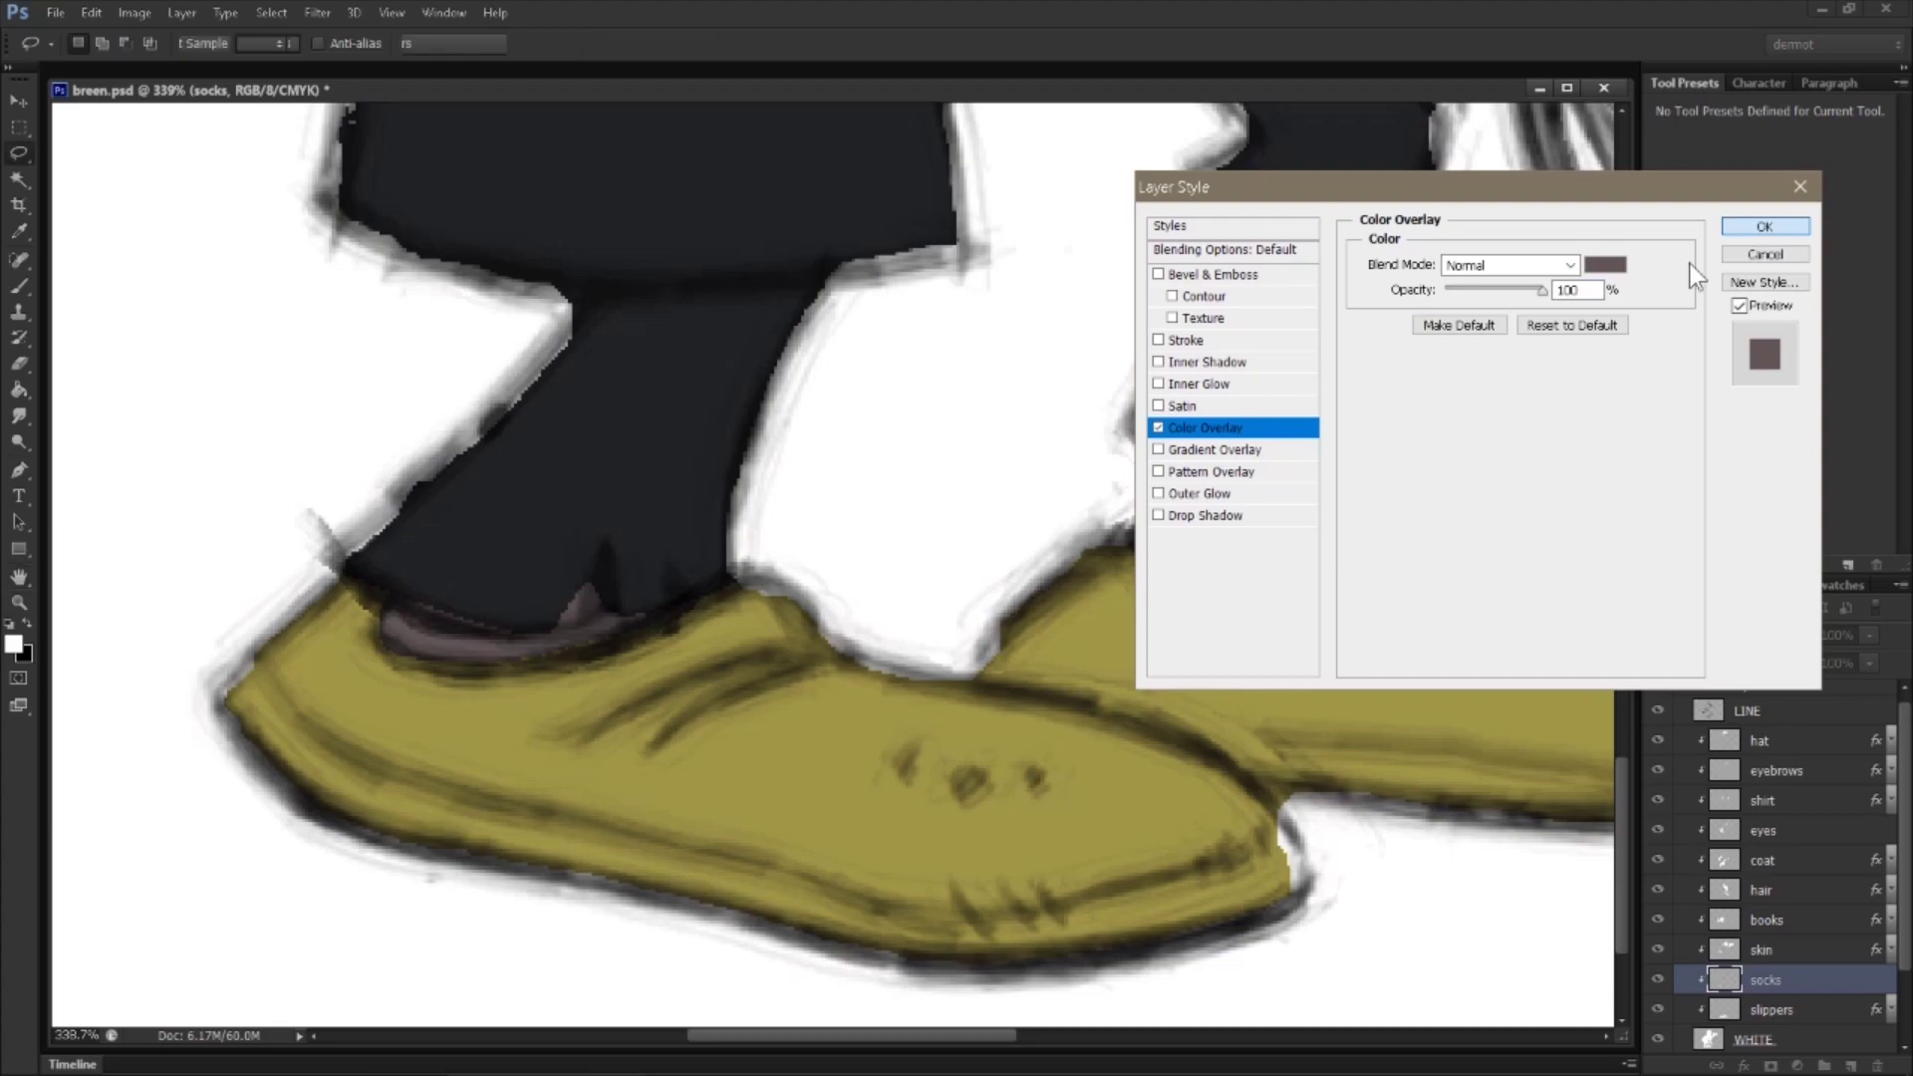
{"action": "key", "text": "Return"}
{"action": "key", "text": "z"}
{"action": "left_click_drag", "start_coordinate": [1146, 518], "coordinate": [1050, 575]}
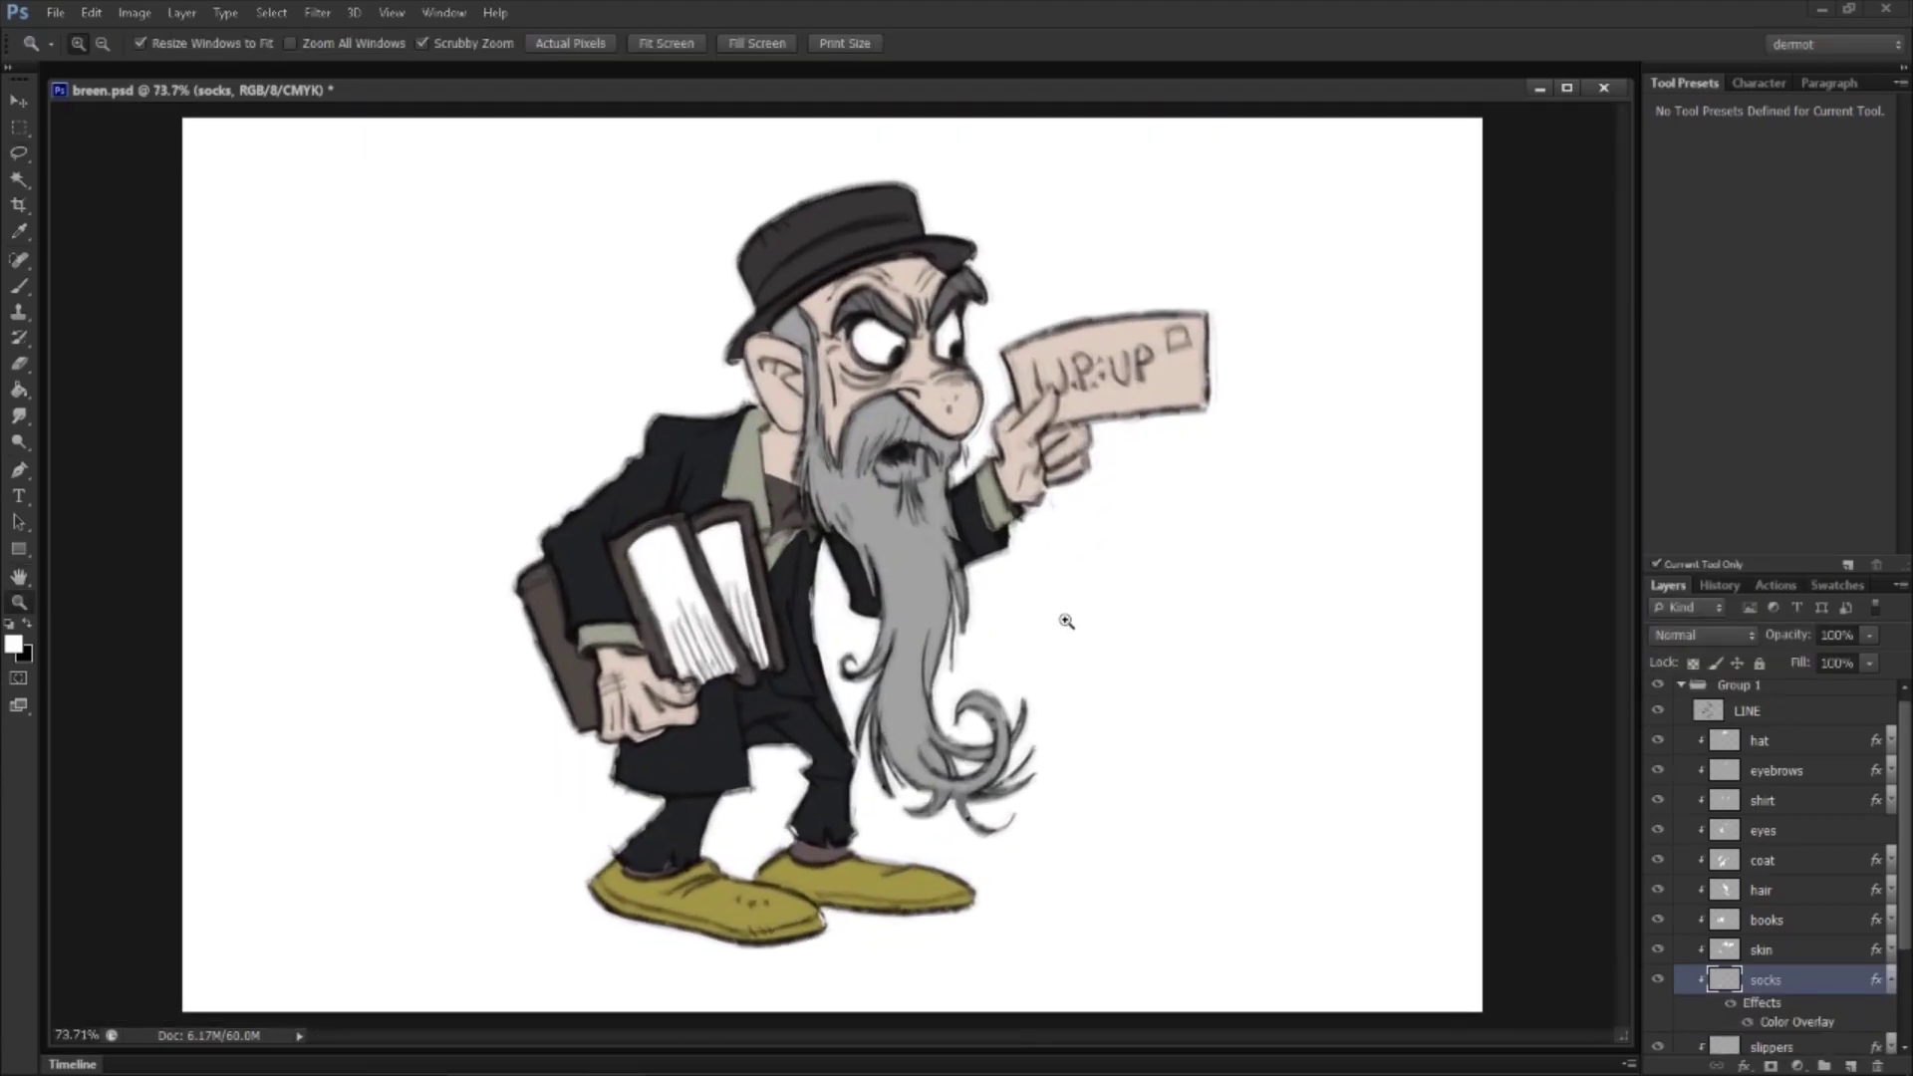
{"action": "left_click_drag", "start_coordinate": [674, 827], "coordinate": [598, 842]}
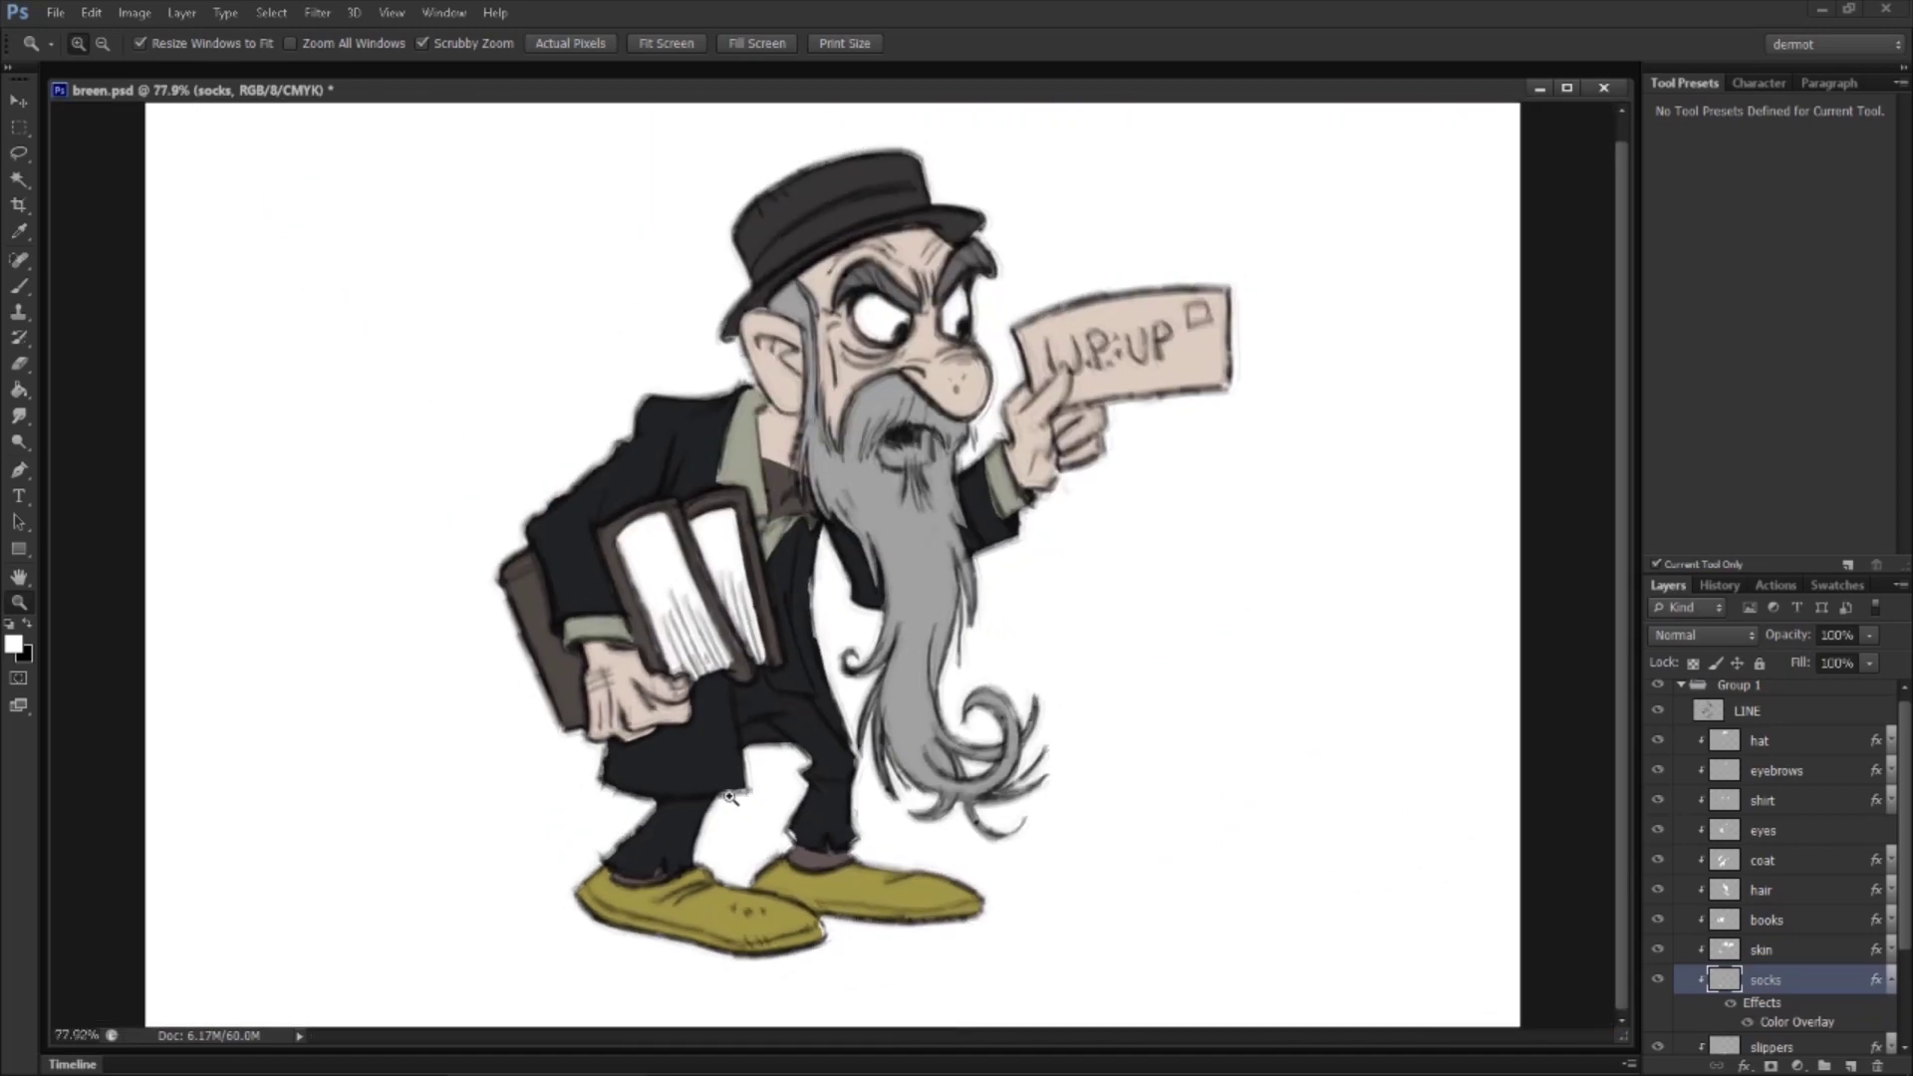
{"action": "left_click", "coordinate": [1882, 983]}
Step: Hide all clipped colour layers from hat to slippers and add a new layer above LINE
{"action": "left_click_drag", "start_coordinate": [1659, 734], "coordinate": [1659, 1009]}
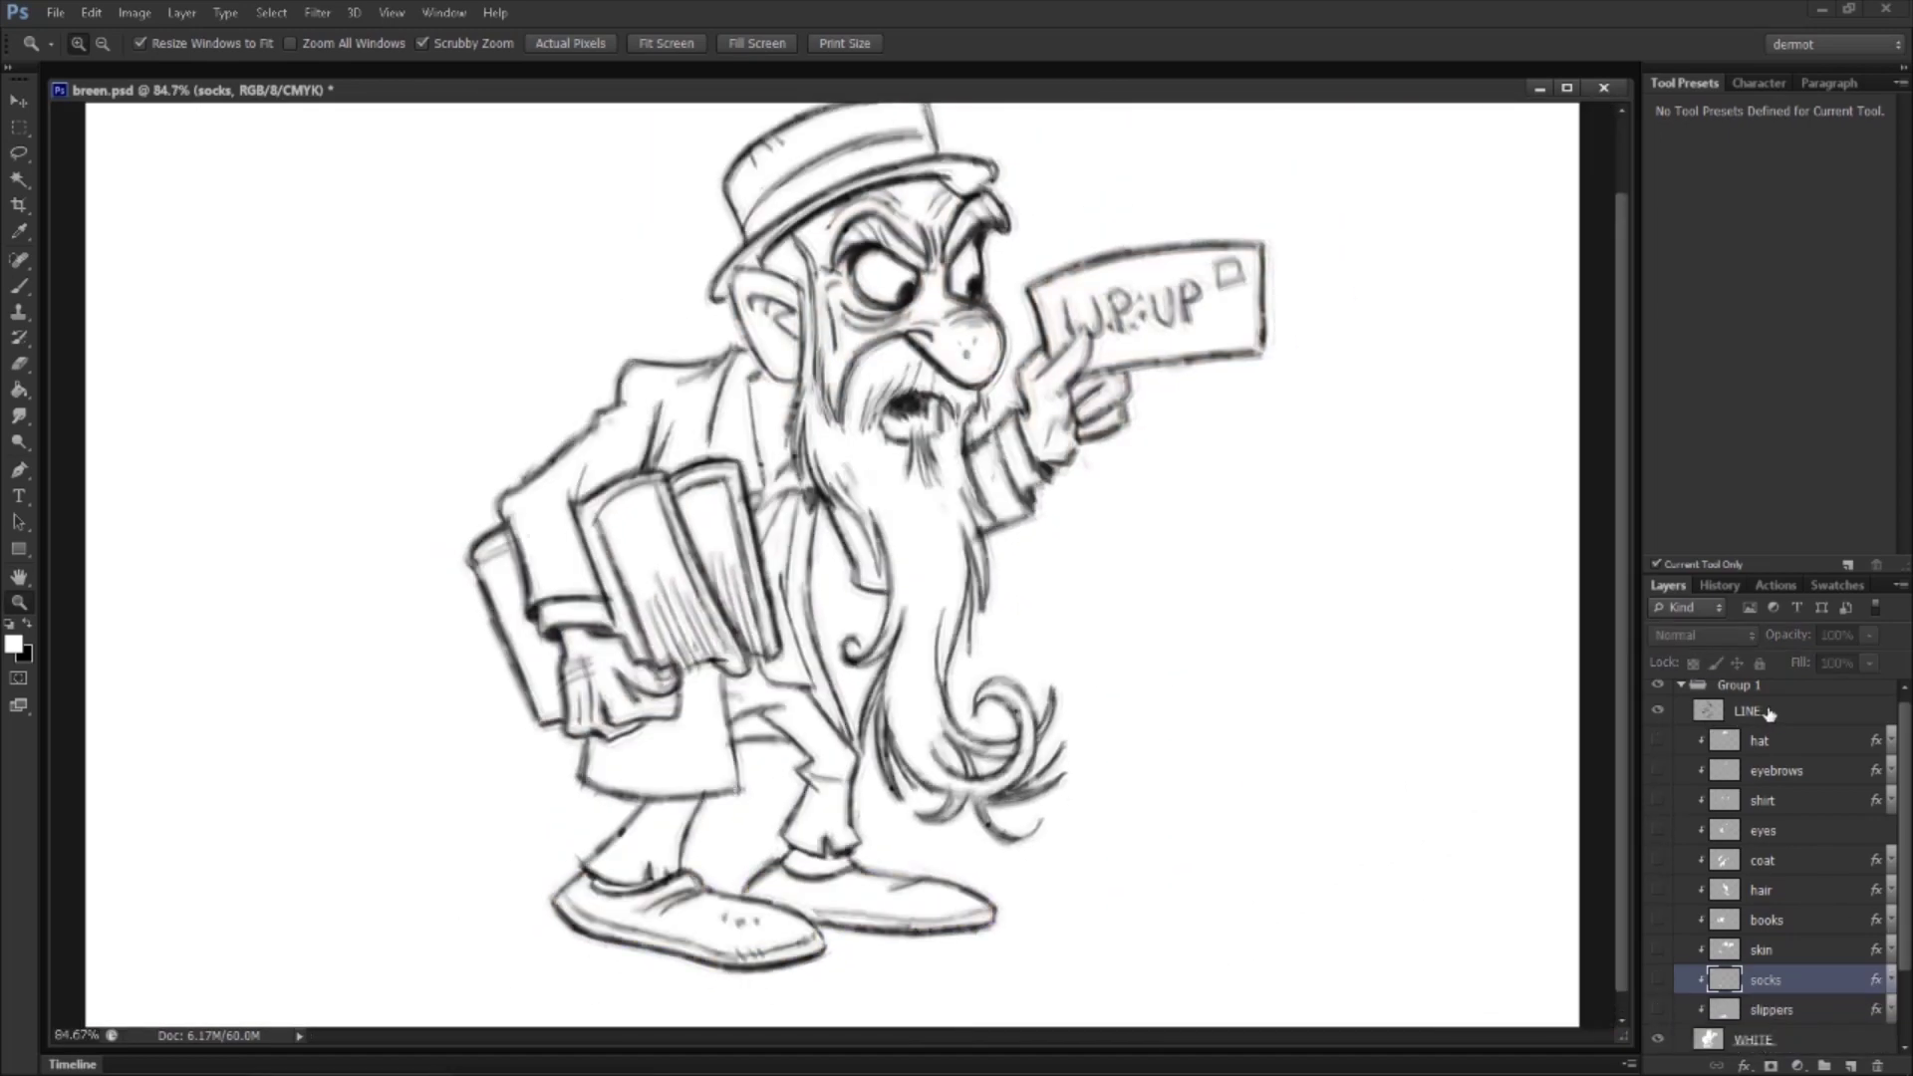
{"action": "left_click", "coordinate": [1753, 710]}
{"action": "left_click", "coordinate": [1850, 1065]}
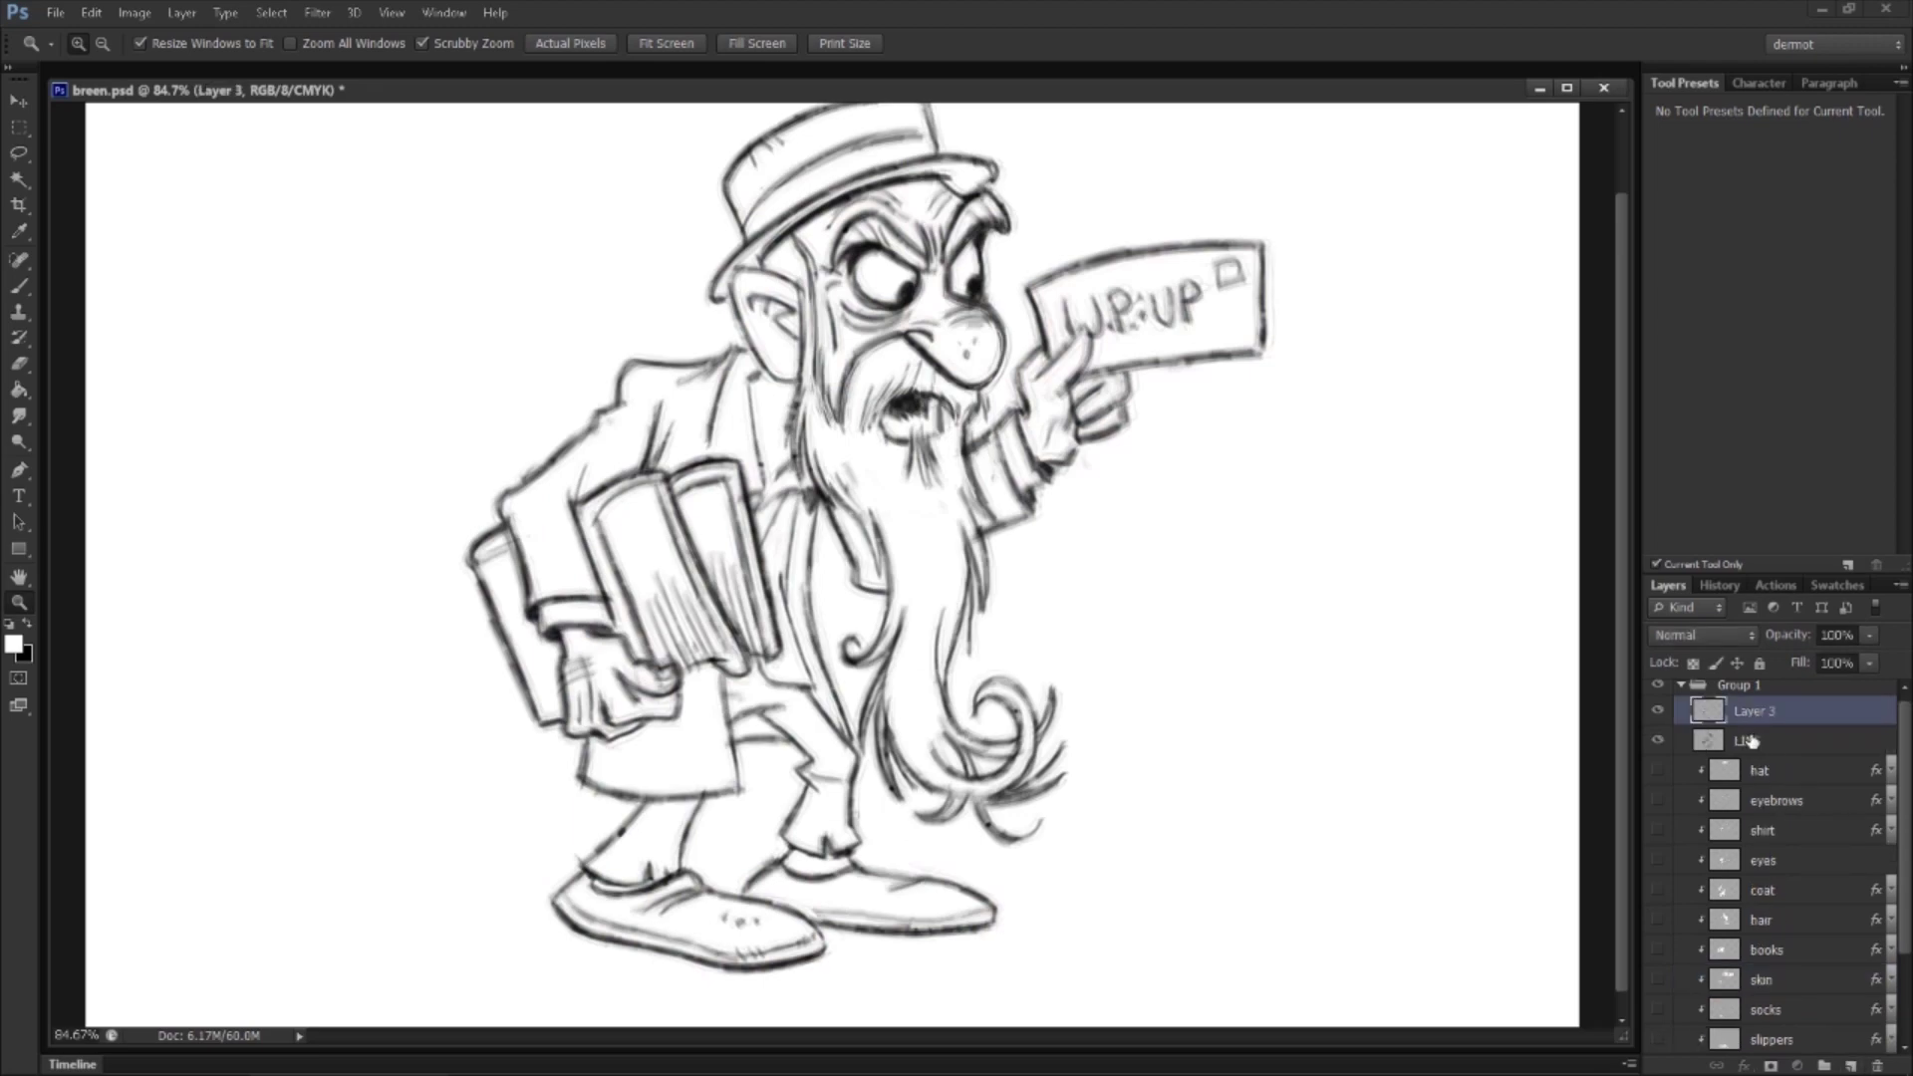
Step: Tint the LINE layer's sketch blue with a Color Overlay and collapse its effects
{"action": "left_click", "coordinate": [1751, 740]}
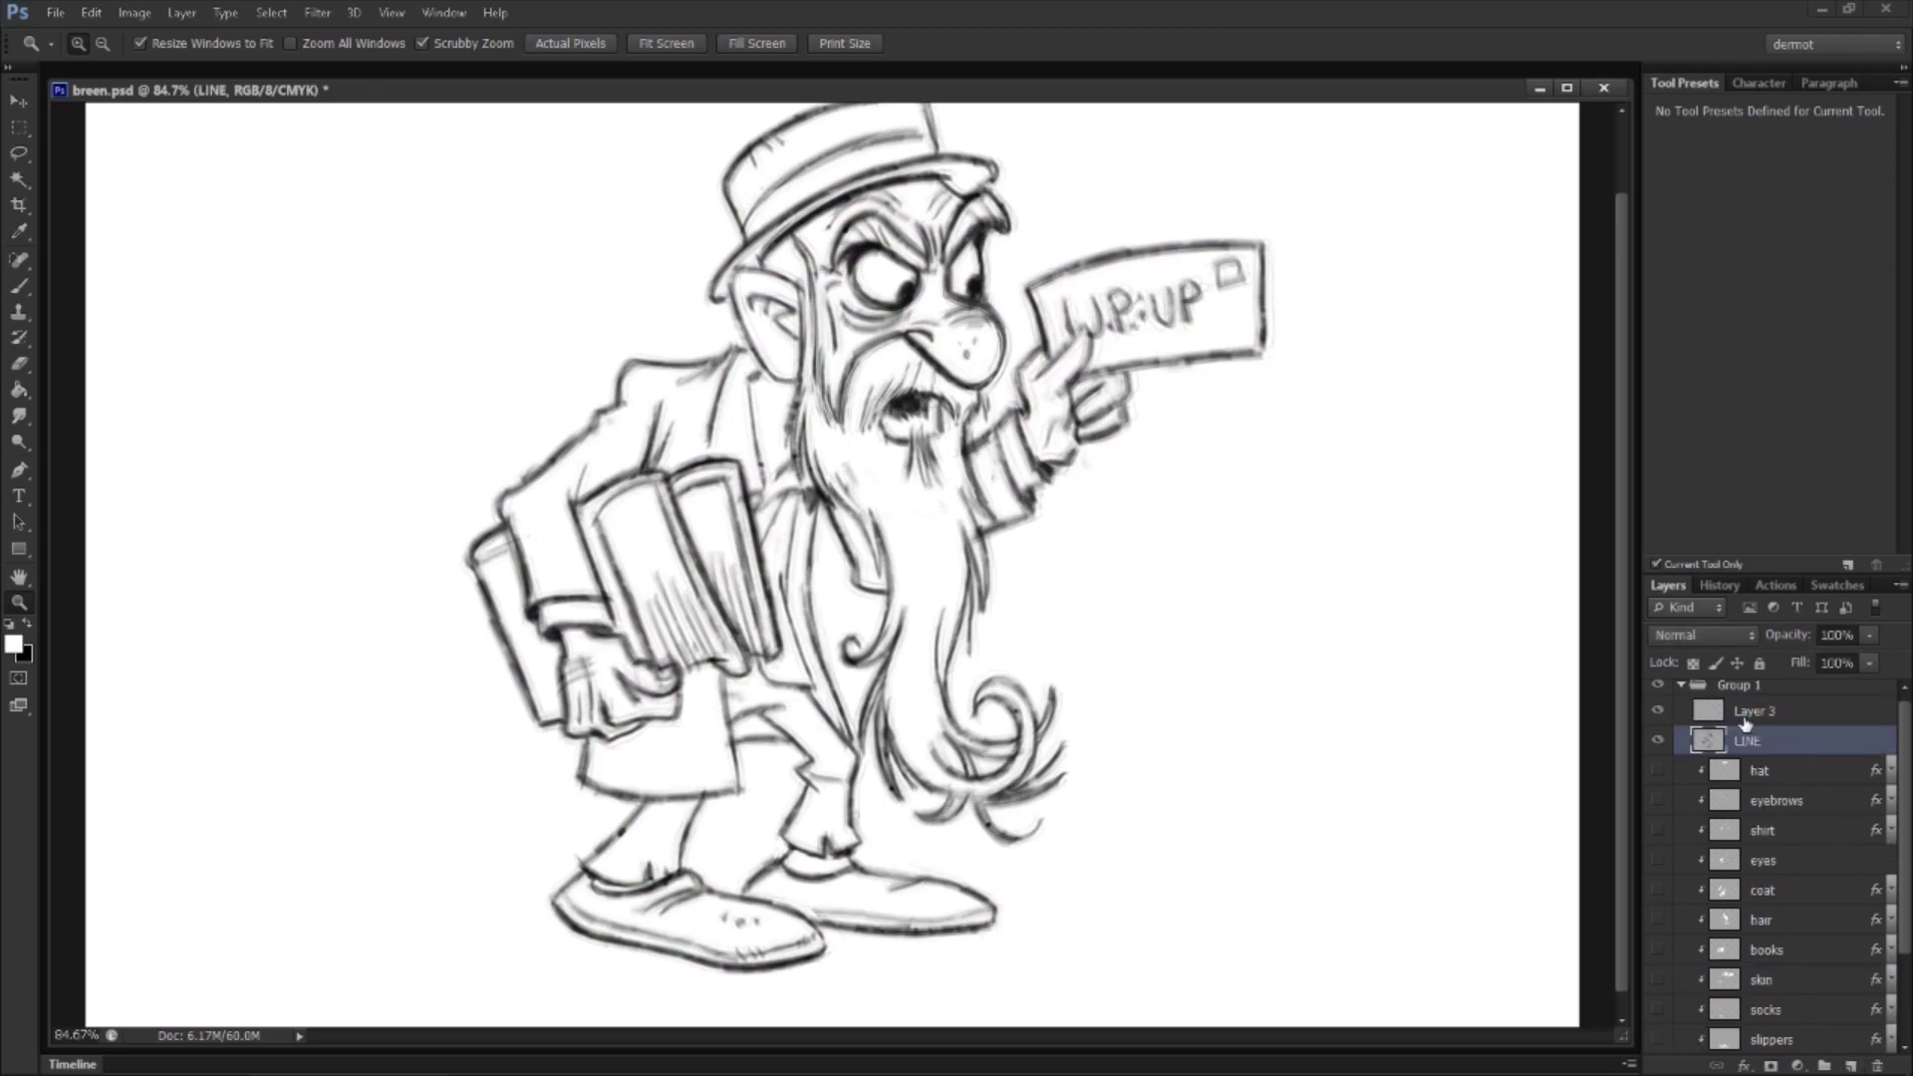
{"action": "key", "text": "F2"}
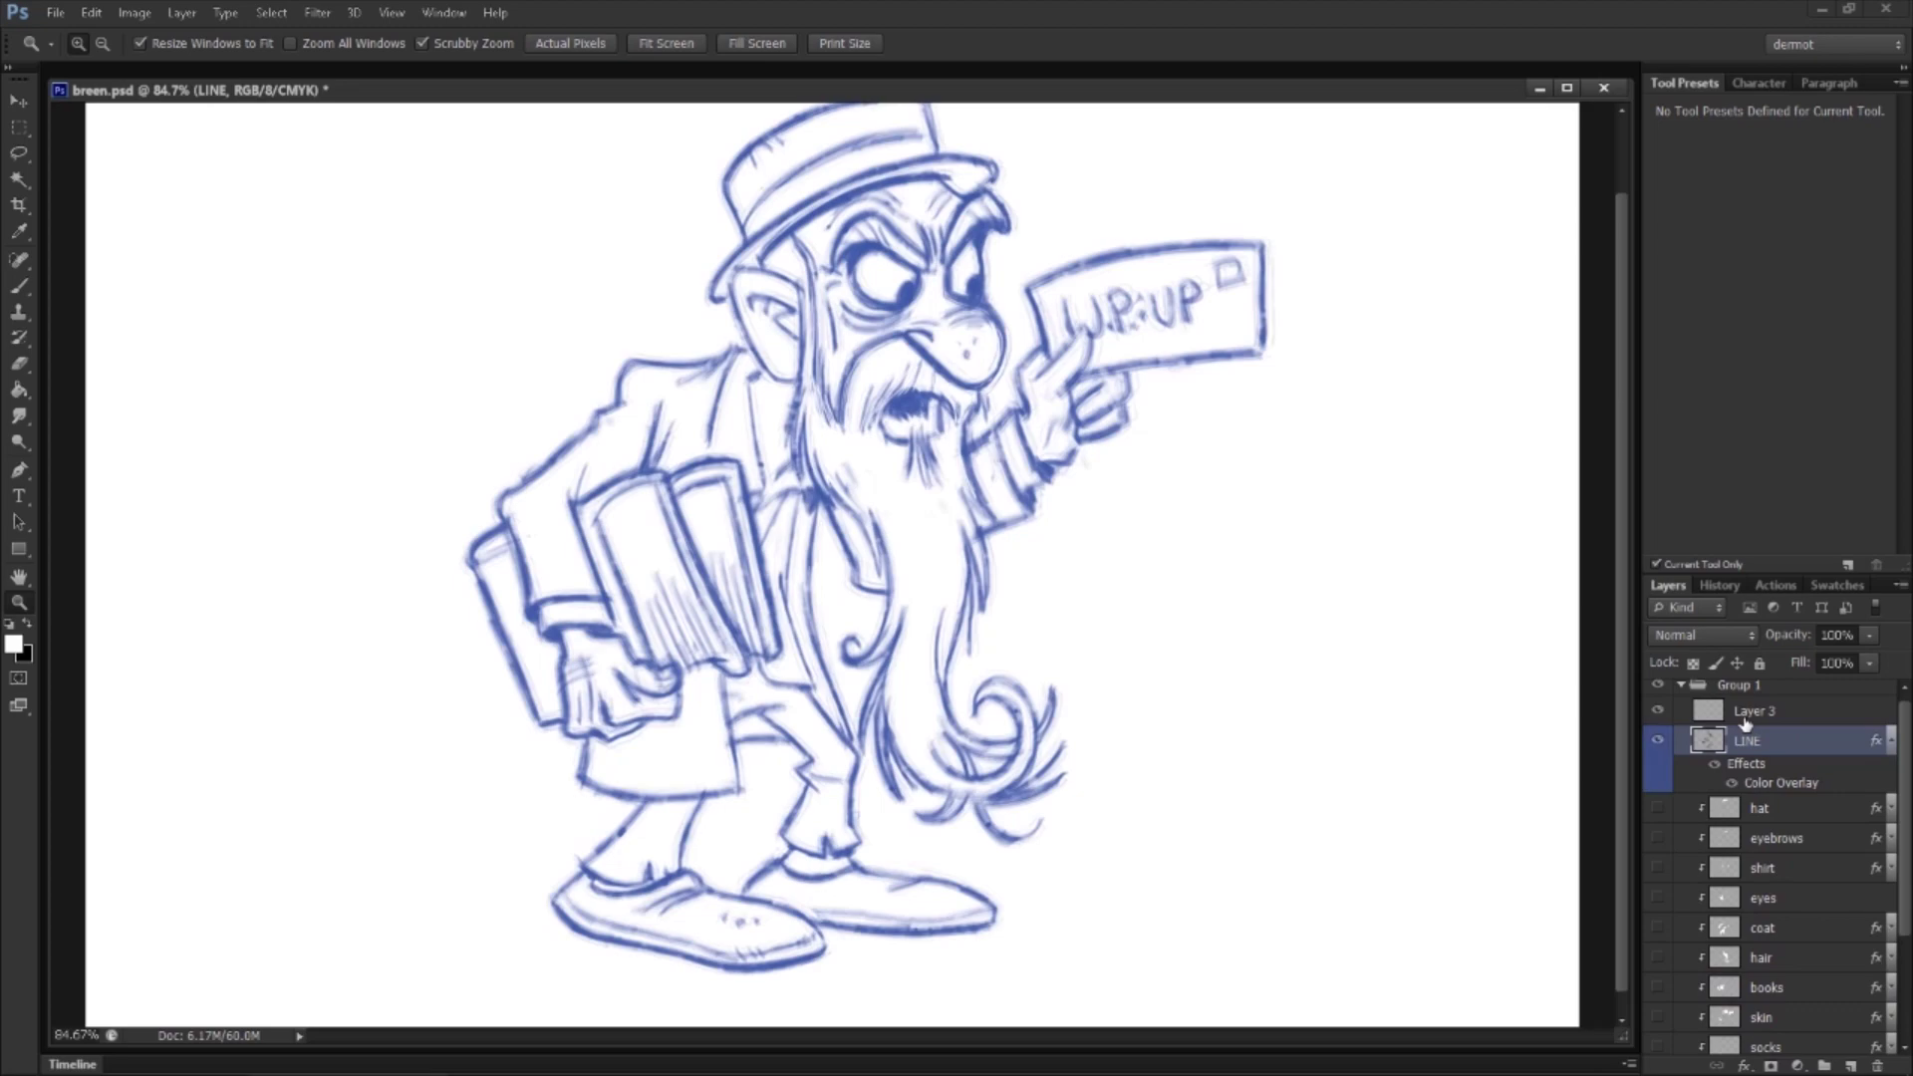
{"action": "left_click", "coordinate": [1892, 747]}
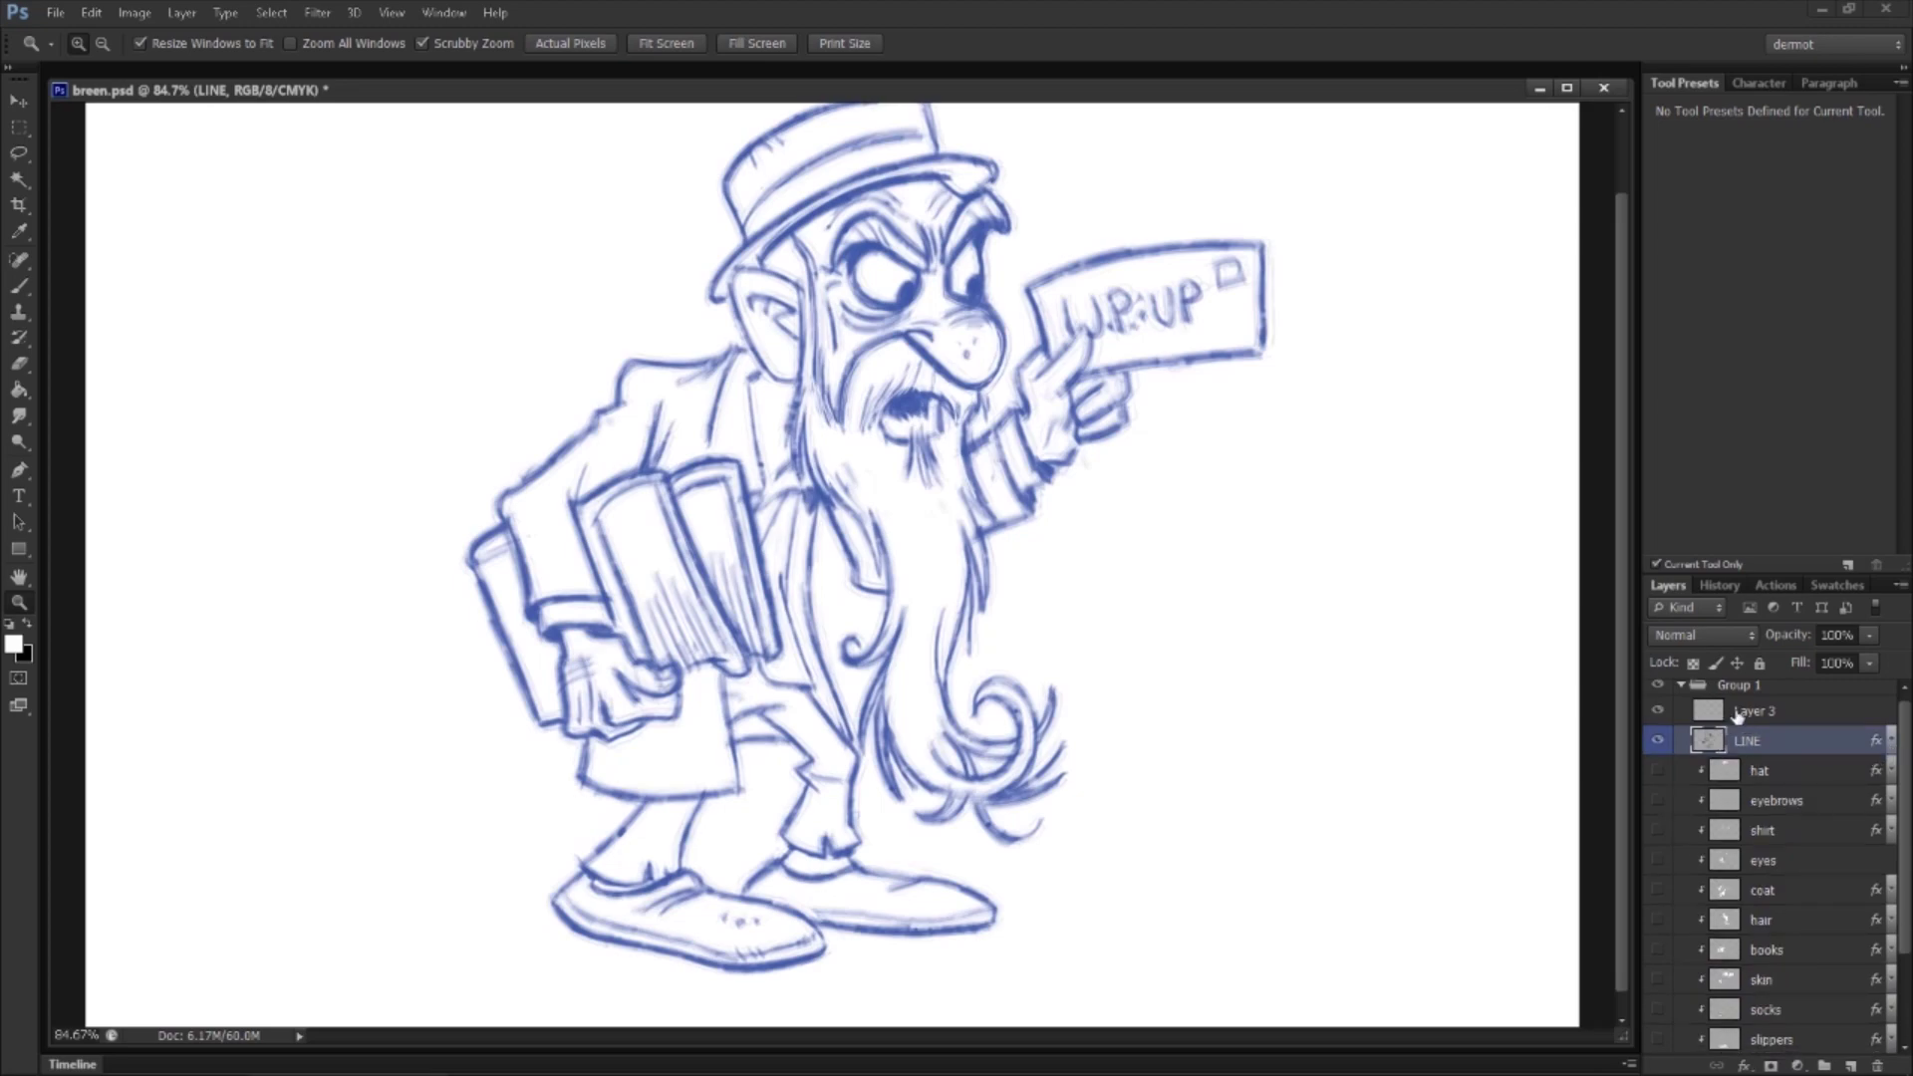
Step: Select the new layer above LINE and choose the 01 runny inker 9x flow 55 smooth brush preset
{"action": "left_click_drag", "start_coordinate": [1733, 716], "coordinate": [1716, 510]}
{"action": "key", "text": "b"}
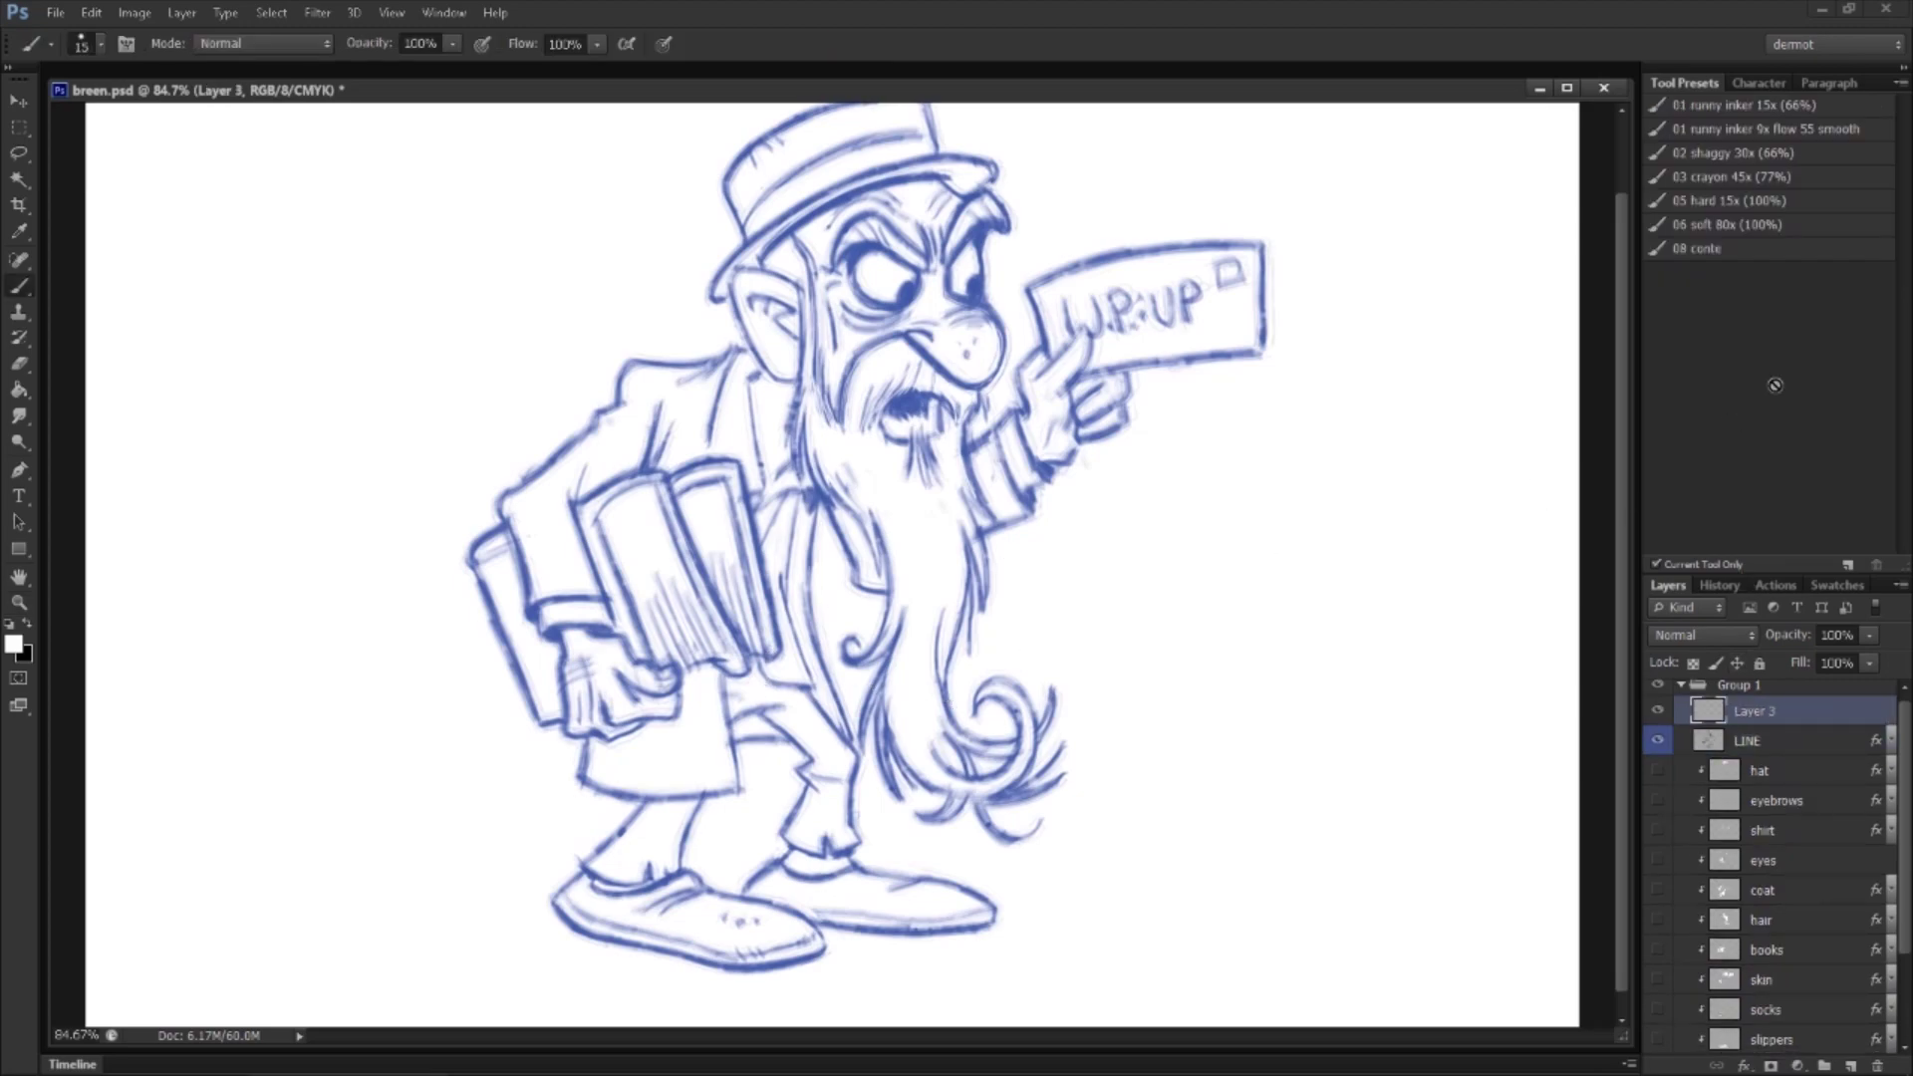
{"action": "left_click", "coordinate": [1721, 133]}
{"action": "key", "text": "z"}
{"action": "left_click_drag", "start_coordinate": [833, 282], "coordinate": [973, 314]}
{"action": "left_click_drag", "start_coordinate": [875, 337], "coordinate": [865, 754]}
{"action": "left_click", "coordinate": [19, 259]}
{"action": "scroll", "coordinate": [589, 627], "scroll_direction": "down", "scroll_amount": 10}
{"action": "scroll", "coordinate": [589, 628], "scroll_direction": "left", "scroll_amount": 10}
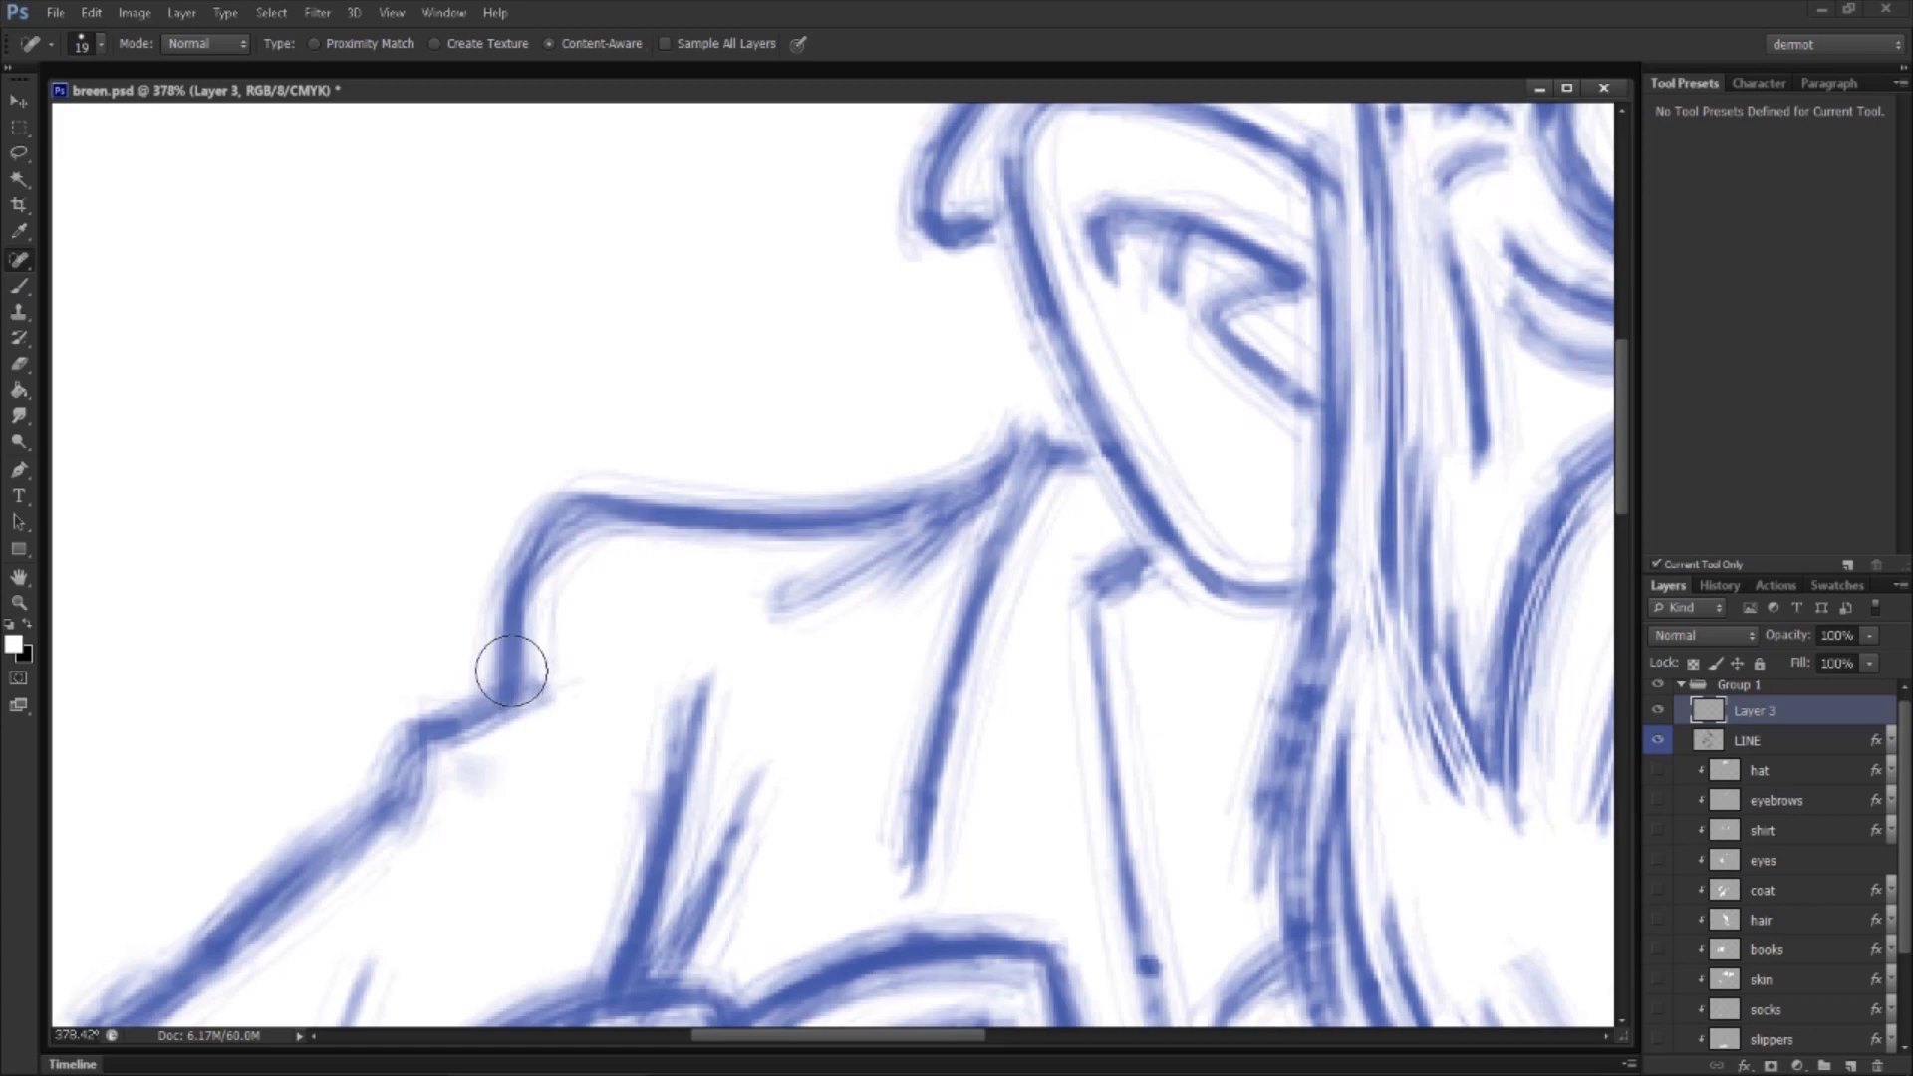
{"action": "mouse_move", "coordinate": [508, 658]}
{"action": "left_mouse_down"}
{"action": "mouse_move", "coordinate": [512, 570]}
{"action": "mouse_move", "coordinate": [583, 516]}
{"action": "left_mouse_up"}
Step: With the 01 runny inker 9x flow 55 smooth brush in black, ink the coat's shoulder contour and the short fold below the collar
{"action": "key", "text": "b"}
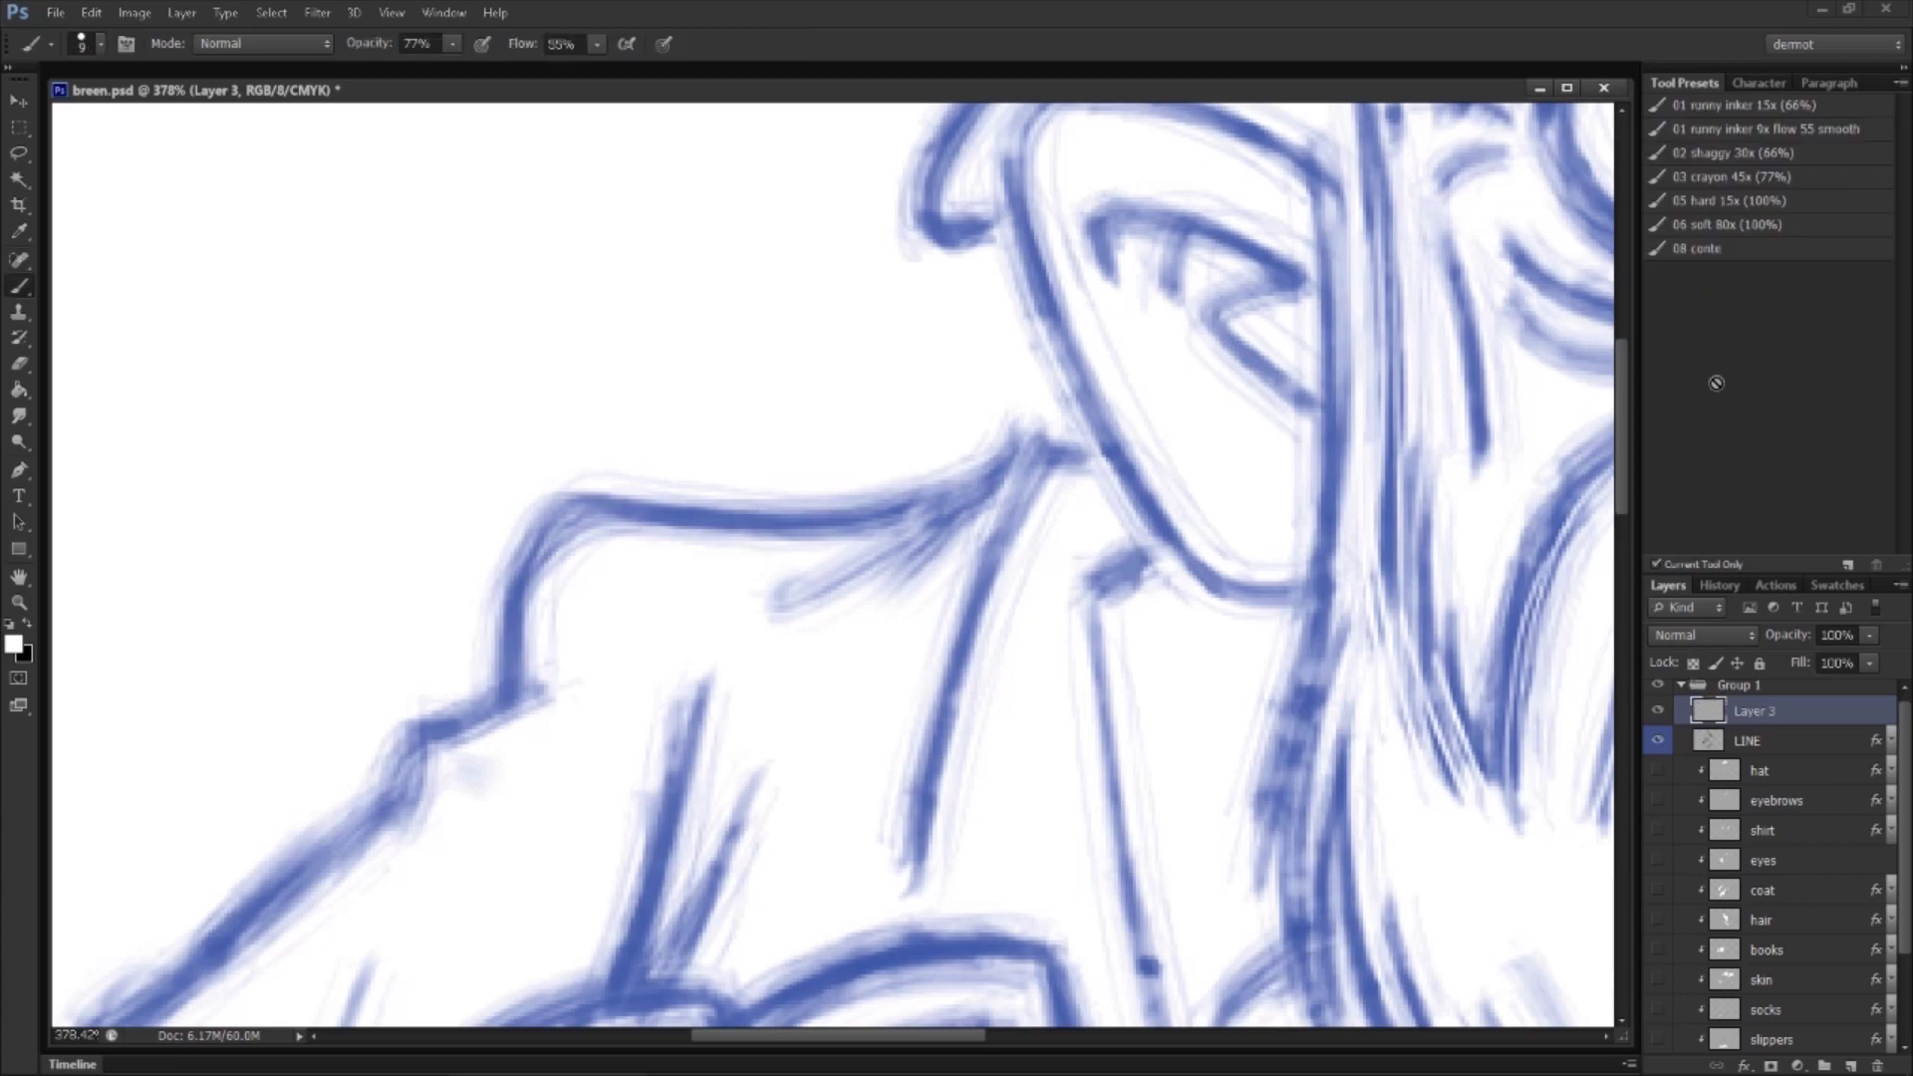
{"action": "left_click", "coordinate": [1729, 130]}
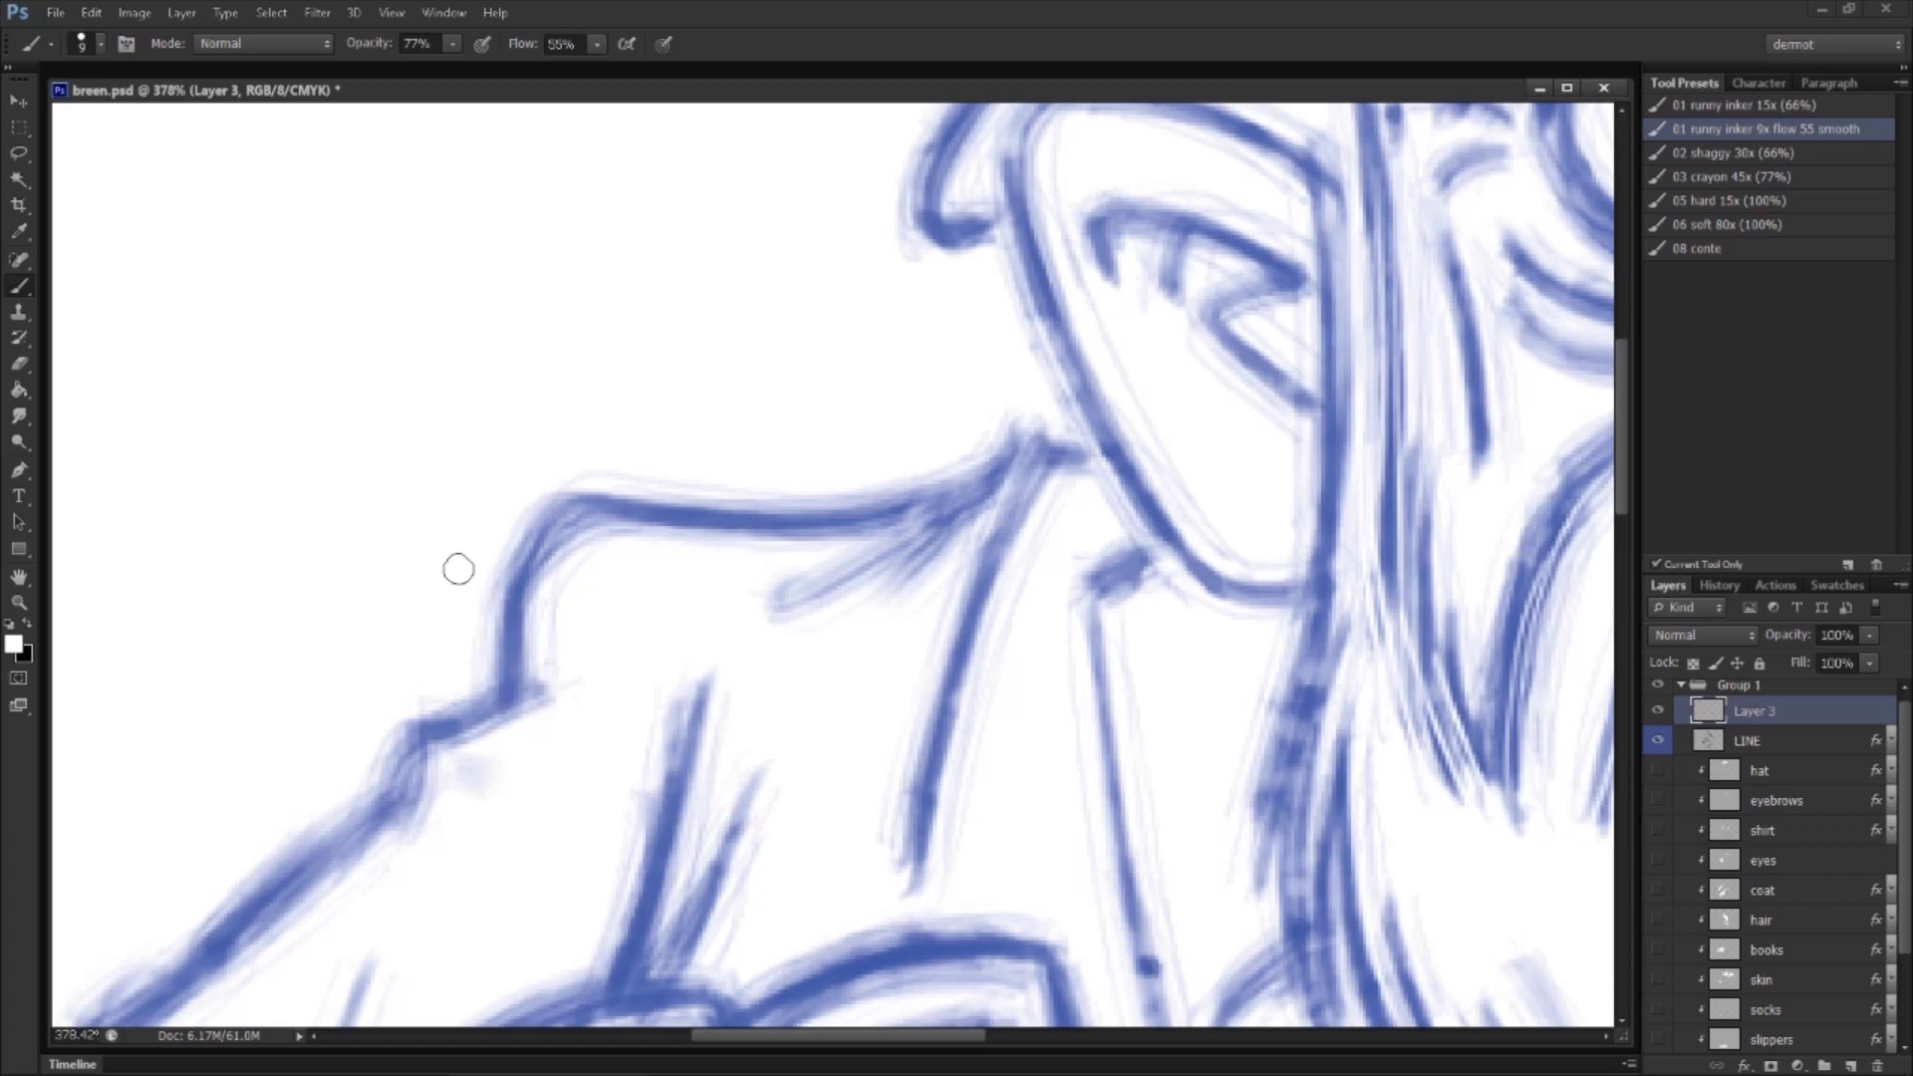
{"action": "left_click", "coordinate": [28, 623]}
{"action": "left_click_drag", "start_coordinate": [439, 521], "coordinate": [705, 415]}
{"action": "key", "text": "ctrl+z"}
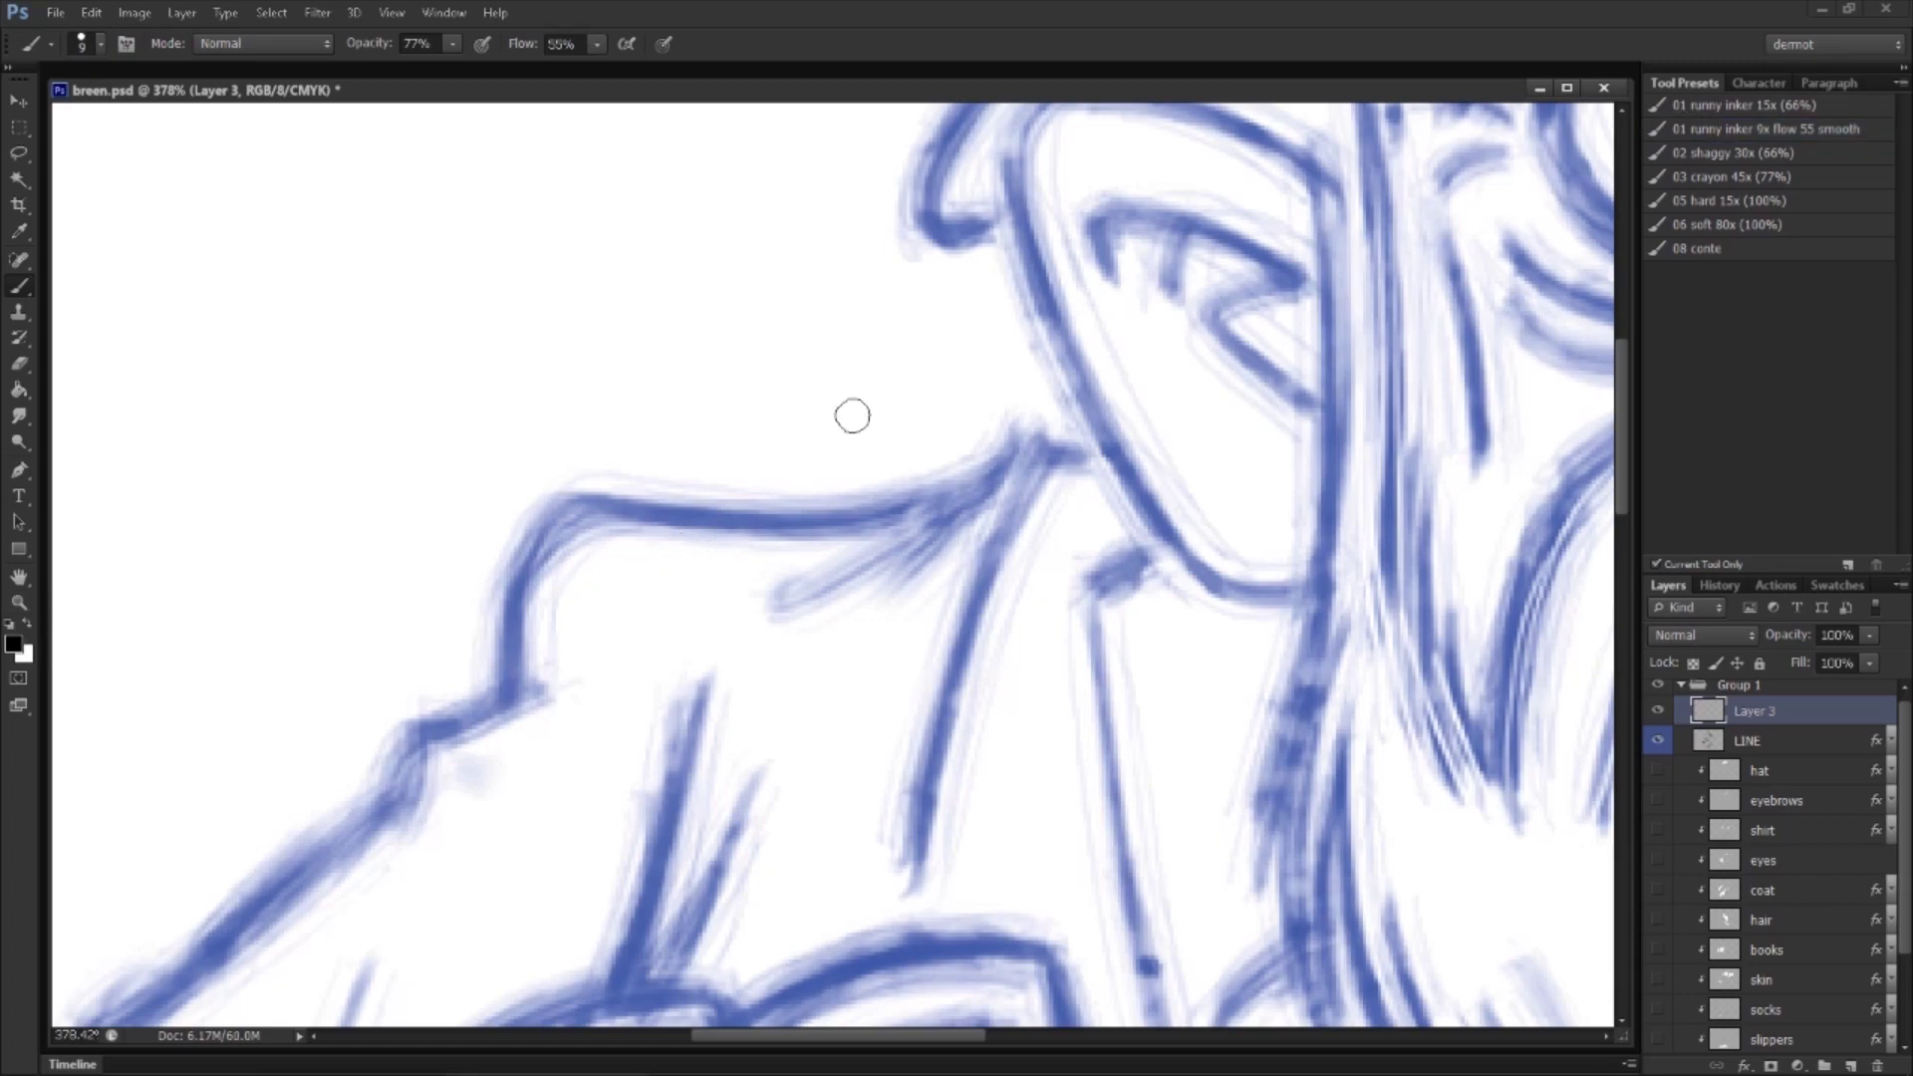
{"action": "mouse_move", "coordinate": [513, 653]}
{"action": "left_mouse_down"}
{"action": "mouse_move", "coordinate": [526, 563]}
{"action": "mouse_move", "coordinate": [578, 513]}
{"action": "mouse_move", "coordinate": [841, 533]}
{"action": "mouse_move", "coordinate": [975, 501]}
{"action": "left_mouse_up"}
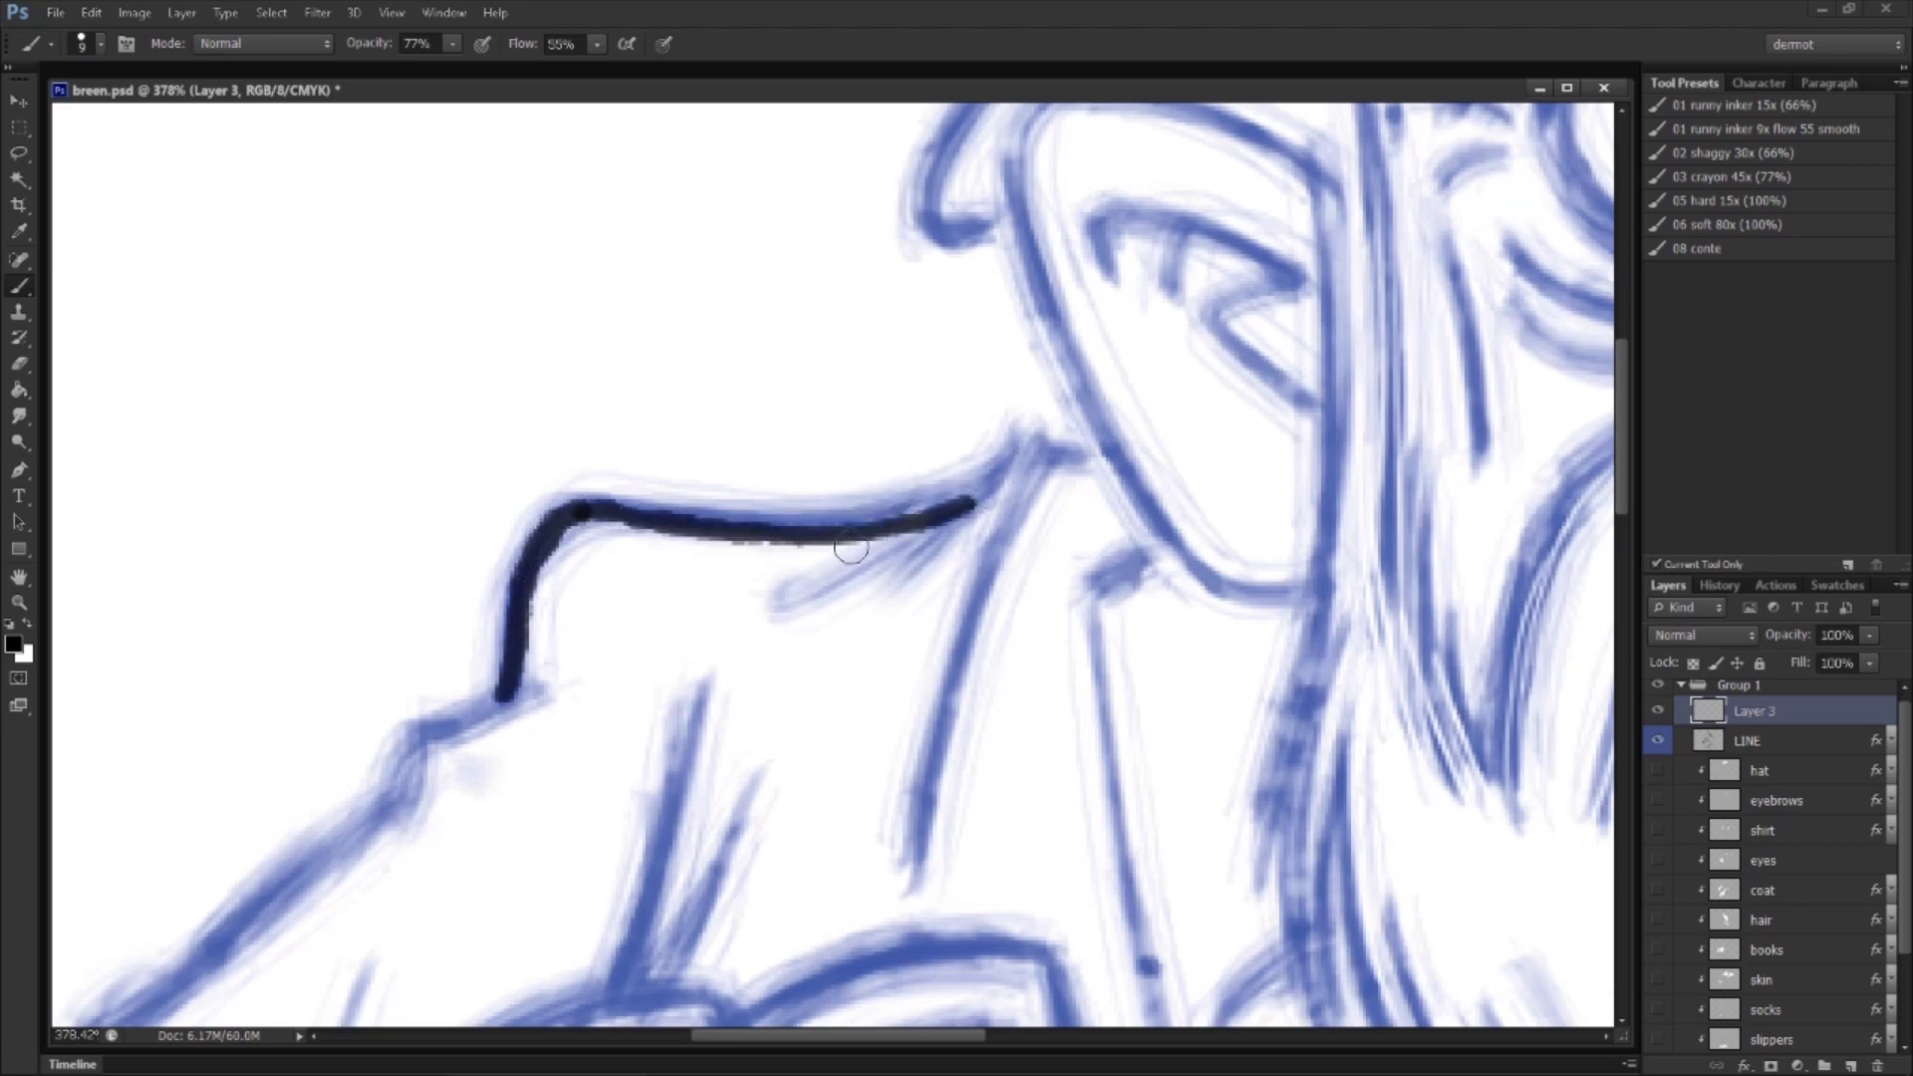
{"action": "key", "text": "ctrl+z"}
{"action": "mouse_move", "coordinate": [585, 510]}
{"action": "left_mouse_down"}
{"action": "mouse_move", "coordinate": [817, 519]}
{"action": "mouse_move", "coordinate": [1007, 469]}
{"action": "left_mouse_up"}
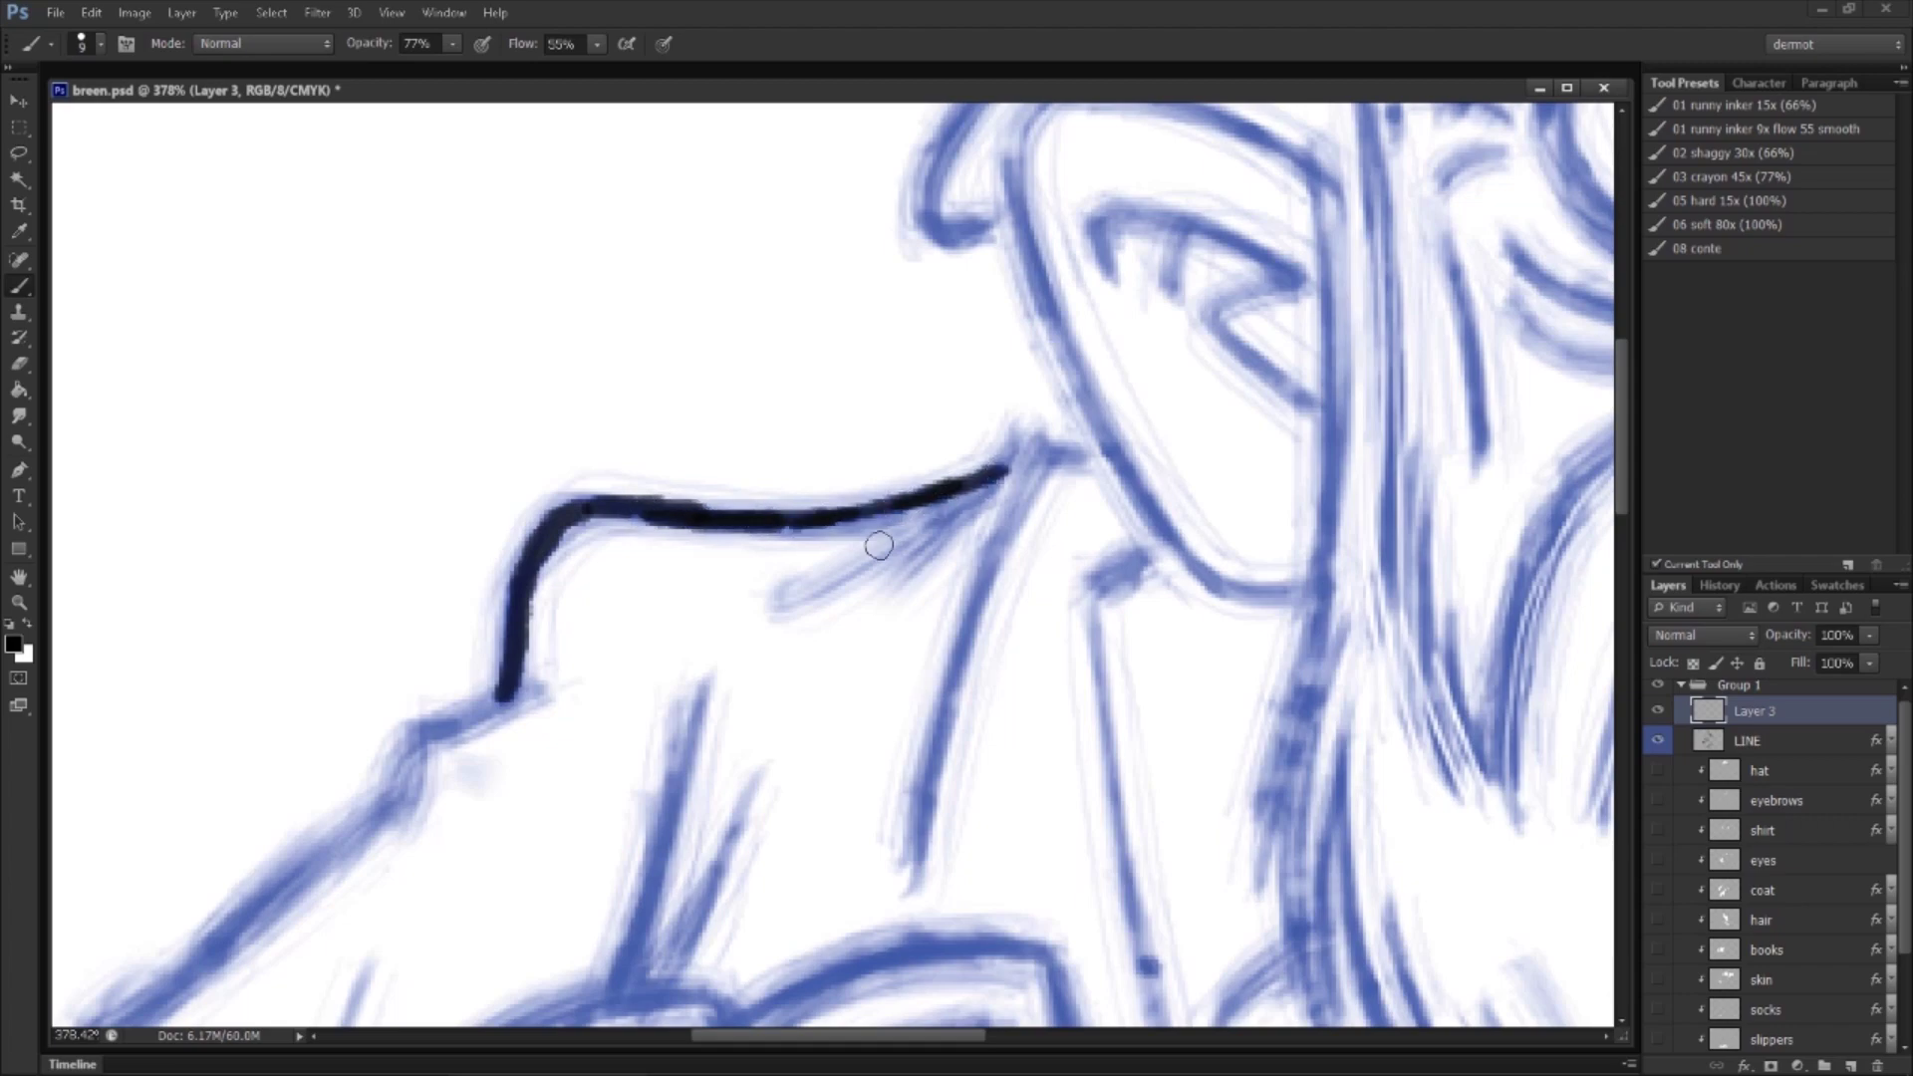
{"action": "mouse_move", "coordinate": [791, 598]}
{"action": "left_mouse_down"}
{"action": "mouse_move", "coordinate": [925, 537]}
{"action": "mouse_move", "coordinate": [1048, 446]}
{"action": "left_mouse_up"}
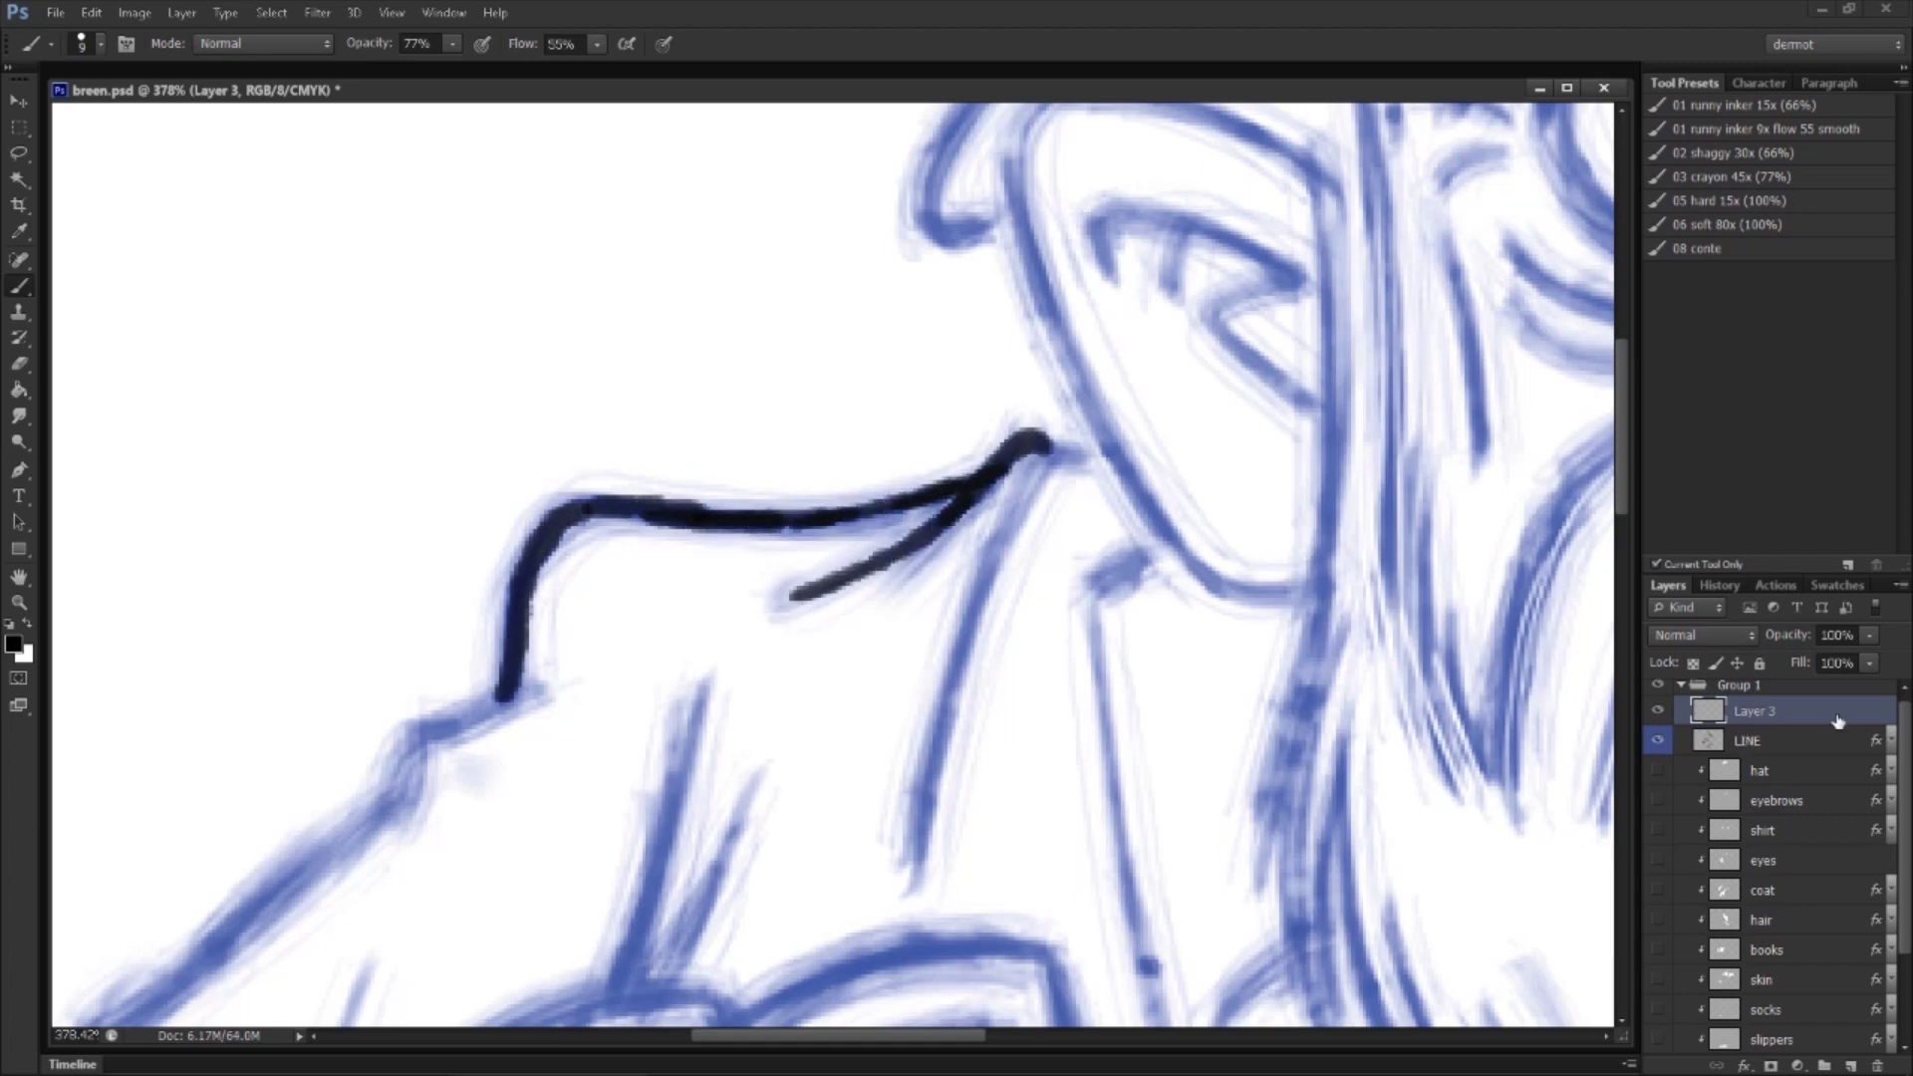
Step: Show the colour layers as a guide, ink the coat edge along the shirt collar and hide the colour layers again
{"action": "scroll", "coordinate": [1684, 745], "scroll_direction": "down", "scroll_amount": 2}
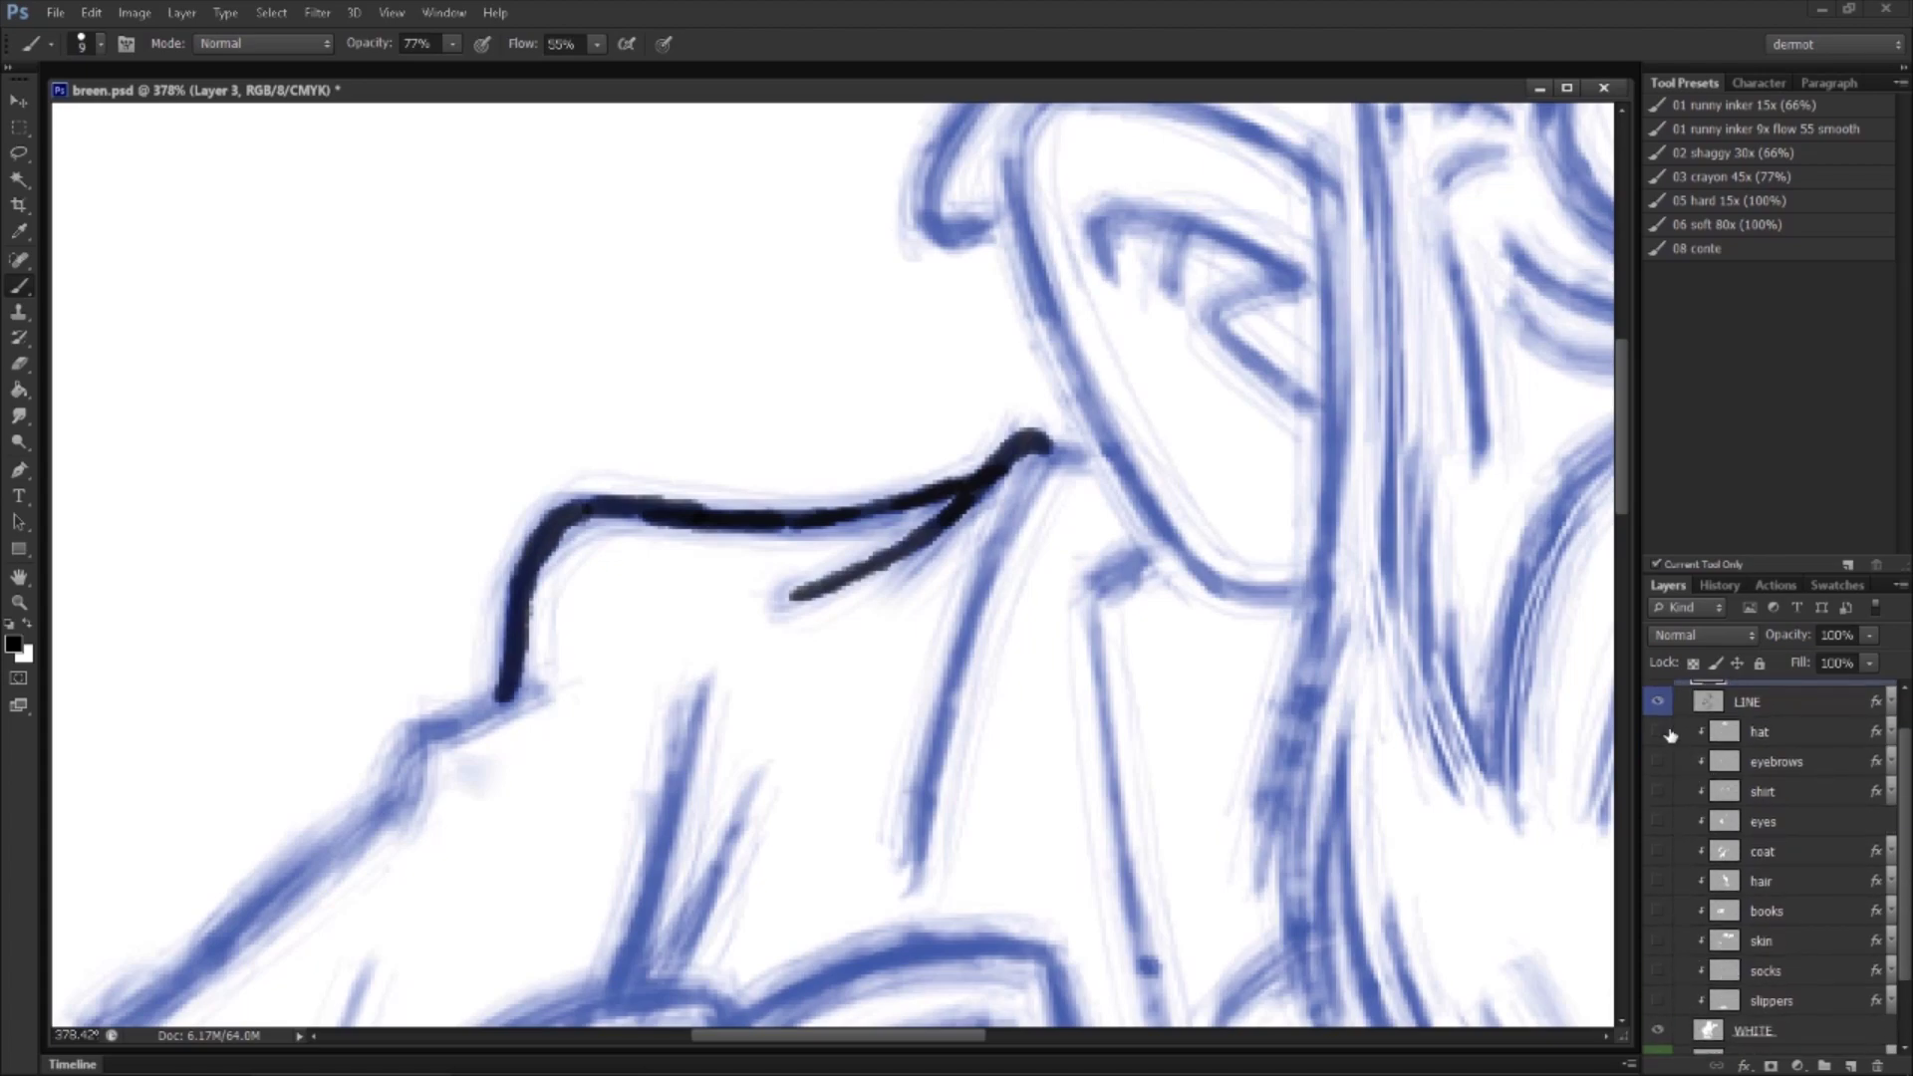
{"action": "scroll", "coordinate": [1907, 901], "scroll_direction": "up", "scroll_amount": 2}
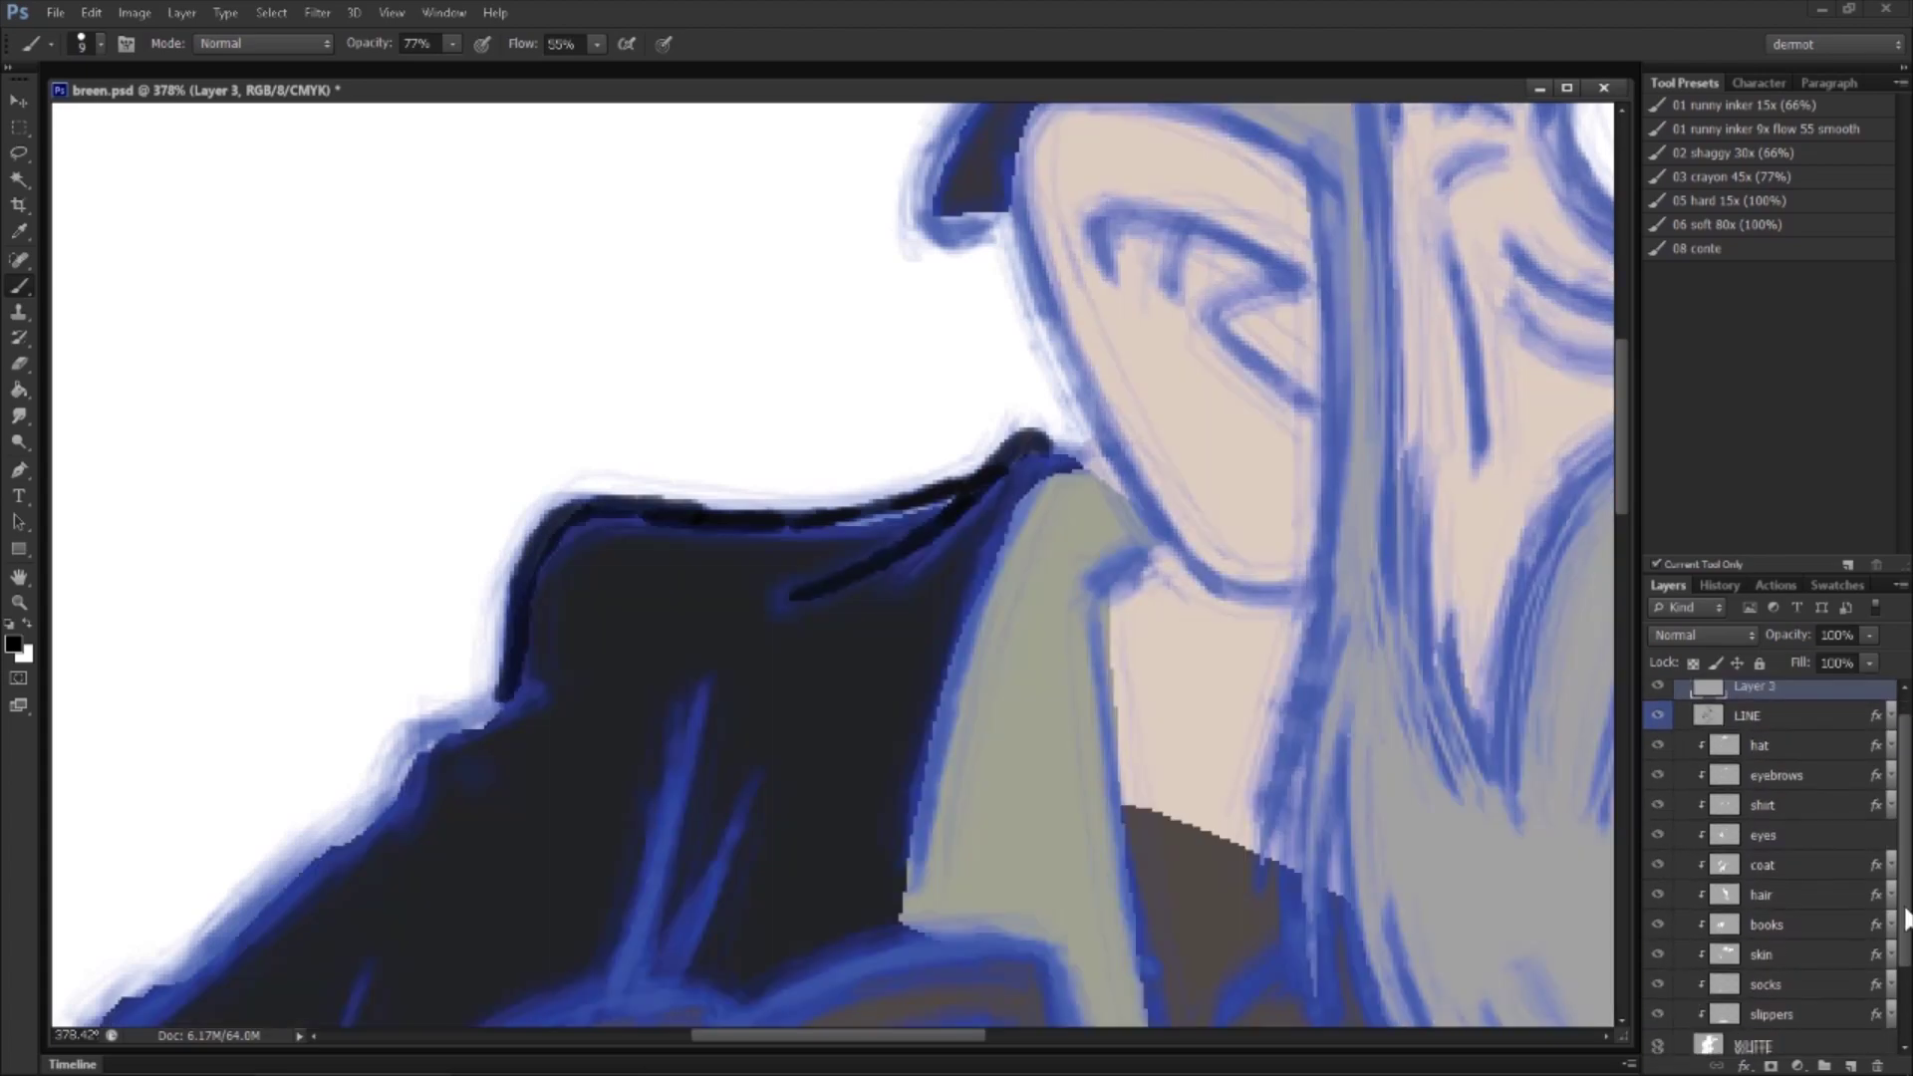
{"action": "key", "text": "z"}
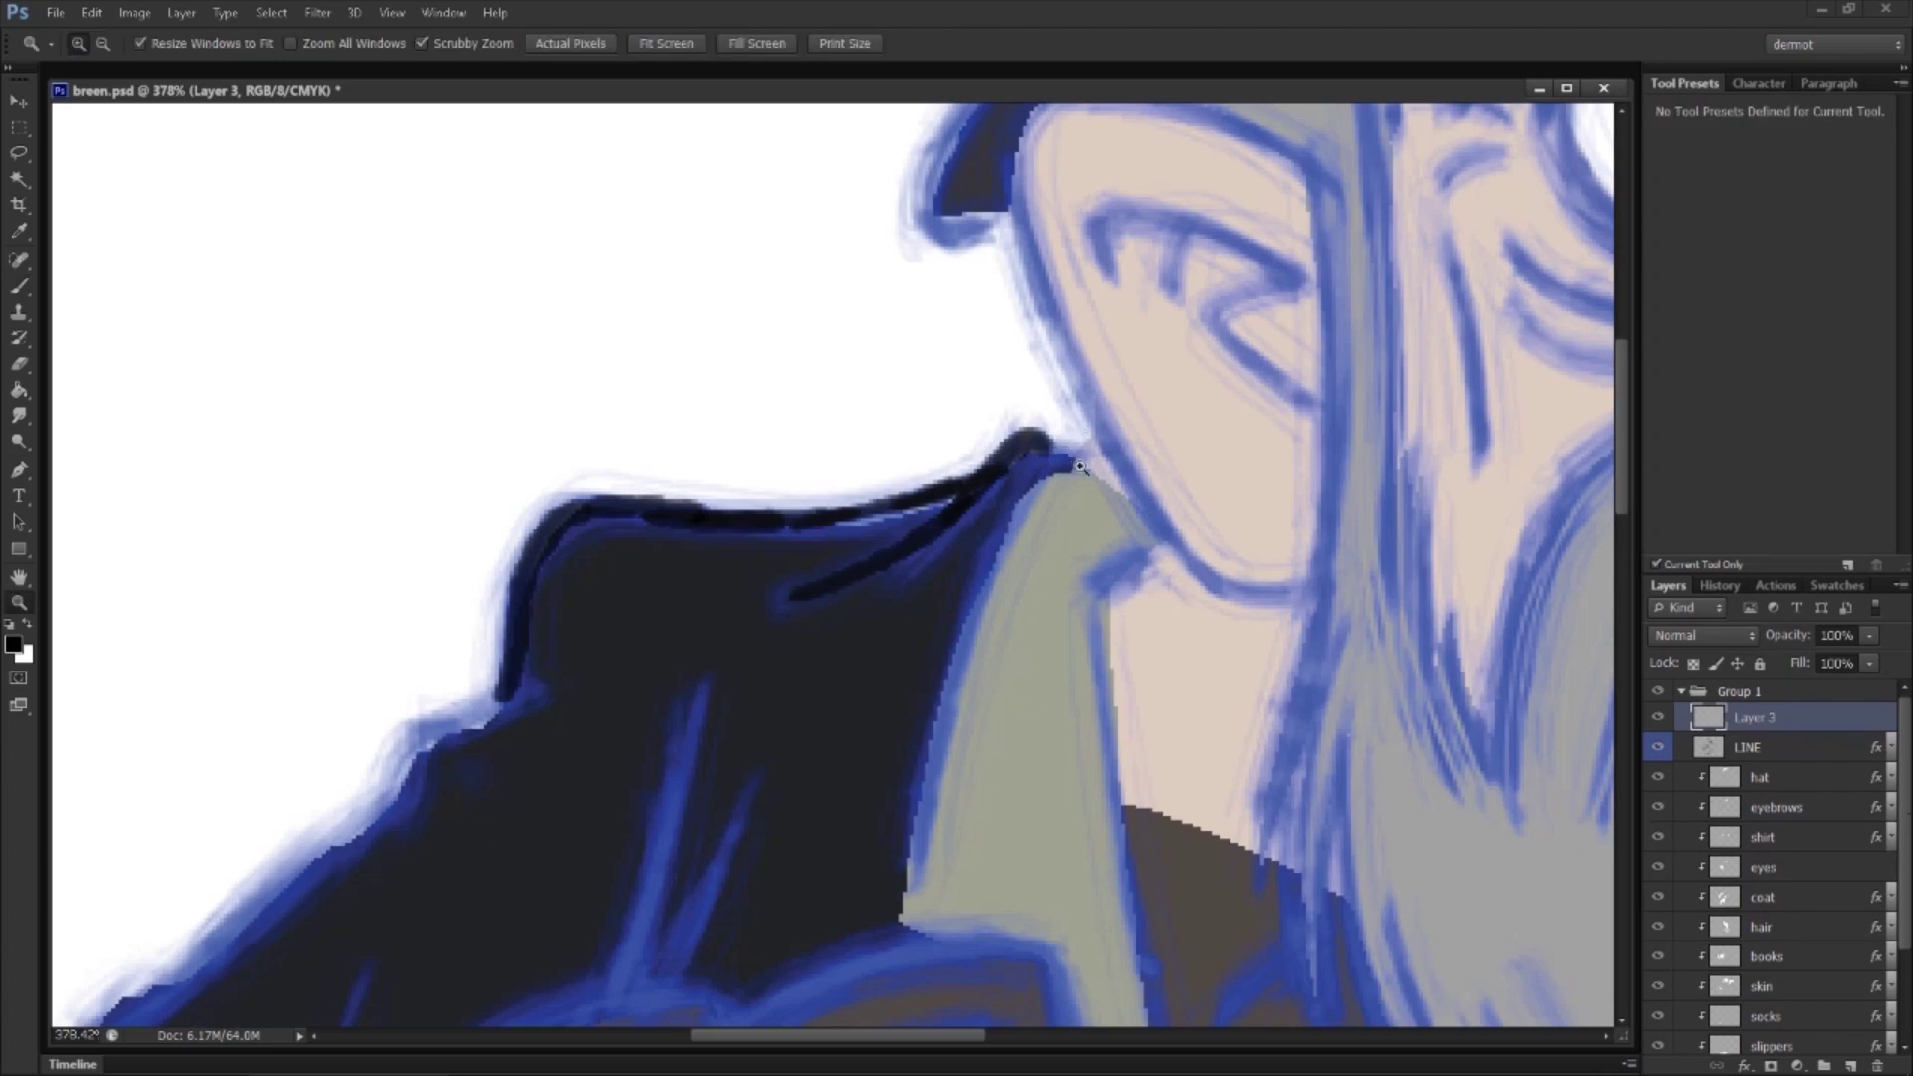
{"action": "left_click_drag", "start_coordinate": [1084, 546], "coordinate": [1106, 545]}
{"action": "key", "text": "r"}
{"action": "left_click_drag", "start_coordinate": [1208, 684], "coordinate": [1128, 656]}
{"action": "key", "text": "b"}
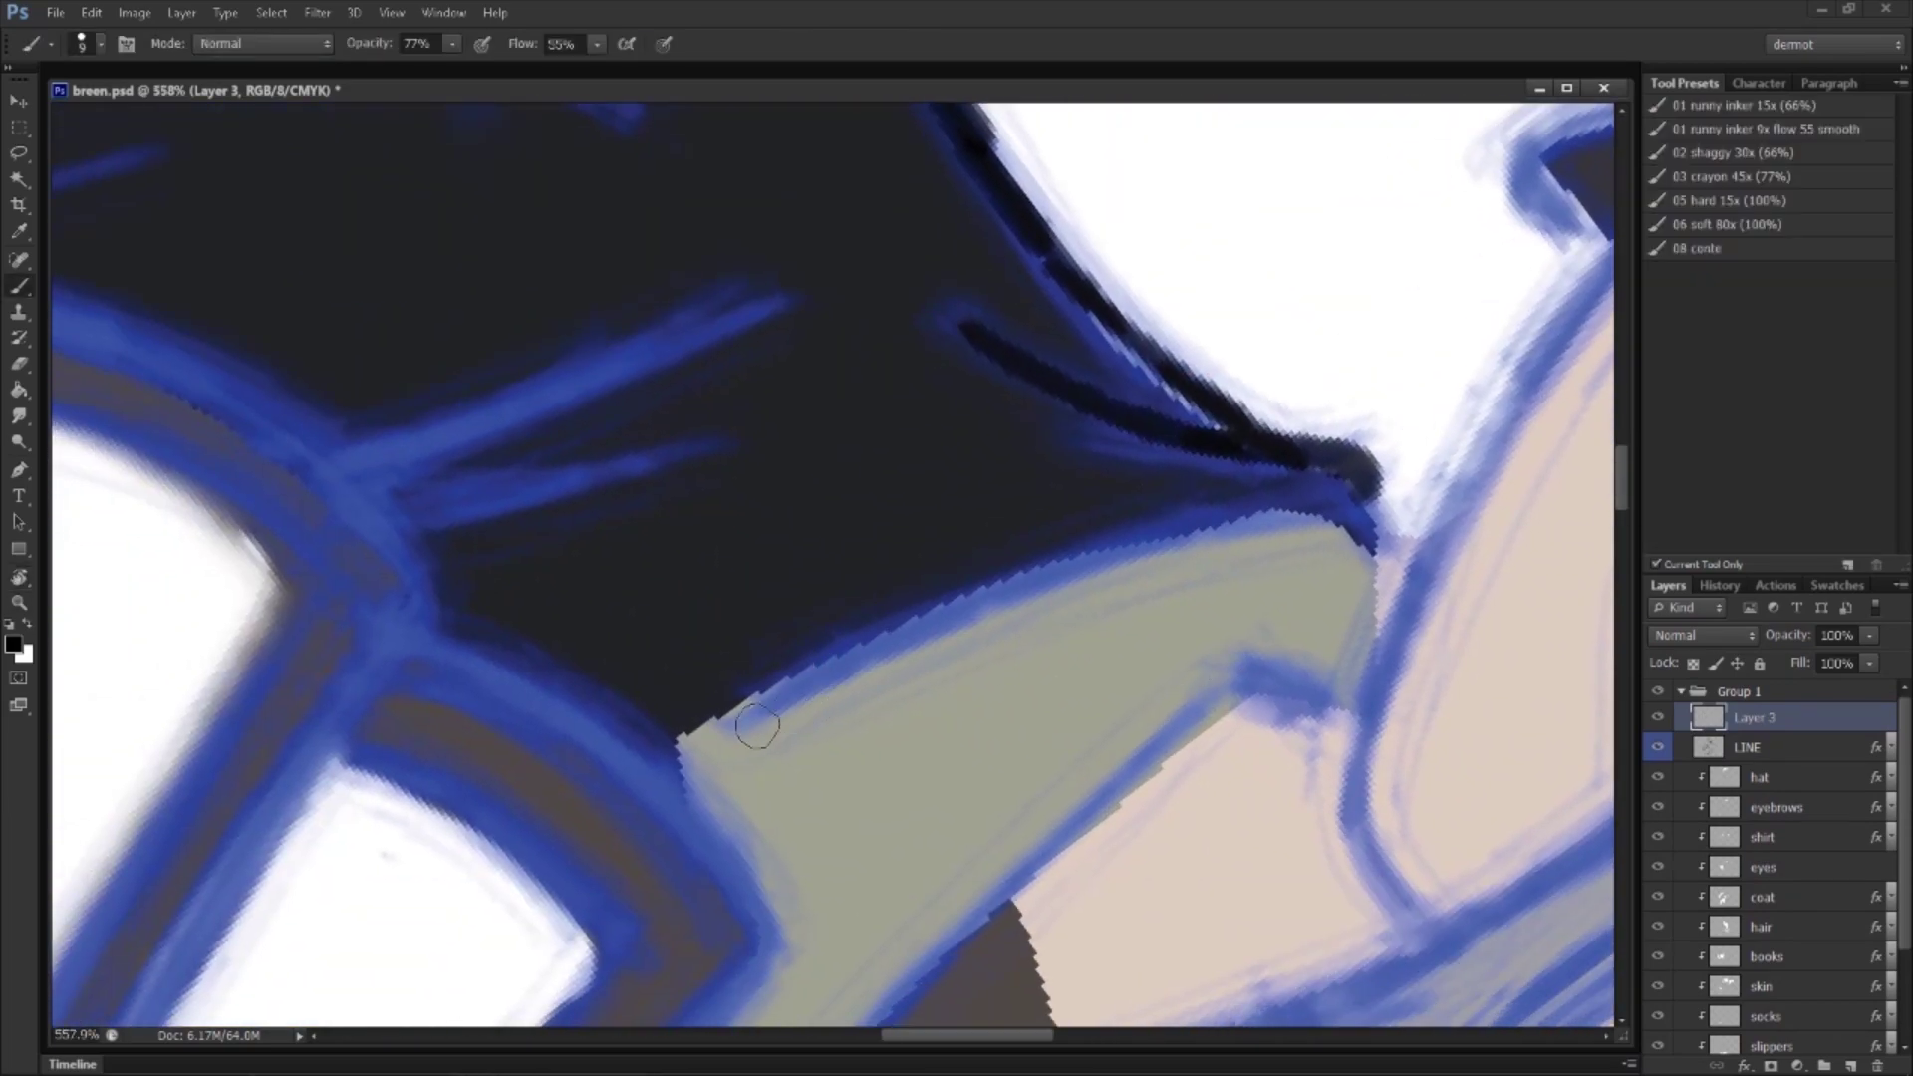
{"action": "mouse_move", "coordinate": [688, 742]}
{"action": "left_mouse_down"}
{"action": "mouse_move", "coordinate": [1027, 577]}
{"action": "mouse_move", "coordinate": [1347, 512]}
{"action": "left_mouse_up"}
{"action": "left_click_drag", "start_coordinate": [946, 632], "coordinate": [1274, 837]}
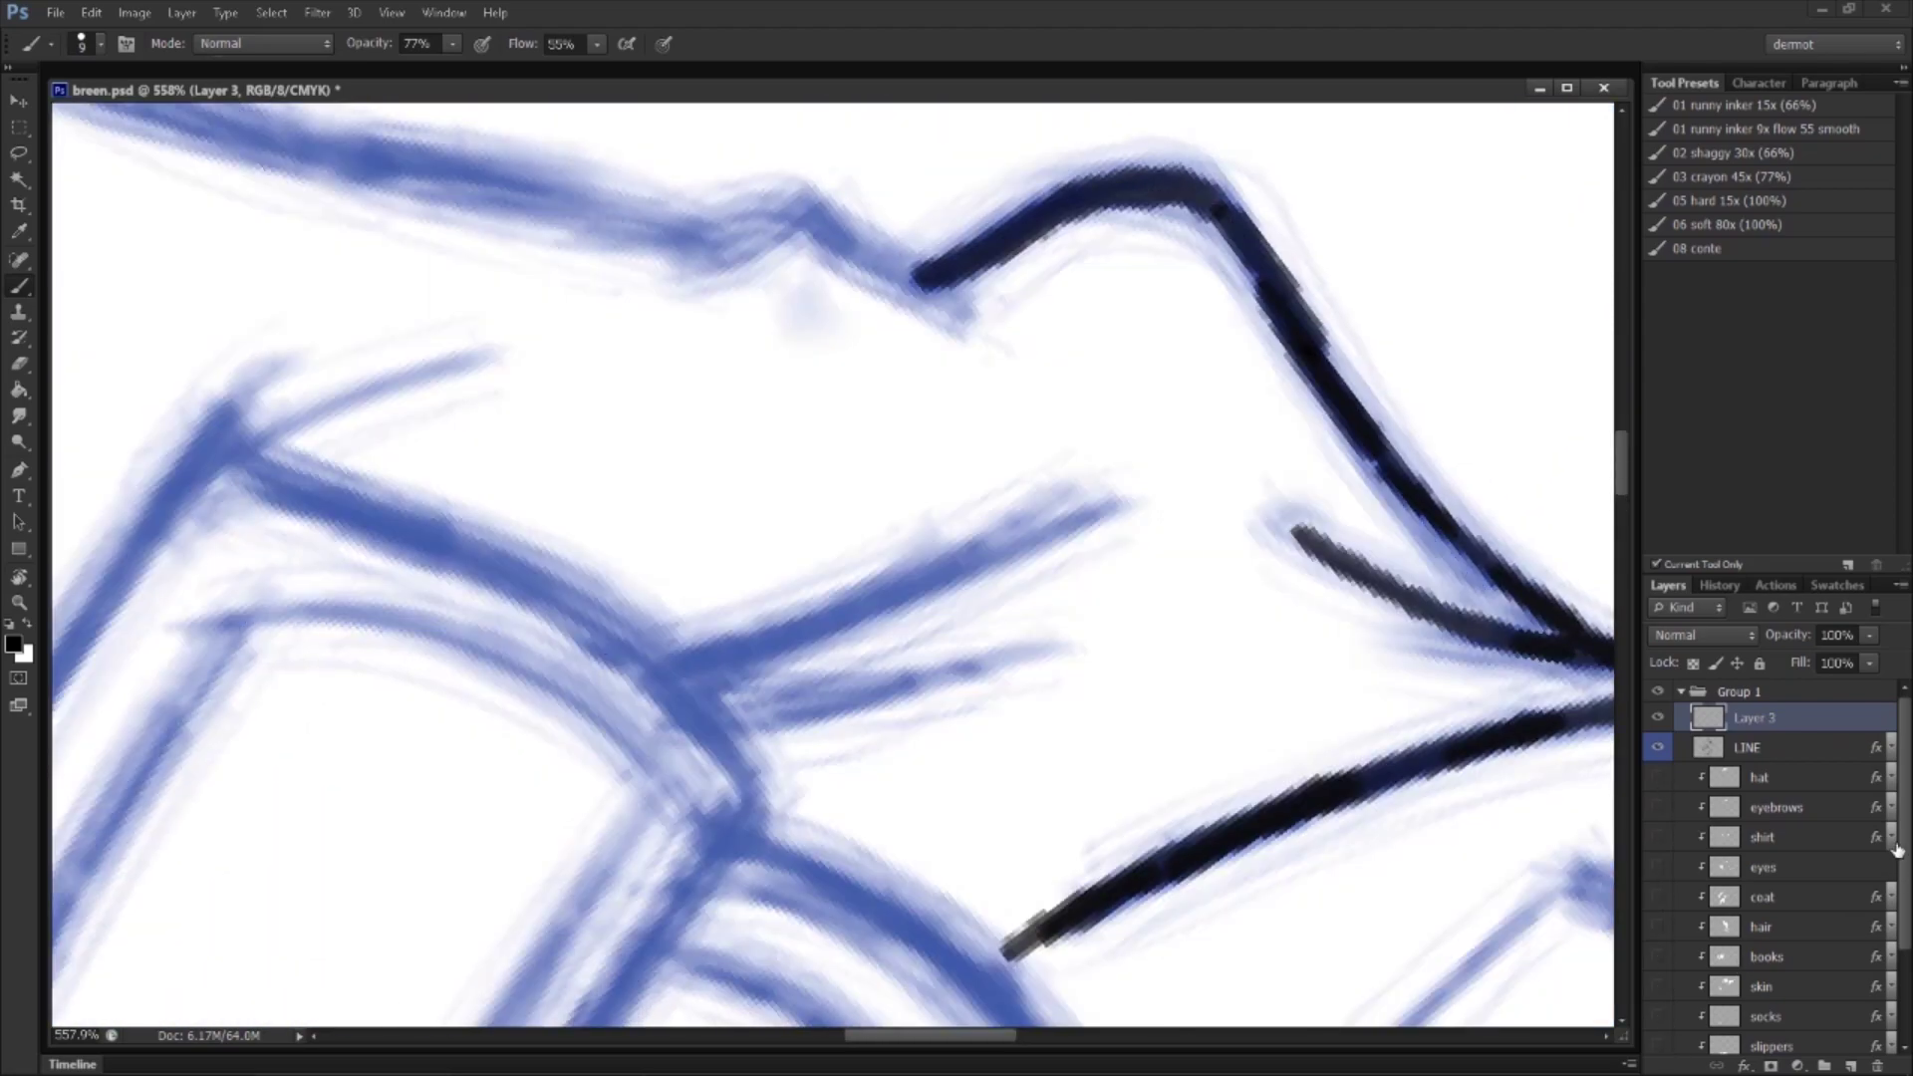
Step: Ink the coat sleeve's outer contour from the shoulder down to the elbow
{"action": "left_click_drag", "start_coordinate": [1898, 851], "coordinate": [1899, 881]}
{"action": "left_click_drag", "start_coordinate": [917, 614], "coordinate": [1384, 897]}
{"action": "mouse_move", "coordinate": [299, 560]}
{"action": "left_mouse_down"}
{"action": "mouse_move", "coordinate": [336, 378]}
{"action": "mouse_move", "coordinate": [425, 289]}
{"action": "mouse_move", "coordinate": [492, 289]}
{"action": "left_mouse_up"}
{"action": "key", "text": "ctrl+z"}
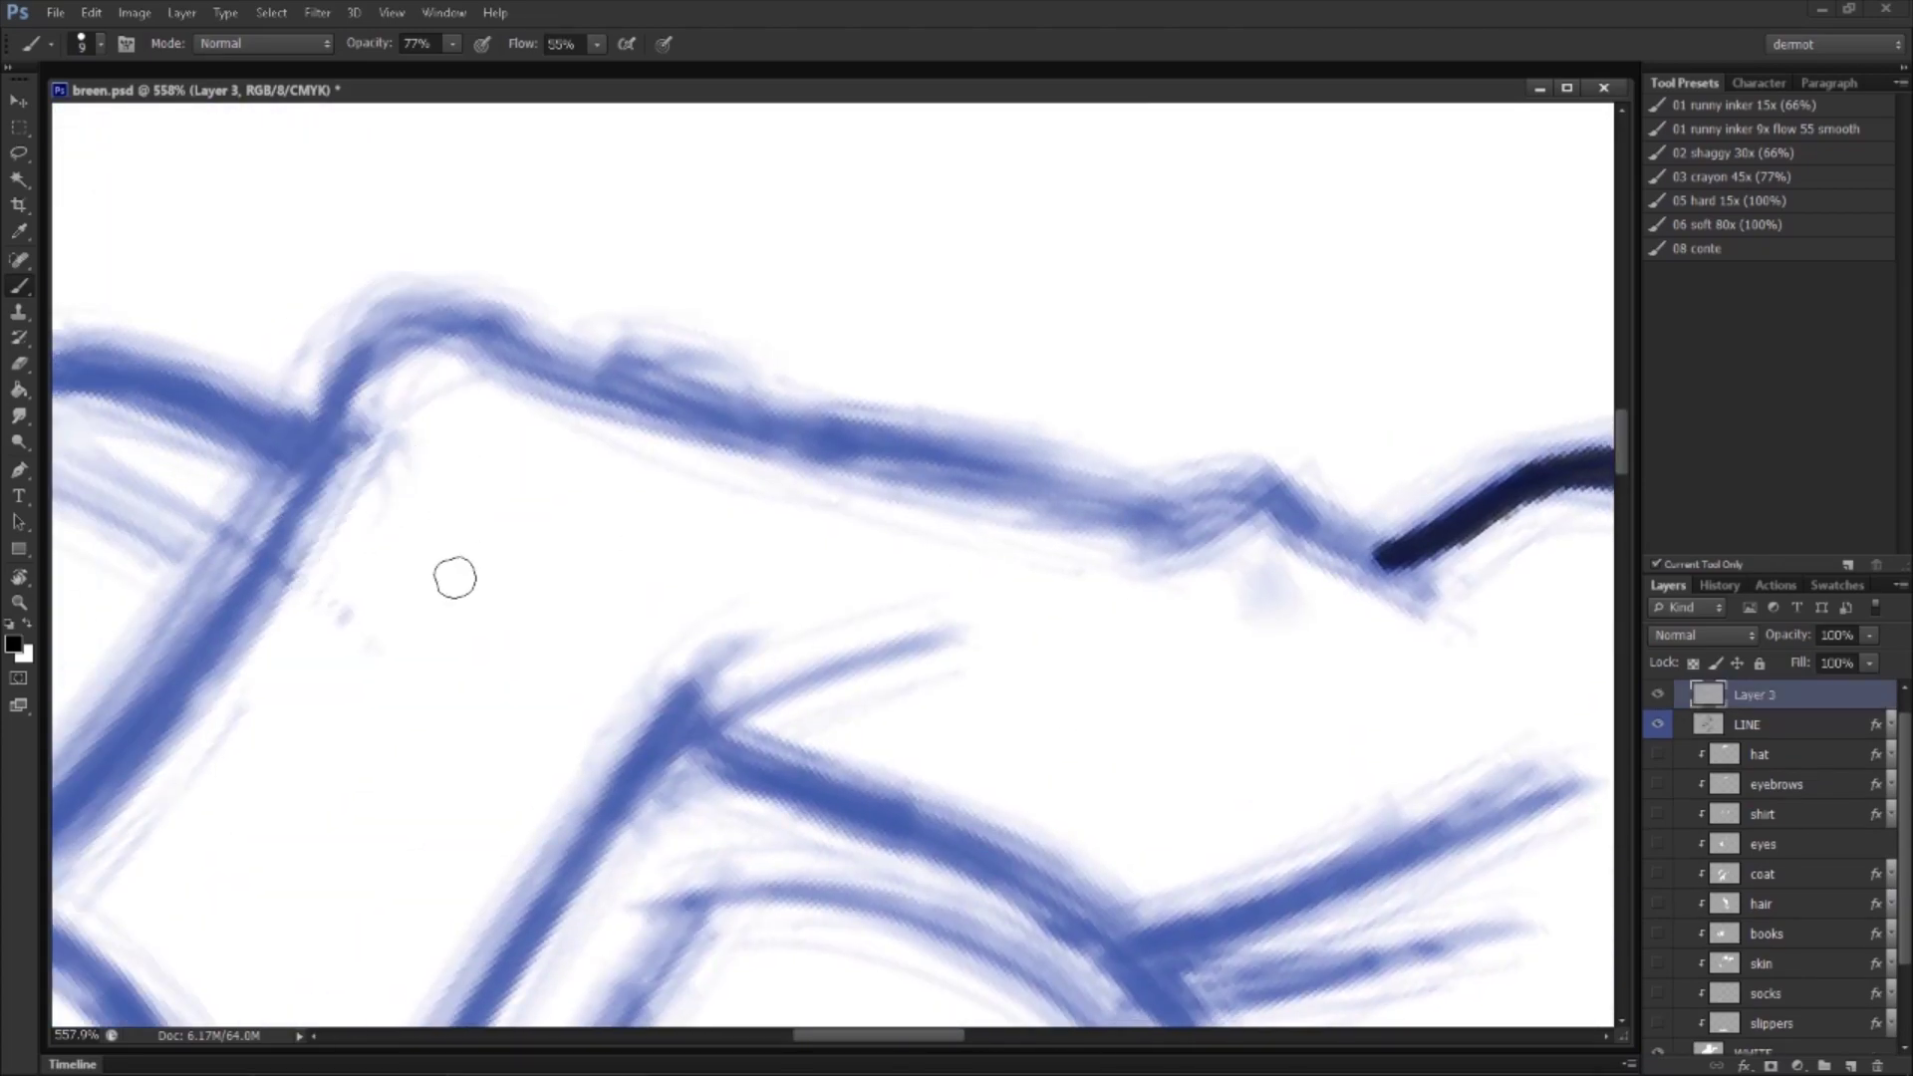
{"action": "key", "text": "r"}
{"action": "mouse_move", "coordinate": [410, 602]}
{"action": "left_mouse_down"}
{"action": "mouse_move", "coordinate": [531, 717]}
{"action": "mouse_move", "coordinate": [675, 542]}
{"action": "mouse_move", "coordinate": [828, 581]}
{"action": "left_mouse_up"}
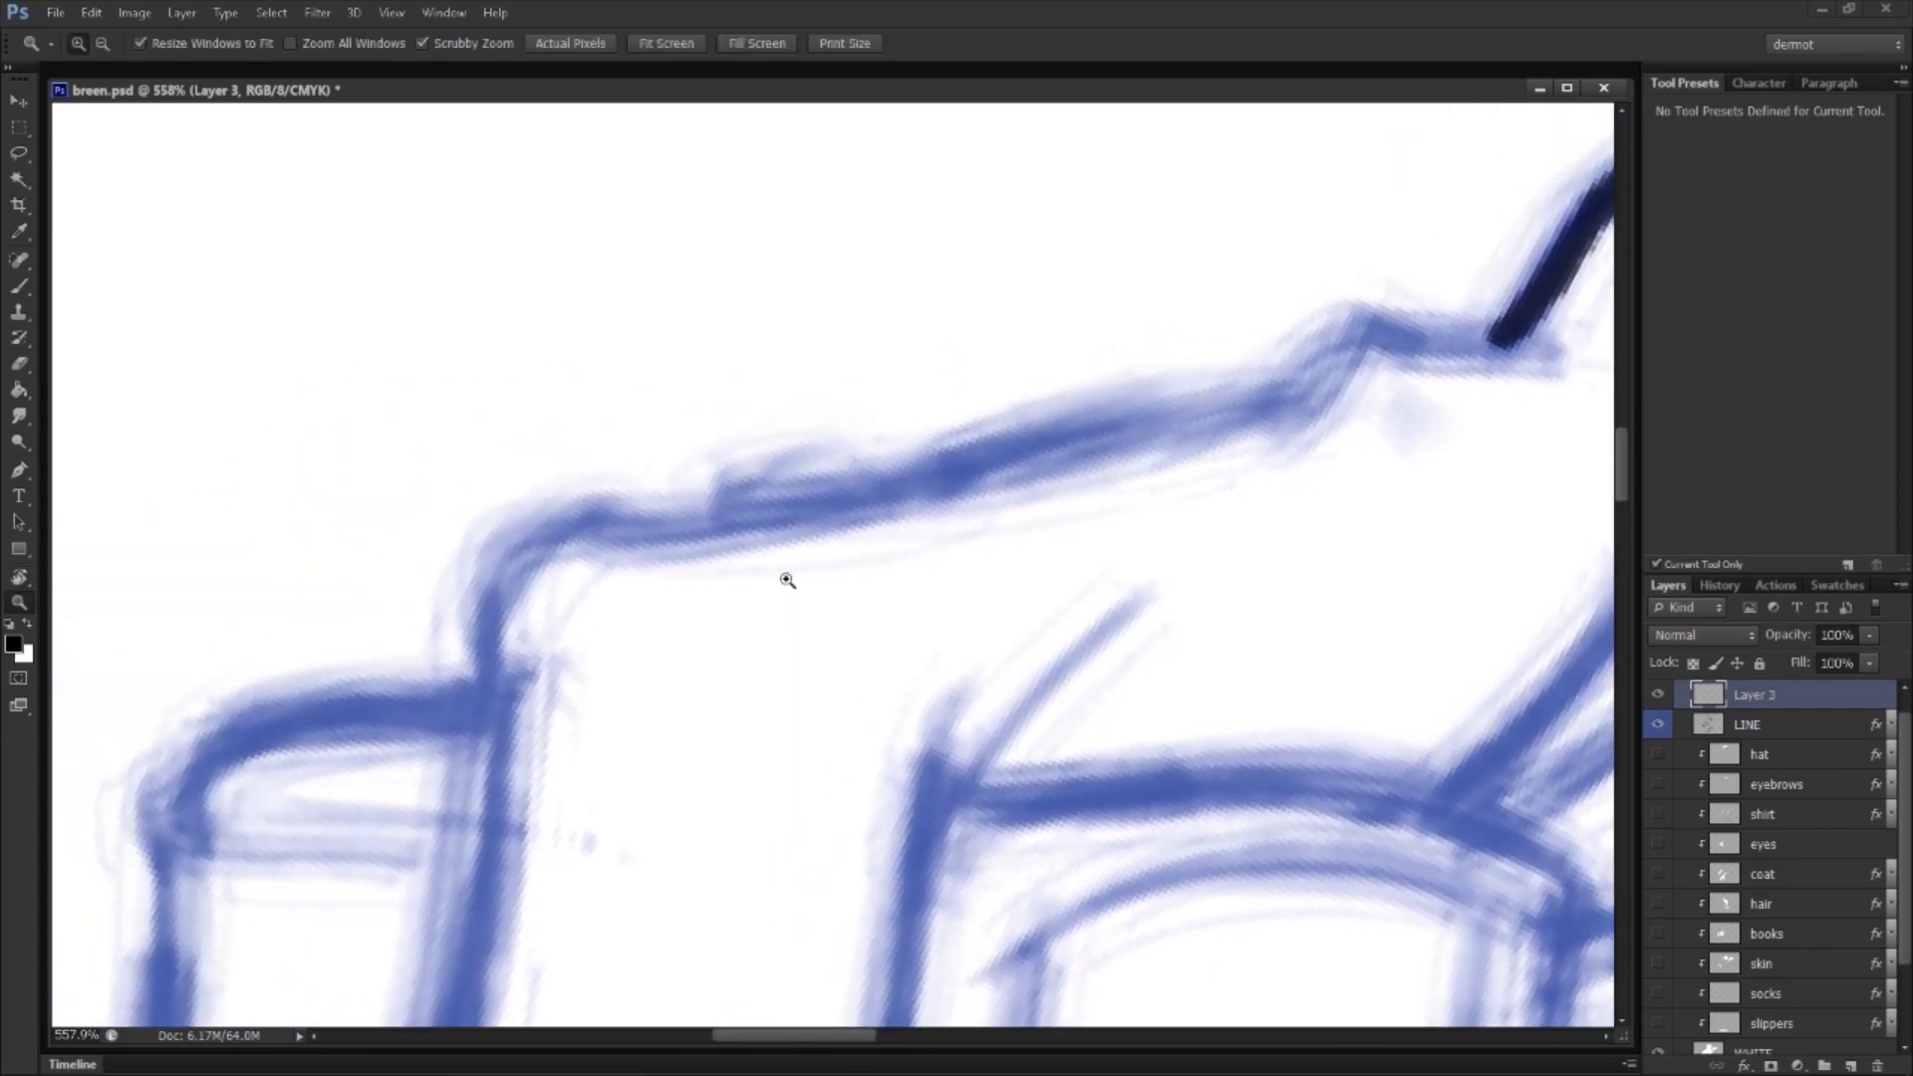
{"action": "key", "text": "b"}
{"action": "mouse_move", "coordinate": [493, 578]}
{"action": "left_mouse_down"}
{"action": "mouse_move", "coordinate": [572, 523]}
{"action": "mouse_move", "coordinate": [495, 581]}
{"action": "mouse_move", "coordinate": [515, 792]}
{"action": "left_mouse_up"}
{"action": "mouse_move", "coordinate": [573, 516]}
{"action": "left_mouse_down"}
{"action": "mouse_move", "coordinate": [809, 499]}
{"action": "mouse_move", "coordinate": [1310, 373]}
{"action": "left_mouse_up"}
{"action": "mouse_move", "coordinate": [1292, 448]}
{"action": "left_mouse_down"}
{"action": "mouse_move", "coordinate": [910, 511]}
{"action": "mouse_move", "coordinate": [1003, 422]}
{"action": "mouse_move", "coordinate": [1168, 439]}
{"action": "left_mouse_up"}
Step: Ink the sleeve's outer forearm edge from the elbow to the cuff
{"action": "mouse_move", "coordinate": [858, 705]}
{"action": "left_mouse_down"}
{"action": "mouse_move", "coordinate": [876, 598]}
{"action": "mouse_move", "coordinate": [966, 598]}
{"action": "left_mouse_up"}
{"action": "mouse_move", "coordinate": [797, 267]}
{"action": "left_mouse_down"}
{"action": "mouse_move", "coordinate": [634, 745]}
{"action": "mouse_move", "coordinate": [698, 787]}
{"action": "mouse_move", "coordinate": [794, 721]}
{"action": "left_mouse_up"}
{"action": "key", "text": "ctrl+z"}
{"action": "key", "text": "r"}
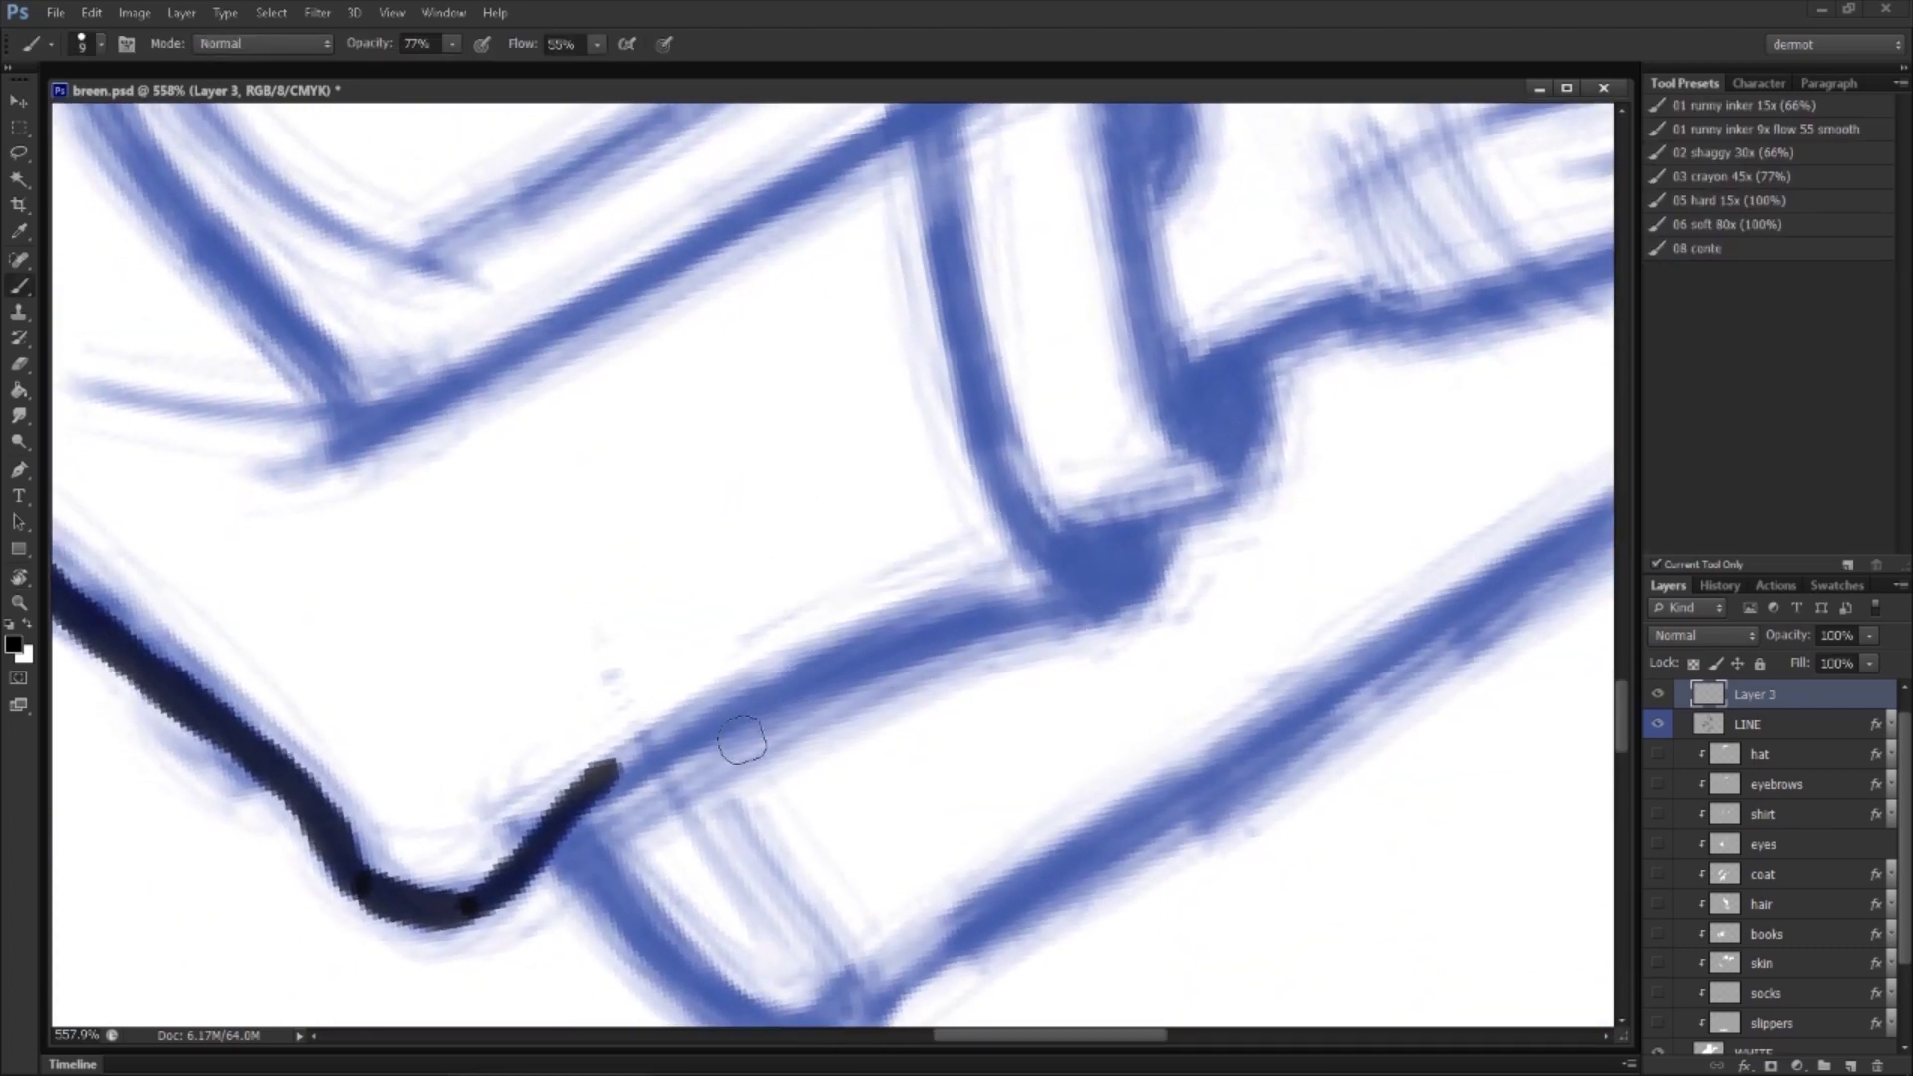
{"action": "mouse_move", "coordinate": [560, 817]}
{"action": "left_mouse_down"}
{"action": "mouse_move", "coordinate": [857, 659]}
{"action": "mouse_move", "coordinate": [807, 684]}
{"action": "mouse_move", "coordinate": [1110, 601]}
{"action": "mouse_move", "coordinate": [1142, 545]}
{"action": "left_mouse_up"}
{"action": "left_click_drag", "start_coordinate": [1011, 702], "coordinate": [836, 879]}
Step: Ink the coat and shirt cuff lines at the wrist and the sleeve's inner forearm edge
{"action": "mouse_move", "coordinate": [763, 277]}
{"action": "left_mouse_down"}
{"action": "mouse_move", "coordinate": [825, 642]}
{"action": "mouse_move", "coordinate": [790, 520]}
{"action": "mouse_move", "coordinate": [865, 719]}
{"action": "mouse_move", "coordinate": [835, 672]}
{"action": "mouse_move", "coordinate": [916, 725]}
{"action": "left_mouse_up"}
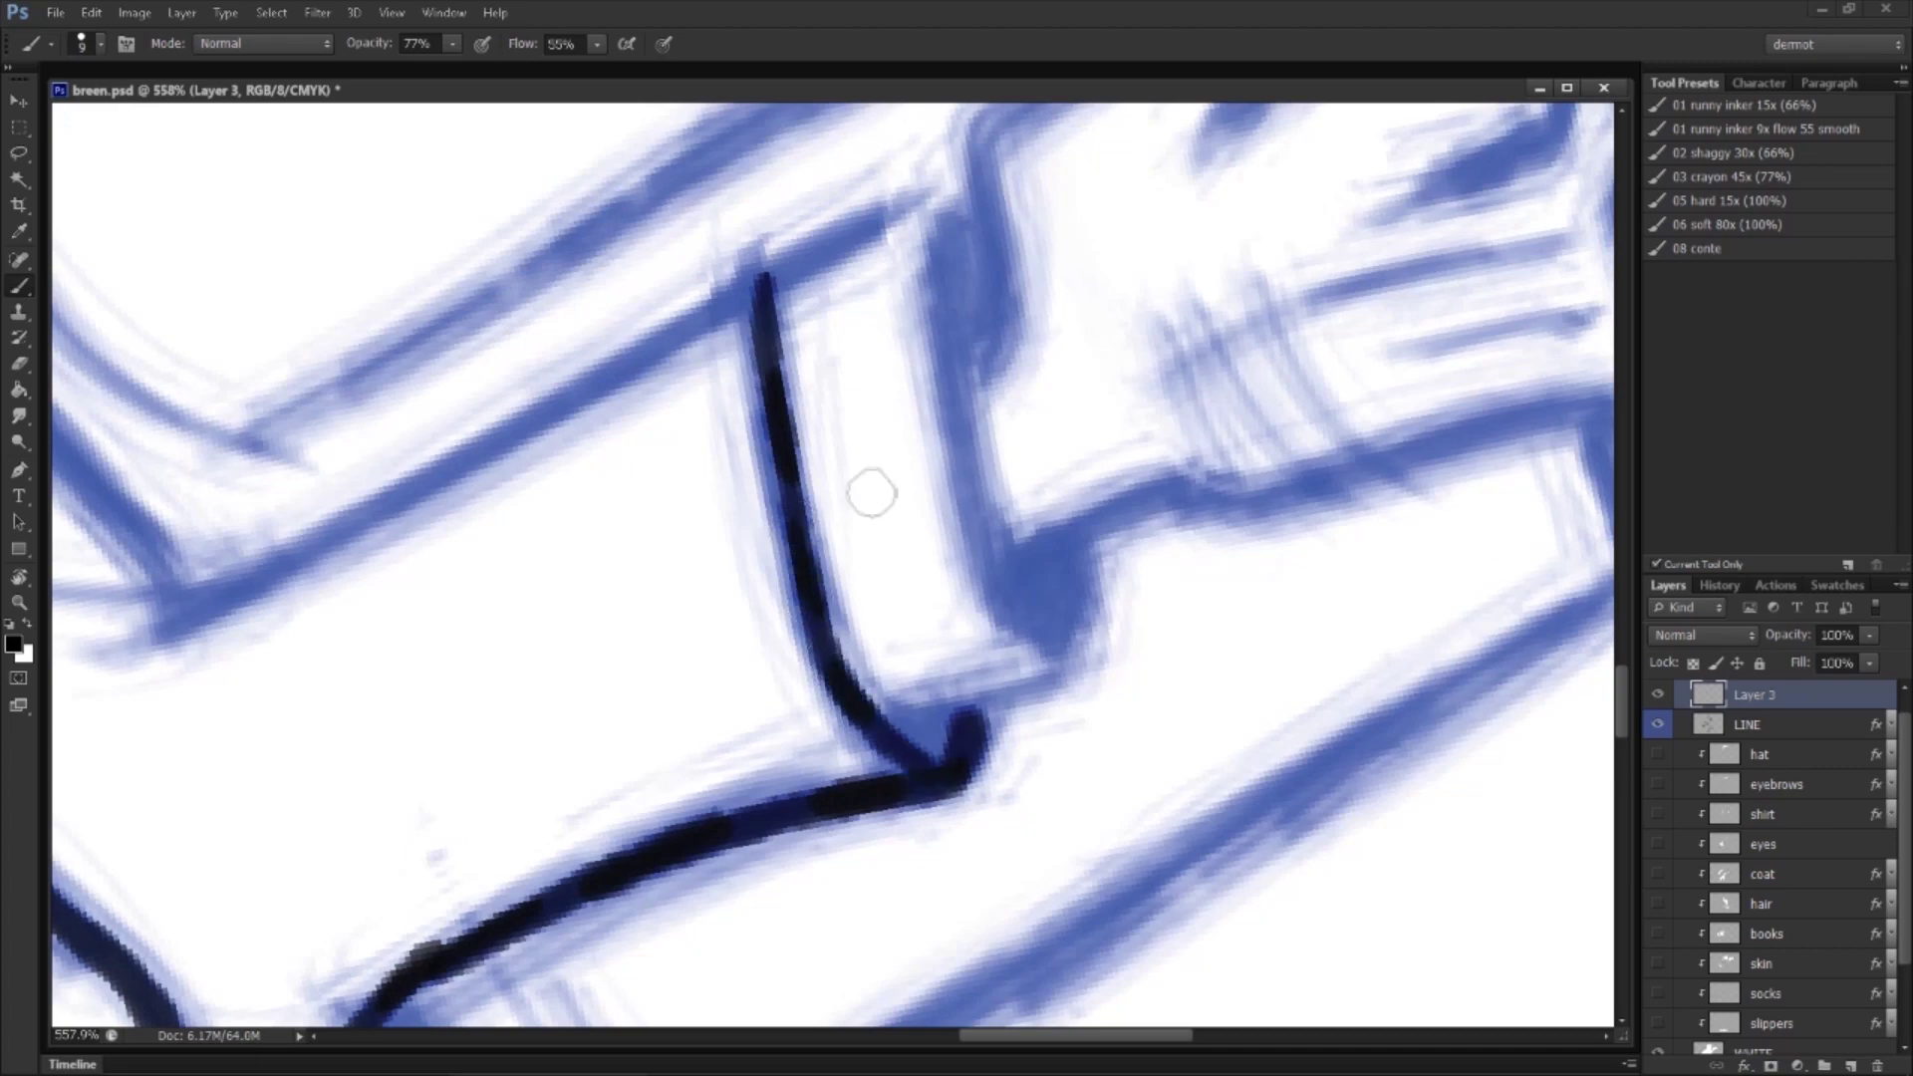
{"action": "mouse_move", "coordinate": [767, 281]}
{"action": "left_mouse_down"}
{"action": "mouse_move", "coordinate": [873, 227]}
{"action": "mouse_move", "coordinate": [972, 216]}
{"action": "mouse_move", "coordinate": [958, 439]}
{"action": "mouse_move", "coordinate": [974, 543]}
{"action": "mouse_move", "coordinate": [1064, 652]}
{"action": "left_mouse_up"}
{"action": "left_click_drag", "start_coordinate": [882, 719], "coordinate": [1081, 676]}
{"action": "mouse_move", "coordinate": [1076, 633]}
{"action": "left_mouse_down"}
{"action": "mouse_move", "coordinate": [1079, 554]}
{"action": "mouse_move", "coordinate": [1091, 688]}
{"action": "left_mouse_up"}
{"action": "scroll", "coordinate": [733, 655], "scroll_direction": "left", "scroll_amount": 5}
{"action": "mouse_move", "coordinate": [501, 616]}
{"action": "left_mouse_down"}
{"action": "mouse_move", "coordinate": [947, 385]}
{"action": "mouse_move", "coordinate": [1080, 299]}
{"action": "mouse_move", "coordinate": [1106, 254]}
{"action": "left_mouse_up"}
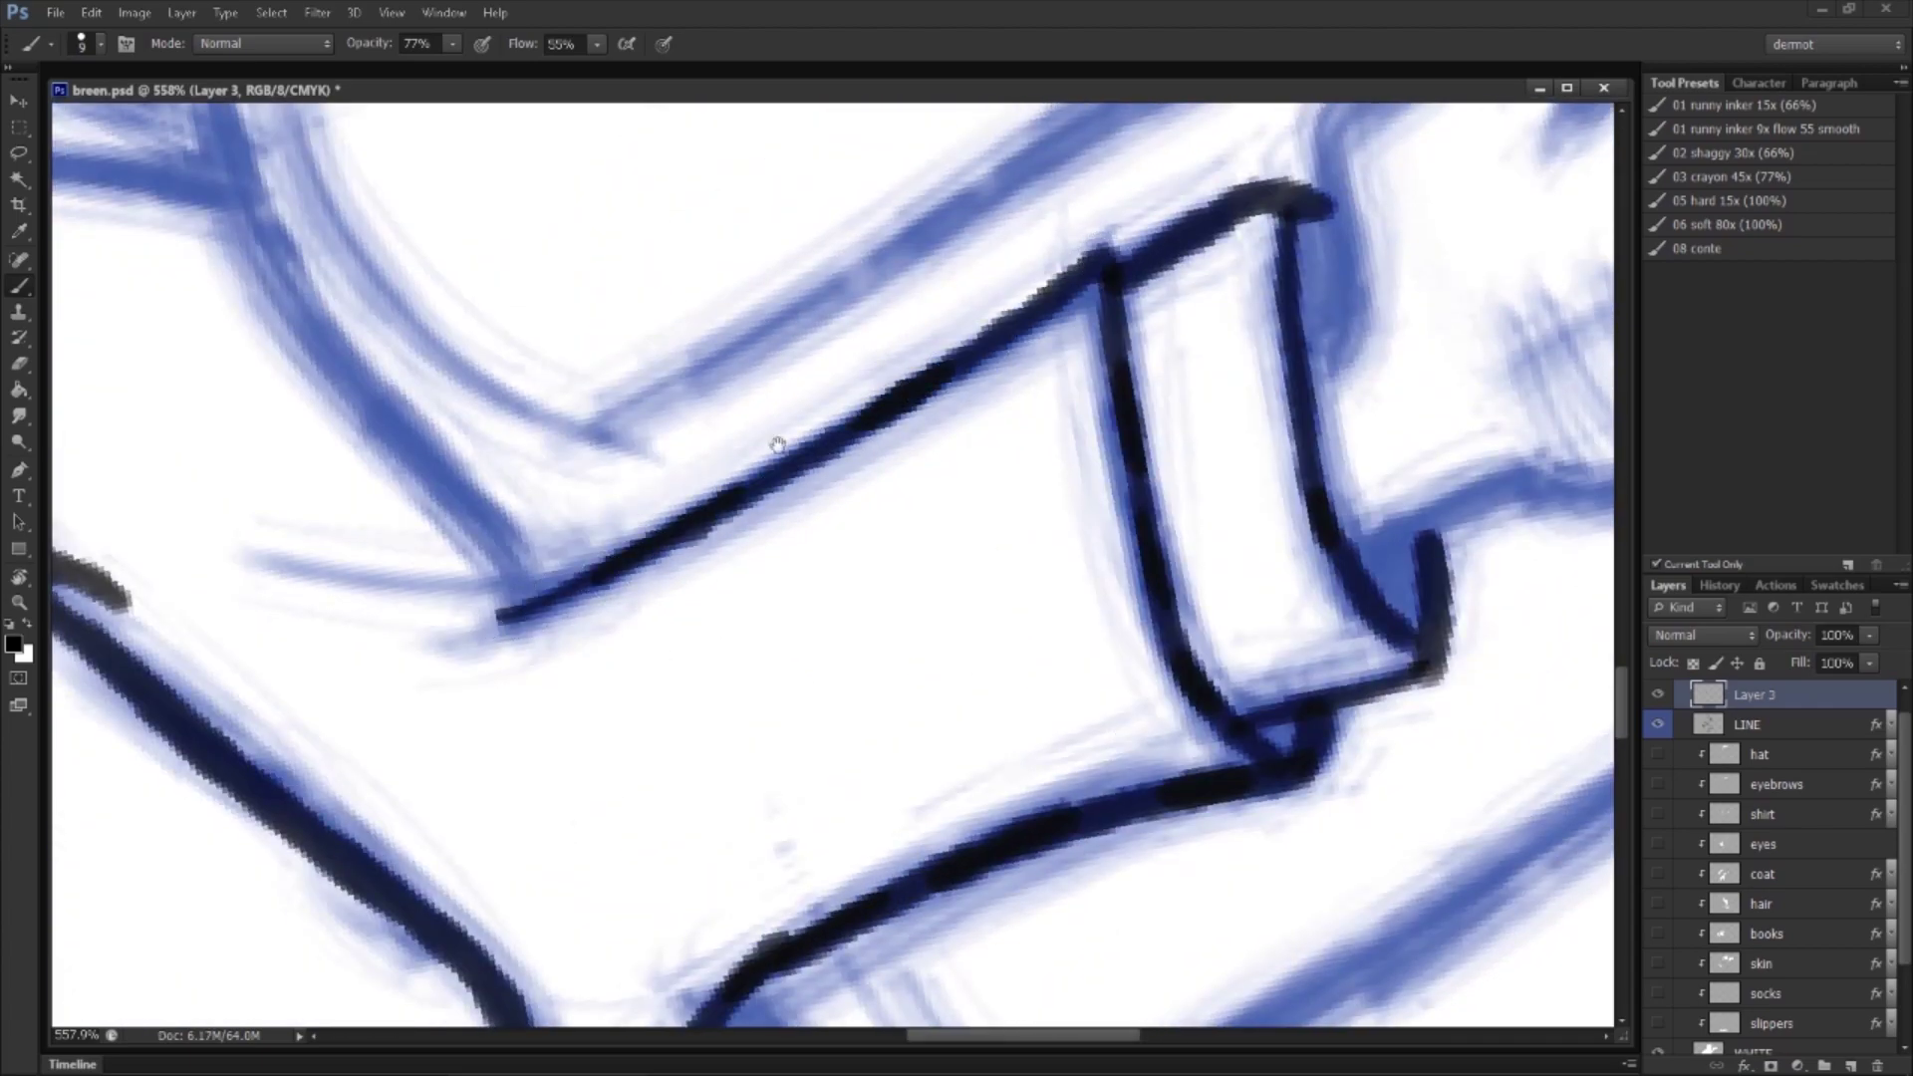
Step: Ink the ear's back edge and the short line joining it to the coat collar
{"action": "mouse_move", "coordinate": [778, 444]}
{"action": "left_mouse_down"}
{"action": "mouse_move", "coordinate": [867, 585]}
{"action": "mouse_move", "coordinate": [828, 602]}
{"action": "mouse_move", "coordinate": [991, 841]}
{"action": "mouse_move", "coordinate": [1090, 572]}
{"action": "left_mouse_up"}
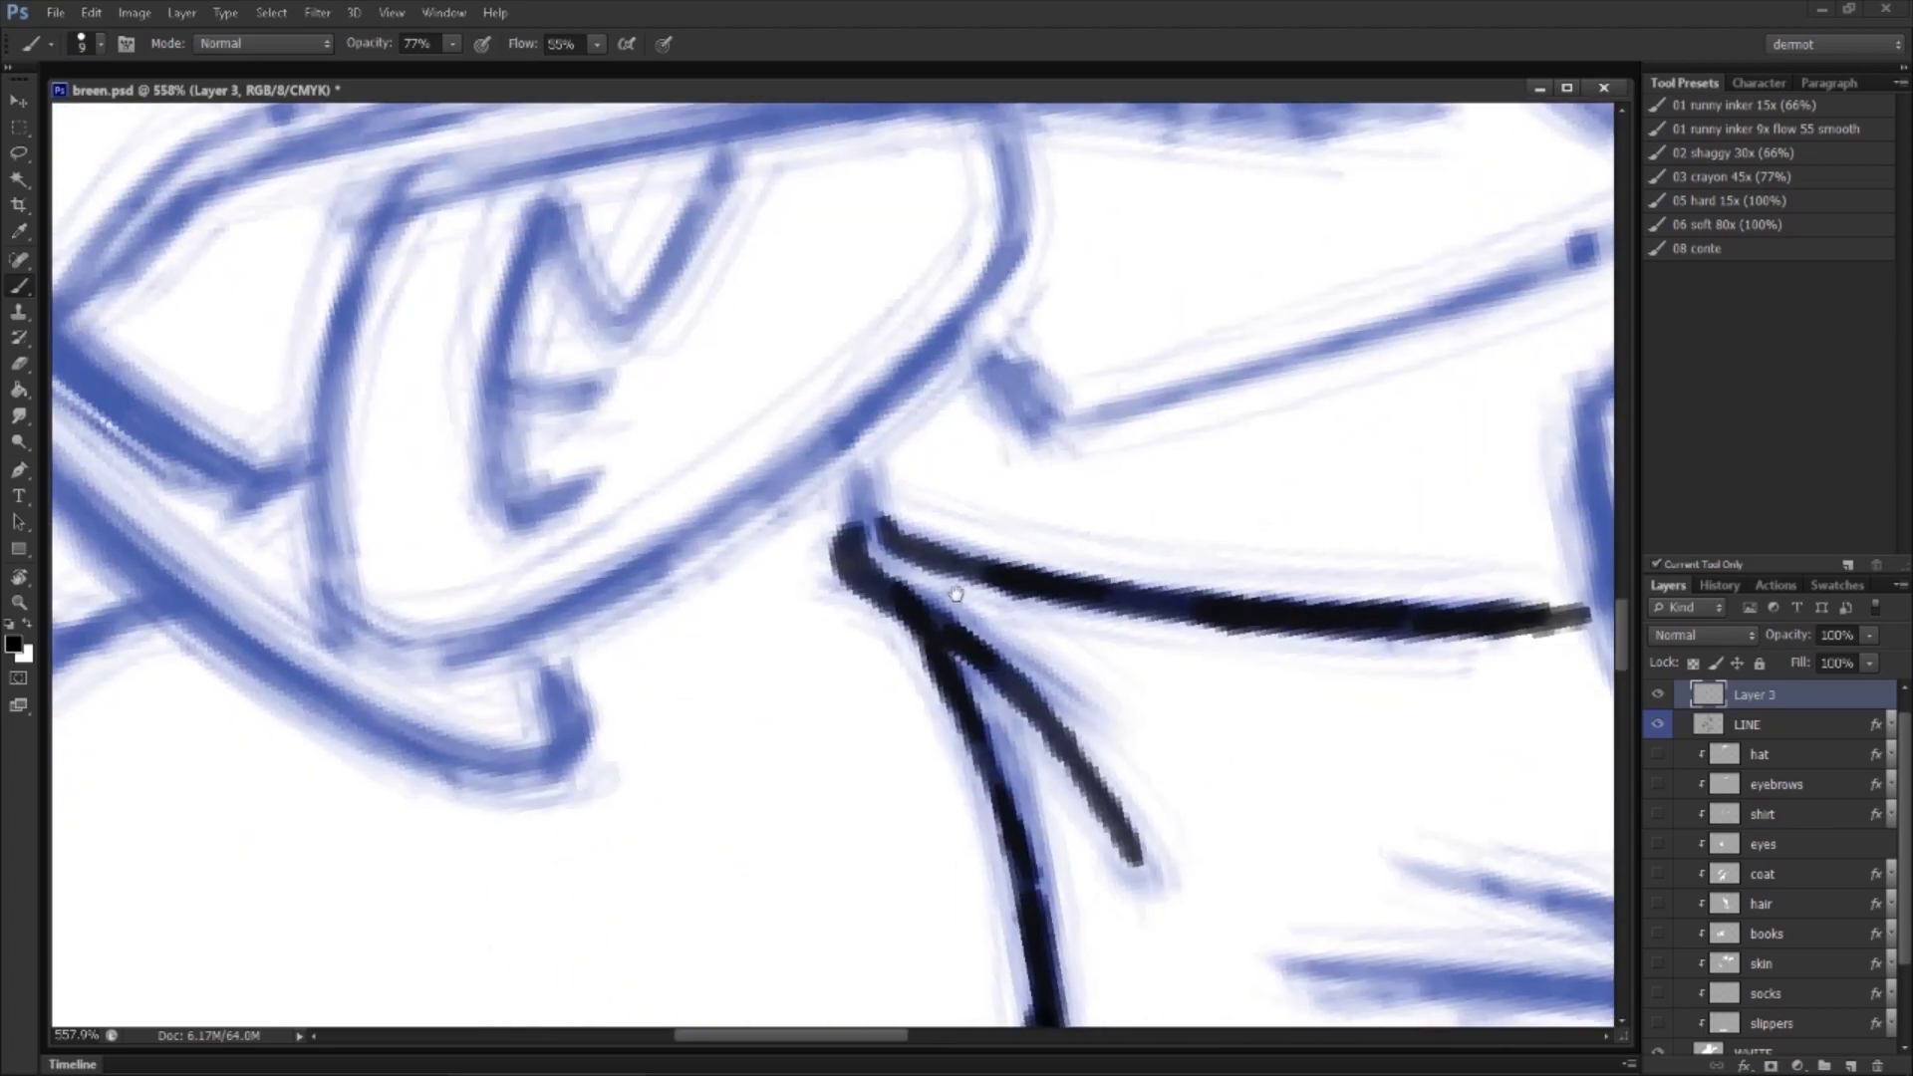
{"action": "scroll", "coordinate": [837, 566], "scroll_direction": "left", "scroll_amount": 5}
{"action": "mouse_move", "coordinate": [662, 554]}
{"action": "left_mouse_down"}
{"action": "mouse_move", "coordinate": [703, 602]}
{"action": "mouse_move", "coordinate": [794, 619]}
{"action": "mouse_move", "coordinate": [935, 559]}
{"action": "mouse_move", "coordinate": [1225, 324]}
{"action": "left_mouse_up"}
{"action": "left_click_drag", "start_coordinate": [1171, 387], "coordinate": [1183, 488]}
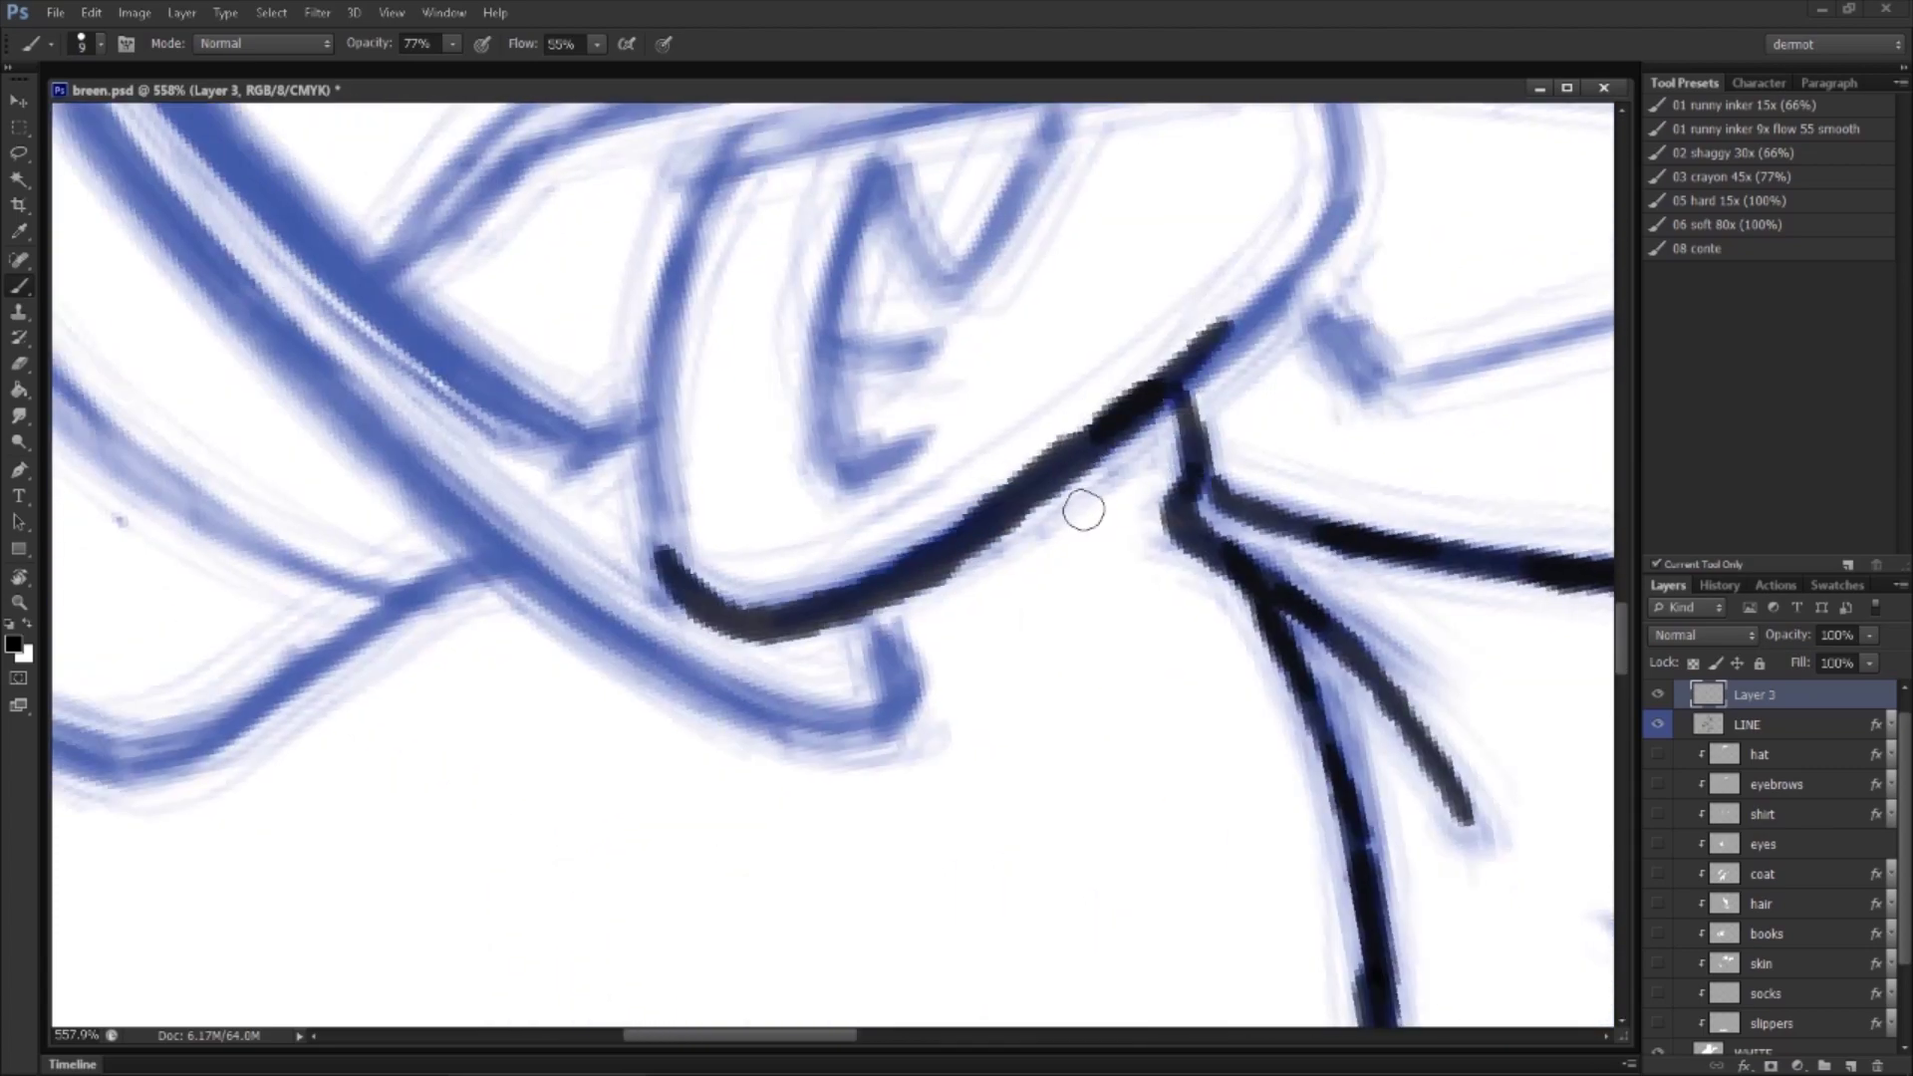
Step: Ink the curled back tip of the hat brim and the brim's upper edge past the crown
{"action": "key", "text": "r"}
{"action": "mouse_move", "coordinate": [1071, 569]}
{"action": "left_mouse_down"}
{"action": "mouse_move", "coordinate": [559, 761]}
{"action": "mouse_move", "coordinate": [708, 804]}
{"action": "left_mouse_up"}
{"action": "mouse_move", "coordinate": [693, 481]}
{"action": "left_mouse_down"}
{"action": "mouse_move", "coordinate": [674, 516]}
{"action": "mouse_move", "coordinate": [687, 580]}
{"action": "mouse_move", "coordinate": [780, 582]}
{"action": "left_mouse_up"}
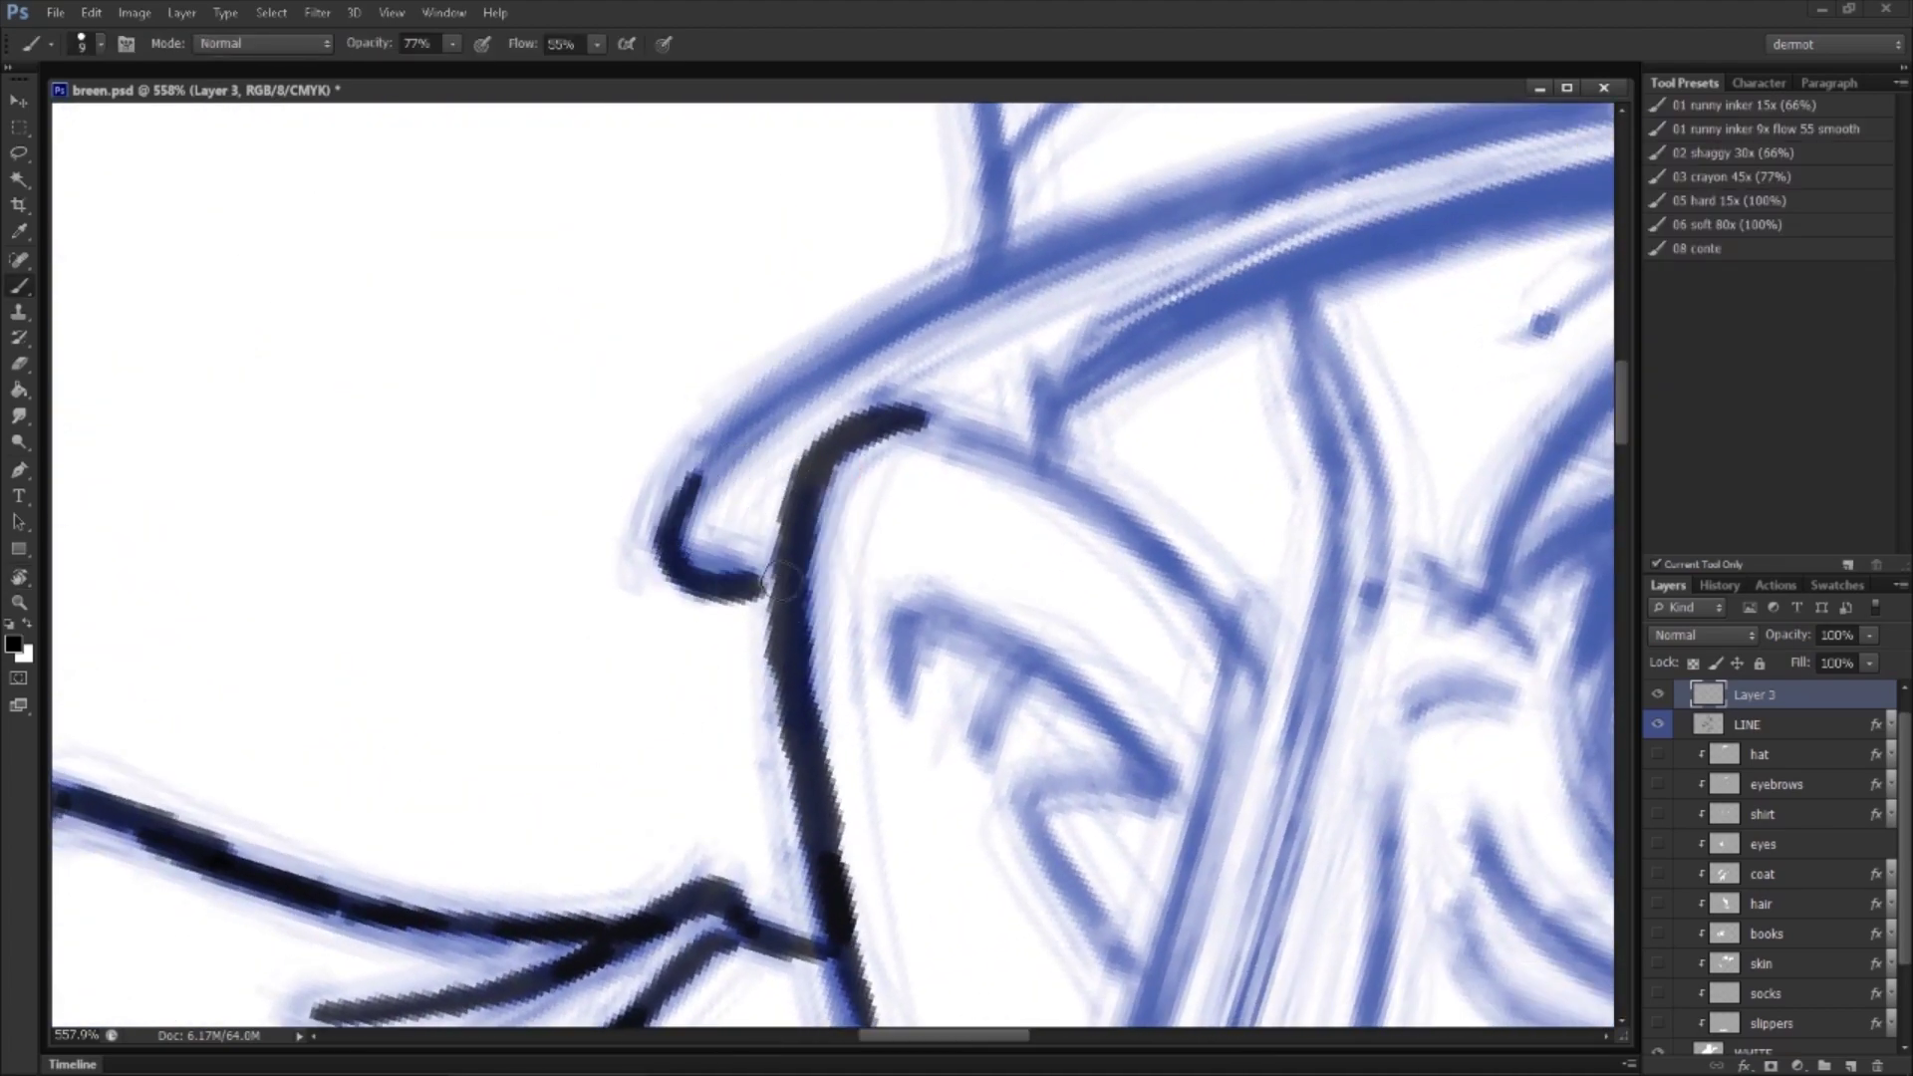
{"action": "mouse_move", "coordinate": [681, 495]}
{"action": "left_mouse_down"}
{"action": "mouse_move", "coordinate": [991, 259]}
{"action": "mouse_move", "coordinate": [791, 465]}
{"action": "left_mouse_up"}
{"action": "key", "text": "space"}
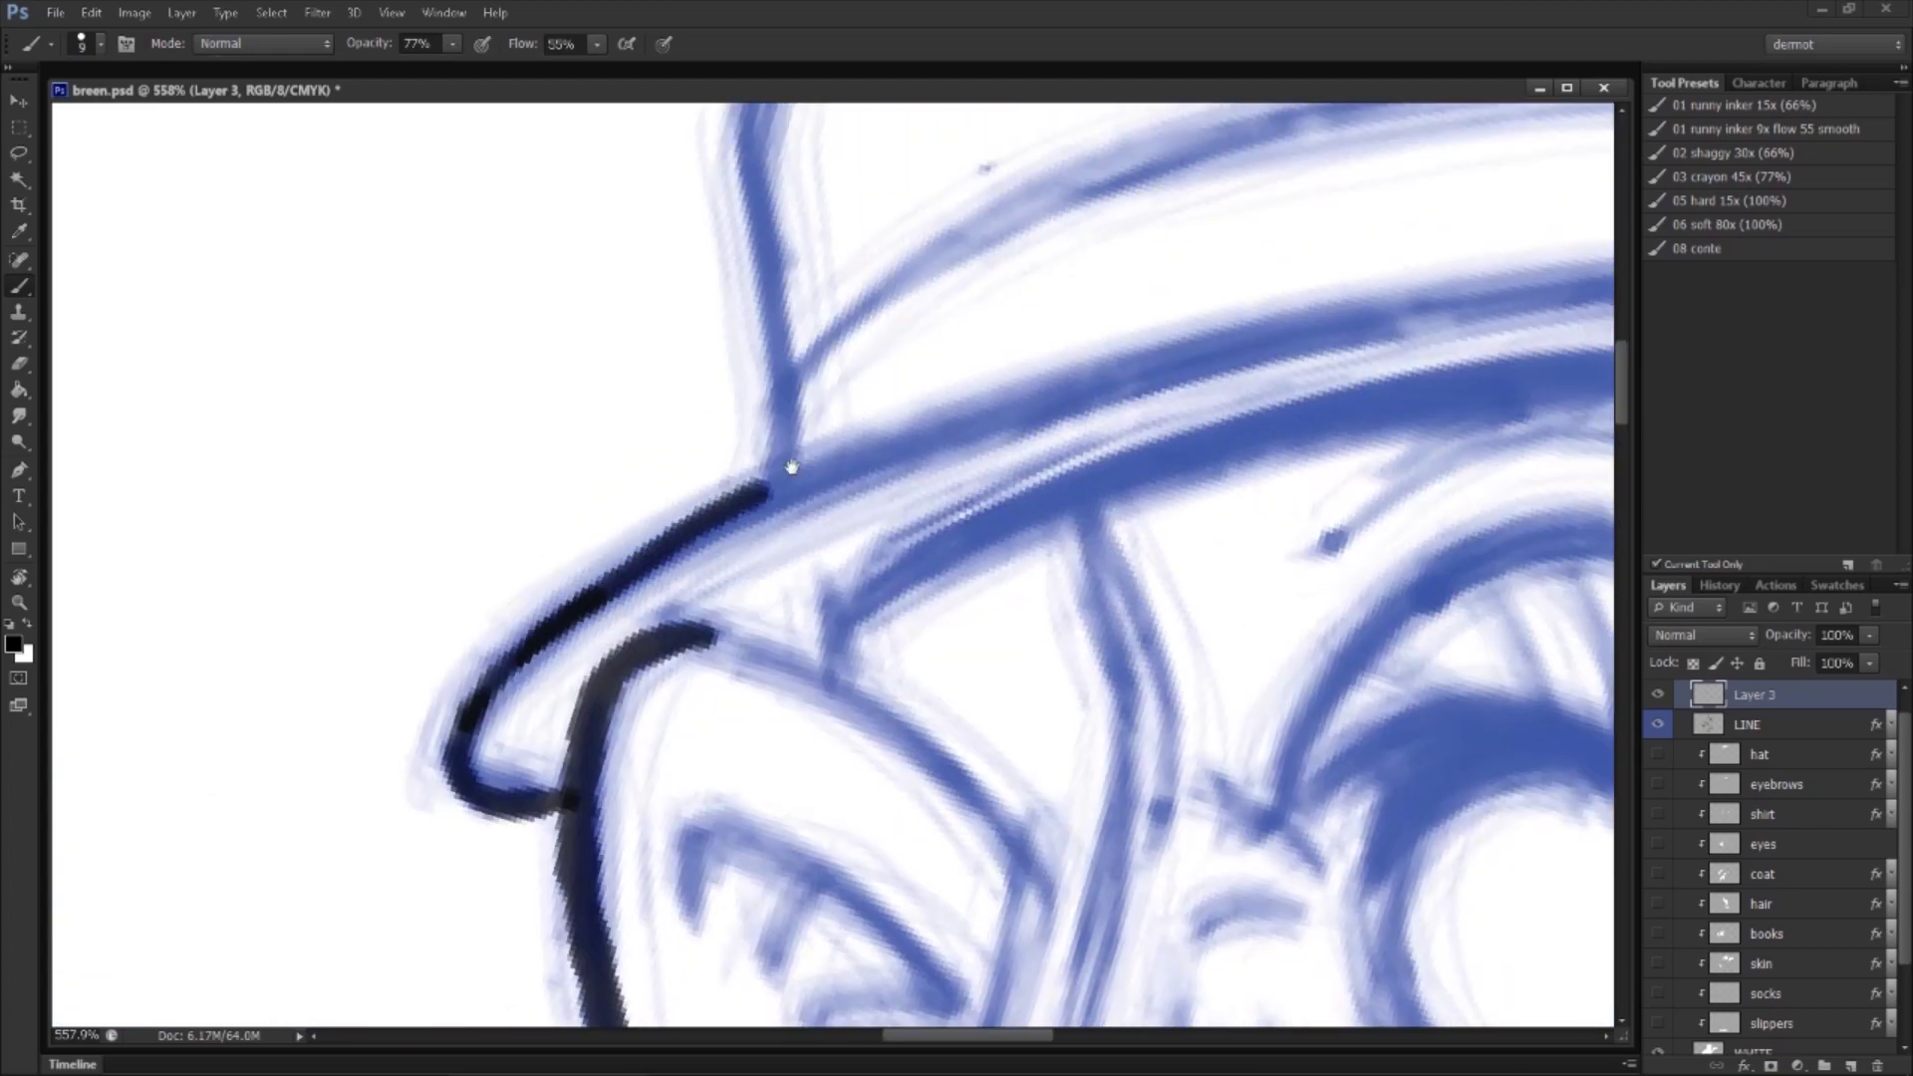
{"action": "mouse_move", "coordinate": [656, 551]}
{"action": "left_mouse_down"}
{"action": "mouse_move", "coordinate": [807, 470]}
{"action": "mouse_move", "coordinate": [793, 481]}
{"action": "mouse_move", "coordinate": [995, 419]}
{"action": "left_mouse_up"}
{"action": "key", "text": "space"}
Step: Ink the back edge of the hat's crown from the brim up to its curved top corner
{"action": "mouse_move", "coordinate": [772, 116]}
{"action": "left_mouse_down"}
{"action": "mouse_move", "coordinate": [732, 501]}
{"action": "mouse_move", "coordinate": [742, 859]}
{"action": "left_mouse_up"}
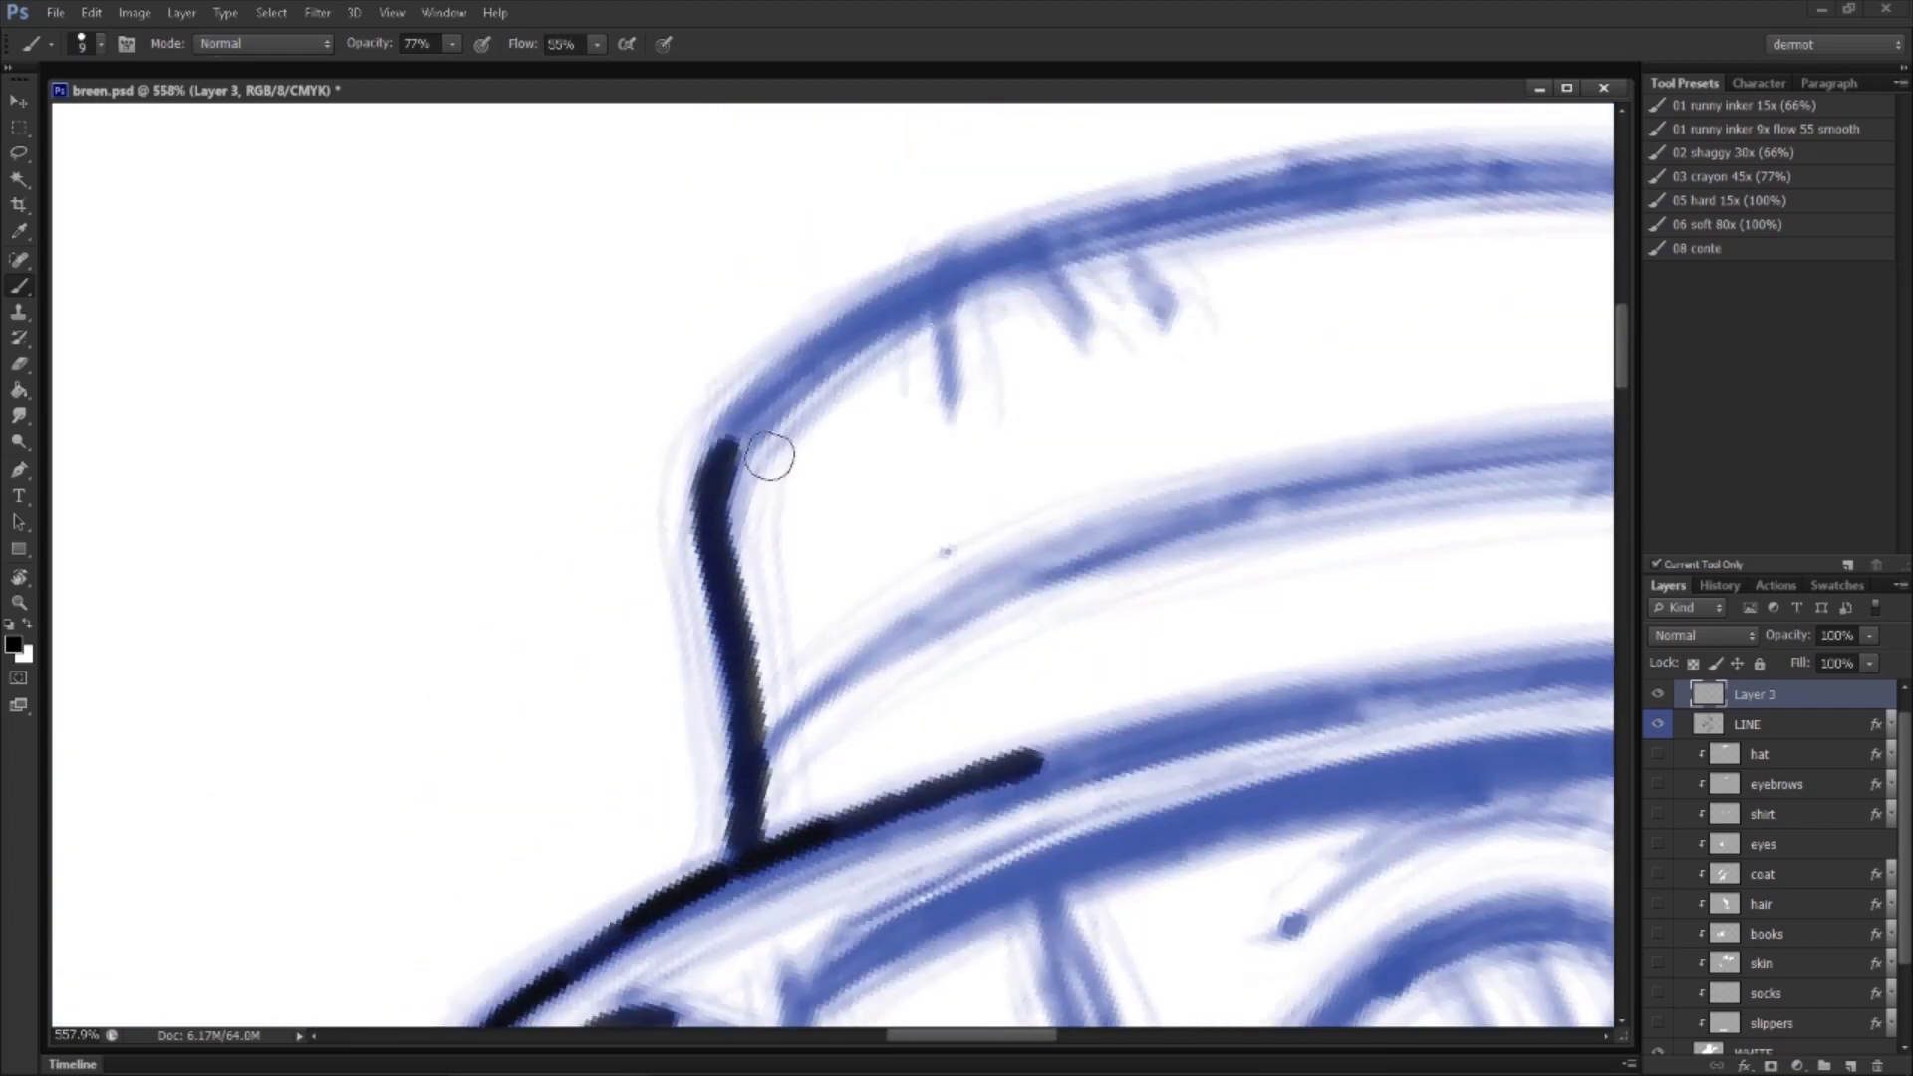
{"action": "left_click_drag", "start_coordinate": [719, 464], "coordinate": [823, 353]}
{"action": "key", "text": "r"}
{"action": "left_click_drag", "start_coordinate": [934, 461], "coordinate": [947, 652]}
{"action": "left_click_drag", "start_coordinate": [1056, 604], "coordinate": [890, 521]}
{"action": "key", "text": "b"}
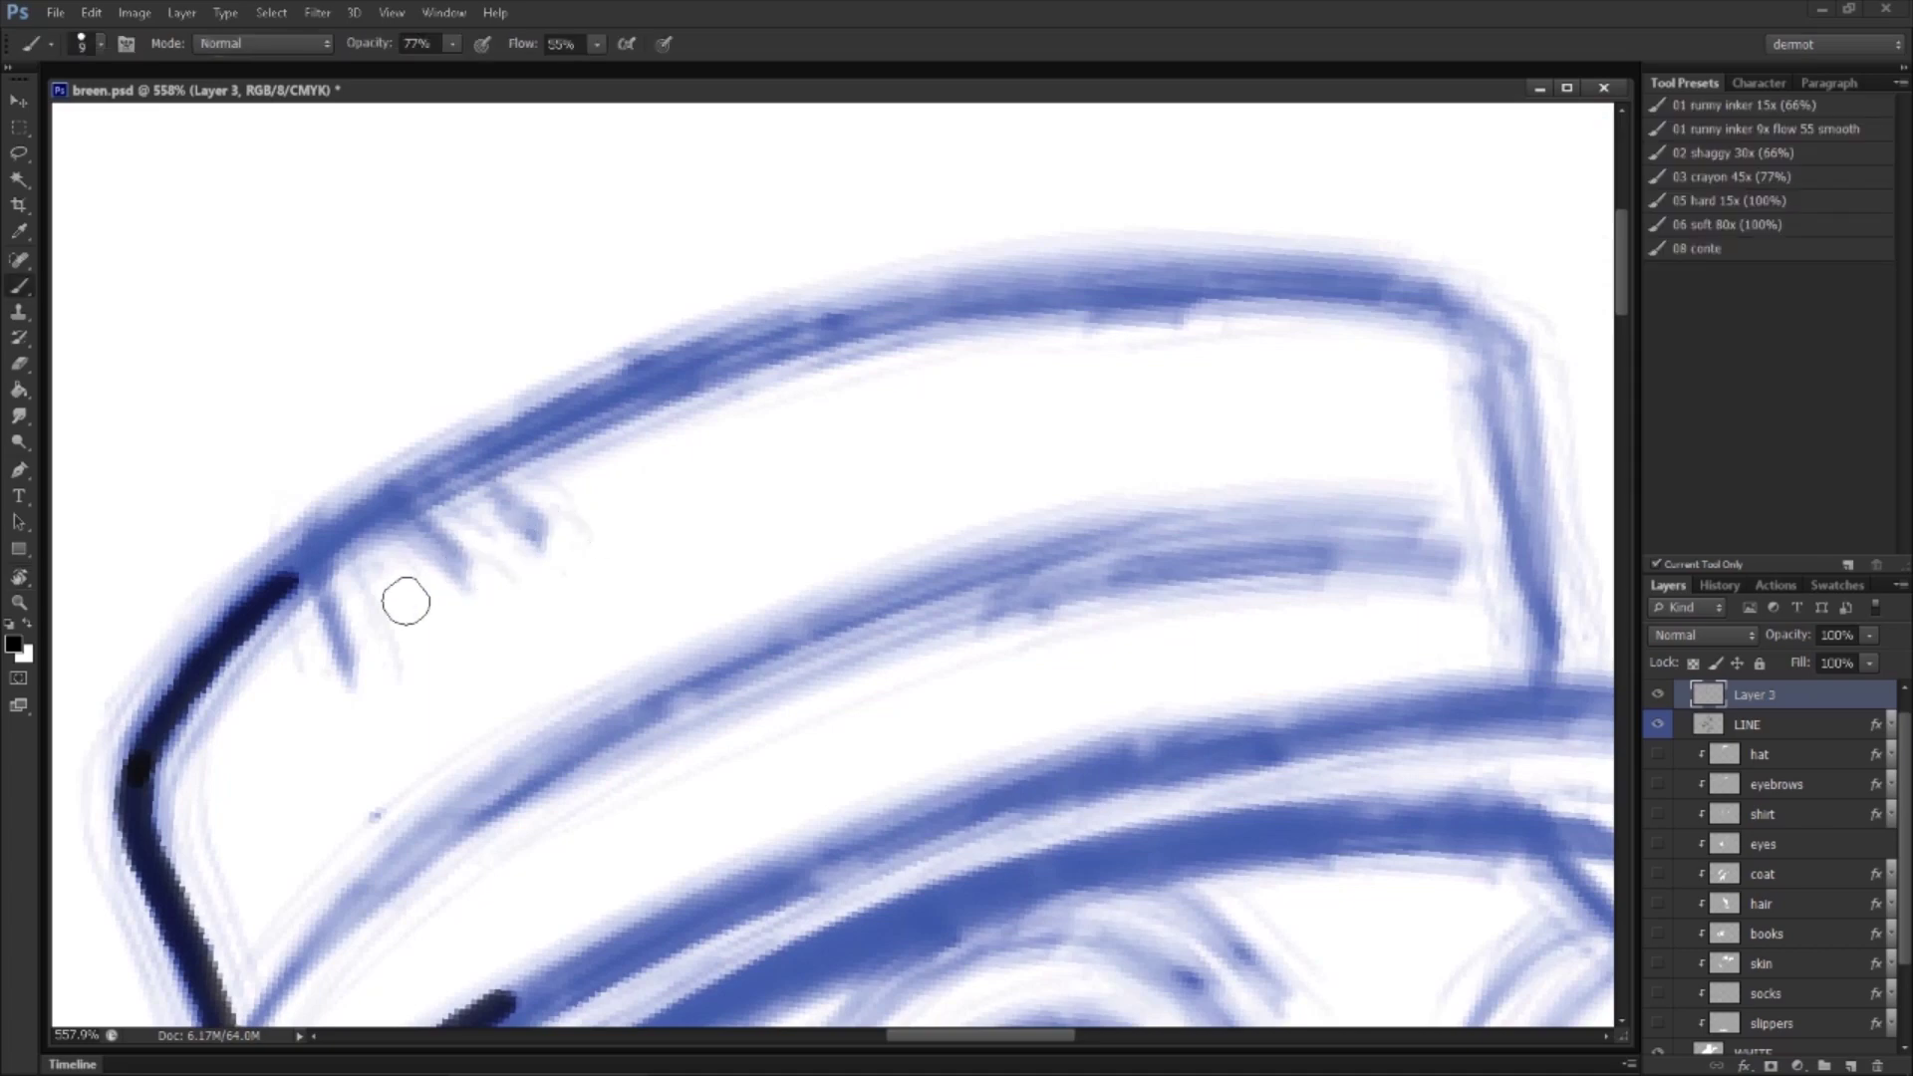
Step: Ink the top edge of the hat's crown and its front edge down to the brim
{"action": "mouse_move", "coordinate": [286, 586]}
{"action": "left_mouse_down"}
{"action": "mouse_move", "coordinate": [503, 443]}
{"action": "mouse_move", "coordinate": [845, 327]}
{"action": "mouse_move", "coordinate": [1296, 286]}
{"action": "mouse_move", "coordinate": [1452, 318]}
{"action": "left_mouse_up"}
{"action": "mouse_move", "coordinate": [1420, 511]}
{"action": "left_mouse_down"}
{"action": "mouse_move", "coordinate": [1046, 469]}
{"action": "mouse_move", "coordinate": [840, 412]}
{"action": "left_mouse_up"}
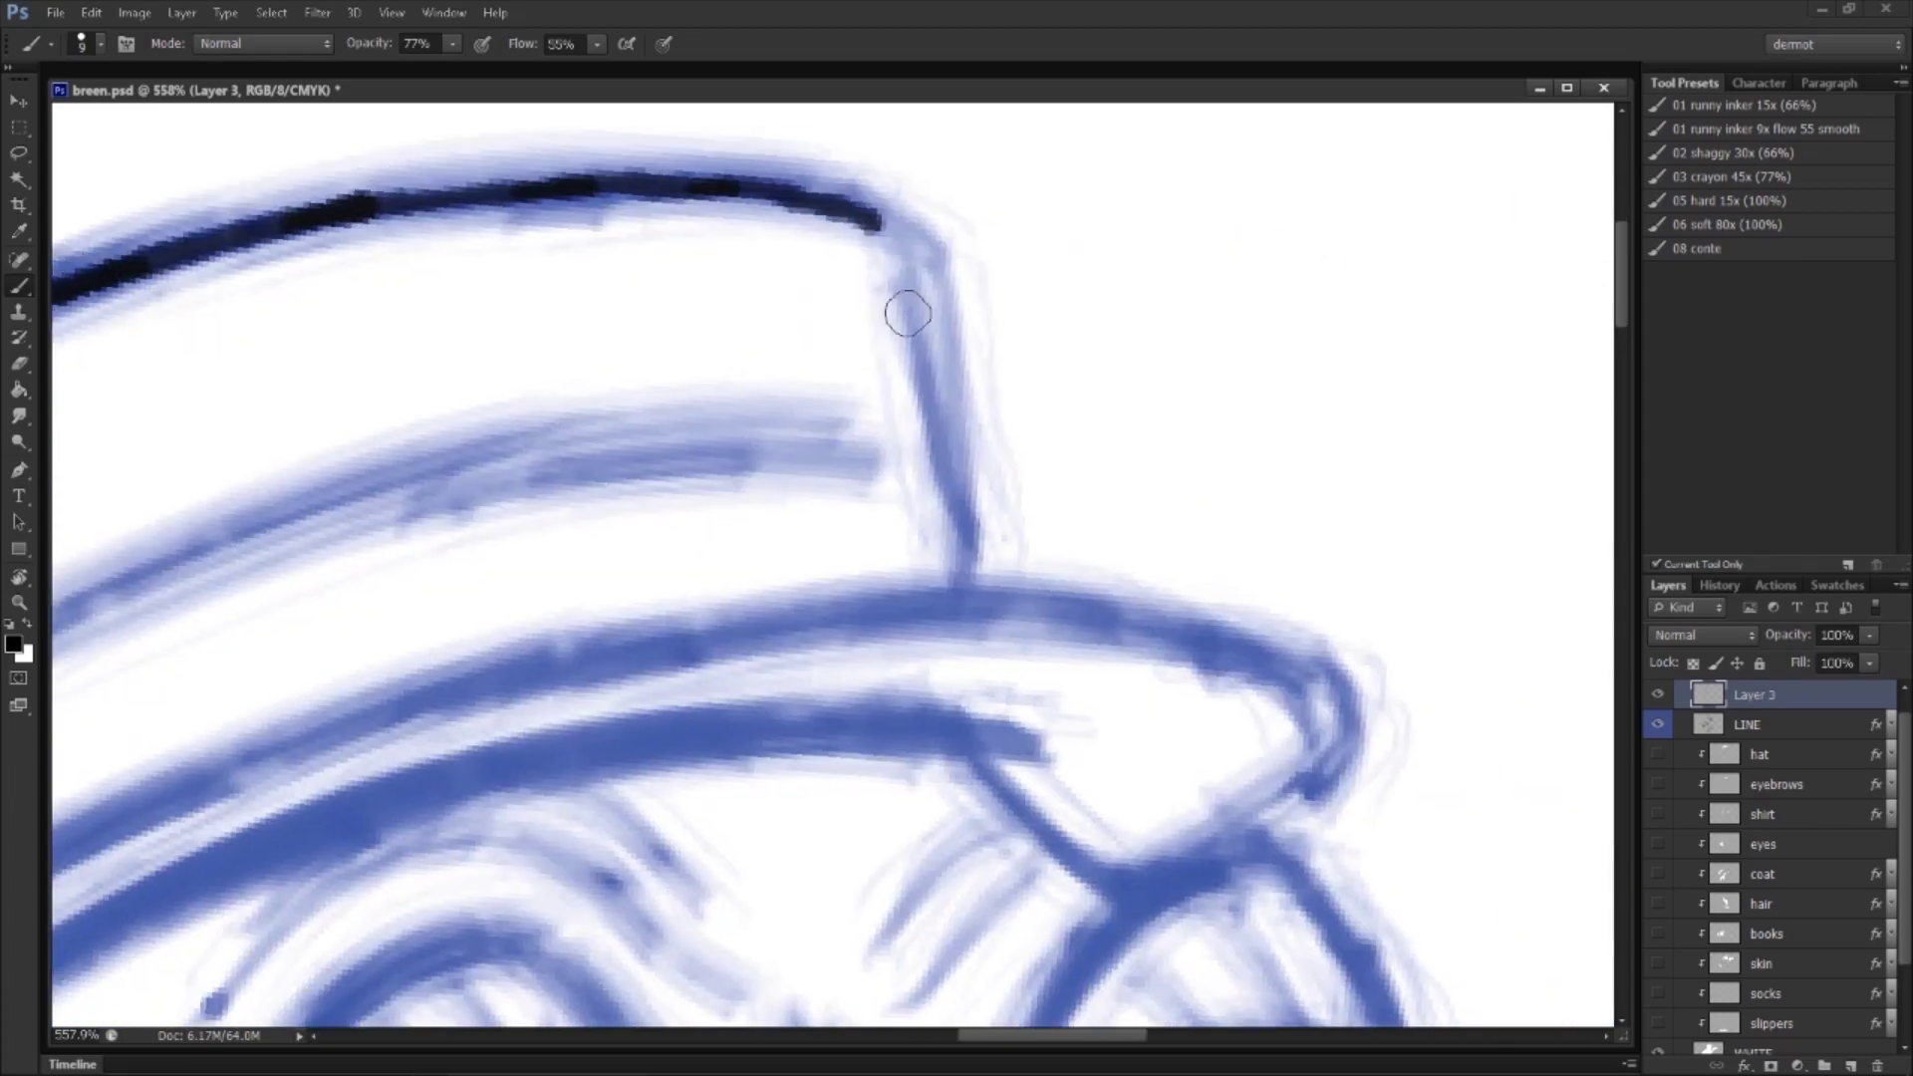
{"action": "mouse_move", "coordinate": [907, 239]}
{"action": "left_mouse_down"}
{"action": "mouse_move", "coordinate": [957, 564]}
{"action": "mouse_move", "coordinate": [1534, 524]}
{"action": "left_mouse_up"}
Step: Ink the rest of the hat brim's upper edge around to its curled front tip
{"action": "mouse_move", "coordinate": [593, 557]}
{"action": "left_mouse_down"}
{"action": "mouse_move", "coordinate": [762, 517]}
{"action": "mouse_move", "coordinate": [931, 392]}
{"action": "mouse_move", "coordinate": [1388, 235]}
{"action": "mouse_move", "coordinate": [874, 400]}
{"action": "mouse_move", "coordinate": [1022, 389]}
{"action": "left_mouse_up"}
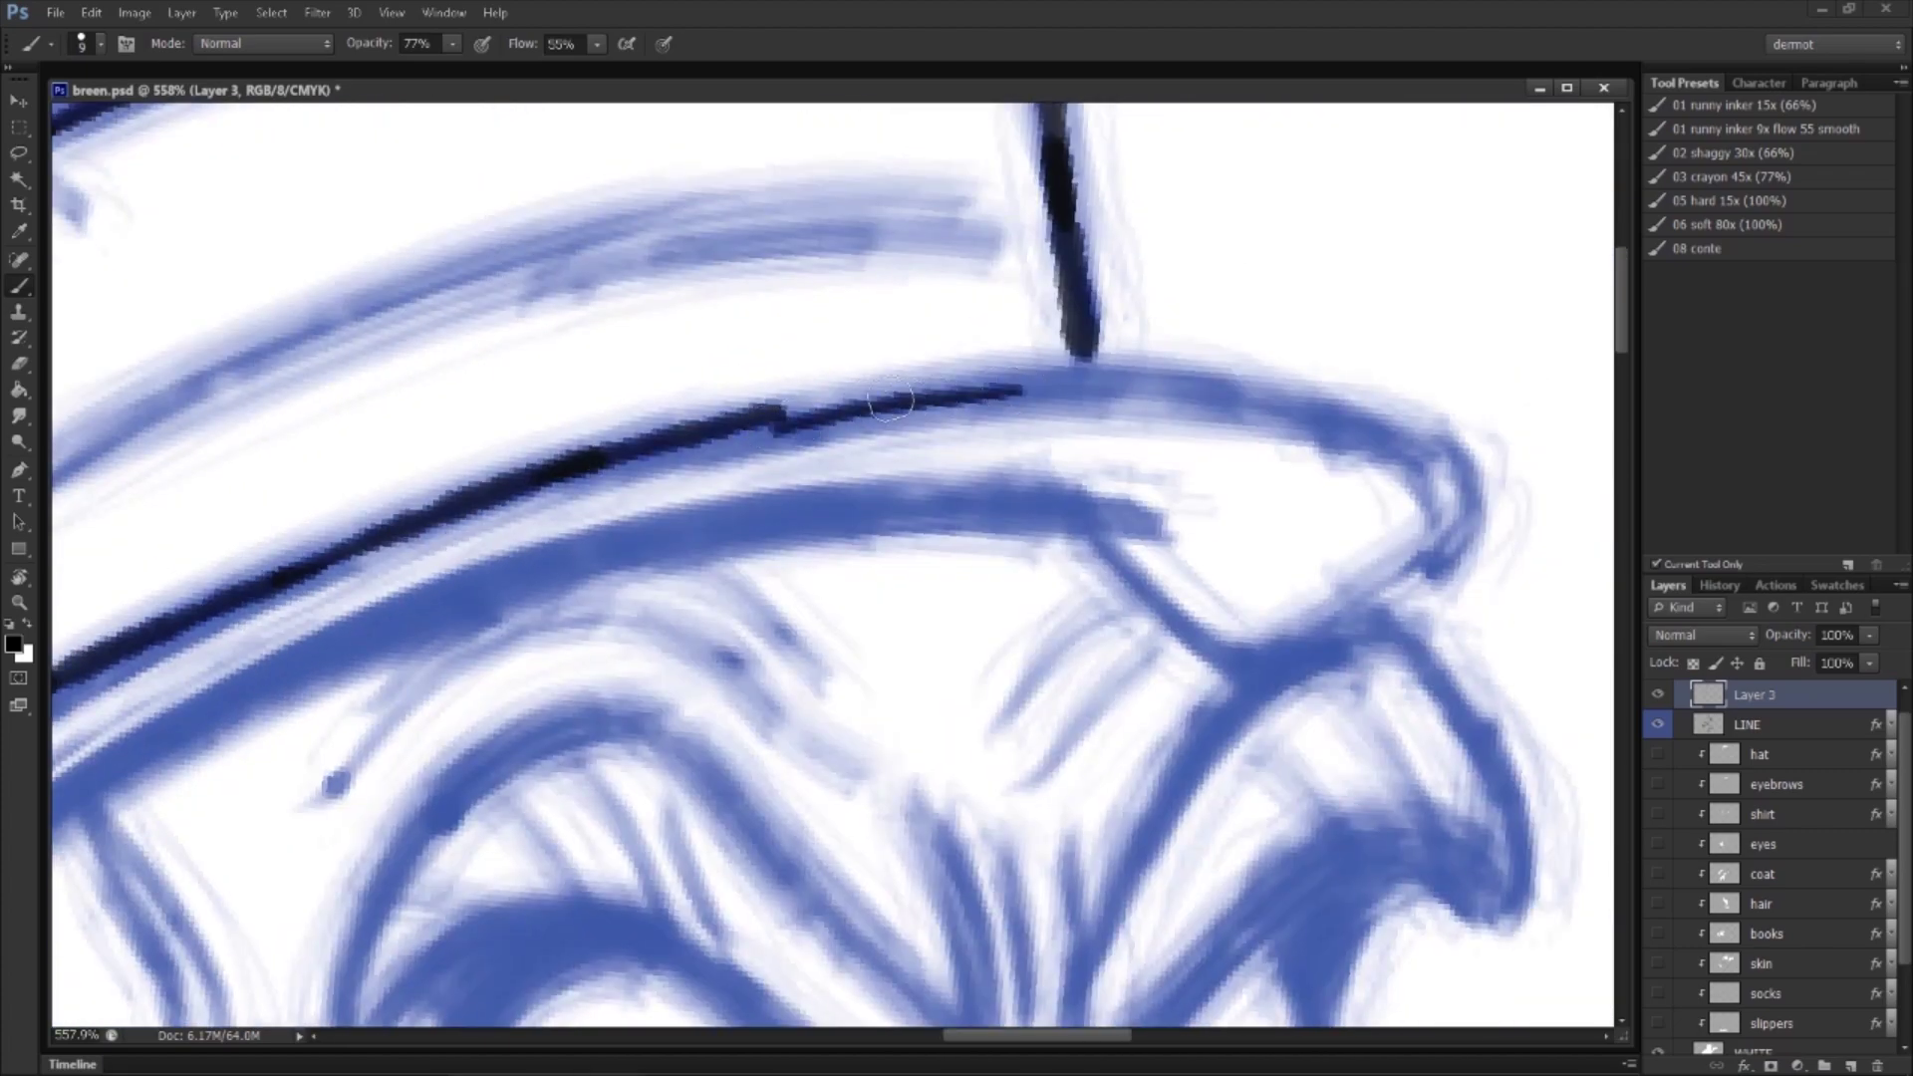
{"action": "mouse_move", "coordinate": [694, 431]}
{"action": "left_mouse_down"}
{"action": "mouse_move", "coordinate": [956, 391]}
{"action": "mouse_move", "coordinate": [1166, 382]}
{"action": "mouse_move", "coordinate": [1295, 403]}
{"action": "mouse_move", "coordinate": [1432, 480]}
{"action": "mouse_move", "coordinate": [1363, 598]}
{"action": "left_mouse_up"}
{"action": "left_click_drag", "start_coordinate": [1255, 545], "coordinate": [1027, 193]}
Step: Ink the far eyebrow's bushy hair strokes and its thick lower edge
{"action": "left_click_drag", "start_coordinate": [852, 658], "coordinate": [837, 726]}
{"action": "left_click_drag", "start_coordinate": [918, 414], "coordinate": [894, 629]}
{"action": "mouse_move", "coordinate": [845, 708]}
{"action": "left_mouse_down"}
{"action": "mouse_move", "coordinate": [1008, 311]}
{"action": "mouse_move", "coordinate": [955, 490]}
{"action": "left_mouse_up"}
{"action": "left_click_drag", "start_coordinate": [1002, 317], "coordinate": [1106, 261]}
{"action": "left_click_drag", "start_coordinate": [1014, 414], "coordinate": [1190, 279]}
{"action": "left_click_drag", "start_coordinate": [1111, 349], "coordinate": [1250, 319]}
{"action": "mouse_move", "coordinate": [1151, 377]}
{"action": "left_mouse_down"}
{"action": "mouse_move", "coordinate": [1293, 389]}
{"action": "mouse_move", "coordinate": [1307, 496]}
{"action": "left_mouse_up"}
{"action": "left_click_drag", "start_coordinate": [833, 759], "coordinate": [1136, 508]}
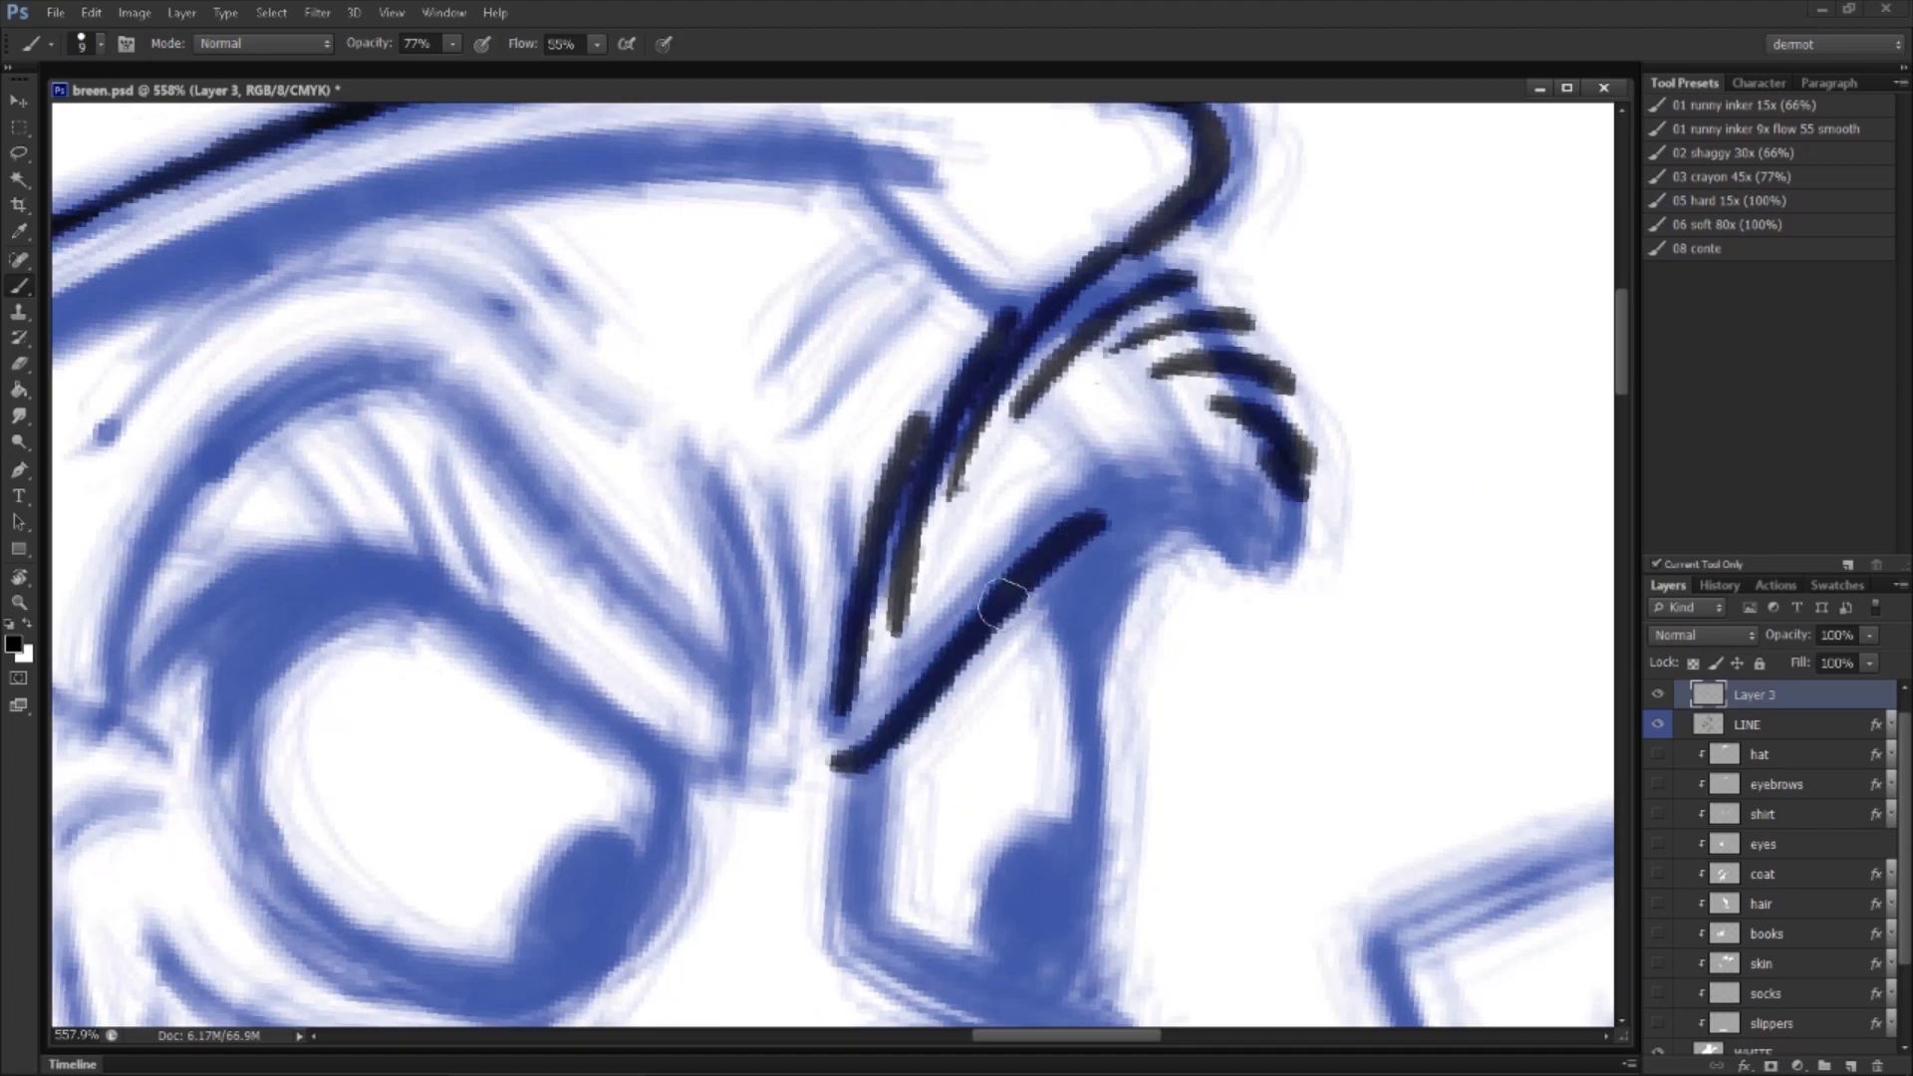
{"action": "left_click_drag", "start_coordinate": [991, 608], "coordinate": [1276, 488]}
{"action": "left_click_drag", "start_coordinate": [1211, 558], "coordinate": [1285, 493]}
Step: Ink the tapered hair strokes along the outer end of the near eyebrow
{"action": "left_click_drag", "start_coordinate": [249, 668], "coordinate": [608, 628]}
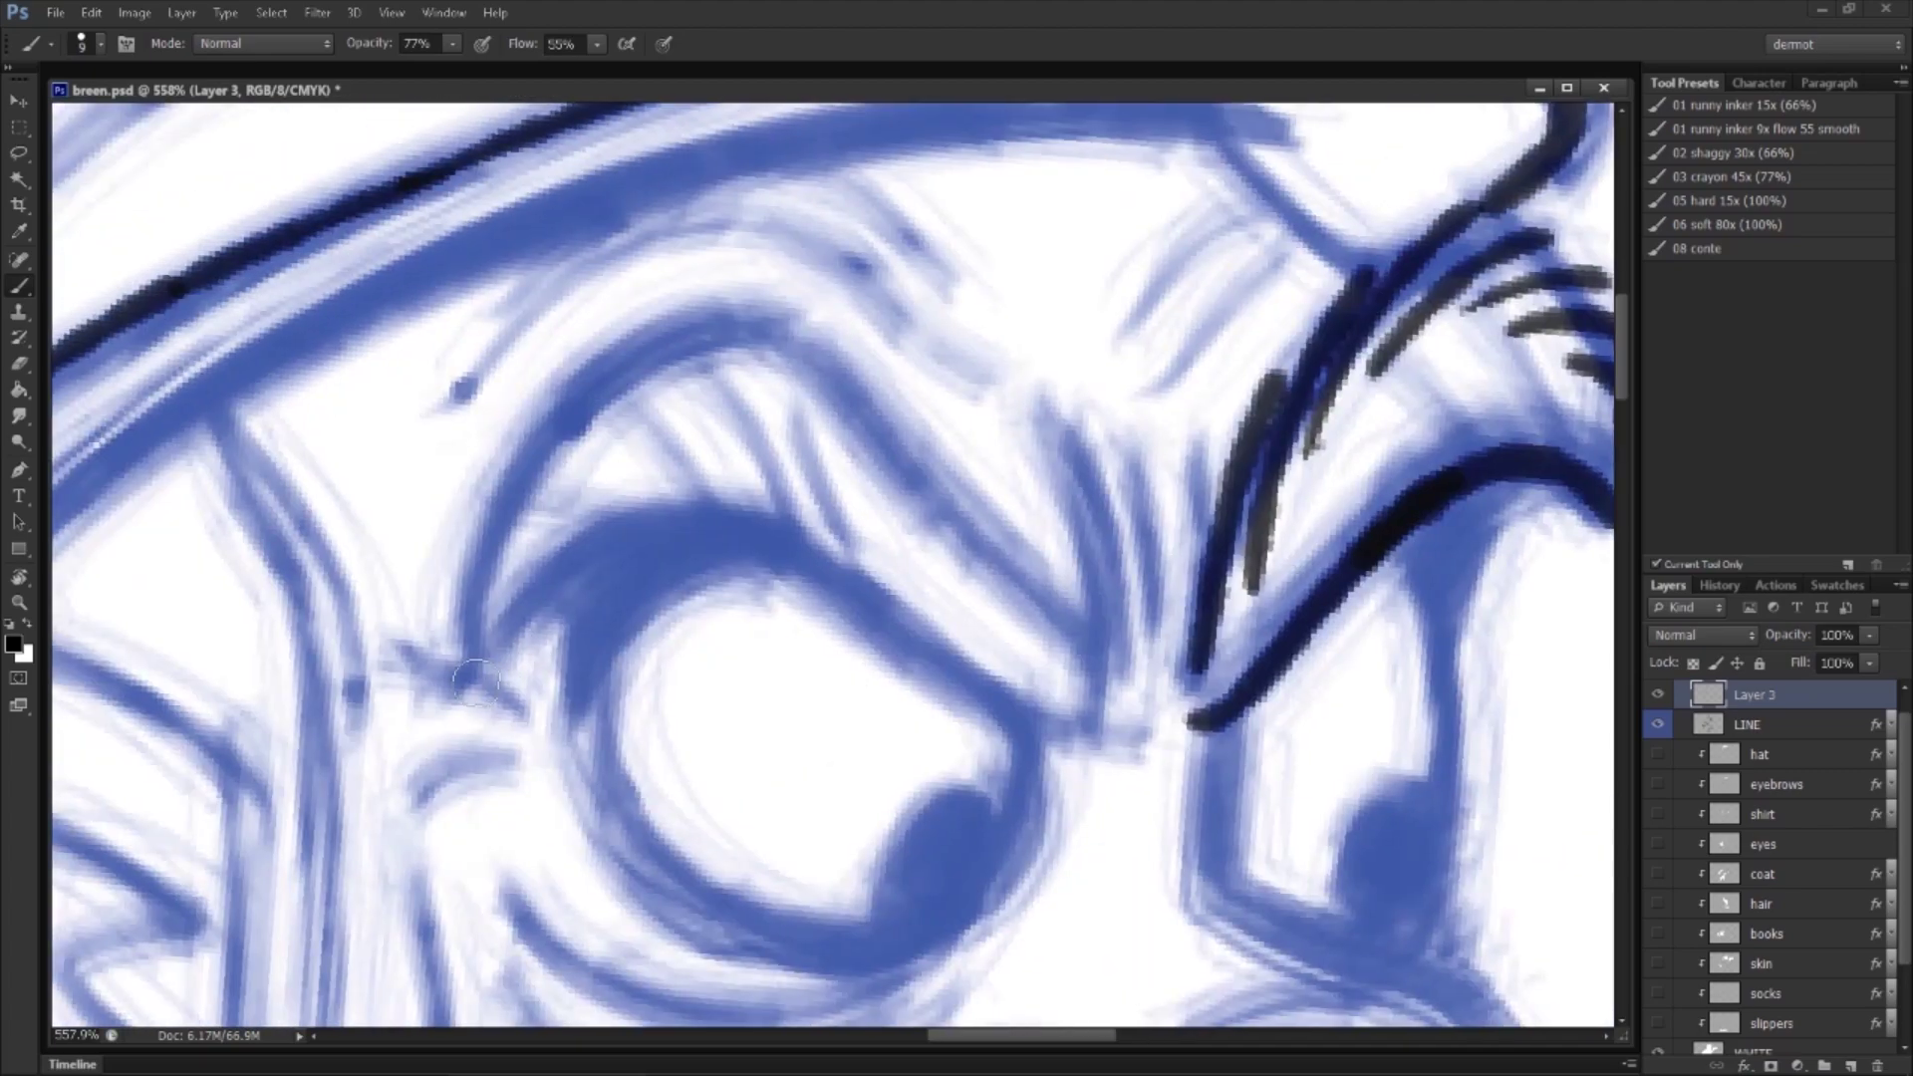
{"action": "left_click_drag", "start_coordinate": [476, 681], "coordinate": [652, 535]}
{"action": "left_click_drag", "start_coordinate": [431, 649], "coordinate": [568, 524]}
{"action": "left_click_drag", "start_coordinate": [444, 570], "coordinate": [703, 392]}
{"action": "left_click_drag", "start_coordinate": [647, 317], "coordinate": [767, 377]}
Step: Ink the near eyebrow's upper and lower edges and the frown crease above the nose bridge
{"action": "key", "text": "r"}
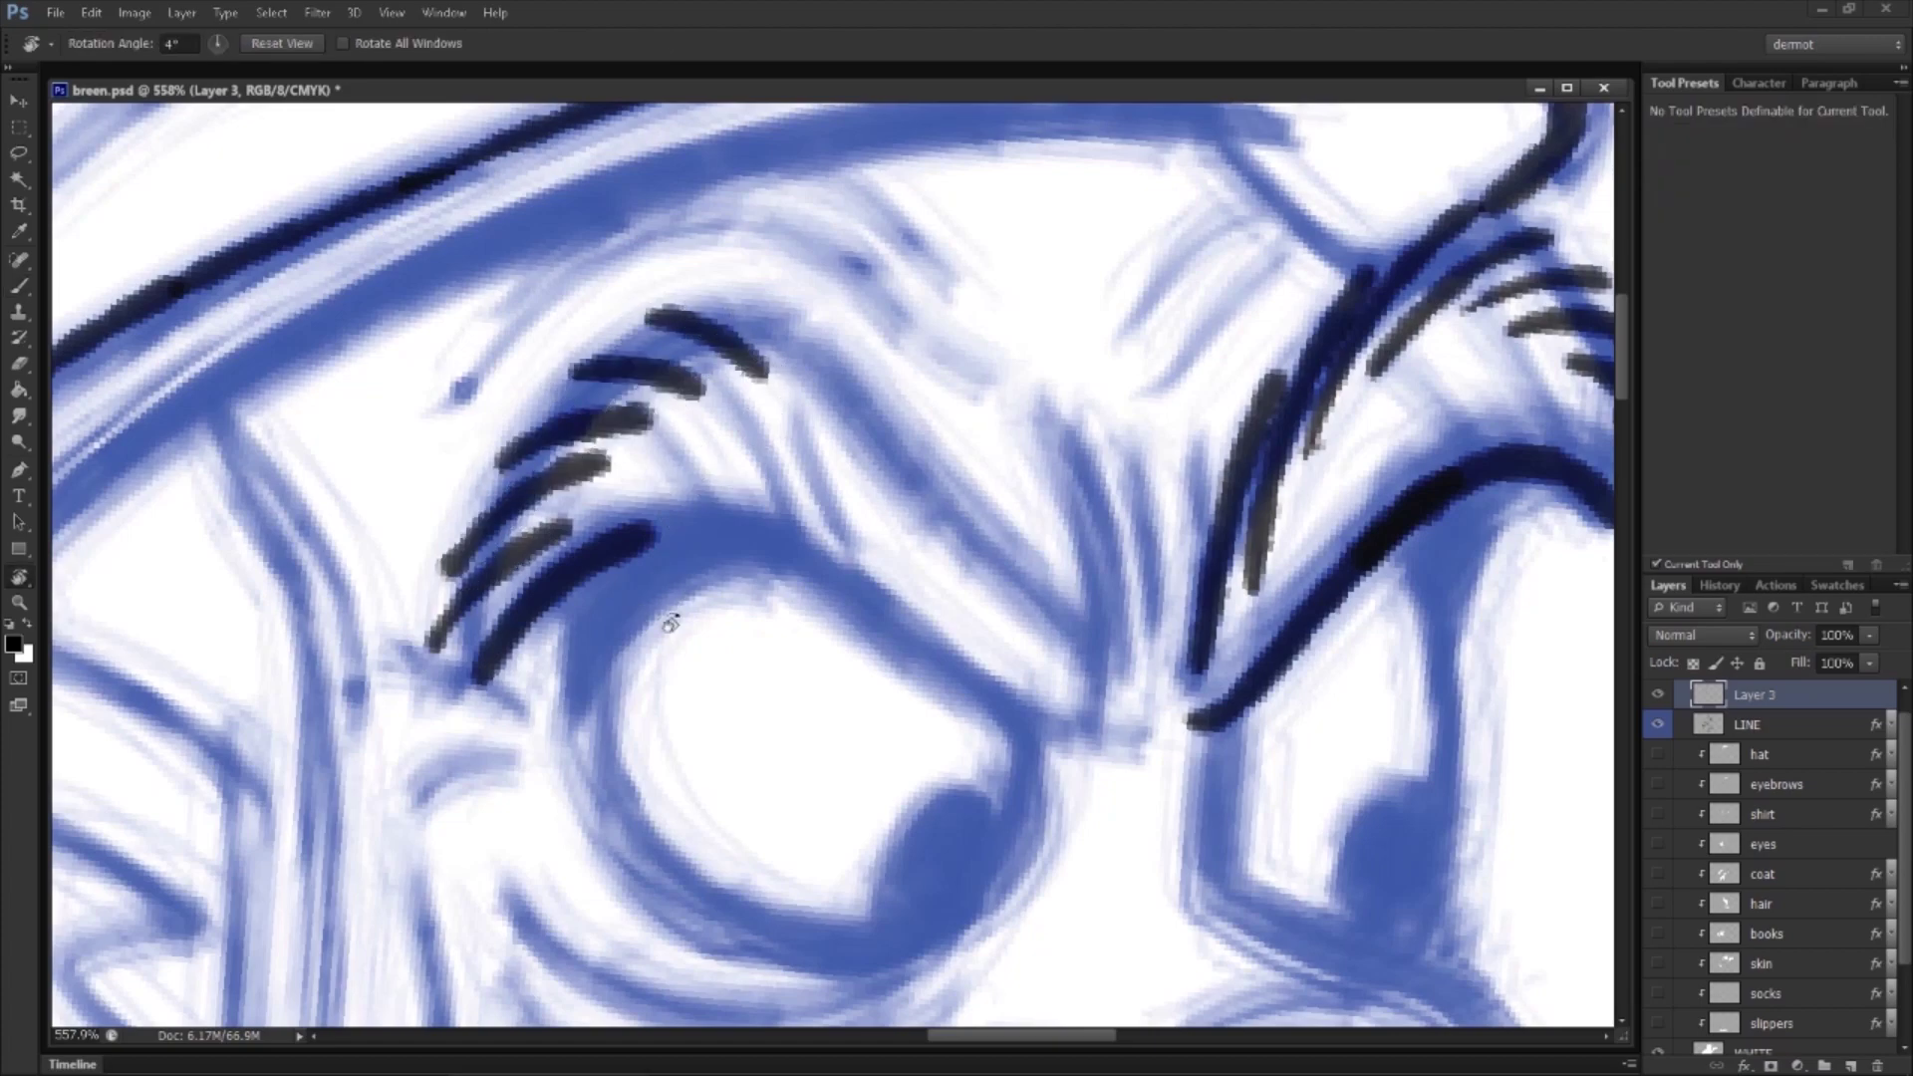
{"action": "left_click_drag", "start_coordinate": [670, 619], "coordinate": [782, 675]}
{"action": "key", "text": "b"}
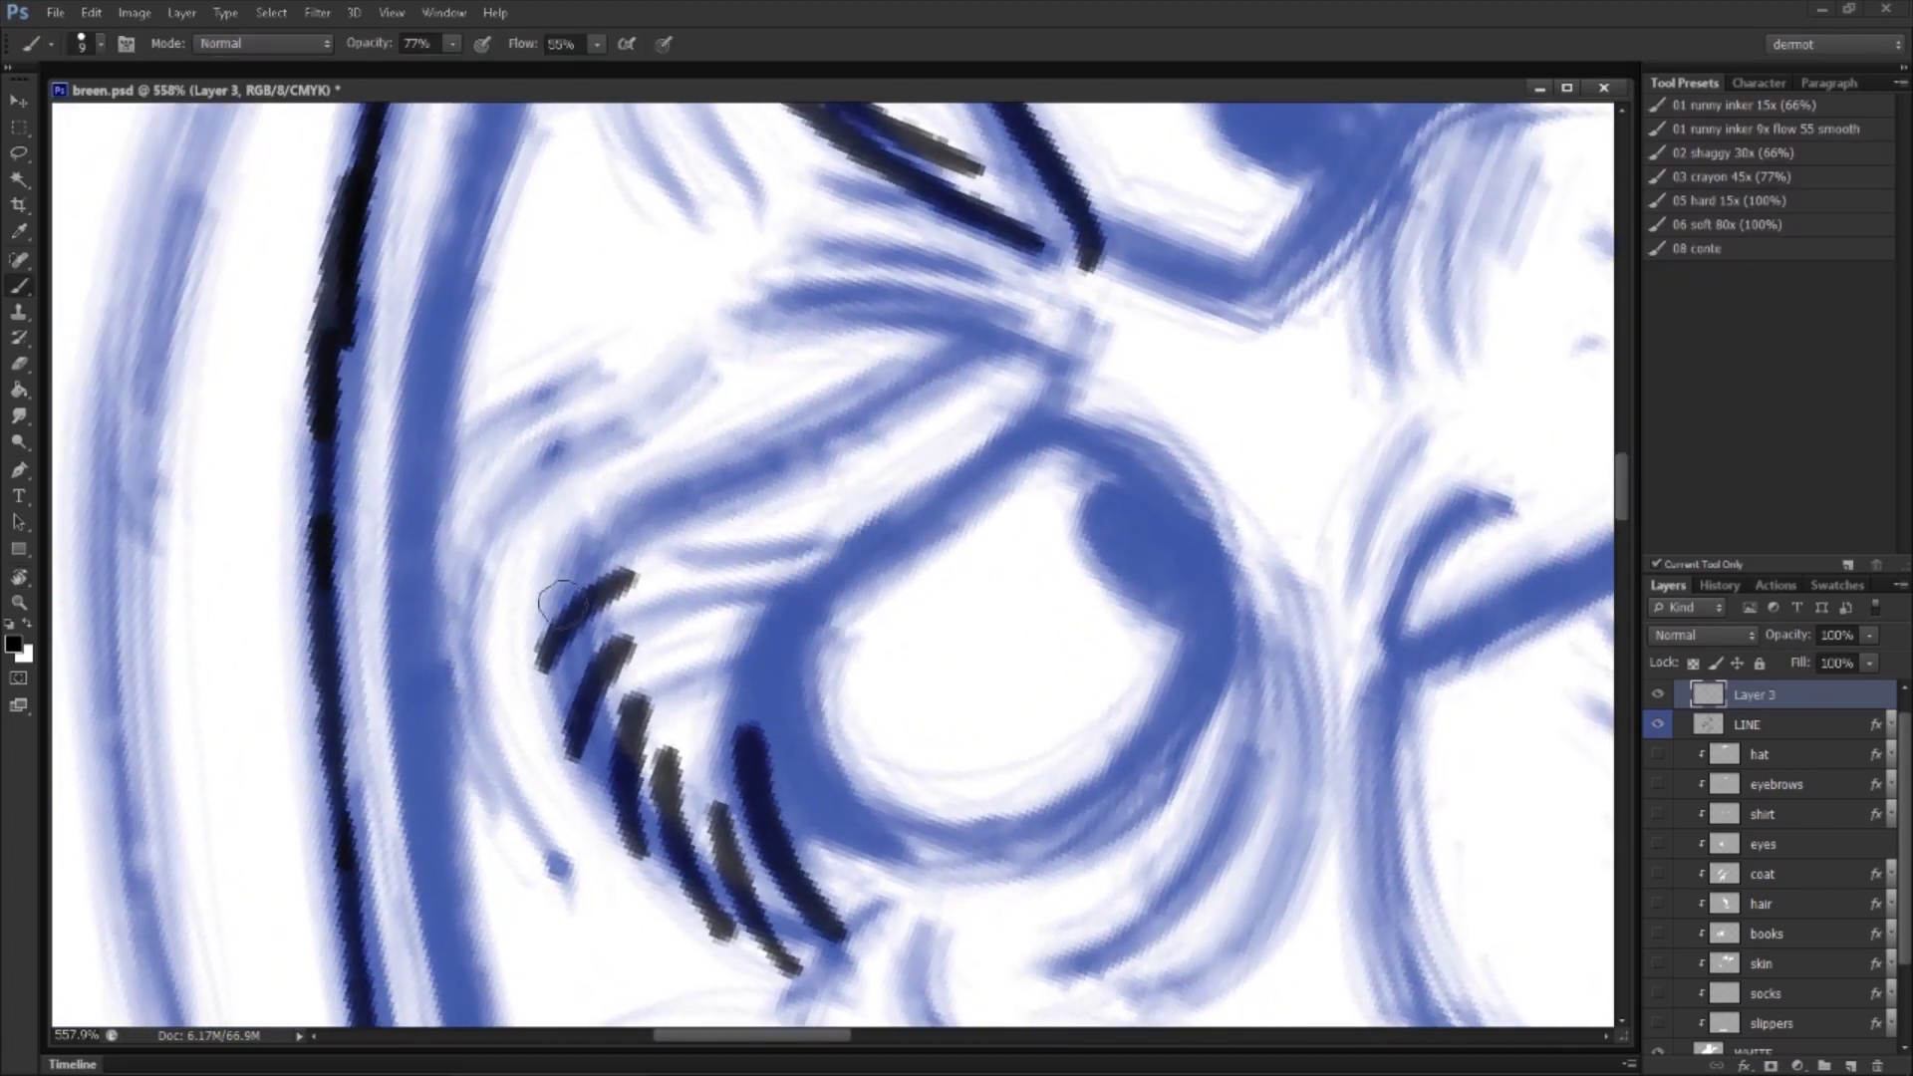
{"action": "mouse_move", "coordinate": [583, 566]}
{"action": "left_mouse_down"}
{"action": "mouse_move", "coordinate": [842, 453]}
{"action": "mouse_move", "coordinate": [996, 342]}
{"action": "left_mouse_up"}
{"action": "mouse_move", "coordinate": [760, 761]}
{"action": "left_mouse_down"}
{"action": "mouse_move", "coordinate": [927, 503]}
{"action": "mouse_move", "coordinate": [1074, 351]}
{"action": "left_mouse_up"}
{"action": "mouse_move", "coordinate": [742, 311]}
{"action": "left_mouse_down"}
{"action": "mouse_move", "coordinate": [872, 284]}
{"action": "mouse_move", "coordinate": [1078, 355]}
{"action": "left_mouse_up"}
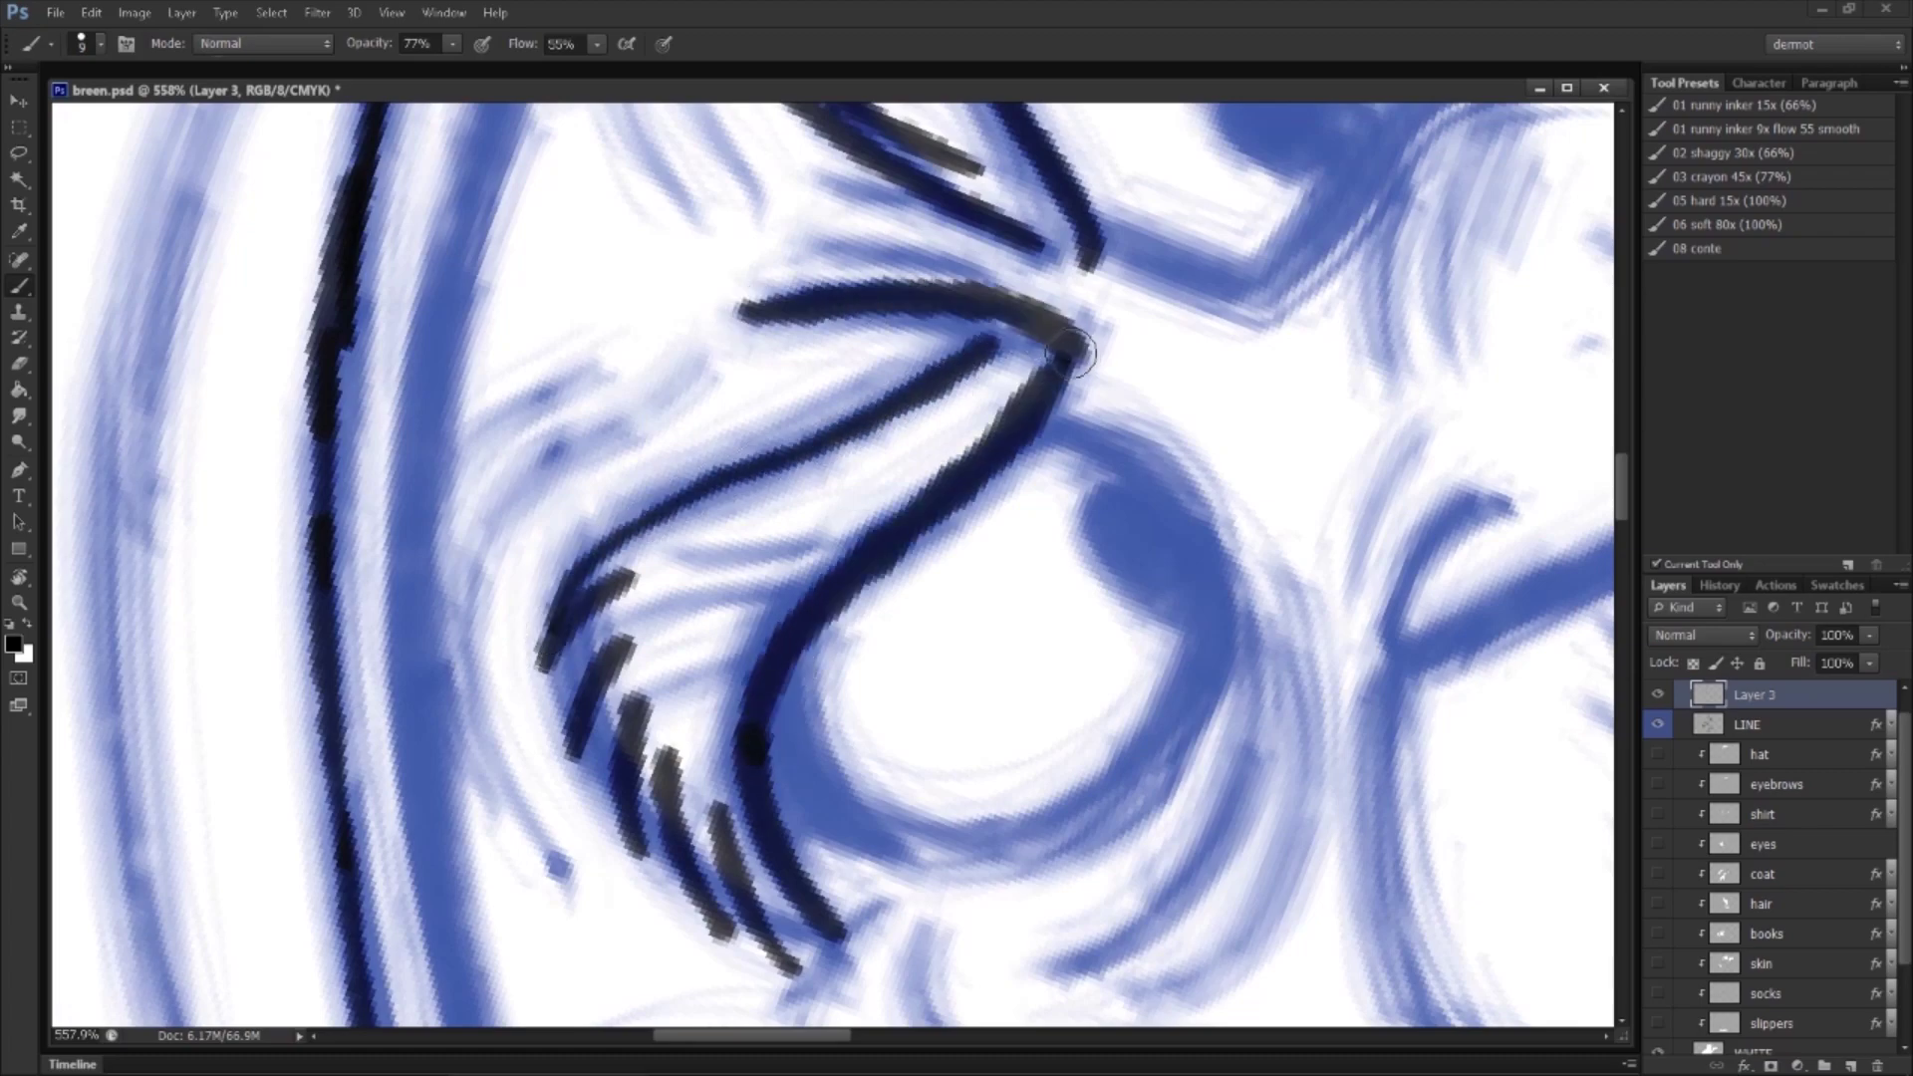
Step: Fill in the pupils of both eyes with solid black ovals
{"action": "mouse_move", "coordinate": [1153, 546]}
{"action": "left_mouse_down"}
{"action": "mouse_move", "coordinate": [1116, 504]}
{"action": "mouse_move", "coordinate": [1150, 572]}
{"action": "left_mouse_up"}
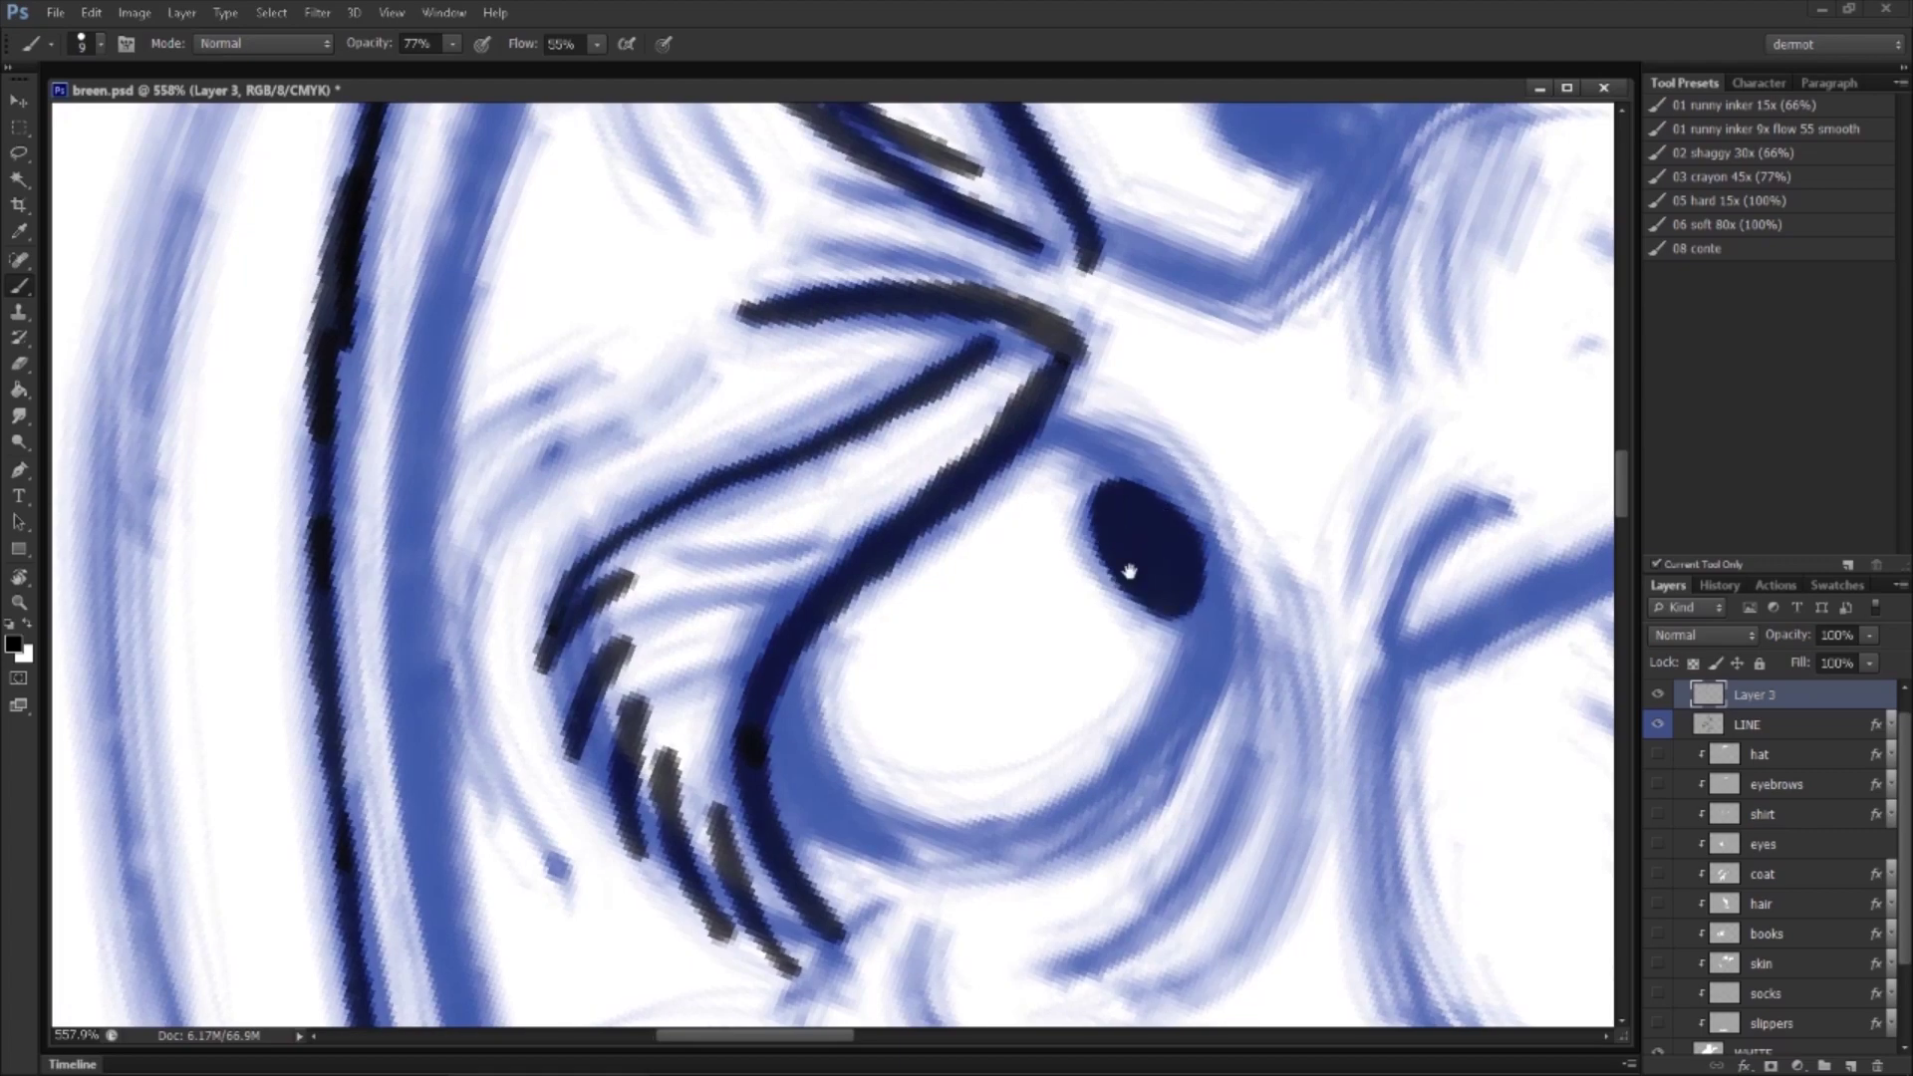
{"action": "left_click_drag", "start_coordinate": [1176, 470], "coordinate": [947, 869]}
{"action": "mouse_move", "coordinate": [1038, 491]}
{"action": "left_mouse_down"}
{"action": "mouse_move", "coordinate": [1016, 538]}
{"action": "mouse_move", "coordinate": [1044, 522]}
{"action": "left_mouse_up"}
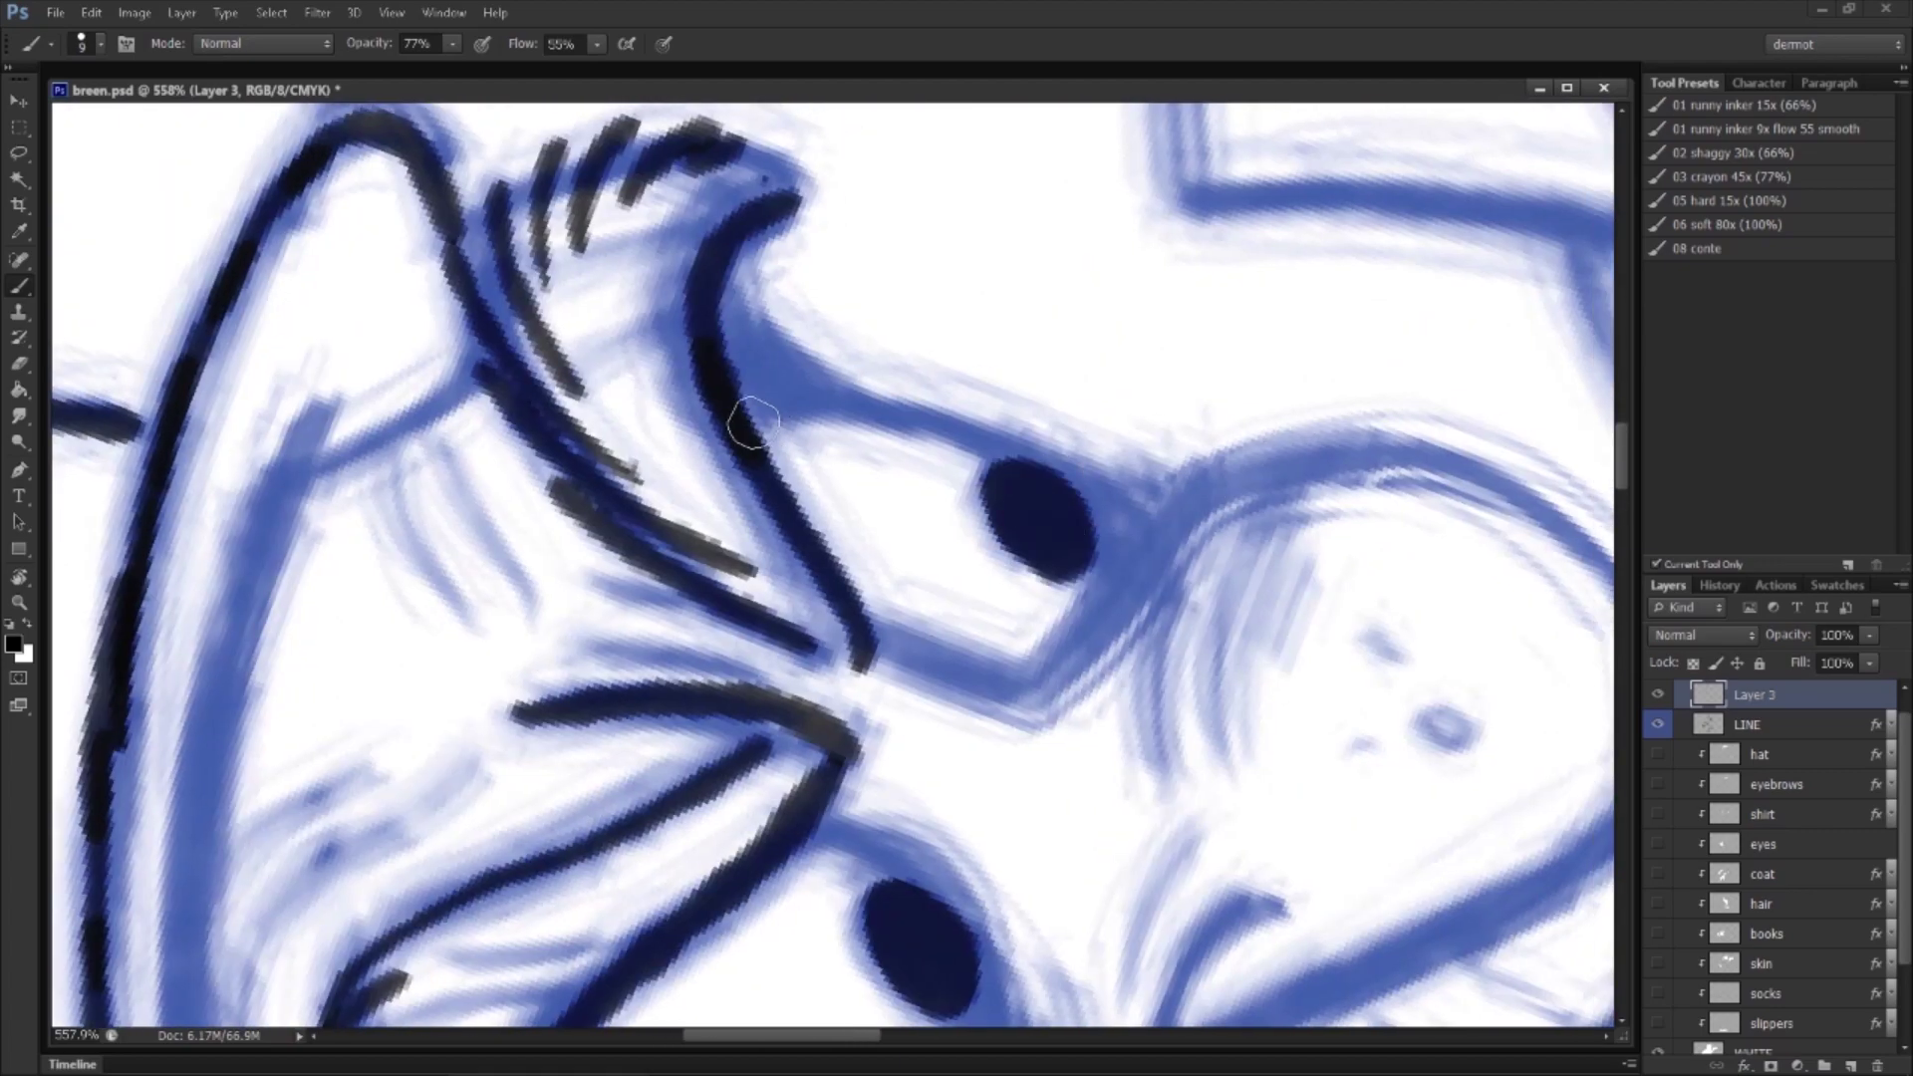
Step: Ink the outline of the near eye around its inner, outer and lower edges
{"action": "left_click_drag", "start_coordinate": [650, 1021], "coordinate": [755, 657]}
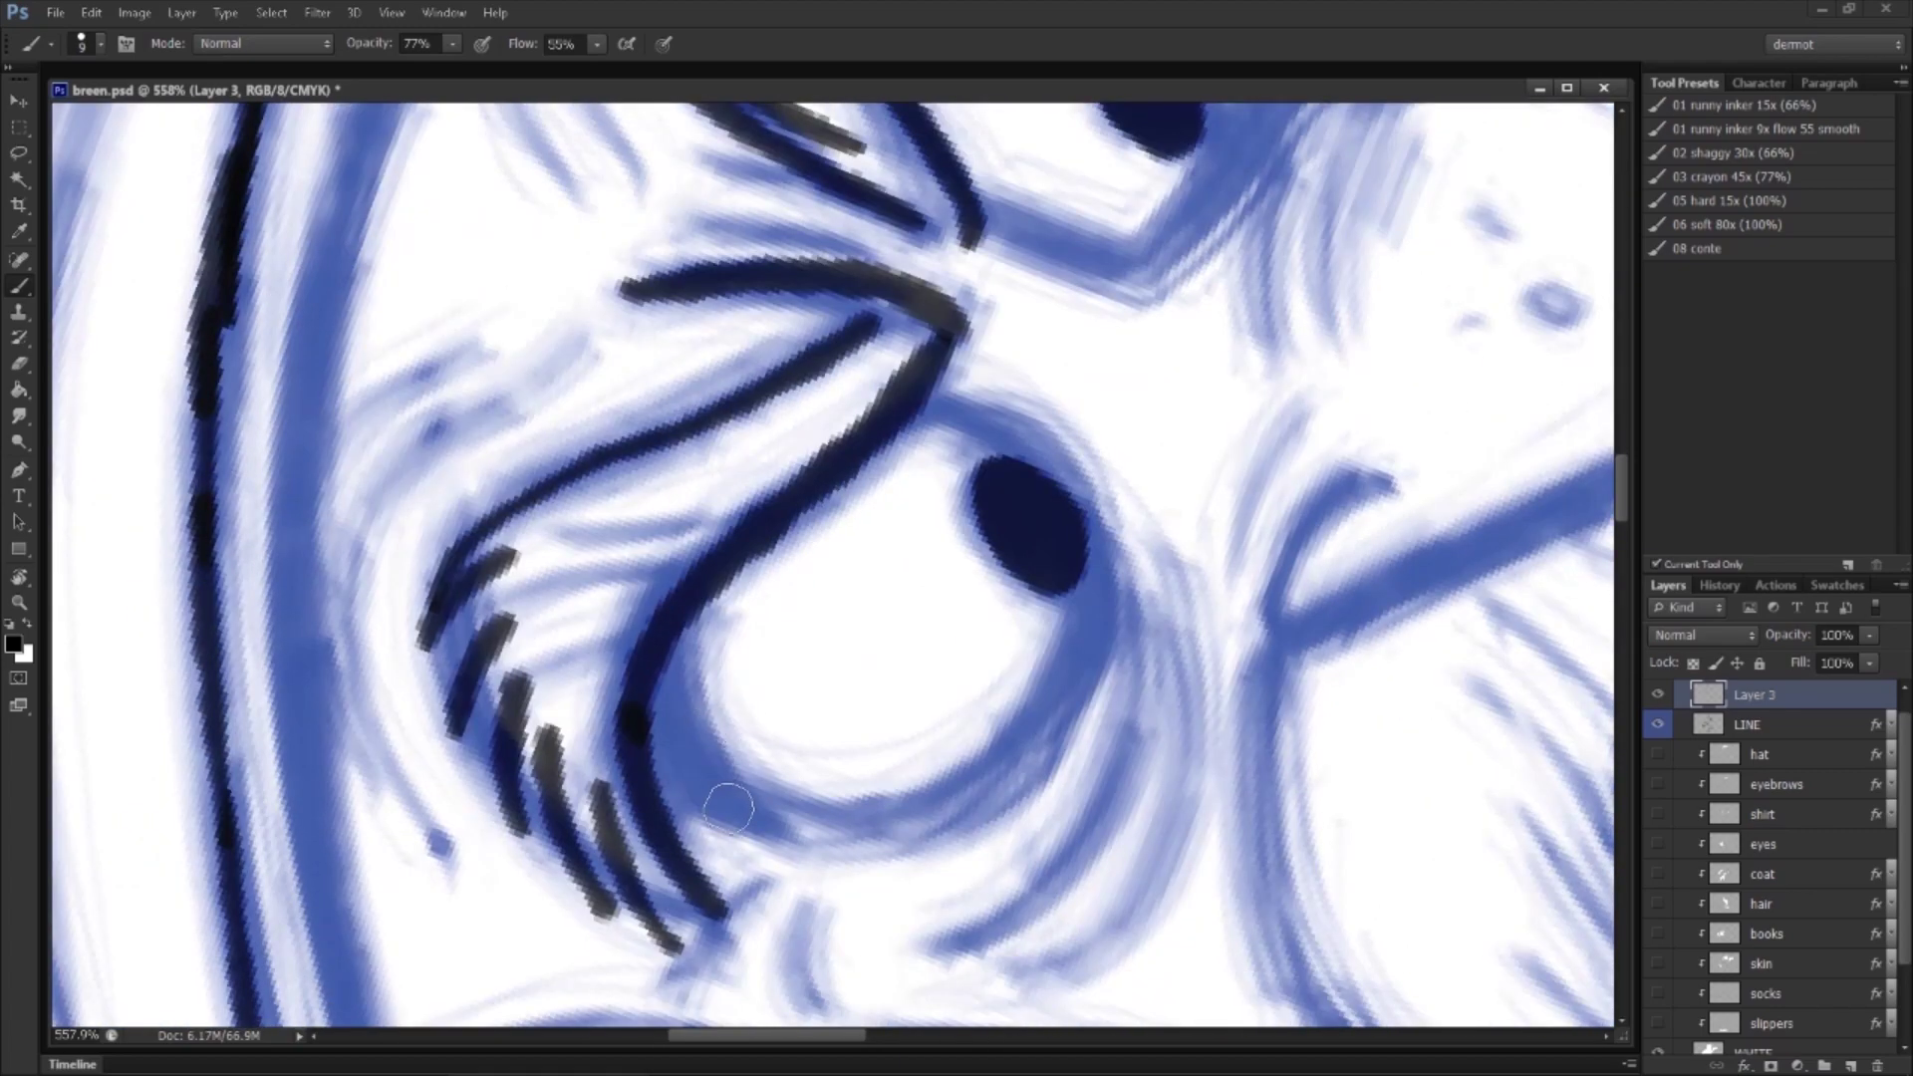
{"action": "left_click_drag", "start_coordinate": [728, 809], "coordinate": [697, 611]}
{"action": "left_click_drag", "start_coordinate": [909, 414], "coordinate": [1062, 451]}
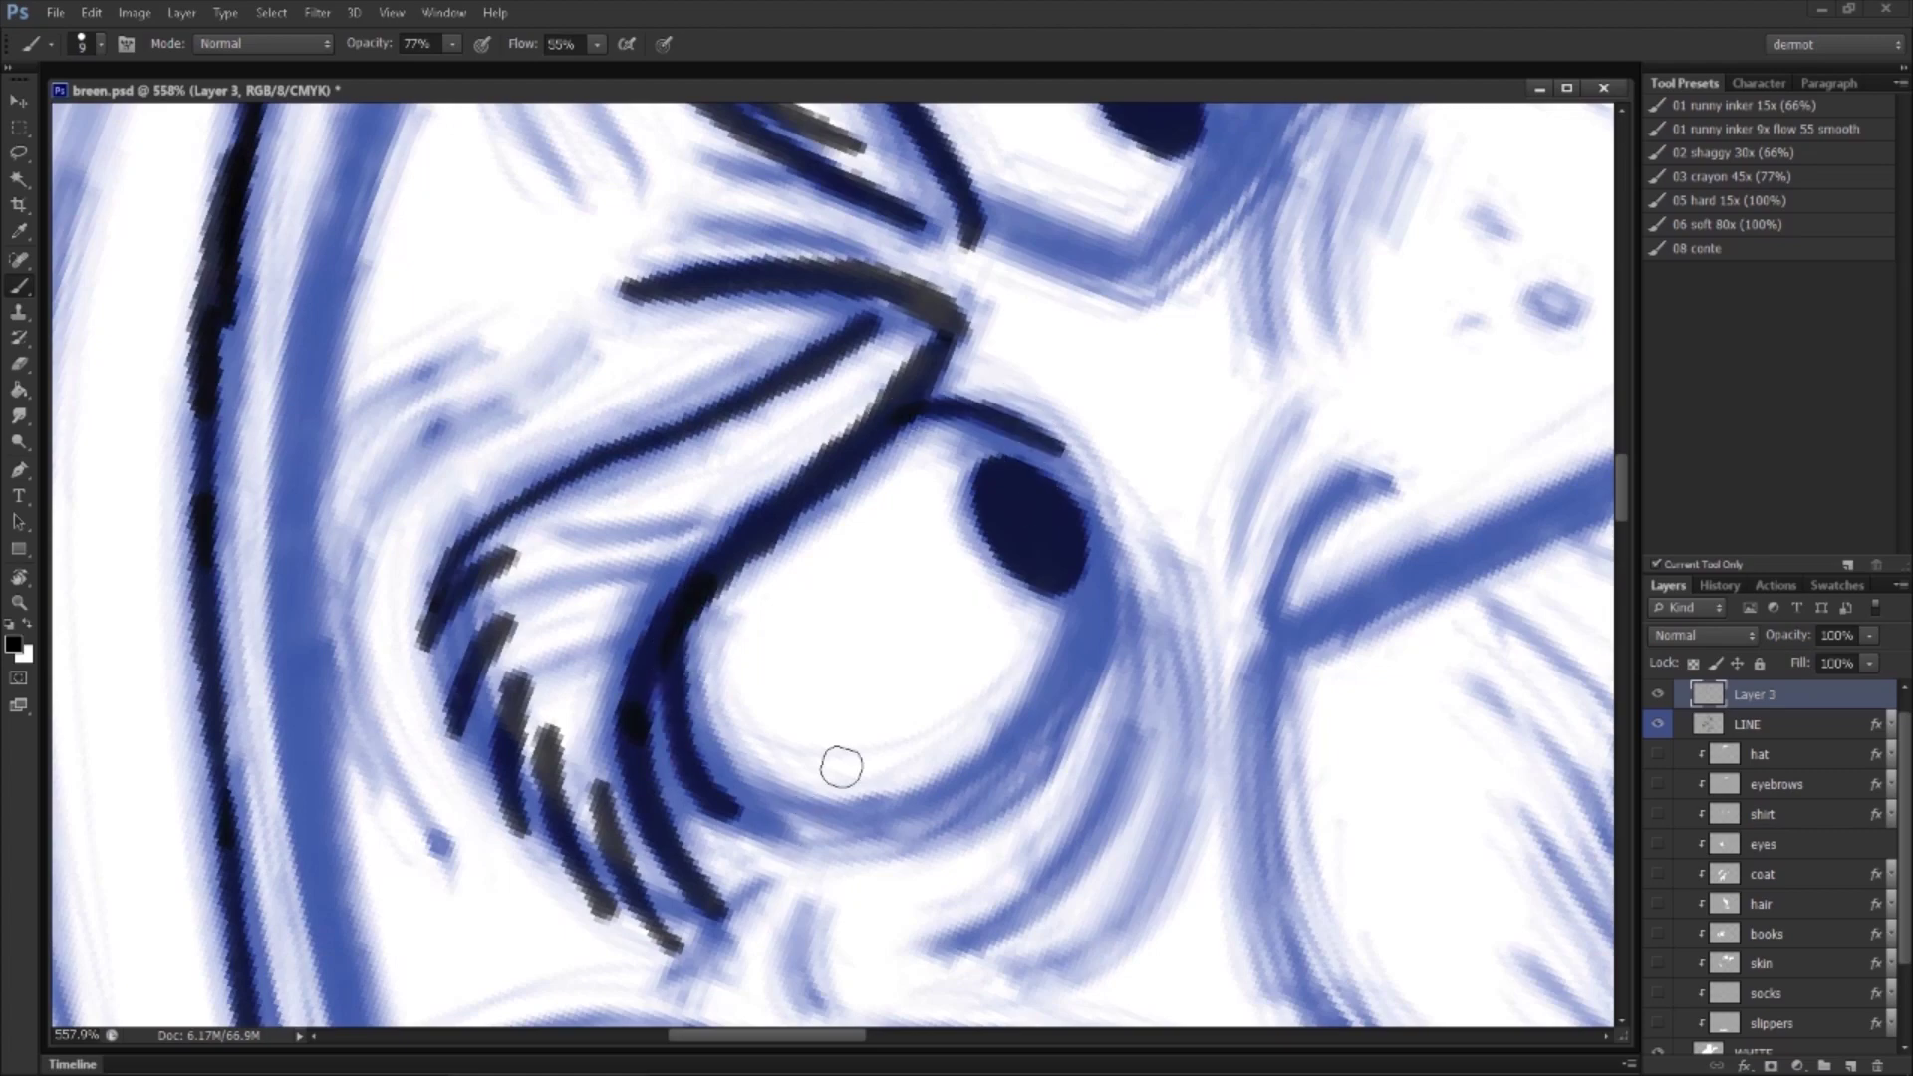
{"action": "key", "text": "r"}
{"action": "left_click_drag", "start_coordinate": [1106, 655], "coordinate": [540, 698]}
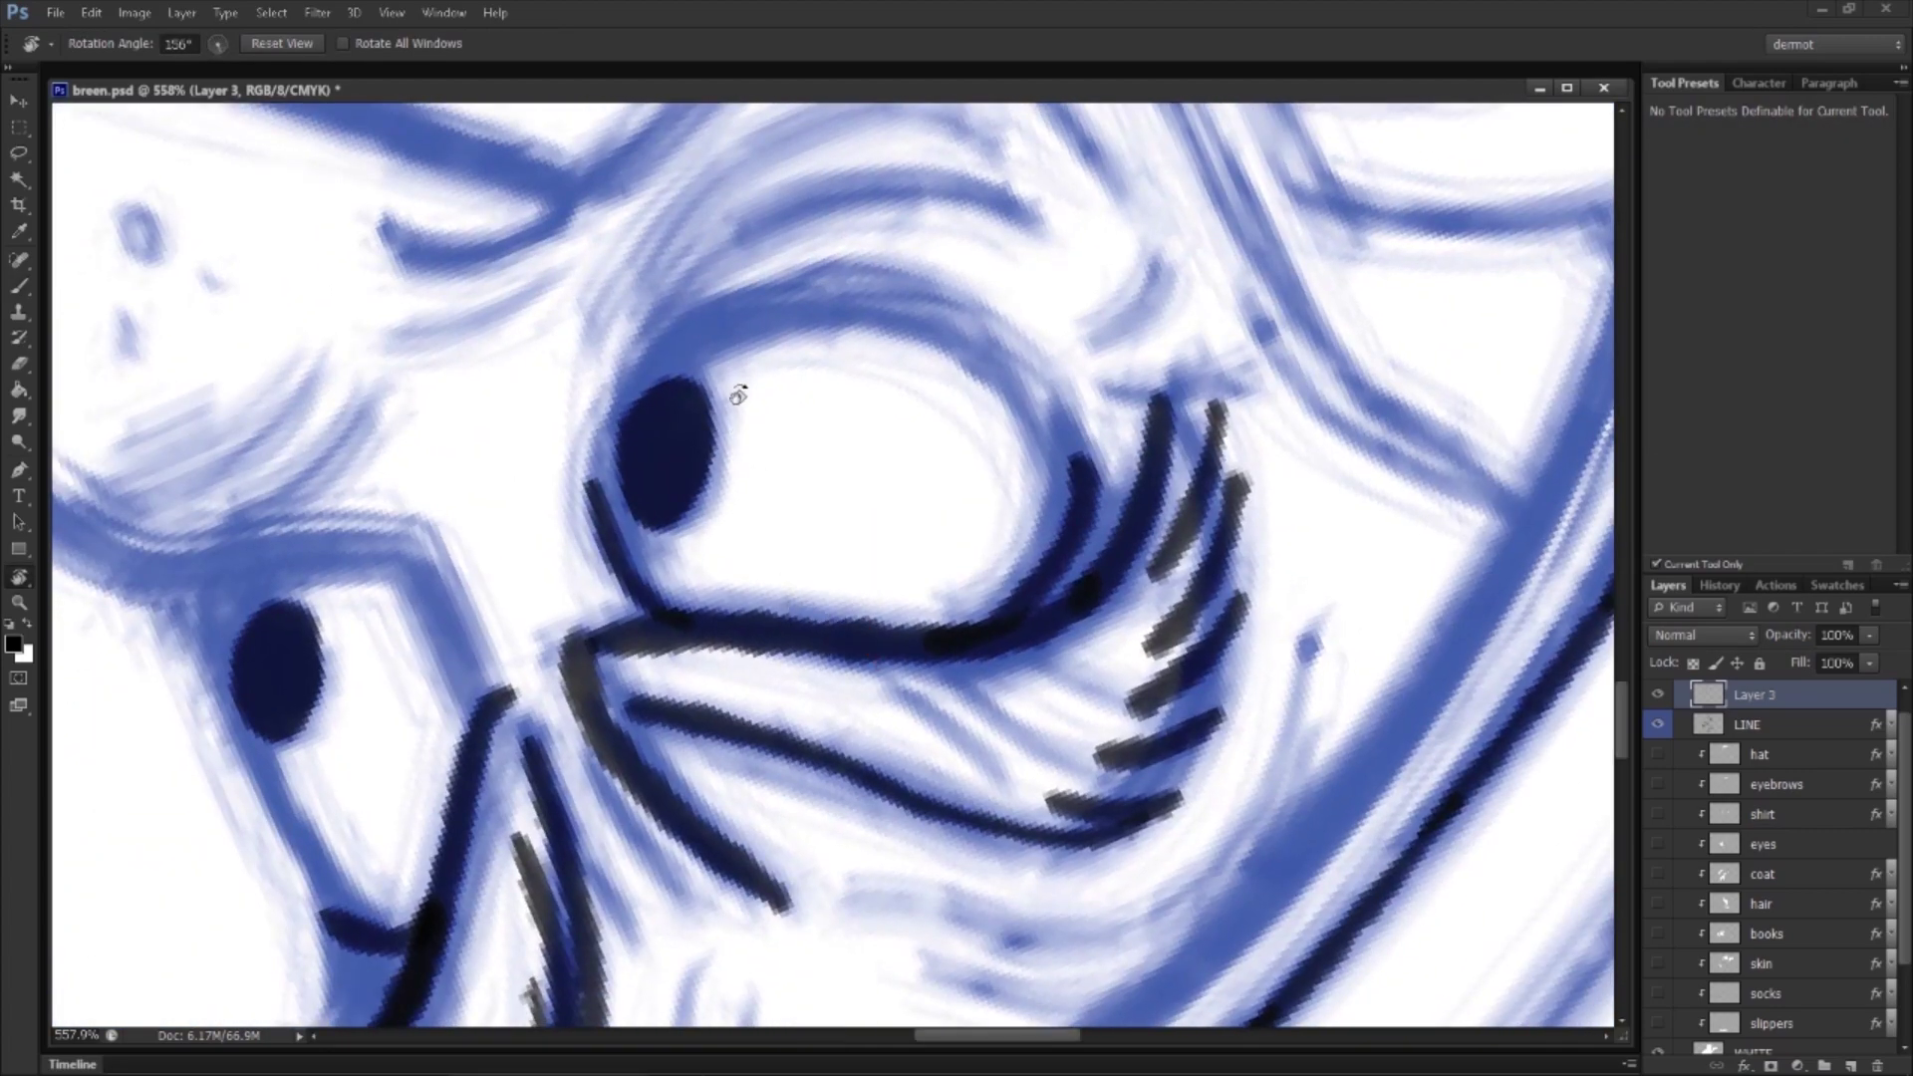
{"action": "key", "text": "b"}
{"action": "left_click_drag", "start_coordinate": [683, 559], "coordinate": [710, 642]}
{"action": "left_click_drag", "start_coordinate": [628, 571], "coordinate": [795, 406]}
{"action": "left_click_drag", "start_coordinate": [701, 451], "coordinate": [955, 392]}
Step: Ink the outline of the far eye around its pupil
{"action": "left_click_drag", "start_coordinate": [460, 648], "coordinate": [932, 458]}
{"action": "left_click_drag", "start_coordinate": [719, 508], "coordinate": [897, 464]}
{"action": "mouse_move", "coordinate": [738, 513]}
{"action": "left_mouse_down"}
{"action": "mouse_move", "coordinate": [762, 680]}
{"action": "mouse_move", "coordinate": [870, 844]}
{"action": "left_mouse_up"}
{"action": "left_click_drag", "start_coordinate": [924, 481], "coordinate": [987, 601]}
Step: Ink the front outline of the nose from the far eye around its rounded tip
{"action": "mouse_move", "coordinate": [982, 664]}
{"action": "left_mouse_down"}
{"action": "mouse_move", "coordinate": [1092, 989]}
{"action": "mouse_move", "coordinate": [1142, 1075]}
{"action": "left_mouse_up"}
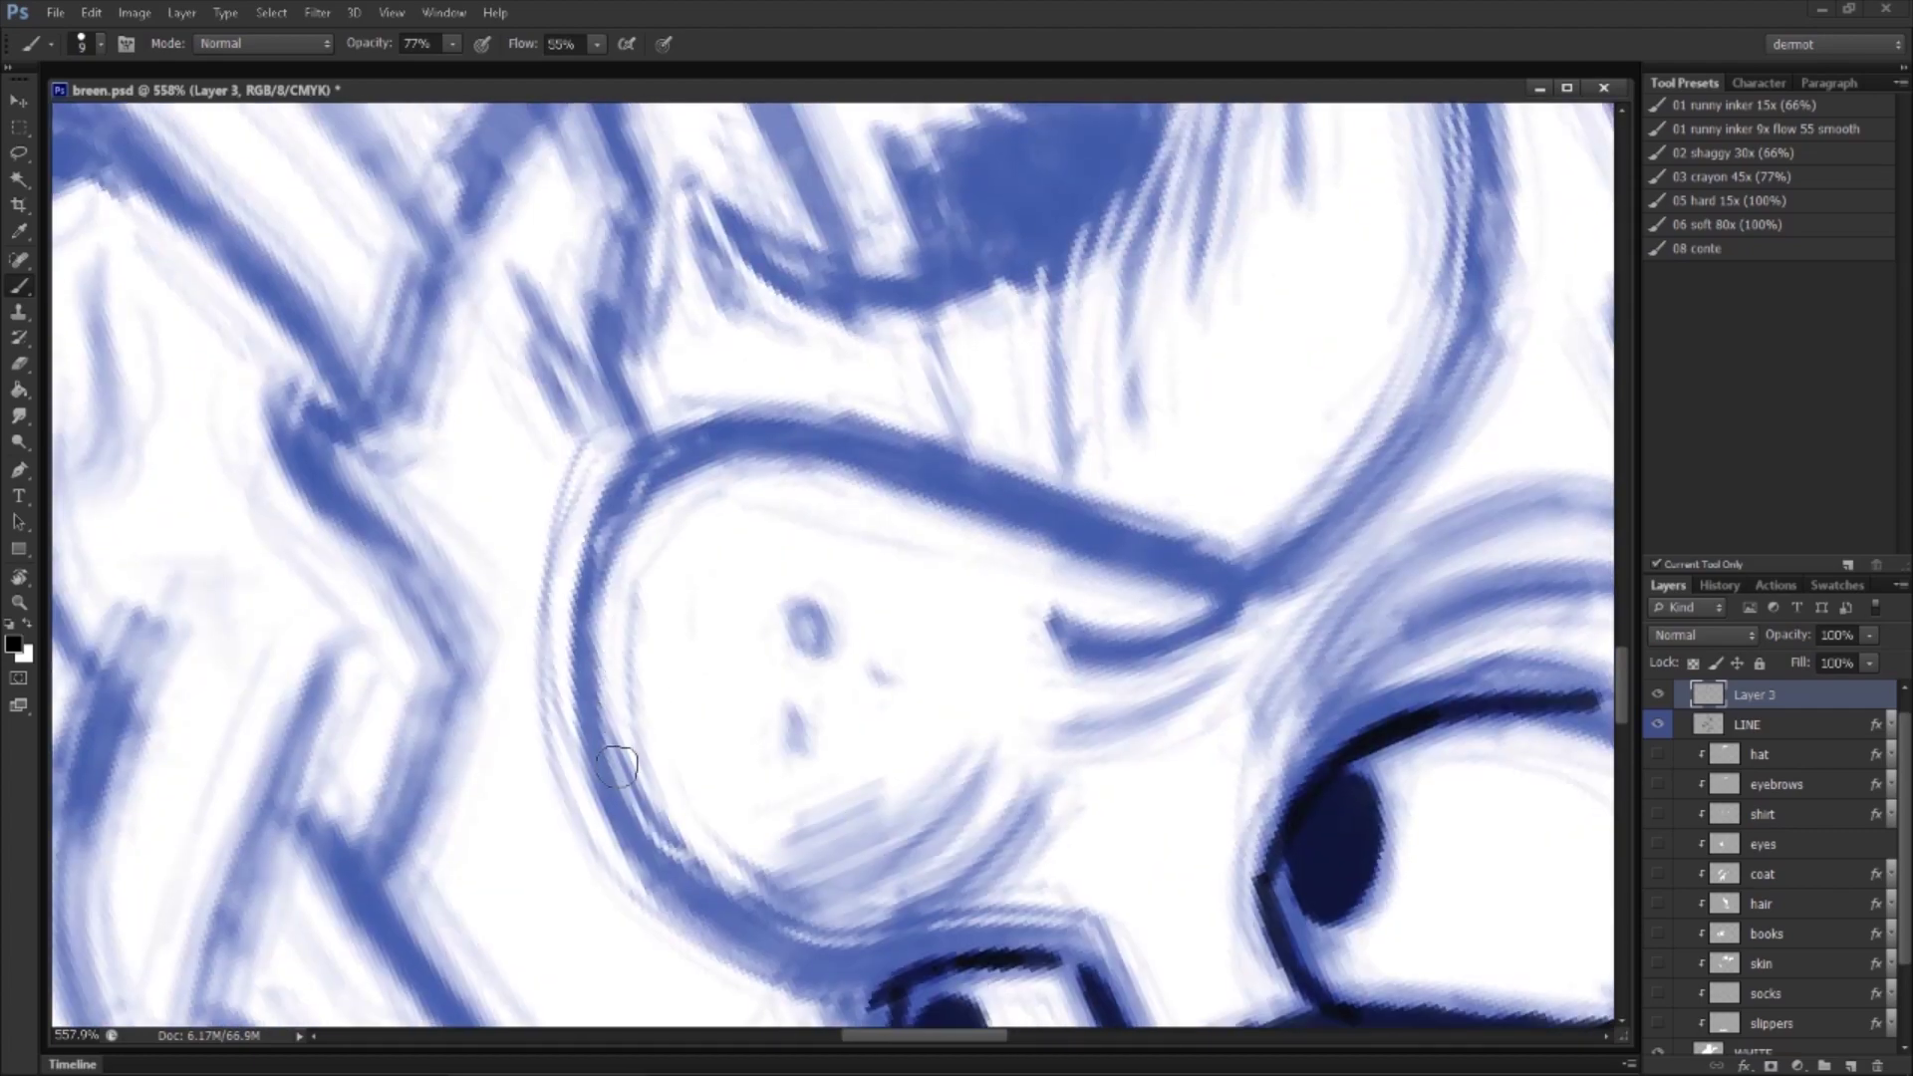
{"action": "mouse_move", "coordinate": [634, 852]}
{"action": "left_mouse_down"}
{"action": "mouse_move", "coordinate": [582, 730]}
{"action": "mouse_move", "coordinate": [605, 805]}
{"action": "mouse_move", "coordinate": [589, 547]}
{"action": "left_mouse_up"}
{"action": "left_click_drag", "start_coordinate": [586, 643], "coordinate": [666, 452]}
{"action": "mouse_move", "coordinate": [690, 472]}
{"action": "left_mouse_down"}
{"action": "mouse_move", "coordinate": [709, 837]}
{"action": "mouse_move", "coordinate": [1264, 508]}
{"action": "mouse_move", "coordinate": [874, 458]}
{"action": "mouse_move", "coordinate": [915, 576]}
{"action": "left_mouse_up"}
Step: Ink long moustache hair strokes beside the back corner of the mouth with a size 7 brush
{"action": "key", "text": "r"}
{"action": "key", "text": "b"}
{"action": "mouse_move", "coordinate": [921, 412]}
{"action": "left_mouse_down"}
{"action": "mouse_move", "coordinate": [825, 610]}
{"action": "mouse_move", "coordinate": [749, 658]}
{"action": "left_mouse_up"}
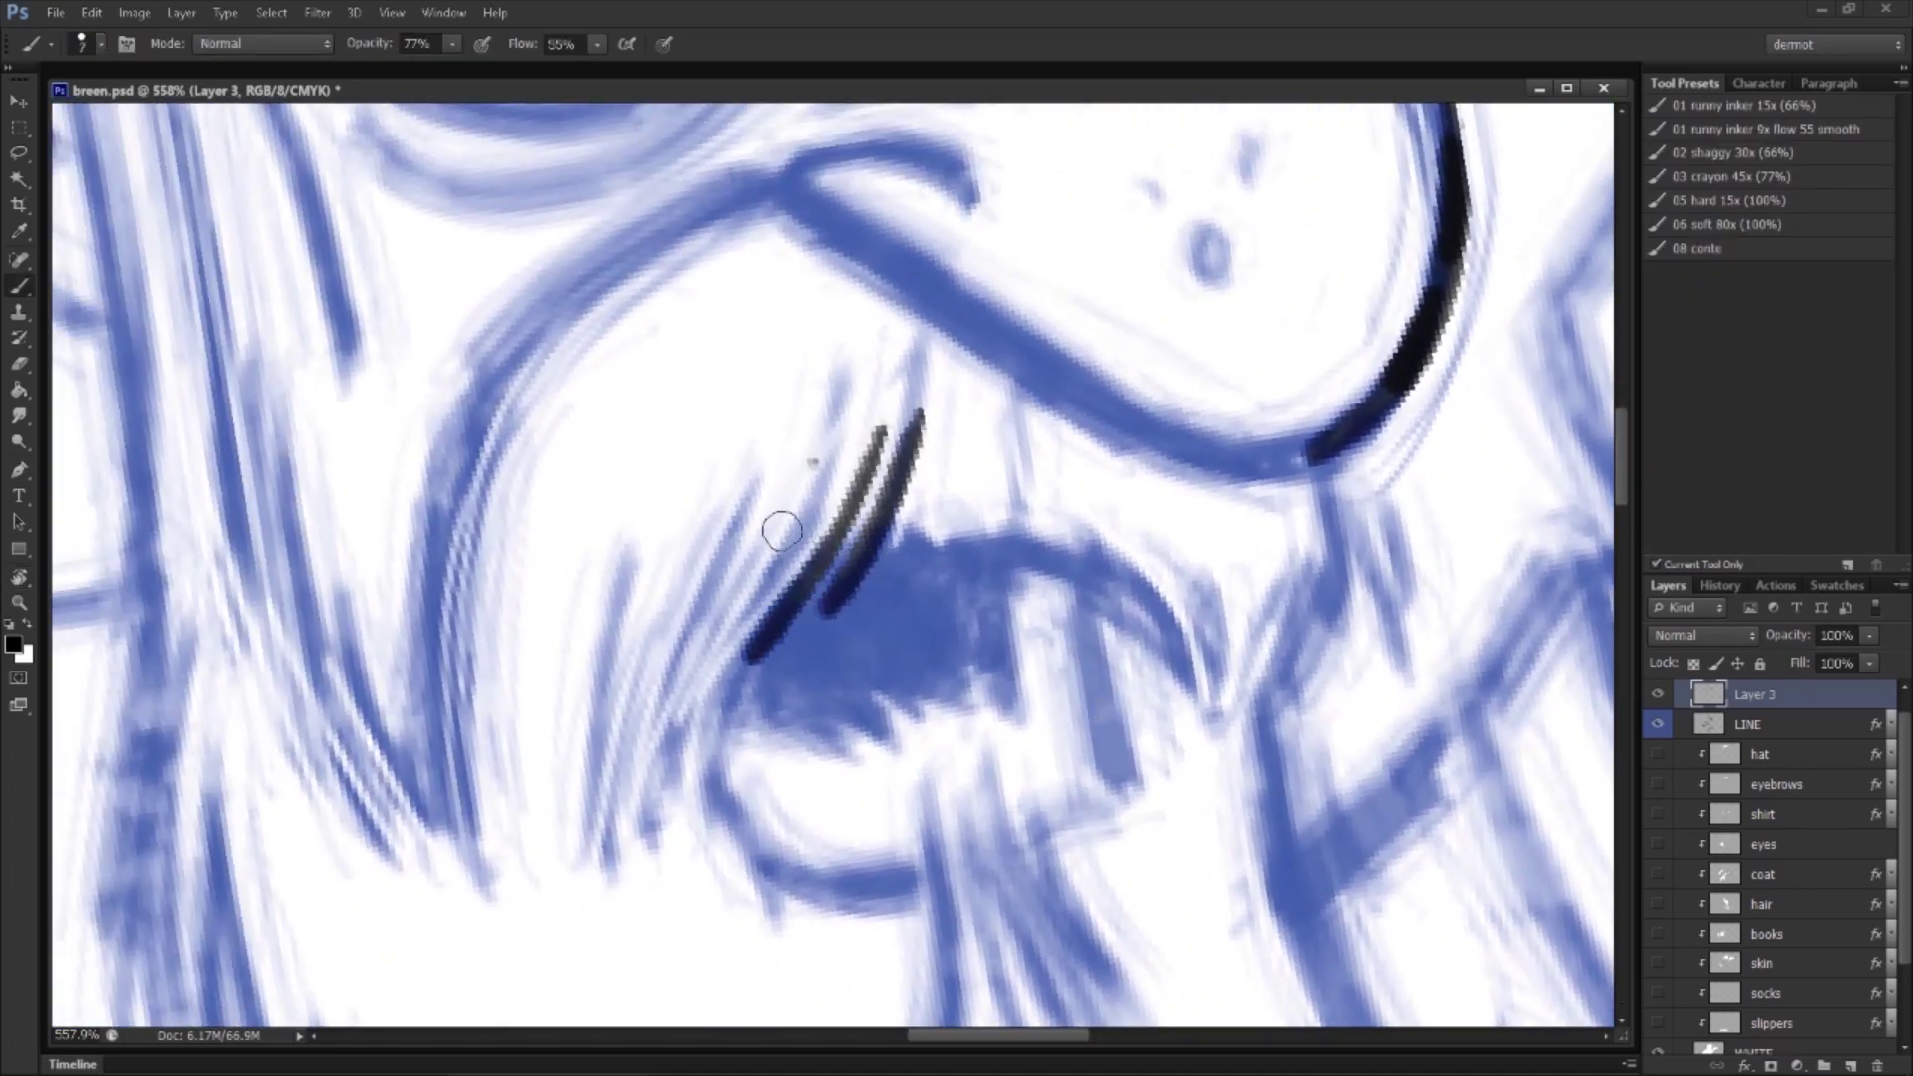
{"action": "left_click_drag", "start_coordinate": [815, 462], "coordinate": [684, 738]}
{"action": "left_click_drag", "start_coordinate": [742, 555], "coordinate": [673, 832]}
{"action": "key", "text": "ctrl+z"}
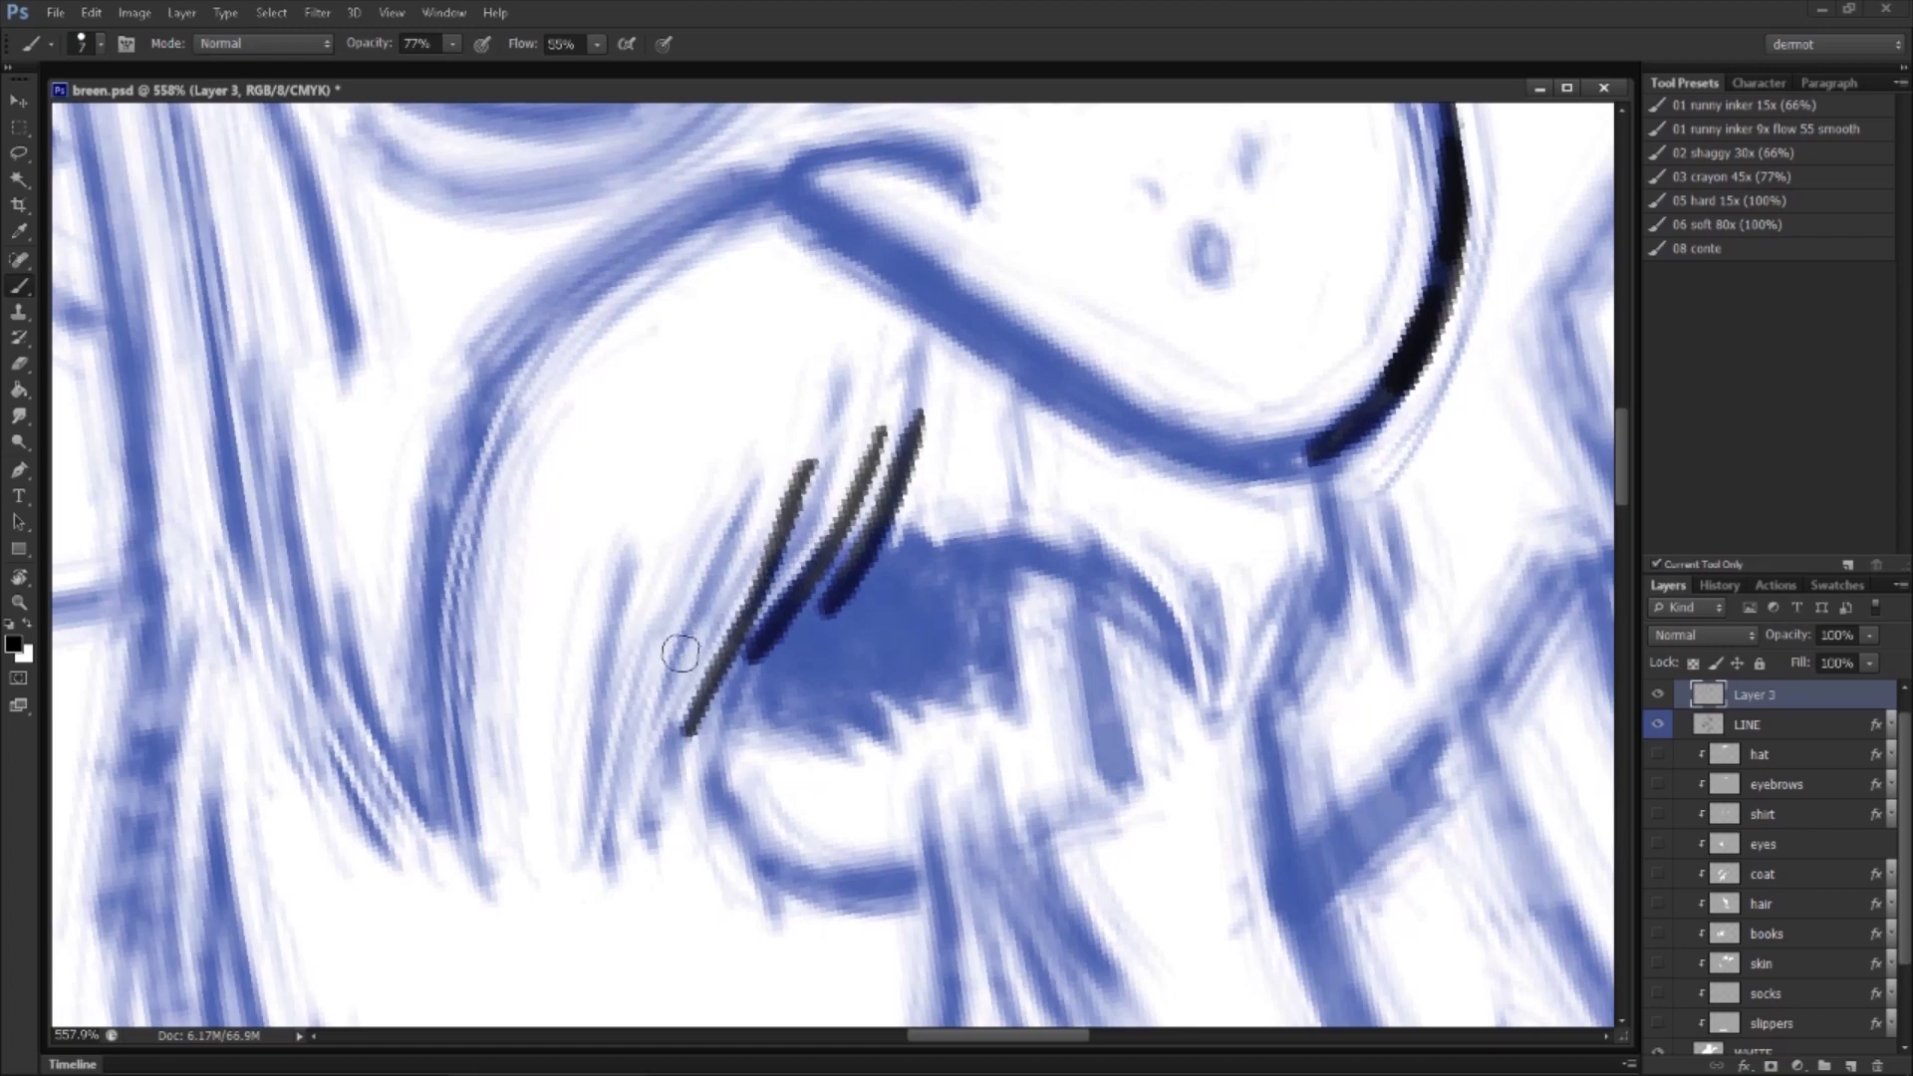
{"action": "left_click_drag", "start_coordinate": [701, 598], "coordinate": [638, 837]}
Step: Ink the short moustache hairs along the upper edge of the open mouth
{"action": "mouse_move", "coordinate": [914, 510]}
{"action": "left_mouse_down"}
{"action": "mouse_move", "coordinate": [898, 575]}
{"action": "mouse_move", "coordinate": [936, 584]}
{"action": "left_mouse_up"}
{"action": "left_click_drag", "start_coordinate": [980, 518], "coordinate": [992, 564]}
{"action": "mouse_move", "coordinate": [1017, 517]}
{"action": "left_mouse_down"}
{"action": "mouse_move", "coordinate": [1026, 558]}
{"action": "mouse_move", "coordinate": [1154, 602]}
{"action": "mouse_move", "coordinate": [1207, 670]}
{"action": "left_mouse_up"}
Step: Ink the moustache's front edge below the nose tip and the underside of the nose
{"action": "mouse_move", "coordinate": [1316, 453]}
{"action": "left_mouse_down"}
{"action": "mouse_move", "coordinate": [1340, 554]}
{"action": "mouse_move", "coordinate": [1255, 725]}
{"action": "left_mouse_up"}
{"action": "mouse_move", "coordinate": [842, 241]}
{"action": "left_mouse_down"}
{"action": "mouse_move", "coordinate": [1079, 409]}
{"action": "mouse_move", "coordinate": [1201, 457]}
{"action": "mouse_move", "coordinate": [1317, 454]}
{"action": "left_mouse_up"}
{"action": "left_click_drag", "start_coordinate": [987, 645], "coordinate": [1061, 711]}
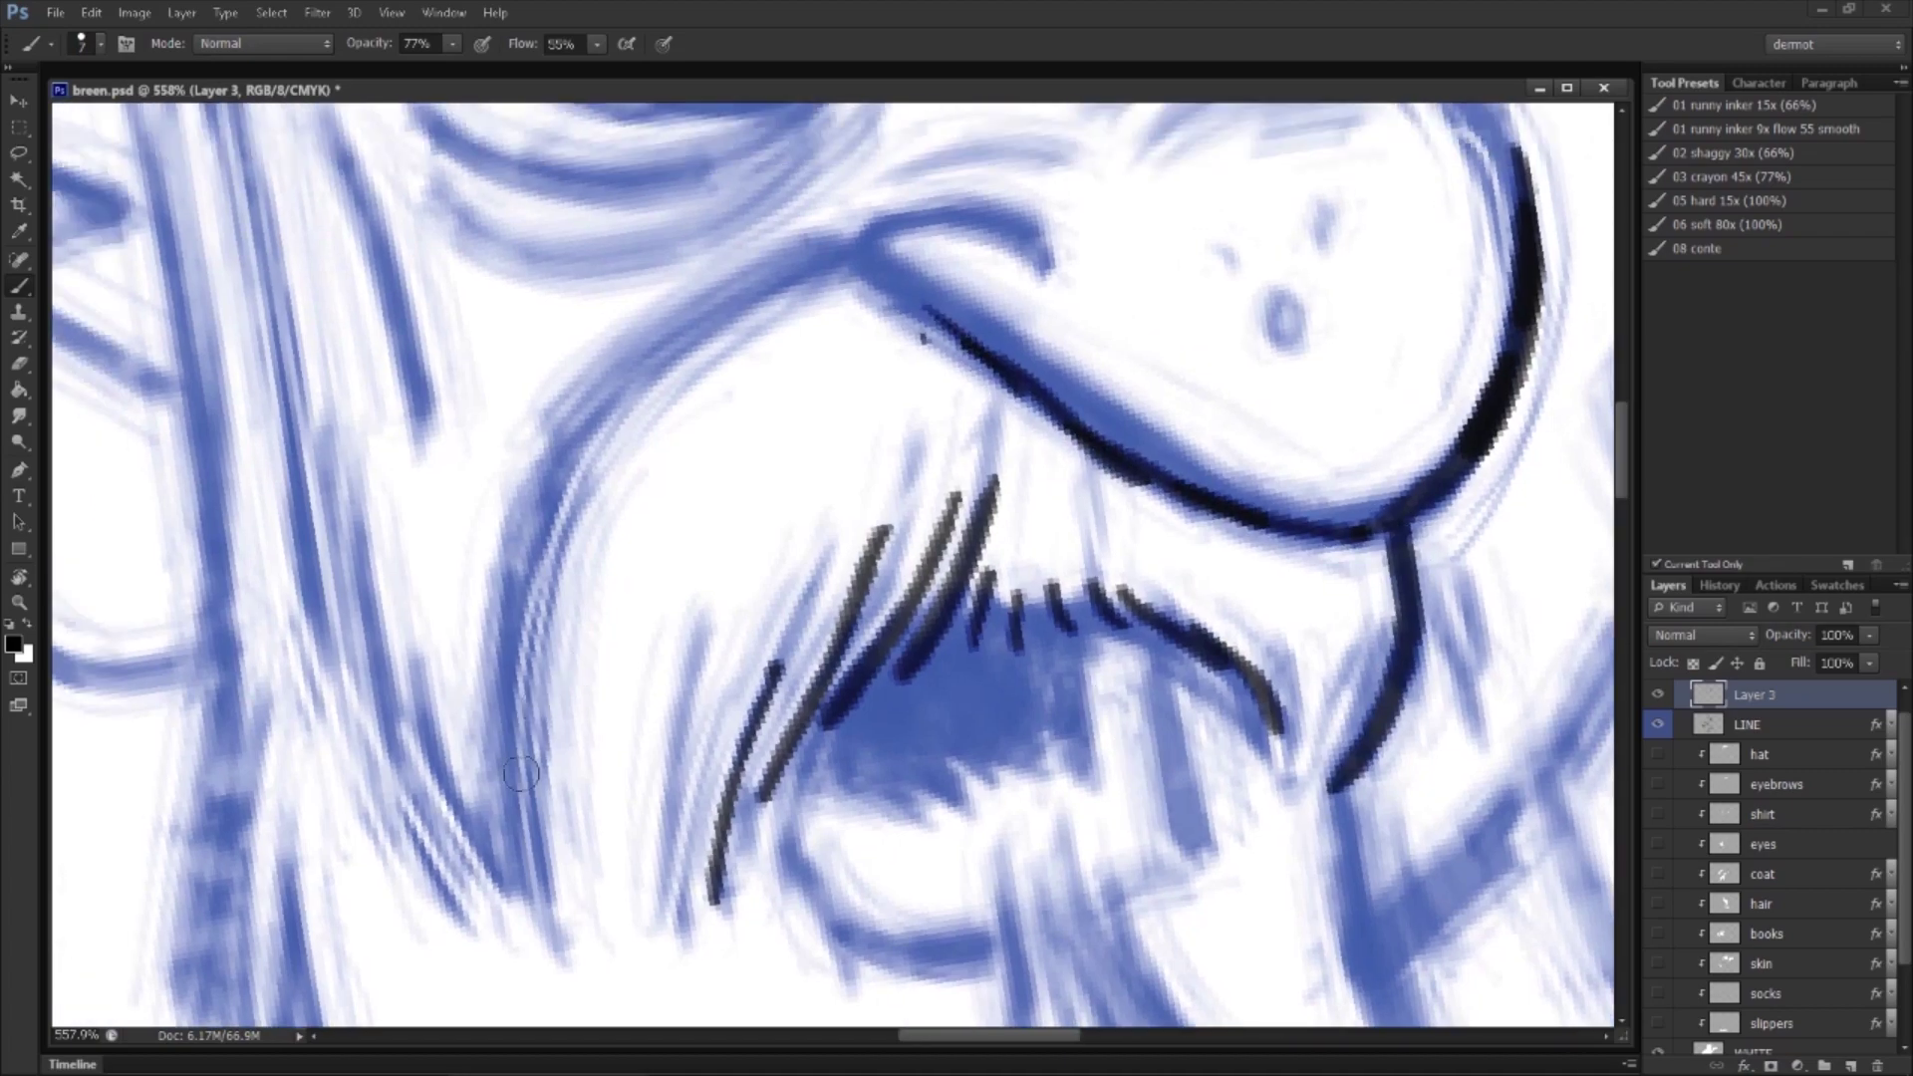
Step: Ink the cheek line beside the moustache and the remaining short detail lines of the face
{"action": "mouse_move", "coordinate": [525, 877]}
{"action": "left_mouse_down"}
{"action": "mouse_move", "coordinate": [498, 617]}
{"action": "mouse_move", "coordinate": [528, 479]}
{"action": "mouse_move", "coordinate": [597, 398]}
{"action": "mouse_move", "coordinate": [809, 289]}
{"action": "mouse_move", "coordinate": [943, 718]}
{"action": "left_mouse_up"}
{"action": "mouse_move", "coordinate": [526, 547]}
{"action": "left_mouse_down"}
{"action": "mouse_move", "coordinate": [683, 631]}
{"action": "mouse_move", "coordinate": [827, 620]}
{"action": "mouse_move", "coordinate": [961, 523]}
{"action": "left_mouse_up"}
{"action": "left_click_drag", "start_coordinate": [653, 666], "coordinate": [887, 629]}
{"action": "mouse_move", "coordinate": [904, 695]}
{"action": "left_mouse_down"}
{"action": "mouse_move", "coordinate": [1139, 616]}
{"action": "mouse_move", "coordinate": [1500, 662]}
{"action": "left_mouse_up"}
{"action": "mouse_move", "coordinate": [514, 583]}
{"action": "left_mouse_down"}
{"action": "mouse_move", "coordinate": [538, 648]}
{"action": "mouse_move", "coordinate": [648, 563]}
{"action": "left_mouse_up"}
{"action": "mouse_move", "coordinate": [757, 603]}
{"action": "left_mouse_down"}
{"action": "mouse_move", "coordinate": [812, 626]}
{"action": "mouse_move", "coordinate": [749, 631]}
{"action": "mouse_move", "coordinate": [712, 699]}
{"action": "mouse_move", "coordinate": [812, 645]}
{"action": "mouse_move", "coordinate": [730, 714]}
{"action": "mouse_move", "coordinate": [702, 707]}
{"action": "mouse_move", "coordinate": [872, 812]}
{"action": "left_mouse_up"}
{"action": "left_click_drag", "start_coordinate": [618, 568], "coordinate": [623, 638]}
{"action": "left_click_drag", "start_coordinate": [645, 657], "coordinate": [679, 816]}
{"action": "mouse_move", "coordinate": [419, 518]}
{"action": "left_mouse_down"}
{"action": "mouse_move", "coordinate": [647, 504]}
{"action": "mouse_move", "coordinate": [570, 499]}
{"action": "mouse_move", "coordinate": [827, 553]}
{"action": "left_mouse_up"}
{"action": "left_click_drag", "start_coordinate": [548, 430], "coordinate": [564, 498]}
{"action": "left_click_drag", "start_coordinate": [902, 421], "coordinate": [657, 601]}
{"action": "mouse_move", "coordinate": [491, 412]}
{"action": "left_mouse_down"}
{"action": "mouse_move", "coordinate": [638, 533]}
{"action": "mouse_move", "coordinate": [732, 870]}
{"action": "left_mouse_up"}
{"action": "mouse_move", "coordinate": [737, 992]}
{"action": "left_mouse_down"}
{"action": "mouse_move", "coordinate": [747, 509]}
{"action": "mouse_move", "coordinate": [899, 423]}
{"action": "left_mouse_up"}
{"action": "mouse_move", "coordinate": [710, 292]}
{"action": "left_mouse_down"}
{"action": "mouse_move", "coordinate": [806, 397]}
{"action": "mouse_move", "coordinate": [939, 397]}
{"action": "left_mouse_up"}
{"action": "left_click_drag", "start_coordinate": [634, 429], "coordinate": [747, 371]}
{"action": "mouse_move", "coordinate": [953, 528]}
{"action": "left_mouse_down"}
{"action": "mouse_move", "coordinate": [840, 536]}
{"action": "mouse_move", "coordinate": [777, 493]}
{"action": "mouse_move", "coordinate": [852, 568]}
{"action": "left_mouse_up"}
{"action": "left_click_drag", "start_coordinate": [752, 625], "coordinate": [896, 630]}
Step: Ink the outer contour of the fist with its curled fingers and the thumb
{"action": "key", "text": "r"}
{"action": "left_click_drag", "start_coordinate": [757, 697], "coordinate": [735, 766]}
{"action": "key", "text": "z"}
{"action": "left_click_drag", "start_coordinate": [657, 528], "coordinate": [648, 757]}
{"action": "key", "text": "b"}
{"action": "mouse_move", "coordinate": [653, 541]}
{"action": "left_mouse_down"}
{"action": "mouse_move", "coordinate": [799, 538]}
{"action": "mouse_move", "coordinate": [1055, 461]}
{"action": "mouse_move", "coordinate": [1193, 462]}
{"action": "mouse_move", "coordinate": [1307, 404]}
{"action": "left_mouse_up"}
{"action": "left_click_drag", "start_coordinate": [1012, 605], "coordinate": [1052, 261]}
{"action": "mouse_move", "coordinate": [728, 363]}
{"action": "left_mouse_down"}
{"action": "mouse_move", "coordinate": [666, 533]}
{"action": "mouse_move", "coordinate": [747, 673]}
{"action": "mouse_move", "coordinate": [834, 747]}
{"action": "left_mouse_up"}
{"action": "mouse_move", "coordinate": [781, 481]}
{"action": "left_mouse_down"}
{"action": "mouse_move", "coordinate": [965, 404]}
{"action": "mouse_move", "coordinate": [773, 510]}
{"action": "mouse_move", "coordinate": [887, 915]}
{"action": "mouse_move", "coordinate": [1072, 936]}
{"action": "left_mouse_up"}
{"action": "left_click_drag", "start_coordinate": [953, 706], "coordinate": [1114, 513]}
{"action": "mouse_move", "coordinate": [987, 845]}
{"action": "left_mouse_down"}
{"action": "mouse_move", "coordinate": [778, 774]}
{"action": "mouse_move", "coordinate": [788, 678]}
{"action": "mouse_move", "coordinate": [902, 449]}
{"action": "left_mouse_up"}
{"action": "mouse_move", "coordinate": [842, 819]}
{"action": "left_mouse_down"}
{"action": "mouse_move", "coordinate": [952, 862]}
{"action": "mouse_move", "coordinate": [1032, 797]}
{"action": "mouse_move", "coordinate": [962, 660]}
{"action": "left_mouse_up"}
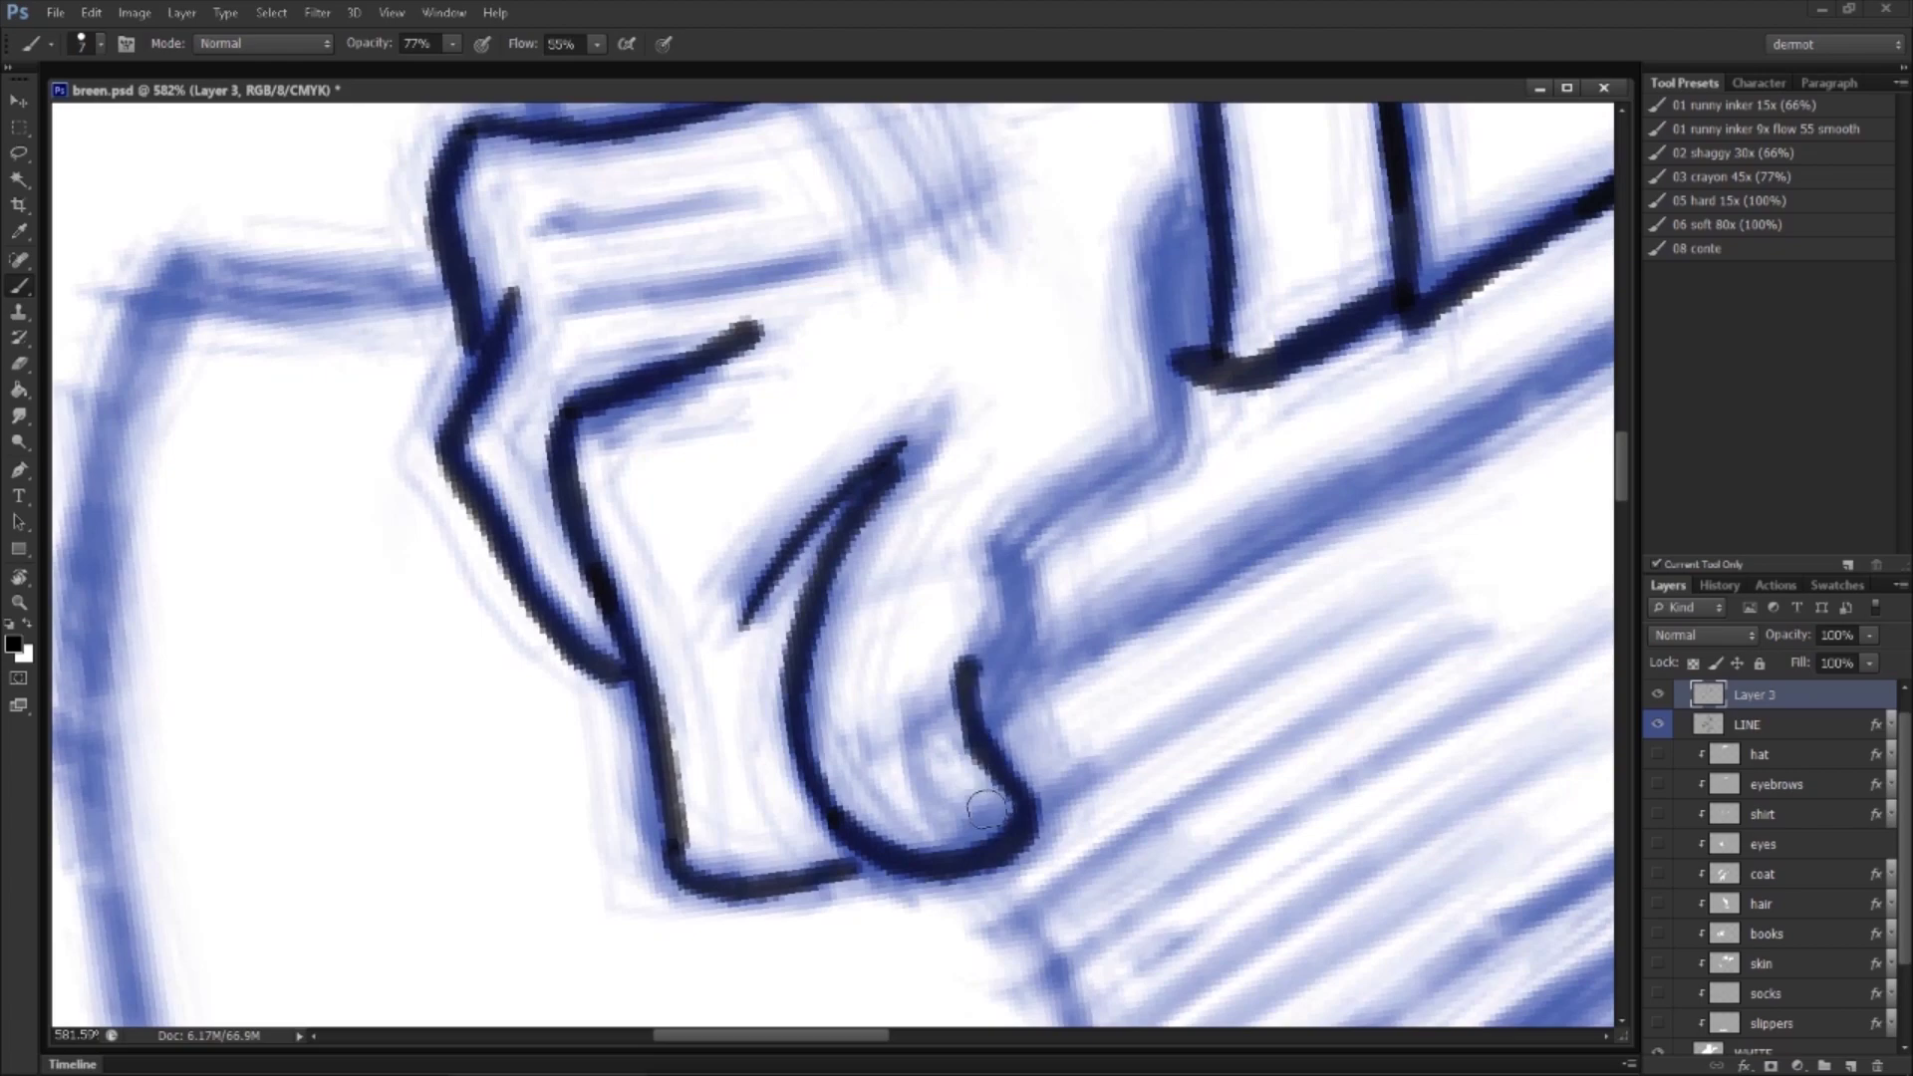
Step: Ink the thumbnail and thumb creases, and the hand's lower edge up to the shirt cuff
{"action": "left_click_drag", "start_coordinate": [985, 809], "coordinate": [961, 690]}
{"action": "left_click_drag", "start_coordinate": [884, 624], "coordinate": [931, 657]}
{"action": "mouse_move", "coordinate": [929, 601]}
{"action": "left_mouse_down"}
{"action": "mouse_move", "coordinate": [946, 637]}
{"action": "mouse_move", "coordinate": [1171, 443]}
{"action": "left_mouse_up"}
{"action": "mouse_move", "coordinate": [1133, 229]}
{"action": "left_mouse_down"}
{"action": "mouse_move", "coordinate": [1035, 483]}
{"action": "mouse_move", "coordinate": [1071, 713]}
{"action": "left_mouse_up"}
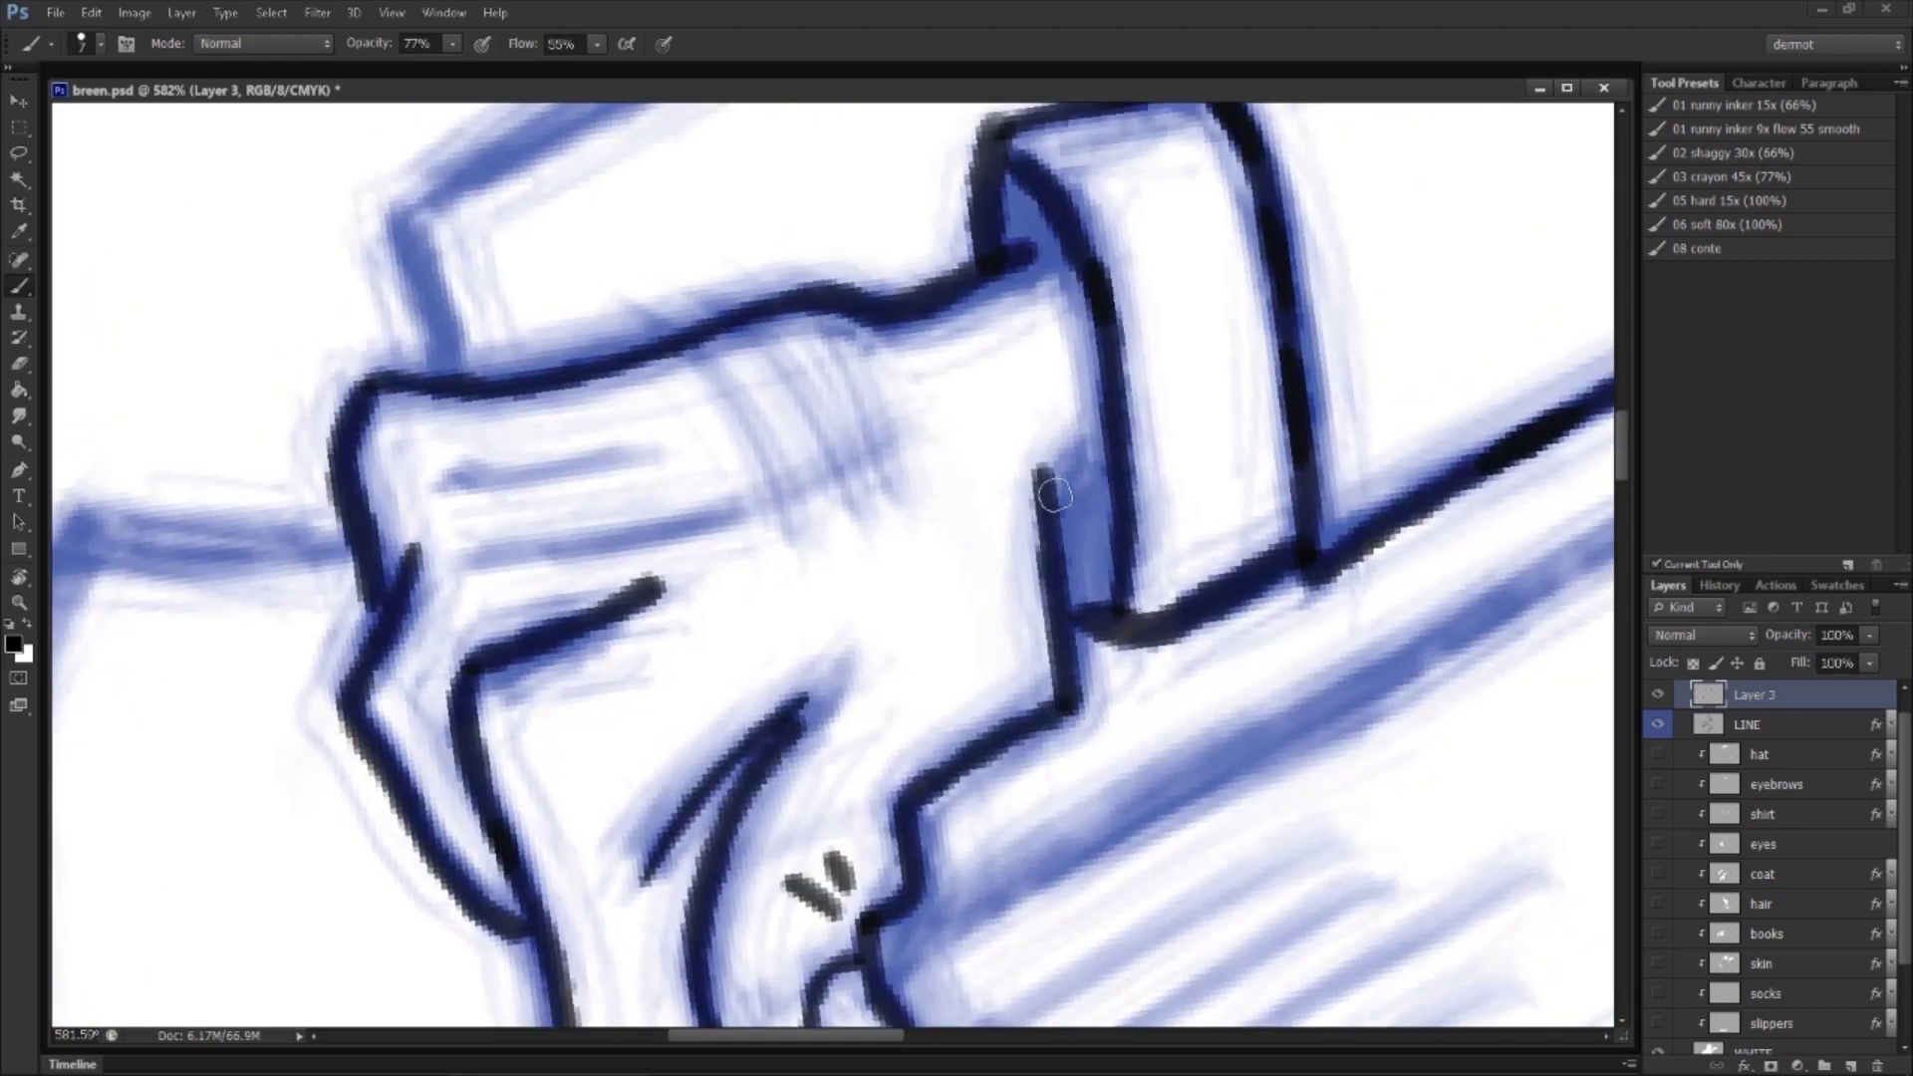
{"action": "left_click_drag", "start_coordinate": [1046, 489], "coordinate": [1108, 465]}
Step: Ink the two long finger creases and the short wrinkle strokes on the back of the hand
{"action": "left_click_drag", "start_coordinate": [490, 544], "coordinate": [803, 491]}
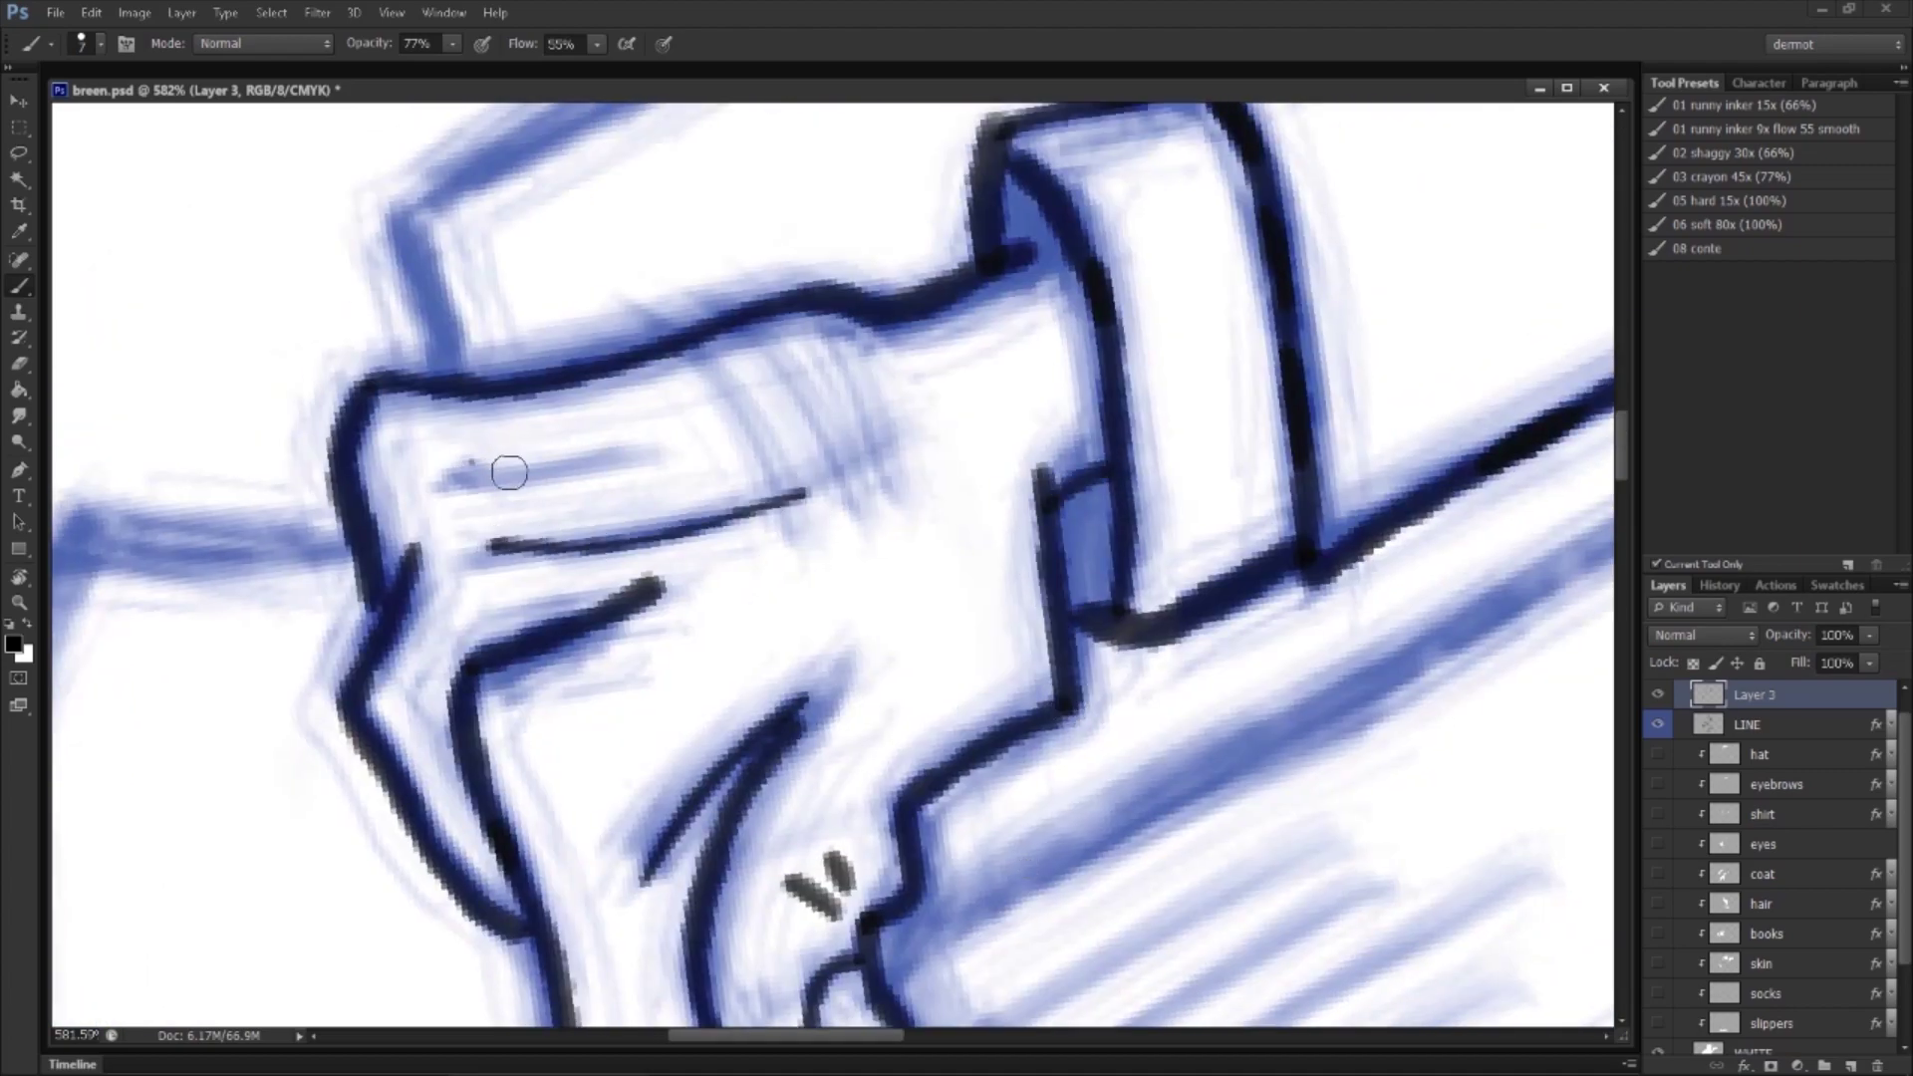
{"action": "left_click_drag", "start_coordinate": [476, 468], "coordinate": [740, 457]}
{"action": "left_click_drag", "start_coordinate": [633, 326], "coordinate": [755, 406]}
{"action": "left_click_drag", "start_coordinate": [717, 316], "coordinate": [777, 384]}
{"action": "left_click_drag", "start_coordinate": [797, 309], "coordinate": [817, 357]}
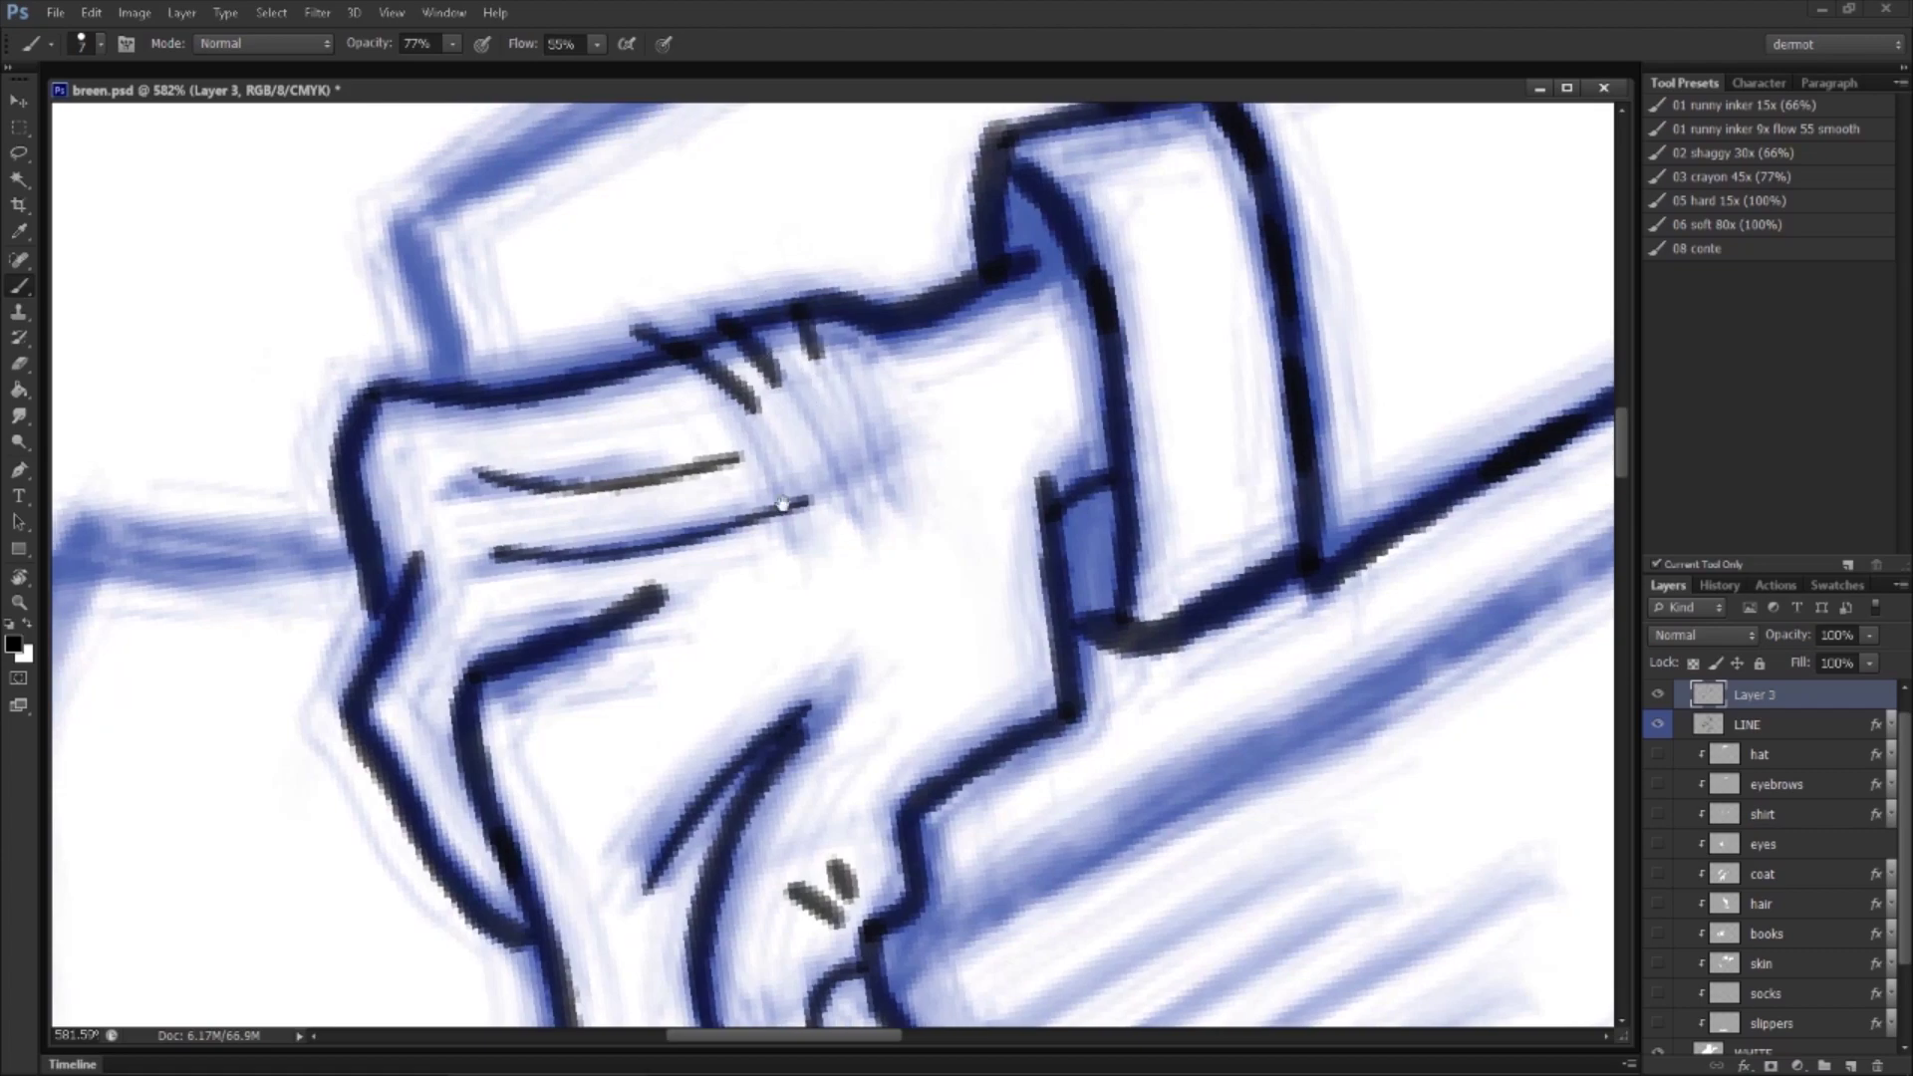
Step: Ink the short end of the book above the fist and its long straight outer edge
{"action": "left_click_drag", "start_coordinate": [782, 503], "coordinate": [902, 969]}
{"action": "left_click_drag", "start_coordinate": [526, 711], "coordinate": [574, 848]}
{"action": "scroll", "coordinate": [747, 619], "scroll_direction": "down", "scroll_amount": 2}
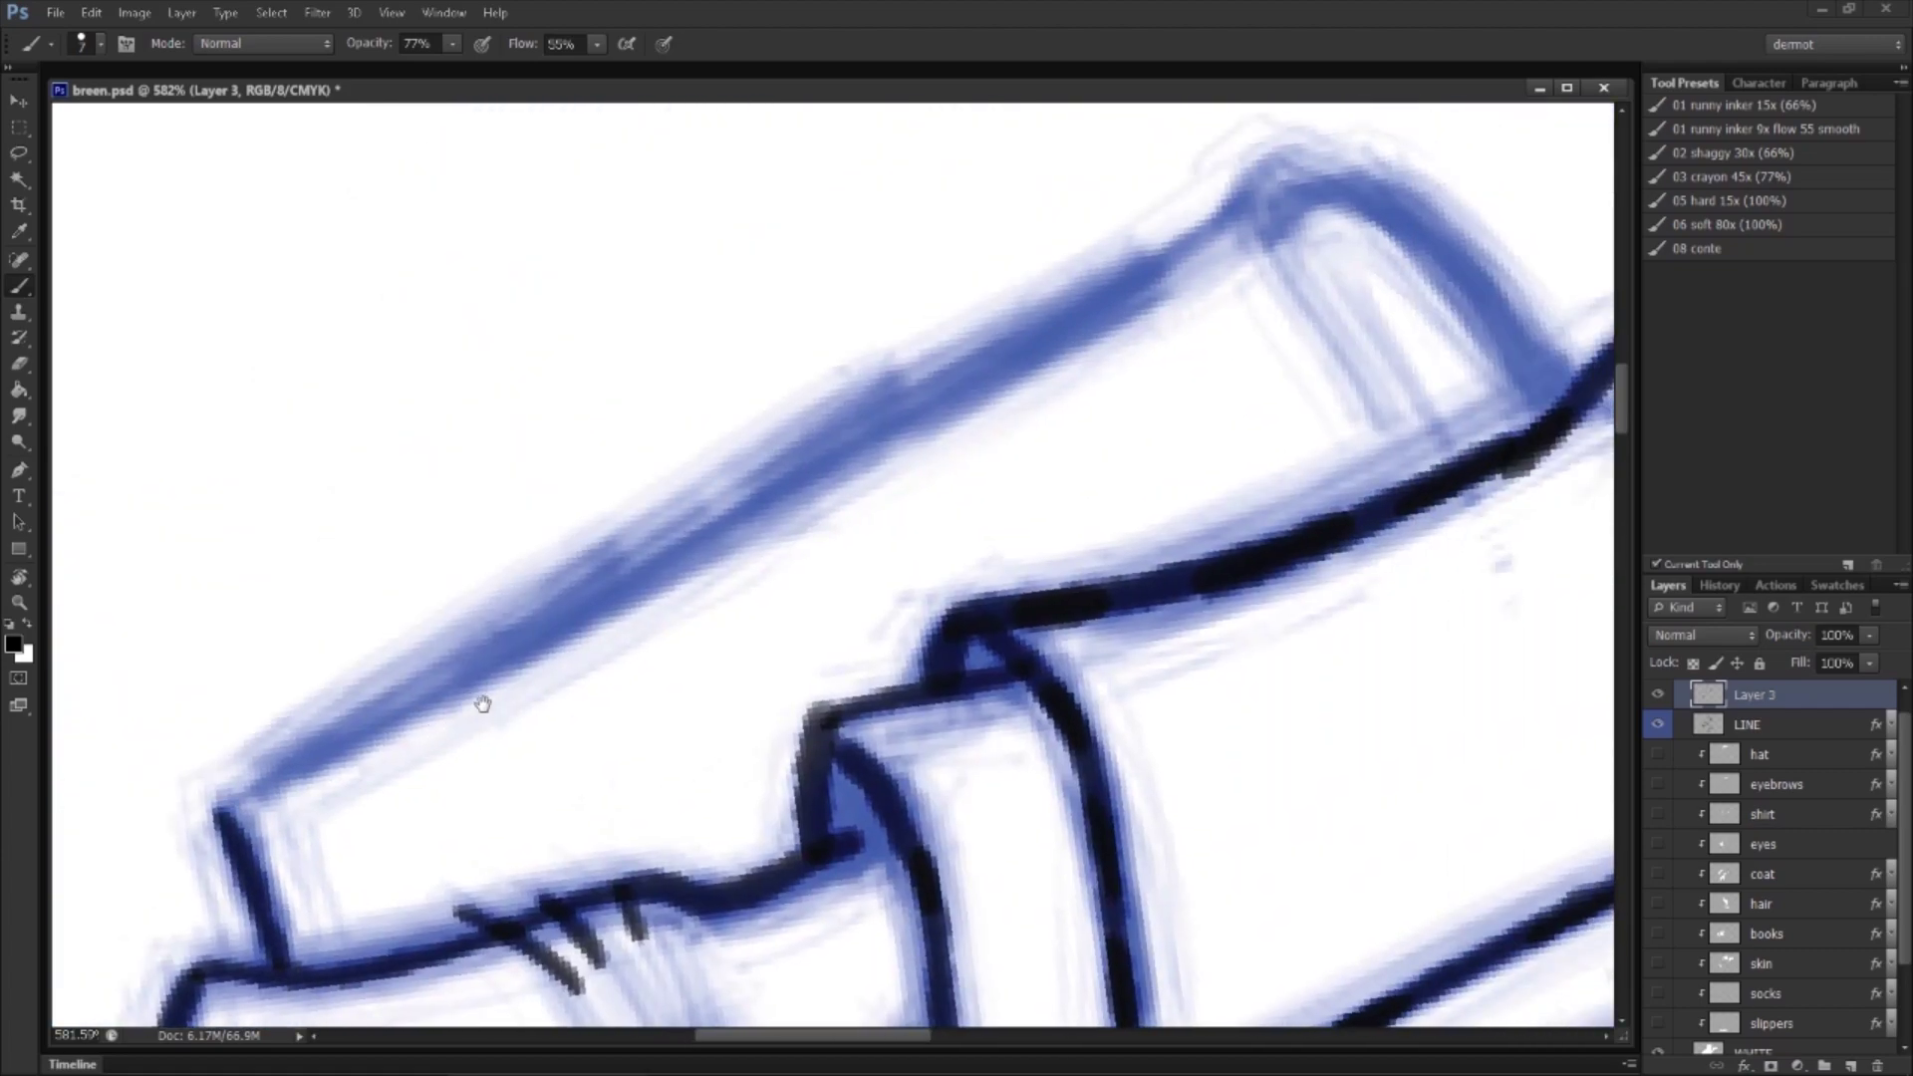
{"action": "key", "text": "z"}
{"action": "left_click_drag", "start_coordinate": [768, 618], "coordinate": [684, 595]}
{"action": "key", "text": "b"}
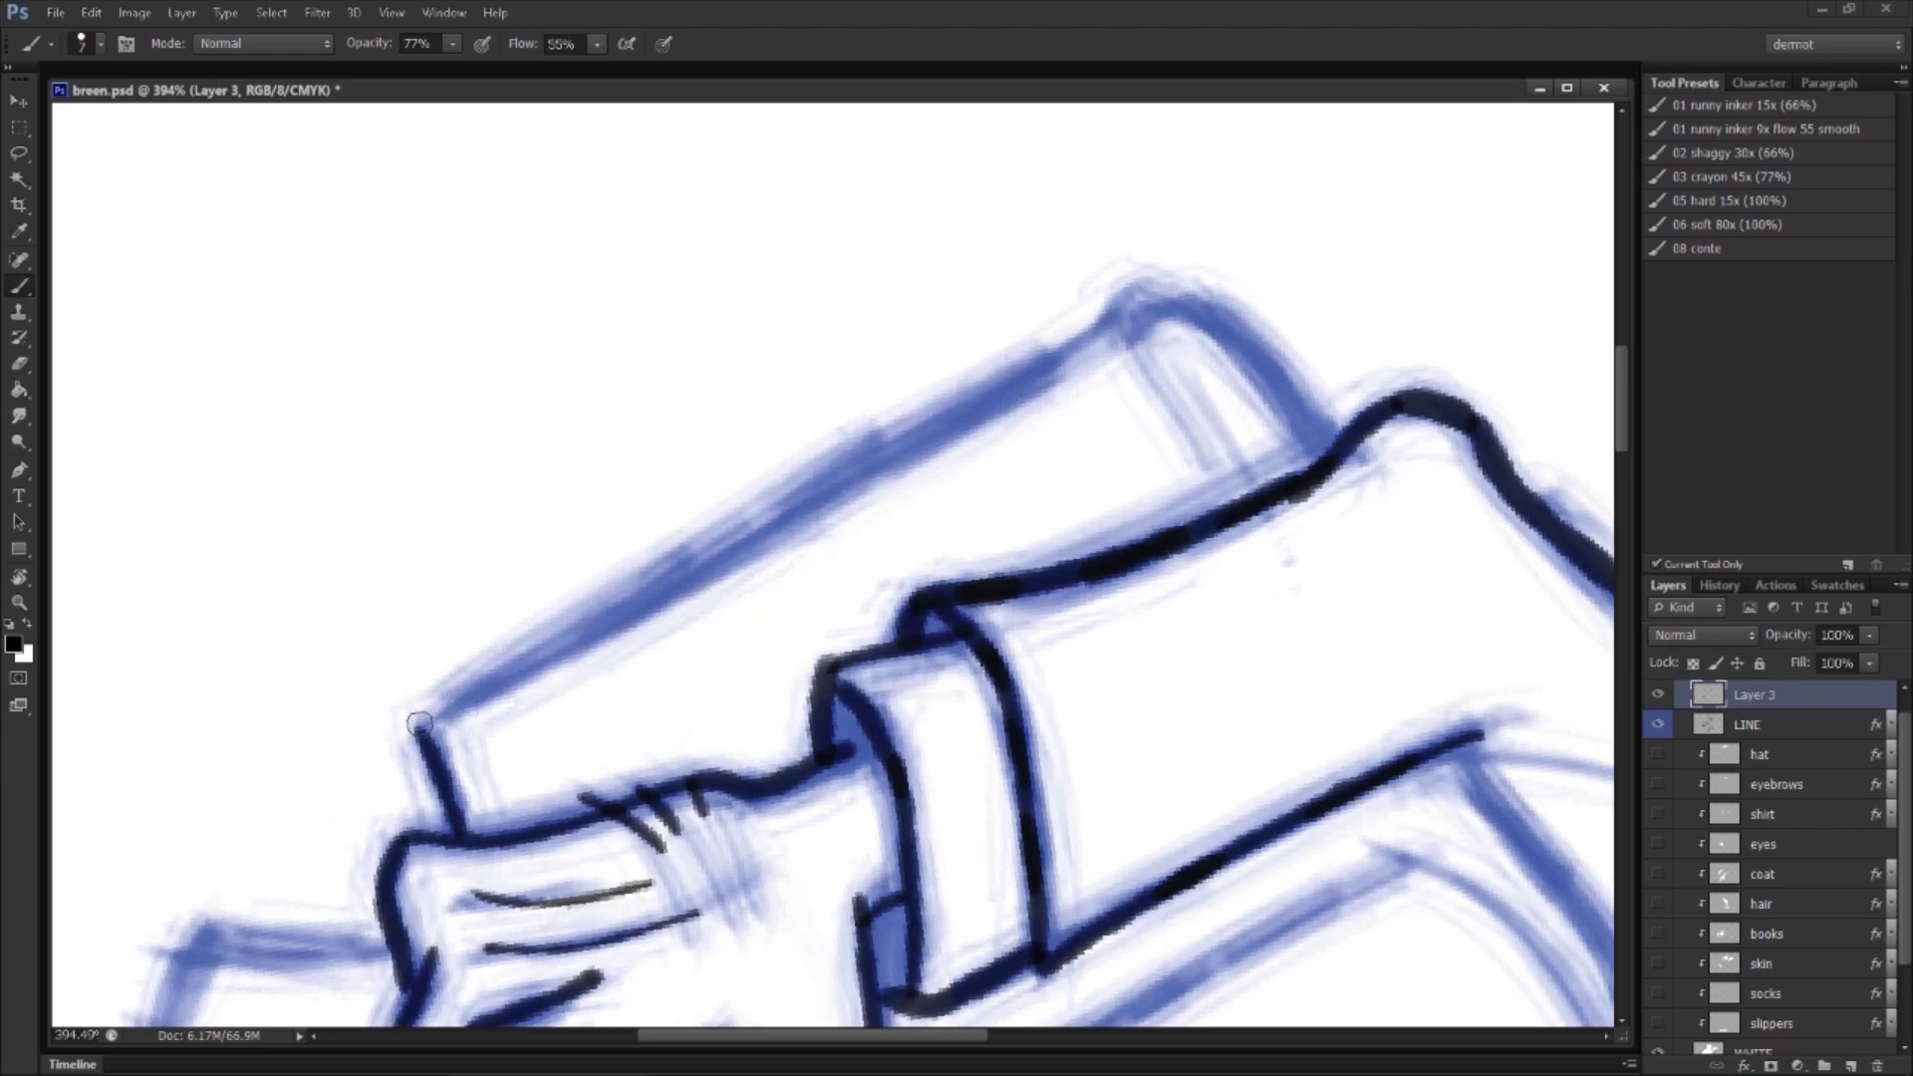
{"action": "left_click", "coordinate": [1117, 321], "text": "shift"}
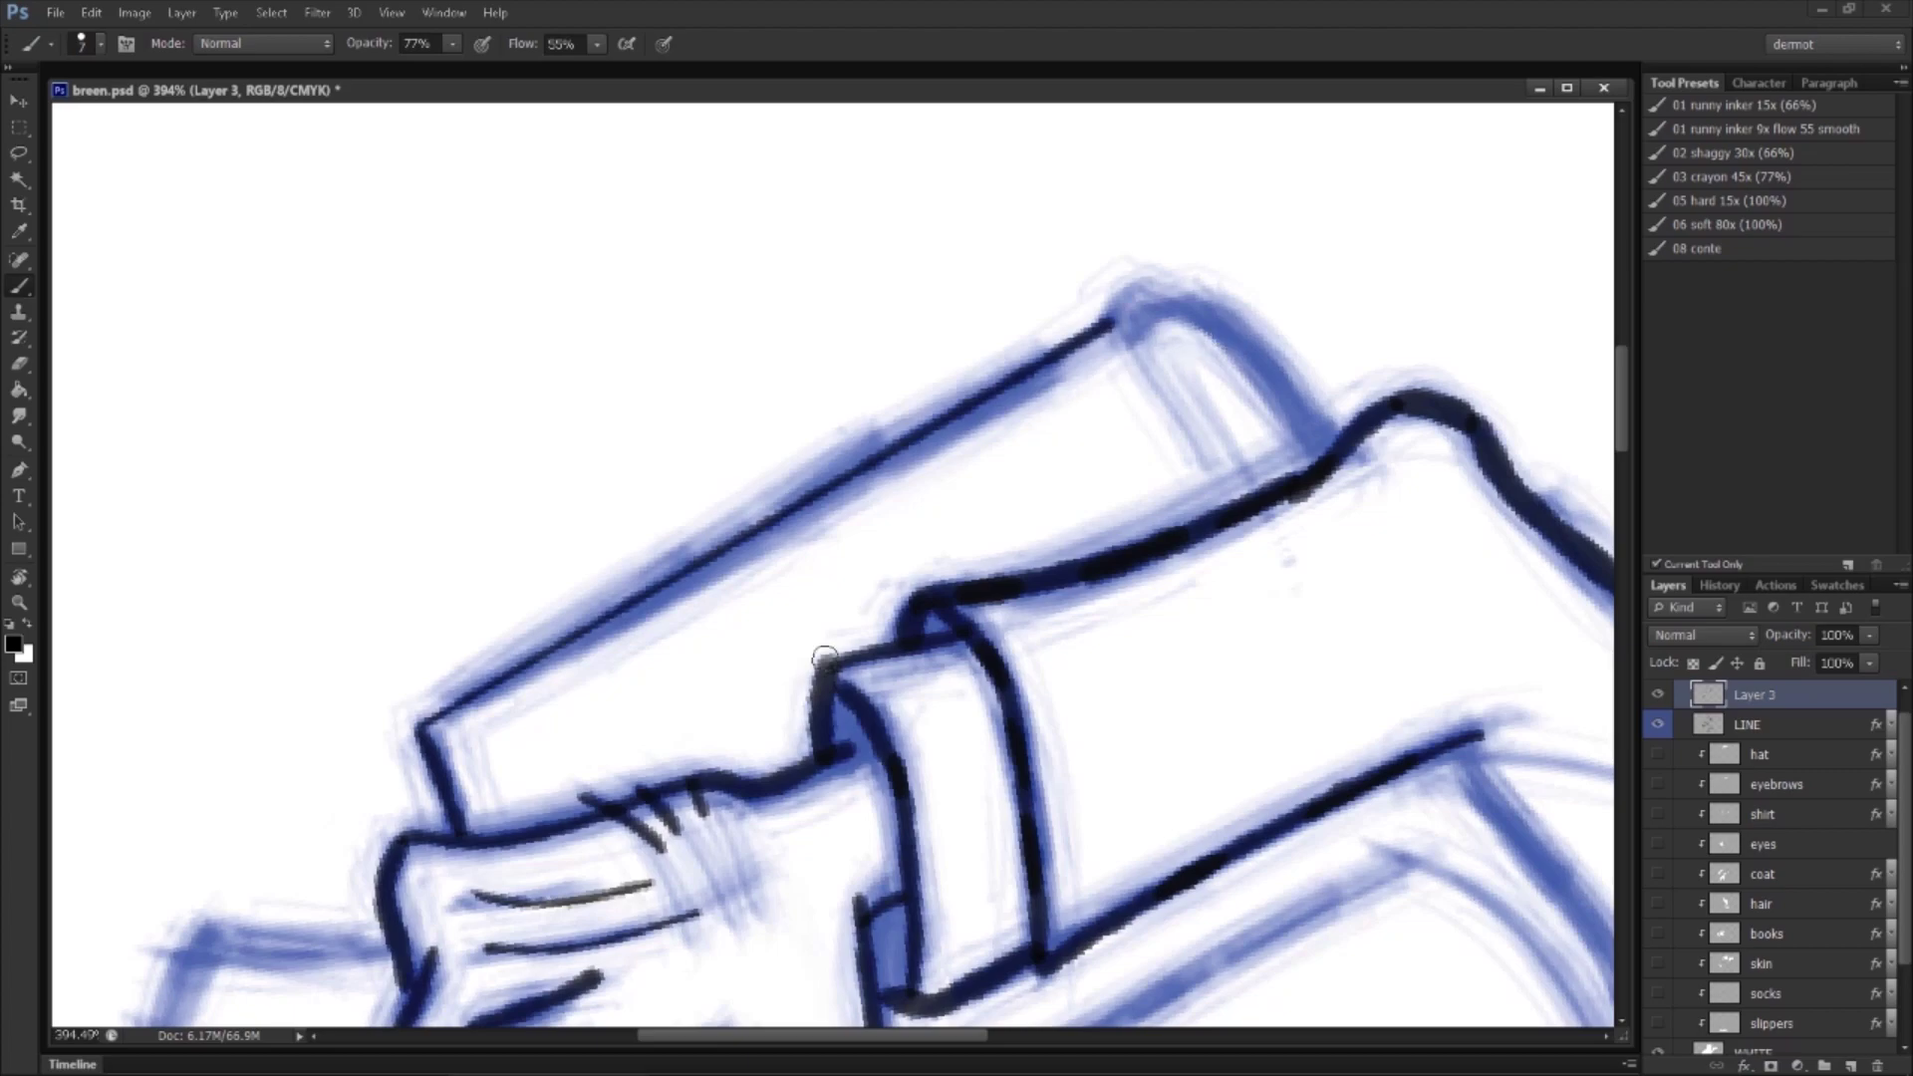
Step: Ink the rounded spine corner of the book behind the sleeve and its thin inner cover line
{"action": "key", "text": "r"}
{"action": "left_click_drag", "start_coordinate": [756, 727], "coordinate": [95, 330]}
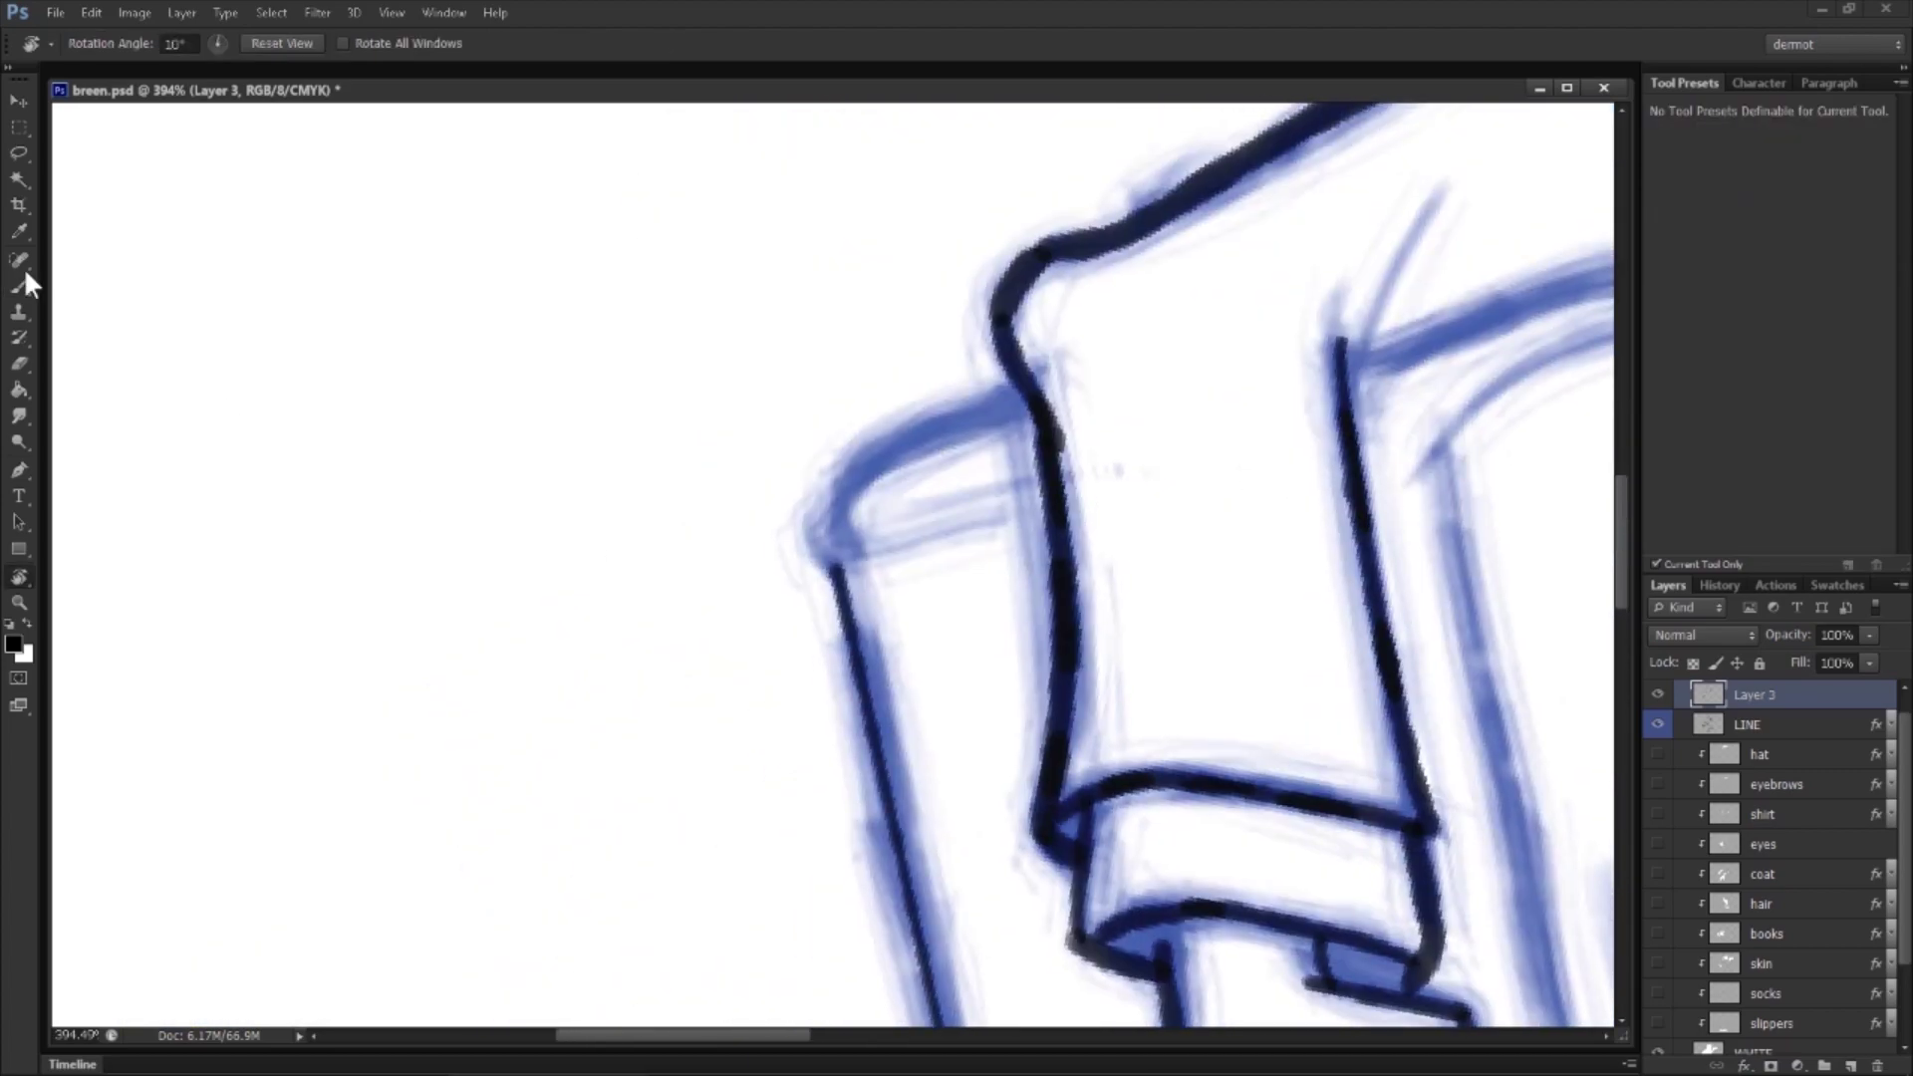
{"action": "left_click", "coordinate": [24, 288]}
{"action": "mouse_move", "coordinate": [827, 539]}
{"action": "left_mouse_down"}
{"action": "mouse_move", "coordinate": [868, 454]}
{"action": "mouse_move", "coordinate": [1011, 403]}
{"action": "left_mouse_up"}
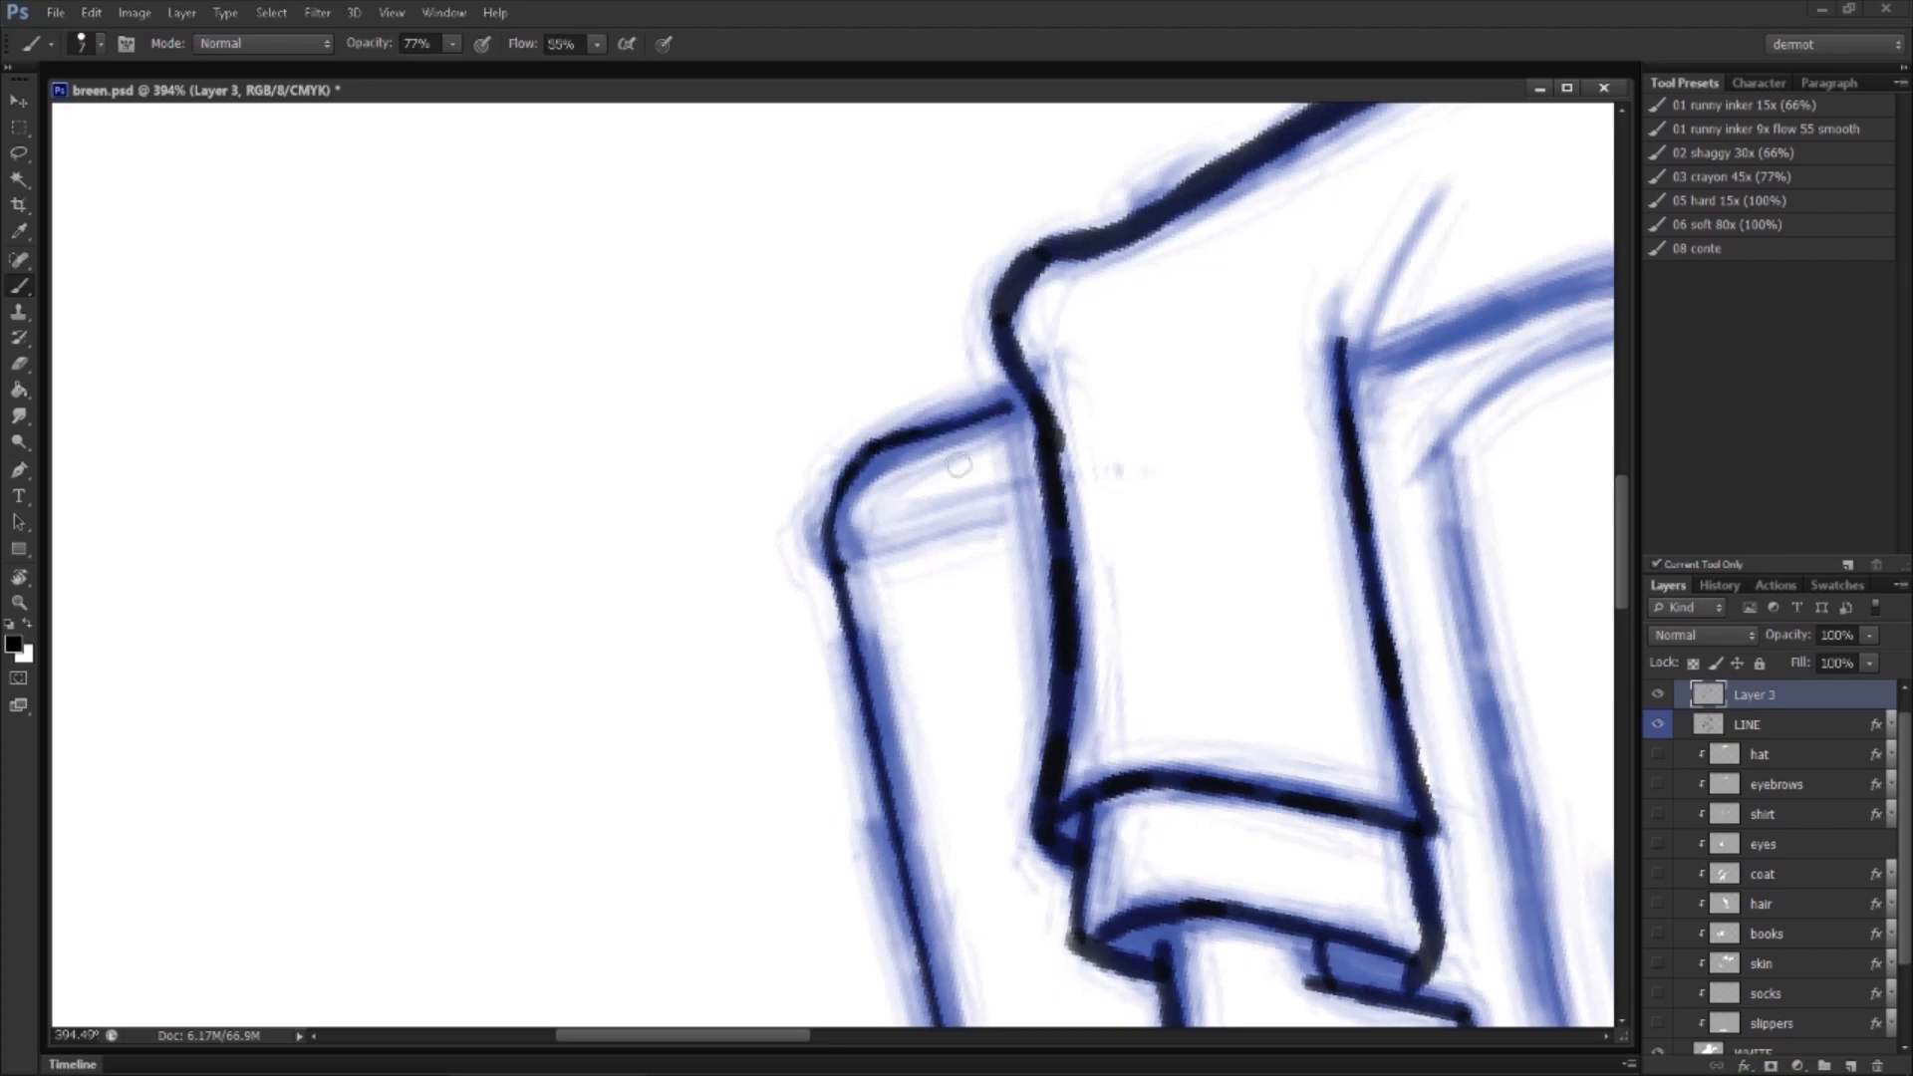
{"action": "left_click_drag", "start_coordinate": [849, 554], "coordinate": [1030, 501]}
Step: Ink the curved spine edge of the book in front of the sleeve and its long straight cover line
{"action": "mouse_move", "coordinate": [1054, 423]}
{"action": "left_mouse_down"}
{"action": "mouse_move", "coordinate": [820, 479]}
{"action": "mouse_move", "coordinate": [803, 434]}
{"action": "mouse_move", "coordinate": [1008, 337]}
{"action": "mouse_move", "coordinate": [1108, 323]}
{"action": "mouse_move", "coordinate": [1208, 346]}
{"action": "left_mouse_up"}
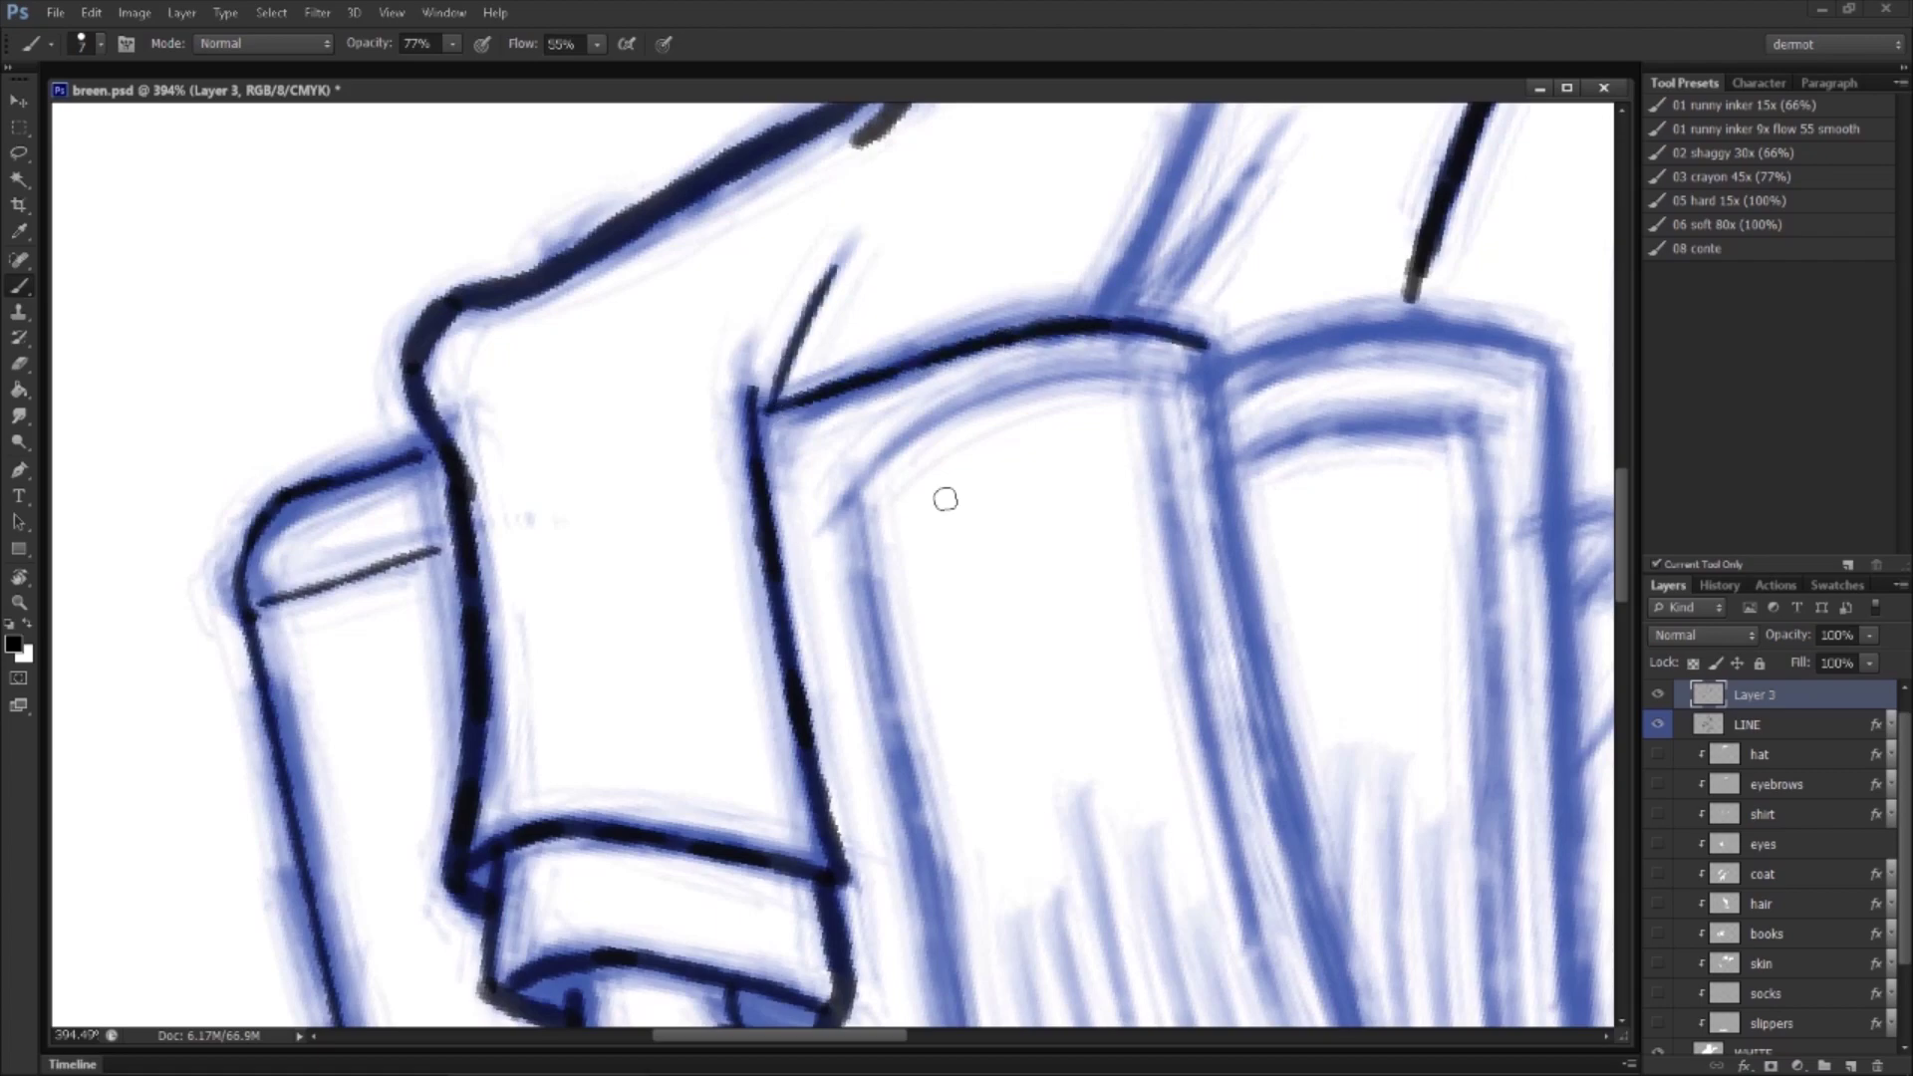
{"action": "left_click_drag", "start_coordinate": [1006, 608], "coordinate": [849, 339]}
{"action": "left_click_drag", "start_coordinate": [905, 883], "coordinate": [773, 231]}
{"action": "left_click_drag", "start_coordinate": [1158, 182], "coordinate": [869, 302]}
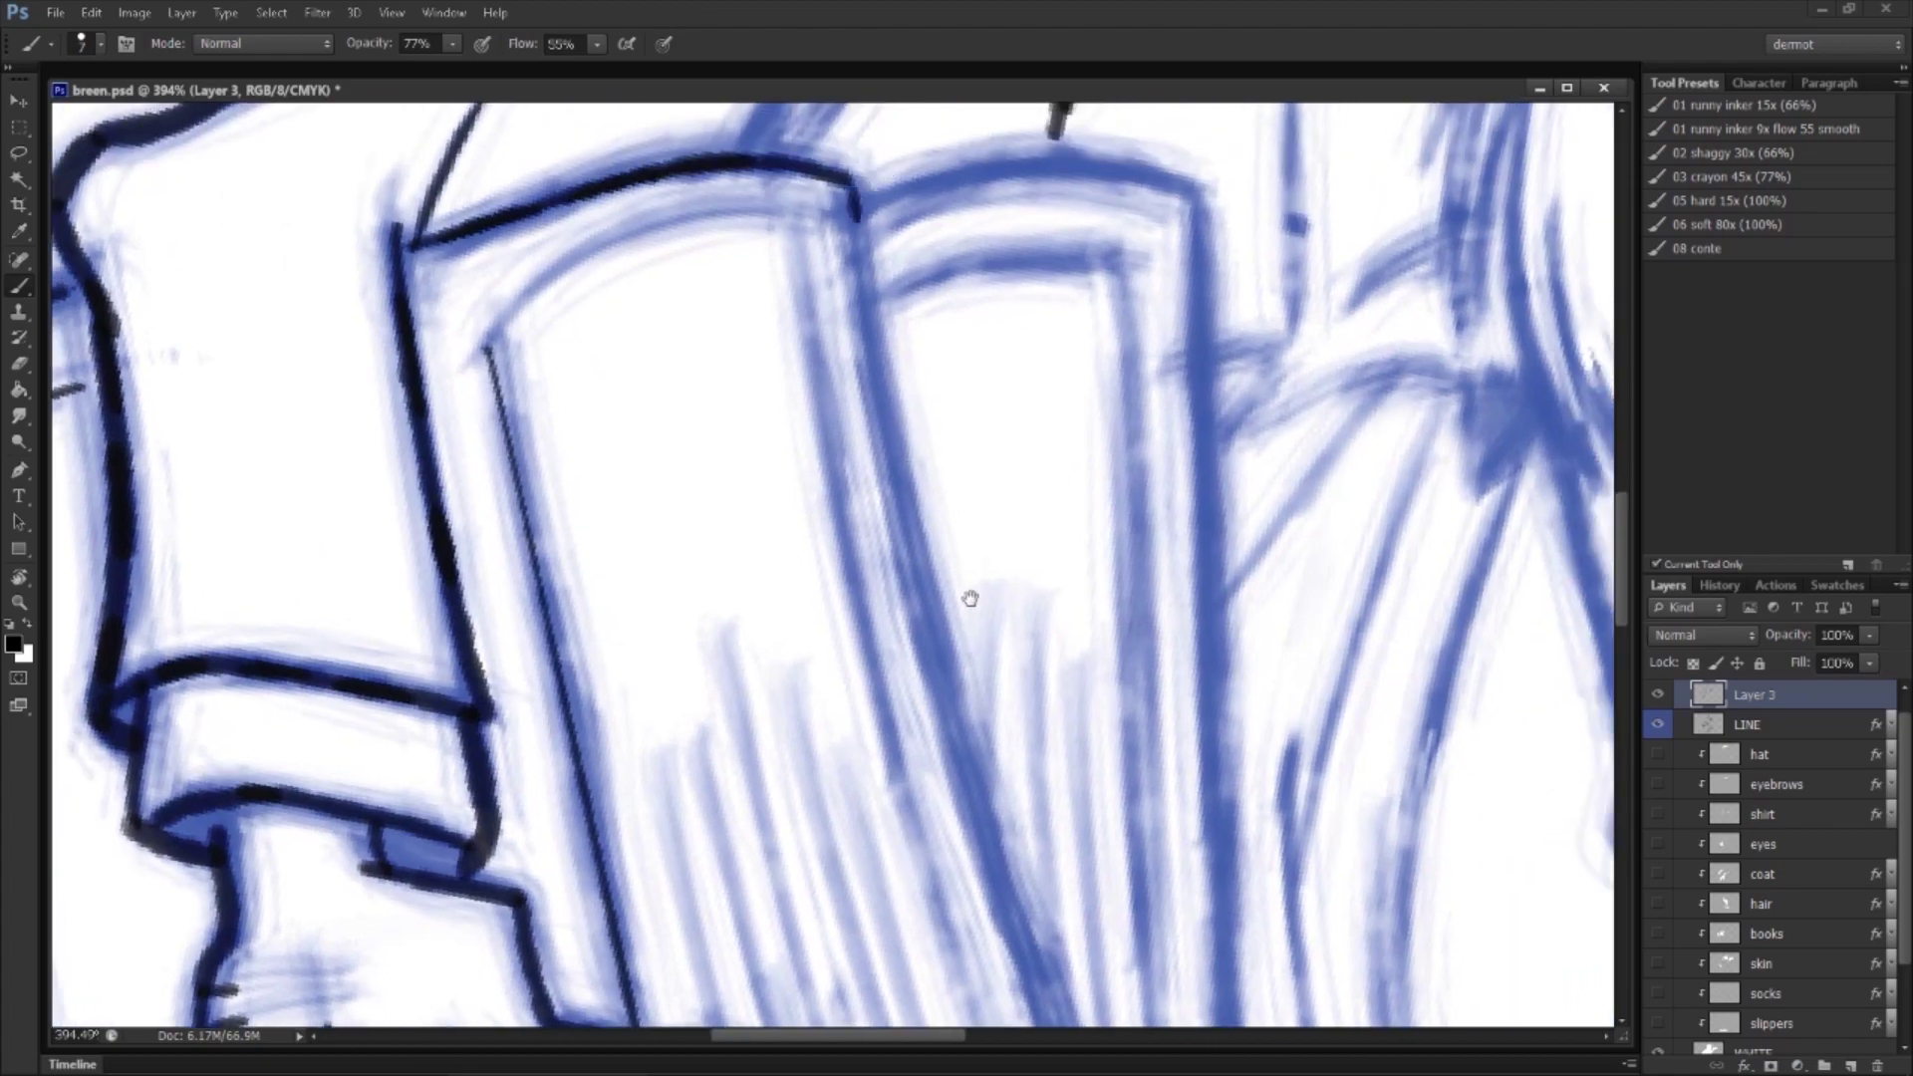
Step: Ink the lower cover of the book under the thumb, including its curled end and page edges
{"action": "left_click_drag", "start_coordinate": [969, 598], "coordinate": [830, 428]}
{"action": "key", "text": "r"}
{"action": "left_click_drag", "start_coordinate": [1188, 524], "coordinate": [835, 698]}
{"action": "key", "text": "b"}
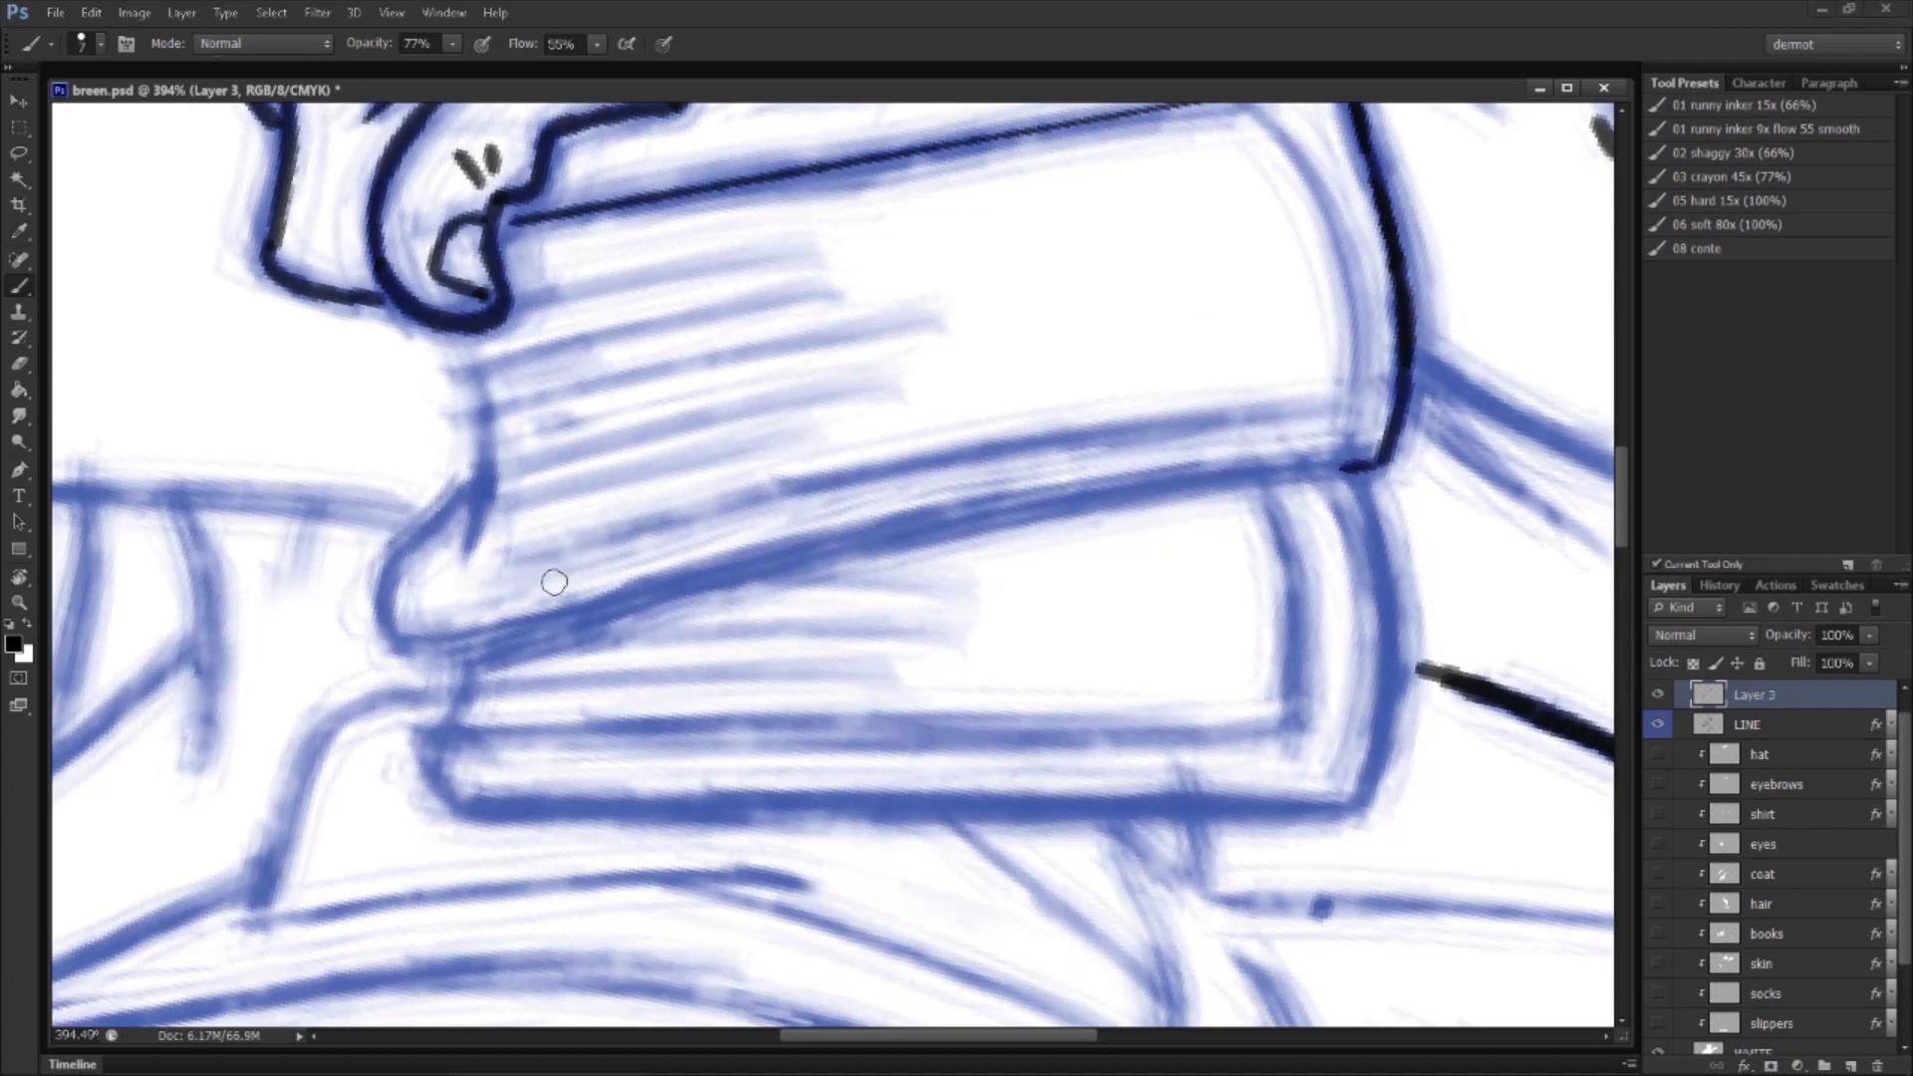
{"action": "mouse_move", "coordinate": [406, 647]}
{"action": "left_mouse_down"}
{"action": "mouse_move", "coordinate": [840, 531]}
{"action": "mouse_move", "coordinate": [1354, 463]}
{"action": "left_mouse_up"}
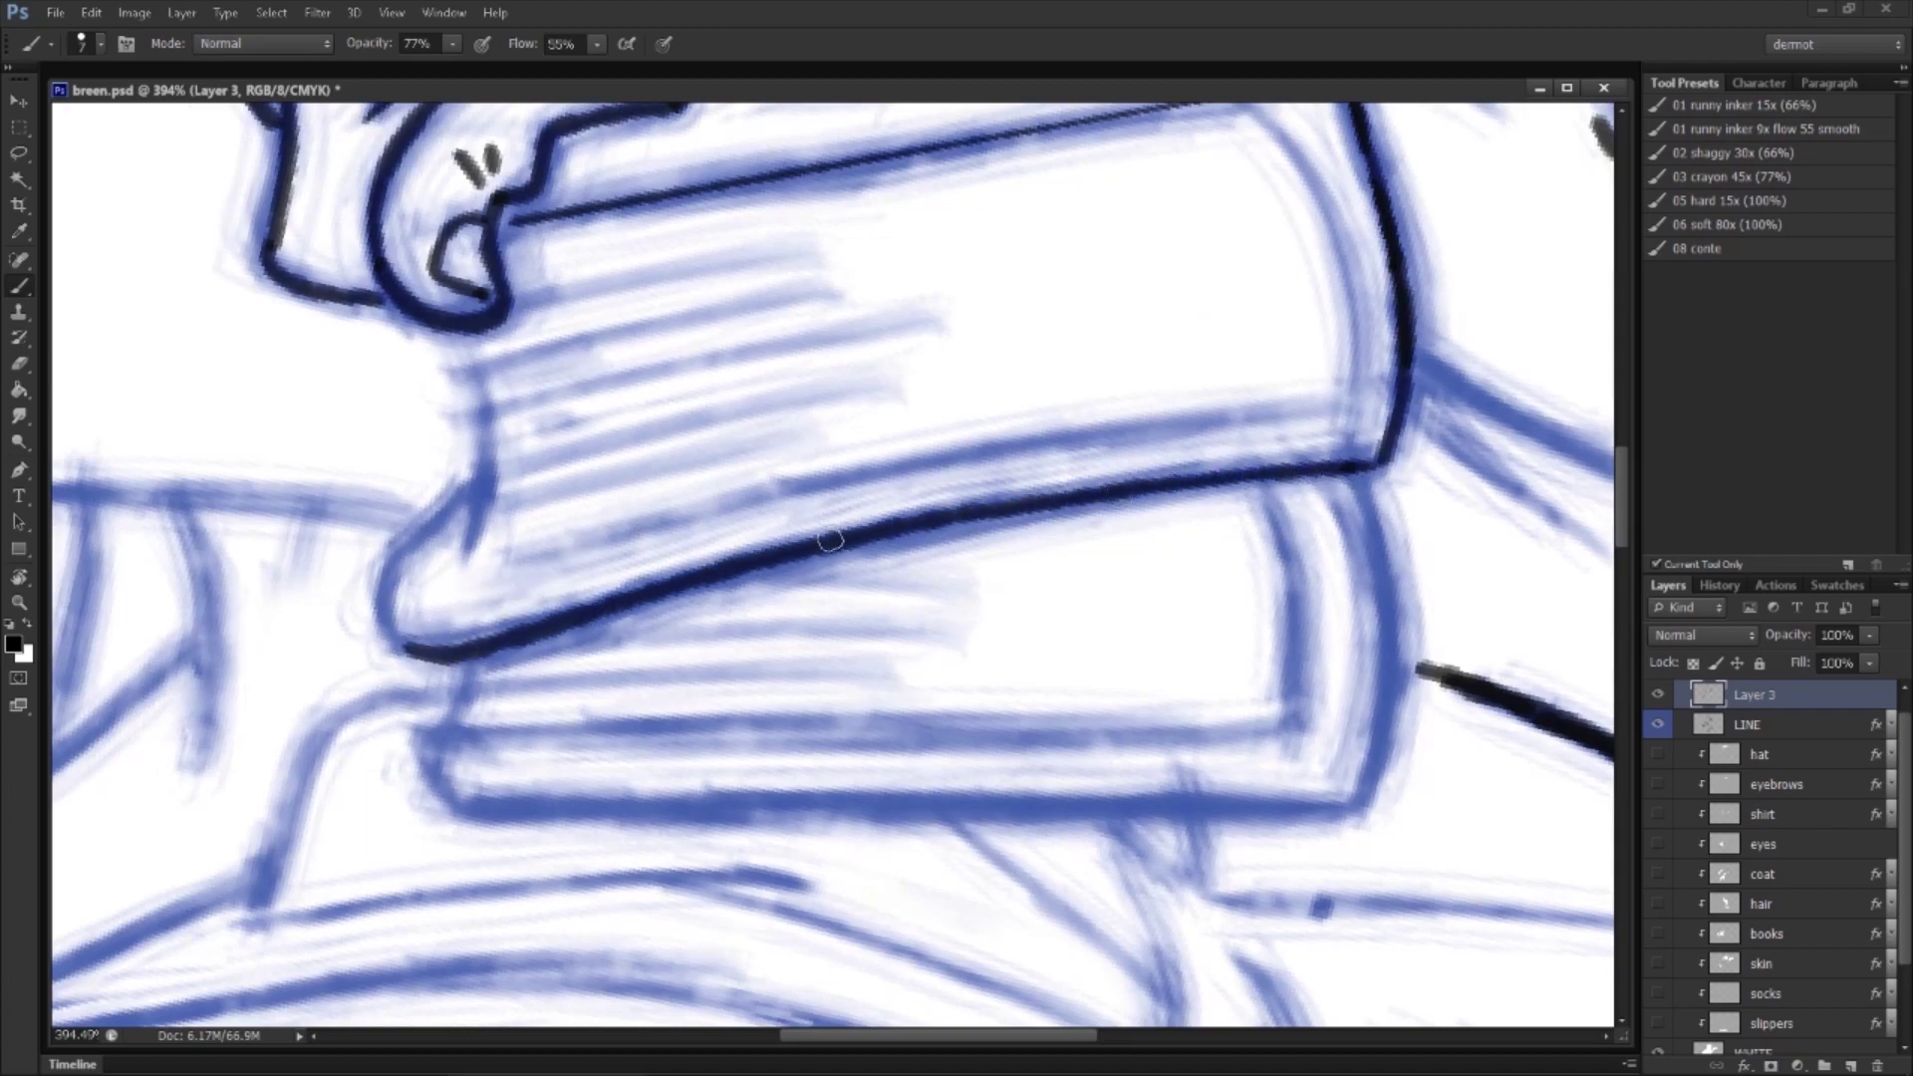
{"action": "left_click_drag", "start_coordinate": [380, 612], "coordinate": [458, 504]}
{"action": "mouse_move", "coordinate": [457, 342]}
{"action": "left_mouse_down"}
{"action": "mouse_move", "coordinate": [446, 598]}
{"action": "mouse_move", "coordinate": [797, 476]}
{"action": "mouse_move", "coordinate": [1325, 404]}
{"action": "left_mouse_up"}
Step: Ink the short page edge of the lower book beneath the curled cover, undoing the last stroke
{"action": "left_click_drag", "start_coordinate": [549, 766], "coordinate": [863, 556]}
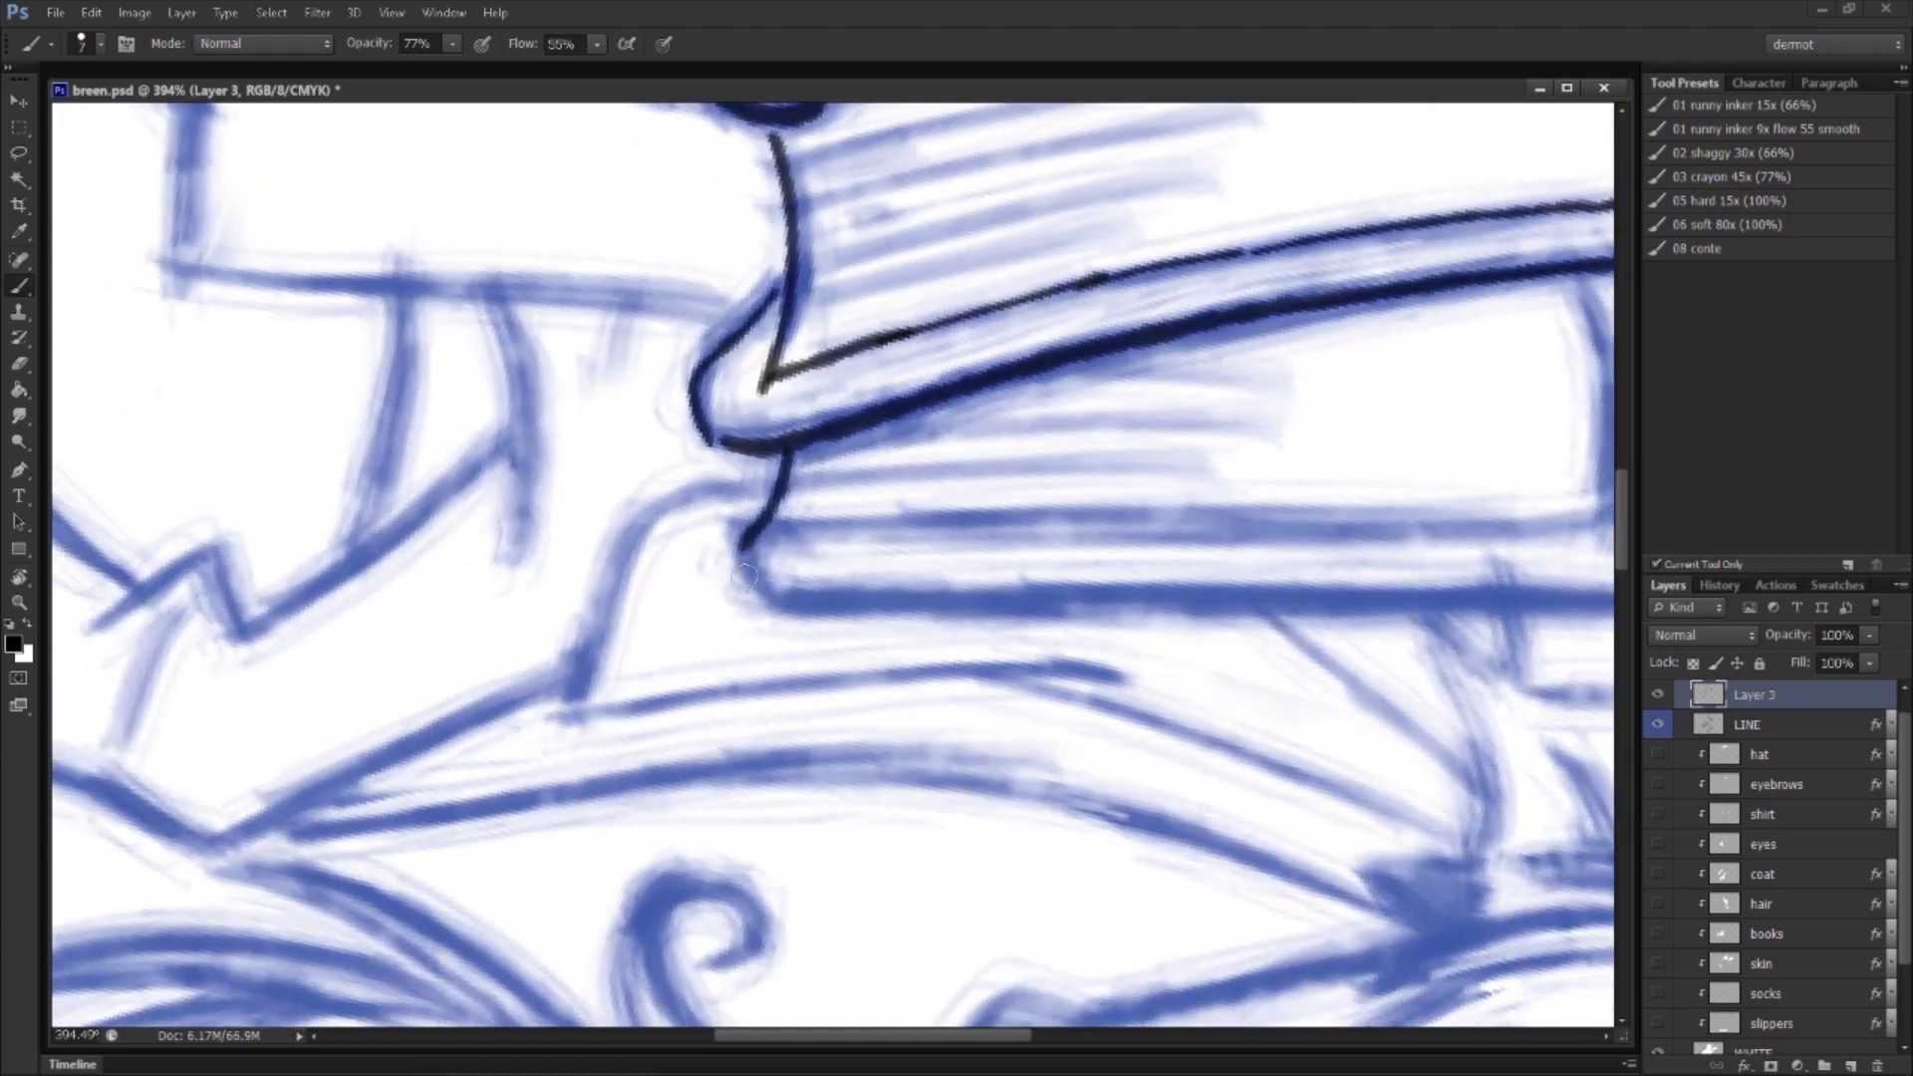
{"action": "left_click_drag", "start_coordinate": [568, 538], "coordinate": [862, 897]}
{"action": "left_click_drag", "start_coordinate": [728, 715], "coordinate": [882, 928]}
{"action": "mouse_move", "coordinate": [735, 391]}
{"action": "left_mouse_down"}
{"action": "mouse_move", "coordinate": [781, 653]}
{"action": "mouse_move", "coordinate": [768, 504]}
{"action": "mouse_move", "coordinate": [738, 763]}
{"action": "mouse_move", "coordinate": [738, 735]}
{"action": "mouse_move", "coordinate": [777, 751]}
{"action": "mouse_move", "coordinate": [770, 615]}
{"action": "left_mouse_up"}
{"action": "key", "text": "ctrl+z"}
Step: Ink the long curved outer edge and the short top edge of the panel behind the fist
{"action": "key", "text": "r"}
{"action": "key", "text": "b"}
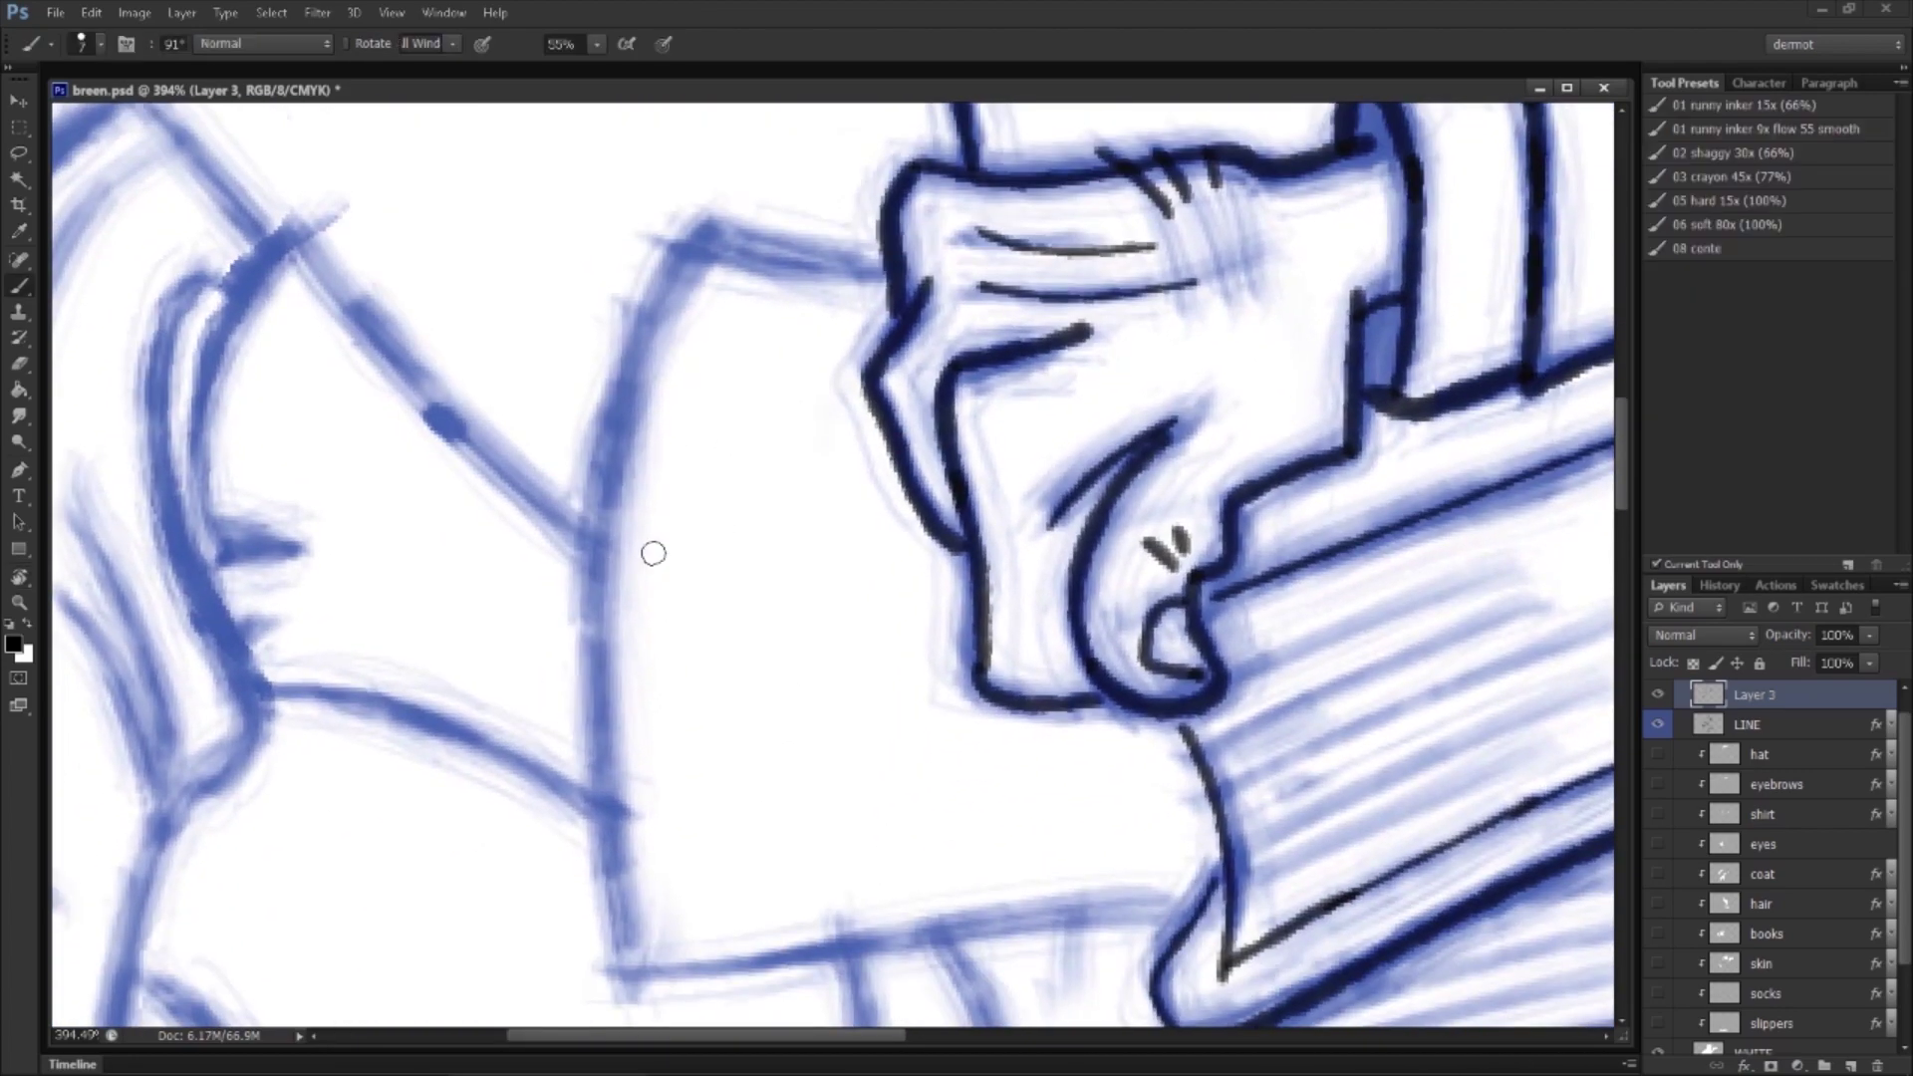
{"action": "mouse_move", "coordinate": [704, 236]}
{"action": "left_mouse_down"}
{"action": "mouse_move", "coordinate": [613, 424]}
{"action": "mouse_move", "coordinate": [595, 587]}
{"action": "mouse_move", "coordinate": [631, 955]}
{"action": "left_mouse_up"}
{"action": "key", "text": "r"}
{"action": "mouse_move", "coordinate": [710, 695]}
{"action": "left_mouse_down"}
{"action": "mouse_move", "coordinate": [854, 747]}
{"action": "mouse_move", "coordinate": [956, 757]}
{"action": "mouse_move", "coordinate": [926, 717]}
{"action": "left_mouse_up"}
{"action": "key", "text": "b"}
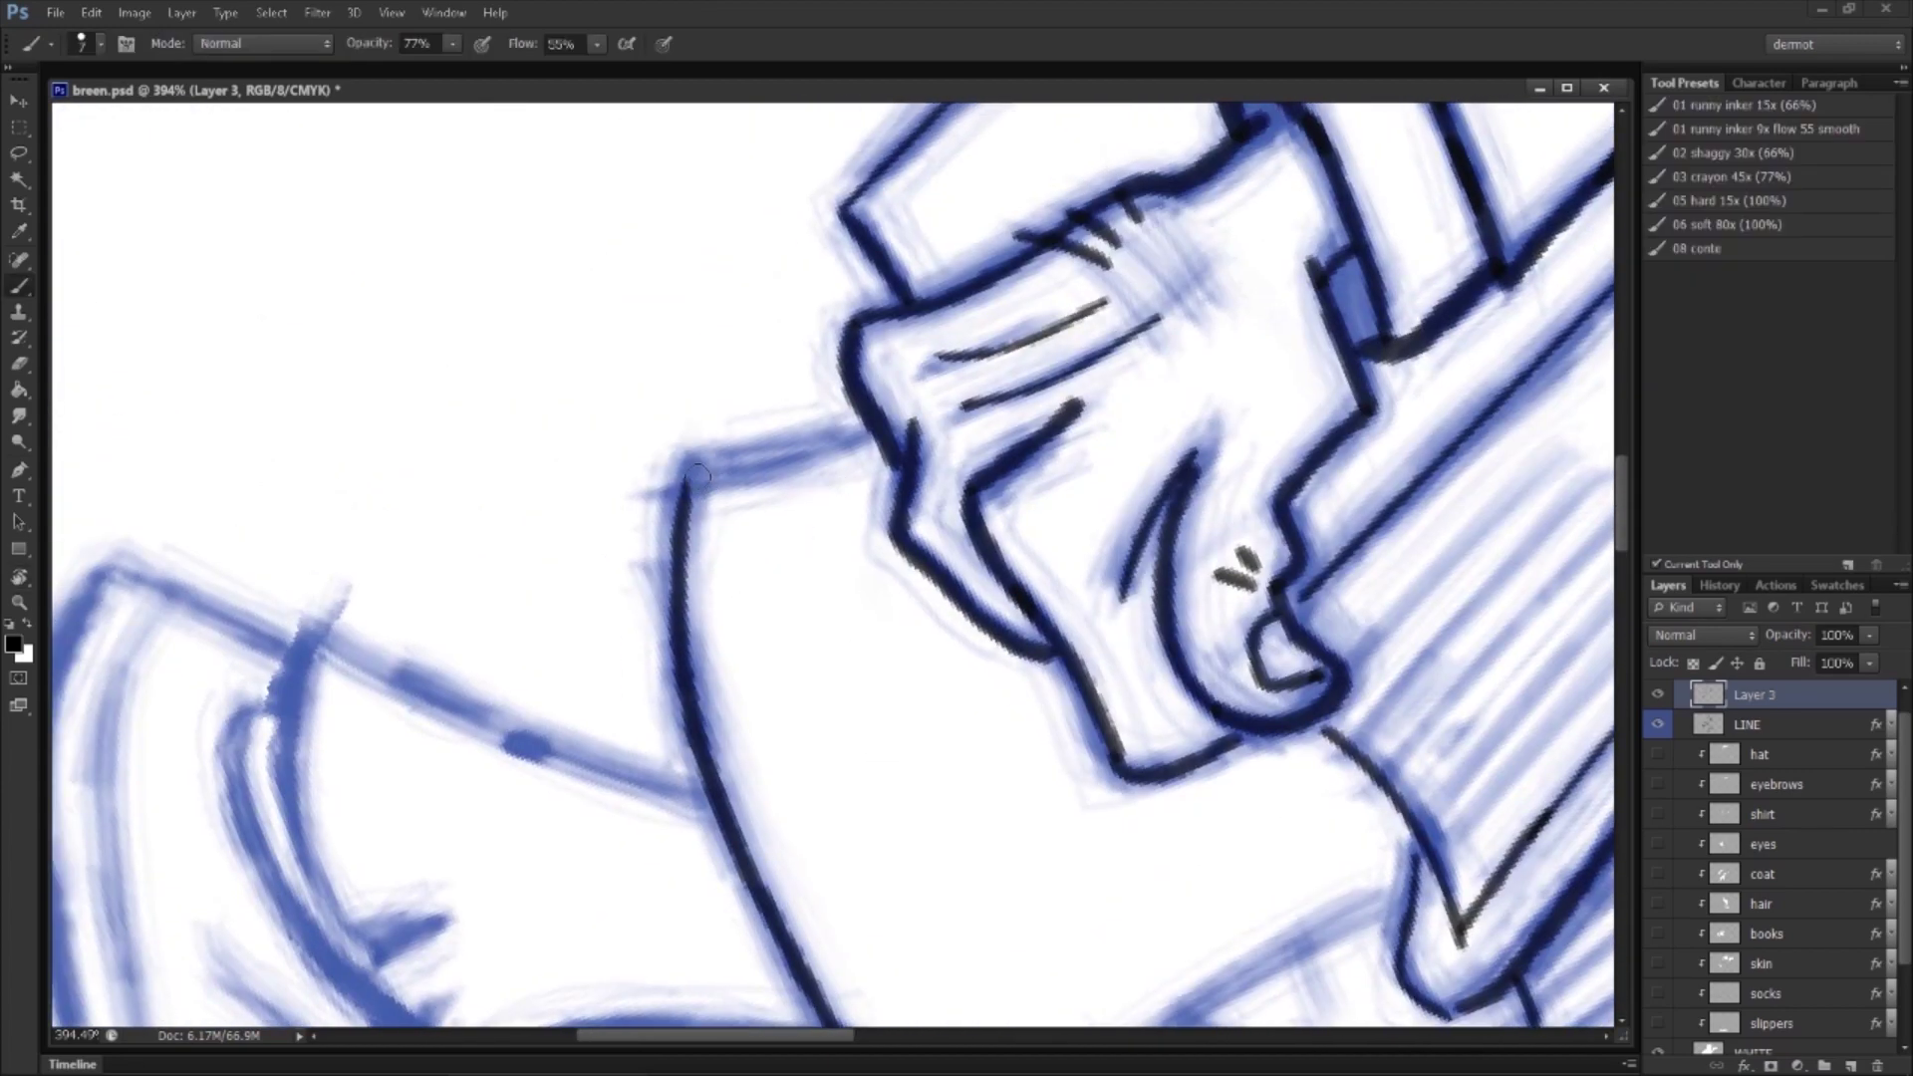
{"action": "left_click_drag", "start_coordinate": [696, 474], "coordinate": [865, 432]}
{"action": "scroll", "coordinate": [833, 492], "scroll_direction": "down", "scroll_amount": 5}
{"action": "scroll", "coordinate": [833, 492], "scroll_direction": "right", "scroll_amount": 4}
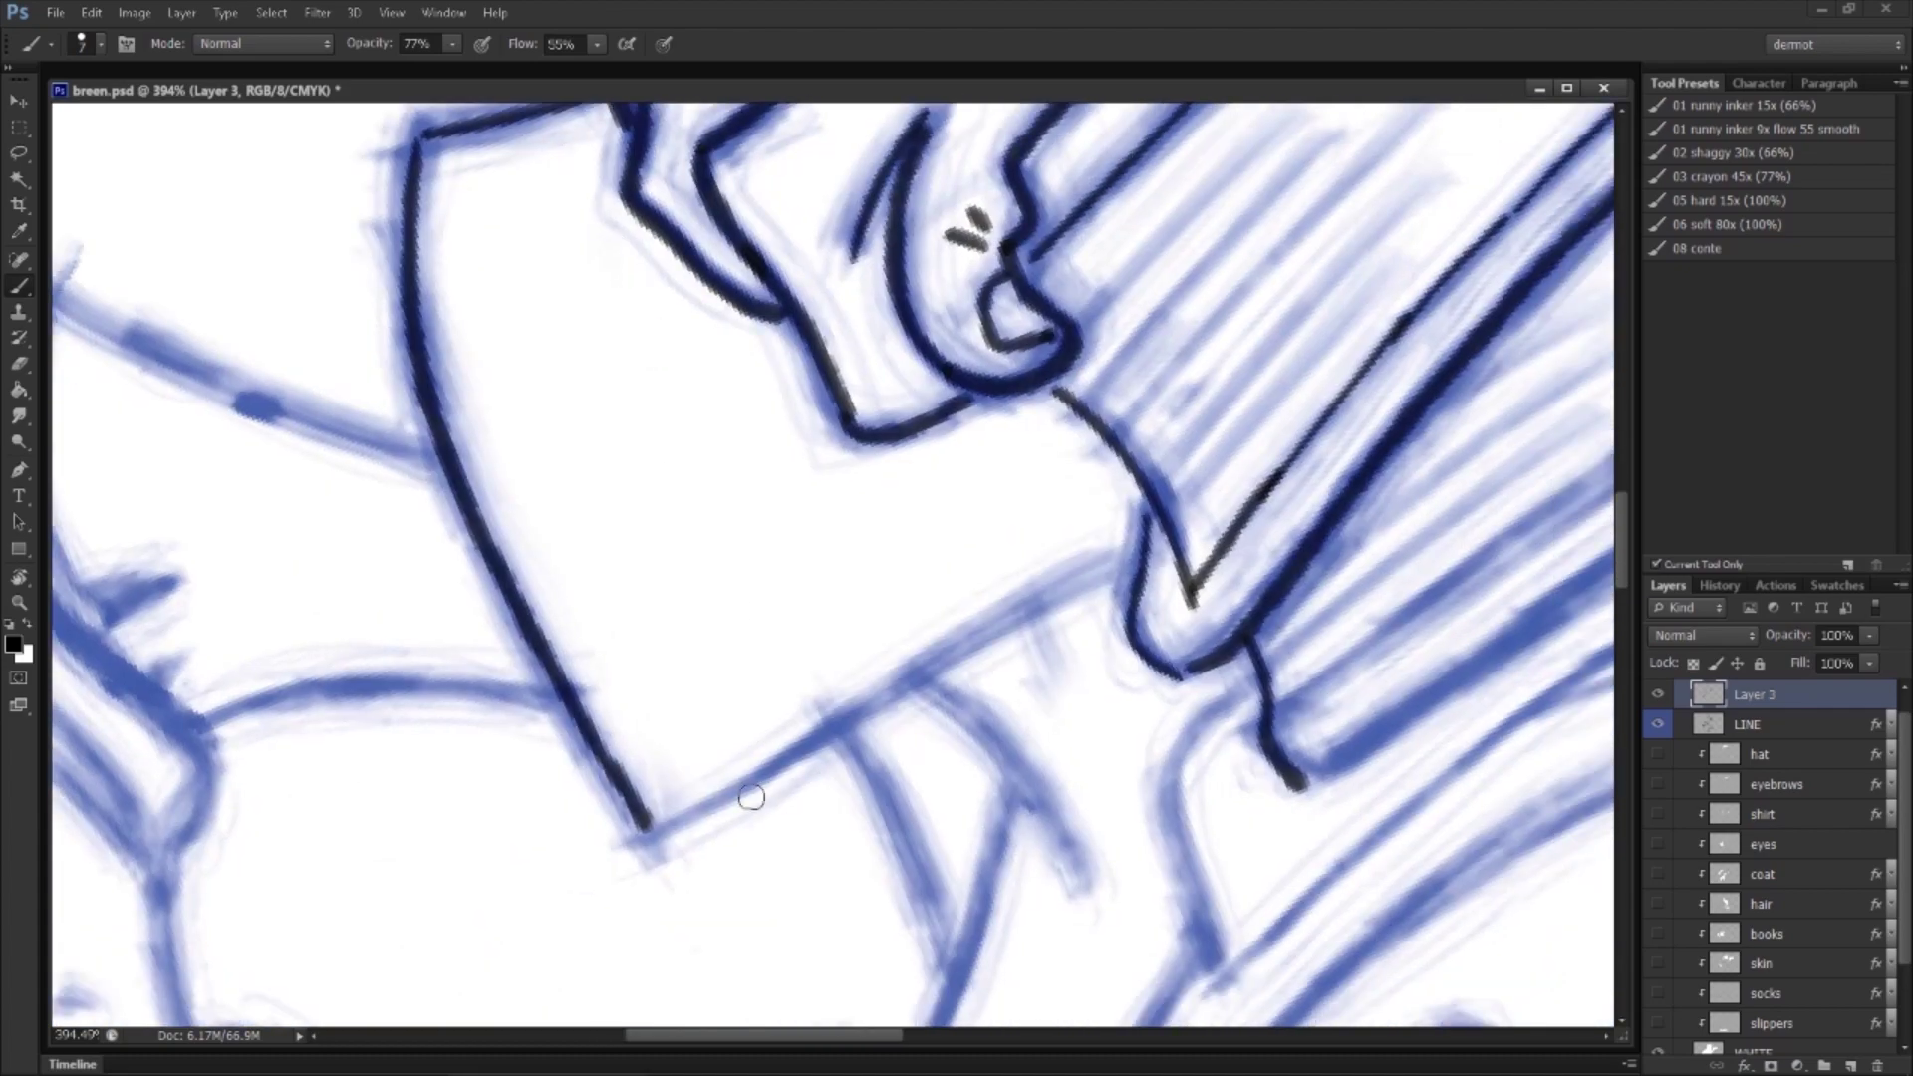
Step: Ink the straight lower edge of the panel behind the fist up to the book's curled end, and touch up that curl
{"action": "mouse_move", "coordinate": [655, 835]}
{"action": "left_mouse_down"}
{"action": "mouse_move", "coordinate": [1132, 549]}
{"action": "mouse_move", "coordinate": [1132, 598]}
{"action": "left_mouse_up"}
{"action": "left_click_drag", "start_coordinate": [1164, 665], "coordinate": [1210, 666]}
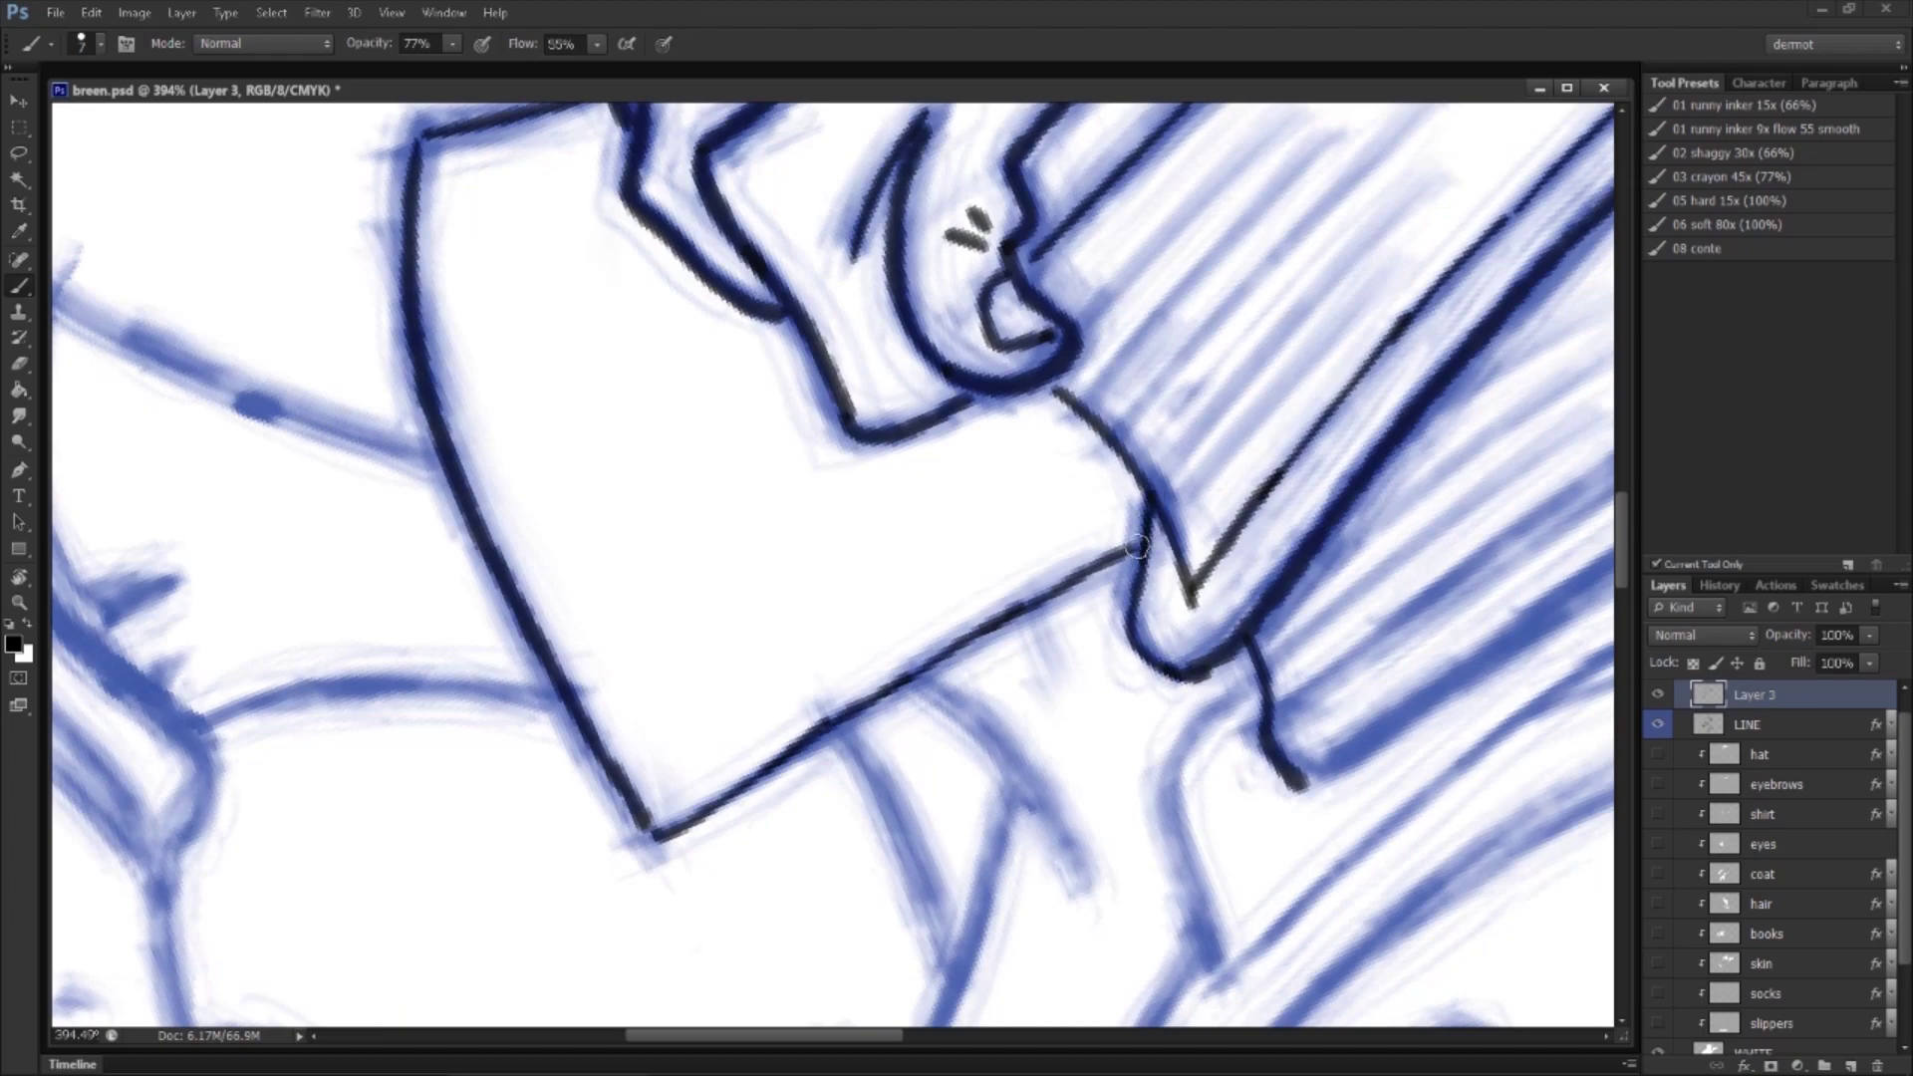
Step: Ink both sides of the leg below the coat hem and the ankle line with its jagged tufts
{"action": "left_click_drag", "start_coordinate": [674, 576], "coordinate": [854, 795]}
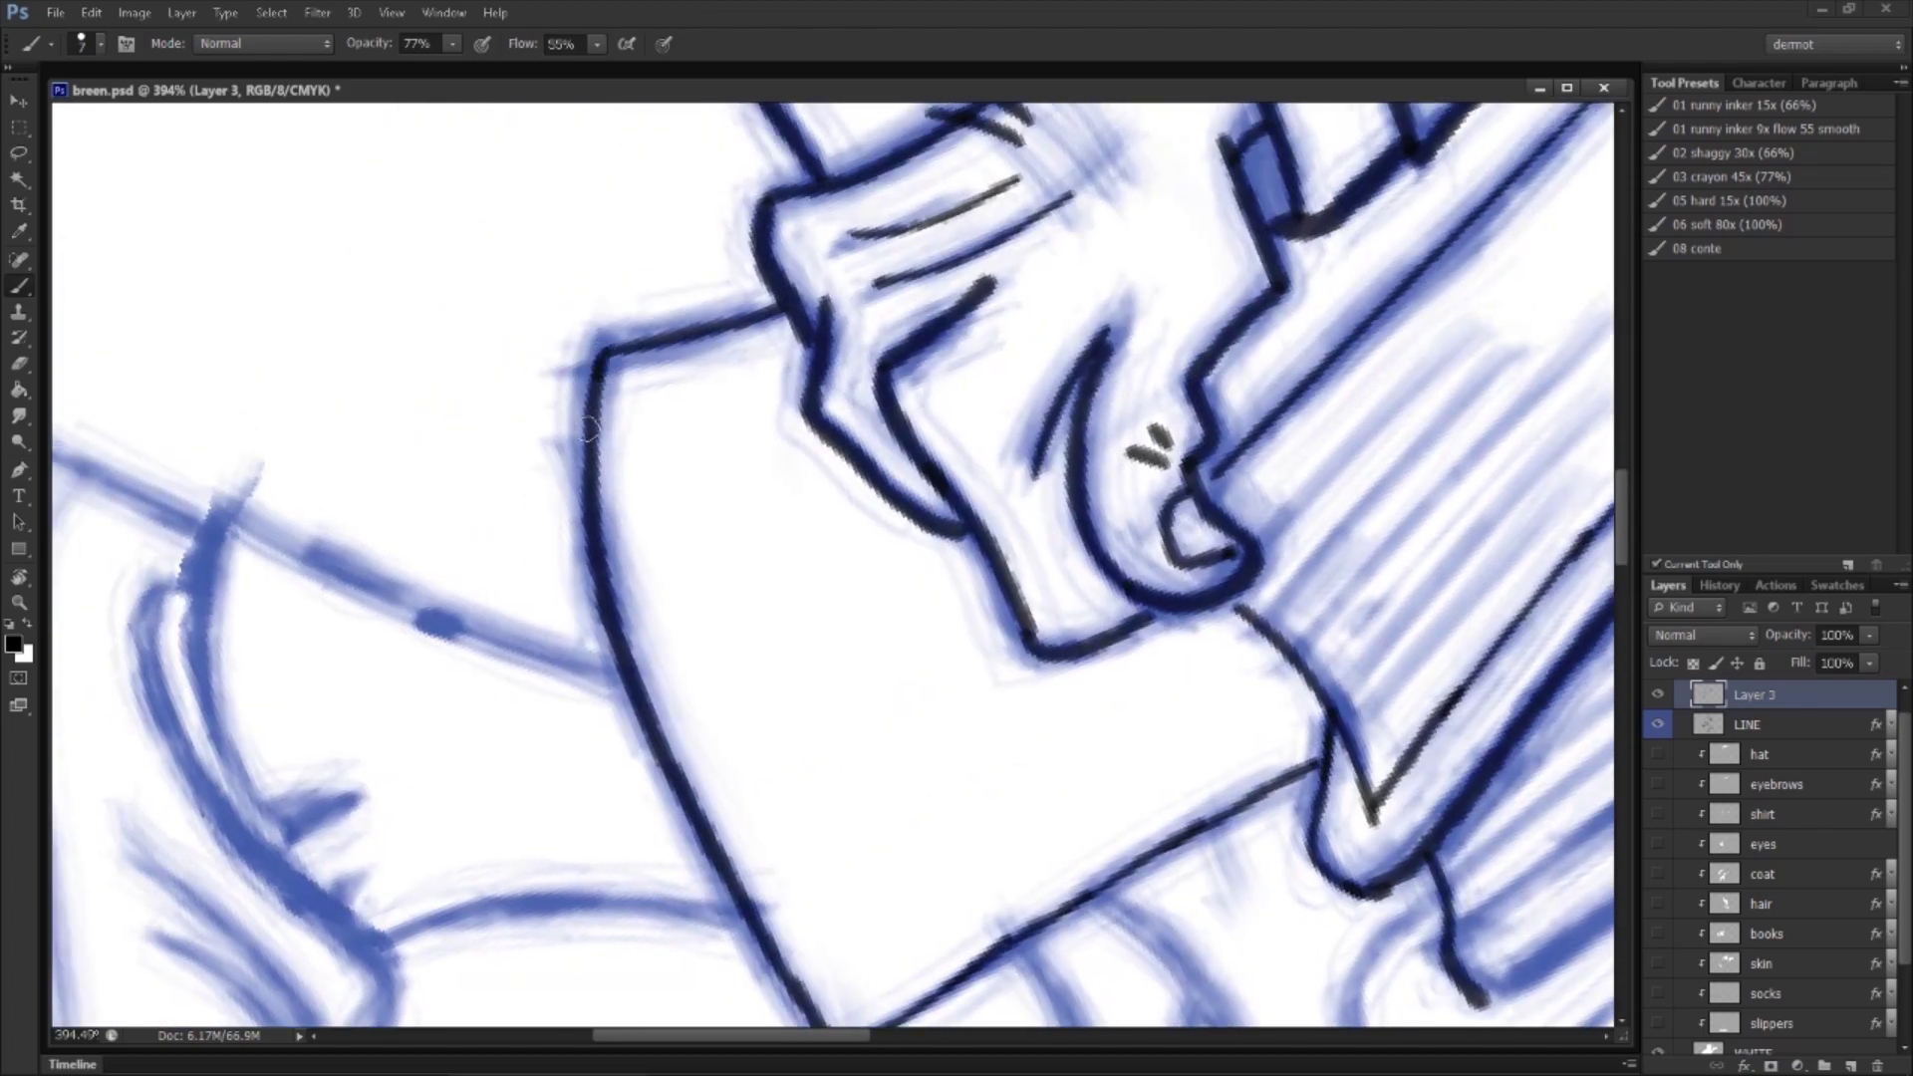
{"action": "key", "text": "r"}
{"action": "mouse_move", "coordinate": [662, 768]}
{"action": "left_mouse_down"}
{"action": "mouse_move", "coordinate": [932, 671]}
{"action": "mouse_move", "coordinate": [880, 453]}
{"action": "mouse_move", "coordinate": [783, 454]}
{"action": "left_mouse_up"}
{"action": "key", "text": "b"}
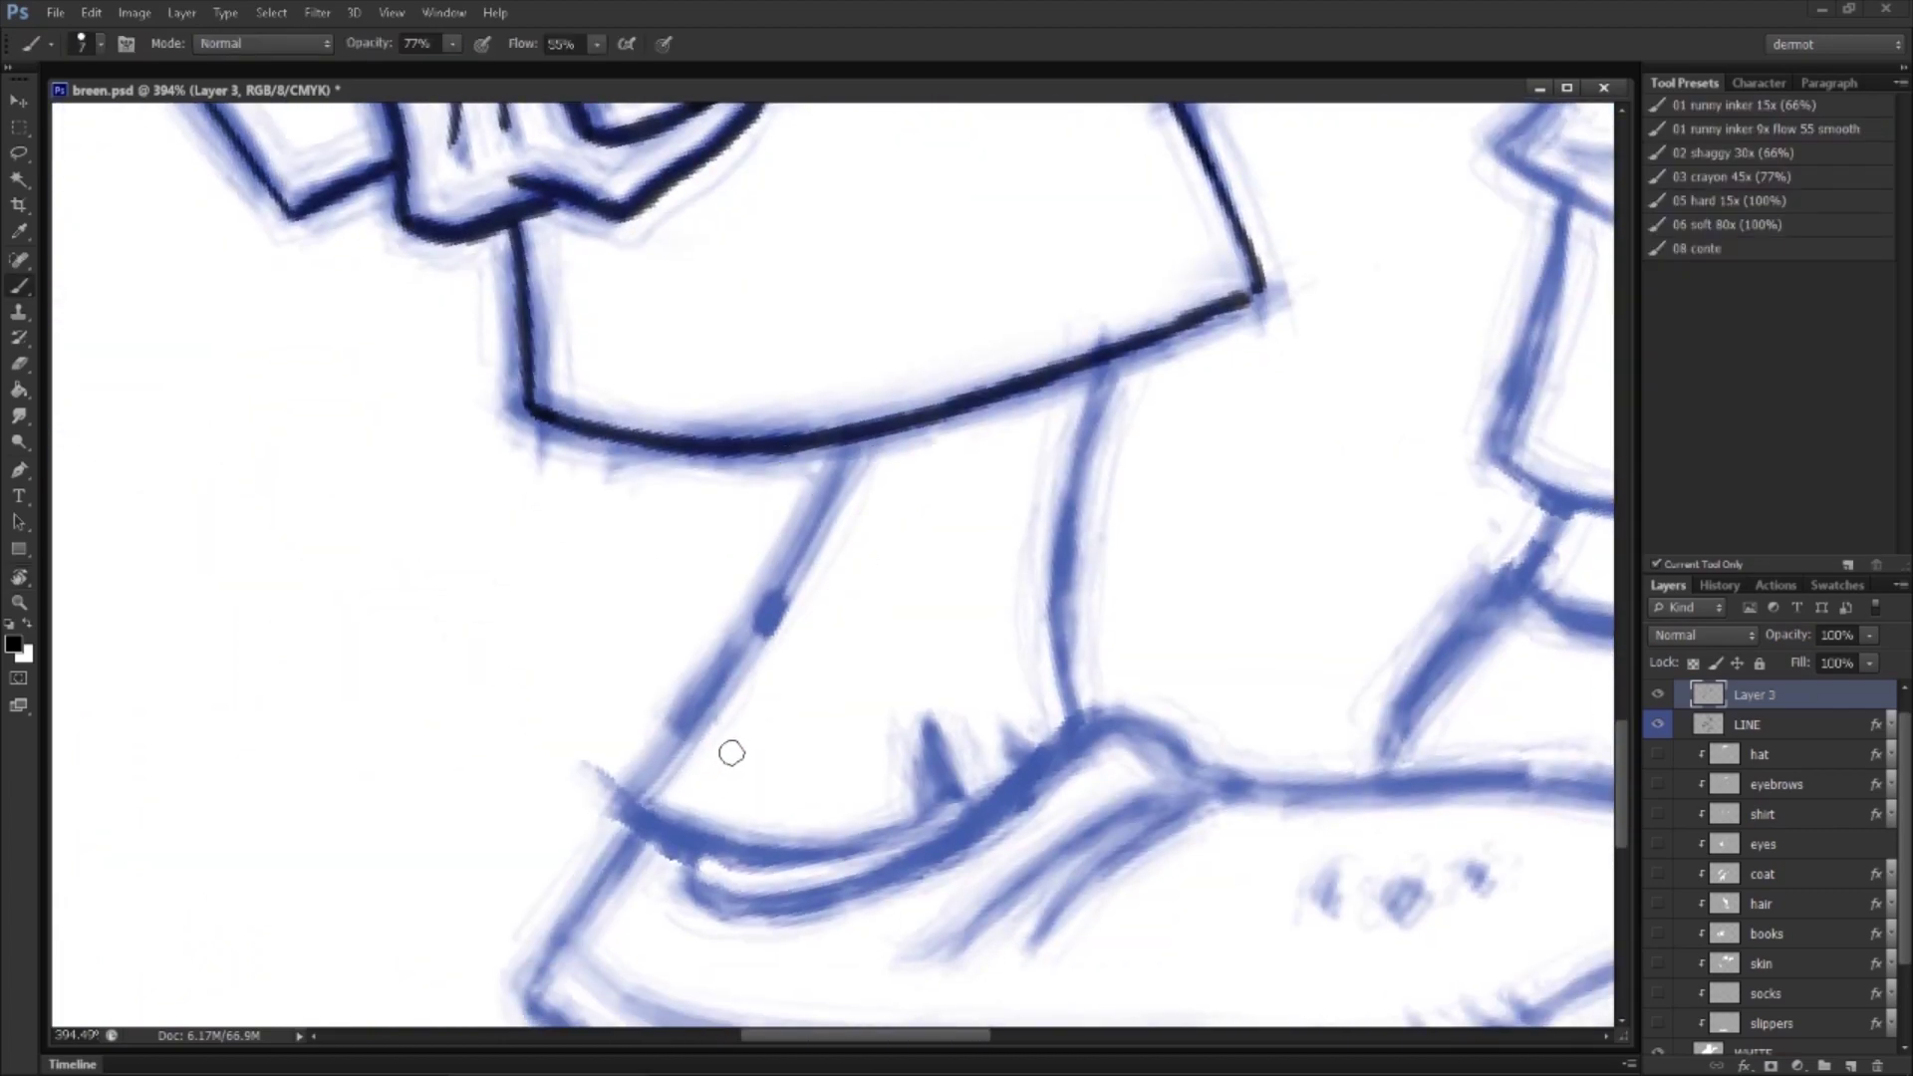
{"action": "mouse_move", "coordinate": [627, 793]}
{"action": "left_mouse_down"}
{"action": "mouse_move", "coordinate": [741, 645]}
{"action": "mouse_move", "coordinate": [844, 436]}
{"action": "left_mouse_up"}
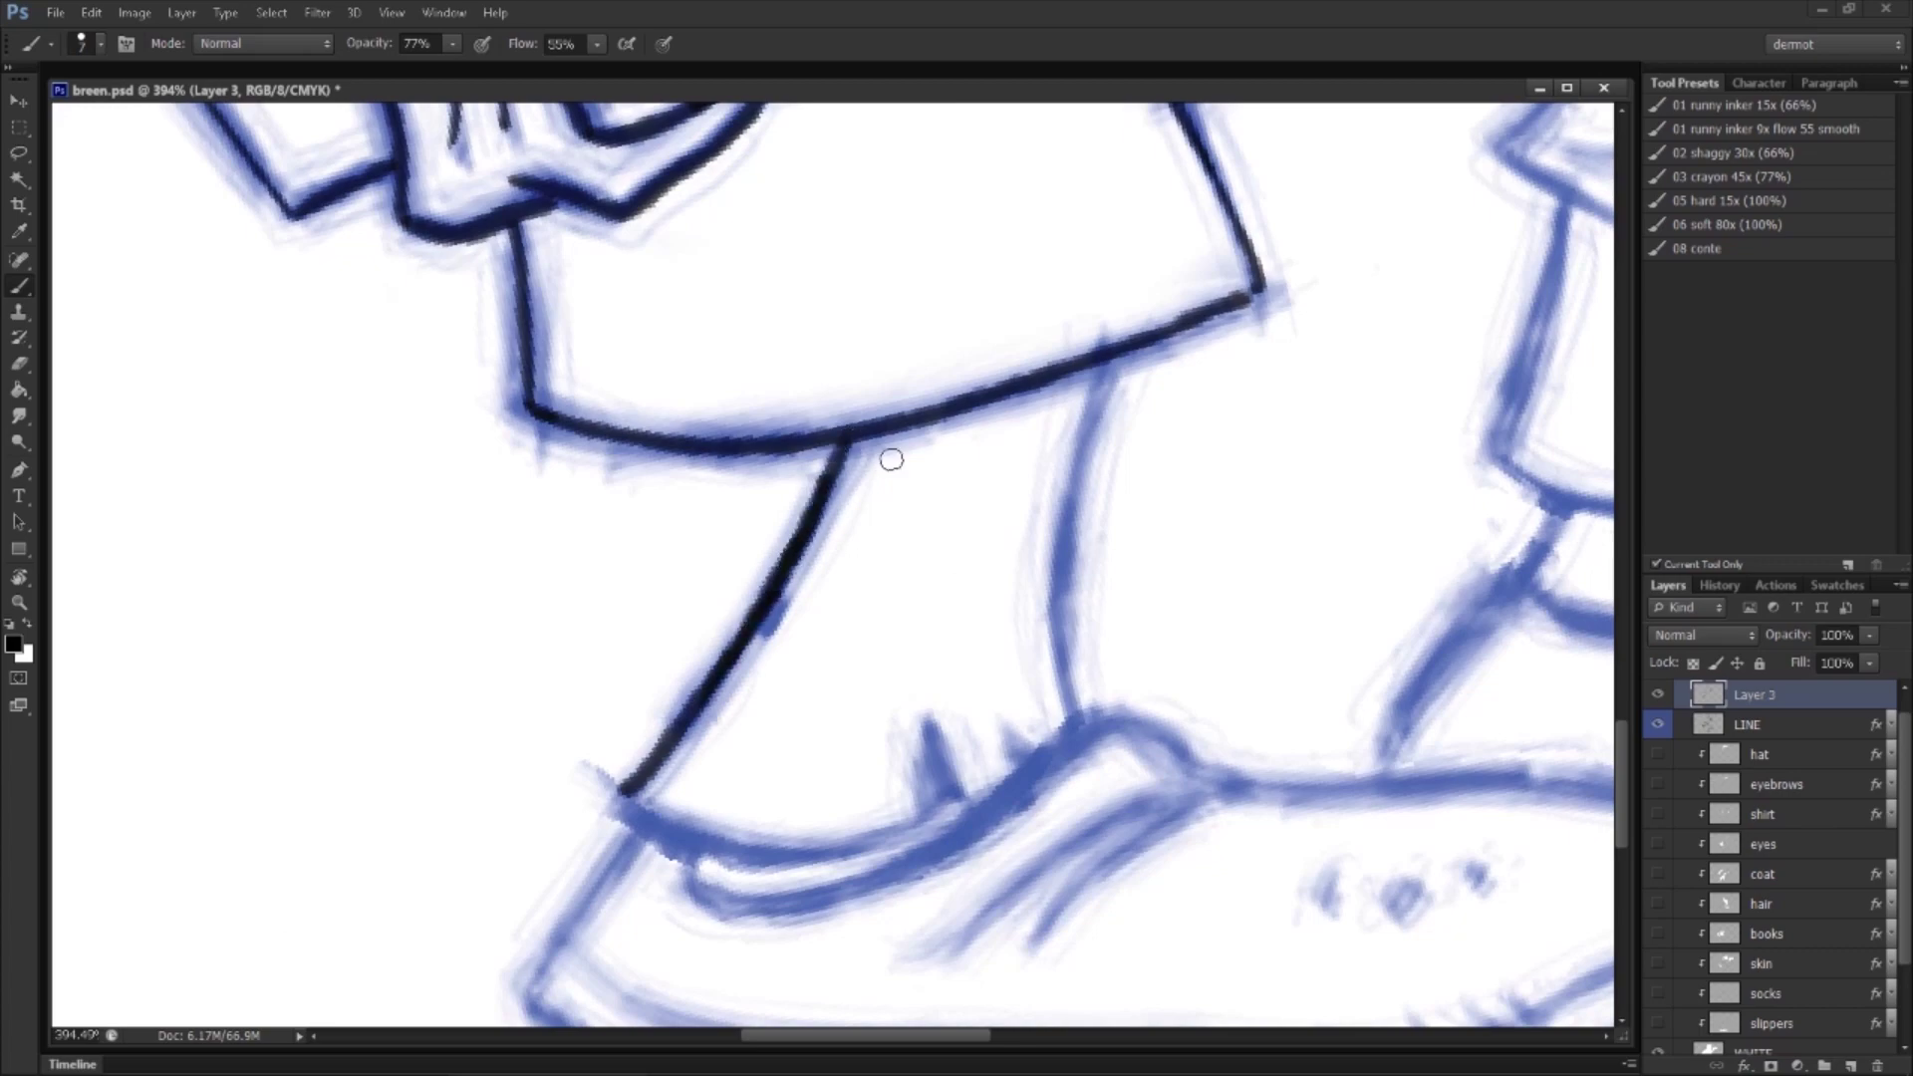
{"action": "mouse_move", "coordinate": [1072, 715]}
{"action": "left_mouse_down"}
{"action": "mouse_move", "coordinate": [1065, 568]}
{"action": "mouse_move", "coordinate": [1126, 357]}
{"action": "left_mouse_up"}
{"action": "mouse_move", "coordinate": [643, 815]}
{"action": "left_mouse_down"}
{"action": "mouse_move", "coordinate": [748, 860]}
{"action": "mouse_move", "coordinate": [827, 854]}
{"action": "mouse_move", "coordinate": [964, 805]}
{"action": "mouse_move", "coordinate": [1071, 716]}
{"action": "left_mouse_up"}
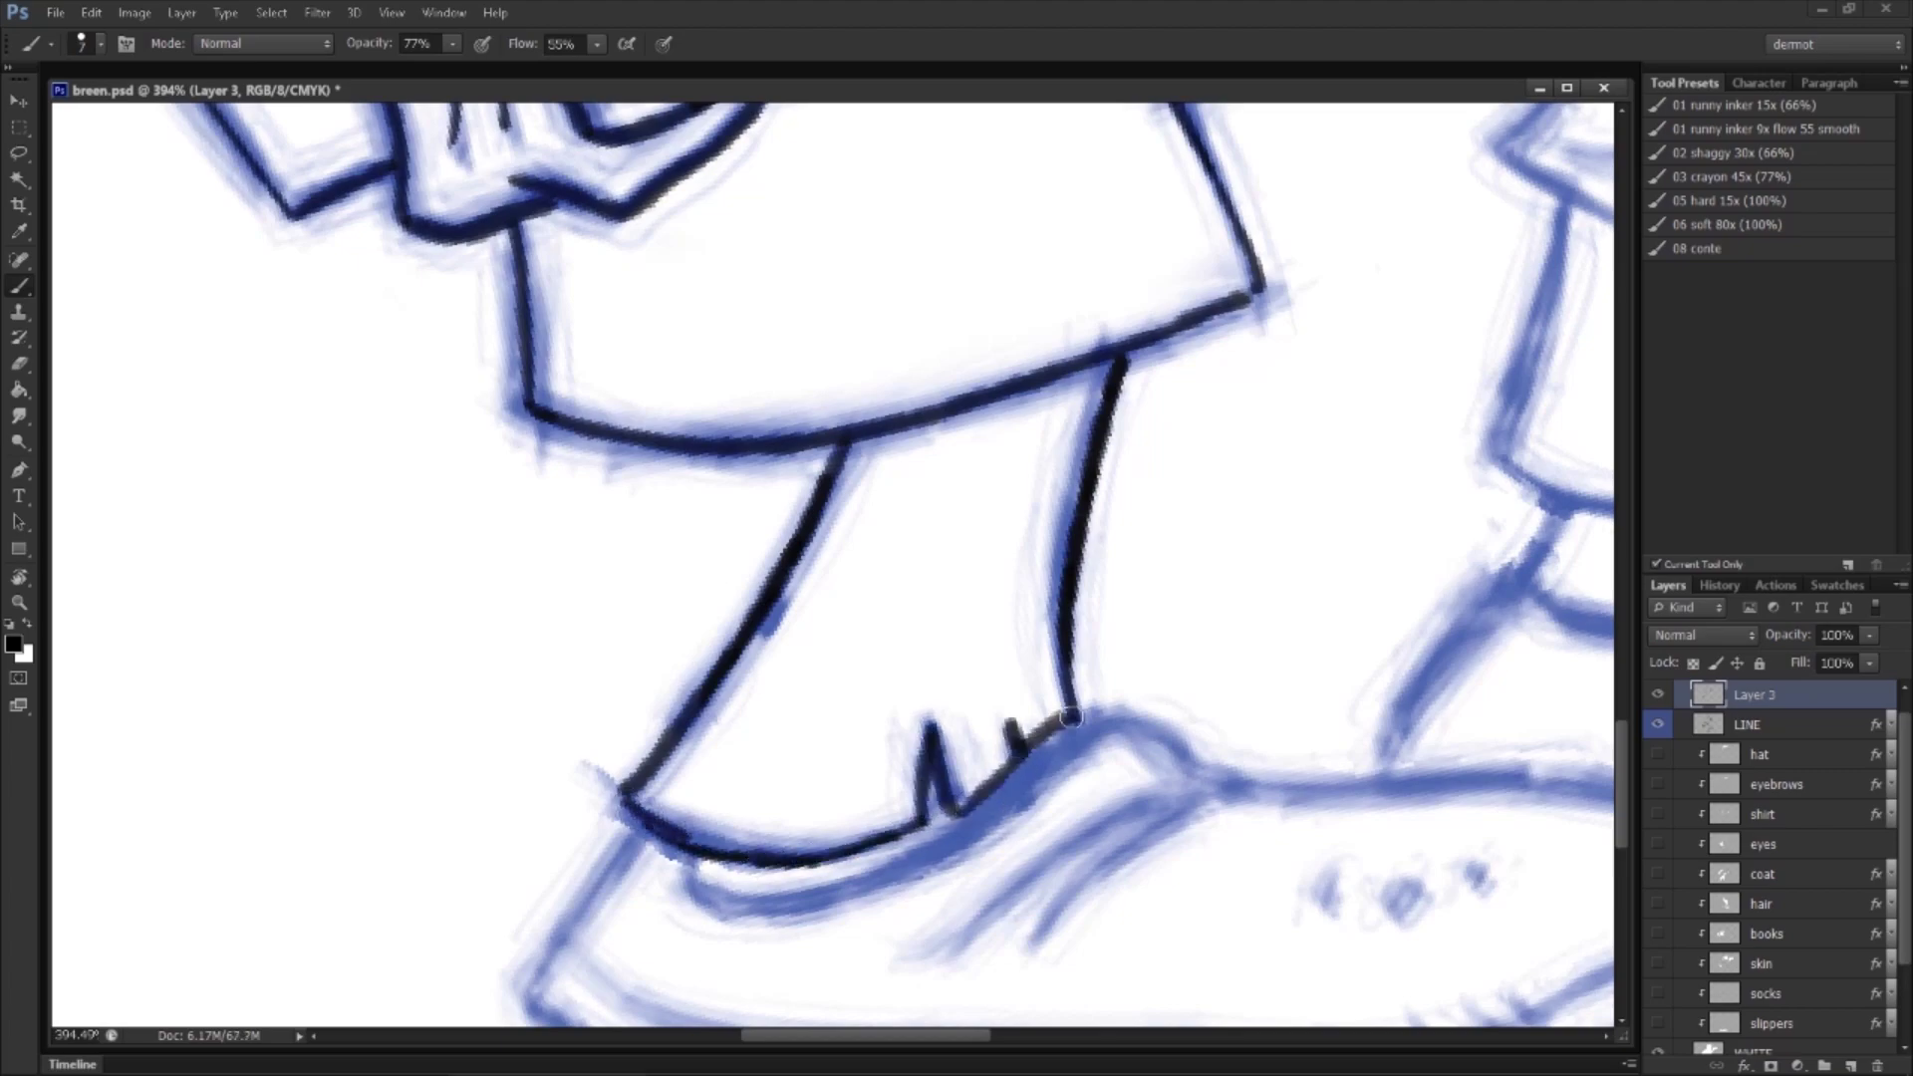
Step: Ink the near slipper's heel edge and opening rim, plus the stitched seam on its side
{"action": "left_click_drag", "start_coordinate": [946, 869], "coordinate": [1001, 555]}
{"action": "mouse_move", "coordinate": [584, 675]}
{"action": "left_mouse_down"}
{"action": "mouse_move", "coordinate": [667, 548]}
{"action": "mouse_move", "coordinate": [737, 518]}
{"action": "mouse_move", "coordinate": [873, 591]}
{"action": "mouse_move", "coordinate": [1201, 401]}
{"action": "mouse_move", "coordinate": [1246, 450]}
{"action": "left_mouse_up"}
{"action": "mouse_move", "coordinate": [1069, 568]}
{"action": "left_mouse_down"}
{"action": "mouse_move", "coordinate": [1099, 575]}
{"action": "mouse_move", "coordinate": [1121, 549]}
{"action": "left_mouse_up"}
{"action": "left_click_drag", "start_coordinate": [1120, 503], "coordinate": [1139, 521]}
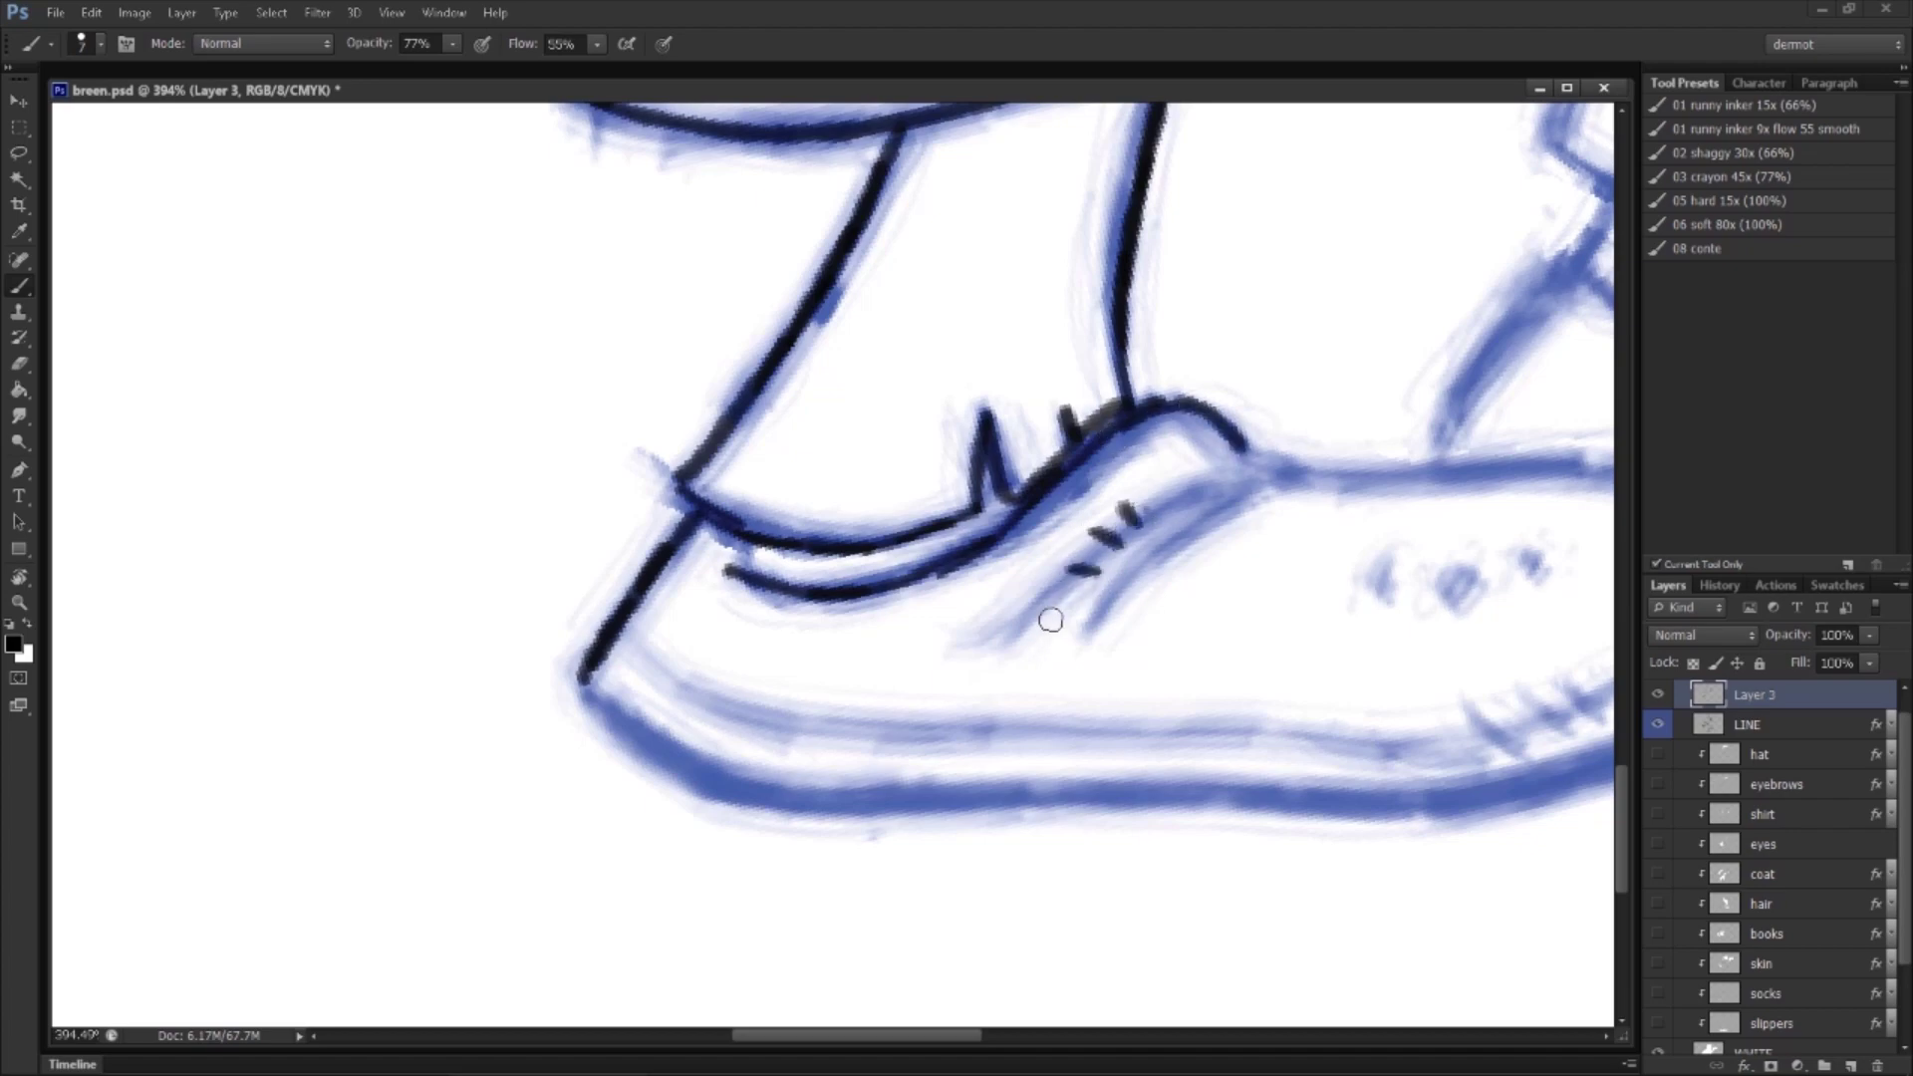
{"action": "left_click_drag", "start_coordinate": [1047, 626], "coordinate": [1188, 487]}
Step: Ink the near slipper's upper edge and toe spots, and add the stitch marks near its heel
{"action": "mouse_move", "coordinate": [1425, 614]}
{"action": "left_mouse_down"}
{"action": "mouse_move", "coordinate": [1056, 579]}
{"action": "mouse_move", "coordinate": [1020, 529]}
{"action": "mouse_move", "coordinate": [1102, 547]}
{"action": "left_mouse_up"}
{"action": "left_click", "coordinate": [1176, 526]}
{"action": "left_click_drag", "start_coordinate": [872, 408], "coordinate": [1360, 461]}
{"action": "mouse_move", "coordinate": [357, 634]}
{"action": "left_mouse_down"}
{"action": "mouse_move", "coordinate": [347, 711]}
{"action": "mouse_move", "coordinate": [459, 689]}
{"action": "left_mouse_up"}
Step: Ink the near slipper's sole outline from heel around the toe, and add a short broken line and speckles inside the toe
{"action": "key", "text": "r"}
{"action": "mouse_move", "coordinate": [900, 604]}
{"action": "left_mouse_down"}
{"action": "mouse_move", "coordinate": [558, 419]}
{"action": "mouse_move", "coordinate": [408, 600]}
{"action": "left_mouse_up"}
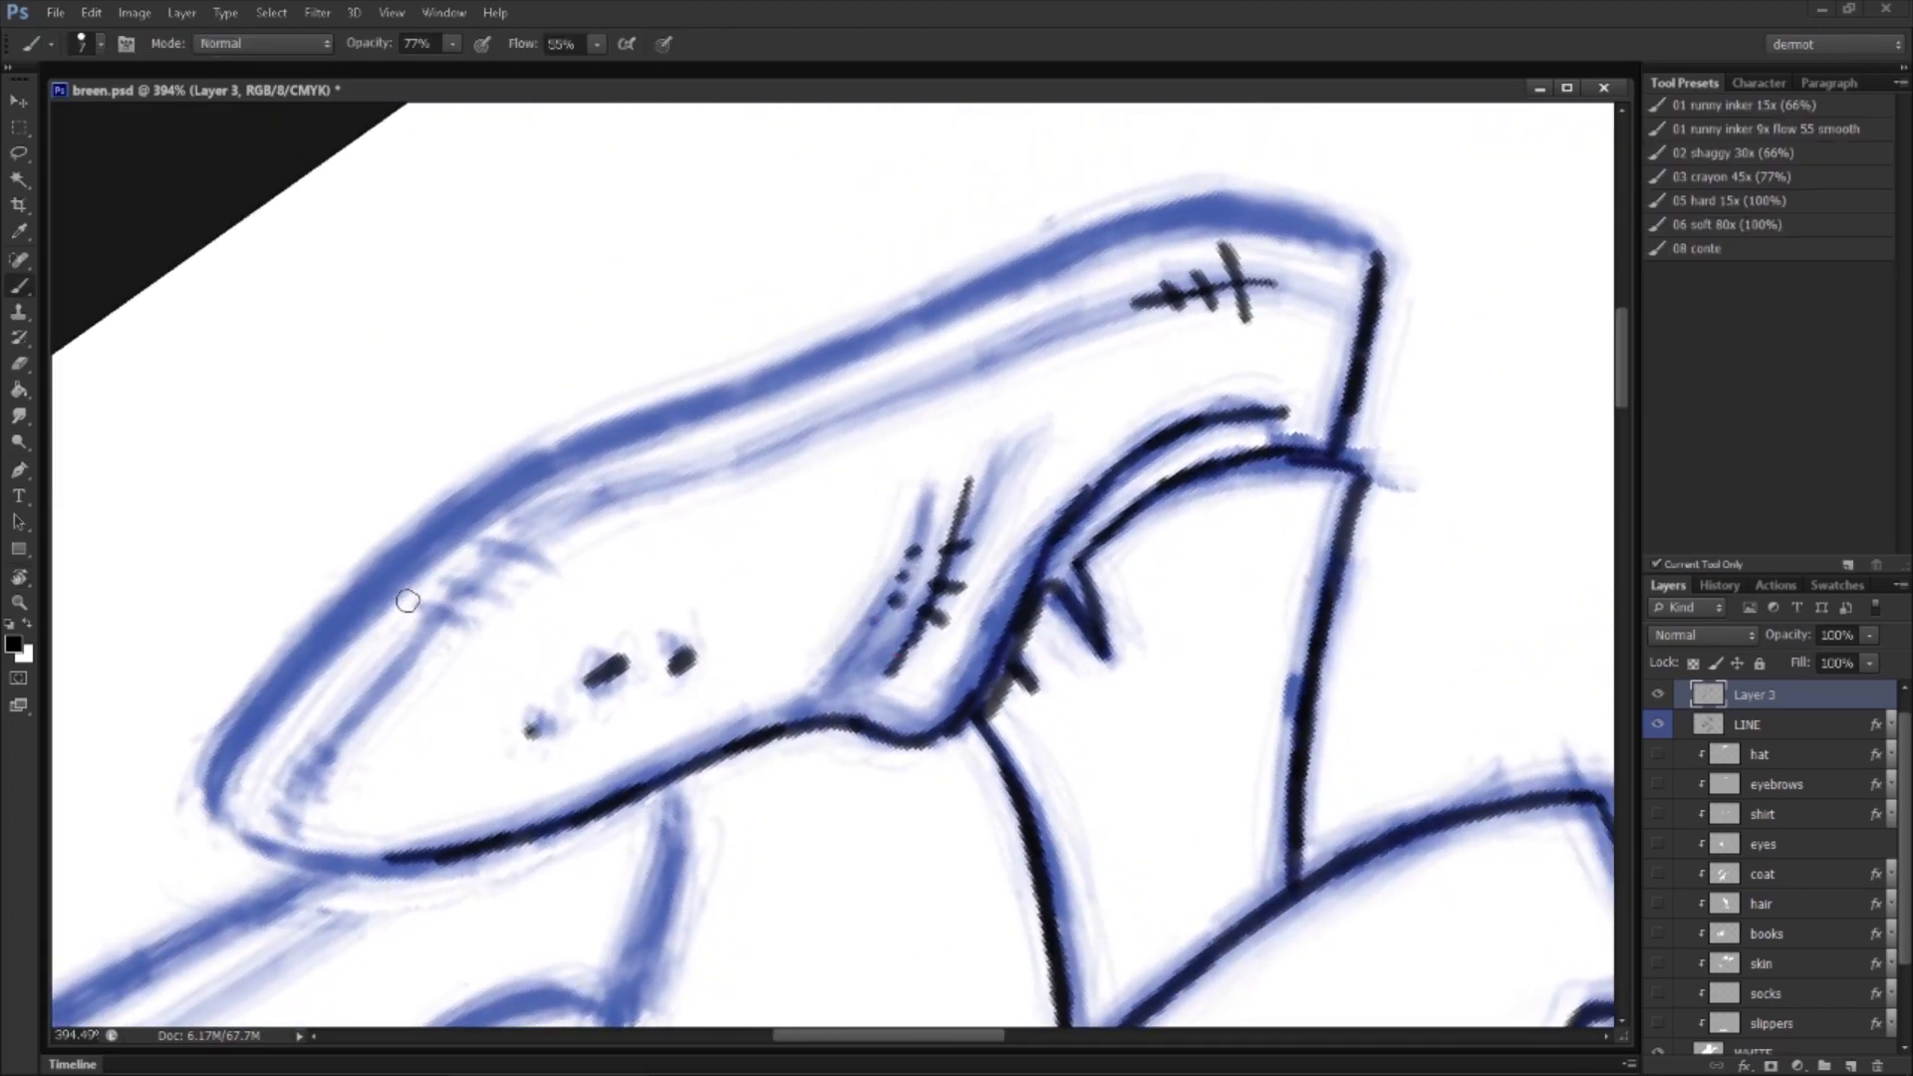
{"action": "mouse_move", "coordinate": [213, 776]}
{"action": "left_mouse_down"}
{"action": "mouse_move", "coordinate": [399, 564]}
{"action": "mouse_move", "coordinate": [563, 459]}
{"action": "mouse_move", "coordinate": [1068, 246]}
{"action": "mouse_move", "coordinate": [1206, 211]}
{"action": "left_mouse_up"}
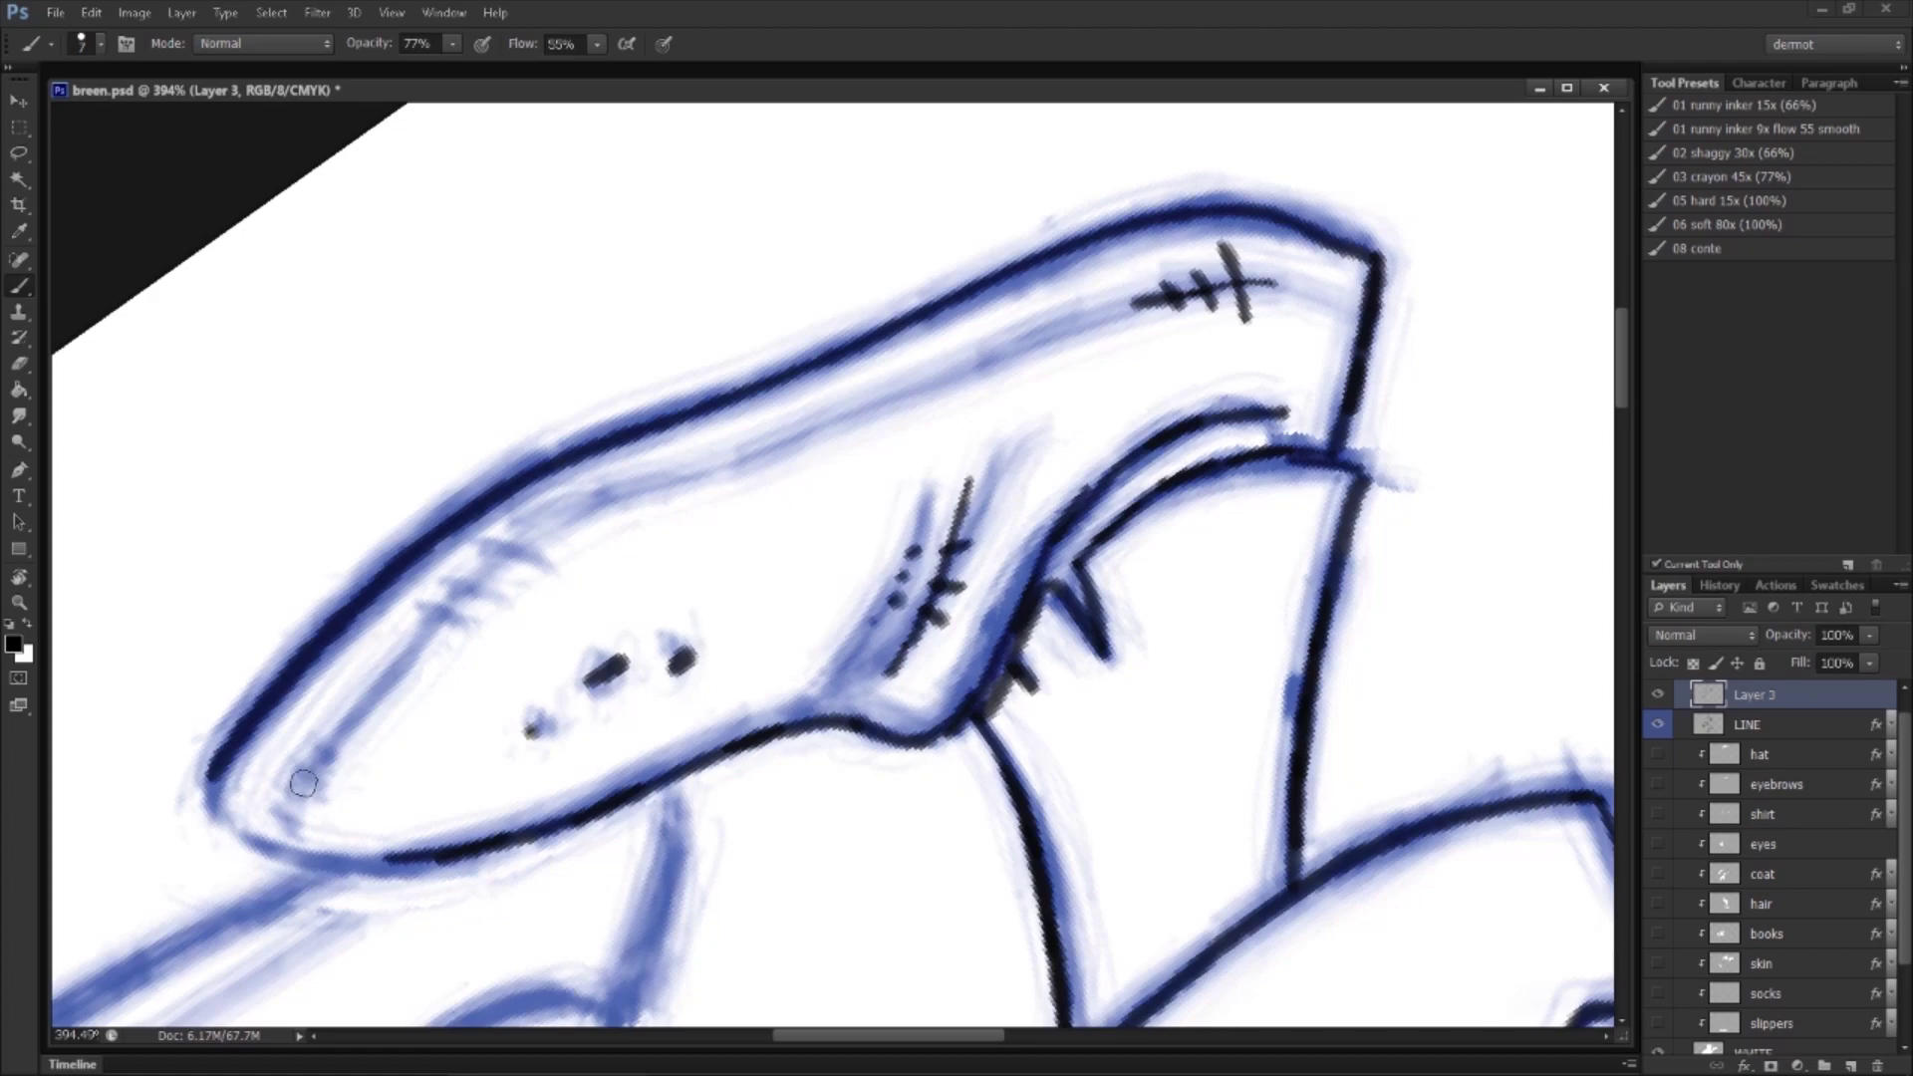
{"action": "left_click_drag", "start_coordinate": [213, 783], "coordinate": [225, 823]}
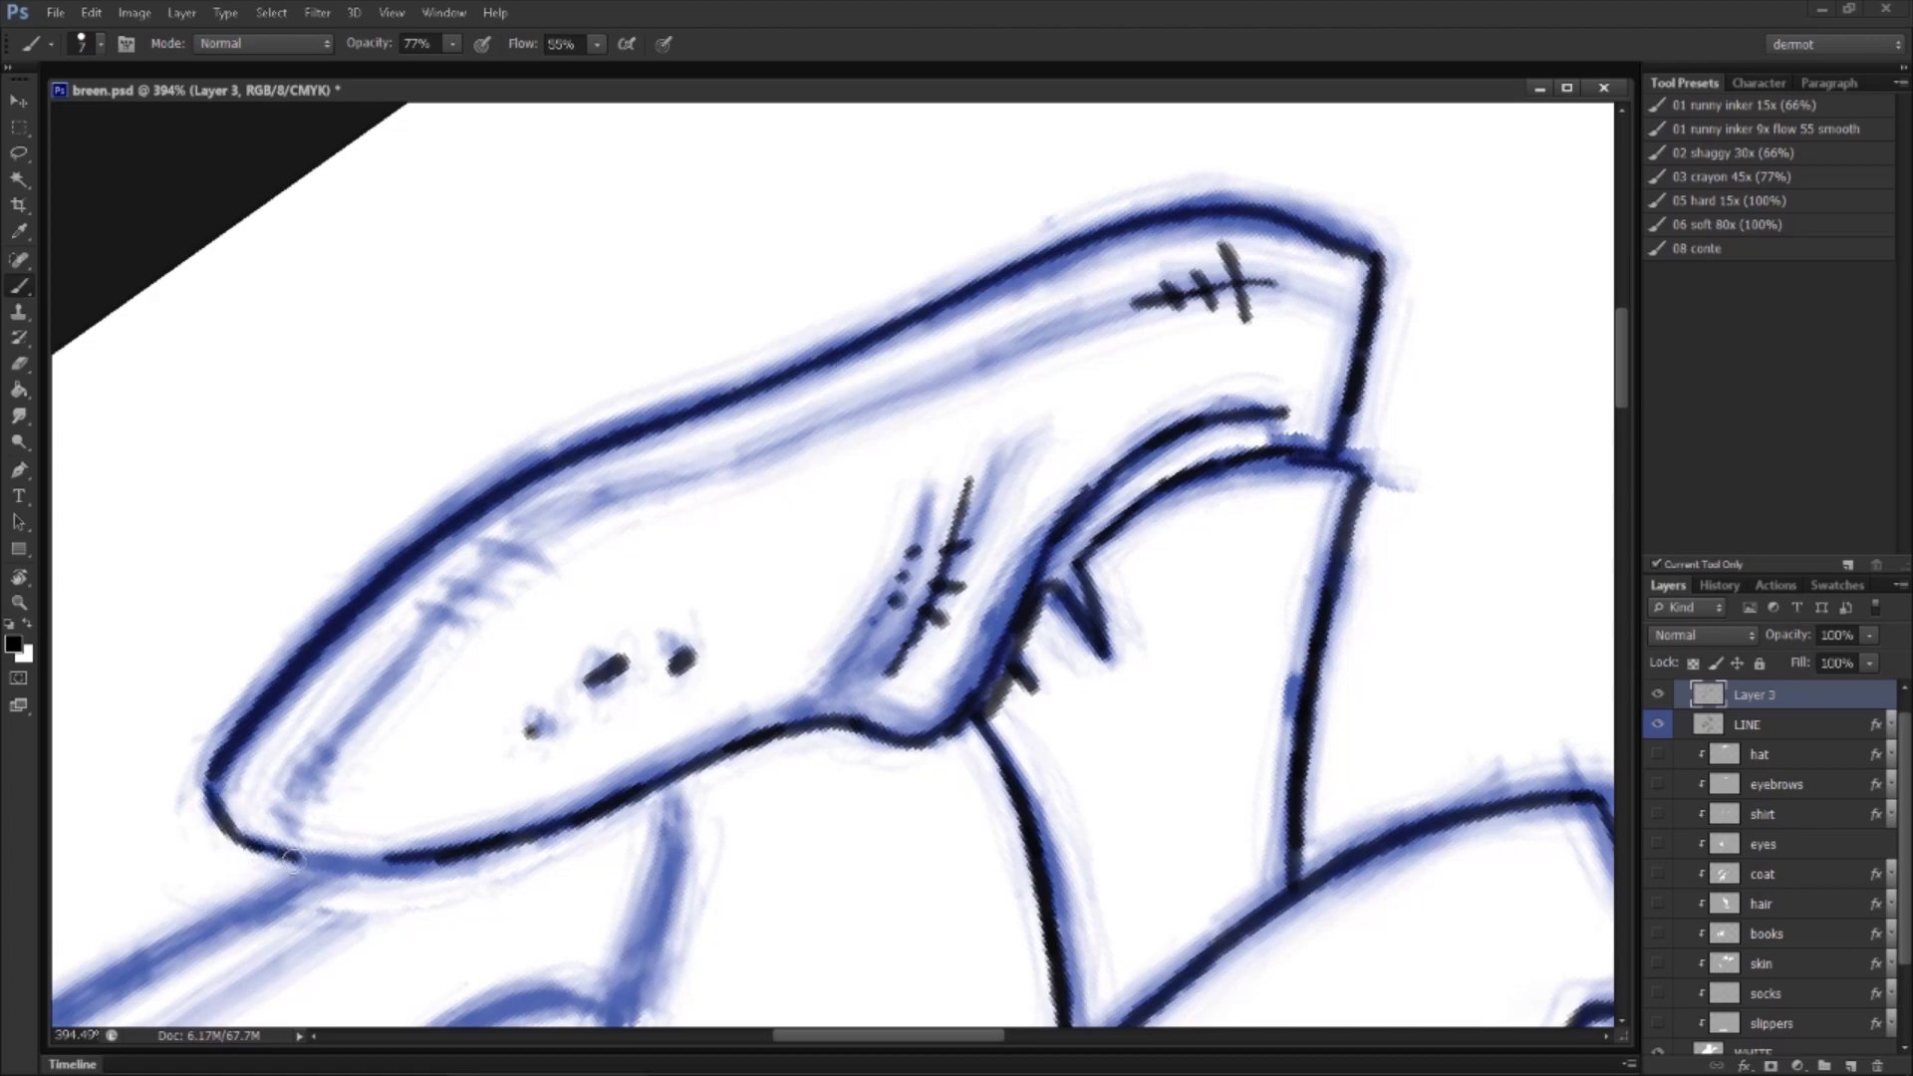
{"action": "left_click_drag", "start_coordinate": [391, 863], "coordinate": [349, 866]}
{"action": "left_click_drag", "start_coordinate": [296, 787], "coordinate": [381, 686]}
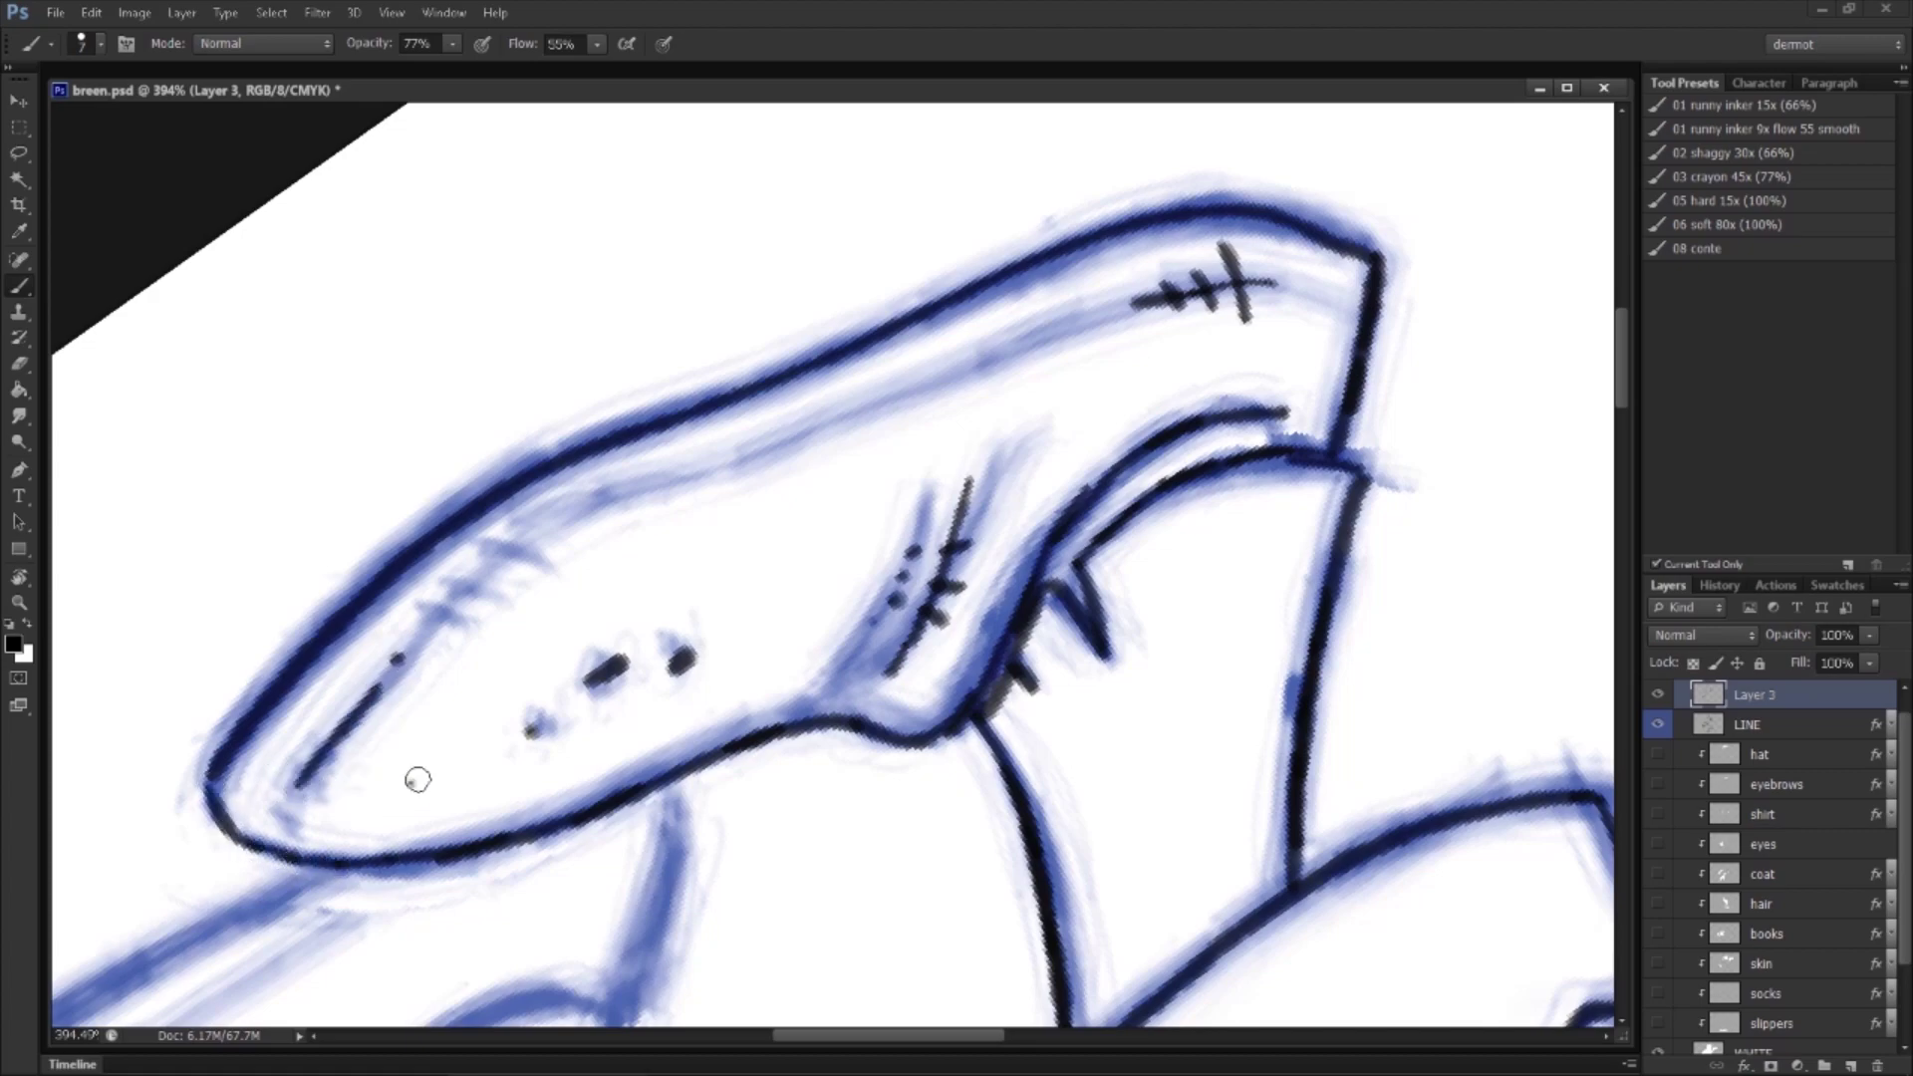
Step: Ink the heel edge of the far slipper with its small overlapping fold, redoing the first stroke, and the arched ankle opening beside it
{"action": "left_click_drag", "start_coordinate": [667, 727], "coordinate": [936, 534]}
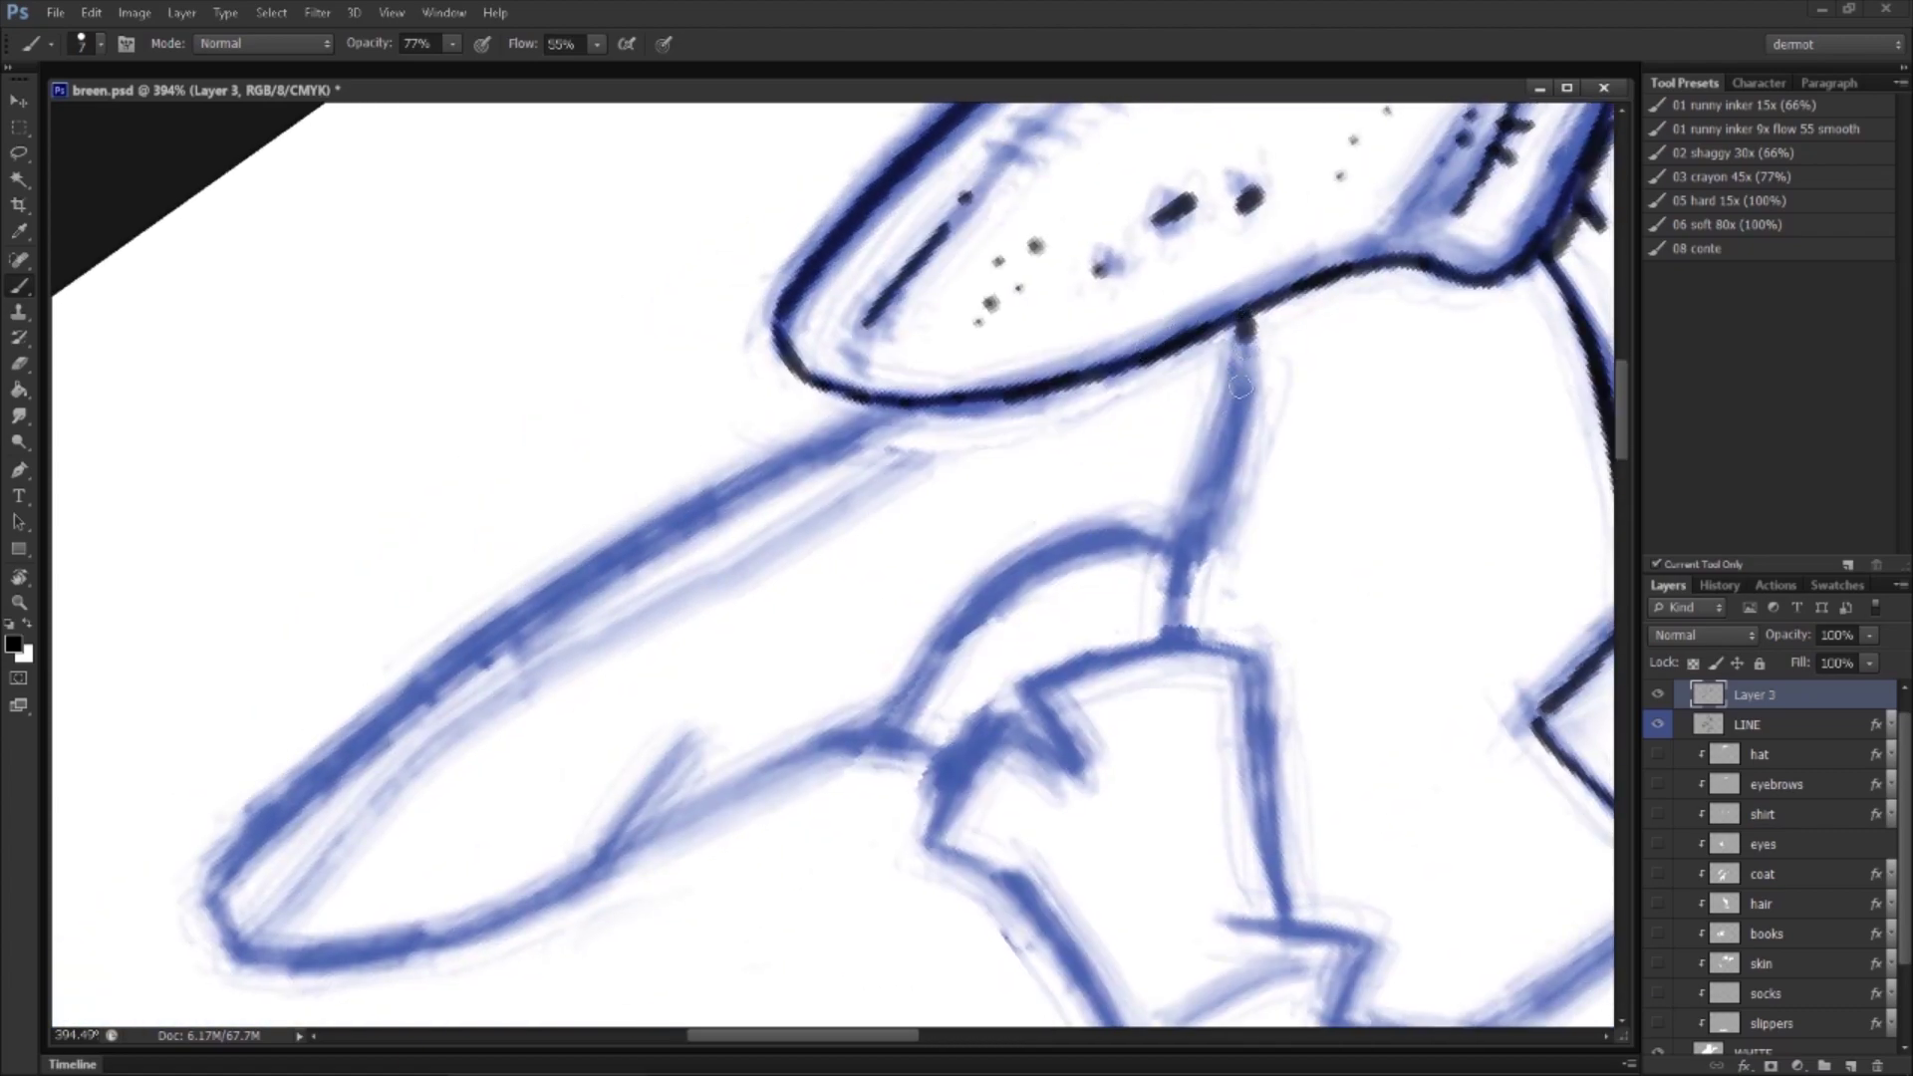
{"action": "left_click_drag", "start_coordinate": [1240, 388], "coordinate": [1170, 547]}
{"action": "key", "text": "ctrl+z"}
{"action": "left_click_drag", "start_coordinate": [1245, 319], "coordinate": [1191, 578]}
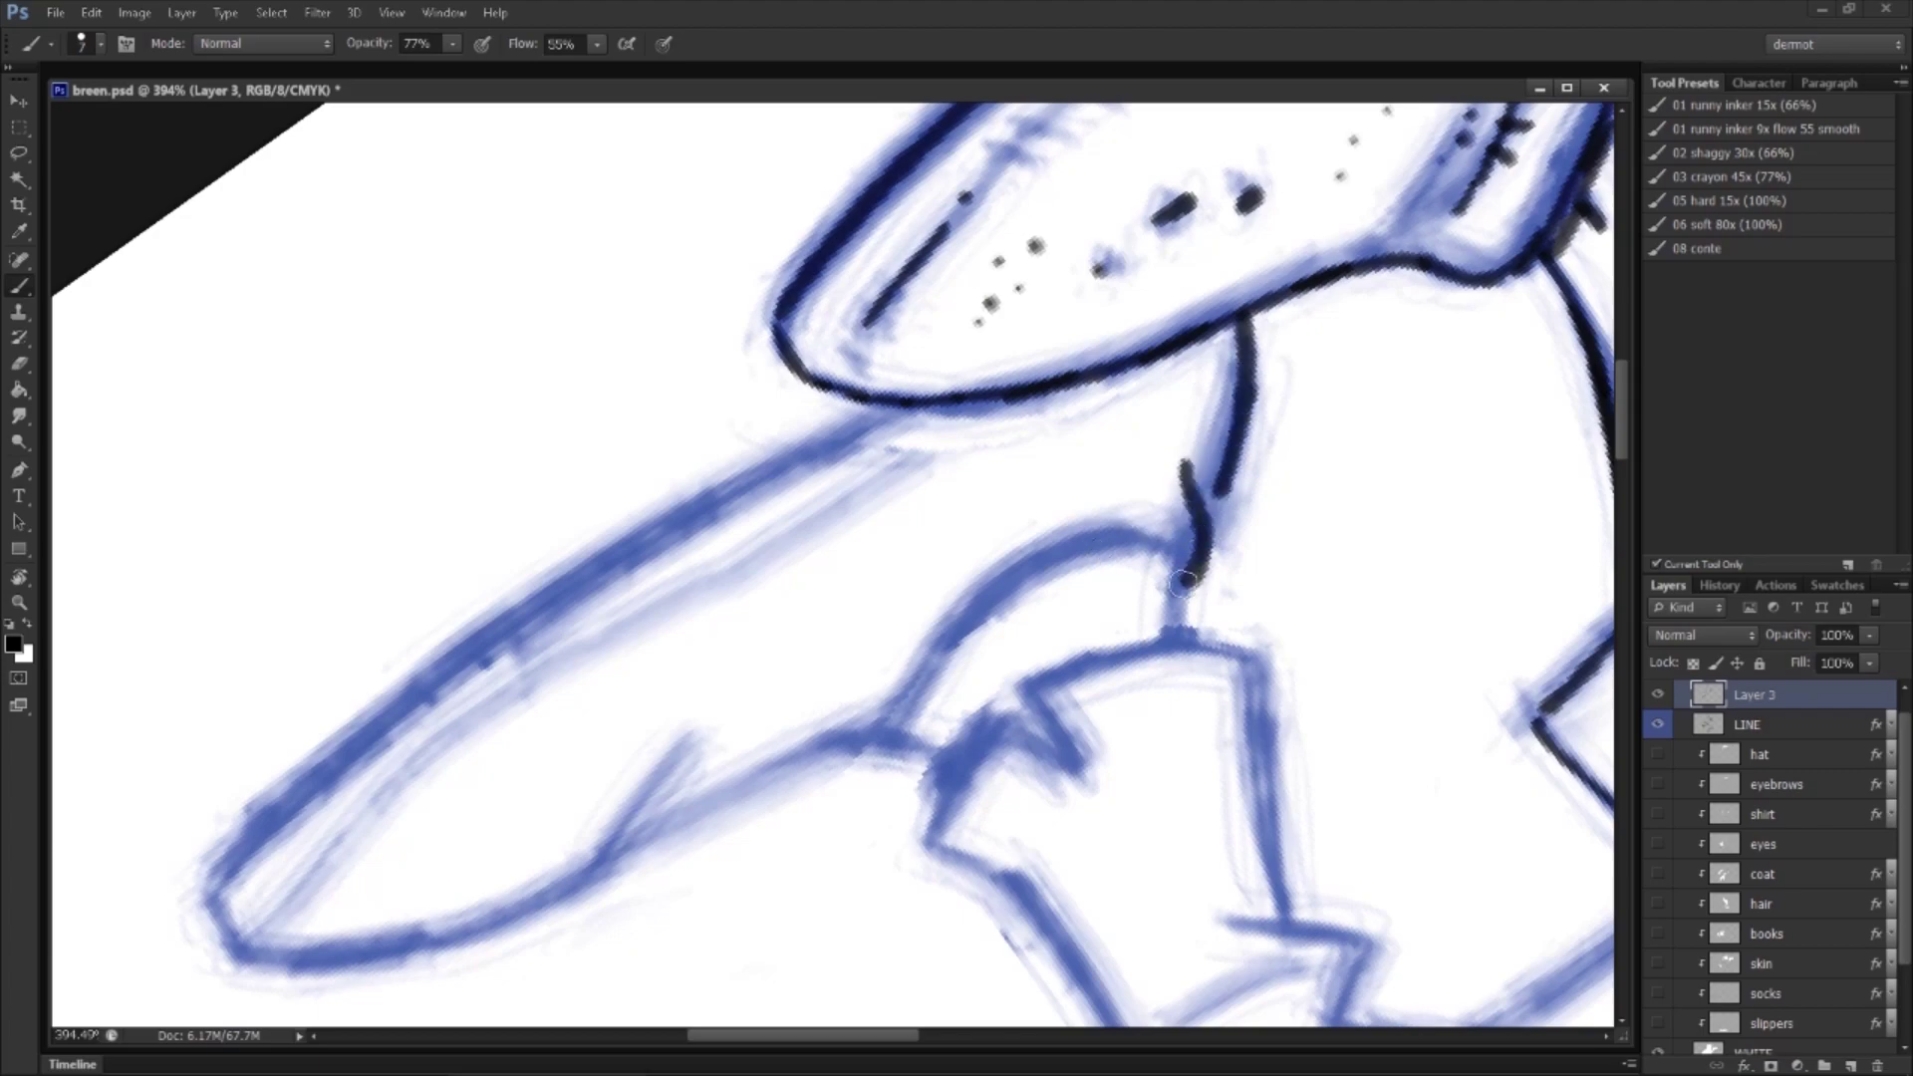
{"action": "left_click_drag", "start_coordinate": [1223, 481], "coordinate": [1203, 543]}
{"action": "mouse_move", "coordinate": [885, 734]}
{"action": "left_mouse_down"}
{"action": "mouse_move", "coordinate": [933, 662]}
{"action": "mouse_move", "coordinate": [1084, 538]}
{"action": "mouse_move", "coordinate": [1113, 538]}
{"action": "left_mouse_up"}
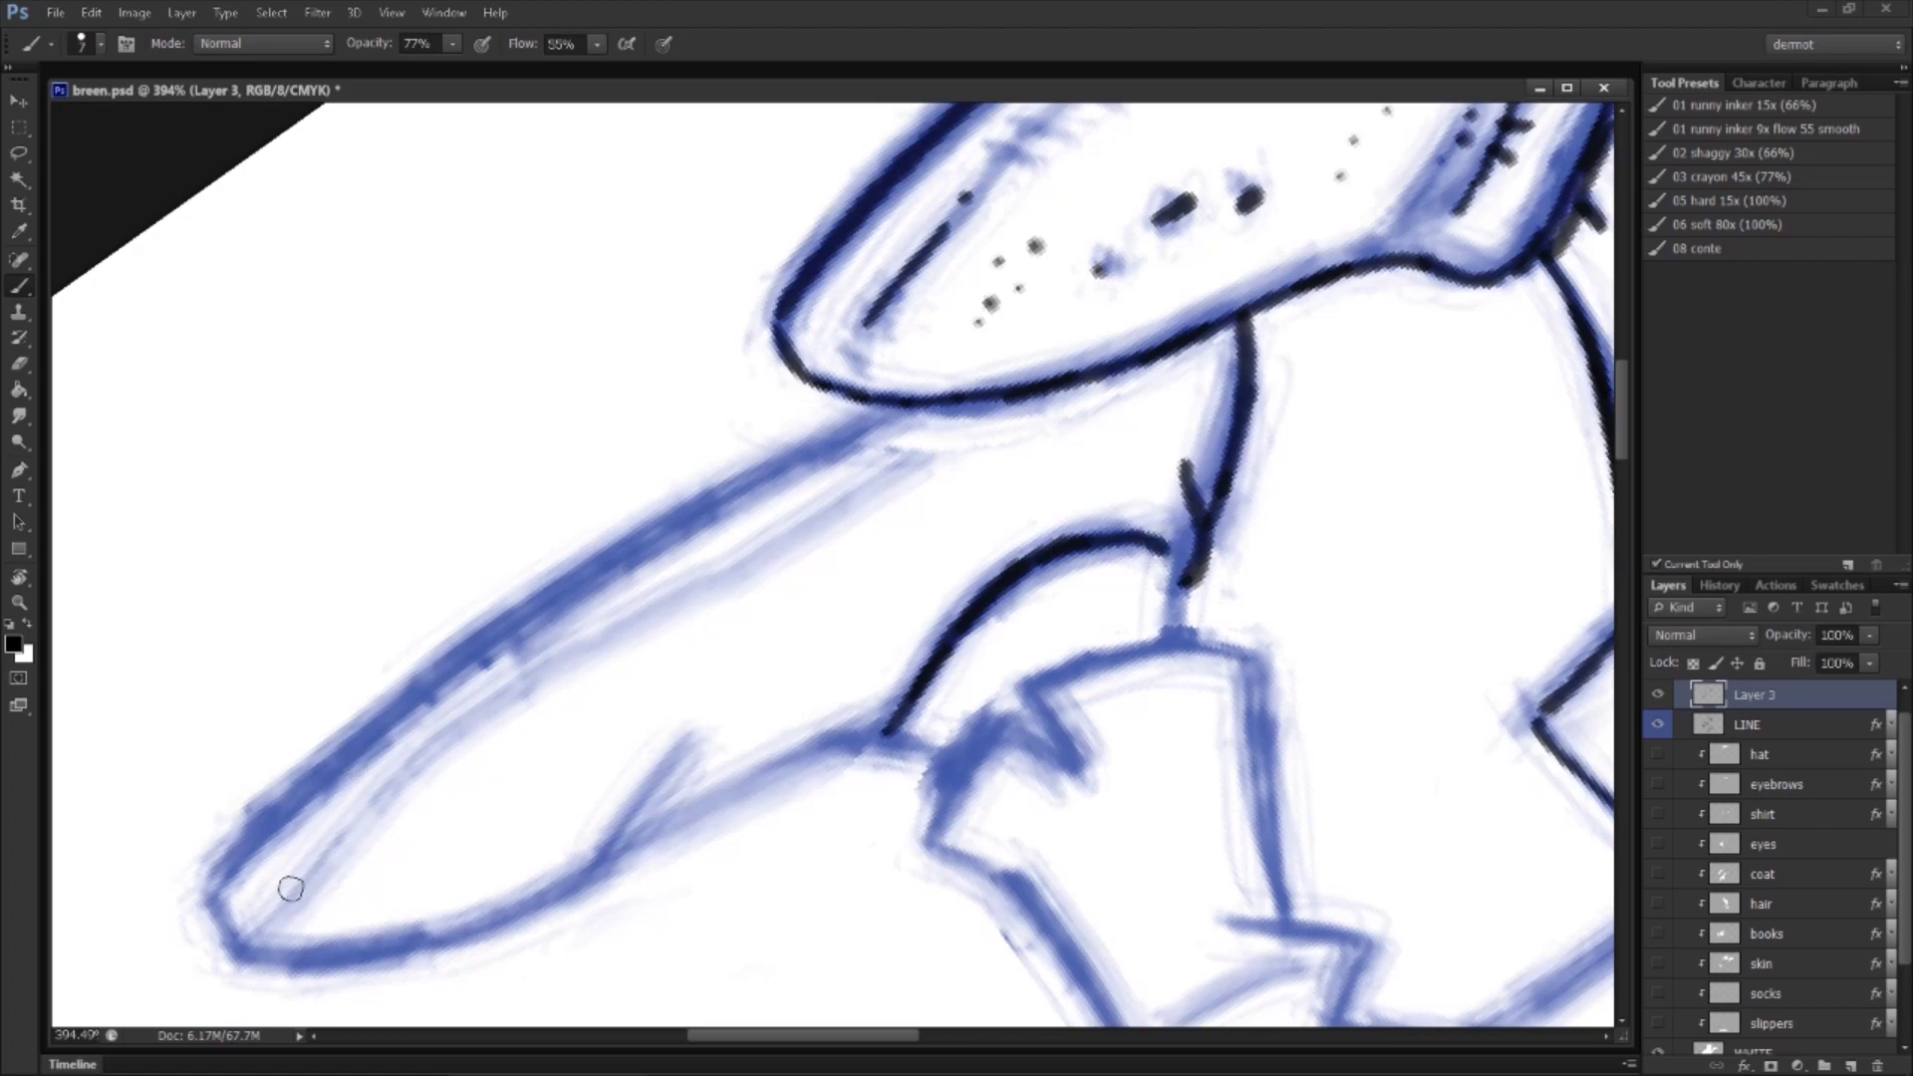
Step: Ink the long rounded flap below the dotted shape in black, including its outline, inner stitch marks and crease lines
{"action": "mouse_move", "coordinate": [213, 890]}
{"action": "left_mouse_down"}
{"action": "mouse_move", "coordinate": [480, 639]}
{"action": "mouse_move", "coordinate": [427, 689]}
{"action": "mouse_move", "coordinate": [892, 402]}
{"action": "left_mouse_up"}
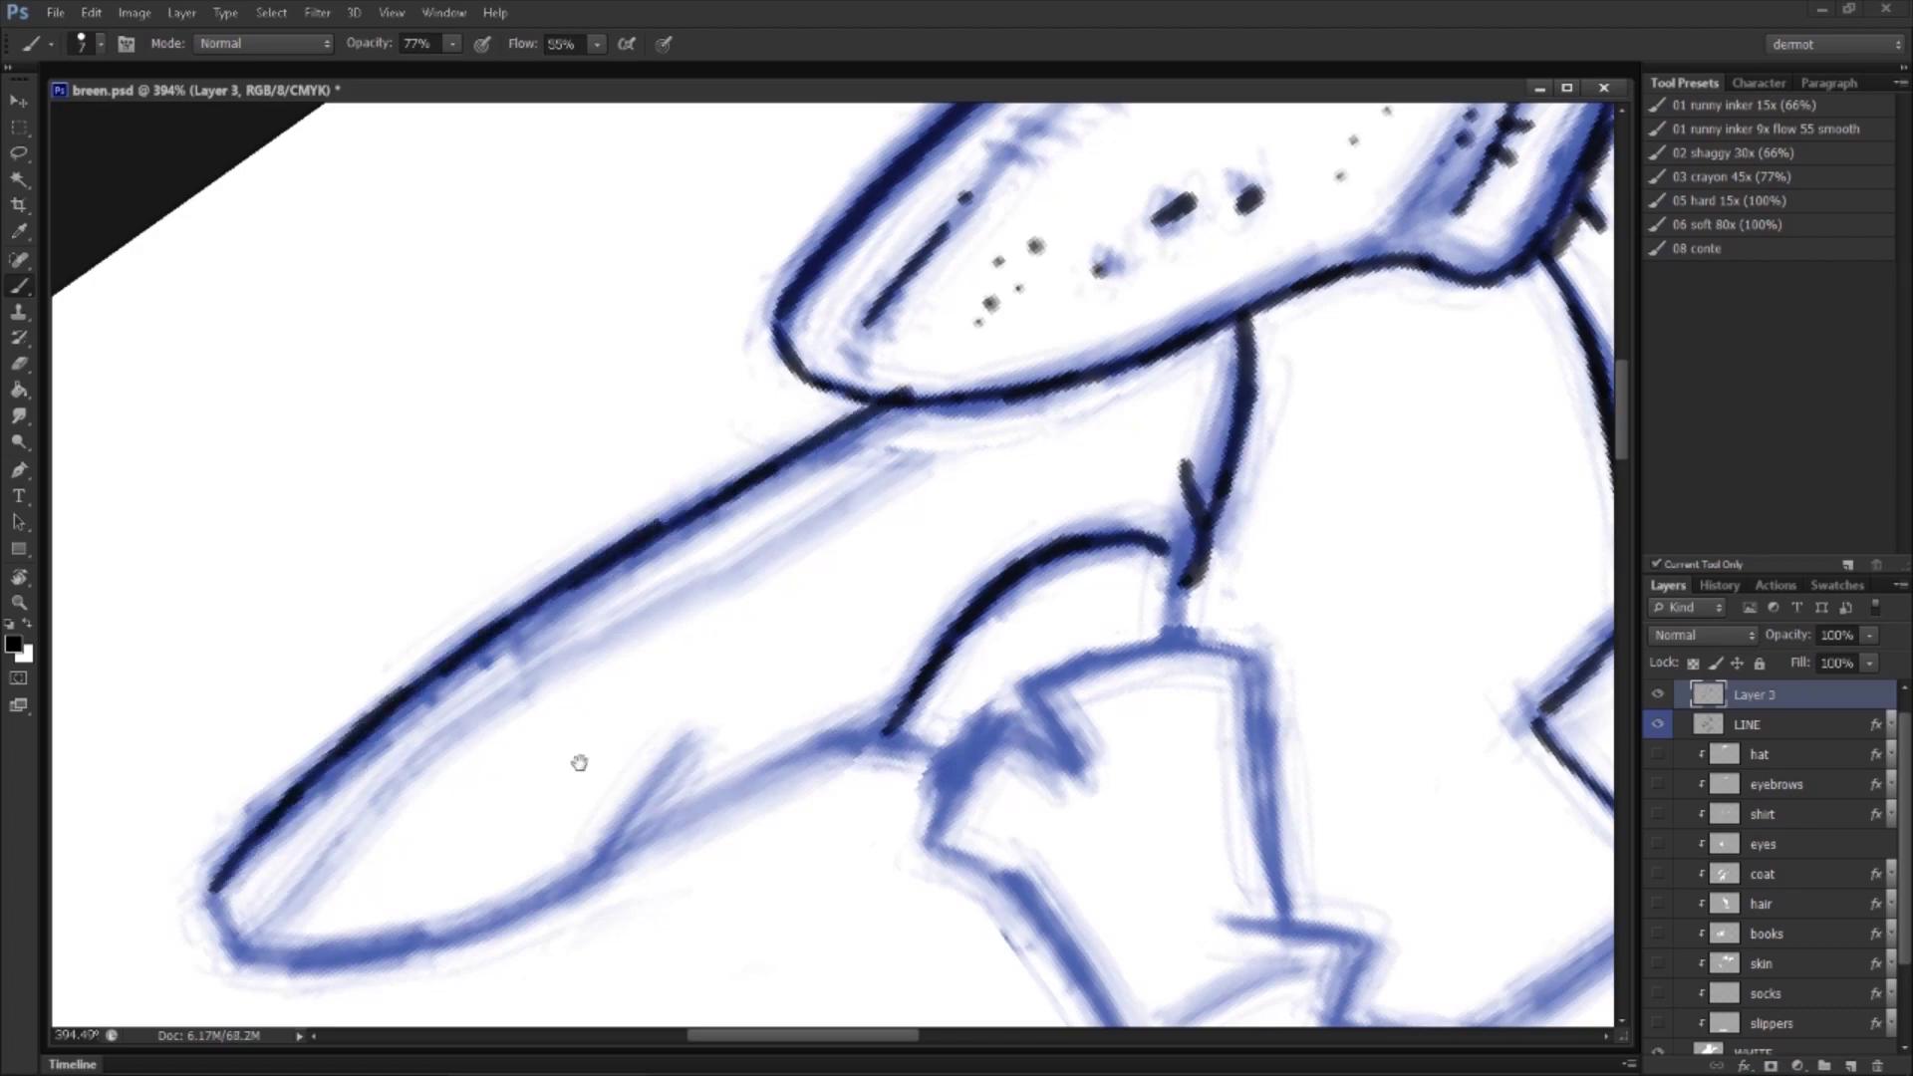
{"action": "left_click_drag", "start_coordinate": [579, 762], "coordinate": [669, 646]}
{"action": "left_click_drag", "start_coordinate": [365, 790], "coordinate": [547, 601]}
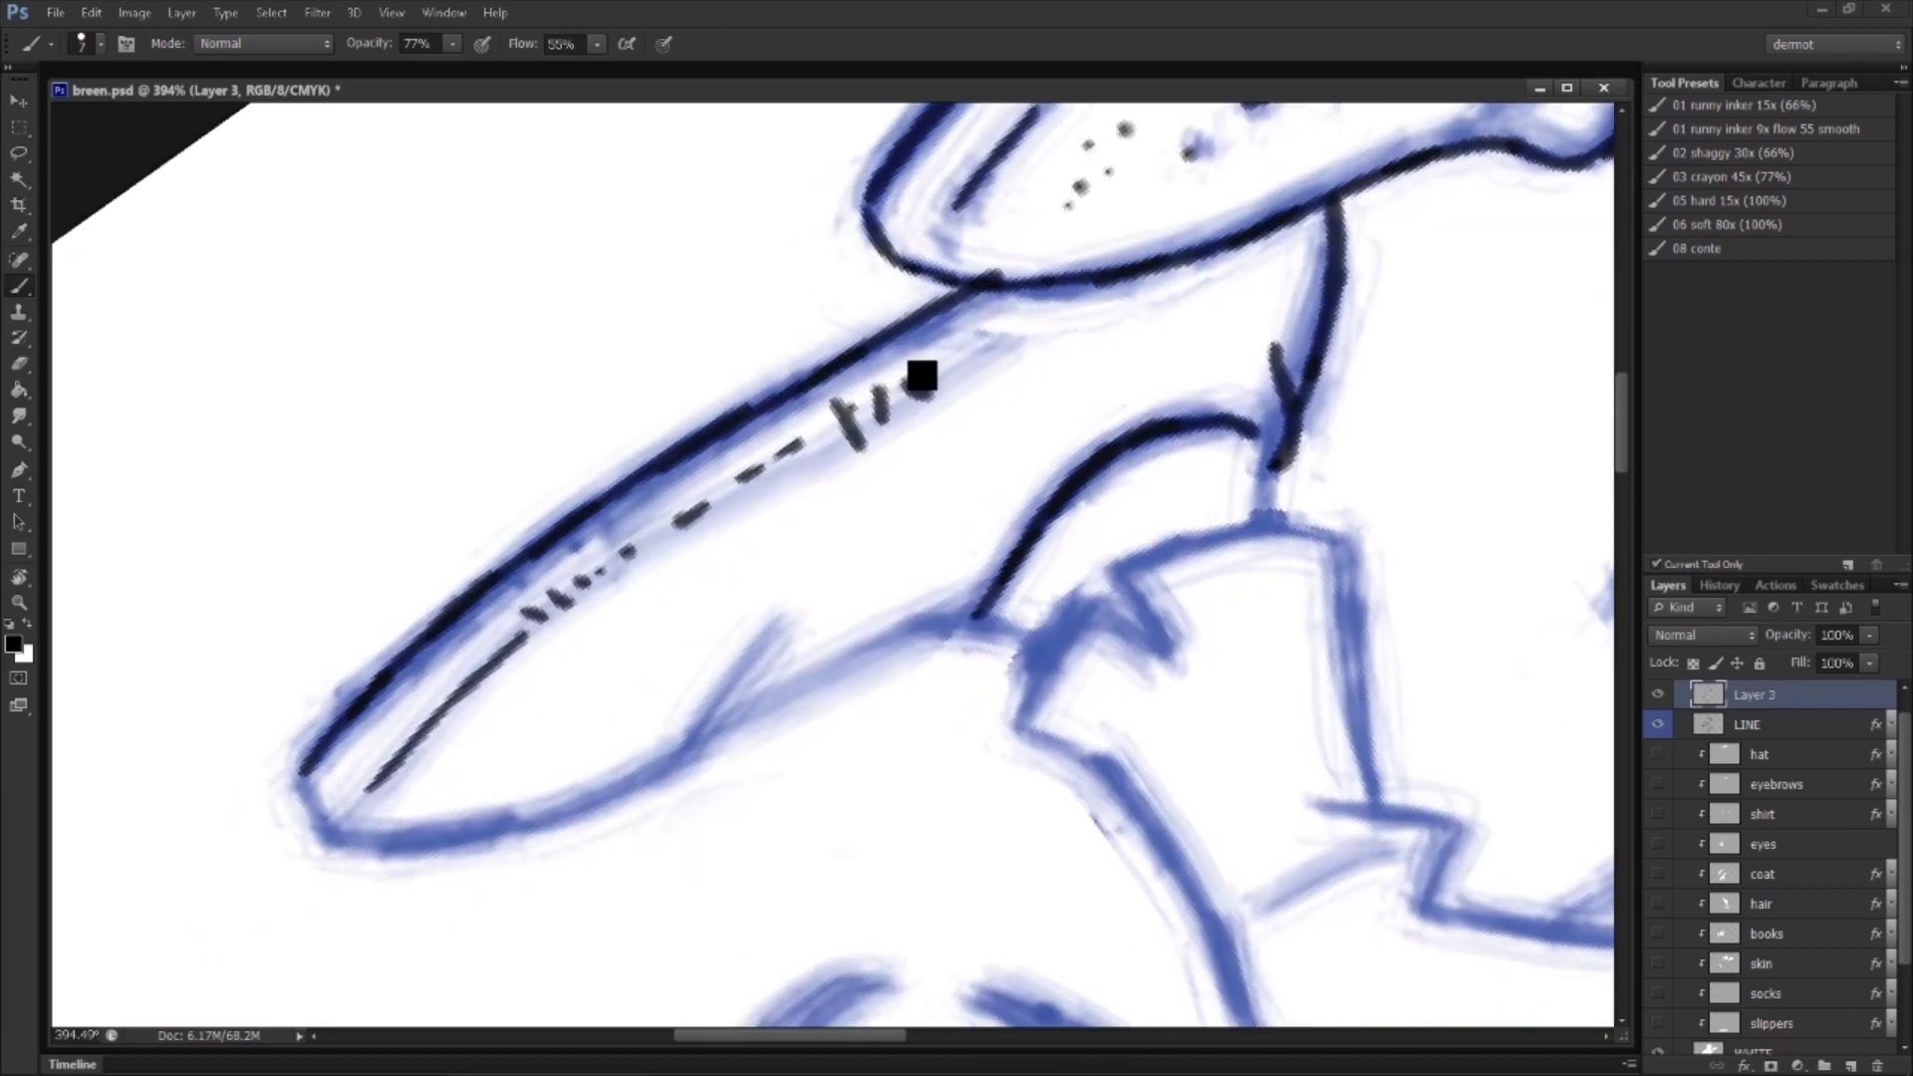
{"action": "mouse_move", "coordinate": [332, 830]}
{"action": "left_mouse_down"}
{"action": "mouse_move", "coordinate": [443, 840]}
{"action": "mouse_move", "coordinate": [561, 815]}
{"action": "left_mouse_up"}
{"action": "left_click_drag", "start_coordinate": [702, 730], "coordinate": [790, 652]}
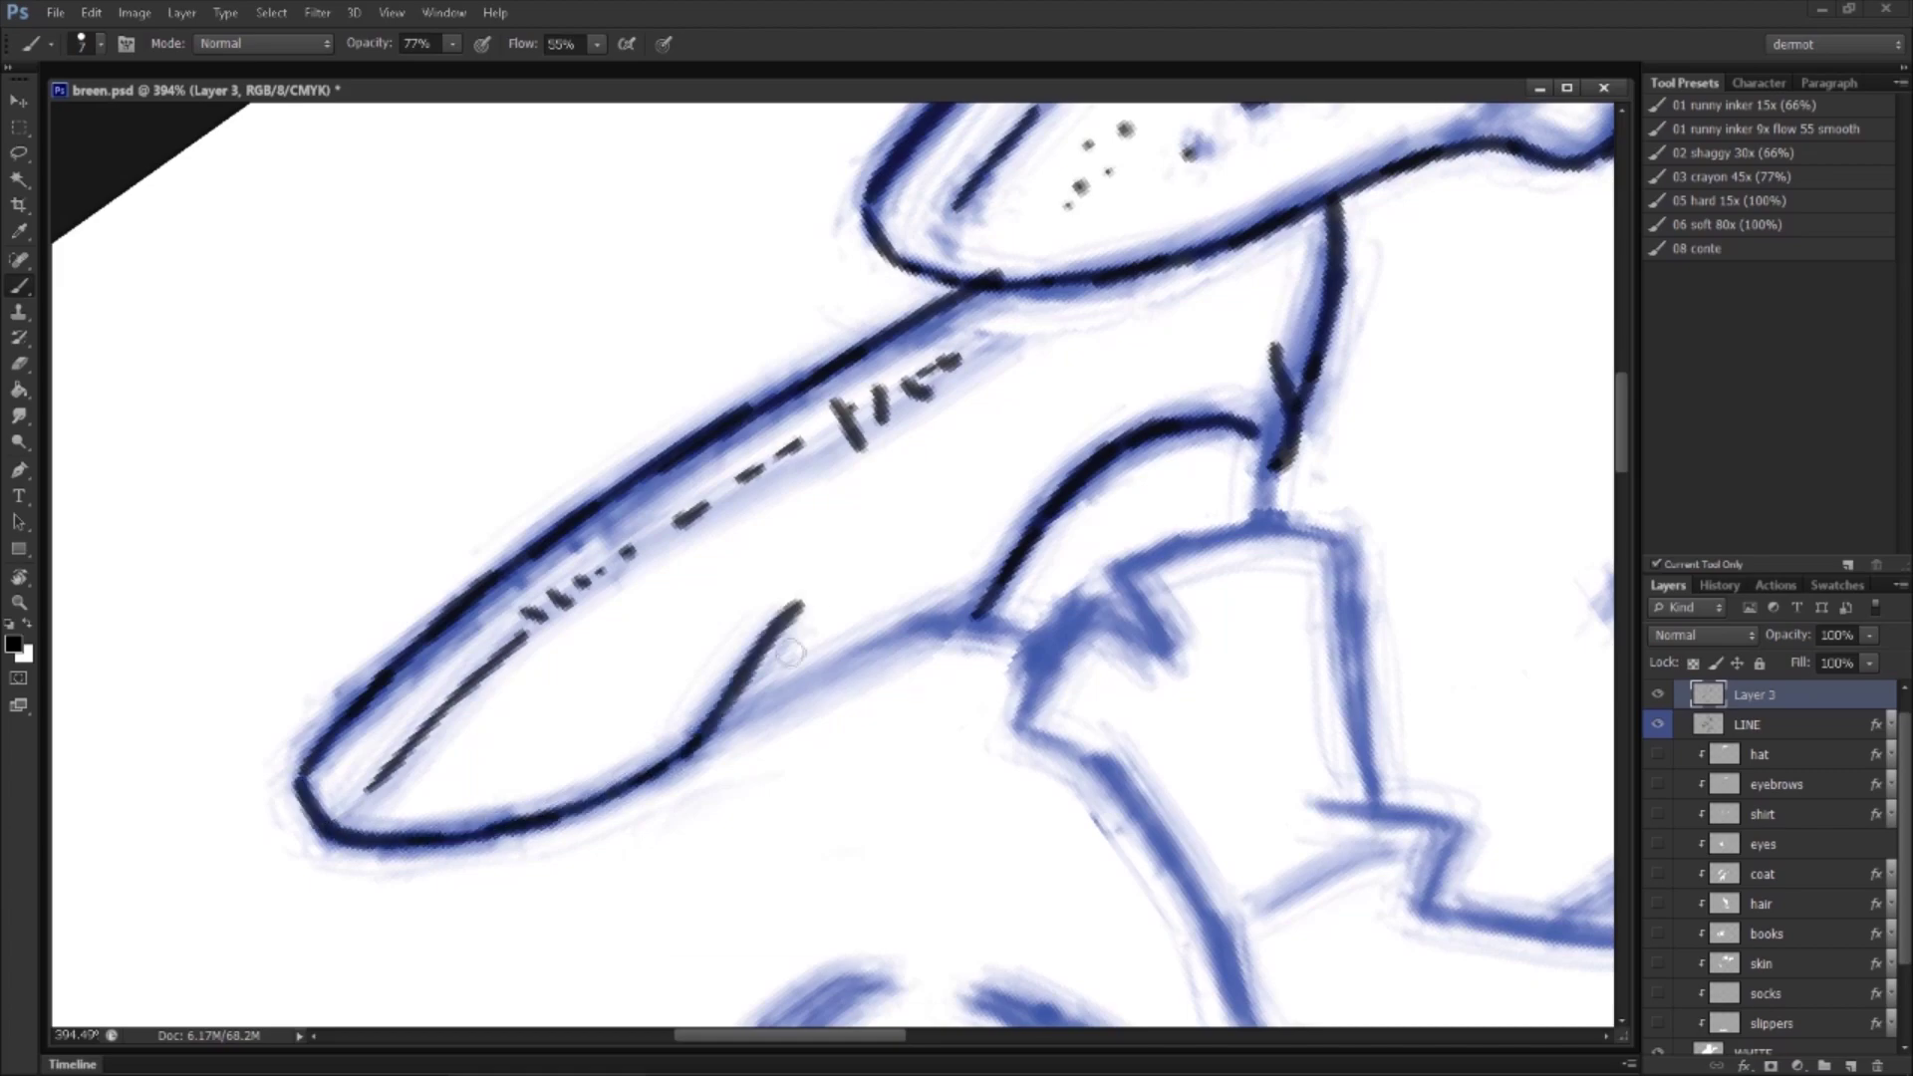
{"action": "left_click_drag", "start_coordinate": [703, 737], "coordinate": [942, 625]}
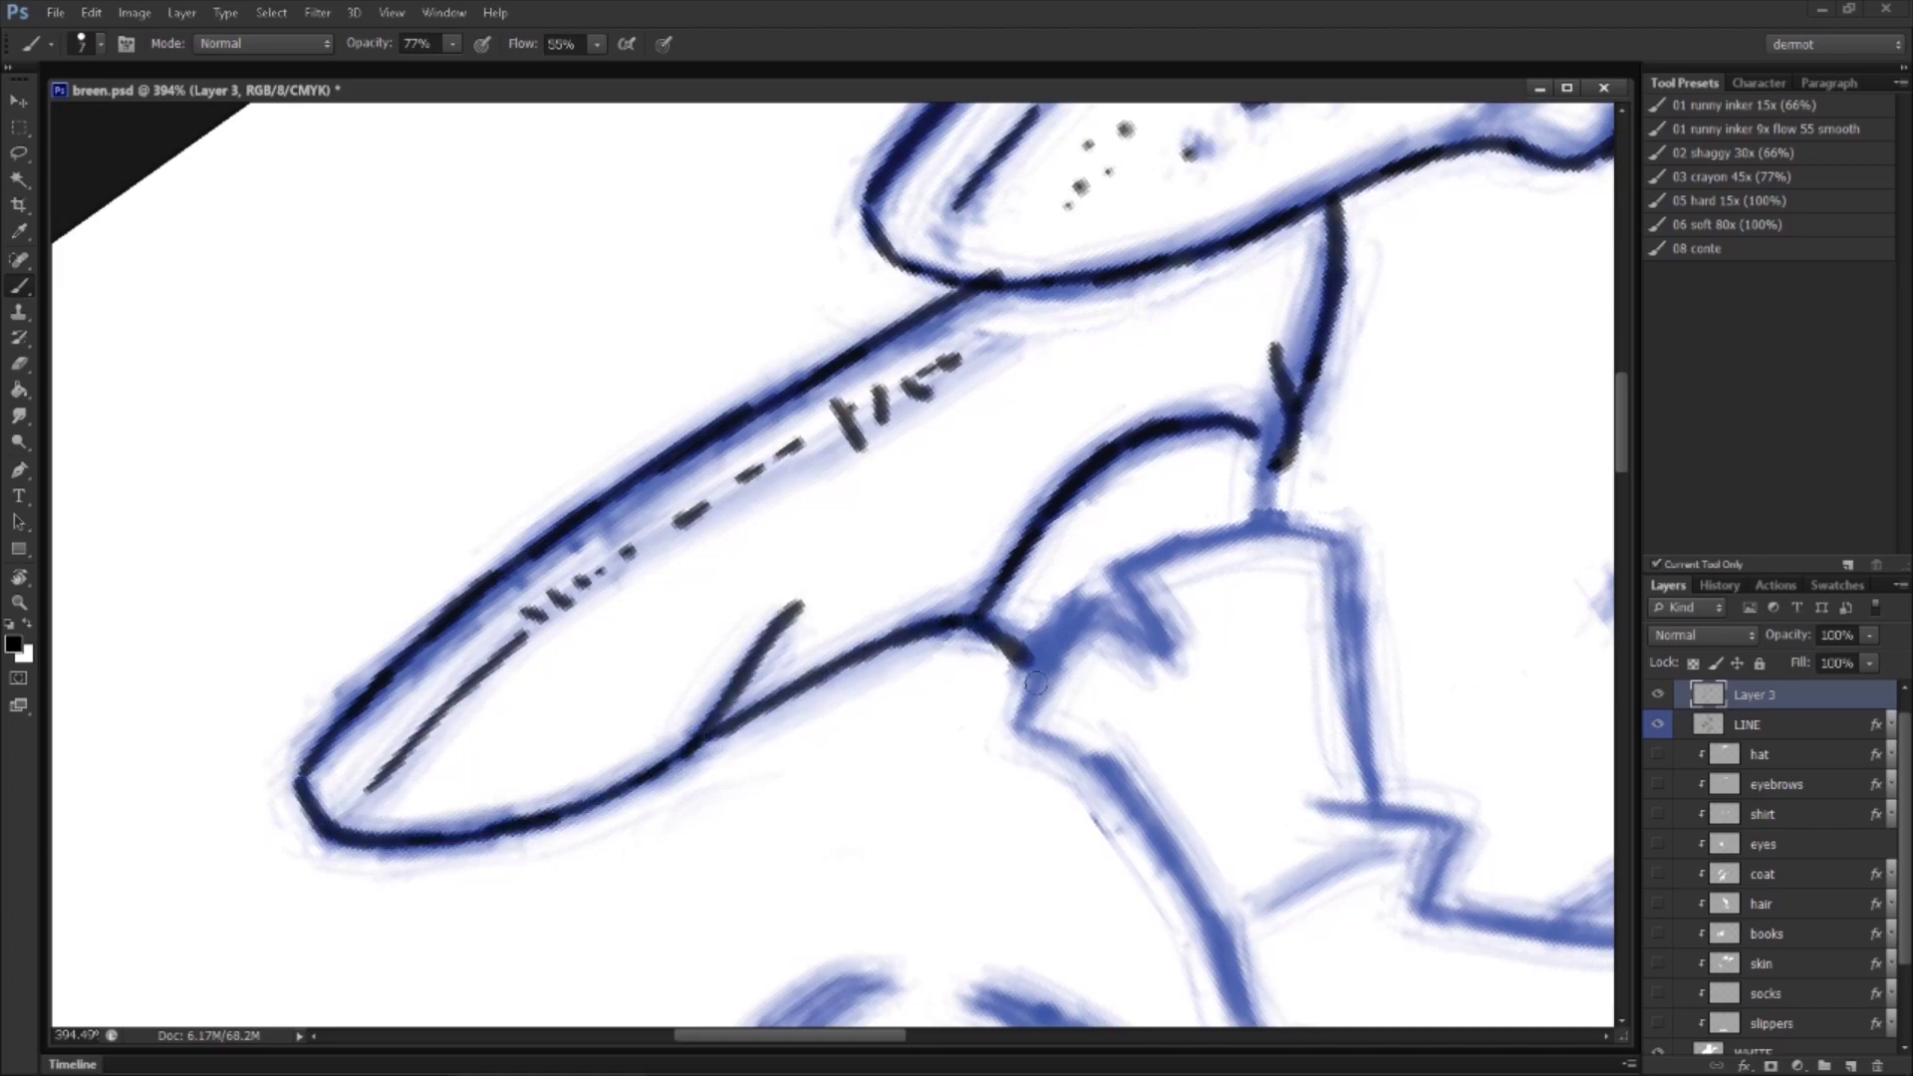
Step: Ink the zigzag edge beside the flap and the bent outer edge of the adjoining sleeve
{"action": "mouse_move", "coordinate": [1011, 724]}
{"action": "left_mouse_down"}
{"action": "mouse_move", "coordinate": [1085, 608]}
{"action": "mouse_move", "coordinate": [1172, 640]}
{"action": "left_mouse_up"}
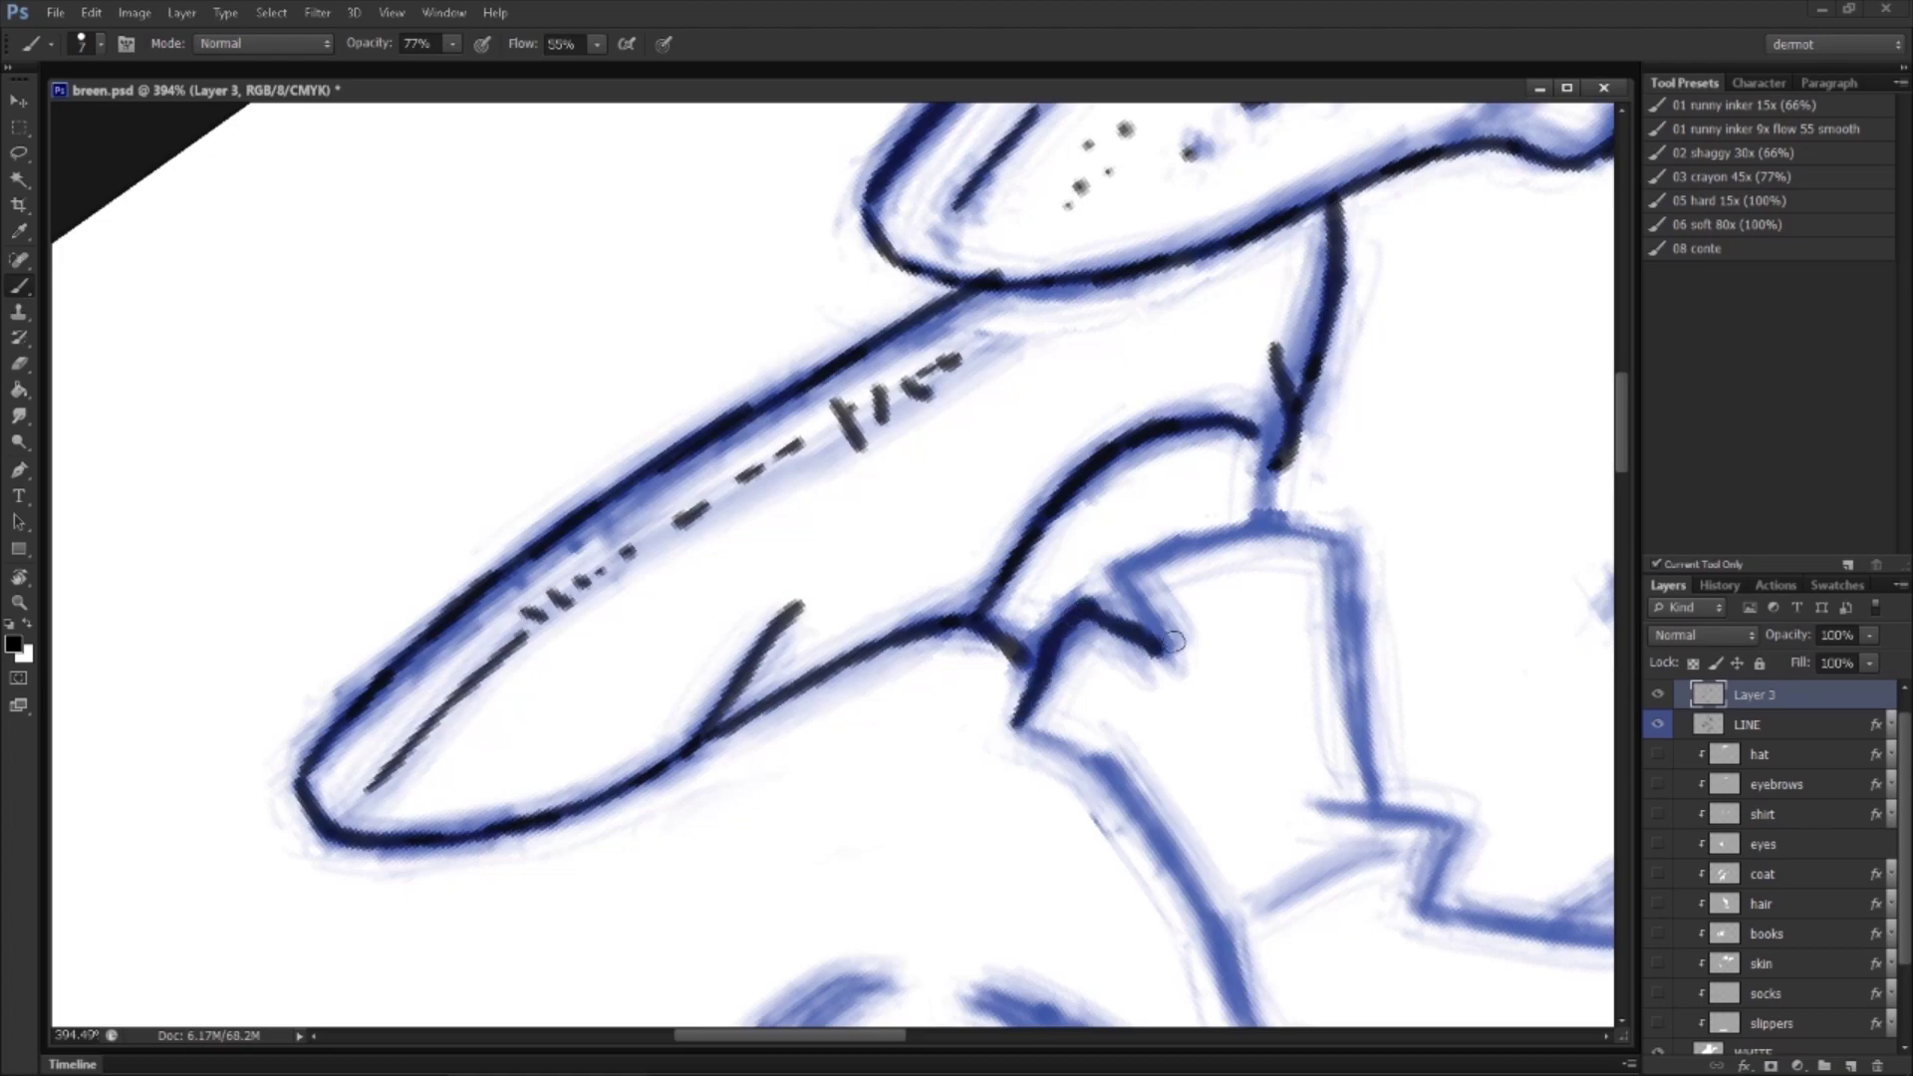
{"action": "mouse_move", "coordinate": [1109, 583]}
{"action": "left_mouse_down"}
{"action": "mouse_move", "coordinate": [1168, 545]}
{"action": "mouse_move", "coordinate": [1293, 536]}
{"action": "left_mouse_up"}
{"action": "mouse_move", "coordinate": [1258, 436]}
{"action": "left_mouse_down"}
{"action": "mouse_move", "coordinate": [1263, 538]}
{"action": "mouse_move", "coordinate": [1173, 906]}
{"action": "mouse_move", "coordinate": [847, 997]}
{"action": "mouse_move", "coordinate": [637, 987]}
{"action": "left_mouse_up"}
{"action": "scroll", "coordinate": [1153, 568], "scroll_direction": "down", "scroll_amount": 2}
{"action": "scroll", "coordinate": [1229, 555], "scroll_direction": "right", "scroll_amount": 2}
{"action": "key", "text": "r"}
{"action": "key", "text": "b"}
{"action": "mouse_move", "coordinate": [781, 654]}
{"action": "left_mouse_down"}
{"action": "mouse_move", "coordinate": [859, 551]}
{"action": "mouse_move", "coordinate": [1061, 563]}
{"action": "mouse_move", "coordinate": [1149, 505]}
{"action": "left_mouse_up"}
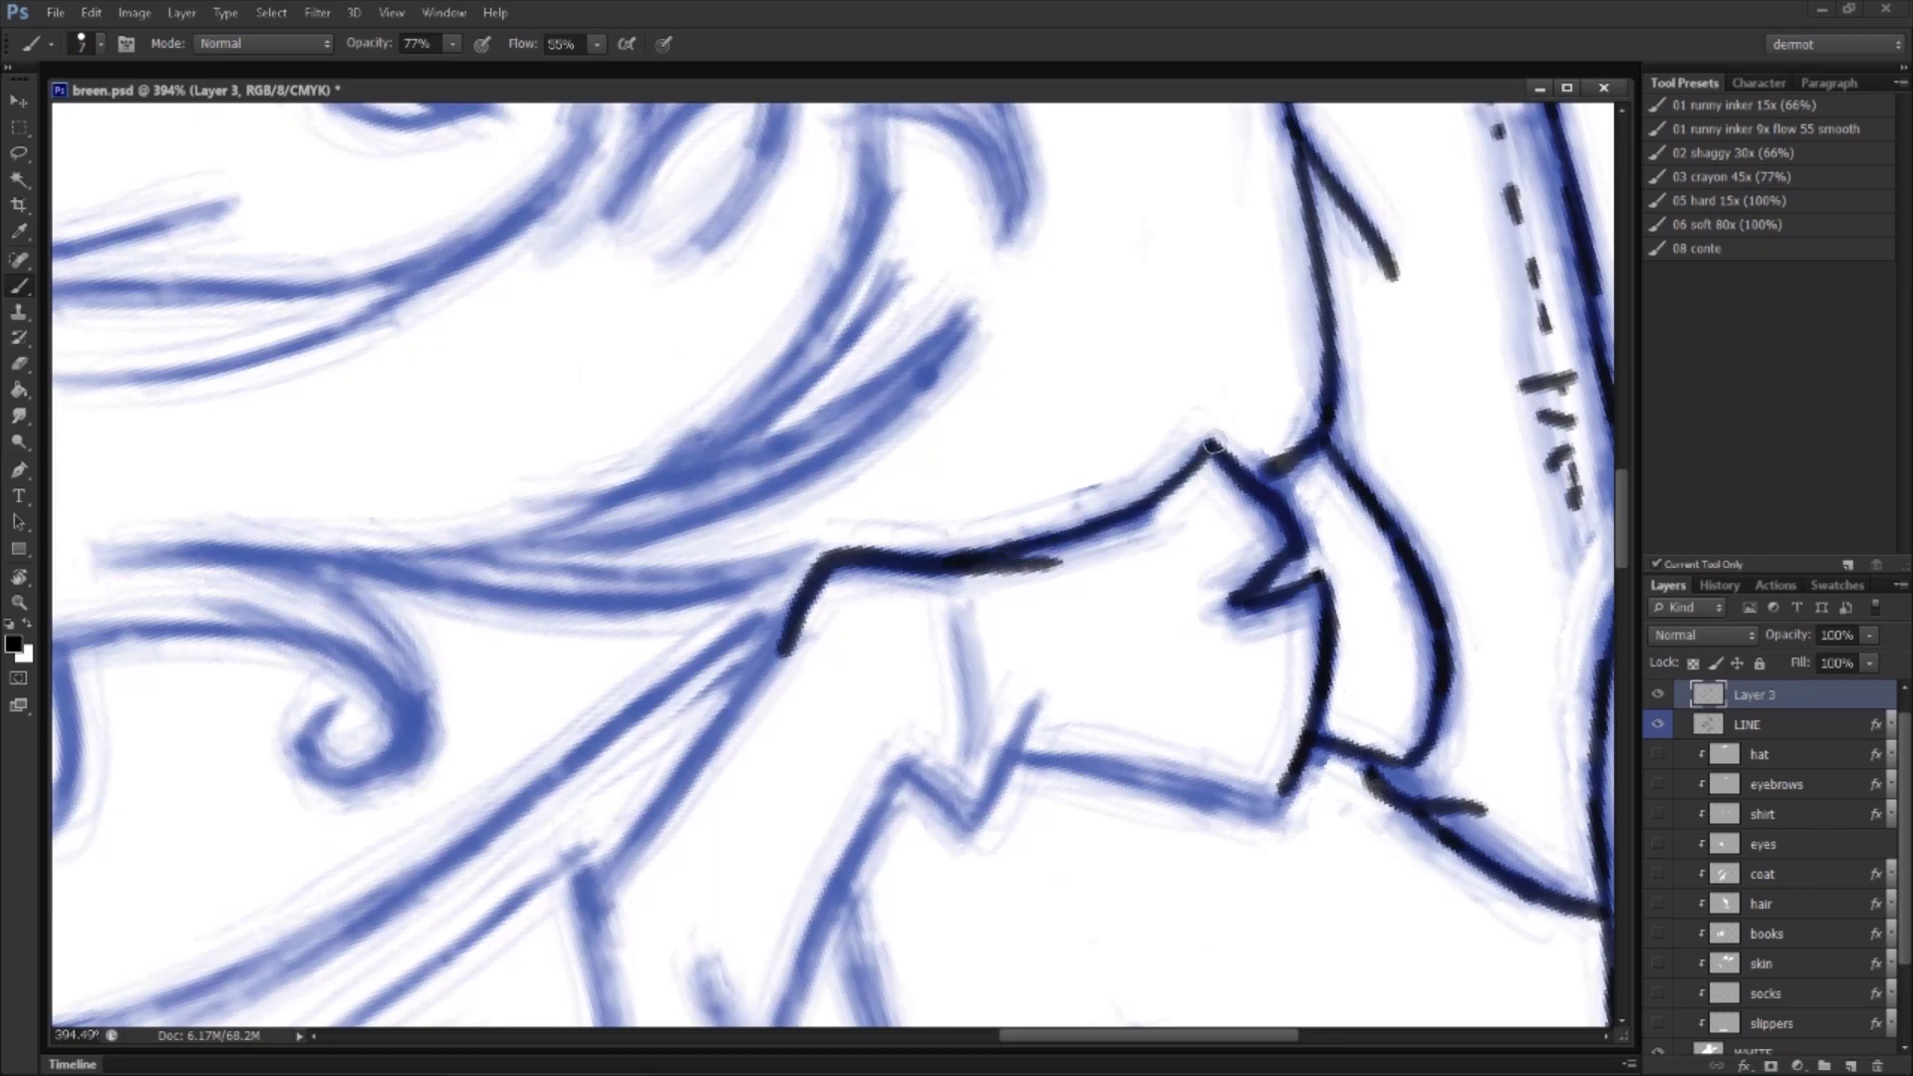
Step: Ink the rest of the sleeve's outer edge, its jagged cuff line and the fold creases down to the straight edge below
{"action": "left_click_drag", "start_coordinate": [885, 809], "coordinate": [984, 573]}
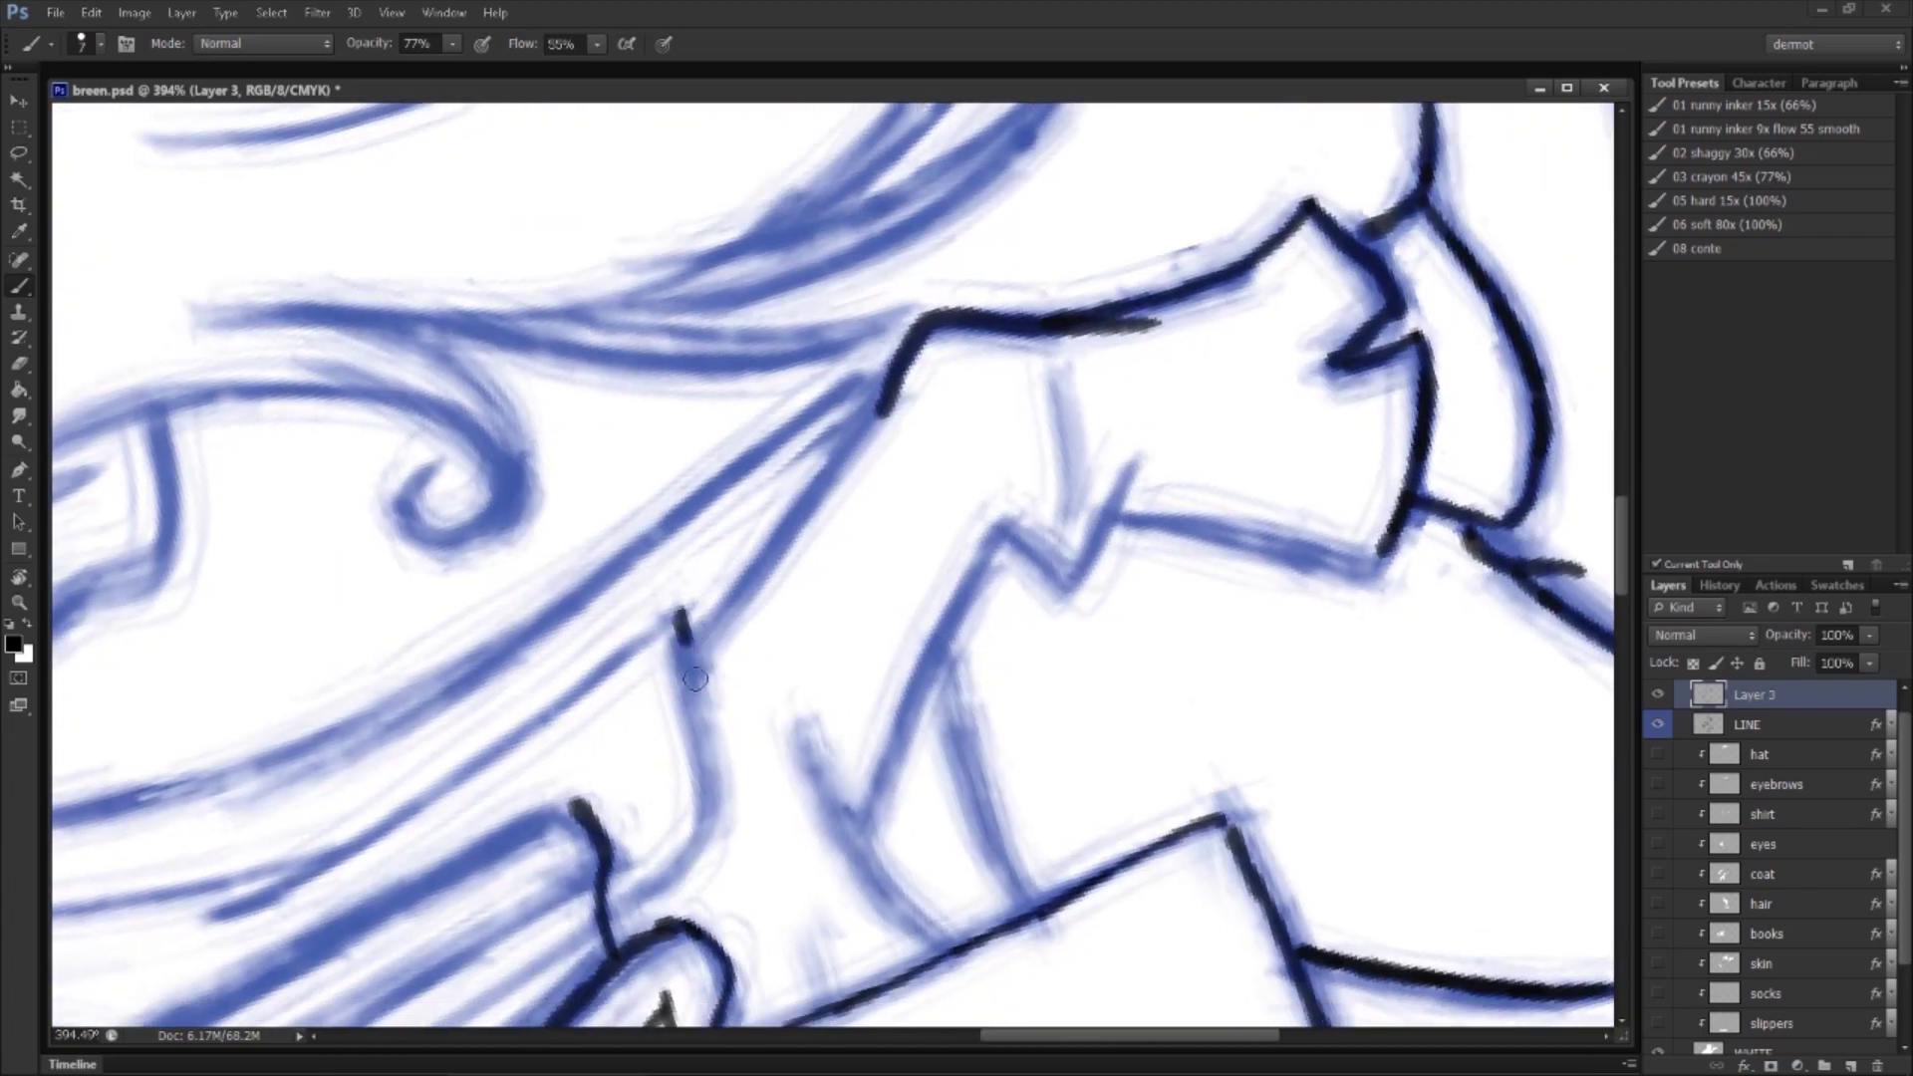
{"action": "left_click_drag", "start_coordinate": [696, 678], "coordinate": [705, 835]}
{"action": "left_click_drag", "start_coordinate": [698, 643], "coordinate": [865, 423]}
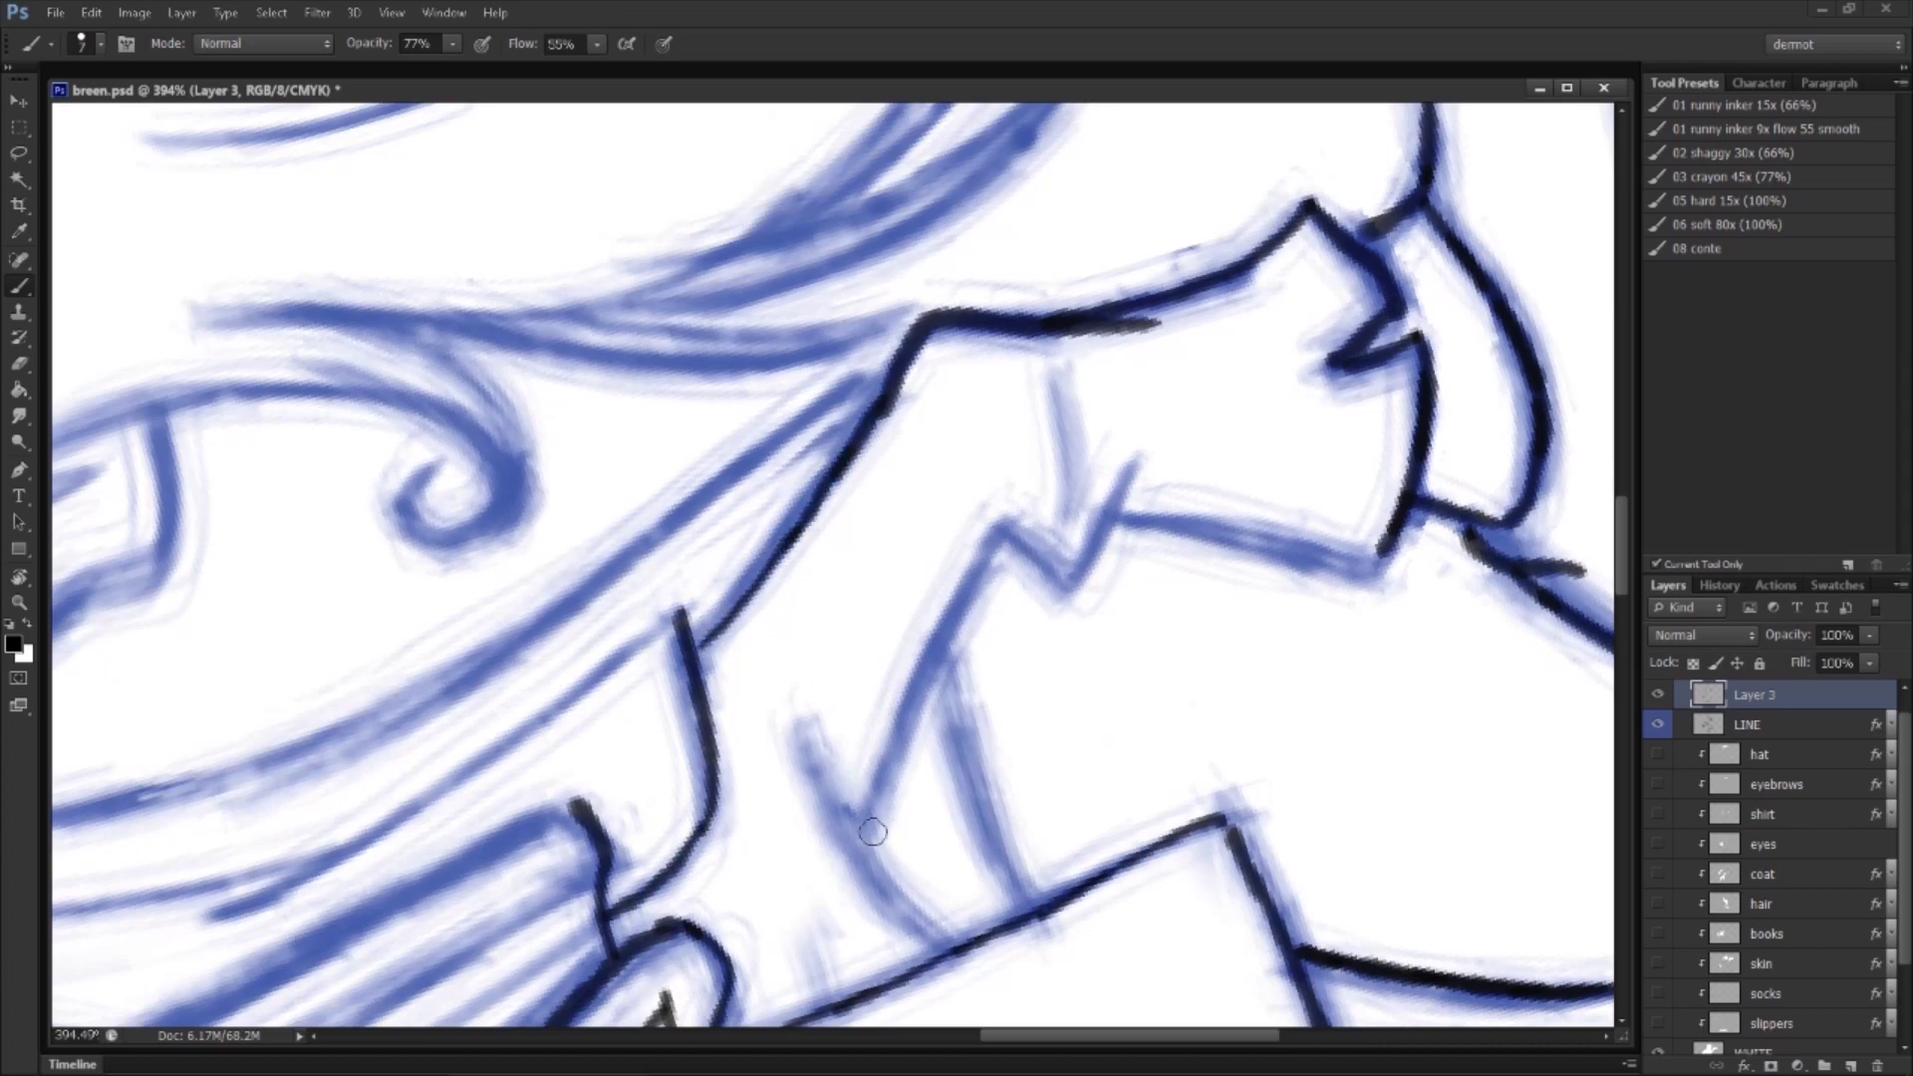
{"action": "mouse_move", "coordinate": [810, 724]}
{"action": "left_mouse_down"}
{"action": "mouse_move", "coordinate": [848, 839]}
{"action": "mouse_move", "coordinate": [952, 962]}
{"action": "left_mouse_up"}
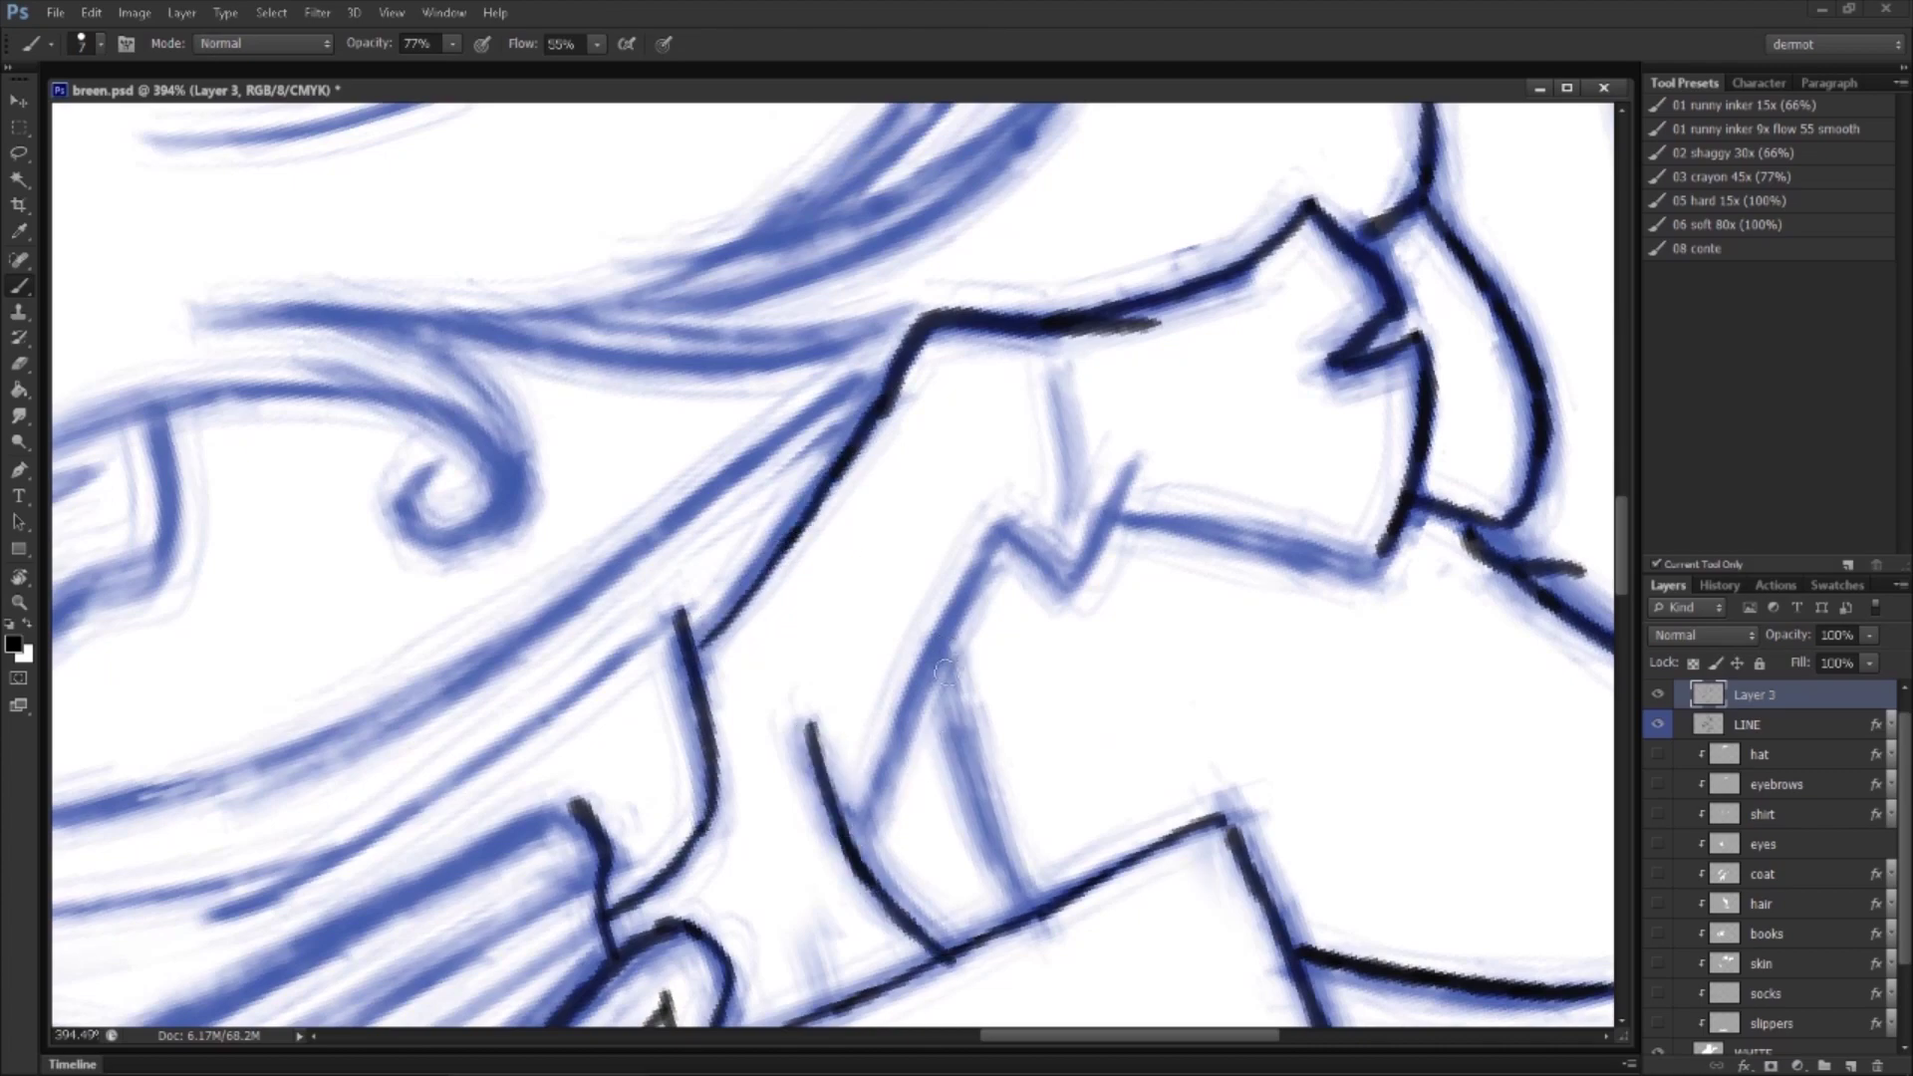
{"action": "left_click_drag", "start_coordinate": [945, 646], "coordinate": [1006, 884]}
{"action": "mouse_move", "coordinate": [865, 829]}
{"action": "left_mouse_down"}
{"action": "mouse_move", "coordinate": [1001, 546]}
{"action": "mouse_move", "coordinate": [1151, 451]}
{"action": "left_mouse_up"}
{"action": "left_click_drag", "start_coordinate": [1061, 371], "coordinate": [1051, 518]}
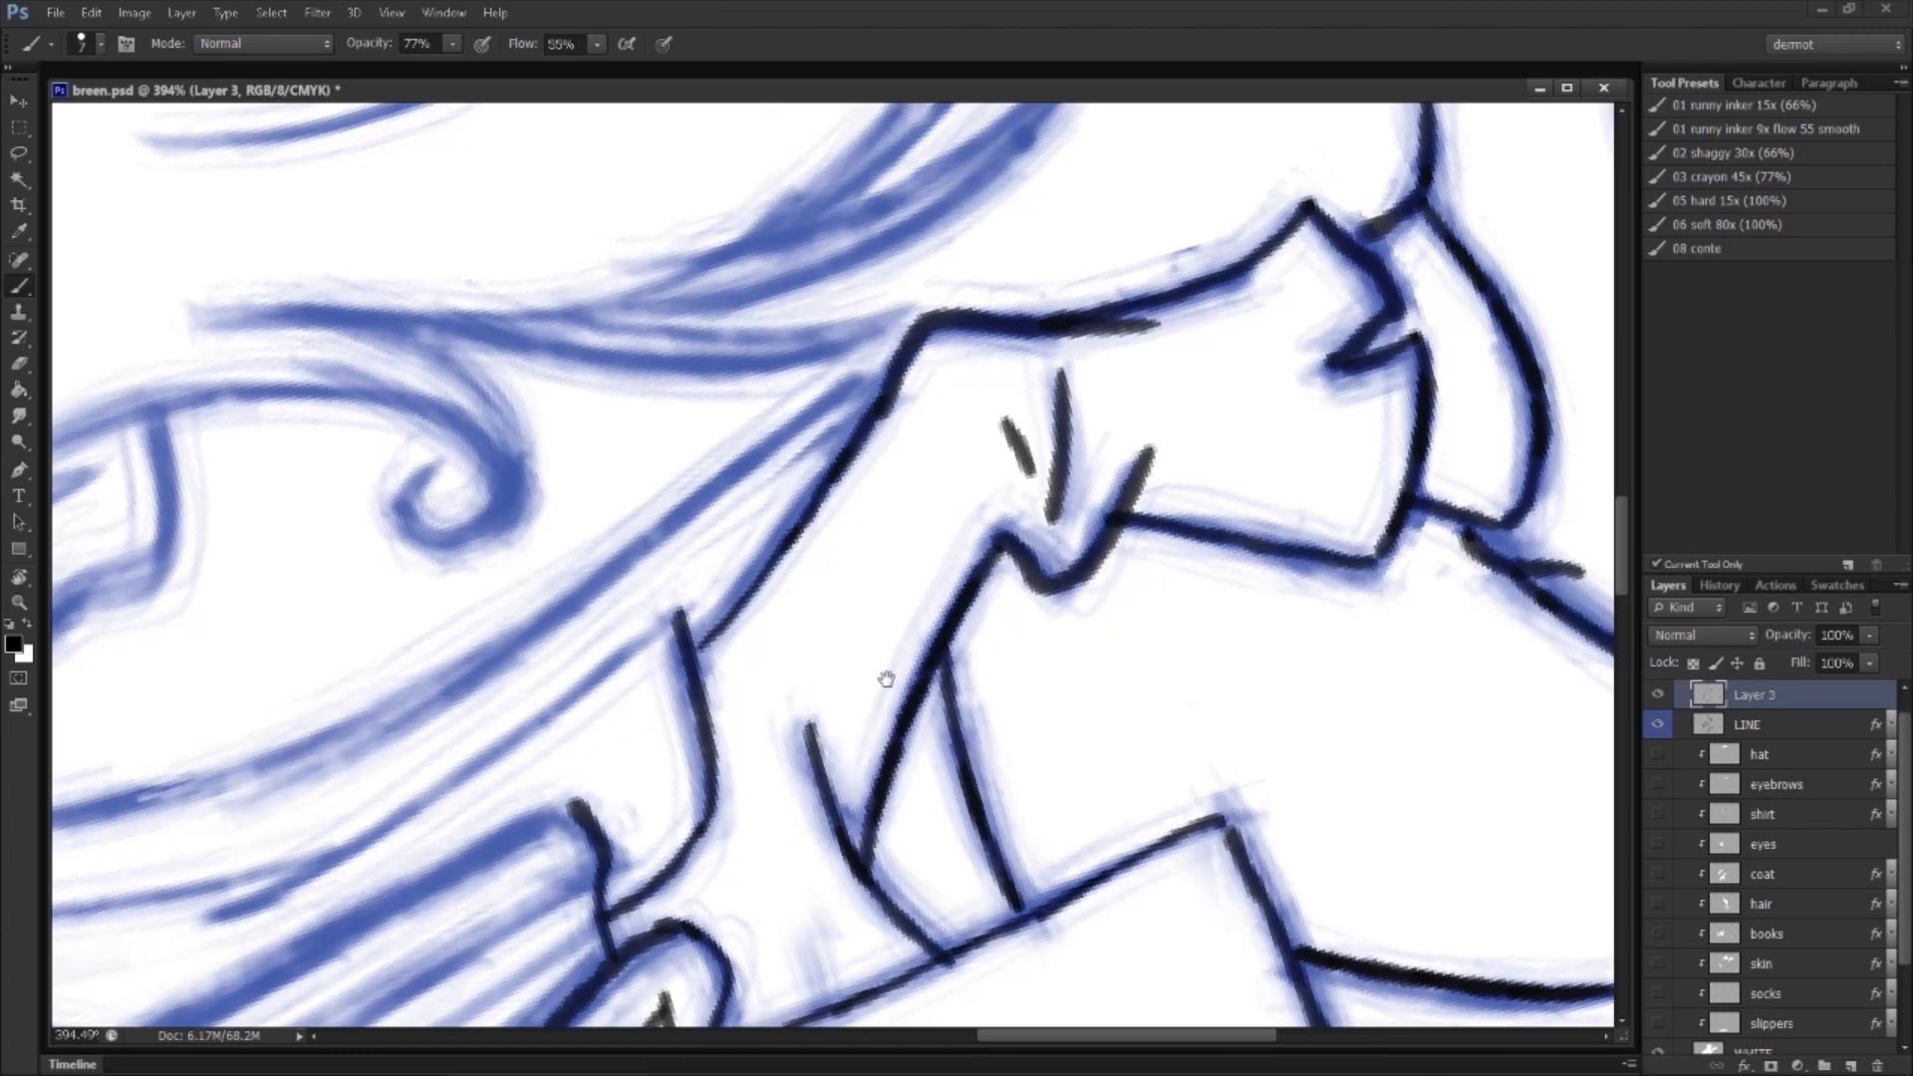
Step: Ink the long edges beside the hand and the short bent corner of the lower book
{"action": "left_click_drag", "start_coordinate": [884, 674], "coordinate": [1160, 513]}
{"action": "key", "text": "r"}
{"action": "left_click_drag", "start_coordinate": [758, 788], "coordinate": [607, 479]}
{"action": "key", "text": "b"}
{"action": "mouse_move", "coordinate": [464, 742]}
{"action": "left_mouse_down"}
{"action": "mouse_move", "coordinate": [570, 692]}
{"action": "mouse_move", "coordinate": [518, 733]}
{"action": "mouse_move", "coordinate": [691, 611]}
{"action": "mouse_move", "coordinate": [574, 706]}
{"action": "mouse_move", "coordinate": [842, 522]}
{"action": "mouse_move", "coordinate": [790, 562]}
{"action": "mouse_move", "coordinate": [1050, 435]}
{"action": "mouse_move", "coordinate": [1305, 389]}
{"action": "mouse_move", "coordinate": [1490, 387]}
{"action": "left_mouse_up"}
{"action": "left_click_drag", "start_coordinate": [1059, 451], "coordinate": [936, 577]}
{"action": "mouse_move", "coordinate": [558, 654]}
{"action": "left_mouse_down"}
{"action": "mouse_move", "coordinate": [1012, 418]}
{"action": "mouse_move", "coordinate": [880, 565]}
{"action": "mouse_move", "coordinate": [880, 763]}
{"action": "mouse_move", "coordinate": [945, 689]}
{"action": "left_mouse_up"}
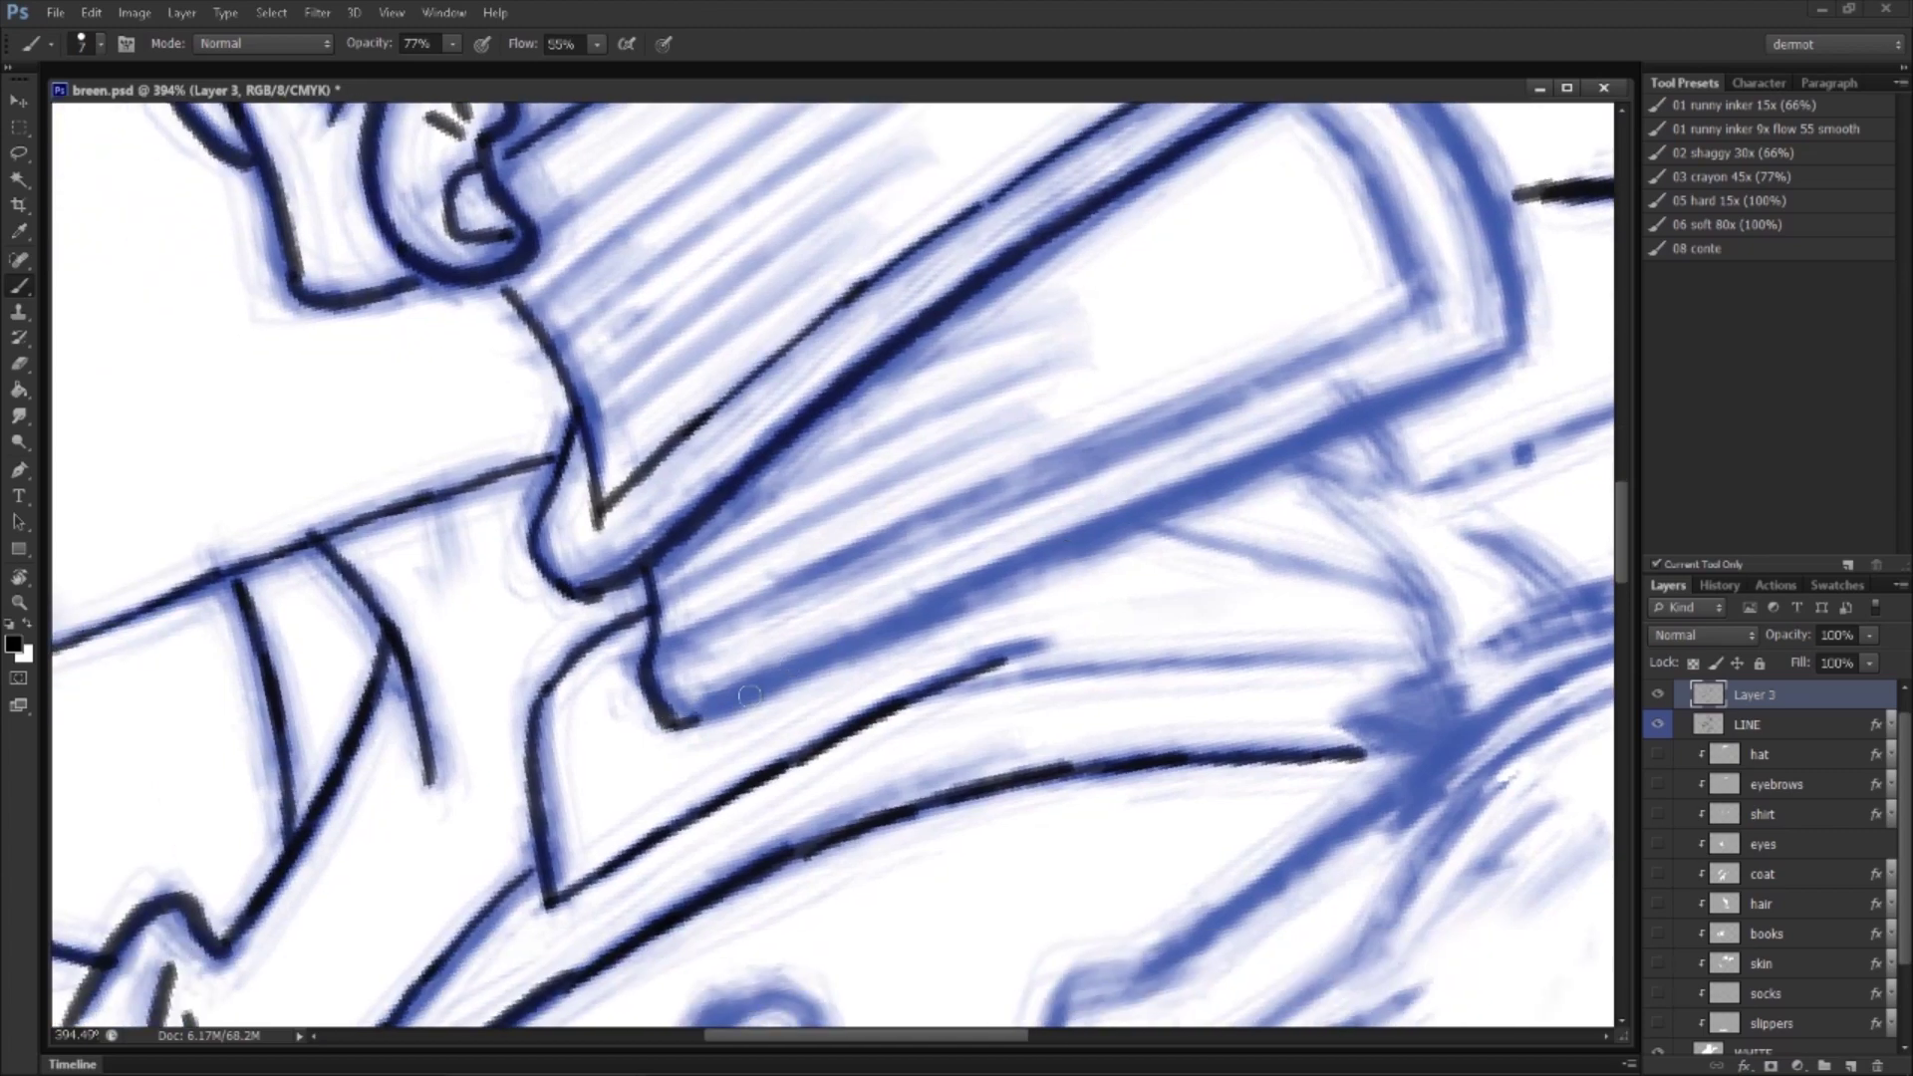
Step: Ink the lower book's long straight bottom edge and start its curved outer end
{"action": "left_click_drag", "start_coordinate": [749, 695], "coordinate": [1022, 570]}
{"action": "left_click", "coordinate": [1505, 353], "text": "shift"}
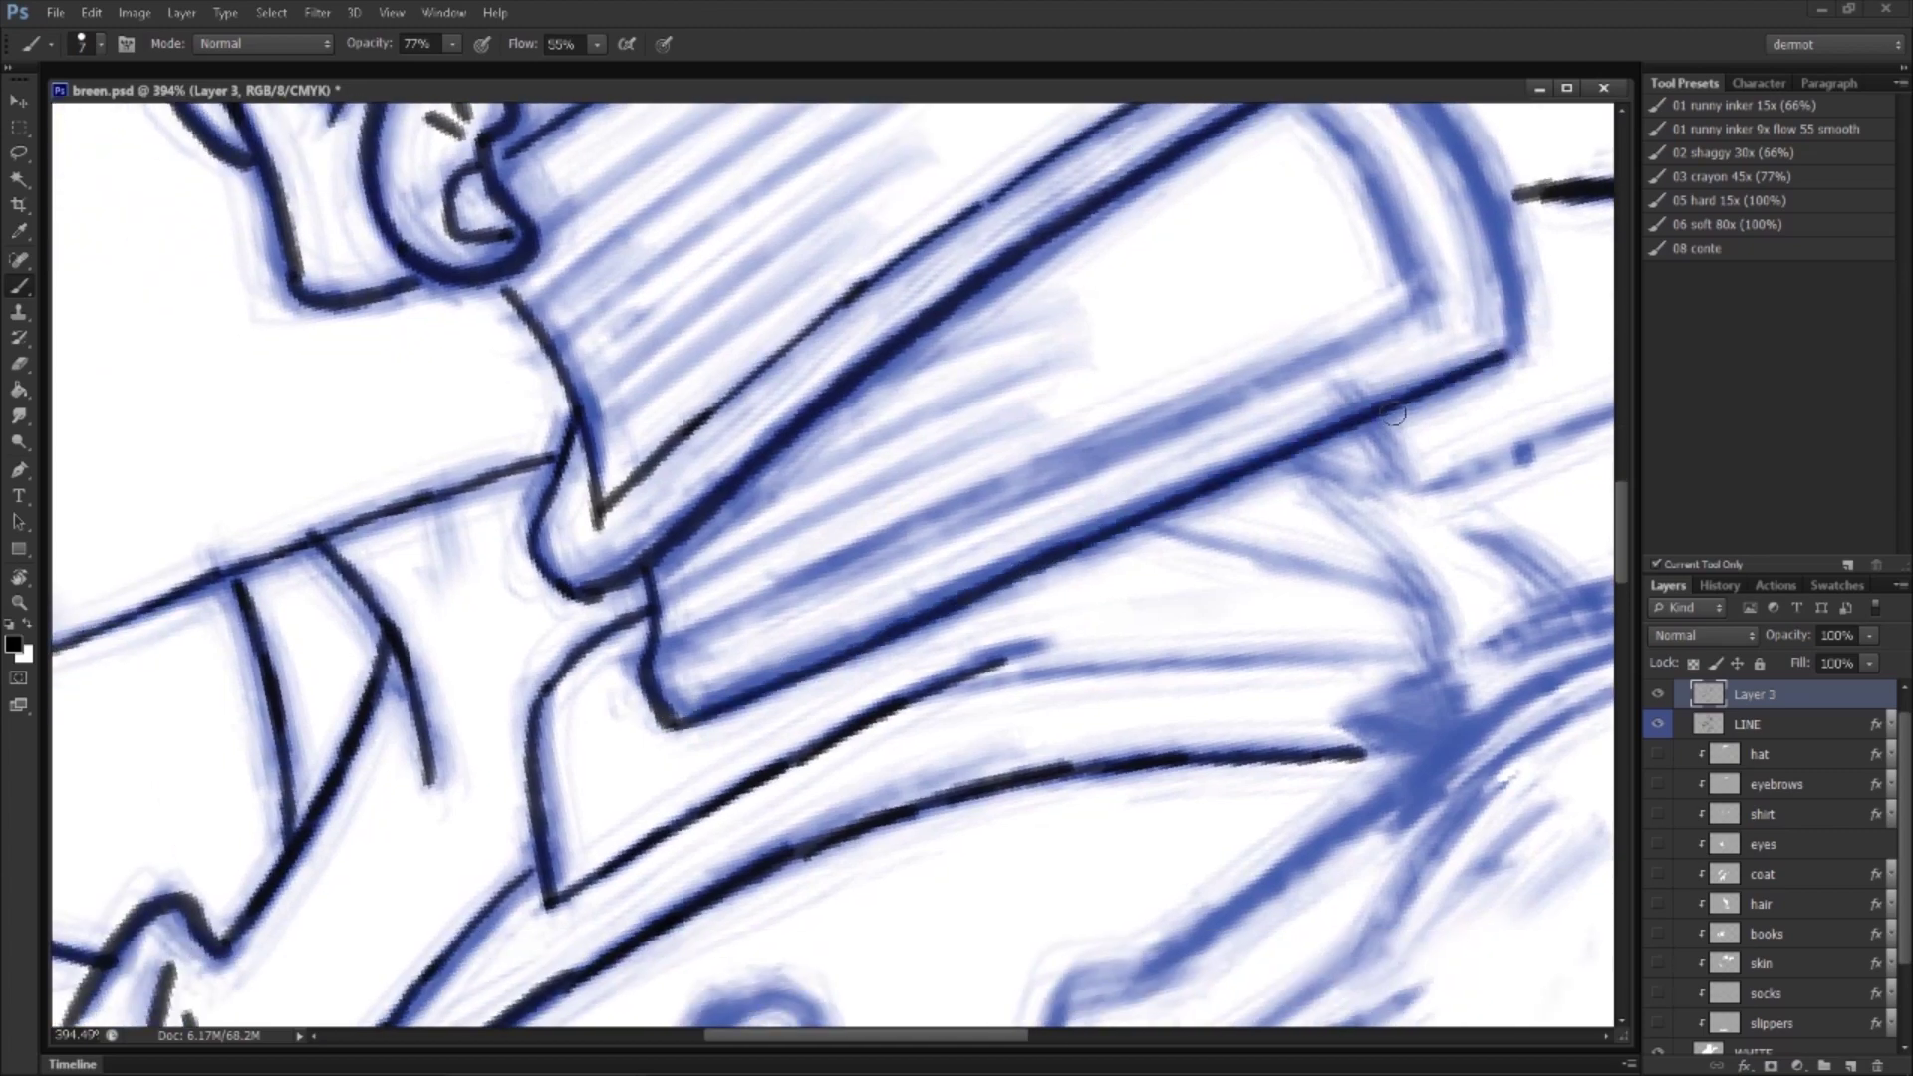
{"action": "left_click_drag", "start_coordinate": [1436, 147], "coordinate": [1163, 490]}
{"action": "left_click_drag", "start_coordinate": [1111, 388], "coordinate": [1192, 545]}
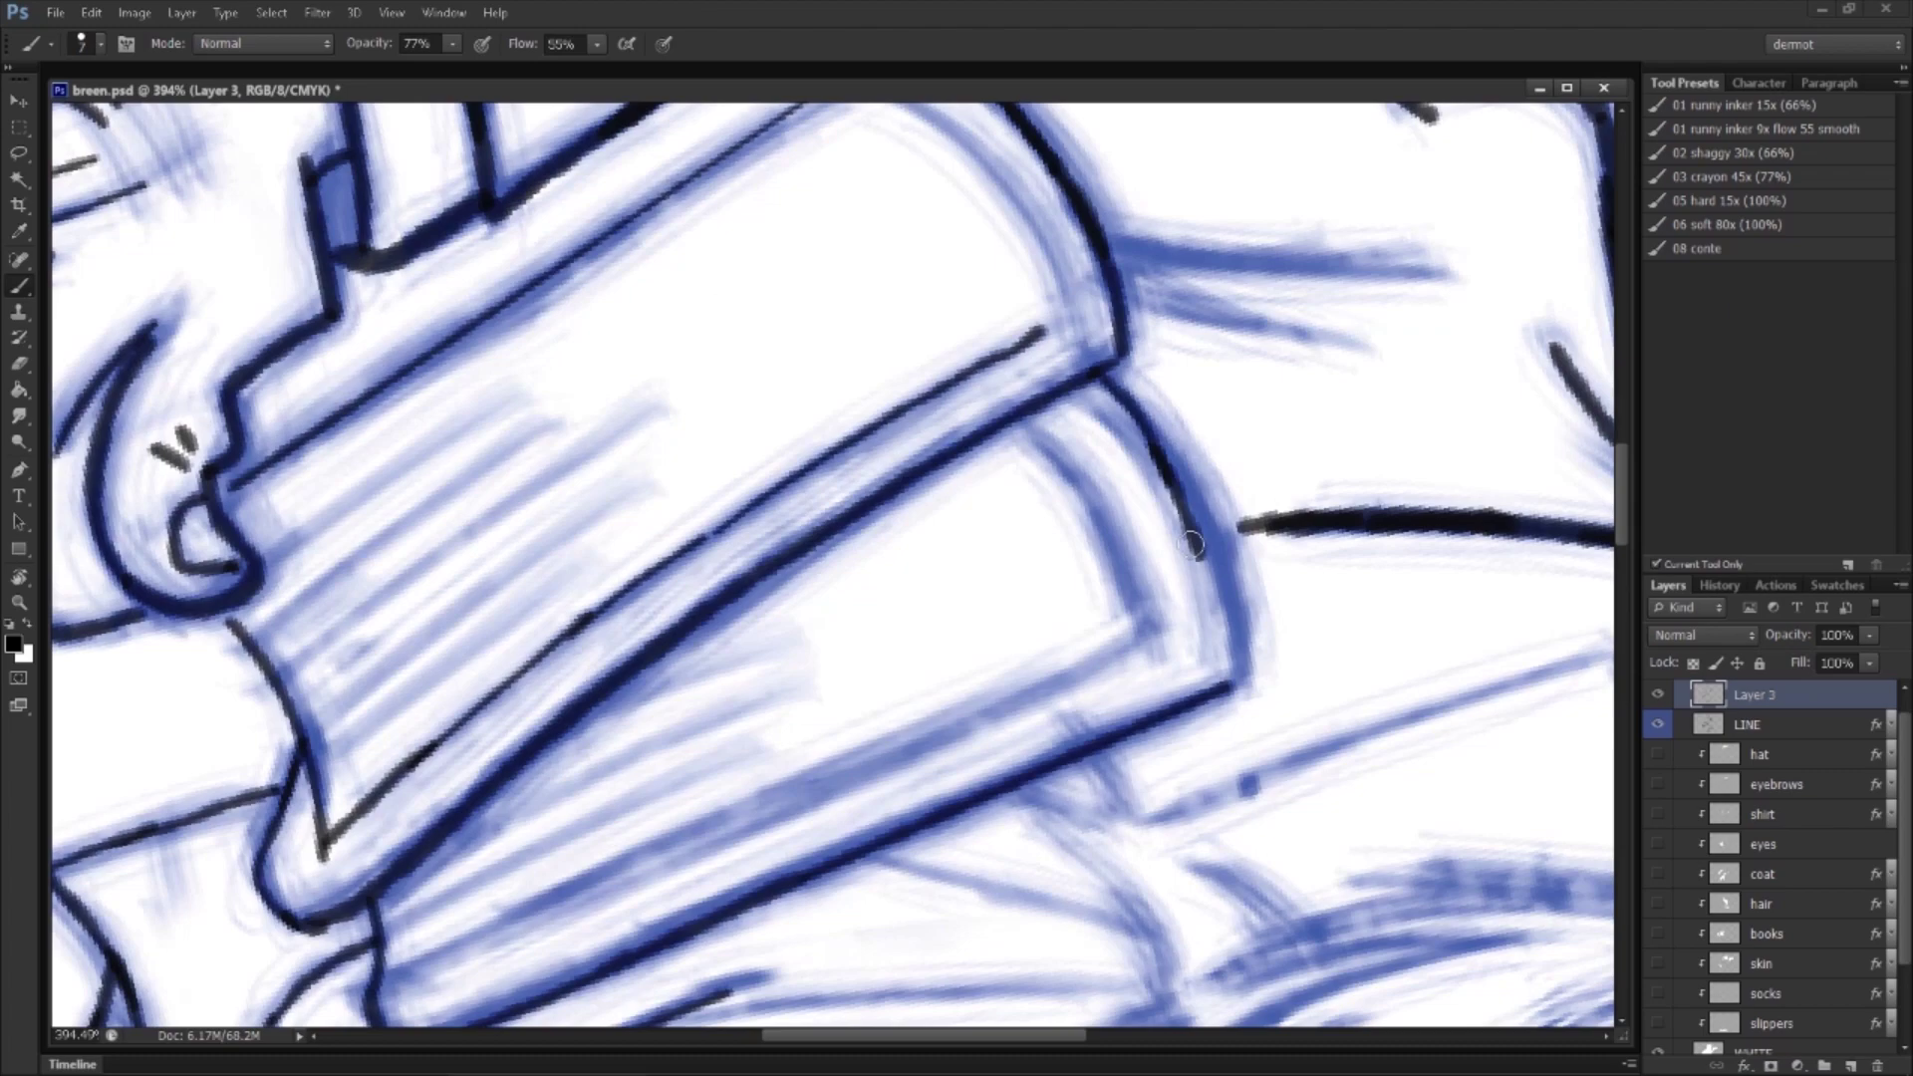
Step: Ink the small curl of hair below the books and its long trailing outer line
{"action": "left_click_drag", "start_coordinate": [1201, 749], "coordinate": [1046, 340]}
{"action": "mouse_move", "coordinate": [1080, 752]}
{"action": "left_mouse_down"}
{"action": "mouse_move", "coordinate": [1140, 371]}
{"action": "mouse_move", "coordinate": [1409, 299]}
{"action": "left_mouse_up"}
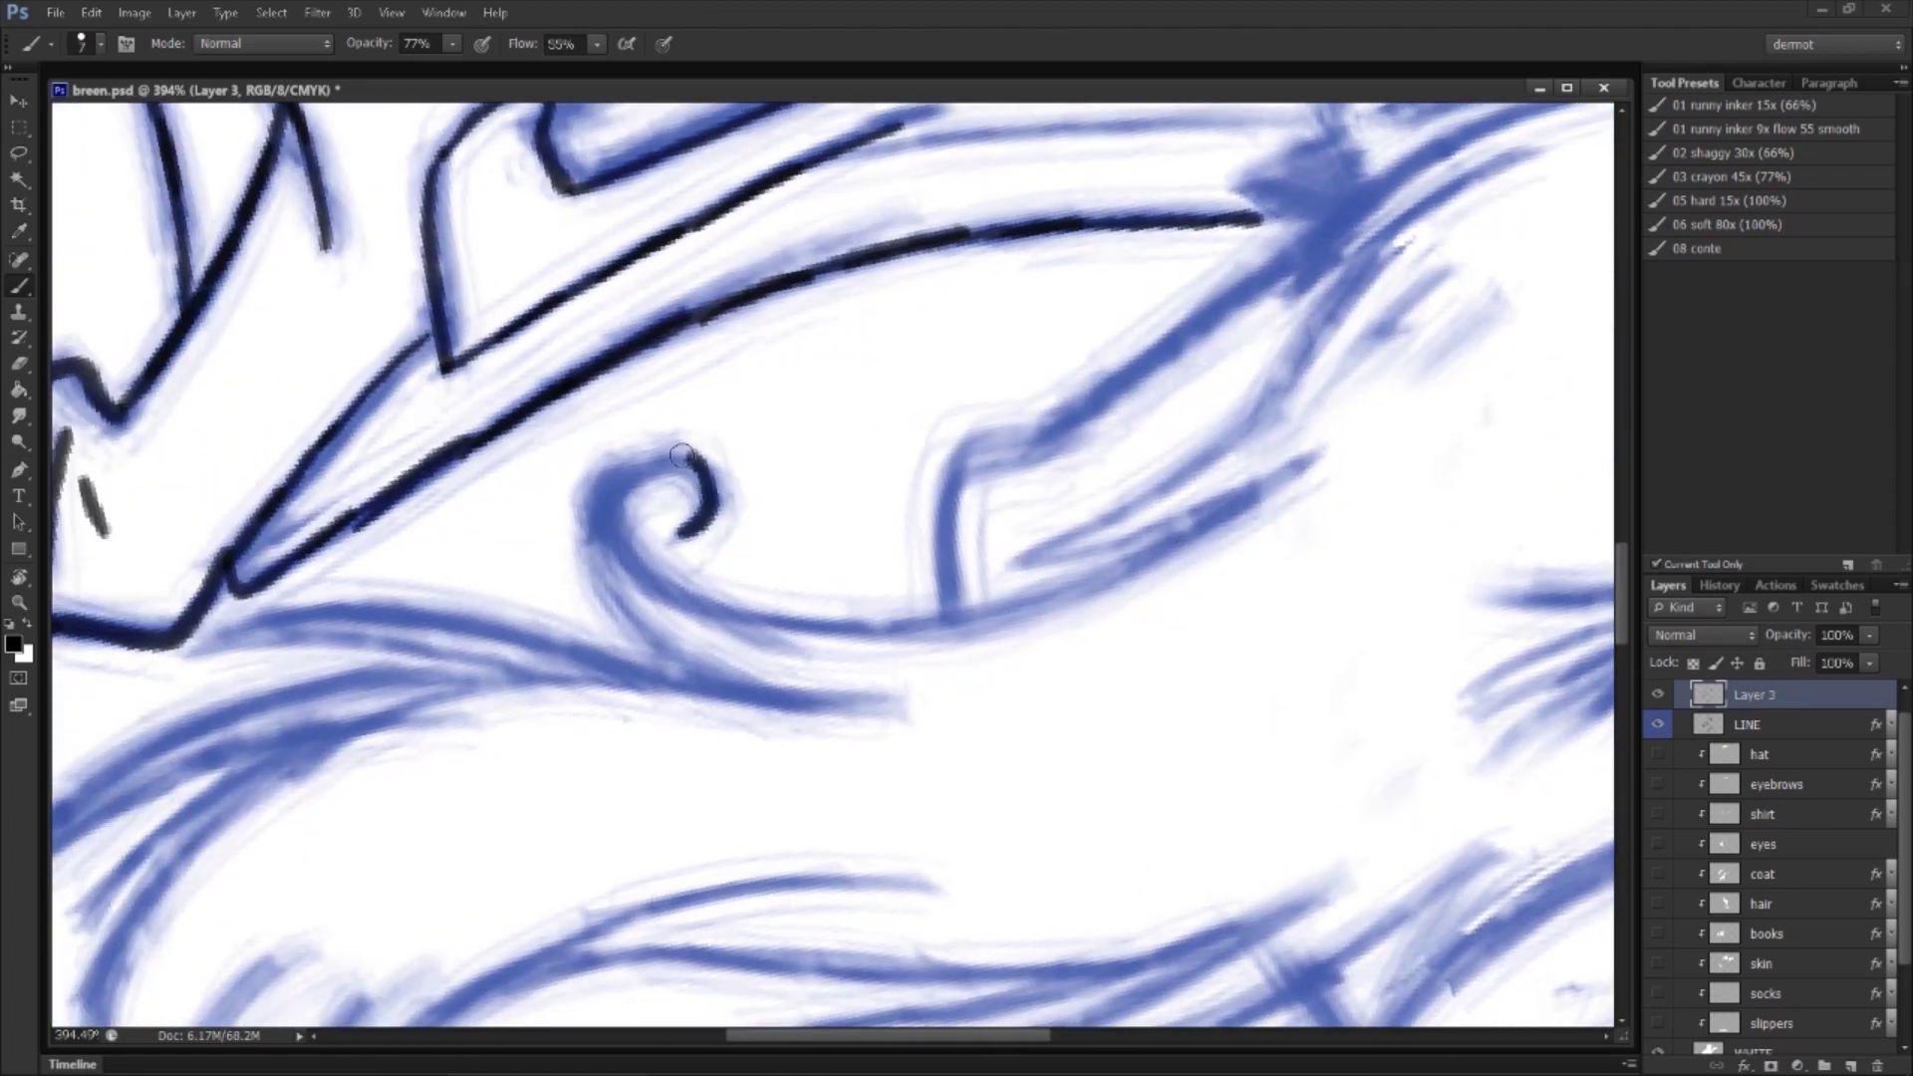
{"action": "key", "text": "r"}
{"action": "left_click_drag", "start_coordinate": [884, 535], "coordinate": [921, 589]}
{"action": "key", "text": "z"}
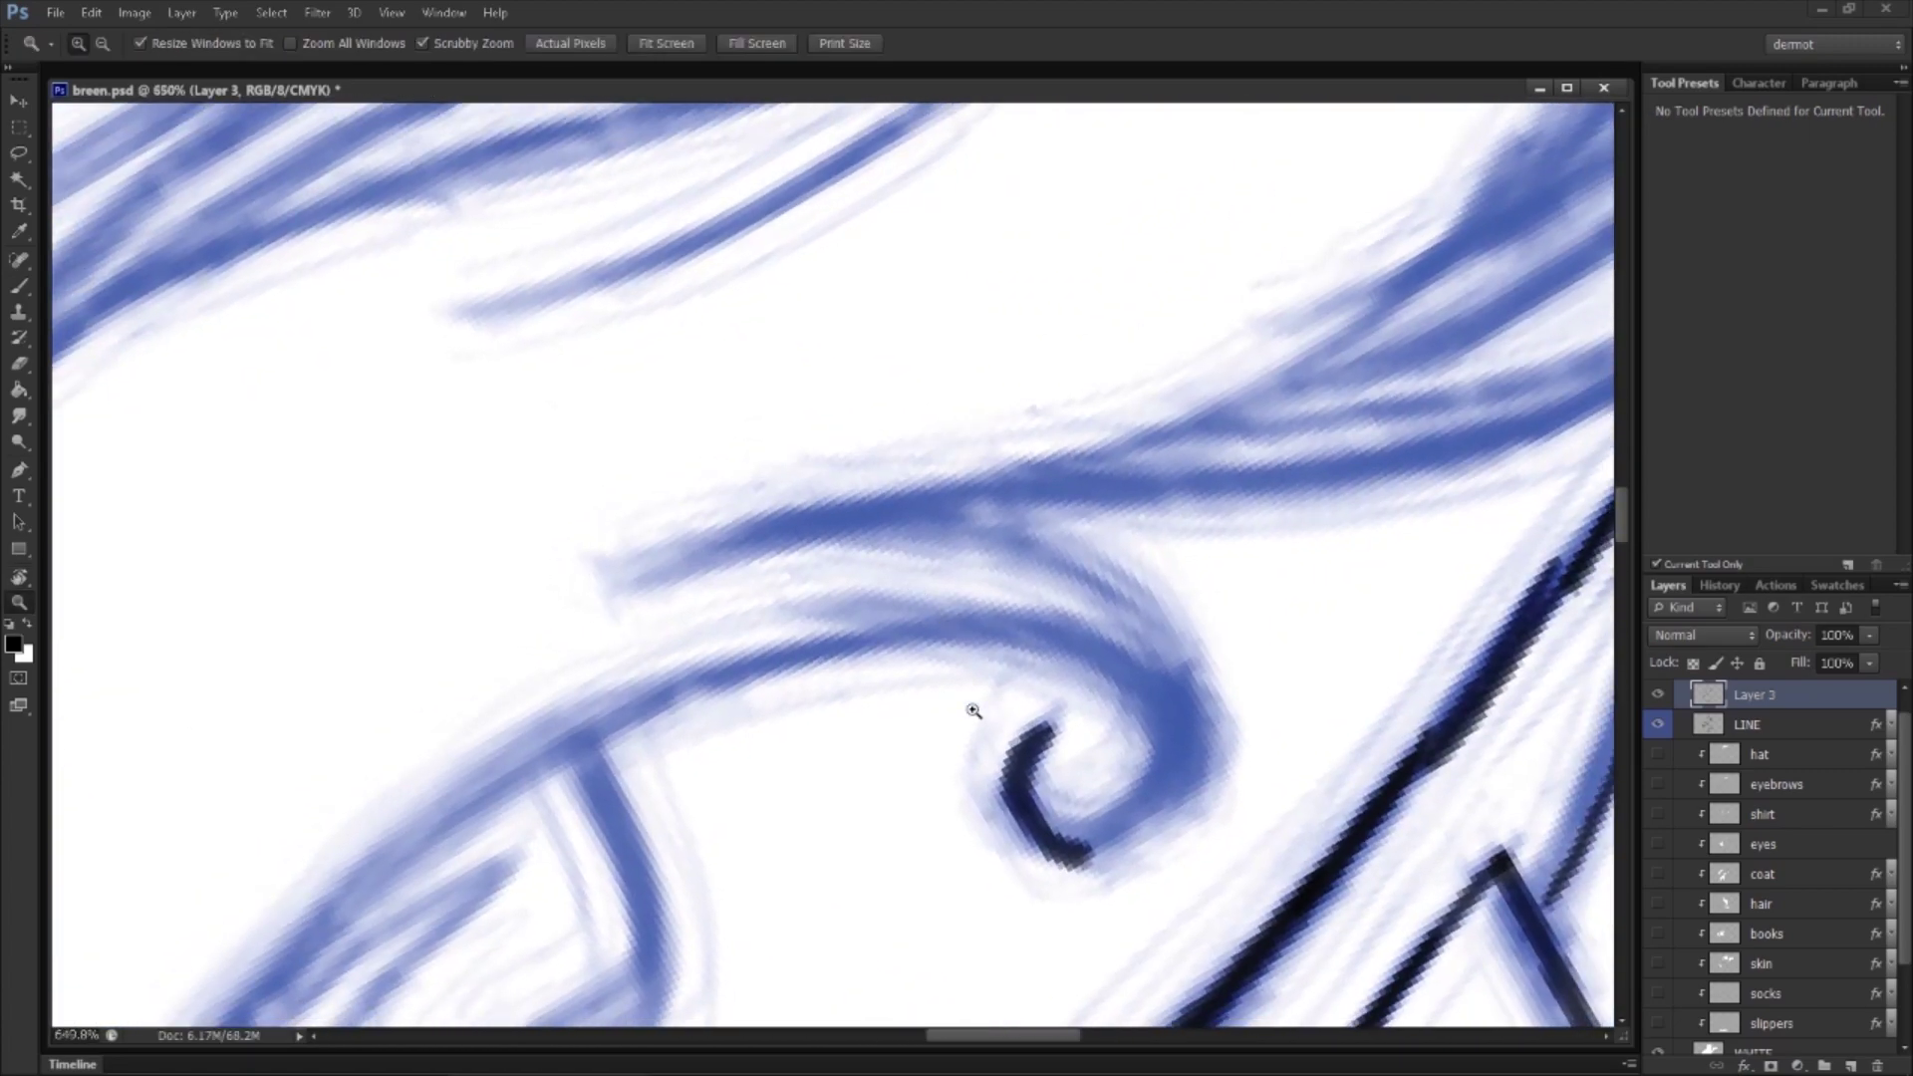
{"action": "key", "text": "r"}
{"action": "left_click_drag", "start_coordinate": [1035, 770], "coordinate": [795, 560]}
{"action": "mouse_move", "coordinate": [672, 630]}
{"action": "left_mouse_down"}
{"action": "mouse_move", "coordinate": [806, 522]}
{"action": "mouse_move", "coordinate": [918, 479]}
{"action": "mouse_move", "coordinate": [1106, 477]}
{"action": "mouse_move", "coordinate": [1170, 505]}
{"action": "mouse_move", "coordinate": [1210, 561]}
{"action": "mouse_move", "coordinate": [1222, 614]}
{"action": "mouse_move", "coordinate": [1192, 738]}
{"action": "left_mouse_up"}
{"action": "mouse_move", "coordinate": [590, 927]}
{"action": "left_mouse_down"}
{"action": "mouse_move", "coordinate": [804, 677]}
{"action": "mouse_move", "coordinate": [993, 582]}
{"action": "mouse_move", "coordinate": [1125, 570]}
{"action": "mouse_move", "coordinate": [1180, 610]}
{"action": "mouse_move", "coordinate": [1185, 667]}
{"action": "mouse_move", "coordinate": [1131, 738]}
{"action": "left_mouse_up"}
{"action": "mouse_move", "coordinate": [836, 921]}
{"action": "left_mouse_down"}
{"action": "mouse_move", "coordinate": [875, 585]}
{"action": "mouse_move", "coordinate": [795, 403]}
{"action": "left_mouse_up"}
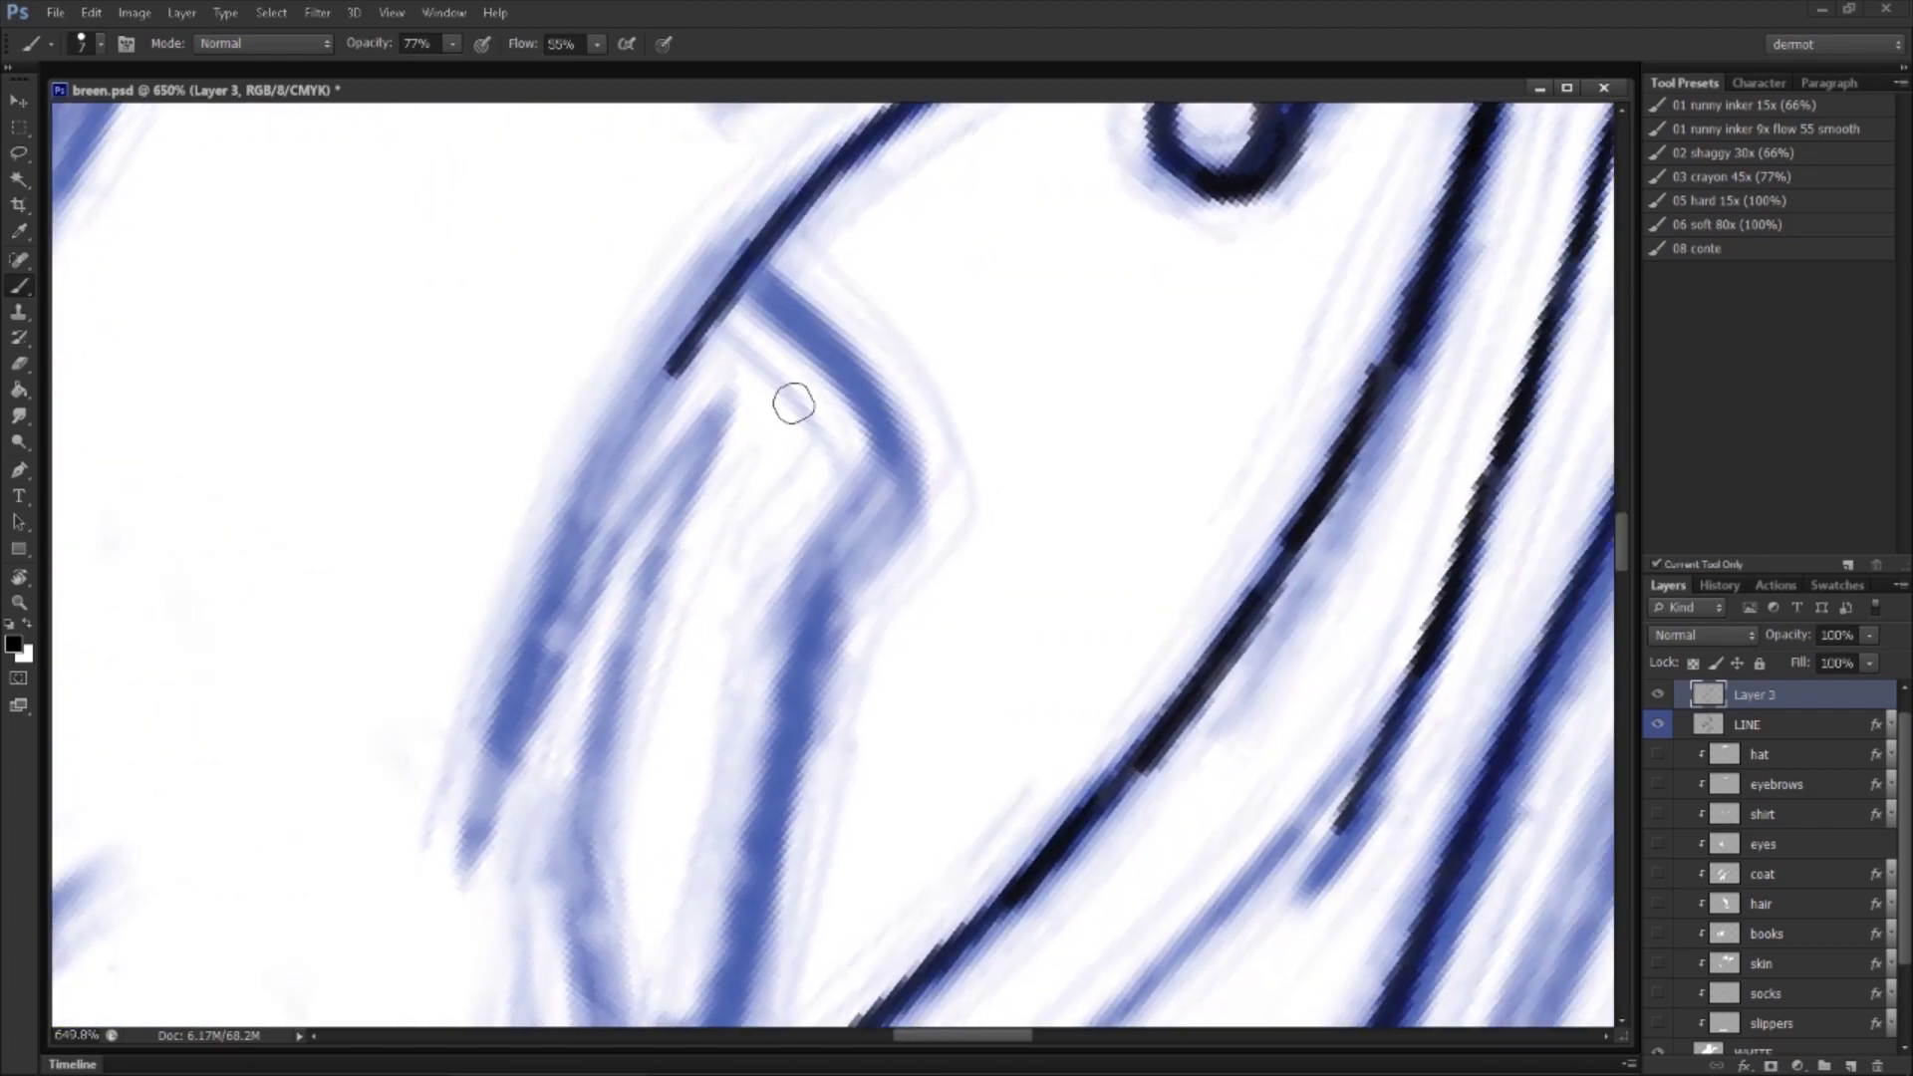
Step: Ink the angular line branching off the curl's trailing line and continue it downward over the sketch
{"action": "left_click_drag", "start_coordinate": [752, 267], "coordinate": [894, 483]}
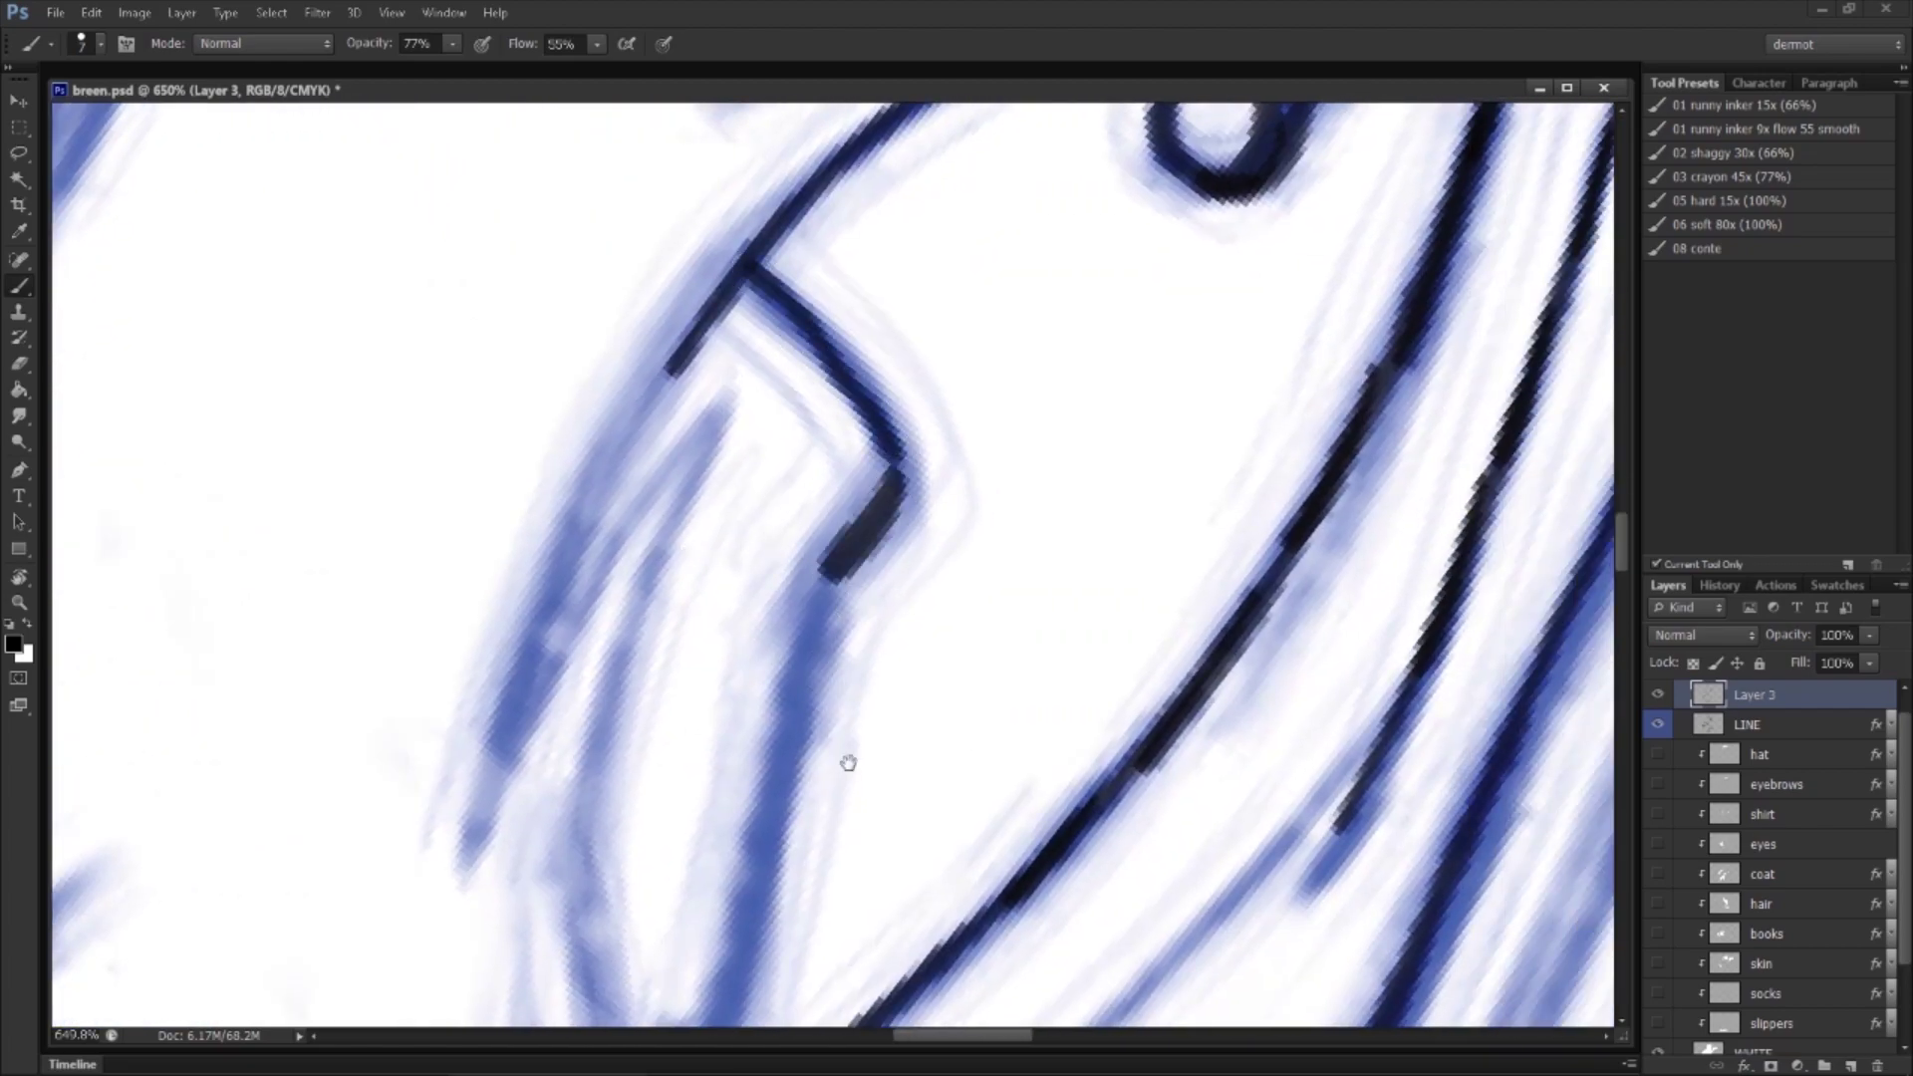
{"action": "left_click_drag", "start_coordinate": [848, 762], "coordinate": [902, 353]}
{"action": "left_click_drag", "start_coordinate": [907, 224], "coordinate": [787, 637]}
{"action": "left_click_drag", "start_coordinate": [817, 309], "coordinate": [817, 701]}
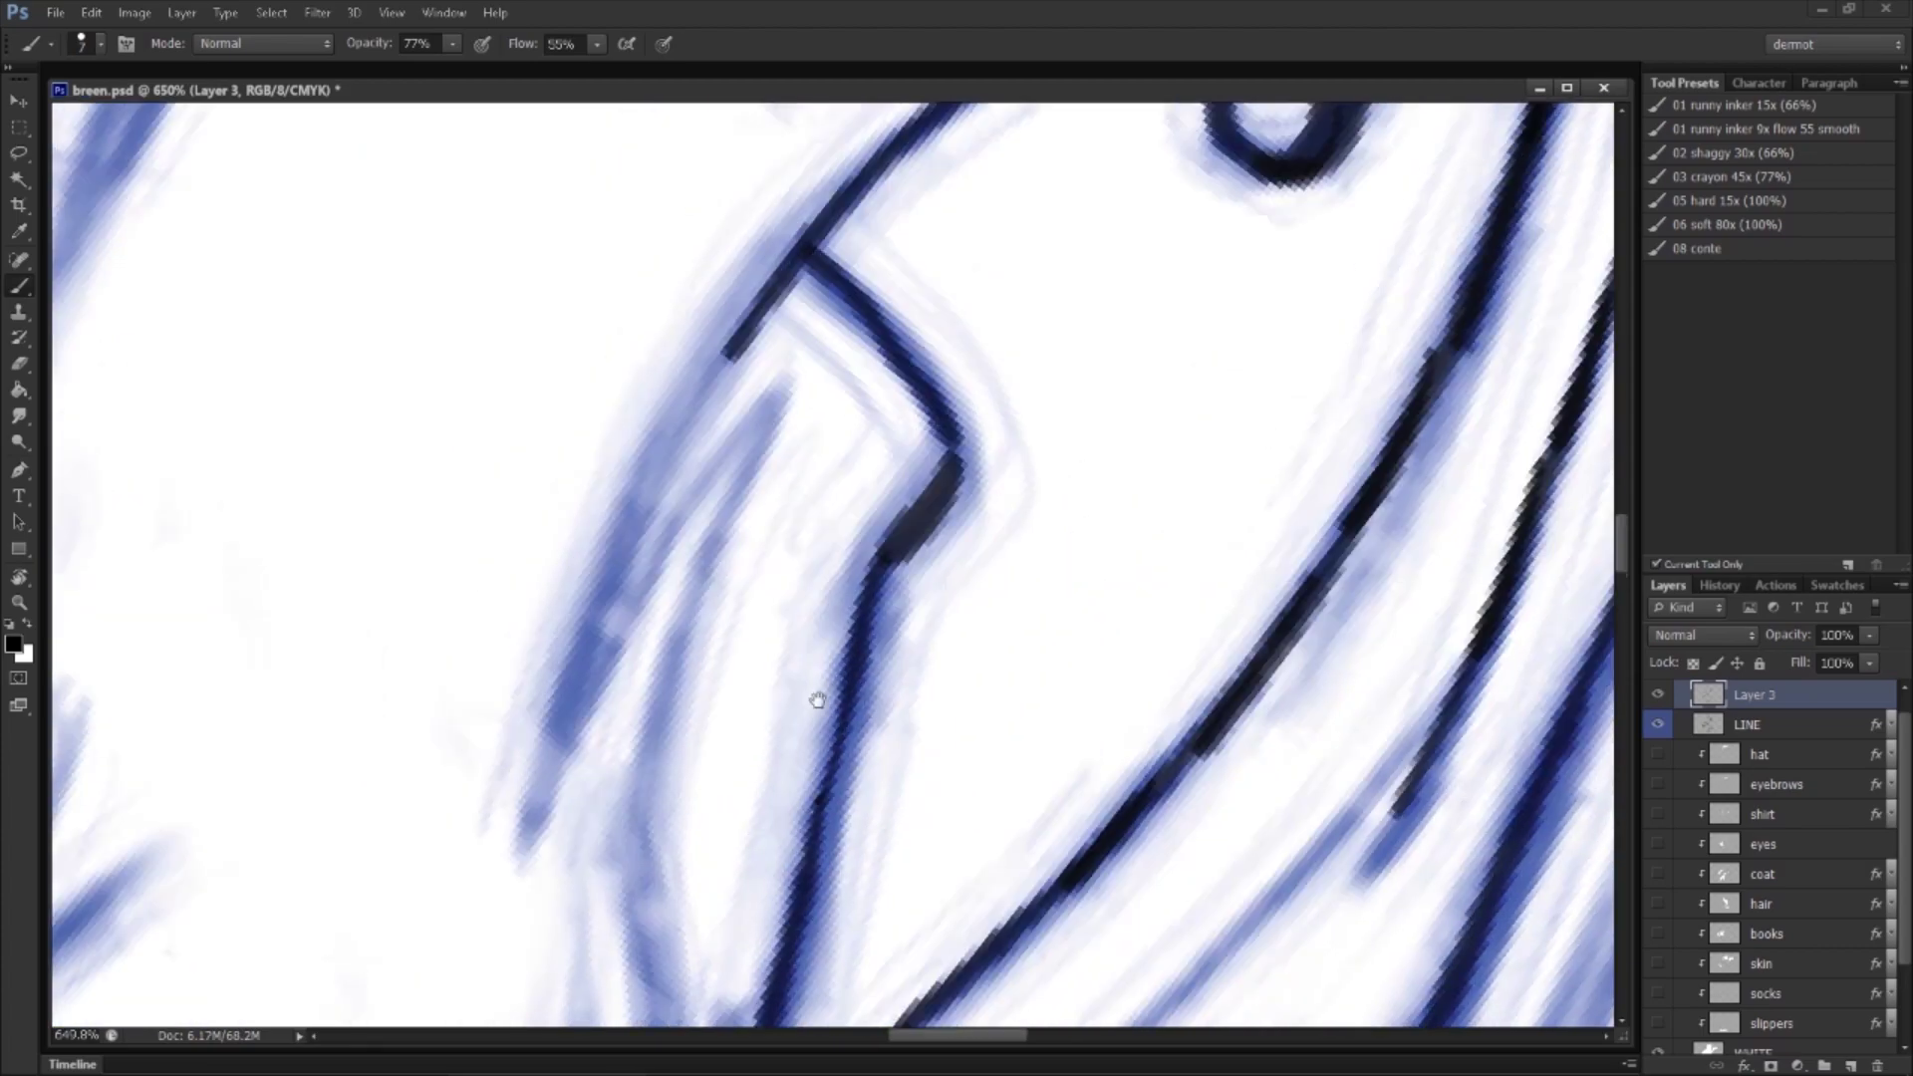
{"action": "mouse_move", "coordinate": [514, 905]}
{"action": "left_mouse_down"}
{"action": "mouse_move", "coordinate": [592, 631]}
{"action": "mouse_move", "coordinate": [777, 388]}
{"action": "left_mouse_up"}
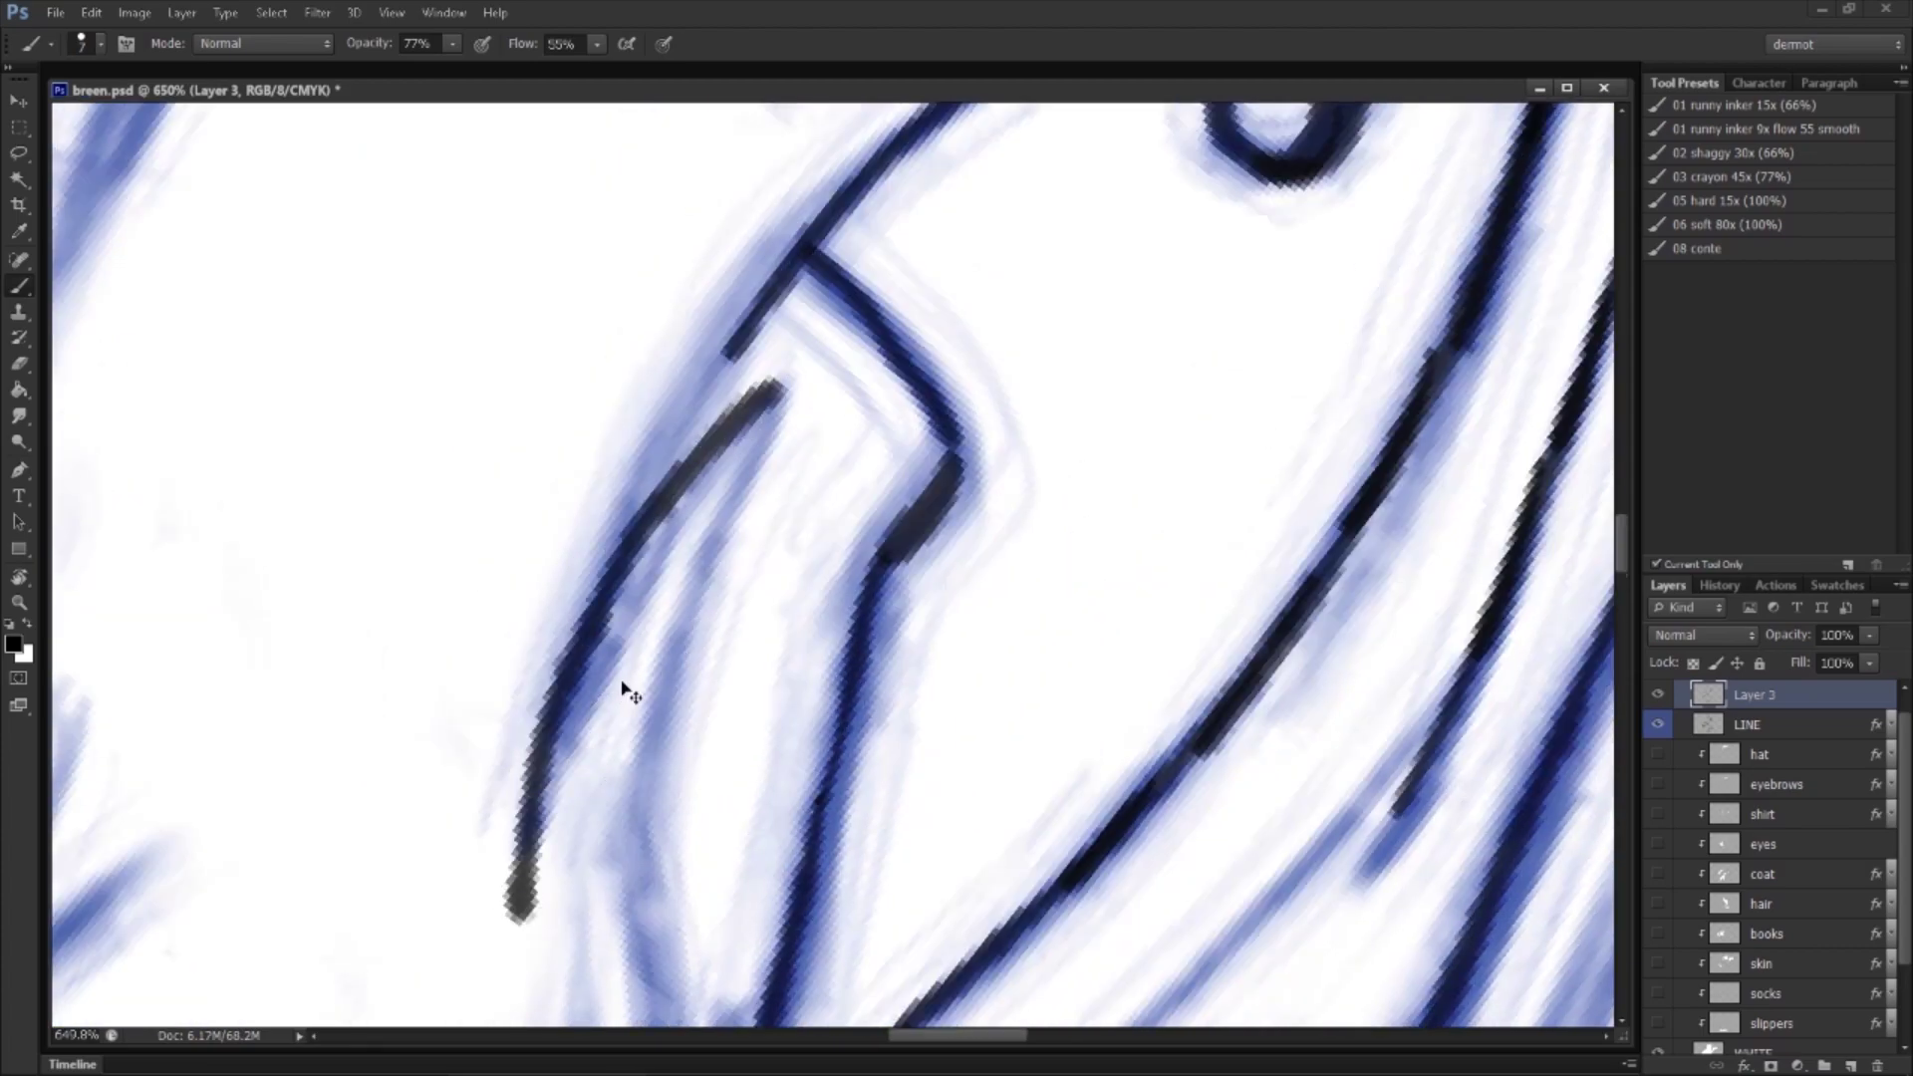
{"action": "key", "text": "ctrl+z"}
{"action": "left_click_drag", "start_coordinate": [521, 890], "coordinate": [586, 636]}
{"action": "key", "text": "ctrl+z"}
Step: Ink the two narrow strands meeting in a point beside the angular line and thicken the outer line
{"action": "mouse_move", "coordinate": [525, 883]}
{"action": "left_mouse_down"}
{"action": "mouse_move", "coordinate": [562, 730]}
{"action": "mouse_move", "coordinate": [607, 631]}
{"action": "mouse_move", "coordinate": [777, 399]}
{"action": "left_mouse_up"}
{"action": "mouse_move", "coordinate": [648, 928]}
{"action": "left_mouse_down"}
{"action": "mouse_move", "coordinate": [644, 765]}
{"action": "mouse_move", "coordinate": [681, 627]}
{"action": "mouse_move", "coordinate": [797, 402]}
{"action": "left_mouse_up"}
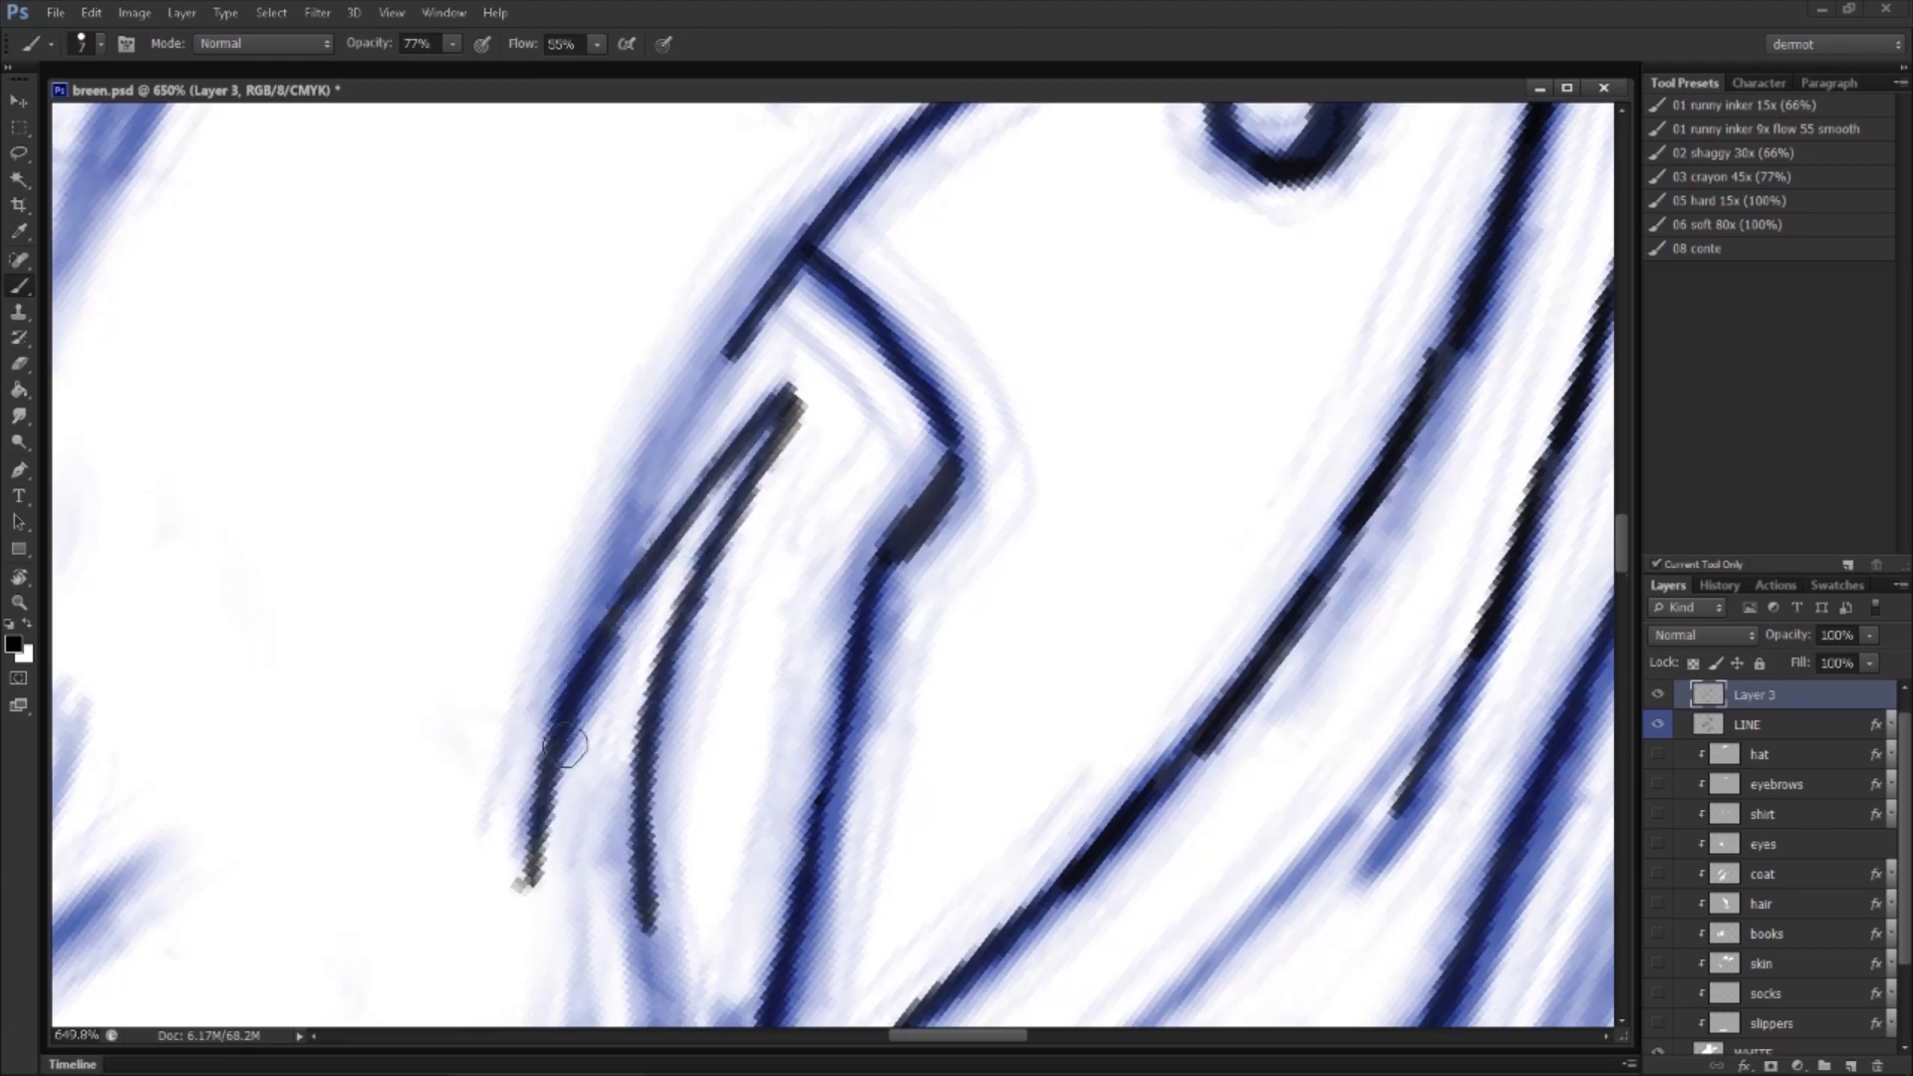
{"action": "left_click_drag", "start_coordinate": [565, 749], "coordinate": [712, 441]}
{"action": "left_click_drag", "start_coordinate": [655, 524], "coordinate": [746, 352]}
Step: Ink the long curved hair strand running under the small curl and a thin strand branching from it
{"action": "left_click_drag", "start_coordinate": [874, 142], "coordinate": [803, 628]}
{"action": "left_click_drag", "start_coordinate": [964, 232], "coordinate": [776, 747]}
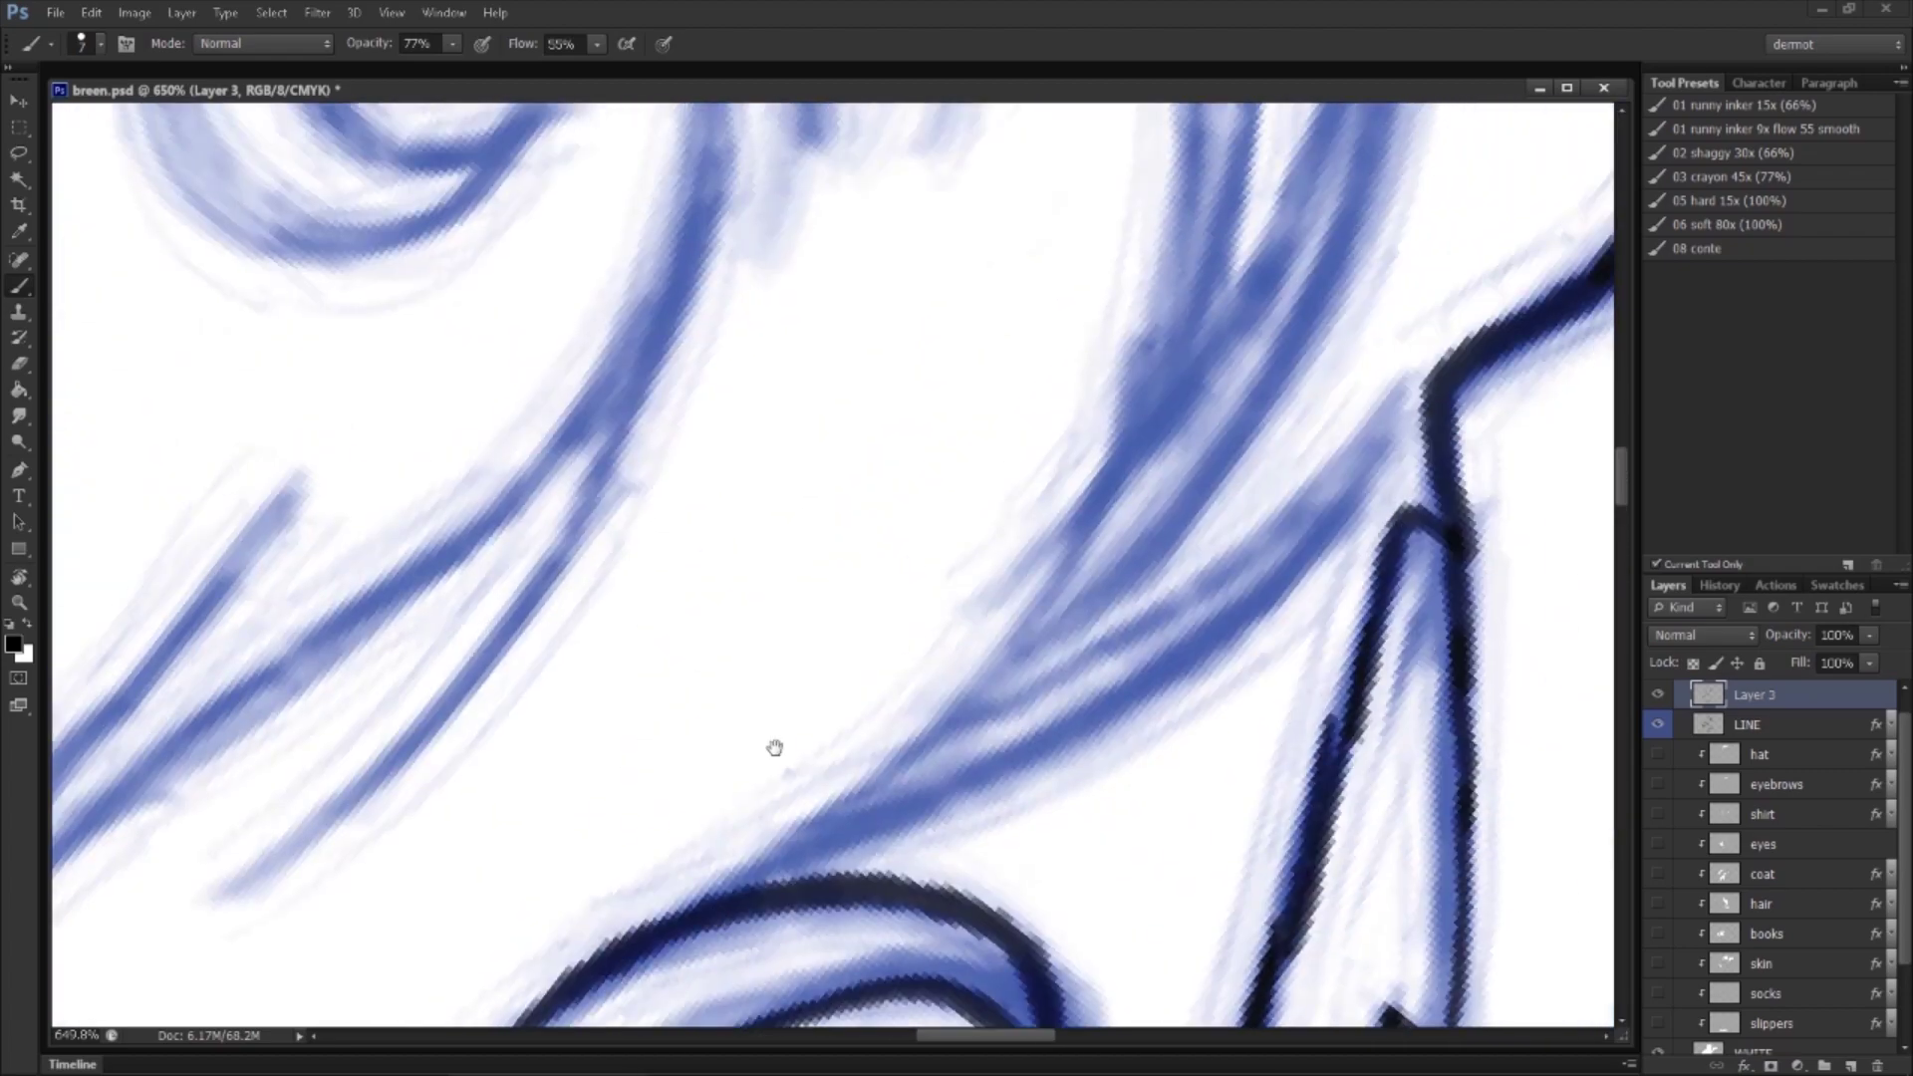
{"action": "key", "text": "r"}
{"action": "left_click_drag", "start_coordinate": [1145, 528], "coordinate": [506, 610]}
{"action": "left_click_drag", "start_coordinate": [805, 597], "coordinate": [976, 707]}
{"action": "key", "text": "b"}
{"action": "mouse_move", "coordinate": [435, 833]}
{"action": "left_mouse_down"}
{"action": "mouse_move", "coordinate": [576, 663]}
{"action": "mouse_move", "coordinate": [1096, 343]}
{"action": "left_mouse_up"}
{"action": "key", "text": "ctrl+z"}
{"action": "mouse_move", "coordinate": [436, 831]}
{"action": "left_mouse_down"}
{"action": "mouse_move", "coordinate": [763, 493]}
{"action": "mouse_move", "coordinate": [1241, 249]}
{"action": "left_mouse_up"}
{"action": "left_click_drag", "start_coordinate": [669, 463], "coordinate": [1028, 343]}
Step: Ink two thinner hair strands just beneath the long curved strand
{"action": "mouse_move", "coordinate": [431, 835]}
{"action": "left_mouse_down"}
{"action": "mouse_move", "coordinate": [533, 722]}
{"action": "mouse_move", "coordinate": [894, 490]}
{"action": "left_mouse_up"}
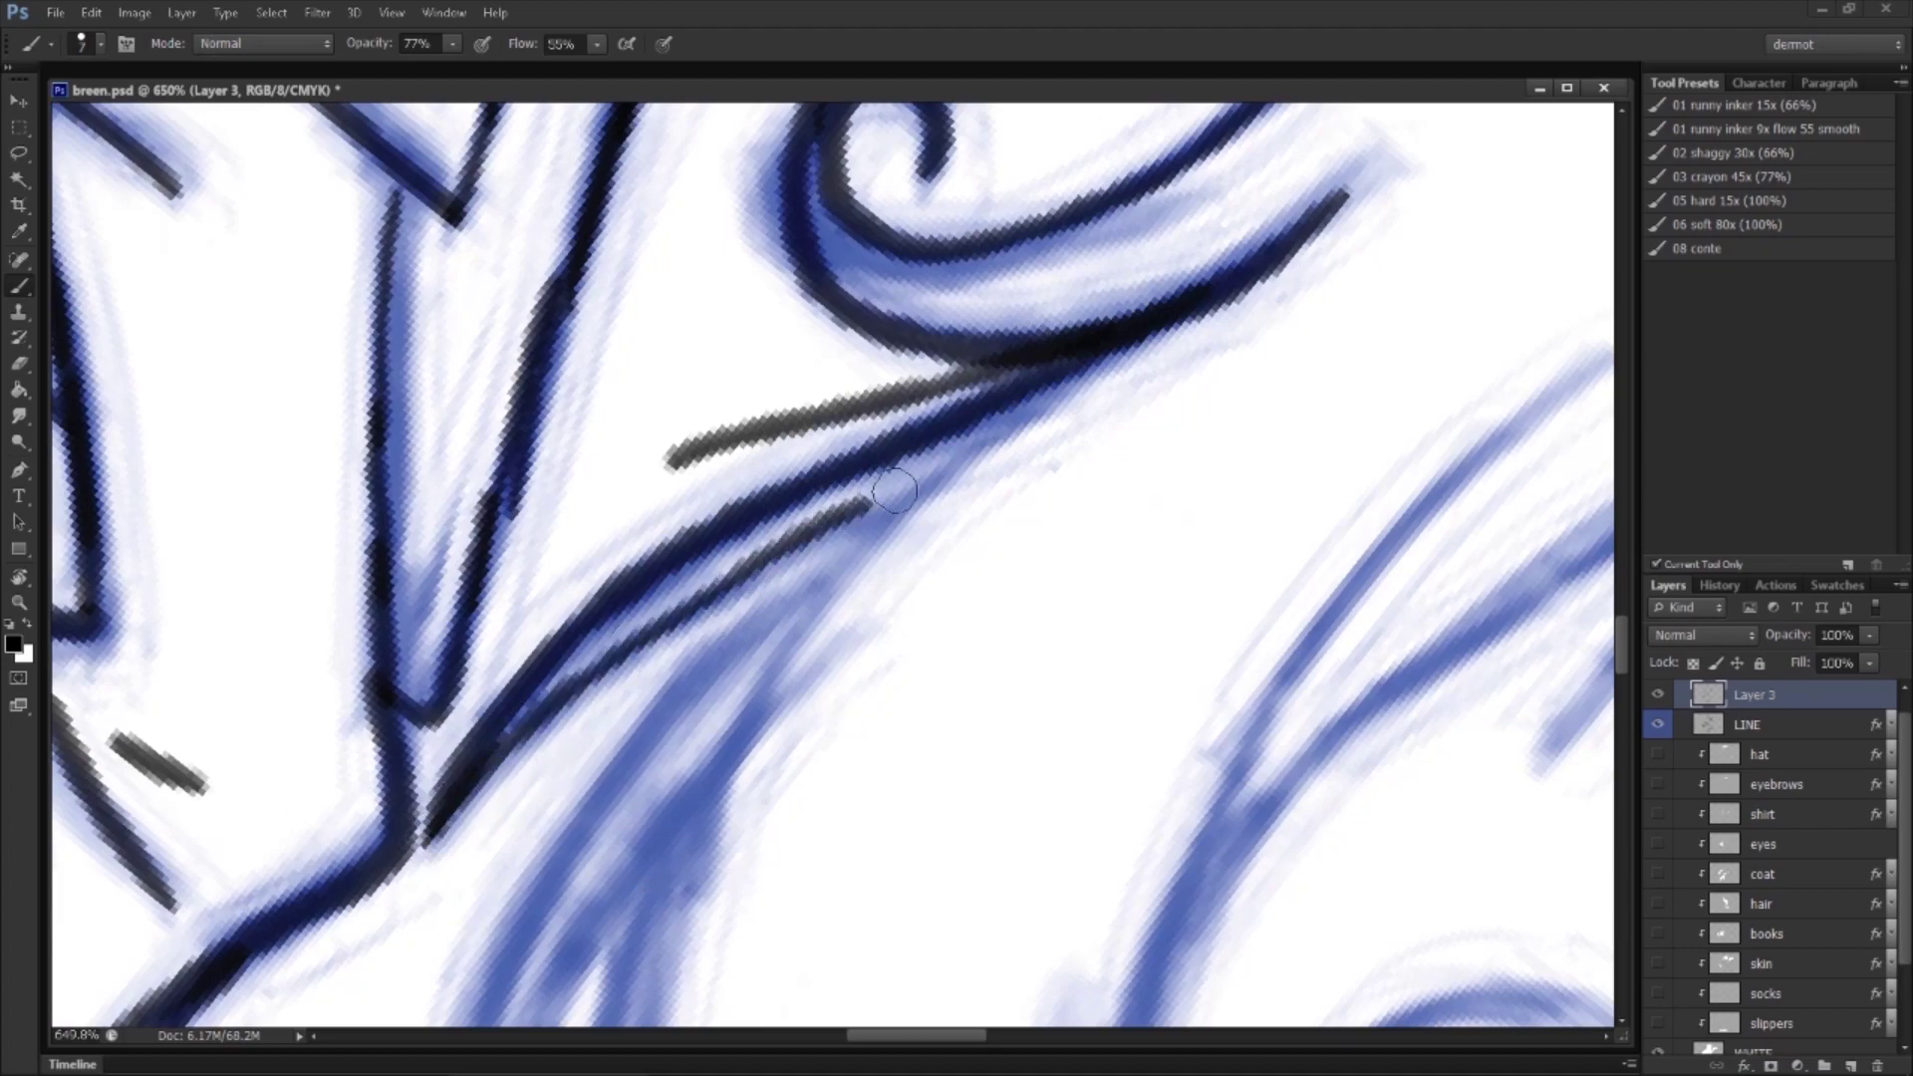
{"action": "key", "text": "ctrl+z"}
{"action": "mouse_move", "coordinate": [435, 837]}
{"action": "left_mouse_down"}
{"action": "mouse_move", "coordinate": [640, 641]}
{"action": "mouse_move", "coordinate": [887, 513]}
{"action": "left_mouse_up"}
{"action": "left_click_drag", "start_coordinate": [498, 837], "coordinate": [610, 707]}
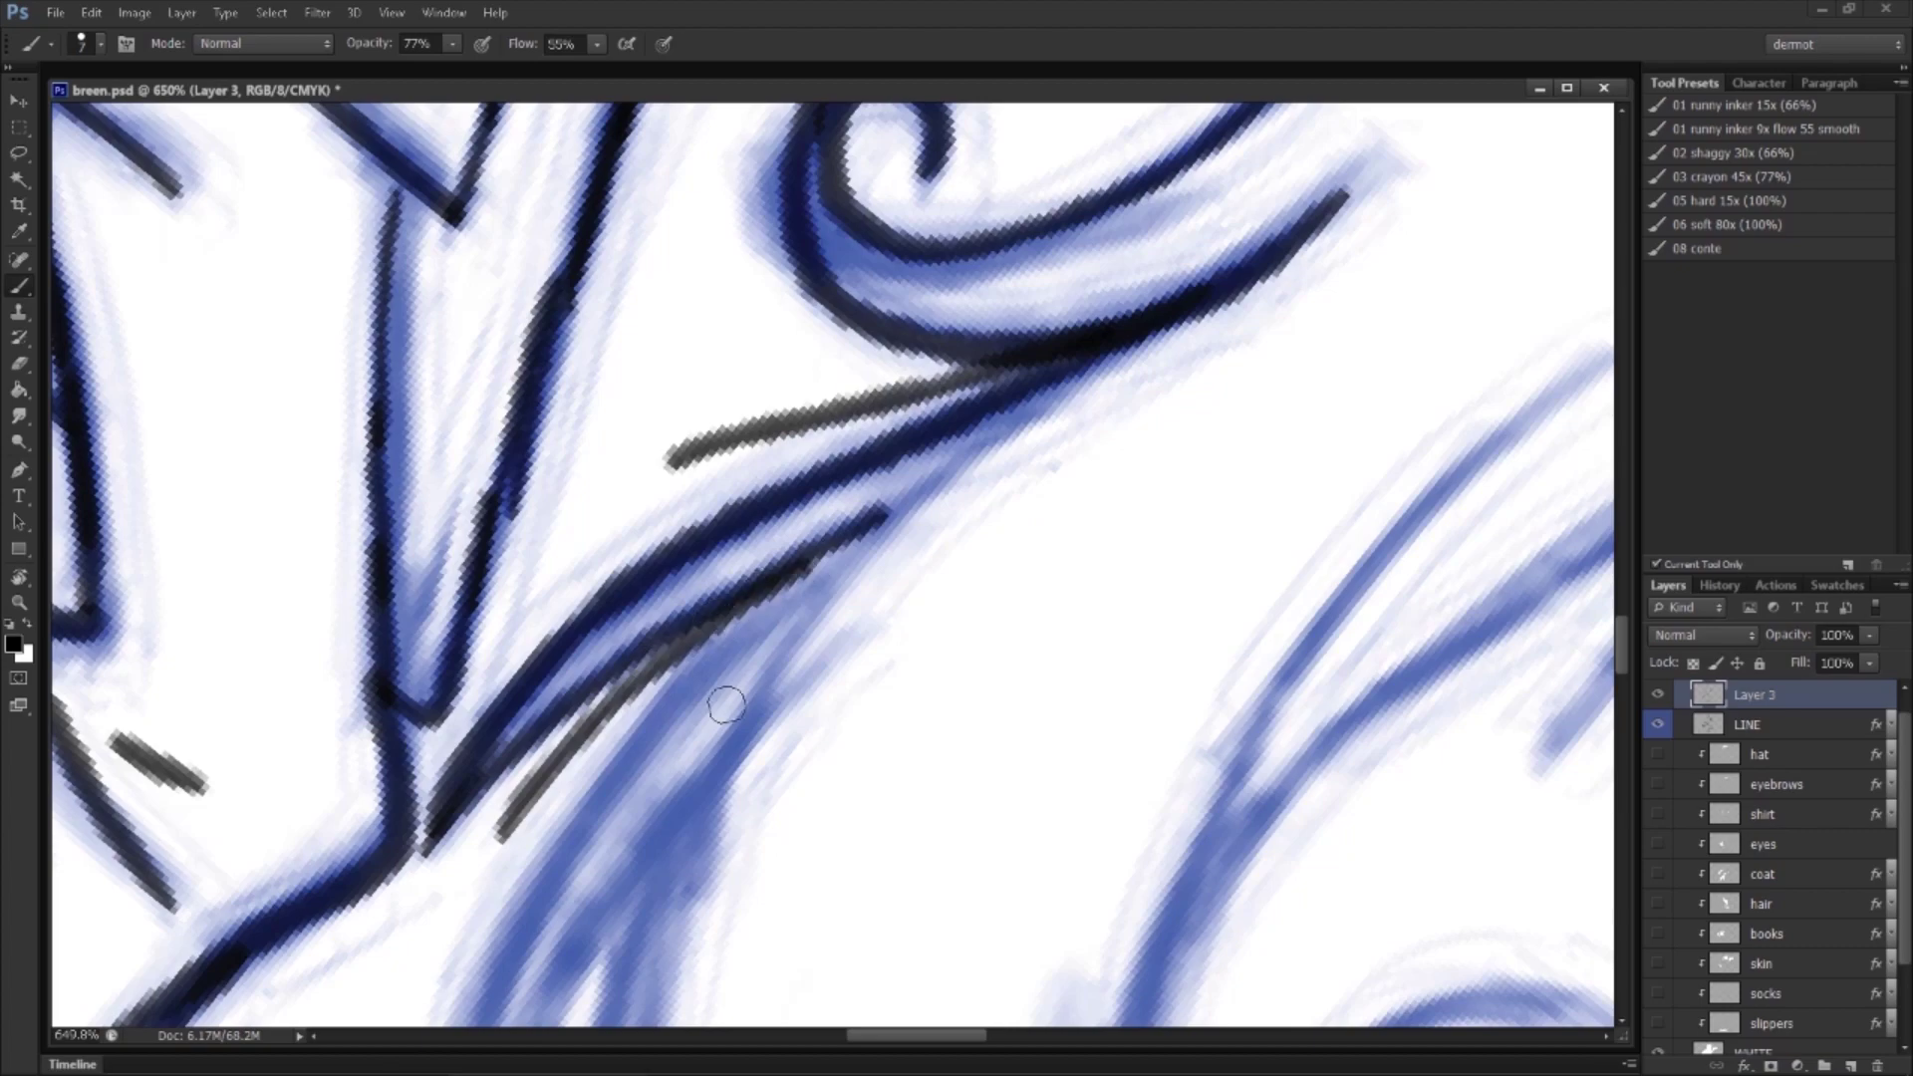
Step: Ink the two outer curves of the next hair clump so they taper to a shared tip
{"action": "left_click_drag", "start_coordinate": [727, 706], "coordinate": [798, 518]}
{"action": "mouse_move", "coordinate": [697, 897]}
{"action": "left_mouse_down"}
{"action": "mouse_move", "coordinate": [725, 840]}
{"action": "mouse_move", "coordinate": [734, 593]}
{"action": "left_mouse_up"}
{"action": "key", "text": "r"}
{"action": "left_click_drag", "start_coordinate": [1081, 581], "coordinate": [914, 493]}
{"action": "key", "text": "b"}
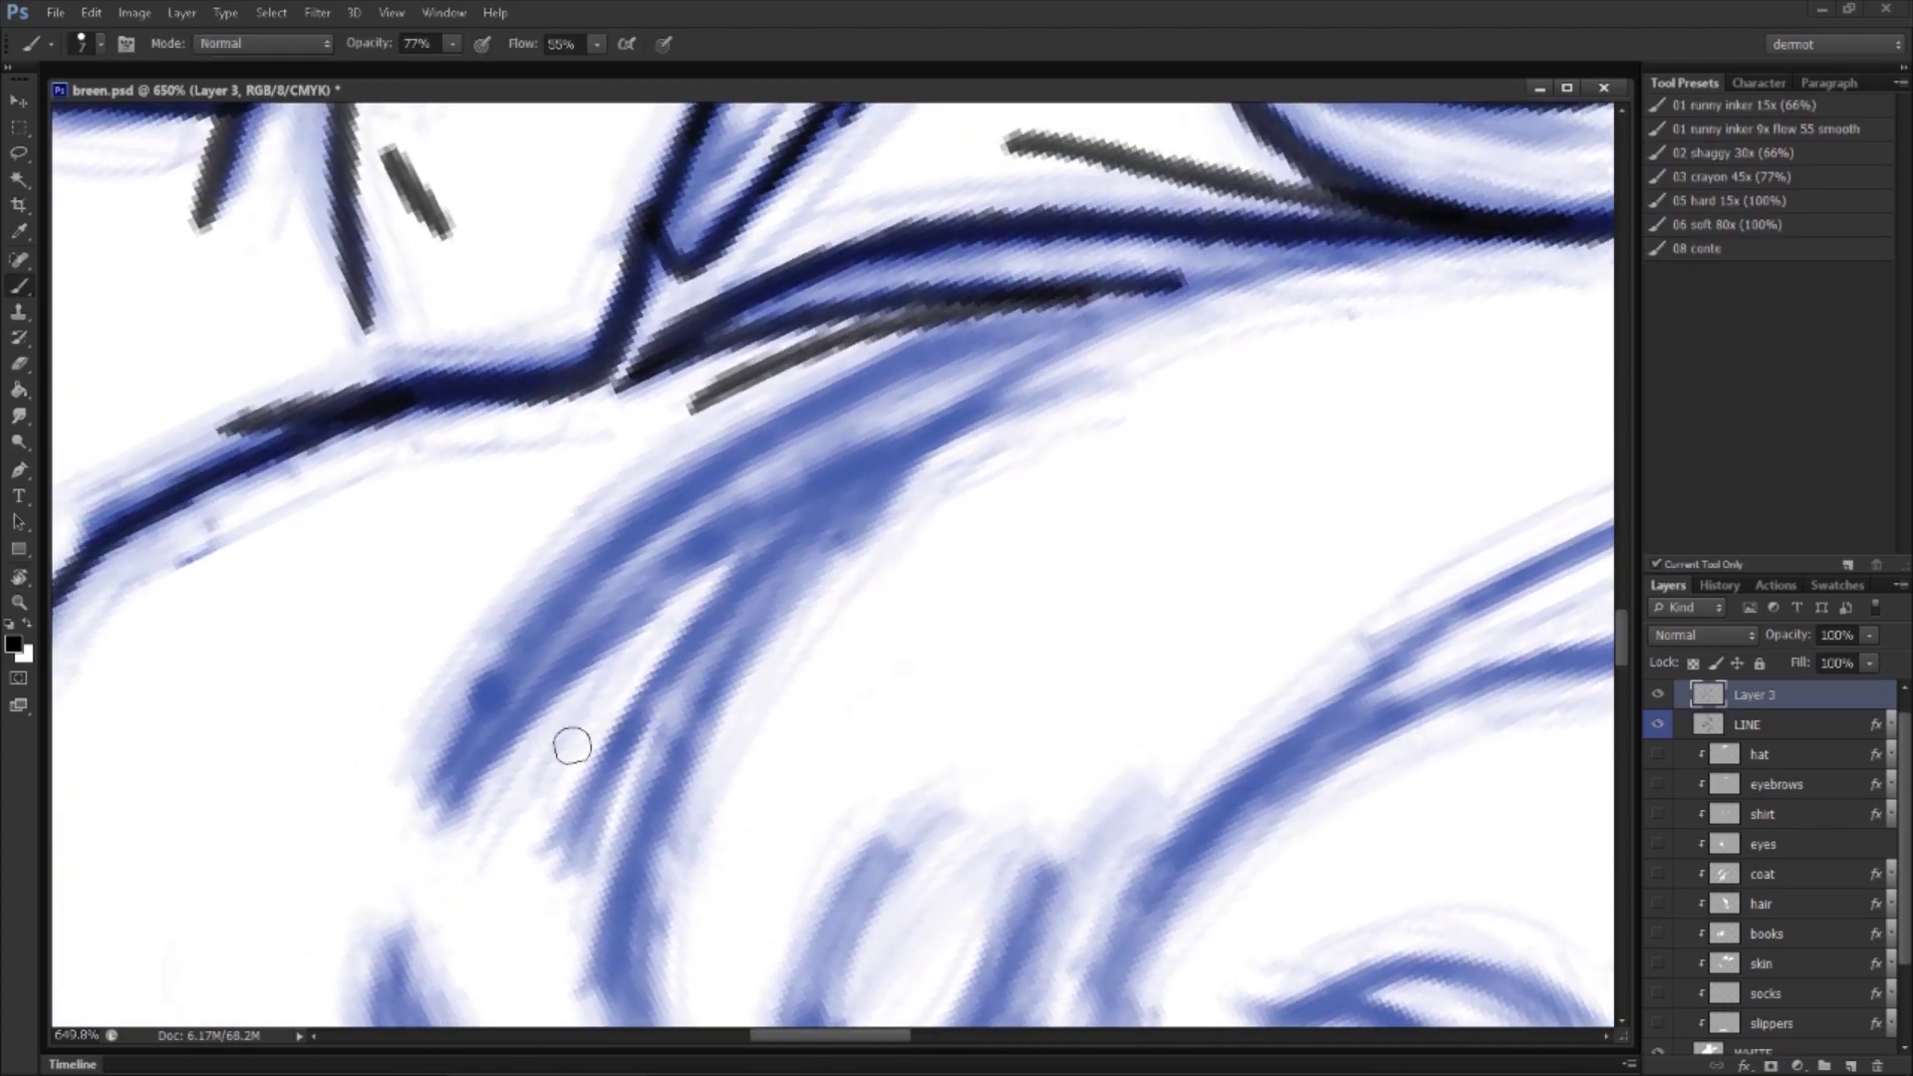
{"action": "mouse_move", "coordinate": [427, 829]}
{"action": "left_mouse_down"}
{"action": "mouse_move", "coordinate": [548, 607]}
{"action": "mouse_move", "coordinate": [848, 408]}
{"action": "mouse_move", "coordinate": [1183, 289]}
{"action": "left_mouse_up"}
{"action": "key", "text": "ctrl+z"}
{"action": "mouse_move", "coordinate": [428, 835]}
{"action": "left_mouse_down"}
{"action": "mouse_move", "coordinate": [643, 511]}
{"action": "mouse_move", "coordinate": [882, 360]}
{"action": "mouse_move", "coordinate": [1154, 301]}
{"action": "left_mouse_up"}
{"action": "mouse_move", "coordinate": [434, 827]}
{"action": "left_mouse_down"}
{"action": "mouse_move", "coordinate": [638, 601]}
{"action": "mouse_move", "coordinate": [932, 438]}
{"action": "left_mouse_up"}
{"action": "key", "text": "ctrl+z"}
{"action": "mouse_move", "coordinate": [434, 845]}
{"action": "left_mouse_down"}
{"action": "mouse_move", "coordinate": [702, 518]}
{"action": "mouse_move", "coordinate": [982, 391]}
{"action": "left_mouse_up"}
Step: Ink the clump's short inner strand and the long curve sweeping down past it
{"action": "mouse_move", "coordinate": [576, 844]}
{"action": "left_mouse_down"}
{"action": "mouse_move", "coordinate": [628, 696]}
{"action": "mouse_move", "coordinate": [877, 448]}
{"action": "mouse_move", "coordinate": [981, 388]}
{"action": "left_mouse_up"}
{"action": "left_click_drag", "start_coordinate": [802, 738], "coordinate": [845, 436]}
{"action": "mouse_move", "coordinate": [683, 824]}
{"action": "left_mouse_down"}
{"action": "mouse_move", "coordinate": [645, 618]}
{"action": "mouse_move", "coordinate": [717, 404]}
{"action": "mouse_move", "coordinate": [876, 222]}
{"action": "mouse_move", "coordinate": [966, 155]}
{"action": "left_mouse_up"}
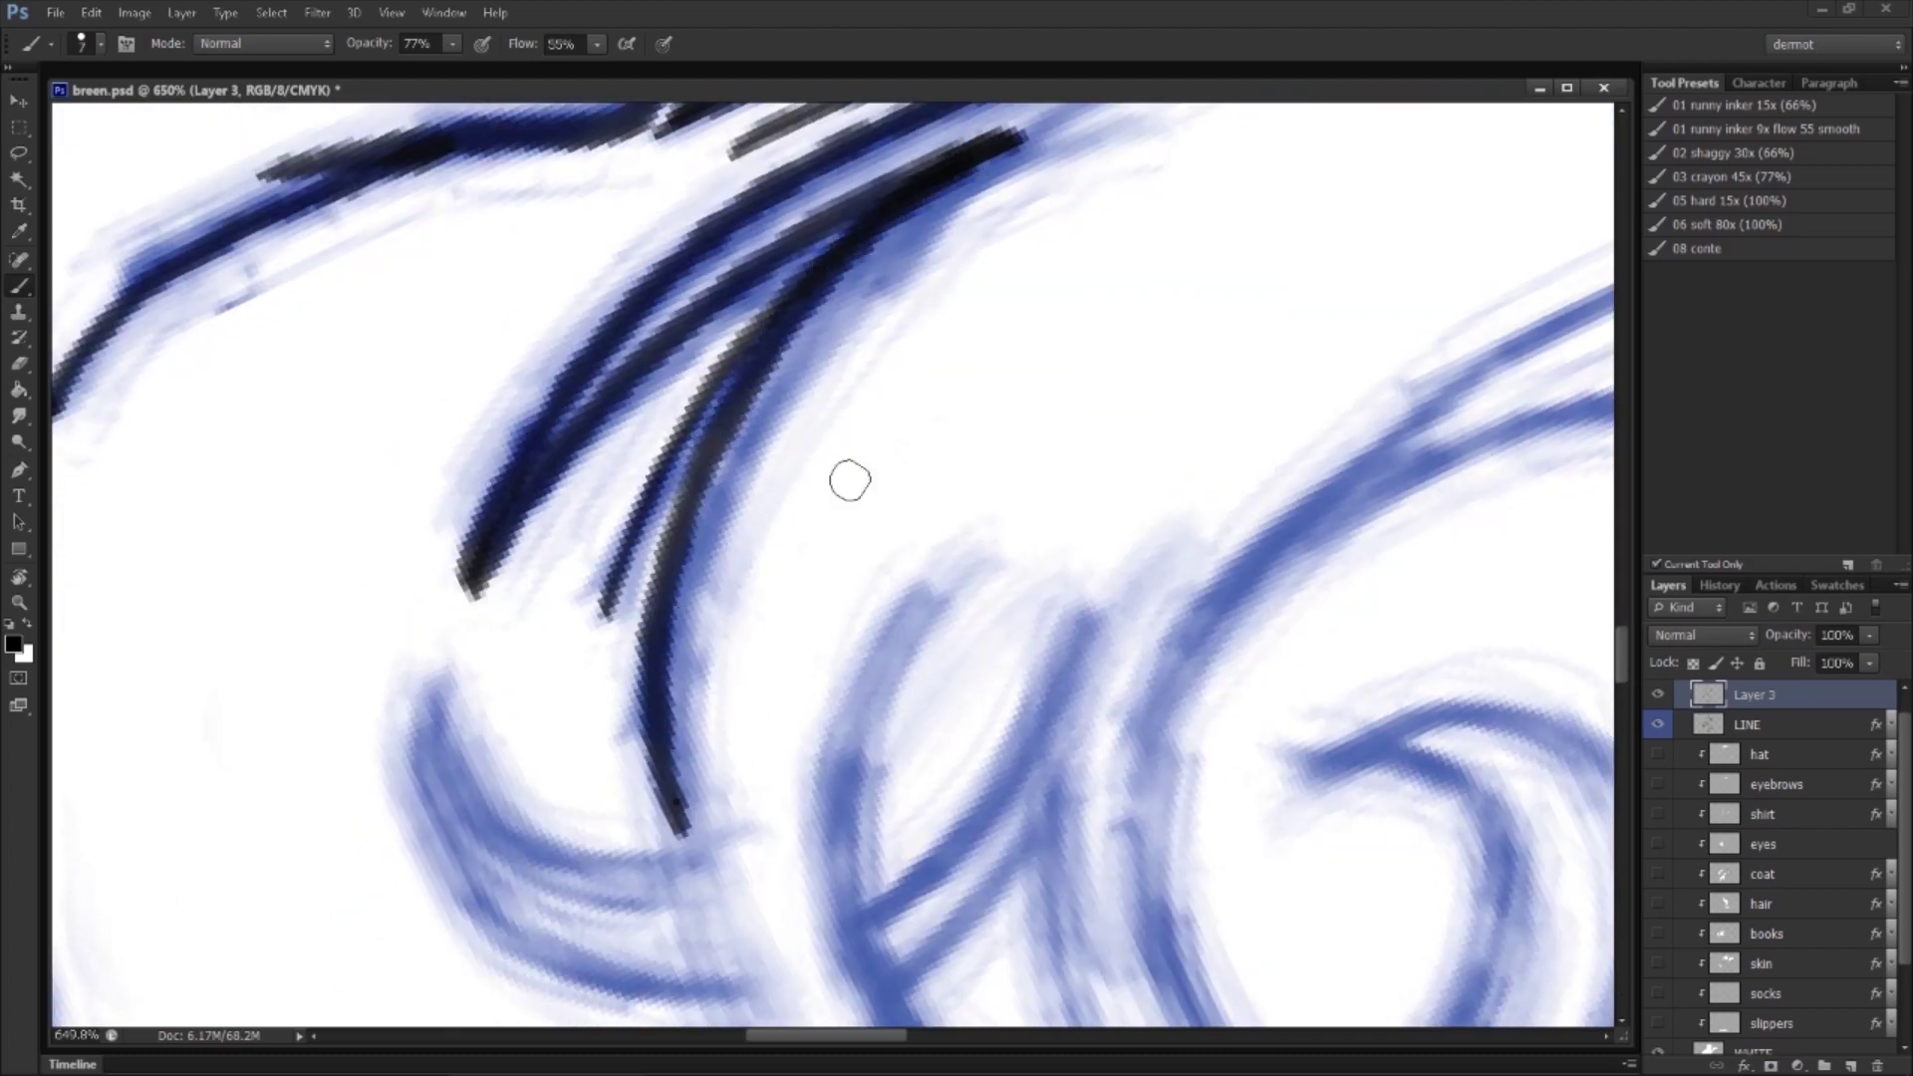
Step: Ink the large curl's outer arc, the pointed tuft on its side and the fanned strands growing from it
{"action": "scroll", "coordinate": [850, 481], "scroll_direction": "down", "scroll_amount": 5}
{"action": "key", "text": "r"}
{"action": "left_click_drag", "start_coordinate": [1160, 544], "coordinate": [977, 559]}
{"action": "key", "text": "b"}
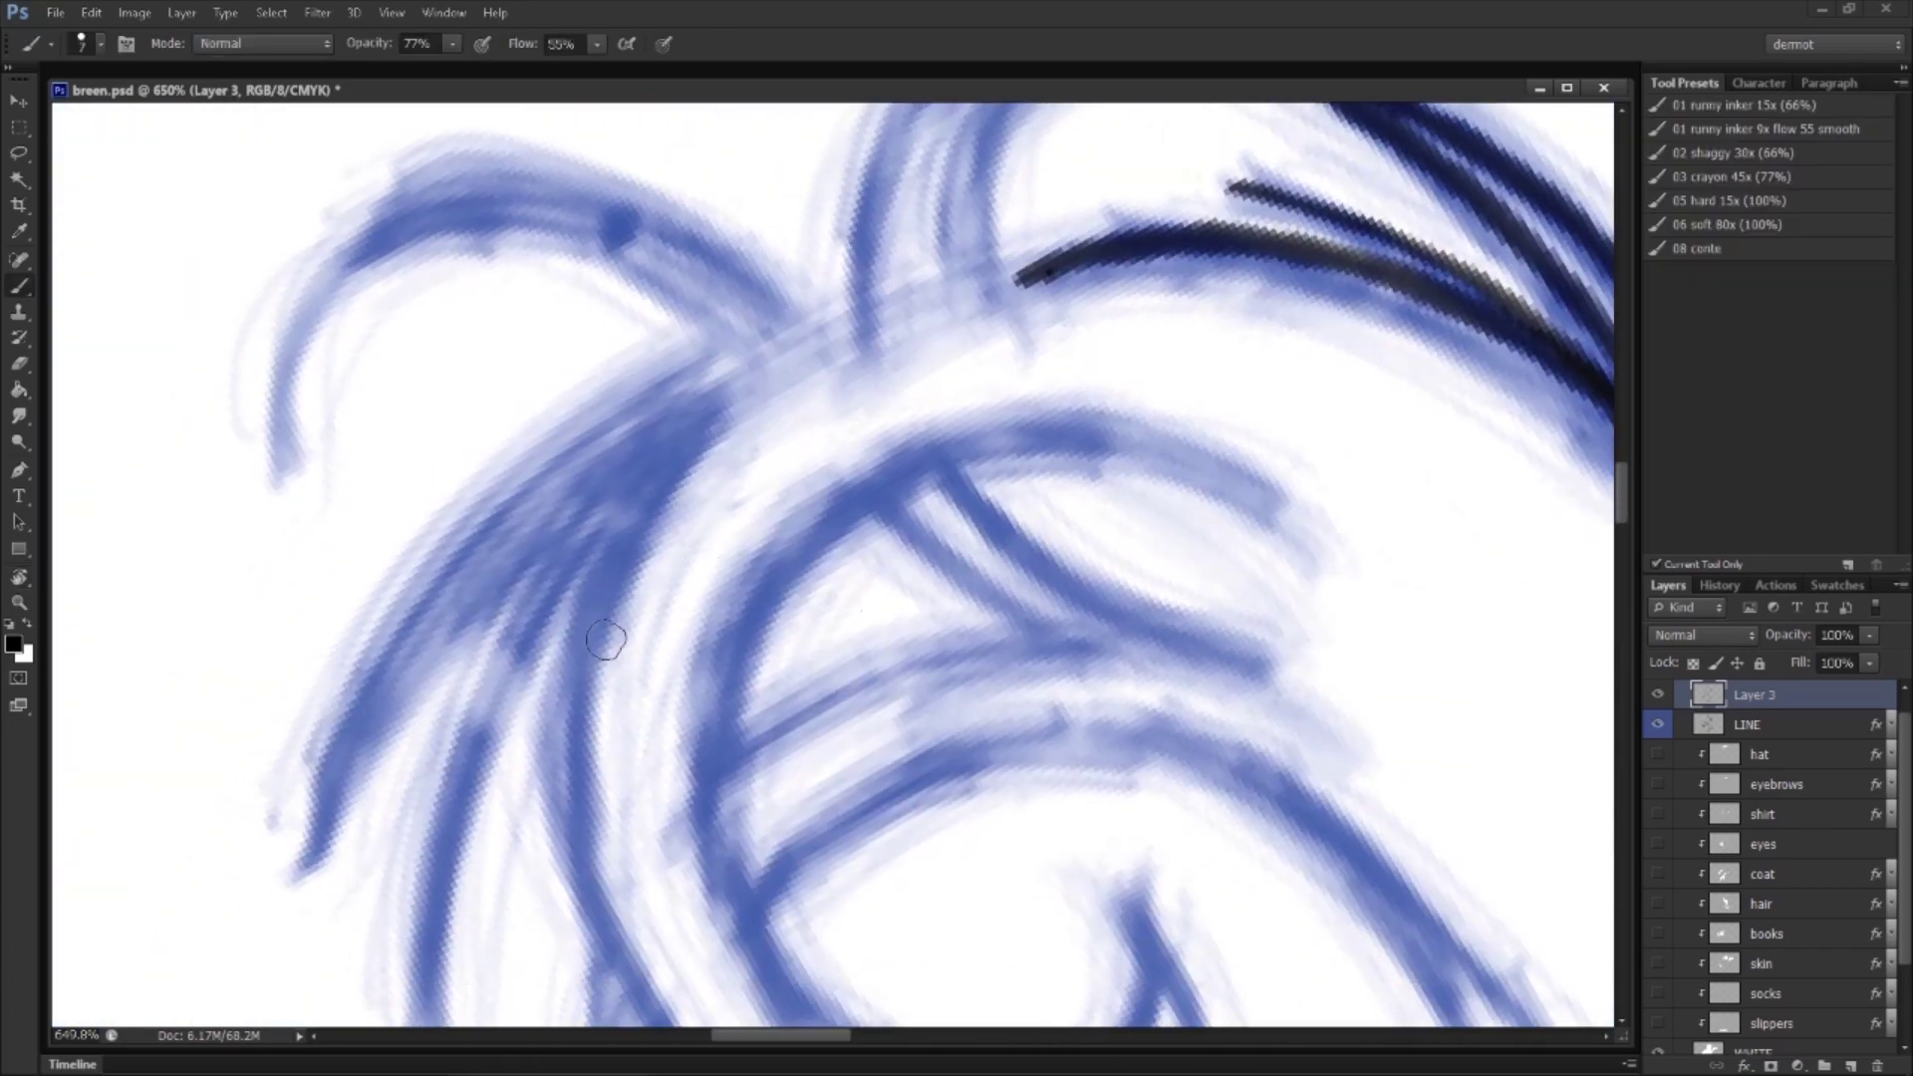
{"action": "mouse_move", "coordinate": [616, 939]}
{"action": "left_mouse_down"}
{"action": "mouse_move", "coordinate": [572, 717]}
{"action": "mouse_move", "coordinate": [702, 453]}
{"action": "left_mouse_up"}
{"action": "mouse_move", "coordinate": [317, 859]}
{"action": "left_mouse_down"}
{"action": "mouse_move", "coordinate": [363, 649]}
{"action": "mouse_move", "coordinate": [568, 448]}
{"action": "mouse_move", "coordinate": [732, 372]}
{"action": "left_mouse_up"}
{"action": "mouse_move", "coordinate": [304, 869]}
{"action": "left_mouse_down"}
{"action": "mouse_move", "coordinate": [637, 476]}
{"action": "mouse_move", "coordinate": [644, 602]}
{"action": "left_mouse_up"}
{"action": "mouse_move", "coordinate": [592, 695]}
{"action": "left_mouse_down"}
{"action": "mouse_move", "coordinate": [718, 543]}
{"action": "mouse_move", "coordinate": [1027, 430]}
{"action": "left_mouse_up"}
{"action": "mouse_move", "coordinate": [798, 451]}
{"action": "left_mouse_down"}
{"action": "mouse_move", "coordinate": [719, 651]}
{"action": "mouse_move", "coordinate": [772, 468]}
{"action": "mouse_move", "coordinate": [1004, 428]}
{"action": "left_mouse_up"}
{"action": "mouse_move", "coordinate": [843, 649]}
{"action": "left_mouse_down"}
{"action": "mouse_move", "coordinate": [857, 493]}
{"action": "mouse_move", "coordinate": [1001, 404]}
{"action": "left_mouse_up"}
Step: Ink both edges of the curved tuft sticking out from the large curl between the inked tufts
{"action": "key", "text": "r"}
{"action": "mouse_move", "coordinate": [717, 678]}
{"action": "left_mouse_down"}
{"action": "mouse_move", "coordinate": [897, 760]}
{"action": "mouse_move", "coordinate": [1016, 691]}
{"action": "mouse_move", "coordinate": [867, 601]}
{"action": "left_mouse_up"}
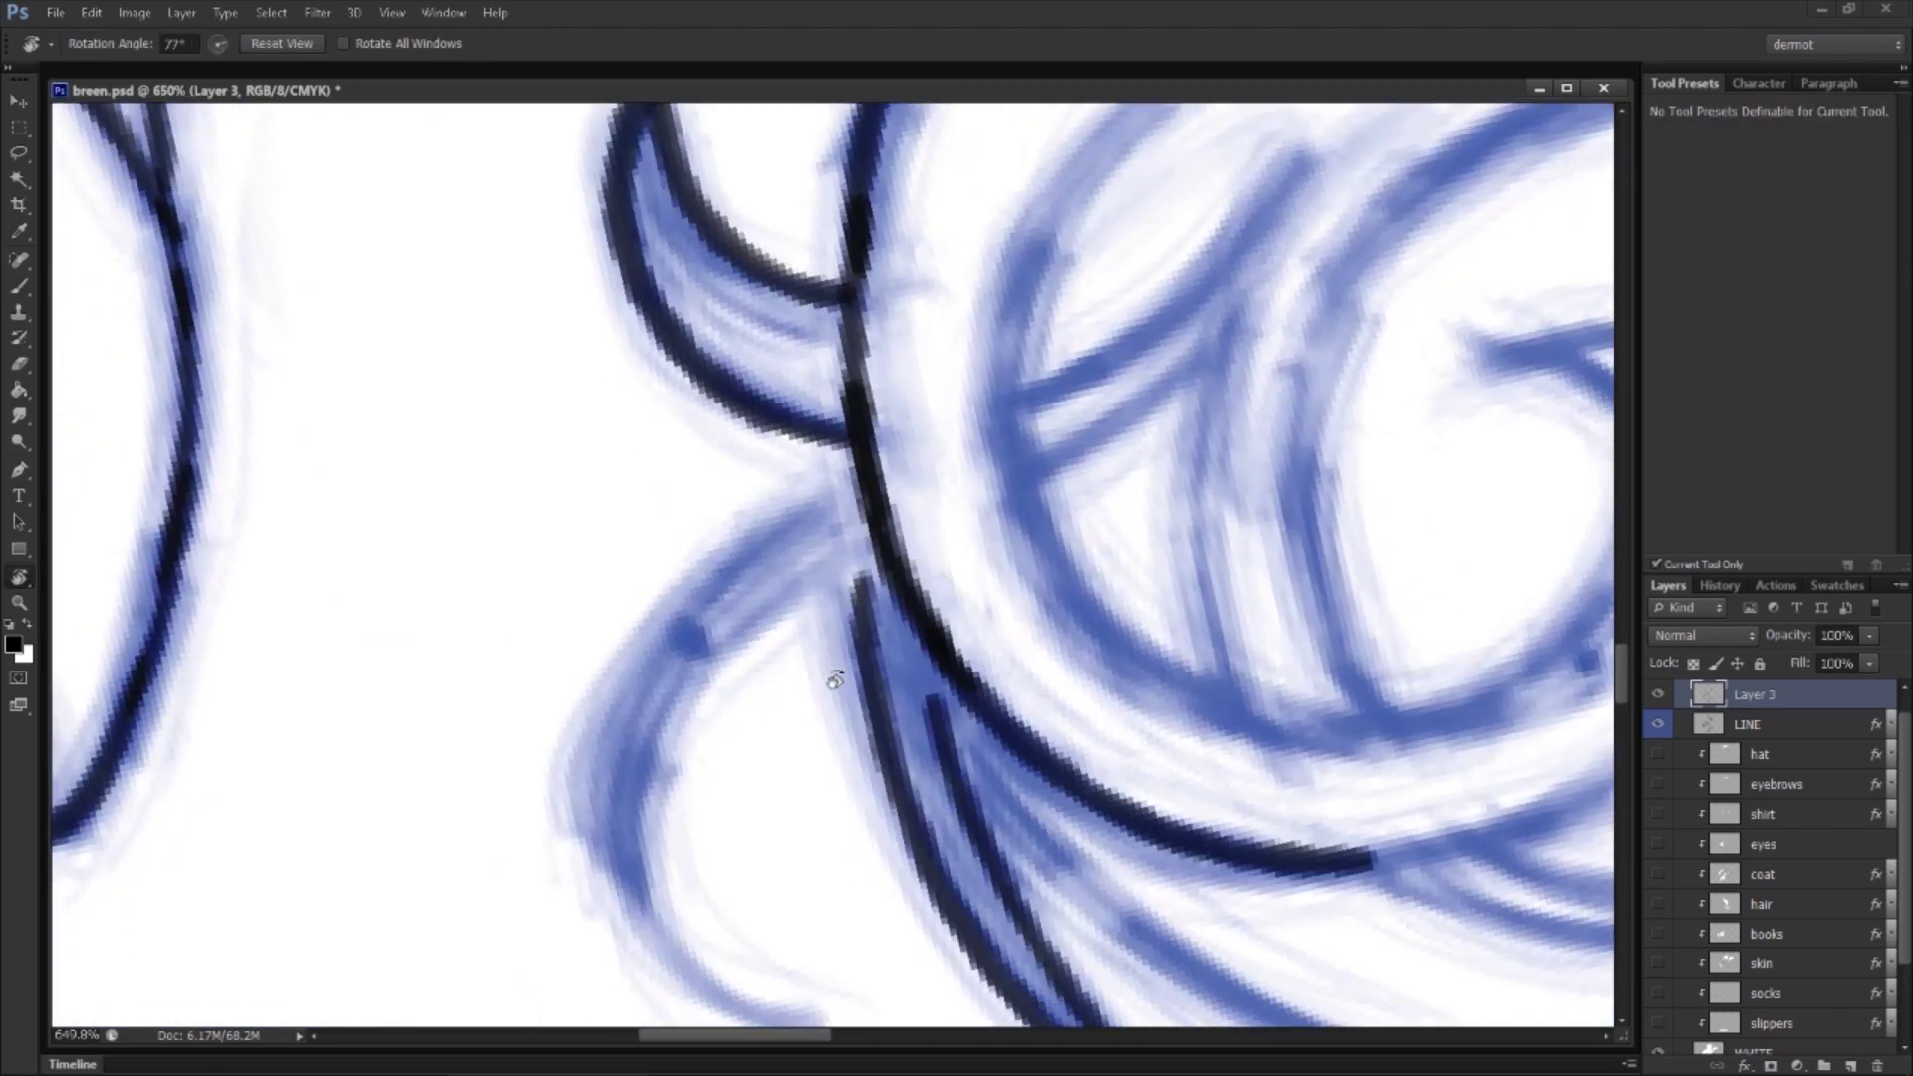
{"action": "key", "text": "b"}
{"action": "scroll", "coordinate": [736, 779], "scroll_direction": "down", "scroll_amount": 3}
{"action": "mouse_move", "coordinate": [592, 762]}
{"action": "left_mouse_down"}
{"action": "mouse_move", "coordinate": [561, 688]}
{"action": "mouse_move", "coordinate": [570, 513]}
{"action": "mouse_move", "coordinate": [684, 393]}
{"action": "mouse_move", "coordinate": [809, 308]}
{"action": "mouse_move", "coordinate": [833, 450]}
{"action": "left_mouse_up"}
{"action": "mouse_move", "coordinate": [596, 754]}
{"action": "left_mouse_down"}
{"action": "mouse_move", "coordinate": [633, 809]}
{"action": "mouse_move", "coordinate": [780, 854]}
{"action": "left_mouse_up"}
{"action": "mouse_move", "coordinate": [643, 817]}
{"action": "left_mouse_down"}
{"action": "mouse_move", "coordinate": [593, 623]}
{"action": "mouse_move", "coordinate": [742, 434]}
{"action": "mouse_move", "coordinate": [822, 374]}
{"action": "left_mouse_up"}
Step: Ink the thin strand beneath the fanned tuft, joining it to the large curl's outer arc
{"action": "left_click_drag", "start_coordinate": [1173, 469], "coordinate": [958, 454]}
{"action": "key", "text": "r"}
{"action": "left_click_drag", "start_coordinate": [1162, 469], "coordinate": [725, 640]}
{"action": "key", "text": "b"}
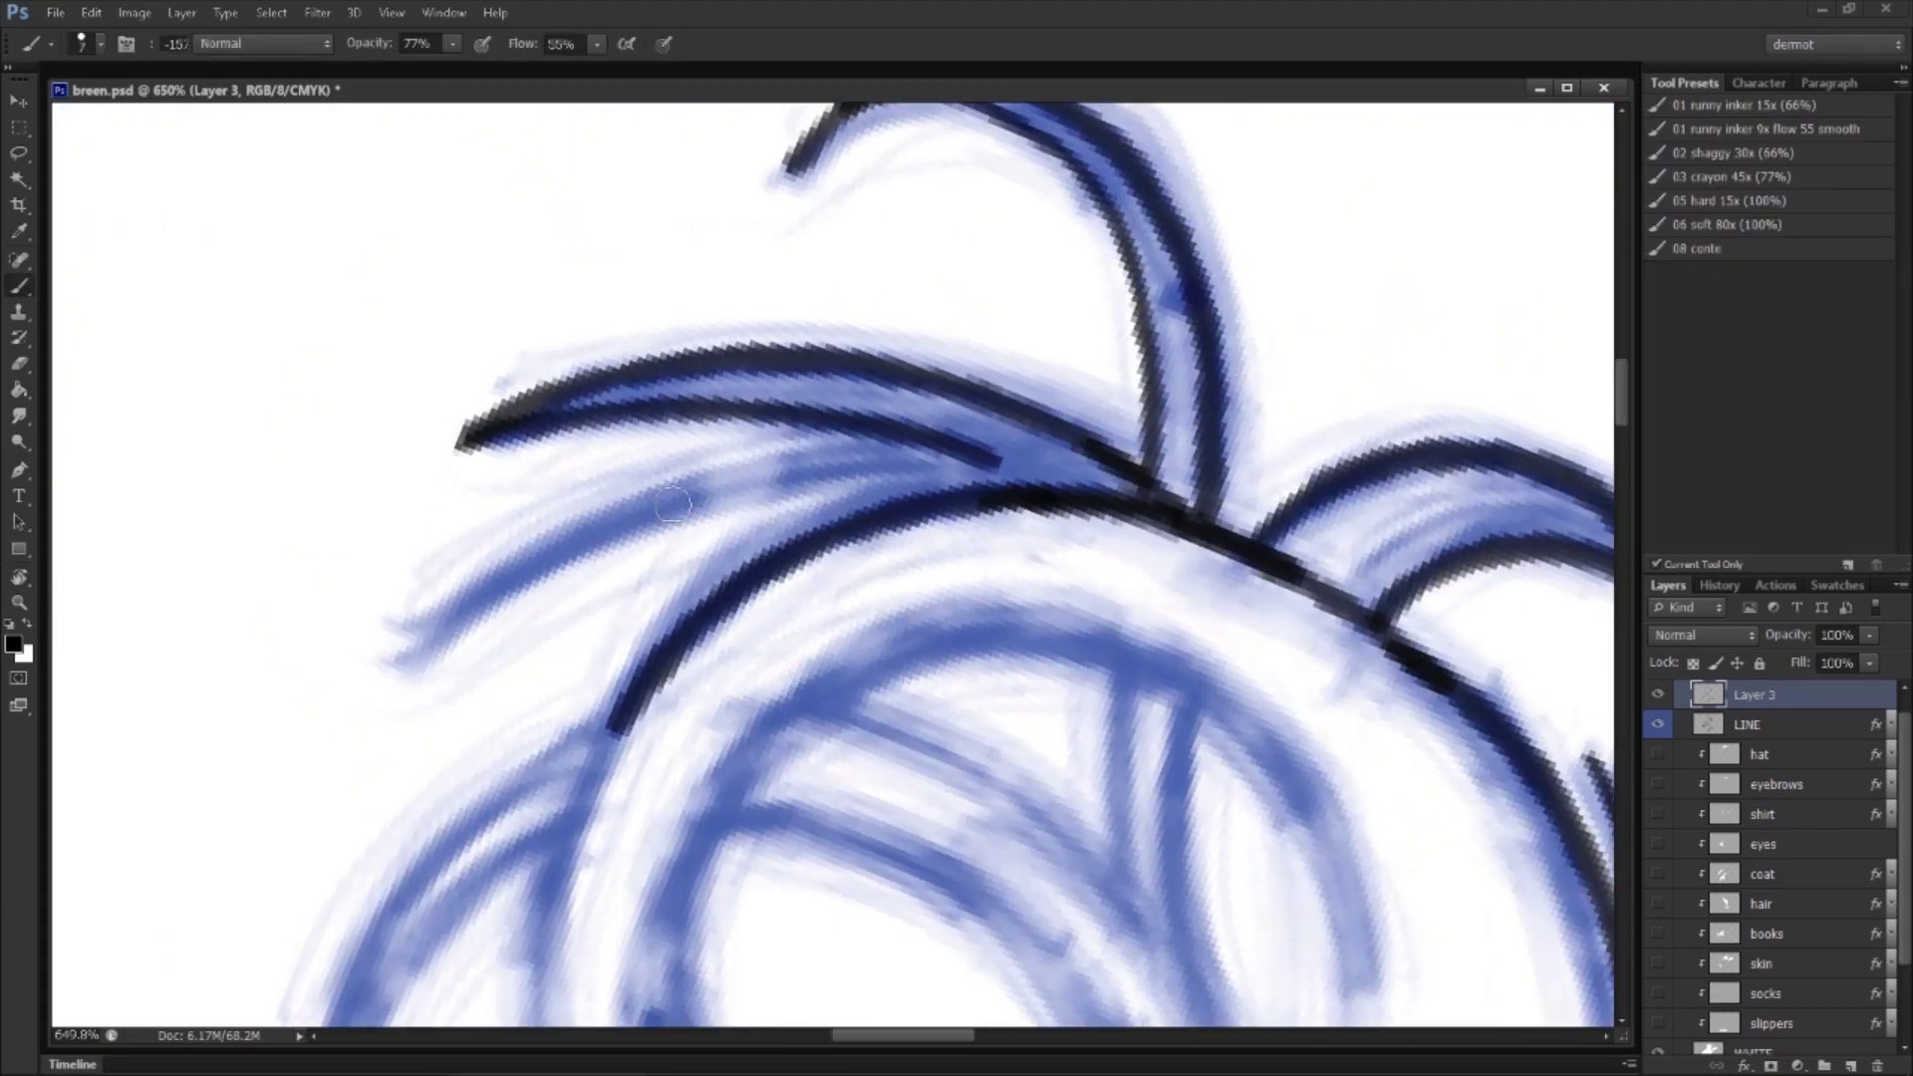
{"action": "mouse_move", "coordinate": [396, 666]}
{"action": "left_mouse_down"}
{"action": "mouse_move", "coordinate": [536, 547]}
{"action": "mouse_move", "coordinate": [830, 475]}
{"action": "left_mouse_up"}
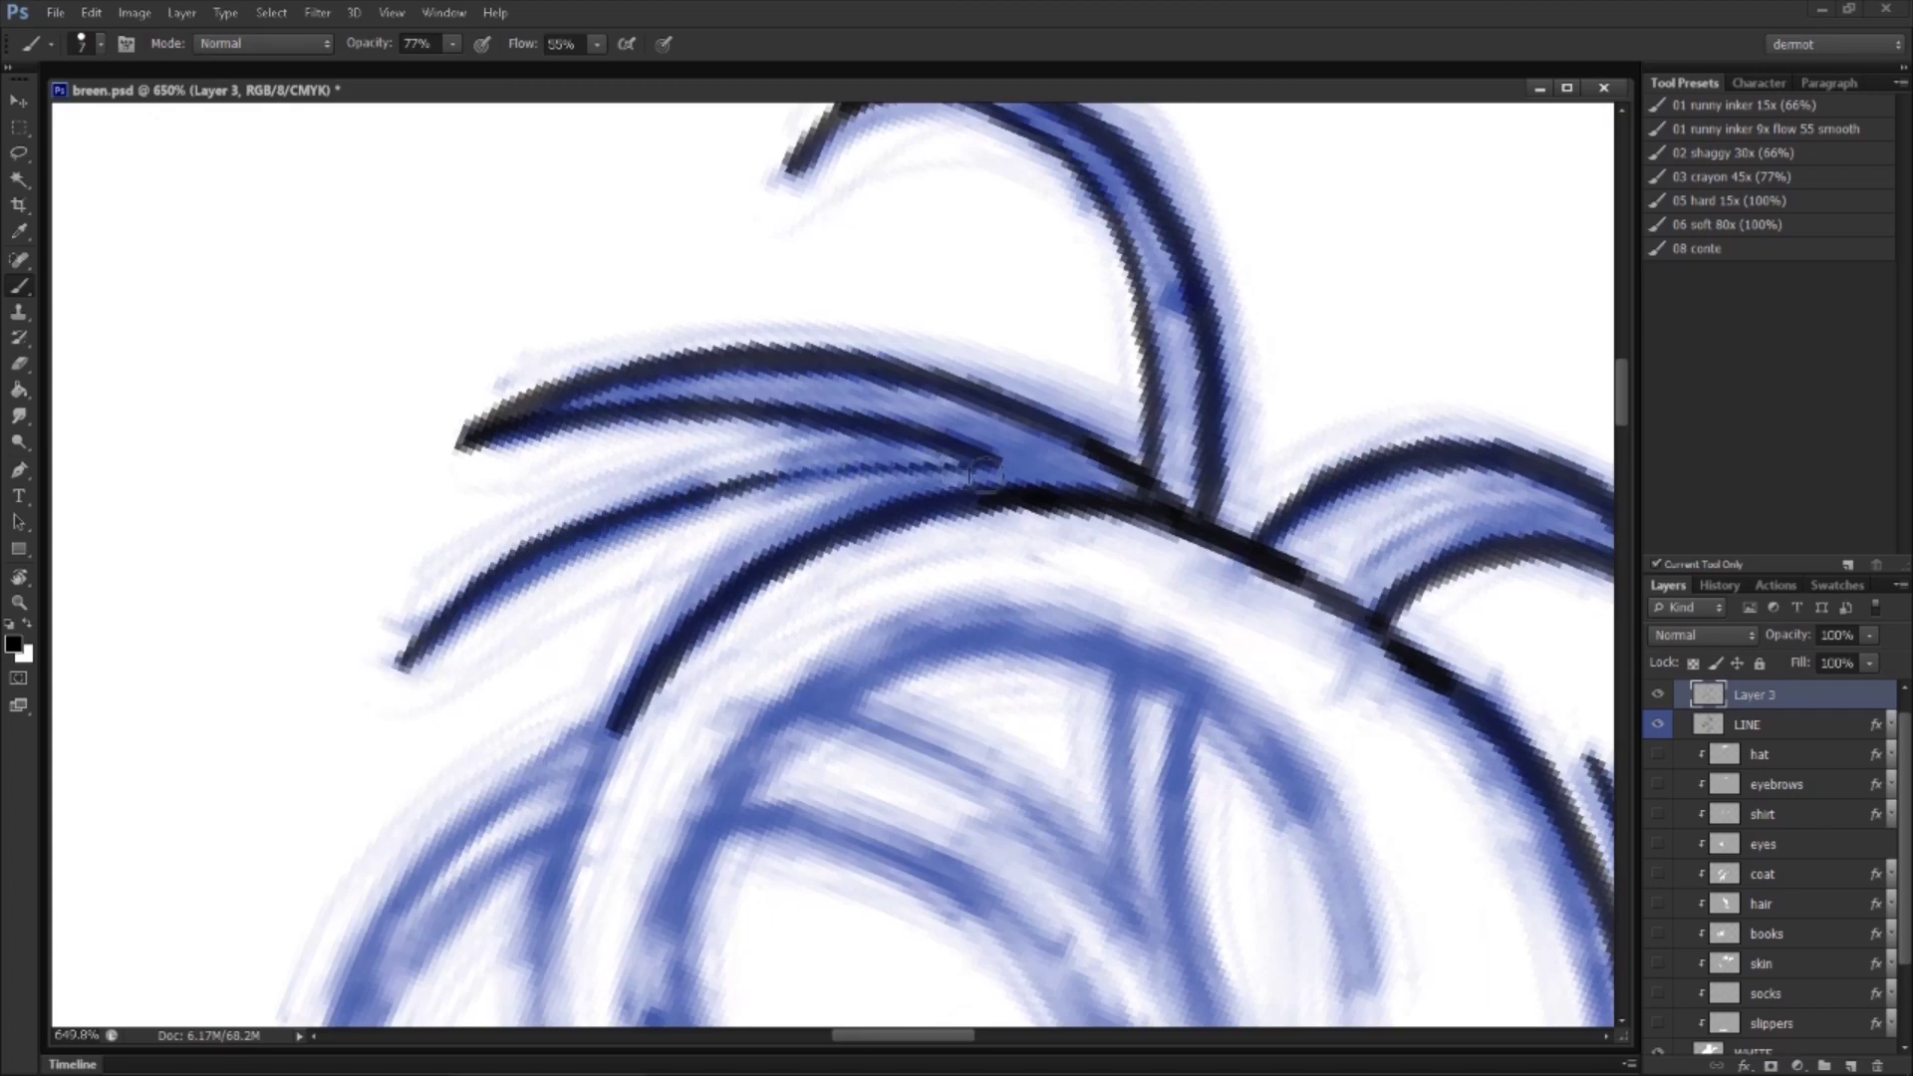
Step: Ink the large curl's inner and outer spiral lines to a pointed tip, plus the two-line tuft on its outer side
{"action": "left_click_drag", "start_coordinate": [764, 778], "coordinate": [953, 394]}
{"action": "mouse_move", "coordinate": [761, 780]}
{"action": "left_mouse_down"}
{"action": "mouse_move", "coordinate": [712, 543]}
{"action": "mouse_move", "coordinate": [782, 379]}
{"action": "mouse_move", "coordinate": [832, 319]}
{"action": "left_mouse_up"}
{"action": "mouse_move", "coordinate": [754, 768]}
{"action": "left_mouse_down"}
{"action": "mouse_move", "coordinate": [847, 902]}
{"action": "mouse_move", "coordinate": [990, 931]}
{"action": "mouse_move", "coordinate": [1132, 735]}
{"action": "mouse_move", "coordinate": [966, 825]}
{"action": "mouse_move", "coordinate": [930, 403]}
{"action": "mouse_move", "coordinate": [1225, 290]}
{"action": "mouse_move", "coordinate": [1490, 406]}
{"action": "mouse_move", "coordinate": [1556, 543]}
{"action": "left_mouse_up"}
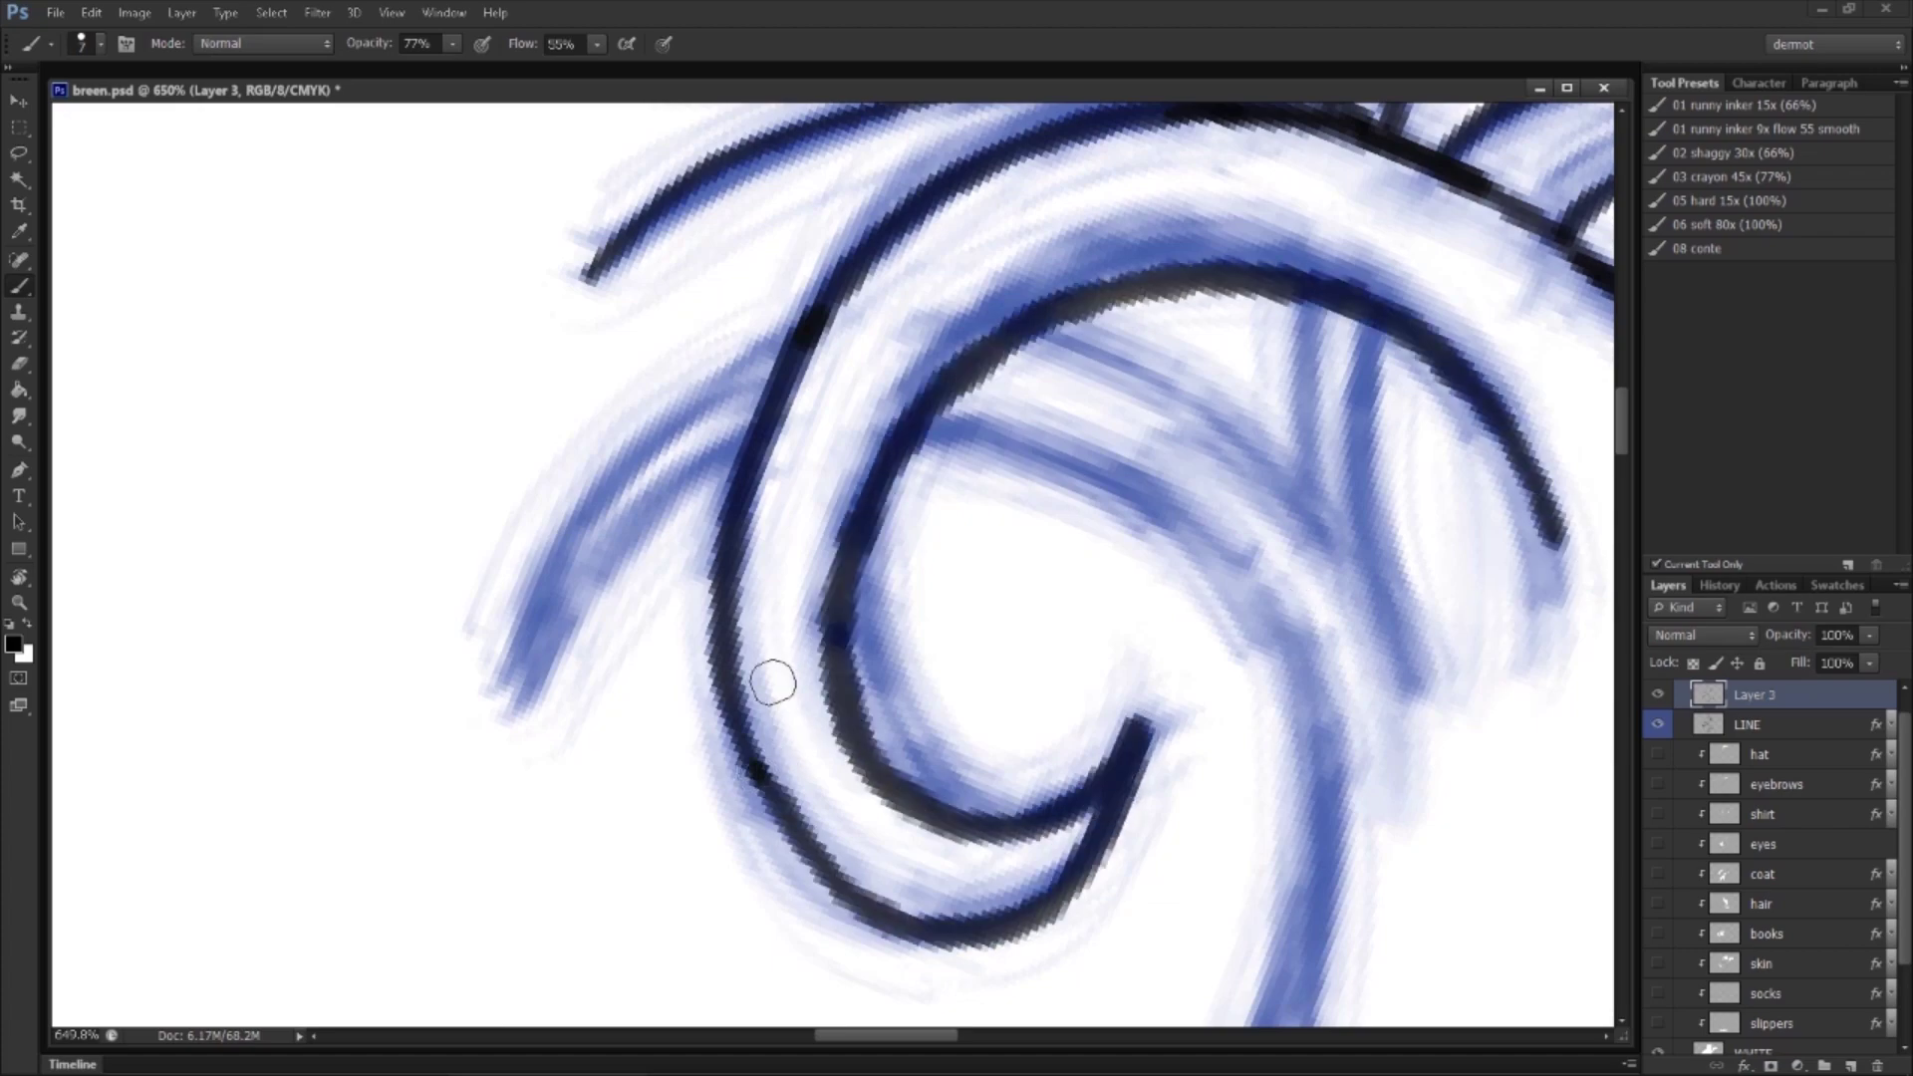
{"action": "mouse_move", "coordinate": [513, 716]}
{"action": "left_mouse_down"}
{"action": "mouse_move", "coordinate": [698, 399]}
{"action": "mouse_move", "coordinate": [806, 339]}
{"action": "left_mouse_up"}
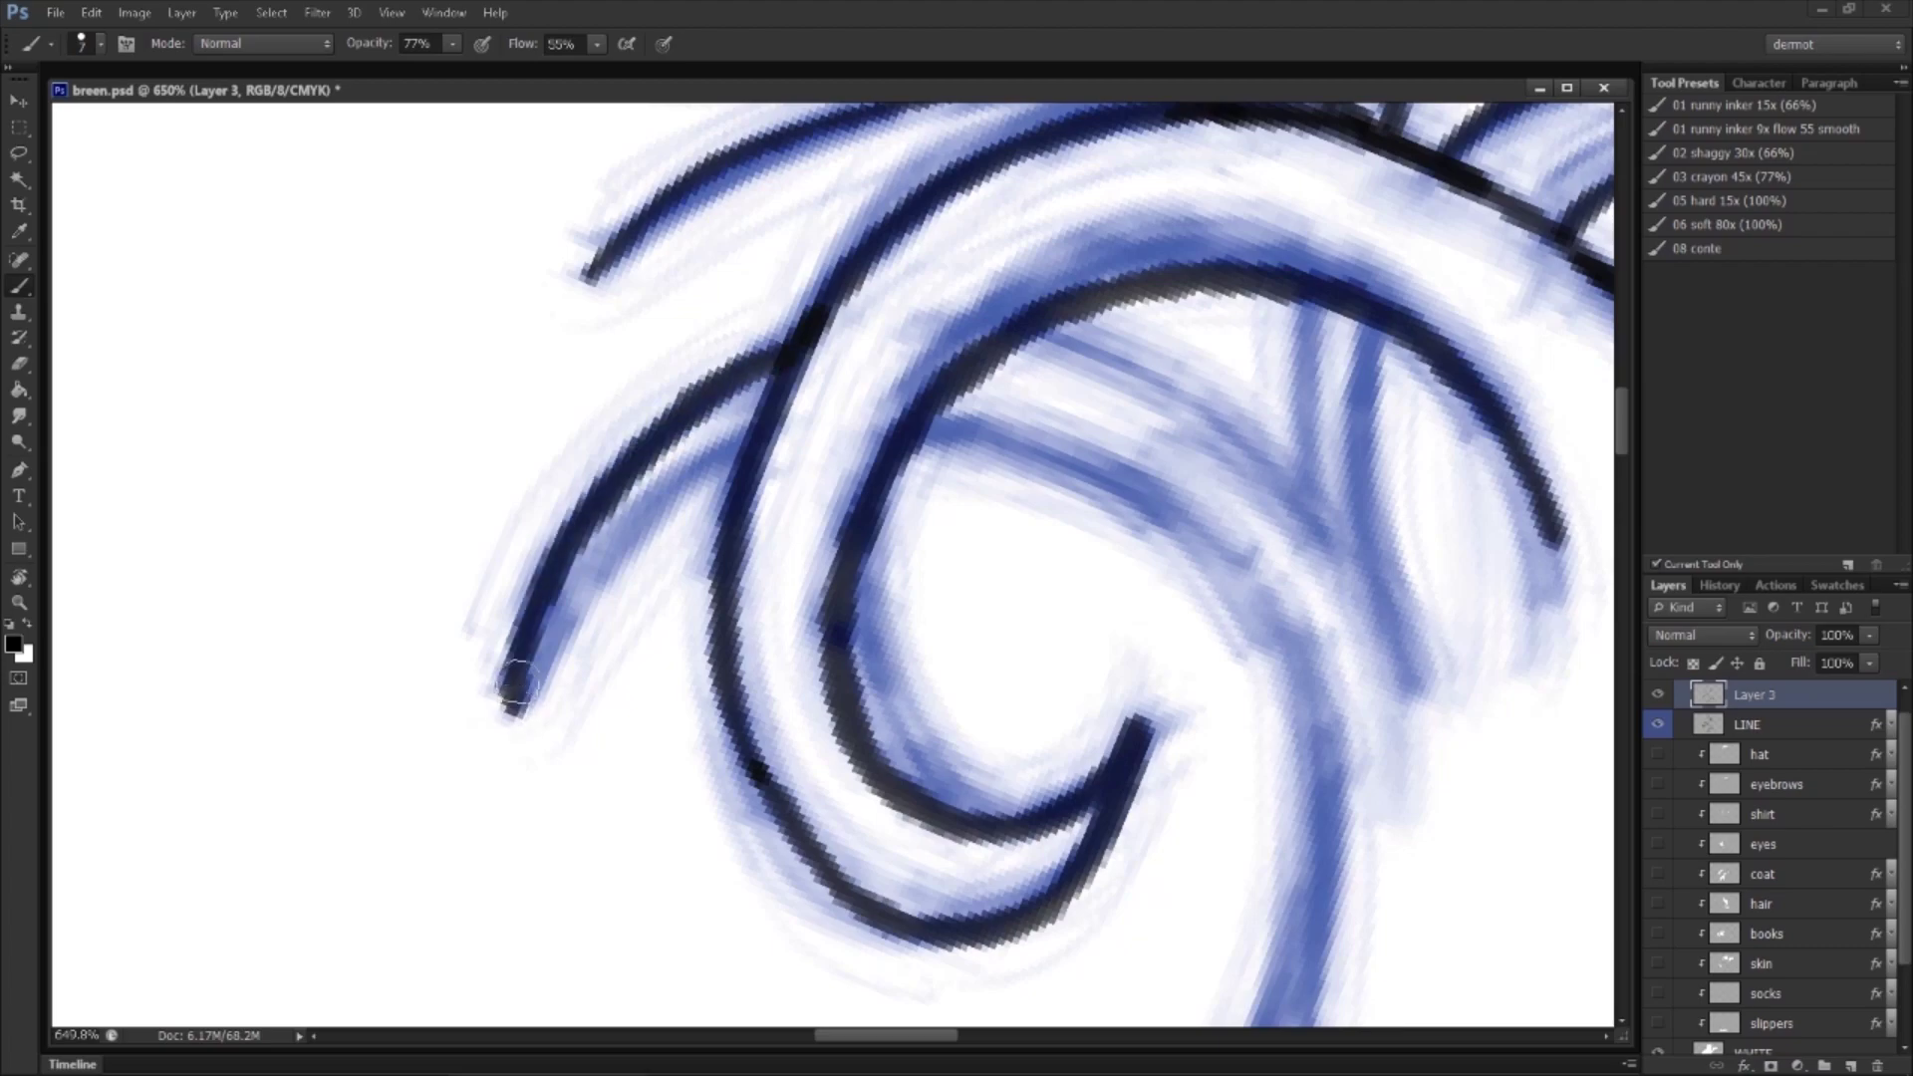
{"action": "left_click_drag", "start_coordinate": [515, 701], "coordinate": [754, 449]}
Step: Ink the curved strands inside the large curl, branching inward from its inner spiral line
{"action": "mouse_move", "coordinate": [1127, 542]}
{"action": "left_mouse_down"}
{"action": "mouse_move", "coordinate": [956, 440]}
{"action": "mouse_move", "coordinate": [866, 509]}
{"action": "left_mouse_up"}
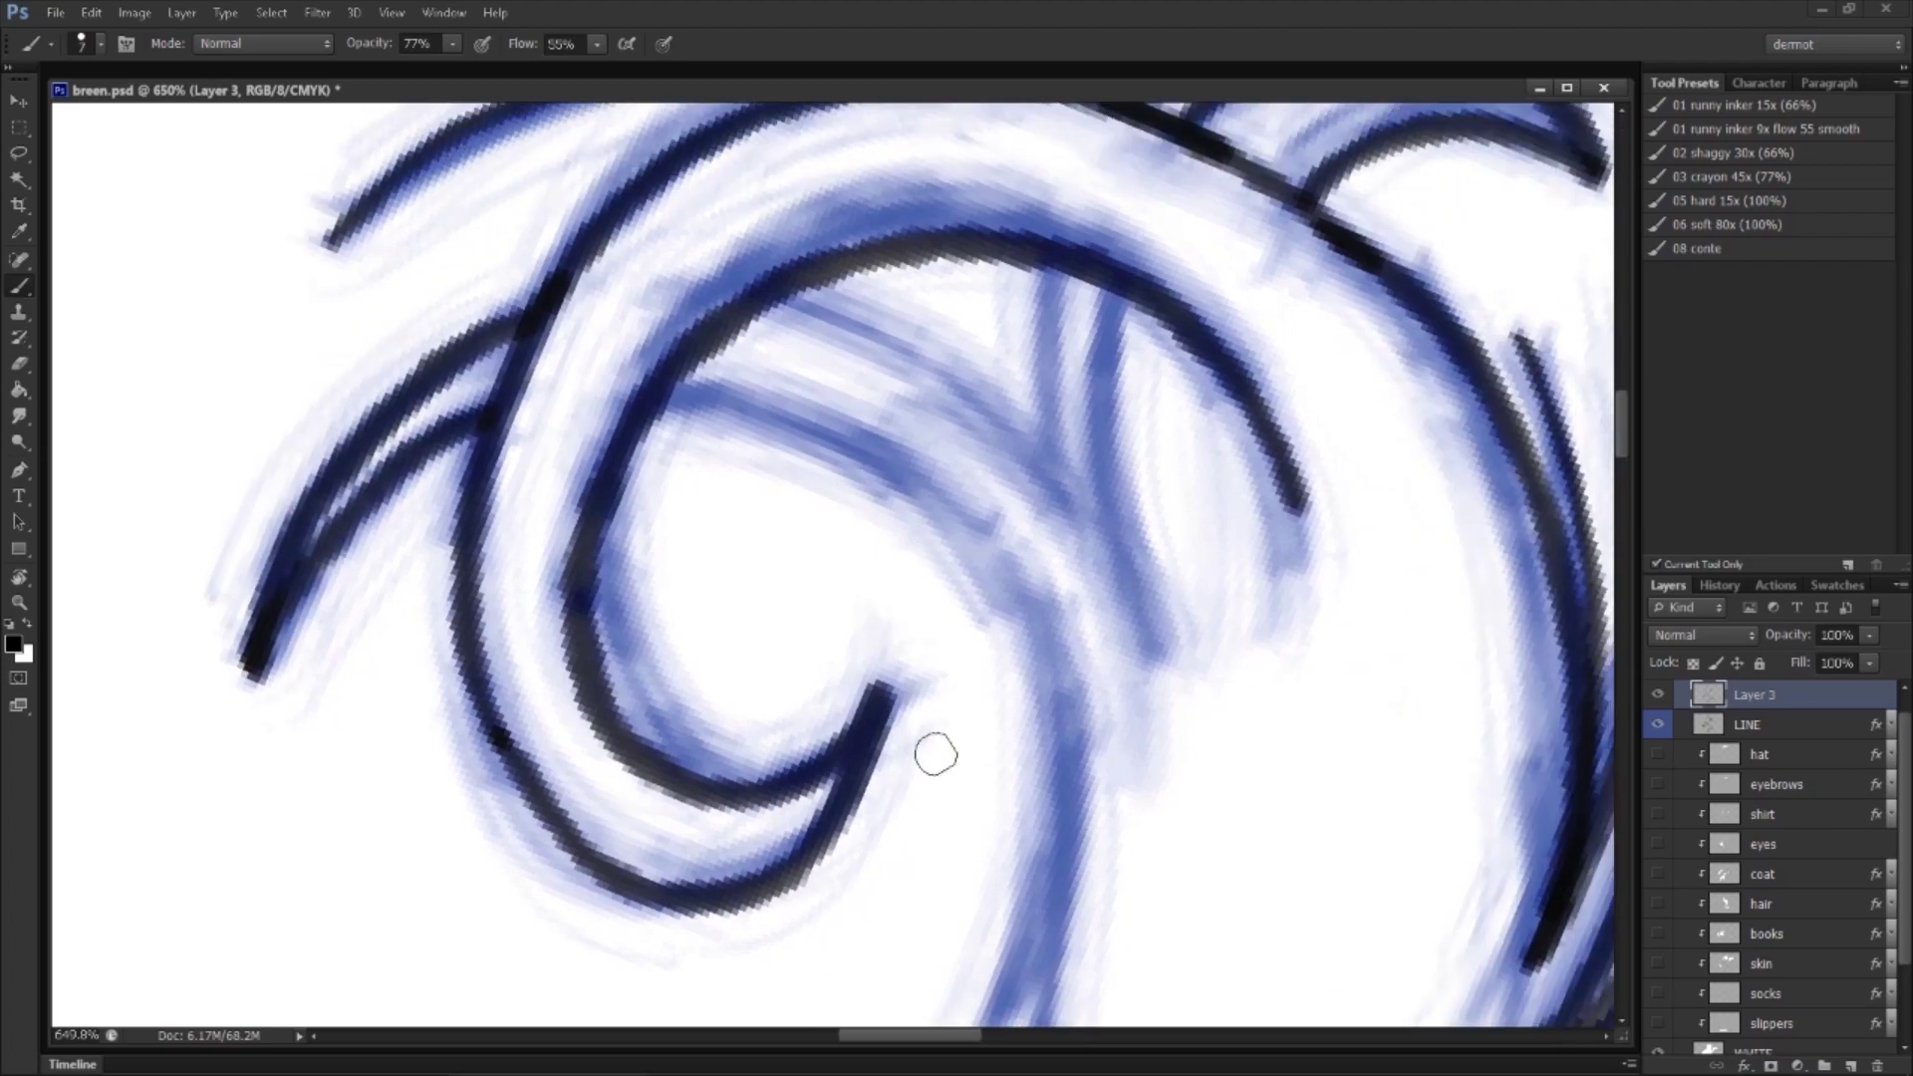
{"action": "key", "text": "r"}
{"action": "left_click_drag", "start_coordinate": [990, 841], "coordinate": [1175, 608]}
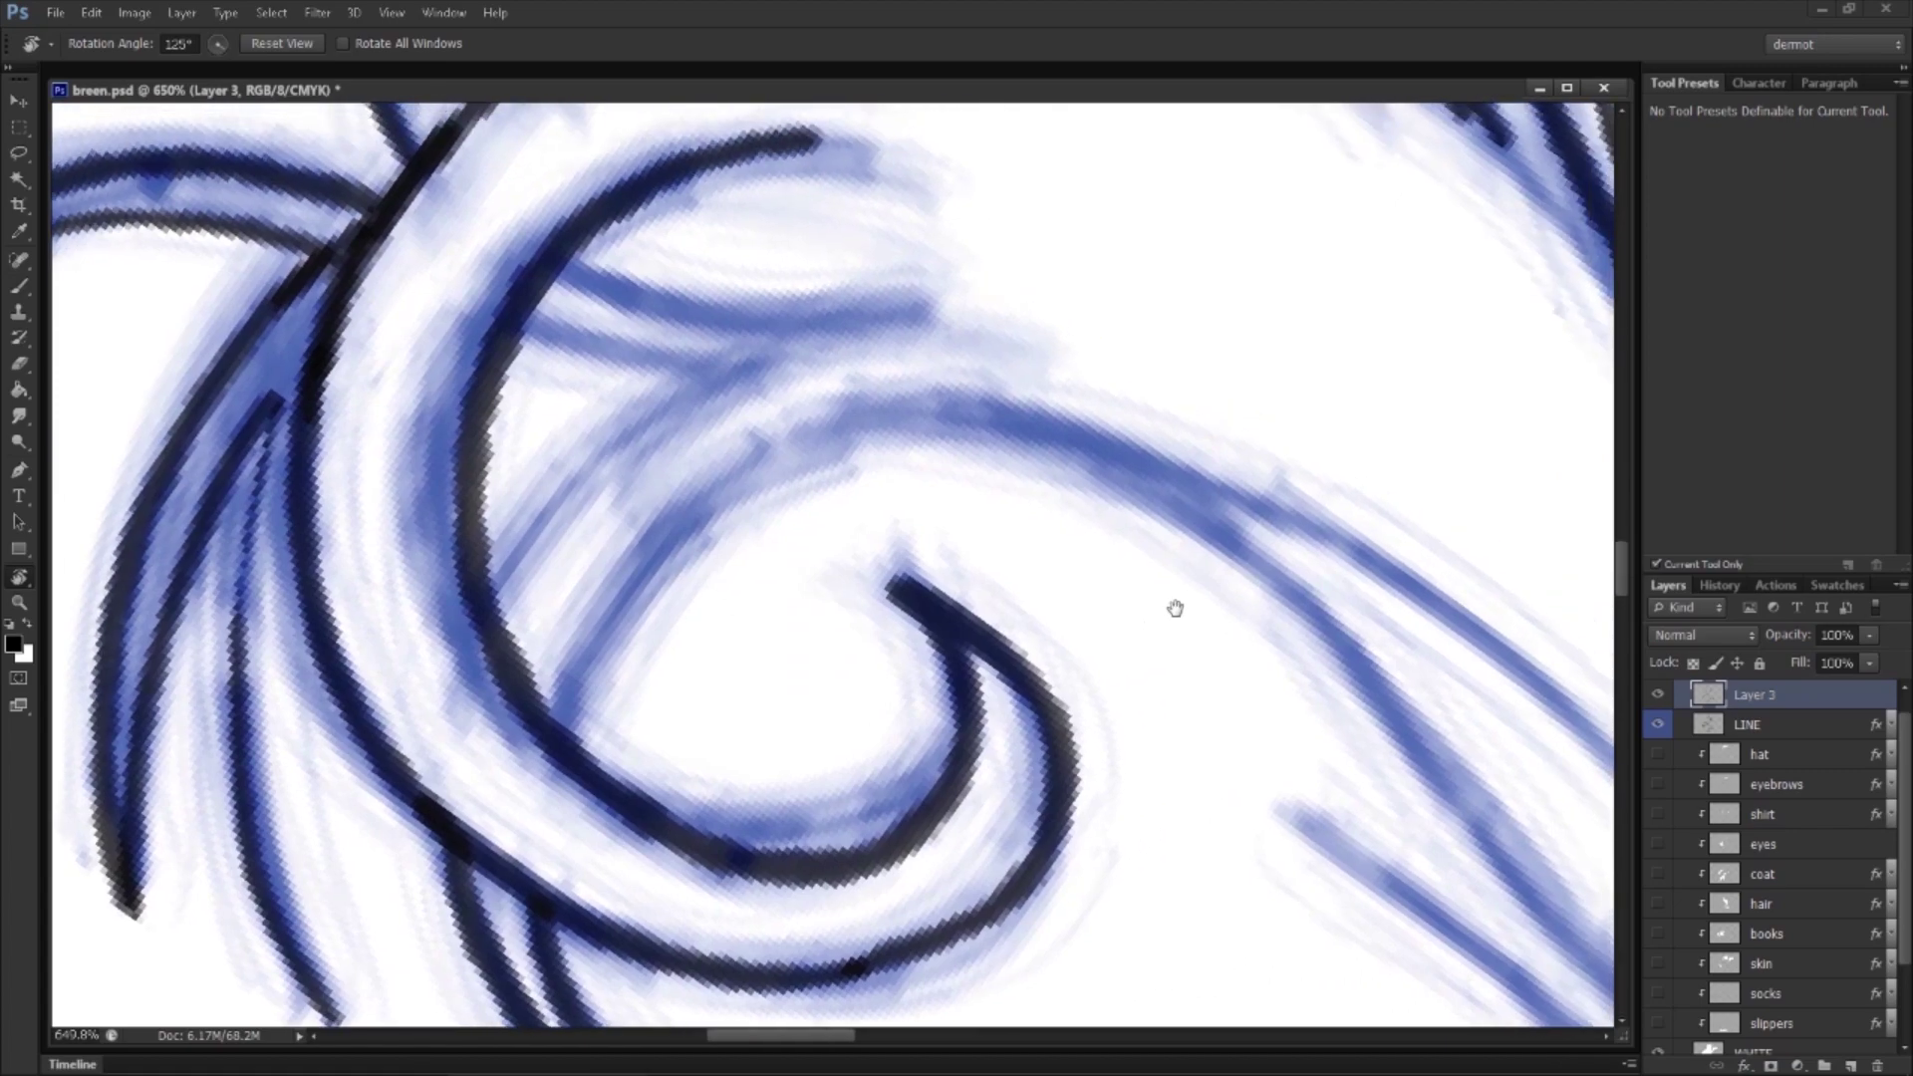
{"action": "key", "text": "b"}
{"action": "mouse_move", "coordinate": [564, 742]}
{"action": "left_mouse_down"}
{"action": "mouse_move", "coordinate": [576, 687]}
{"action": "mouse_move", "coordinate": [854, 431]}
{"action": "mouse_move", "coordinate": [992, 406]}
{"action": "left_mouse_up"}
{"action": "left_click_drag", "start_coordinate": [496, 576], "coordinate": [772, 349]}
{"action": "scroll", "coordinate": [824, 615], "scroll_direction": "up", "scroll_amount": 3}
{"action": "scroll", "coordinate": [824, 615], "scroll_direction": "left", "scroll_amount": 1}
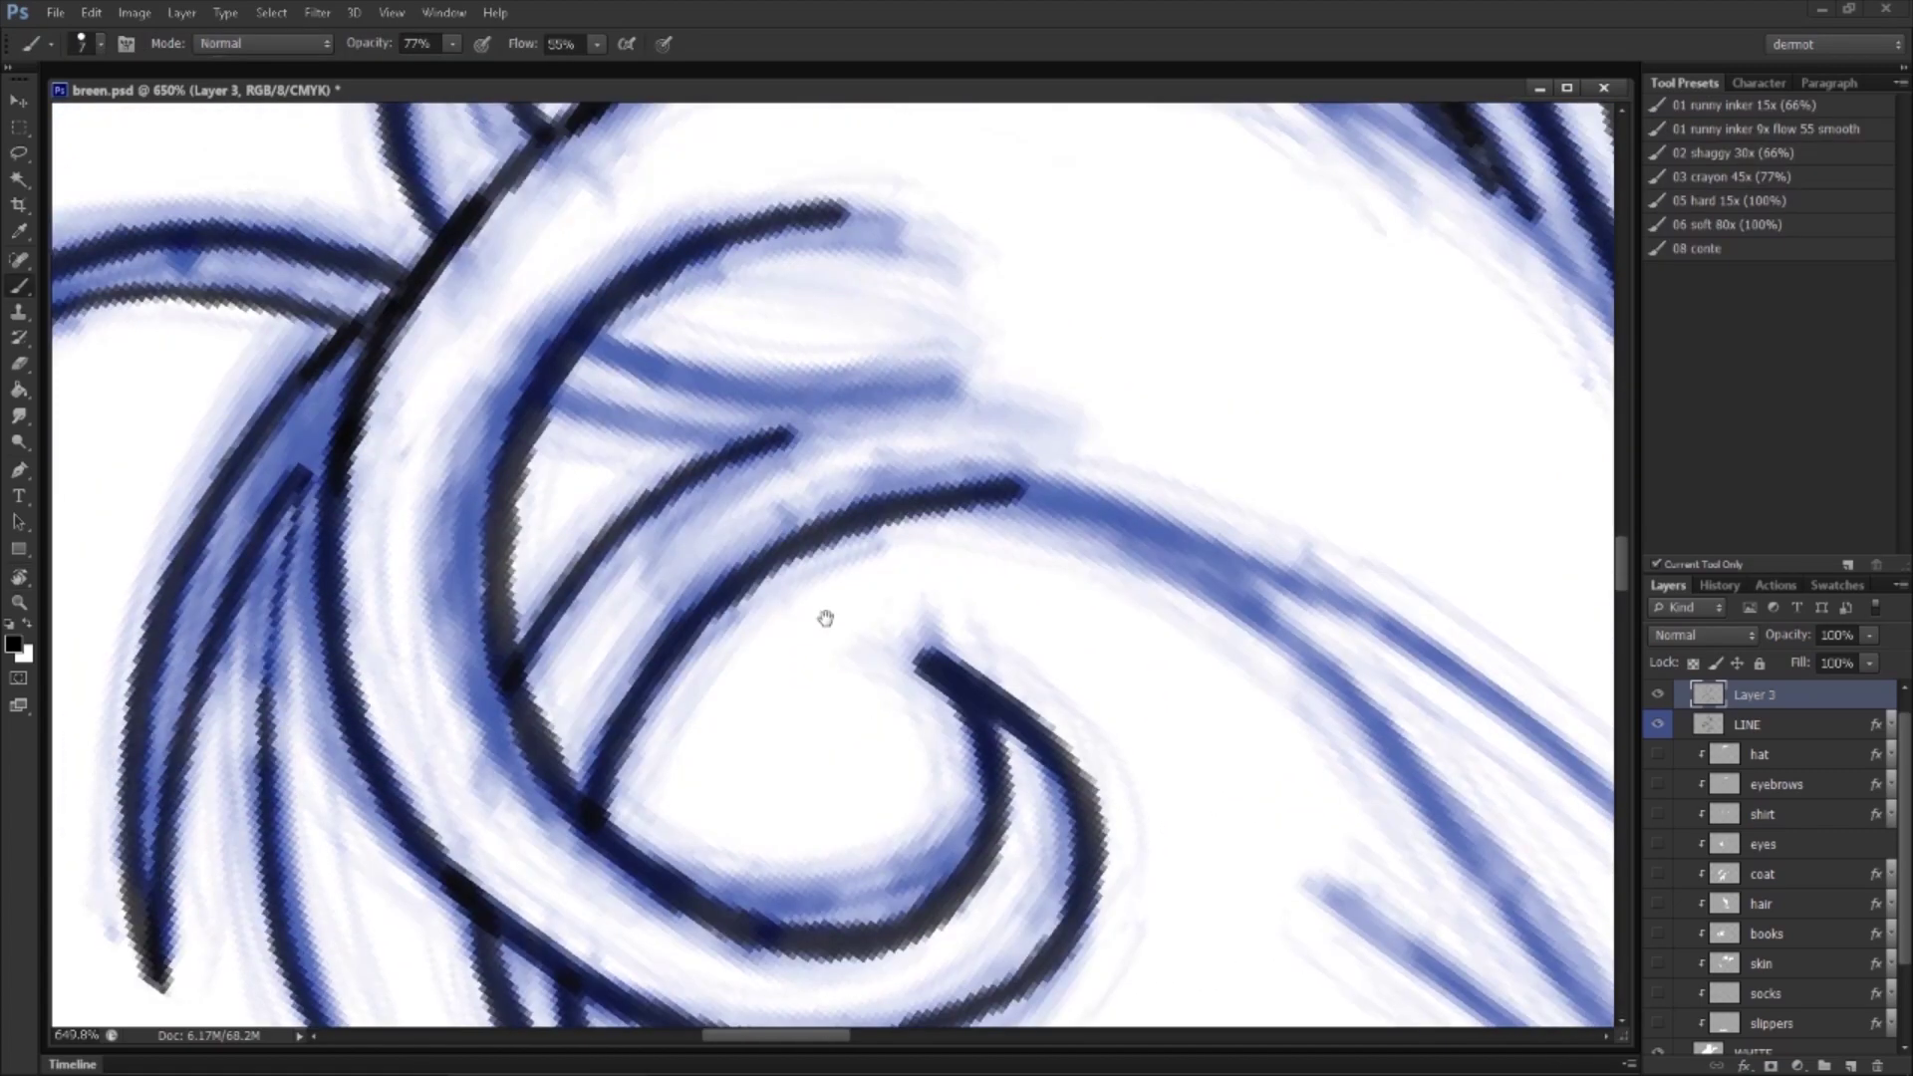
{"action": "left_click_drag", "start_coordinate": [594, 554], "coordinate": [842, 603]}
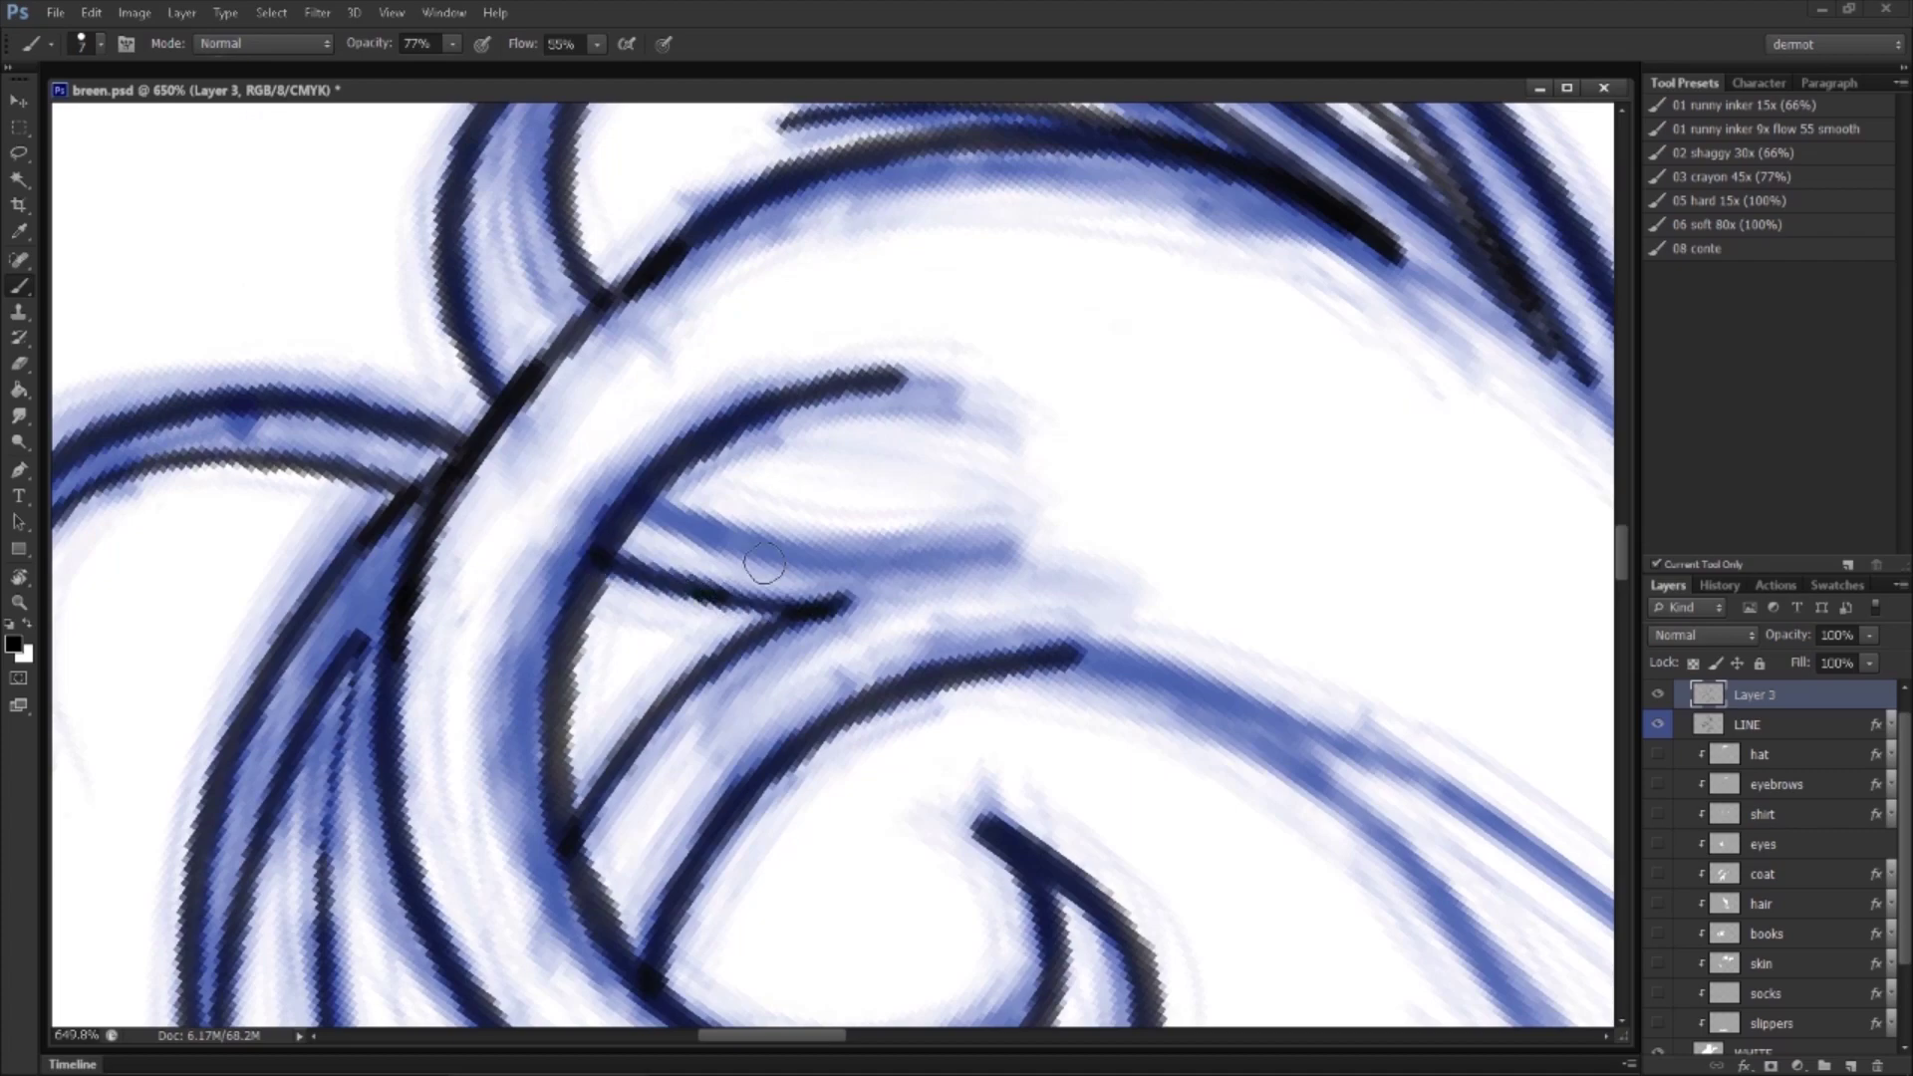
Step: Ink the long strand sweeping outward from the open end of the large curl's inner spiral line
{"action": "mouse_move", "coordinate": [709, 531]}
{"action": "left_mouse_down"}
{"action": "mouse_move", "coordinate": [1157, 594]}
{"action": "mouse_move", "coordinate": [790, 350]}
{"action": "left_mouse_up"}
{"action": "key", "text": "r"}
{"action": "mouse_move", "coordinate": [858, 760]}
{"action": "left_mouse_down"}
{"action": "mouse_move", "coordinate": [950, 799]}
{"action": "mouse_move", "coordinate": [1260, 632]}
{"action": "mouse_move", "coordinate": [1106, 671]}
{"action": "mouse_move", "coordinate": [1243, 619]}
{"action": "left_mouse_up"}
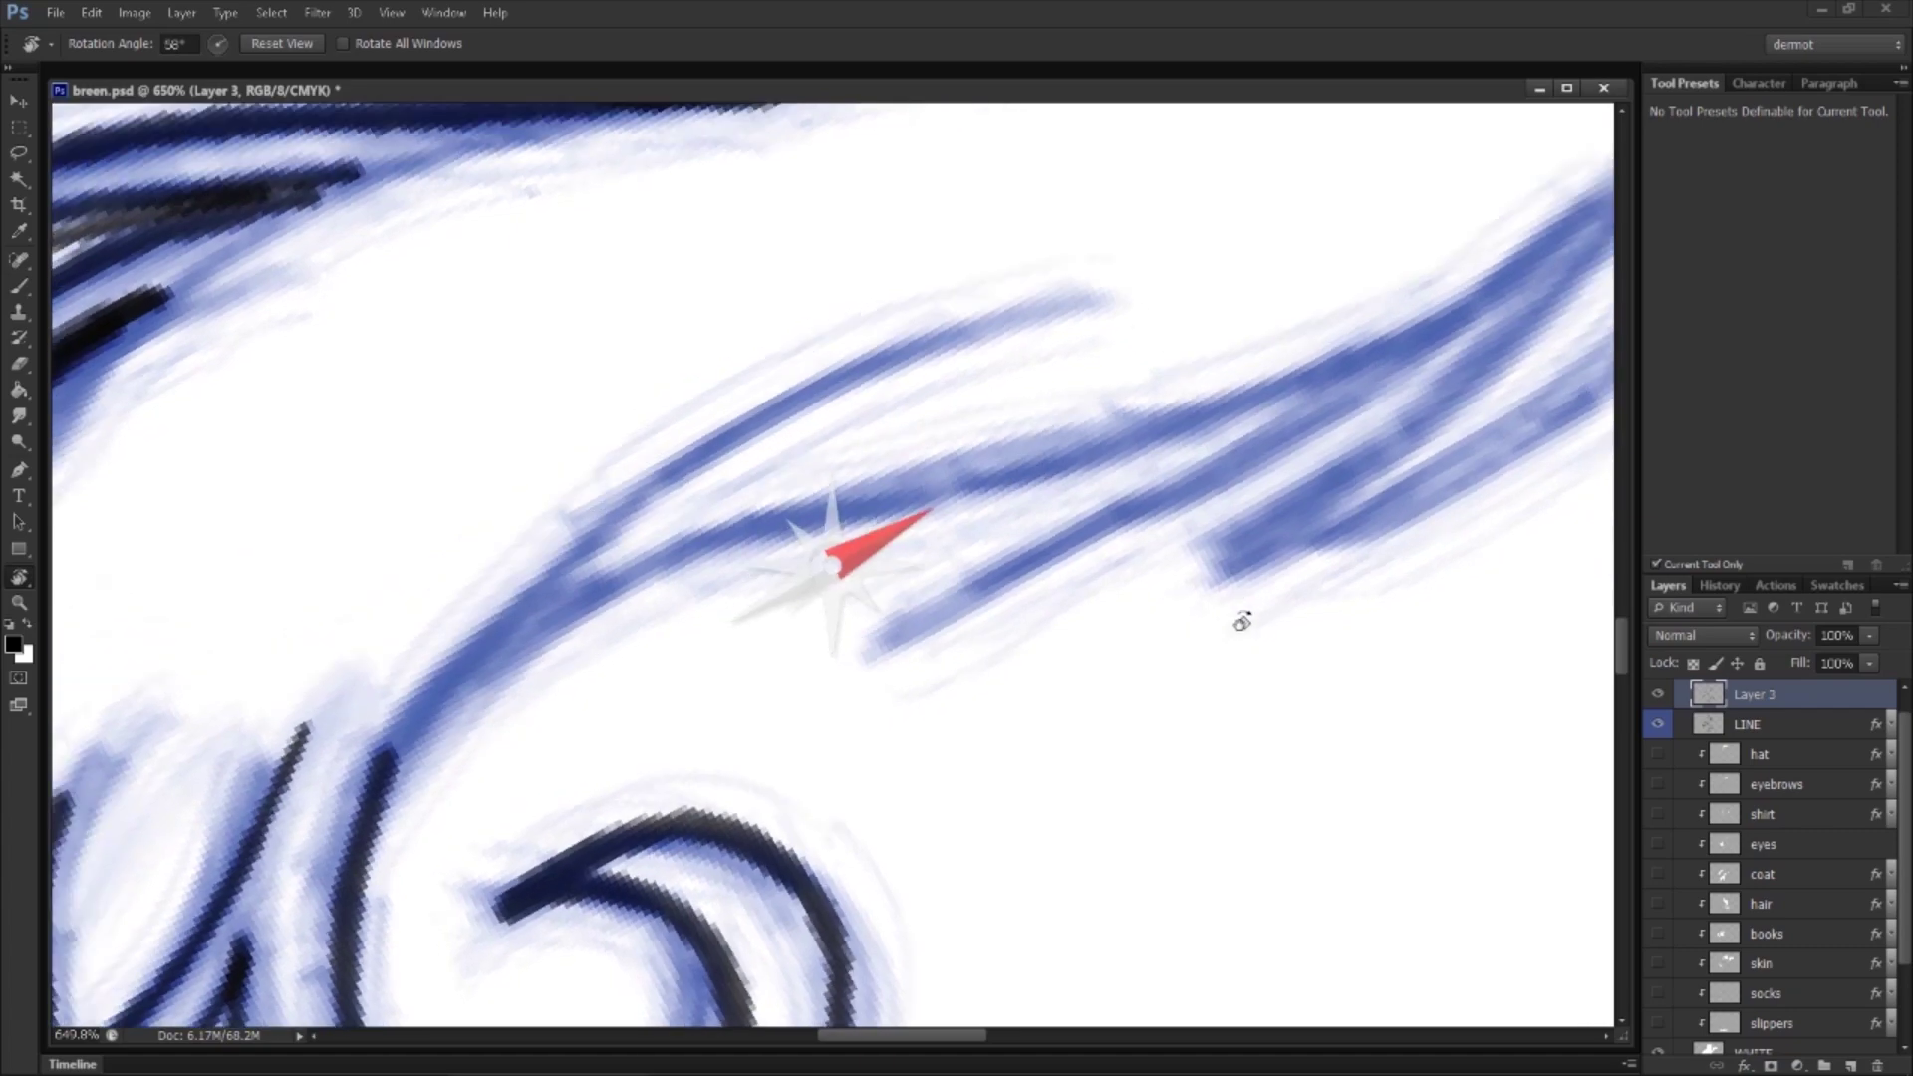
{"action": "key", "text": "b"}
{"action": "mouse_move", "coordinate": [376, 863]}
{"action": "left_mouse_down"}
{"action": "mouse_move", "coordinate": [528, 633]}
{"action": "mouse_move", "coordinate": [1067, 339]}
{"action": "left_mouse_up"}
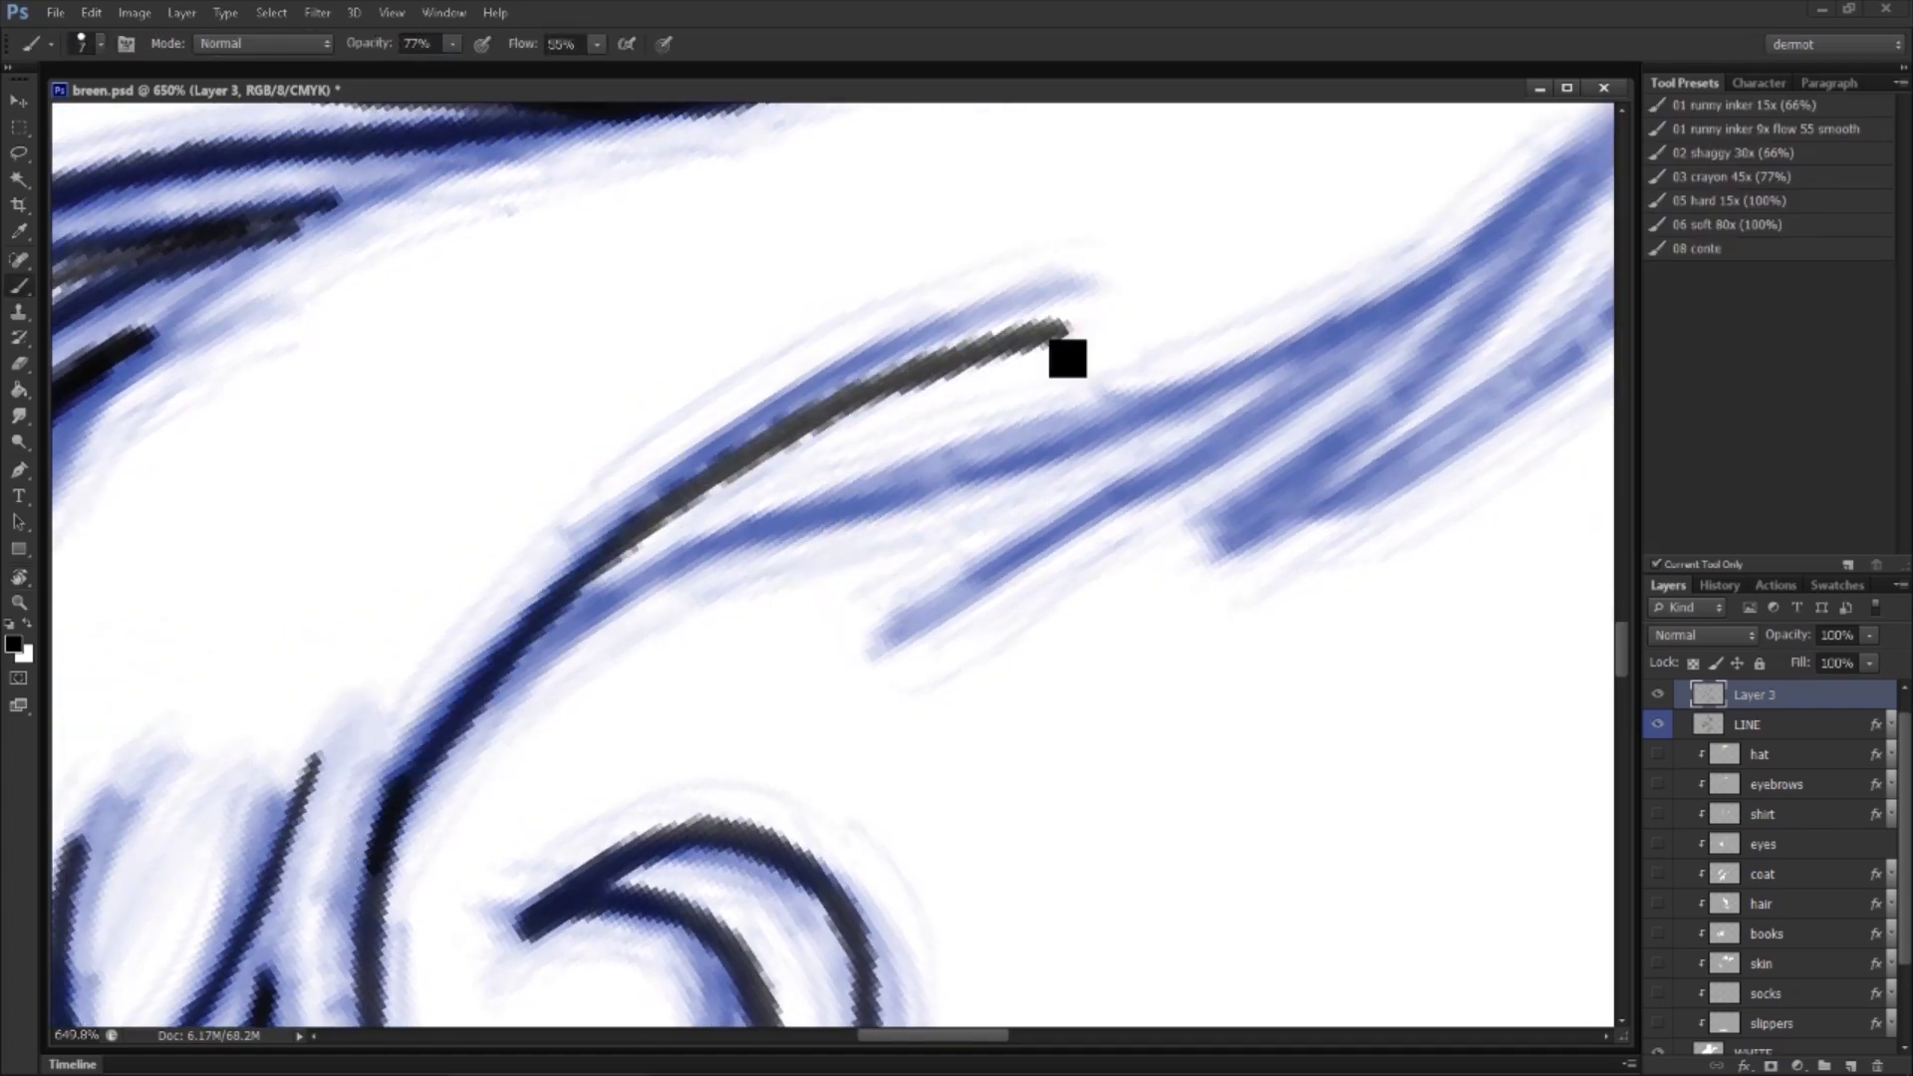
Step: Erase the overlapping base of the long strand and re-ink it from the curl along the neighbouring sketch line to a tapered end
{"action": "key", "text": "z"}
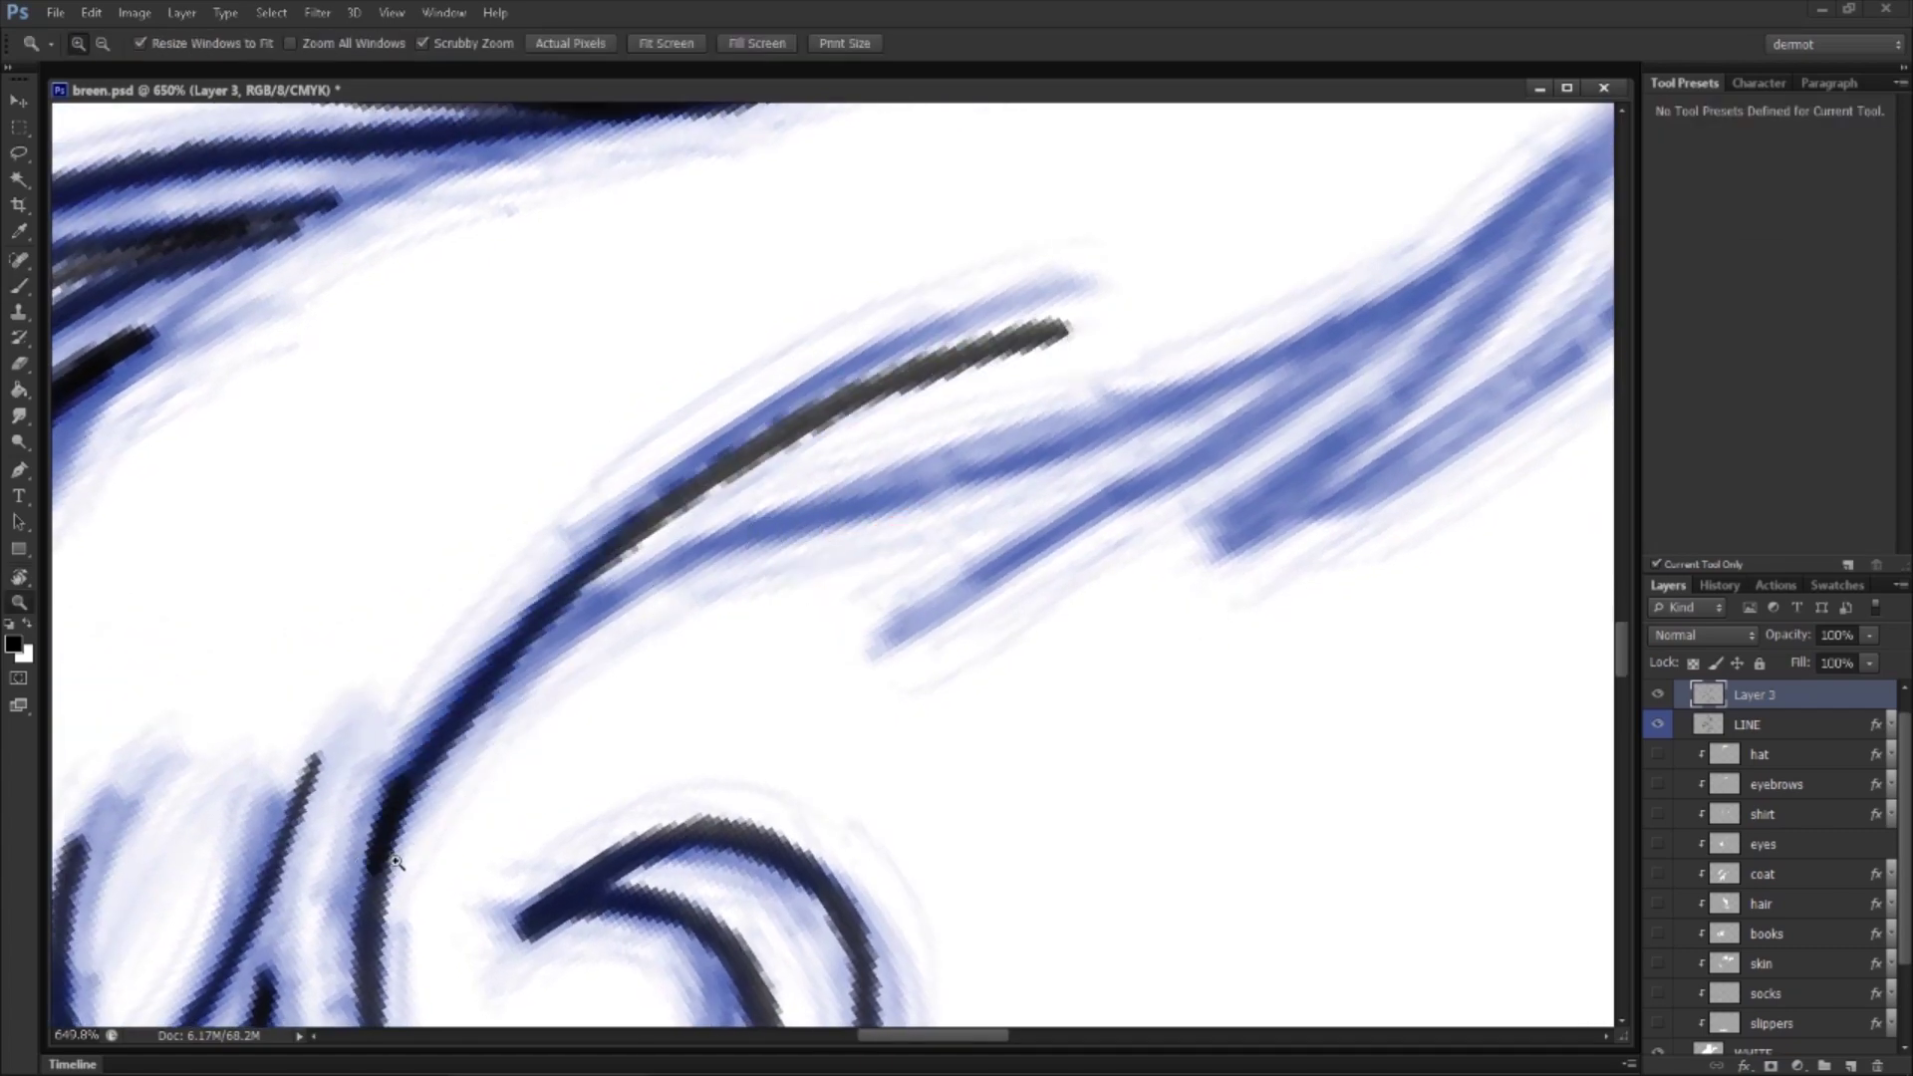
{"action": "left_click", "coordinate": [413, 797], "text": "alt"}
{"action": "left_click", "coordinate": [499, 734], "text": "alt"}
{"action": "mouse_move", "coordinate": [499, 734]}
{"action": "left_mouse_down"}
{"action": "mouse_move", "coordinate": [791, 647]}
{"action": "mouse_move", "coordinate": [827, 601]}
{"action": "mouse_move", "coordinate": [809, 513]}
{"action": "mouse_move", "coordinate": [787, 697]}
{"action": "mouse_move", "coordinate": [808, 673]}
{"action": "left_mouse_up"}
{"action": "key", "text": "e"}
{"action": "key", "text": "b"}
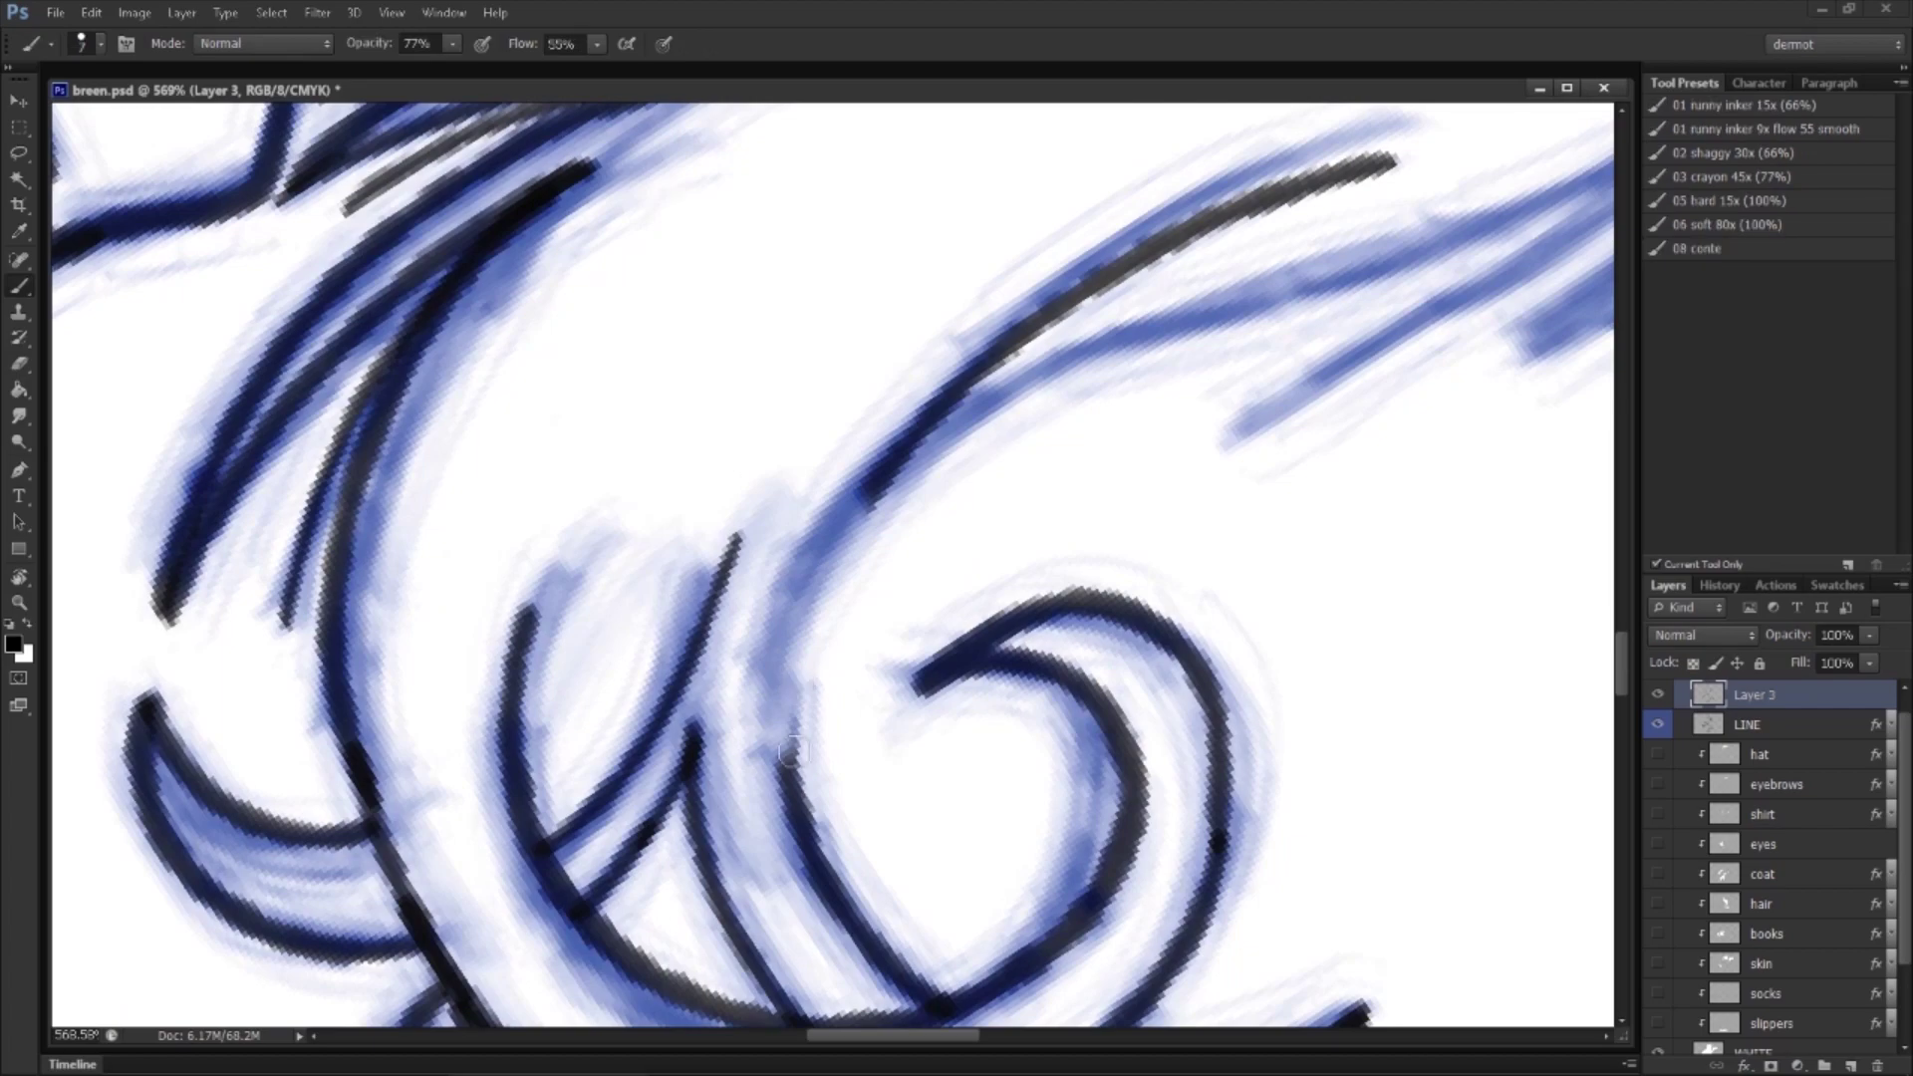
{"action": "mouse_move", "coordinate": [792, 796]}
{"action": "left_mouse_down"}
{"action": "mouse_move", "coordinate": [790, 627]}
{"action": "mouse_move", "coordinate": [948, 455]}
{"action": "mouse_move", "coordinate": [722, 589]}
{"action": "mouse_move", "coordinate": [506, 593]}
{"action": "mouse_move", "coordinate": [1224, 328]}
{"action": "left_mouse_up"}
{"action": "left_click_drag", "start_coordinate": [1225, 415], "coordinate": [653, 760]}
{"action": "left_click_drag", "start_coordinate": [712, 819], "coordinate": [972, 521]}
{"action": "key", "text": "b"}
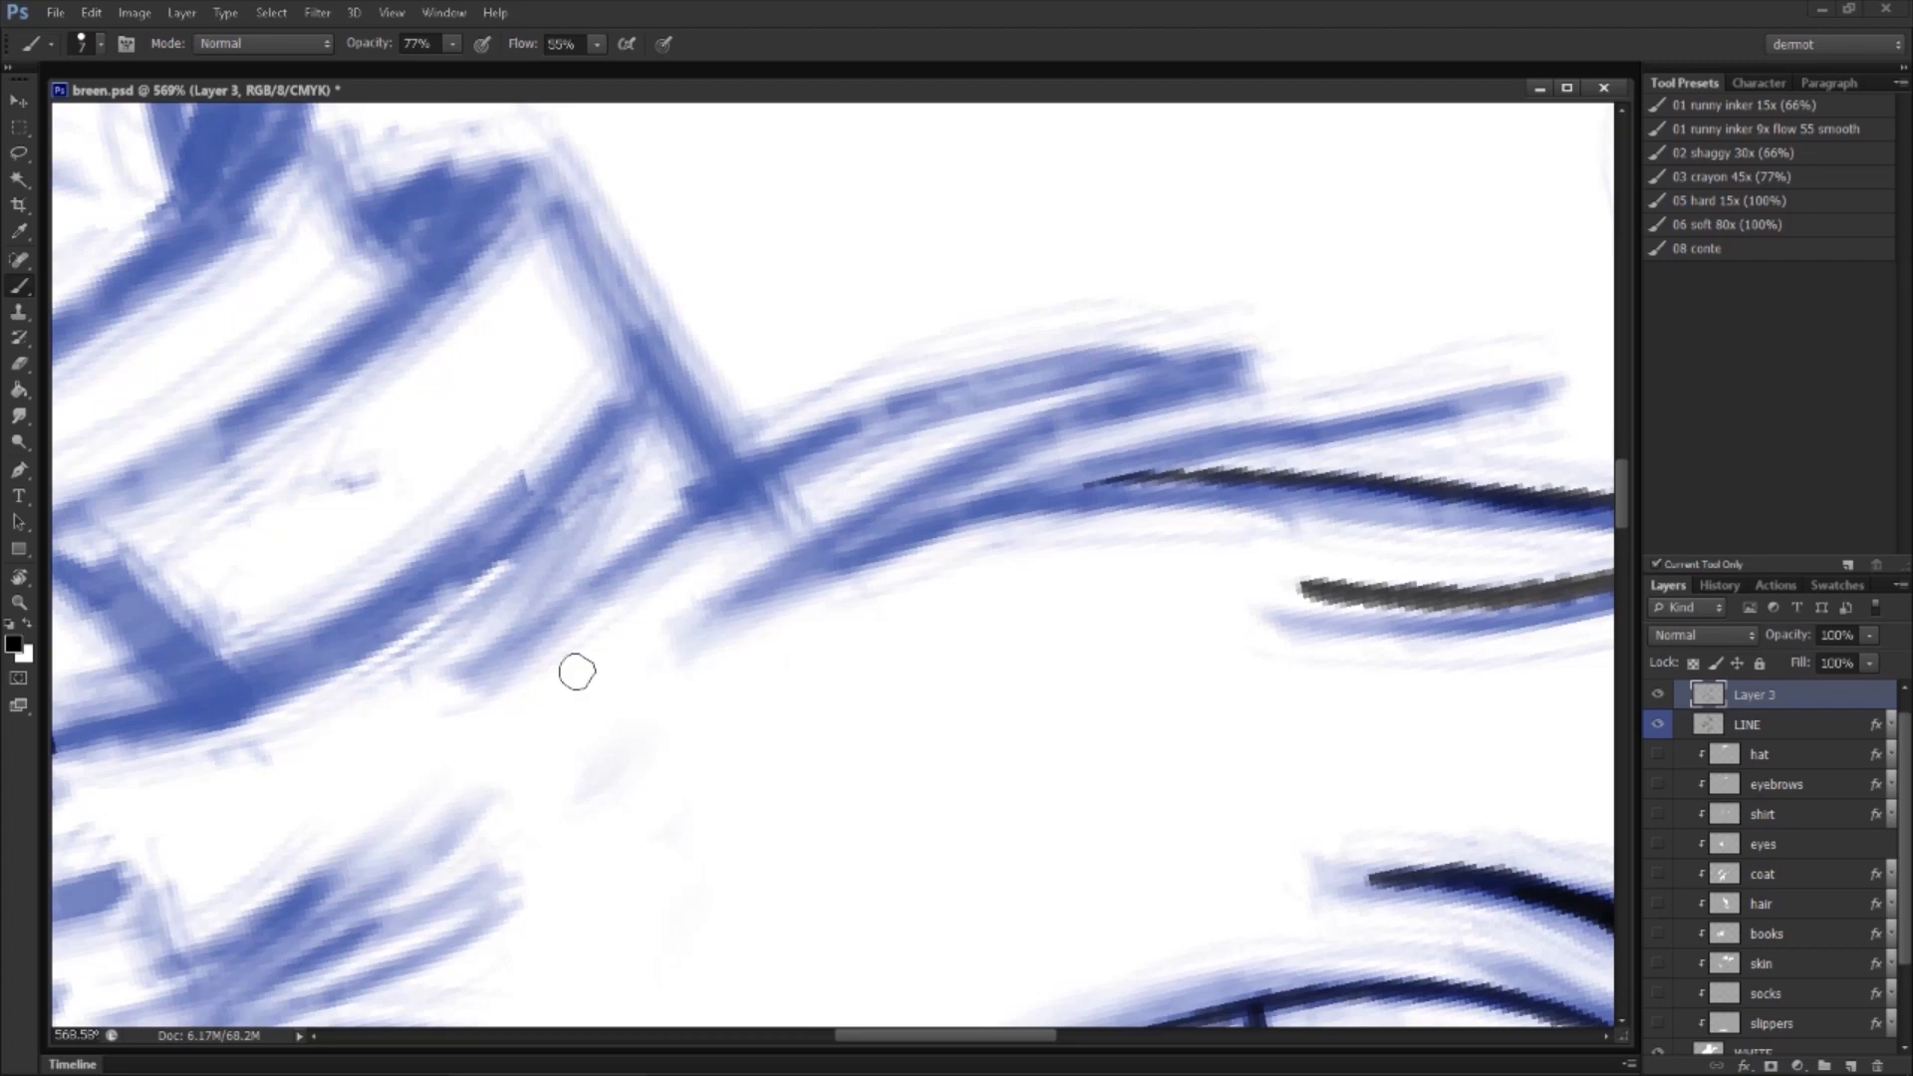
Step: Ink the pointed tuft of strands sweeping past the corner of the sleeve cuff
{"action": "mouse_move", "coordinate": [470, 674]}
{"action": "left_mouse_down"}
{"action": "mouse_move", "coordinate": [810, 459]}
{"action": "mouse_move", "coordinate": [986, 388]}
{"action": "mouse_move", "coordinate": [1262, 339]}
{"action": "left_mouse_up"}
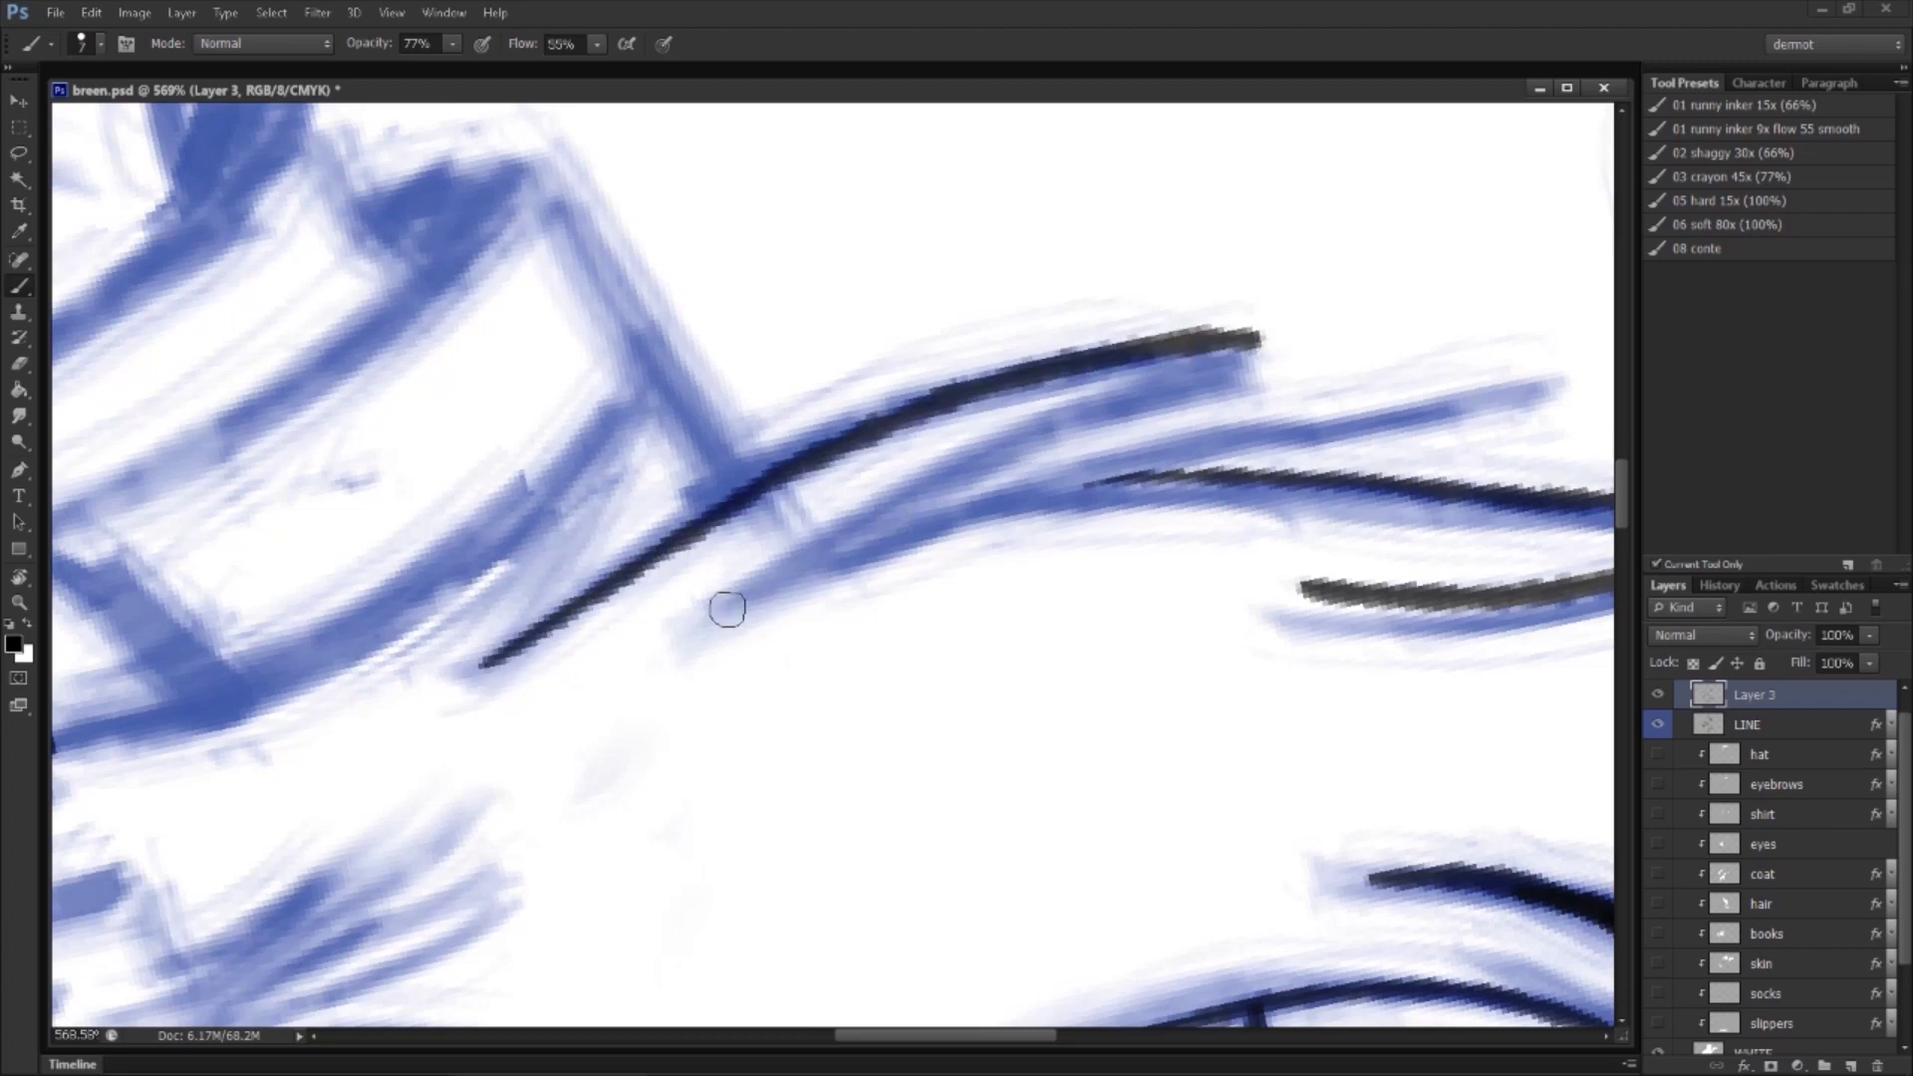
{"action": "left_click_drag", "start_coordinate": [717, 612], "coordinate": [837, 538]}
{"action": "mouse_move", "coordinate": [921, 489]}
{"action": "left_mouse_down"}
{"action": "mouse_move", "coordinate": [1172, 367]}
{"action": "mouse_move", "coordinate": [1286, 336]}
{"action": "left_mouse_up"}
{"action": "mouse_move", "coordinate": [719, 614]}
{"action": "left_mouse_down"}
{"action": "mouse_move", "coordinate": [1041, 478]}
{"action": "mouse_move", "coordinate": [1547, 374]}
{"action": "left_mouse_up"}
Step: Ink the sleeve cuff's lower edge and the zigzag hair points where it meets the long strand
{"action": "left_click_drag", "start_coordinate": [937, 573], "coordinate": [1223, 603]}
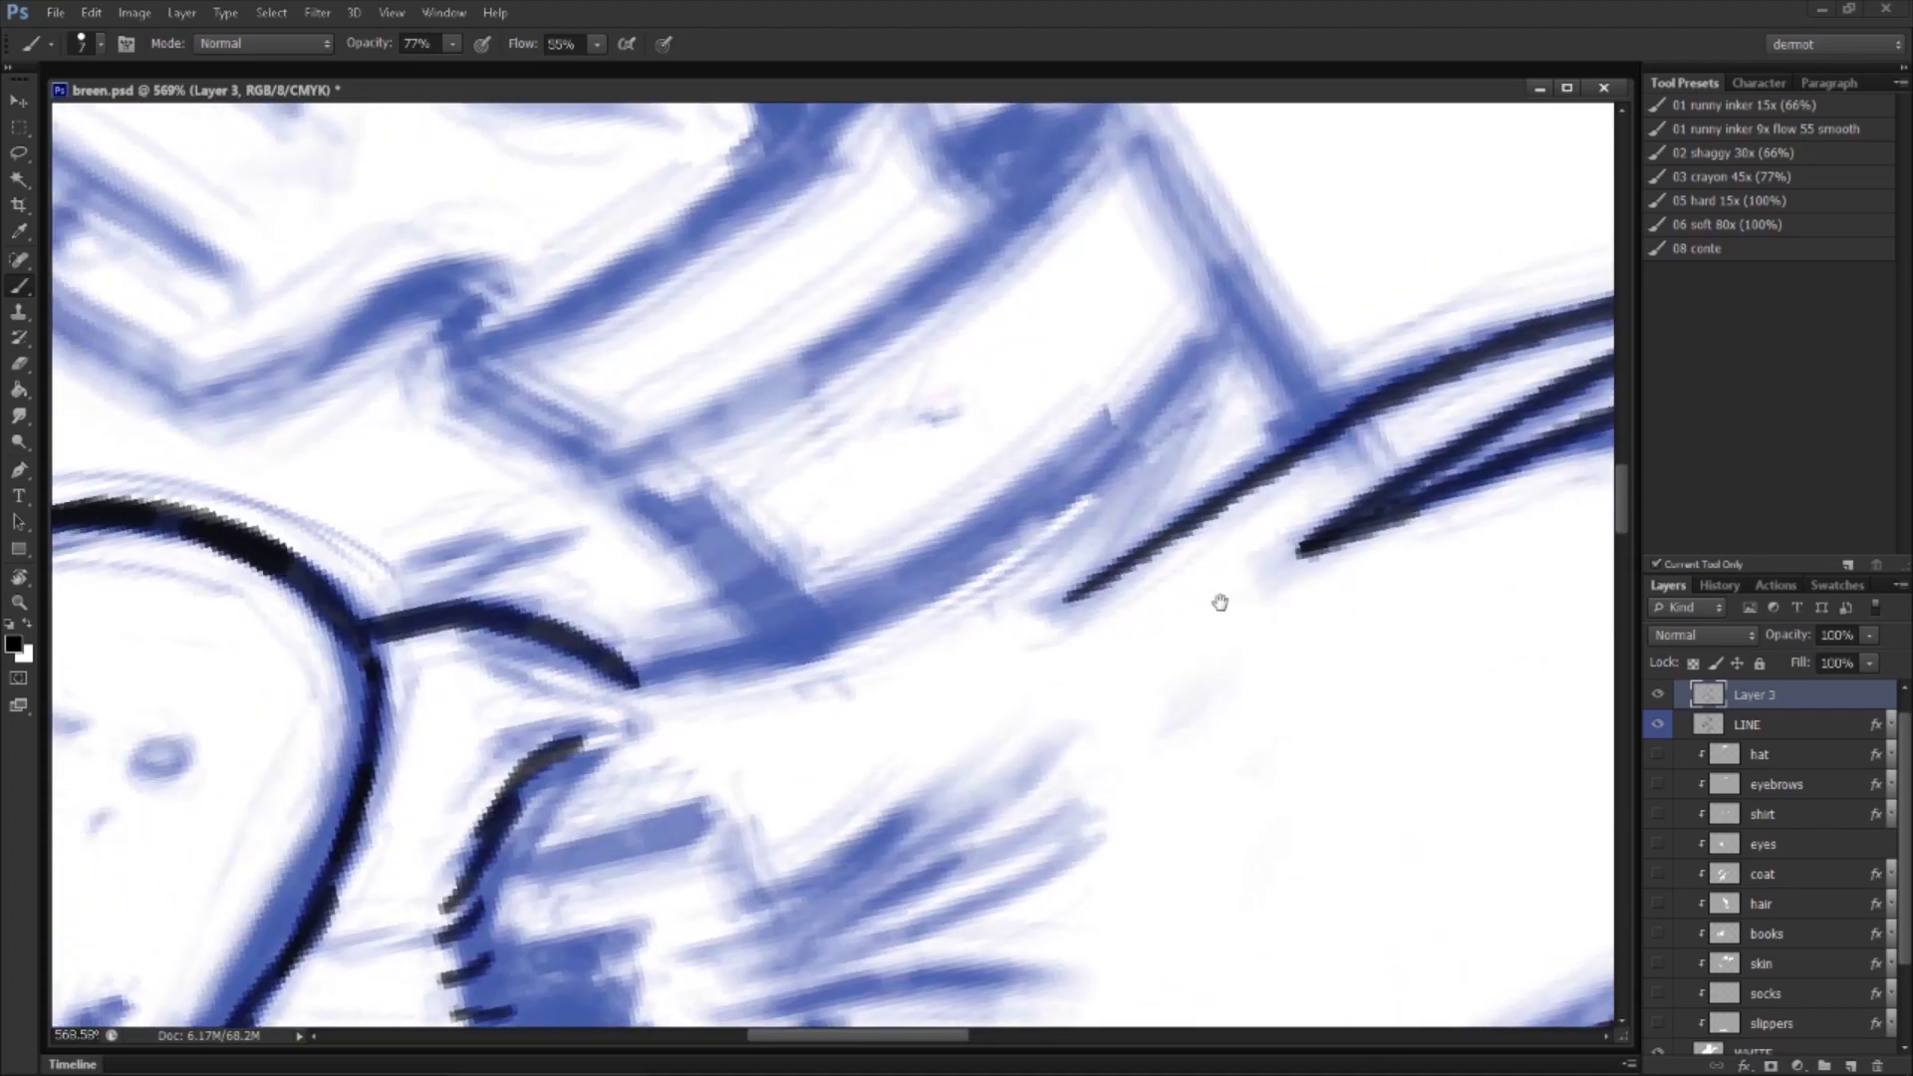
{"action": "mouse_move", "coordinate": [695, 706]}
{"action": "left_mouse_down"}
{"action": "mouse_move", "coordinate": [947, 627]}
{"action": "mouse_move", "coordinate": [1235, 371]}
{"action": "mouse_move", "coordinate": [1066, 595]}
{"action": "mouse_move", "coordinate": [1221, 483]}
{"action": "mouse_move", "coordinate": [1114, 567]}
{"action": "left_mouse_up"}
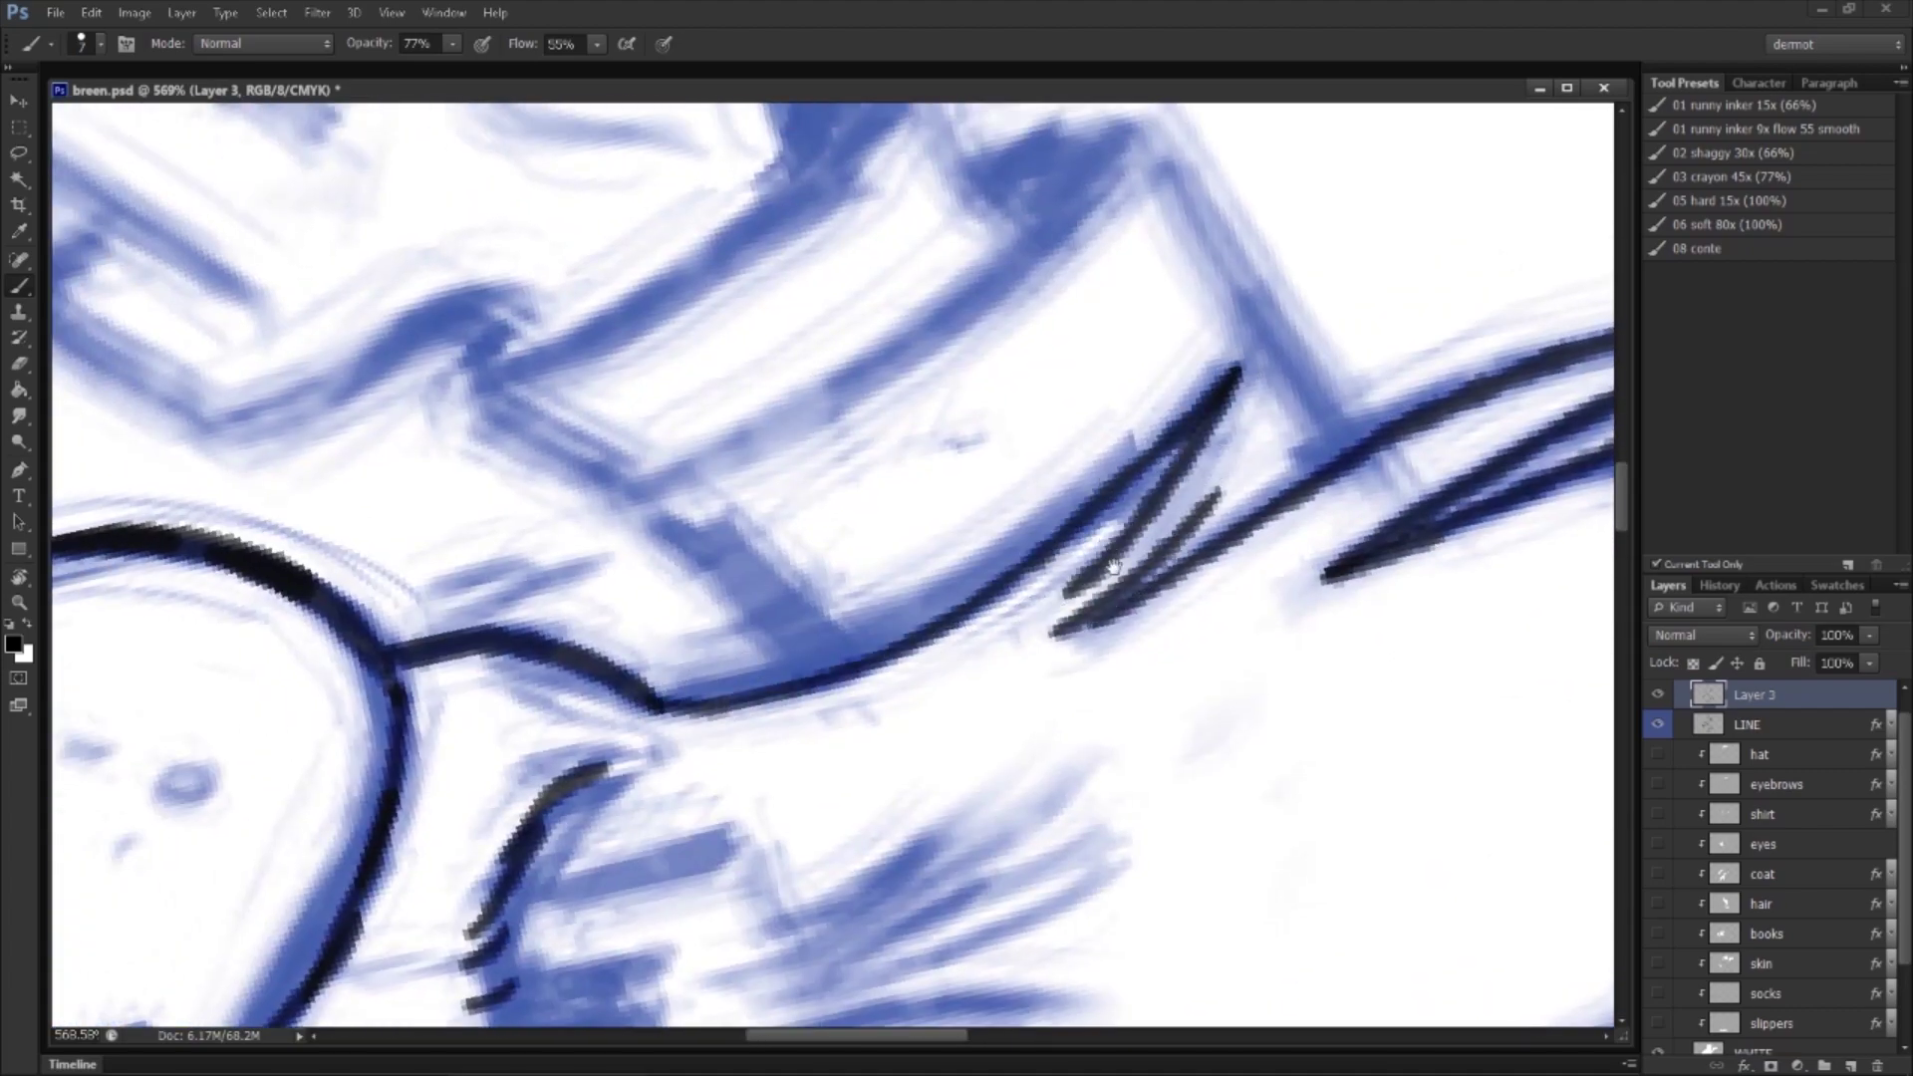
{"action": "left_click_drag", "start_coordinate": [1060, 633], "coordinate": [1191, 463]}
Step: Ink the sleeve cuff's upper edge, both of its short ends and the small fold behind its outer corner
{"action": "left_click_drag", "start_coordinate": [934, 681], "coordinate": [909, 875]}
{"action": "mouse_move", "coordinate": [593, 687]}
{"action": "left_mouse_down"}
{"action": "mouse_move", "coordinate": [743, 645]}
{"action": "mouse_move", "coordinate": [1141, 299]}
{"action": "left_mouse_up"}
{"action": "left_click_drag", "start_coordinate": [961, 369], "coordinate": [1143, 297]}
{"action": "left_click_drag", "start_coordinate": [590, 688], "coordinate": [776, 856]}
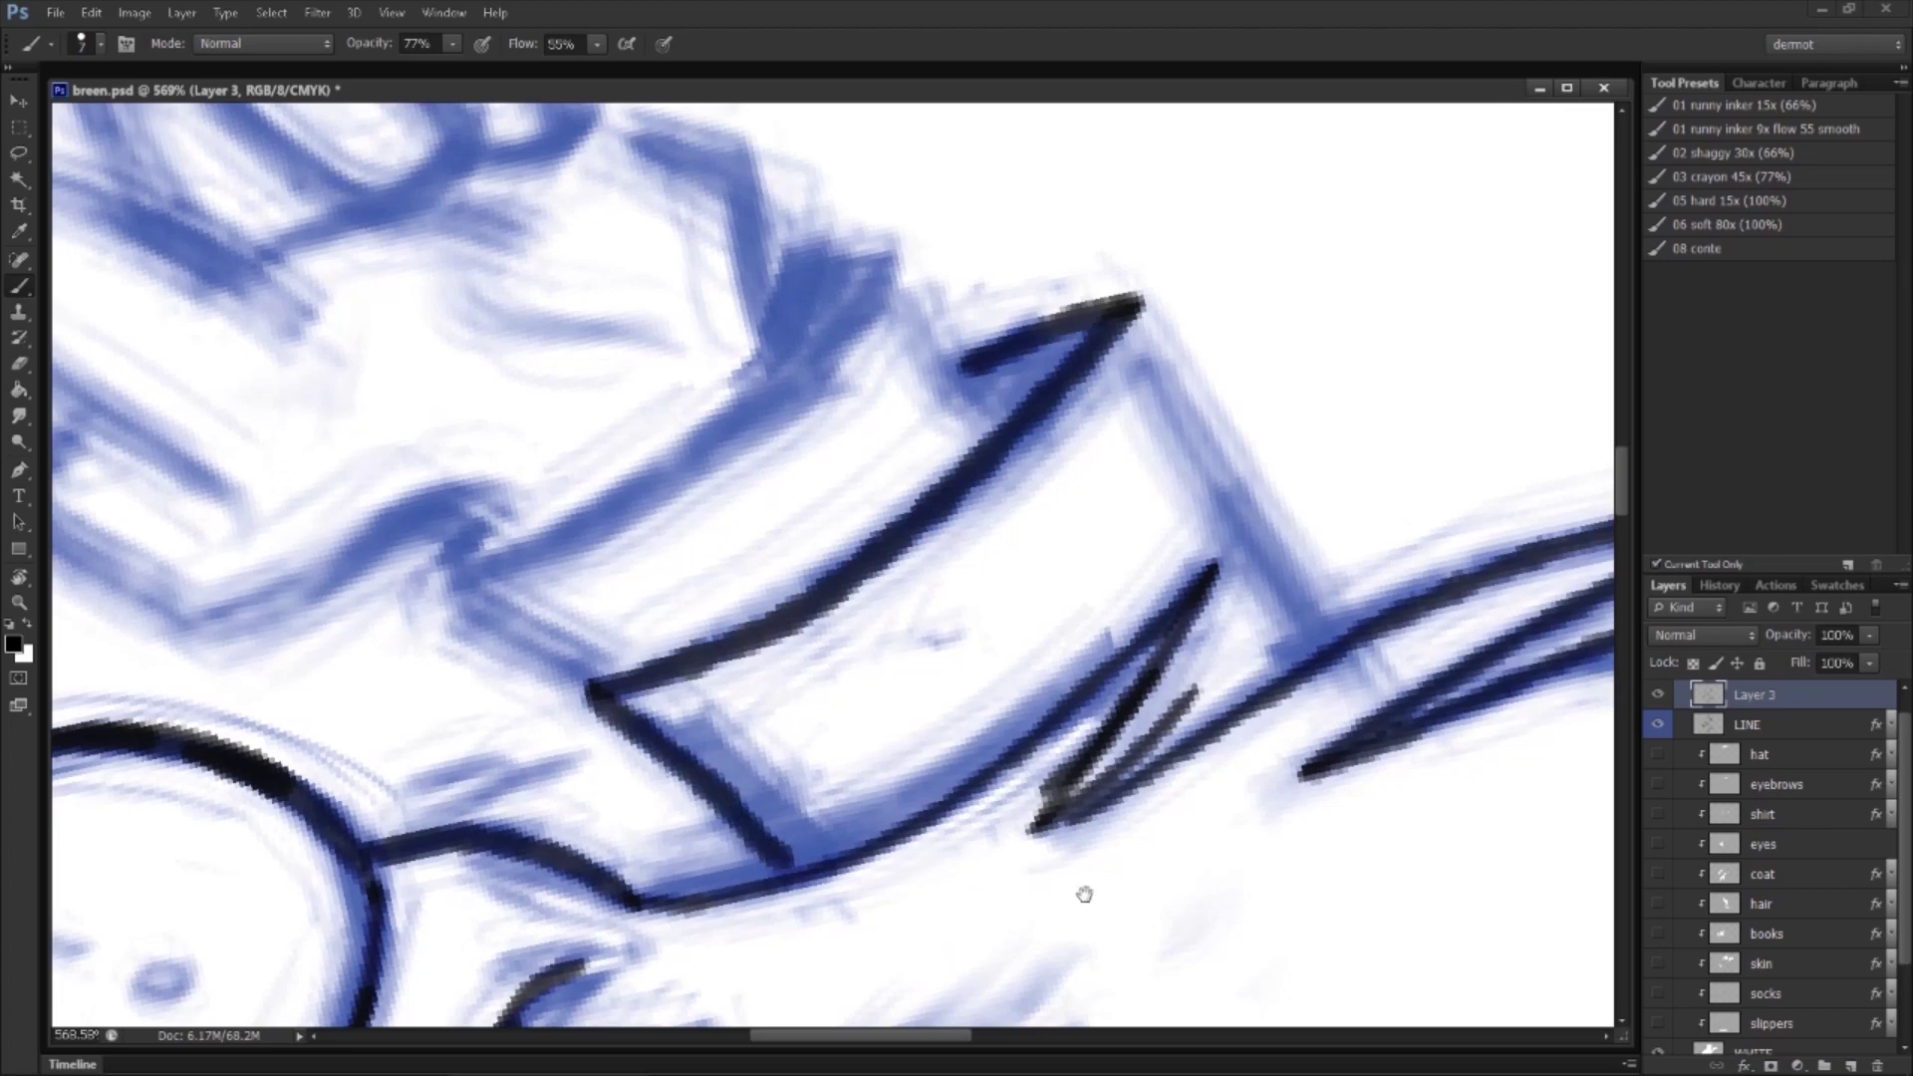
{"action": "left_click_drag", "start_coordinate": [1084, 894], "coordinate": [699, 996]}
{"action": "mouse_move", "coordinate": [762, 406]}
{"action": "left_mouse_down"}
{"action": "mouse_move", "coordinate": [887, 695]}
{"action": "mouse_move", "coordinate": [942, 710]}
{"action": "left_mouse_up"}
{"action": "left_click_drag", "start_coordinate": [684, 649], "coordinate": [1206, 768]}
Step: Ink the inner cuff layer beyond the sleeve cuff and the hand outlines emerging from both of its ends
{"action": "key", "text": "r"}
{"action": "mouse_move", "coordinate": [1094, 540]}
{"action": "left_mouse_down"}
{"action": "mouse_move", "coordinate": [853, 577]}
{"action": "mouse_move", "coordinate": [833, 547]}
{"action": "mouse_move", "coordinate": [1089, 568]}
{"action": "mouse_move", "coordinate": [929, 606]}
{"action": "left_mouse_up"}
{"action": "mouse_move", "coordinate": [1084, 639]}
{"action": "left_mouse_down"}
{"action": "mouse_move", "coordinate": [1076, 702]}
{"action": "mouse_move", "coordinate": [758, 687]}
{"action": "left_mouse_up"}
{"action": "key", "text": "b"}
{"action": "mouse_move", "coordinate": [467, 714]}
{"action": "left_mouse_down"}
{"action": "mouse_move", "coordinate": [564, 862]}
{"action": "mouse_move", "coordinate": [689, 835]}
{"action": "mouse_move", "coordinate": [733, 663]}
{"action": "mouse_move", "coordinate": [665, 733]}
{"action": "mouse_move", "coordinate": [847, 571]}
{"action": "mouse_move", "coordinate": [798, 625]}
{"action": "mouse_move", "coordinate": [965, 513]}
{"action": "left_mouse_up"}
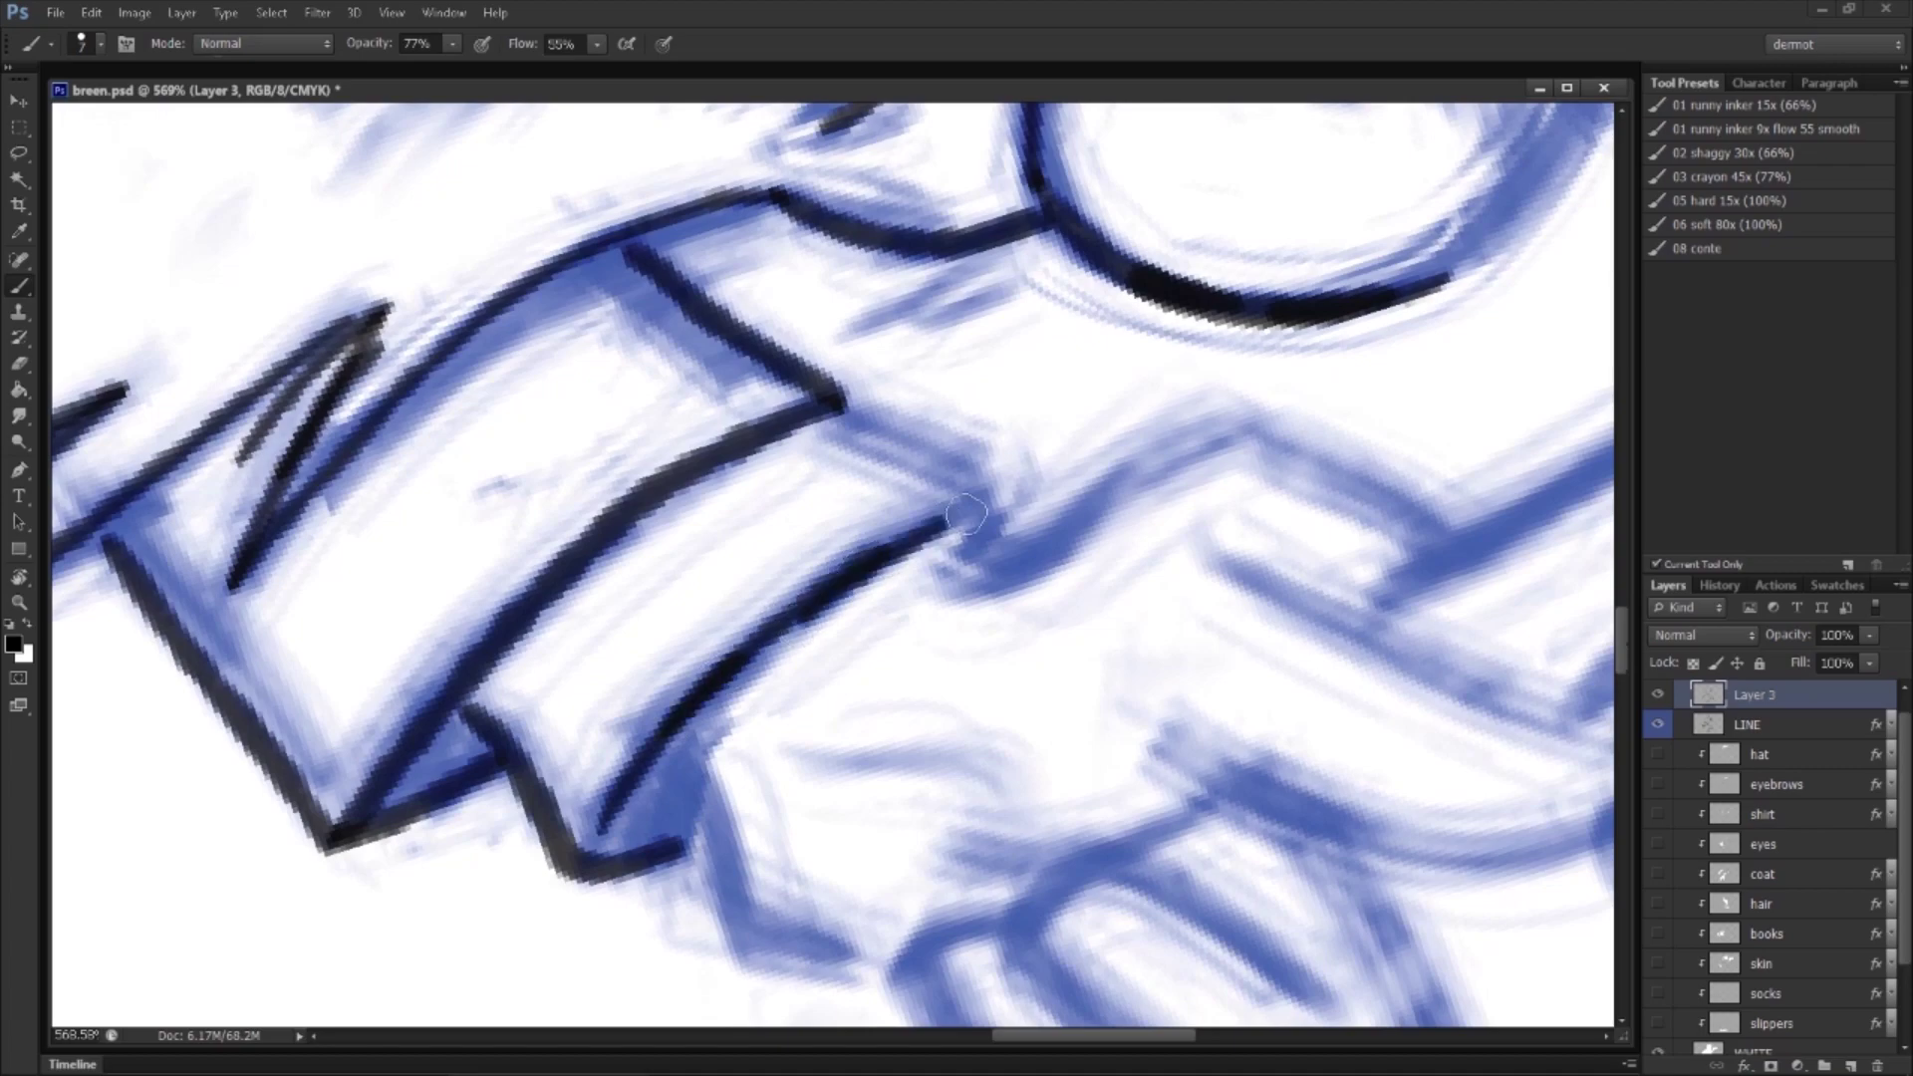
{"action": "mouse_move", "coordinate": [827, 399]}
{"action": "left_mouse_down"}
{"action": "mouse_move", "coordinate": [1022, 572]}
{"action": "mouse_move", "coordinate": [695, 487]}
{"action": "mouse_move", "coordinate": [767, 513]}
{"action": "mouse_move", "coordinate": [968, 382]}
{"action": "mouse_move", "coordinate": [1185, 454]}
{"action": "left_mouse_up"}
{"action": "mouse_move", "coordinate": [414, 691]}
{"action": "left_mouse_down"}
{"action": "mouse_move", "coordinate": [493, 859]}
{"action": "mouse_move", "coordinate": [653, 922]}
{"action": "left_mouse_up"}
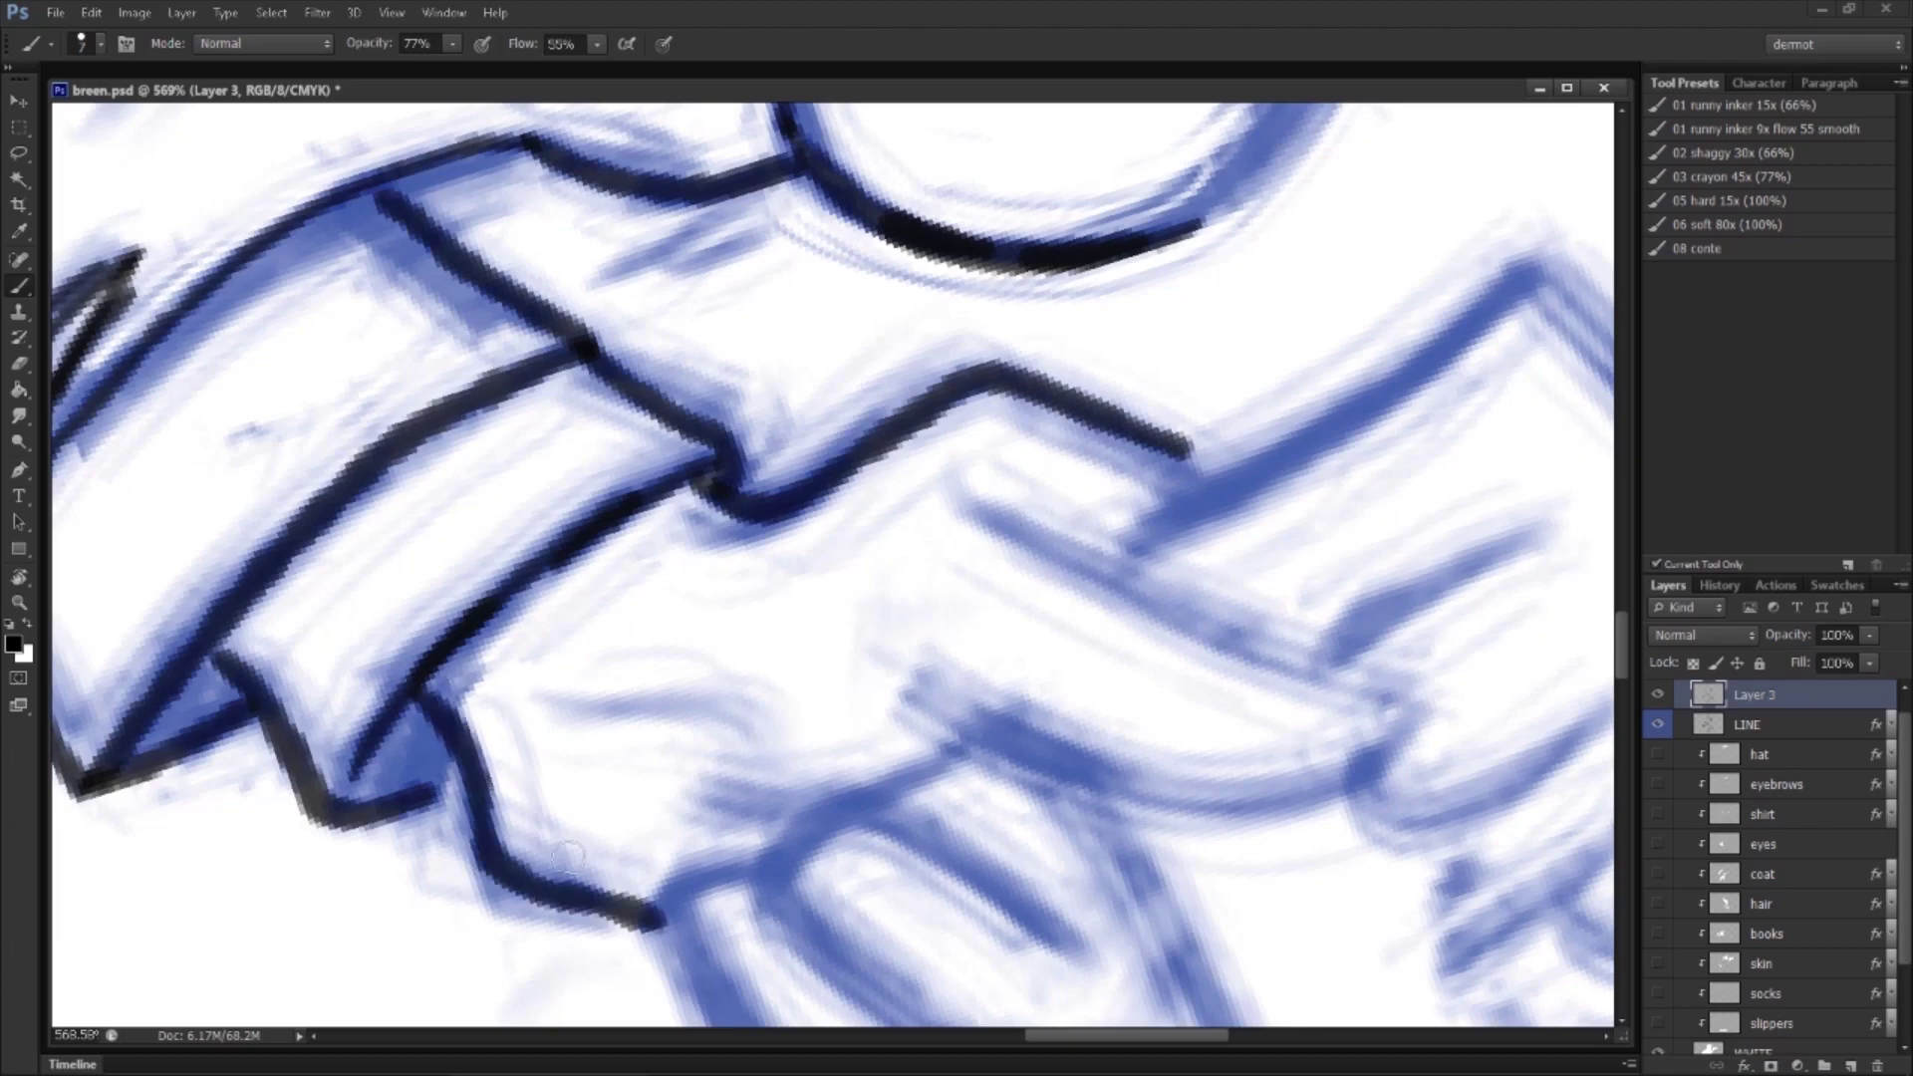
Step: Ink the thumb's outline with its nail, knuckle creases and the line running beneath it
{"action": "mouse_move", "coordinate": [735, 802]}
{"action": "left_mouse_down"}
{"action": "mouse_move", "coordinate": [791, 585]}
{"action": "mouse_move", "coordinate": [943, 773]}
{"action": "mouse_move", "coordinate": [1206, 543]}
{"action": "mouse_move", "coordinate": [994, 592]}
{"action": "left_mouse_up"}
{"action": "key", "text": "r"}
{"action": "key", "text": "b"}
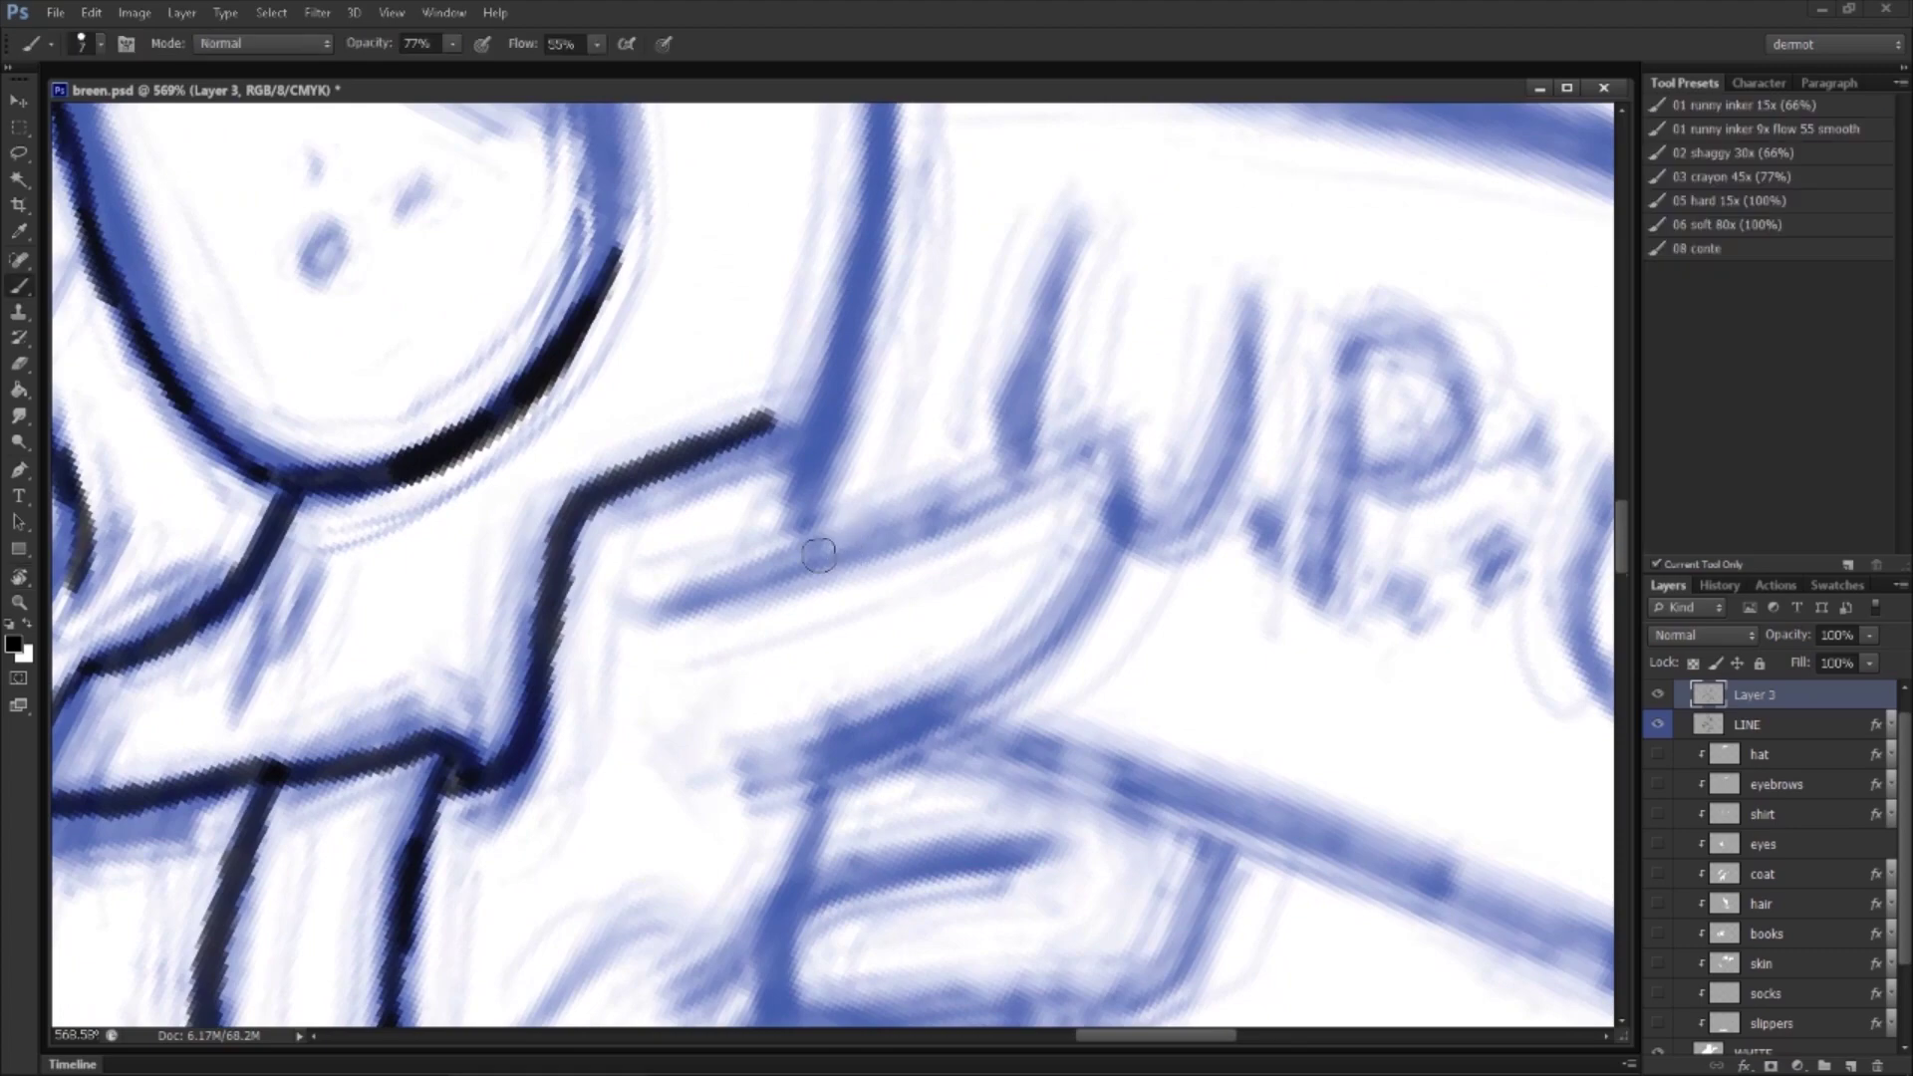
{"action": "mouse_move", "coordinate": [636, 606]}
{"action": "left_mouse_down"}
{"action": "mouse_move", "coordinate": [1069, 431]}
{"action": "mouse_move", "coordinate": [1126, 439]}
{"action": "mouse_move", "coordinate": [1132, 547]}
{"action": "mouse_move", "coordinate": [1040, 663]}
{"action": "mouse_move", "coordinate": [922, 688]}
{"action": "left_mouse_up"}
{"action": "mouse_move", "coordinate": [964, 489]}
{"action": "left_mouse_down"}
{"action": "mouse_move", "coordinate": [1048, 556]}
{"action": "mouse_move", "coordinate": [1078, 450]}
{"action": "left_mouse_up"}
{"action": "mouse_move", "coordinate": [923, 546]}
{"action": "left_mouse_down"}
{"action": "mouse_move", "coordinate": [914, 601]}
{"action": "mouse_move", "coordinate": [875, 560]}
{"action": "mouse_move", "coordinate": [855, 646]}
{"action": "mouse_move", "coordinate": [762, 616]}
{"action": "mouse_move", "coordinate": [765, 670]}
{"action": "left_mouse_up"}
{"action": "mouse_move", "coordinate": [650, 538]}
{"action": "left_mouse_down"}
{"action": "mouse_move", "coordinate": [738, 588]}
{"action": "mouse_move", "coordinate": [759, 576]}
{"action": "left_mouse_up"}
{"action": "left_click_drag", "start_coordinate": [743, 811], "coordinate": [988, 674]}
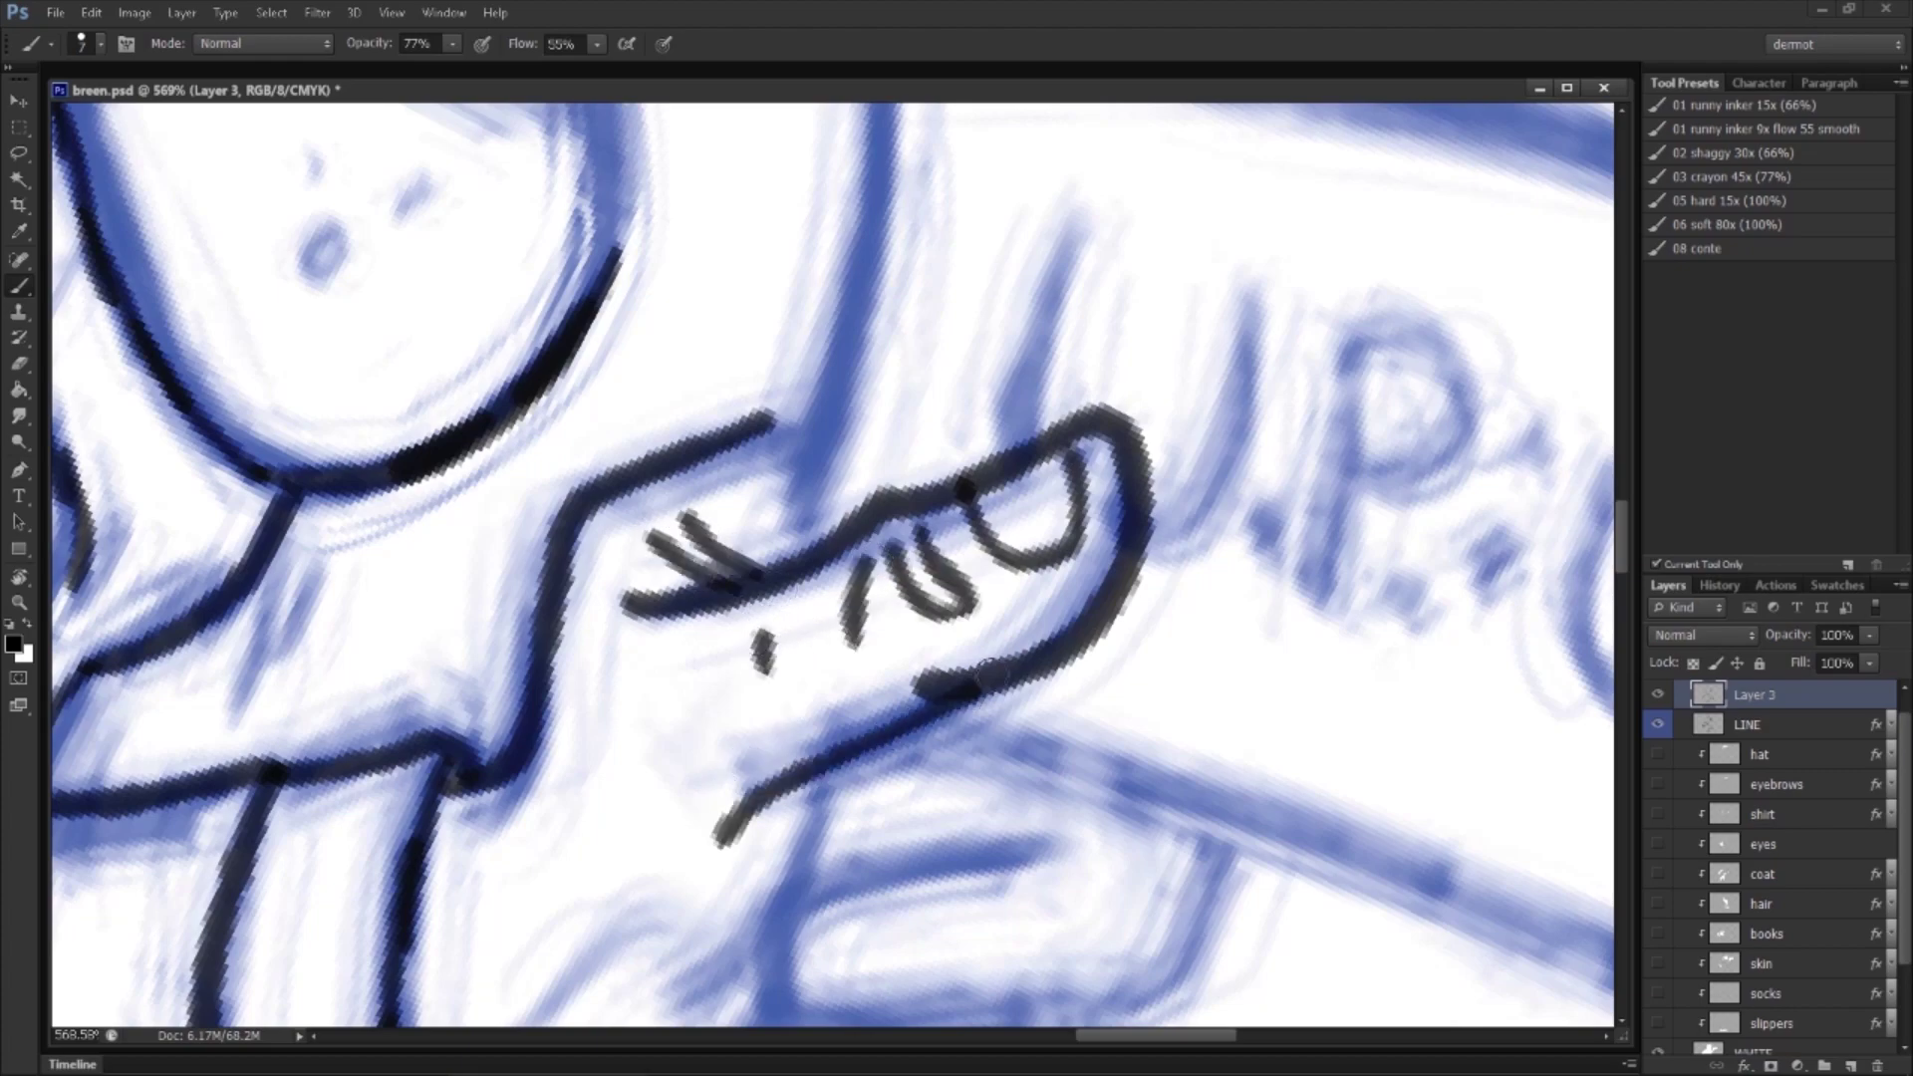
Step: Ink the oval spot and dot on the back of the hand, plus the tendon line and knuckle line
{"action": "left_click_drag", "start_coordinate": [787, 421], "coordinate": [800, 427]}
{"action": "mouse_move", "coordinate": [880, 794]}
{"action": "left_mouse_down"}
{"action": "mouse_move", "coordinate": [904, 748]}
{"action": "mouse_move", "coordinate": [897, 427]}
{"action": "left_mouse_up"}
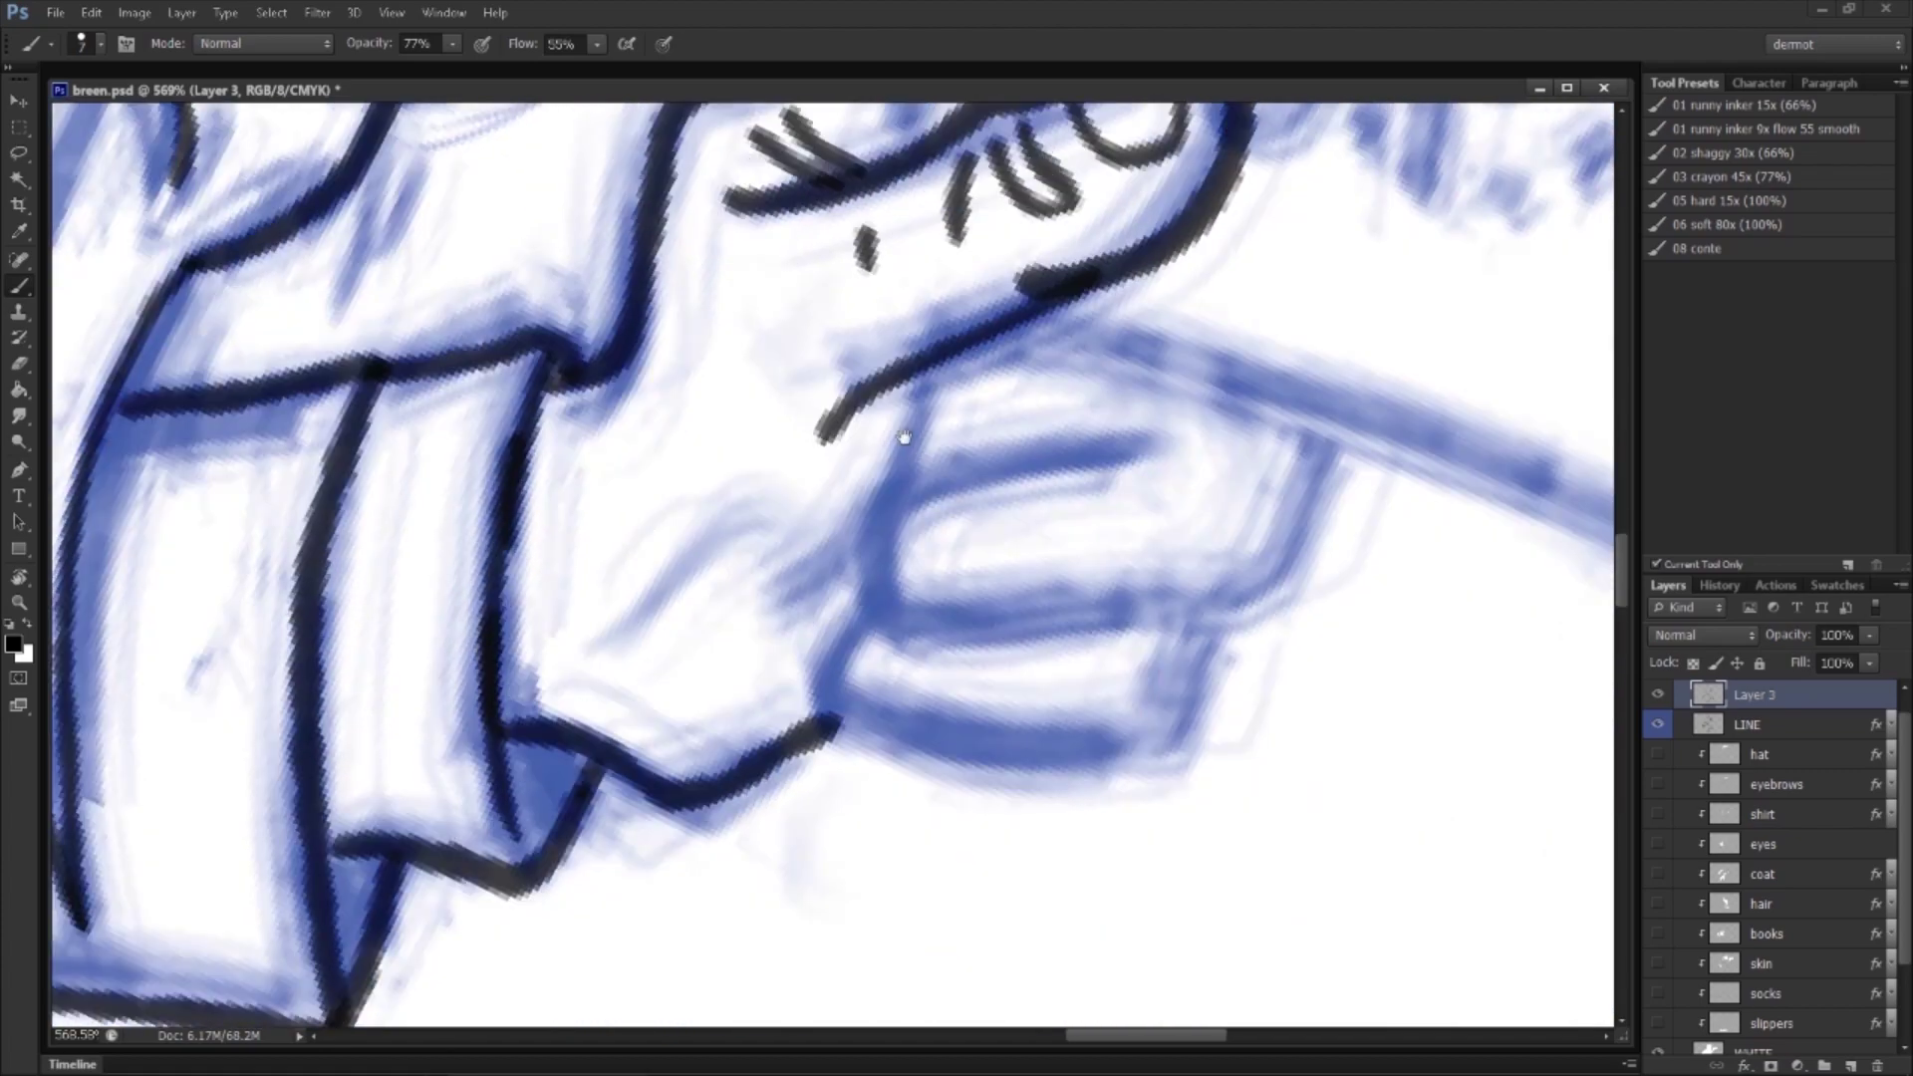
{"action": "mouse_move", "coordinate": [746, 319]}
{"action": "left_mouse_down"}
{"action": "mouse_move", "coordinate": [733, 389]}
{"action": "mouse_move", "coordinate": [757, 316]}
{"action": "left_mouse_up"}
{"action": "left_click", "coordinate": [767, 277]}
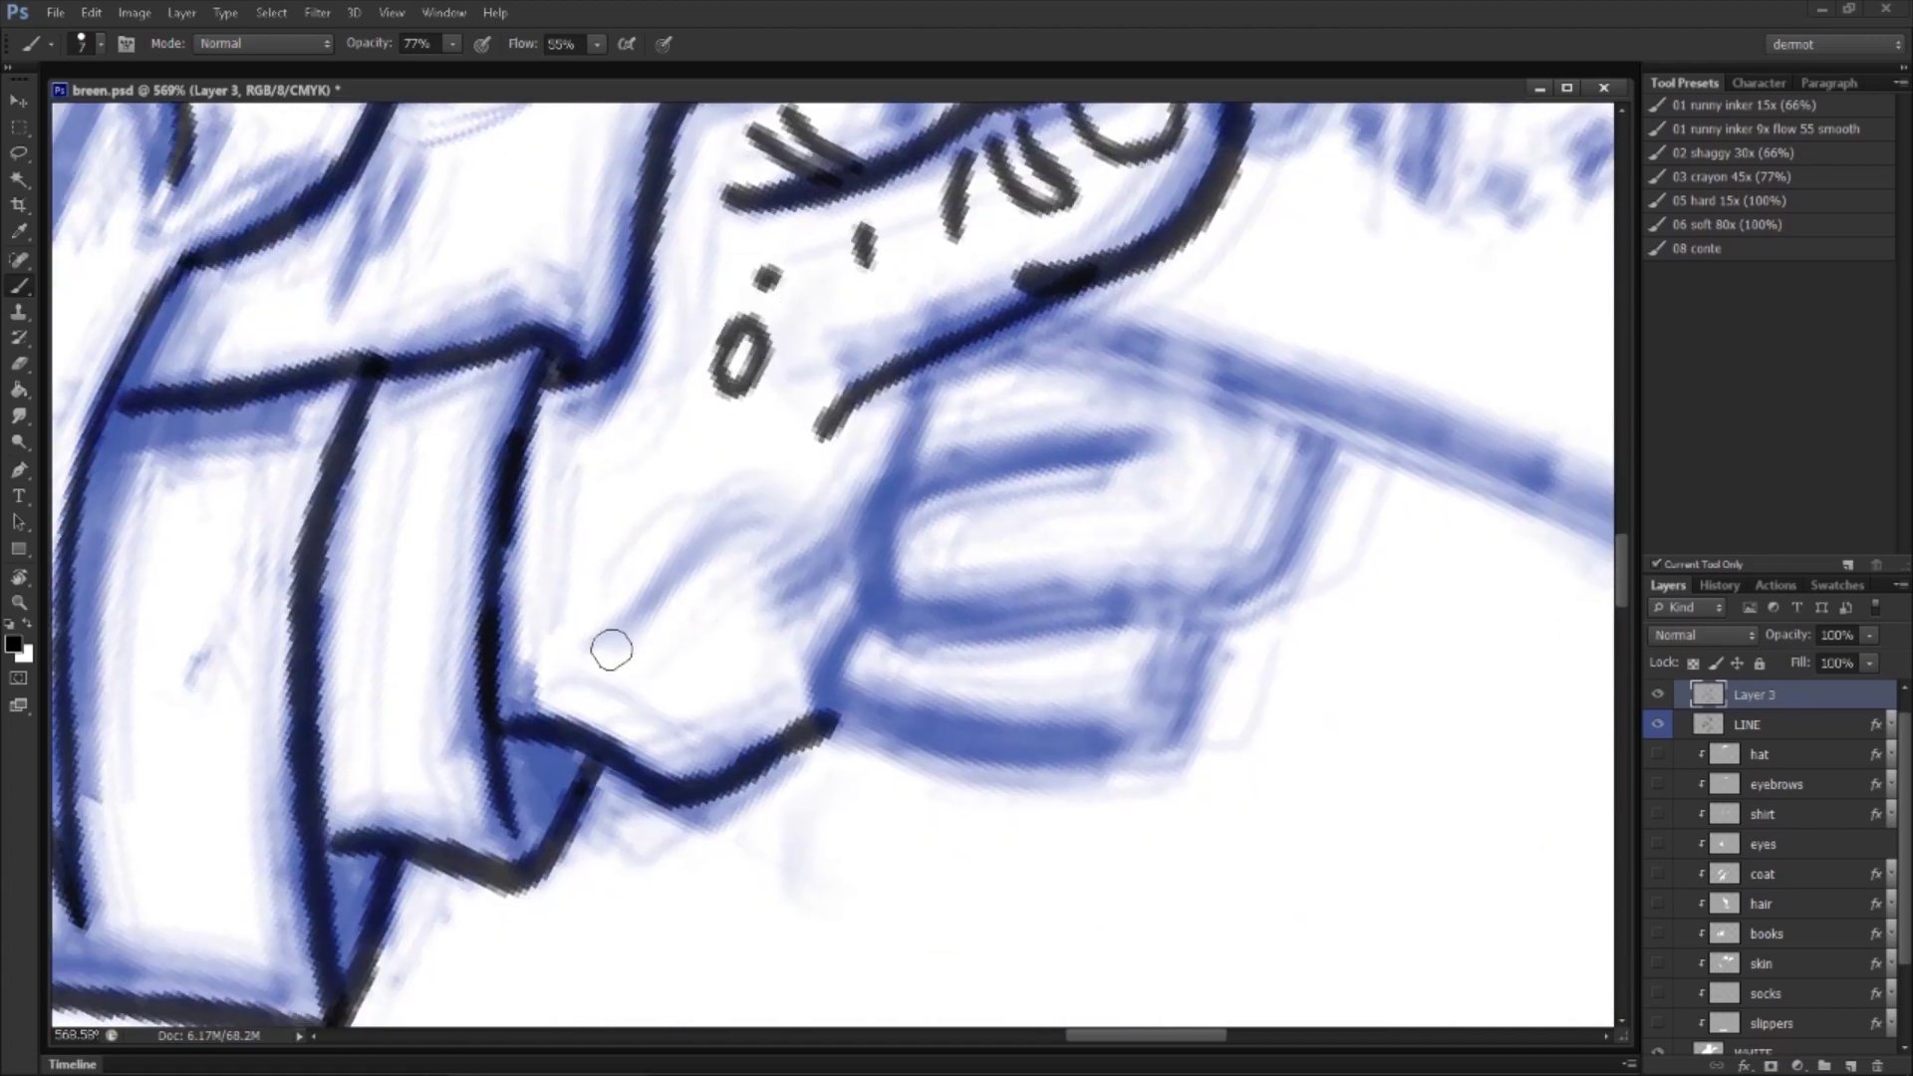
{"action": "left_click_drag", "start_coordinate": [595, 643], "coordinate": [778, 494]}
{"action": "mouse_move", "coordinate": [689, 725]}
{"action": "left_mouse_down"}
{"action": "mouse_move", "coordinate": [874, 523]}
{"action": "mouse_move", "coordinate": [927, 363]}
{"action": "left_mouse_up"}
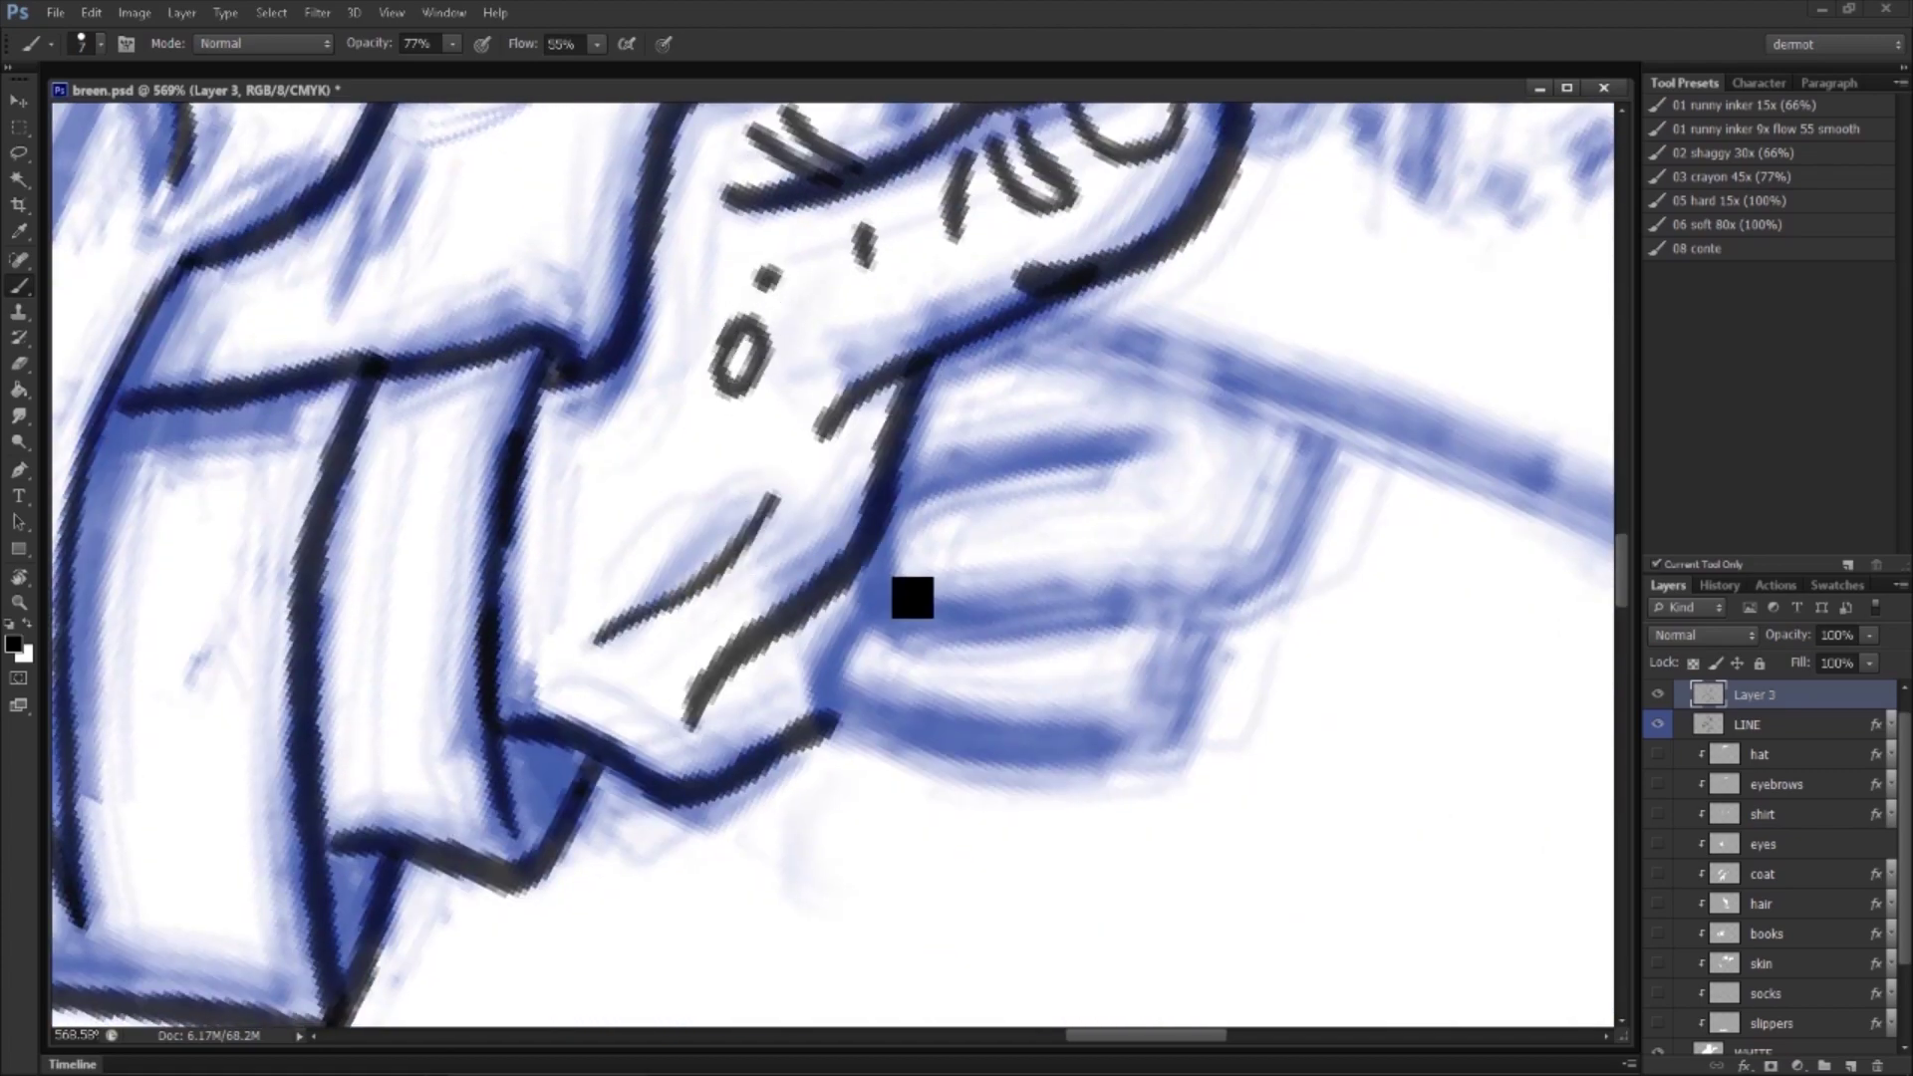
Step: Ink the curled fingers below the thumb, including their dividing lines, fingernail and small creases
{"action": "mouse_move", "coordinate": [889, 498]}
{"action": "left_mouse_down"}
{"action": "mouse_move", "coordinate": [928, 635]}
{"action": "mouse_move", "coordinate": [1093, 593]}
{"action": "mouse_move", "coordinate": [1222, 593]}
{"action": "mouse_move", "coordinate": [1255, 583]}
{"action": "mouse_move", "coordinate": [1315, 424]}
{"action": "left_mouse_up"}
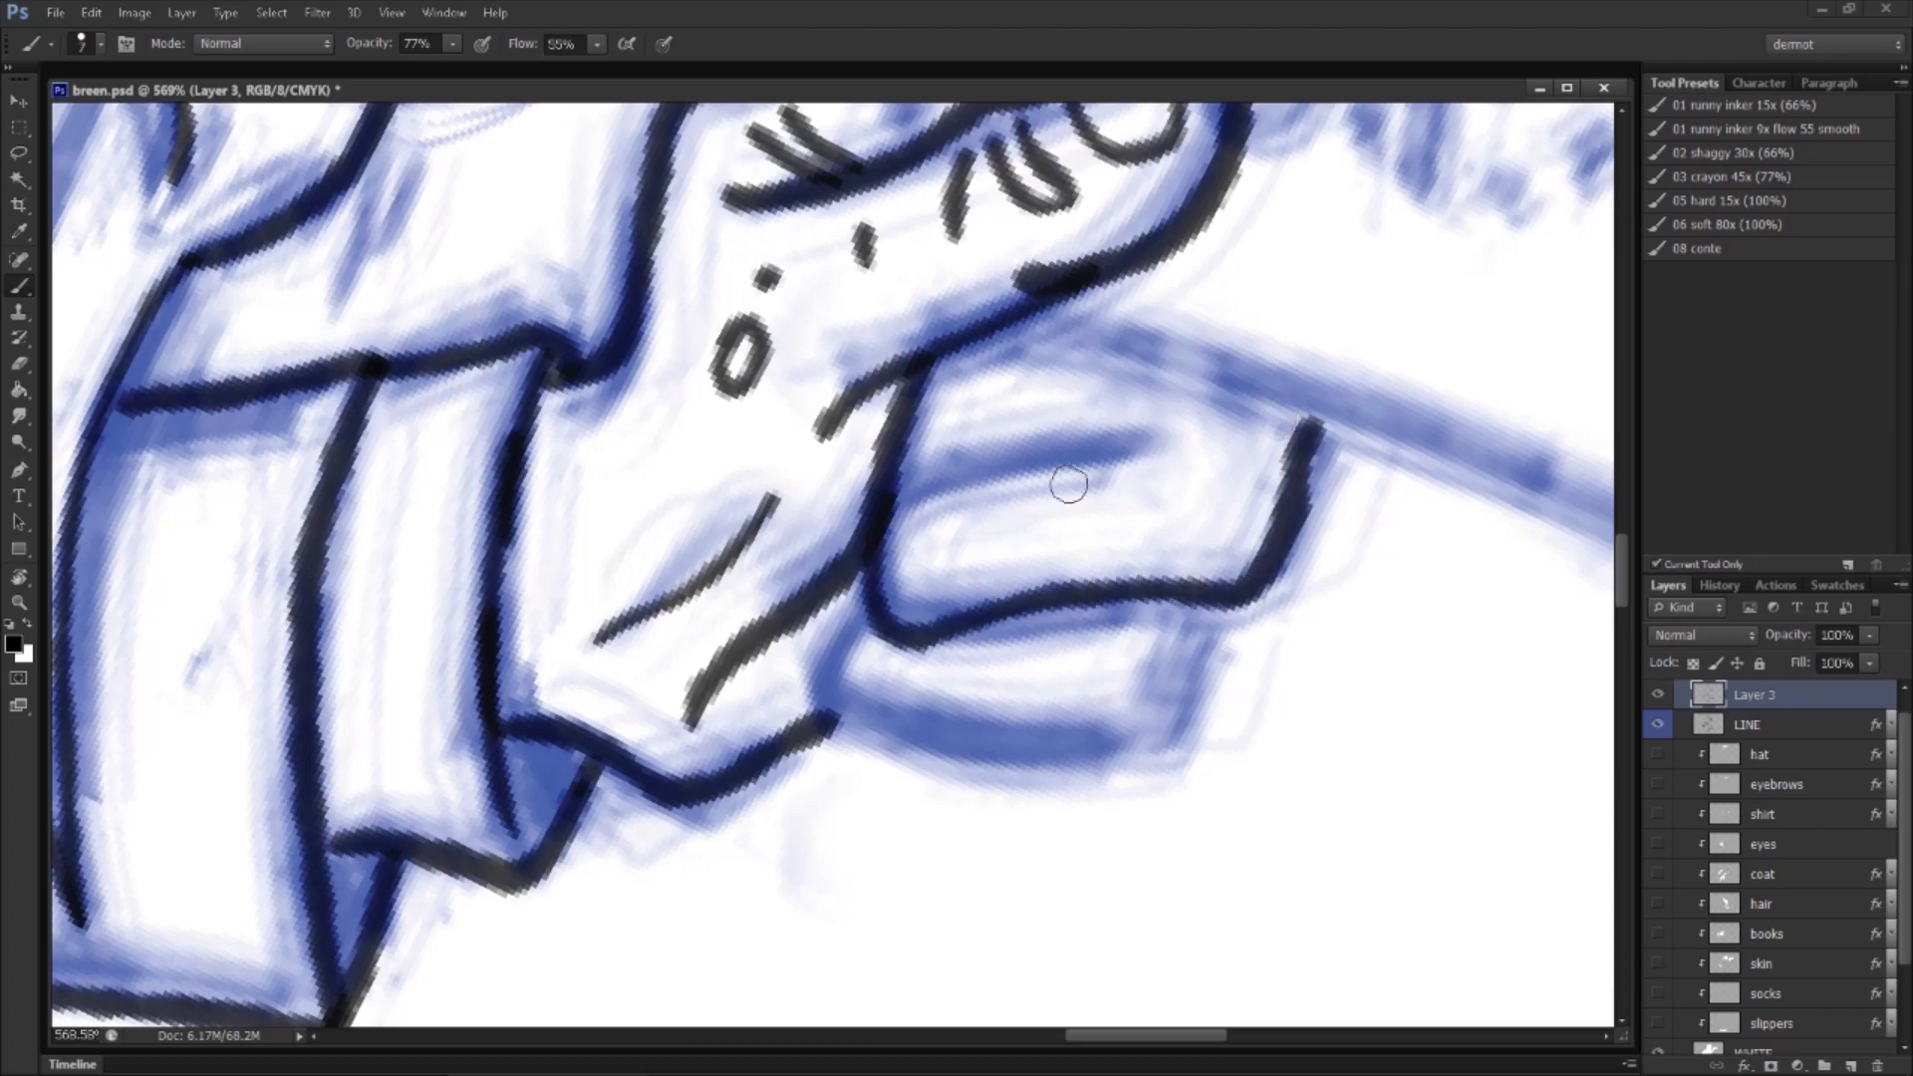
{"action": "left_click_drag", "start_coordinate": [892, 486], "coordinate": [1183, 435]}
{"action": "left_click_drag", "start_coordinate": [915, 610], "coordinate": [1011, 588]}
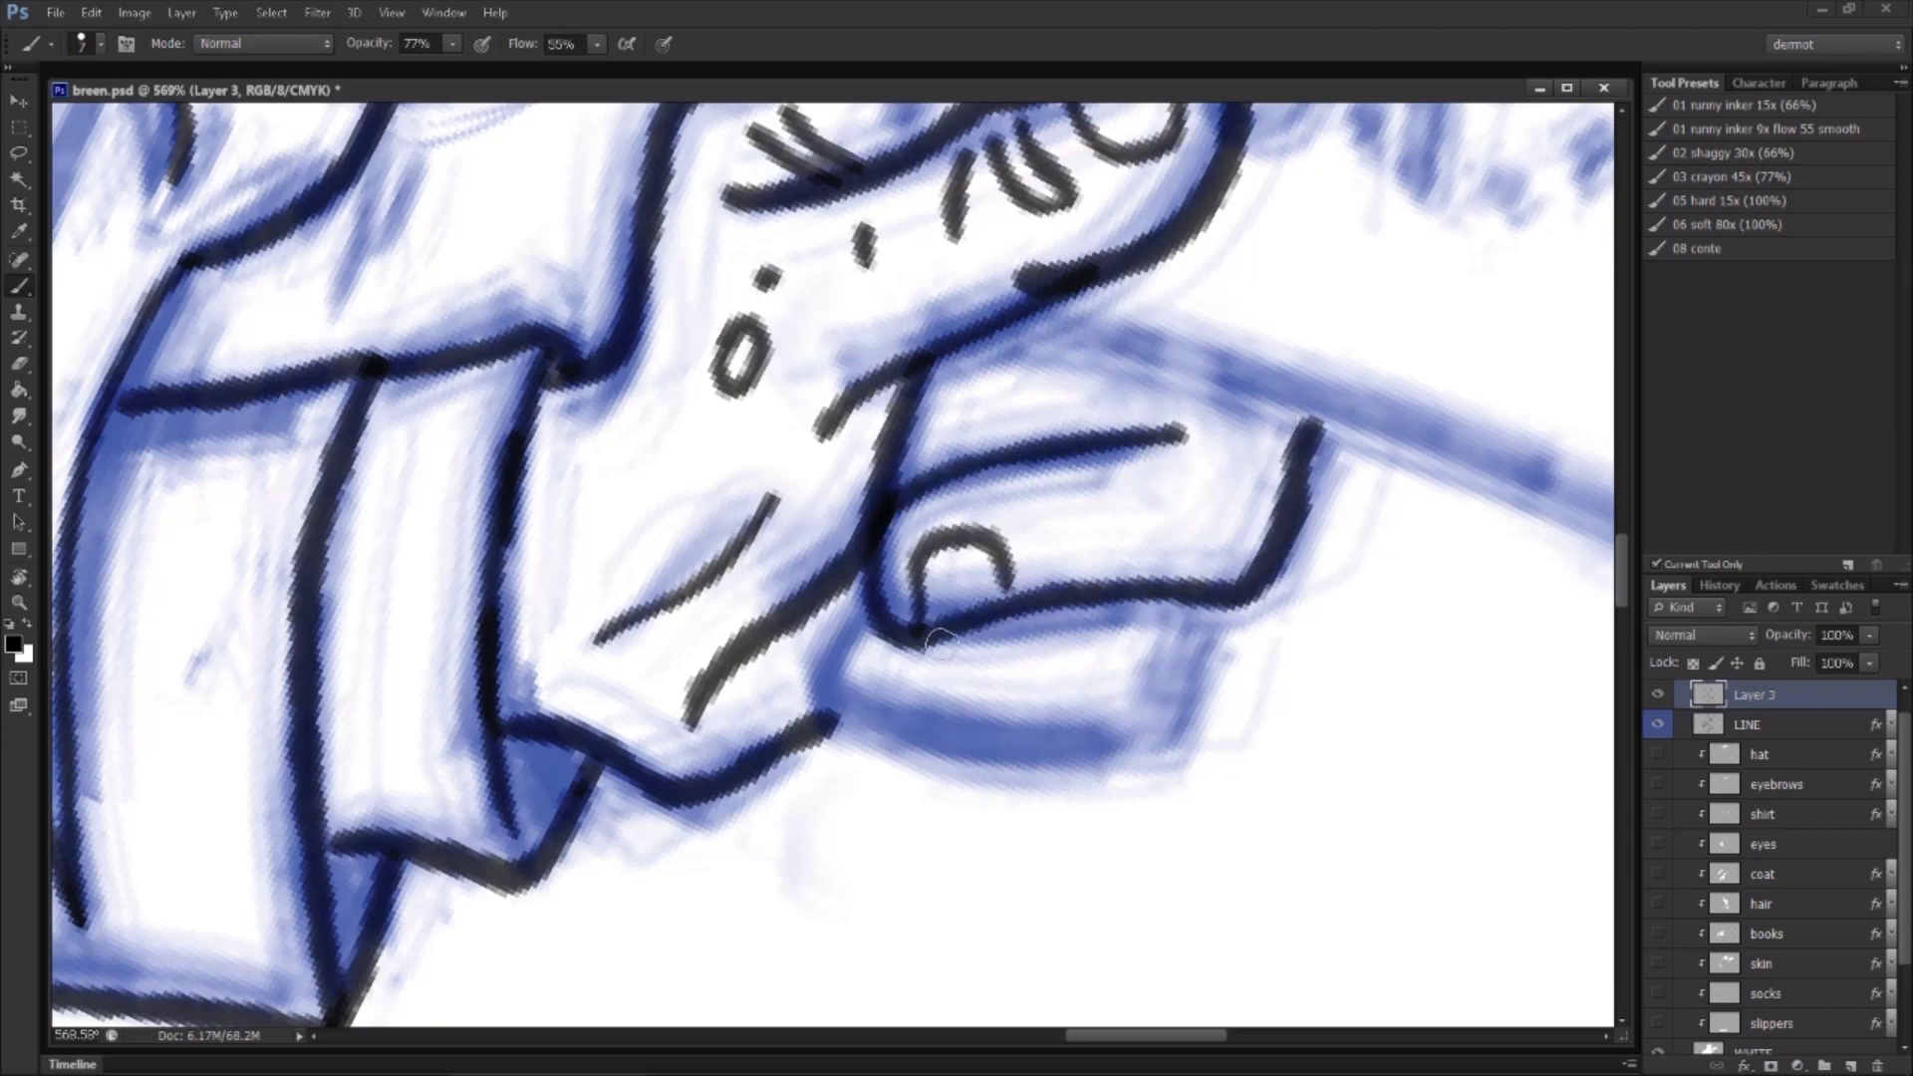
{"action": "mouse_move", "coordinate": [862, 615]}
{"action": "left_mouse_down"}
{"action": "mouse_move", "coordinate": [918, 735]}
{"action": "mouse_move", "coordinate": [1142, 774]}
{"action": "mouse_move", "coordinate": [1186, 607]}
{"action": "left_mouse_up"}
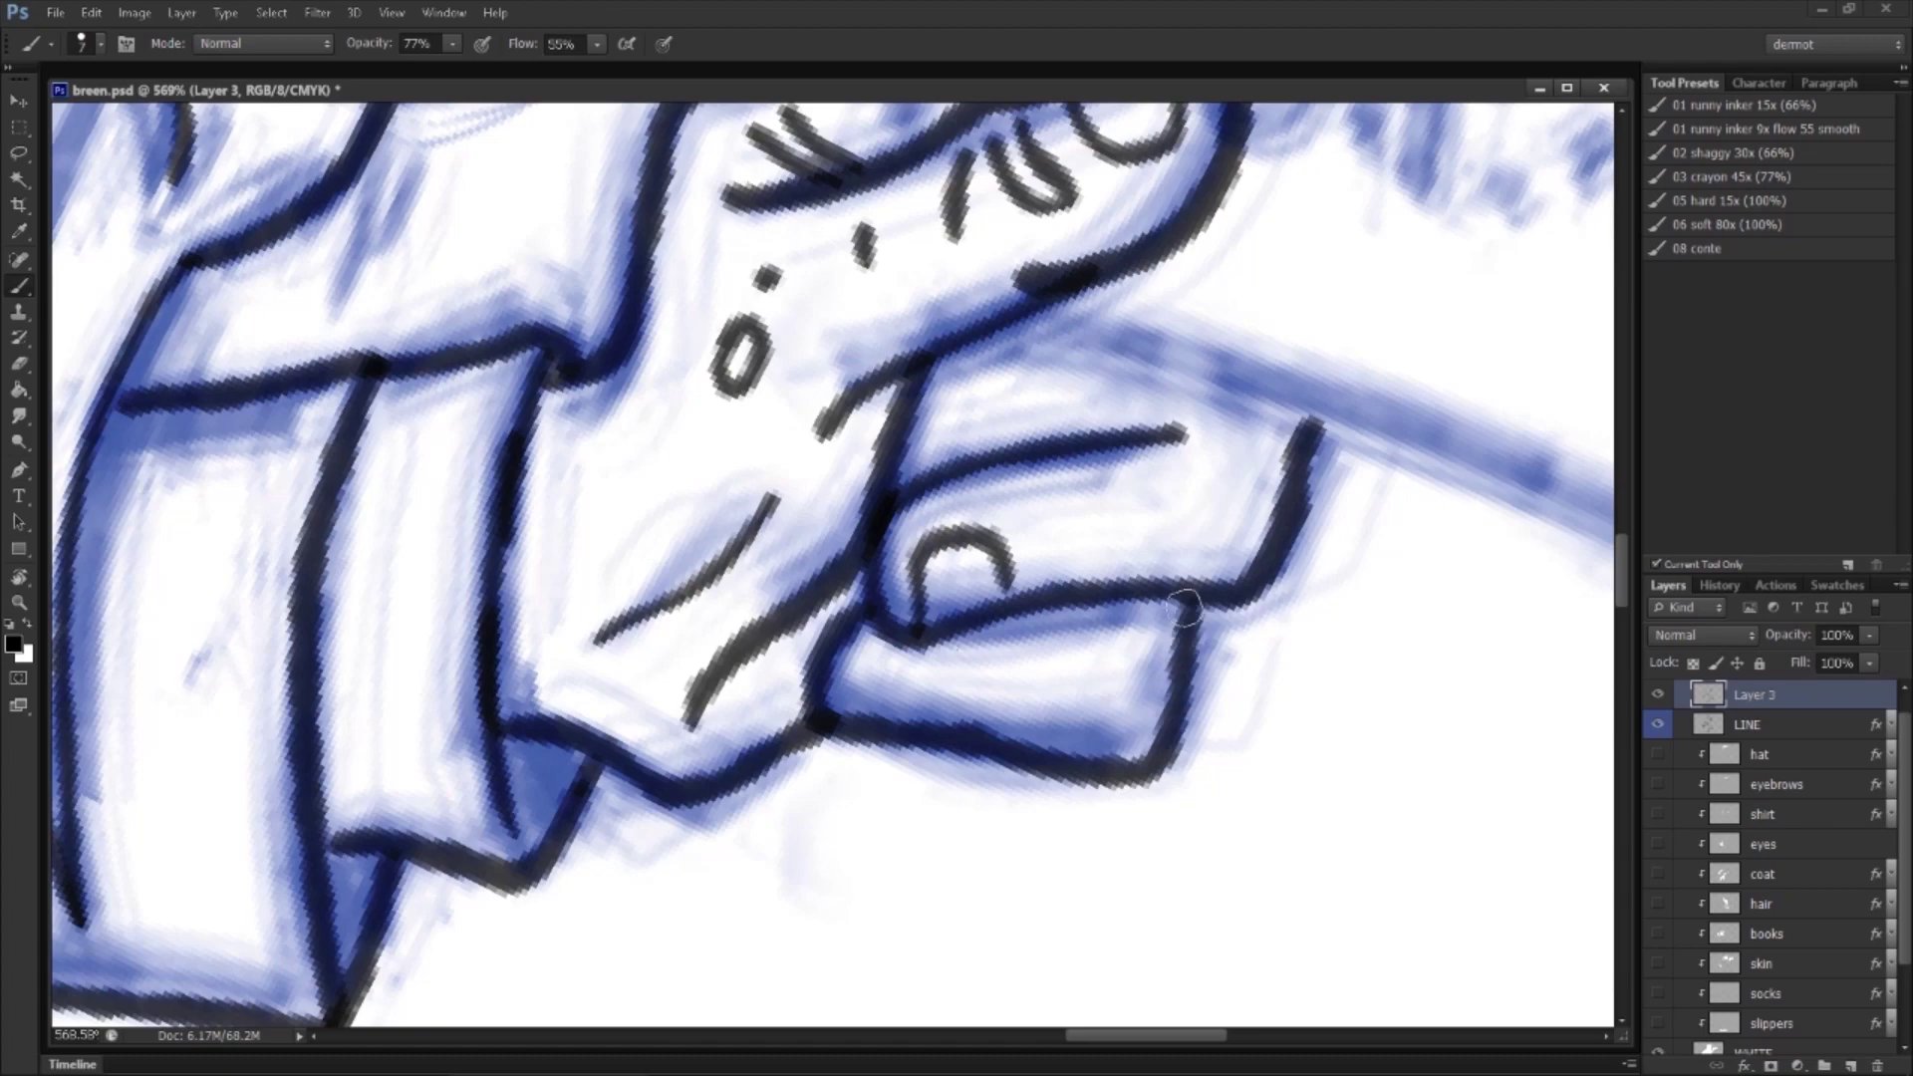
{"action": "left_click_drag", "start_coordinate": [847, 657], "coordinate": [927, 730]}
{"action": "mouse_move", "coordinate": [1086, 706]}
{"action": "left_mouse_down"}
{"action": "mouse_move", "coordinate": [1157, 521]}
{"action": "mouse_move", "coordinate": [1201, 498]}
{"action": "mouse_move", "coordinate": [948, 727]}
{"action": "left_mouse_up"}
Step: Ink the short edge of the card nearest the face, running down behind the hand
{"action": "left_click_drag", "start_coordinate": [757, 288], "coordinate": [643, 782]}
{"action": "mouse_move", "coordinate": [447, 249]}
{"action": "left_mouse_down"}
{"action": "mouse_move", "coordinate": [656, 488]}
{"action": "mouse_move", "coordinate": [704, 598]}
{"action": "mouse_move", "coordinate": [688, 750]}
{"action": "left_mouse_up"}
{"action": "left_click_drag", "start_coordinate": [420, 487], "coordinate": [593, 531]}
Step: Ink the two long edges of the held card, from the hand side to the far corners
{"action": "scroll", "coordinate": [700, 526], "scroll_direction": "right", "scroll_amount": 5}
{"action": "key", "text": "r"}
{"action": "left_click_drag", "start_coordinate": [1041, 774], "coordinate": [1291, 603]}
{"action": "scroll", "coordinate": [1038, 619], "scroll_direction": "right", "scroll_amount": 4}
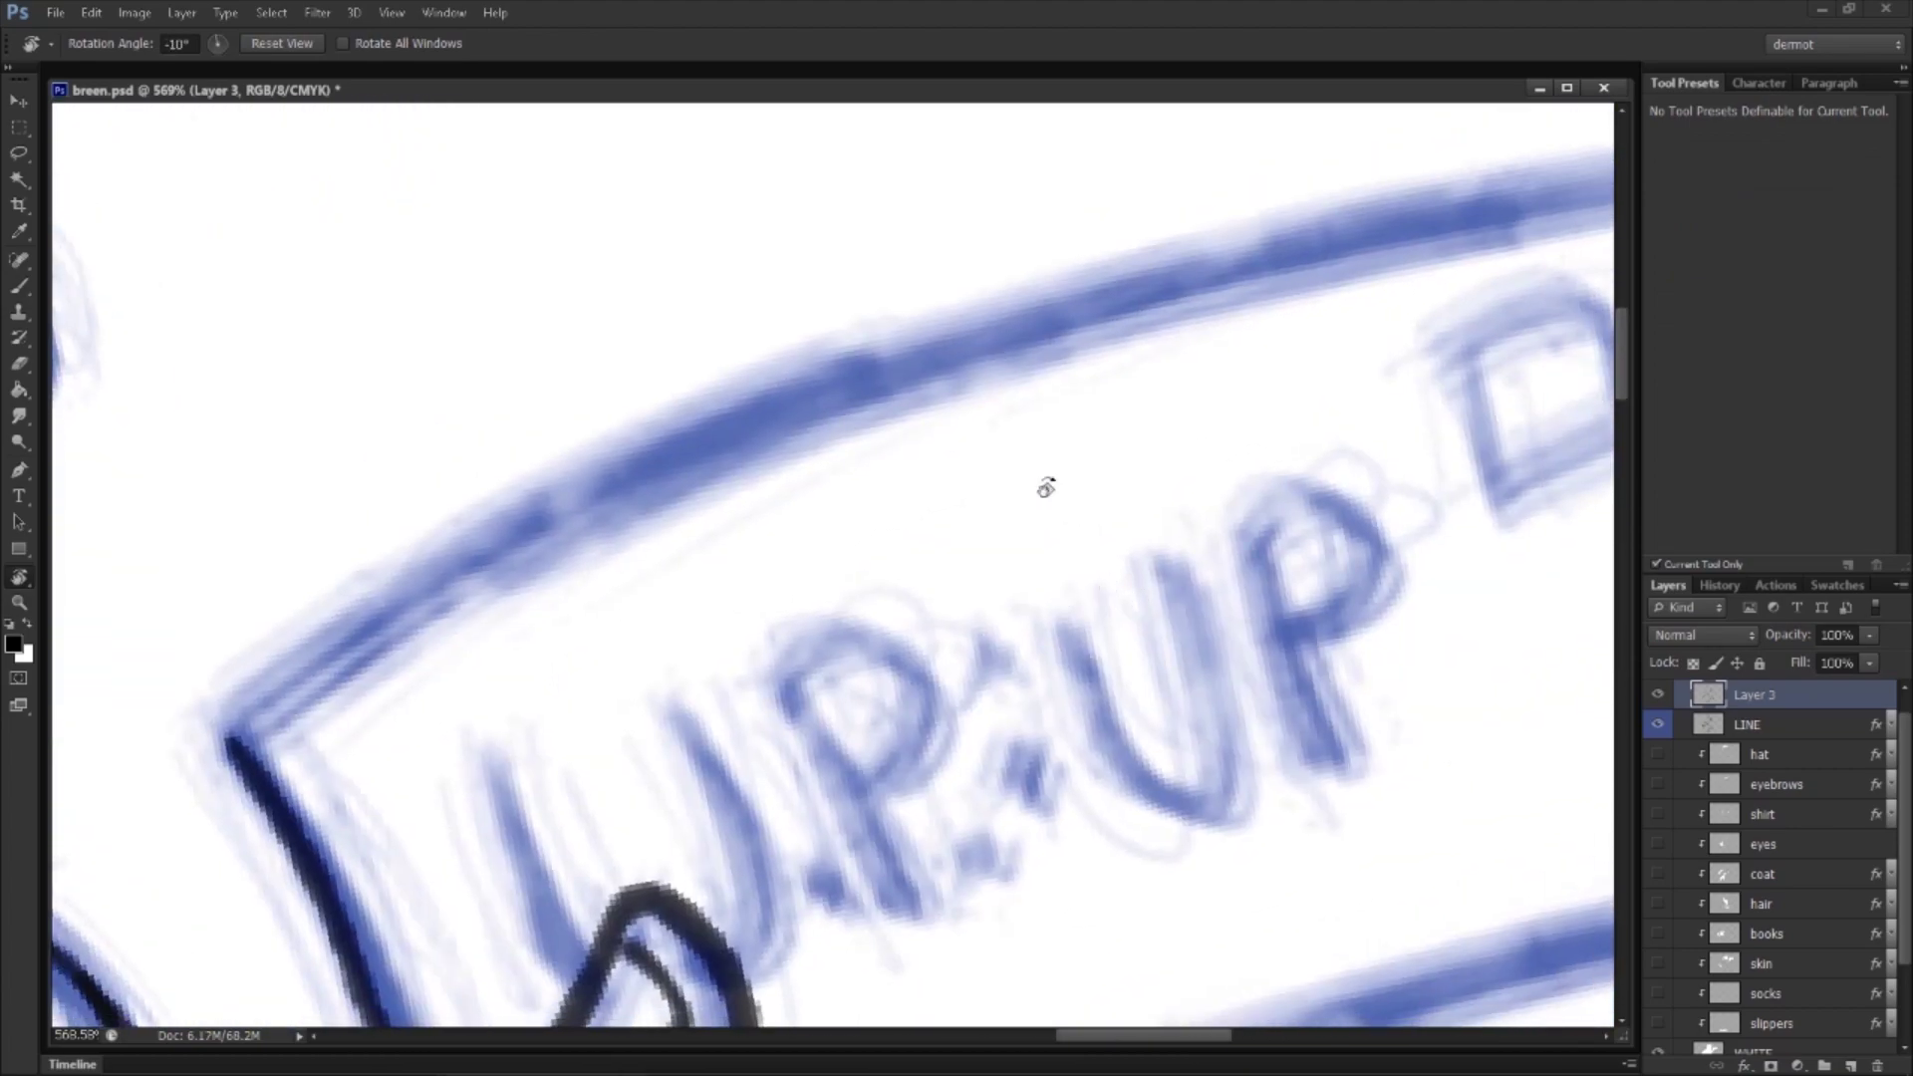
{"action": "key", "text": "z"}
{"action": "left_click_drag", "start_coordinate": [1102, 598], "coordinate": [1085, 585]}
{"action": "scroll", "coordinate": [1085, 585], "scroll_direction": "right", "scroll_amount": 3}
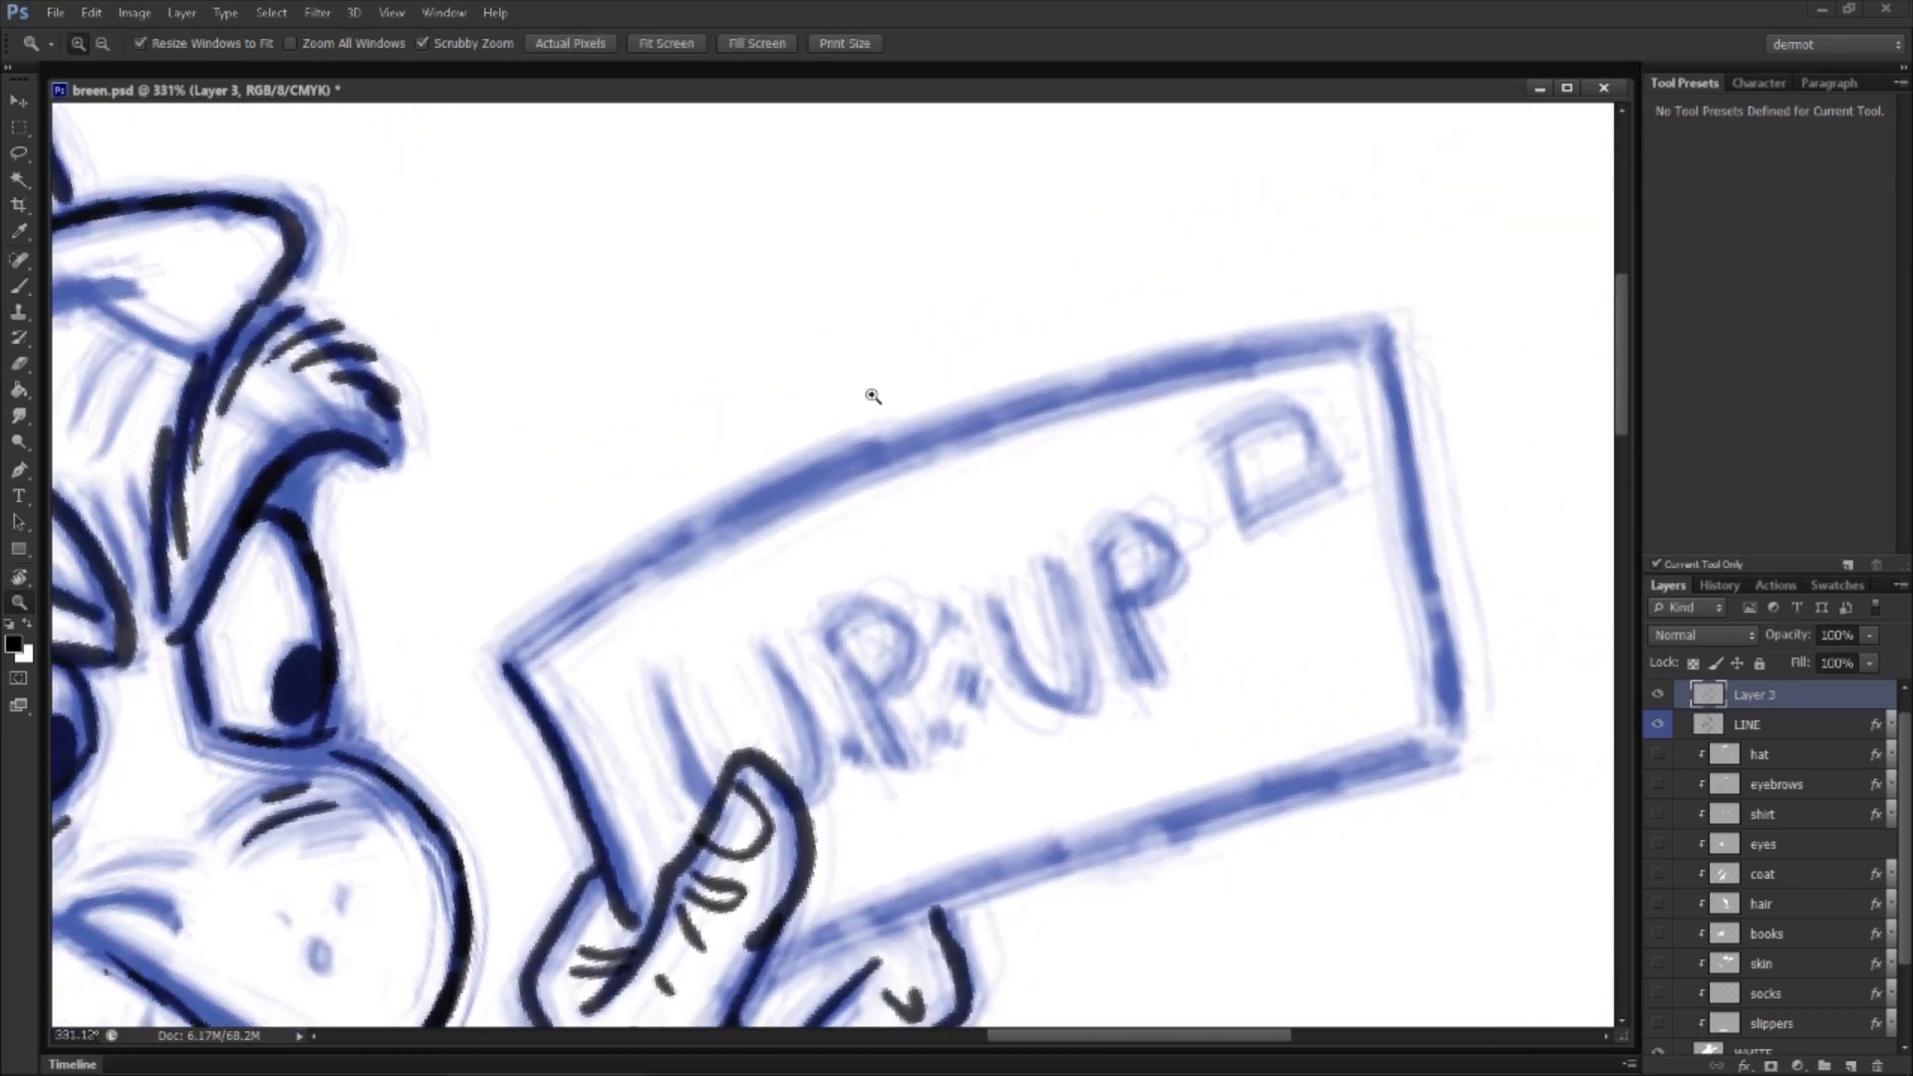
{"action": "key", "text": "b"}
{"action": "mouse_move", "coordinate": [506, 665]}
{"action": "left_mouse_down"}
{"action": "mouse_move", "coordinate": [732, 523]}
{"action": "mouse_move", "coordinate": [1112, 387]}
{"action": "left_mouse_up"}
{"action": "left_click_drag", "start_coordinate": [1377, 337], "coordinate": [1383, 332]}
{"action": "scroll", "coordinate": [847, 685], "scroll_direction": "down", "scroll_amount": 4}
{"action": "mouse_move", "coordinate": [790, 766]}
{"action": "left_mouse_down"}
{"action": "mouse_move", "coordinate": [1184, 615]}
{"action": "mouse_move", "coordinate": [1475, 538]}
{"action": "left_mouse_up"}
{"action": "scroll", "coordinate": [1037, 794], "scroll_direction": "right", "scroll_amount": 5}
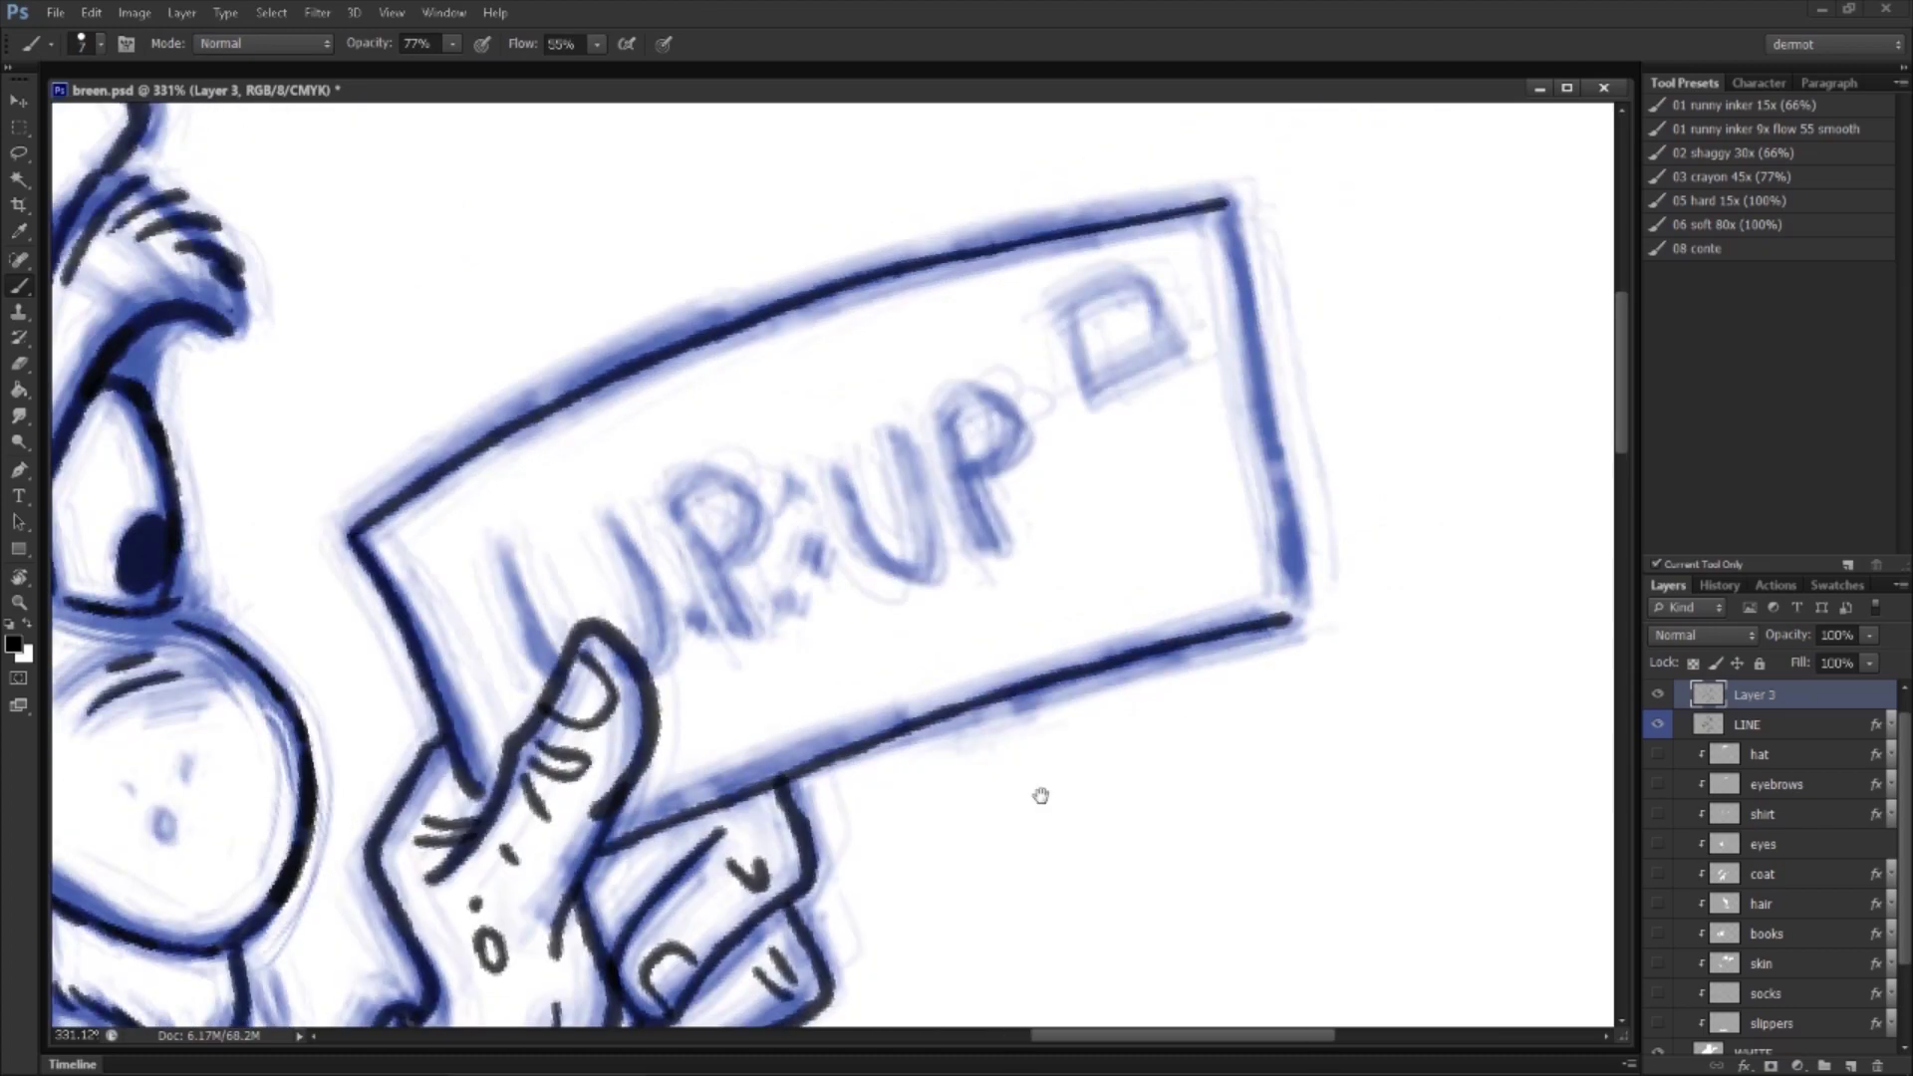
Step: Ink the lettering "U.P.:" on the card above the thumb, including the periods and colon dots
{"action": "mouse_move", "coordinate": [1073, 735]}
{"action": "left_mouse_down"}
{"action": "mouse_move", "coordinate": [696, 744]}
{"action": "mouse_move", "coordinate": [448, 704]}
{"action": "mouse_move", "coordinate": [662, 670]}
{"action": "mouse_move", "coordinate": [477, 626]}
{"action": "left_mouse_up"}
{"action": "key", "text": "z"}
{"action": "key", "text": "b"}
{"action": "mouse_move", "coordinate": [261, 603]}
{"action": "left_mouse_down"}
{"action": "mouse_move", "coordinate": [315, 588]}
{"action": "mouse_move", "coordinate": [272, 621]}
{"action": "mouse_move", "coordinate": [379, 840]}
{"action": "left_mouse_up"}
{"action": "mouse_move", "coordinate": [474, 517]}
{"action": "left_mouse_down"}
{"action": "mouse_move", "coordinate": [607, 798]}
{"action": "mouse_move", "coordinate": [593, 849]}
{"action": "left_mouse_up"}
{"action": "left_click", "coordinate": [687, 782]}
{"action": "left_click_drag", "start_coordinate": [633, 477], "coordinate": [797, 749]}
{"action": "mouse_move", "coordinate": [610, 483]}
{"action": "left_mouse_down"}
{"action": "mouse_move", "coordinate": [693, 434]}
{"action": "mouse_move", "coordinate": [797, 558]}
{"action": "mouse_move", "coordinate": [738, 620]}
{"action": "left_mouse_up"}
{"action": "left_click", "coordinate": [789, 765]}
{"action": "left_click", "coordinate": [875, 722]}
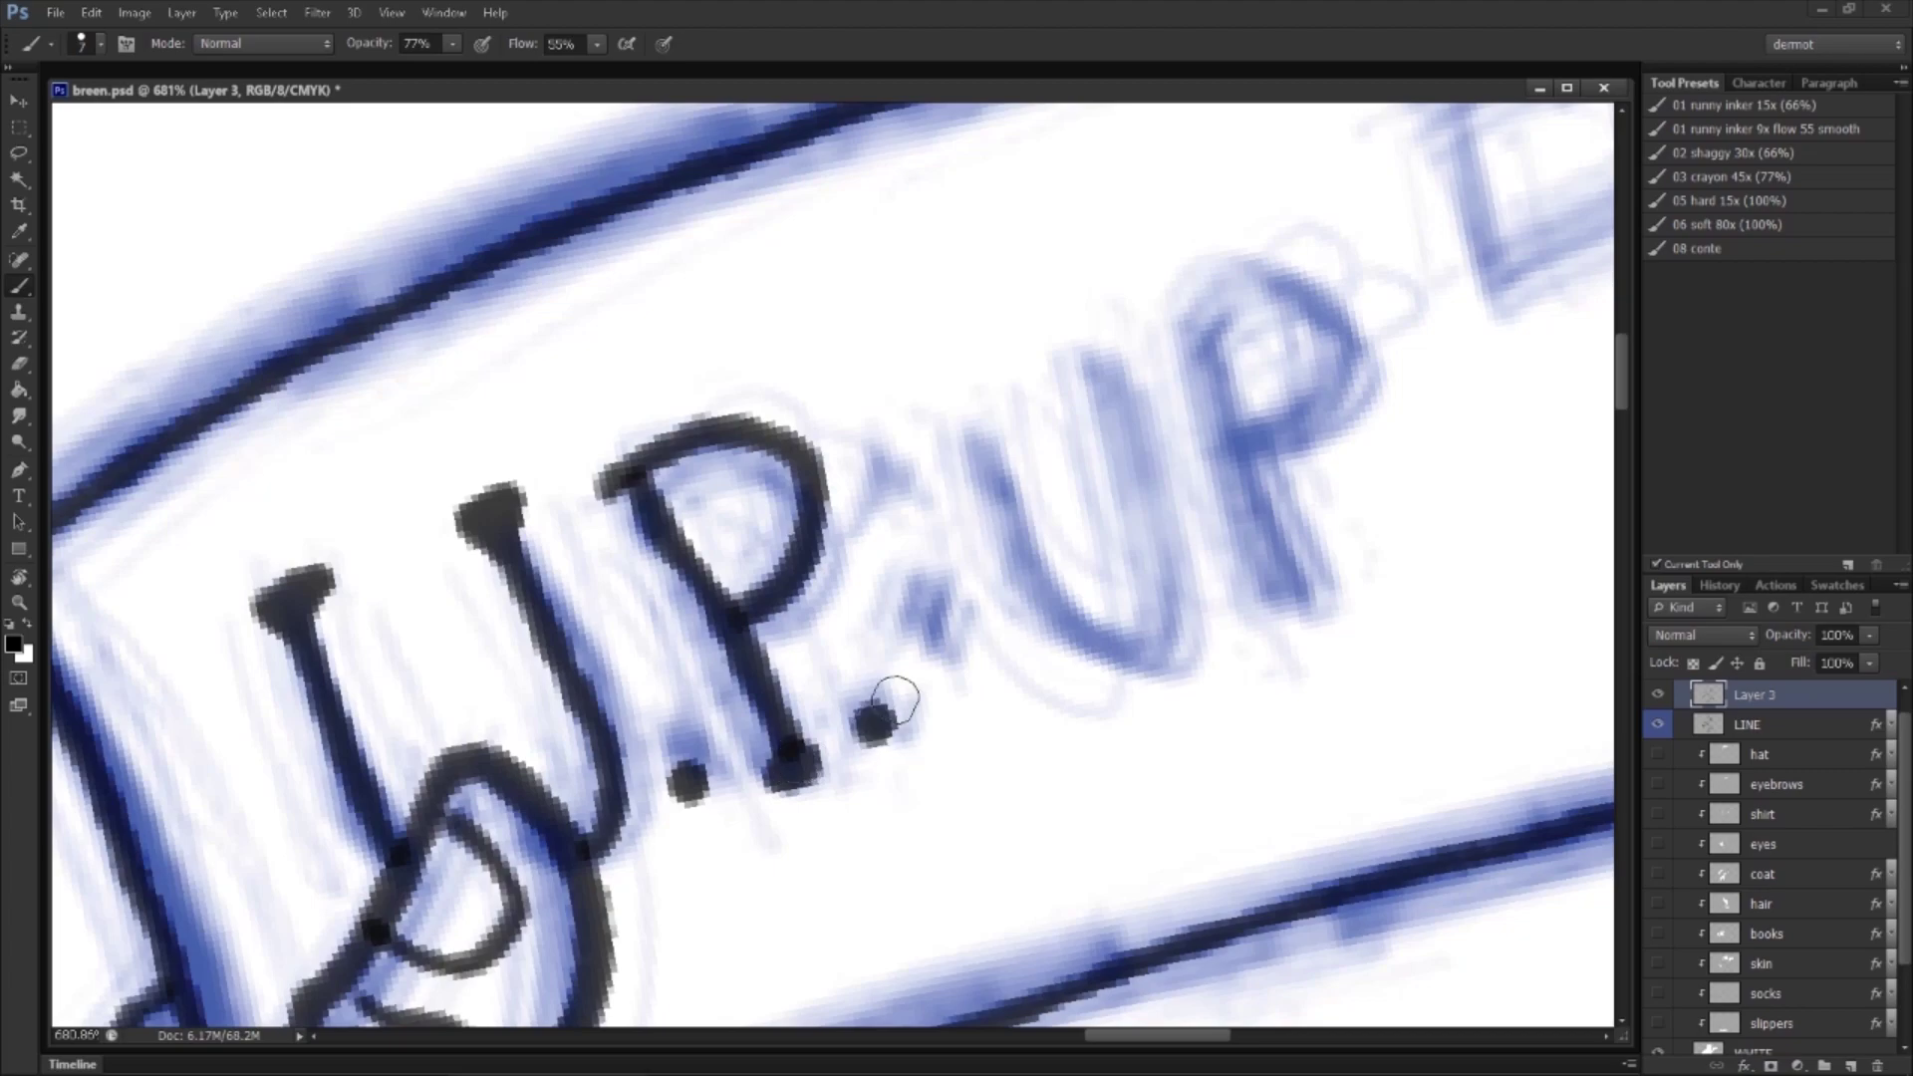
{"action": "left_click", "coordinate": [895, 475]}
{"action": "left_click", "coordinate": [946, 622]}
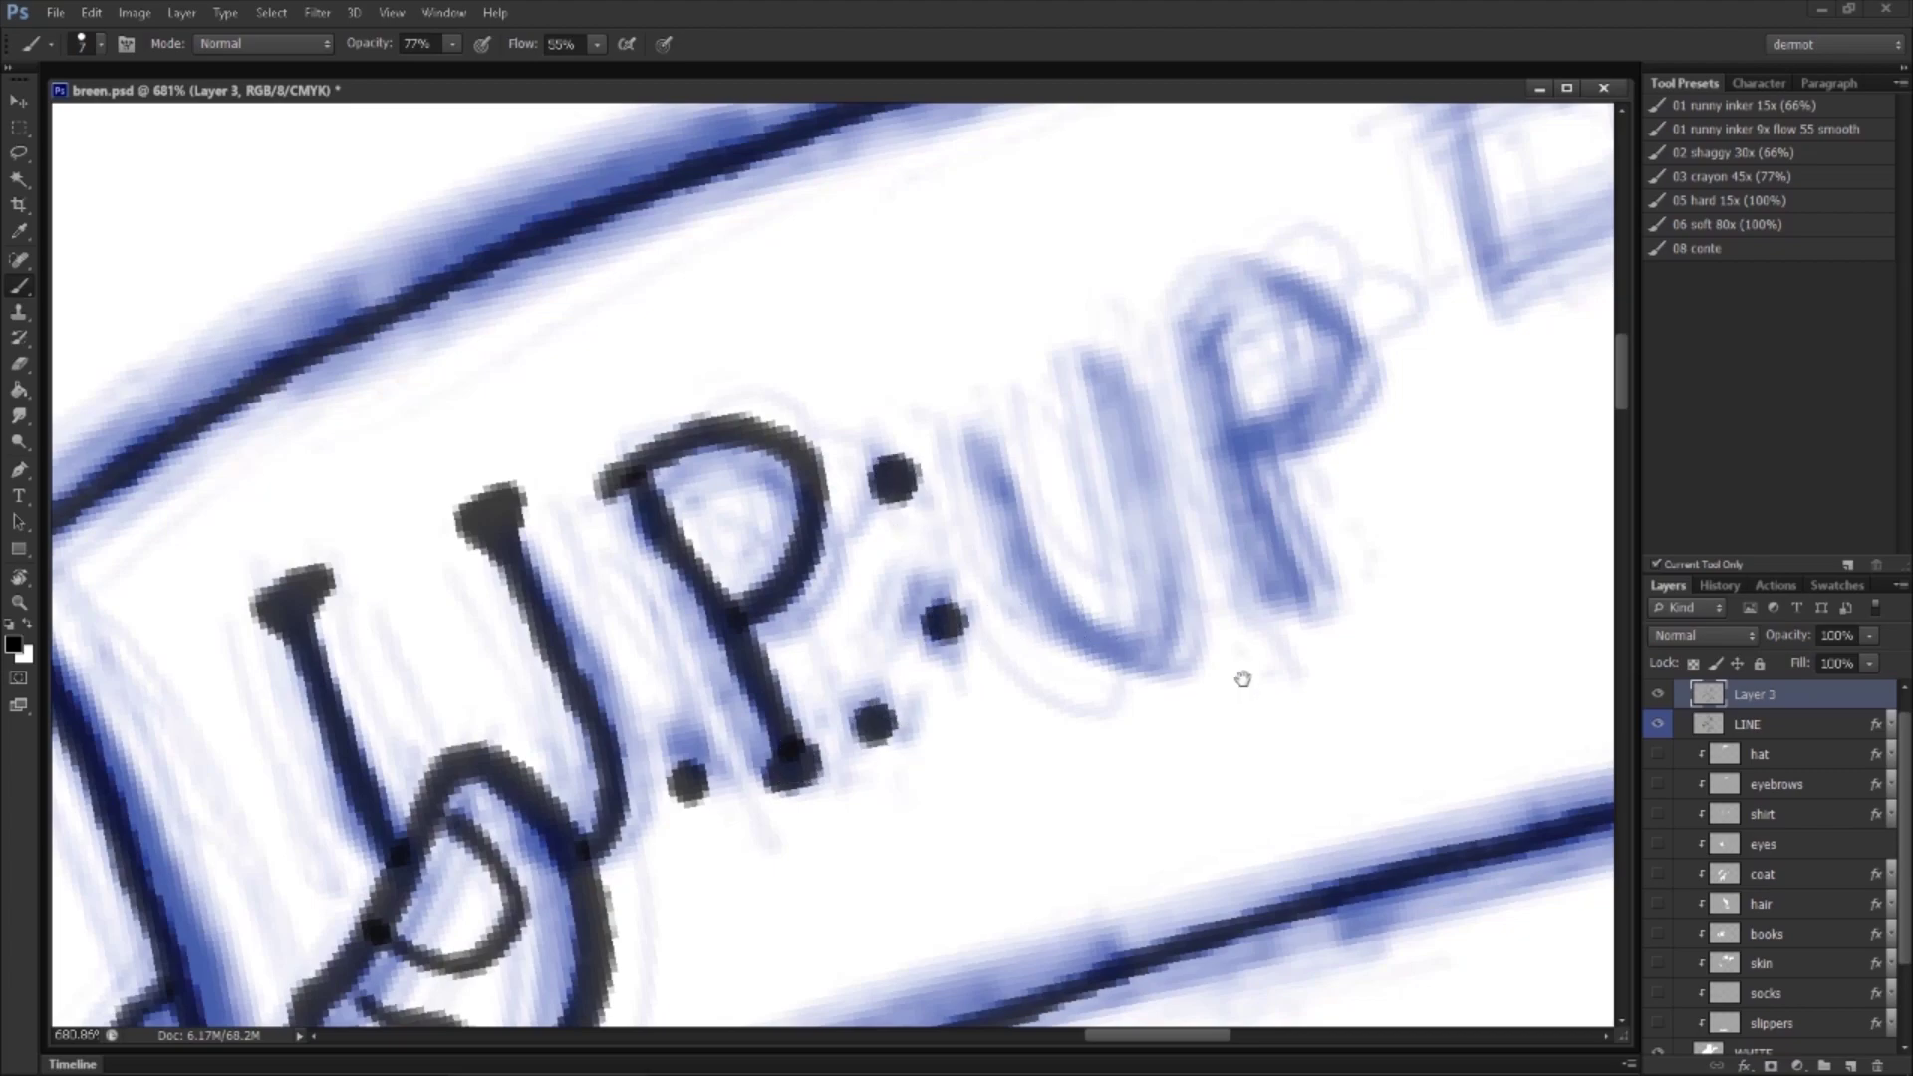
Step: Ink the second word "UP" on the card after the colon
{"action": "left_click_drag", "start_coordinate": [1351, 521], "coordinate": [1056, 600]}
{"action": "key", "text": "r"}
{"action": "left_click_drag", "start_coordinate": [1177, 608], "coordinate": [1066, 712]}
{"action": "key", "text": "b"}
{"action": "mouse_move", "coordinate": [698, 409]}
{"action": "left_mouse_down"}
{"action": "mouse_move", "coordinate": [738, 396]}
{"action": "mouse_move", "coordinate": [710, 438]}
{"action": "mouse_move", "coordinate": [723, 538]}
{"action": "mouse_move", "coordinate": [794, 739]}
{"action": "mouse_move", "coordinate": [869, 598]}
{"action": "mouse_move", "coordinate": [854, 377]}
{"action": "mouse_move", "coordinate": [827, 379]}
{"action": "mouse_move", "coordinate": [966, 398]}
{"action": "mouse_move", "coordinate": [933, 752]}
{"action": "mouse_move", "coordinate": [952, 763]}
{"action": "left_mouse_up"}
{"action": "mouse_move", "coordinate": [956, 386]}
{"action": "left_mouse_down"}
{"action": "mouse_move", "coordinate": [1086, 468]}
{"action": "mouse_move", "coordinate": [941, 596]}
{"action": "left_mouse_up"}
Step: Ink two beard strands on the cheek beside the moustache's drooping end
{"action": "key", "text": "z"}
{"action": "mouse_move", "coordinate": [1324, 519]}
{"action": "left_mouse_down"}
{"action": "mouse_move", "coordinate": [1185, 568]}
{"action": "mouse_move", "coordinate": [1056, 568]}
{"action": "mouse_move", "coordinate": [1255, 568]}
{"action": "left_mouse_up"}
{"action": "left_click_drag", "start_coordinate": [622, 378], "coordinate": [764, 602]}
{"action": "key", "text": "b"}
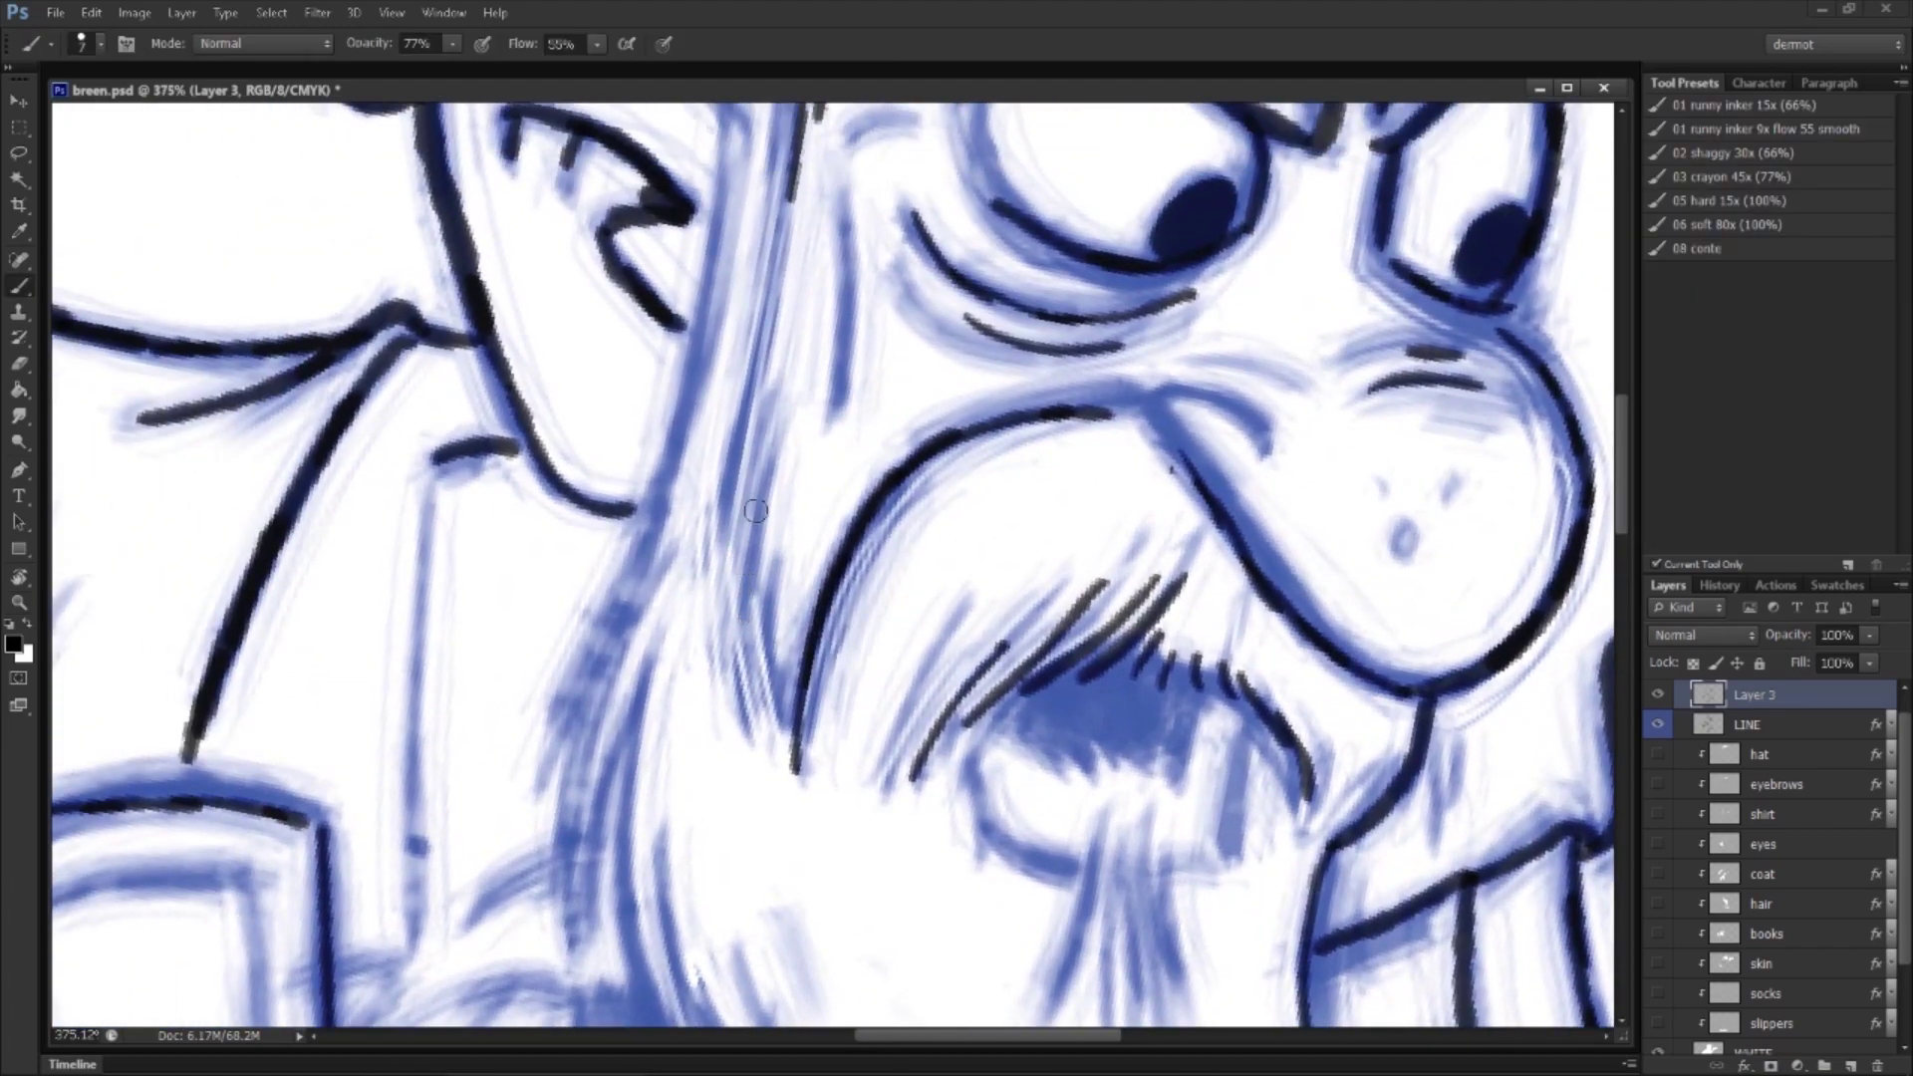
{"action": "left_click_drag", "start_coordinate": [778, 546], "coordinate": [796, 770]}
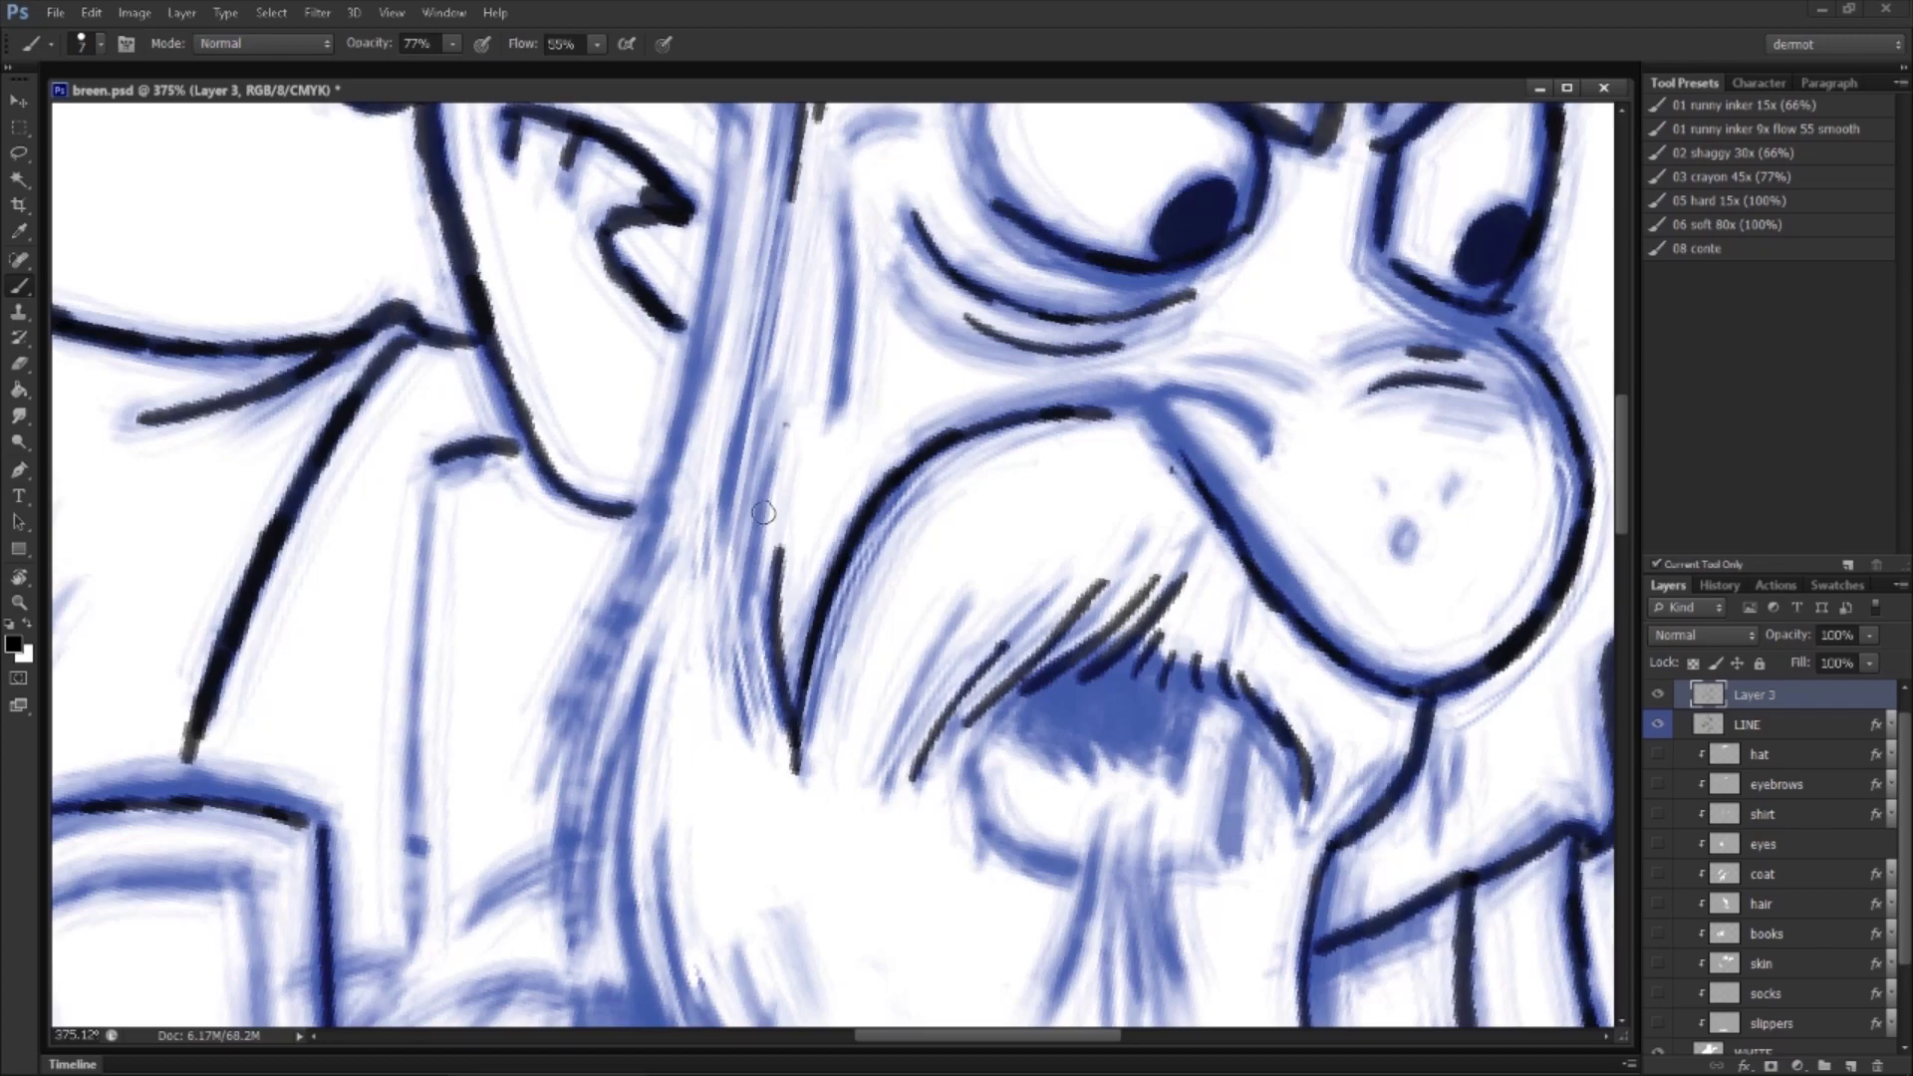
{"action": "left_click_drag", "start_coordinate": [784, 426], "coordinate": [751, 658]}
Step: Ink the sideburn's long outer edge below the ear, the short strand beneath it and an inner strand
{"action": "key", "text": "r"}
{"action": "left_click_drag", "start_coordinate": [973, 579], "coordinate": [896, 674]}
{"action": "left_click_drag", "start_coordinate": [923, 664], "coordinate": [1048, 775]}
{"action": "key", "text": "b"}
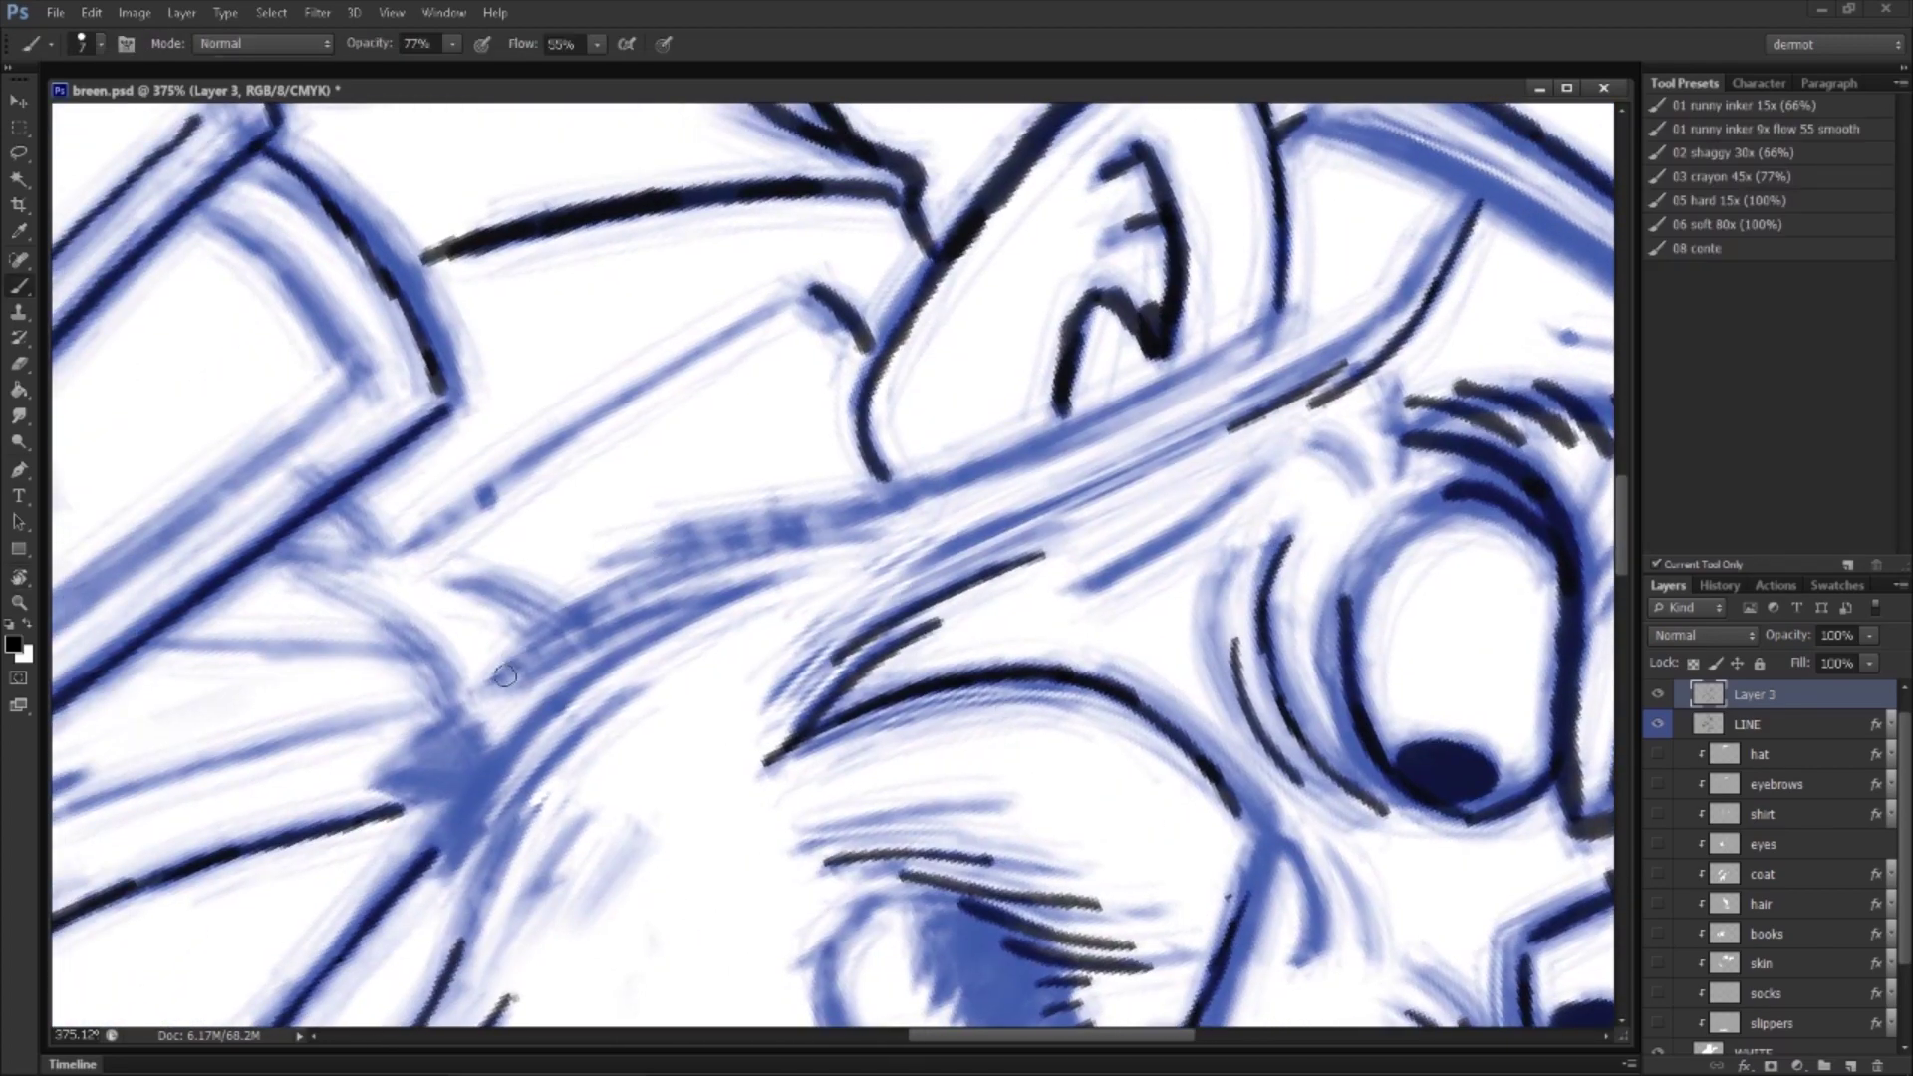
{"action": "left_click_drag", "start_coordinate": [667, 566], "coordinate": [727, 551]}
{"action": "mouse_move", "coordinate": [595, 566]}
{"action": "left_mouse_down"}
{"action": "mouse_move", "coordinate": [952, 473]}
{"action": "mouse_move", "coordinate": [1300, 312]}
{"action": "left_mouse_up"}
{"action": "left_click_drag", "start_coordinate": [1021, 517], "coordinate": [1141, 471]}
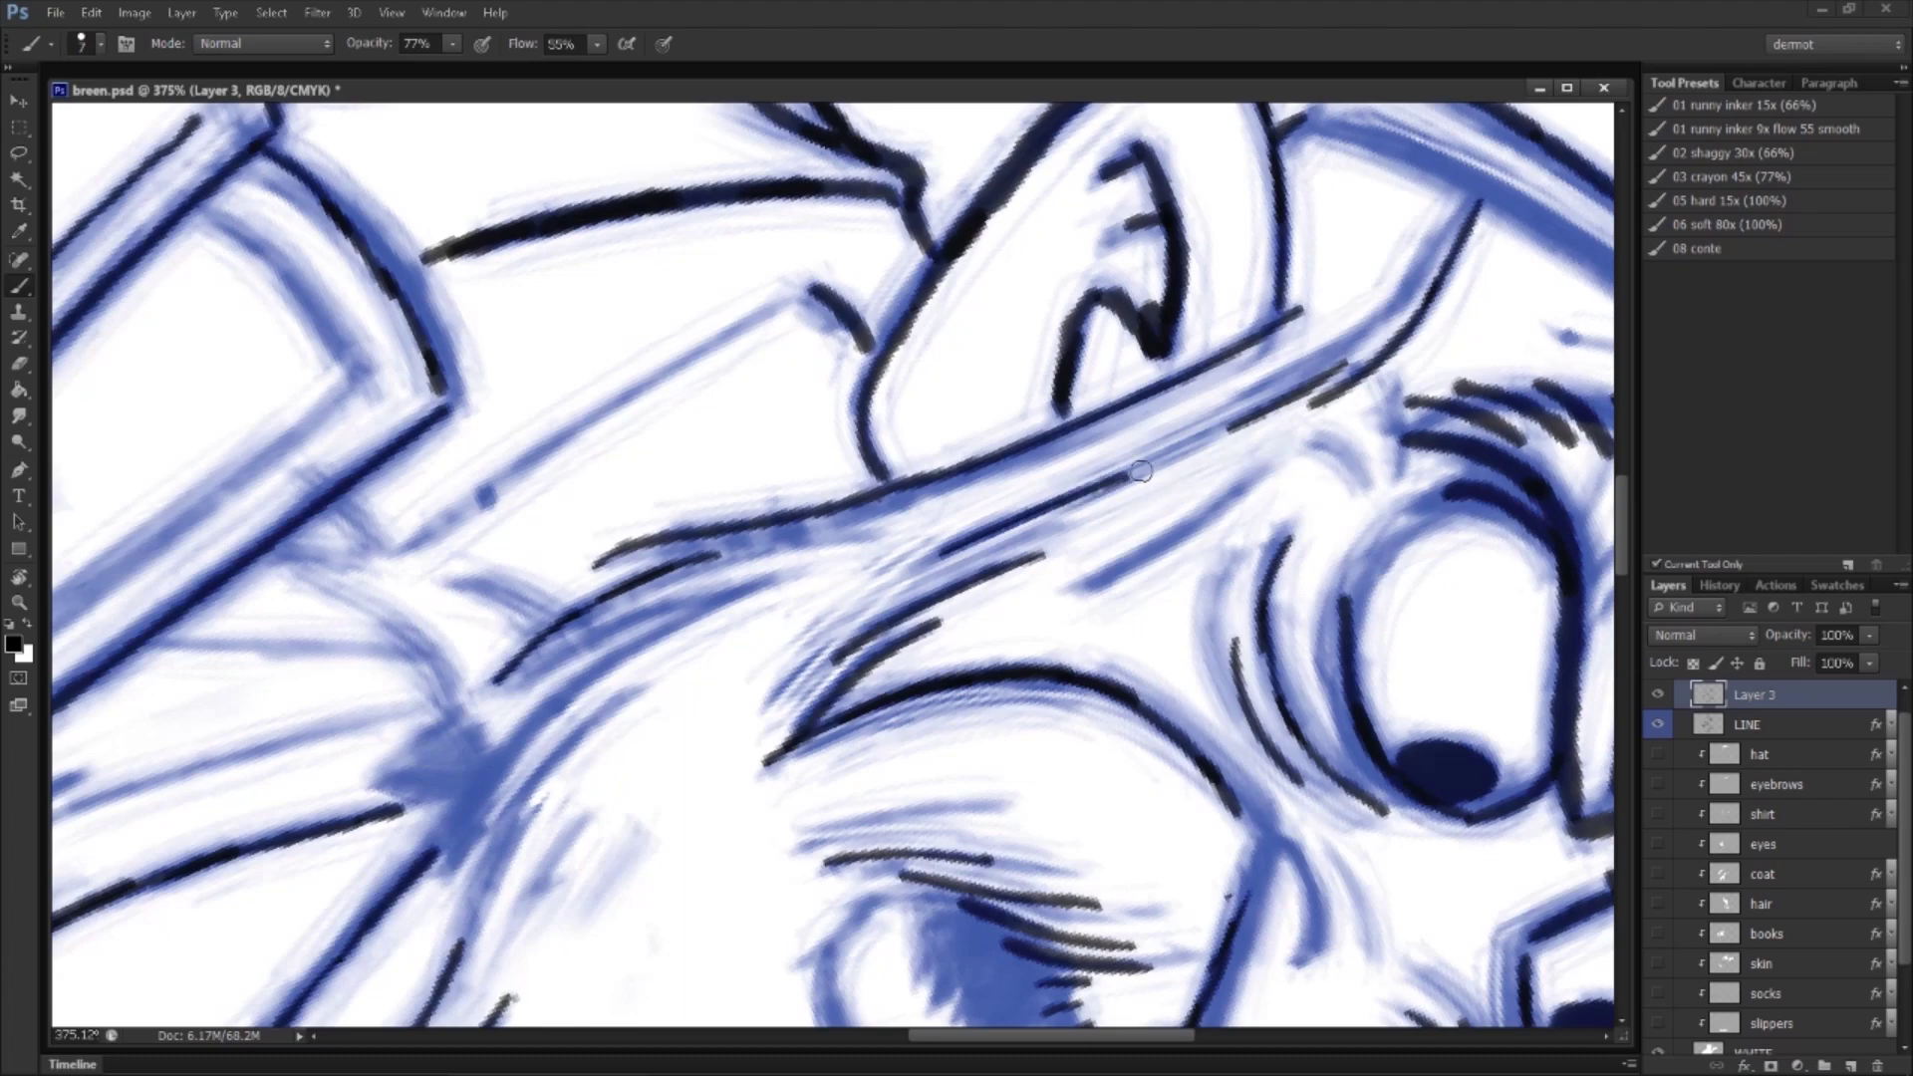
Step: Ink the overlapping pointed tufts along the beard's outer edge down to the collar
{"action": "scroll", "coordinate": [904, 672], "scroll_direction": "down", "scroll_amount": 3}
{"action": "scroll", "coordinate": [905, 671], "scroll_direction": "left", "scroll_amount": 3}
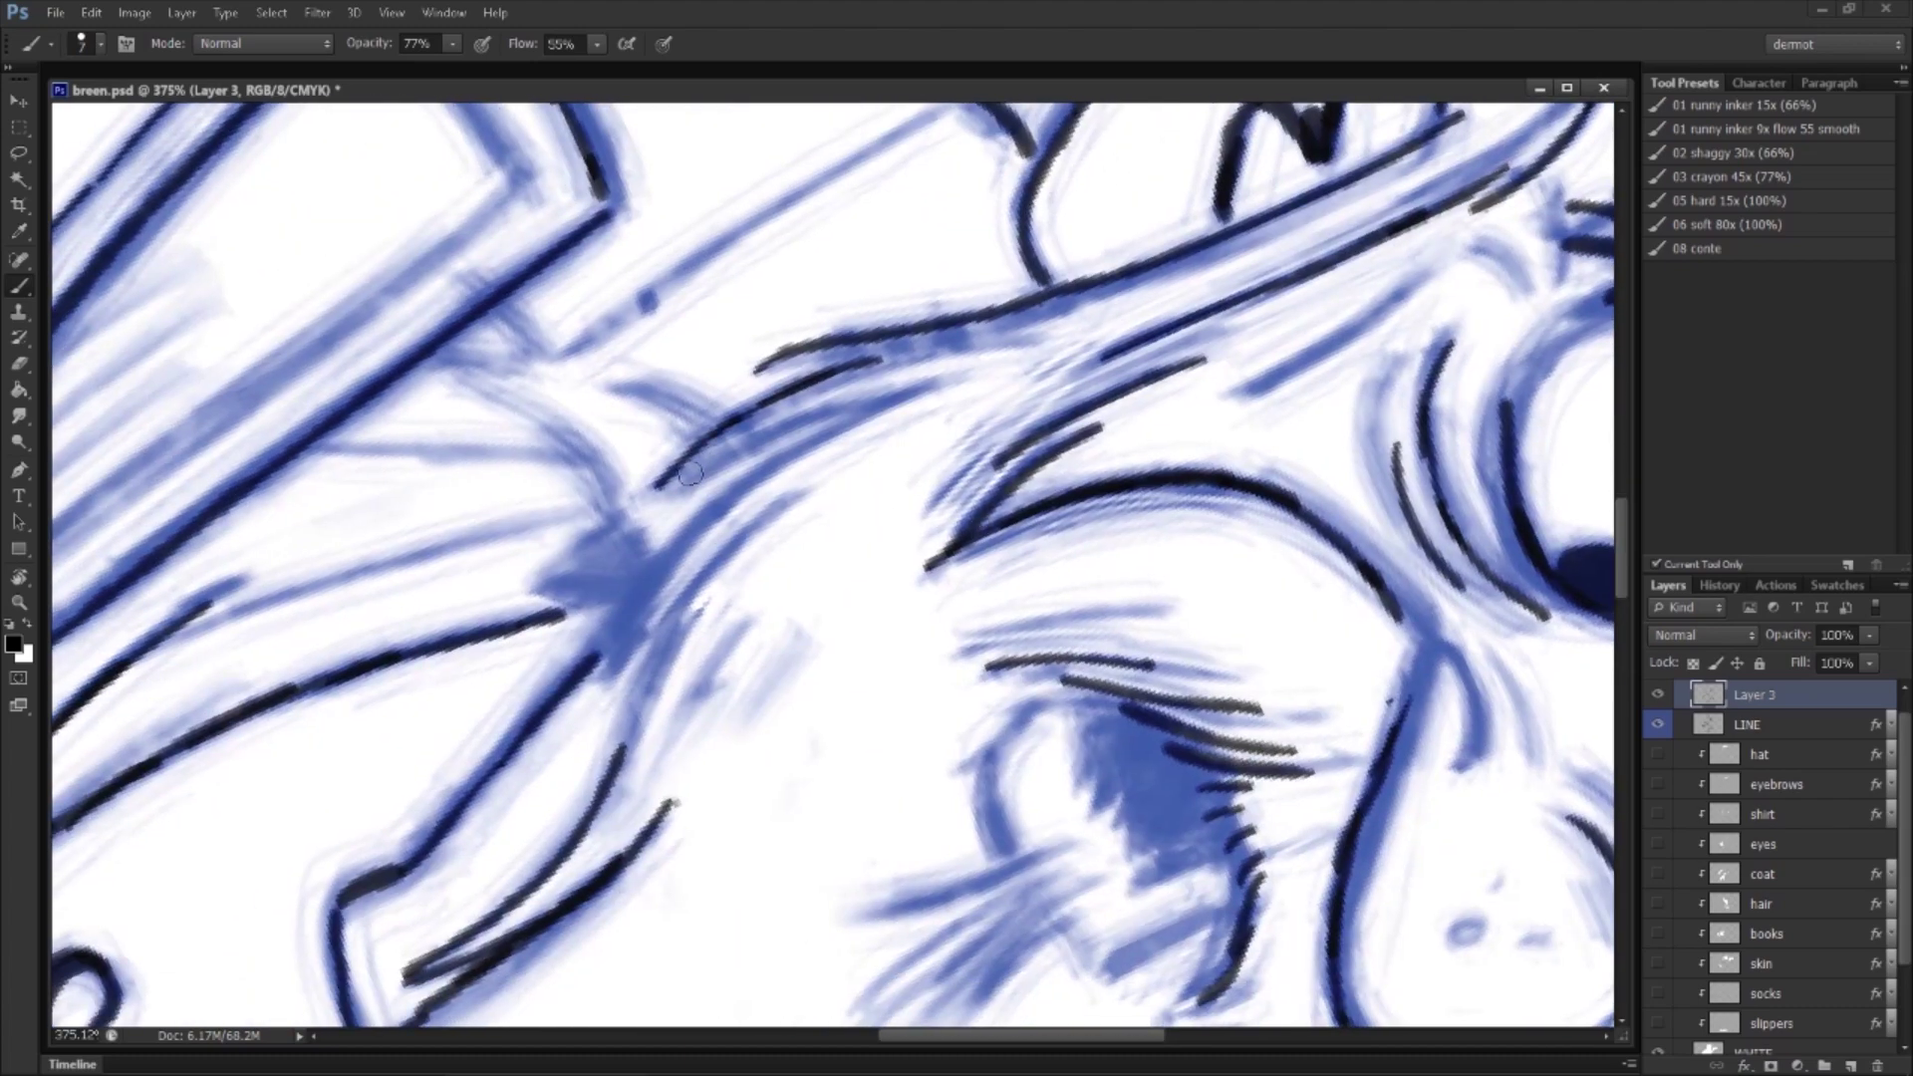
{"action": "left_click_drag", "start_coordinate": [660, 502], "coordinate": [846, 409]}
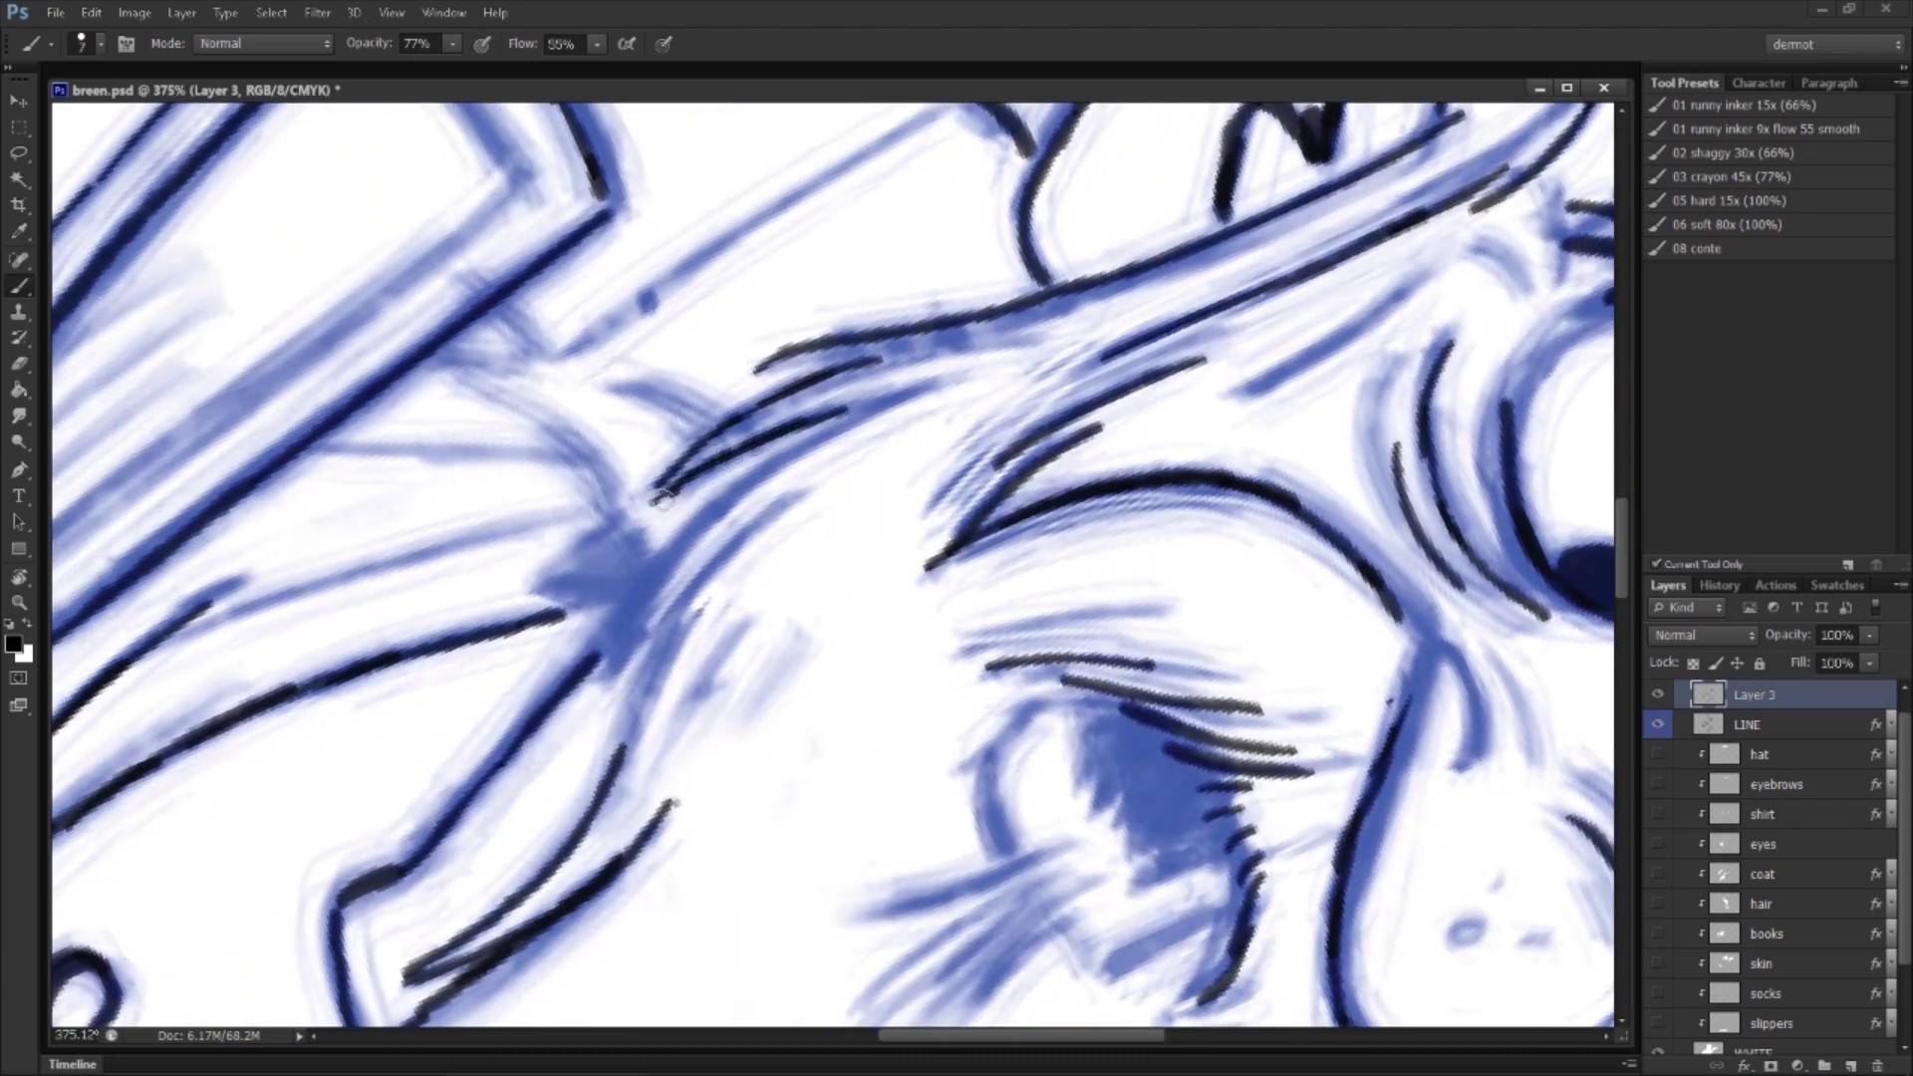
{"action": "left_click_drag", "start_coordinate": [657, 545], "coordinate": [847, 410]}
{"action": "left_click_drag", "start_coordinate": [653, 508], "coordinate": [733, 452]}
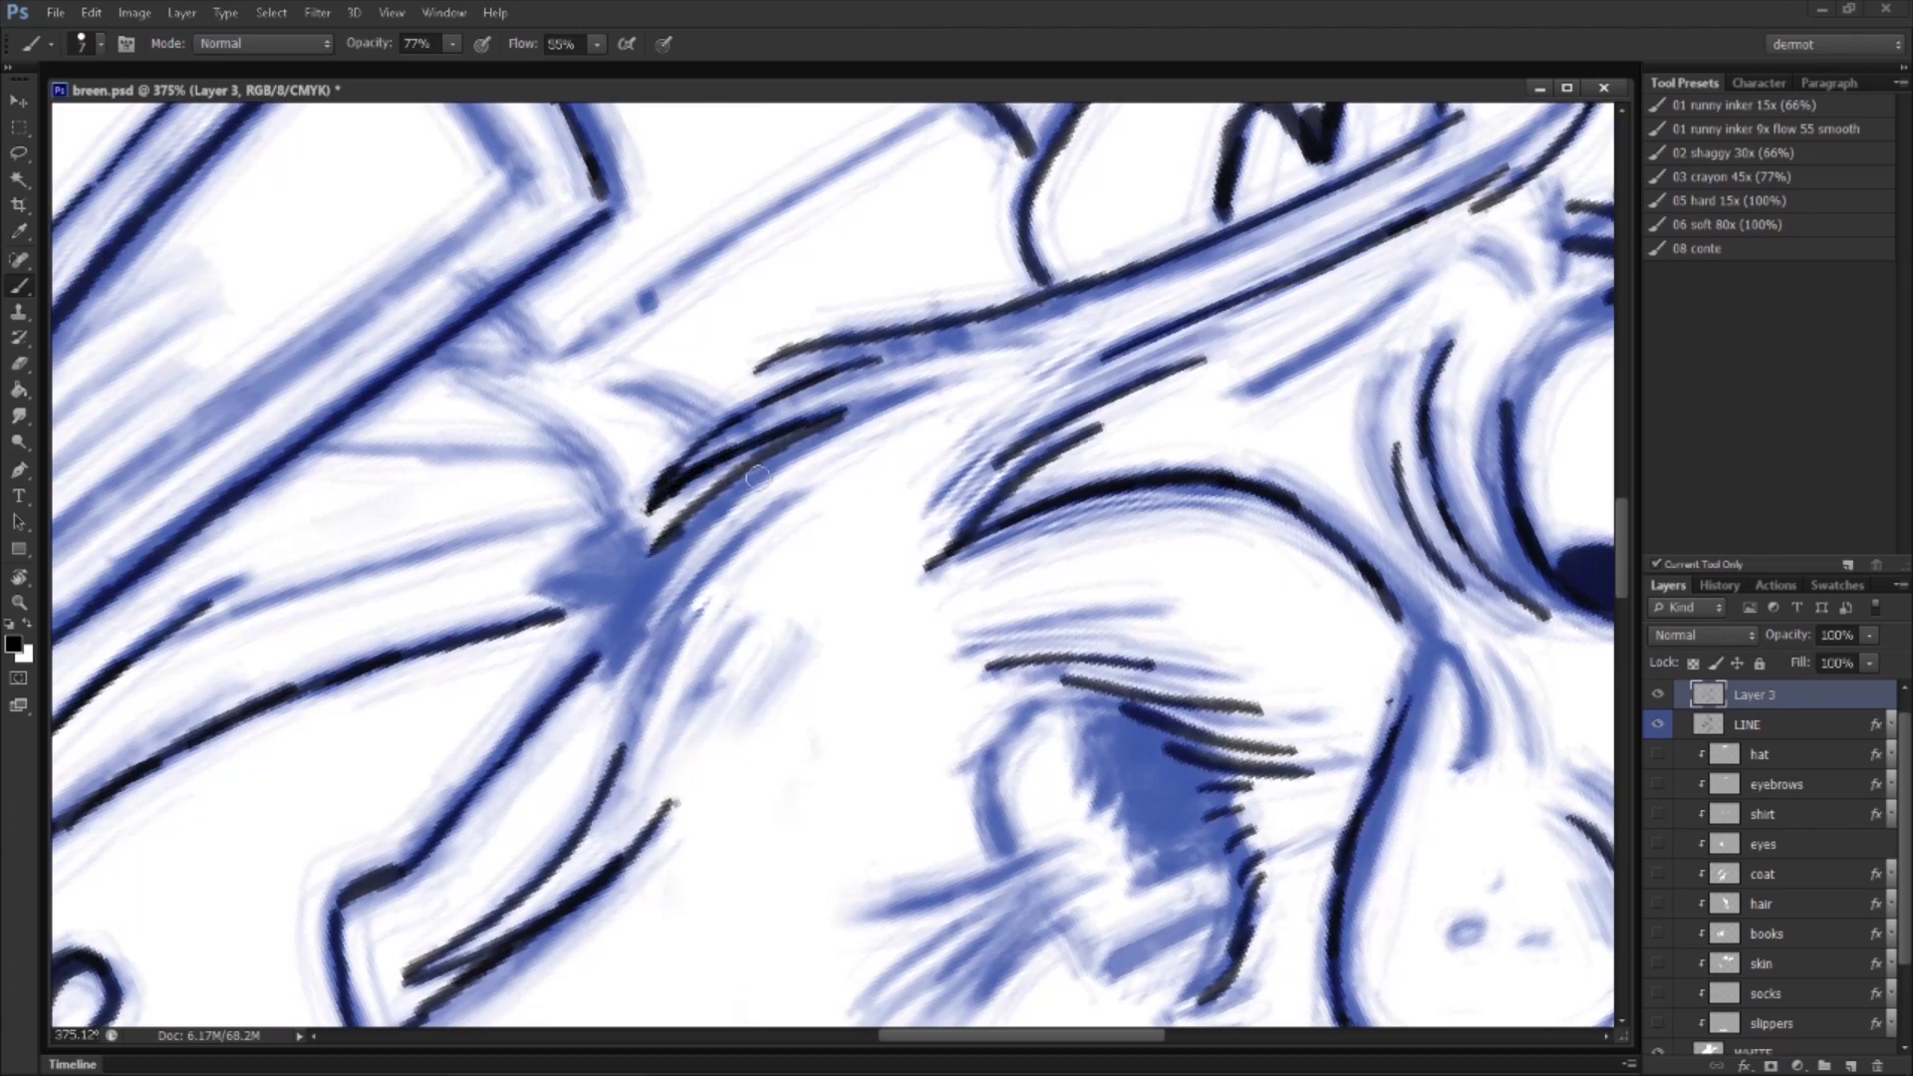
{"action": "mouse_move", "coordinate": [666, 558]}
{"action": "left_mouse_down"}
{"action": "mouse_move", "coordinate": [606, 695]}
{"action": "mouse_move", "coordinate": [702, 566]}
{"action": "mouse_move", "coordinate": [782, 503]}
{"action": "left_mouse_up"}
{"action": "left_click_drag", "start_coordinate": [632, 725], "coordinate": [702, 566]}
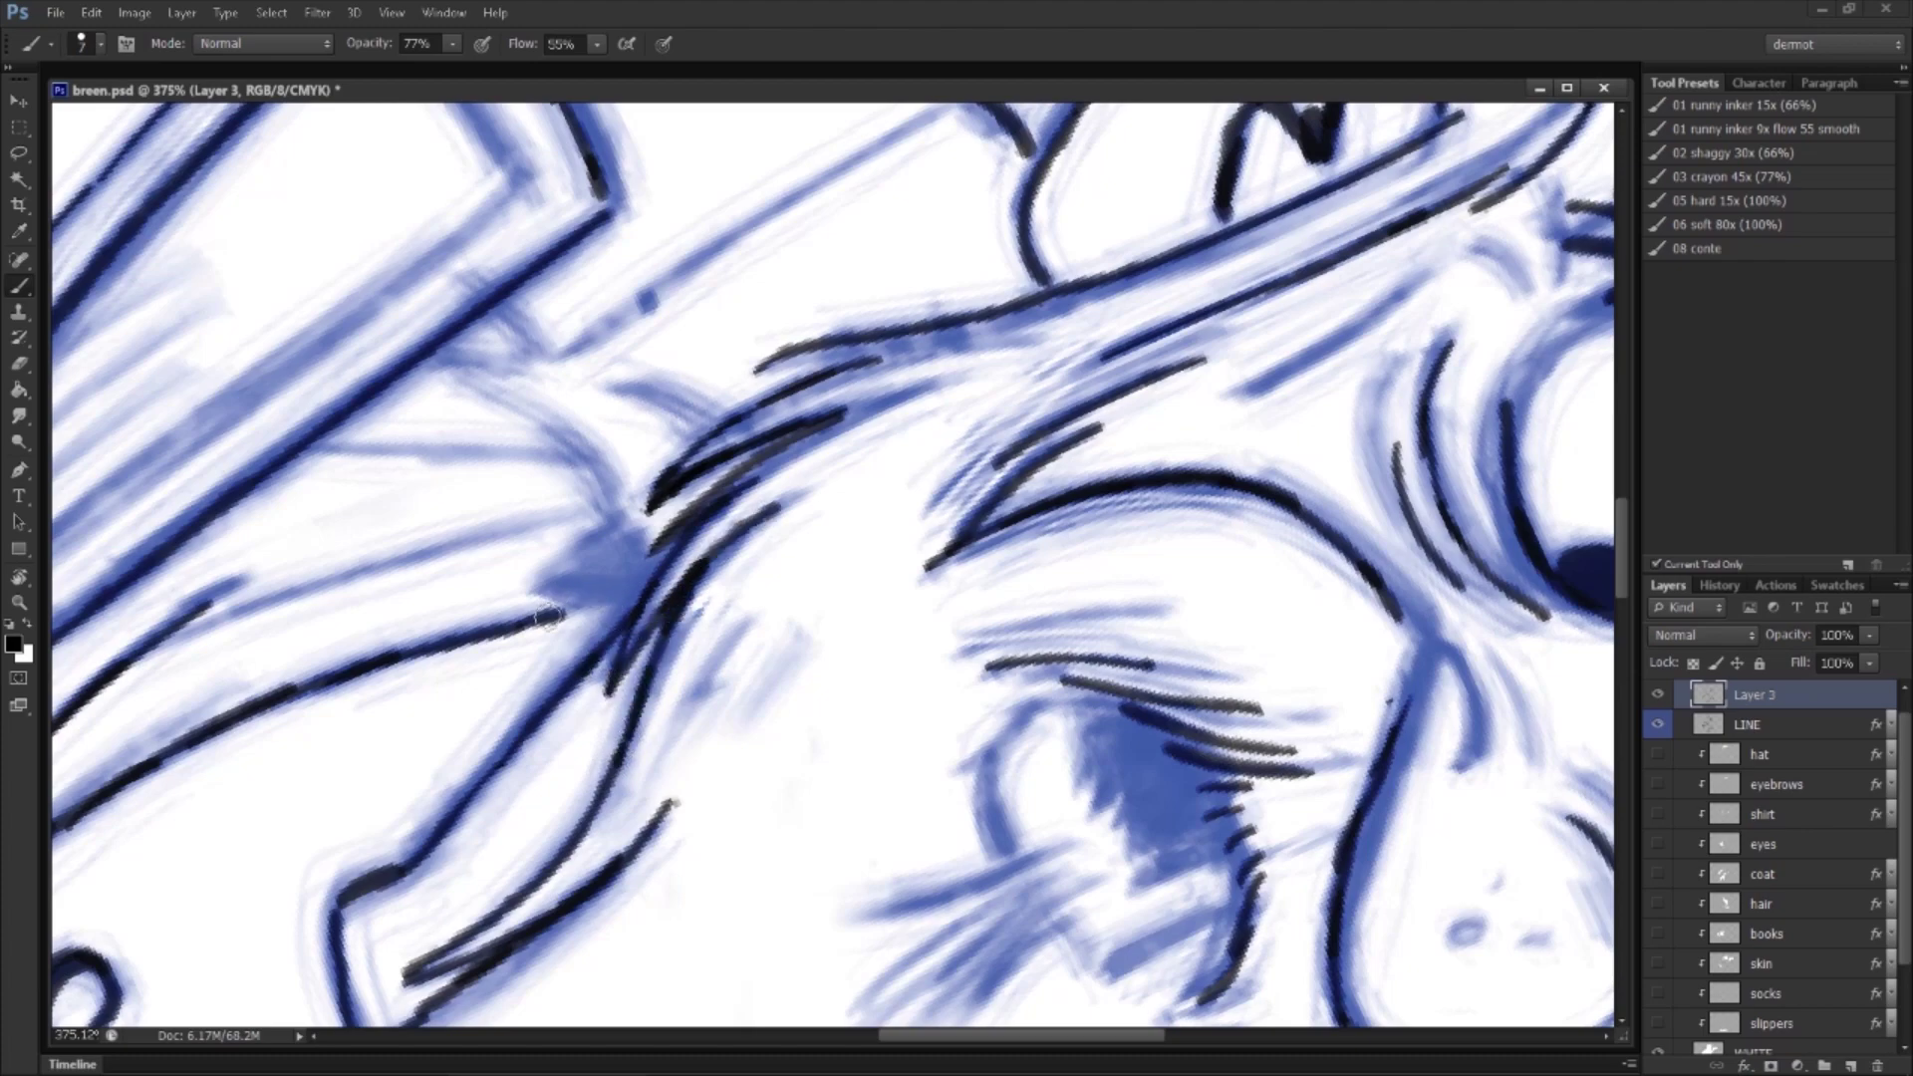
Step: Ink the lower lip's curve and the short vertical line at the far side of the mouth
{"action": "left_click_drag", "start_coordinate": [705, 611], "coordinate": [1213, 527]}
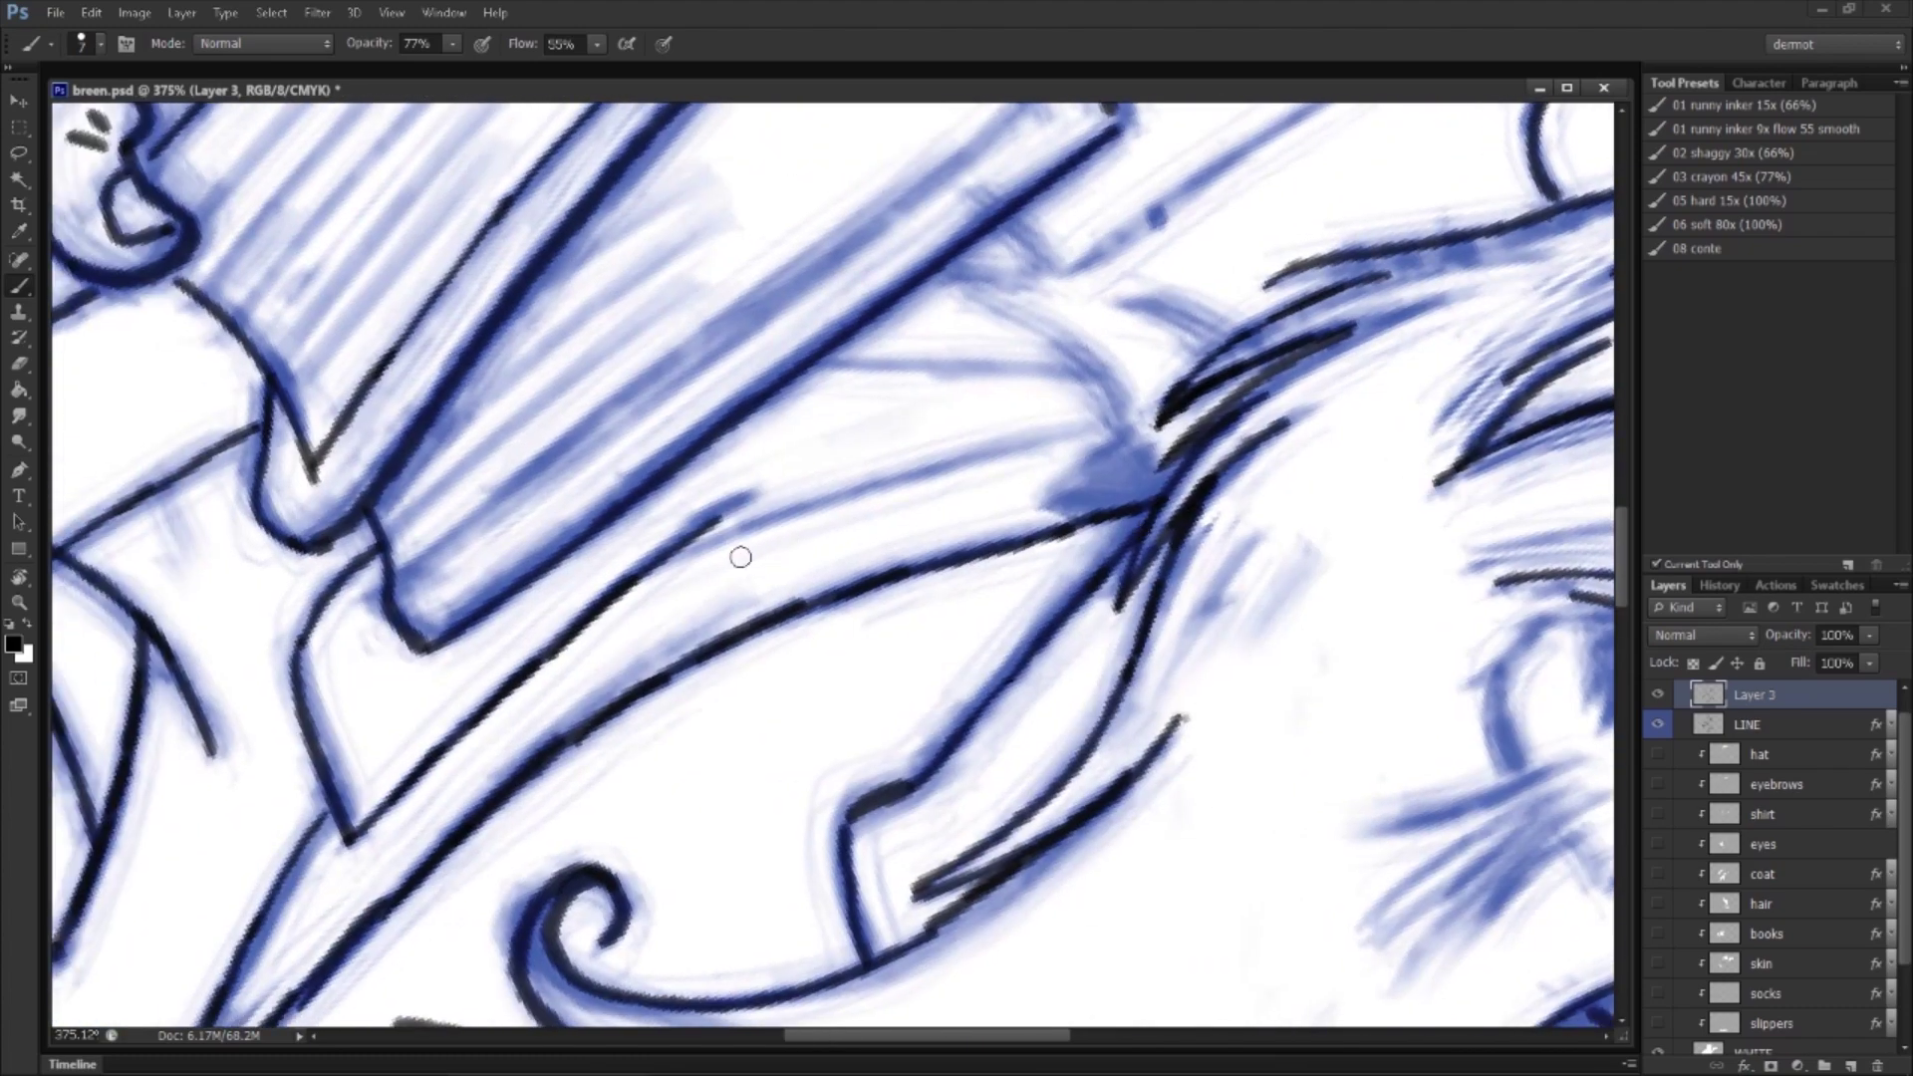
{"action": "mouse_move", "coordinate": [661, 569]}
{"action": "left_mouse_down"}
{"action": "mouse_move", "coordinate": [1076, 428]}
{"action": "mouse_move", "coordinate": [827, 578]}
{"action": "left_mouse_up"}
{"action": "key", "text": "r"}
{"action": "left_click_drag", "start_coordinate": [1022, 770], "coordinate": [718, 817]}
{"action": "left_click_drag", "start_coordinate": [990, 577], "coordinate": [1026, 576]}
{"action": "key", "text": "b"}
{"action": "left_click_drag", "start_coordinate": [1011, 455], "coordinate": [994, 613]}
{"action": "mouse_move", "coordinate": [743, 570]}
{"action": "left_mouse_down"}
{"action": "mouse_move", "coordinate": [787, 628]}
{"action": "mouse_move", "coordinate": [902, 643]}
{"action": "left_mouse_up"}
Step: Ink the beard strands hanging beneath the lower lip and the inner edges of the mouth opening
{"action": "left_click_drag", "start_coordinate": [896, 588], "coordinate": [885, 777]}
{"action": "left_click_drag", "start_coordinate": [915, 597], "coordinate": [961, 767]}
{"action": "left_click_drag", "start_coordinate": [948, 629], "coordinate": [1010, 741]}
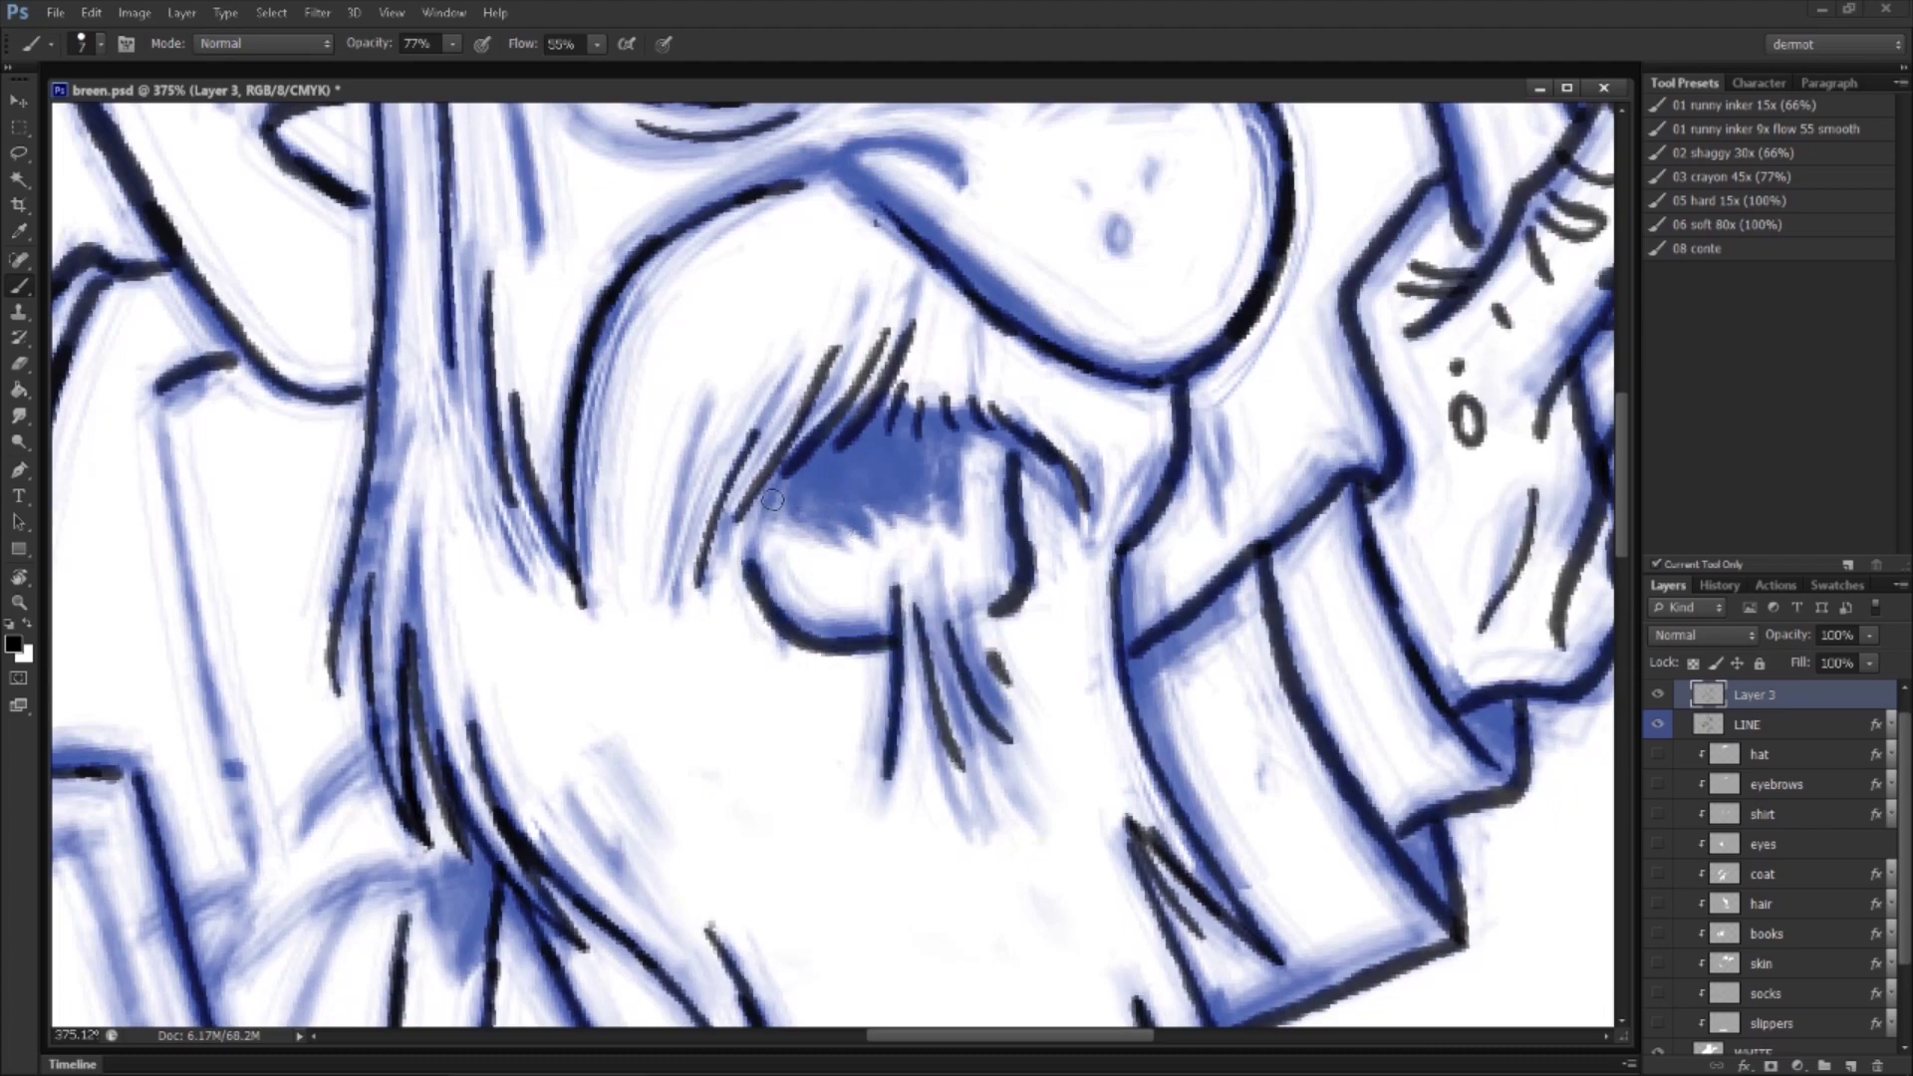
{"action": "key", "text": "z"}
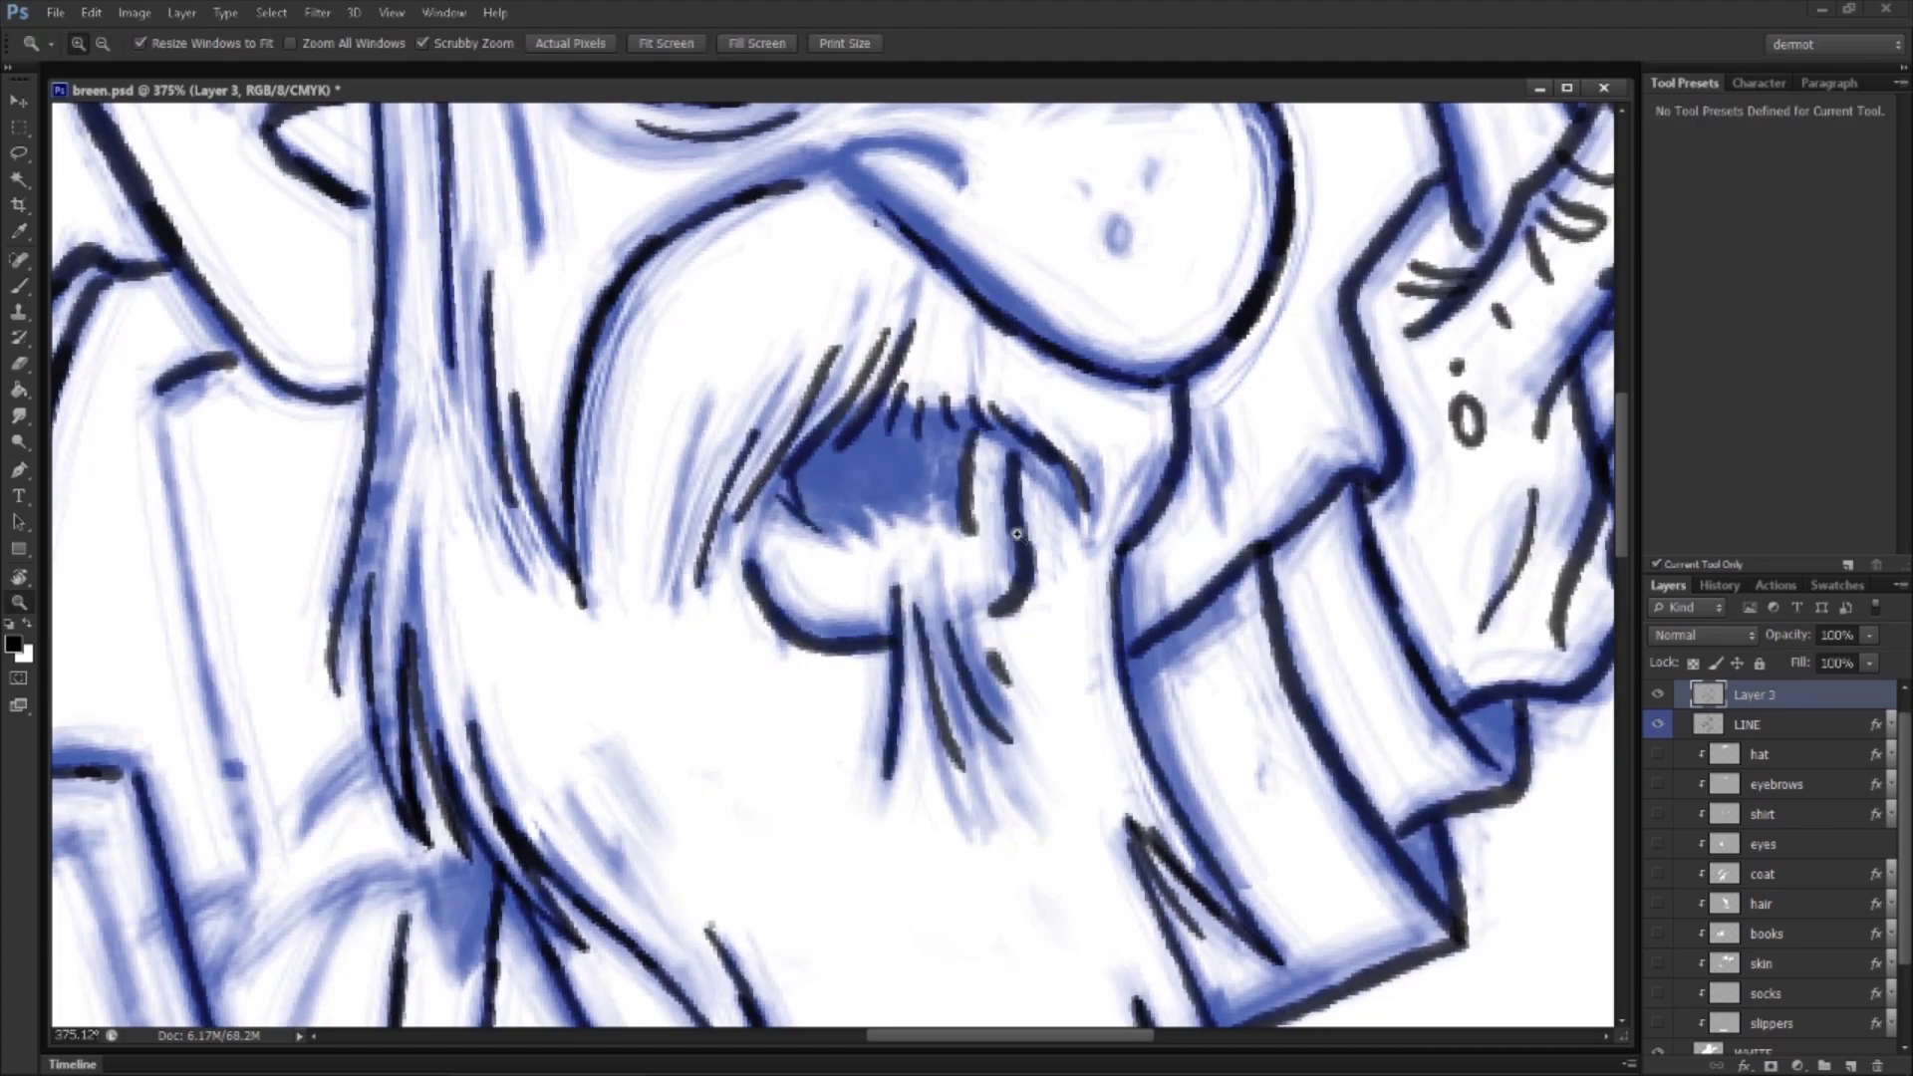
Step: Show the whole drawing upright, turn on all the colour layers and leave the rough sketches Layer 1 and Layer 2 hidden
{"action": "key", "text": "ctrl+0"}
{"action": "key", "text": "r"}
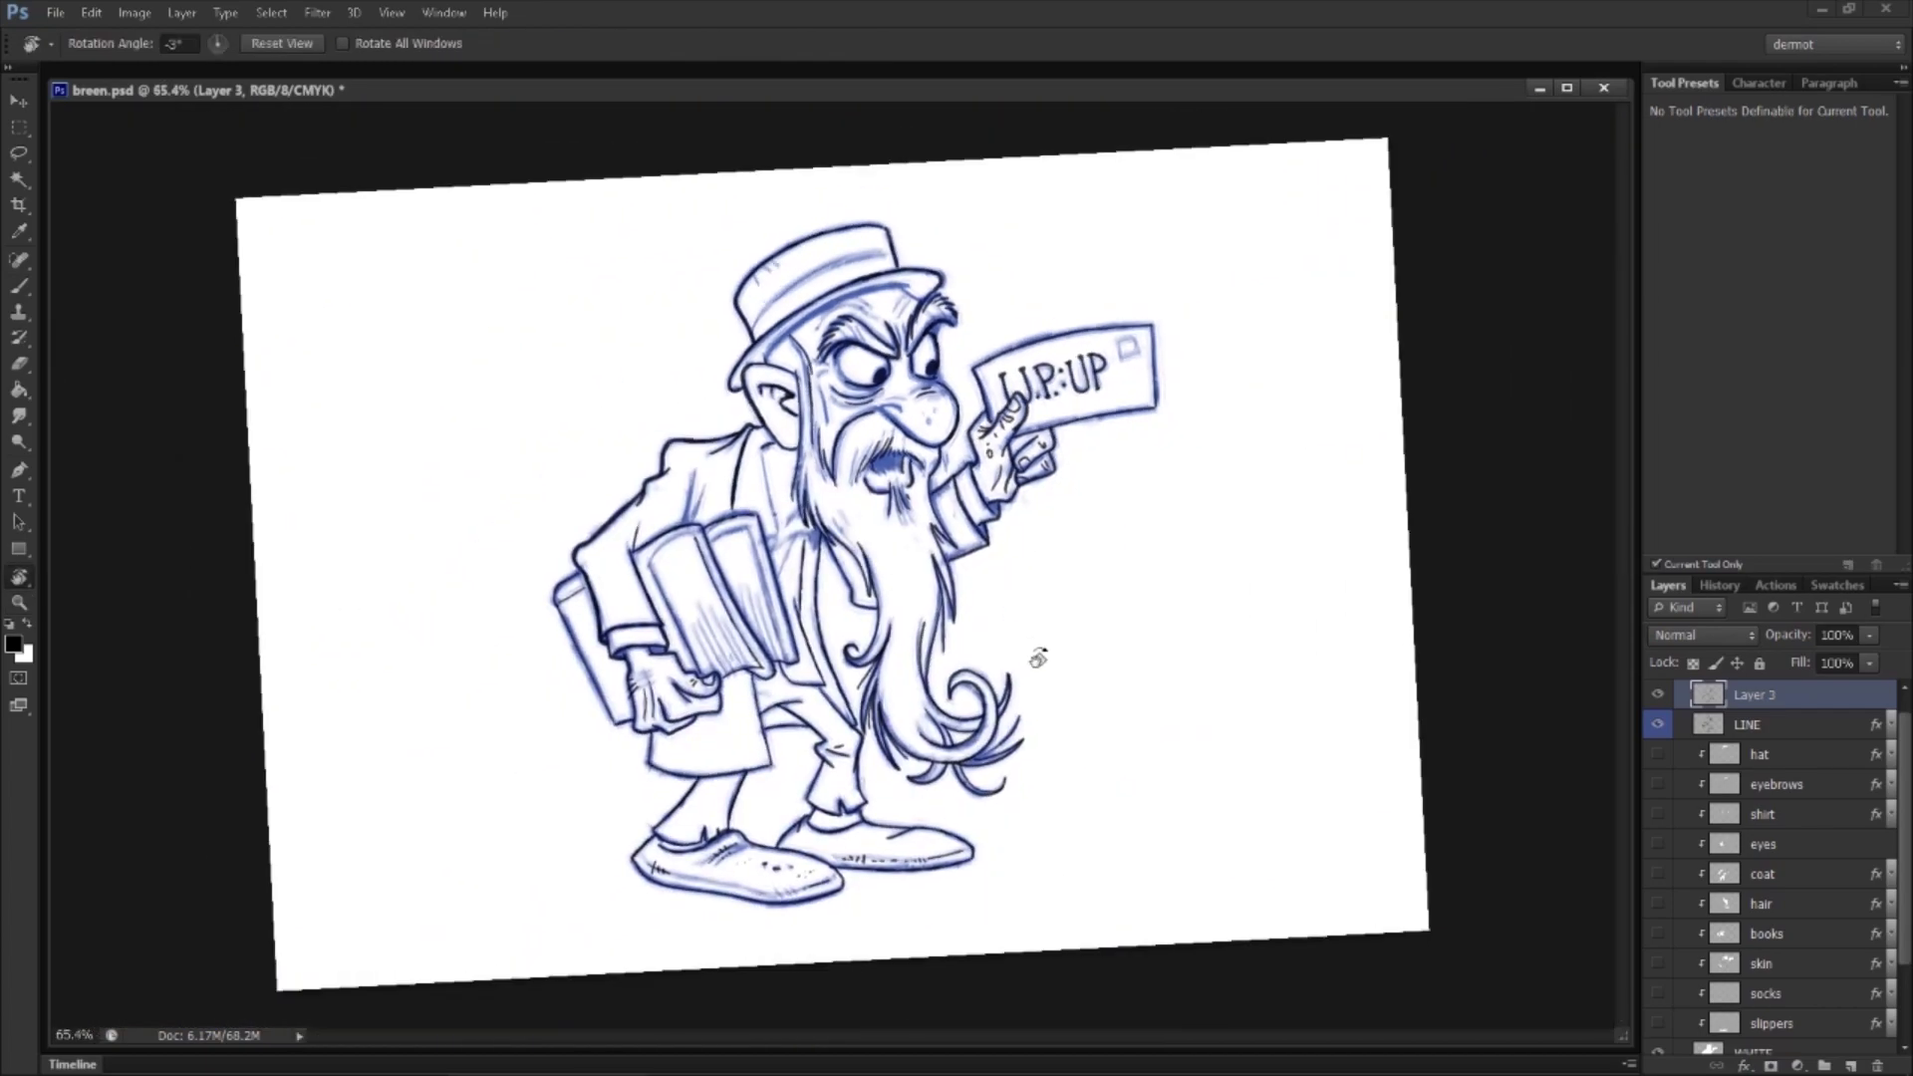
{"action": "key", "text": "Escape"}
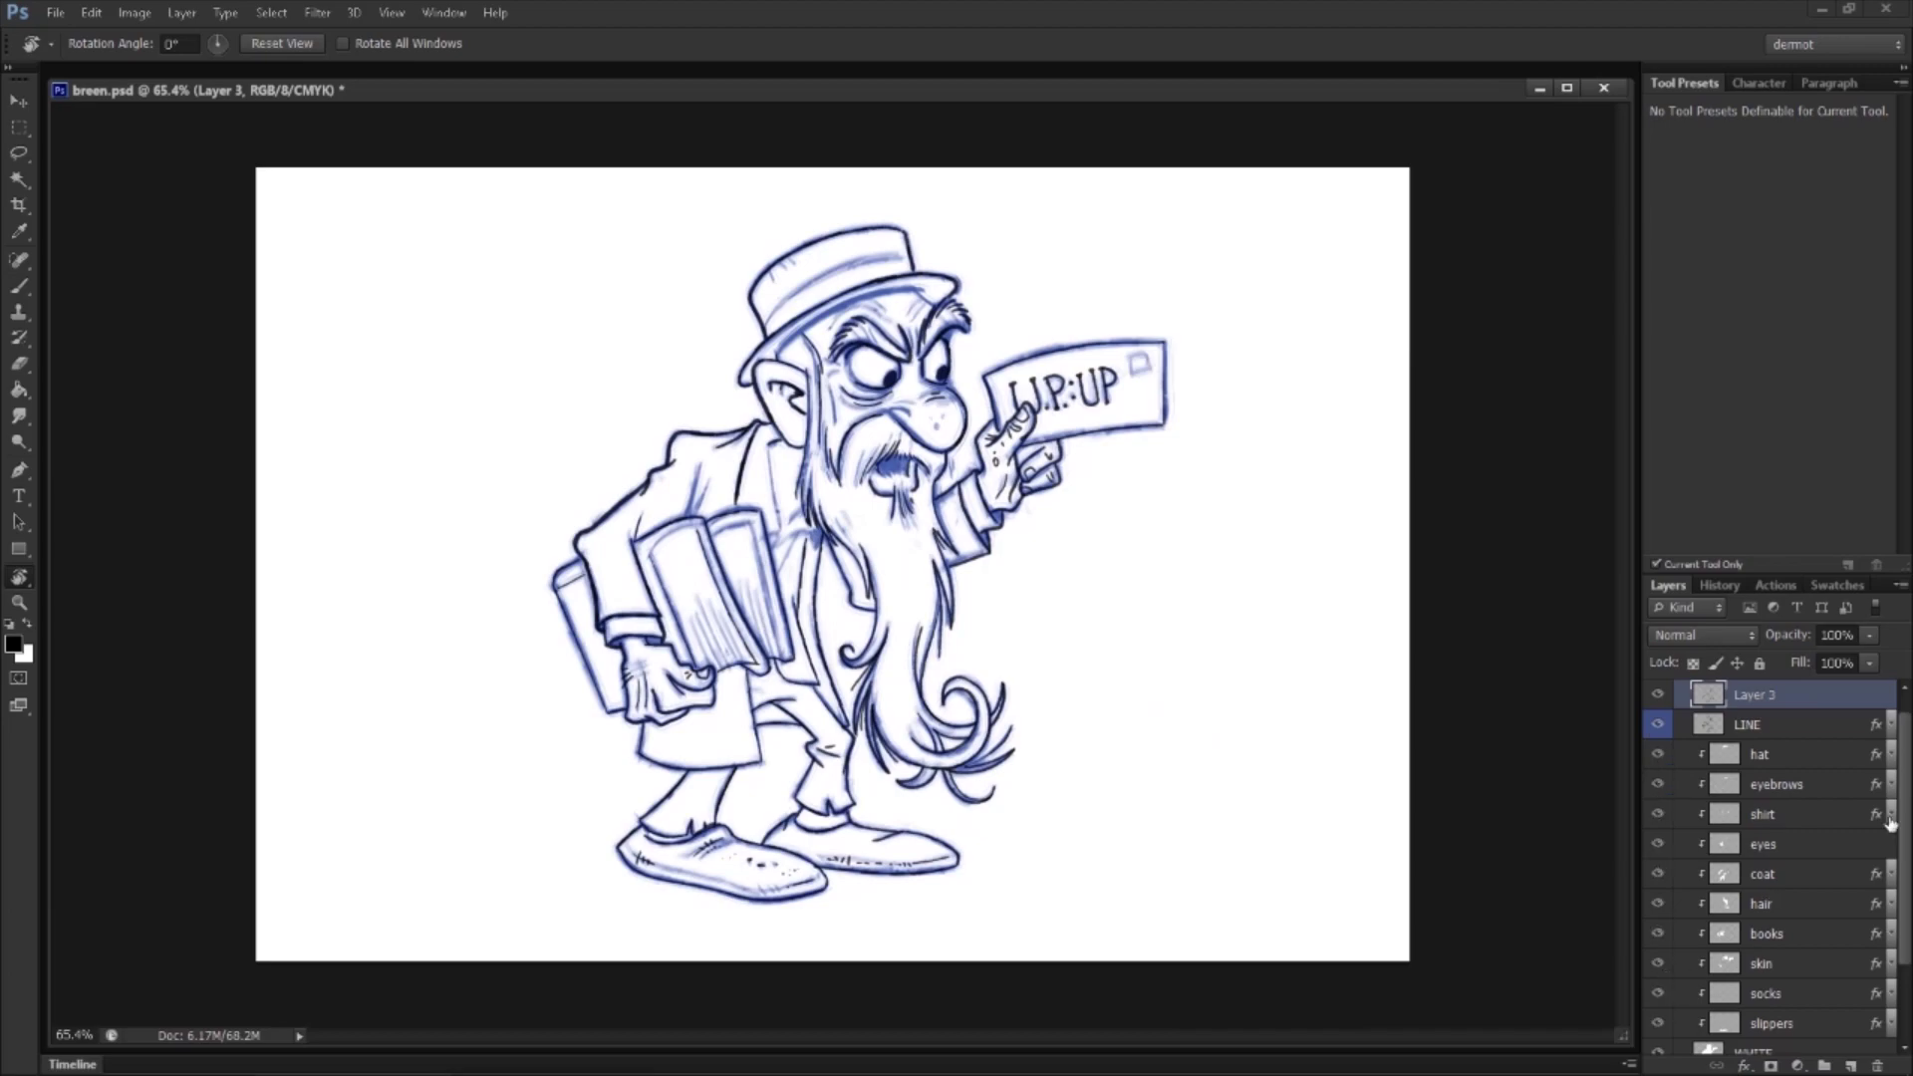
{"action": "scroll", "coordinate": [1690, 980], "scroll_direction": "down", "scroll_amount": 3}
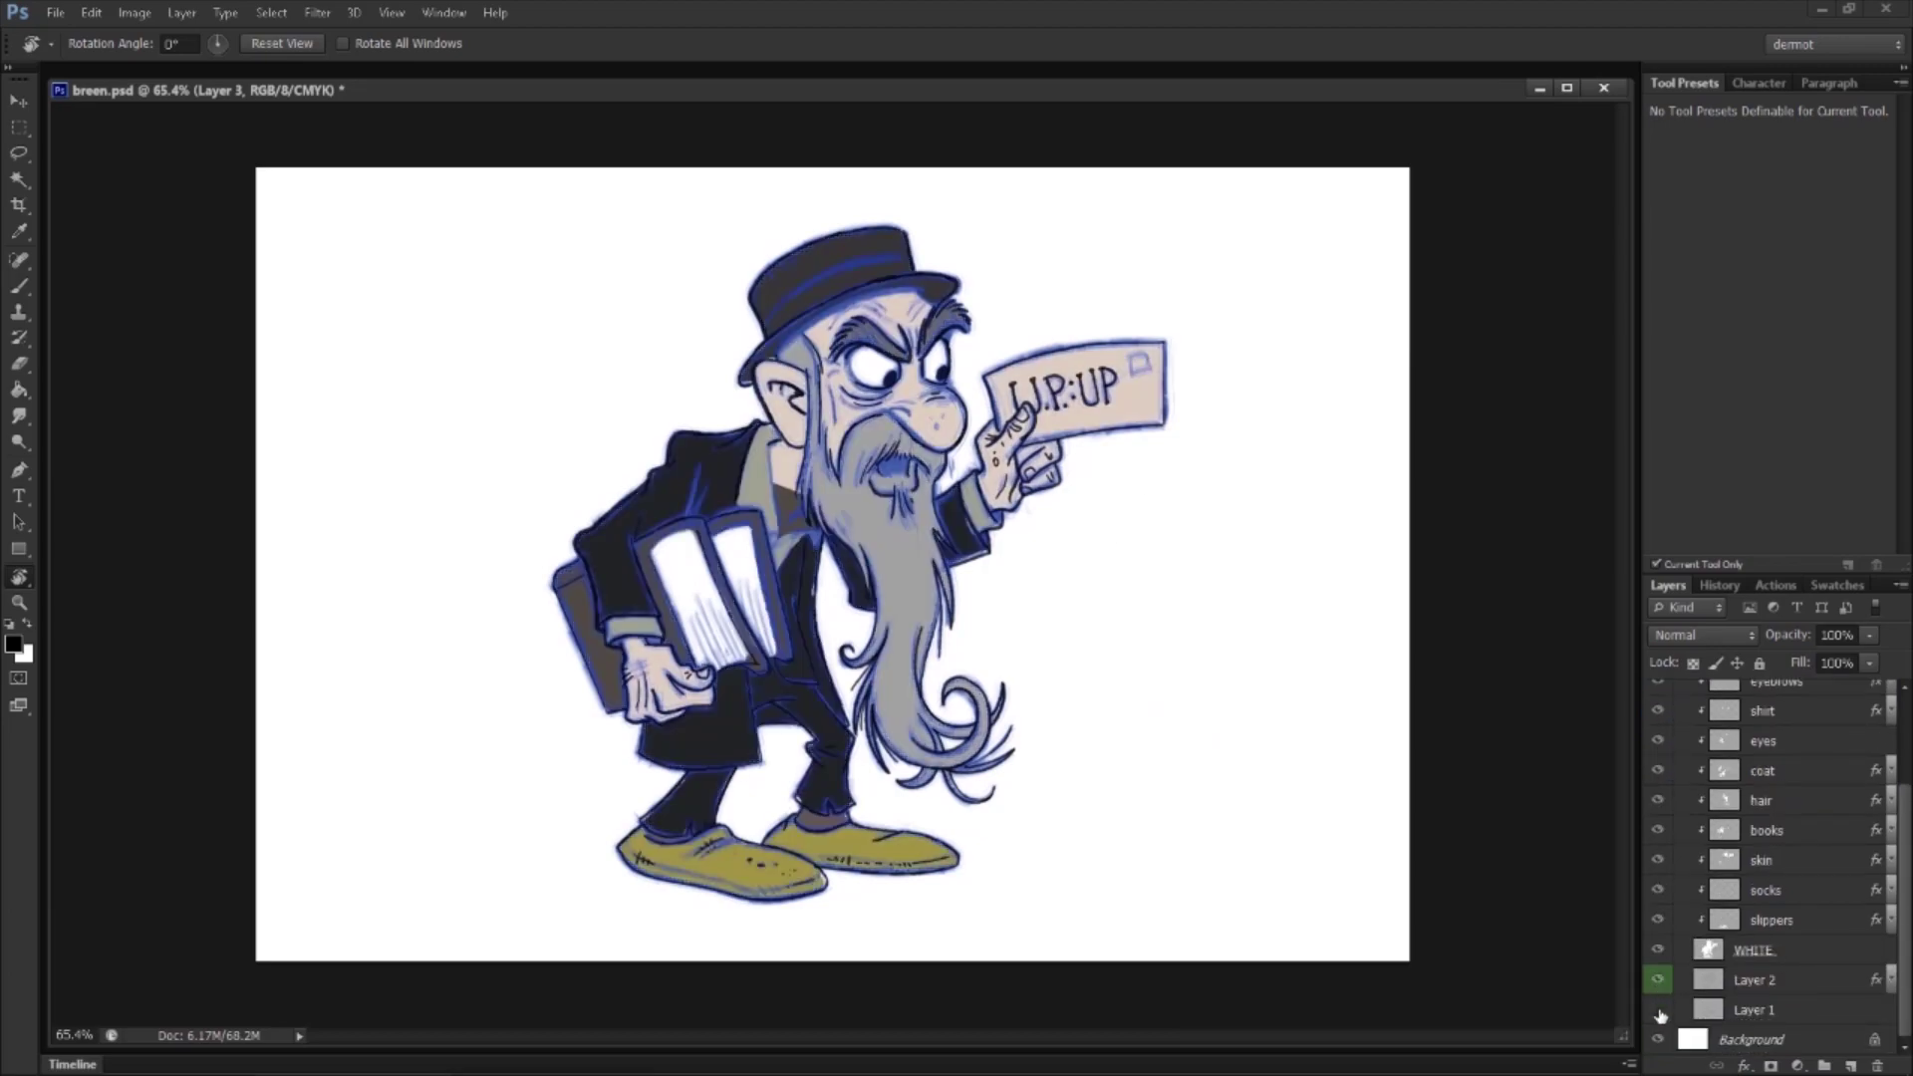
{"action": "left_click", "coordinate": [1659, 1011]}
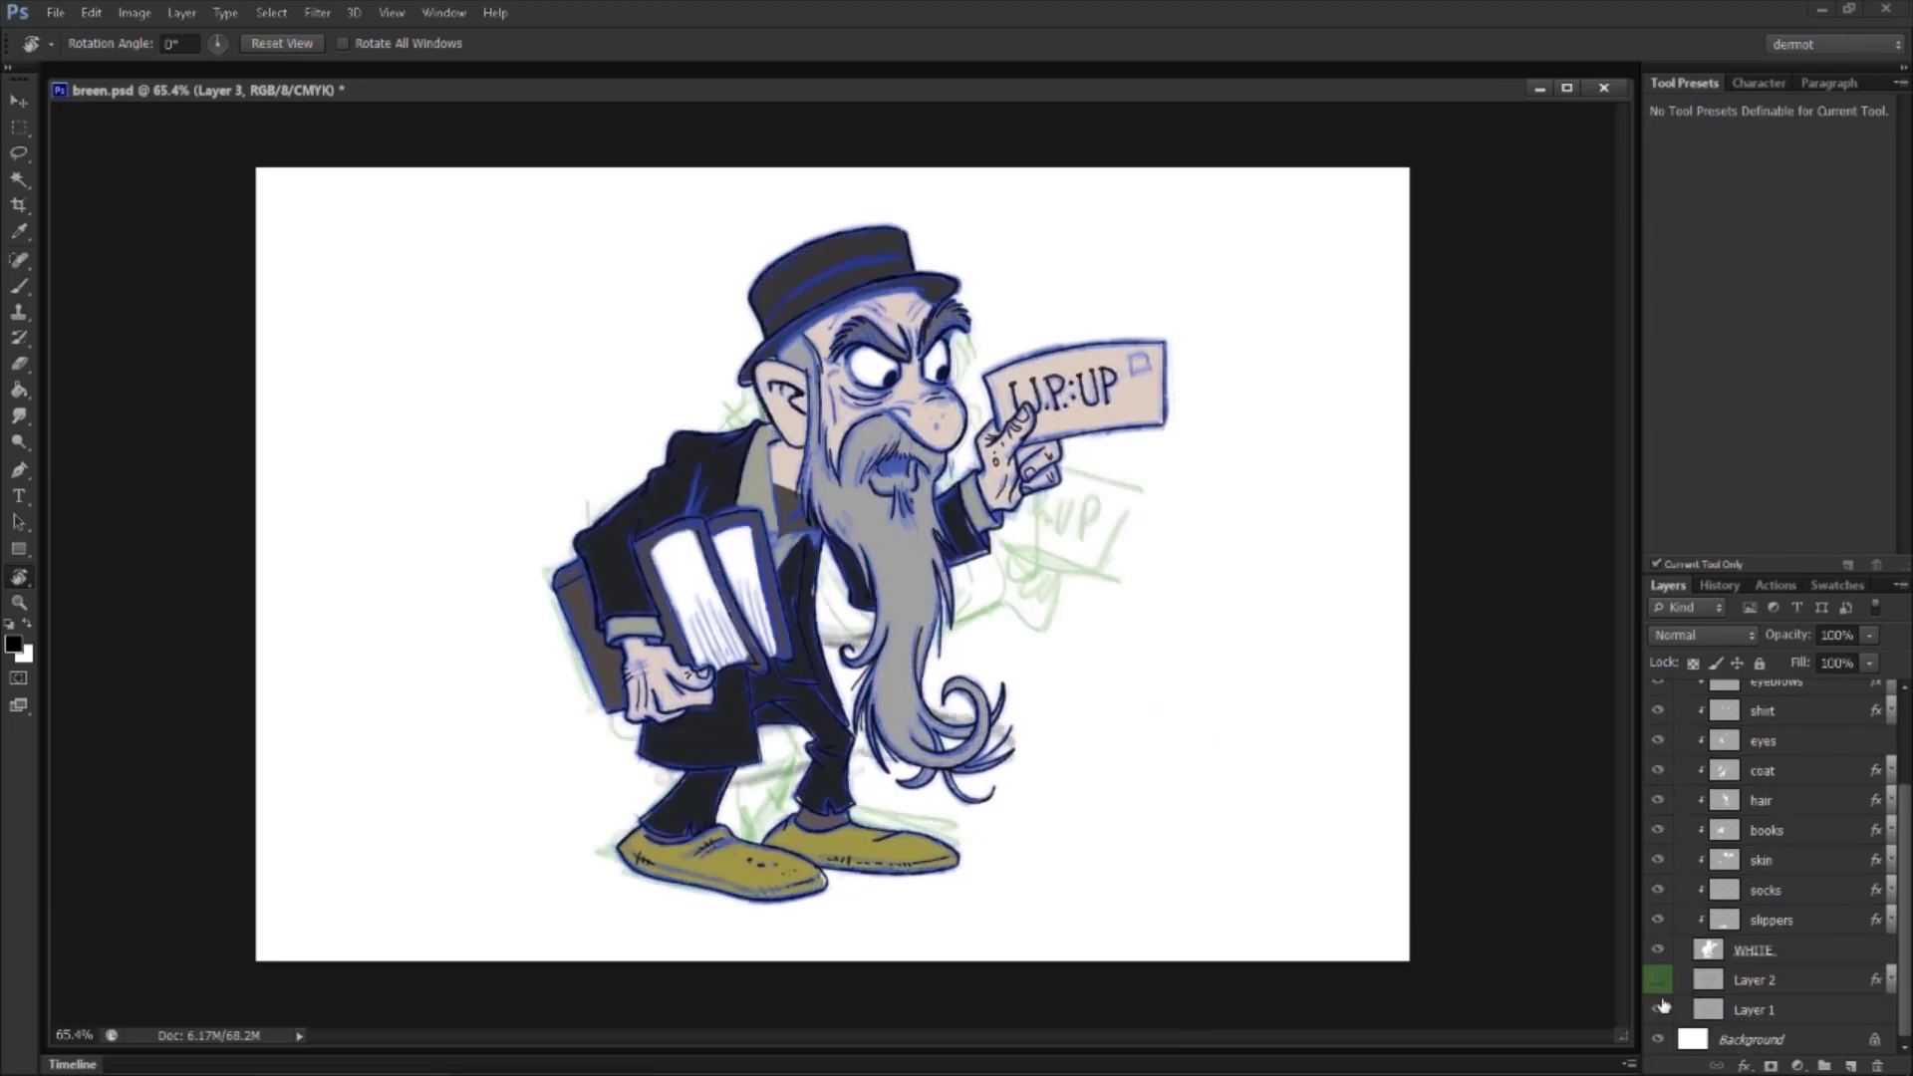
{"action": "left_click", "coordinate": [1660, 1008]}
{"action": "scroll", "coordinate": [1724, 749], "scroll_direction": "up", "scroll_amount": 3}
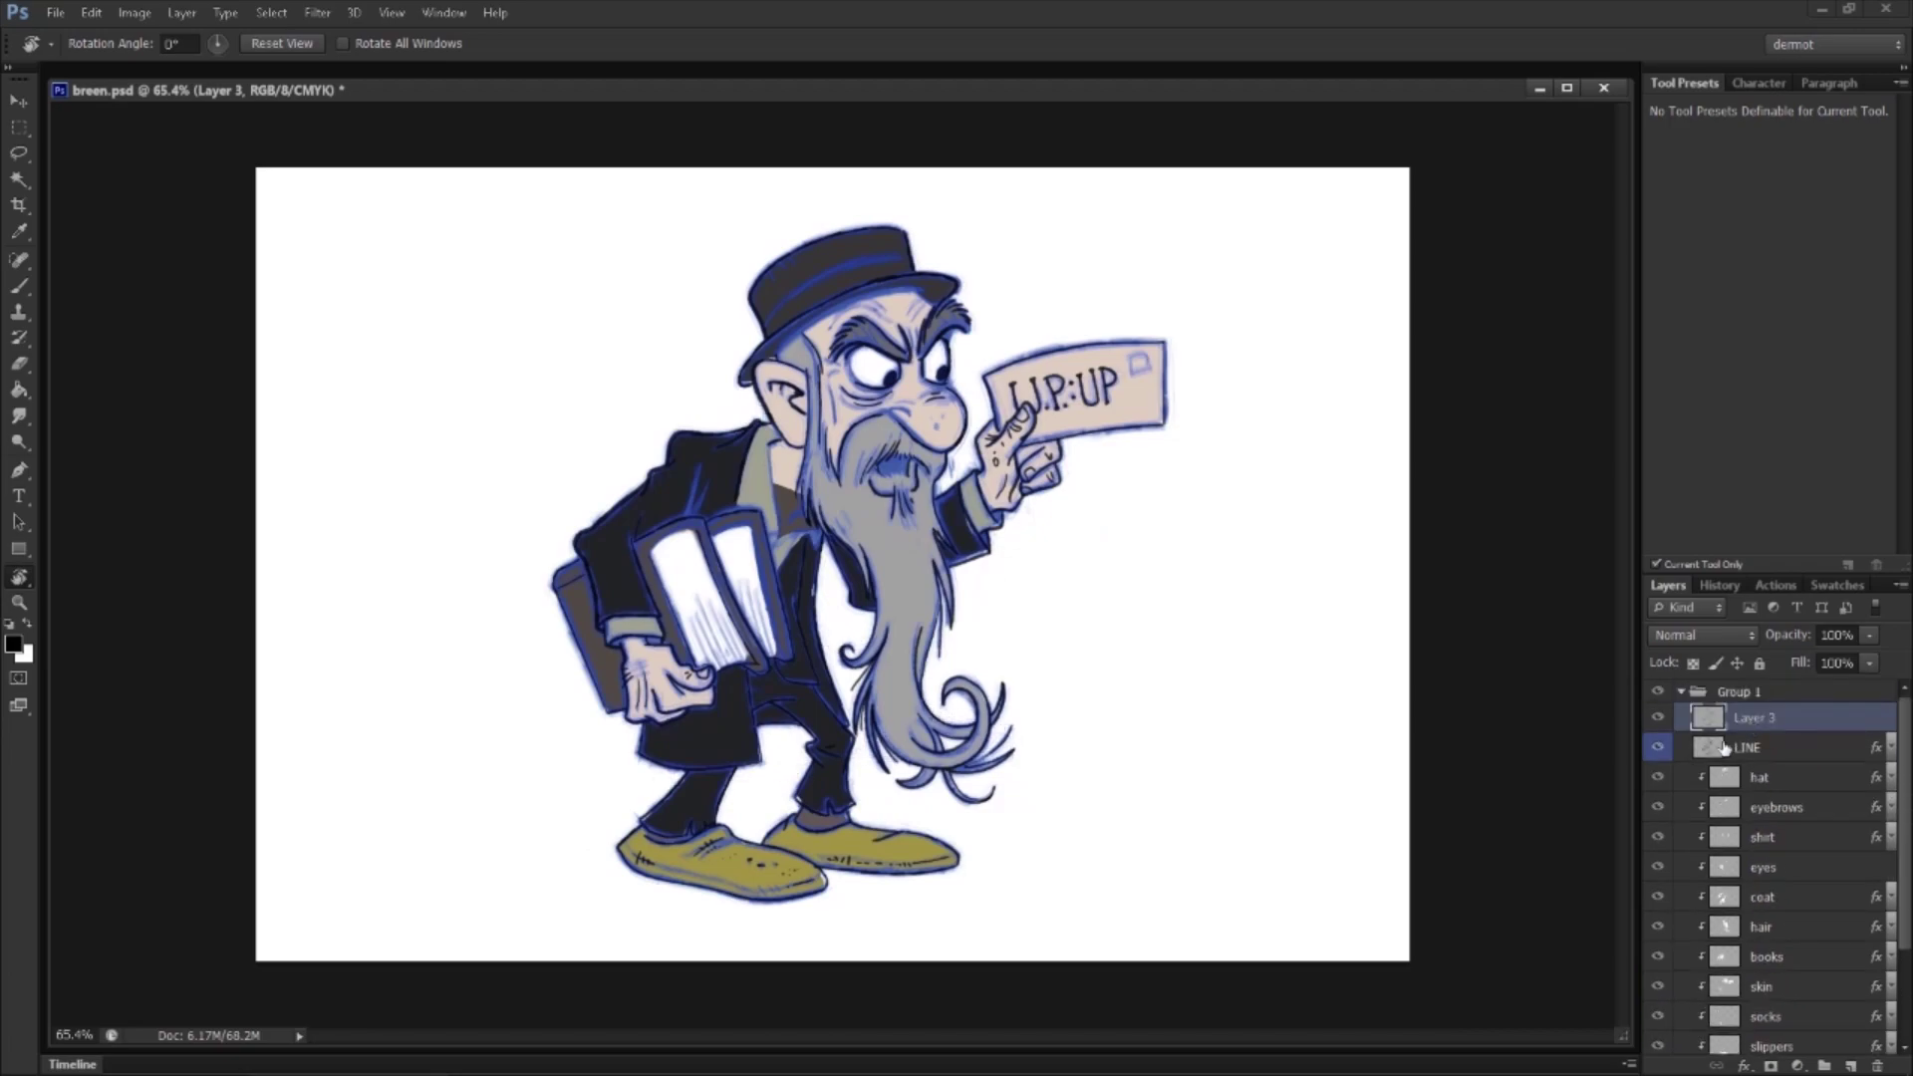
Step: Hide Layer 3 and turn off the LINE layer's Color Overlay effect
{"action": "left_click", "coordinate": [1786, 745]}
{"action": "left_click", "coordinate": [1659, 719]}
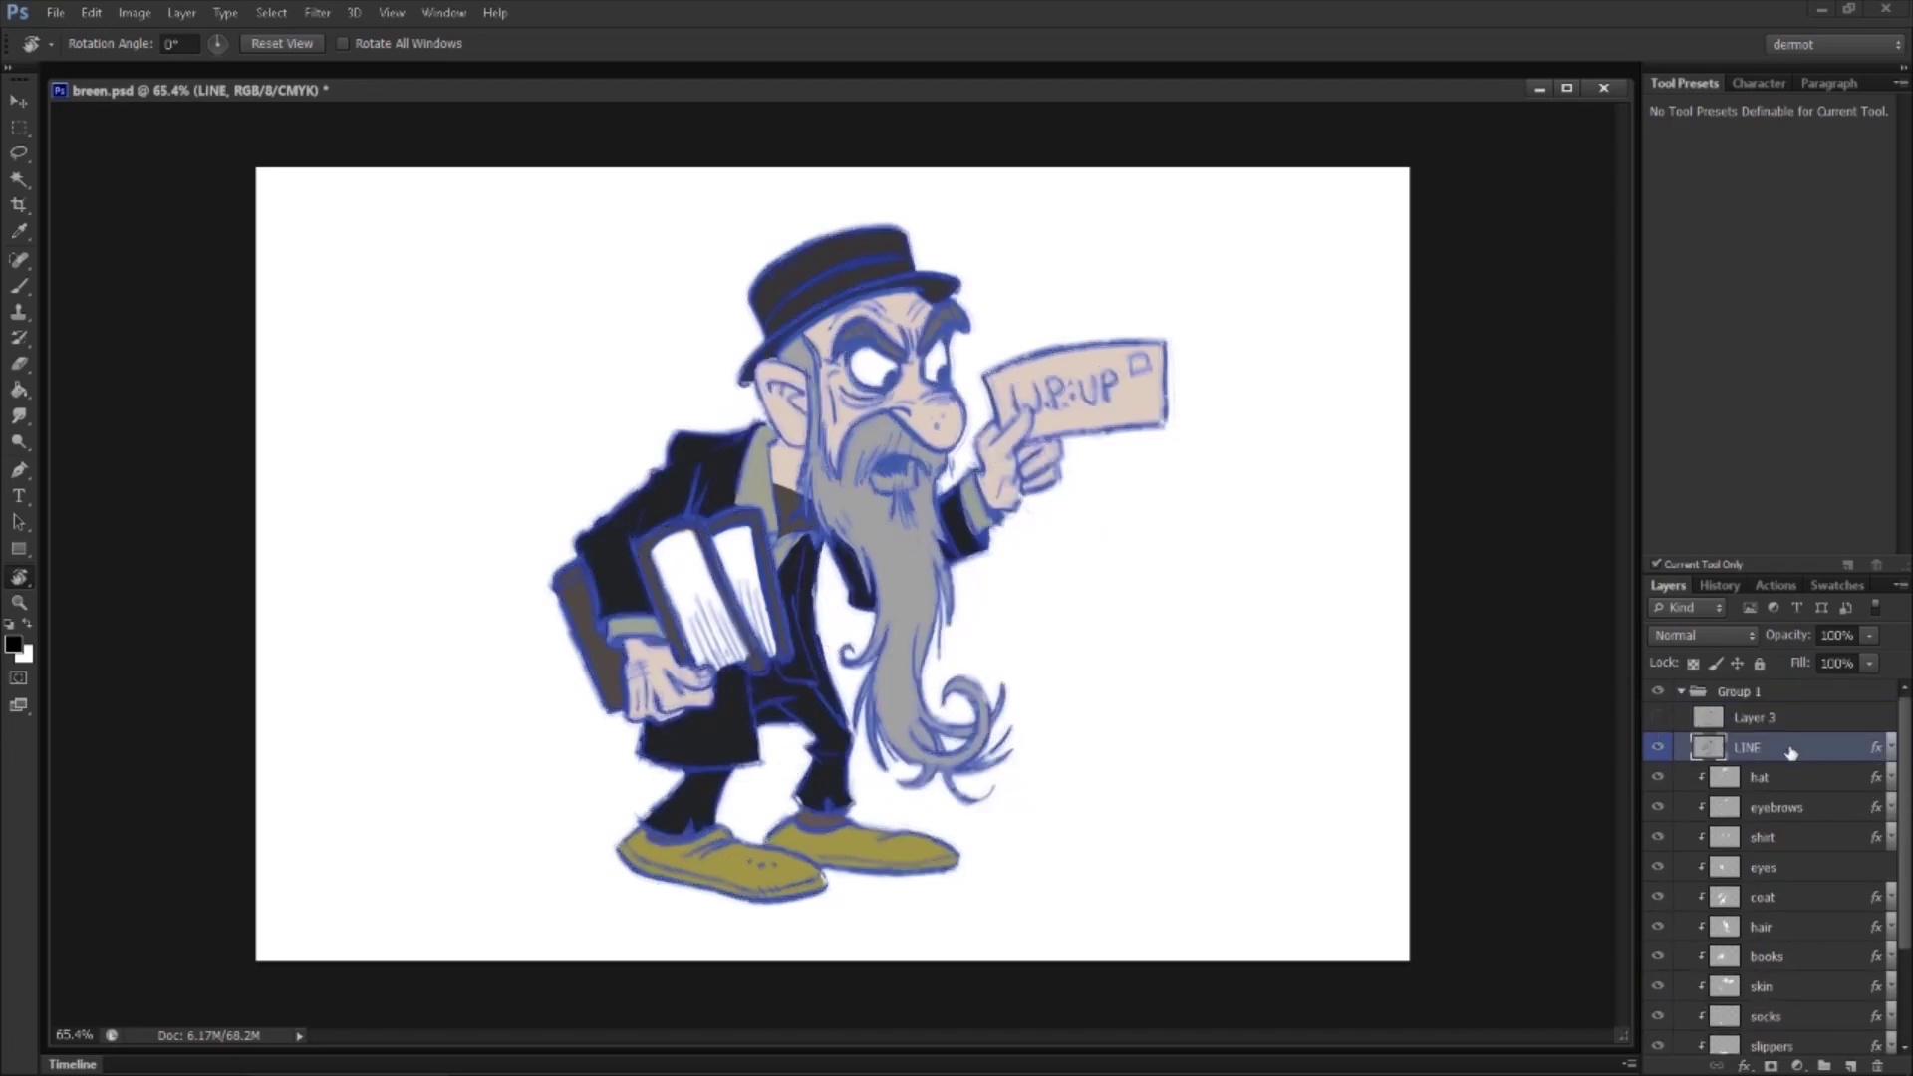
{"action": "left_click", "coordinate": [1891, 748]}
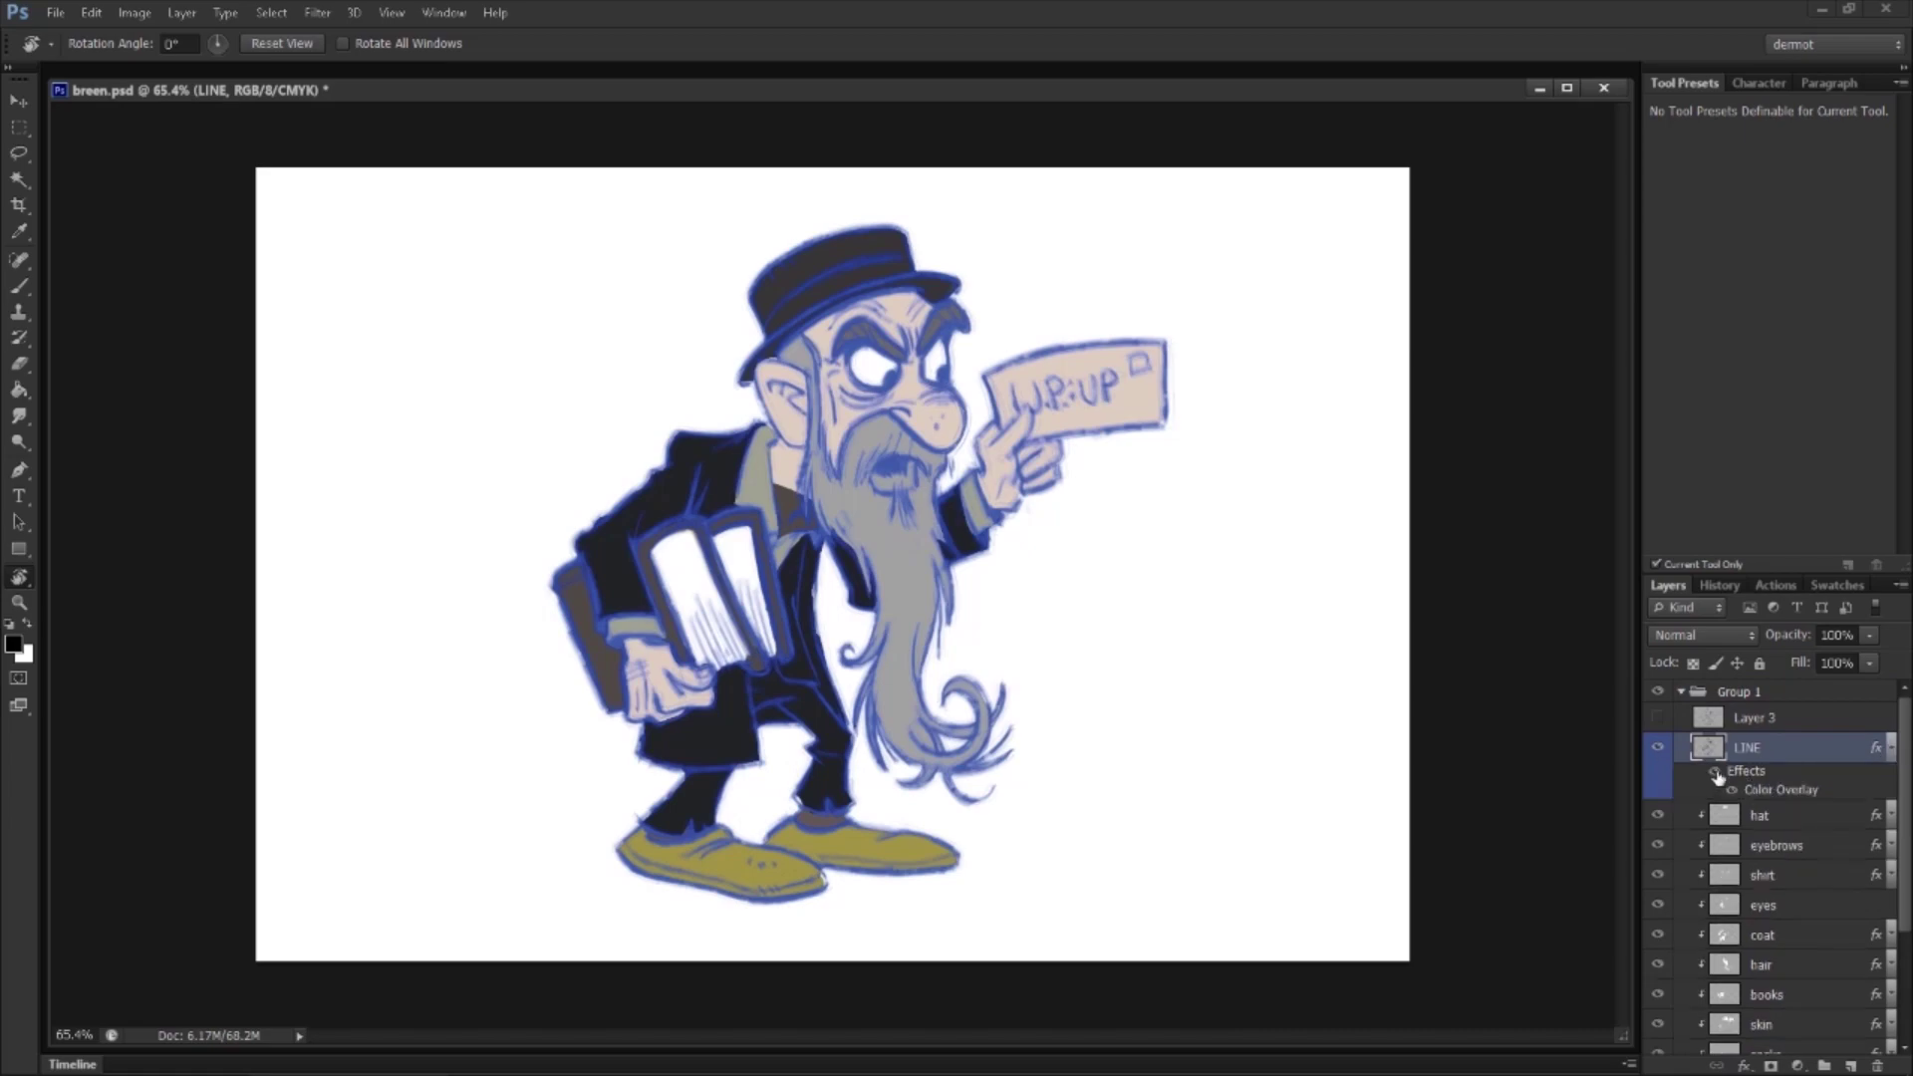
{"action": "left_click", "coordinate": [1715, 773]}
{"action": "left_click", "coordinate": [1891, 752]}
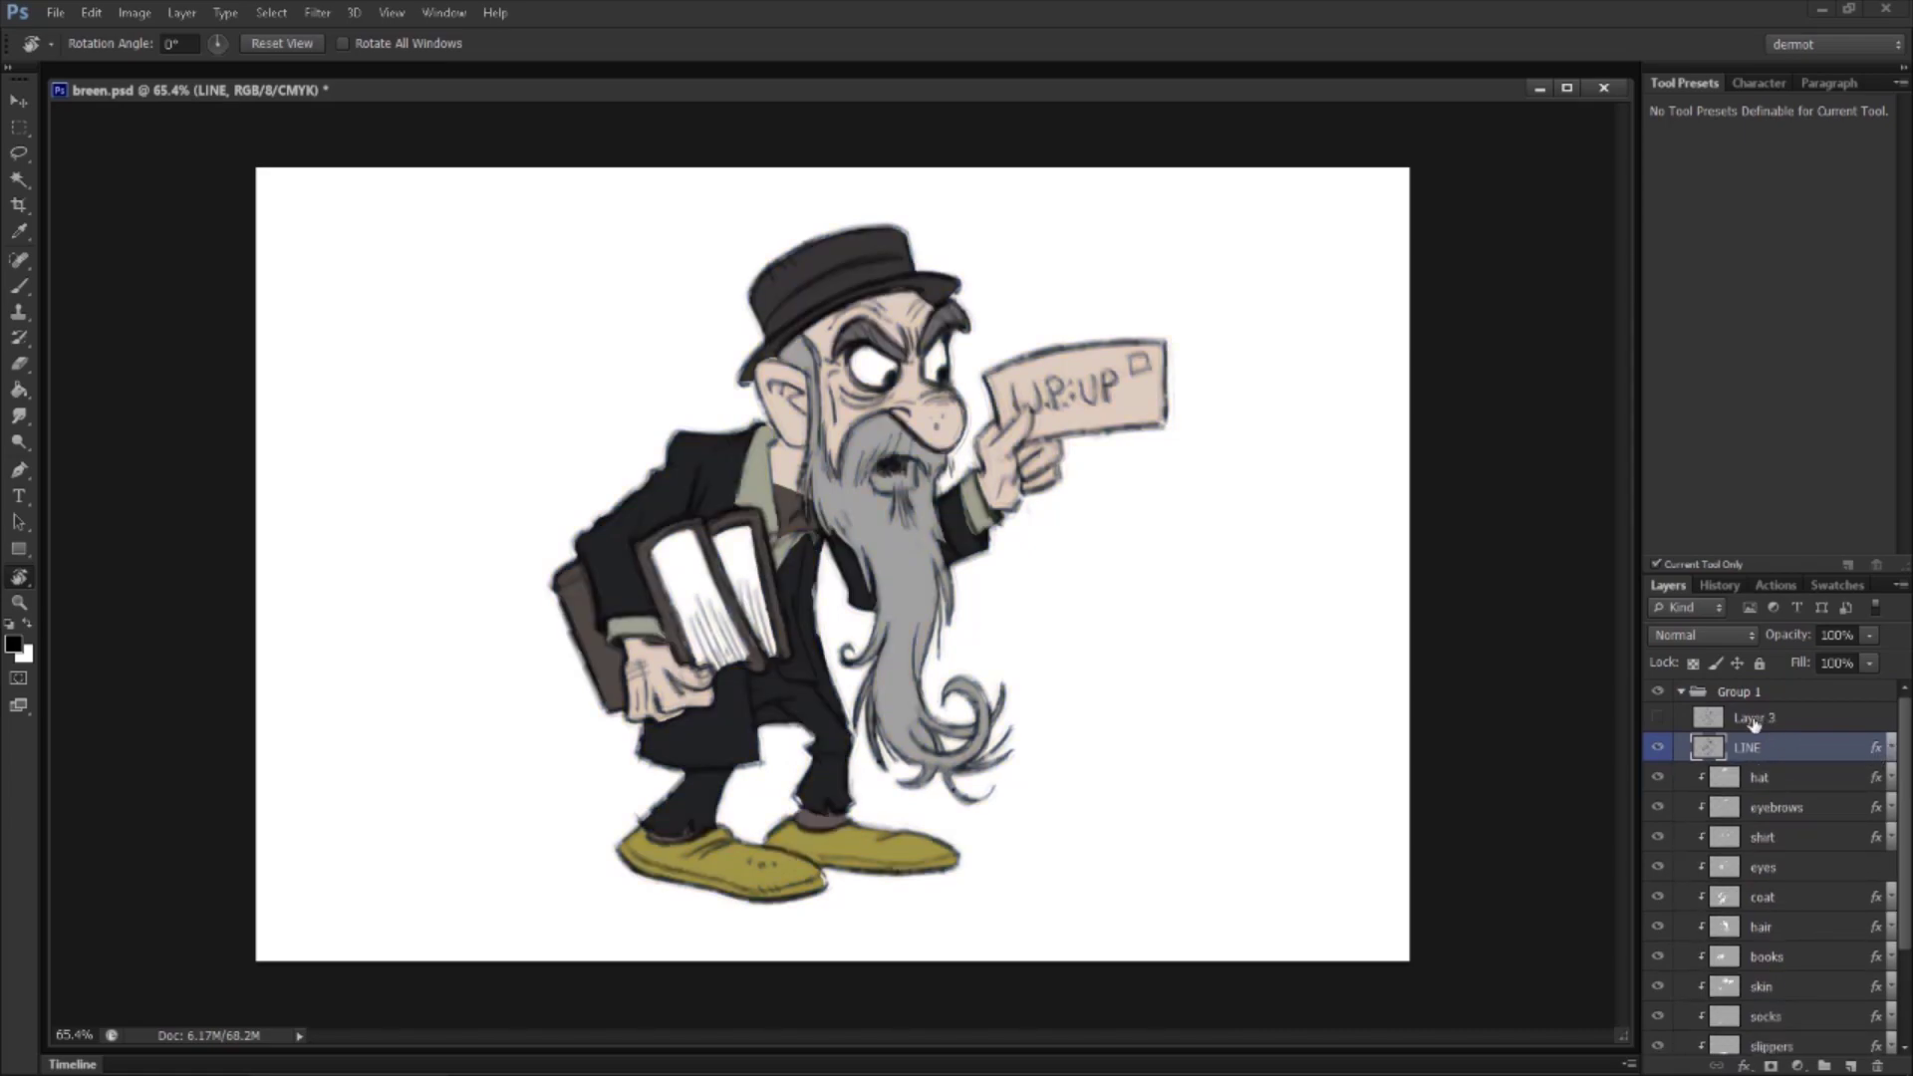
Step: Show Layer 3 again, toggling its visibility to compare the coloured character with and without the new ink lines
{"action": "left_click", "coordinate": [1754, 719]}
{"action": "left_click", "coordinate": [1660, 721]}
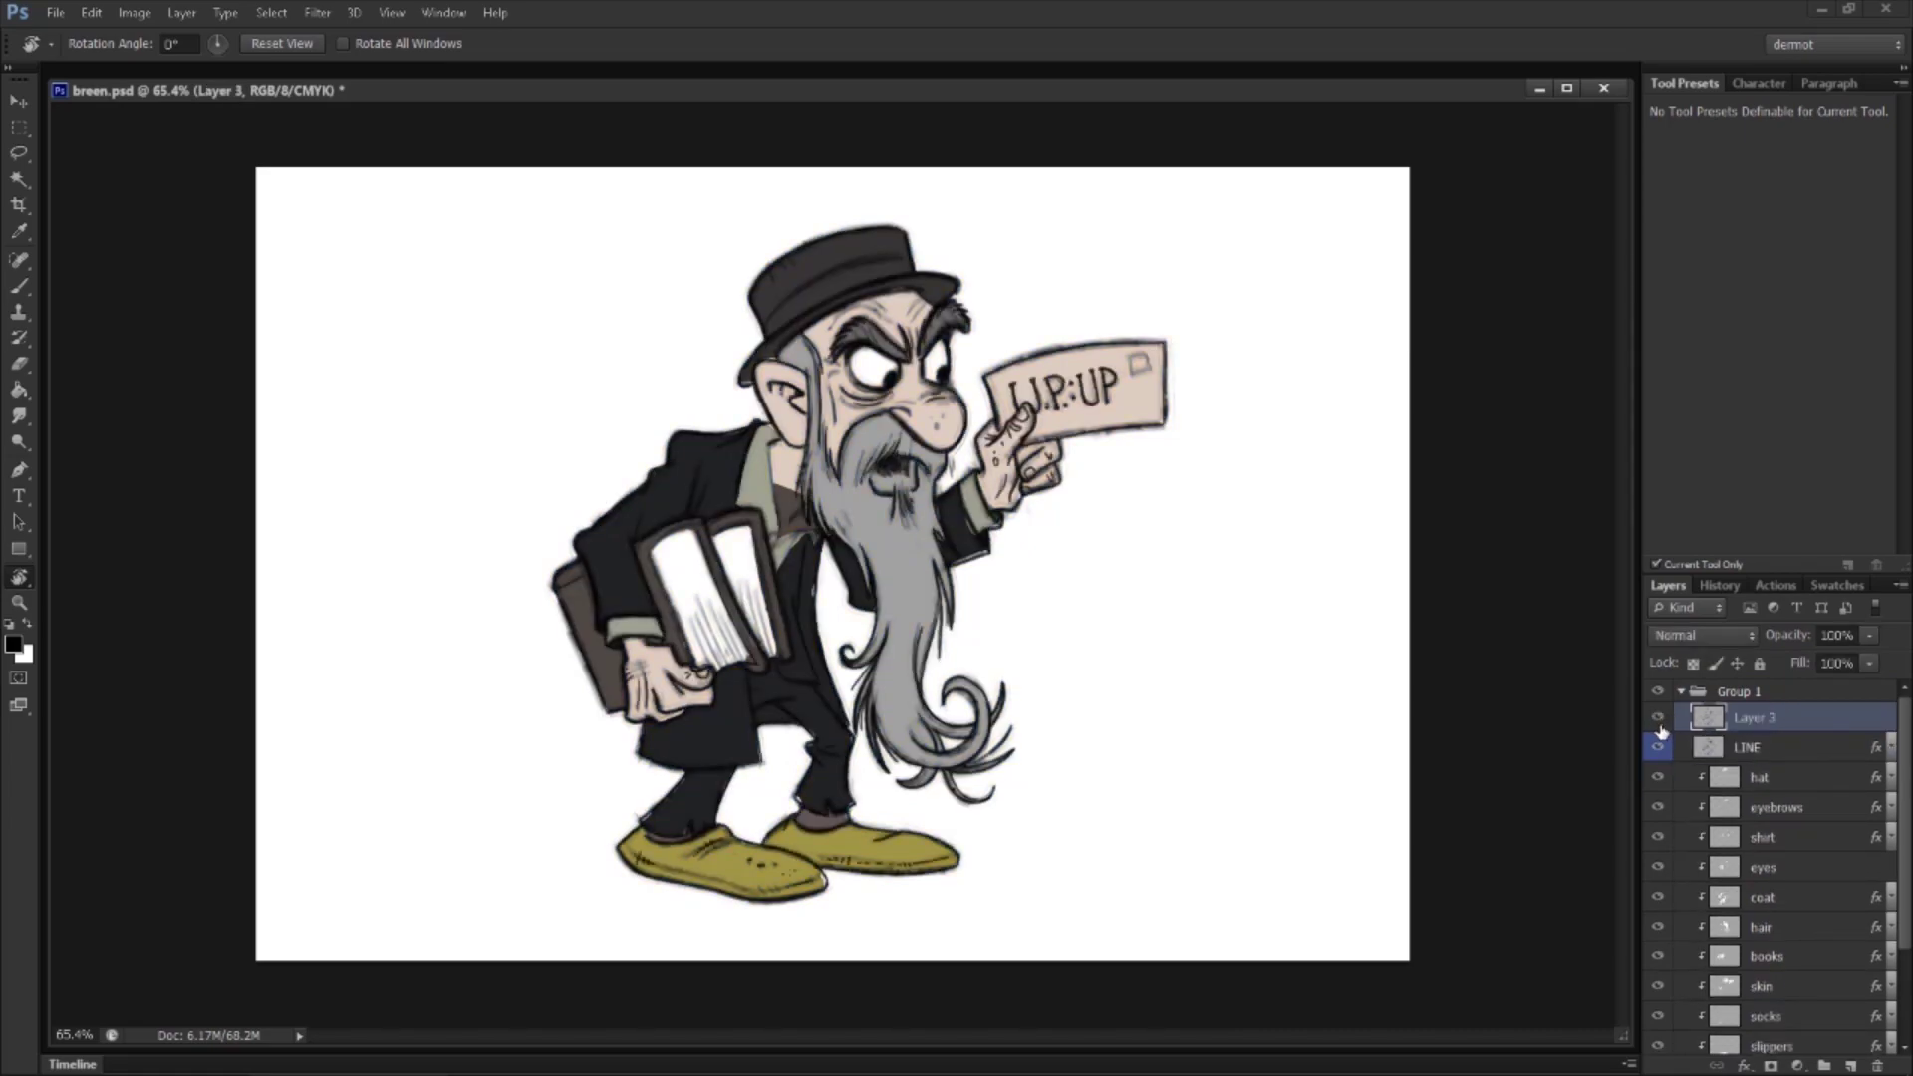
{"action": "left_click", "coordinate": [1658, 721]}
{"action": "left_click", "coordinate": [1658, 721]}
Step: Lower Layer 3's opacity to 54% and toggle its visibility to compare the lines around the hand and books
{"action": "key", "text": "z"}
{"action": "left_click_drag", "start_coordinate": [717, 737], "coordinate": [808, 865]}
{"action": "left_click_drag", "start_coordinate": [1033, 733], "coordinate": [1145, 728]}
{"action": "left_click_drag", "start_coordinate": [1865, 641], "coordinate": [1821, 660]}
{"action": "left_click", "coordinate": [1657, 720]}
{"action": "left_click", "coordinate": [1658, 719]}
{"action": "left_click", "coordinate": [1659, 720]}
{"action": "left_click", "coordinate": [1659, 720]}
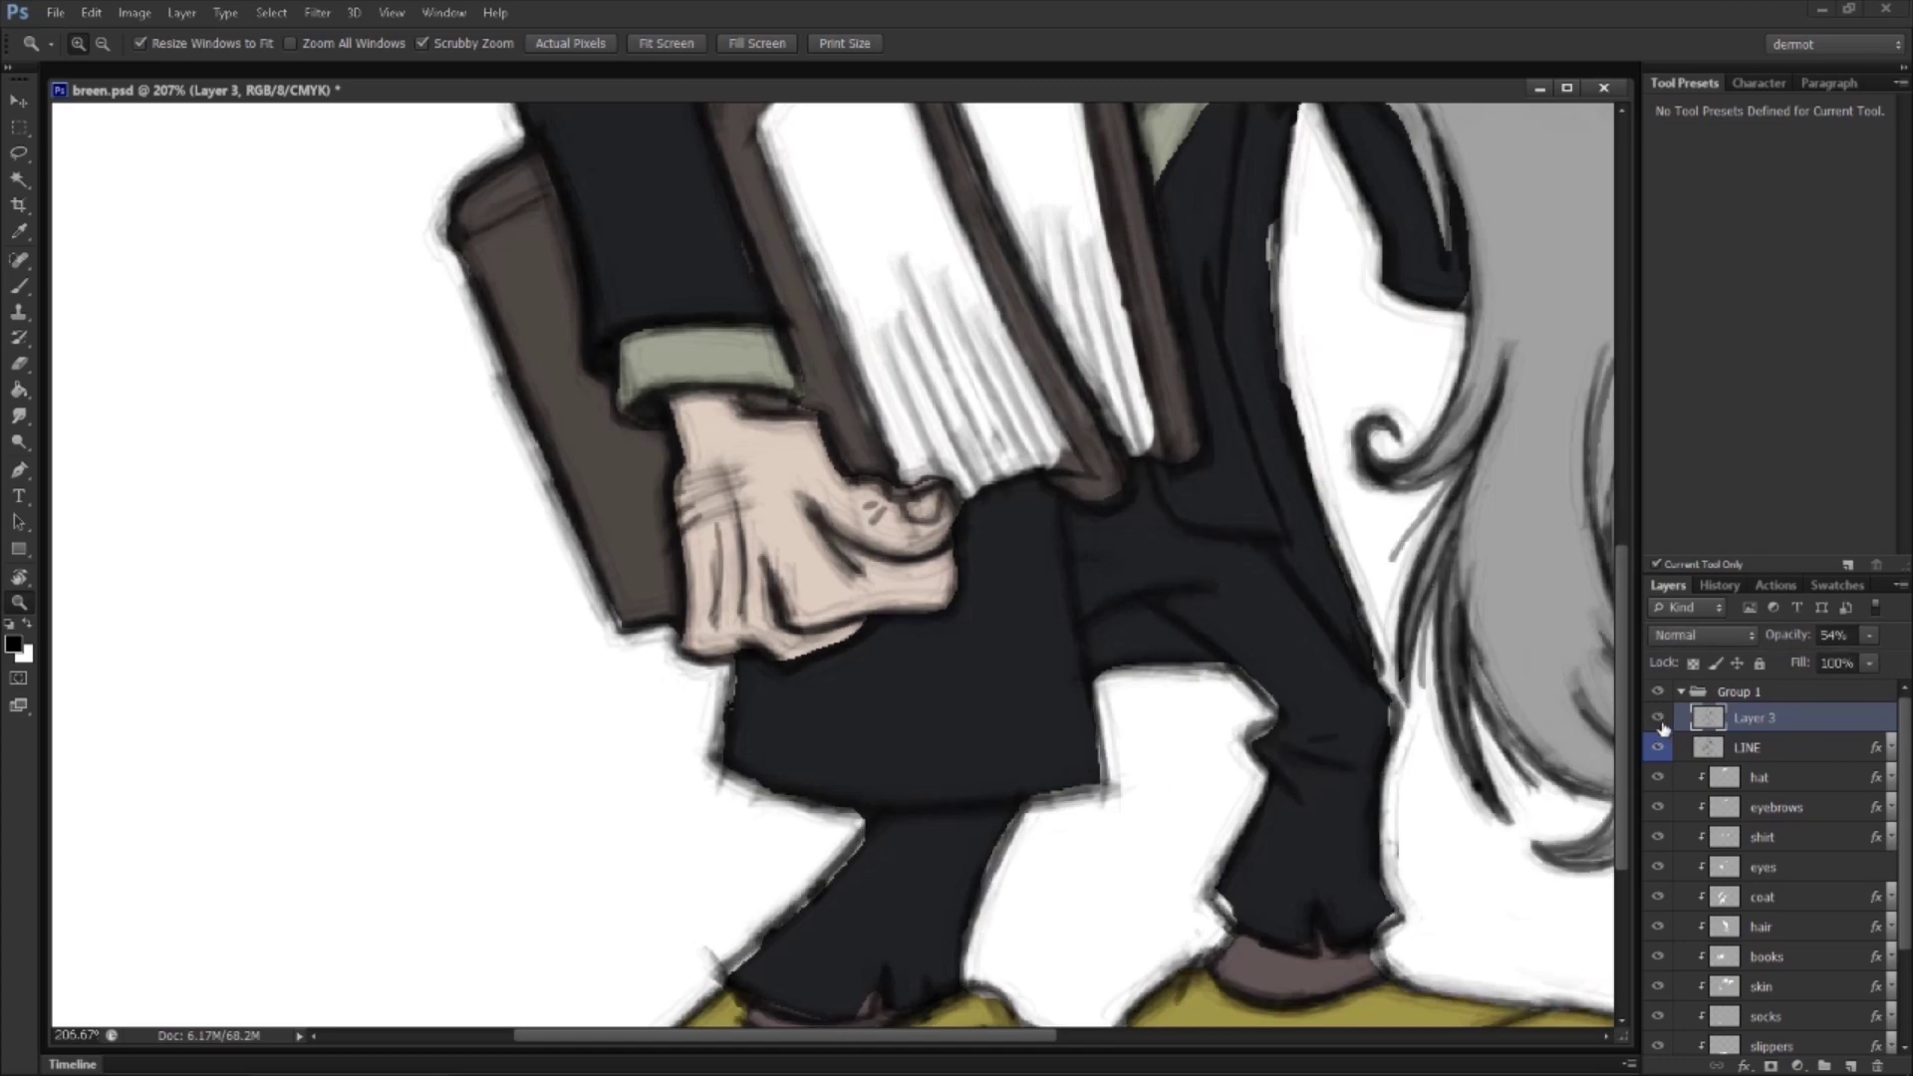
{"action": "left_click_drag", "start_coordinate": [1124, 731], "coordinate": [827, 575]}
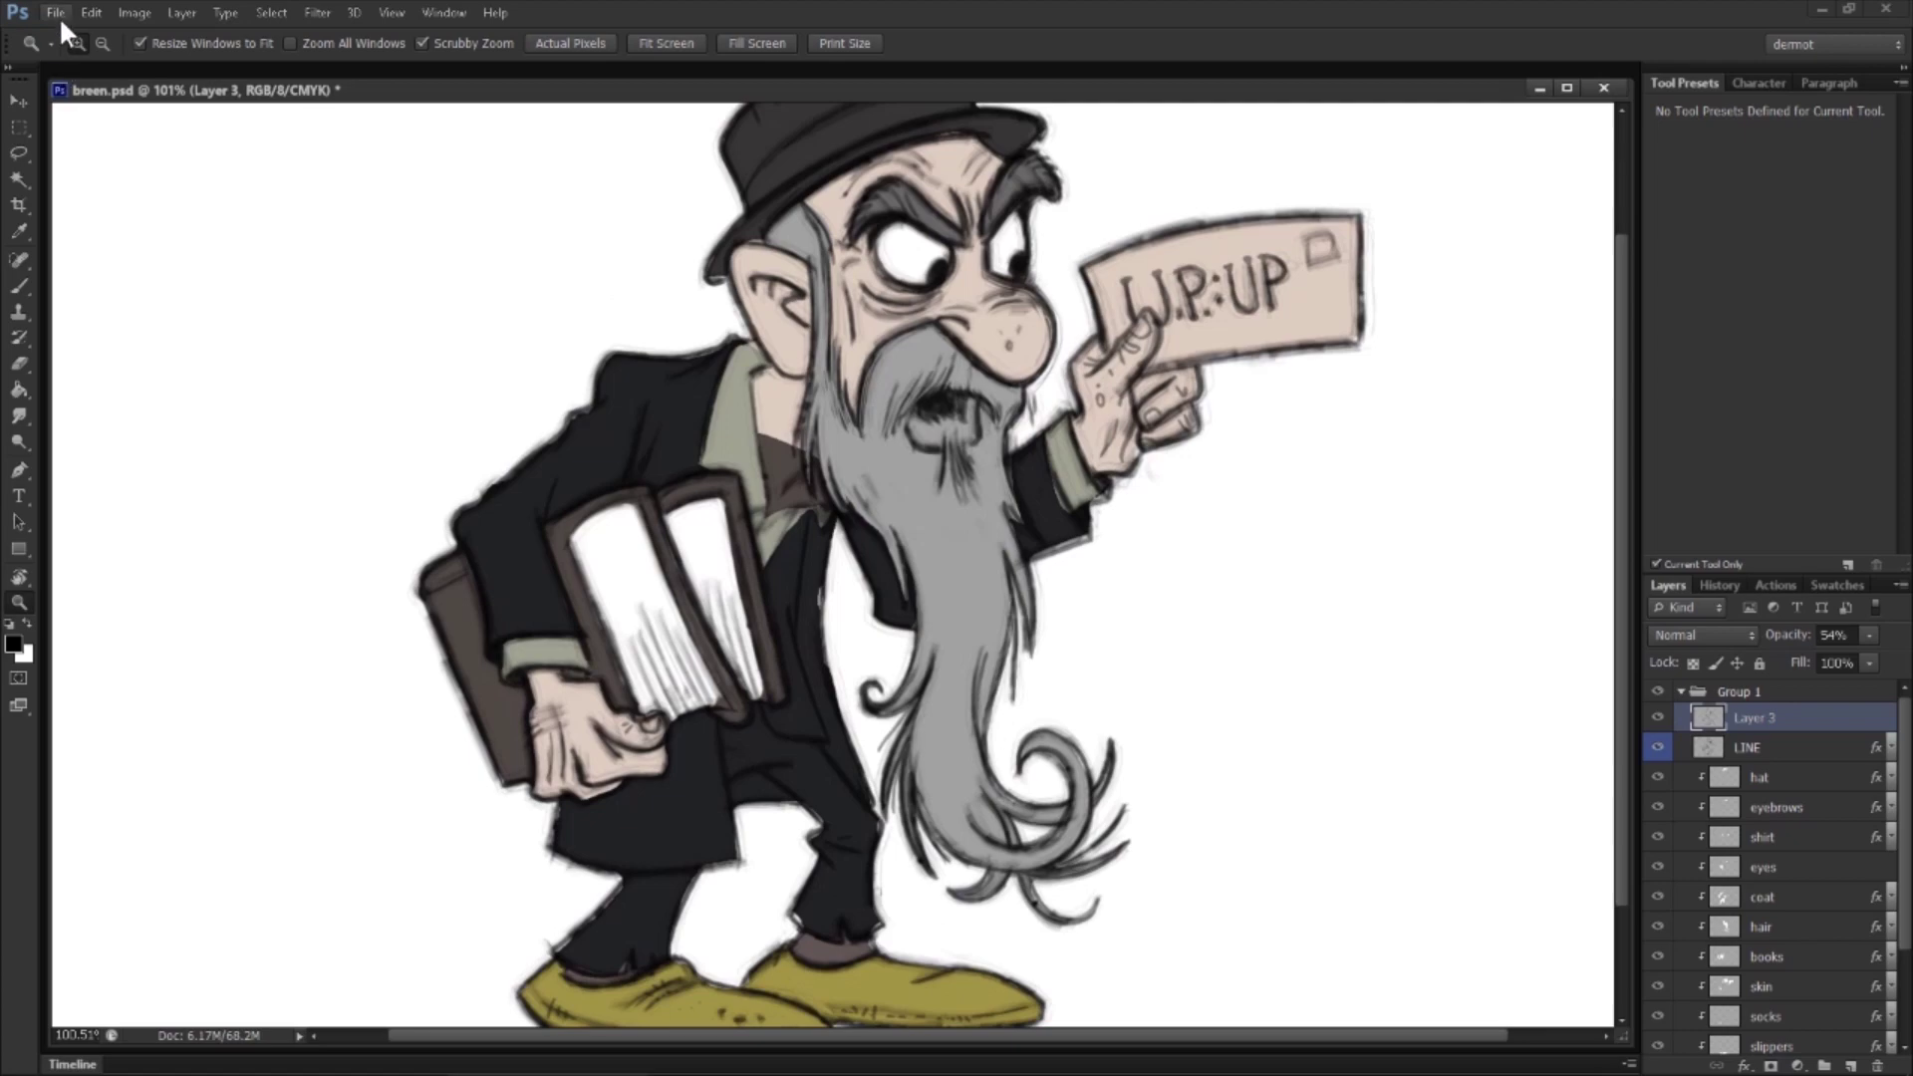
Step: Save breen.psd and duplicate Group 1 within the same document
{"action": "left_click", "coordinate": [56, 13]}
{"action": "left_click", "coordinate": [80, 286]}
{"action": "left_click", "coordinate": [1684, 693]}
{"action": "left_click", "coordinate": [1744, 694]}
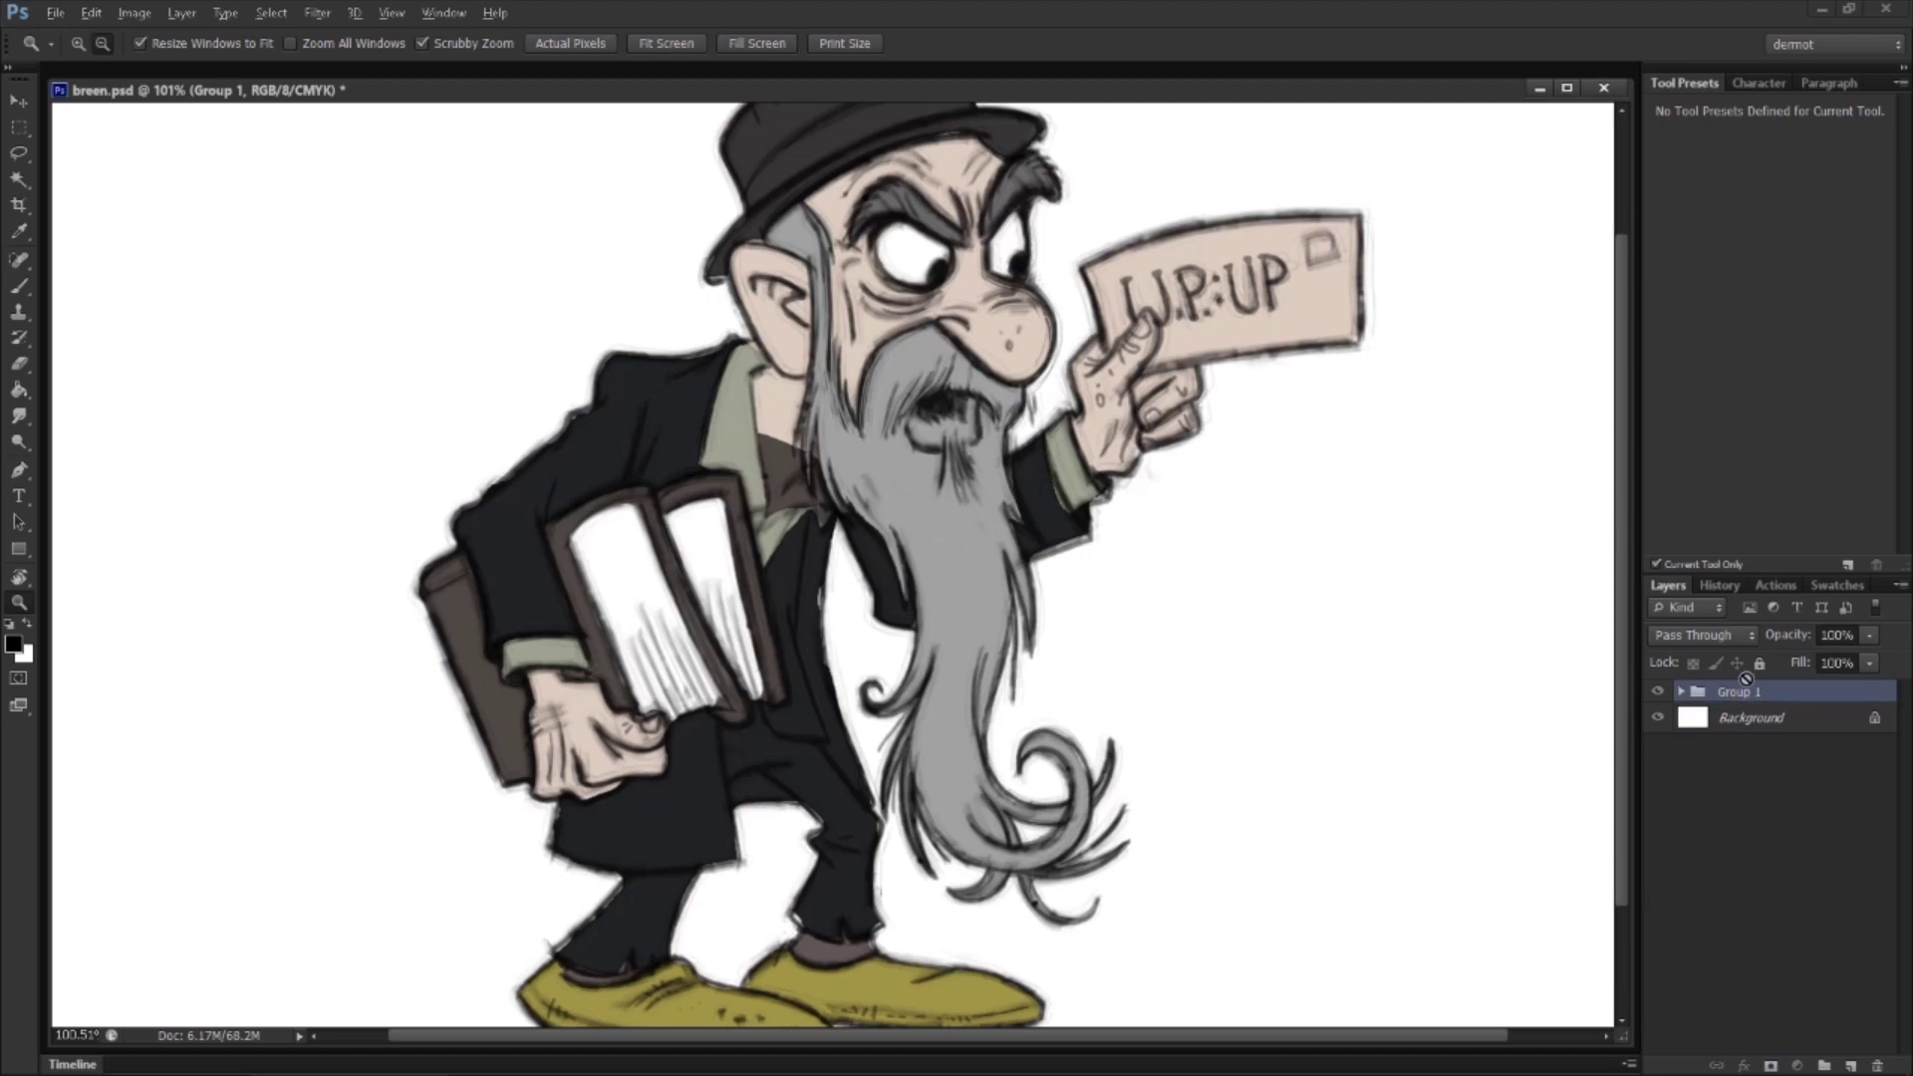
{"action": "right_click", "coordinate": [1739, 694]}
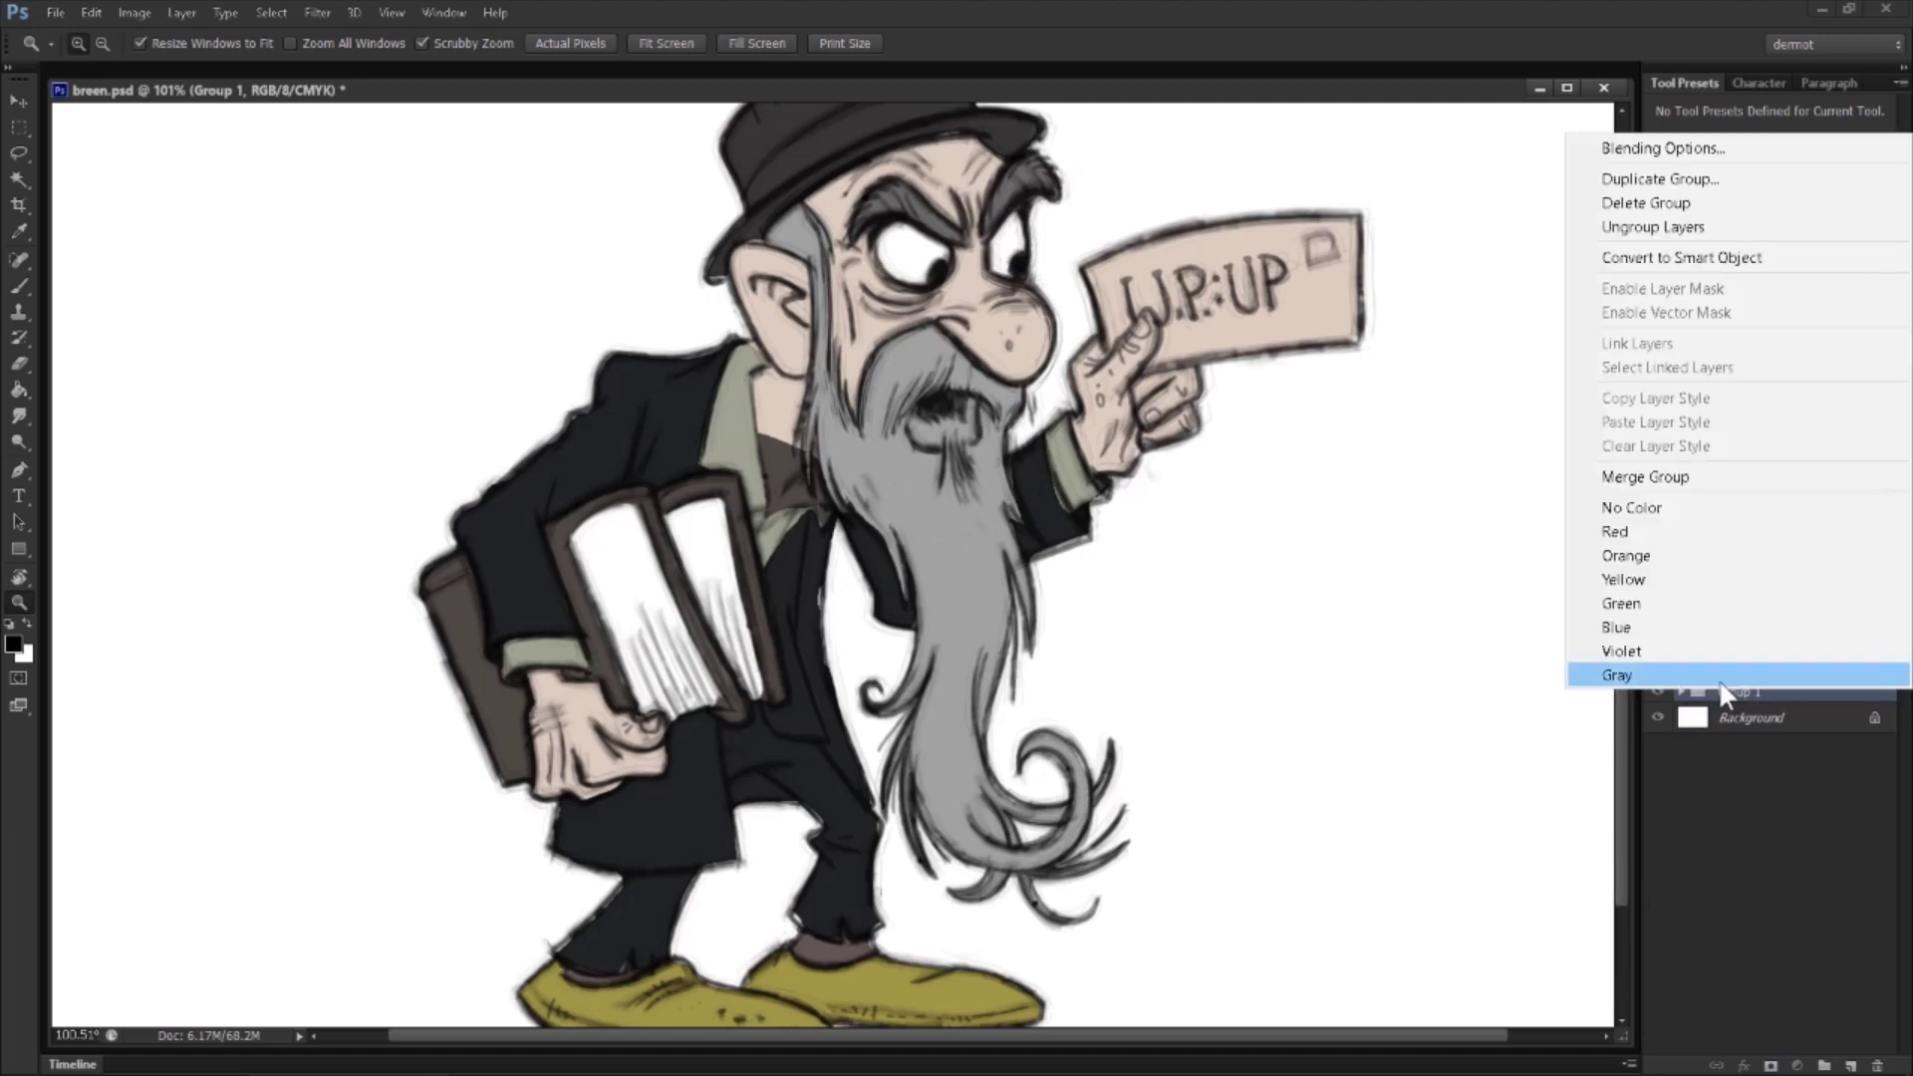
{"action": "left_click", "coordinate": [1699, 180]}
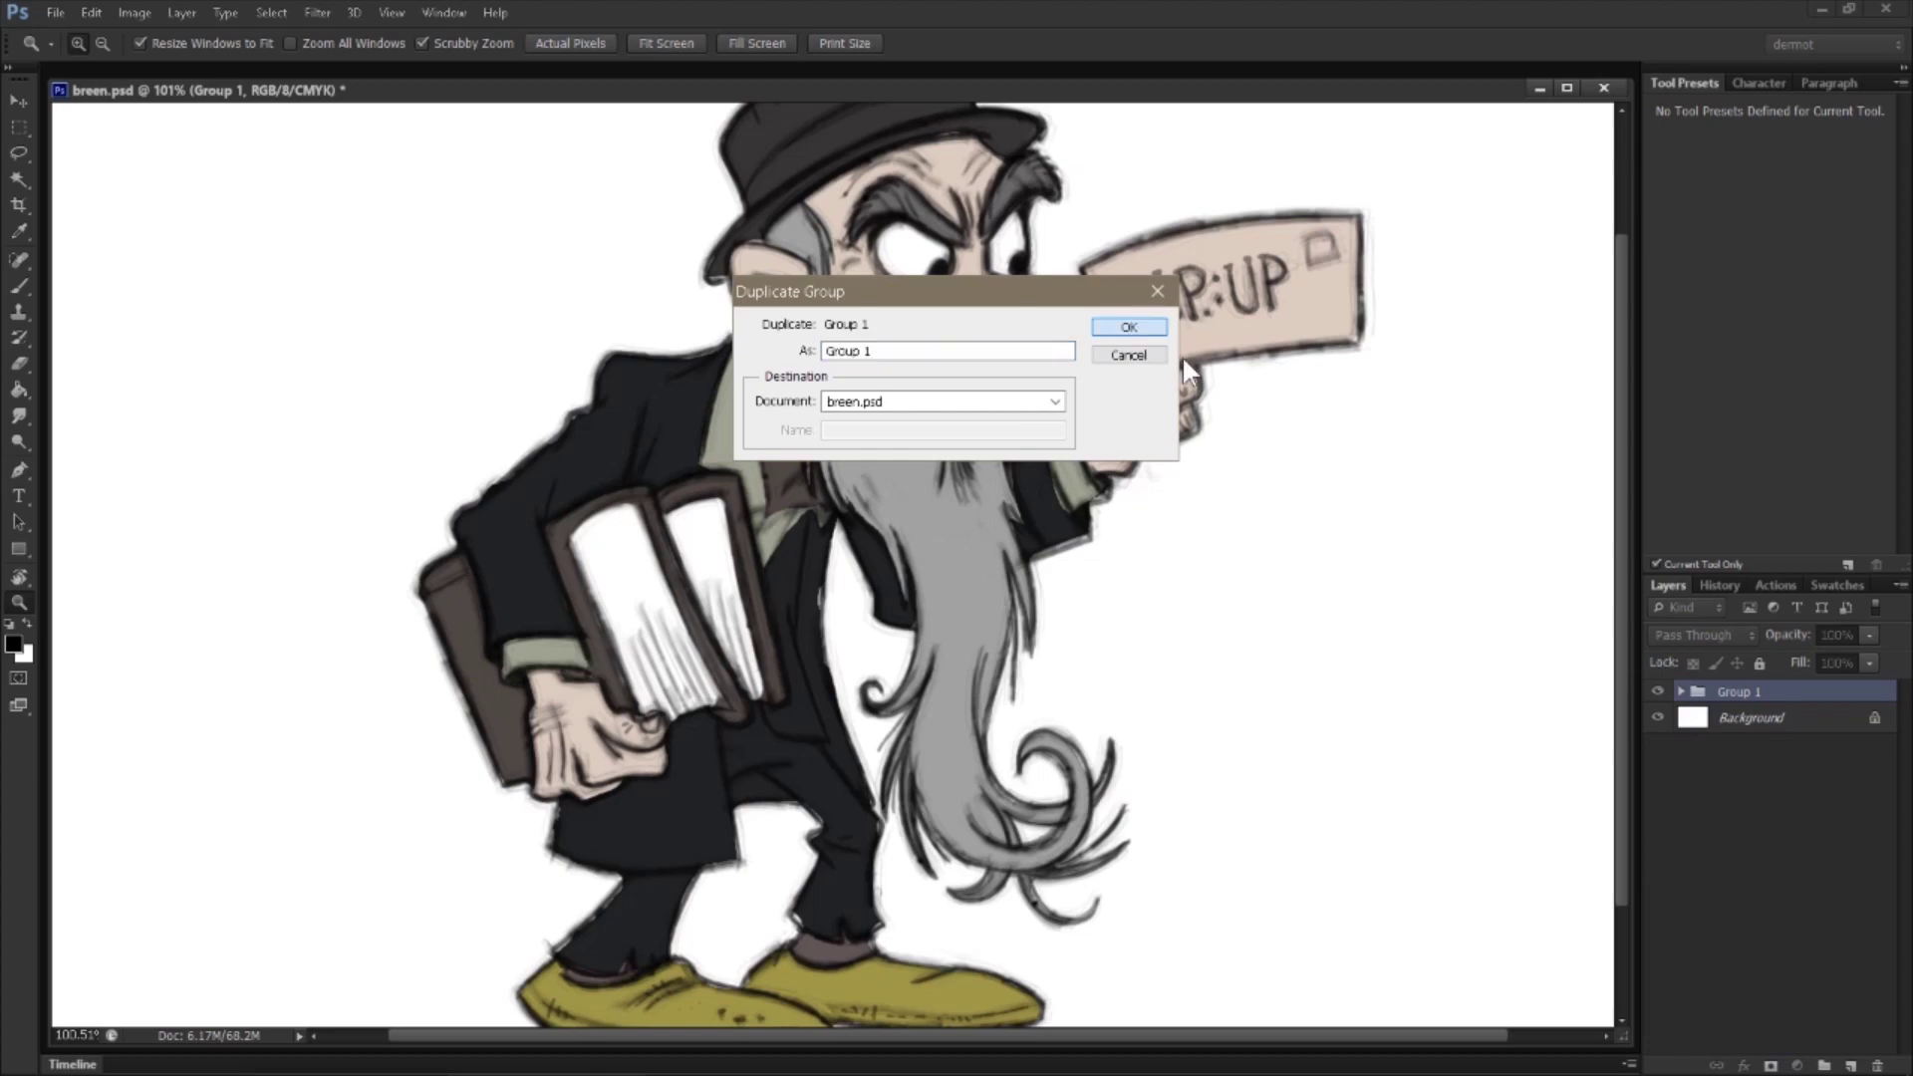
{"action": "key", "text": "Return"}
Step: Merge the clipped colour layers from hat down to slippers in the upper Group 1 into a single layer
{"action": "left_click", "coordinate": [1682, 692]}
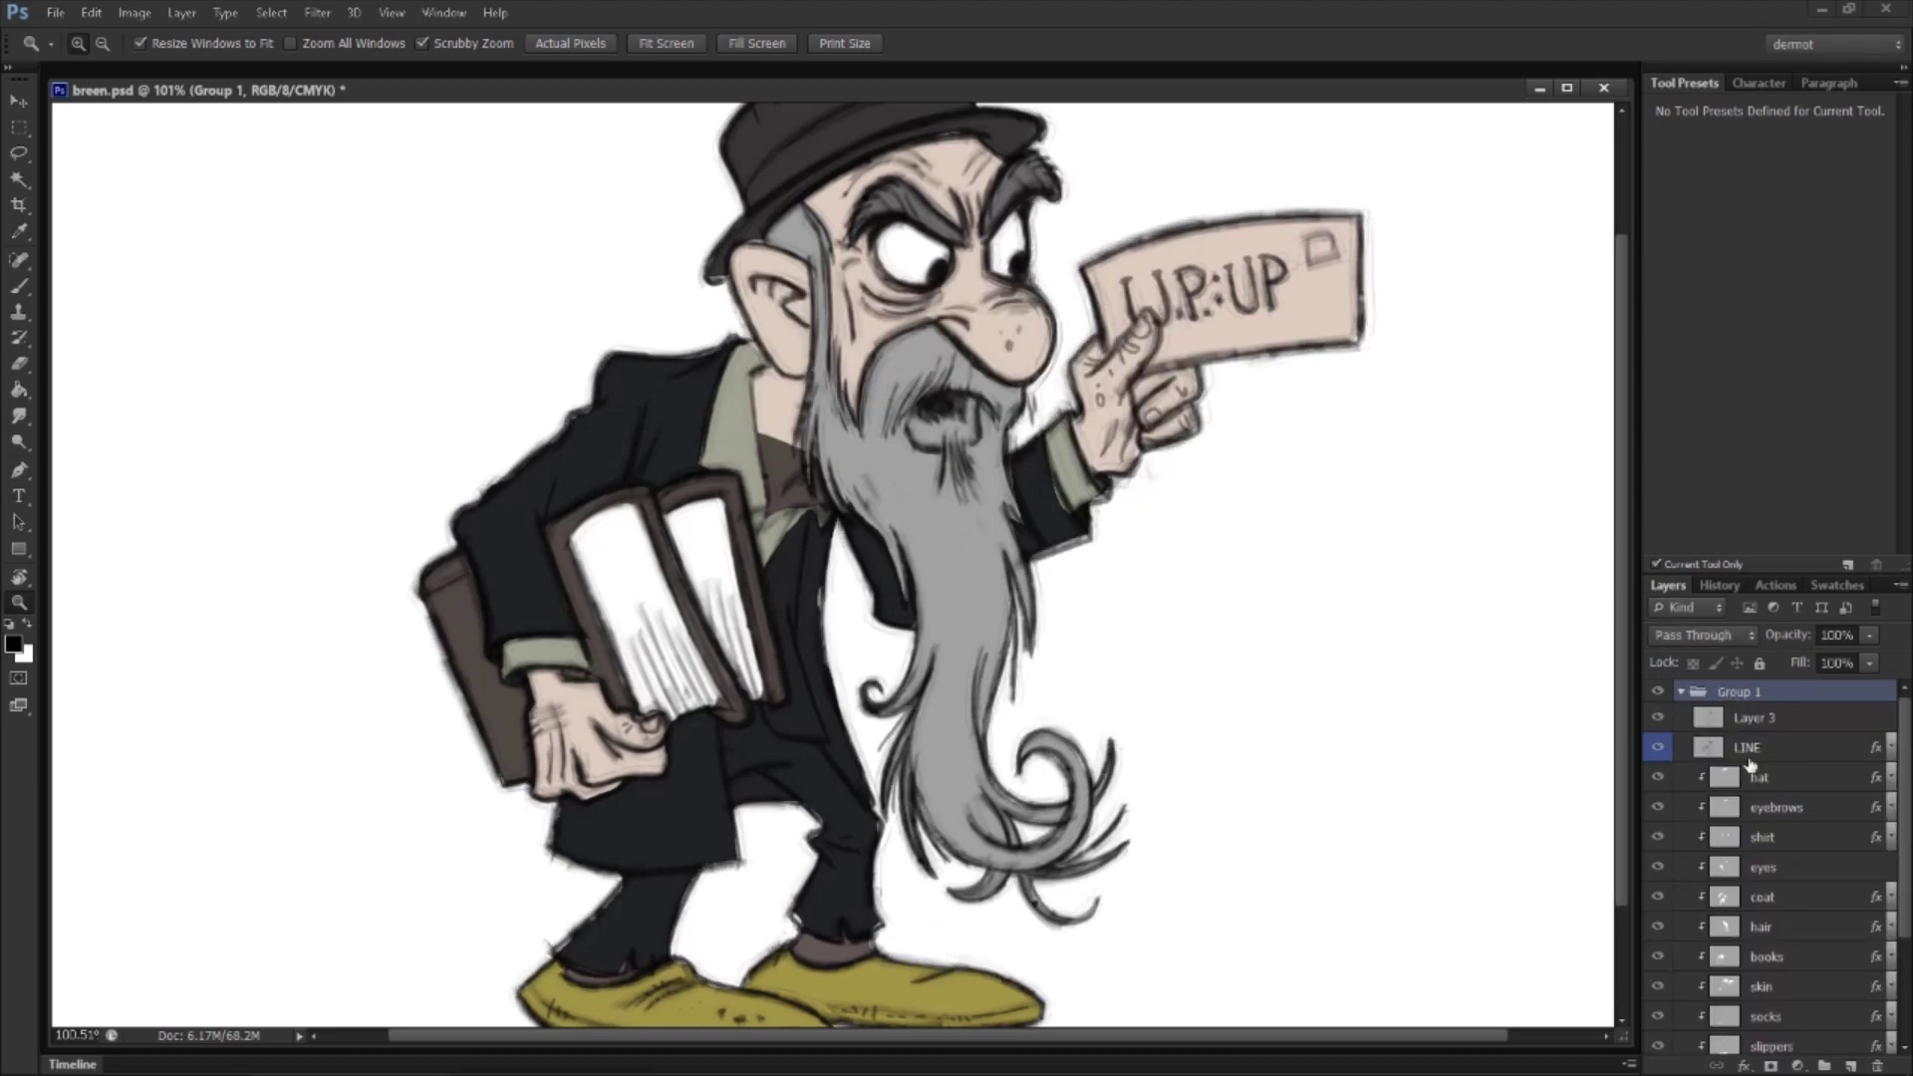
{"action": "left_click", "coordinate": [1839, 792]}
{"action": "scroll", "coordinate": [1838, 797], "scroll_direction": "down", "scroll_amount": 2}
{"action": "left_click", "coordinate": [1782, 909], "text": "shift"}
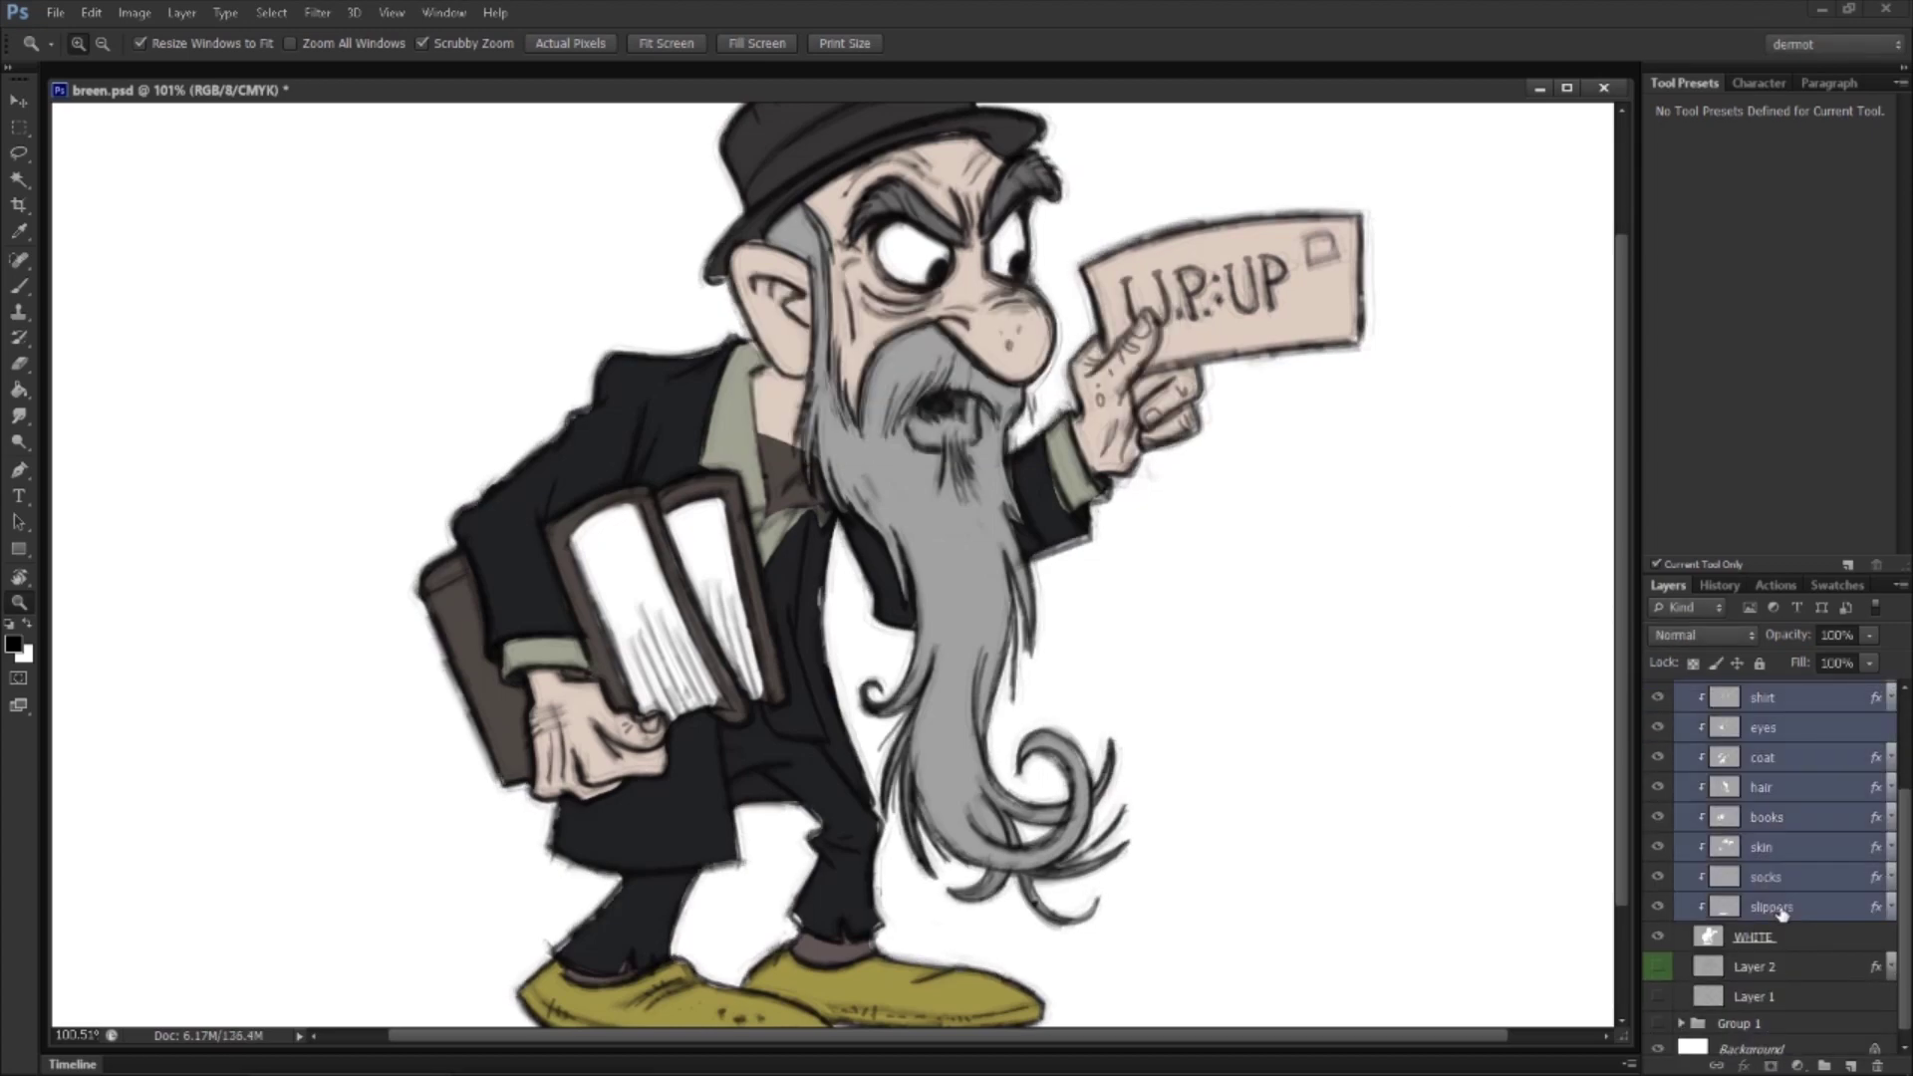
{"action": "right_click", "coordinate": [1774, 903]}
{"action": "left_click", "coordinate": [1647, 566]}
Step: Smudge the coat colour along the edge of the character's back on the merged hat layer with the Smudge tool
{"action": "left_click_drag", "start_coordinate": [529, 441], "coordinate": [292, 340]}
{"action": "left_click", "coordinate": [19, 414]}
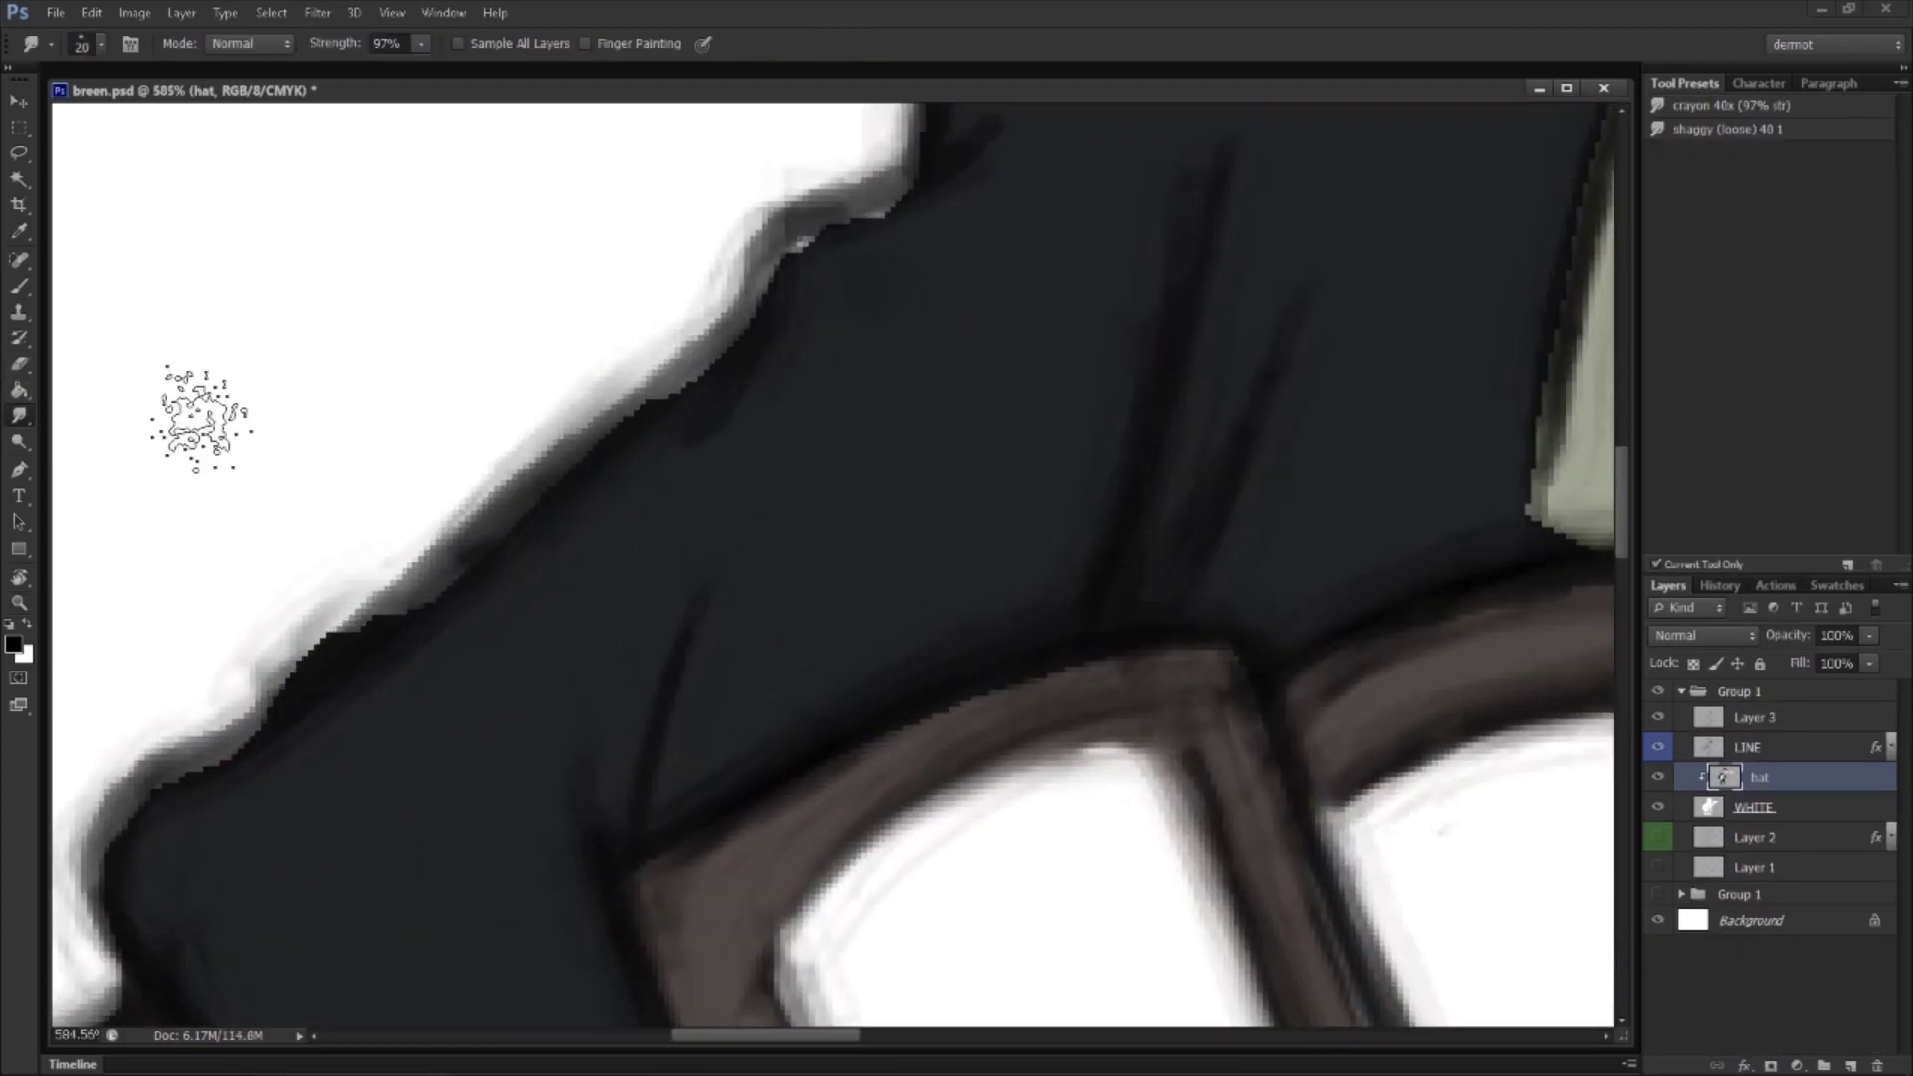
{"action": "left_click_drag", "start_coordinate": [695, 408], "coordinate": [791, 235]}
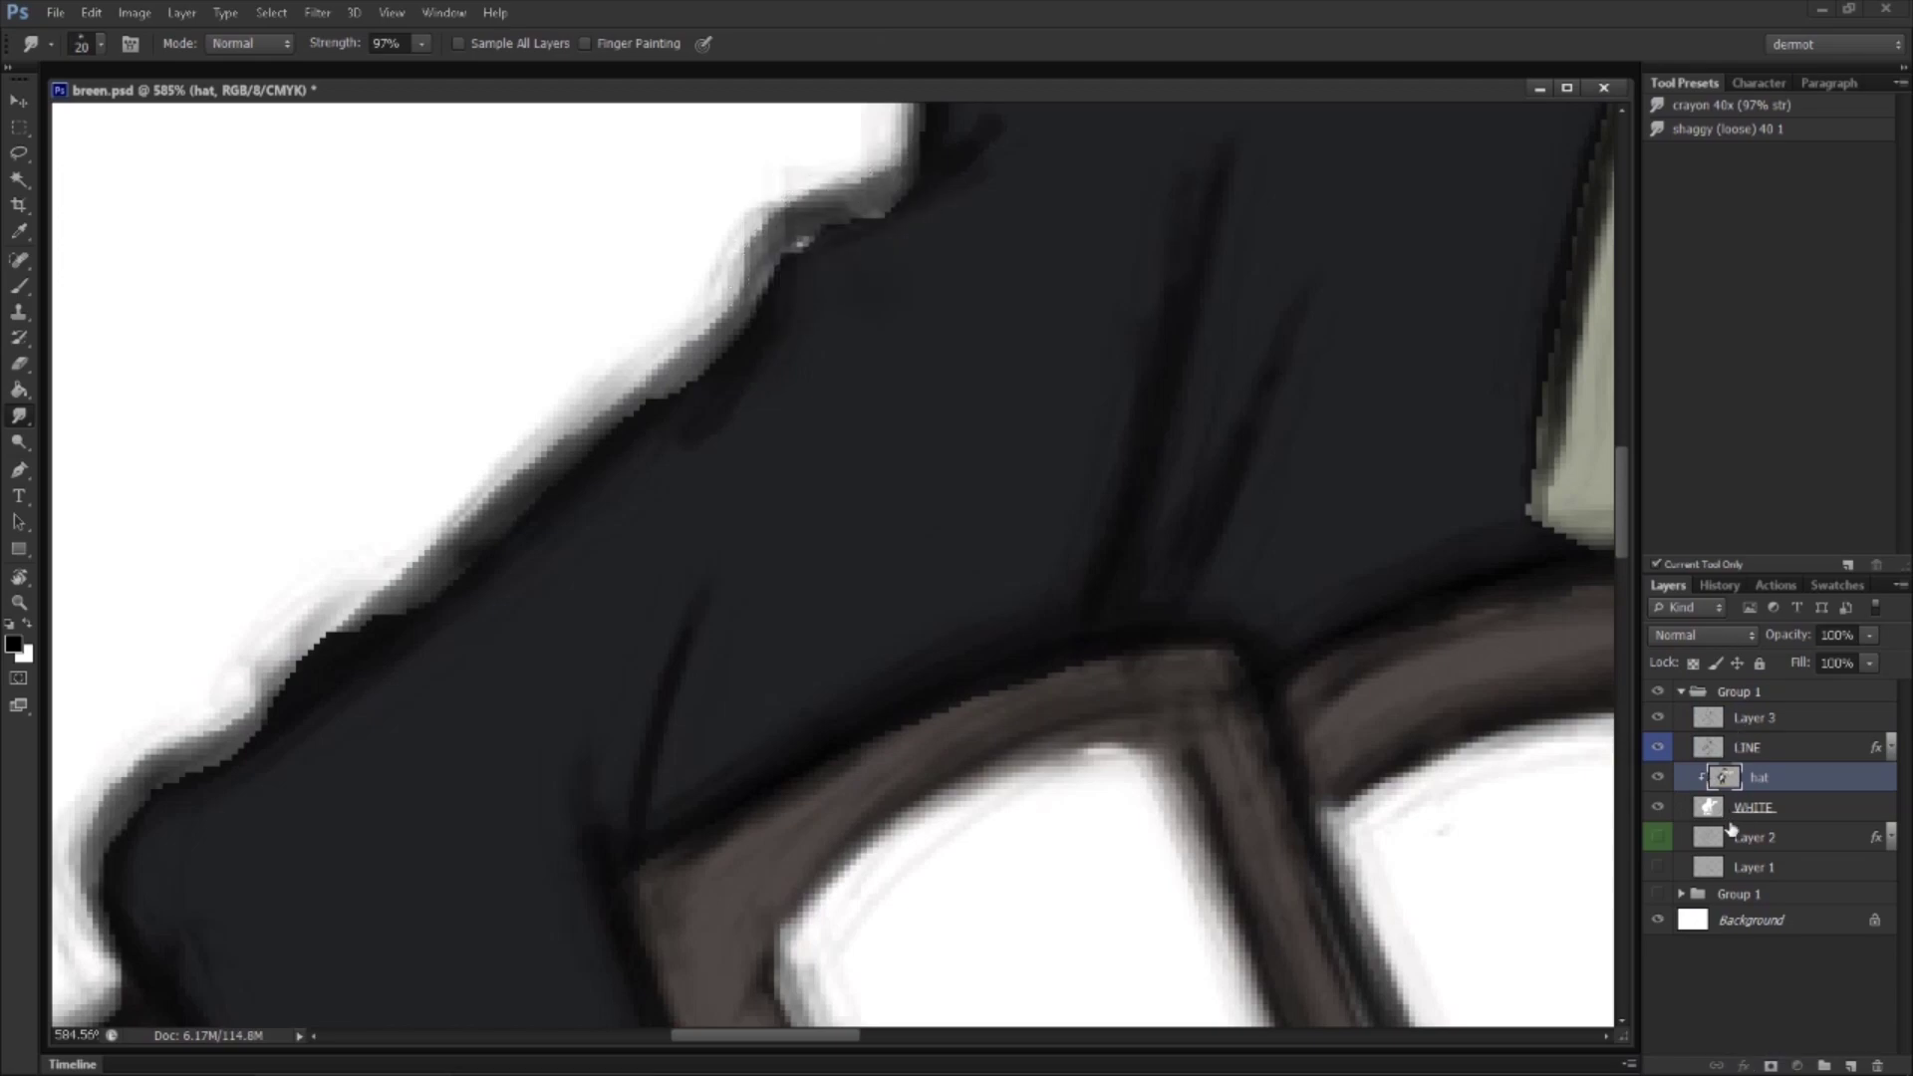
Step: Hide the Background and hat layers and smudge the WHITE layer's edge along the coat's back and shoulder
{"action": "left_click", "coordinate": [1731, 812]}
{"action": "left_click", "coordinate": [1658, 920]}
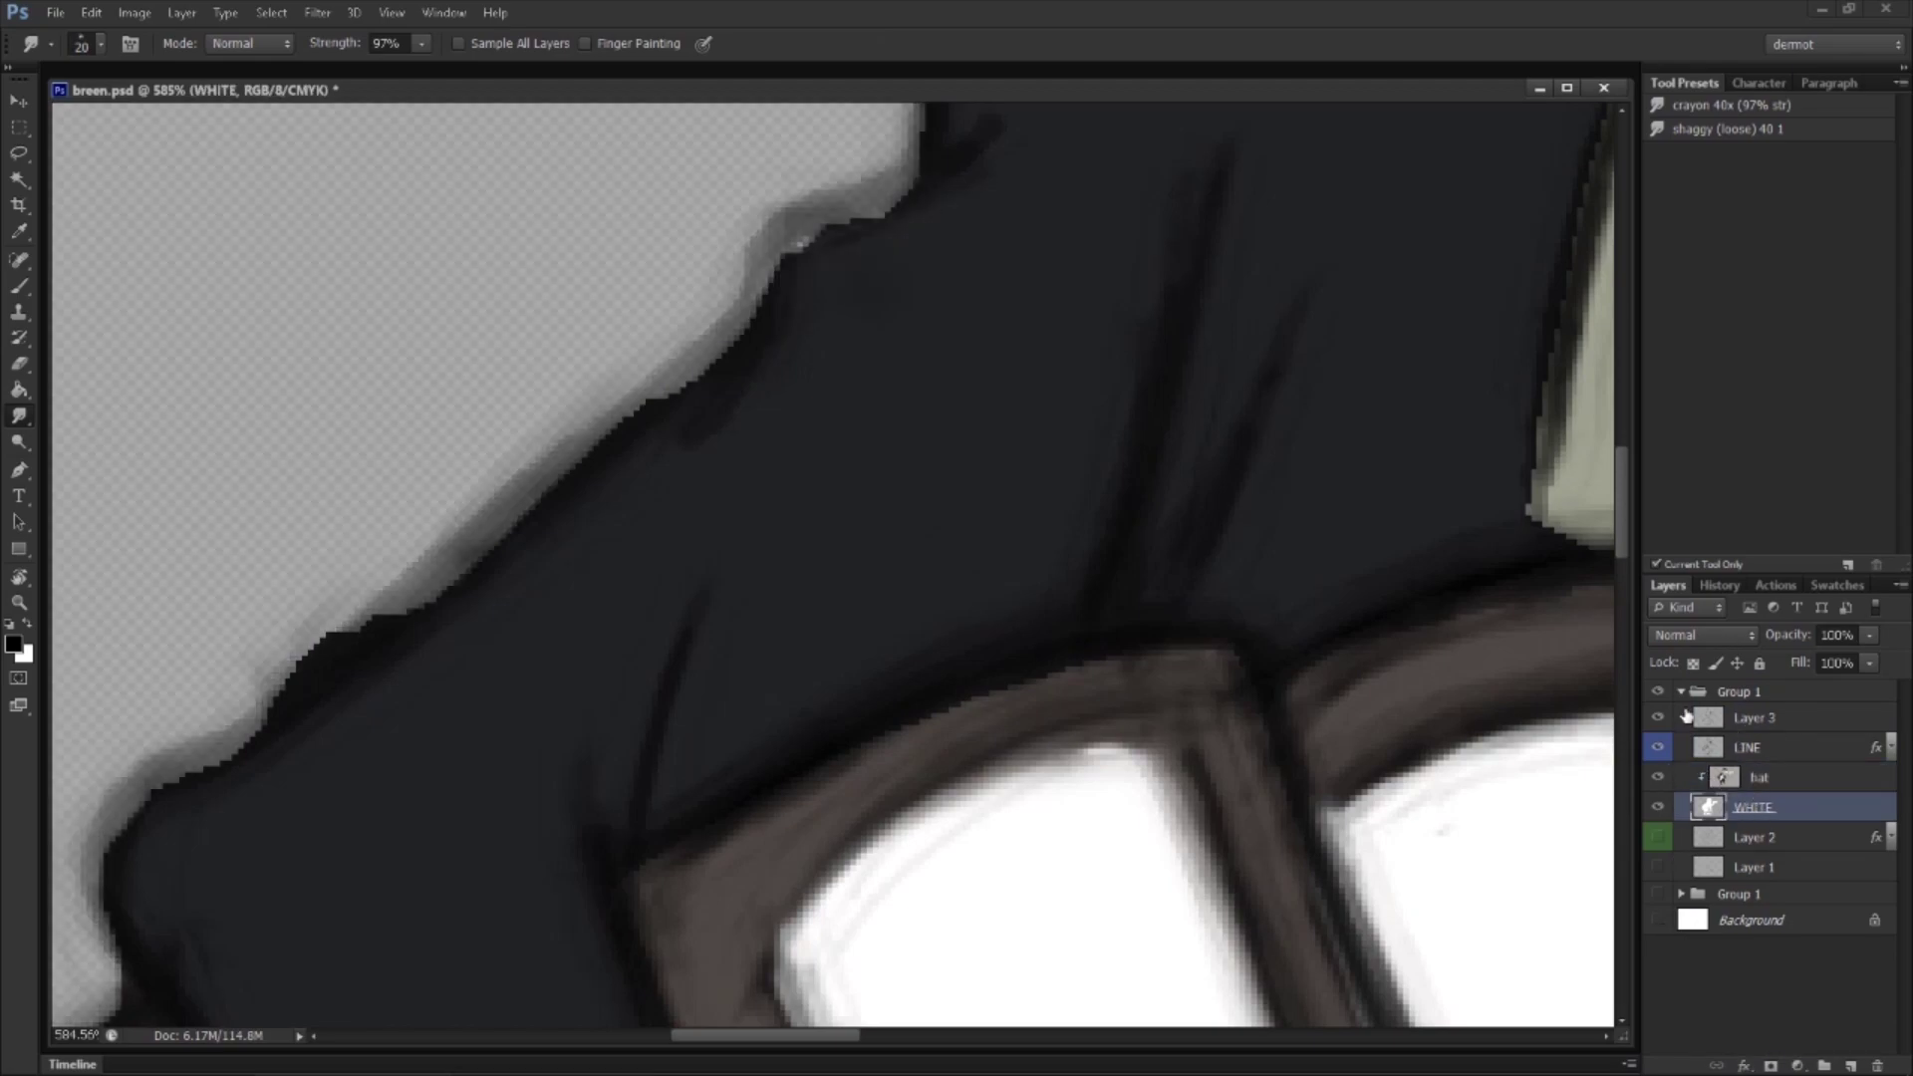
{"action": "left_click", "coordinate": [1658, 777]}
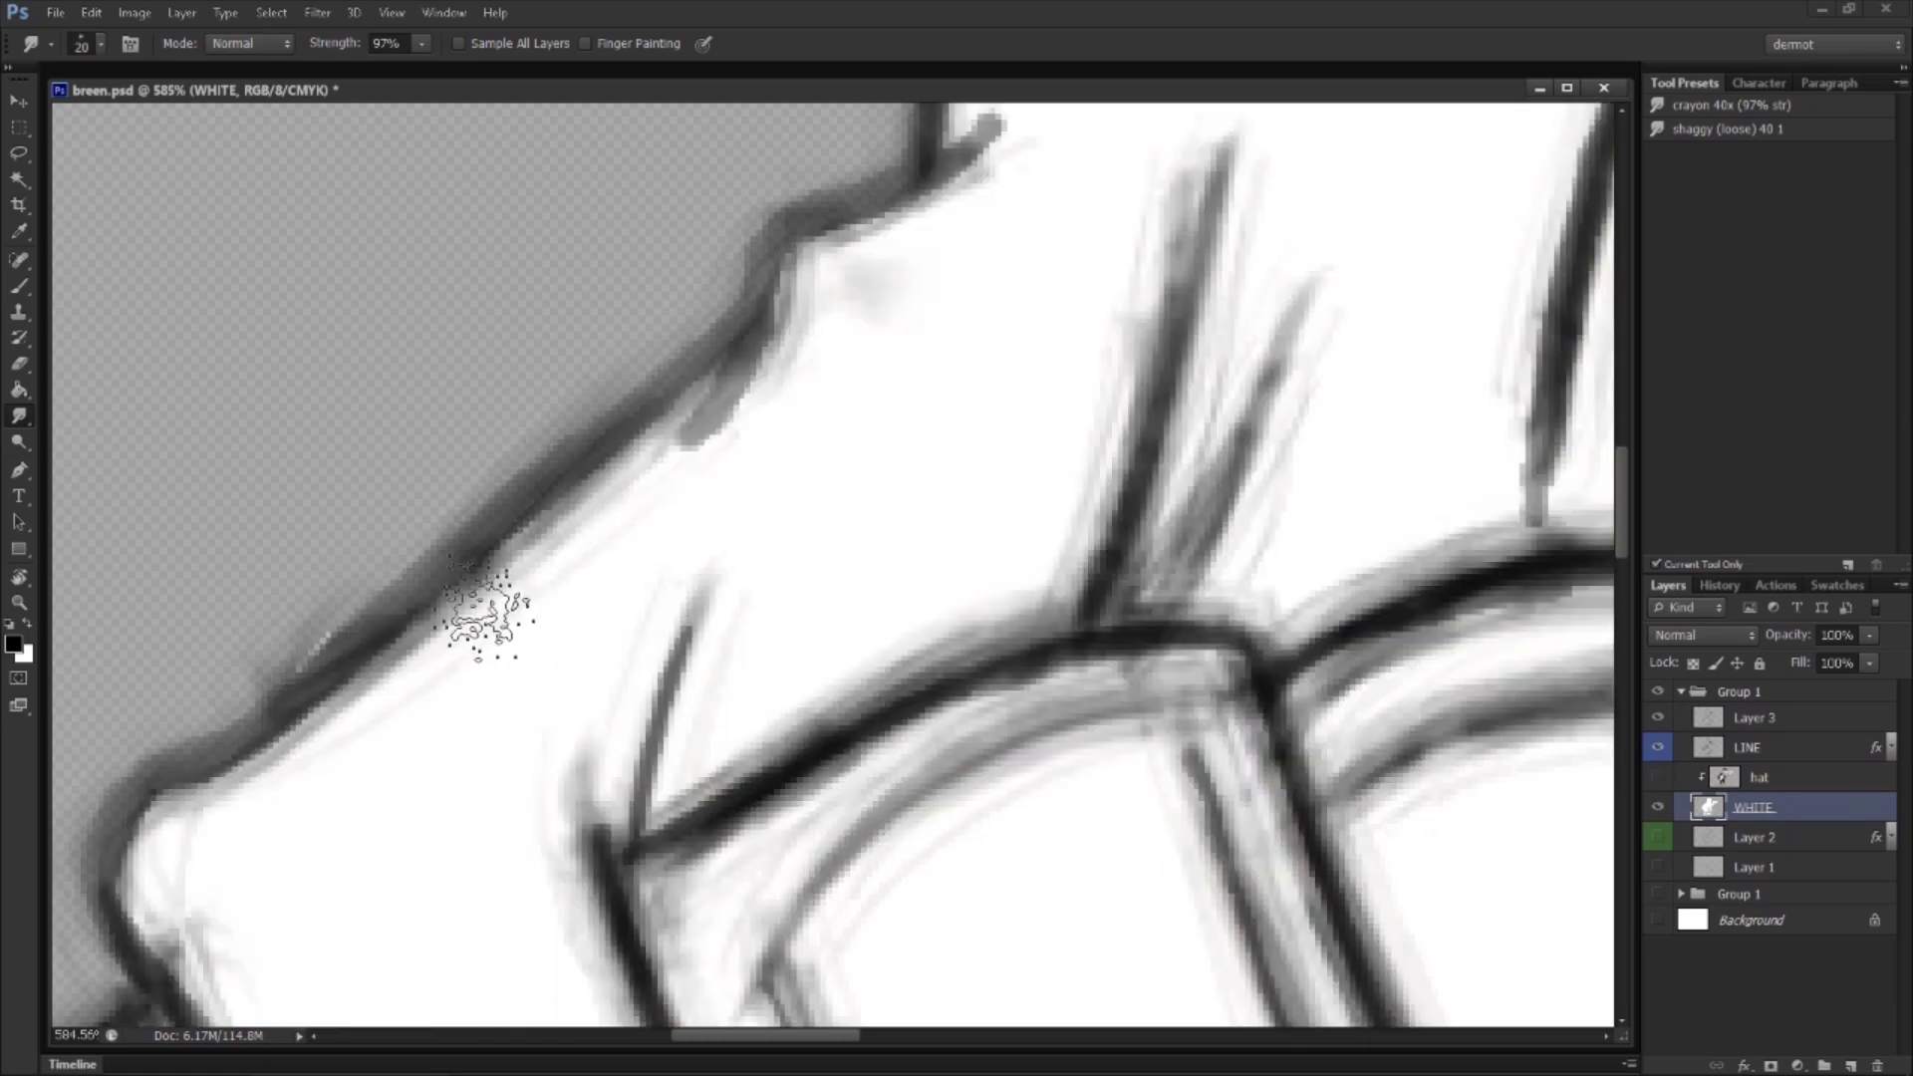
{"action": "mouse_move", "coordinate": [782, 314]}
{"action": "left_mouse_down"}
{"action": "mouse_move", "coordinate": [739, 755]}
{"action": "mouse_move", "coordinate": [697, 638]}
{"action": "left_mouse_up"}
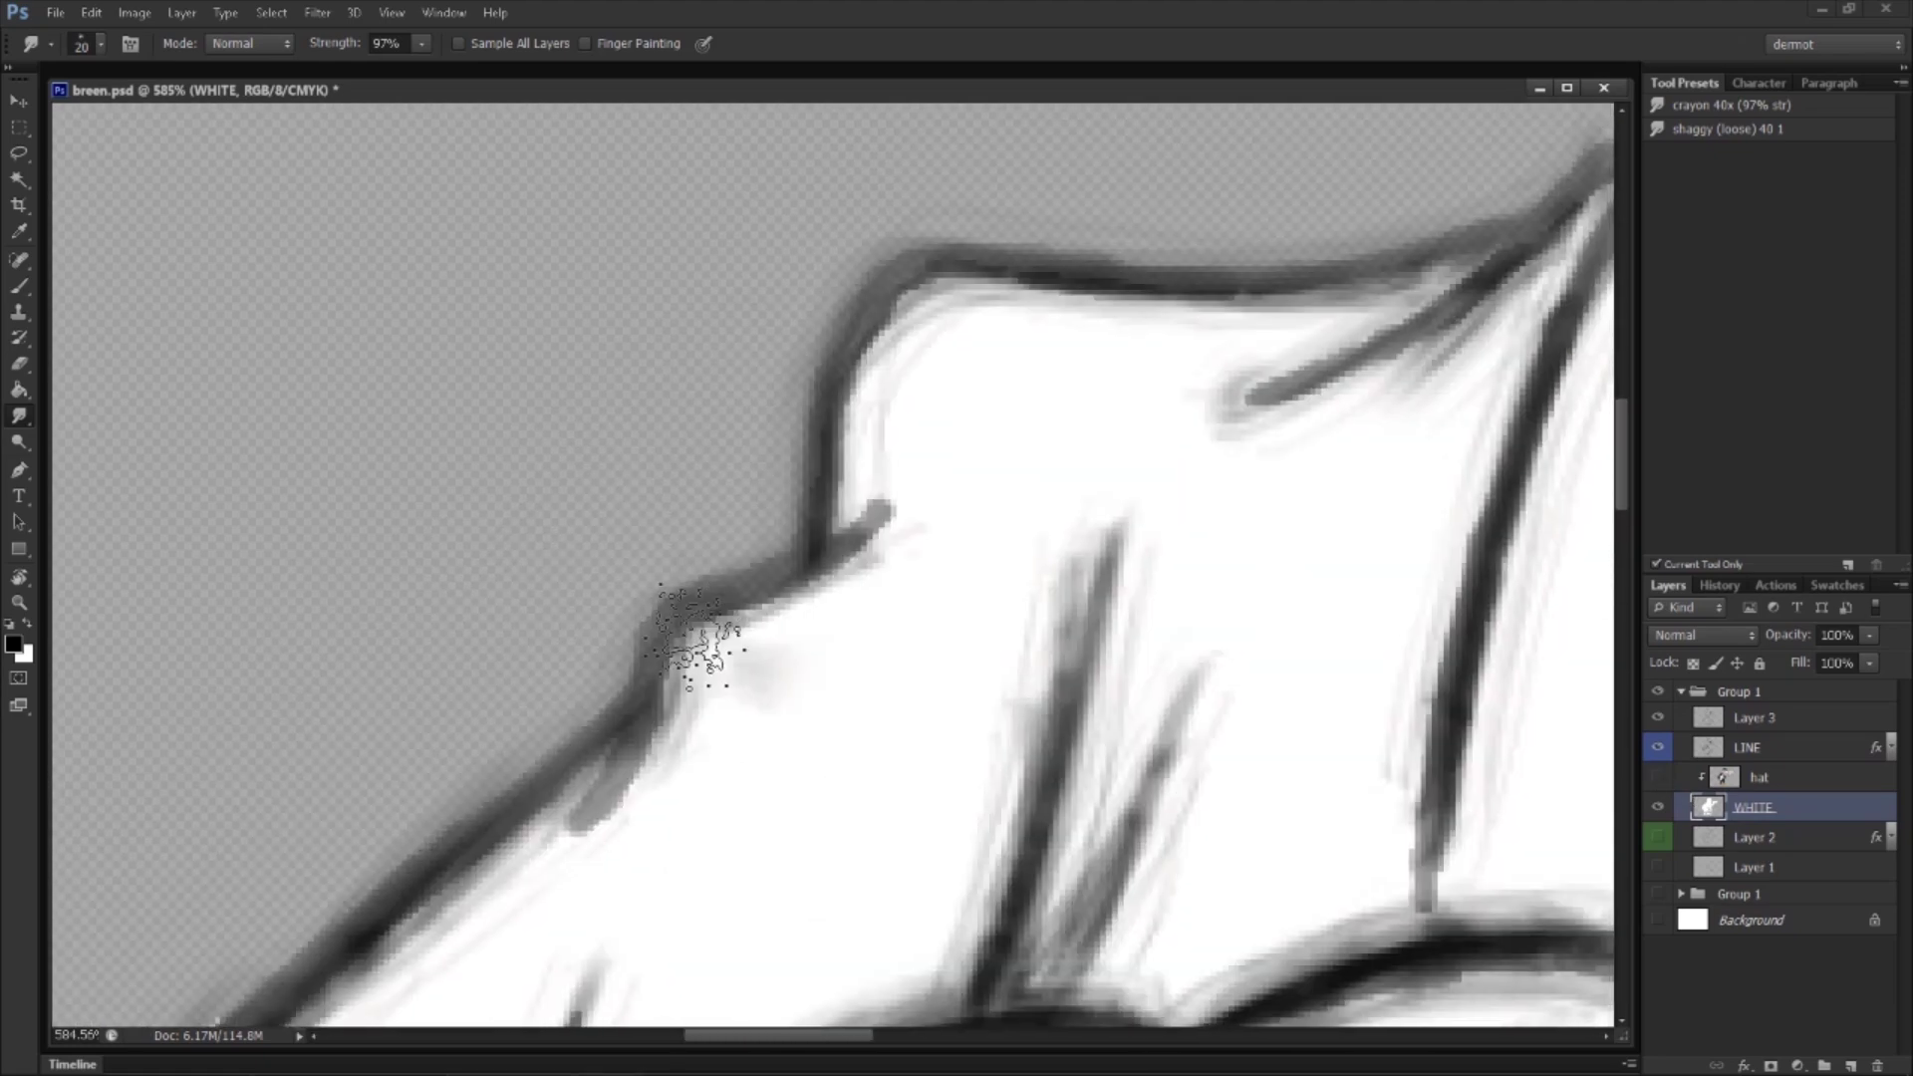
Step: Try to merge the hidden hat layer with the WHITE layer
{"action": "left_click", "coordinate": [1771, 782], "text": "shift"}
{"action": "right_click", "coordinate": [1762, 786]}
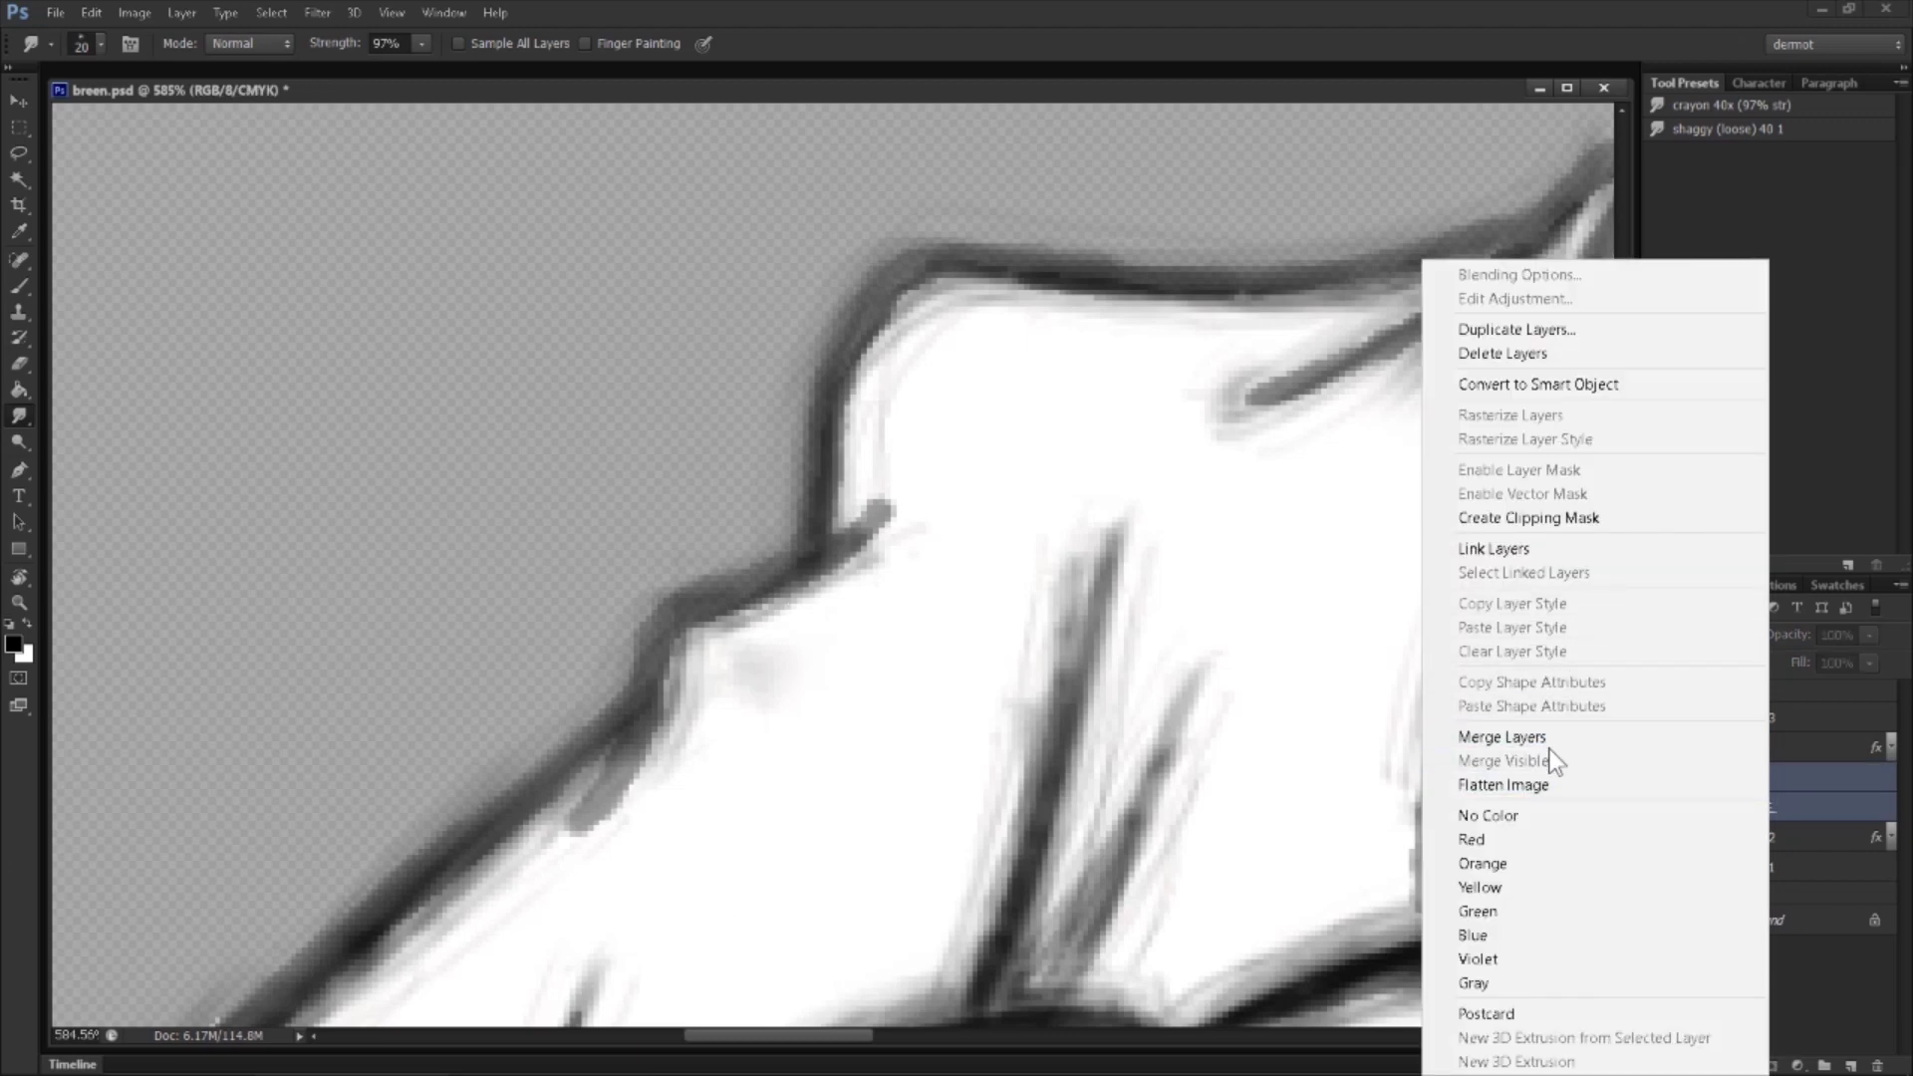
{"action": "left_click", "coordinate": [1758, 787]}
{"action": "key", "text": "ctrl+z"}
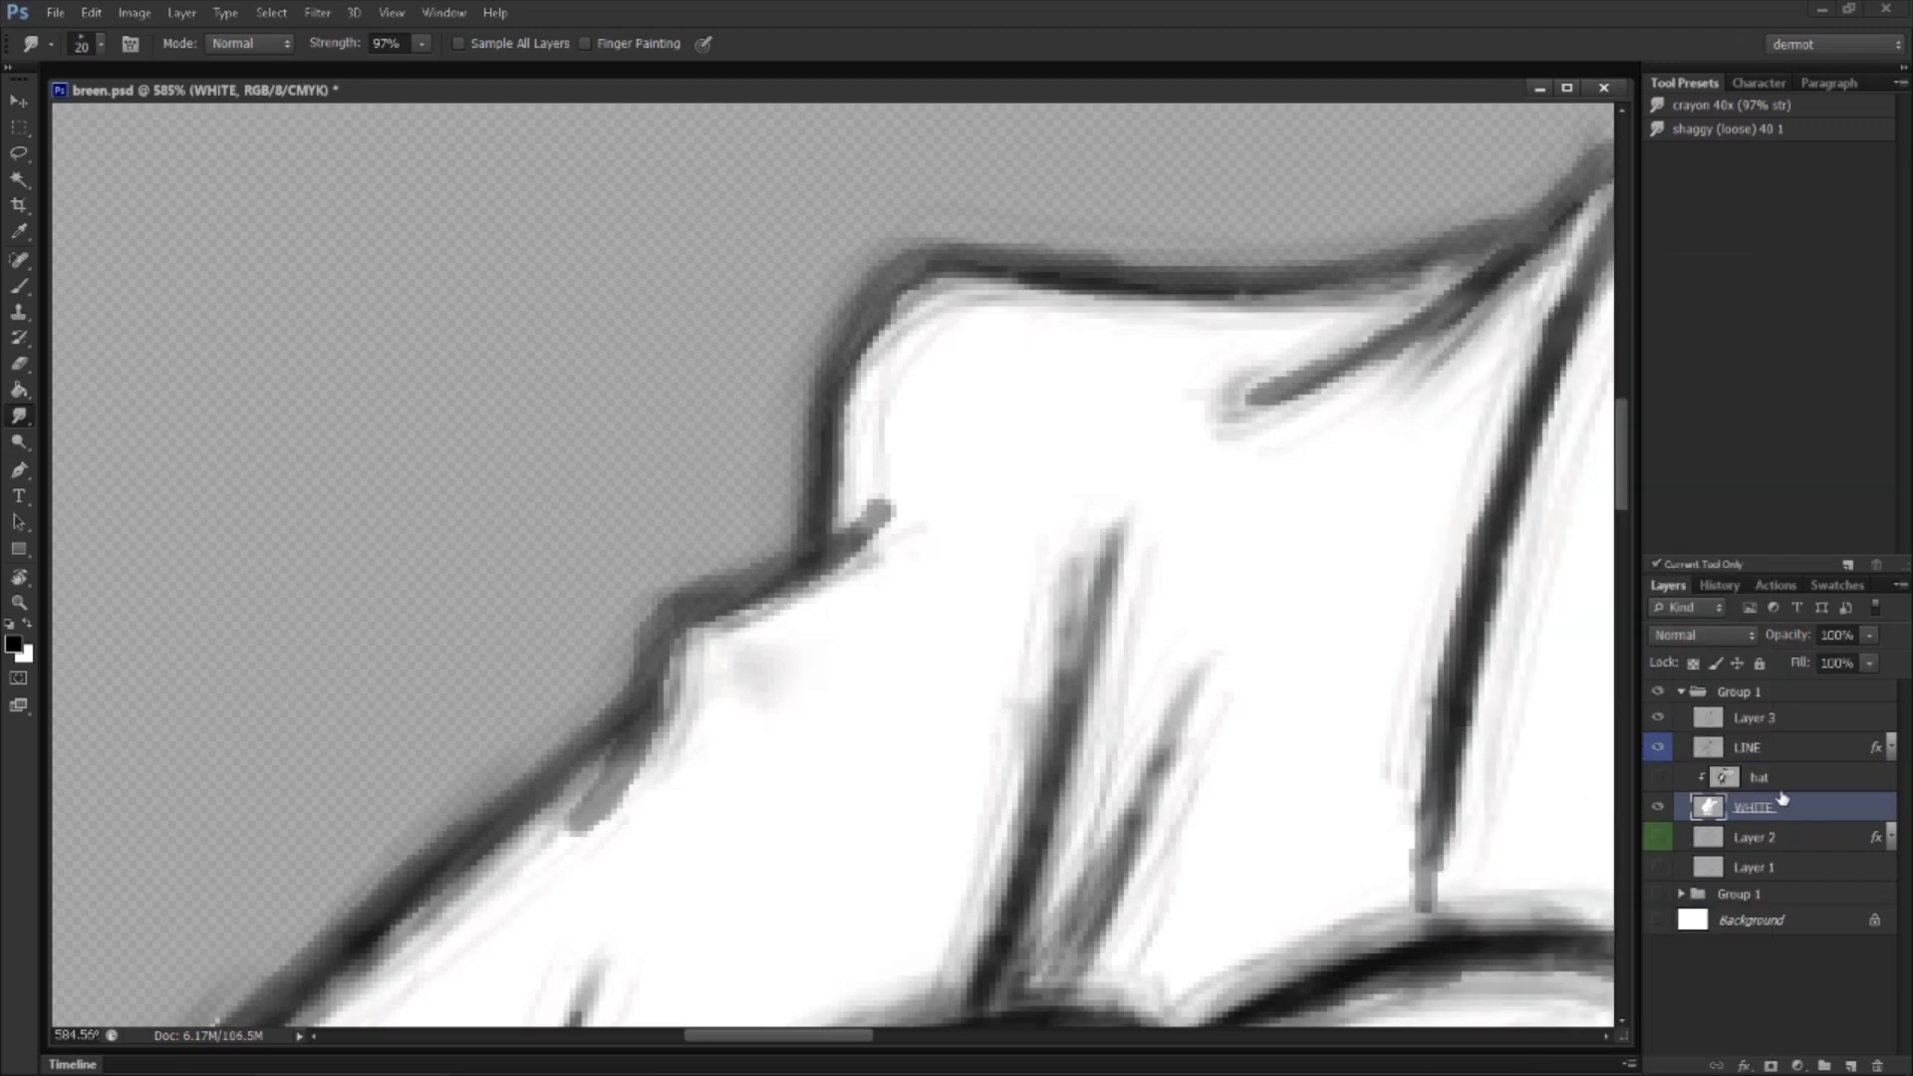
Step: Show the hat layer and merge it with the WHITE layer
{"action": "left_click", "coordinate": [1660, 779]}
{"action": "left_click", "coordinate": [1769, 779], "text": "shift"}
{"action": "right_click", "coordinate": [1778, 801]}
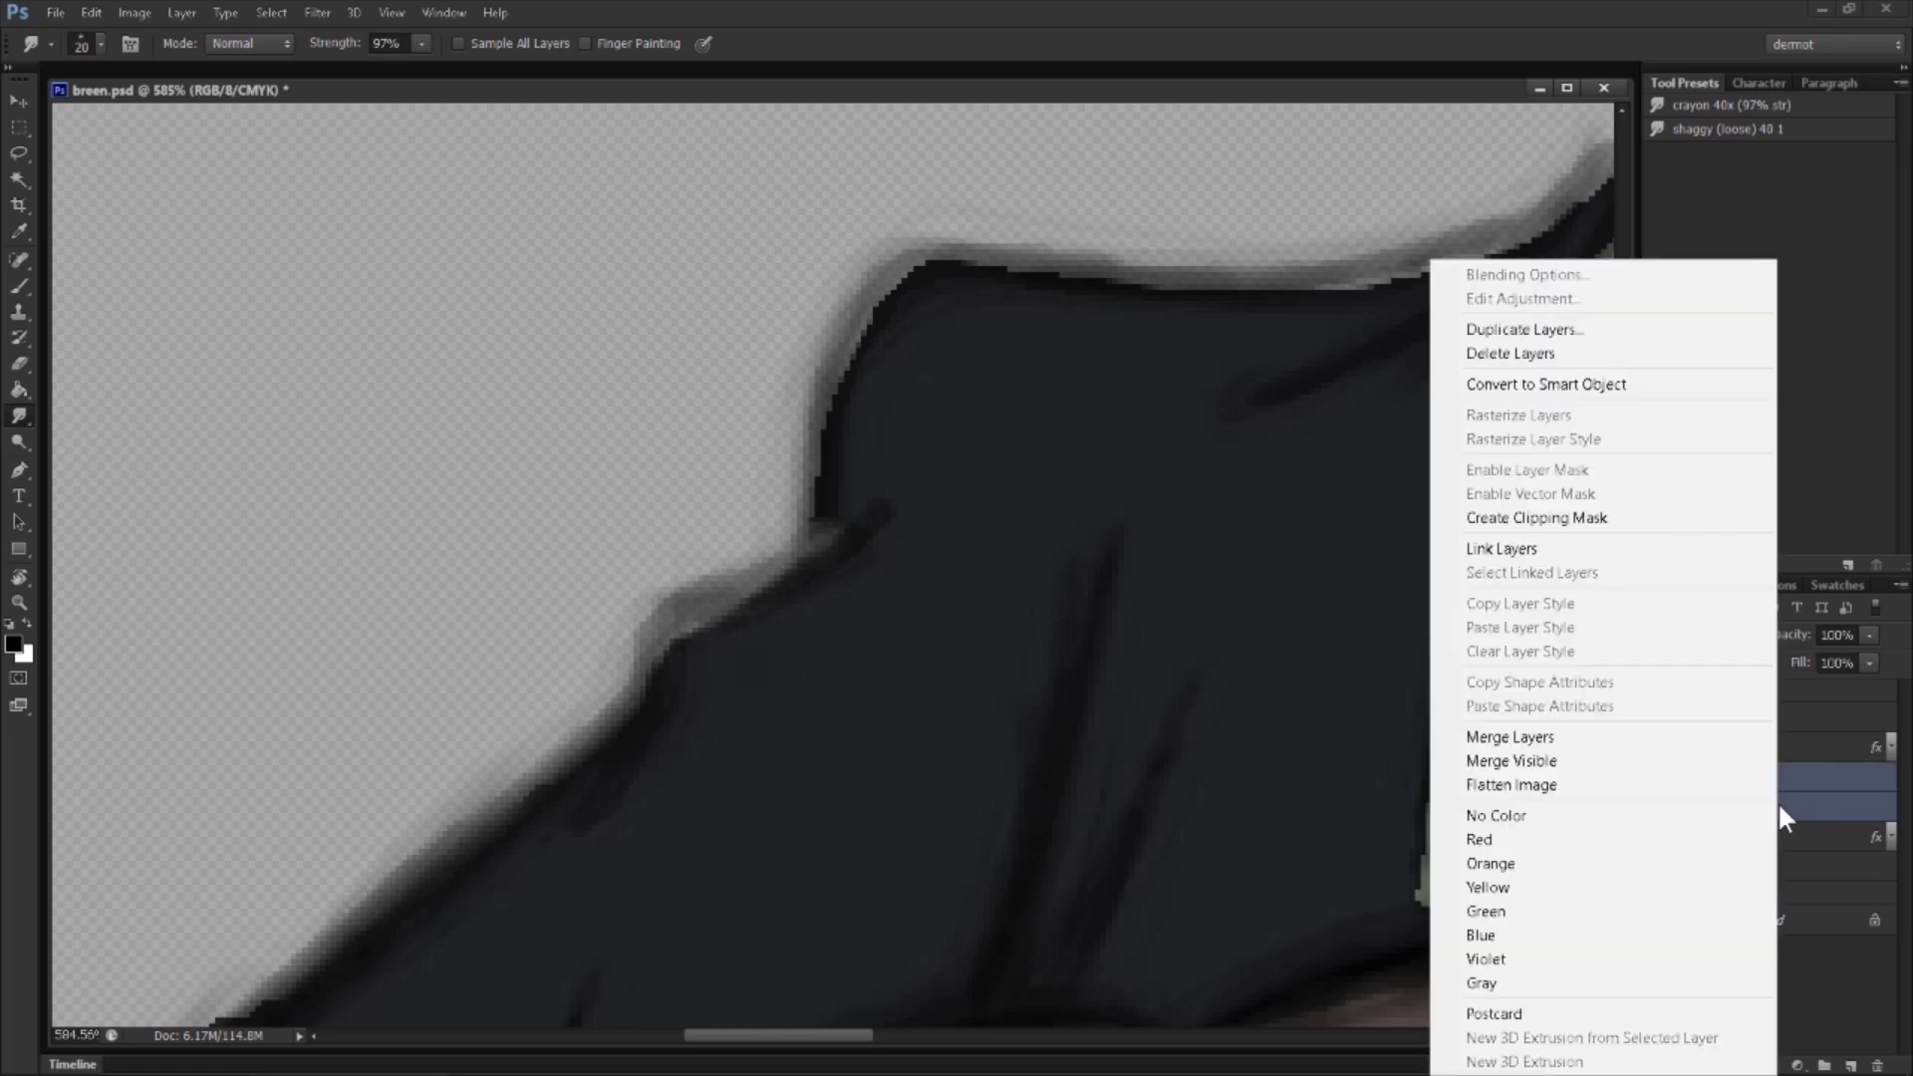
{"action": "left_click", "coordinate": [1573, 737]}
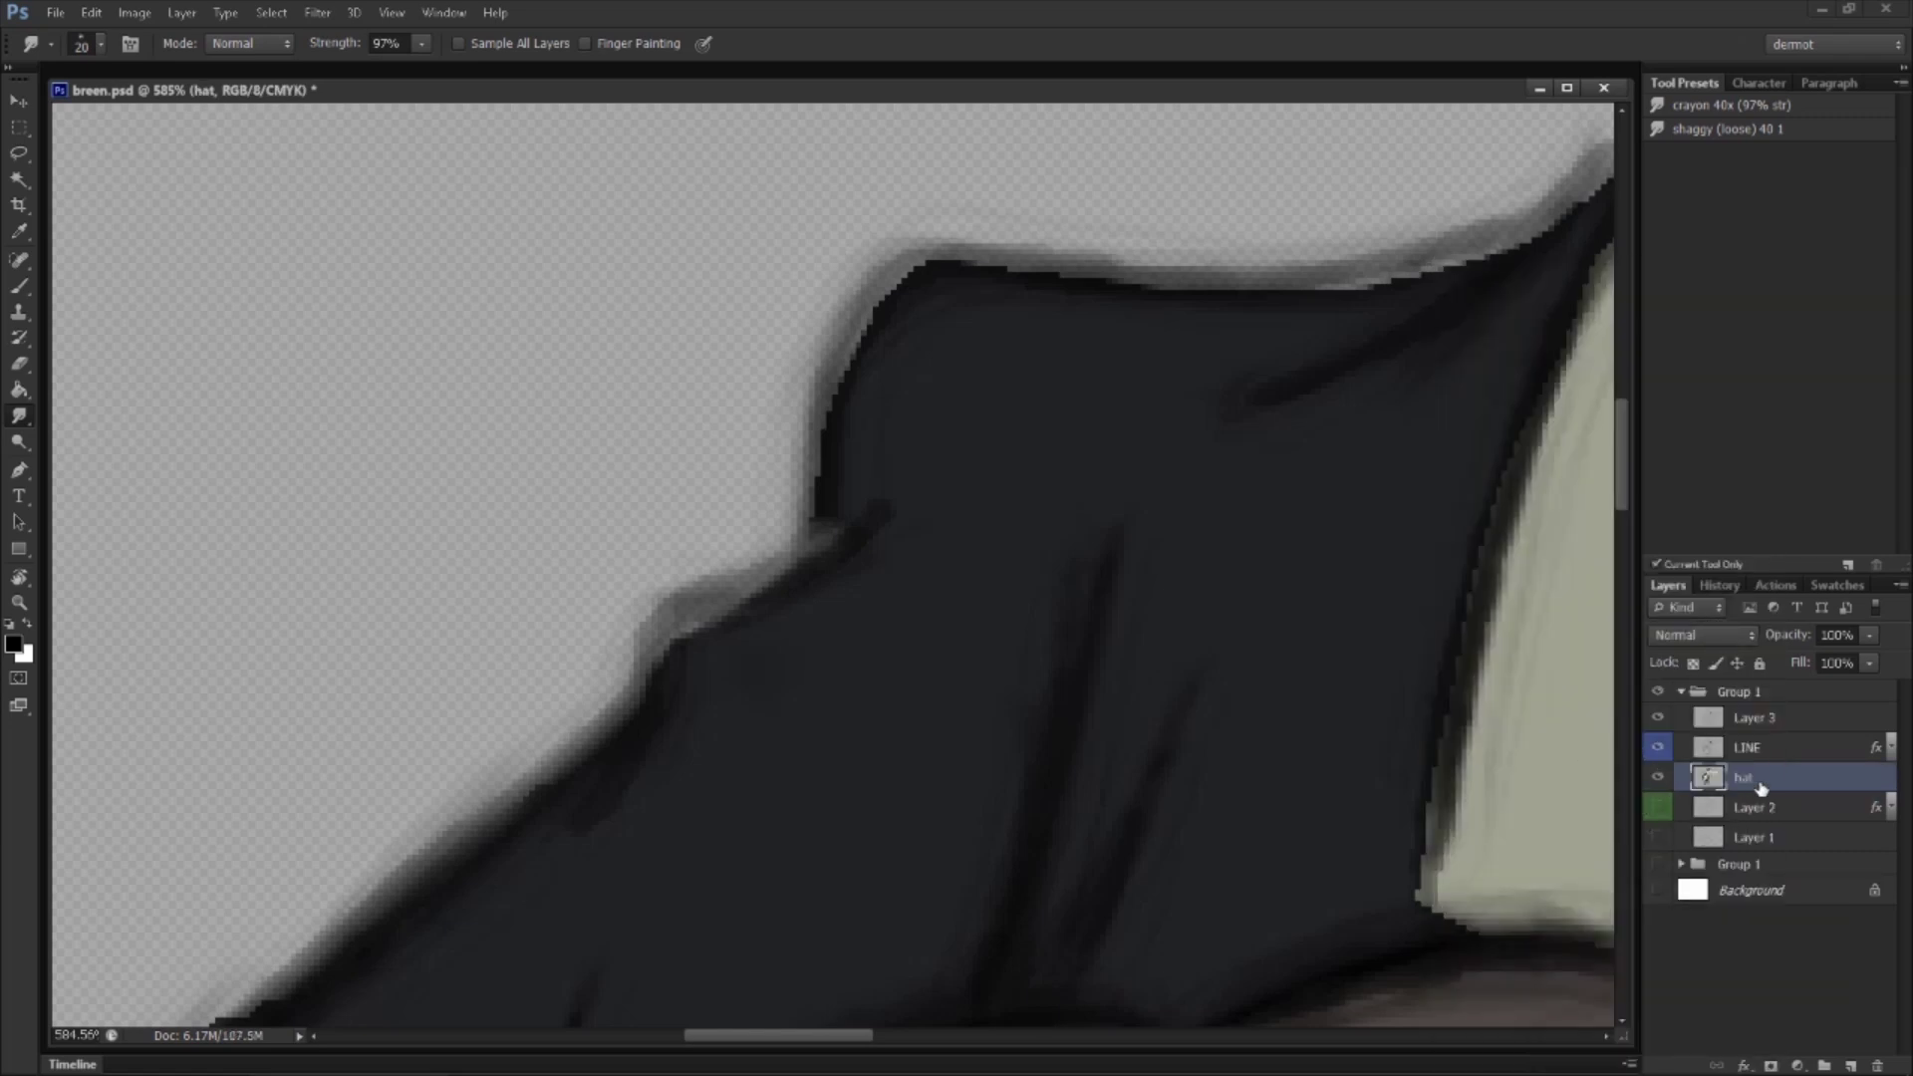
Step: Smudge the colour out to the ink line along the coat's shoulder and sleeve down to the rear book's upper corner
{"action": "mouse_move", "coordinate": [809, 595]}
{"action": "left_mouse_down"}
{"action": "mouse_move", "coordinate": [687, 627]}
{"action": "mouse_move", "coordinate": [835, 538]}
{"action": "mouse_move", "coordinate": [849, 550]}
{"action": "mouse_move", "coordinate": [879, 320]}
{"action": "mouse_move", "coordinate": [855, 544]}
{"action": "mouse_move", "coordinate": [907, 297]}
{"action": "mouse_move", "coordinate": [1444, 278]}
{"action": "left_mouse_up"}
{"action": "mouse_move", "coordinate": [923, 589]}
{"action": "left_mouse_down"}
{"action": "mouse_move", "coordinate": [961, 366]}
{"action": "mouse_move", "coordinate": [580, 637]}
{"action": "mouse_move", "coordinate": [563, 679]}
{"action": "mouse_move", "coordinate": [451, 768]}
{"action": "left_mouse_up"}
{"action": "mouse_move", "coordinate": [478, 922]}
{"action": "left_mouse_down"}
{"action": "mouse_move", "coordinate": [648, 568]}
{"action": "mouse_move", "coordinate": [598, 632]}
{"action": "mouse_move", "coordinate": [427, 737]}
{"action": "left_mouse_up"}
{"action": "left_click_drag", "start_coordinate": [423, 850], "coordinate": [512, 492]}
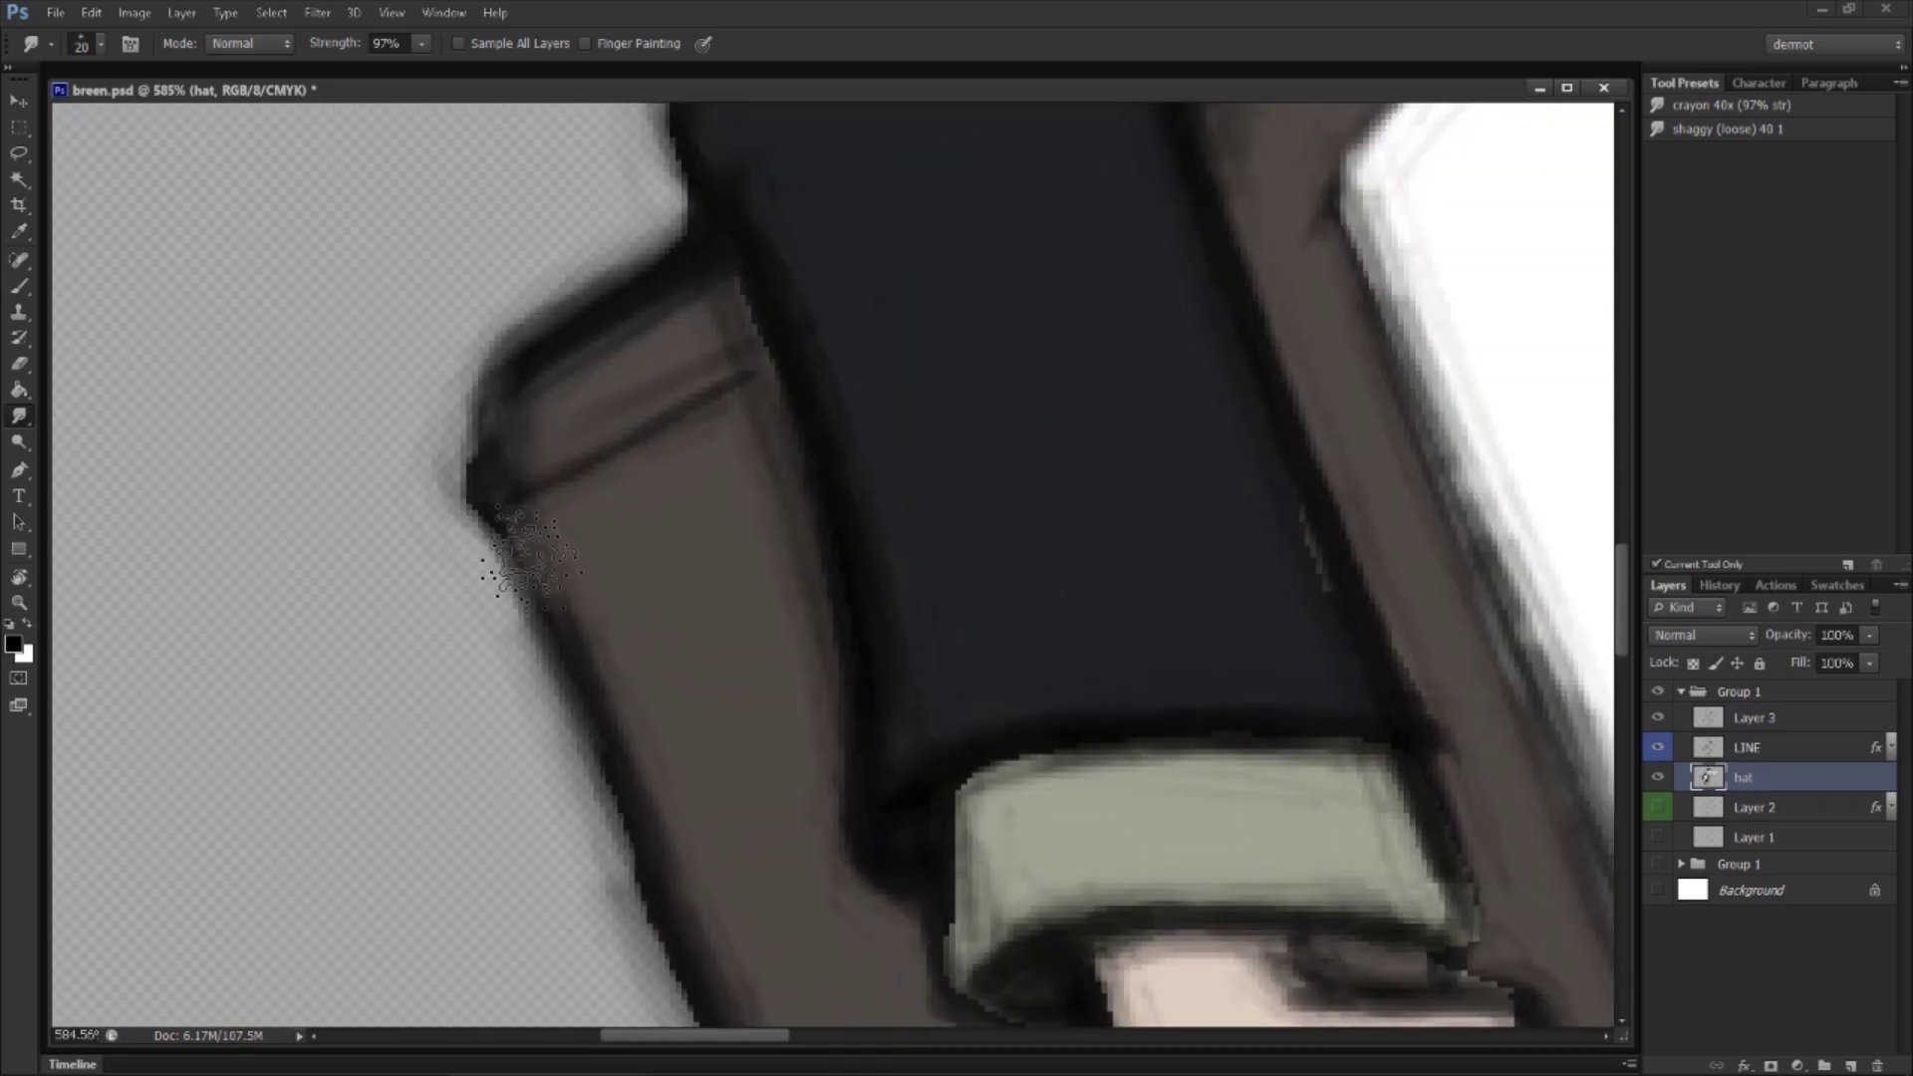
Step: Smudge the colour along the rear book's long outer edge beside the sleeve cuff, checking the area with the LINE layer hidden
{"action": "left_click_drag", "start_coordinate": [808, 834], "coordinate": [743, 425]}
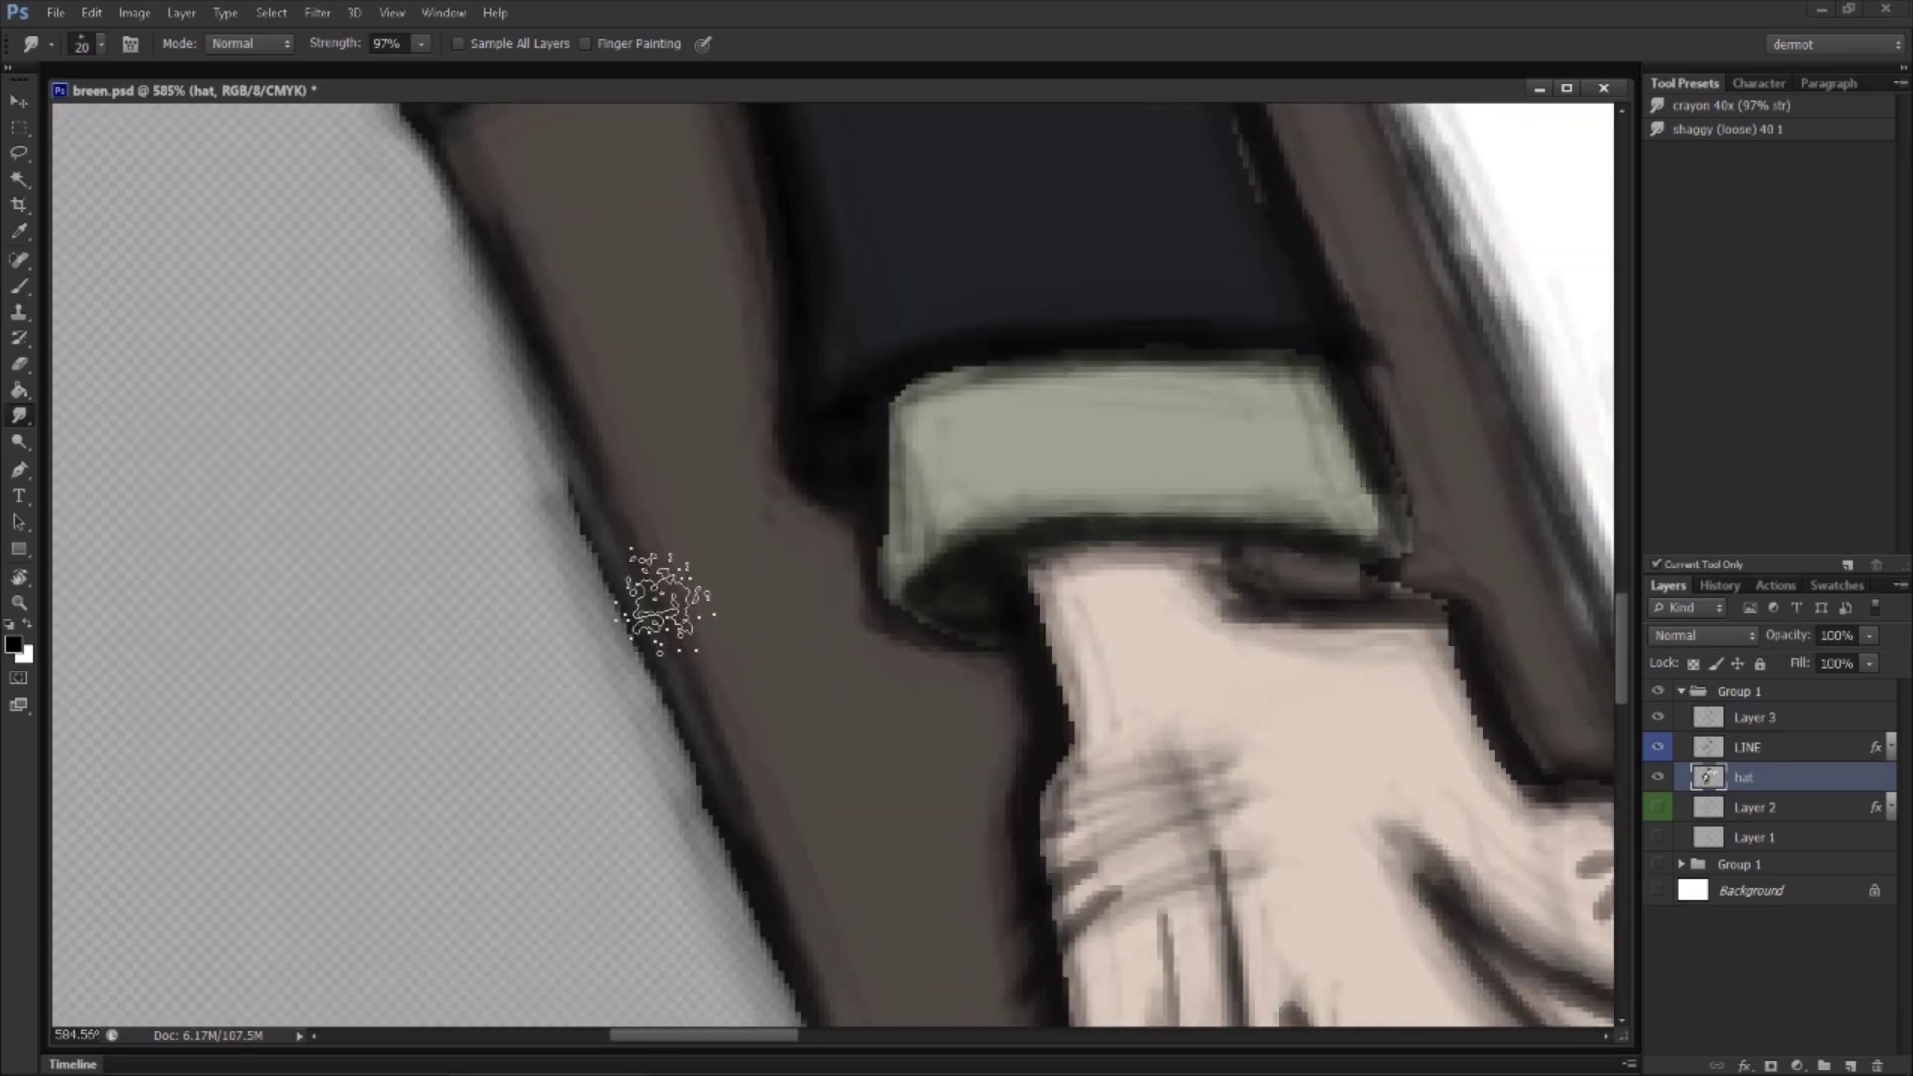
{"action": "mouse_move", "coordinate": [920, 863]}
{"action": "left_mouse_down"}
{"action": "mouse_move", "coordinate": [847, 373]}
{"action": "mouse_move", "coordinate": [844, 718]}
{"action": "left_mouse_up"}
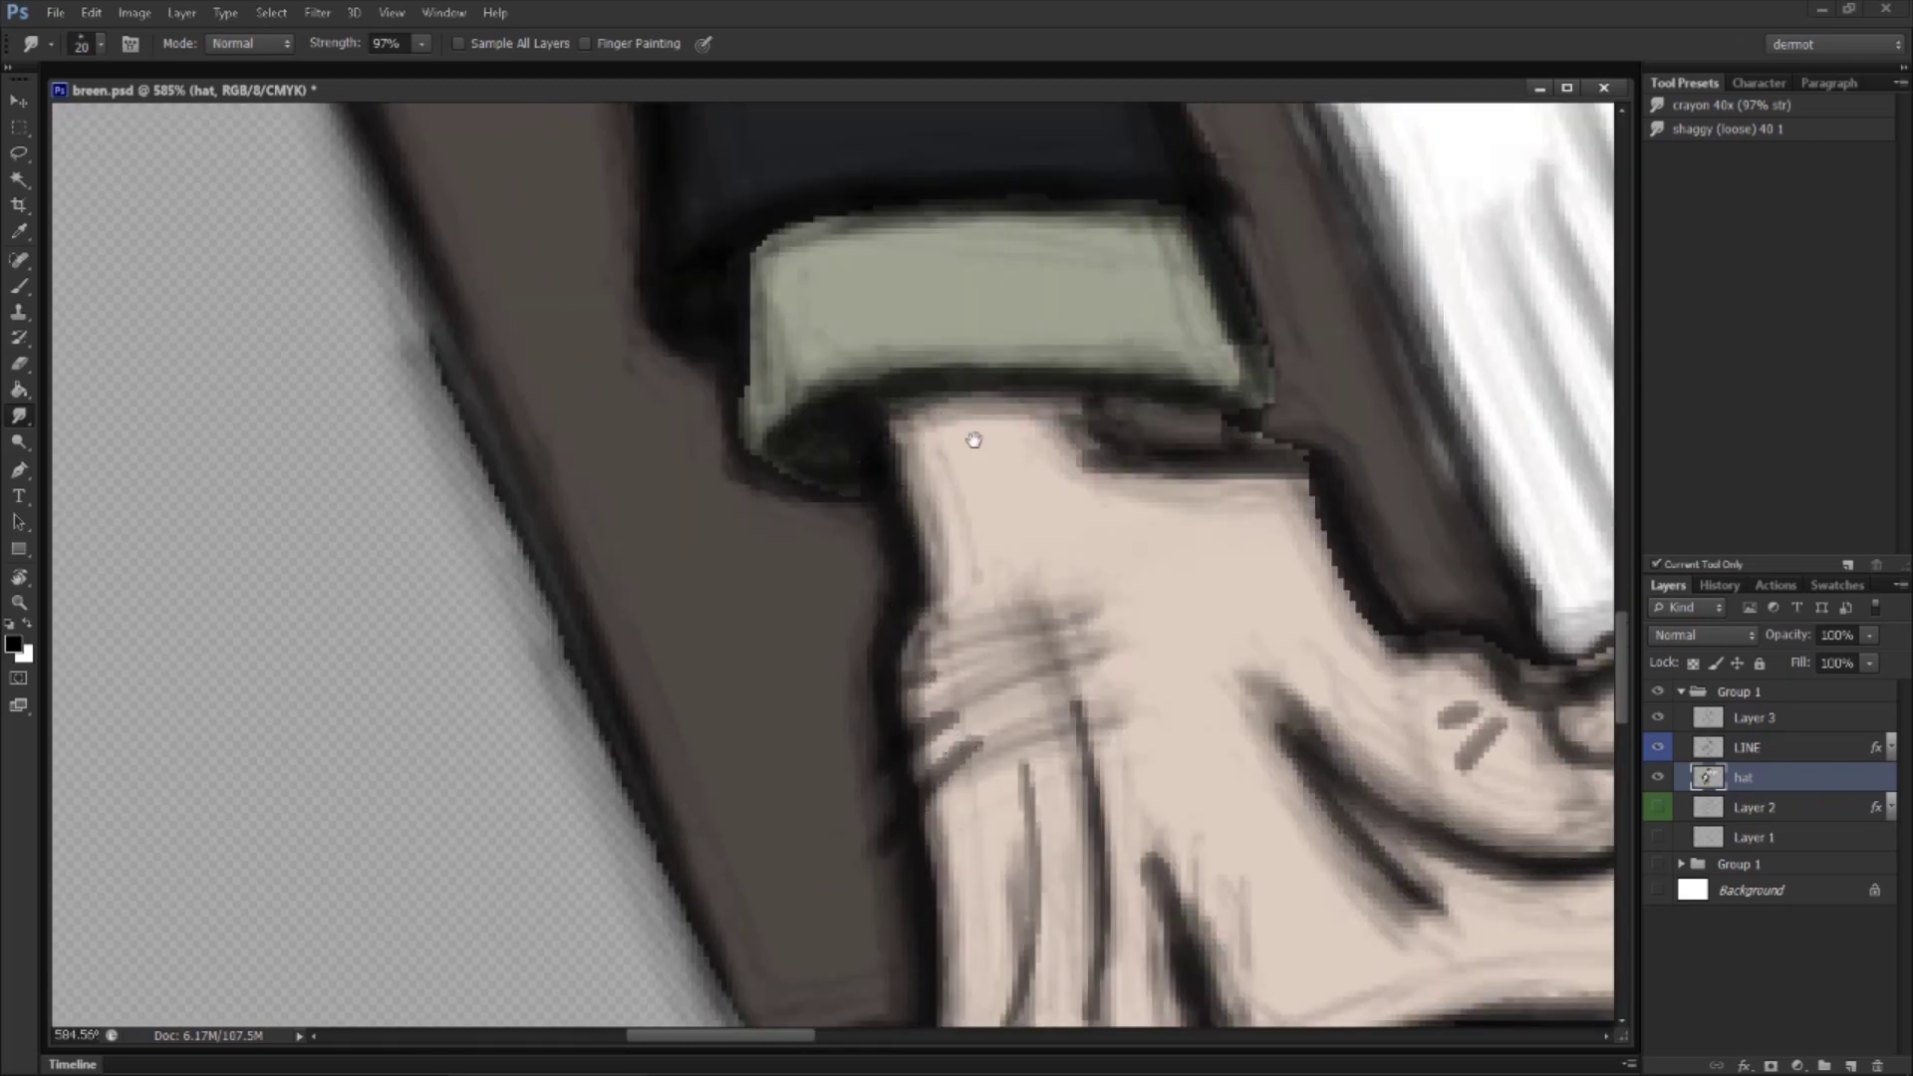
{"action": "left_click_drag", "start_coordinate": [974, 435], "coordinate": [1013, 575]}
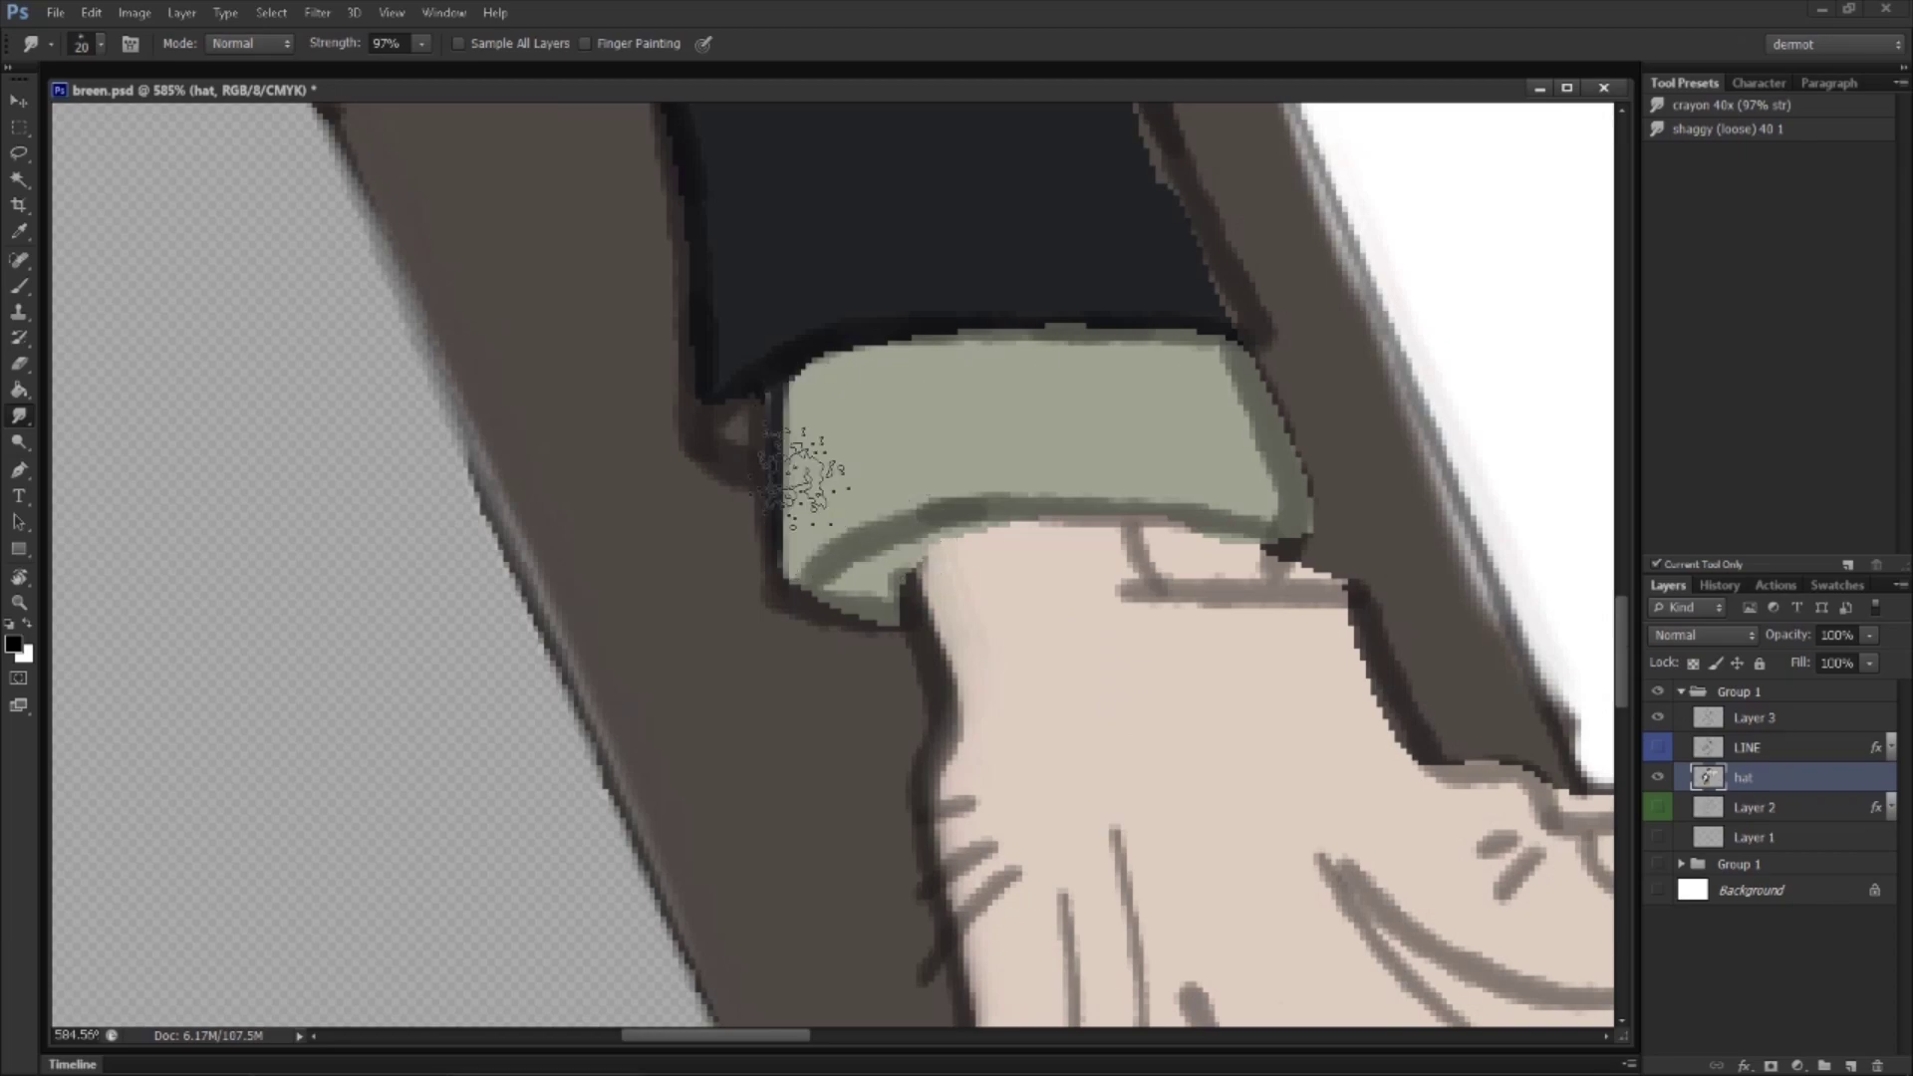
{"action": "mouse_move", "coordinate": [717, 413]}
{"action": "left_mouse_down"}
{"action": "mouse_move", "coordinate": [881, 318]}
{"action": "mouse_move", "coordinate": [1111, 306]}
{"action": "mouse_move", "coordinate": [995, 316]}
{"action": "mouse_move", "coordinate": [1310, 414]}
{"action": "left_mouse_up"}
Step: Smudge the coat's edge below the hand and the book's lower corner, and raise Layer 3's opacity to 70%
{"action": "left_click_drag", "start_coordinate": [1131, 684], "coordinate": [910, 312]}
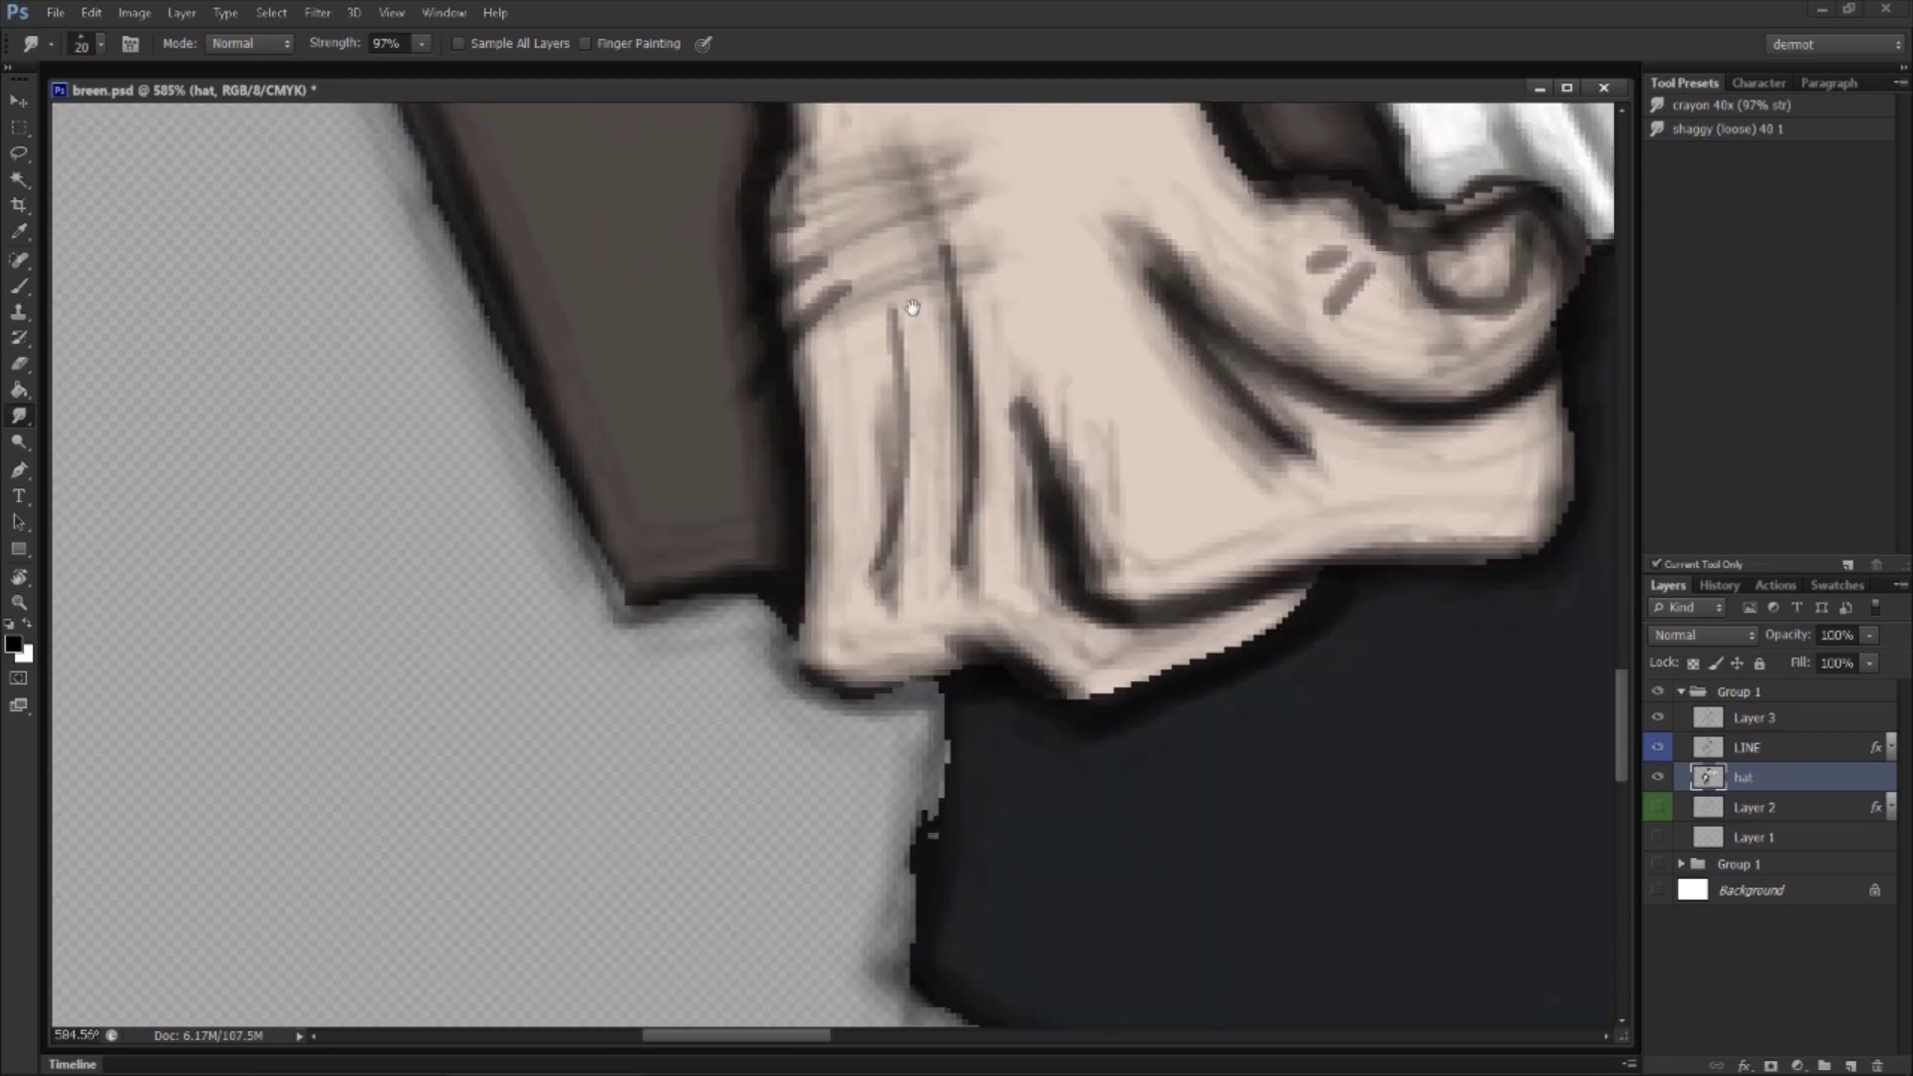
{"action": "left_click_drag", "start_coordinate": [652, 523], "coordinate": [603, 384]}
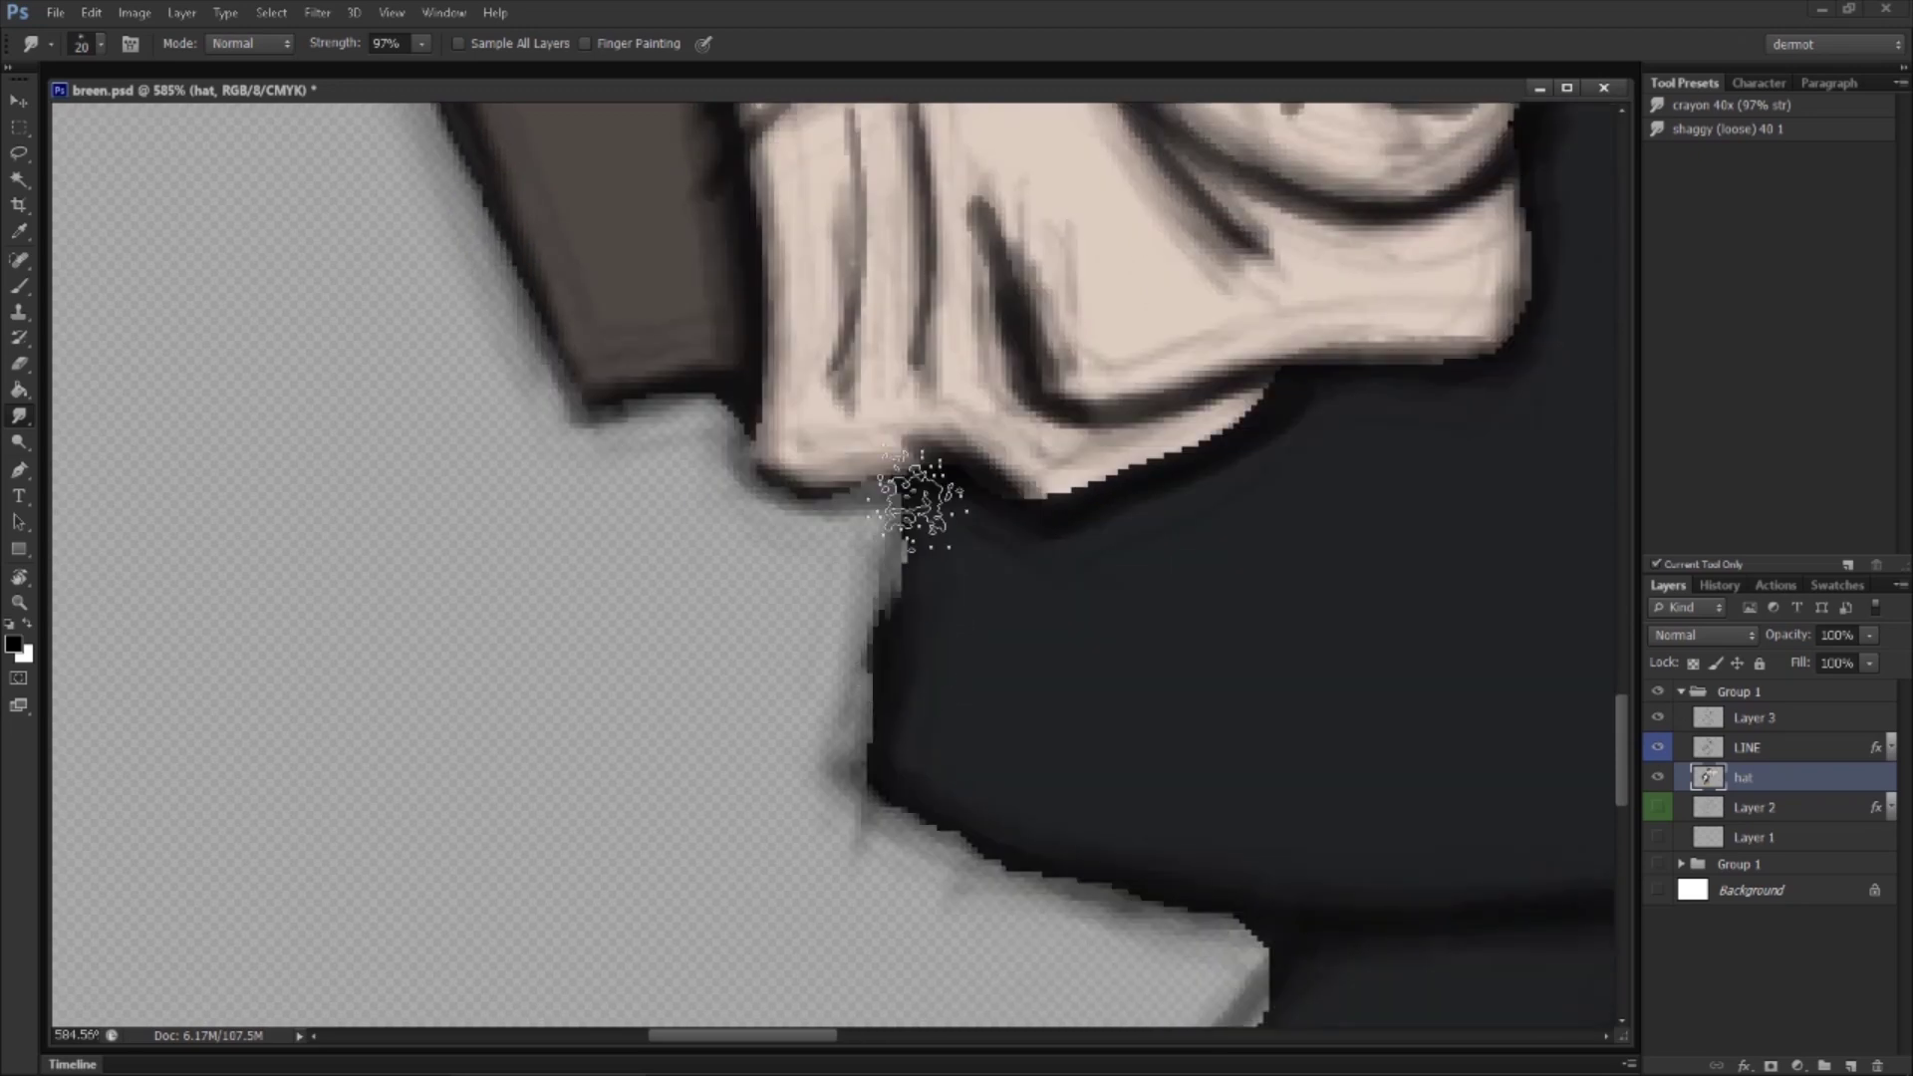
{"action": "left_click_drag", "start_coordinate": [917, 504], "coordinate": [875, 748]}
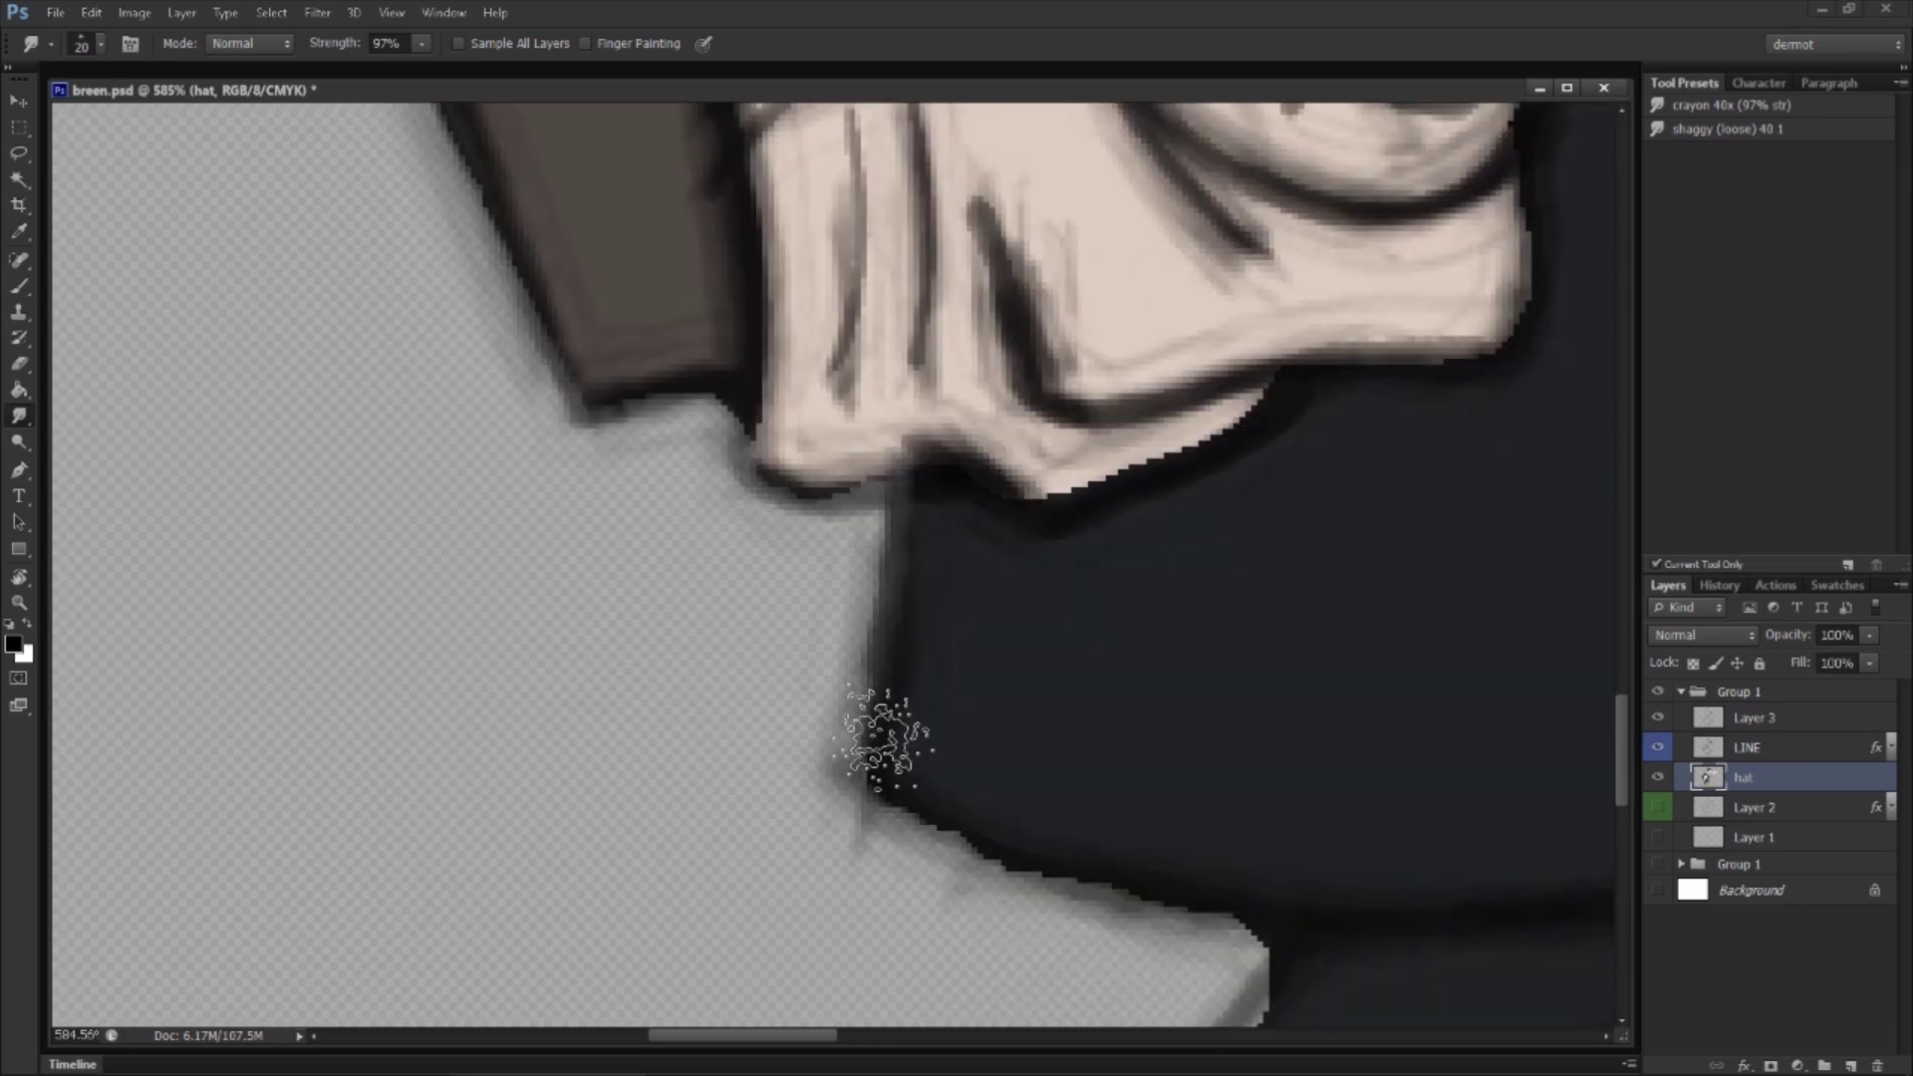
{"action": "left_click", "coordinate": [1793, 720]}
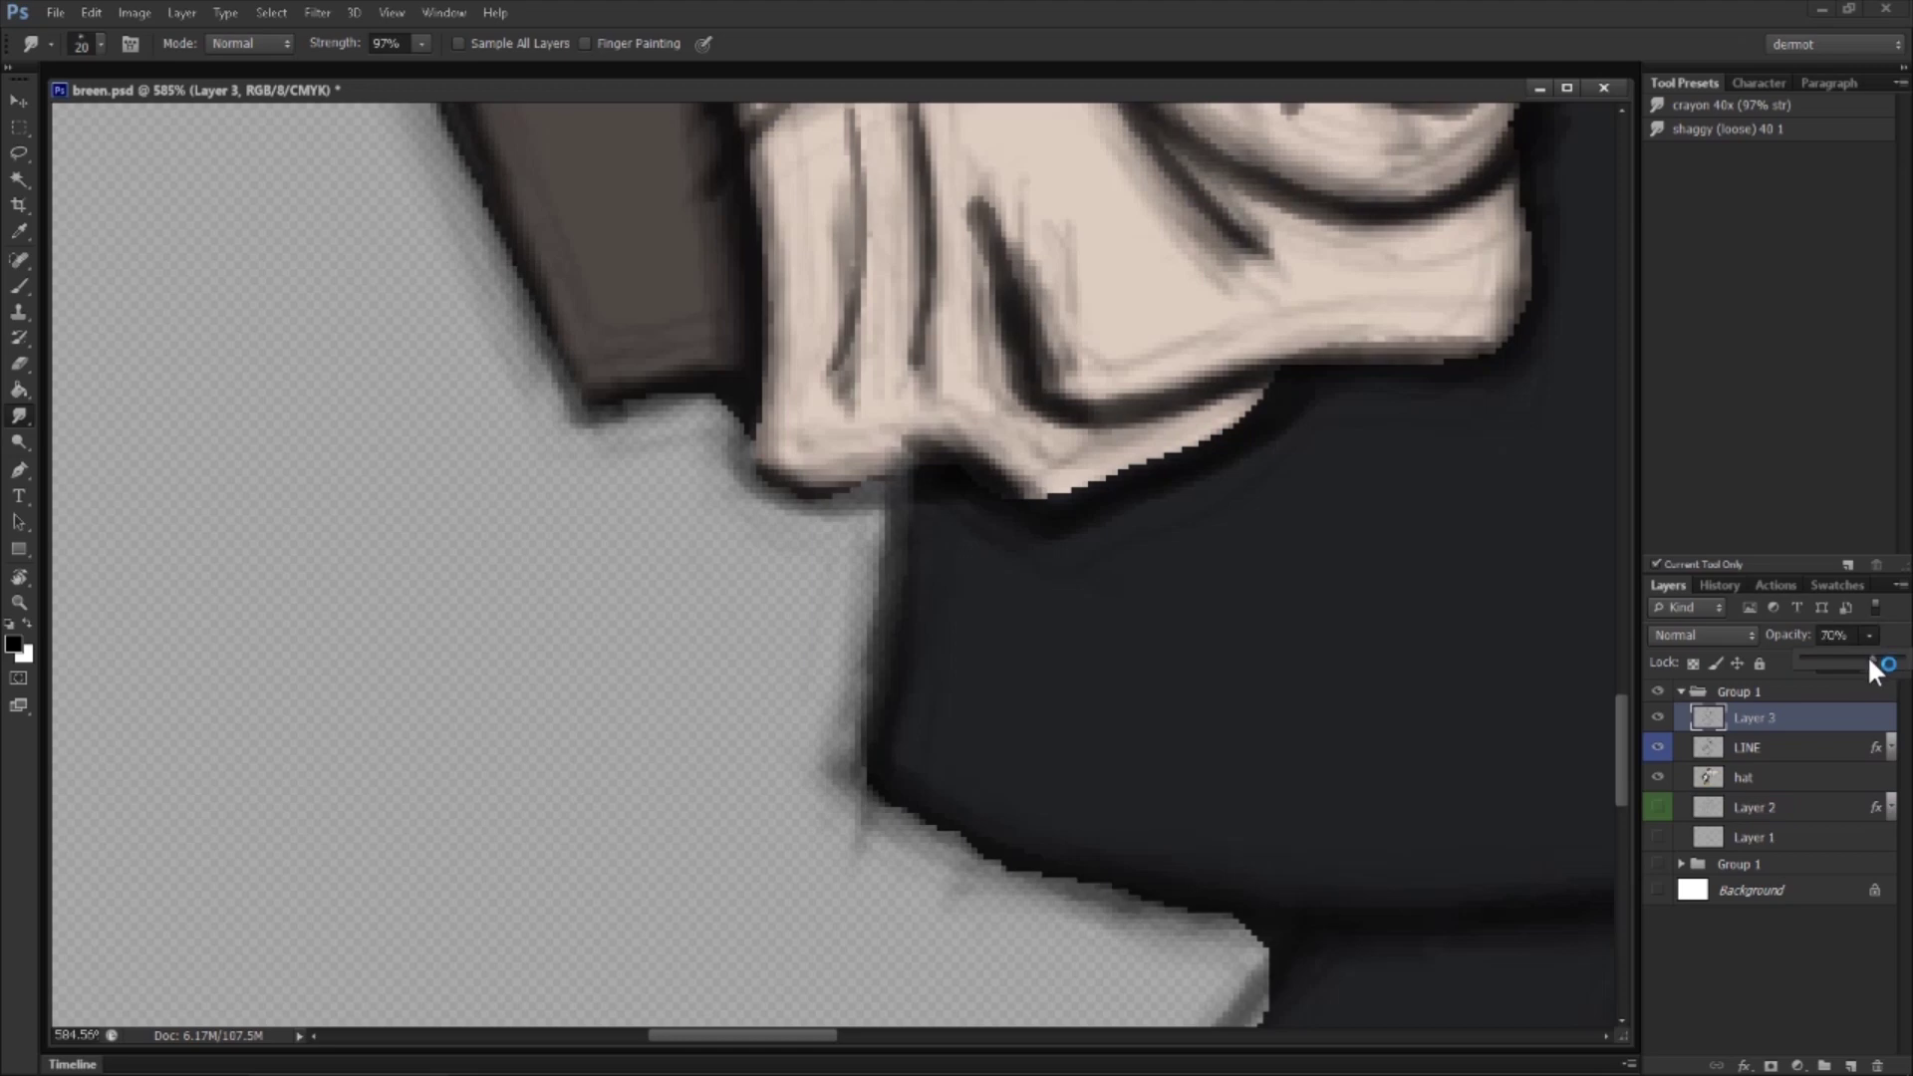
Step: Smudge the hat layer's colour along the coat hem and the near trouser leg's outer edge down to the slipper
{"action": "left_click", "coordinate": [1754, 777]}
{"action": "scroll", "coordinate": [835, 419], "scroll_direction": "down", "scroll_amount": 5}
{"action": "mouse_move", "coordinate": [835, 418]}
{"action": "left_mouse_down"}
{"action": "mouse_move", "coordinate": [1193, 491]}
{"action": "mouse_move", "coordinate": [1278, 565]}
{"action": "mouse_move", "coordinate": [1162, 704]}
{"action": "mouse_move", "coordinate": [827, 982]}
{"action": "left_mouse_up"}
{"action": "scroll", "coordinate": [990, 674], "scroll_direction": "down", "scroll_amount": 5}
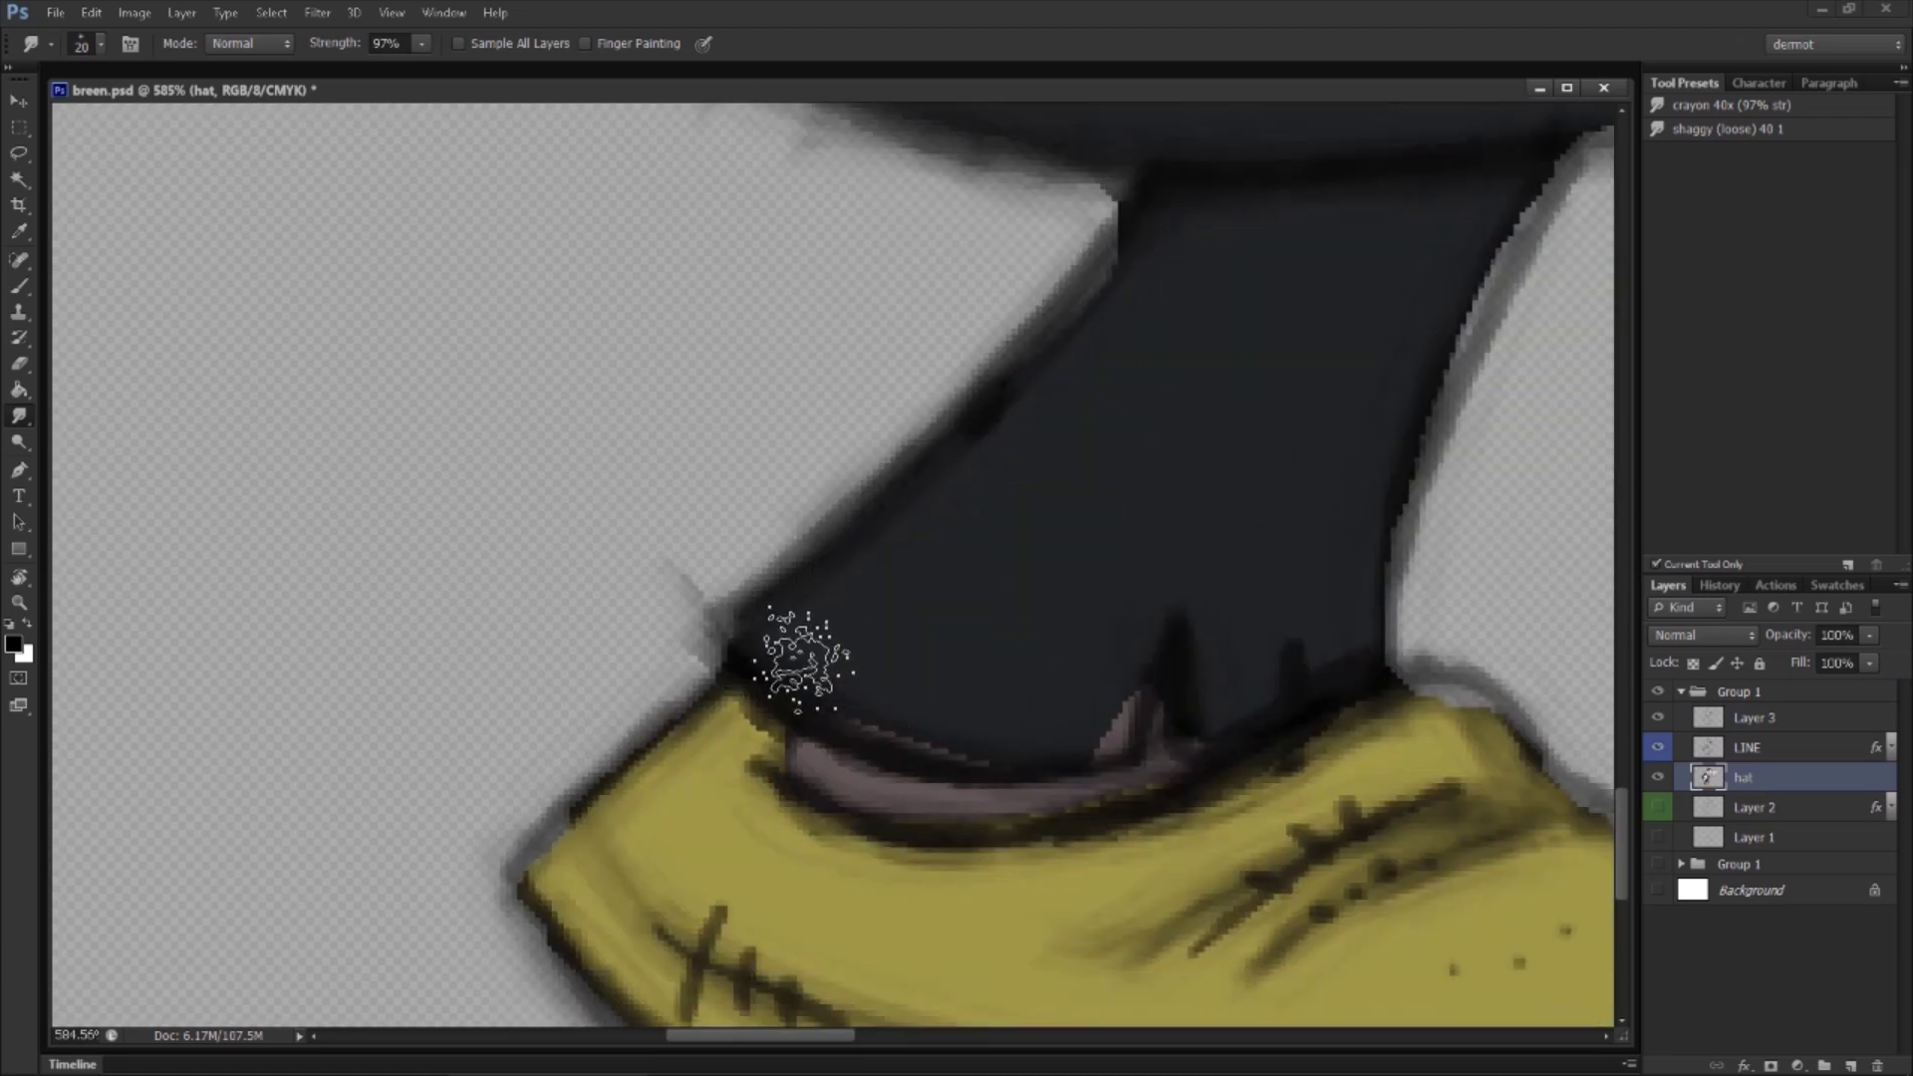
Step: Smudge the colour along the edges of the near slipper and the inner side of the near trouser leg
{"action": "left_click_drag", "start_coordinate": [1119, 670], "coordinate": [605, 917]}
{"action": "mouse_move", "coordinate": [846, 897]}
{"action": "left_mouse_down"}
{"action": "mouse_move", "coordinate": [1046, 376]}
{"action": "mouse_move", "coordinate": [1295, 357]}
{"action": "mouse_move", "coordinate": [1081, 676]}
{"action": "left_mouse_up"}
{"action": "mouse_move", "coordinate": [1025, 385]}
{"action": "left_mouse_down"}
{"action": "mouse_move", "coordinate": [1050, 627]}
{"action": "mouse_move", "coordinate": [1025, 329]}
{"action": "mouse_move", "coordinate": [1464, 319]}
{"action": "left_mouse_up"}
{"action": "left_click_drag", "start_coordinate": [1512, 441], "coordinate": [775, 471]}
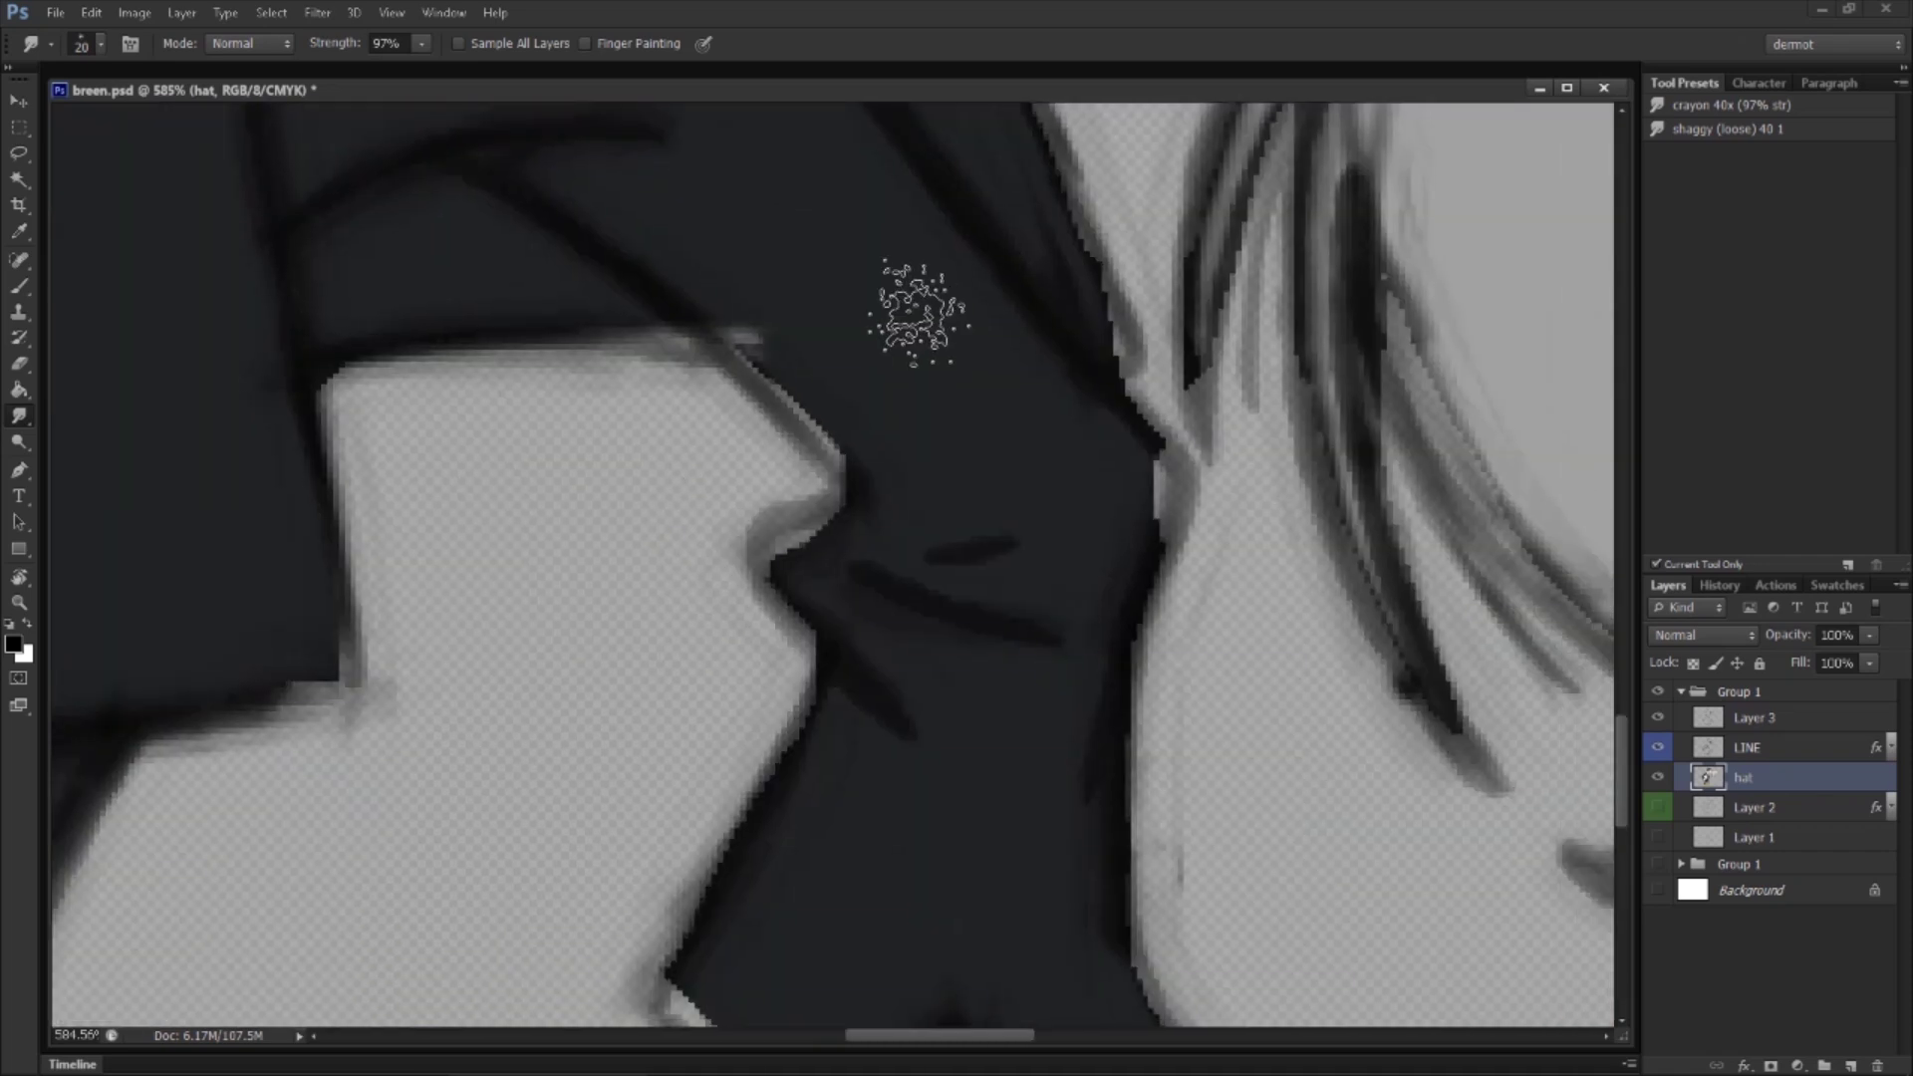
Step: Smudge the hat layer's colour along both edges of the far trouser leg, from the knee down to the cuff
{"action": "mouse_move", "coordinate": [841, 406]}
{"action": "left_mouse_down"}
{"action": "mouse_move", "coordinate": [901, 473]}
{"action": "mouse_move", "coordinate": [826, 359]}
{"action": "mouse_move", "coordinate": [886, 509]}
{"action": "mouse_move", "coordinate": [811, 542]}
{"action": "left_mouse_up"}
{"action": "mouse_move", "coordinate": [1064, 479]}
{"action": "left_mouse_down"}
{"action": "mouse_move", "coordinate": [1098, 421]}
{"action": "mouse_move", "coordinate": [1165, 503]}
{"action": "left_mouse_up"}
{"action": "mouse_move", "coordinate": [961, 802]}
{"action": "left_mouse_down"}
{"action": "mouse_move", "coordinate": [976, 555]}
{"action": "mouse_move", "coordinate": [828, 641]}
{"action": "mouse_move", "coordinate": [774, 633]}
{"action": "left_mouse_up"}
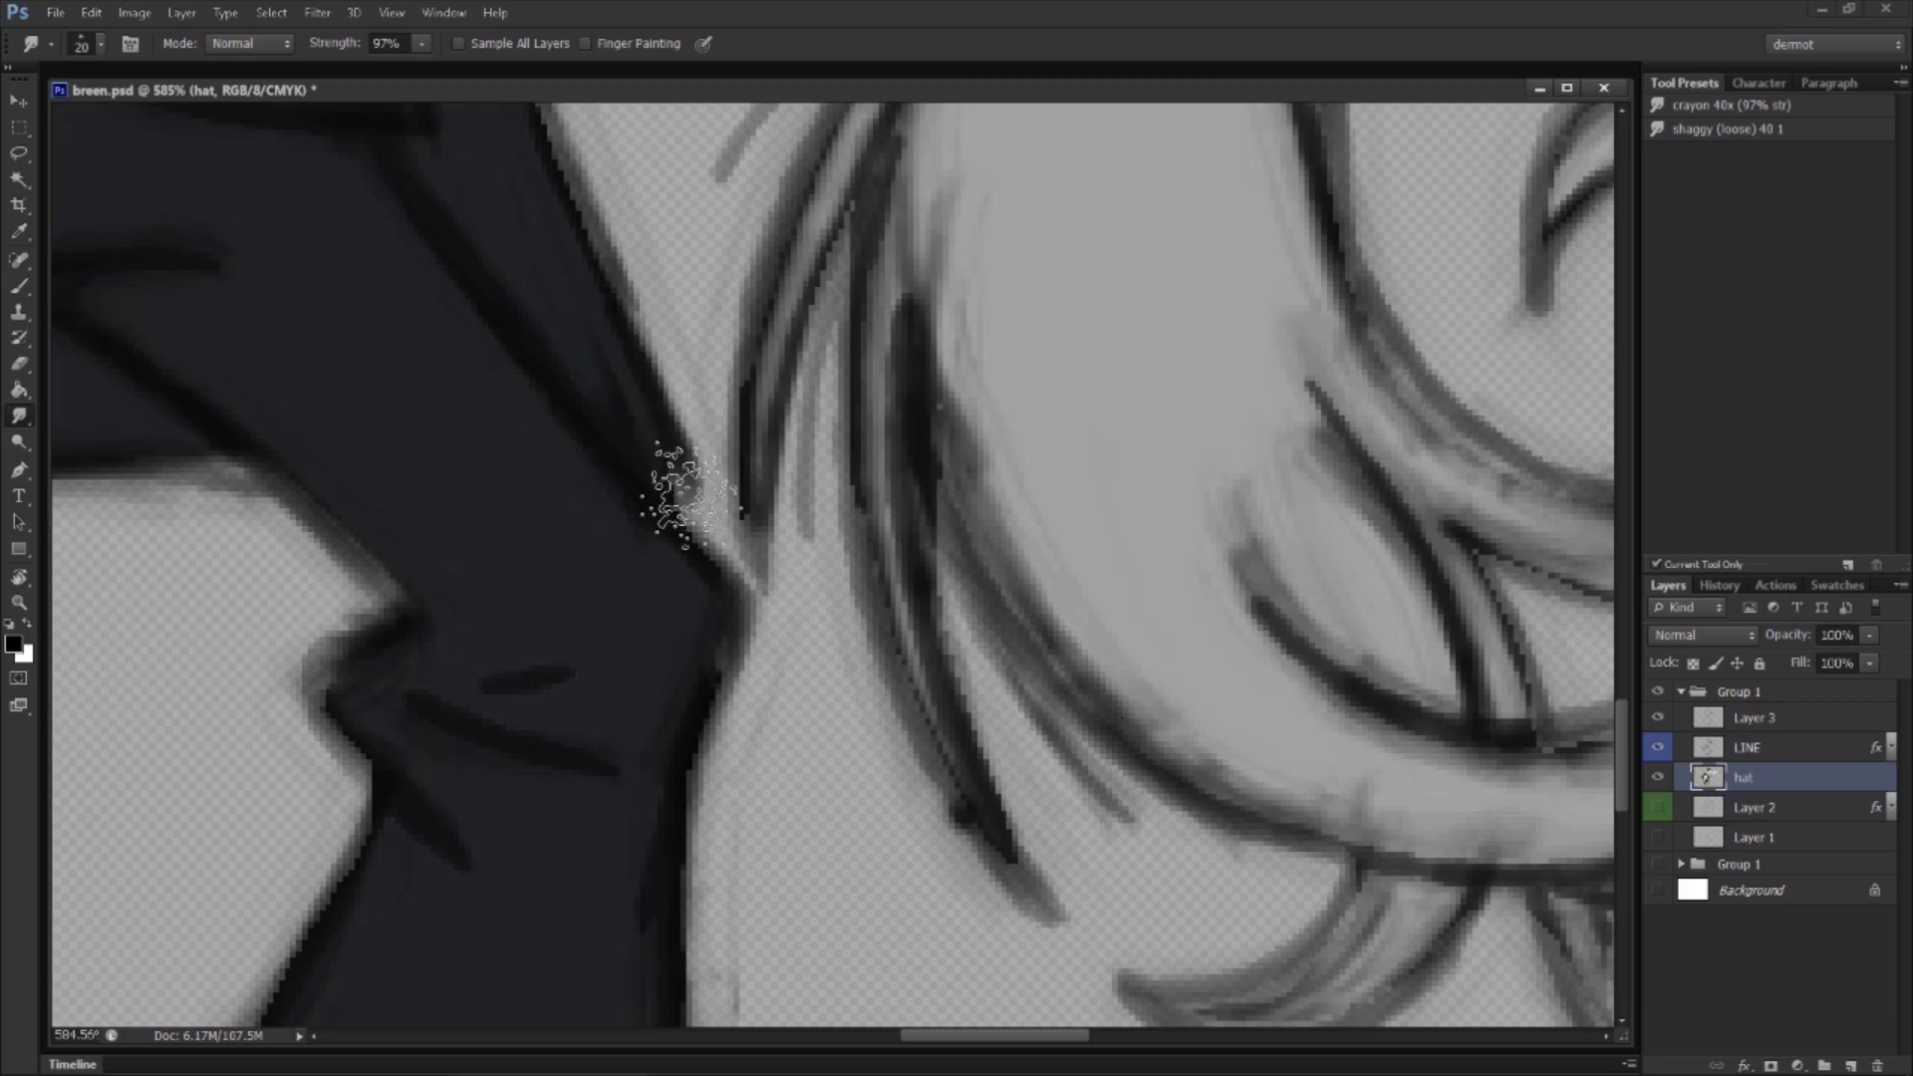
{"action": "left_click_drag", "start_coordinate": [670, 708], "coordinate": [778, 264]}
{"action": "mouse_move", "coordinate": [694, 485]}
{"action": "left_mouse_down"}
{"action": "mouse_move", "coordinate": [662, 512]}
{"action": "mouse_move", "coordinate": [727, 619]}
{"action": "mouse_move", "coordinate": [619, 547]}
{"action": "mouse_move", "coordinate": [608, 568]}
{"action": "left_mouse_up"}
{"action": "mouse_move", "coordinate": [993, 472]}
{"action": "left_mouse_down"}
{"action": "mouse_move", "coordinate": [1096, 593]}
{"action": "mouse_move", "coordinate": [1058, 549]}
{"action": "mouse_move", "coordinate": [1022, 646]}
{"action": "mouse_move", "coordinate": [1062, 636]}
{"action": "mouse_move", "coordinate": [1067, 775]}
{"action": "mouse_move", "coordinate": [1007, 740]}
{"action": "mouse_move", "coordinate": [1027, 692]}
{"action": "mouse_move", "coordinate": [981, 767]}
{"action": "left_mouse_up"}
{"action": "left_click_drag", "start_coordinate": [722, 798], "coordinate": [974, 589]}
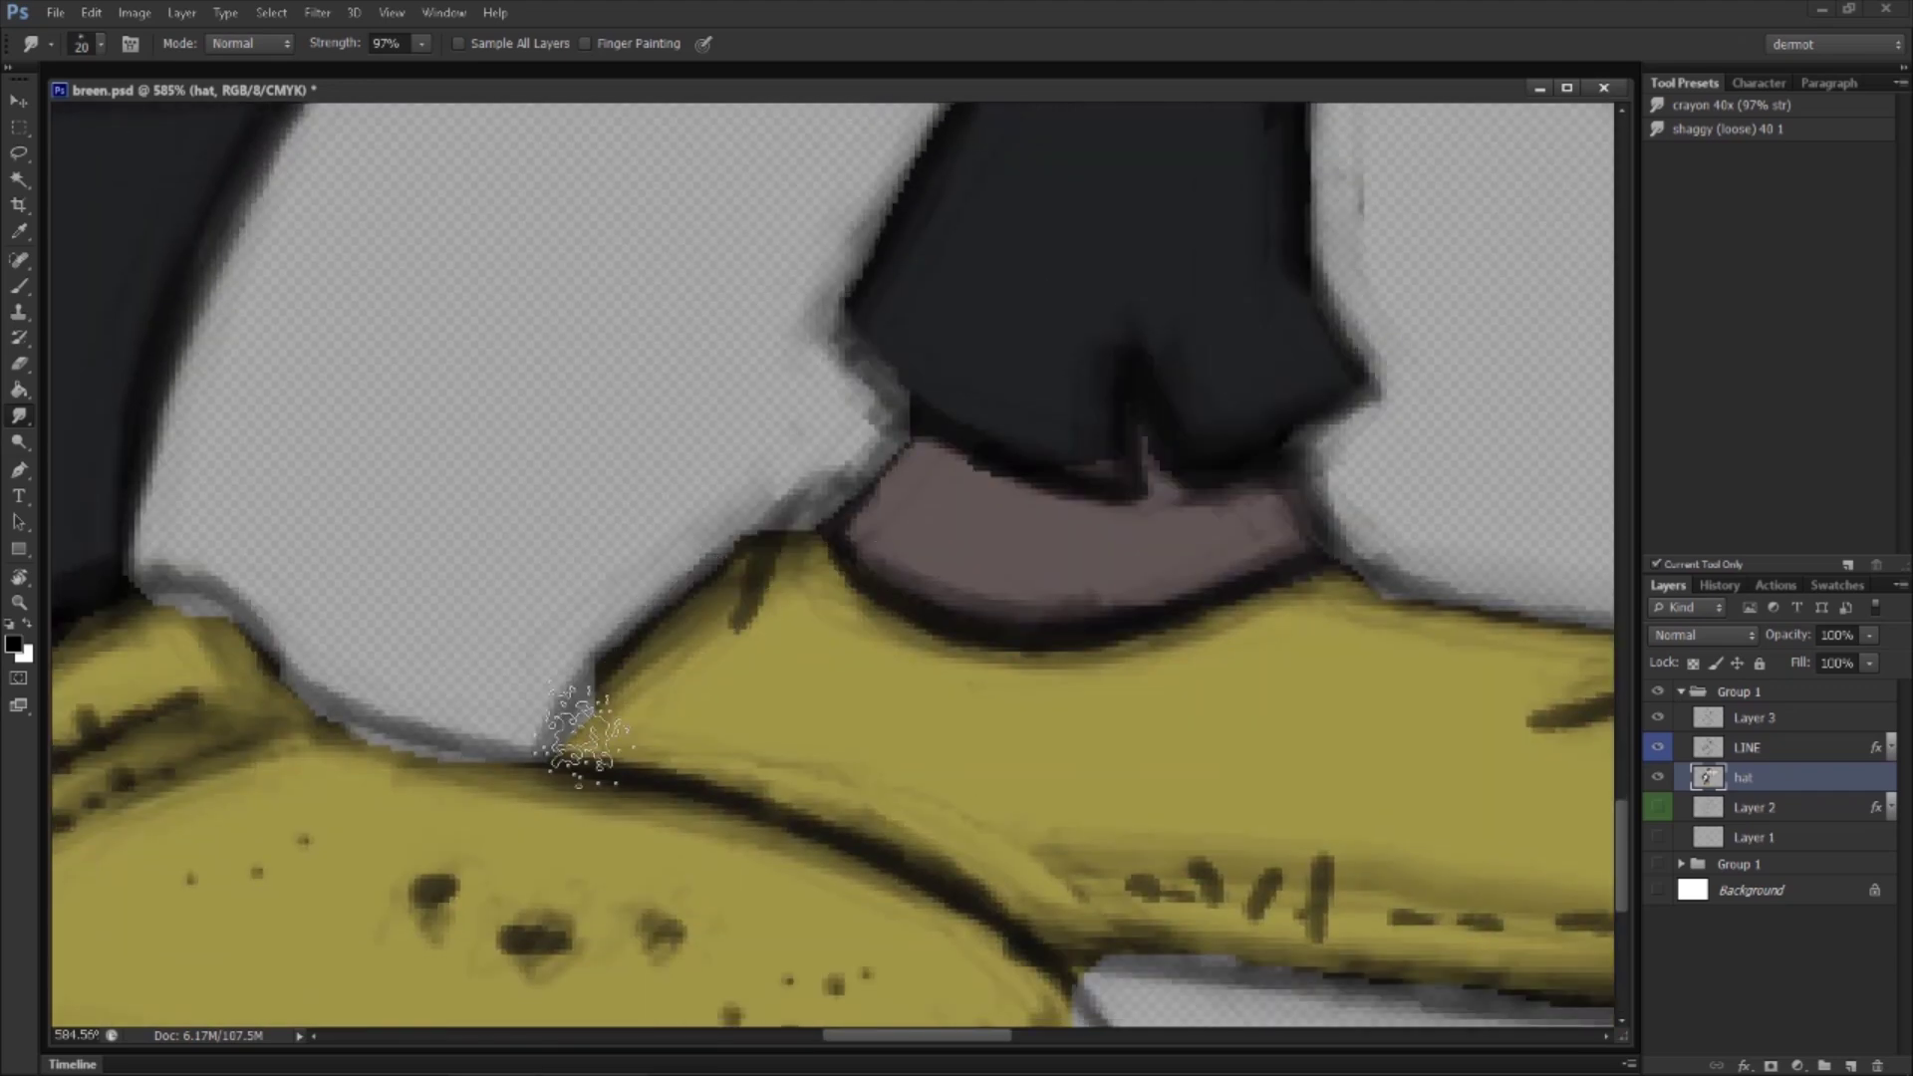
Step: Smudge the yellow colour into the line art along the near slipper's upper edge and sole
{"action": "left_click_drag", "start_coordinate": [626, 718], "coordinate": [1223, 449]}
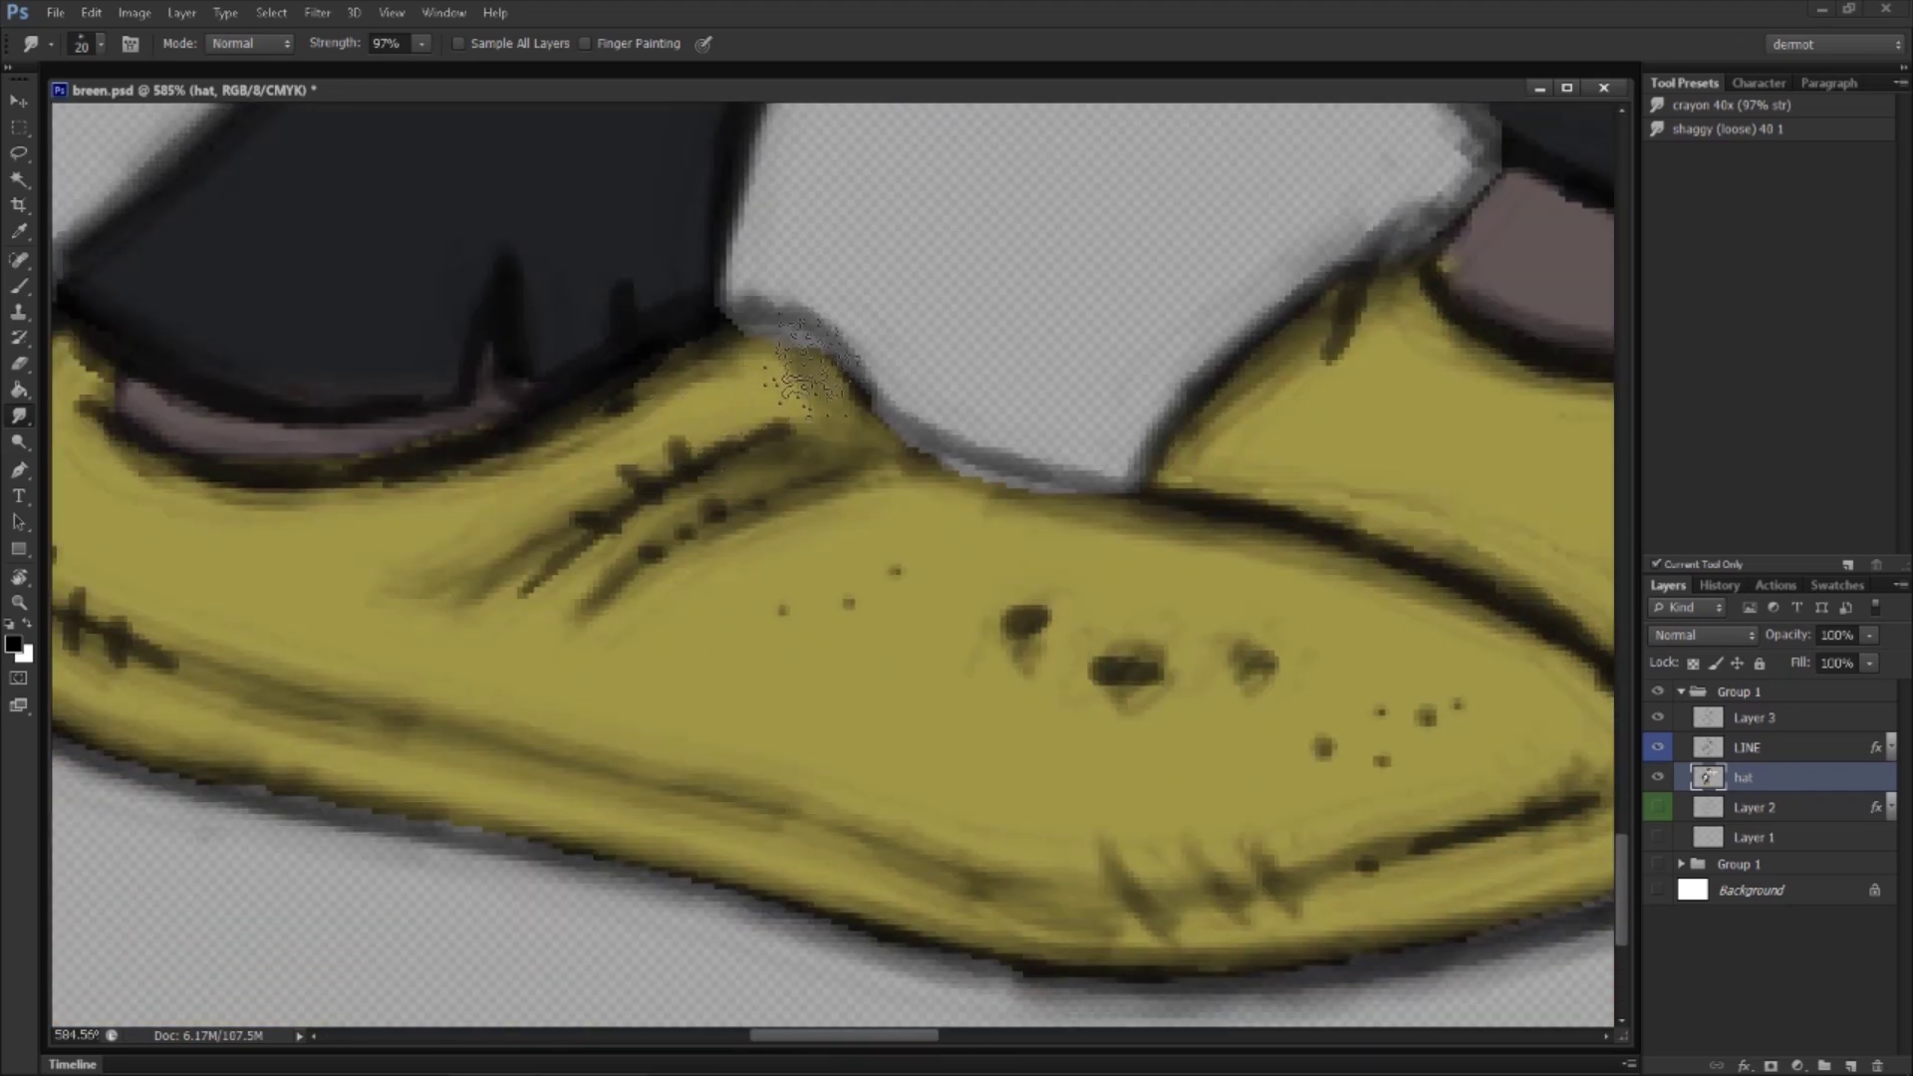
{"action": "mouse_move", "coordinate": [797, 353]}
{"action": "left_mouse_down"}
{"action": "mouse_move", "coordinate": [1050, 491]}
{"action": "mouse_move", "coordinate": [1302, 521]}
{"action": "left_mouse_up"}
{"action": "left_click_drag", "start_coordinate": [762, 657], "coordinate": [1498, 458]}
{"action": "mouse_move", "coordinate": [713, 245]}
{"action": "left_mouse_down"}
{"action": "mouse_move", "coordinate": [605, 319]}
{"action": "mouse_move", "coordinate": [687, 418]}
{"action": "left_mouse_up"}
{"action": "left_click_drag", "start_coordinate": [932, 568], "coordinate": [1038, 568]}
{"action": "left_click_drag", "start_coordinate": [1276, 594], "coordinate": [683, 415]}
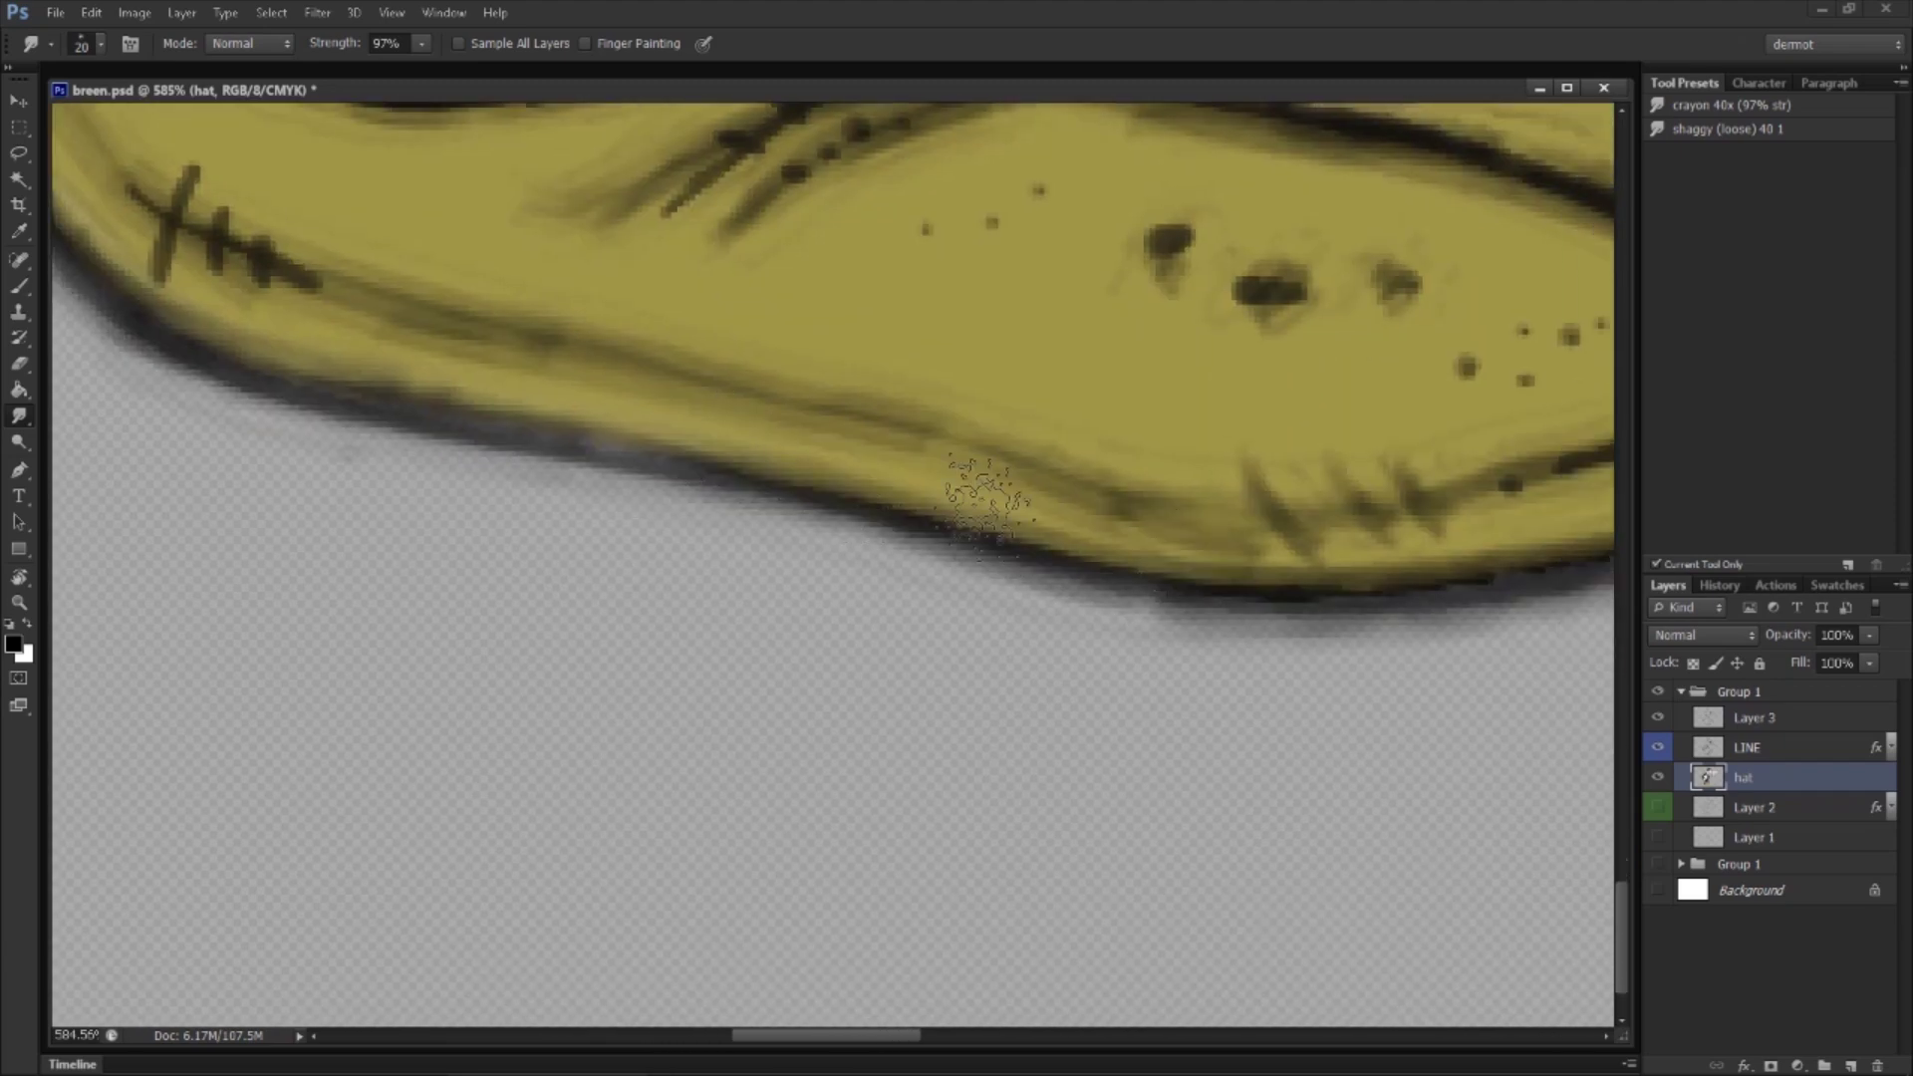
{"action": "left_click_drag", "start_coordinate": [1499, 508], "coordinate": [1032, 618]}
Step: Smudge the colour along the far slipper's sole and its upper edge from the ankle to the toe
{"action": "left_click_drag", "start_coordinate": [1285, 443], "coordinate": [1355, 538]}
{"action": "left_click_drag", "start_coordinate": [1355, 538], "coordinate": [635, 544]}
{"action": "mouse_move", "coordinate": [613, 453]}
{"action": "left_mouse_down"}
{"action": "mouse_move", "coordinate": [1431, 525]}
{"action": "mouse_move", "coordinate": [893, 684]}
{"action": "mouse_move", "coordinate": [1156, 637]}
{"action": "left_mouse_up"}
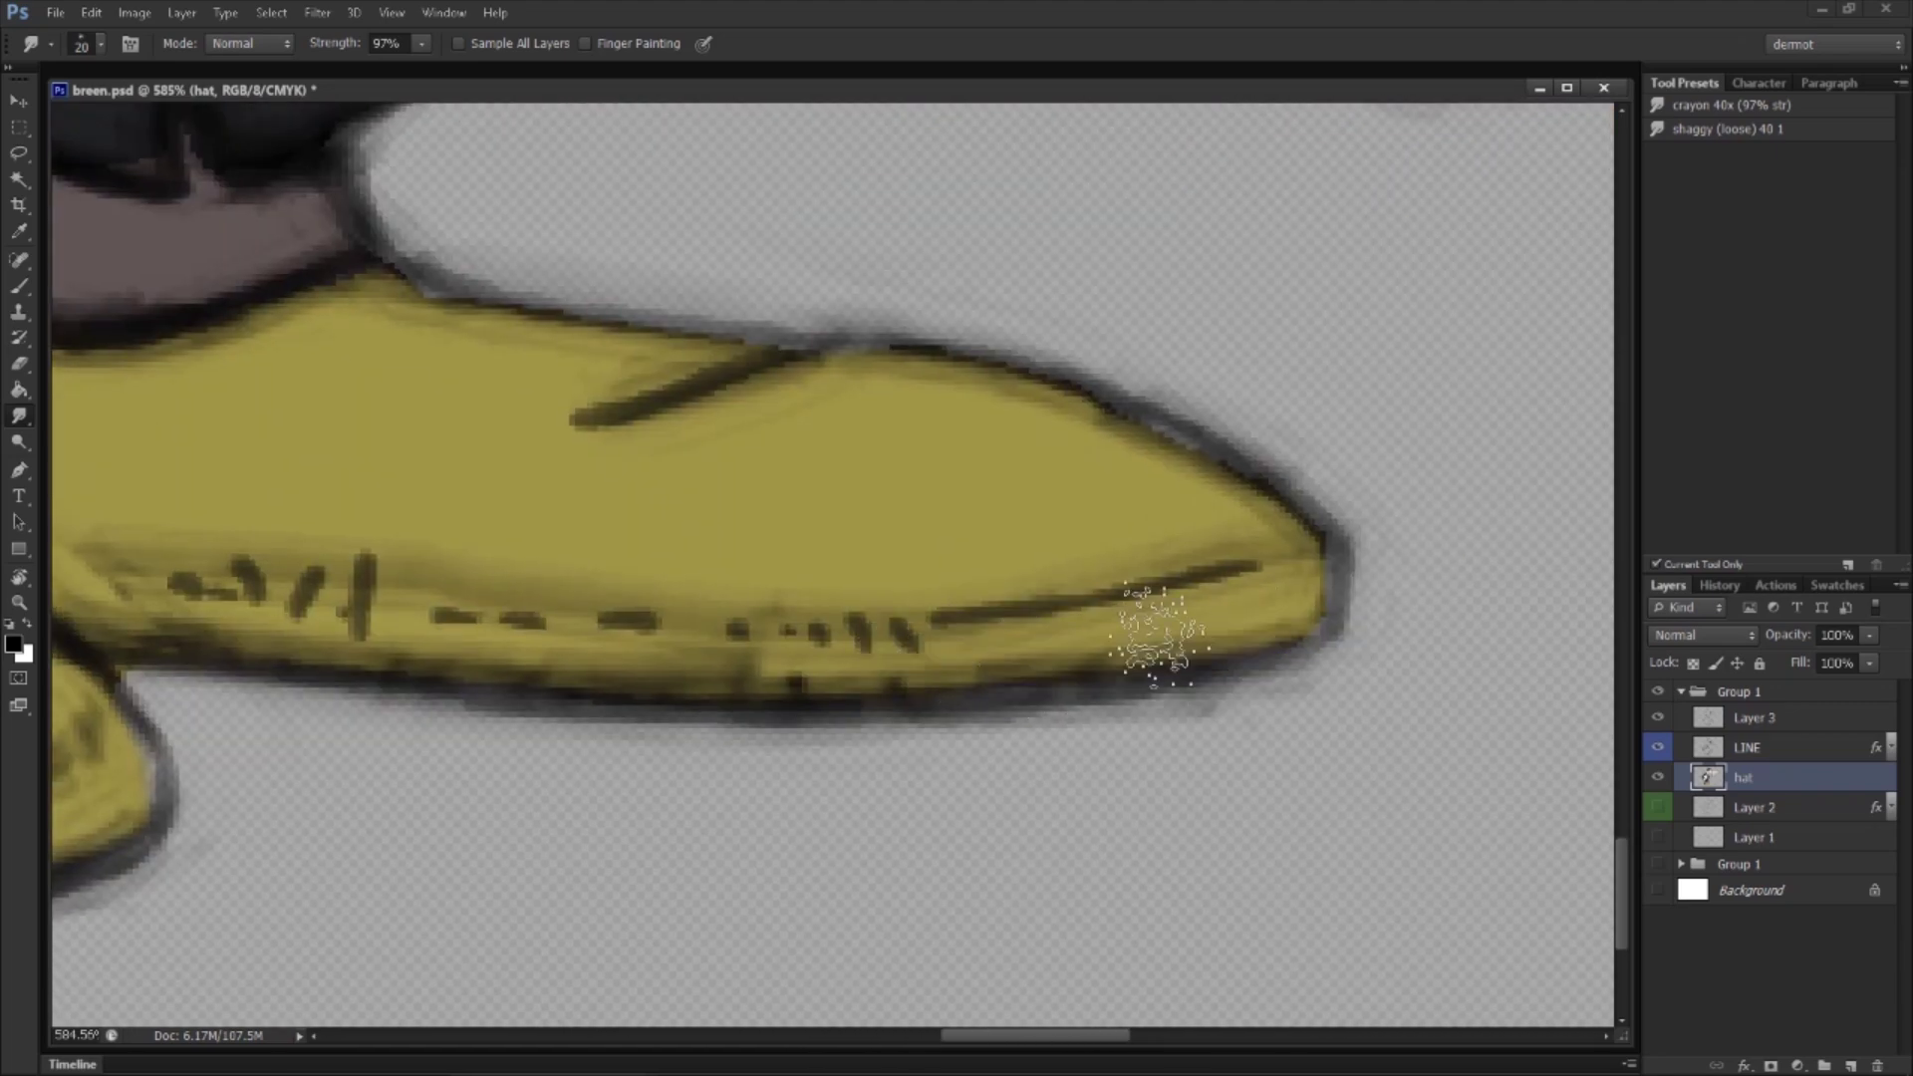
{"action": "mouse_move", "coordinate": [494, 299]}
{"action": "left_mouse_down"}
{"action": "mouse_move", "coordinate": [585, 349]}
{"action": "mouse_move", "coordinate": [915, 391]}
{"action": "mouse_move", "coordinate": [885, 398]}
{"action": "mouse_move", "coordinate": [883, 458]}
{"action": "left_mouse_up"}
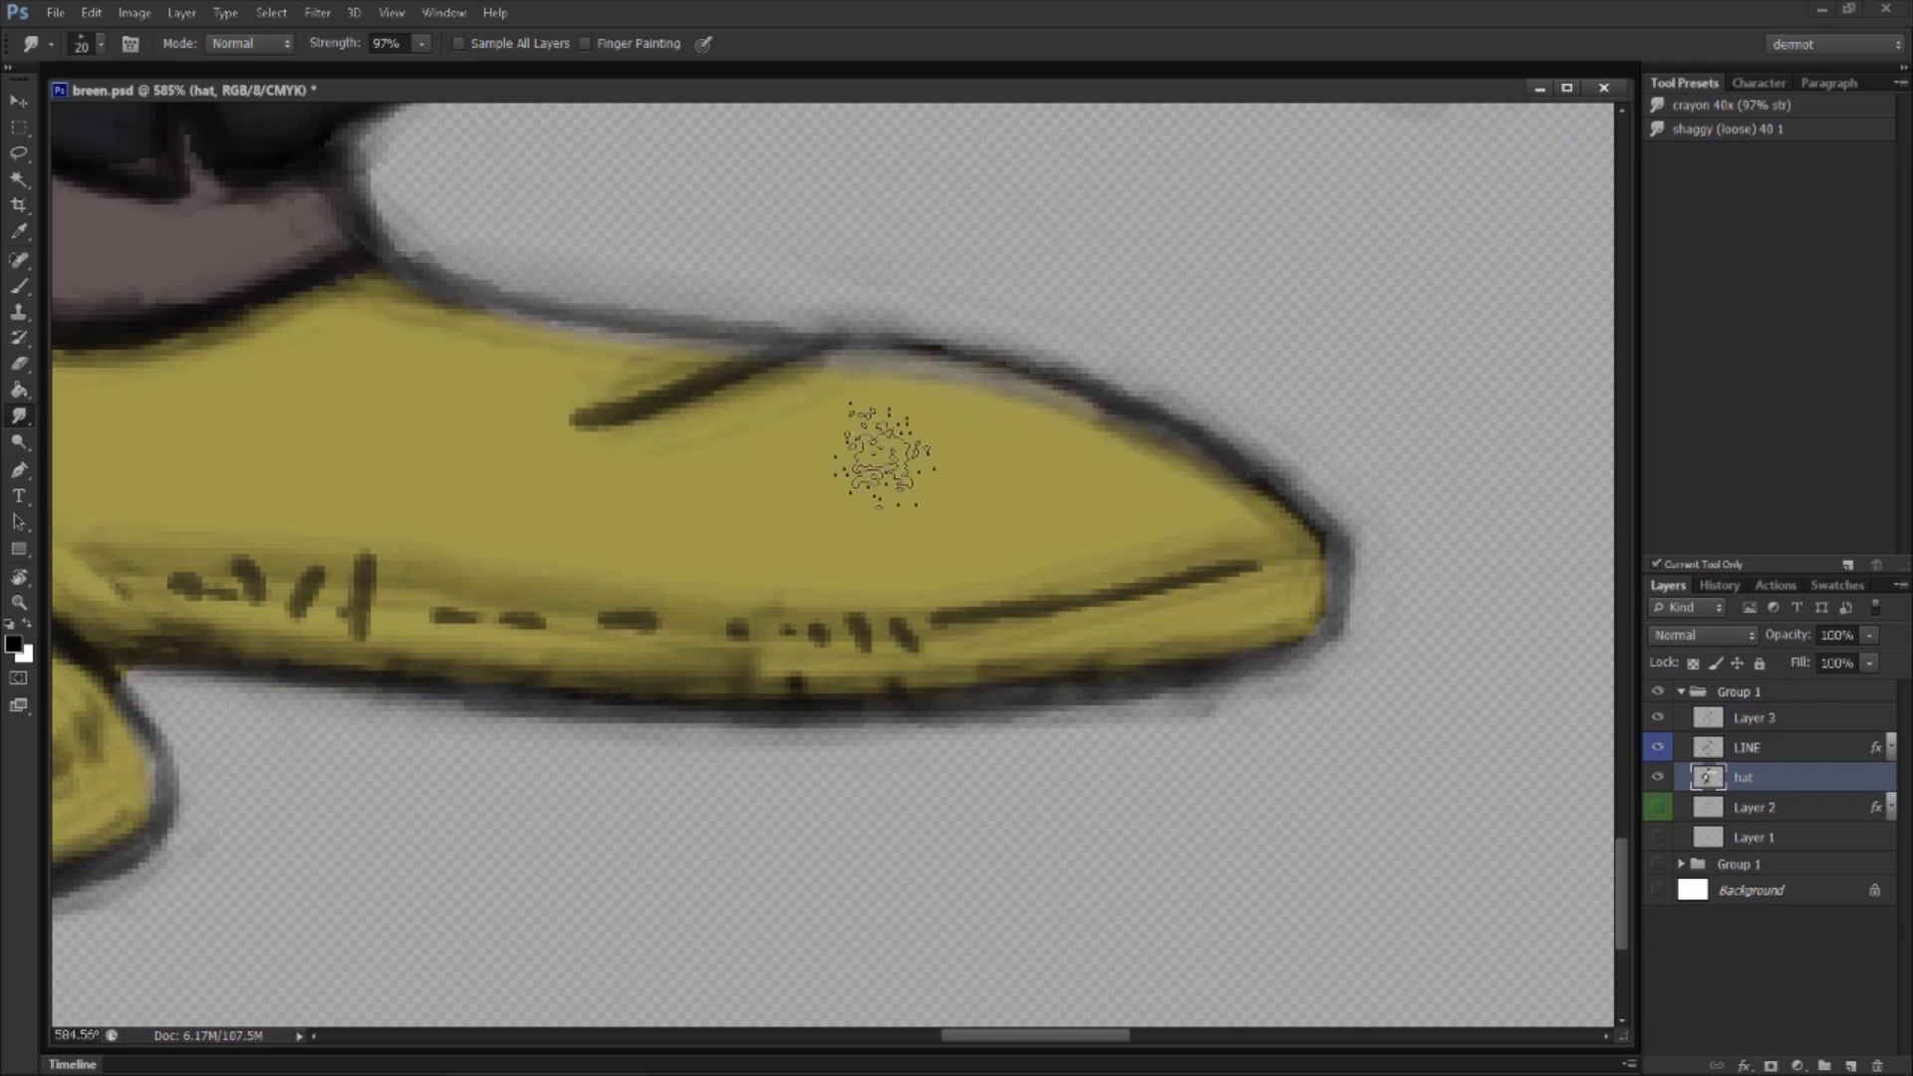
{"action": "mouse_move", "coordinate": [325, 289]}
{"action": "left_mouse_down"}
{"action": "mouse_move", "coordinate": [1012, 415]}
{"action": "mouse_move", "coordinate": [1037, 393]}
{"action": "left_mouse_up"}
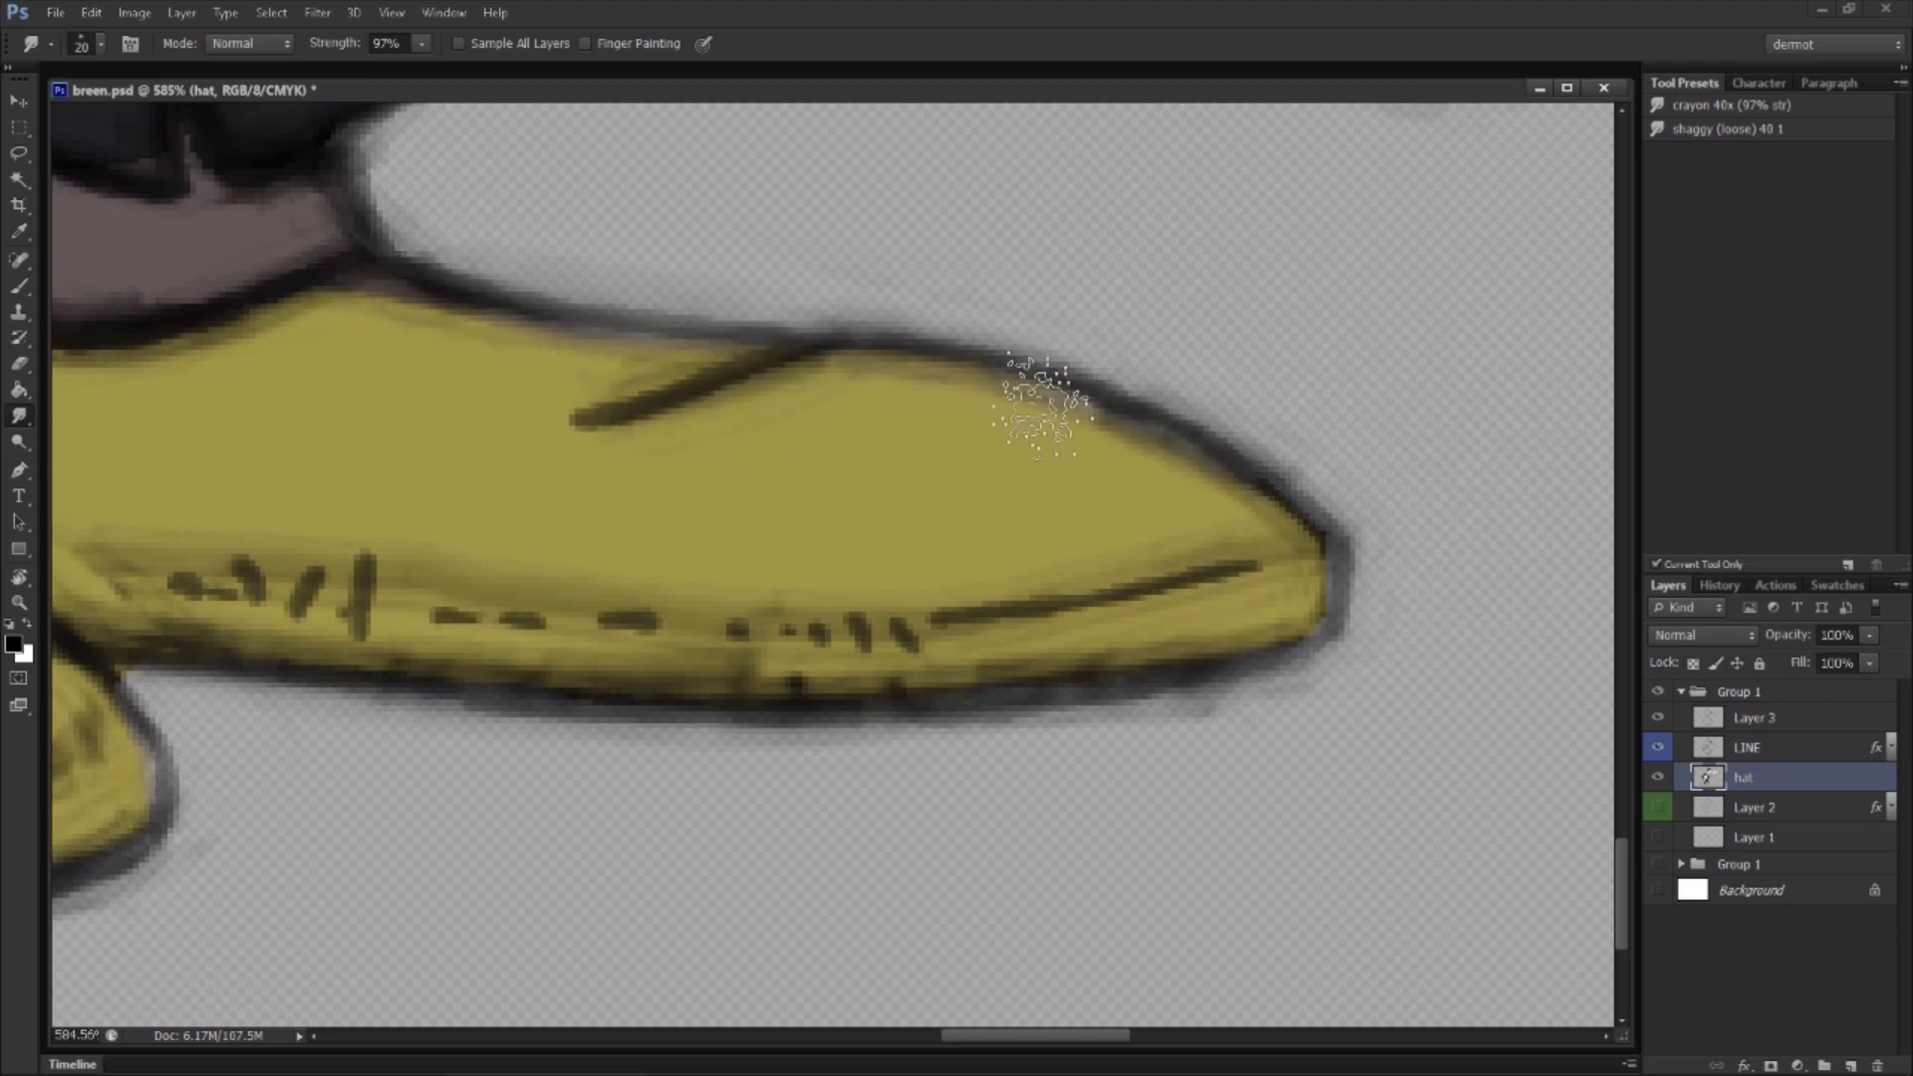
Step: Show the white Background layer behind the character and convert it to a regular, unlocked layer
{"action": "left_click_drag", "start_coordinate": [784, 164], "coordinate": [884, 673]}
{"action": "left_click_drag", "start_coordinate": [815, 395], "coordinate": [923, 798]}
{"action": "left_click_drag", "start_coordinate": [892, 179], "coordinate": [821, 862]}
{"action": "left_click_drag", "start_coordinate": [923, 339], "coordinate": [880, 834]}
{"action": "mouse_move", "coordinate": [768, 613]}
{"action": "left_mouse_down"}
{"action": "mouse_move", "coordinate": [504, 867]}
{"action": "mouse_move", "coordinate": [468, 857]}
{"action": "left_mouse_up"}
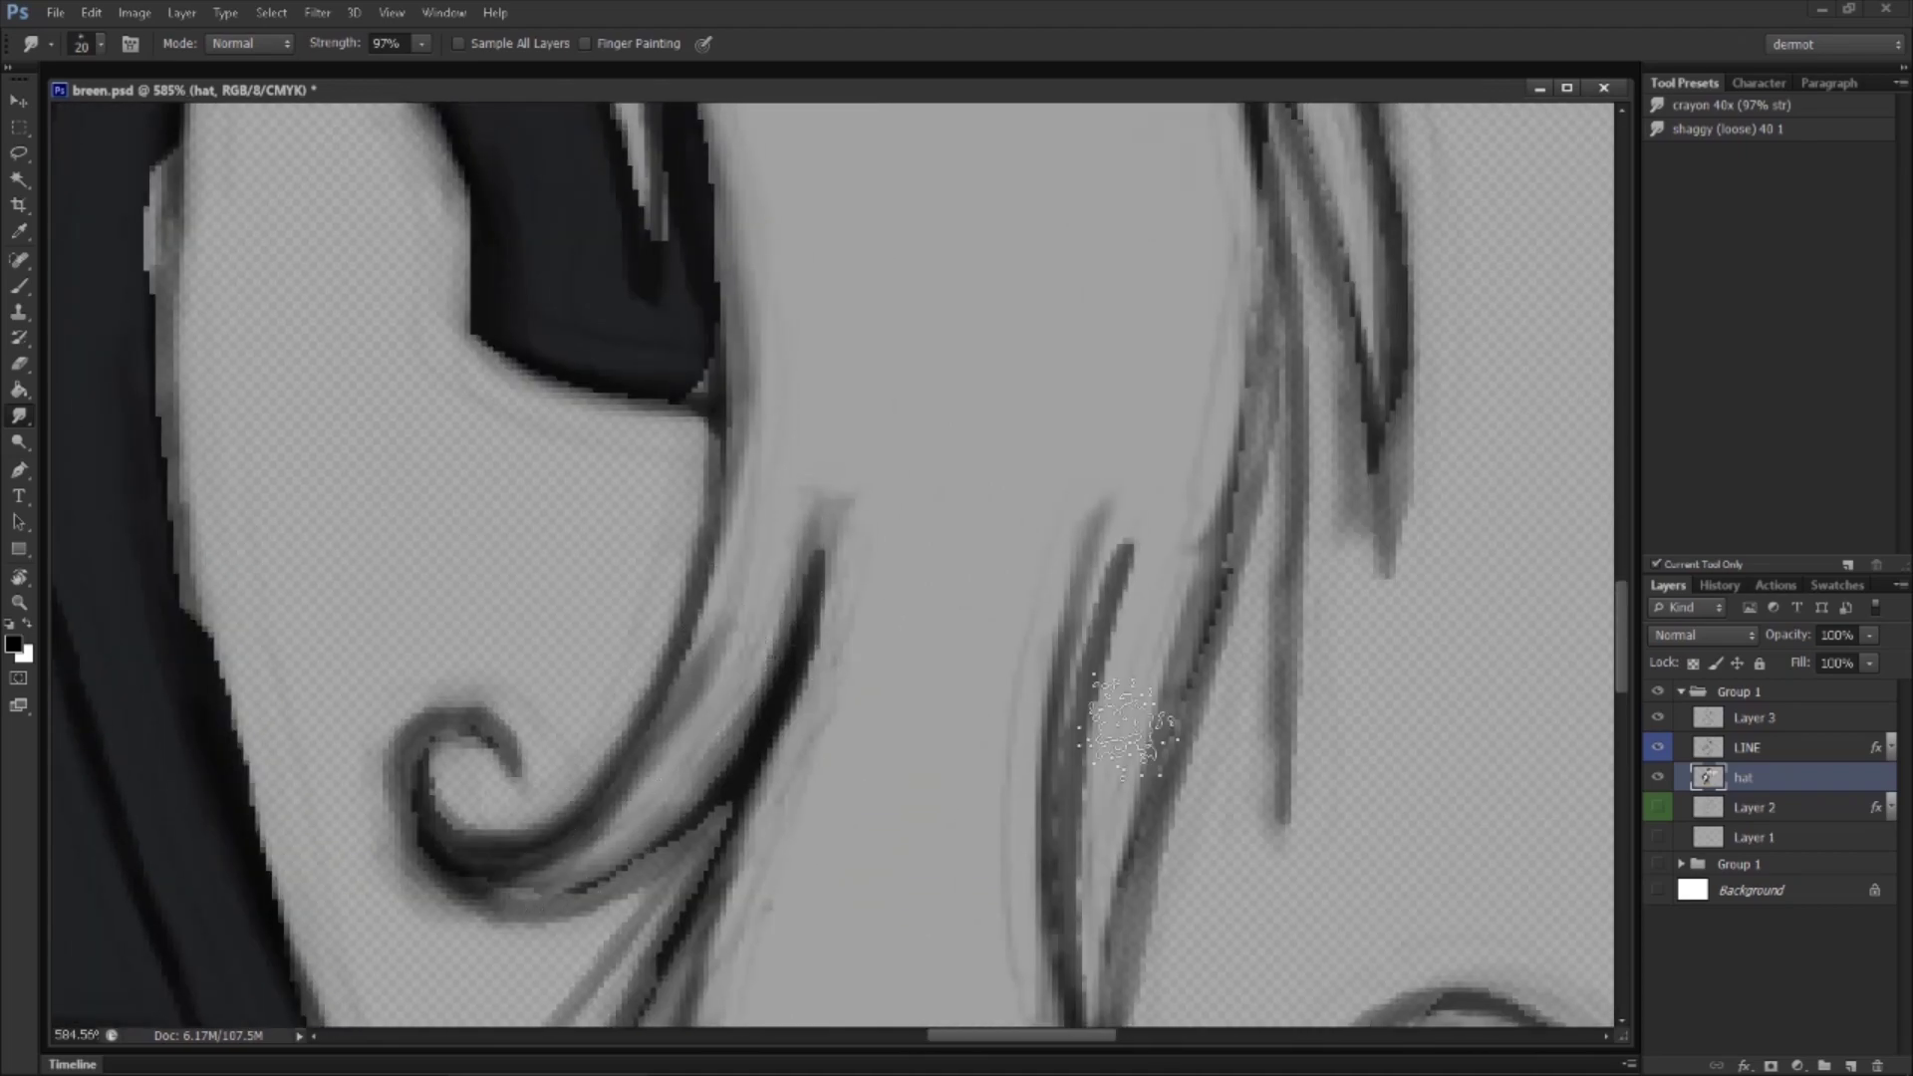
{"action": "left_click", "coordinate": [1658, 889]}
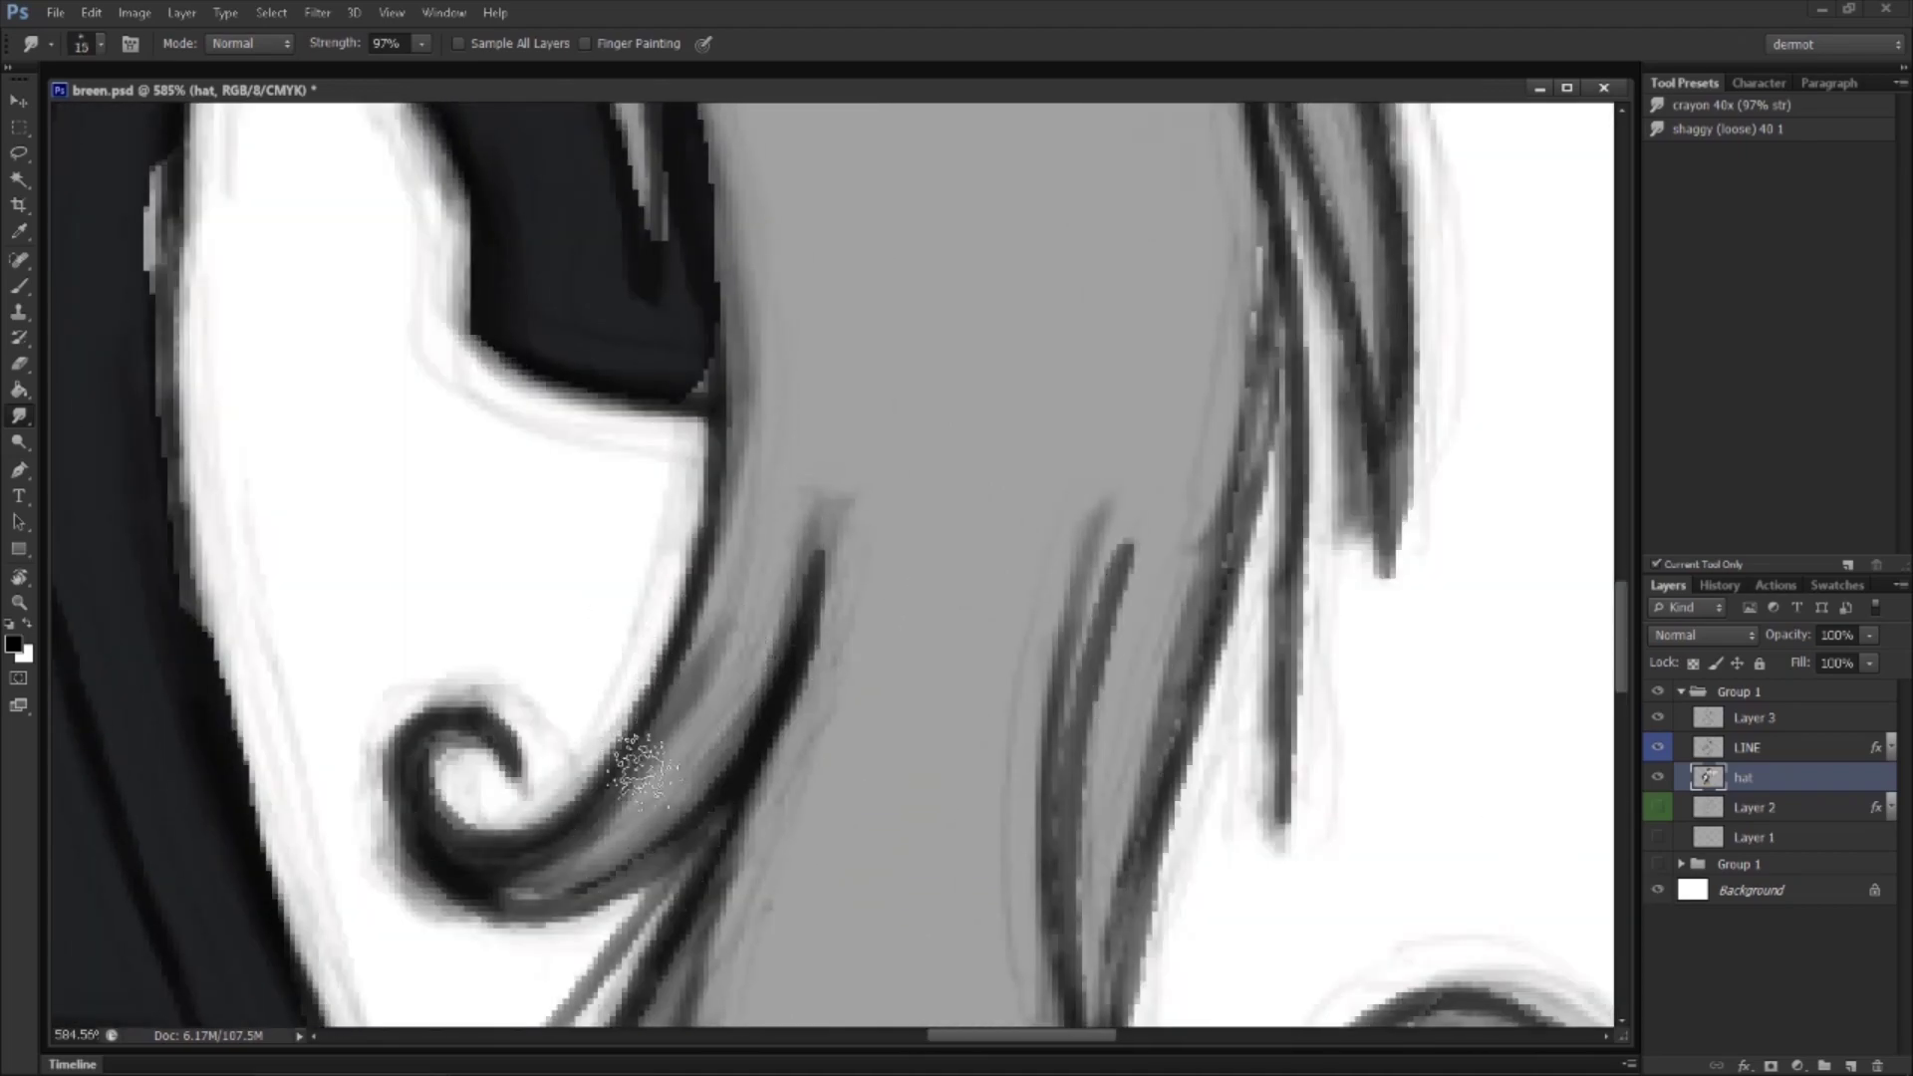
{"action": "left_click", "coordinate": [1782, 896]}
{"action": "double_click", "coordinate": [1740, 890]}
{"action": "key", "text": "Return"}
Step: Add a Color Overlay layer style in a very dark blue to the converted background layer
{"action": "right_click", "coordinate": [1741, 890]}
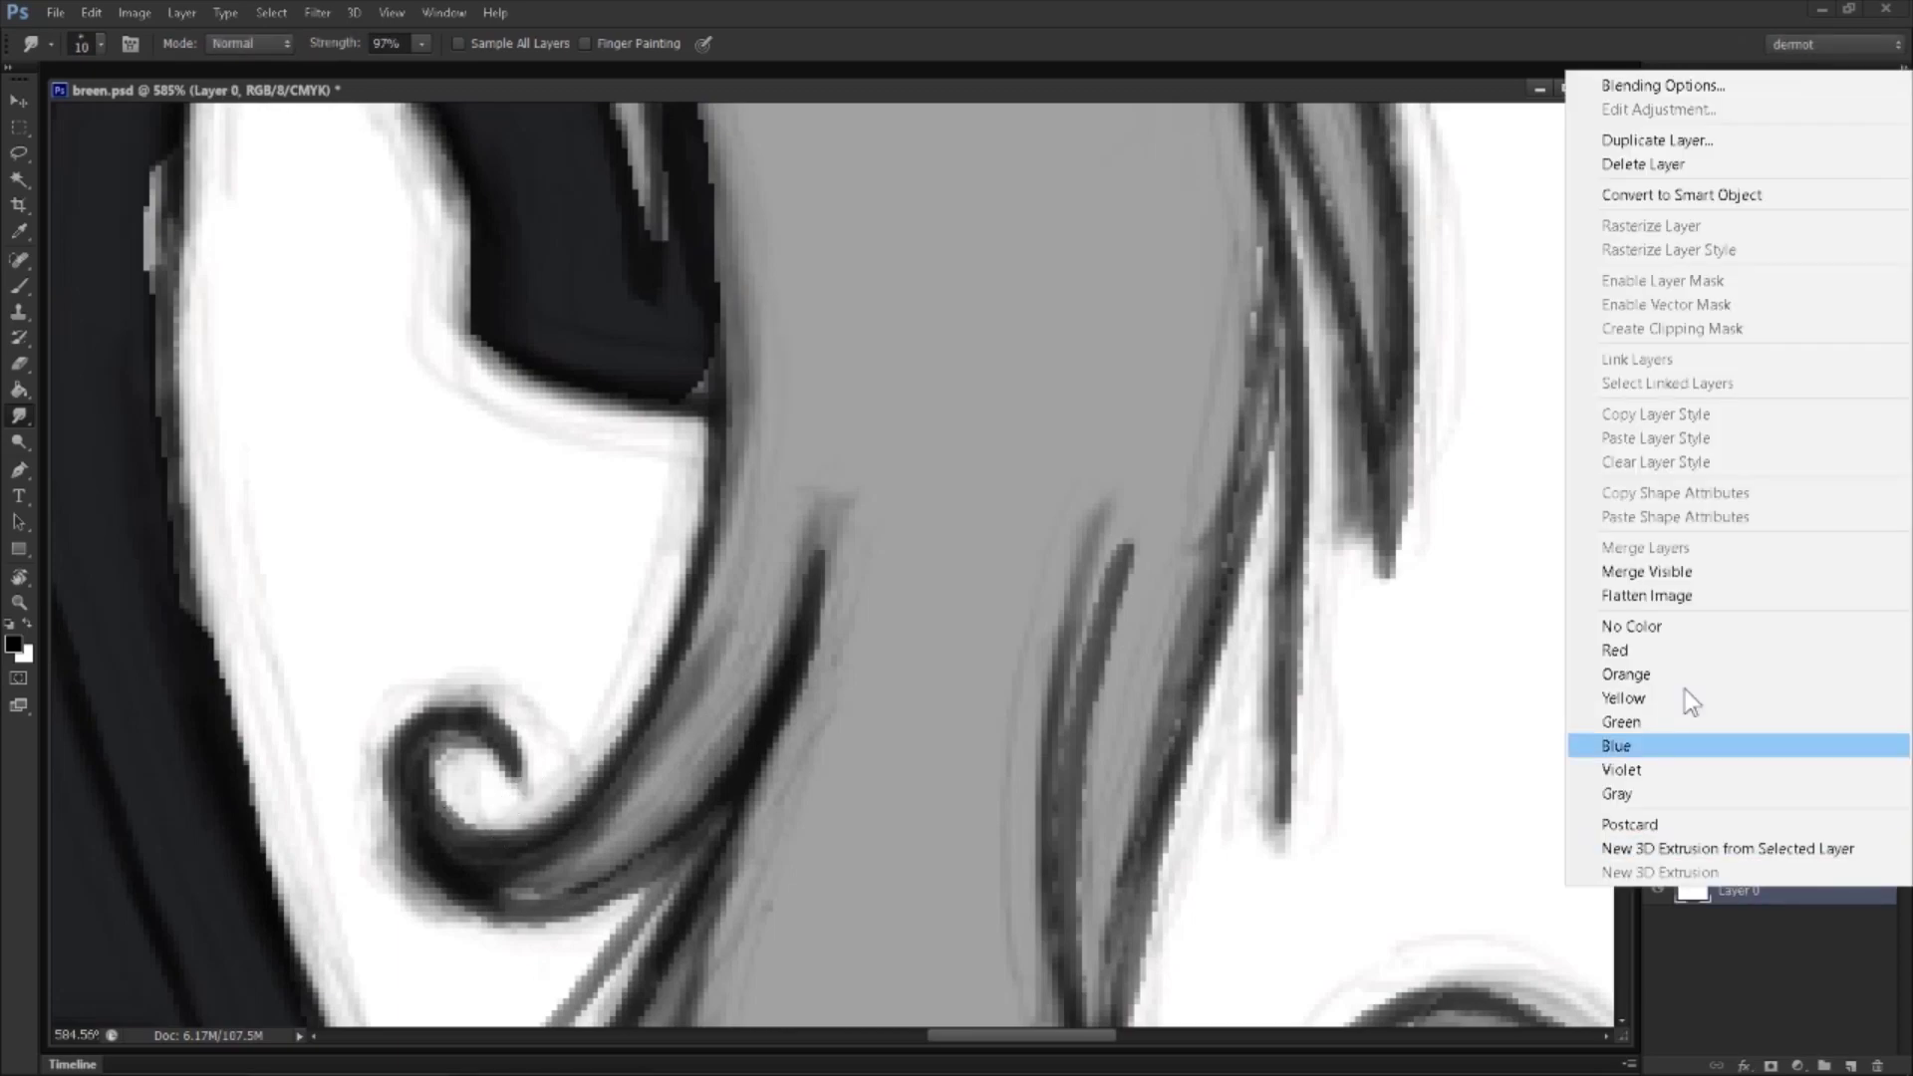
{"action": "left_click", "coordinate": [1632, 93]}
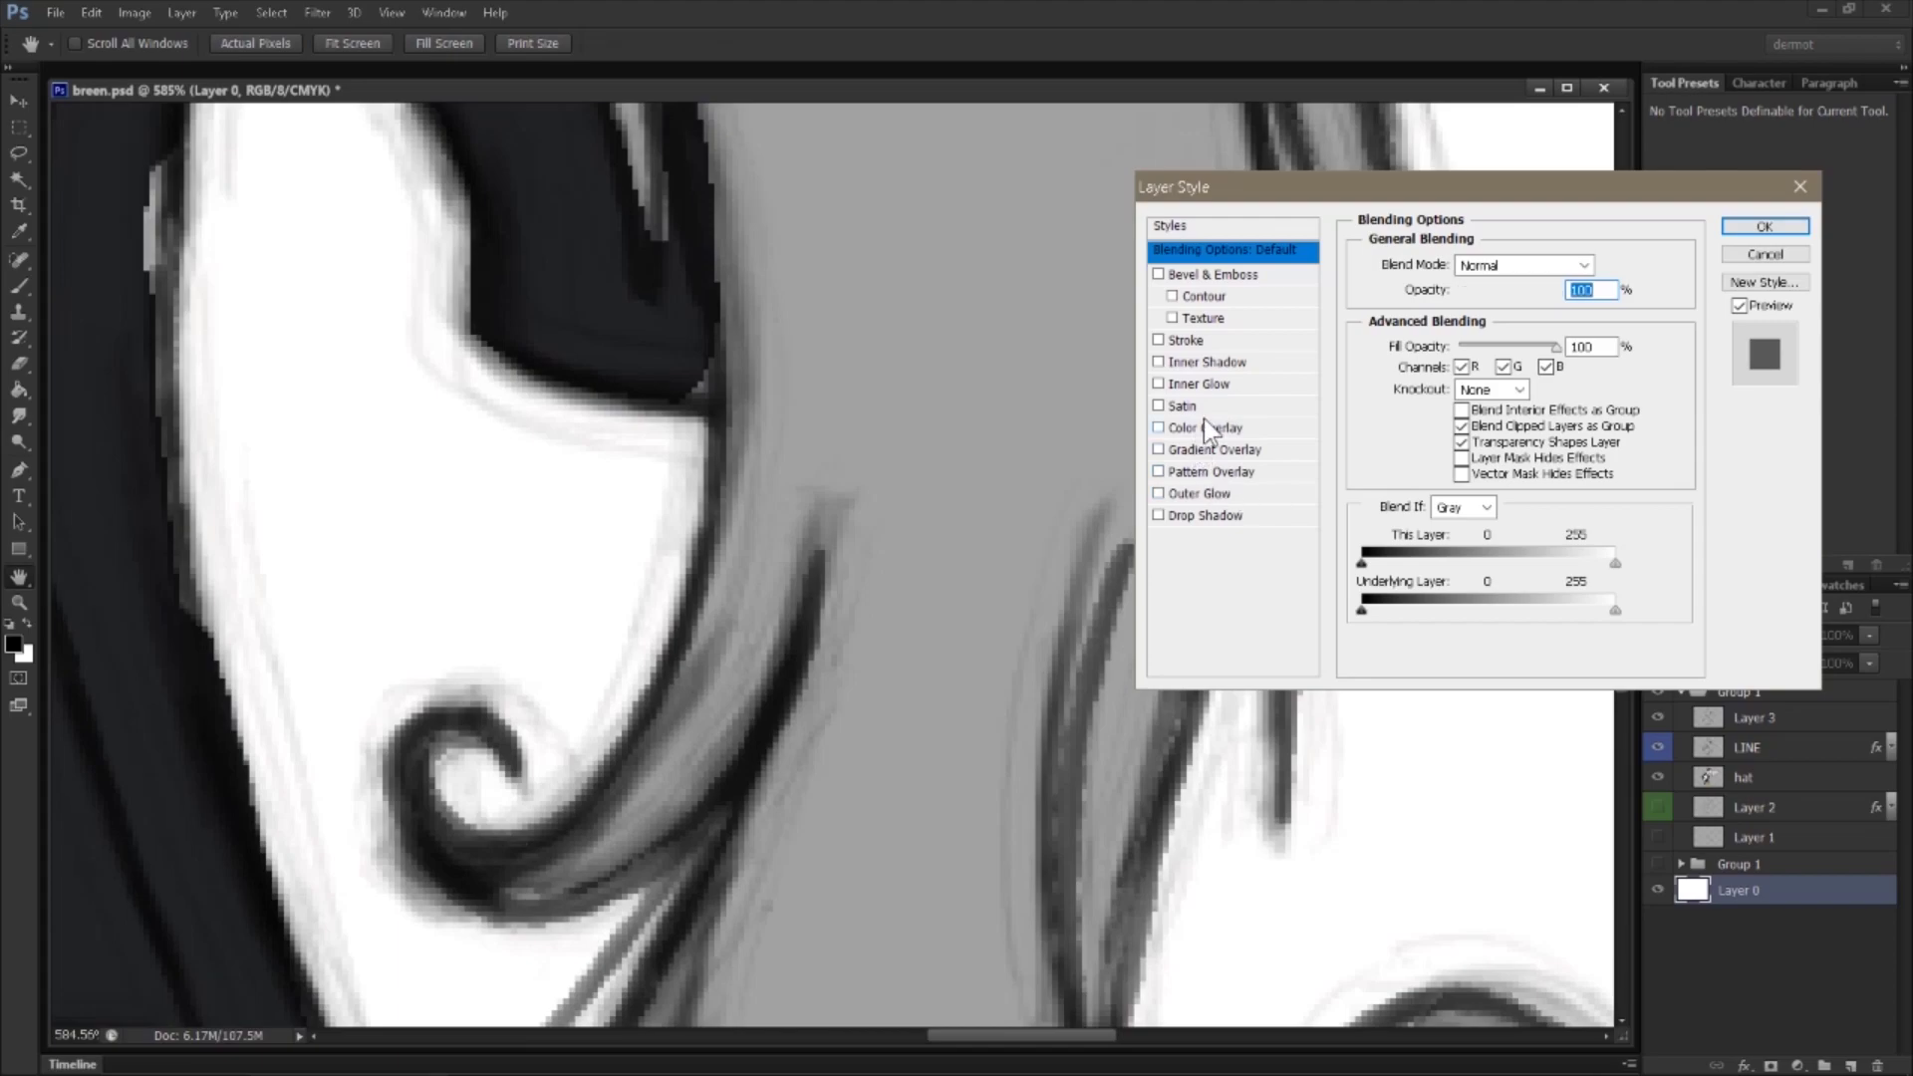
{"action": "left_click", "coordinate": [1206, 427]}
{"action": "left_click", "coordinate": [1601, 265]}
{"action": "left_click", "coordinate": [1317, 396]}
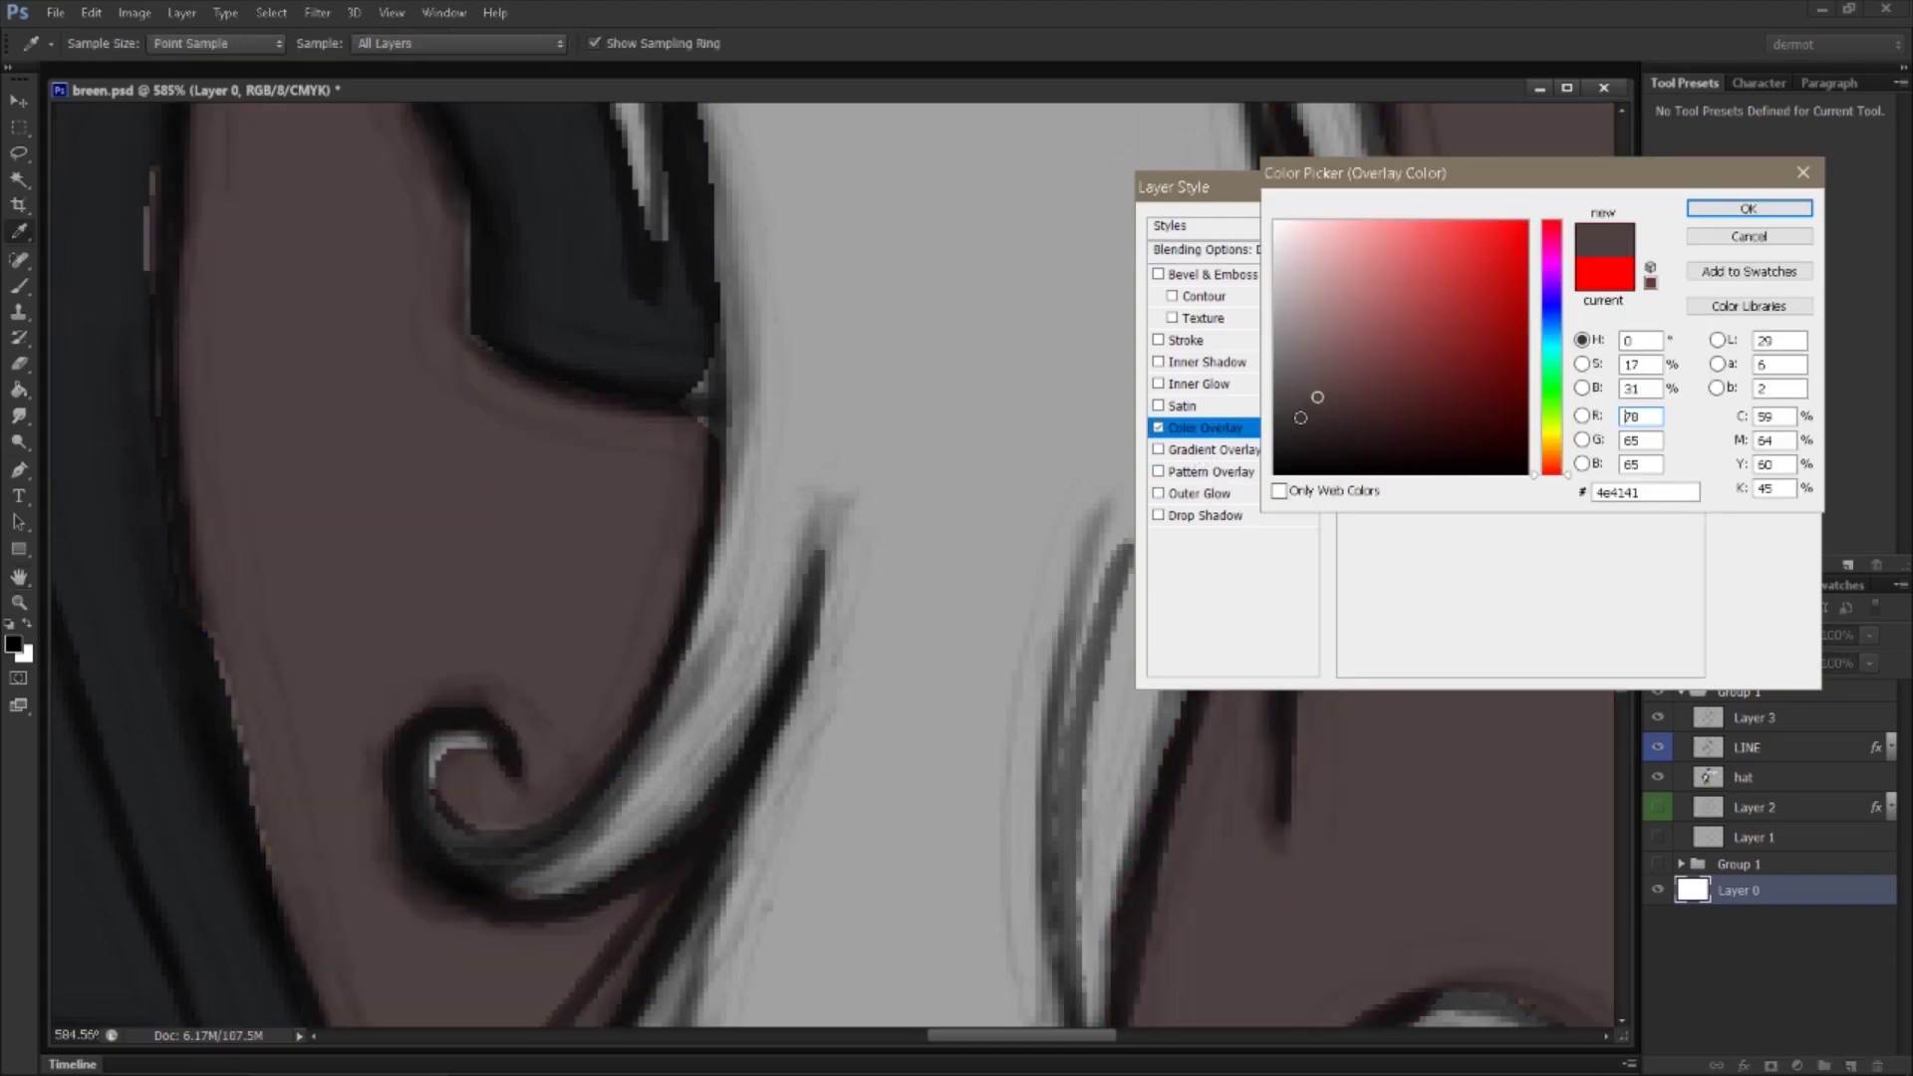
{"action": "left_click", "coordinate": [1300, 417]}
{"action": "left_click", "coordinate": [1551, 313]}
{"action": "left_click", "coordinate": [1349, 438]}
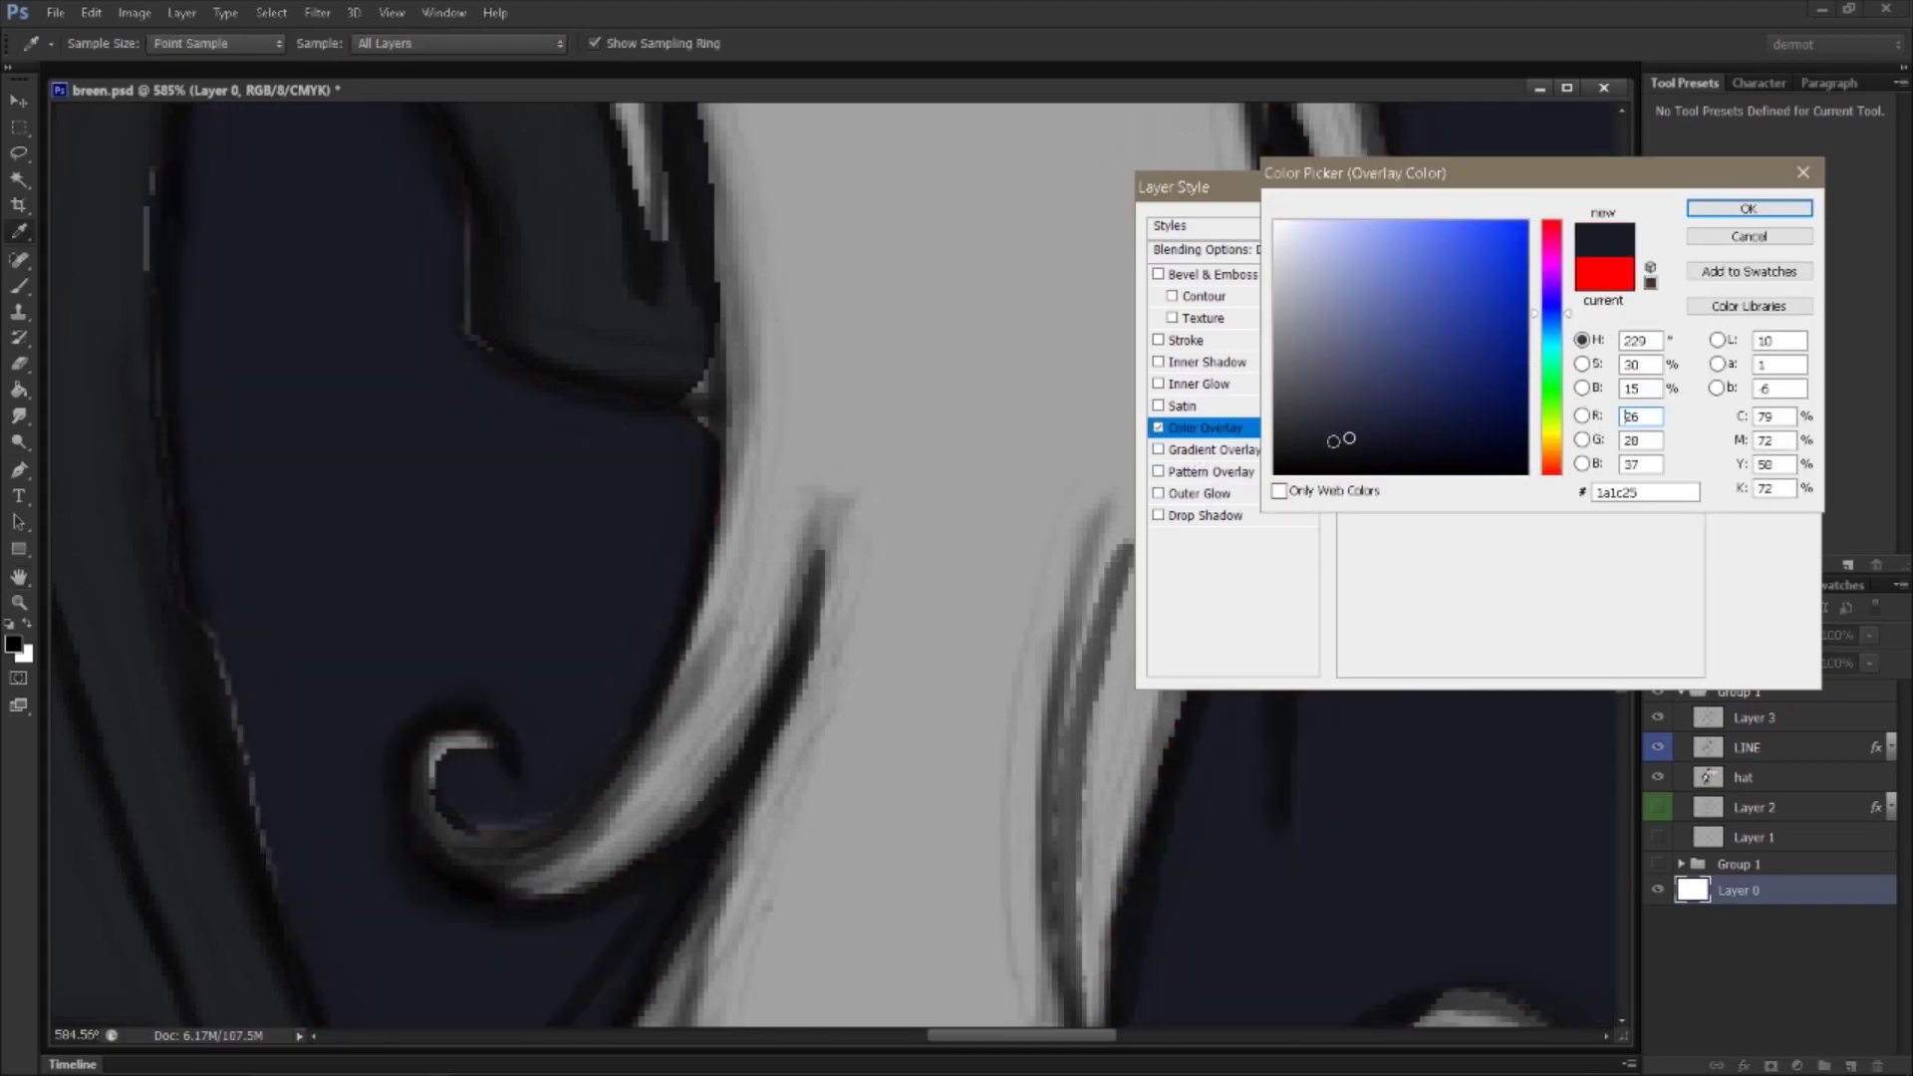
{"action": "left_click", "coordinate": [1748, 209]}
{"action": "left_click", "coordinate": [1640, 189]}
Step: Smudge the hat layer's light fringes along the coat's front edge and inside the small beard curl
{"action": "key", "text": "z"}
{"action": "left_click_drag", "start_coordinate": [1145, 389], "coordinate": [729, 569]}
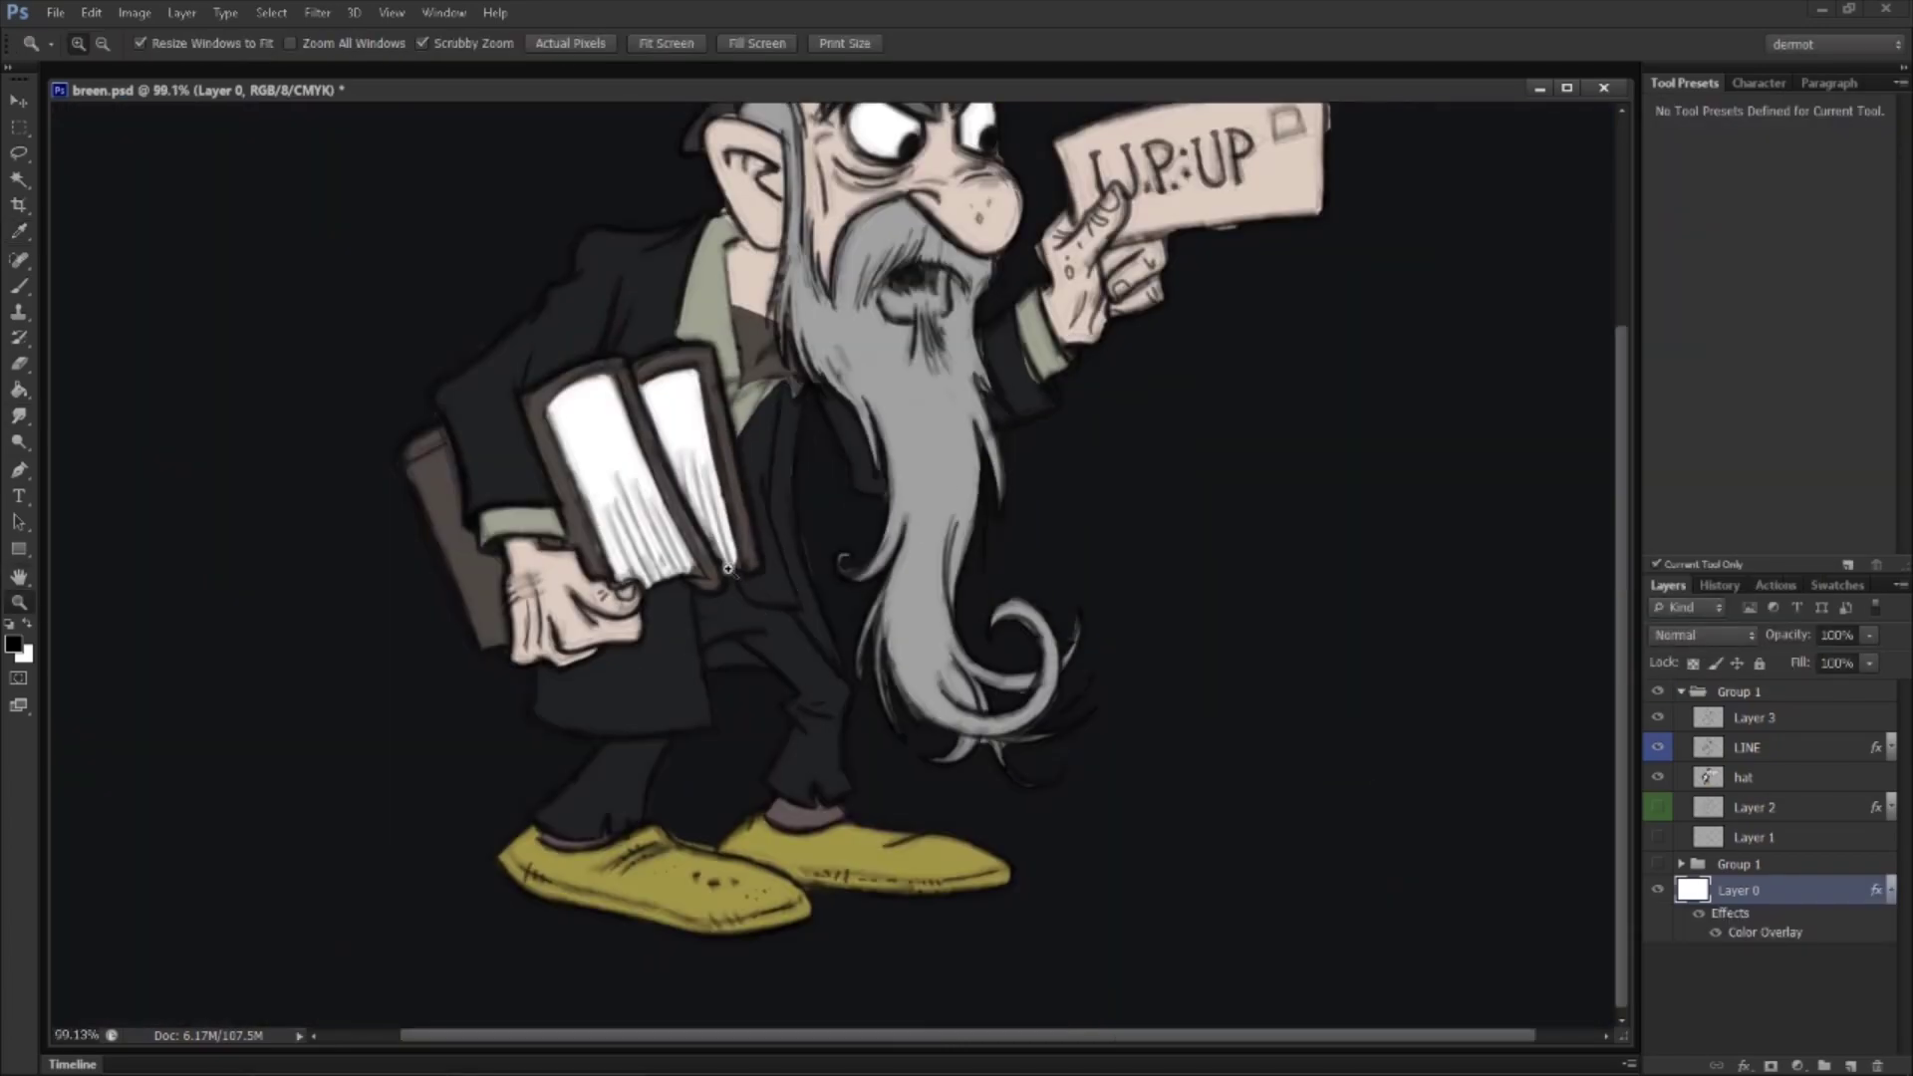
{"action": "left_click_drag", "start_coordinate": [787, 652], "coordinate": [835, 623]}
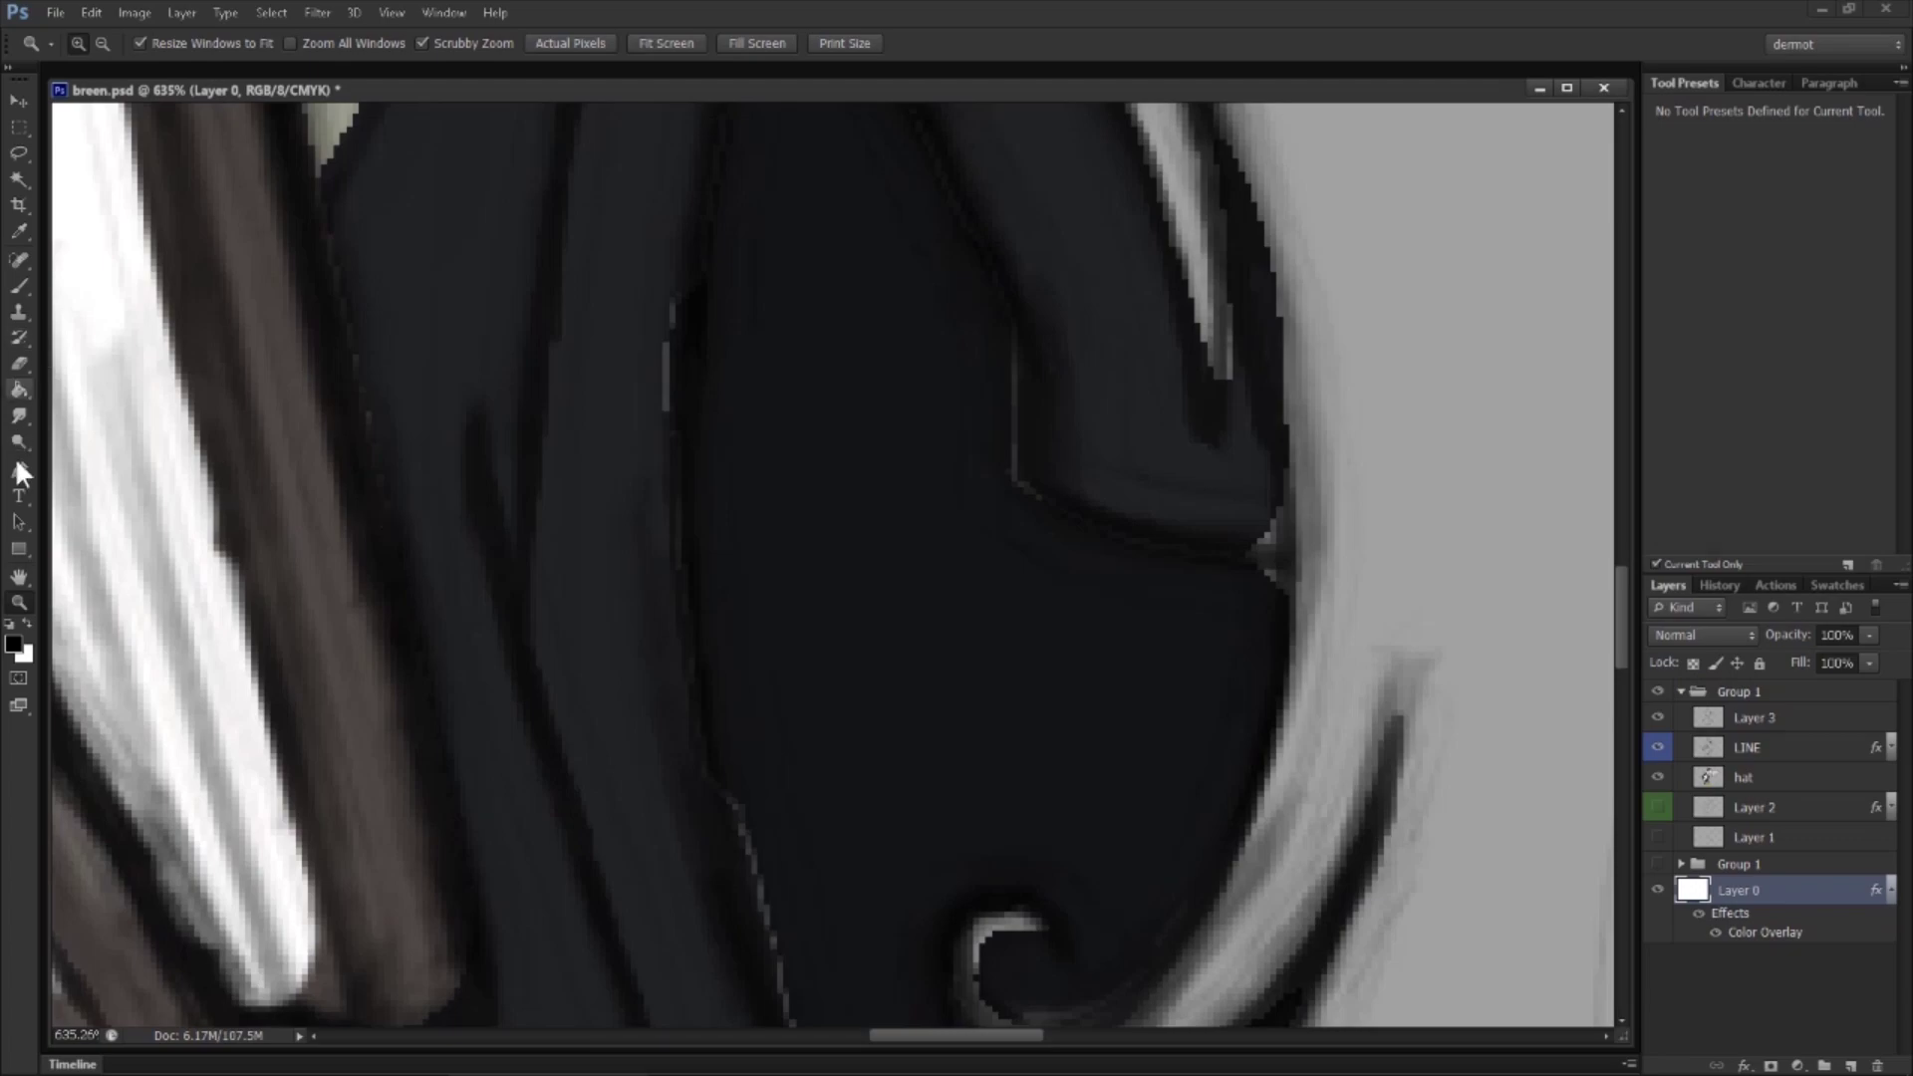
{"action": "left_click", "coordinate": [19, 417]}
{"action": "left_click", "coordinate": [1727, 755]}
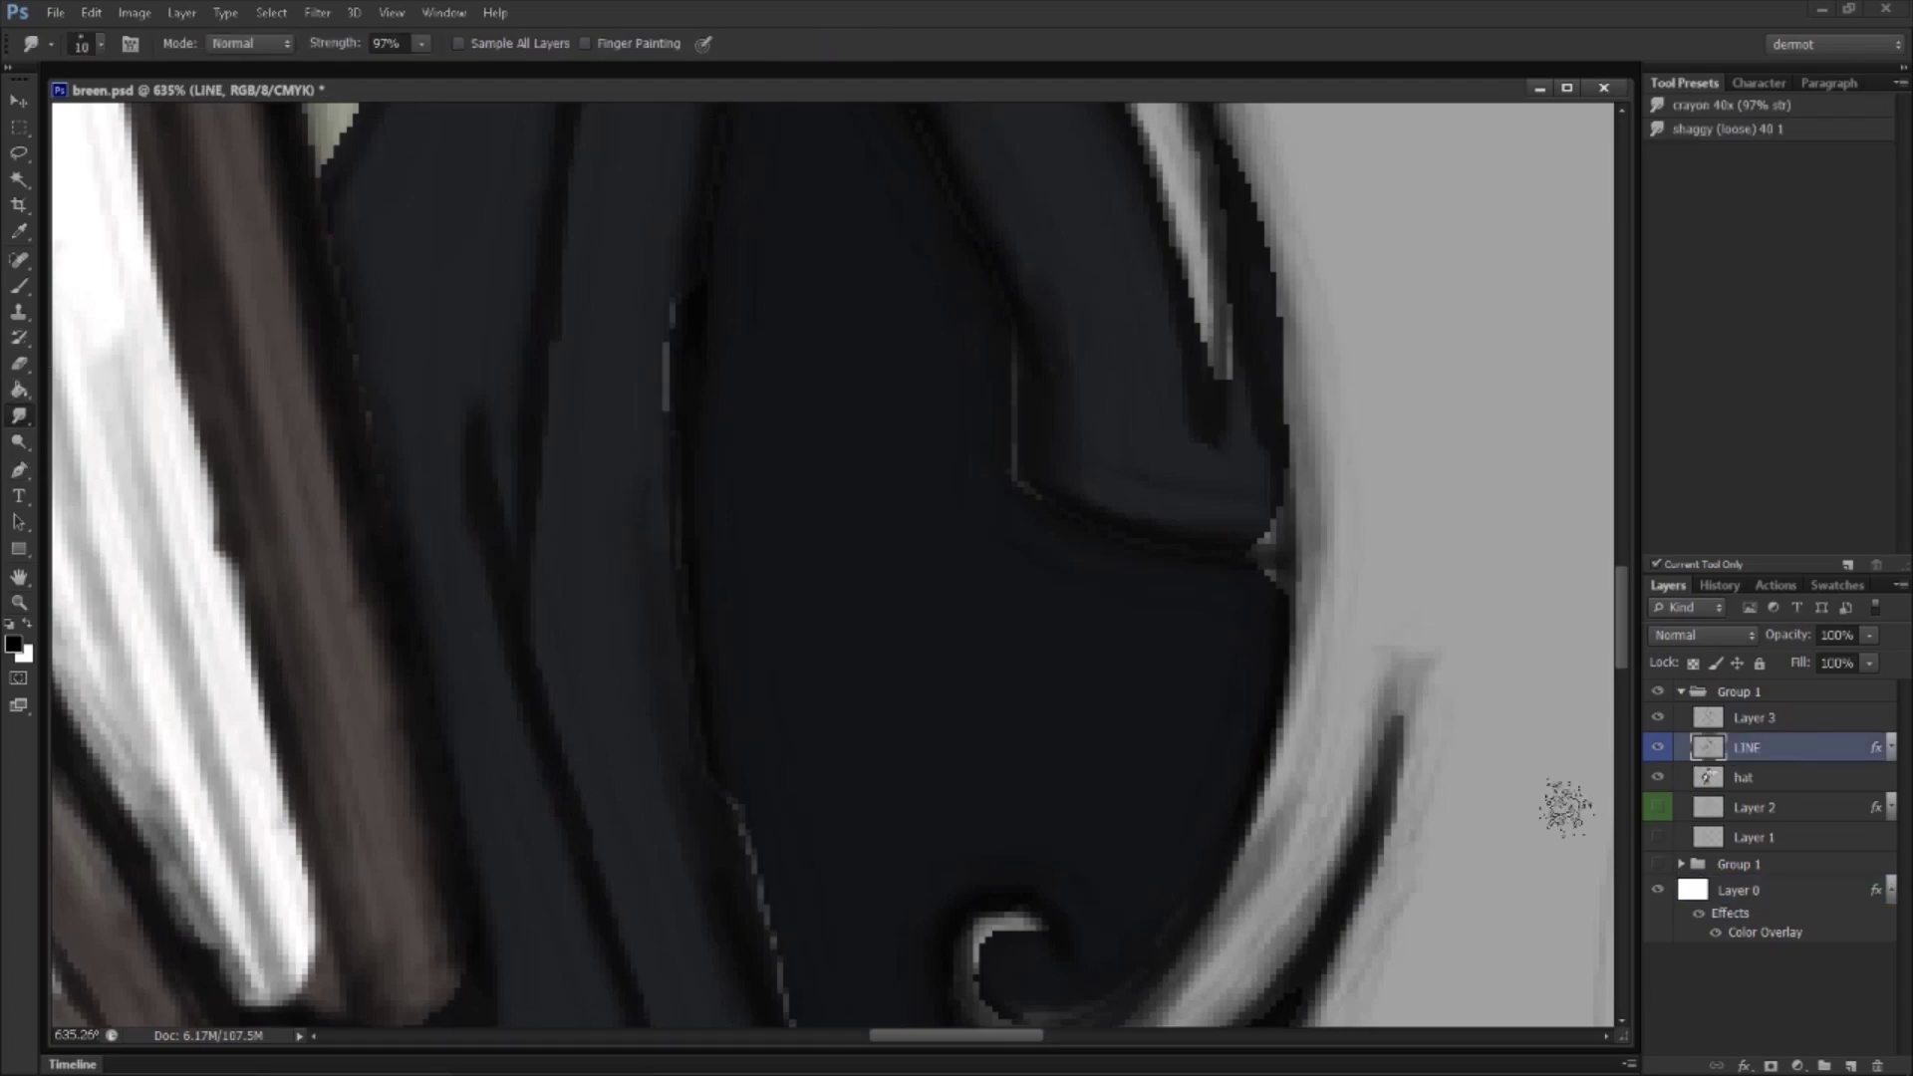
{"action": "left_click", "coordinate": [1739, 787]}
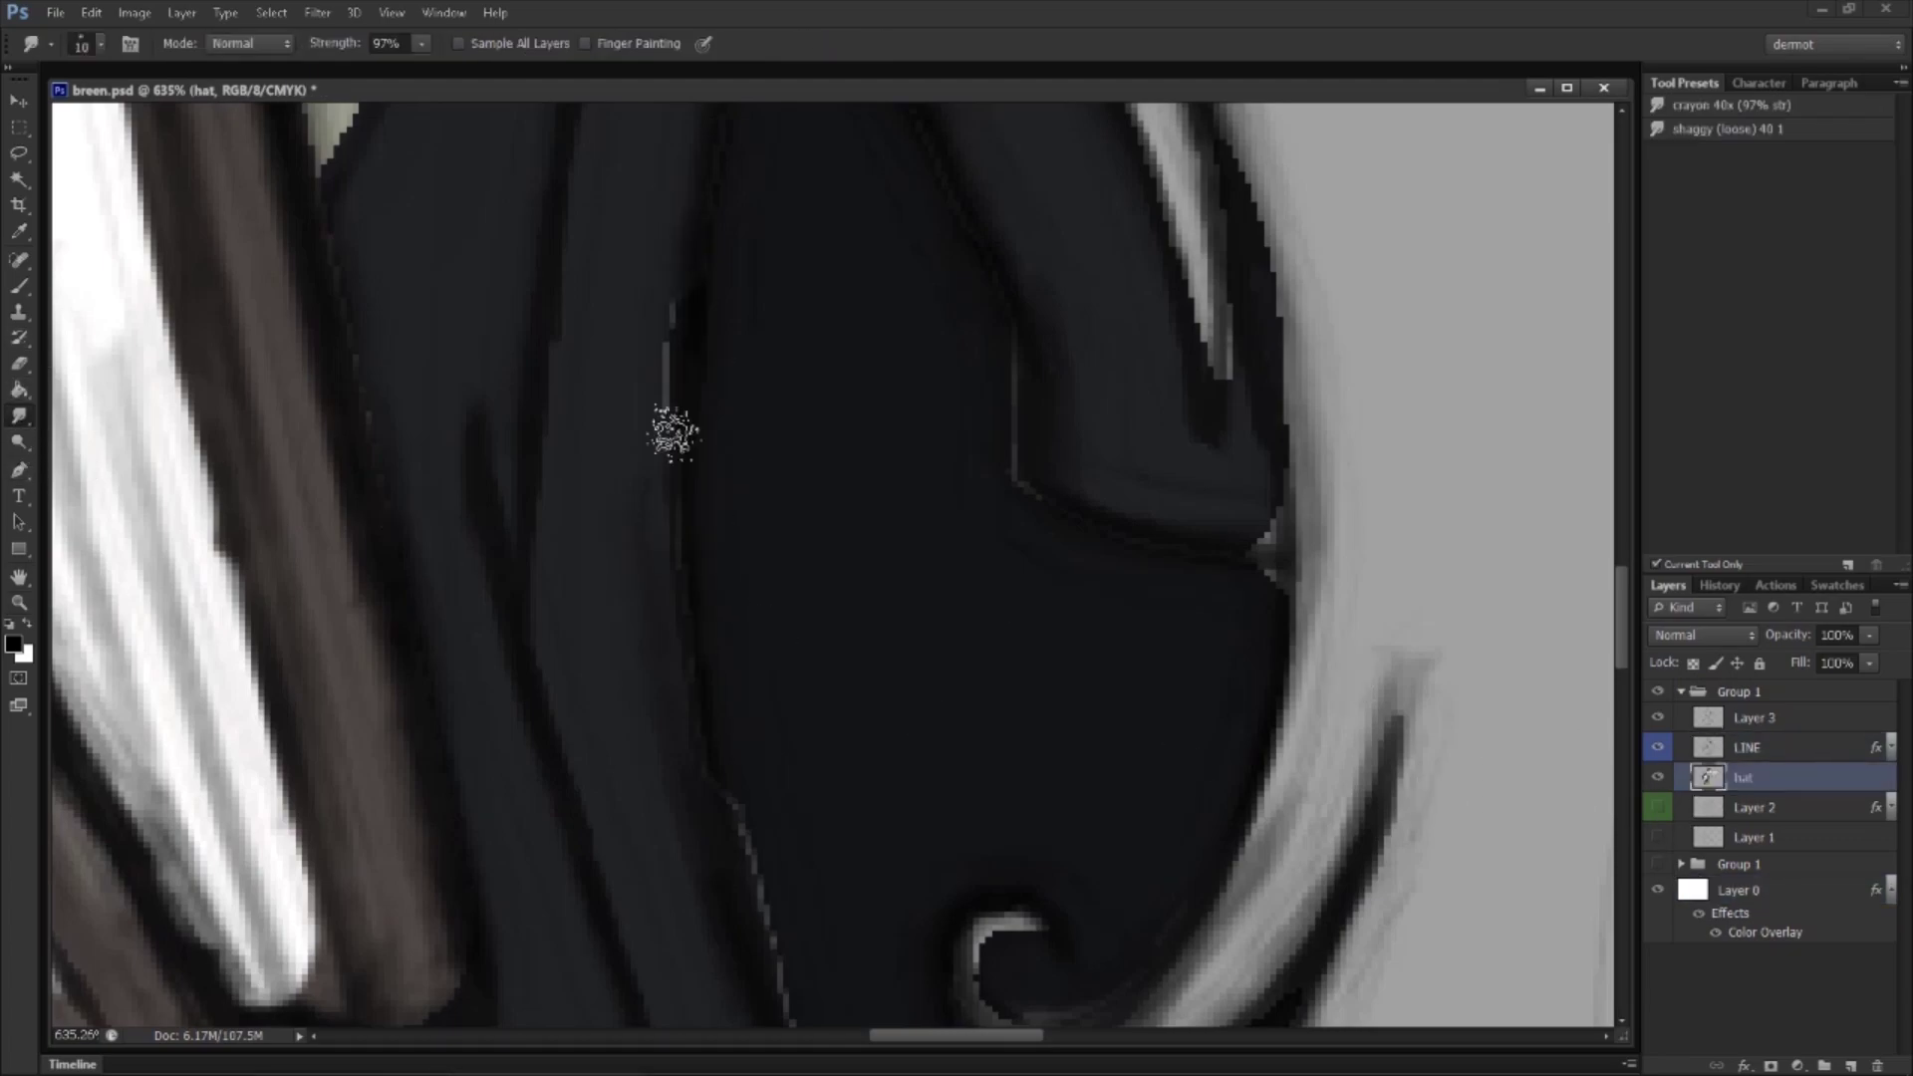
{"action": "left_click_drag", "start_coordinate": [900, 750], "coordinate": [912, 339]}
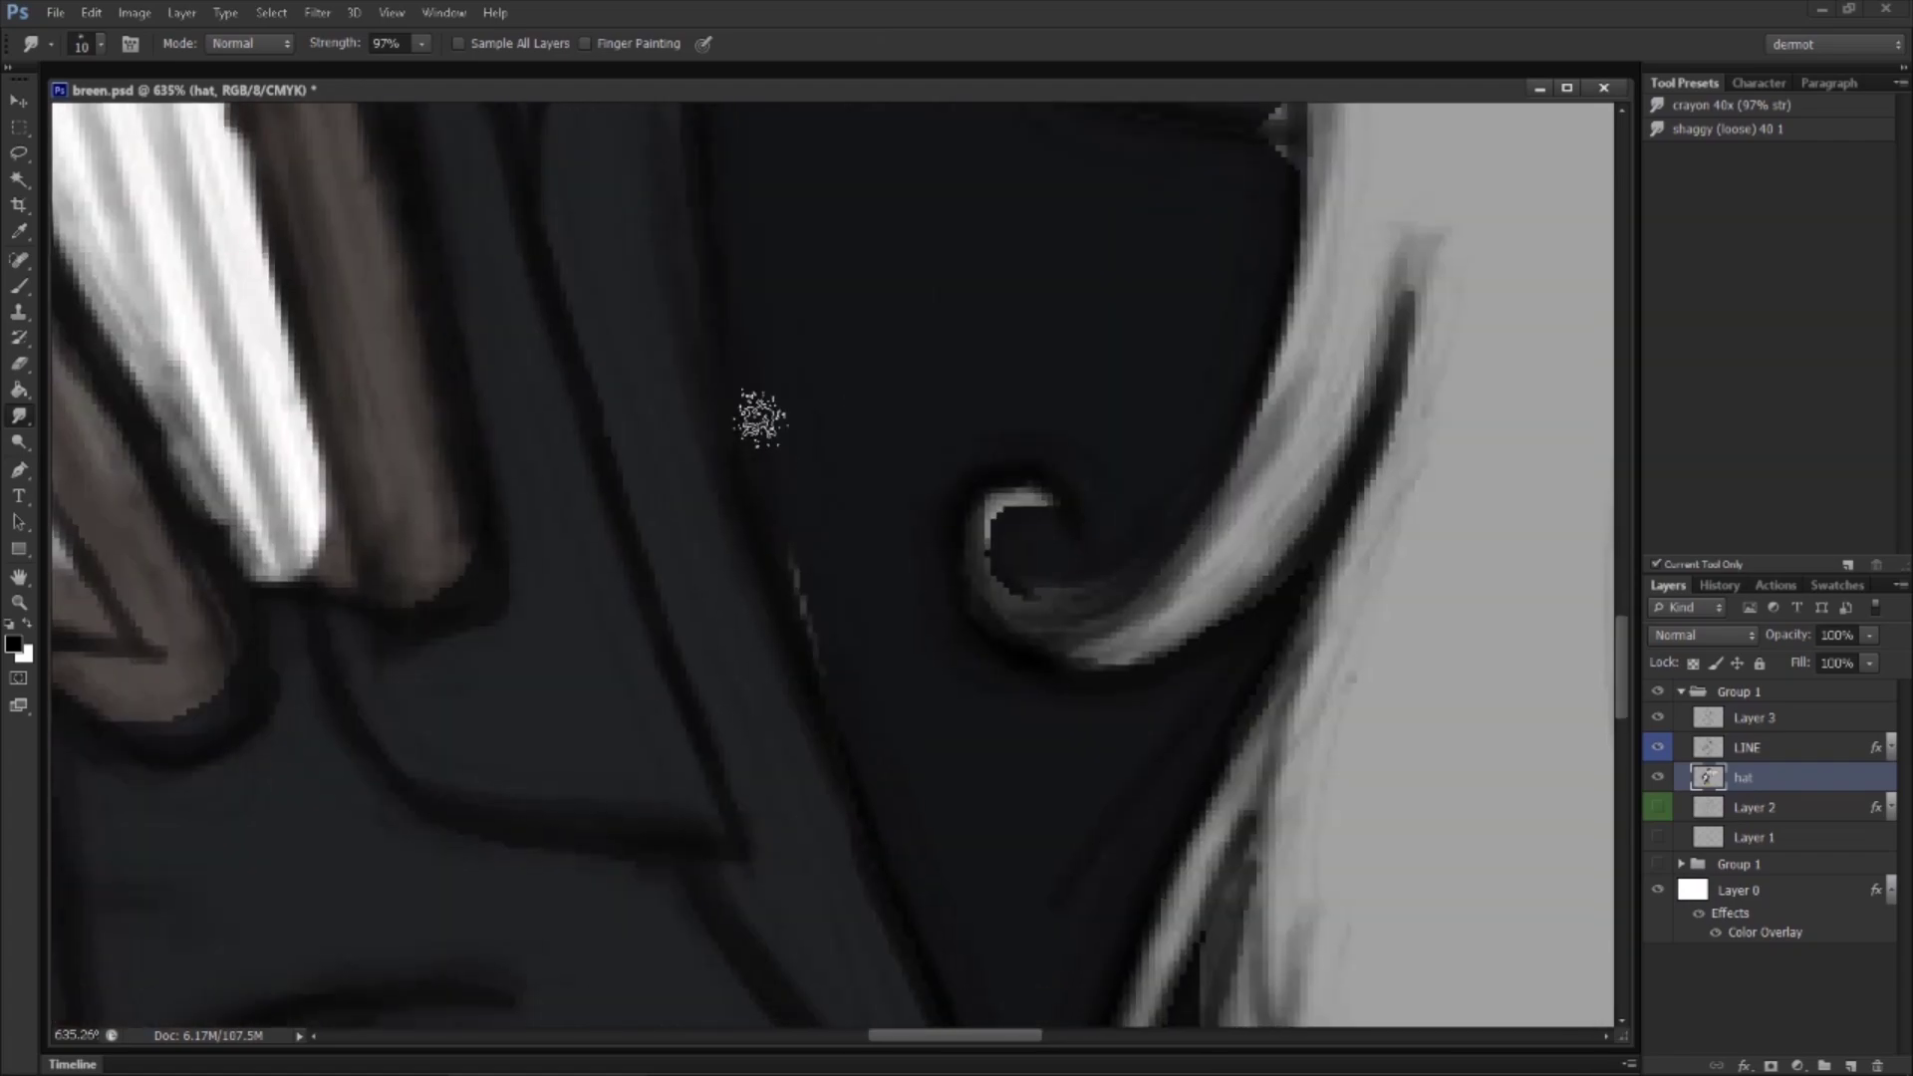
{"action": "left_click_drag", "start_coordinate": [999, 587], "coordinate": [1083, 577]}
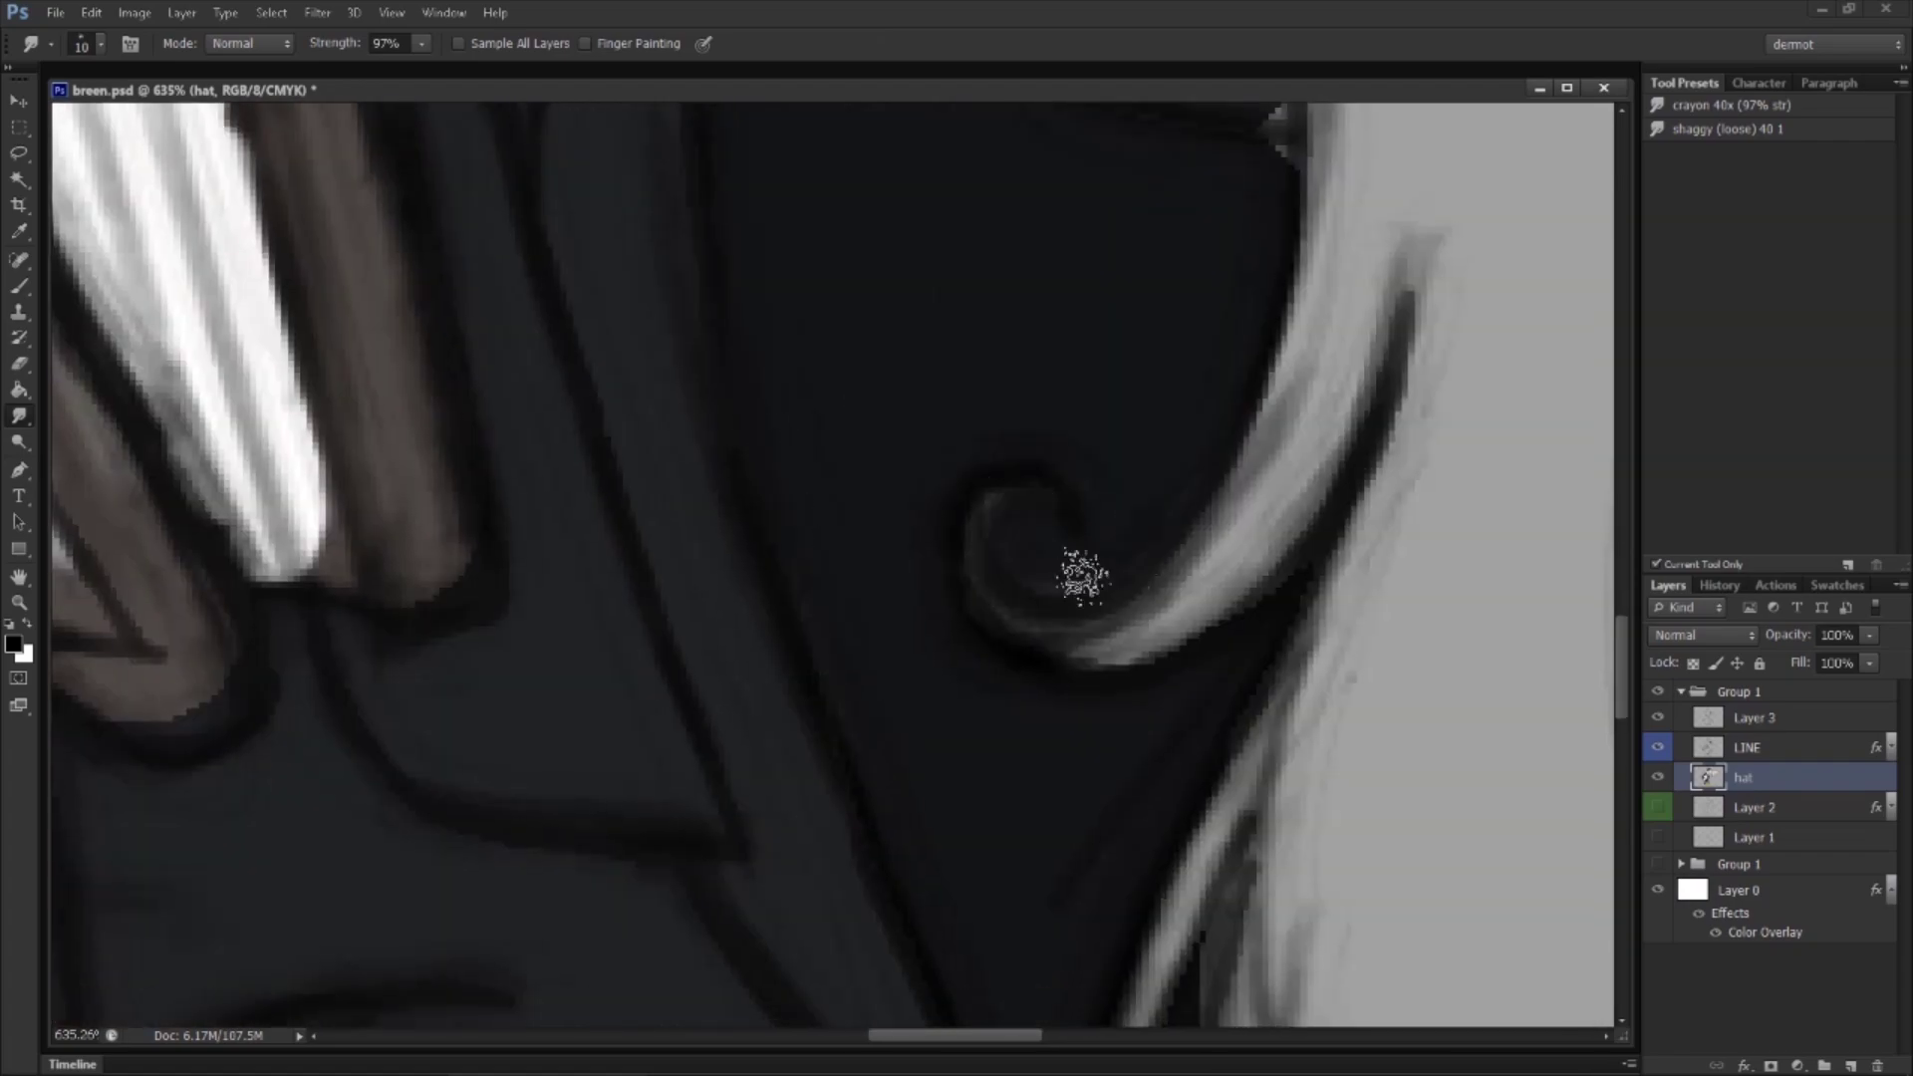
Step: Smudge the grey colour into the thin wisps beneath the beard's large curl and along the lock crossing inside it
{"action": "left_click_drag", "start_coordinate": [1181, 725], "coordinate": [1071, 264]}
{"action": "left_click_drag", "start_coordinate": [1190, 608], "coordinate": [1153, 820]}
{"action": "mouse_move", "coordinate": [1050, 769]}
{"action": "left_mouse_down"}
{"action": "mouse_move", "coordinate": [1136, 684]}
{"action": "mouse_move", "coordinate": [1154, 595]}
{"action": "mouse_move", "coordinate": [1124, 684]}
{"action": "left_mouse_up"}
{"action": "left_click_drag", "start_coordinate": [1339, 771], "coordinate": [744, 504]}
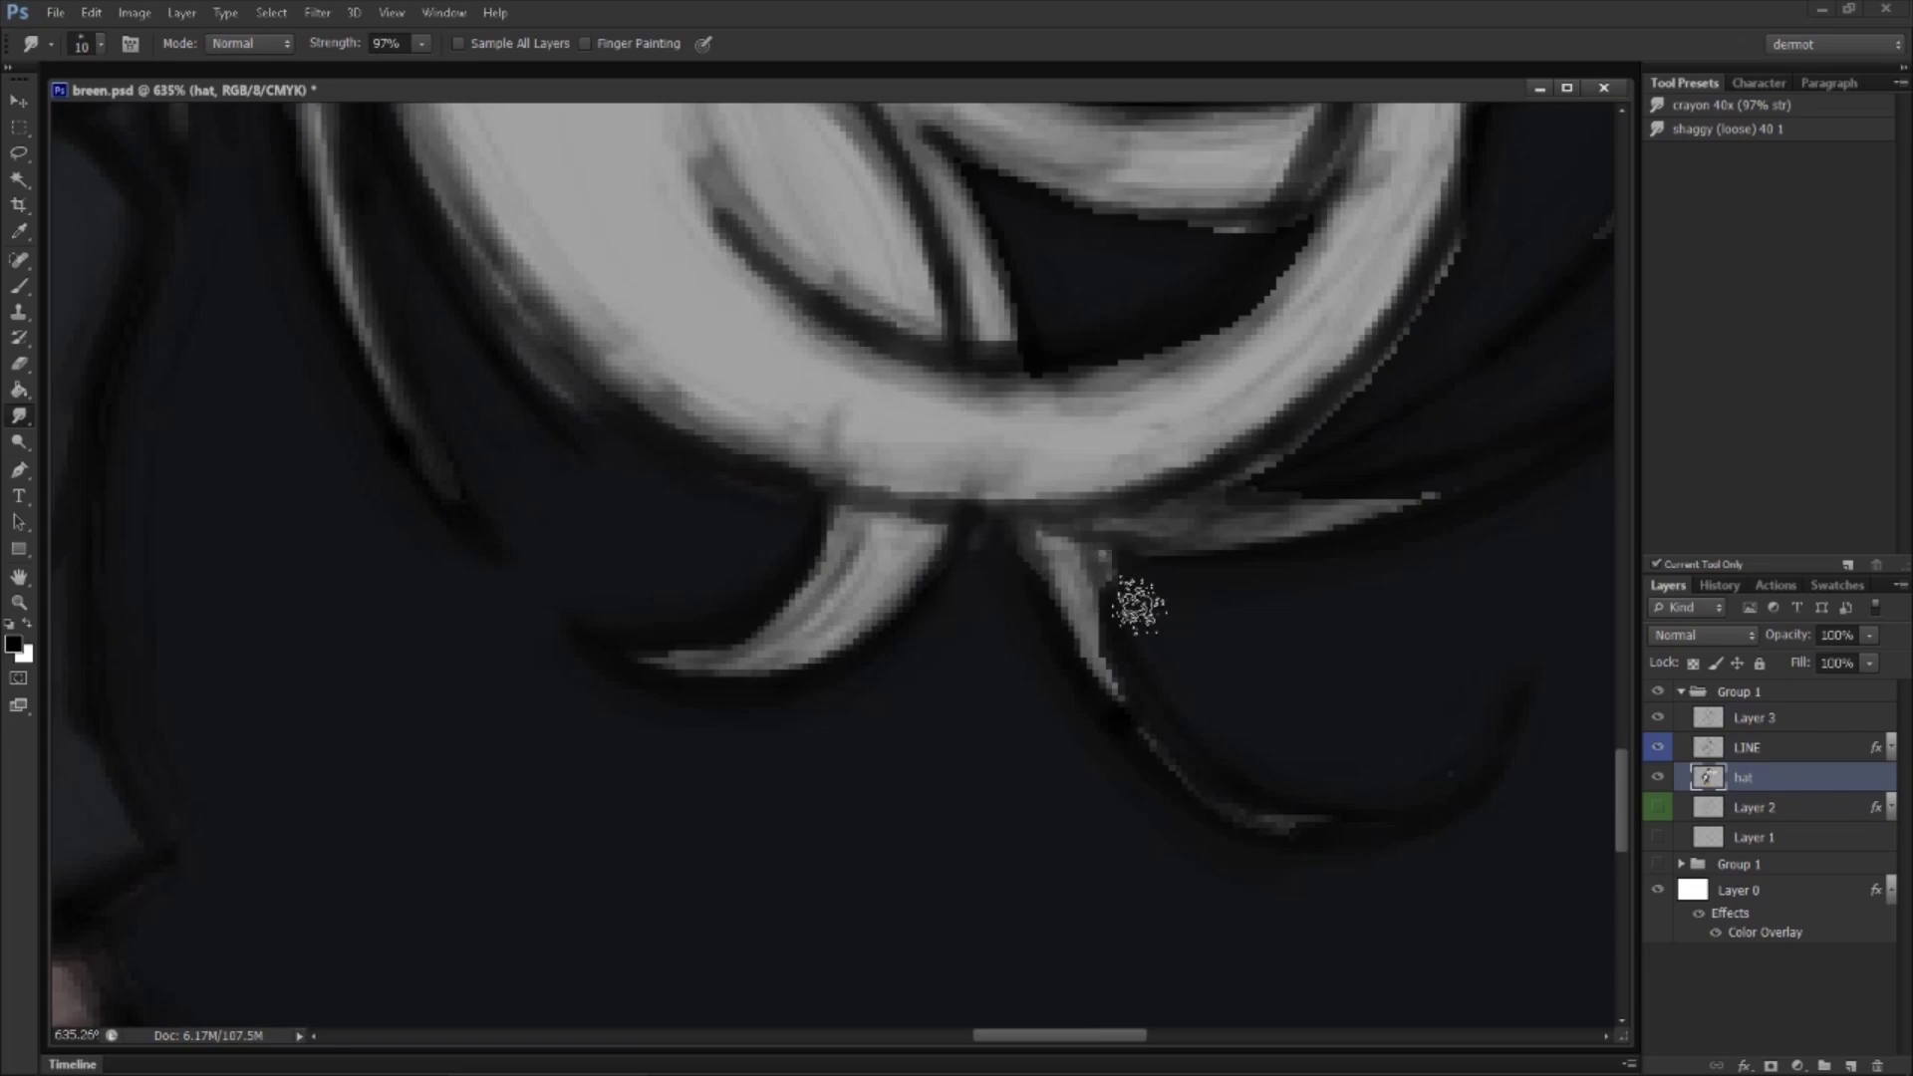
{"action": "mouse_move", "coordinate": [1066, 565]}
{"action": "left_mouse_down"}
{"action": "mouse_move", "coordinate": [1260, 781]}
{"action": "mouse_move", "coordinate": [1402, 817]}
{"action": "left_mouse_up"}
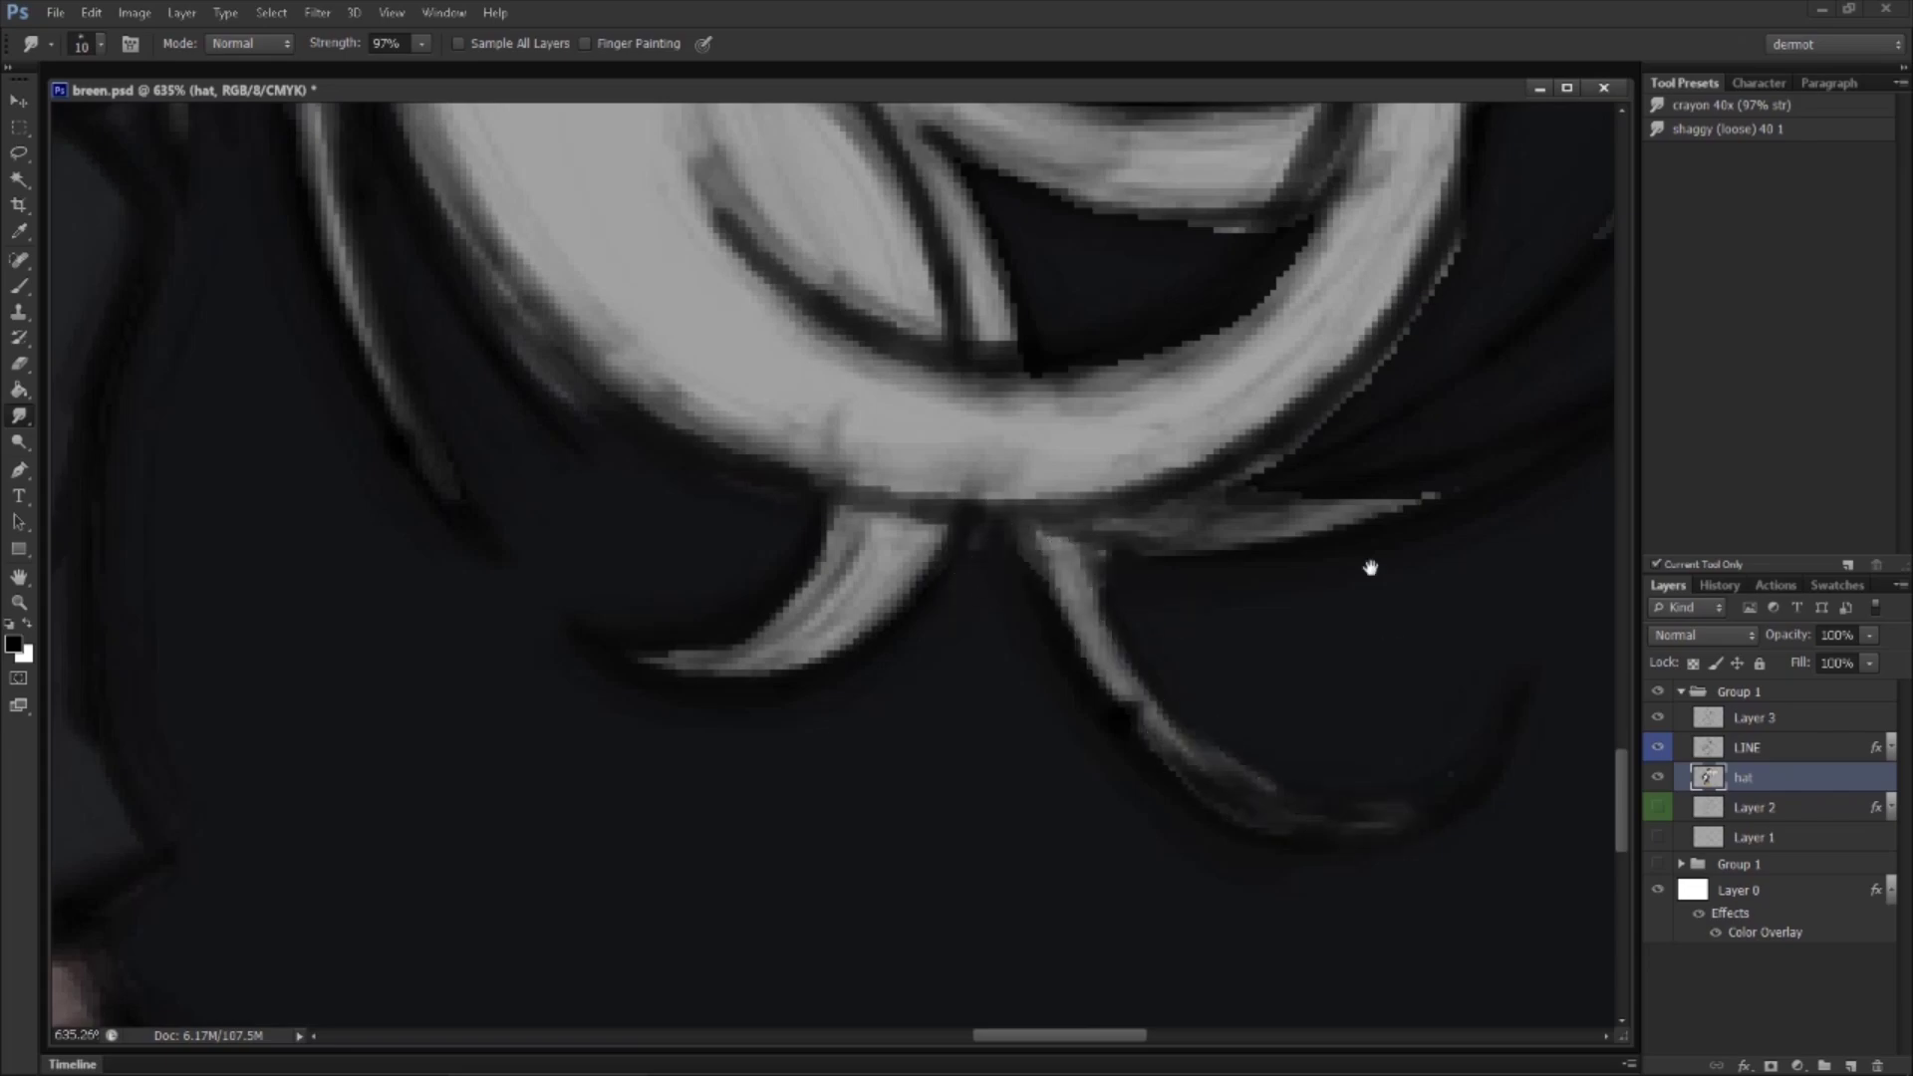
{"action": "left_click_drag", "start_coordinate": [1371, 567], "coordinate": [1177, 876]}
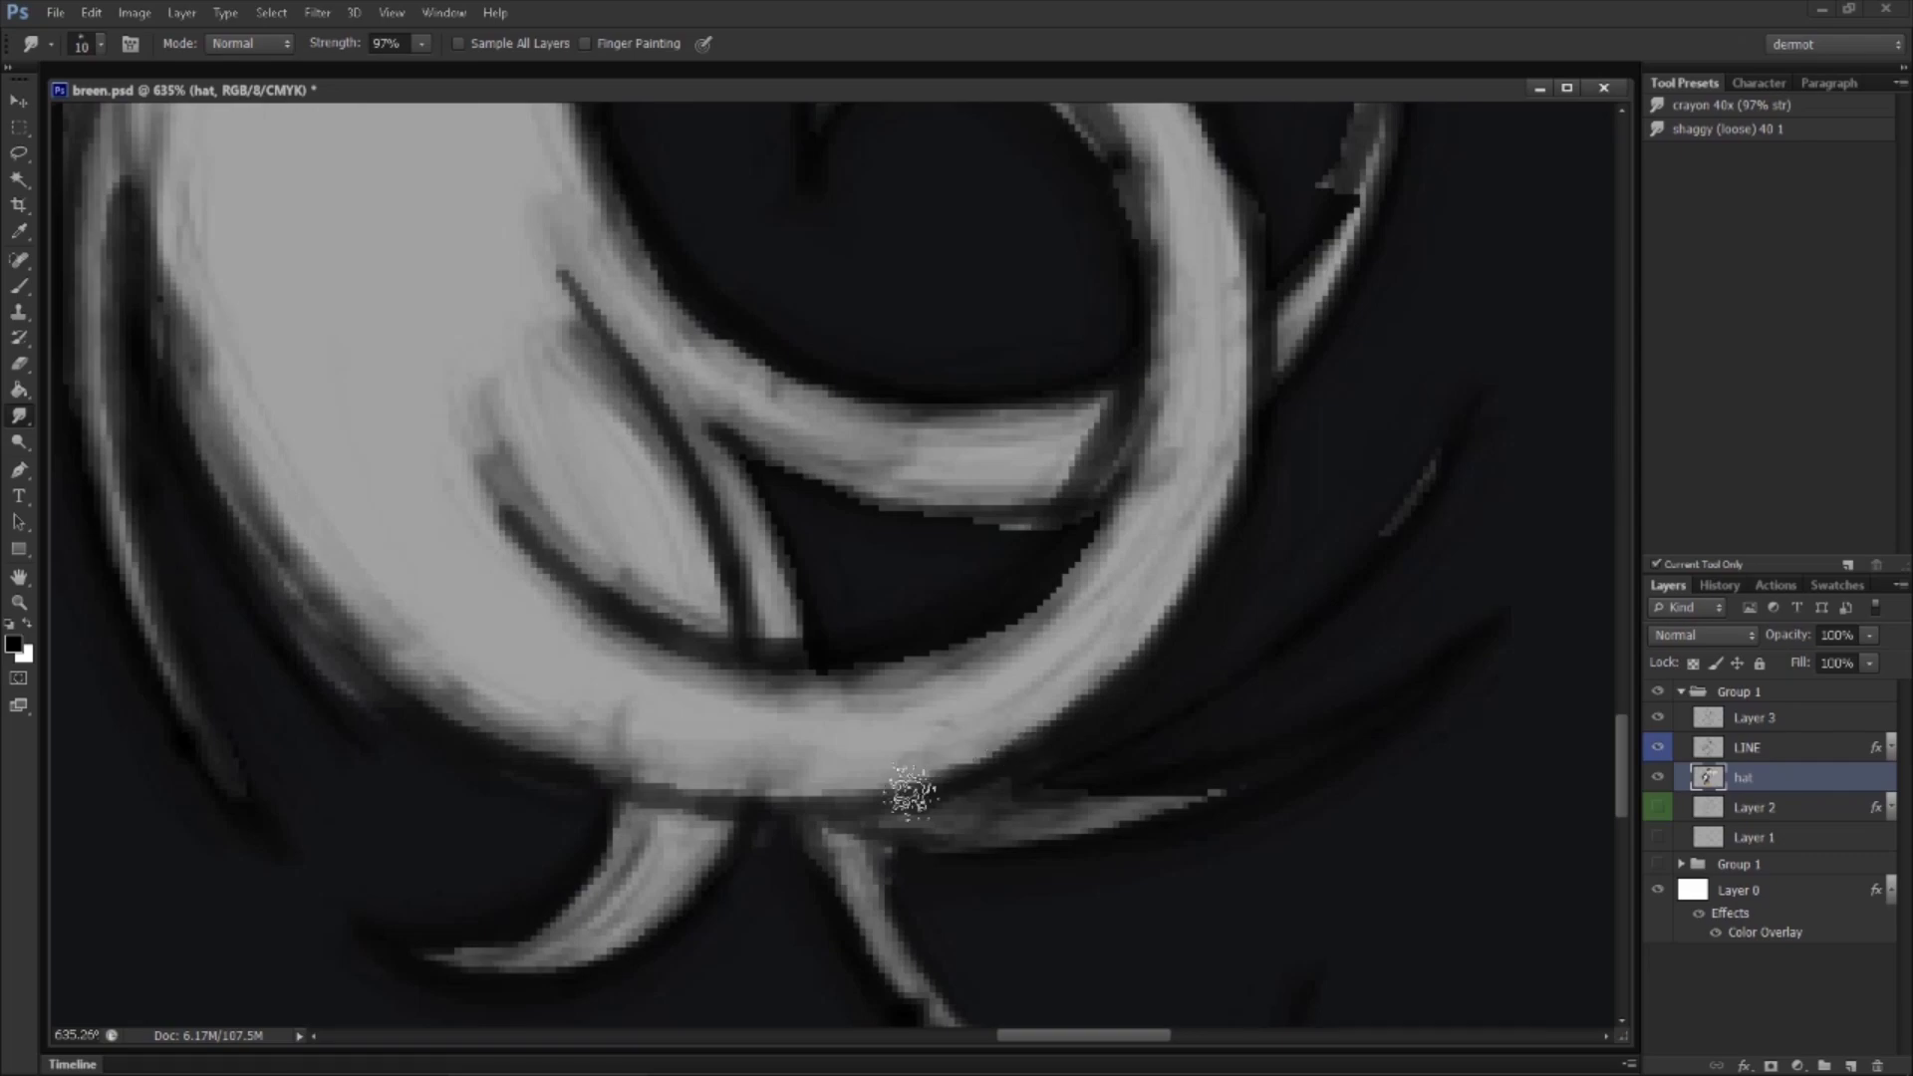
{"action": "left_click_drag", "start_coordinate": [909, 794], "coordinate": [1179, 694]}
{"action": "left_click_drag", "start_coordinate": [1081, 828], "coordinate": [1326, 746]}
{"action": "left_click_drag", "start_coordinate": [739, 439], "coordinate": [835, 465]}
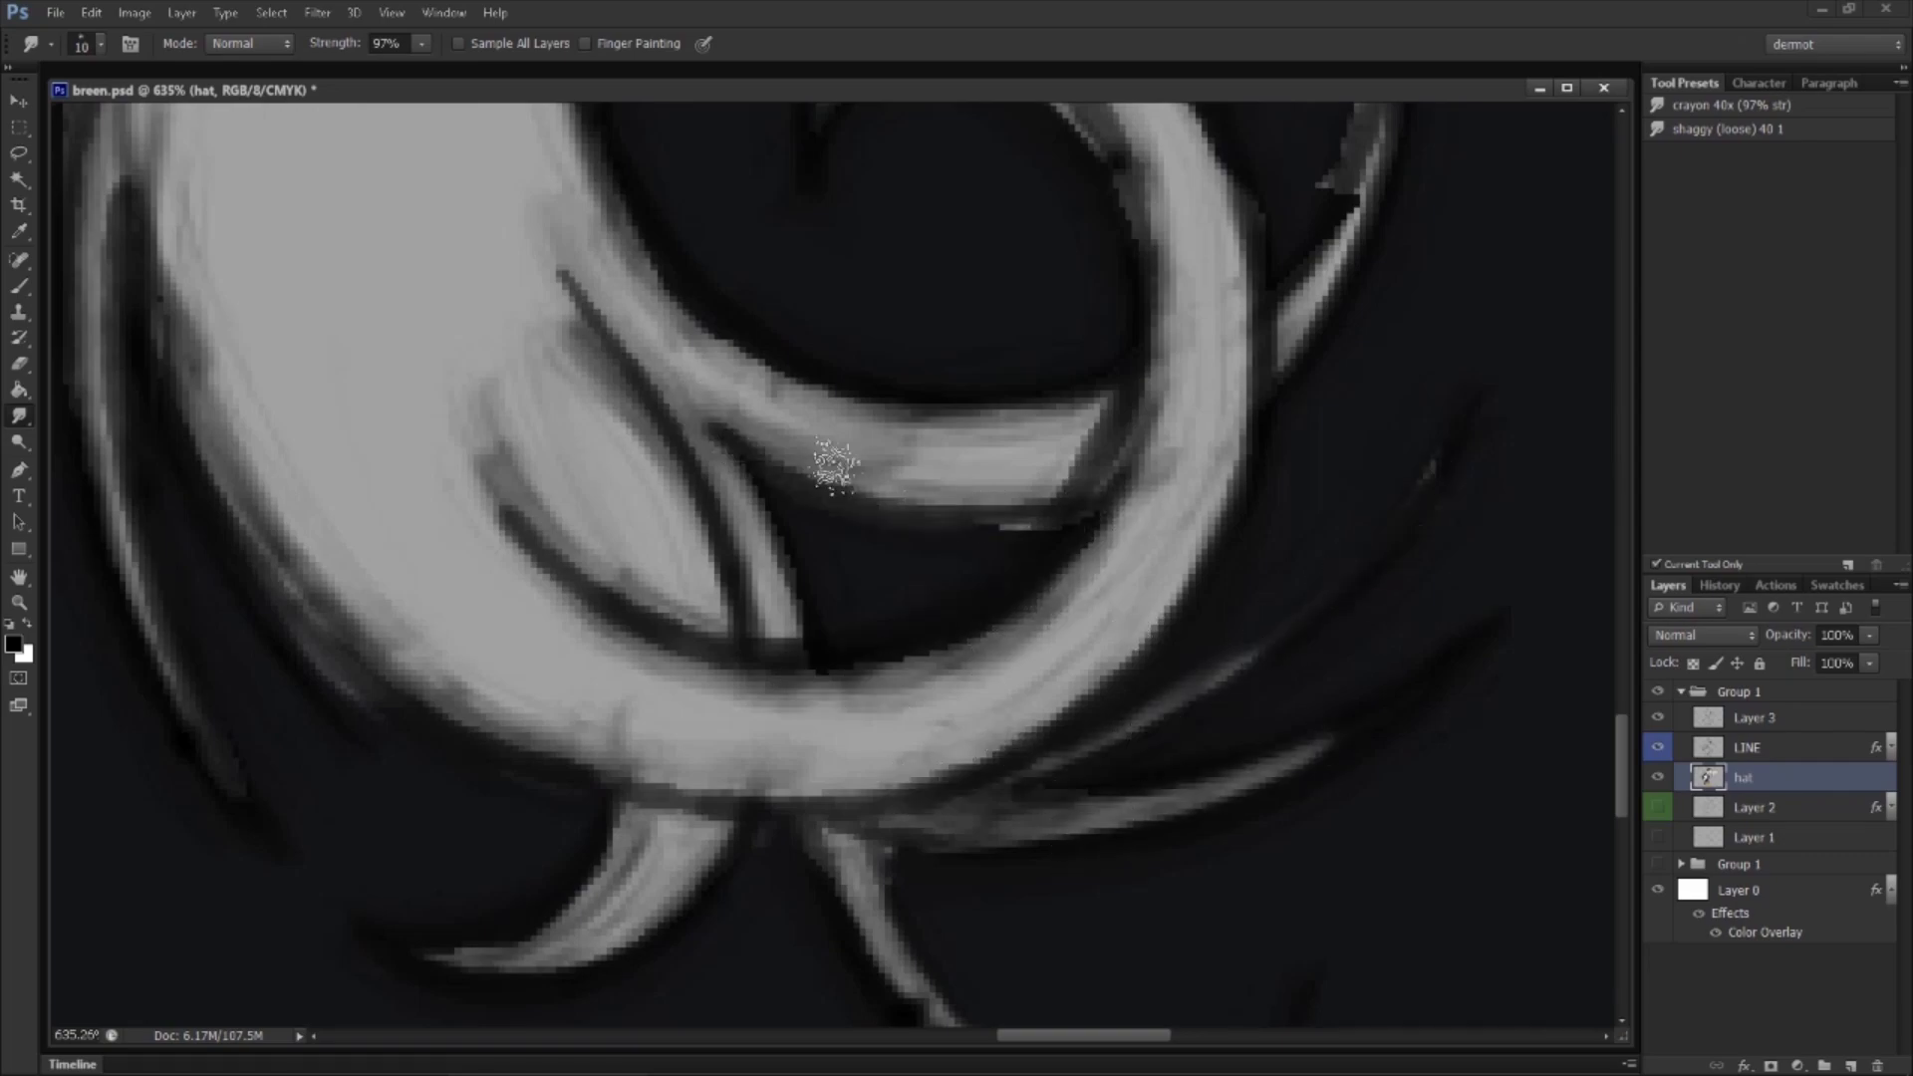
Step: Smudge the colour around the large beard curl's tip and along the strands on the beard's outer edge
{"action": "scroll", "coordinate": [1168, 378], "scroll_direction": "up", "scroll_amount": 5}
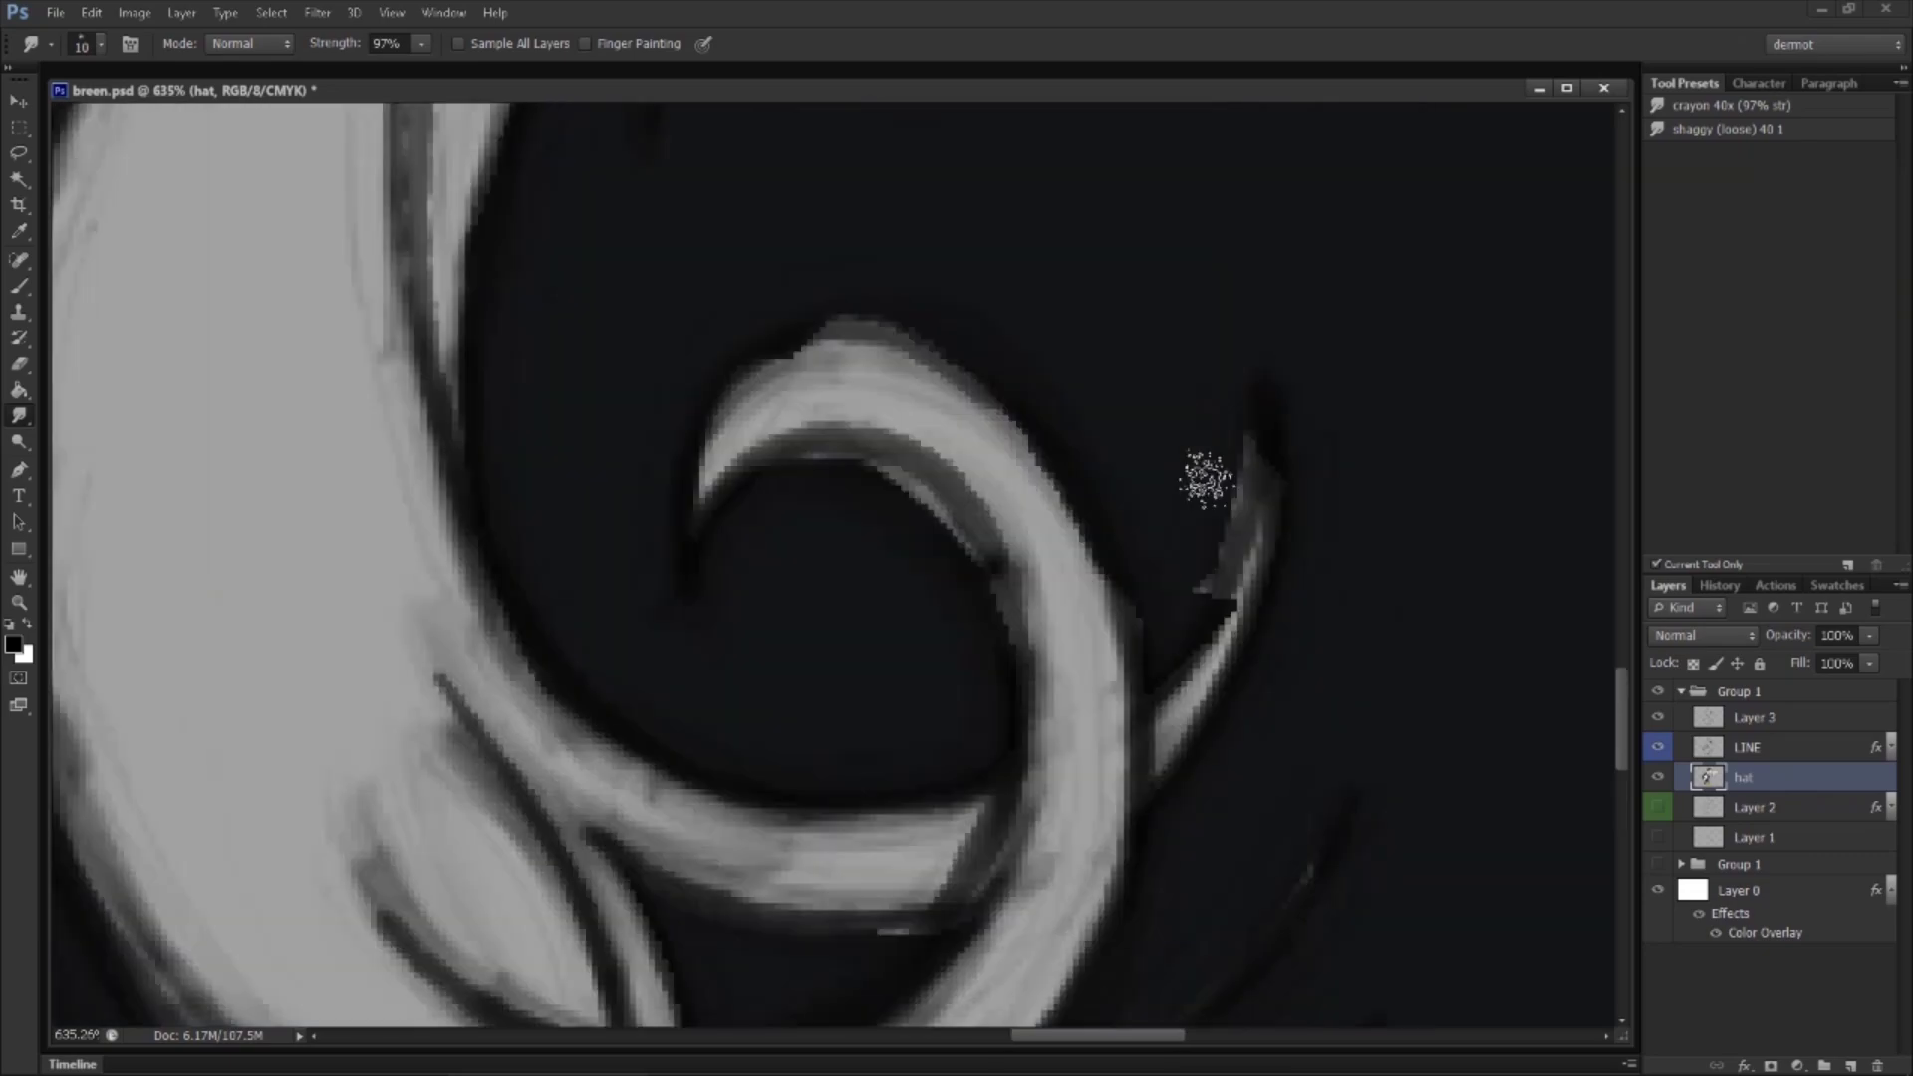
{"action": "mouse_move", "coordinate": [724, 506]}
{"action": "left_mouse_down"}
{"action": "mouse_move", "coordinate": [909, 525]}
{"action": "mouse_move", "coordinate": [990, 640]}
{"action": "left_mouse_up"}
{"action": "left_click_drag", "start_coordinate": [709, 379], "coordinate": [1029, 409]}
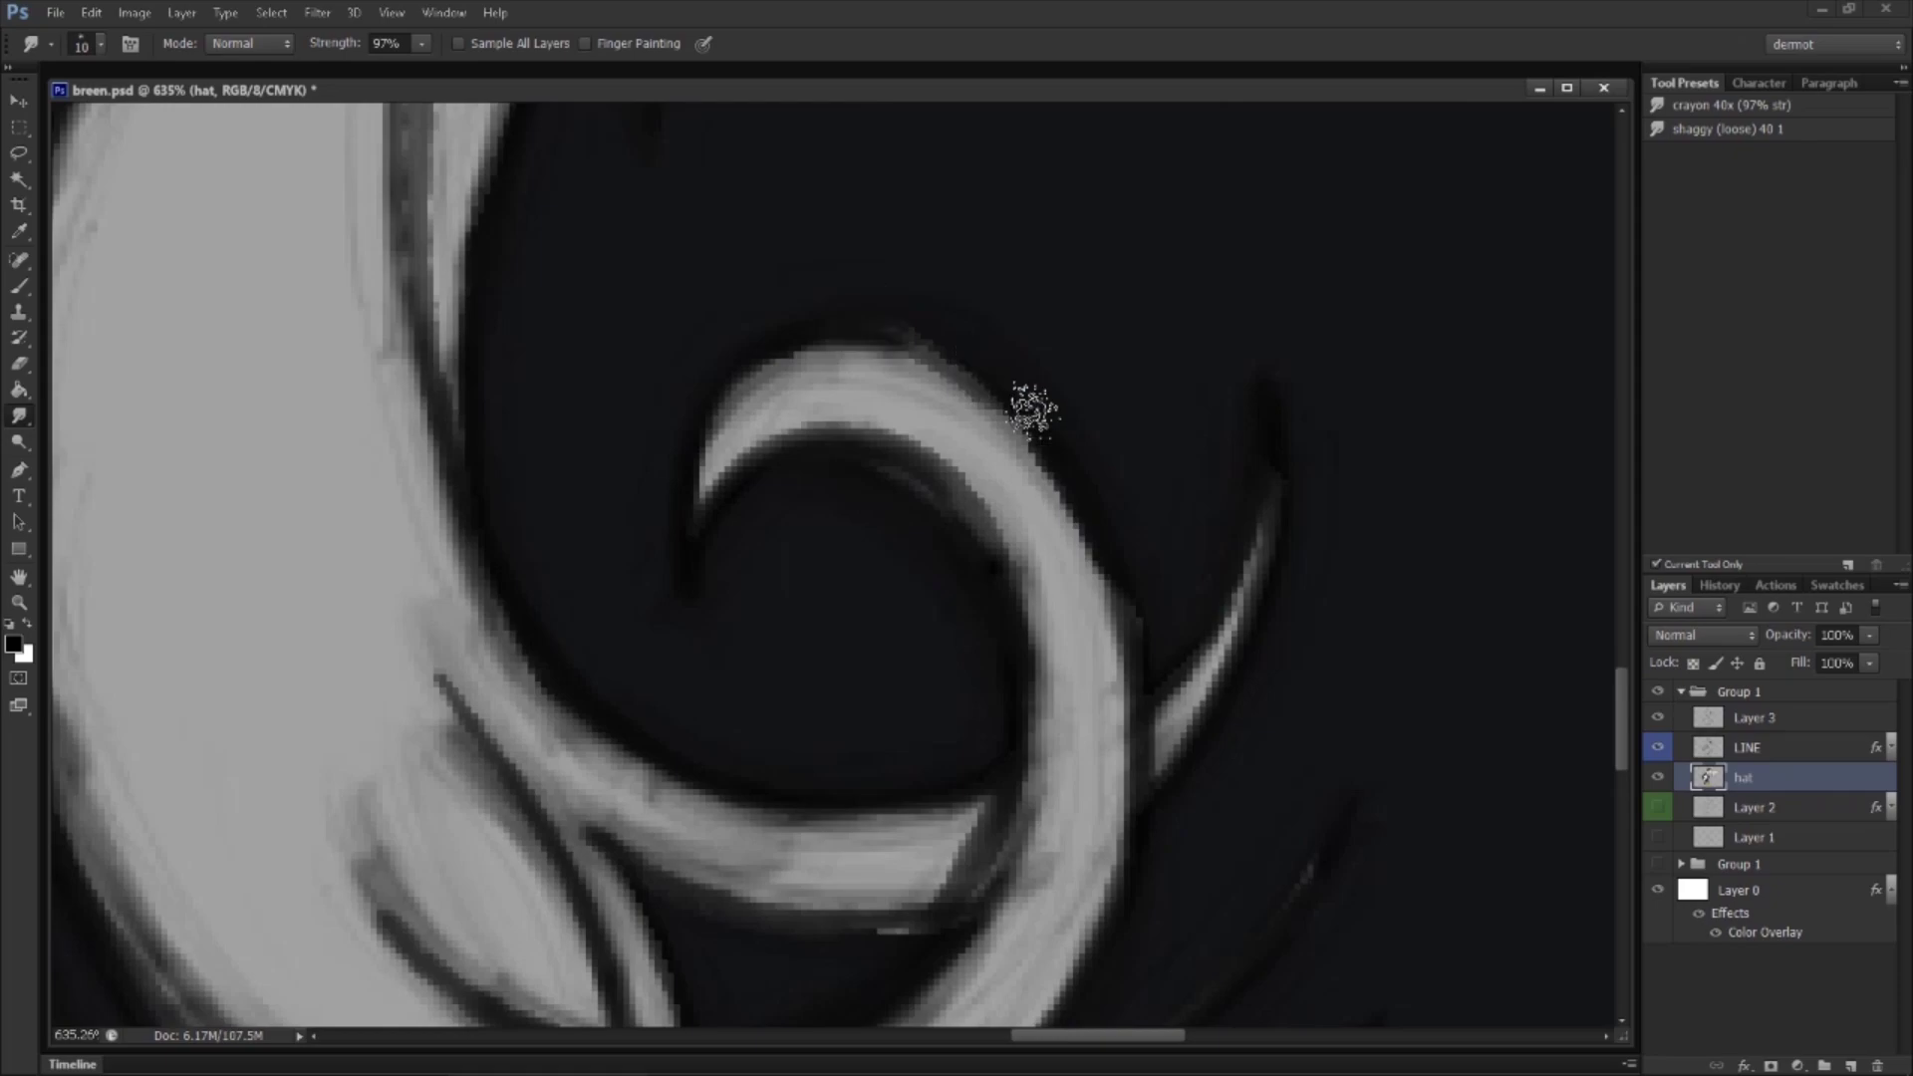
{"action": "mouse_move", "coordinate": [878, 331]}
{"action": "left_mouse_down"}
{"action": "mouse_move", "coordinate": [972, 384]}
{"action": "mouse_move", "coordinate": [921, 588]}
{"action": "left_mouse_up"}
{"action": "left_click_drag", "start_coordinate": [866, 289], "coordinate": [935, 831]}
{"action": "left_click_drag", "start_coordinate": [783, 299], "coordinate": [762, 640]}
{"action": "mouse_move", "coordinate": [757, 358]}
{"action": "left_mouse_down"}
{"action": "mouse_move", "coordinate": [742, 598]}
{"action": "mouse_move", "coordinate": [697, 768]}
{"action": "left_mouse_up"}
{"action": "left_click_drag", "start_coordinate": [879, 302], "coordinate": [900, 614]}
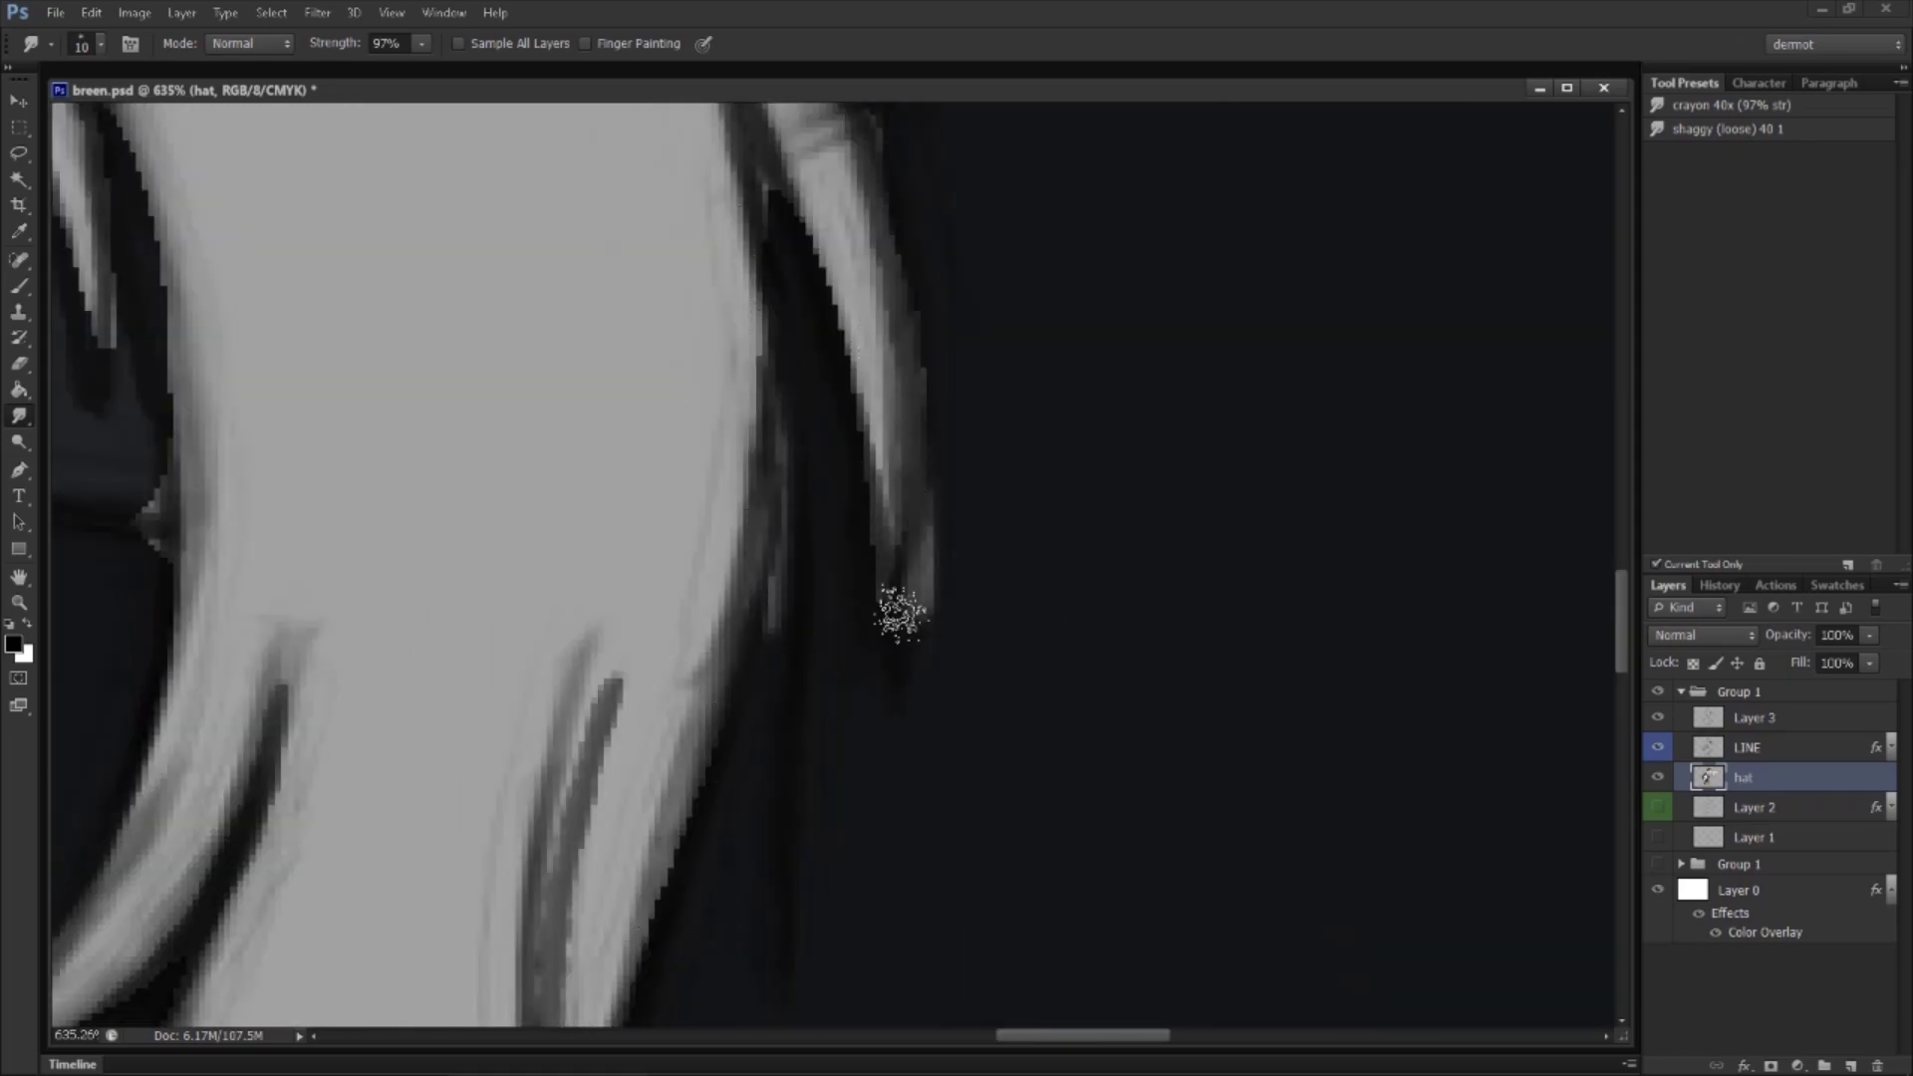
Step: Smudge the colour where the coat's lower corner meets the beard and along the beard's edge over the coat
{"action": "left_click_drag", "start_coordinate": [684, 531], "coordinate": [1341, 610]}
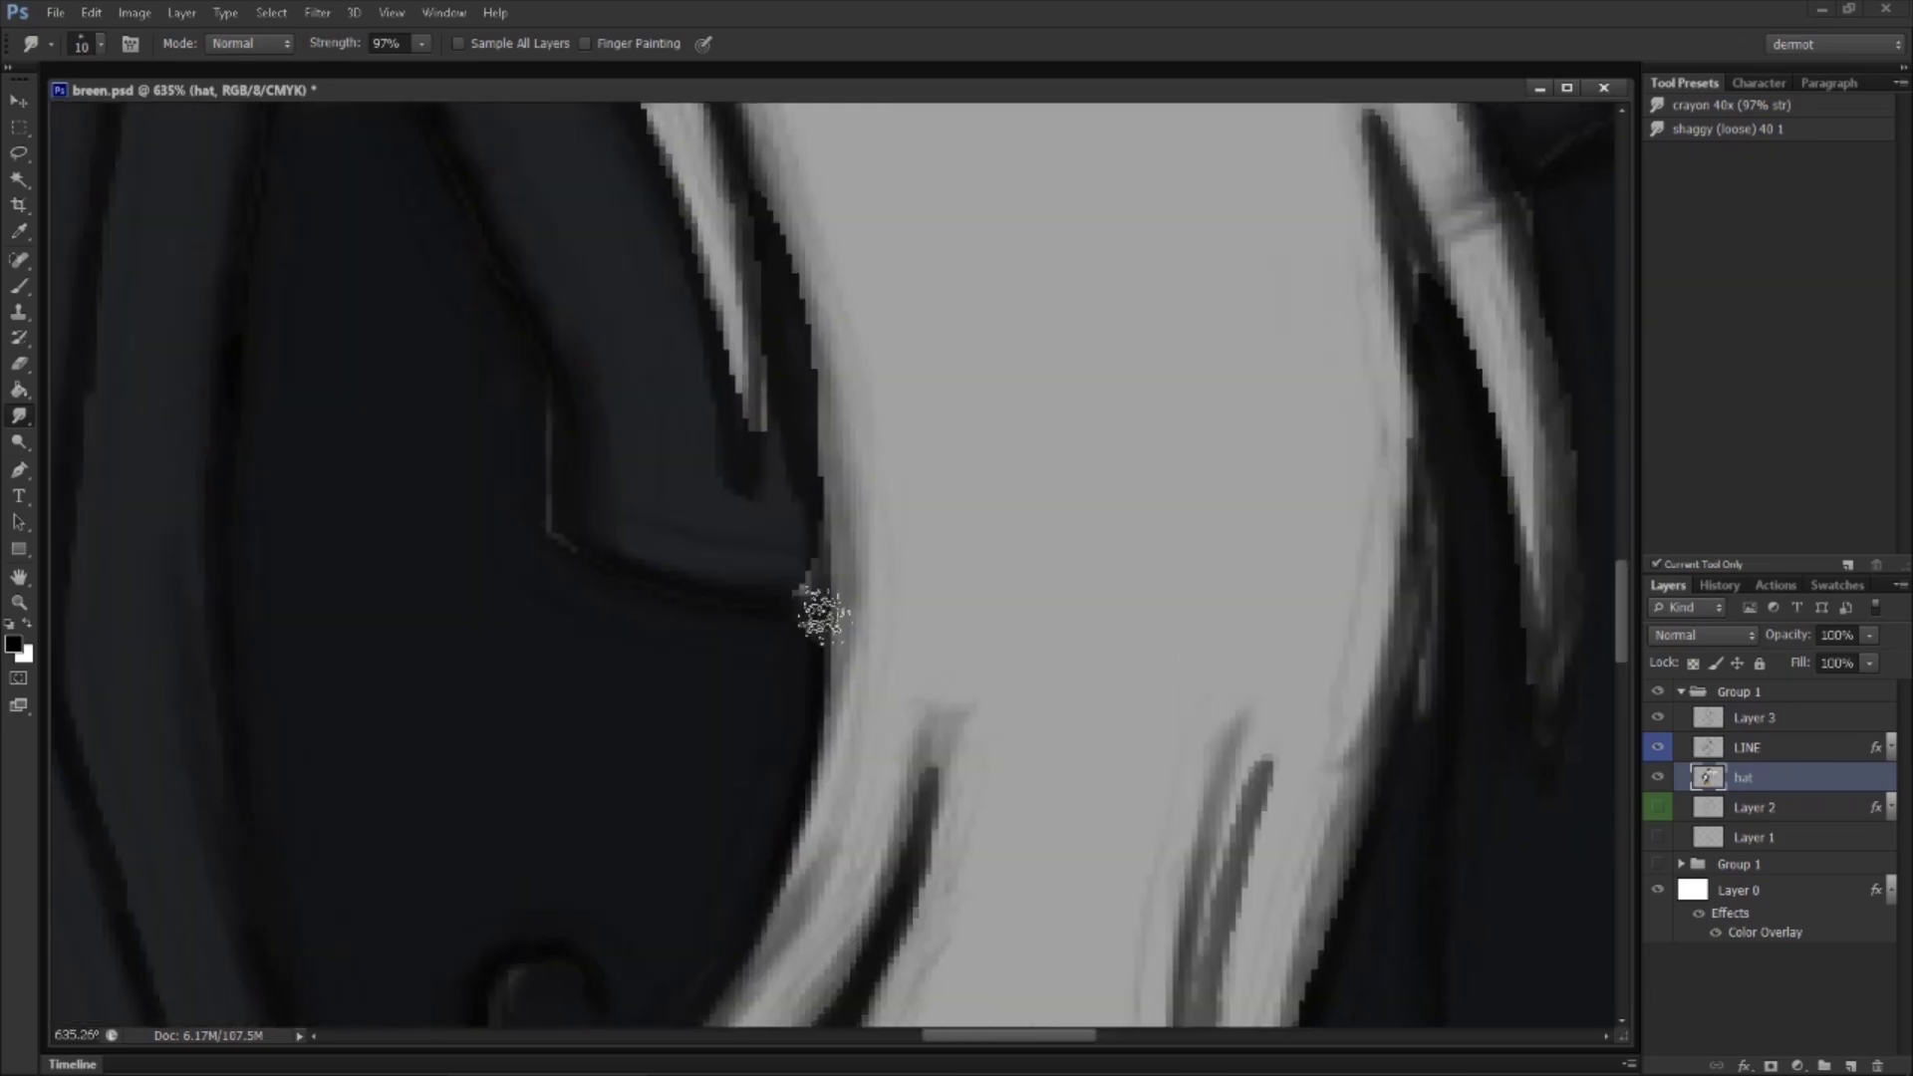
{"action": "left_click_drag", "start_coordinate": [825, 416], "coordinate": [830, 663]}
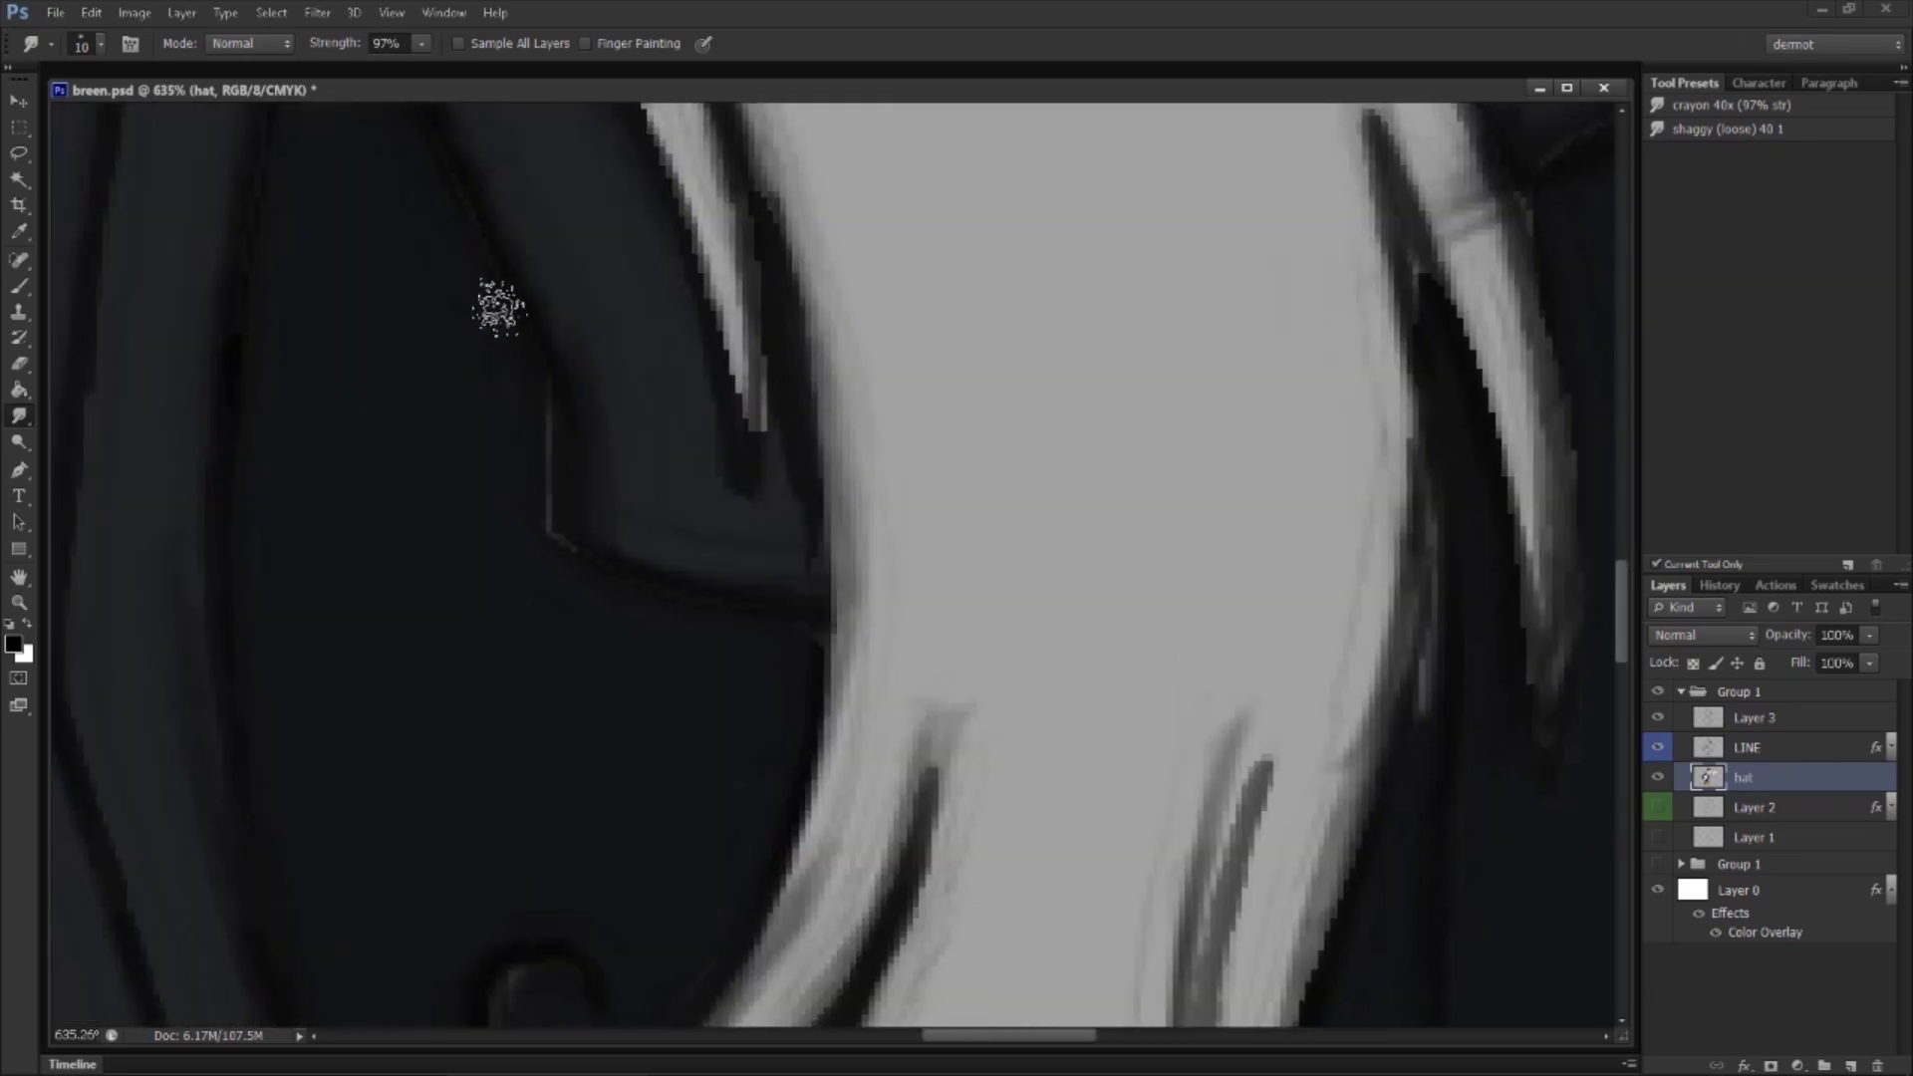
{"action": "left_click_drag", "start_coordinate": [679, 274], "coordinate": [751, 714]}
{"action": "left_click_drag", "start_coordinate": [578, 369], "coordinate": [658, 509]}
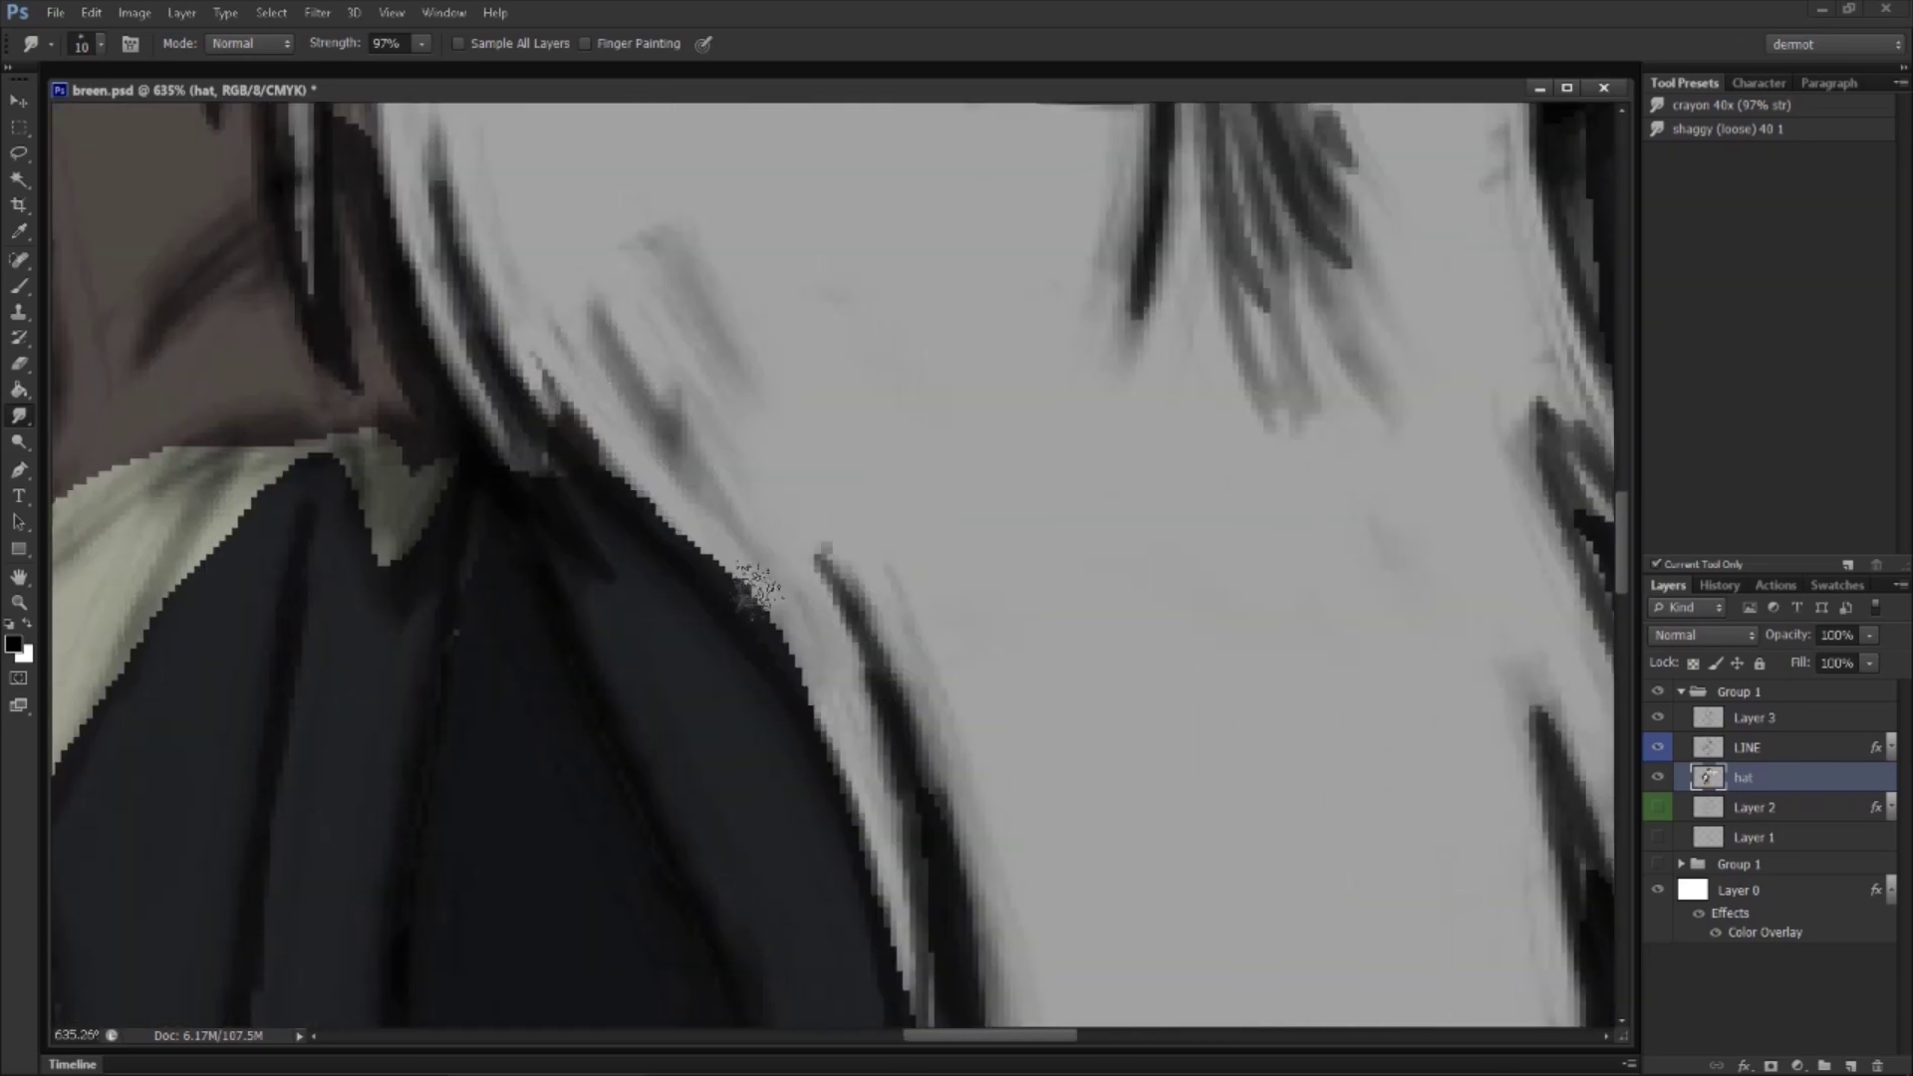
{"action": "left_click_drag", "start_coordinate": [543, 381], "coordinate": [803, 681]}
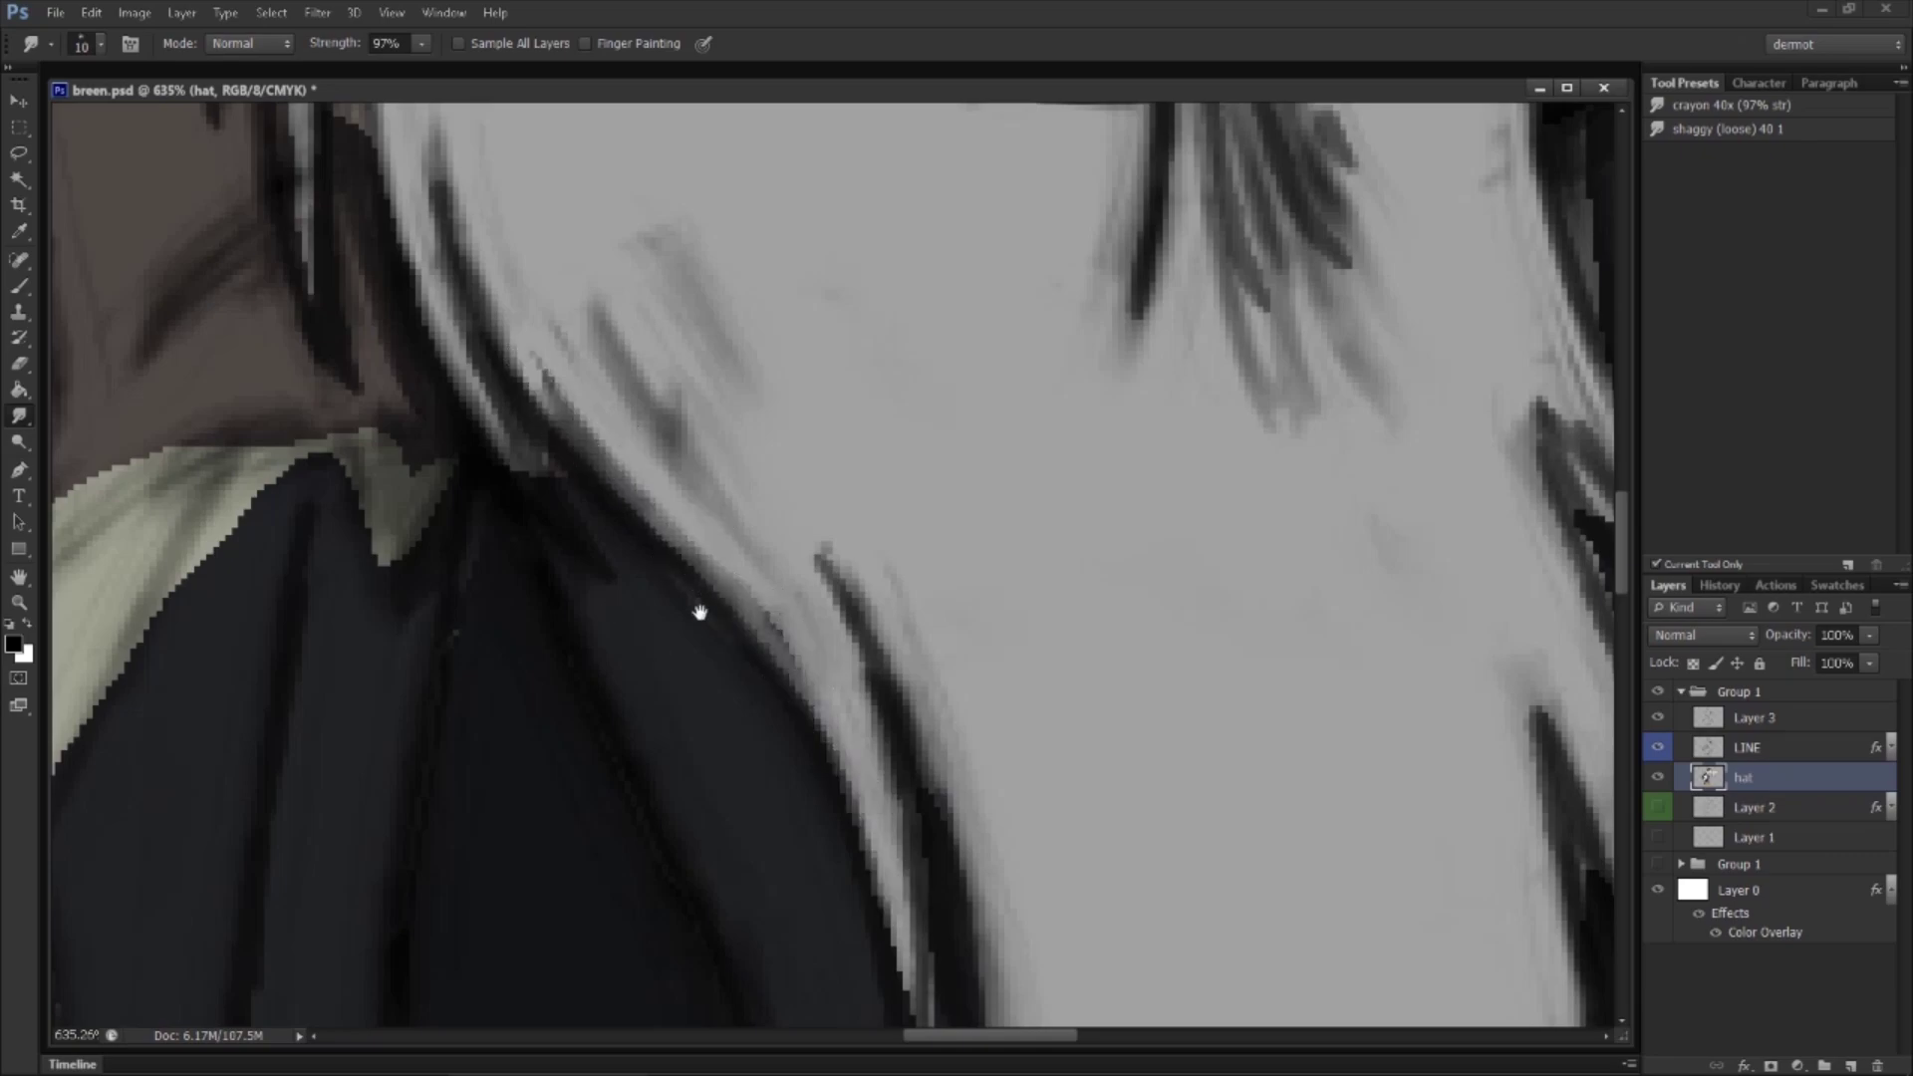
Step: Smudge the green shirt collar's edge into the dark coat beside the books
{"action": "left_click_drag", "start_coordinate": [699, 612], "coordinate": [1424, 522]}
{"action": "mouse_move", "coordinate": [789, 676]}
{"action": "left_mouse_down"}
{"action": "mouse_move", "coordinate": [781, 392]}
{"action": "mouse_move", "coordinate": [948, 333]}
{"action": "mouse_move", "coordinate": [1111, 371]}
{"action": "left_mouse_up"}
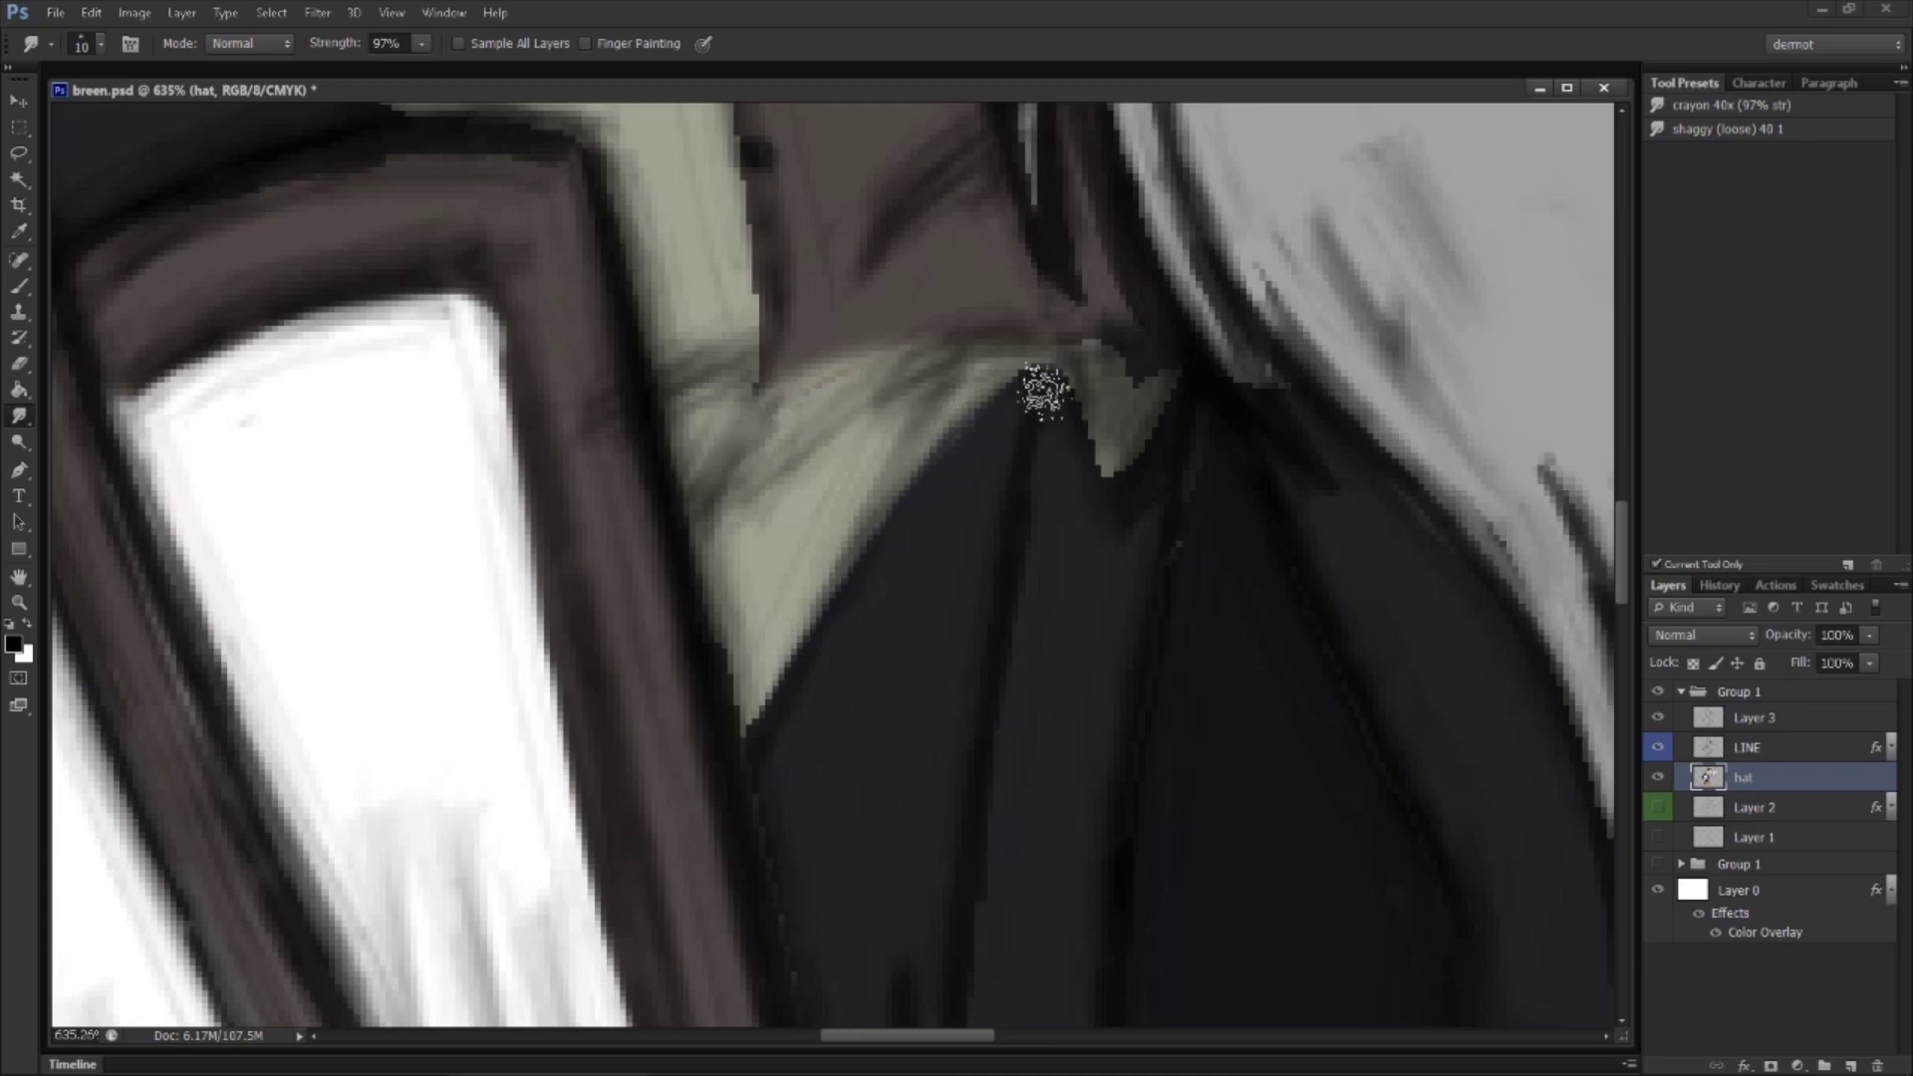
{"action": "left_click_drag", "start_coordinate": [986, 426], "coordinate": [947, 795]}
{"action": "left_click_drag", "start_coordinate": [709, 312], "coordinate": [795, 543]}
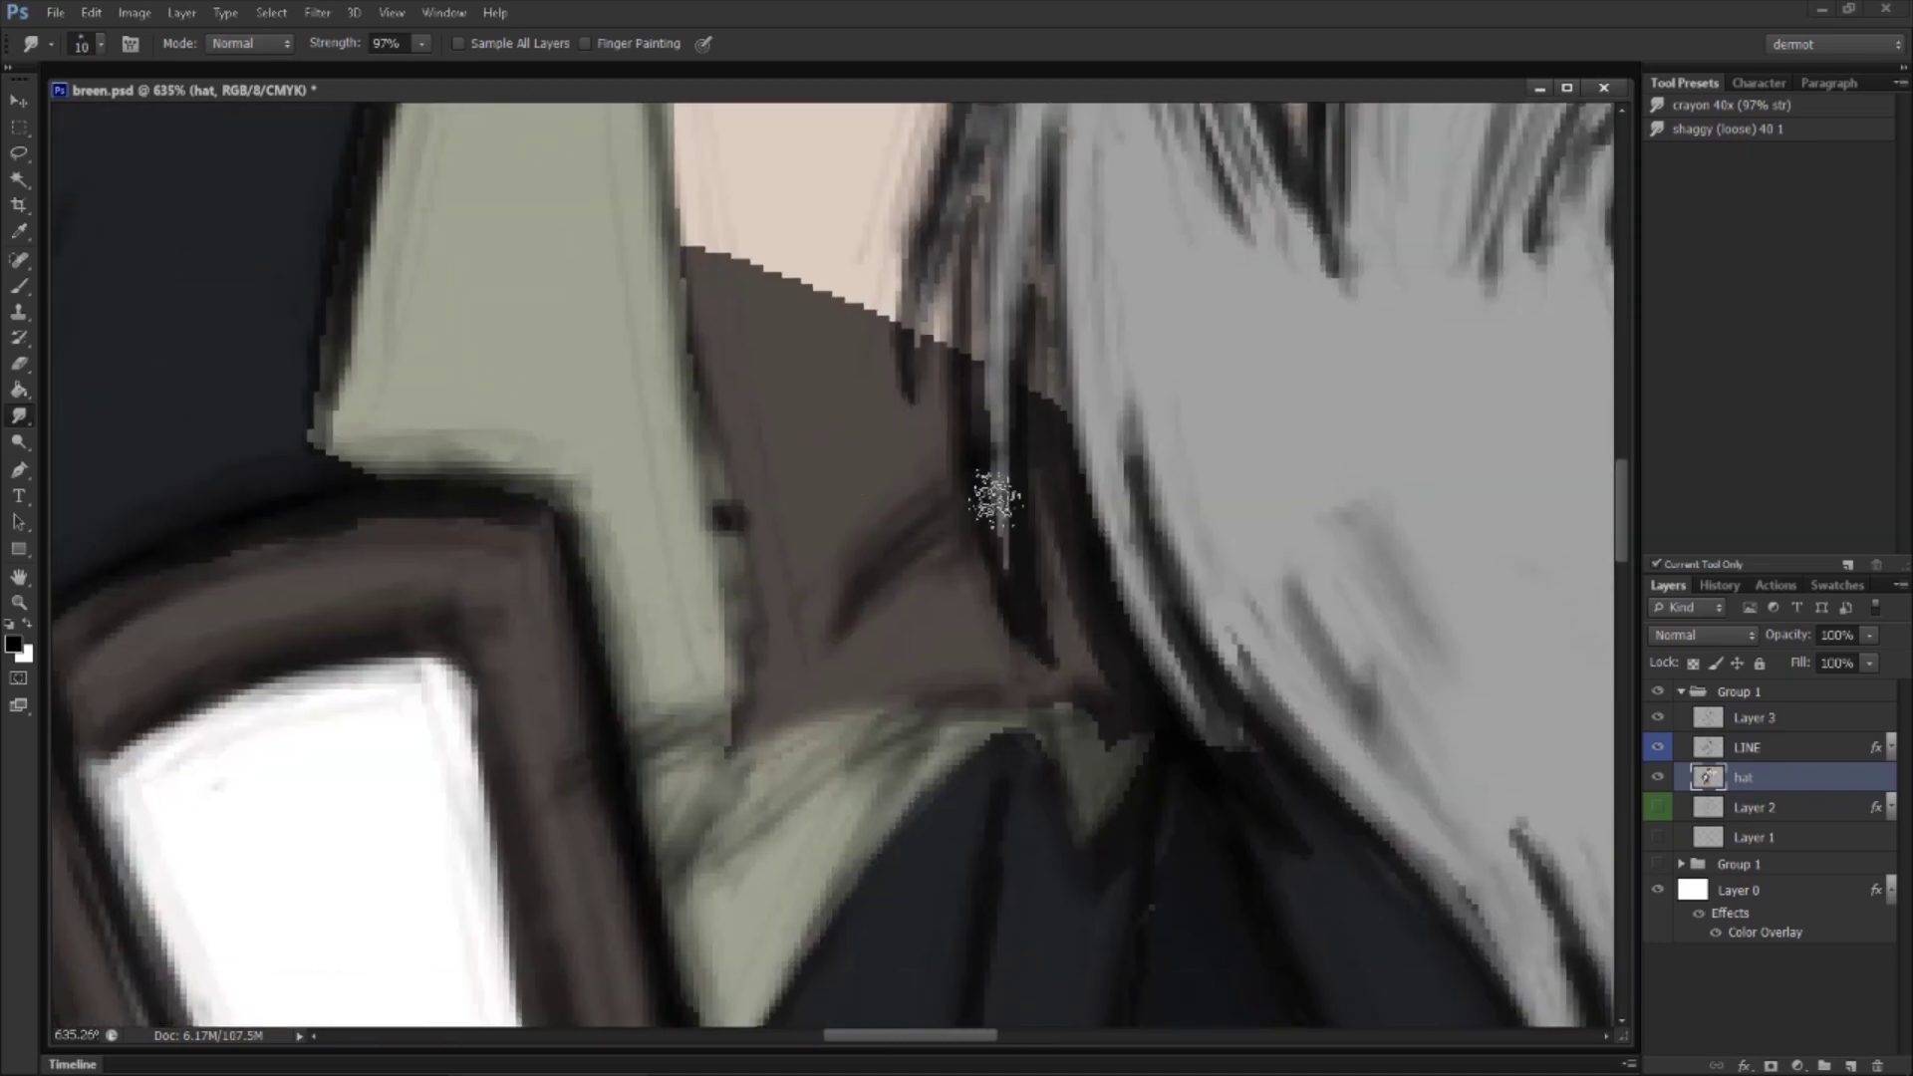
Step: Smudge the skin colour down over the brown patch on the neck to the shirt collar, using a larger brush
{"action": "key", "text": "z"}
{"action": "left_click_drag", "start_coordinate": [1038, 641], "coordinate": [874, 697]}
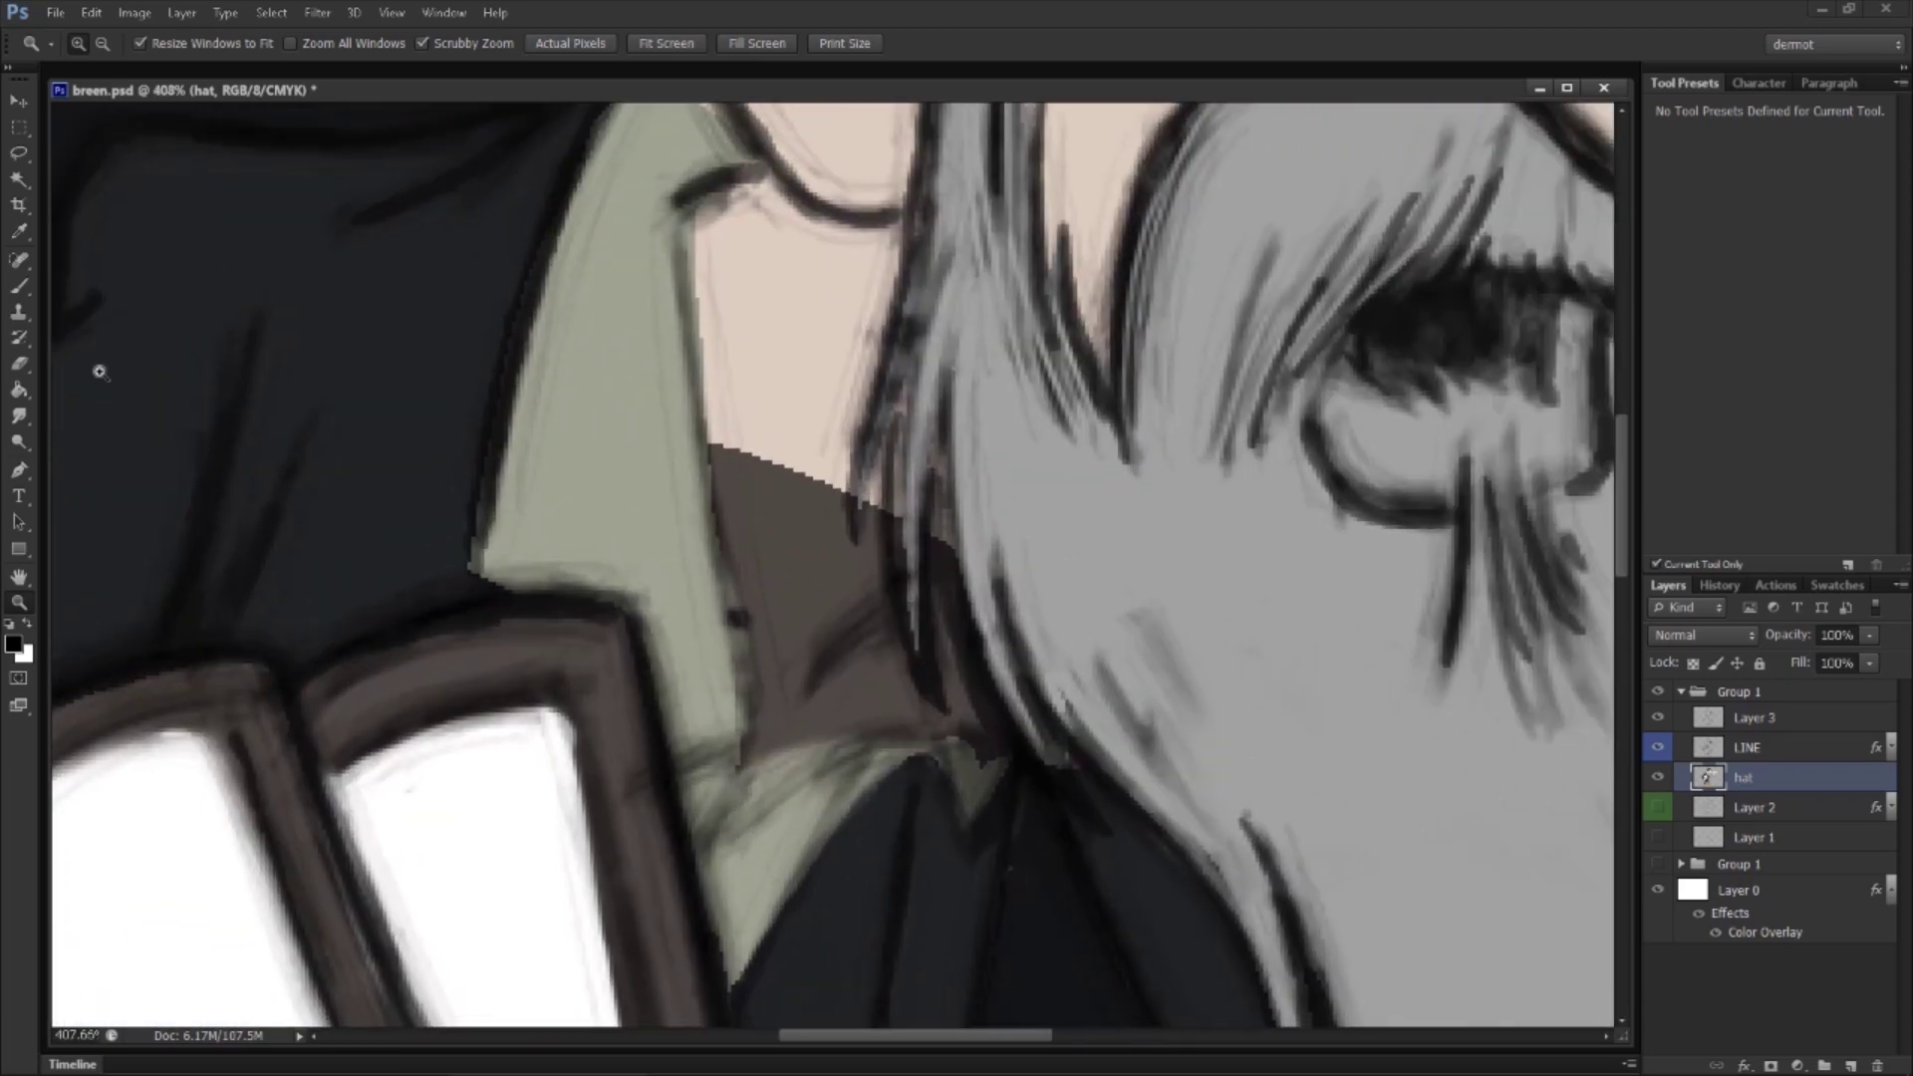
{"action": "left_click", "coordinate": [21, 416]}
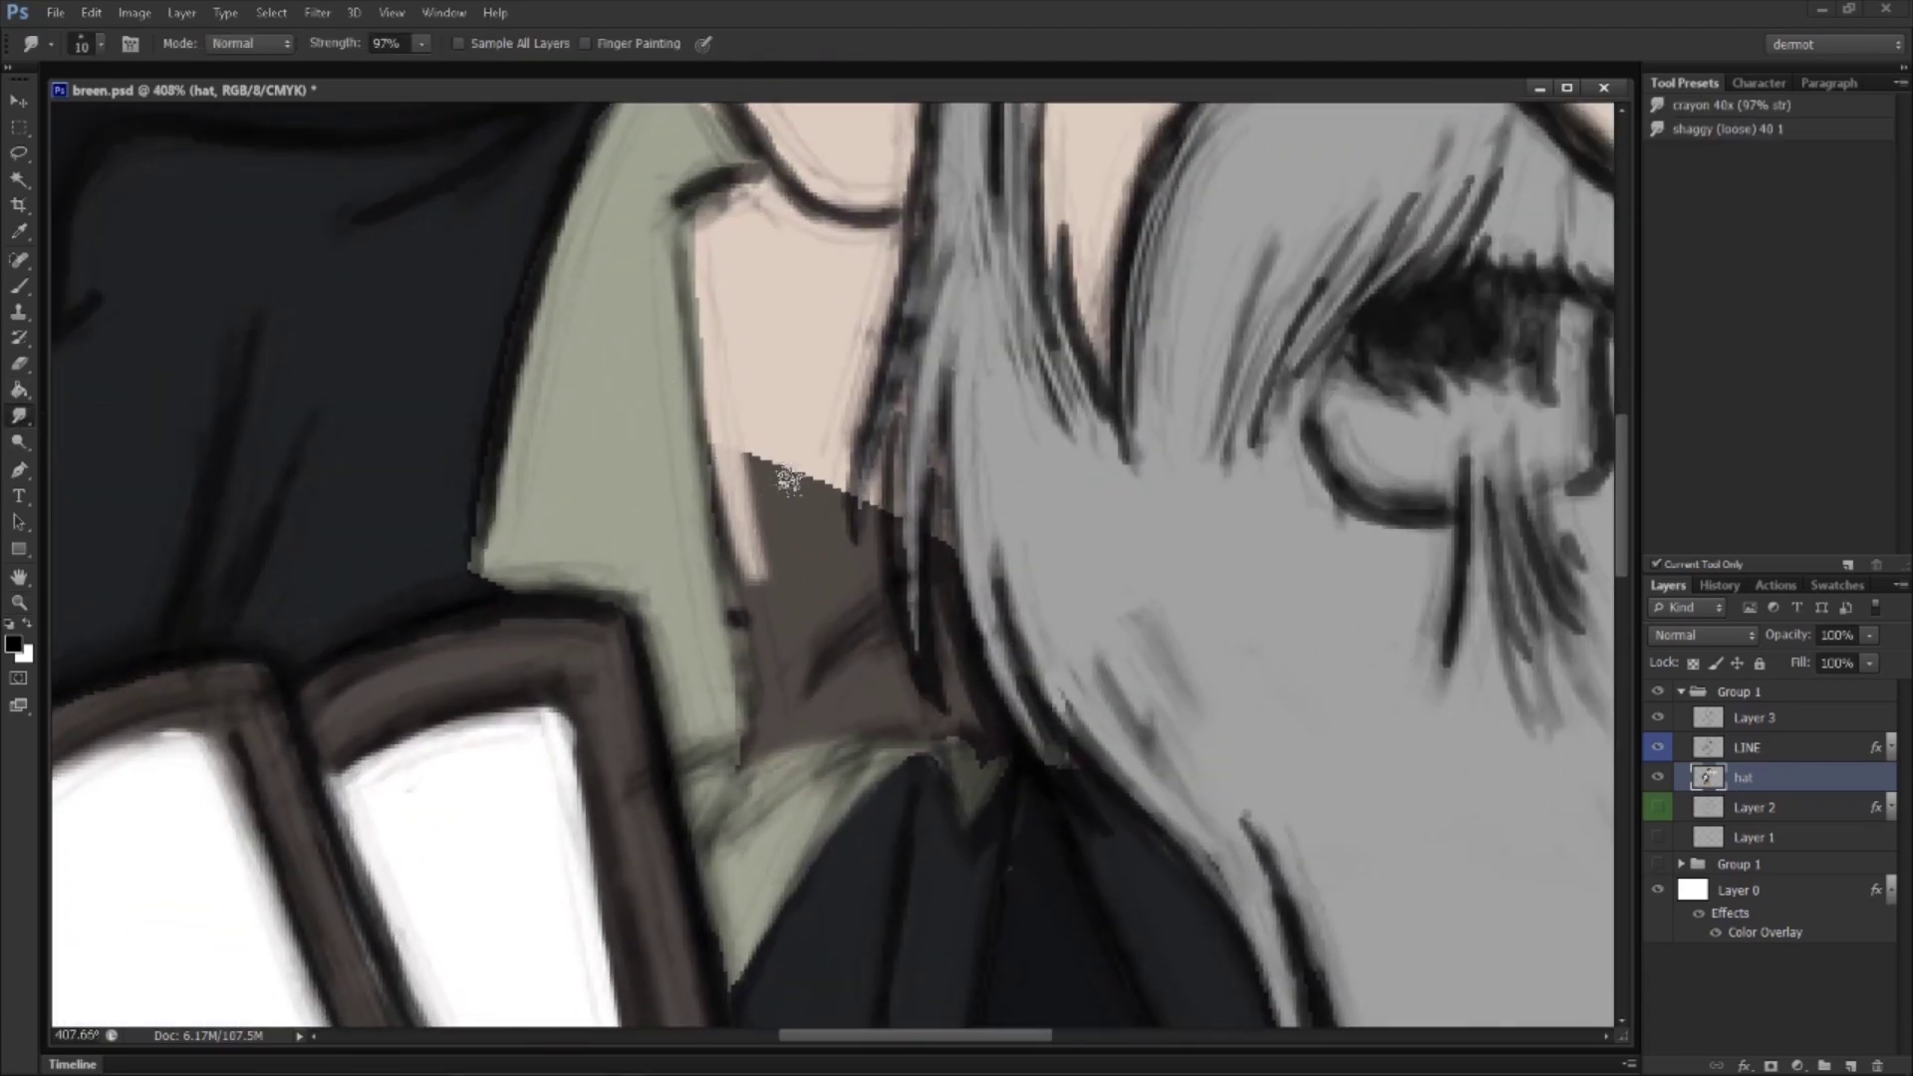
{"action": "key", "text": "bracketright"}
{"action": "mouse_move", "coordinate": [781, 443]}
{"action": "left_mouse_down"}
{"action": "mouse_move", "coordinate": [750, 453]}
{"action": "mouse_move", "coordinate": [820, 428]}
{"action": "mouse_move", "coordinate": [787, 673]}
{"action": "mouse_move", "coordinate": [876, 684]}
{"action": "mouse_move", "coordinate": [931, 611]}
{"action": "mouse_move", "coordinate": [936, 458]}
{"action": "left_mouse_up"}
{"action": "key", "text": "bracketleft"}
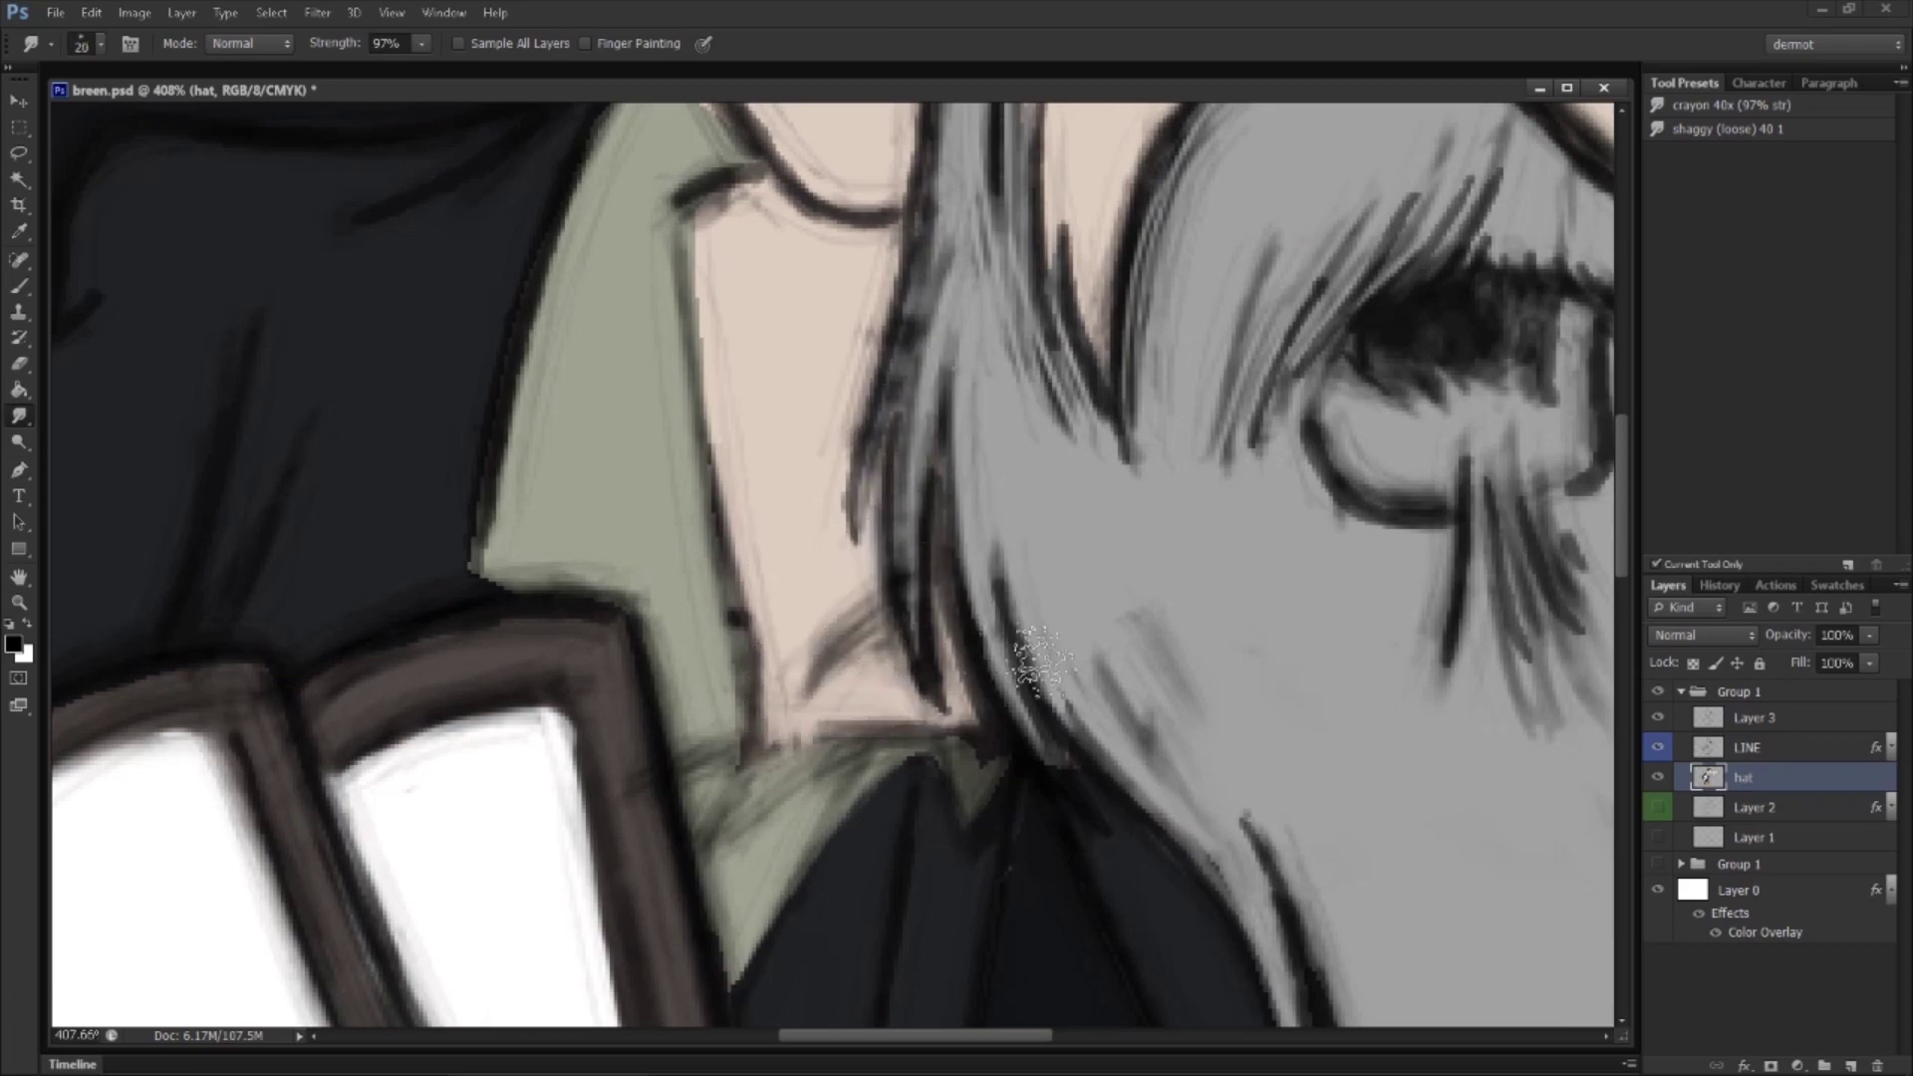
Step: Smudge the colour edges along the hat brim, from above the ear to its front tip, and around the far eyebrow
{"action": "scroll", "coordinate": [1097, 525], "scroll_direction": "up", "scroll_amount": 5}
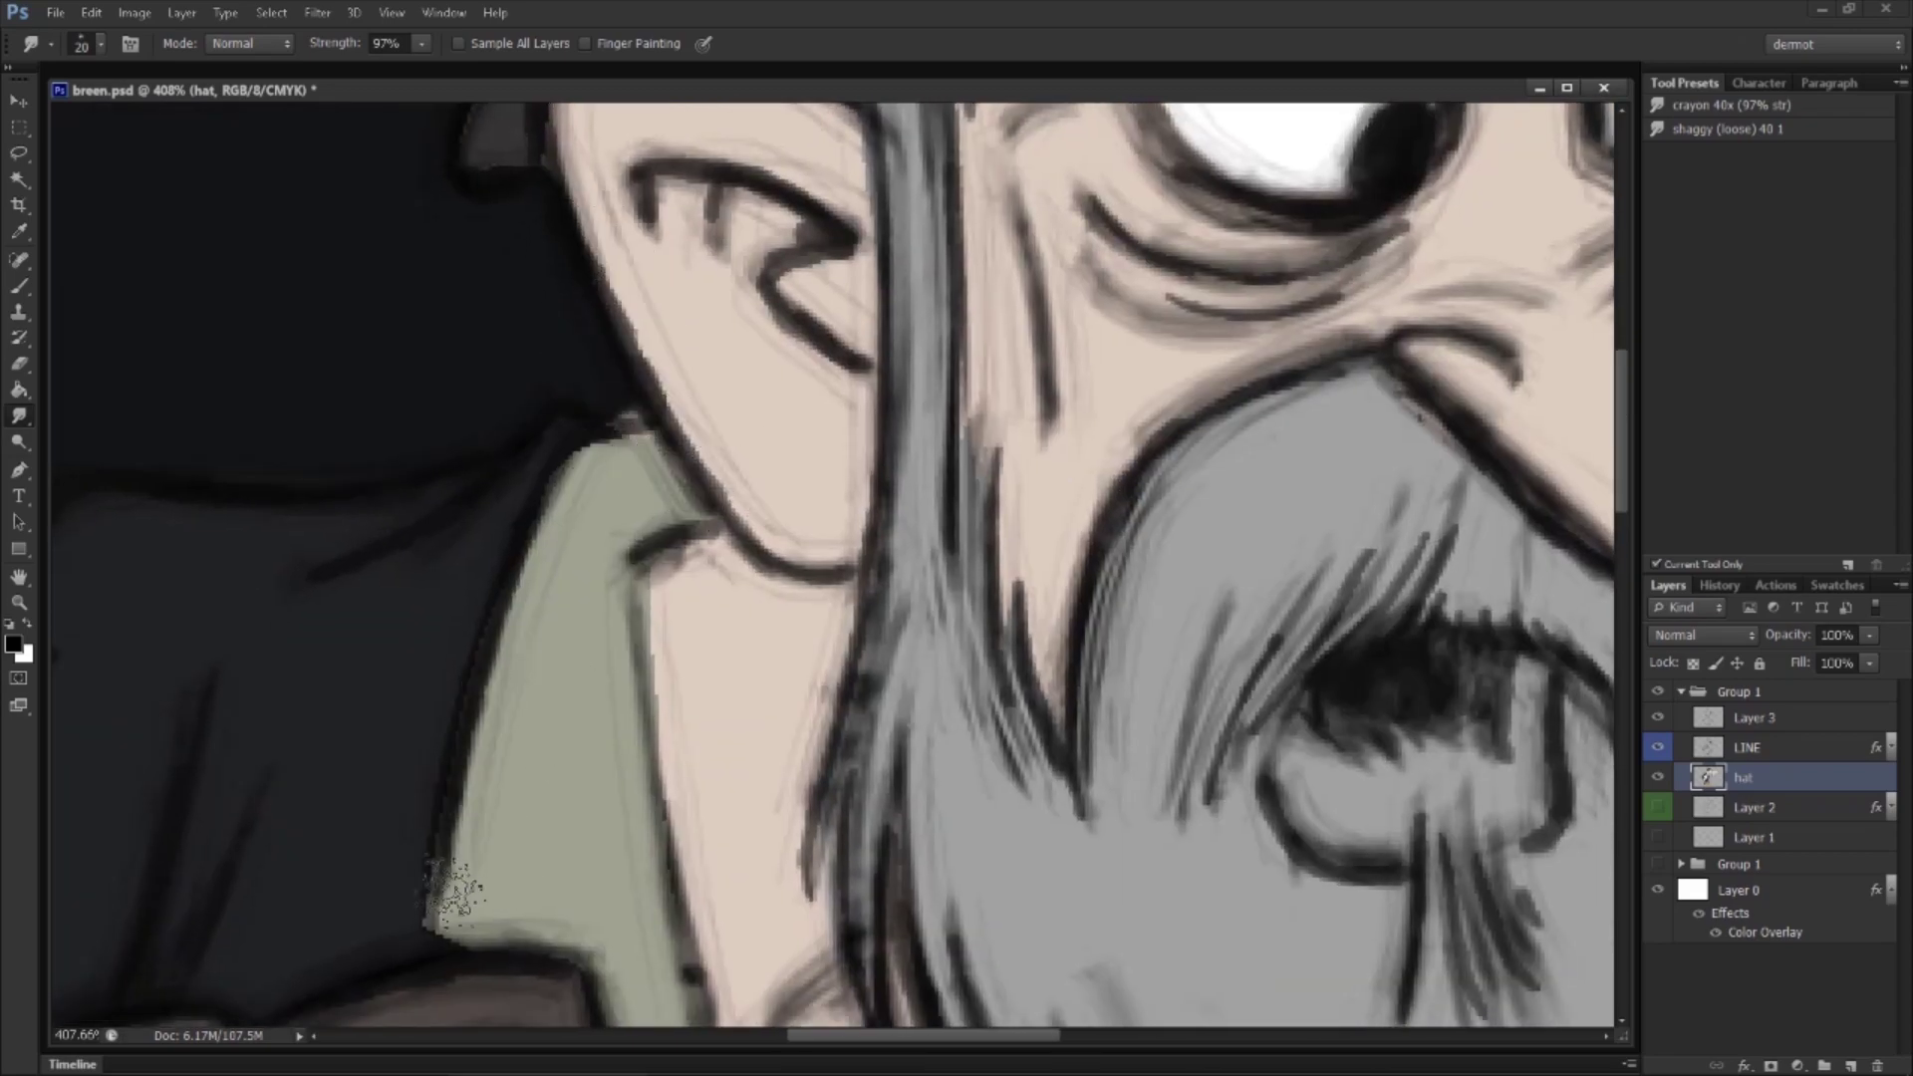
{"action": "left_click_drag", "start_coordinate": [709, 564], "coordinate": [581, 750]}
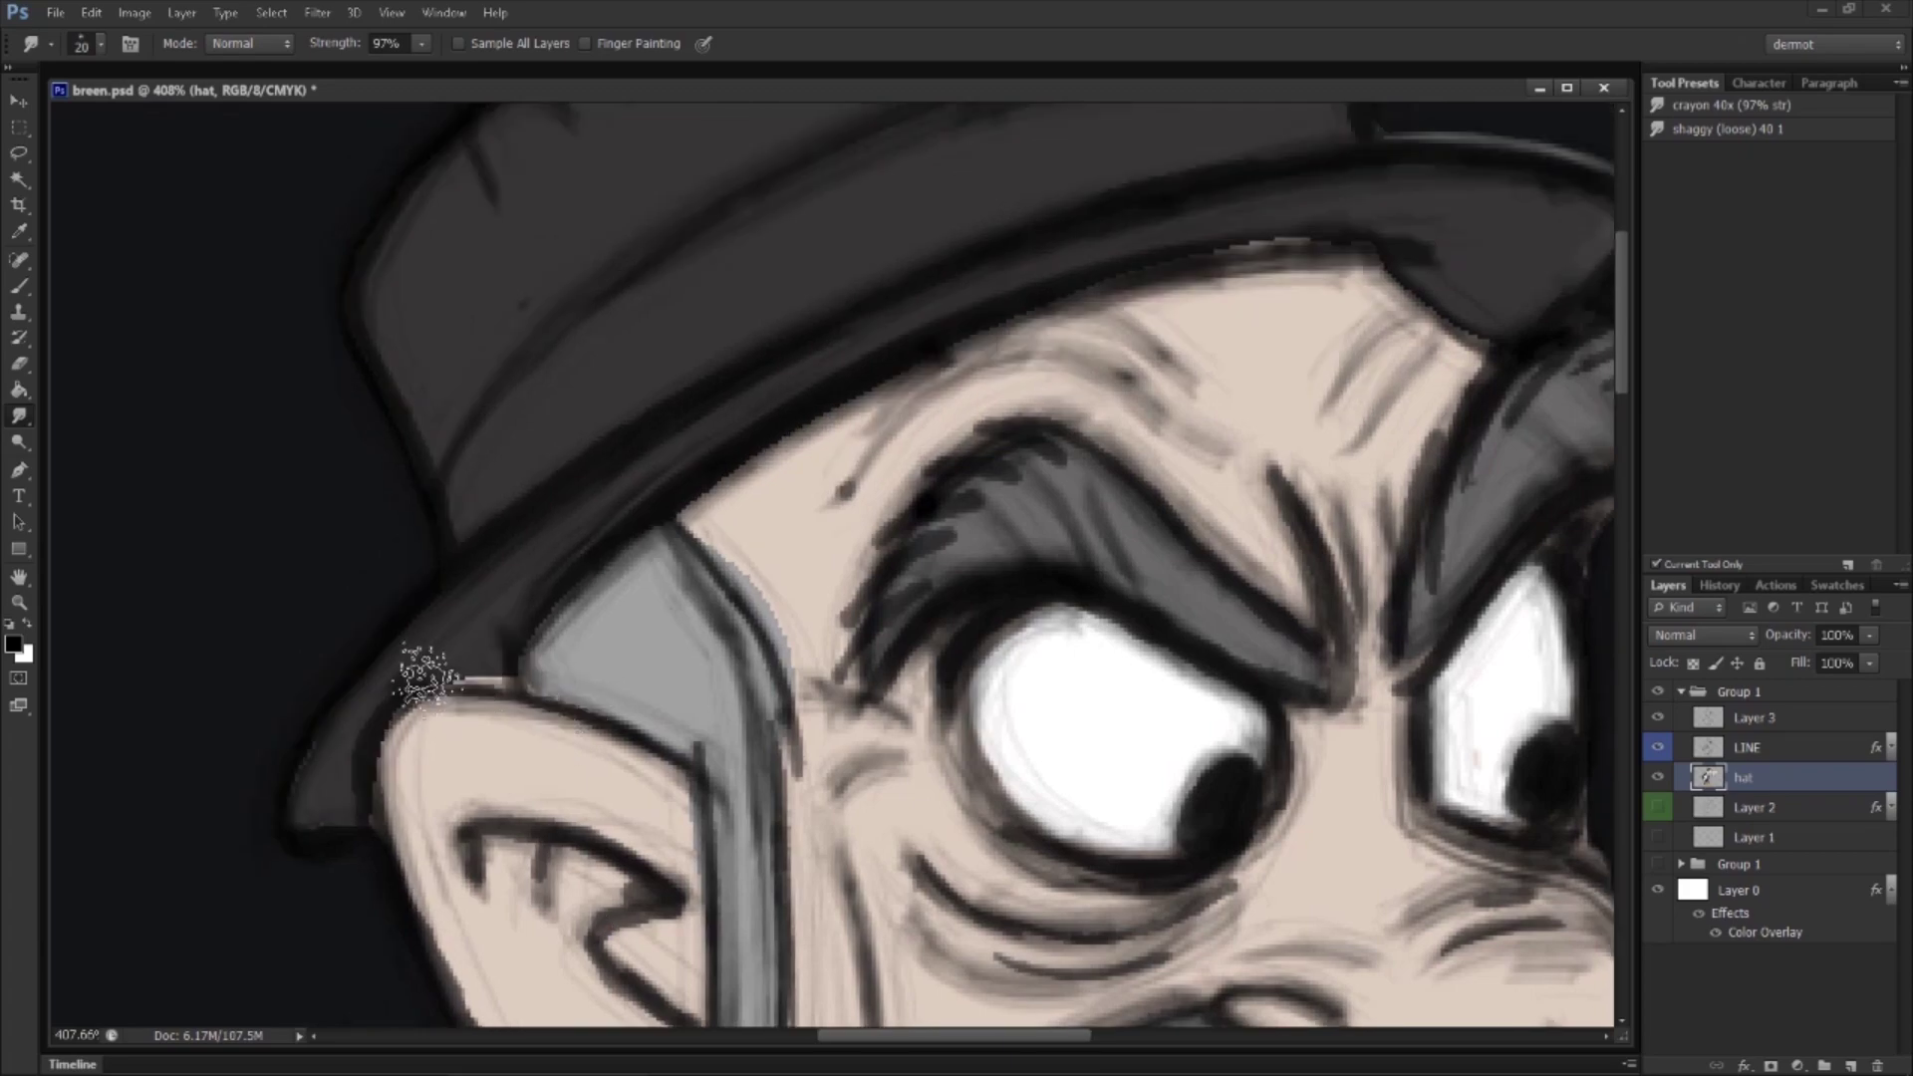
{"action": "left_click_drag", "start_coordinate": [368, 757], "coordinate": [424, 662]}
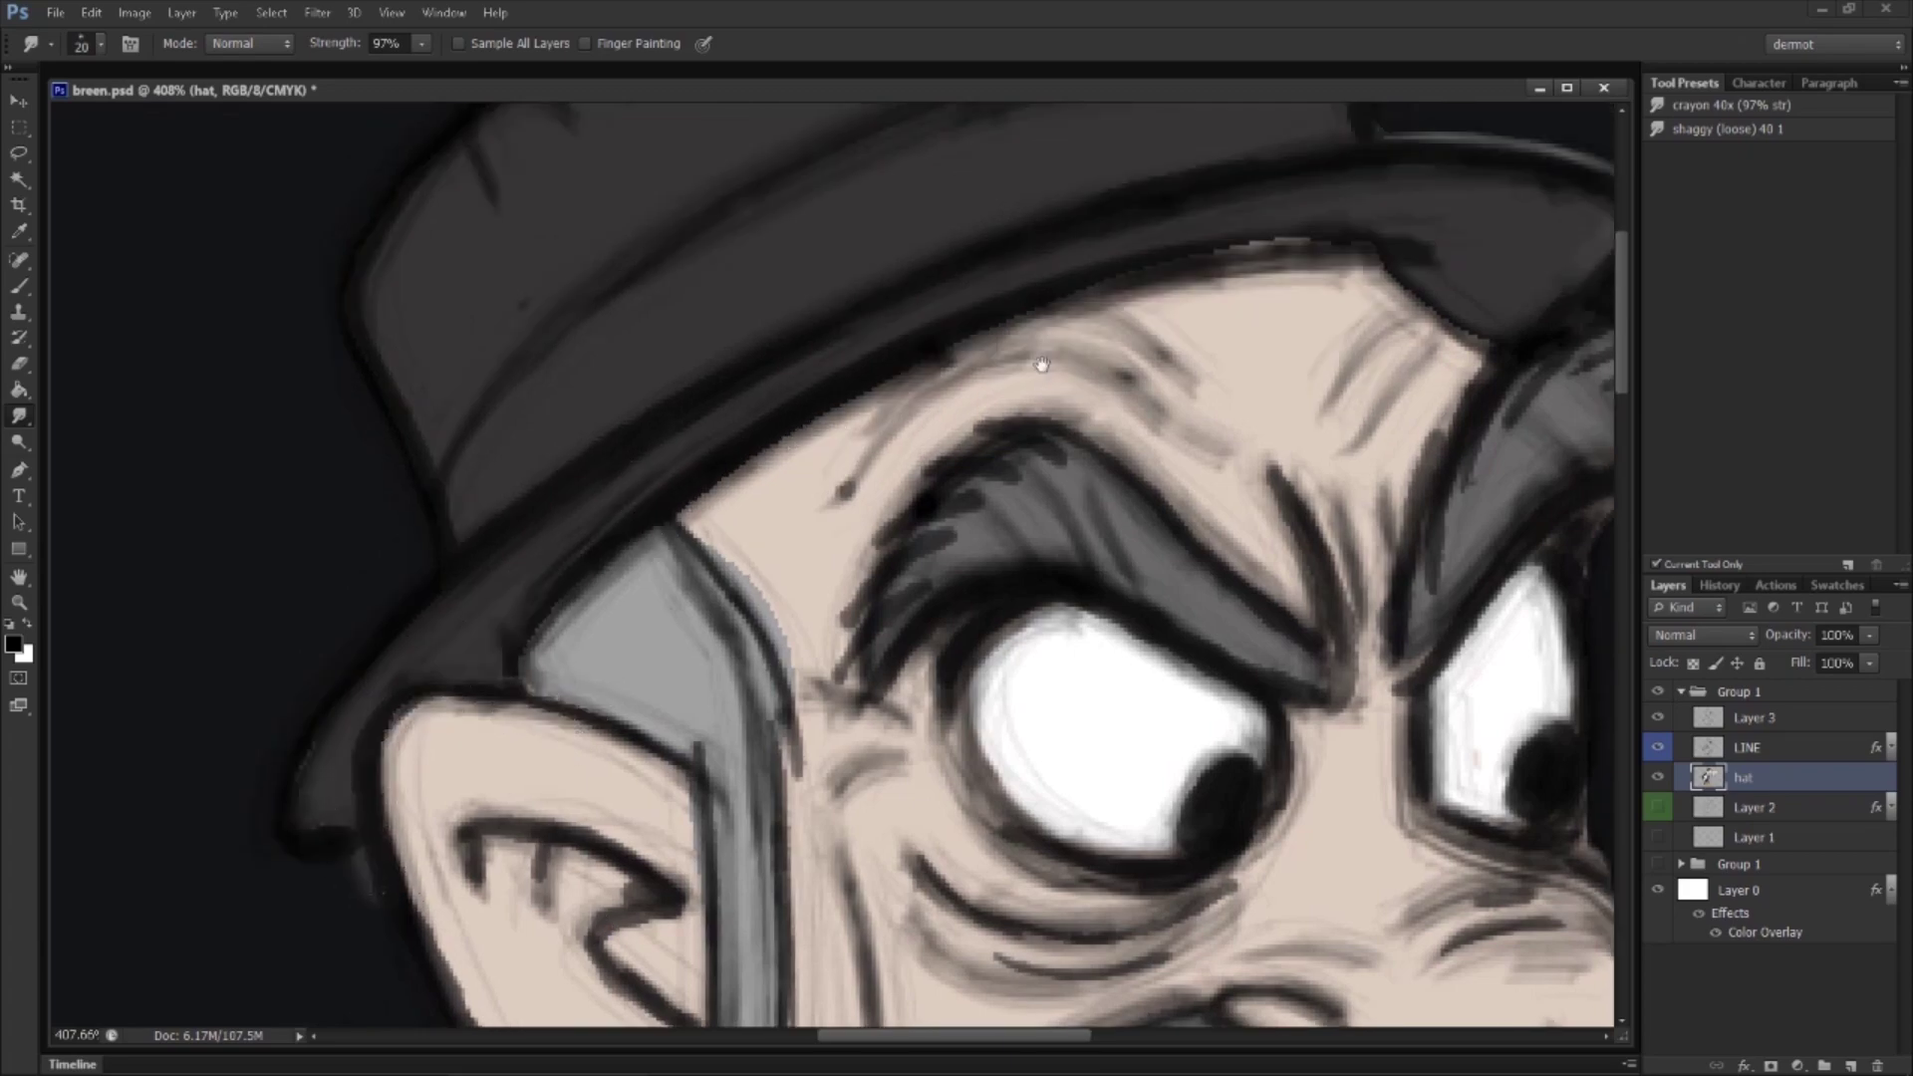
{"action": "left_click_drag", "start_coordinate": [1041, 365], "coordinate": [847, 578]}
{"action": "left_click_drag", "start_coordinate": [1393, 389], "coordinate": [1474, 448]}
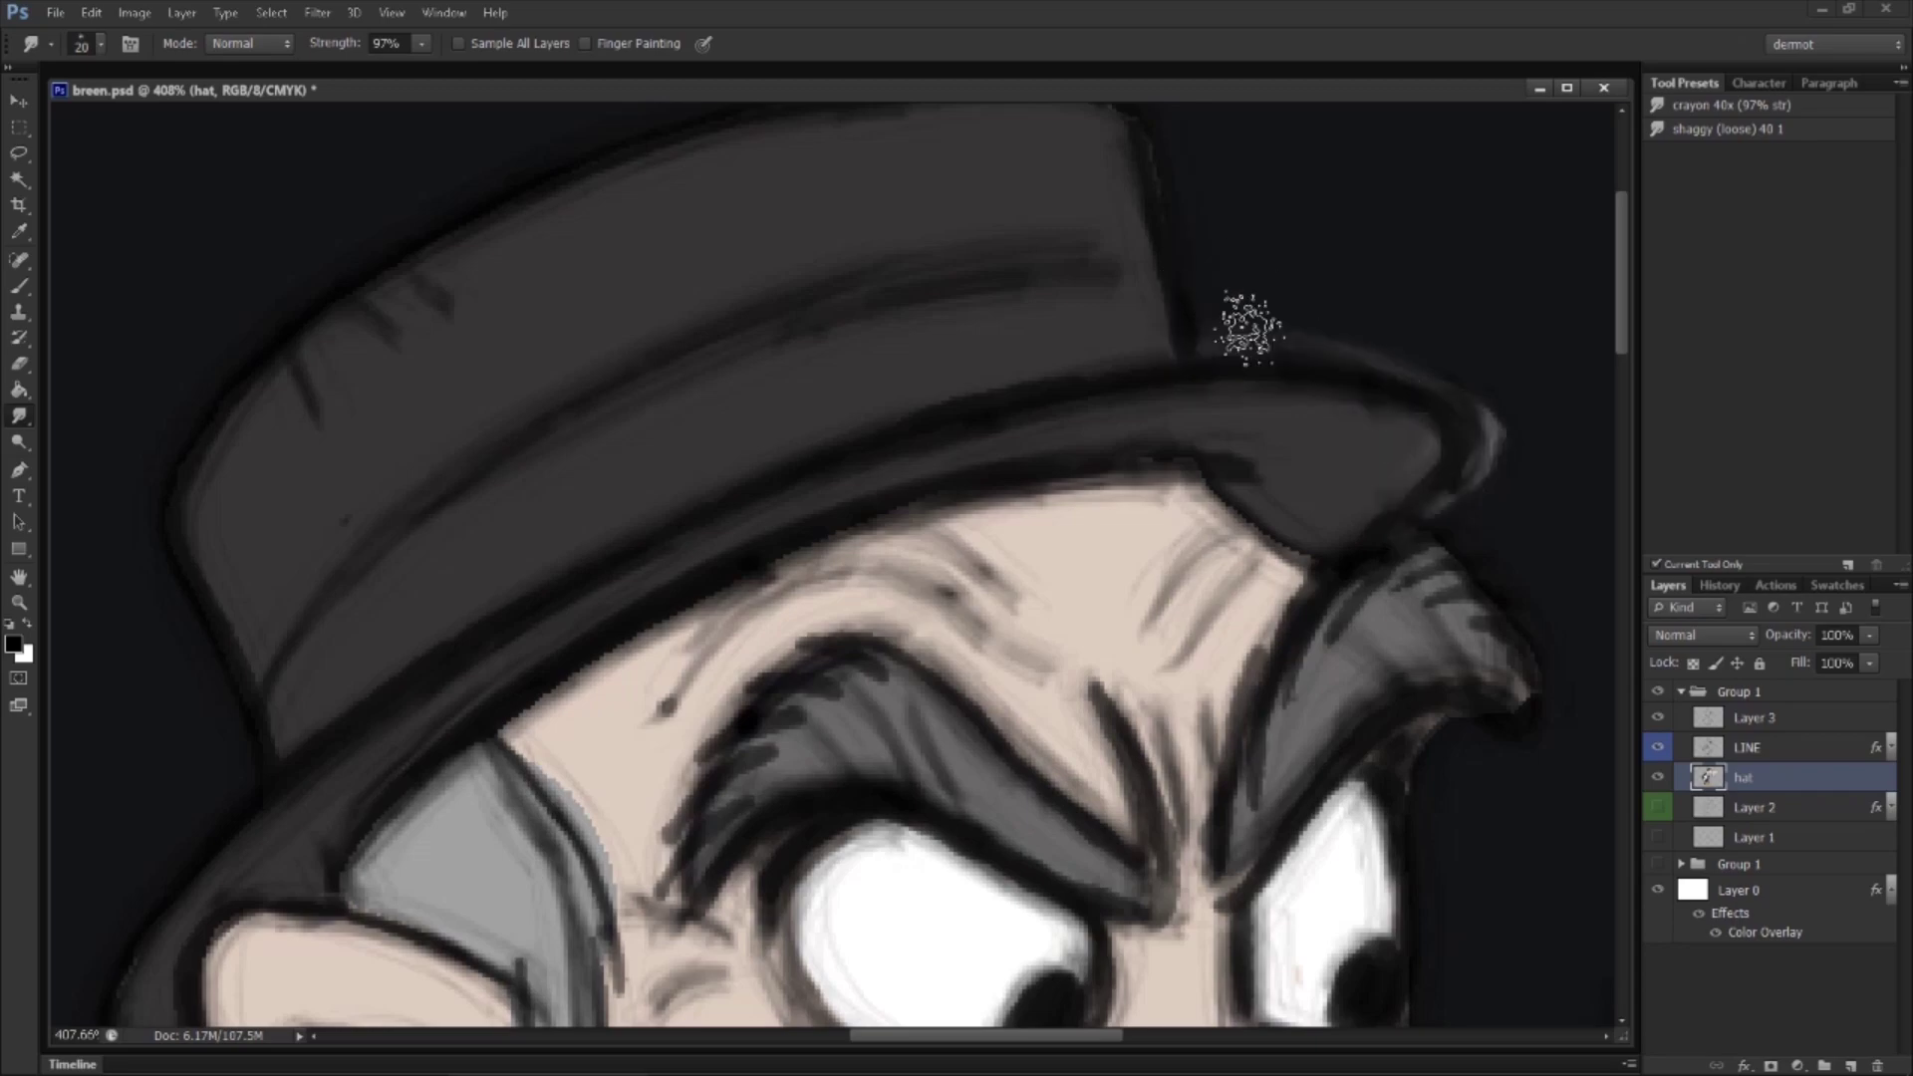
{"action": "left_click_drag", "start_coordinate": [1469, 748], "coordinate": [1226, 463]}
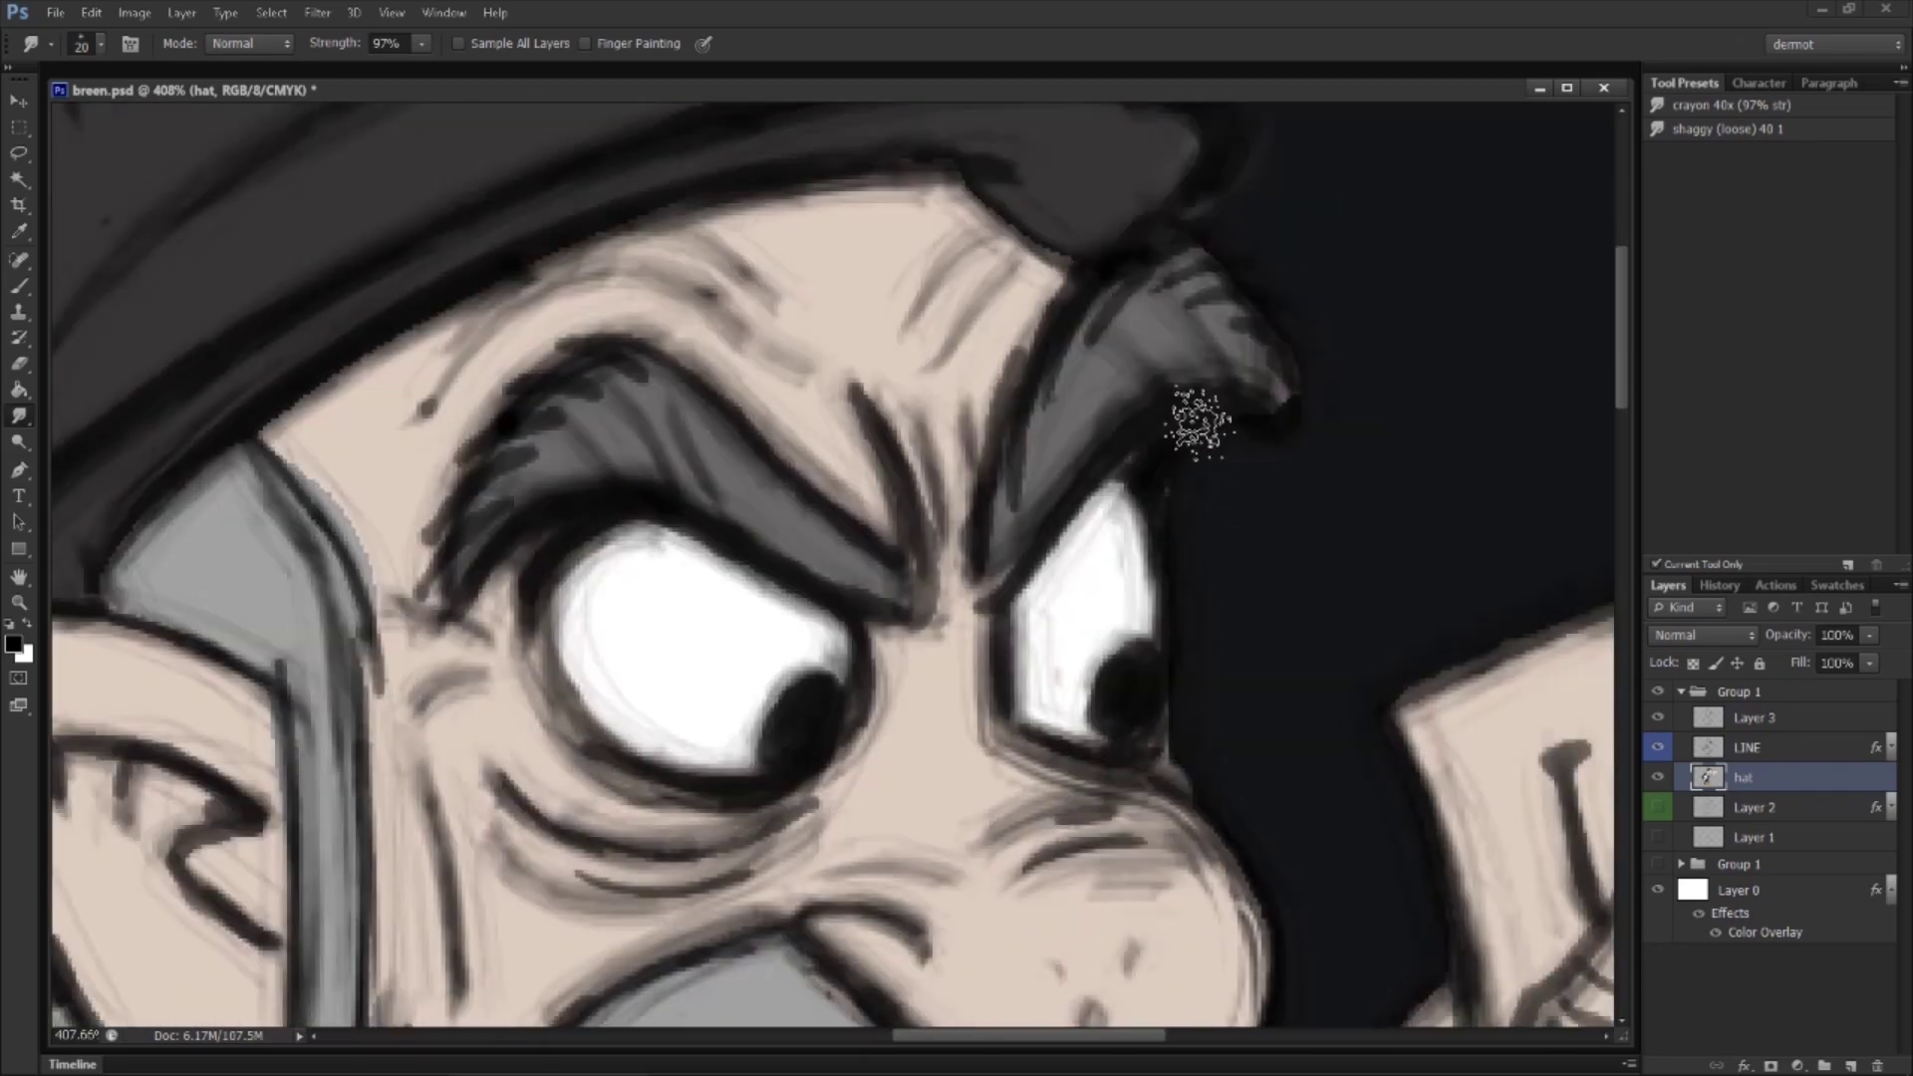
Step: Smudge the skin-toned colour edges into the outline around the envelope, including its lower edge beside the fingers
{"action": "scroll", "coordinate": [841, 462], "scroll_direction": "down", "scroll_amount": 3}
{"action": "scroll", "coordinate": [841, 461], "scroll_direction": "right", "scroll_amount": 5}
{"action": "scroll", "coordinate": [1141, 364], "scroll_direction": "right", "scroll_amount": 5}
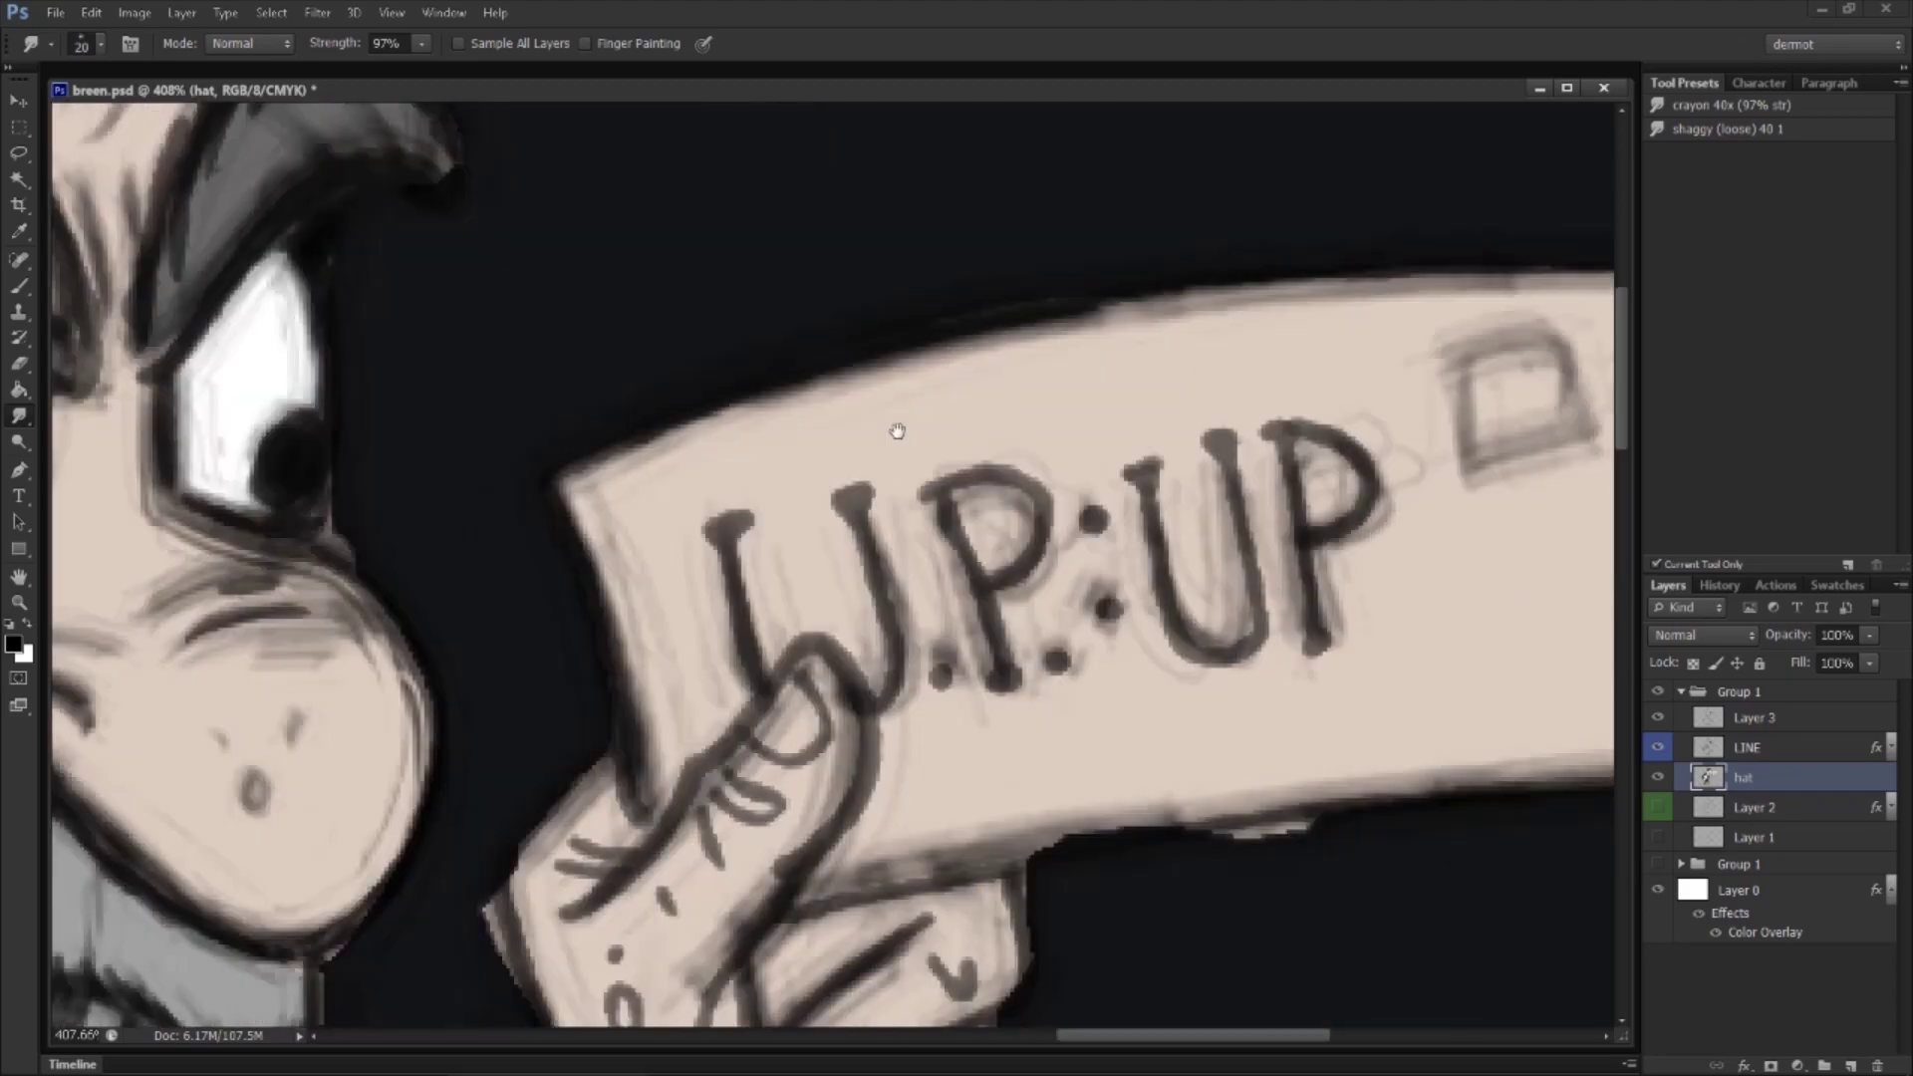
{"action": "left_click_drag", "start_coordinate": [1516, 317], "coordinate": [1529, 521]}
{"action": "left_click_drag", "start_coordinate": [1177, 710], "coordinate": [1291, 344]}
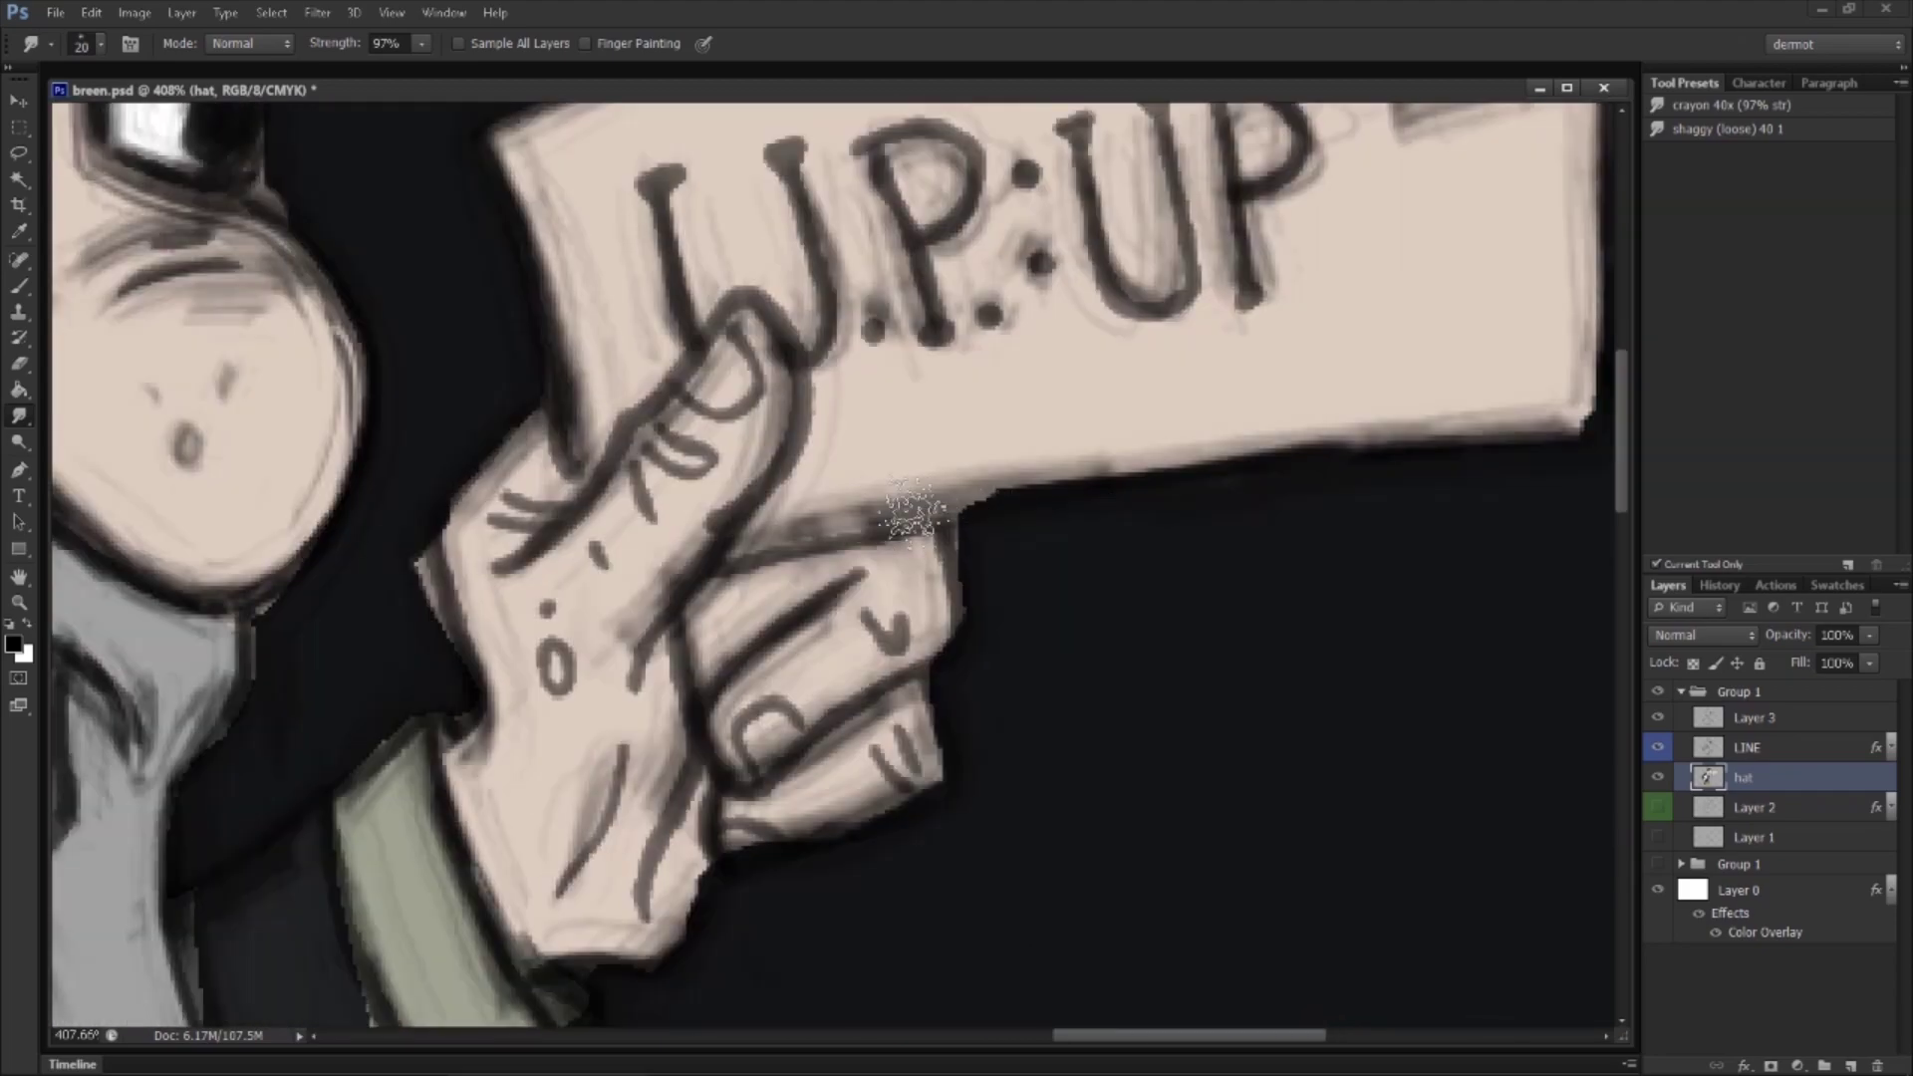
Step: Smudge the colour edges on the back of the raised hand, the beard's front edge and the coat sleeve
{"action": "left_click_drag", "start_coordinate": [452, 672], "coordinate": [521, 648]}
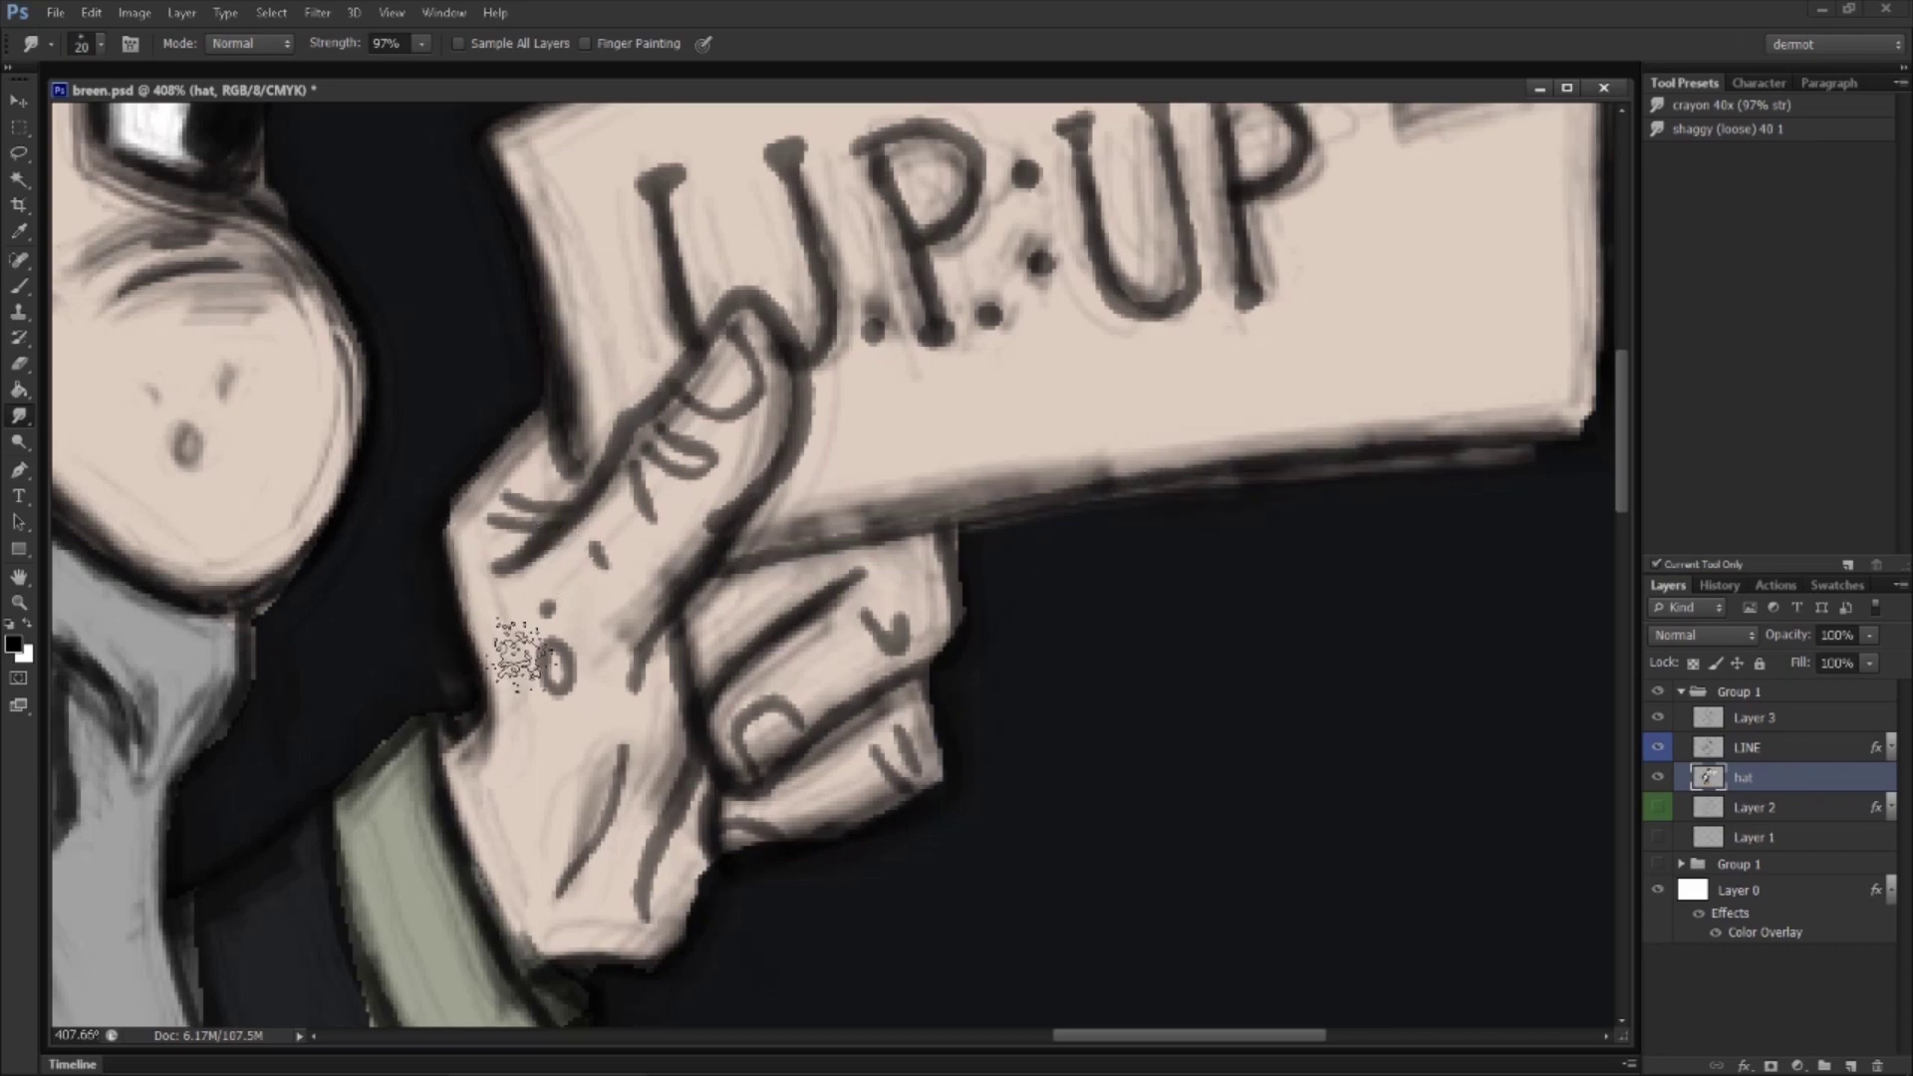
{"action": "left_click_drag", "start_coordinate": [393, 388], "coordinate": [777, 308]}
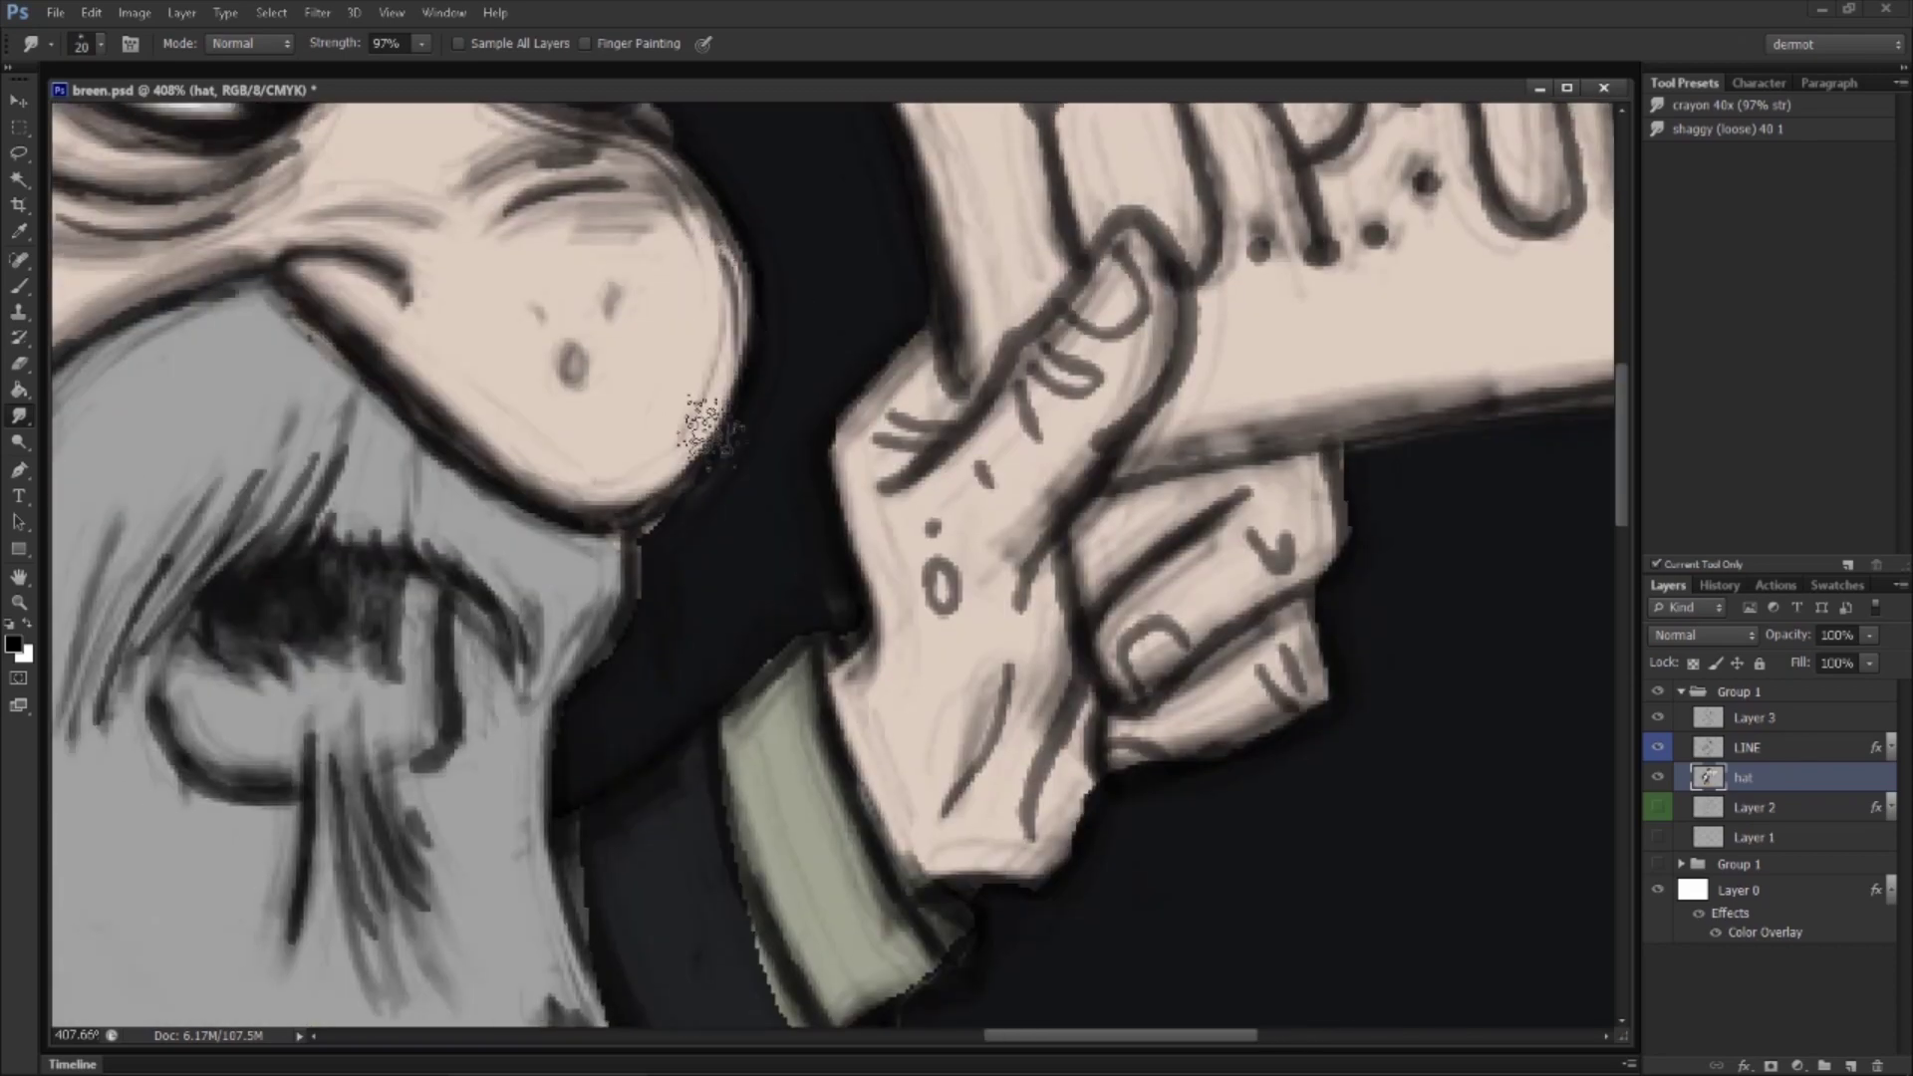
{"action": "left_click_drag", "start_coordinate": [673, 809], "coordinate": [699, 635]}
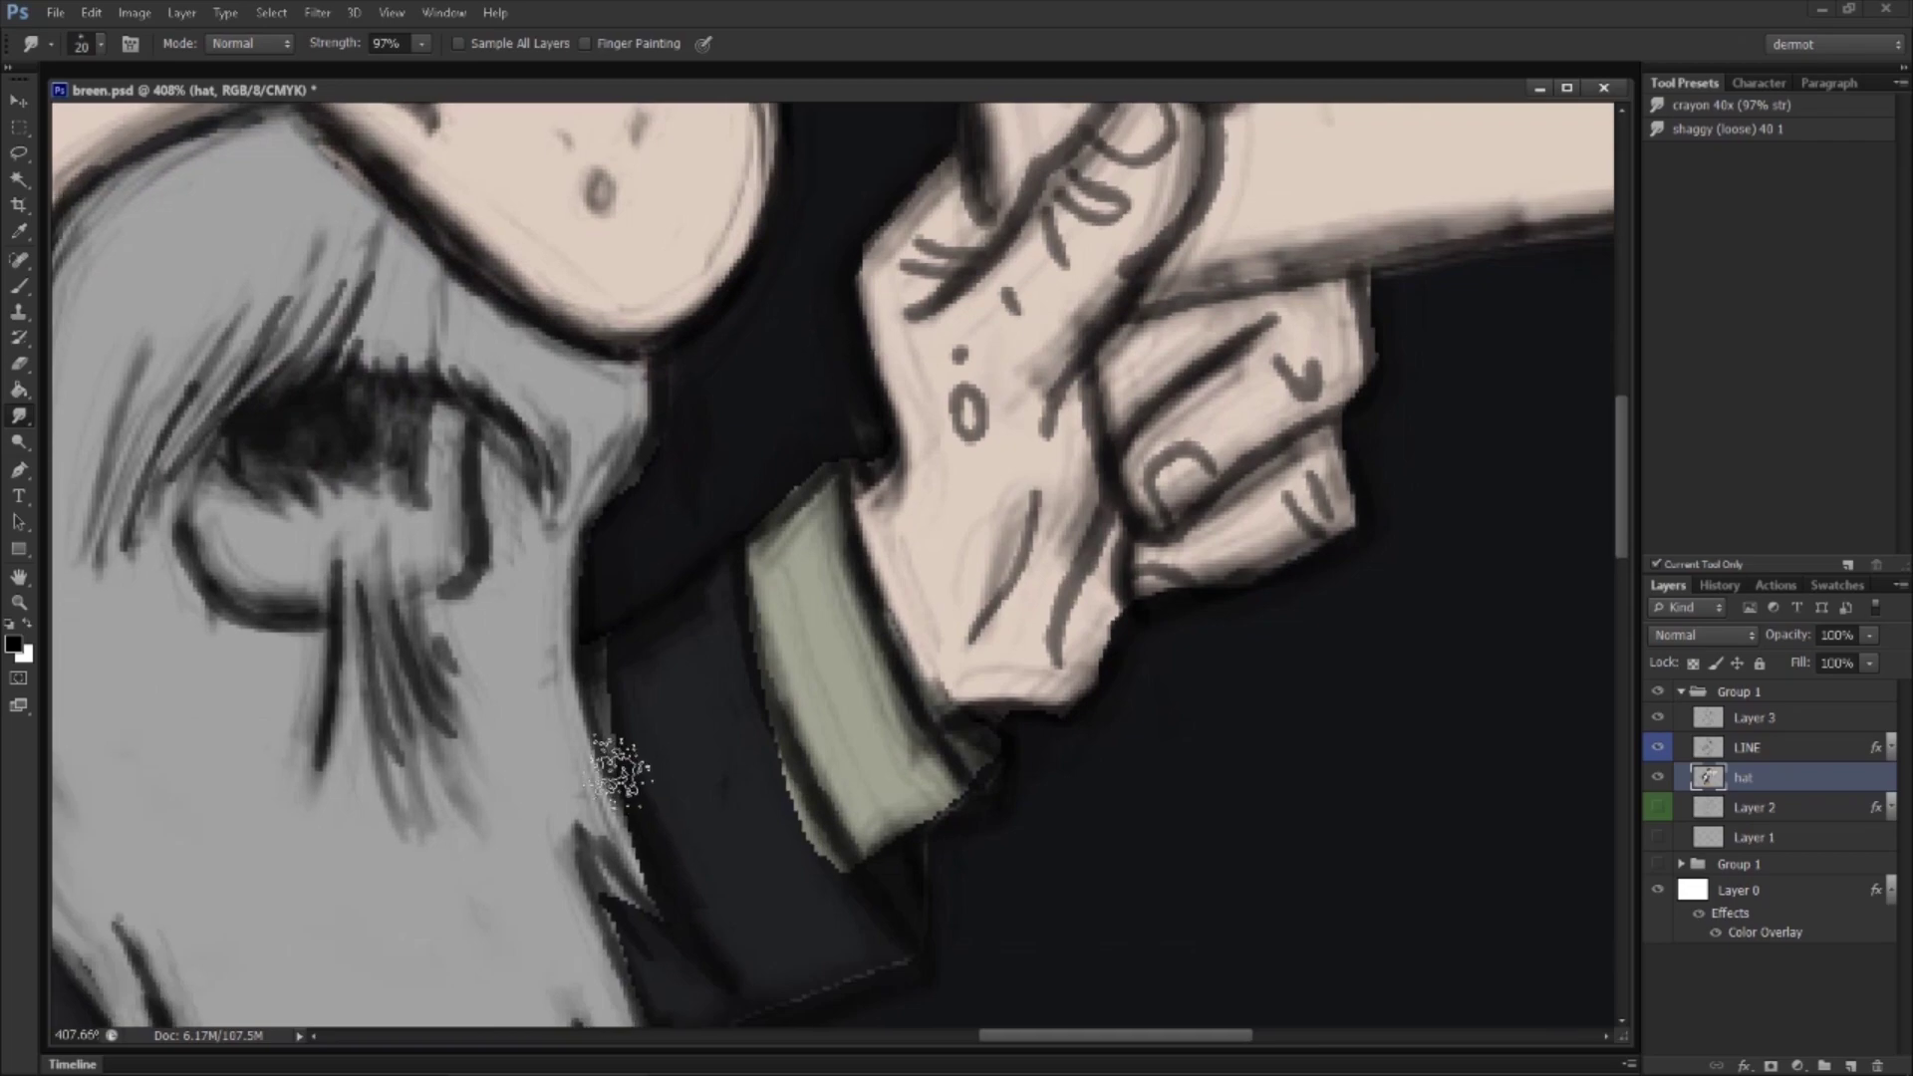
{"action": "left_click_drag", "start_coordinate": [877, 899], "coordinate": [903, 505]}
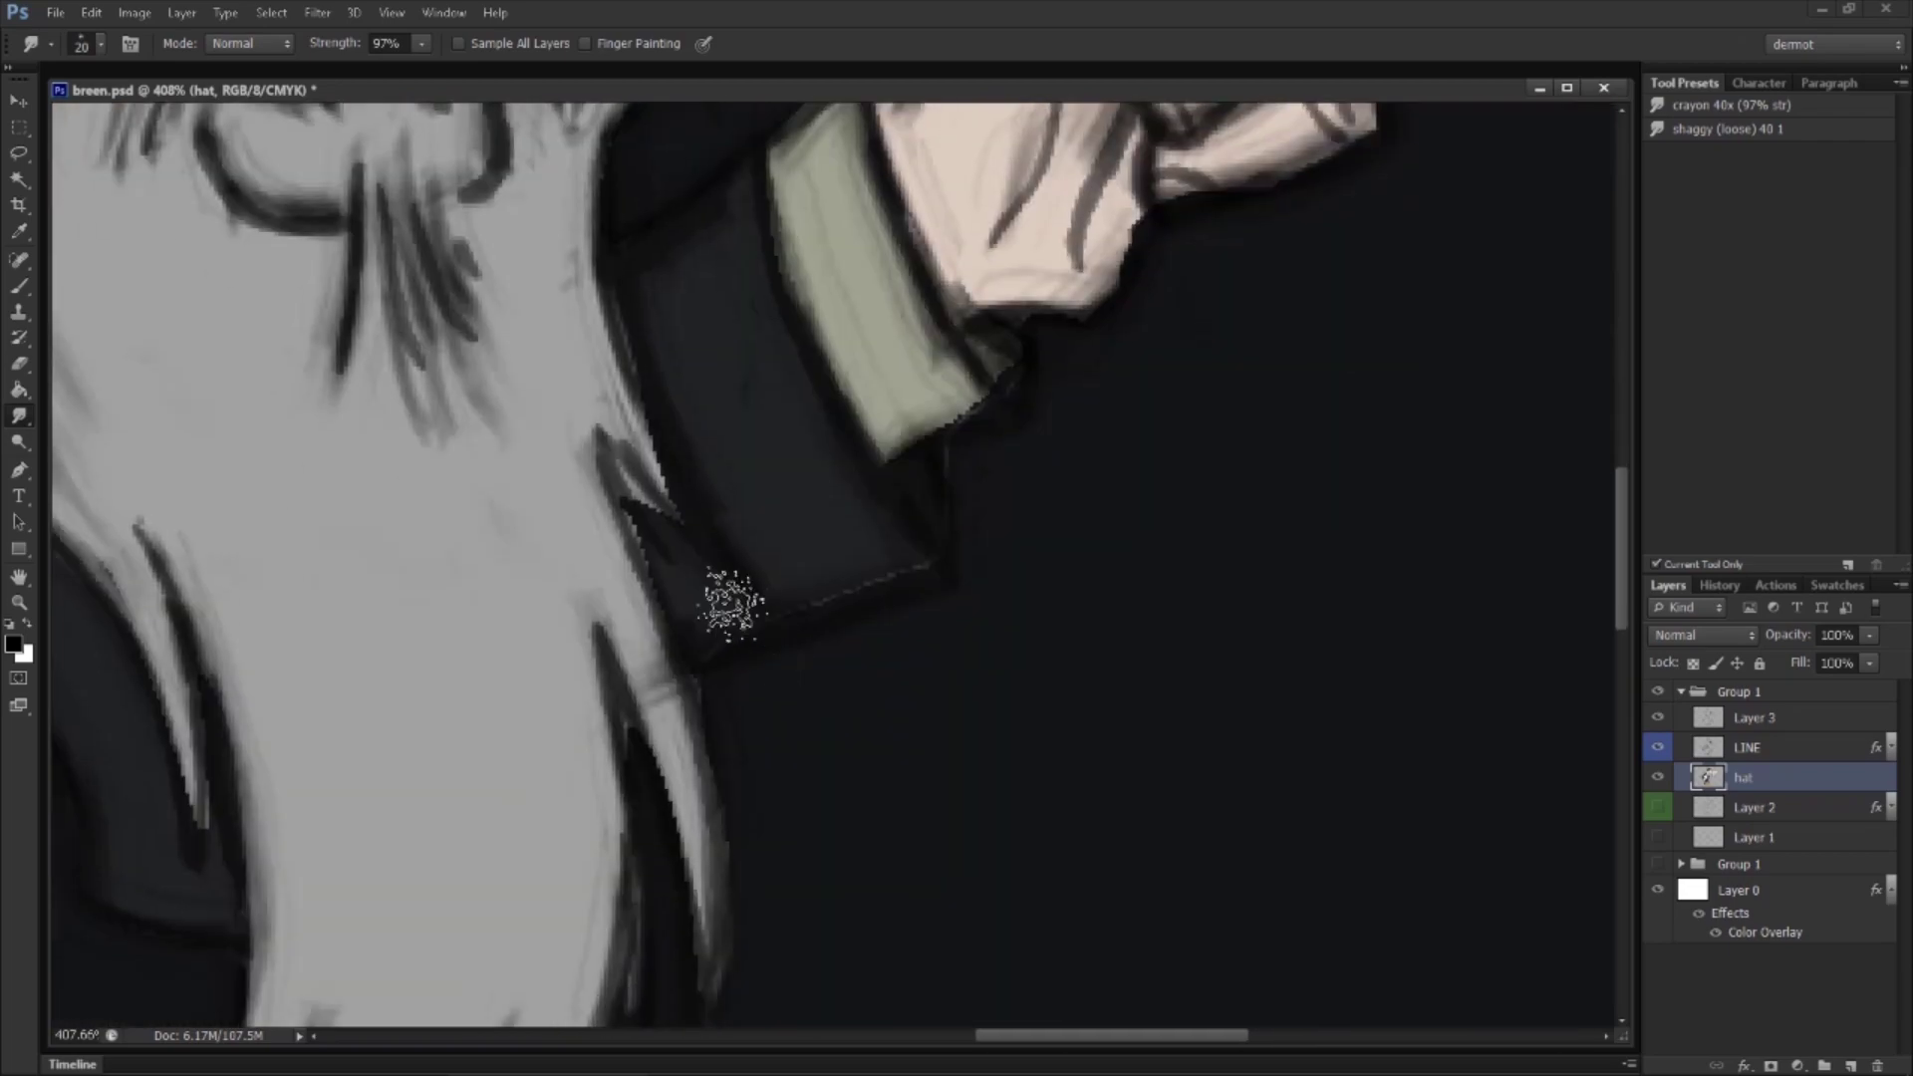
Step: Bring the whole character into view and open the colour of Layer 0's Color Overlay for editing
{"action": "key", "text": "z"}
{"action": "key", "text": "ctrl+0"}
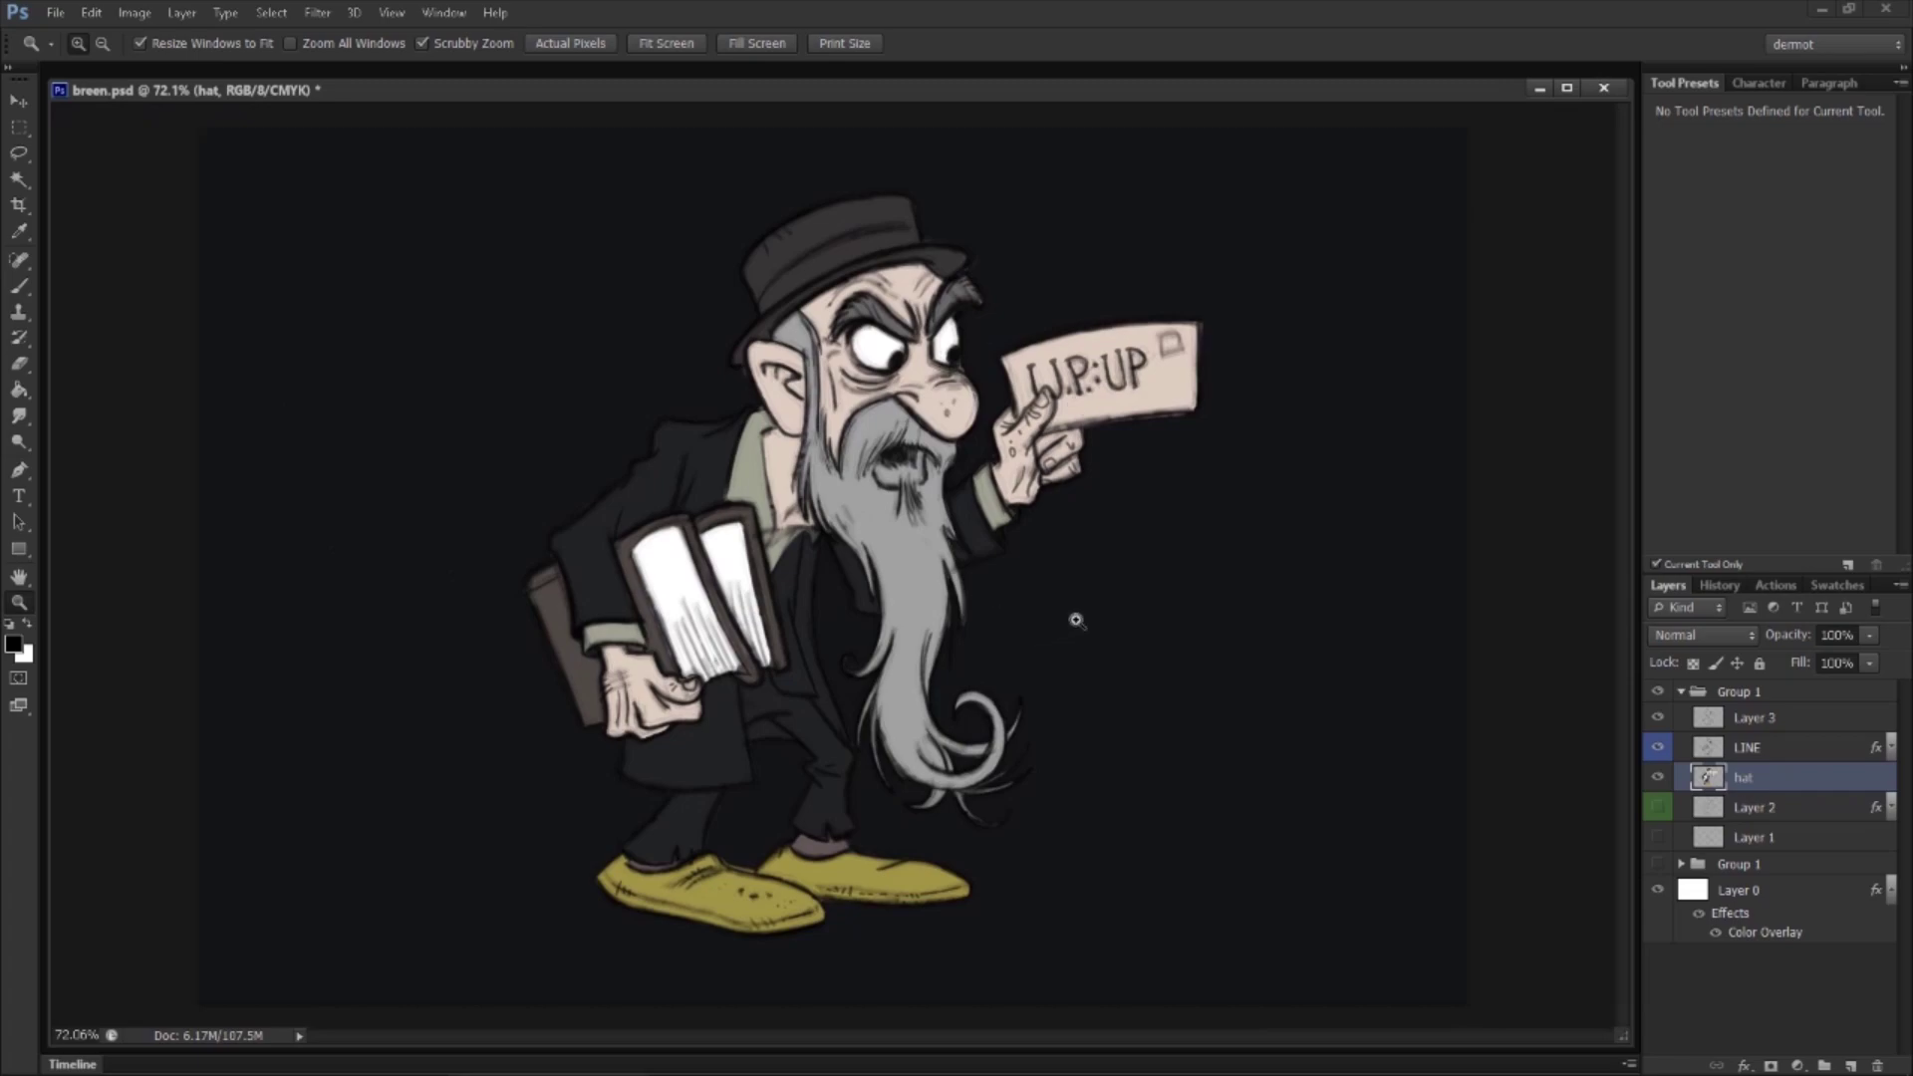
{"action": "left_click_drag", "start_coordinate": [1076, 619], "coordinate": [1126, 553]}
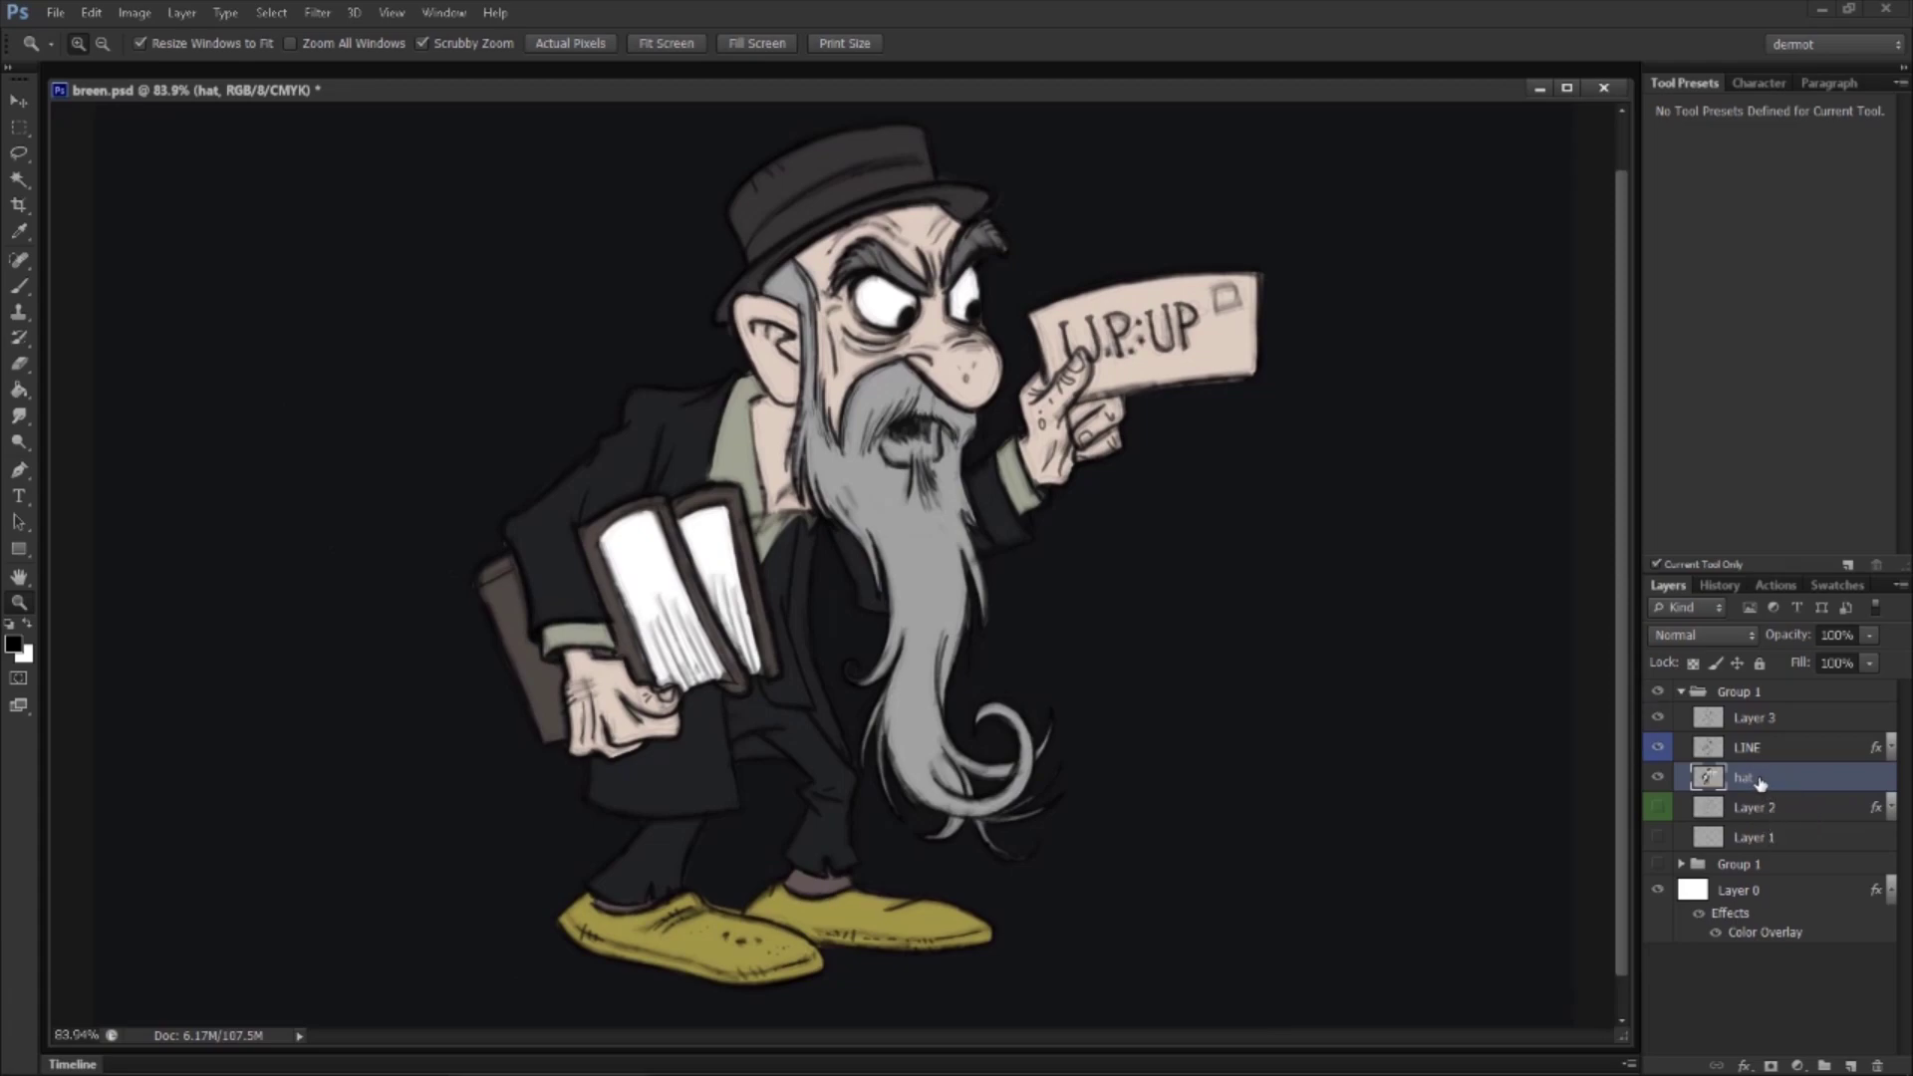
{"action": "double_click", "coordinate": [1733, 915]}
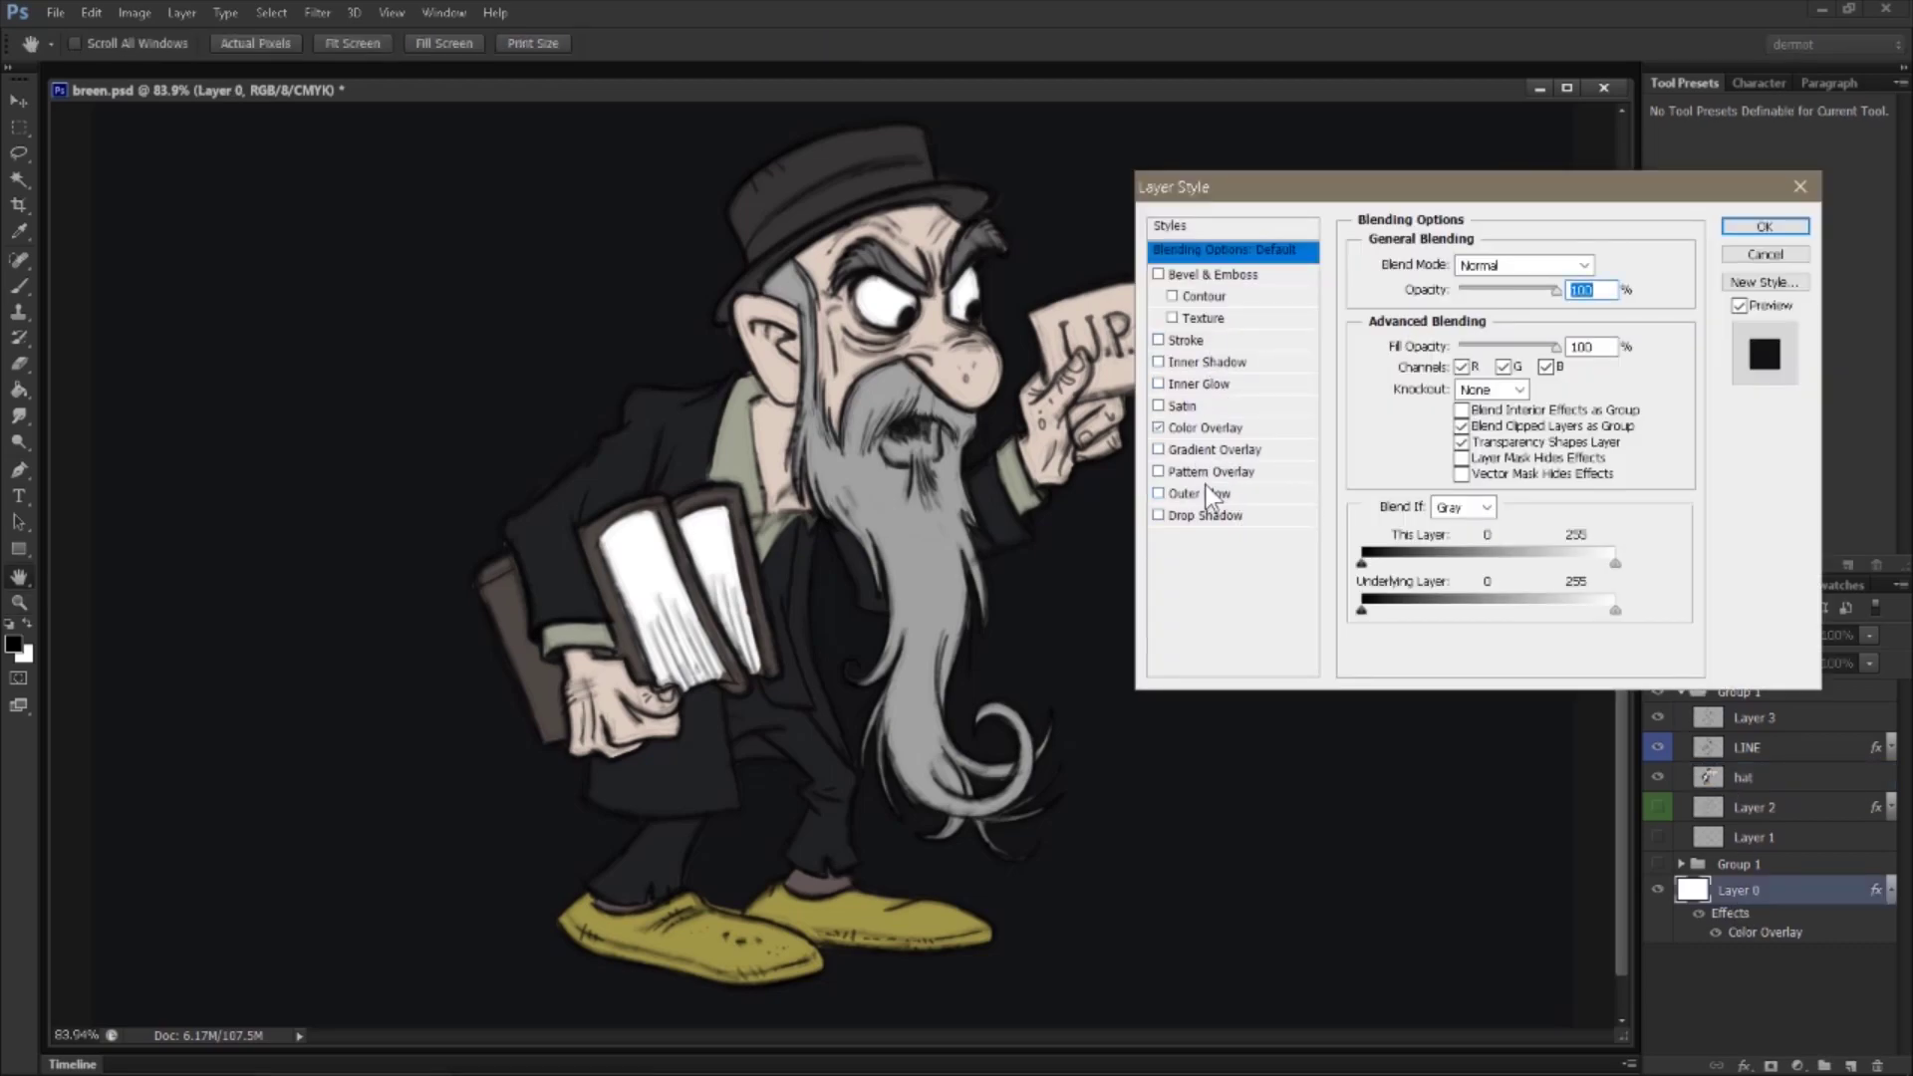
{"action": "left_click", "coordinate": [1205, 428]}
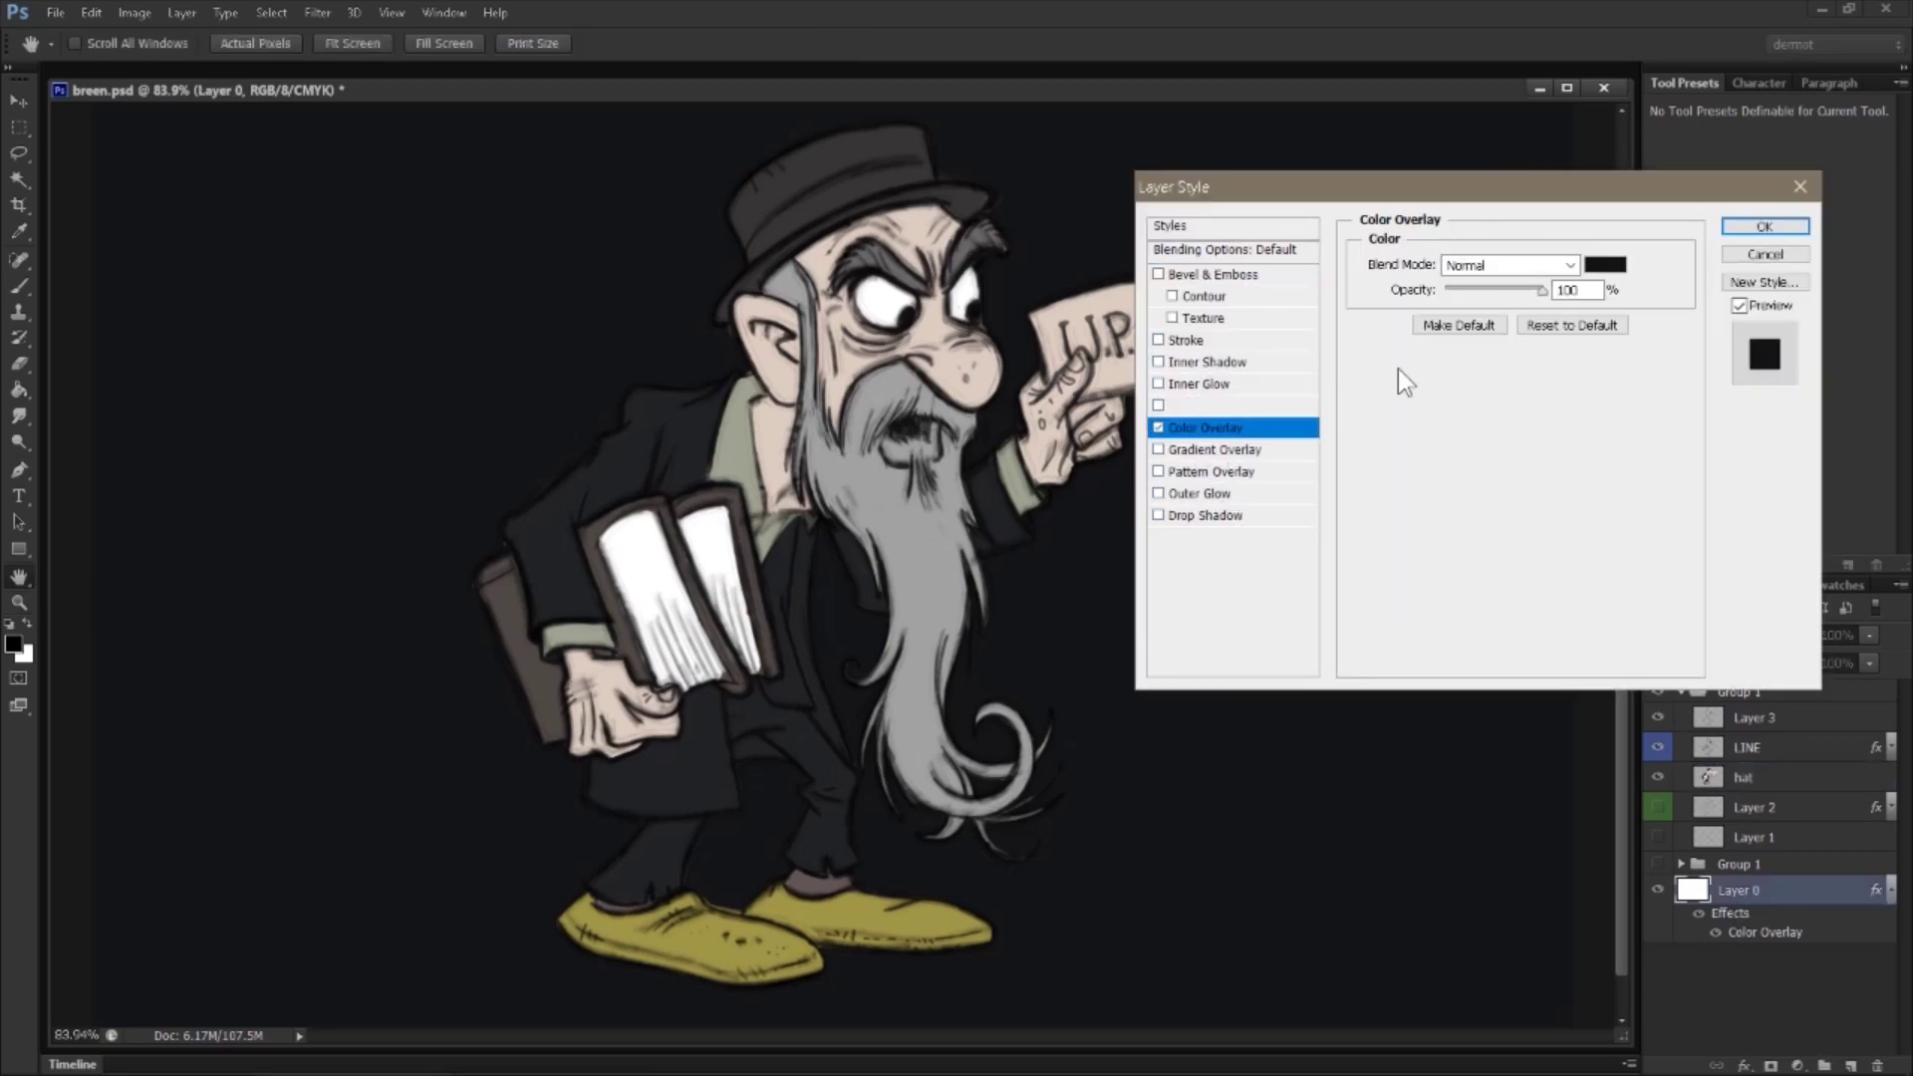
{"action": "left_click", "coordinate": [1594, 267]}
Step: Try dark grey tones such as #26272b and #363638 as the background overlay colour
{"action": "left_click", "coordinate": [1301, 431]}
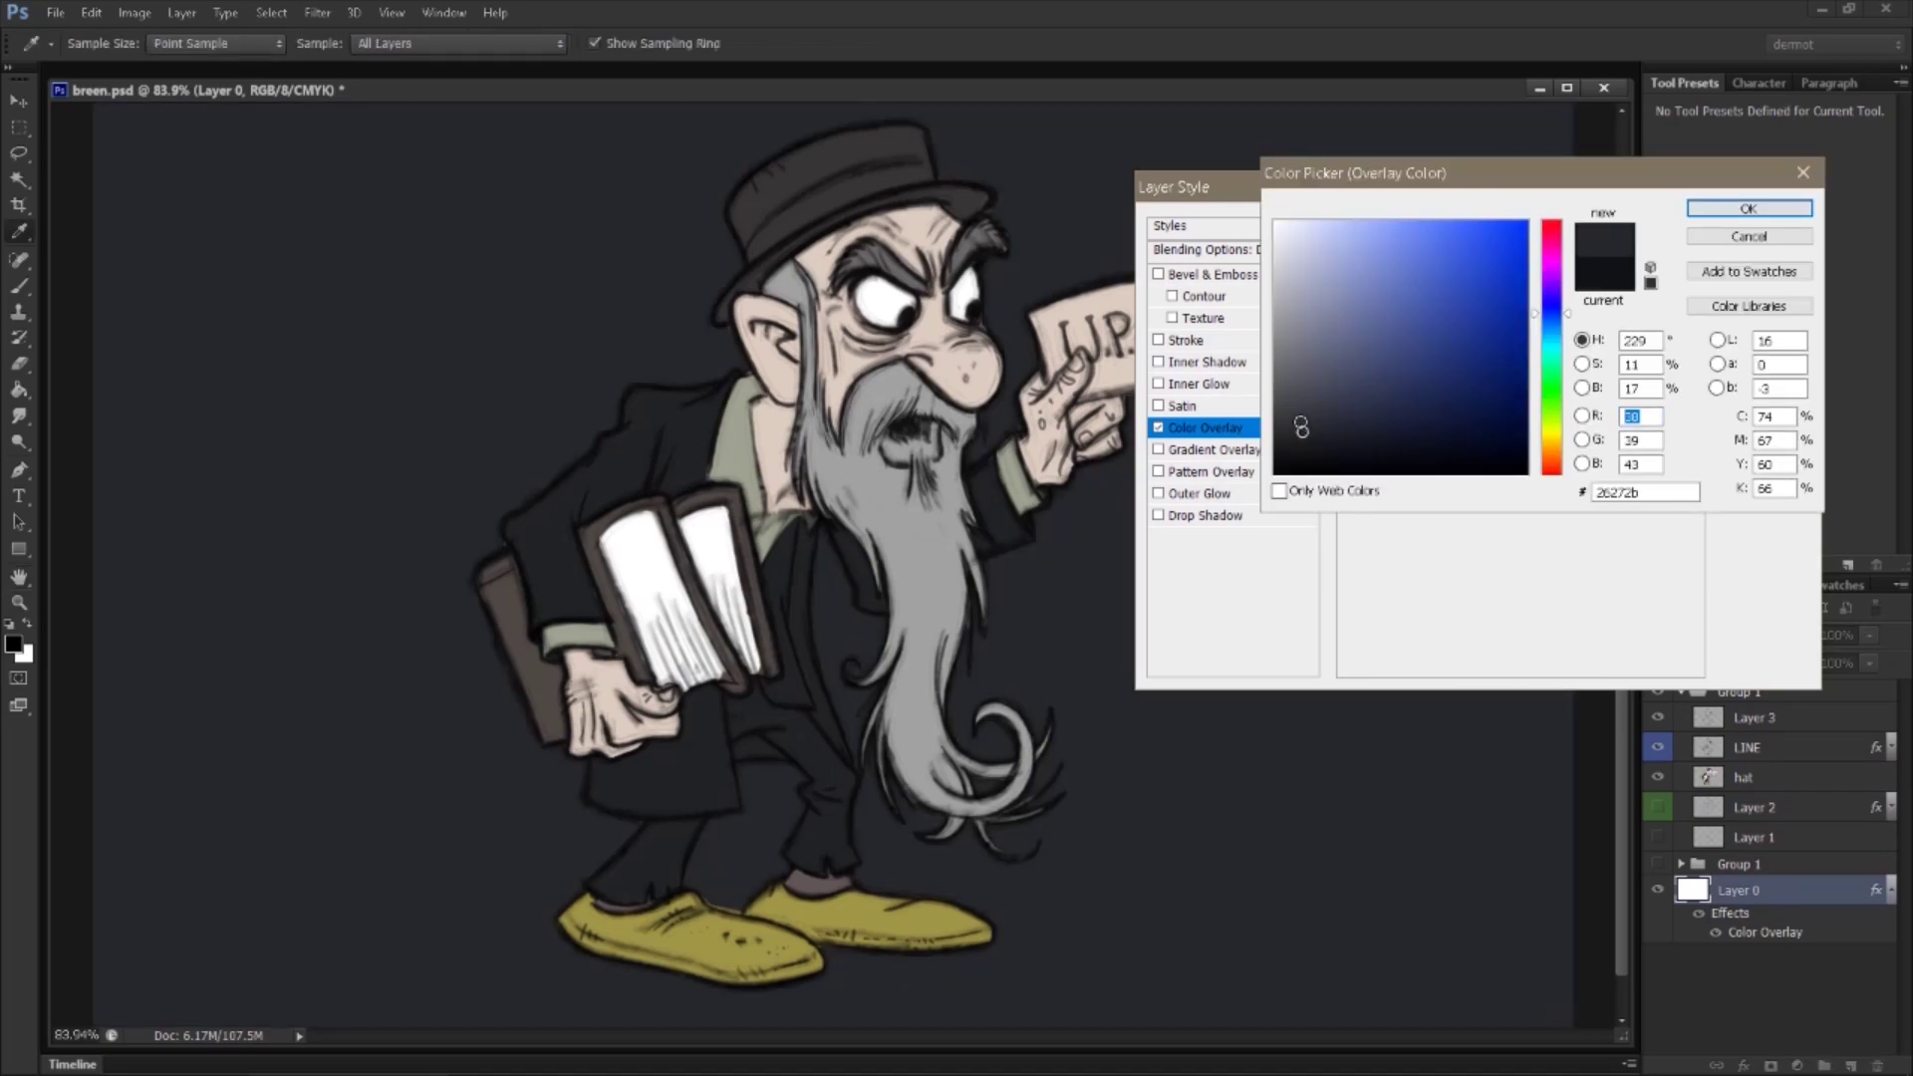
{"action": "left_click", "coordinate": [1285, 414]}
{"action": "left_click", "coordinate": [1285, 417]}
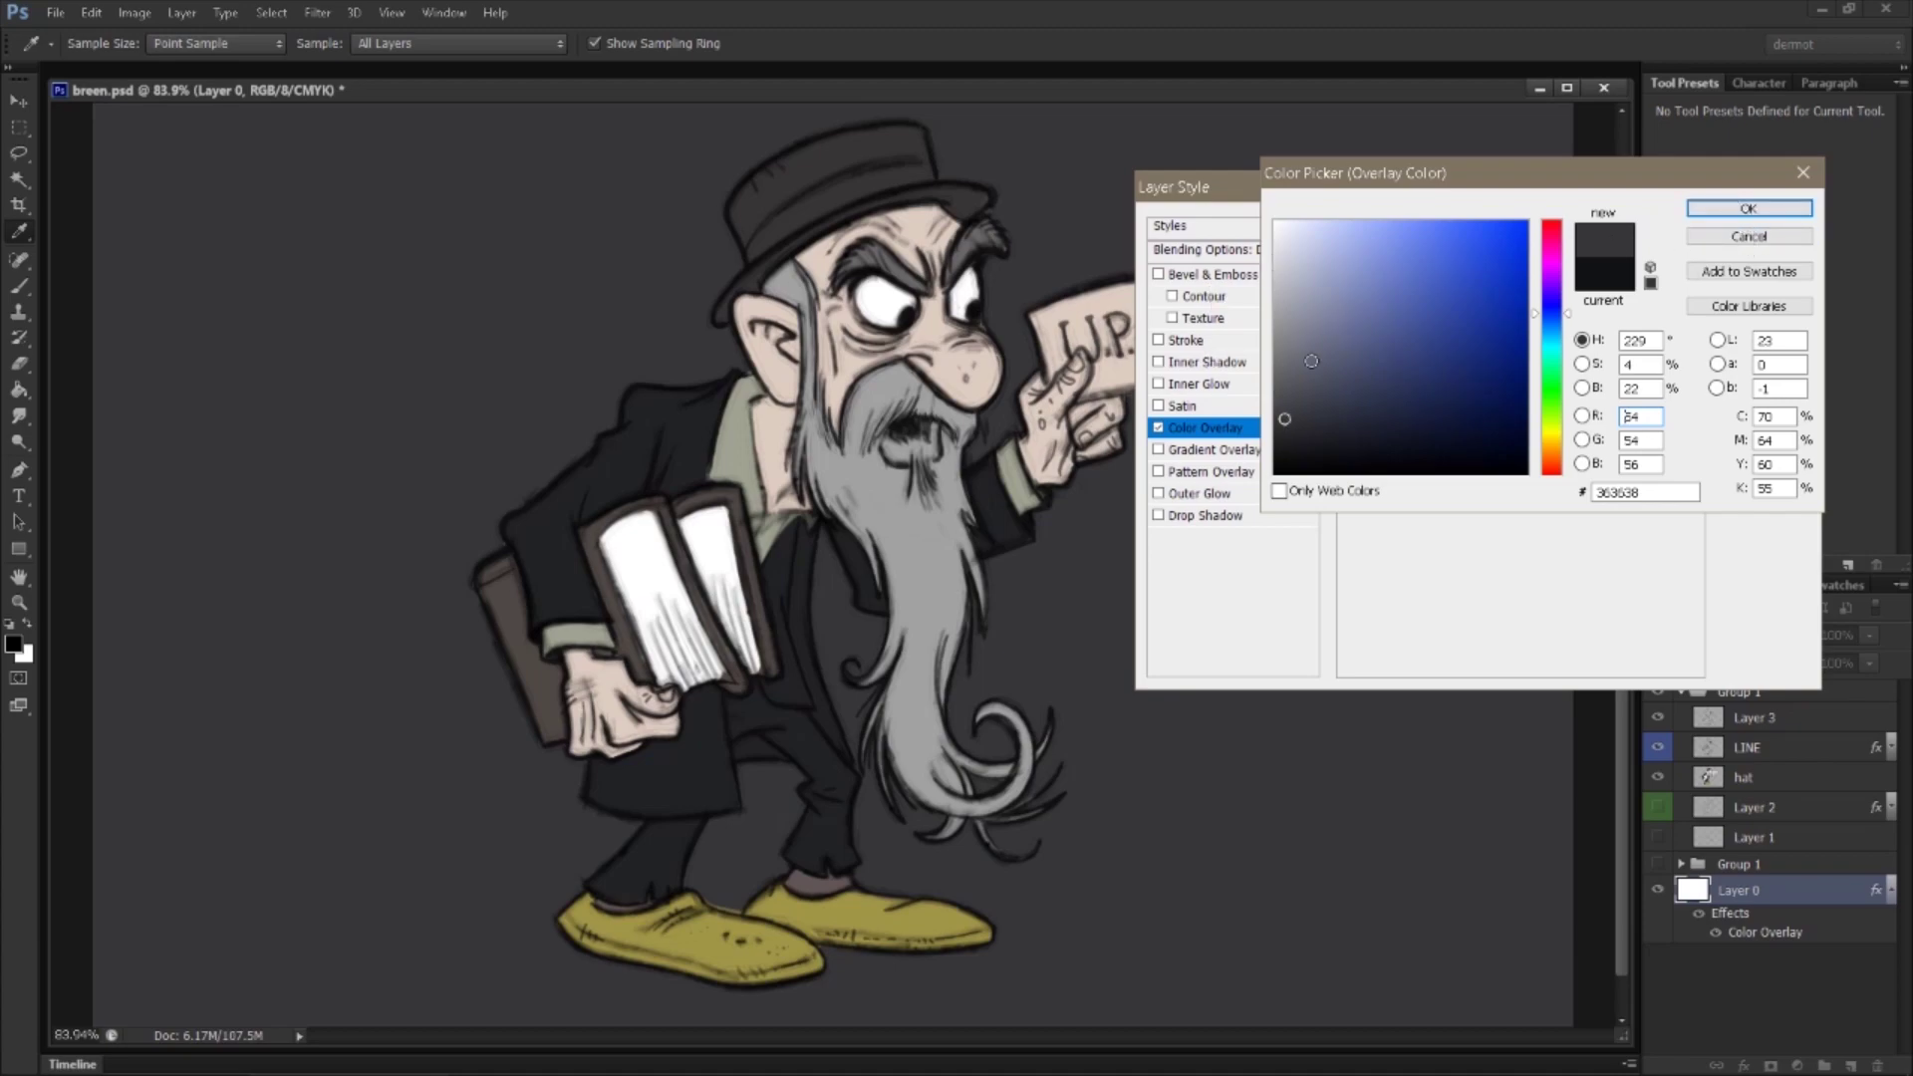
{"action": "left_click", "coordinate": [1287, 411]}
{"action": "left_click_drag", "start_coordinate": [1289, 410], "coordinate": [1340, 402]}
Step: Try brown background overlay colours such as #484135, #4b3d19 and a darker brown #3e2d16
{"action": "left_click", "coordinate": [1566, 440]}
{"action": "left_click_drag", "start_coordinate": [1570, 441], "coordinate": [1571, 449]}
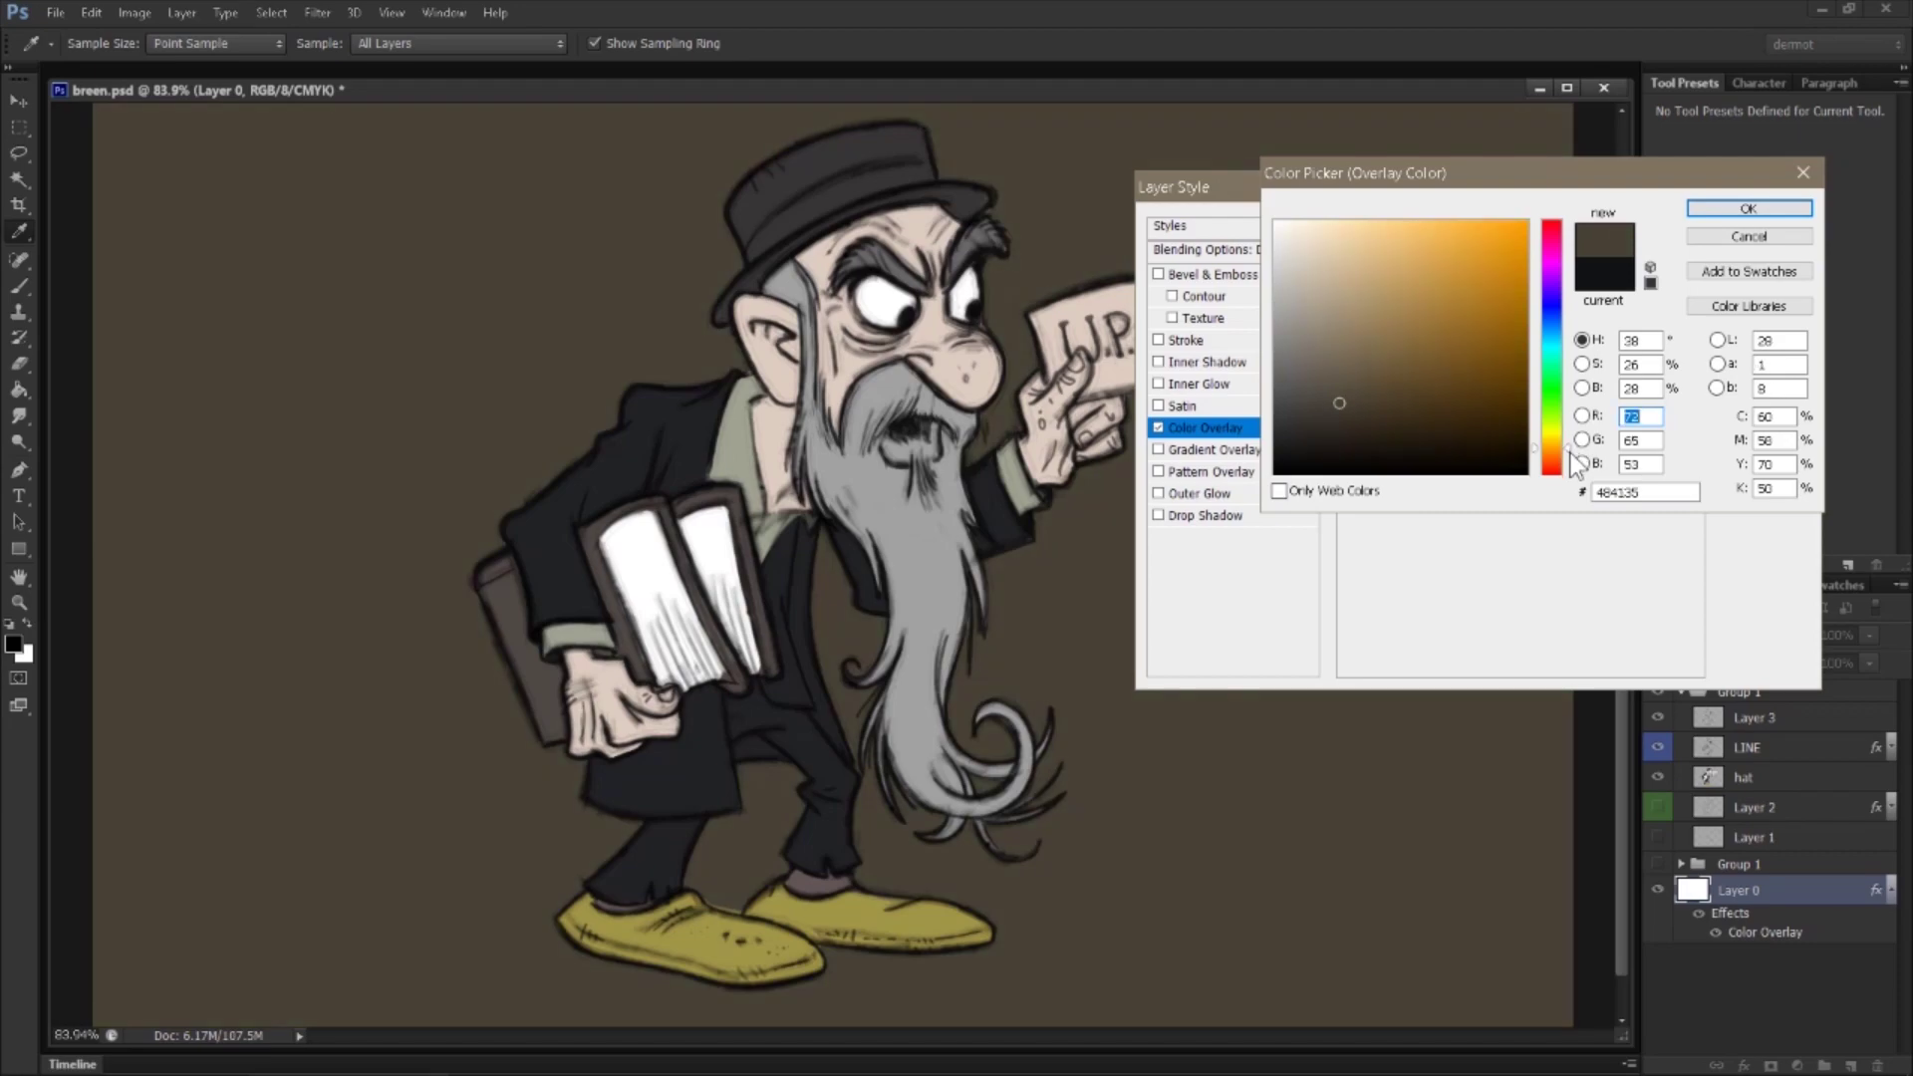
{"action": "left_click", "coordinate": [1571, 434]}
{"action": "left_click", "coordinate": [1376, 401]}
{"action": "left_click_drag", "start_coordinate": [1376, 401], "coordinate": [1419, 405]}
{"action": "left_click_drag", "start_coordinate": [1572, 432], "coordinate": [1574, 443]}
{"action": "left_click_drag", "start_coordinate": [1451, 419], "coordinate": [1444, 400]}
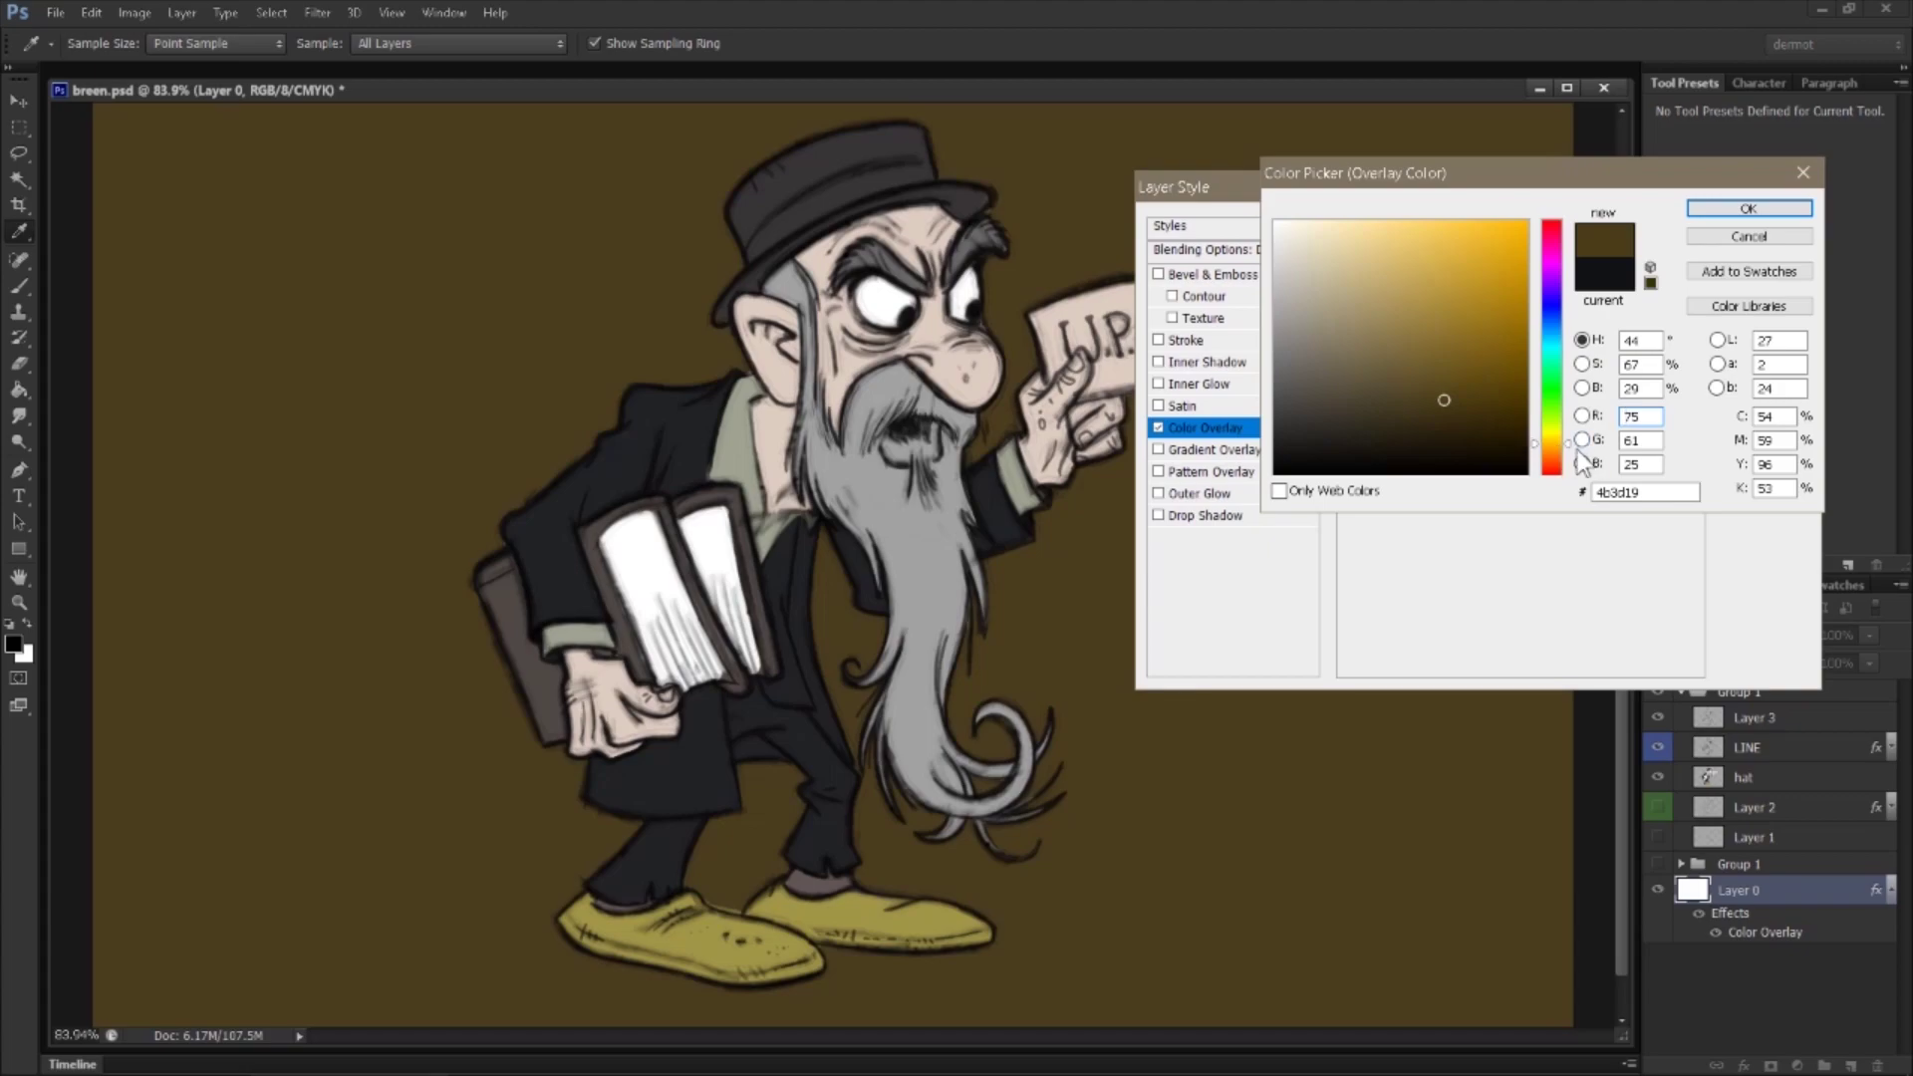
{"action": "left_click_drag", "start_coordinate": [1574, 444], "coordinate": [1574, 450]}
{"action": "left_click_drag", "start_coordinate": [1425, 427], "coordinate": [1446, 417]}
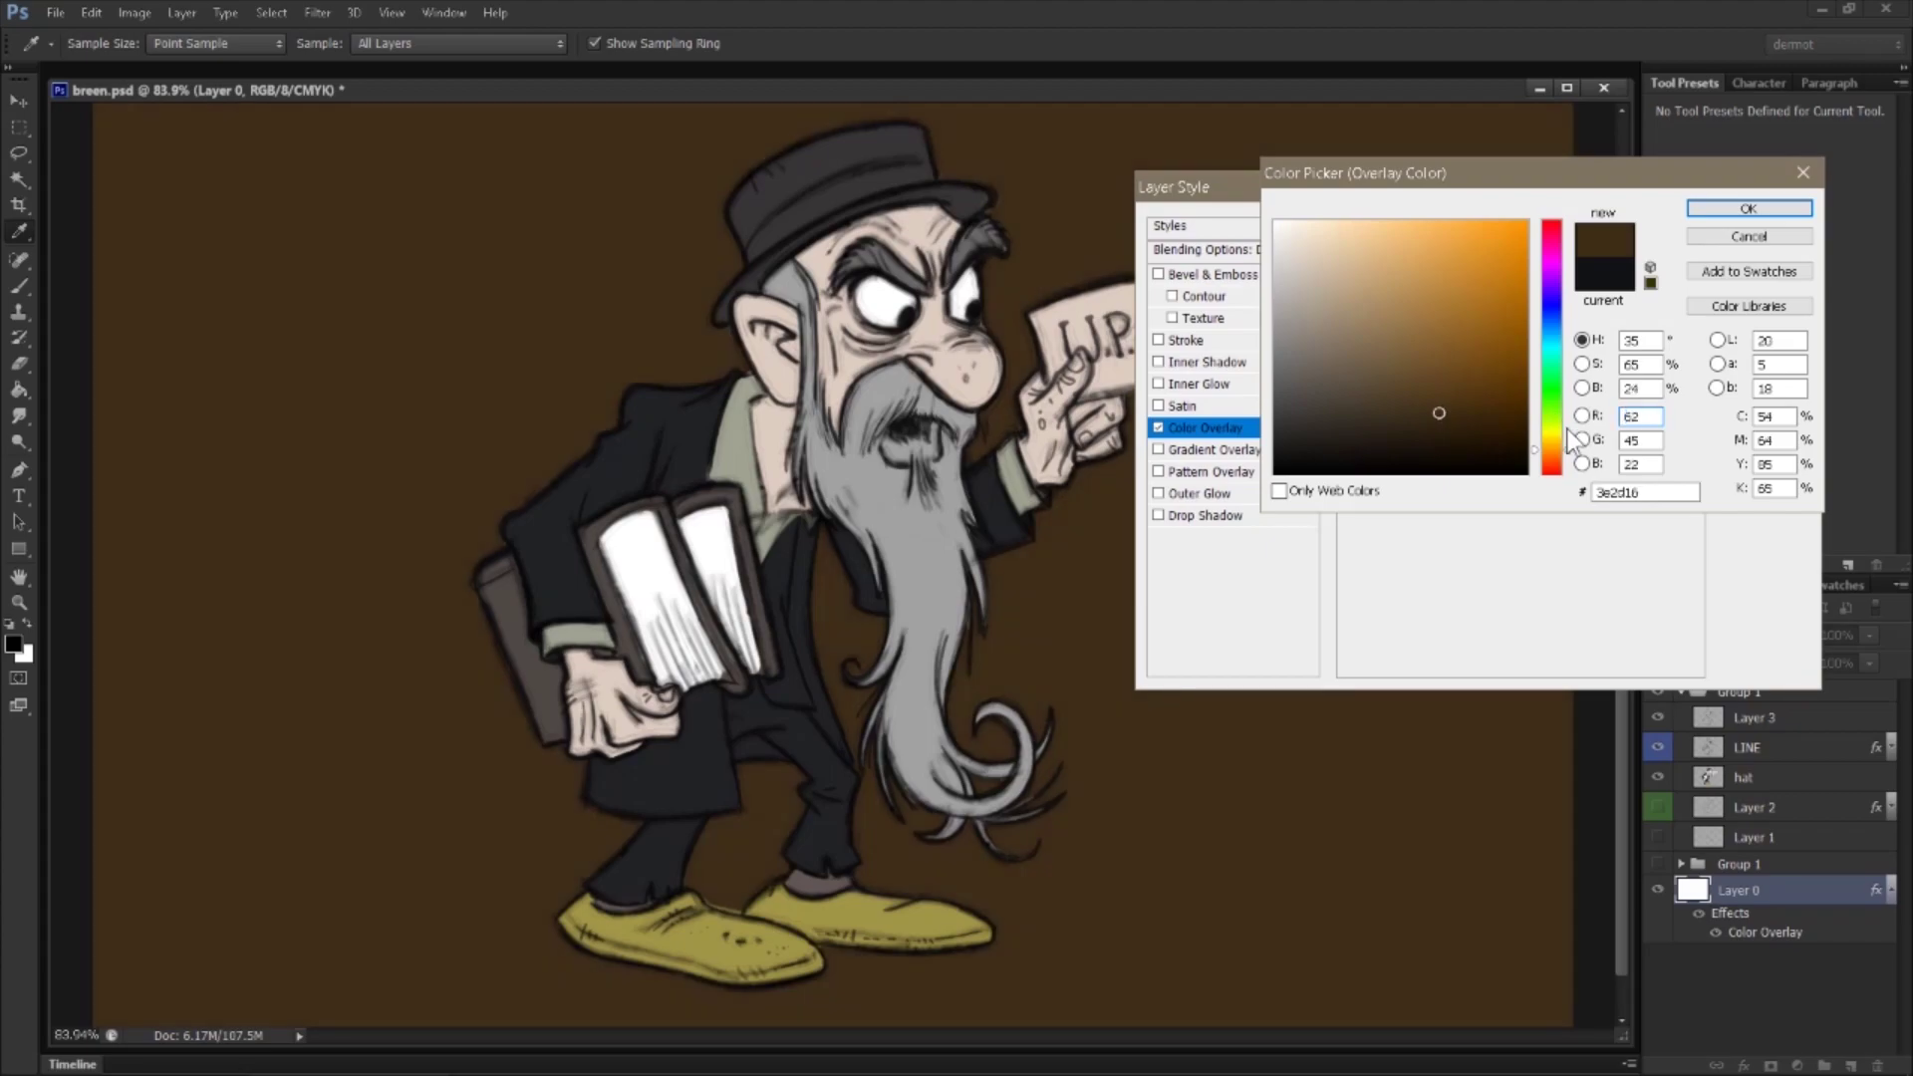
Step: Set Layer 0's Color Overlay to the green #2c5226 and apply the layer style
{"action": "left_click", "coordinate": [1568, 428]}
{"action": "left_click_drag", "start_coordinate": [1570, 430], "coordinate": [1567, 410]}
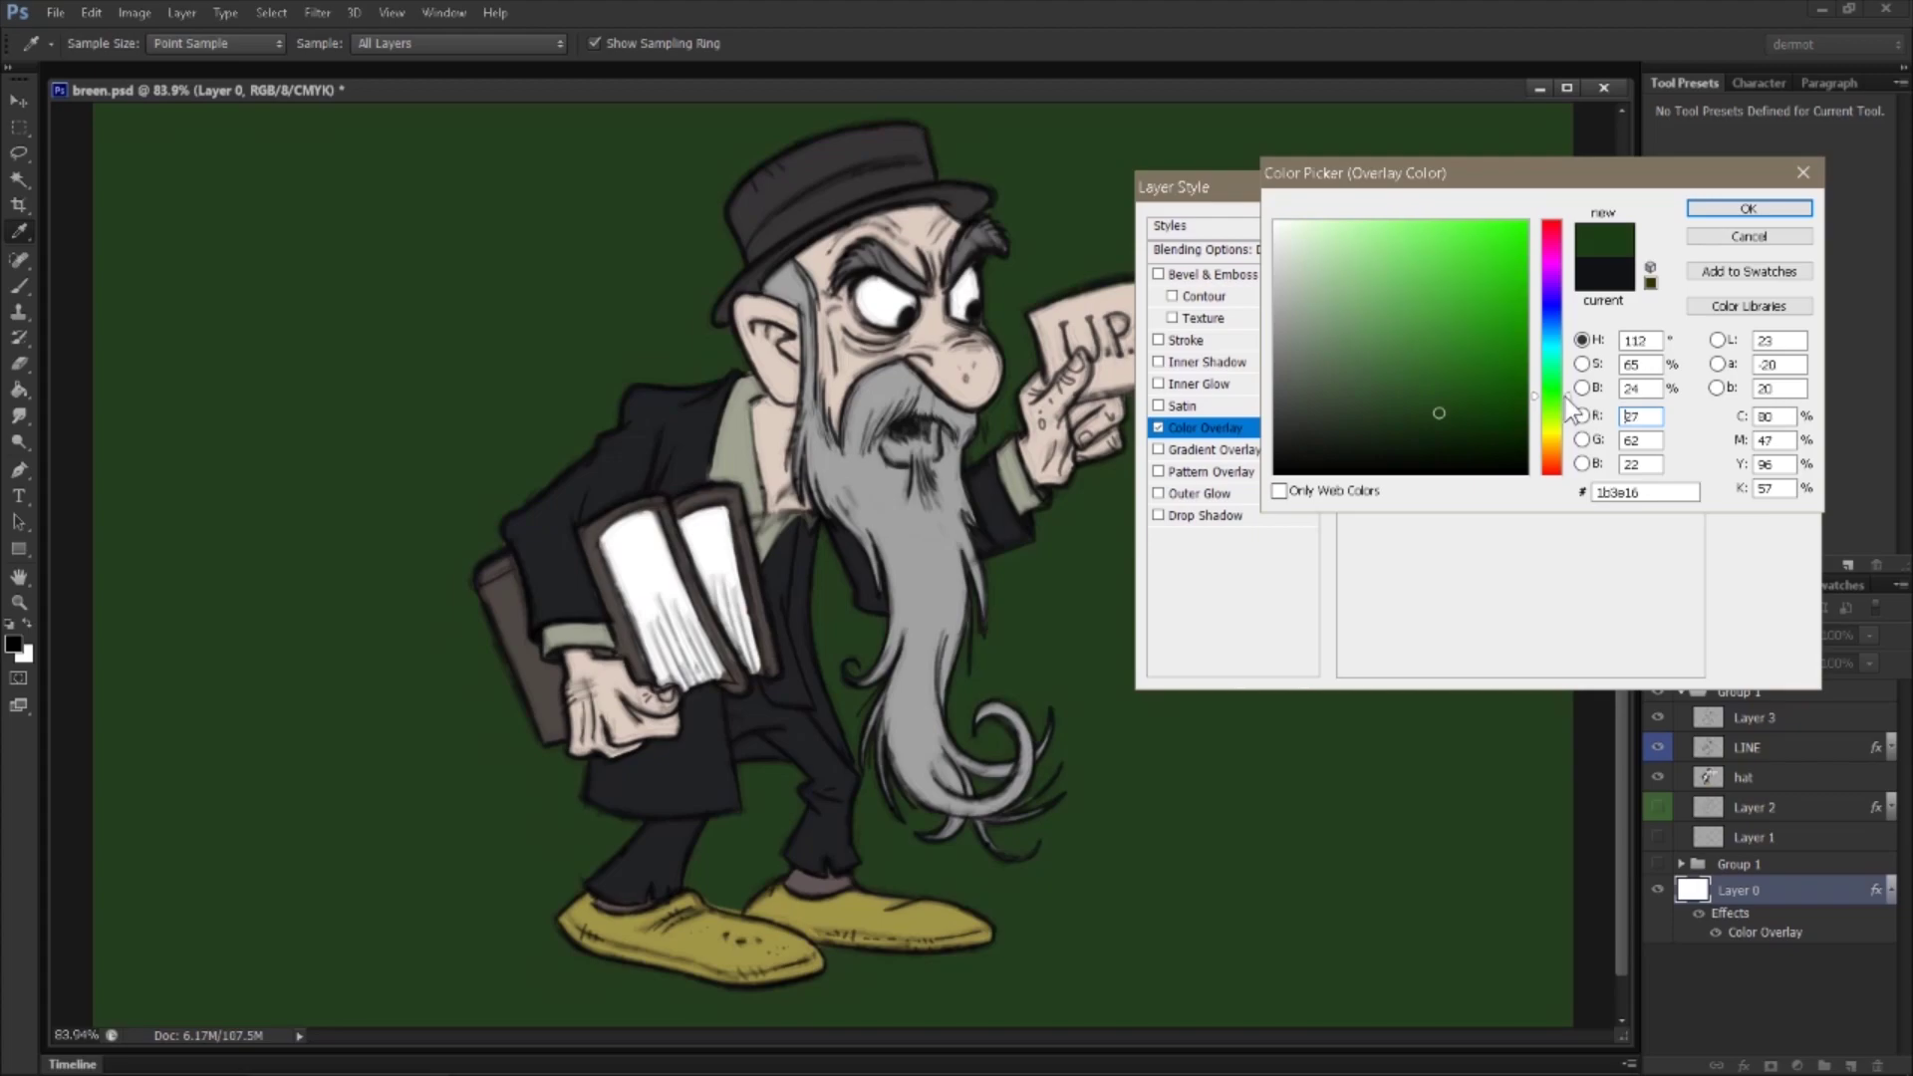
{"action": "mouse_move", "coordinate": [1439, 411]}
{"action": "left_mouse_down"}
{"action": "mouse_move", "coordinate": [1411, 417]}
{"action": "mouse_move", "coordinate": [1411, 392]}
{"action": "left_mouse_up"}
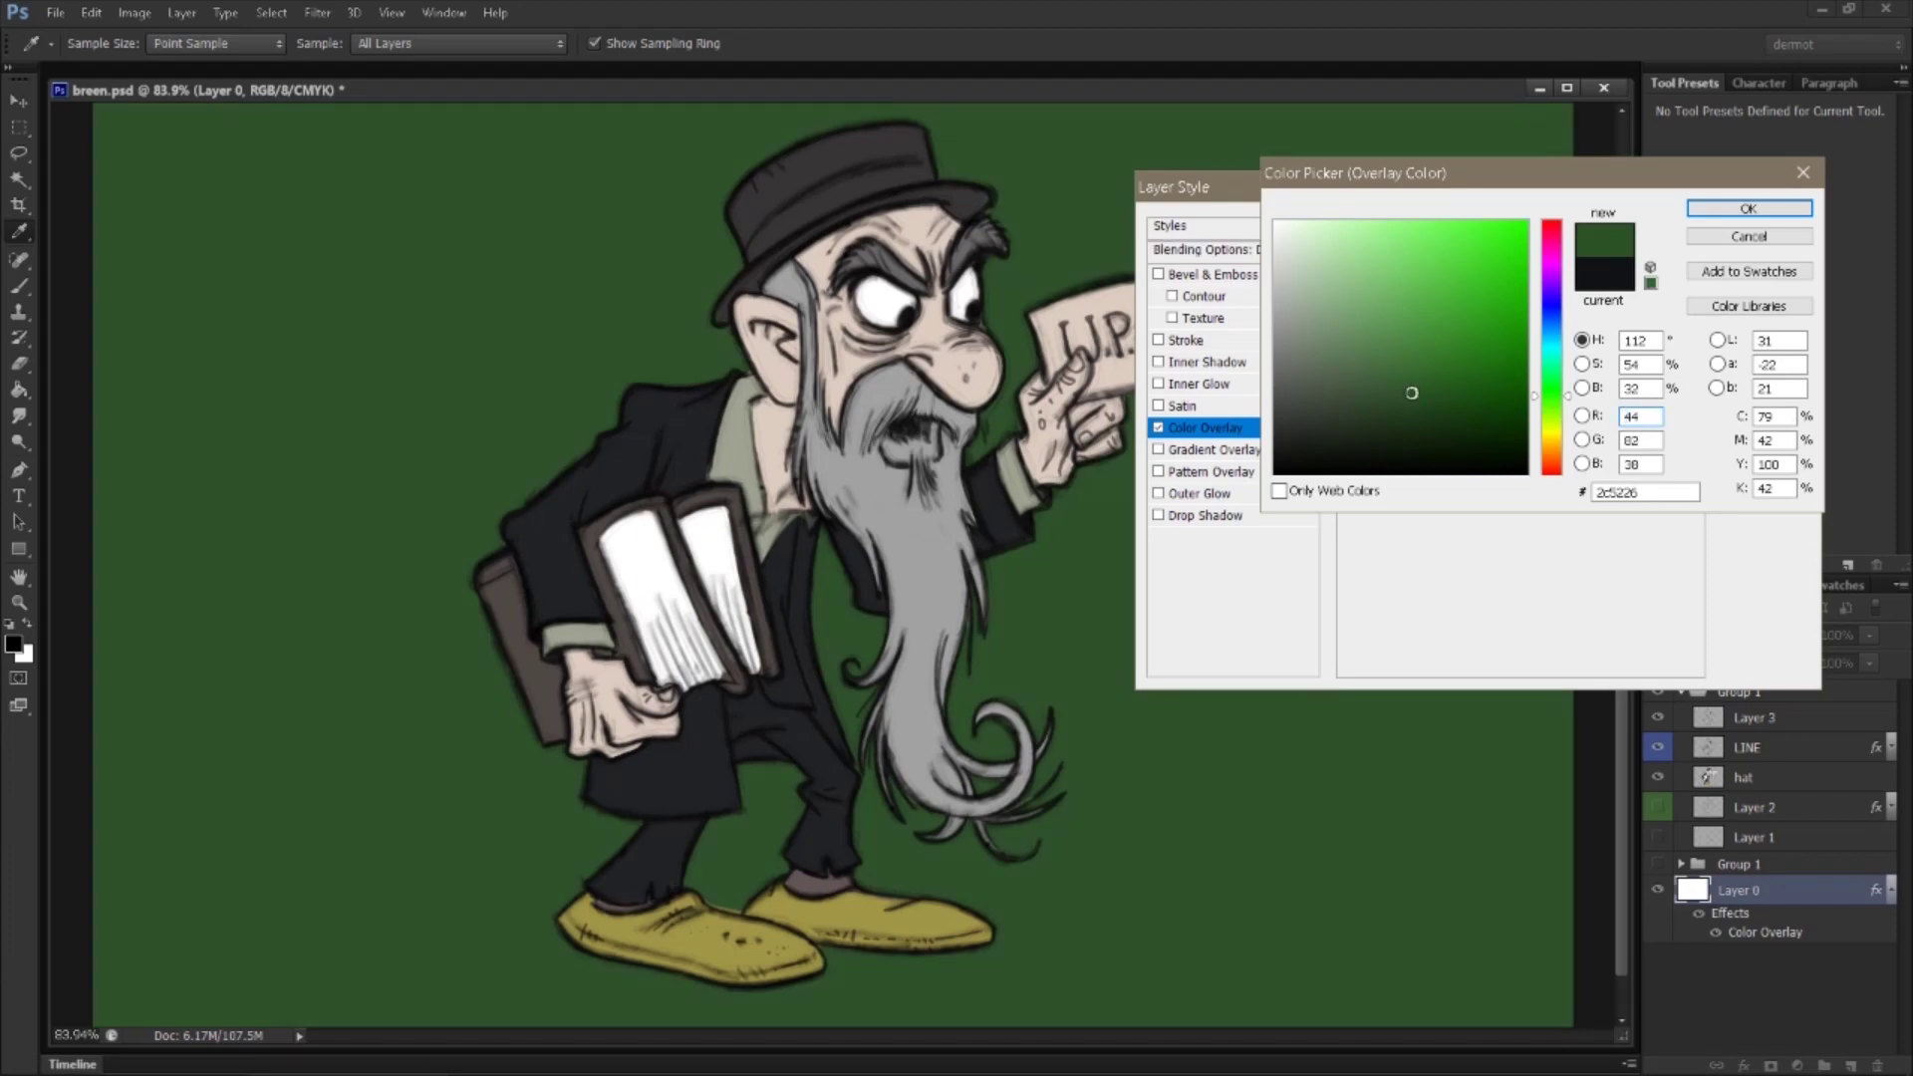
{"action": "left_click", "coordinate": [1748, 208]}
{"action": "left_click", "coordinate": [1764, 219]}
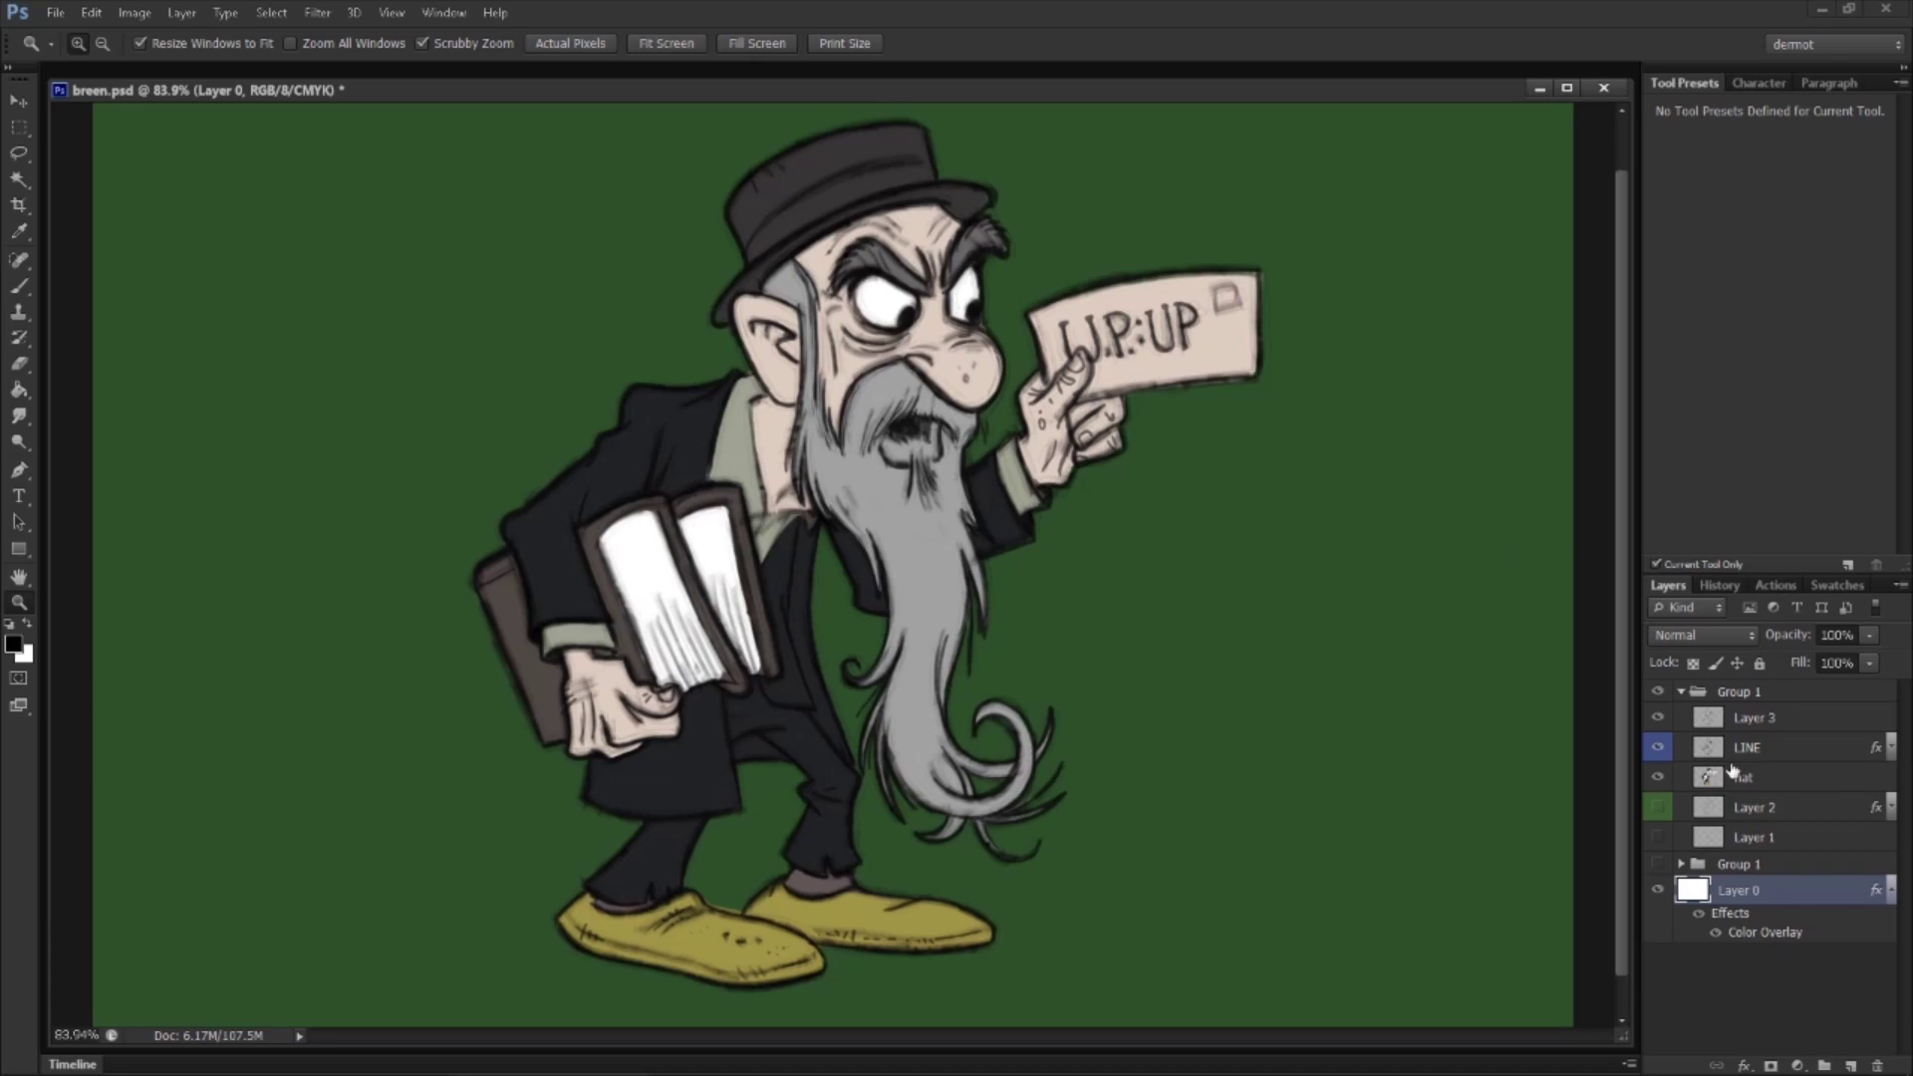
Step: Rename Layer 3 as LINE CU
{"action": "left_click", "coordinate": [1770, 719]}
{"action": "double_click", "coordinate": [1748, 719]}
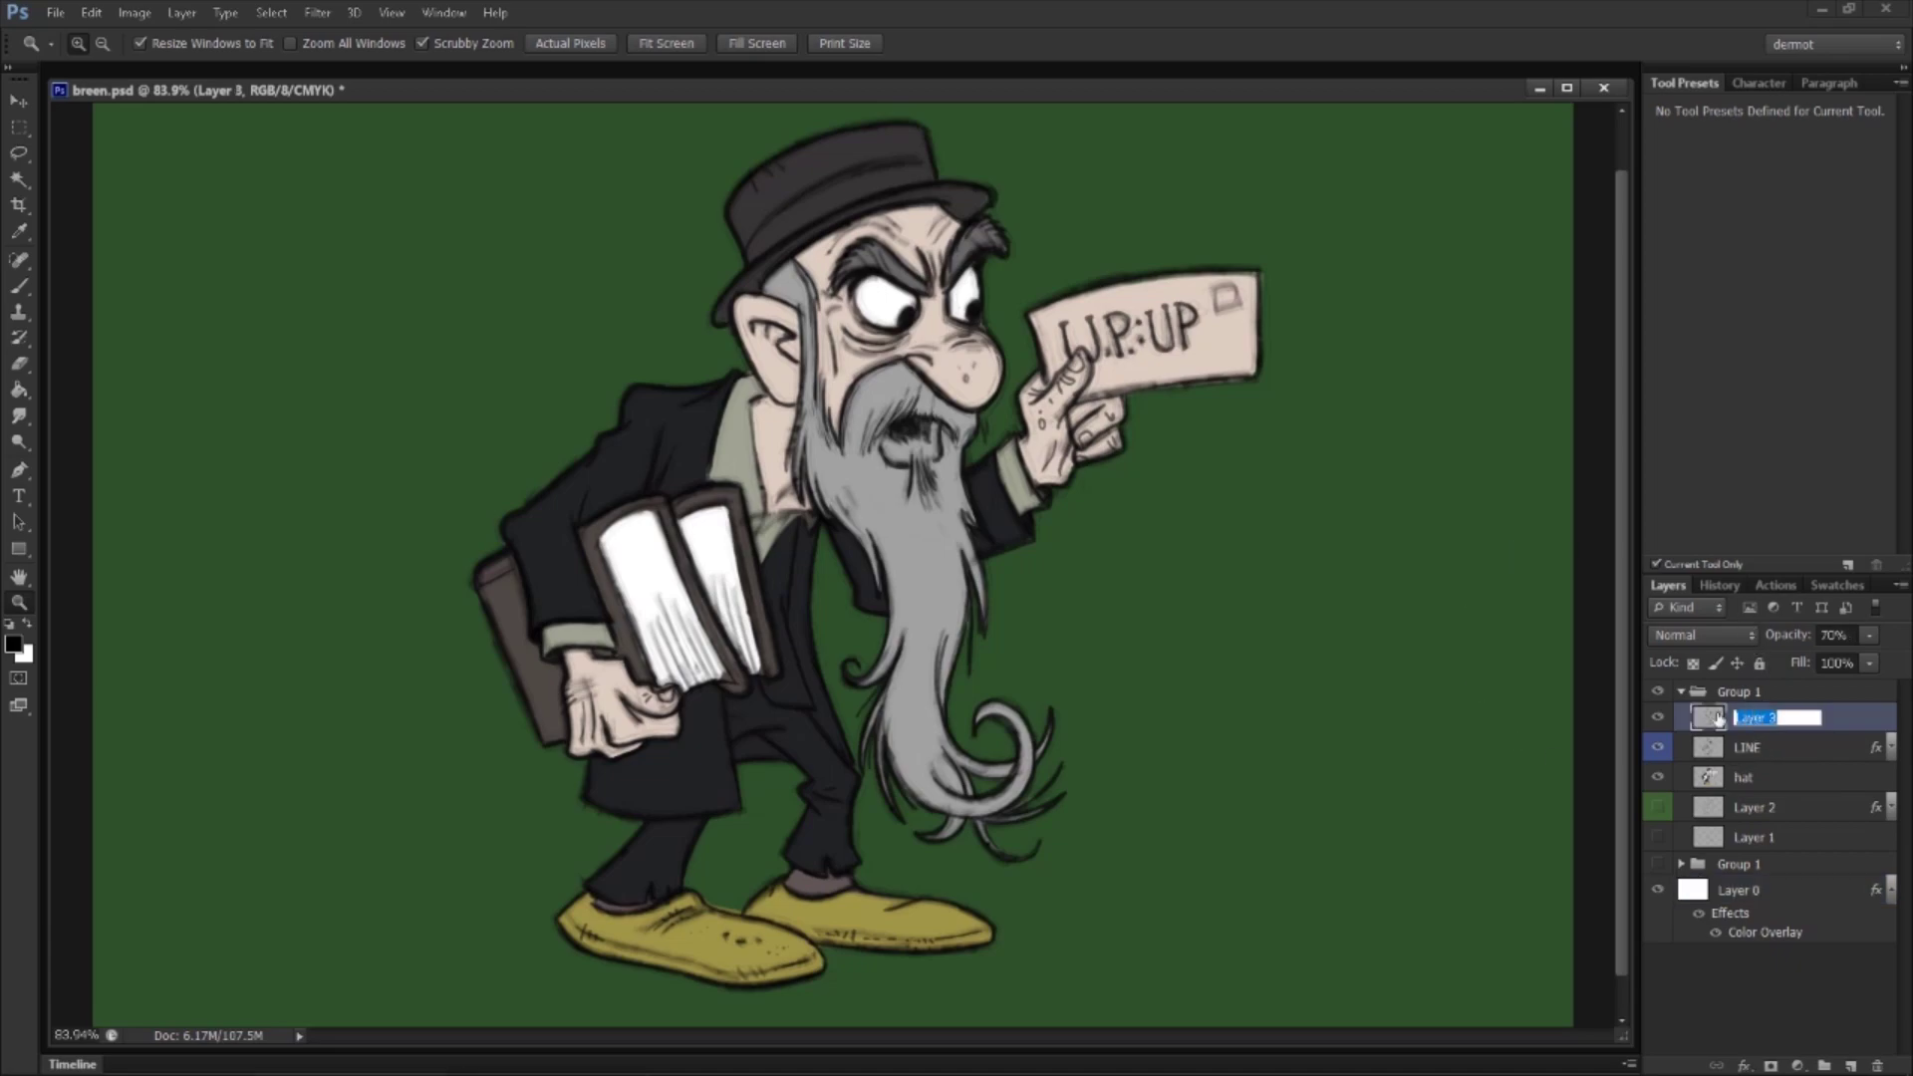
{"action": "type", "text": "LINE CU"}
{"action": "key", "text": "Return"}
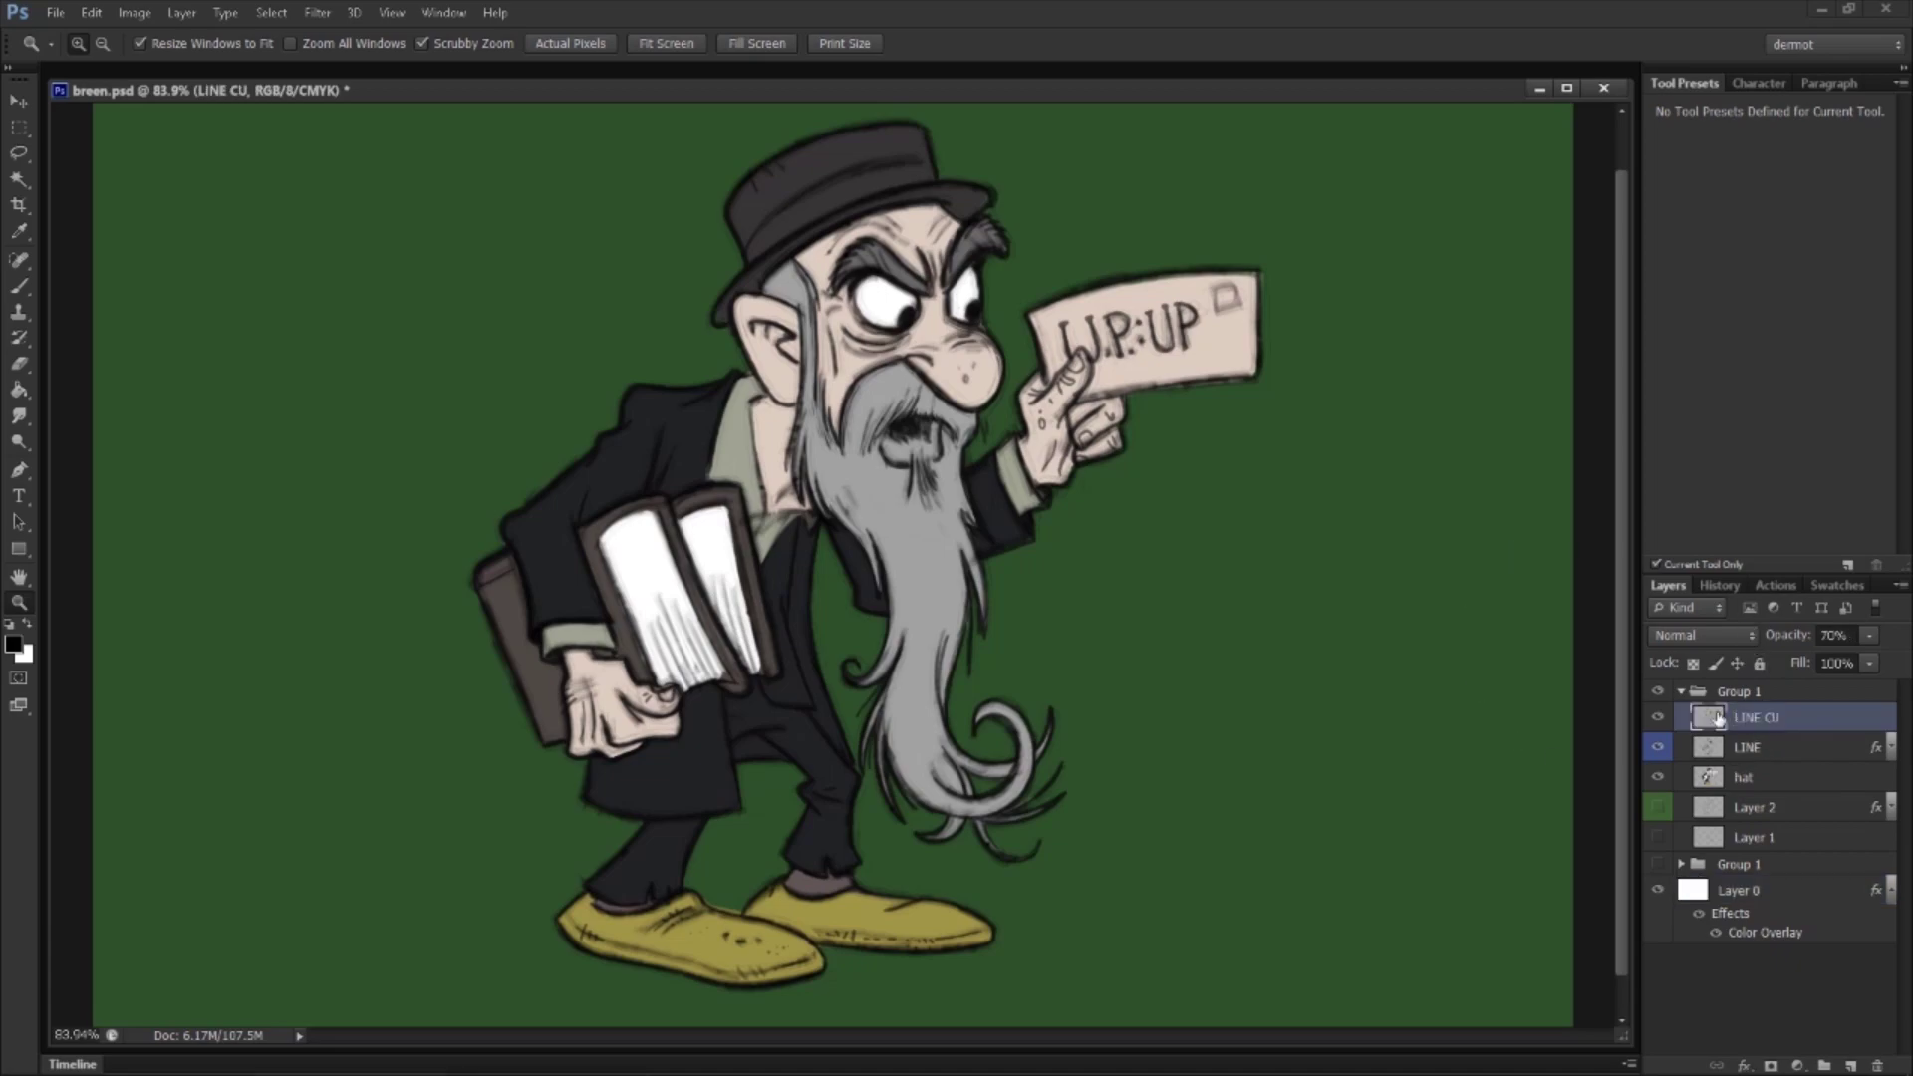
Step: Add a new layer above LINE CU and merge the LINE CU and LINE layers
{"action": "left_click", "coordinate": [1850, 1065]}
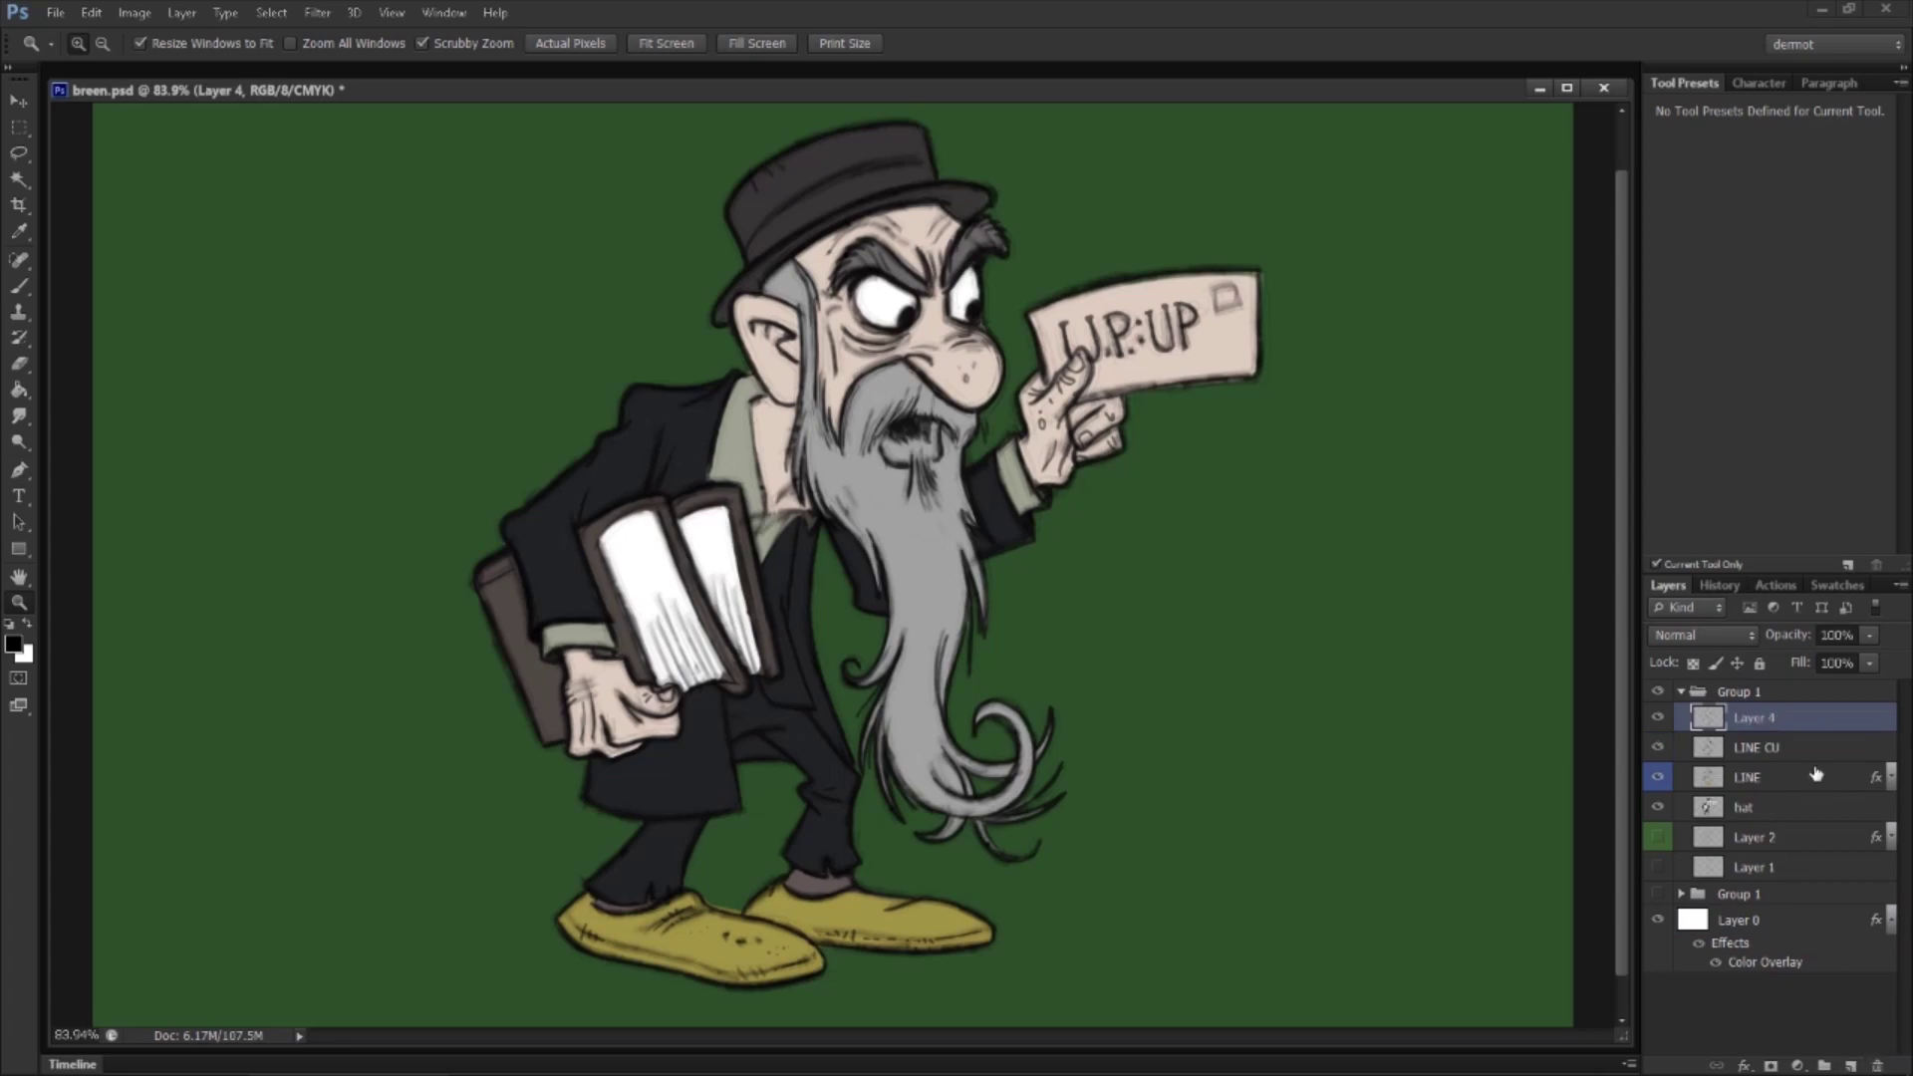
{"action": "left_click", "coordinate": [1748, 750]}
{"action": "left_click", "coordinate": [1753, 778], "text": "shift"}
{"action": "right_click", "coordinate": [1753, 774]}
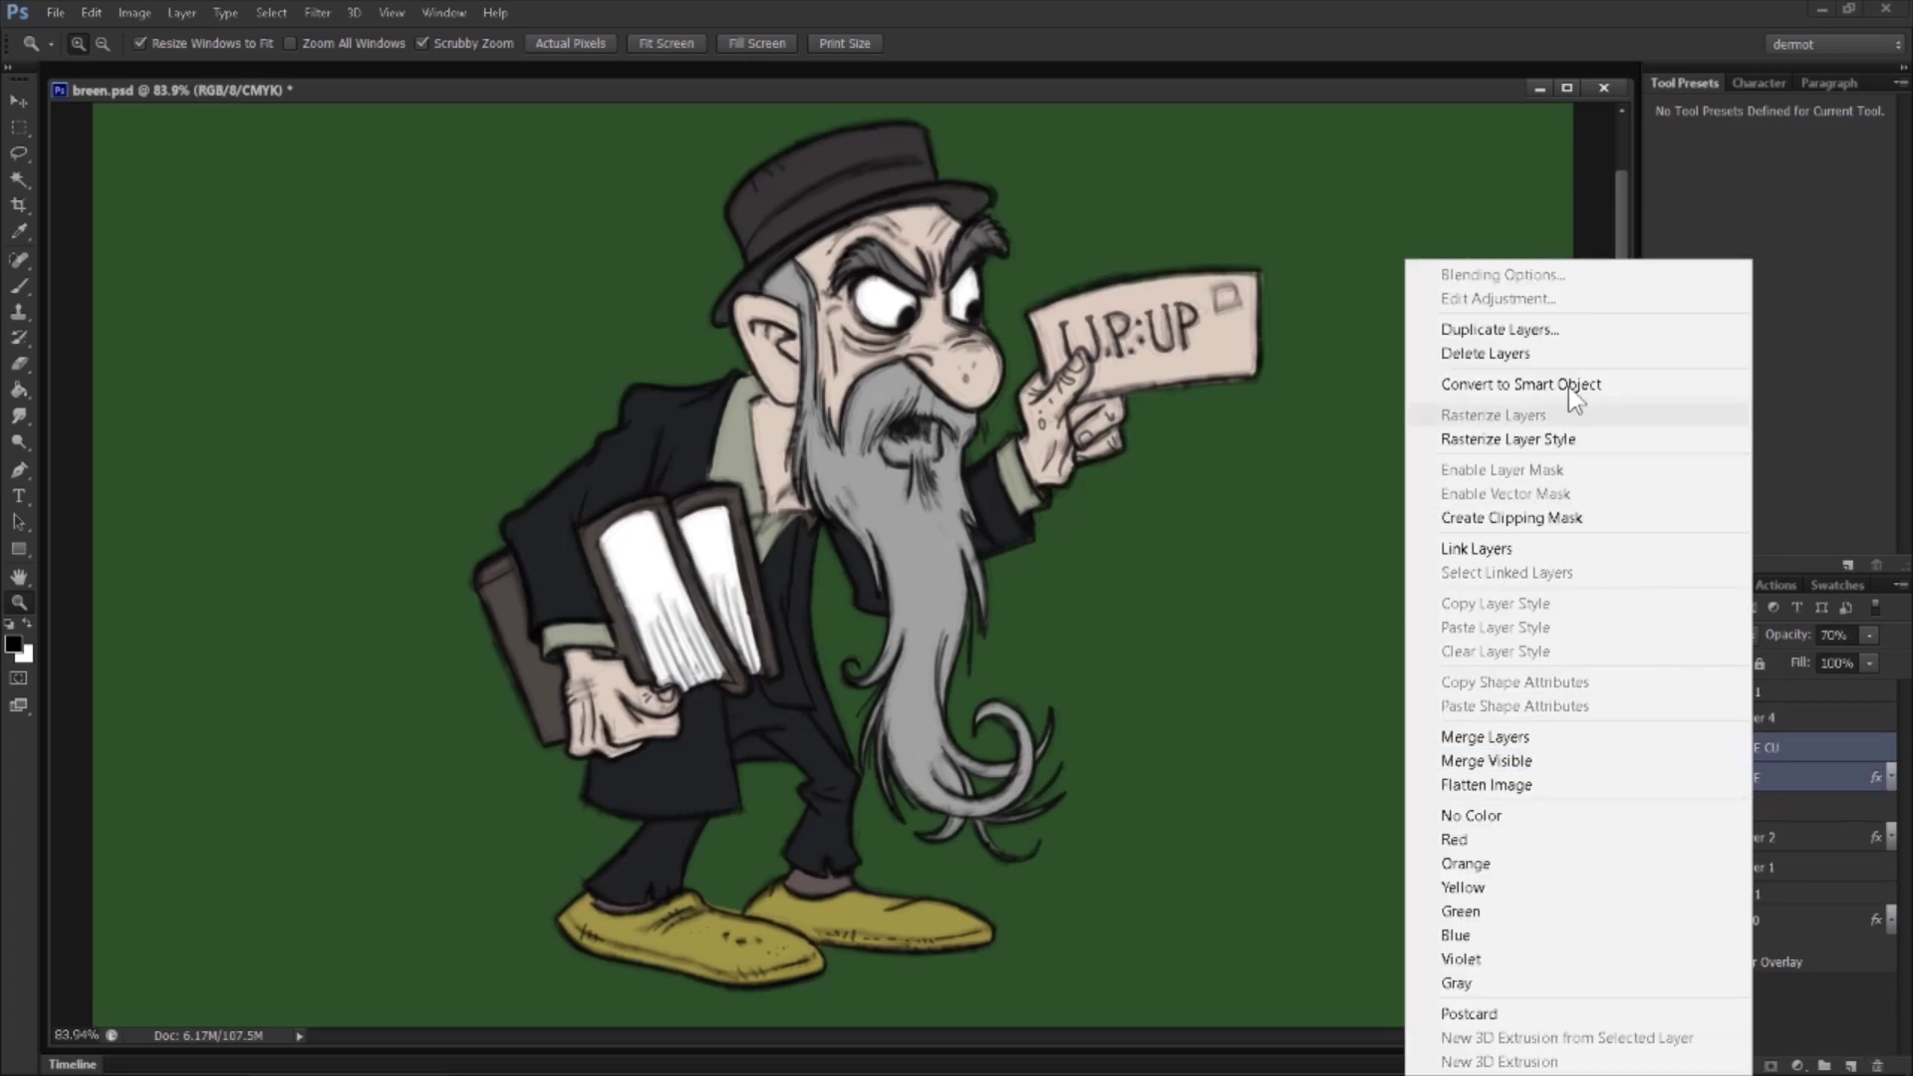
{"action": "left_click", "coordinate": [1485, 737]}
Step: Clip the empty Layer 4 to the LINE CU layer and set the foreground colour to red #ff0000
{"action": "left_click", "coordinate": [1760, 724]}
{"action": "left_click", "coordinate": [1770, 732], "text": "alt"}
{"action": "left_click_drag", "start_coordinate": [1089, 334], "coordinate": [99, 498]}
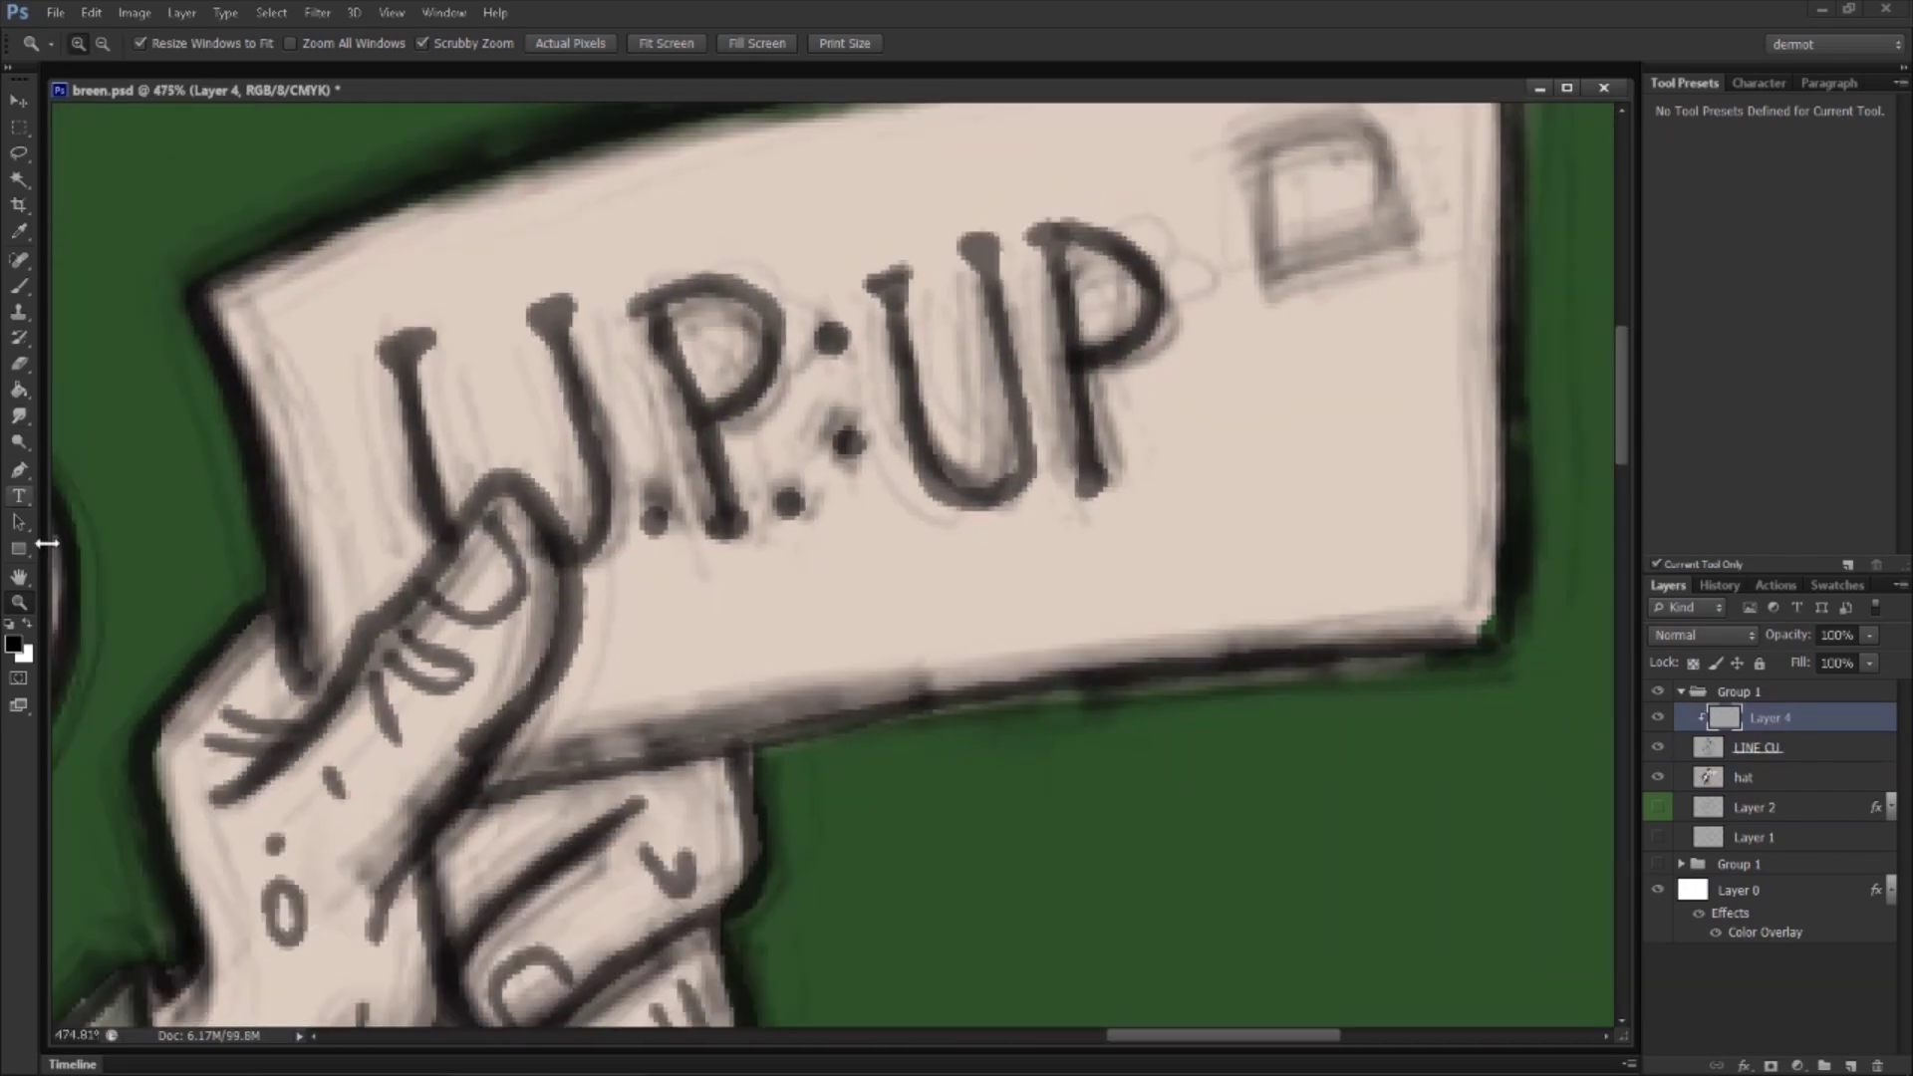
{"action": "left_click", "coordinate": [19, 231]}
{"action": "left_click", "coordinate": [16, 645]}
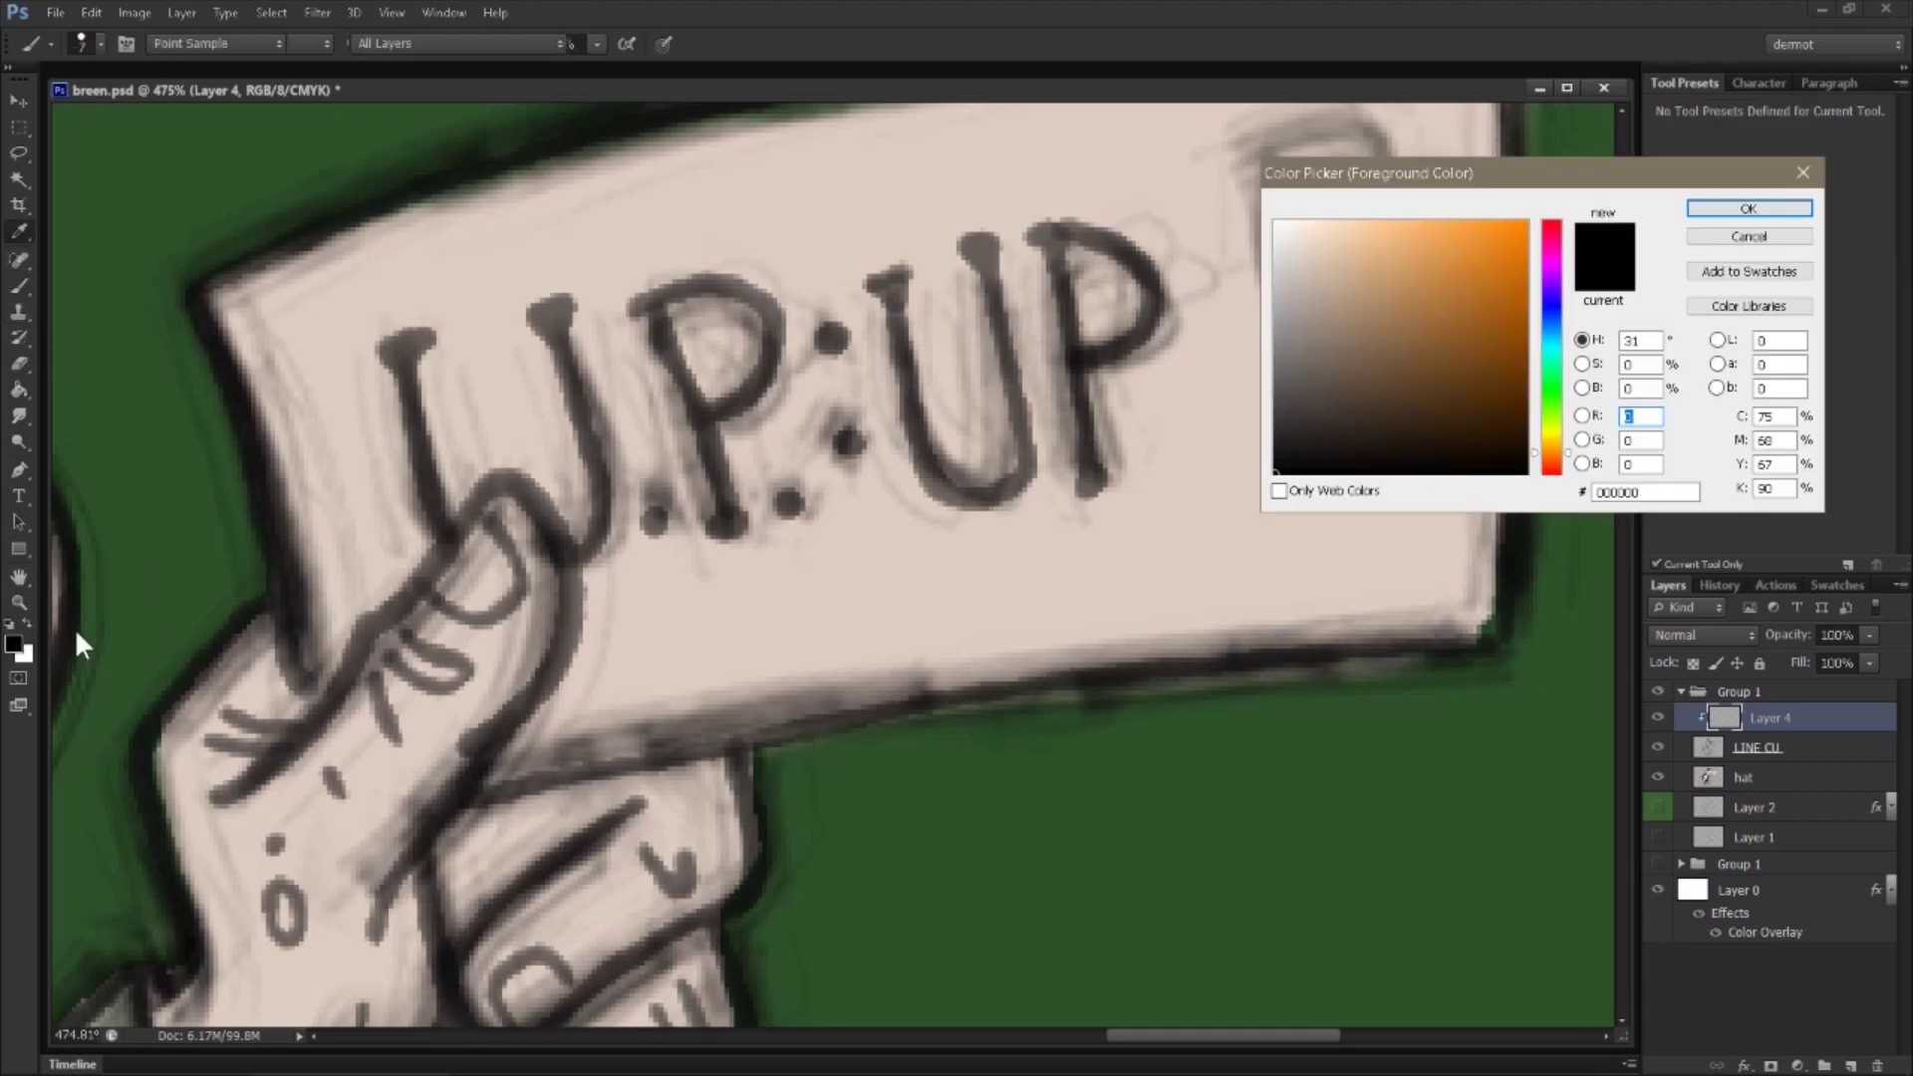
{"action": "type", "text": "255"}
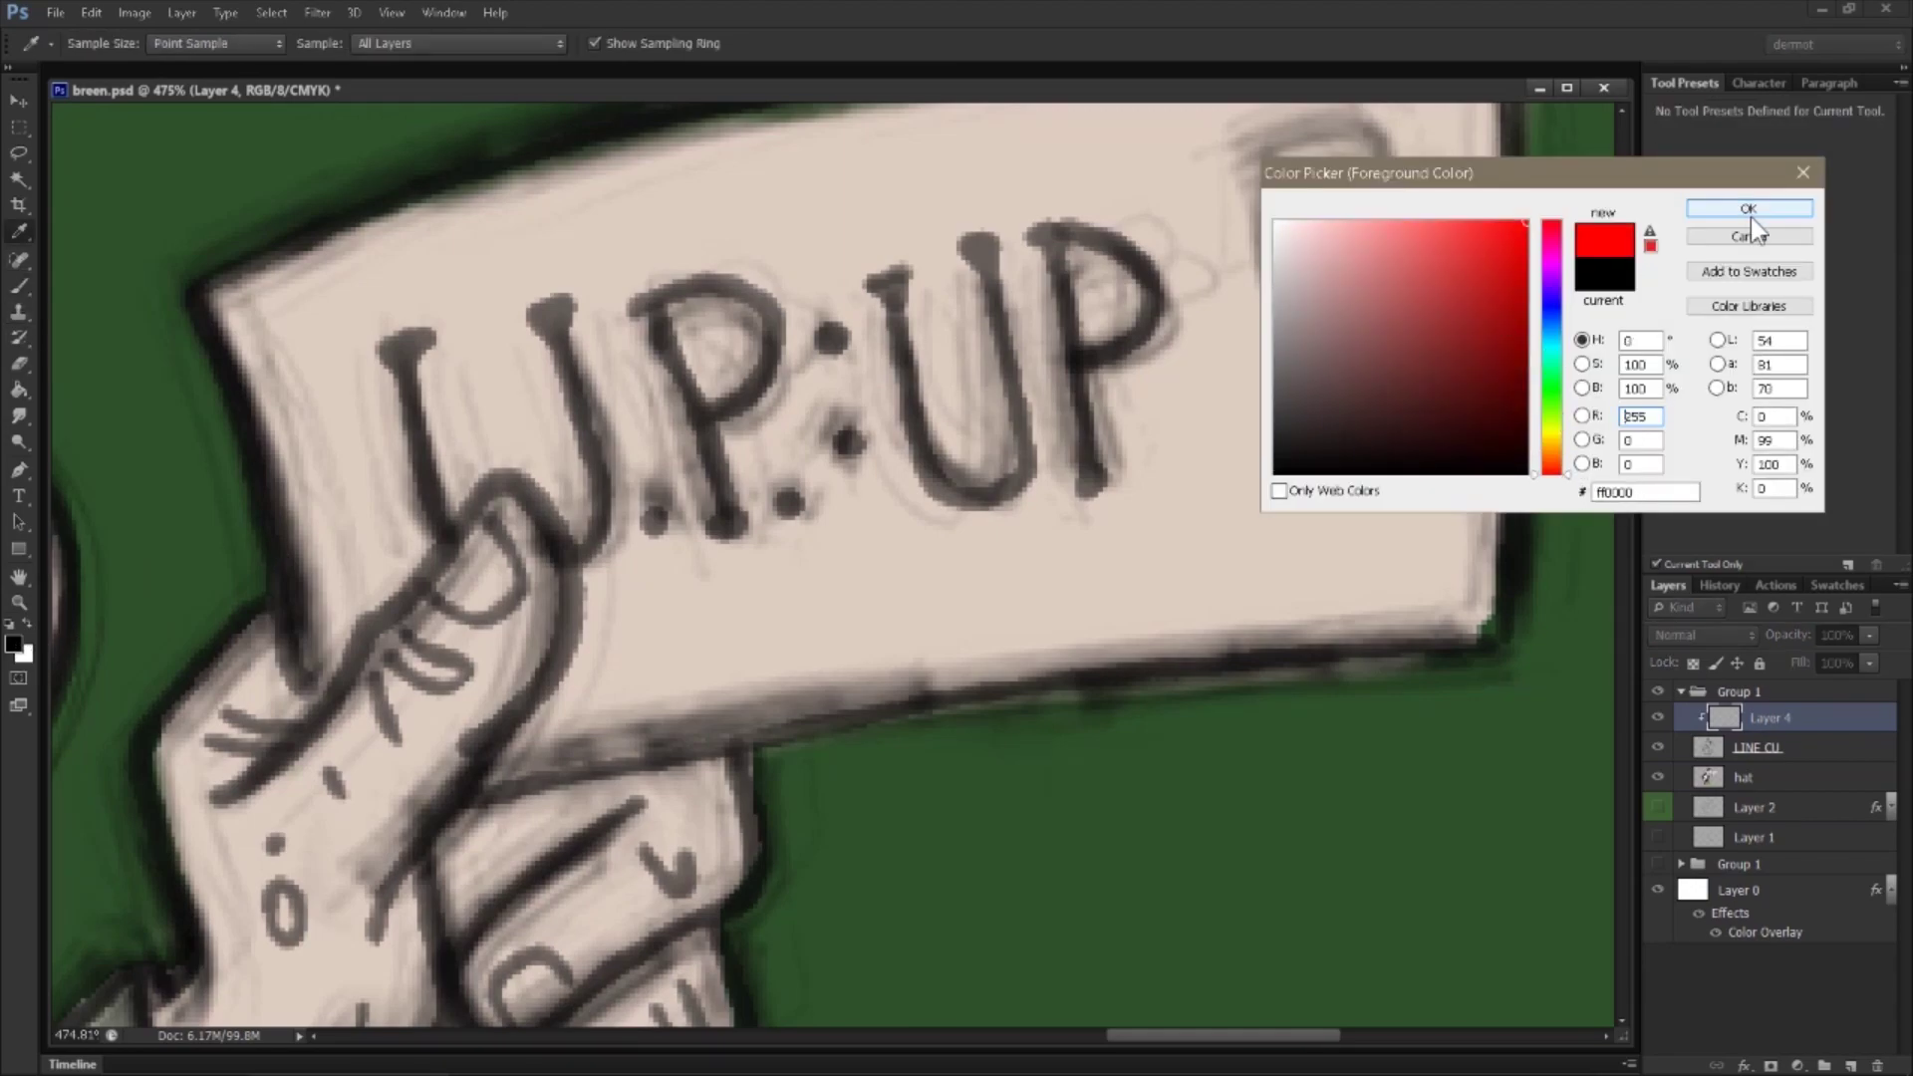
{"action": "left_click", "coordinate": [1752, 209]}
Step: Brush red over the envelope's lettering on Layer 4, enlarging the brush to 15 and raising its opacity and flow to 100%
{"action": "key", "text": "b"}
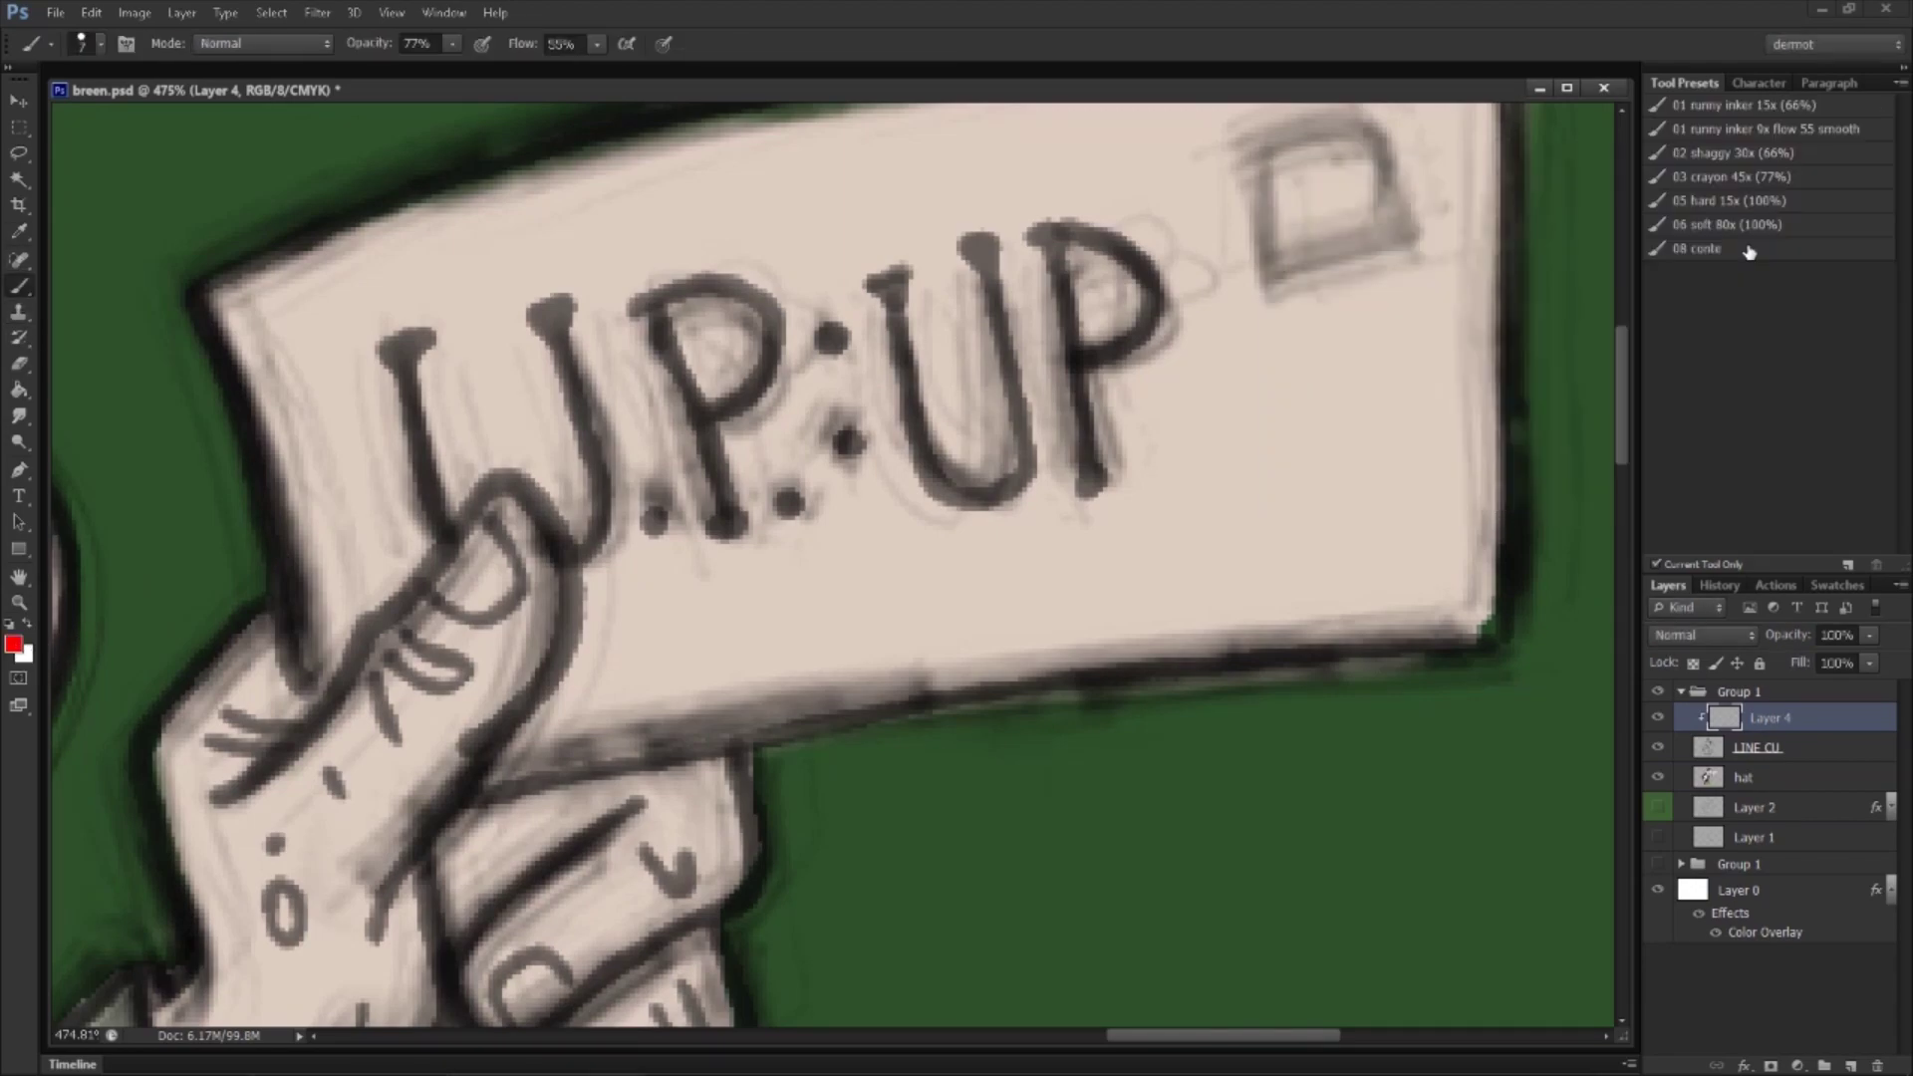
{"action": "left_click", "coordinate": [1765, 743]}
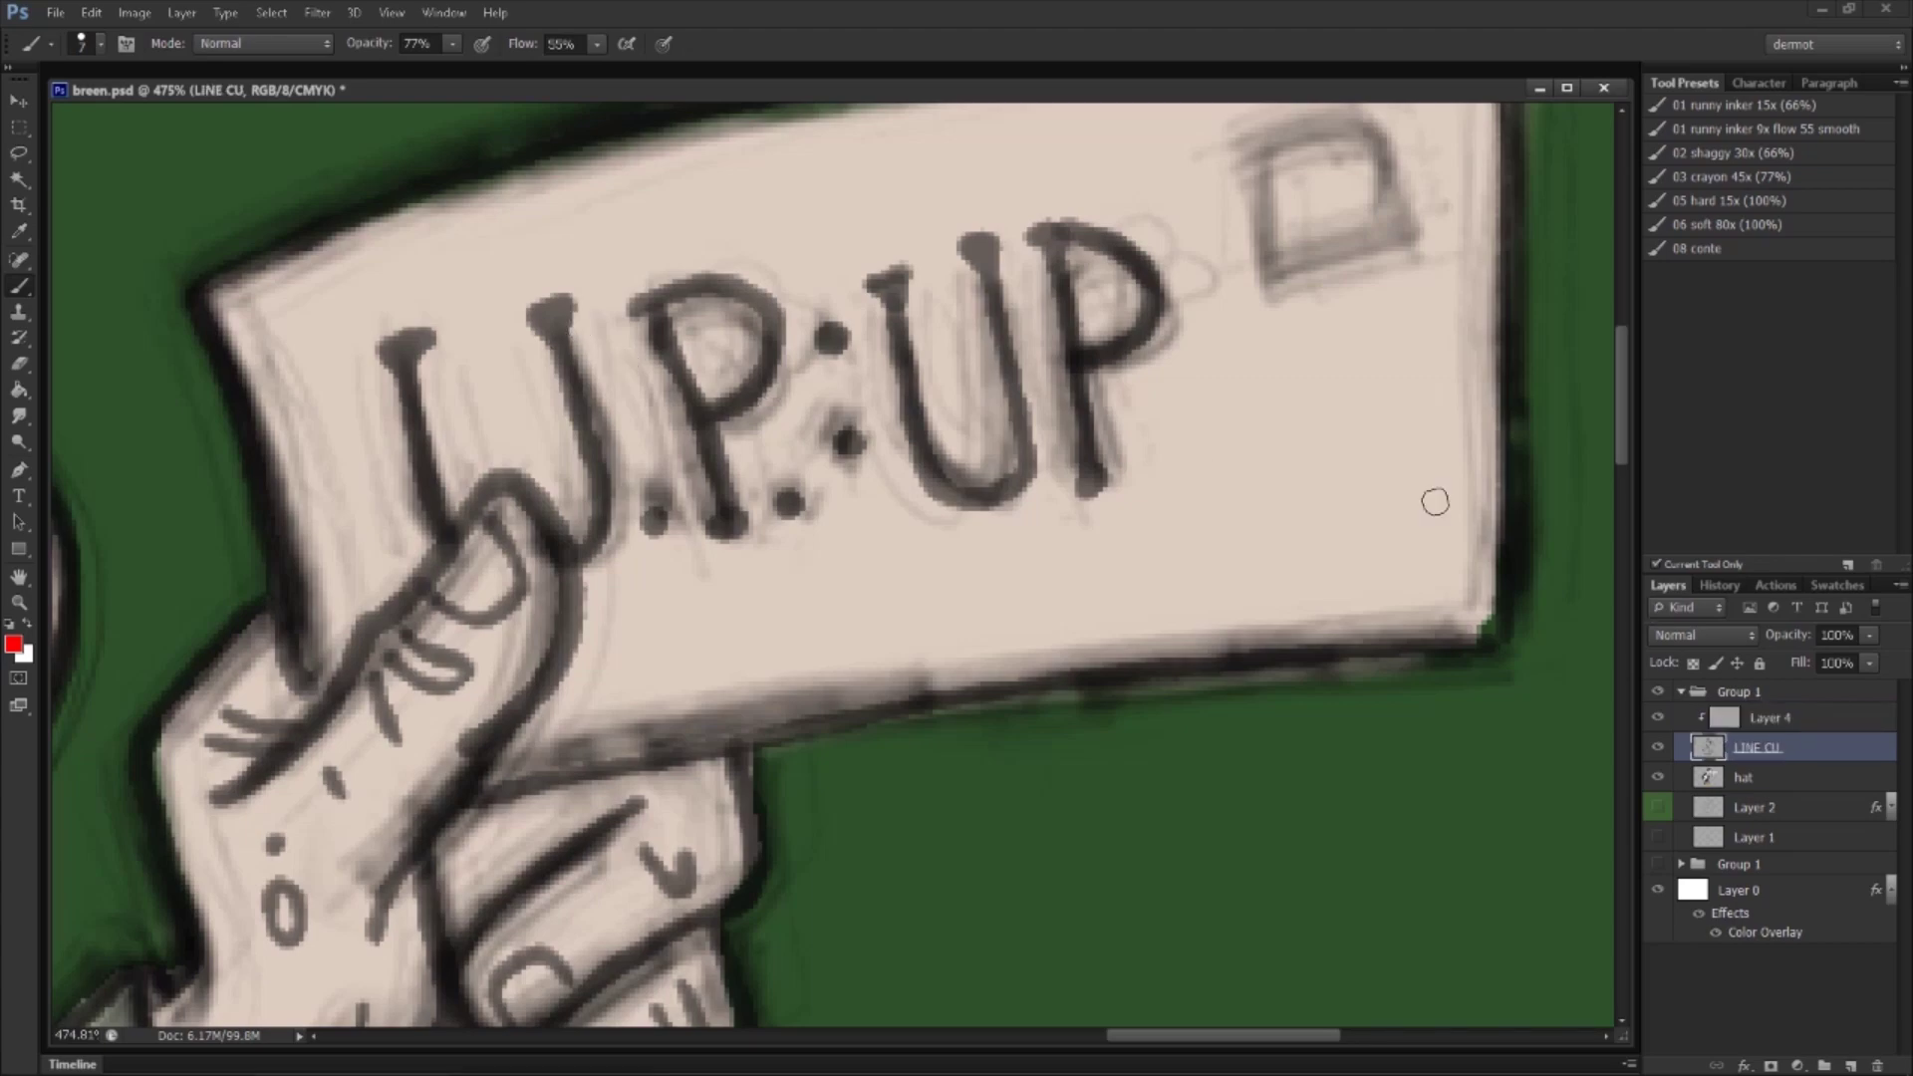
{"action": "left_click", "coordinate": [1760, 729]}
{"action": "mouse_move", "coordinate": [412, 336]}
{"action": "left_mouse_down"}
{"action": "mouse_move", "coordinate": [449, 364]}
{"action": "mouse_move", "coordinate": [444, 528]}
{"action": "left_mouse_up"}
{"action": "key", "text": "bracketright"}
{"action": "key", "text": "bracketright"}
{"action": "key", "text": "bracketright"}
{"action": "key", "text": "bracketright"}
{"action": "left_click_drag", "start_coordinate": [586, 428], "coordinate": [558, 304]}
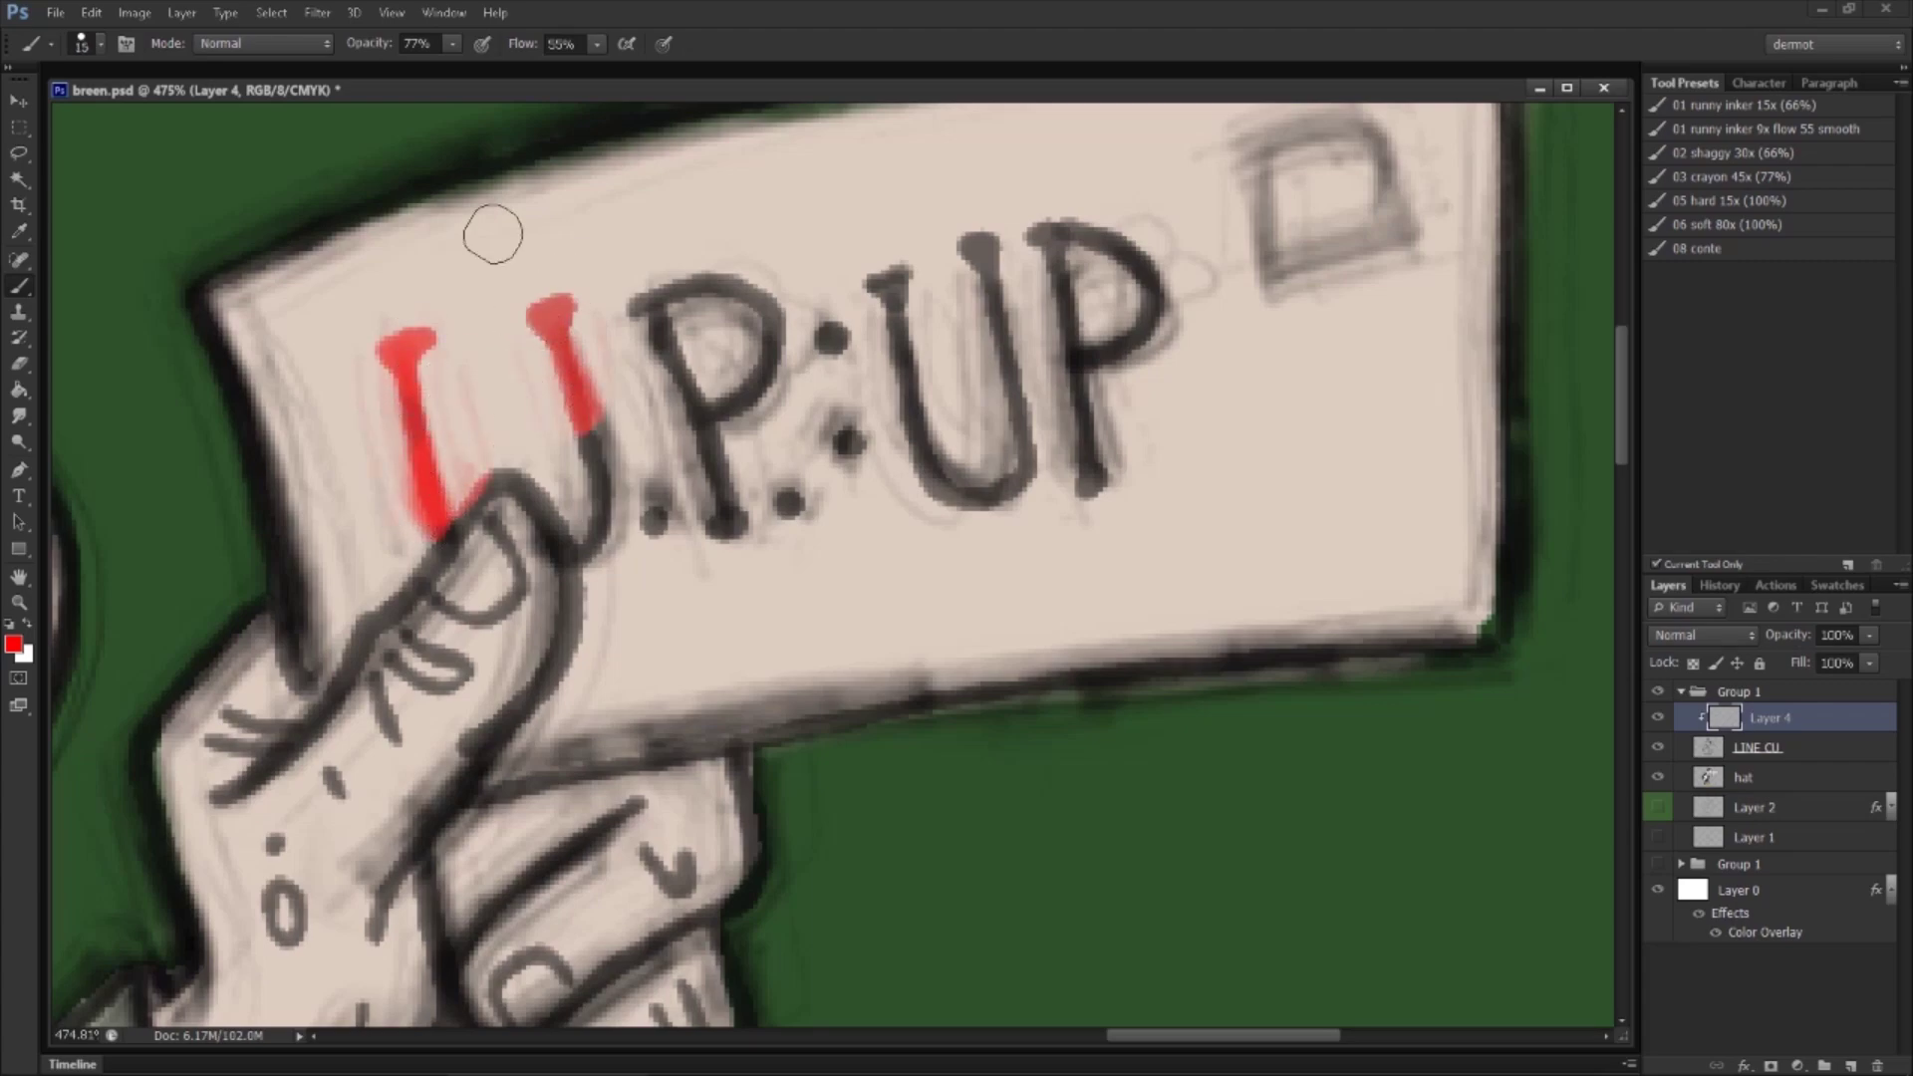
{"action": "left_click_drag", "start_coordinate": [455, 44], "coordinate": [572, 52]}
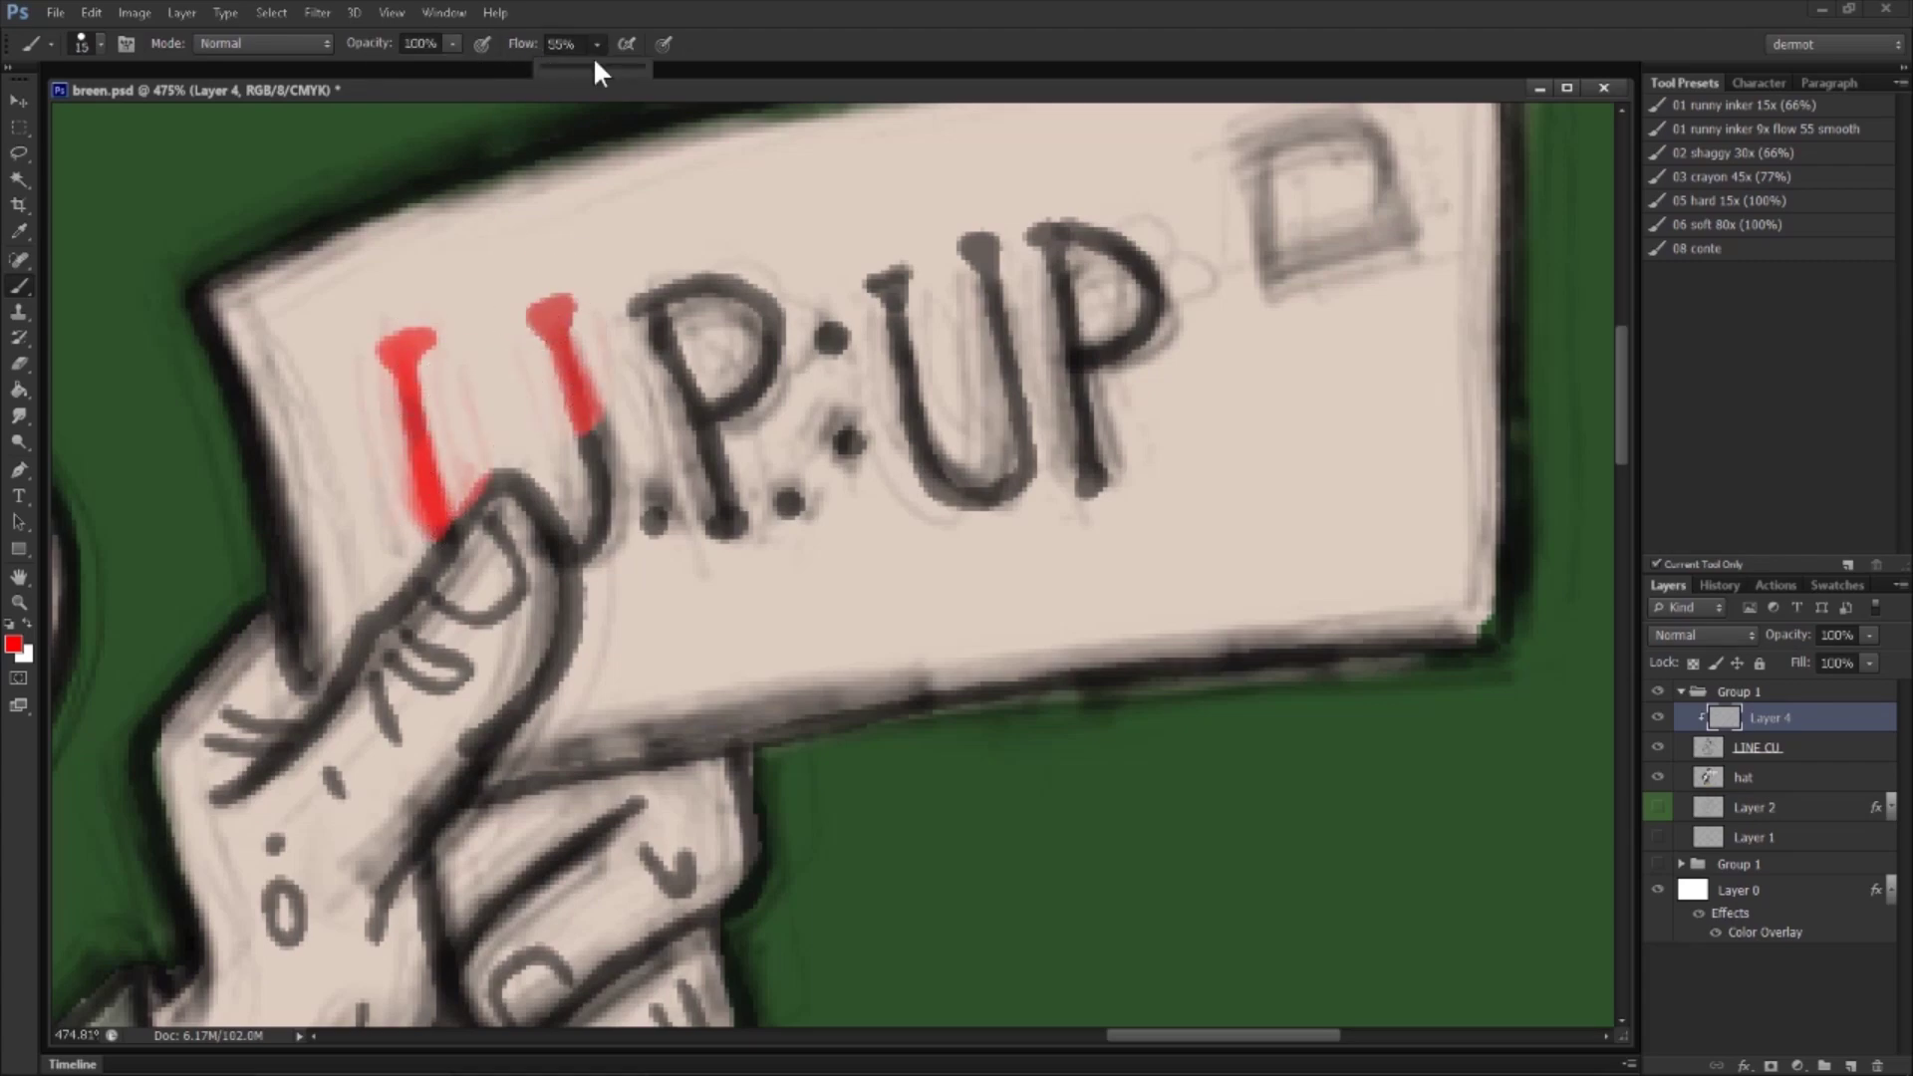
{"action": "mouse_move", "coordinate": [626, 493]}
{"action": "left_mouse_down"}
{"action": "mouse_move", "coordinate": [550, 284]}
{"action": "mouse_move", "coordinate": [598, 529]}
{"action": "mouse_move", "coordinate": [671, 506]}
{"action": "mouse_move", "coordinate": [760, 308]}
{"action": "mouse_move", "coordinate": [930, 413]}
{"action": "mouse_move", "coordinate": [1046, 213]}
{"action": "mouse_move", "coordinate": [1153, 440]}
{"action": "left_mouse_up"}
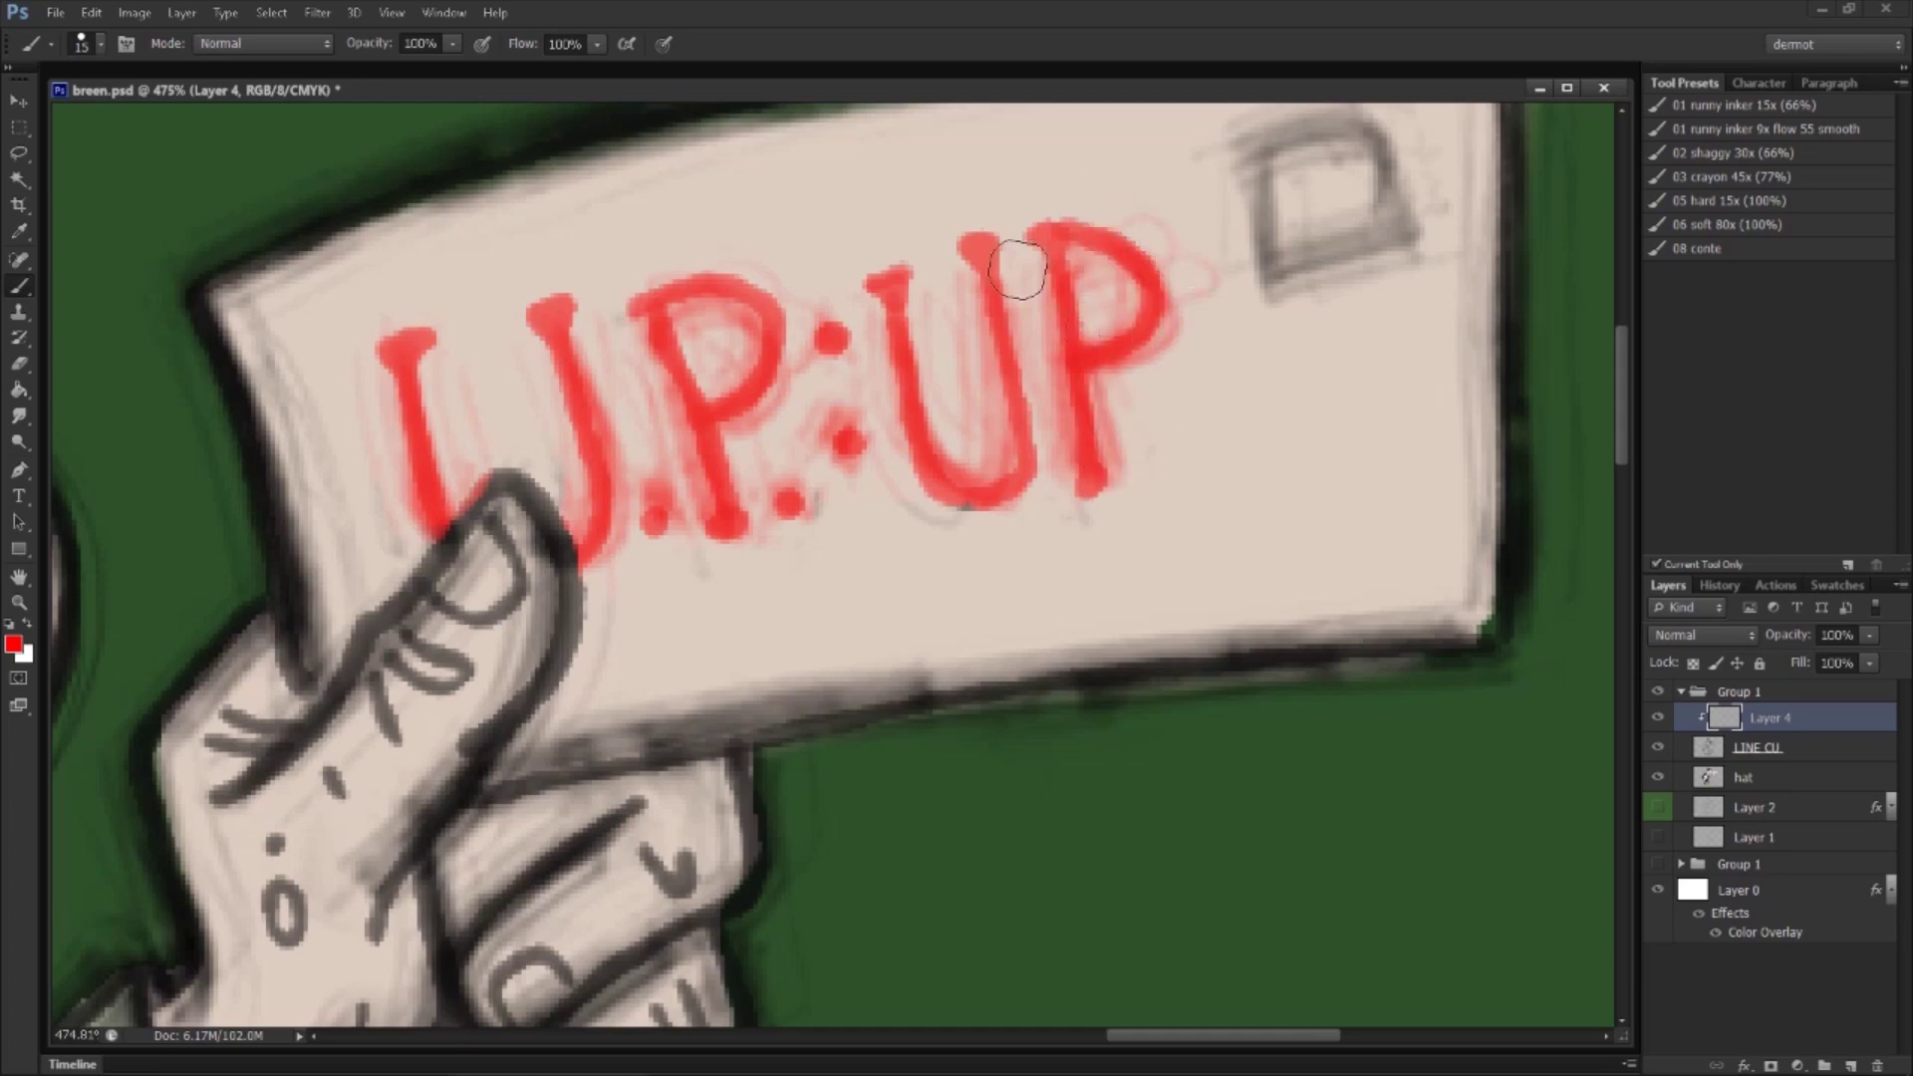
{"action": "key", "text": "e"}
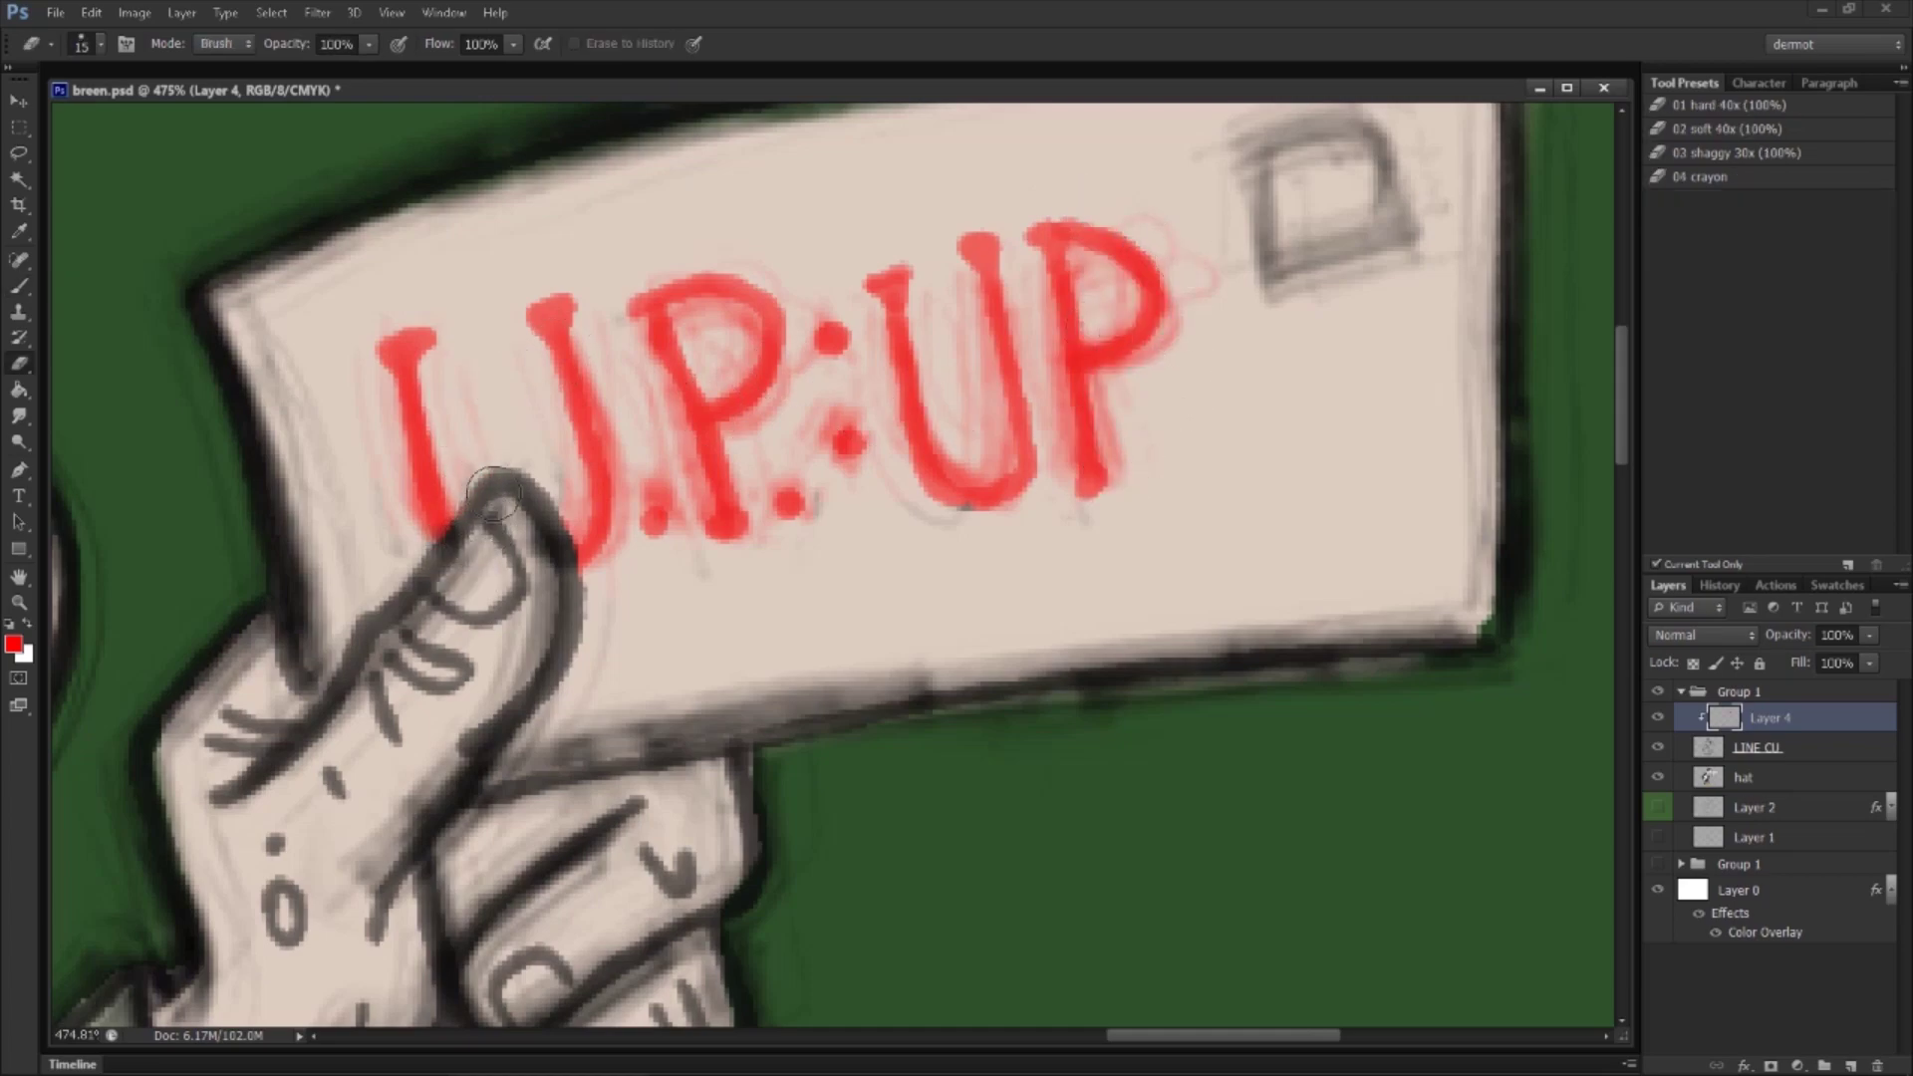
{"action": "key", "text": "z"}
{"action": "key", "text": "ctrl+1"}
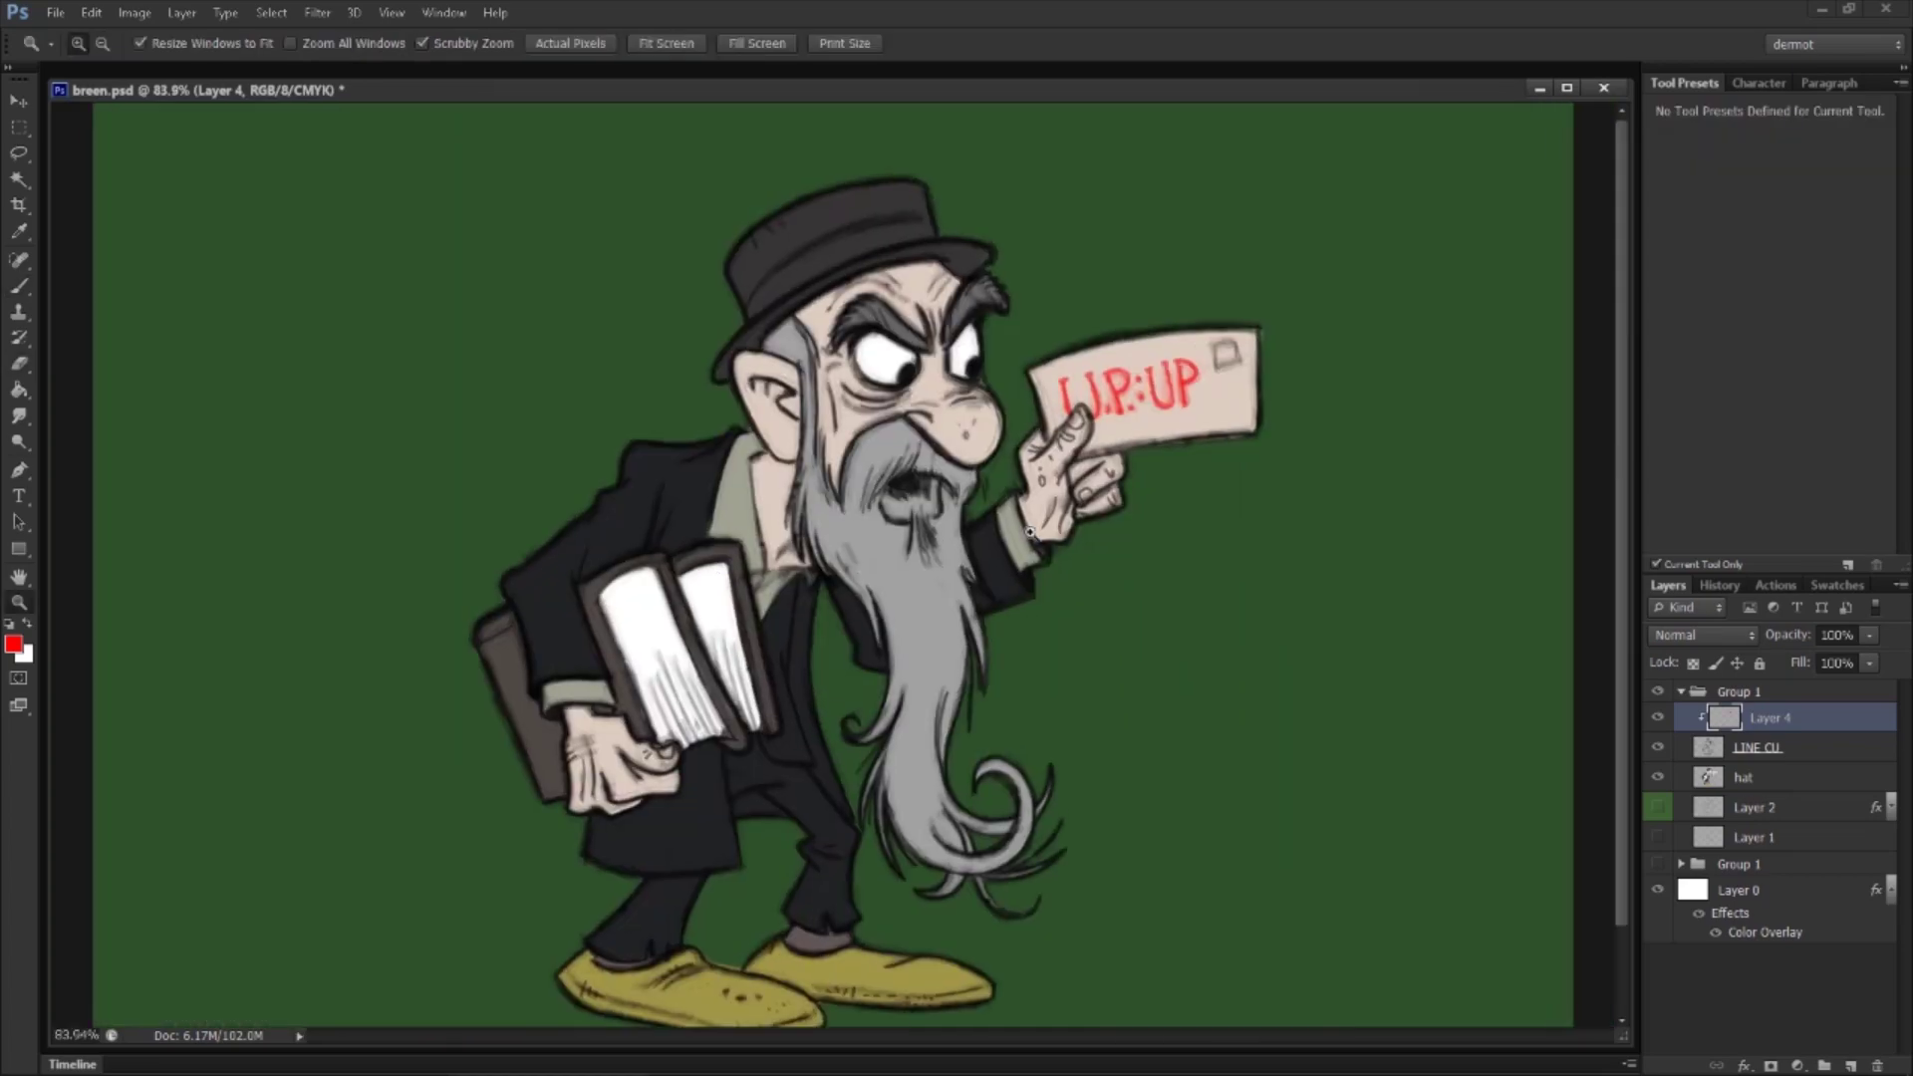
{"action": "left_click_drag", "start_coordinate": [1144, 492], "coordinate": [1046, 508]}
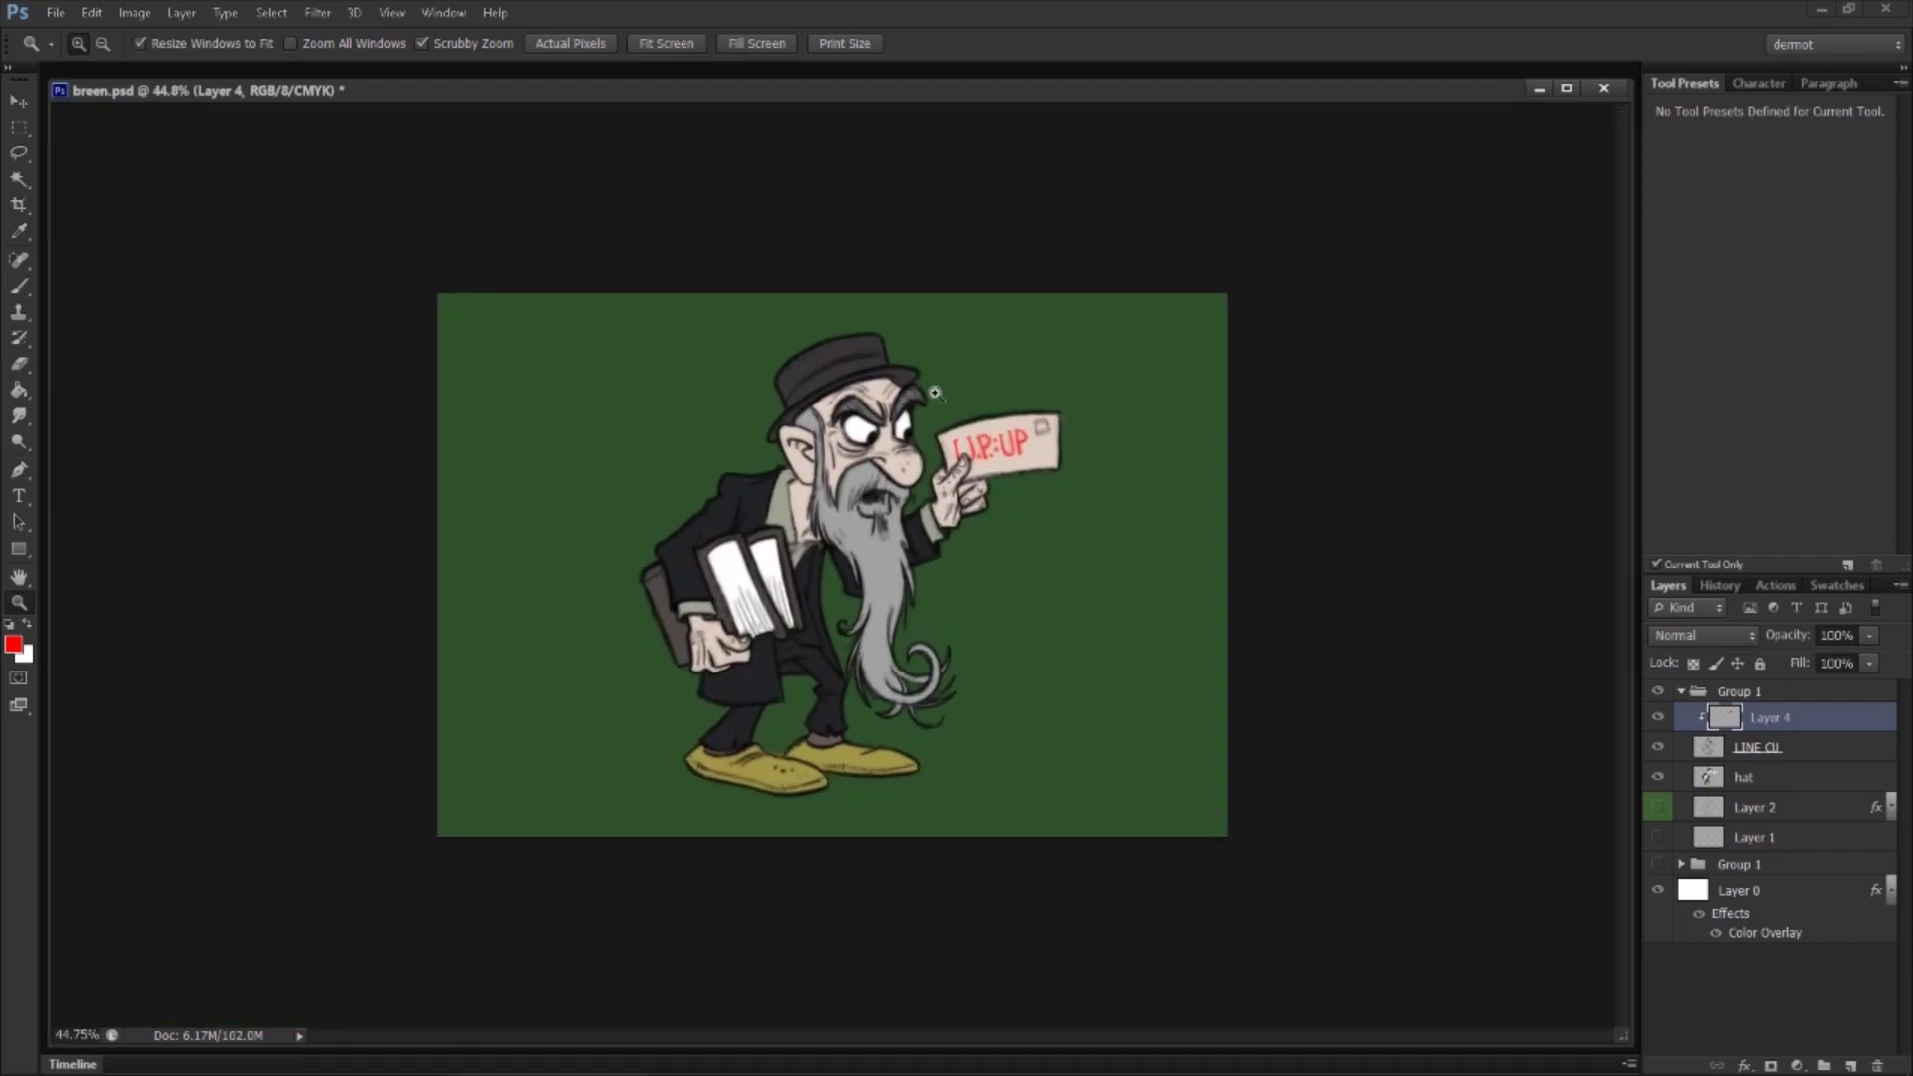
{"action": "left_click_drag", "start_coordinate": [970, 607], "coordinate": [972, 519]}
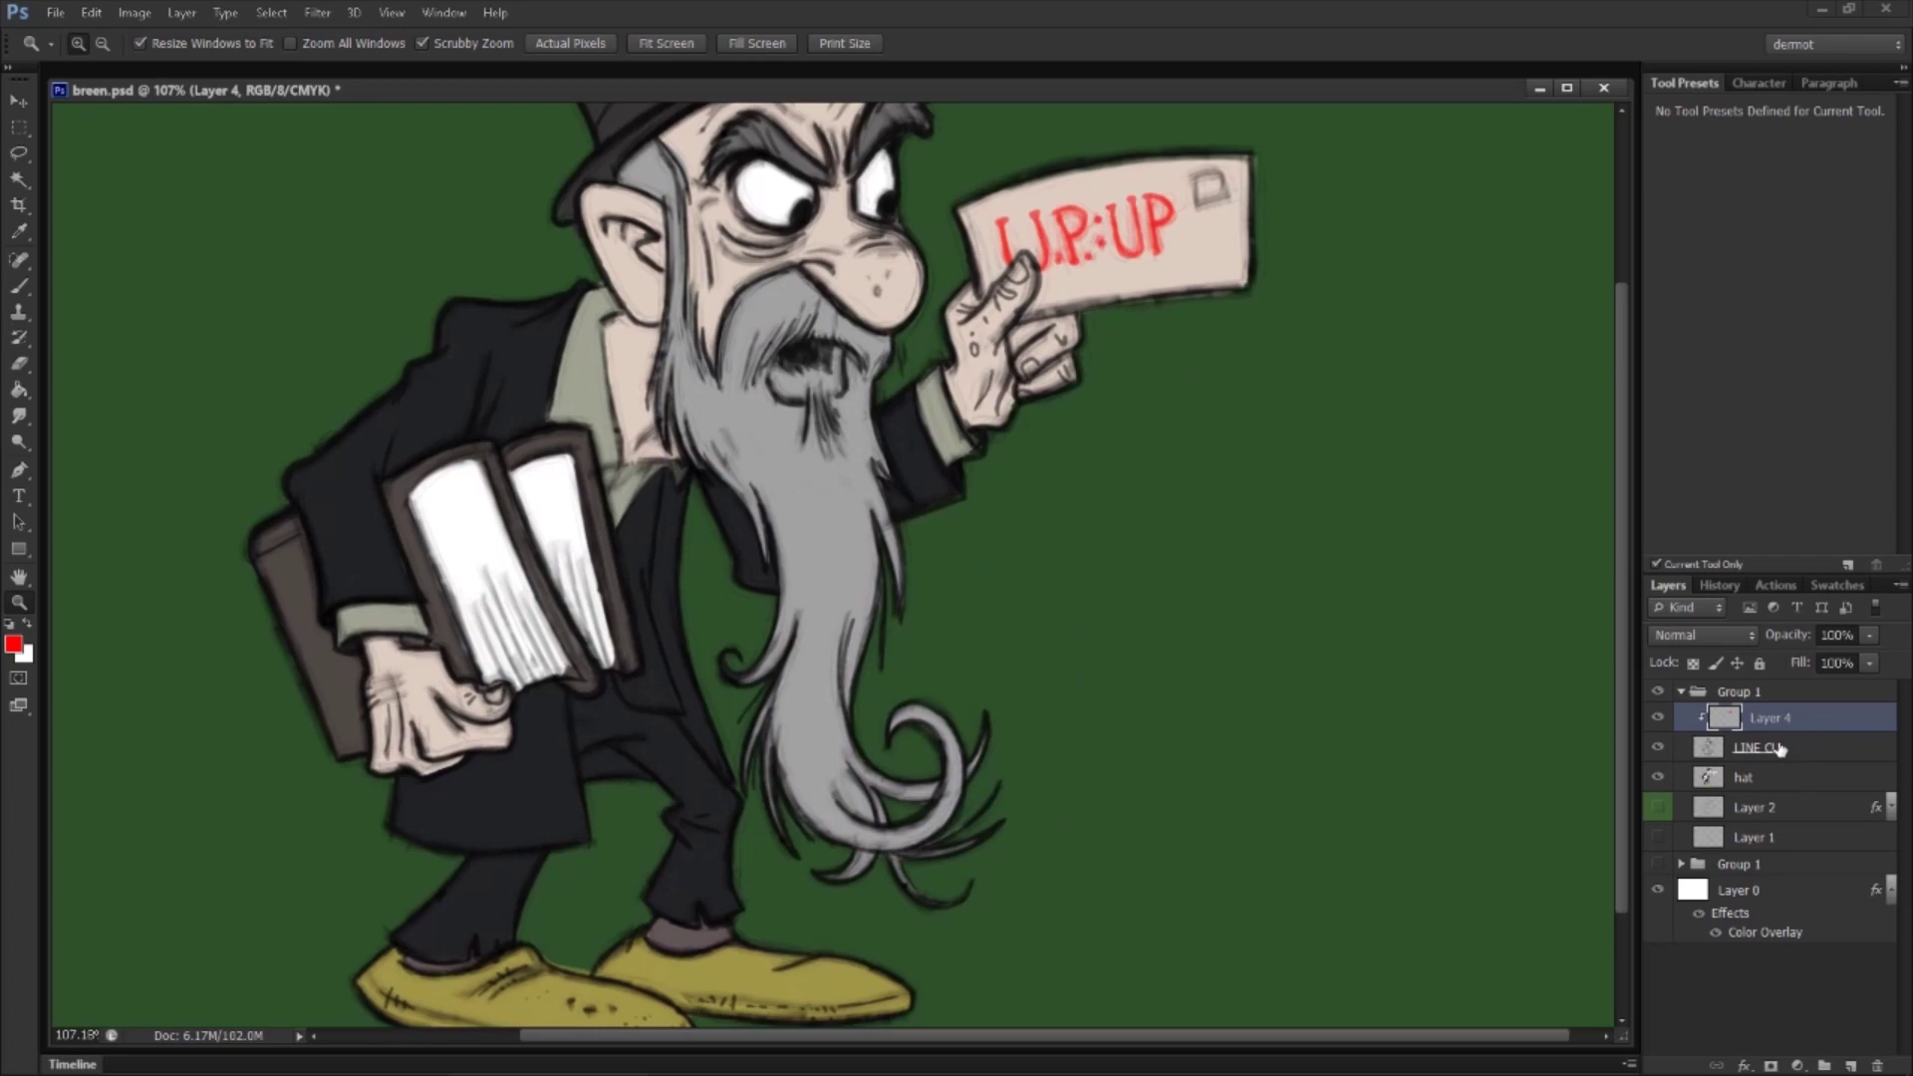
Step: Add a new layer directly above the hat layer and clip it to hat
{"action": "key", "text": "ctrl+shift+alt+n"}
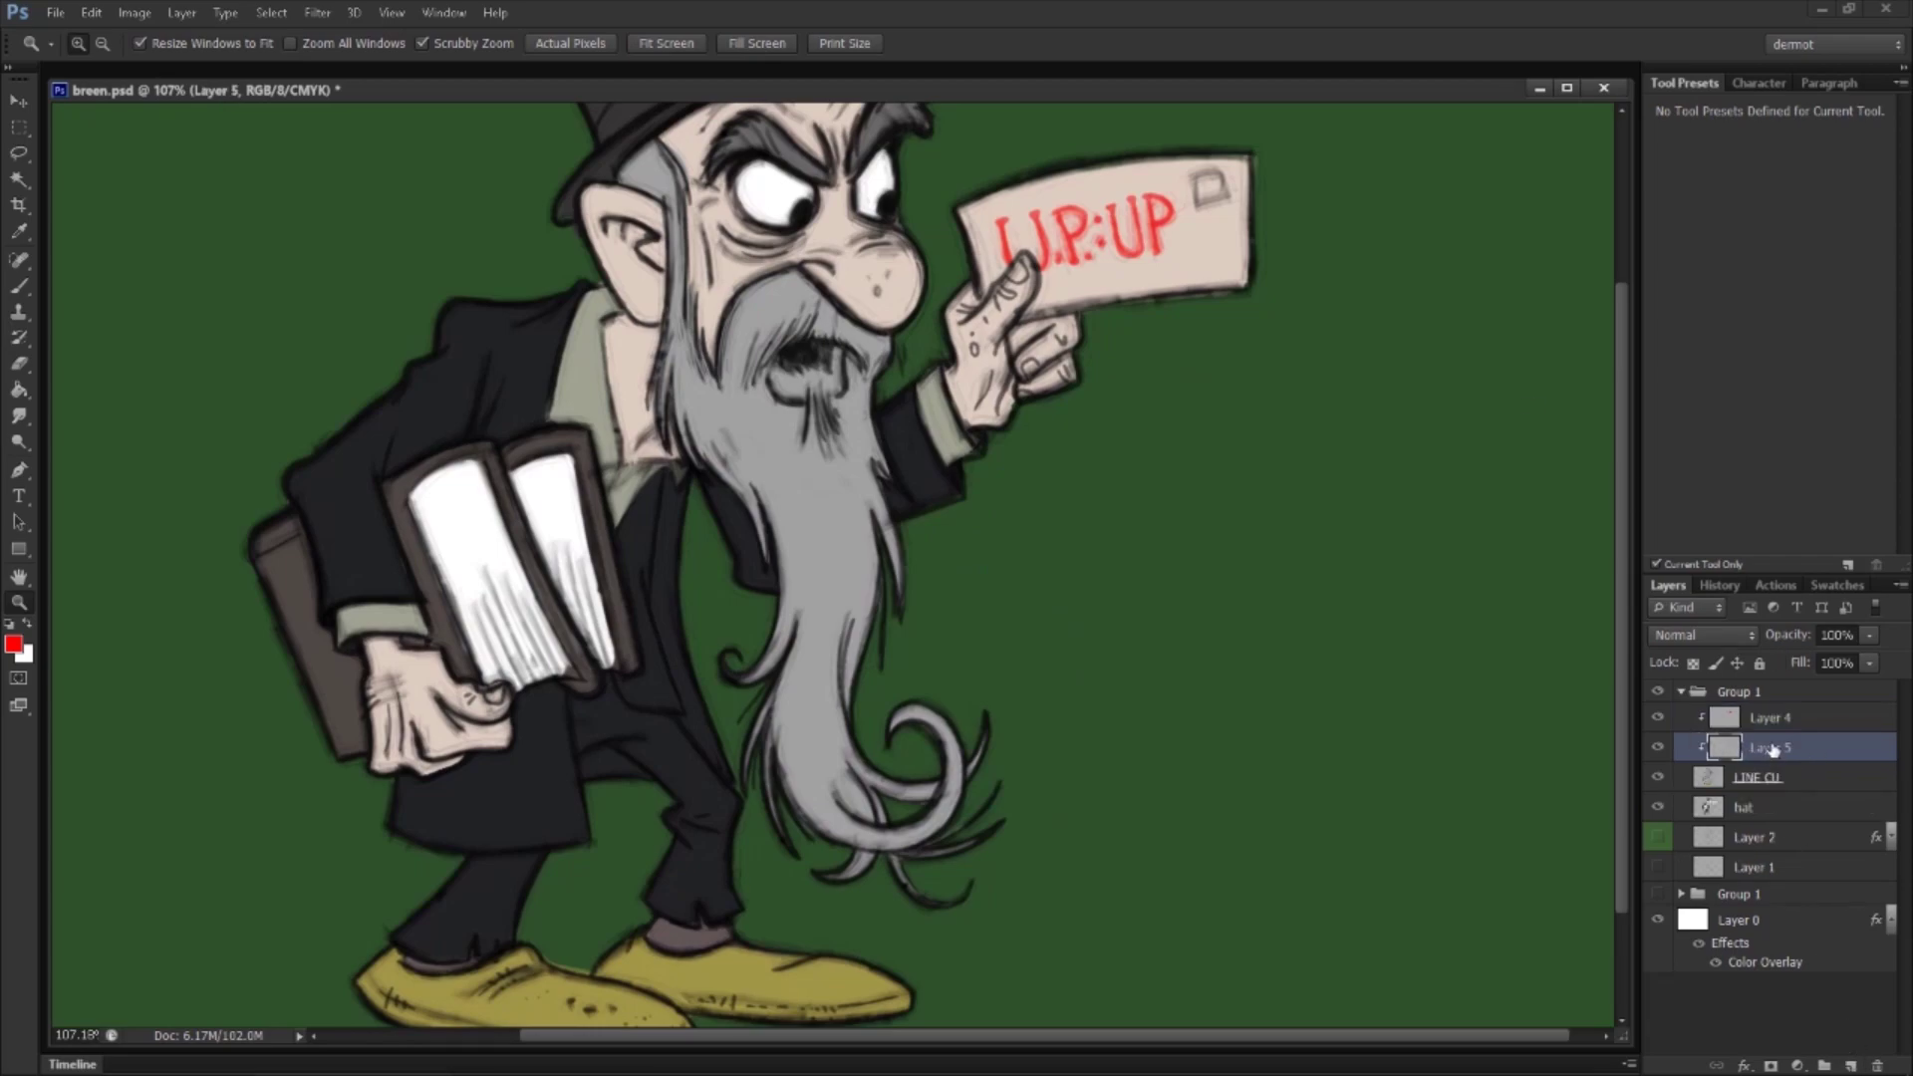
{"action": "key", "text": "ctrl+z"}
{"action": "left_click", "coordinate": [1763, 783]}
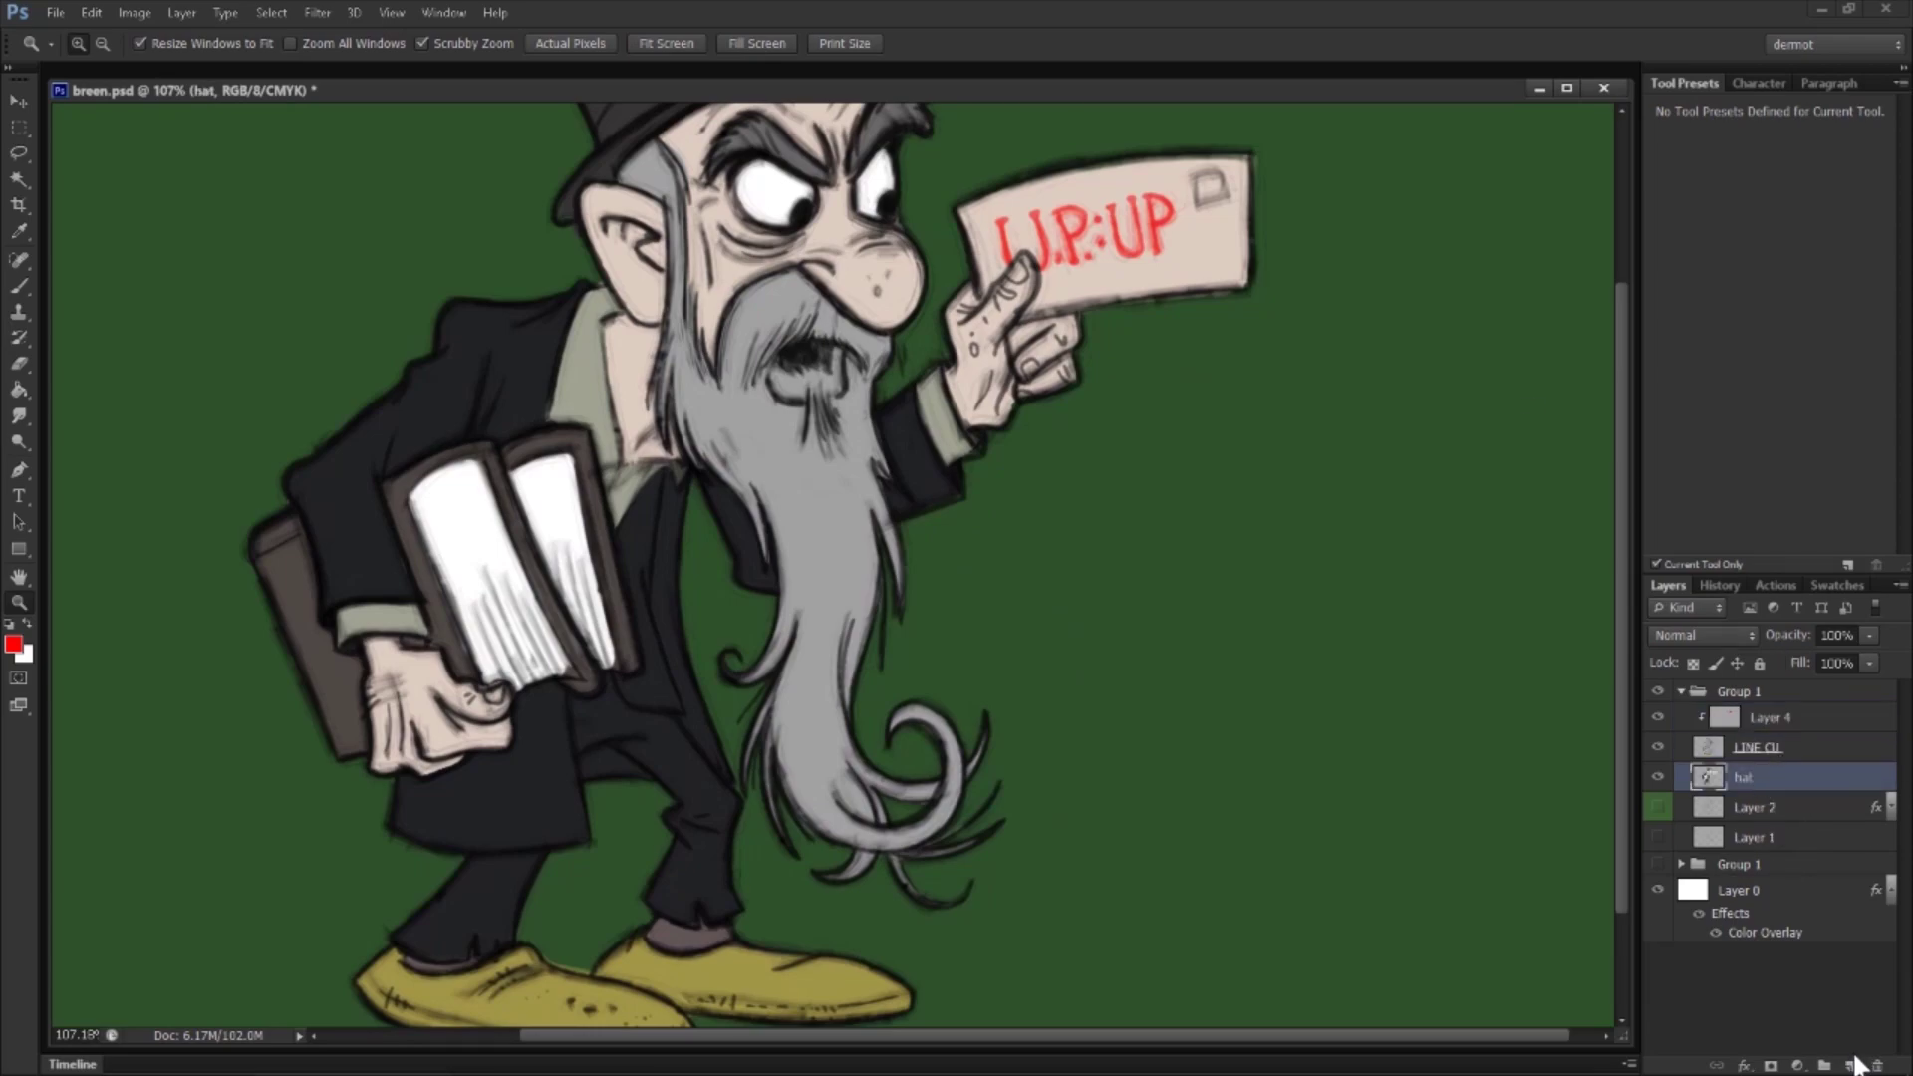
{"action": "left_click", "coordinate": [1853, 1062]}
{"action": "left_click", "coordinate": [1791, 787], "text": "alt"}
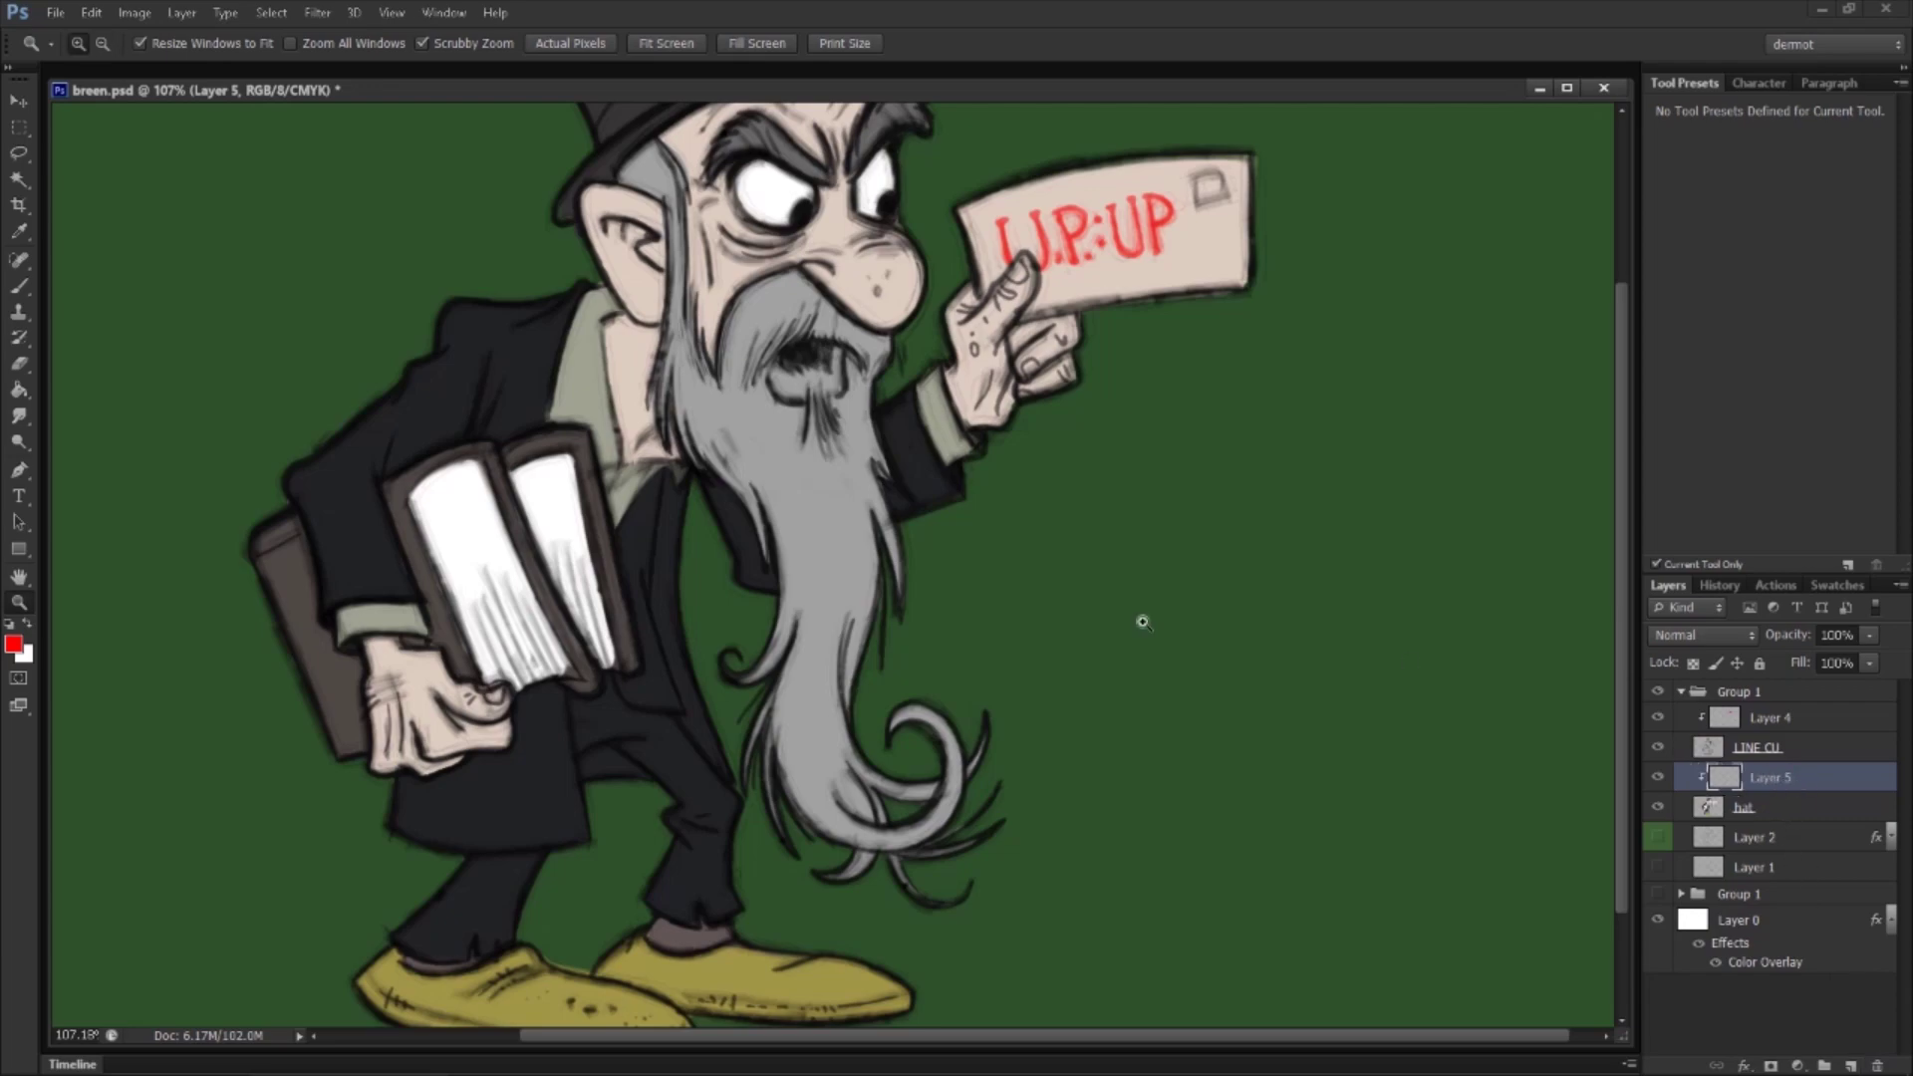
Step: Set the foreground colour to black #000000 and choose the 02 shaggy brush preset
{"action": "left_click", "coordinate": [14, 645]}
{"action": "type", "text": "0"}
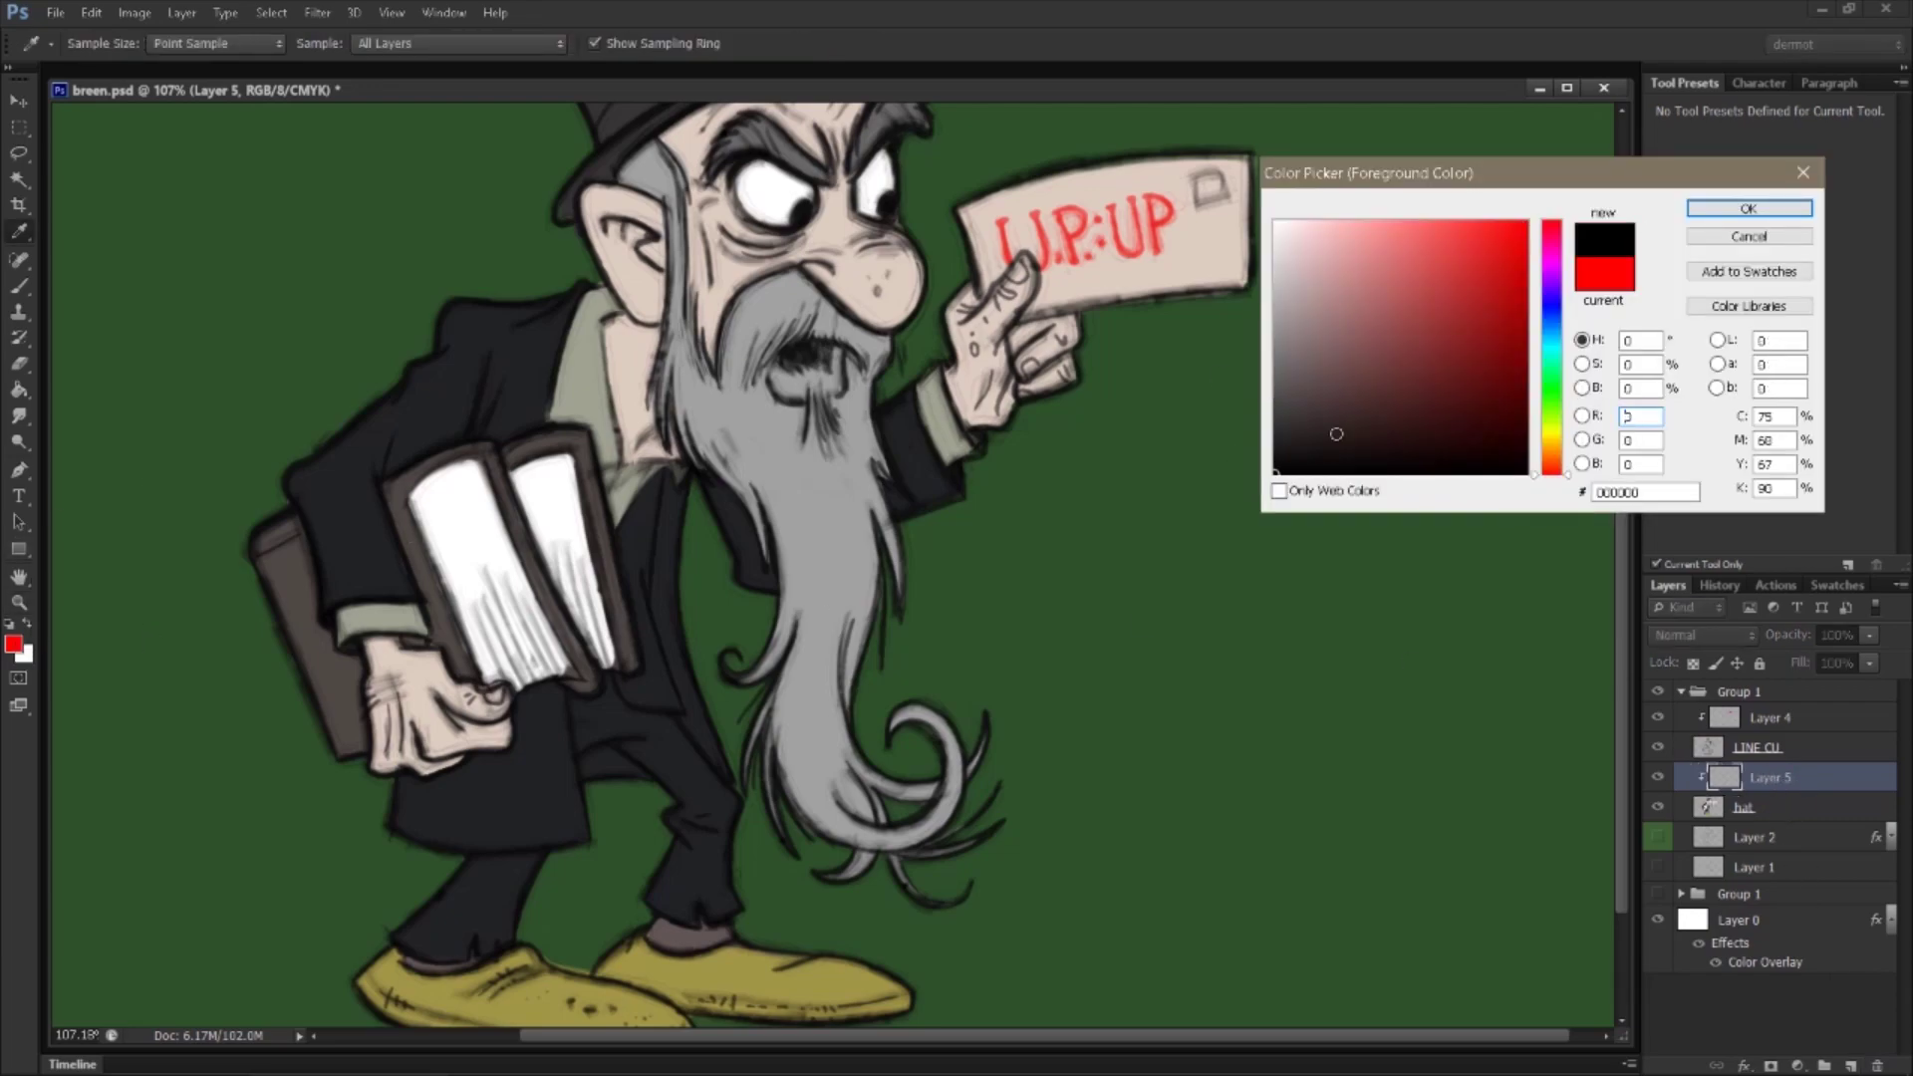
{"action": "left_click", "coordinate": [1748, 208]}
{"action": "key", "text": "z"}
{"action": "left_click", "coordinate": [18, 286]}
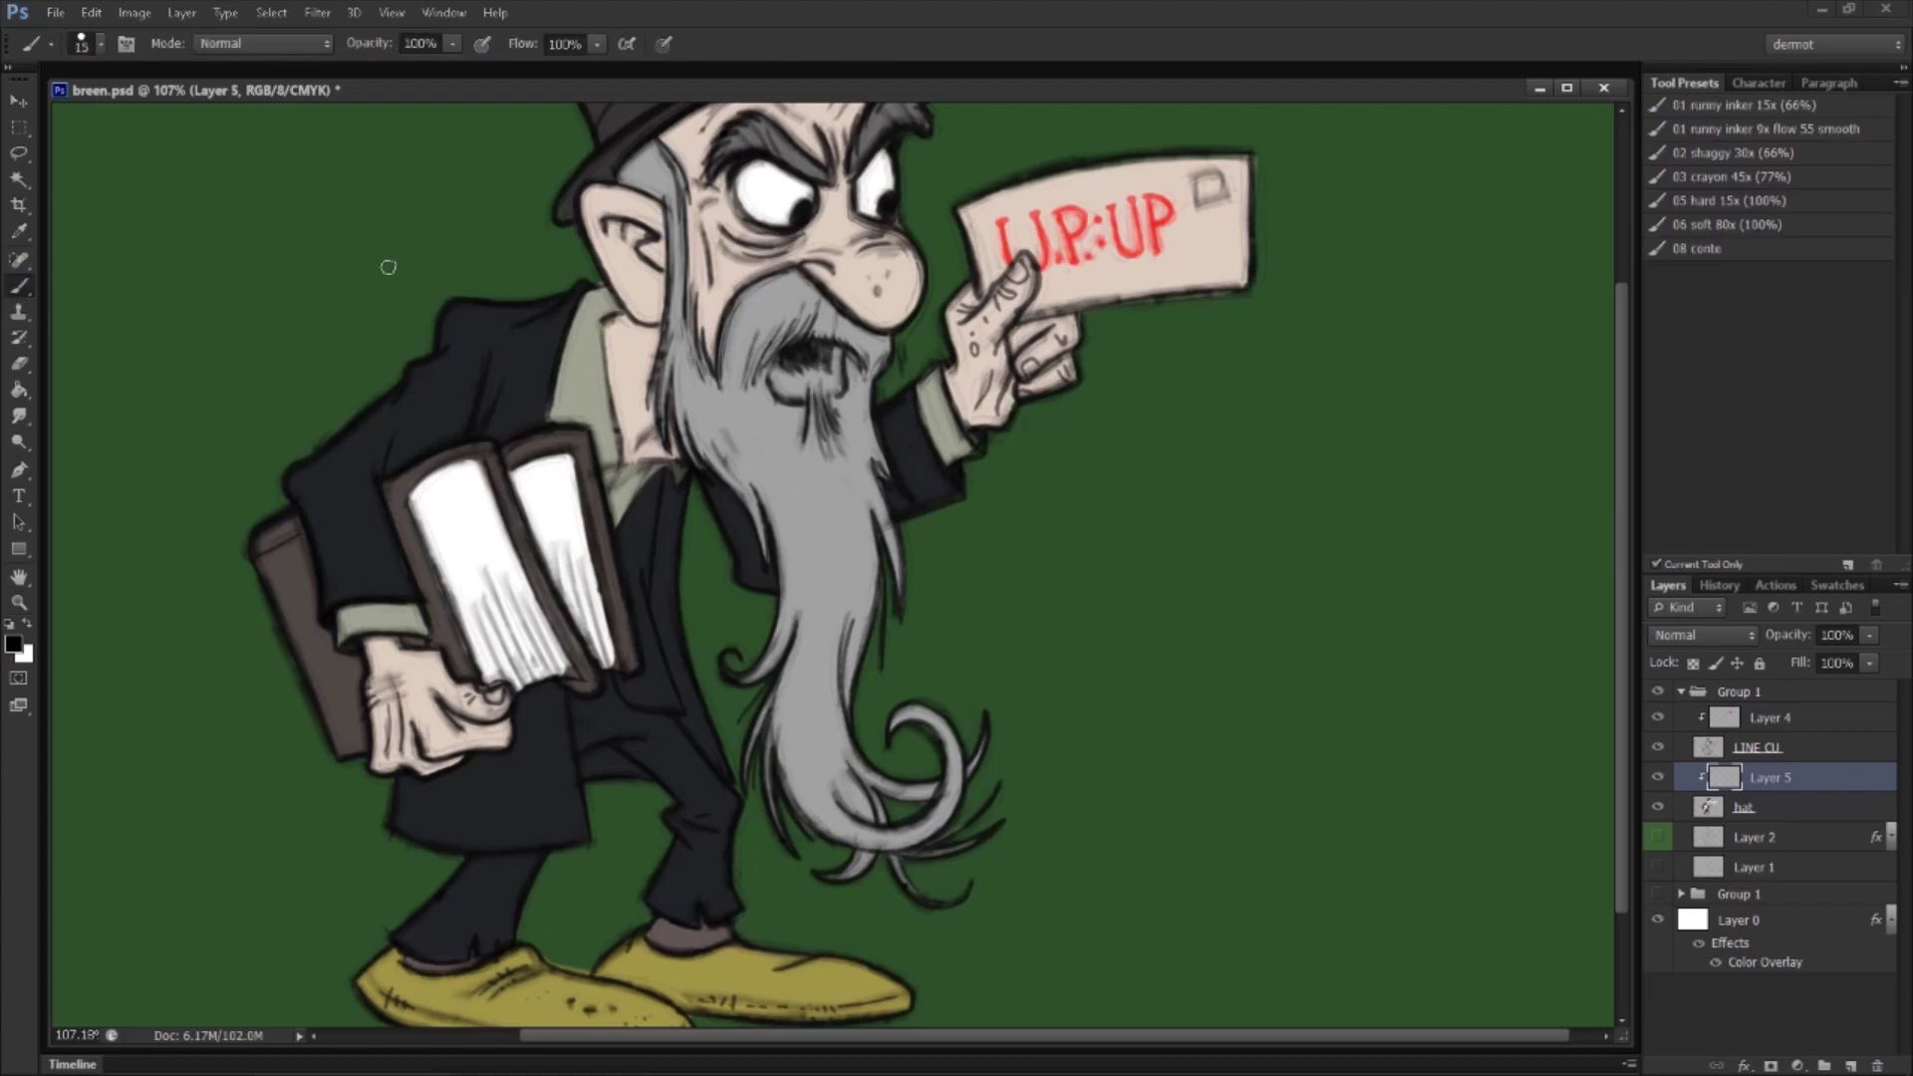
{"action": "left_click", "coordinate": [1751, 140]}
{"action": "left_click", "coordinate": [1736, 159]}
Step: Brush a black shadow beneath the hat brim across the forehead and side hair, and reduce the layer's opacity to 50%
{"action": "left_click_drag", "start_coordinate": [826, 412], "coordinate": [920, 646]}
{"action": "key", "text": "bracketleft"}
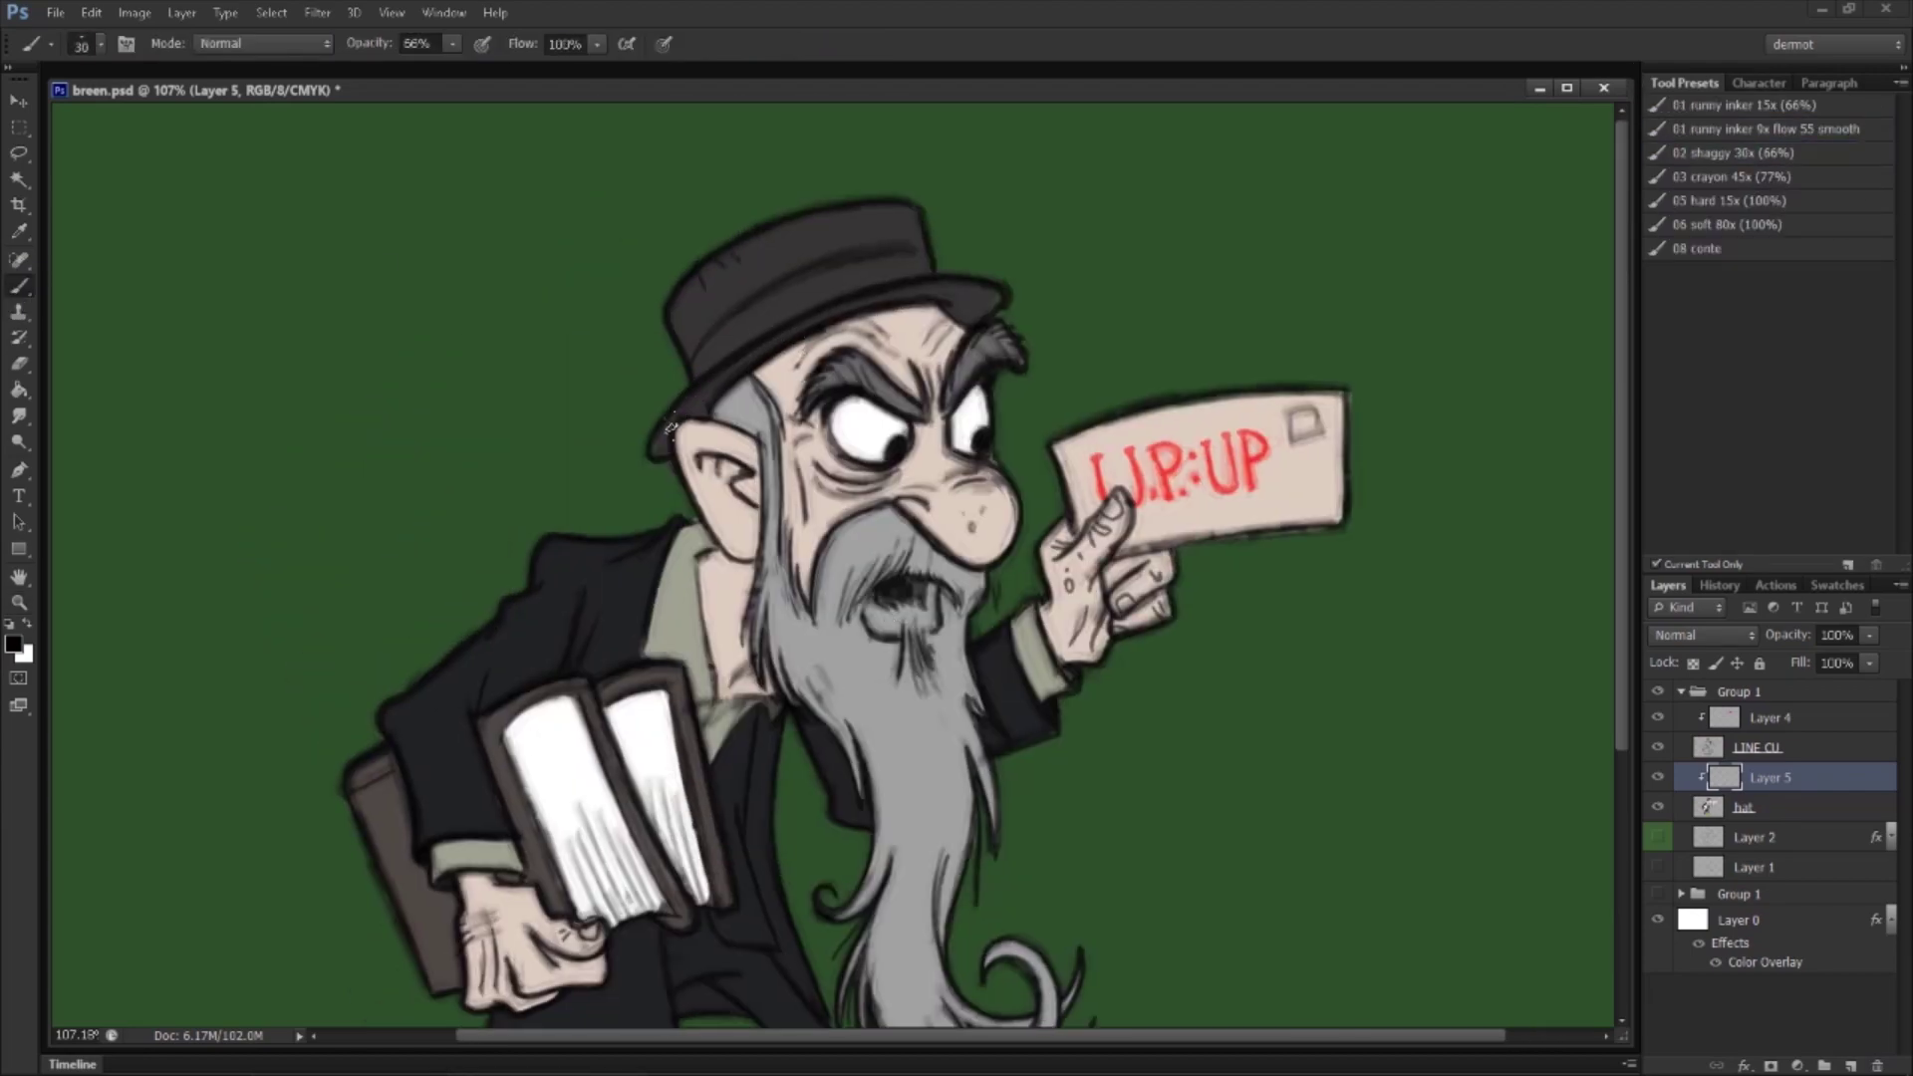
{"action": "mouse_move", "coordinate": [658, 453]}
{"action": "left_mouse_down"}
{"action": "mouse_move", "coordinate": [762, 358]}
{"action": "mouse_move", "coordinate": [738, 369]}
{"action": "mouse_move", "coordinate": [884, 307]}
{"action": "mouse_move", "coordinate": [864, 316]}
{"action": "mouse_move", "coordinate": [982, 305]}
{"action": "mouse_move", "coordinate": [784, 376]}
{"action": "mouse_move", "coordinate": [796, 354]}
{"action": "mouse_move", "coordinate": [707, 417]}
{"action": "mouse_move", "coordinate": [758, 430]}
{"action": "mouse_move", "coordinate": [766, 406]}
{"action": "mouse_move", "coordinate": [747, 411]}
{"action": "mouse_move", "coordinate": [909, 354]}
{"action": "mouse_move", "coordinate": [887, 351]}
{"action": "mouse_move", "coordinate": [945, 311]}
{"action": "left_mouse_up"}
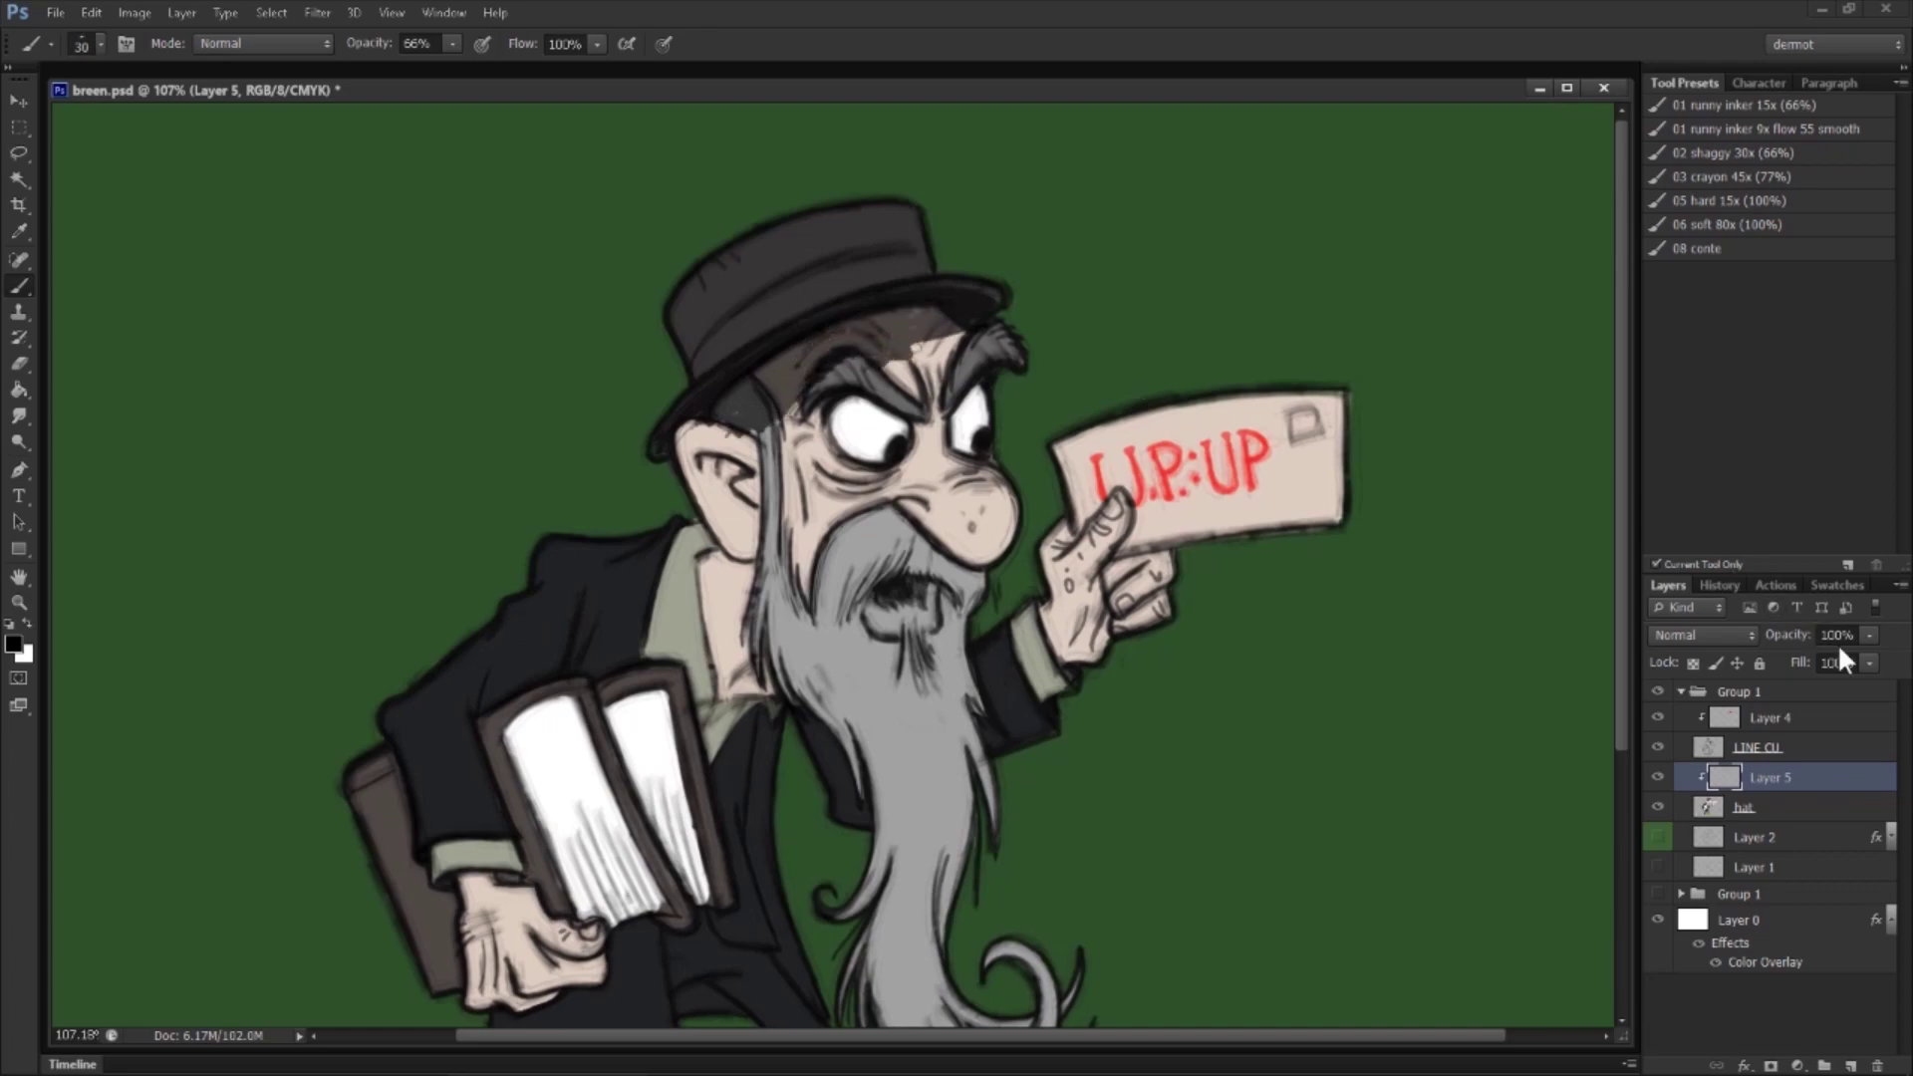
{"action": "left_click_drag", "start_coordinate": [1818, 661], "coordinate": [1816, 661]}
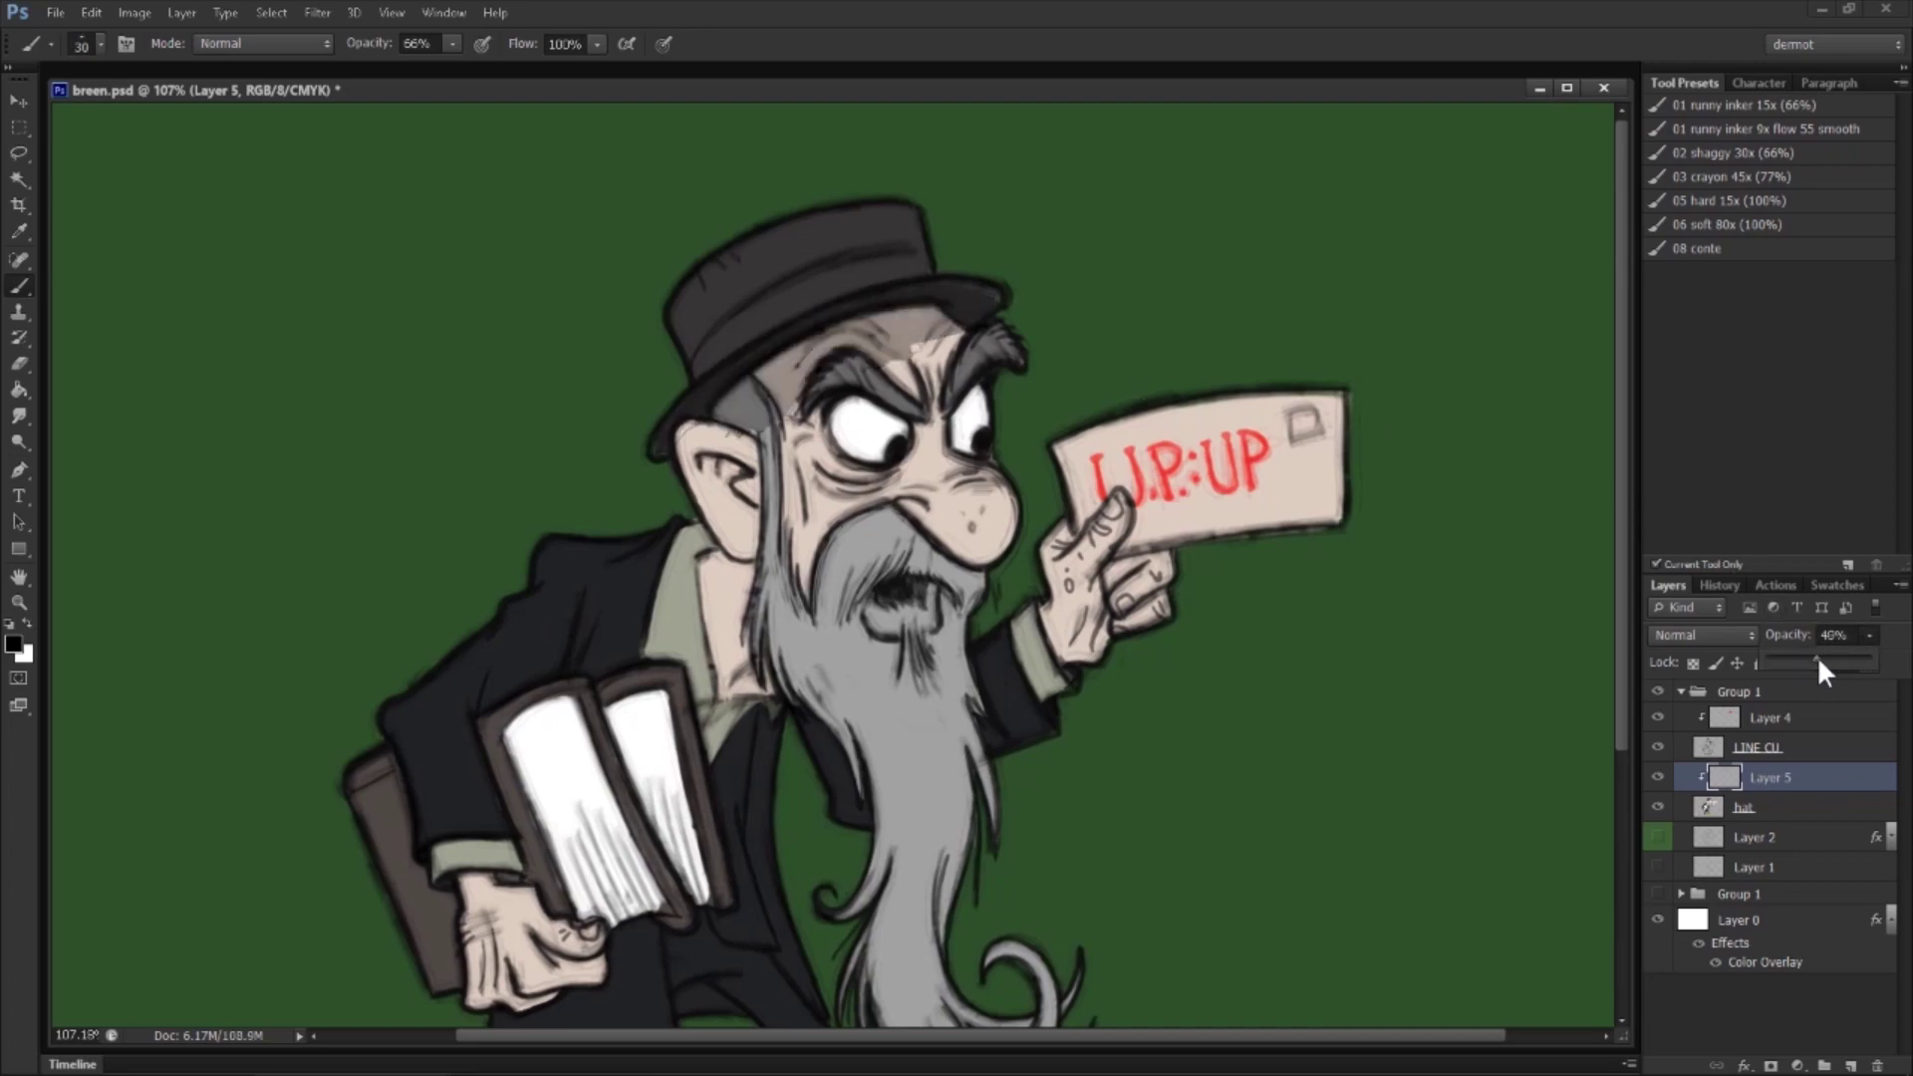
{"action": "left_click", "coordinate": [807, 344]}
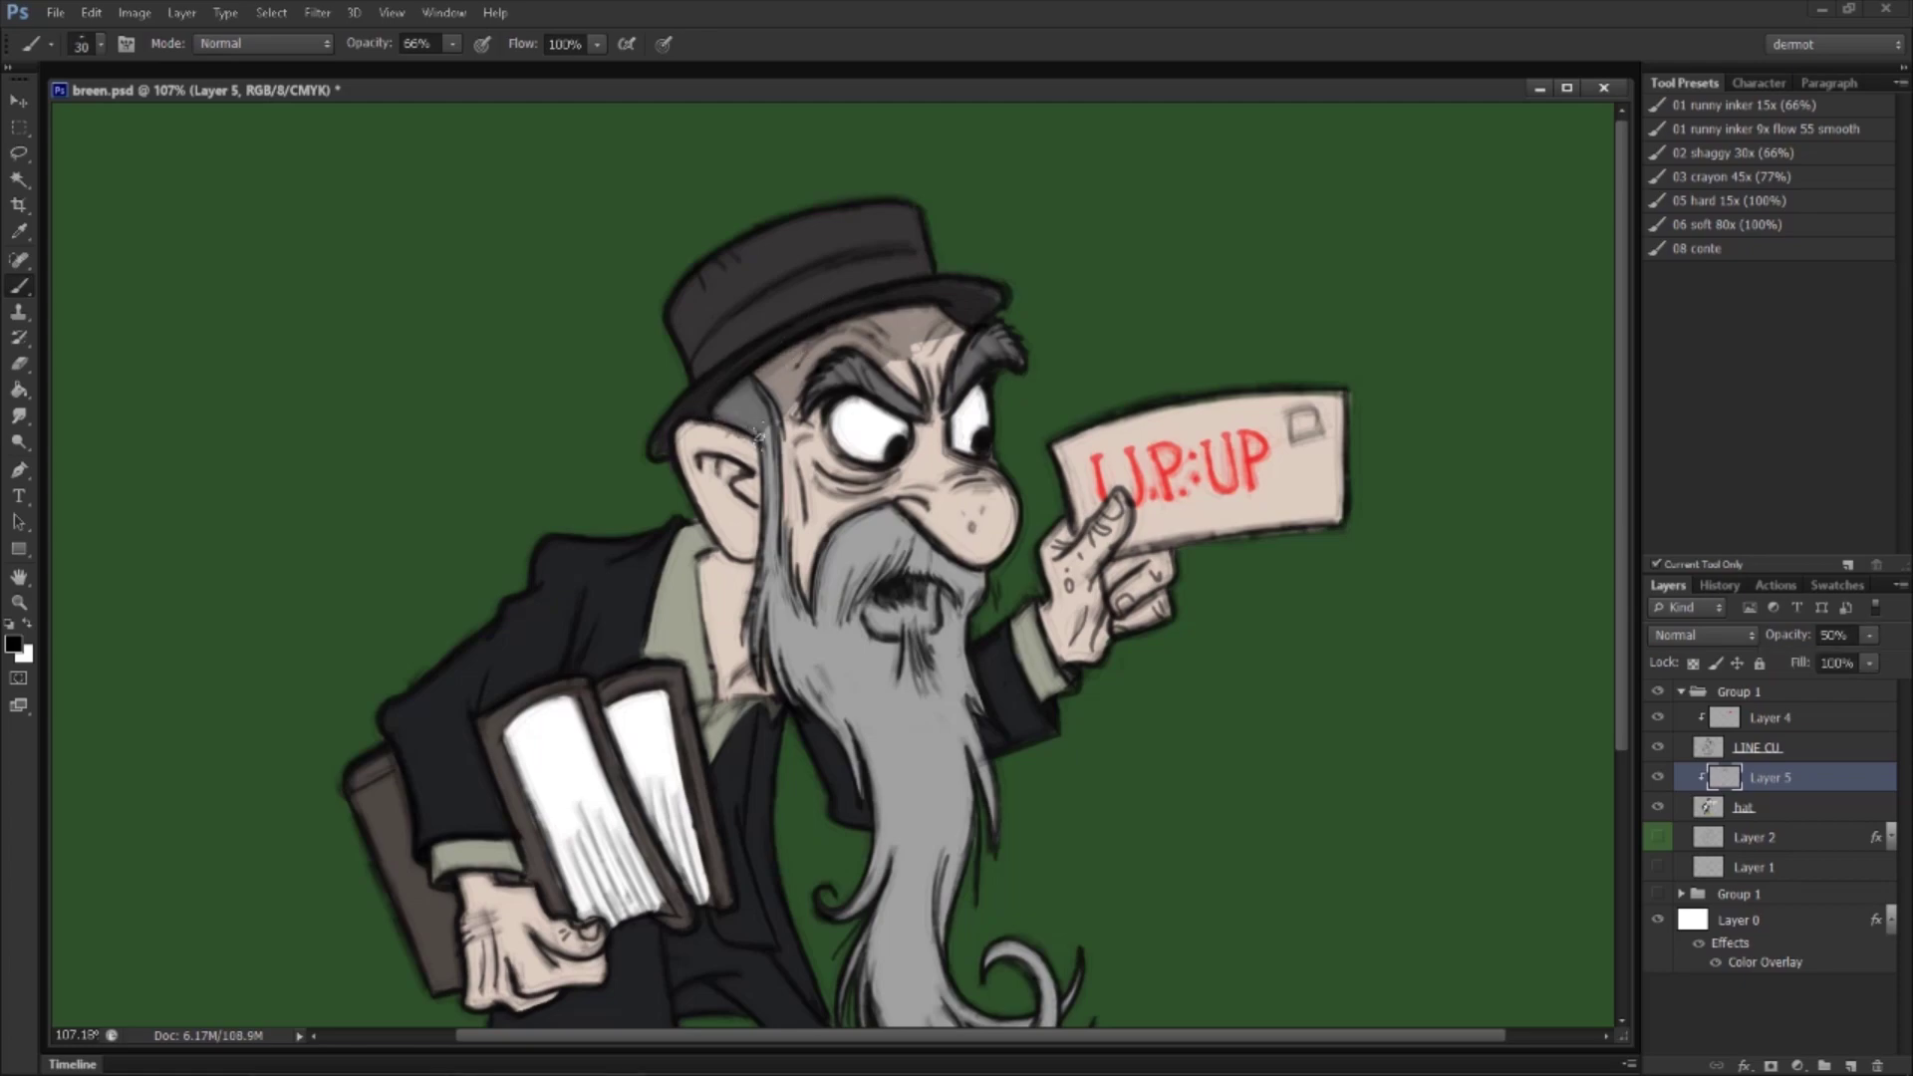
Step: Shade the neck beside the beard, the fingers behind the envelope and the underside of the nose with black
{"action": "mouse_move", "coordinate": [737, 620]}
{"action": "left_mouse_down"}
{"action": "mouse_move", "coordinate": [742, 588]}
{"action": "mouse_move", "coordinate": [732, 658]}
{"action": "mouse_move", "coordinate": [787, 688]}
{"action": "left_mouse_up"}
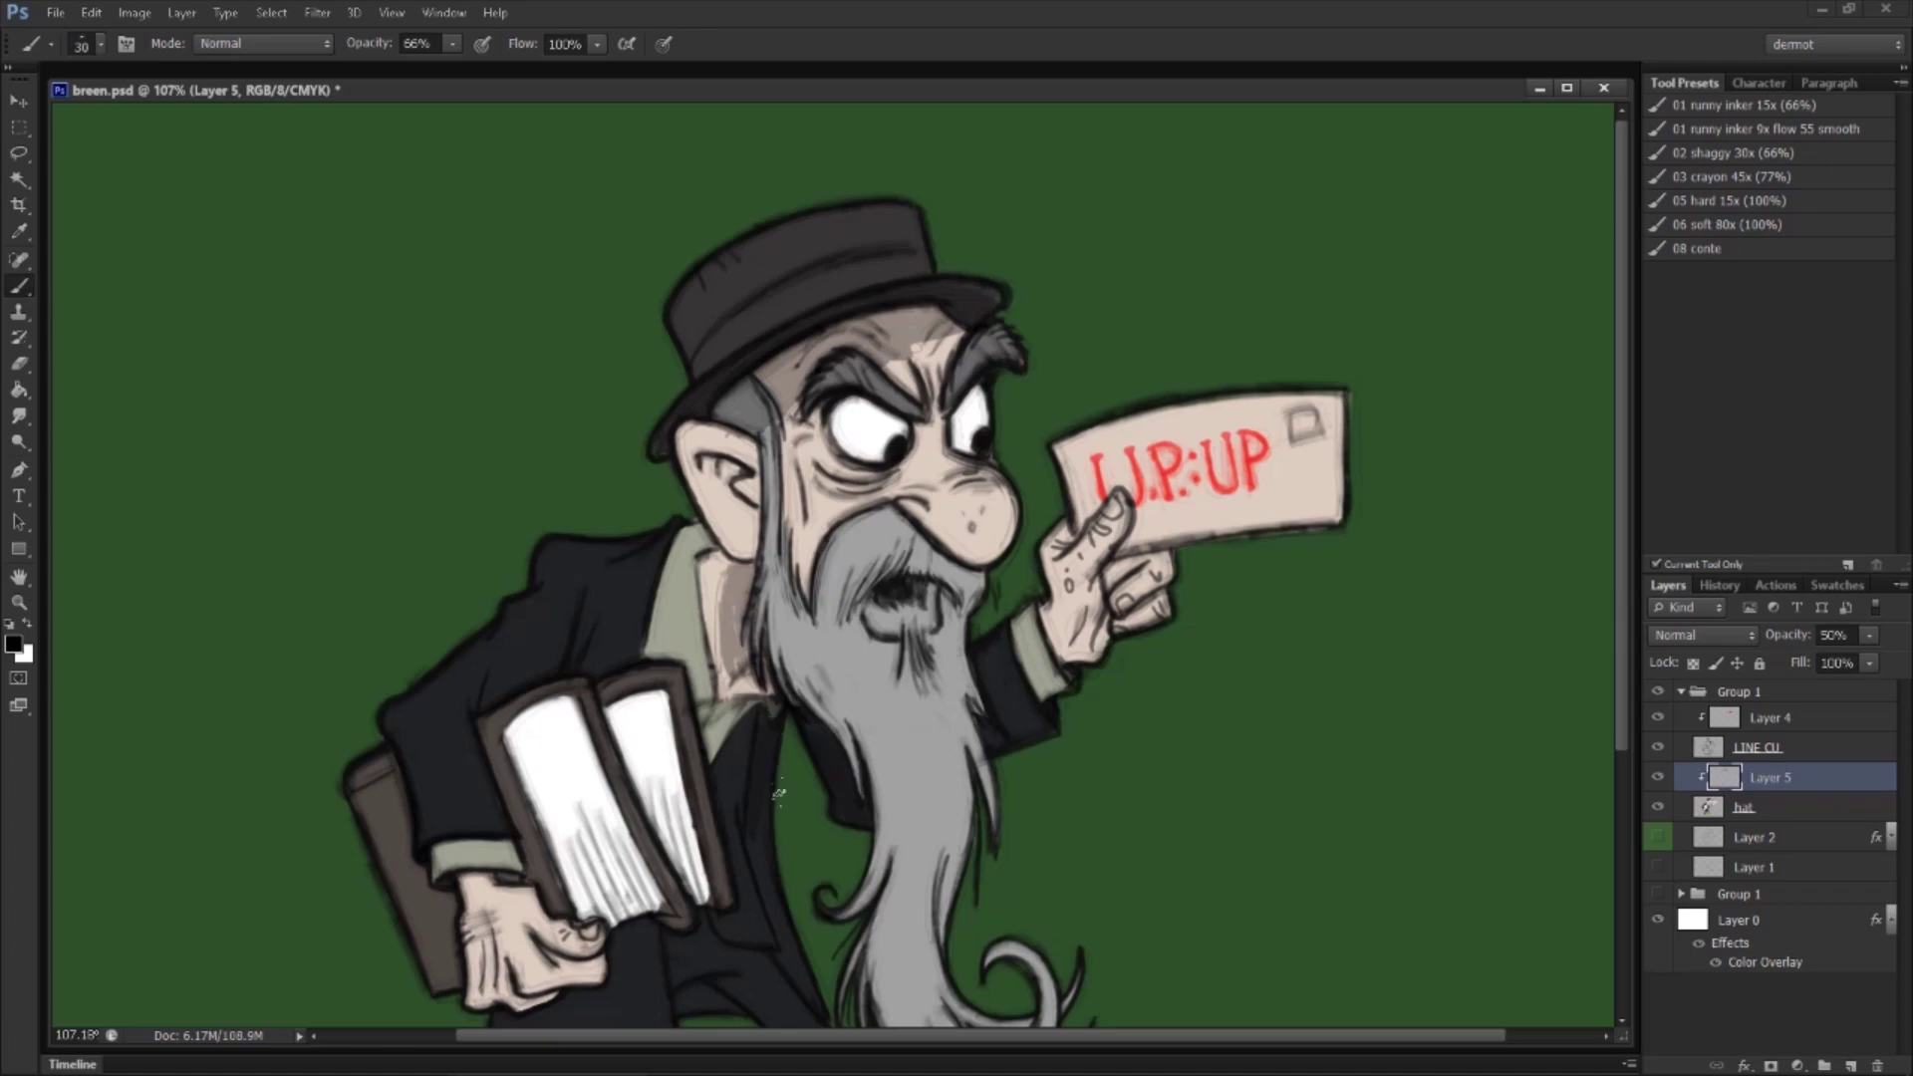
{"action": "scroll", "coordinate": [778, 794], "scroll_direction": "down", "scroll_amount": 2}
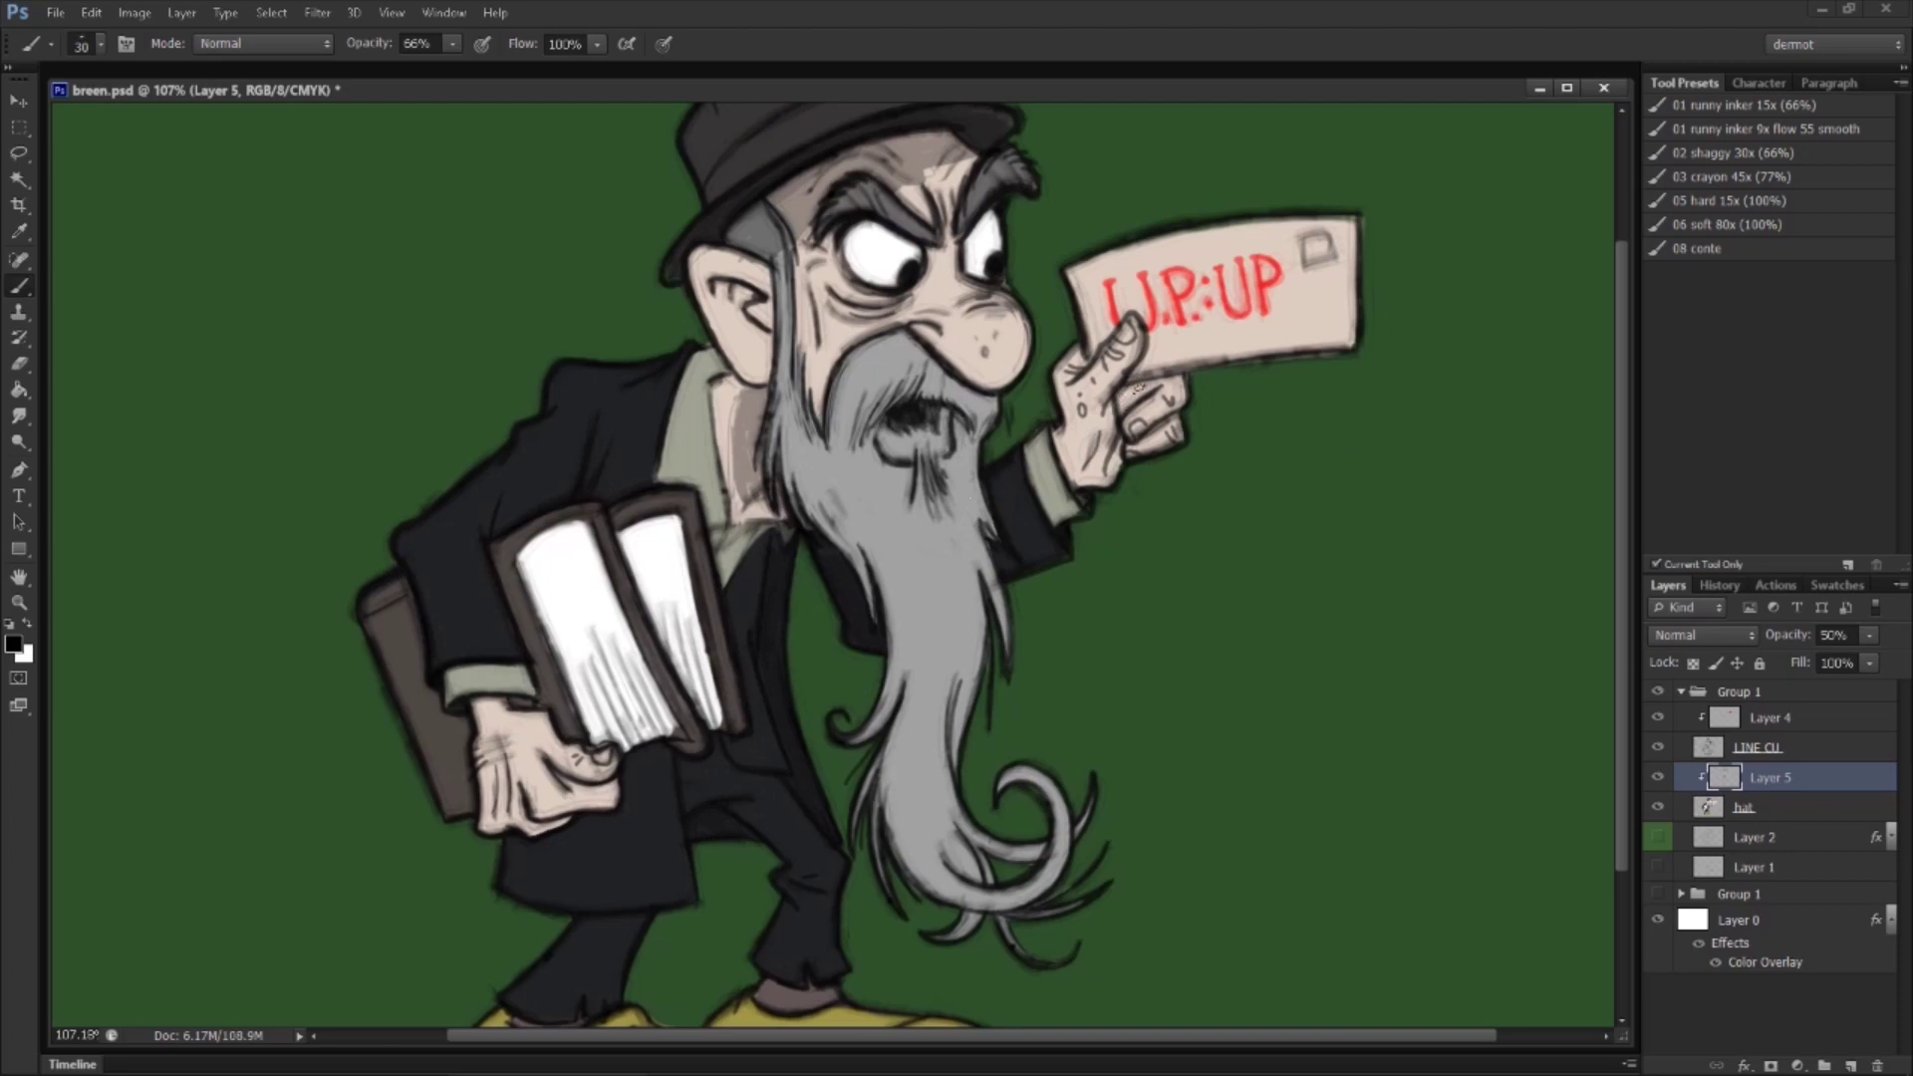
{"action": "left_click_drag", "start_coordinate": [1152, 384], "coordinate": [1141, 404]}
{"action": "left_click_drag", "start_coordinate": [963, 570], "coordinate": [984, 608]}
{"action": "left_click_drag", "start_coordinate": [793, 395], "coordinate": [847, 299]}
{"action": "left_click_drag", "start_coordinate": [925, 469], "coordinate": [1027, 513]}
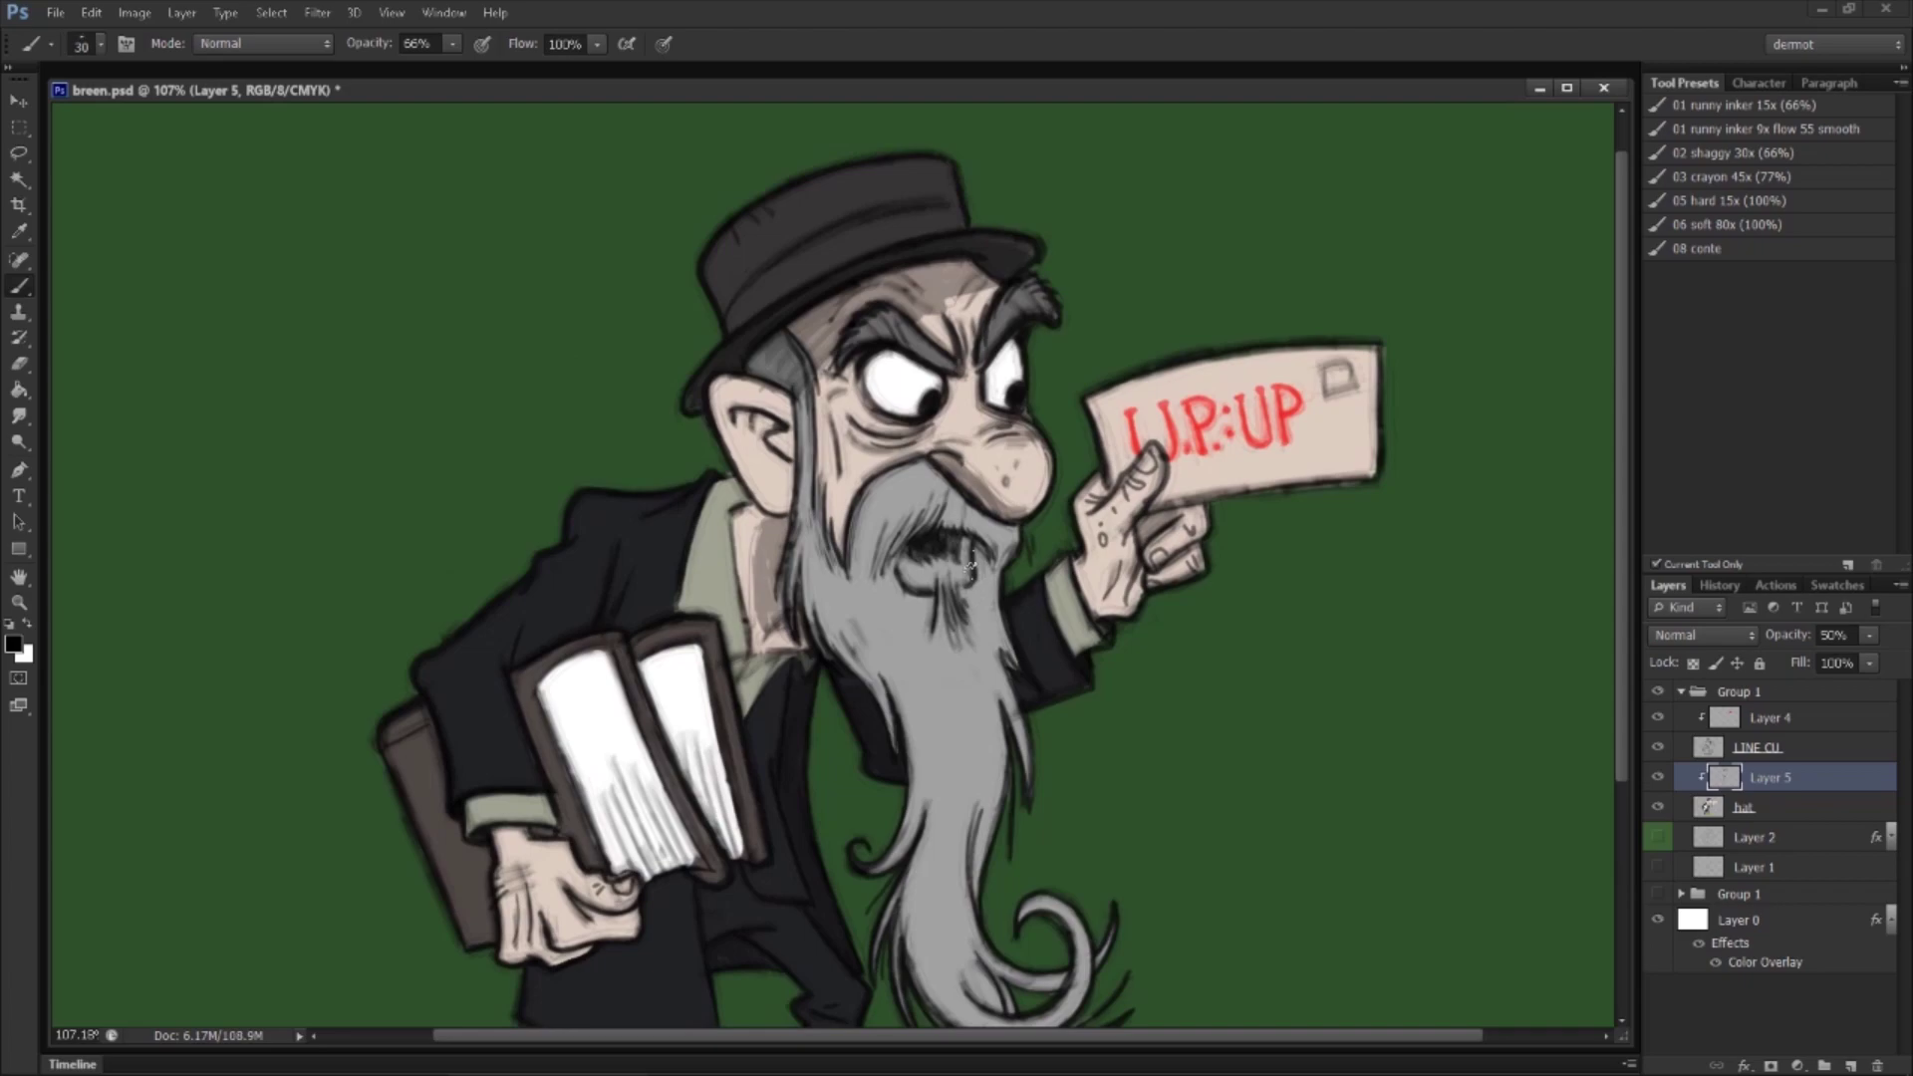
Step: Paint the lower lip and chin around the mouth in the sampled skin colour on the hat layer, using a size 20 brush
{"action": "key", "text": "z"}
{"action": "left_click", "coordinate": [937, 568]}
{"action": "key", "text": "b"}
{"action": "left_click", "coordinate": [772, 375], "text": "alt"}
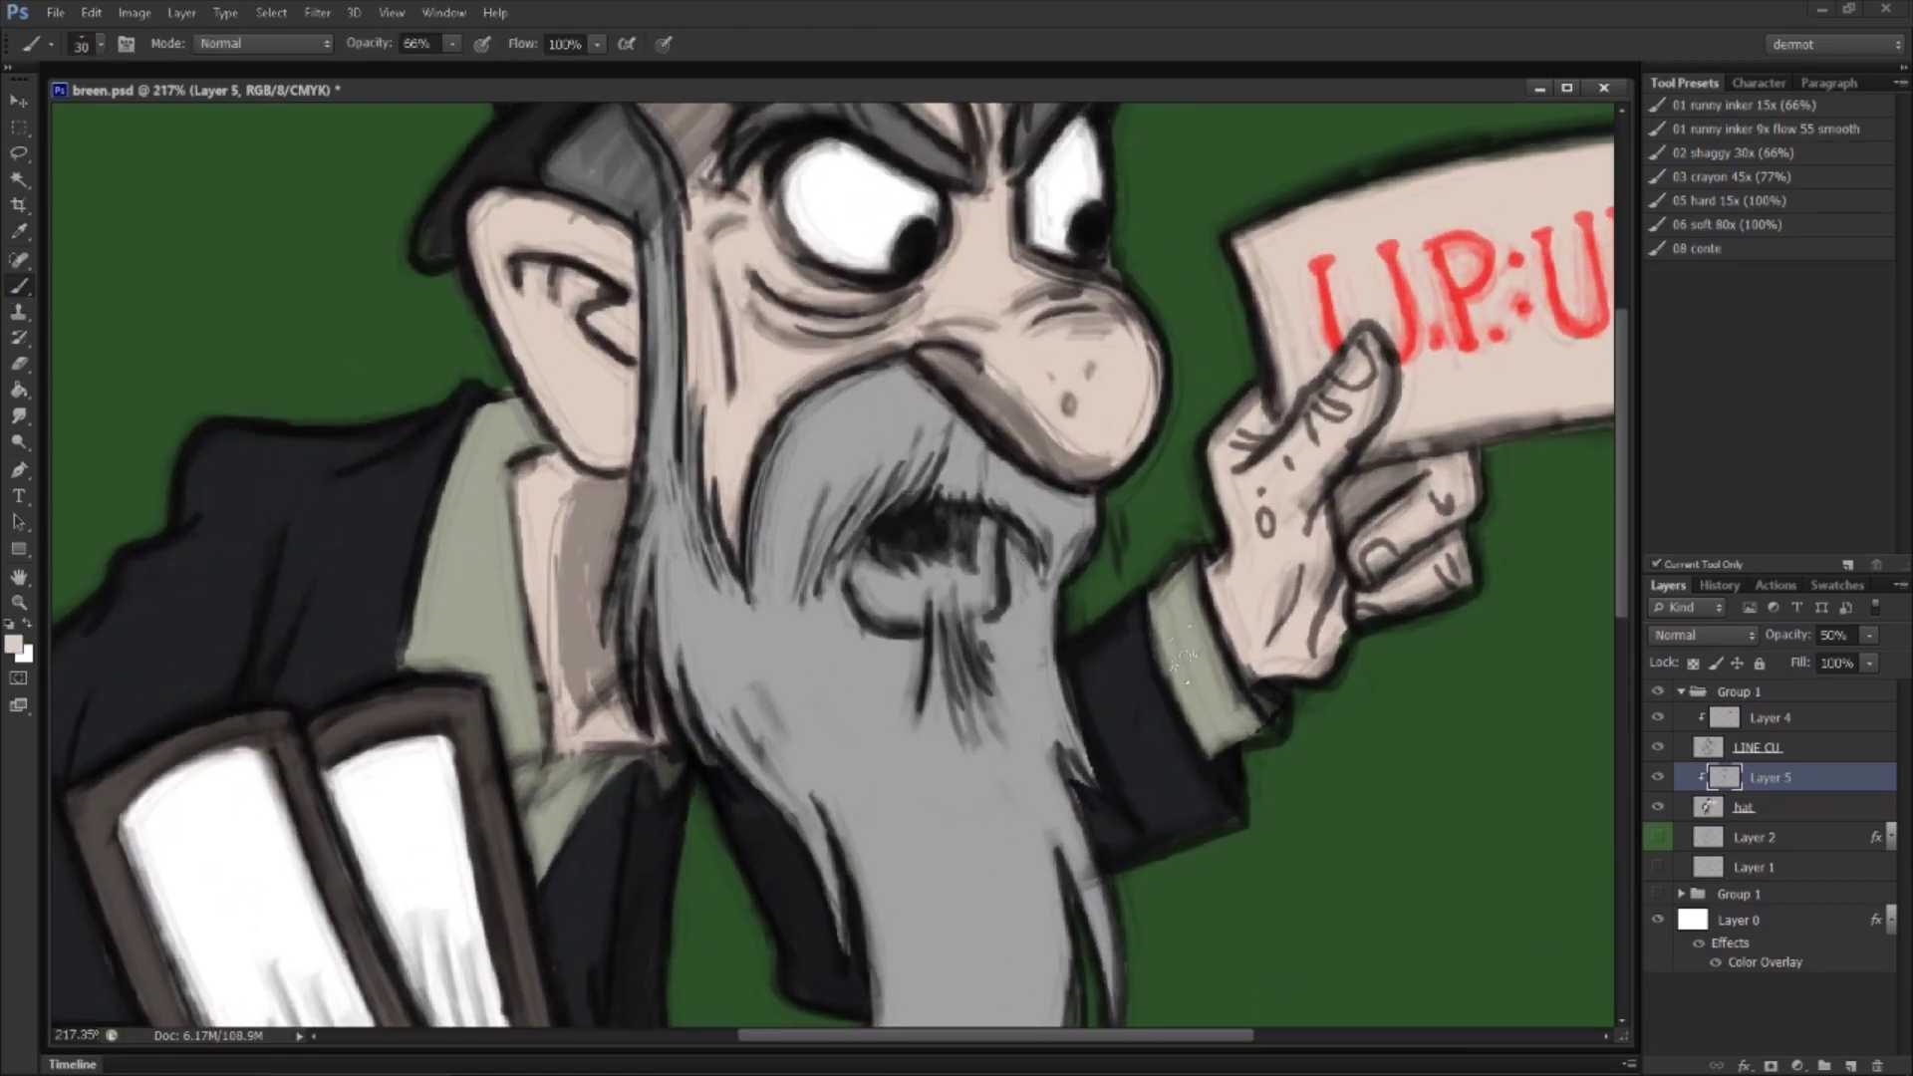
{"action": "left_click", "coordinate": [1743, 808]}
{"action": "key", "text": "bracketleft"}
{"action": "left_click_drag", "start_coordinate": [865, 583], "coordinate": [970, 601]}
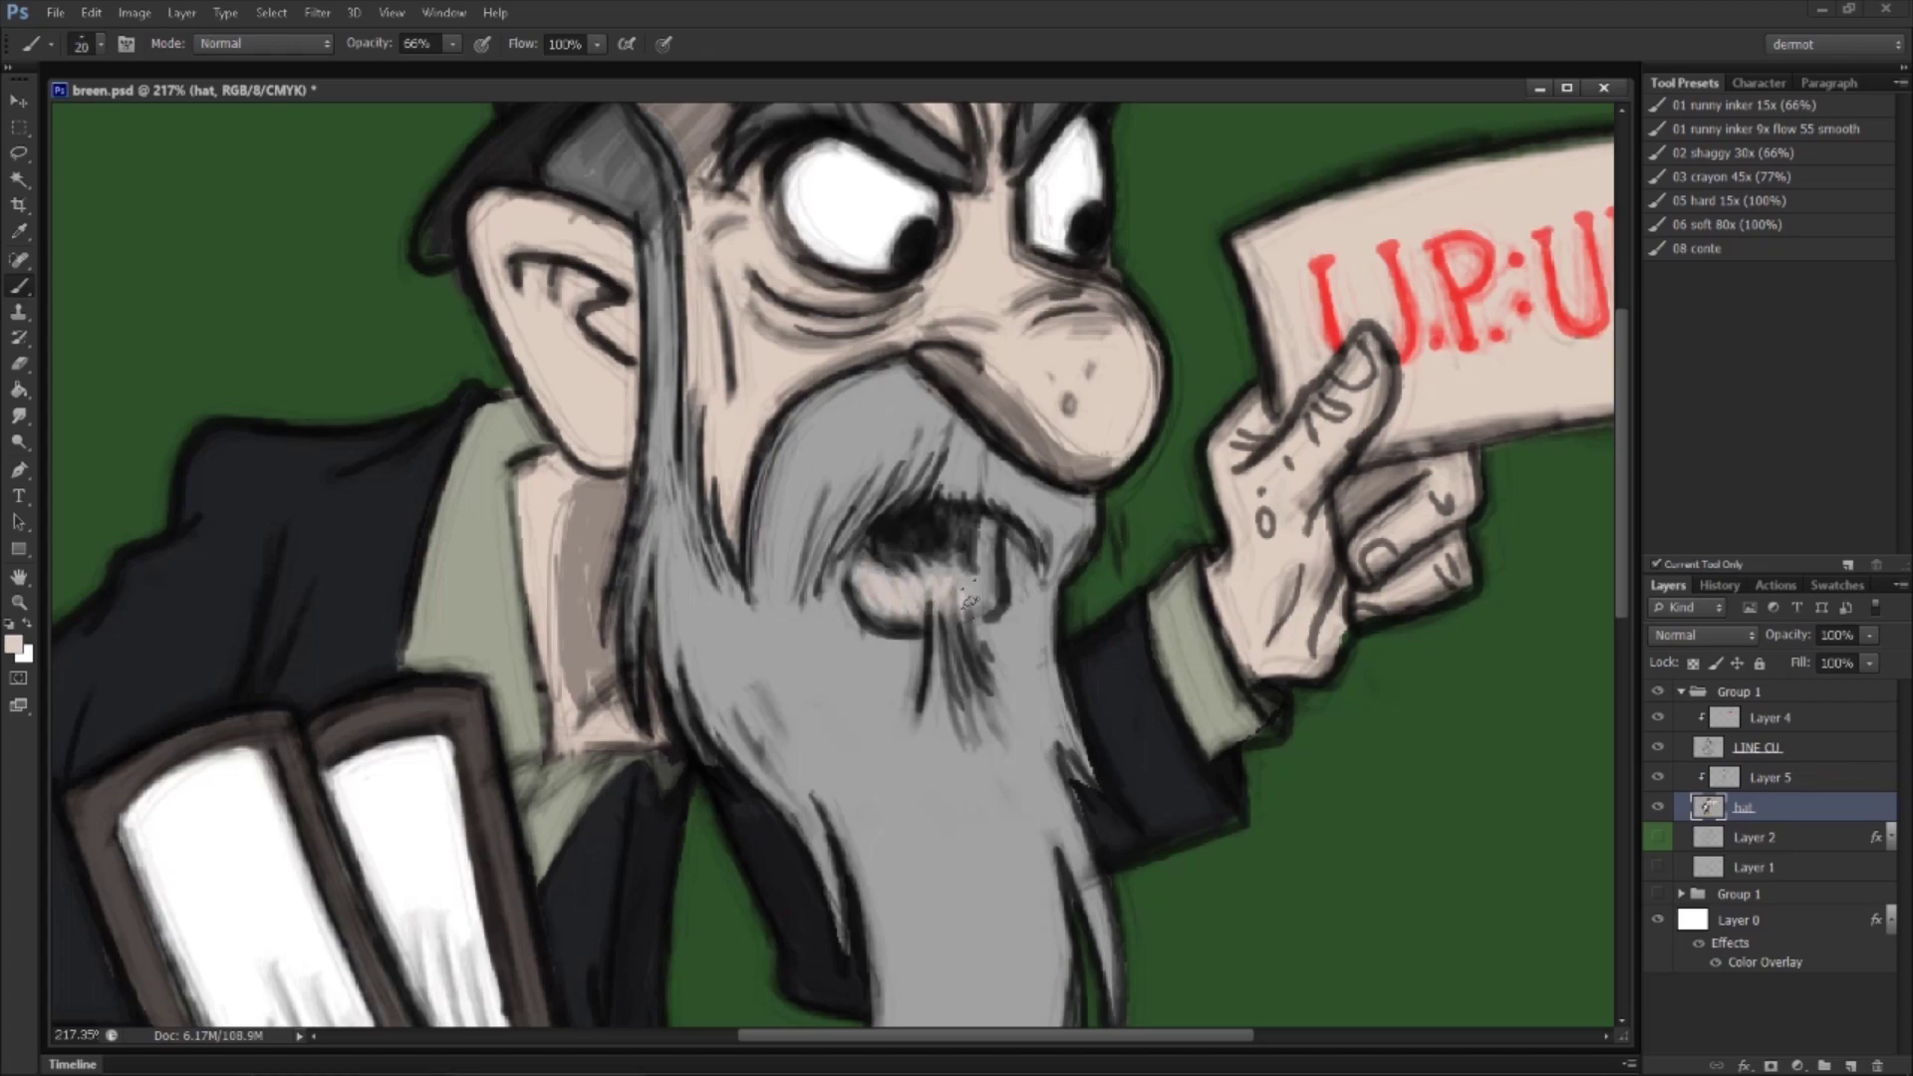
{"action": "mouse_move", "coordinate": [842, 596]}
{"action": "left_mouse_down"}
{"action": "mouse_move", "coordinate": [878, 677]}
{"action": "mouse_move", "coordinate": [881, 649]}
{"action": "mouse_move", "coordinate": [915, 688]}
{"action": "left_mouse_up"}
{"action": "left_click_drag", "start_coordinate": [1015, 553], "coordinate": [1006, 663]}
{"action": "mouse_move", "coordinate": [869, 573]}
{"action": "left_mouse_down"}
{"action": "mouse_move", "coordinate": [912, 608]}
{"action": "mouse_move", "coordinate": [986, 583]}
{"action": "mouse_move", "coordinate": [990, 530]}
{"action": "left_mouse_up"}
{"action": "mouse_move", "coordinate": [846, 636]}
{"action": "left_mouse_down"}
{"action": "mouse_move", "coordinate": [835, 605]}
{"action": "mouse_move", "coordinate": [906, 673]}
{"action": "left_mouse_up"}
{"action": "left_click_drag", "start_coordinate": [1013, 564], "coordinate": [1001, 670]}
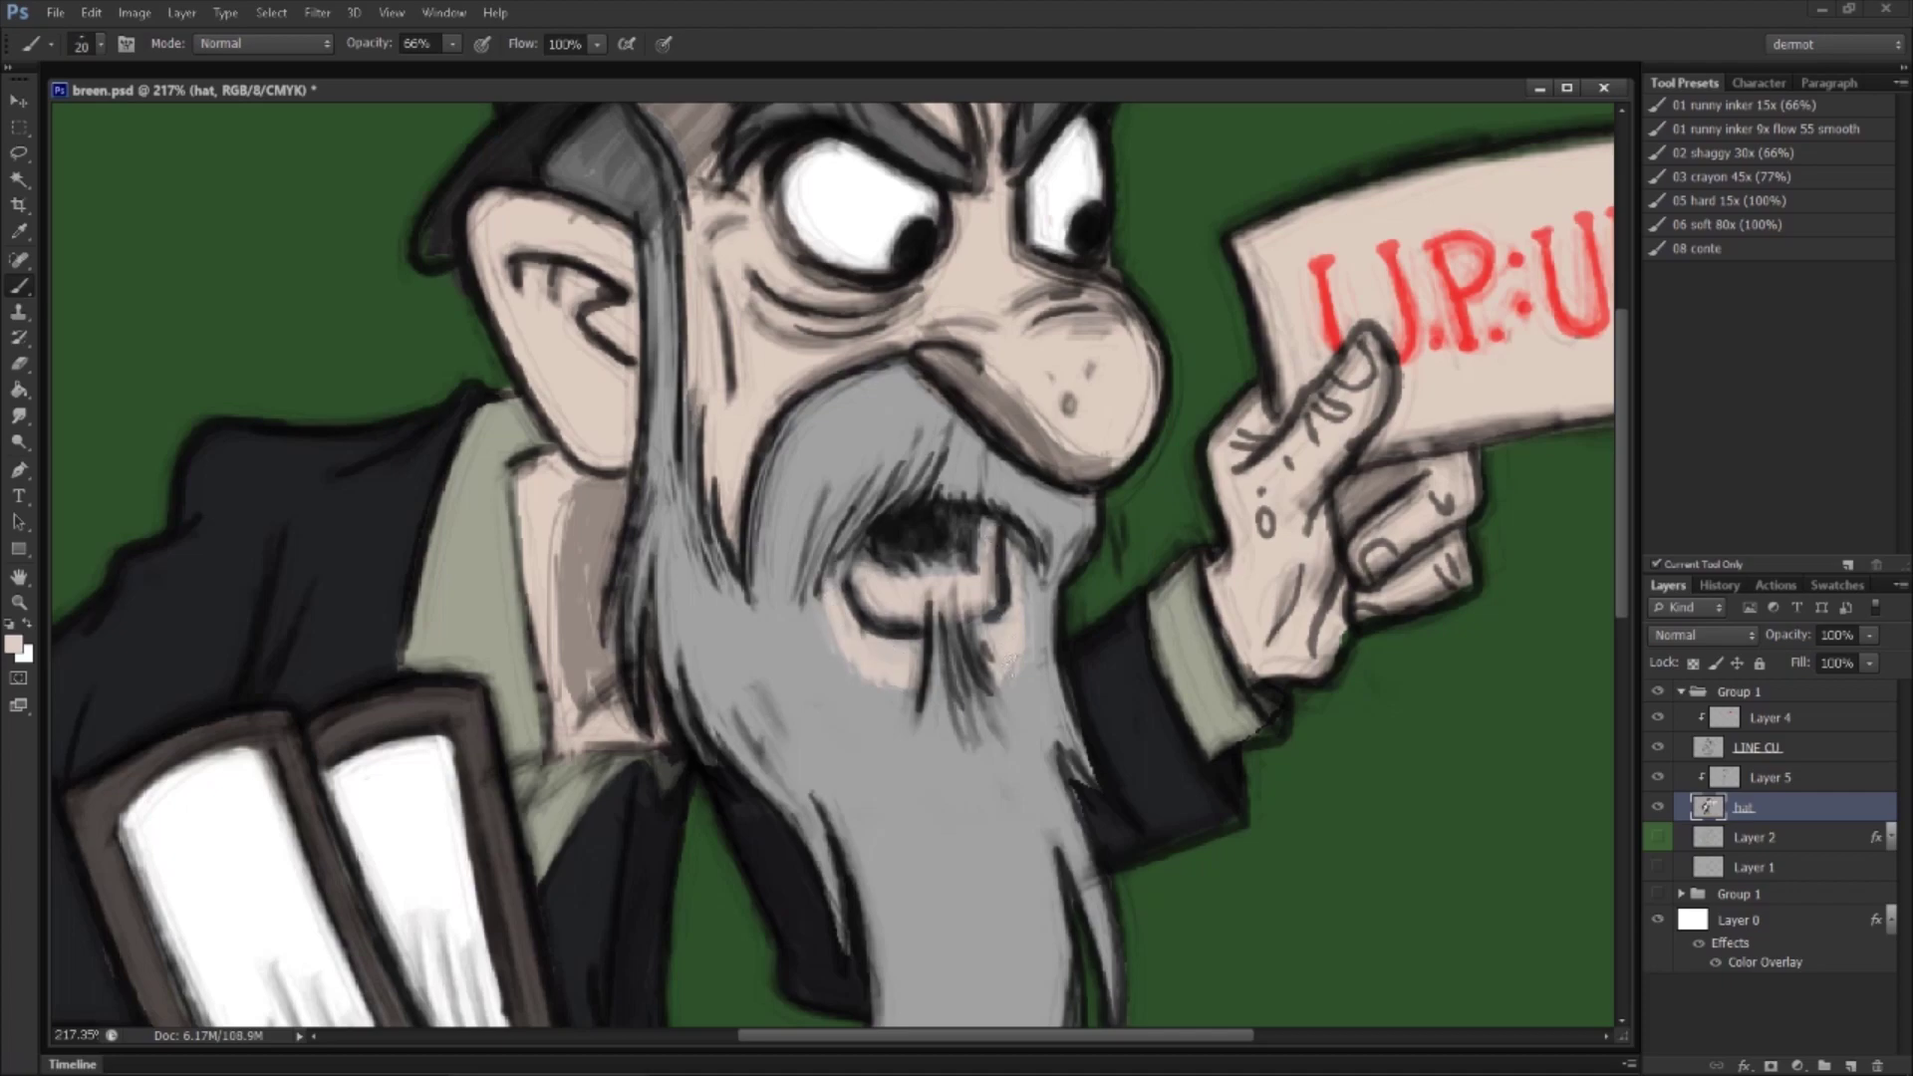
Step: Rename the clipped shading layer above hat as SH
{"action": "key", "text": "z"}
{"action": "mouse_move", "coordinate": [972, 500]}
{"action": "left_mouse_down"}
{"action": "mouse_move", "coordinate": [947, 500]}
{"action": "mouse_move", "coordinate": [897, 664]}
{"action": "mouse_move", "coordinate": [1065, 505]}
{"action": "left_mouse_up"}
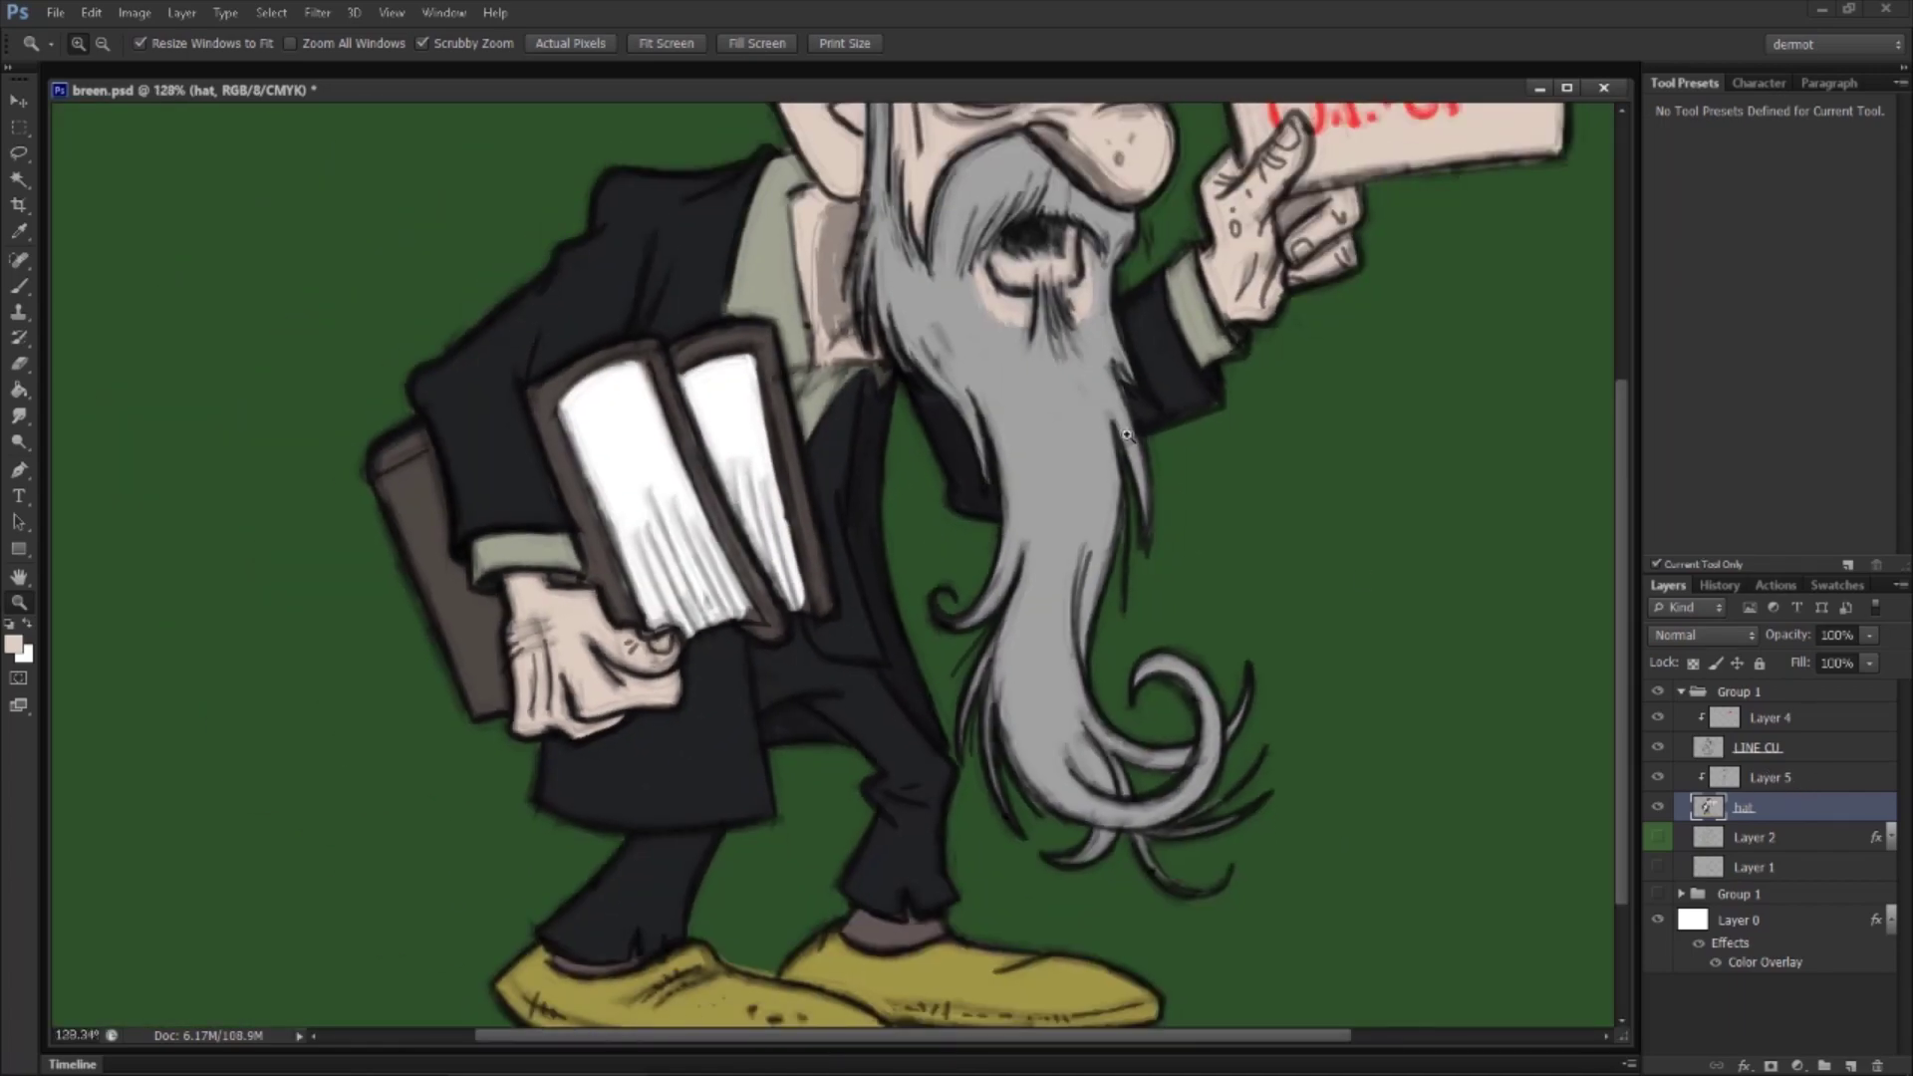
{"action": "left_click_drag", "start_coordinate": [1061, 322], "coordinate": [1123, 469]}
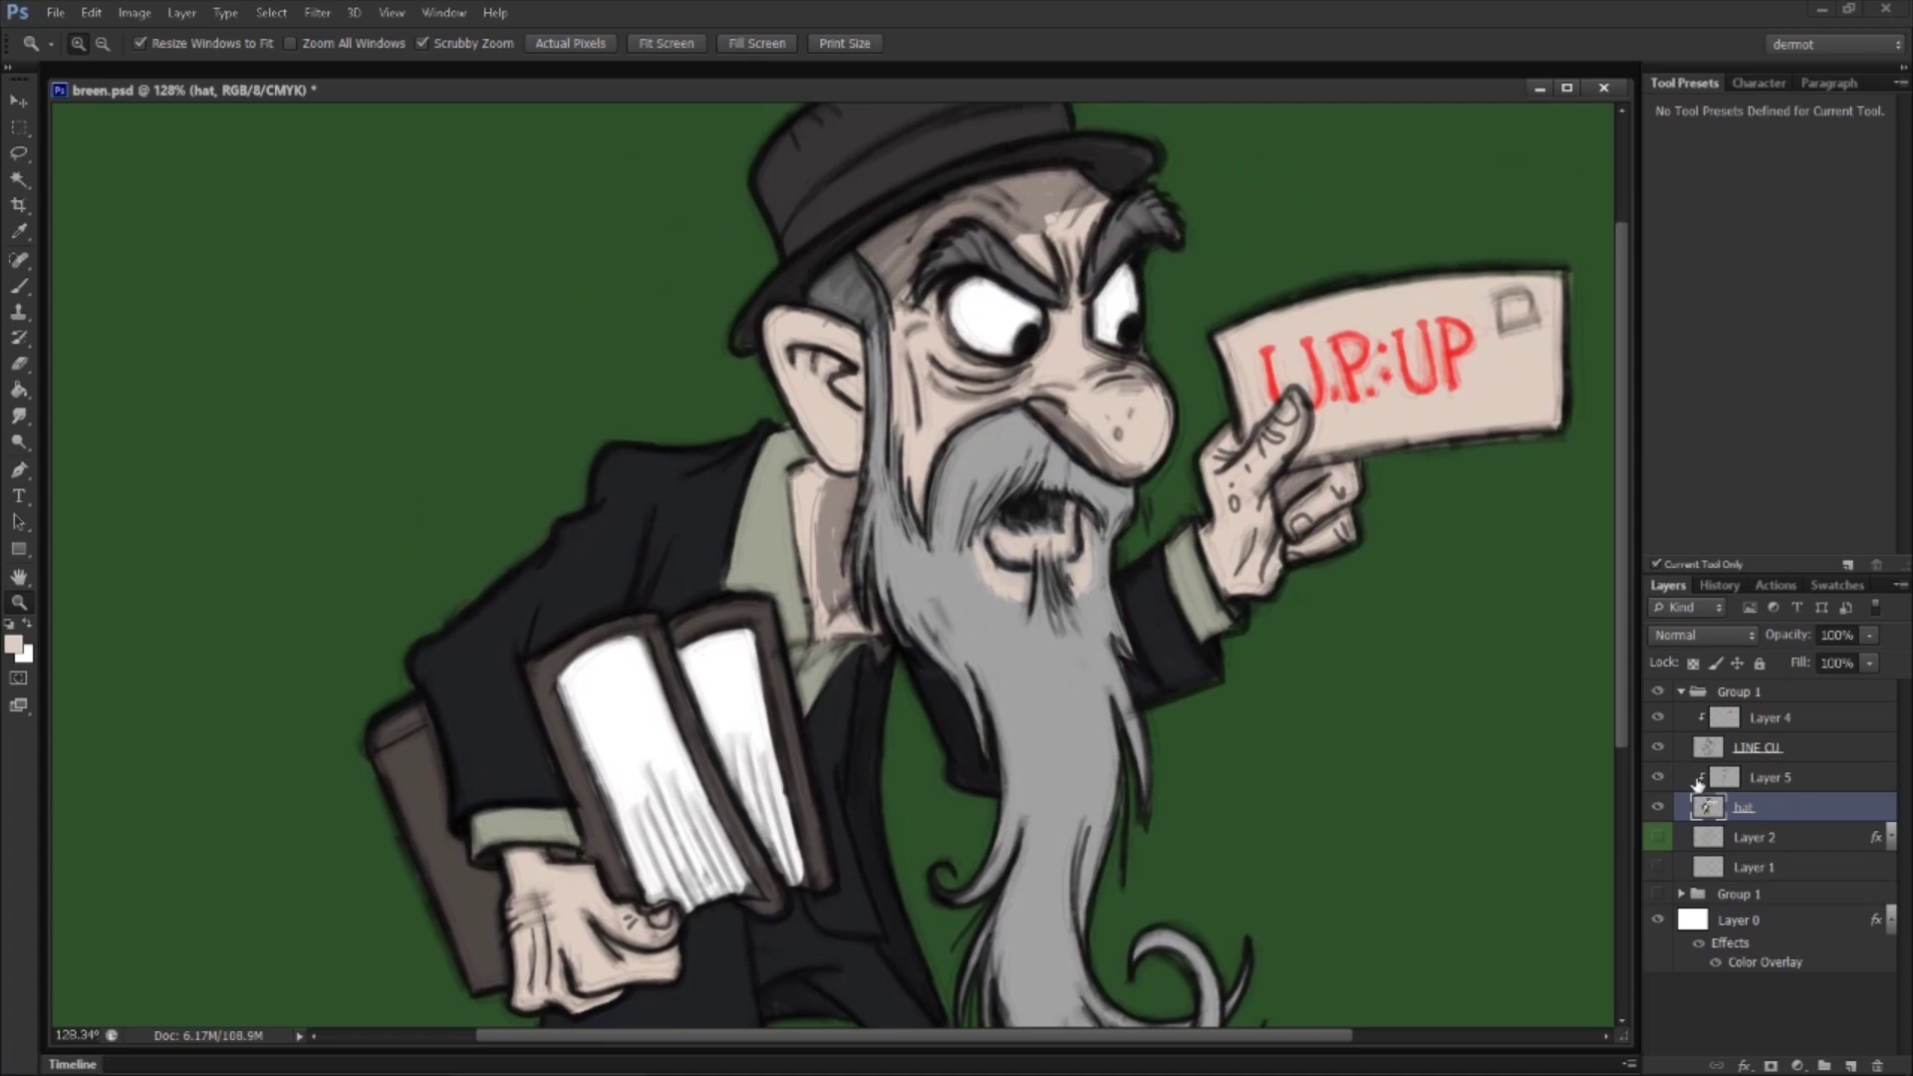
{"action": "left_click", "coordinate": [1771, 780]}
{"action": "key", "text": "1"}
{"action": "key", "text": "5"}
{"action": "double_click", "coordinate": [1771, 777]}
{"action": "type", "text": "SH"}
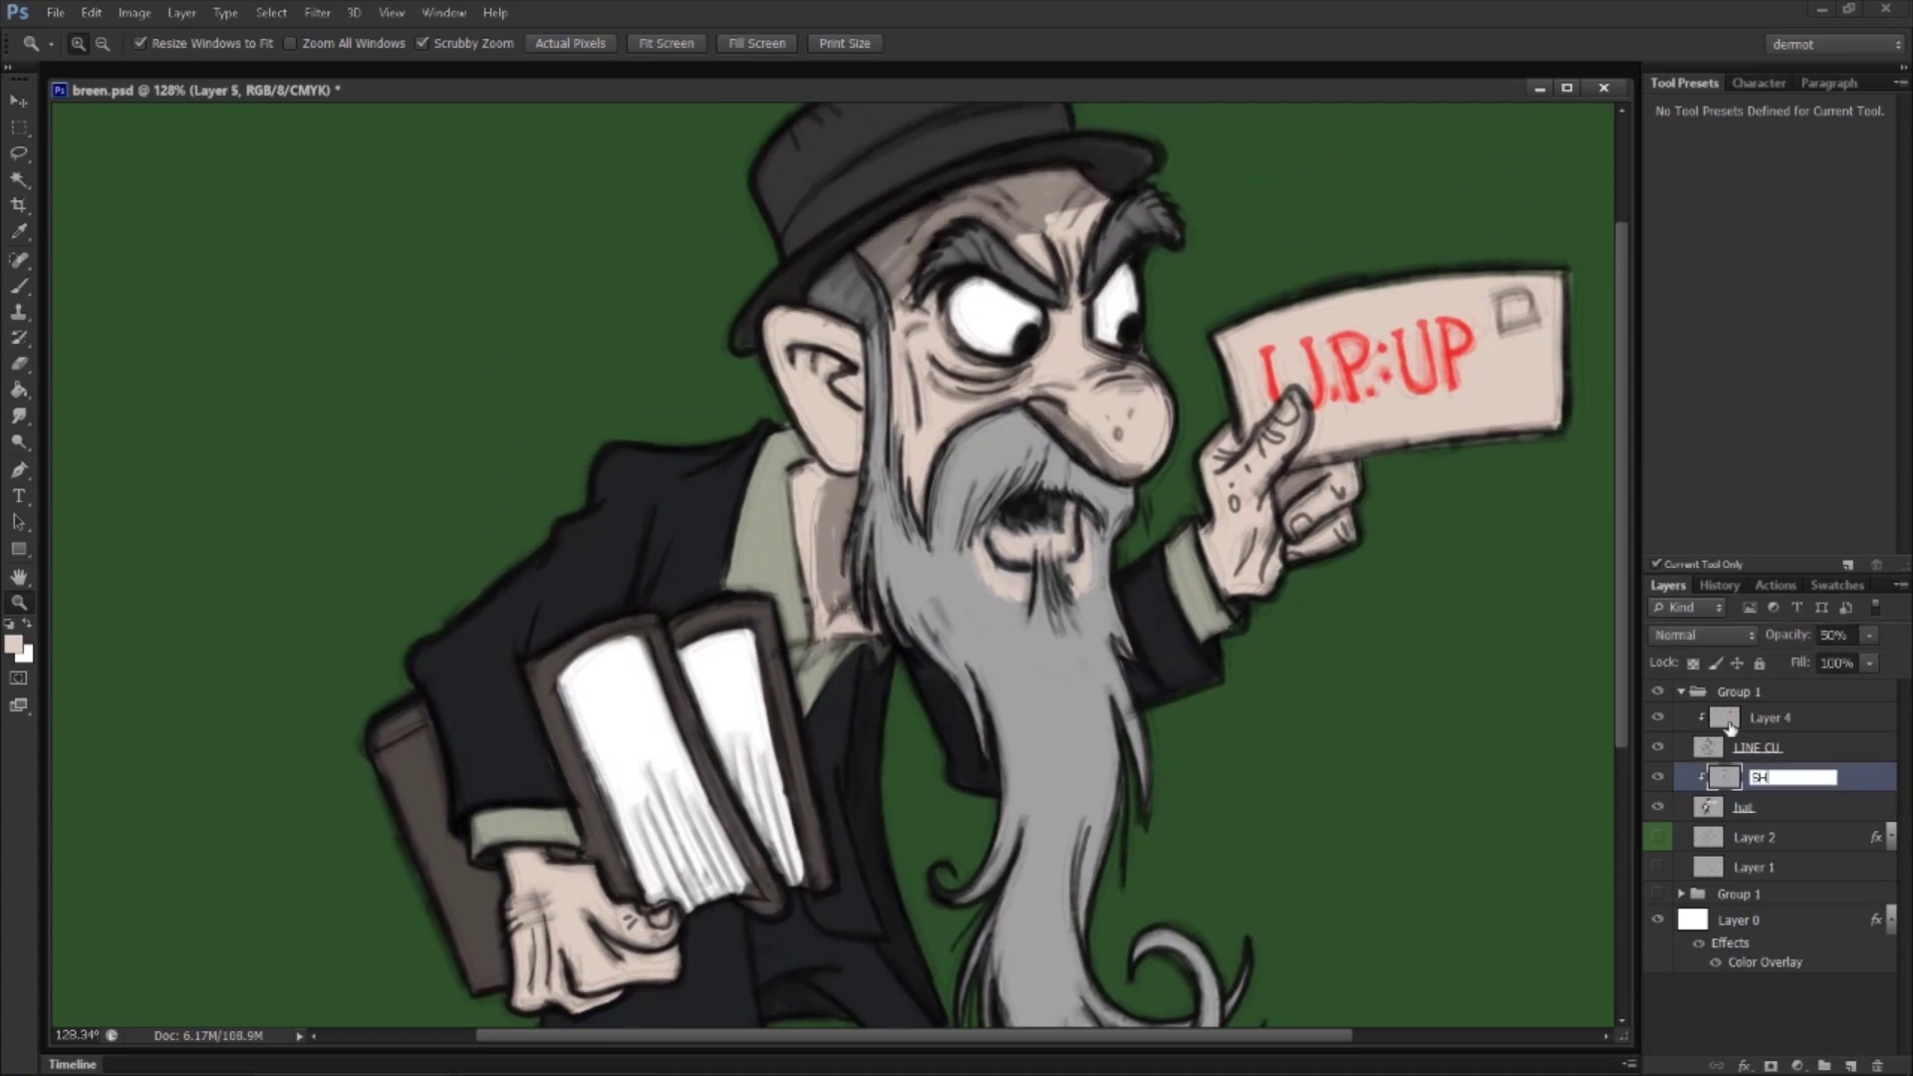
{"action": "key", "text": "Return"}
Step: Add a new clipped layer above SH and name it LT
{"action": "left_click", "coordinate": [1851, 1065]}
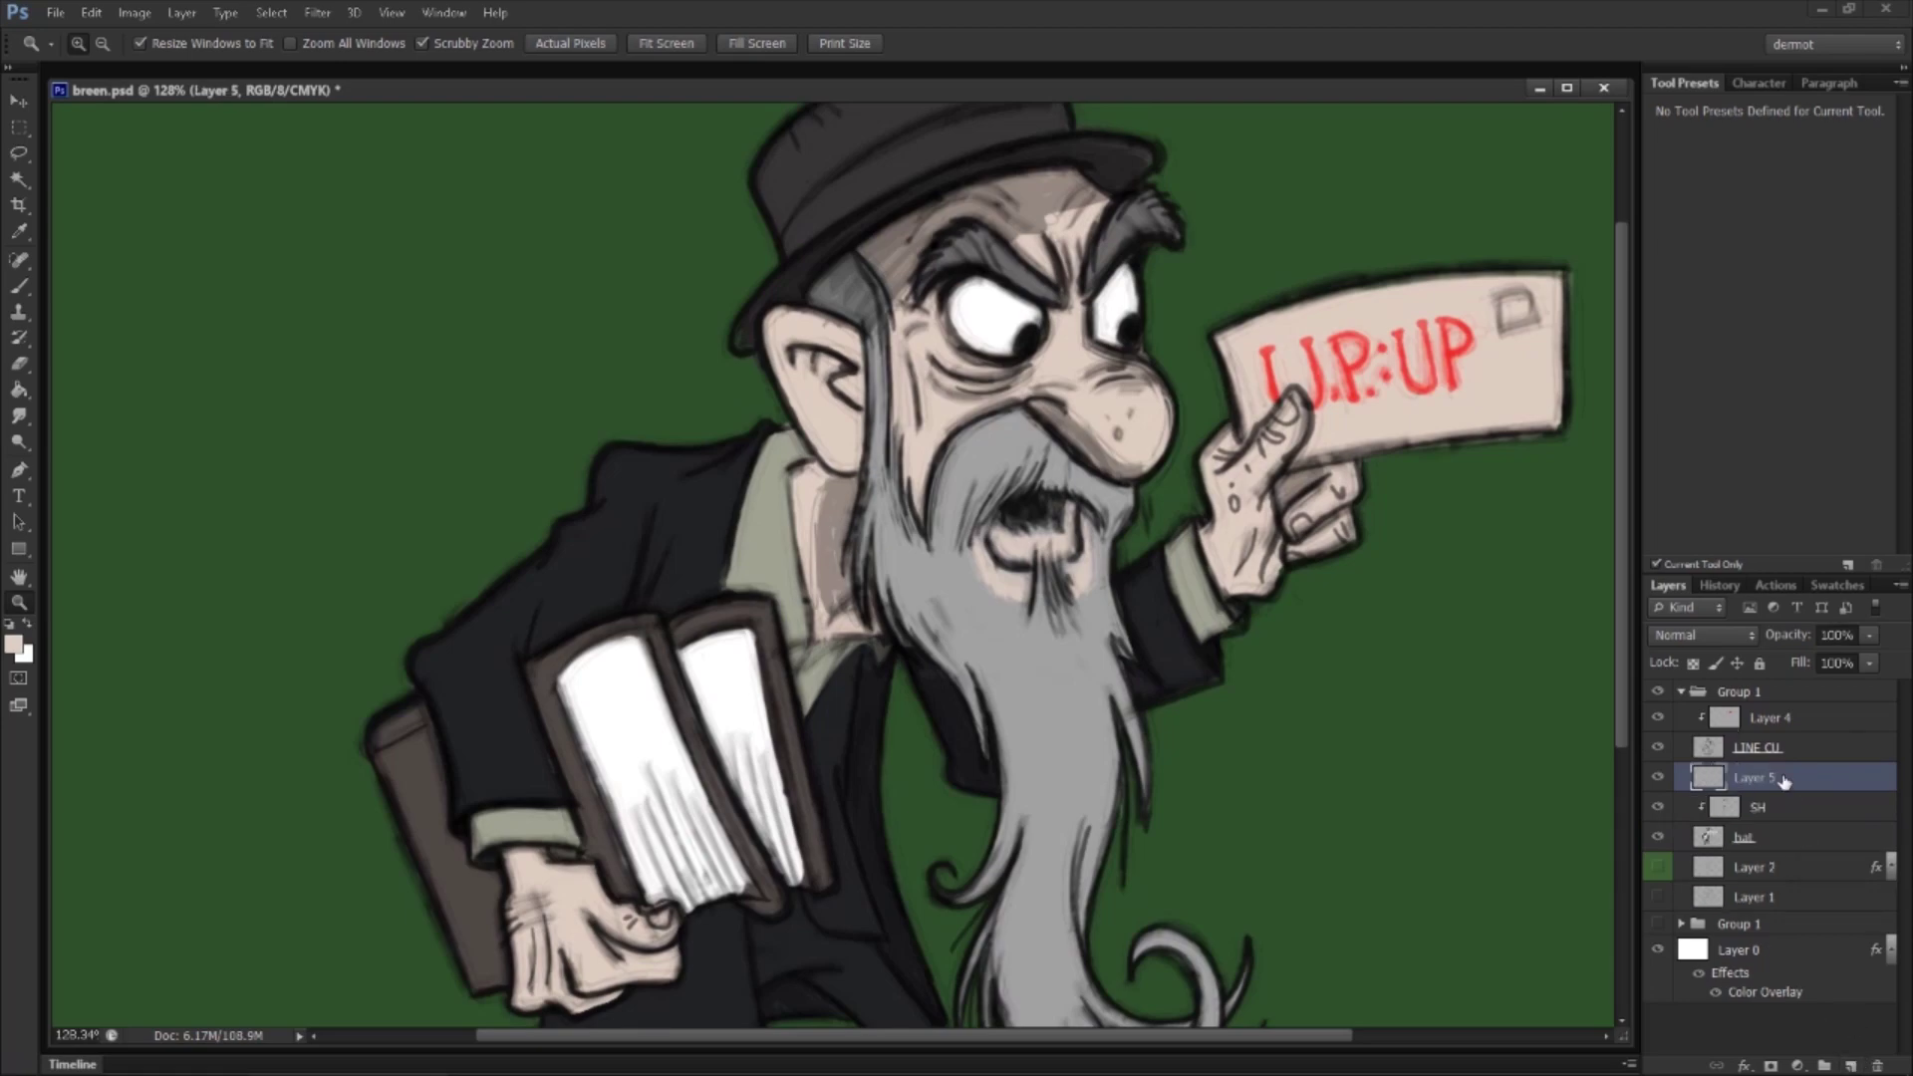
{"action": "left_click", "coordinate": [1774, 789], "text": "alt"}
{"action": "double_click", "coordinate": [1798, 773]}
{"action": "type", "text": "LT"}
{"action": "key", "text": "Return"}
Step: Brush white highlights along the hat's crown and brim with a size 10 brush, and lower the LT layer's opacity to 54%
{"action": "left_click", "coordinate": [28, 624]}
{"action": "left_click", "coordinate": [19, 286]}
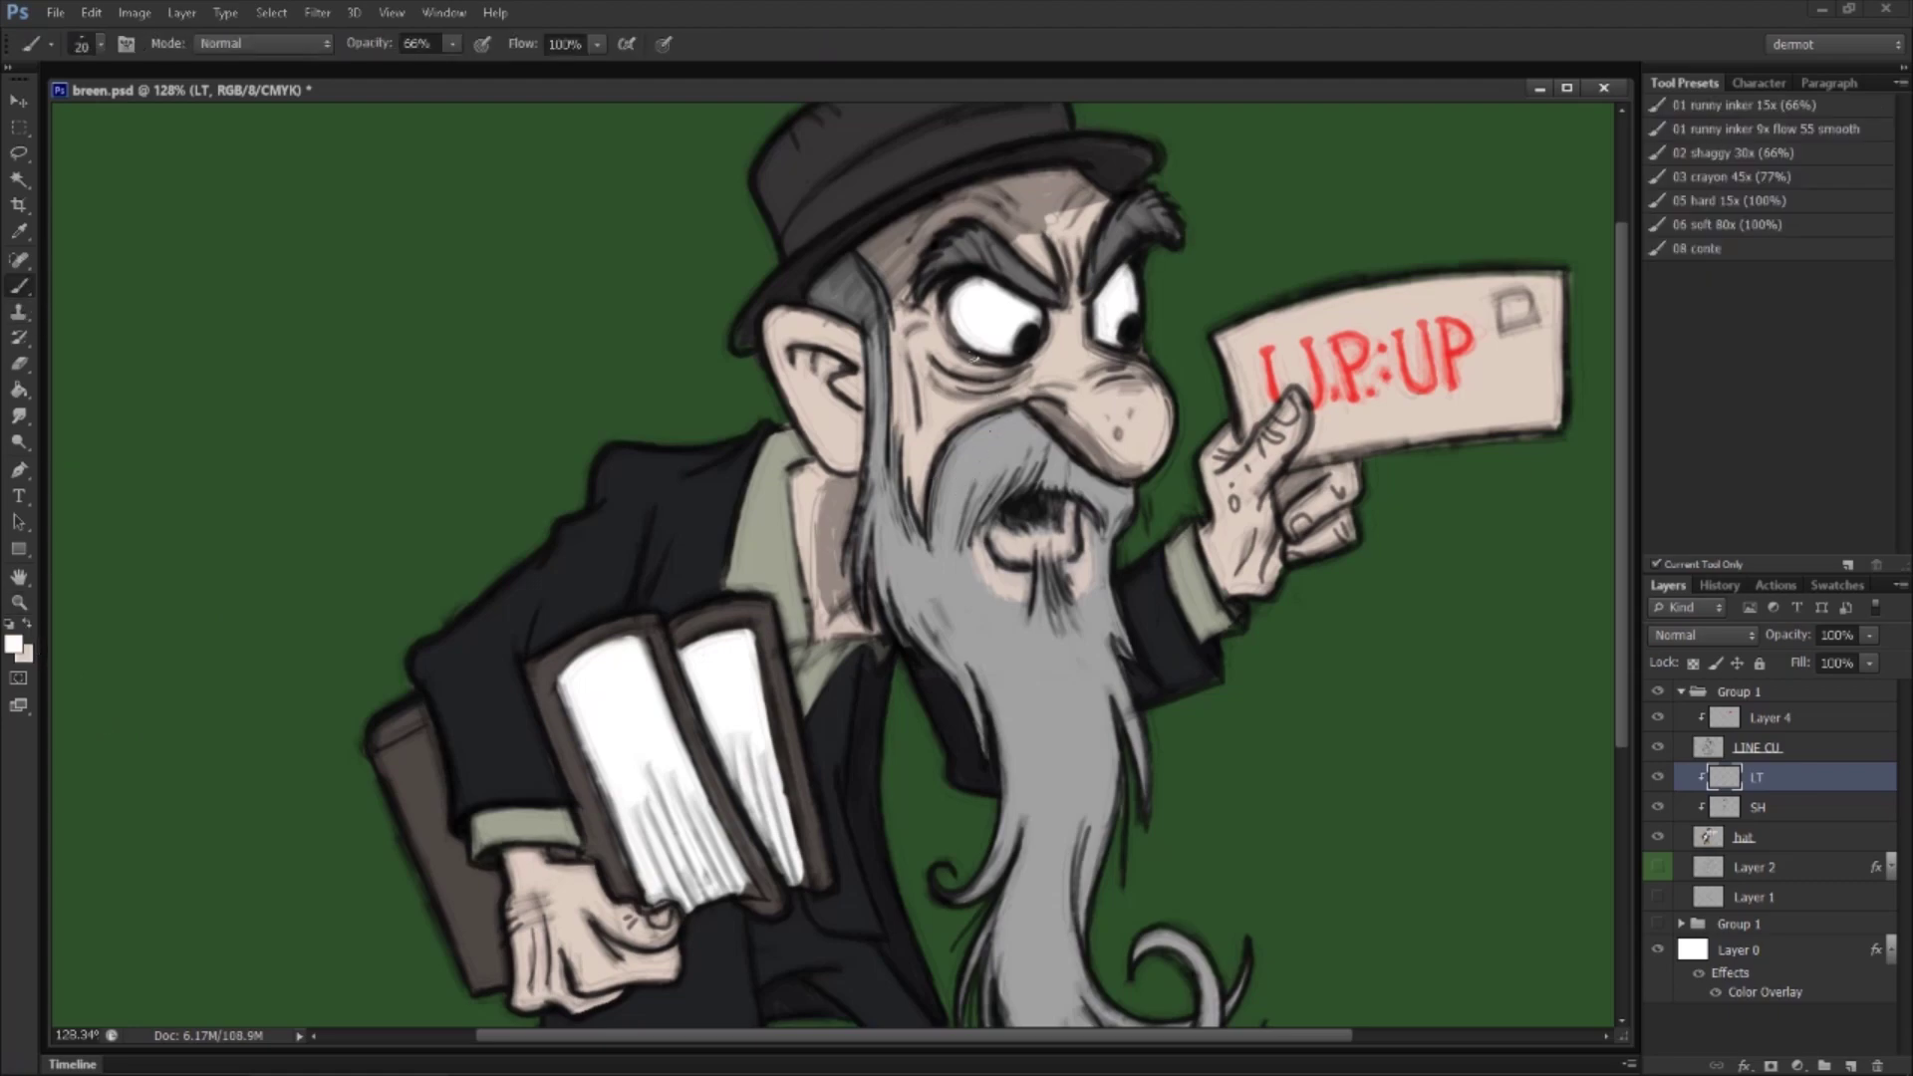
{"action": "scroll", "coordinate": [953, 349], "scroll_direction": "up", "scroll_amount": 3}
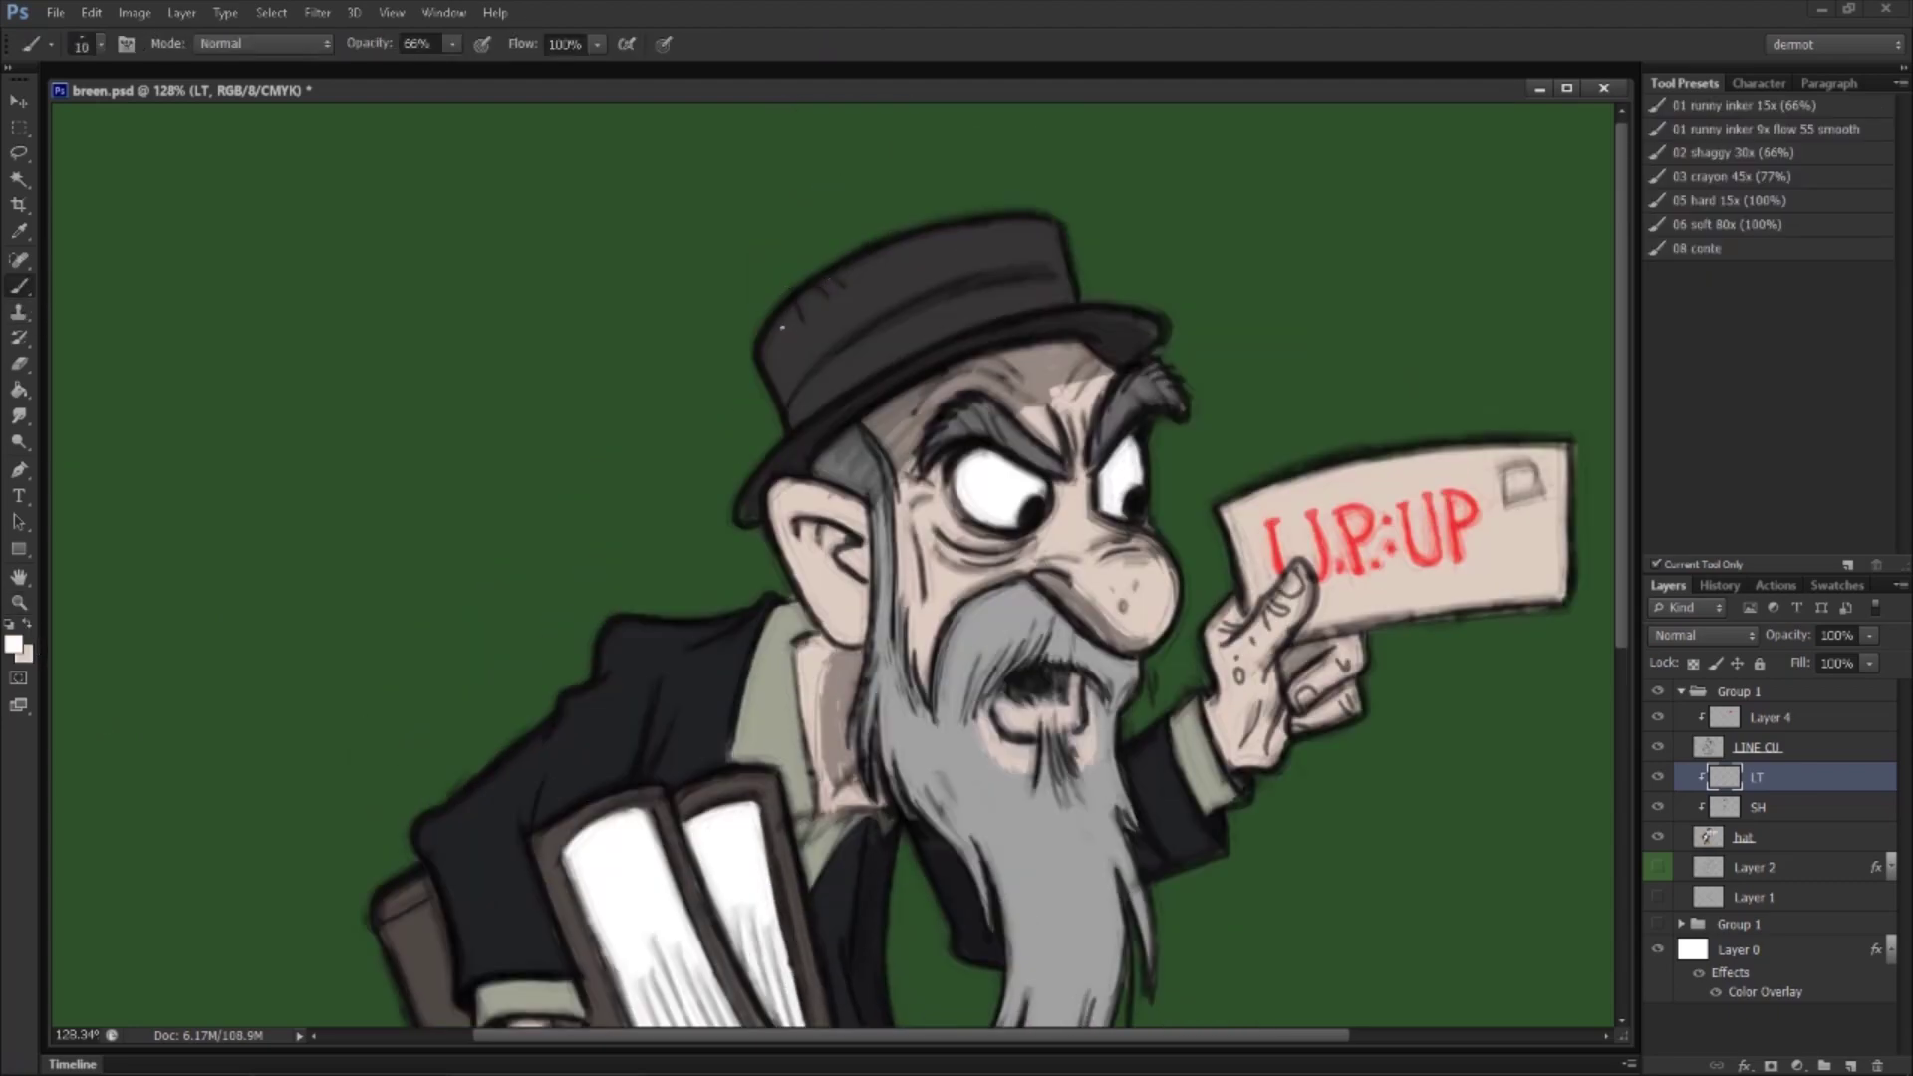
{"action": "mouse_move", "coordinate": [877, 253]}
{"action": "left_mouse_down"}
{"action": "mouse_move", "coordinate": [822, 290]}
{"action": "mouse_move", "coordinate": [947, 231]}
{"action": "left_mouse_up"}
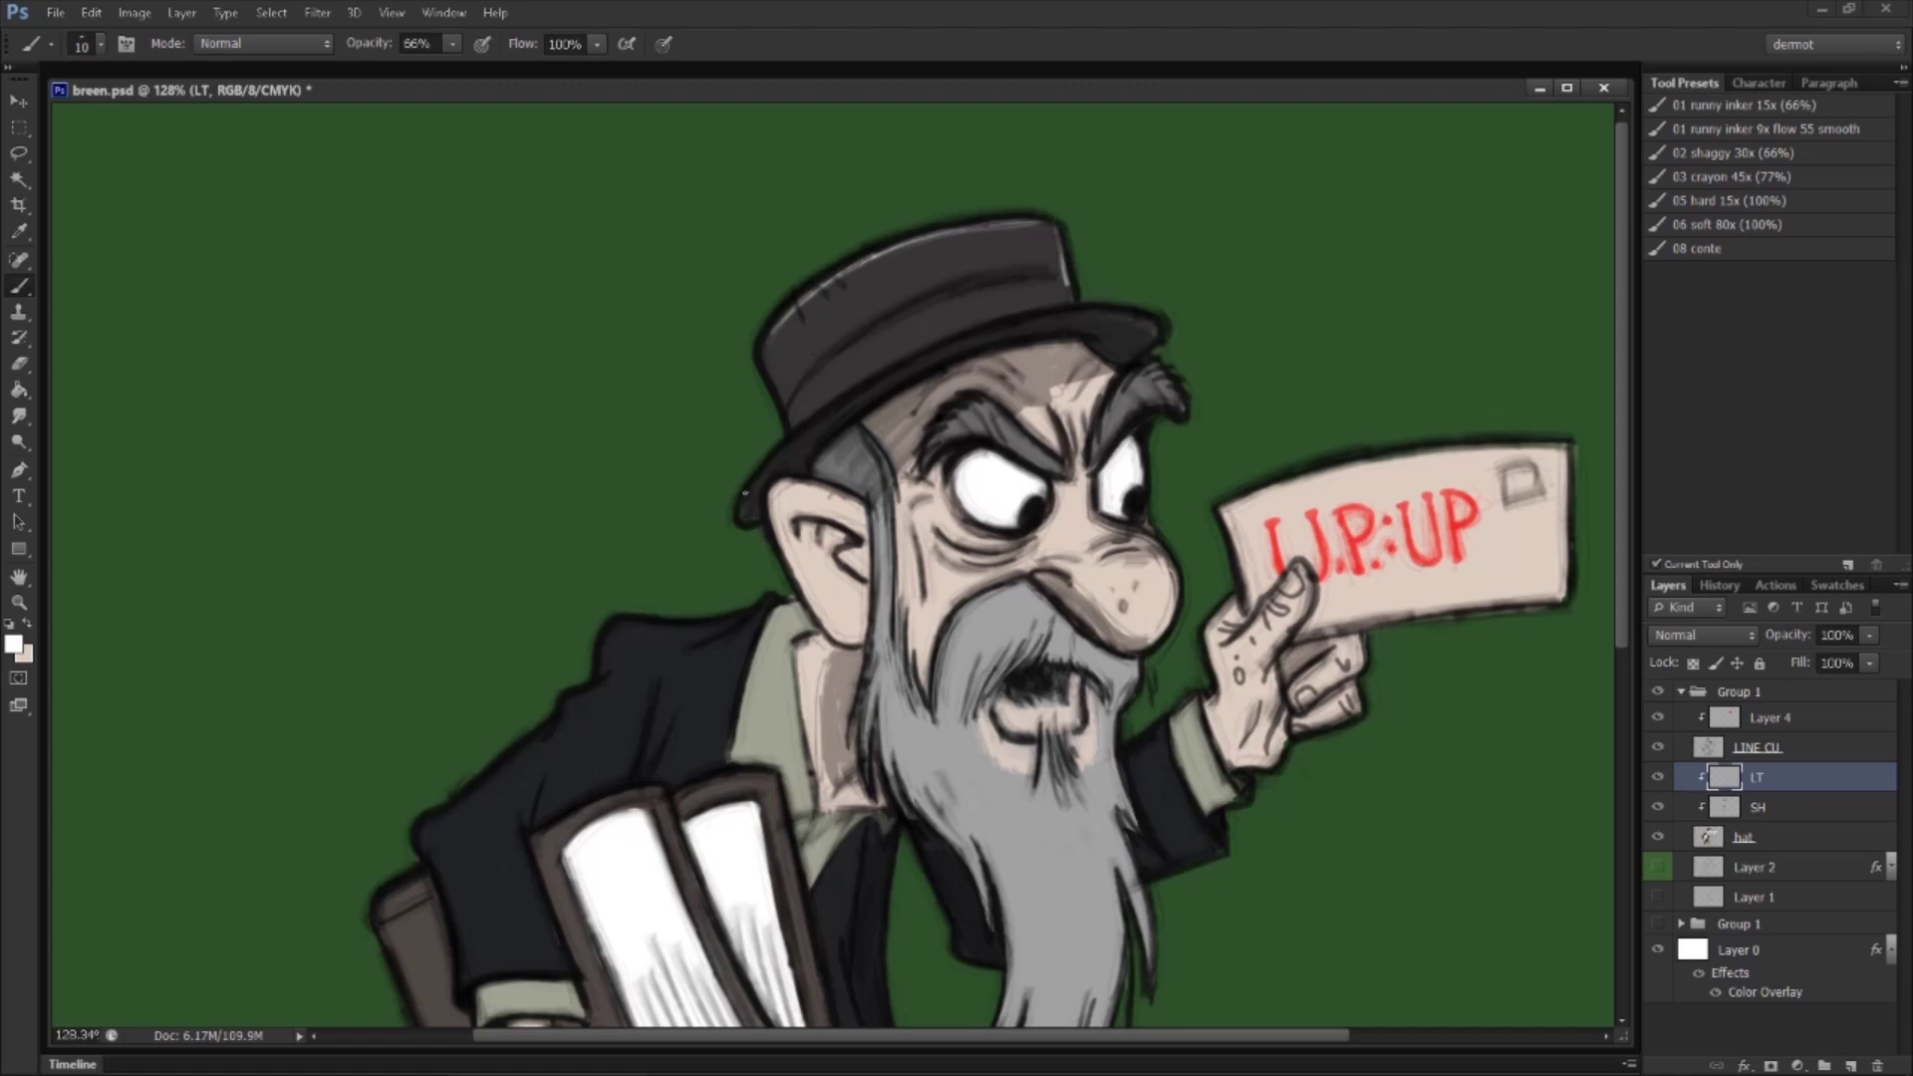
{"action": "left_click_drag", "start_coordinate": [1824, 658], "coordinate": [1824, 663]}
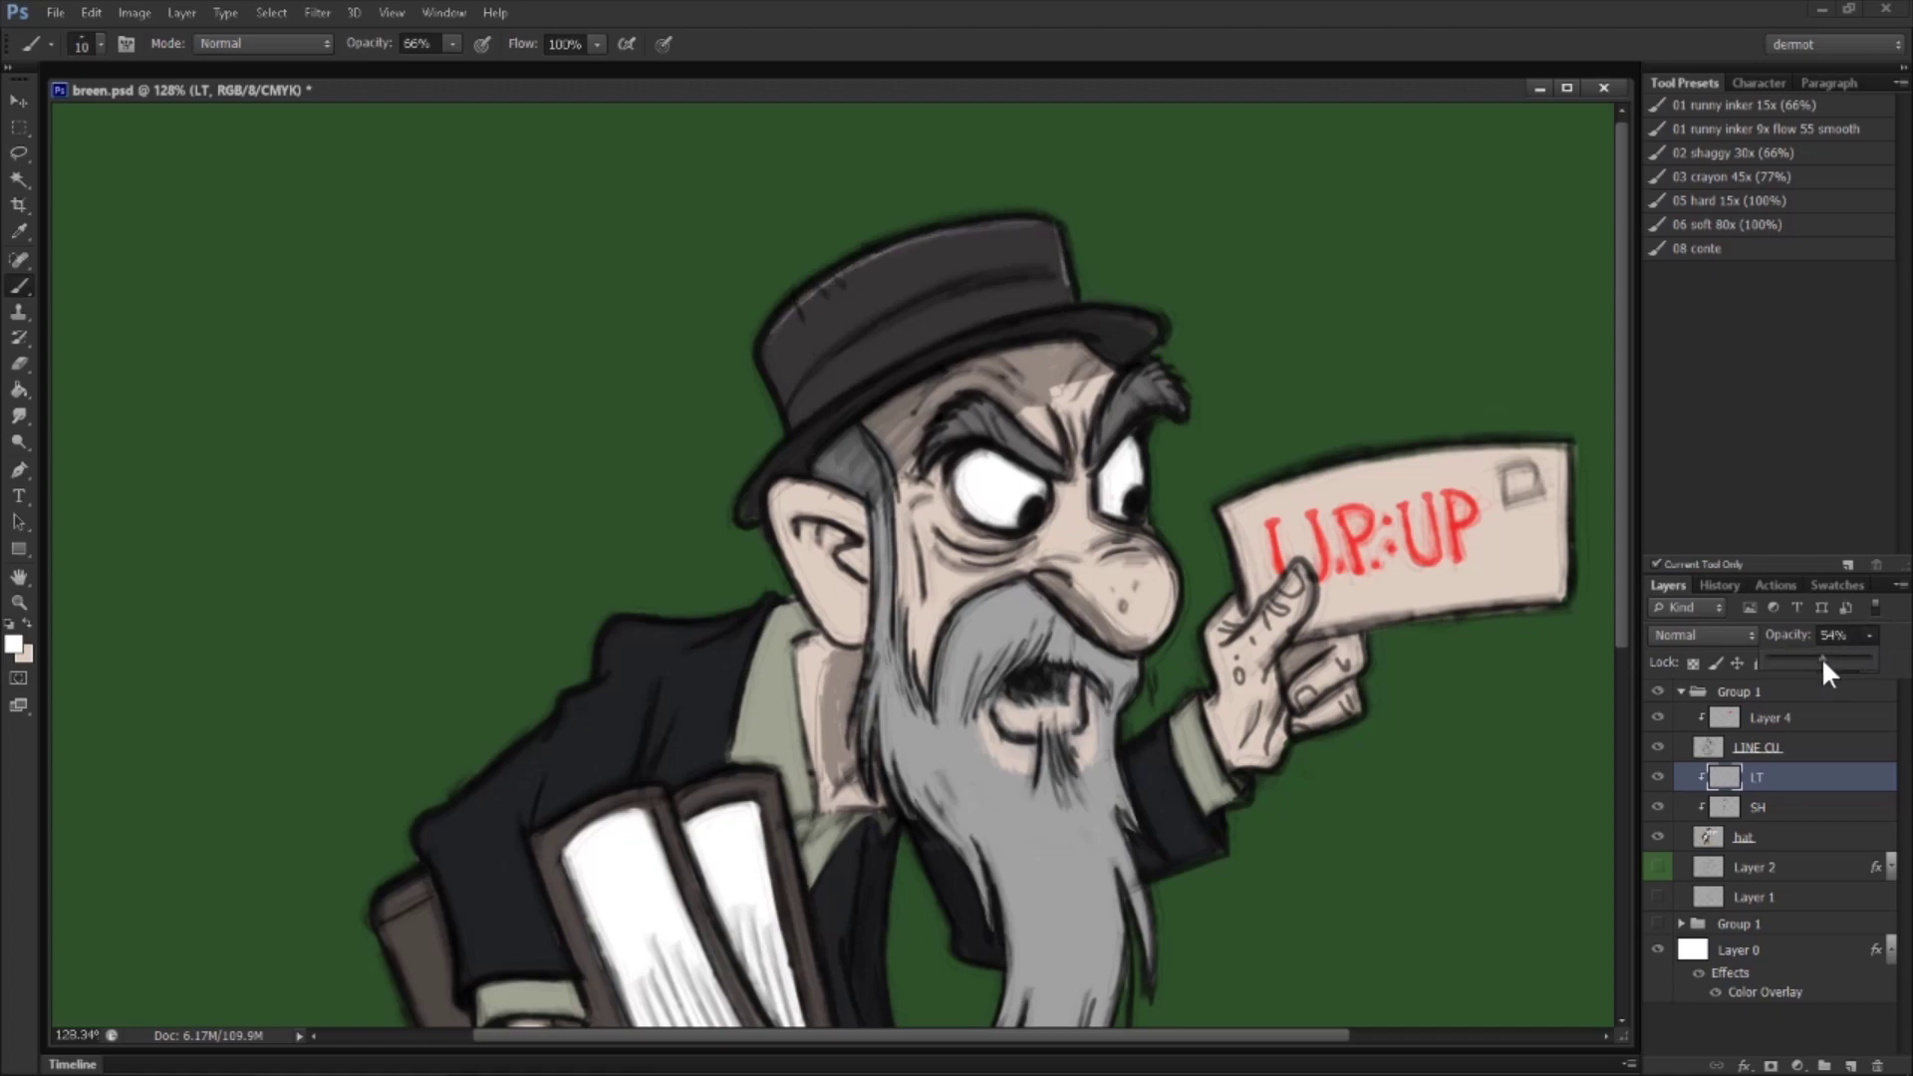
Step: Brush white highlights along the coat's shoulder and the outer edge of the book-carrying sleeve with a size 20 brush
{"action": "key", "text": "z"}
{"action": "left_click_drag", "start_coordinate": [700, 667], "coordinate": [751, 654]}
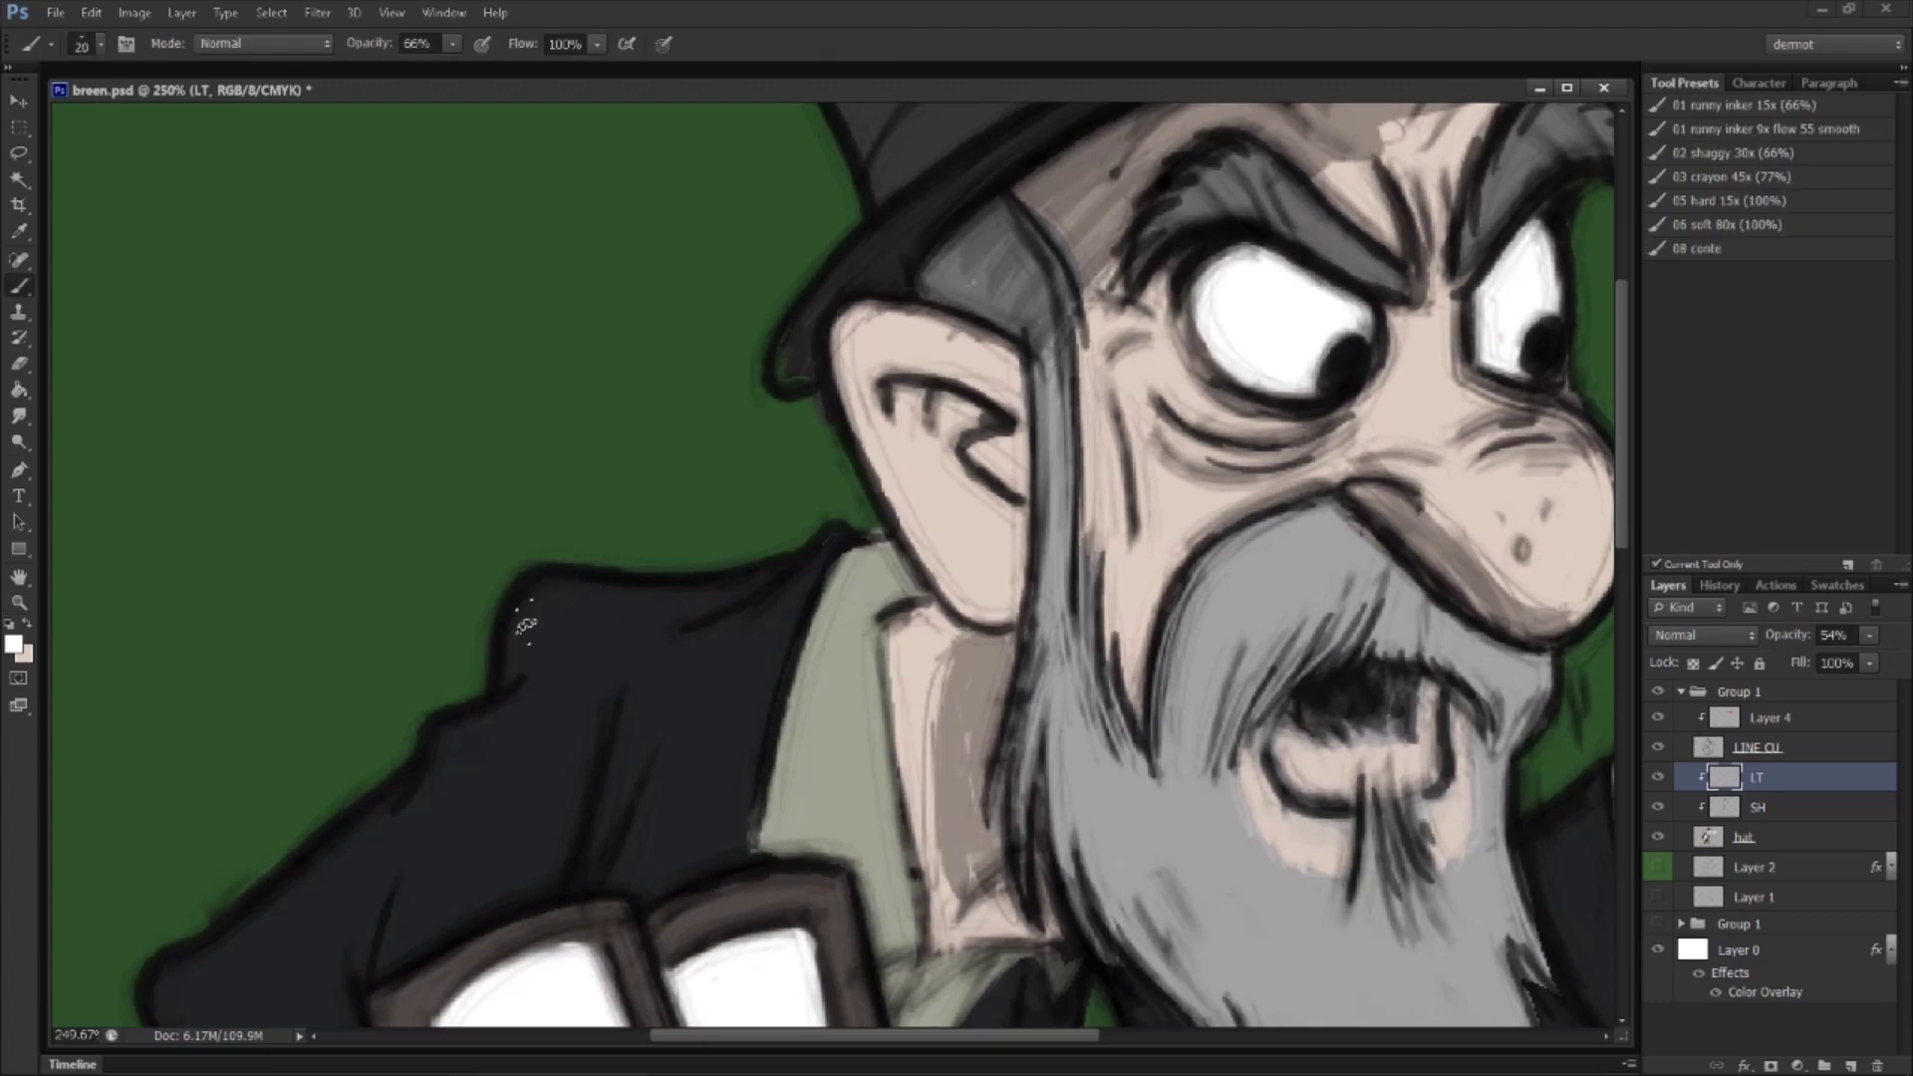
{"action": "mouse_move", "coordinate": [501, 684]}
{"action": "left_mouse_down"}
{"action": "mouse_move", "coordinate": [520, 608]}
{"action": "mouse_move", "coordinate": [550, 590]}
{"action": "mouse_move", "coordinate": [704, 593]}
{"action": "left_mouse_up"}
{"action": "key", "text": "super"}
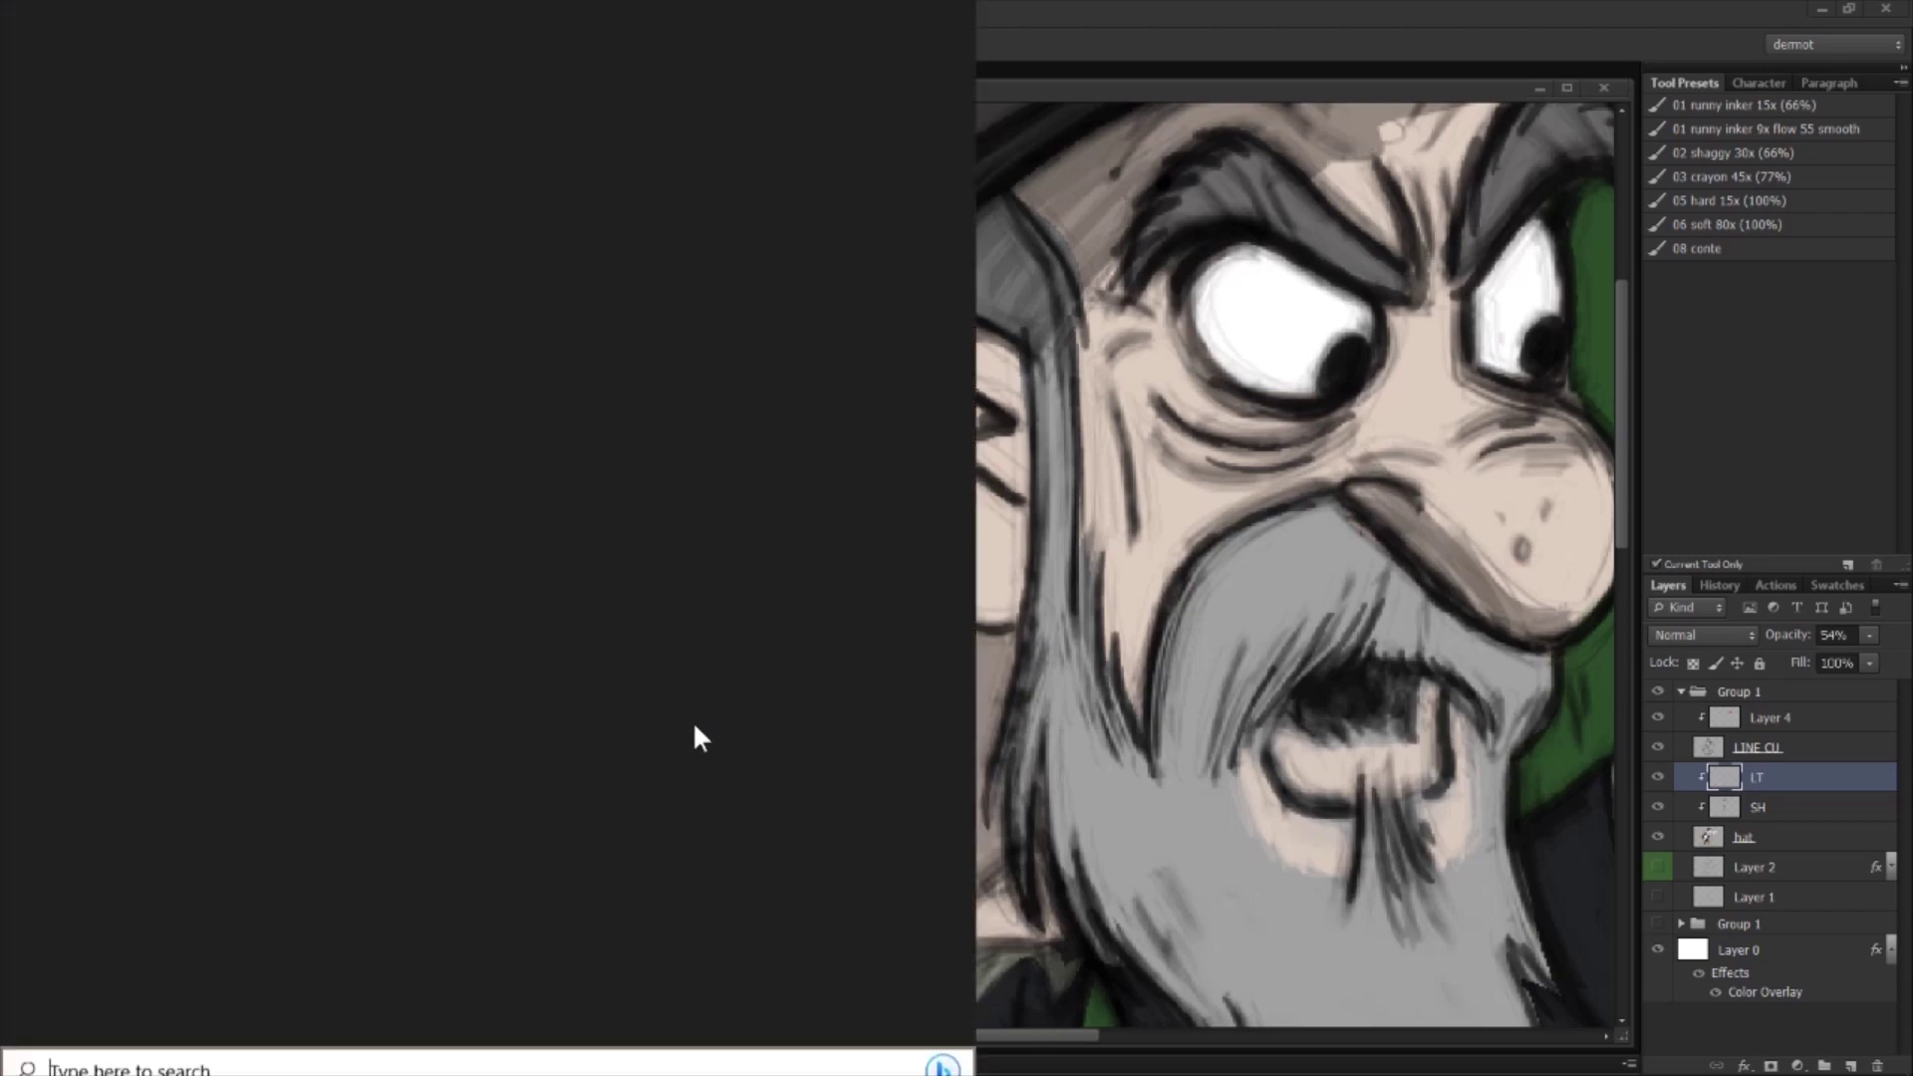
{"action": "left_click", "coordinate": [973, 45]}
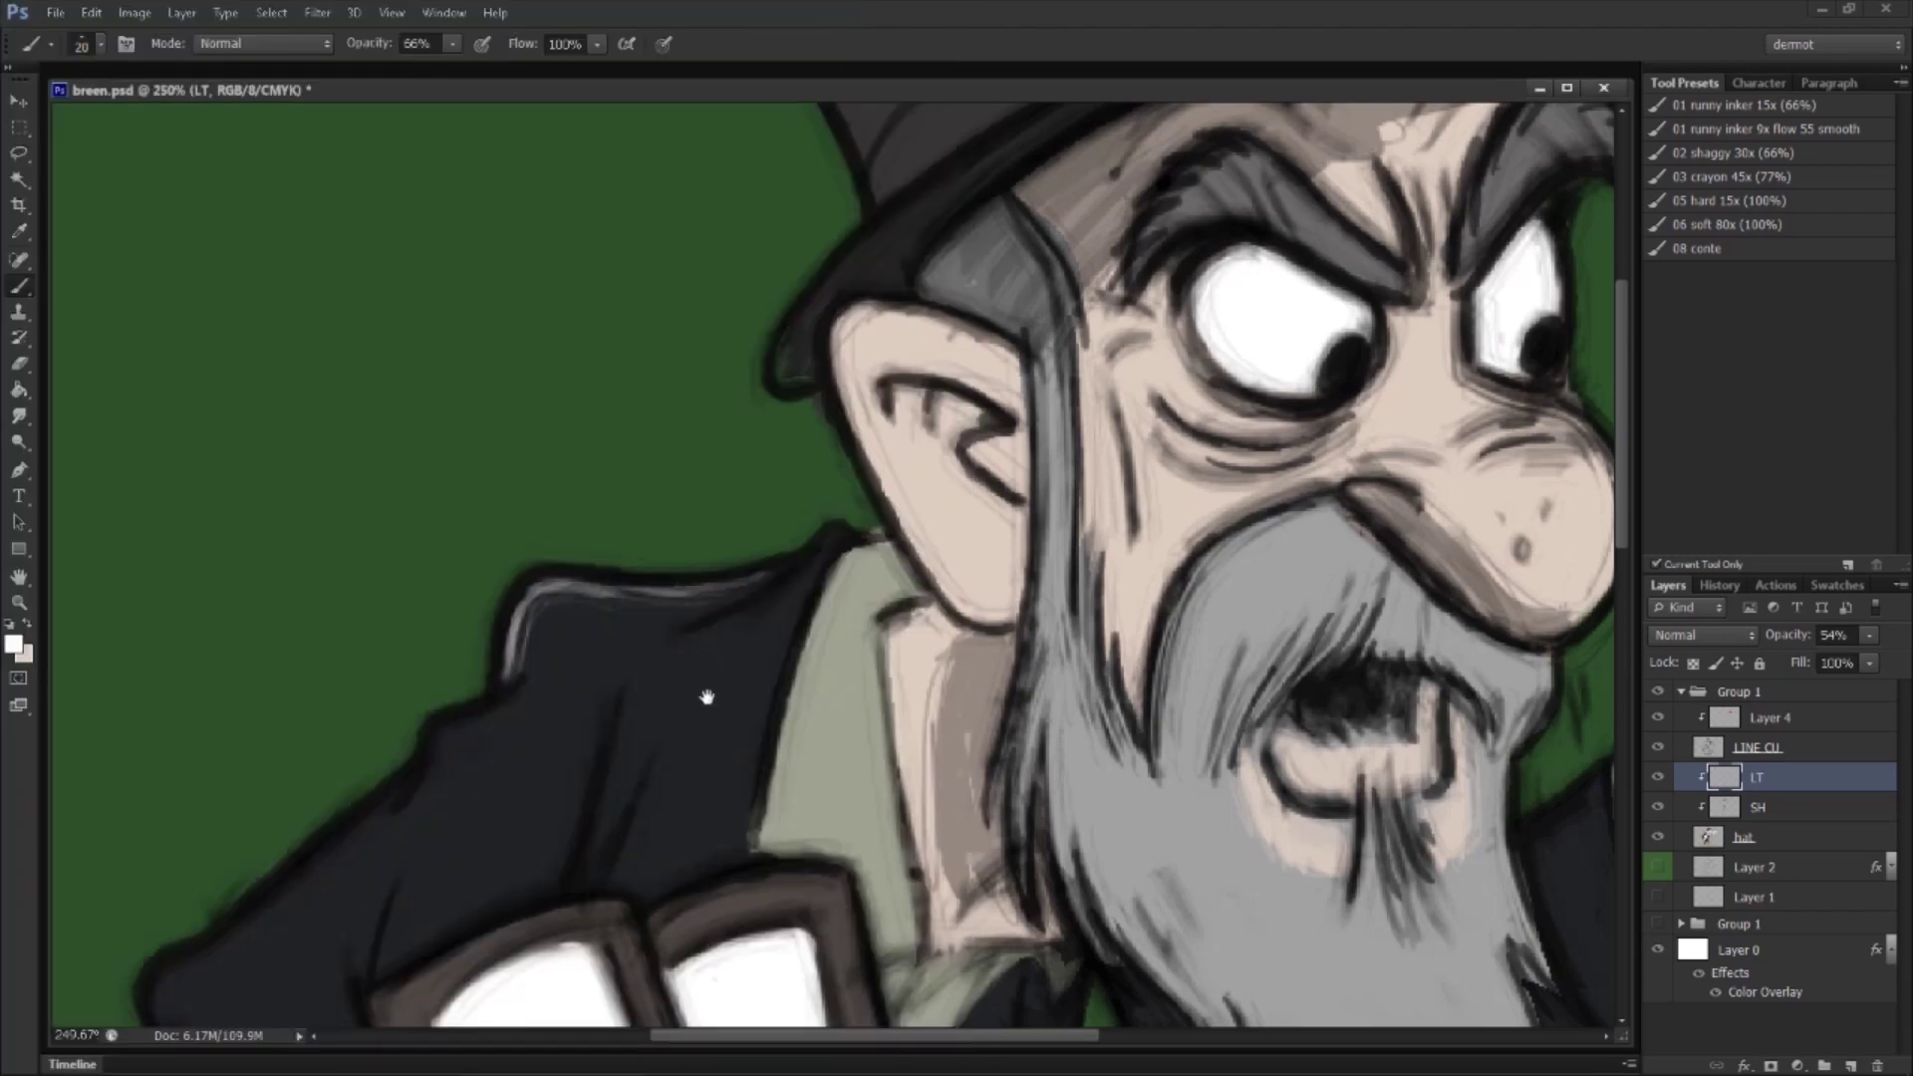
{"action": "scroll", "coordinate": [705, 691], "scroll_direction": "up", "scroll_amount": 3}
{"action": "left_click_drag", "start_coordinate": [491, 710], "coordinate": [703, 532]}
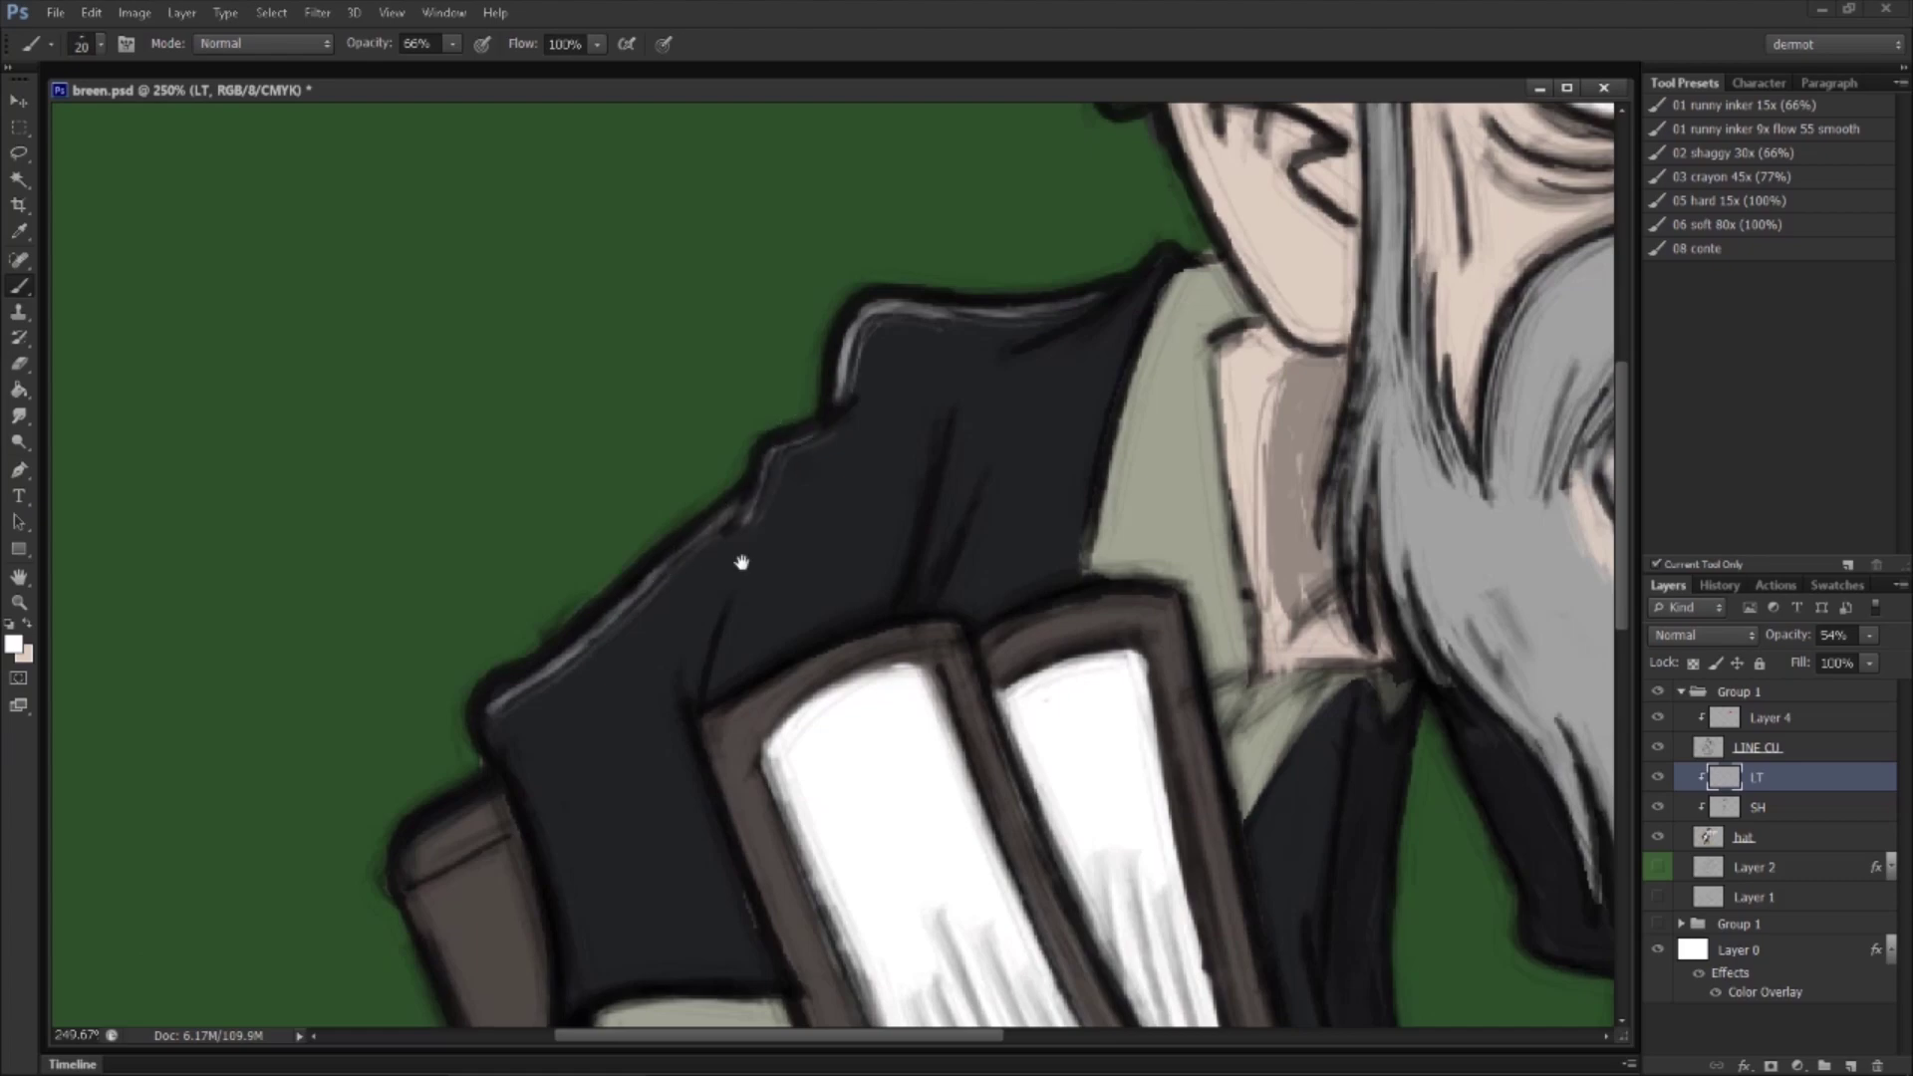
{"action": "scroll", "coordinate": [638, 558], "scroll_direction": "down", "scroll_amount": 5}
{"action": "scroll", "coordinate": [638, 558], "scroll_direction": "left", "scroll_amount": 2}
{"action": "left_click_drag", "start_coordinate": [568, 497], "coordinate": [579, 559]}
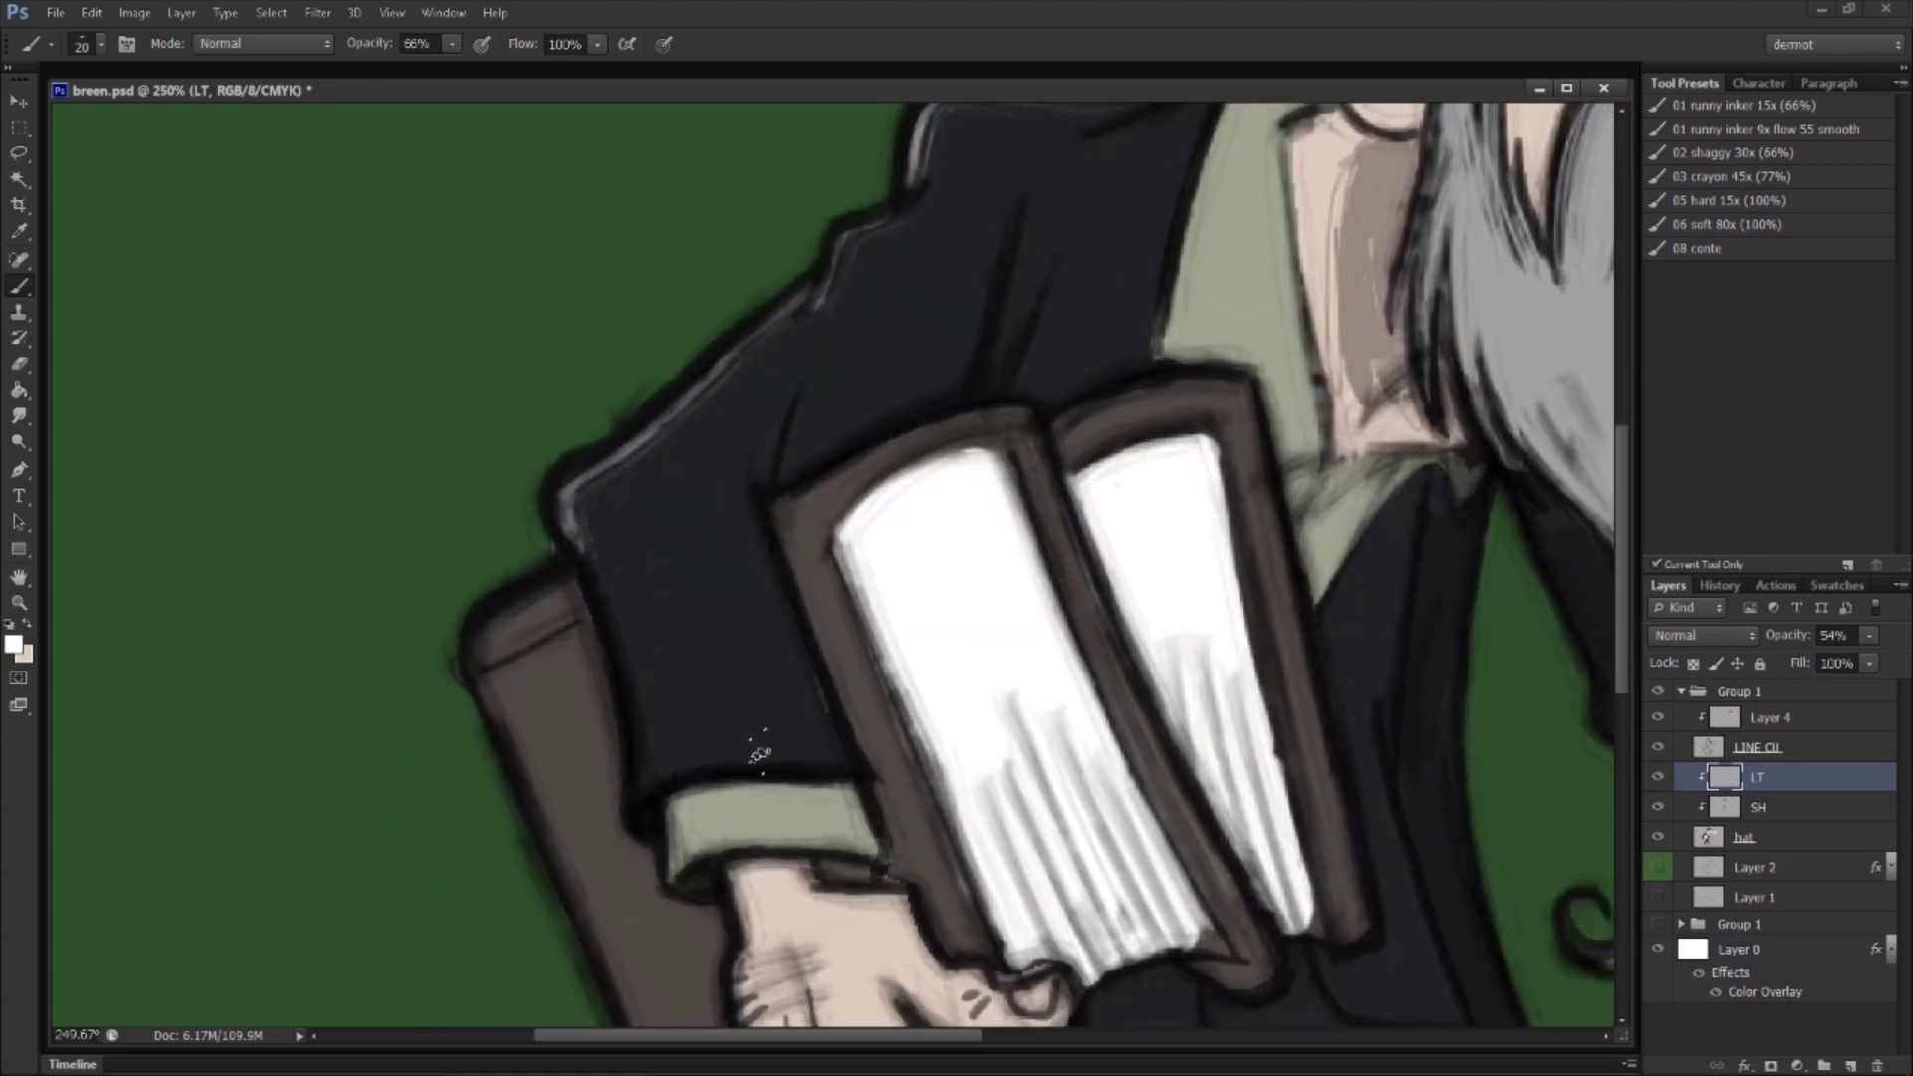
Step: Lower the LT layer's opacity to 36%
{"action": "key", "text": "z"}
{"action": "key", "text": "ctrl+1"}
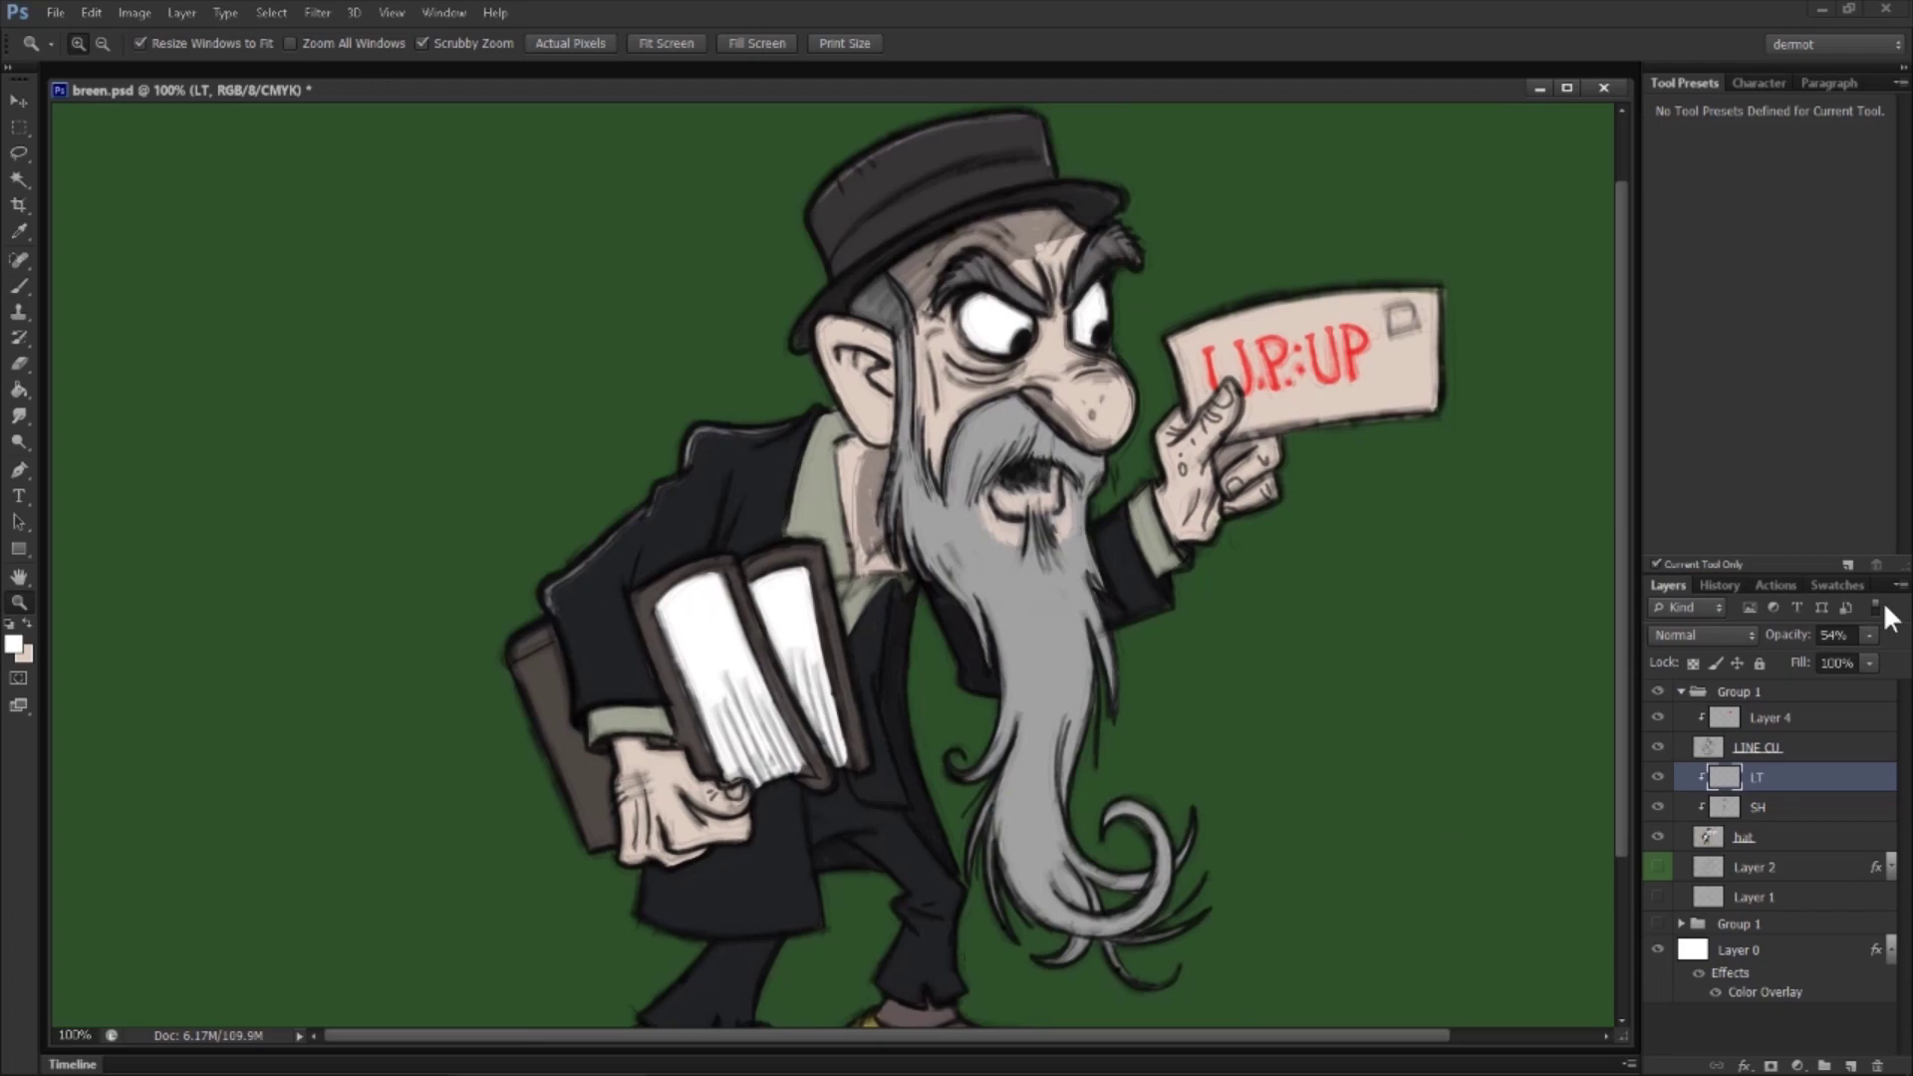
{"action": "left_click_drag", "start_coordinate": [1840, 659], "coordinate": [1840, 660]}
Step: Brush white highlights on the beard, the moustache edges and the upper edge of the raised sleeve
{"action": "left_click_drag", "start_coordinate": [1115, 491], "coordinate": [1115, 492]}
{"action": "left_click", "coordinate": [18, 285]}
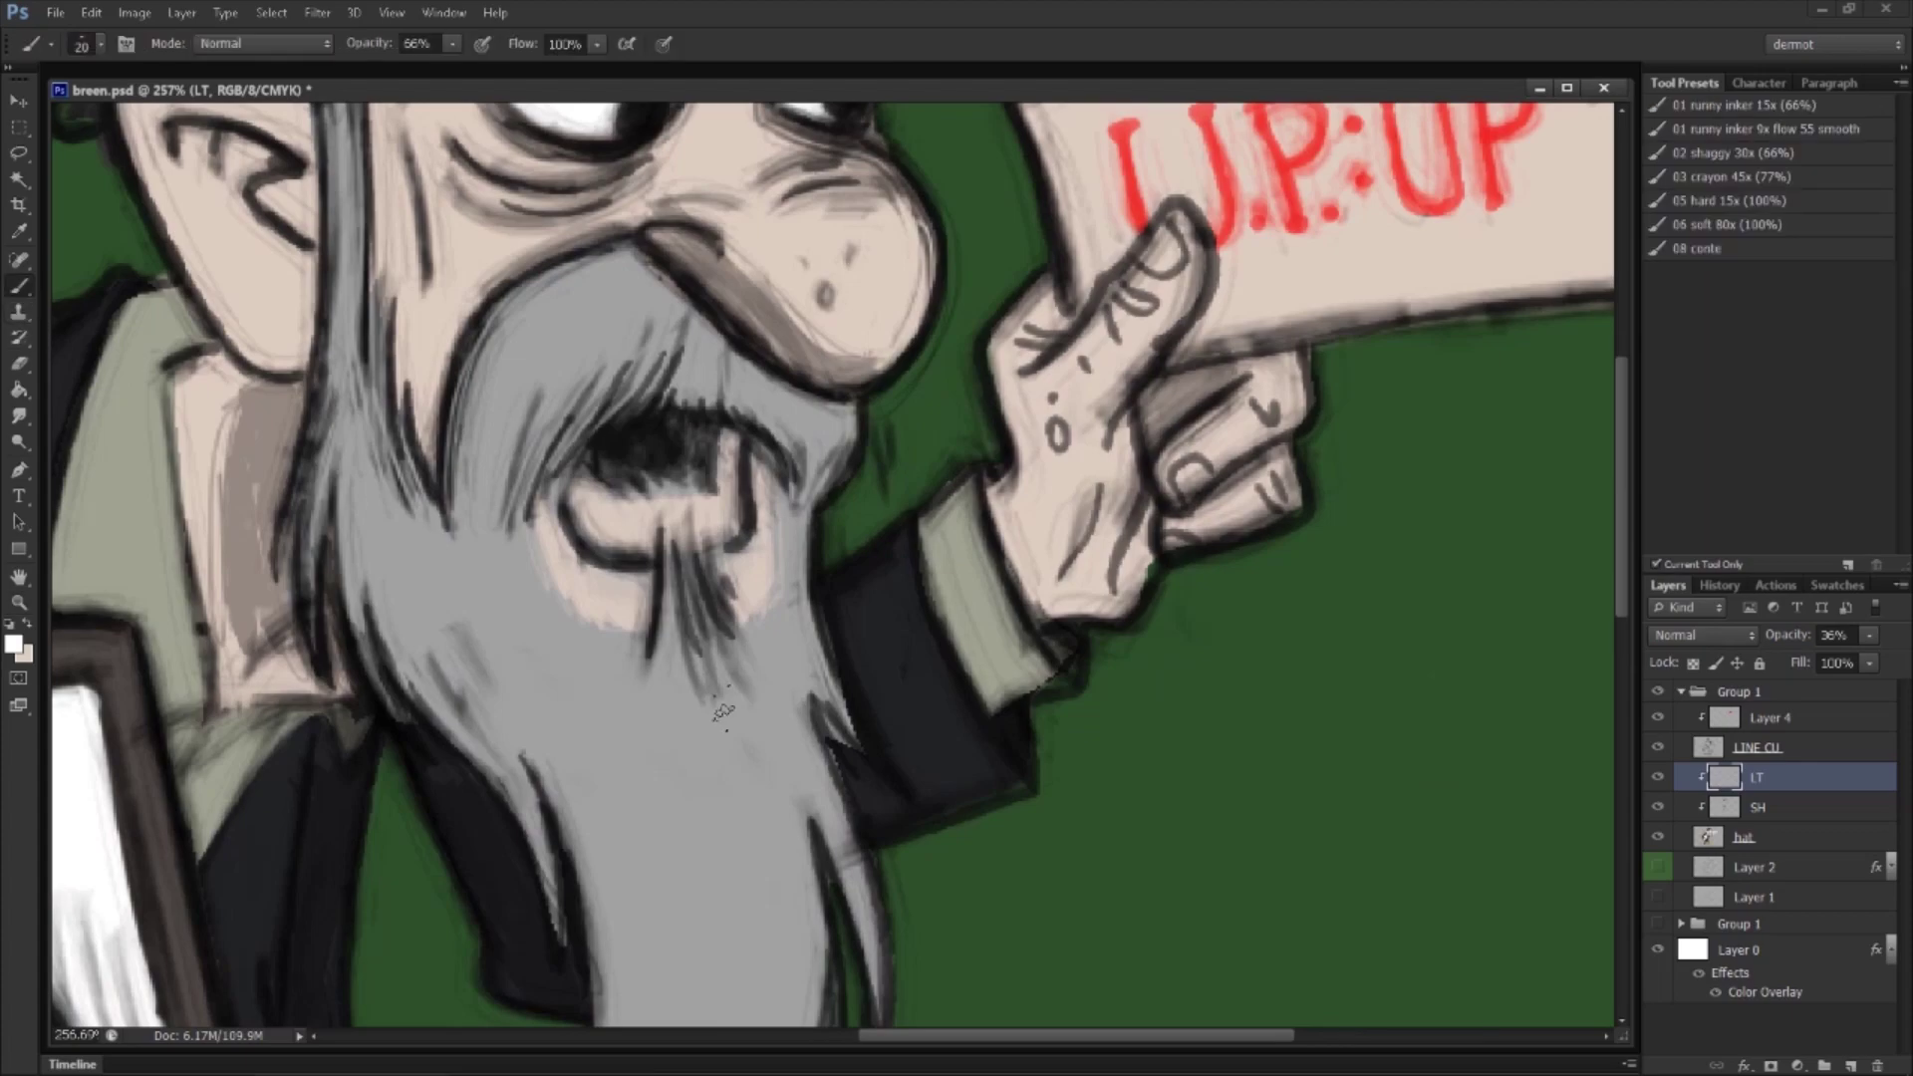
{"action": "mouse_move", "coordinate": [738, 666]}
{"action": "left_mouse_down"}
{"action": "mouse_move", "coordinate": [781, 643]}
{"action": "mouse_move", "coordinate": [789, 583]}
{"action": "left_mouse_up"}
{"action": "mouse_move", "coordinate": [445, 461]}
{"action": "left_mouse_down"}
{"action": "mouse_move", "coordinate": [515, 319]}
{"action": "mouse_move", "coordinate": [643, 261]}
{"action": "left_mouse_up"}
{"action": "left_click_drag", "start_coordinate": [852, 394], "coordinate": [854, 458]}
{"action": "left_click_drag", "start_coordinate": [835, 600], "coordinate": [905, 546]}
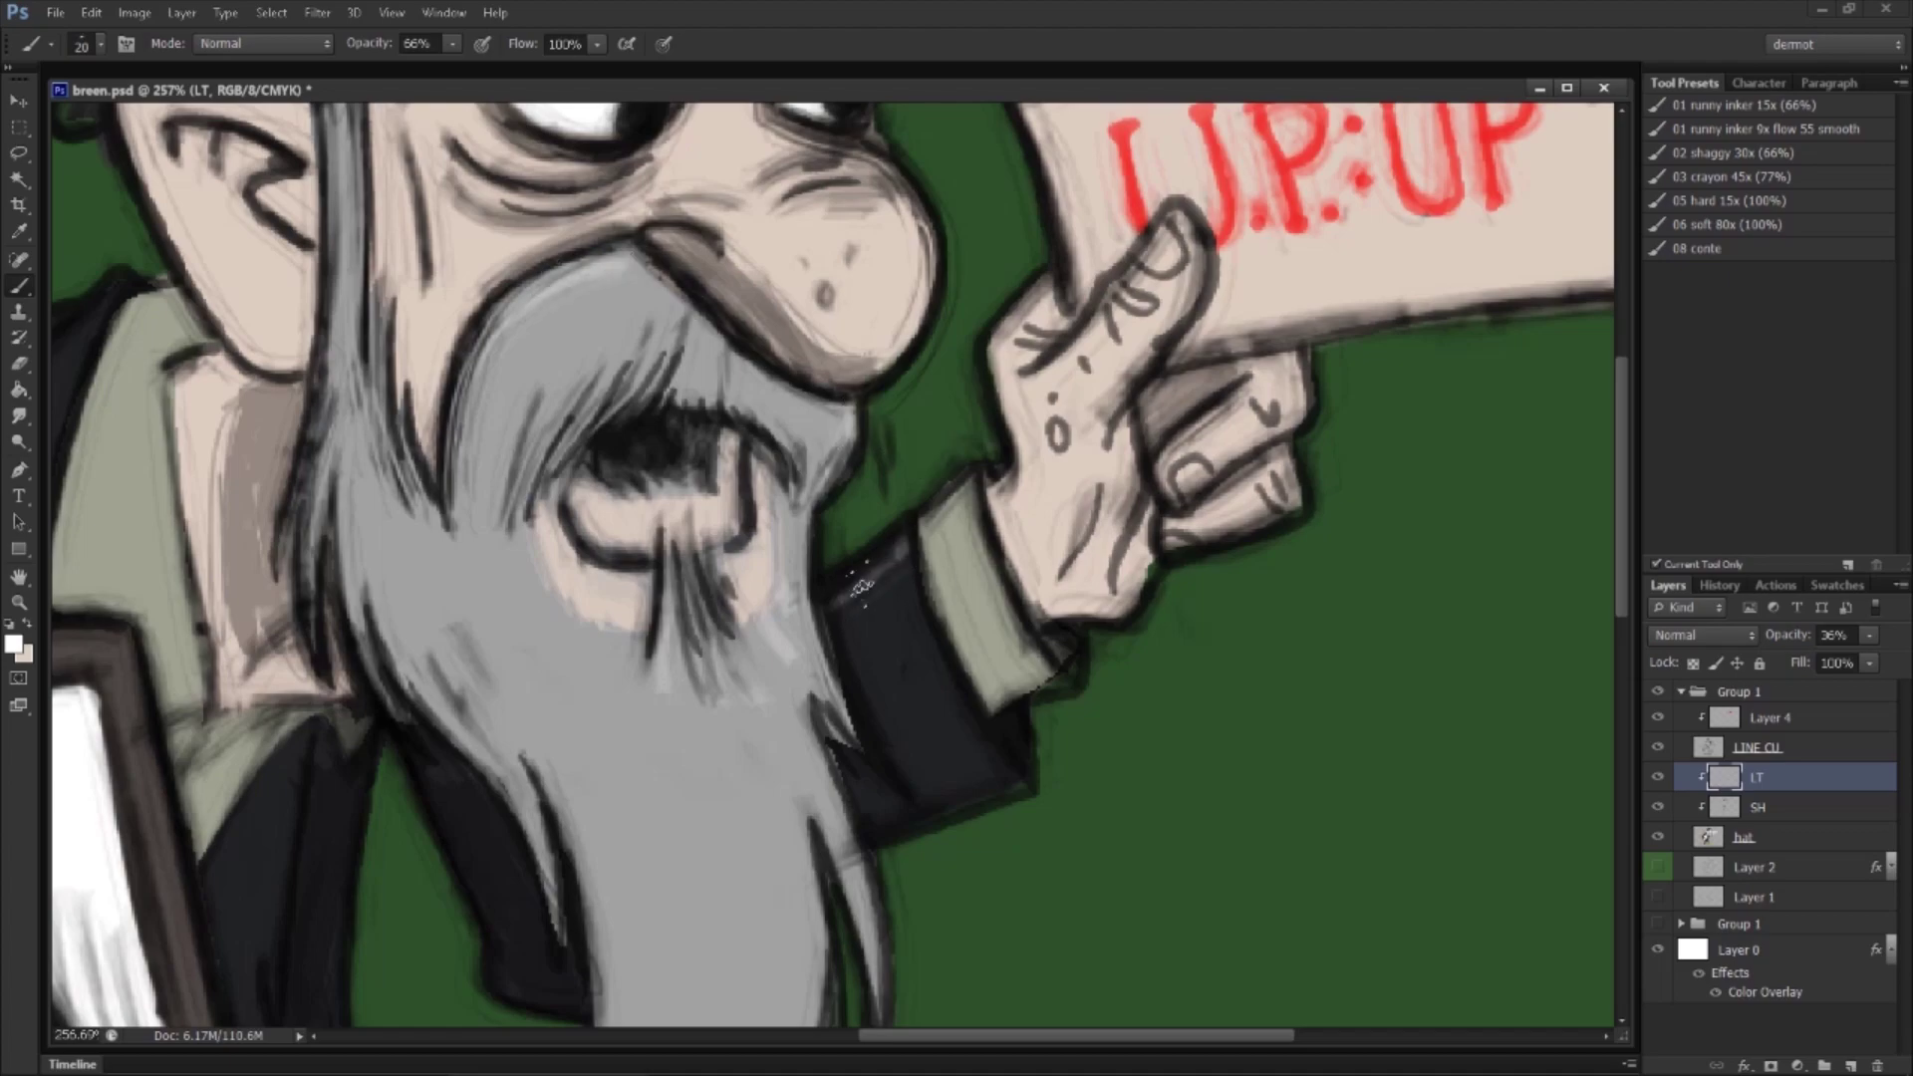
Step: Add a new clipped layer directly above the hat layer, beneath the SH layer
{"action": "left_click_drag", "start_coordinate": [1246, 399], "coordinate": [1186, 443]}
{"action": "left_click_drag", "start_coordinate": [1314, 174], "coordinate": [1099, 411]}
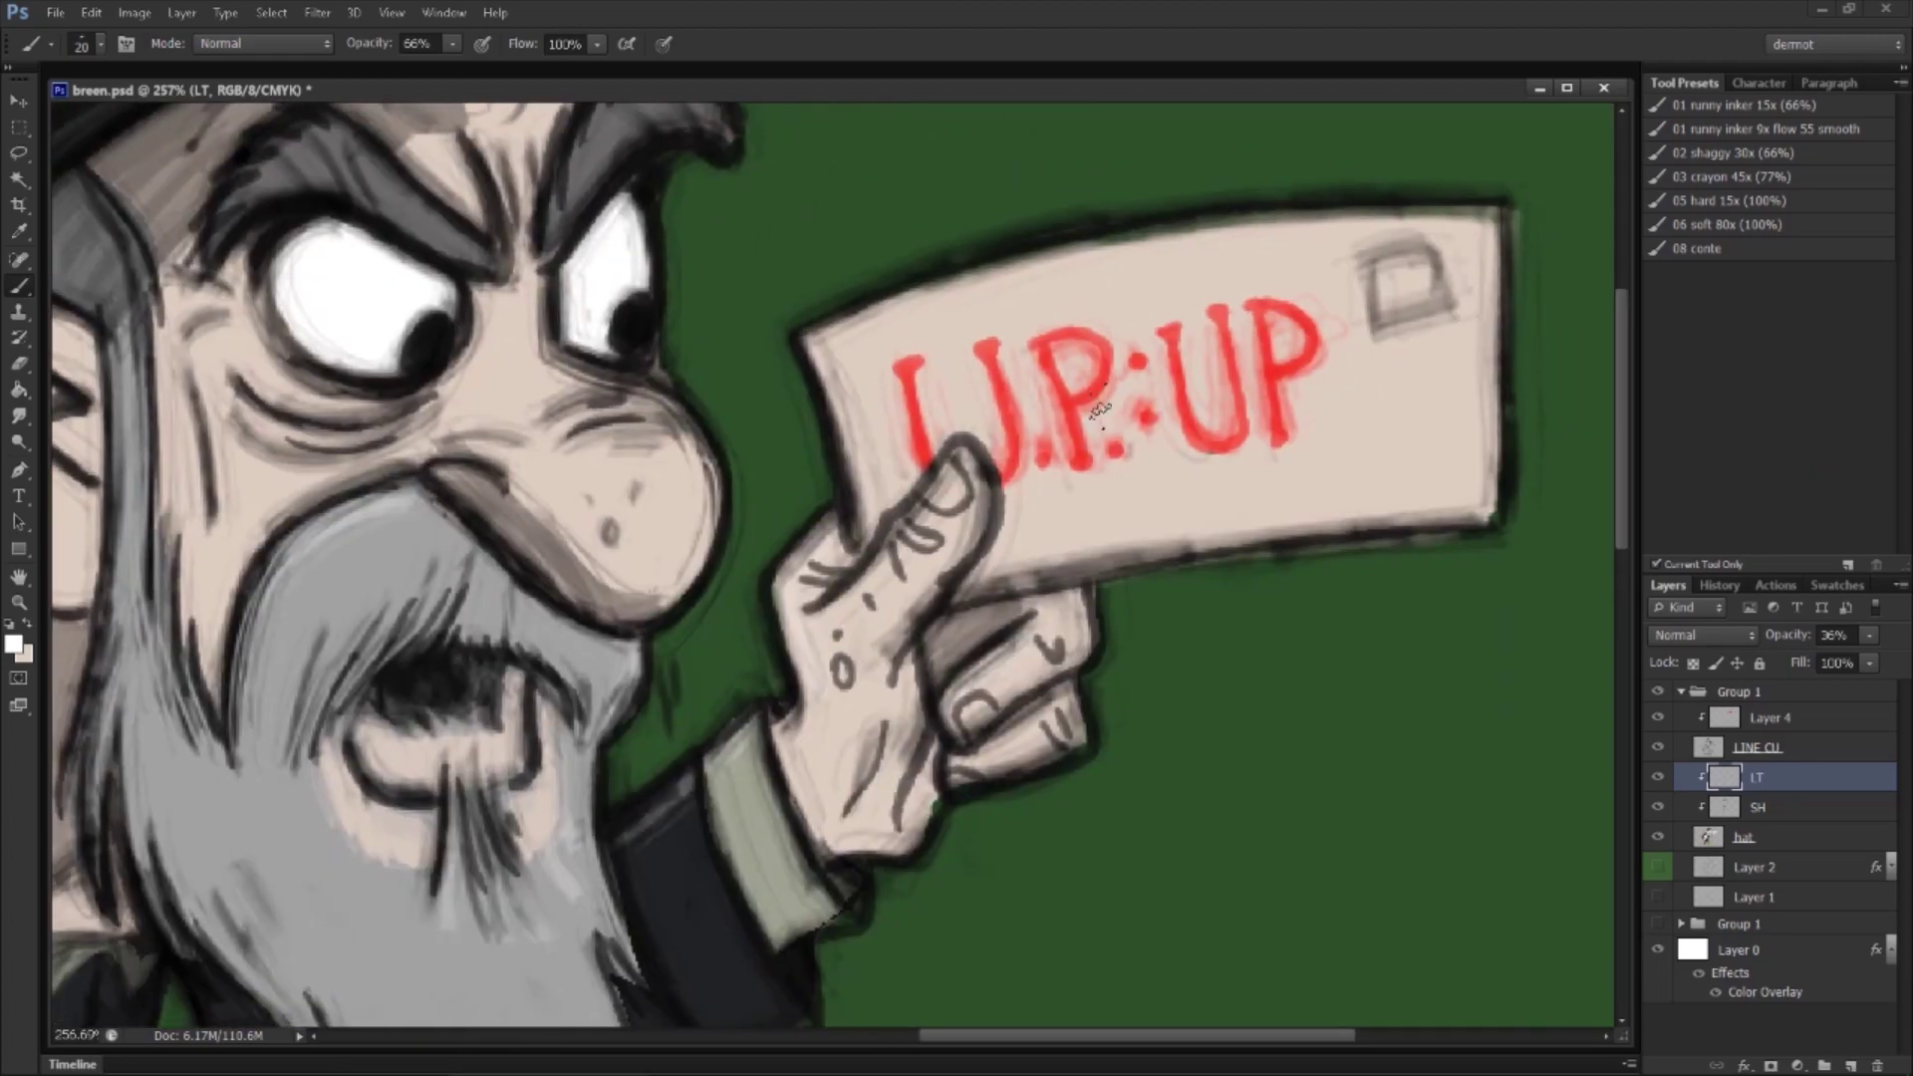
{"action": "left_click_drag", "start_coordinate": [614, 684], "coordinate": [788, 609]}
{"action": "left_click", "coordinate": [1777, 814]}
{"action": "left_click", "coordinate": [1657, 807]}
{"action": "left_click", "coordinate": [1657, 808]}
{"action": "left_click", "coordinate": [1657, 837]}
{"action": "left_click", "coordinate": [1657, 837]}
{"action": "left_click_drag", "start_coordinate": [985, 536], "coordinate": [625, 626]}
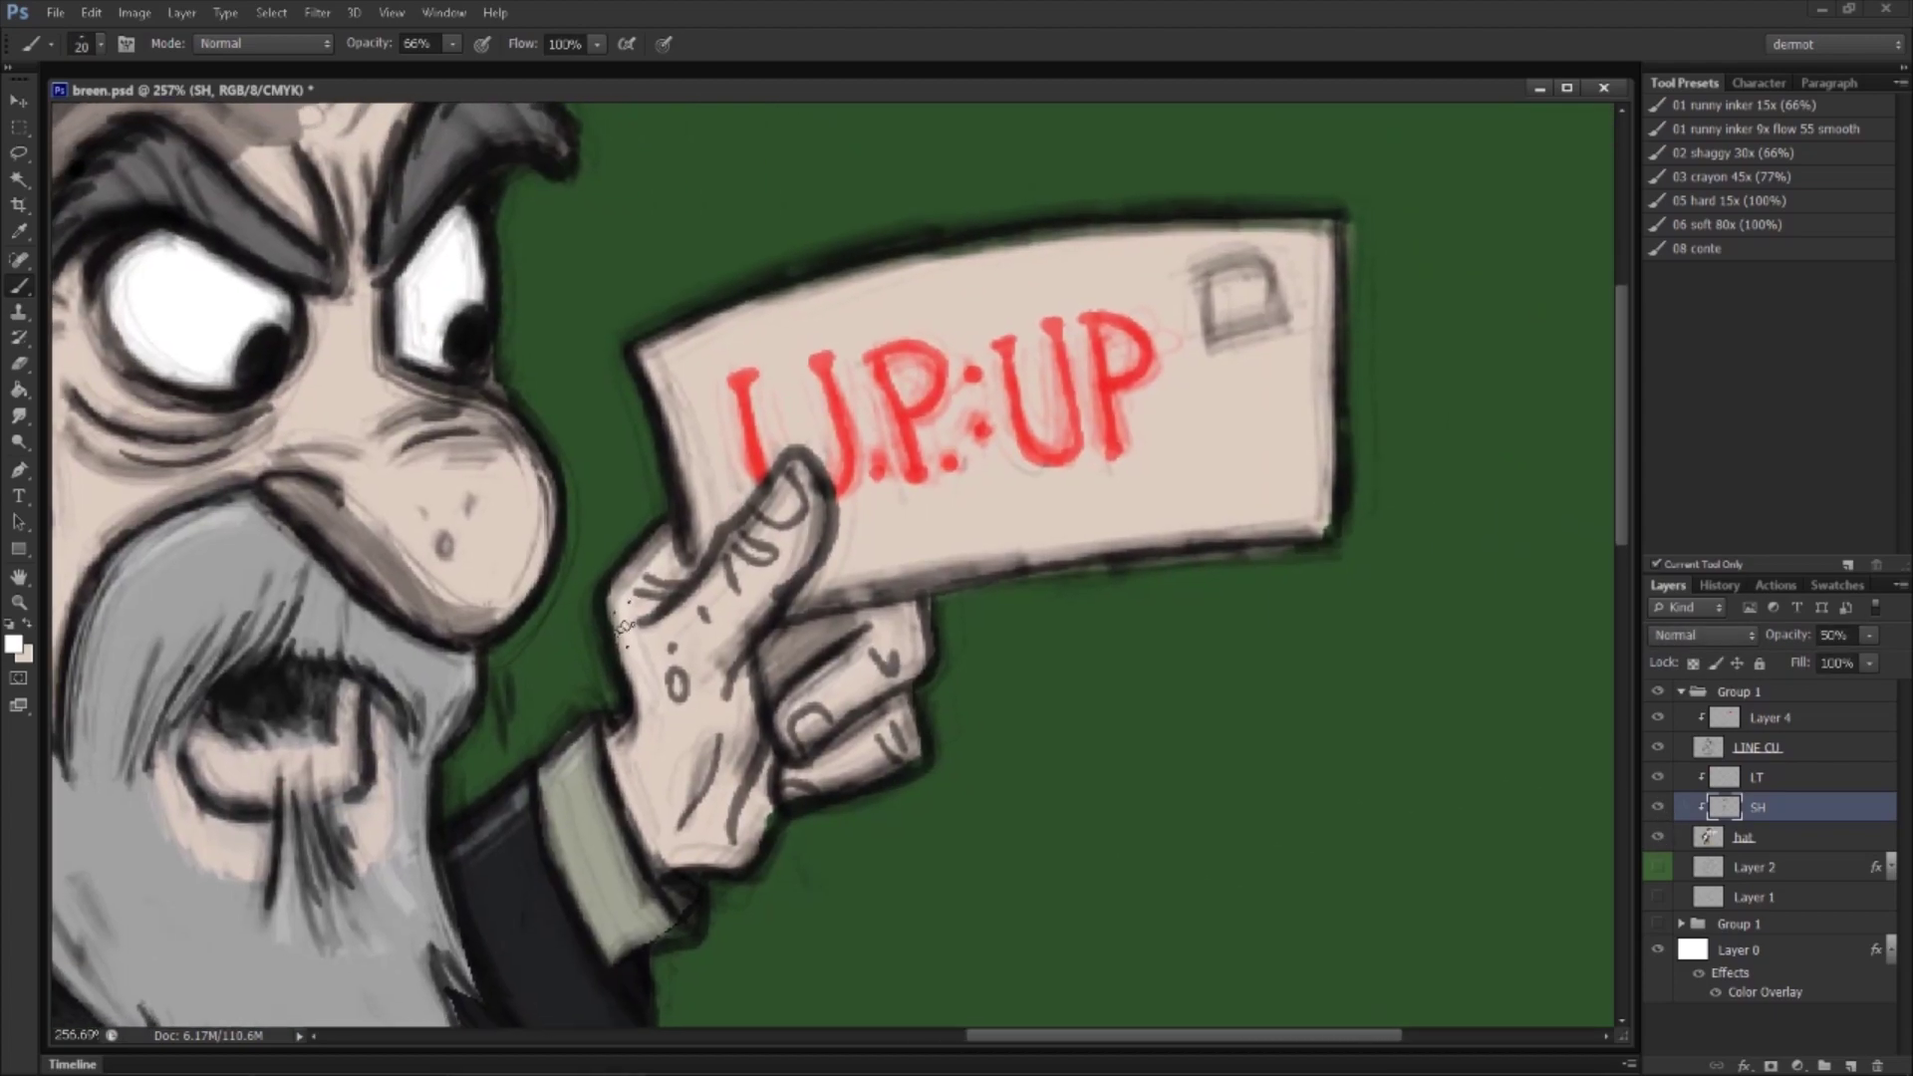
{"action": "left_click", "coordinate": [1775, 840]}
{"action": "left_click", "coordinate": [1850, 1065]}
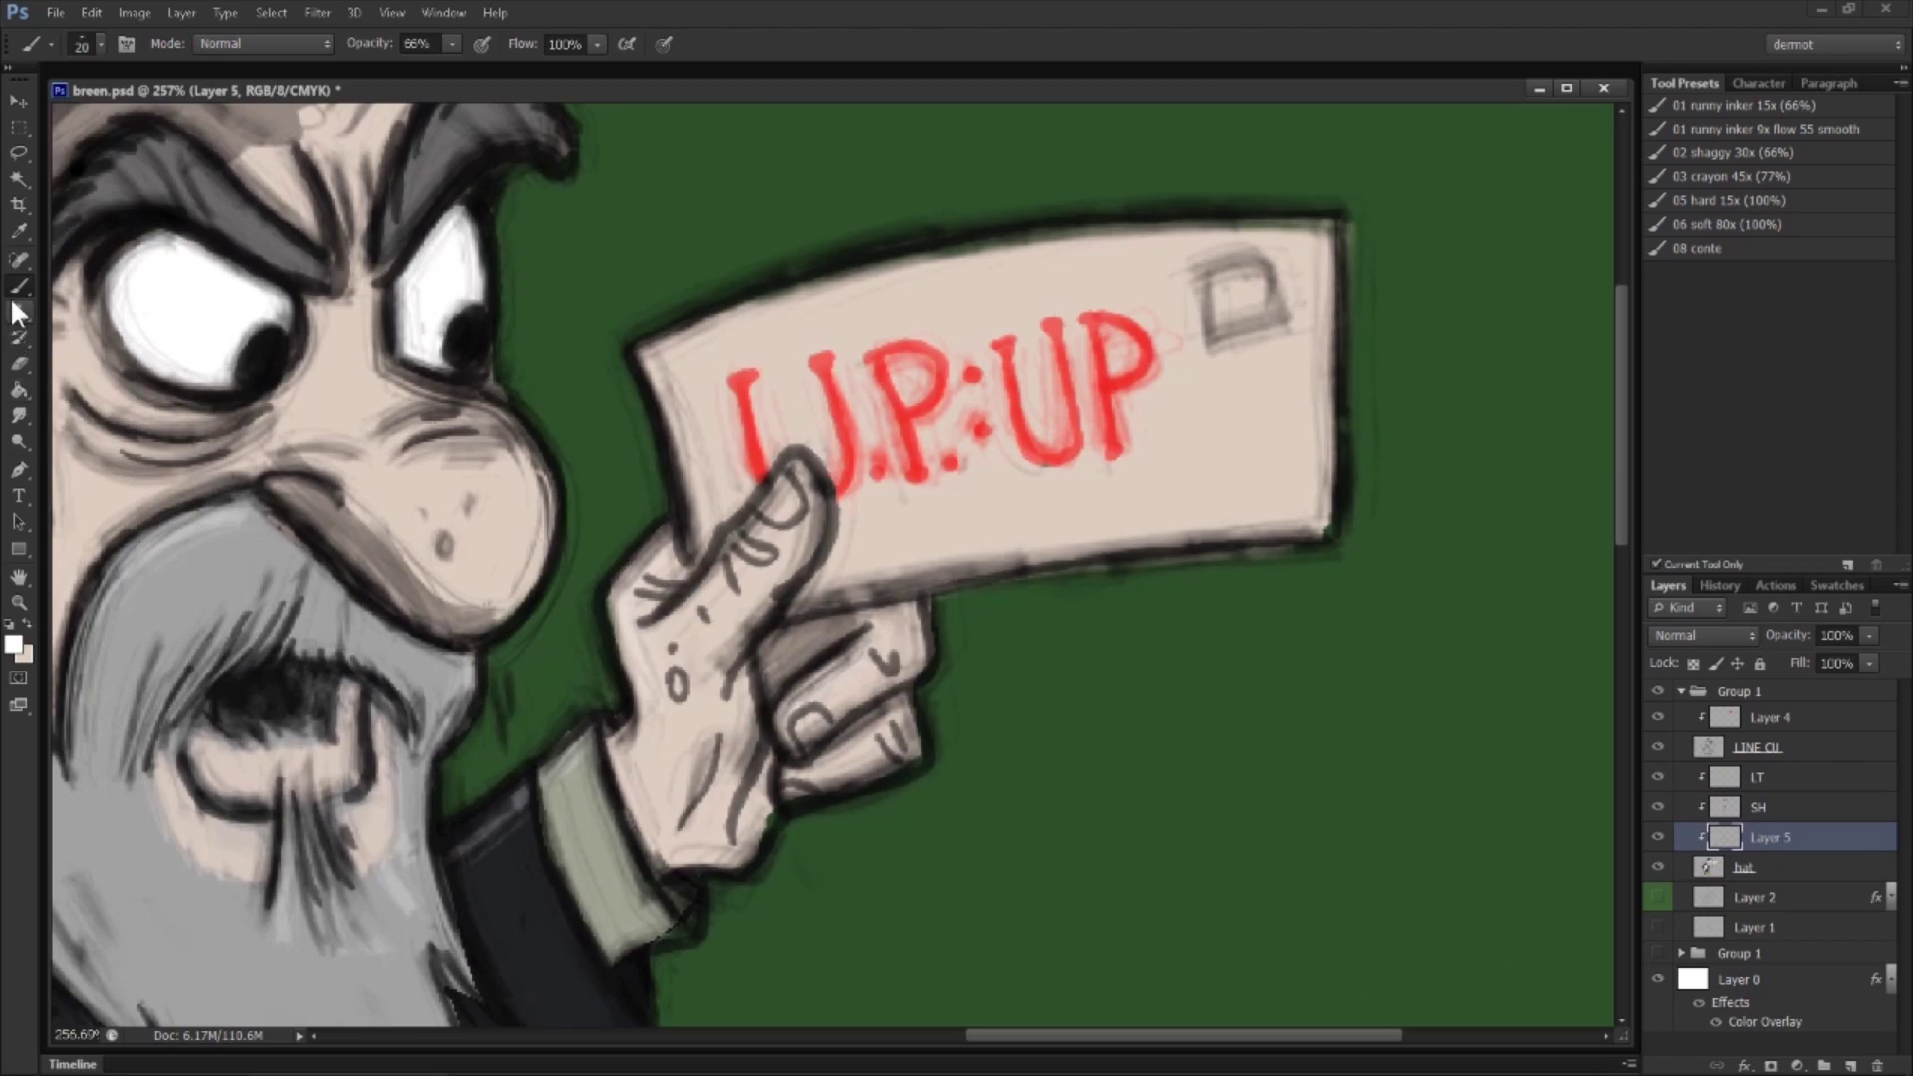
Step: Paint the envelope's face white around the red lettering with the 05 hard 15x brush preset, enlarging the brush for the broad areas
{"action": "left_click", "coordinate": [1719, 200]}
{"action": "key", "text": "bracketright"}
{"action": "key", "text": "bracketright"}
{"action": "key", "text": "bracketright"}
{"action": "key", "text": "bracketright"}
{"action": "key", "text": "bracketright"}
{"action": "mouse_move", "coordinate": [757, 314]}
{"action": "left_mouse_down"}
{"action": "mouse_move", "coordinate": [683, 365]}
{"action": "mouse_move", "coordinate": [697, 510]}
{"action": "mouse_move", "coordinate": [782, 391]}
{"action": "mouse_move", "coordinate": [728, 351]}
{"action": "mouse_move", "coordinate": [872, 333]}
{"action": "mouse_move", "coordinate": [893, 392]}
{"action": "mouse_move", "coordinate": [838, 413]}
{"action": "mouse_move", "coordinate": [1015, 204]}
{"action": "mouse_move", "coordinate": [1094, 186]}
{"action": "mouse_move", "coordinate": [1114, 449]}
{"action": "mouse_move", "coordinate": [1328, 172]}
{"action": "mouse_move", "coordinate": [1327, 480]}
{"action": "mouse_move", "coordinate": [1207, 469]}
{"action": "mouse_move", "coordinate": [1000, 537]}
{"action": "mouse_move", "coordinate": [1154, 535]}
{"action": "left_mouse_up"}
{"action": "key", "text": "bracketleft"}
{"action": "key", "text": "bracketleft"}
{"action": "key", "text": "bracketleft"}
{"action": "mouse_move", "coordinate": [927, 398]}
{"action": "left_mouse_down"}
{"action": "mouse_move", "coordinate": [862, 445]}
{"action": "mouse_move", "coordinate": [867, 507]}
{"action": "mouse_move", "coordinate": [923, 428]}
{"action": "mouse_move", "coordinate": [965, 421]}
{"action": "mouse_move", "coordinate": [834, 565]}
{"action": "mouse_move", "coordinate": [947, 542]}
{"action": "left_mouse_up"}
Step: Brush thin white hair highlights down the middle of the beard on the LT layer with the 02 shaggy 30x preset at size 10
{"action": "key", "text": "z"}
{"action": "left_click_drag", "start_coordinate": [1106, 569], "coordinate": [1054, 572]}
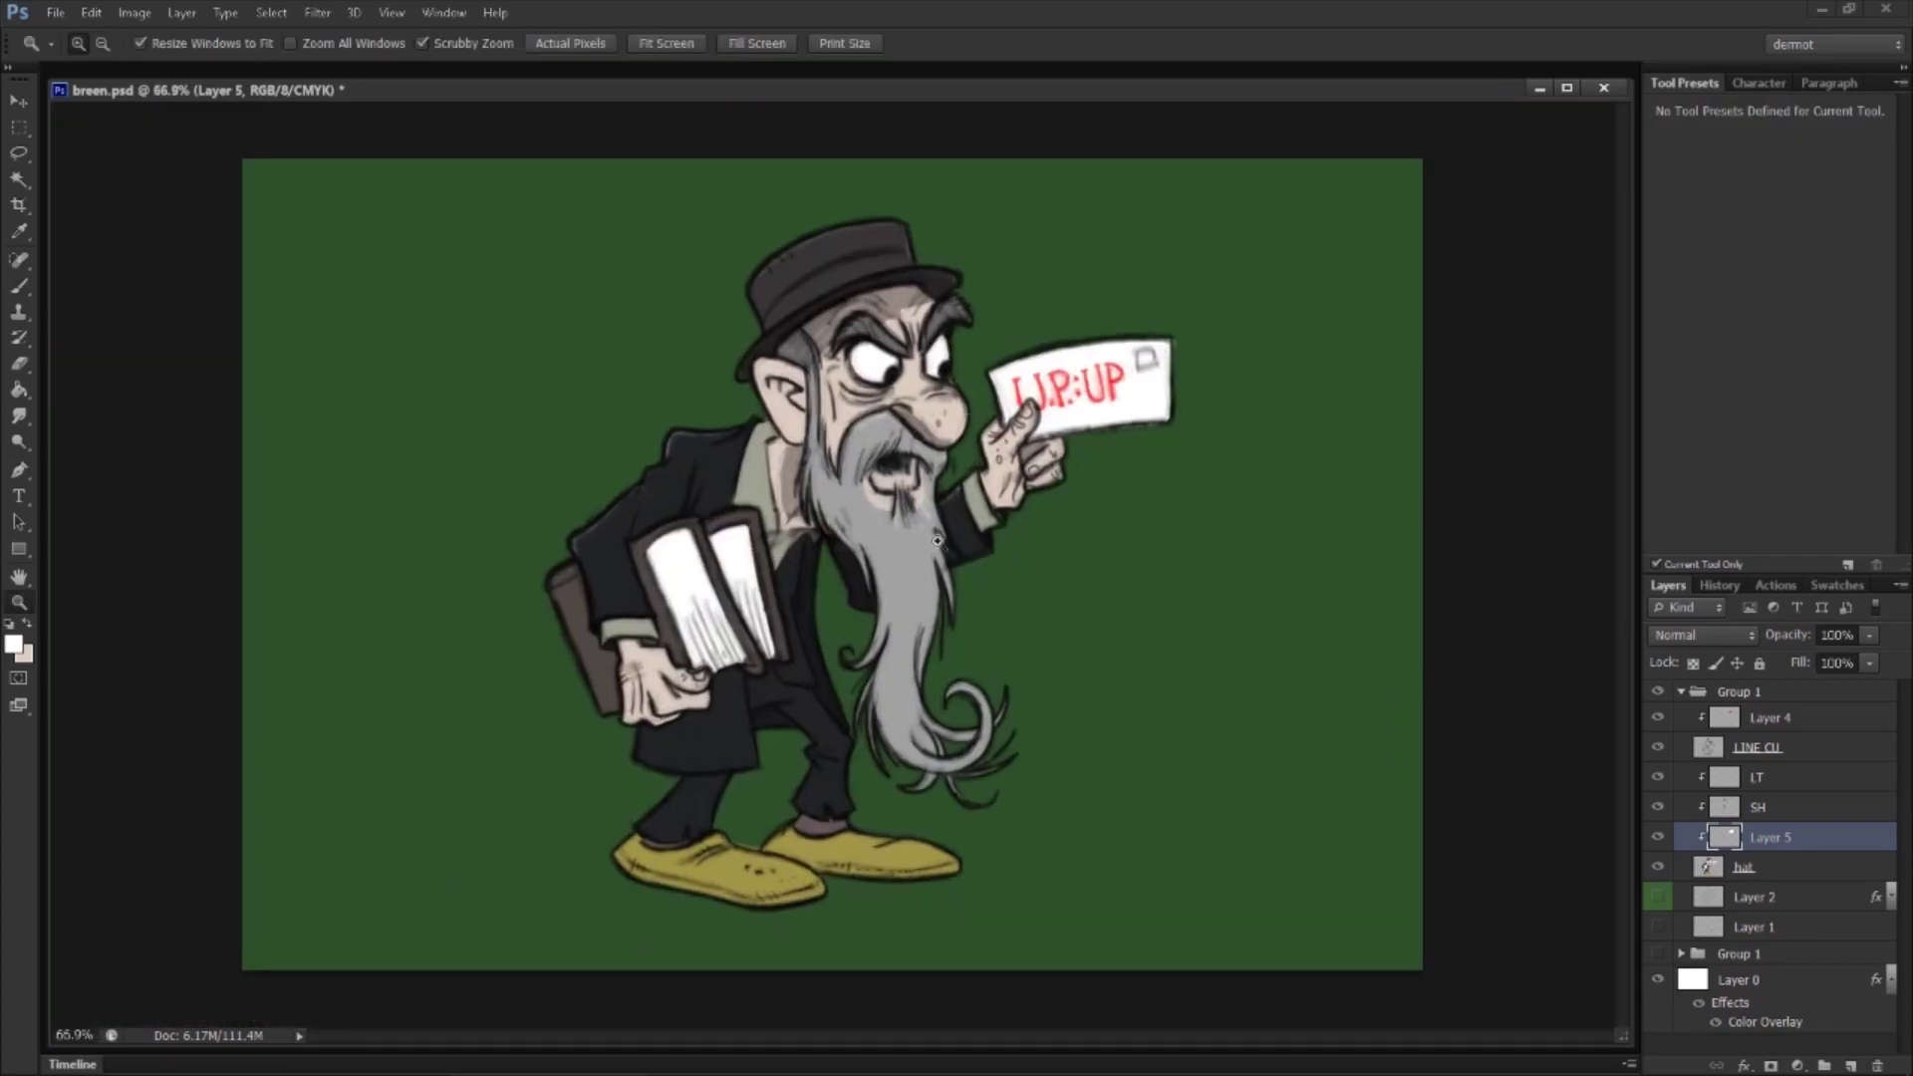
{"action": "left_click_drag", "start_coordinate": [914, 581], "coordinate": [947, 581]}
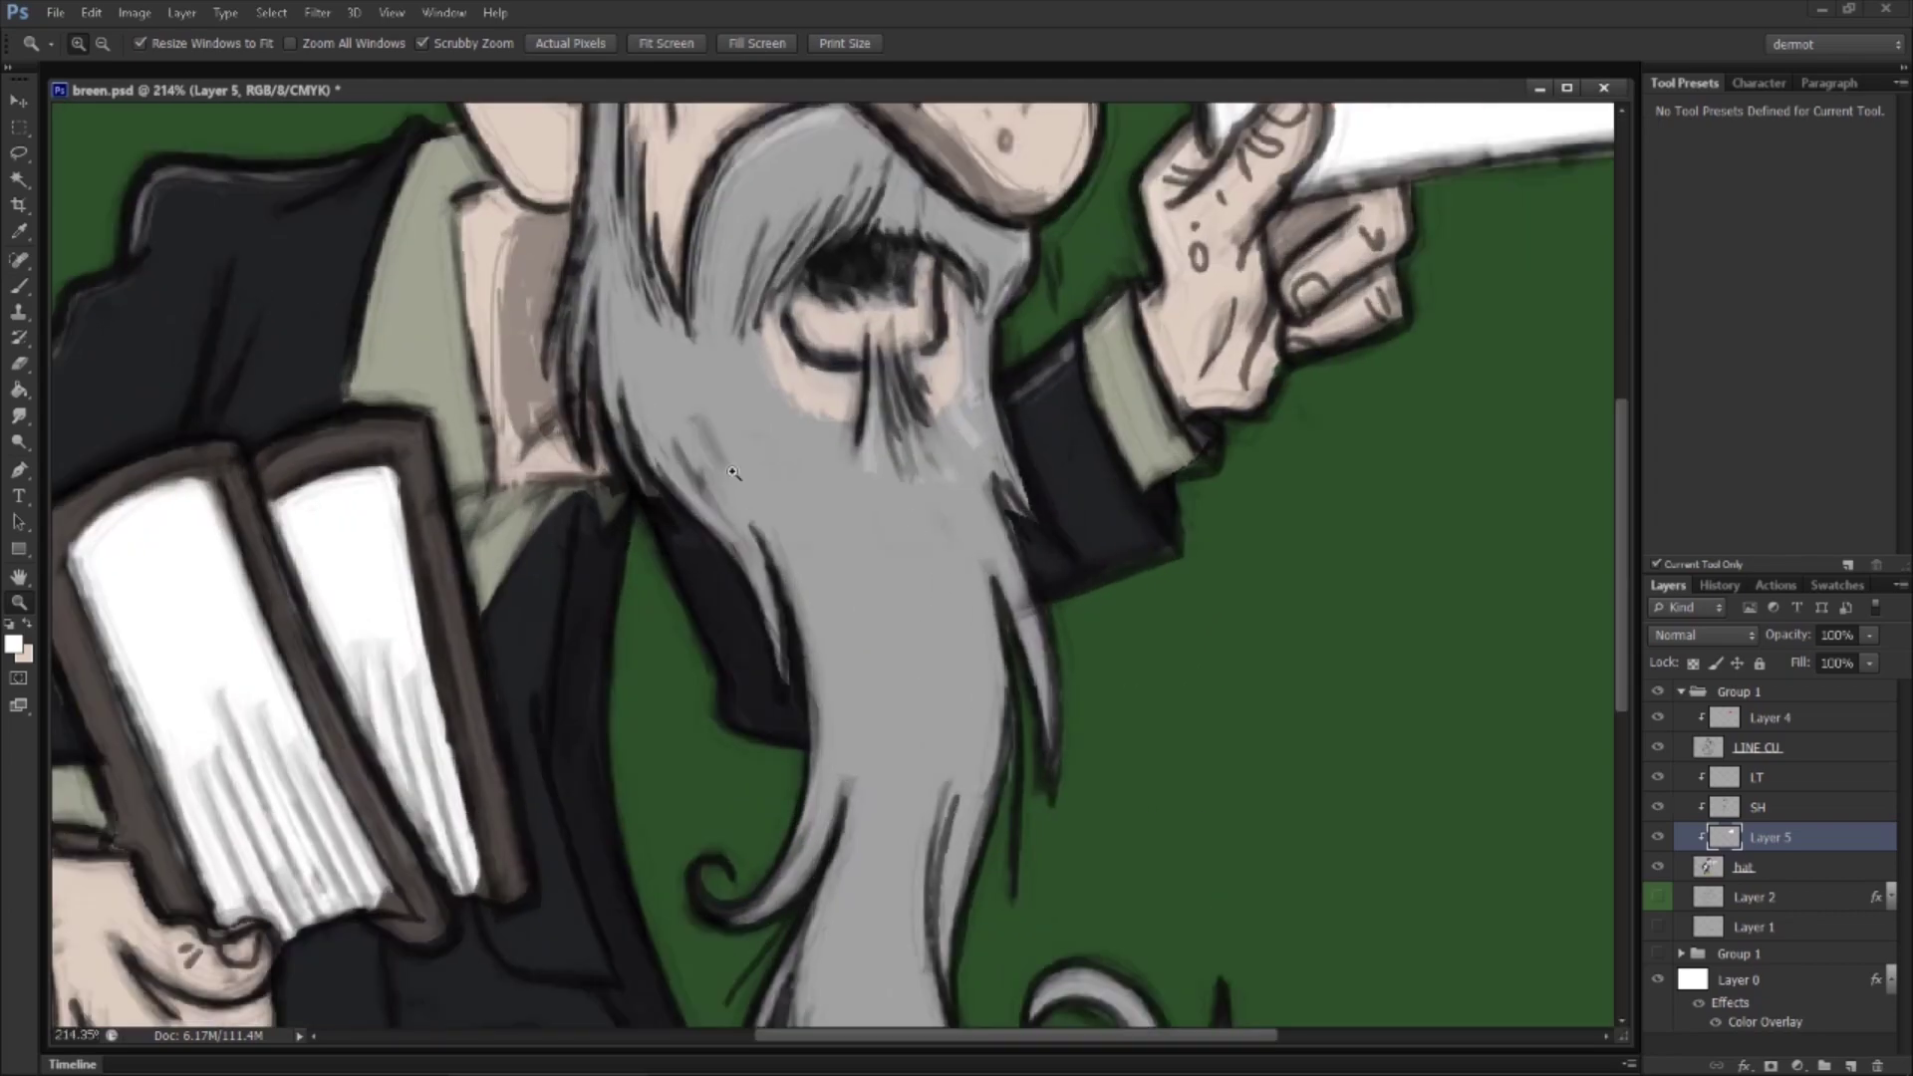
{"action": "left_click", "coordinate": [24, 289]}
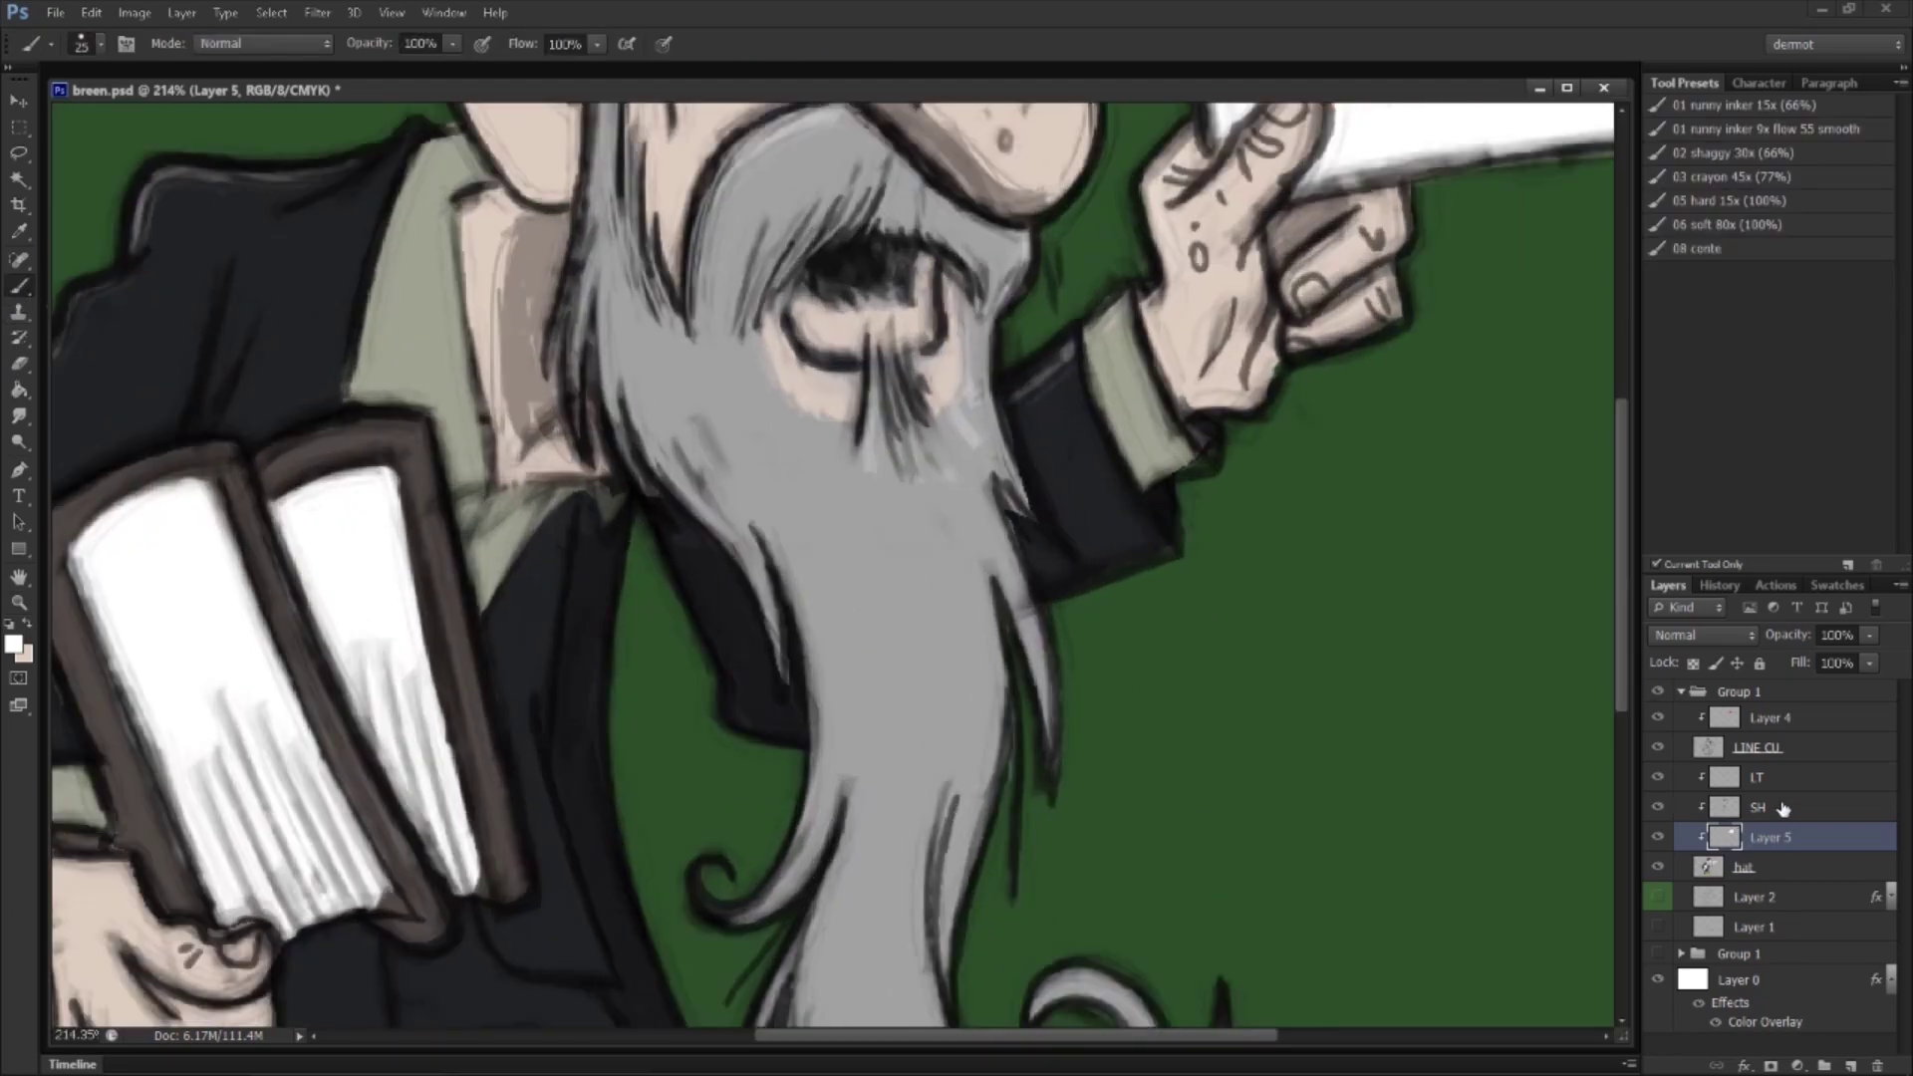
{"action": "left_click", "coordinate": [1784, 809]}
{"action": "left_click", "coordinate": [1764, 779]}
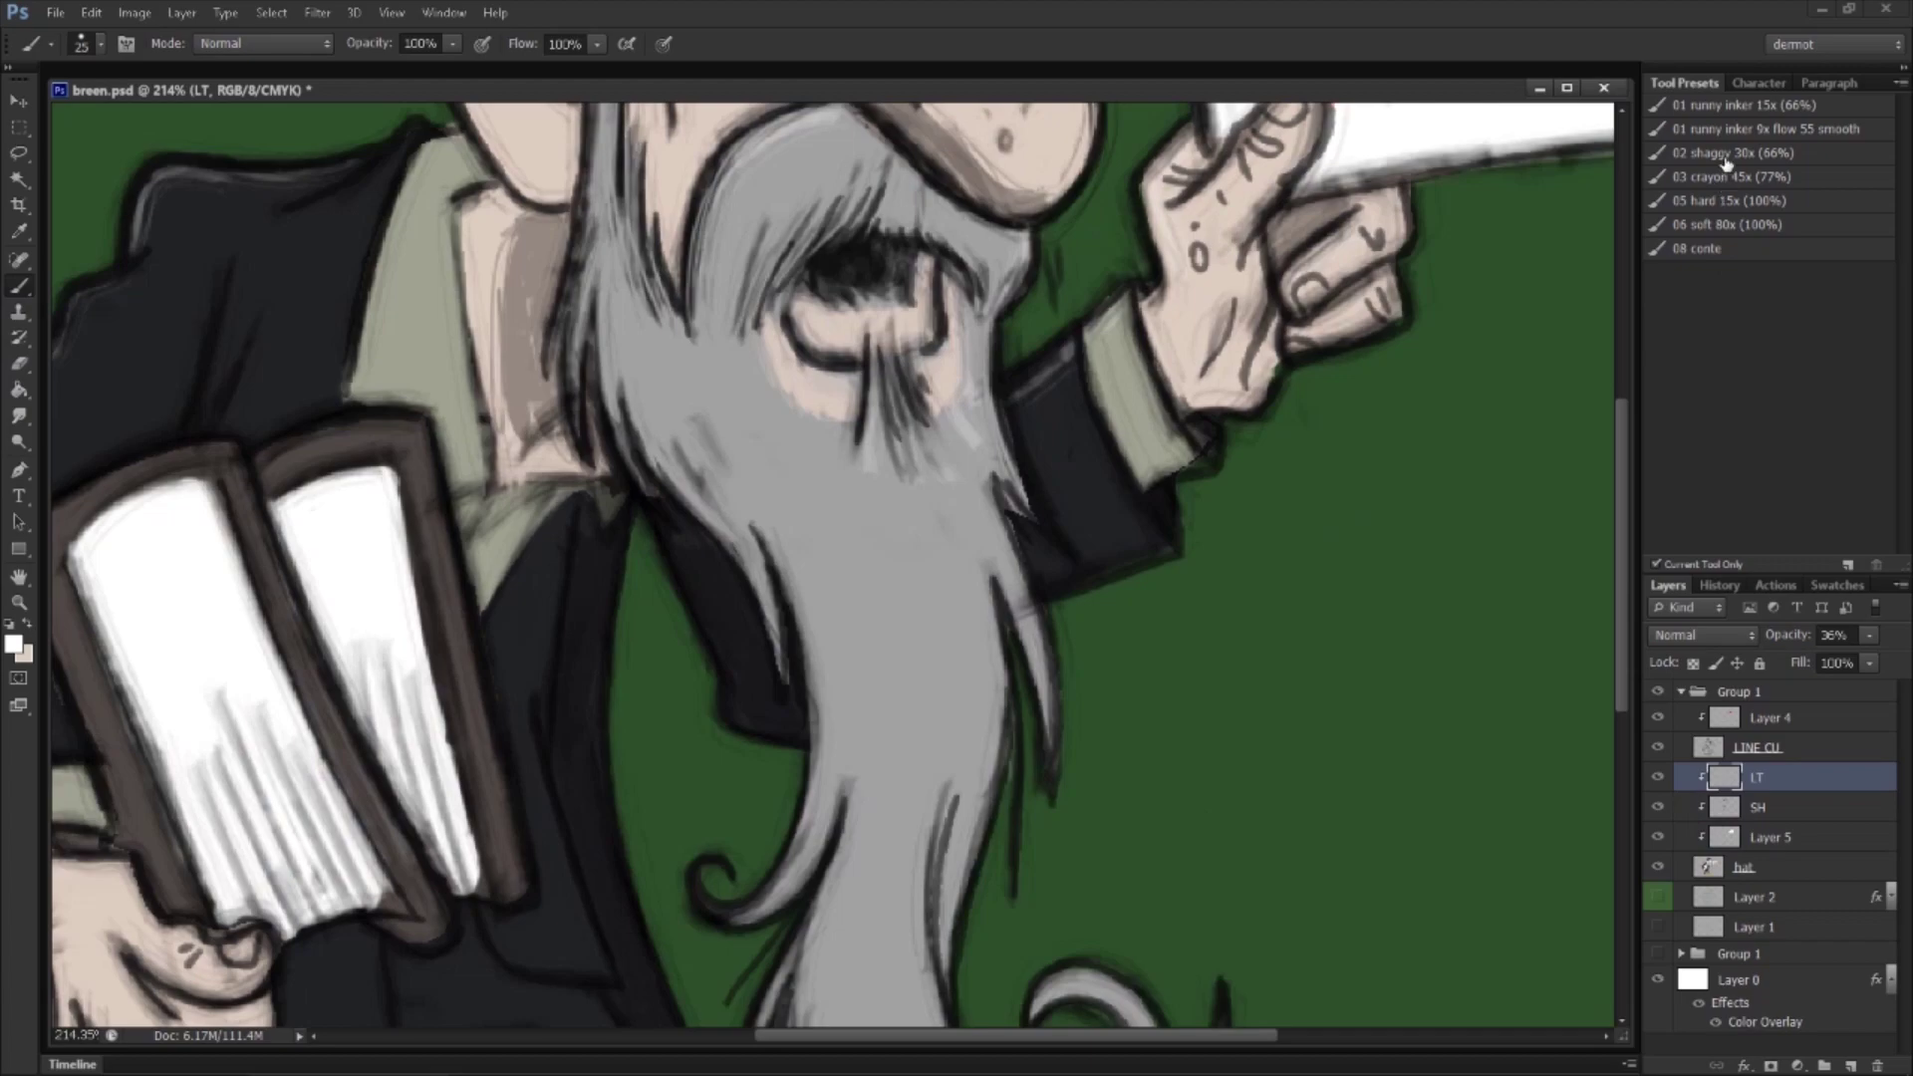
{"action": "left_click", "coordinate": [1726, 157]}
{"action": "left_click_drag", "start_coordinate": [859, 504], "coordinate": [898, 675]}
{"action": "key", "text": "bracketright"}
{"action": "left_click_drag", "start_coordinate": [768, 487], "coordinate": [805, 572]}
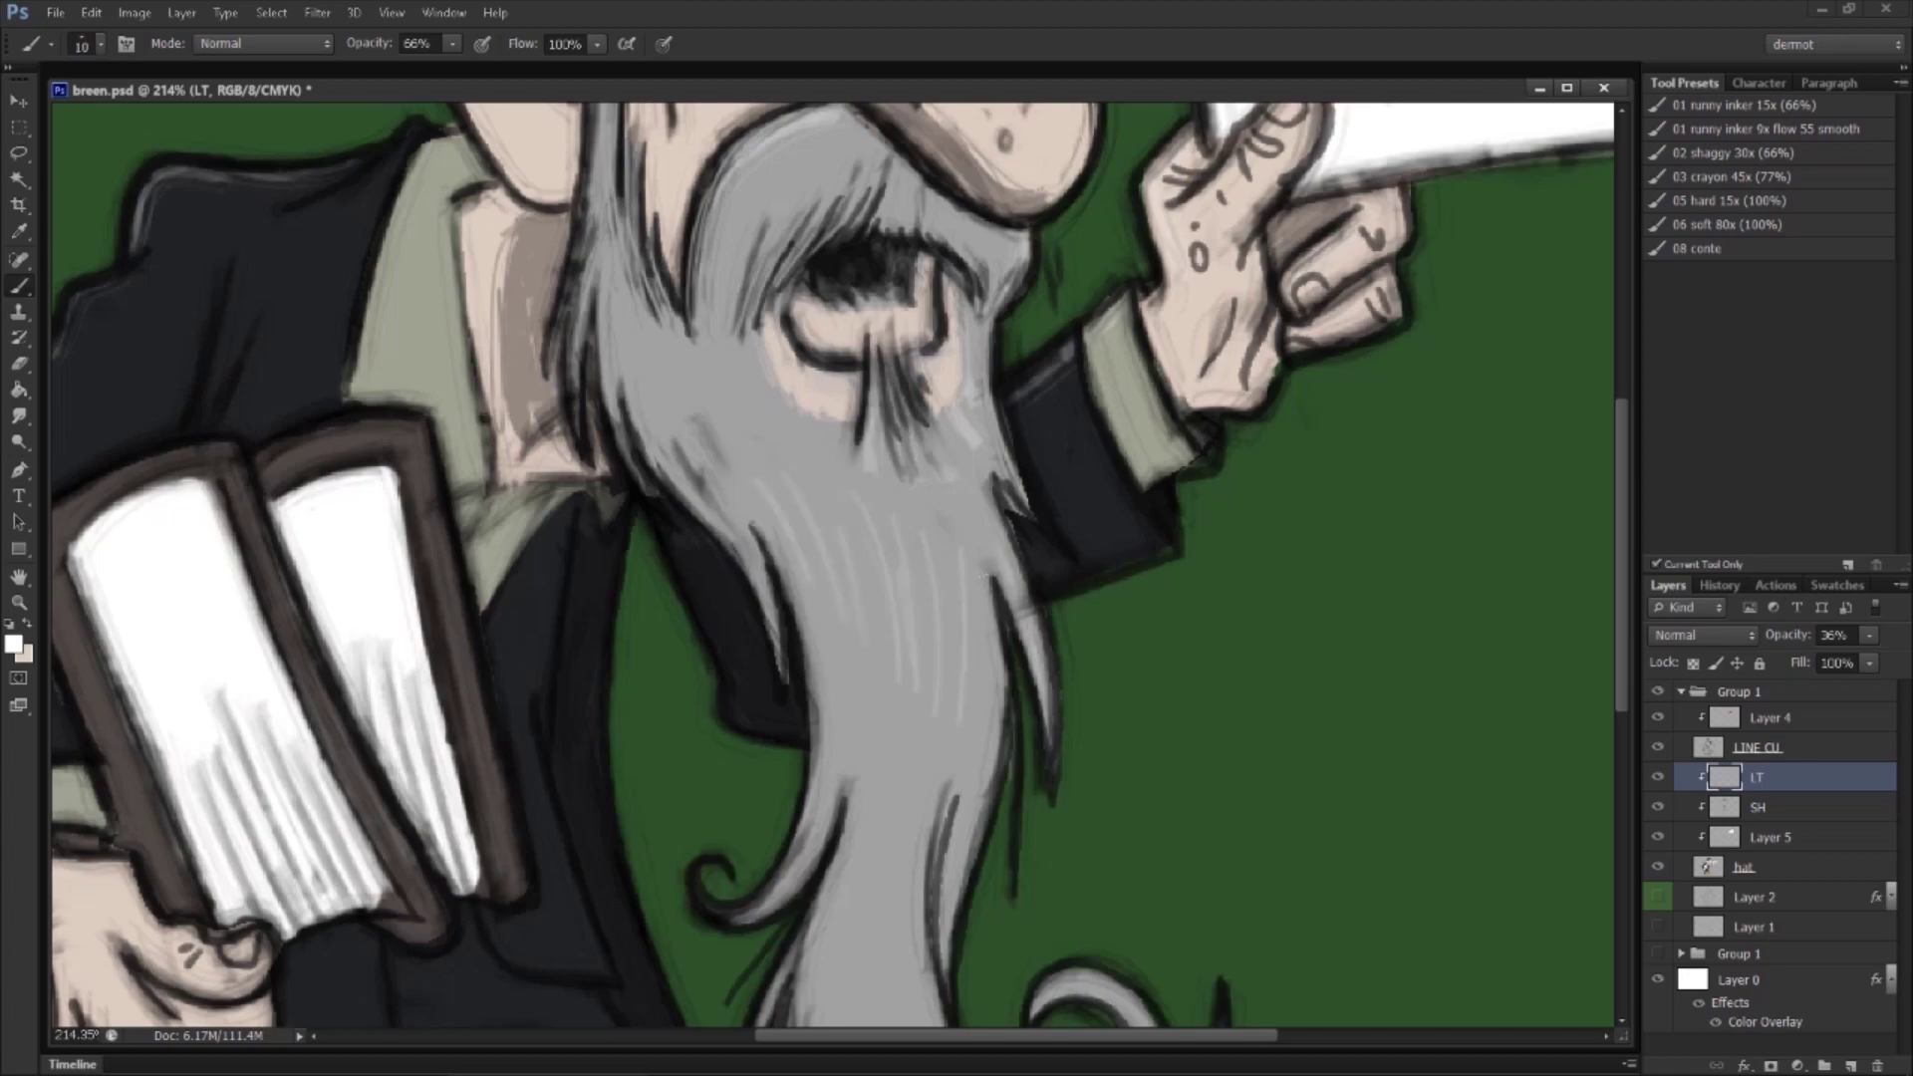
{"action": "mouse_move", "coordinate": [927, 578]}
{"action": "left_mouse_down"}
{"action": "mouse_move", "coordinate": [940, 701]}
{"action": "mouse_move", "coordinate": [598, 767]}
{"action": "left_mouse_up"}
Step: Add a new layer directly above the green background Layer 0
{"action": "key", "text": "z"}
{"action": "left_click_drag", "start_coordinate": [864, 663], "coordinate": [881, 662]}
{"action": "left_click", "coordinate": [18, 101]}
{"action": "left_click", "coordinate": [1751, 700]}
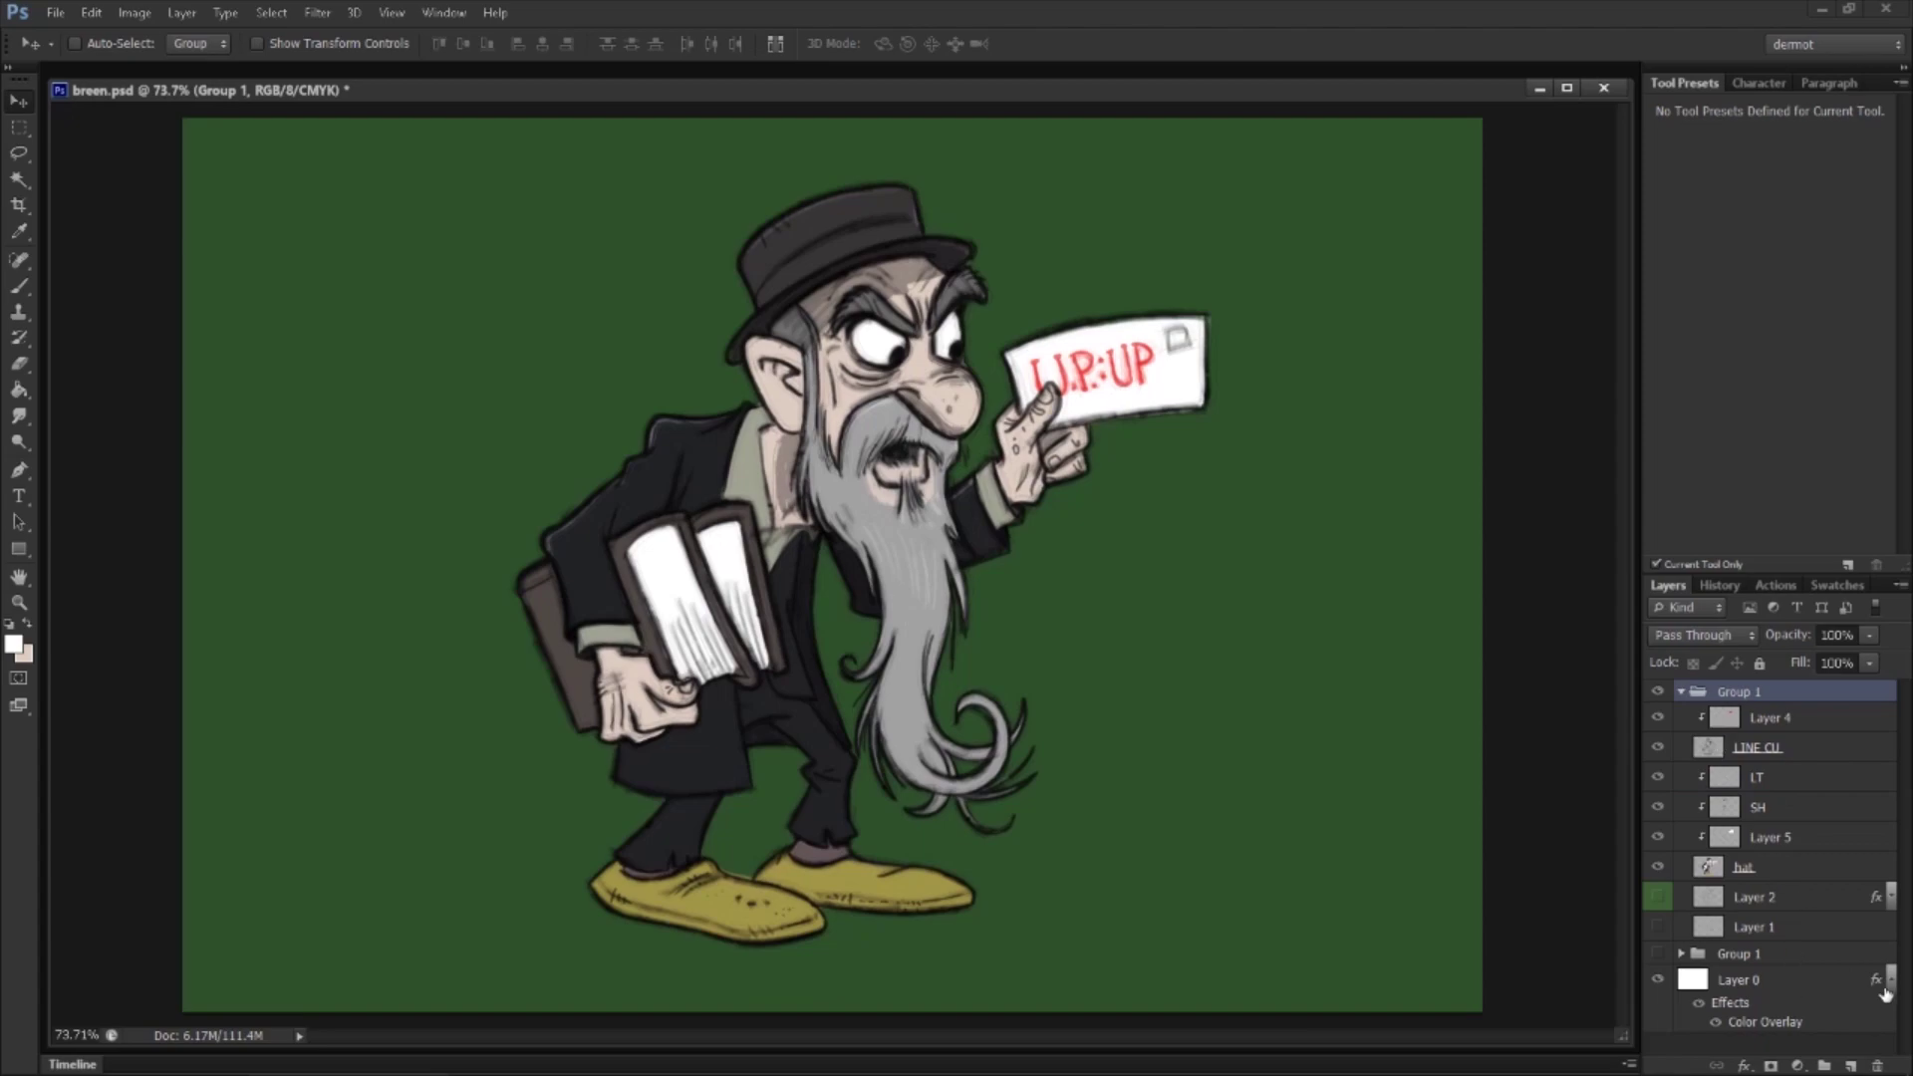
{"action": "left_click", "coordinate": [1772, 987]}
{"action": "left_click", "coordinate": [1850, 1065]}
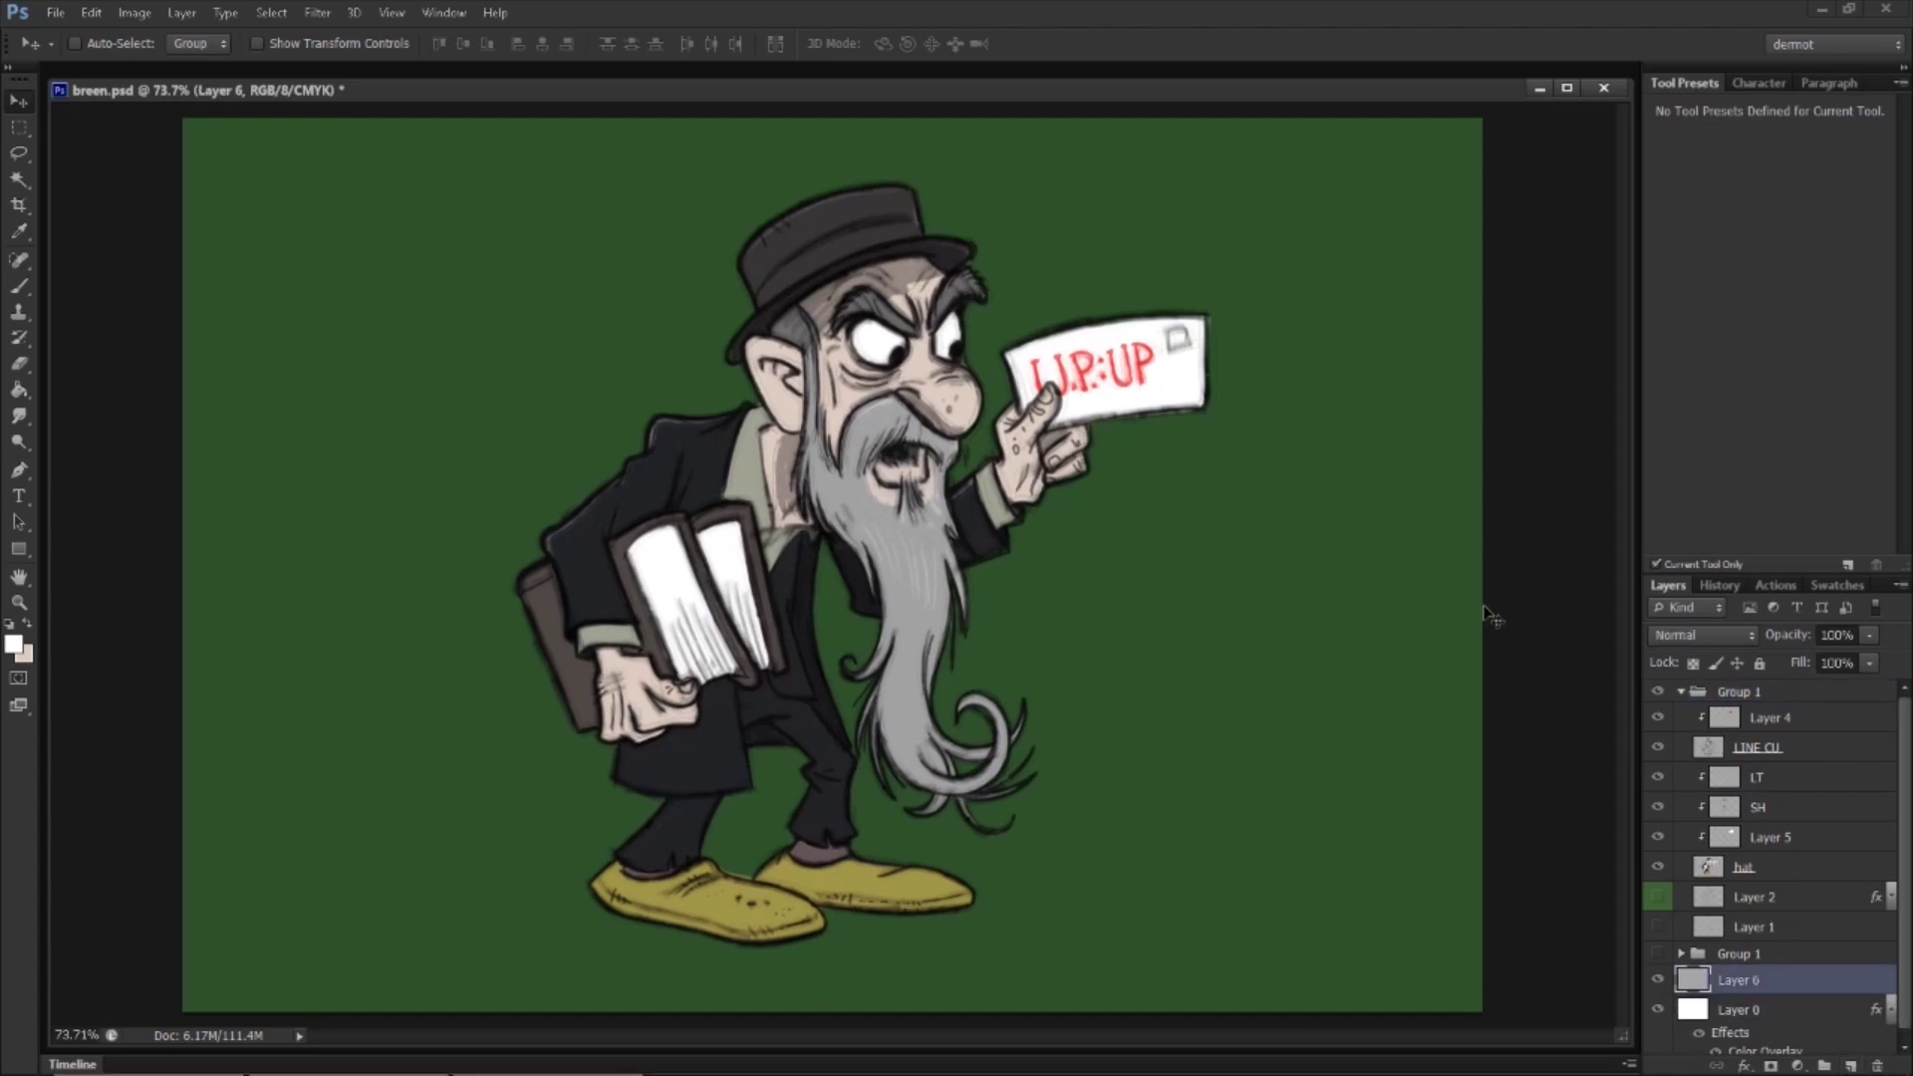
Step: Paint a soft dark-grey ground across the lower canvas behind the shoes with the 06 soft 80x preset enlarged to size 500
{"action": "key", "text": "z"}
{"action": "left_click_drag", "start_coordinate": [957, 638], "coordinate": [918, 601]}
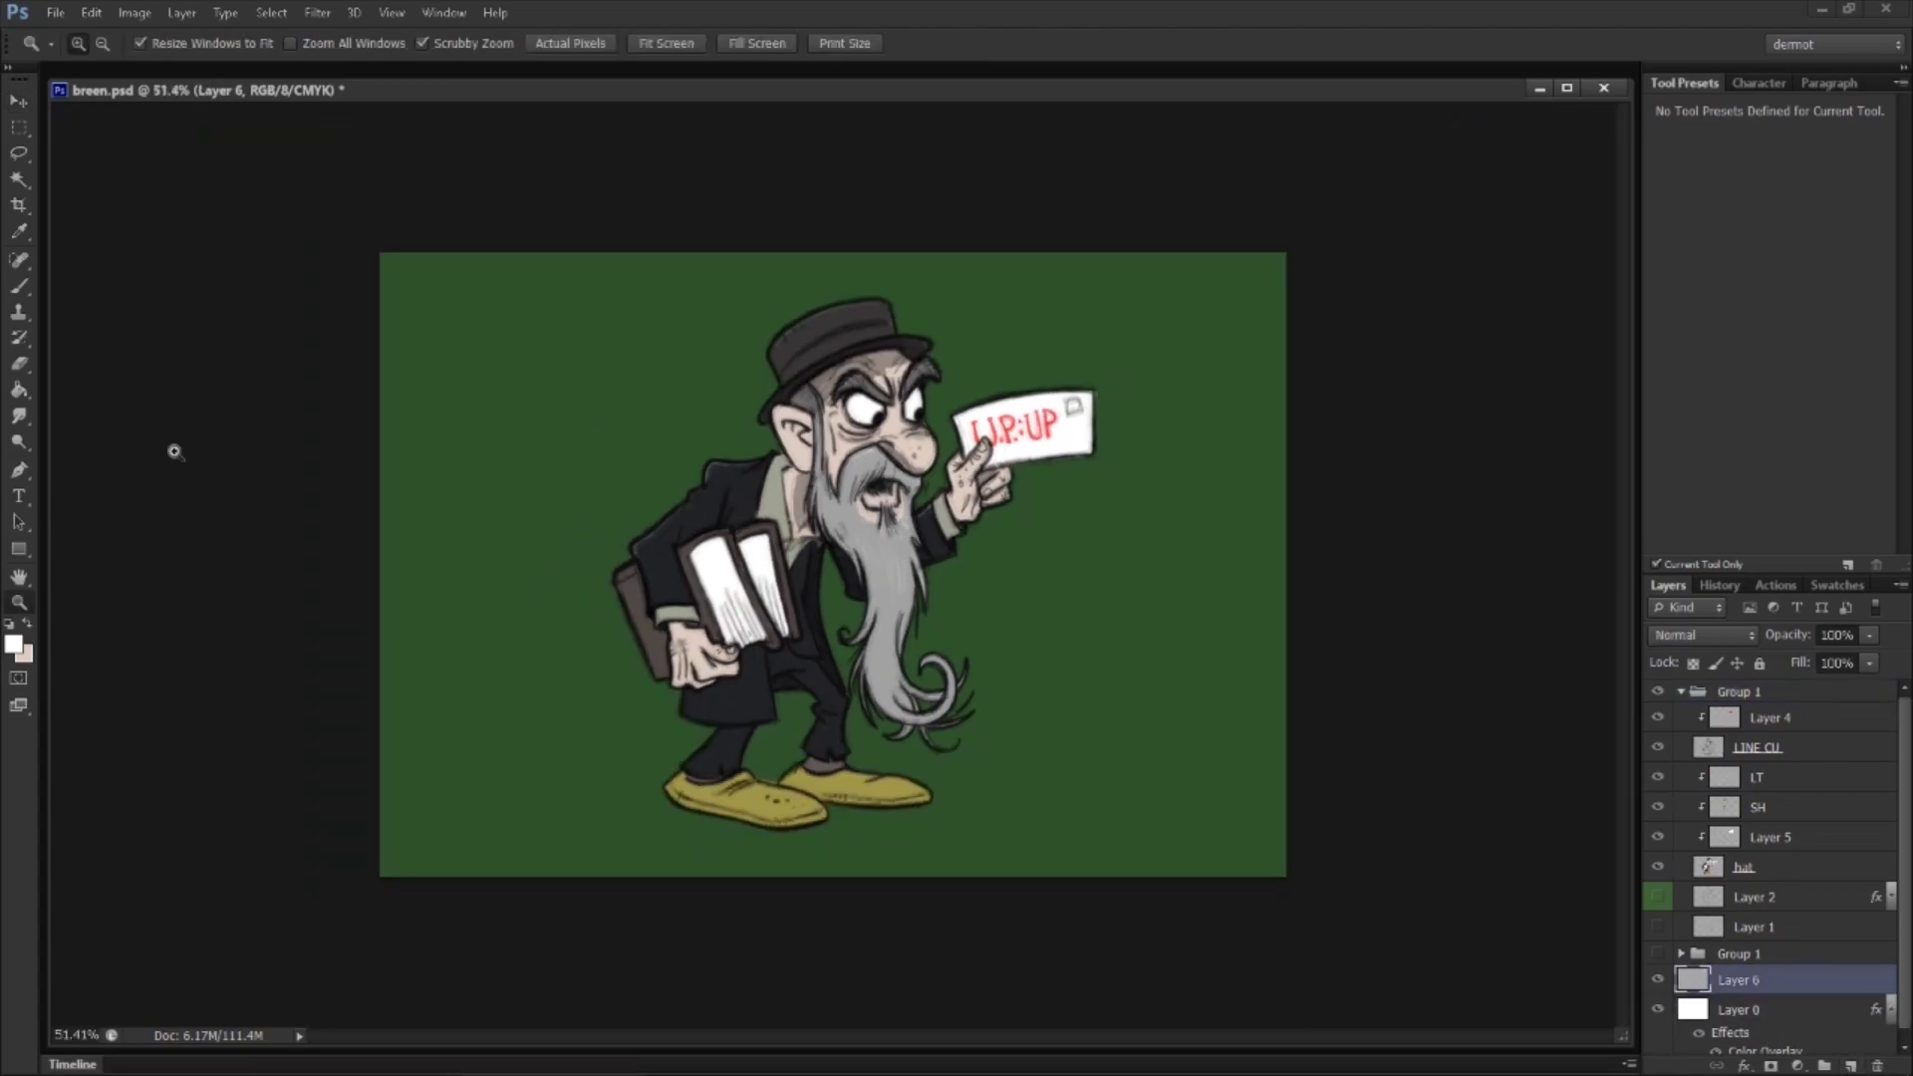
{"action": "left_click", "coordinate": [14, 645]}
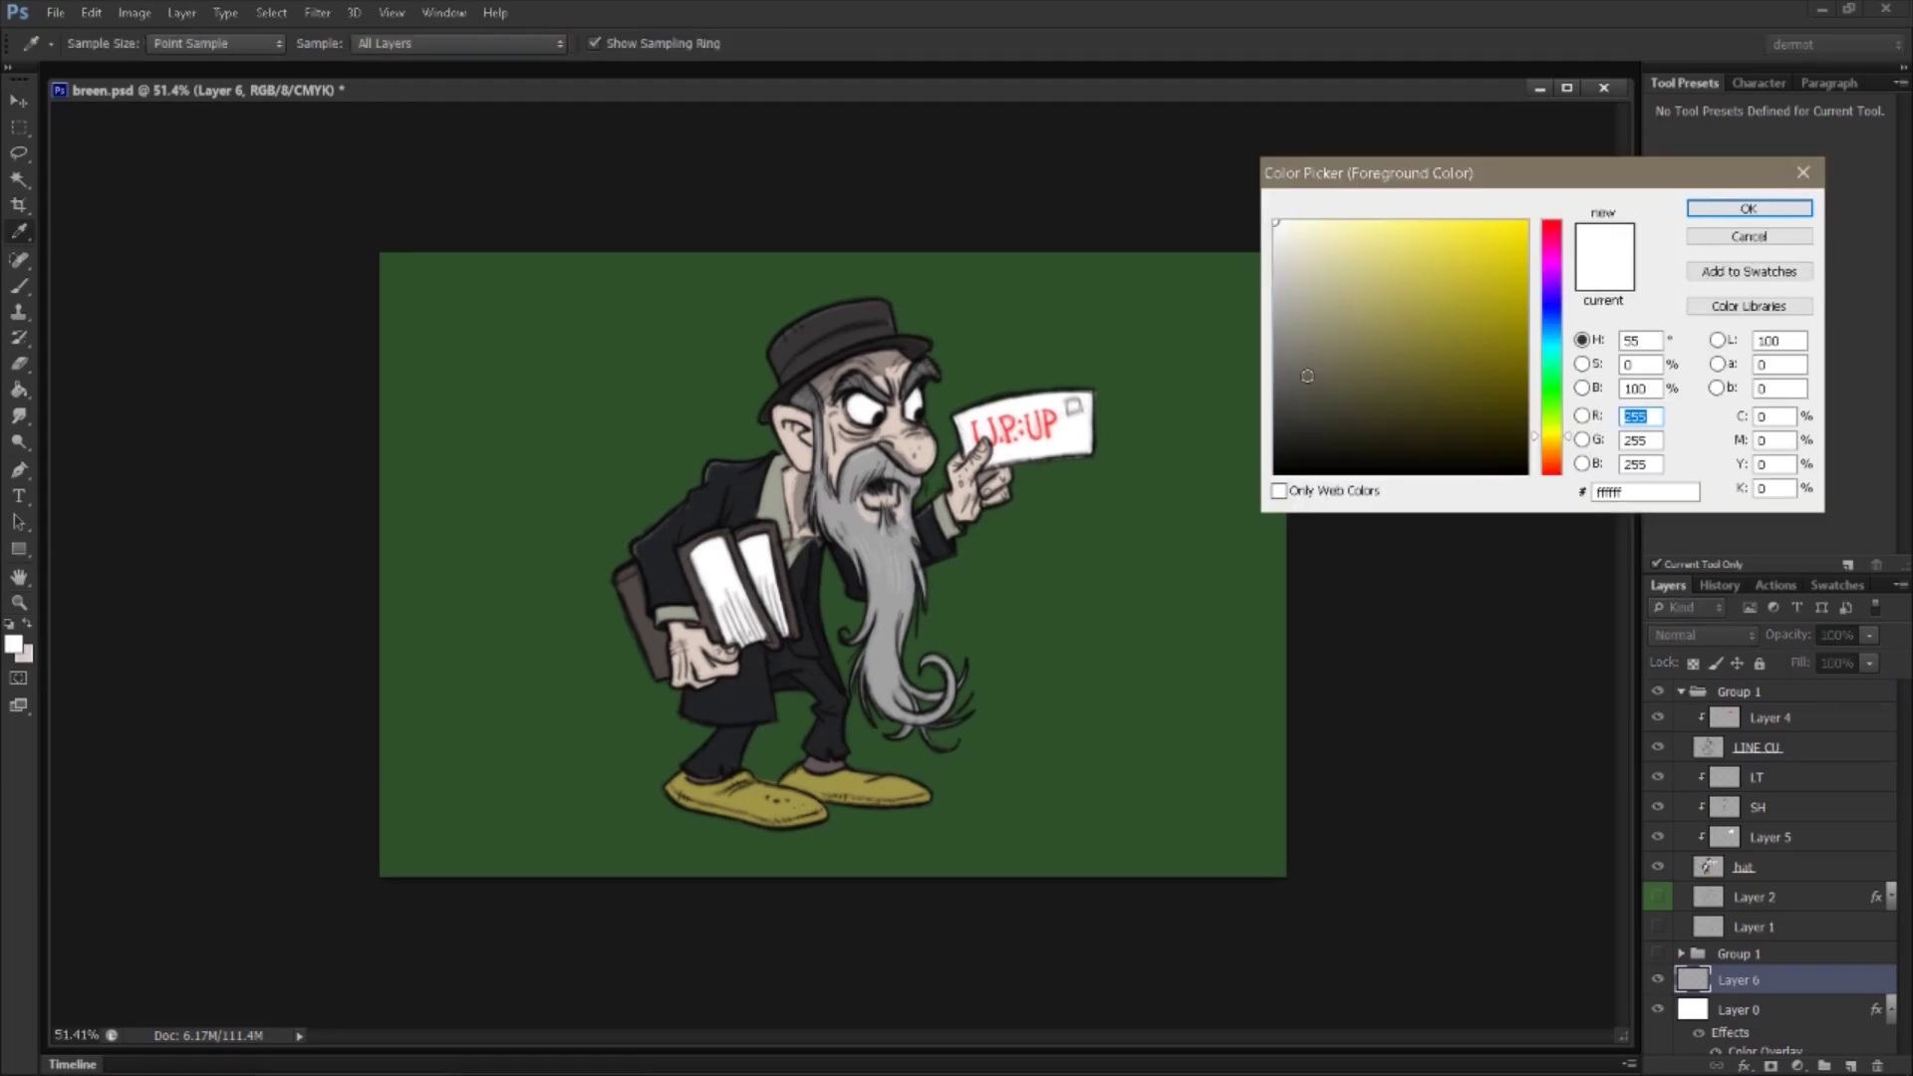
{"action": "left_click", "coordinate": [1307, 376]}
{"action": "left_click", "coordinate": [1749, 208]}
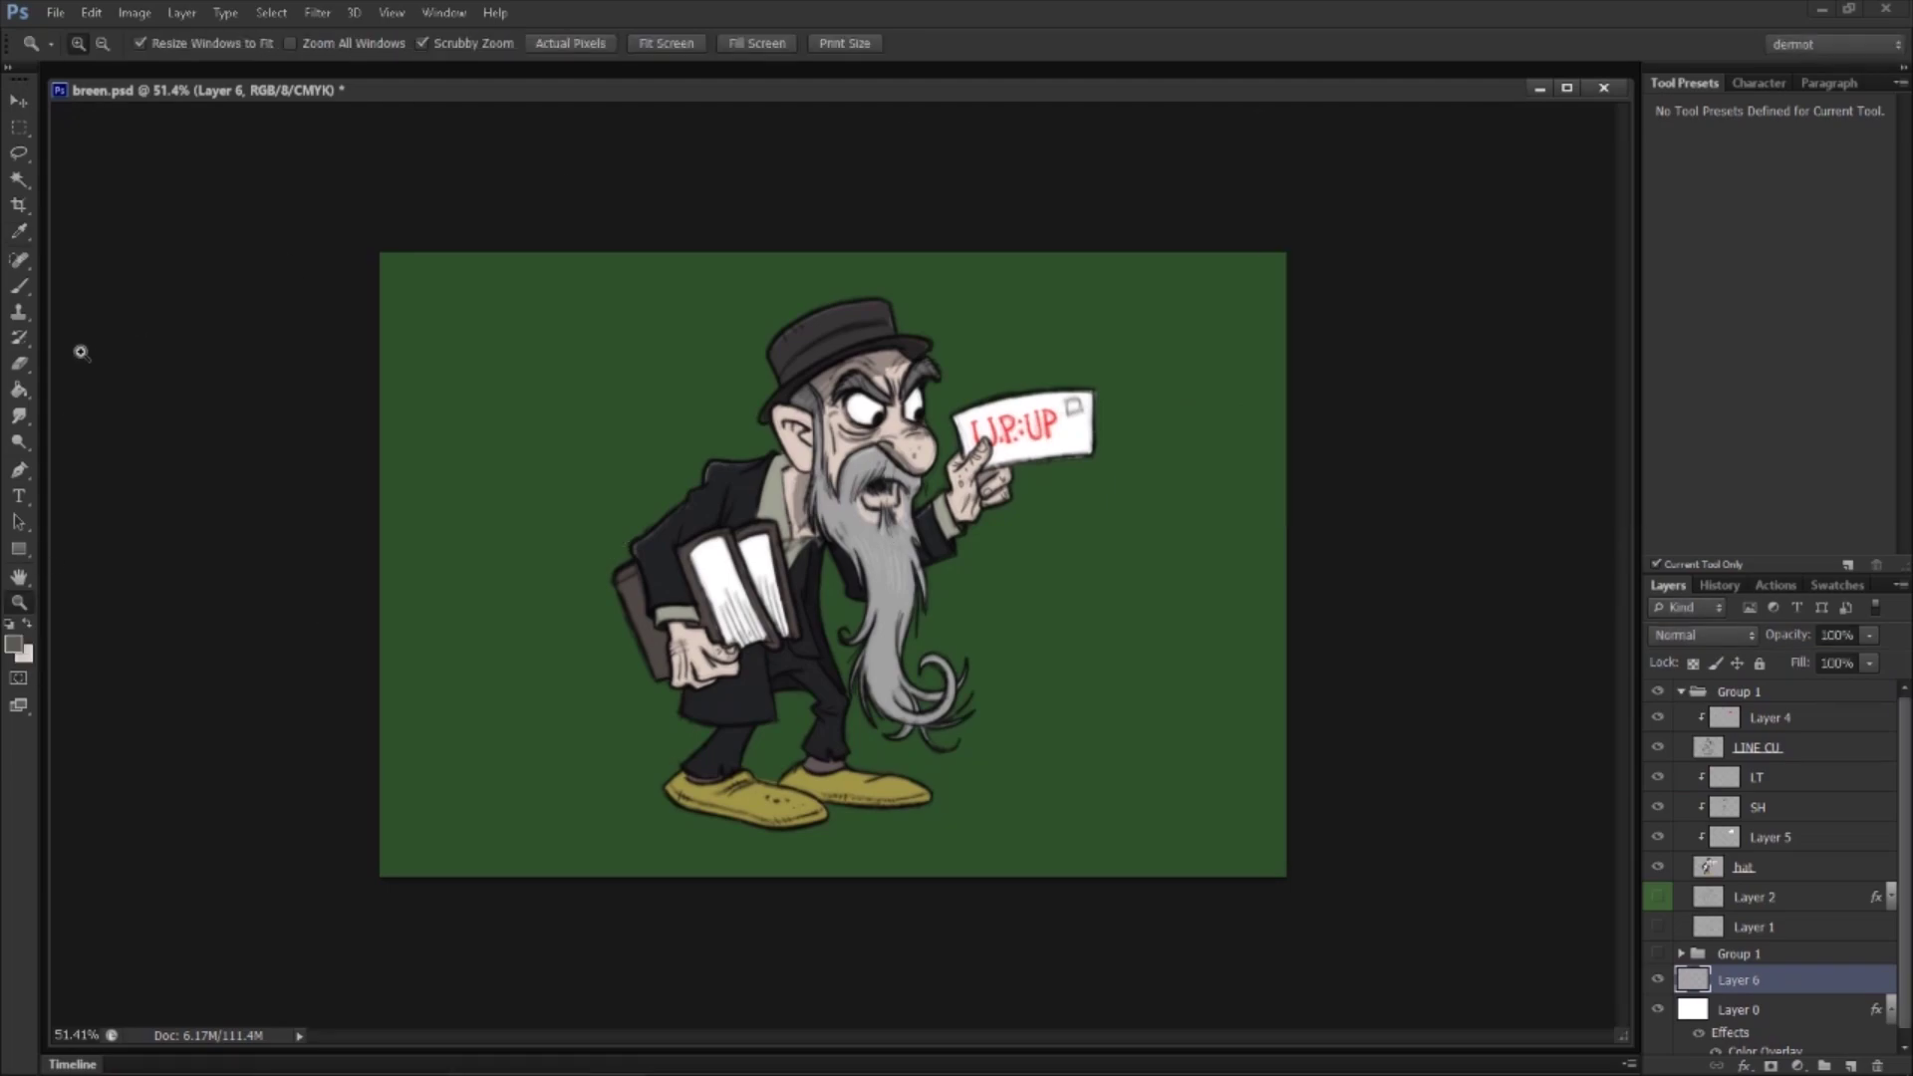
{"action": "left_click", "coordinate": [19, 287]}
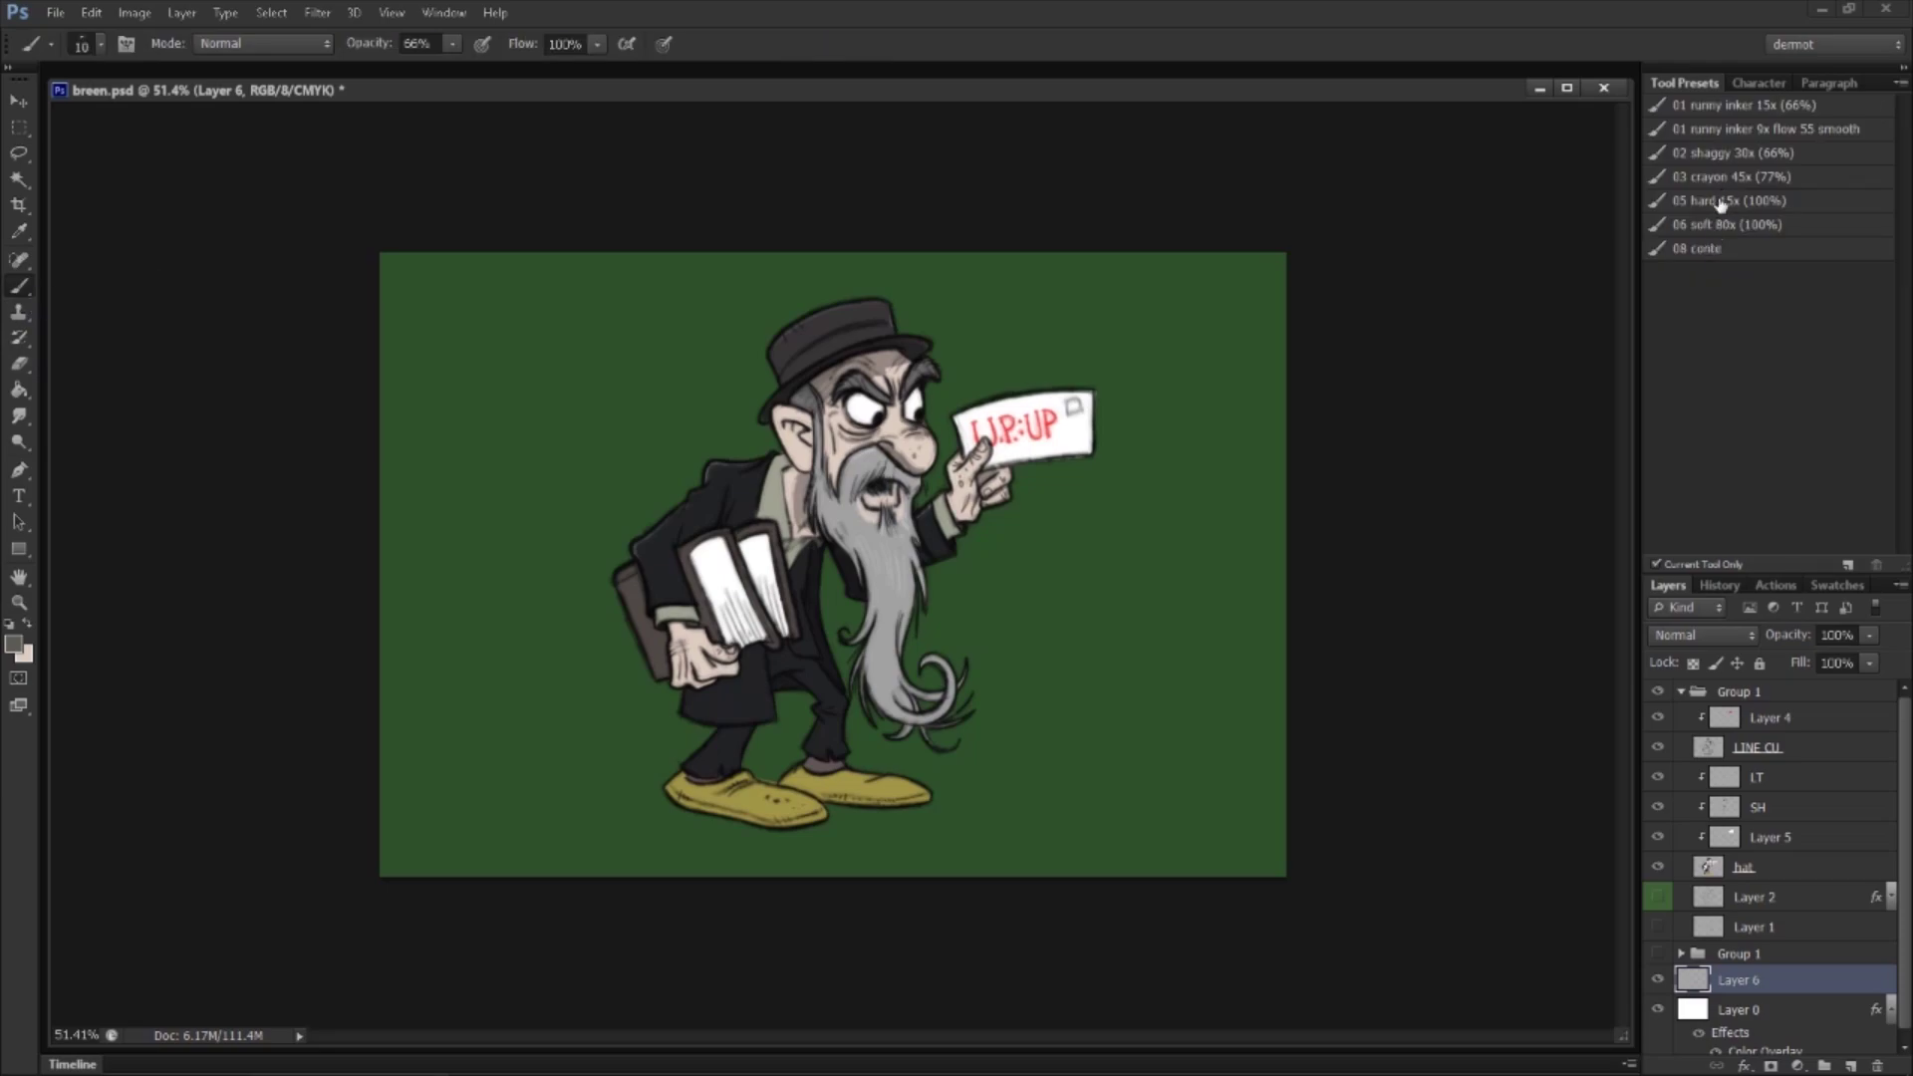
{"action": "left_click", "coordinate": [1704, 225]}
{"action": "key", "text": "]"}
{"action": "mouse_move", "coordinate": [371, 867]}
{"action": "left_mouse_down"}
{"action": "mouse_move", "coordinate": [1015, 845]}
{"action": "mouse_move", "coordinate": [541, 897]}
{"action": "mouse_move", "coordinate": [401, 889]}
{"action": "mouse_move", "coordinate": [1493, 857]}
{"action": "left_mouse_up"}
{"action": "key", "text": "]"}
{"action": "key", "text": "]"}
{"action": "key", "text": "]"}
{"action": "key", "text": "]"}
{"action": "mouse_move", "coordinate": [389, 858]}
{"action": "left_mouse_down"}
{"action": "mouse_move", "coordinate": [999, 812]}
{"action": "mouse_move", "coordinate": [1235, 837]}
{"action": "left_mouse_up"}
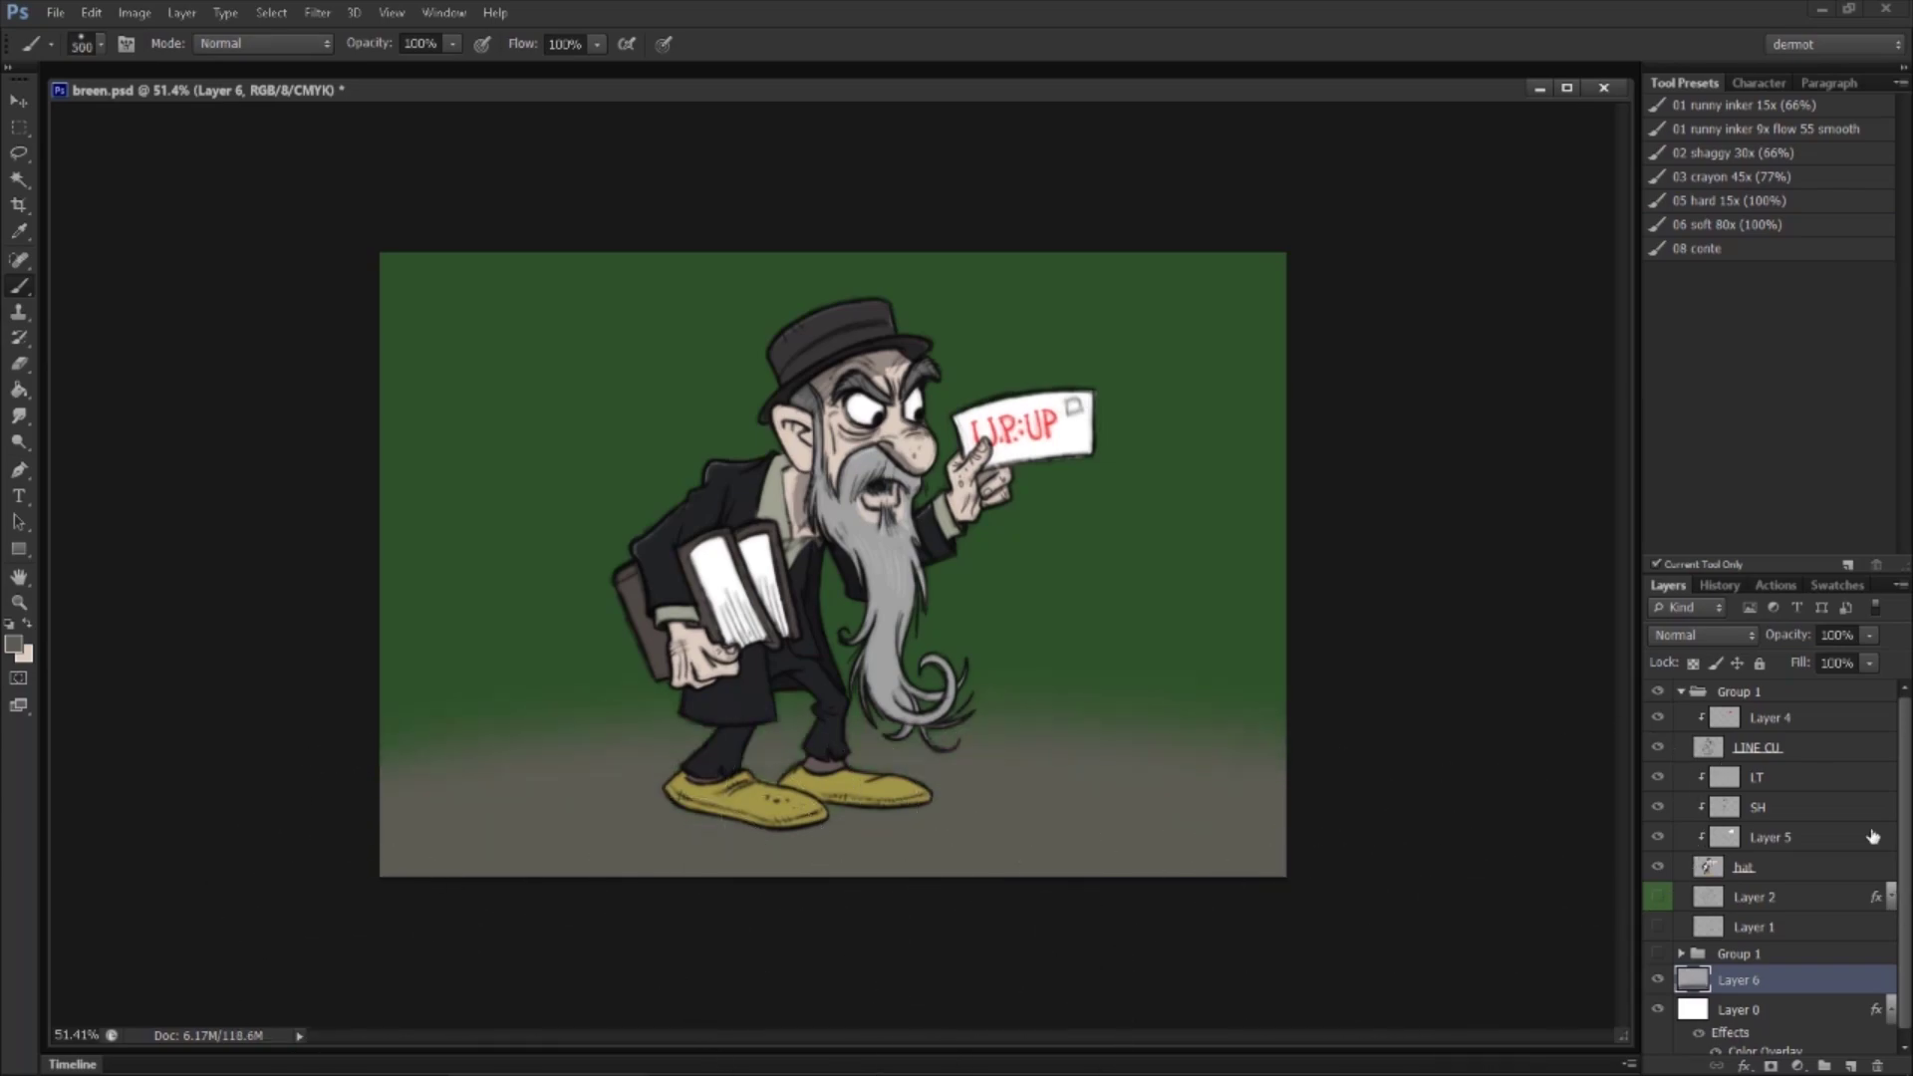
Step: Add a new layer above the character's Group 1 and collapse the group
{"action": "left_click", "coordinate": [1729, 692]}
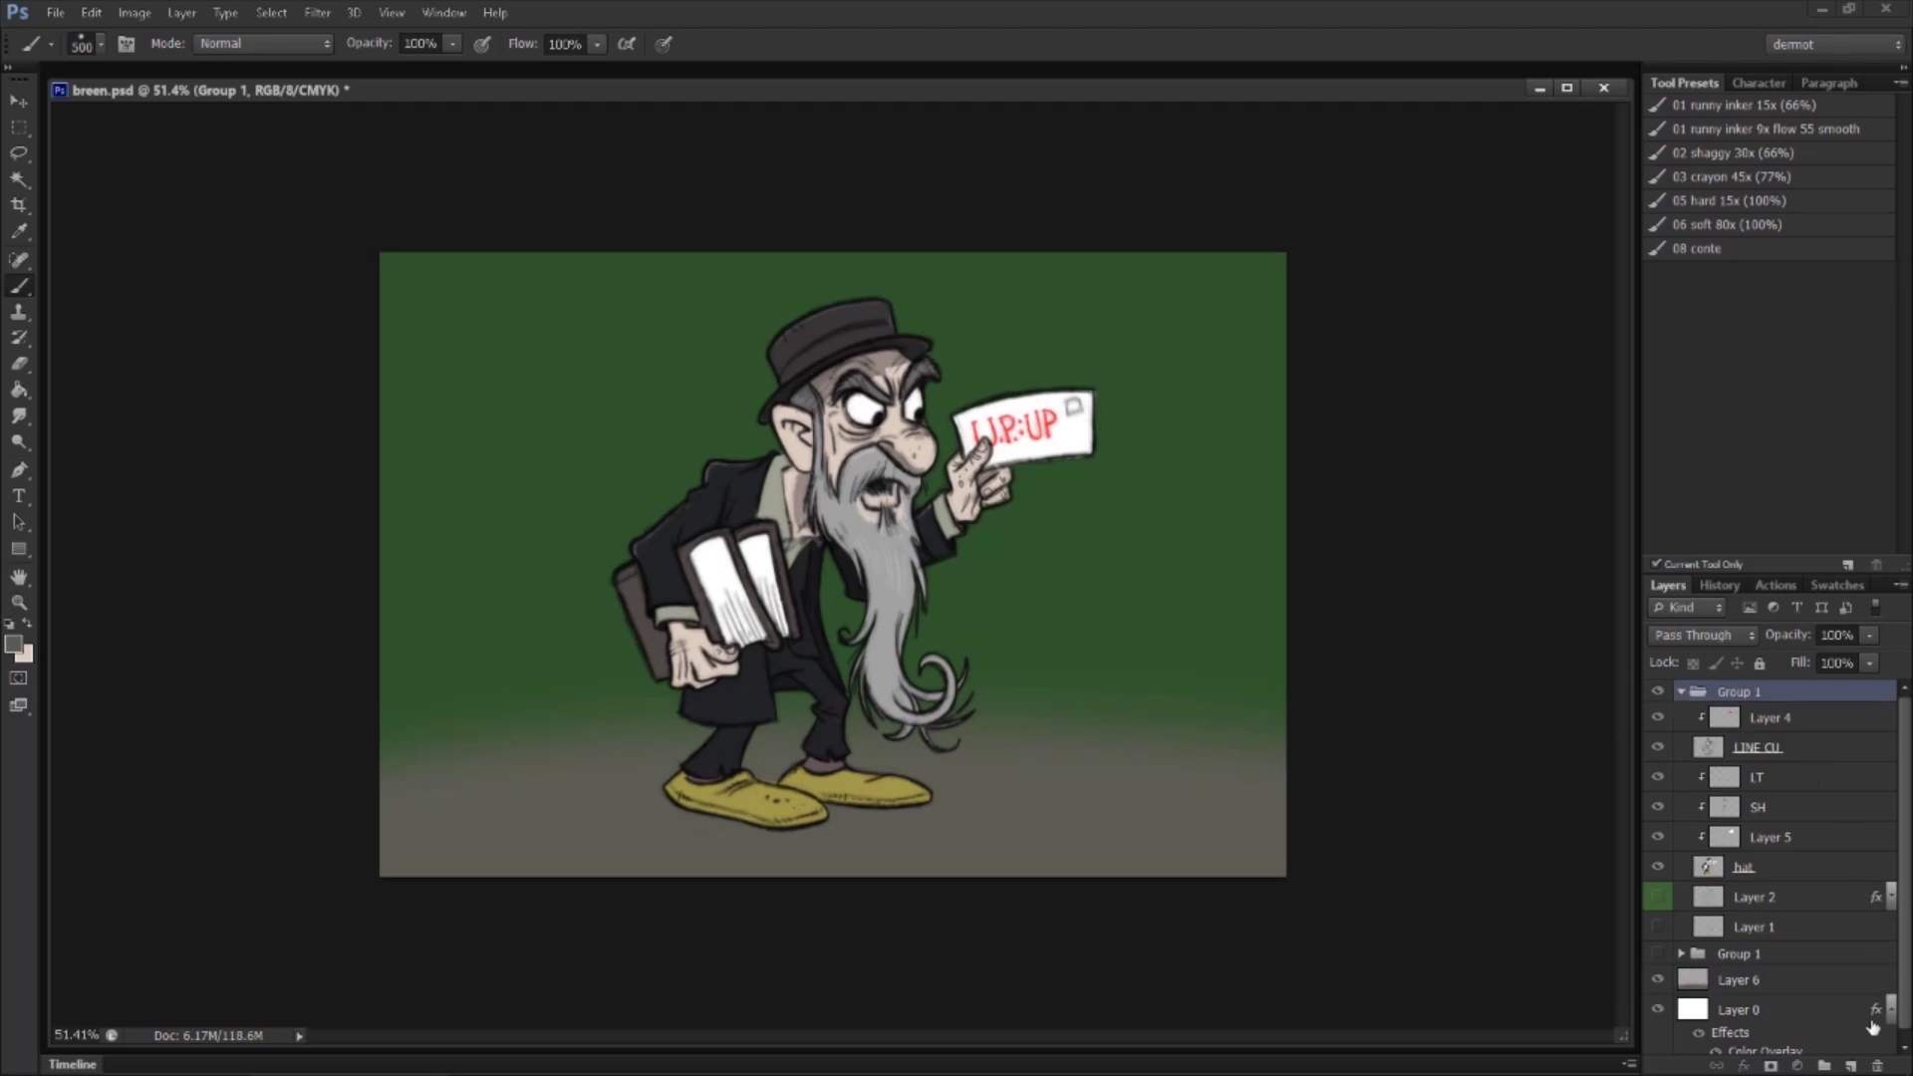
{"action": "left_click", "coordinate": [1850, 1065]}
{"action": "left_click_drag", "start_coordinate": [1759, 714], "coordinate": [1753, 682]}
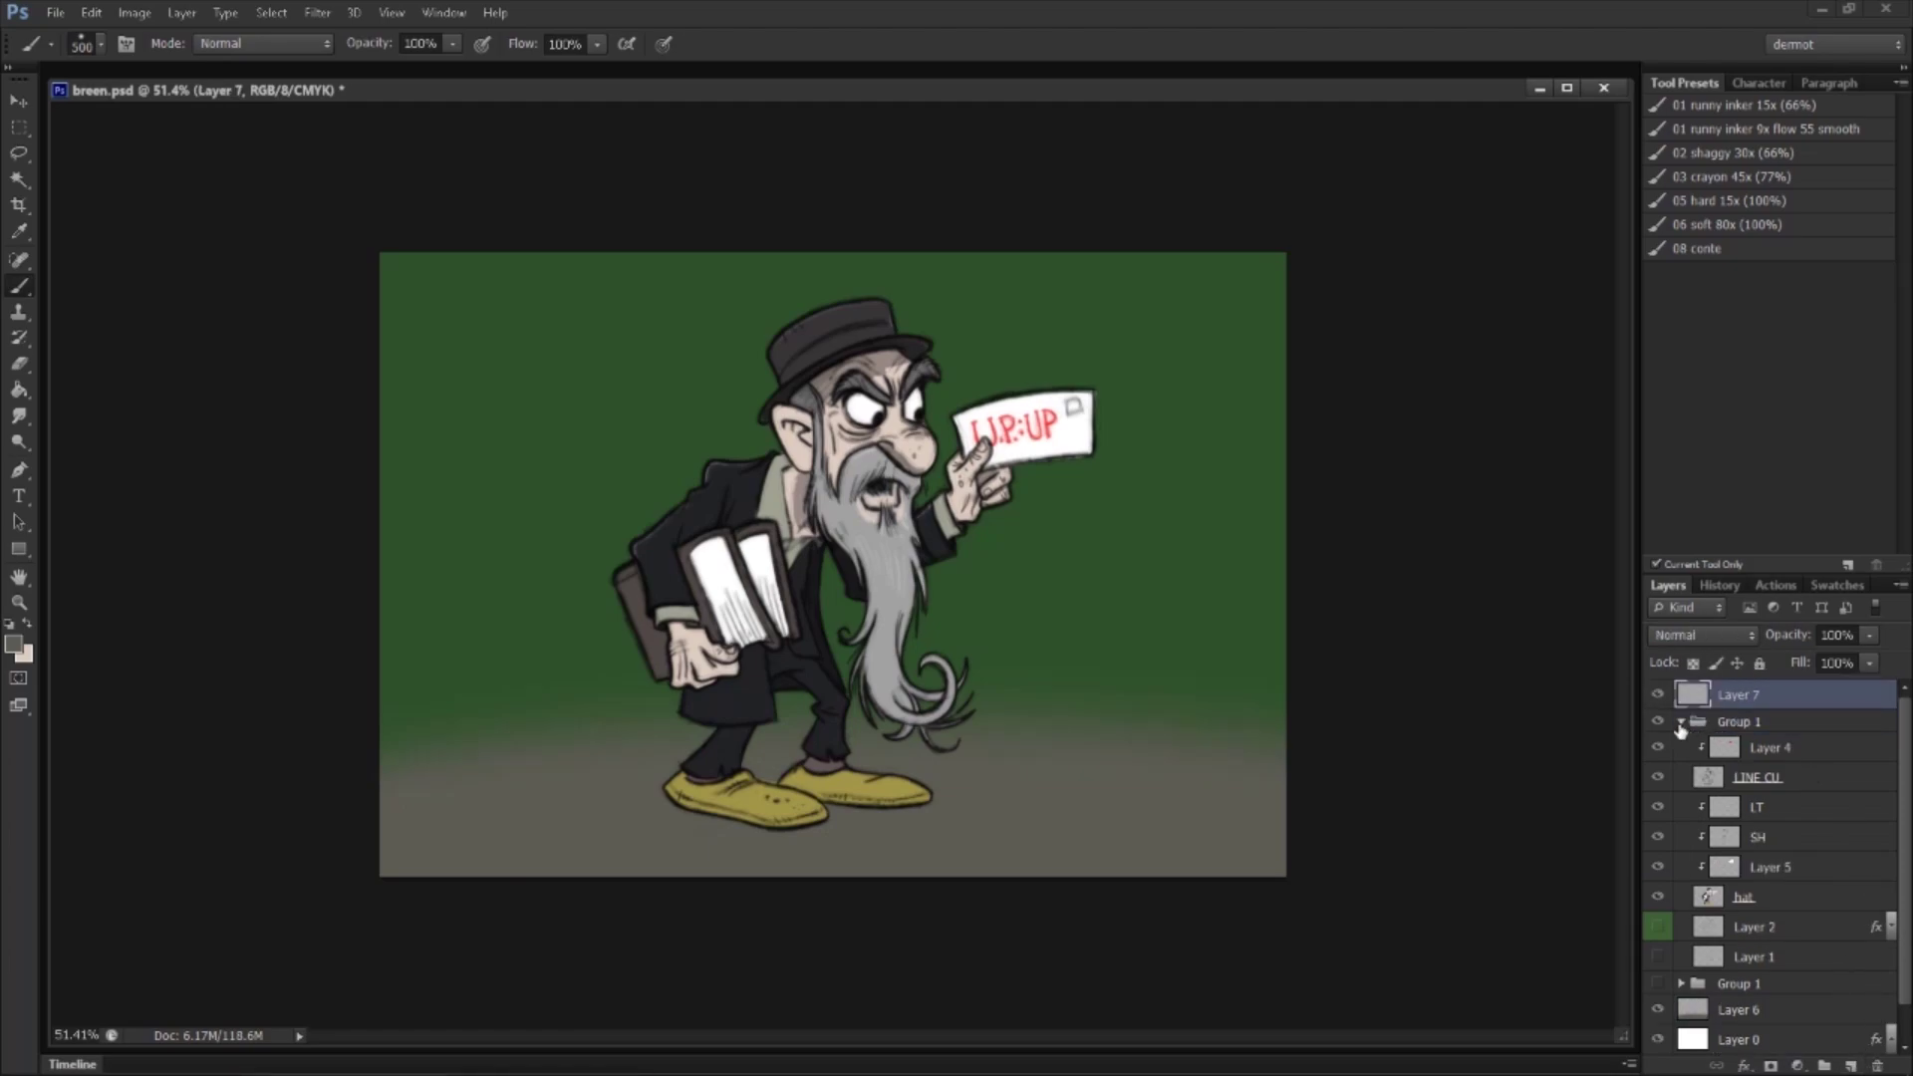
{"action": "left_click", "coordinate": [1681, 721]}
Step: Paint a soft white vignette around all edges of the canvas on Layer 7 with the size 500 soft brush
{"action": "left_click", "coordinate": [26, 641]}
{"action": "left_click", "coordinate": [1315, 286]}
{"action": "left_click", "coordinate": [1274, 220]}
{"action": "left_click", "coordinate": [1749, 207]}
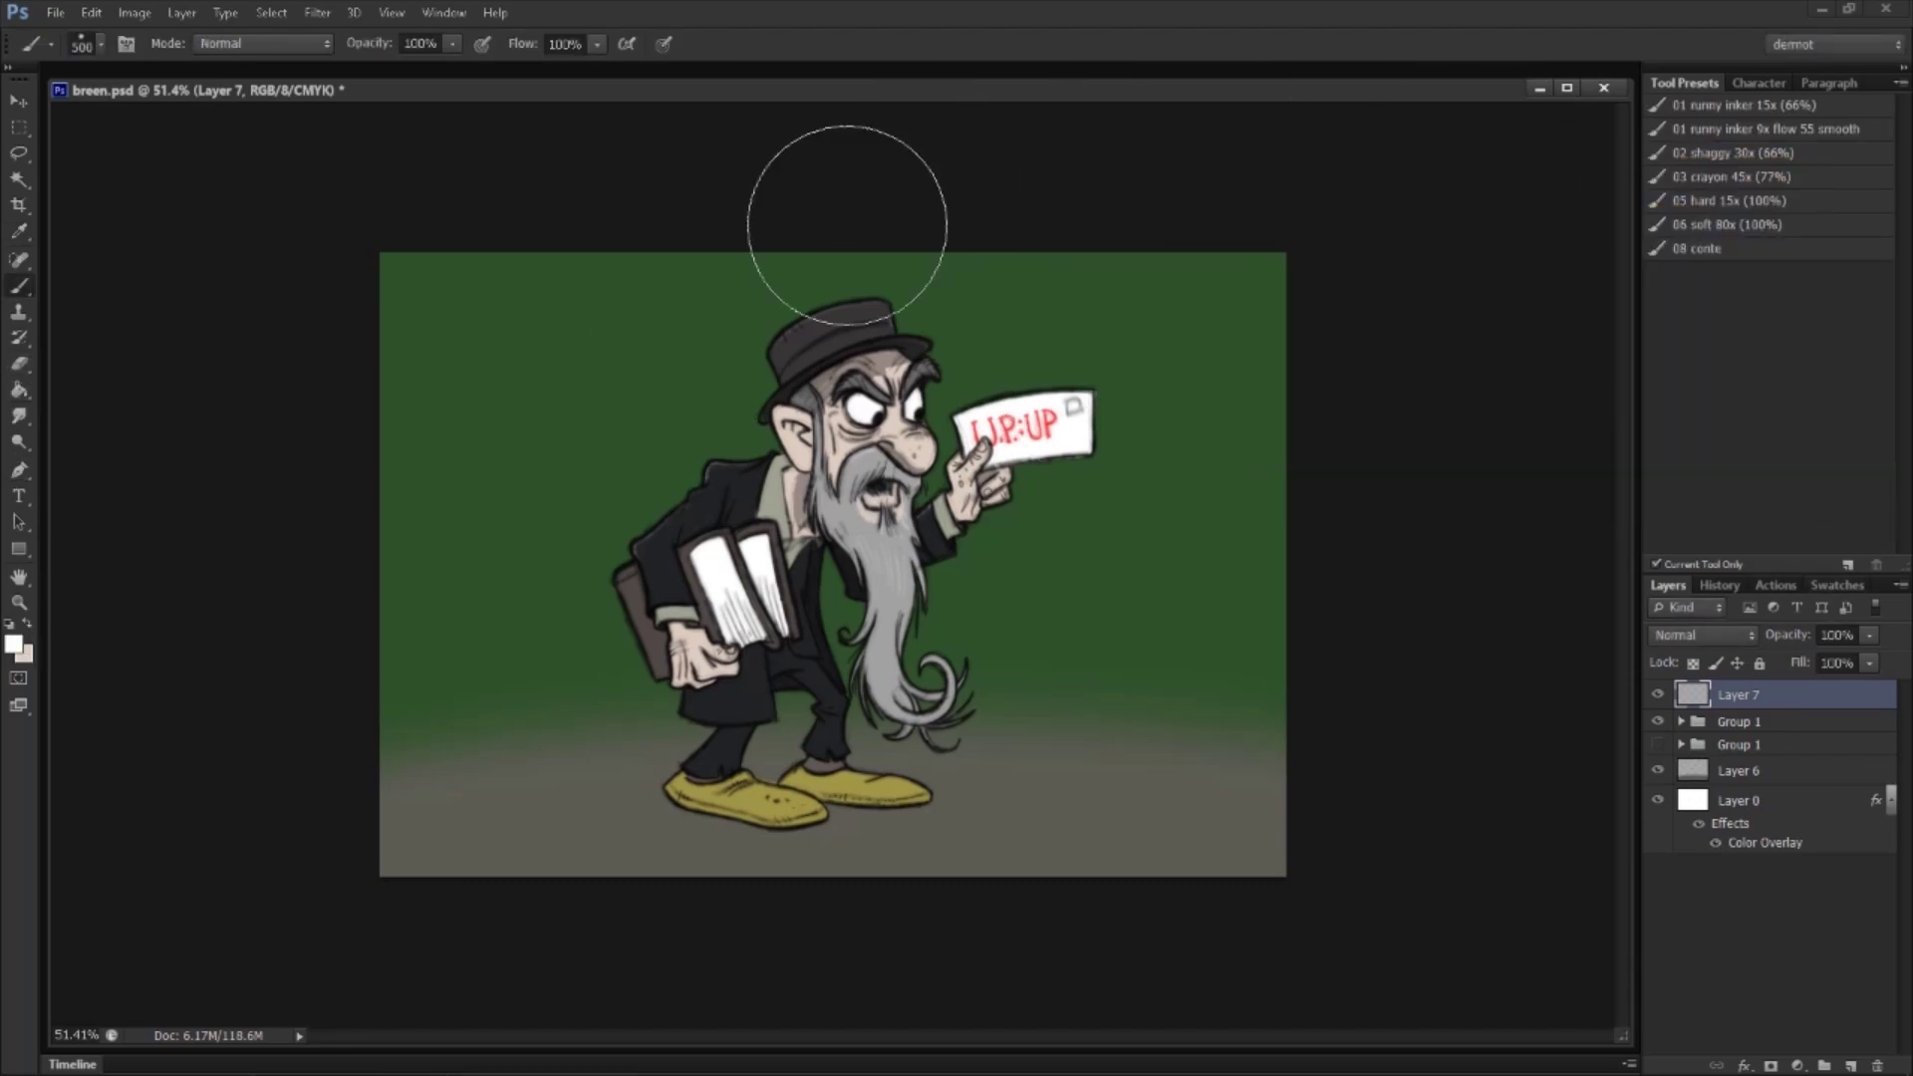
{"action": "left_click", "coordinate": [14, 644]}
{"action": "left_click", "coordinate": [1275, 221]}
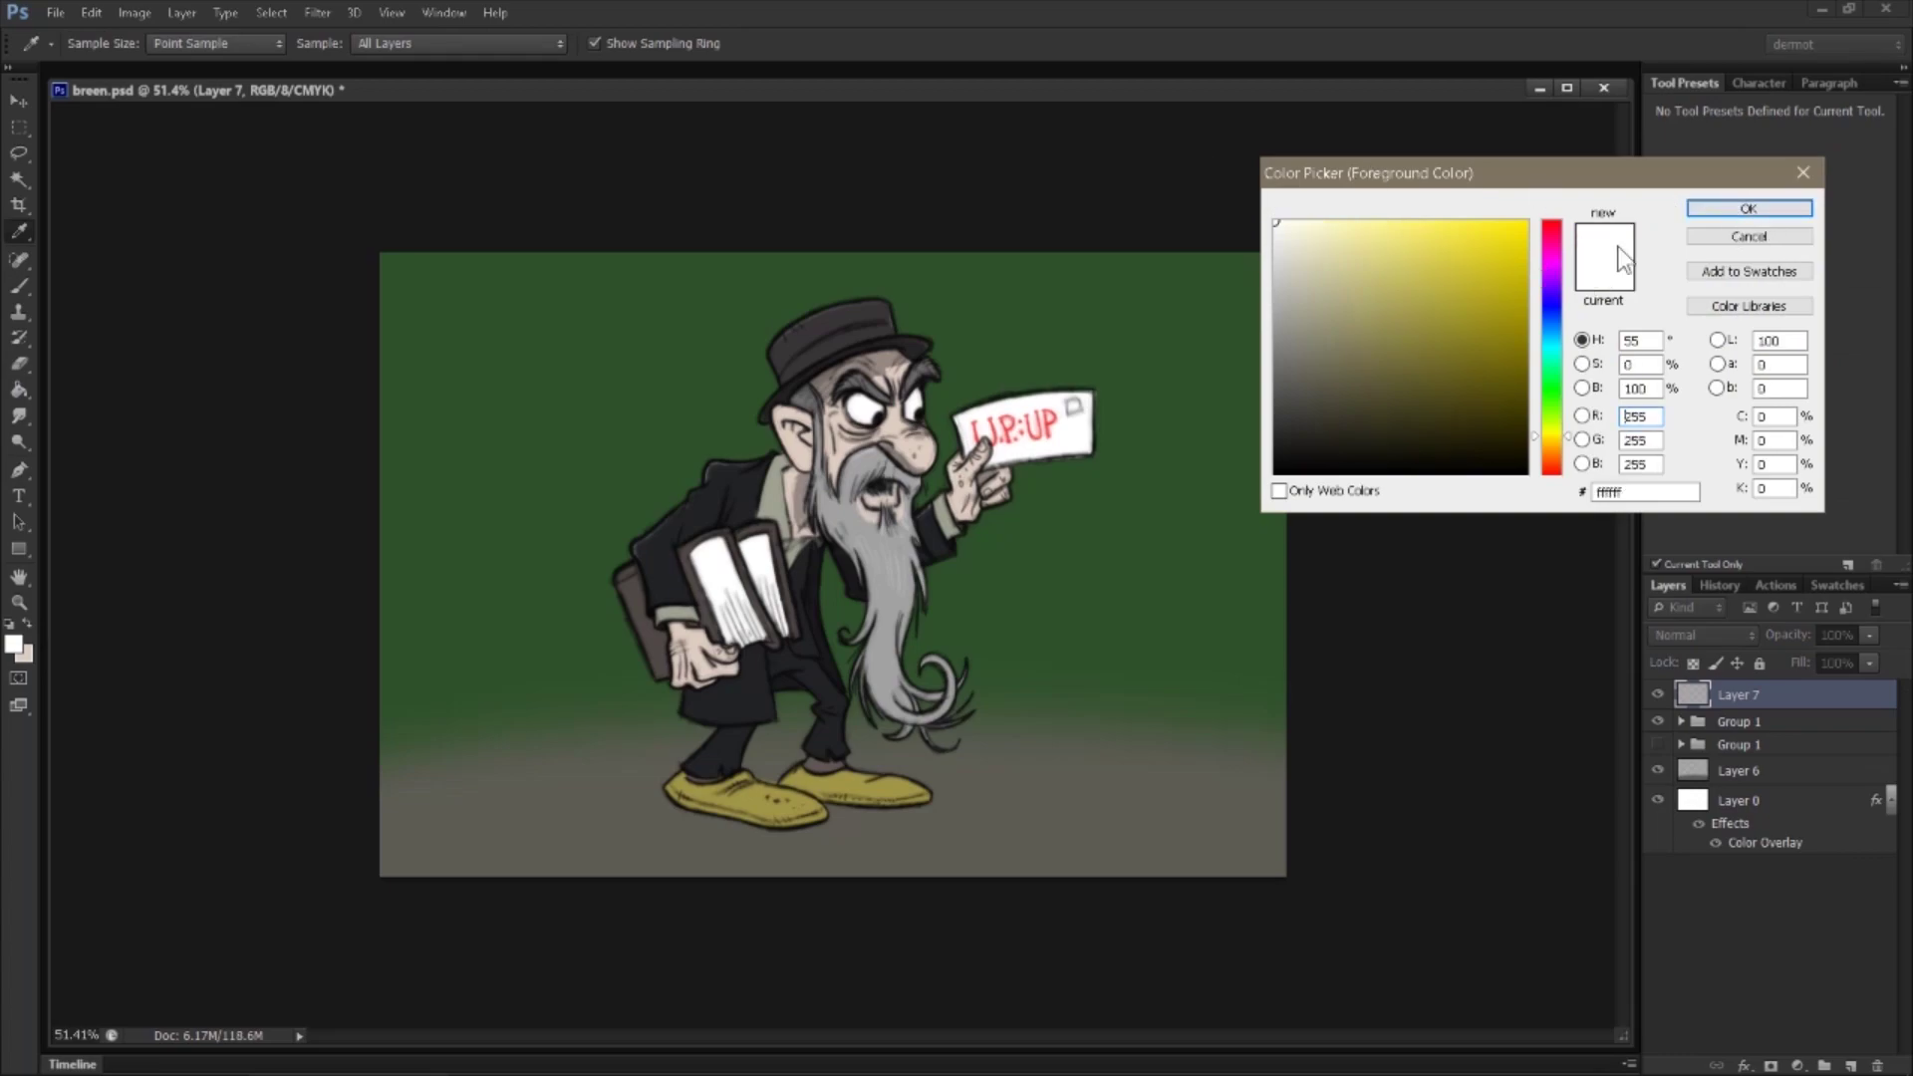
{"action": "left_click", "coordinate": [1713, 207]}
{"action": "key", "text": "b"}
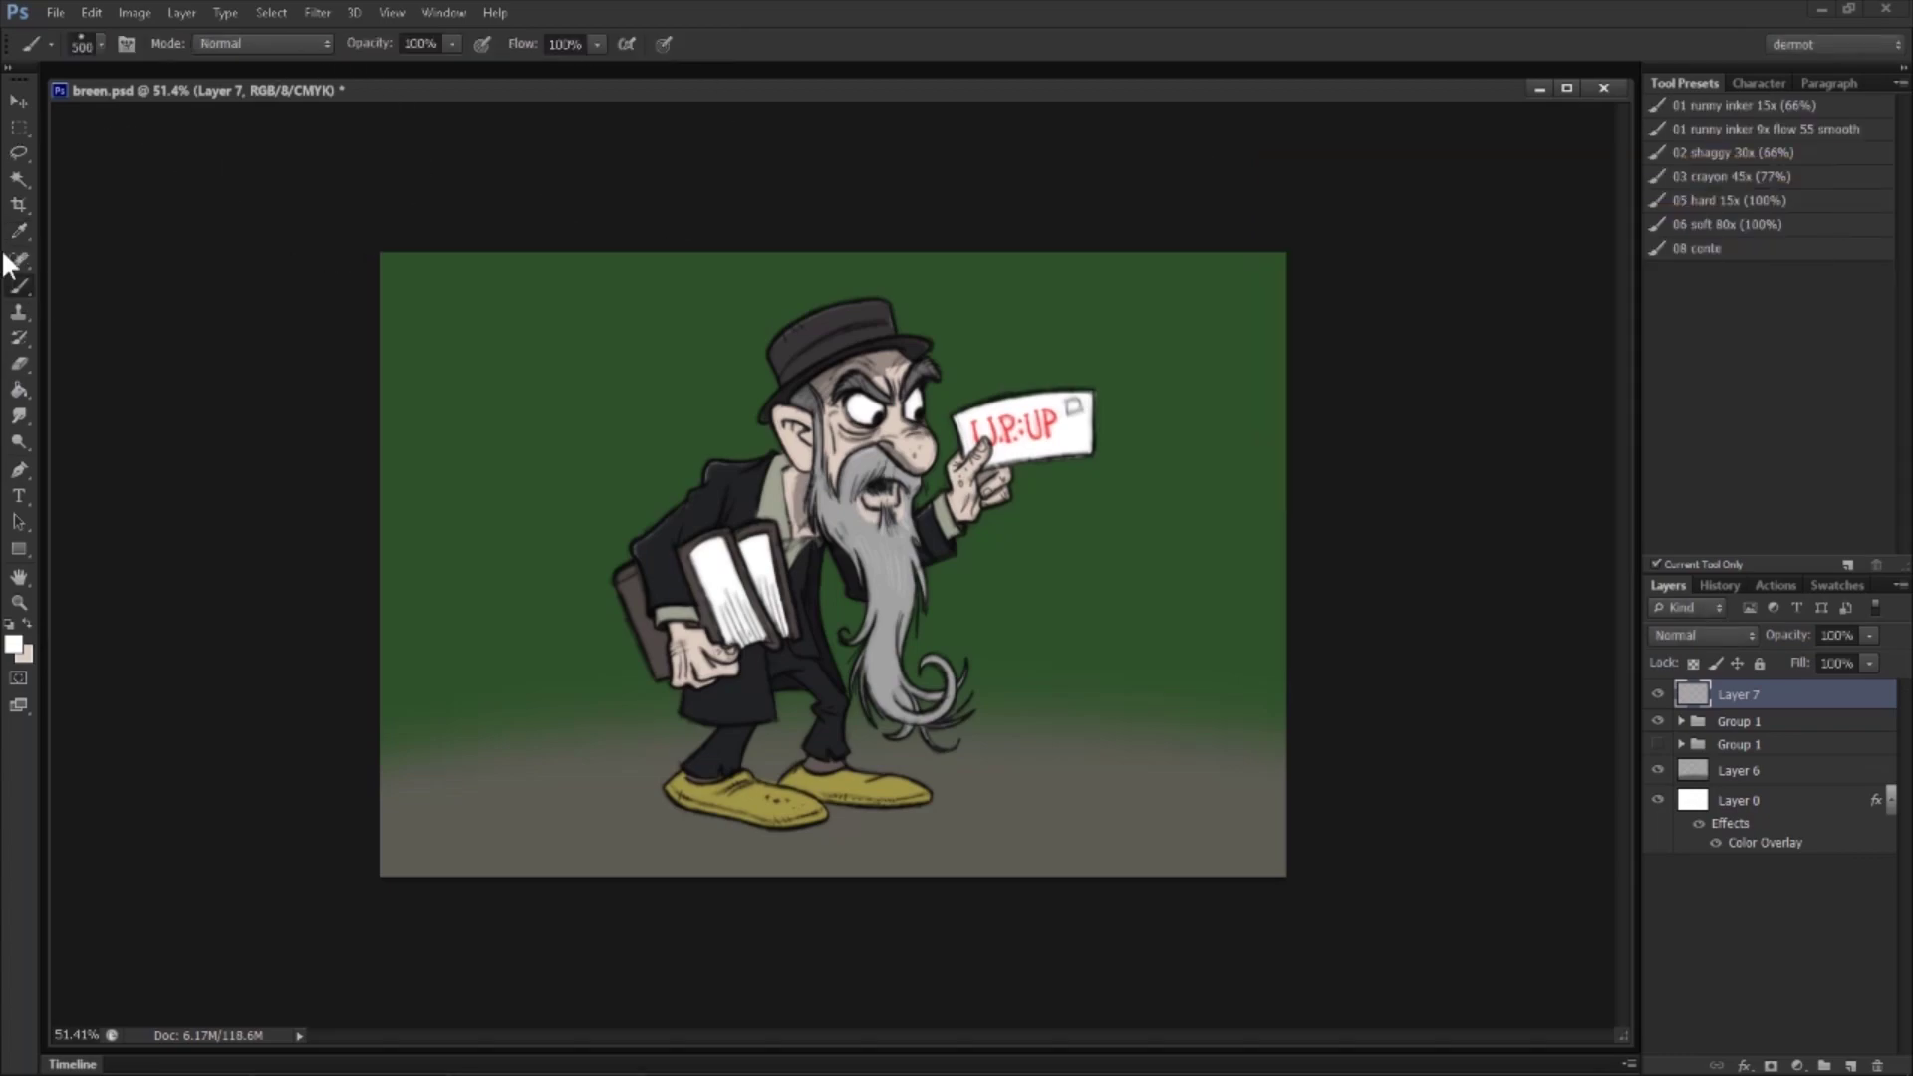
{"action": "mouse_move", "coordinate": [1081, 239]}
{"action": "left_mouse_down"}
{"action": "mouse_move", "coordinate": [1299, 306]}
{"action": "mouse_move", "coordinate": [1269, 248]}
{"action": "mouse_move", "coordinate": [761, 264]}
{"action": "mouse_move", "coordinate": [516, 289]}
{"action": "mouse_move", "coordinate": [343, 381]}
{"action": "mouse_move", "coordinate": [428, 248]}
{"action": "mouse_move", "coordinate": [304, 580]}
{"action": "mouse_move", "coordinate": [522, 283]}
{"action": "mouse_move", "coordinate": [392, 543]}
{"action": "mouse_move", "coordinate": [429, 762]}
{"action": "mouse_move", "coordinate": [548, 863]}
{"action": "mouse_move", "coordinate": [378, 780]}
{"action": "mouse_move", "coordinate": [572, 866]}
{"action": "mouse_move", "coordinate": [552, 837]}
{"action": "mouse_move", "coordinate": [1182, 867]}
{"action": "mouse_move", "coordinate": [1356, 687]}
{"action": "mouse_move", "coordinate": [1299, 330]}
{"action": "mouse_move", "coordinate": [1349, 411]}
{"action": "mouse_move", "coordinate": [1150, 912]}
{"action": "mouse_move", "coordinate": [1291, 781]}
{"action": "mouse_move", "coordinate": [1225, 289]}
{"action": "left_mouse_up"}
Step: Free-transform the vignette layer past the canvas edges, to about 102% width and 107% height
{"action": "left_click", "coordinate": [19, 101]}
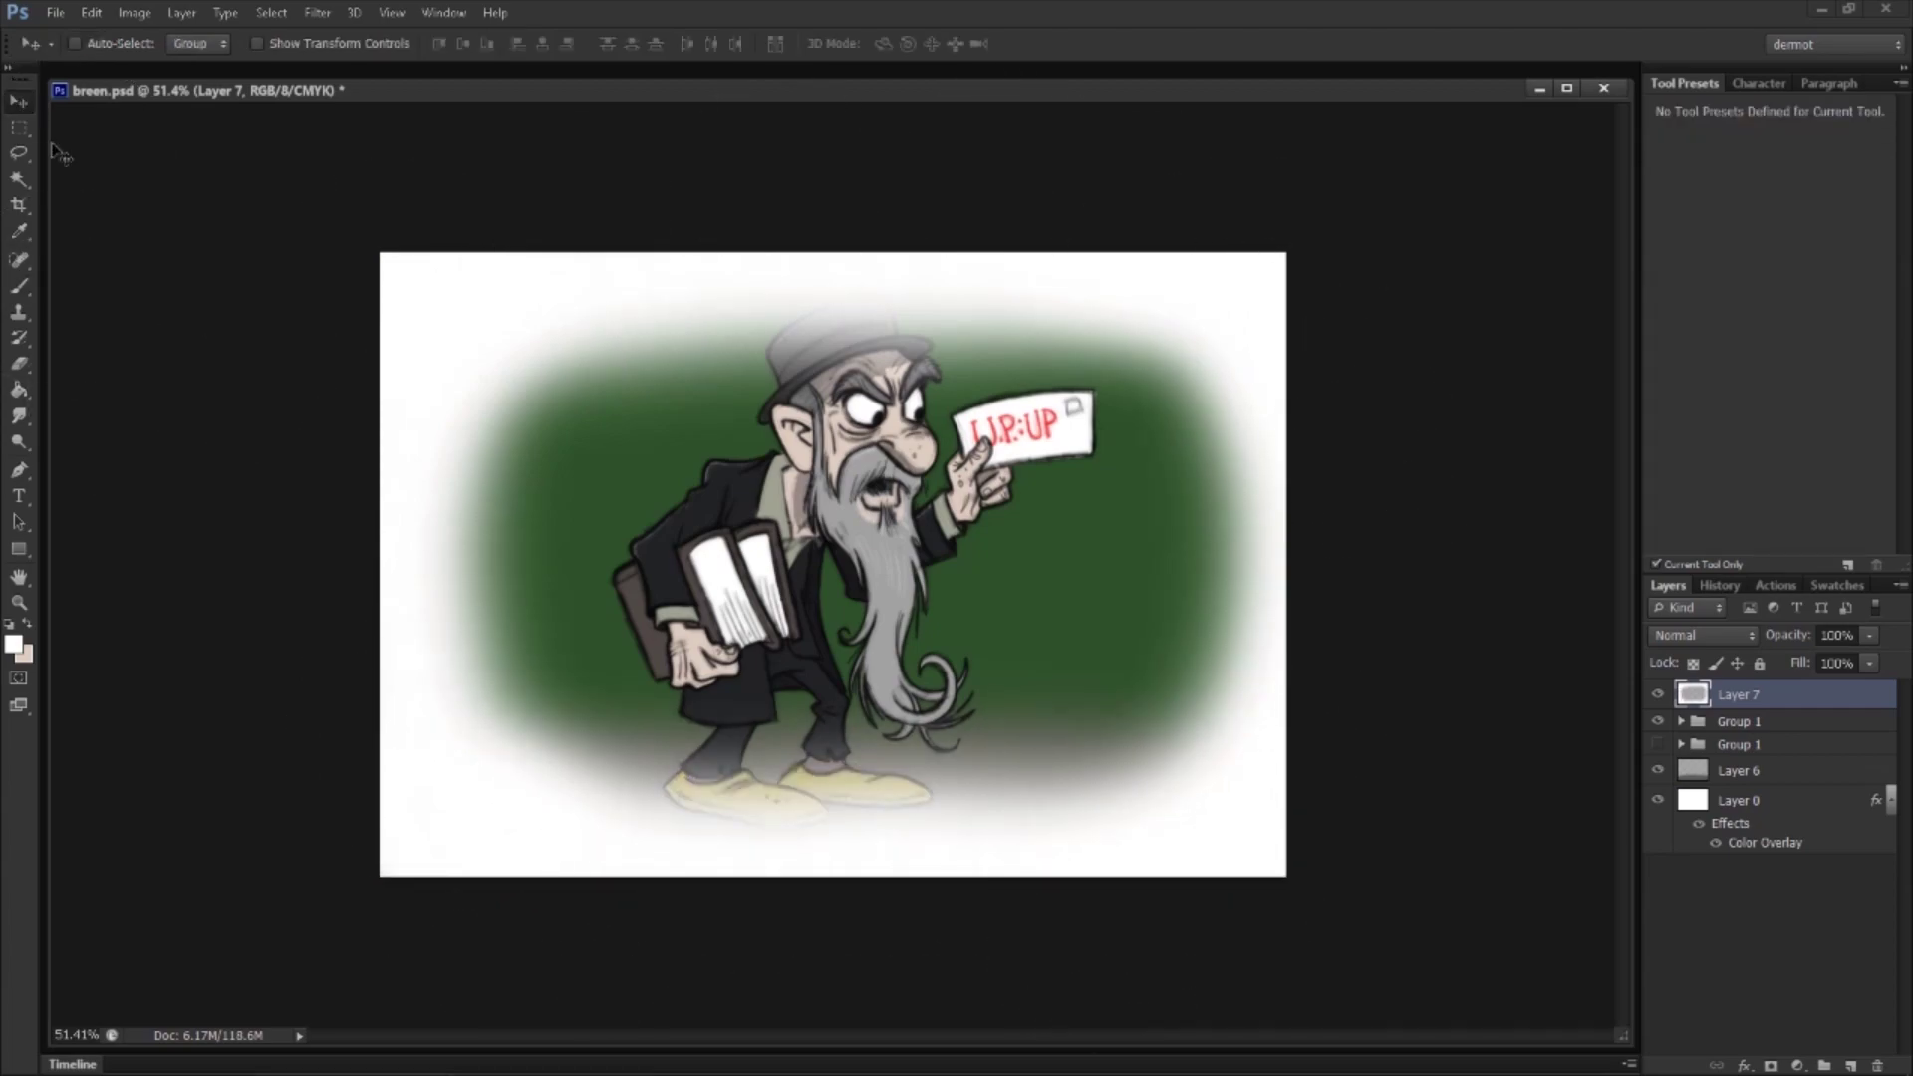
{"action": "key", "text": "ctrl+t"}
{"action": "left_click_drag", "start_coordinate": [835, 880], "coordinate": [835, 903]}
{"action": "left_click_drag", "start_coordinate": [835, 249], "coordinate": [835, 239]}
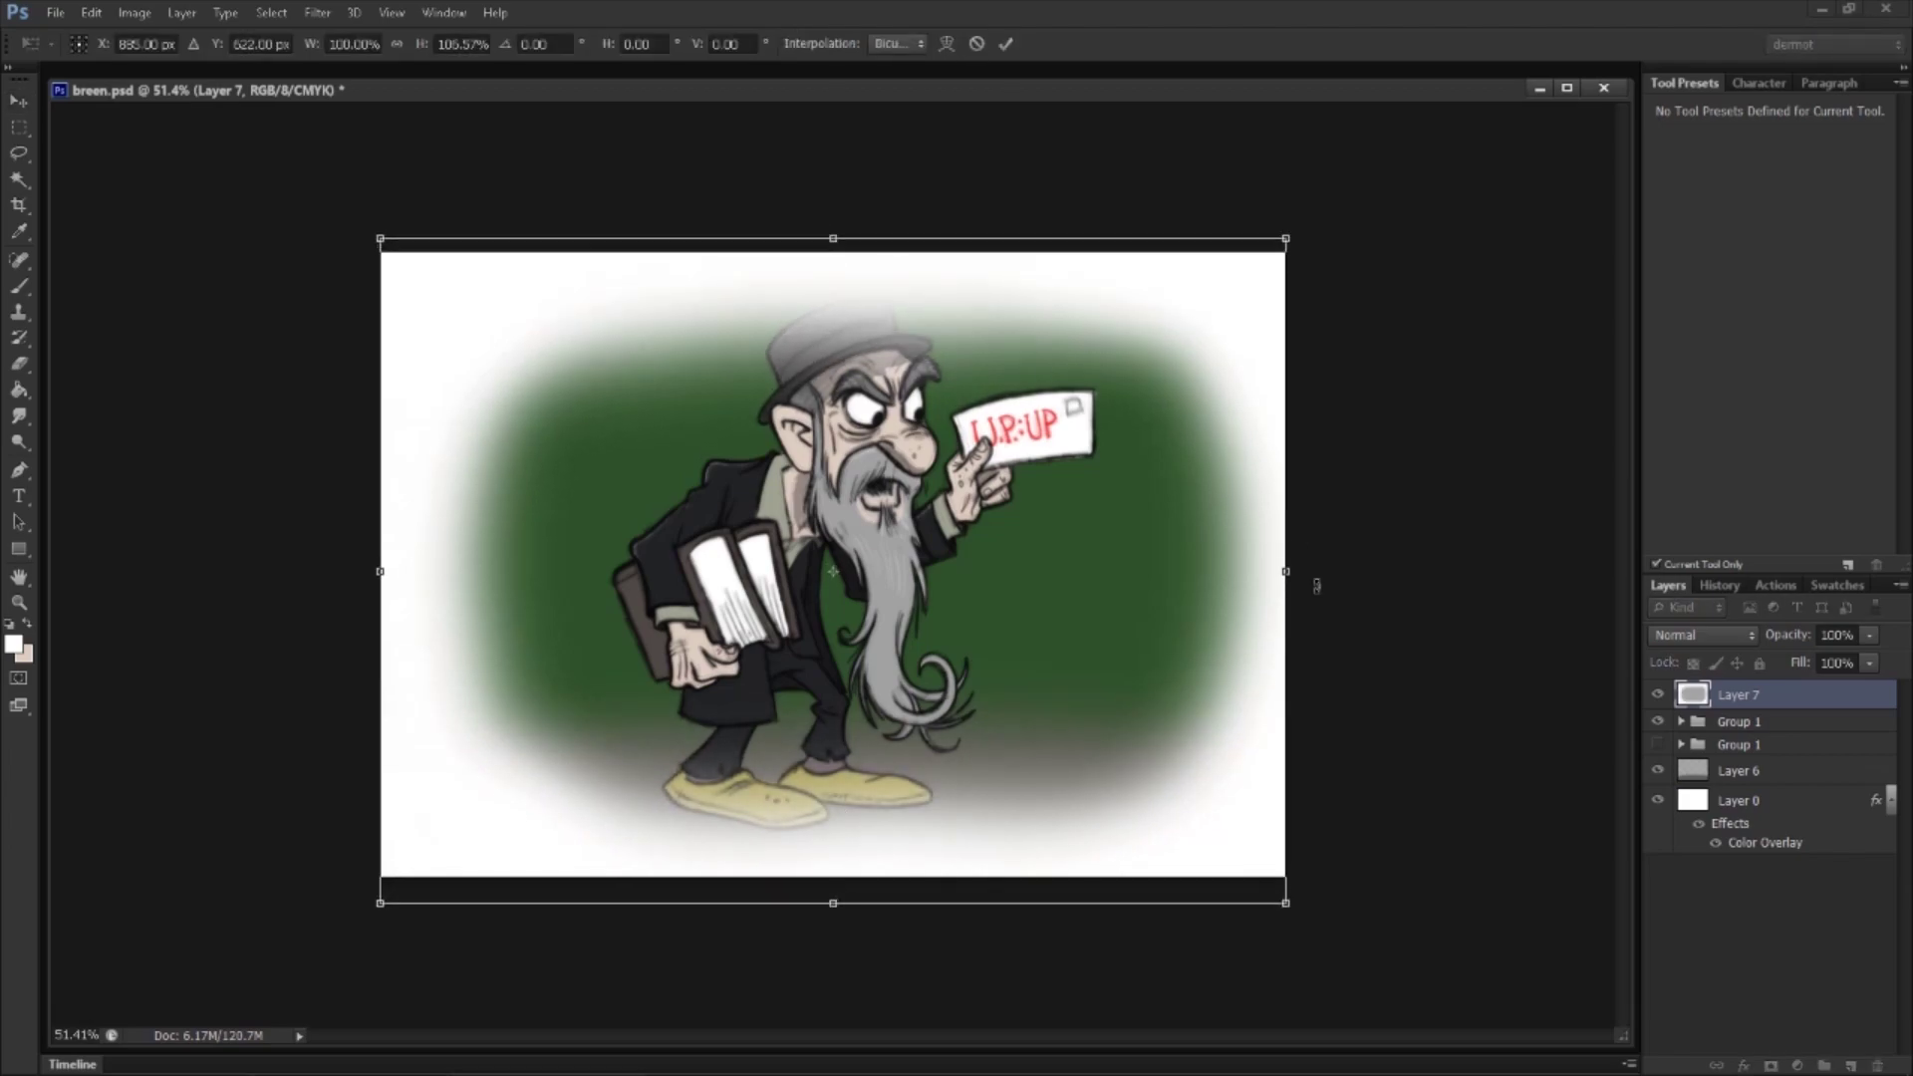
{"action": "key", "text": "Return"}
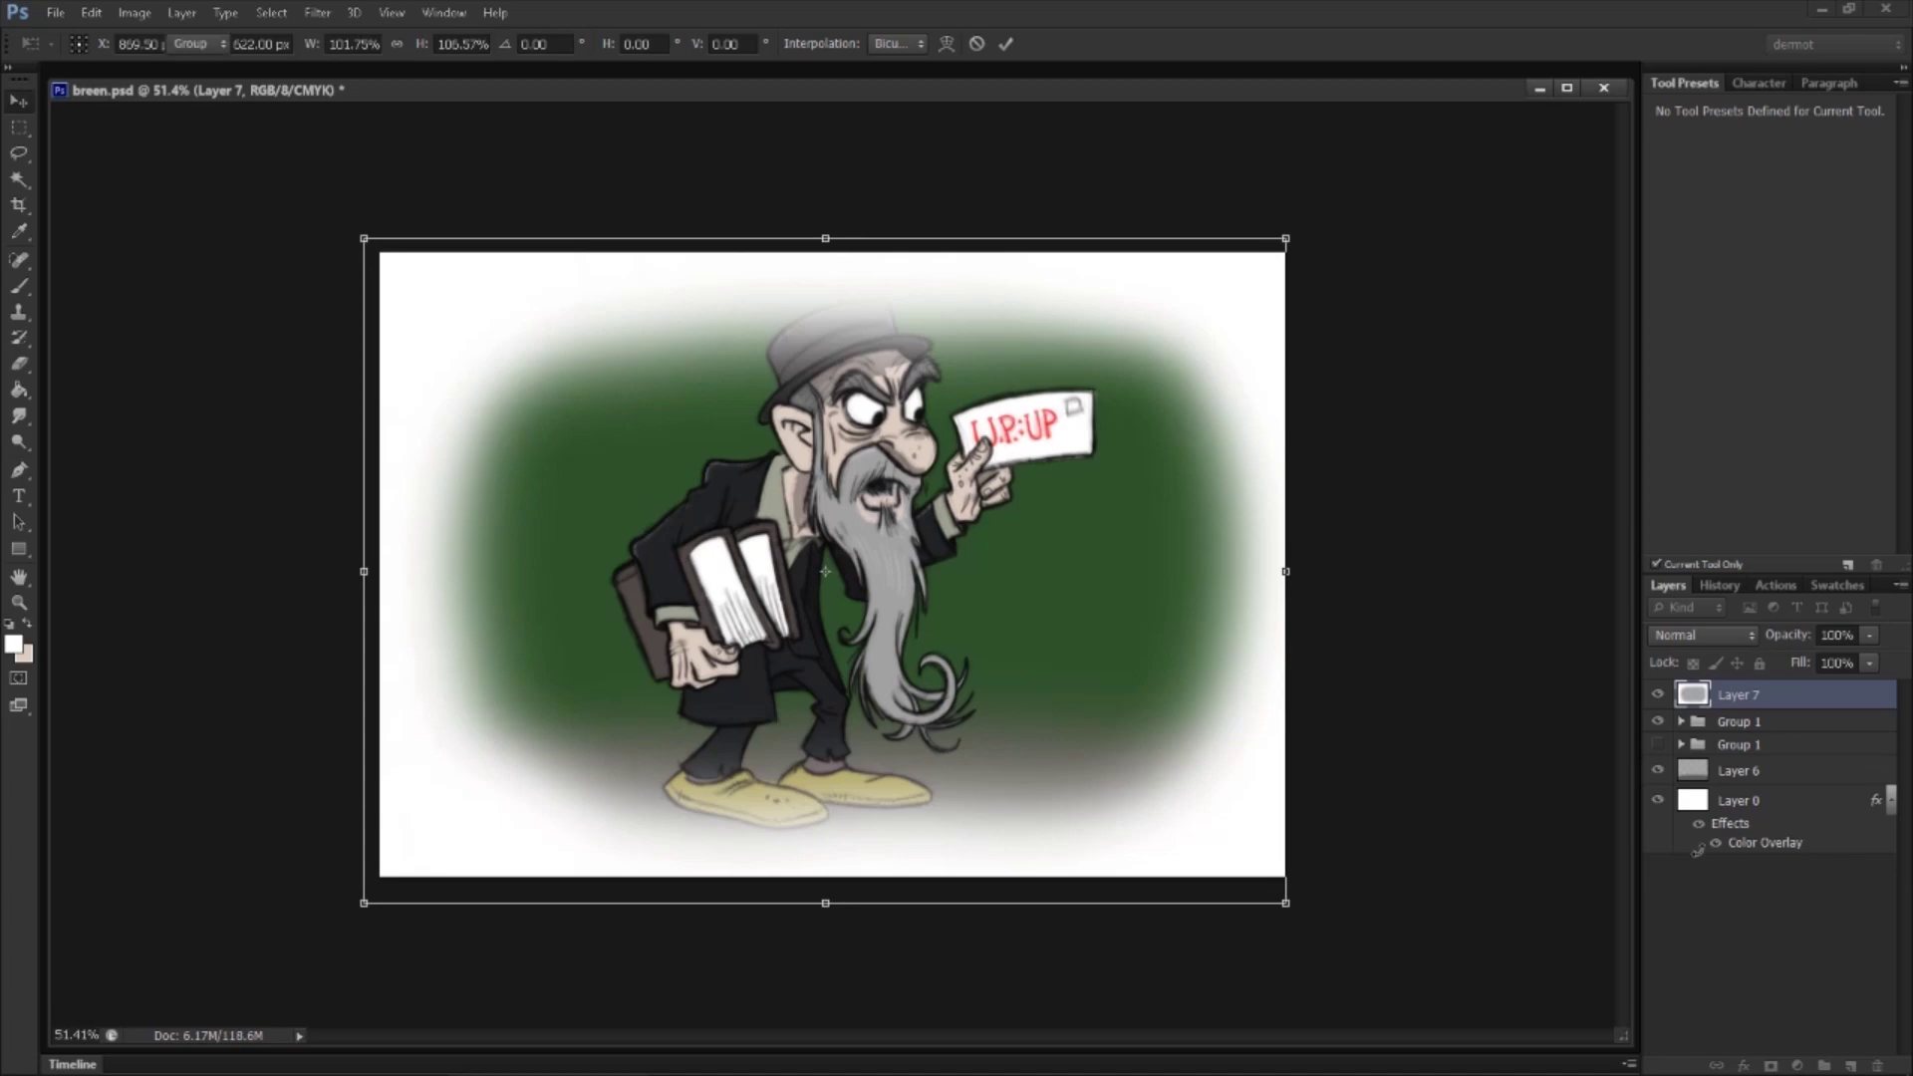
Step: Move the vignette layer beneath the character group and save the document
{"action": "left_click_drag", "start_coordinate": [1749, 697], "coordinate": [1754, 745]}
{"action": "key", "text": "z"}
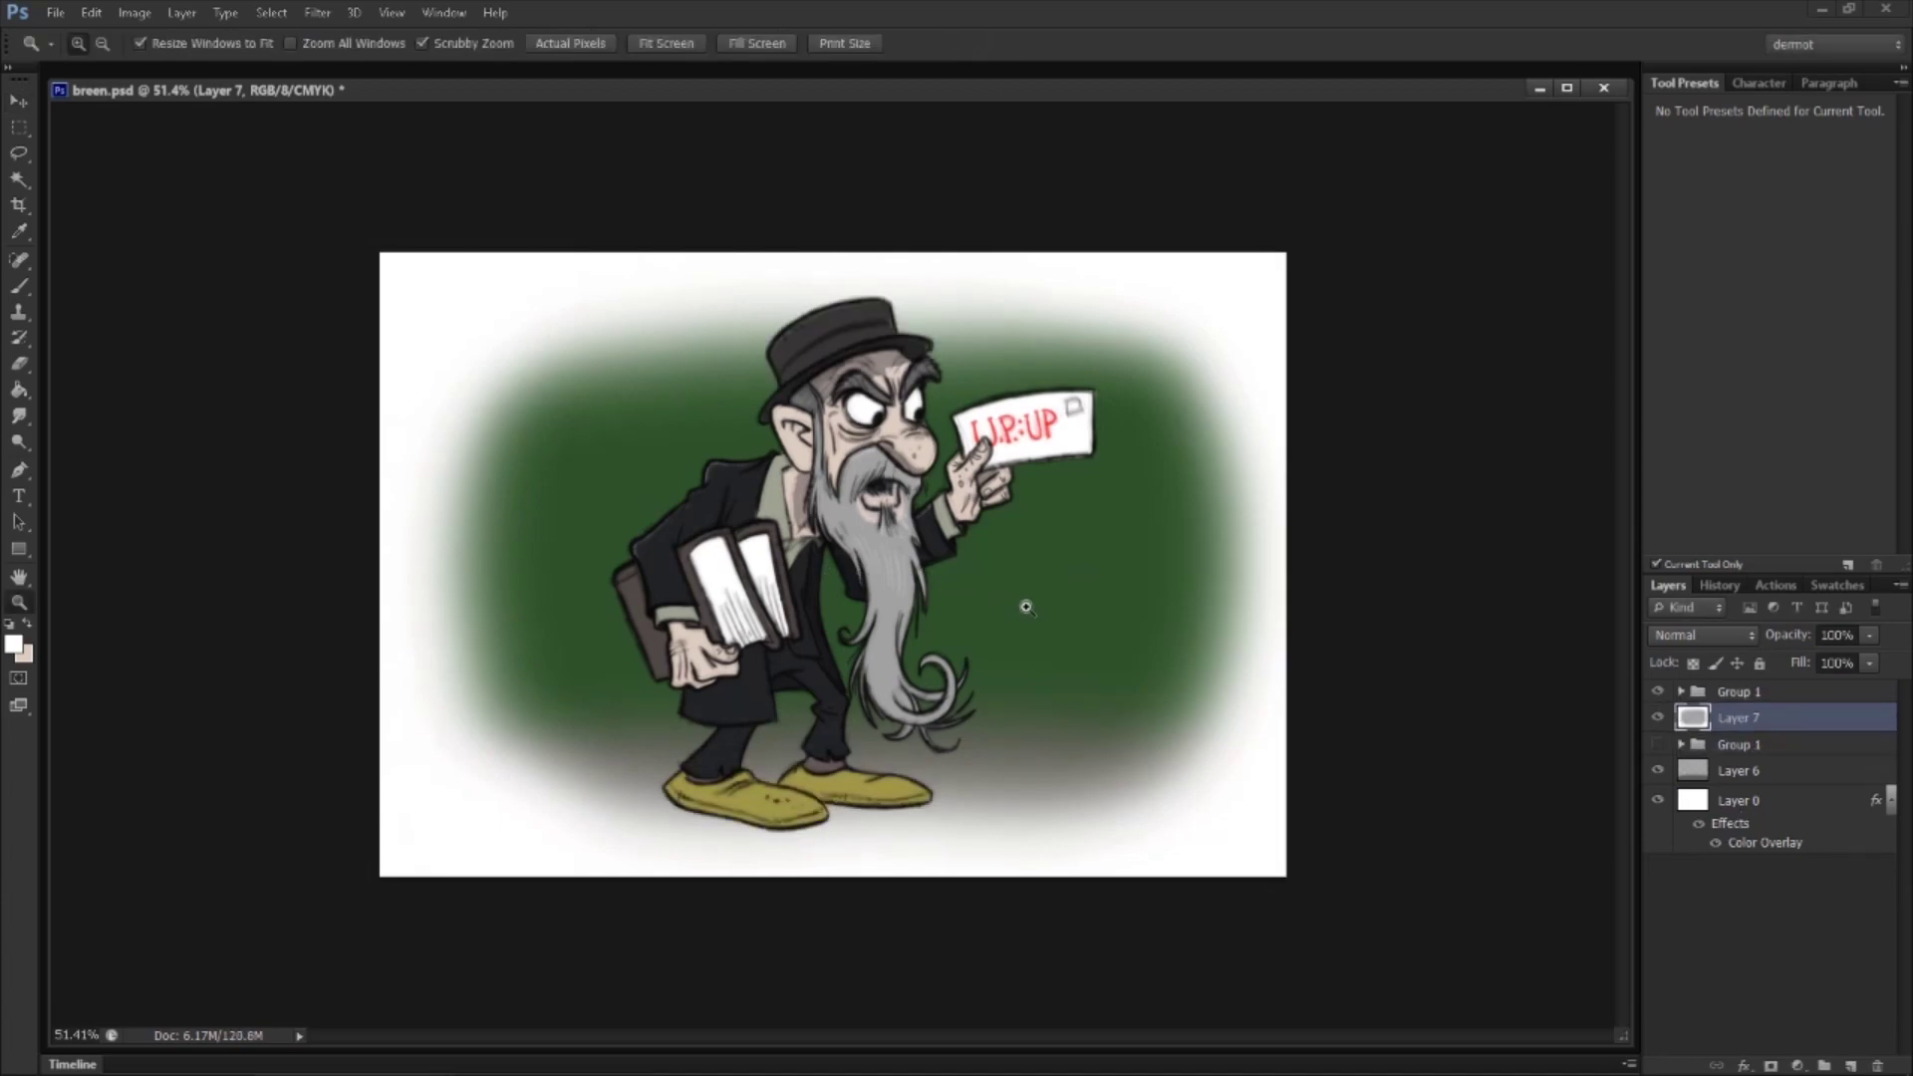
{"action": "left_click_drag", "start_coordinate": [784, 519], "coordinate": [1084, 535]}
{"action": "scroll", "coordinate": [1124, 471], "scroll_direction": "down", "scroll_amount": 5}
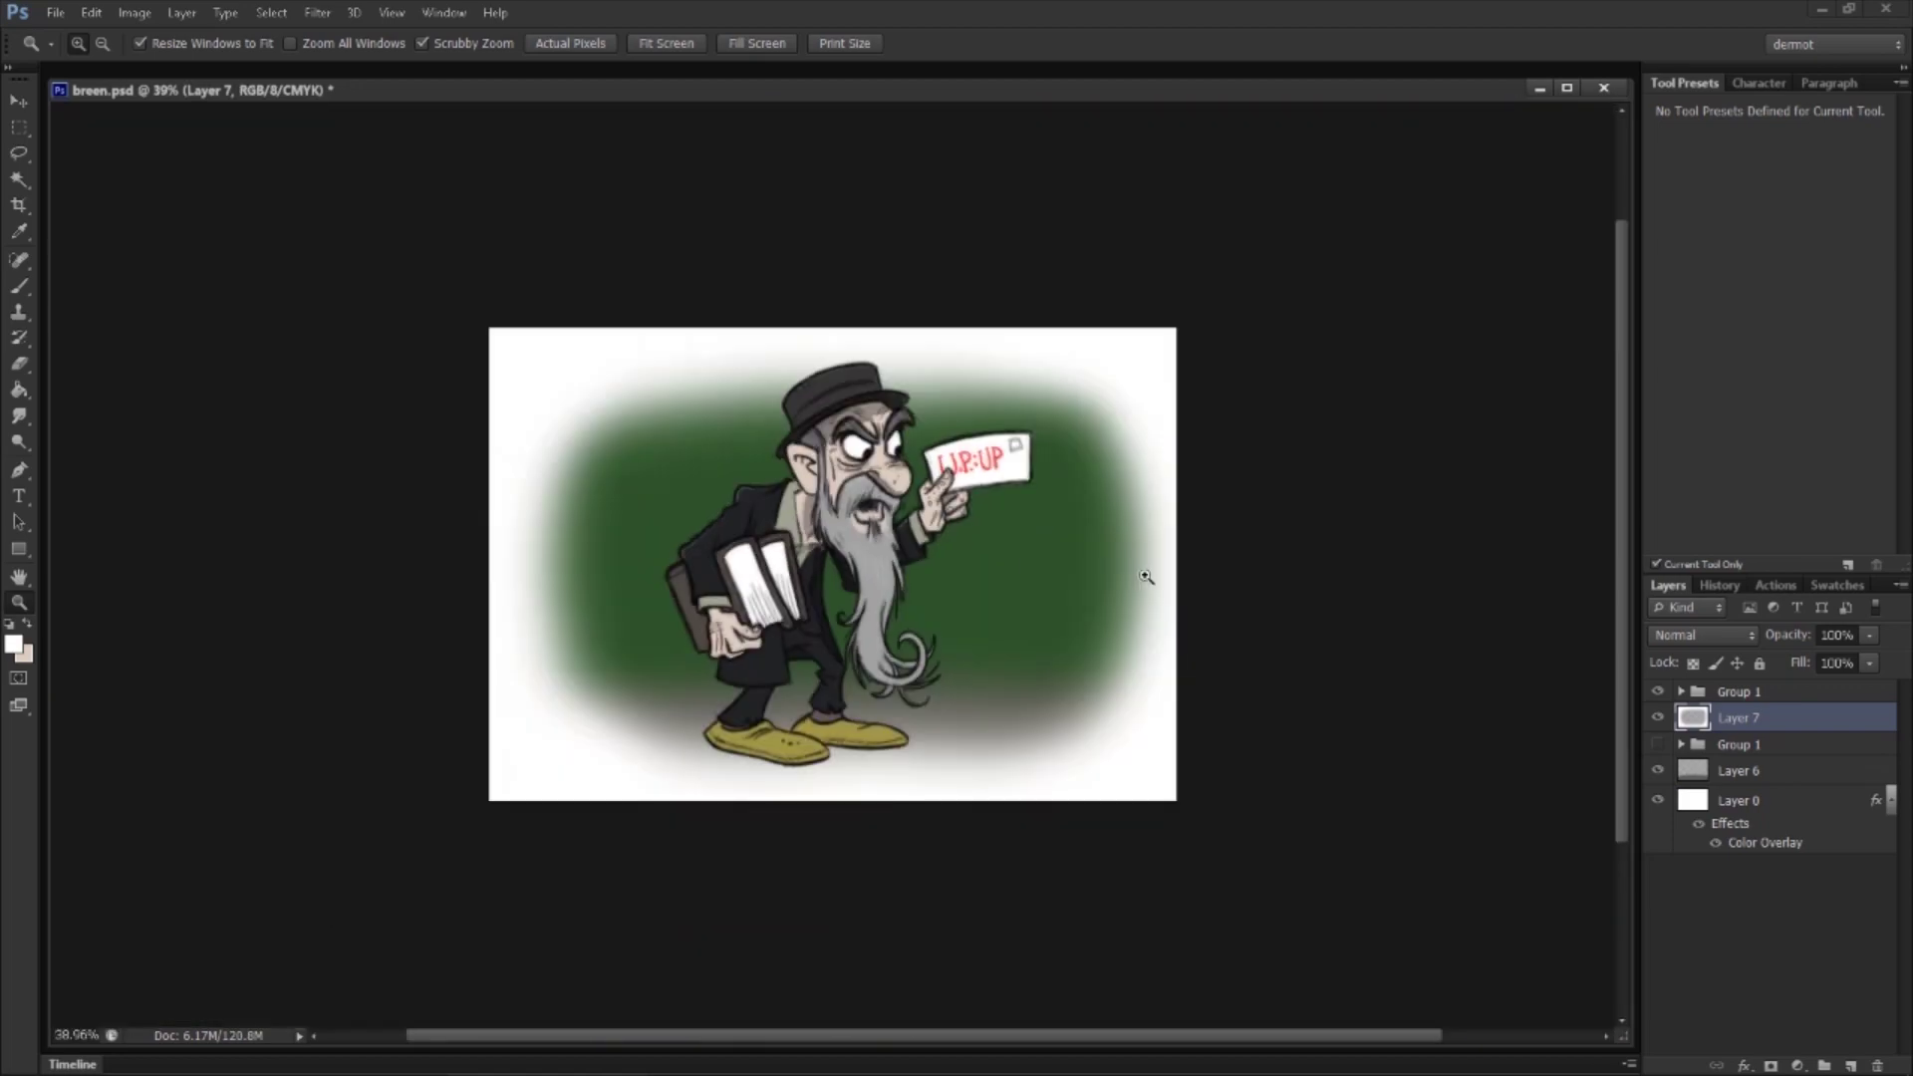
{"action": "left_click", "coordinate": [56, 12]}
{"action": "left_click", "coordinate": [171, 285]}
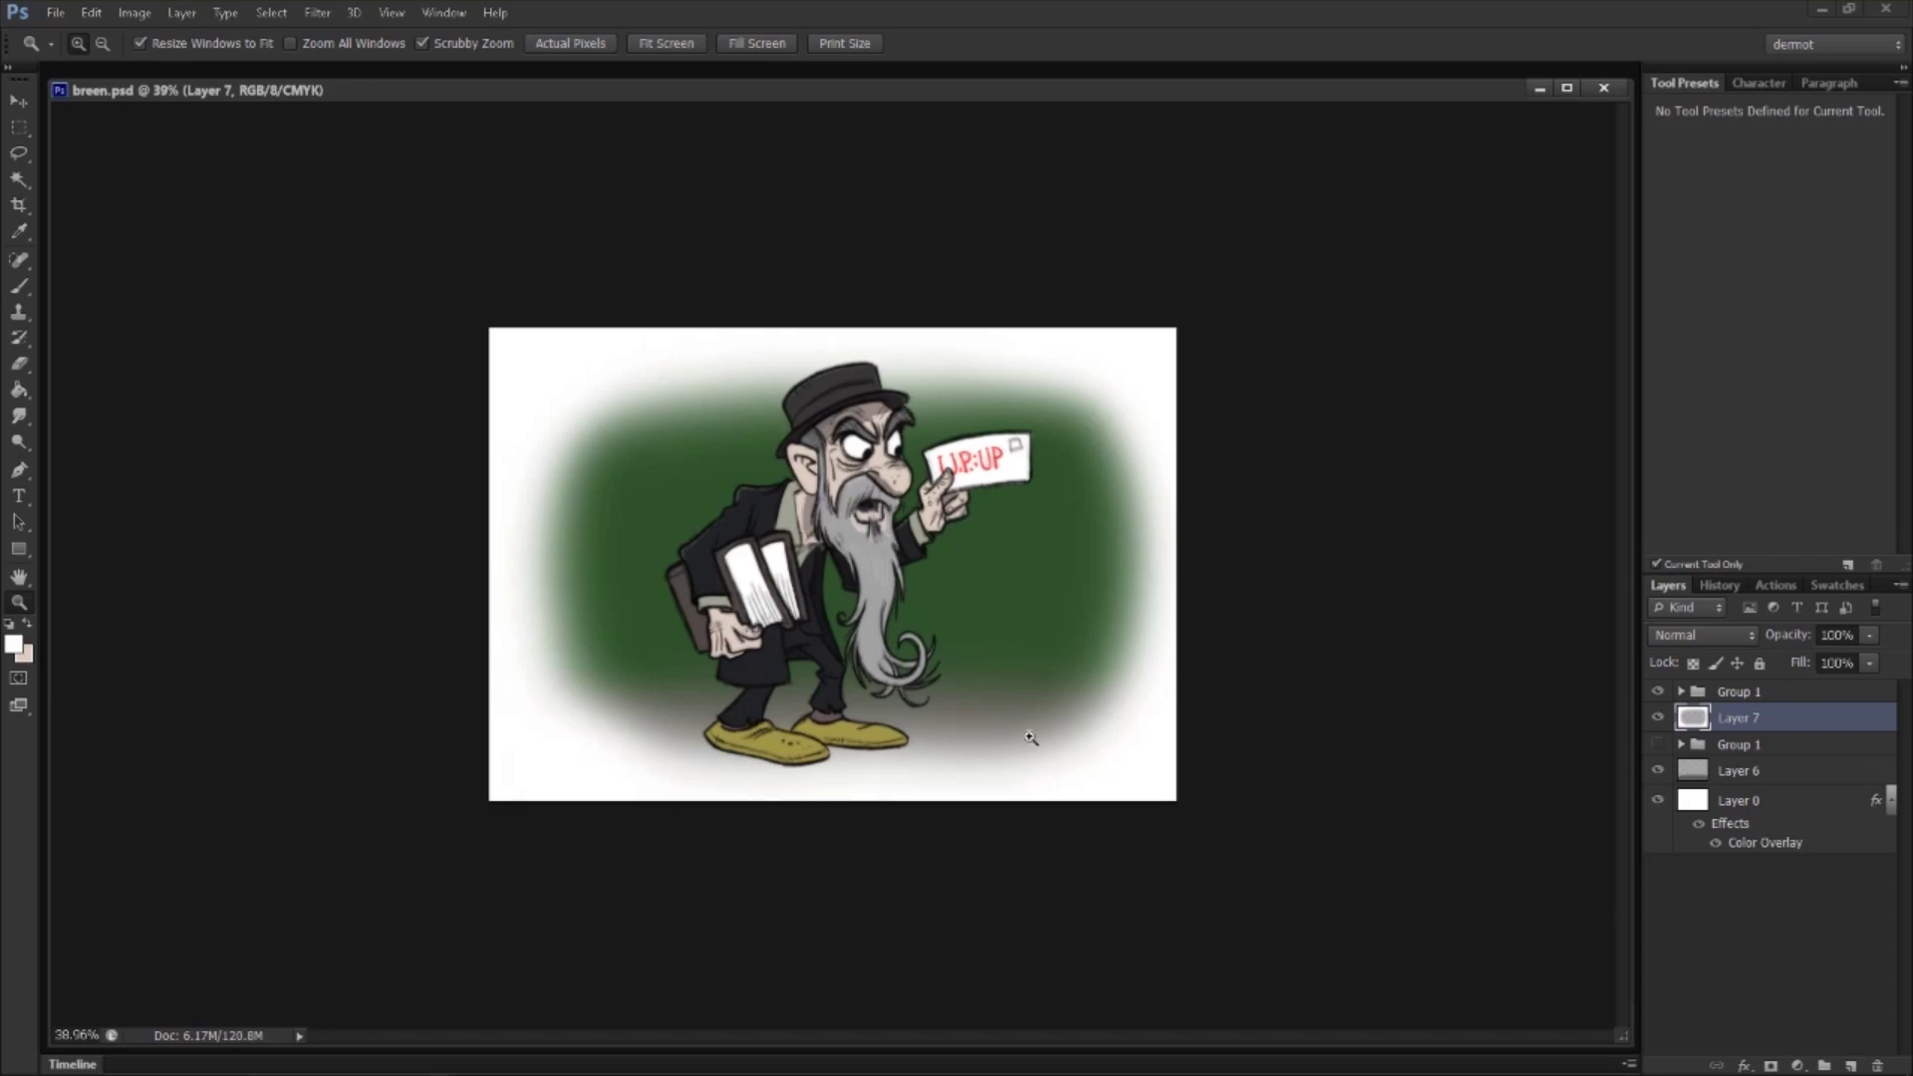
Step: Set the foreground color to black (000000) and choose the 01 runny inker 15x brush preset
{"action": "scroll", "coordinate": [1033, 739], "scroll_direction": "up", "scroll_amount": 6}
{"action": "scroll", "coordinate": [1177, 708], "scroll_direction": "up", "scroll_amount": 1}
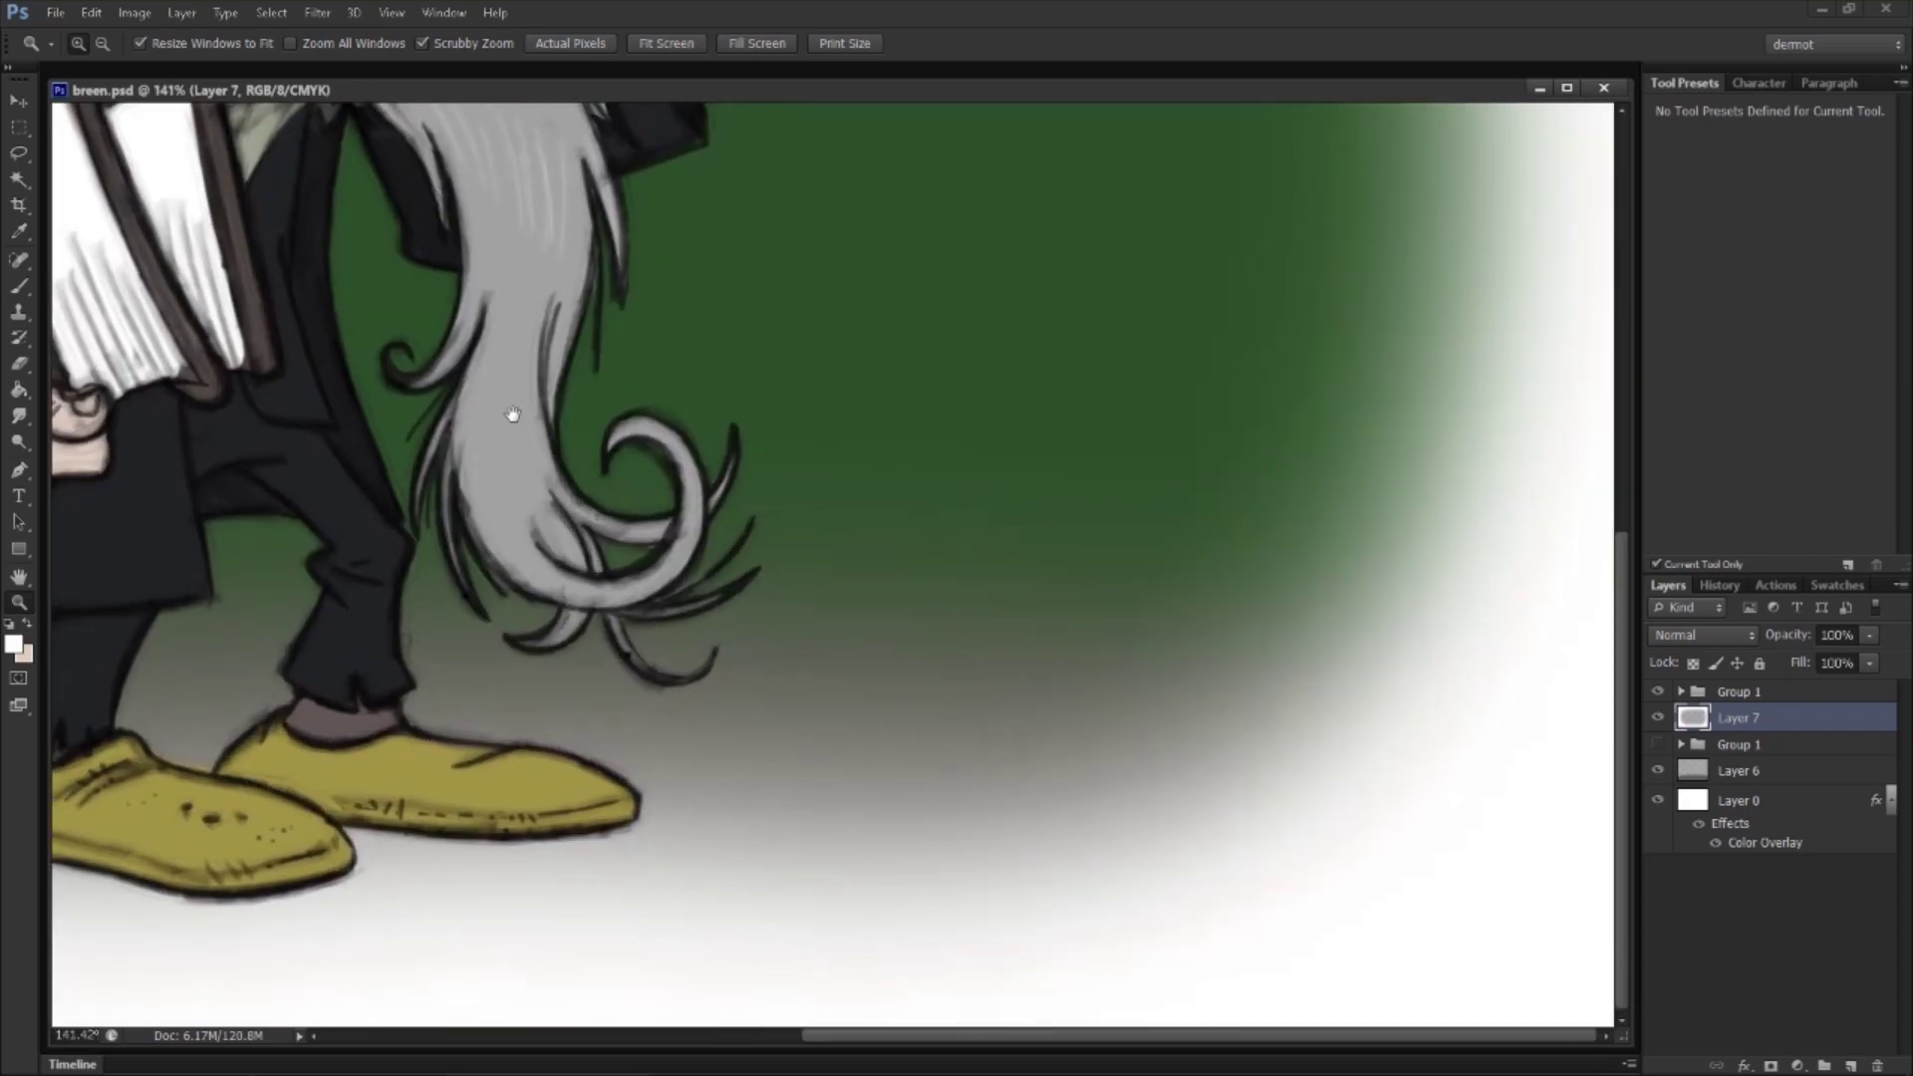
{"action": "left_click", "coordinate": [14, 645]}
{"action": "left_click", "coordinate": [1285, 498]}
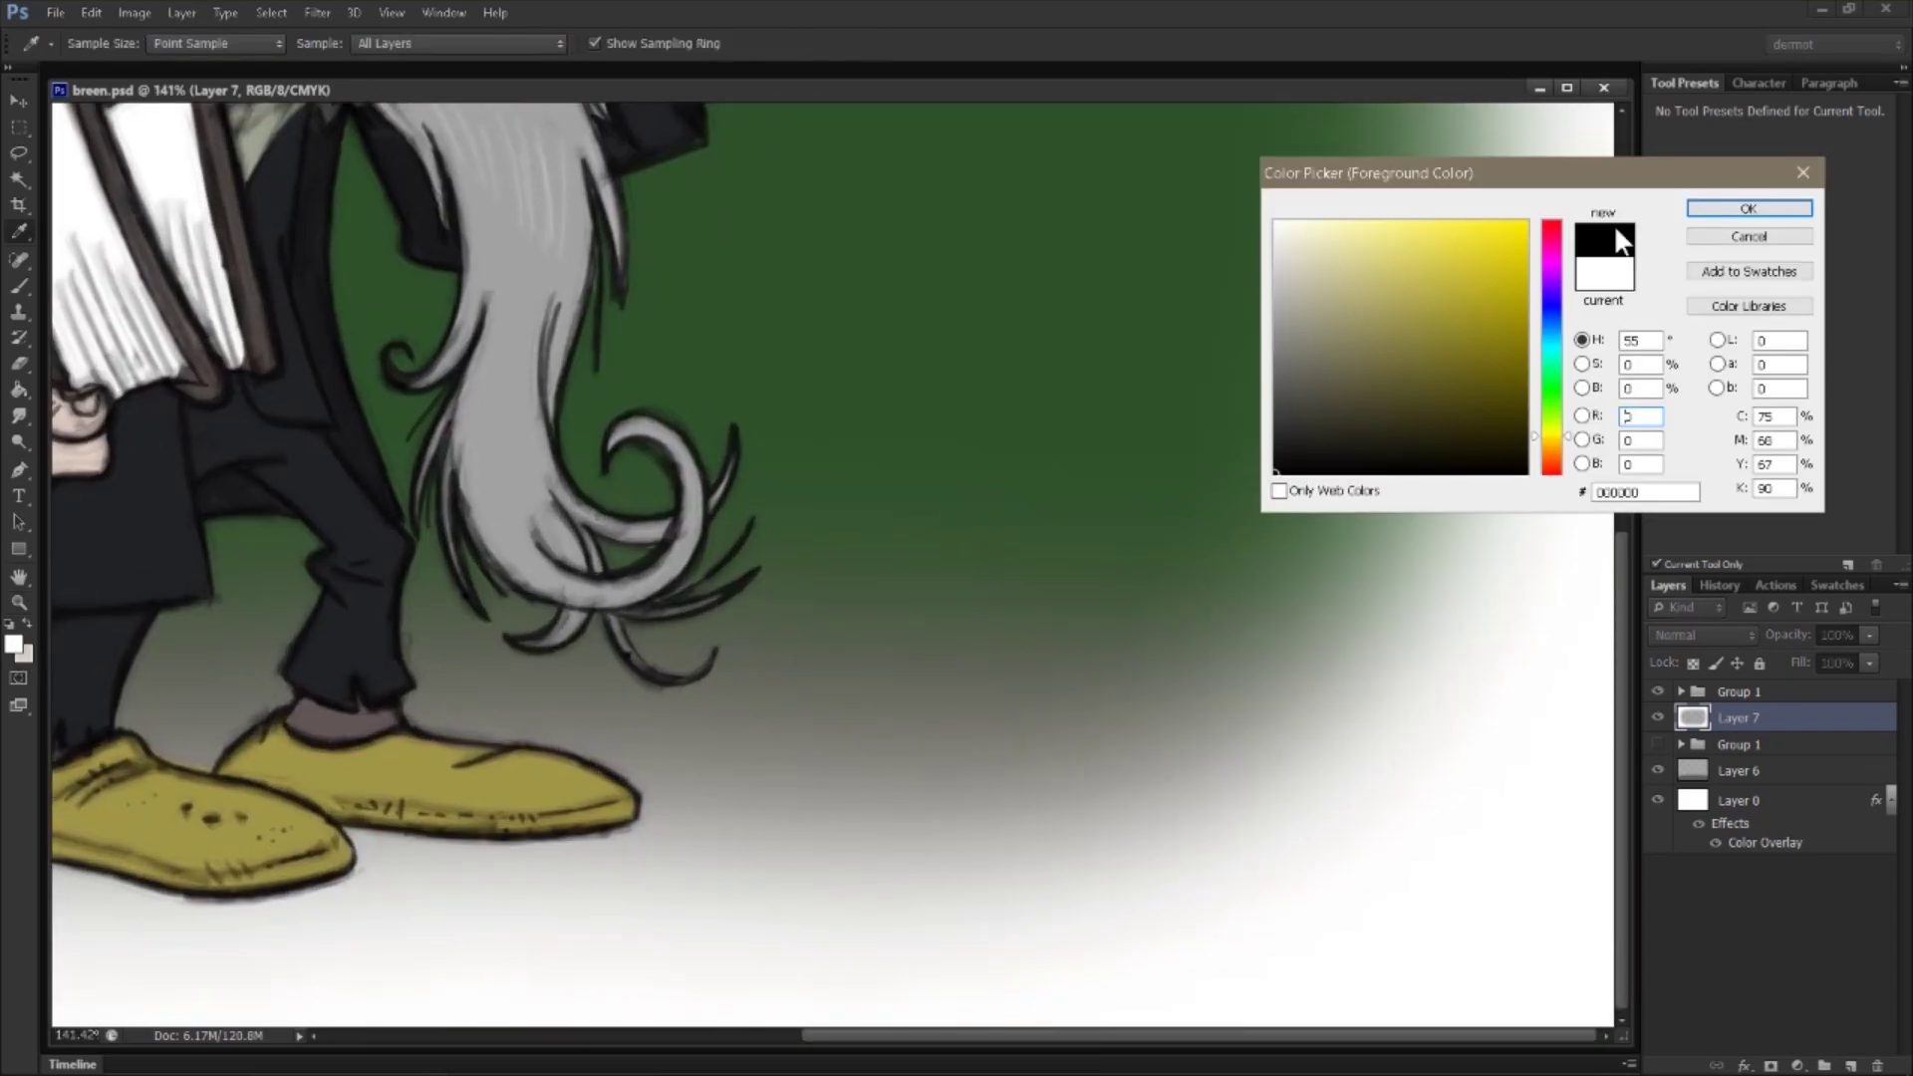
{"action": "left_click", "coordinate": [1769, 205]}
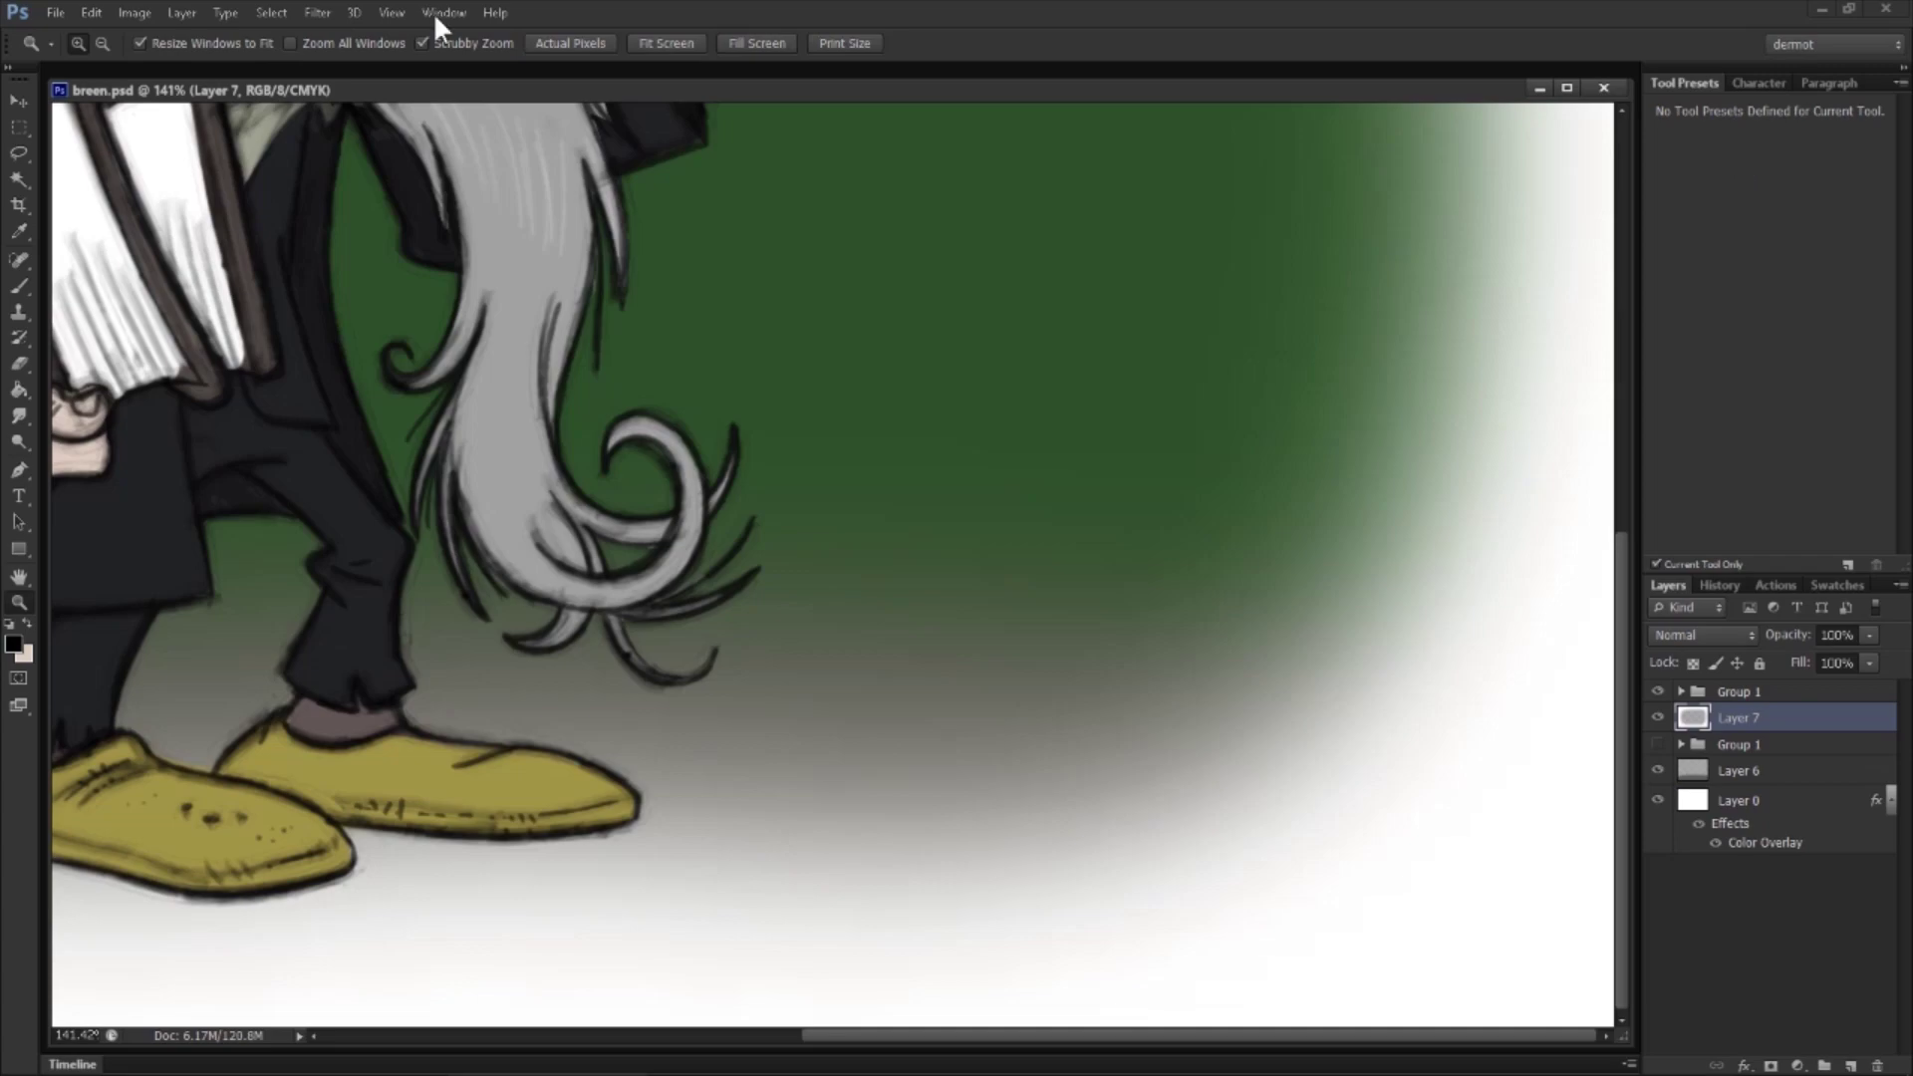
{"action": "left_click", "coordinate": [24, 286]}
{"action": "left_click", "coordinate": [1752, 112]}
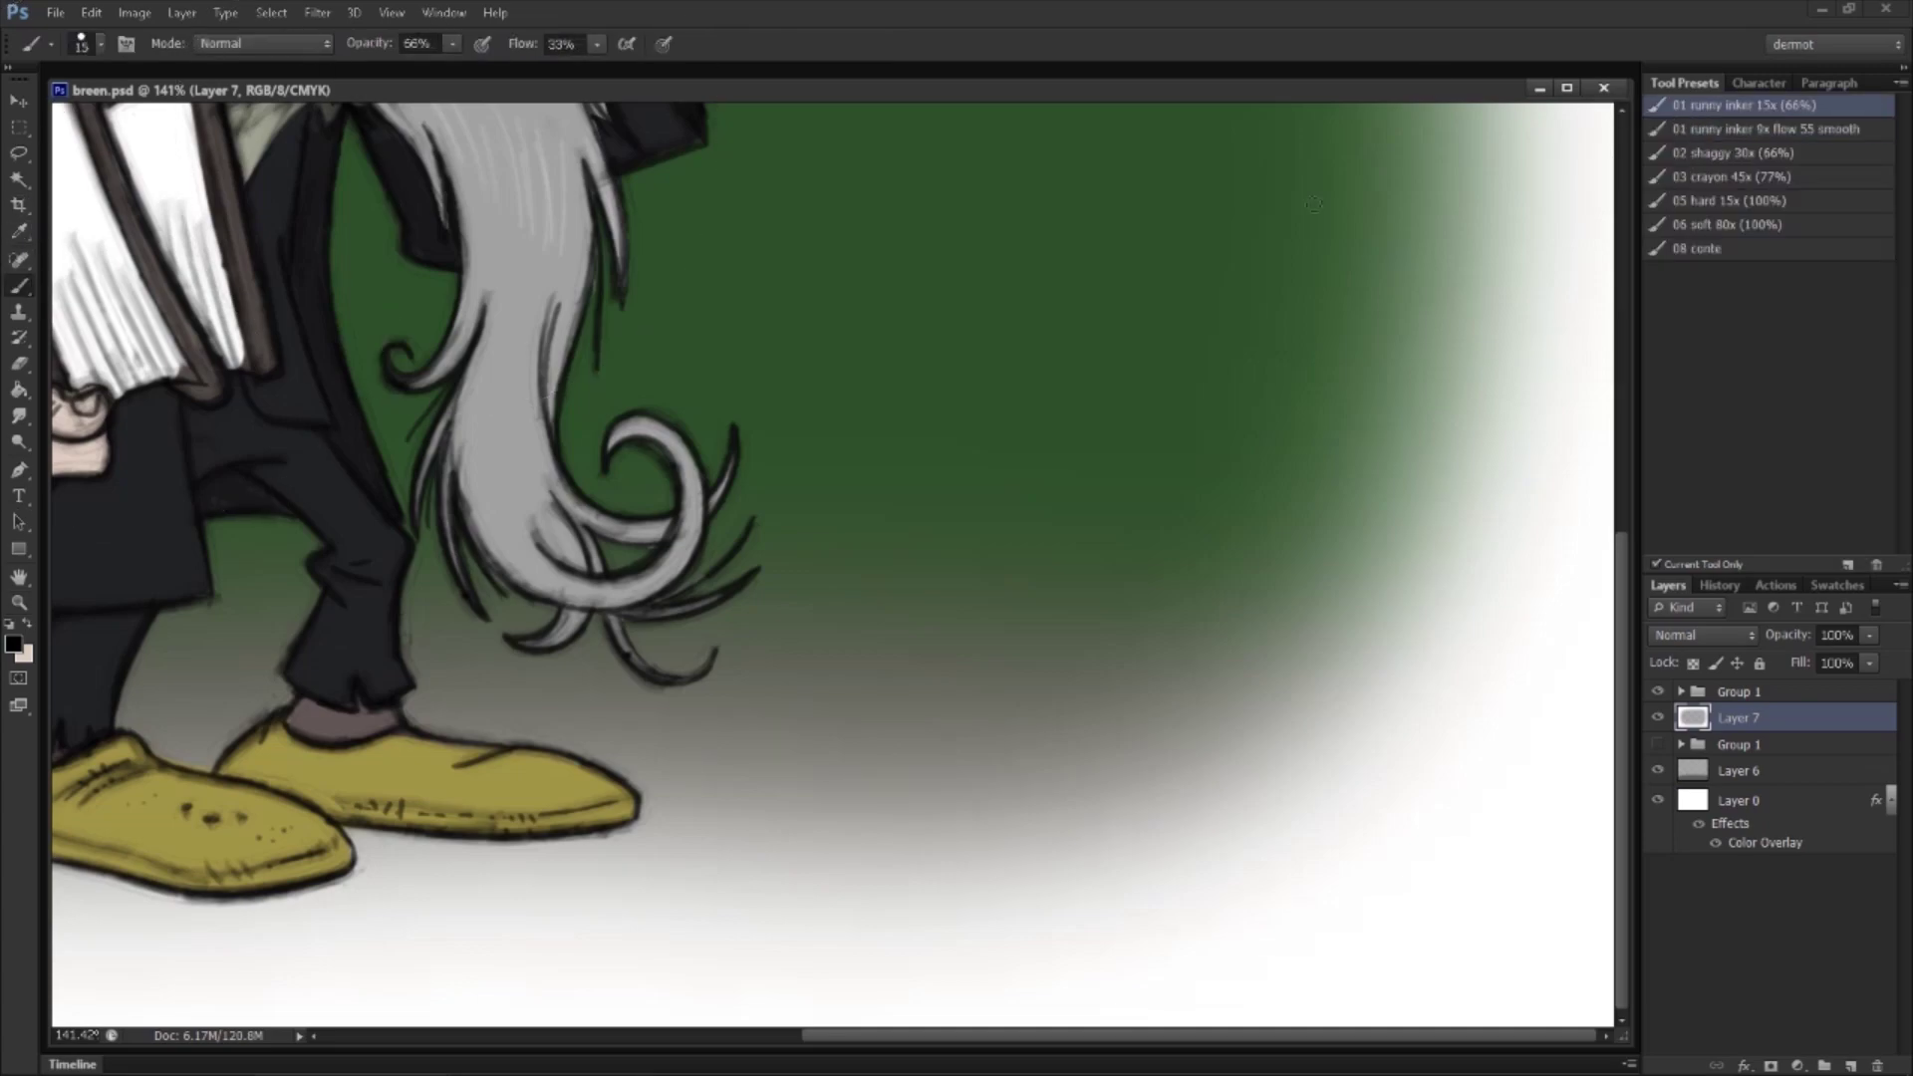
Step: Hand-letter the artist's signature in black beside the beard's tip on the vignette layer, and try to reposition it
{"action": "mouse_move", "coordinate": [815, 623]}
{"action": "left_mouse_down"}
{"action": "mouse_move", "coordinate": [812, 705]}
{"action": "mouse_move", "coordinate": [769, 716]}
{"action": "left_mouse_up"}
{"action": "mouse_move", "coordinate": [865, 677]}
{"action": "left_mouse_down"}
{"action": "mouse_move", "coordinate": [892, 638]}
{"action": "mouse_move", "coordinate": [951, 683]}
{"action": "mouse_move", "coordinate": [946, 709]}
{"action": "mouse_move", "coordinate": [980, 634]}
{"action": "left_mouse_up"}
{"action": "key", "text": "bracketleft"}
{"action": "mouse_move", "coordinate": [975, 638]}
{"action": "left_mouse_down"}
{"action": "mouse_move", "coordinate": [979, 697]}
{"action": "mouse_move", "coordinate": [1036, 698]}
{"action": "mouse_move", "coordinate": [1046, 666]}
{"action": "left_mouse_up"}
{"action": "left_click_drag", "start_coordinate": [1078, 606], "coordinate": [1086, 711]}
{"action": "mouse_move", "coordinate": [1056, 679]}
{"action": "left_mouse_down"}
{"action": "mouse_move", "coordinate": [1125, 653]}
{"action": "mouse_move", "coordinate": [1147, 665]}
{"action": "left_mouse_up"}
{"action": "mouse_move", "coordinate": [1176, 618]}
{"action": "left_mouse_down"}
{"action": "mouse_move", "coordinate": [1240, 641]}
{"action": "mouse_move", "coordinate": [1223, 641]}
{"action": "mouse_move", "coordinate": [1274, 675]}
{"action": "mouse_move", "coordinate": [1297, 640]}
{"action": "mouse_move", "coordinate": [1322, 643]}
{"action": "mouse_move", "coordinate": [1393, 646]}
{"action": "left_mouse_up"}
{"action": "left_click_drag", "start_coordinate": [1421, 647], "coordinate": [1453, 630]}
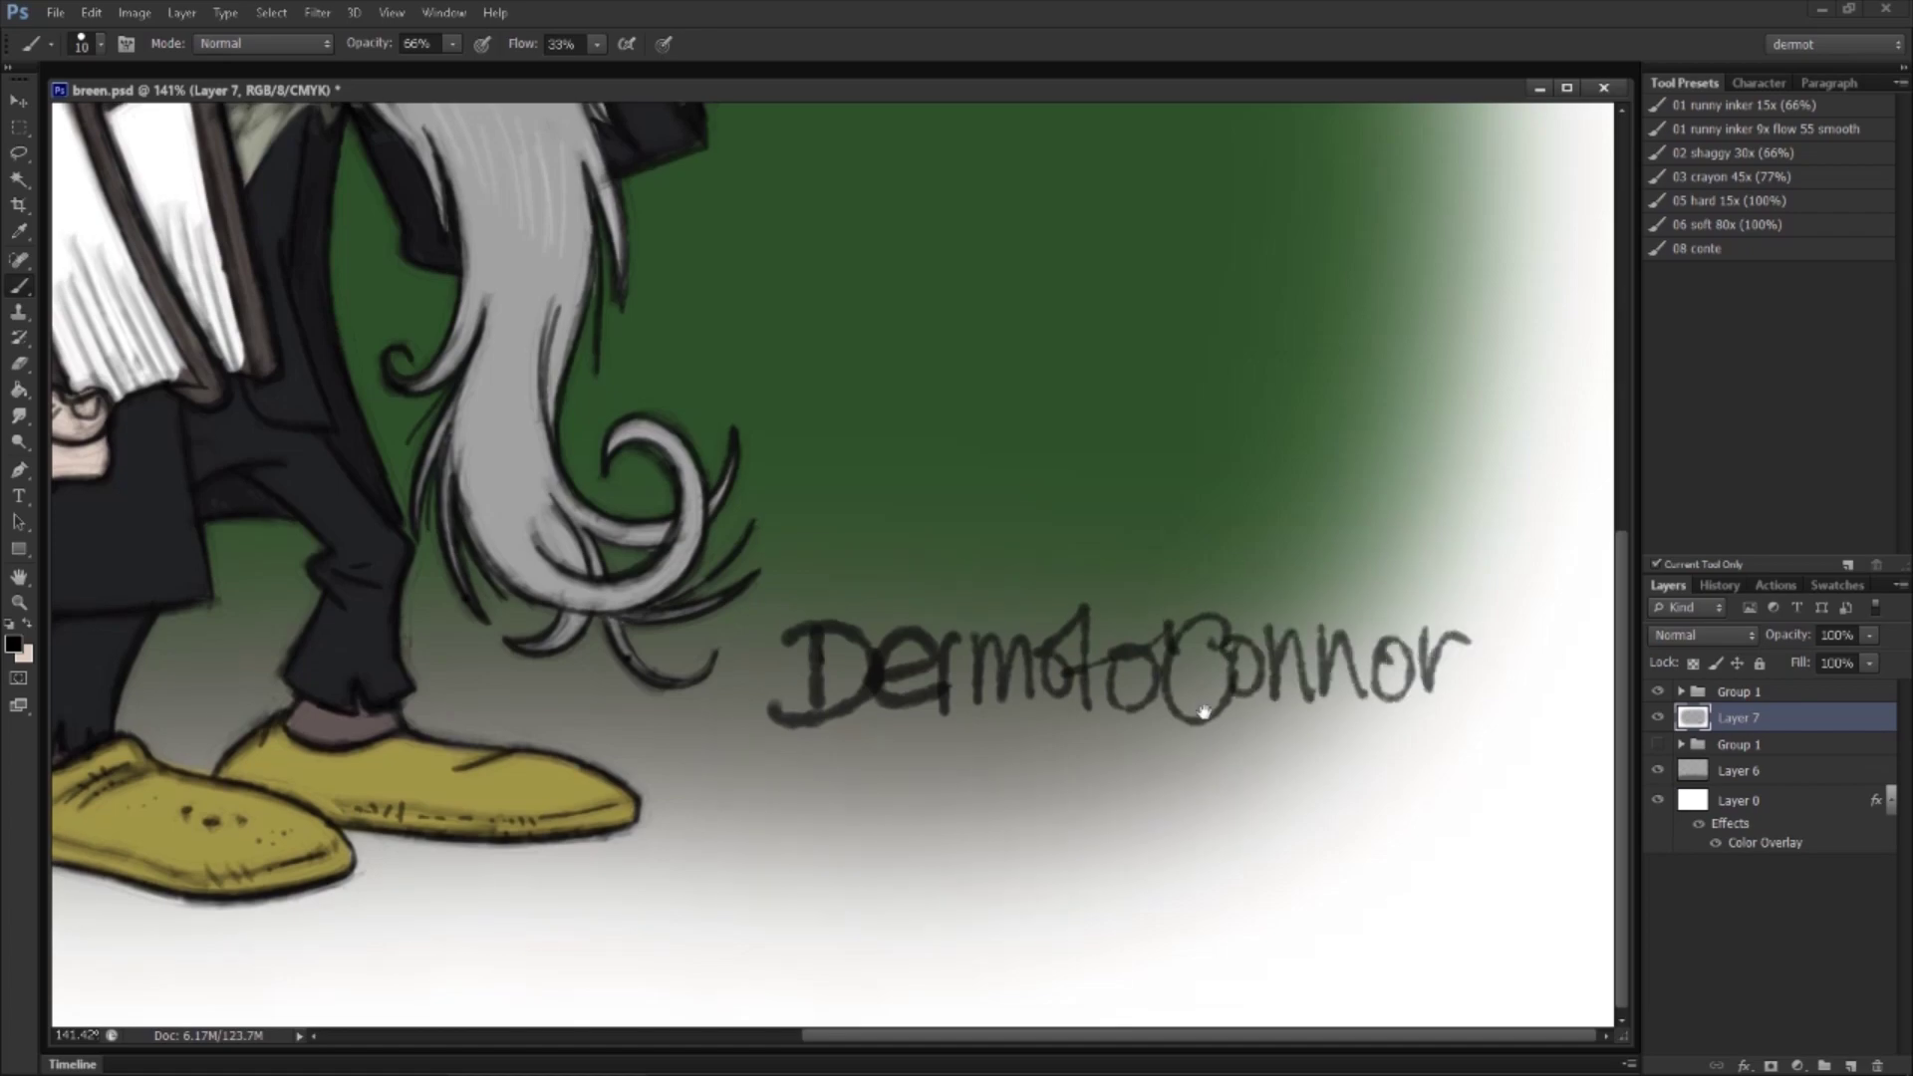
{"action": "key", "text": "v"}
{"action": "left_click_drag", "start_coordinate": [1353, 675], "coordinate": [1291, 710]}
Step: Undo the move and the signature's brush strokes on the vignette layer
{"action": "key", "text": "ctrl+alt+z"}
{"action": "key", "text": "ctrl+alt+z"}
{"action": "key", "text": "ctrl+alt+z"}
{"action": "key", "text": "ctrl+alt+z"}
{"action": "key", "text": "ctrl+alt+z"}
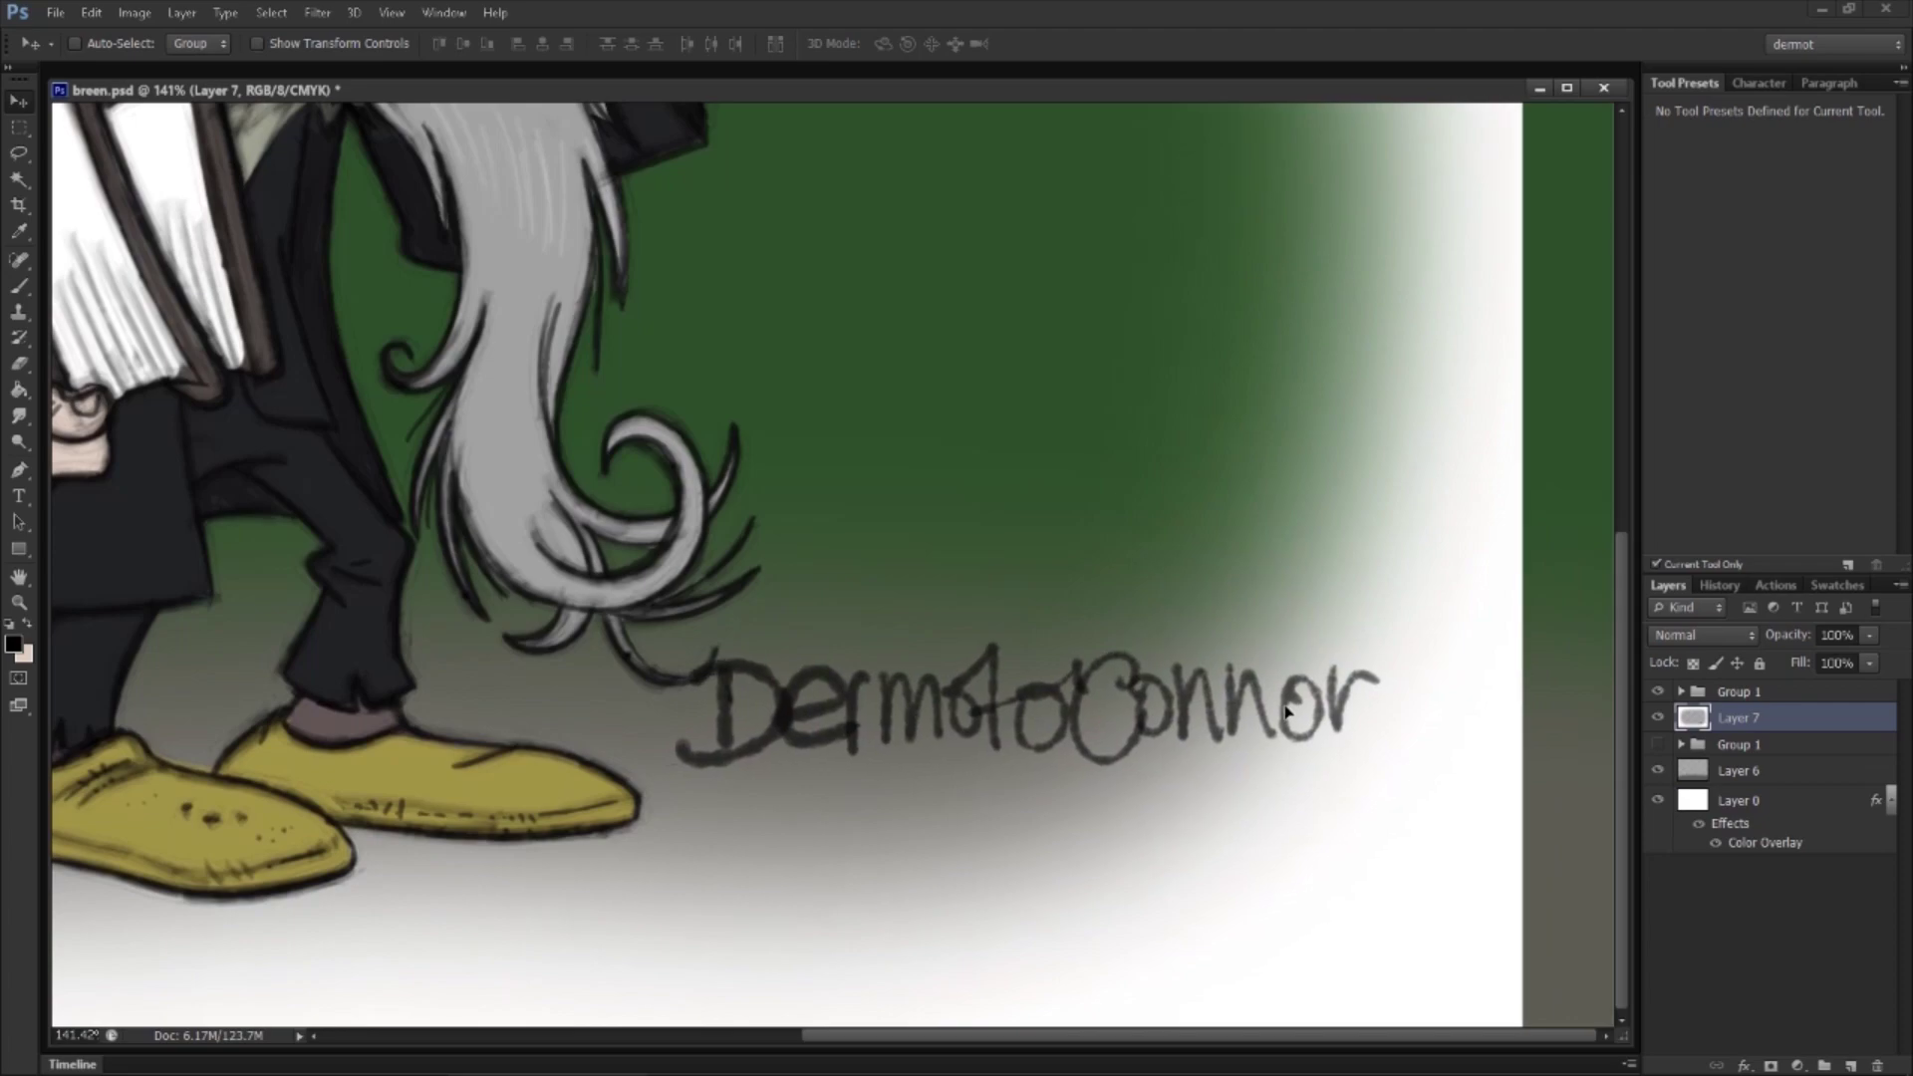
{"action": "key", "text": "ctrl+alt+z"}
{"action": "key", "text": "ctrl+alt+z"}
{"action": "key", "text": "ctrl+alt+z"}
{"action": "key", "text": "ctrl+alt+z"}
{"action": "key", "text": "ctrl+alt+z"}
{"action": "key", "text": "ctrl+alt+z"}
{"action": "key", "text": "ctrl+alt+z"}
{"action": "key", "text": "ctrl+alt+z"}
{"action": "key", "text": "ctrl+alt+z"}
{"action": "key", "text": "ctrl+alt+z"}
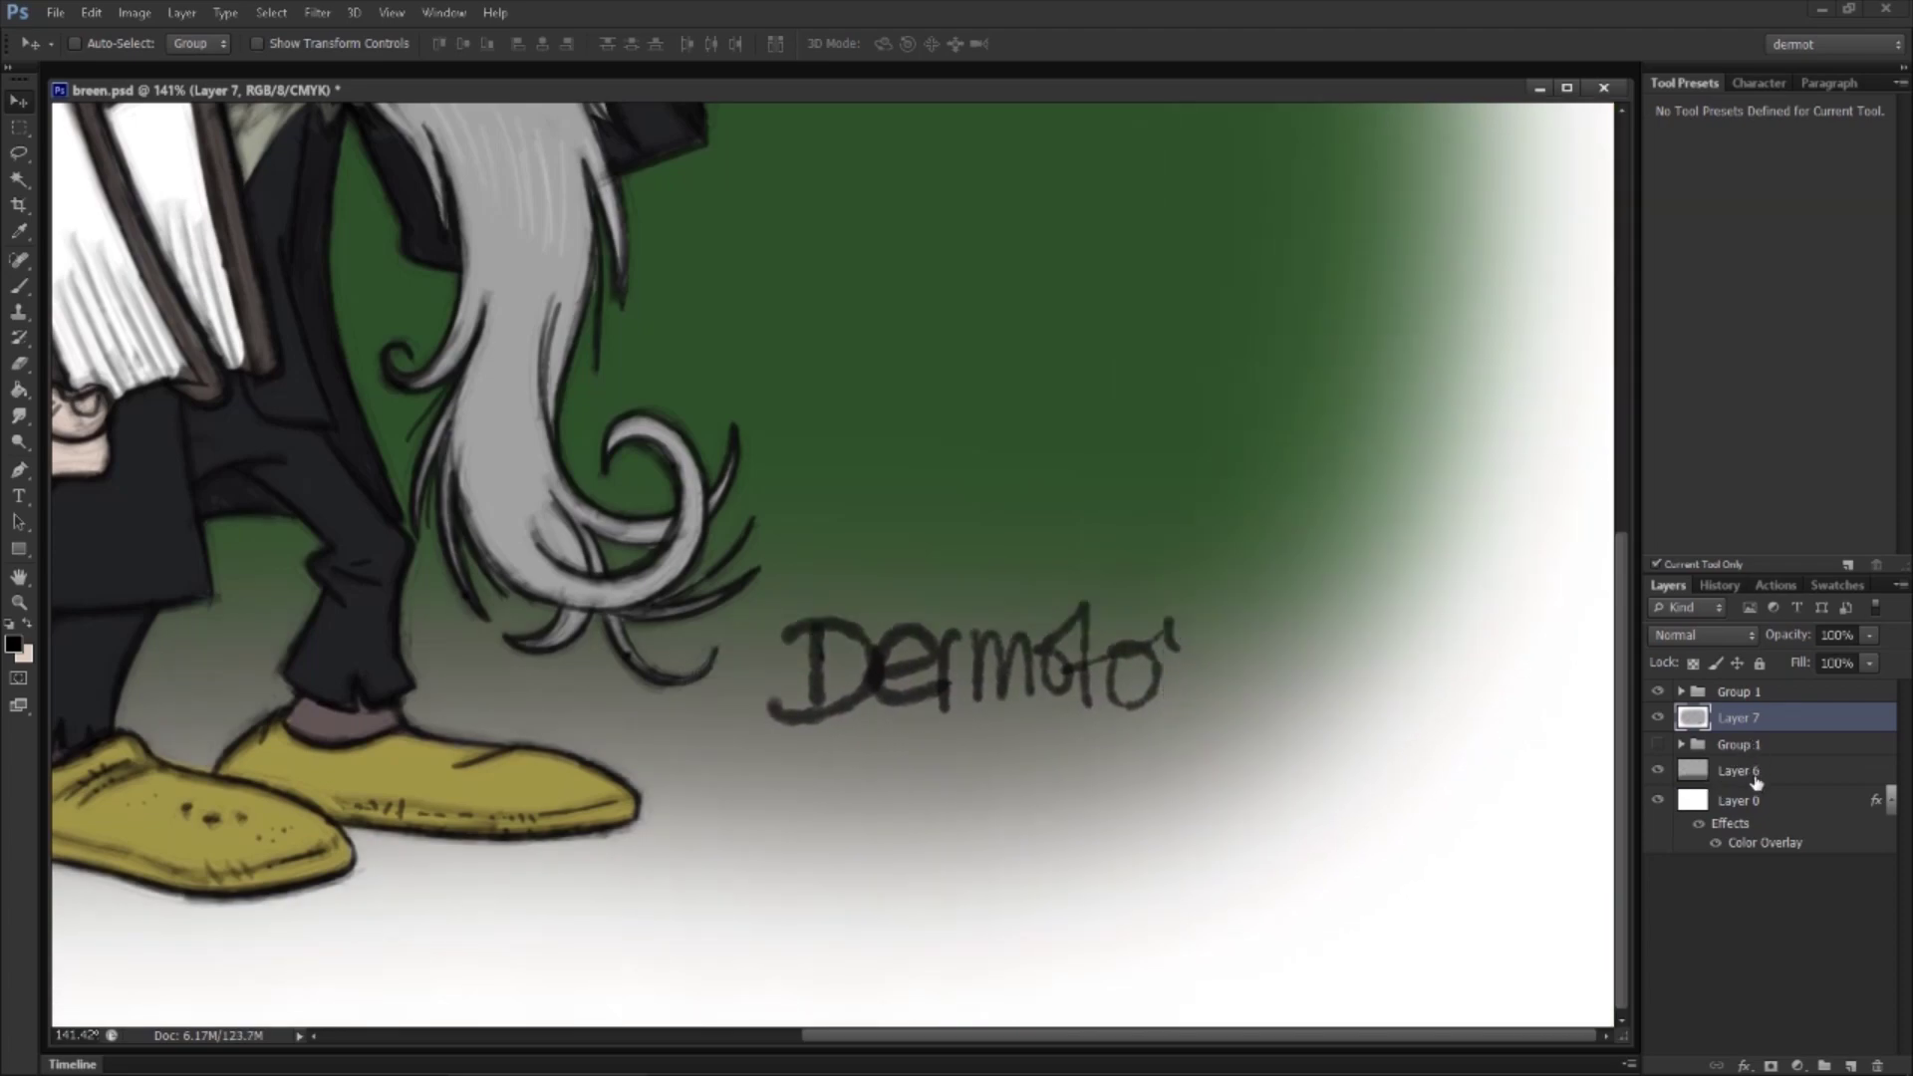
{"action": "key", "text": "ctrl+alt+z"}
{"action": "key", "text": "ctrl+alt+z"}
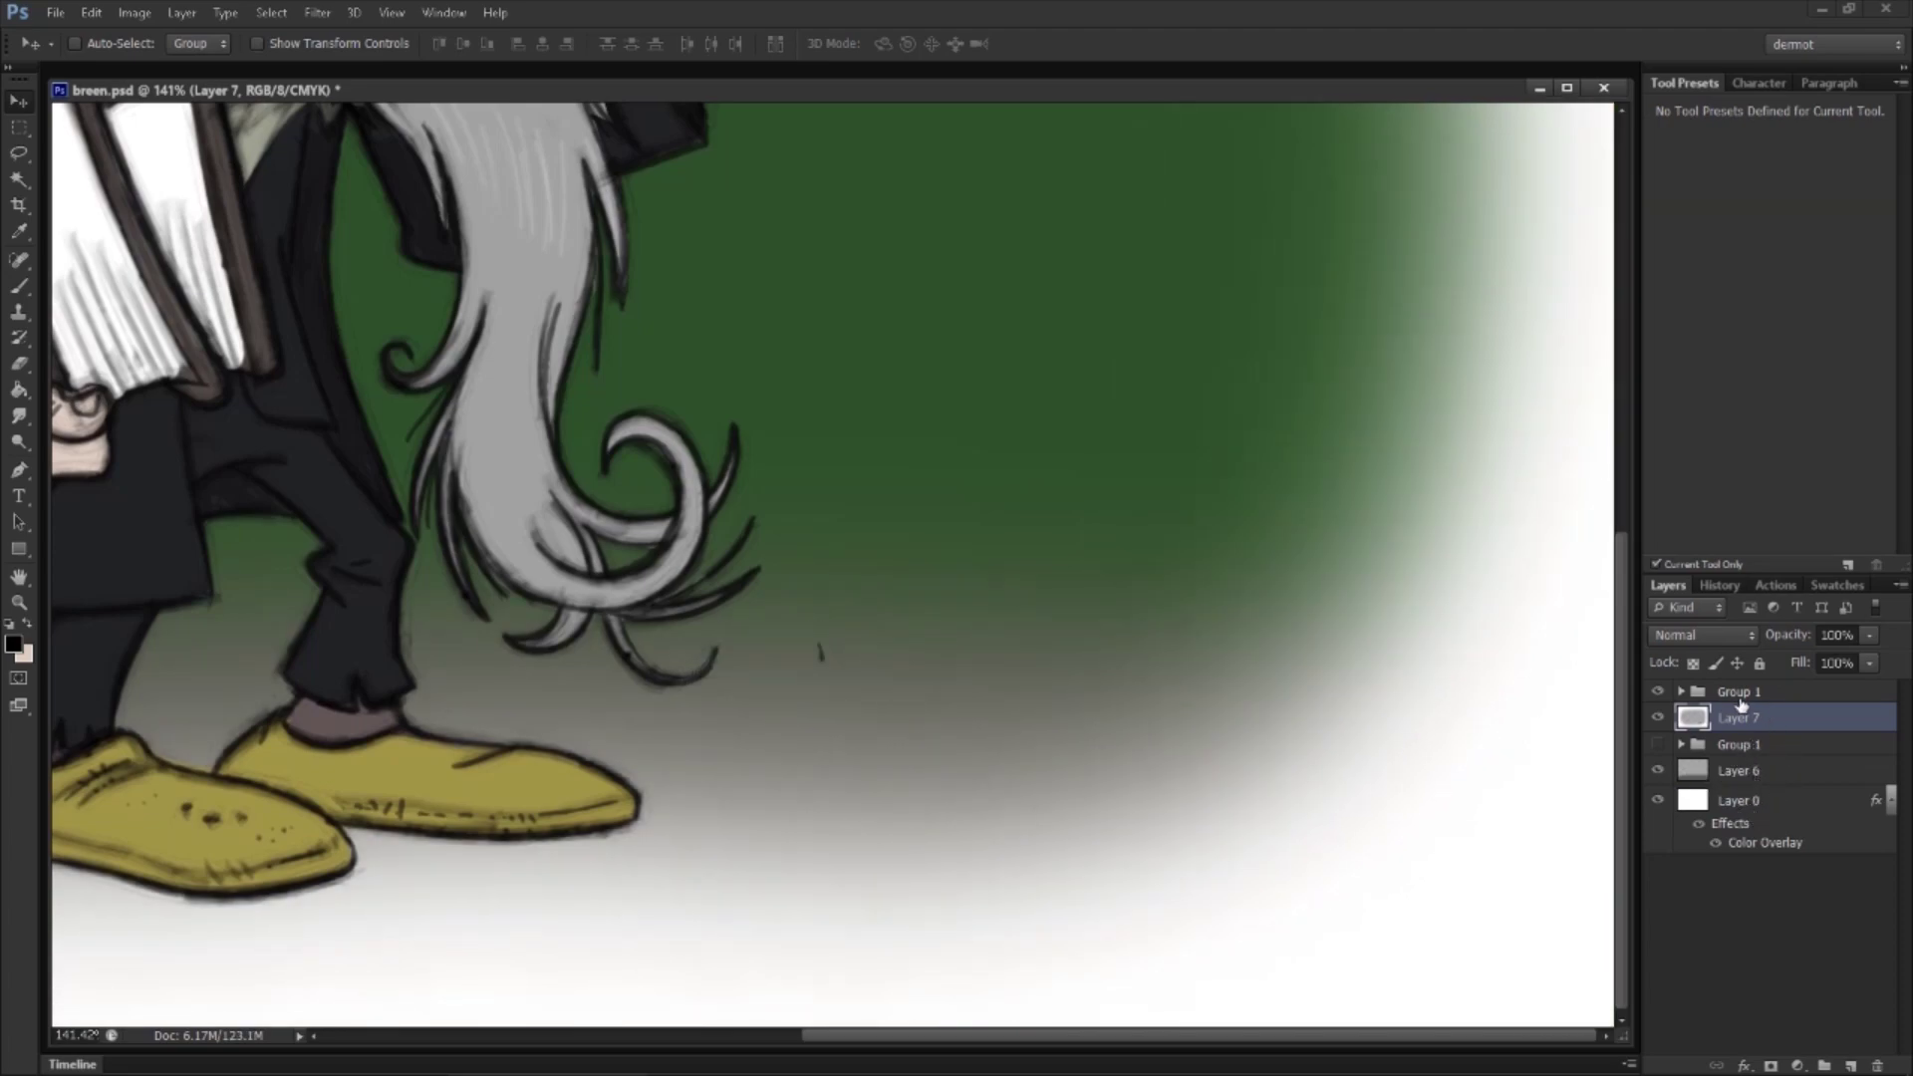
Step: Undo the last remaining signature mark and add a new layer above the character group
{"action": "key", "text": "ctrl+shift+z"}
{"action": "key", "text": "ctrl+alt+z"}
{"action": "left_click", "coordinate": [1849, 1064]}
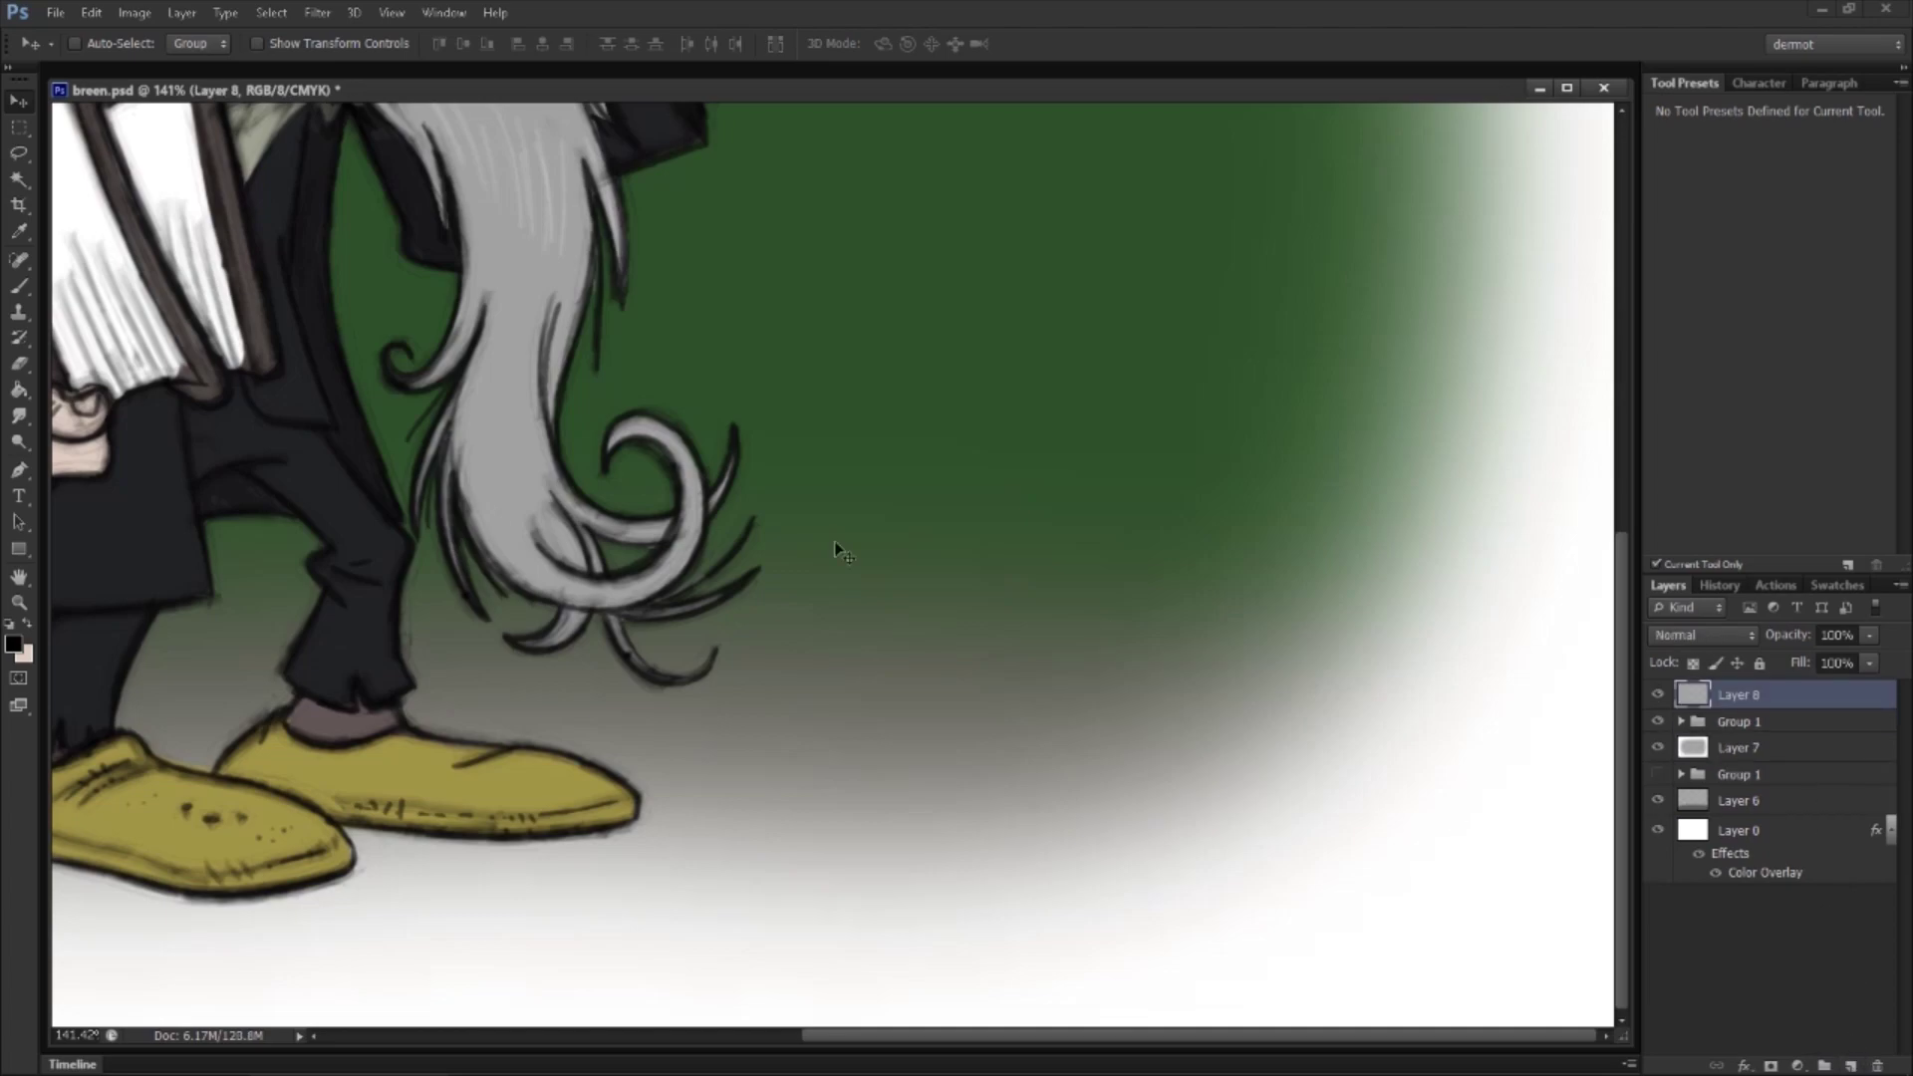
Step: Hand-letter the artist's signature and the year 2023 in black beside the beard's tip on the new layer
{"action": "left_click", "coordinate": [18, 286]}
{"action": "mouse_move", "coordinate": [716, 690]}
{"action": "left_mouse_down"}
{"action": "mouse_move", "coordinate": [792, 704]}
{"action": "mouse_move", "coordinate": [867, 747]}
{"action": "mouse_move", "coordinate": [912, 736]}
{"action": "mouse_move", "coordinate": [956, 680]}
{"action": "mouse_move", "coordinate": [951, 724]}
{"action": "mouse_move", "coordinate": [981, 716]}
{"action": "mouse_move", "coordinate": [1004, 754]}
{"action": "mouse_move", "coordinate": [1009, 709]}
{"action": "left_mouse_up"}
{"action": "mouse_move", "coordinate": [1028, 682]}
{"action": "left_mouse_down"}
{"action": "mouse_move", "coordinate": [1069, 735]}
{"action": "mouse_move", "coordinate": [1077, 706]}
{"action": "mouse_move", "coordinate": [1114, 752]}
{"action": "mouse_move", "coordinate": [1181, 707]}
{"action": "mouse_move", "coordinate": [1273, 741]}
{"action": "mouse_move", "coordinate": [1360, 737]}
{"action": "left_mouse_up"}
{"action": "left_click_drag", "start_coordinate": [1401, 713], "coordinate": [1397, 742]}
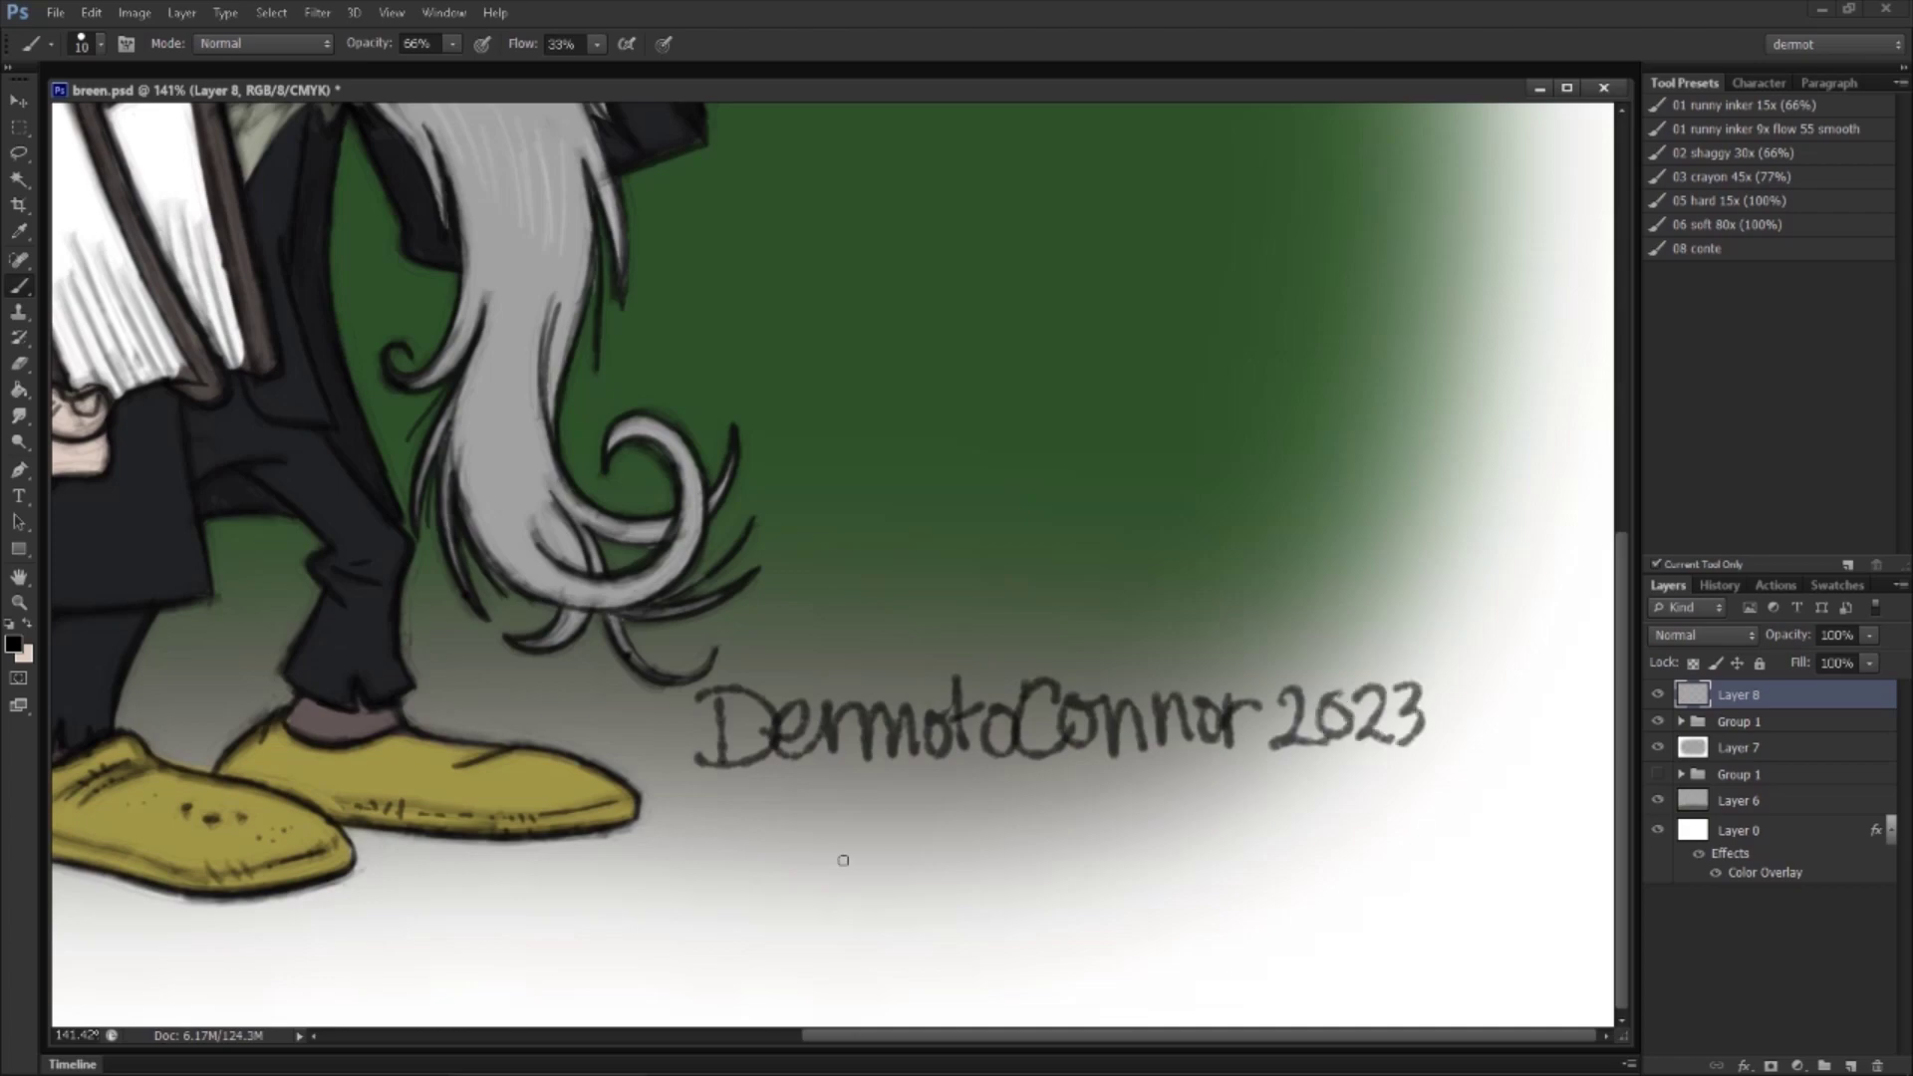
Step: Hand-letter the website BloomsandBarnacles.com in black directly beneath the signature
{"action": "mouse_move", "coordinate": [704, 786]}
{"action": "left_mouse_down"}
{"action": "mouse_move", "coordinate": [703, 843]}
{"action": "mouse_move", "coordinate": [730, 842]}
{"action": "mouse_move", "coordinate": [698, 847]}
{"action": "mouse_move", "coordinate": [792, 845]}
{"action": "mouse_move", "coordinate": [797, 809]}
{"action": "mouse_move", "coordinate": [849, 805]}
{"action": "mouse_move", "coordinate": [887, 845]}
{"action": "mouse_move", "coordinate": [983, 849]}
{"action": "mouse_move", "coordinate": [1015, 789]}
{"action": "mouse_move", "coordinate": [1020, 847]}
{"action": "mouse_move", "coordinate": [1057, 849]}
{"action": "mouse_move", "coordinate": [1059, 817]}
{"action": "mouse_move", "coordinate": [1061, 847]}
{"action": "mouse_move", "coordinate": [1116, 783]}
{"action": "mouse_move", "coordinate": [1139, 847]}
{"action": "left_mouse_up"}
{"action": "mouse_move", "coordinate": [1102, 827]}
{"action": "left_mouse_down"}
{"action": "mouse_move", "coordinate": [1133, 817]}
{"action": "mouse_move", "coordinate": [1148, 846]}
{"action": "mouse_move", "coordinate": [1152, 817]}
{"action": "left_mouse_up"}
{"action": "mouse_move", "coordinate": [1151, 818]}
{"action": "left_mouse_down"}
{"action": "mouse_move", "coordinate": [1190, 832]}
{"action": "mouse_move", "coordinate": [1184, 794]}
{"action": "mouse_move", "coordinate": [1215, 781]}
{"action": "mouse_move", "coordinate": [1222, 835]}
{"action": "left_mouse_up"}
{"action": "mouse_move", "coordinate": [1222, 835]}
{"action": "left_mouse_down"}
{"action": "mouse_move", "coordinate": [1218, 779]}
{"action": "mouse_move", "coordinate": [1264, 836]}
{"action": "mouse_move", "coordinate": [1263, 800]}
{"action": "left_mouse_up"}
{"action": "mouse_move", "coordinate": [1296, 783]}
{"action": "left_mouse_down"}
{"action": "mouse_move", "coordinate": [1263, 818]}
{"action": "mouse_move", "coordinate": [1298, 833]}
{"action": "left_mouse_up"}
{"action": "mouse_move", "coordinate": [1306, 777]}
{"action": "left_mouse_down"}
{"action": "mouse_move", "coordinate": [1322, 827]}
{"action": "mouse_move", "coordinate": [1441, 806]}
{"action": "mouse_move", "coordinate": [1434, 836]}
{"action": "mouse_move", "coordinate": [1462, 810]}
{"action": "mouse_move", "coordinate": [1521, 842]}
{"action": "left_mouse_up"}
Step: Free-transform the signature and website lettering to a smaller size within the lower edge of the vignette
{"action": "key", "text": "z"}
{"action": "mouse_move", "coordinate": [1285, 773]}
{"action": "left_mouse_down"}
{"action": "mouse_move", "coordinate": [1173, 837]}
{"action": "mouse_move", "coordinate": [1229, 814]}
{"action": "mouse_move", "coordinate": [1283, 825]}
{"action": "left_mouse_up"}
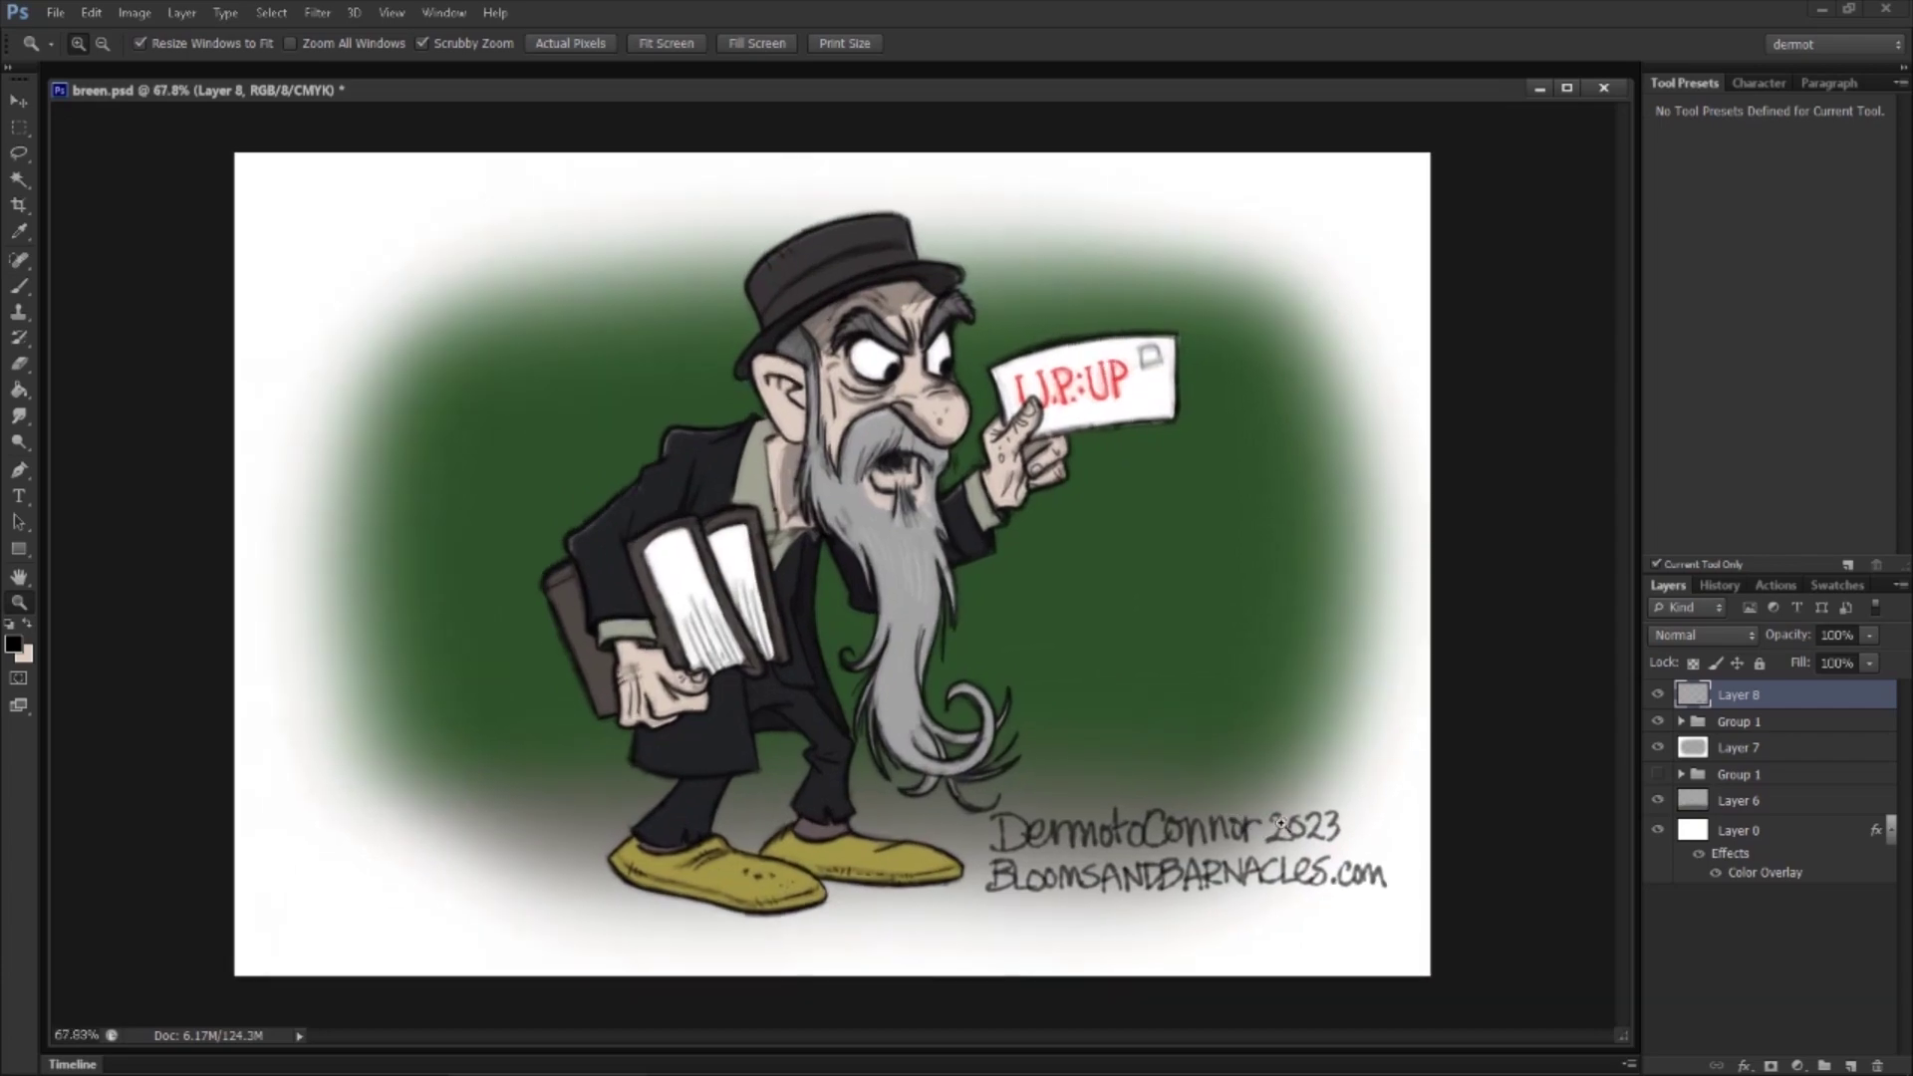
{"action": "key", "text": "ctrl+t"}
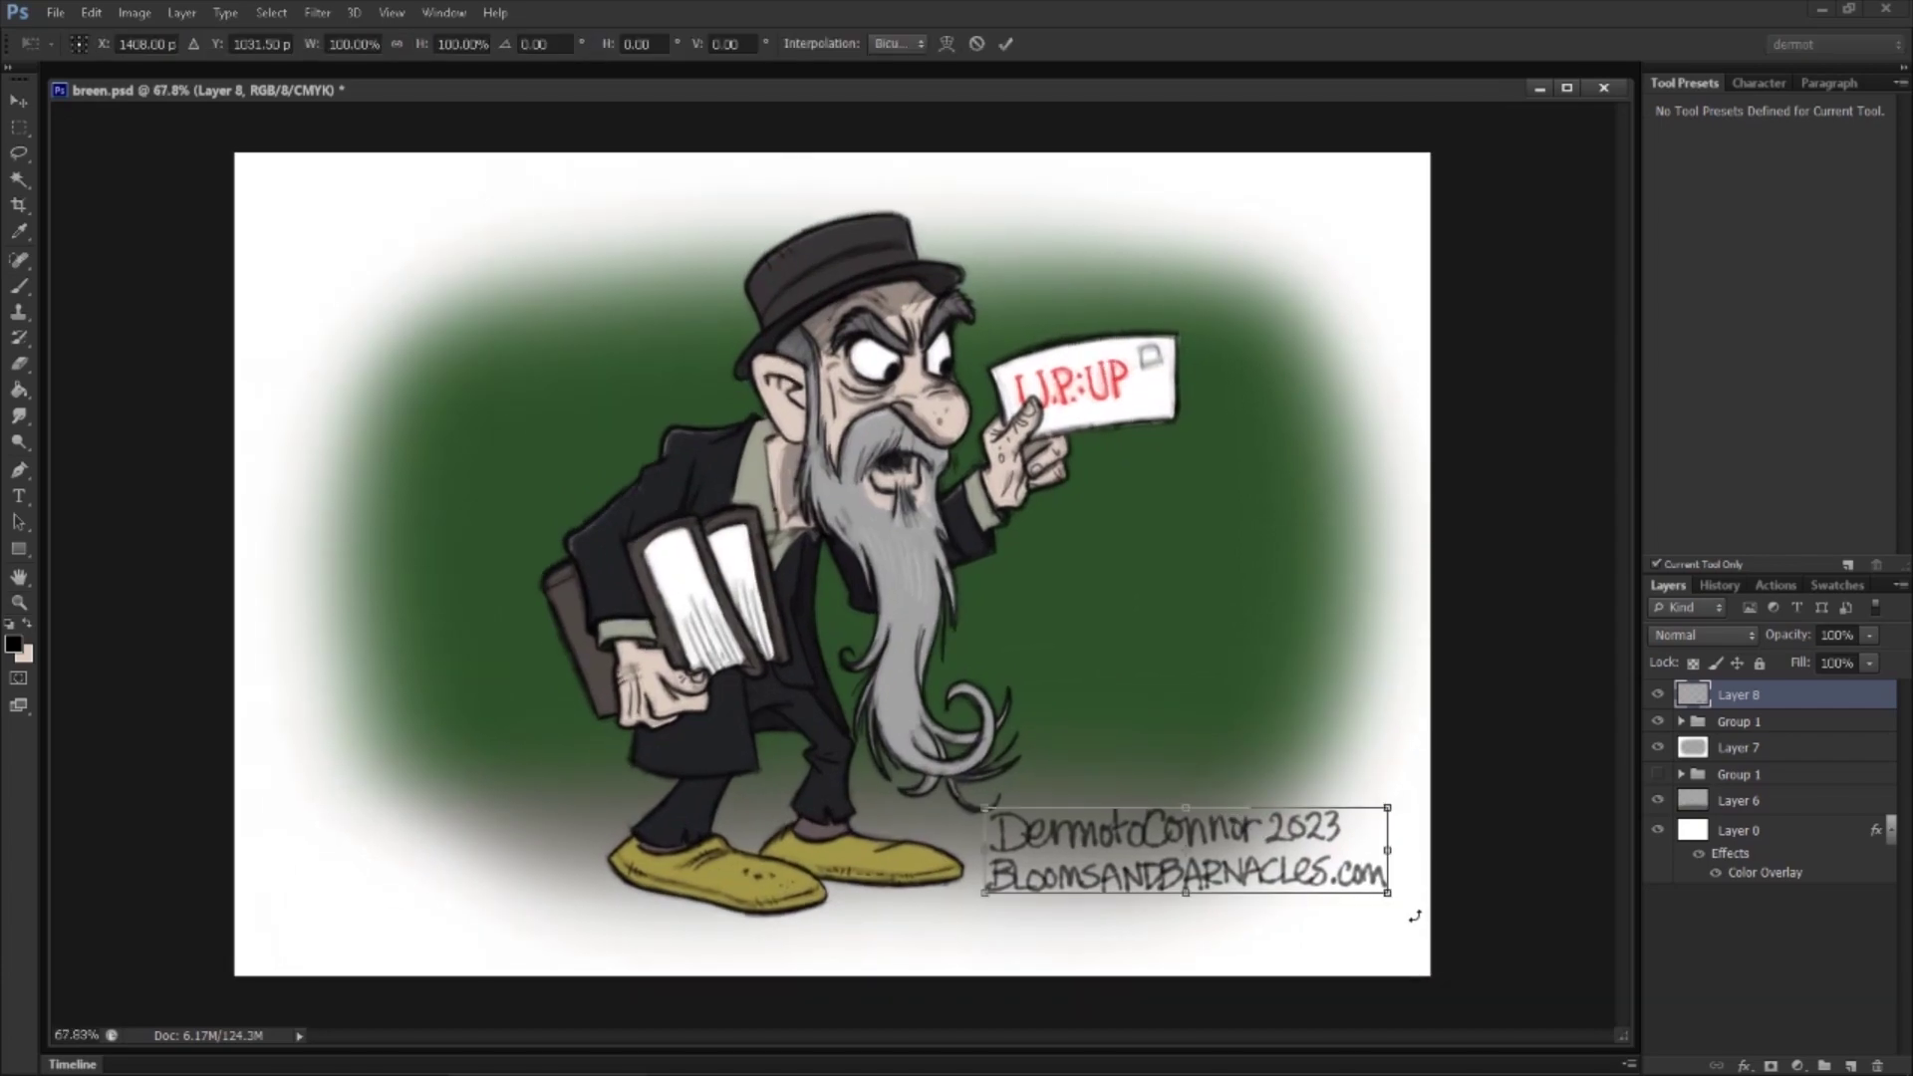
{"action": "left_click_drag", "start_coordinate": [1385, 897], "coordinate": [1365, 903]}
{"action": "left_click_drag", "start_coordinate": [1388, 808], "coordinate": [1333, 858]}
{"action": "key", "text": "super"}
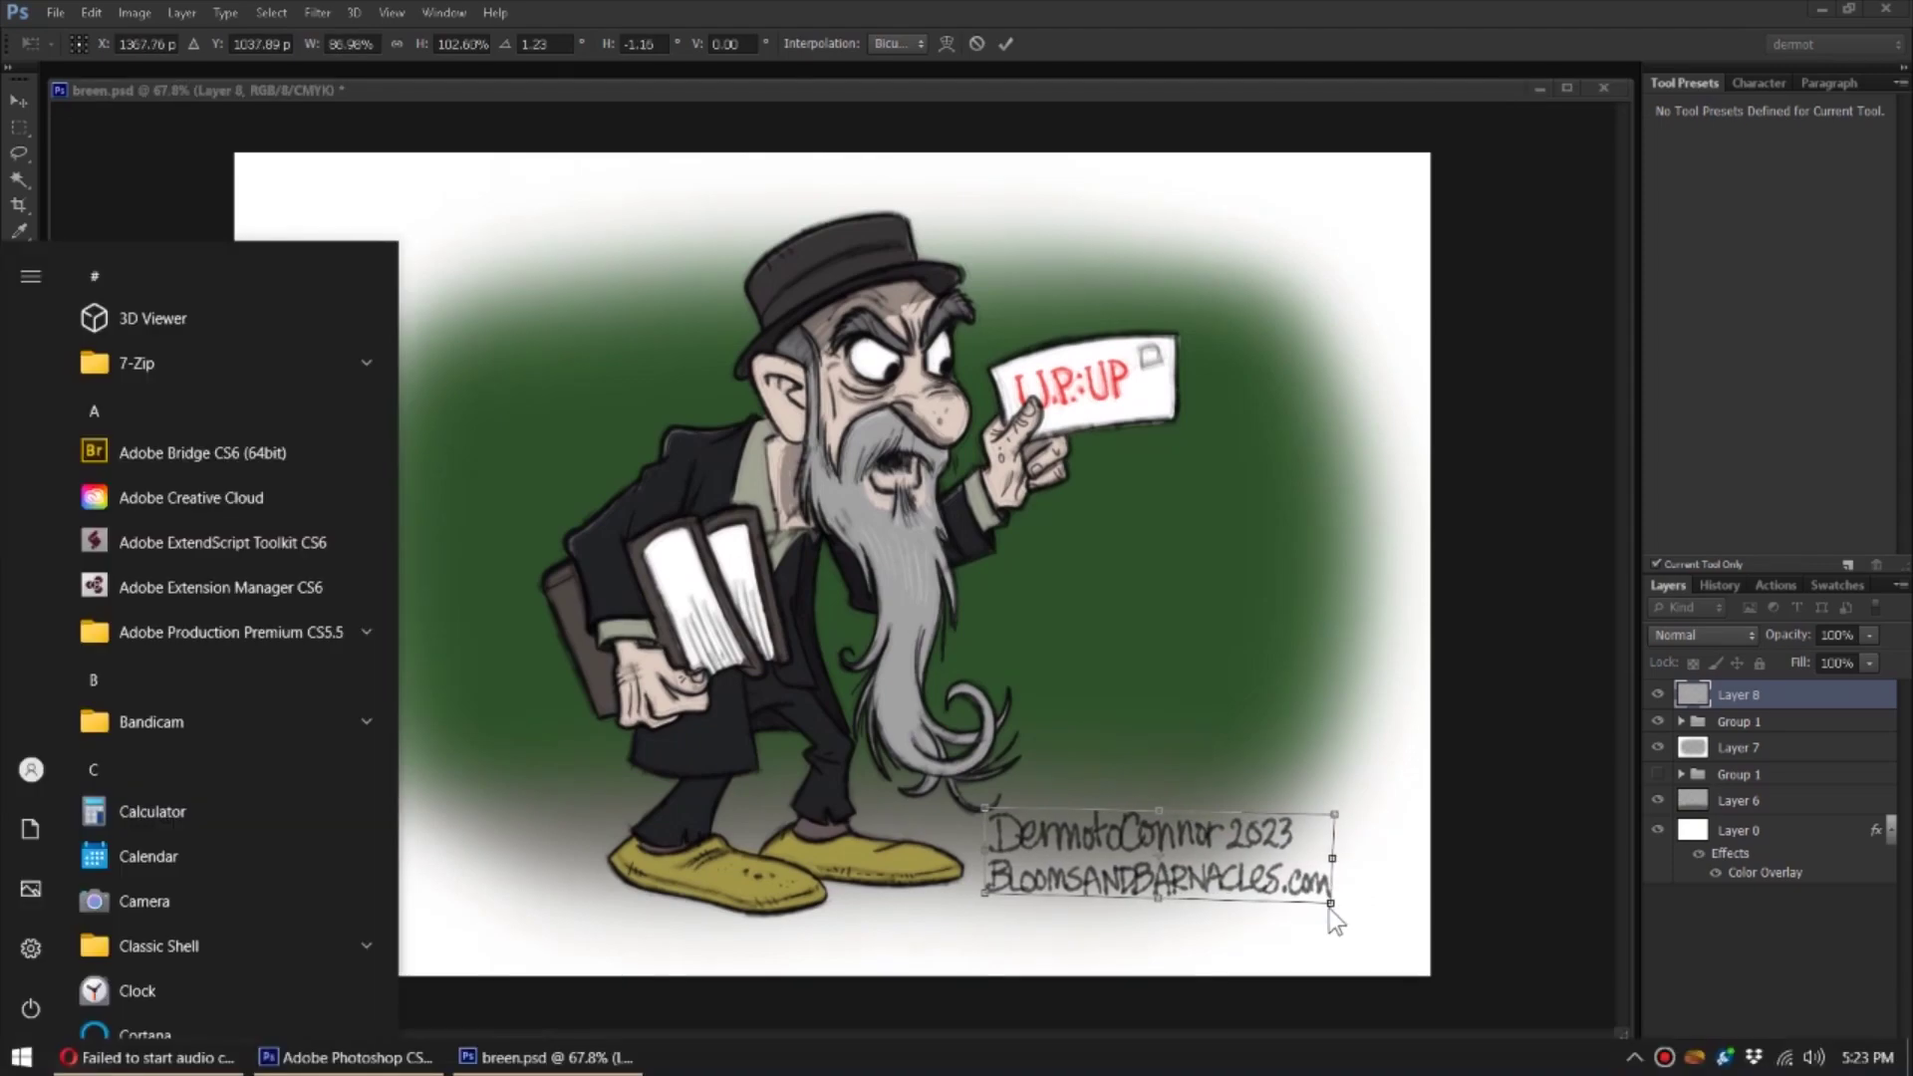
{"action": "key", "text": "Escape"}
{"action": "left_click_drag", "start_coordinate": [1329, 908], "coordinate": [1291, 889]}
{"action": "key", "text": "Return"}
Step: Nudge the signature lettering up slightly and set its layer's opacity to 39%
{"action": "key", "text": "z"}
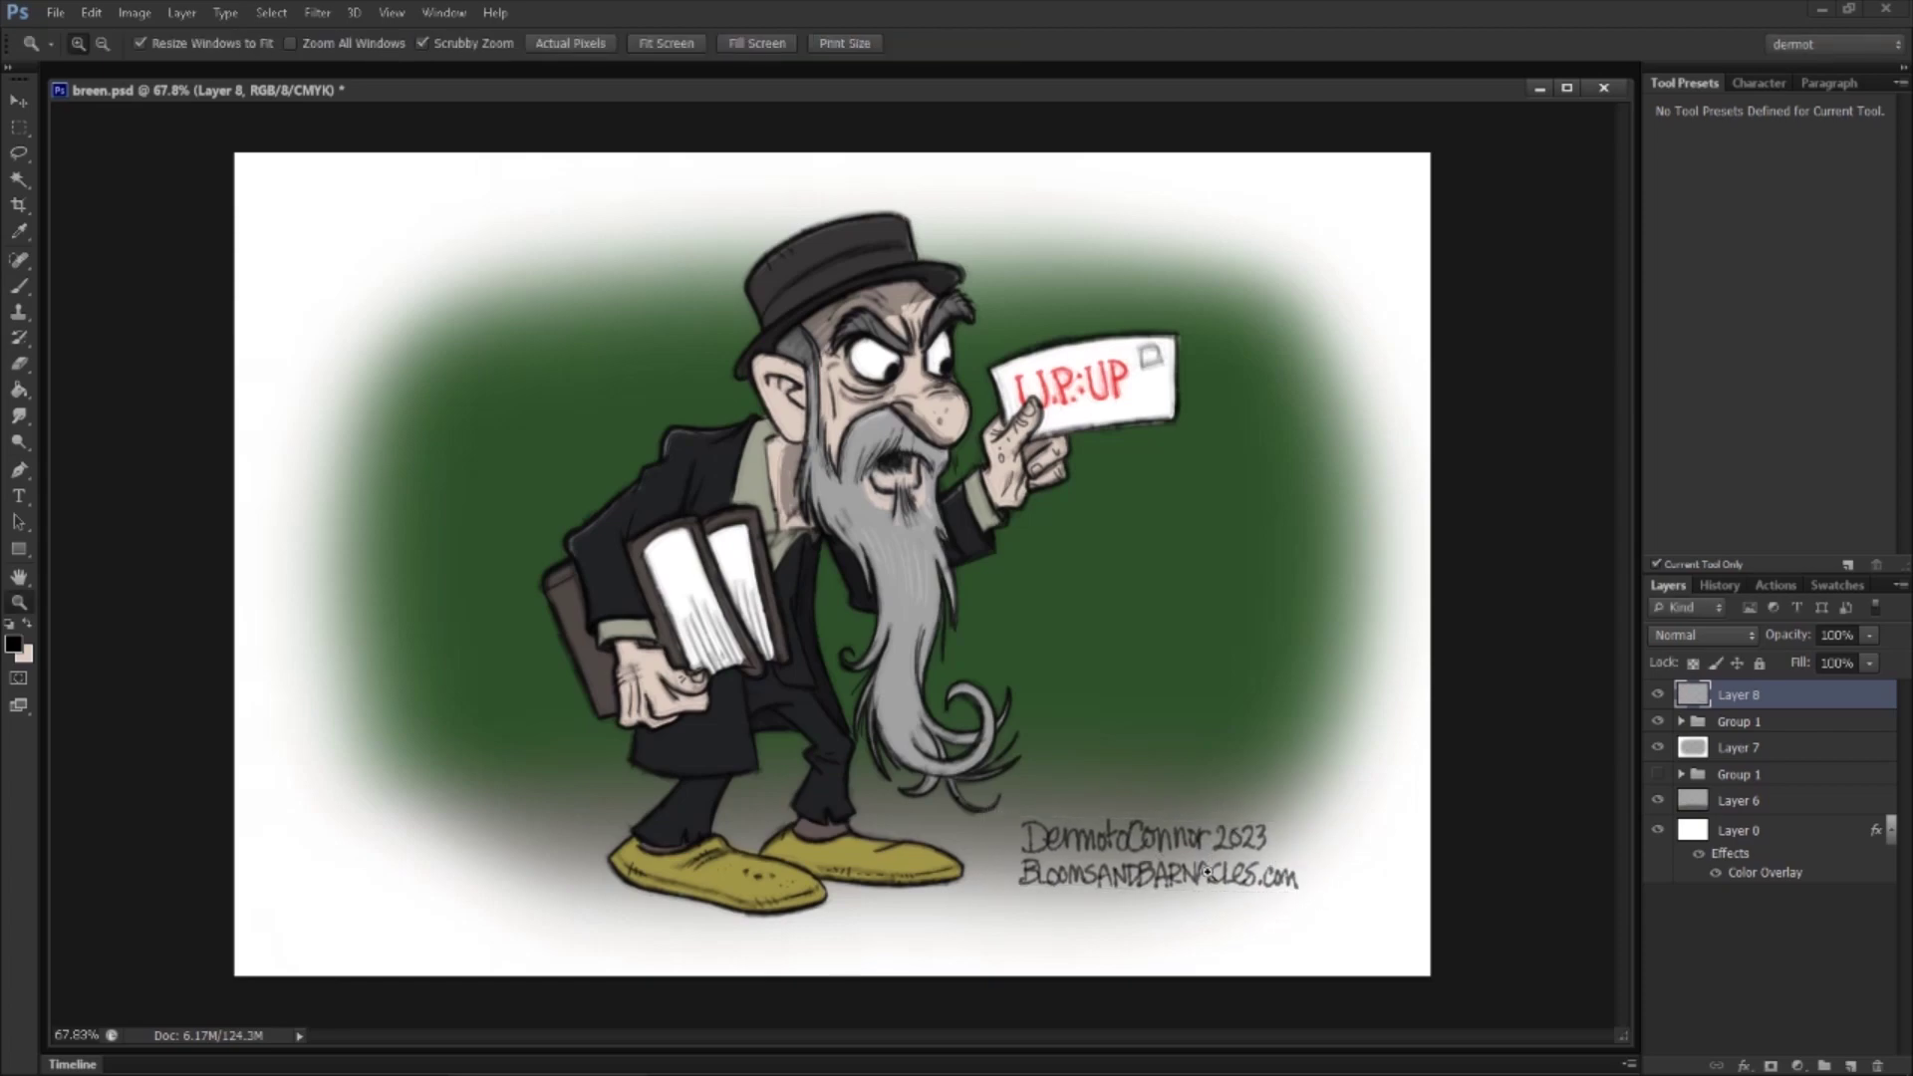
{"action": "key", "text": "v"}
{"action": "key", "text": "shift+Up"}
{"action": "key", "text": "shift+Up"}
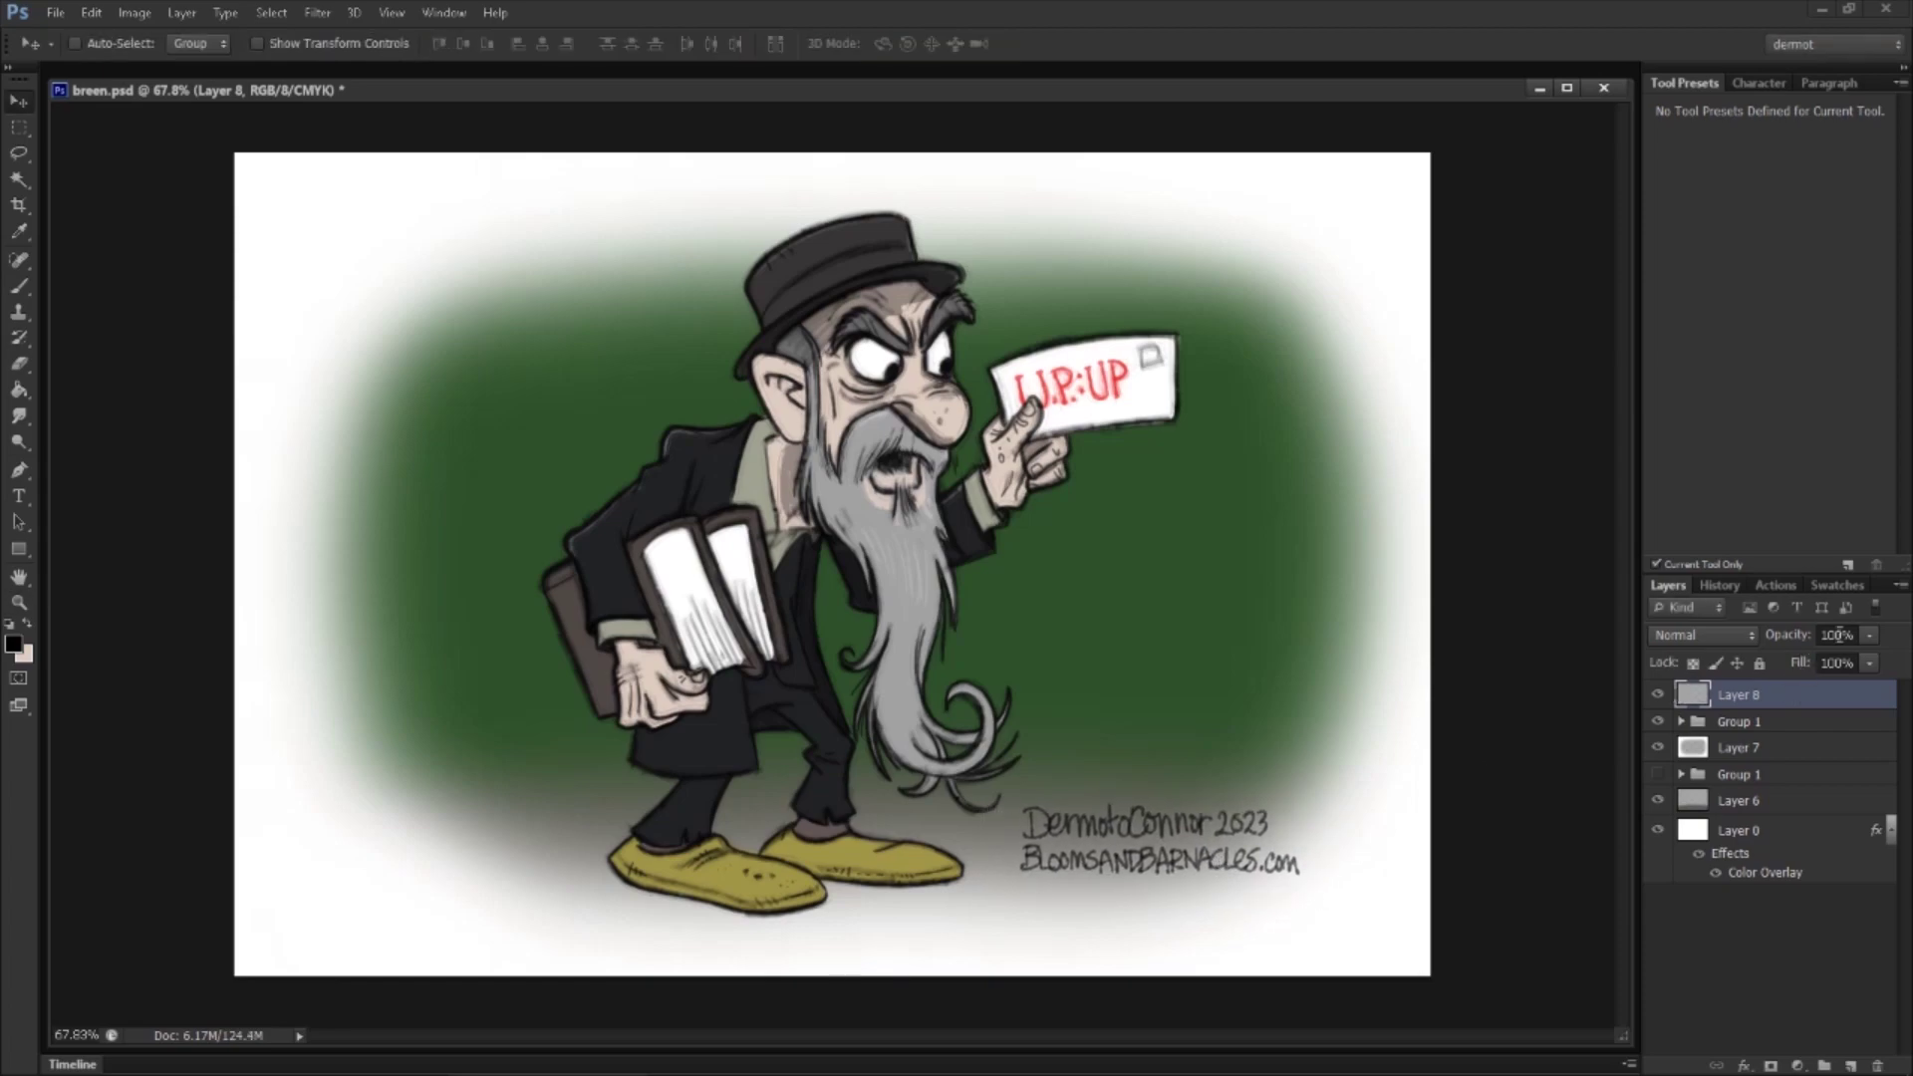
{"action": "left_click_drag", "start_coordinate": [1812, 650], "coordinate": [1805, 656]}
Step: Scale the faded signature lettering down a little more and save breen.psd
{"action": "key", "text": "z"}
{"action": "mouse_move", "coordinate": [1196, 843]}
{"action": "left_mouse_down"}
{"action": "mouse_move", "coordinate": [996, 911]}
{"action": "mouse_move", "coordinate": [563, 854]}
{"action": "mouse_move", "coordinate": [544, 804]}
{"action": "mouse_move", "coordinate": [558, 827]}
{"action": "mouse_move", "coordinate": [1243, 875]}
{"action": "left_mouse_up"}
{"action": "key", "text": "v"}
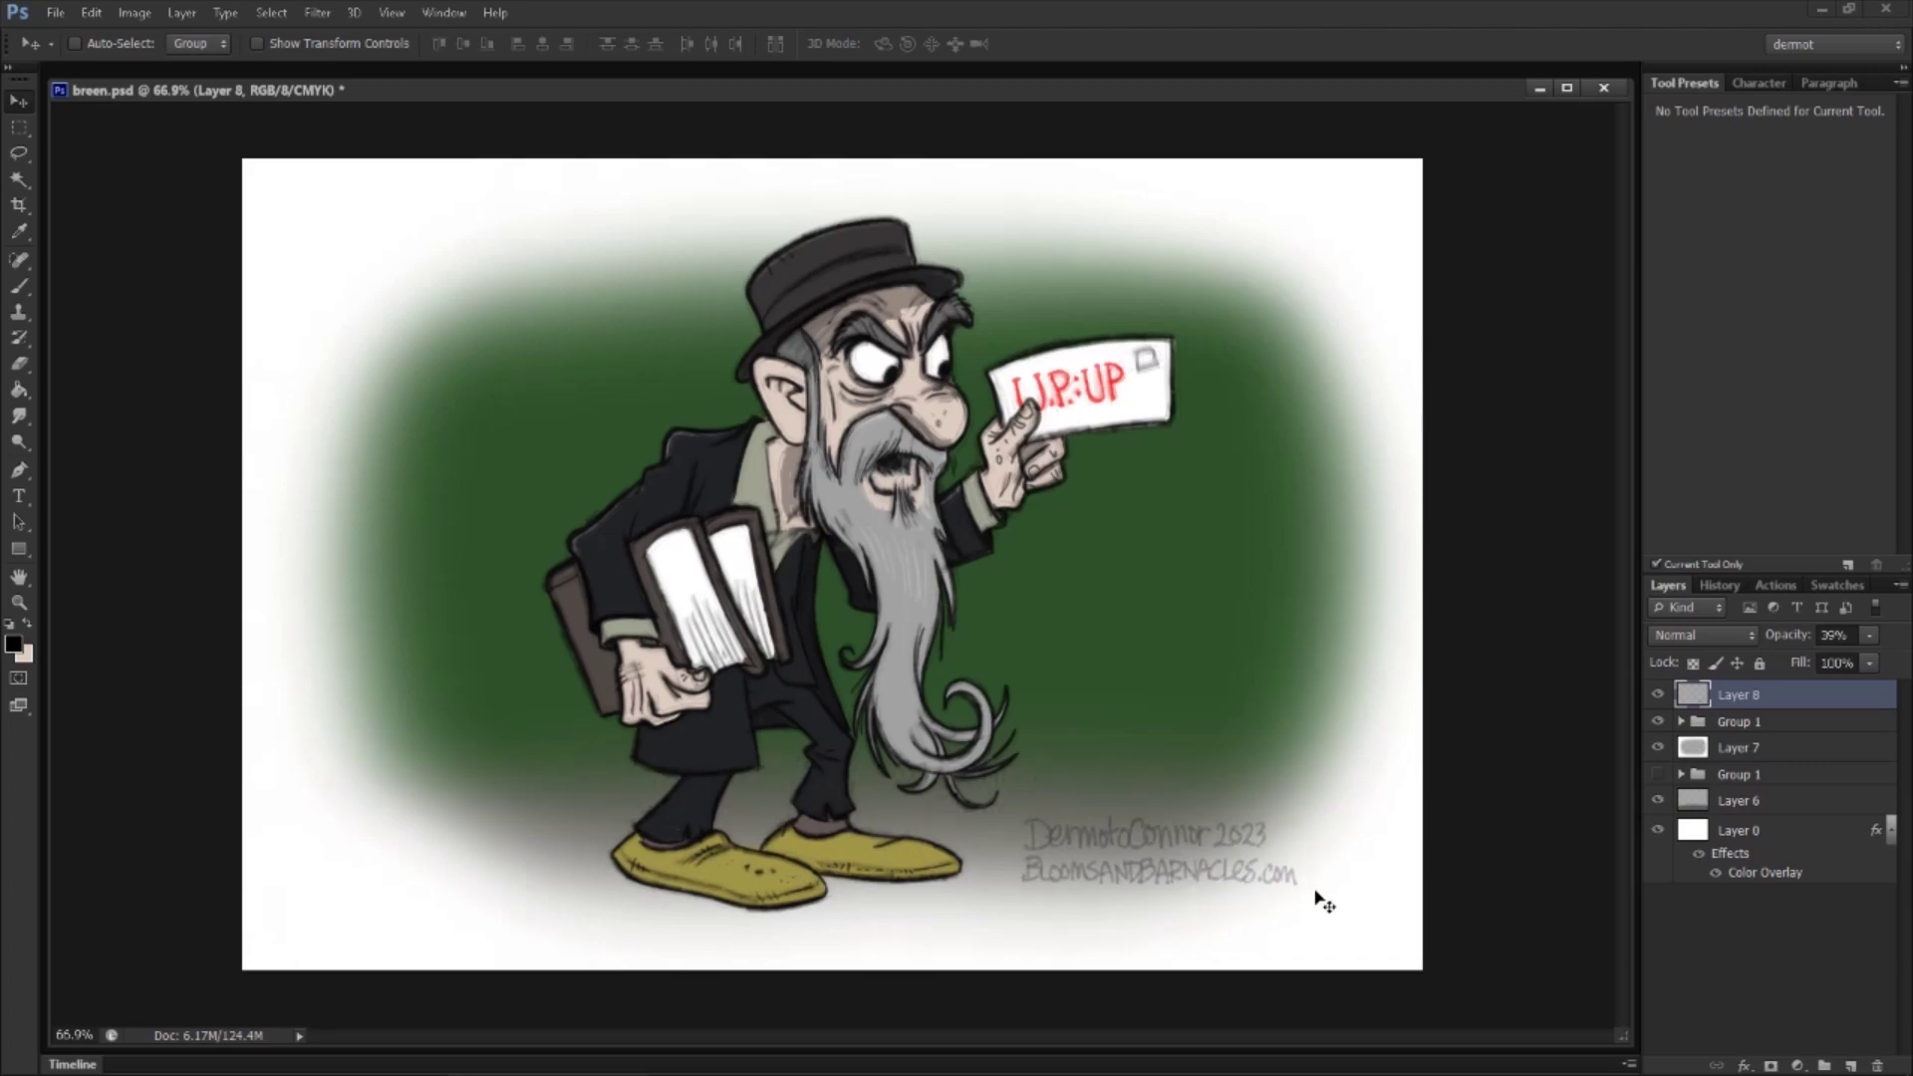
{"action": "key", "text": "ctrl+t"}
{"action": "left_click_drag", "start_coordinate": [1290, 883], "coordinate": [1228, 864]}
{"action": "key", "text": "Return"}
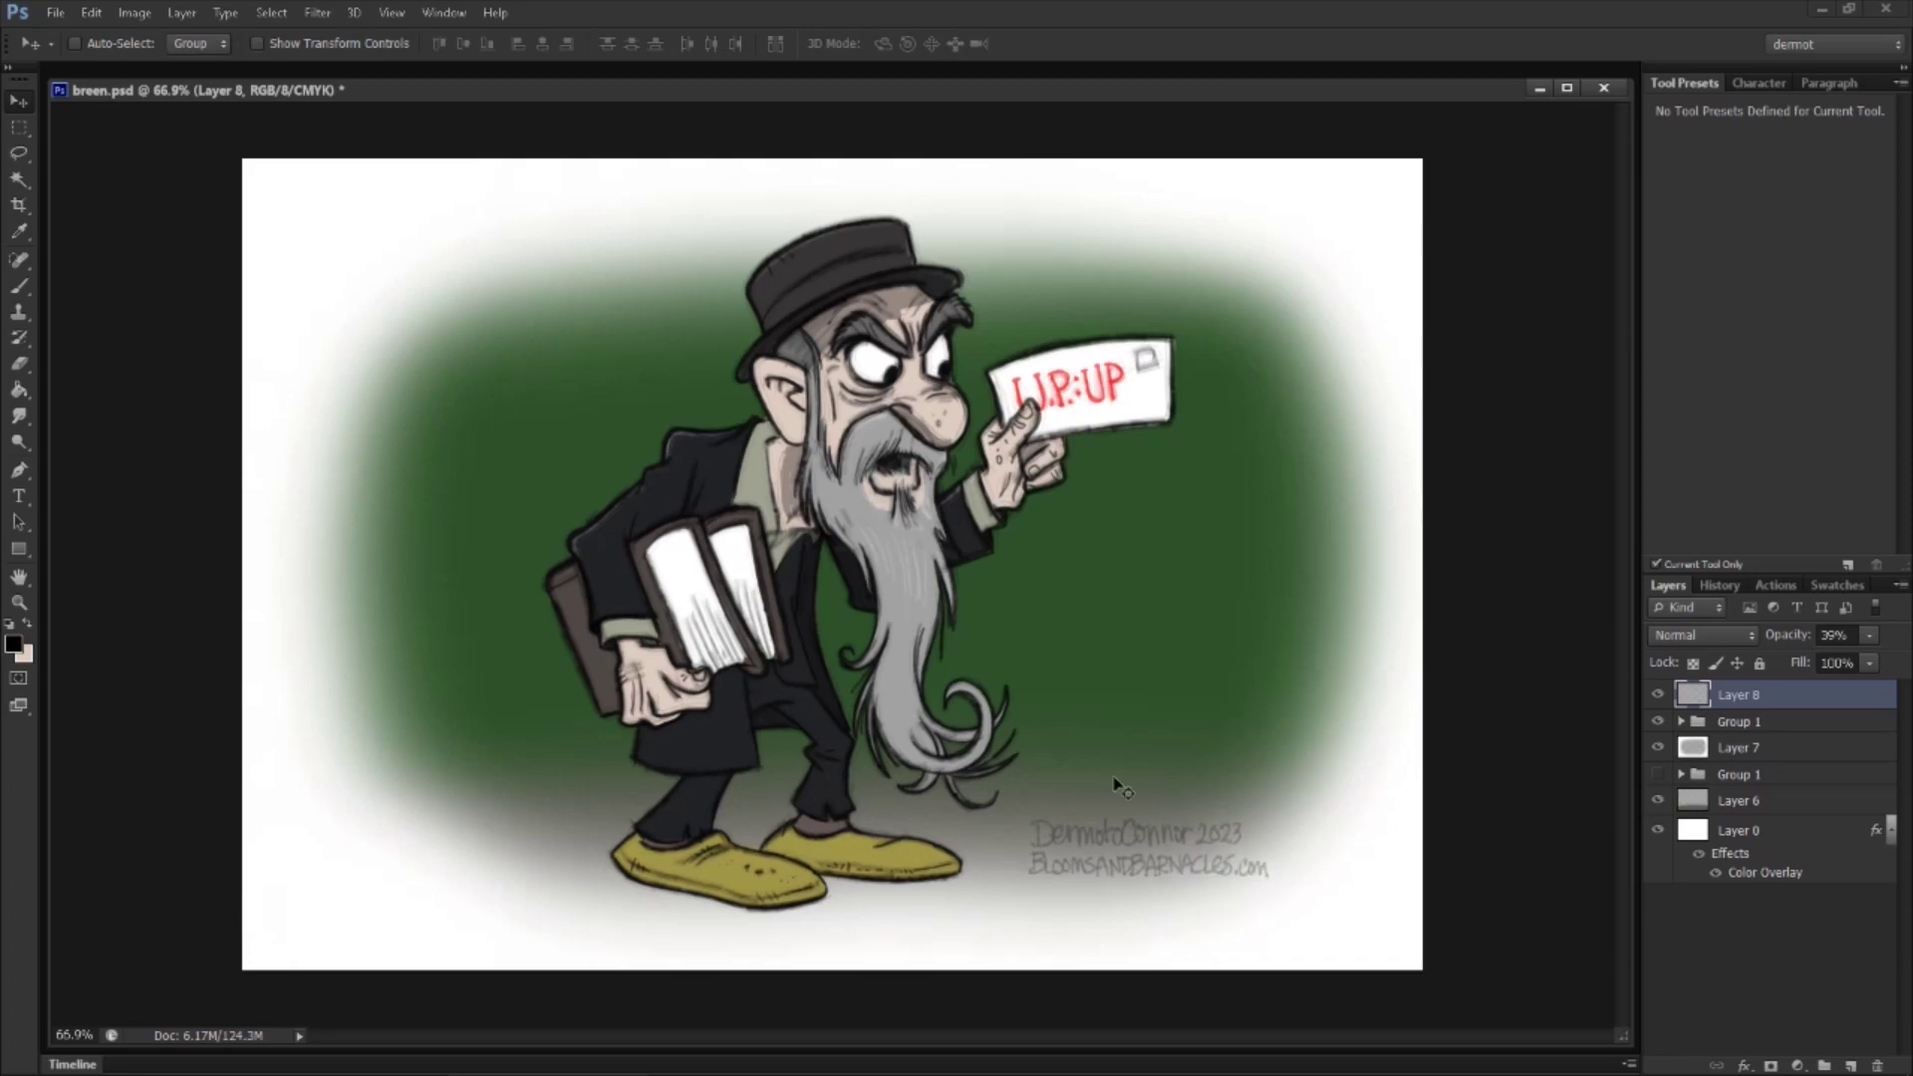
{"action": "left_click", "coordinate": [55, 12]}
{"action": "left_click", "coordinate": [94, 291]}
Step: Examine the layer stack and the whole illustration at reduced size
{"action": "left_click", "coordinate": [1739, 782]}
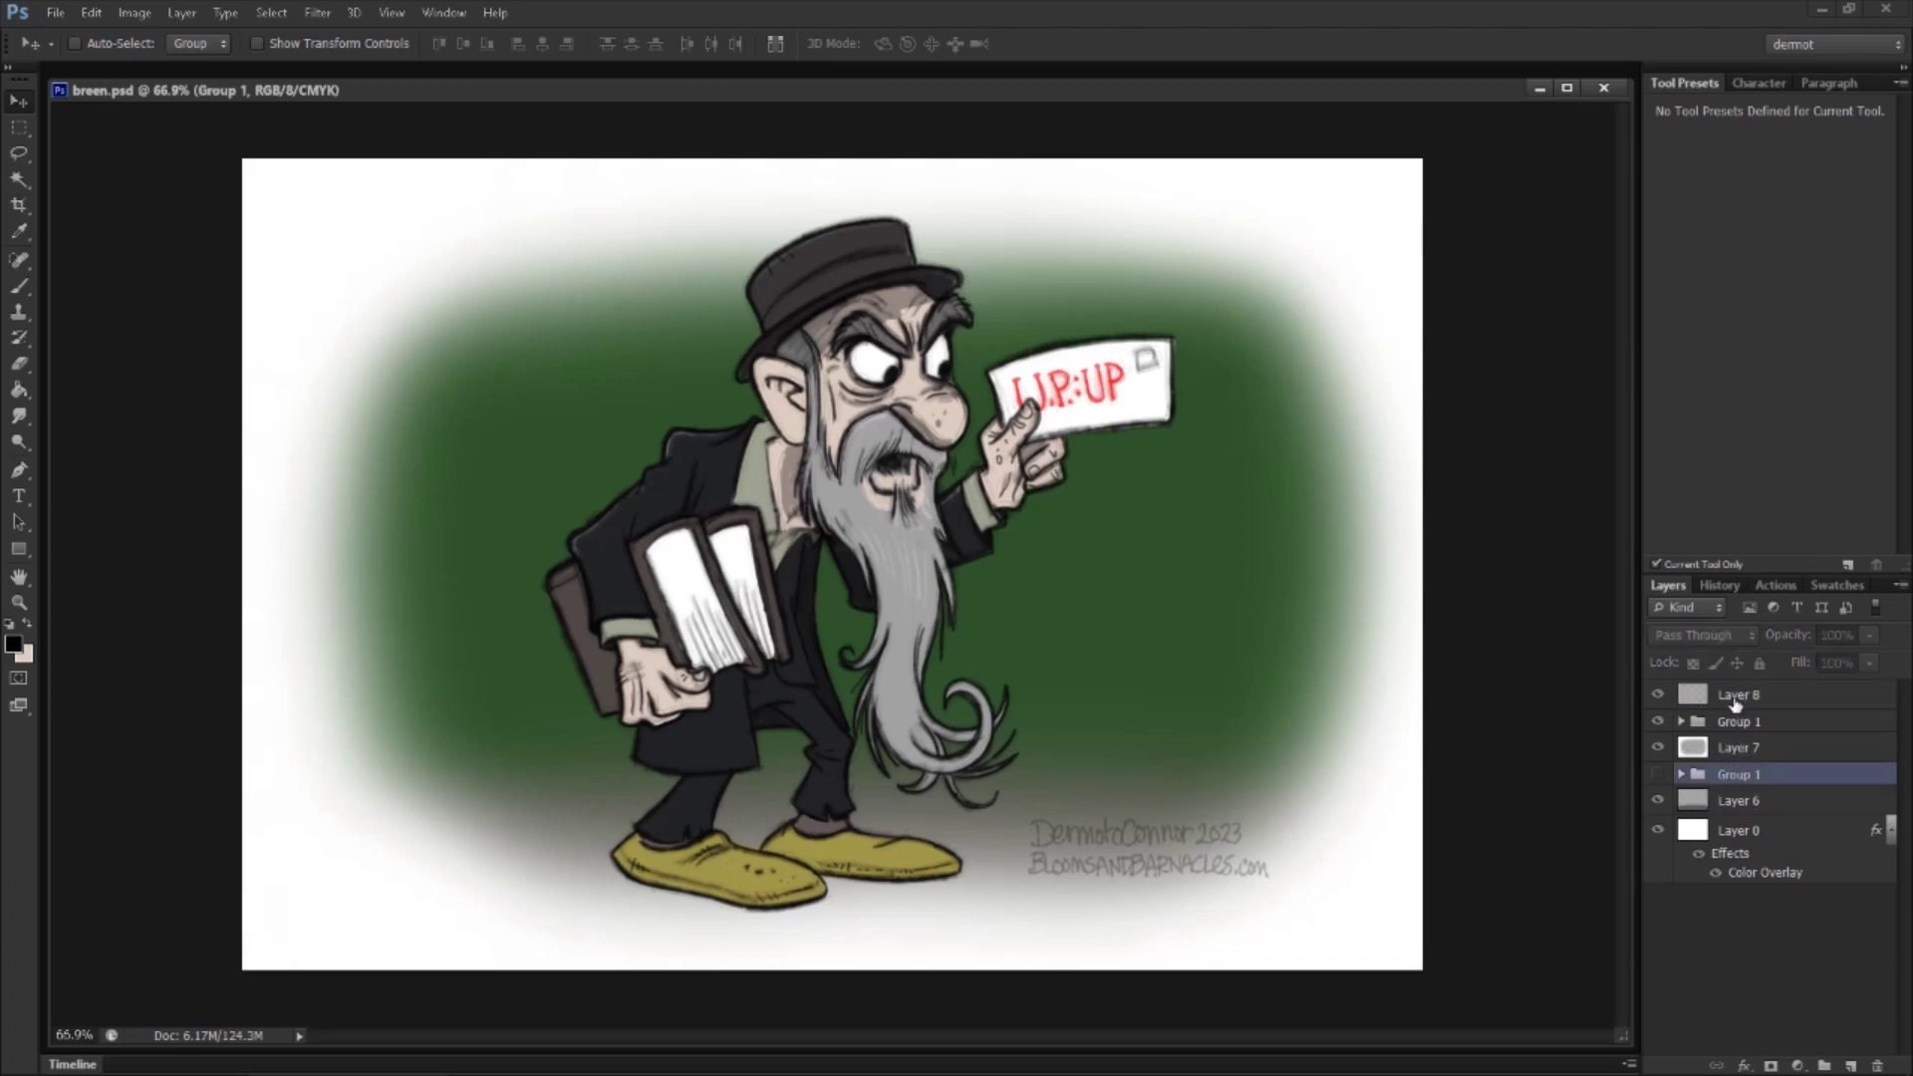
{"action": "left_click", "coordinate": [1735, 701]}
{"action": "left_click", "coordinate": [1746, 749]}
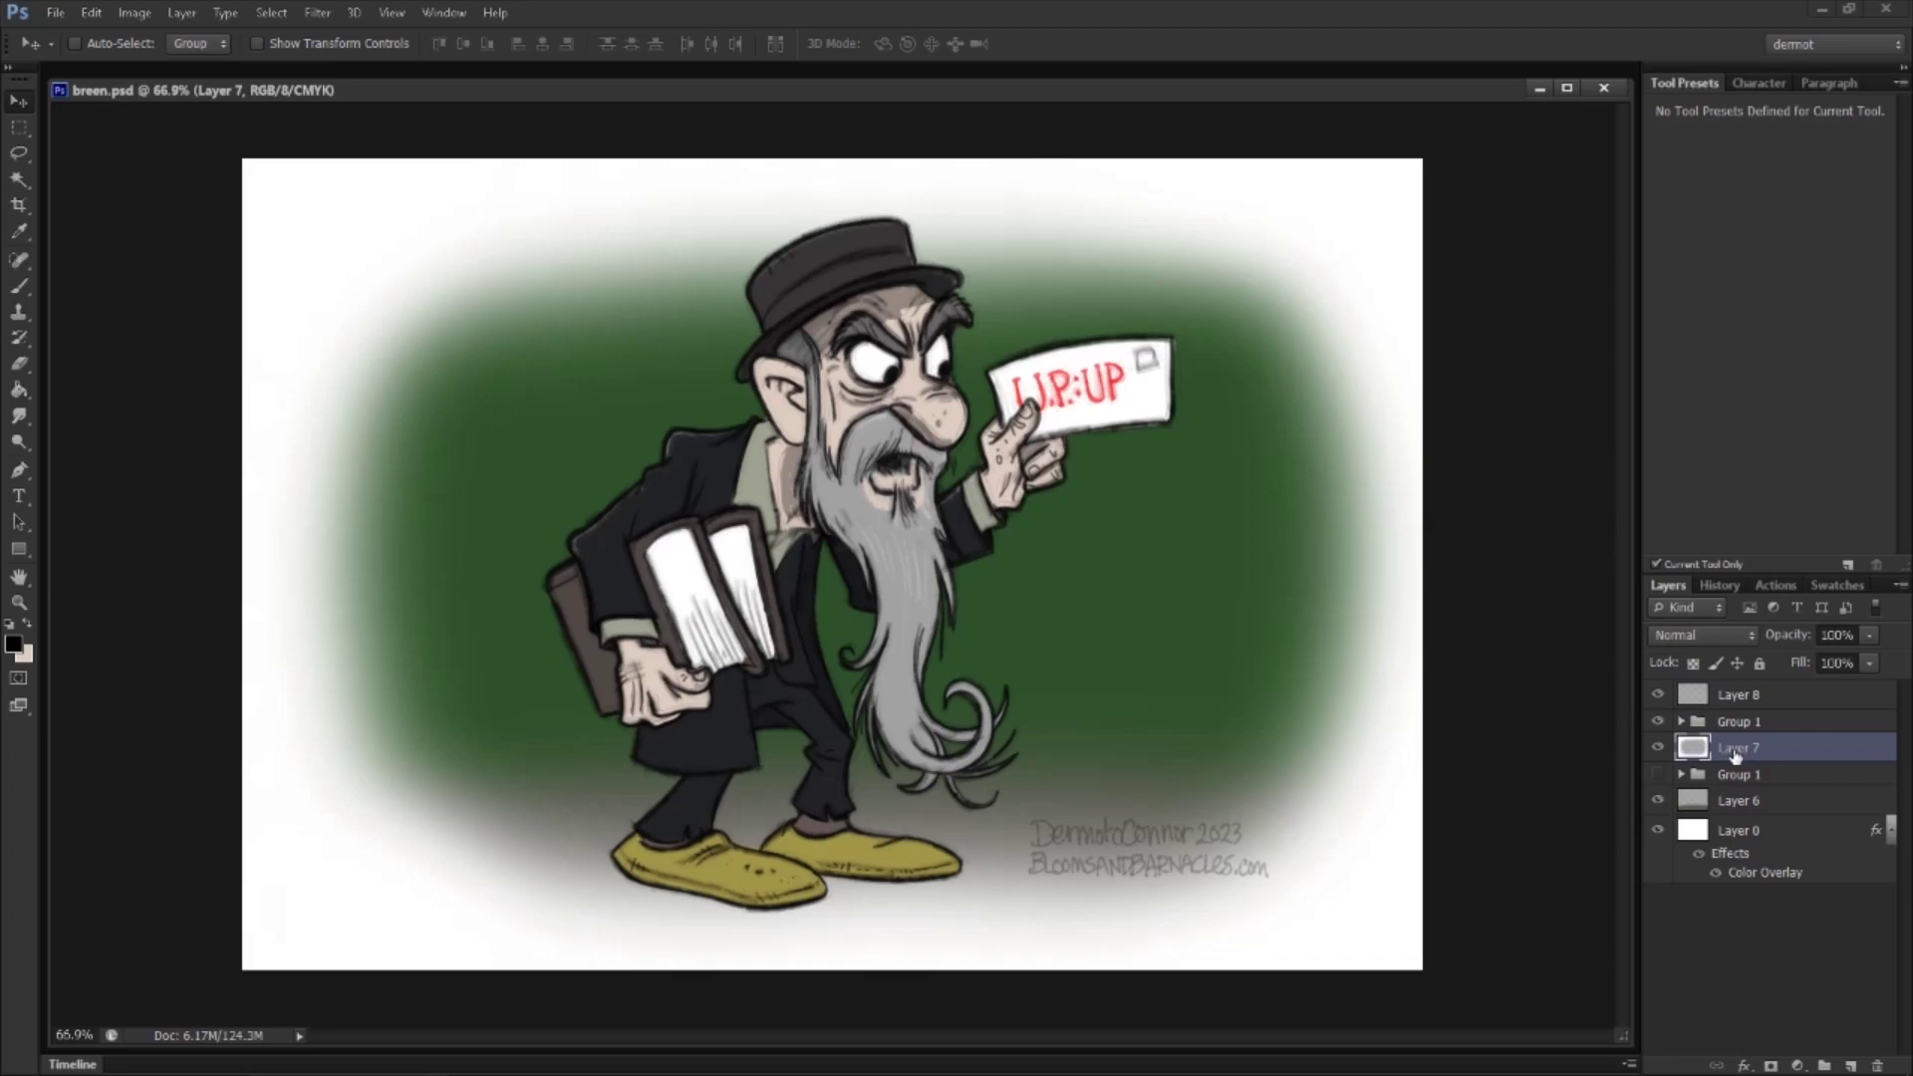
{"action": "key", "text": "z"}
{"action": "left_click_drag", "start_coordinate": [999, 591], "coordinate": [1237, 596]}
{"action": "left_click_drag", "start_coordinate": [667, 443], "coordinate": [867, 362]}
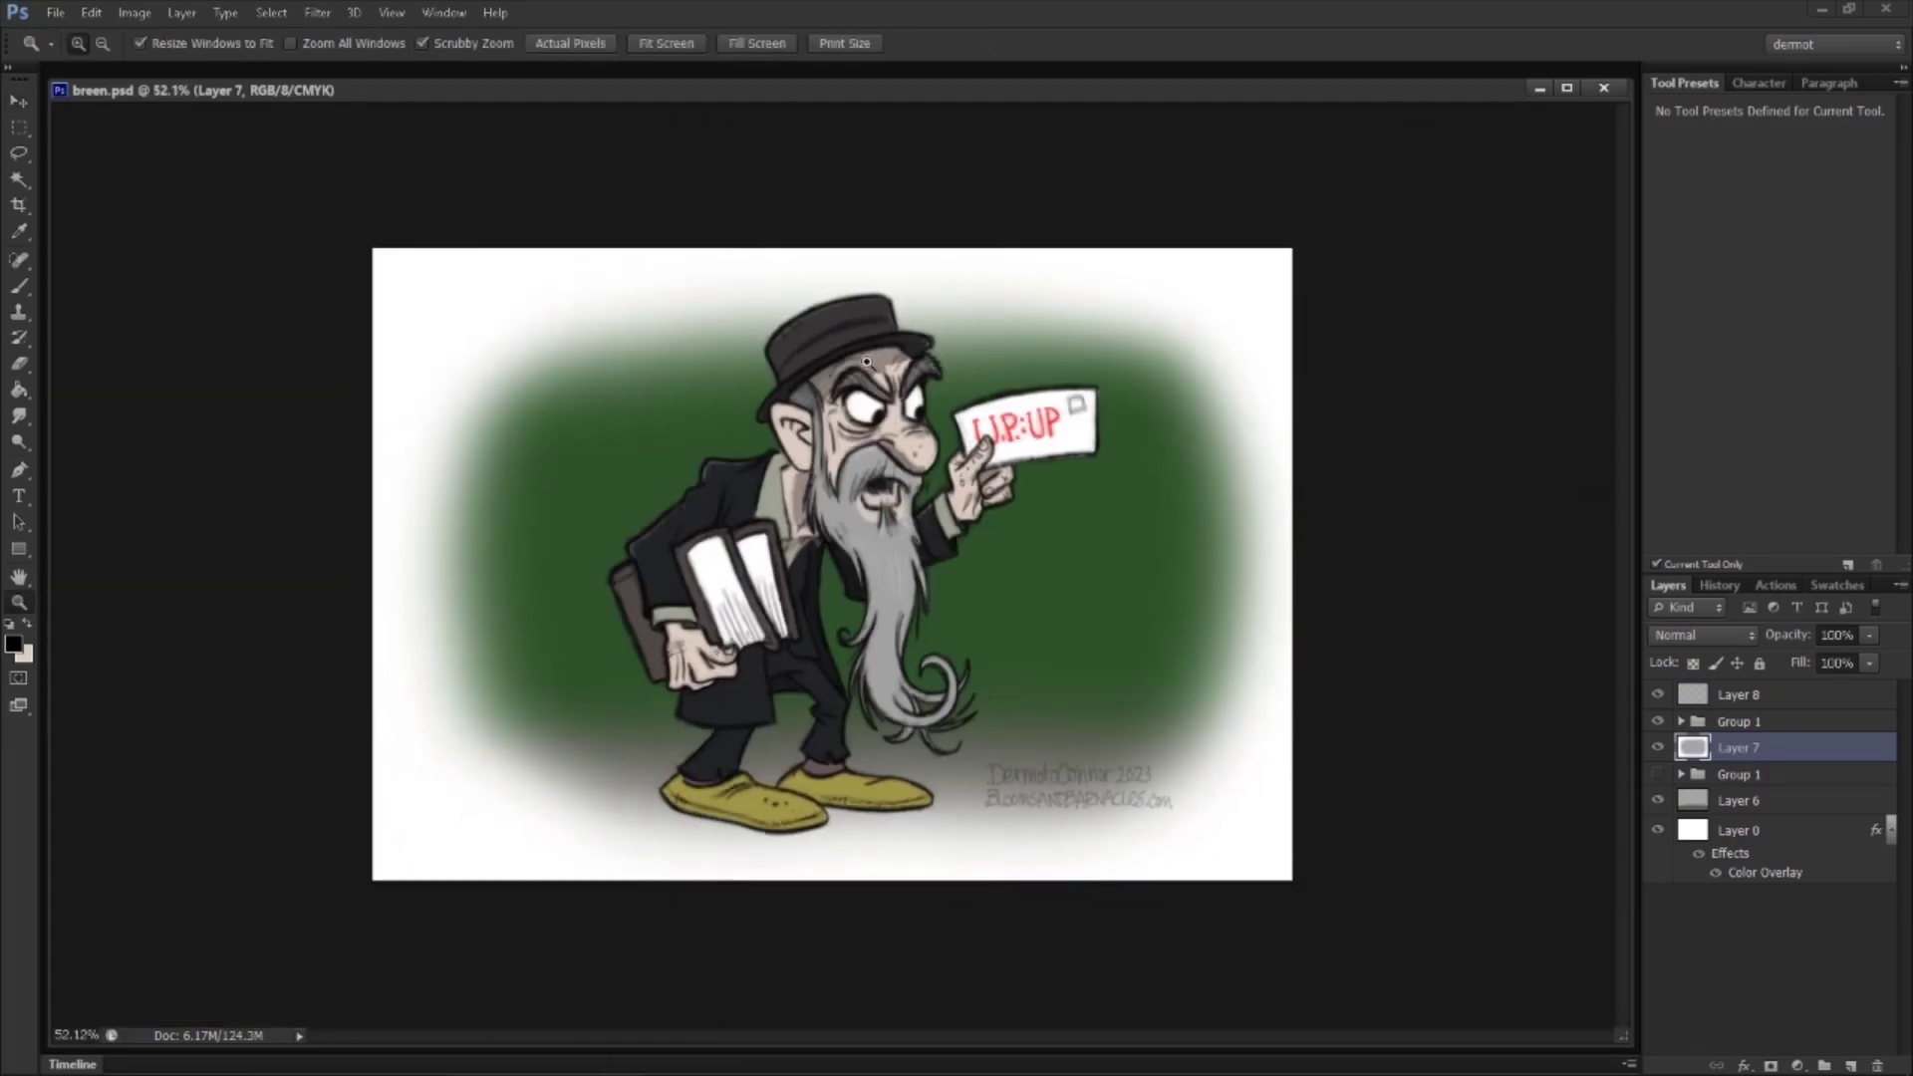
{"action": "left_click_drag", "start_coordinate": [1329, 702], "coordinate": [1015, 532]}
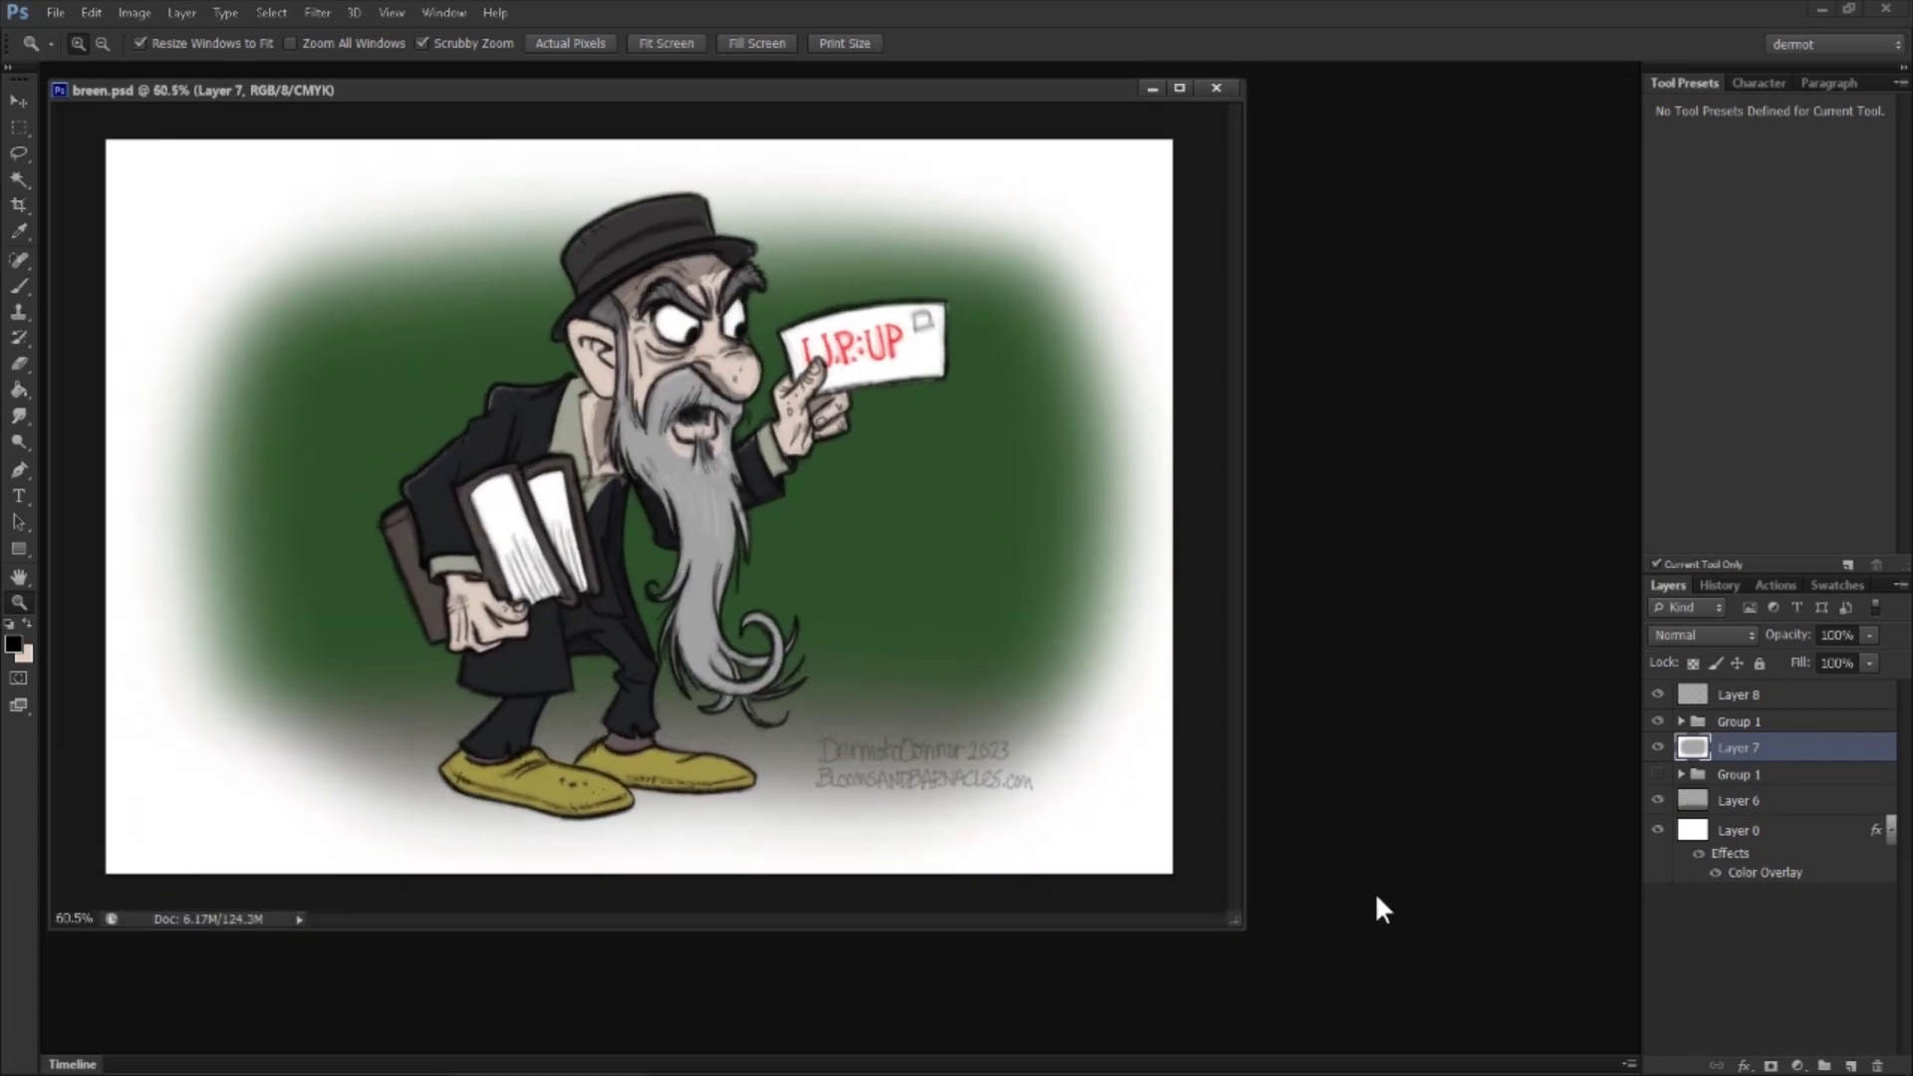
{"action": "left_click_drag", "start_coordinate": [1236, 929], "coordinate": [1612, 1004]}
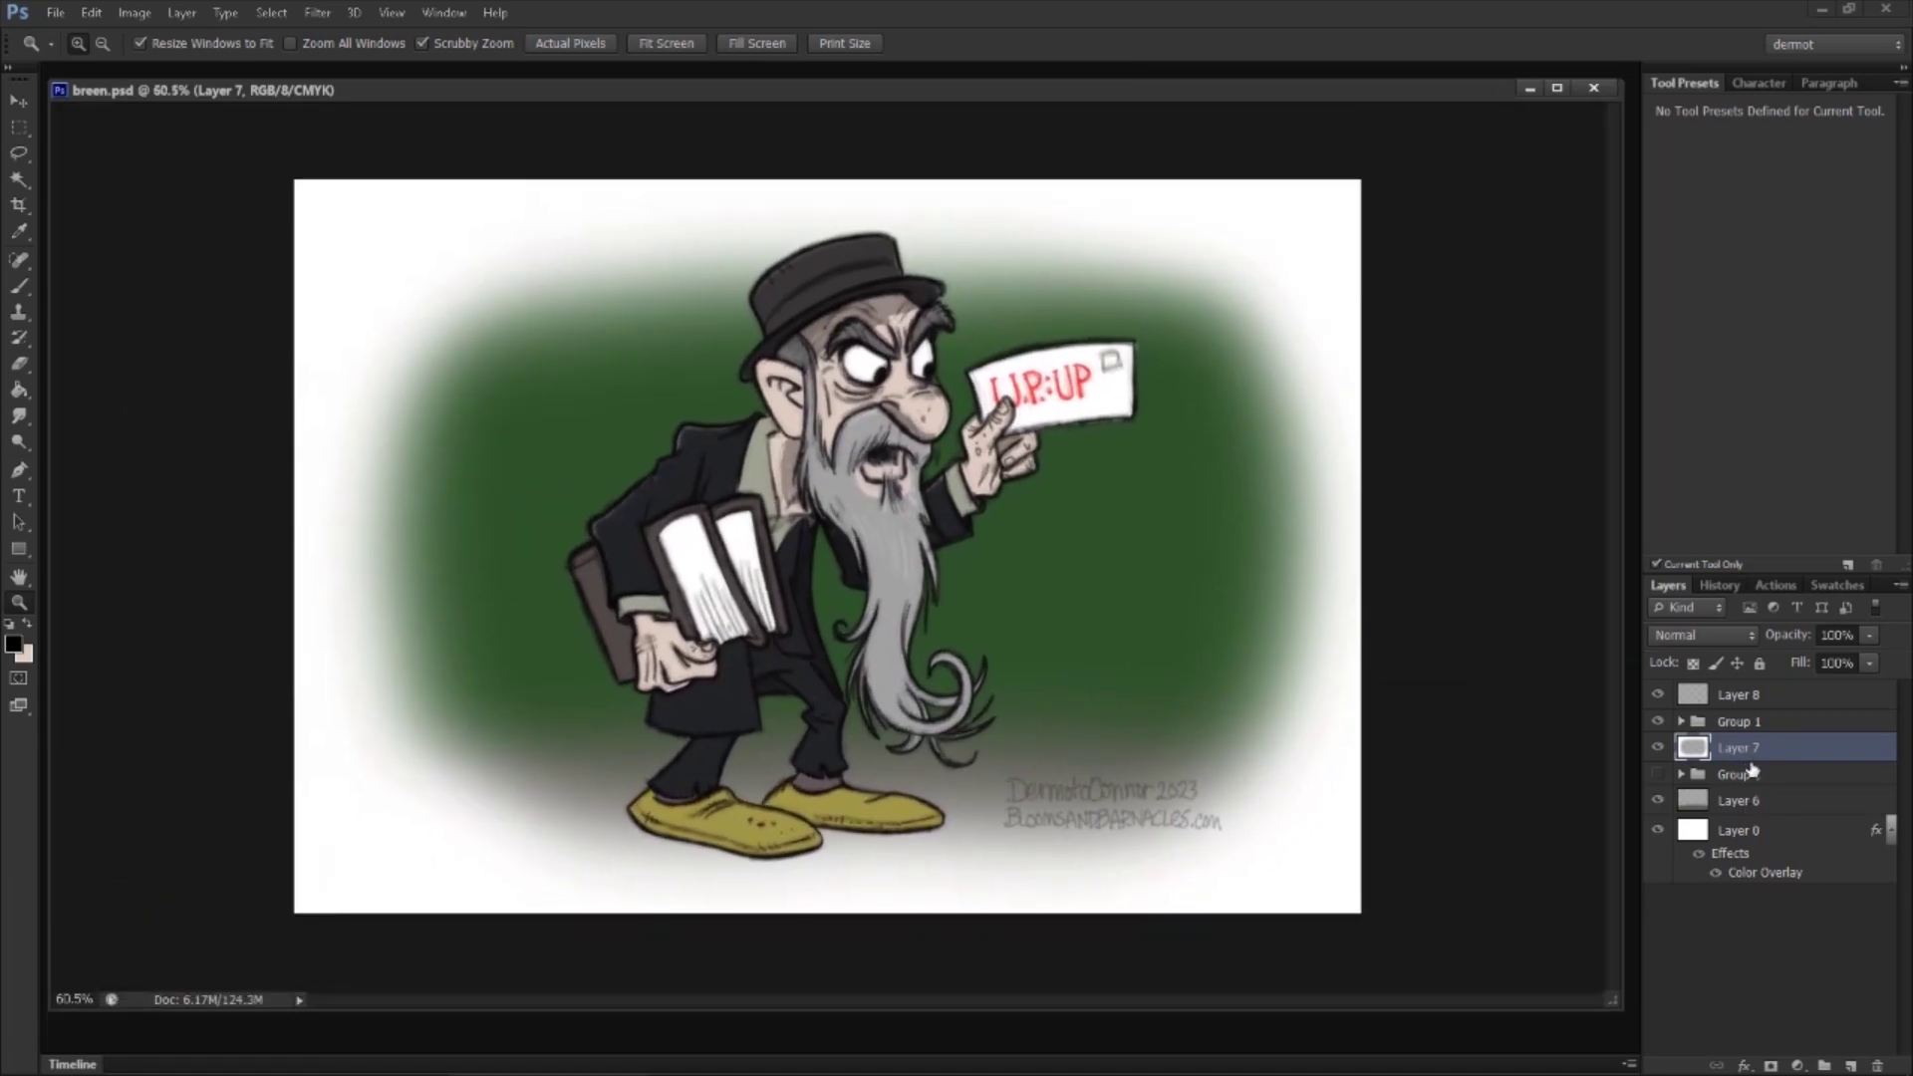
Step: Merge the visible character group above the vignette into a single layer
{"action": "key", "text": "alt+bracketright"}
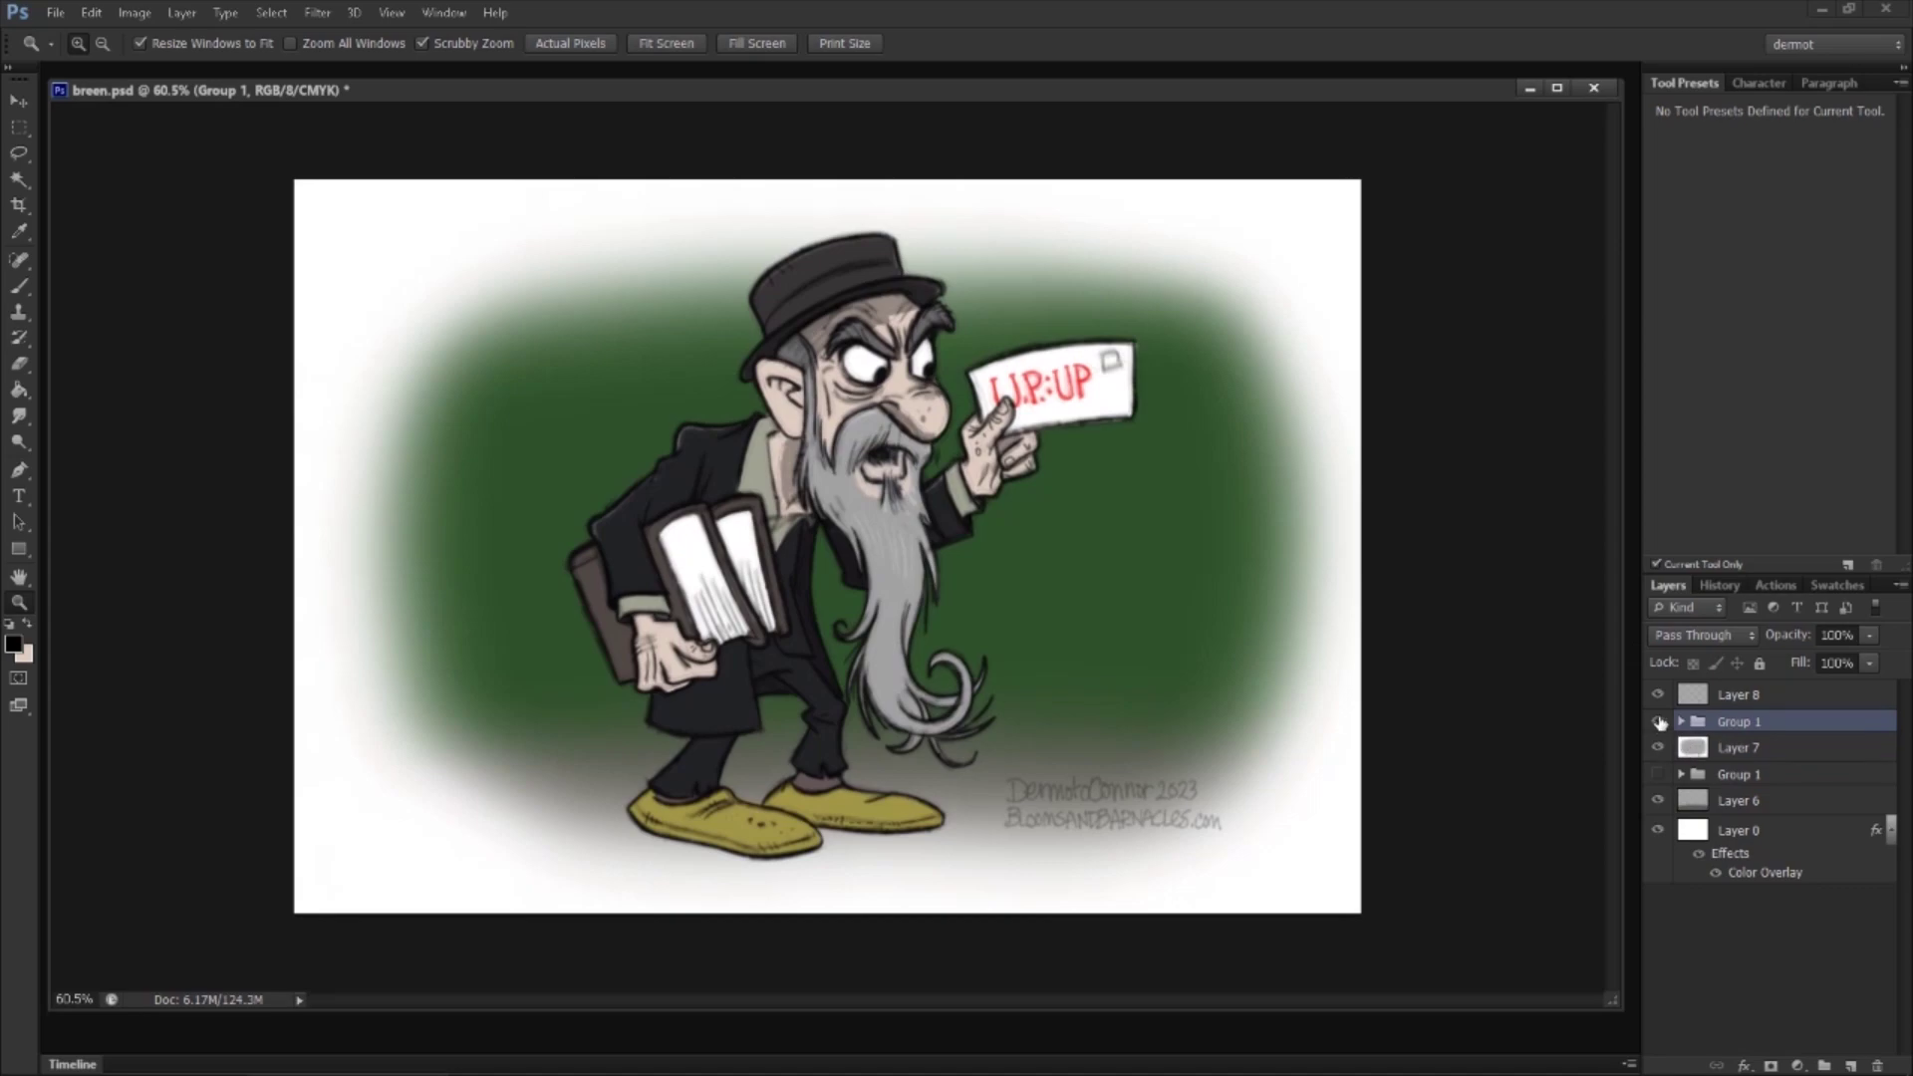
{"action": "right_click", "coordinate": [1746, 730]}
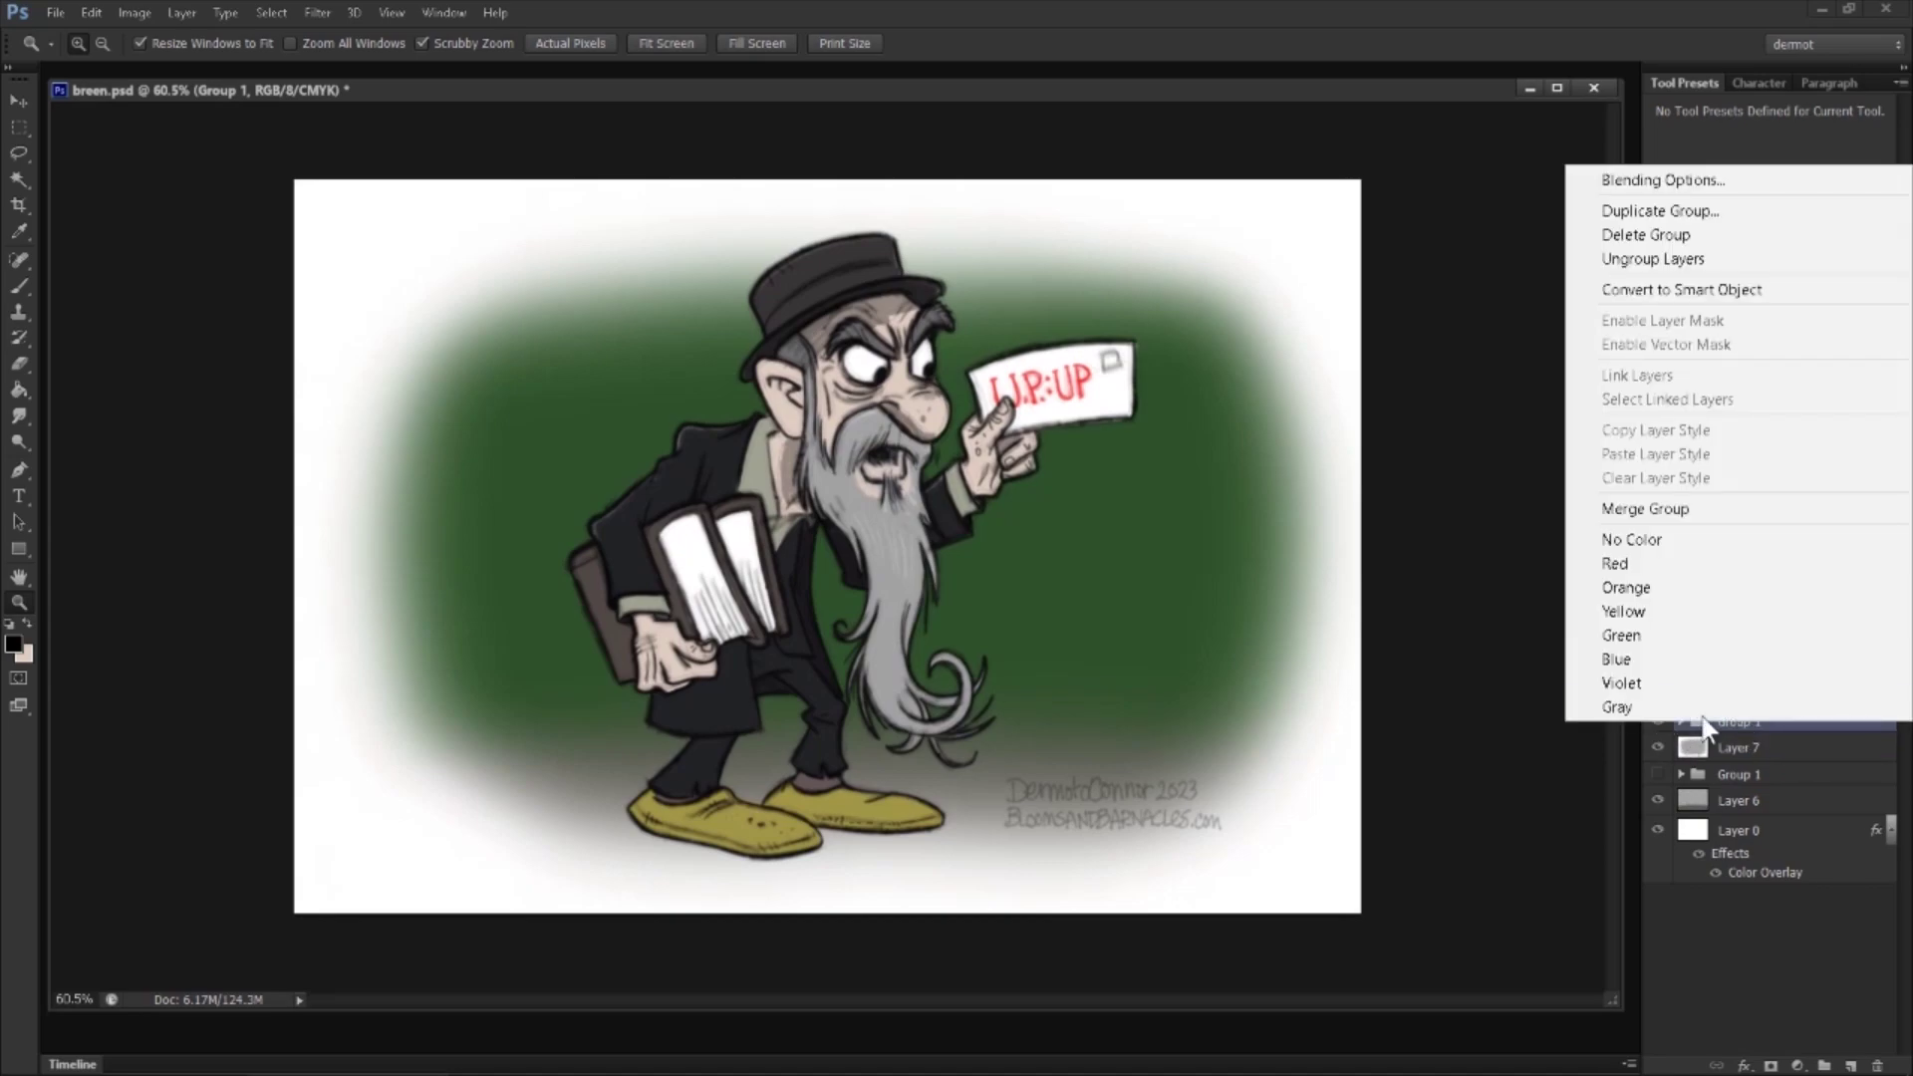
{"action": "left_click", "coordinate": [1642, 508]}
Step: Merge the signature layer with the merged character layer beneath it
{"action": "left_click", "coordinate": [1724, 699]}
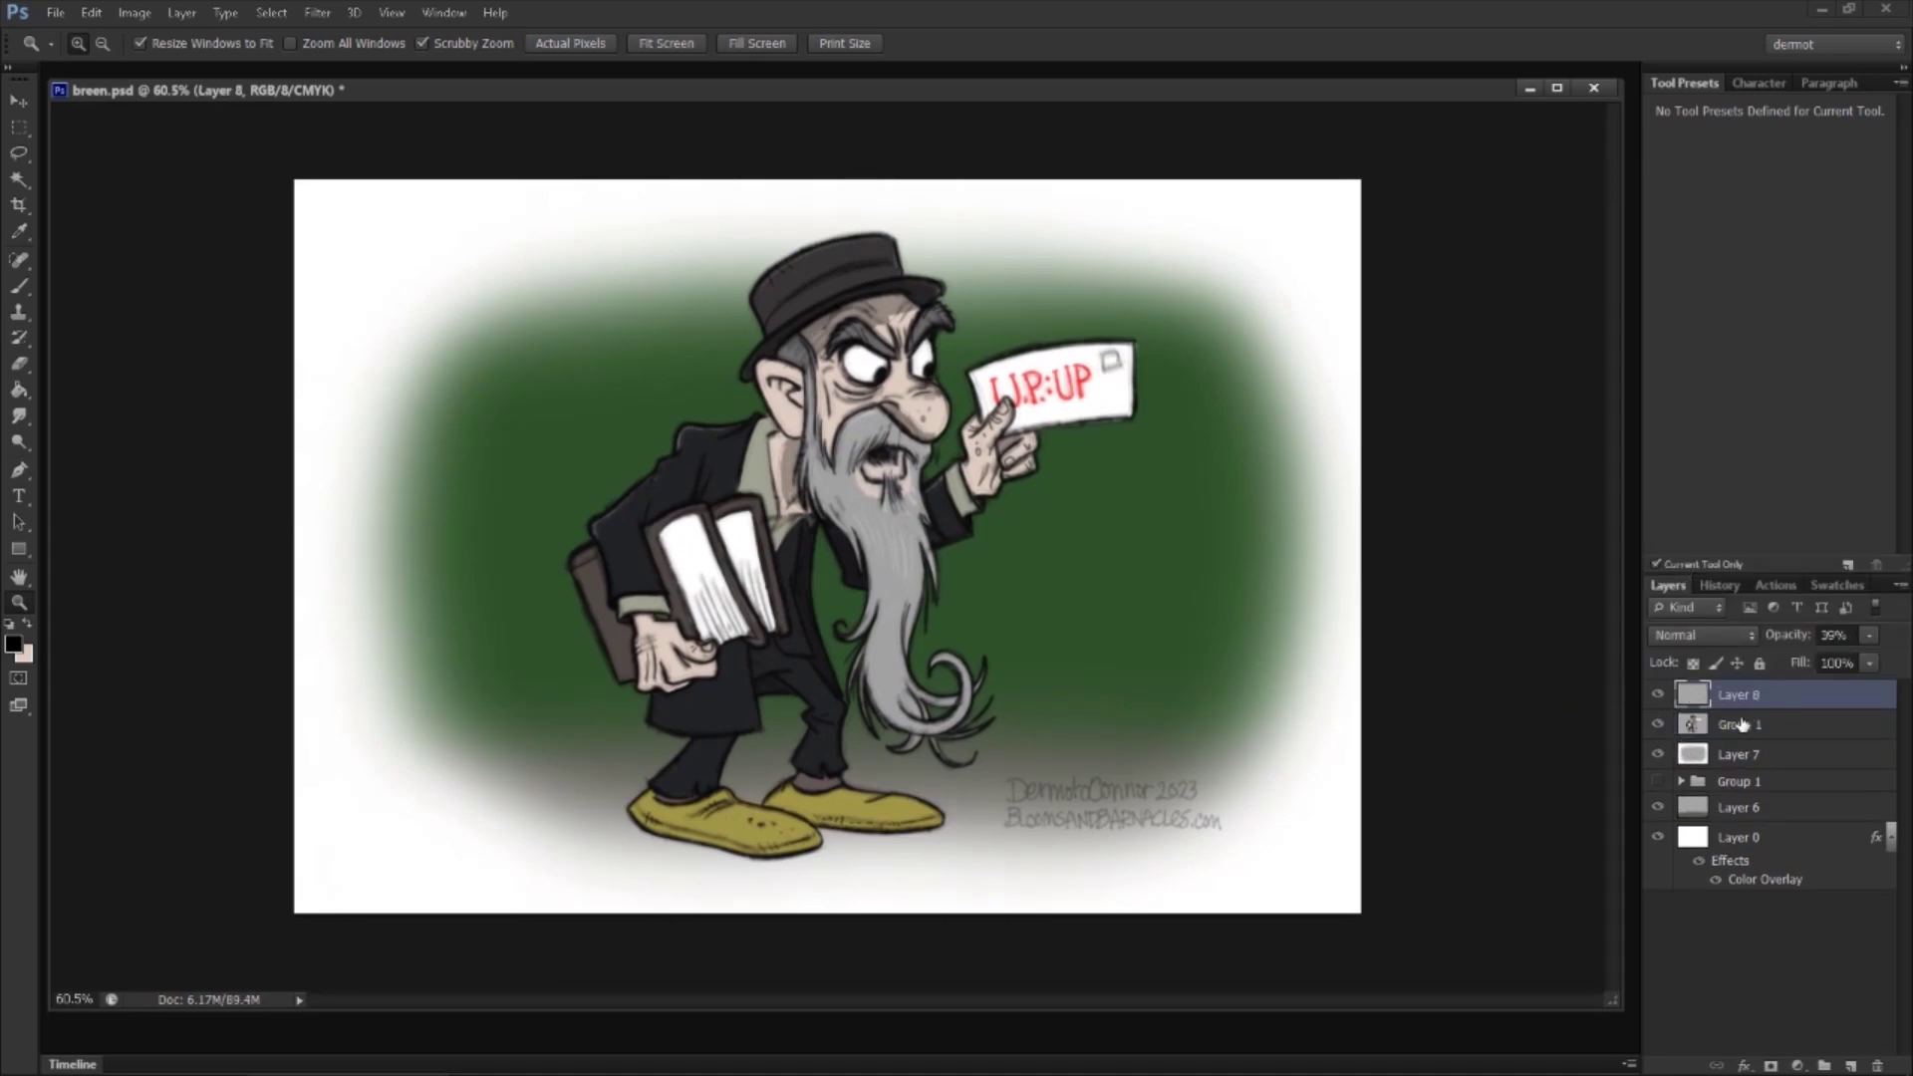
{"action": "left_click", "coordinate": [1736, 721], "text": "shift"}
{"action": "right_click", "coordinate": [1736, 719]}
{"action": "left_click", "coordinate": [1562, 737]}
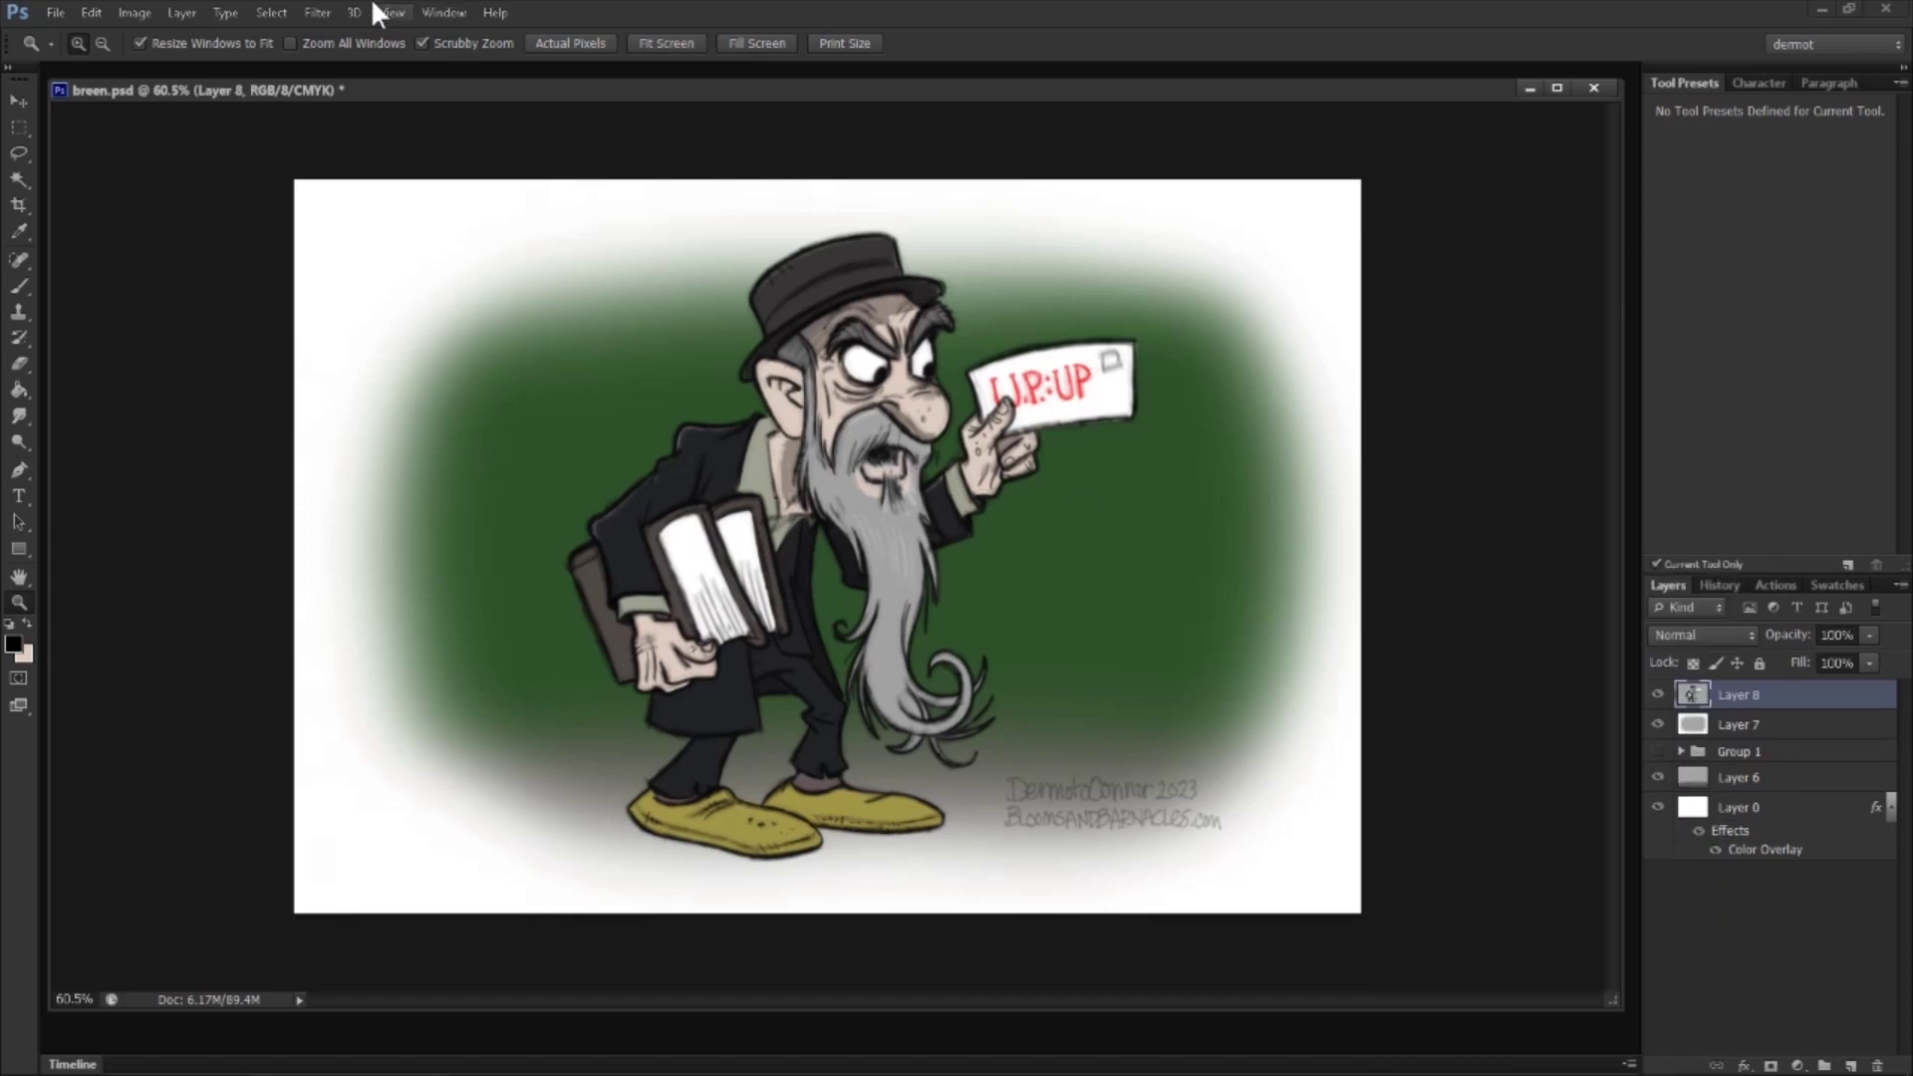
Step: Apply uniform, monochromatic Add Noise to the combined character and signature layer
{"action": "left_click", "coordinate": [316, 13]}
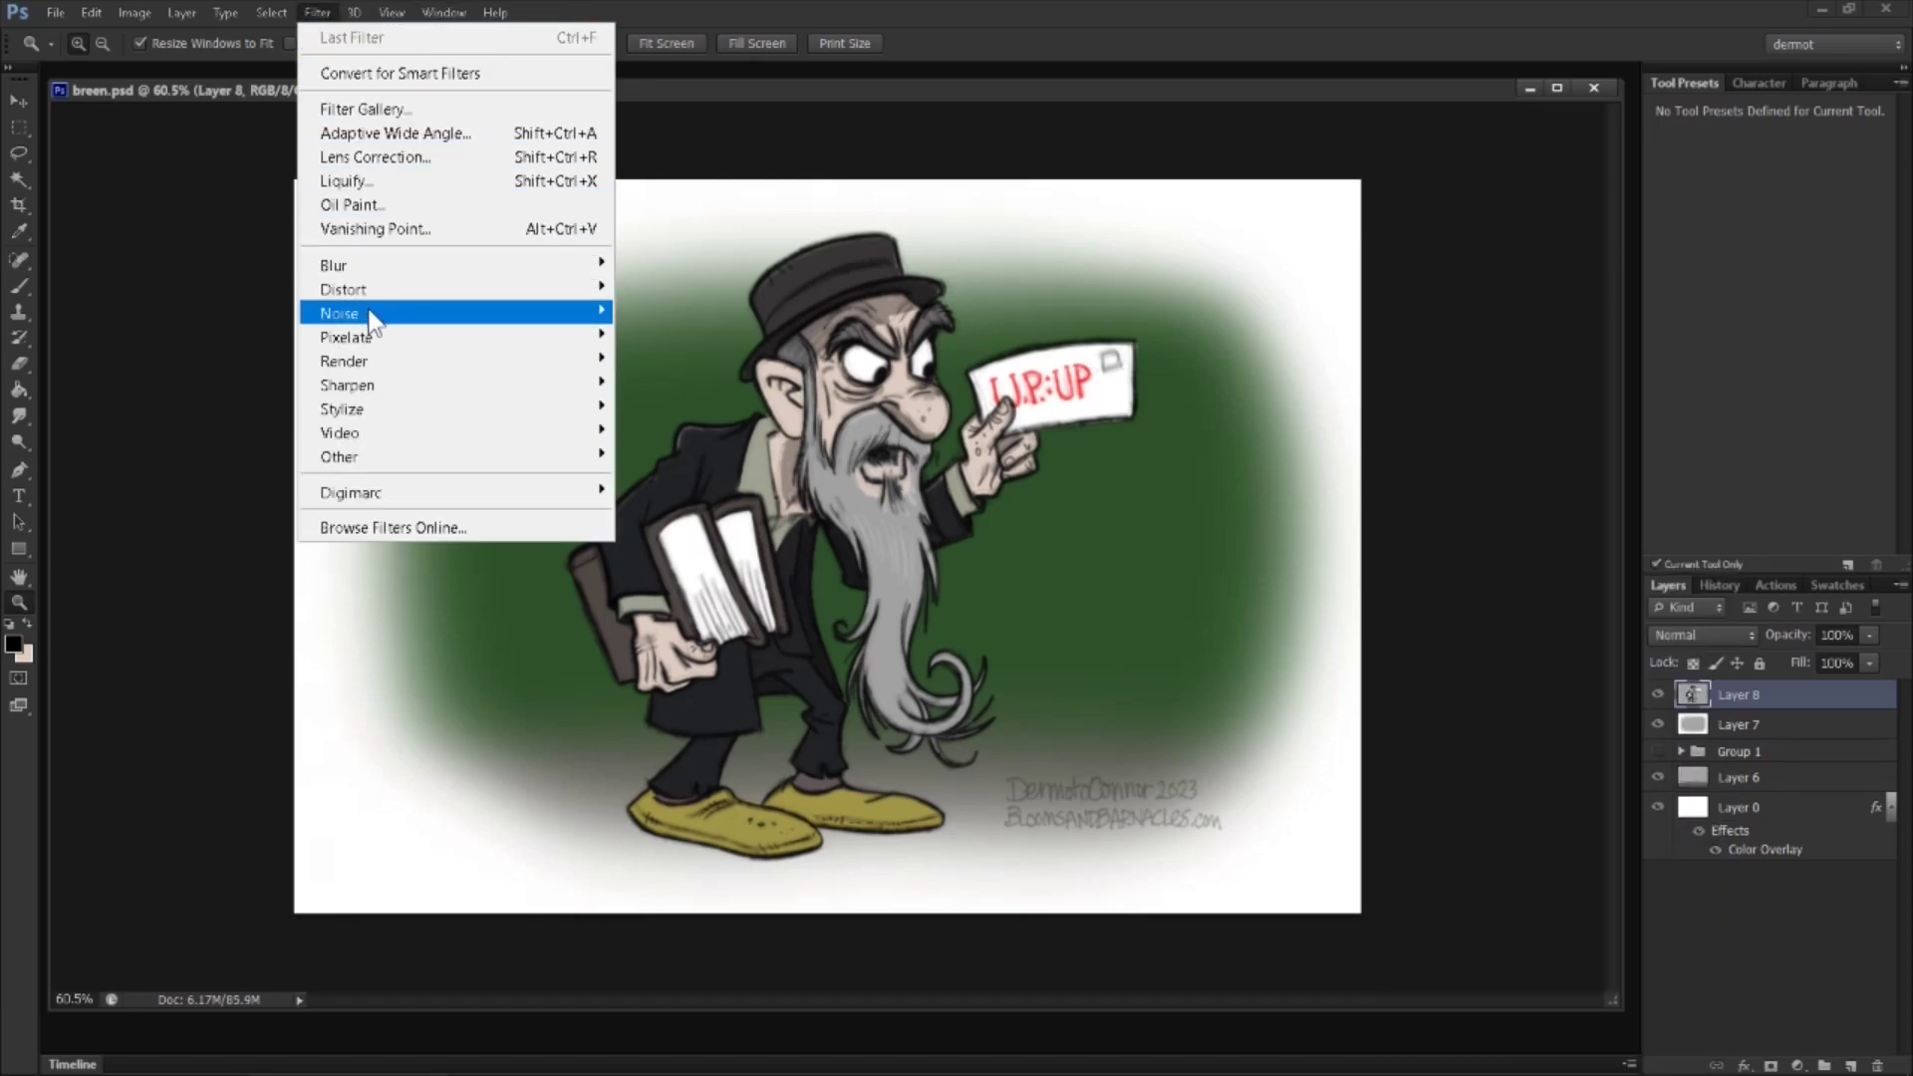
{"action": "mouse_move", "coordinate": [371, 315]}
{"action": "left_click", "coordinate": [665, 313]}
{"action": "left_click_drag", "start_coordinate": [1002, 414], "coordinate": [919, 384]}
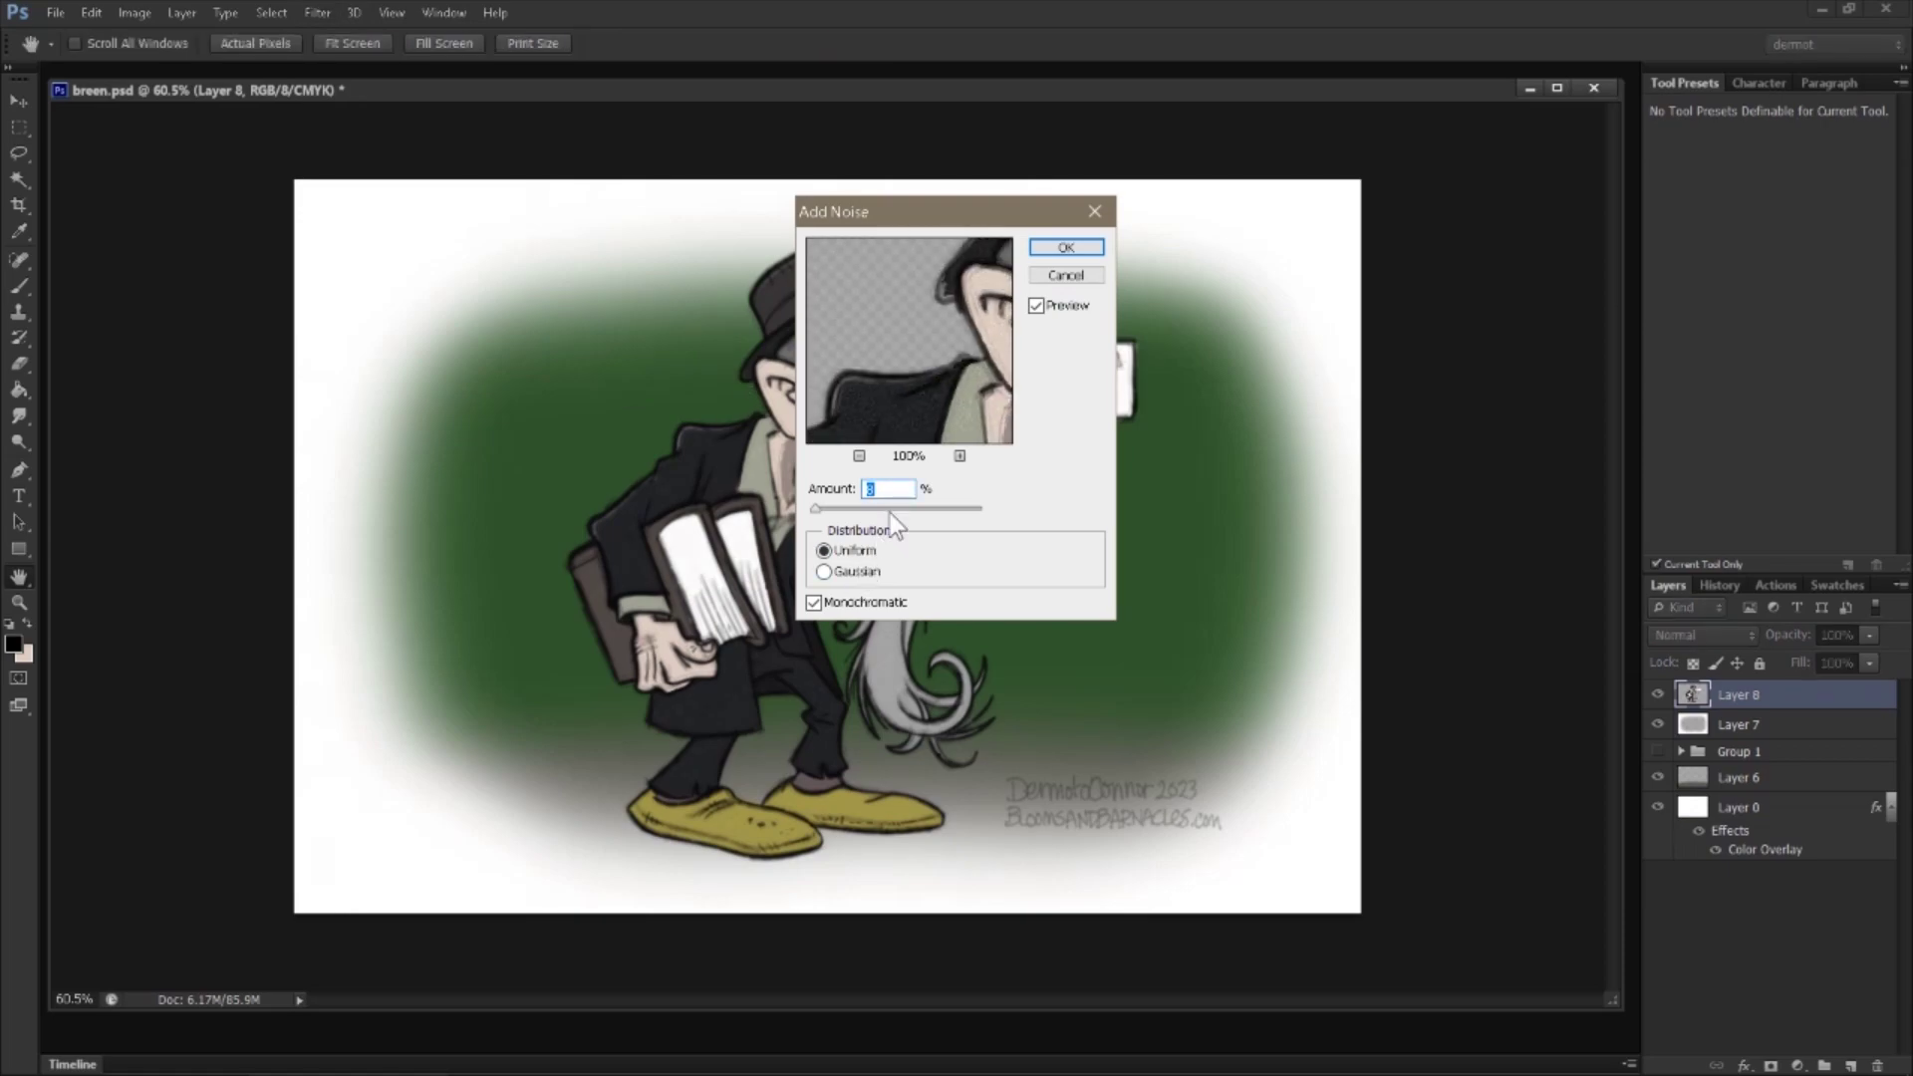
{"action": "left_click", "coordinate": [1066, 247]}
{"action": "key", "text": "z"}
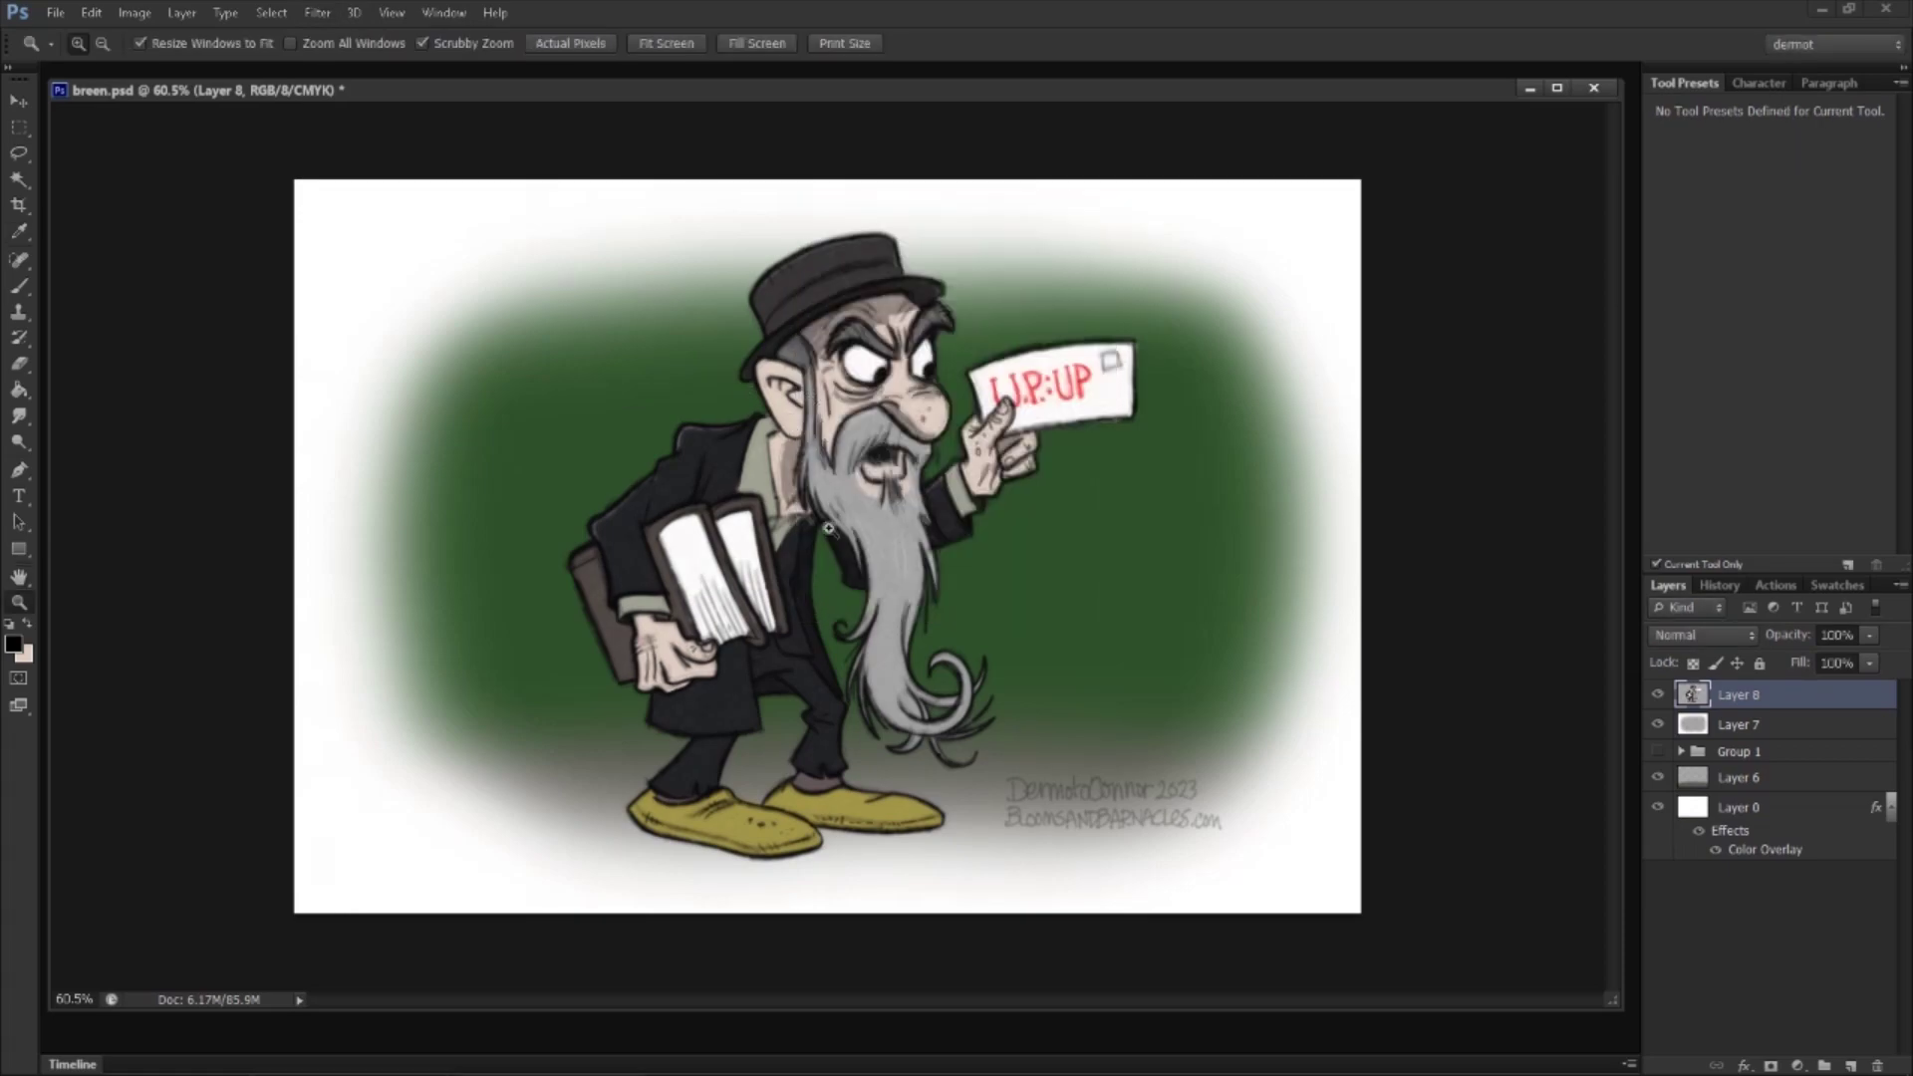
Step: Apply a second pass of uniform, monochromatic Add Noise at 8% to the character layer
{"action": "left_click_drag", "start_coordinate": [805, 464], "coordinate": [936, 523]}
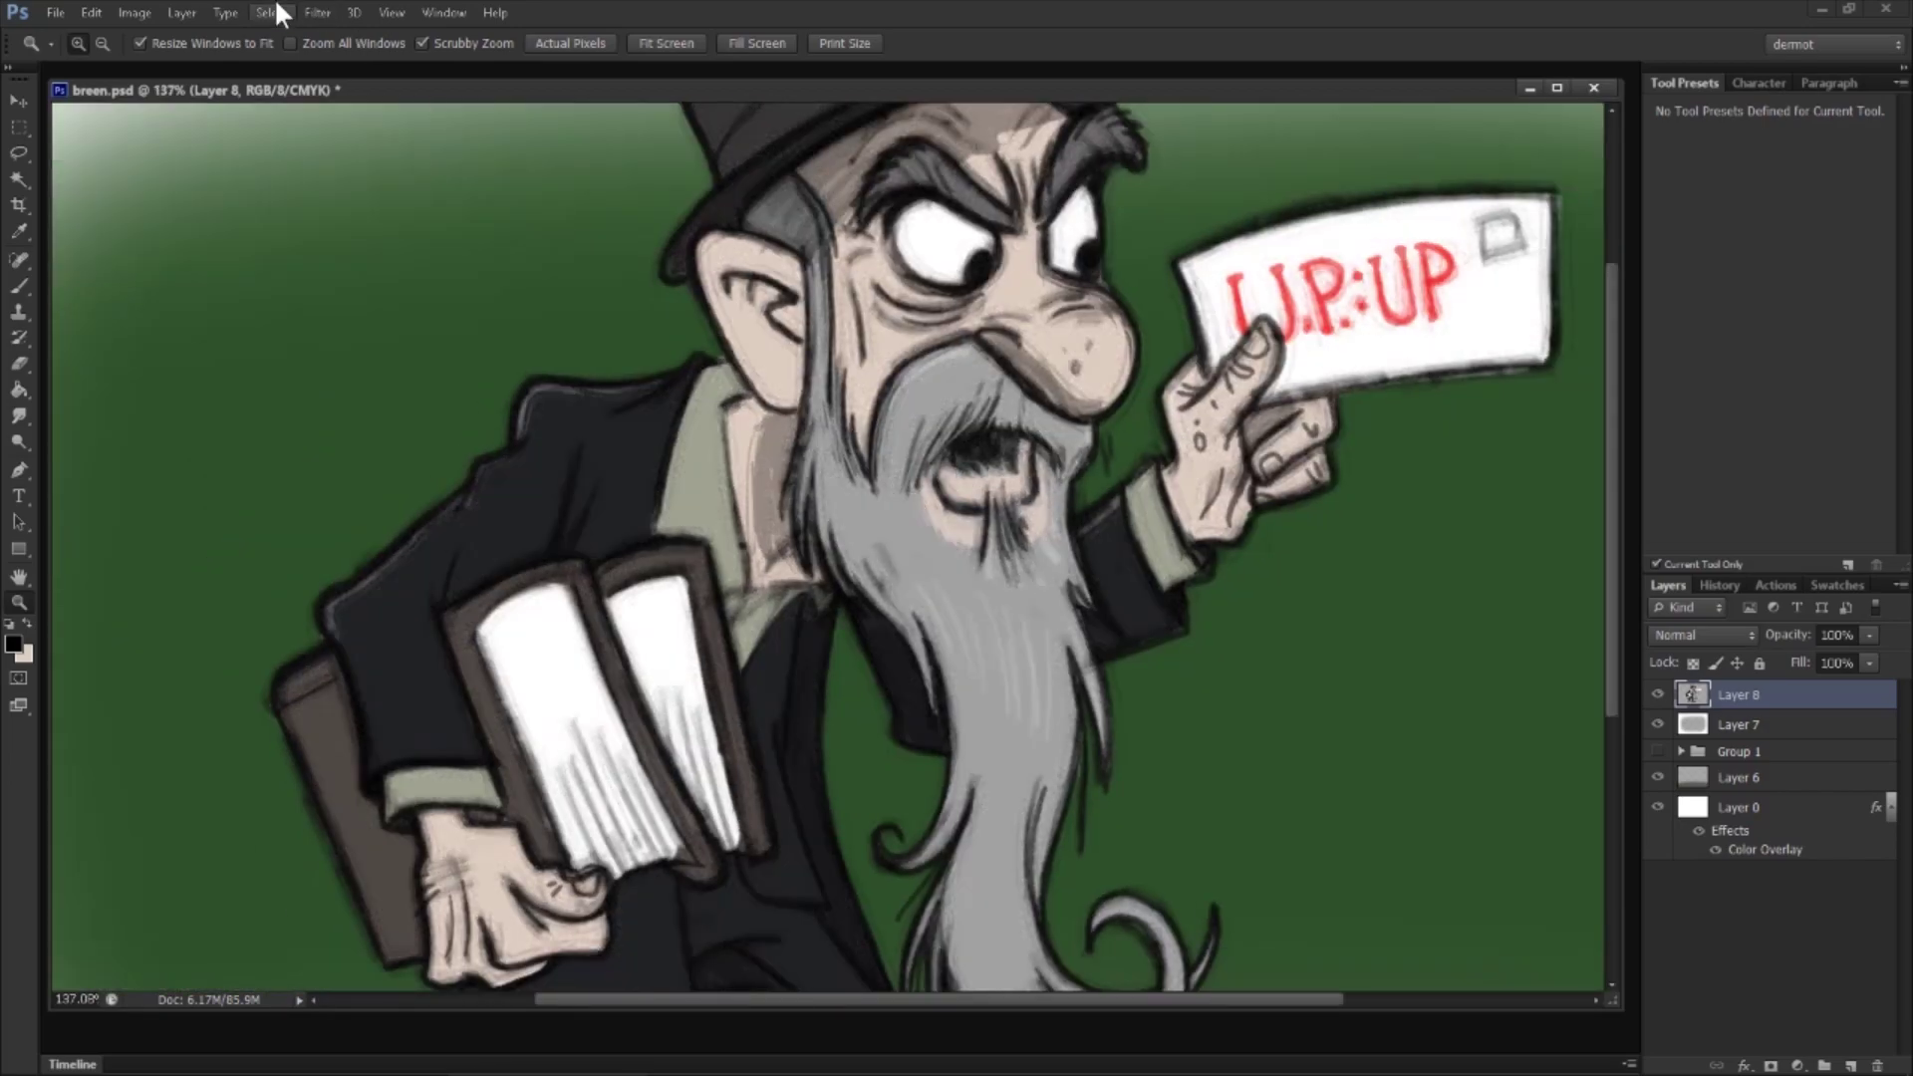
{"action": "left_click", "coordinate": [317, 13]}
{"action": "mouse_move", "coordinate": [393, 317]}
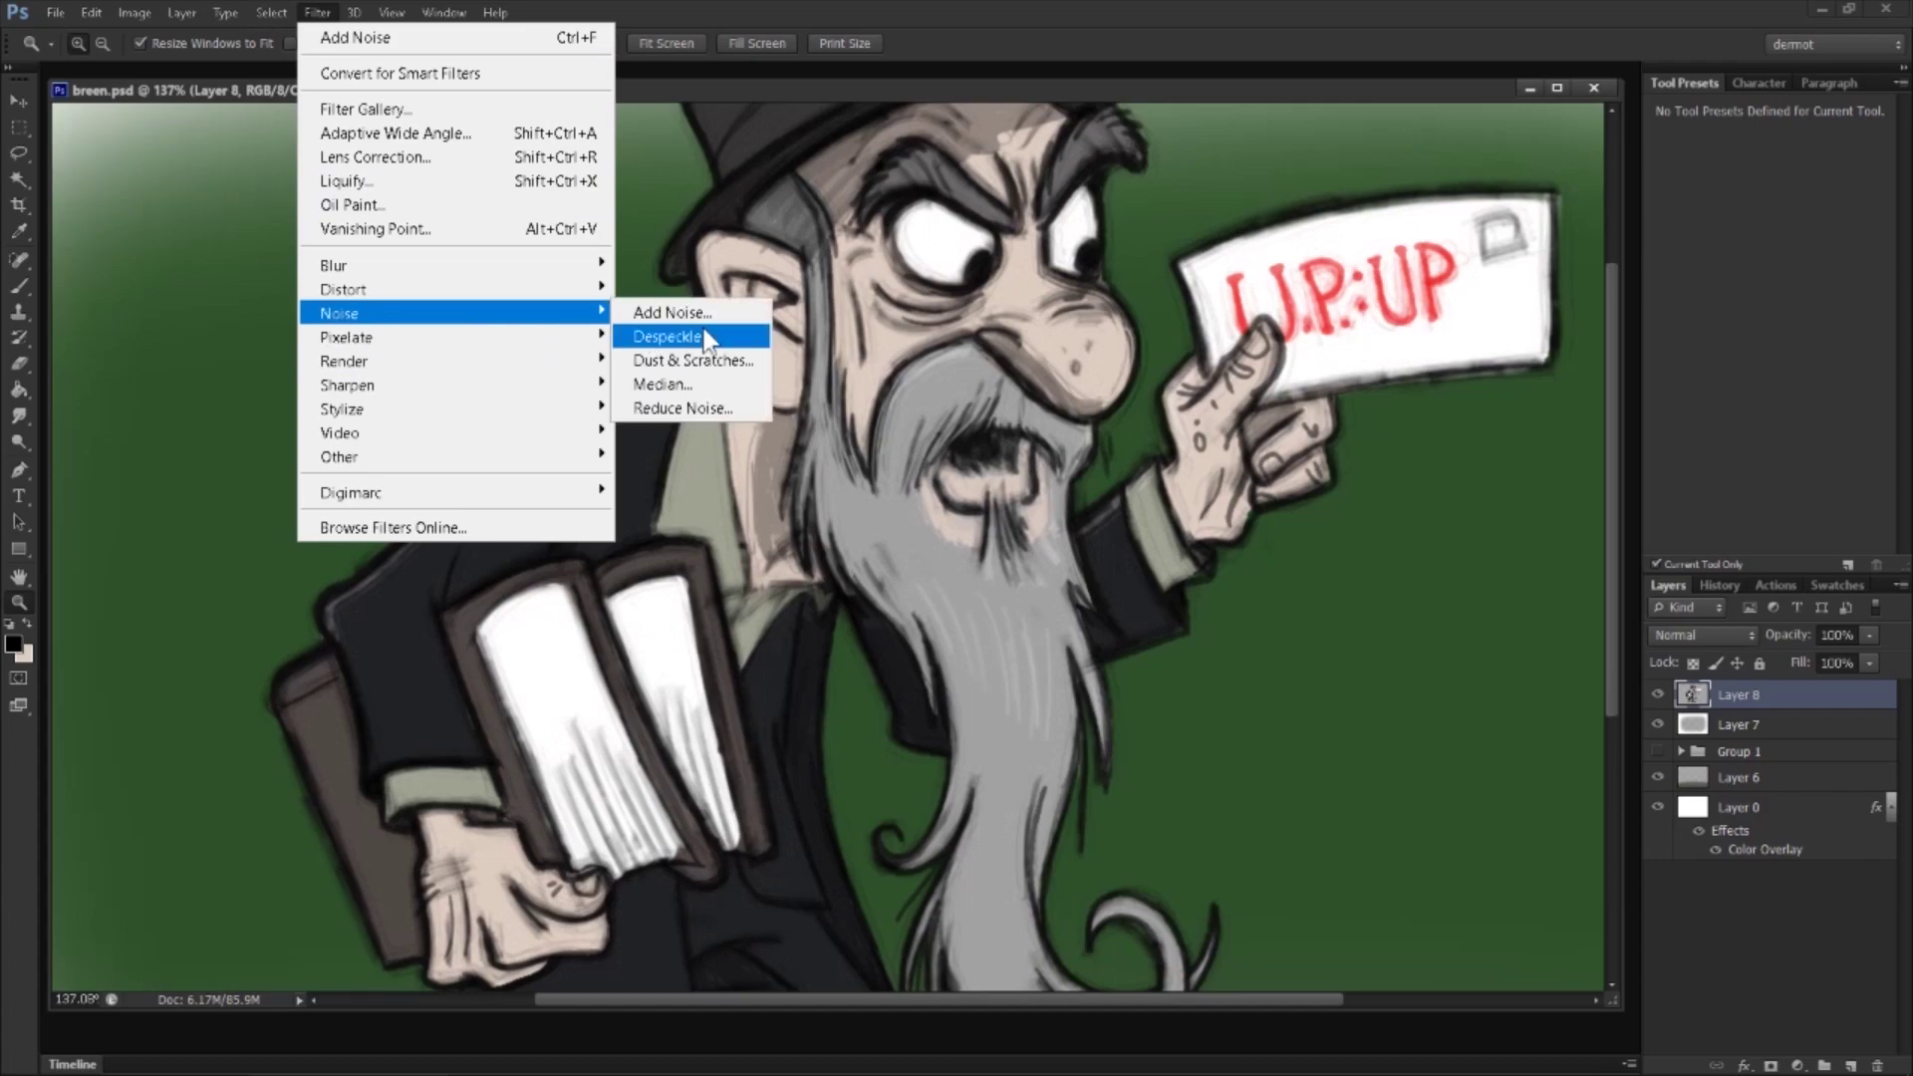
{"action": "left_click", "coordinate": [718, 317]}
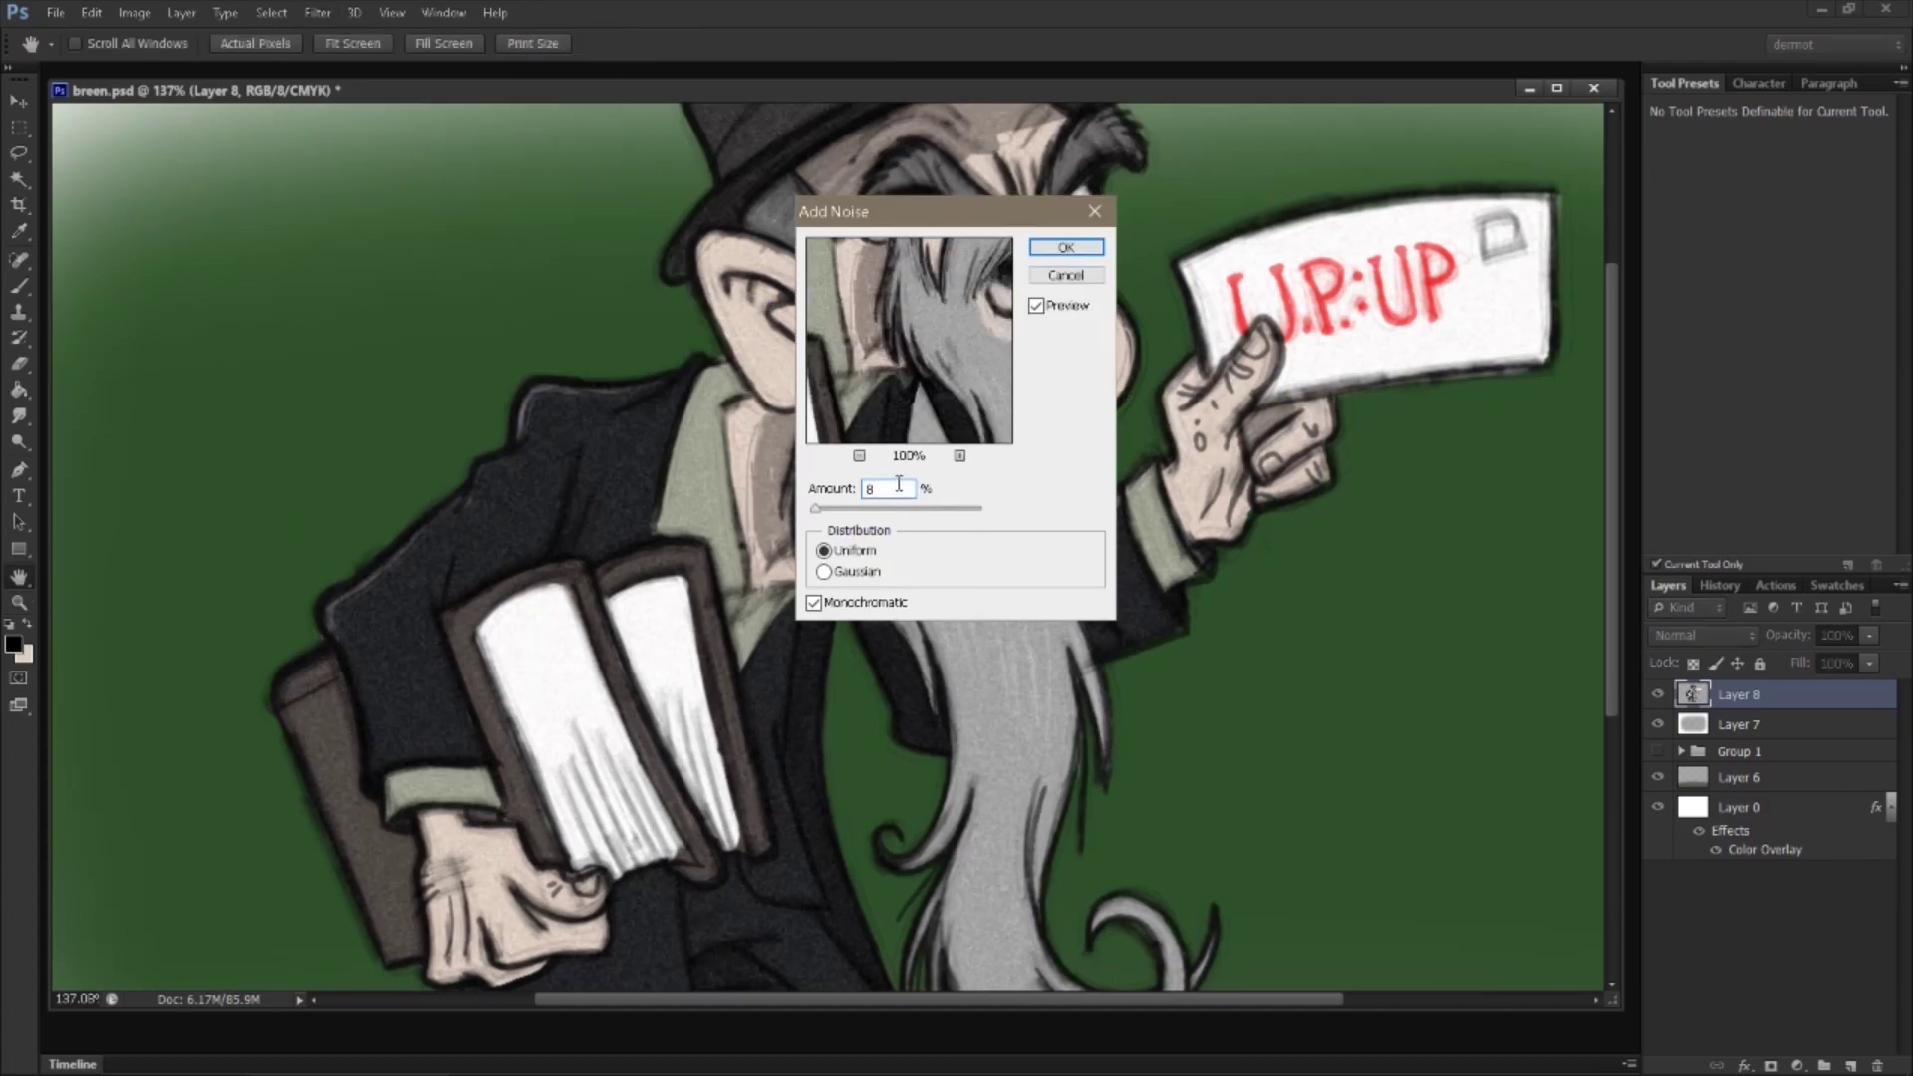
{"action": "left_click", "coordinate": [1065, 247]}
Step: Check the grain up close and merge the grey ground layer with the green background layer
{"action": "left_click_drag", "start_coordinate": [1232, 653], "coordinate": [1289, 670]}
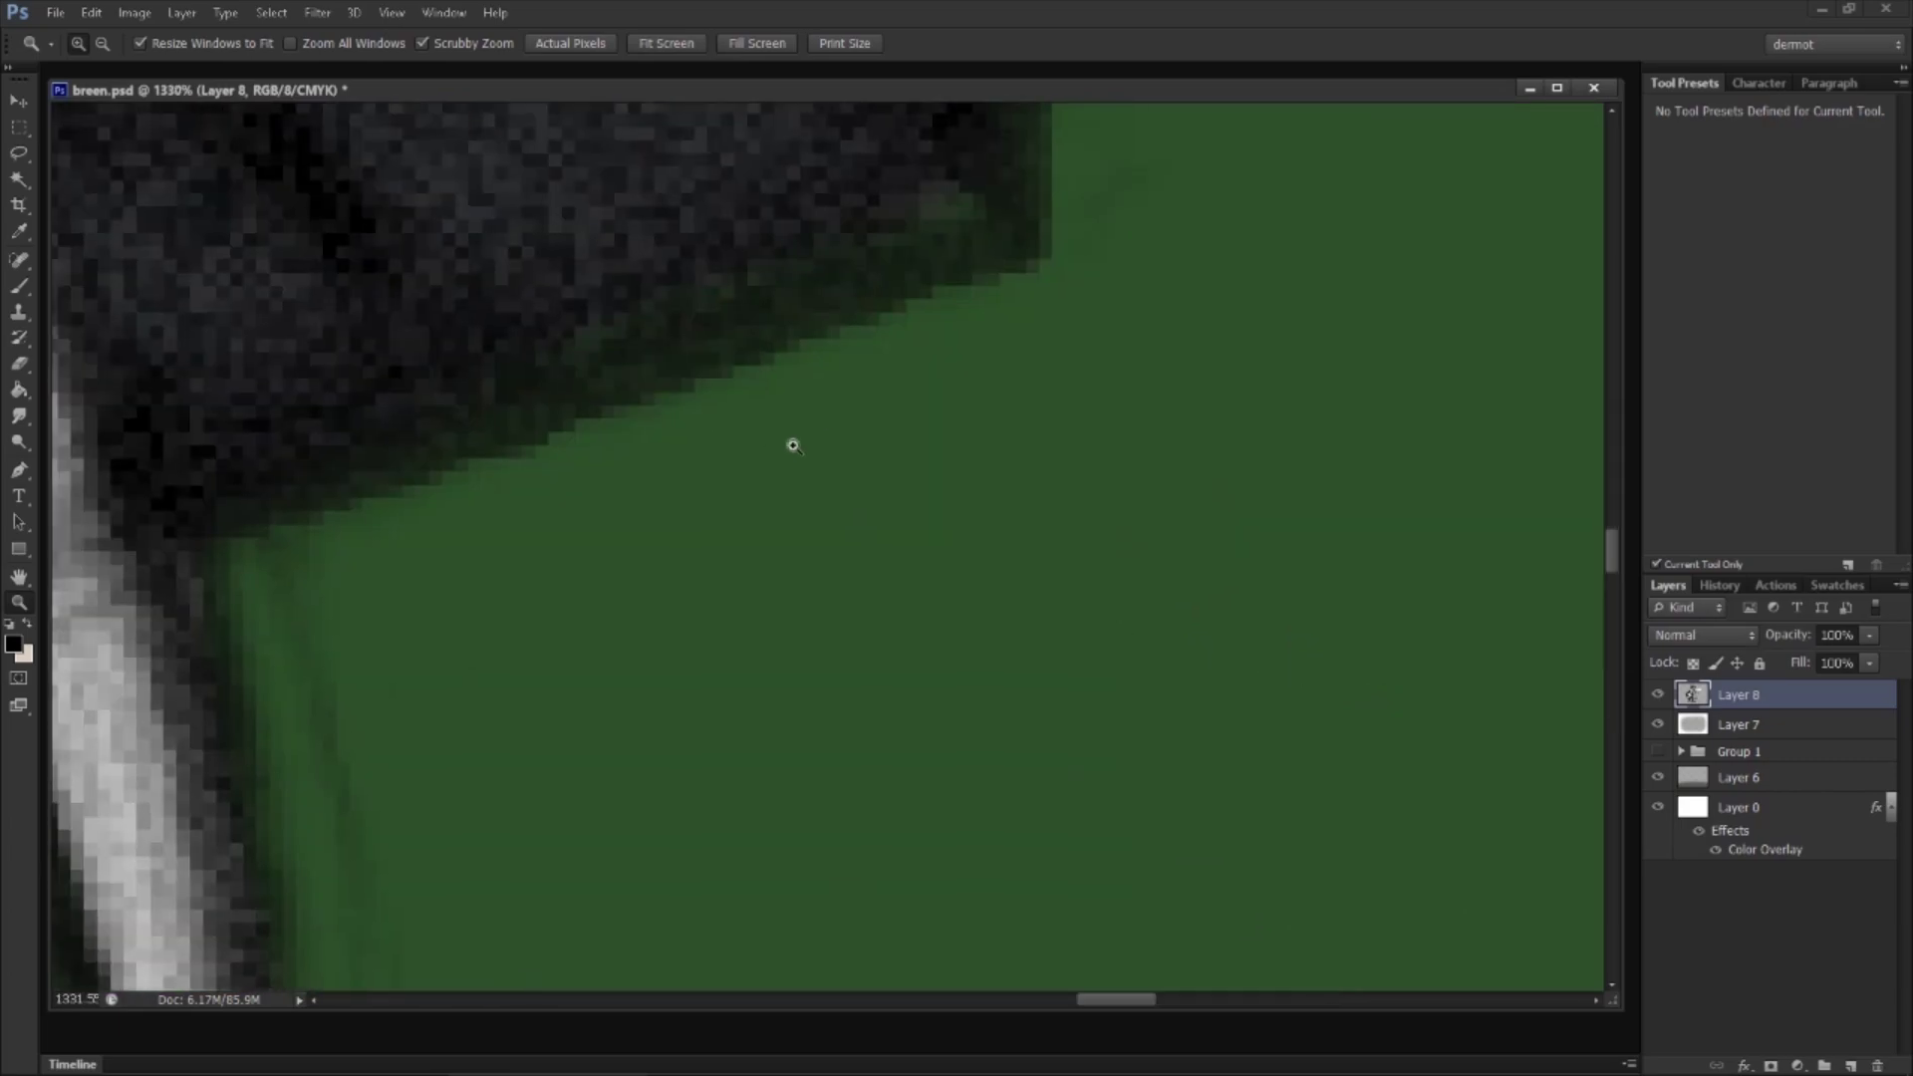
{"action": "scroll", "coordinate": [793, 445], "scroll_direction": "down", "scroll_amount": 5}
{"action": "scroll", "coordinate": [1345, 734], "scroll_direction": "down", "scroll_amount": 3}
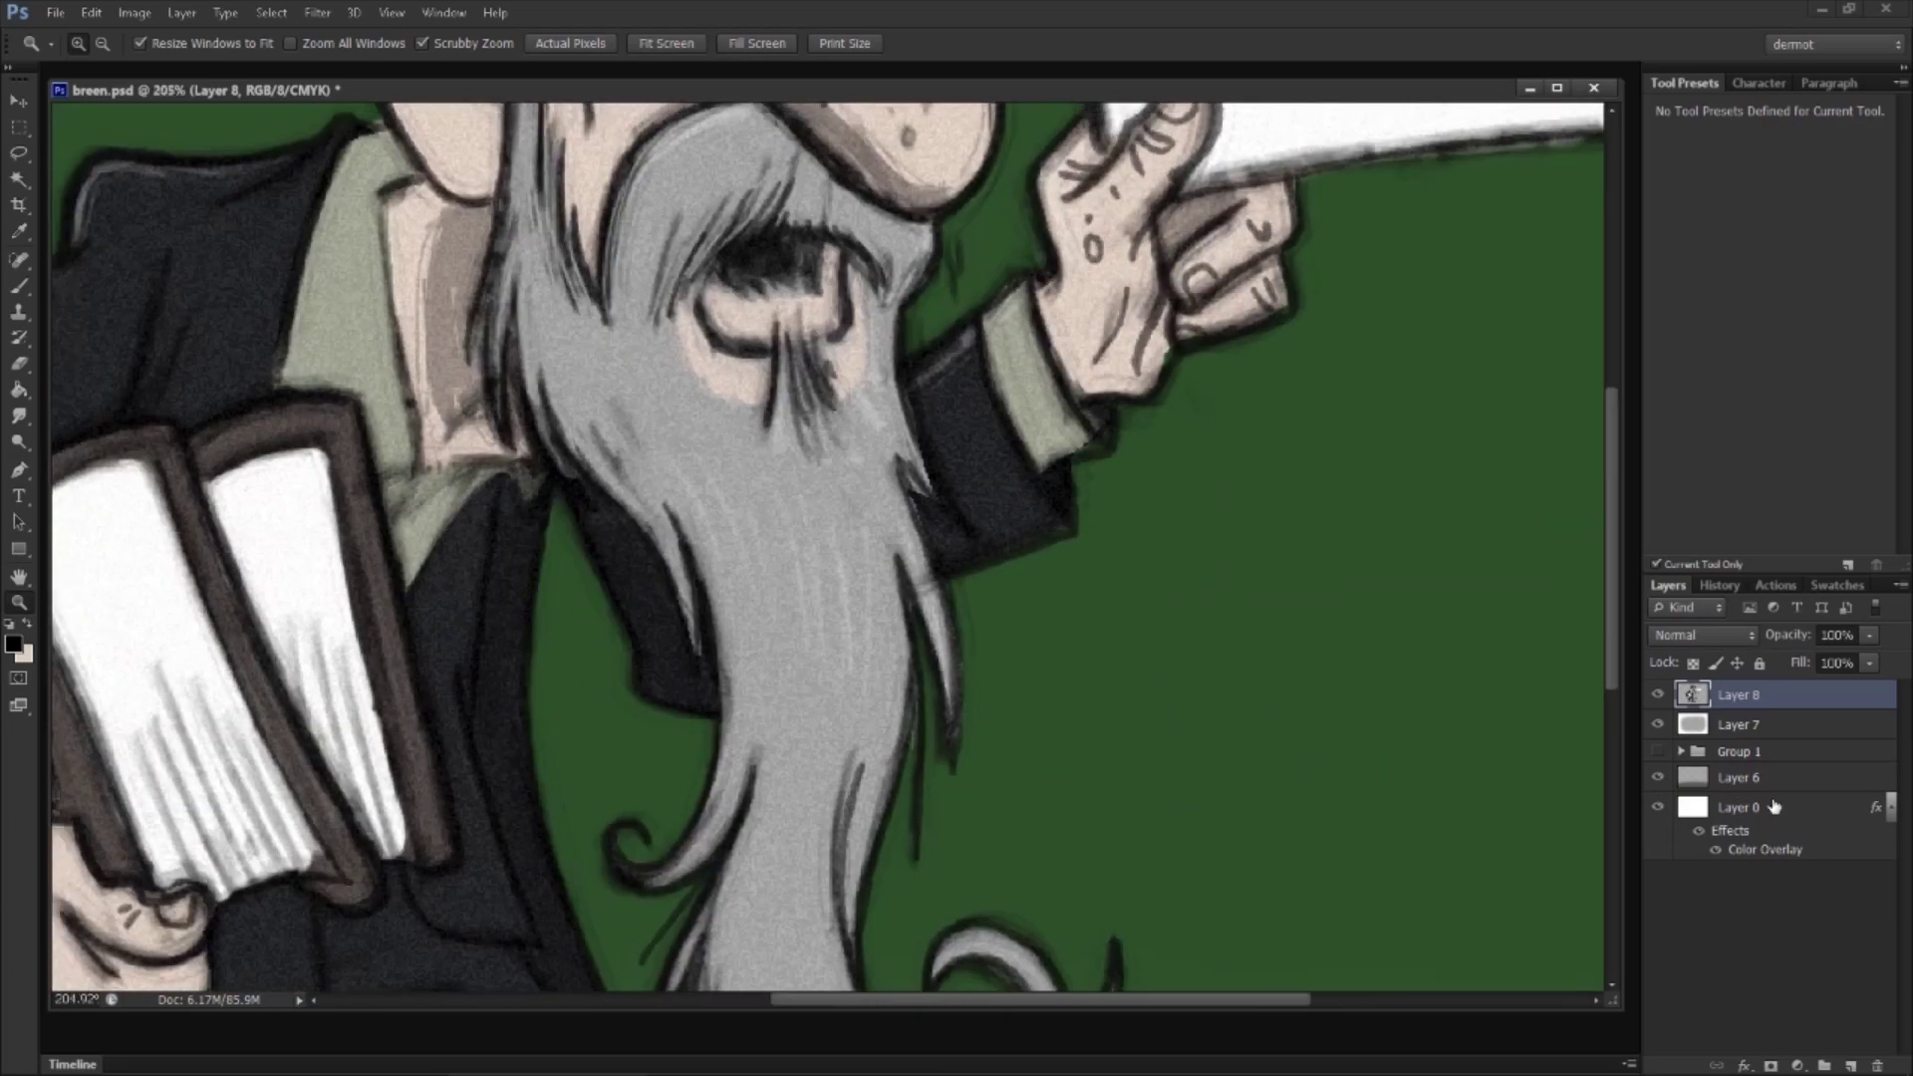
{"action": "left_click", "coordinate": [1739, 777]}
{"action": "left_click", "coordinate": [1751, 809], "text": "shift"}
{"action": "right_click", "coordinate": [1752, 815]}
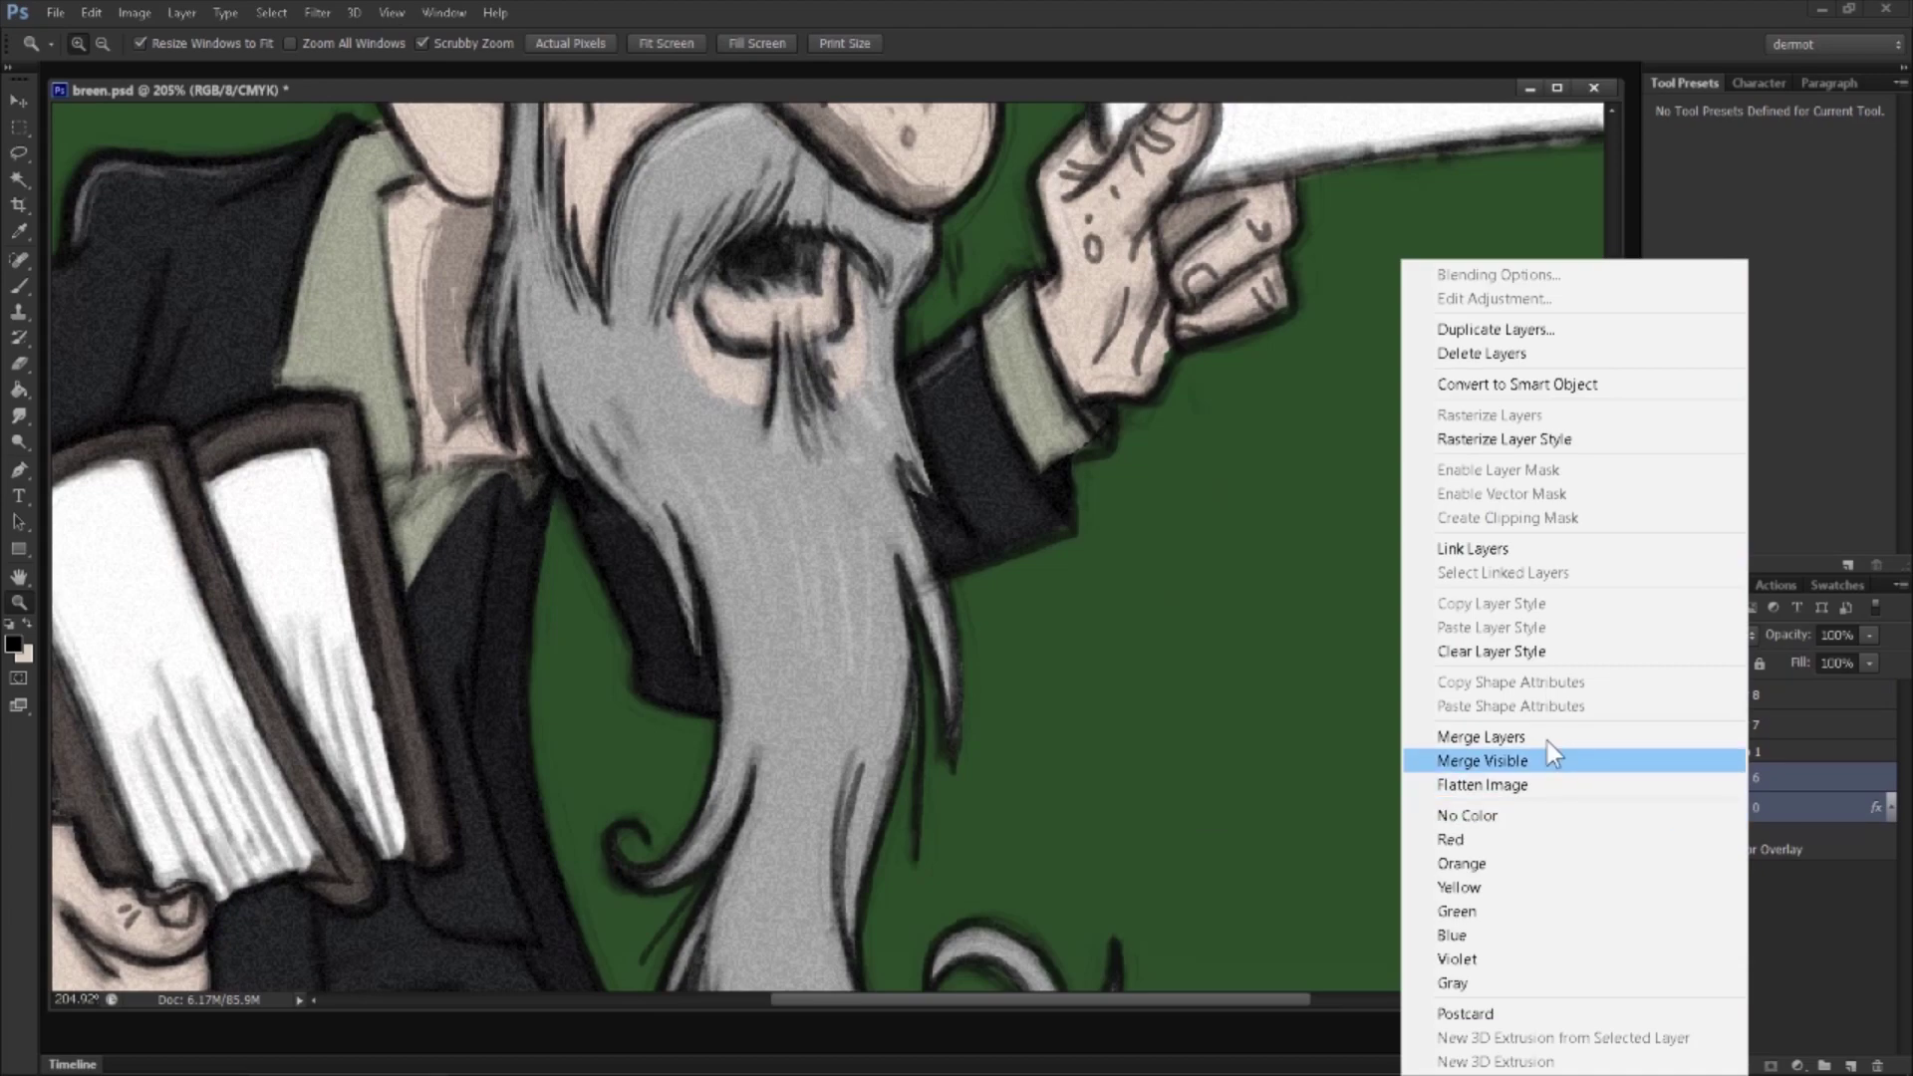
{"action": "left_click", "coordinate": [1445, 735]}
Step: Repeat the last Add Noise filter on the merged background layer
{"action": "left_click", "coordinate": [321, 13]}
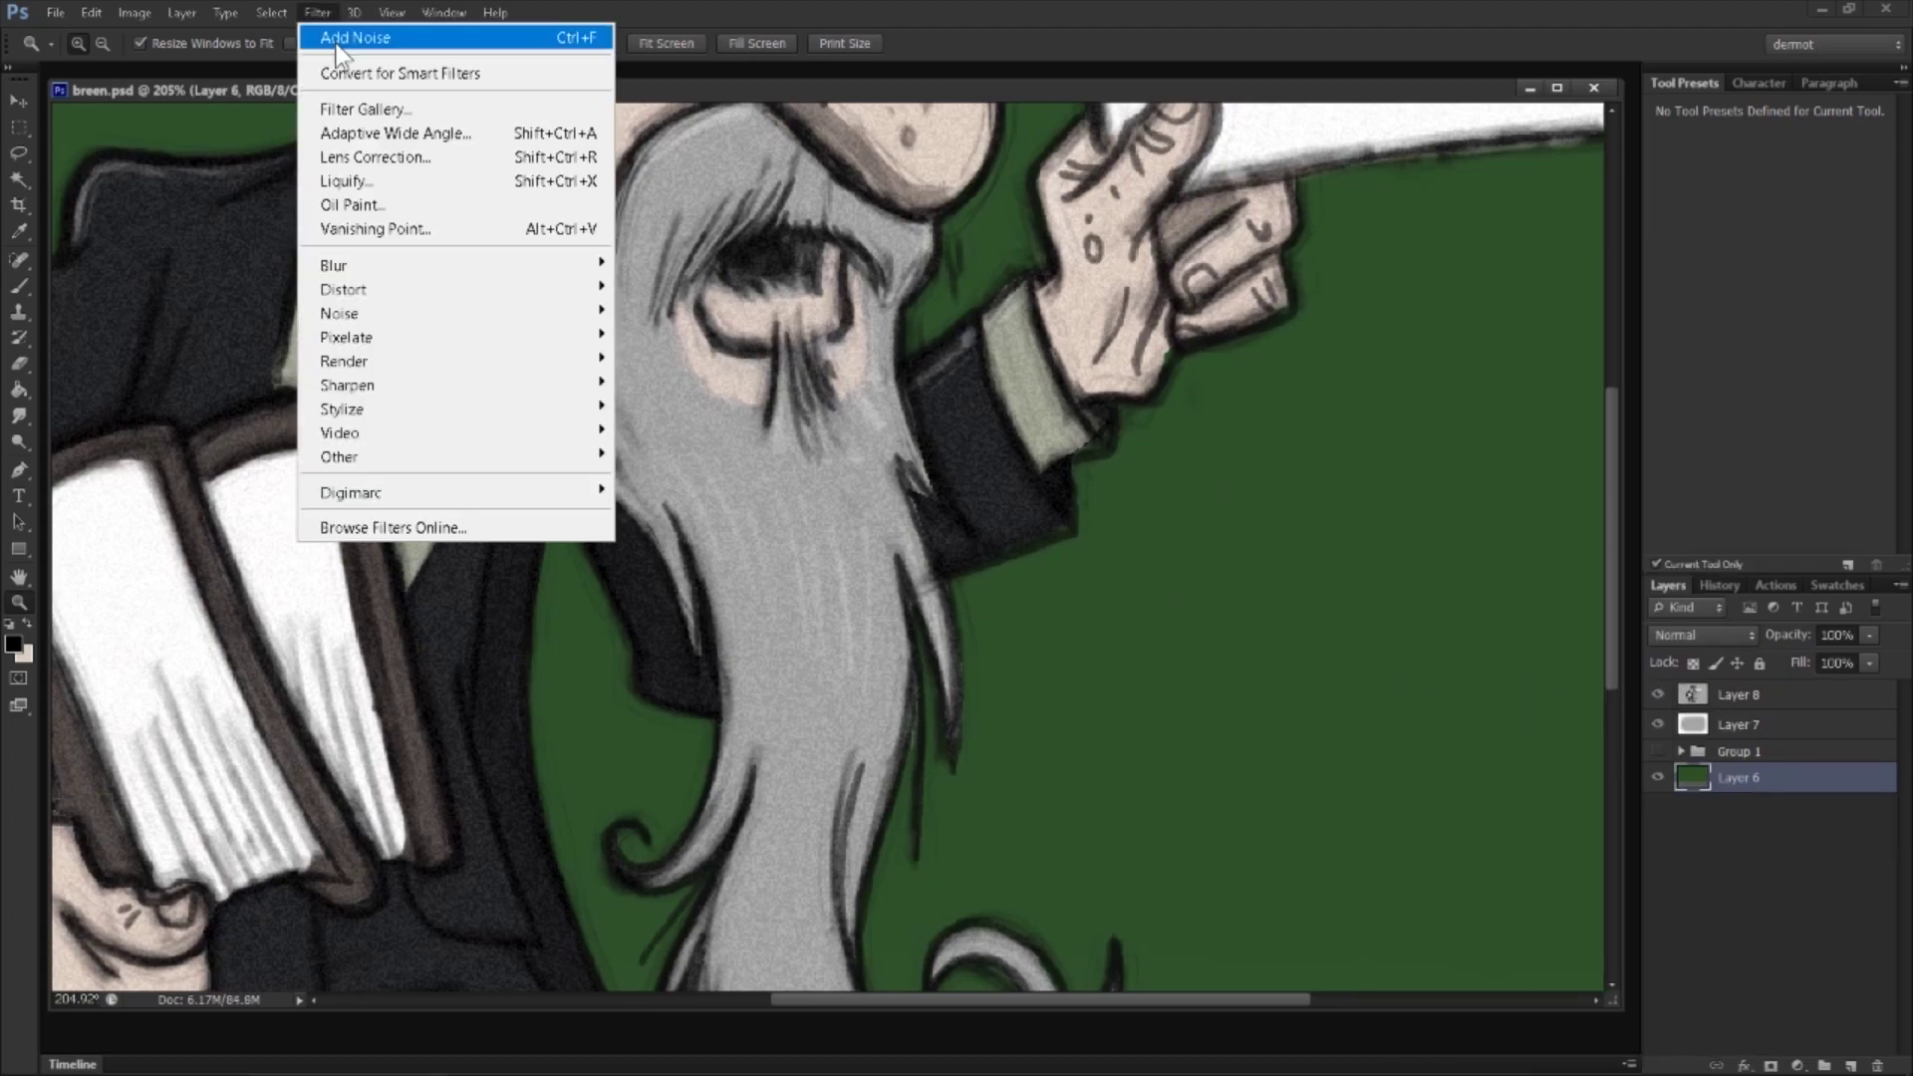
{"action": "left_click", "coordinate": [343, 40]}
{"action": "scroll", "coordinate": [1051, 678], "scroll_direction": "down", "scroll_amount": 5}
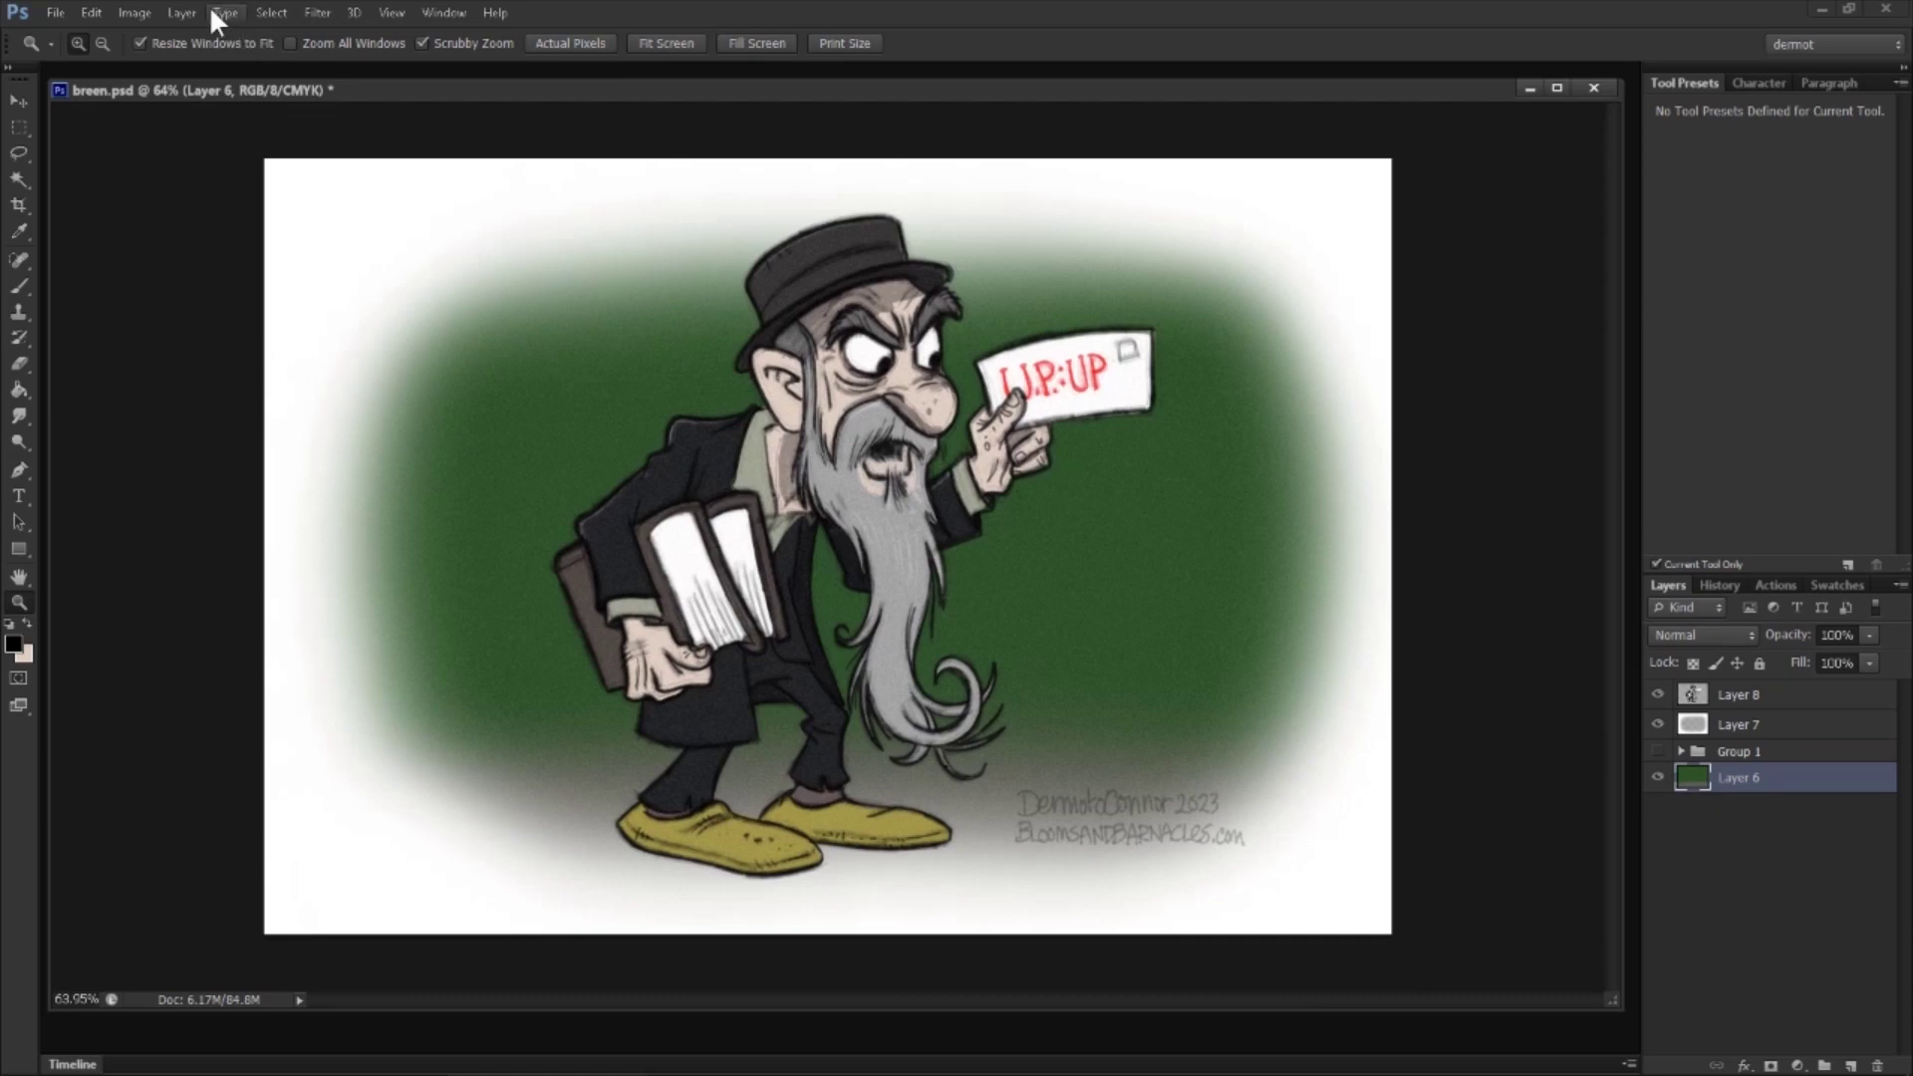
Step: Flatten the image and discard the hidden layers
{"action": "left_click", "coordinate": [182, 13]}
{"action": "left_click", "coordinate": [254, 843]}
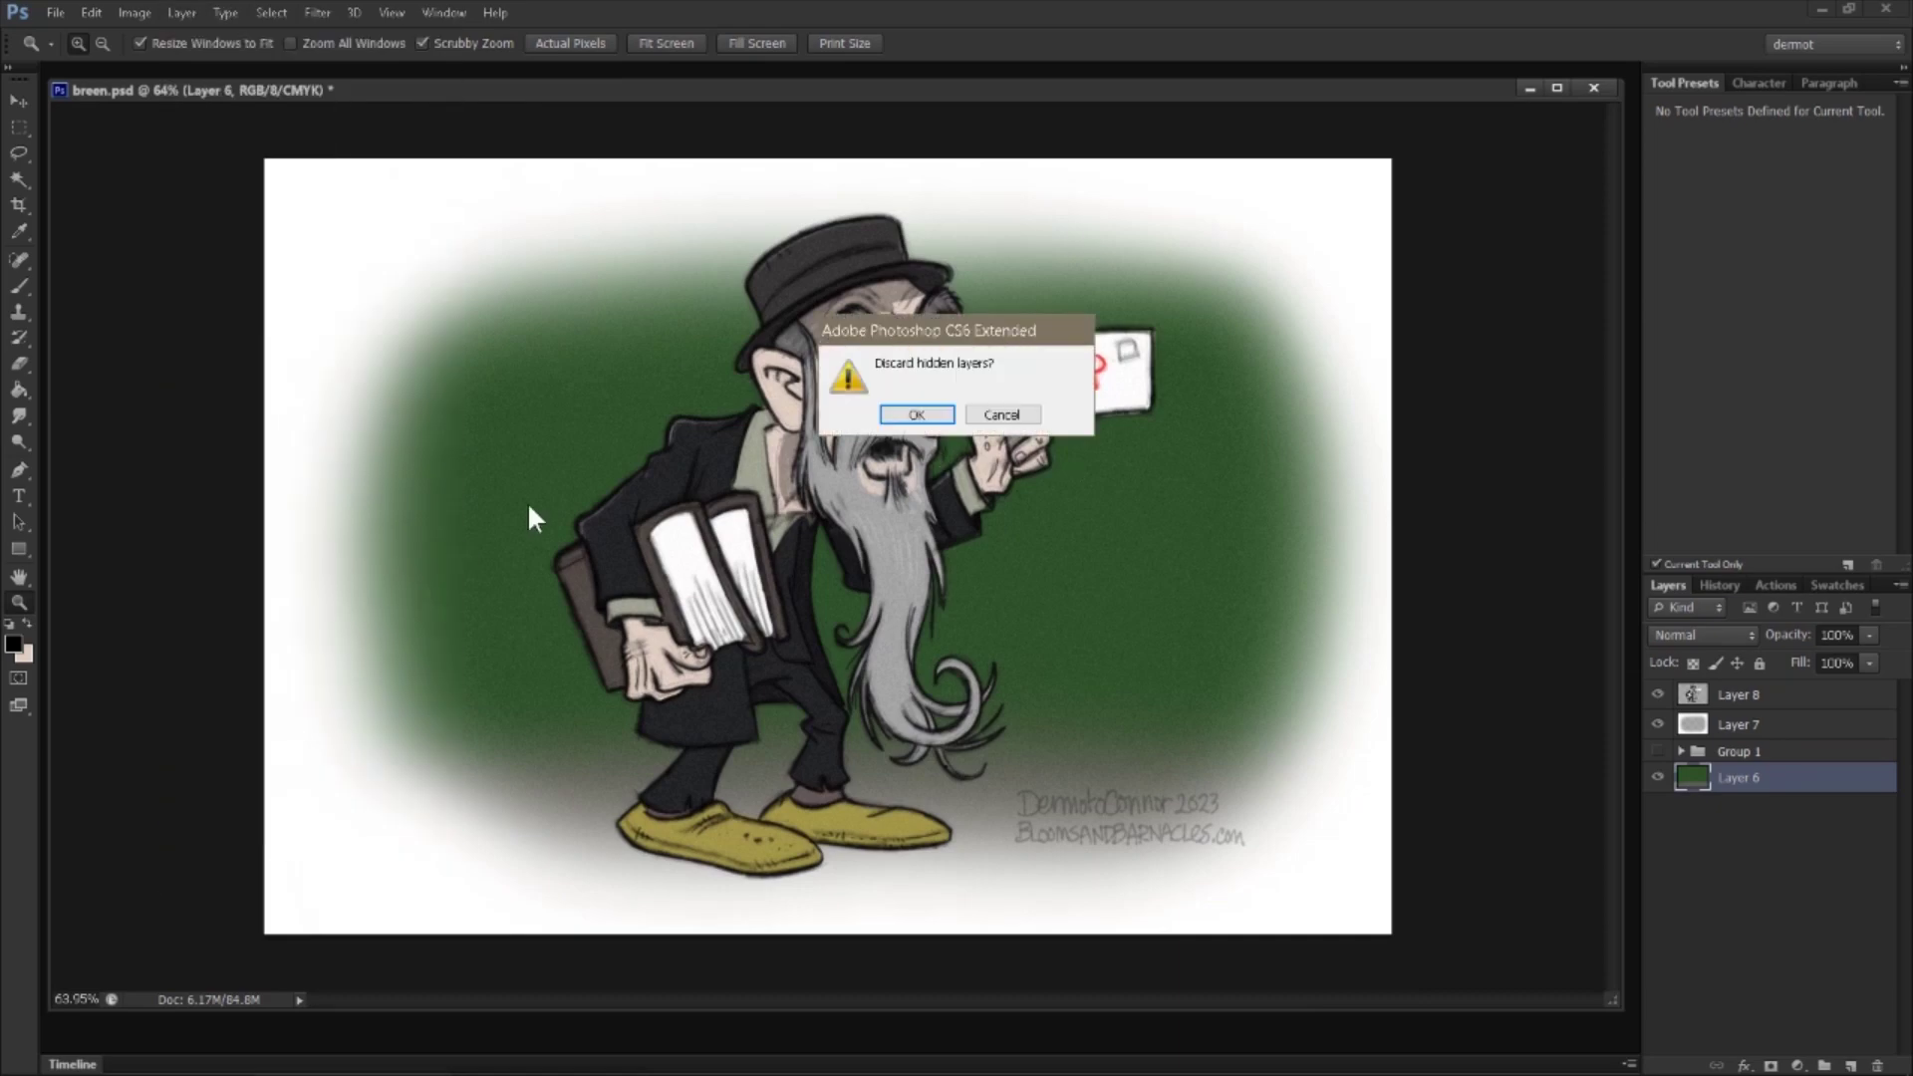
{"action": "left_click", "coordinate": [917, 414]}
Step: Save the flattened illustration to the Desktop as breen.png in PNG format with smallest compression and no interlacing
{"action": "left_click", "coordinate": [55, 13]}
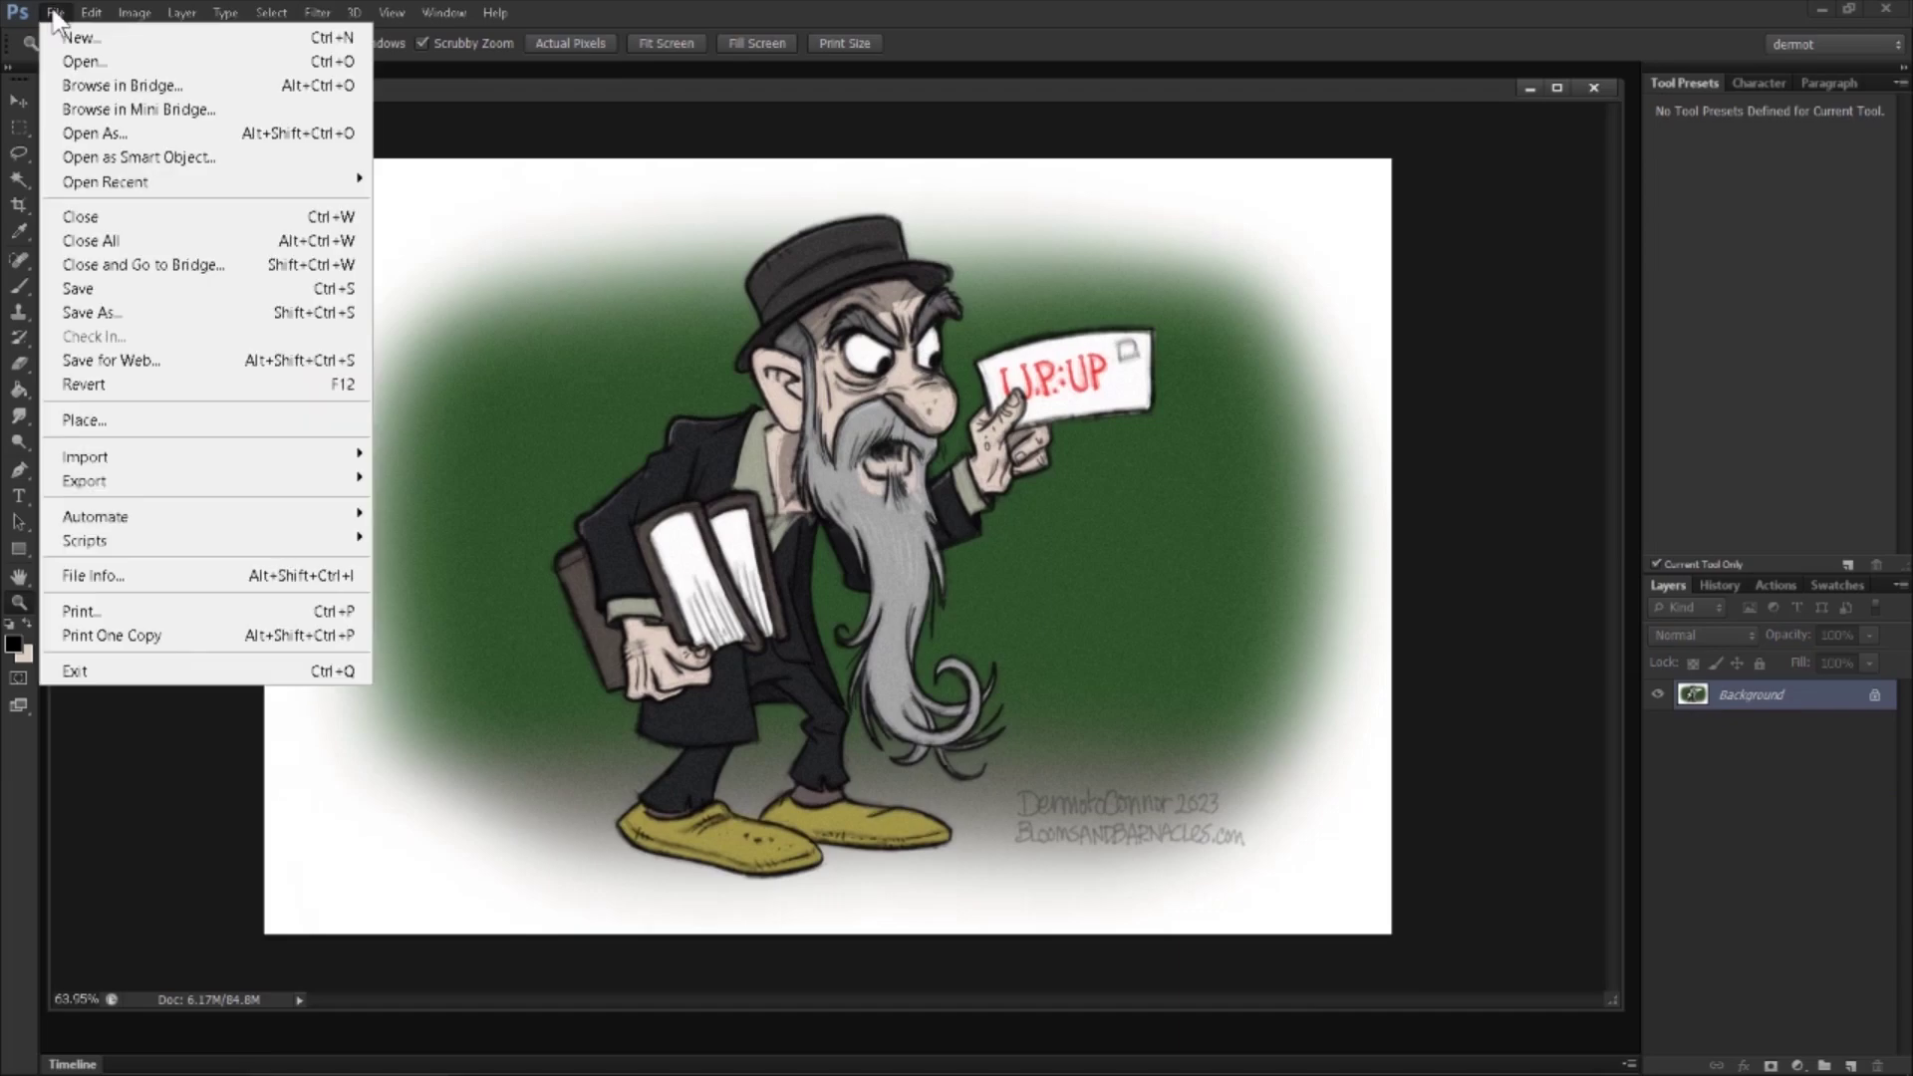
{"action": "left_click", "coordinate": [135, 283]}
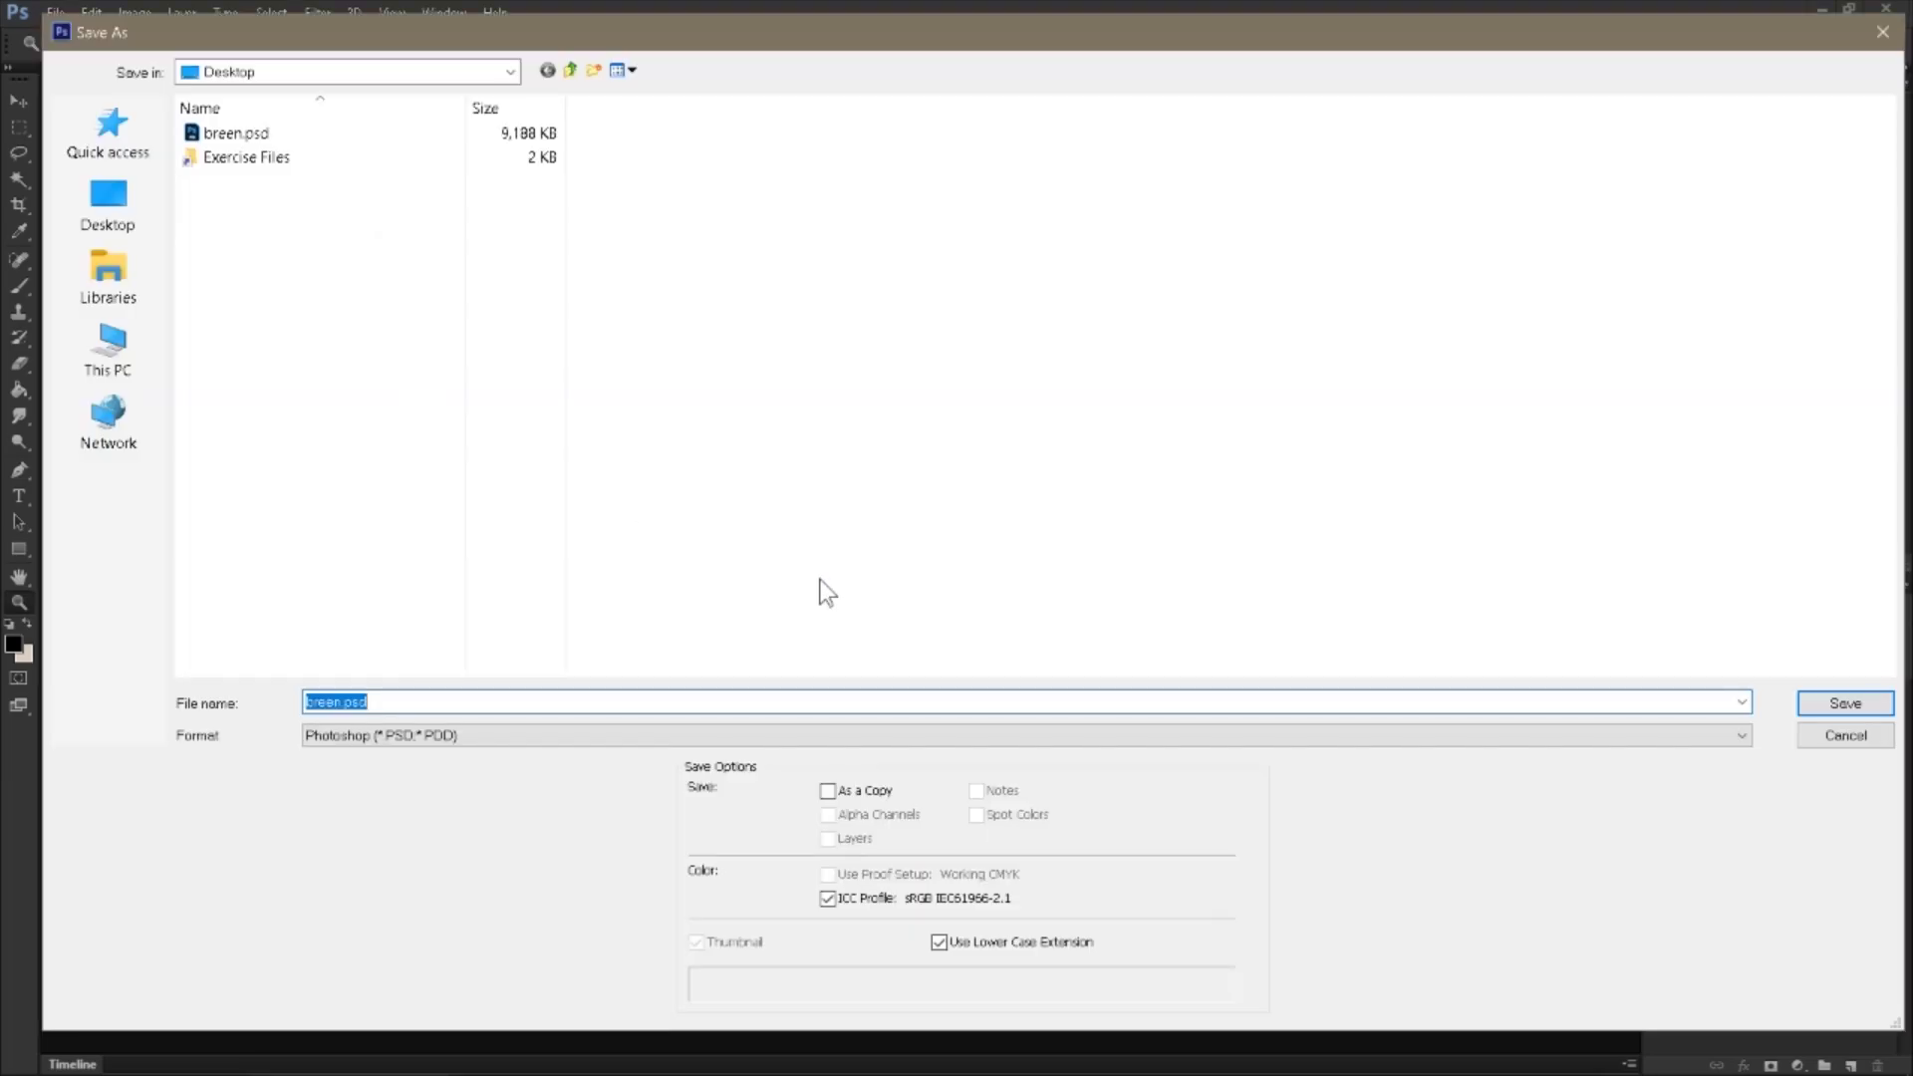
{"action": "left_click", "coordinate": [423, 738]}
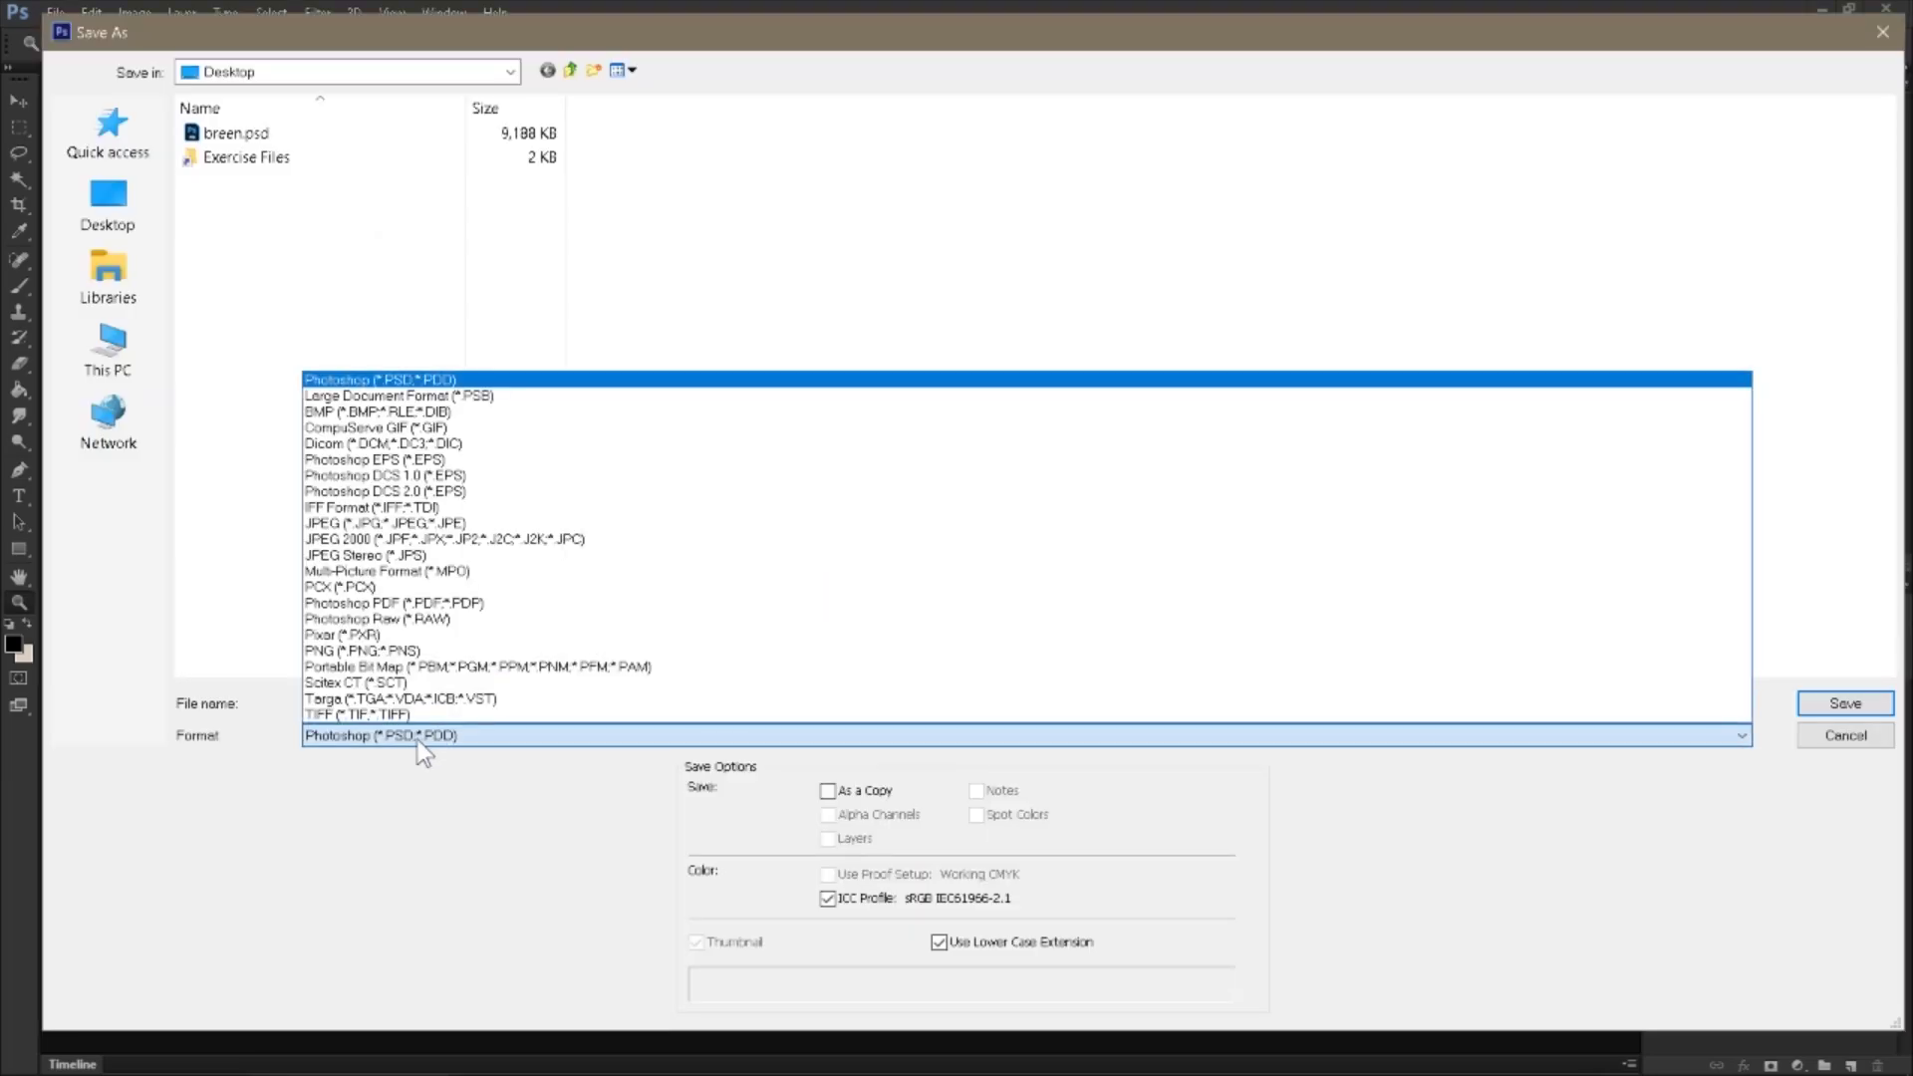
{"action": "left_click", "coordinate": [397, 653]}
{"action": "left_click", "coordinate": [371, 706]}
{"action": "left_click", "coordinate": [337, 703]}
{"action": "left_click", "coordinate": [1816, 702]}
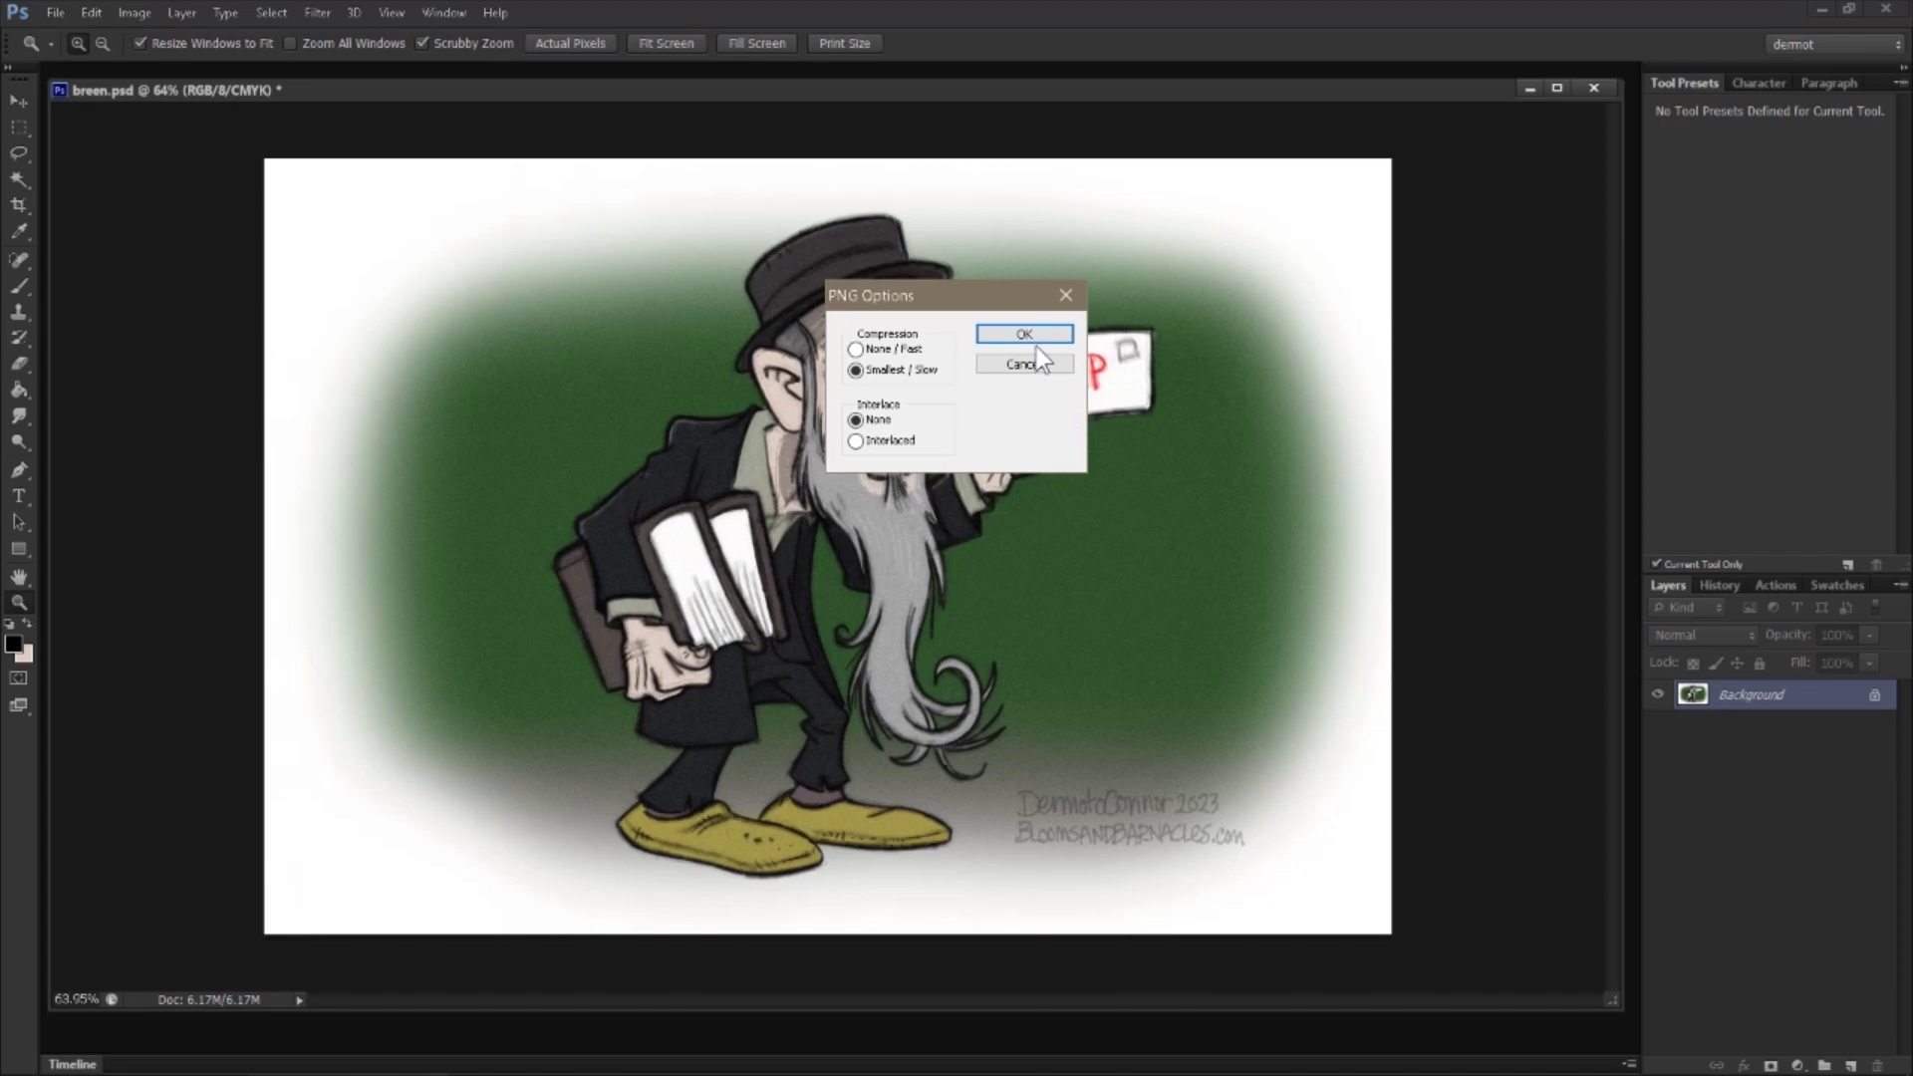
{"action": "left_click", "coordinate": [1034, 338]}
Step: Resize the flattened image to a height of 1080 pixels with proportions constrained
{"action": "left_click", "coordinate": [139, 12]}
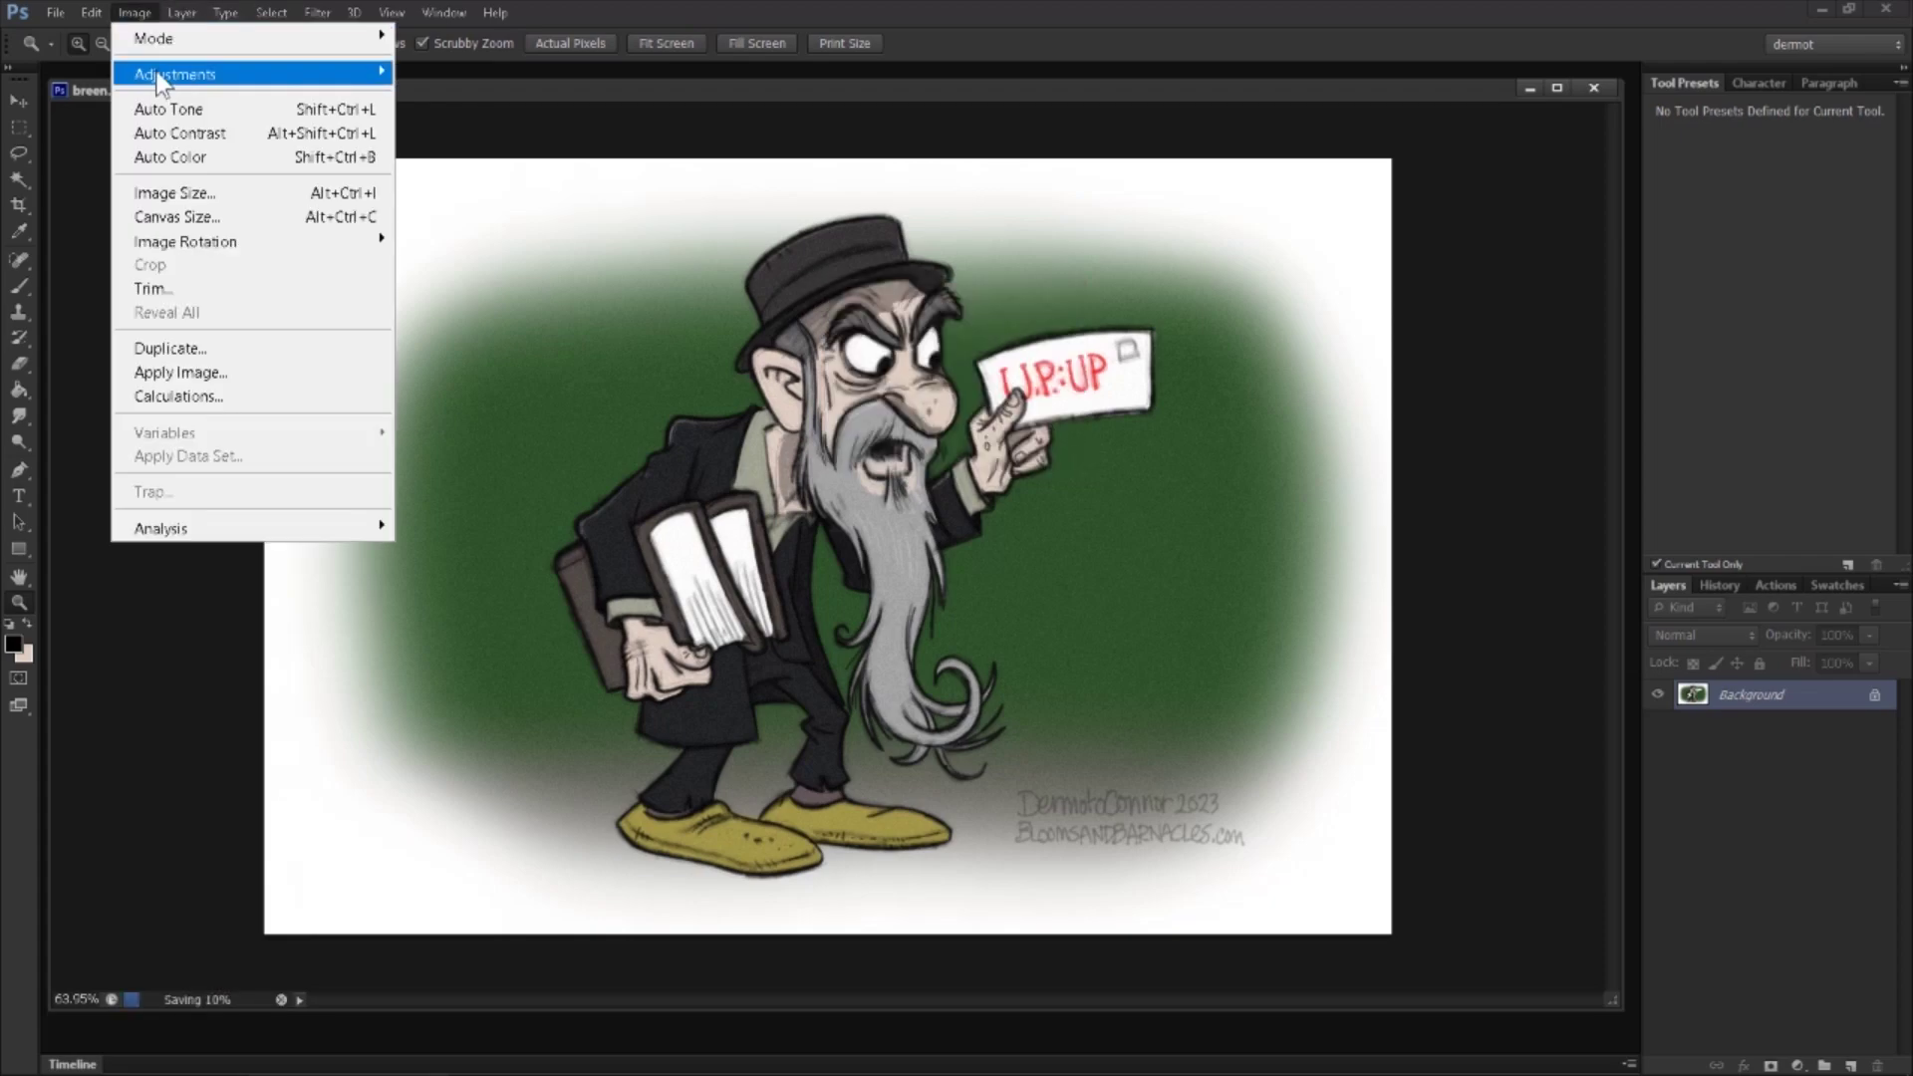
{"action": "left_click", "coordinate": [179, 192]}
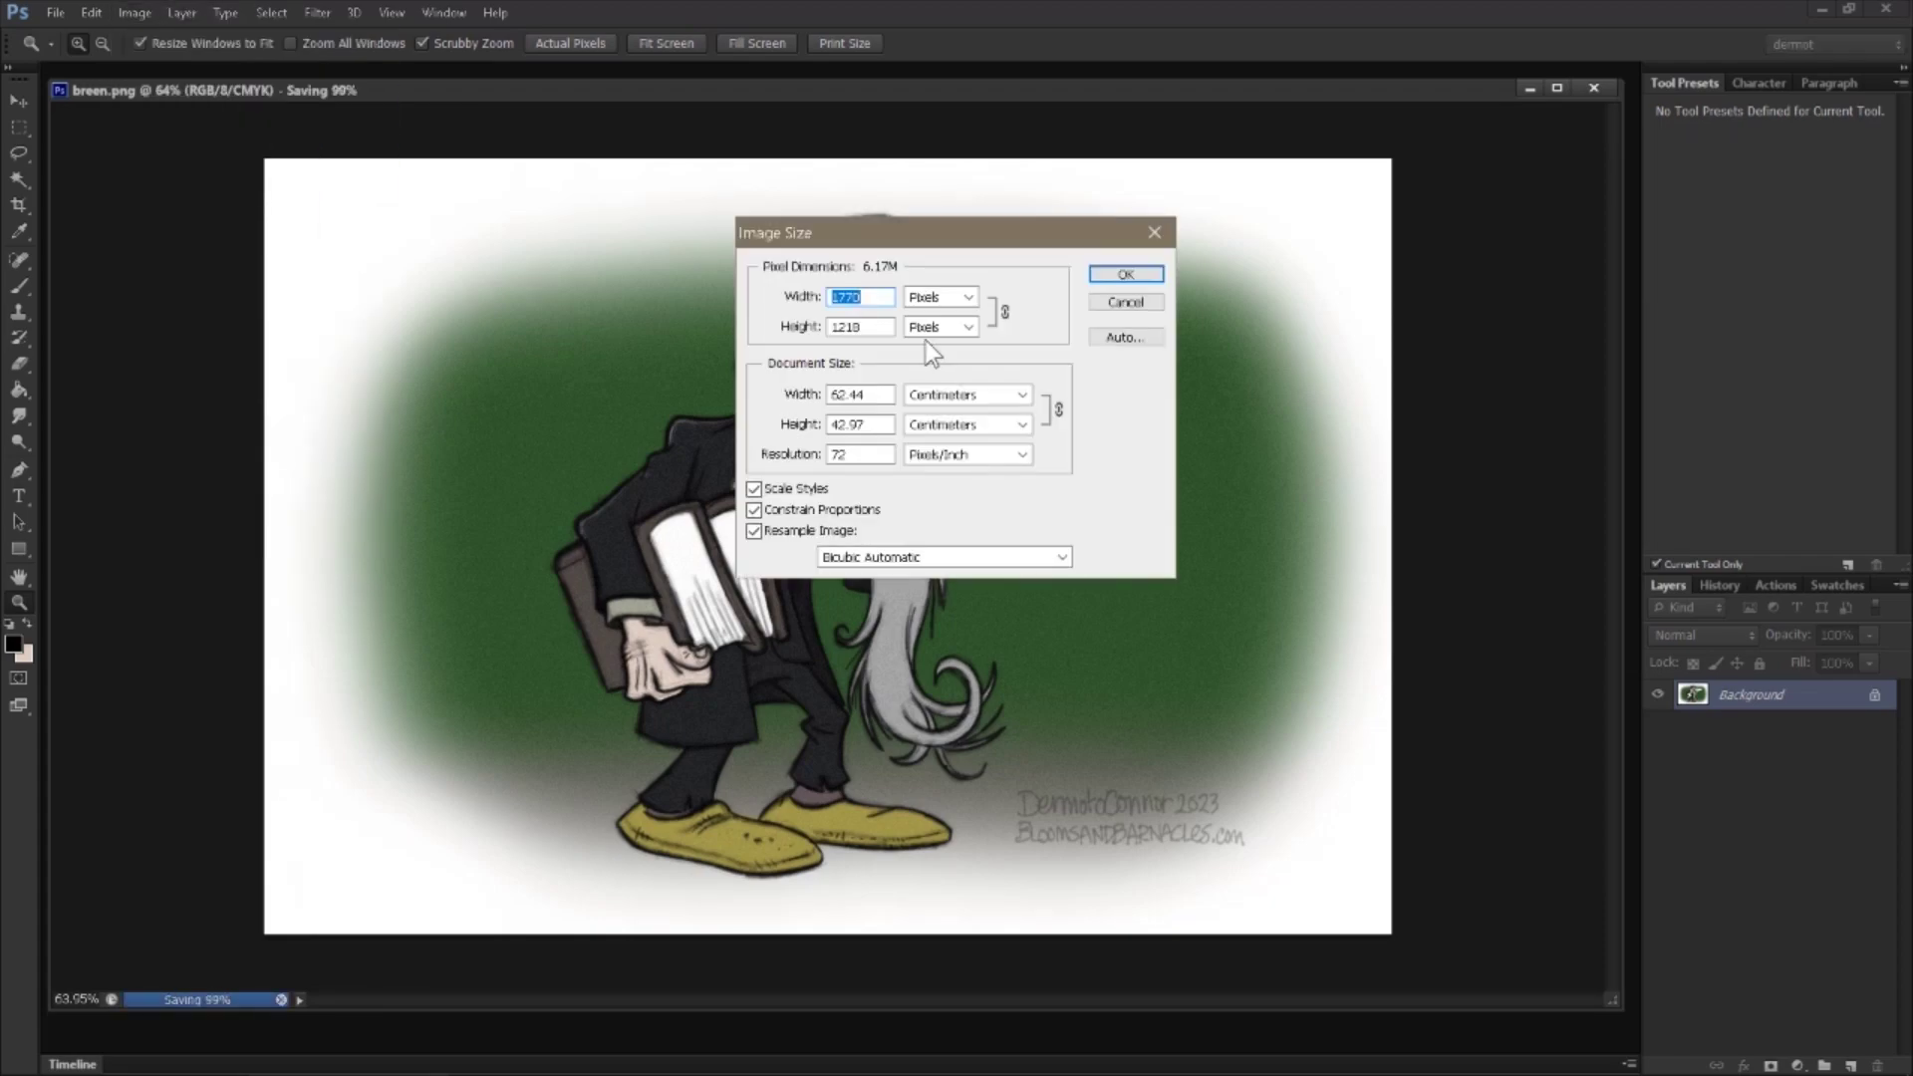
{"action": "left_click", "coordinate": [874, 325]}
{"action": "type", "text": "1080"}
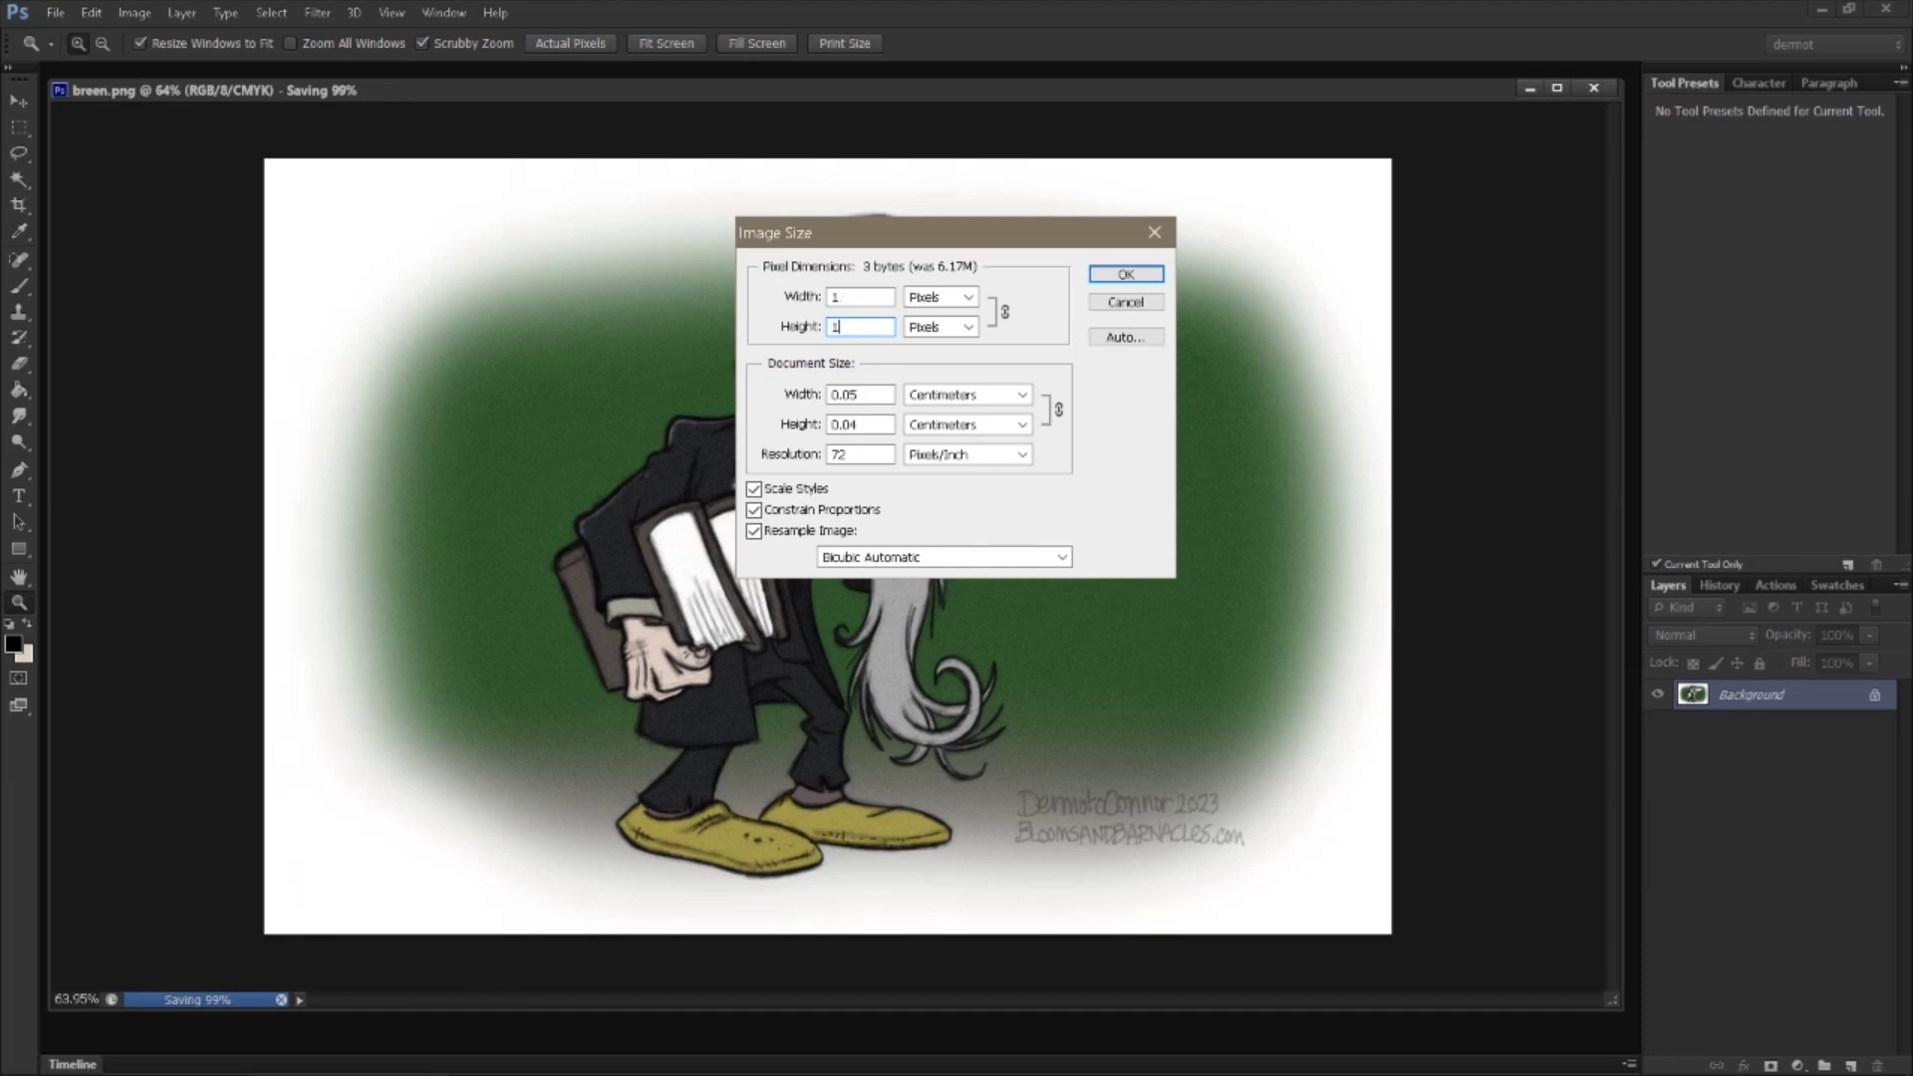
{"action": "key", "text": "Return"}
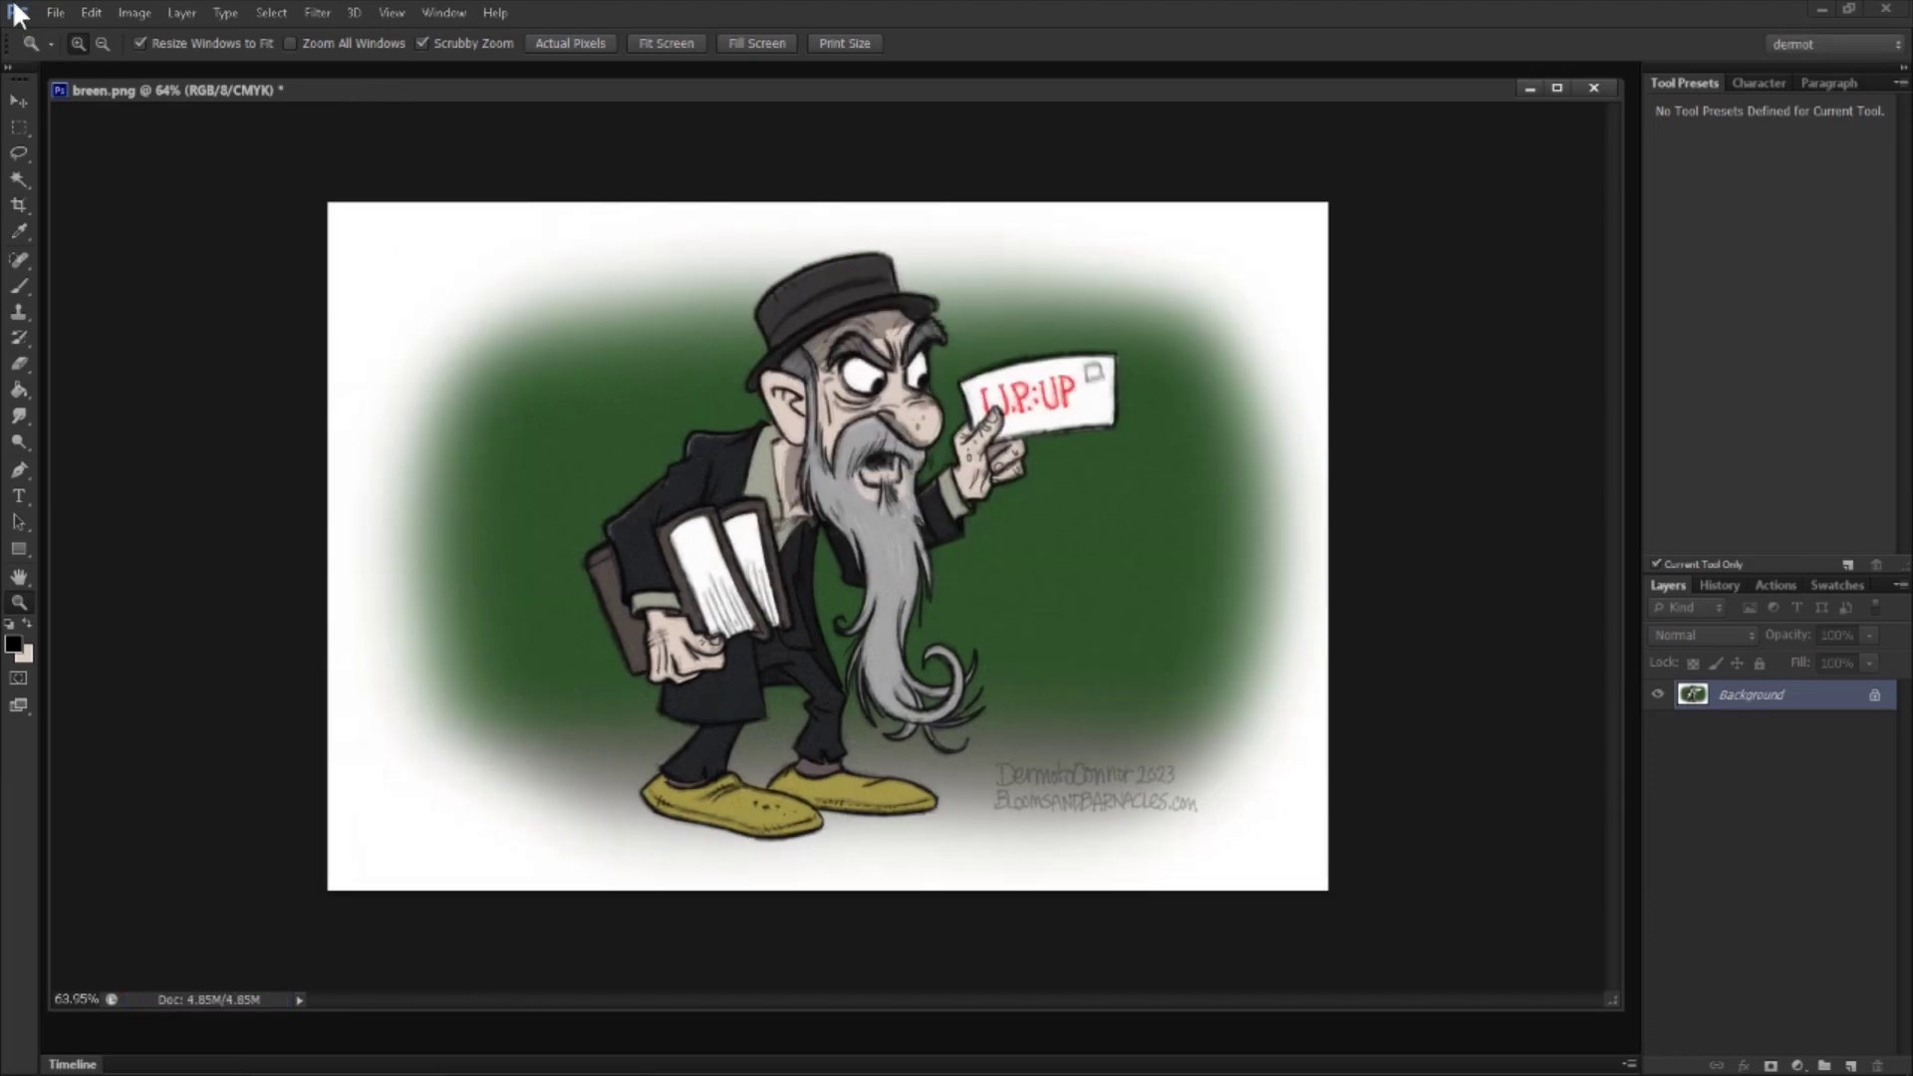
Step: Save the resized image over breen.png on the Desktop with smallest compression and no interlacing
{"action": "left_click", "coordinate": [55, 12]}
{"action": "left_click", "coordinate": [126, 319]}
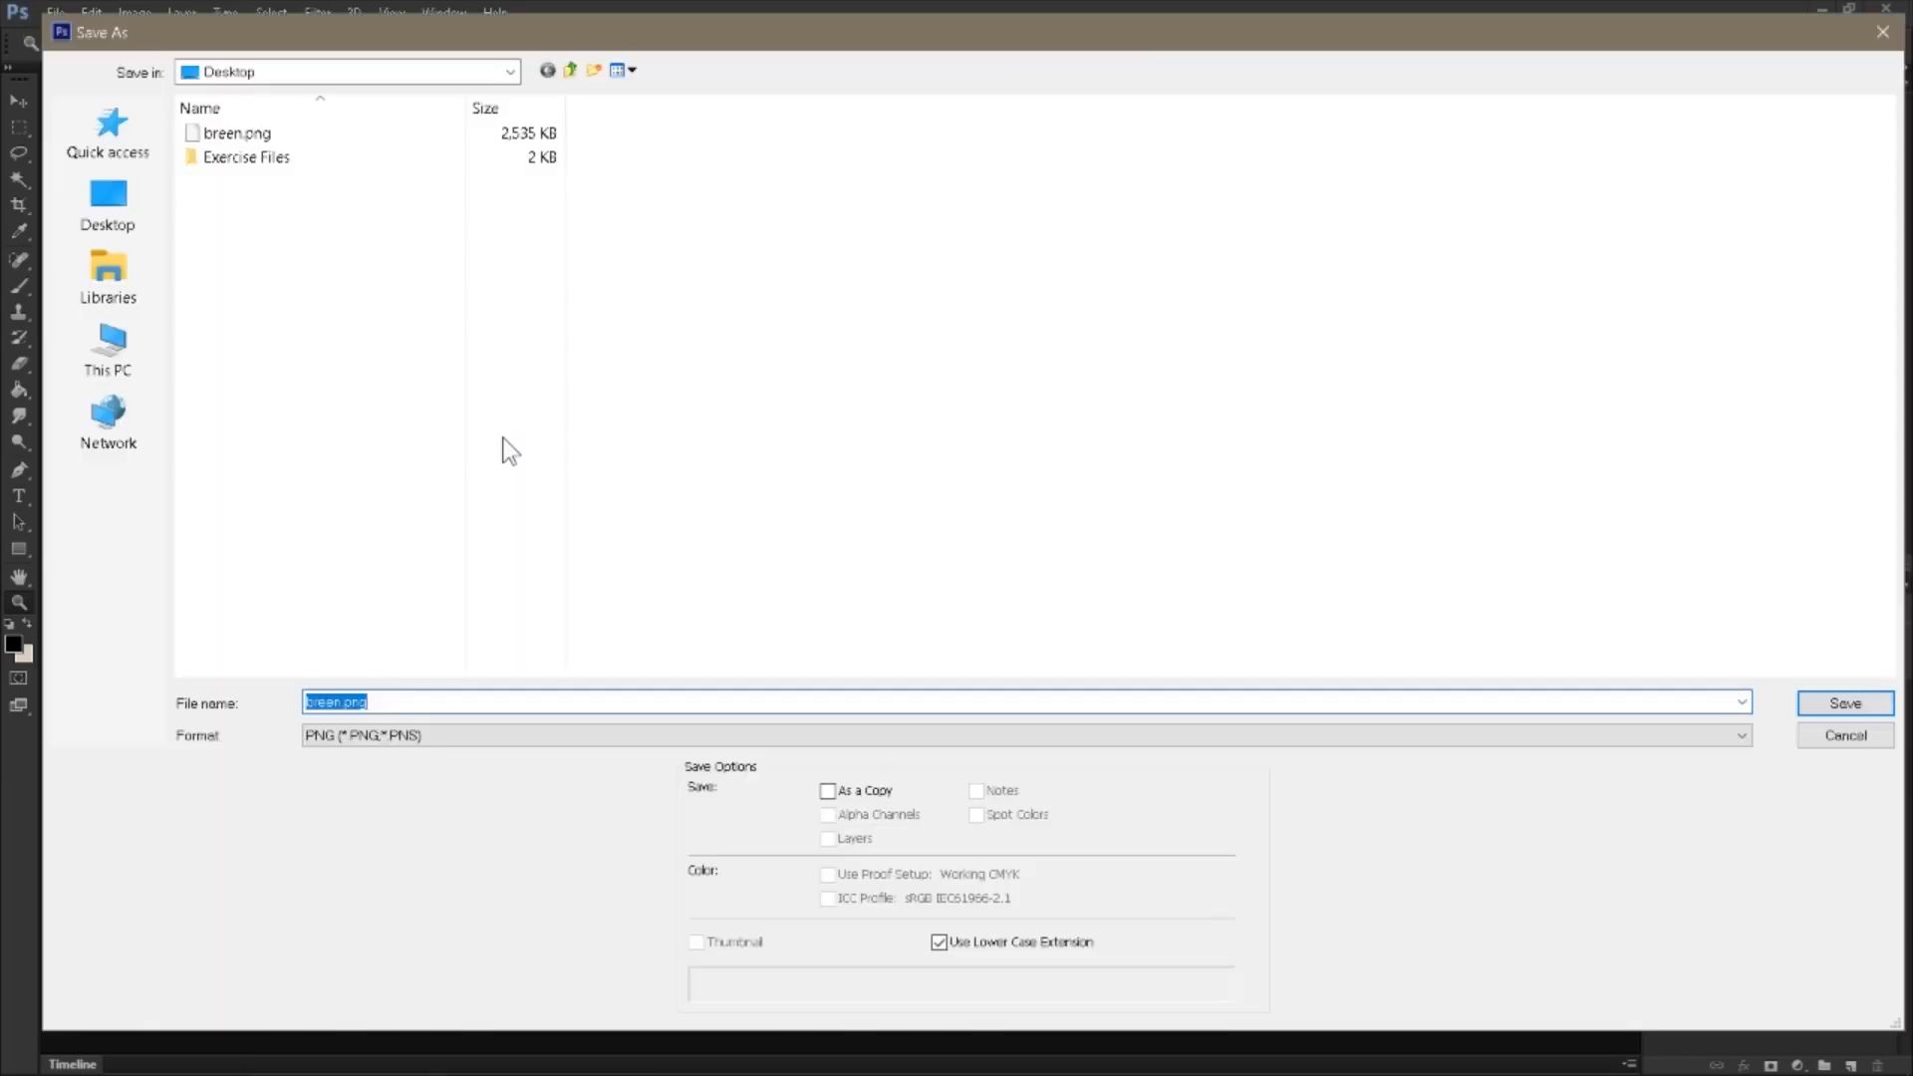
{"action": "left_click", "coordinate": [1838, 703]}
{"action": "left_click", "coordinate": [971, 420]}
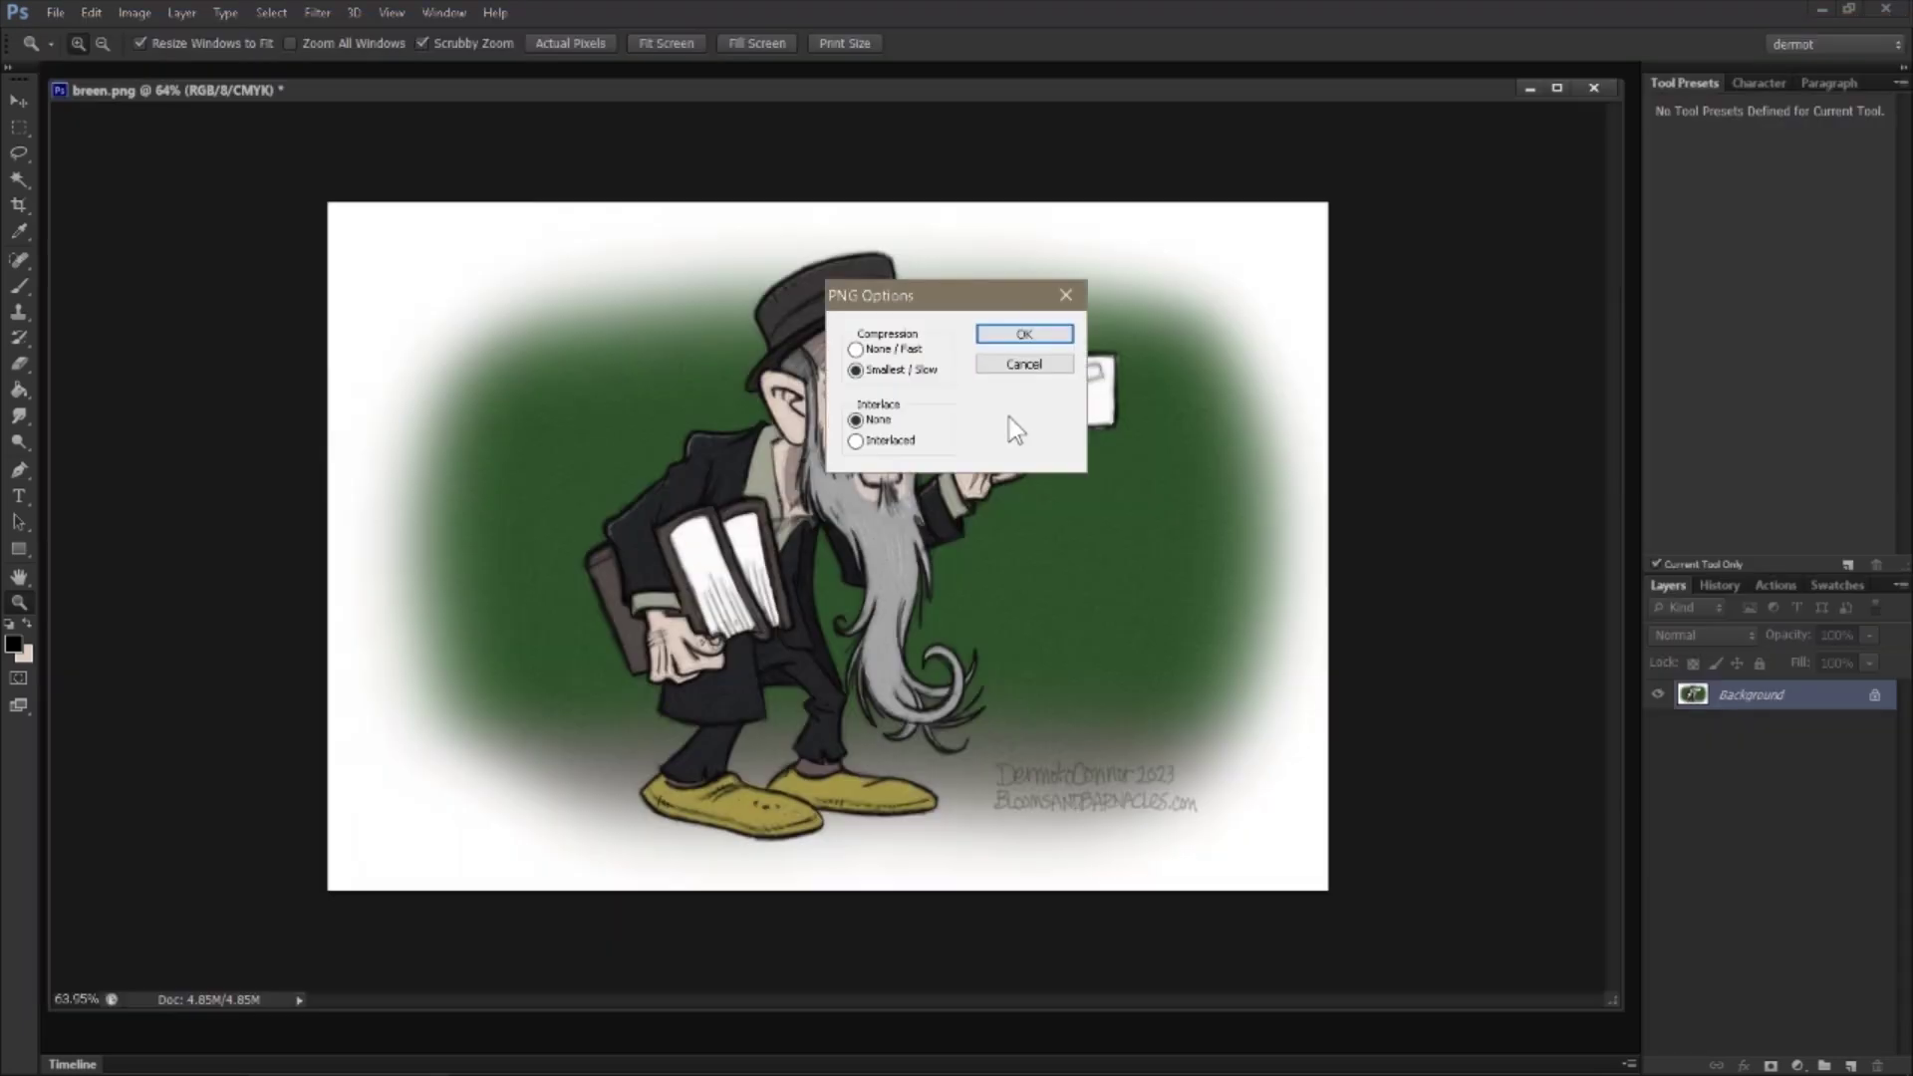
{"action": "left_click", "coordinate": [1026, 334]}
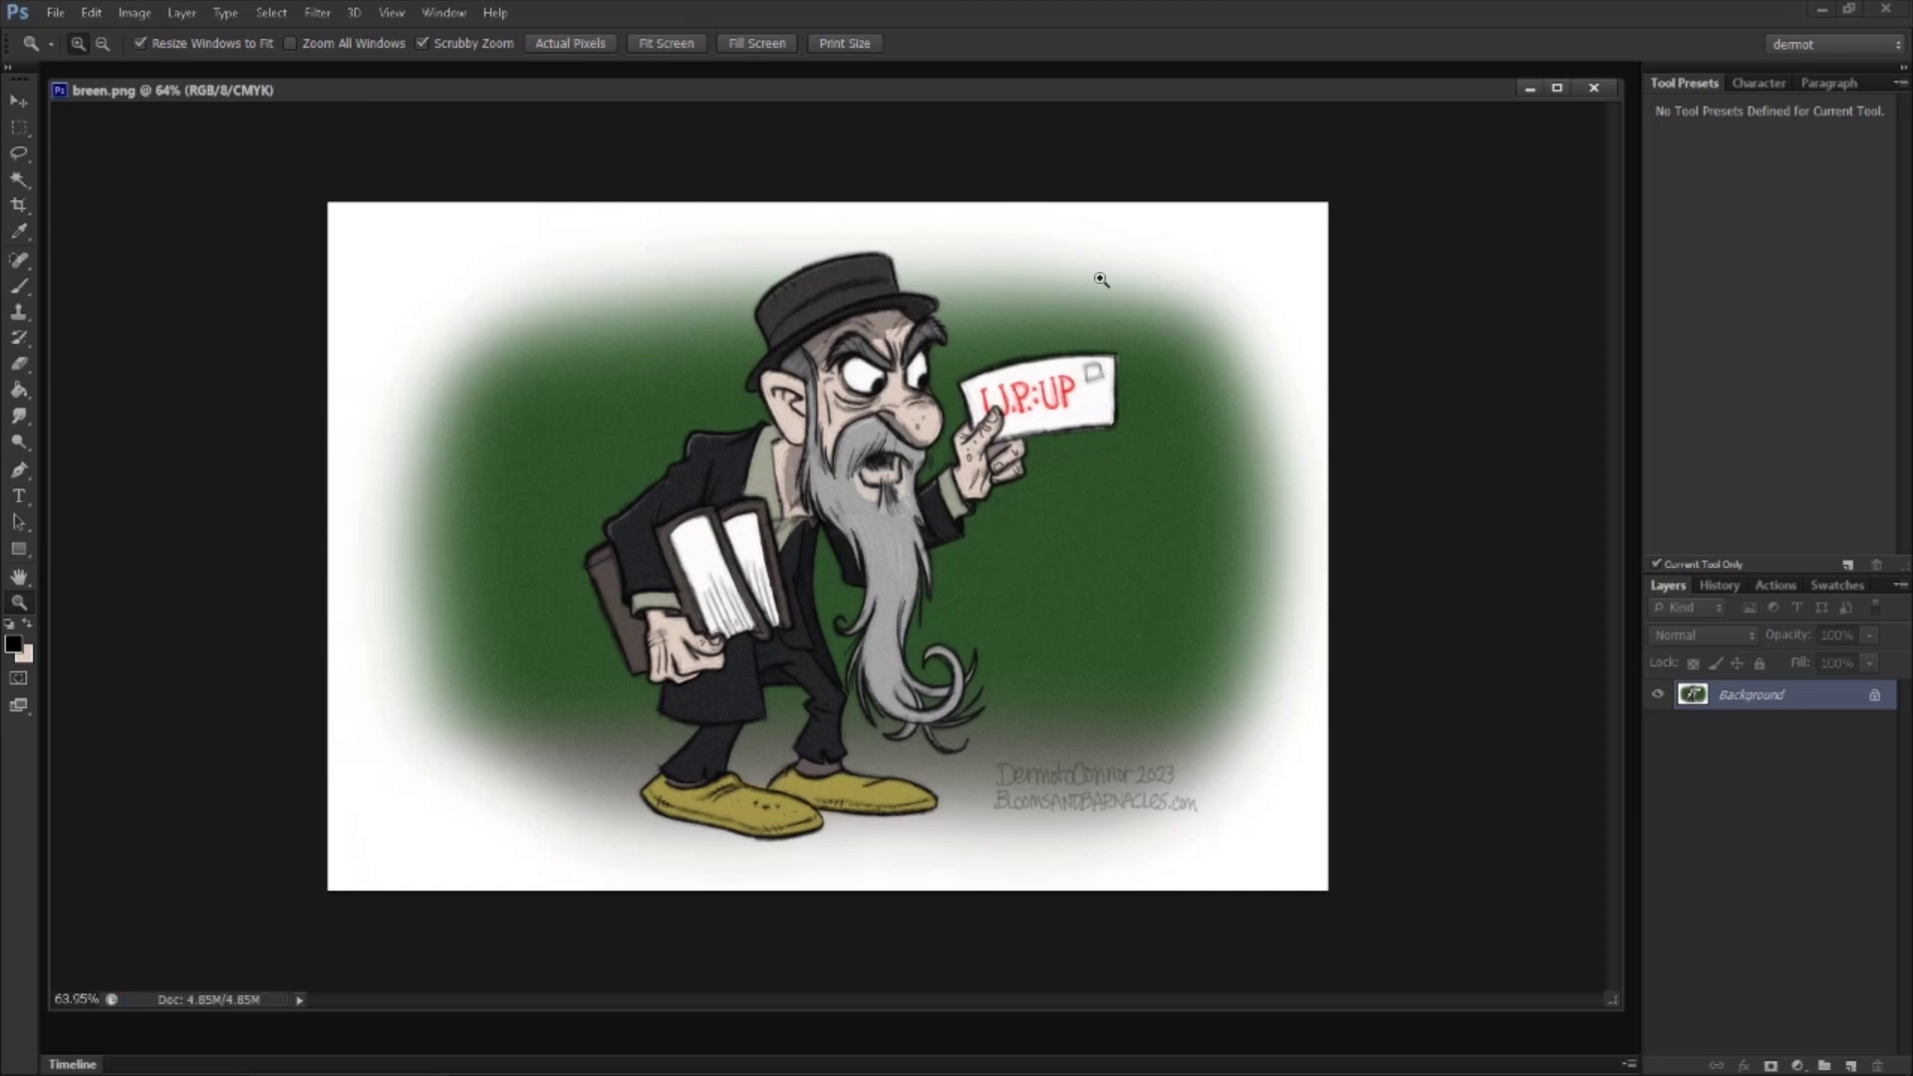
Step: Check the finished illustration at a larger view, and minimize the program to show the saved files on the desktop
{"action": "left_click_drag", "start_coordinate": [909, 518], "coordinate": [920, 409]}
{"action": "left_click_drag", "start_coordinate": [1063, 634], "coordinate": [1038, 824]}
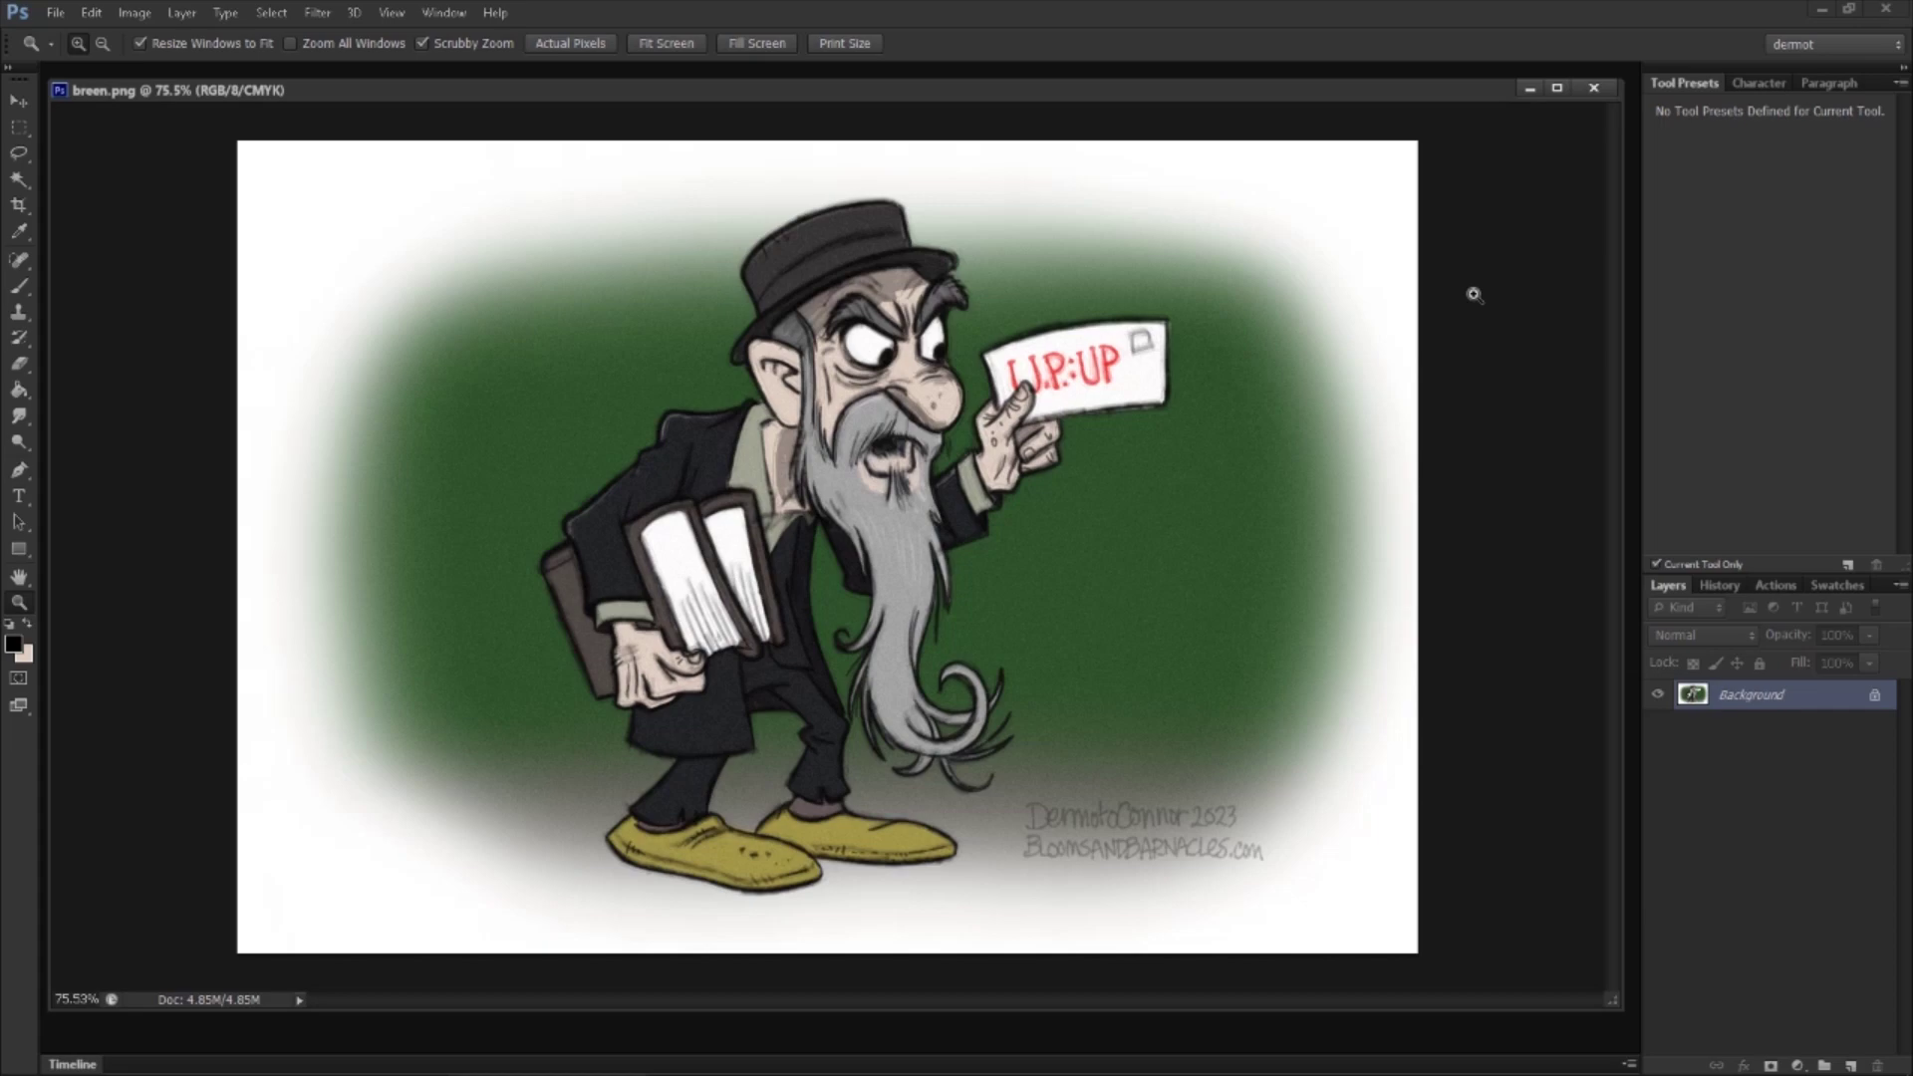
{"action": "left_click", "coordinate": [1823, 11]}
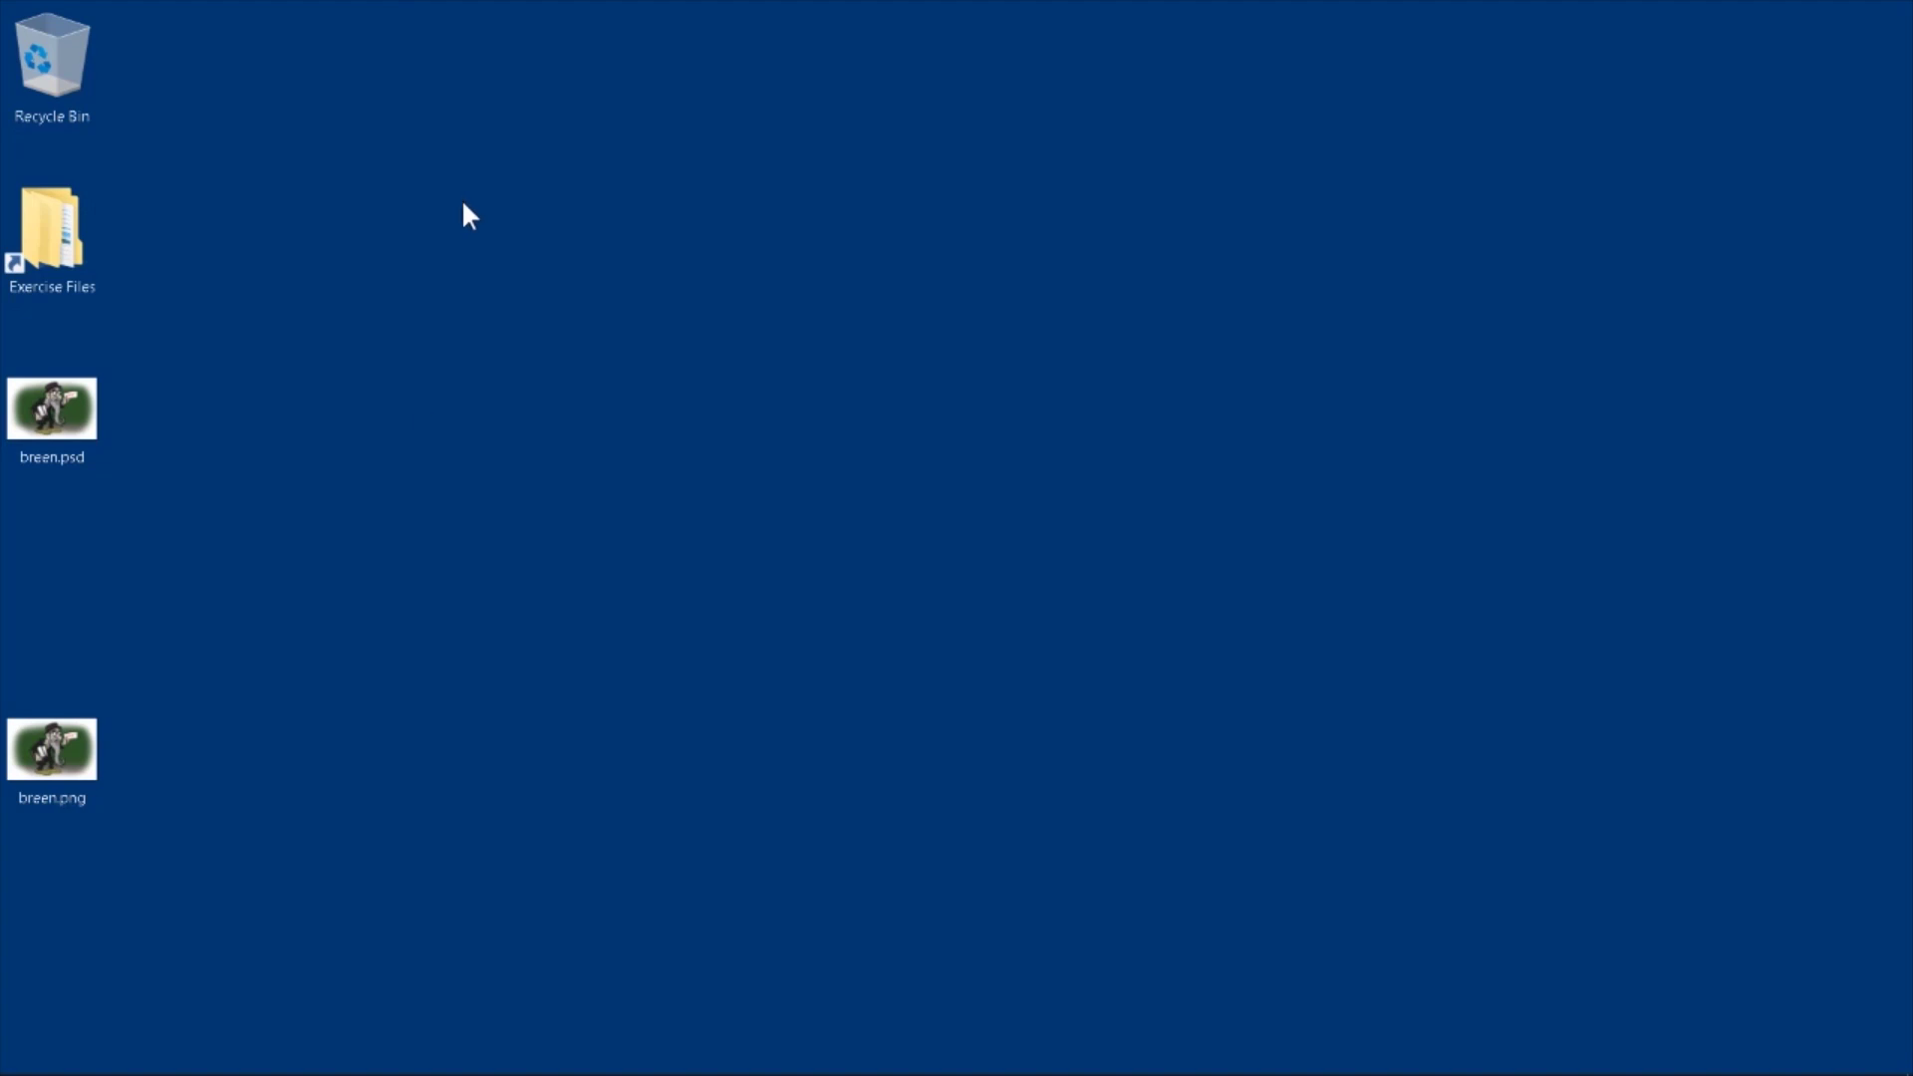
{"action": "mouse_move", "coordinate": [349, 1071]}
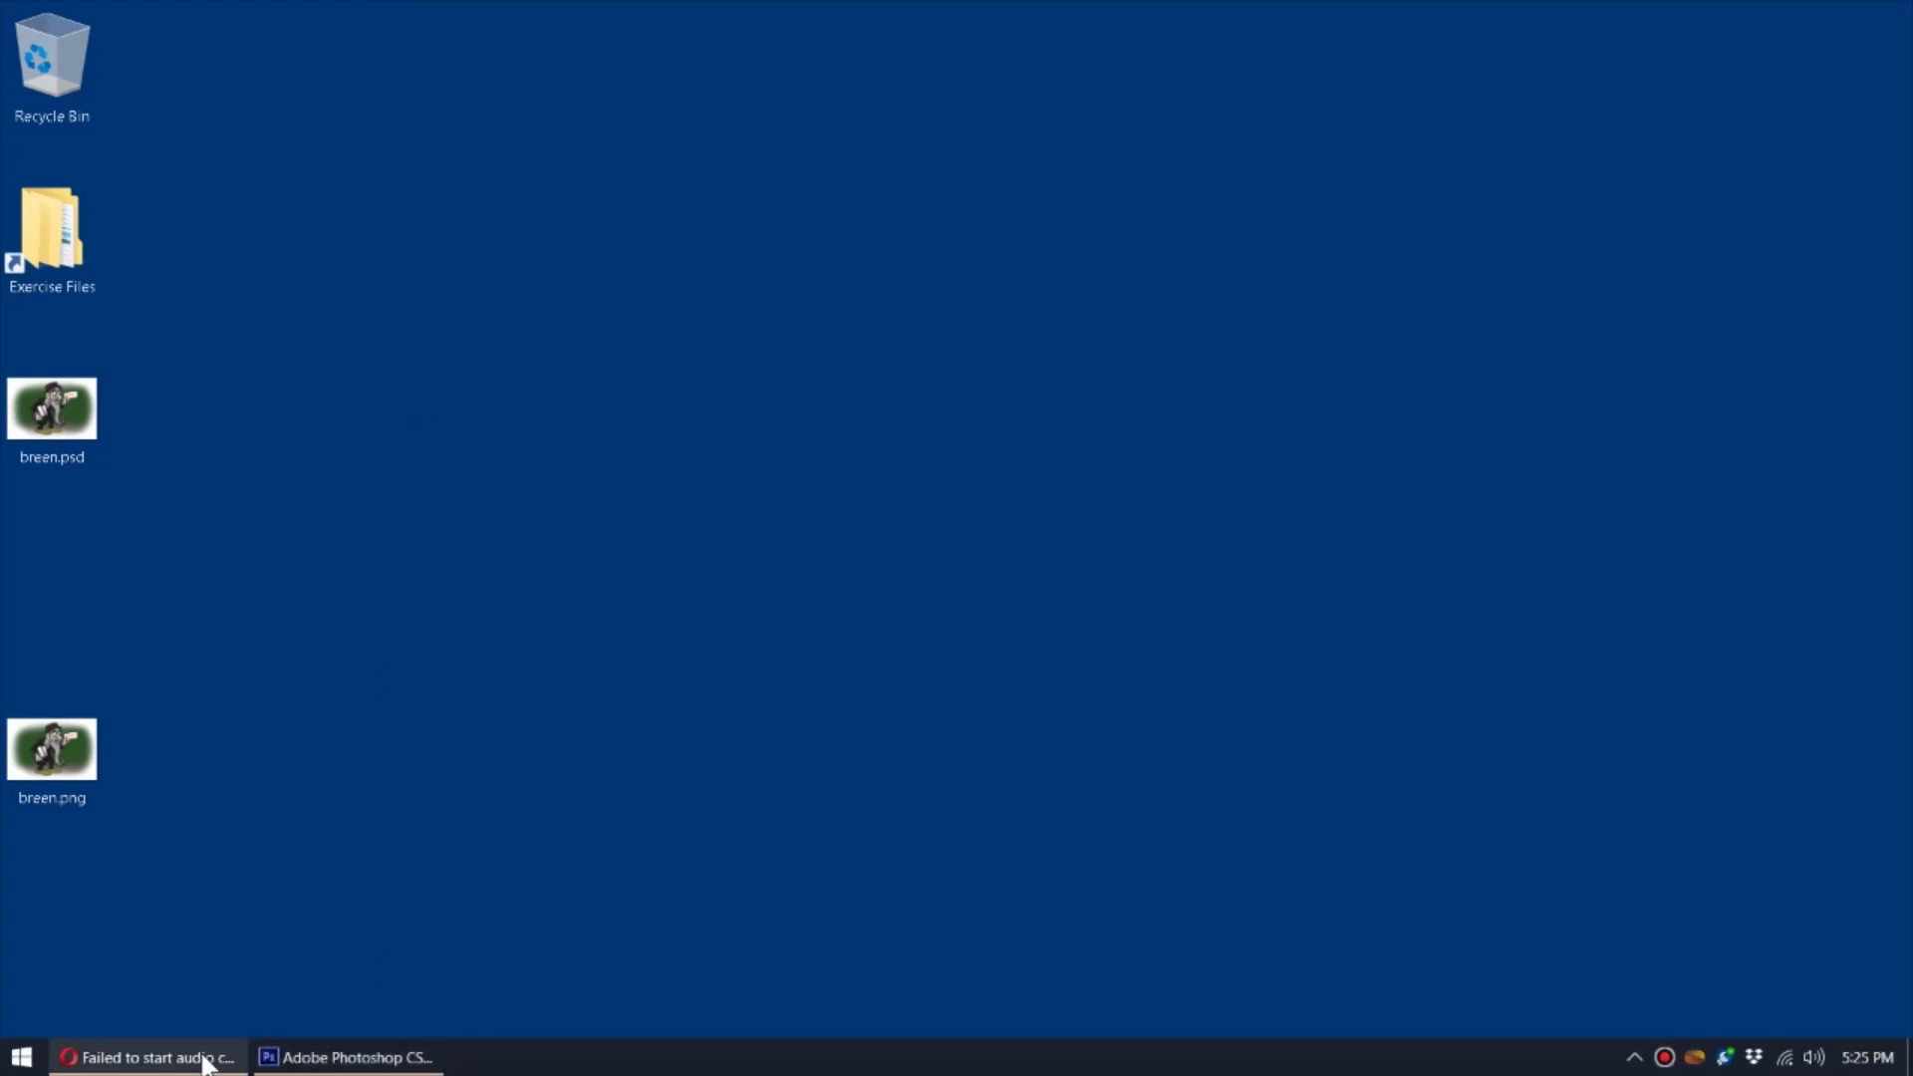